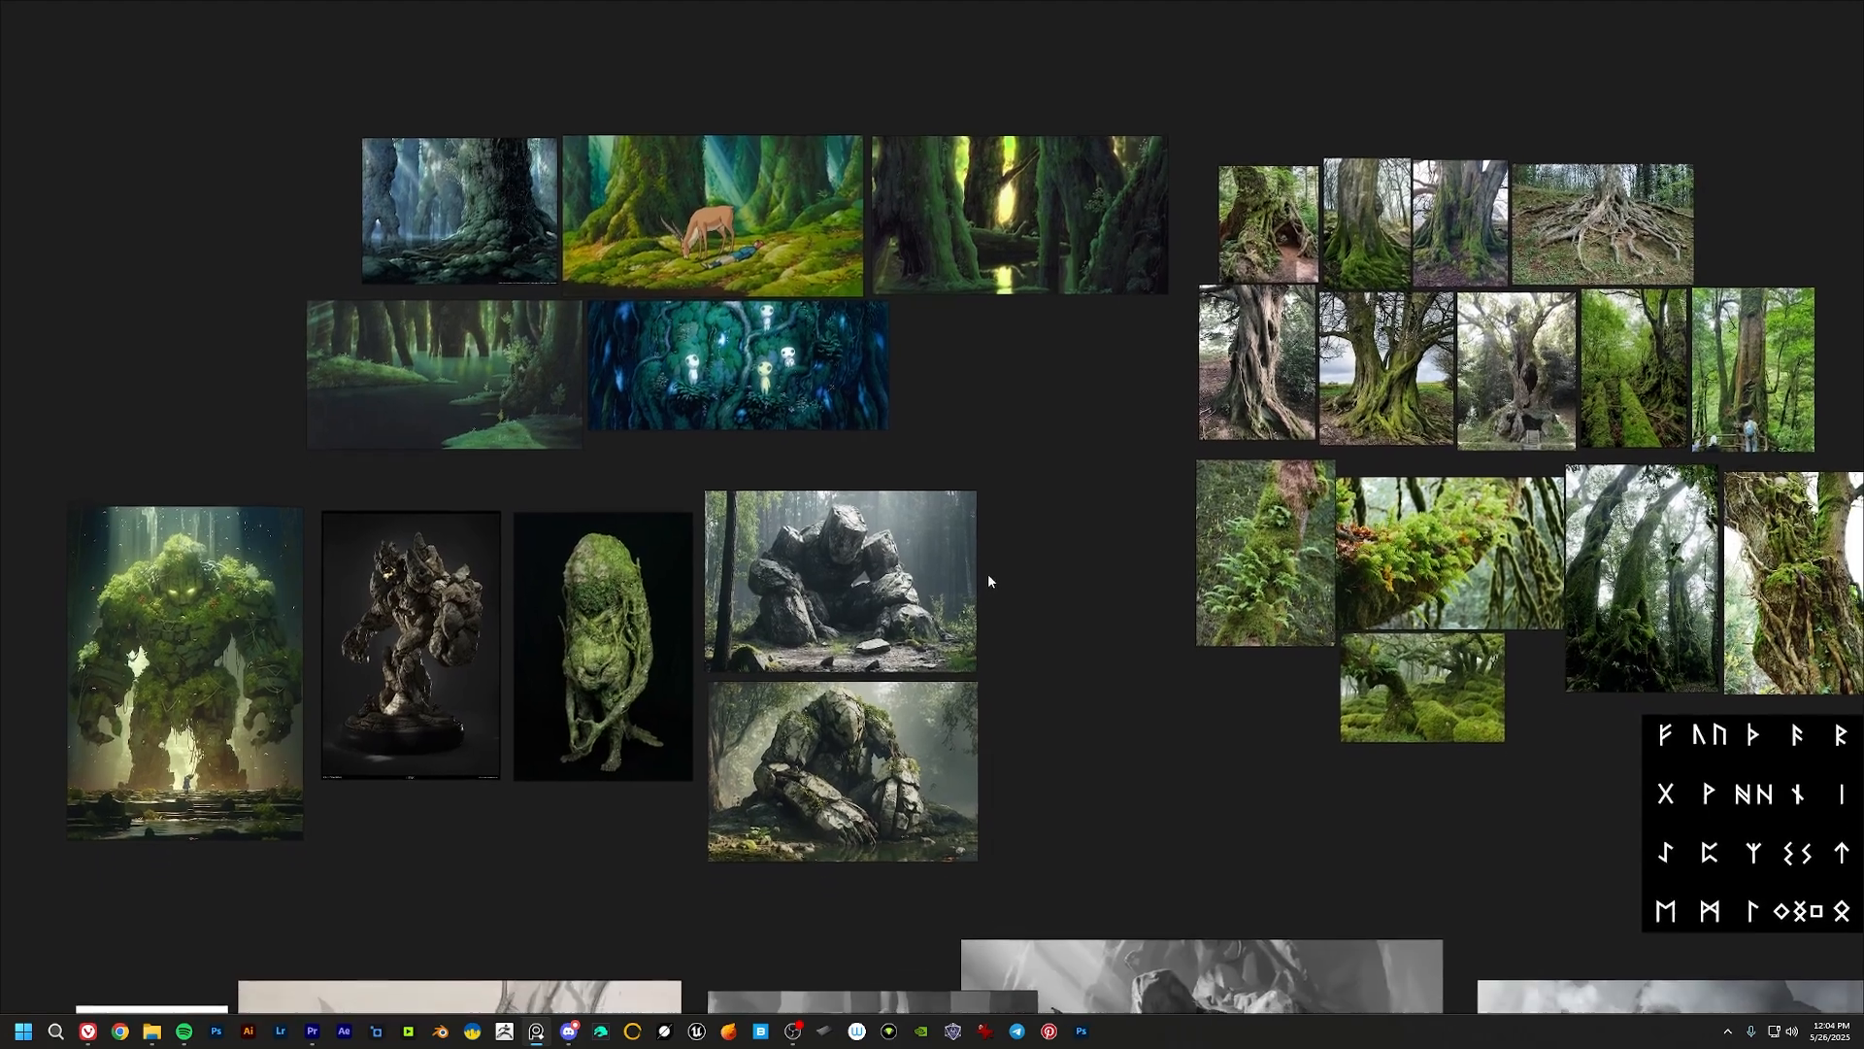
# Step: Select the five animated forest stills and move the group slightly farther from the tree photos
pyautogui.moveTo(1026, 568); pyautogui.dragTo(1052, 720, button='middle')
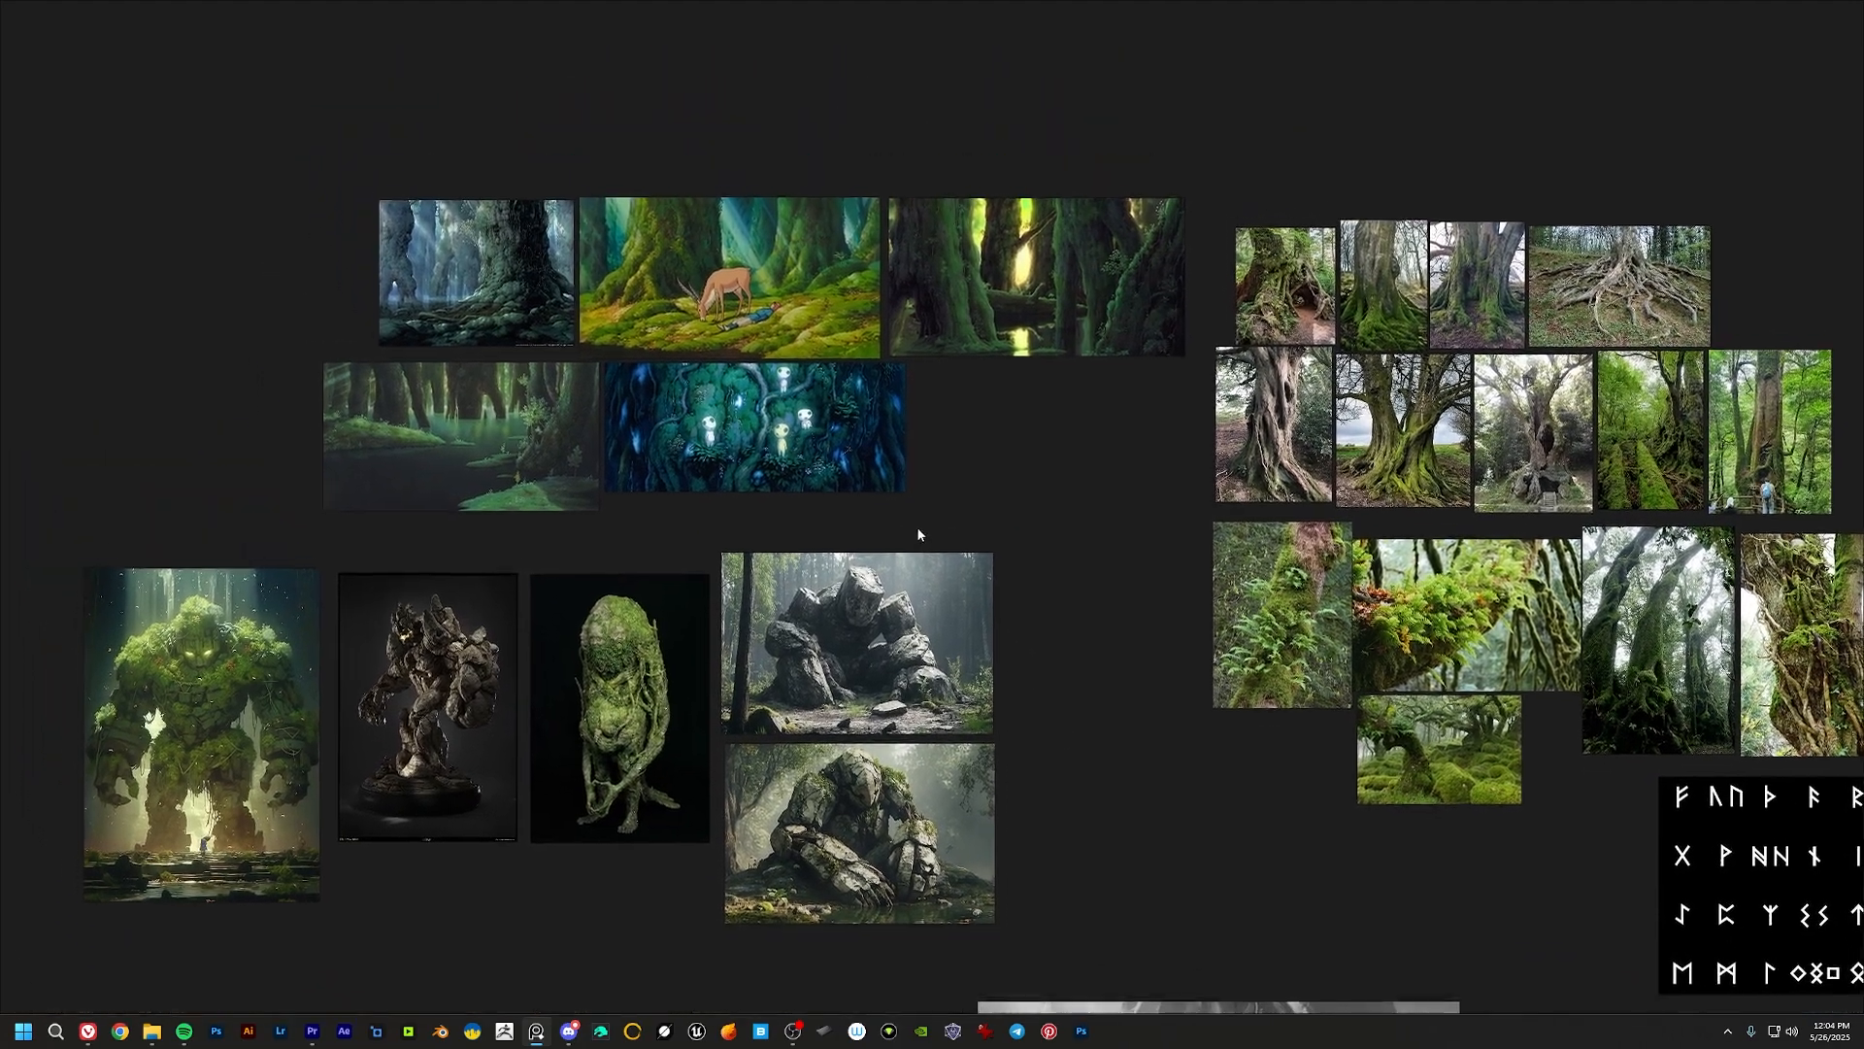
pyautogui.moveTo(958, 466); pyautogui.dragTo(600, 272)
pyautogui.moveTo(1000, 488); pyautogui.dragTo(521, 297)
pyautogui.moveTo(682, 335); pyautogui.dragTo(649, 330)
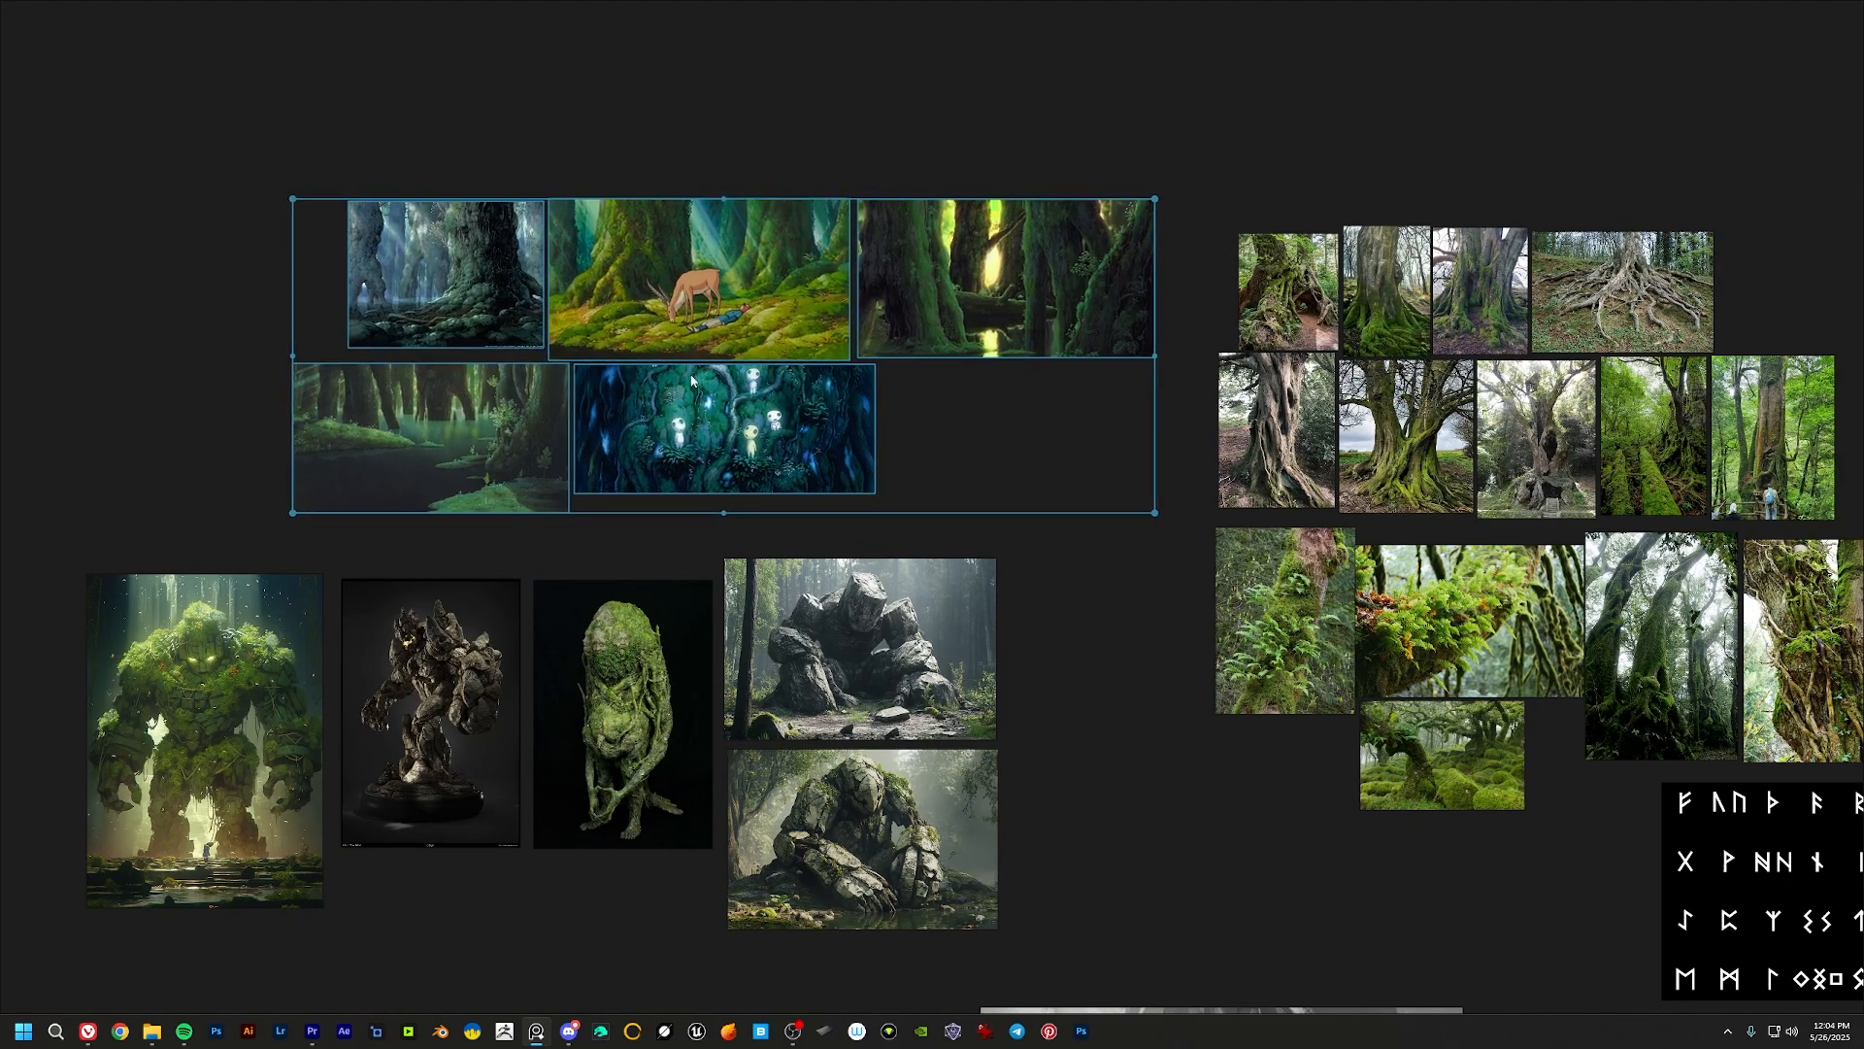
# Step: Examine the animated forest stills up close, including the dark blue-grey scene with the massive trunk and mossy rocks
pyautogui.scroll(4, 649, 330)
pyautogui.moveTo(648, 330); pyautogui.dragTo(767, 434, button='middle')
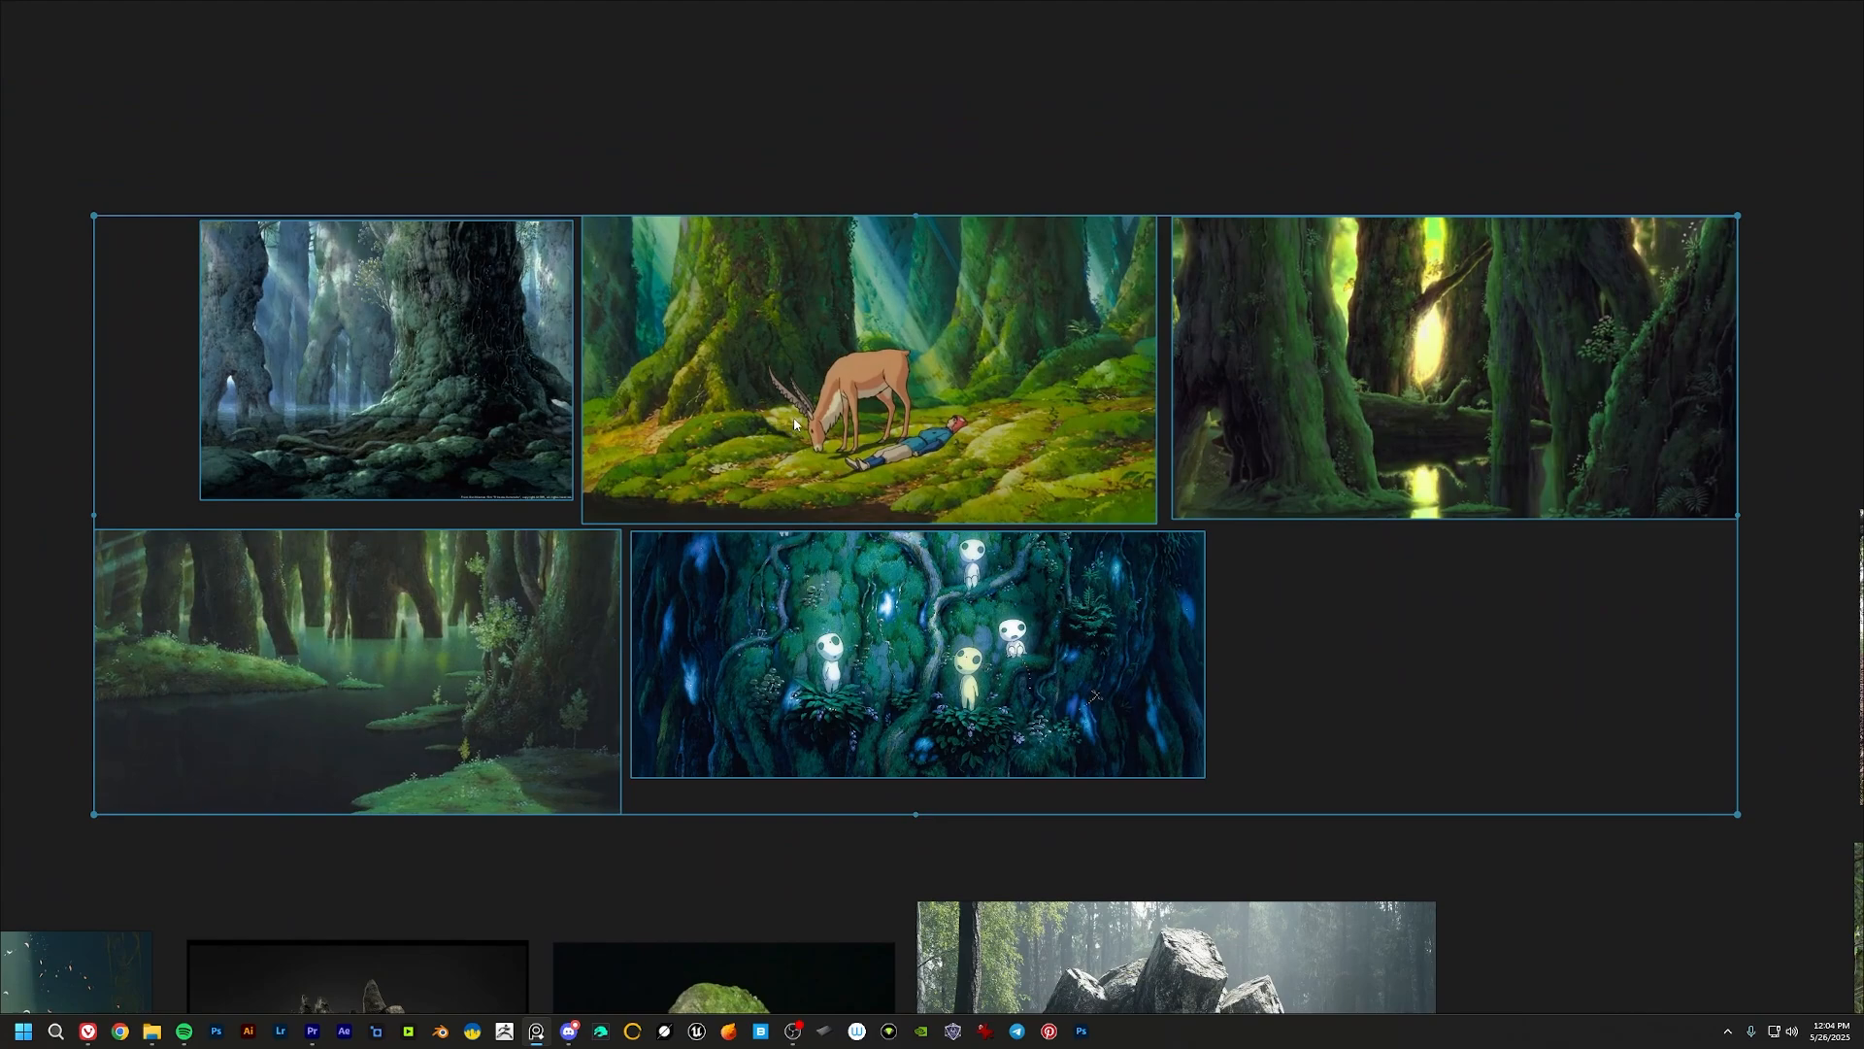
pyautogui.moveTo(805, 444); pyautogui.dragTo(808, 436, button='middle')
pyautogui.click(925, 398)
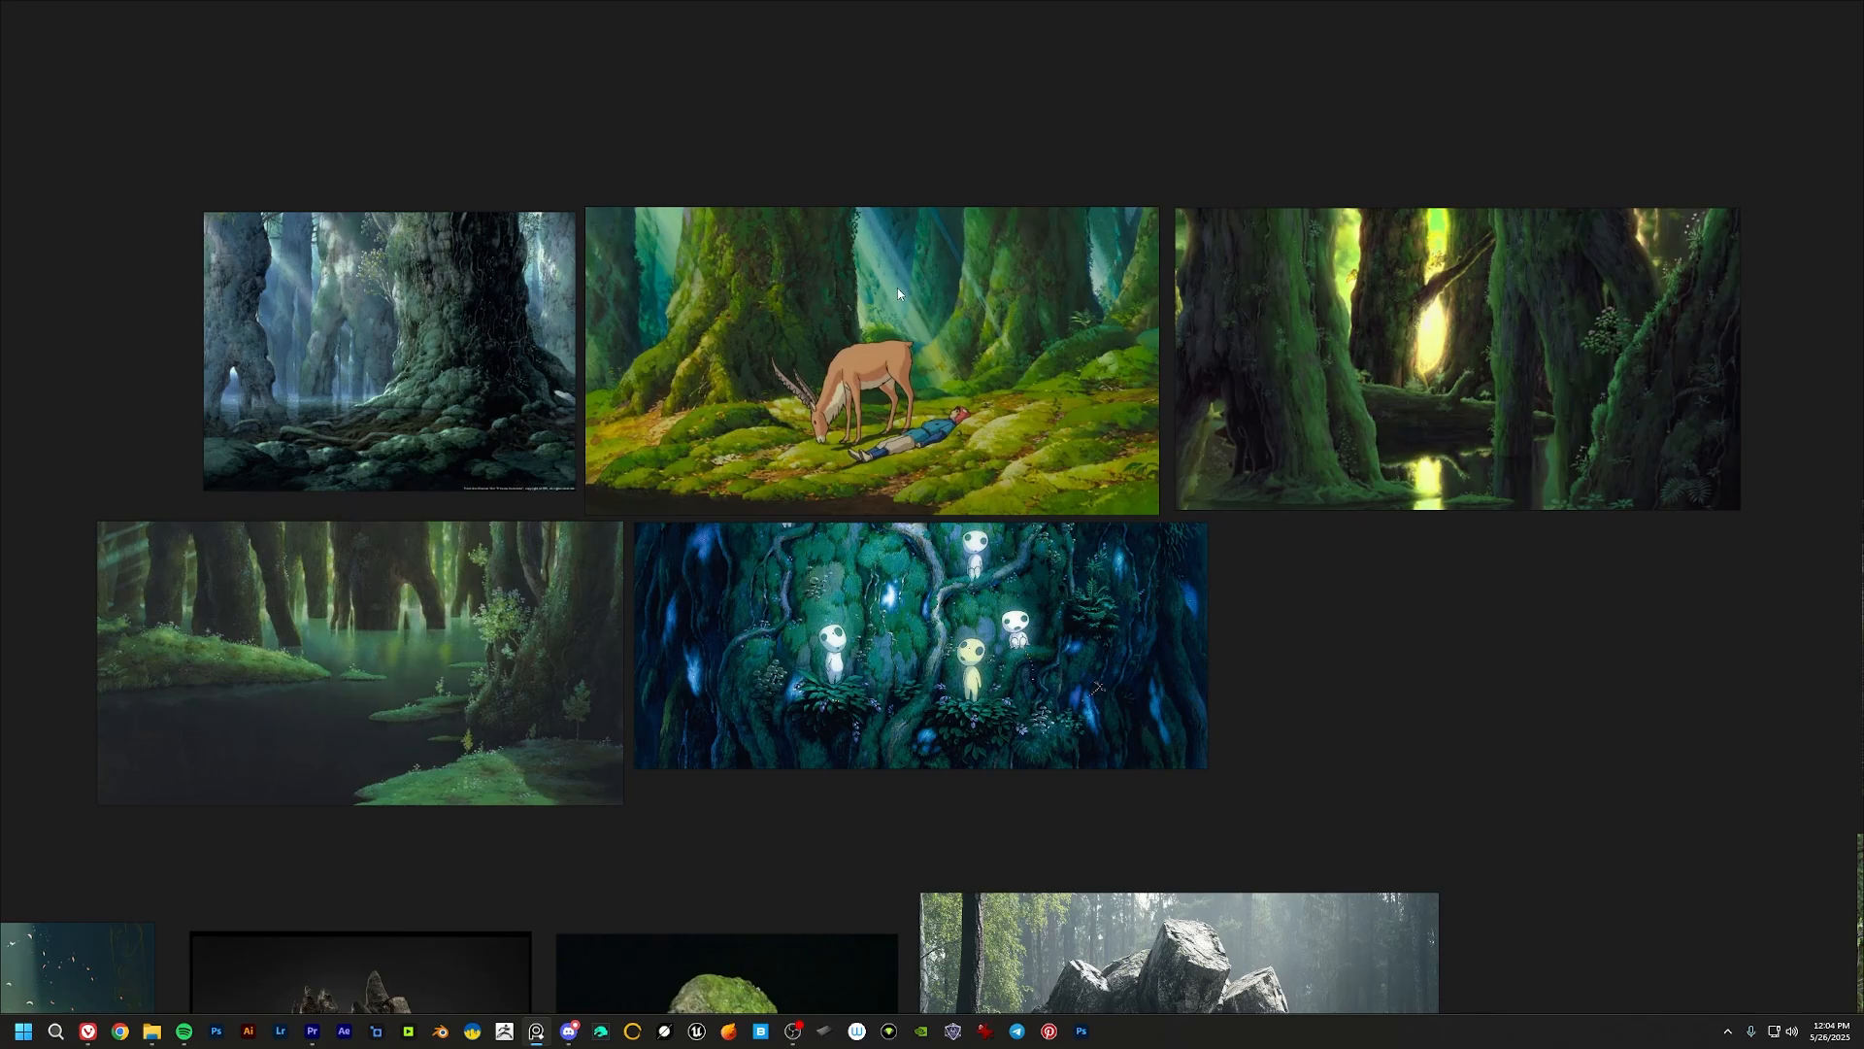
pyautogui.moveTo(1020, 324); pyautogui.dragTo(959, 287, button='middle')
pyautogui.moveTo(1103, 398); pyautogui.dragTo(1172, 385, button='middle')
pyautogui.scroll(3, 247, 577)
pyautogui.moveTo(319, 591); pyautogui.dragTo(506, 665, button='middle')
pyautogui.moveTo(659, 687); pyautogui.dragTo(629, 605, button='middle')
pyautogui.scroll(1, 500, 623)
pyautogui.moveTo(500, 623); pyautogui.dragTo(602, 610, button='middle')
pyautogui.moveTo(841, 541); pyautogui.dragTo(759, 855, button='middle')
pyautogui.moveTo(768, 477); pyautogui.dragTo(662, 805, button='middle')
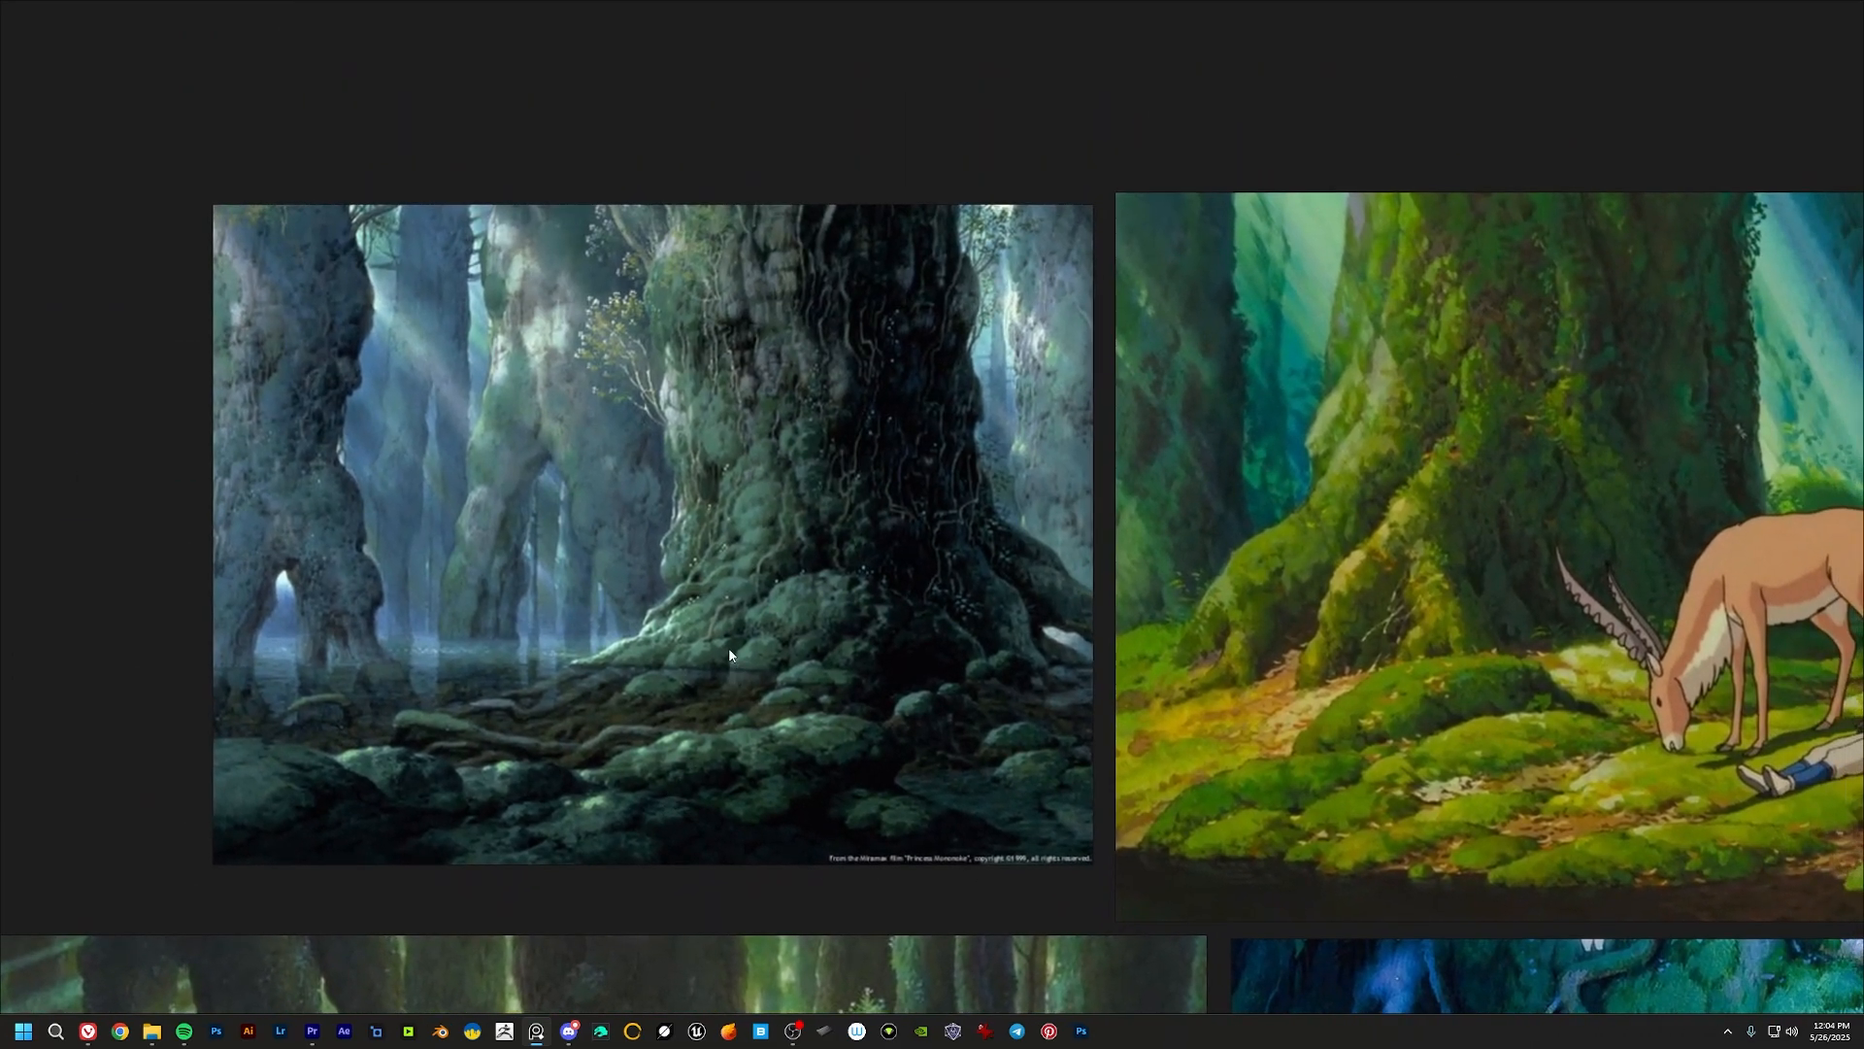
# Step: Examine the stills of the grazing deer, the white tree spirits and the glowing green swamp forest for mood and lighting
pyautogui.moveTo(953, 565); pyautogui.dragTo(263, 536, button='middle')
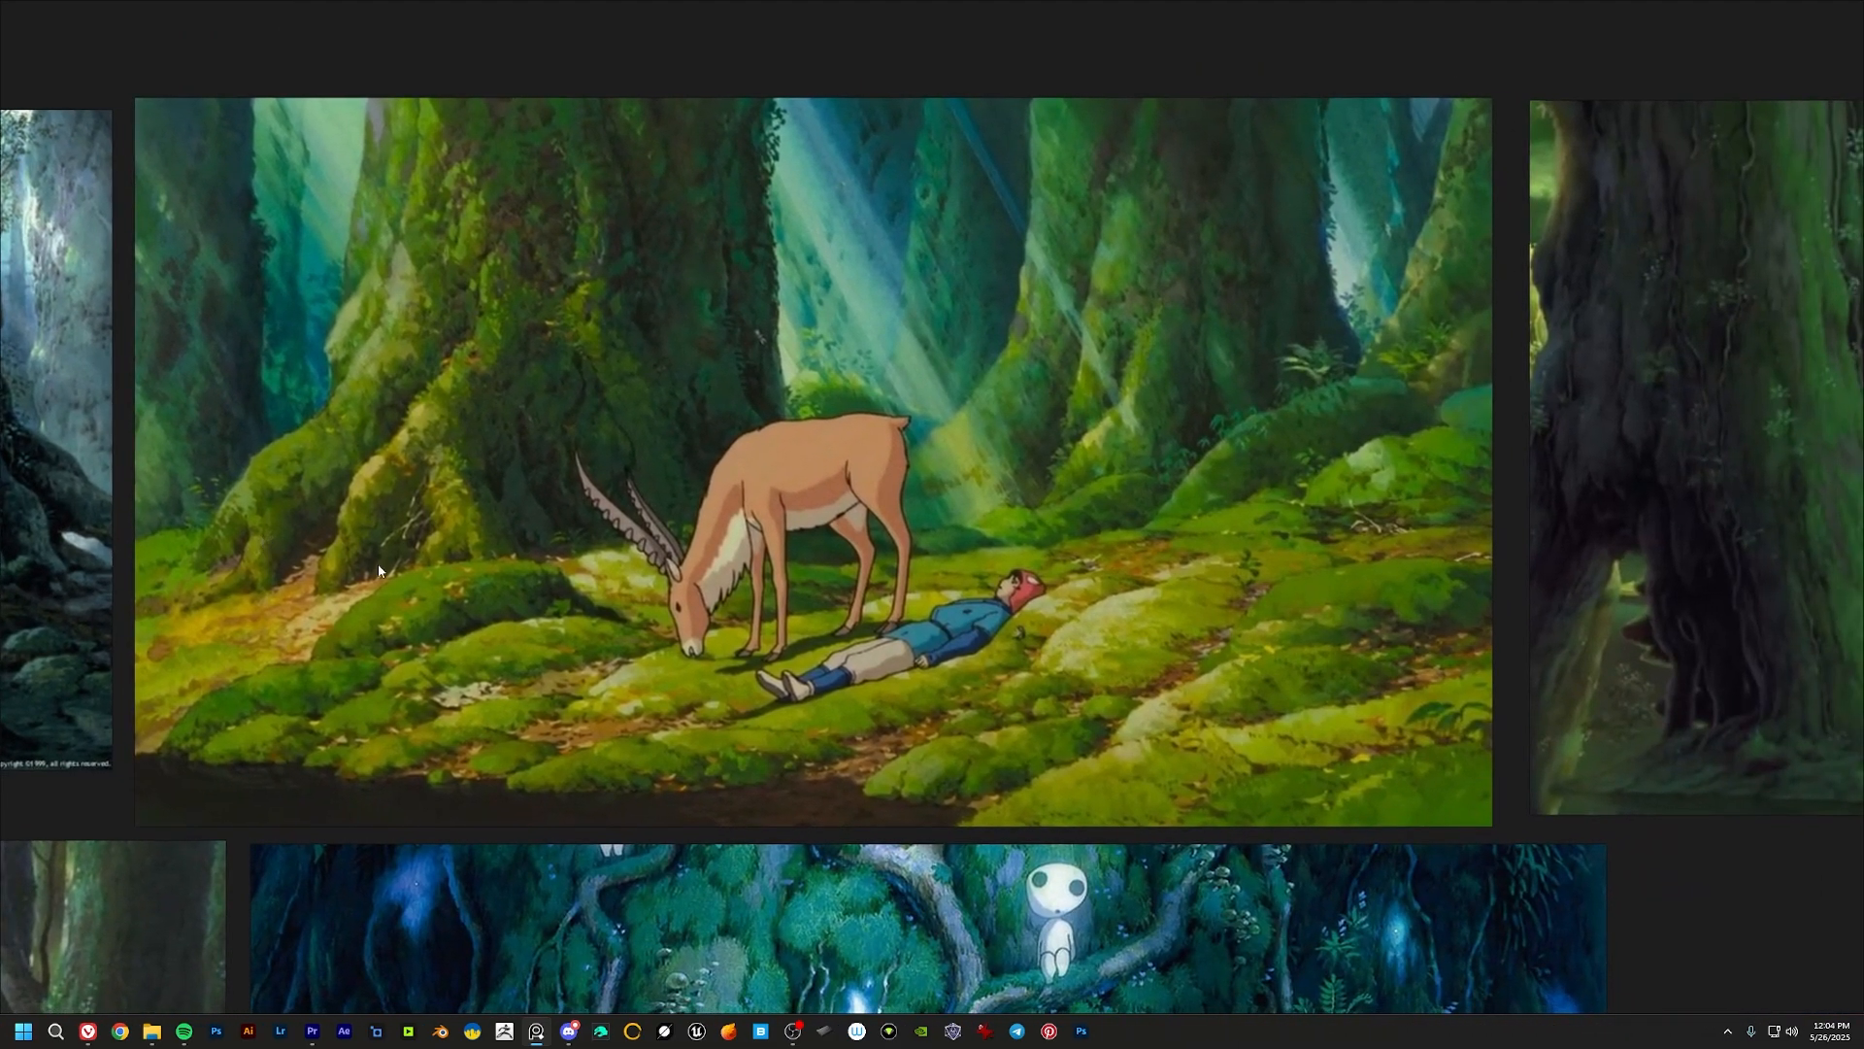
pyautogui.moveTo(789, 796); pyautogui.dragTo(651, 199, button='middle')
pyautogui.moveTo(723, 276); pyautogui.dragTo(644, 721, button='middle')
pyautogui.scroll(-4, 645, 722)
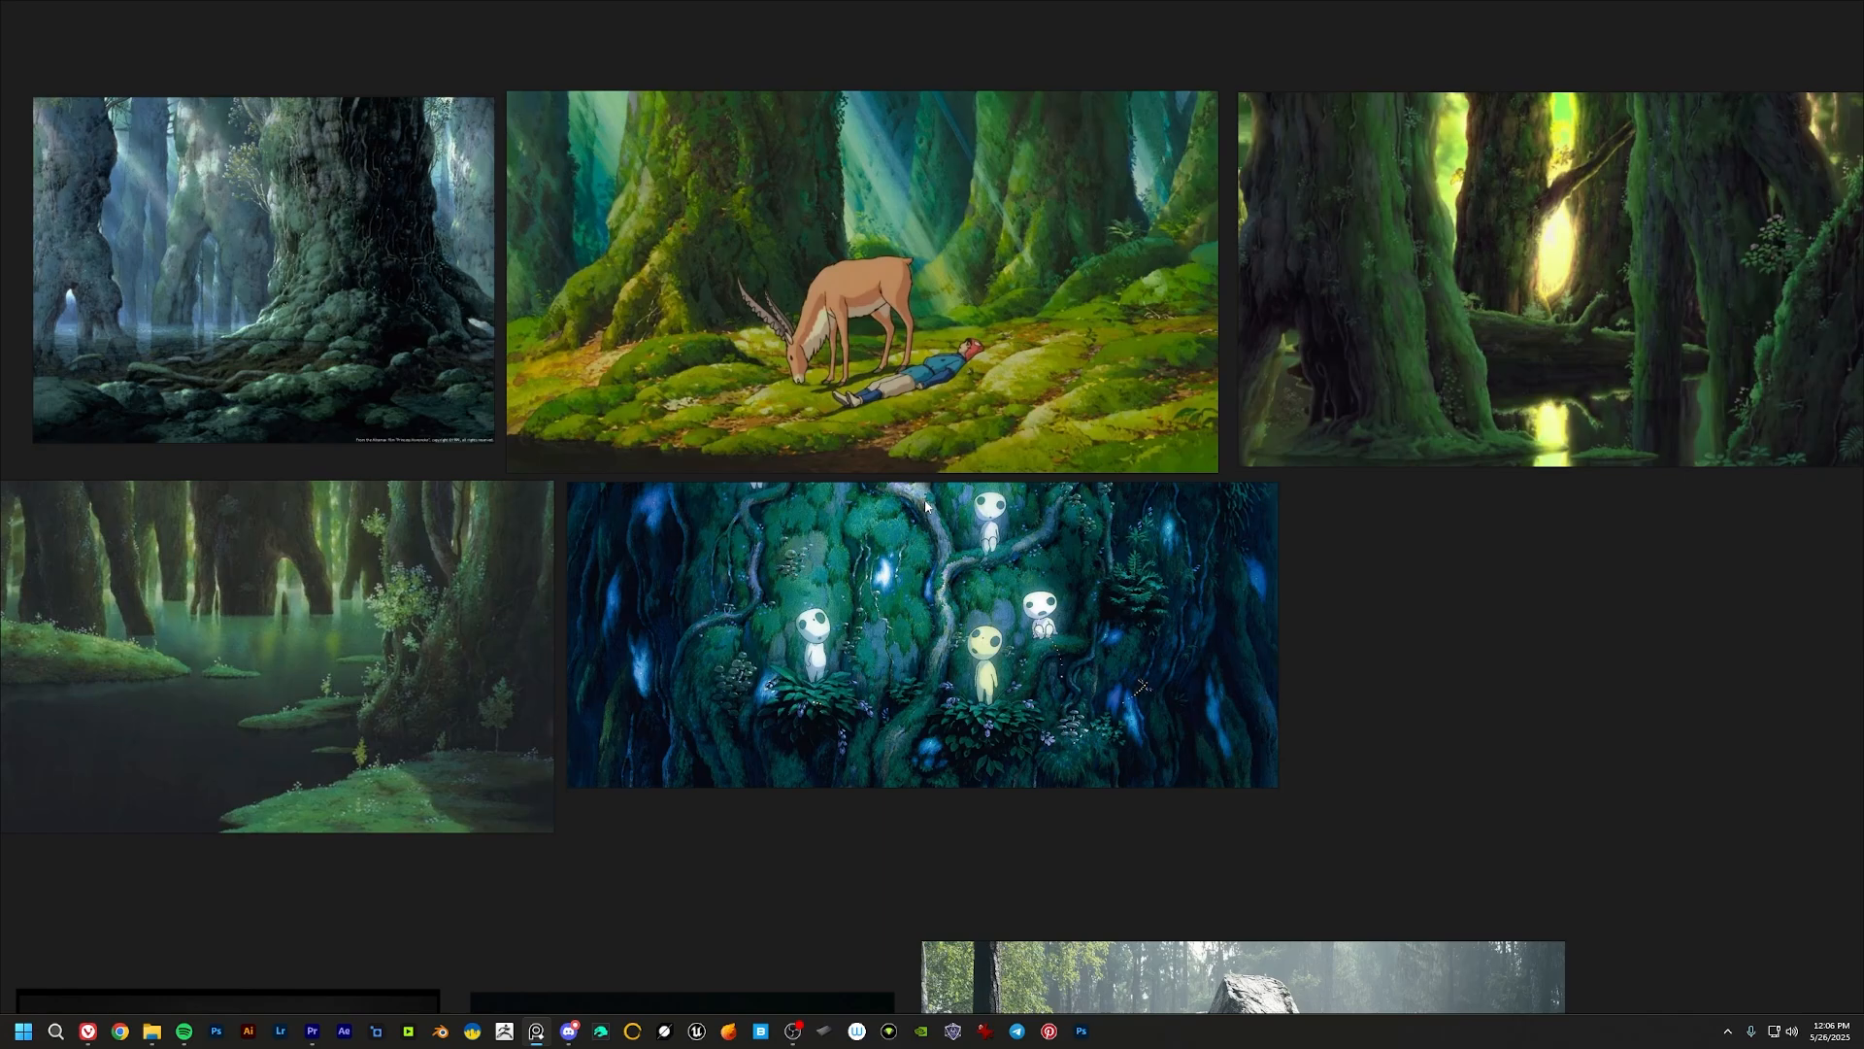
pyautogui.moveTo(977, 447); pyautogui.dragTo(957, 440, button='middle')
pyautogui.moveTo(1398, 330); pyautogui.dragTo(702, 479, button='middle')
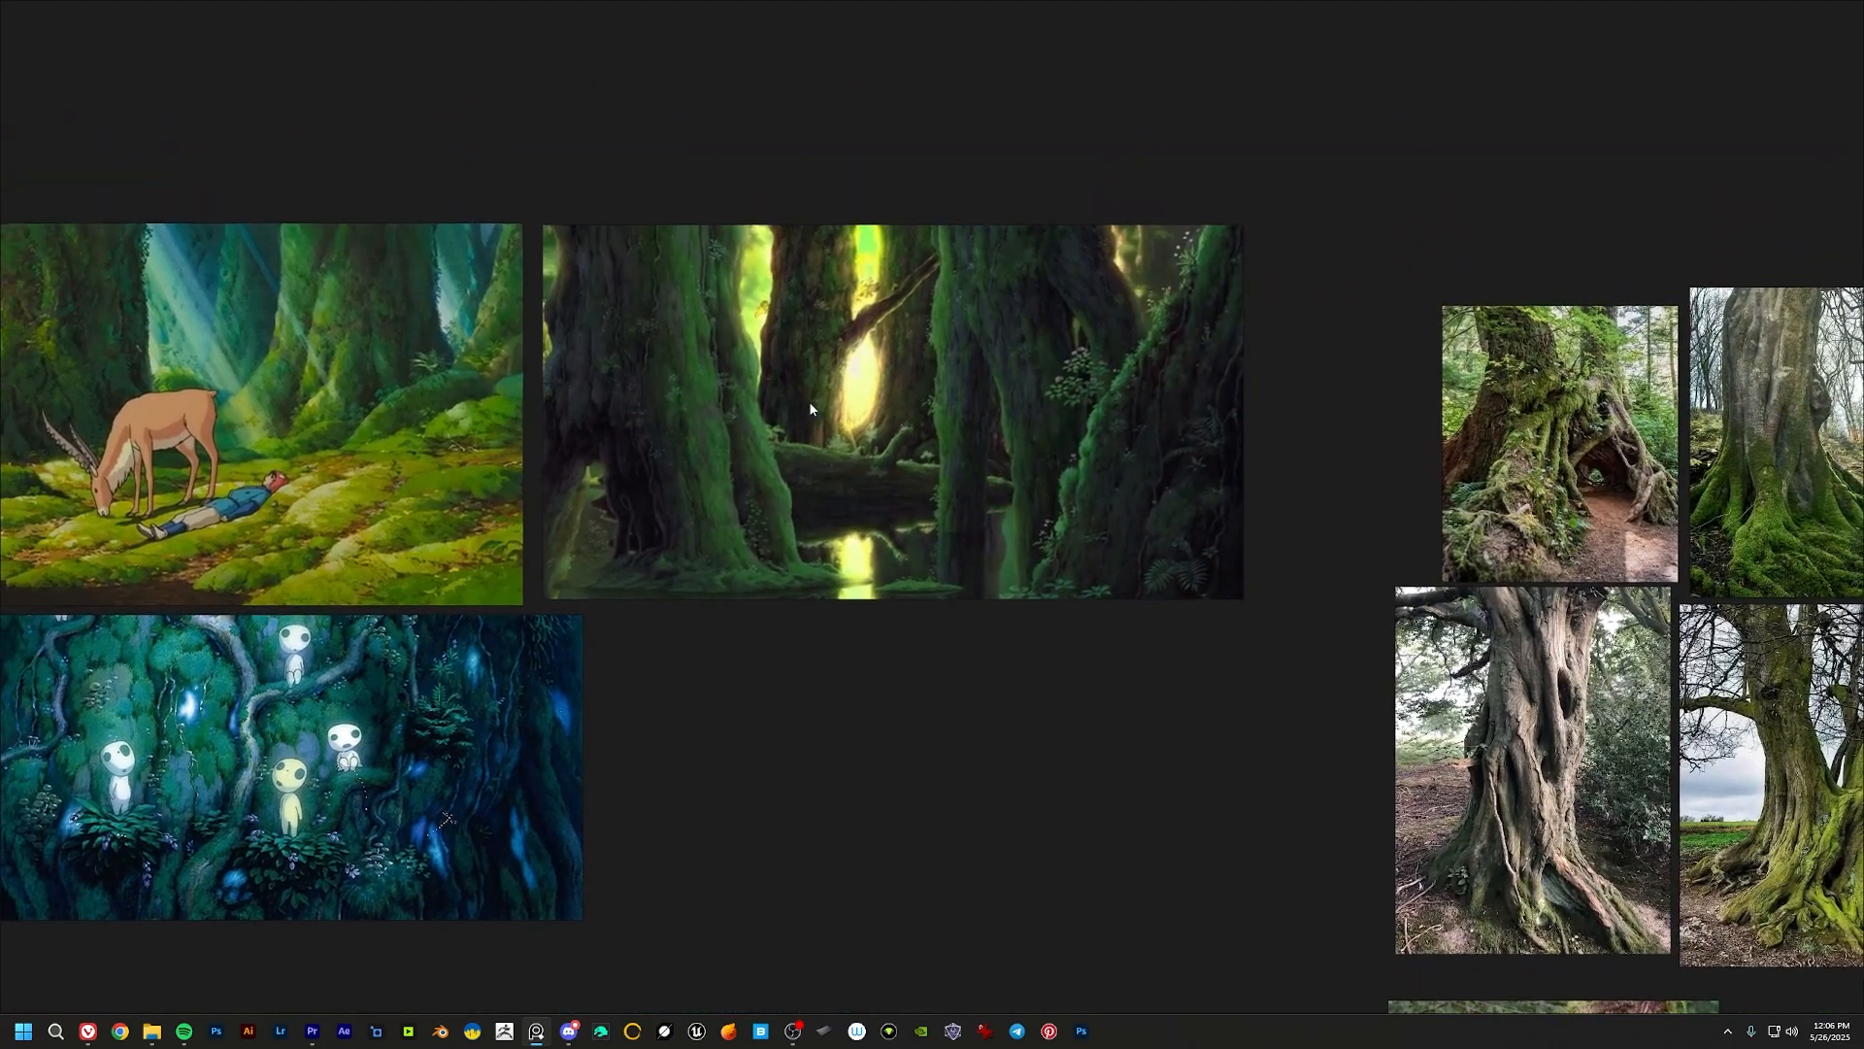
pyautogui.scroll(4, 835, 399)
pyautogui.moveTo(834, 413); pyautogui.dragTo(887, 471, button='middle')
pyautogui.scroll(-3, 817, 511)
pyautogui.scroll(-1, 887, 471)
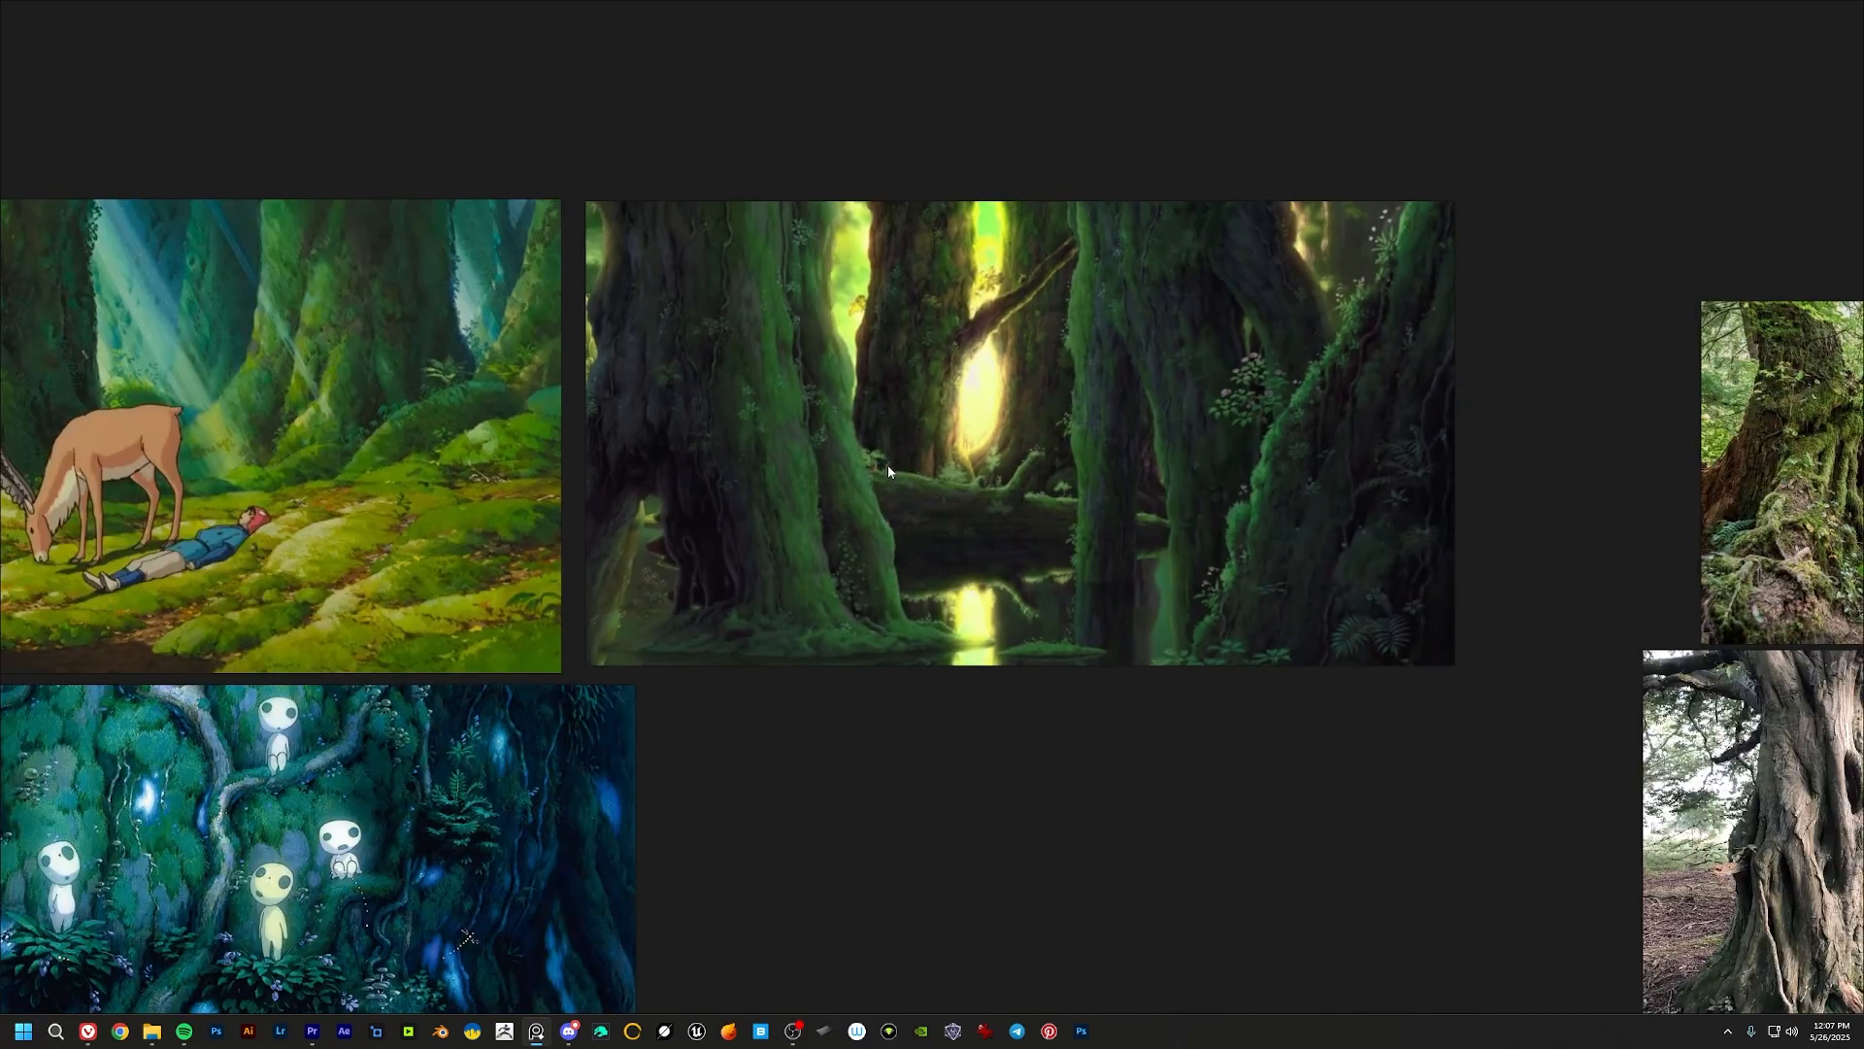
pyautogui.moveTo(699, 625); pyautogui.dragTo(1044, 475, button='middle')
pyautogui.moveTo(817, 548); pyautogui.dragTo(1025, 466, button='middle')
pyautogui.scroll(-5, 905, 491)
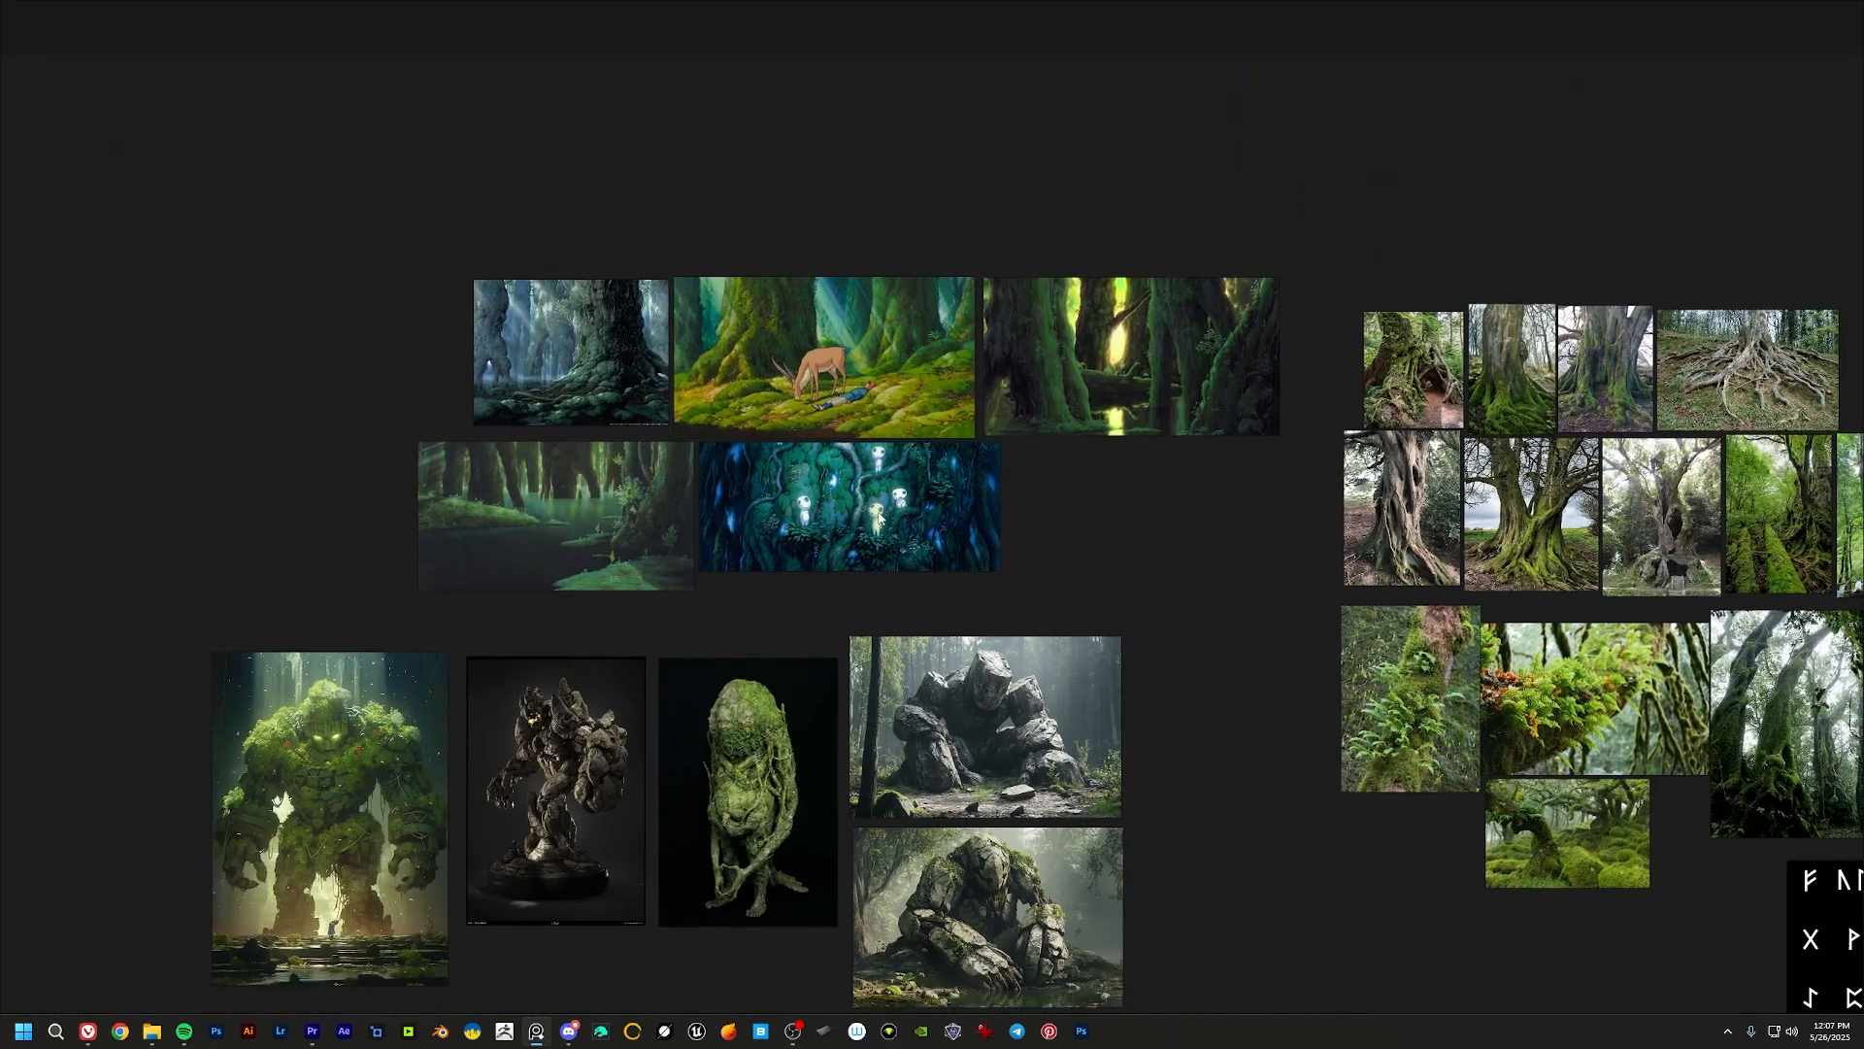
# Step: Look over the board's rows of golem references, sketches, greyscale block-outs and 3D renders
pyautogui.moveTo(879, 517); pyautogui.dragTo(773, 335, button='middle')
pyautogui.moveTo(878, 581); pyautogui.dragTo(733, 359, button='middle')
pyautogui.moveTo(796, 645); pyautogui.dragTo(810, 452, button='middle')
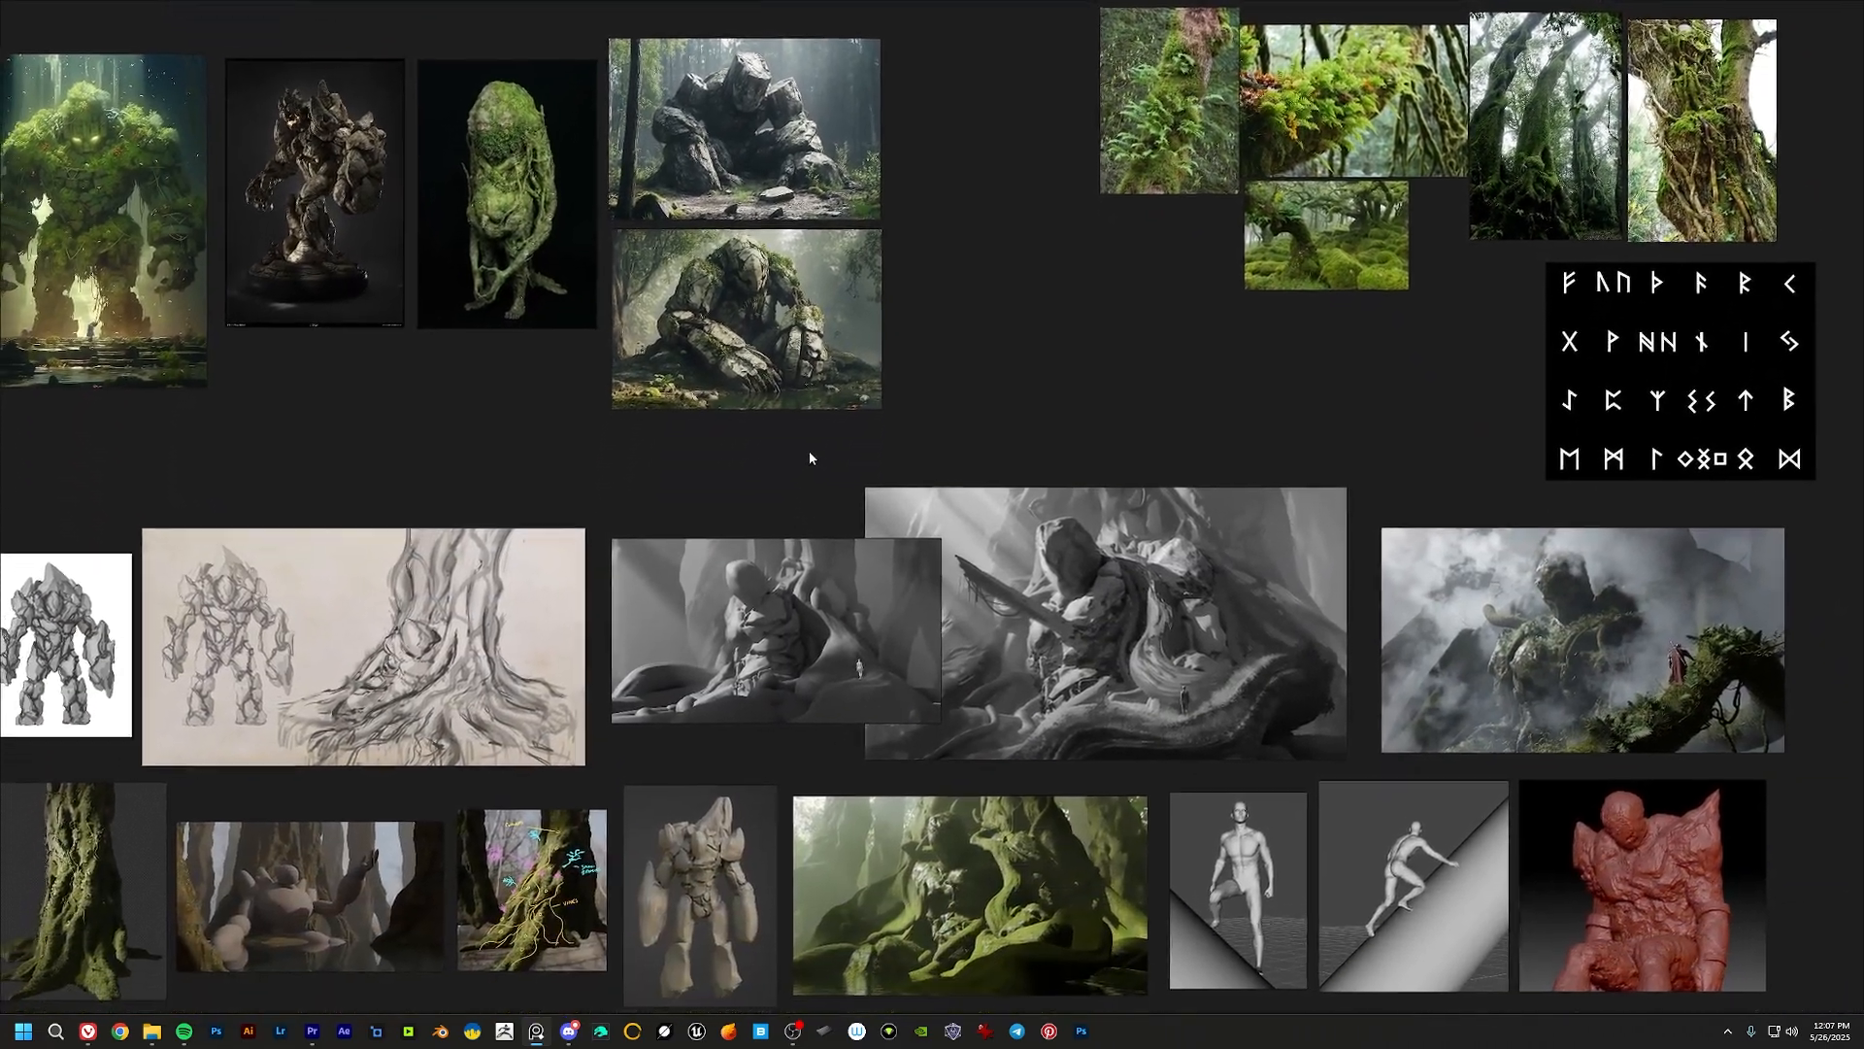
pyautogui.scroll(-2, 792, 468)
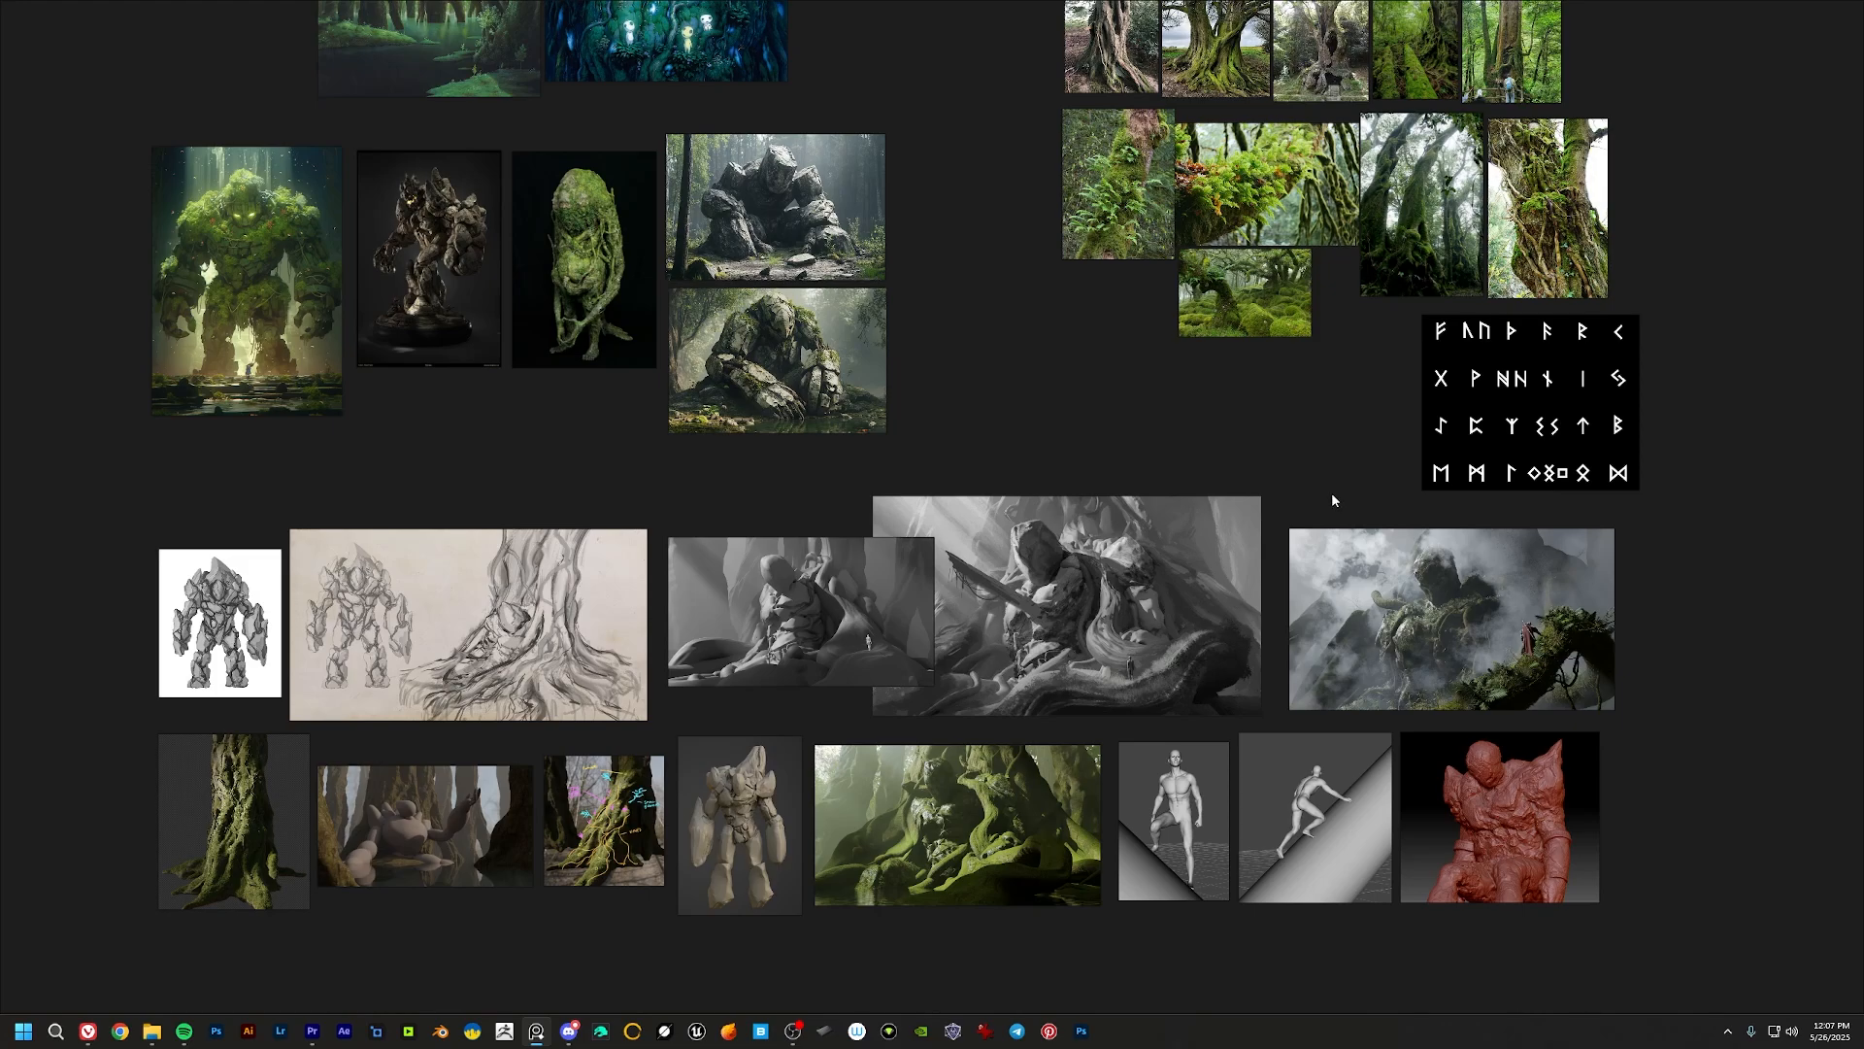
pyautogui.moveTo(755, 563); pyautogui.dragTo(761, 563)
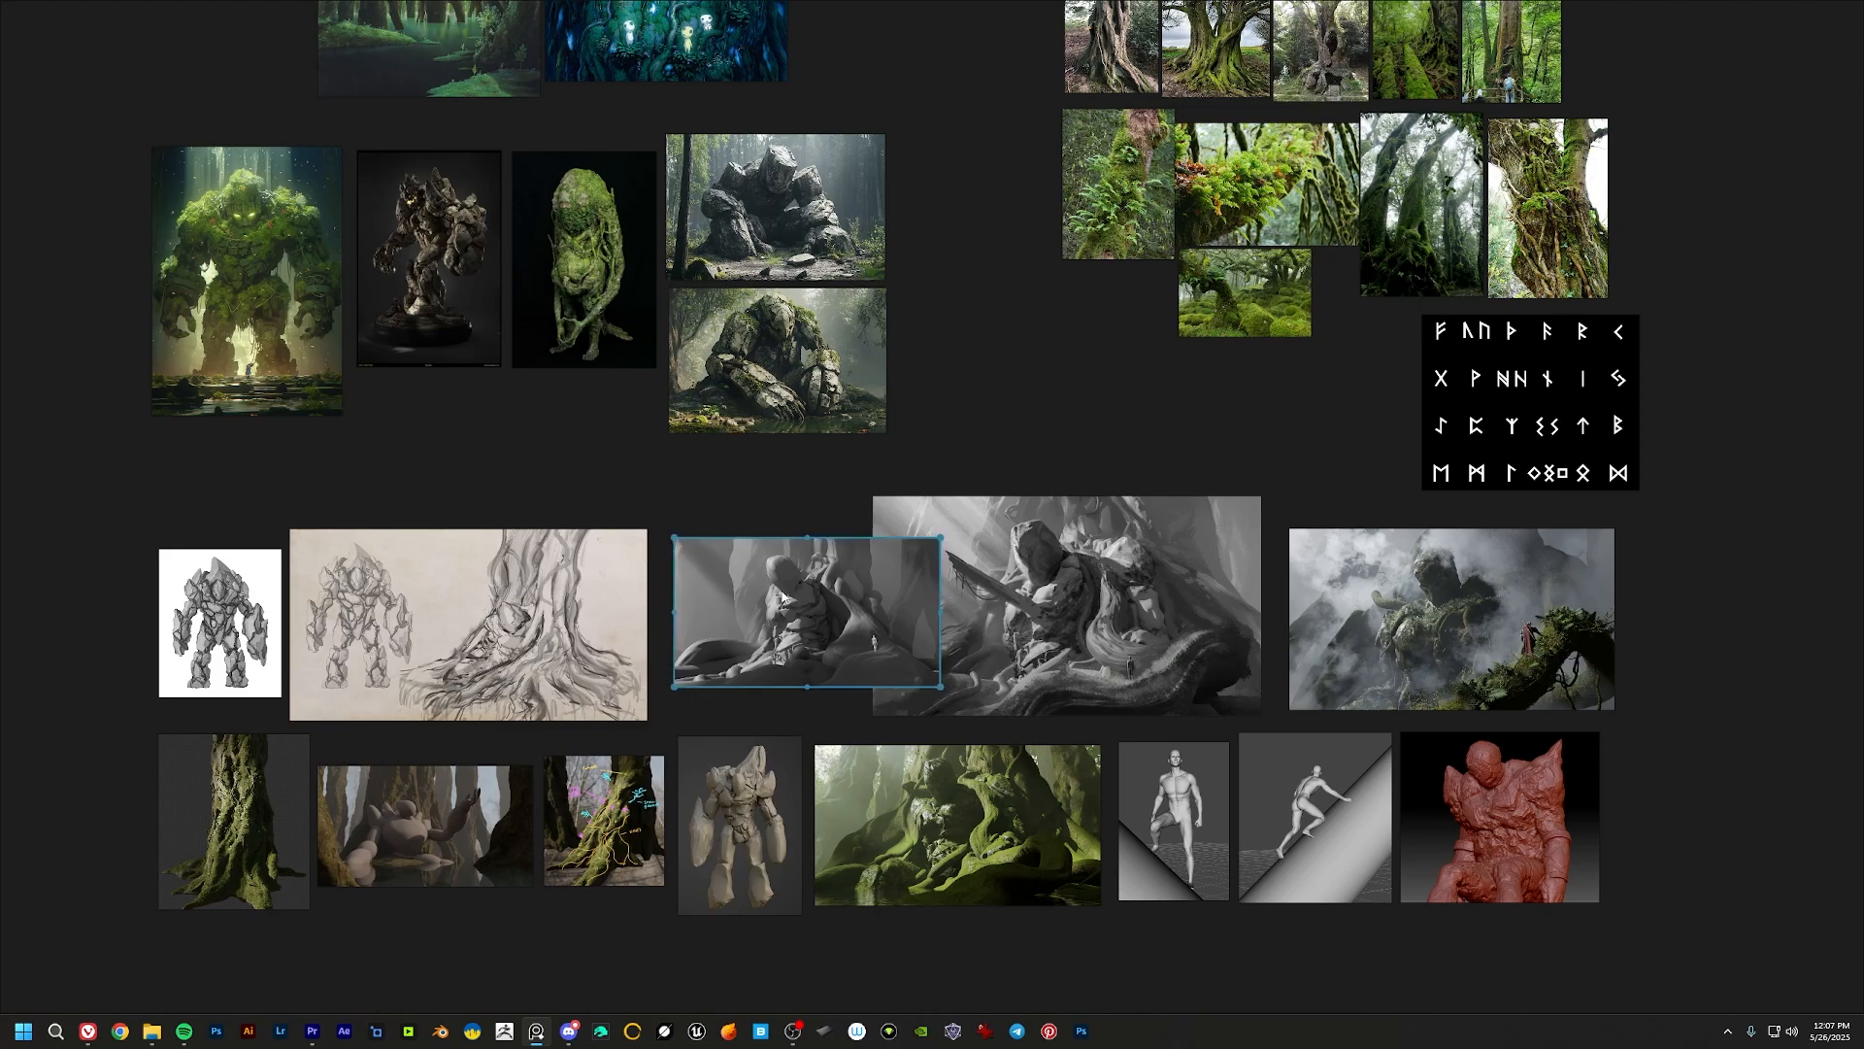
pyautogui.moveTo(705, 584); pyautogui.dragTo(891, 566, button='middle')
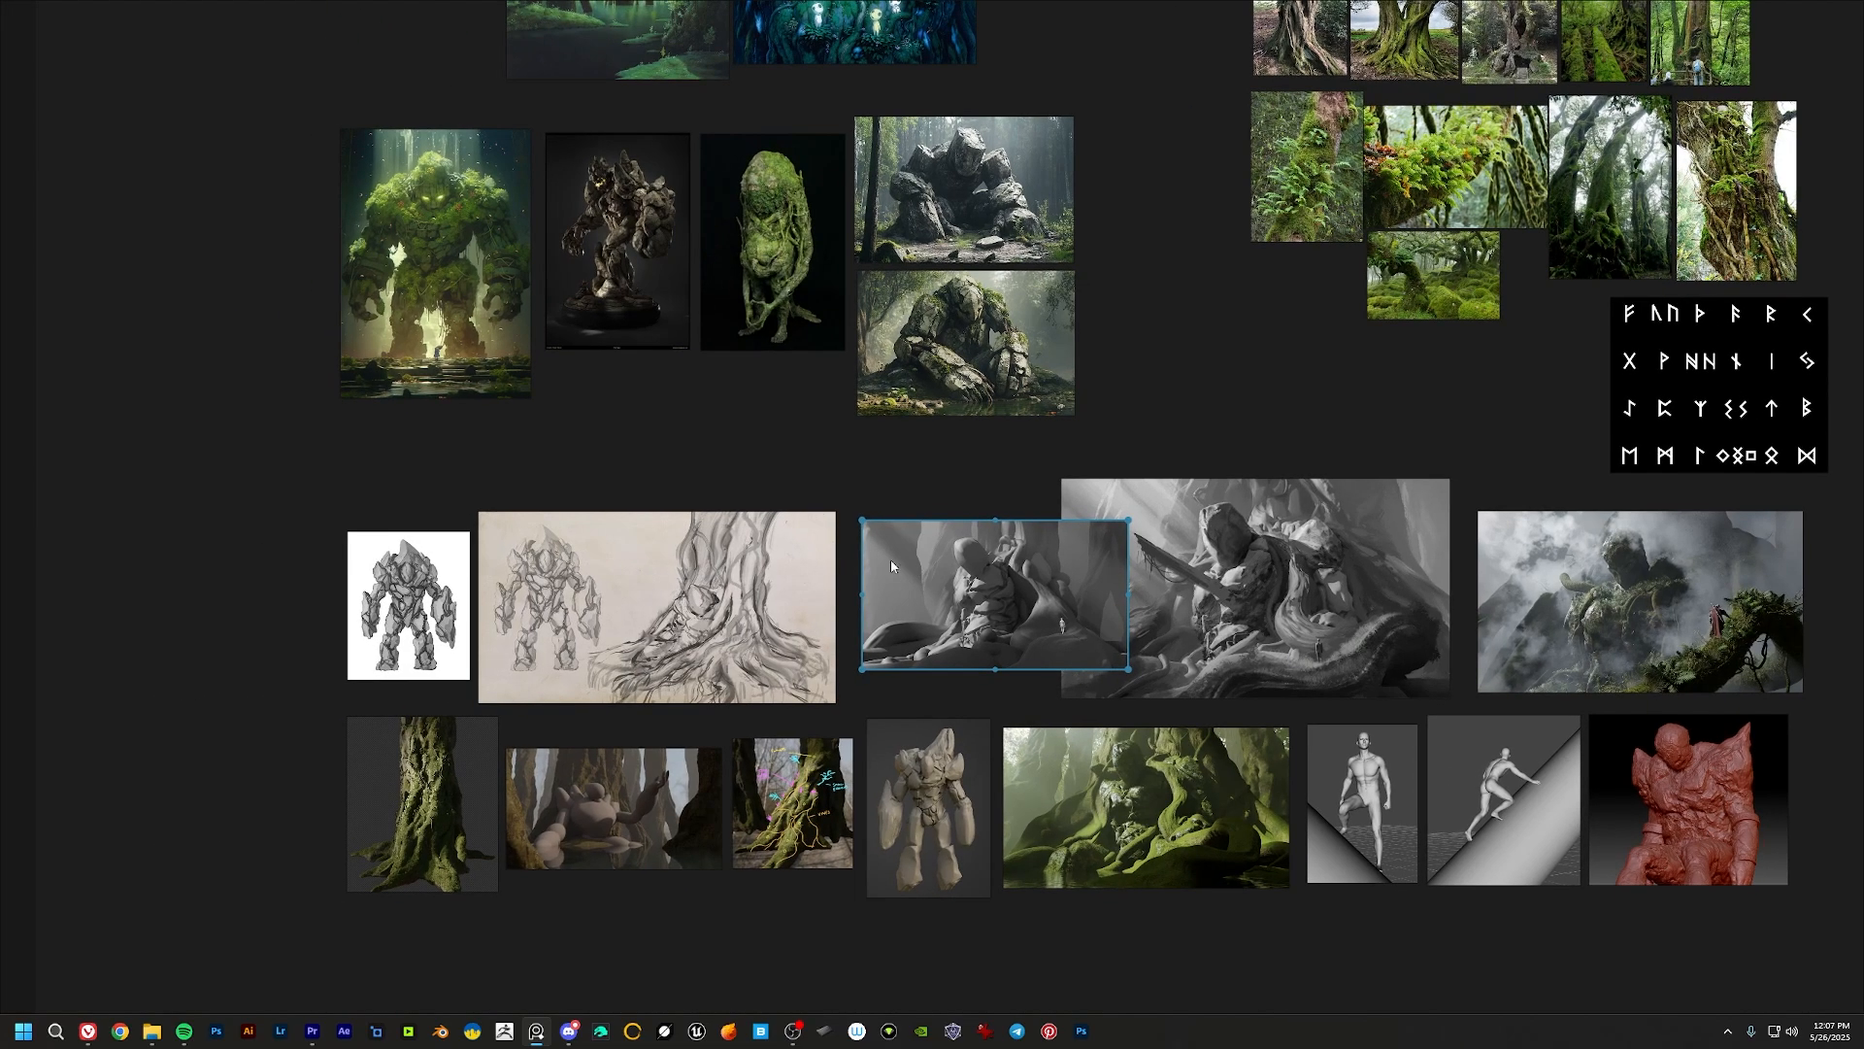
pyautogui.click(932, 509)
# Step: Examine the golem references: the mossy giant, the rock figurine, the root-covered creature and the two seated stone golems
pyautogui.moveTo(931, 507); pyautogui.dragTo(1000, 502, button='middle')
pyautogui.moveTo(657, 247); pyautogui.dragTo(673, 380, button='middle')
pyautogui.scroll(4, 674, 380)
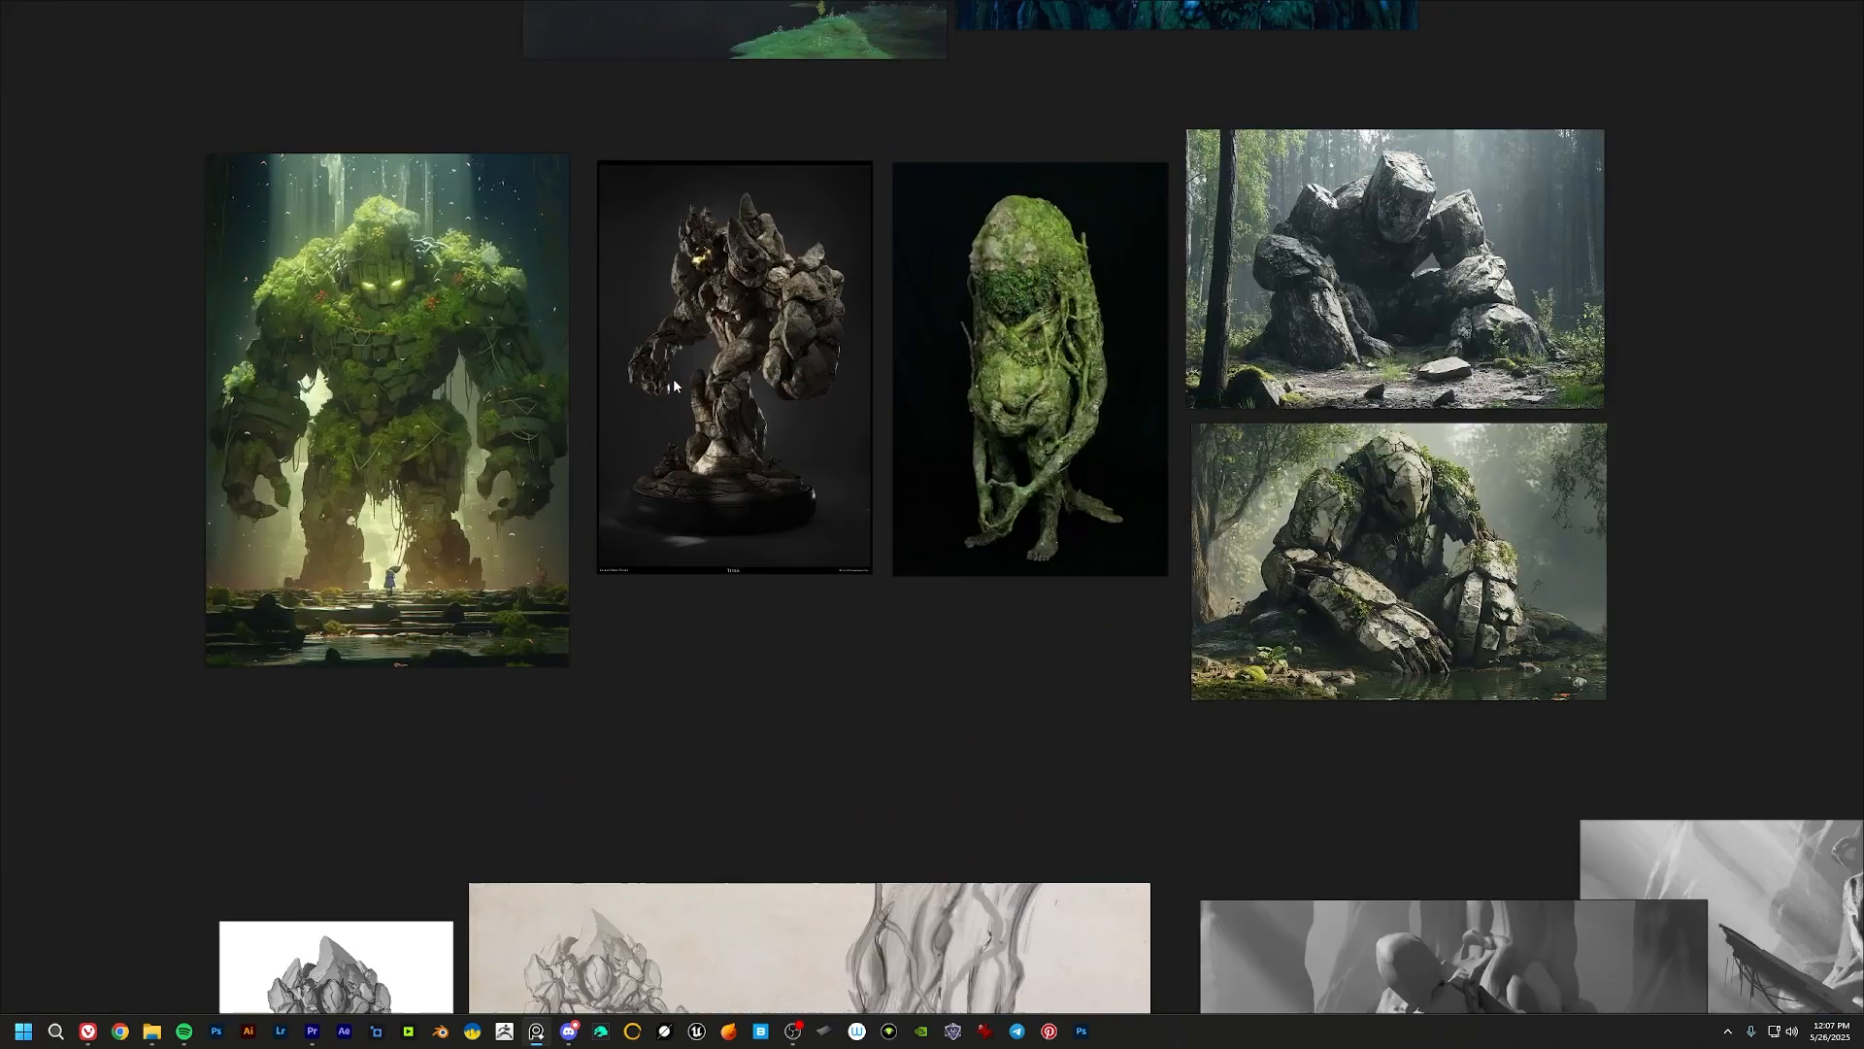
pyautogui.scroll(1, 674, 379)
pyautogui.moveTo(846, 405); pyautogui.dragTo(705, 497, button='middle')
pyautogui.moveTo(540, 483); pyautogui.dragTo(662, 499, button='middle')
pyautogui.click(344, 442)
pyautogui.moveTo(541, 448)
pyautogui.mouseDown(button='middle')
pyautogui.moveTo(472, 456)
pyautogui.moveTo(564, 435)
pyautogui.mouseUp(button='middle')
pyautogui.moveTo(392, 446); pyautogui.dragTo(370, 450, button='middle')
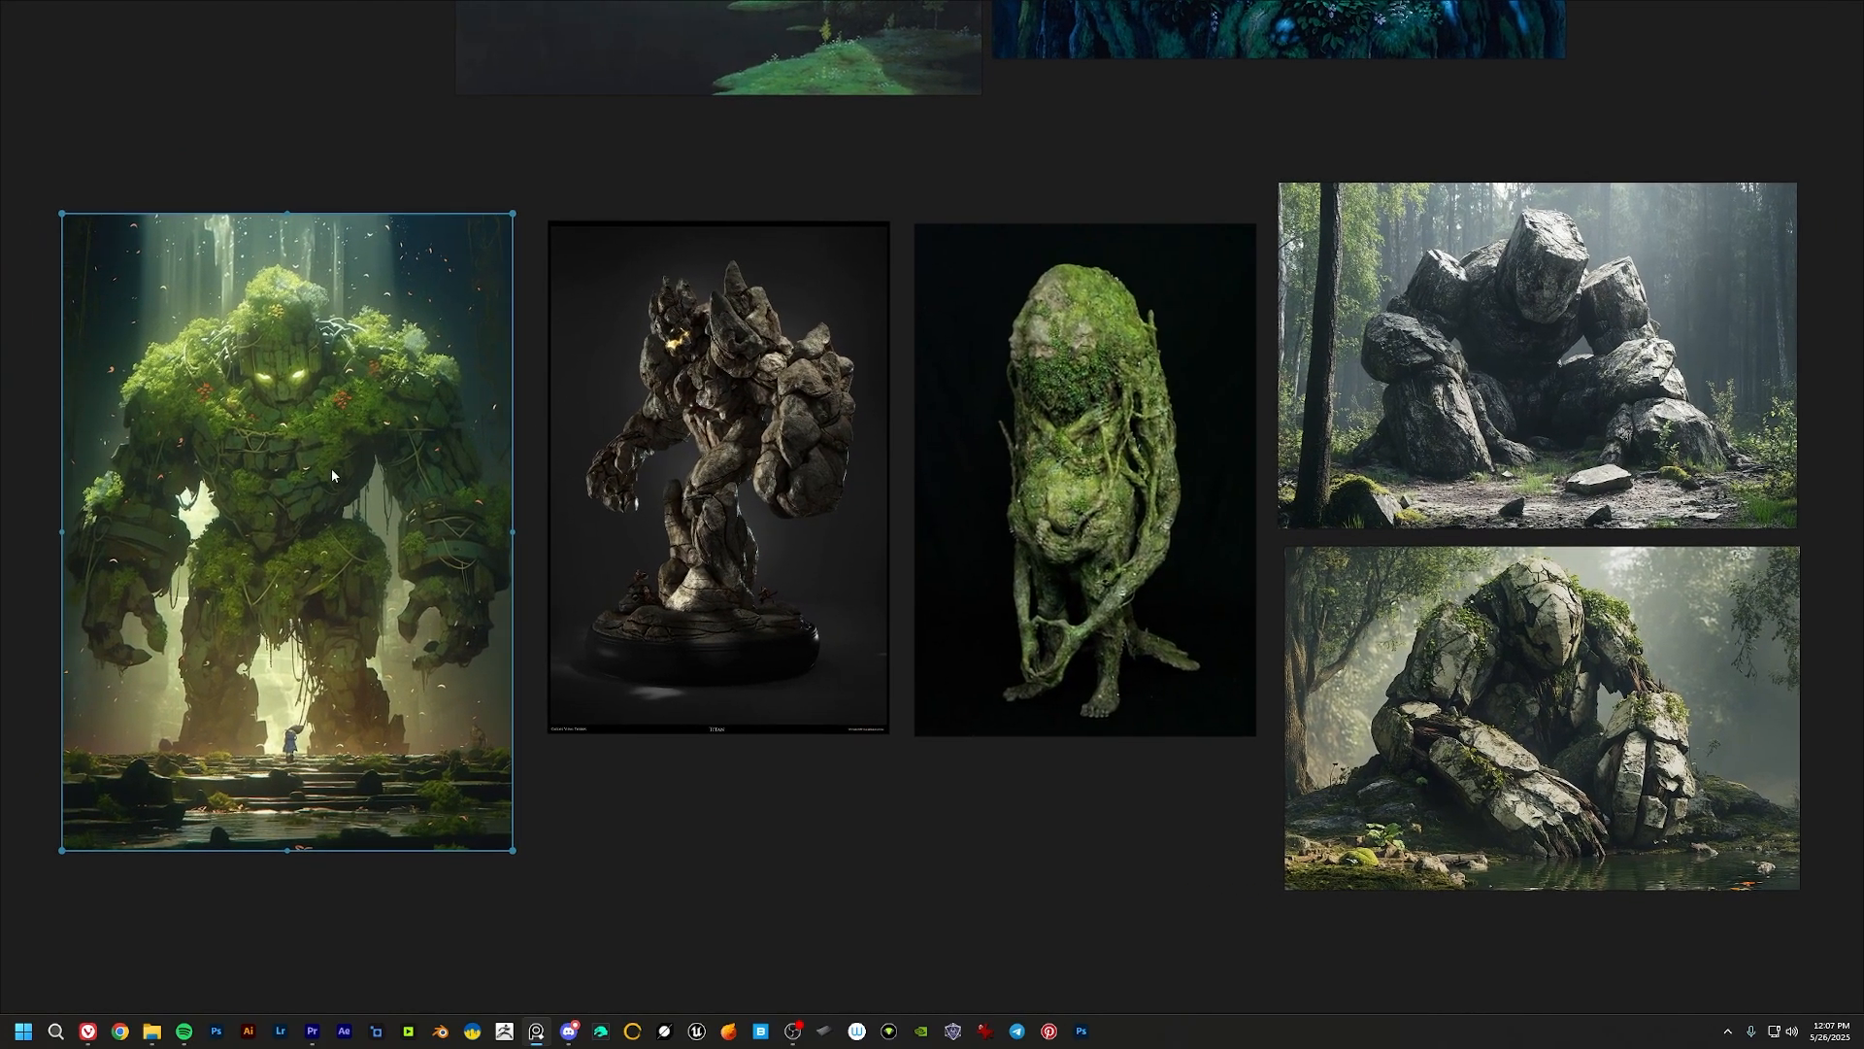
pyautogui.moveTo(332, 471); pyautogui.dragTo(329, 467)
pyautogui.moveTo(649, 419)
pyautogui.mouseDown(button='middle')
pyautogui.moveTo(453, 372)
pyautogui.moveTo(455, 351)
pyautogui.mouseUp(button='middle')
pyautogui.moveTo(710, 716); pyautogui.dragTo(775, 457, button='middle')
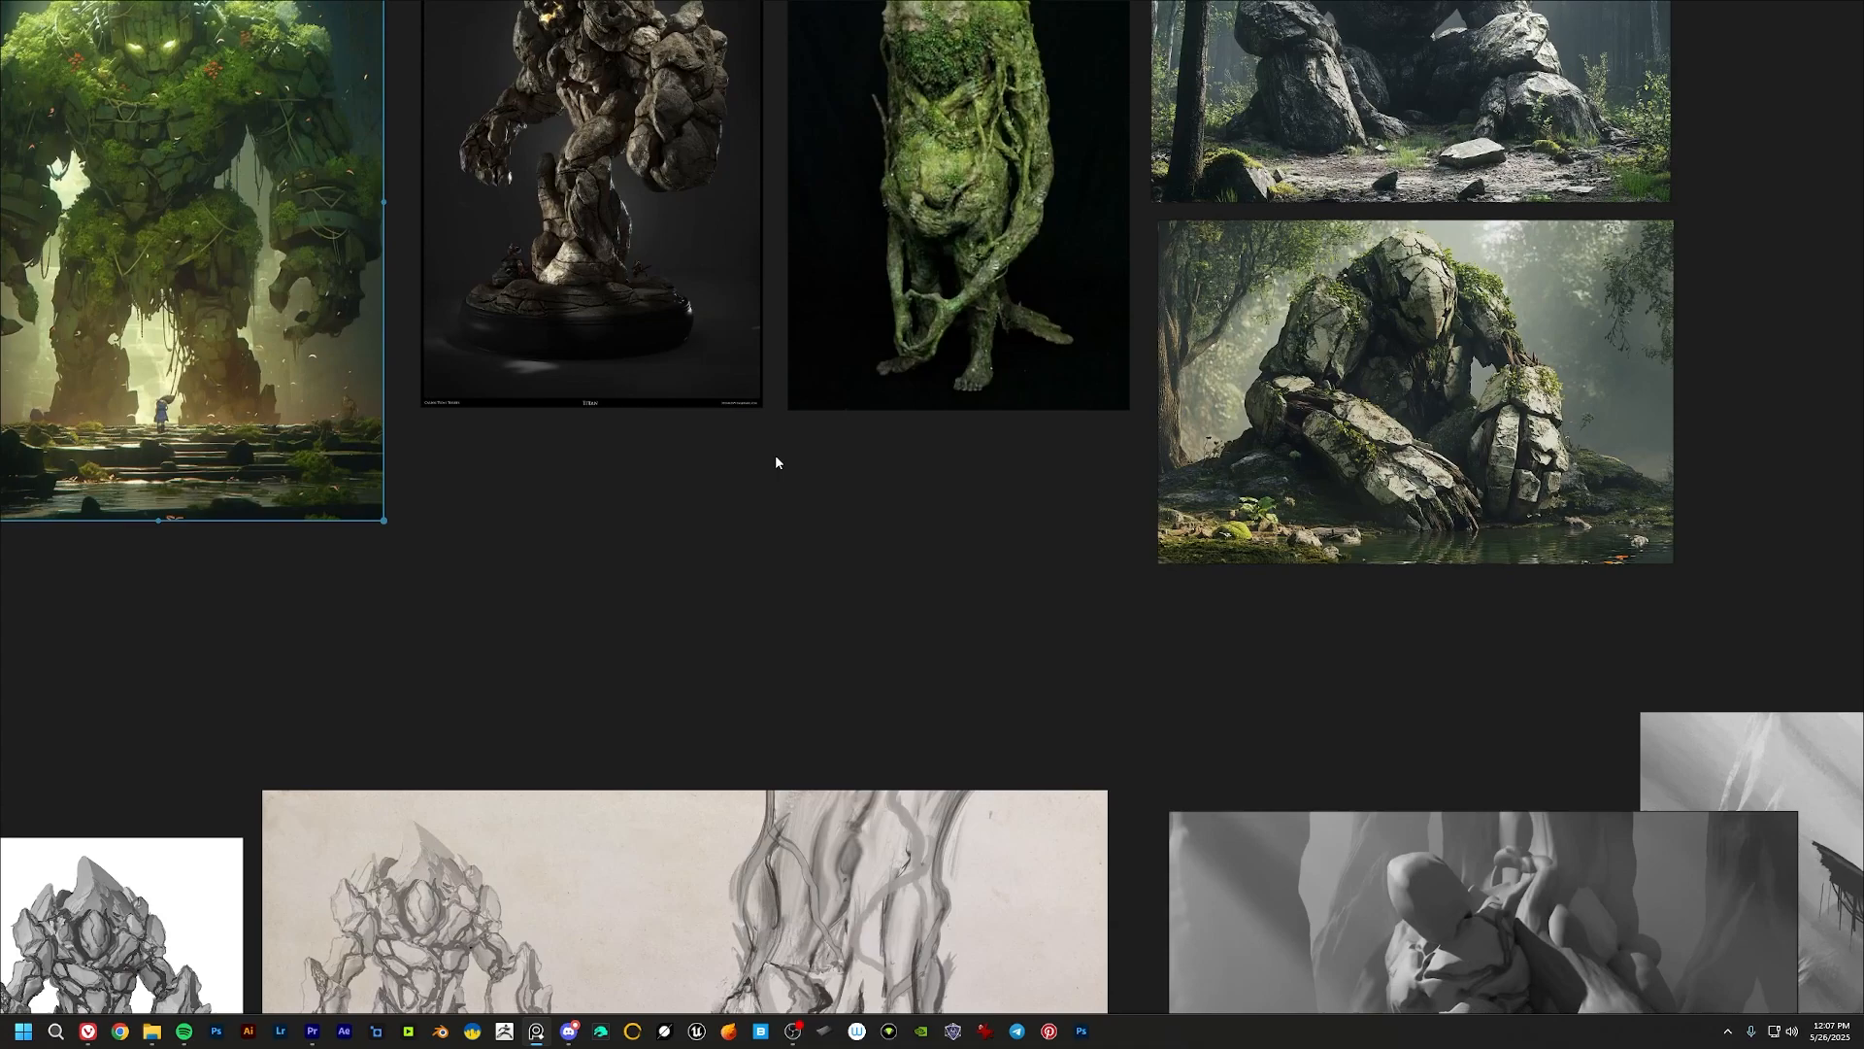
# Step: Examine the standing rock golem sketch on white beside its version in the parchment composition
pyautogui.moveTo(640, 738)
pyautogui.mouseDown(button='middle')
pyautogui.moveTo(789, 493)
pyautogui.moveTo(854, 312)
pyautogui.mouseUp(button='middle')
pyautogui.moveTo(652, 699); pyautogui.dragTo(724, 608, button='middle')
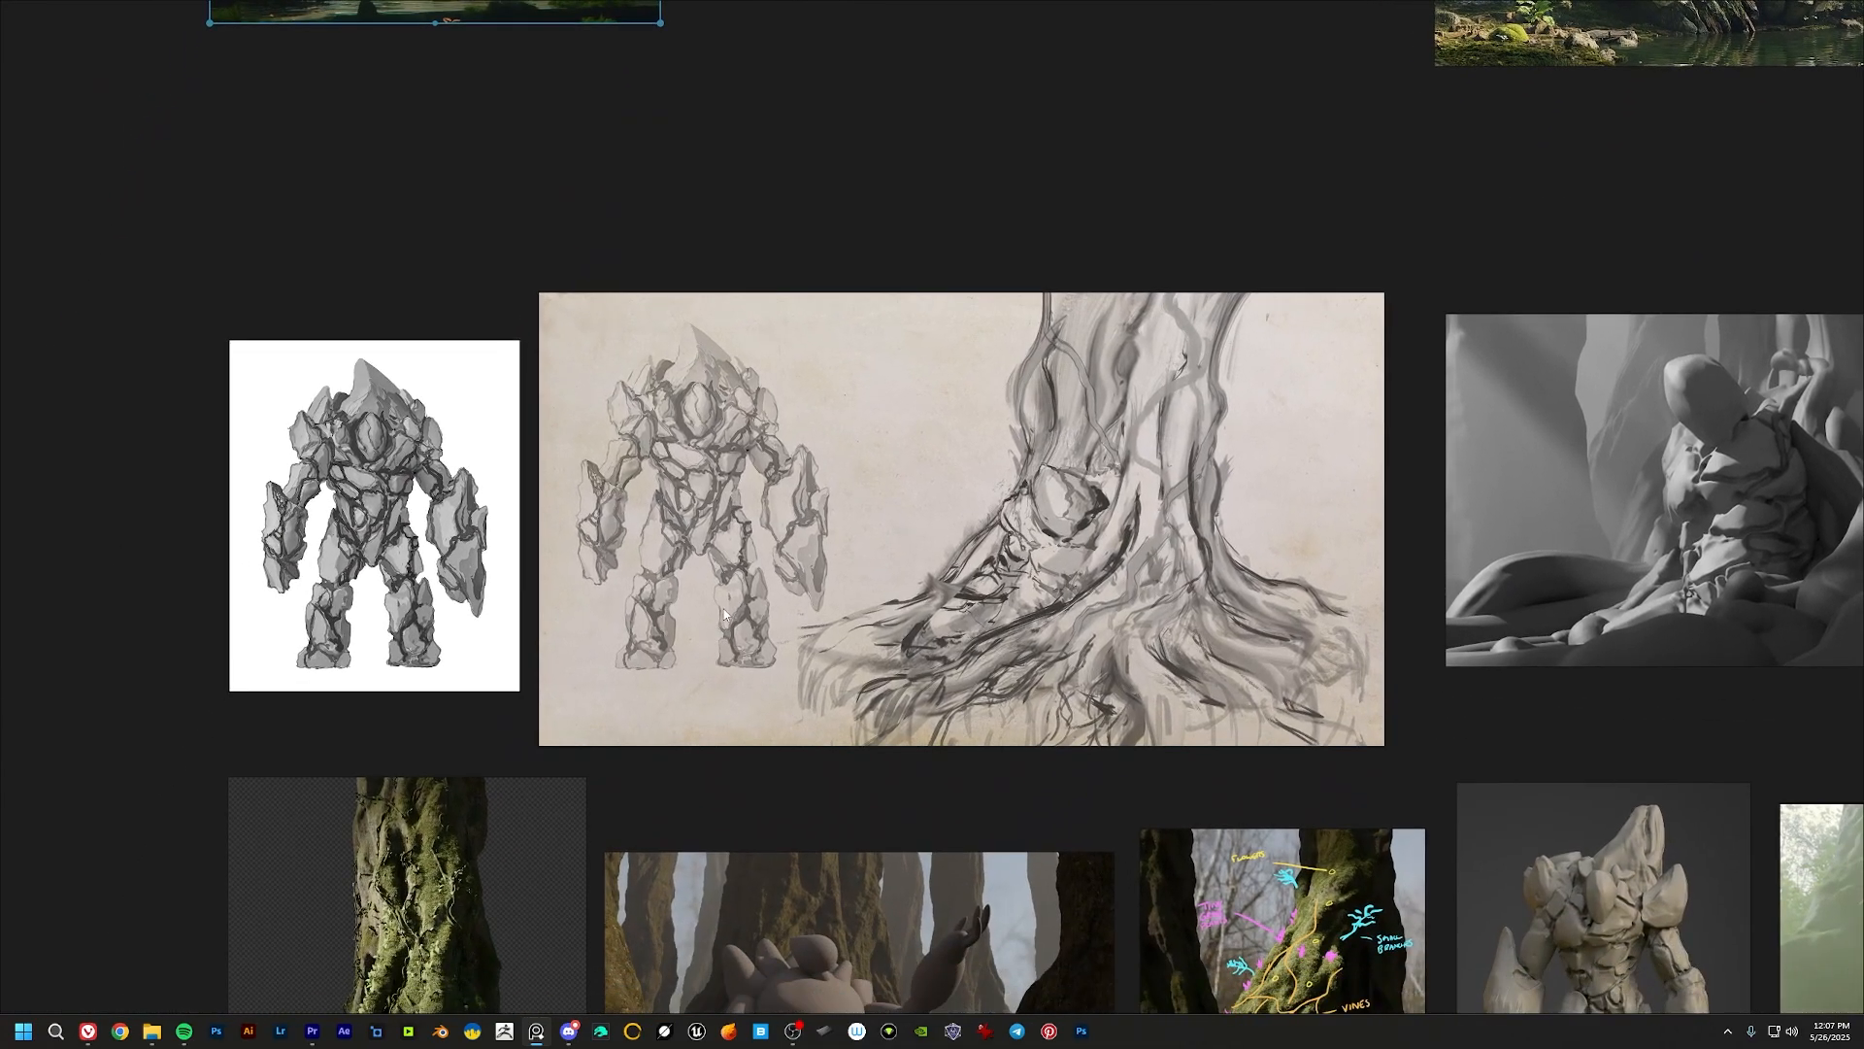
pyautogui.scroll(5, 555, 505)
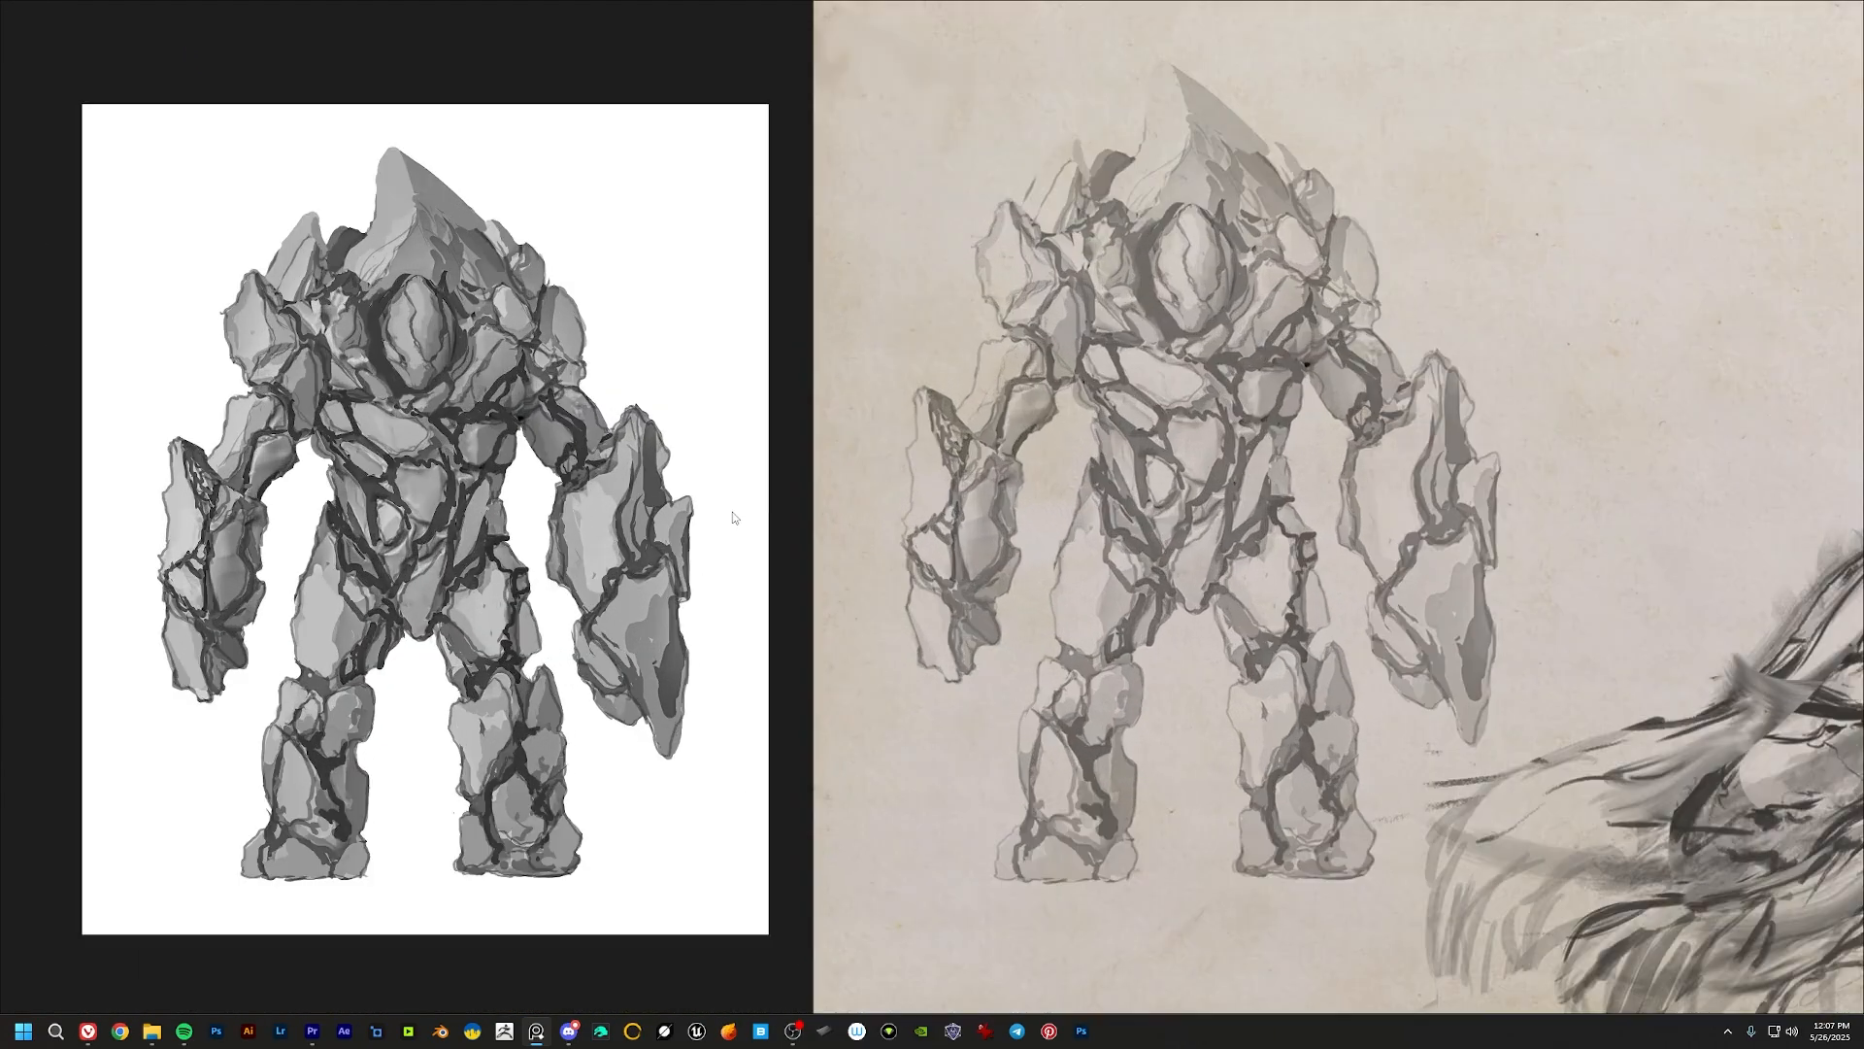
pyautogui.scroll(-5, 734, 517)
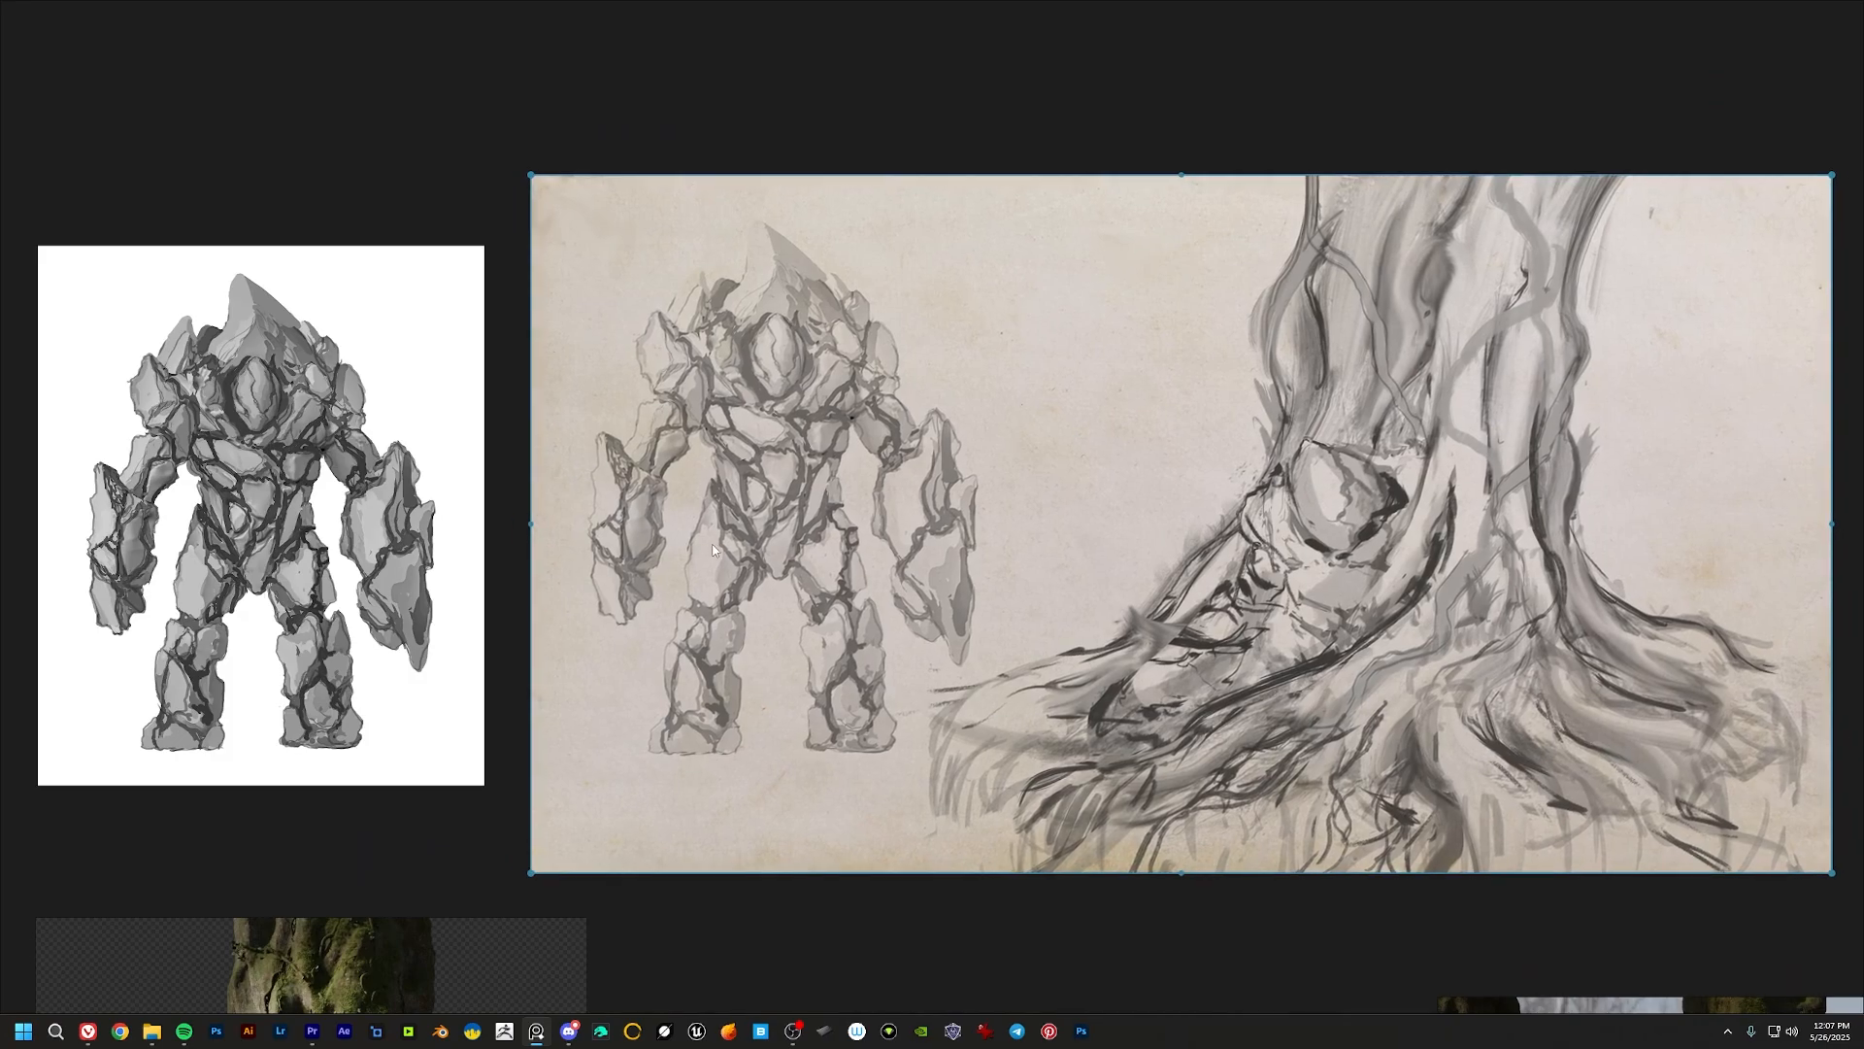
pyautogui.moveTo(780, 537); pyautogui.dragTo(479, 505, button='middle')
pyautogui.scroll(2, 649, 525)
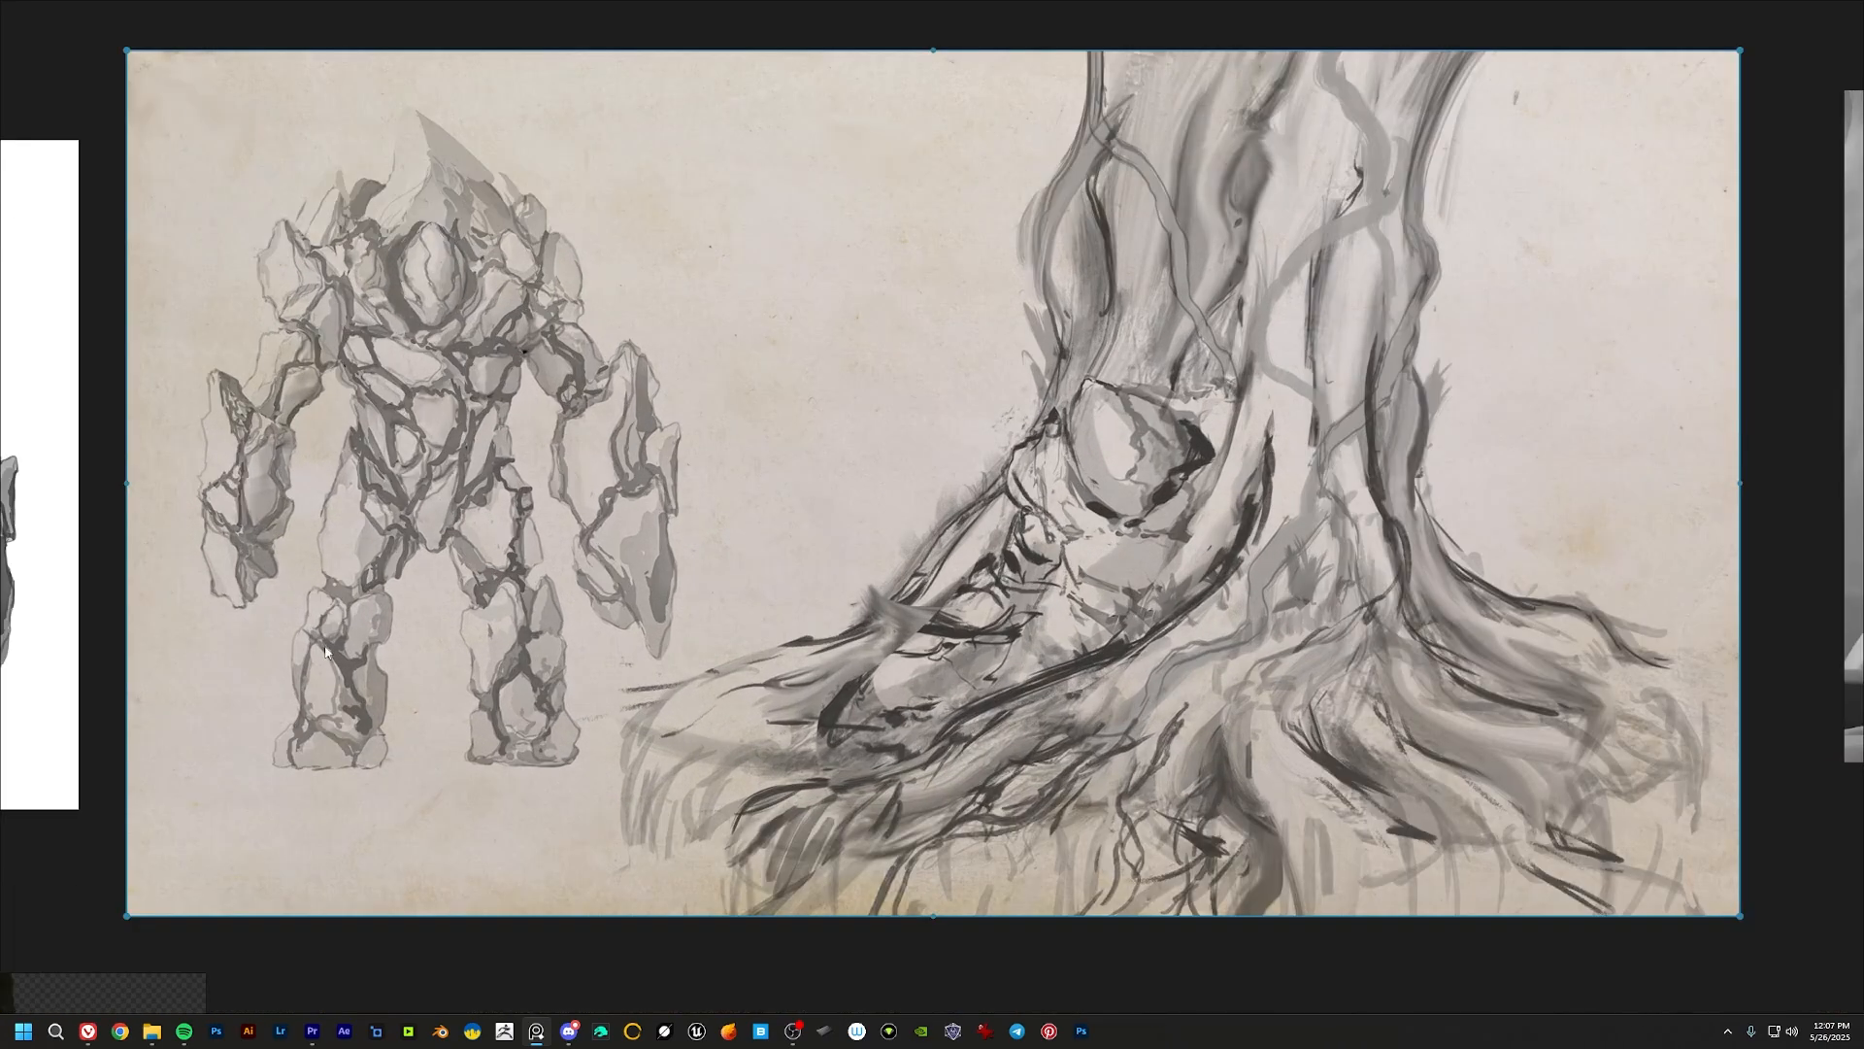
# Step: Examine the parchment sketch of the golem resting among the tree roots, including the trunk and vines around it
pyautogui.moveTo(939, 463); pyautogui.dragTo(823, 472, button='middle')
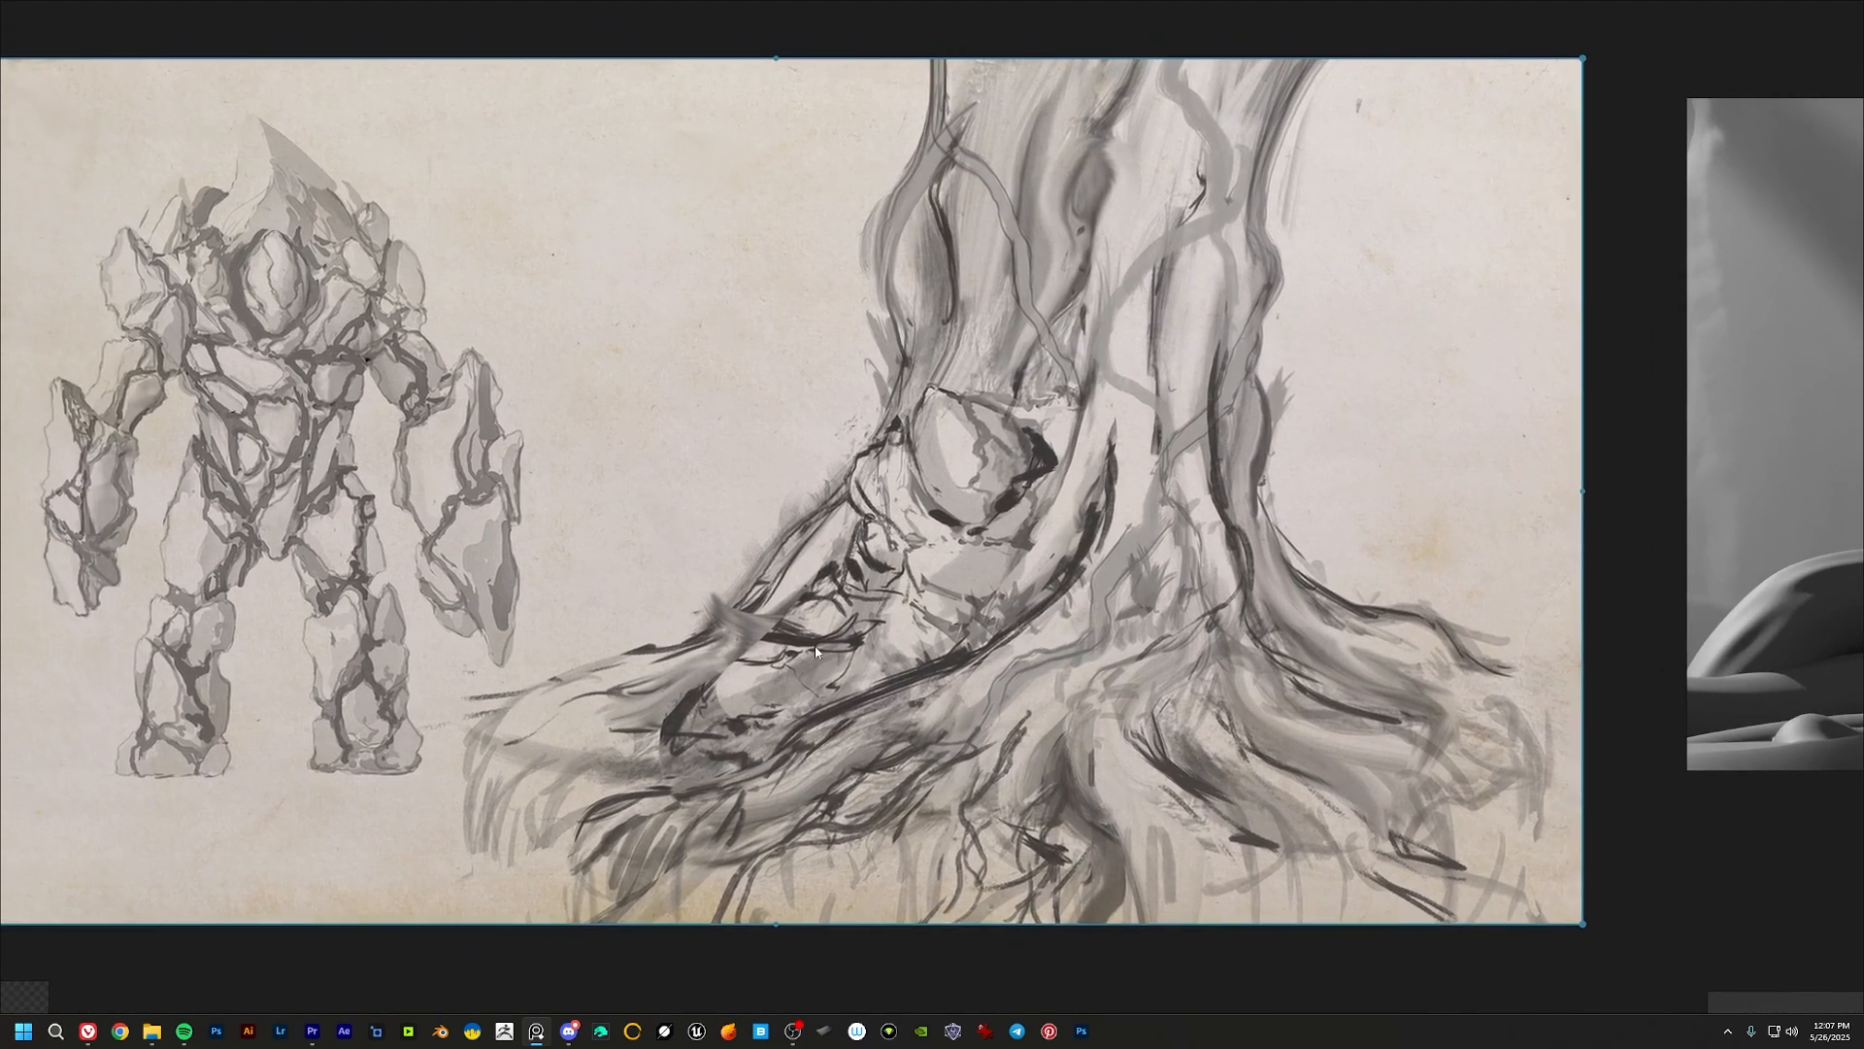
pyautogui.moveTo(974, 527); pyautogui.dragTo(906, 497, button='middle')
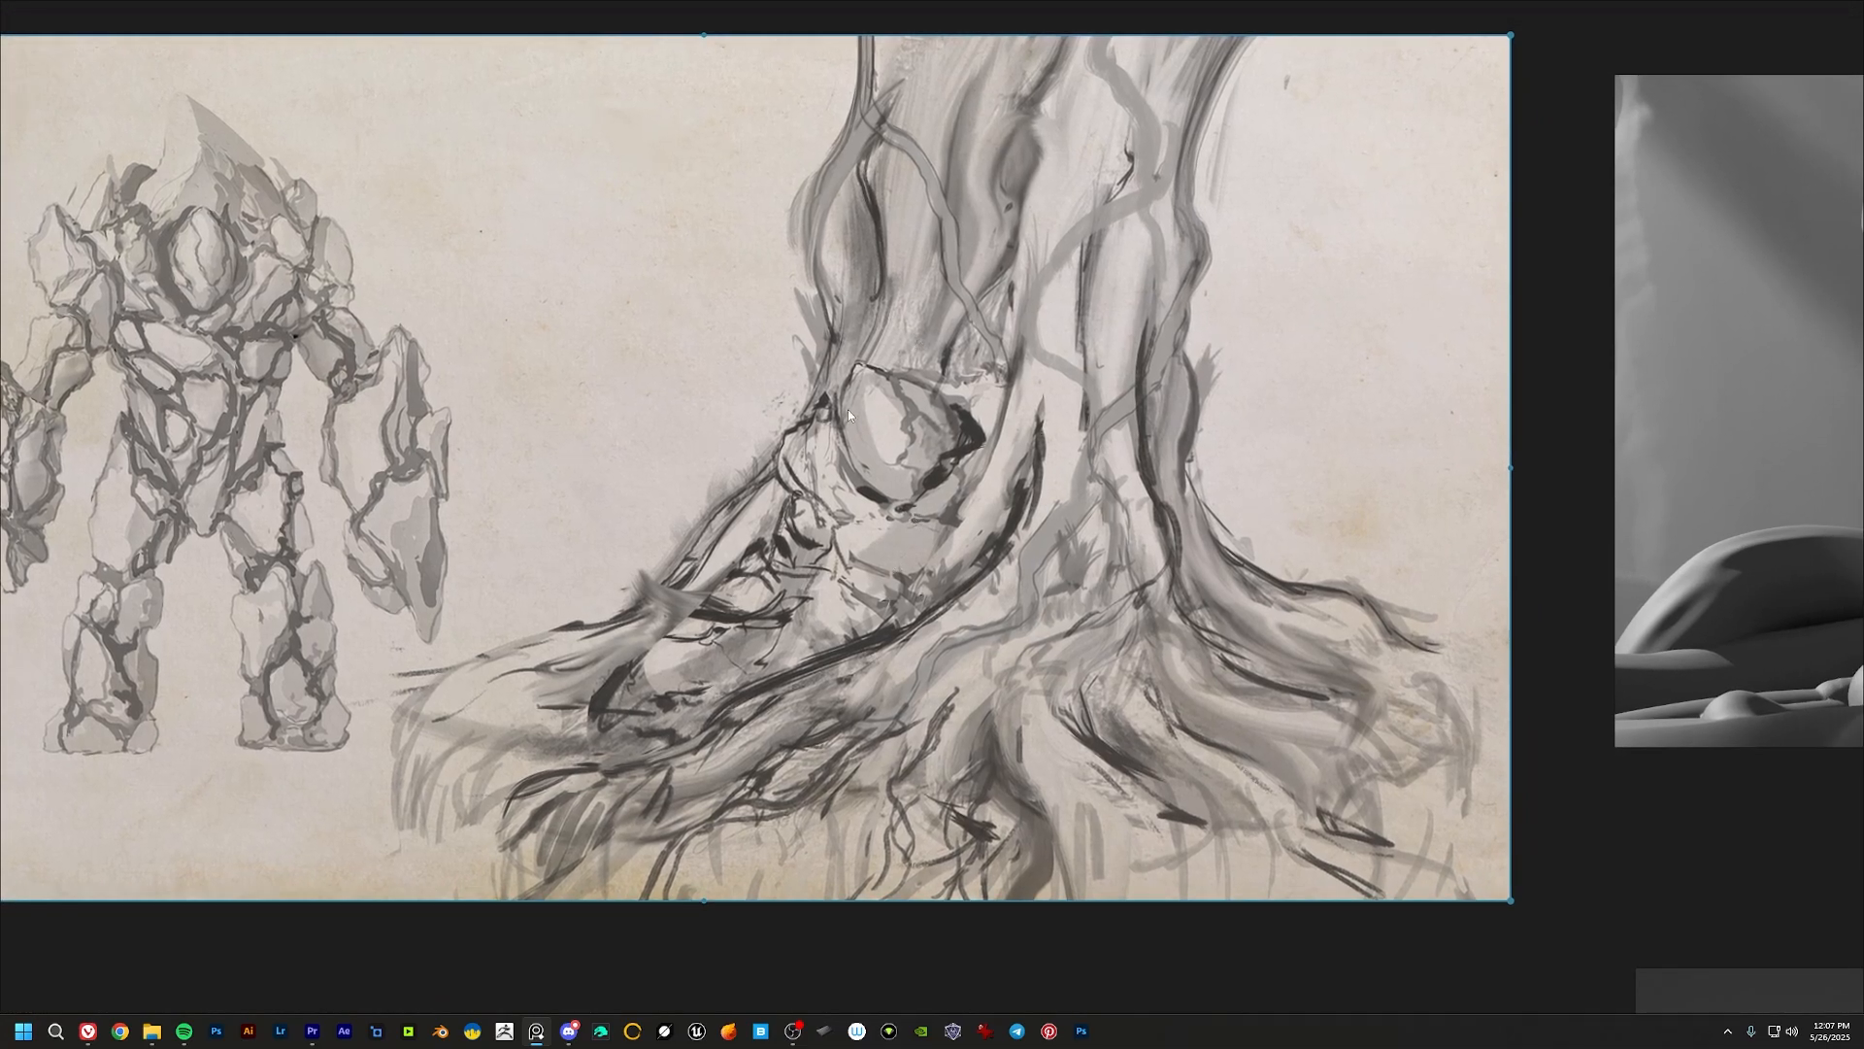
pyautogui.moveTo(975, 549)
pyautogui.mouseDown(button='middle')
pyautogui.moveTo(946, 544)
pyautogui.moveTo(1043, 520)
pyautogui.moveTo(1112, 538)
pyautogui.moveTo(1113, 556)
pyautogui.moveTo(1102, 535)
pyautogui.moveTo(973, 556)
pyautogui.mouseUp(button='middle')
pyautogui.scroll(-1, 973, 556)
pyautogui.click(820, 156)
pyautogui.scroll(1, 862, 521)
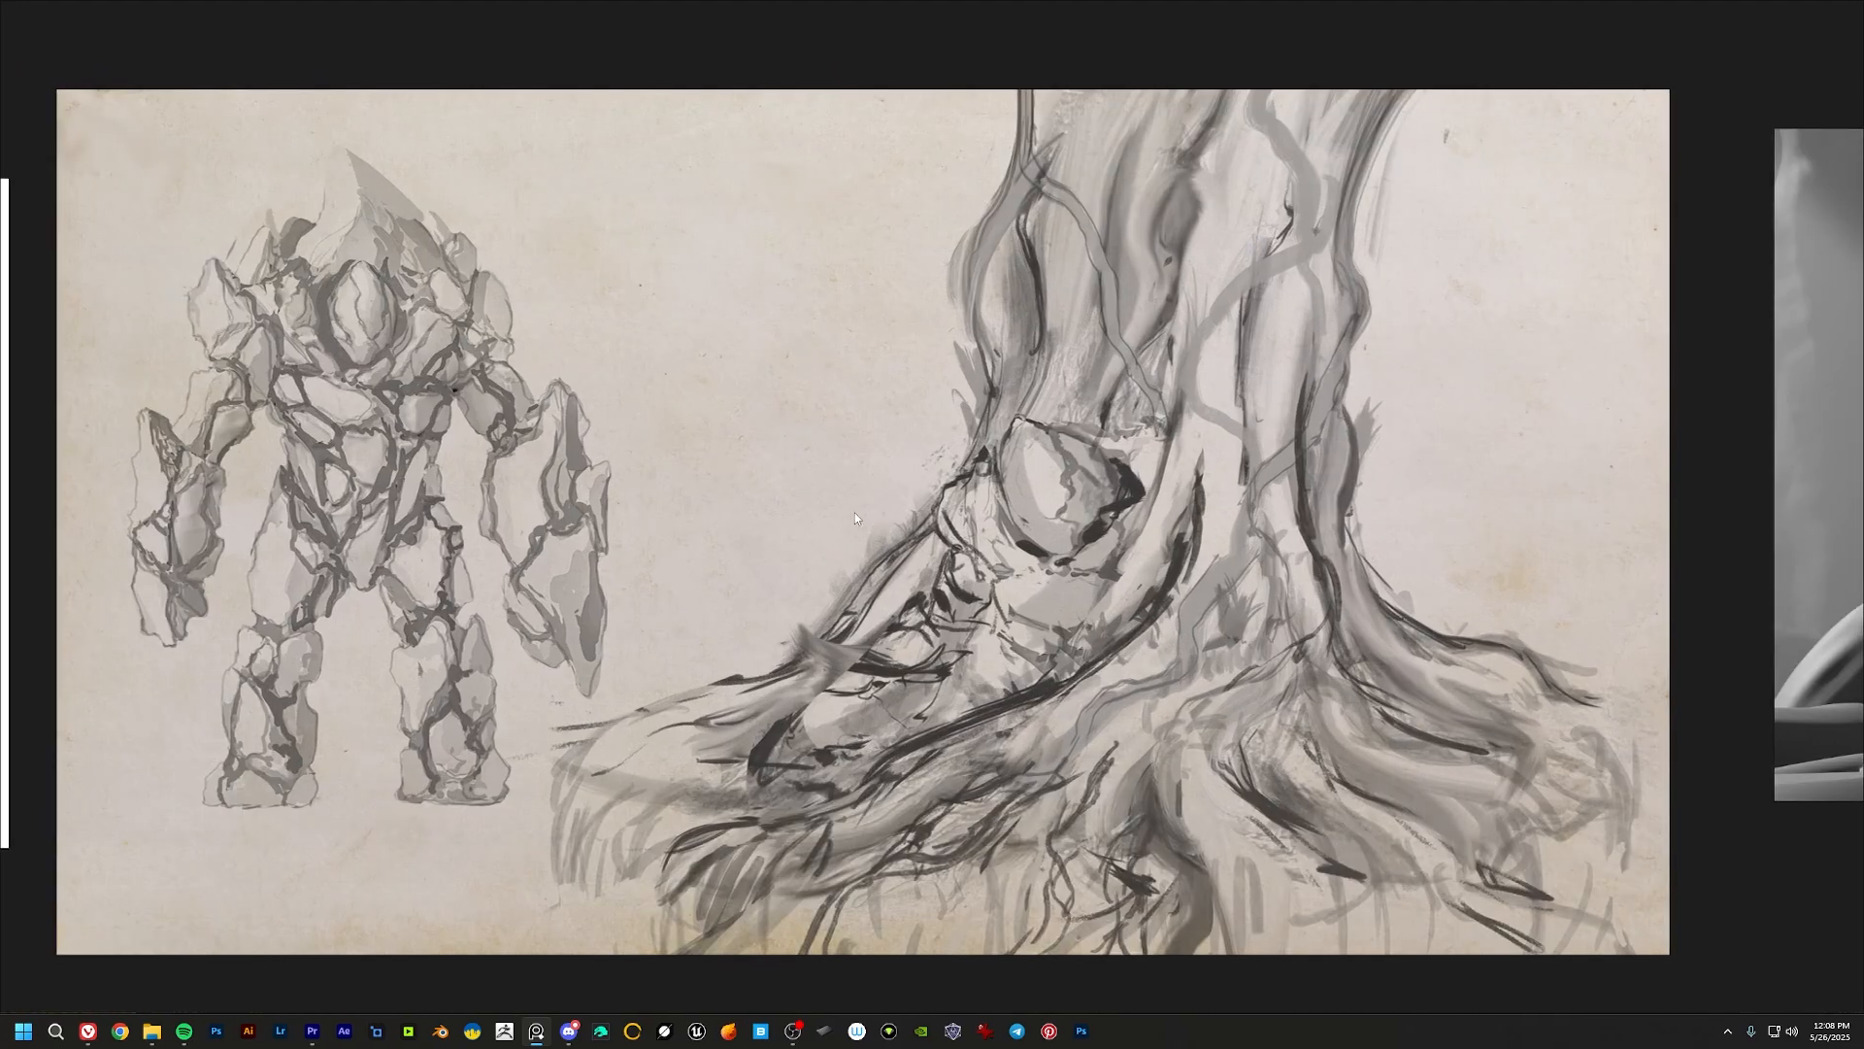
pyautogui.moveTo(854, 513); pyautogui.dragTo(856, 508, button='middle')
pyautogui.scroll(-2, 863, 387)
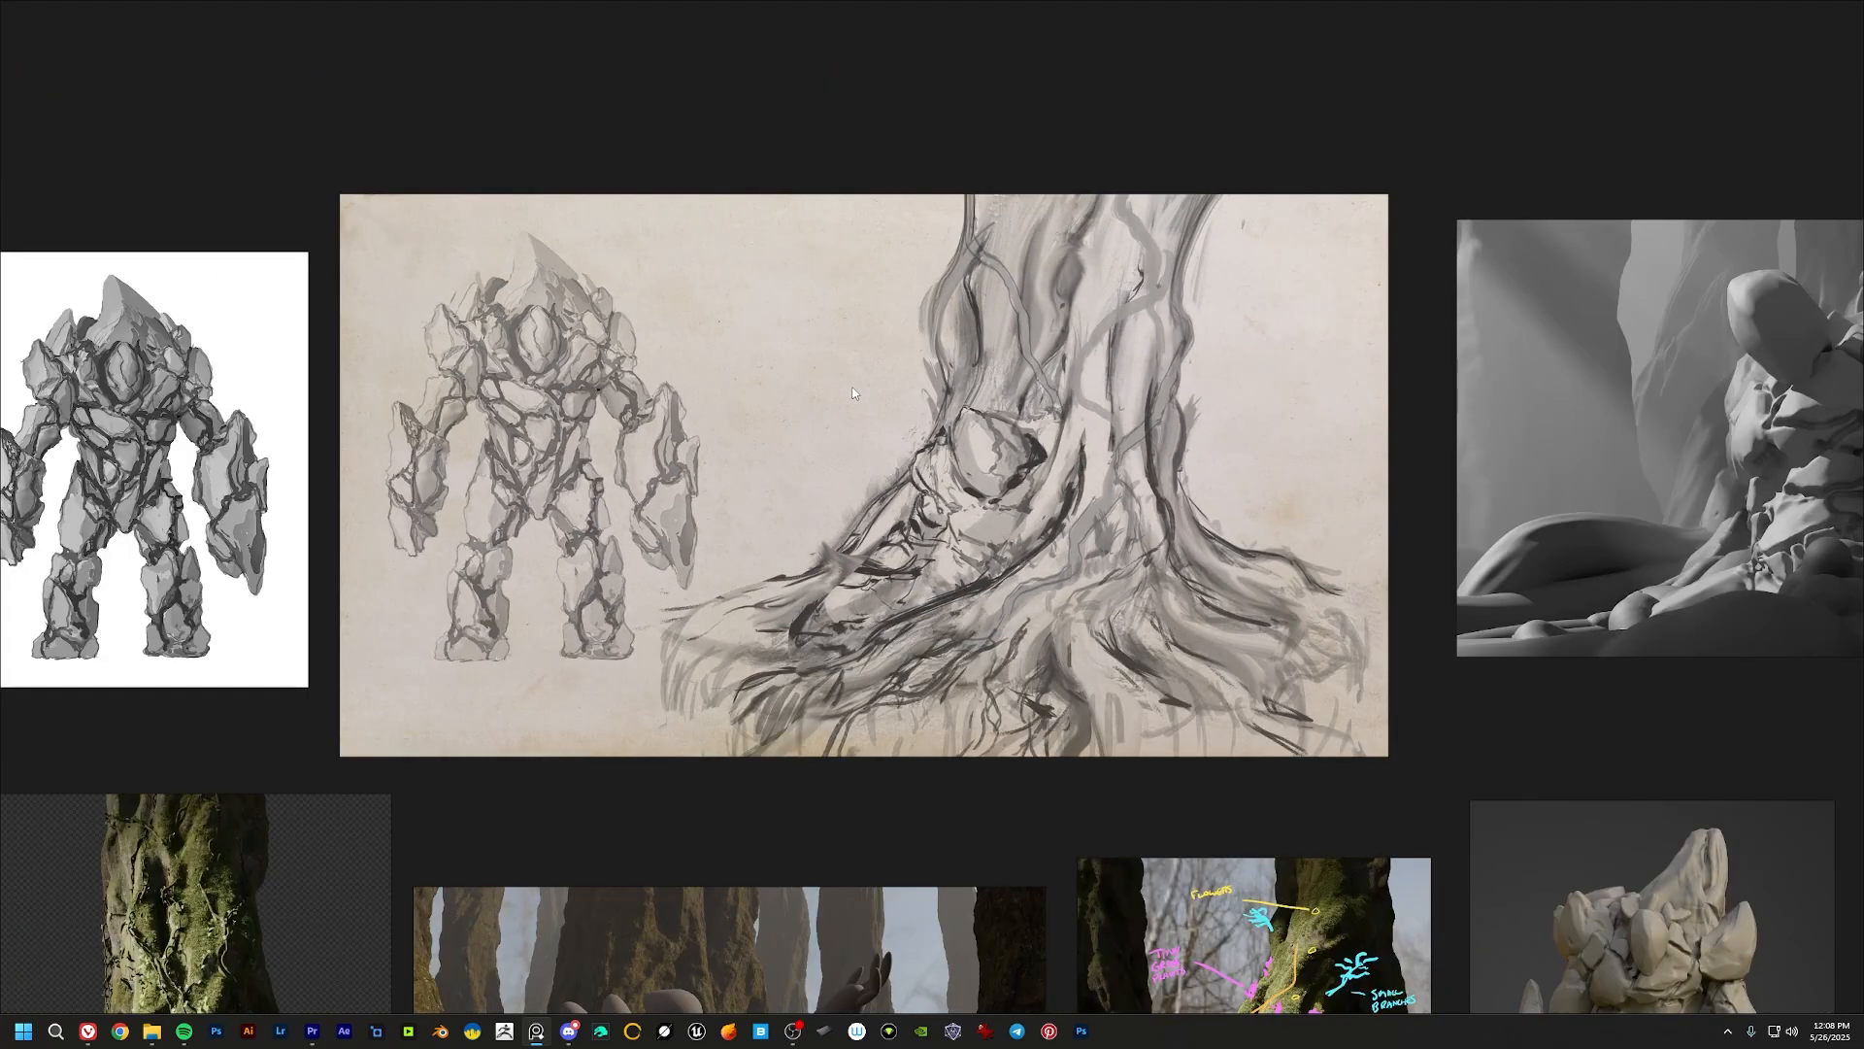
pyautogui.moveTo(964, 302); pyautogui.dragTo(942, 328, button='middle')
pyautogui.moveTo(805, 467); pyautogui.dragTo(679, 449, button='middle')
pyautogui.scroll(2, 776, 444)
pyautogui.scroll(-3, 684, 448)
pyautogui.moveTo(912, 505); pyautogui.dragTo(560, 482, button='middle')
pyautogui.scroll(-2, 496, 443)
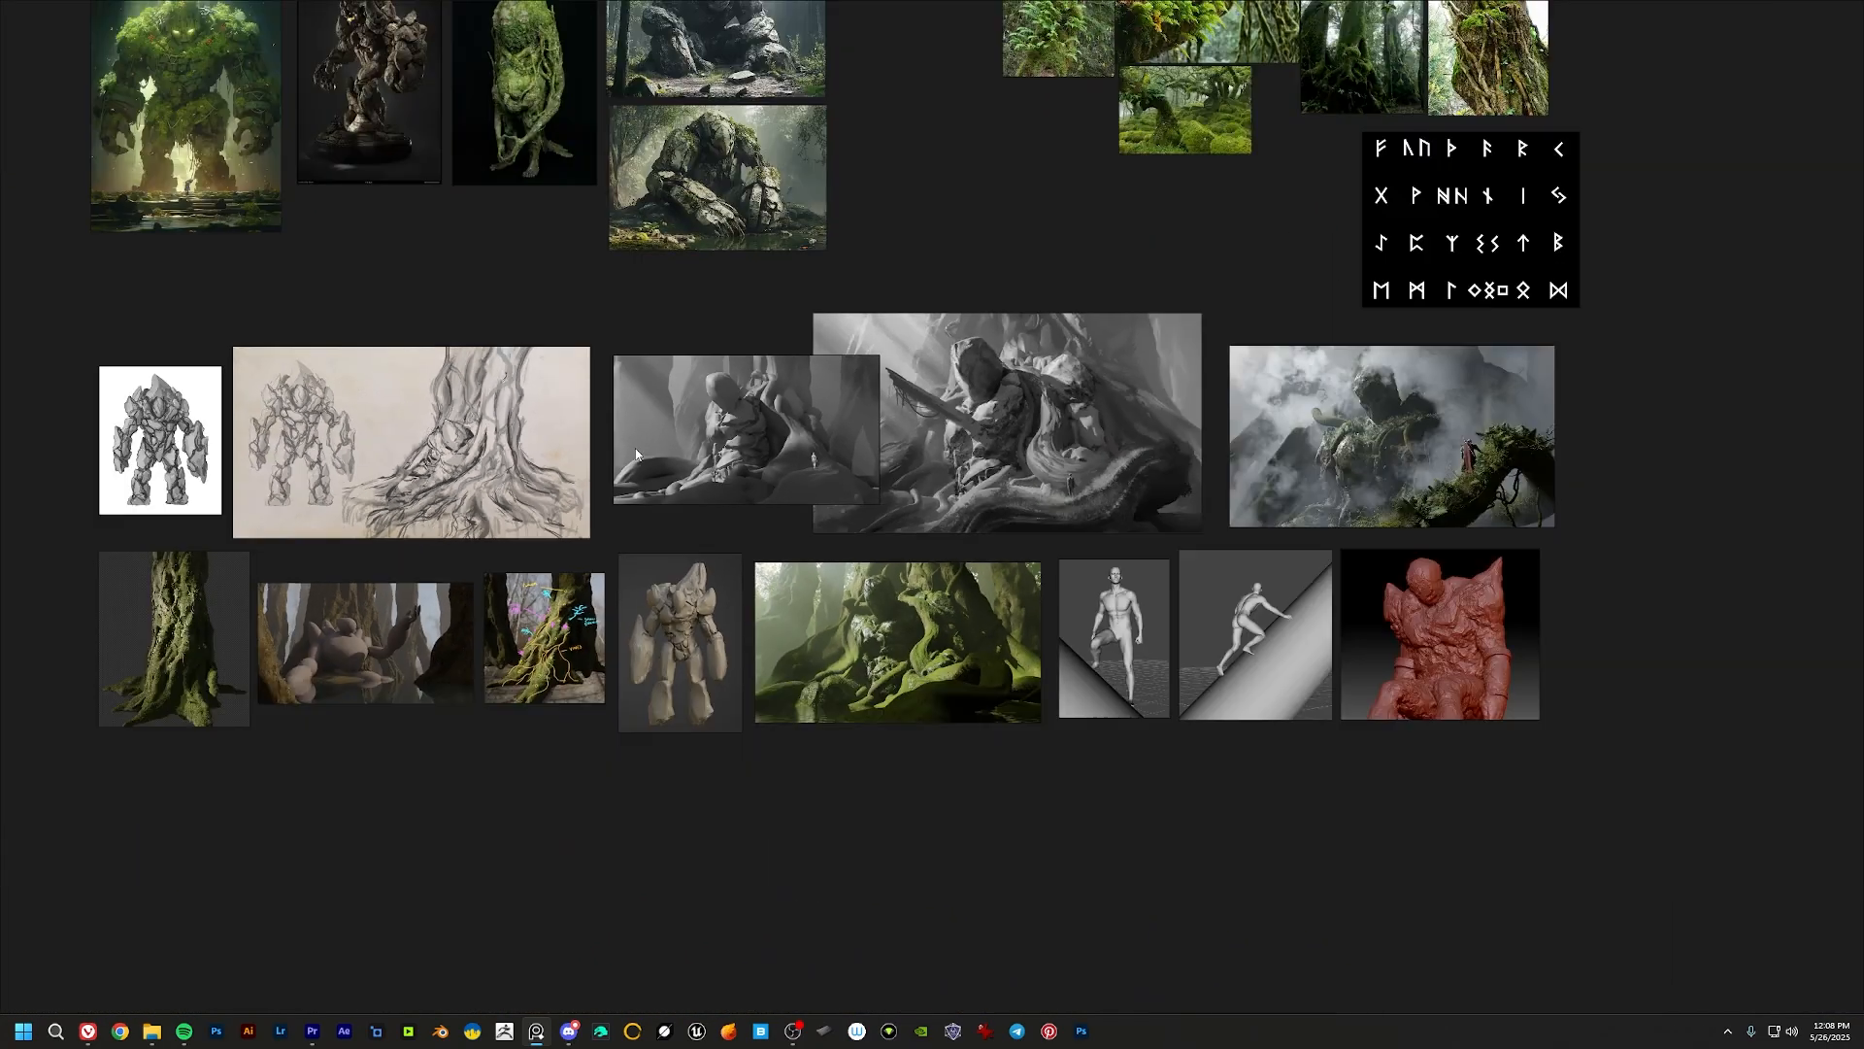
# Step: Examine the greyscale clay block-out of the seated golem and the painted-over version with the sword up close
pyautogui.moveTo(457, 439); pyautogui.dragTo(601, 479, button='middle')
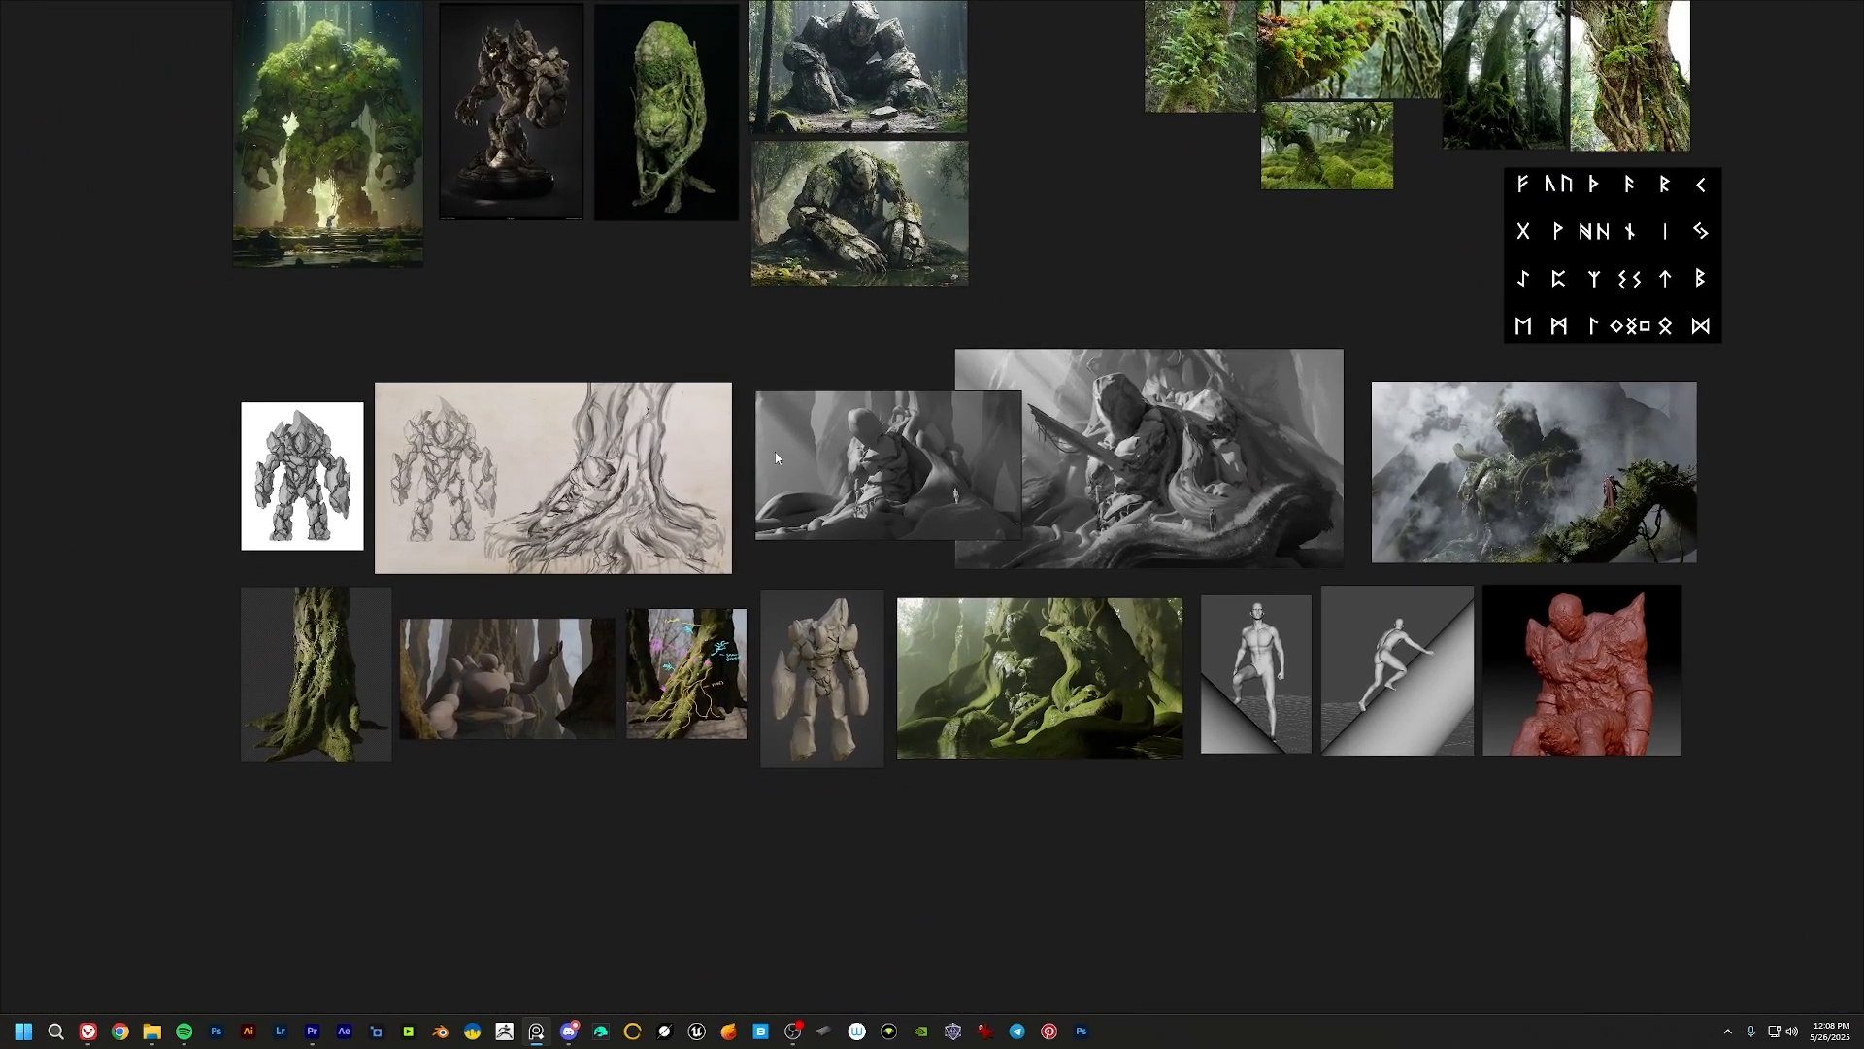
pyautogui.scroll(8, 852, 441)
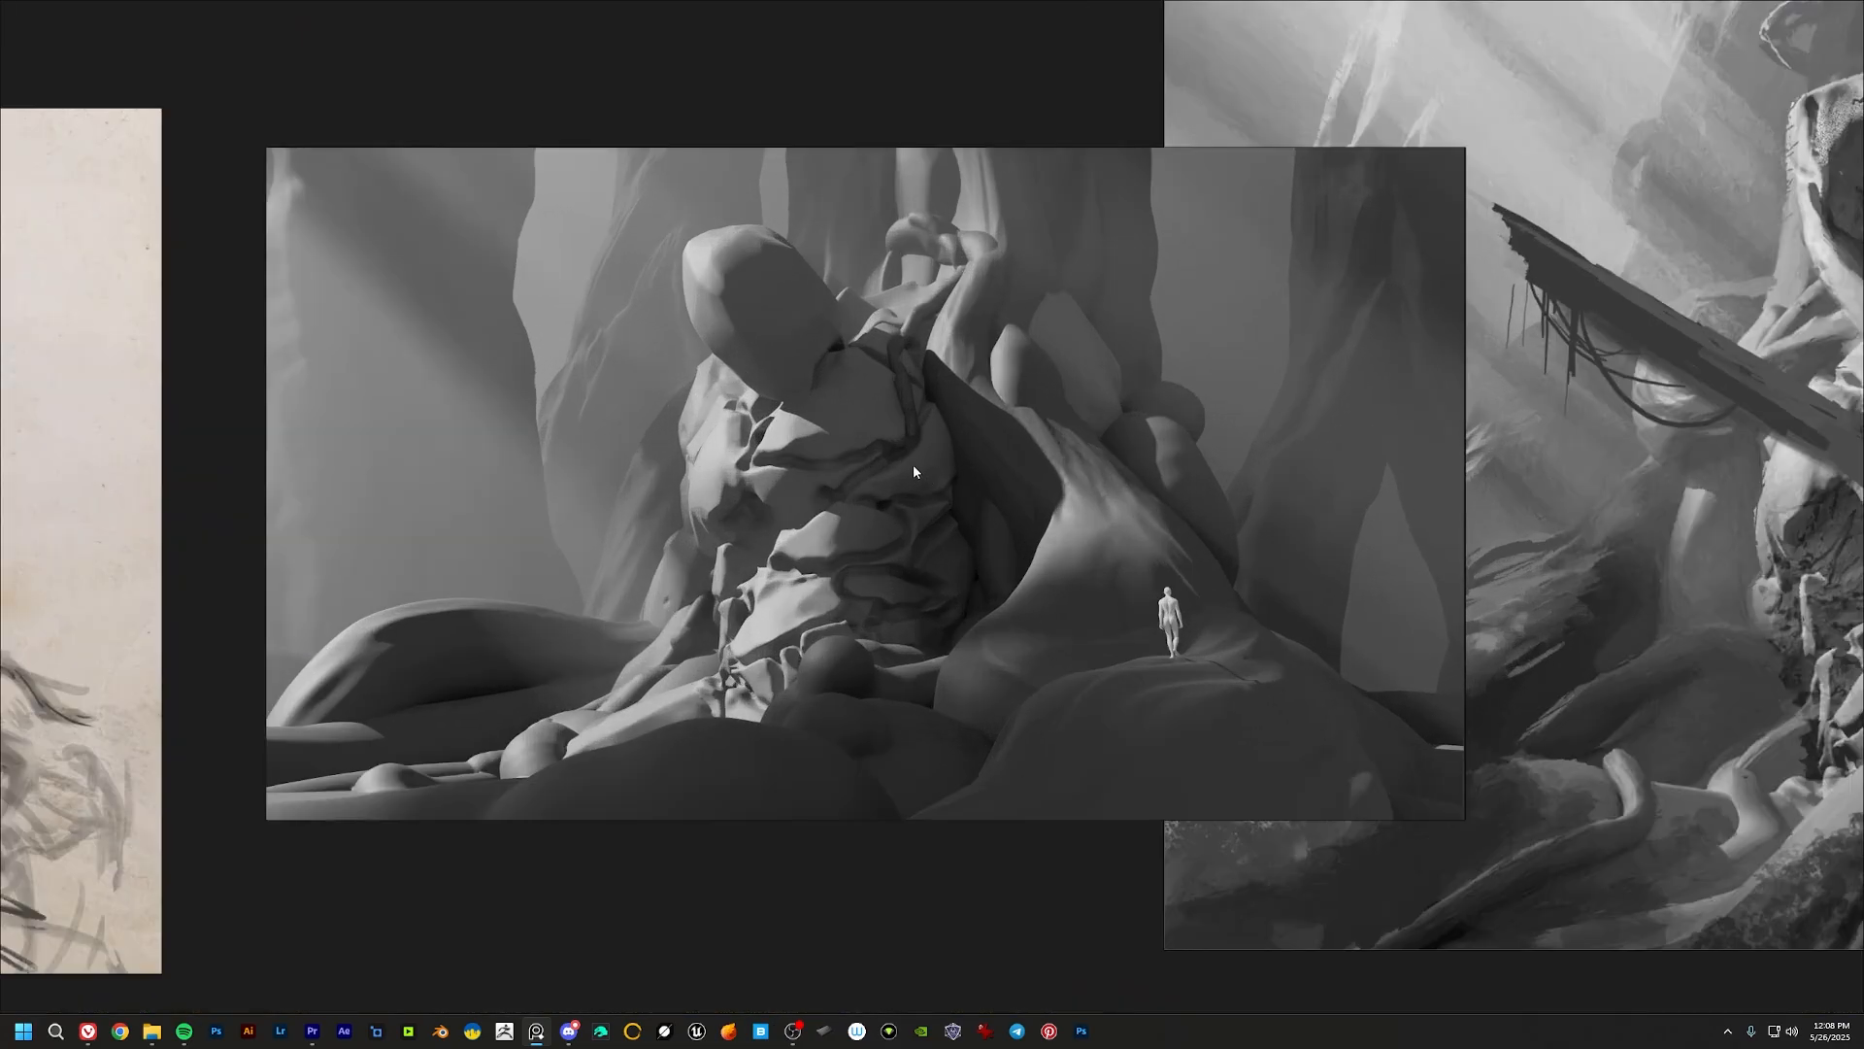
pyautogui.moveTo(913, 466); pyautogui.dragTo(417, 480, button='middle')
pyautogui.moveTo(709, 495); pyautogui.dragTo(219, 509, button='middle')
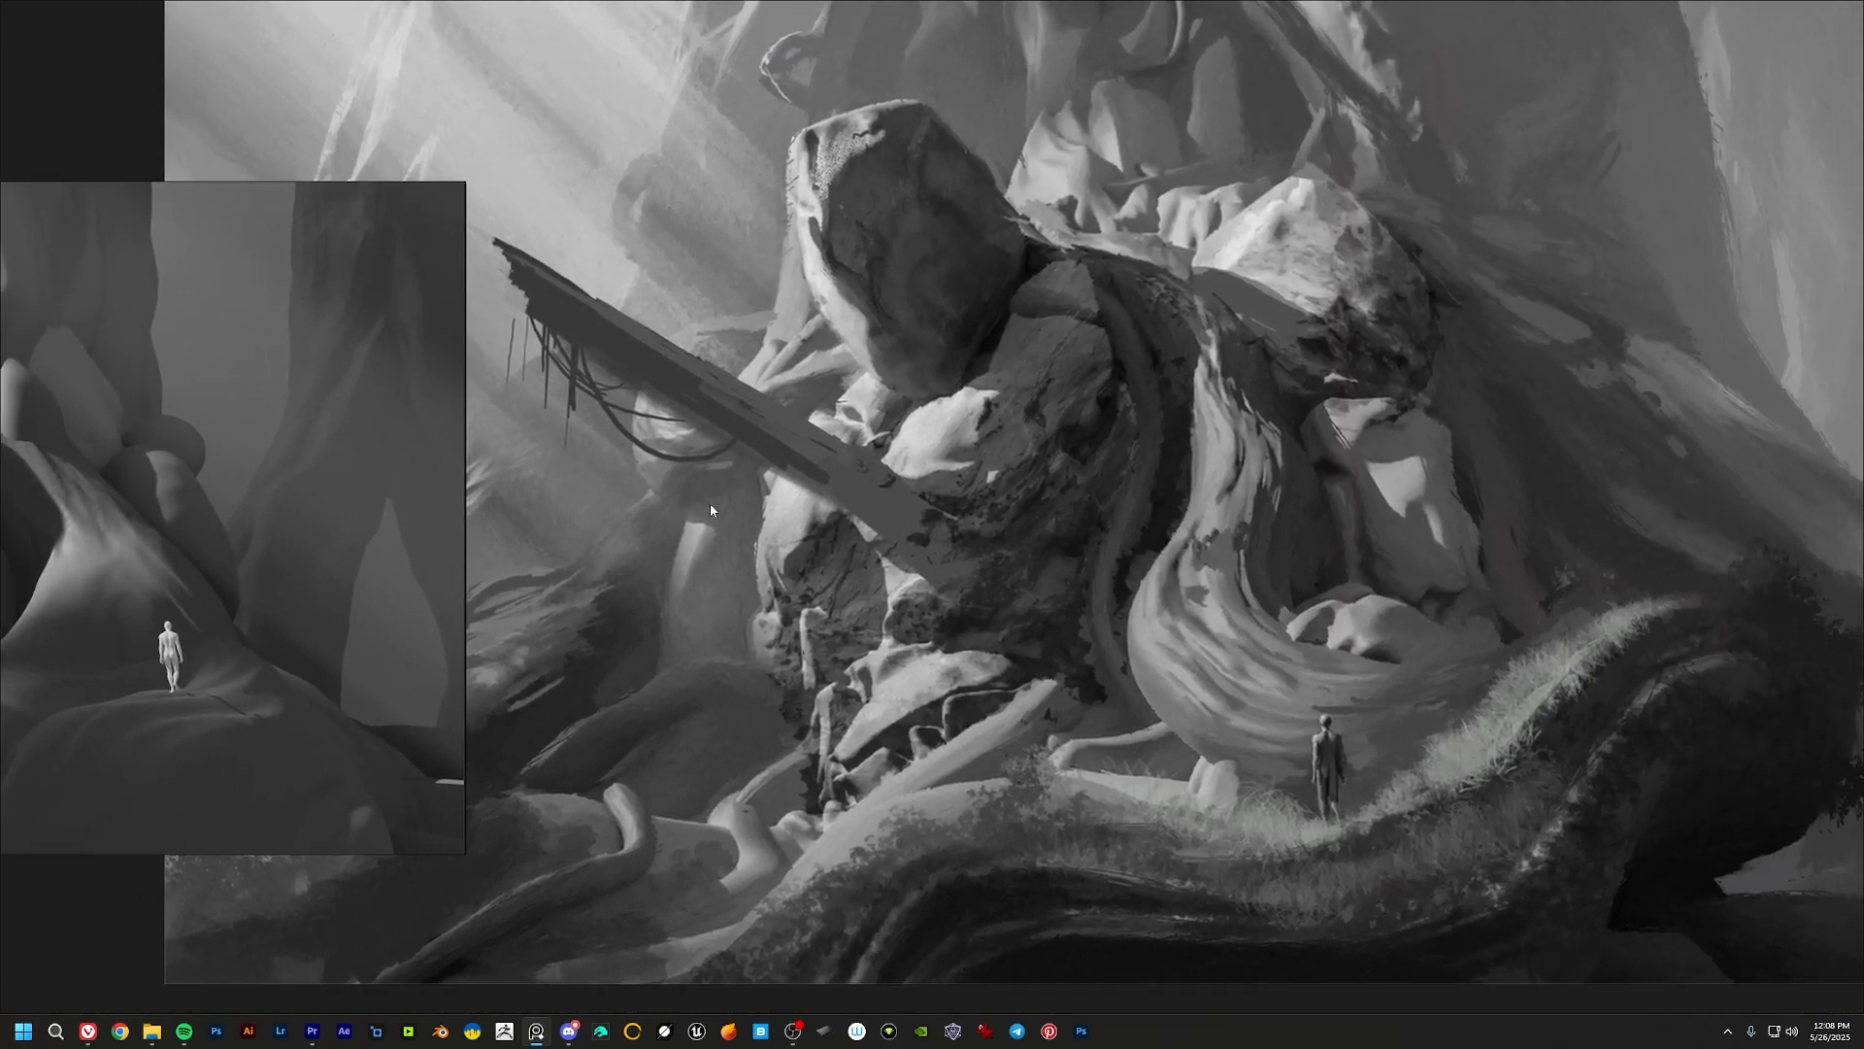
pyautogui.moveTo(709, 503)
pyautogui.mouseDown(button='middle')
pyautogui.moveTo(1395, 504)
pyautogui.moveTo(842, 510)
pyautogui.moveTo(542, 538)
pyautogui.moveTo(705, 552)
pyautogui.mouseUp(button='middle')
pyautogui.scroll(-2, 841, 509)
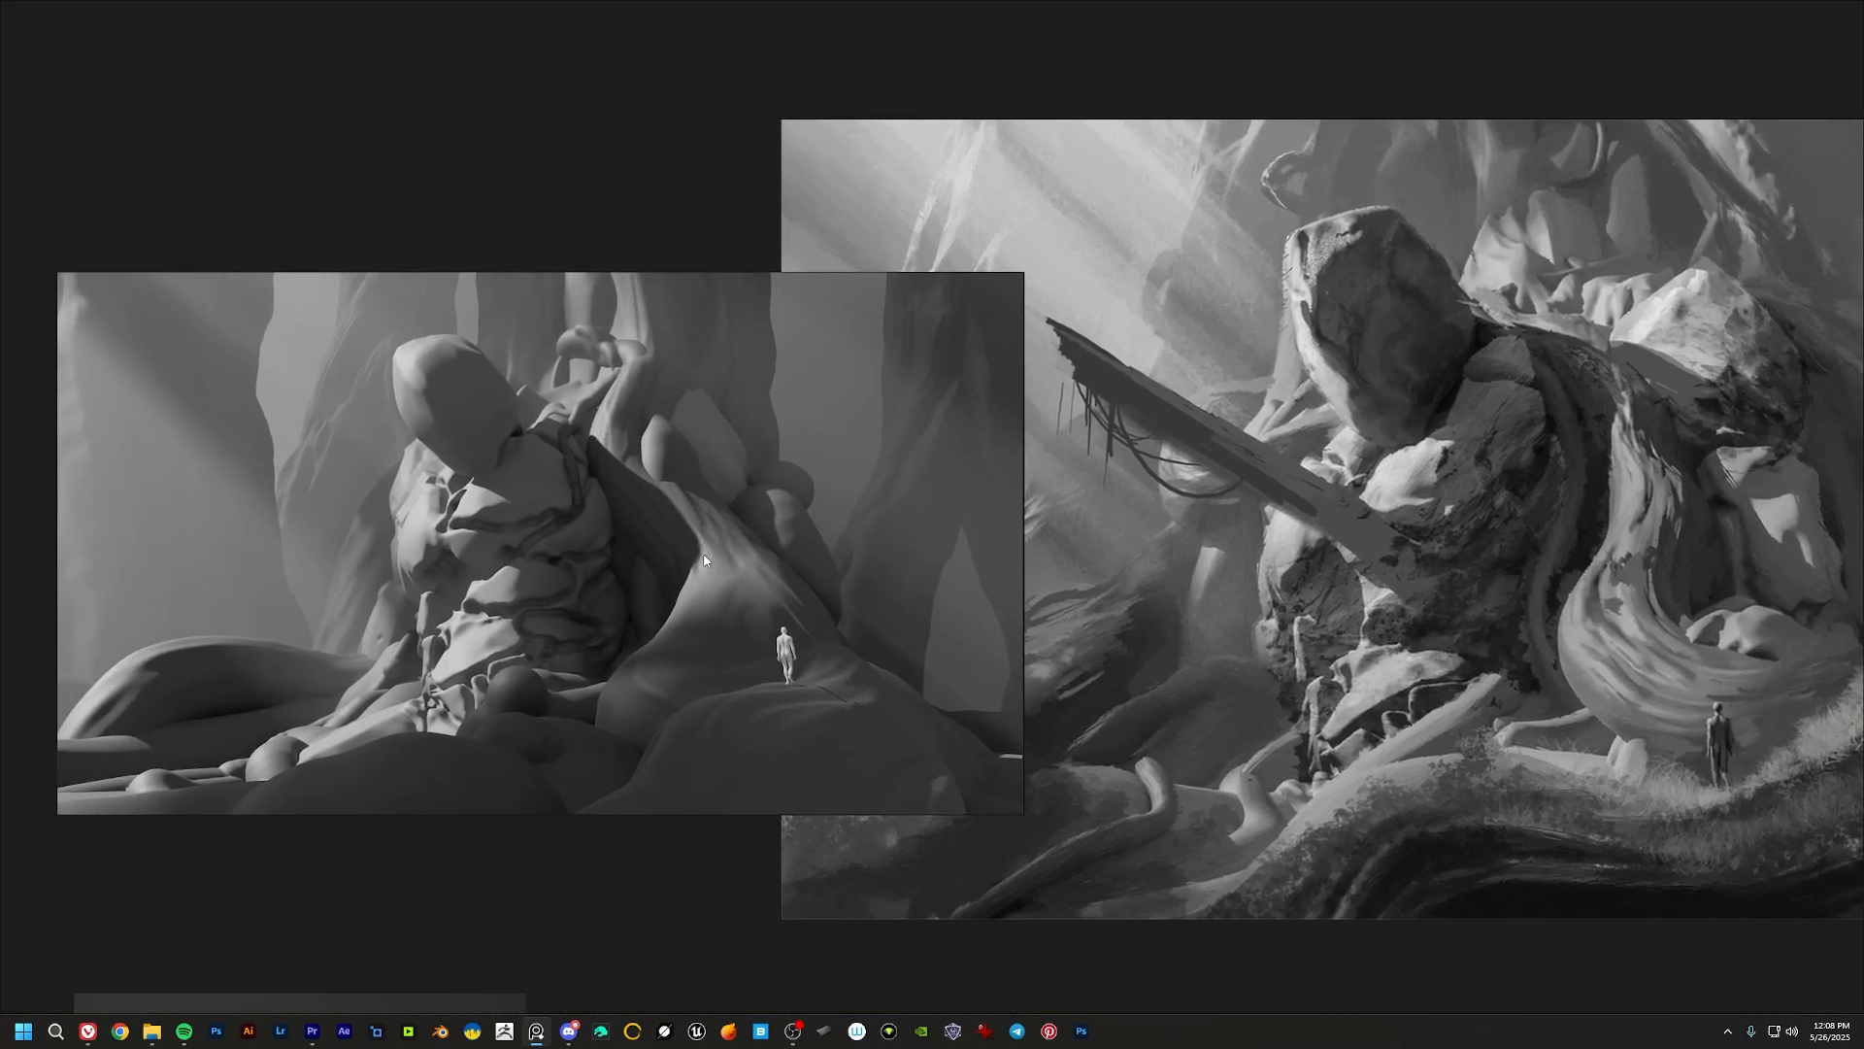
# Step: Compare the greyscale clay block-out with the painted-over concept side by side
pyautogui.scroll(-2, 680, 544)
pyautogui.moveTo(427, 540)
pyautogui.mouseDown(button='middle')
pyautogui.moveTo(1453, 489)
pyautogui.moveTo(470, 549)
pyautogui.mouseUp(button='middle')
pyautogui.moveTo(524, 565); pyautogui.dragTo(519, 563)
pyautogui.moveTo(442, 531)
pyautogui.mouseDown(button='middle')
pyautogui.moveTo(594, 549)
pyautogui.moveTo(553, 537)
pyautogui.mouseUp(button='middle')
pyautogui.scroll(2, 383, 437)
pyautogui.scroll(-2, 383, 437)
pyautogui.moveTo(388, 474); pyautogui.dragTo(366, 488, button='middle')
pyautogui.click(648, 189)
pyautogui.moveTo(1680, 505)
pyautogui.mouseDown(button='middle')
pyautogui.moveTo(825, 462)
pyautogui.moveTo(592, 478)
pyautogui.mouseUp(button='middle')
pyautogui.moveTo(859, 419); pyautogui.dragTo(717, 434, button='middle')
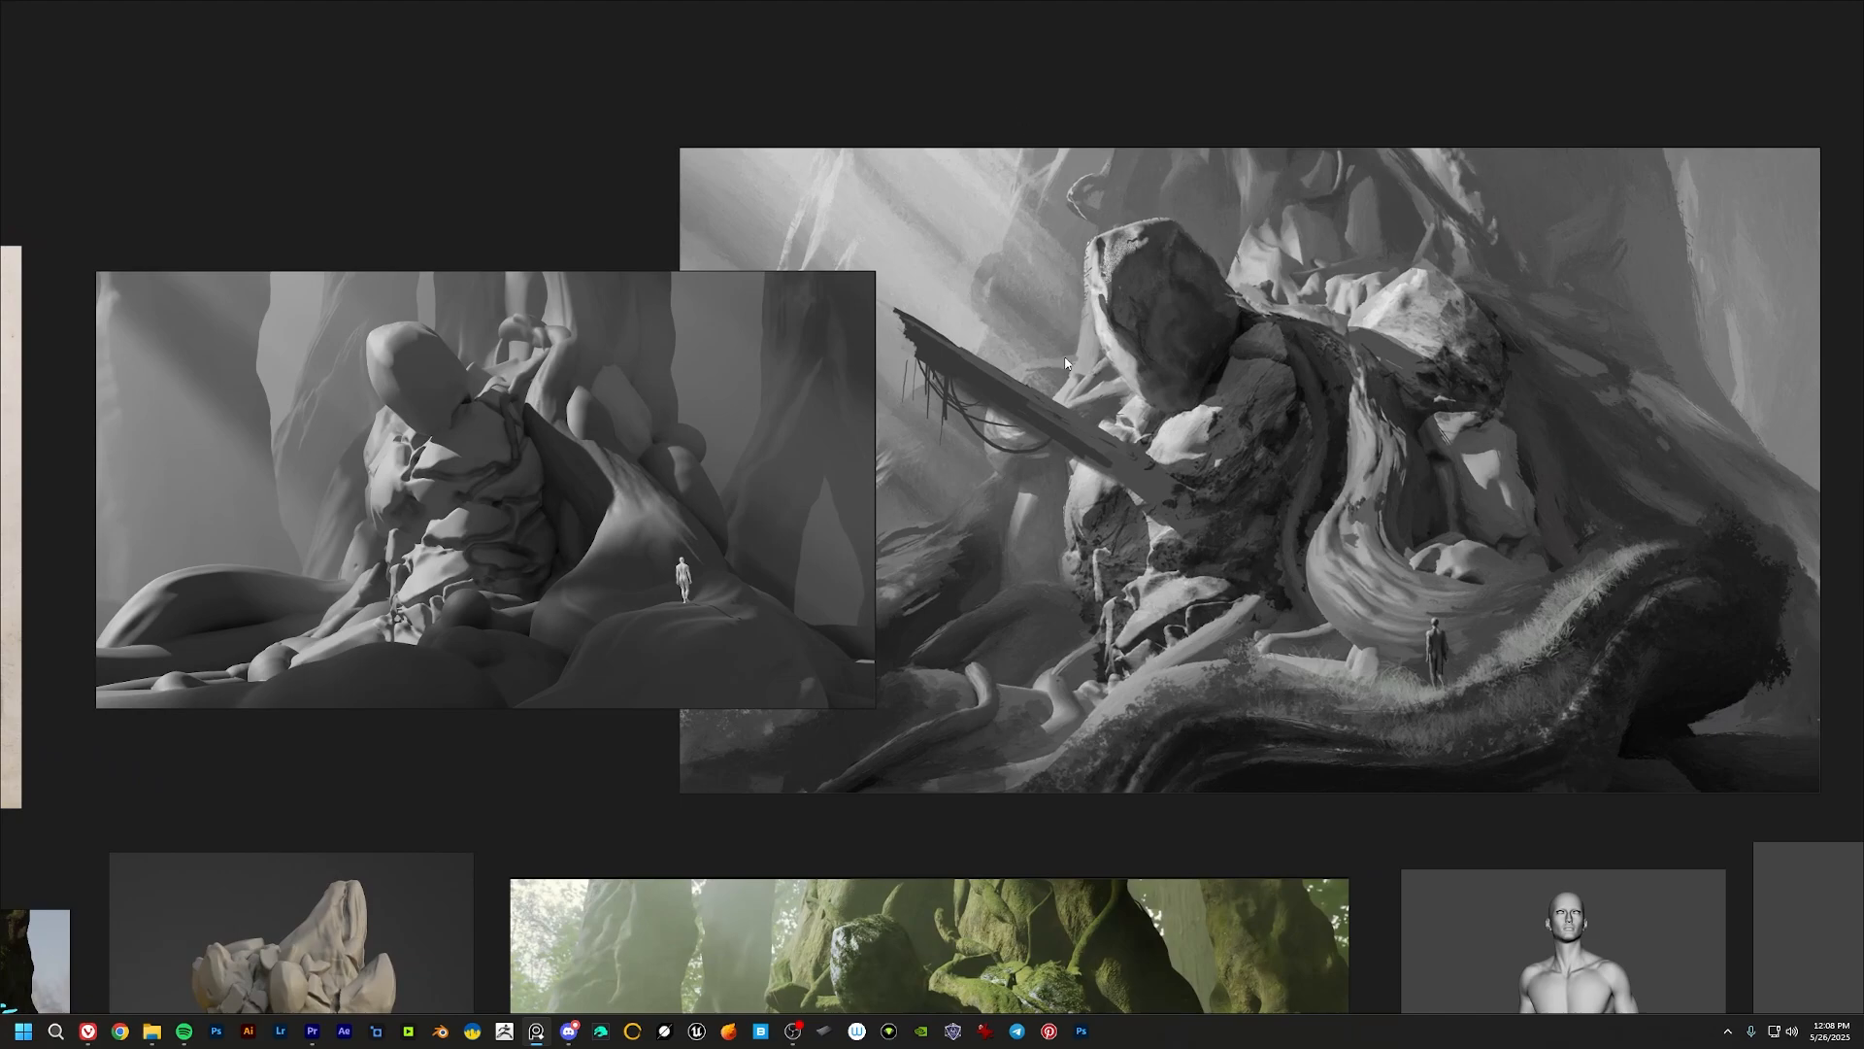
pyautogui.moveTo(1238, 321)
pyautogui.mouseDown(button='middle')
pyautogui.moveTo(1229, 301)
pyautogui.moveTo(1208, 311)
pyautogui.mouseUp(button='middle')
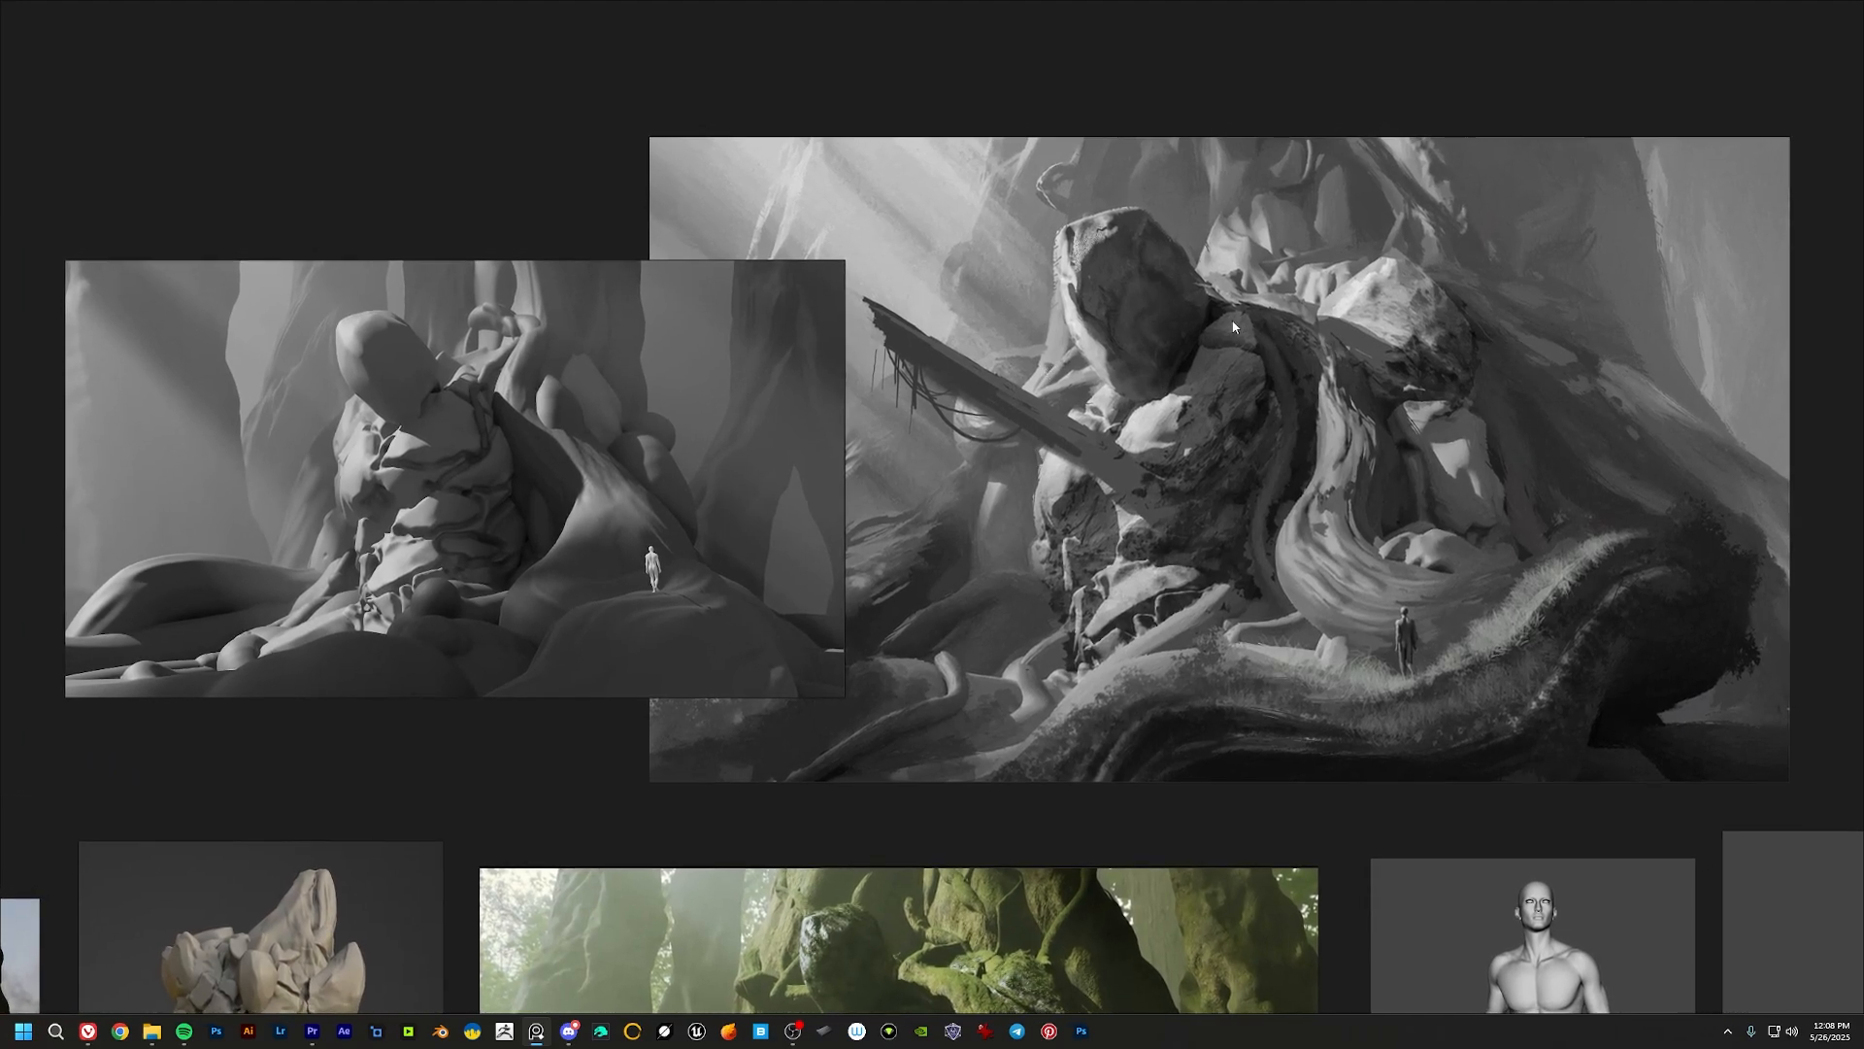
# Step: Revisit the parchment tree sketch and compare it with the two greyscale golem concepts
pyautogui.moveTo(315, 461)
pyautogui.mouseDown(button='middle')
pyautogui.moveTo(1241, 423)
pyautogui.moveTo(1702, 437)
pyautogui.mouseUp(button='middle')
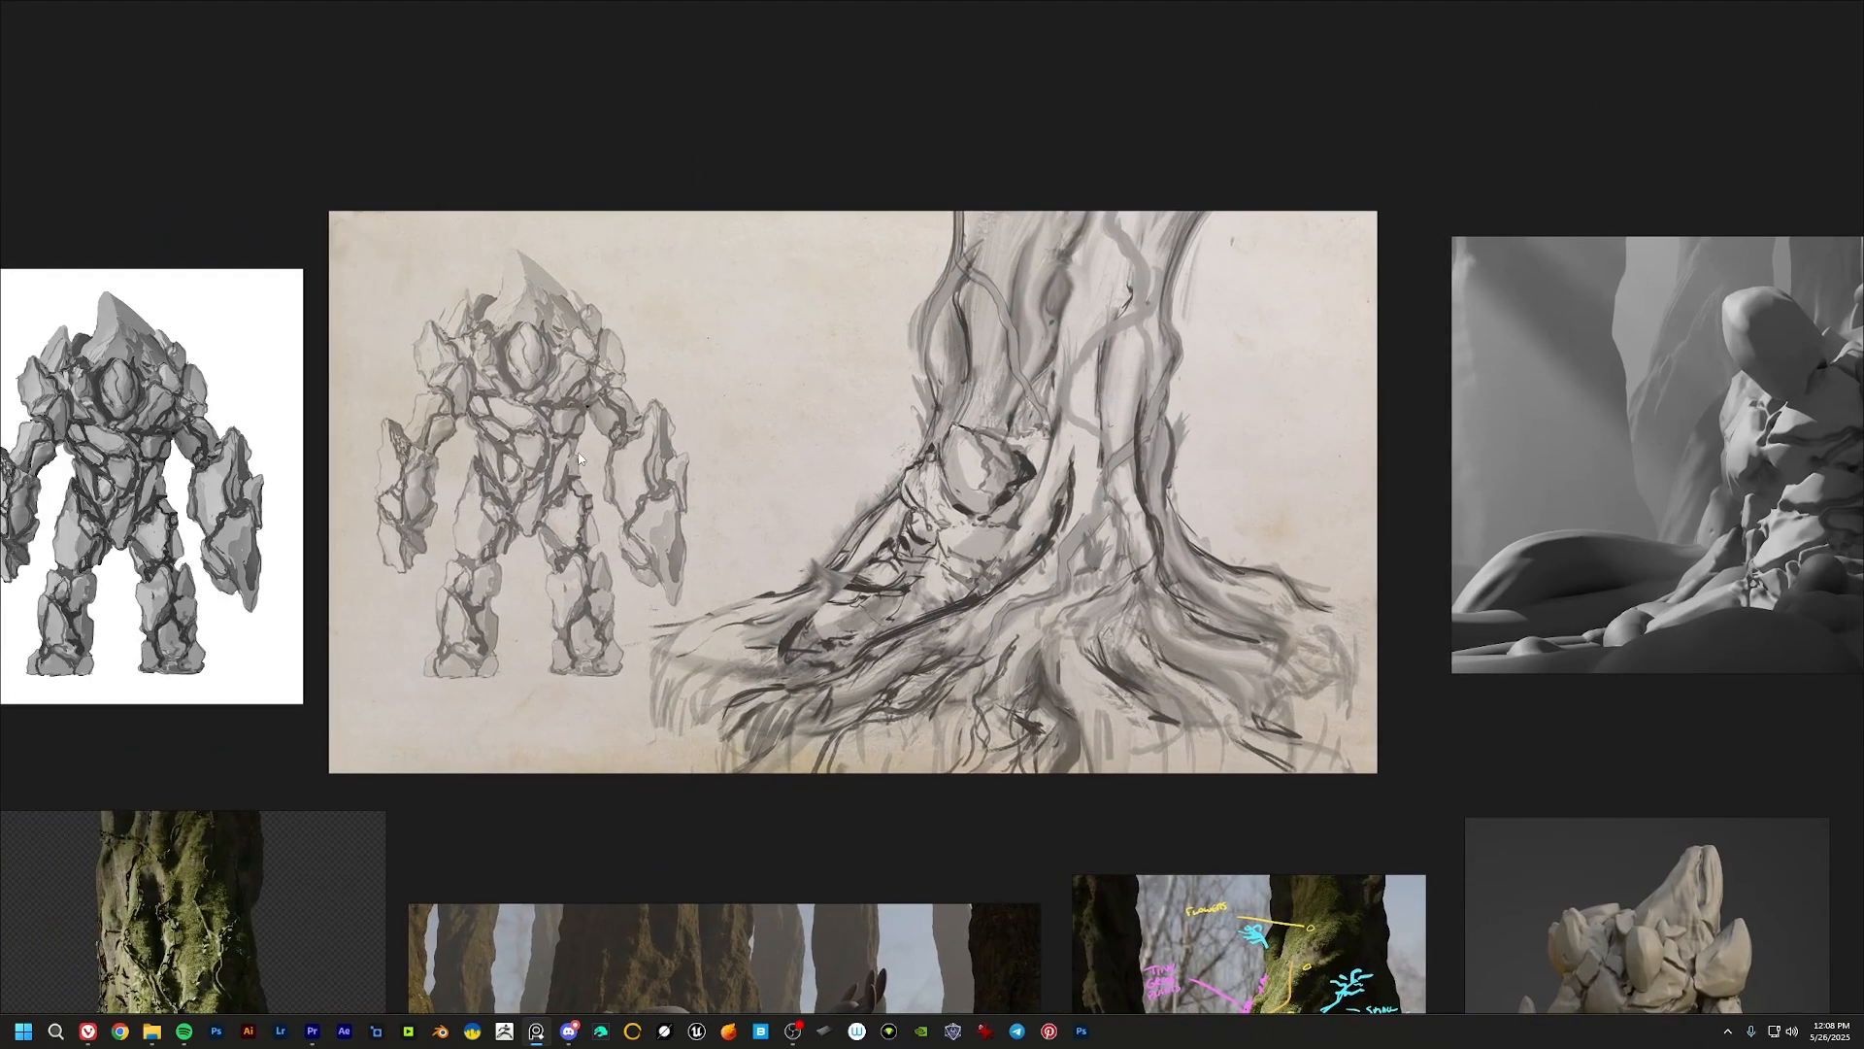
pyautogui.click(738, 463)
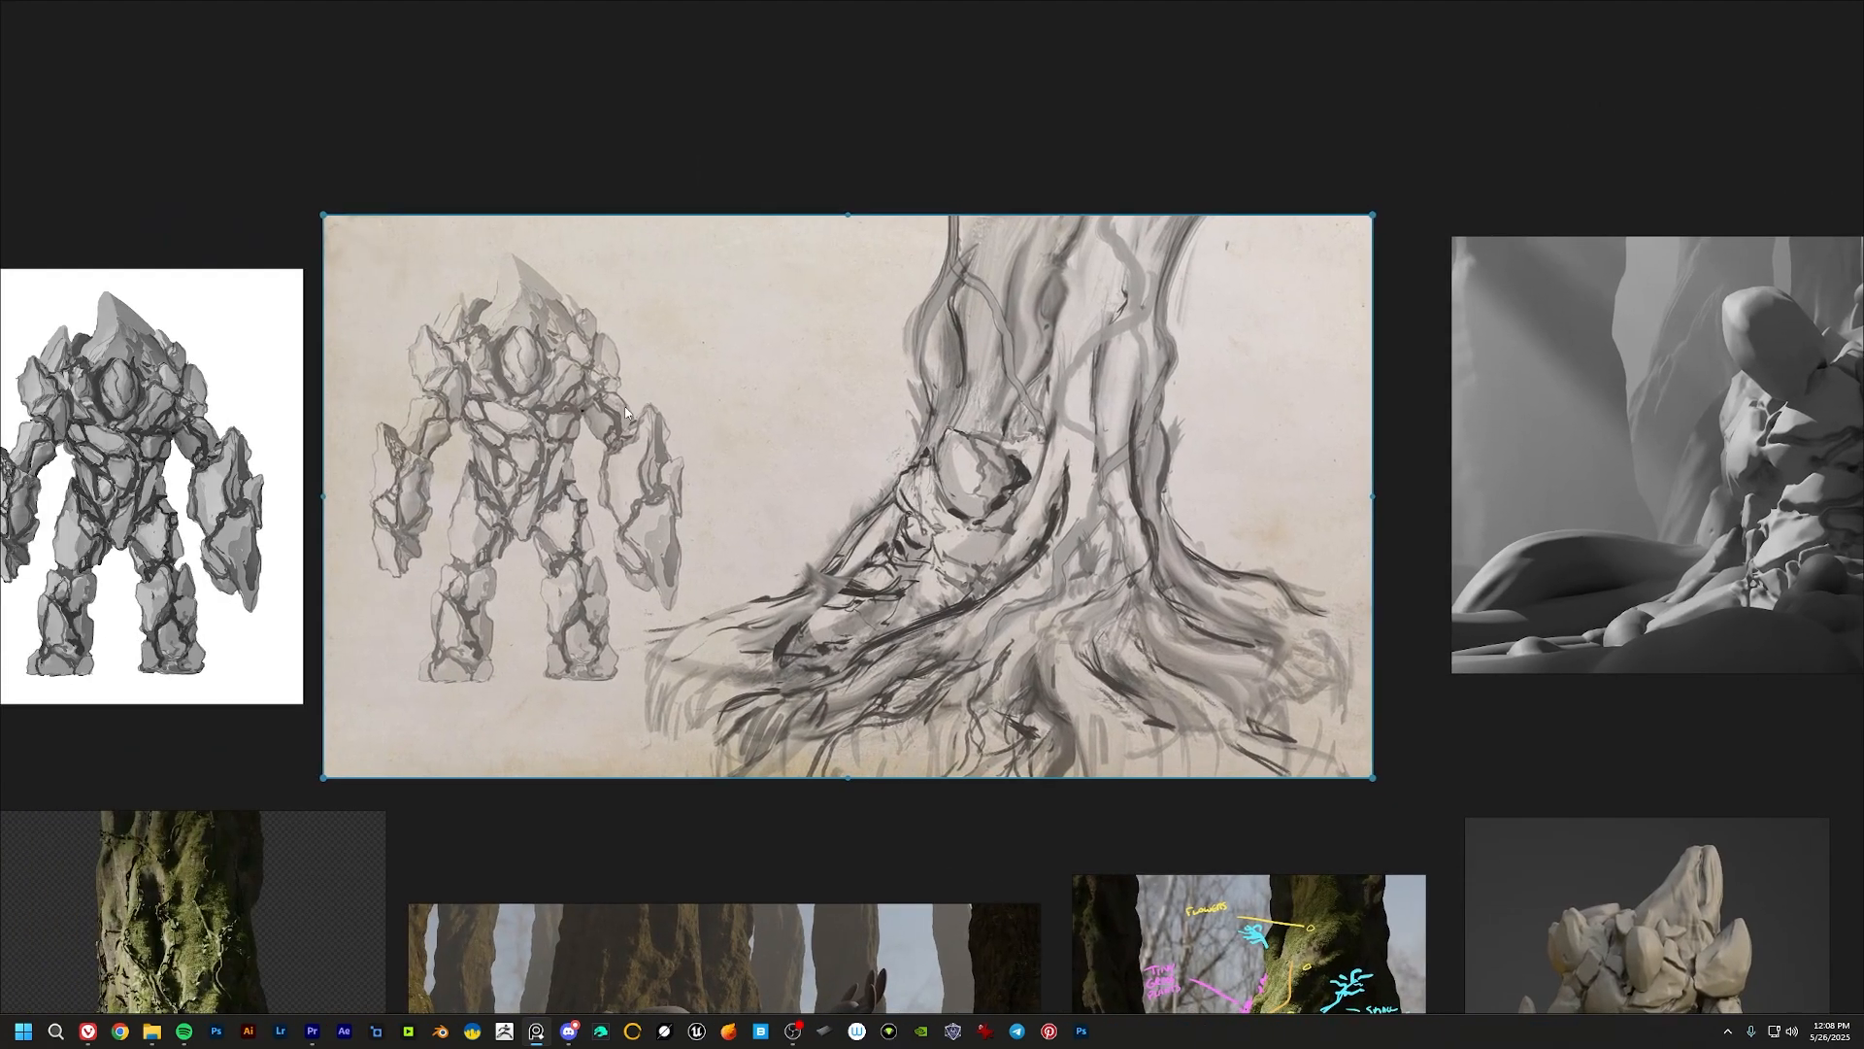
pyautogui.moveTo(1548, 374)
pyautogui.mouseDown(button='middle')
pyautogui.moveTo(673, 398)
pyautogui.moveTo(295, 386)
pyautogui.moveTo(146, 407)
pyautogui.moveTo(218, 420)
pyautogui.mouseUp(button='middle')
pyautogui.moveTo(418, 423); pyautogui.dragTo(406, 433, button='middle')
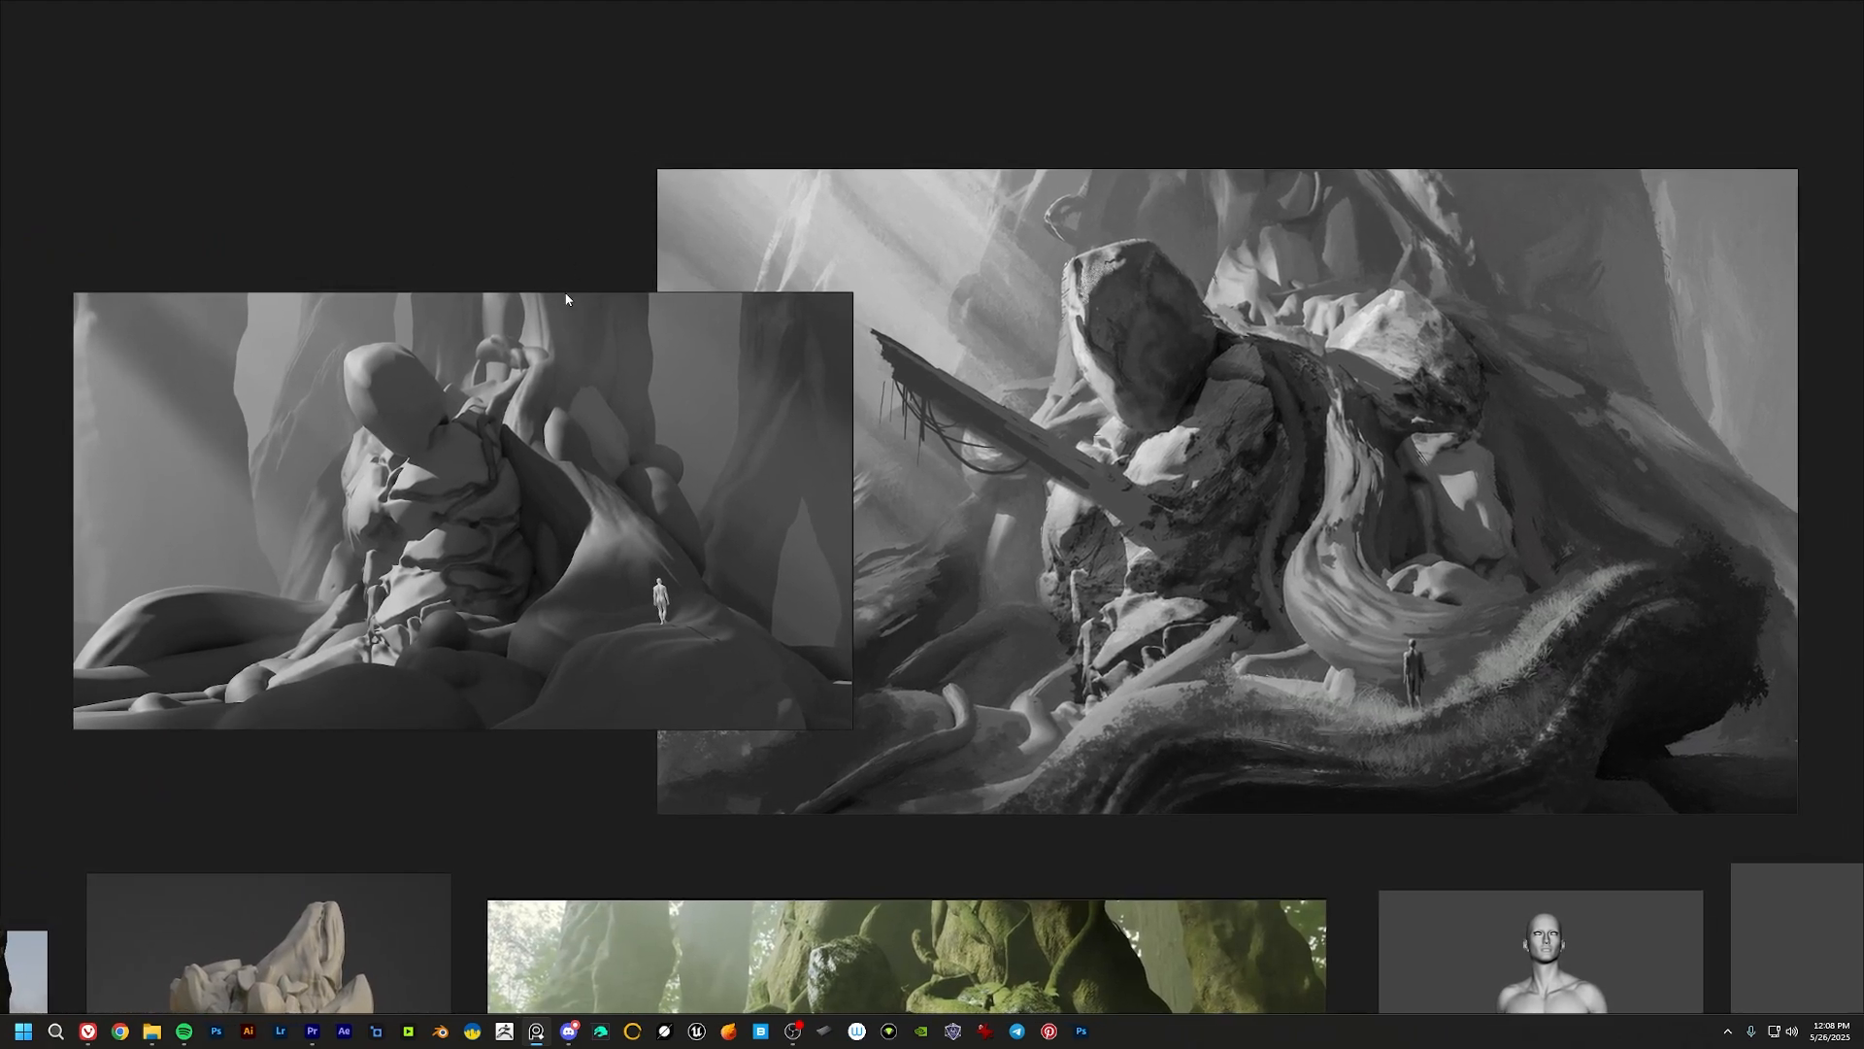
# Step: Bring the painted-over golem concept in front of the greyscale clay block-out and review the two together
pyautogui.moveTo(814, 433)
pyautogui.mouseDown(button='middle')
pyautogui.moveTo(750, 400)
pyautogui.moveTo(833, 443)
pyautogui.moveTo(695, 371)
pyautogui.mouseUp(button='middle')
pyautogui.scroll(-2, 762, 409)
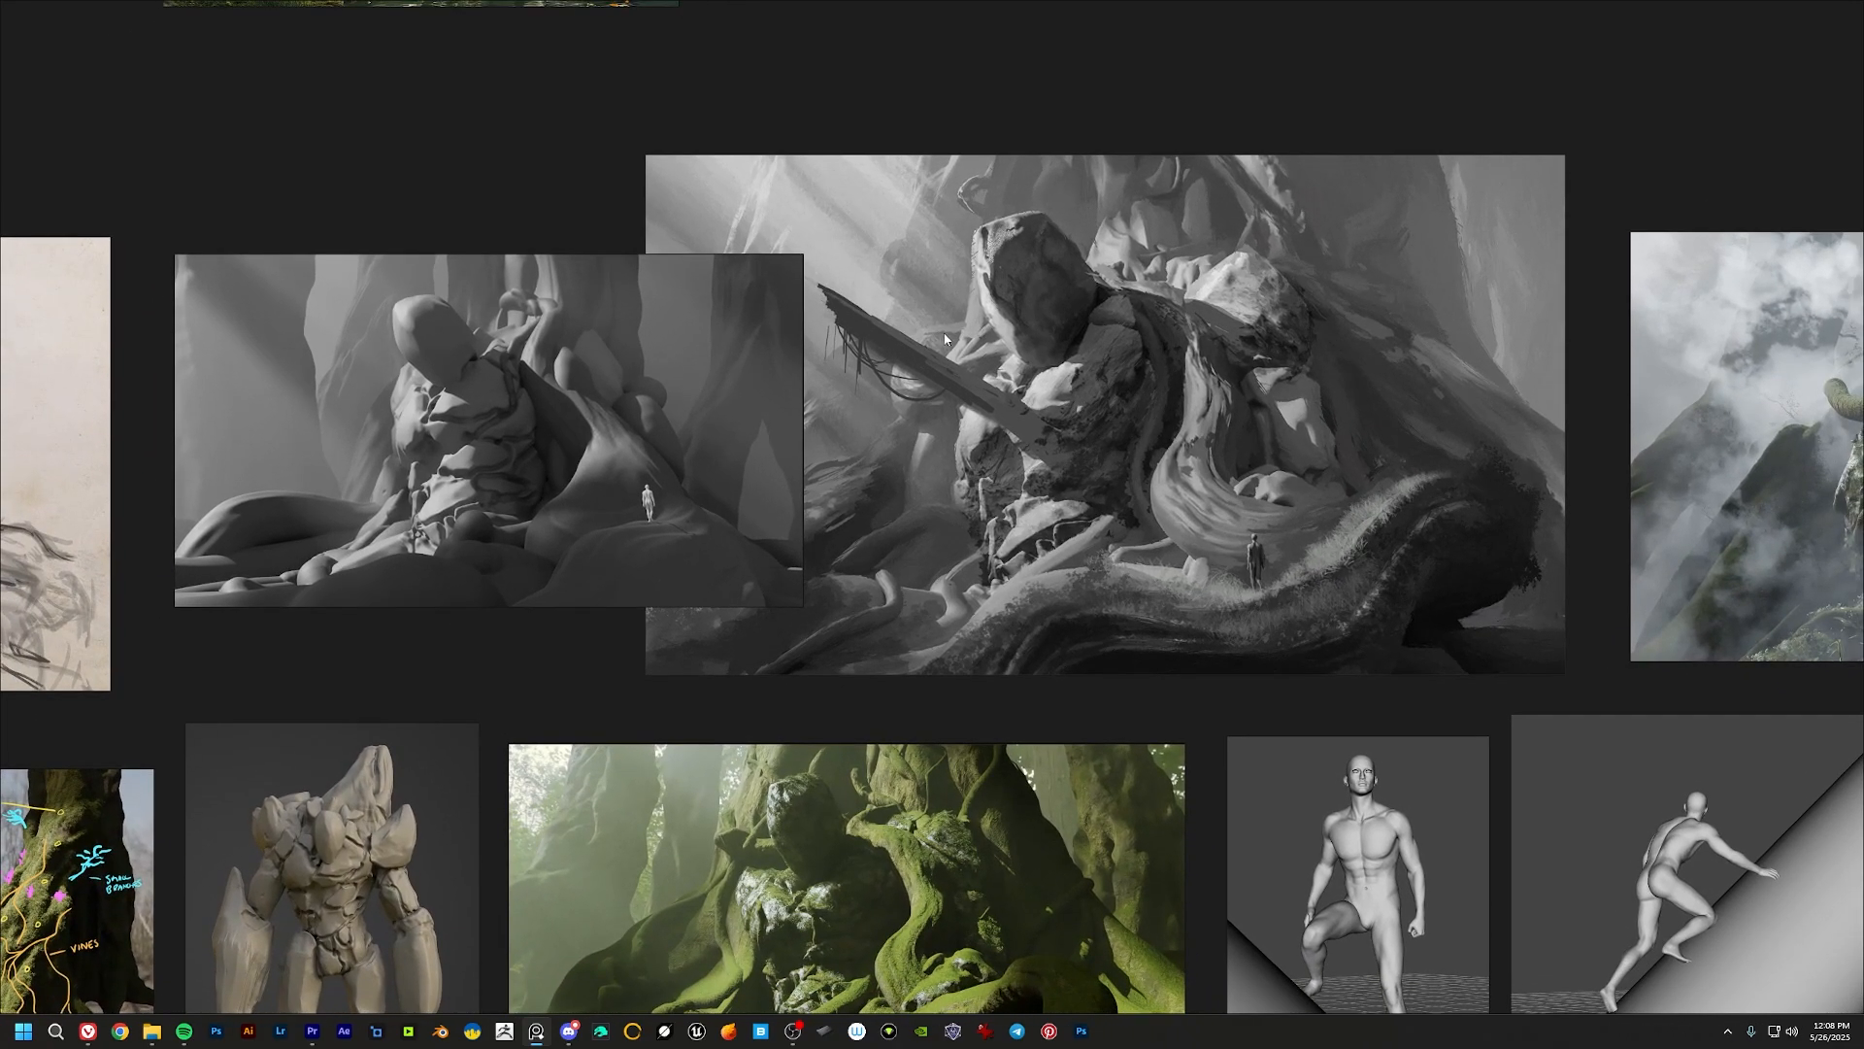
pyautogui.click(1056, 418)
pyautogui.moveTo(1055, 417); pyautogui.dragTo(1048, 422)
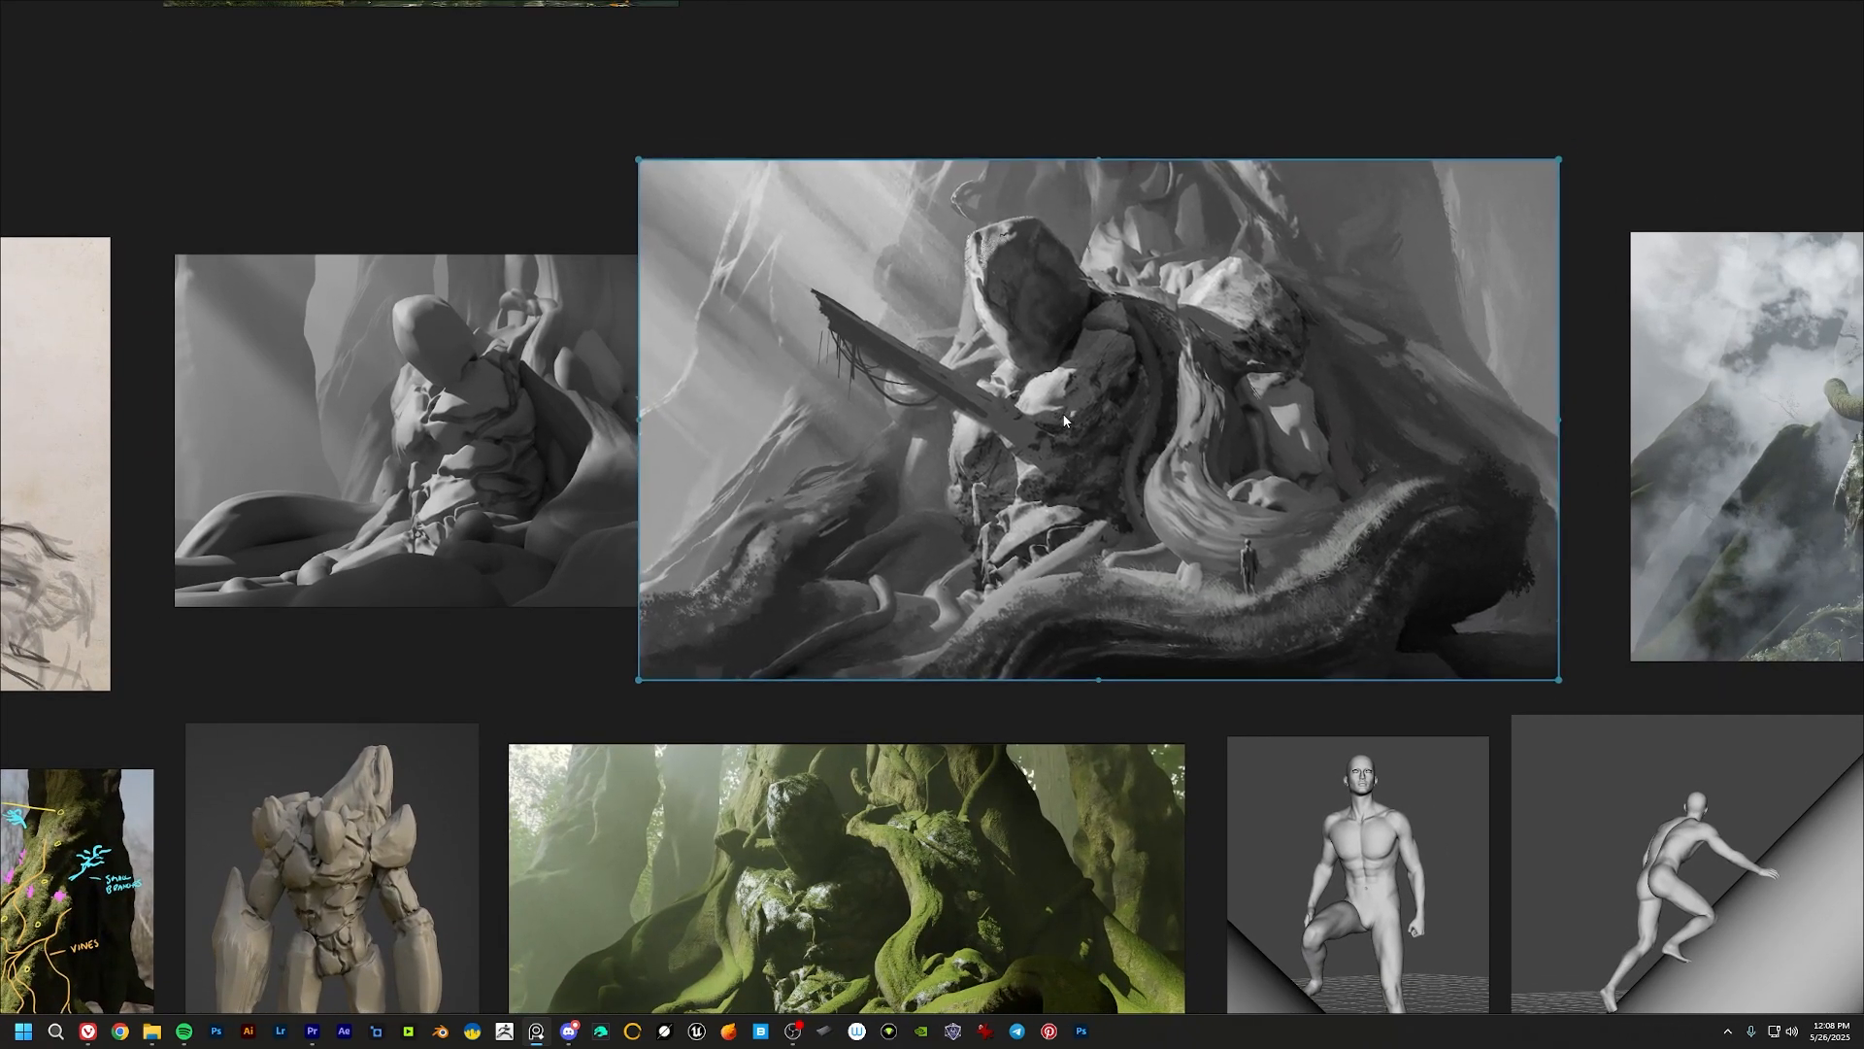
pyautogui.moveTo(914, 292); pyautogui.dragTo(891, 353, button='middle')
pyautogui.click(890, 348)
# Step: Examine the red sculpt of the seated stone golem up close
pyautogui.moveTo(880, 433)
pyautogui.mouseDown(button='middle')
pyautogui.moveTo(476, 363)
pyautogui.moveTo(31, 346)
pyautogui.moveTo(741, 322)
pyautogui.mouseUp(button='middle')
pyautogui.moveTo(1037, 619); pyautogui.dragTo(589, 350, button='middle')
pyautogui.moveTo(952, 462)
pyautogui.mouseDown(button='middle')
pyautogui.moveTo(387, 424)
pyautogui.moveTo(982, 405)
pyautogui.mouseUp(button='middle')
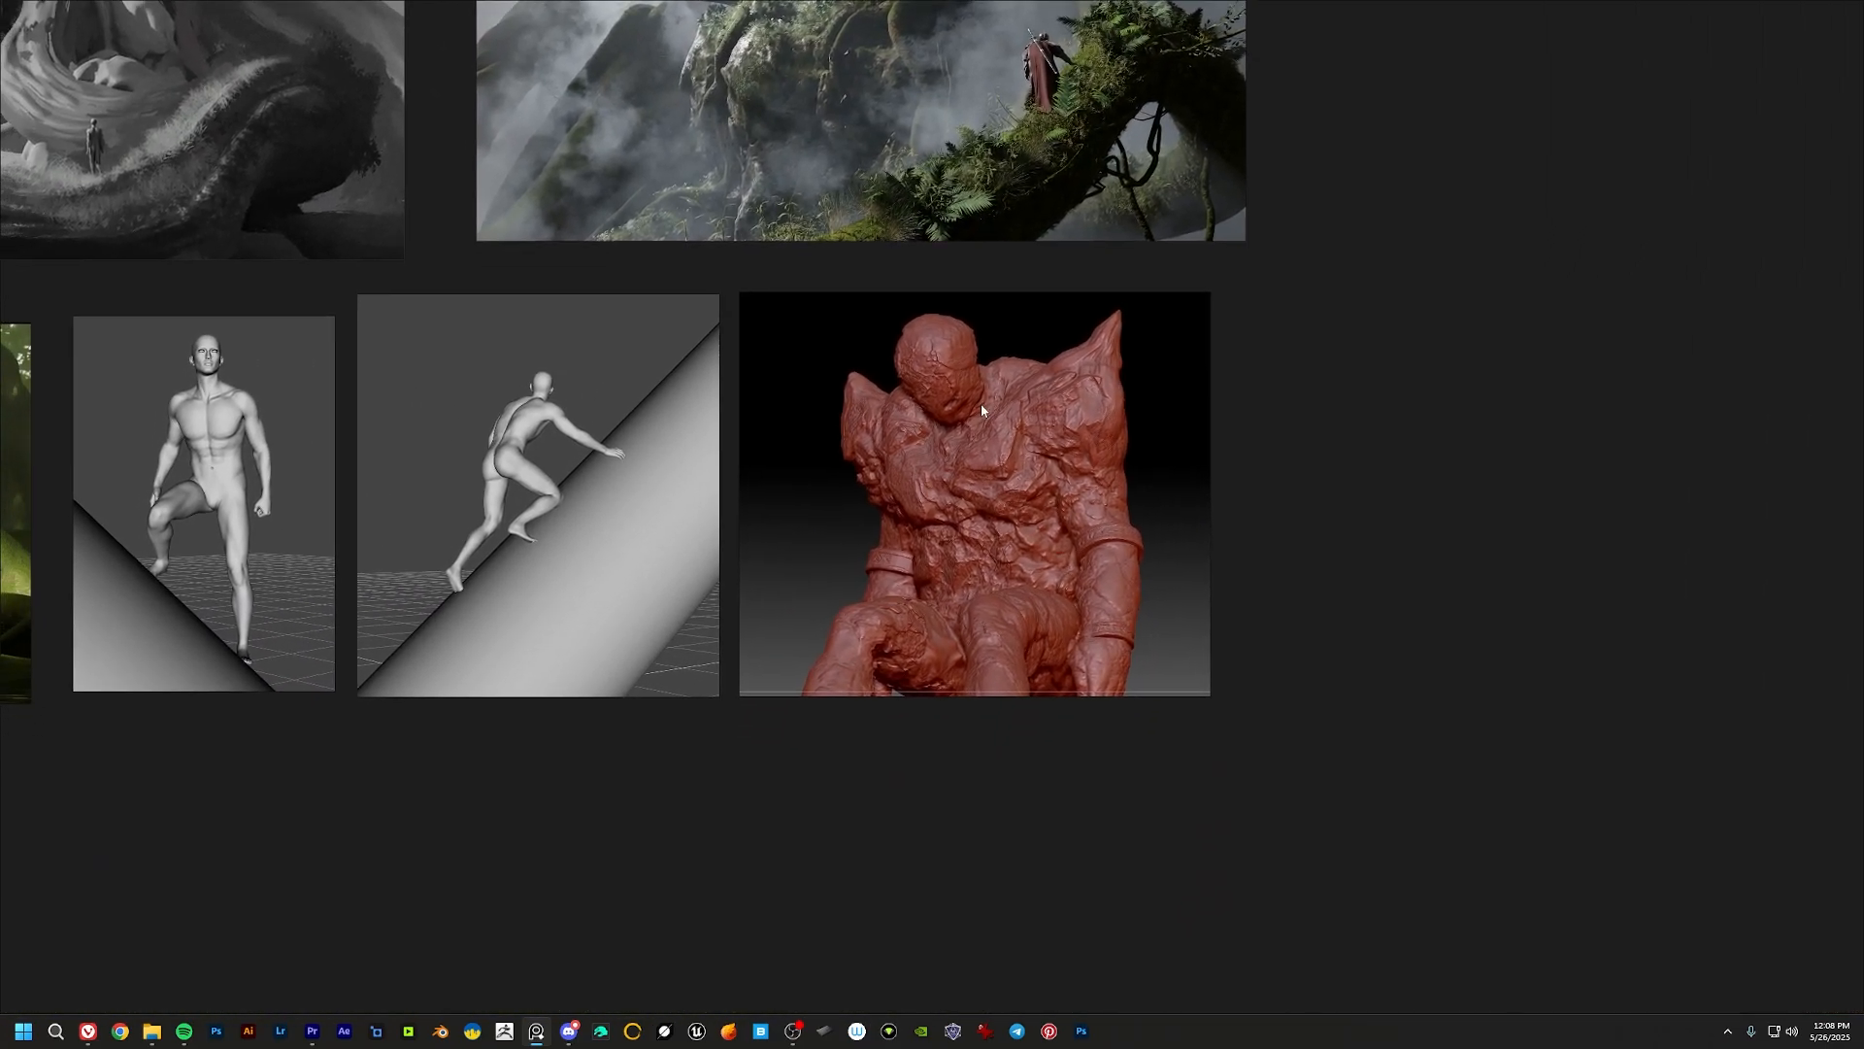
pyautogui.scroll(2, 975, 461)
pyautogui.scroll(2, 971, 470)
pyautogui.moveTo(945, 476); pyautogui.dragTo(1140, 481, button='middle')
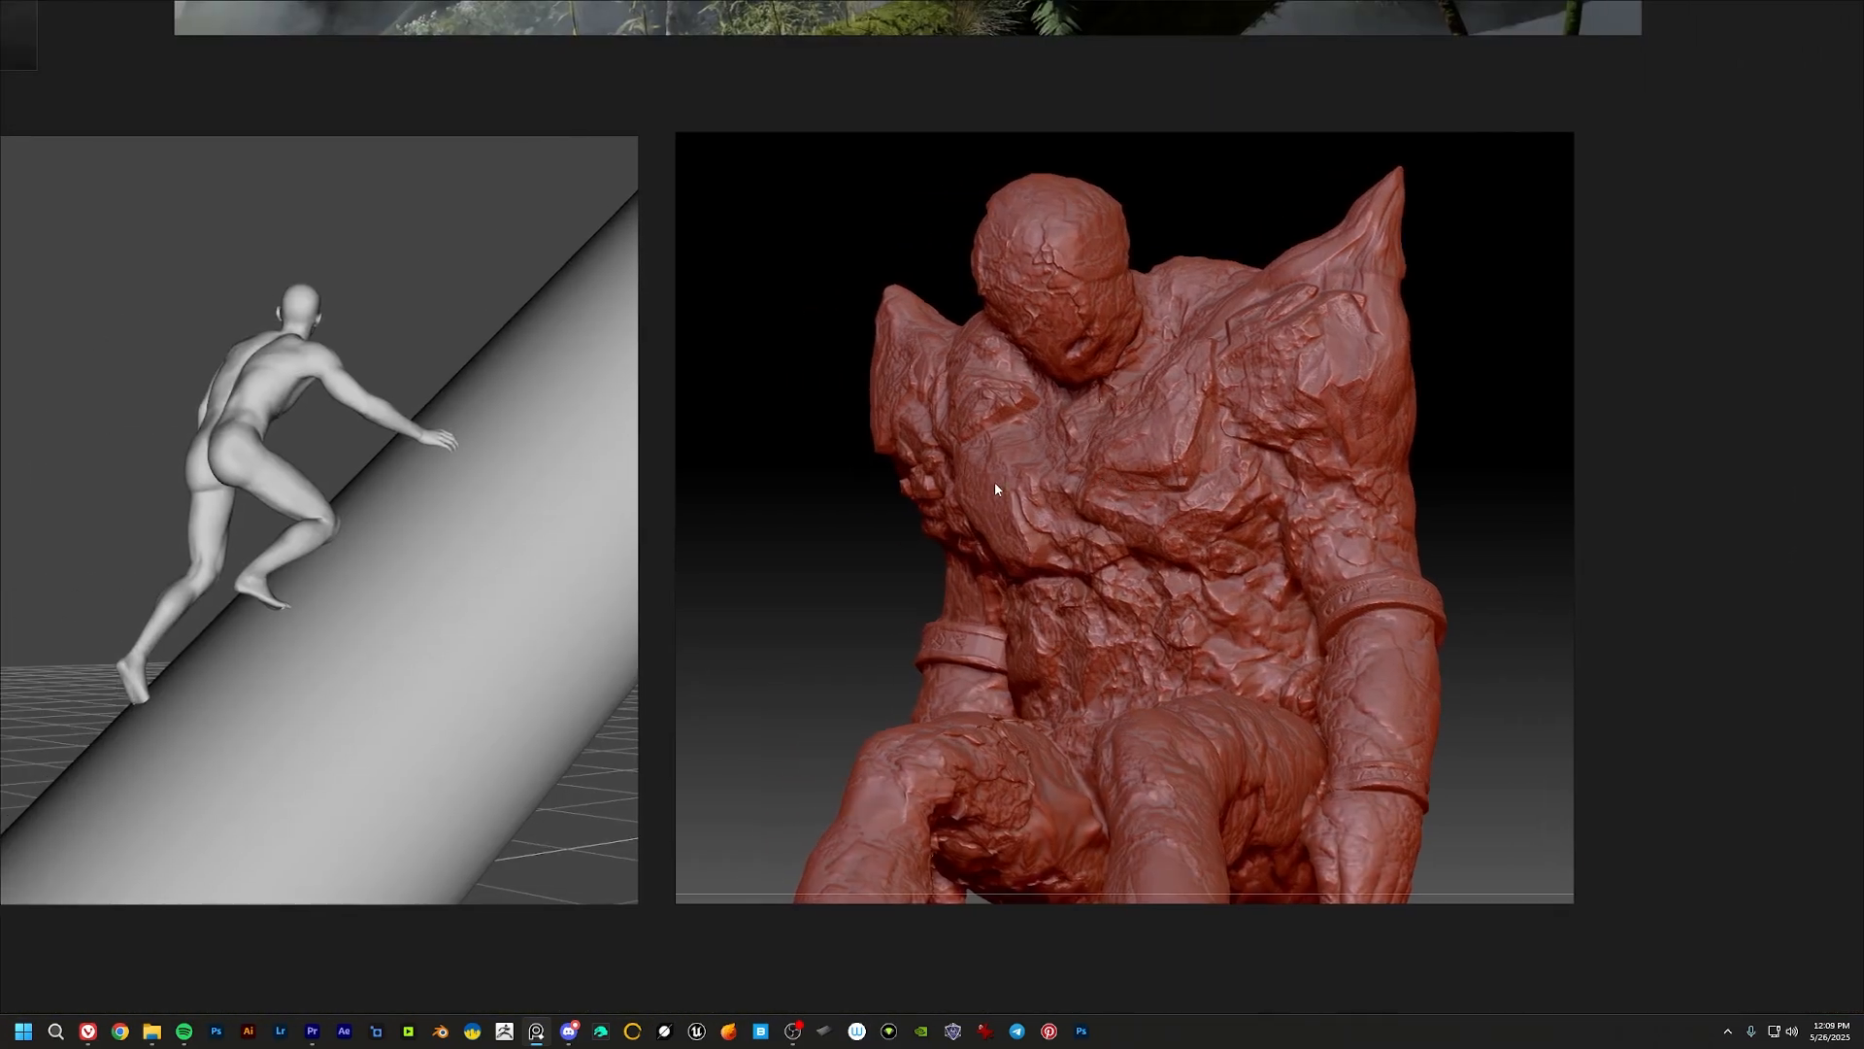
pyautogui.scroll(-4, 994, 481)
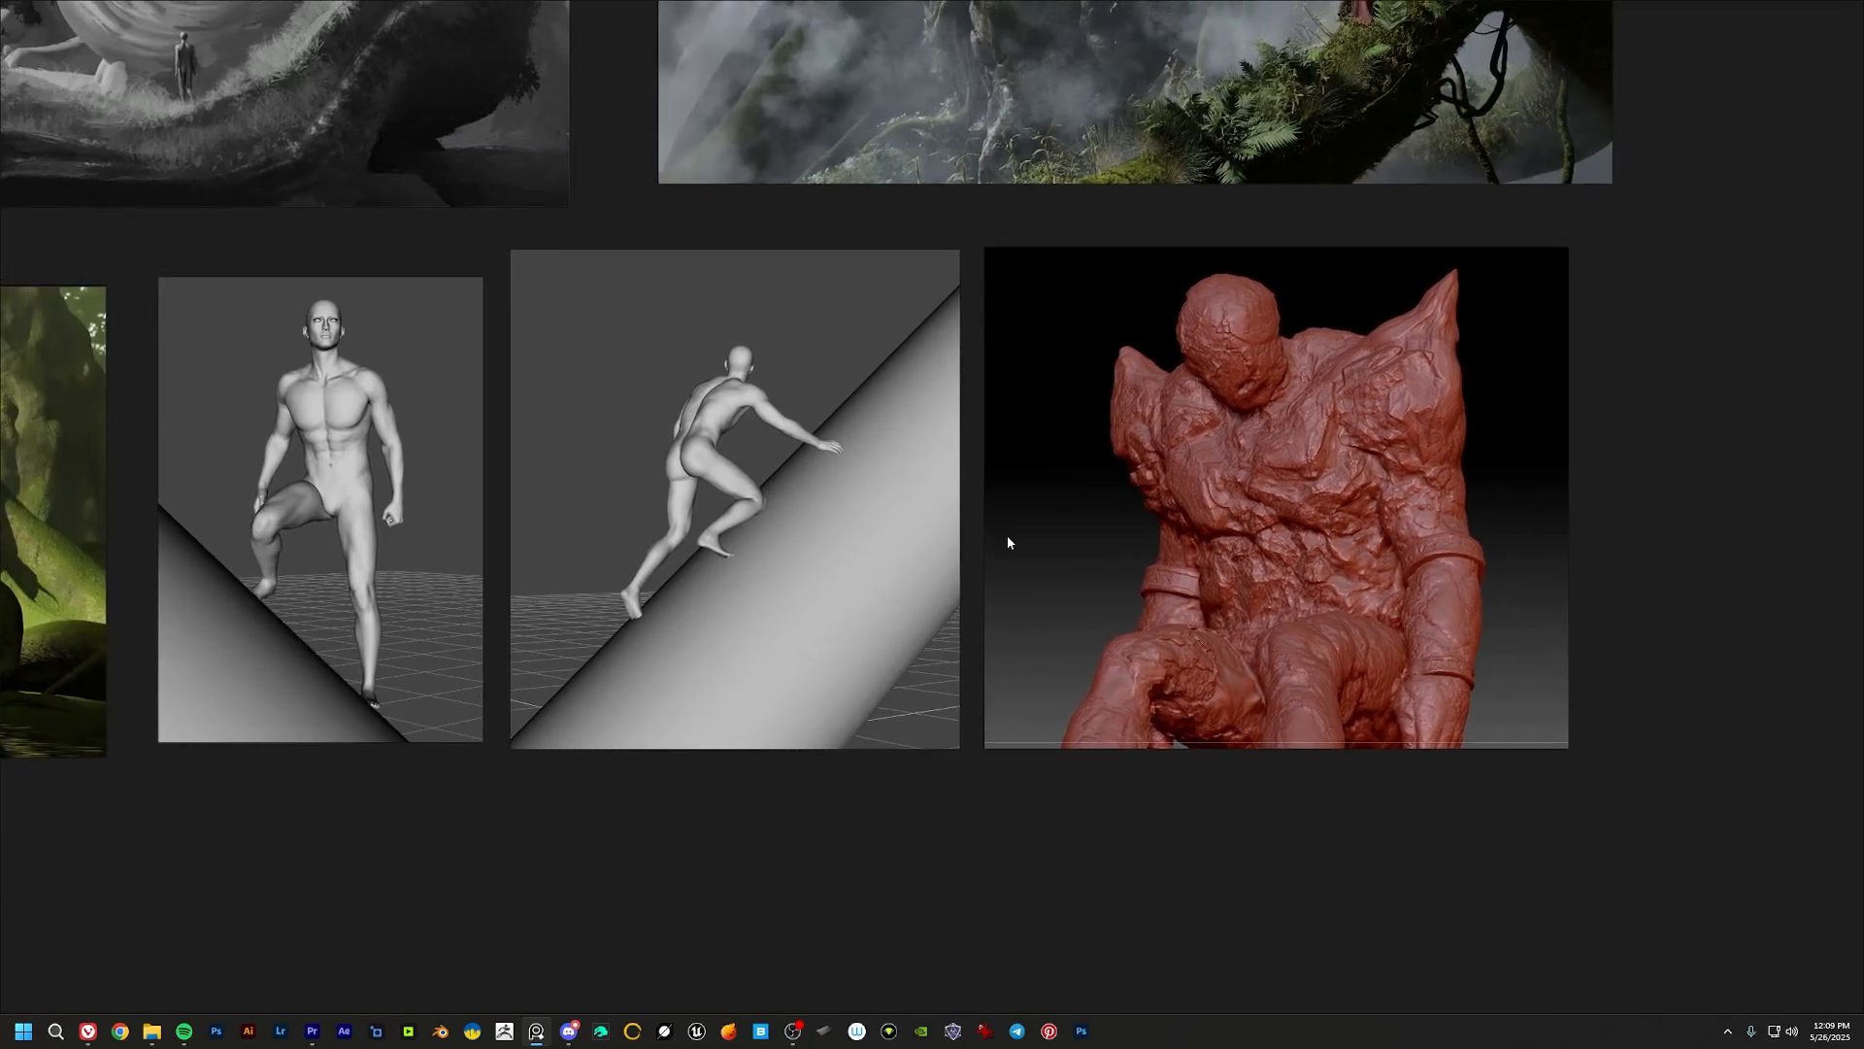
pyautogui.moveTo(1008, 537); pyautogui.dragTo(1072, 571, button='middle')
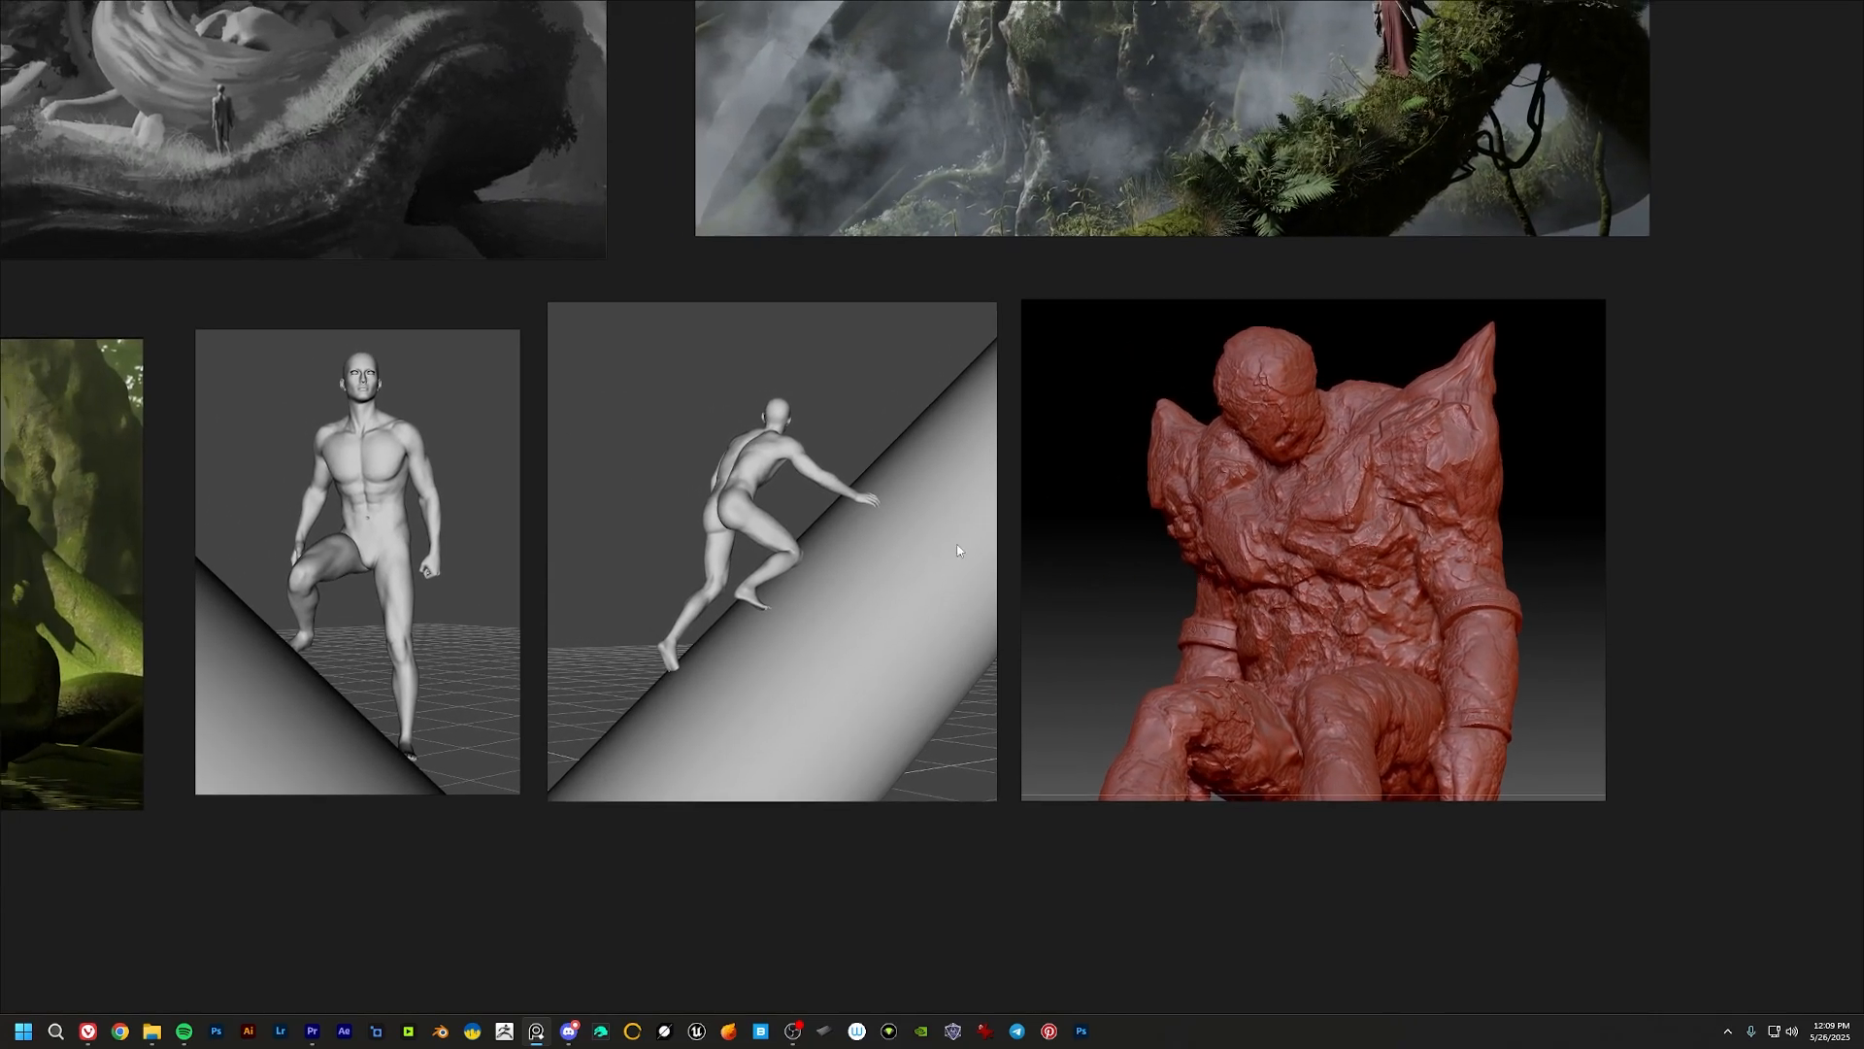
# Step: Compare the red golem sculpt with the misty mossy golem scene above it
pyautogui.moveTo(1183, 540); pyautogui.dragTo(1194, 537, button='middle')
pyautogui.click(1212, 544)
pyautogui.moveTo(616, 579); pyautogui.dragTo(693, 583, button='middle')
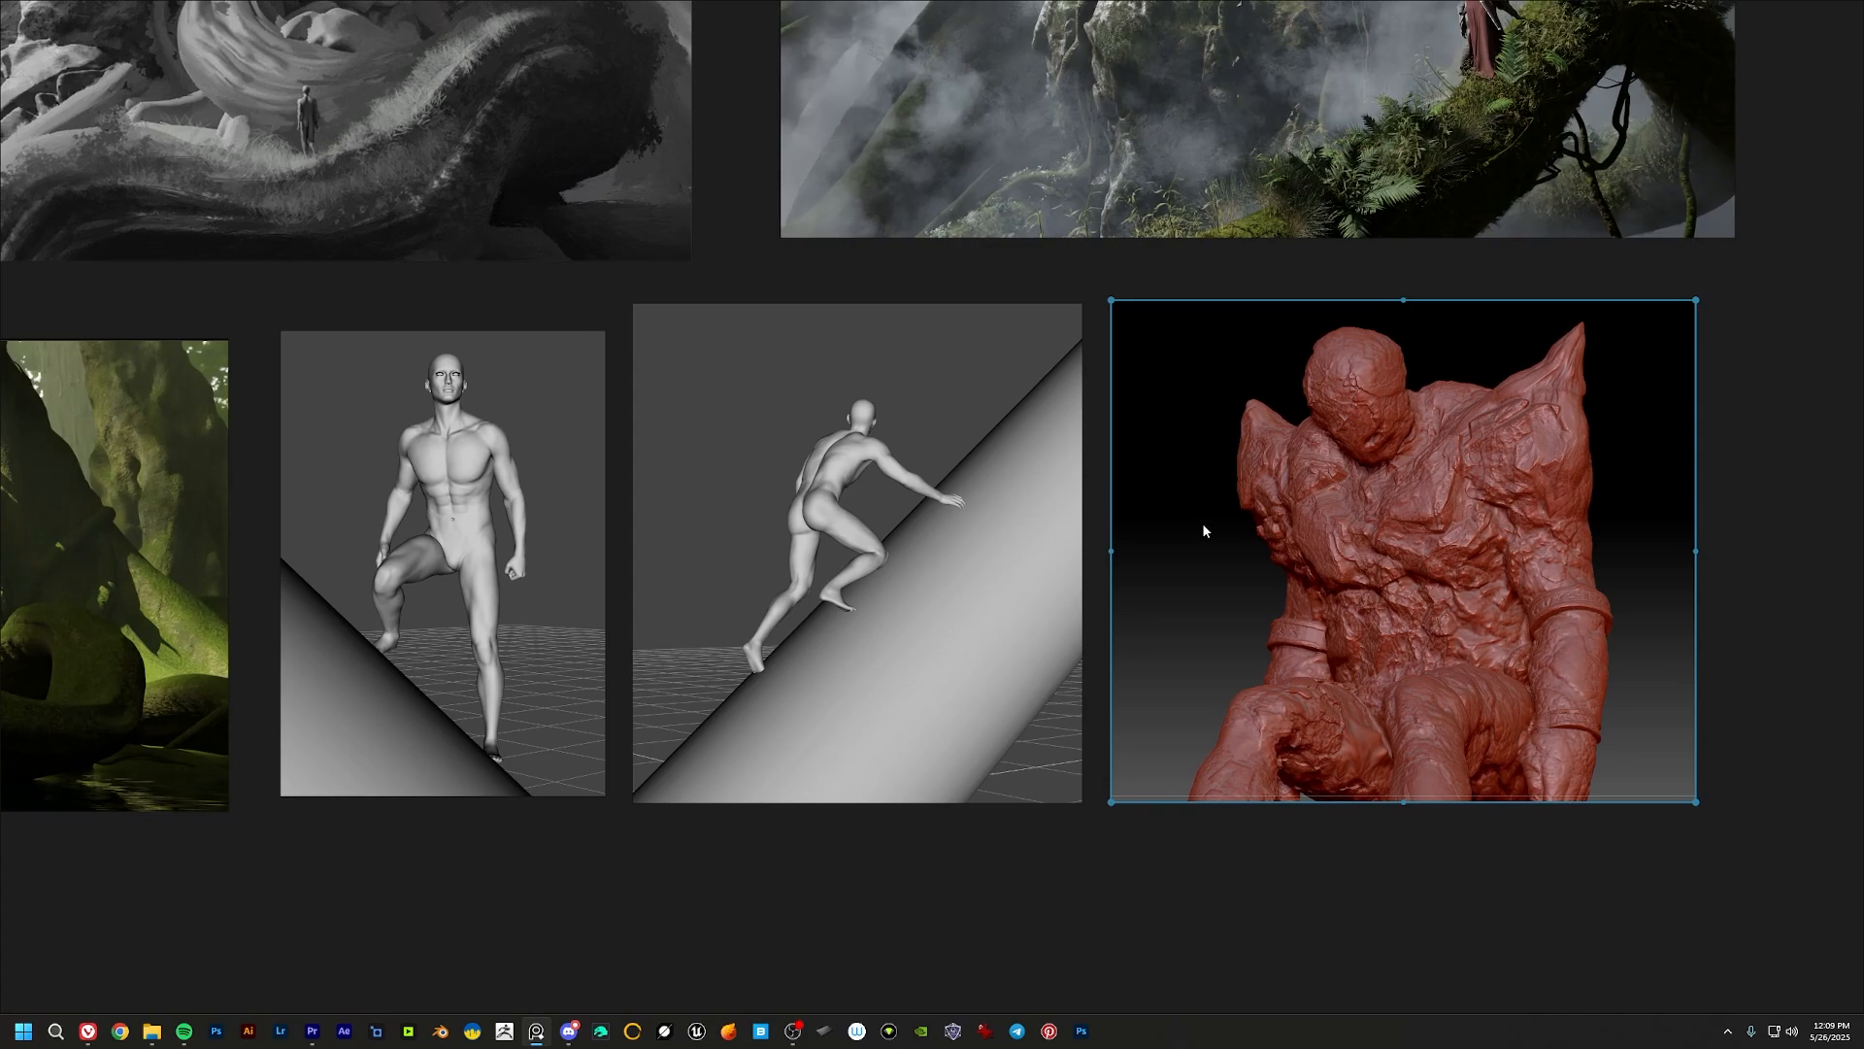
pyautogui.moveTo(1184, 525)
pyautogui.mouseDown(button='middle')
pyautogui.moveTo(1252, 544)
pyautogui.moveTo(1000, 791)
pyautogui.mouseUp(button='middle')
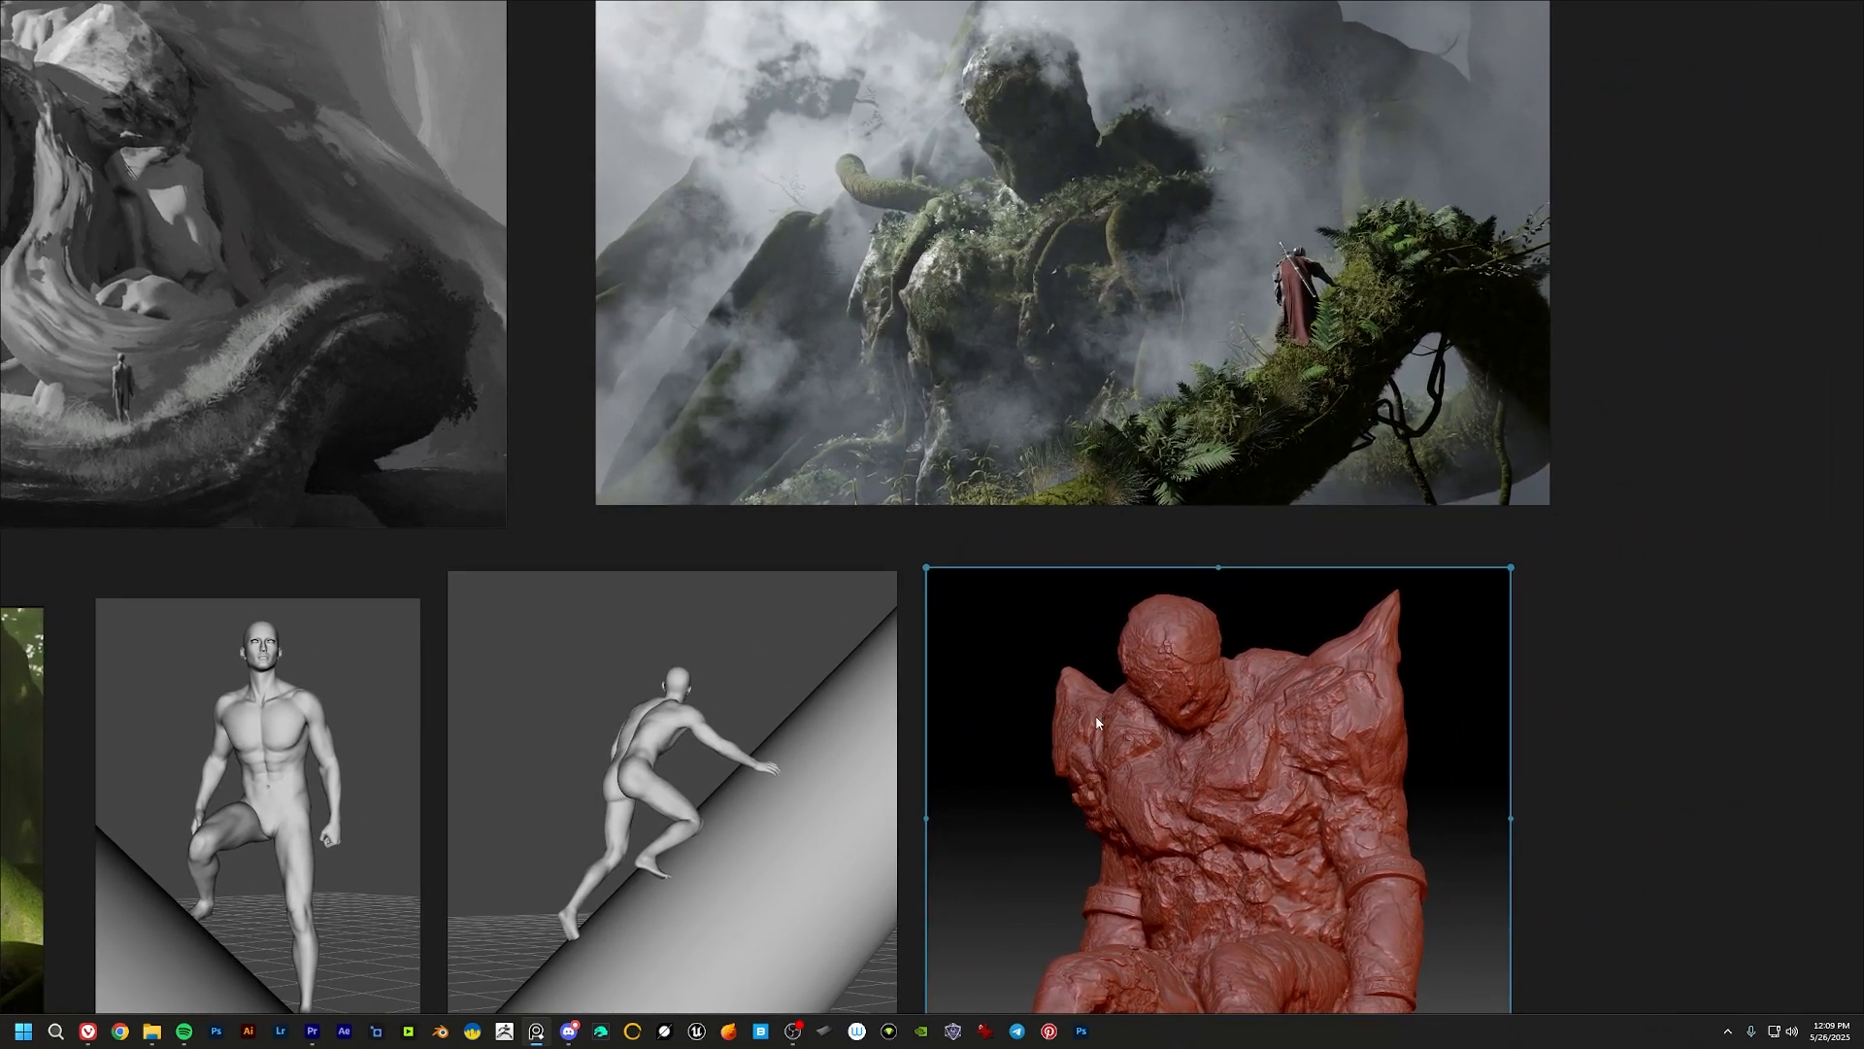
pyautogui.moveTo(1097, 723)
pyautogui.mouseDown(button='middle')
pyautogui.moveTo(1047, 740)
pyautogui.moveTo(1041, 763)
pyautogui.mouseUp(button='middle')
pyautogui.moveTo(983, 611); pyautogui.dragTo(1036, 619, button='middle')
pyautogui.moveTo(866, 826); pyautogui.dragTo(1240, 564, button='middle')
pyautogui.moveTo(1004, 604); pyautogui.dragTo(1050, 554, button='middle')
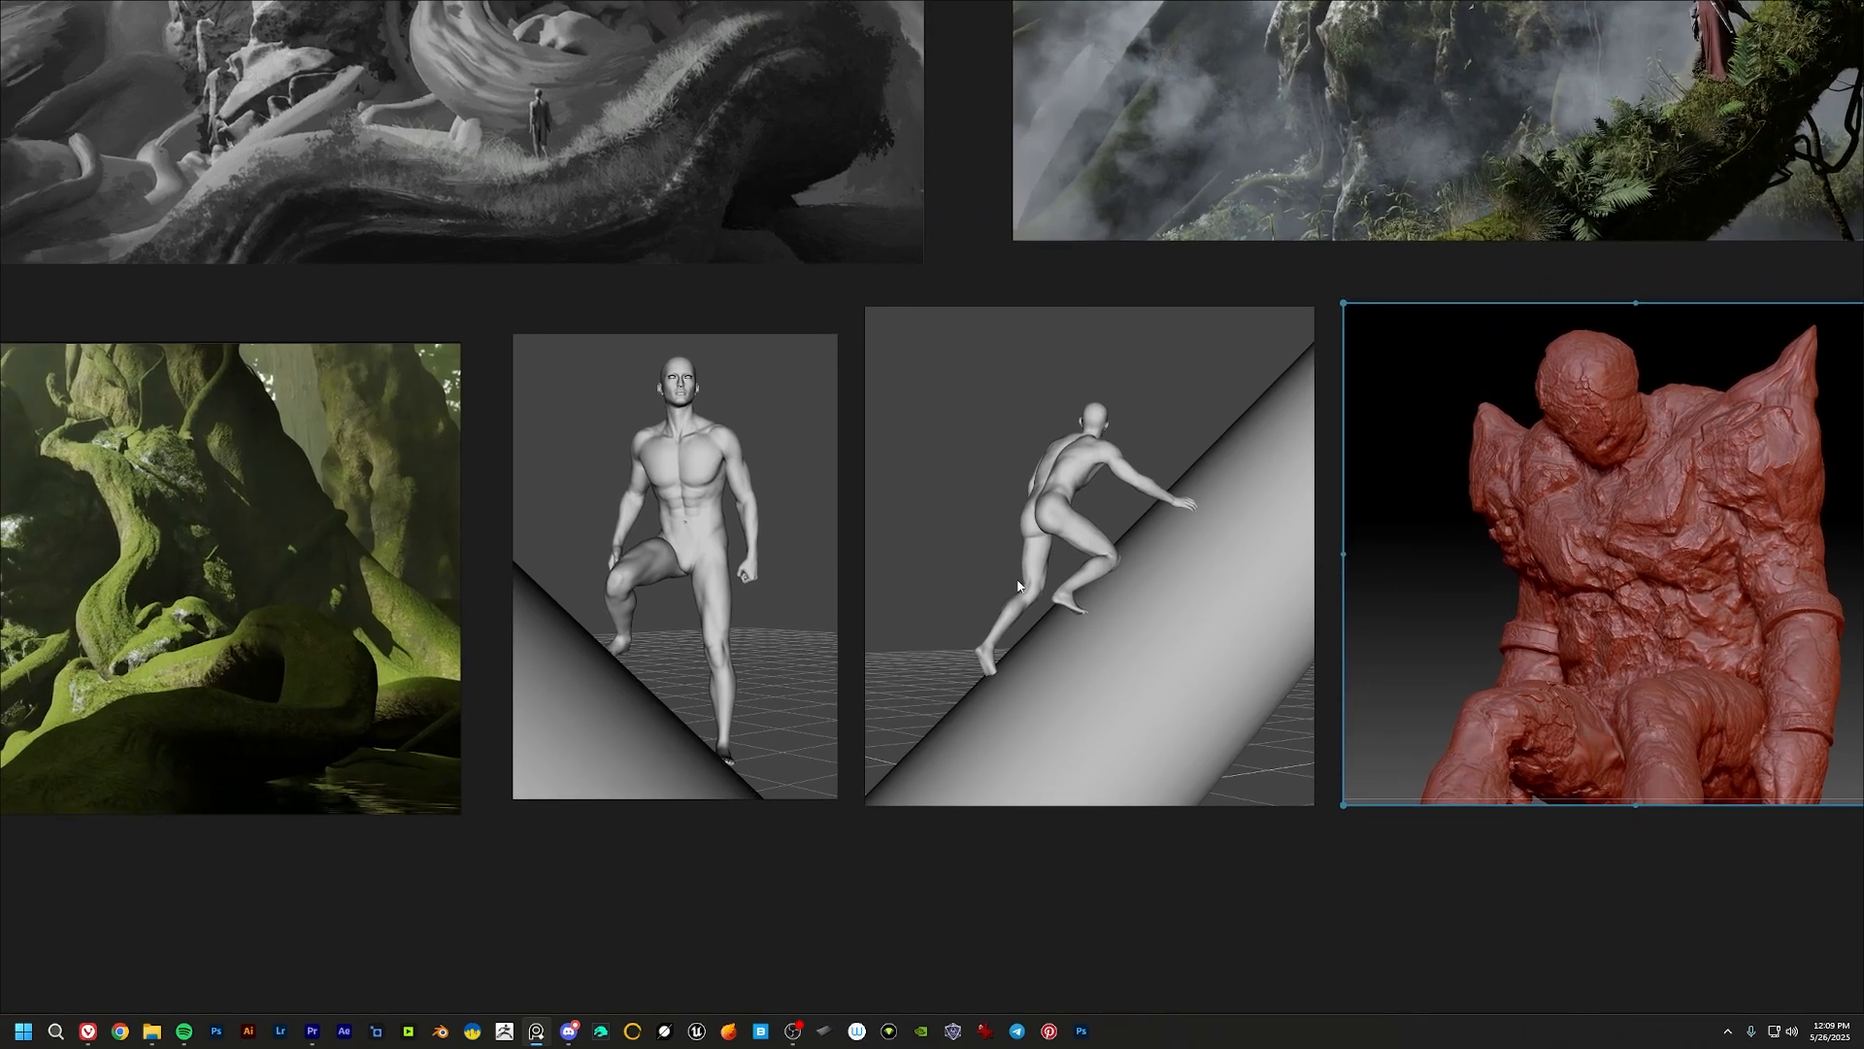
# Step: Examine the two grey mannequin pose references climbing the sloped cylinder
pyautogui.scroll(3, 988, 586)
pyautogui.moveTo(919, 591); pyautogui.dragTo(1003, 583, button='middle')
pyautogui.moveTo(951, 444); pyautogui.dragTo(870, 416, button='middle')
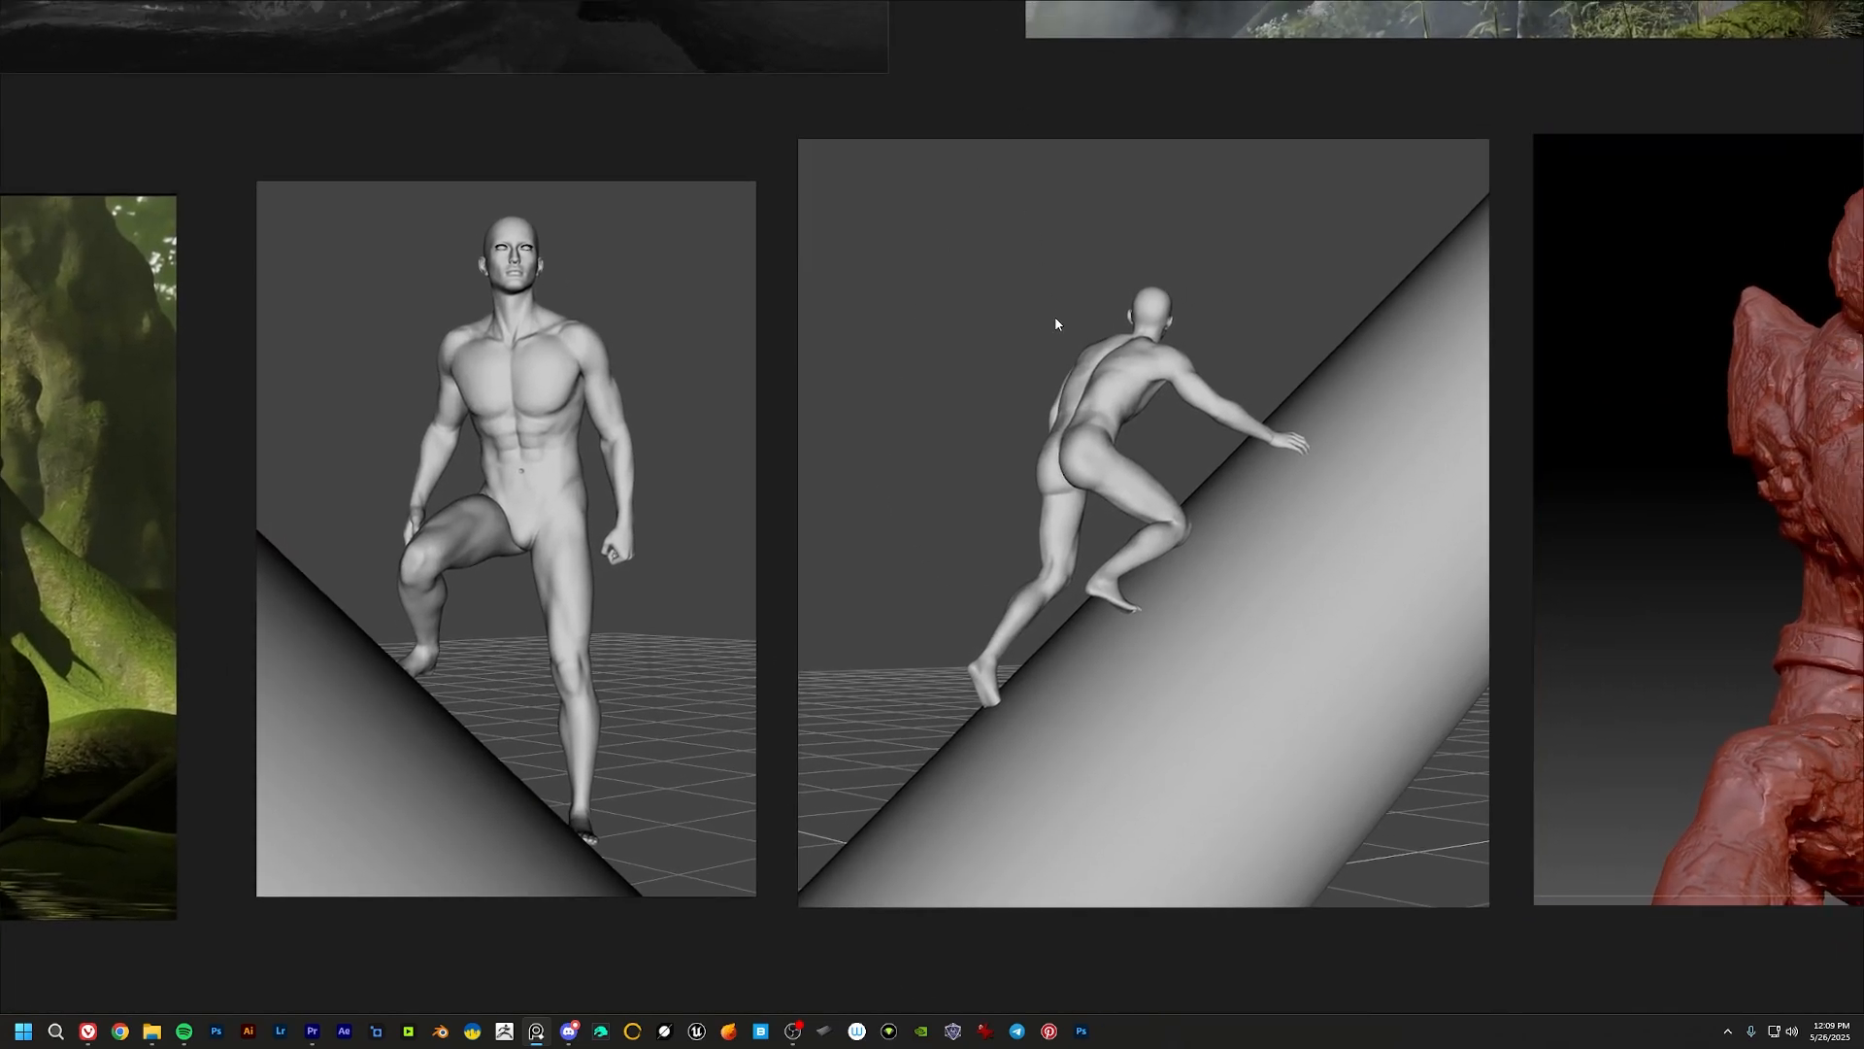
pyautogui.moveTo(1038, 316); pyautogui.dragTo(1030, 338, button='middle')
pyautogui.moveTo(601, 427); pyautogui.dragTo(603, 410)
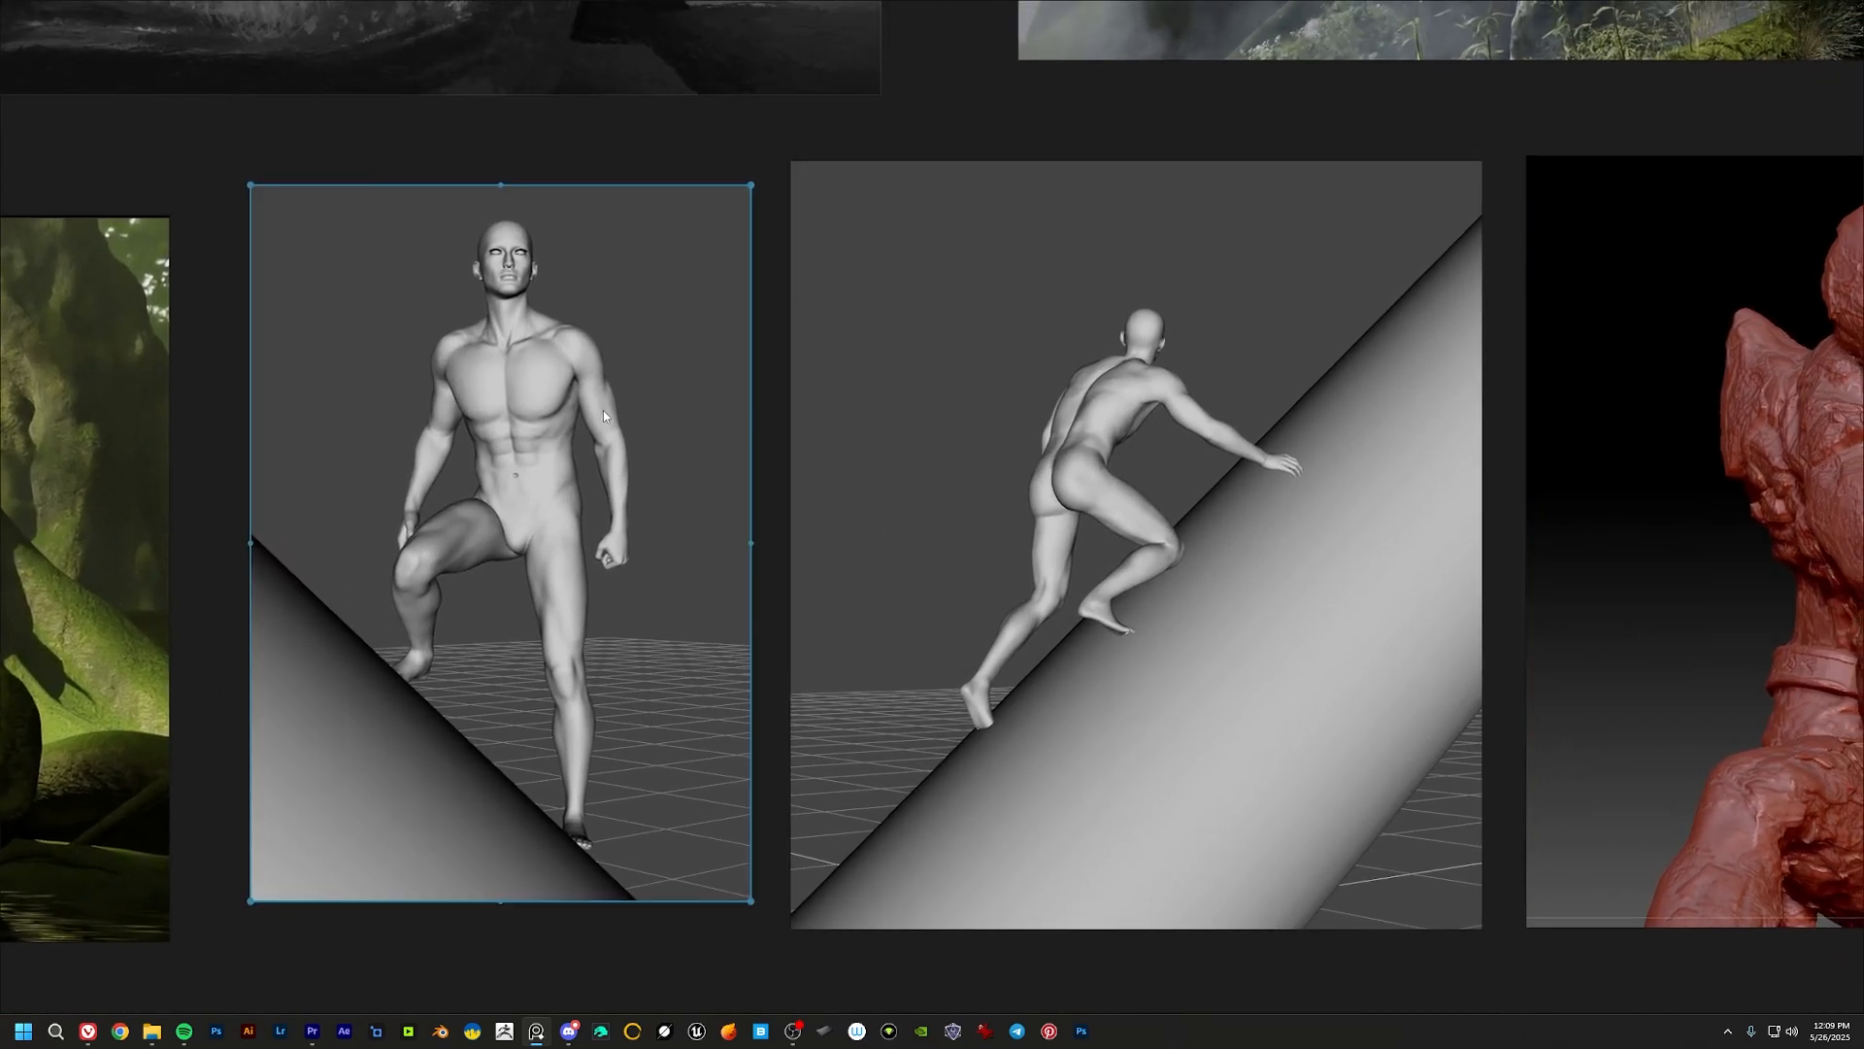
pyautogui.click(1139, 119)
# Step: Look over the group of tree, root and moss photo references above the concepts
pyautogui.scroll(-6, 1139, 126)
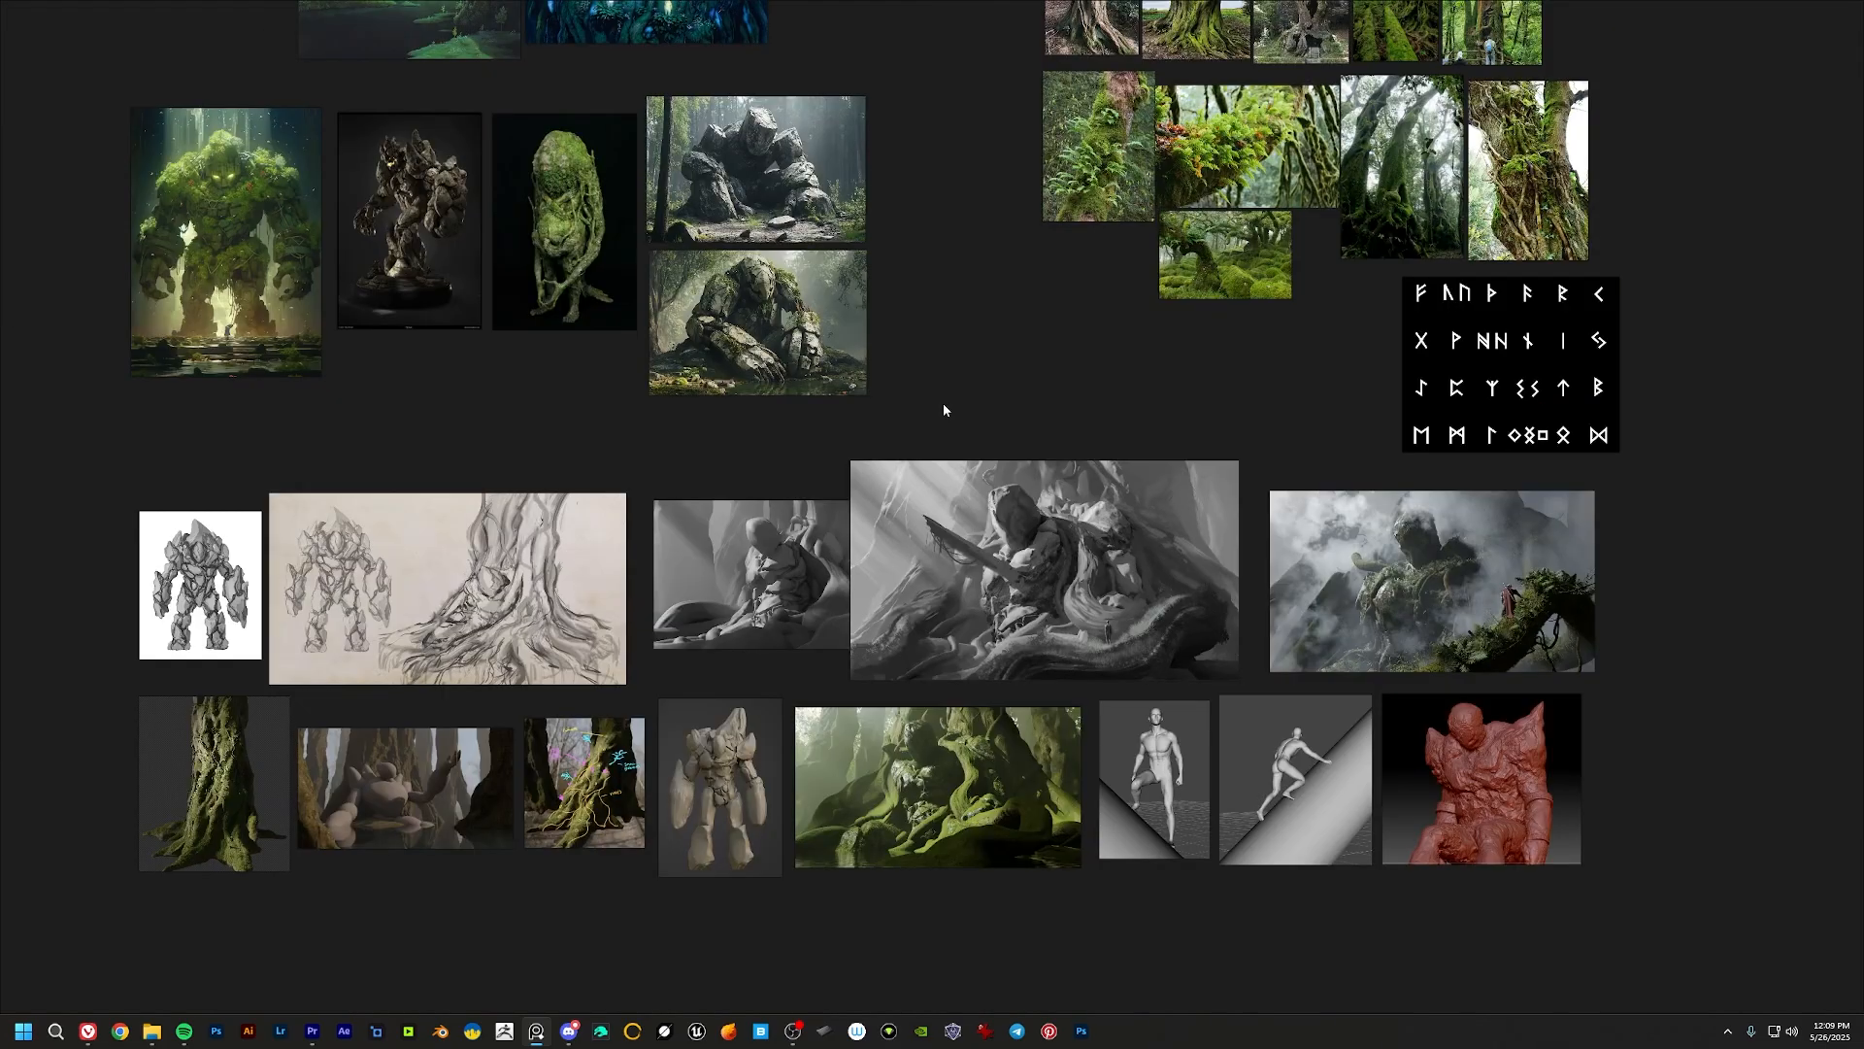
pyautogui.moveTo(956, 303); pyautogui.dragTo(923, 503, button='middle')
pyautogui.moveTo(927, 363); pyautogui.dragTo(629, 562, button='middle')
pyautogui.scroll(3, 918, 410)
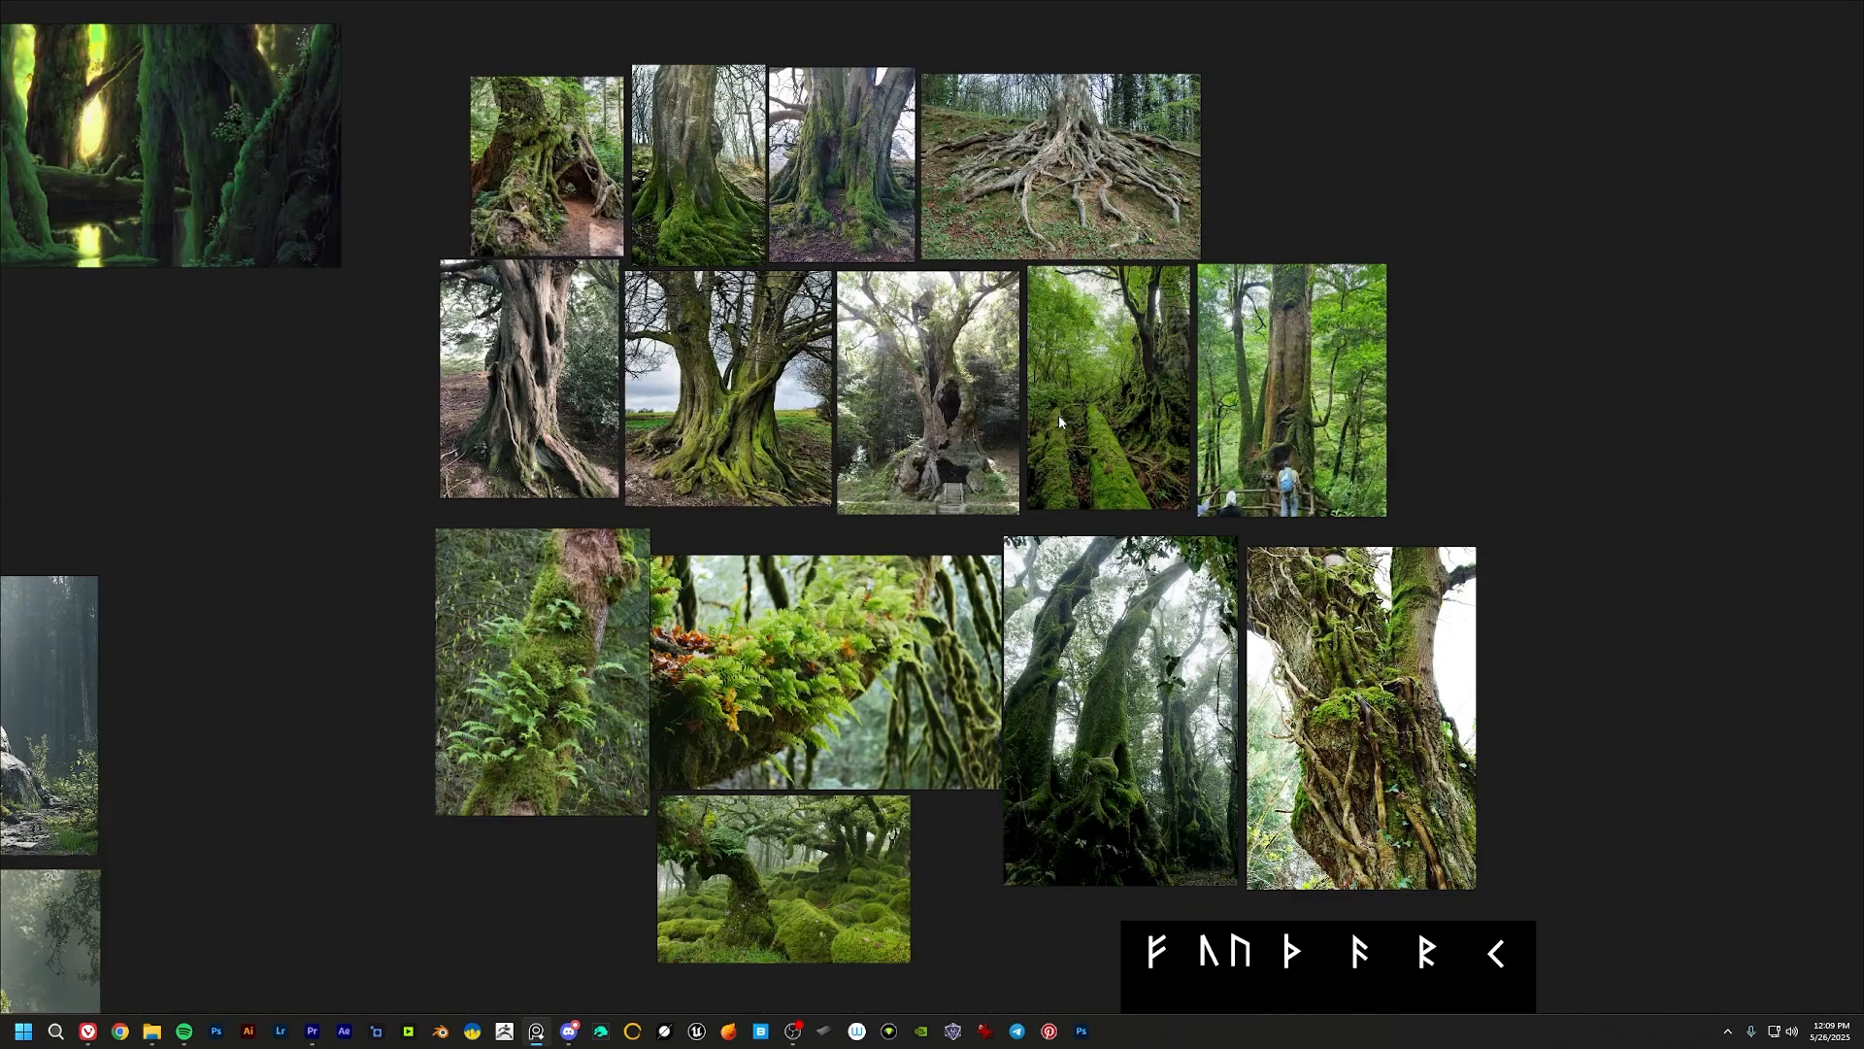
pyautogui.moveTo(1054, 437); pyautogui.dragTo(893, 439, button='middle')
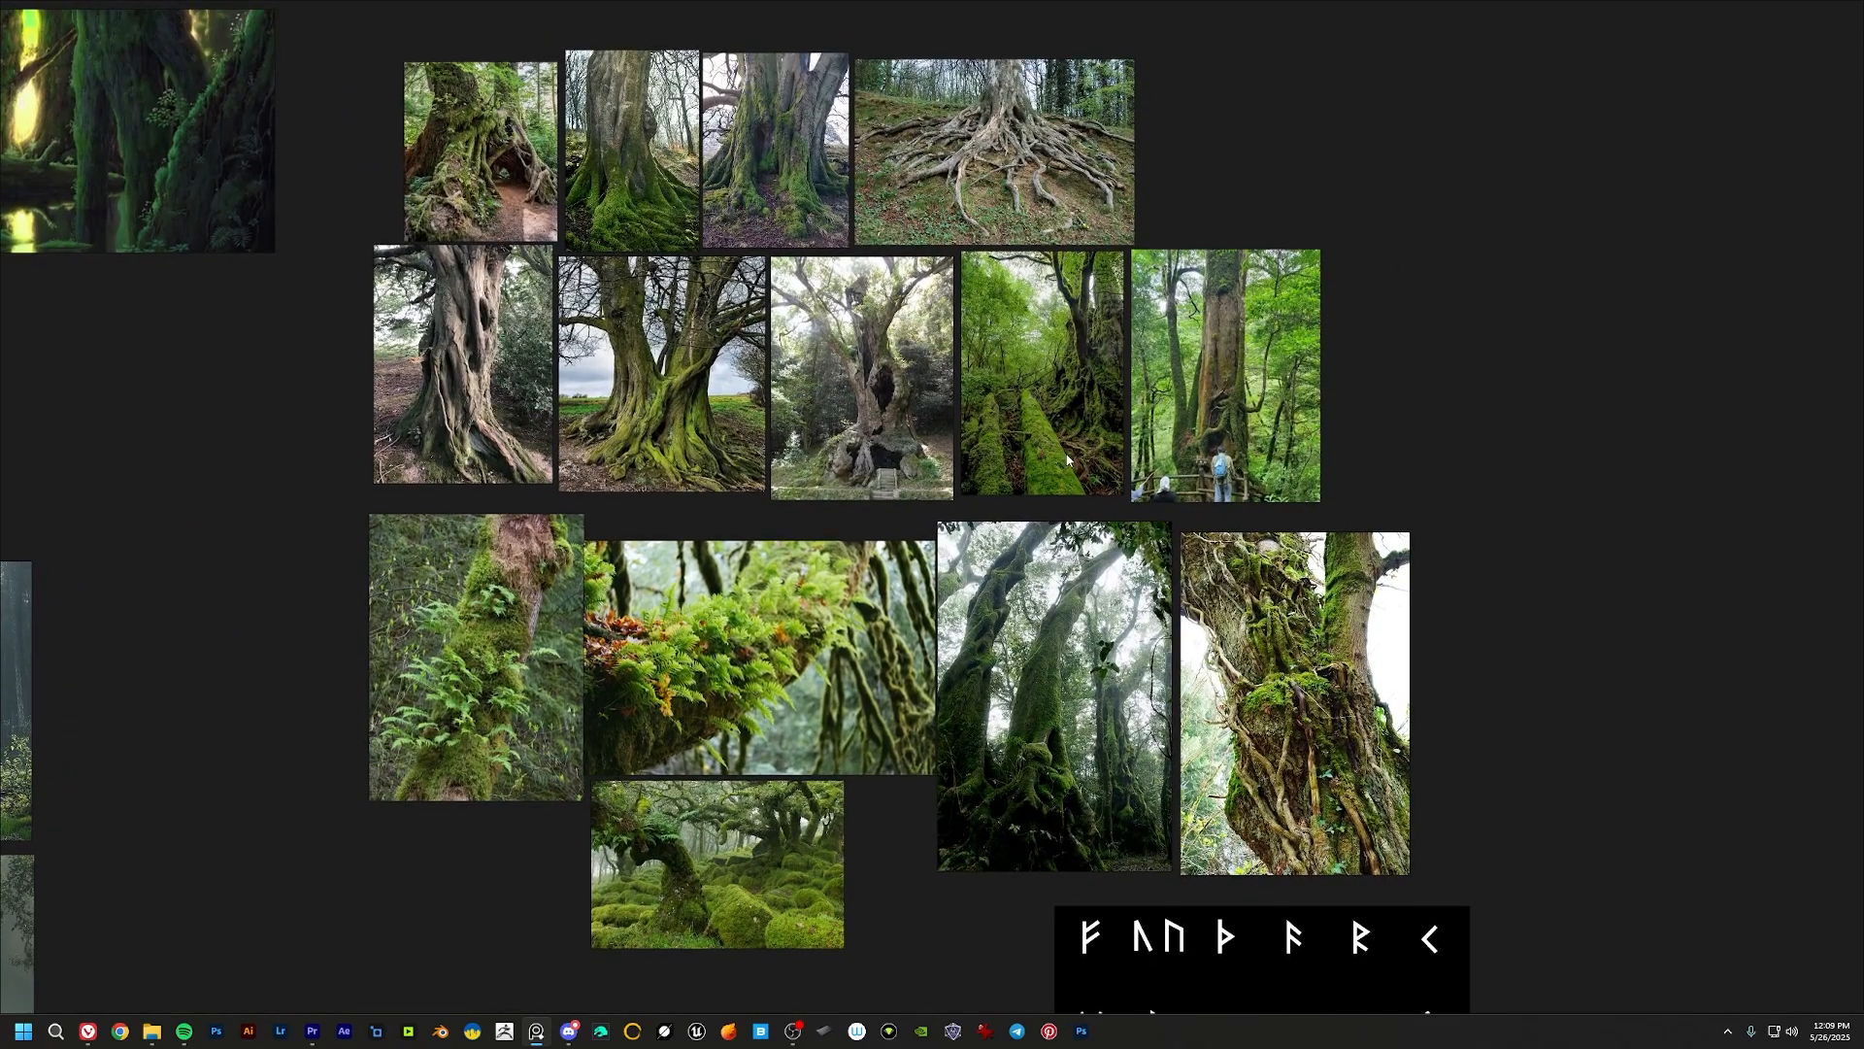
# Step: Nudge the misty mossy trunks photo and the vine-wrapped trunk photo slightly within the tree reference group
pyautogui.click(813, 835)
pyautogui.moveTo(812, 835); pyautogui.dragTo(810, 835)
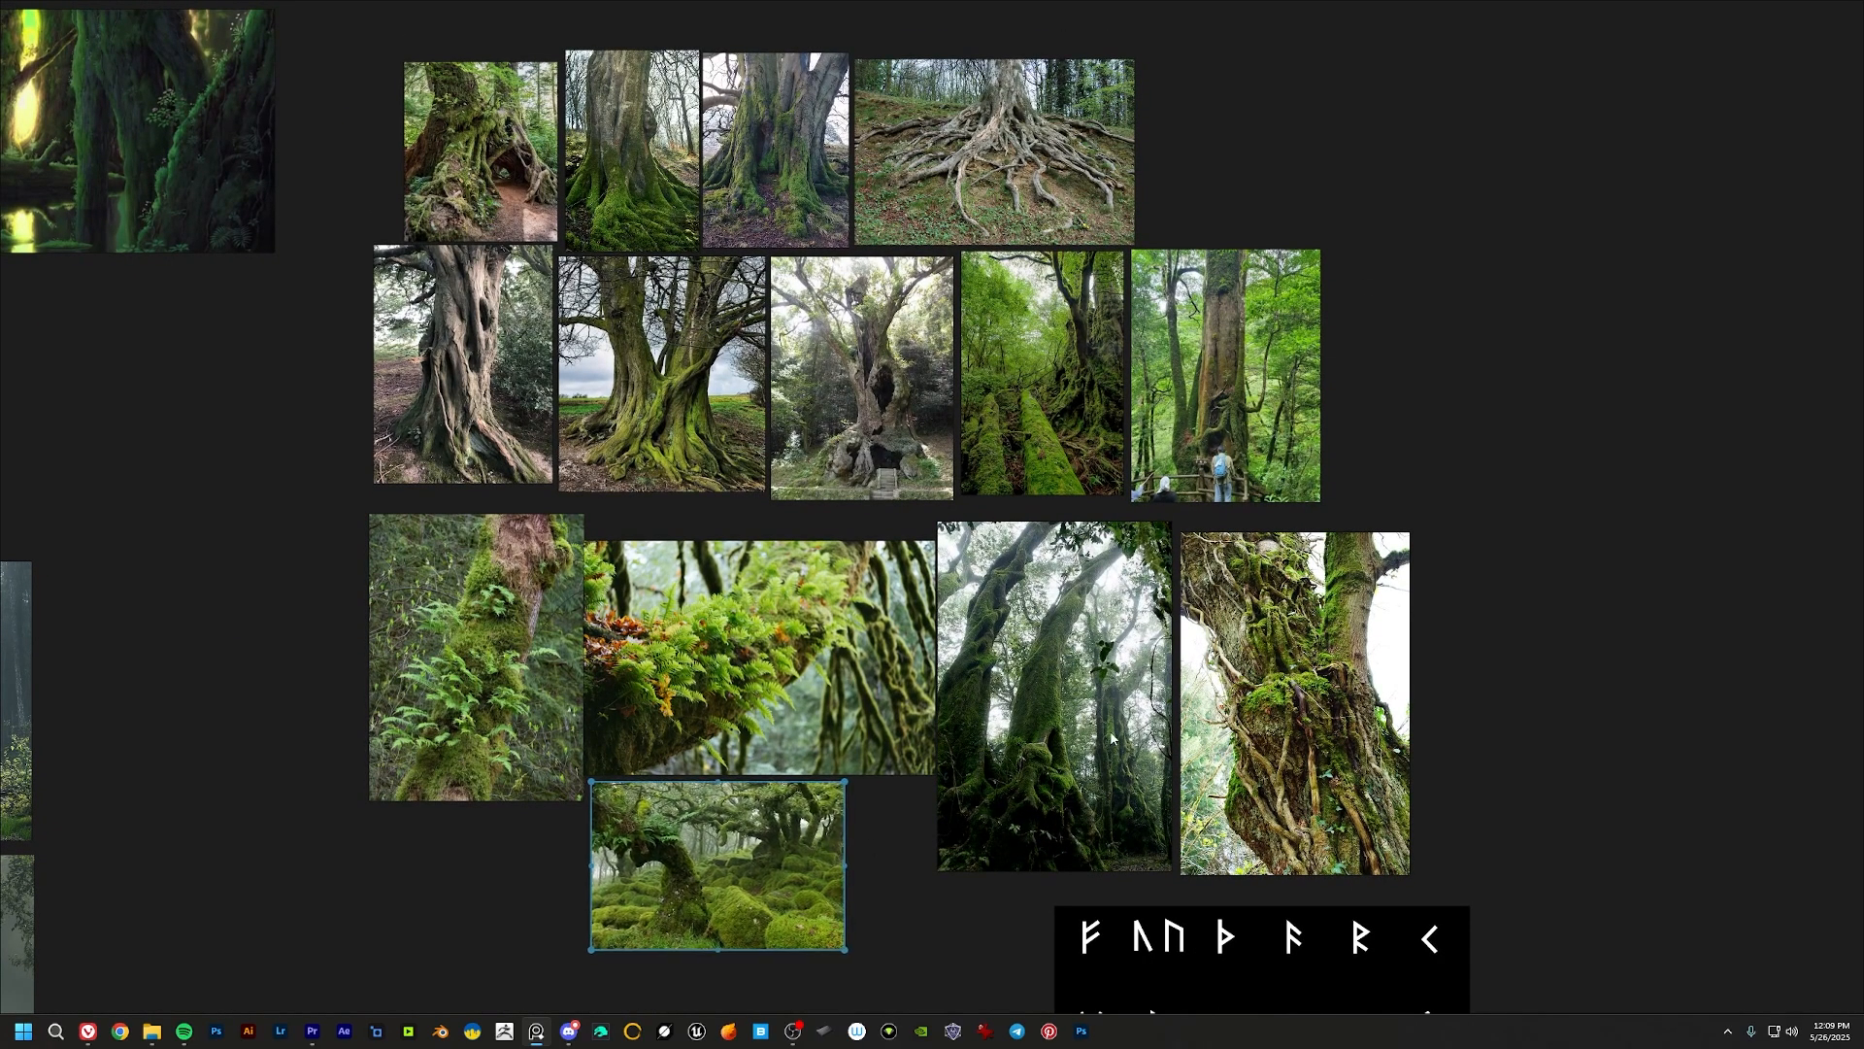
pyautogui.moveTo(1125, 739); pyautogui.dragTo(1127, 738)
pyautogui.moveTo(1297, 706); pyautogui.dragTo(1304, 697)
pyautogui.click(1477, 629)
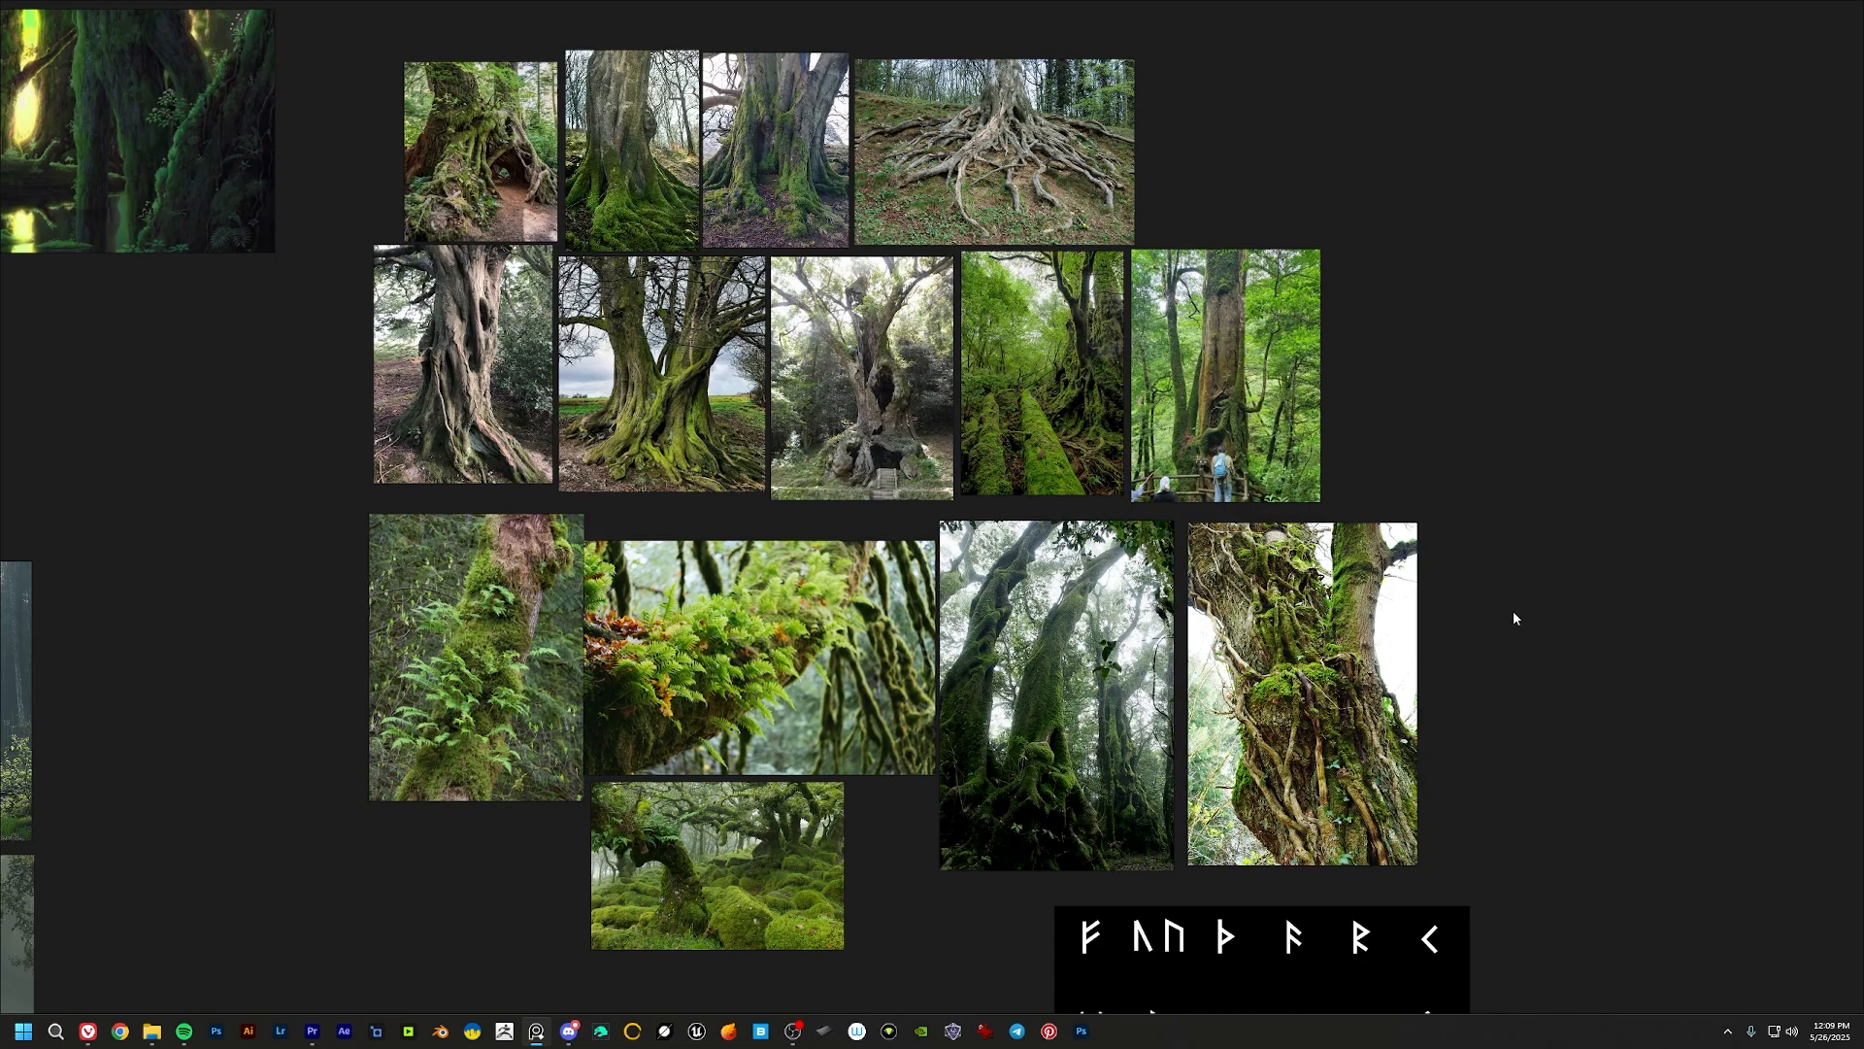
pyautogui.moveTo(1200, 673)
pyautogui.mouseDown()
pyautogui.moveTo(1089, 684)
pyautogui.moveTo(1193, 669)
pyautogui.mouseUp()
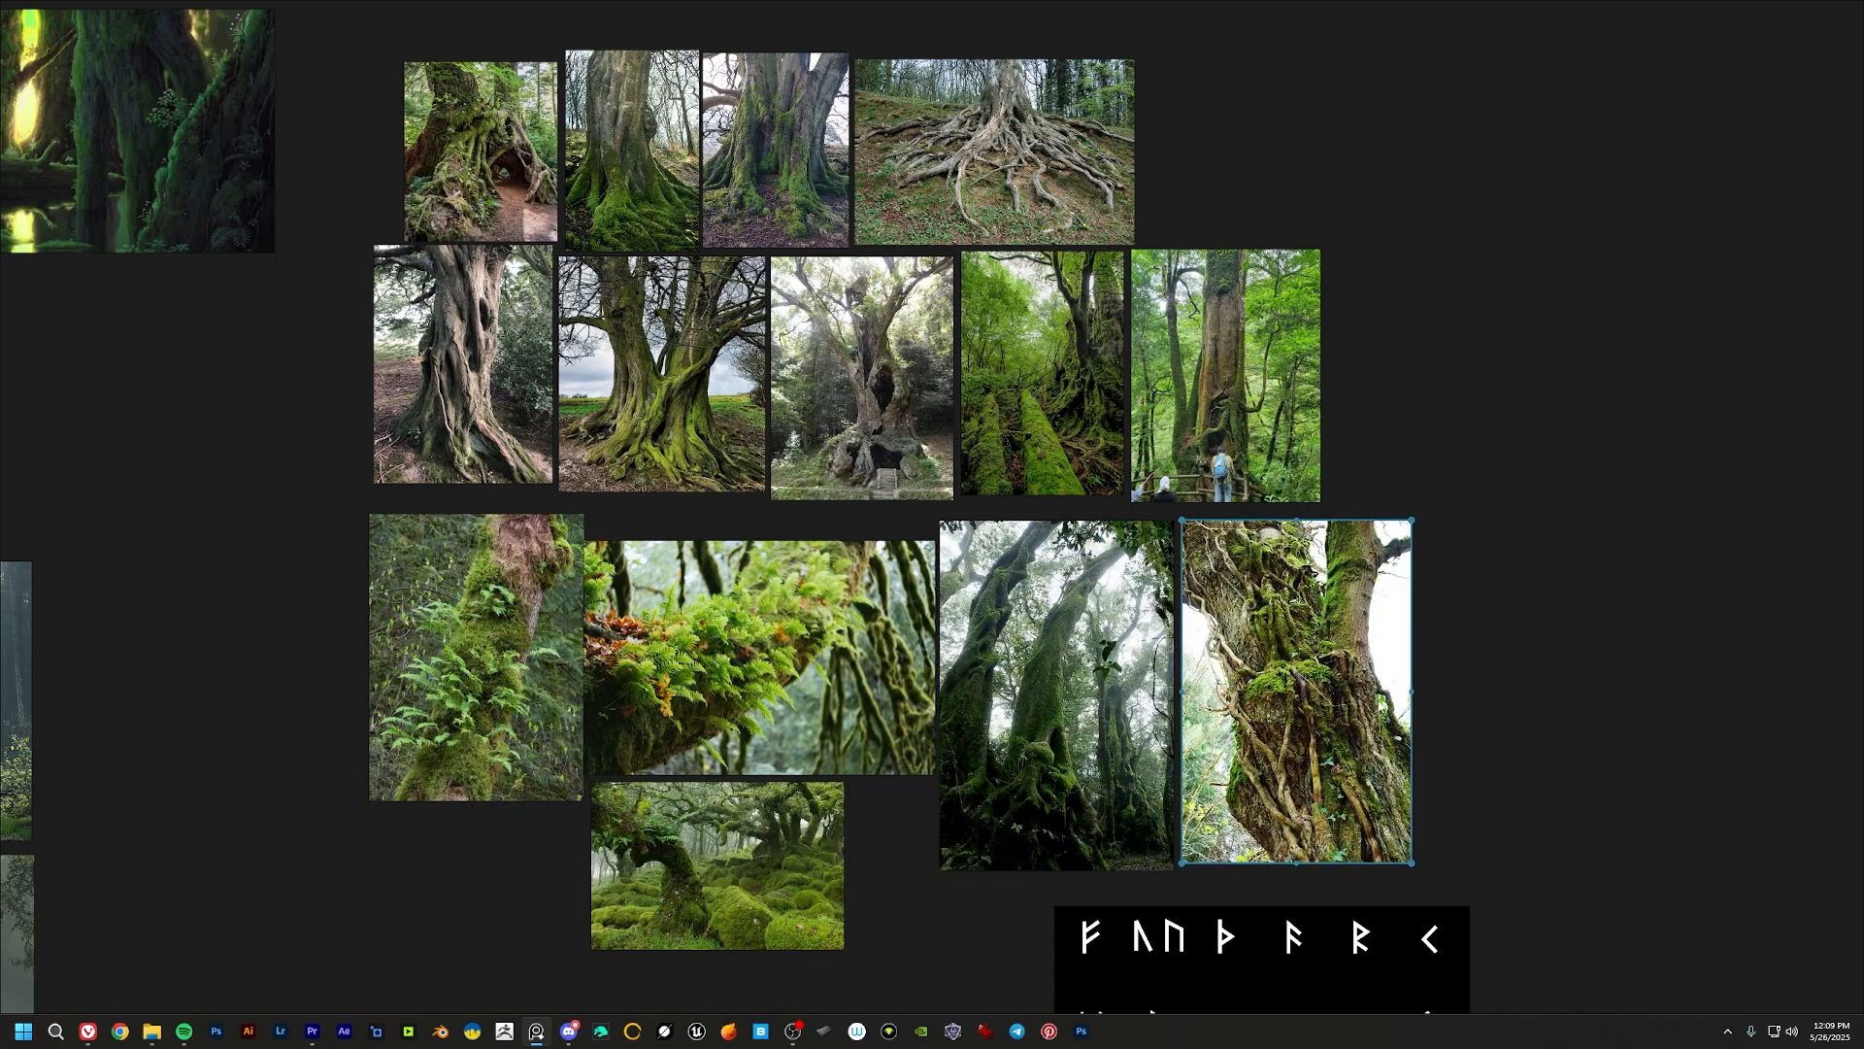
# Step: Examine the vines, moss and bark in the vine-wrapped trunk and misty mossy trunks photos up close
pyautogui.moveTo(1206, 603); pyautogui.dragTo(1099, 567, button='middle')
pyautogui.scroll(5, 1099, 567)
pyautogui.moveTo(1597, 832); pyautogui.dragTo(1190, 547, button='middle')
pyautogui.scroll(3, 947, 718)
pyautogui.moveTo(802, 416); pyautogui.dragTo(926, 516, button='middle')
pyautogui.moveTo(926, 277); pyautogui.dragTo(1030, 400, button='middle')
pyautogui.scroll(-3, 985, 476)
pyautogui.moveTo(927, 429); pyautogui.dragTo(1186, 516, button='middle')
pyautogui.moveTo(804, 464); pyautogui.dragTo(806, 459)
pyautogui.moveTo(806, 455); pyautogui.dragTo(821, 483, button='middle')
pyautogui.moveTo(821, 482); pyautogui.dragTo(822, 483)
pyautogui.moveTo(1058, 502); pyautogui.dragTo(1029, 503, button='middle')
pyautogui.click(949, 468)
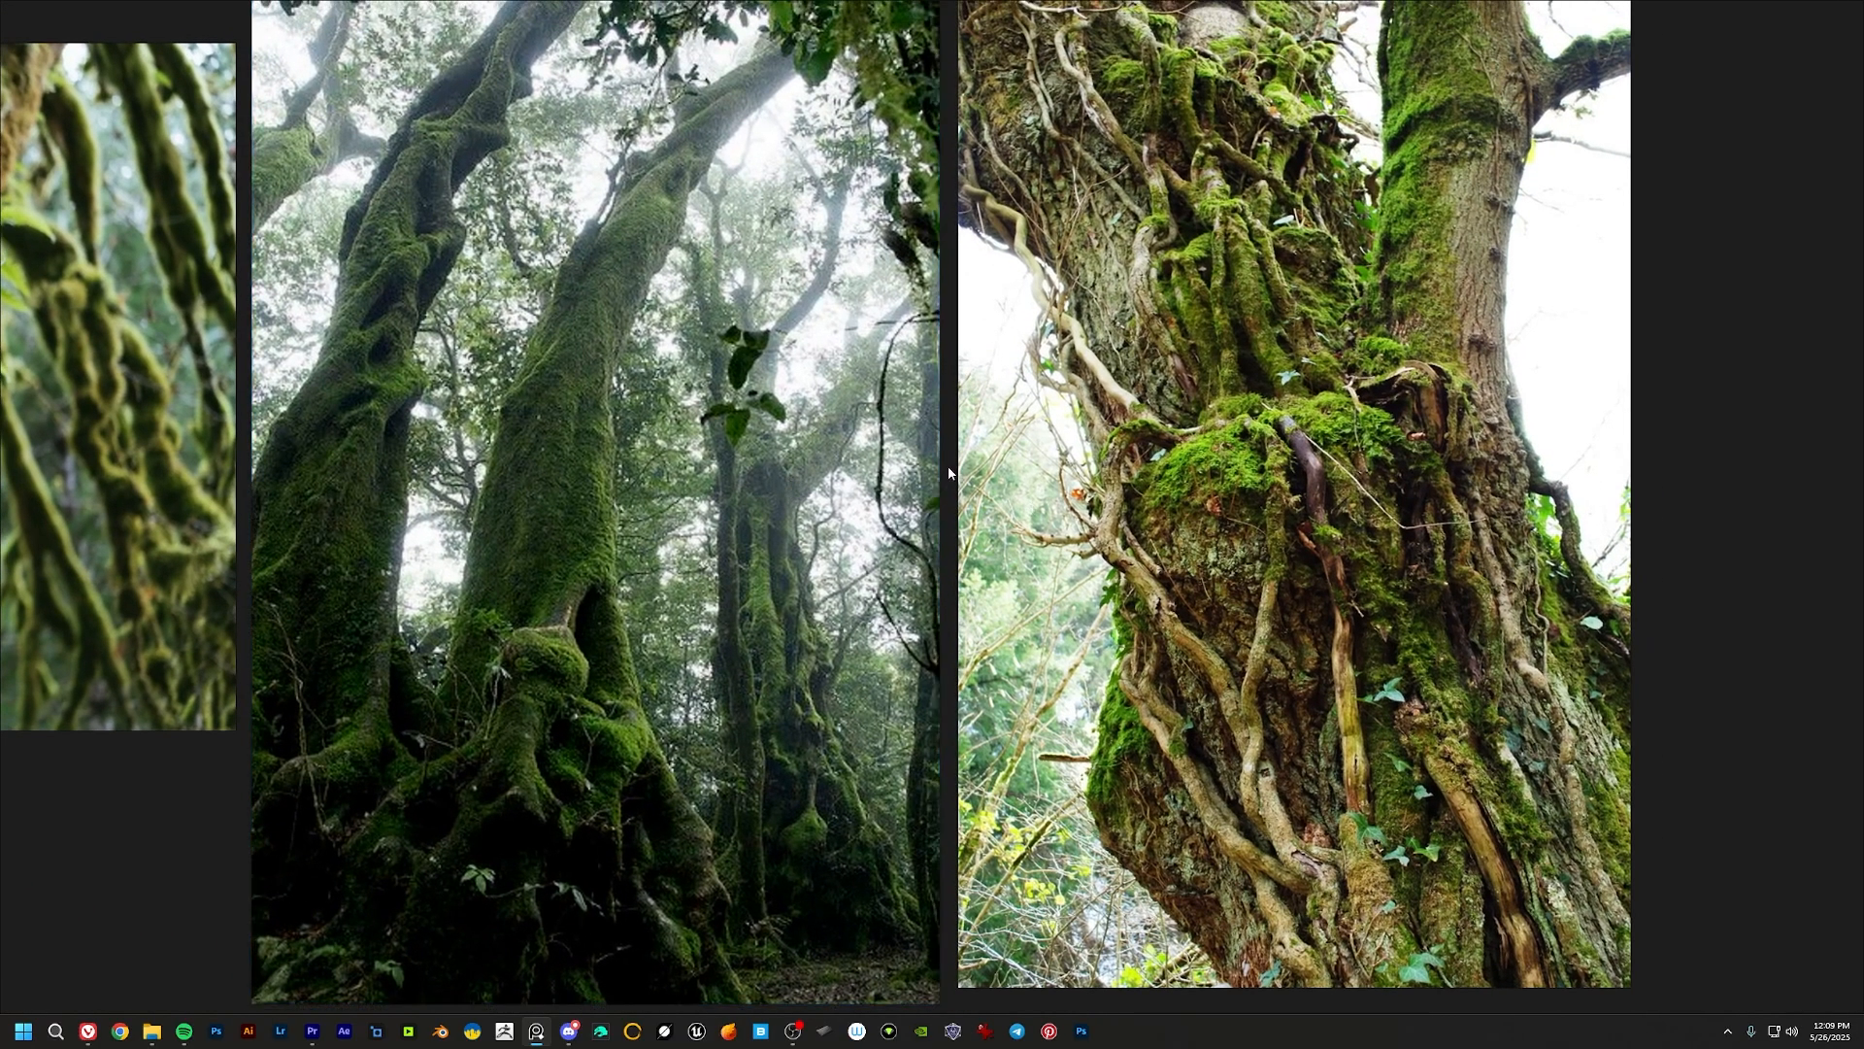
# Step: Study the leaning moss-covered trunks and the fern-covered trunk and branch photos
pyautogui.moveTo(509, 475); pyautogui.dragTo(807, 584, button='middle')
pyautogui.moveTo(715, 715); pyautogui.dragTo(823, 571, button='middle')
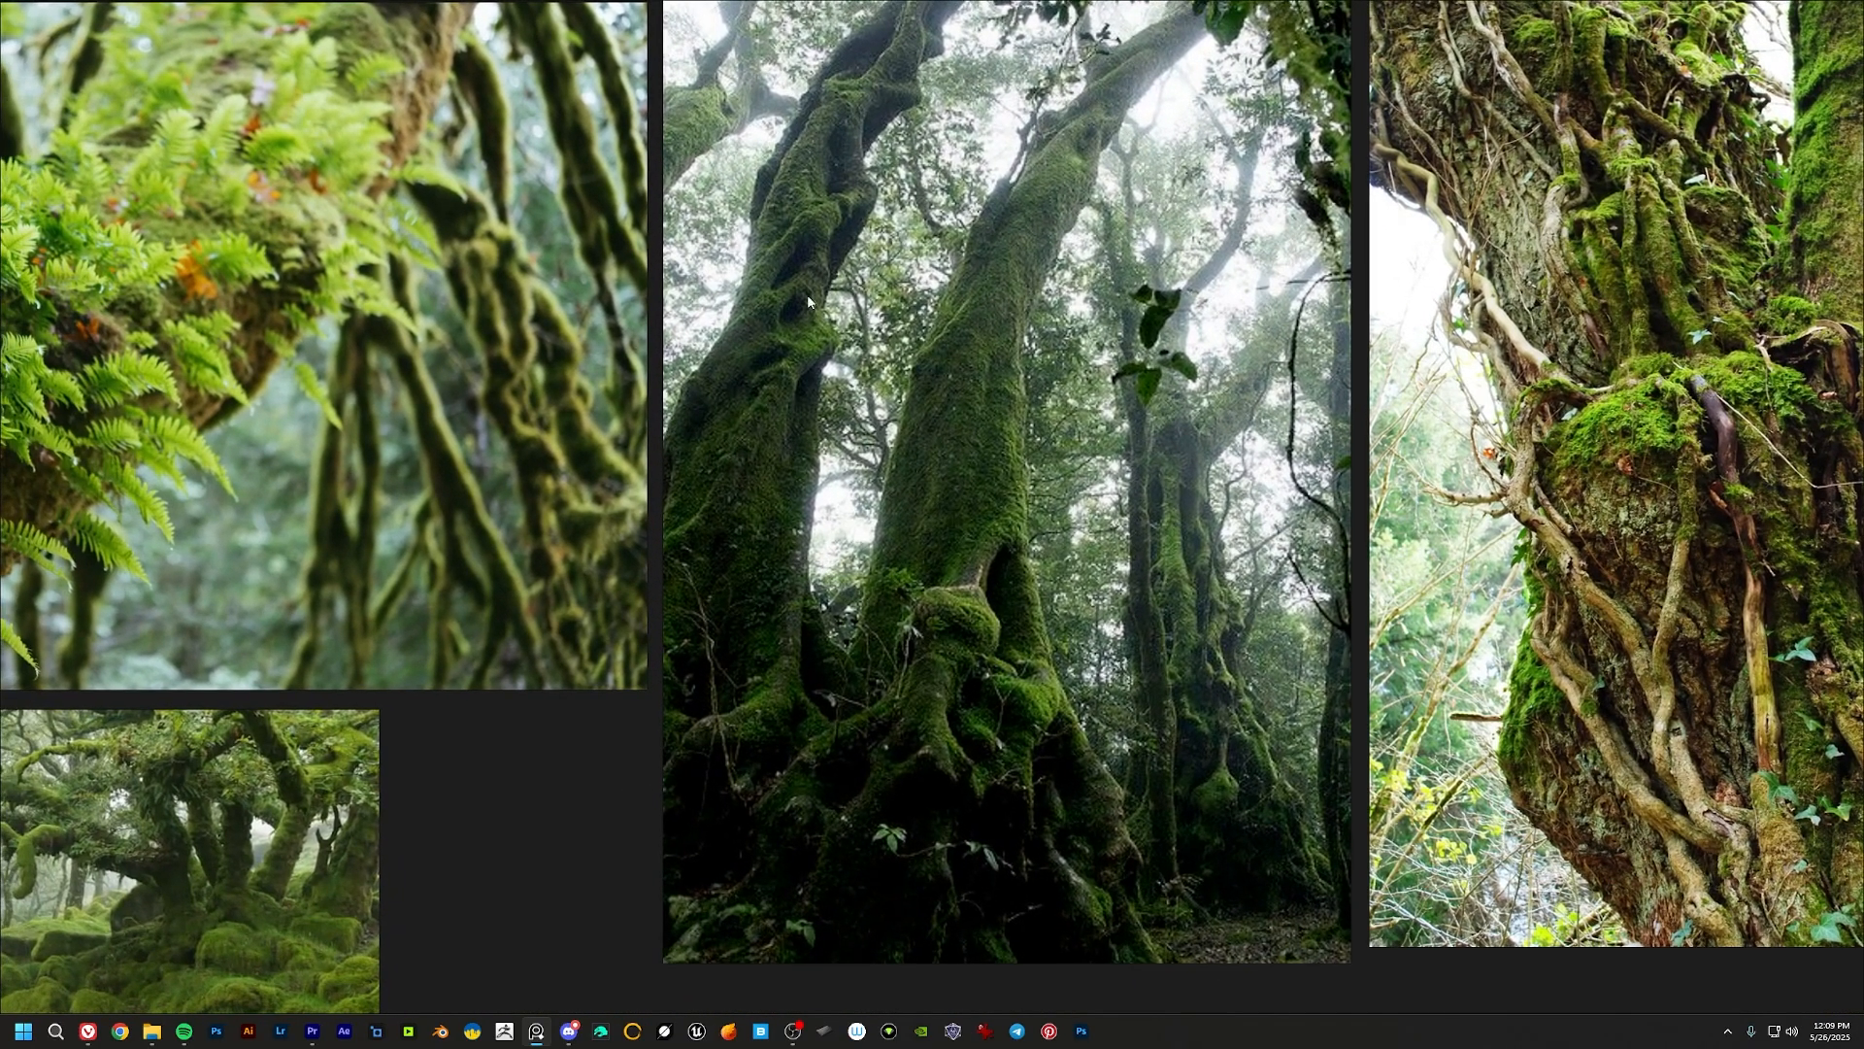
pyautogui.moveTo(883, 402); pyautogui.dragTo(736, 350, button='middle')
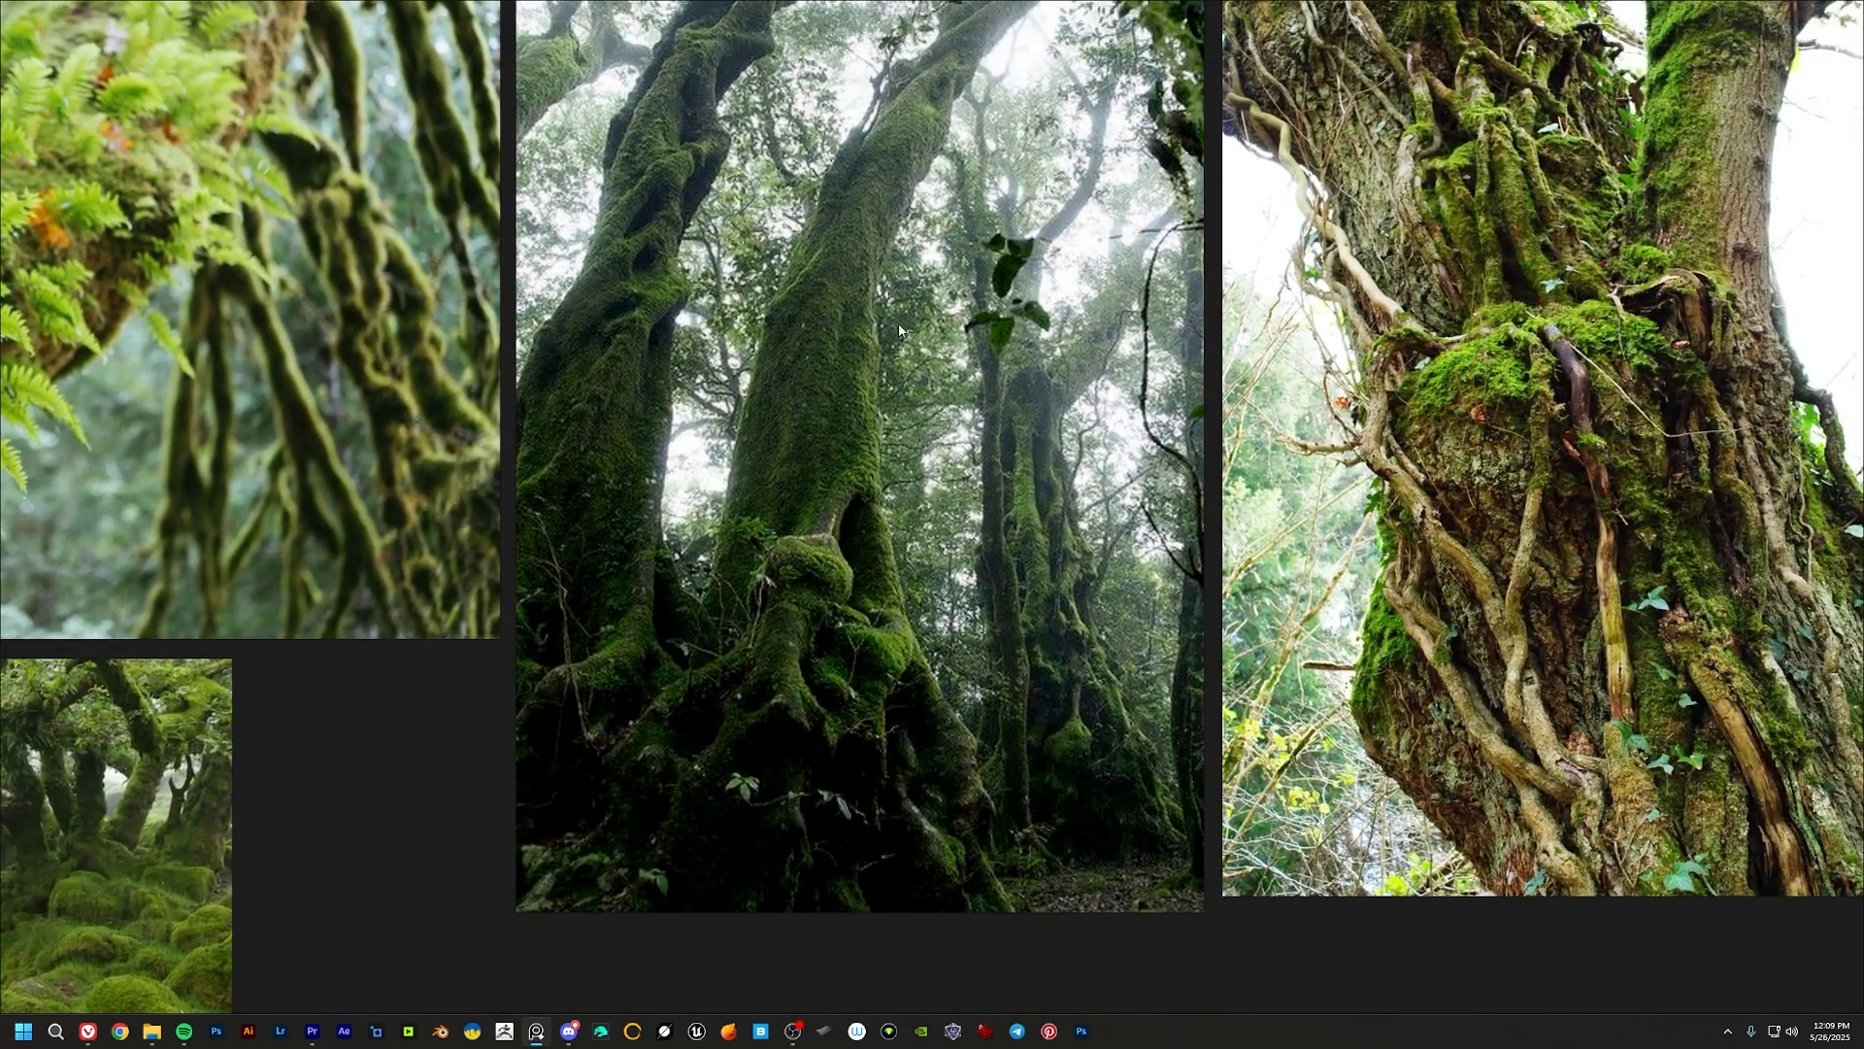
pyautogui.moveTo(600, 545); pyautogui.dragTo(1528, 240, button='middle')
pyautogui.moveTo(711, 181); pyautogui.dragTo(1066, 447, button='middle')
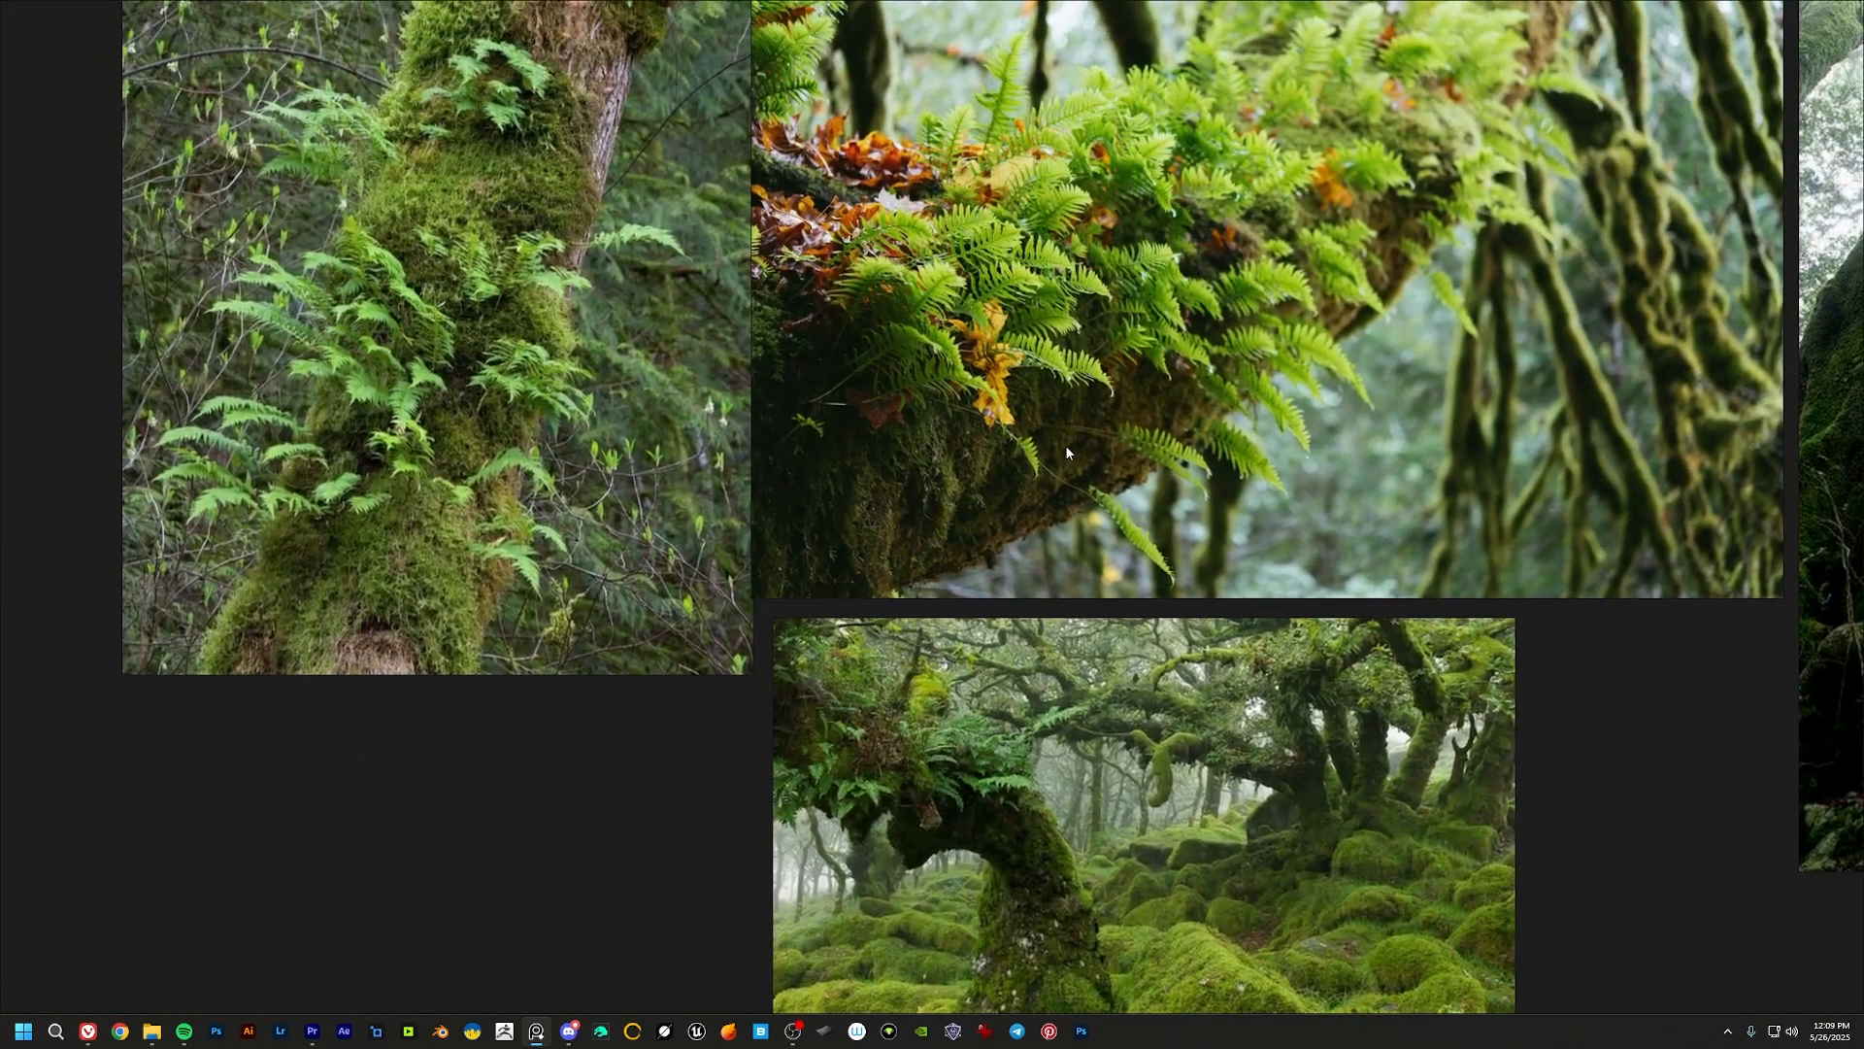
# Step: Look back over the wider reference board, away from the fern and moss close-ups
pyautogui.scroll(-5, 840, 360)
pyautogui.moveTo(672, 415); pyautogui.dragTo(942, 424, button='middle')
pyautogui.scroll(-3, 295, 410)
pyautogui.moveTo(295, 409); pyautogui.dragTo(711, 370, button='middle')
pyautogui.scroll(-1, 710, 370)
pyautogui.moveTo(776, 465); pyautogui.dragTo(948, 462, button='middle')
pyautogui.moveTo(934, 597); pyautogui.dragTo(928, 607, button='middle')
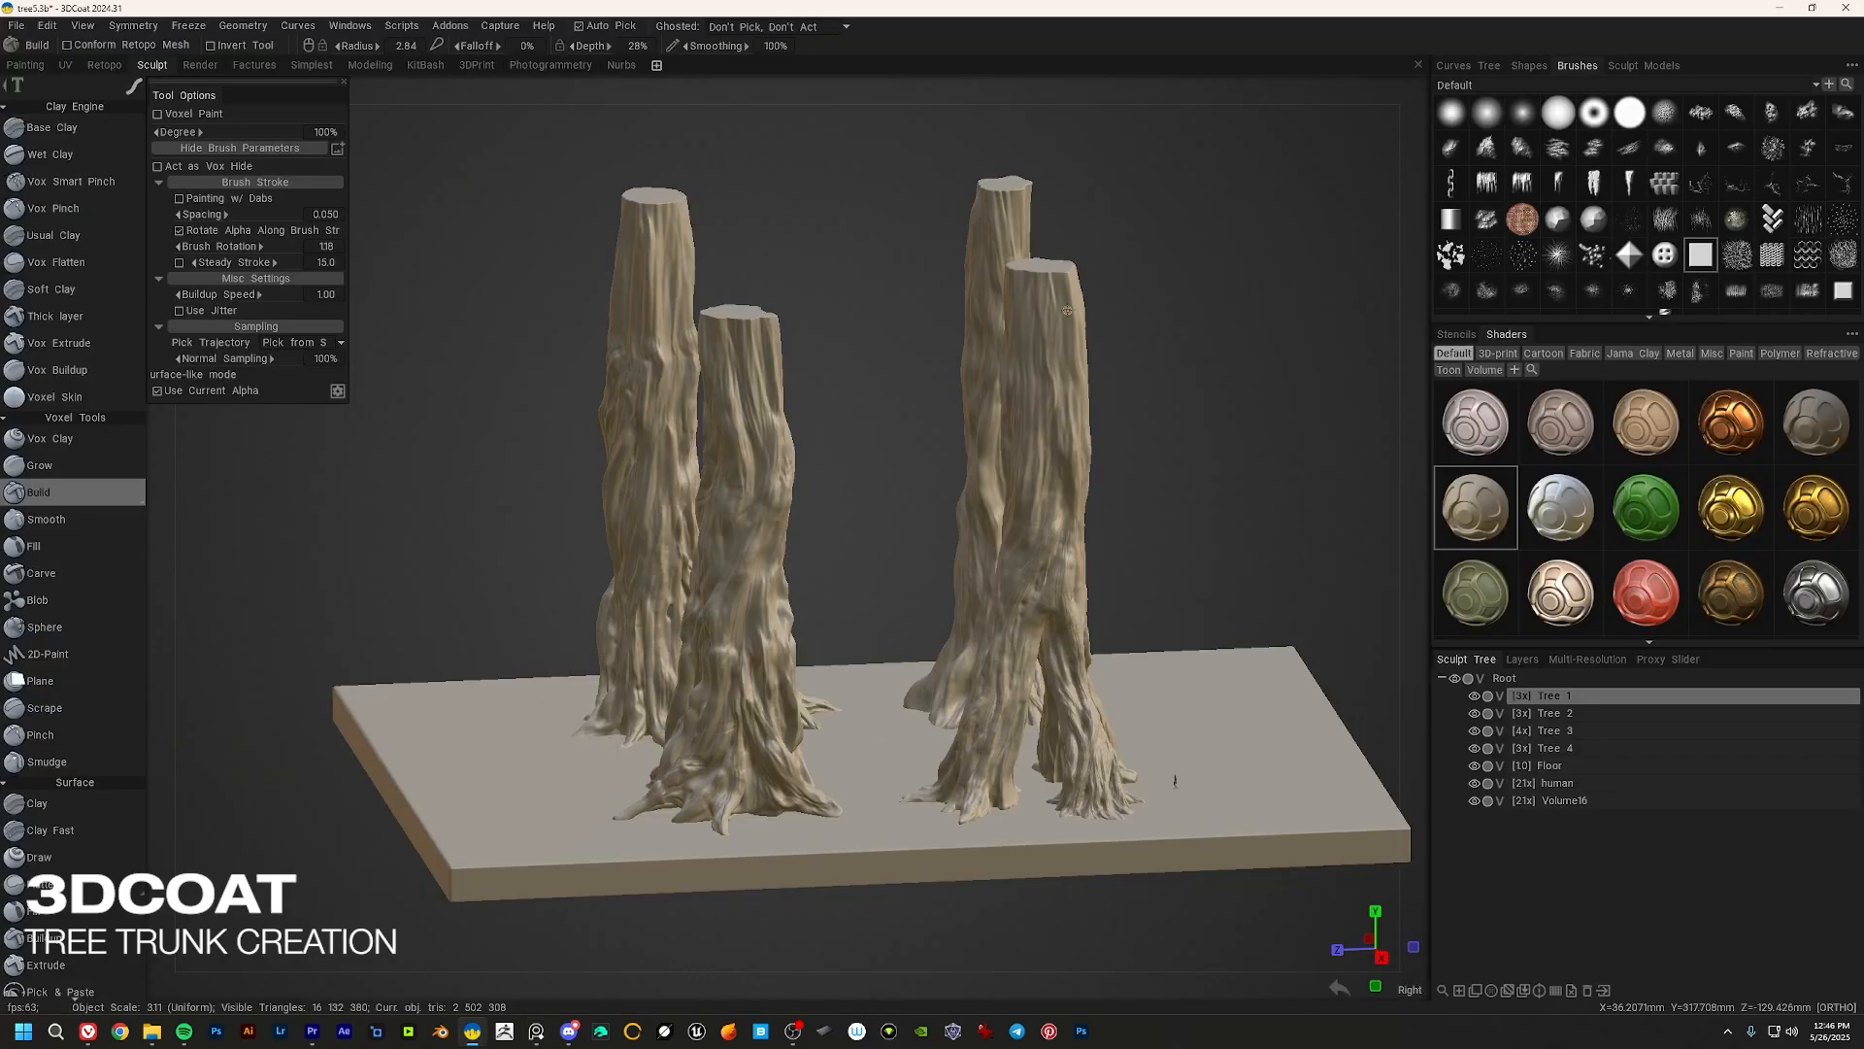
# Step: Switch to 3DCoat and inspect the four sculpted tree trunks on the floor slab from several angles
pyautogui.moveTo(799, 489); pyautogui.dragTo(820, 459, button='middle')
pyautogui.moveTo(993, 458); pyautogui.dragTo(989, 495, button='middle')
pyautogui.moveTo(798, 467); pyautogui.dragTo(787, 450, button='middle')
pyautogui.keyDown('alt'); pyautogui.moveTo(917, 441); pyautogui.dragTo(957, 439); pyautogui.keyUp('alt')
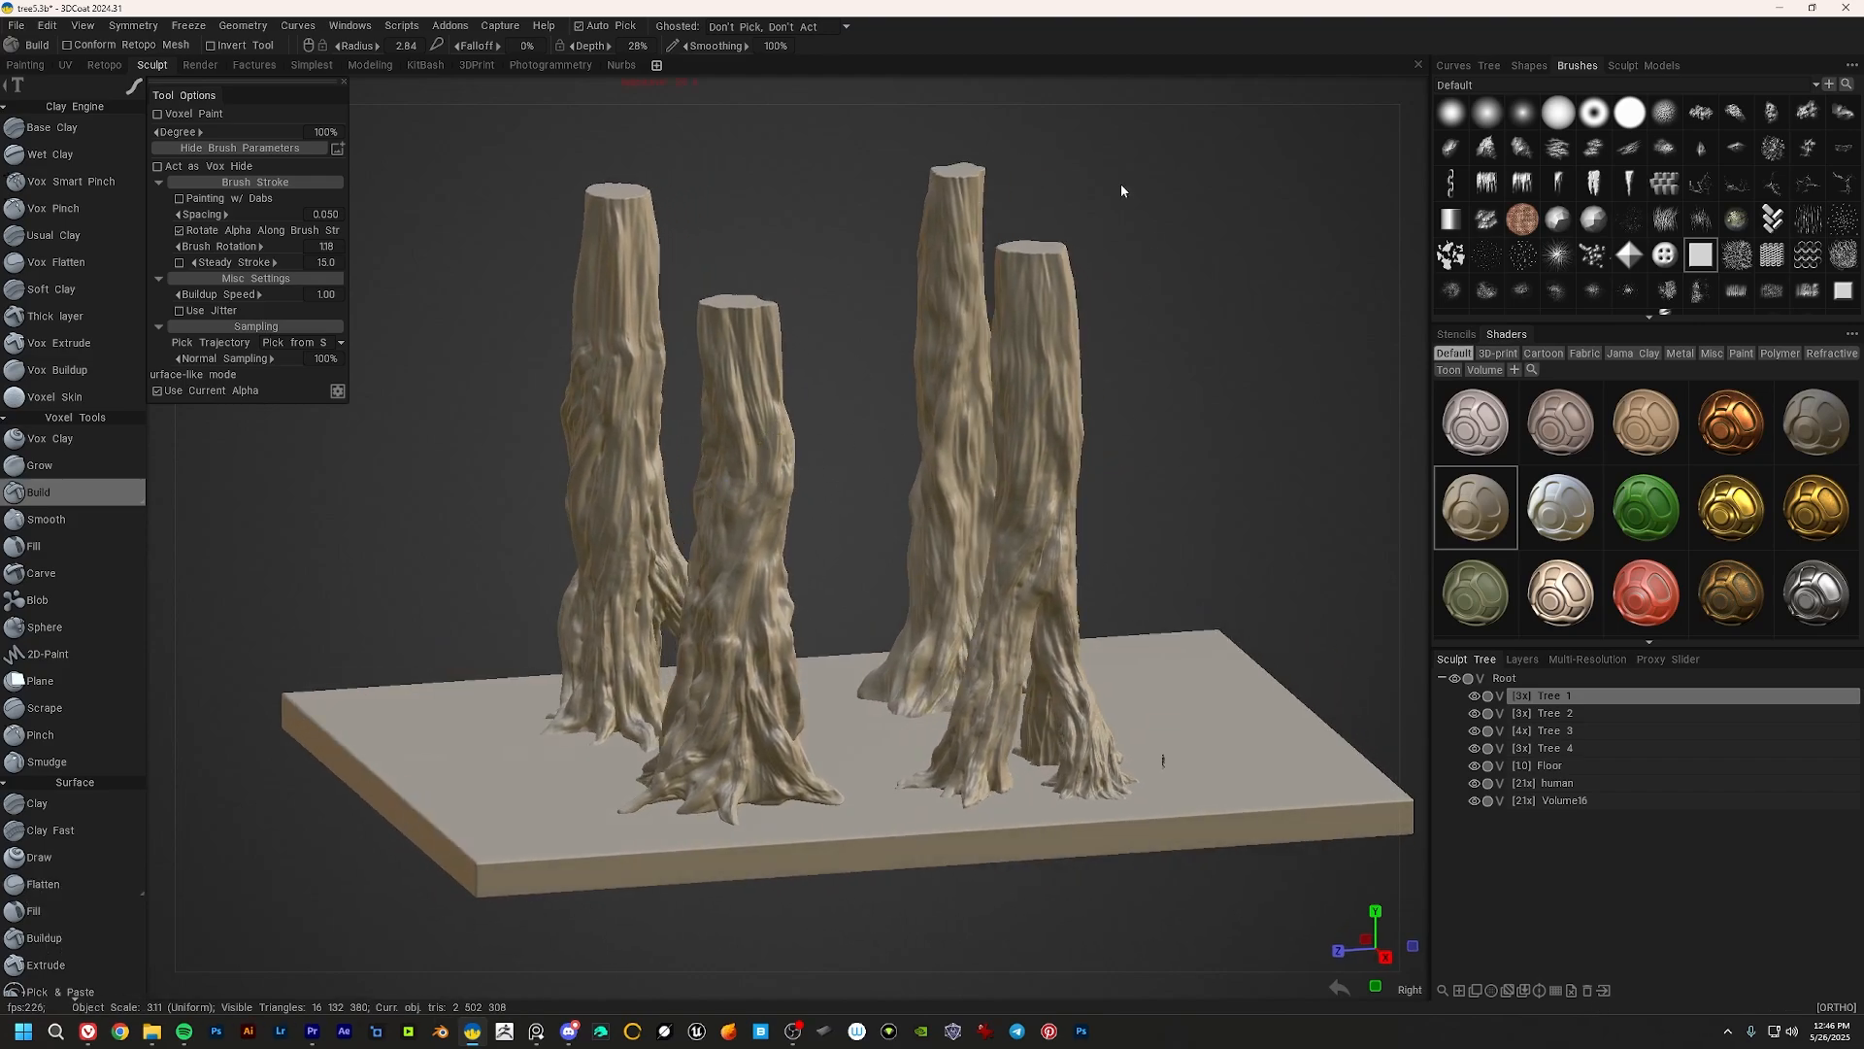
pyautogui.moveTo(1129, 378); pyautogui.dragTo(1077, 379, button='middle')
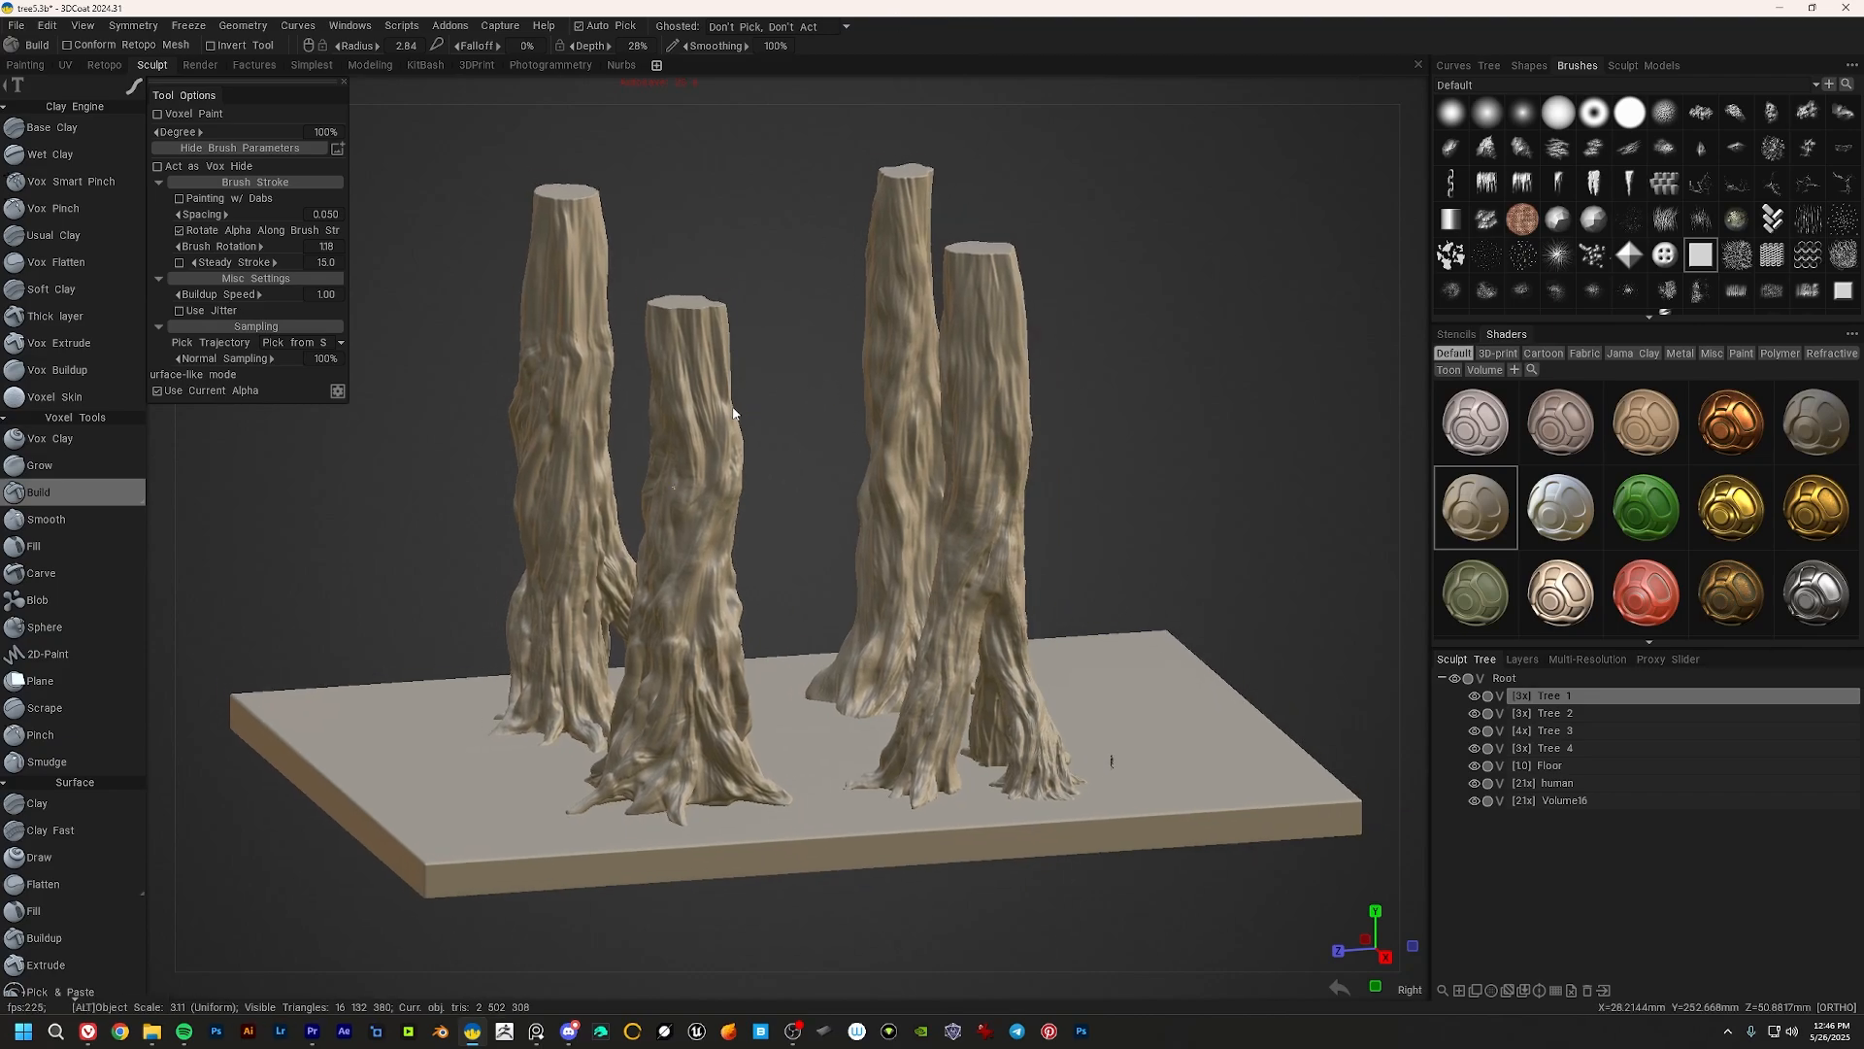
pyautogui.moveTo(750, 409); pyautogui.dragTo(814, 383, button='middle')
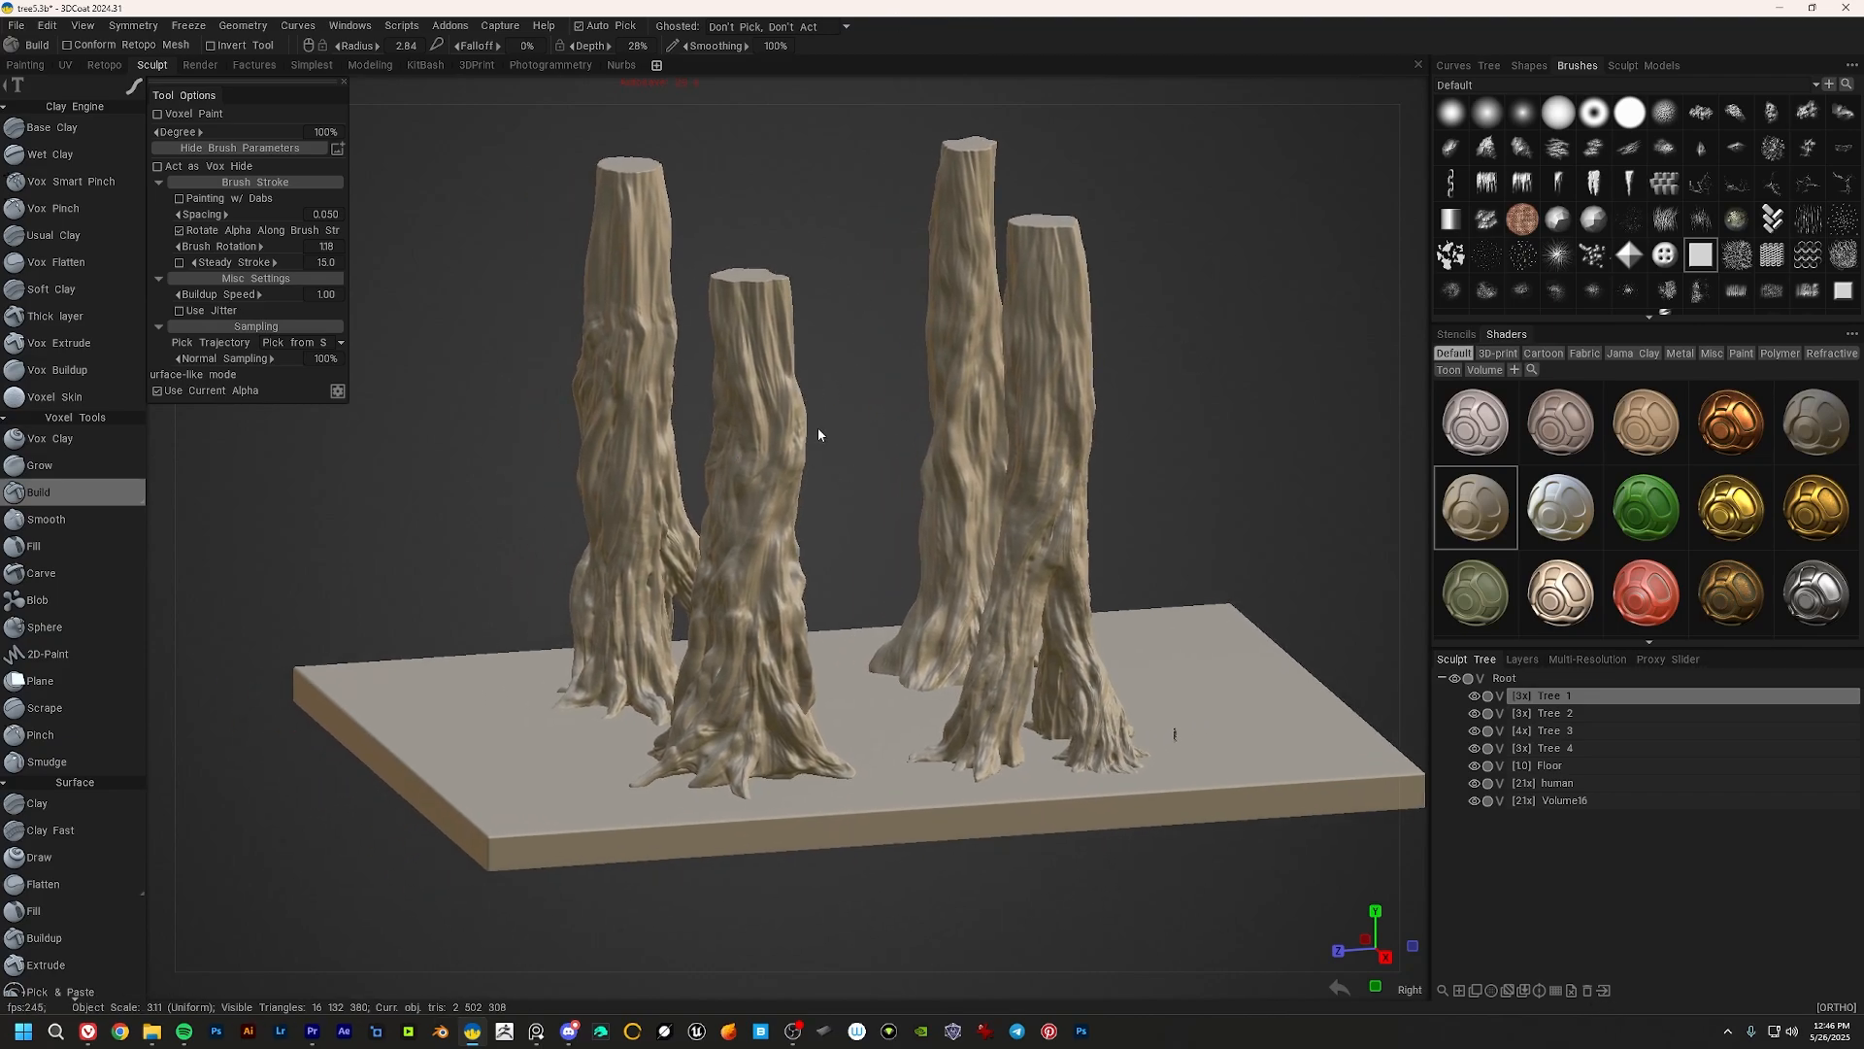
pyautogui.moveTo(732, 453)
pyautogui.mouseDown(button='middle')
pyautogui.moveTo(887, 401)
pyautogui.moveTo(777, 435)
pyautogui.mouseUp(button='middle')
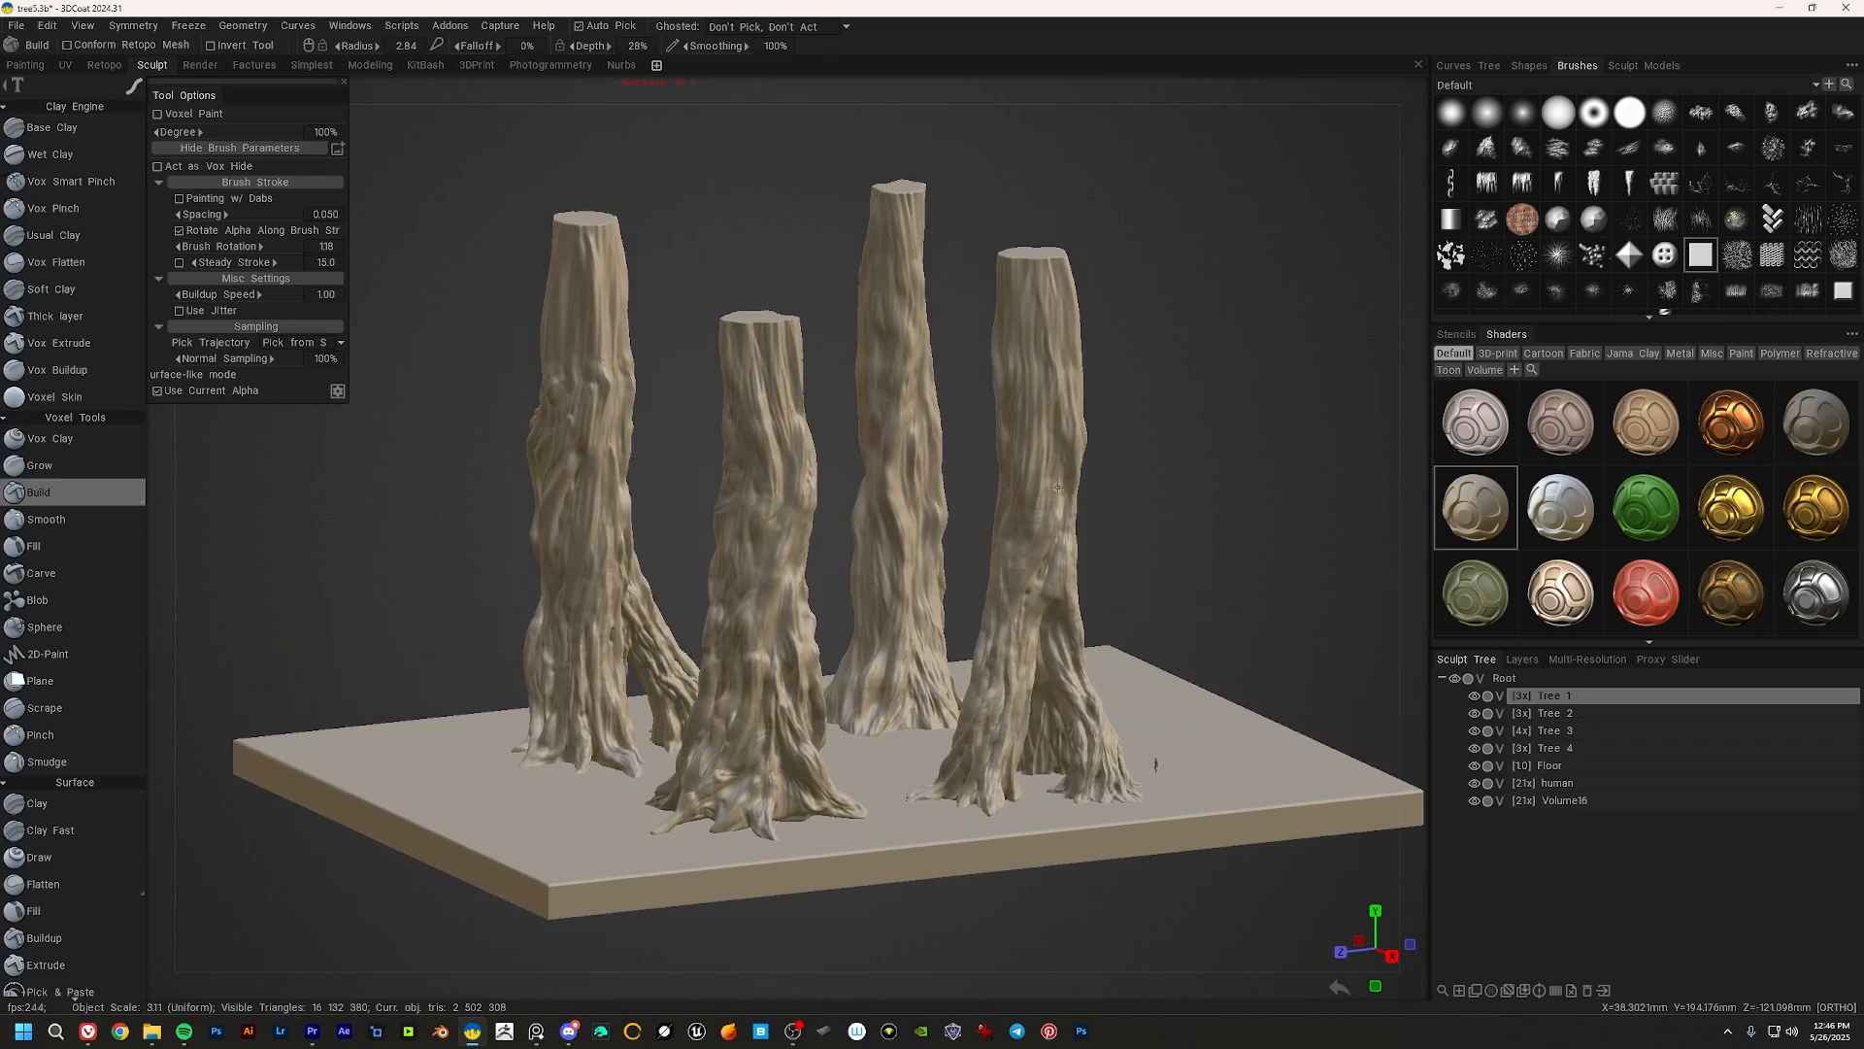
# Step: Frame the empty space beside the trunks in side view and add a new volume layer below Tree 1
pyautogui.keyDown('alt'); pyautogui.moveTo(814, 537); pyautogui.dragTo(837, 479, button='middle'); pyautogui.keyUp('alt')
pyautogui.keyDown('alt'); pyautogui.moveTo(836, 473); pyautogui.dragTo(763, 462); pyautogui.keyUp('alt')
pyautogui.keyDown('alt'); pyautogui.moveTo(762, 462); pyautogui.dragTo(847, 488, button='right'); pyautogui.keyUp('alt')
pyautogui.keyDown('alt'); pyautogui.moveTo(1081, 547); pyautogui.dragTo(796, 532, button='middle'); pyautogui.keyUp('alt')
pyautogui.keyDown('alt'); pyautogui.moveTo(921, 540); pyautogui.dragTo(454, 499, button='middle'); pyautogui.keyUp('alt')
pyautogui.keyDown('alt'); pyautogui.moveTo(454, 499); pyautogui.dragTo(558, 523); pyautogui.keyUp('alt')
pyautogui.click(1459, 990)
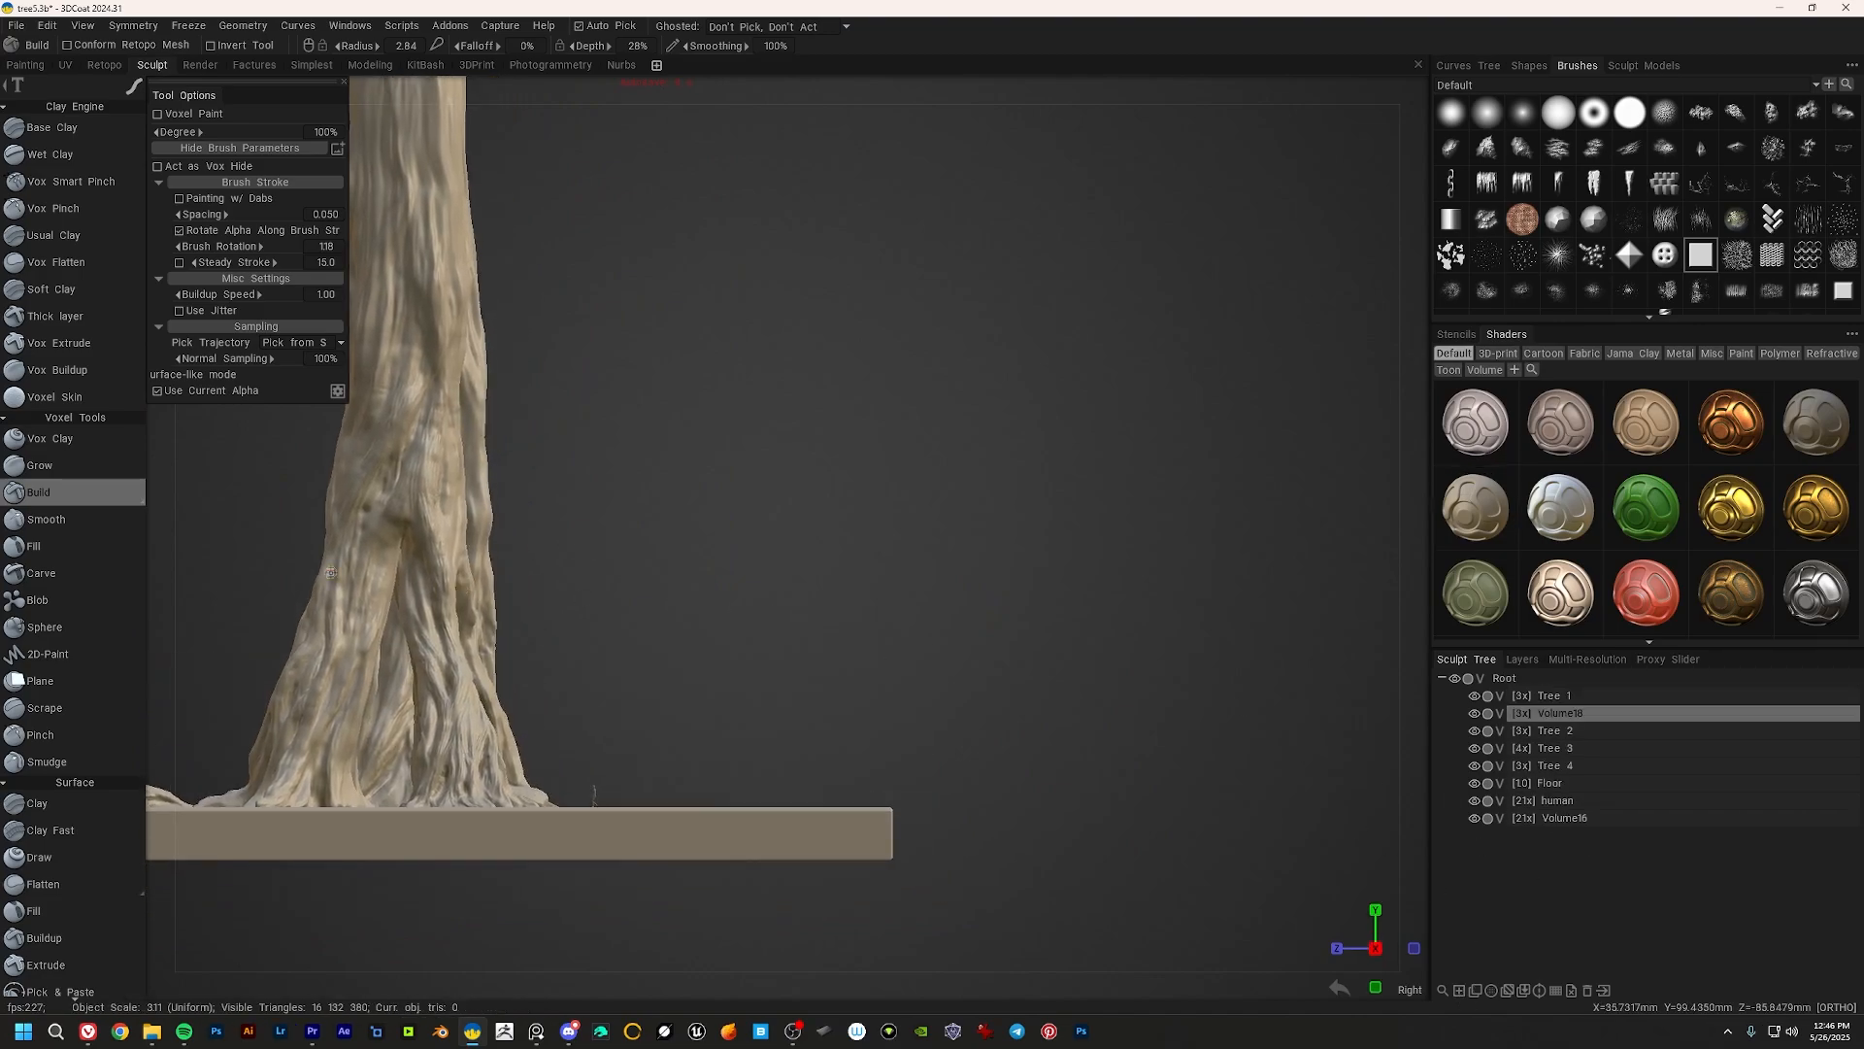
# Step: Activate the Curves tool, delete the existing thick curve and draw a thin, nearly upright tube near the floor's edge
pyautogui.scroll(-15, 103, 707)
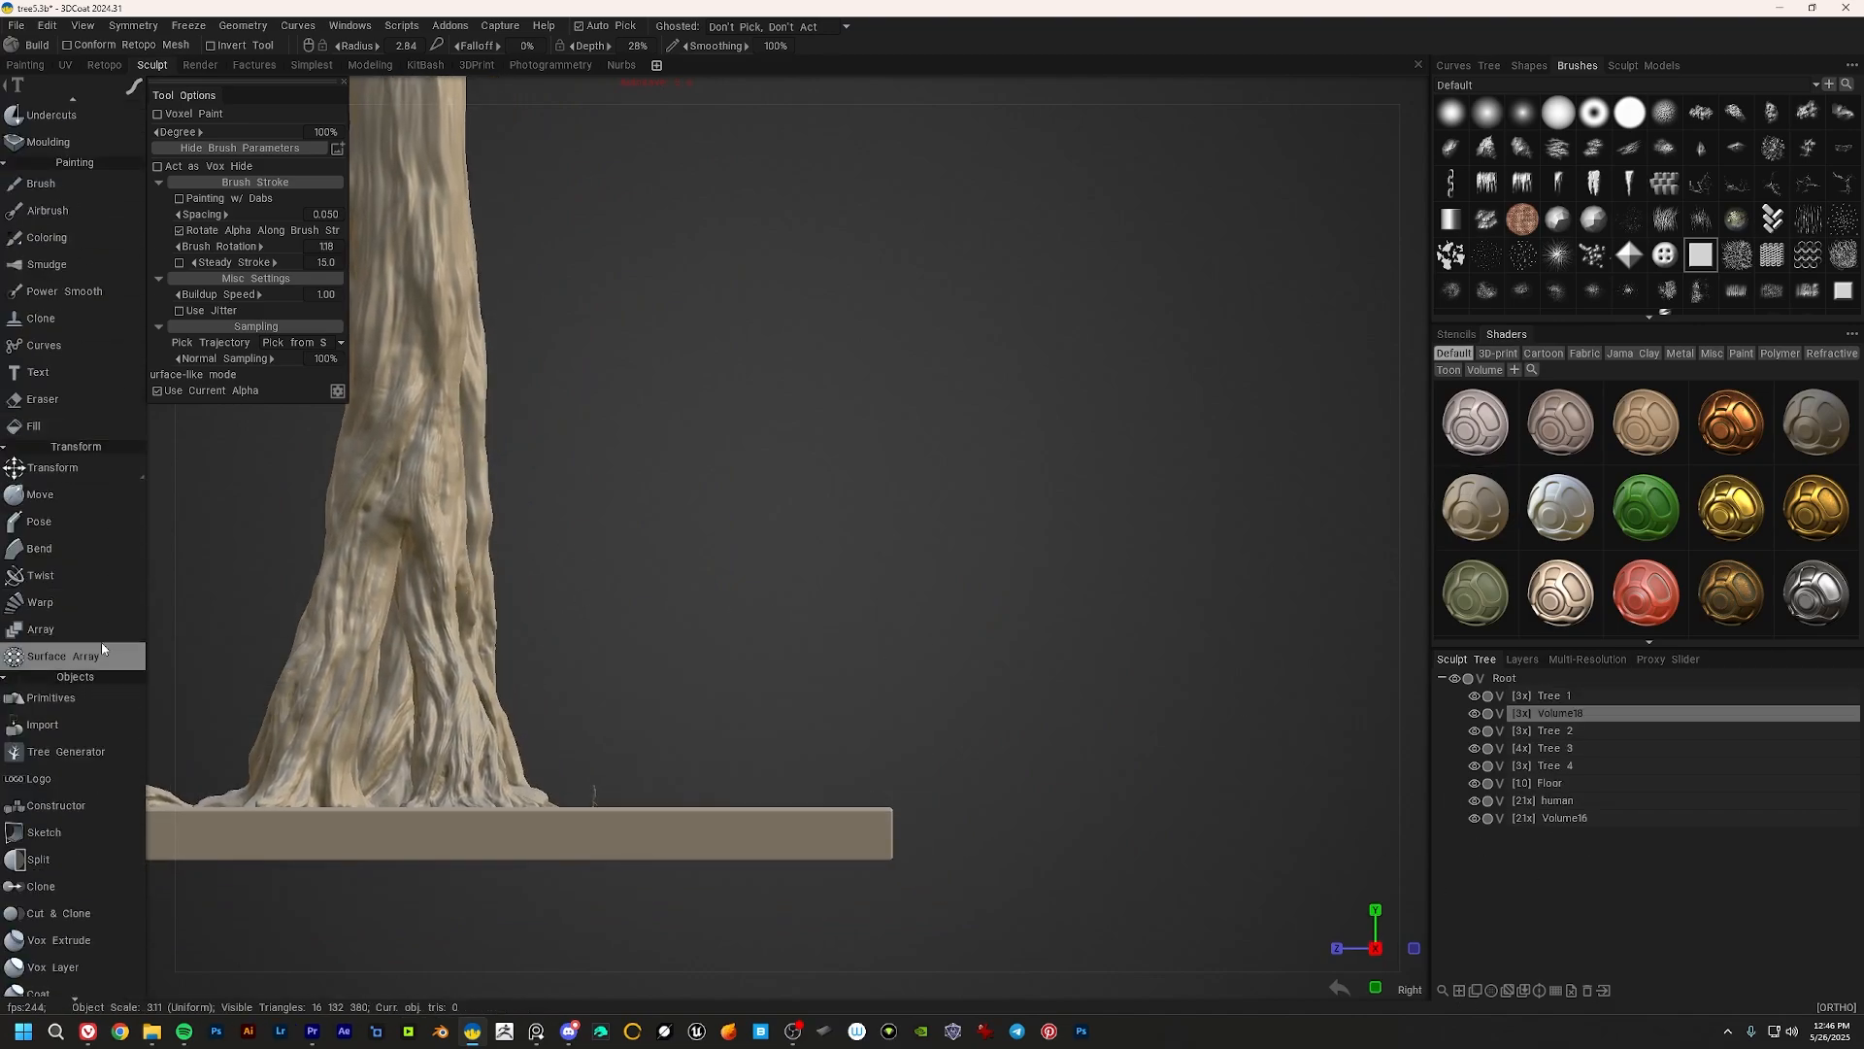
pyautogui.scroll(-5, 97, 583)
pyautogui.scroll(-5, 97, 669)
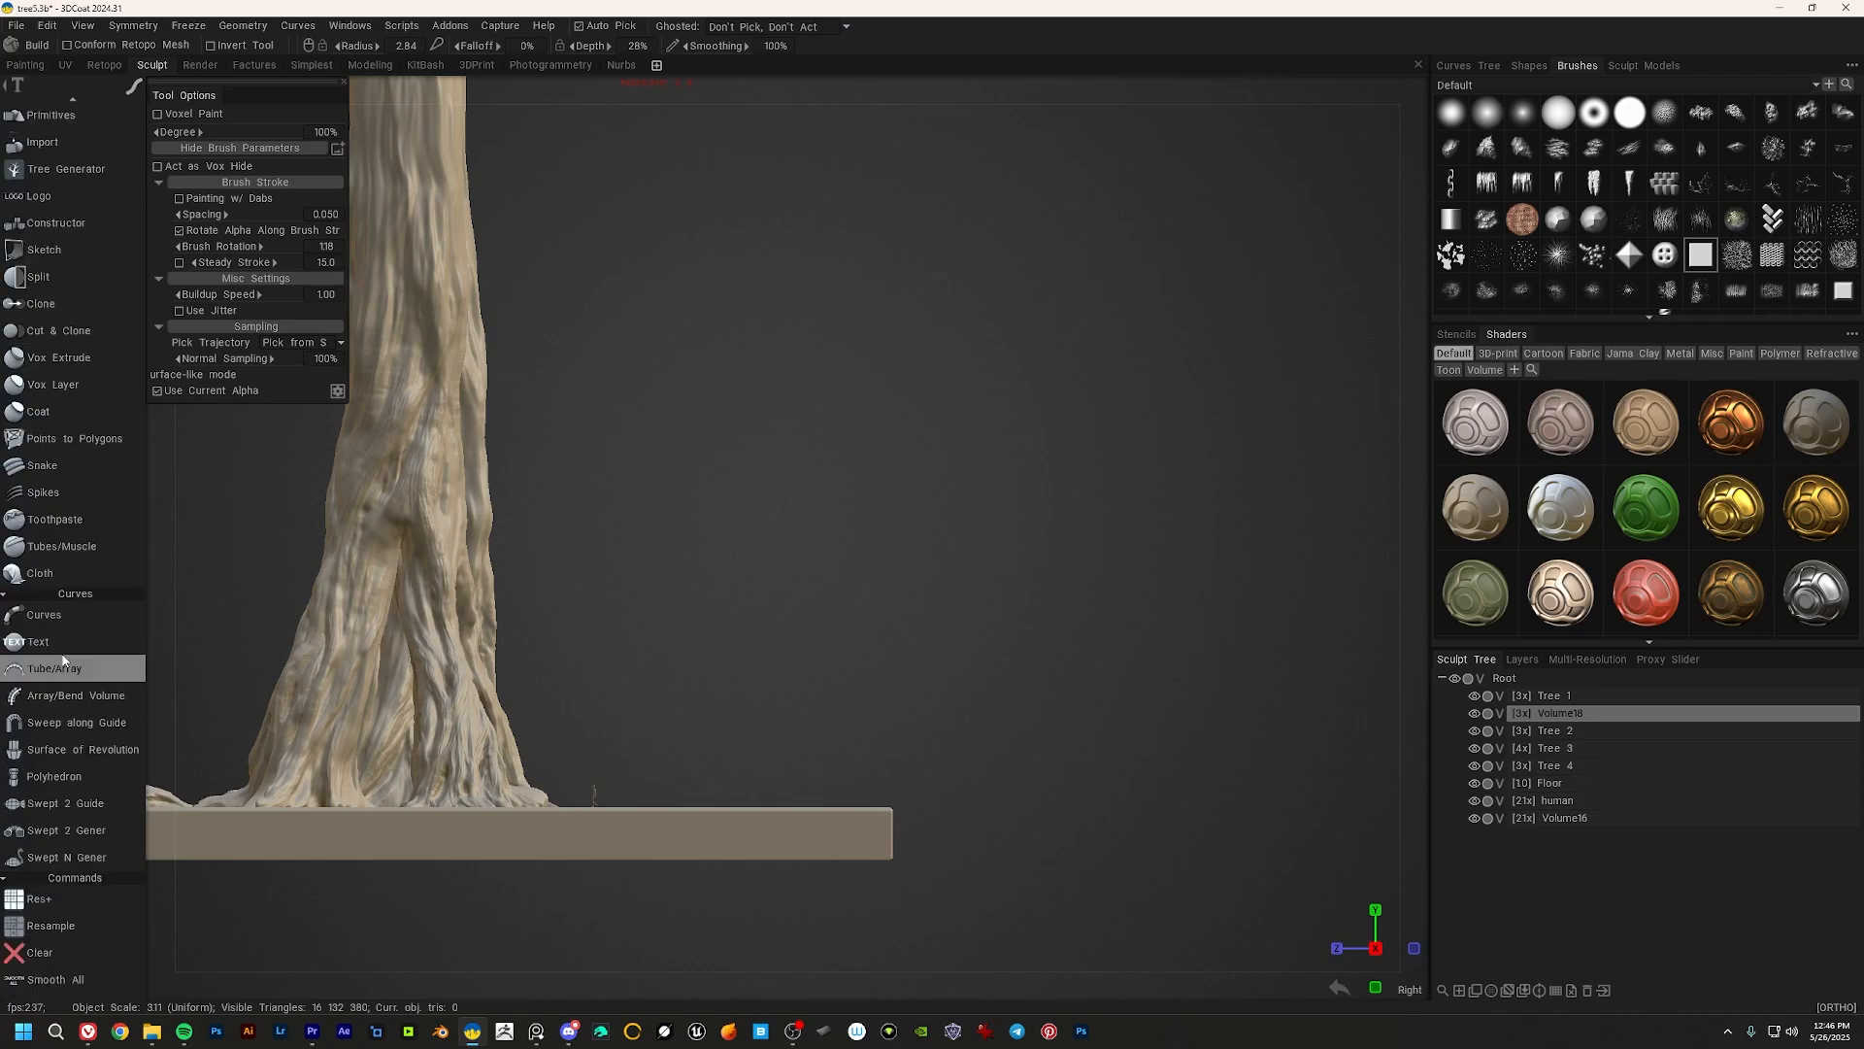
pyautogui.click(95, 622)
pyautogui.moveTo(864, 575); pyautogui.dragTo(737, 521, button='middle')
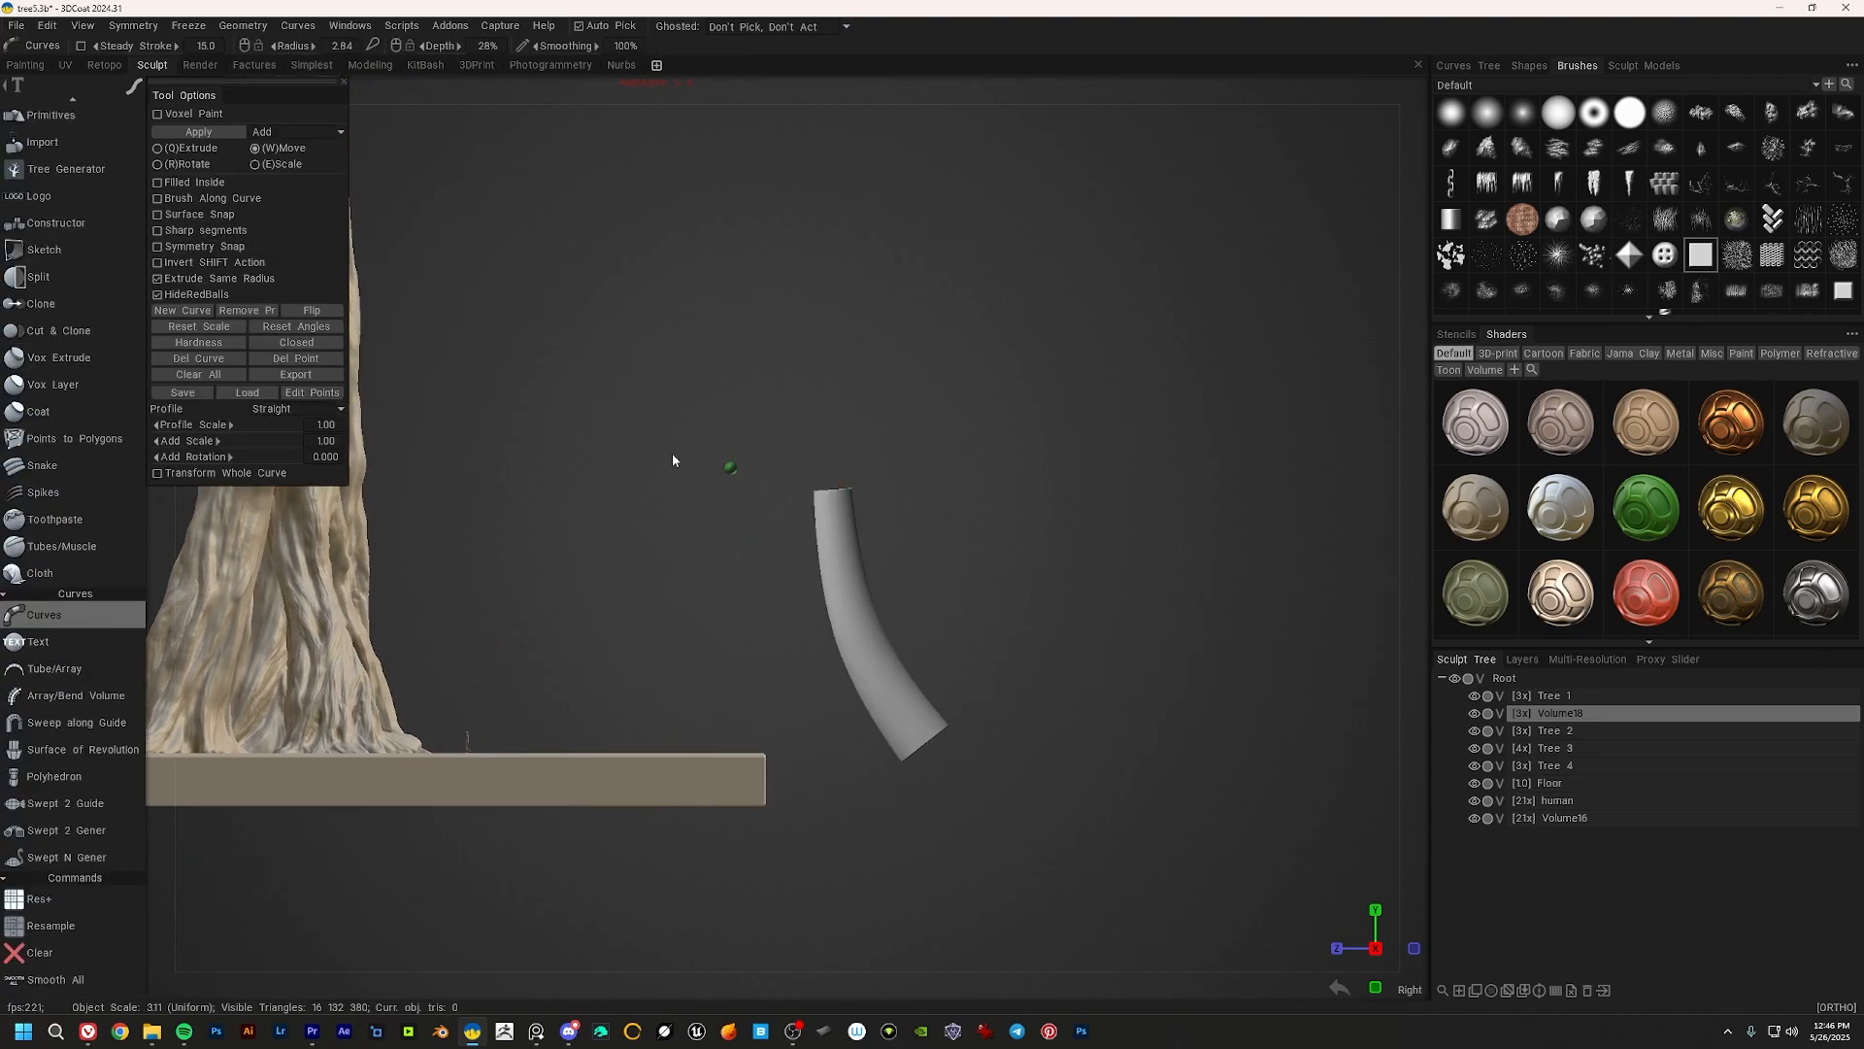
pyautogui.click(199, 359)
pyautogui.moveTo(821, 674); pyautogui.dragTo(808, 640, button='middle')
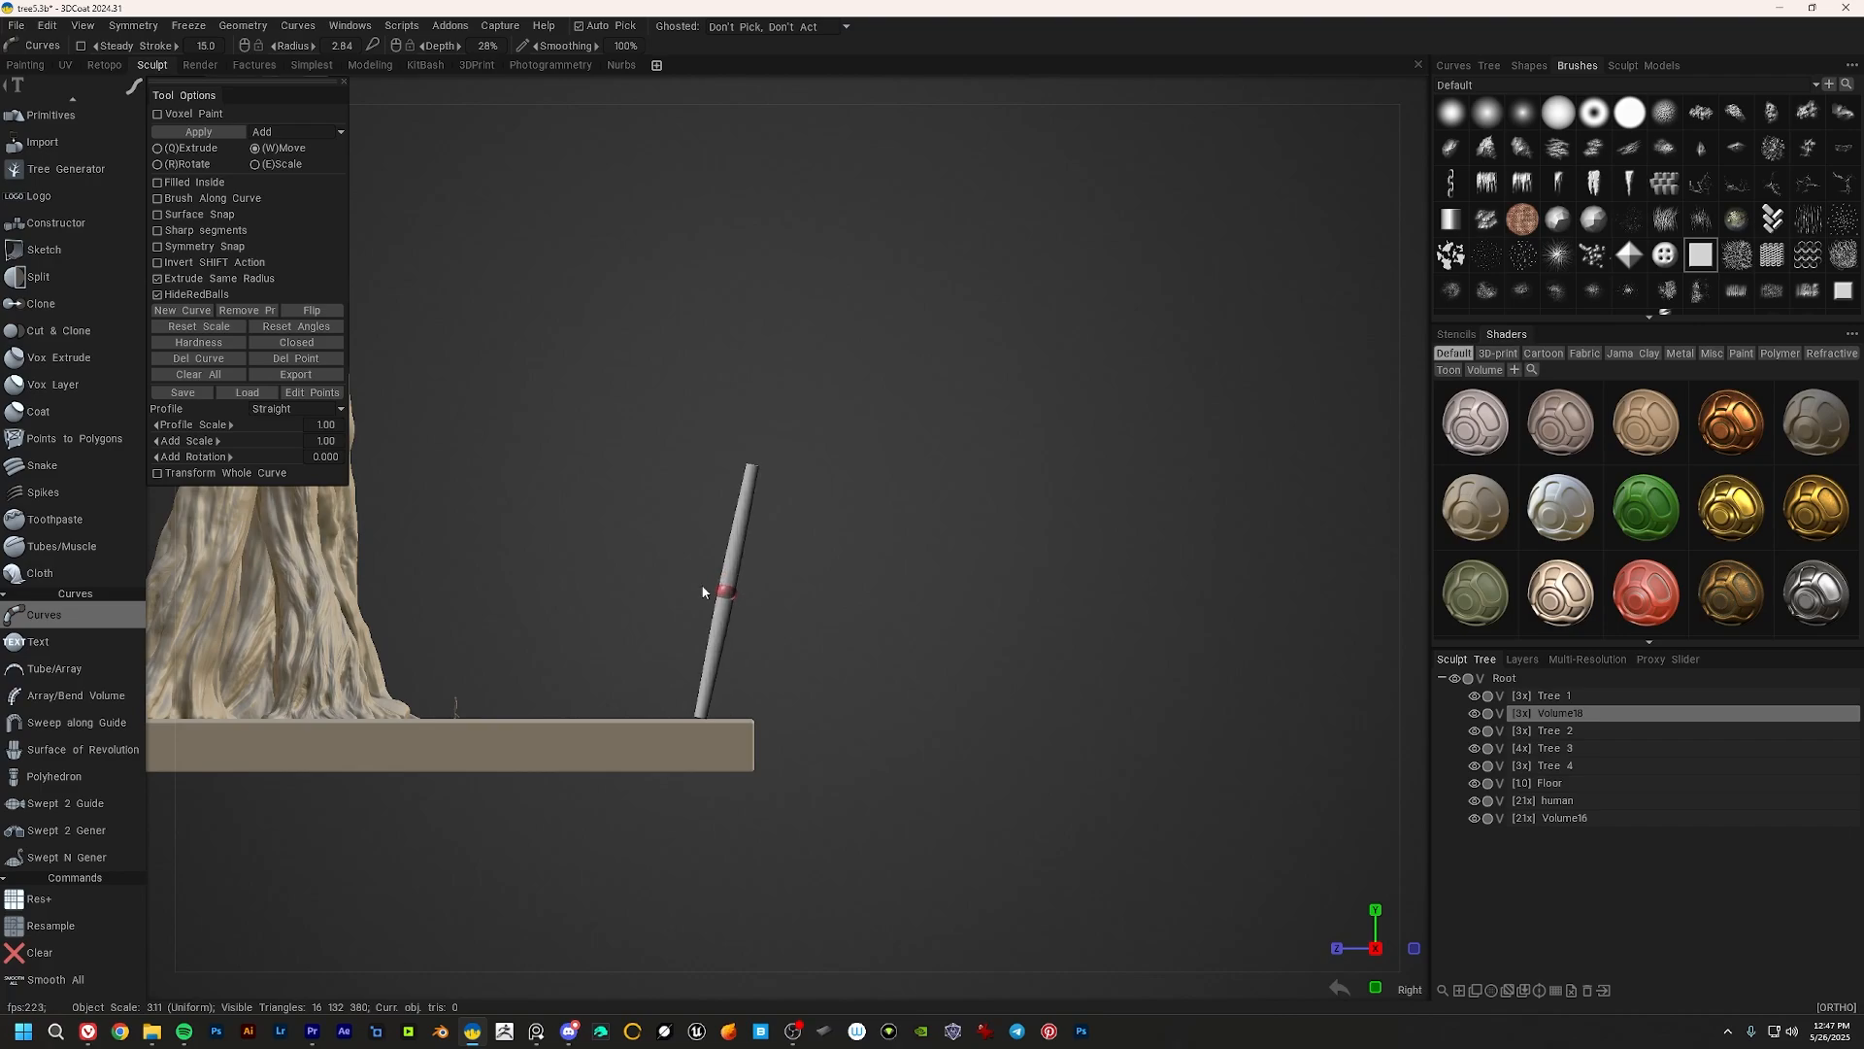
# Step: Bend the tube gently at its middle point, adjust that point's radius and sink the tube's lower end into the floor
pyautogui.moveTo(729, 597); pyautogui.dragTo(739, 601)
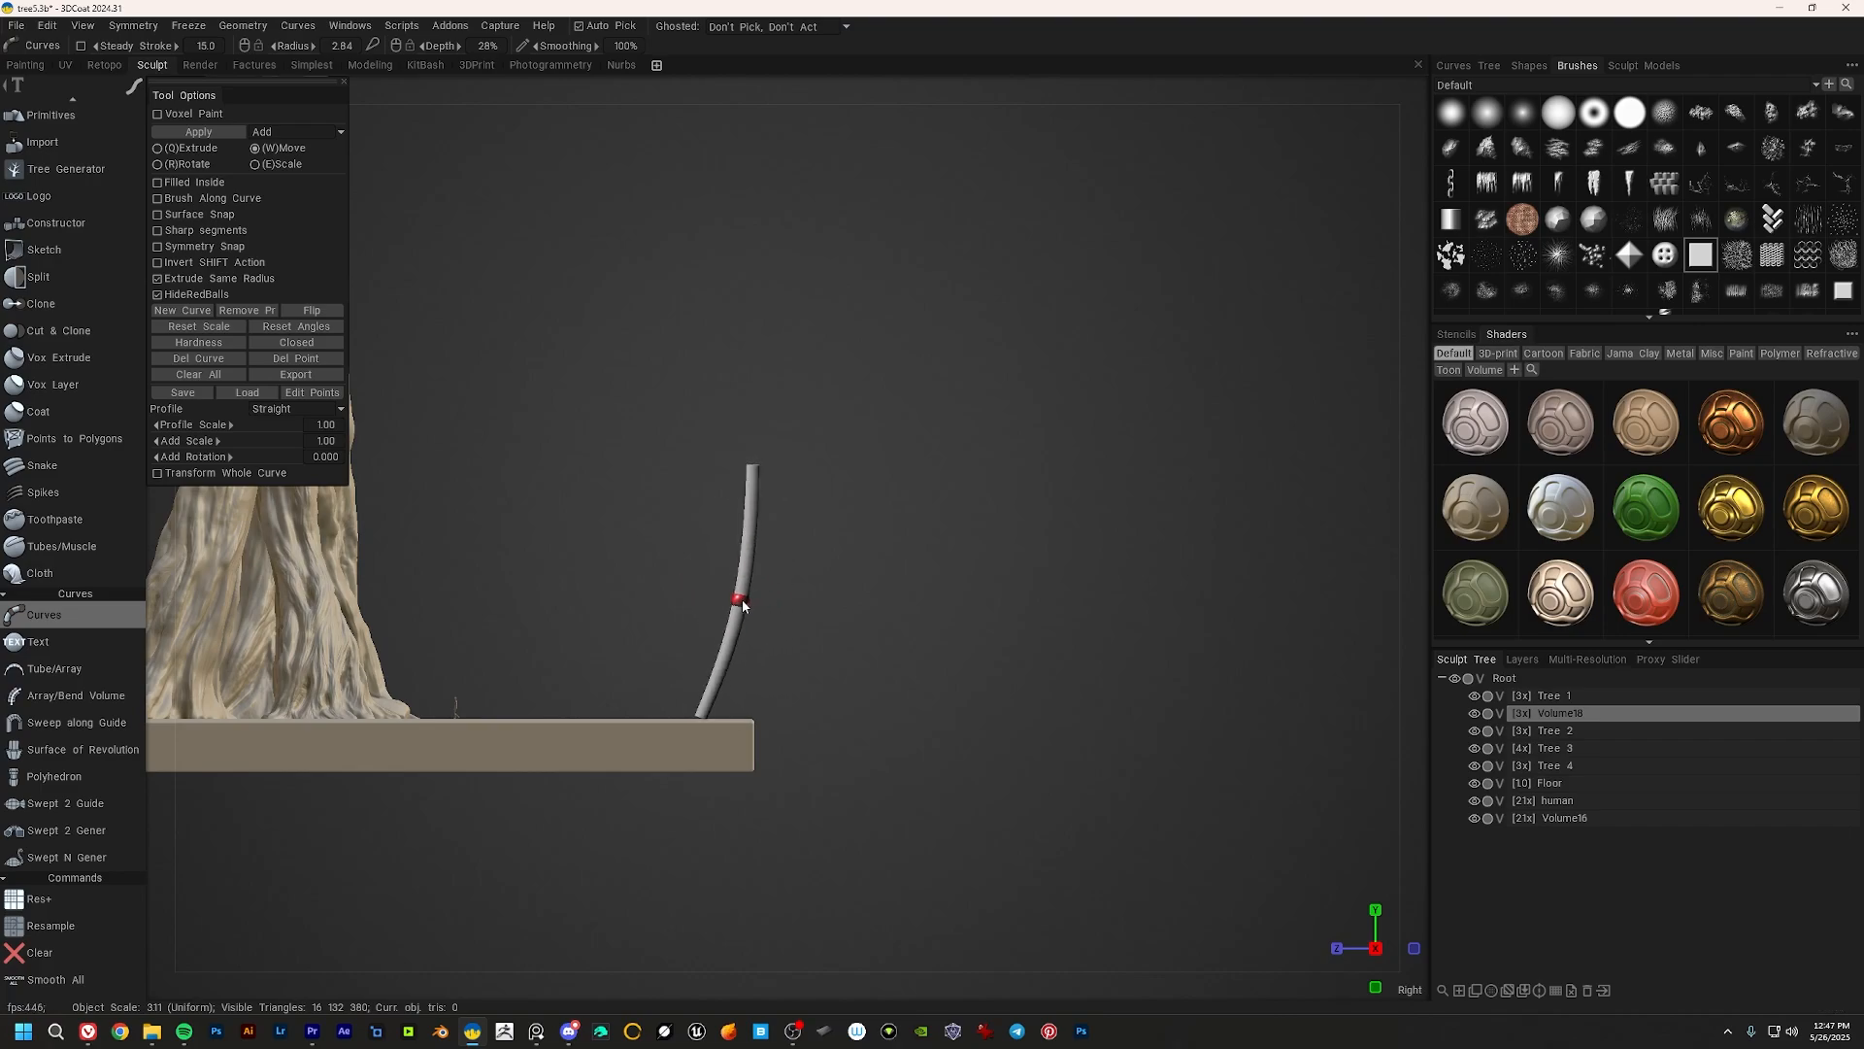
pyautogui.keyDown('alt'); pyautogui.moveTo(739, 601); pyautogui.dragTo(766, 658, button='right'); pyautogui.keyUp('alt')
pyautogui.keyDown('alt'); pyautogui.moveTo(766, 657); pyautogui.dragTo(769, 575, button='middle'); pyautogui.keyUp('alt')
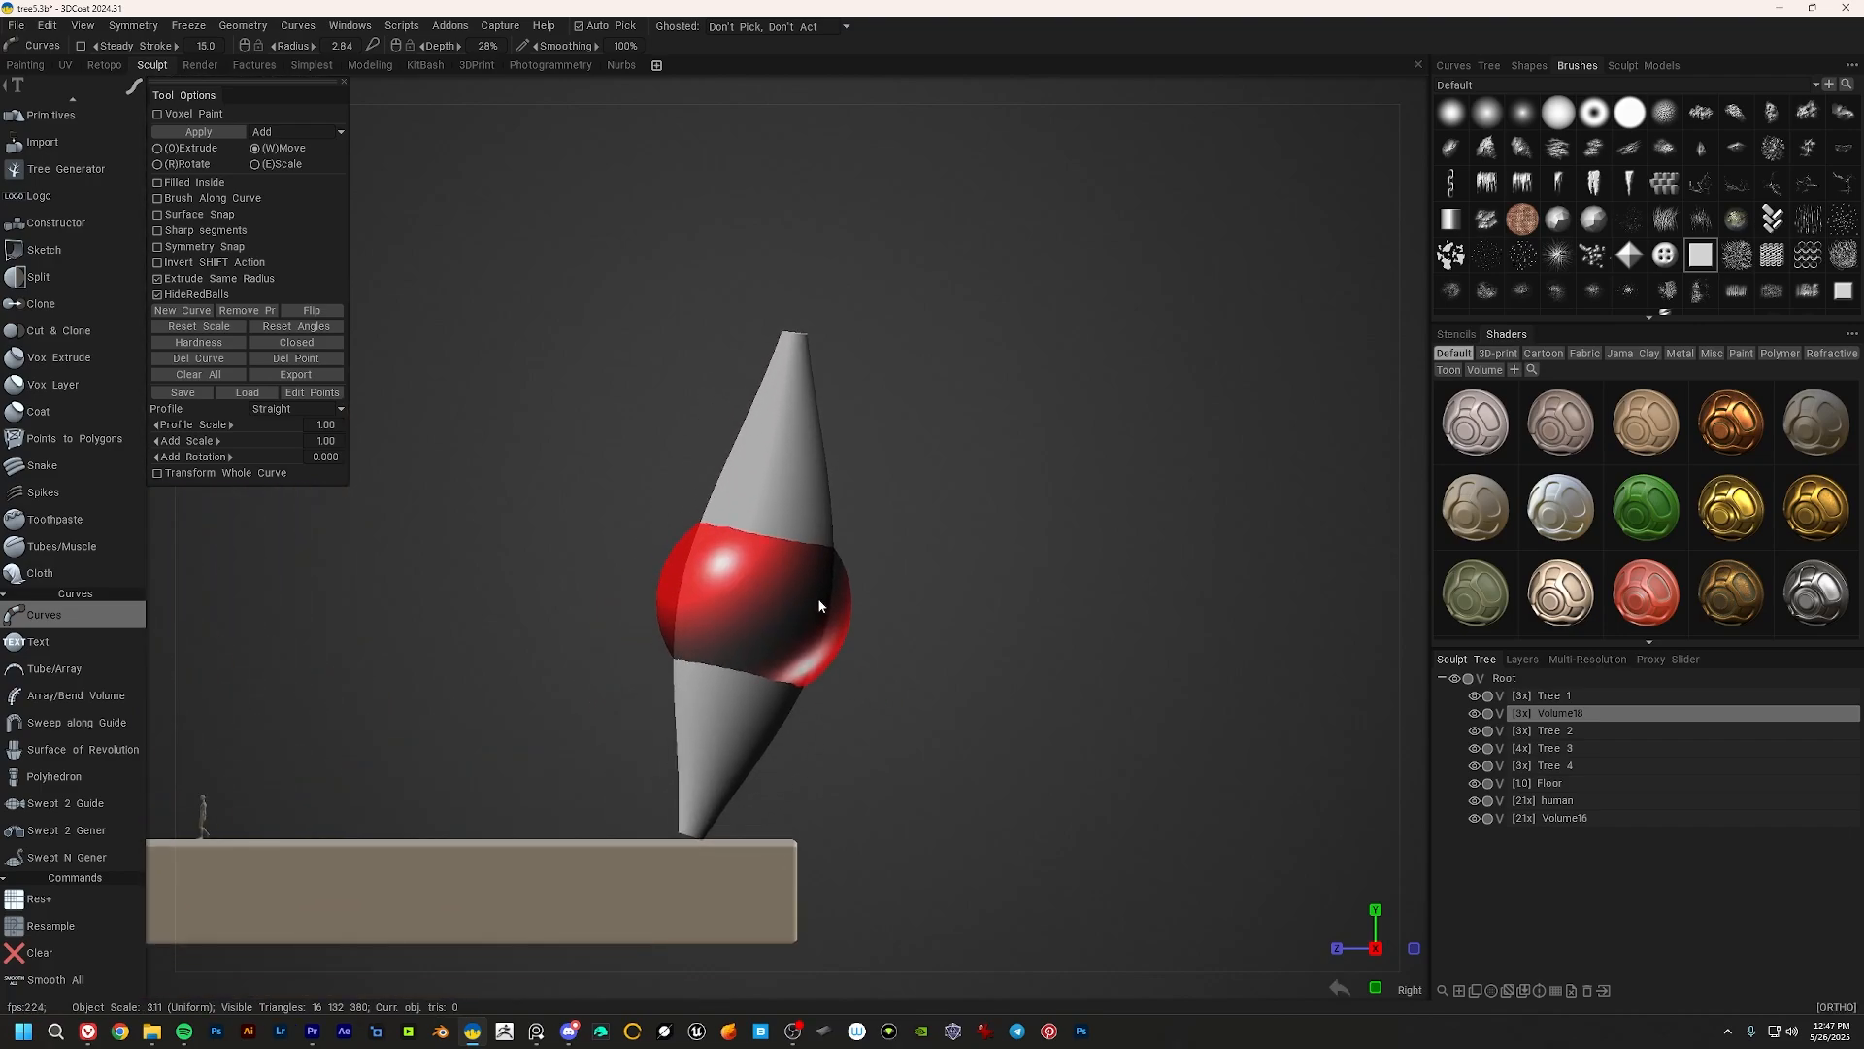
pyautogui.moveTo(818, 600); pyautogui.dragTo(757, 597, button='right')
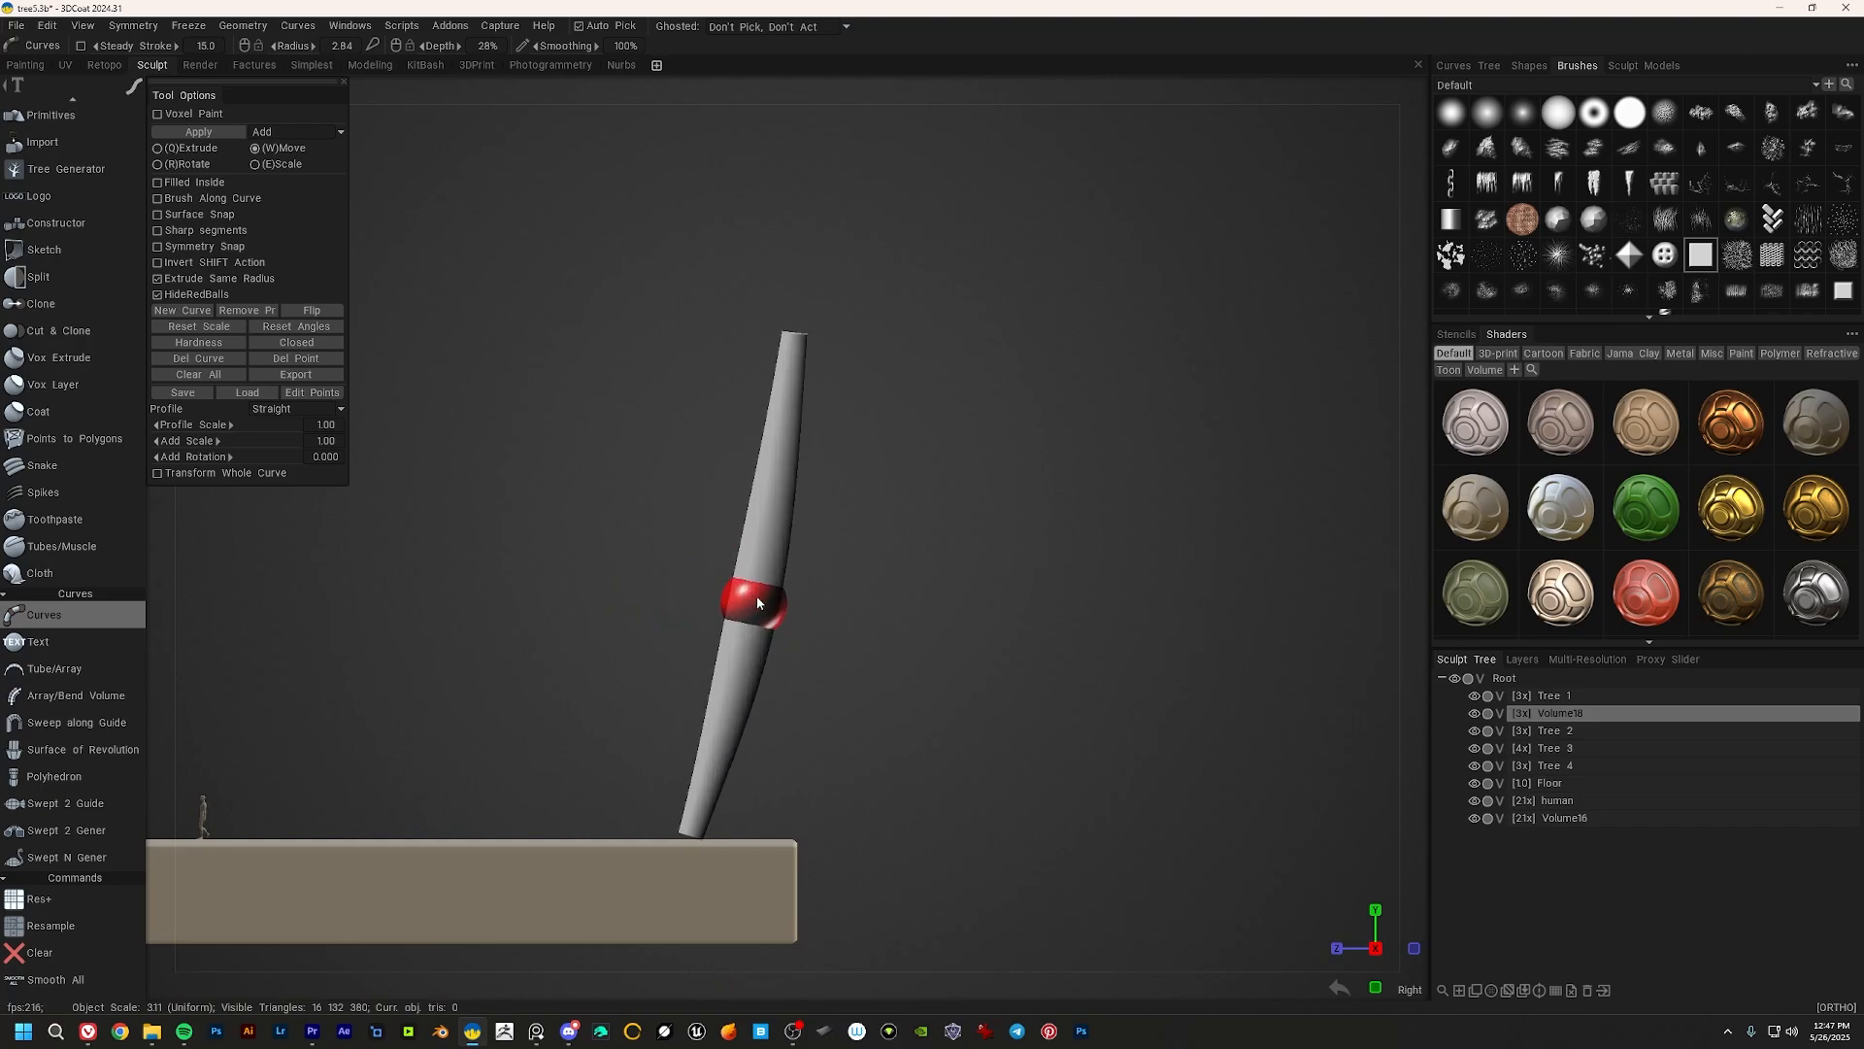
pyautogui.moveTo(757, 602); pyautogui.dragTo(780, 616)
pyautogui.moveTo(687, 844)
pyautogui.mouseDown()
pyautogui.moveTo(753, 833)
pyautogui.moveTo(674, 849)
pyautogui.moveTo(700, 822)
pyautogui.mouseUp()
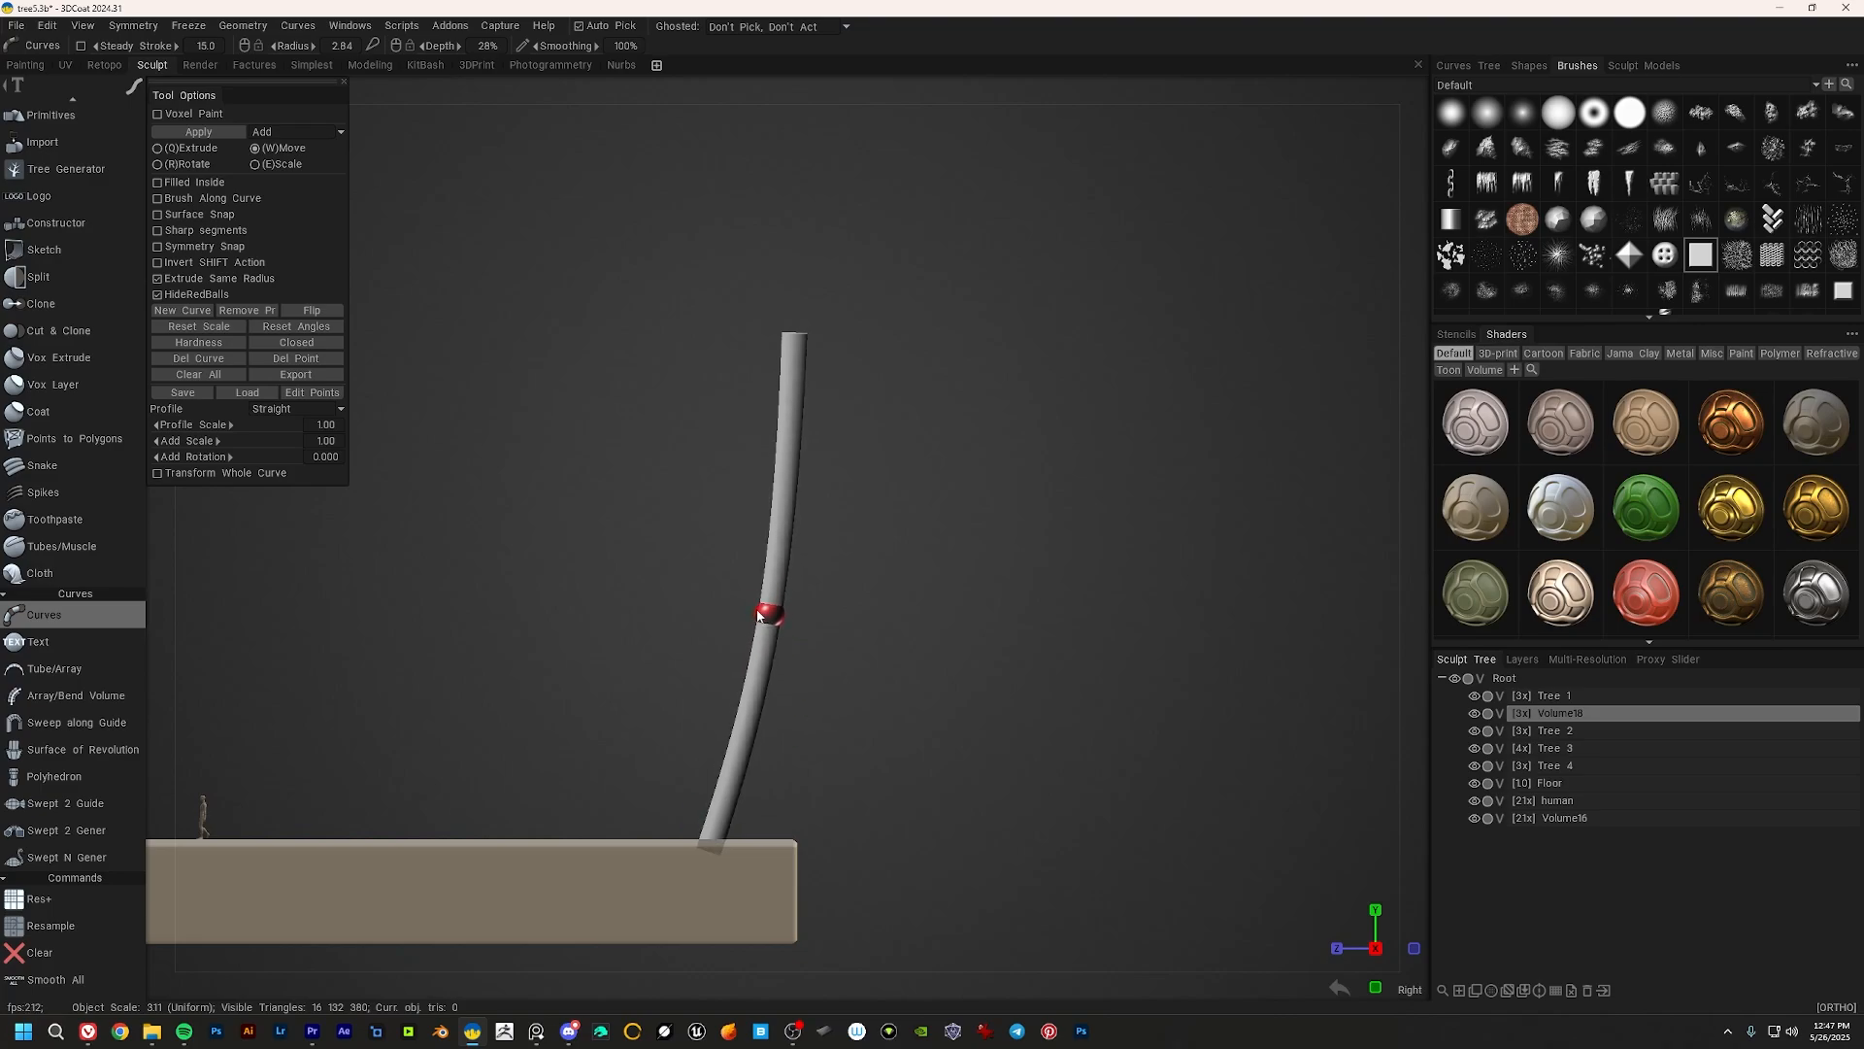
# Step: Thicken the curve tube by enlarging the radius at its upper end and its middle point
pyautogui.moveTo(798, 339); pyautogui.dragTo(1020, 377, button='right')
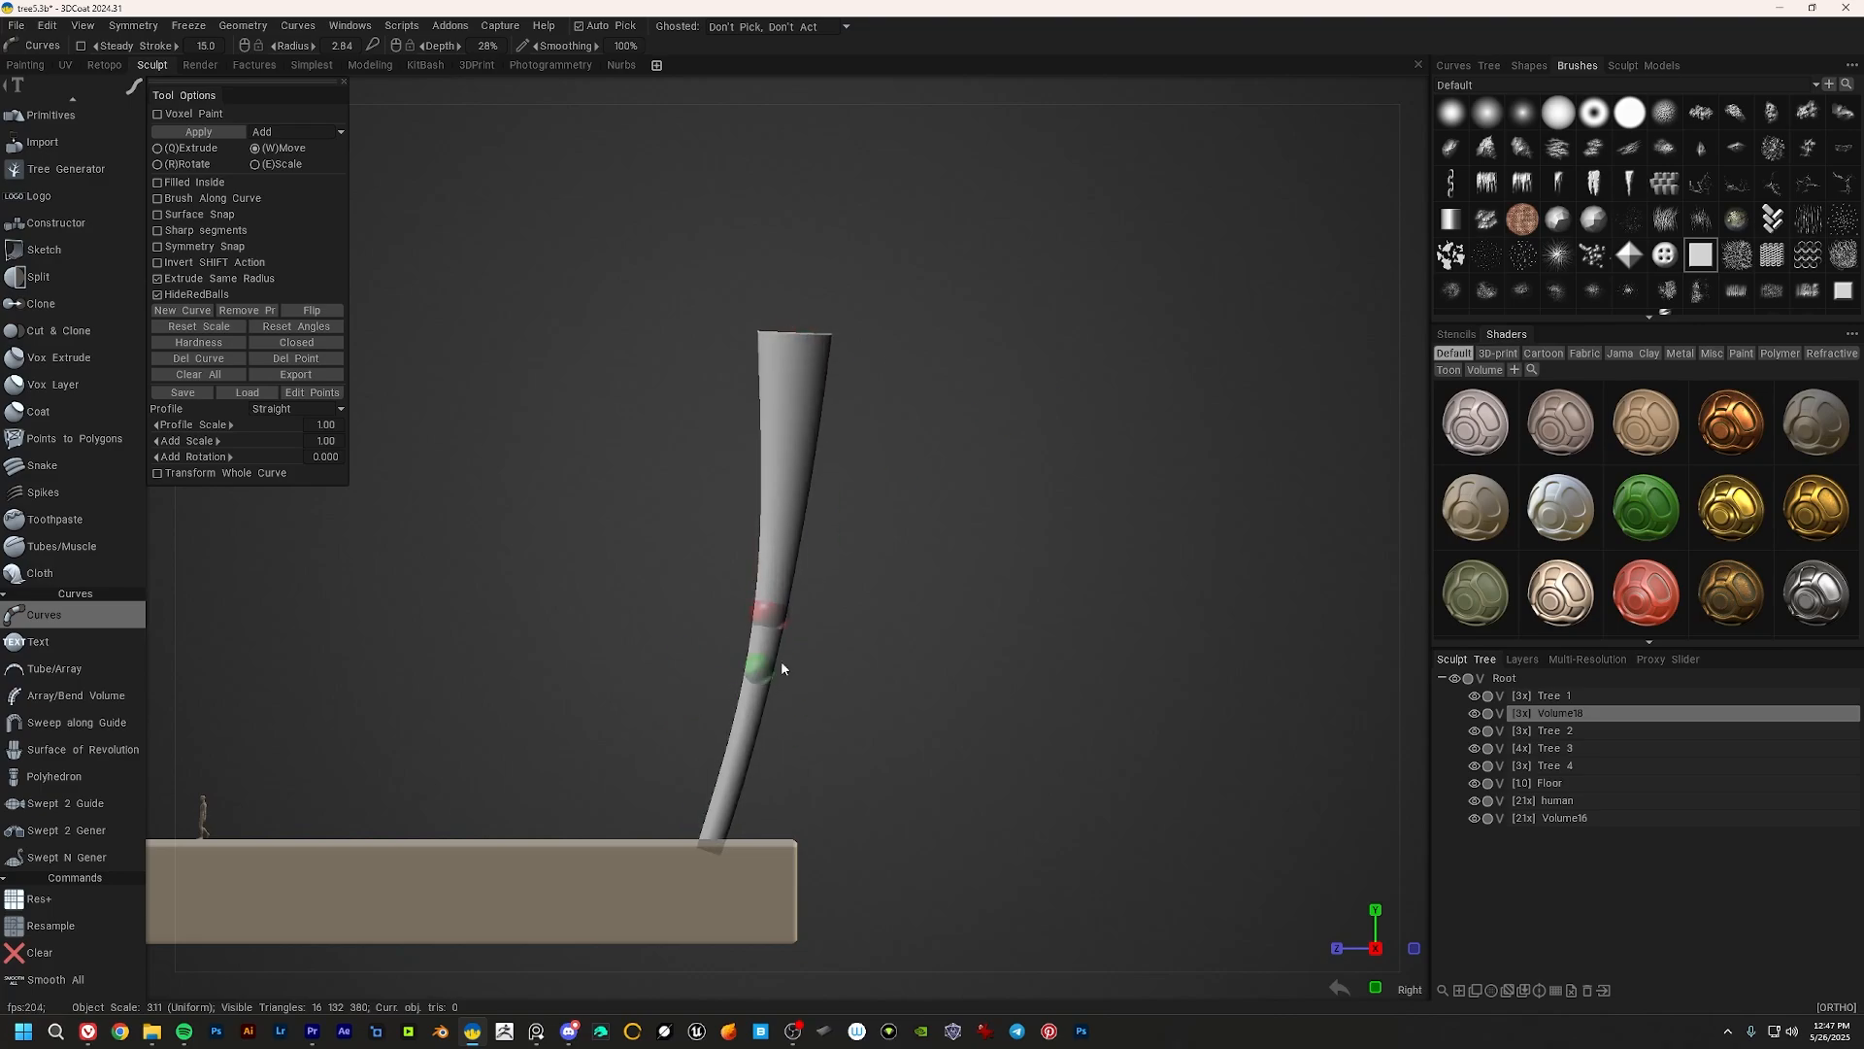
pyautogui.moveTo(774, 626); pyautogui.dragTo(907, 660, button='right')
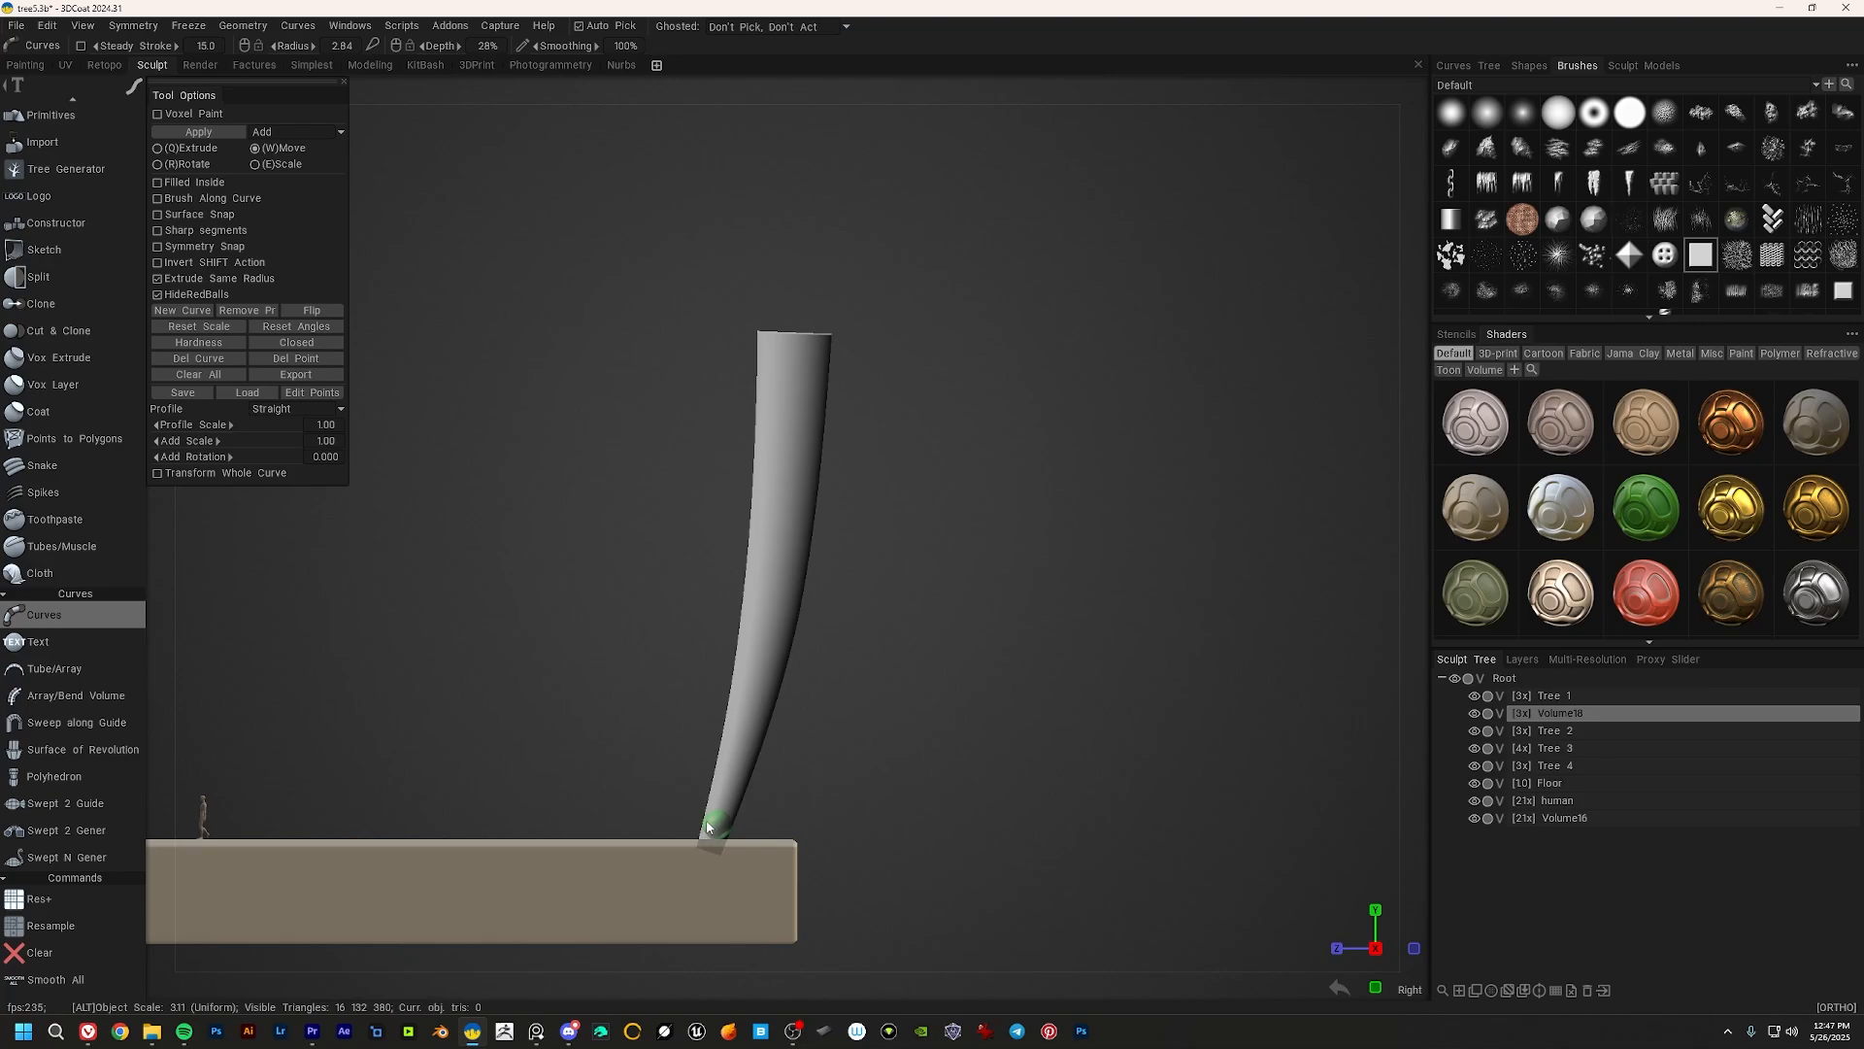
pyautogui.scroll(5, 807, 550)
pyautogui.moveTo(793, 399); pyautogui.dragTo(791, 446, button='middle')
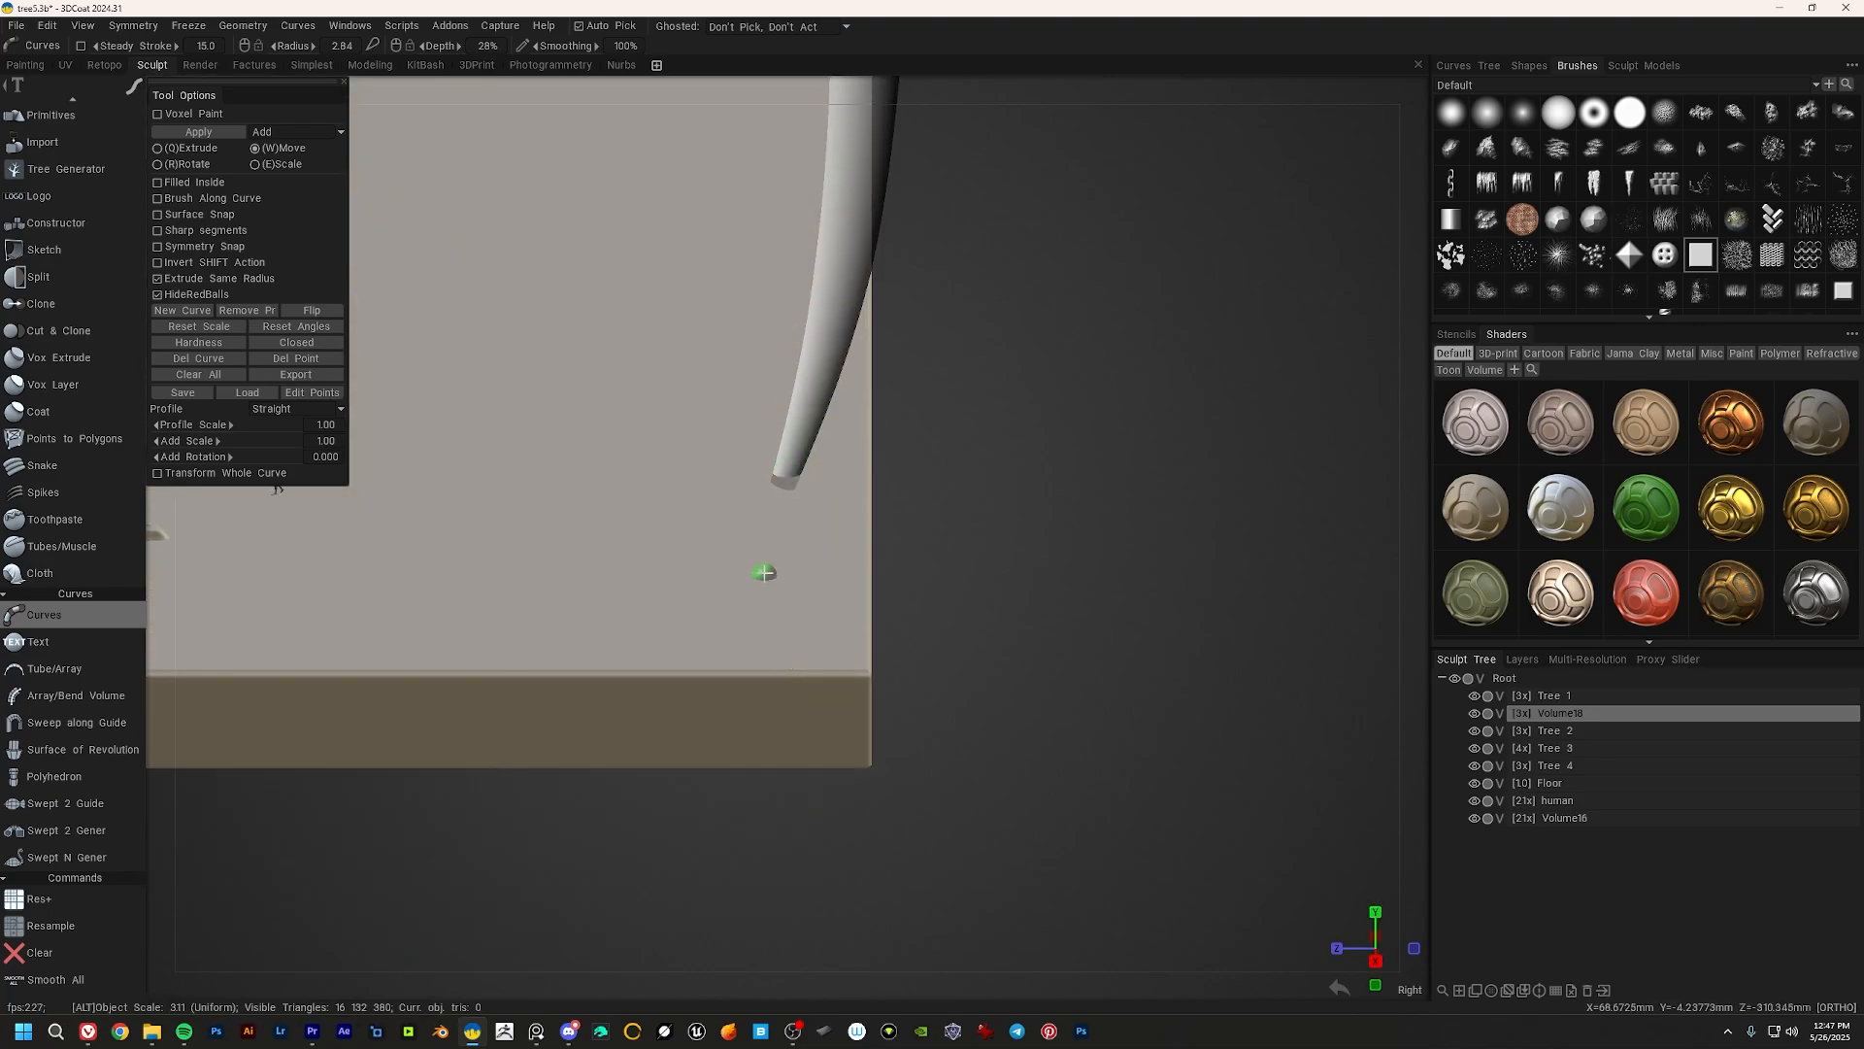
# Step: Hide the Floor volume, then thicken and extend the tube's lower end and apply the tube to the volume
pyautogui.click(1476, 783)
pyautogui.moveTo(741, 369); pyautogui.dragTo(755, 473, button='middle')
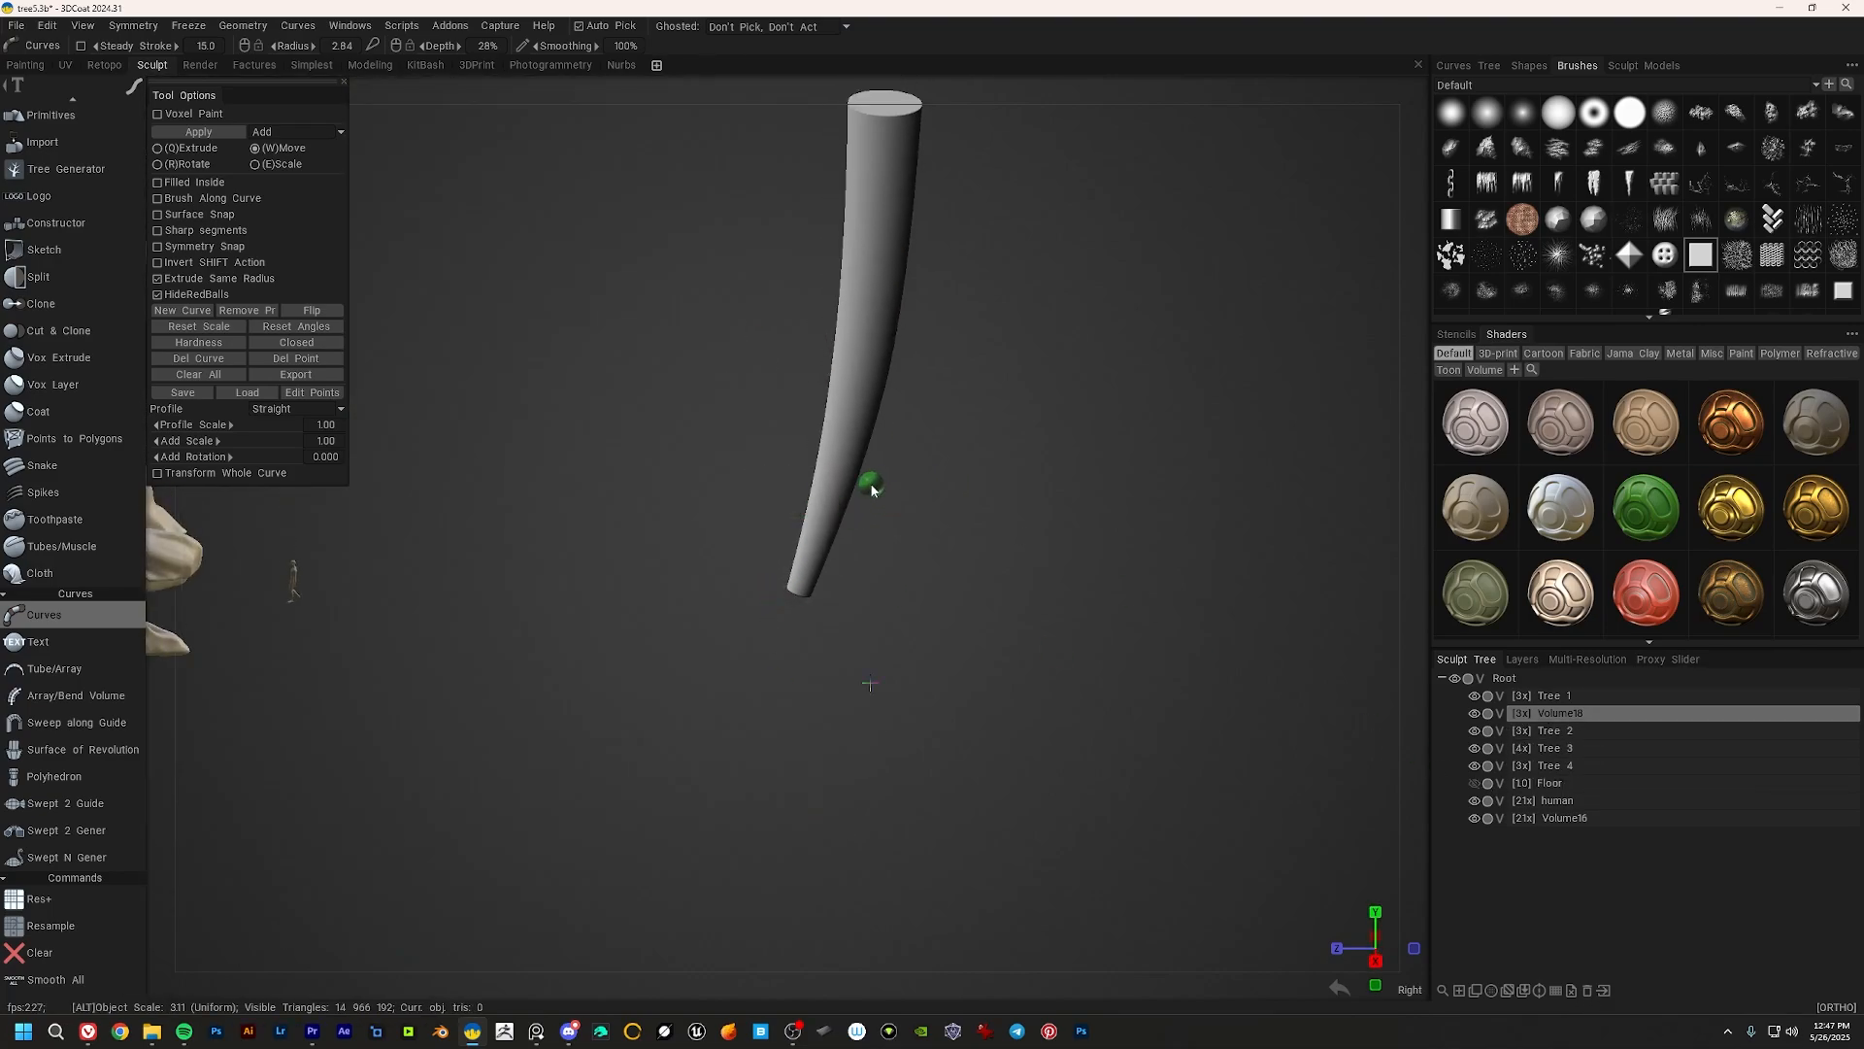
pyautogui.moveTo(870, 478); pyautogui.dragTo(867, 583, button='middle')
pyautogui.moveTo(798, 705); pyautogui.dragTo(502, 651, button='right')
pyautogui.moveTo(788, 730); pyautogui.dragTo(750, 783)
pyautogui.keyDown('alt'); pyautogui.moveTo(861, 510); pyautogui.dragTo(811, 505, button='middle'); pyautogui.keyUp('alt')
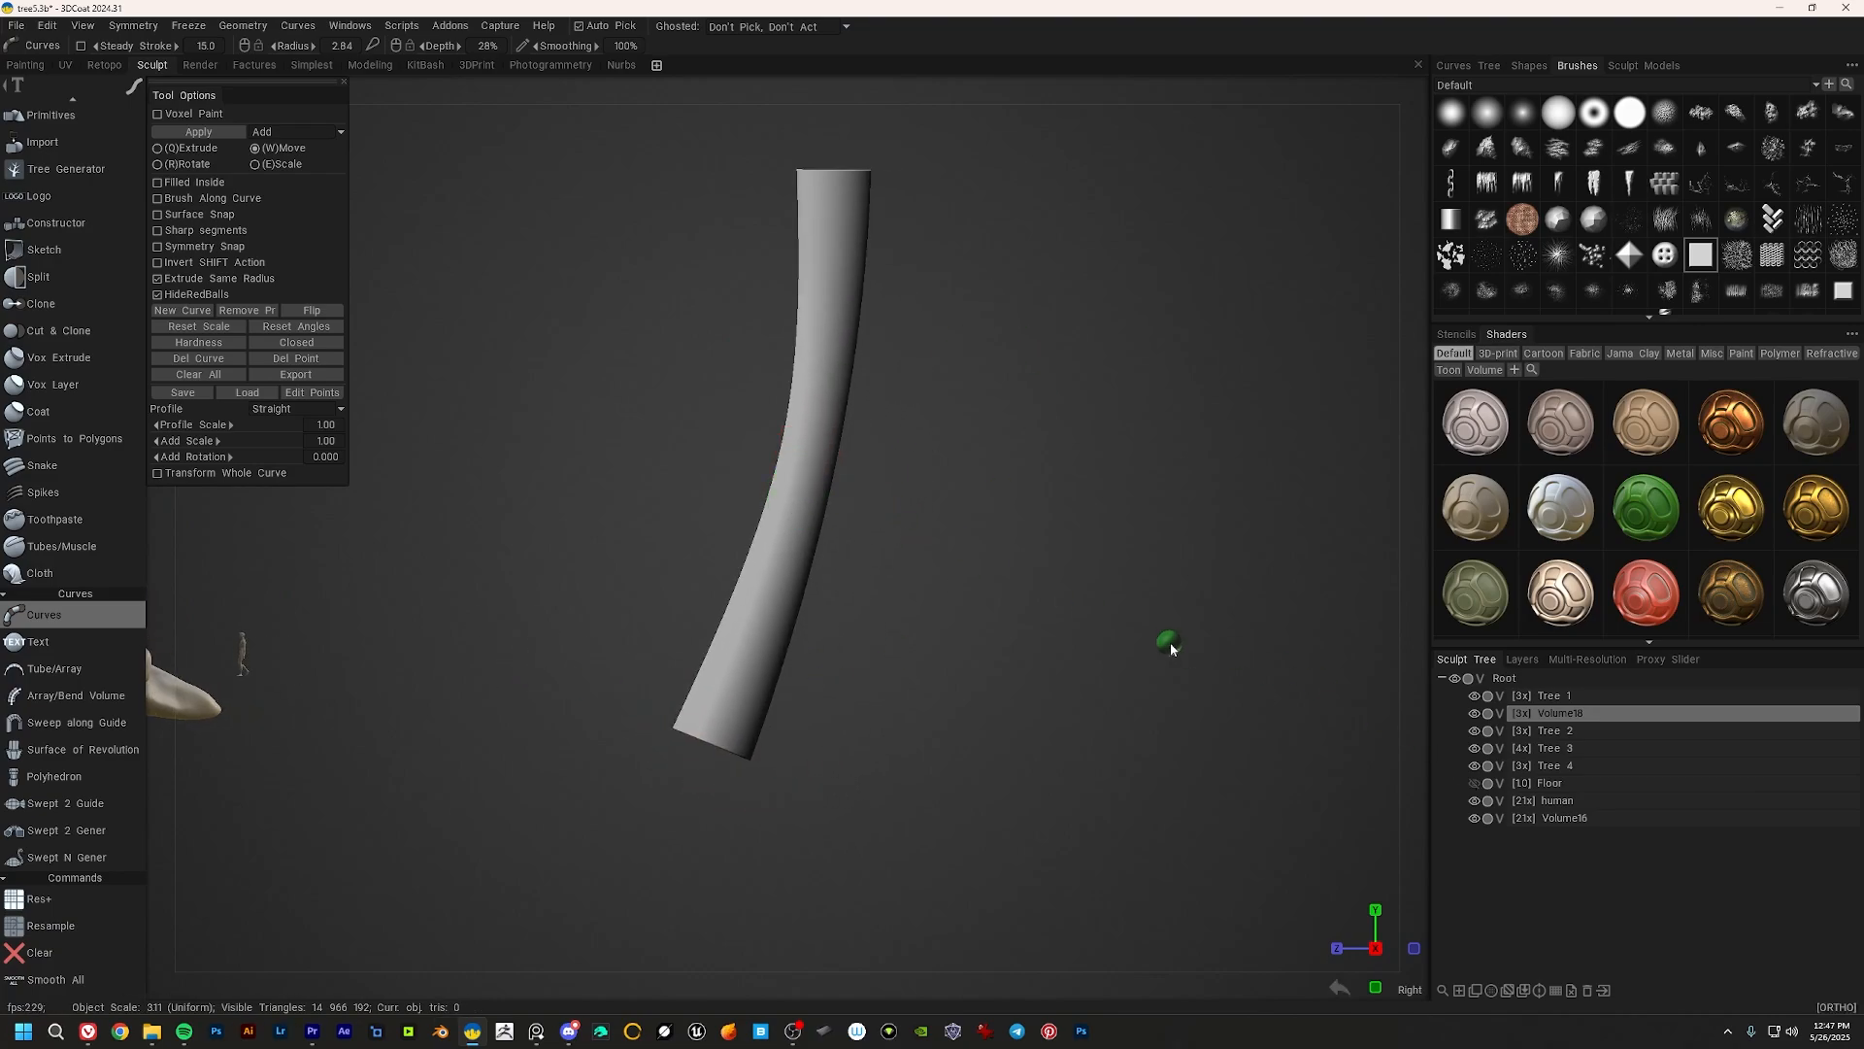
pyautogui.press('Return')
pyautogui.keyDown('alt'); pyautogui.moveTo(804, 387); pyautogui.dragTo(823, 431, button='middle'); pyautogui.keyUp('alt')
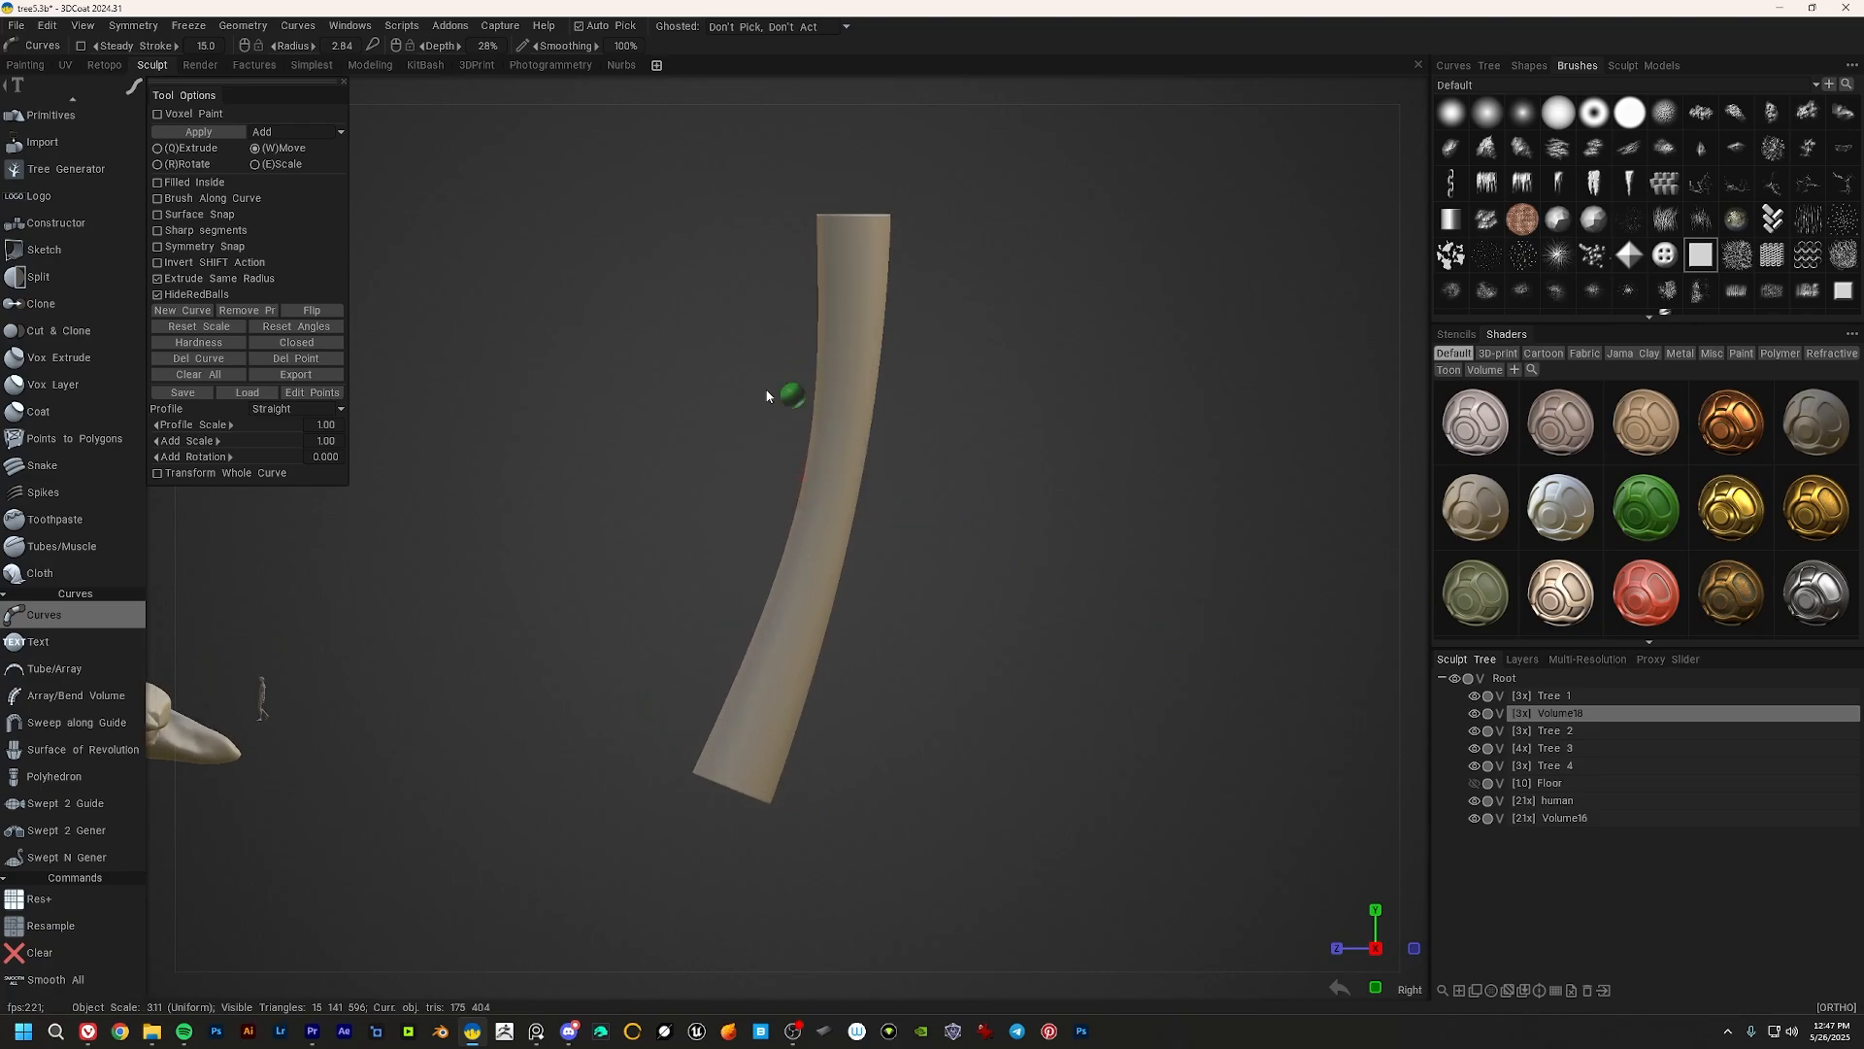
# Step: Delete the applied curve and draw a second tube splaying down from the trunk's middle, bent and thickened at its midpoint
pyautogui.click(223, 363)
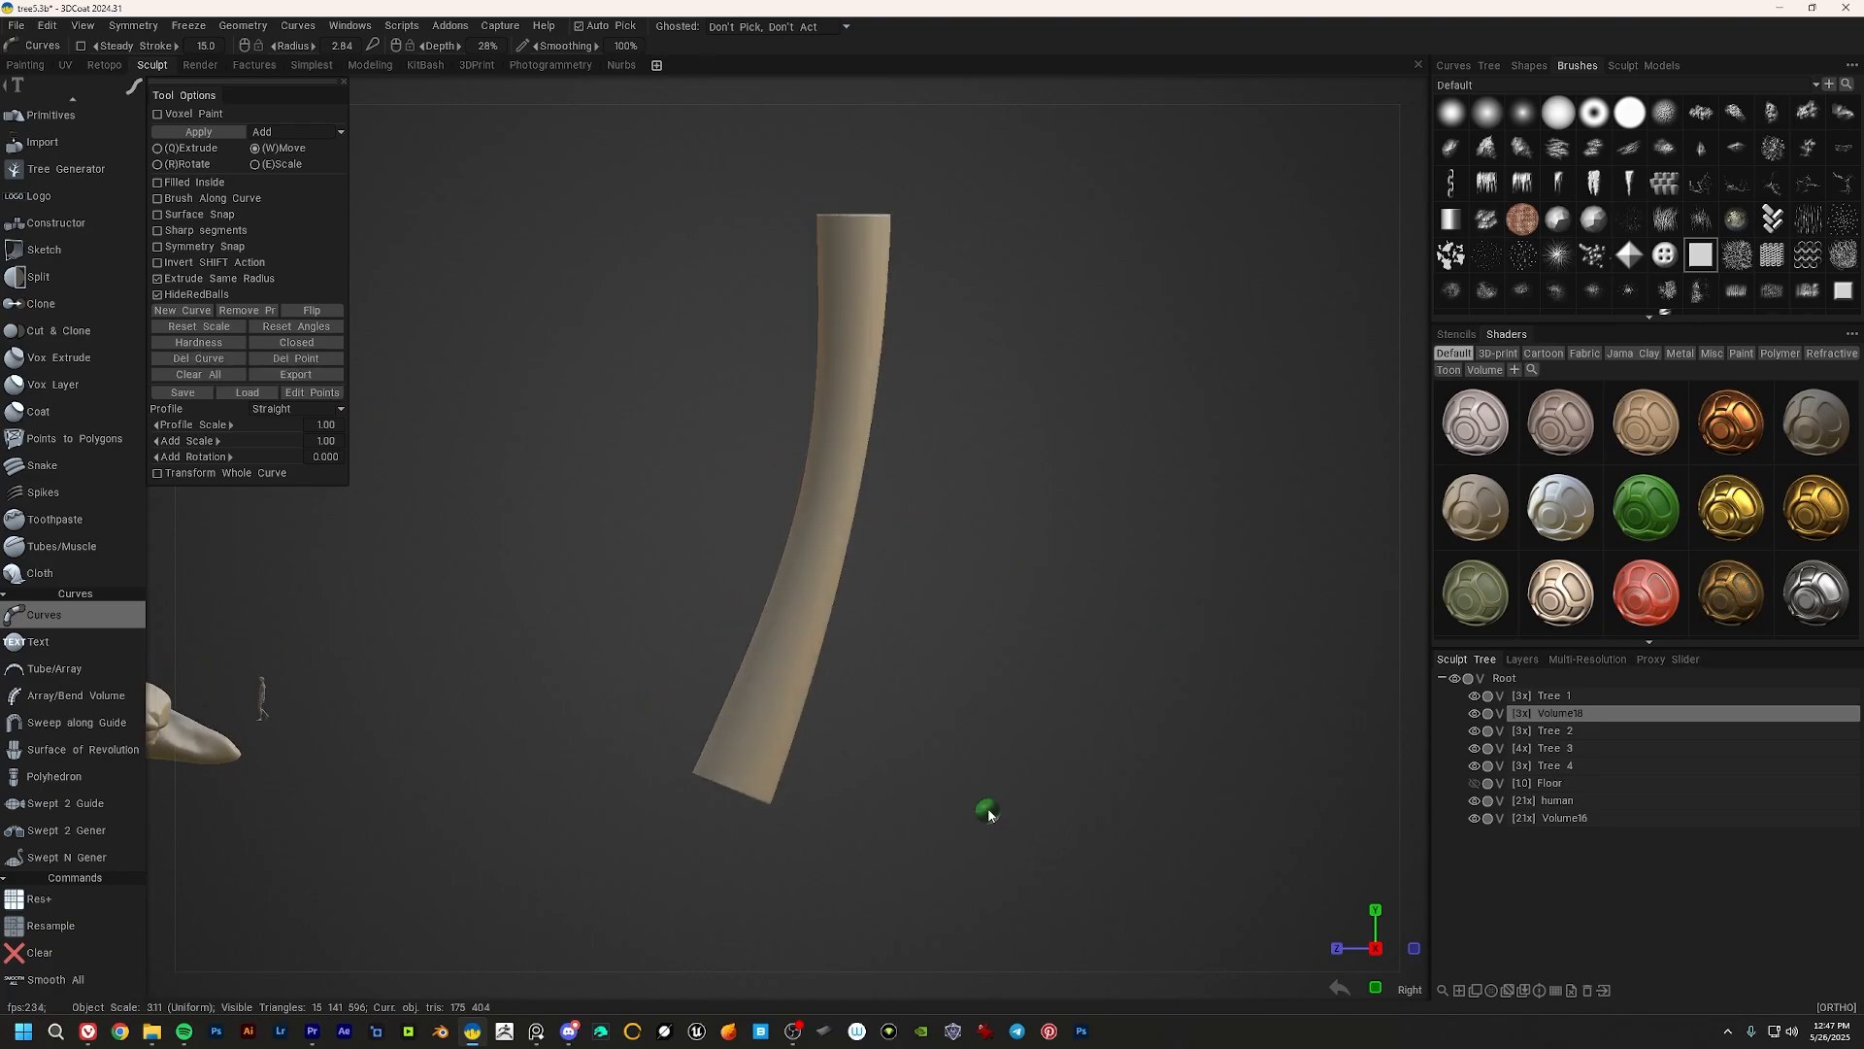
pyautogui.click(835, 458)
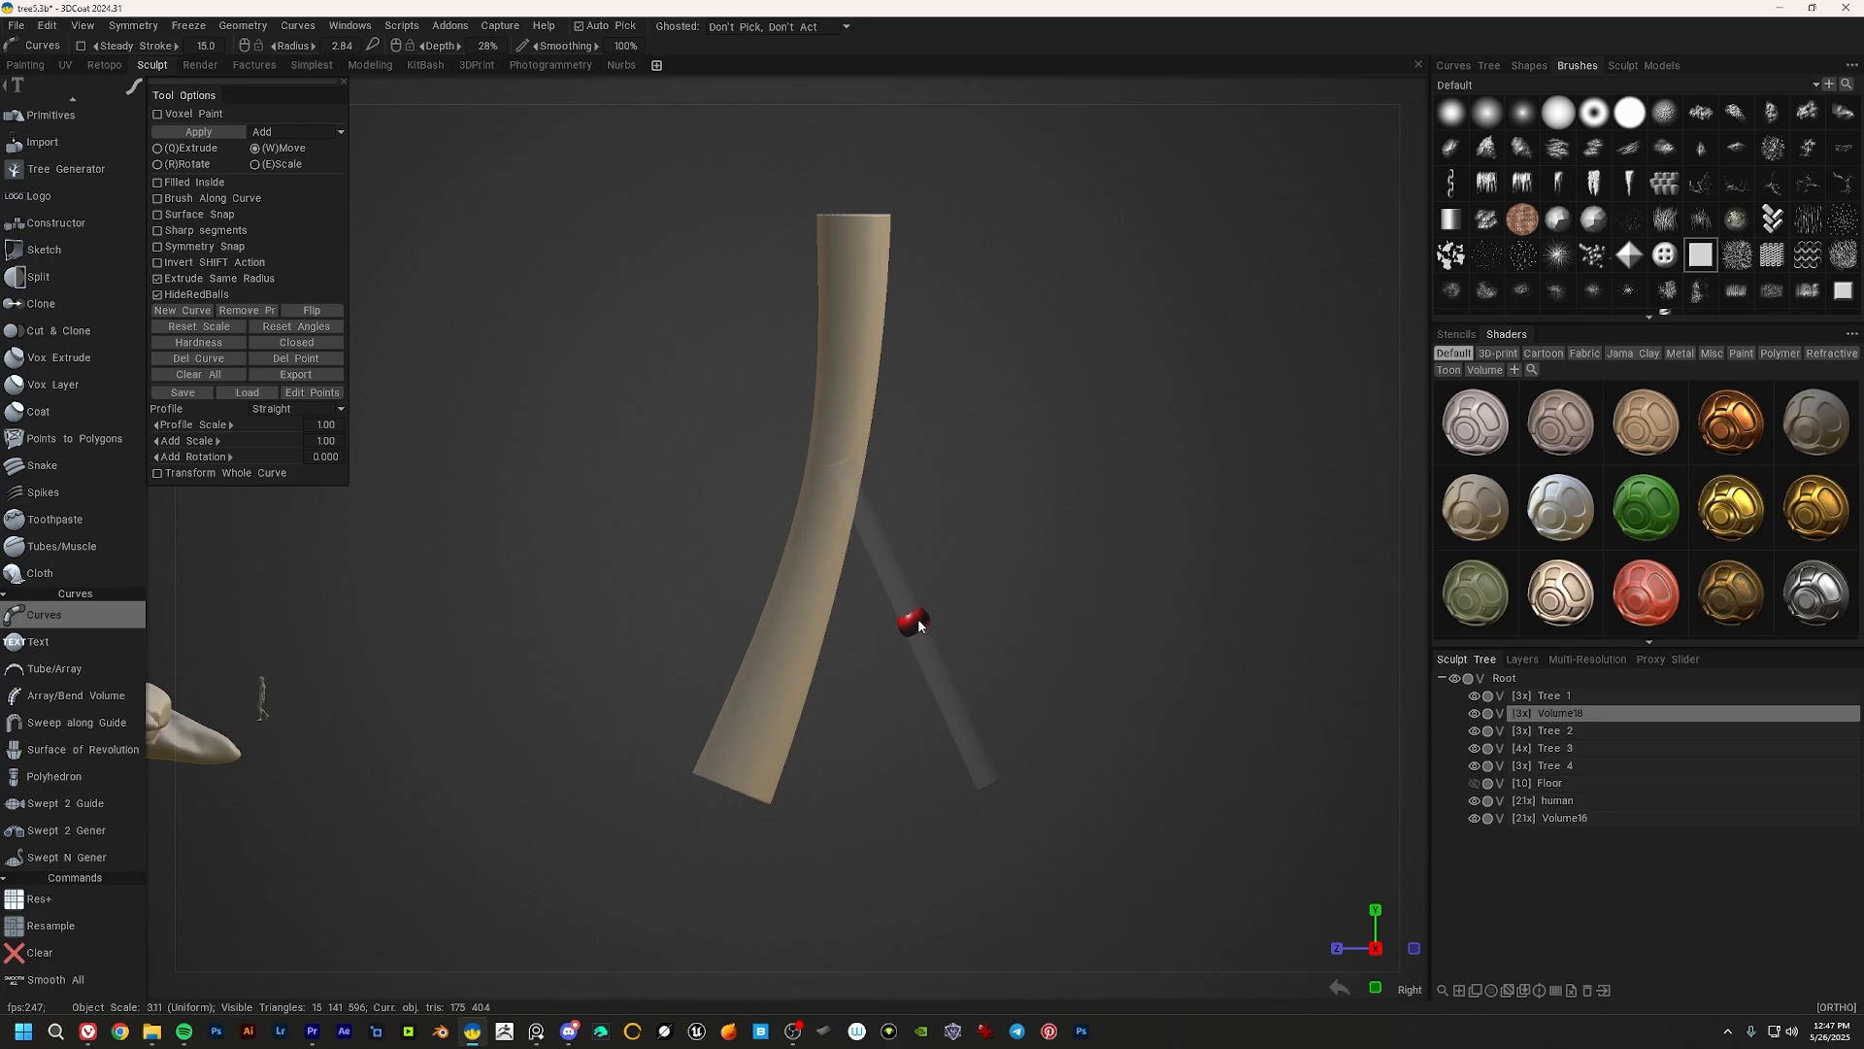
pyautogui.moveTo(917, 621); pyautogui.dragTo(867, 666)
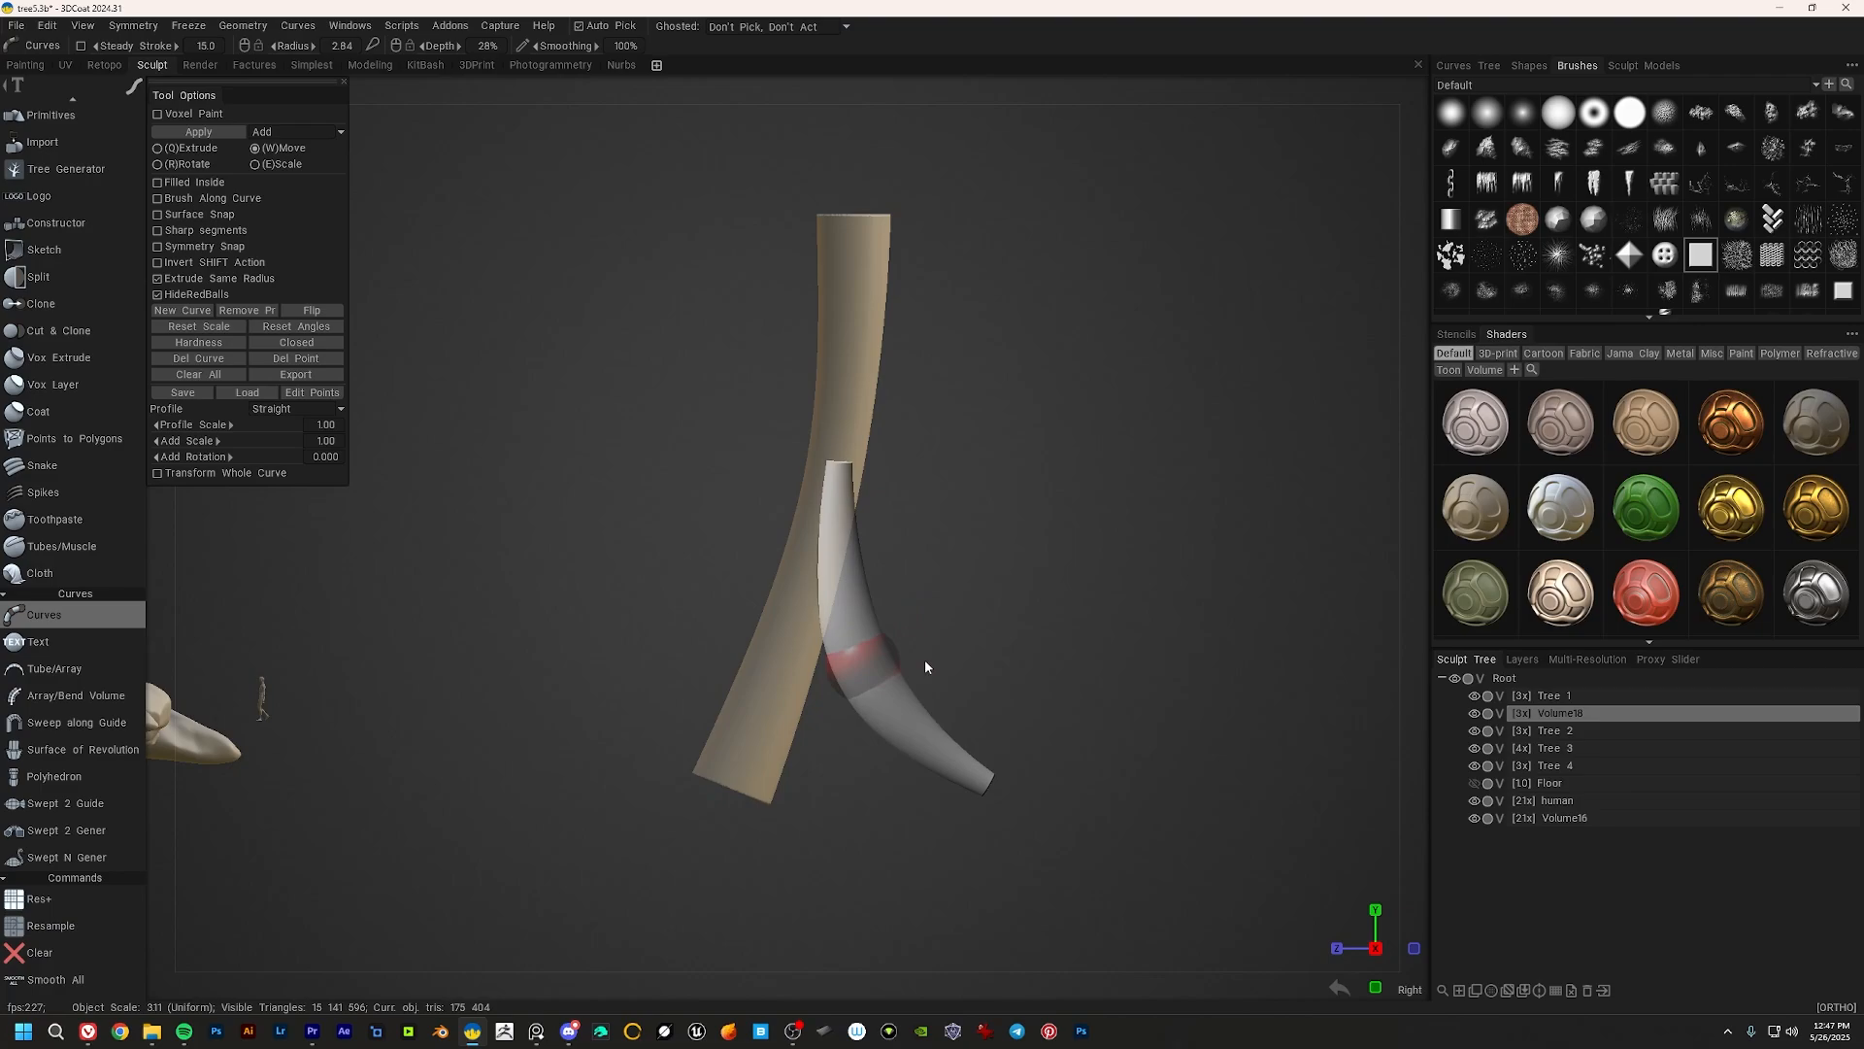
pyautogui.moveTo(877, 662); pyautogui.dragTo(901, 654)
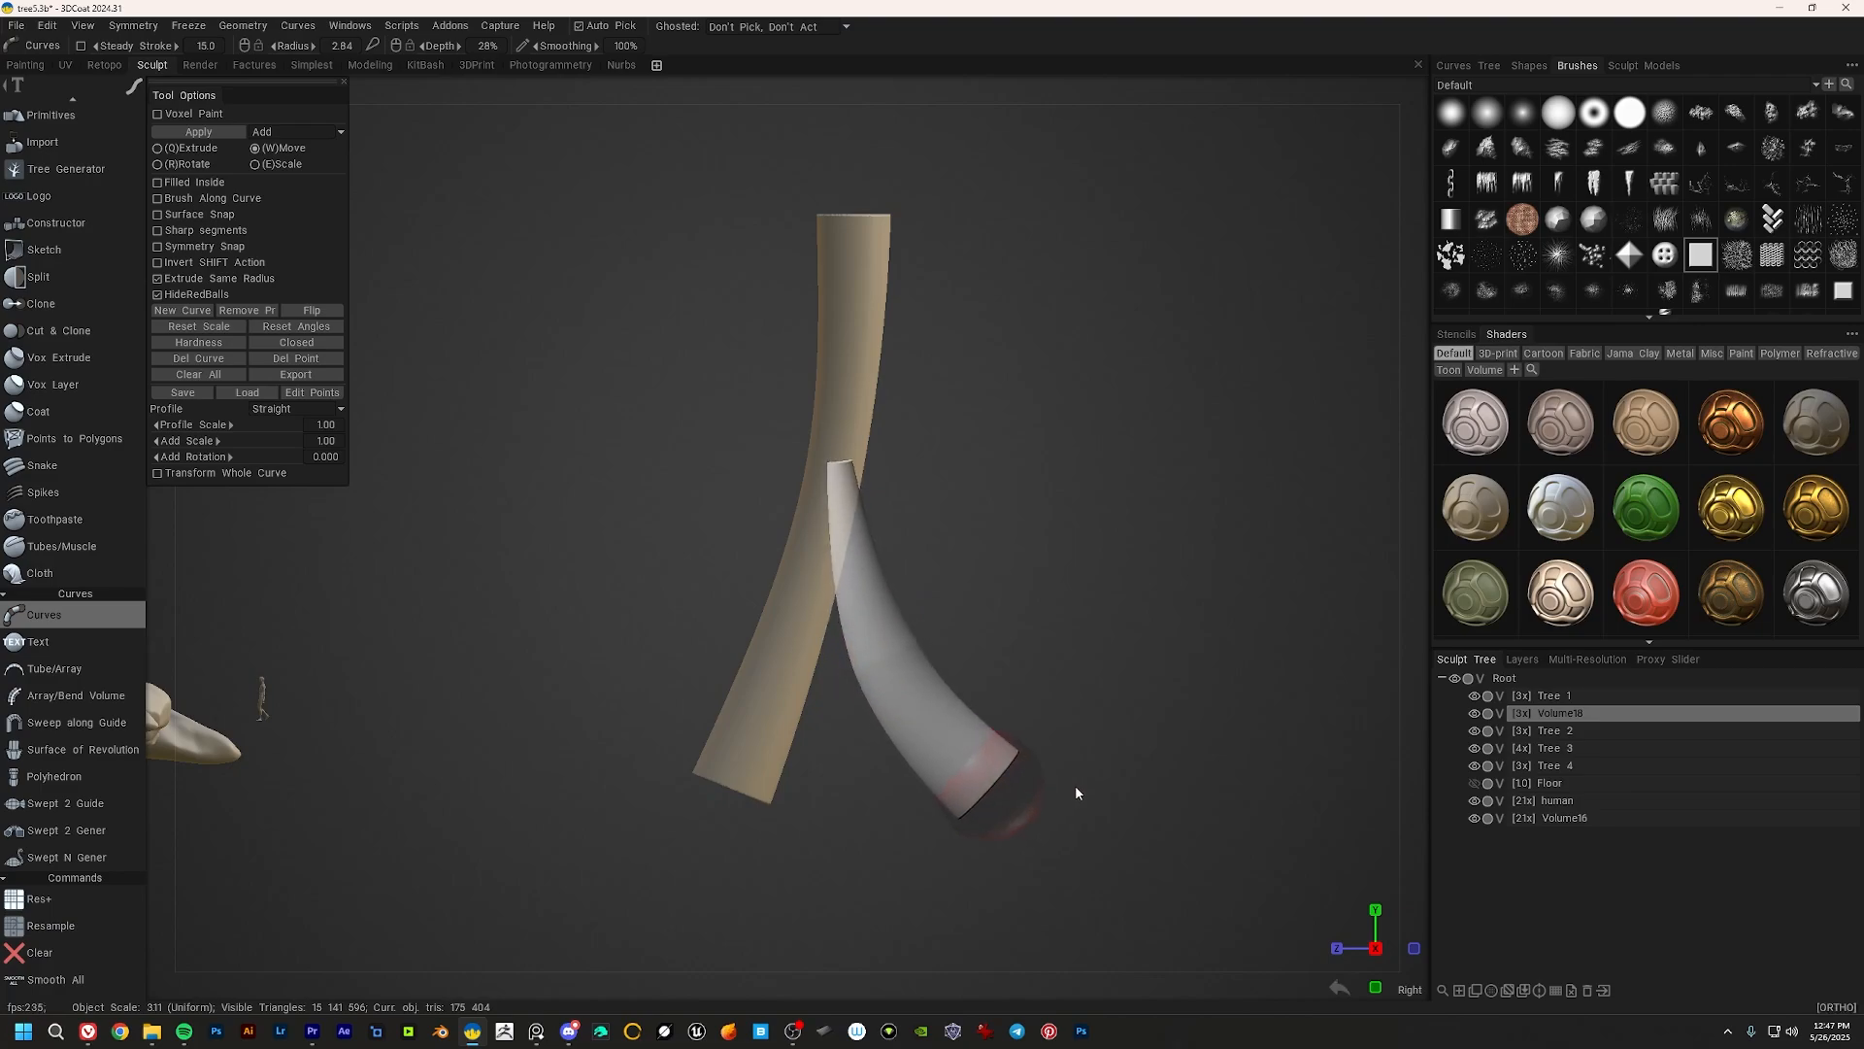
# Step: Extend the second tube's thickened lower end outward, raise its upper end along the trunk and apply it
pyautogui.moveTo(1016, 787); pyautogui.dragTo(1056, 846)
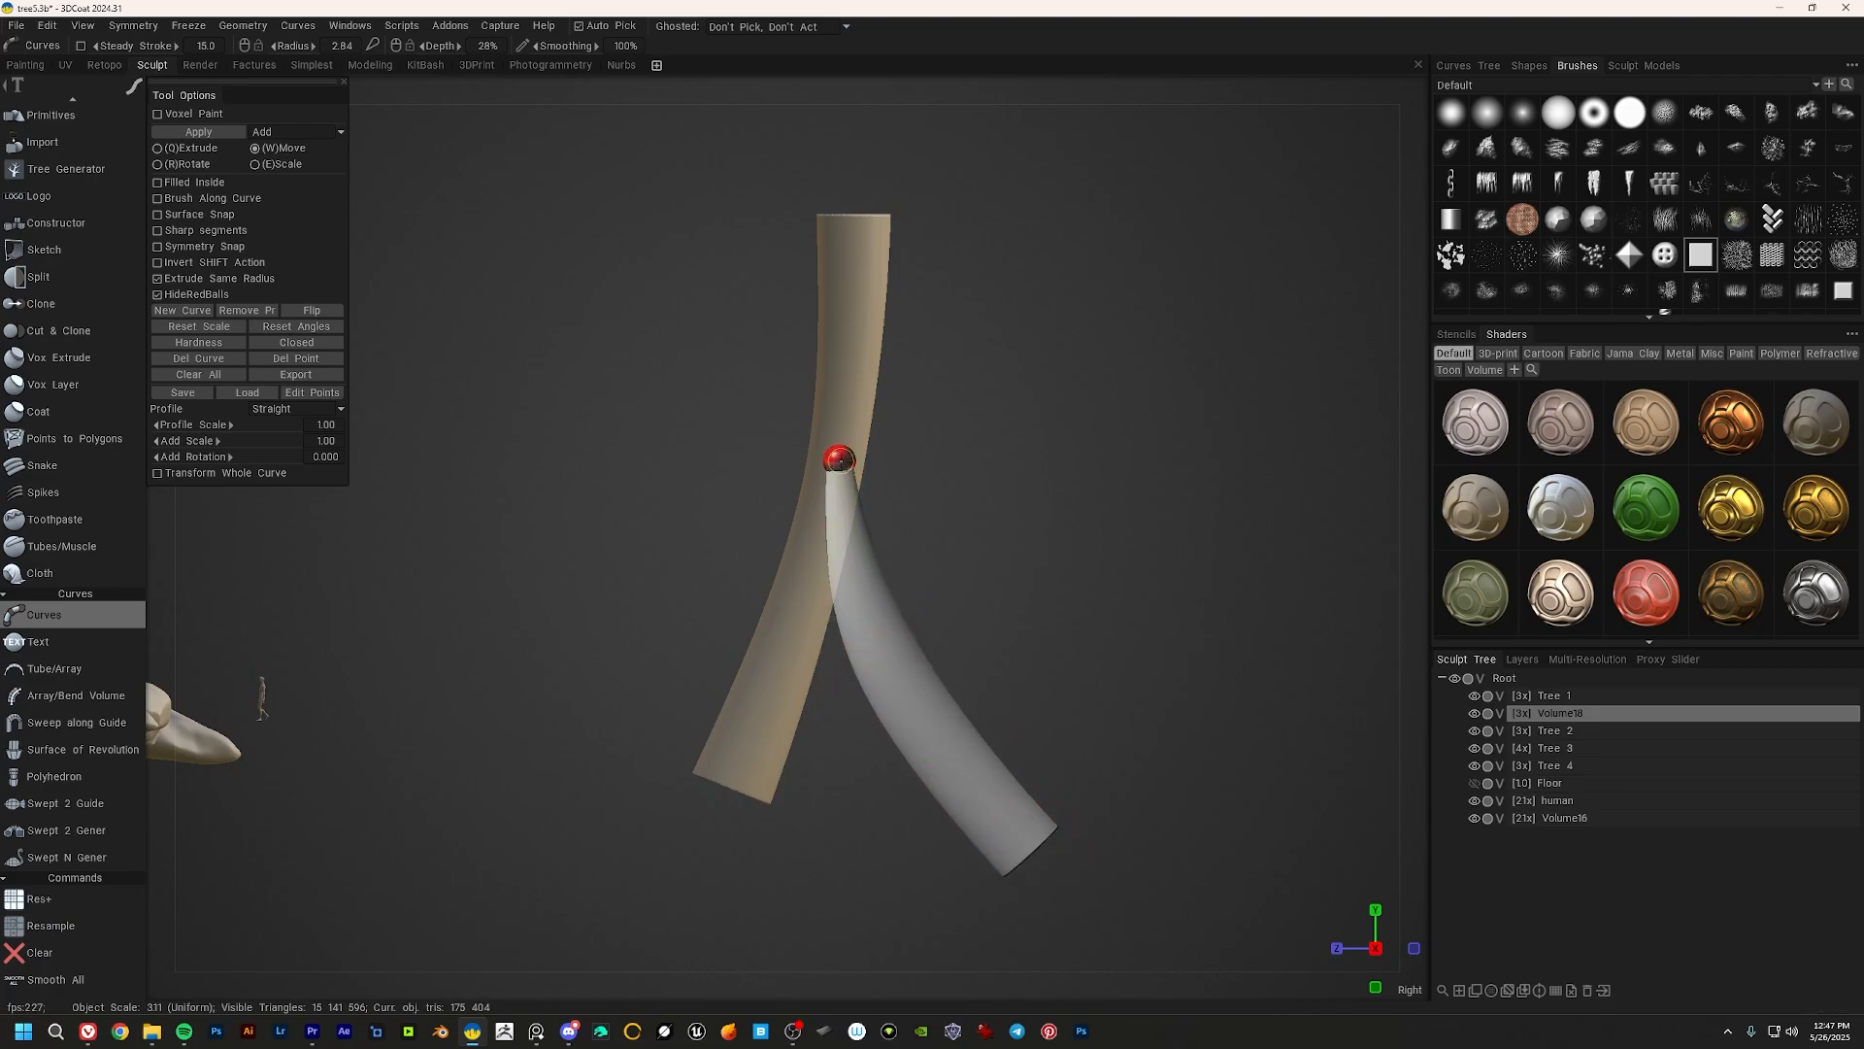
pyautogui.moveTo(839, 460); pyautogui.dragTo(843, 374)
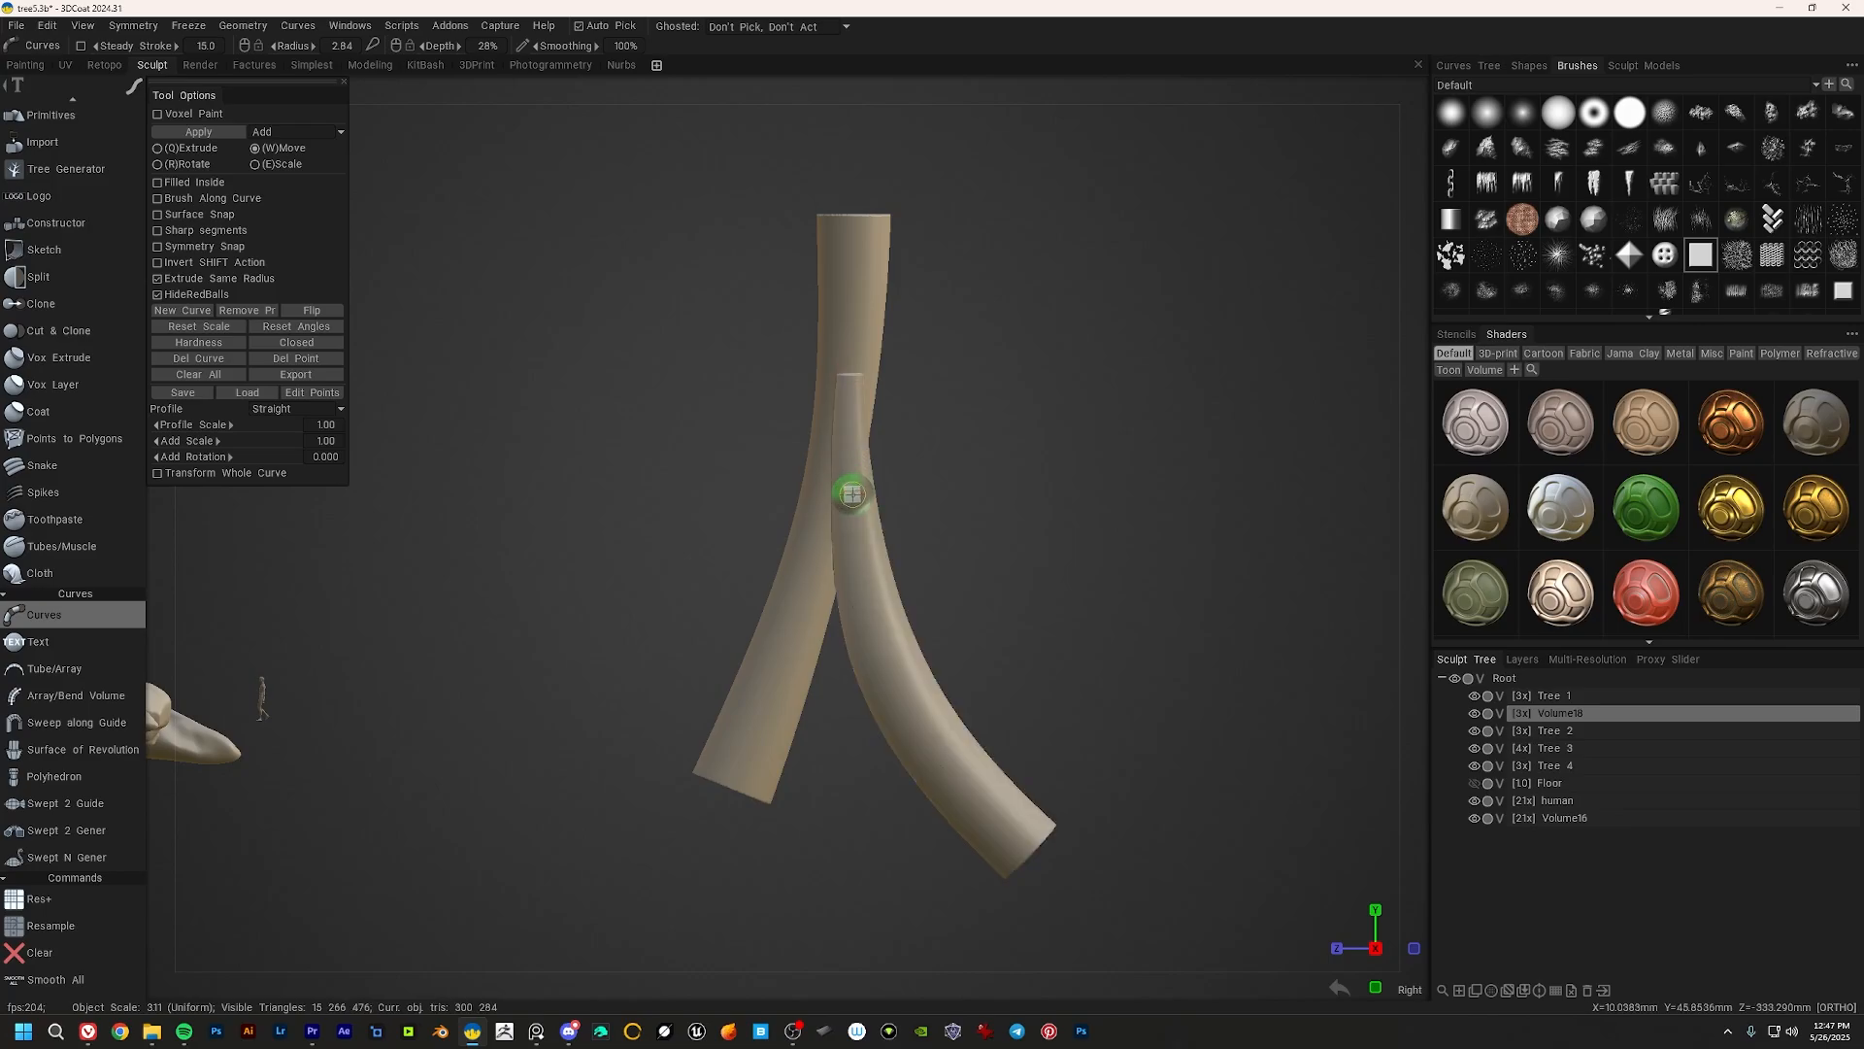
pyautogui.moveTo(845, 491)
pyautogui.keyDown('alt'); pyautogui.mouseDown()
pyautogui.moveTo(666, 508)
pyautogui.moveTo(829, 499)
pyautogui.moveTo(848, 416)
pyautogui.moveTo(824, 553)
pyautogui.moveTo(841, 573)
pyautogui.moveTo(856, 466)
pyautogui.mouseUp(); pyautogui.keyUp('alt')
pyautogui.keyDown('alt'); pyautogui.moveTo(856, 456); pyautogui.dragTo(862, 520, button='middle'); pyautogui.keyUp('alt')
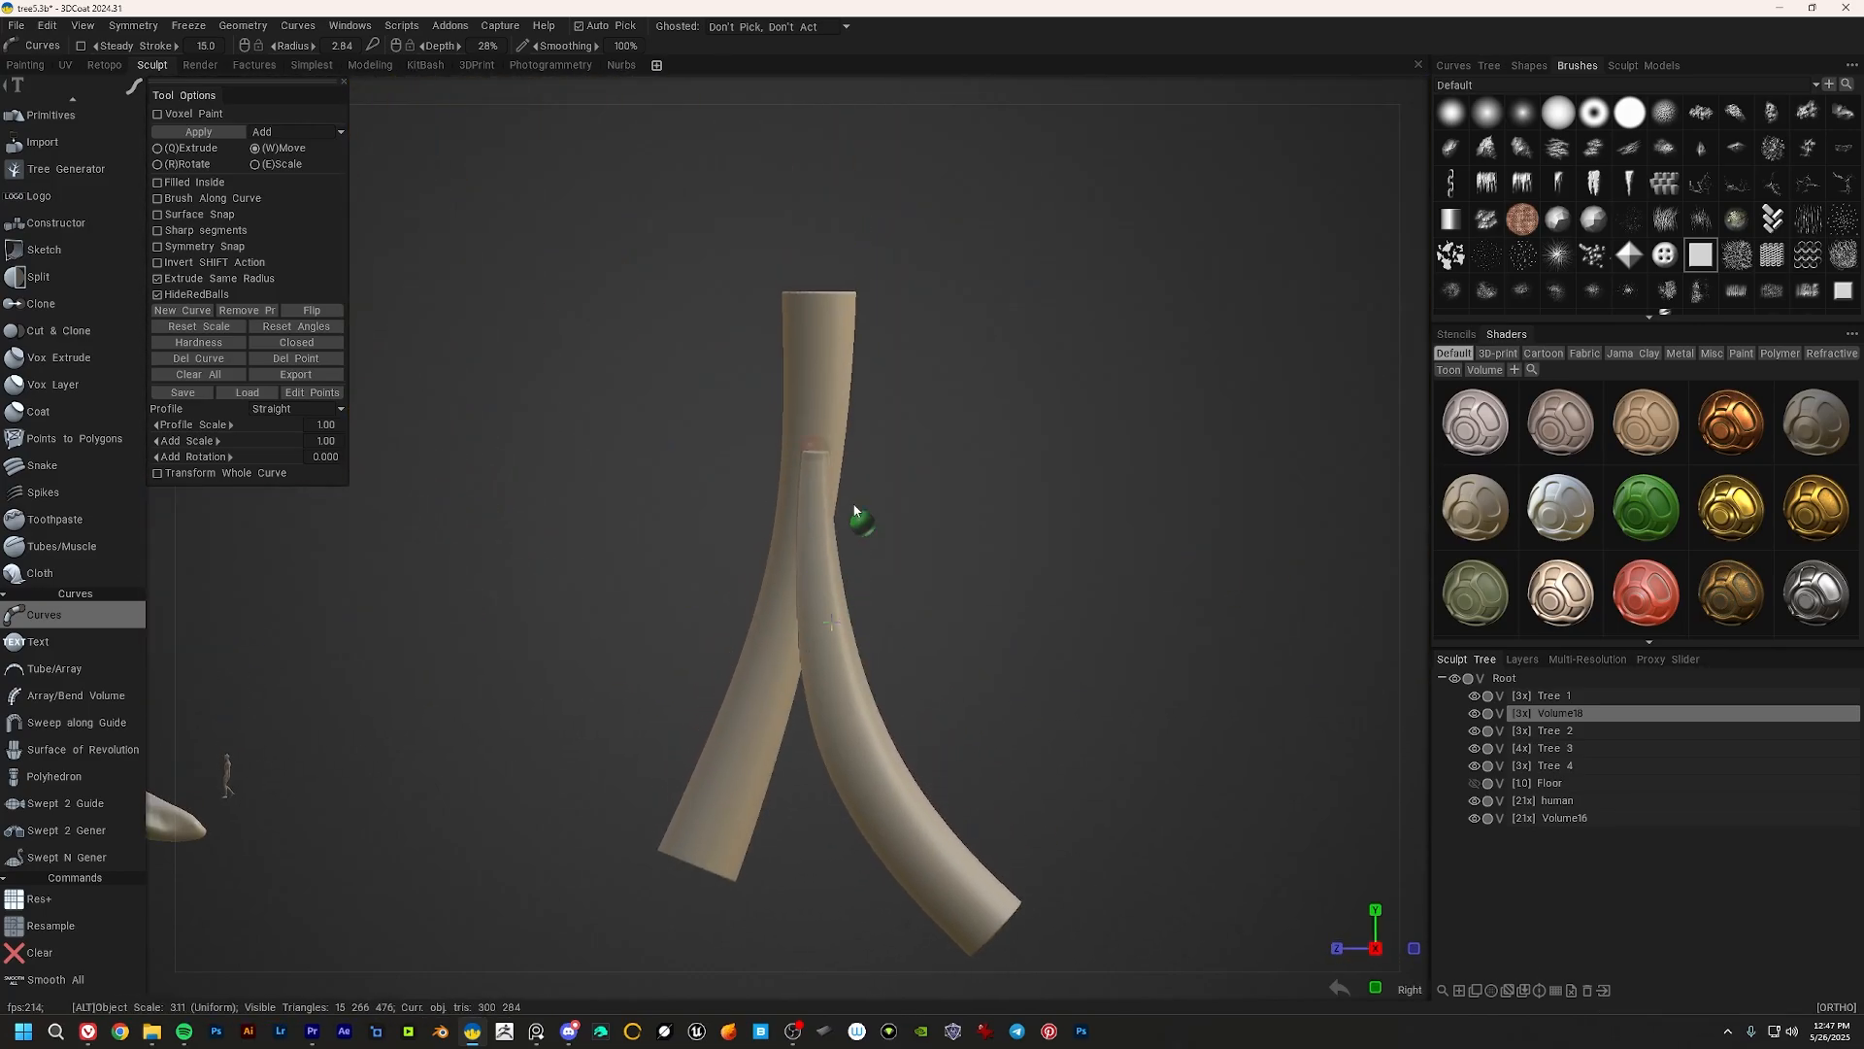
pyautogui.keyDown('alt'); pyautogui.moveTo(786, 467); pyautogui.dragTo(768, 383, button='middle'); pyautogui.keyUp('alt')
# Step: Trim the lower ends of both trunk legs flat at one level with the Cut Off tool
pyautogui.press('space')
pyautogui.click(500, 124)
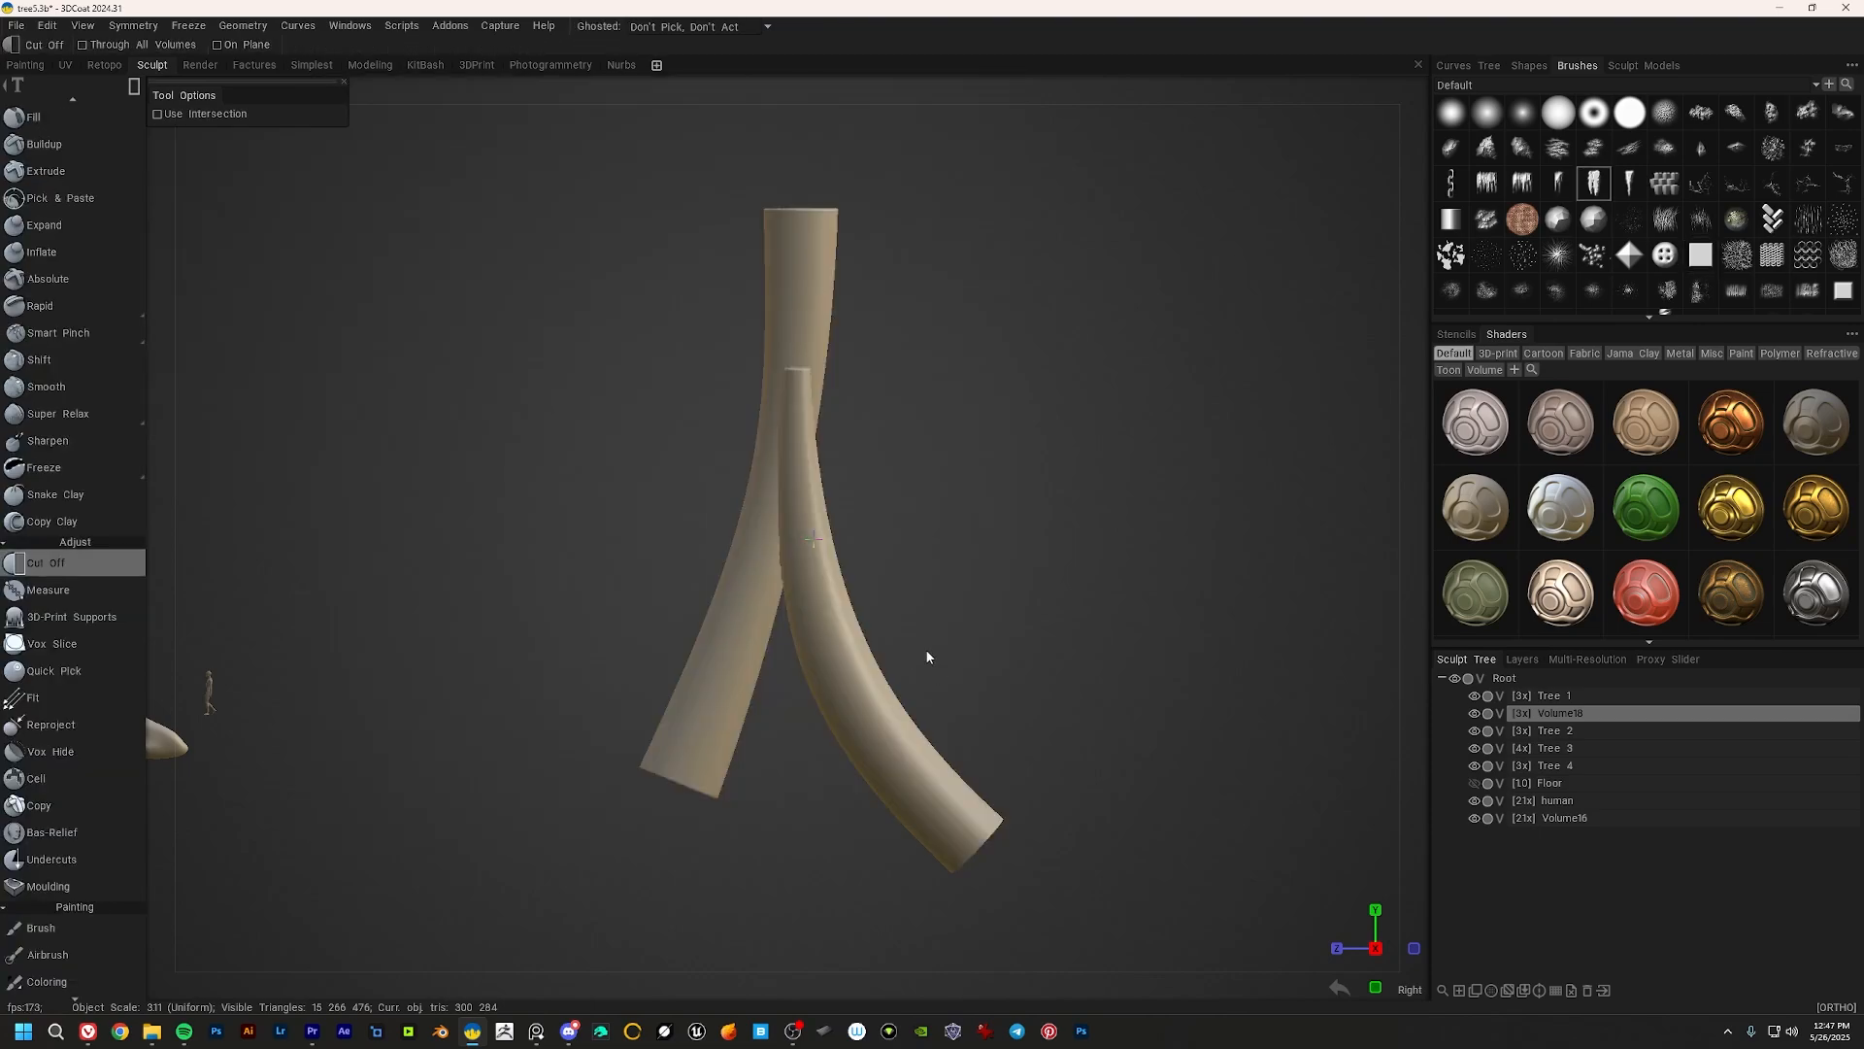
pyautogui.moveTo(839, 568); pyautogui.dragTo(849, 520, button='middle')
pyautogui.press('e')
pyautogui.click(907, 505)
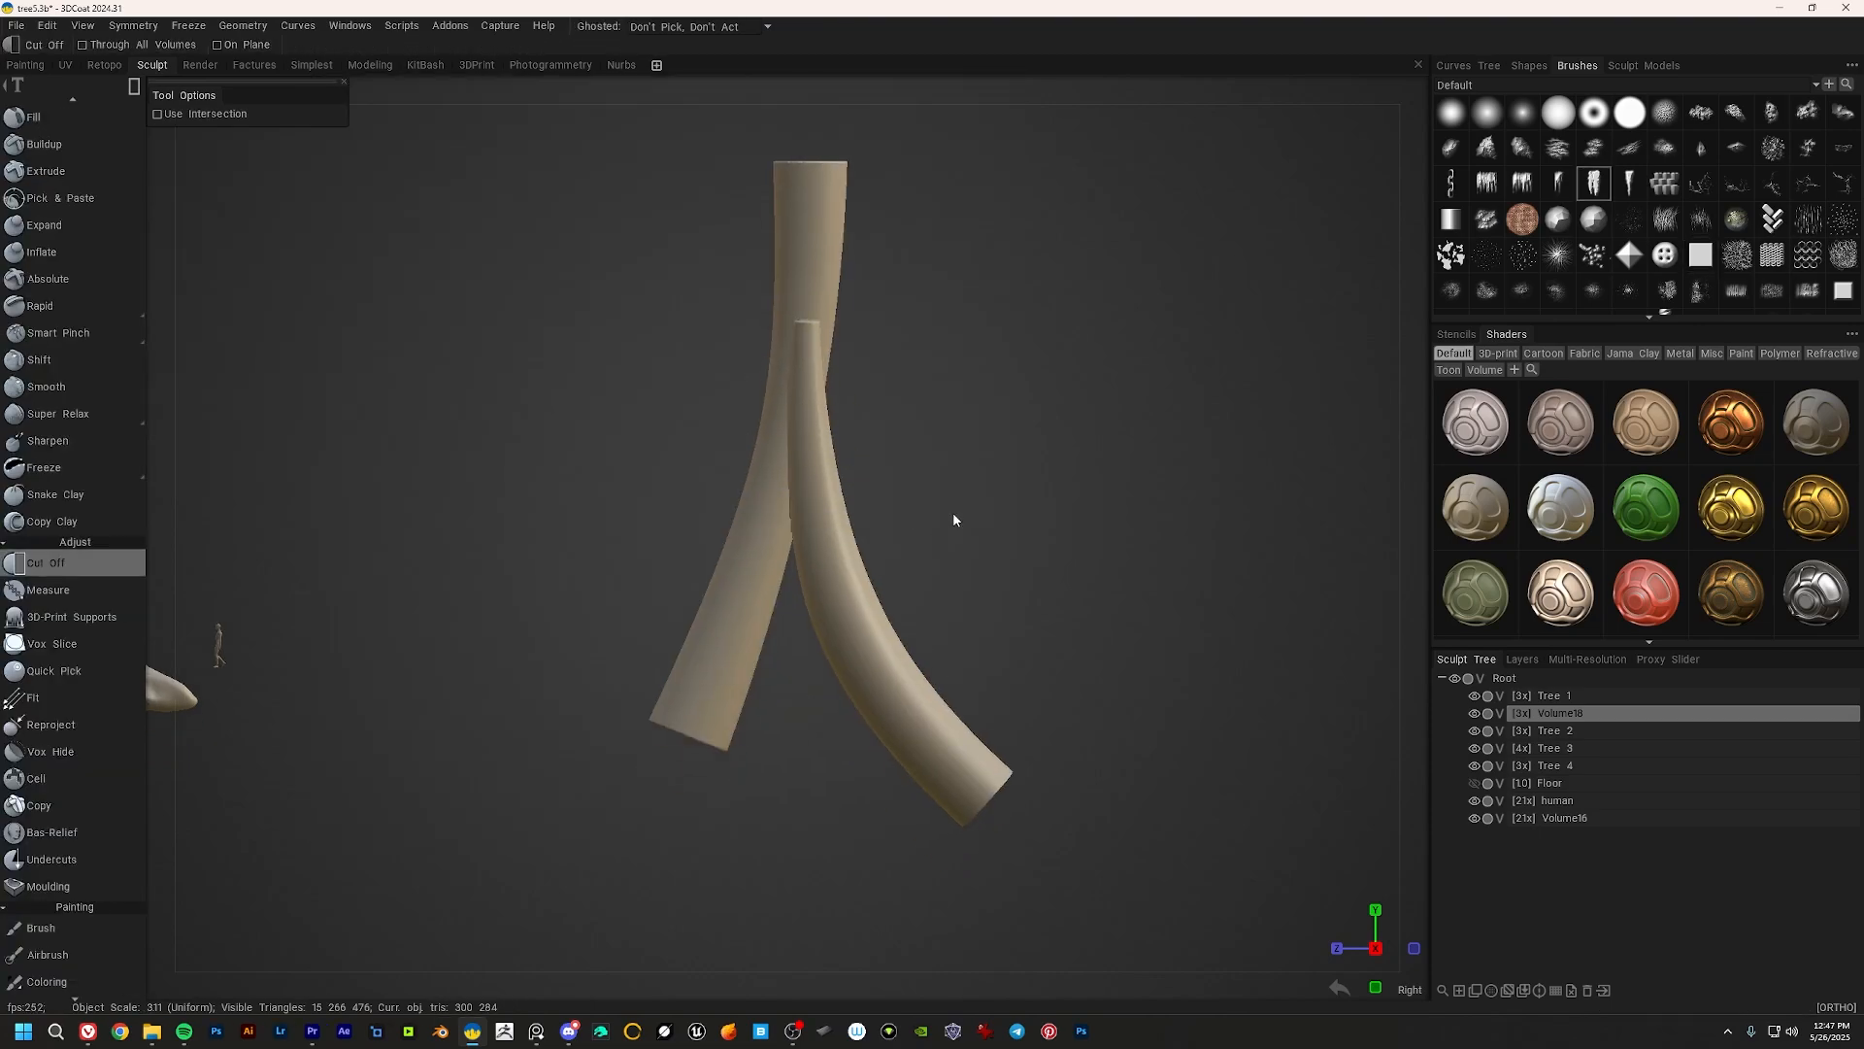
pyautogui.press('space')
pyautogui.keyDown('alt'); pyautogui.moveTo(1134, 736); pyautogui.dragTo(1142, 655, button='middle'); pyautogui.keyUp('alt')
pyautogui.moveTo(1217, 855); pyautogui.dragTo(525, 635)
pyautogui.keyDown('alt'); pyautogui.moveTo(866, 433); pyautogui.dragTo(907, 557, button='middle'); pyautogui.keyUp('alt')
pyautogui.keyDown('alt'); pyautogui.moveTo(907, 558); pyautogui.dragTo(867, 520); pyautogui.keyUp('alt')
pyautogui.keyDown('alt'); pyautogui.moveTo(867, 520); pyautogui.dragTo(790, 550, button='right'); pyautogui.keyUp('alt')
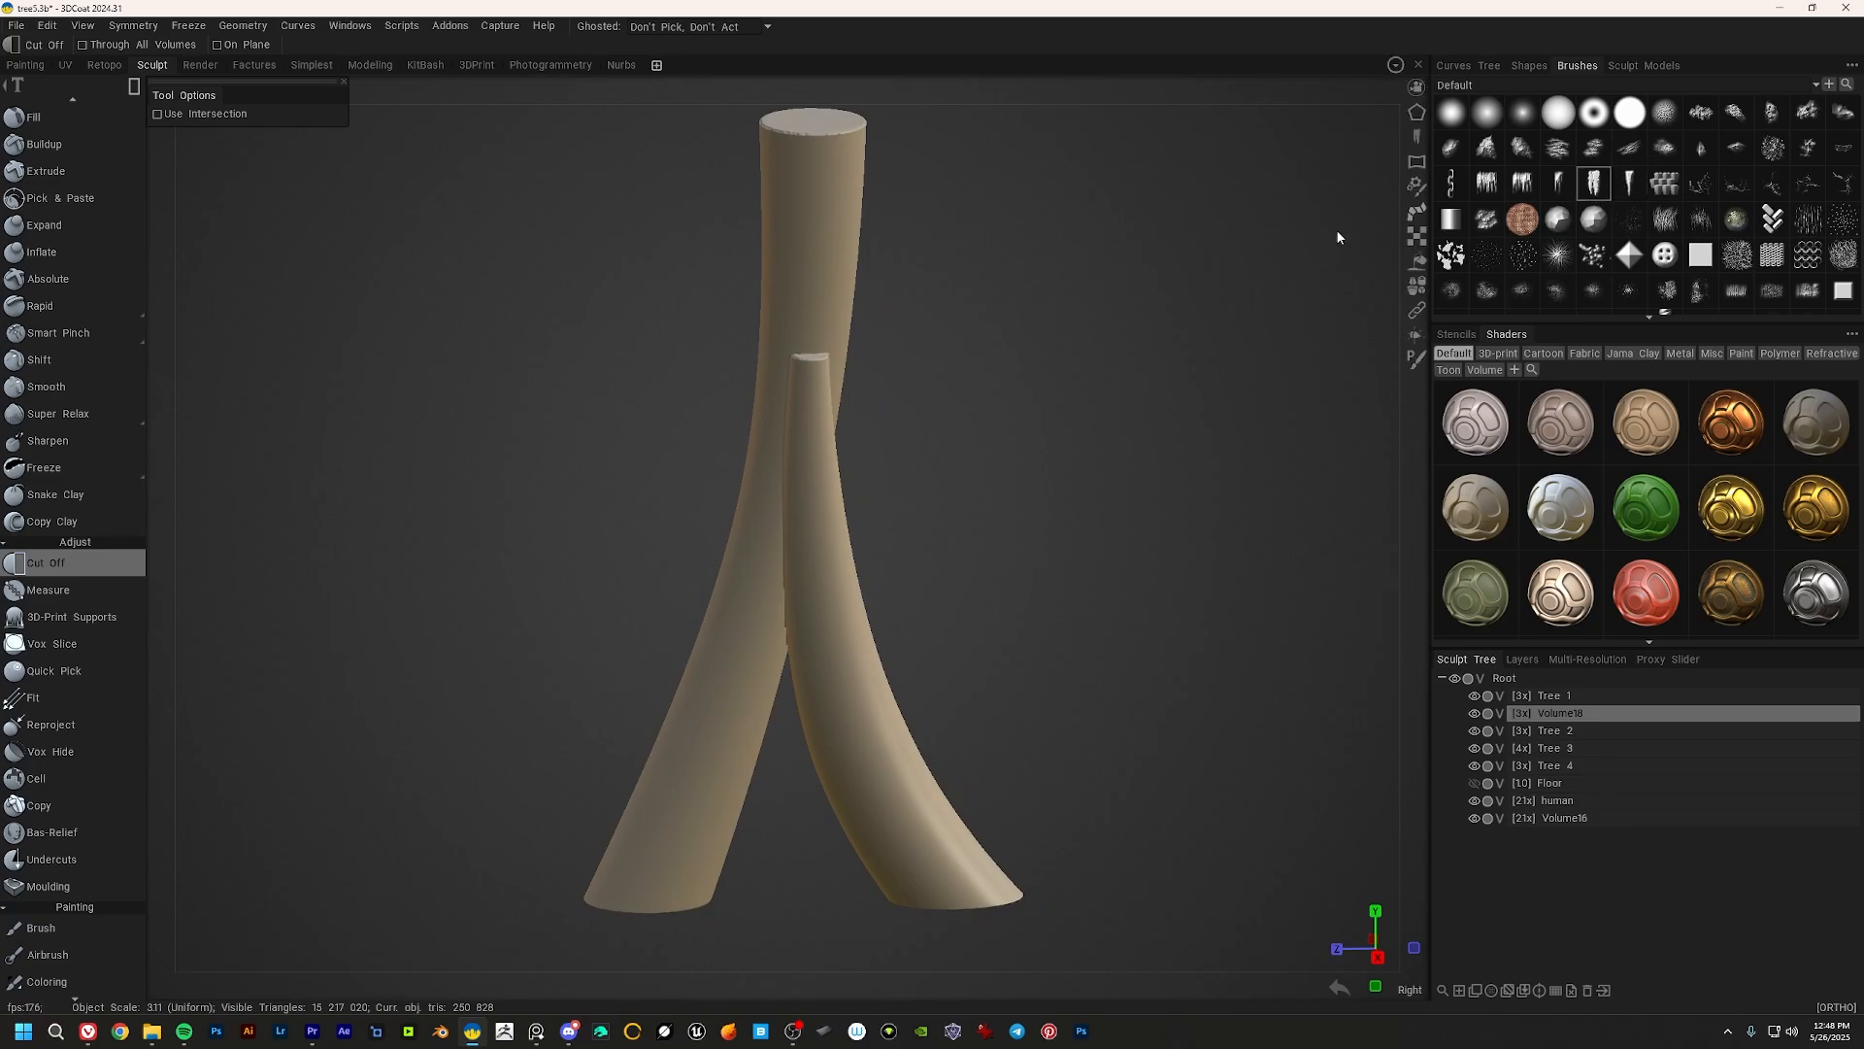
# Step: Switch to the Build brush with brush rotation 0, stroke the joint between the tubes and enlarge the brush radius to 10.9
pyautogui.keyDown('alt'); pyautogui.moveTo(832, 423); pyautogui.dragTo(832, 378, button='middle'); pyautogui.keyUp('alt')
pyautogui.keyDown('alt'); pyautogui.moveTo(825, 449); pyautogui.dragTo(652, 158); pyautogui.keyUp('alt')
pyautogui.press('space')
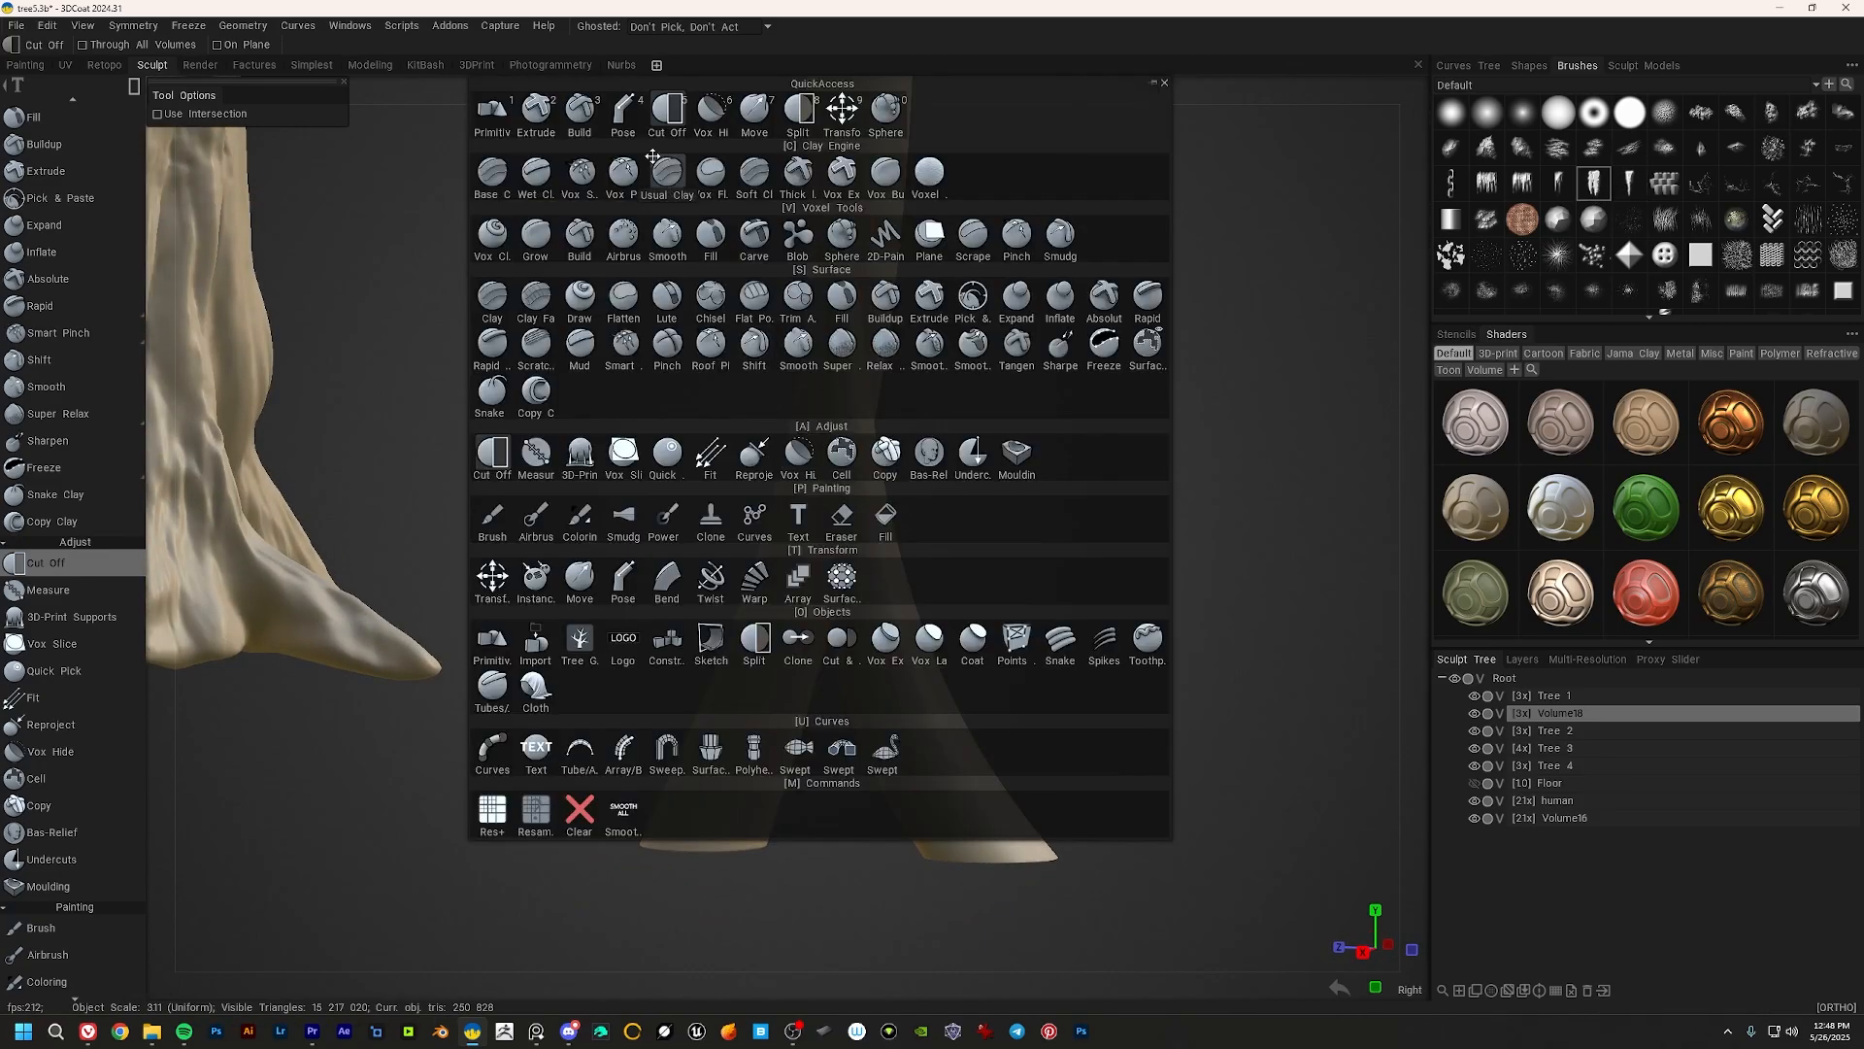
pyautogui.click(574, 110)
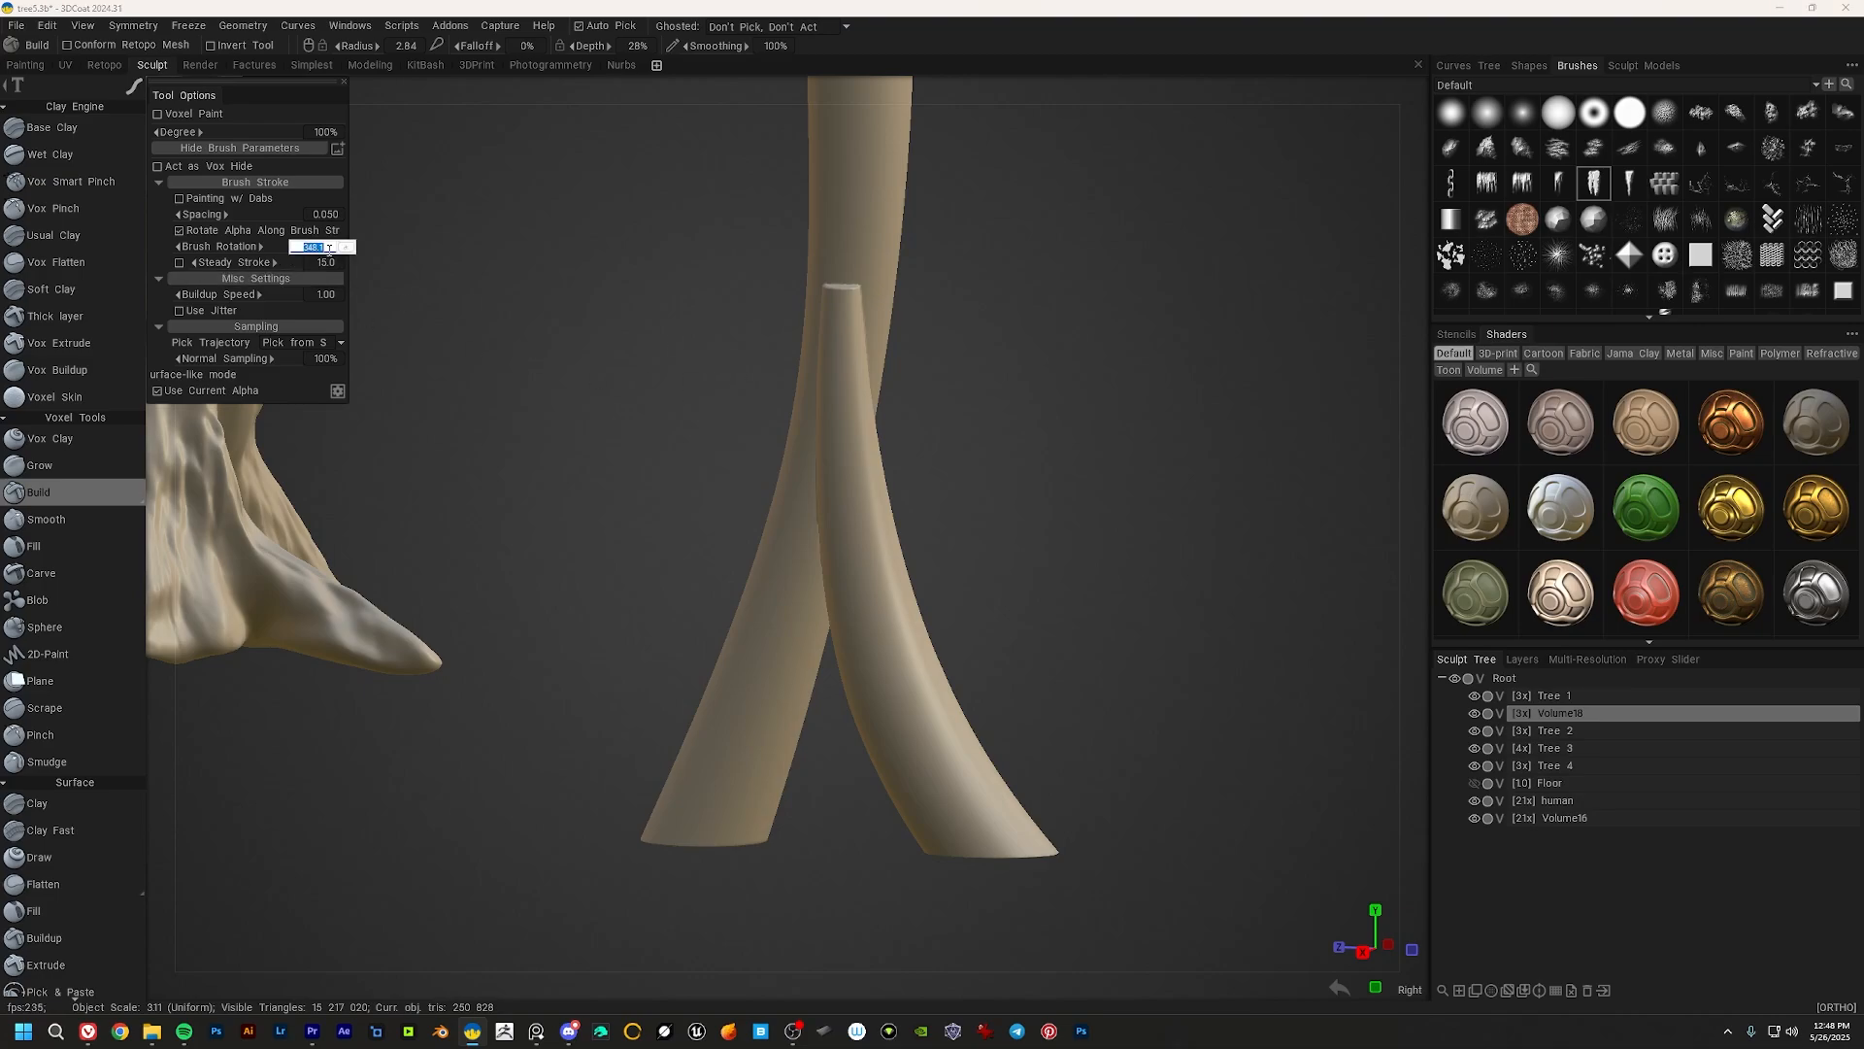
pyautogui.write('0')
pyautogui.press('Return')
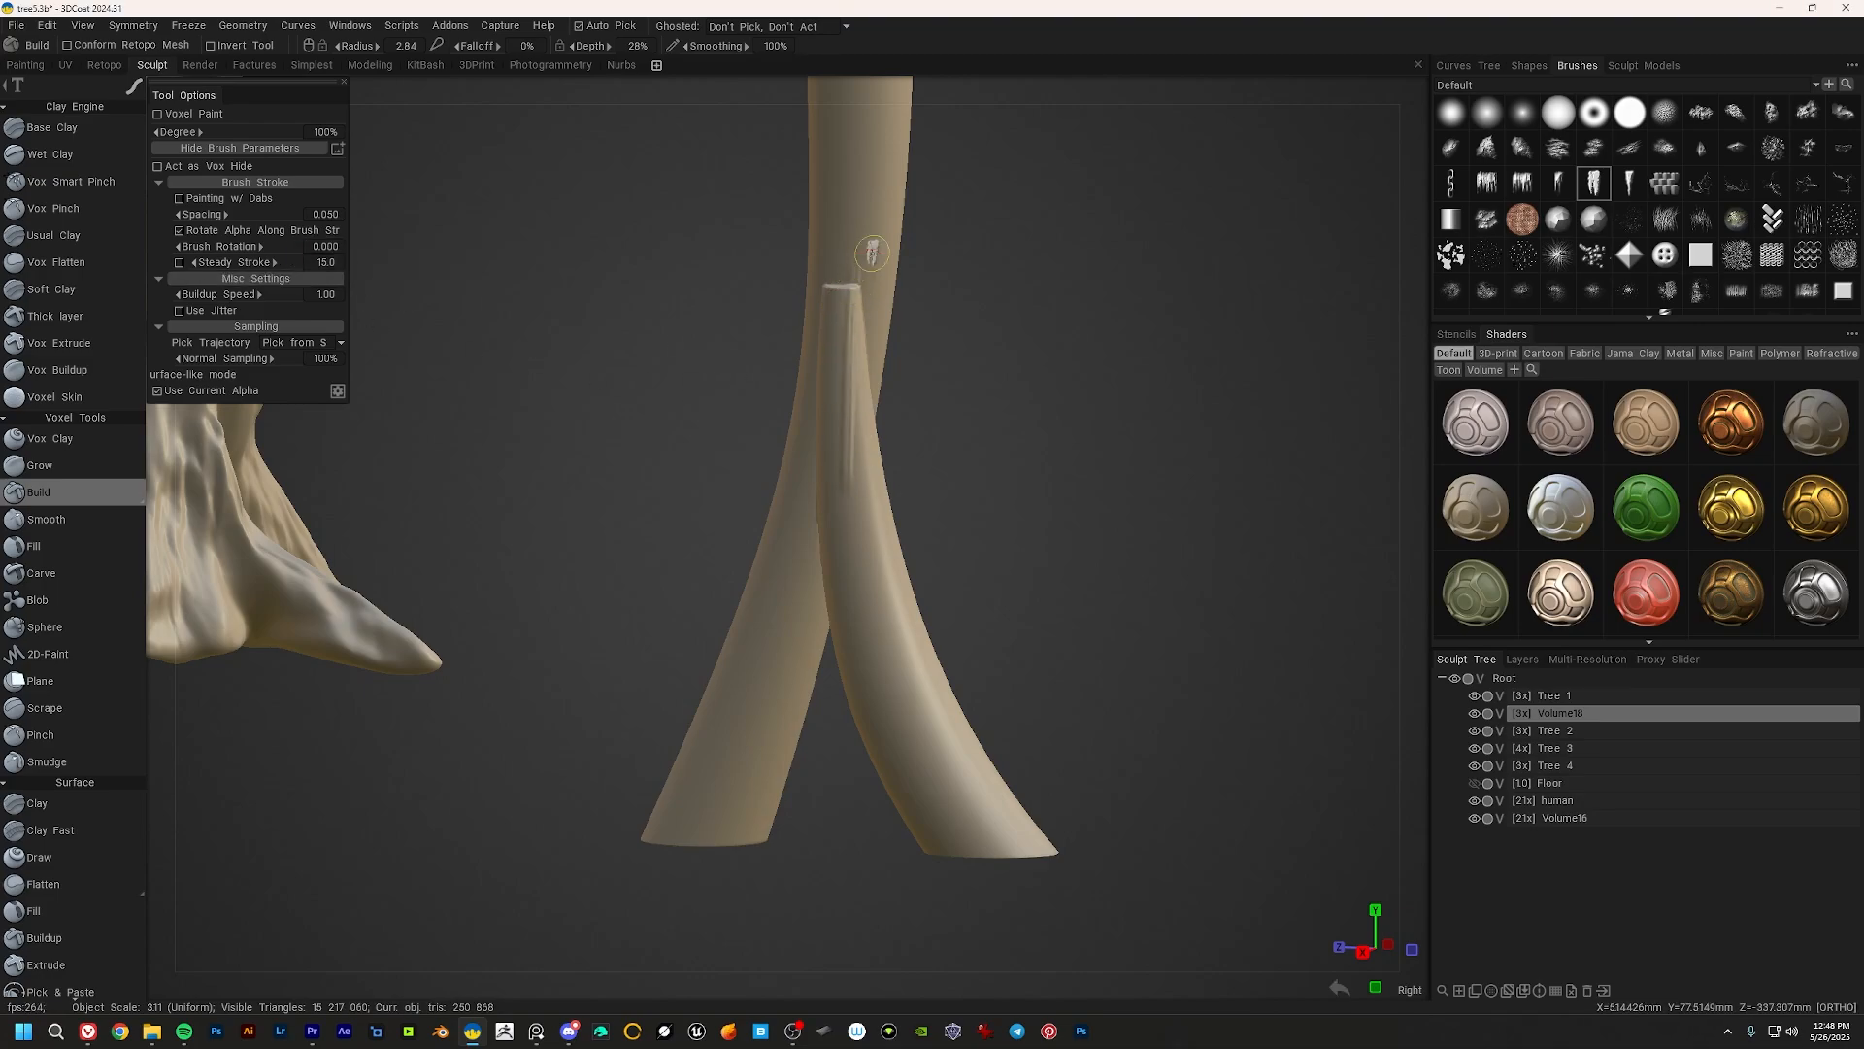
pyautogui.moveTo(846, 265); pyautogui.dragTo(845, 447)
pyautogui.moveTo(852, 223); pyautogui.dragTo(903, 225, button='right')
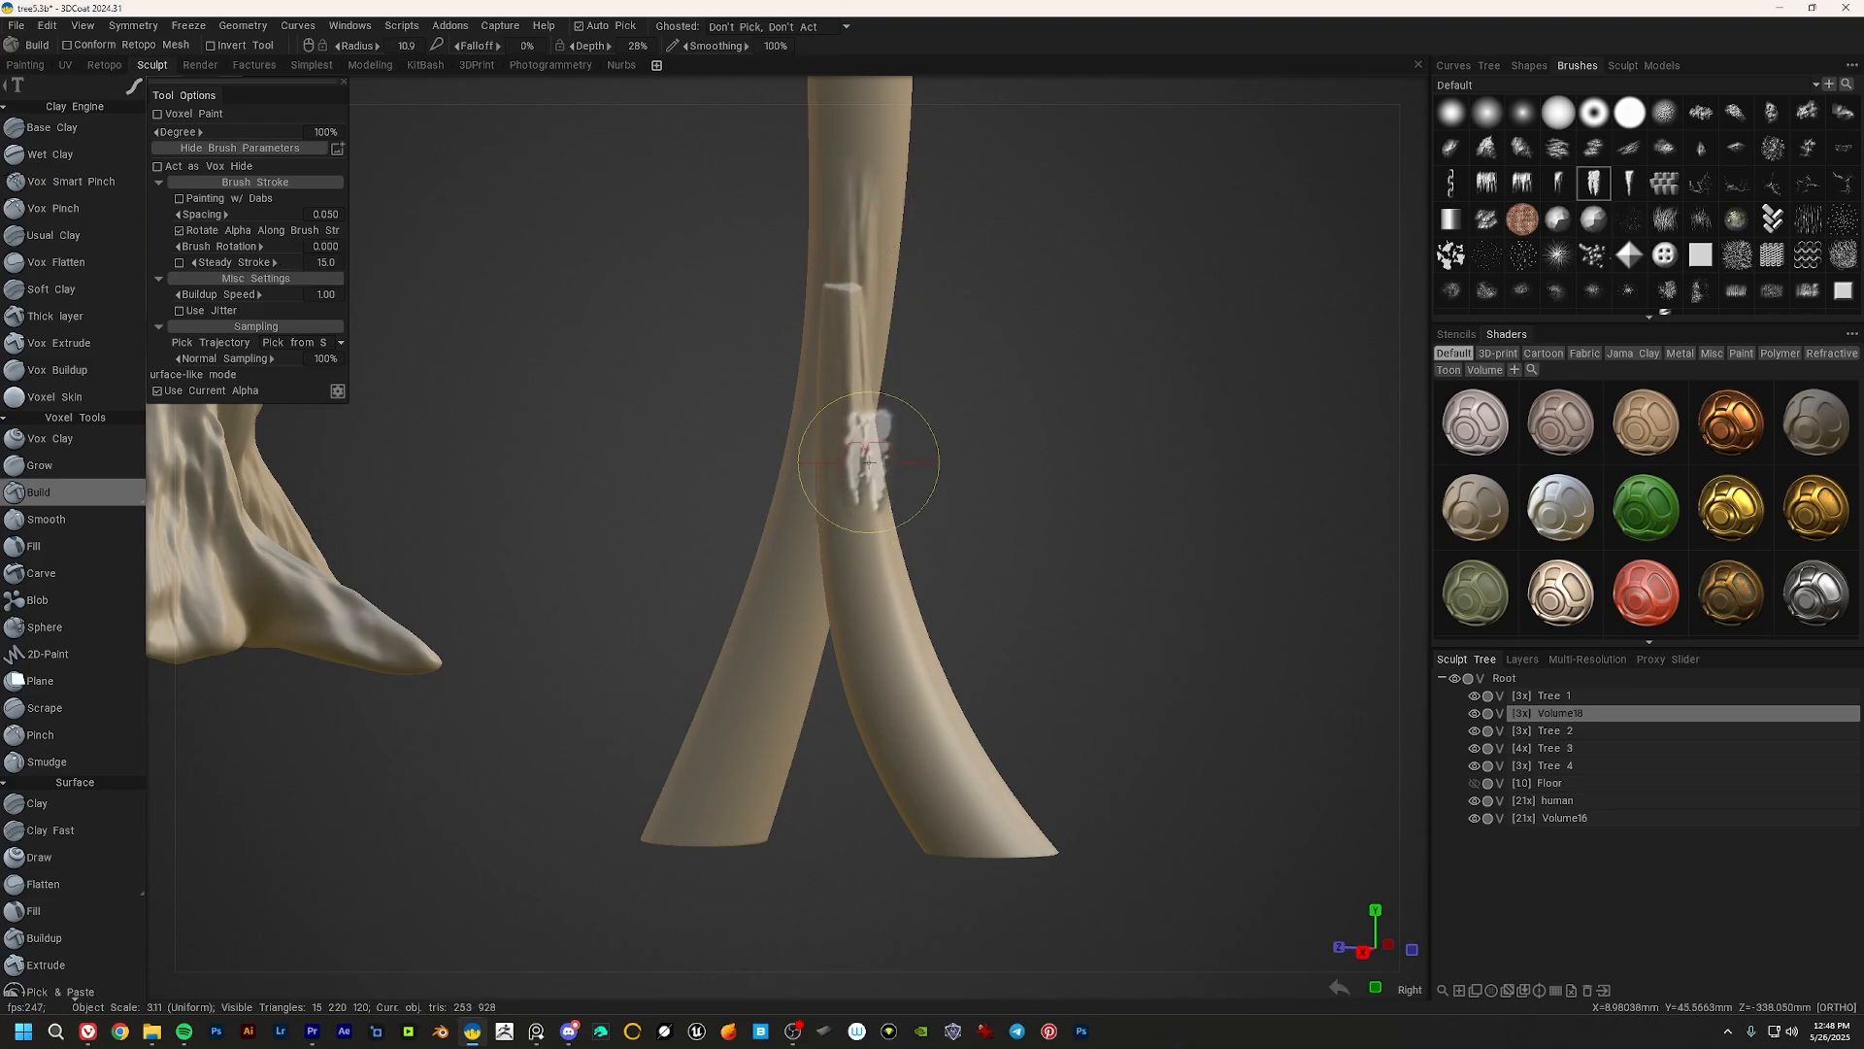
# Step: Build bark ridges down the splayed leg and across its upper joint so the second tube blends into the trunk
pyautogui.keyDown('alt'); pyautogui.moveTo(857, 492); pyautogui.dragTo(805, 418, button='middle'); pyautogui.keyUp('alt')
pyautogui.keyDown('alt'); pyautogui.moveTo(804, 418); pyautogui.dragTo(782, 441); pyautogui.keyUp('alt')
pyautogui.keyDown('alt'); pyautogui.moveTo(781, 441); pyautogui.dragTo(728, 485, button='middle'); pyautogui.keyUp('alt')
pyautogui.keyDown('alt'); pyautogui.moveTo(728, 485); pyautogui.dragTo(791, 515); pyautogui.keyUp('alt')
pyautogui.moveTo(788, 286); pyautogui.dragTo(783, 612)
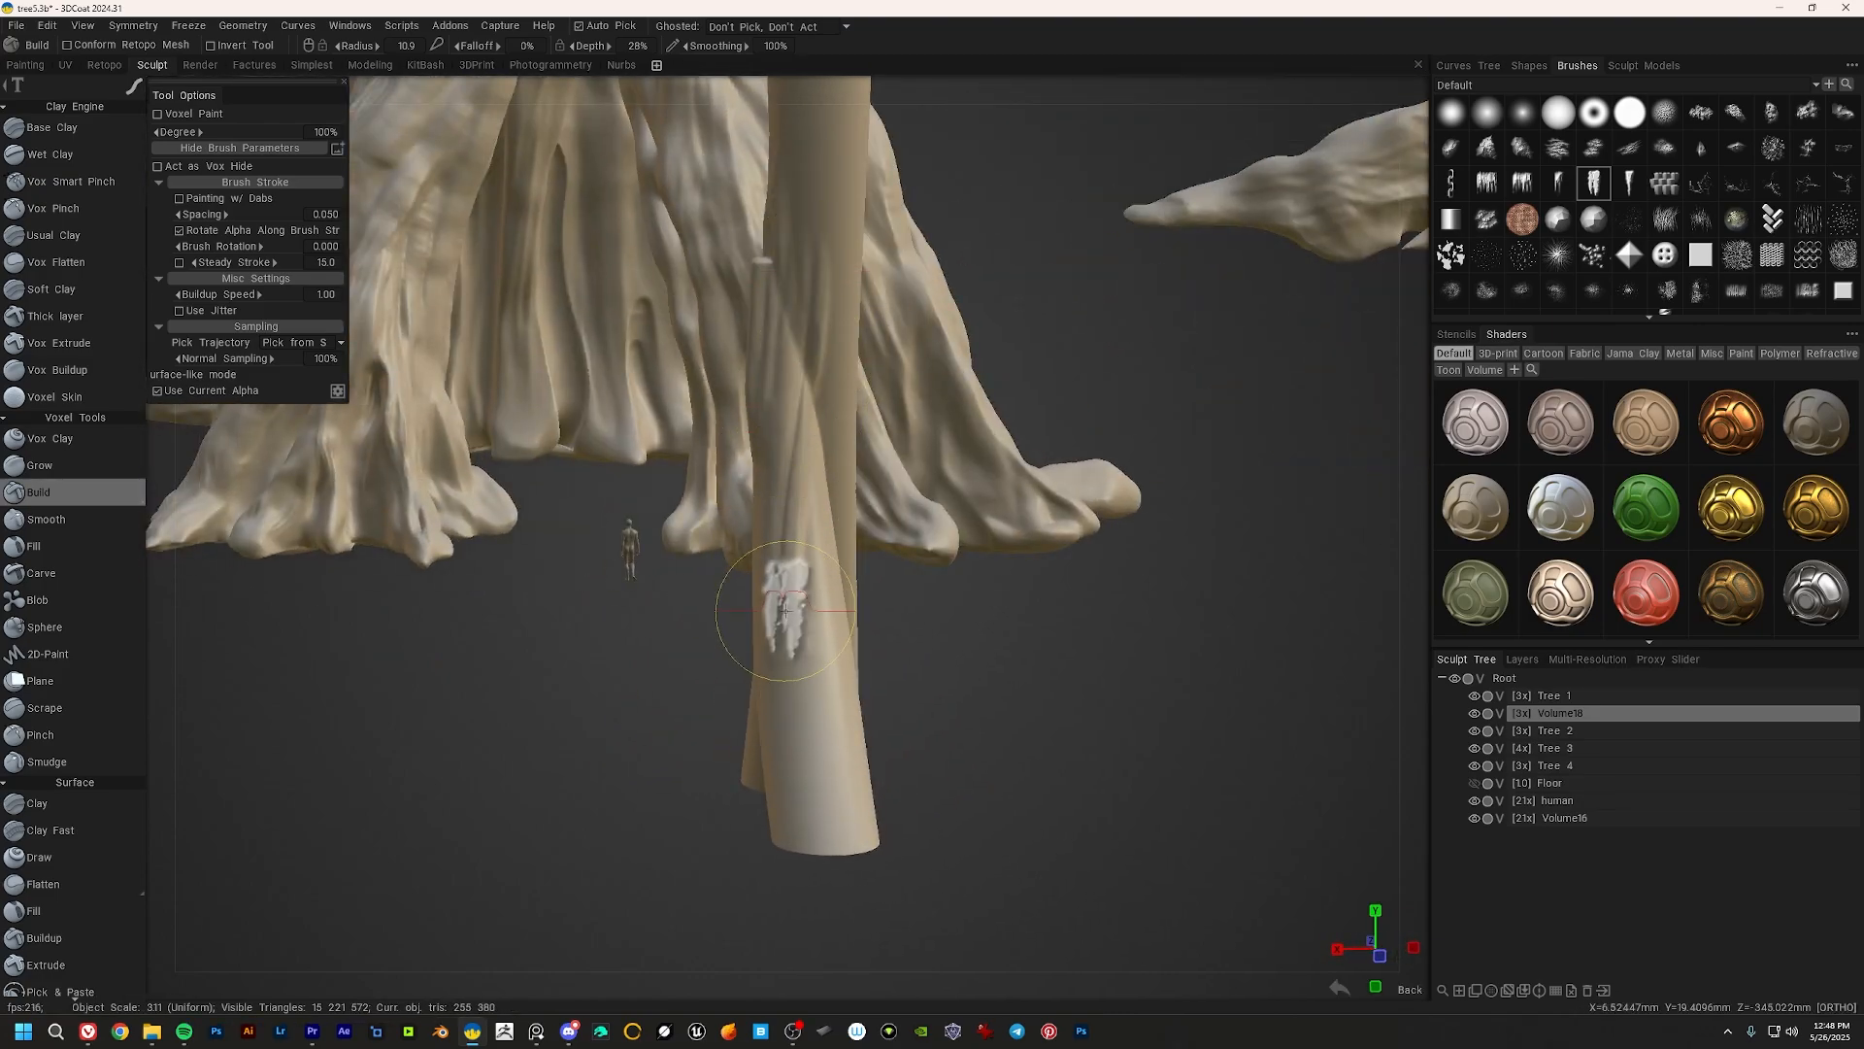
pyautogui.moveTo(812, 379)
pyautogui.mouseDown()
pyautogui.moveTo(811, 691)
pyautogui.moveTo(811, 638)
pyautogui.moveTo(728, 627)
pyautogui.mouseUp()
pyautogui.moveTo(823, 393)
pyautogui.mouseDown()
pyautogui.moveTo(815, 587)
pyautogui.moveTo(946, 408)
pyautogui.mouseUp()
pyautogui.keyDown('alt'); pyautogui.moveTo(759, 270); pyautogui.dragTo(854, 275); pyautogui.keyUp('alt')
pyautogui.moveTo(703, 255); pyautogui.dragTo(705, 340)
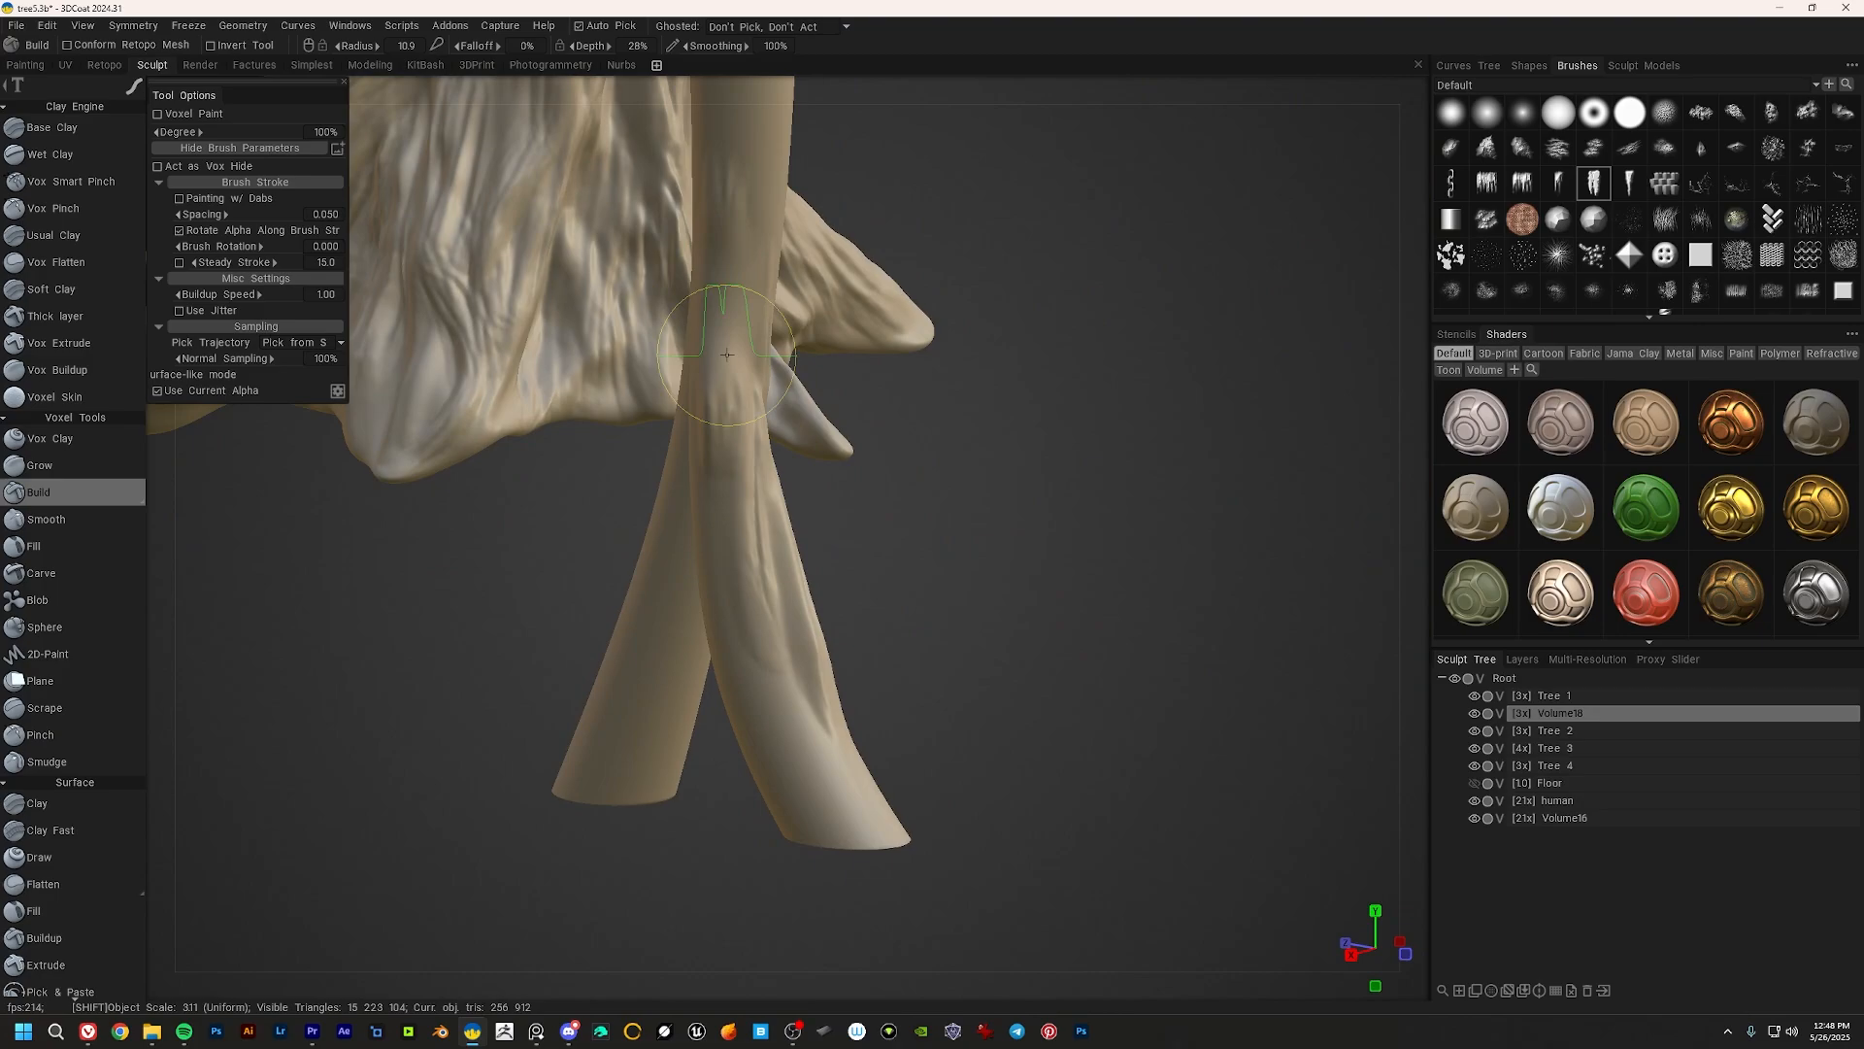
# Step: Add long vertical bark strokes from the fork down to the foot of the splayed leg
pyautogui.keyDown('alt'); pyautogui.moveTo(707, 335); pyautogui.dragTo(795, 445, button='middle'); pyautogui.keyUp('alt')
pyautogui.keyDown('alt'); pyautogui.moveTo(794, 445); pyautogui.dragTo(833, 437); pyautogui.keyUp('alt')
pyautogui.moveTo(827, 413); pyautogui.dragTo(837, 590)
pyautogui.keyDown('alt'); pyautogui.moveTo(855, 723); pyautogui.dragTo(841, 566, button='middle'); pyautogui.keyUp('alt')
pyautogui.keyDown('alt'); pyautogui.moveTo(840, 566); pyautogui.dragTo(788, 573); pyautogui.keyUp('alt')
pyautogui.moveTo(820, 296)
pyautogui.mouseDown()
pyautogui.moveTo(808, 622)
pyautogui.moveTo(850, 645)
pyautogui.moveTo(761, 676)
pyautogui.mouseUp()
pyautogui.moveTo(833, 612); pyautogui.dragTo(832, 753)
# Step: Continue the bark strokes around the other side of the leg, through the fork and up the smooth upper trunk
pyautogui.keyDown('alt'); pyautogui.moveTo(833, 593); pyautogui.dragTo(792, 649, button='middle'); pyautogui.keyUp('alt')
pyautogui.moveTo(791, 633)
pyautogui.mouseDown()
pyautogui.moveTo(796, 670)
pyautogui.moveTo(714, 670)
pyautogui.mouseUp()
pyautogui.moveTo(849, 539); pyautogui.dragTo(815, 729)
pyautogui.keyDown('alt'); pyautogui.moveTo(840, 647); pyautogui.dragTo(767, 656); pyautogui.keyUp('alt')
pyautogui.keyDown('alt'); pyautogui.moveTo(767, 656); pyautogui.dragTo(714, 718, button='middle'); pyautogui.keyUp('alt')
pyautogui.moveTo(833, 524); pyautogui.dragTo(832, 602)
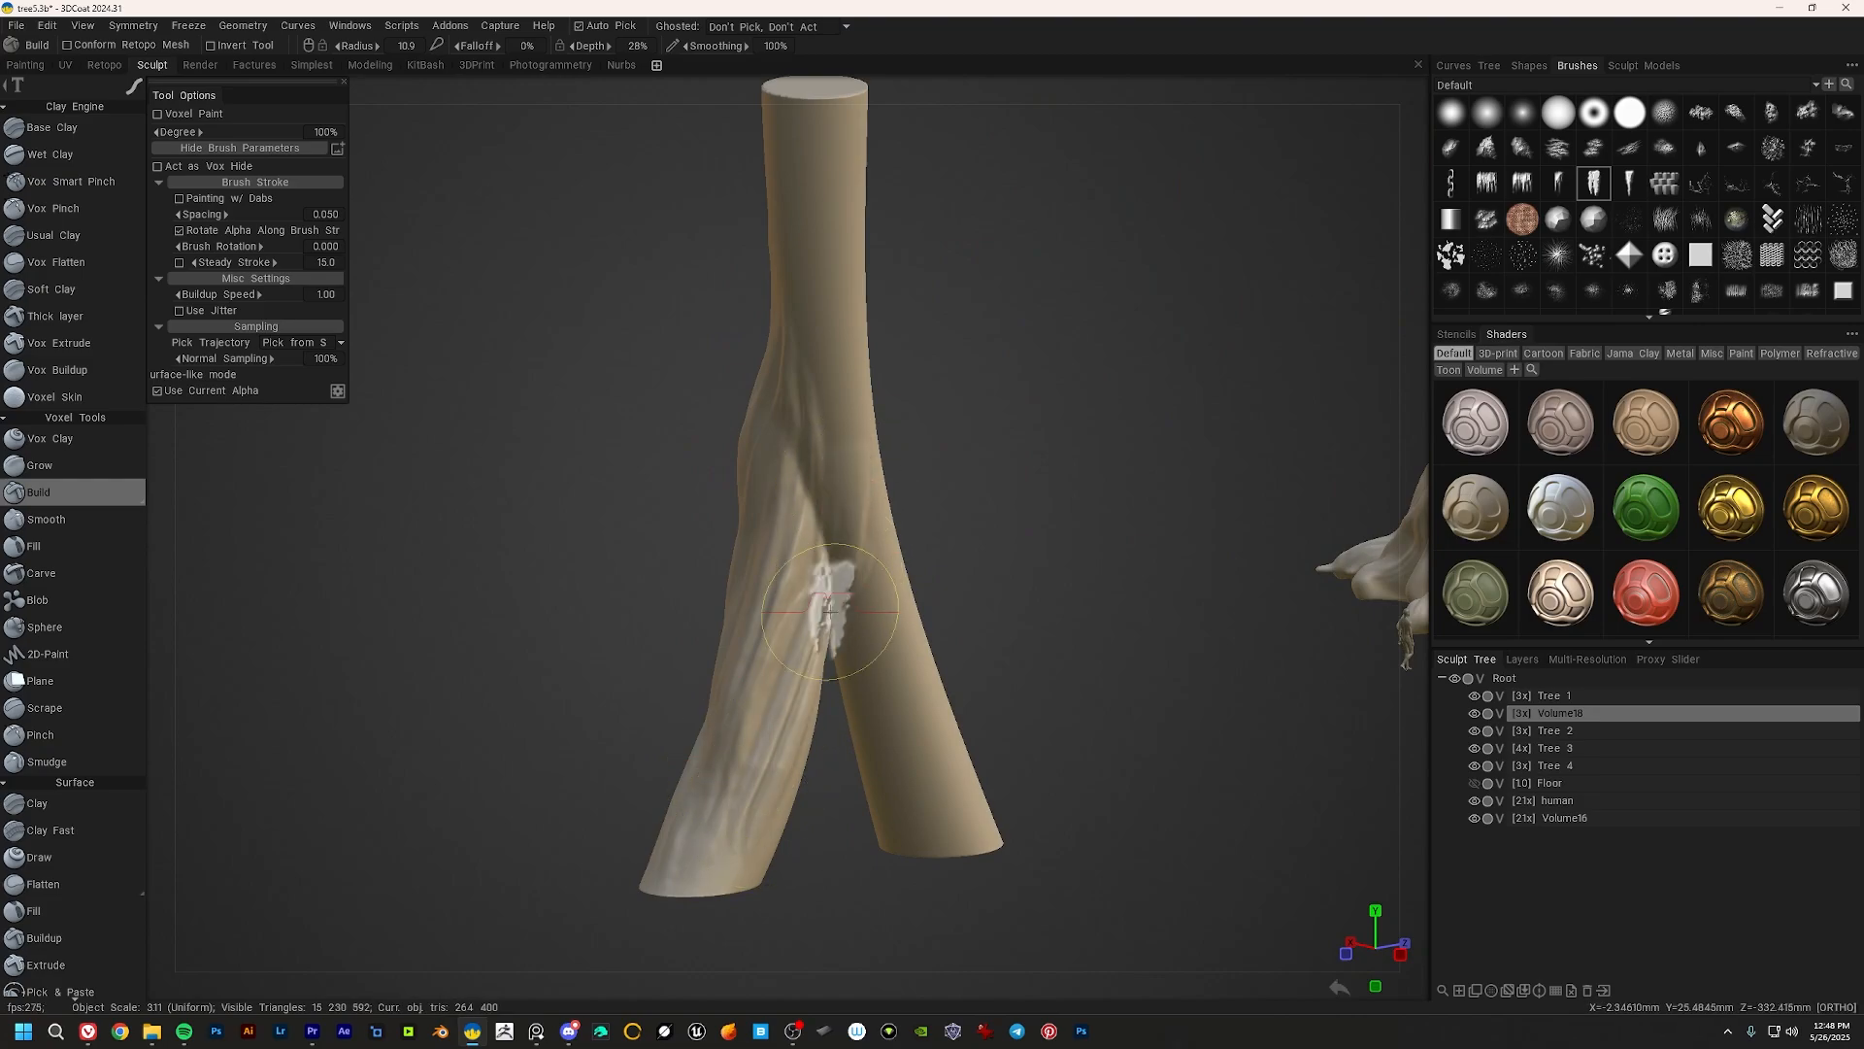
pyautogui.moveTo(827, 367); pyautogui.dragTo(827, 679)
pyautogui.moveTo(832, 262); pyautogui.dragTo(848, 566, button='middle')
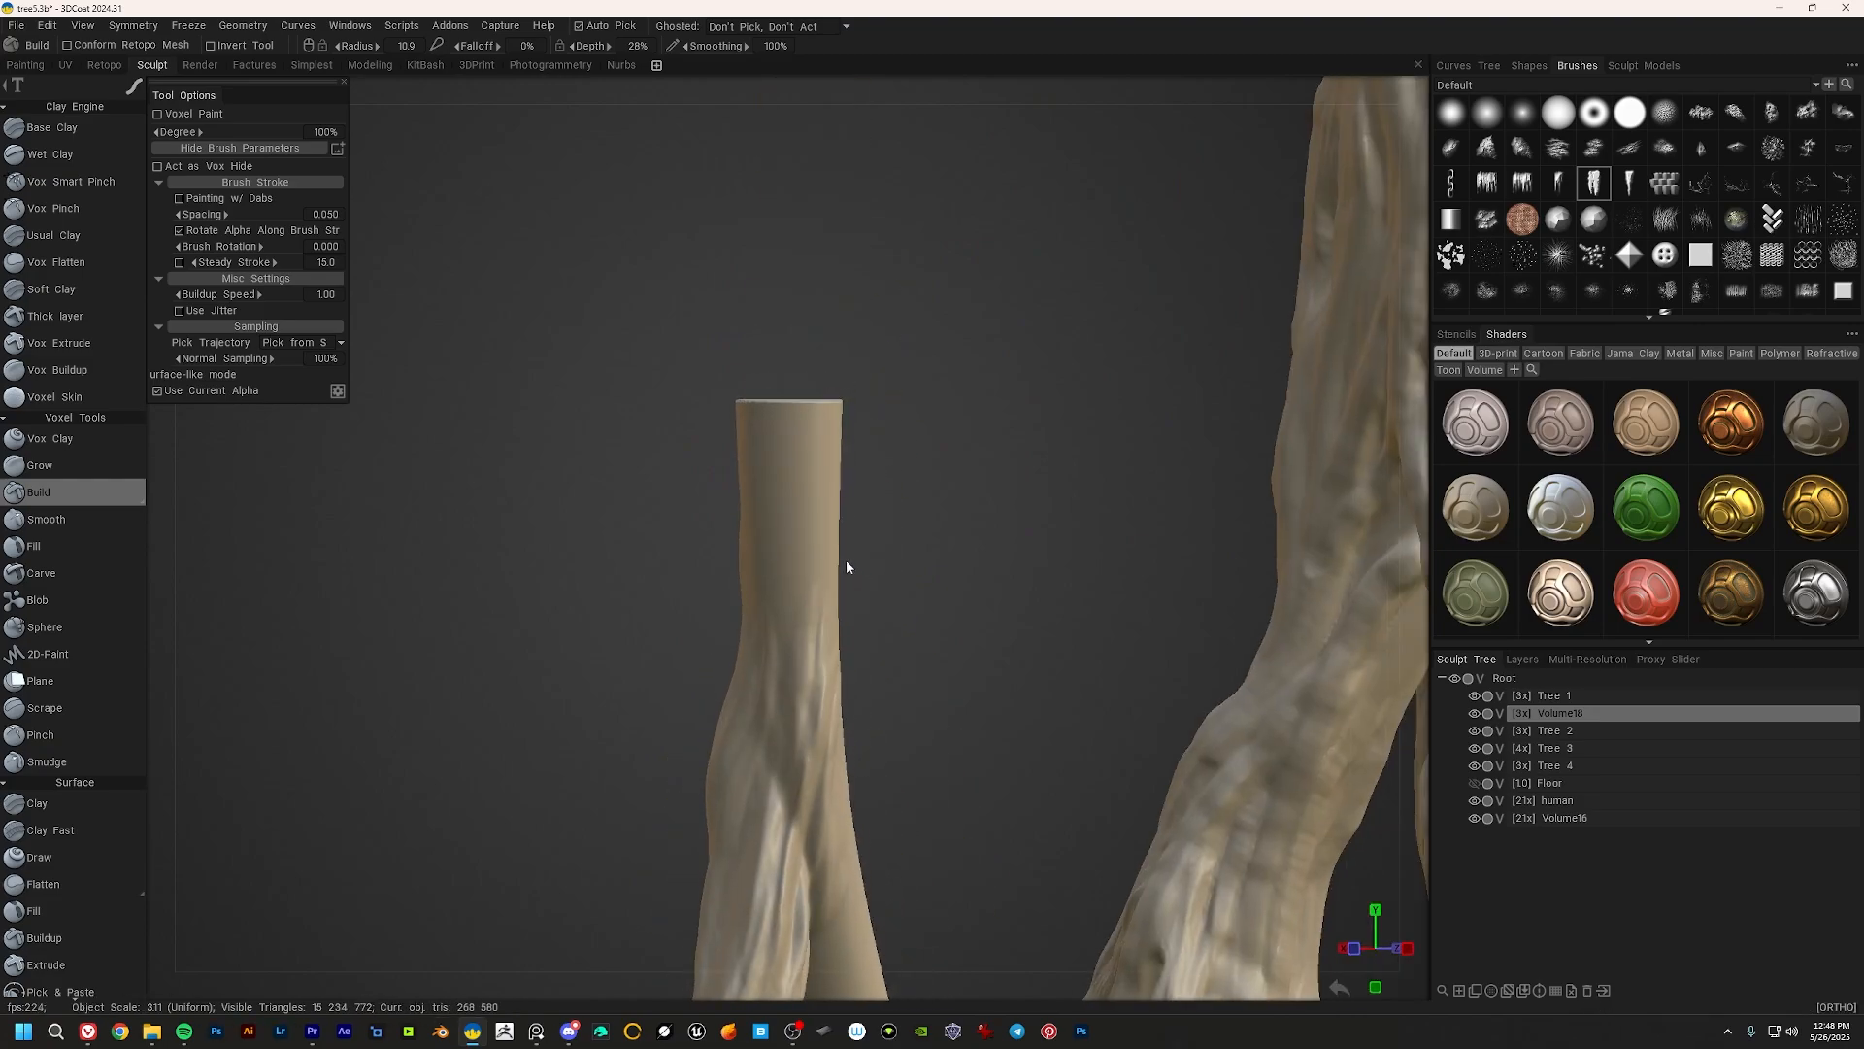
# Step: Select the trunk's top end with the Pose tool, pull it upward to lengthen the trunk and clear the selection
pyautogui.press('space')
pyautogui.click(653, 122)
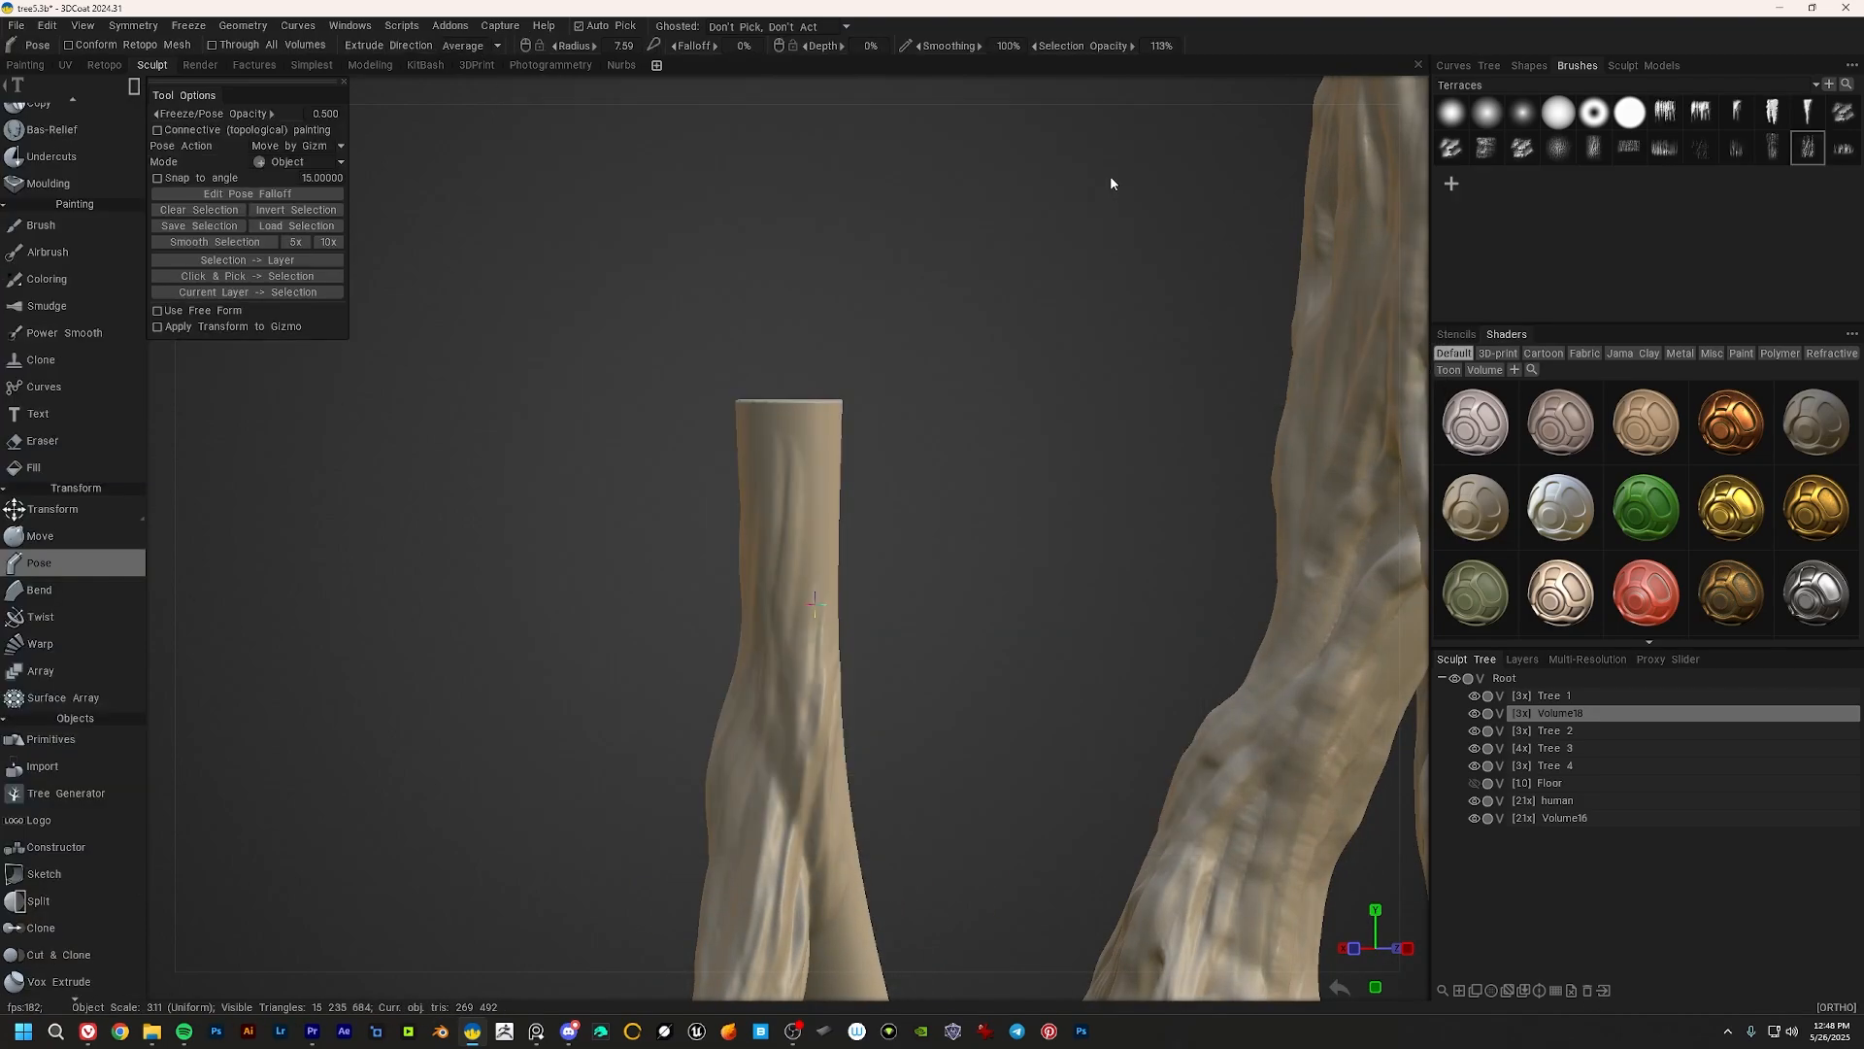
pyautogui.moveTo(1030, 228); pyautogui.dragTo(587, 436)
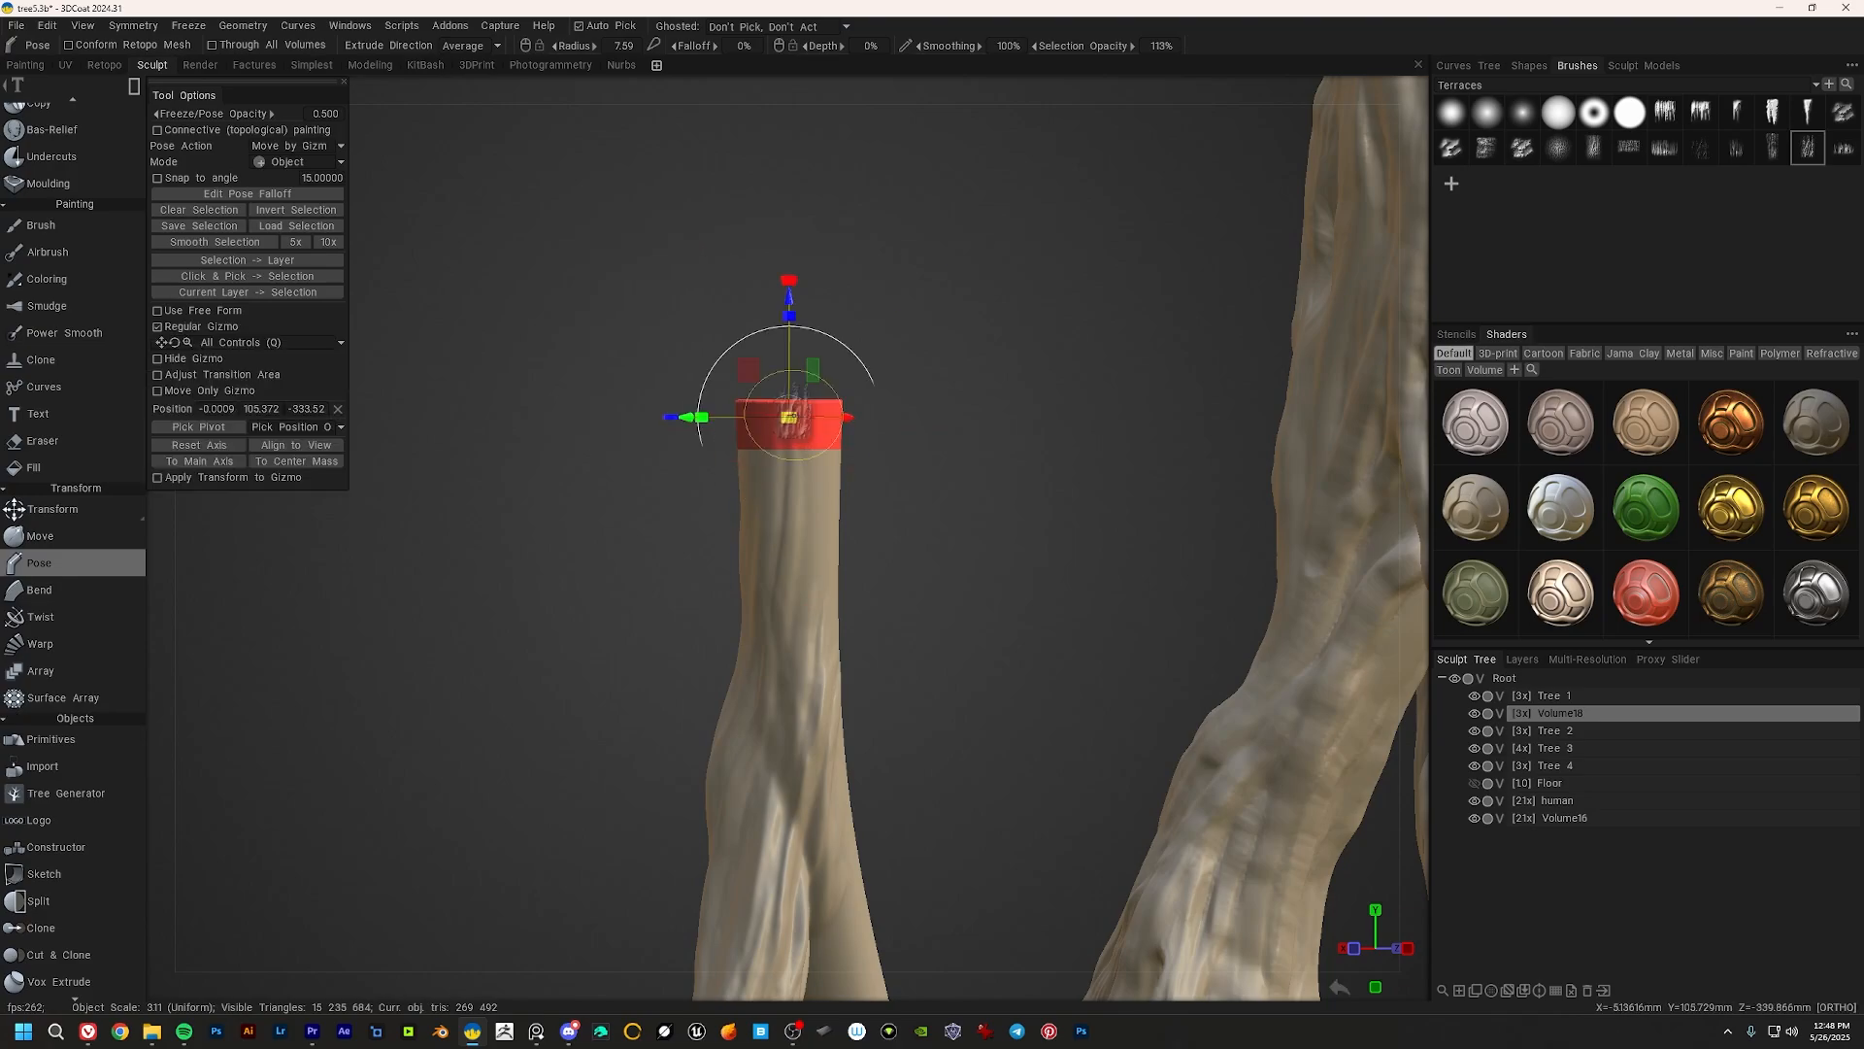
pyautogui.keyDown('alt'); pyautogui.moveTo(673, 533); pyautogui.dragTo(930, 474); pyautogui.keyUp('alt')
pyautogui.scroll(-5, 873, 451)
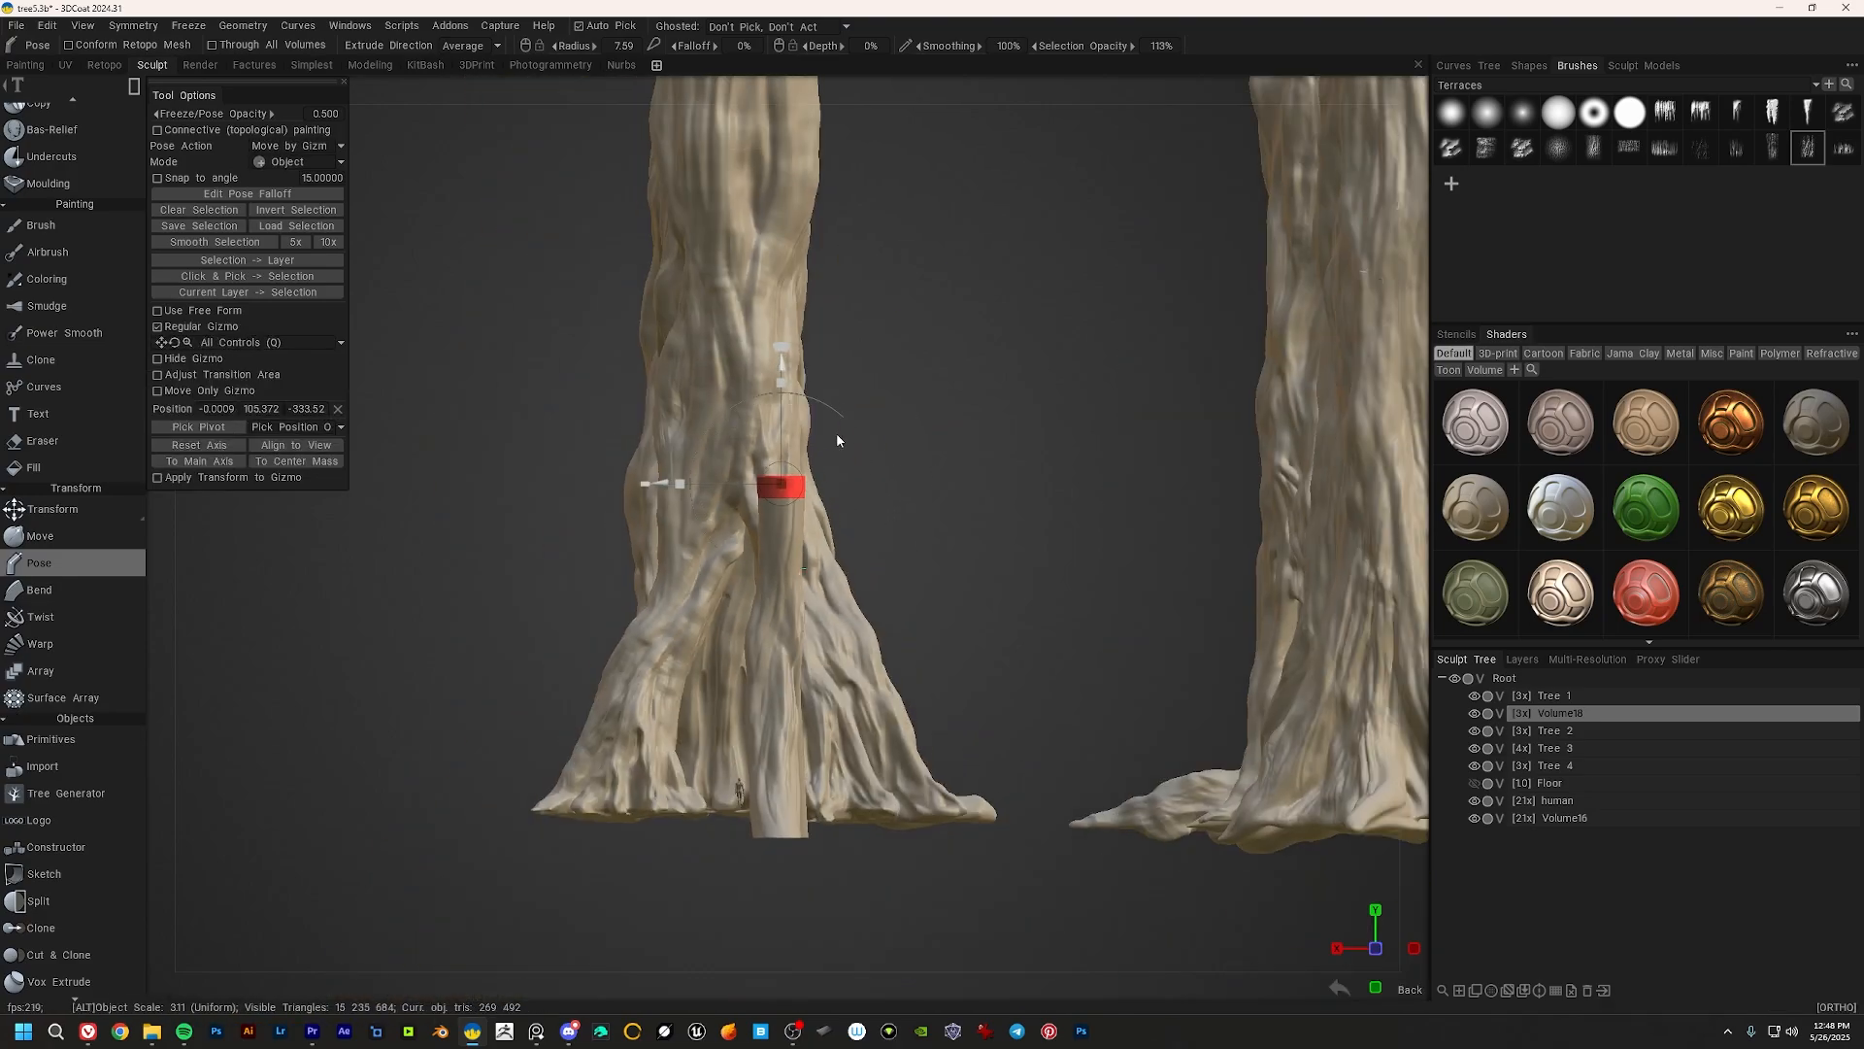
pyautogui.moveTo(788, 369); pyautogui.dragTo(796, 197)
pyautogui.hotkey('ctrl', 'd')
# Step: Scale up the new two-legged trunk with the Transform tool, closer to the size of the neighbouring trees
pyautogui.keyDown('alt'); pyautogui.moveTo(829, 413); pyautogui.dragTo(963, 419); pyautogui.keyUp('alt')
pyautogui.keyDown('alt'); pyautogui.moveTo(751, 485); pyautogui.dragTo(822, 454, button='middle'); pyautogui.keyUp('alt')
pyautogui.keyDown('alt'); pyautogui.moveTo(822, 453); pyautogui.dragTo(860, 524); pyautogui.keyUp('alt')
pyautogui.scroll(4, 864, 539)
pyautogui.keyDown('alt'); pyautogui.moveTo(830, 466); pyautogui.dragTo(803, 407, button='middle'); pyautogui.keyUp('alt')
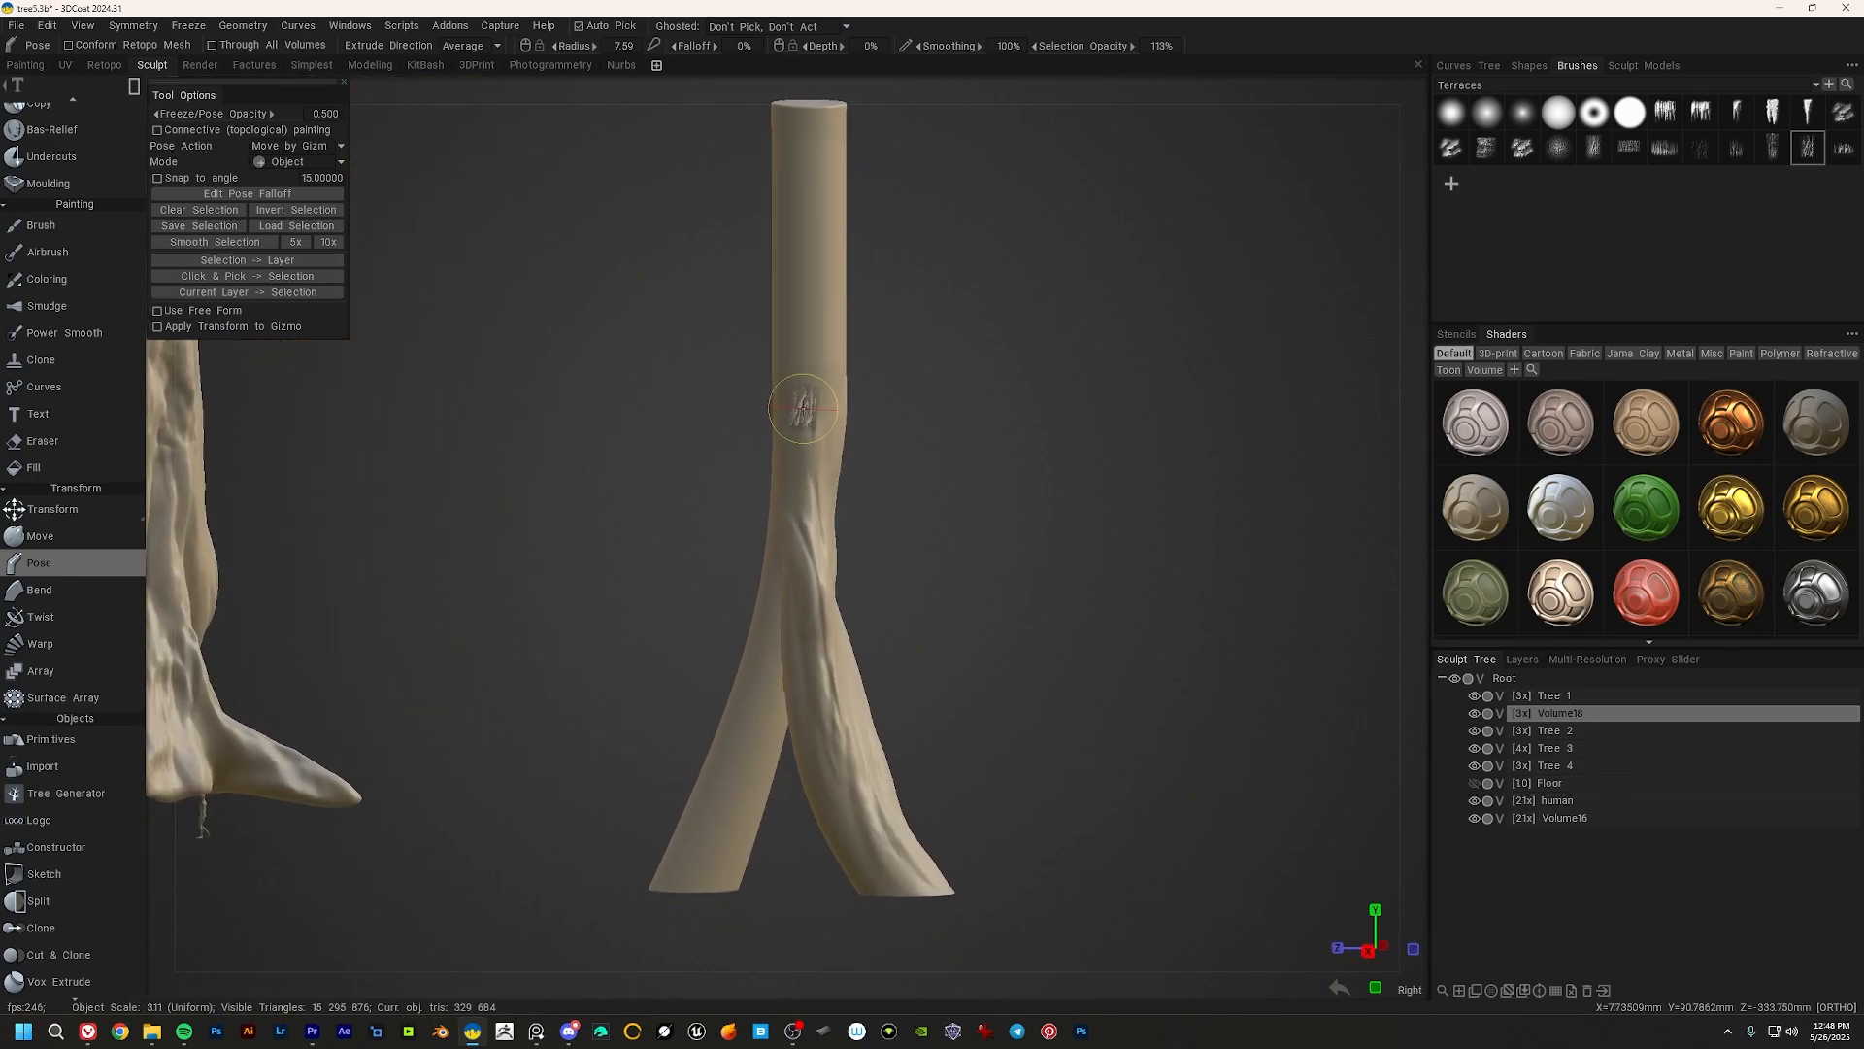
pyautogui.scroll(-5, 803, 408)
pyautogui.keyDown('alt'); pyautogui.moveTo(803, 389); pyautogui.dragTo(845, 577); pyautogui.keyUp('alt')
pyautogui.hotkey('ctrl', 'z')
pyautogui.hotkey('ctrl', 'z')
pyautogui.hotkey('ctrl', 'z')
pyautogui.hotkey('ctrl', 'z')
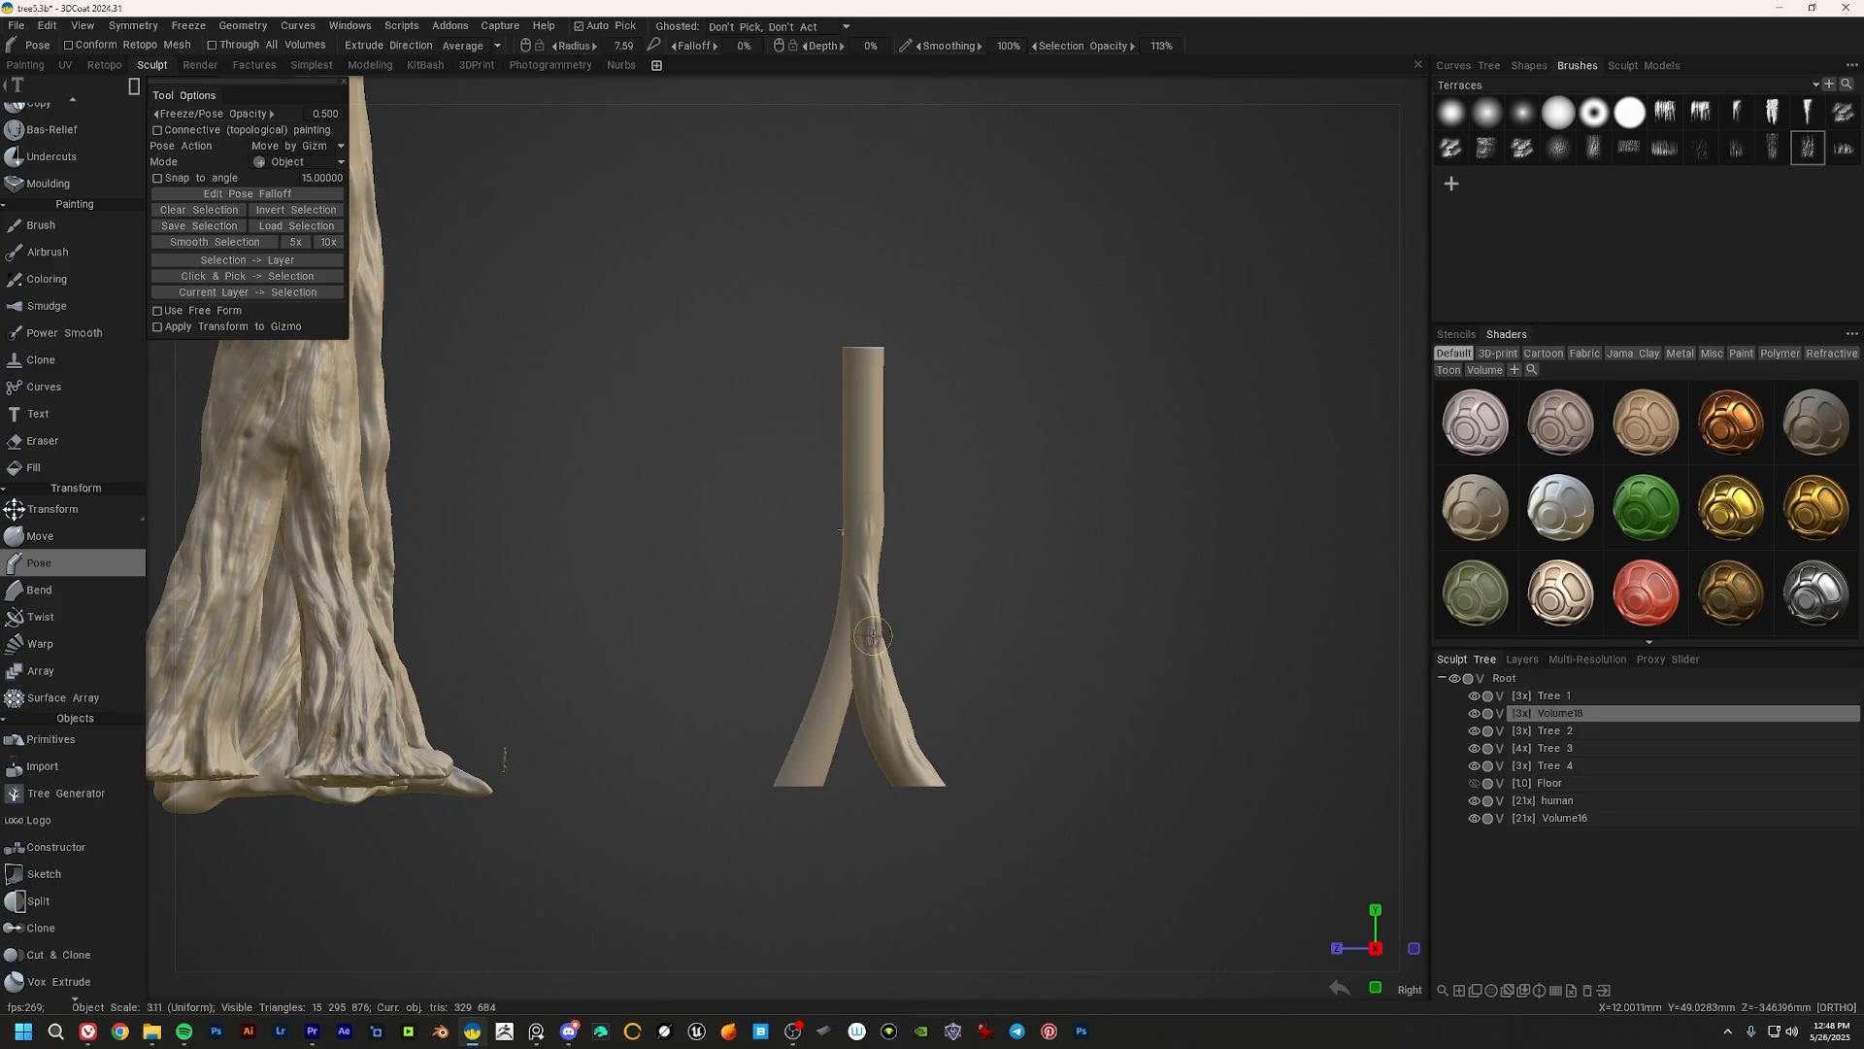
pyautogui.moveTo(870, 613); pyautogui.dragTo(887, 437)
# Step: Frame all the trunks together and hide the new trunk's volume, Volume18
pyautogui.scroll(-4, 783, 485)
pyautogui.keyDown('alt'); pyautogui.moveTo(709, 417); pyautogui.dragTo(610, 456); pyautogui.keyUp('alt')
pyautogui.keyDown('alt'); pyautogui.moveTo(610, 456); pyautogui.dragTo(737, 552, button='middle'); pyautogui.keyUp('alt')
pyautogui.keyDown('alt'); pyautogui.moveTo(631, 397); pyautogui.dragTo(737, 387, button='middle'); pyautogui.keyUp('alt')
pyautogui.rightClick(1544, 712)
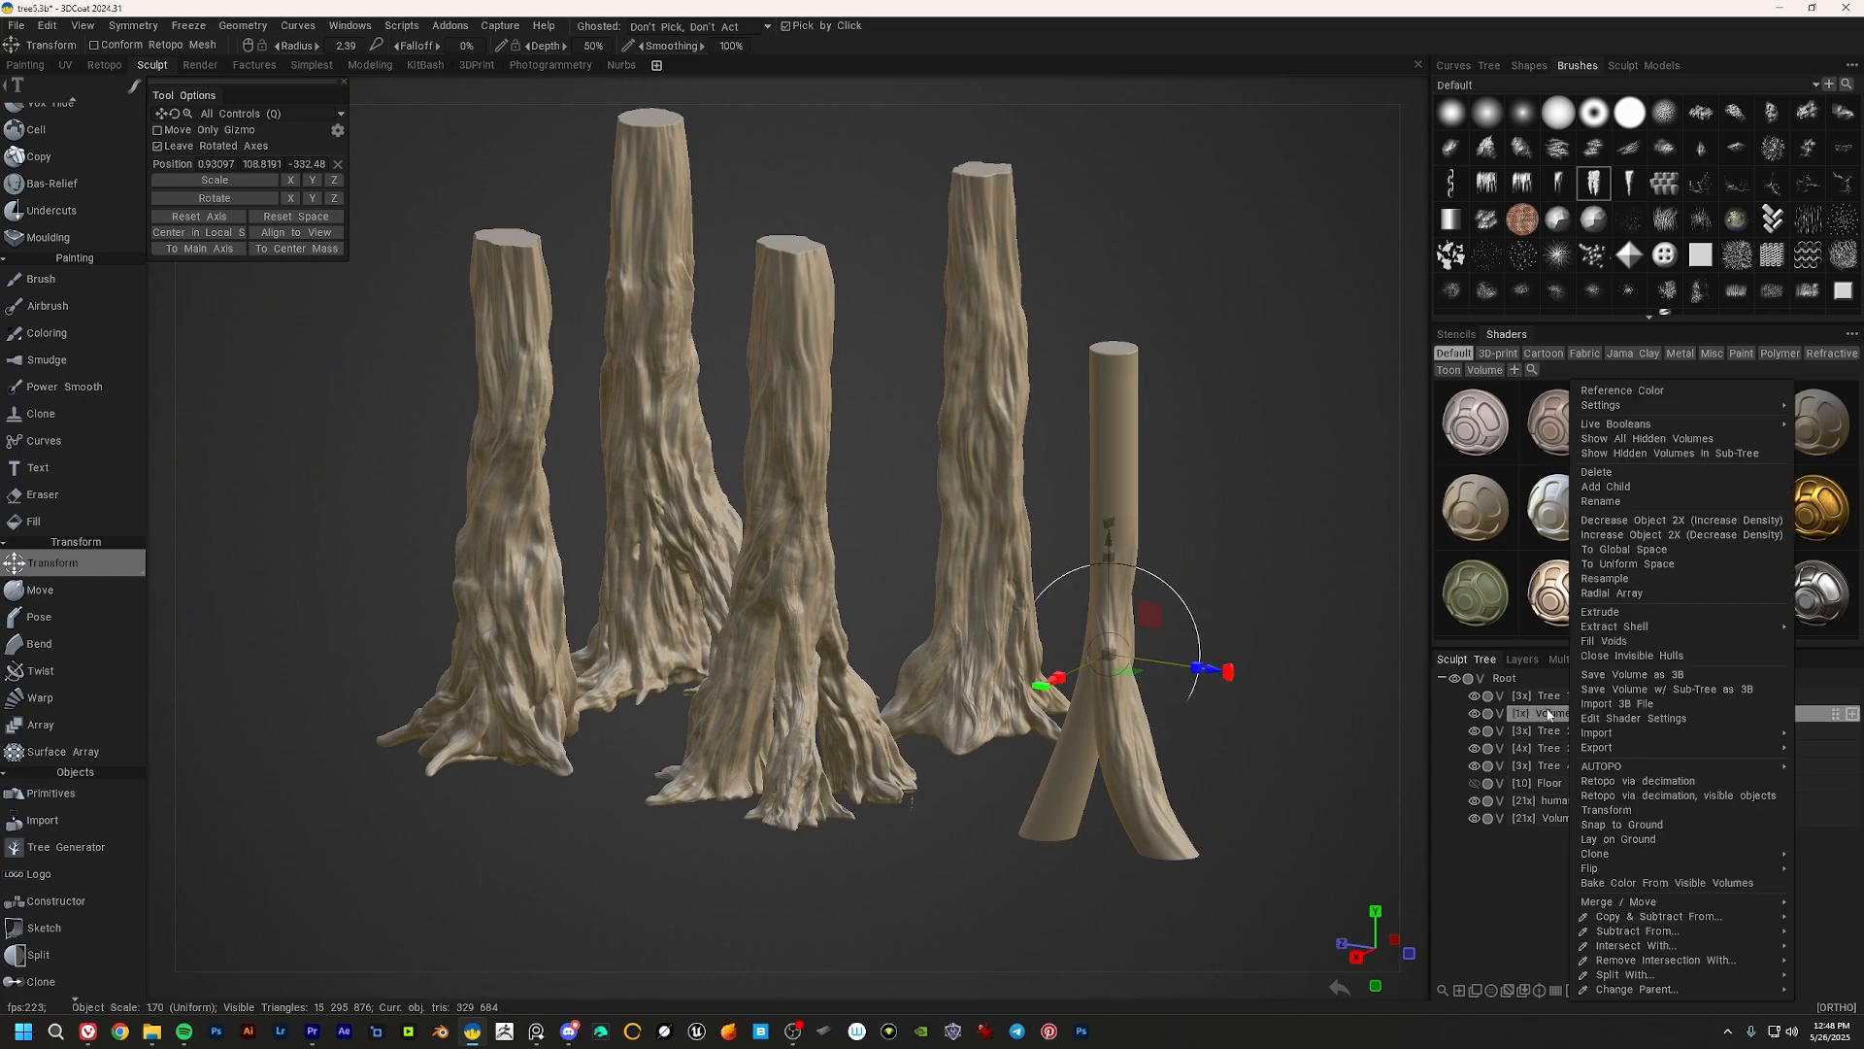
pyautogui.click(1474, 714)
# Step: Examine the bark and root shapes of the four finished tree trunks
pyautogui.keyDown('alt'); pyautogui.moveTo(797, 483); pyautogui.dragTo(899, 519, button='middle'); pyautogui.keyUp('alt')
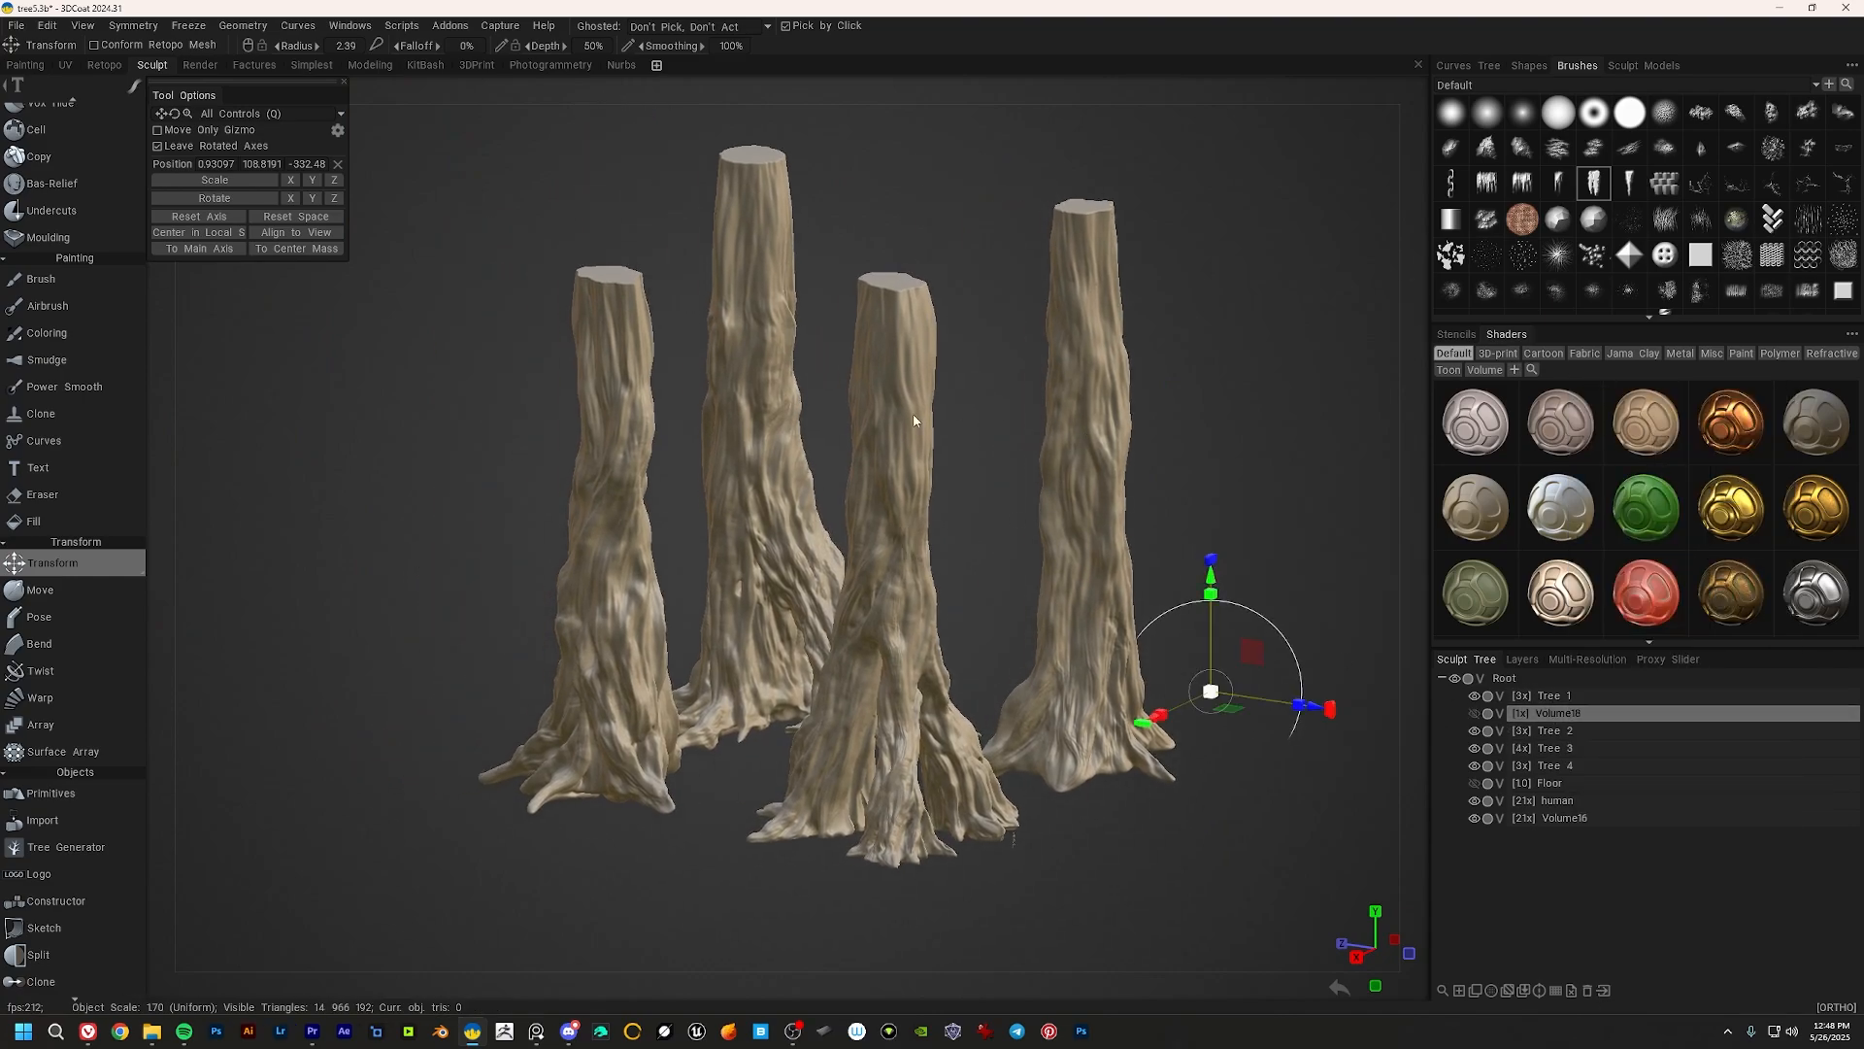
pyautogui.keyDown('alt'); pyautogui.moveTo(912, 421); pyautogui.dragTo(896, 474, button='middle'); pyautogui.keyUp('alt')
pyautogui.keyDown('alt'); pyautogui.moveTo(886, 580); pyautogui.dragTo(877, 554, button='middle'); pyautogui.keyUp('alt')
pyautogui.keyDown('alt'); pyautogui.moveTo(865, 637); pyautogui.dragTo(859, 566, button='middle'); pyautogui.keyUp('alt')
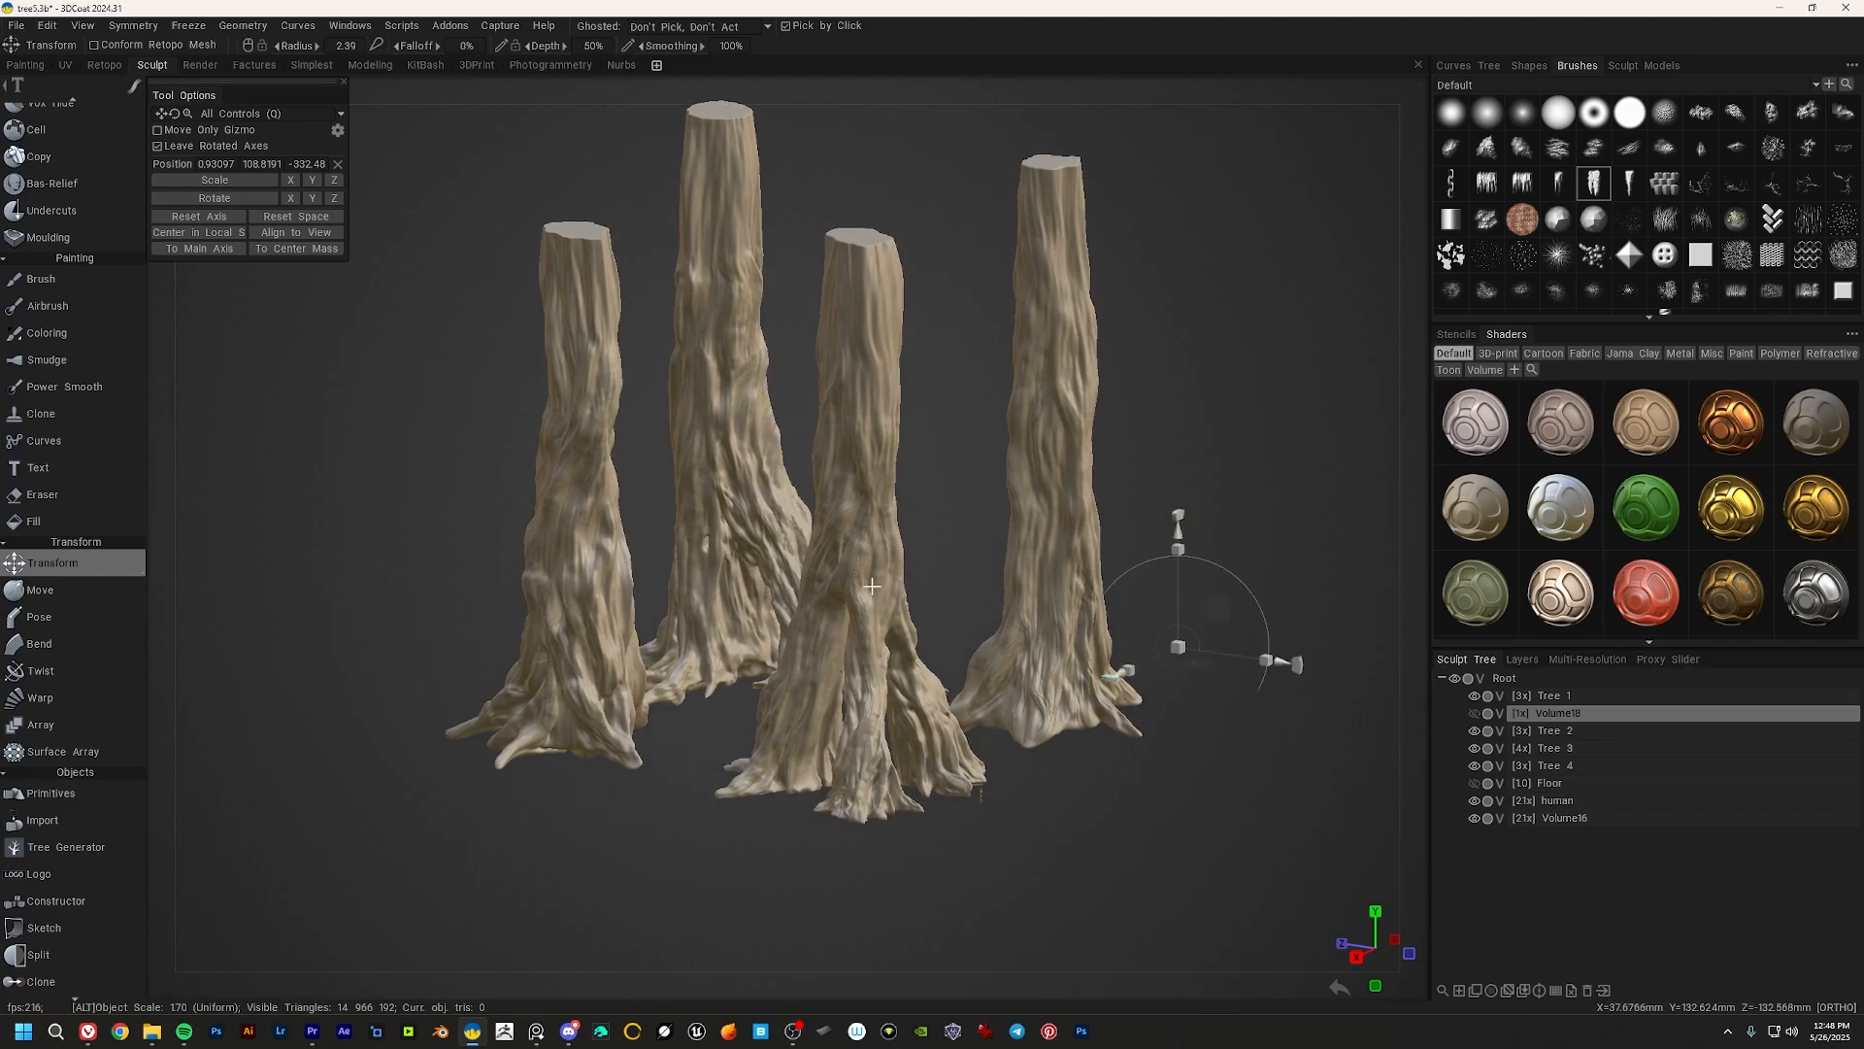
pyautogui.keyDown('alt'); pyautogui.moveTo(872, 586); pyautogui.dragTo(1182, 294); pyautogui.keyUp('alt')
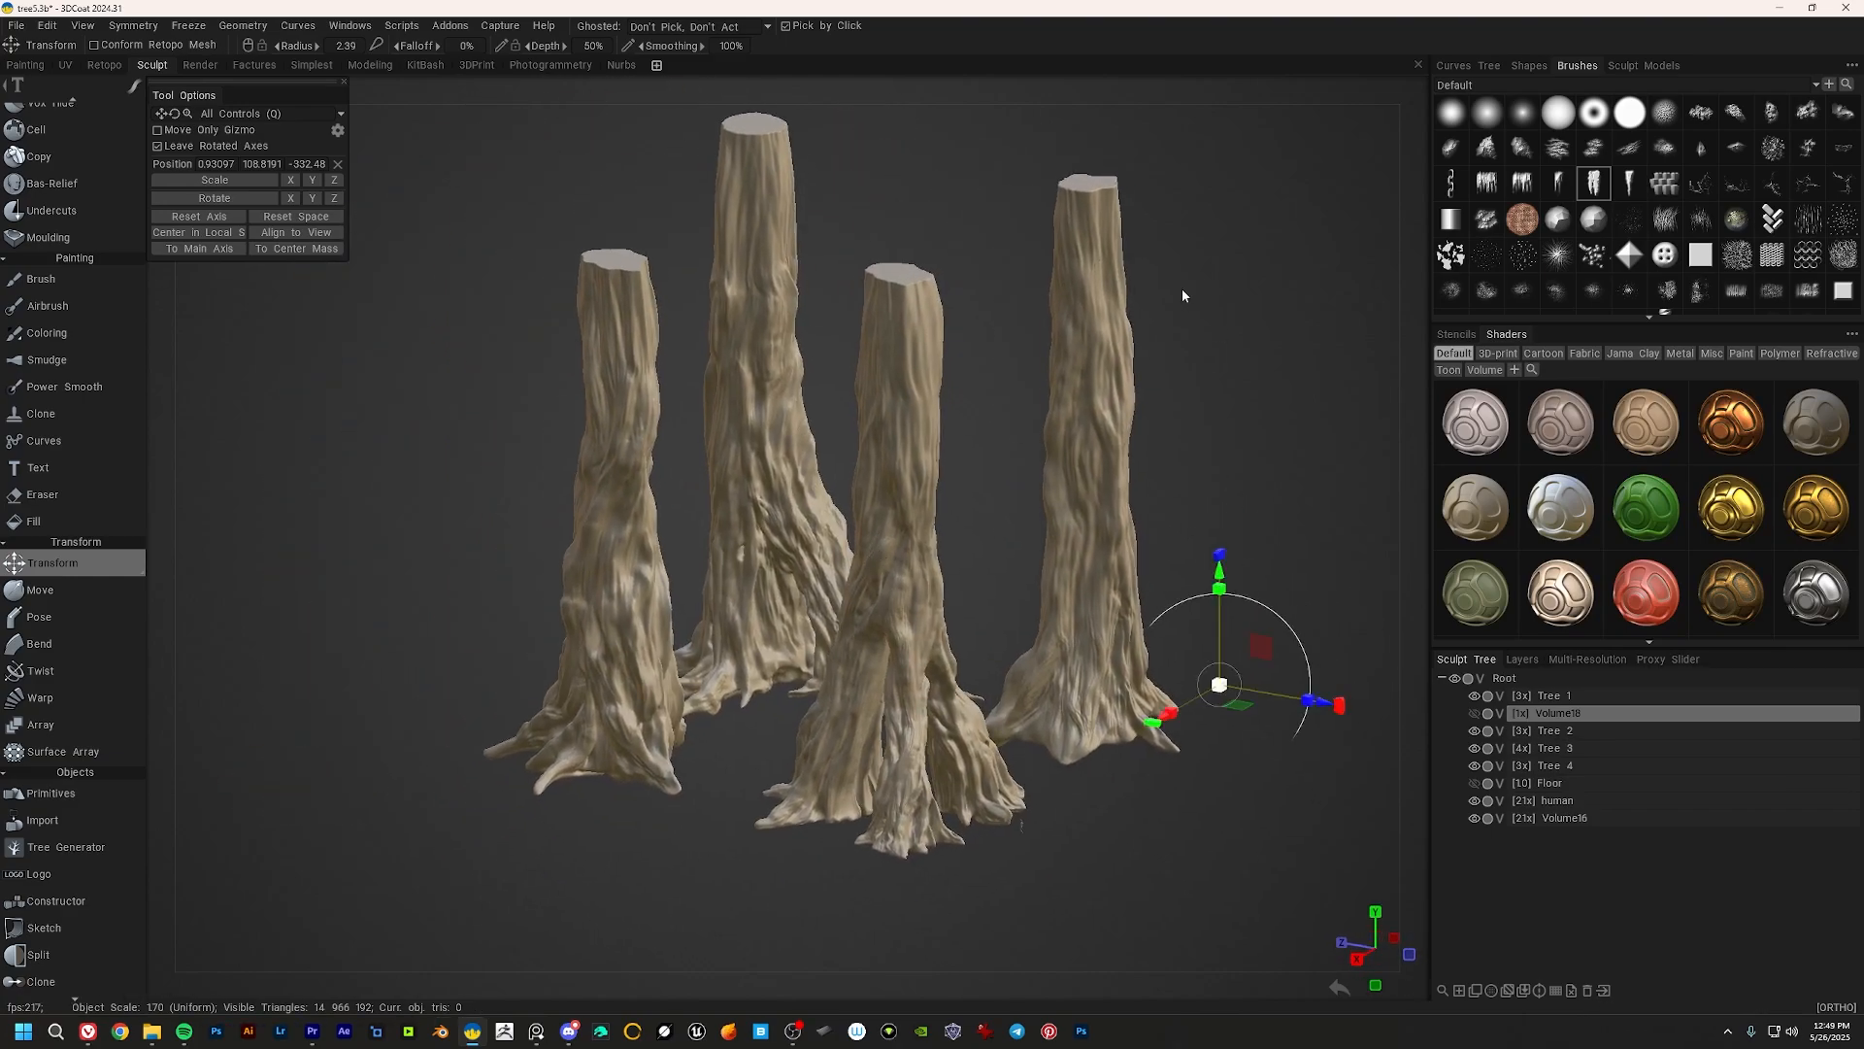
pyautogui.keyDown('alt'); pyautogui.moveTo(824, 371); pyautogui.dragTo(822, 356, button='middle'); pyautogui.keyUp('alt')
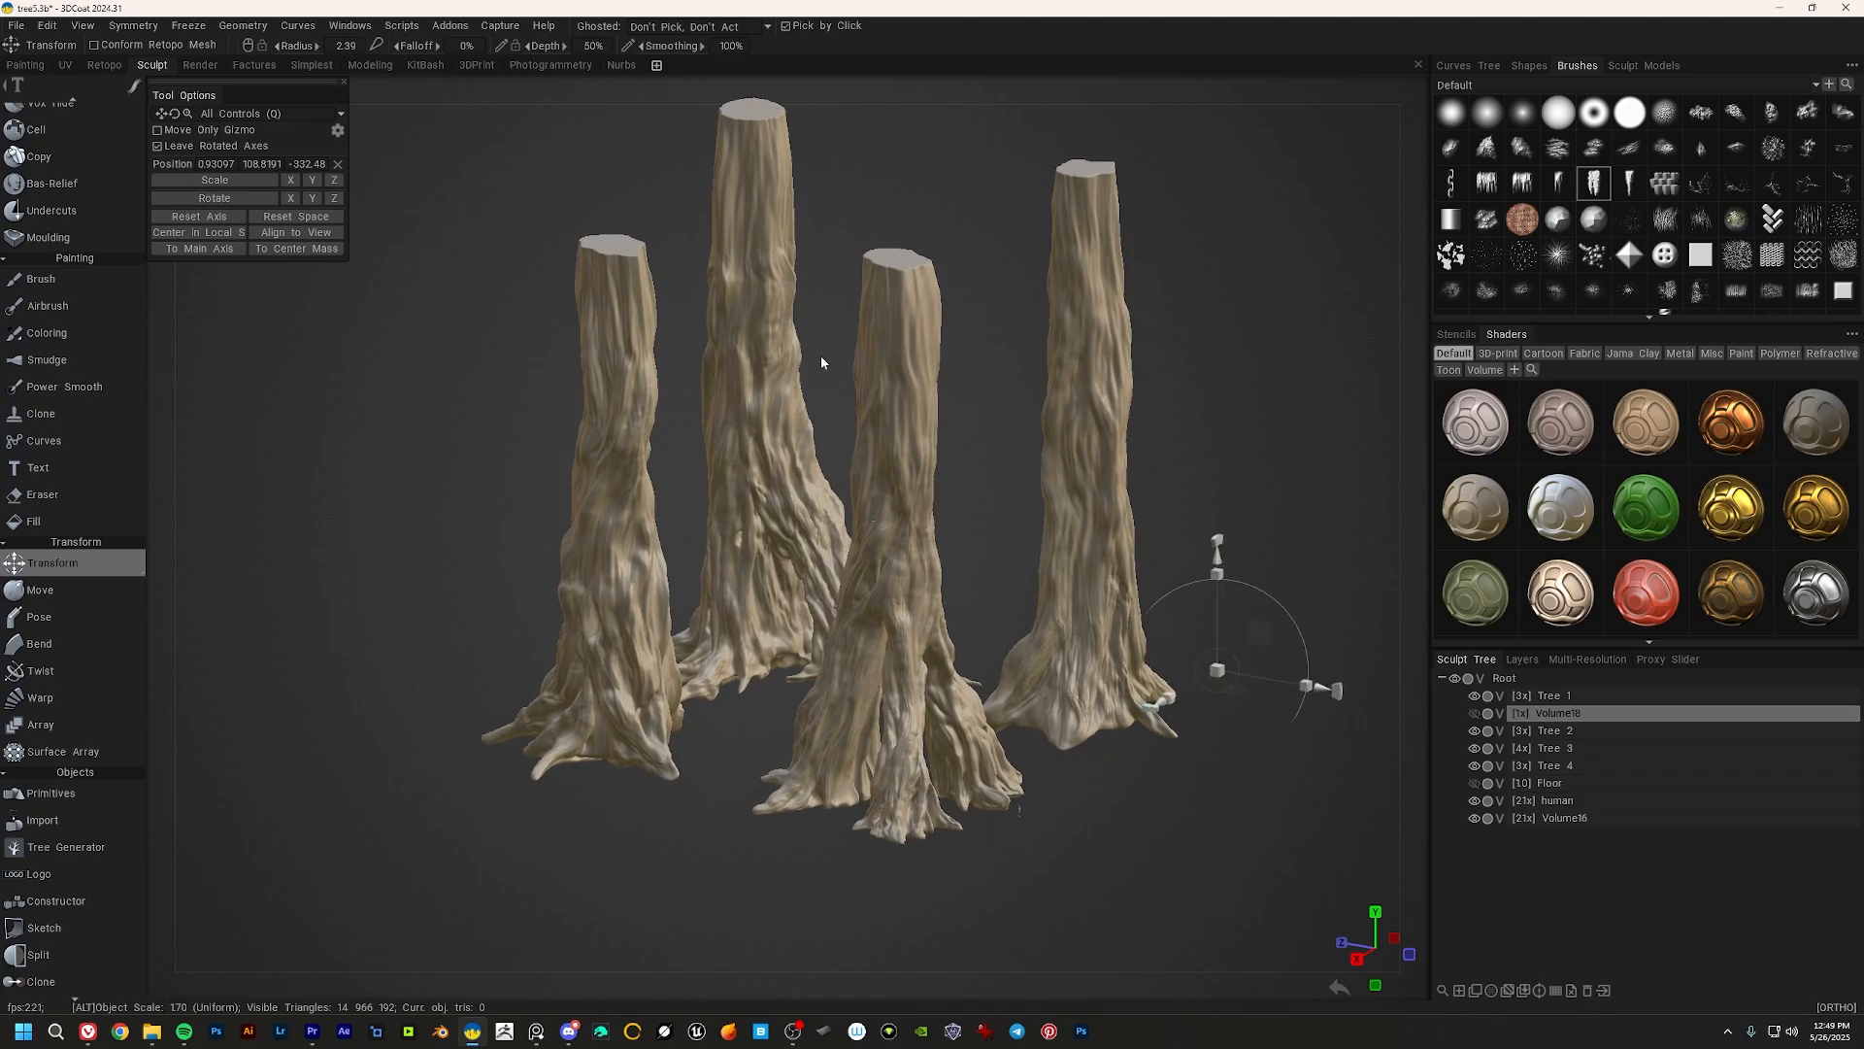
pyautogui.keyDown('alt'); pyautogui.moveTo(877, 525); pyautogui.dragTo(861, 447, button='middle'); pyautogui.keyUp('alt')
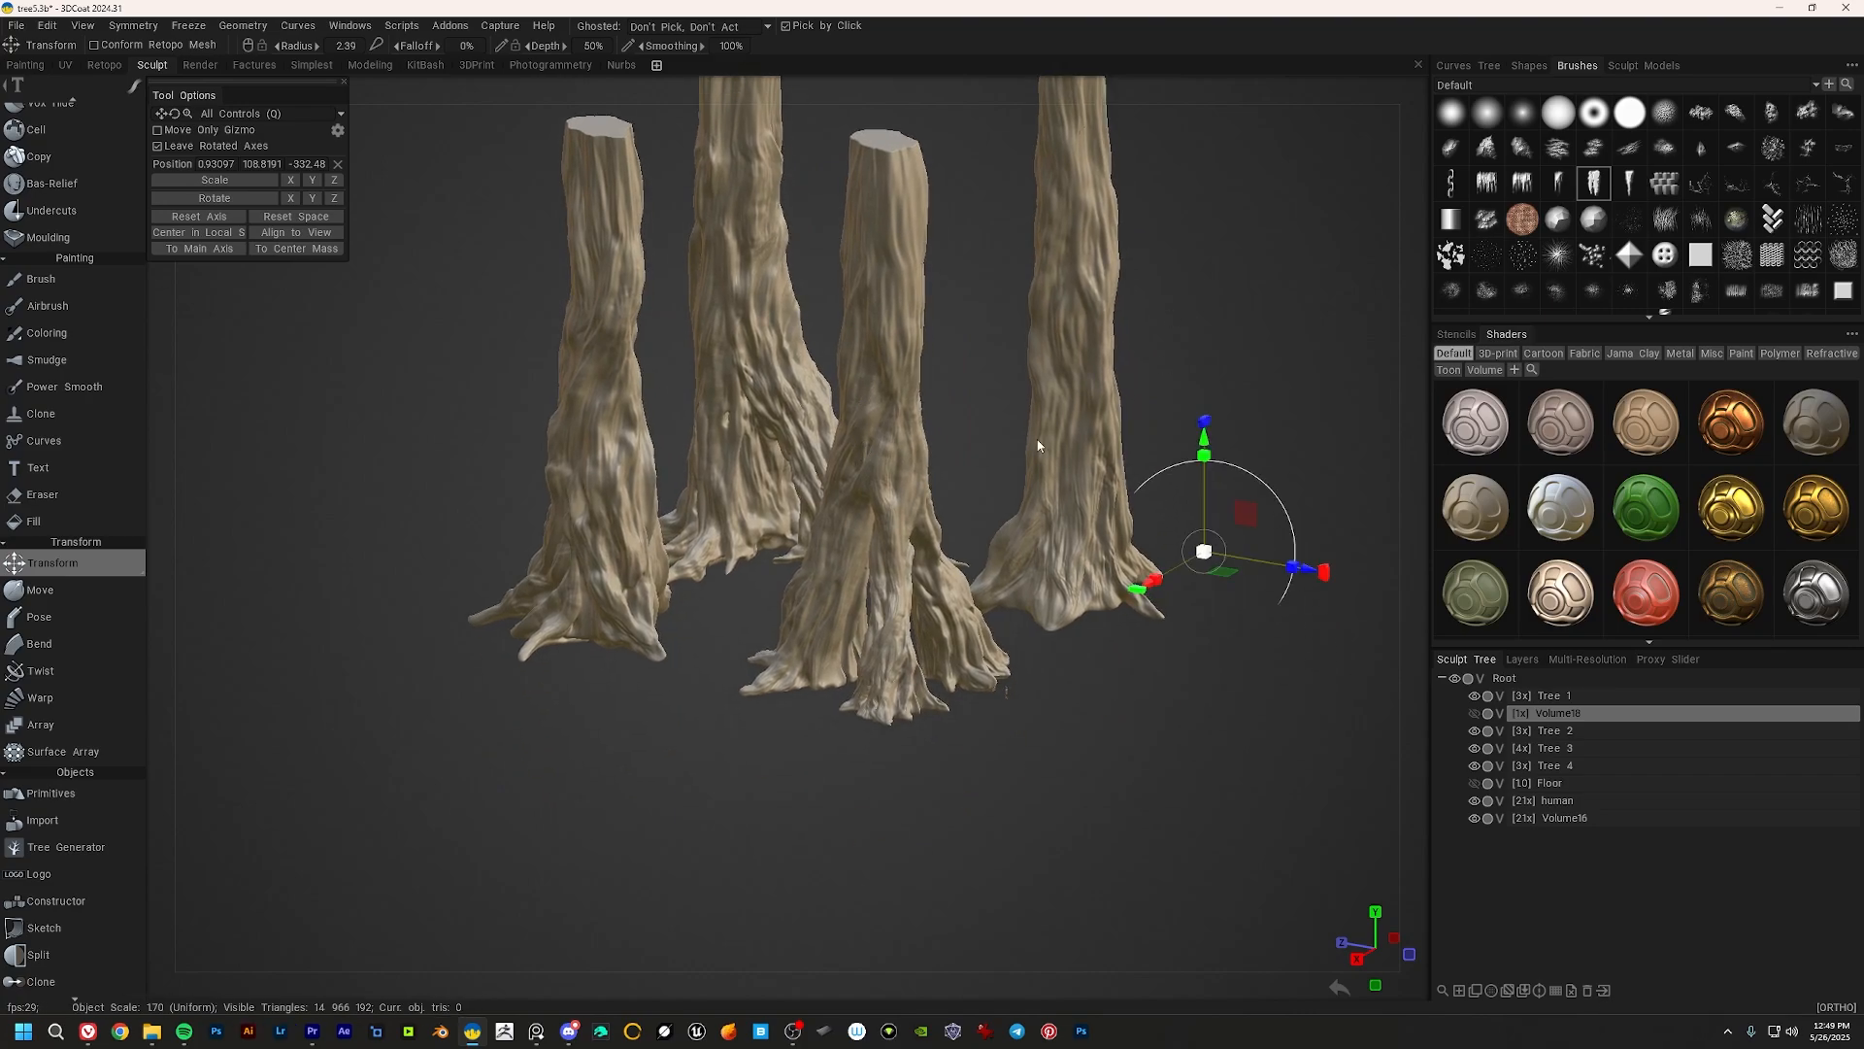
# Step: Orbit around the group of four trunks and compare their overall shapes and spacing from several sides
pyautogui.keyDown('alt'); pyautogui.moveTo(932, 436); pyautogui.dragTo(834, 482); pyautogui.keyUp('alt')
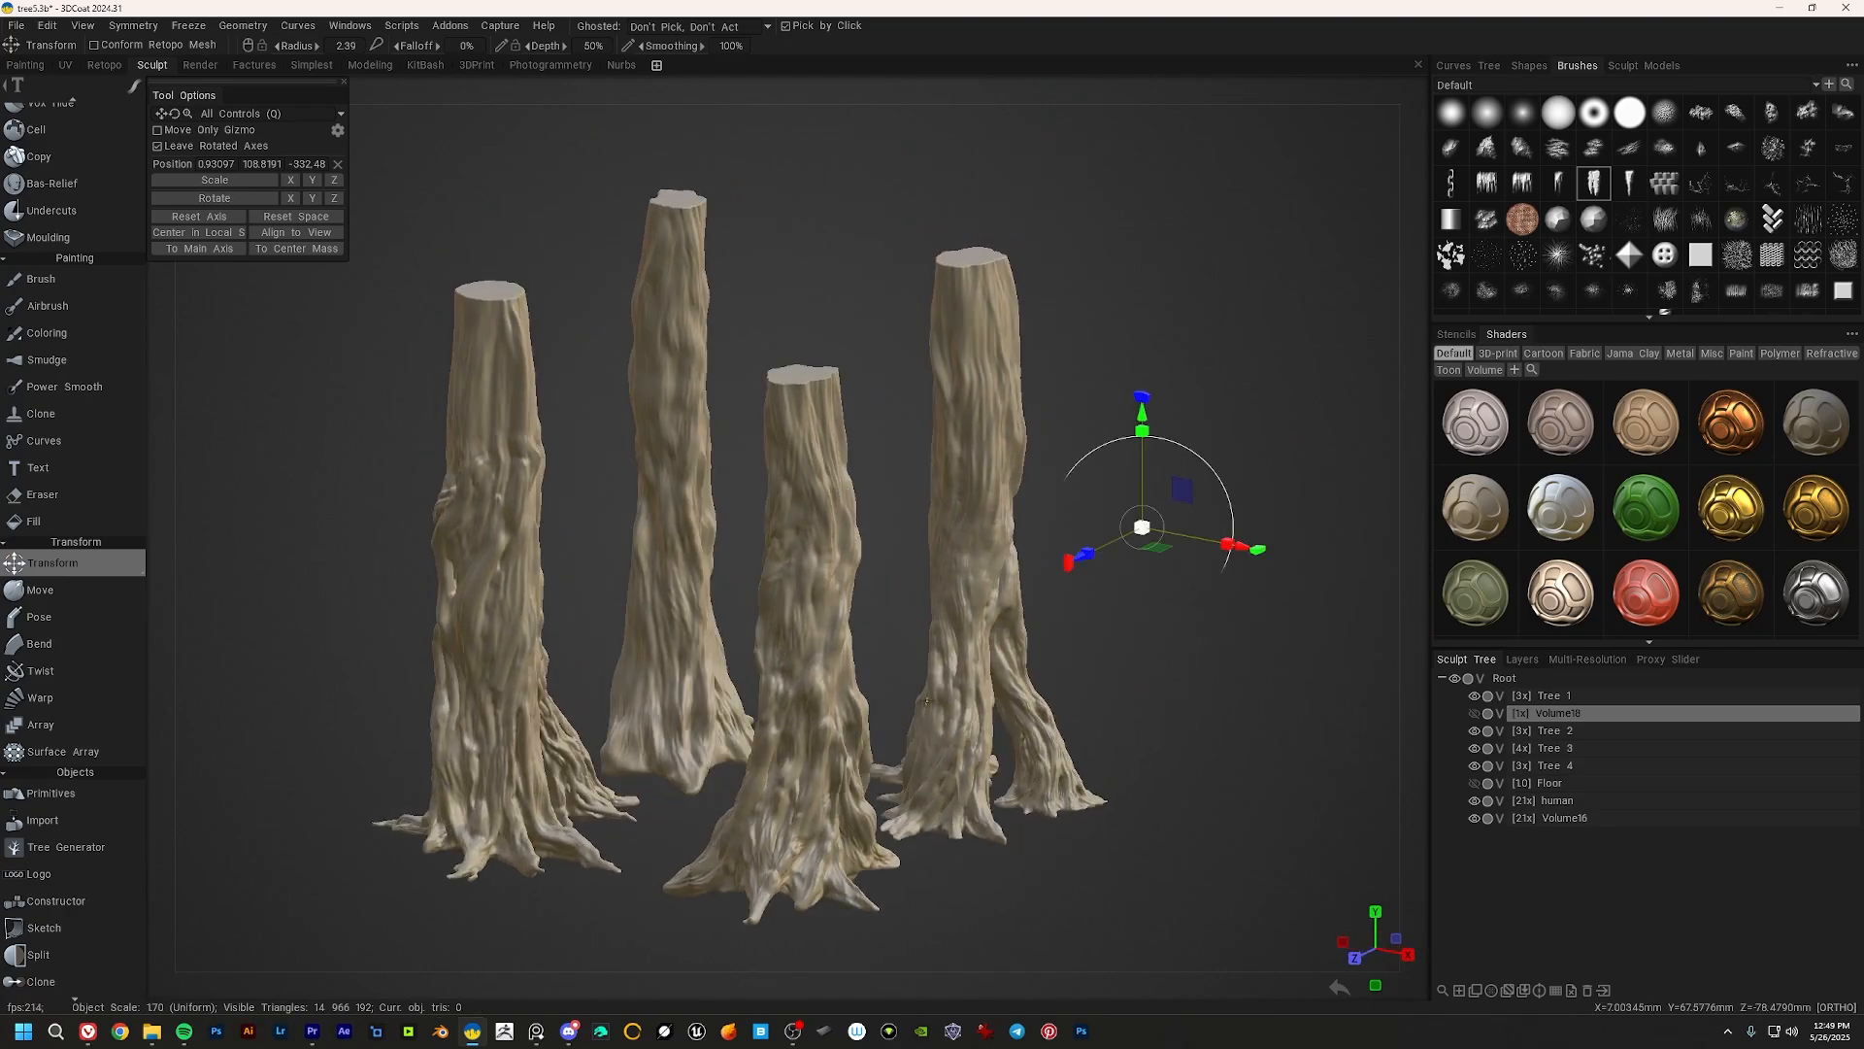
pyautogui.keyDown('alt'); pyautogui.moveTo(829, 590); pyautogui.dragTo(857, 474, button='middle'); pyautogui.keyUp('alt')
pyautogui.keyDown('alt'); pyautogui.moveTo(858, 473); pyautogui.dragTo(929, 560); pyautogui.keyUp('alt')
pyautogui.keyDown('alt'); pyautogui.moveTo(925, 631); pyautogui.dragTo(956, 590); pyautogui.keyUp('alt')
pyautogui.keyDown('alt'); pyautogui.moveTo(903, 604); pyautogui.dragTo(797, 539, button='middle'); pyautogui.keyUp('alt')
pyautogui.moveTo(1271, 554)
pyautogui.keyDown('alt'); pyautogui.mouseDown(button='middle')
pyautogui.moveTo(1123, 549)
pyautogui.moveTo(1266, 558)
pyautogui.mouseUp(button='middle'); pyautogui.keyUp('alt')
pyautogui.keyDown('alt'); pyautogui.moveTo(806, 529); pyautogui.dragTo(906, 612); pyautogui.keyUp('alt')
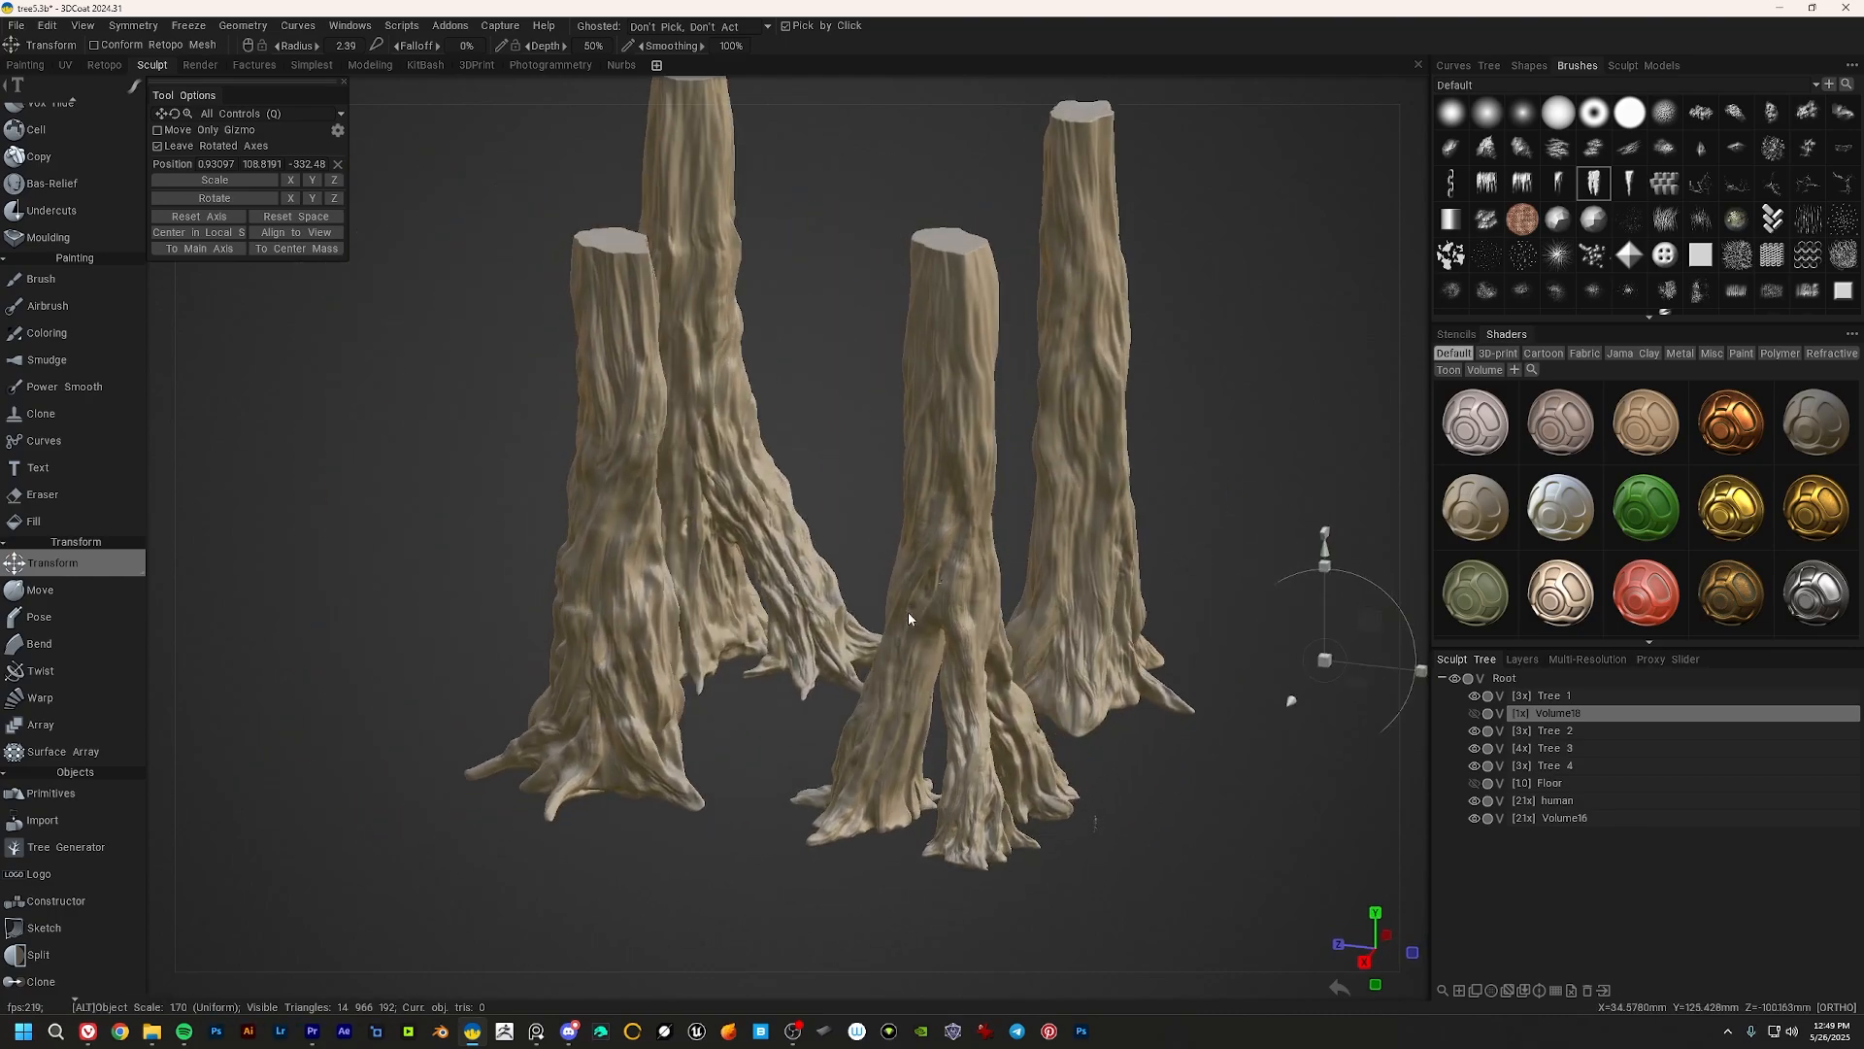
pyautogui.keyDown('alt'); pyautogui.moveTo(907, 612); pyautogui.dragTo(1004, 614, button='right'); pyautogui.keyUp('alt')
pyautogui.keyDown('alt'); pyautogui.moveTo(1004, 614); pyautogui.dragTo(941, 580, button='middle'); pyautogui.keyUp('alt')
pyautogui.keyDown('alt'); pyautogui.moveTo(941, 579); pyautogui.dragTo(858, 550, button='right'); pyautogui.keyUp('alt')
pyautogui.keyDown('alt'); pyautogui.moveTo(858, 551); pyautogui.dragTo(830, 396, button='middle'); pyautogui.keyUp('alt')
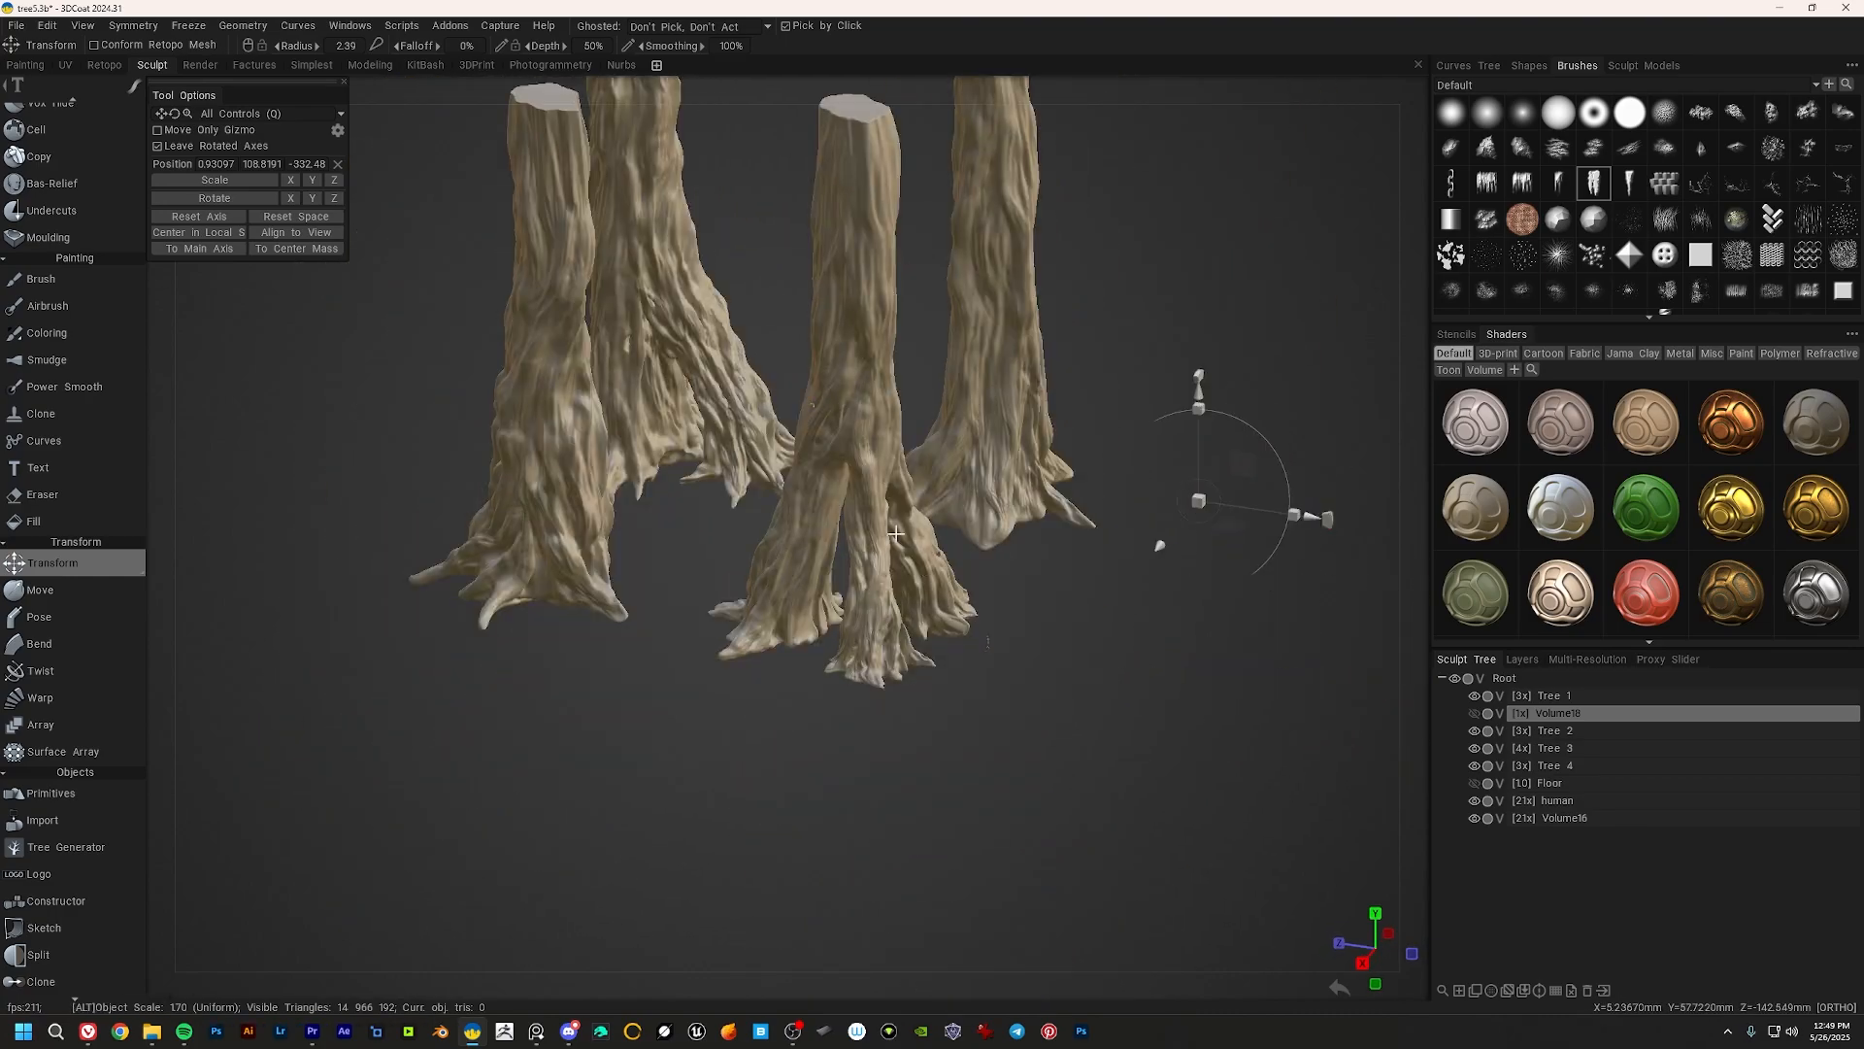
# Step: Examine the split root legs of the front trunk up close, next to the small human figure
pyautogui.keyDown('alt'); pyautogui.moveTo(890, 527); pyautogui.dragTo(878, 486); pyautogui.keyUp('alt')
pyautogui.keyDown('alt'); pyautogui.moveTo(879, 495); pyautogui.dragTo(834, 645, button='right'); pyautogui.keyUp('alt')
pyautogui.keyDown('alt'); pyautogui.moveTo(843, 623); pyautogui.dragTo(877, 617); pyautogui.keyUp('alt')
pyautogui.keyDown('alt'); pyautogui.moveTo(877, 617); pyautogui.dragTo(1080, 718, button='right'); pyautogui.keyUp('alt')
pyautogui.keyDown('alt'); pyautogui.moveTo(1079, 719); pyautogui.dragTo(939, 679, button='middle'); pyautogui.keyUp('alt')
pyautogui.keyDown('alt'); pyautogui.moveTo(912, 667); pyautogui.dragTo(938, 716); pyautogui.keyUp('alt')
pyautogui.keyDown('alt'); pyautogui.moveTo(938, 716); pyautogui.dragTo(632, 579, button='right'); pyautogui.keyUp('alt')
pyautogui.keyDown('alt'); pyautogui.moveTo(632, 579); pyautogui.dragTo(806, 685, button='middle'); pyautogui.keyUp('alt')
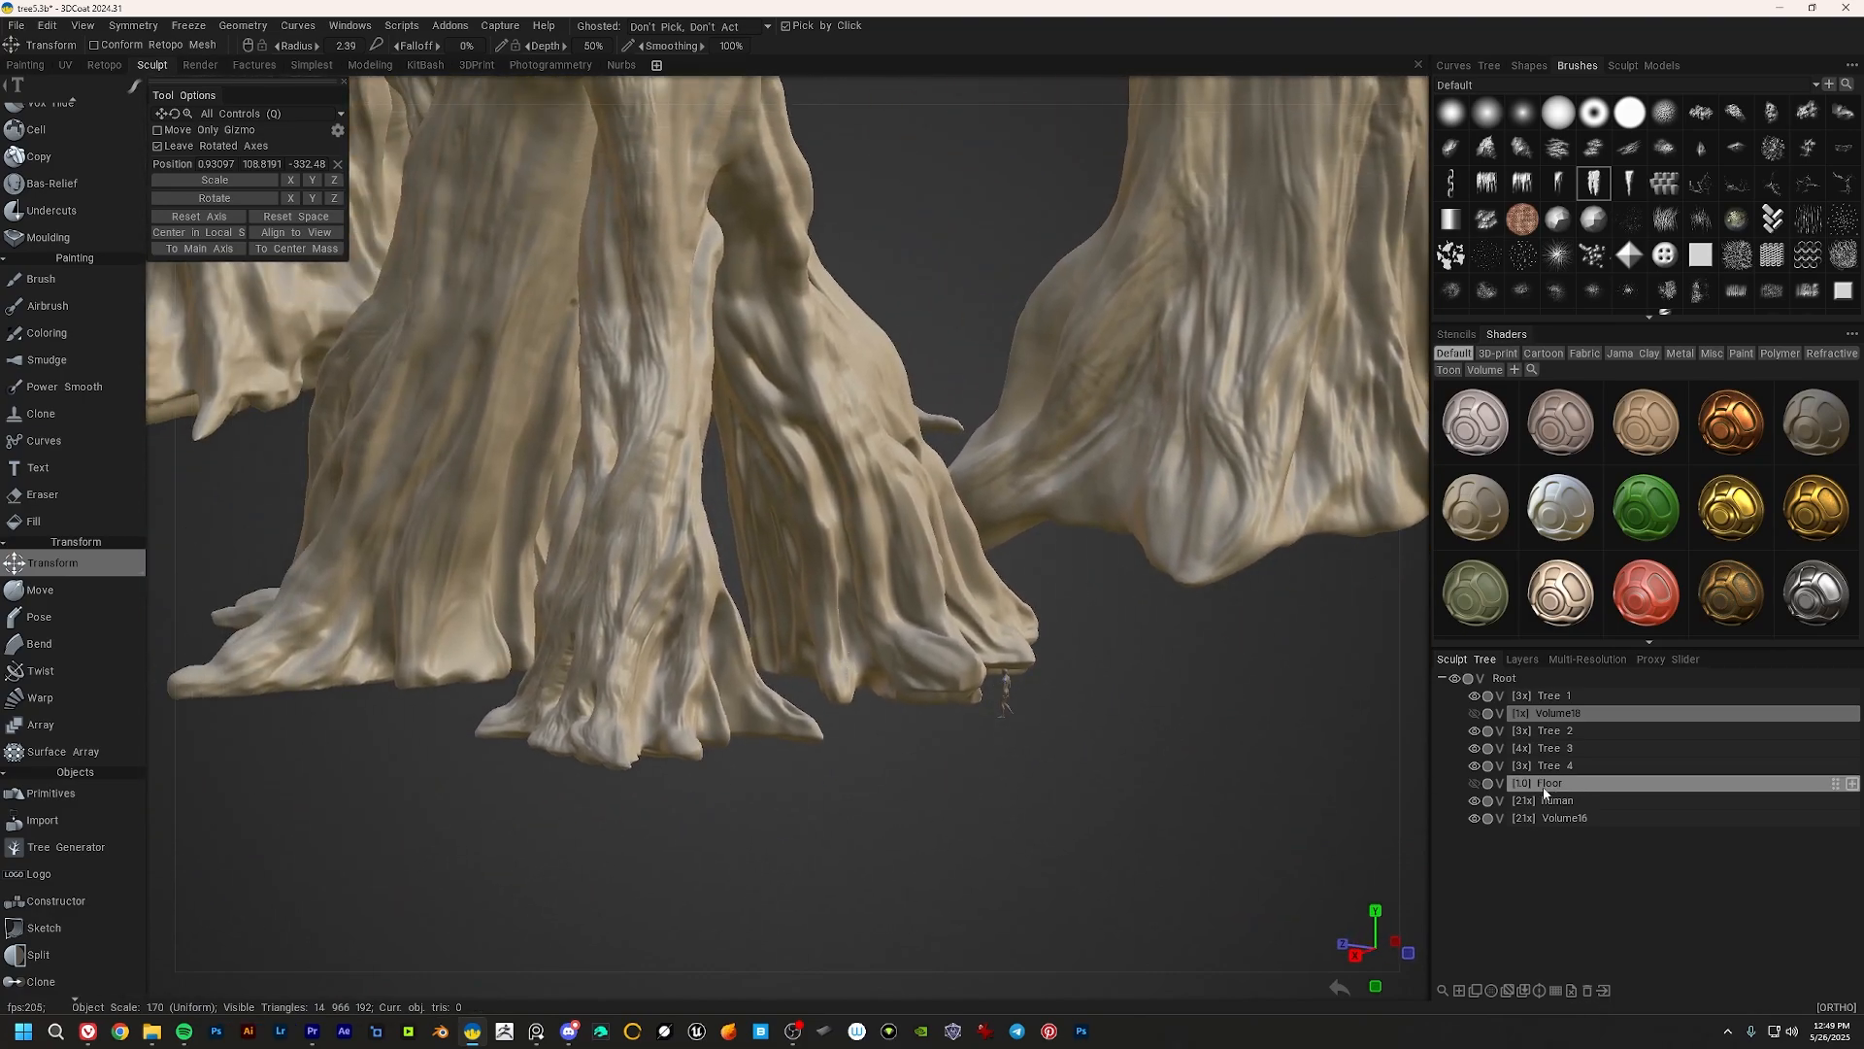
# Step: Select the Floor volume and make it visible beneath the tree trunks
pyautogui.click(1567, 786)
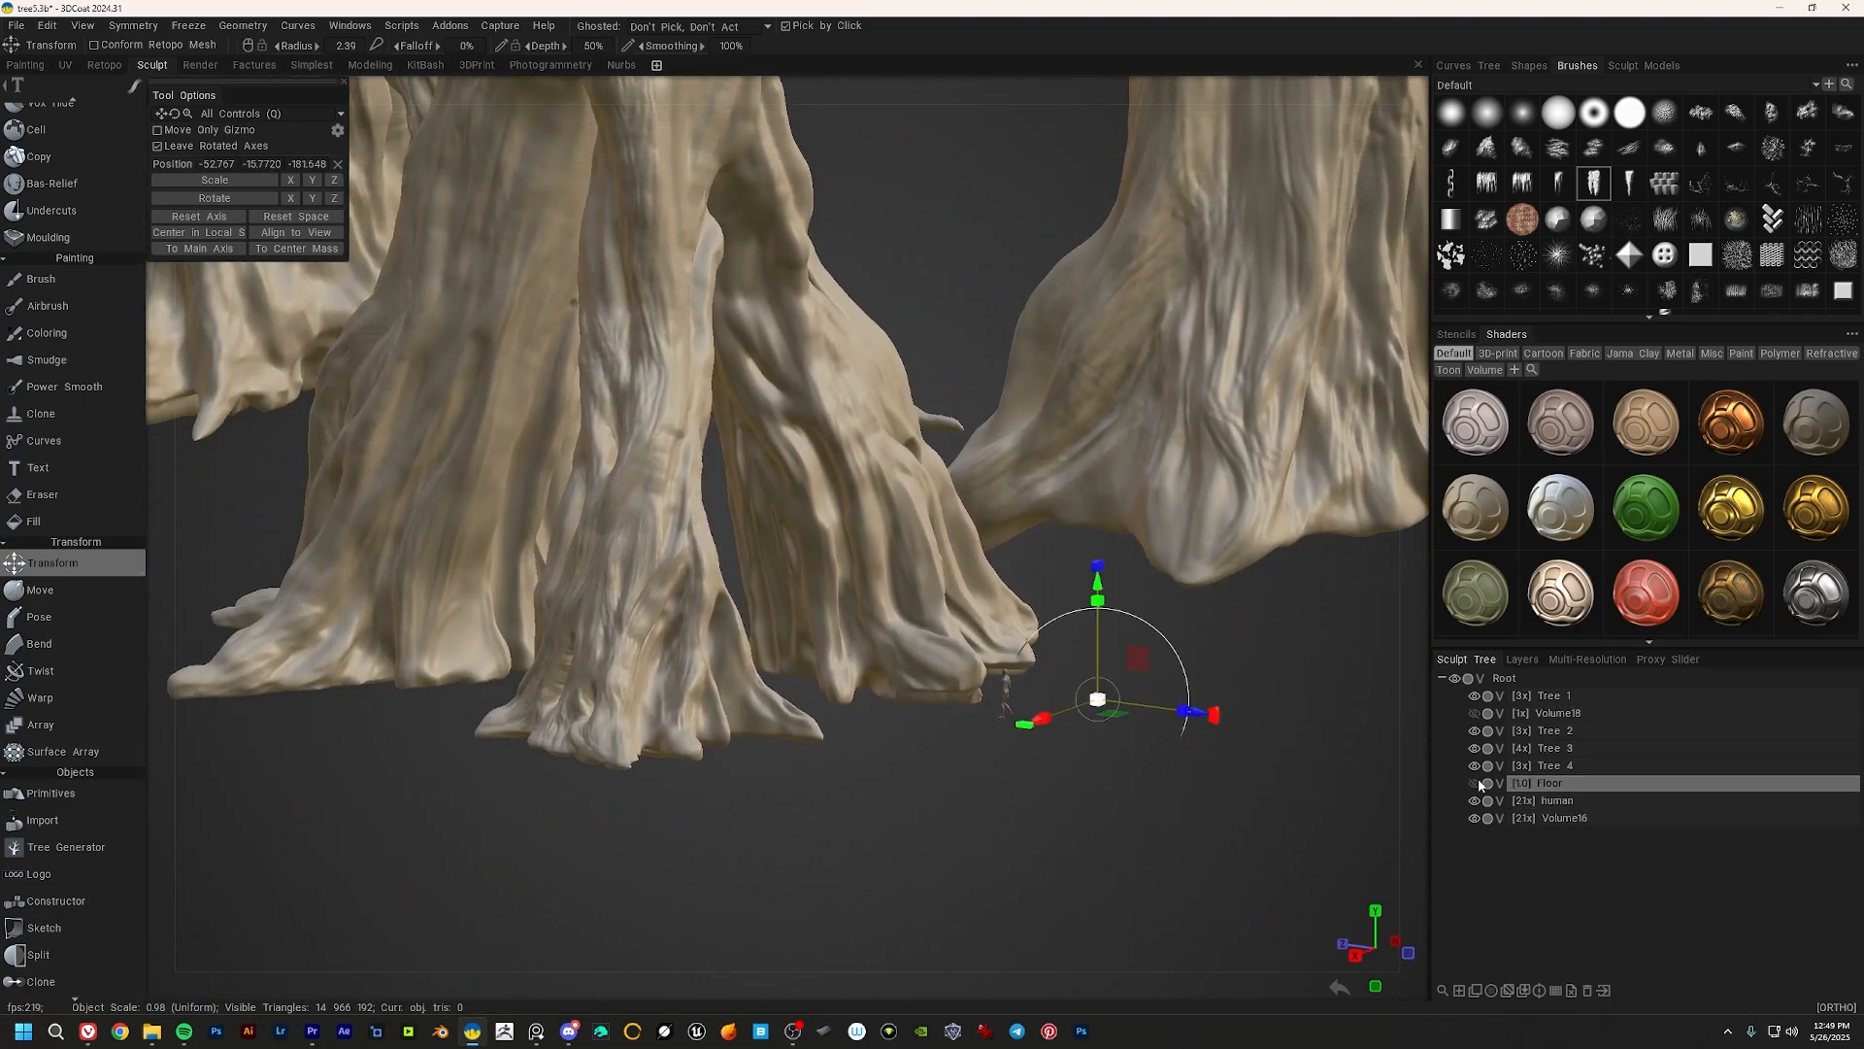
pyautogui.click(1477, 783)
pyautogui.keyDown('alt'); pyautogui.moveTo(901, 563); pyautogui.dragTo(1068, 600, button='middle'); pyautogui.keyUp('alt')
pyautogui.keyDown('alt'); pyautogui.moveTo(1147, 503); pyautogui.dragTo(900, 534, button='middle'); pyautogui.keyUp('alt')
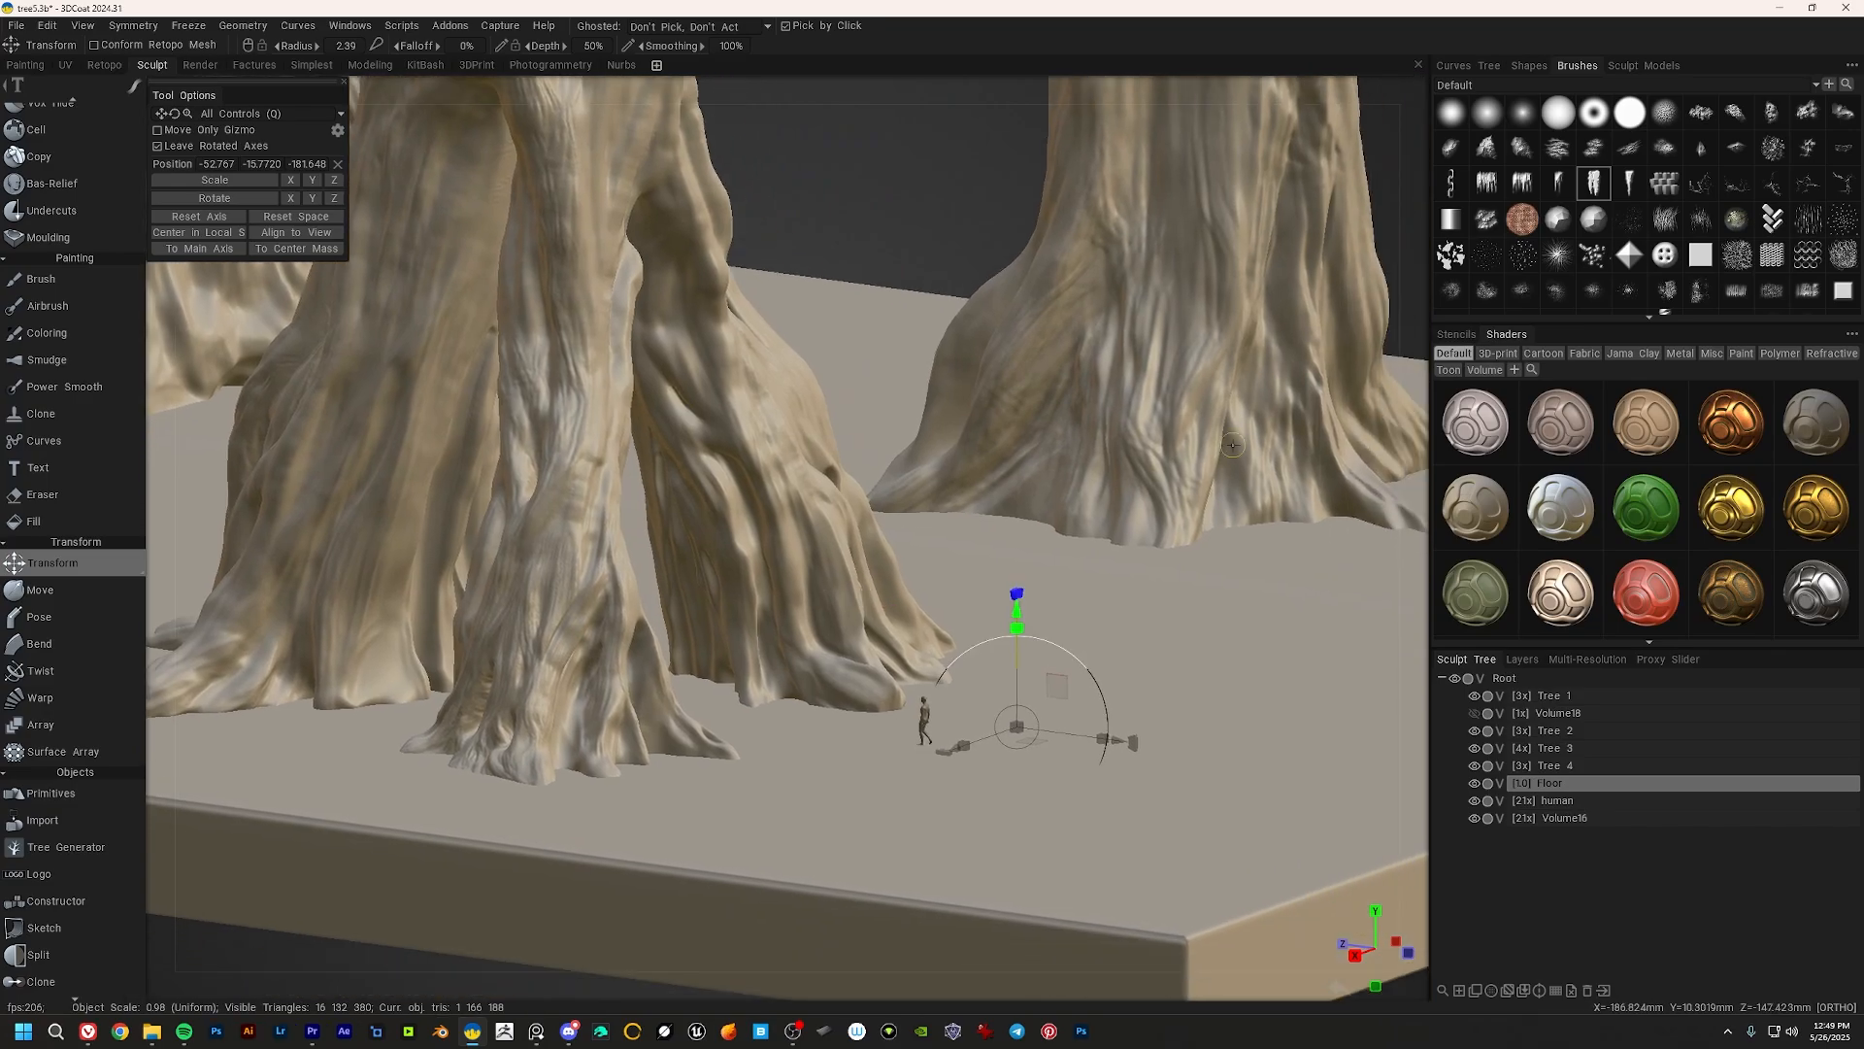
pyautogui.keyDown('alt'); pyautogui.moveTo(790, 615); pyautogui.dragTo(773, 560, button='middle'); pyautogui.keyUp('alt')
pyautogui.keyDown('alt'); pyautogui.moveTo(773, 560); pyautogui.dragTo(717, 619); pyautogui.keyUp('alt')
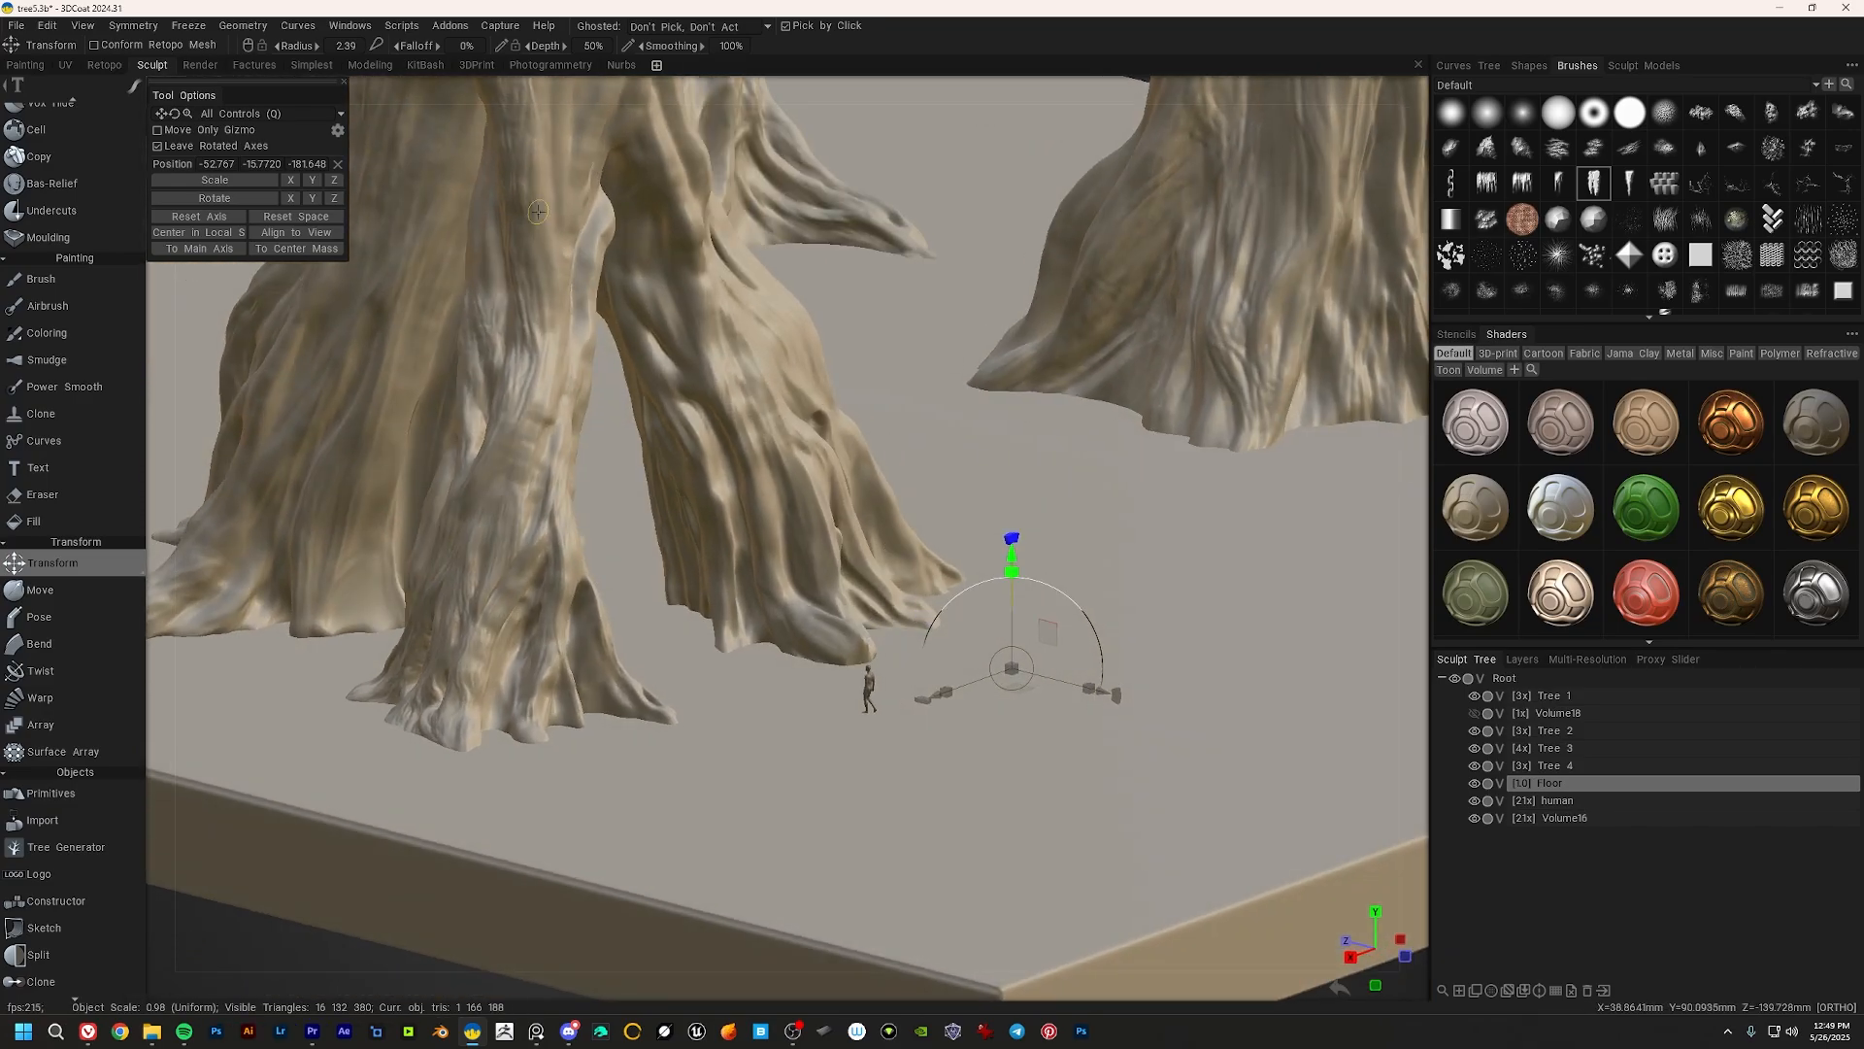
# Step: Switch to the Render room and examine the lit trunks and their shadows on the floor
pyautogui.click(200, 64)
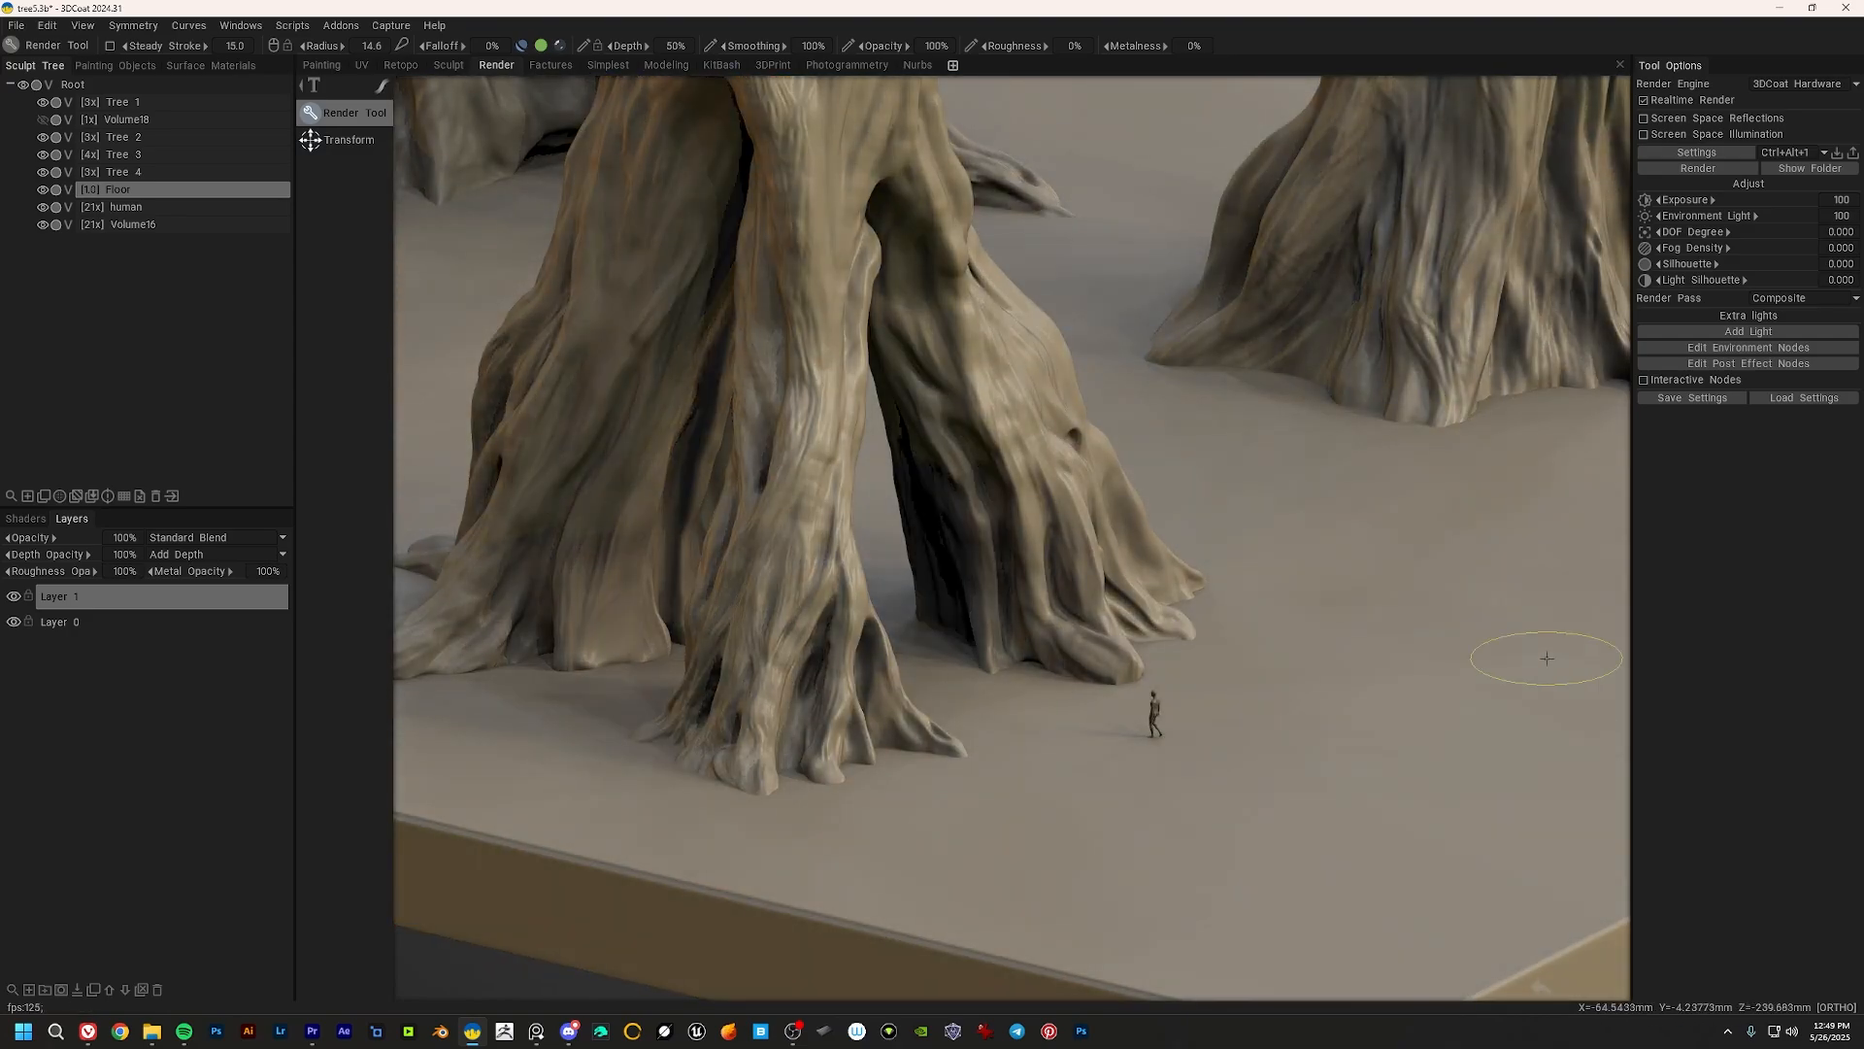
pyautogui.keyDown('alt'); pyautogui.moveTo(1128, 707); pyautogui.dragTo(1160, 721, button='middle'); pyautogui.keyUp('alt')
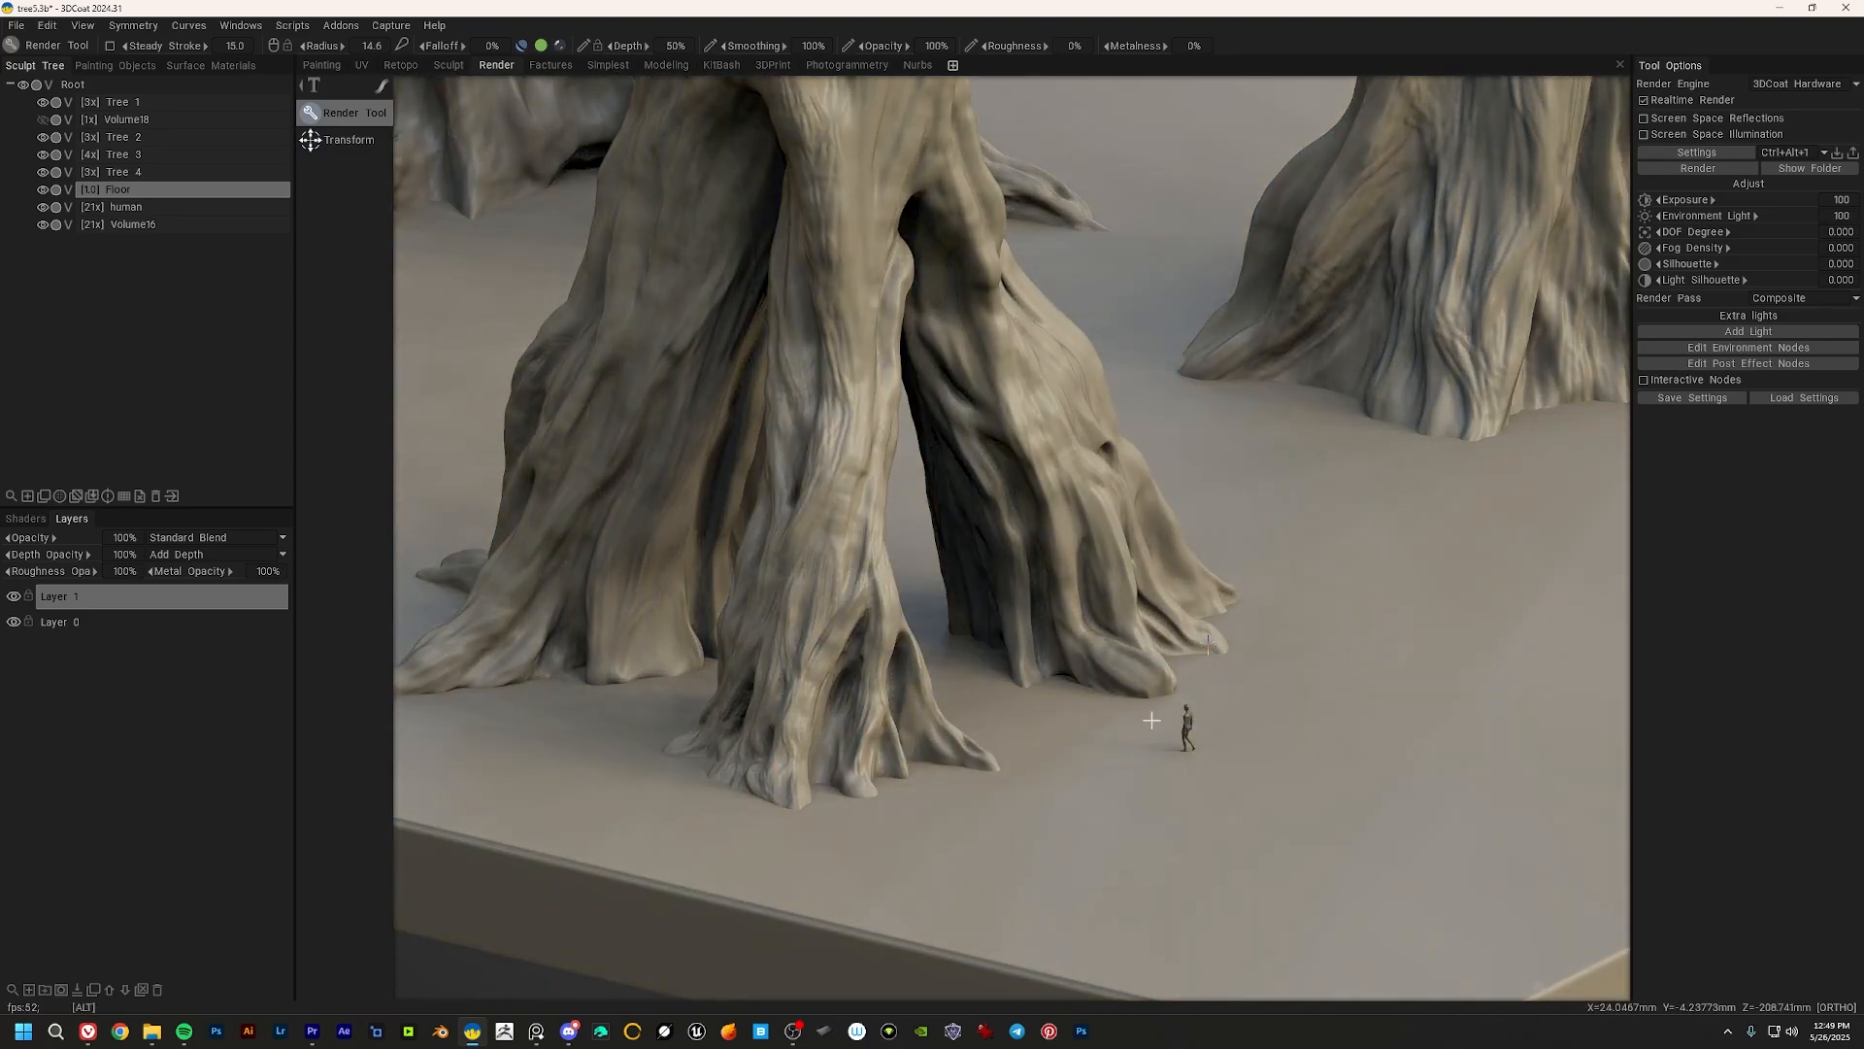
pyautogui.keyDown('alt'); pyautogui.moveTo(1156, 724); pyautogui.dragTo(1032, 582, button='right'); pyautogui.keyUp('alt')
pyautogui.keyDown('alt'); pyautogui.moveTo(944, 589); pyautogui.dragTo(1059, 683, button='middle'); pyautogui.keyUp('alt')
pyautogui.keyDown('alt'); pyautogui.moveTo(1059, 684); pyautogui.dragTo(898, 556); pyautogui.keyUp('alt')
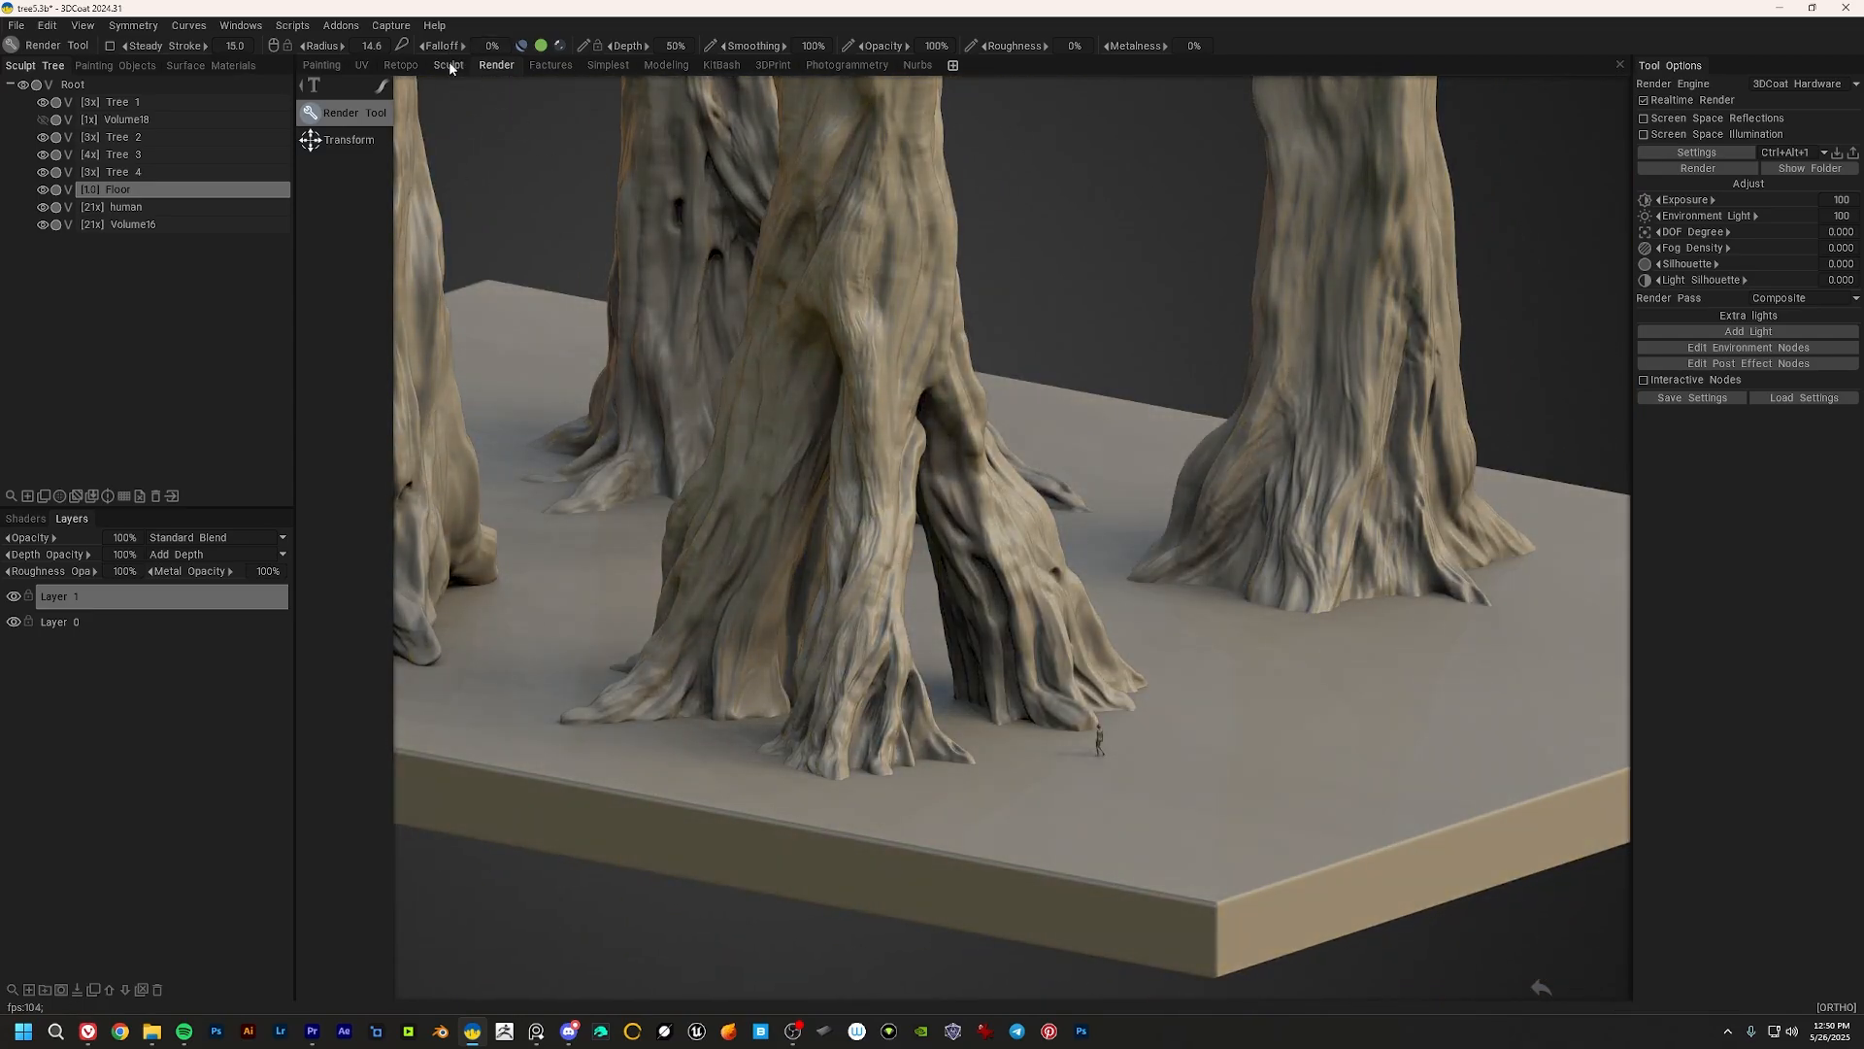
# Step: Return to the Sculpt room and examine the front trunk's splayed roots where they meet the floor
pyautogui.click(449, 66)
pyautogui.moveTo(626, 554); pyautogui.dragTo(872, 474, button='middle')
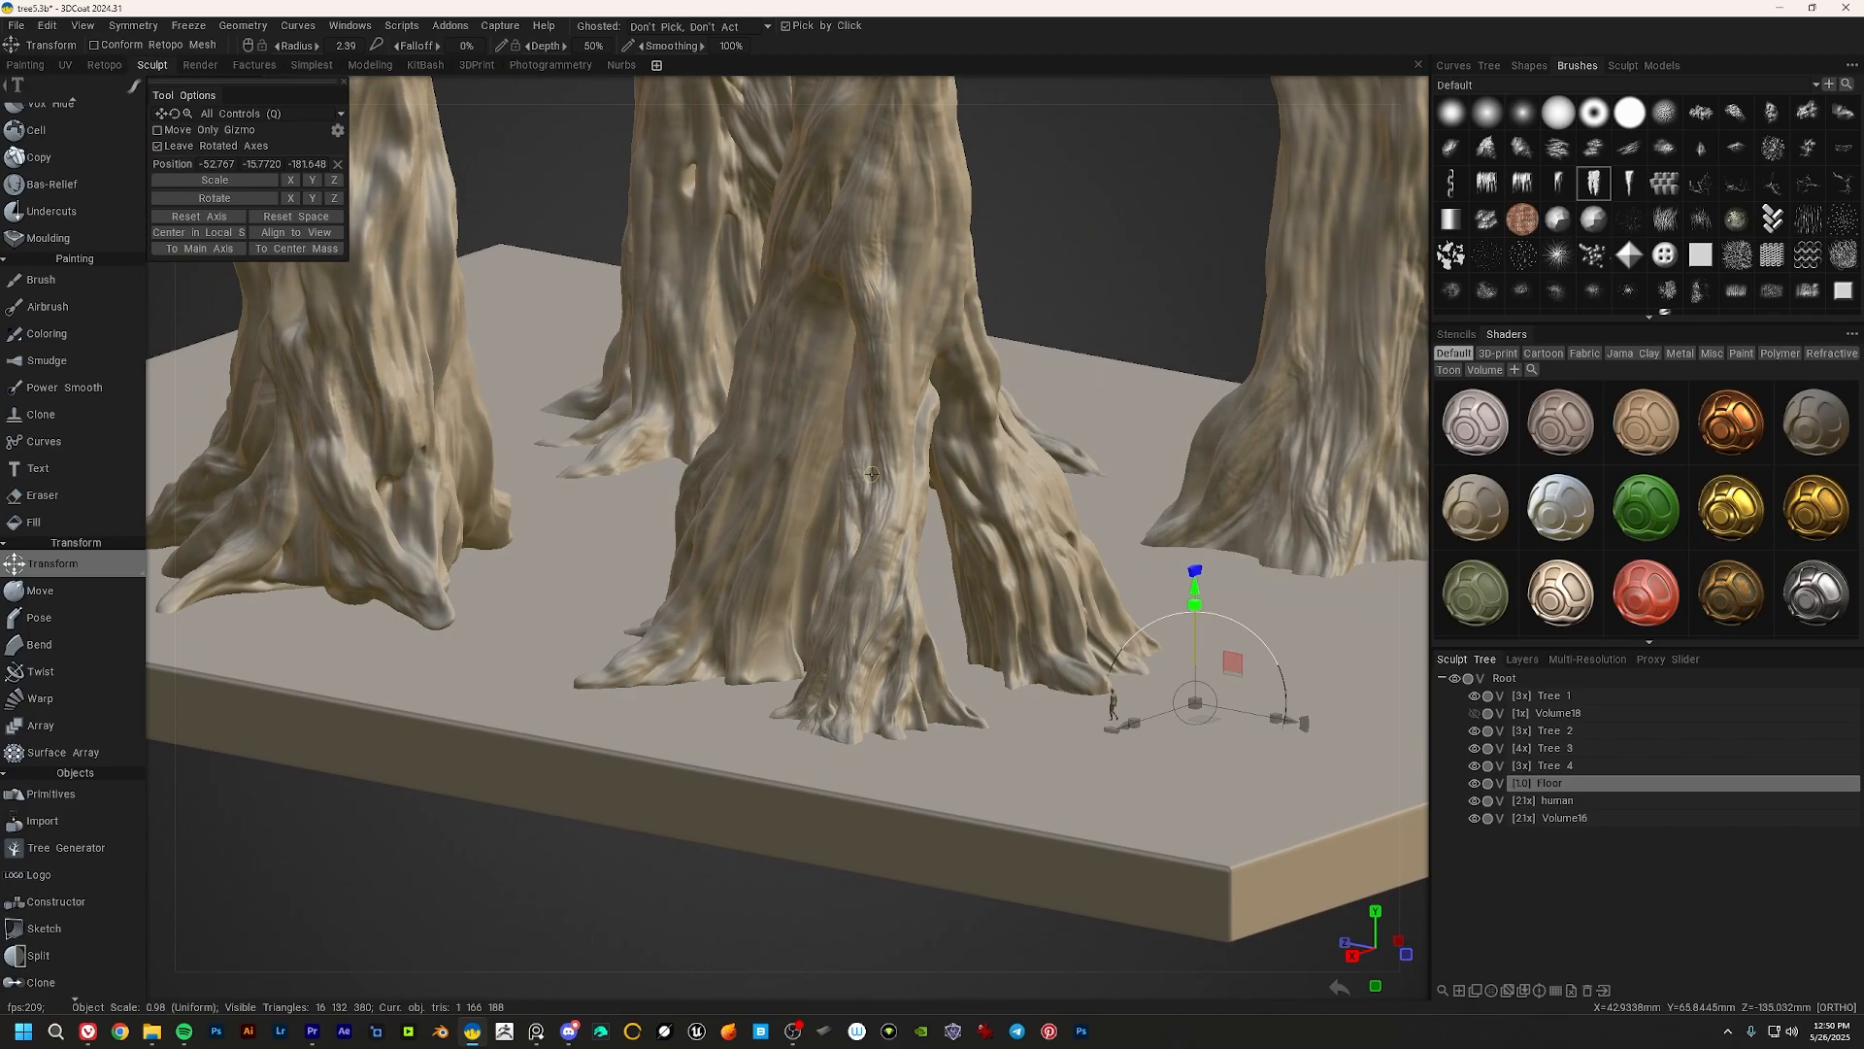
pyautogui.moveTo(872, 488)
pyautogui.keyDown('alt'); pyautogui.mouseDown()
pyautogui.moveTo(997, 504)
pyautogui.moveTo(861, 493)
pyautogui.mouseUp(); pyautogui.keyUp('alt')
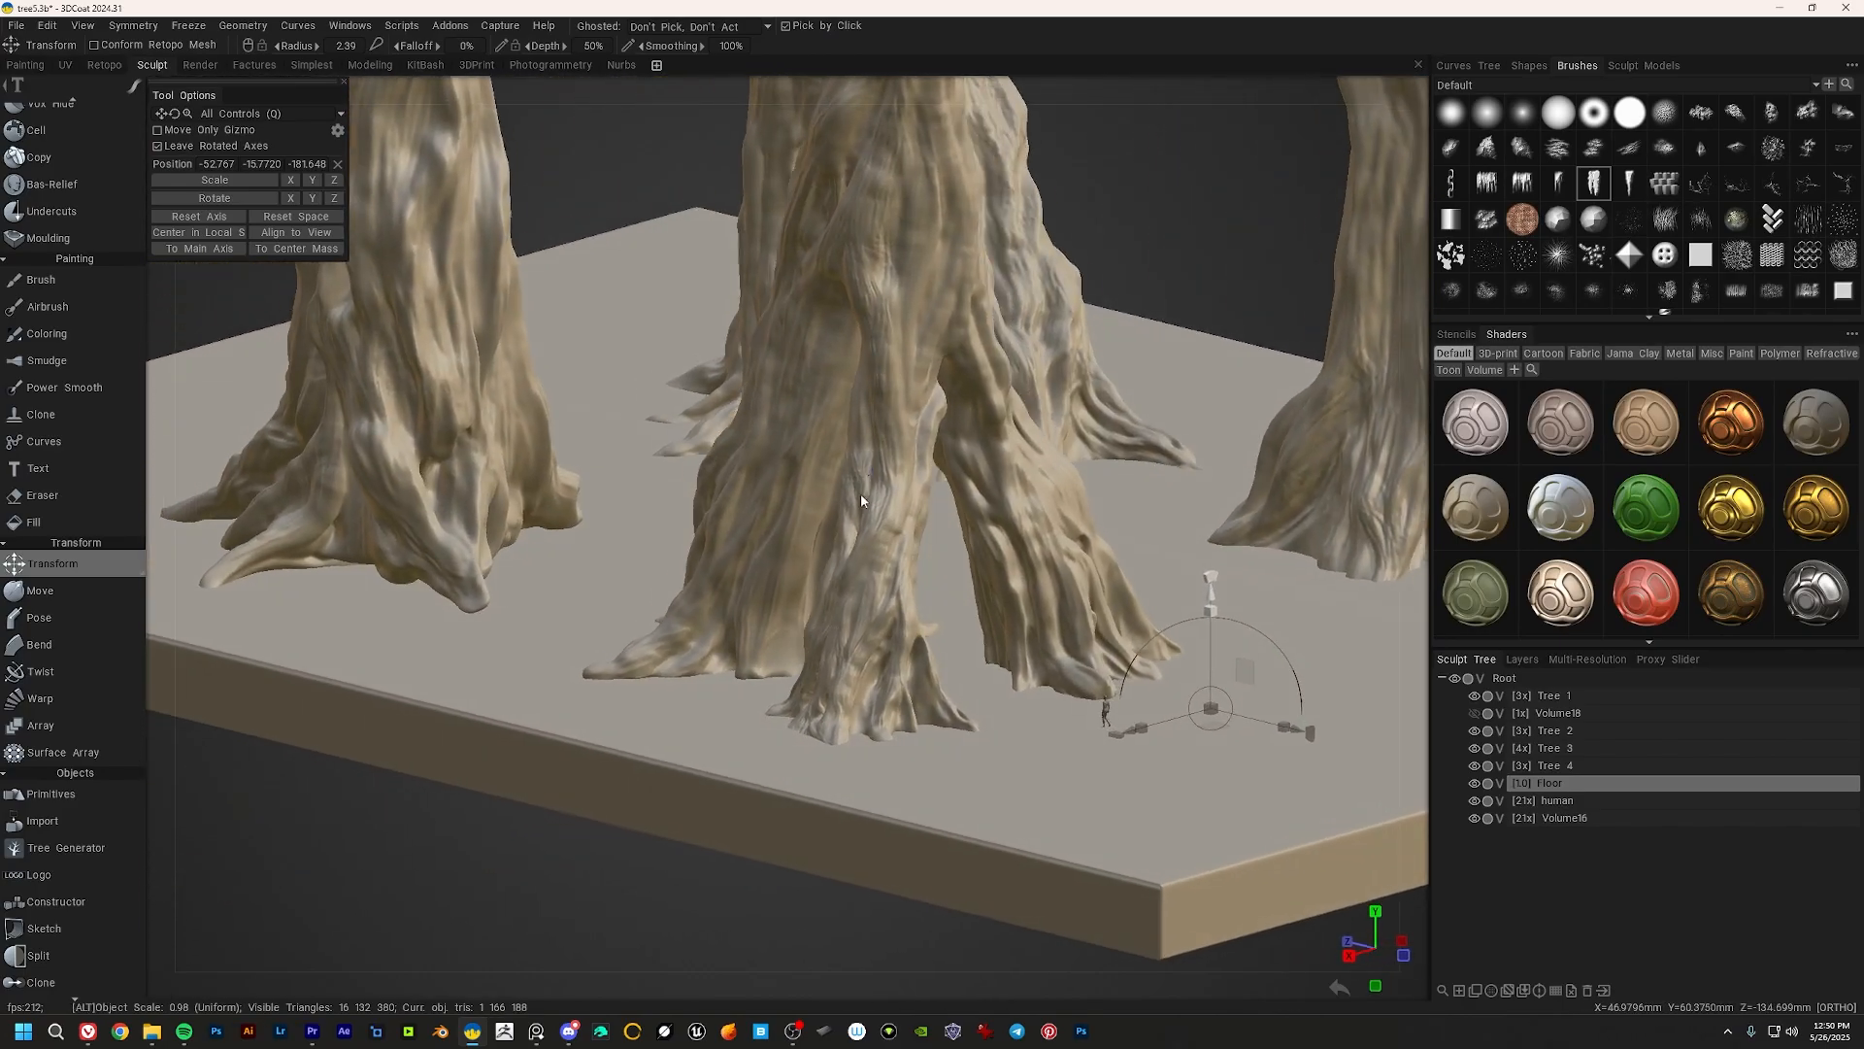
pyautogui.keyDown('alt'); pyautogui.moveTo(860, 493); pyautogui.dragTo(1006, 609, button='right'); pyautogui.keyUp('alt')
pyautogui.keyDown('alt'); pyautogui.moveTo(930, 559); pyautogui.dragTo(820, 543, button='middle'); pyautogui.keyUp('alt')
pyautogui.keyDown('alt'); pyautogui.moveTo(819, 542); pyautogui.dragTo(1040, 533); pyautogui.keyUp('alt')
pyautogui.keyDown('alt'); pyautogui.moveTo(762, 539); pyautogui.dragTo(848, 500, button='middle'); pyautogui.keyUp('alt')
pyautogui.keyDown('alt'); pyautogui.moveTo(858, 531); pyautogui.dragTo(669, 531); pyautogui.keyUp('alt')
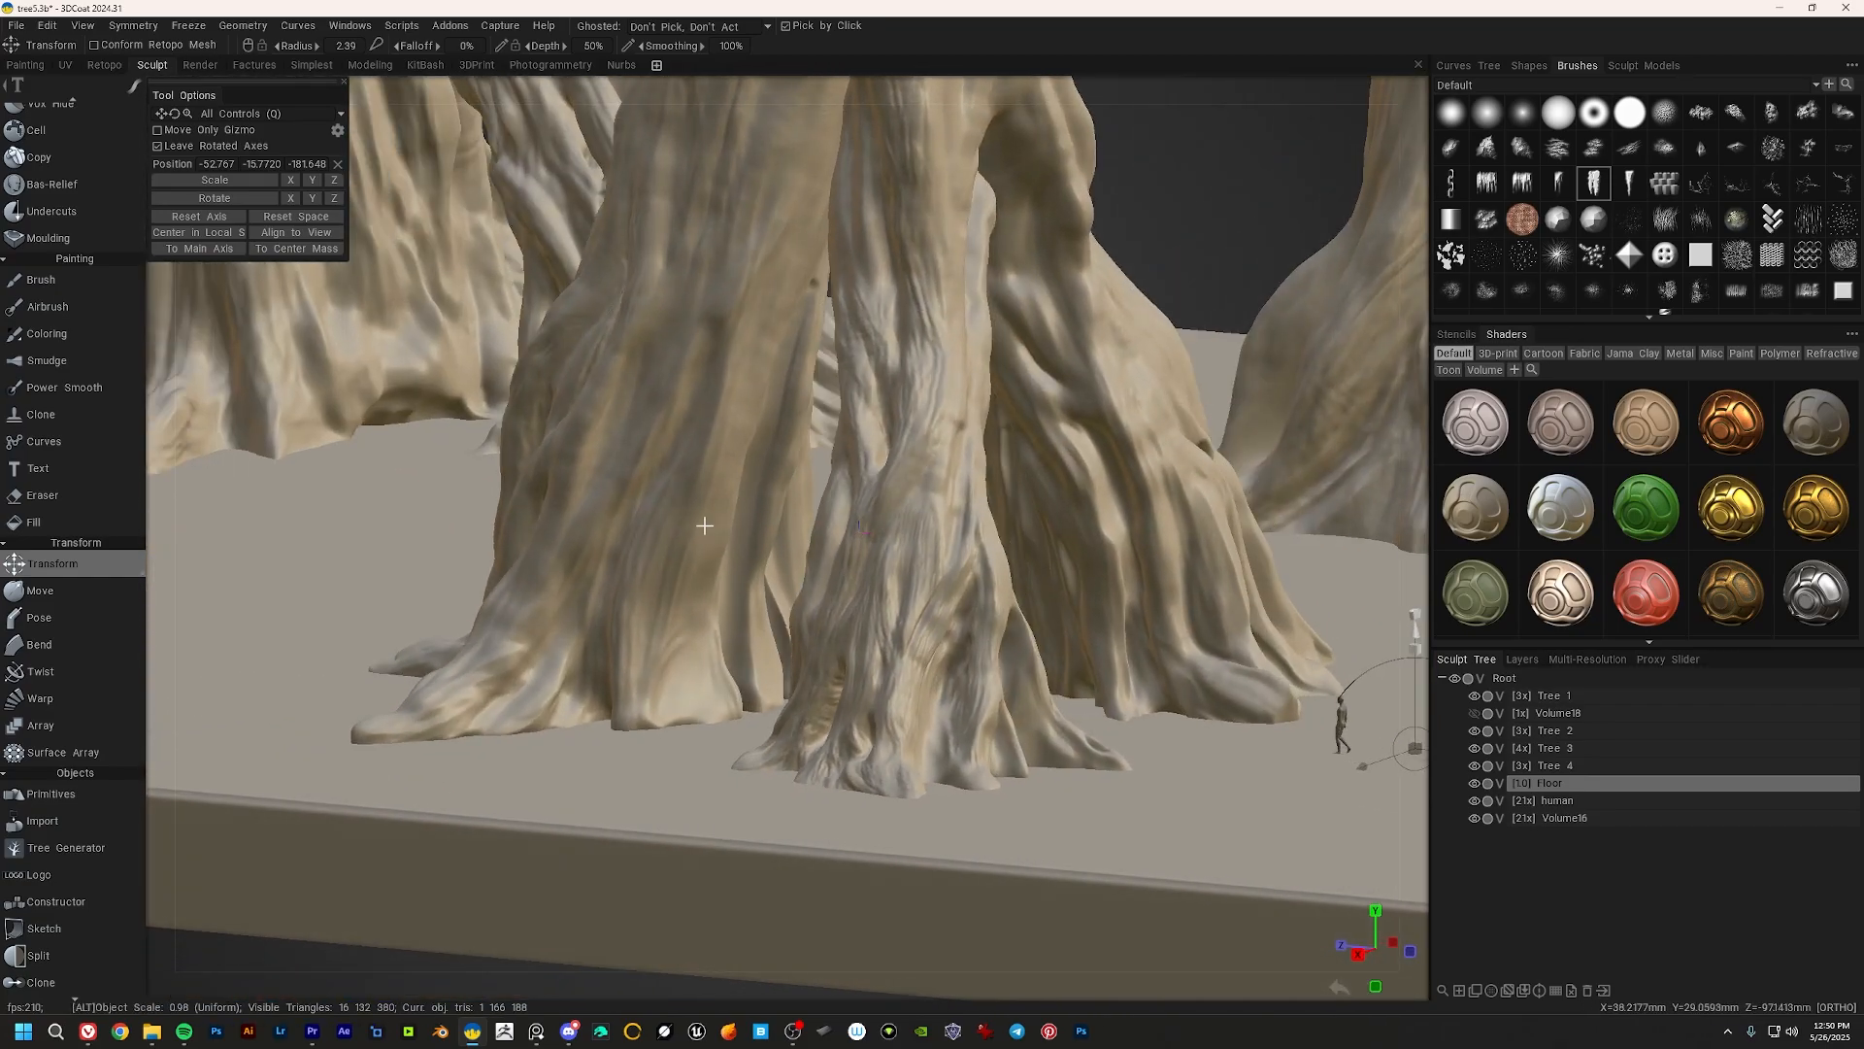
# Step: Examine the front trunk's bark from its roots up past the fork, together with the neighbouring trunks
pyautogui.keyDown('alt'); pyautogui.moveTo(864, 199); pyautogui.dragTo(837, 268, button='middle'); pyautogui.keyUp('alt')
pyautogui.keyDown('alt'); pyautogui.moveTo(875, 378); pyautogui.dragTo(871, 474, button='middle'); pyautogui.keyUp('alt')
pyautogui.keyDown('alt'); pyautogui.moveTo(874, 290); pyautogui.dragTo(858, 918, button='middle'); pyautogui.keyUp('alt')
pyautogui.keyDown('alt'); pyautogui.moveTo(820, 534); pyautogui.dragTo(810, 329, button='middle'); pyautogui.keyUp('alt')
pyautogui.keyDown('alt'); pyautogui.moveTo(811, 329); pyautogui.dragTo(696, 288, button='right'); pyautogui.keyUp('alt')
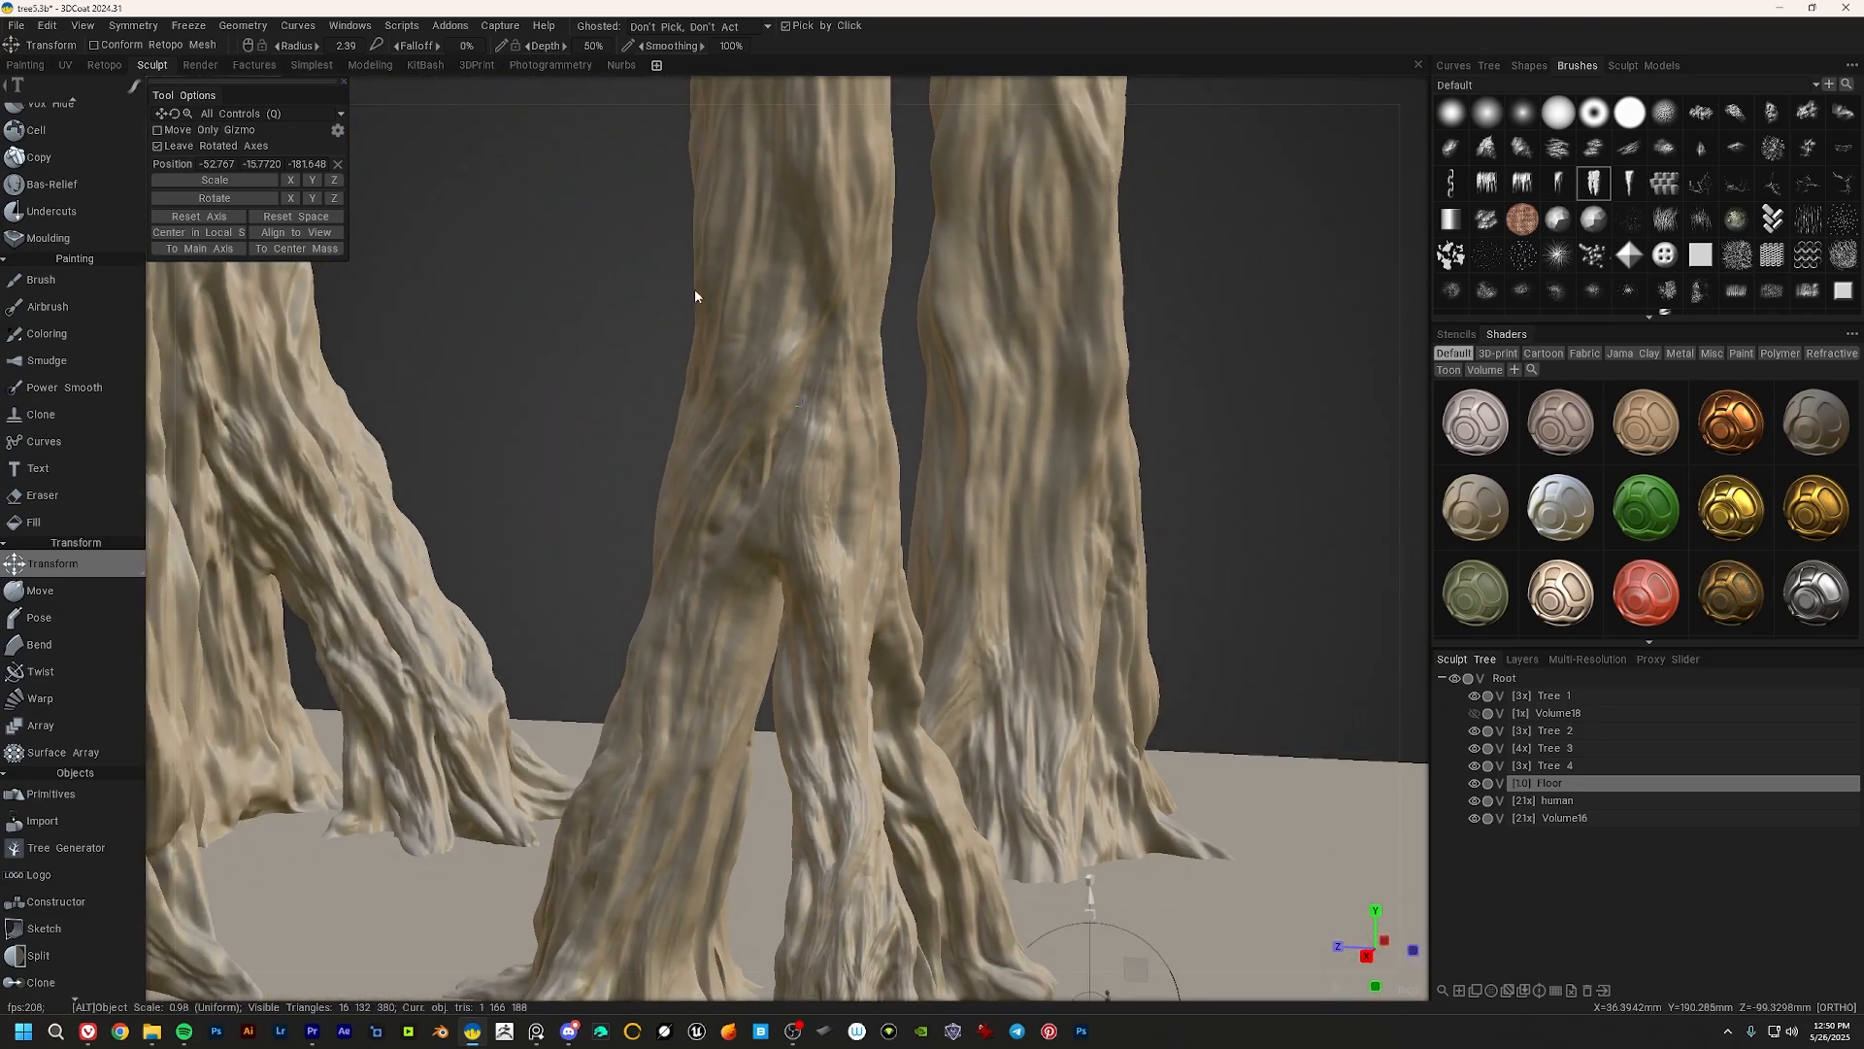
pyautogui.keyDown('alt'); pyautogui.moveTo(804, 509); pyautogui.dragTo(943, 360, button='middle'); pyautogui.keyUp('alt')
pyautogui.keyDown('alt'); pyautogui.moveTo(944, 360); pyautogui.dragTo(905, 317); pyautogui.keyUp('alt')
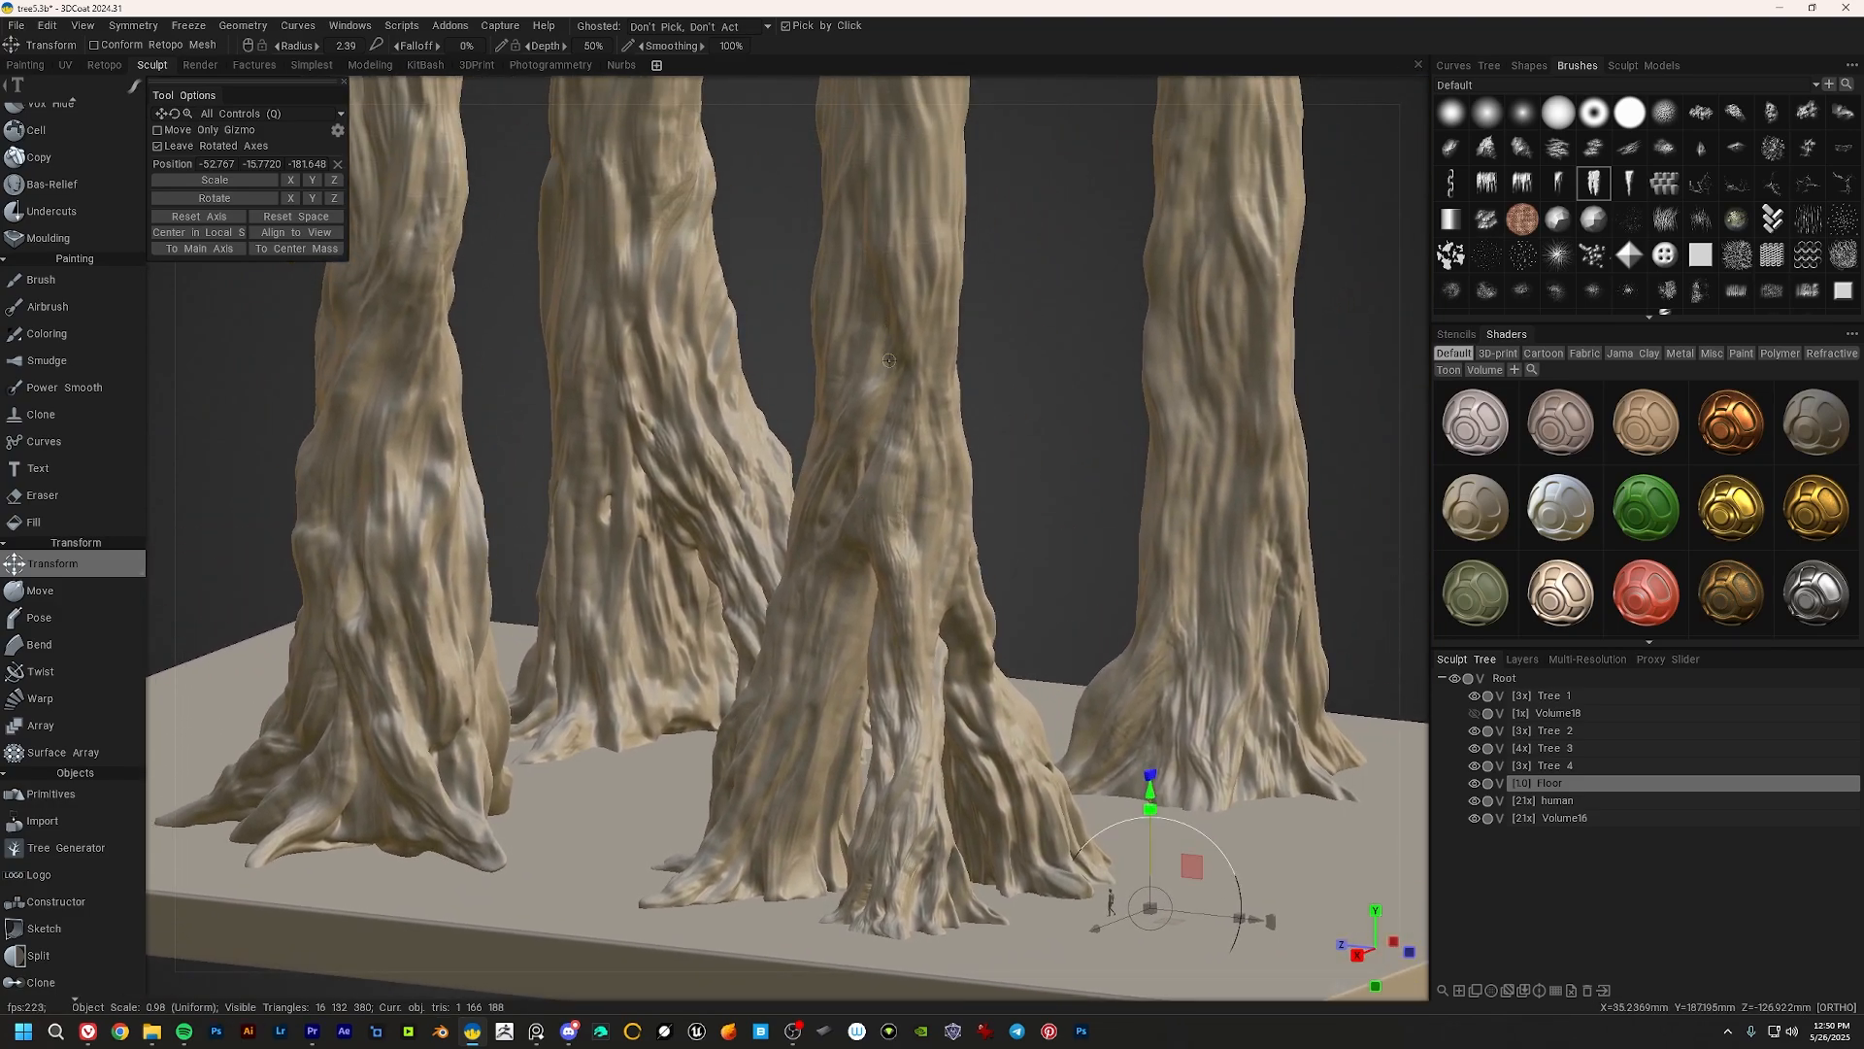
# Step: Inspect the bark detail on the front trunk's narrow middle leg and the roots around it
pyautogui.keyDown('alt'); pyautogui.moveTo(891, 474); pyautogui.dragTo(825, 450); pyautogui.keyUp('alt')
pyautogui.scroll(3, 979, 495)
pyautogui.scroll(-3, 823, 427)
pyautogui.keyDown('alt'); pyautogui.moveTo(813, 355); pyautogui.dragTo(629, 373); pyautogui.keyUp('alt')
pyautogui.scroll(-3, 759, 347)
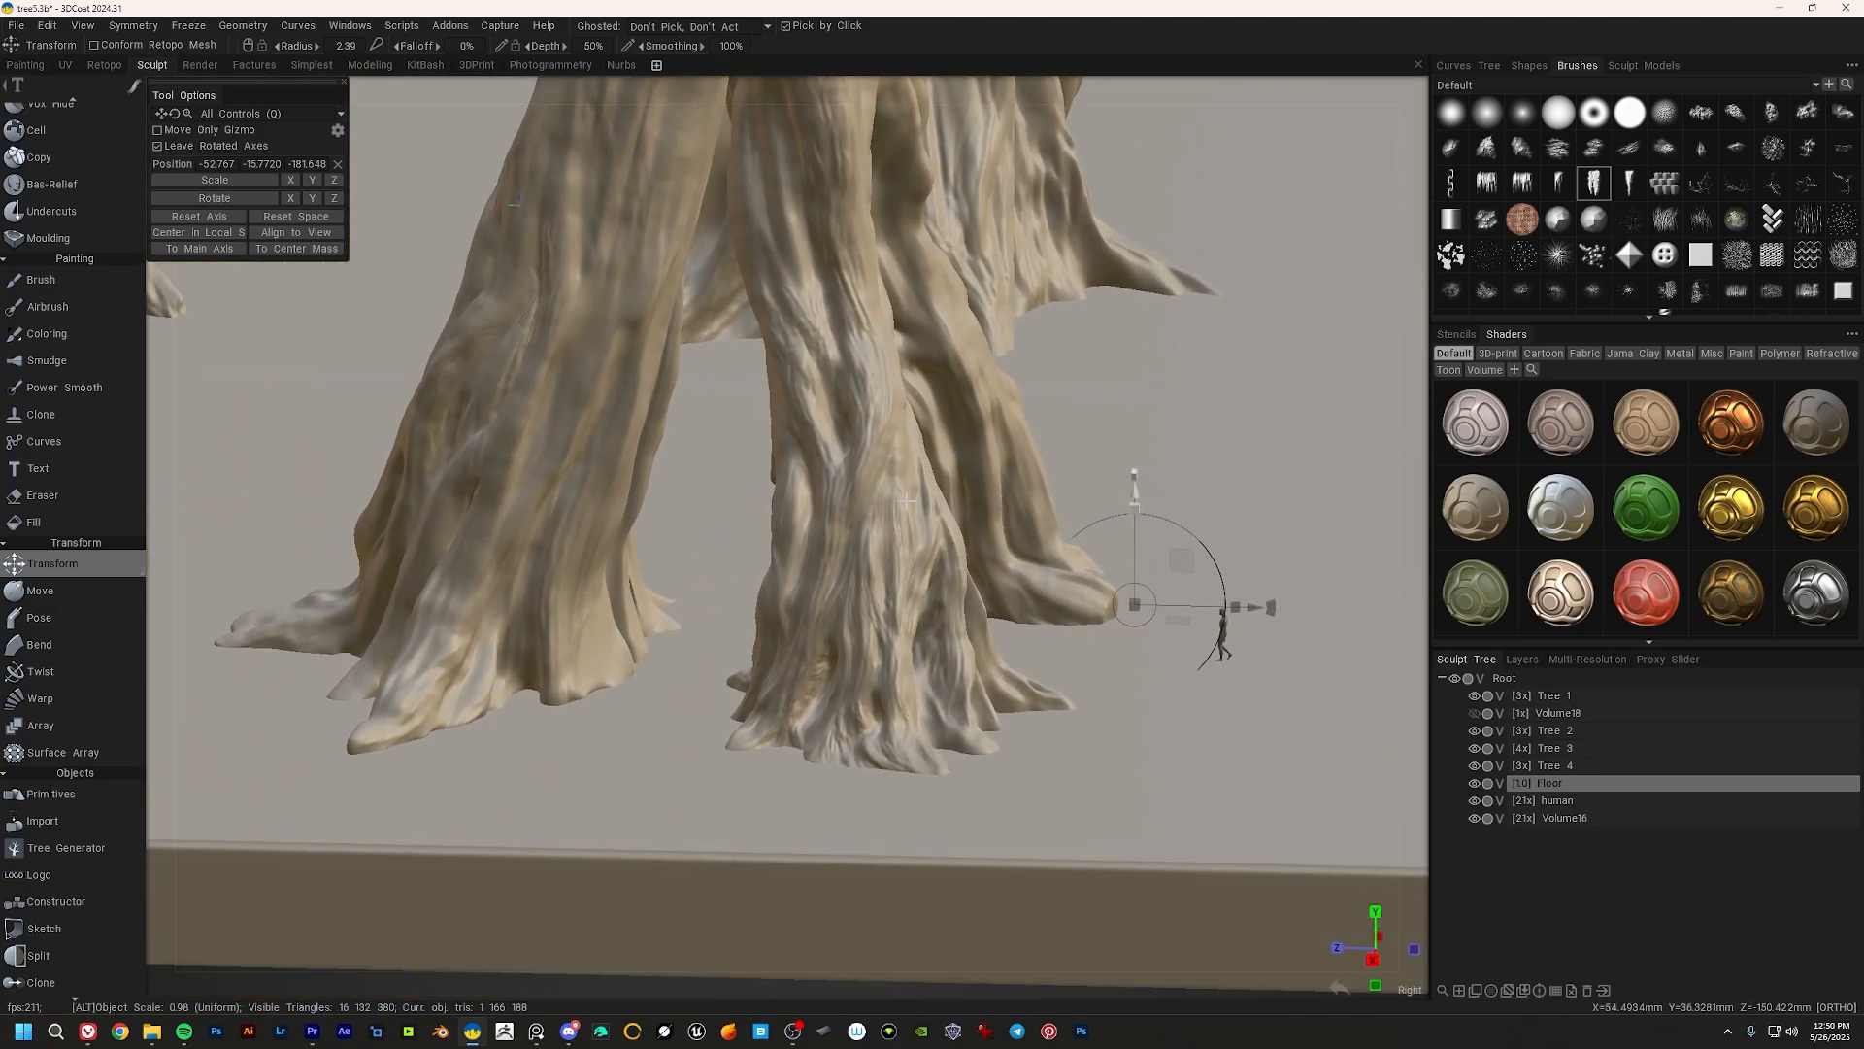
pyautogui.keyDown('alt'); pyautogui.moveTo(991, 497); pyautogui.dragTo(877, 503); pyautogui.keyUp('alt')
pyautogui.keyDown('alt'); pyautogui.moveTo(887, 482); pyautogui.dragTo(905, 611, button='middle'); pyautogui.keyUp('alt')
pyautogui.keyDown('alt'); pyautogui.moveTo(984, 502); pyautogui.dragTo(881, 230, button='middle'); pyautogui.keyUp('alt')
pyautogui.keyDown('alt'); pyautogui.moveTo(935, 571); pyautogui.dragTo(844, 474, button='middle'); pyautogui.keyUp('alt')
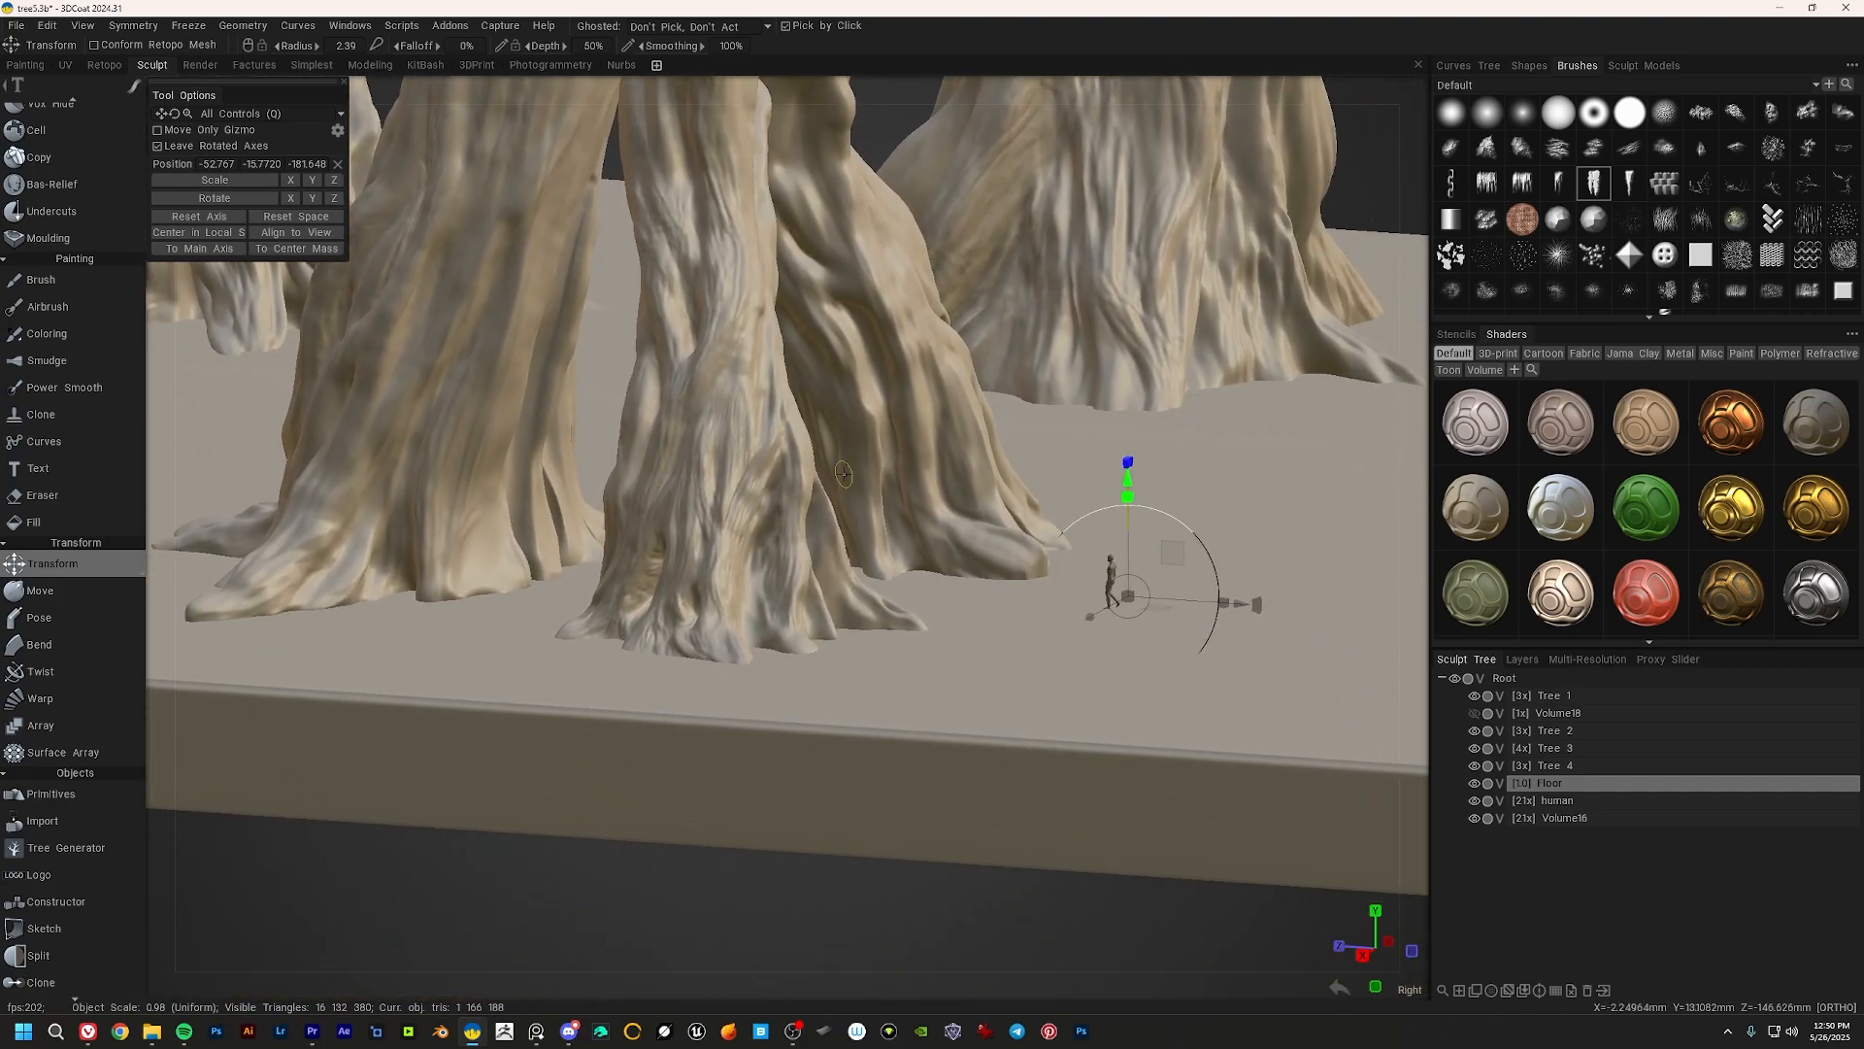
# Step: Inspect the fork where the front trunk's legs merge, and review all trunks from roots to cut tops
pyautogui.keyDown('alt'); pyautogui.moveTo(760, 451); pyautogui.dragTo(871, 364); pyautogui.keyUp('alt')
pyautogui.keyDown('alt'); pyautogui.moveTo(798, 116); pyautogui.dragTo(854, 320, button='middle'); pyautogui.keyUp('alt')
pyautogui.keyDown('alt'); pyautogui.moveTo(854, 319); pyautogui.dragTo(971, 352); pyautogui.keyUp('alt')
pyautogui.keyDown('alt'); pyautogui.moveTo(932, 335); pyautogui.dragTo(979, 361, button='middle'); pyautogui.keyUp('alt')
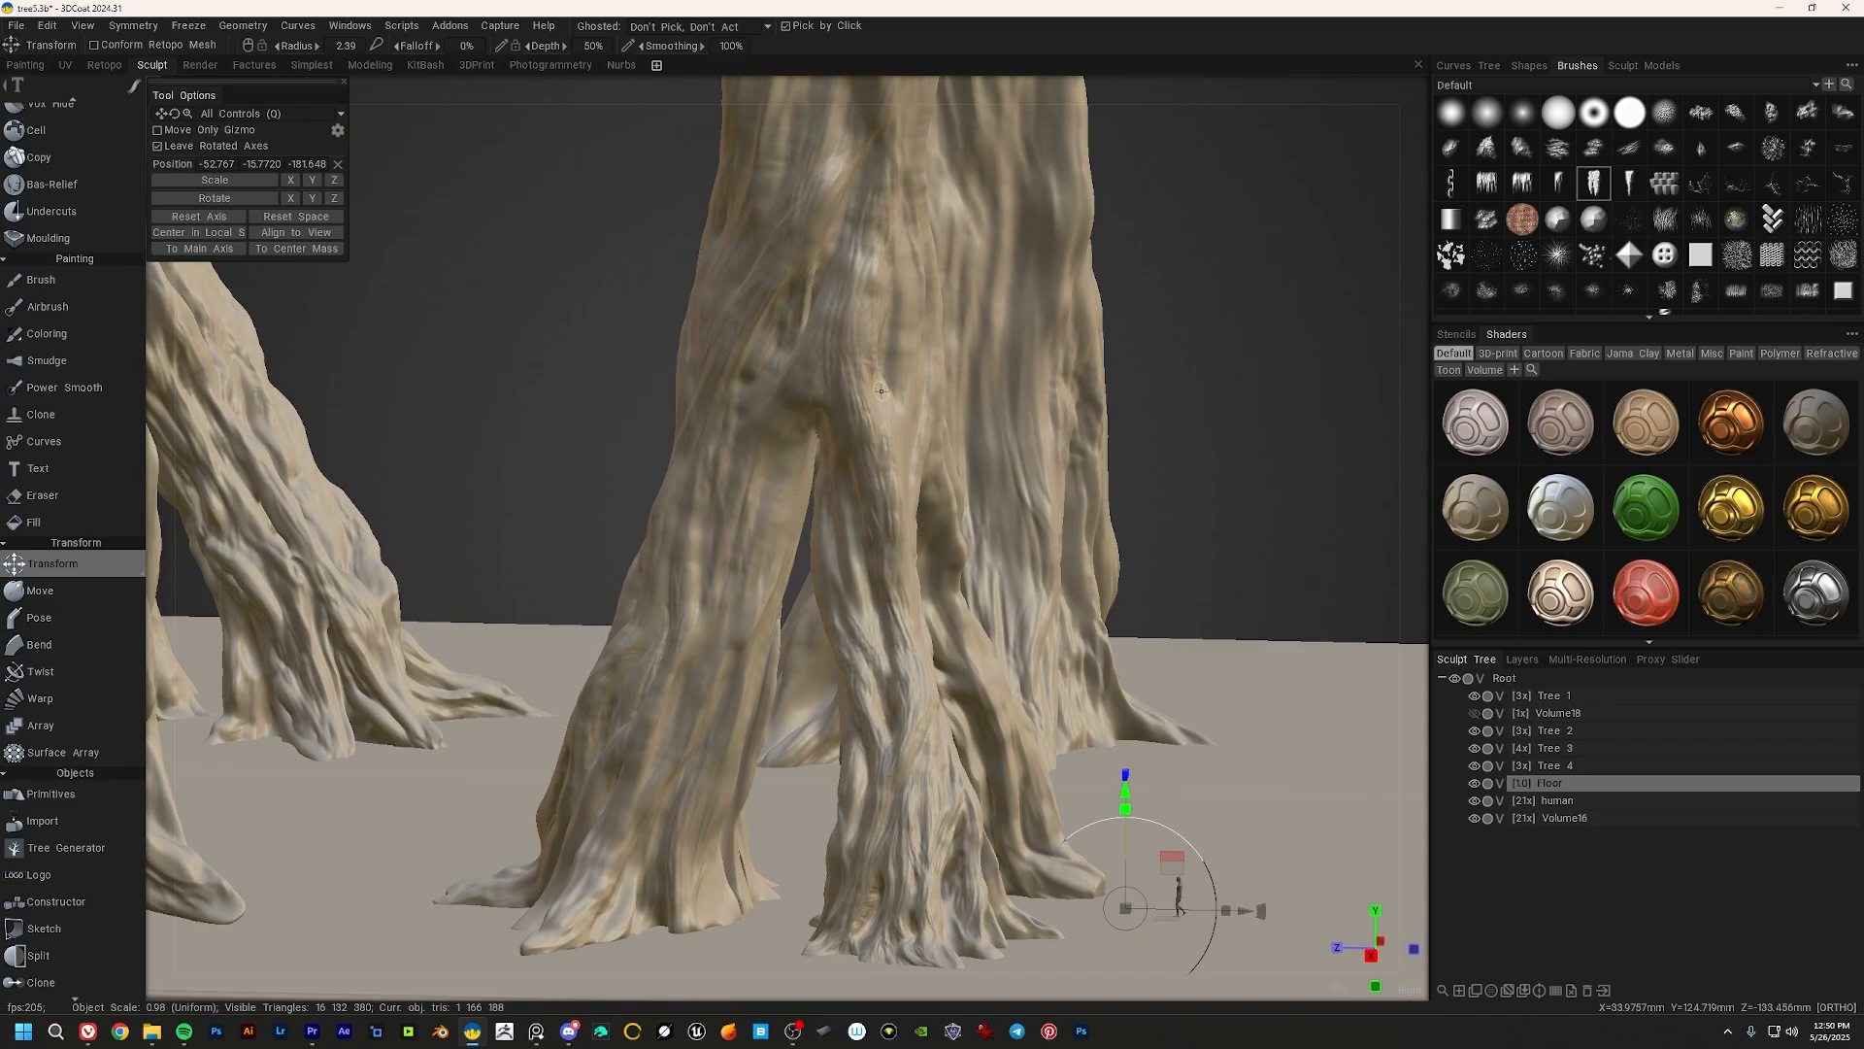
pyautogui.keyDown('alt'); pyautogui.moveTo(978, 361); pyautogui.dragTo(927, 342, button='right'); pyautogui.keyUp('alt')
pyautogui.keyDown('alt'); pyautogui.moveTo(928, 342); pyautogui.dragTo(932, 390); pyautogui.keyUp('alt')
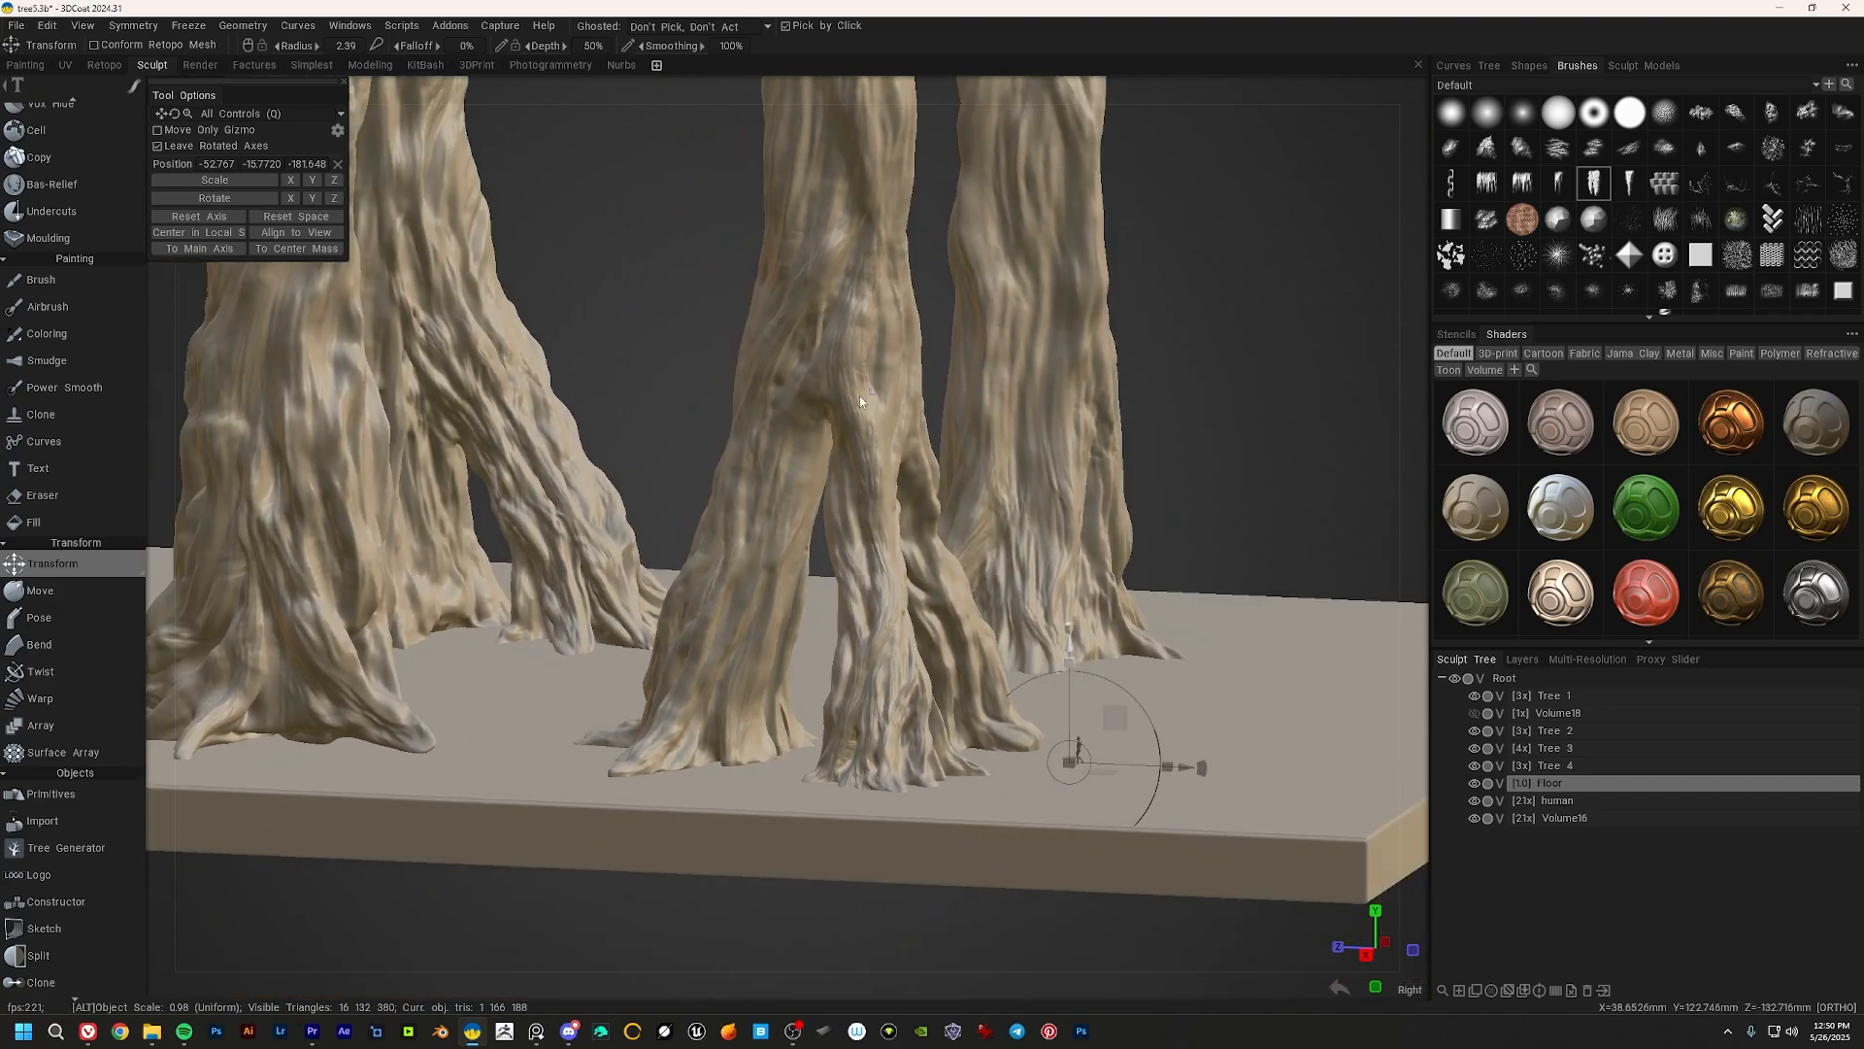
pyautogui.keyDown('alt'); pyautogui.moveTo(933, 390); pyautogui.dragTo(903, 364, button='right'); pyautogui.keyUp('alt')
pyautogui.keyDown('alt'); pyautogui.moveTo(912, 355); pyautogui.dragTo(864, 326); pyautogui.keyUp('alt')
pyautogui.keyDown('alt'); pyautogui.moveTo(864, 325); pyautogui.dragTo(923, 505, button='middle'); pyautogui.keyUp('alt')
pyautogui.keyDown('alt'); pyautogui.moveTo(924, 505); pyautogui.dragTo(888, 477); pyautogui.keyUp('alt')
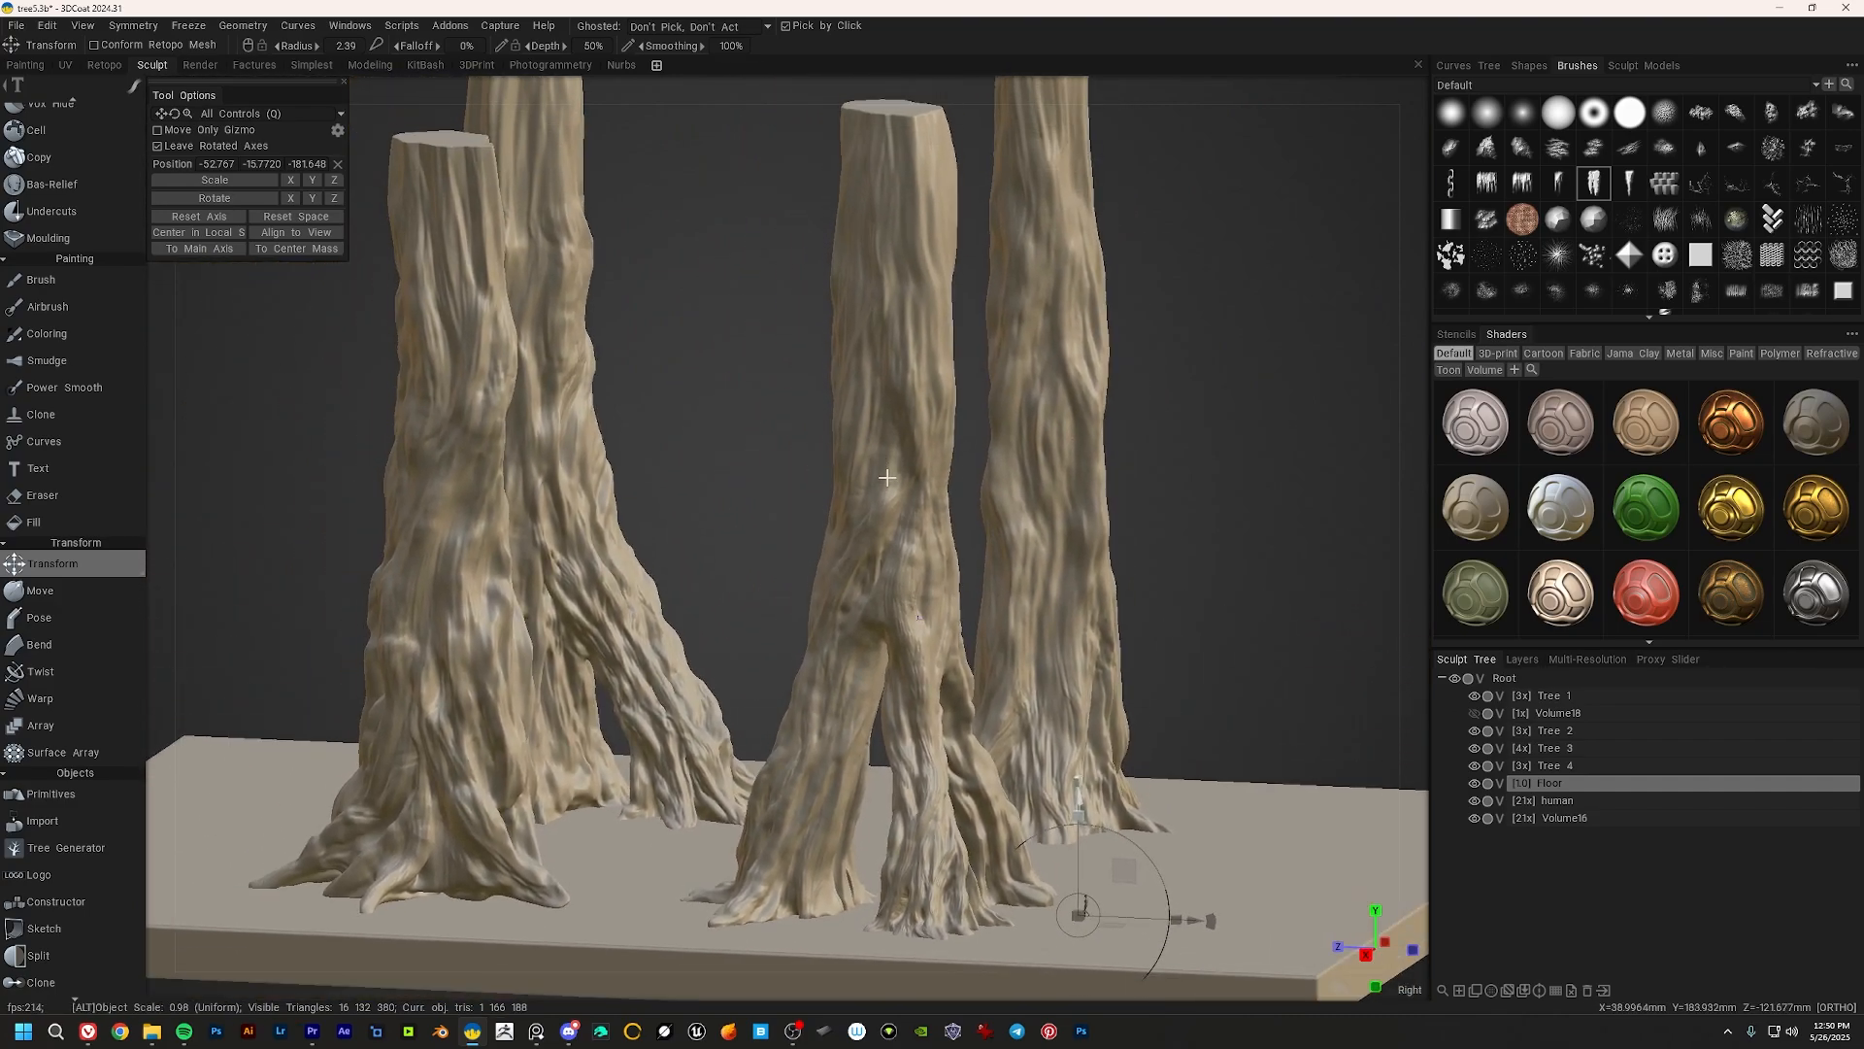
pyautogui.keyDown('alt'); pyautogui.moveTo(888, 476); pyautogui.dragTo(878, 427, button='middle'); pyautogui.keyUp('alt')
pyautogui.keyDown('alt'); pyautogui.moveTo(883, 520); pyautogui.dragTo(891, 418, button='middle'); pyautogui.keyUp('alt')
pyautogui.keyDown('alt'); pyautogui.moveTo(894, 466); pyautogui.dragTo(939, 494); pyautogui.keyUp('alt')
pyautogui.keyDown('alt'); pyautogui.moveTo(940, 494); pyautogui.dragTo(911, 393, button='middle'); pyautogui.keyUp('alt')
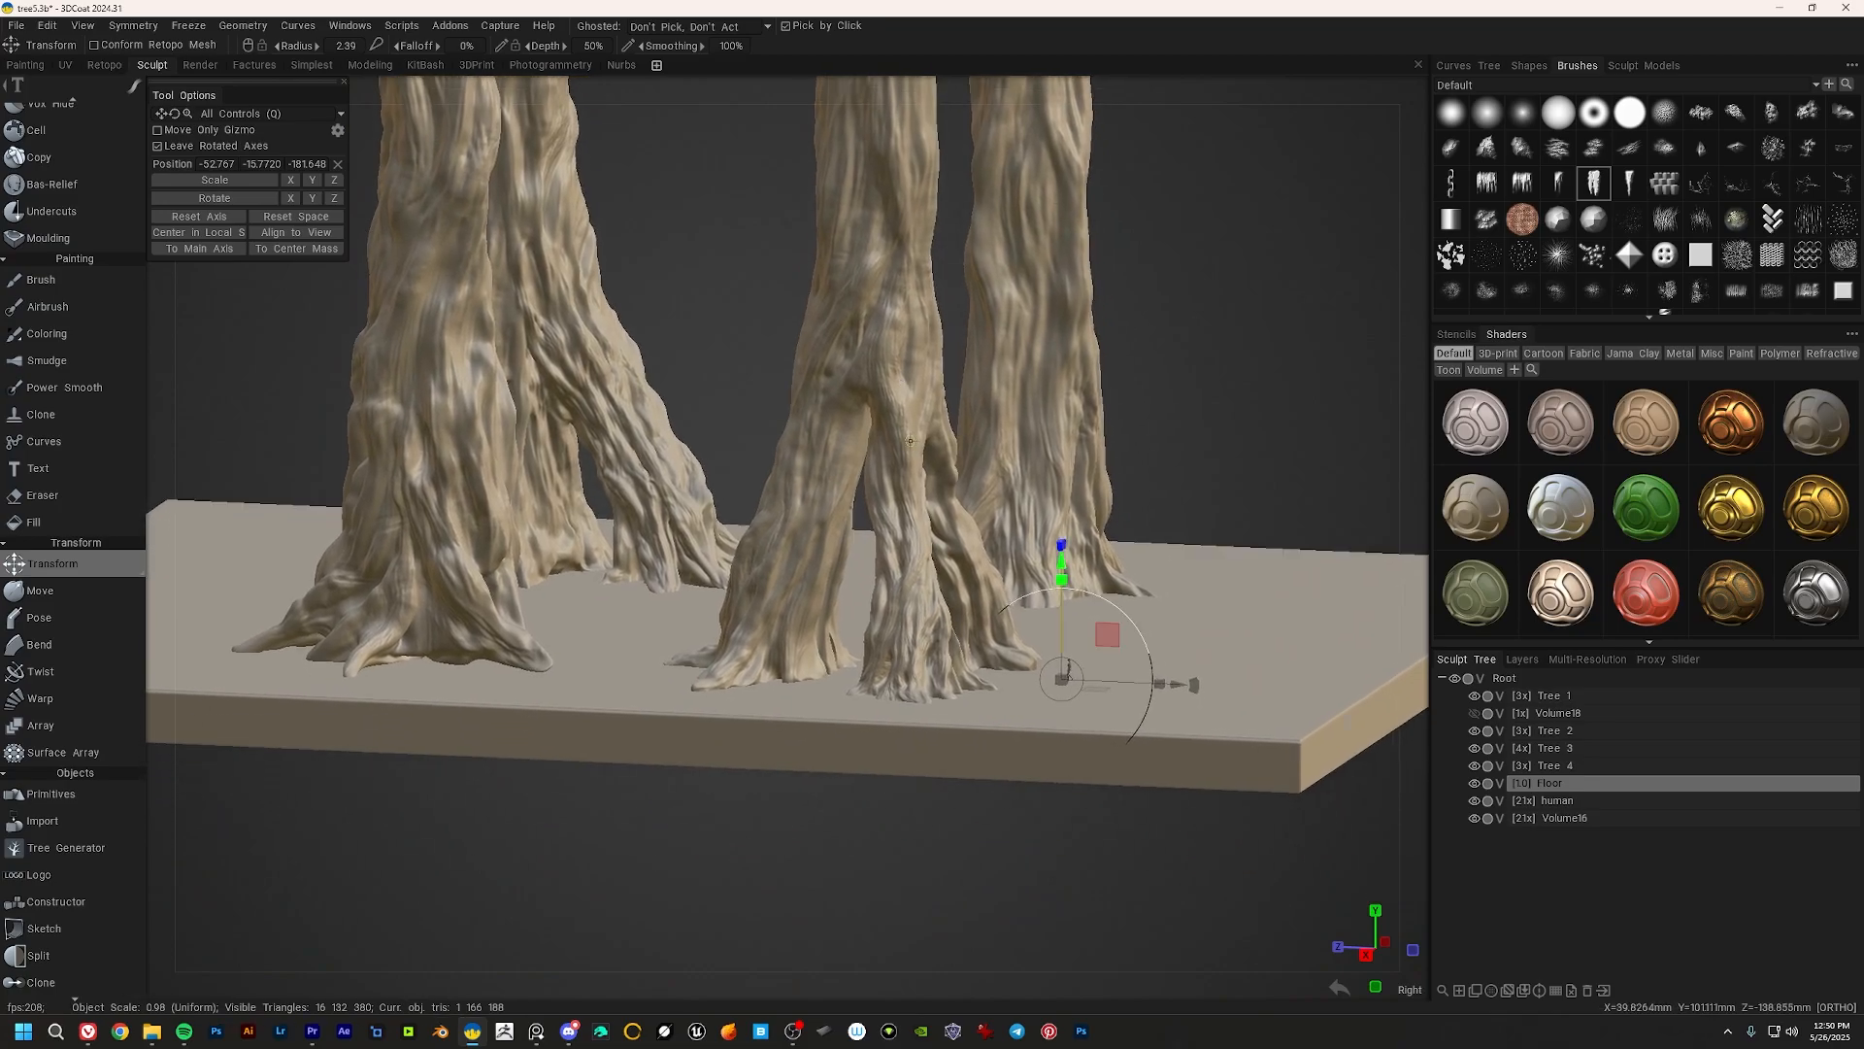
pyautogui.keyDown('alt'); pyautogui.moveTo(911, 493); pyautogui.dragTo(841, 495); pyautogui.keyUp('alt')
# Step: Preview the four trunks on the floor in the Render room and return to the Sculpt room
pyautogui.click(201, 66)
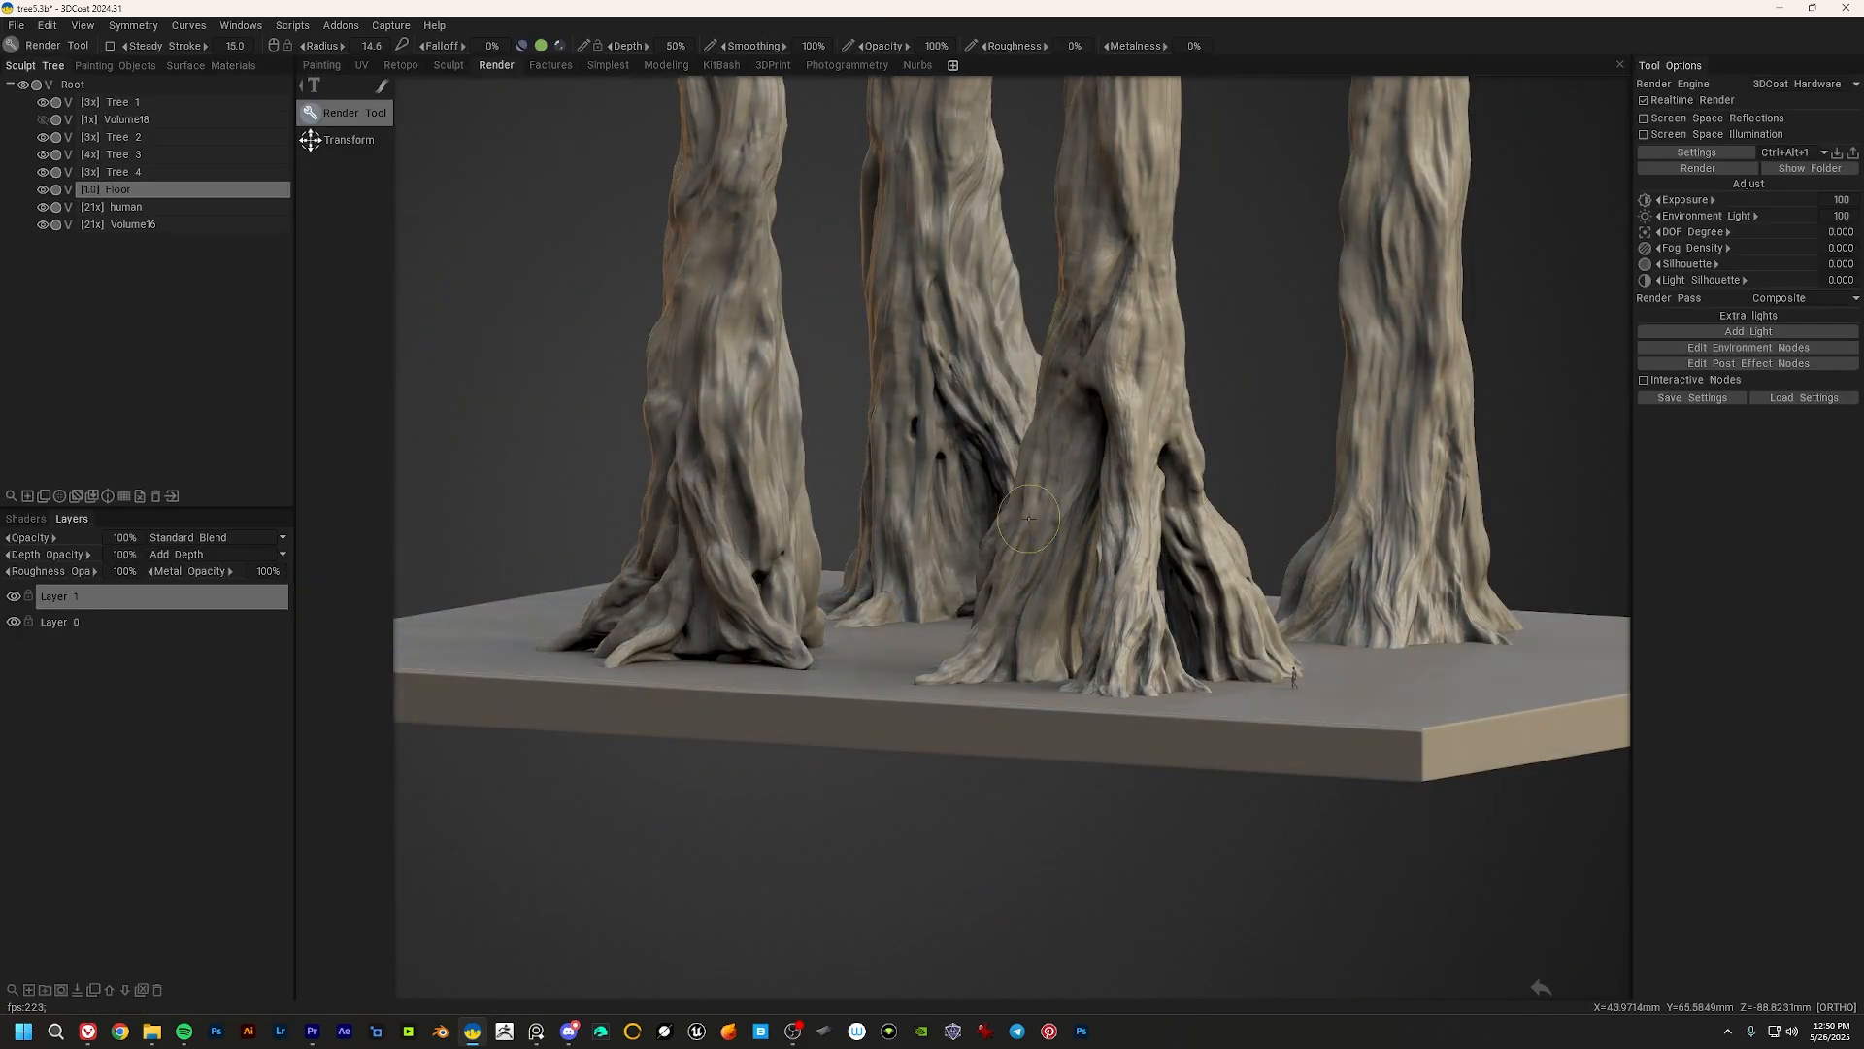
pyautogui.keyDown('alt'); pyautogui.moveTo(956, 427); pyautogui.dragTo(995, 558); pyautogui.keyUp('alt')
pyautogui.keyDown('alt'); pyautogui.moveTo(995, 559); pyautogui.dragTo(972, 466, button='right'); pyautogui.keyUp('alt')
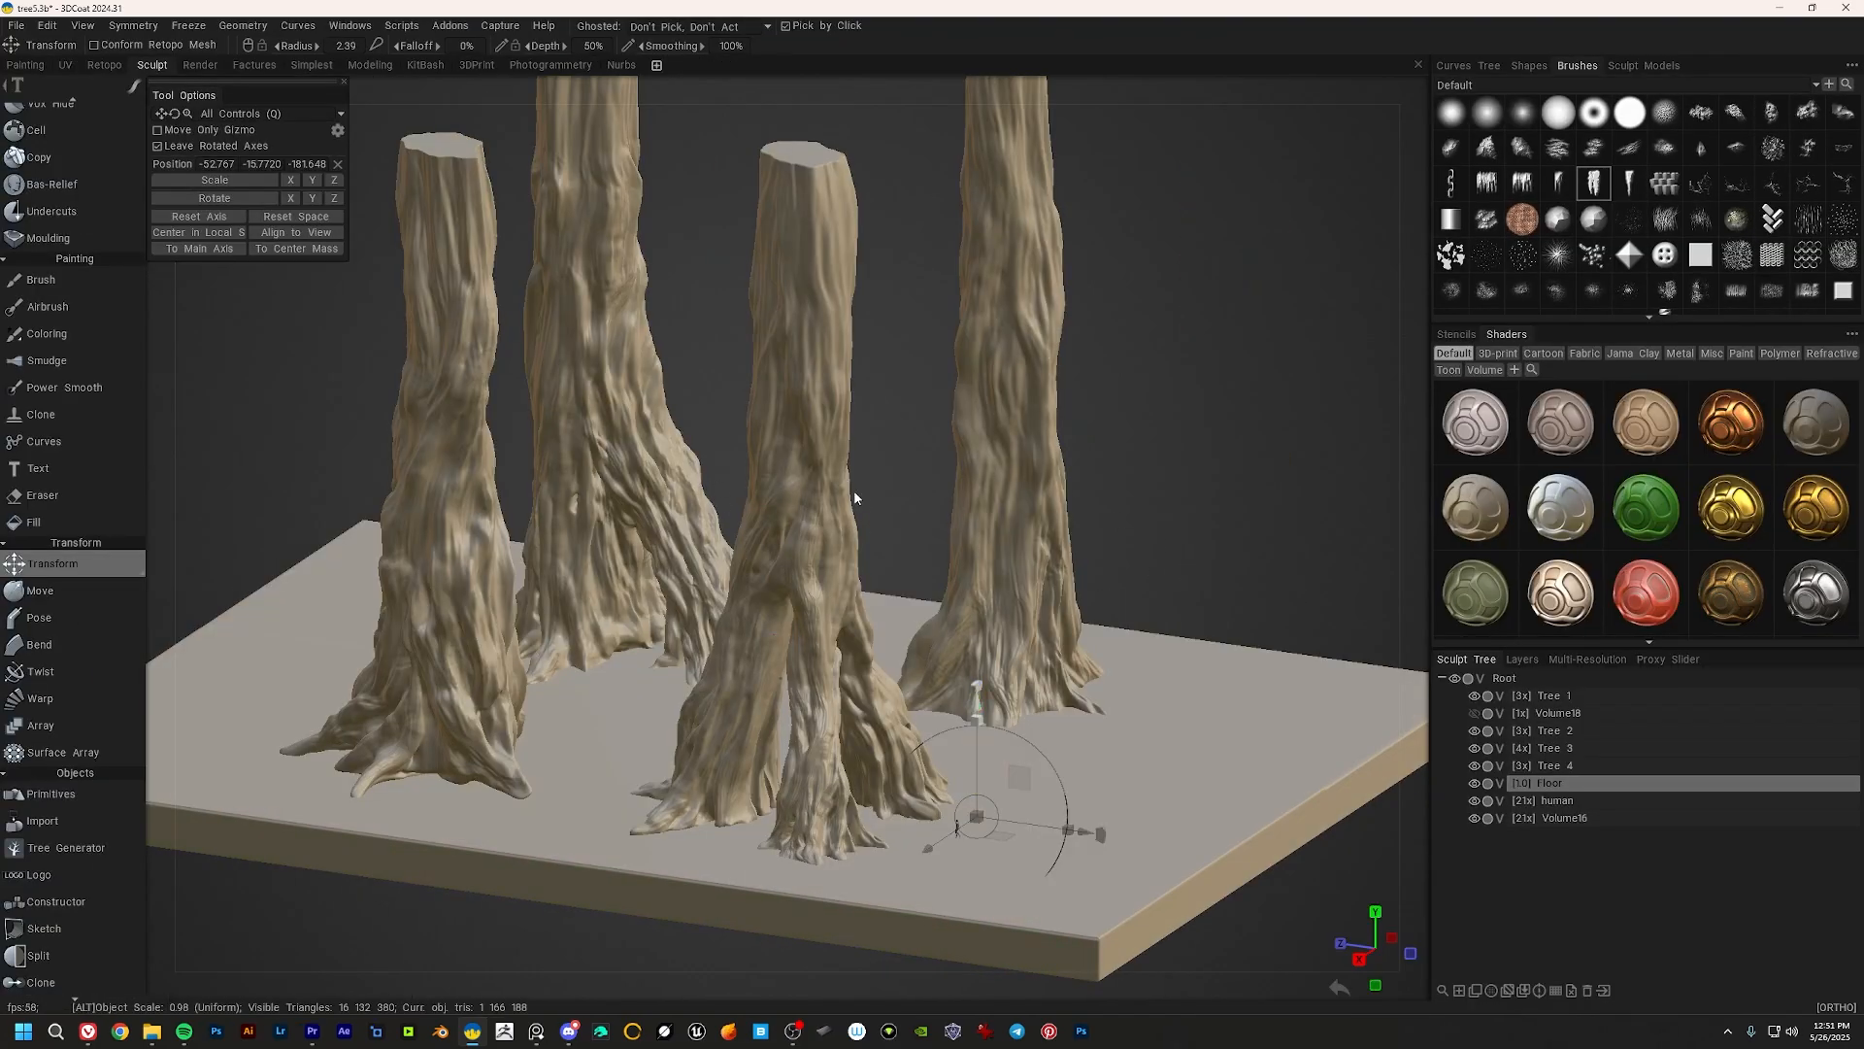
pyautogui.moveTo(854, 493)
pyautogui.keyDown('alt'); pyautogui.mouseDown(button='middle')
pyautogui.moveTo(932, 453)
pyautogui.moveTo(859, 474)
pyautogui.moveTo(859, 437)
pyautogui.mouseUp(button='middle'); pyautogui.keyUp('alt')
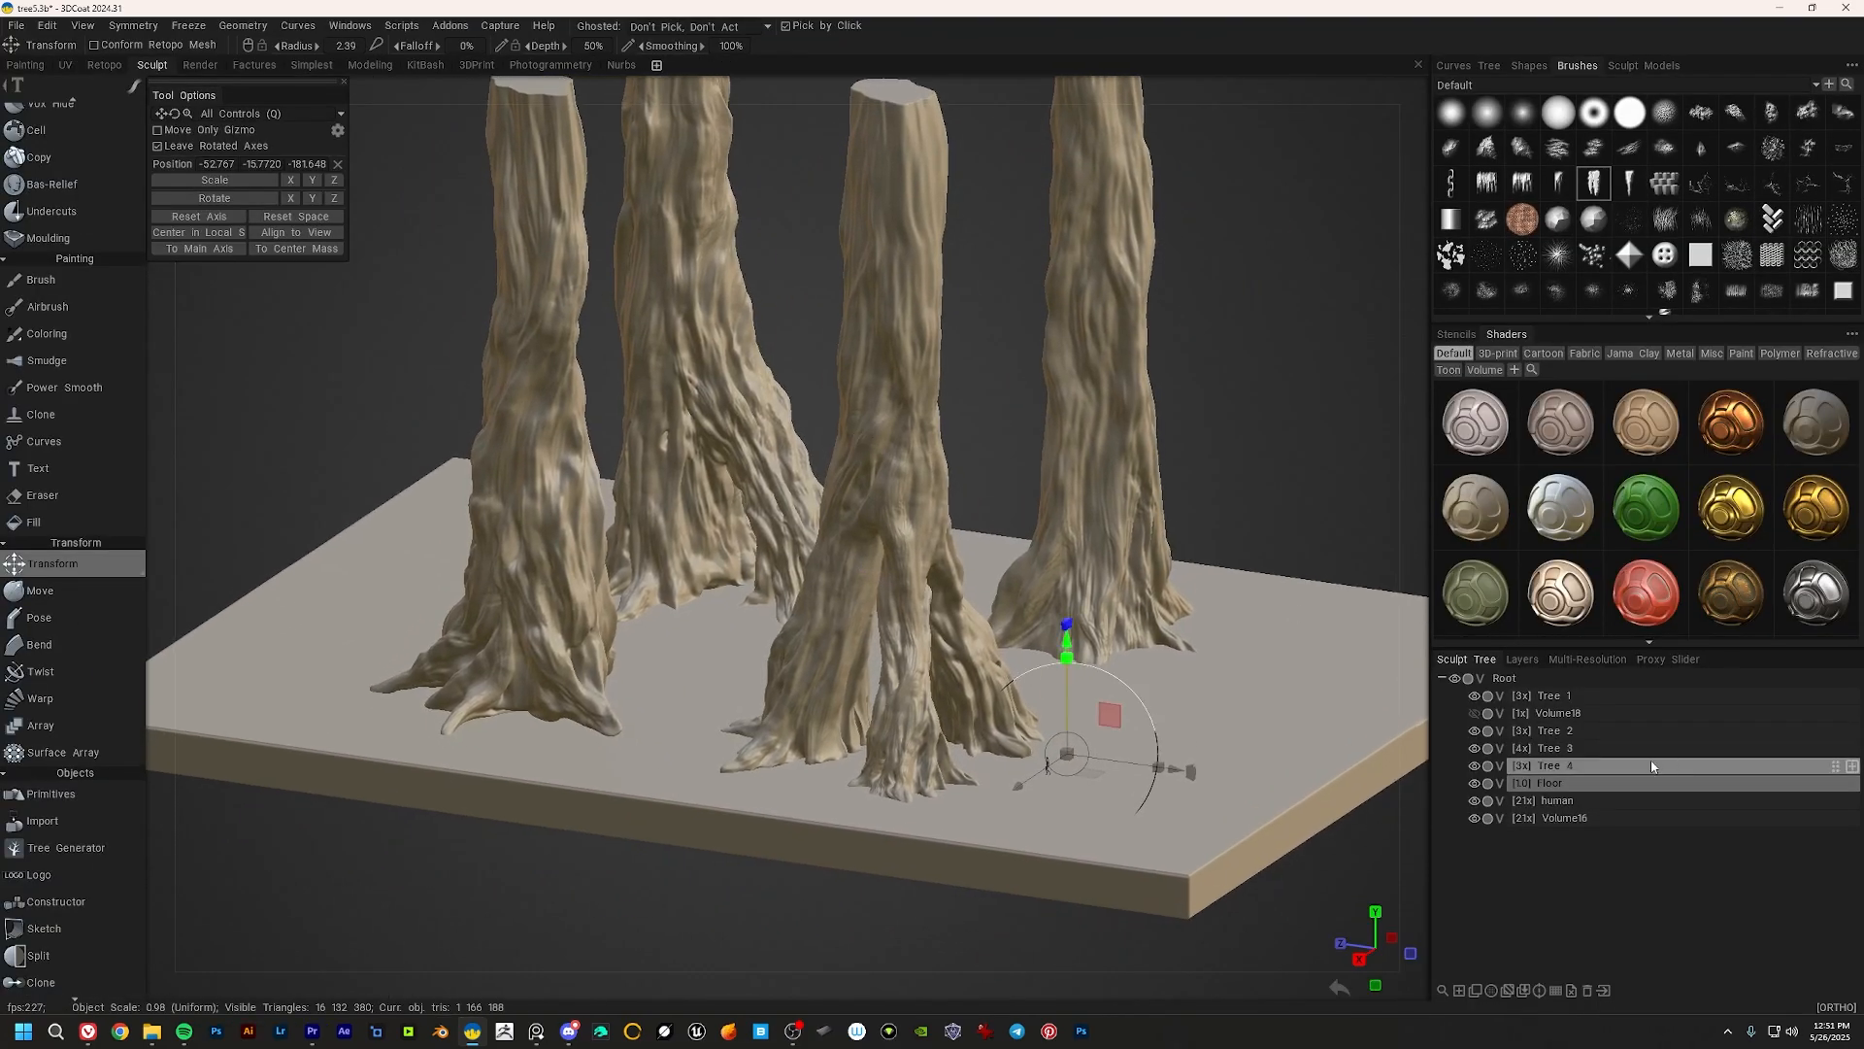
# Step: Export the selected Tree 1 volume as an OBJ, overwriting tree5.obj in the 3DC Mats from Blender folder
pyautogui.click(1566, 695)
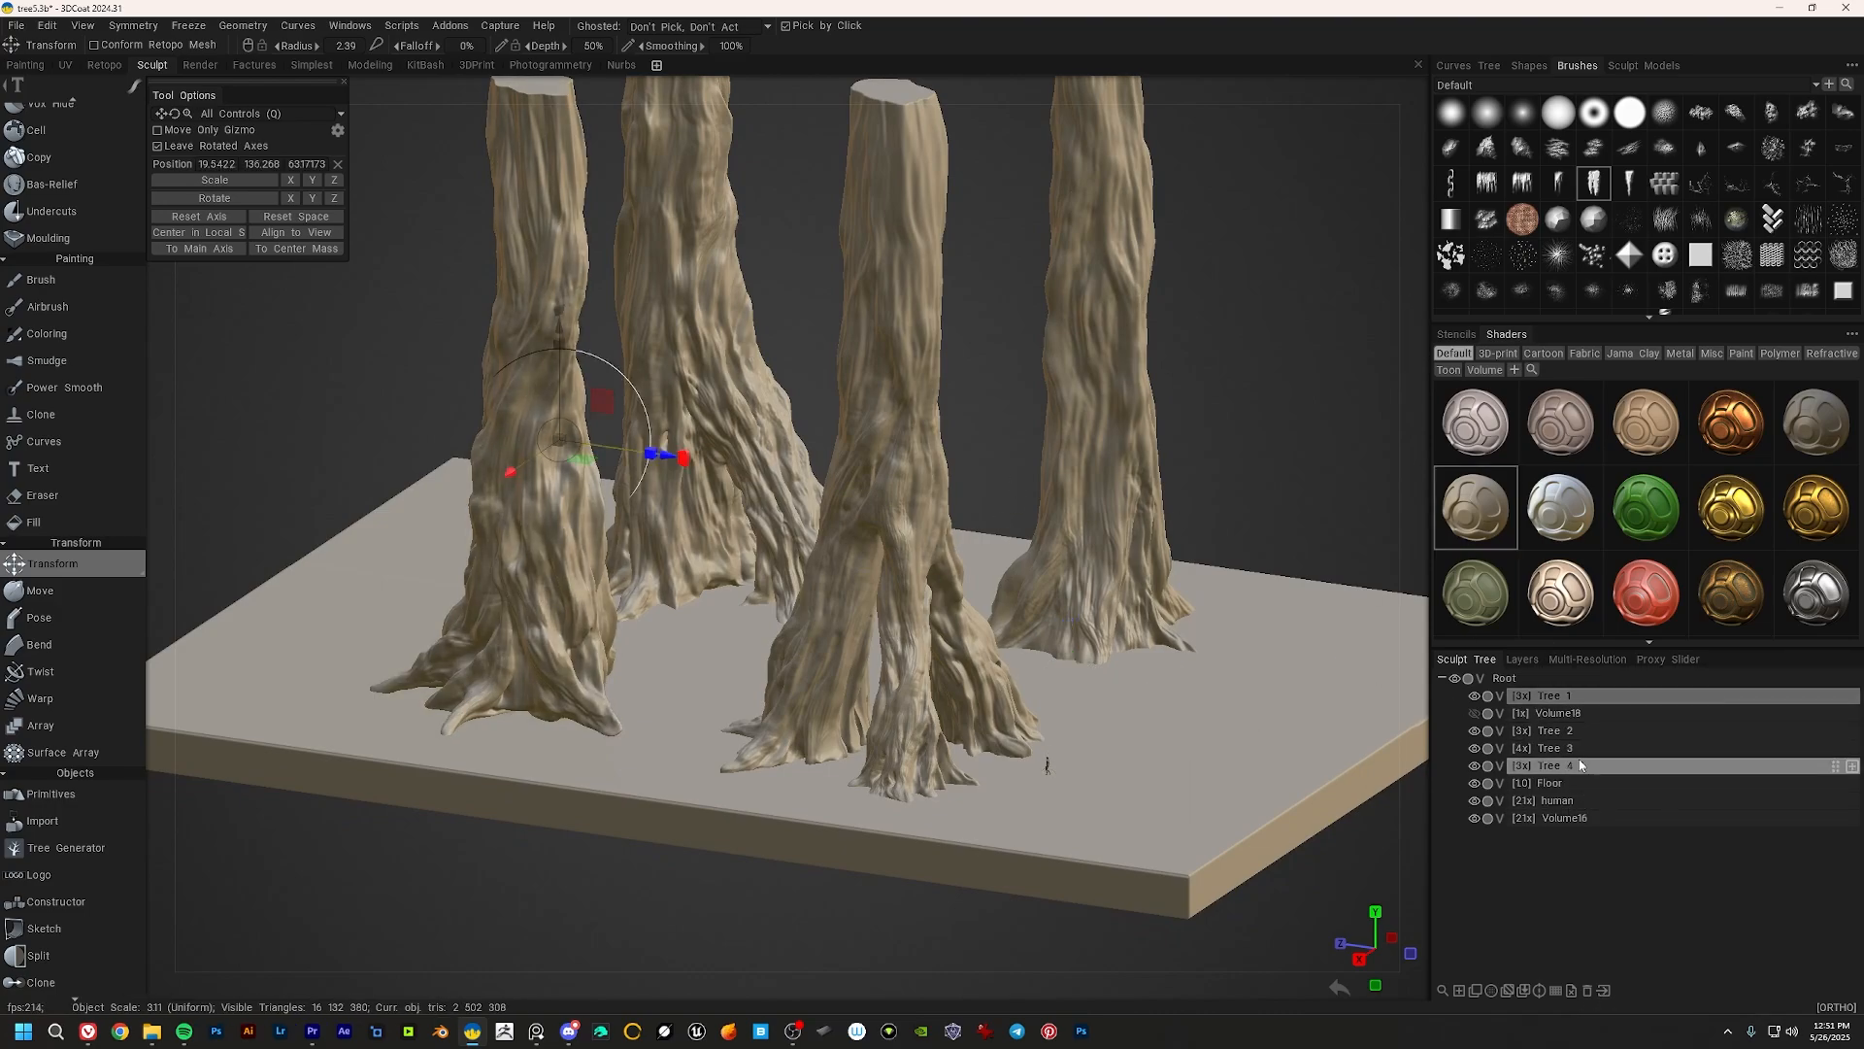
pyautogui.keyDown('alt'); pyautogui.moveTo(829, 535); pyautogui.dragTo(865, 544, button='middle'); pyautogui.keyUp('alt')
pyautogui.click(16, 26)
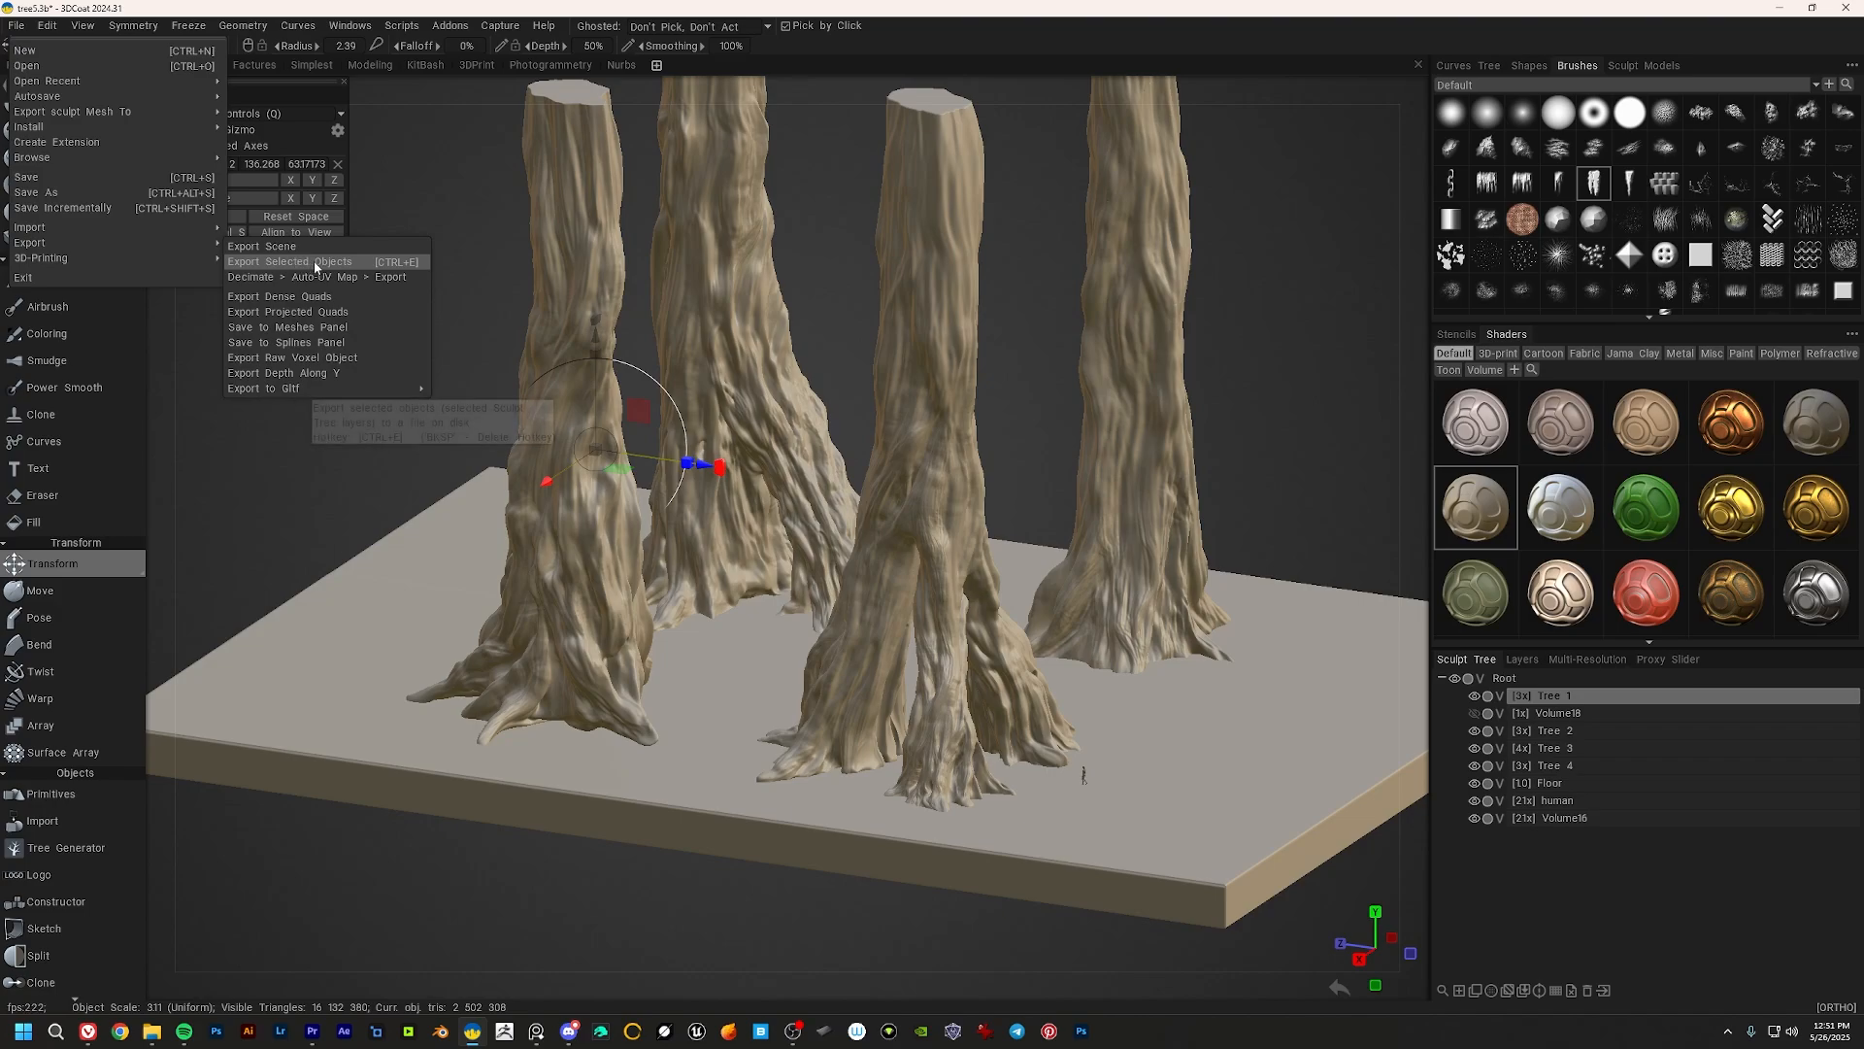
pyautogui.click(314, 262)
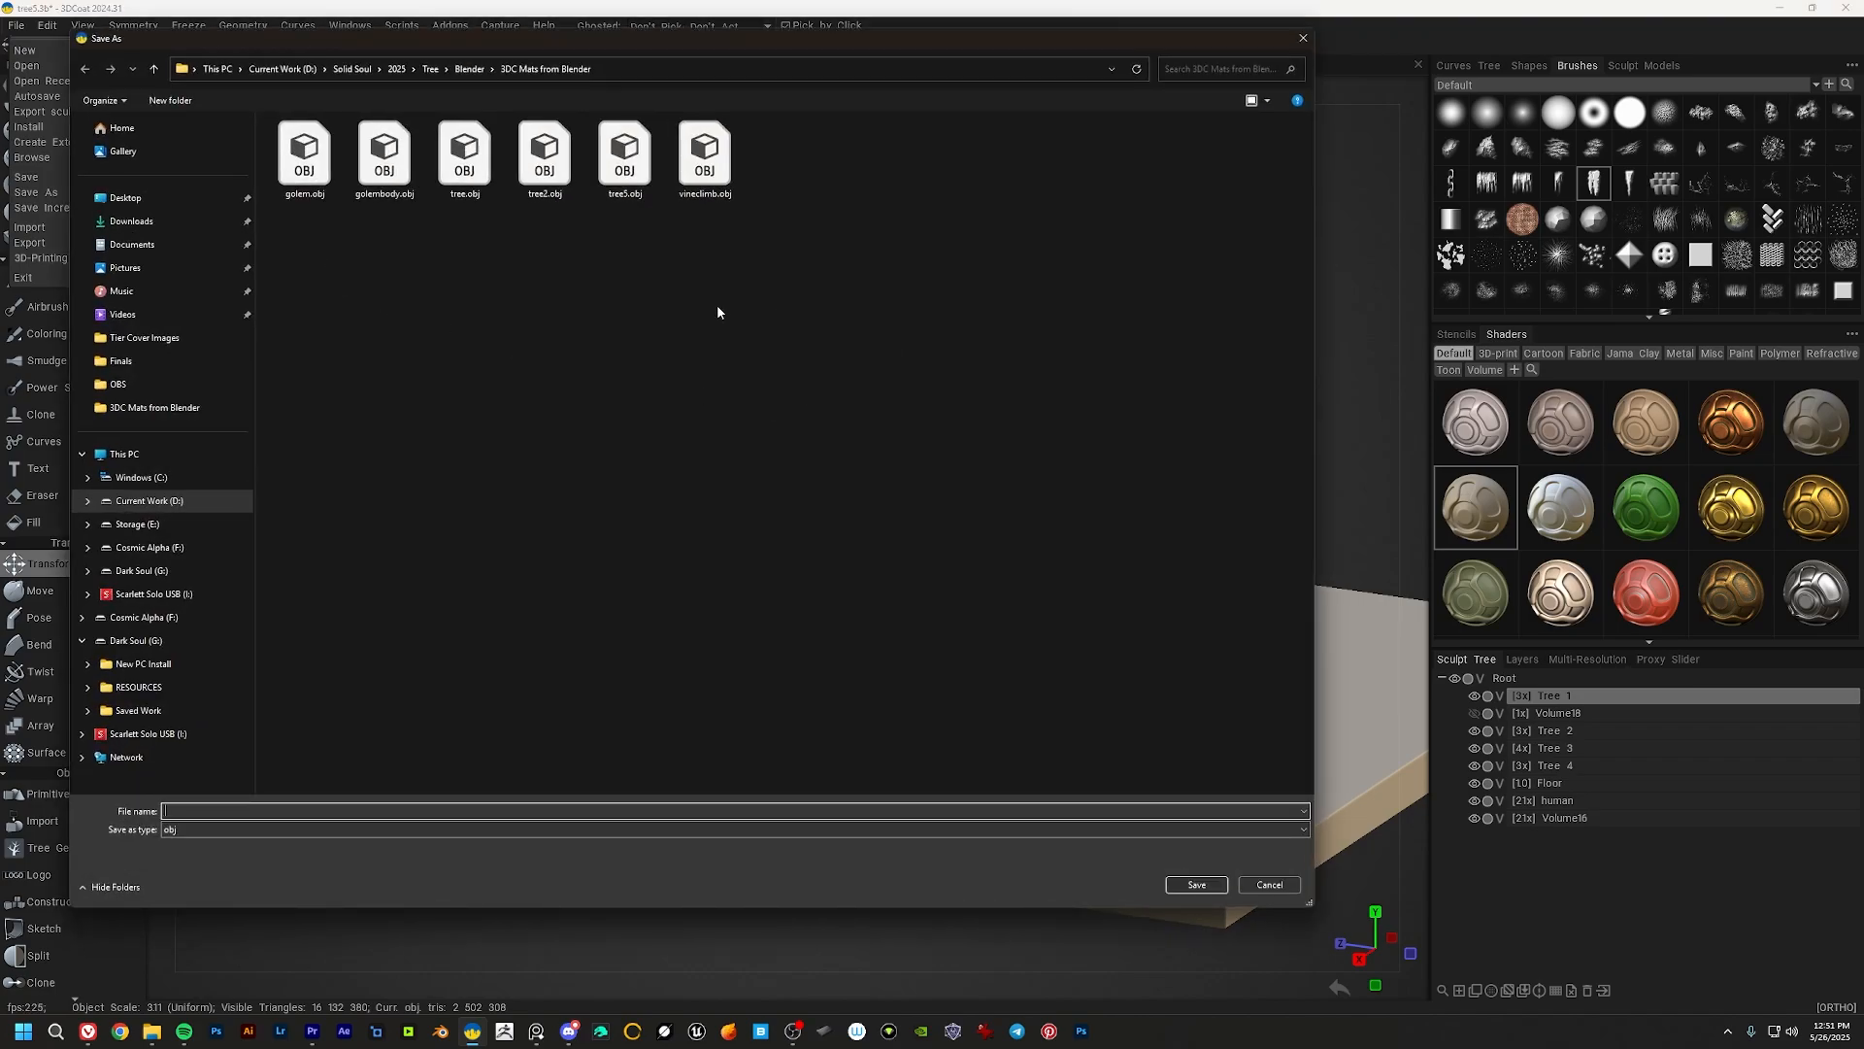
pyautogui.click(624, 156)
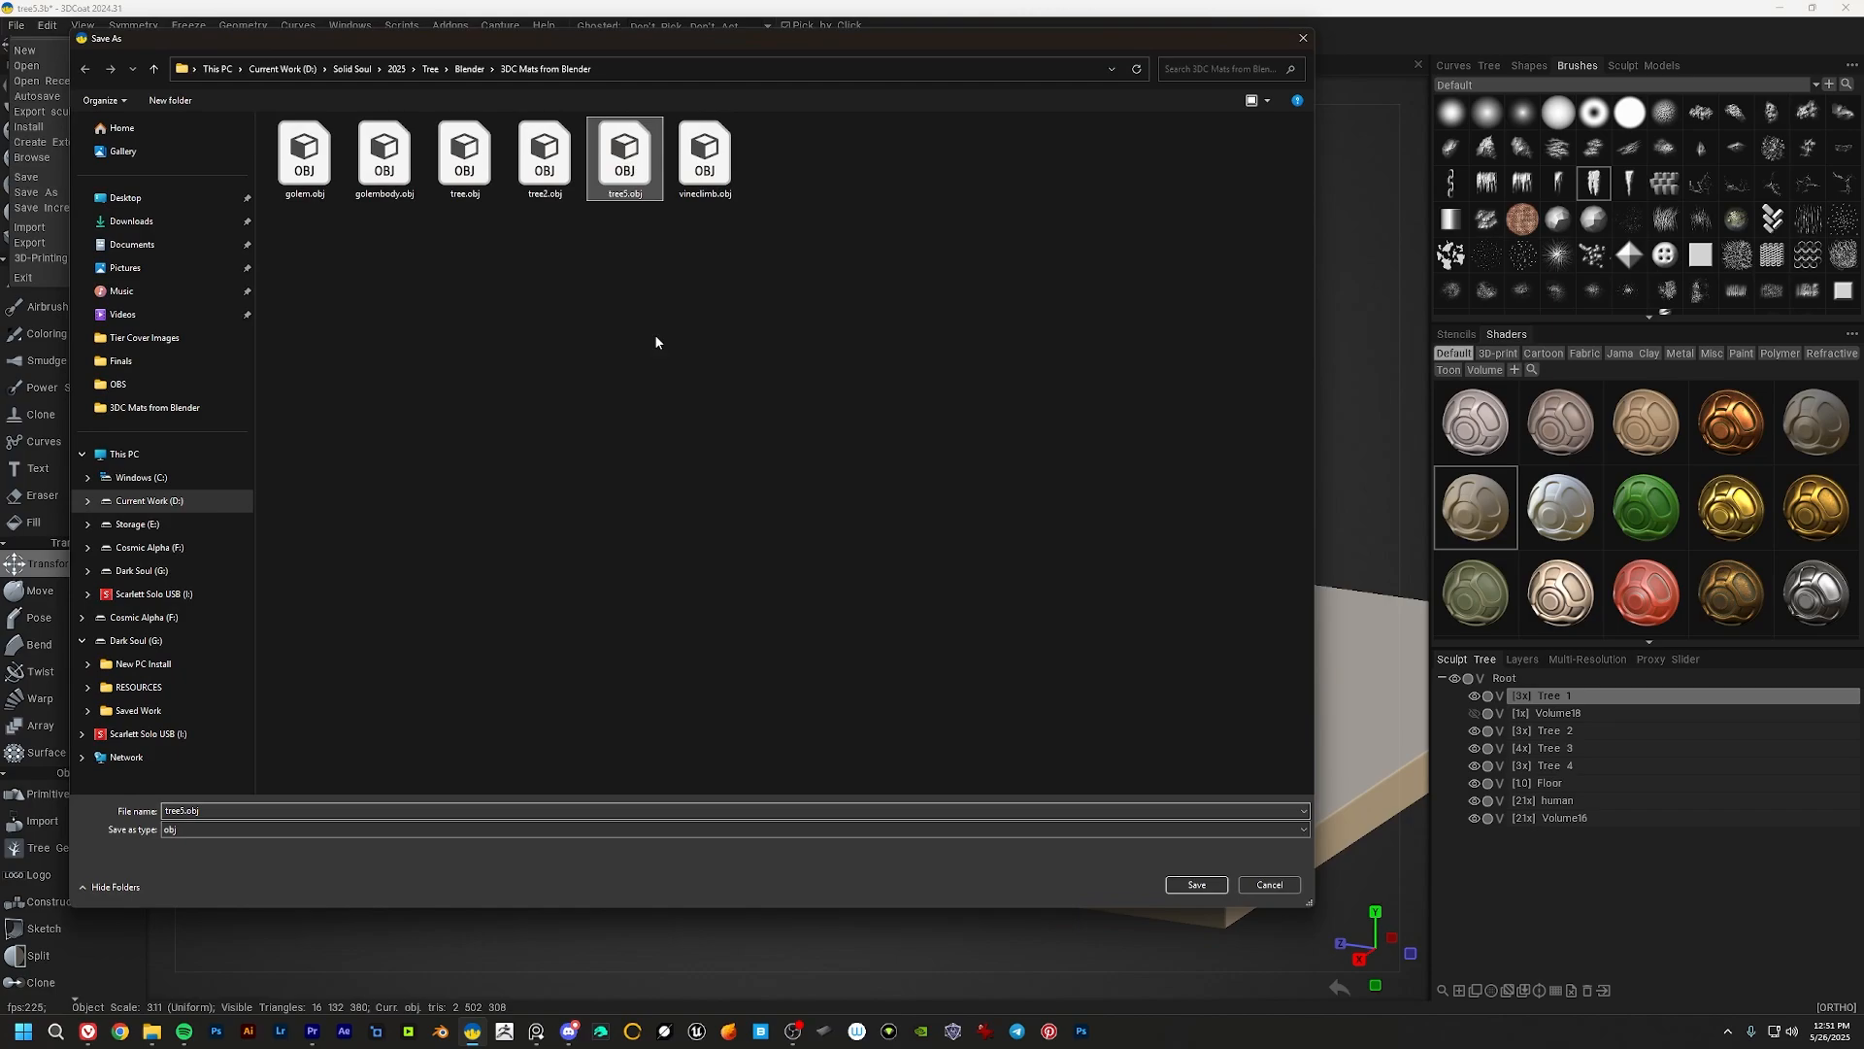
pyautogui.press('Return')
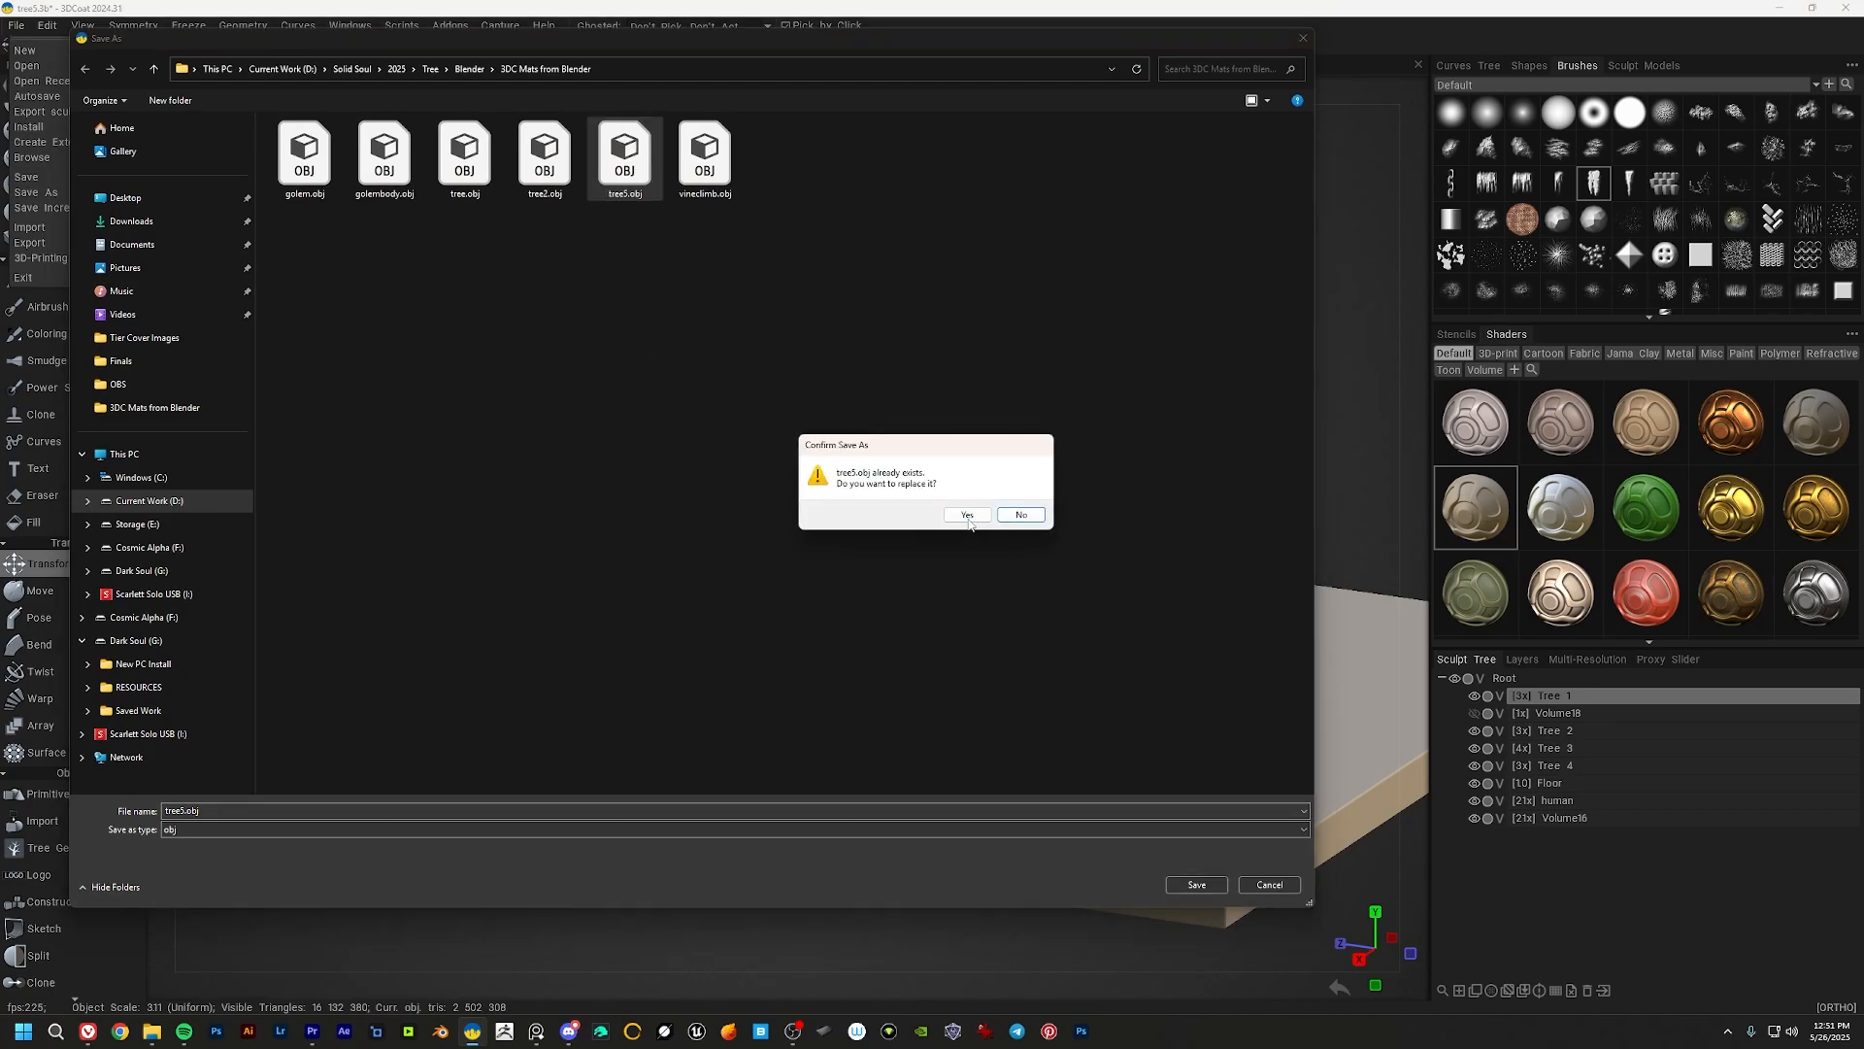
pyautogui.click(967, 515)
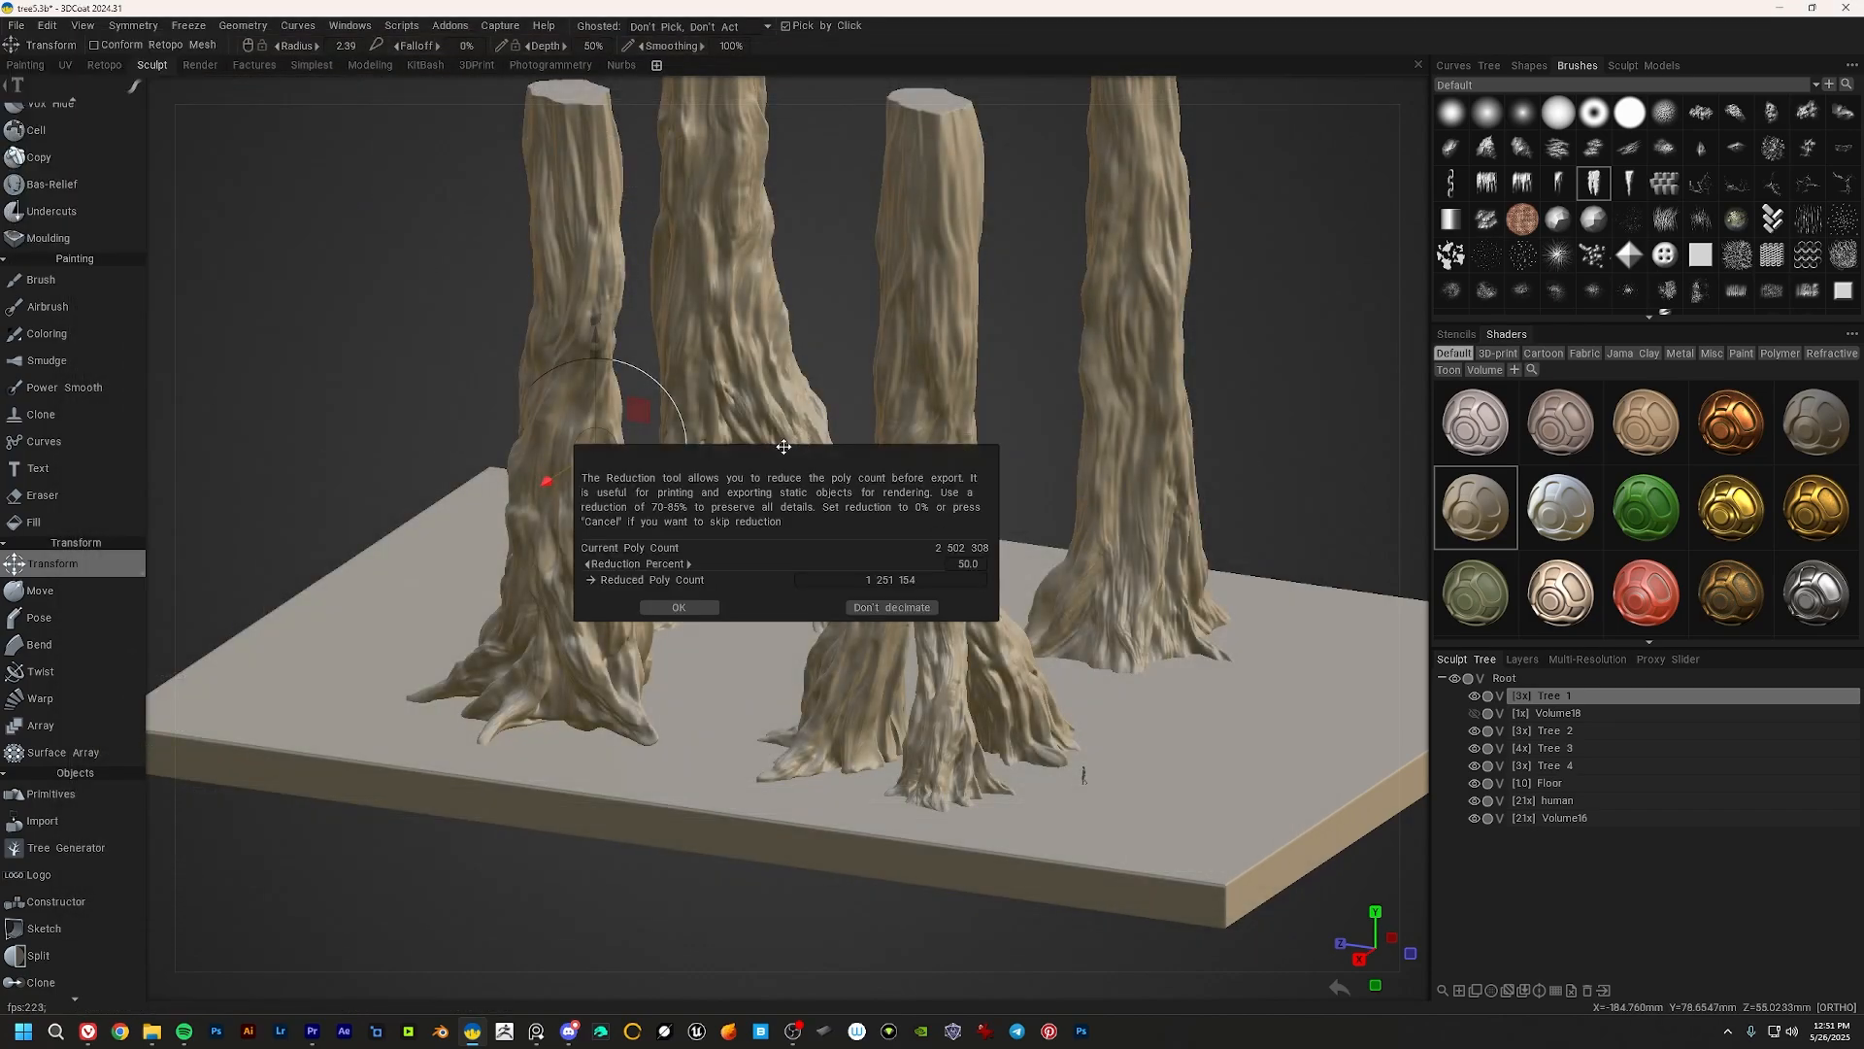
# Step: Adjust the reduction percent for the Tree 1 export and accept the mesh reduction
pyautogui.moveTo(784, 446); pyautogui.dragTo(823, 430)
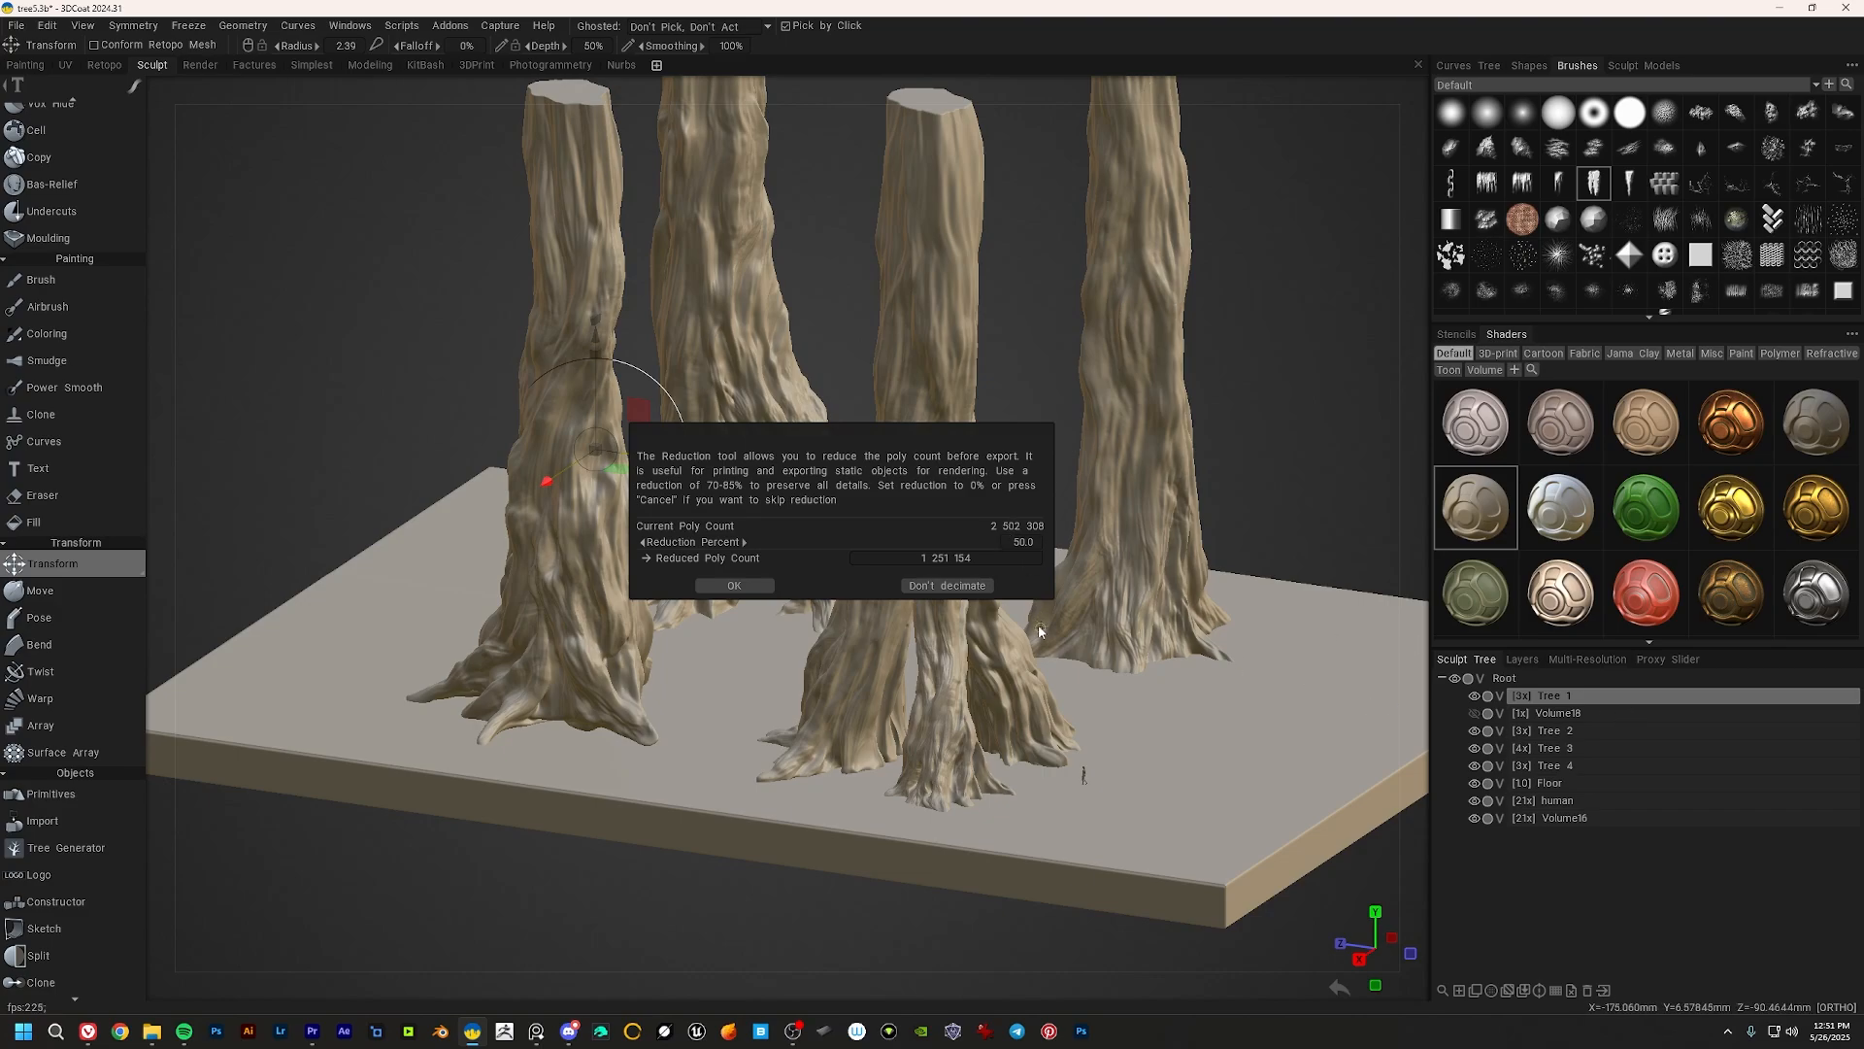
pyautogui.keyDown('alt'); pyautogui.moveTo(911, 735); pyautogui.dragTo(909, 739, button='middle'); pyautogui.keyUp('alt')
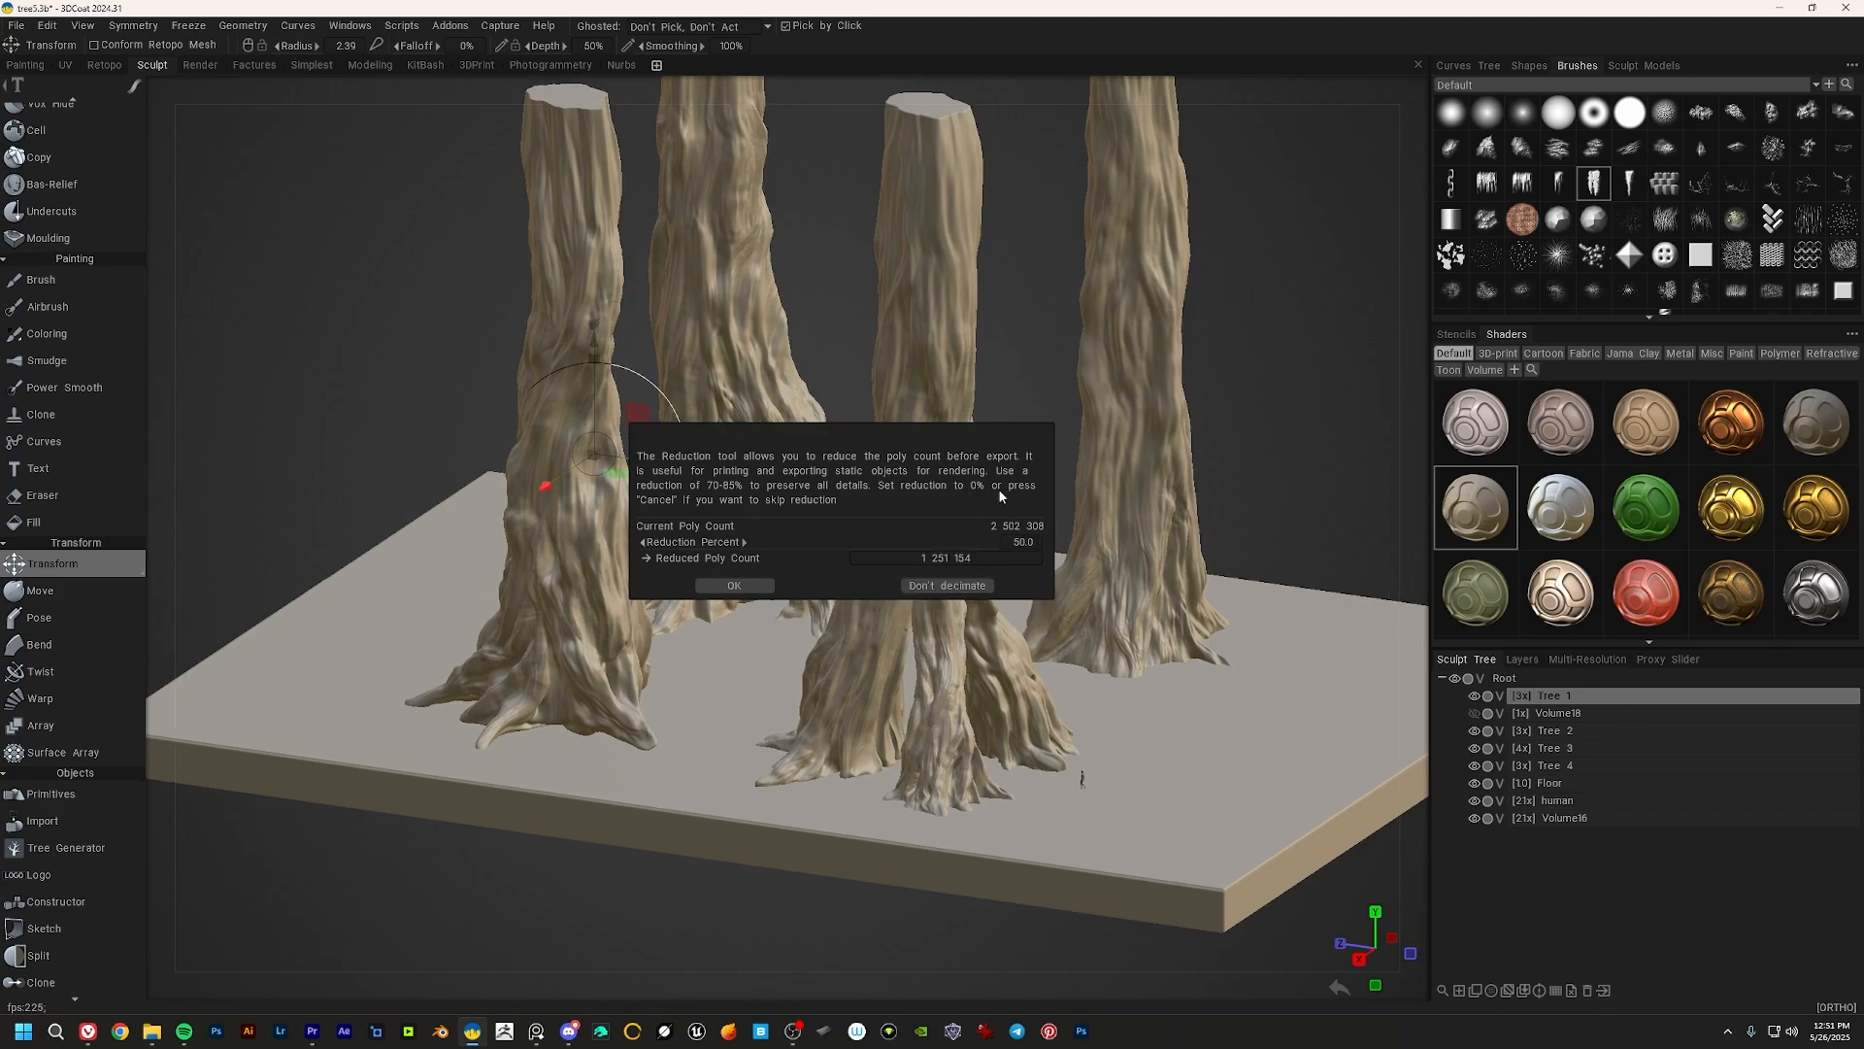
pyautogui.keyDown('alt'); pyautogui.moveTo(951, 718); pyautogui.dragTo(871, 654, button='middle'); pyautogui.keyUp('alt')
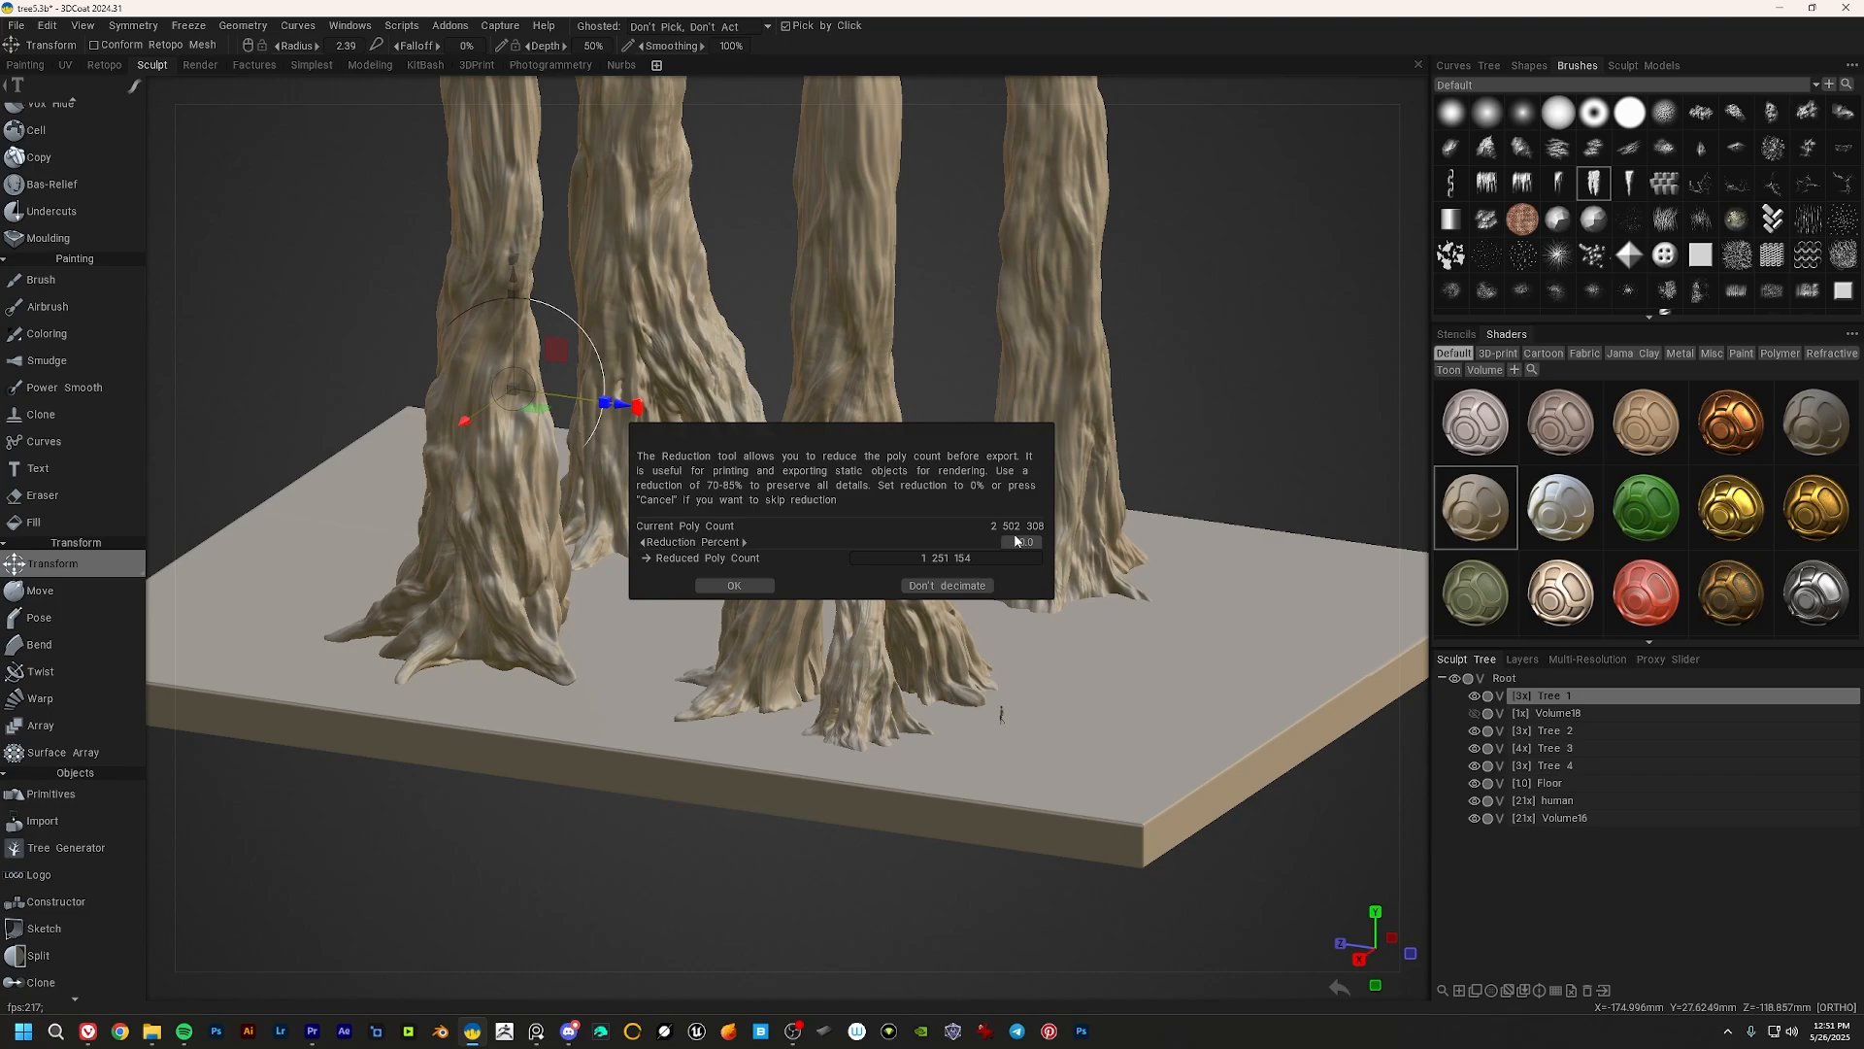
pyautogui.scroll(8, 854, 738)
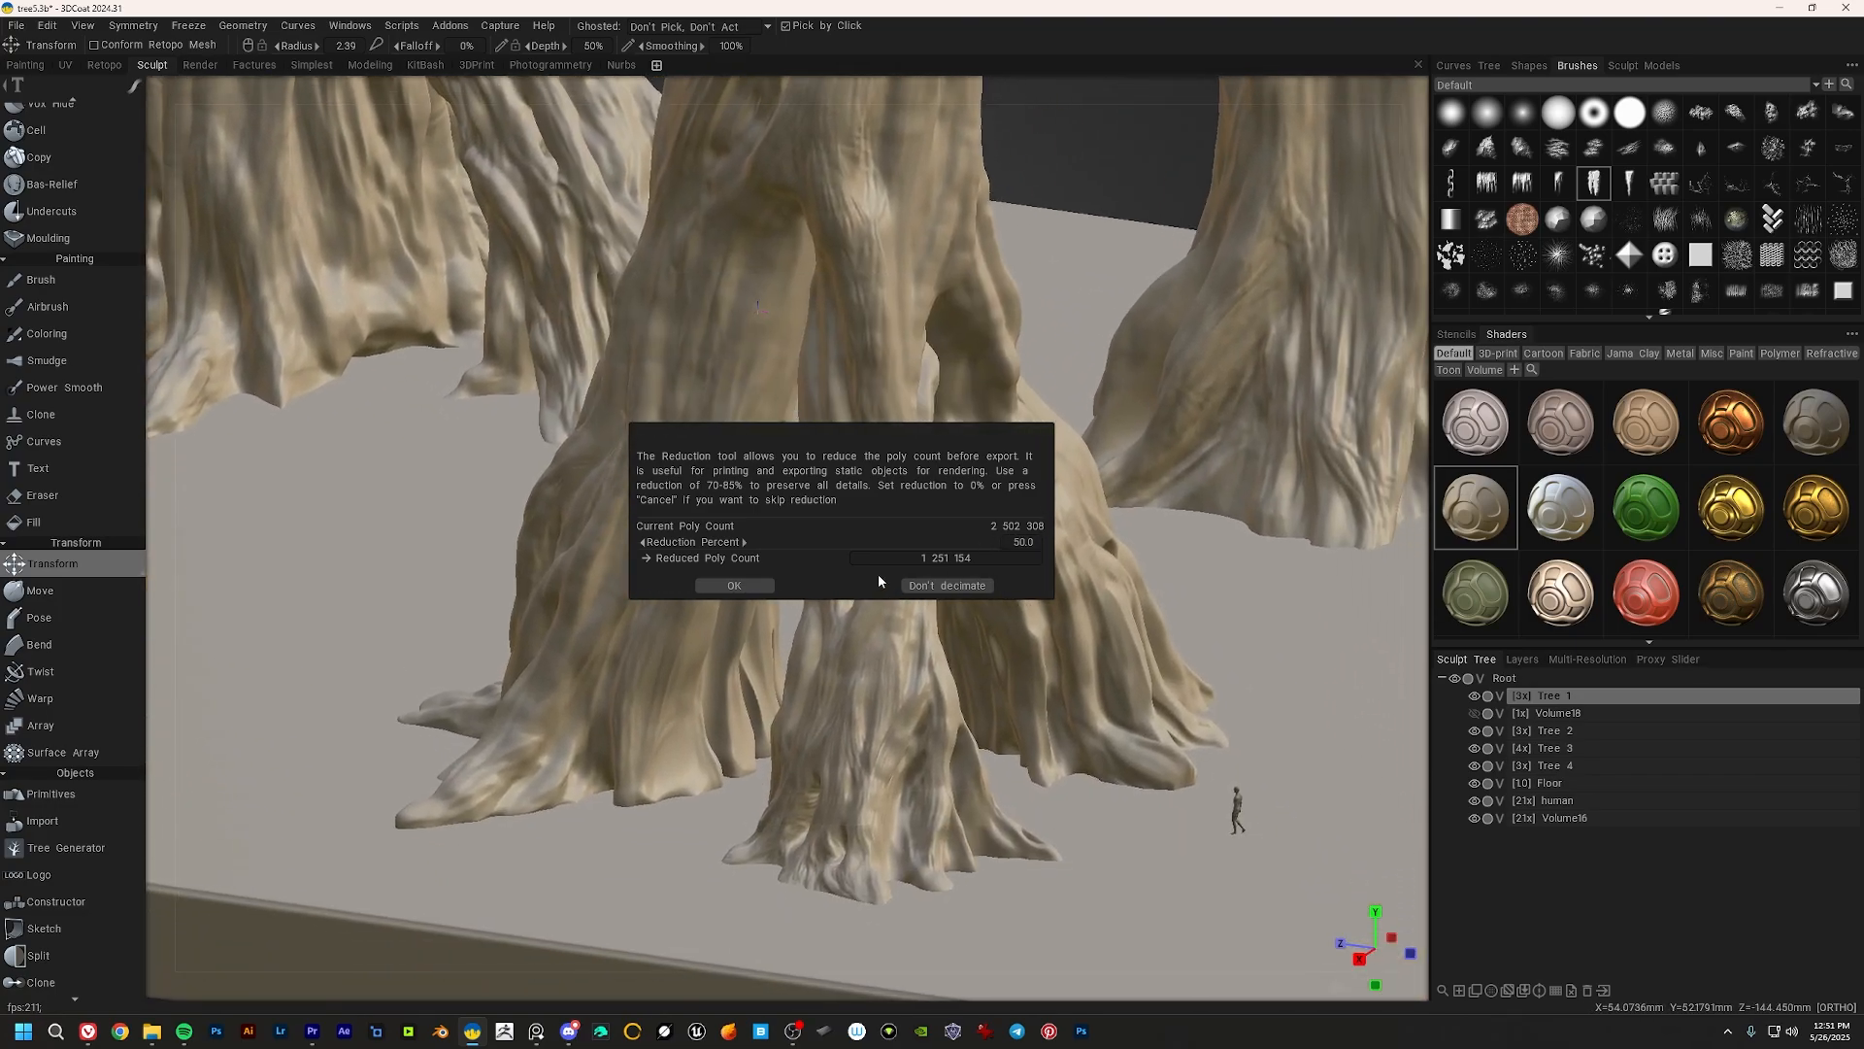
pyautogui.keyDown('alt'); pyautogui.moveTo(884, 662); pyautogui.dragTo(969, 729, button='middle'); pyautogui.keyUp('alt')
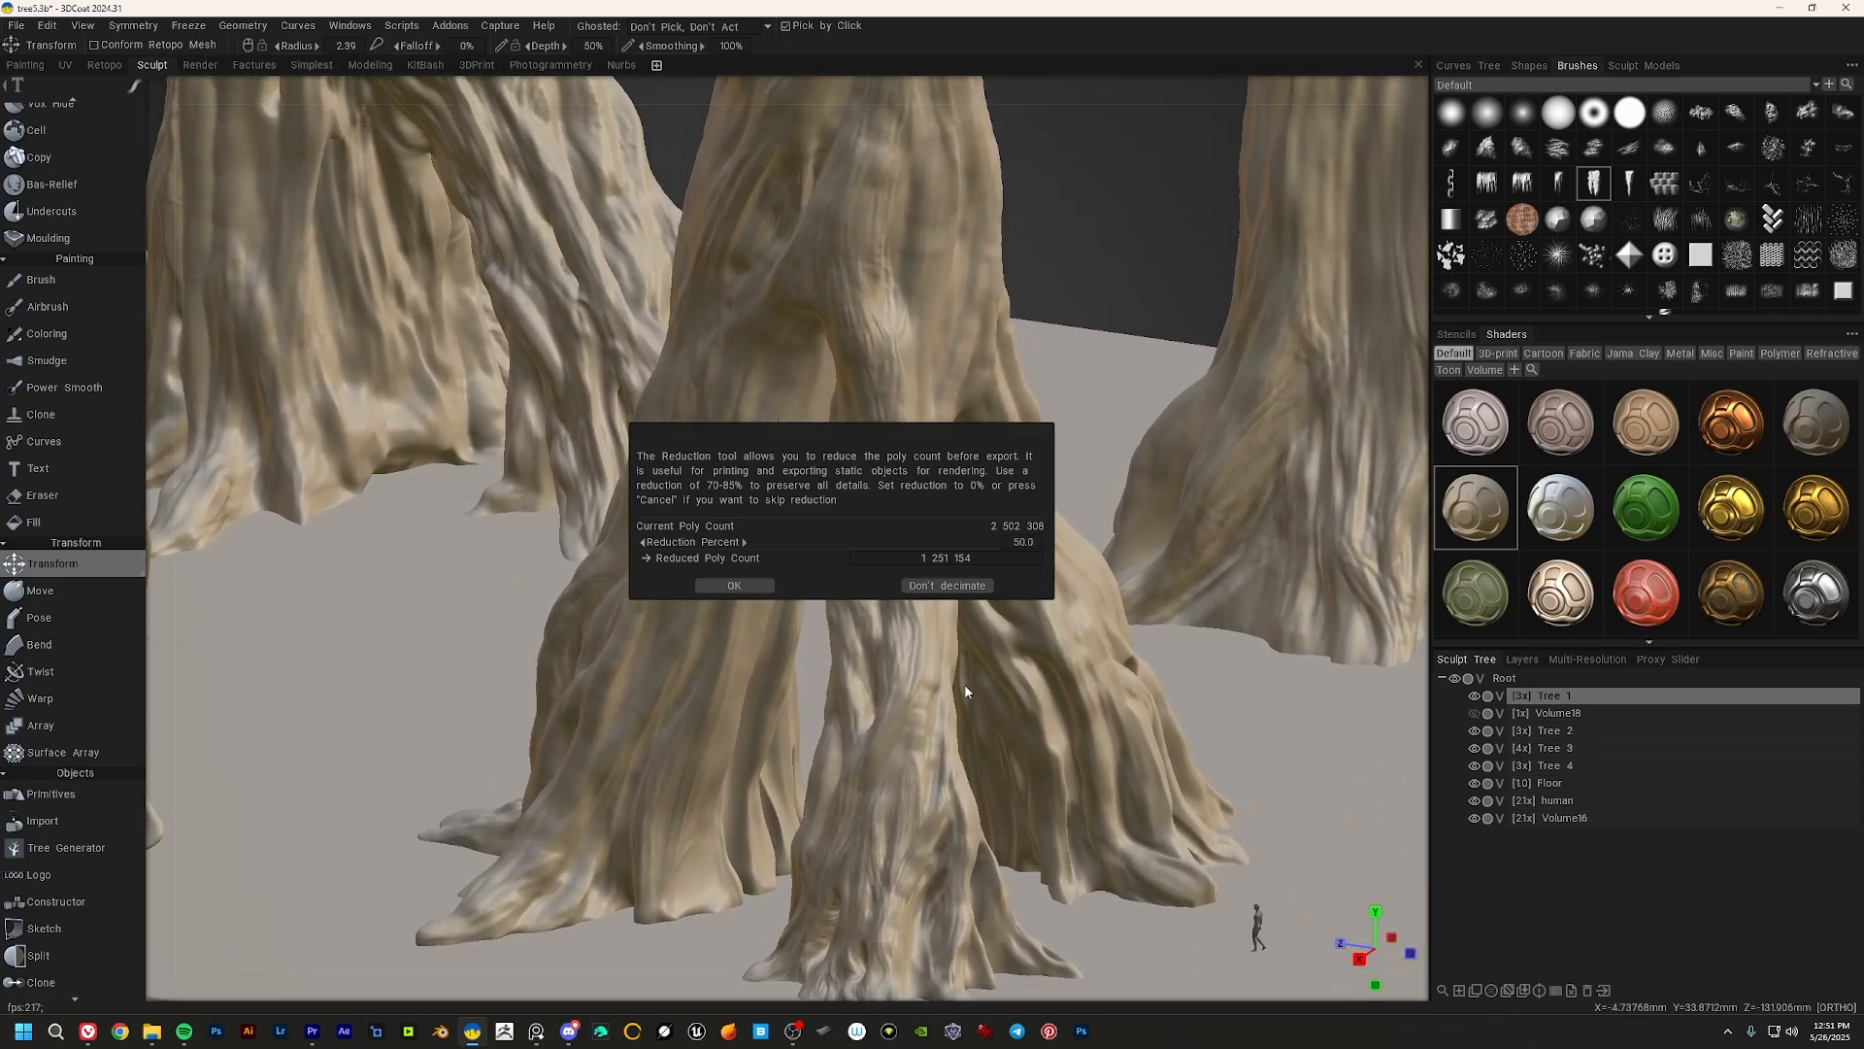
pyautogui.scroll(-5, 965, 685)
pyautogui.keyDown('alt'); pyautogui.moveTo(788, 652); pyautogui.dragTo(931, 679, button='middle'); pyautogui.keyUp('alt')
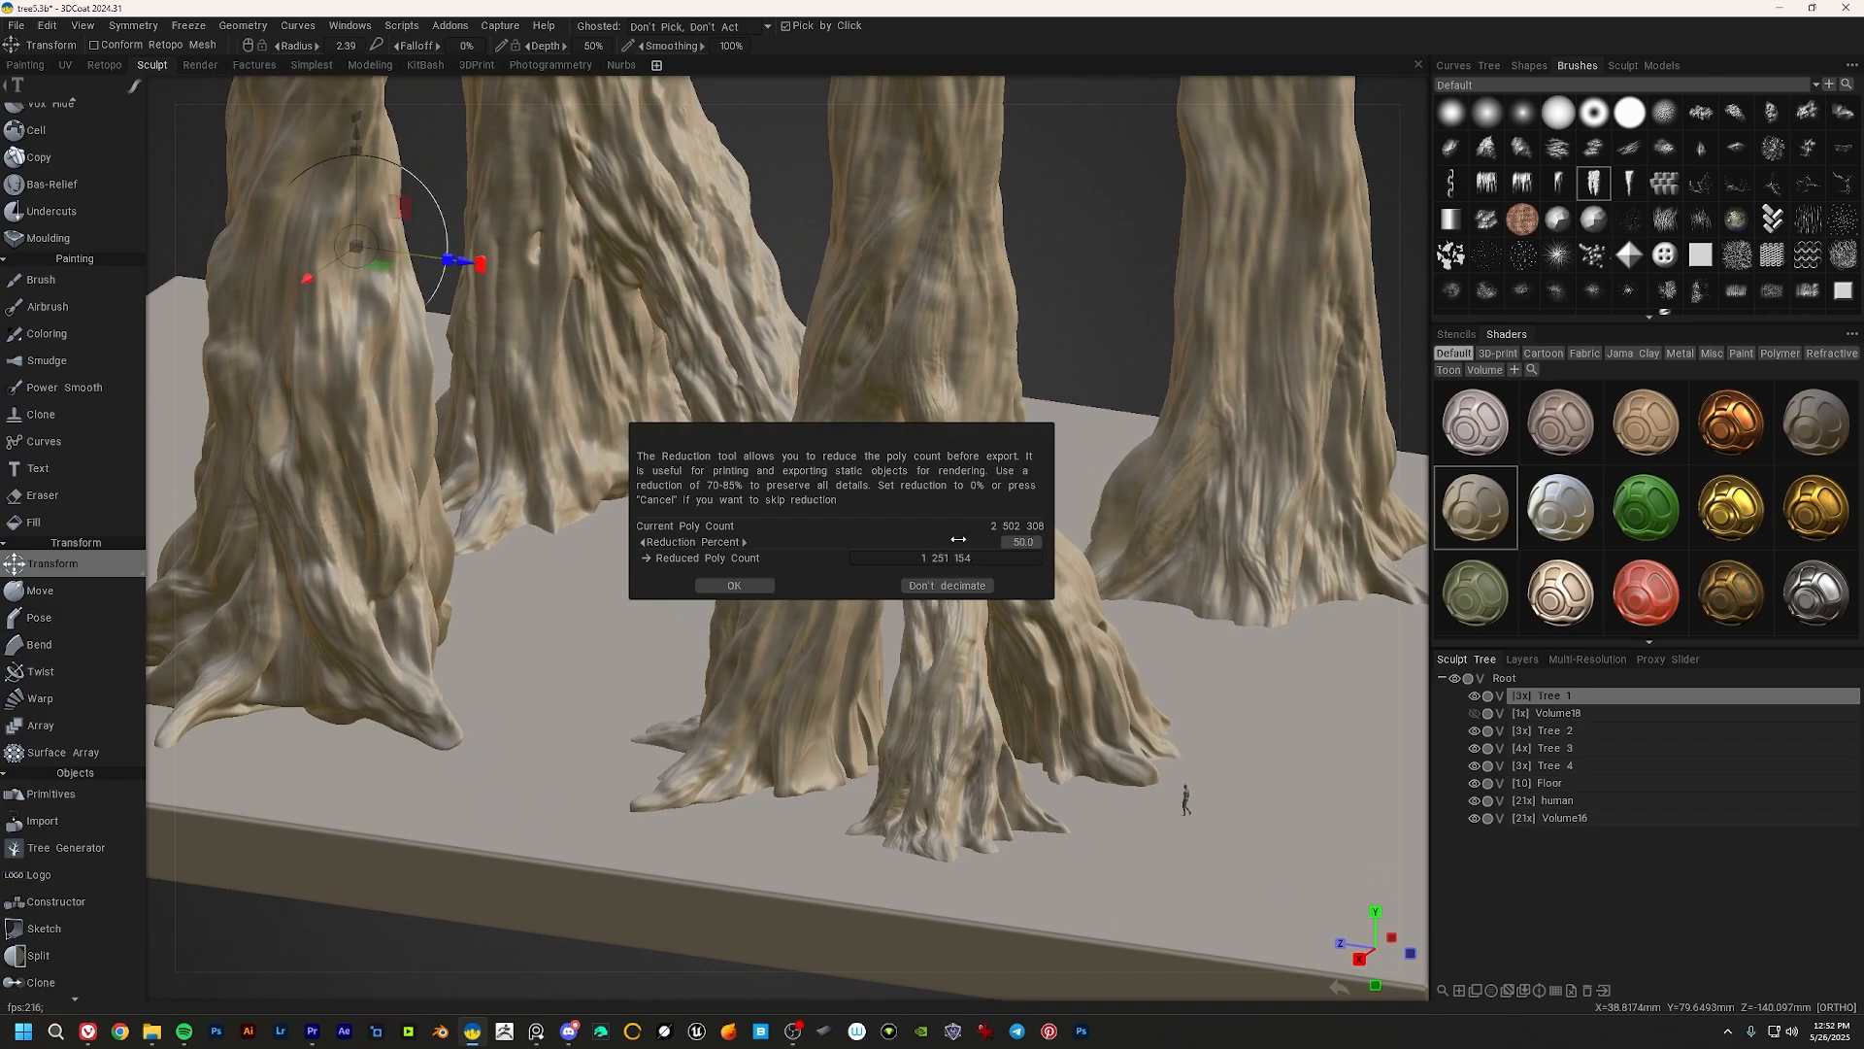
pyautogui.moveTo(976, 541); pyautogui.dragTo(990, 541)
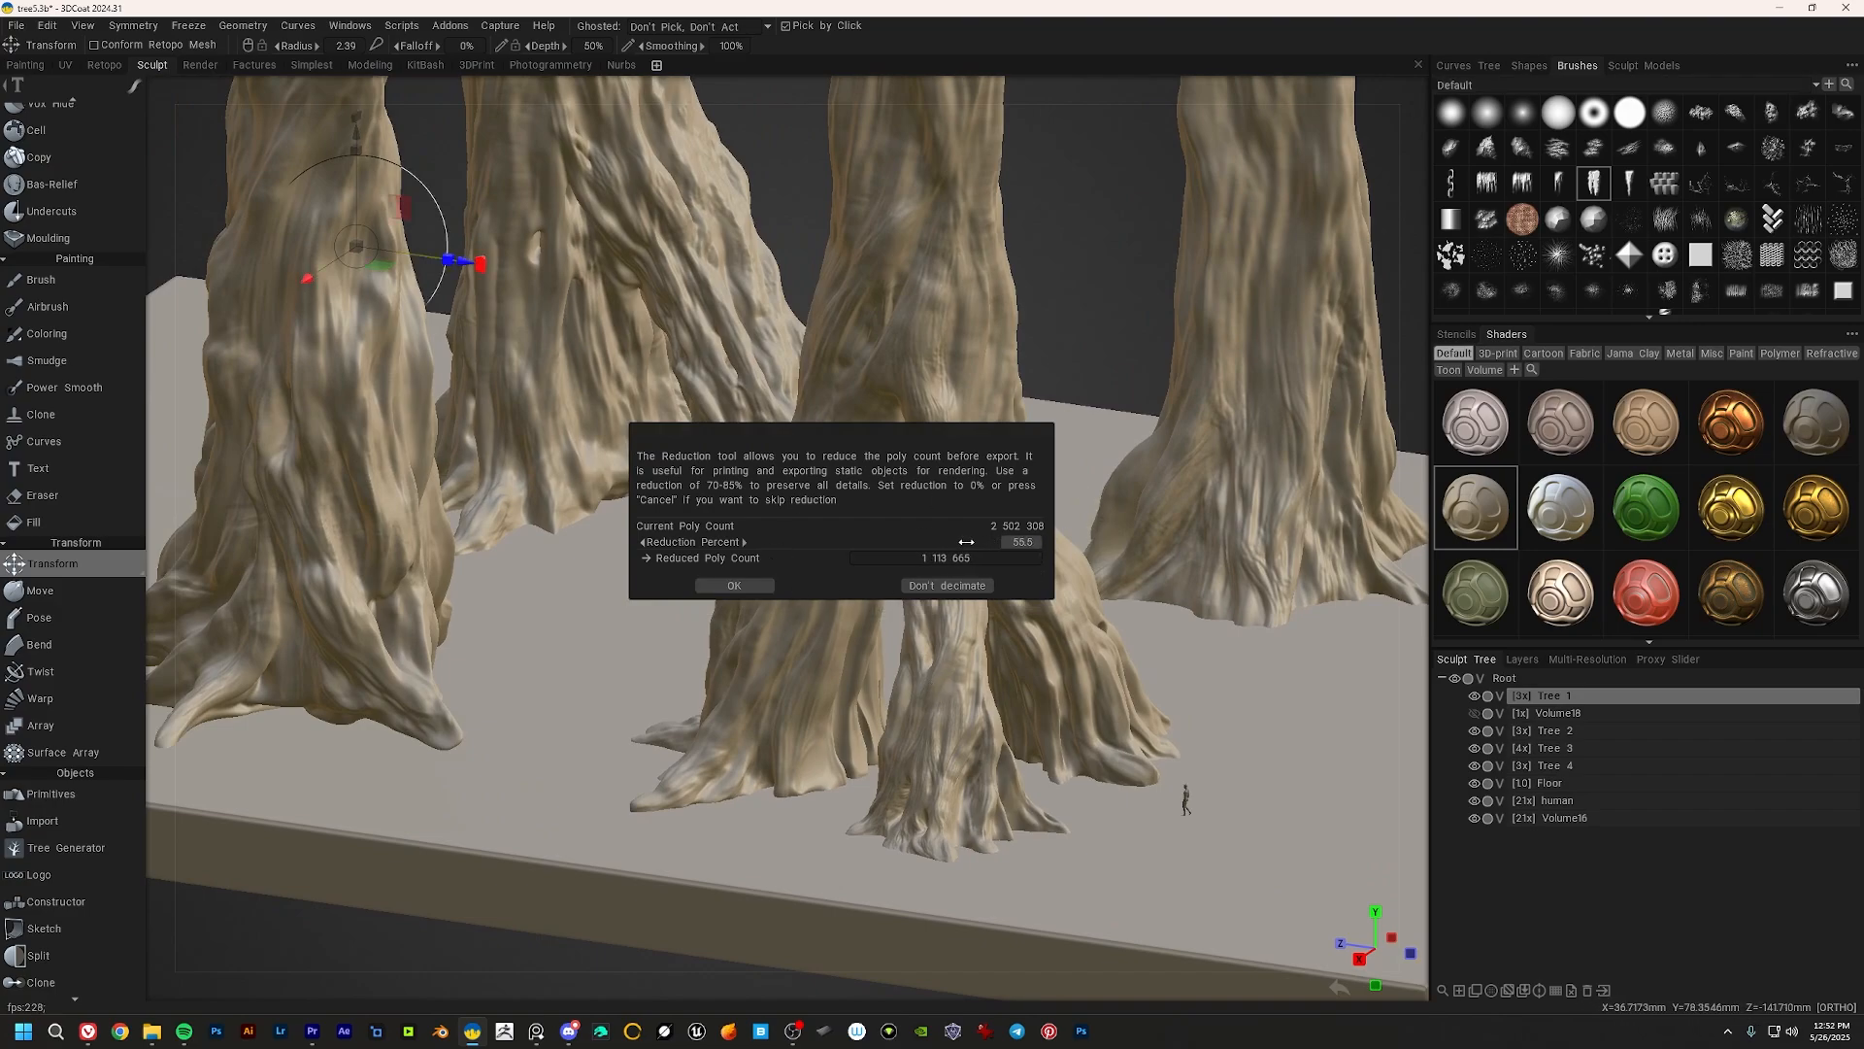
pyautogui.moveTo(953, 537); pyautogui.dragTo(914, 547)
pyautogui.click(767, 586)
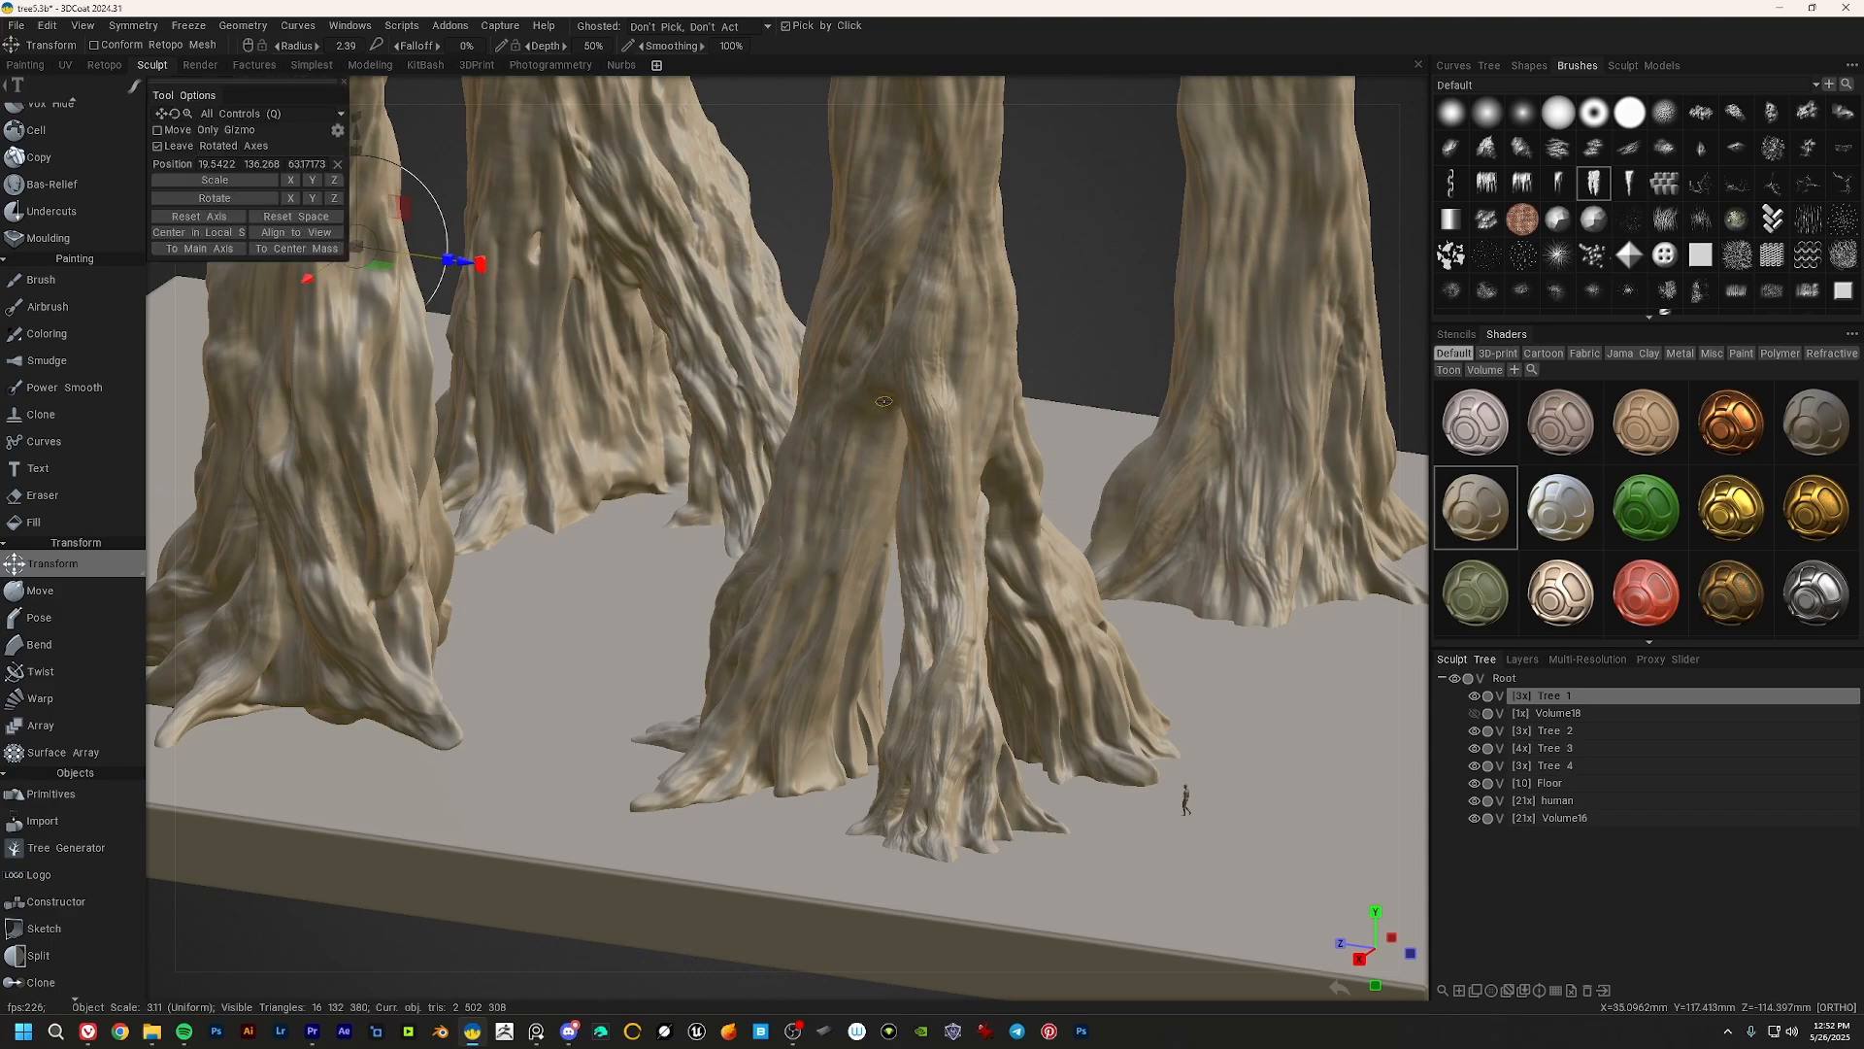
pyautogui.keyDown('alt'); pyautogui.moveTo(934, 448); pyautogui.dragTo(969, 523, button='middle'); pyautogui.keyUp('alt')
pyautogui.keyDown('alt'); pyautogui.moveTo(969, 522); pyautogui.dragTo(961, 464, button='right'); pyautogui.keyUp('alt')
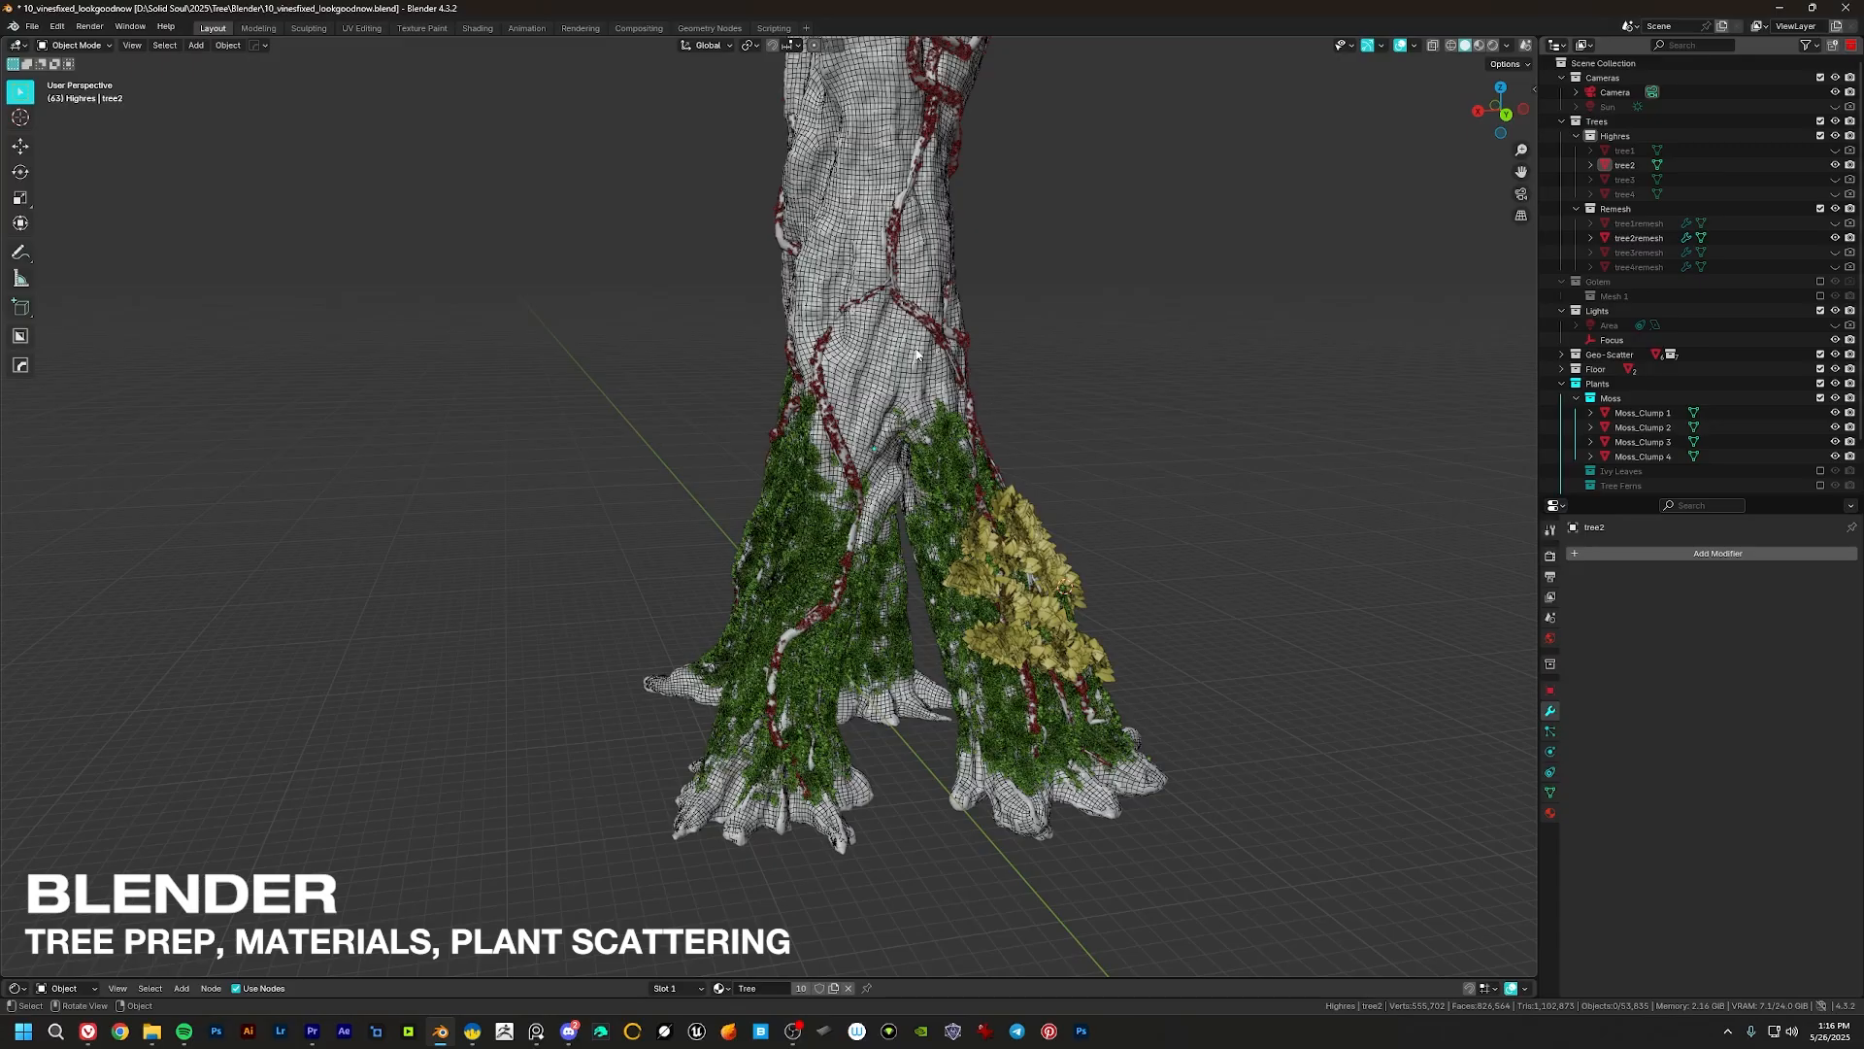
# Step: Switch to Blender and examine the vine- and plant-covered tree2remesh trunk, its wireframe and its Shrinkwrap modifier
pyautogui.moveTo(883, 527); pyautogui.dragTo(921, 328, button='middle')
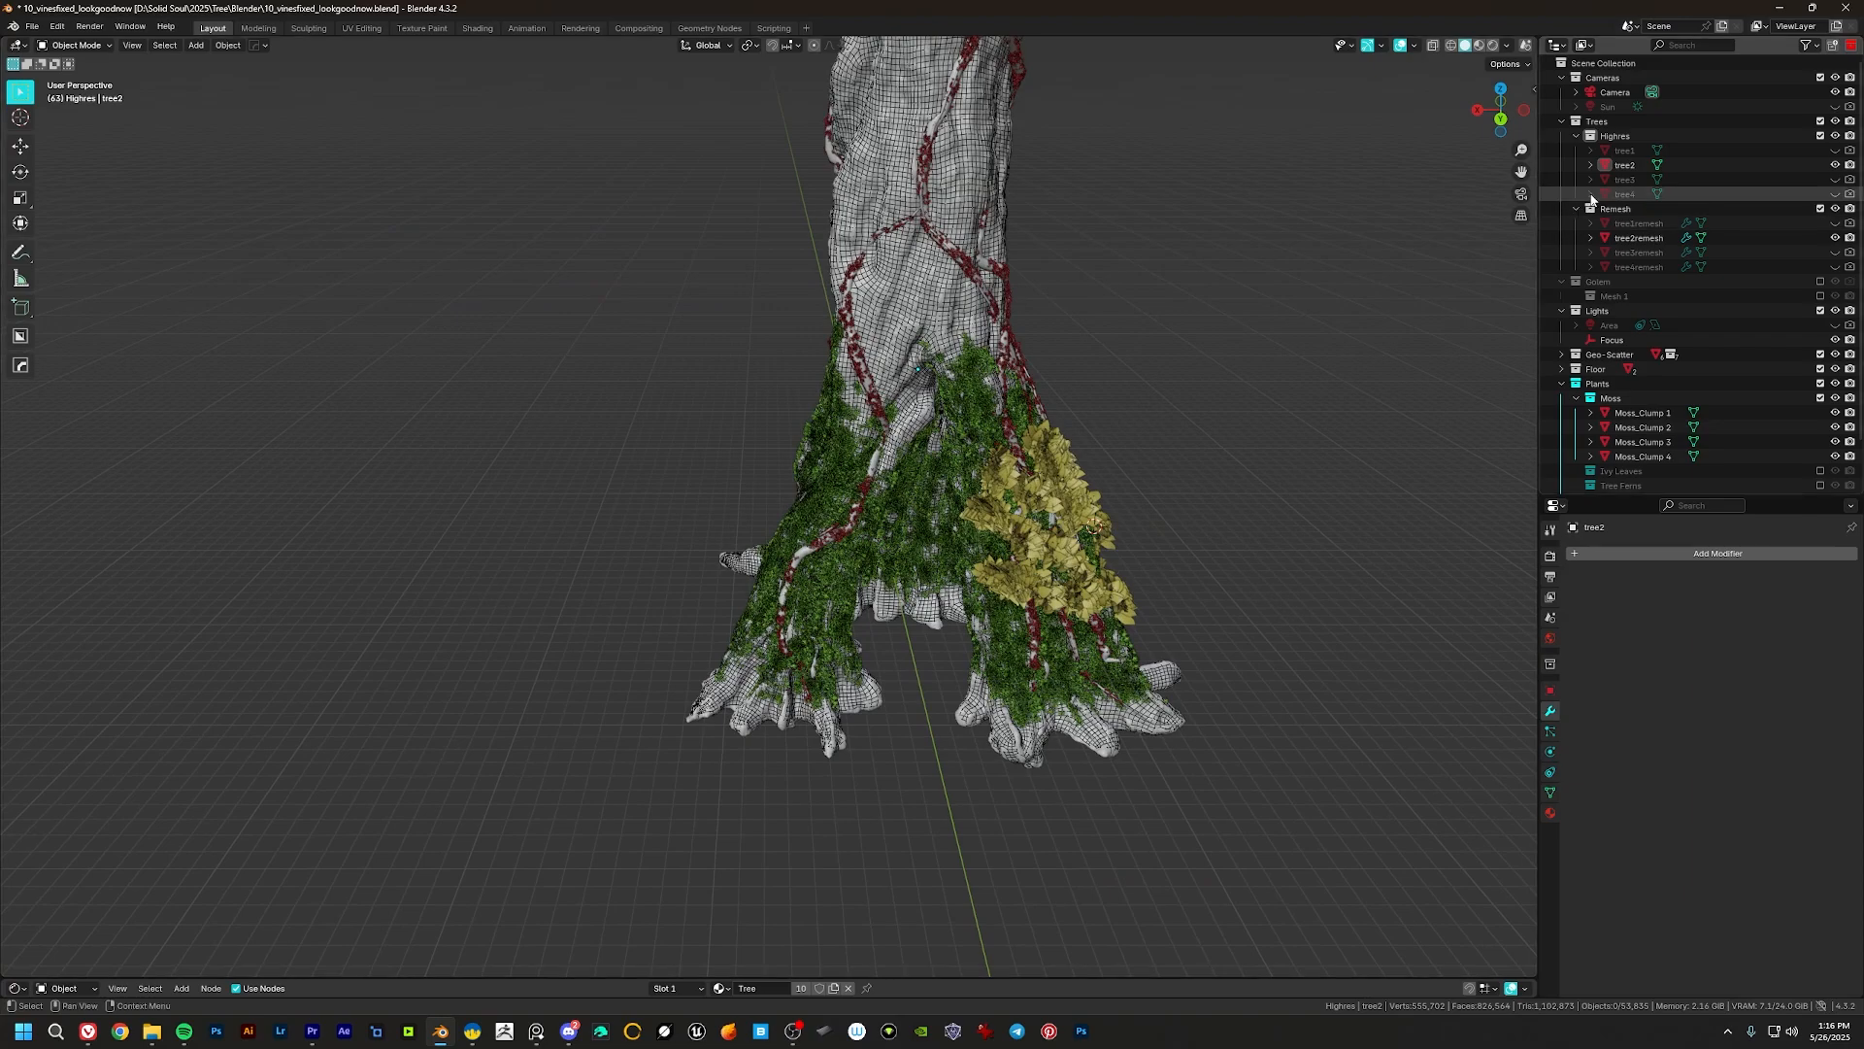
pyautogui.keyDown('shift'); pyautogui.moveTo(850, 467); pyautogui.dragTo(895, 303, button='middle'); pyautogui.keyUp('shift')
pyautogui.moveTo(884, 379)
pyautogui.keyDown('shift'); pyautogui.mouseDown(button='middle')
pyautogui.moveTo(879, 420)
pyautogui.moveTo(881, 395)
pyautogui.mouseUp(button='middle'); pyautogui.keyUp('shift')
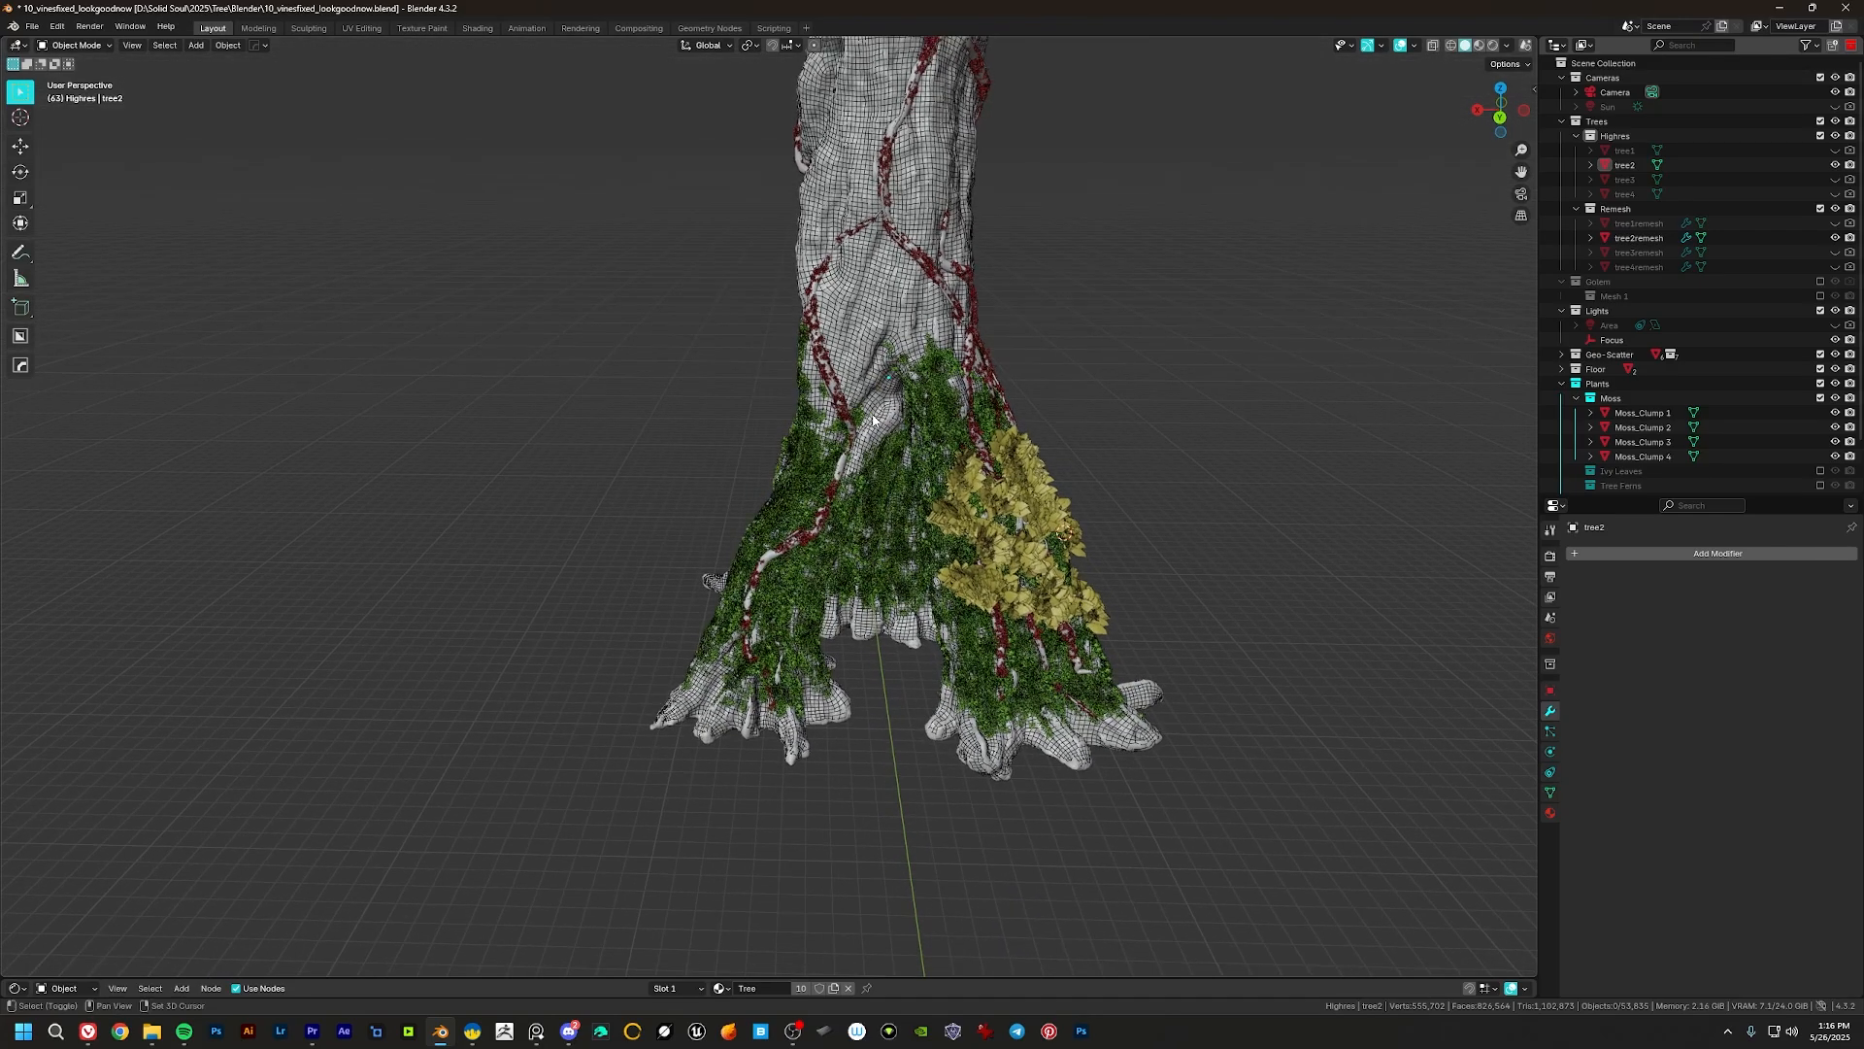
pyautogui.keyDown('shift'); pyautogui.moveTo(881, 470); pyautogui.dragTo(928, 464, button='middle'); pyautogui.keyUp('shift')
pyautogui.click(877, 328)
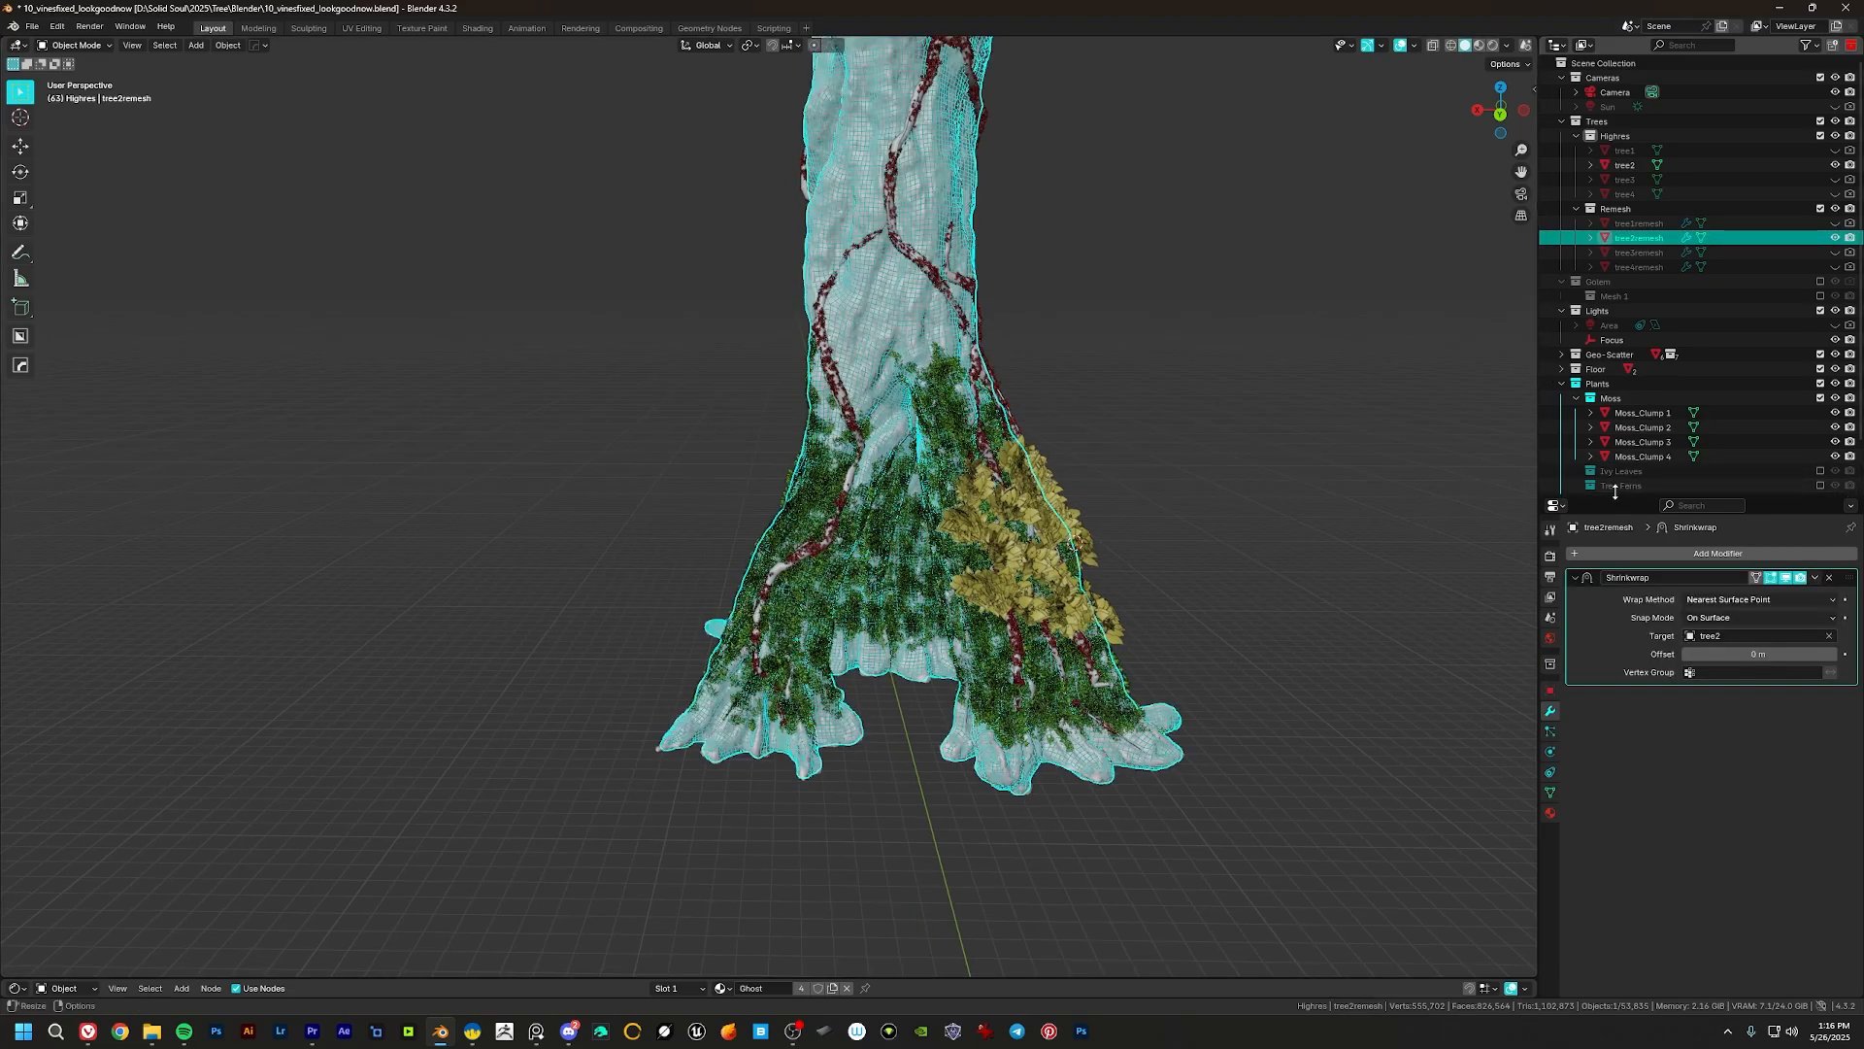
pyautogui.click(1113, 491)
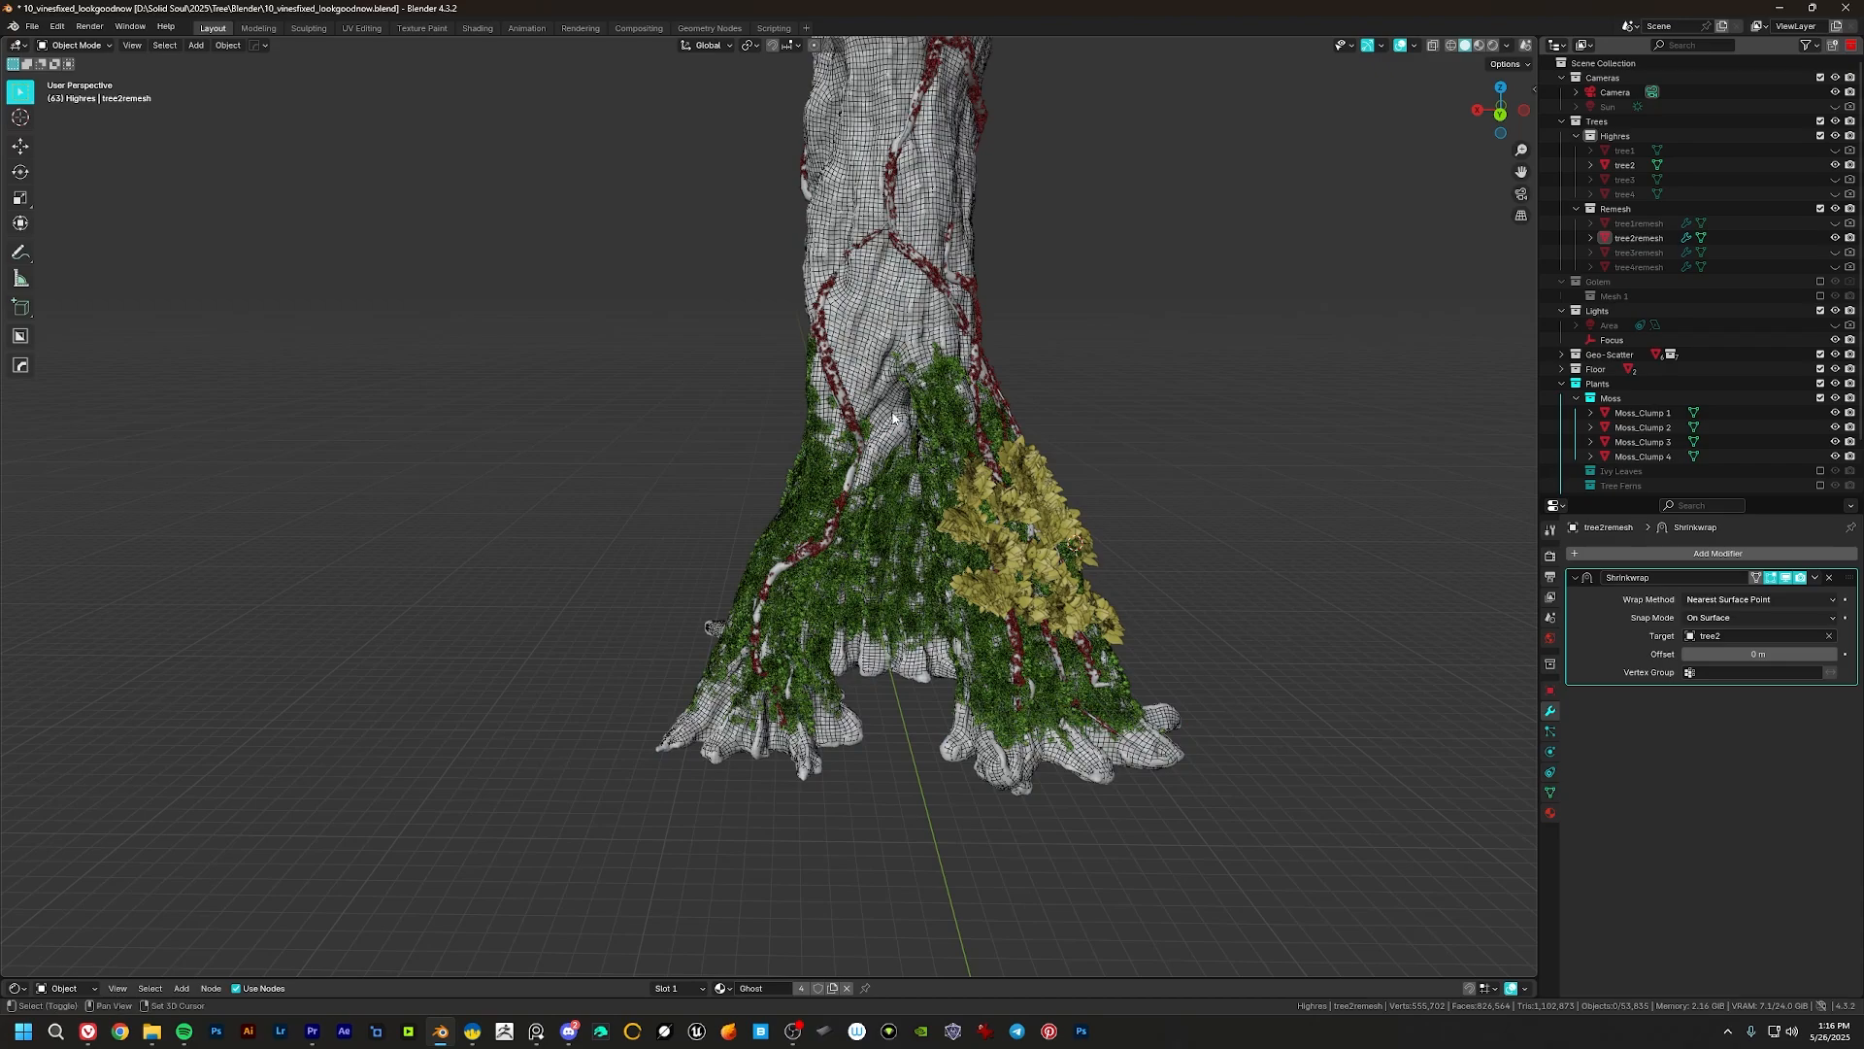
pyautogui.moveTo(893, 418); pyautogui.dragTo(983, 561, button='middle')
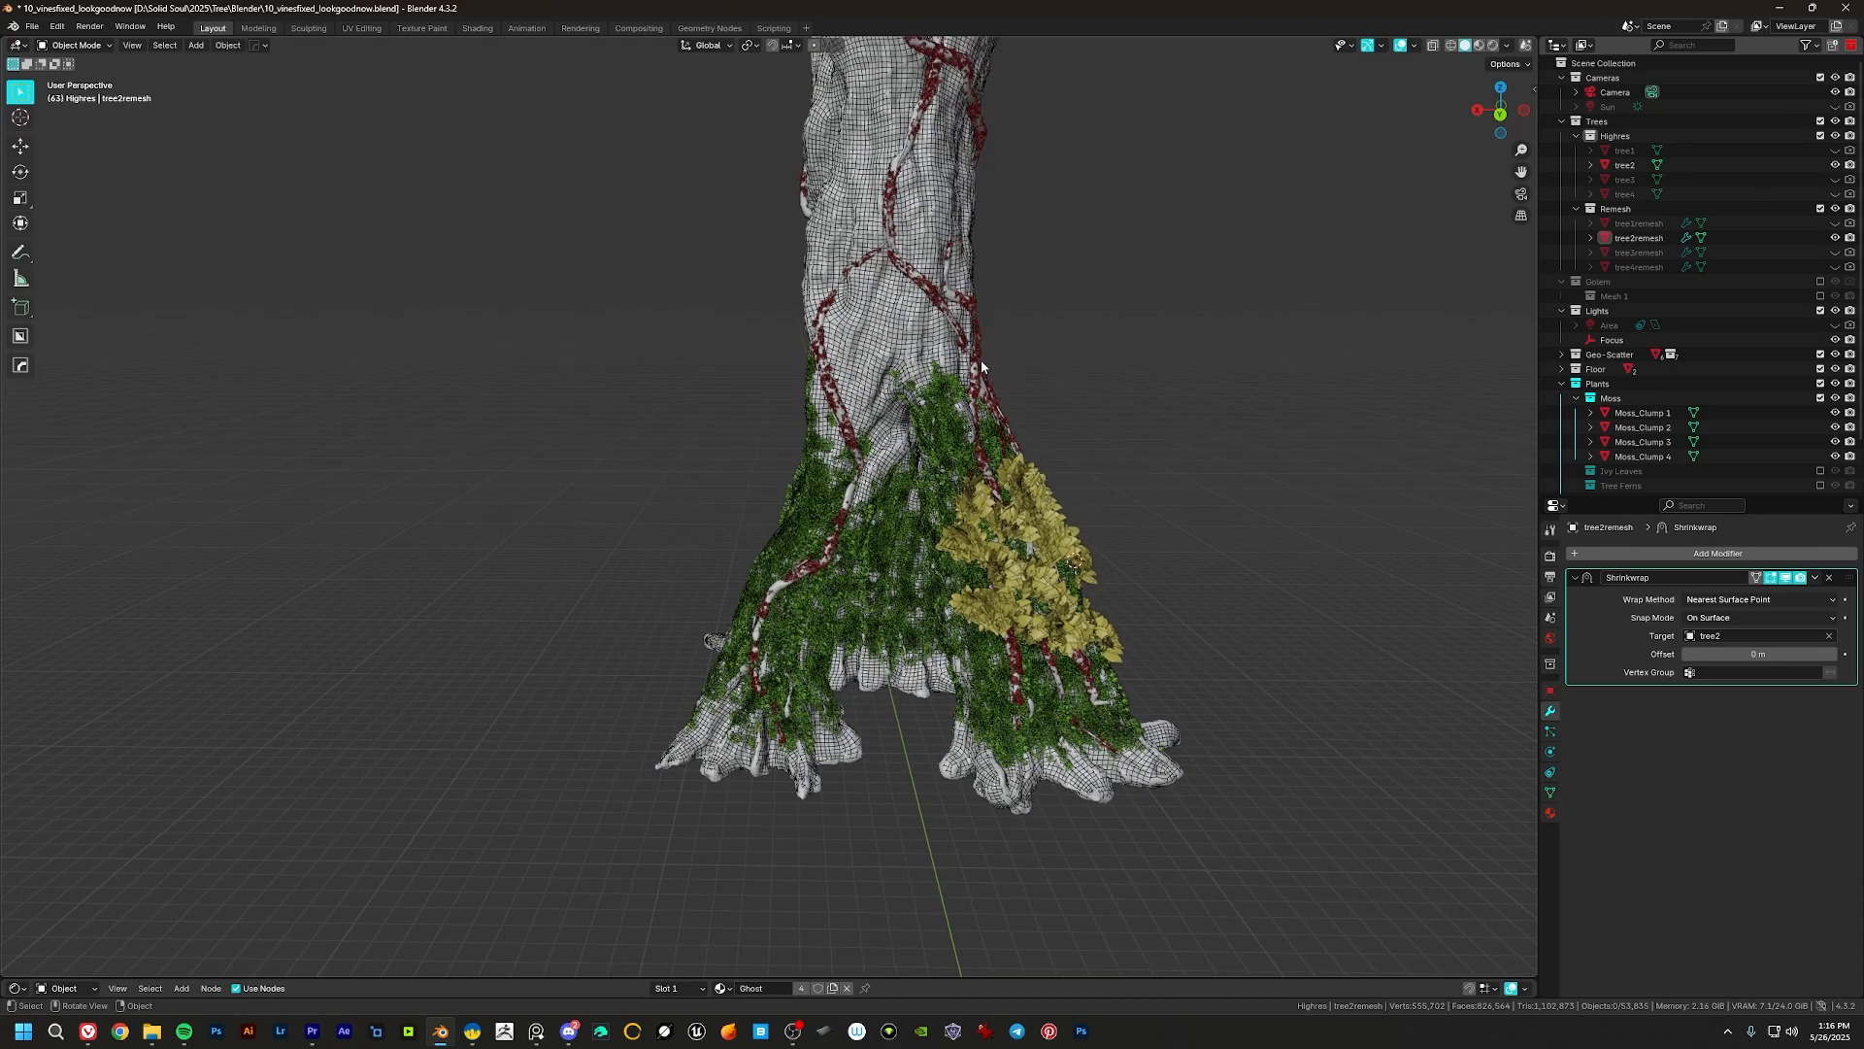
pyautogui.click(895, 352)
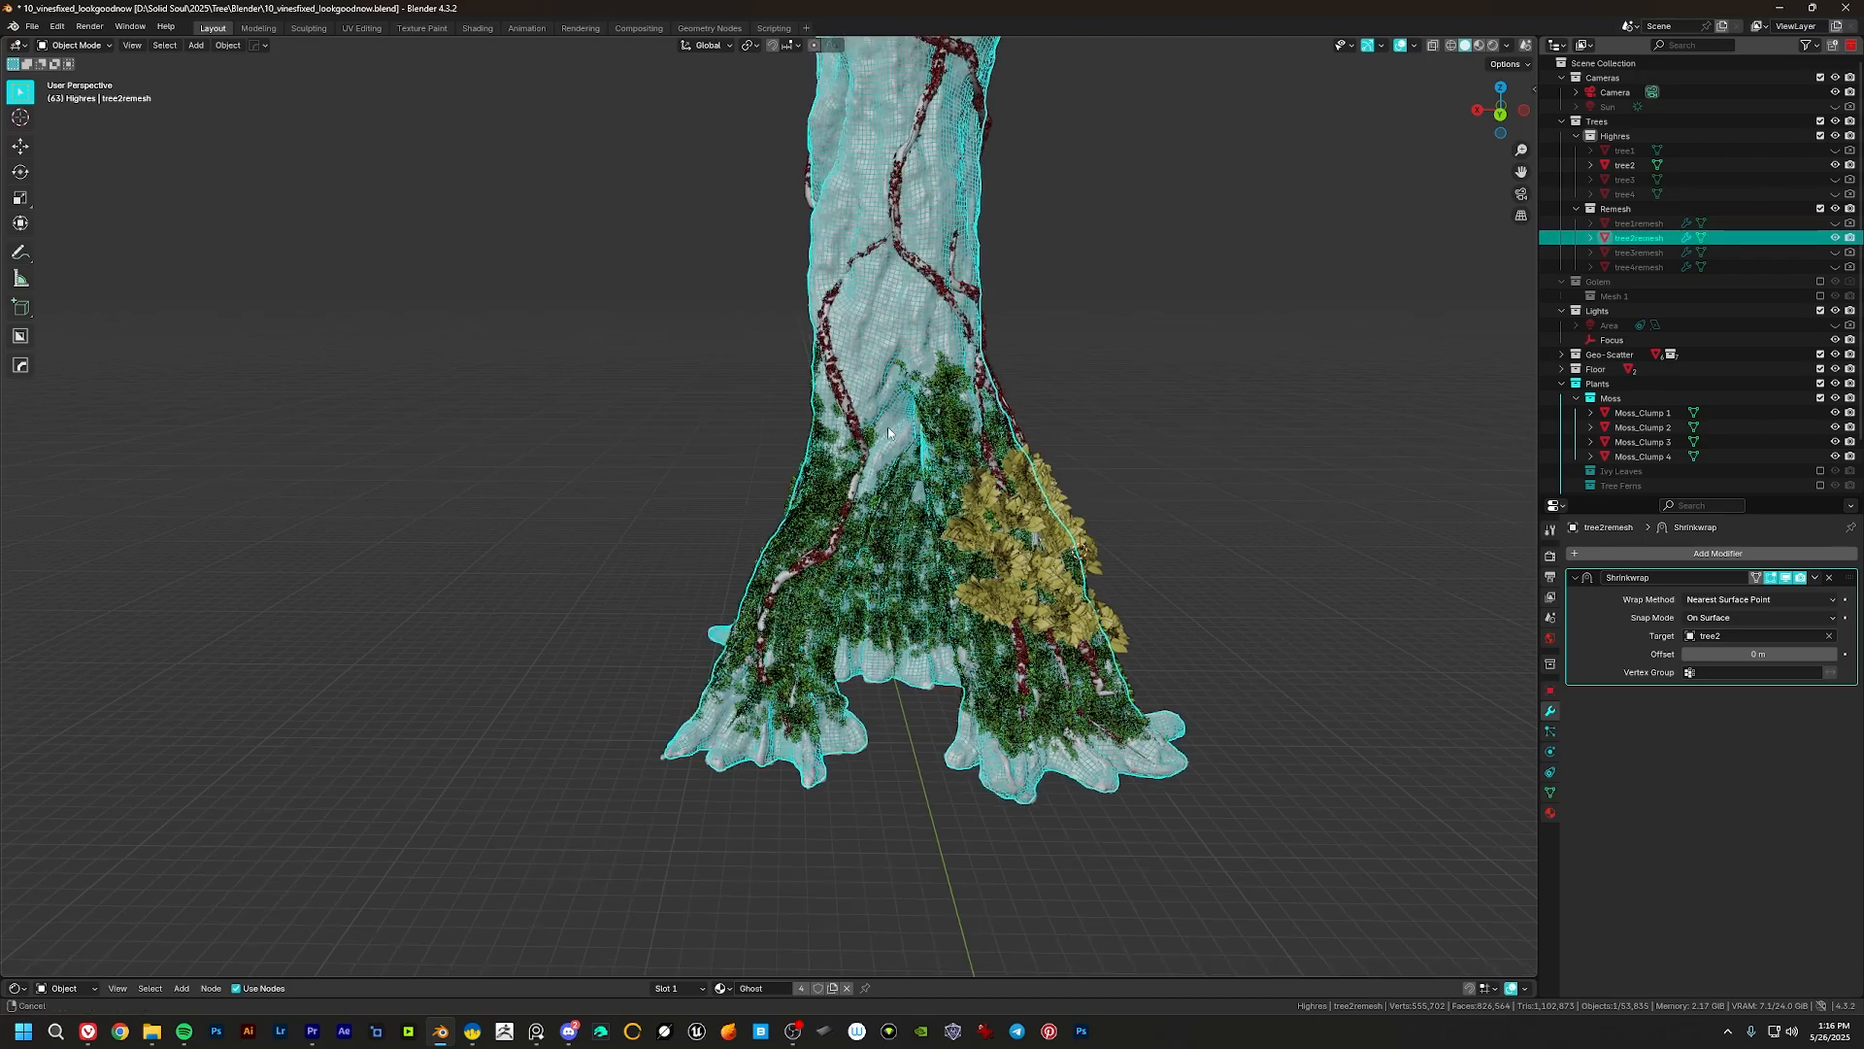
pyautogui.press('h')
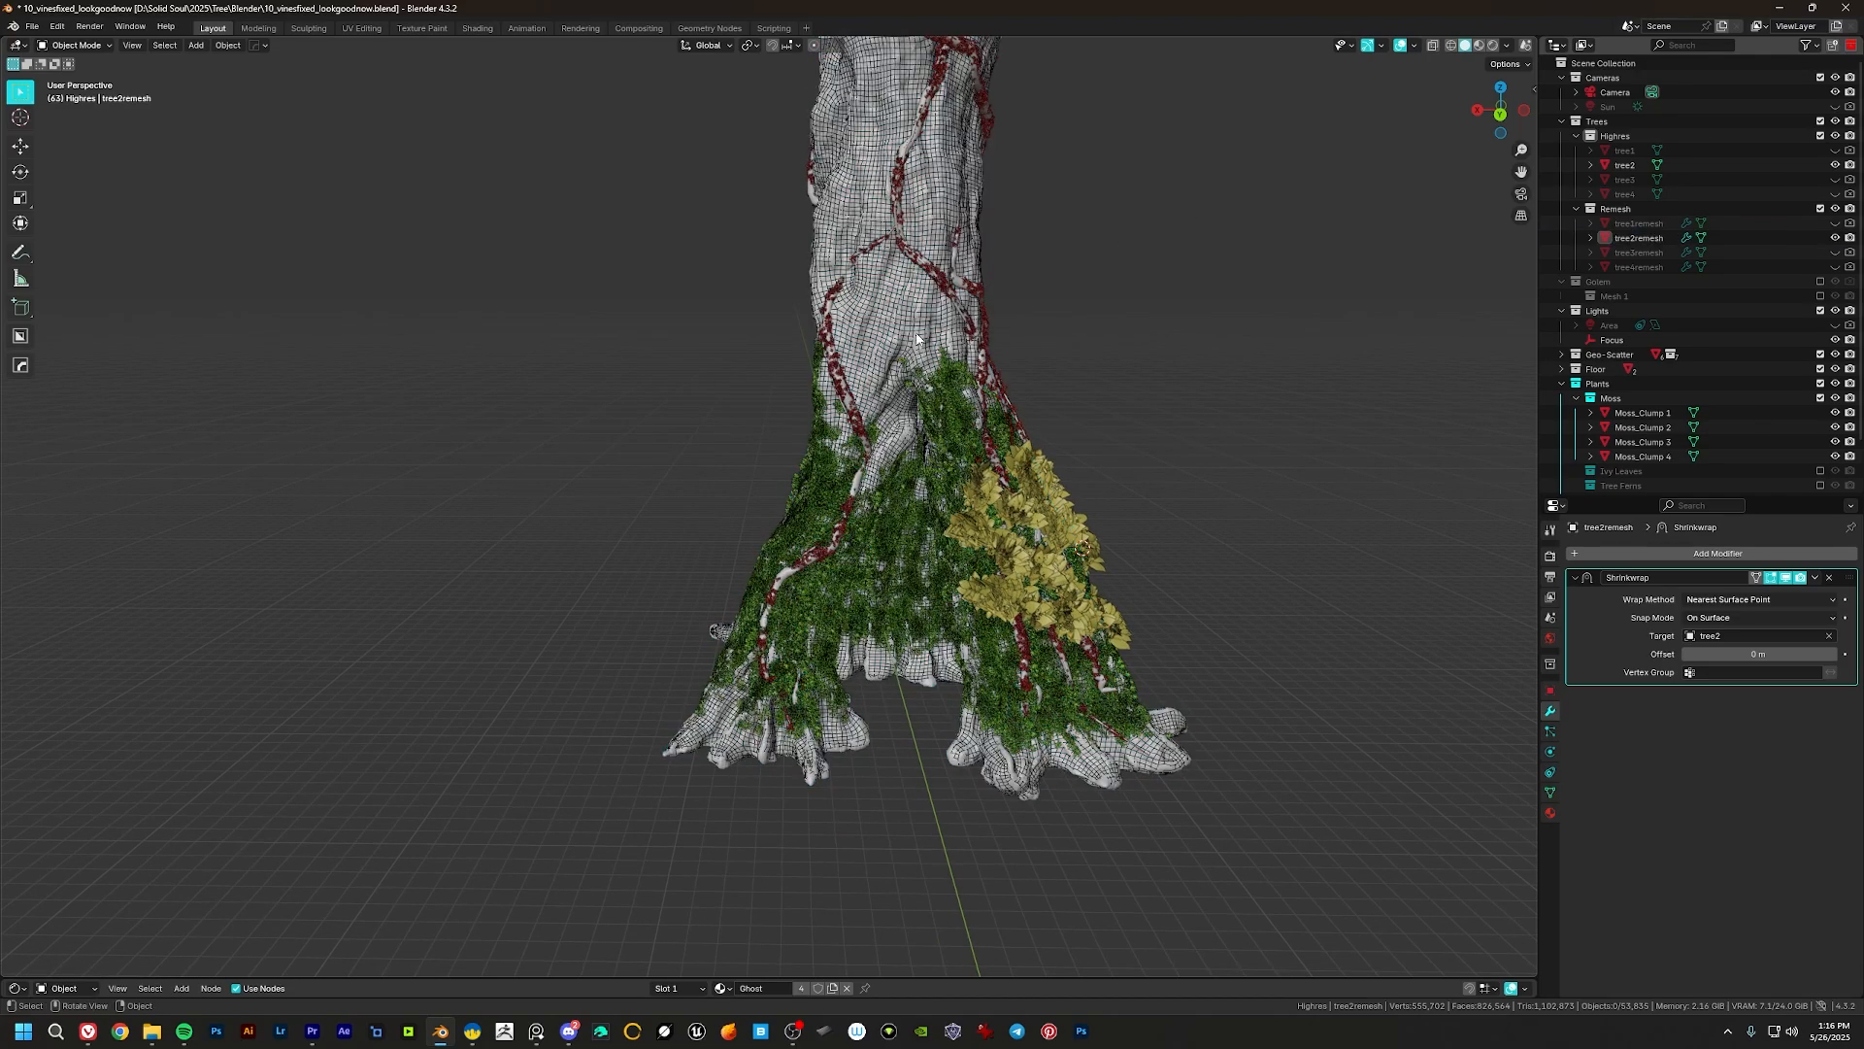
pyautogui.hotkey('ctrl', 'z')
# Step: Isolate the tree2 mesh from the Highres collection in local view and inspect its bark and root detail
pyautogui.click(1629, 165)
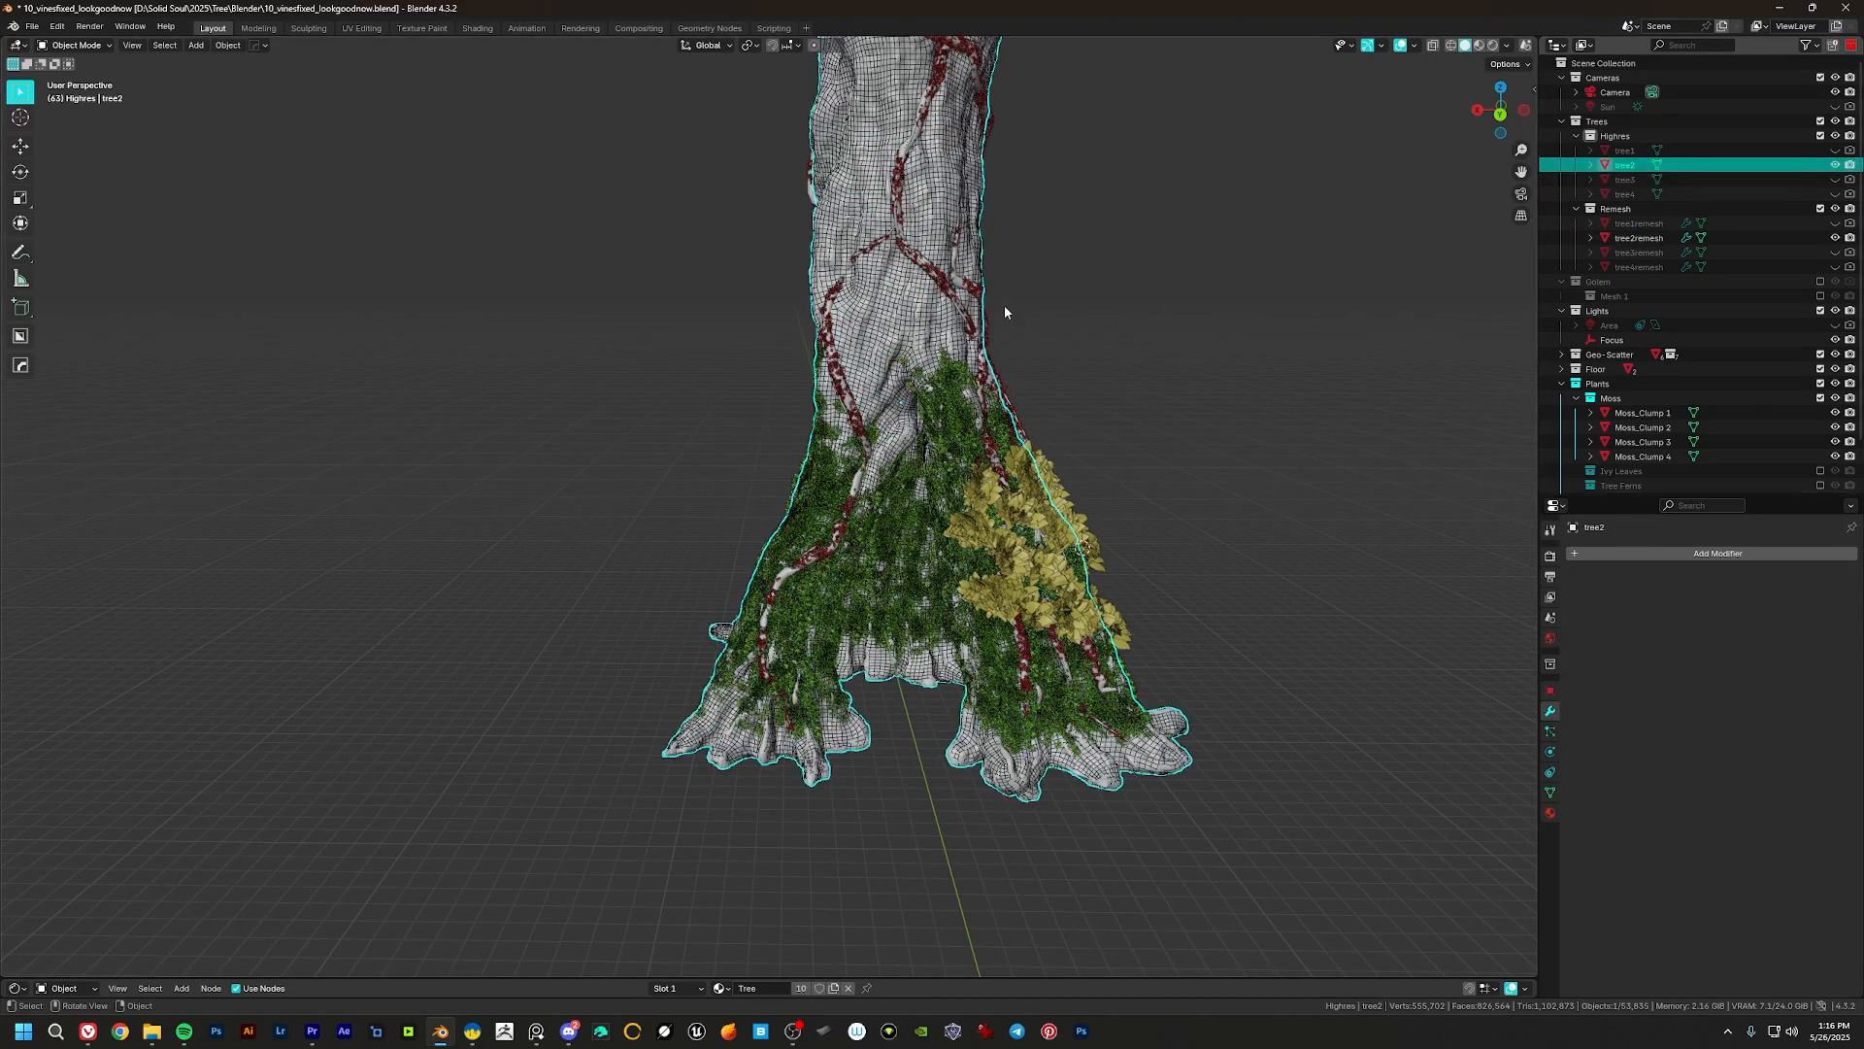
pyautogui.press('KP_Divide')
pyautogui.scroll(5, 753, 598)
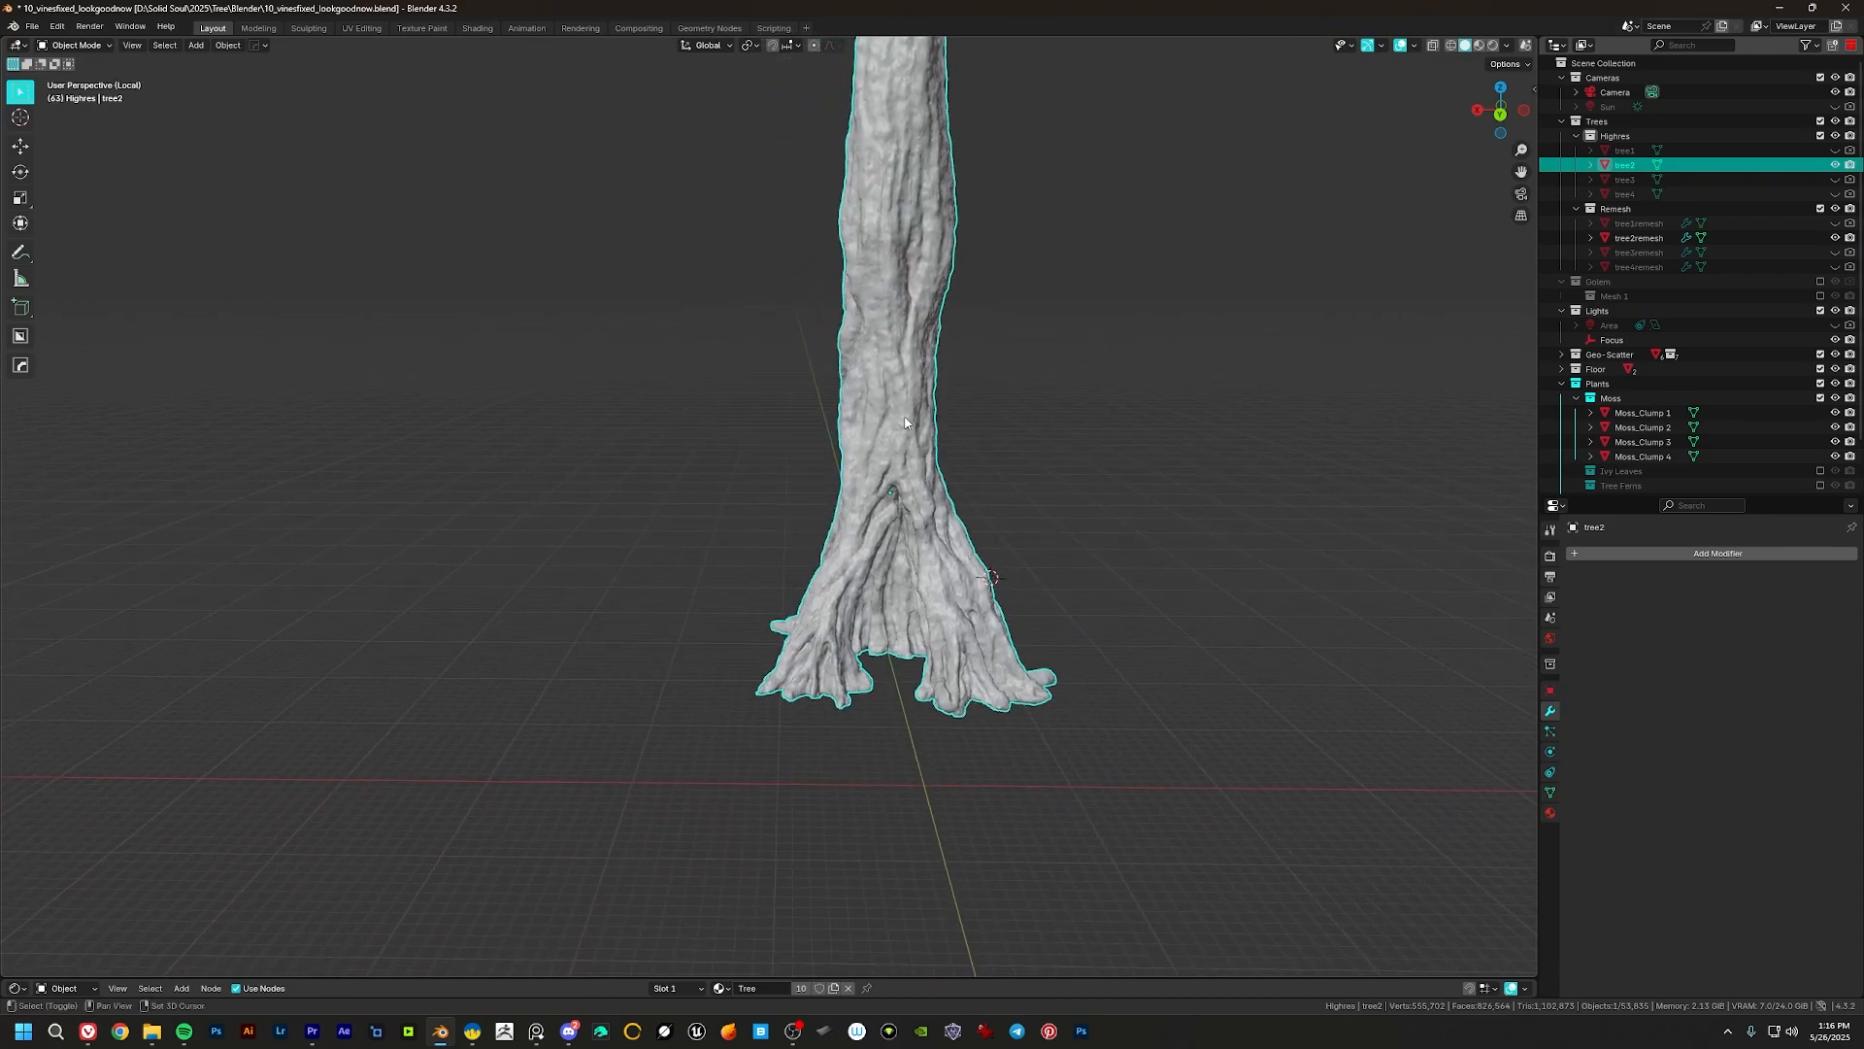
pyautogui.moveTo(864, 443); pyautogui.dragTo(979, 456, button='middle')
pyautogui.scroll(5, 937, 410)
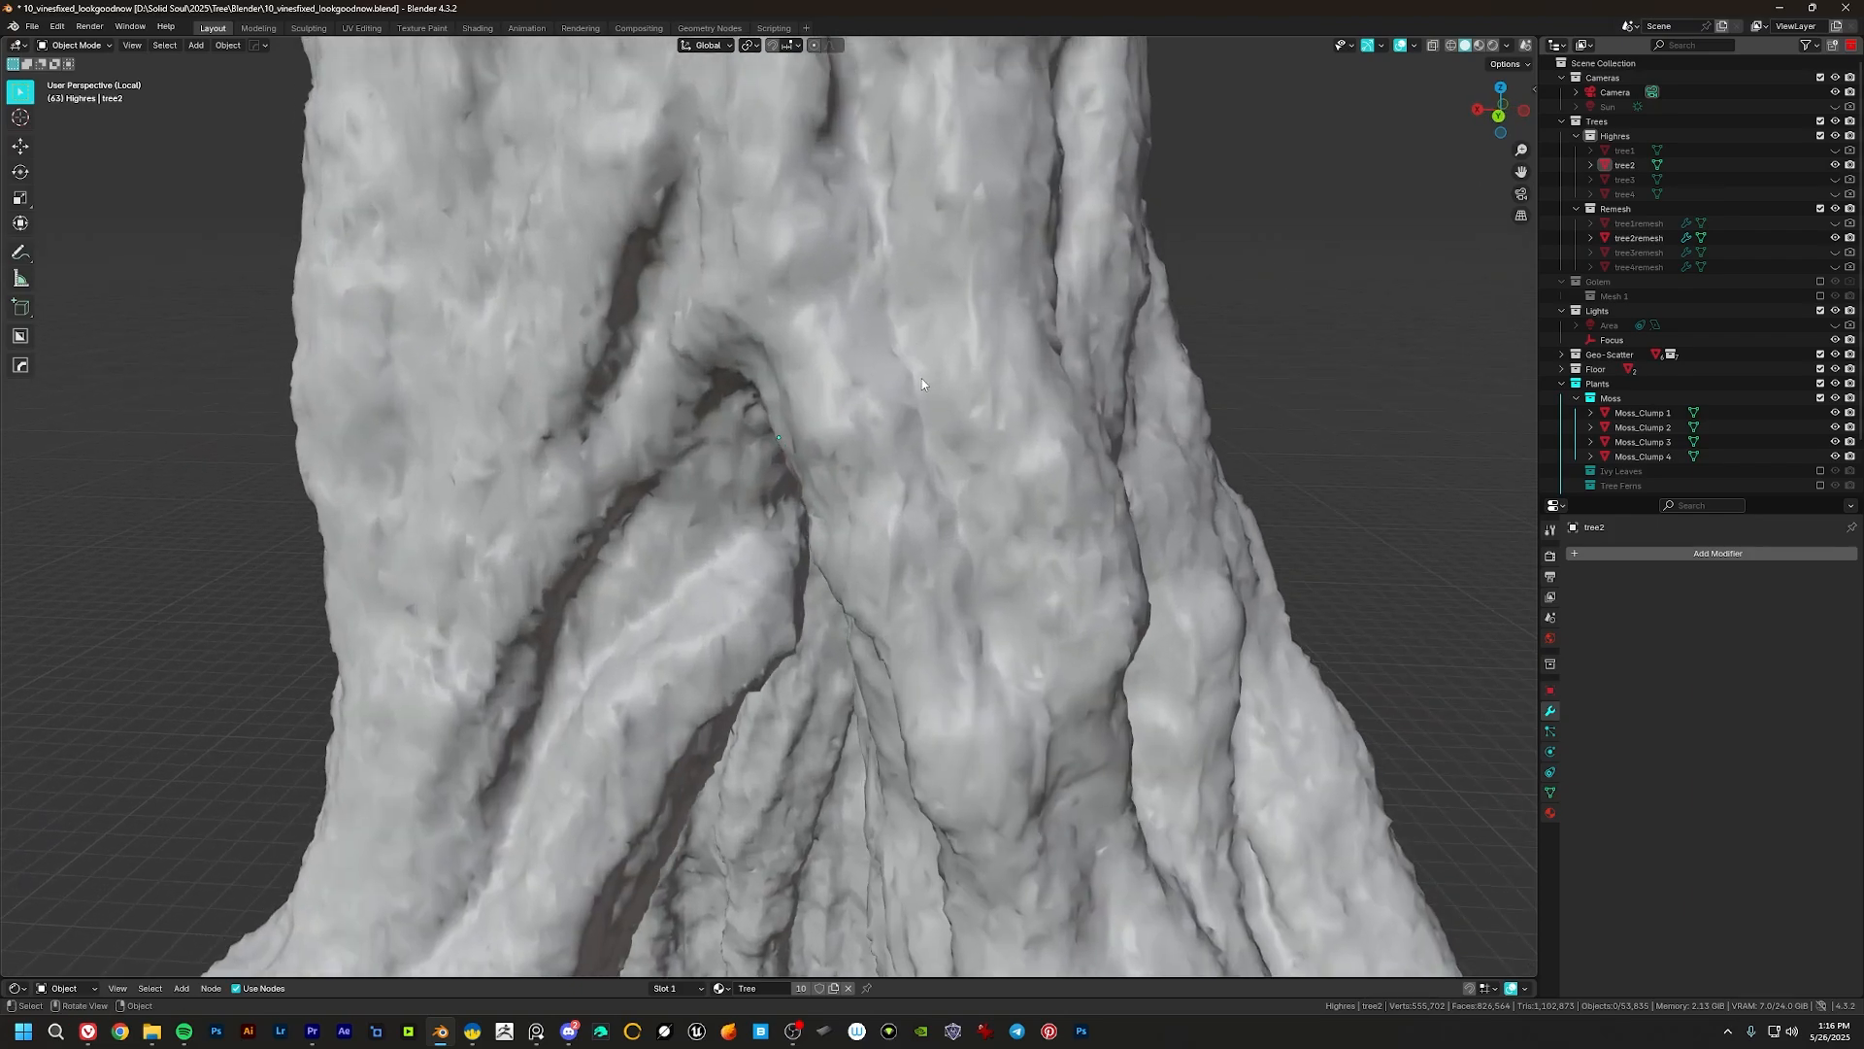
pyautogui.scroll(-6, 940, 365)
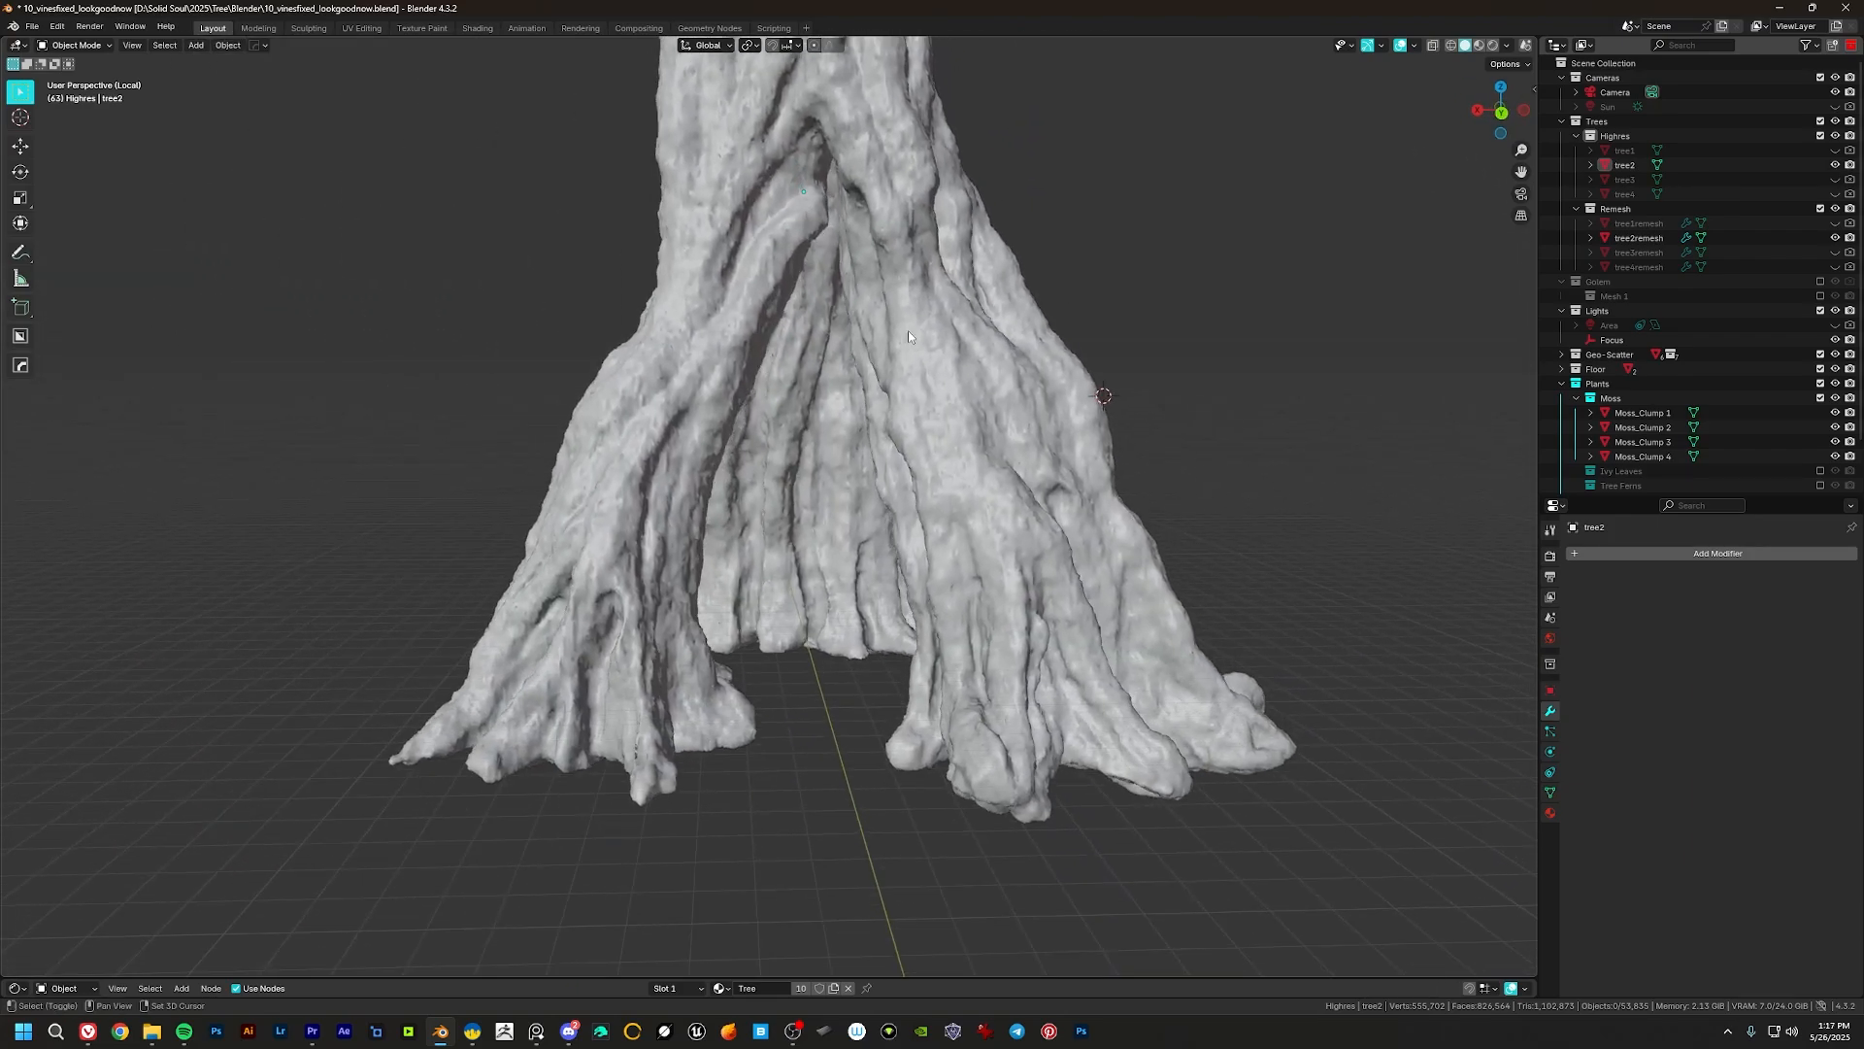
# Step: Add a Displace modifier to tree2 and give it a new texture of type Clouds
pyautogui.click(946, 404)
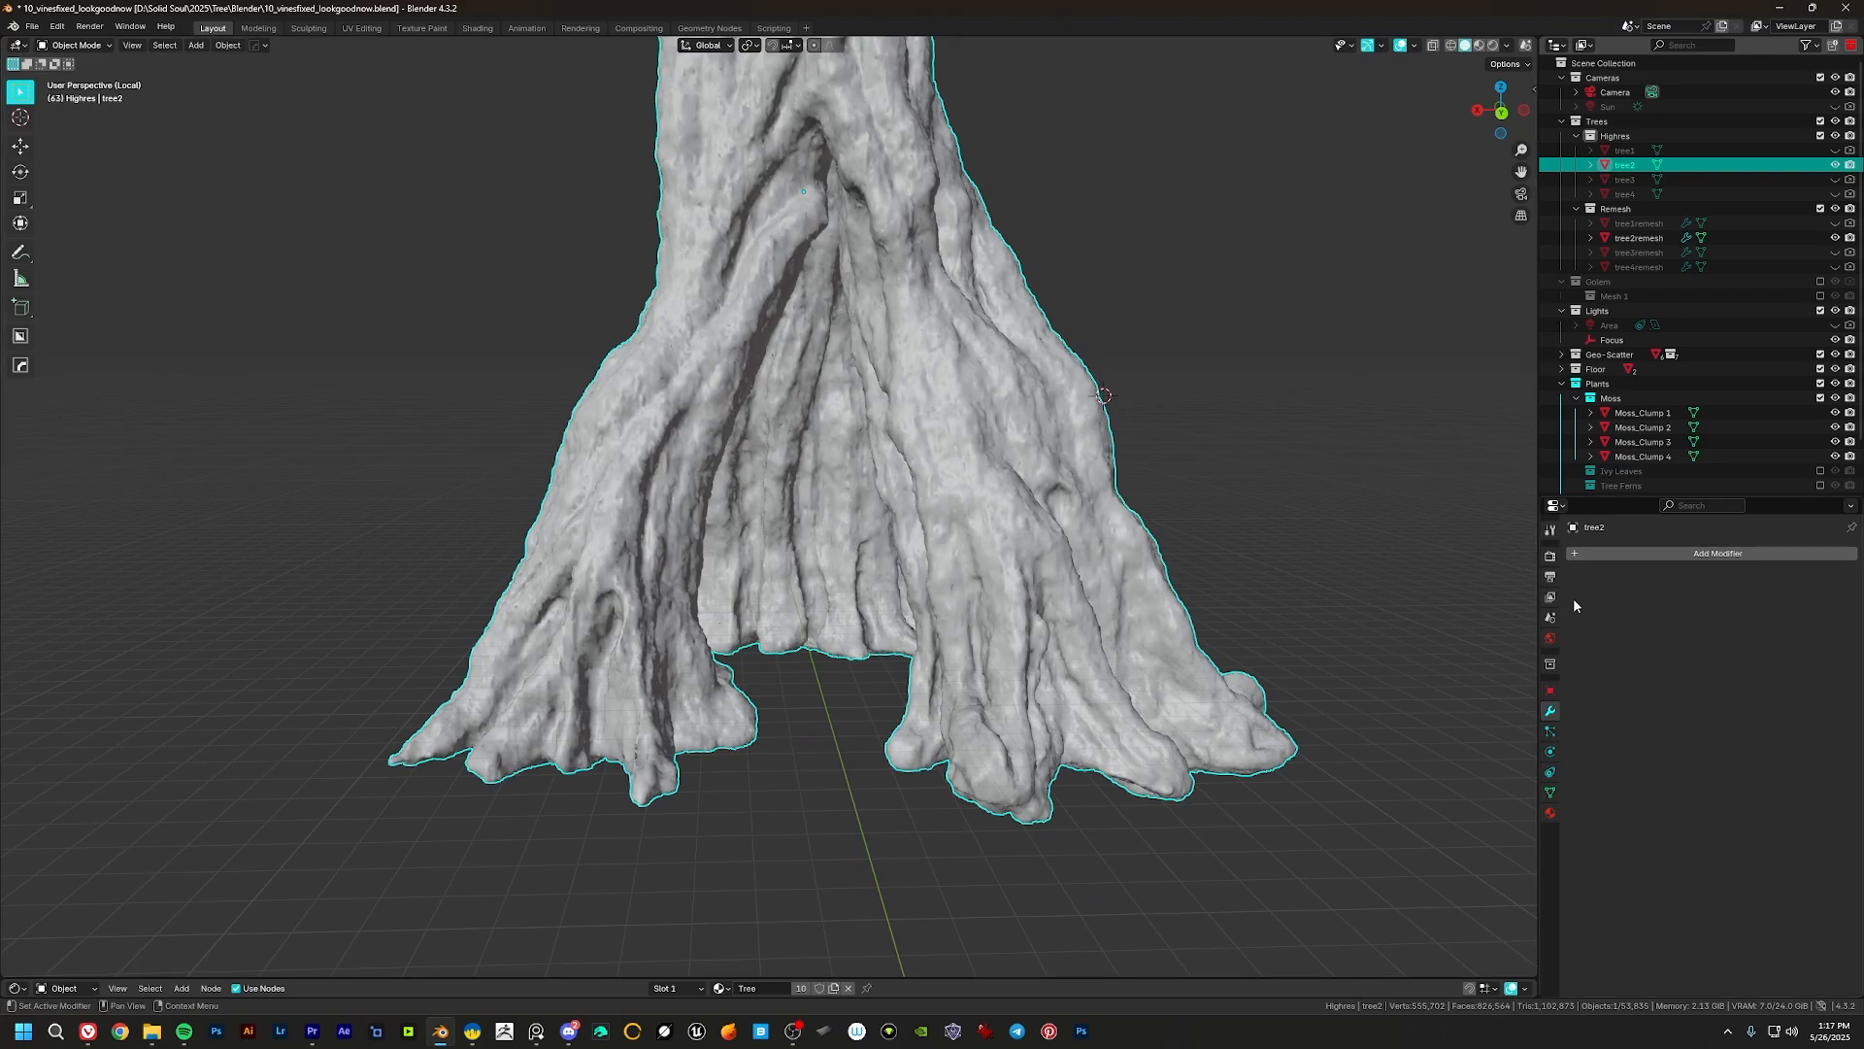
pyautogui.click(1616, 552)
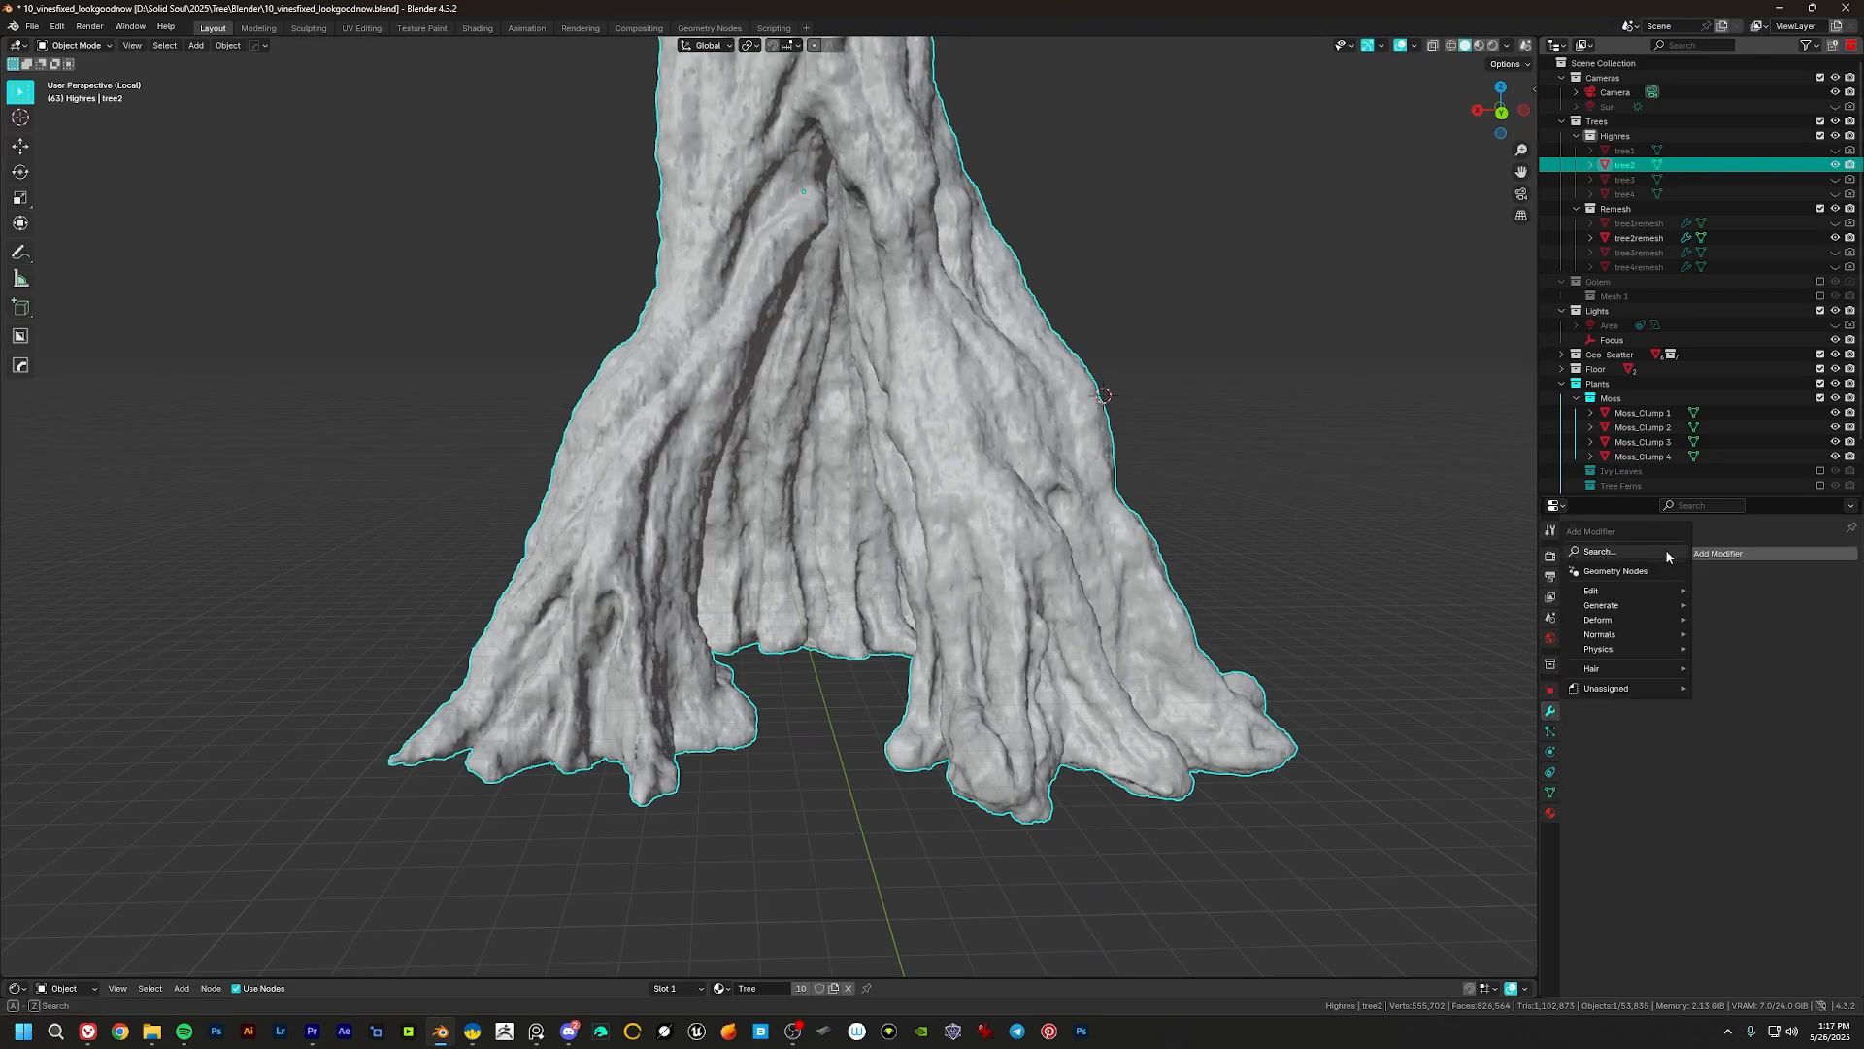
pyautogui.click(1600, 551)
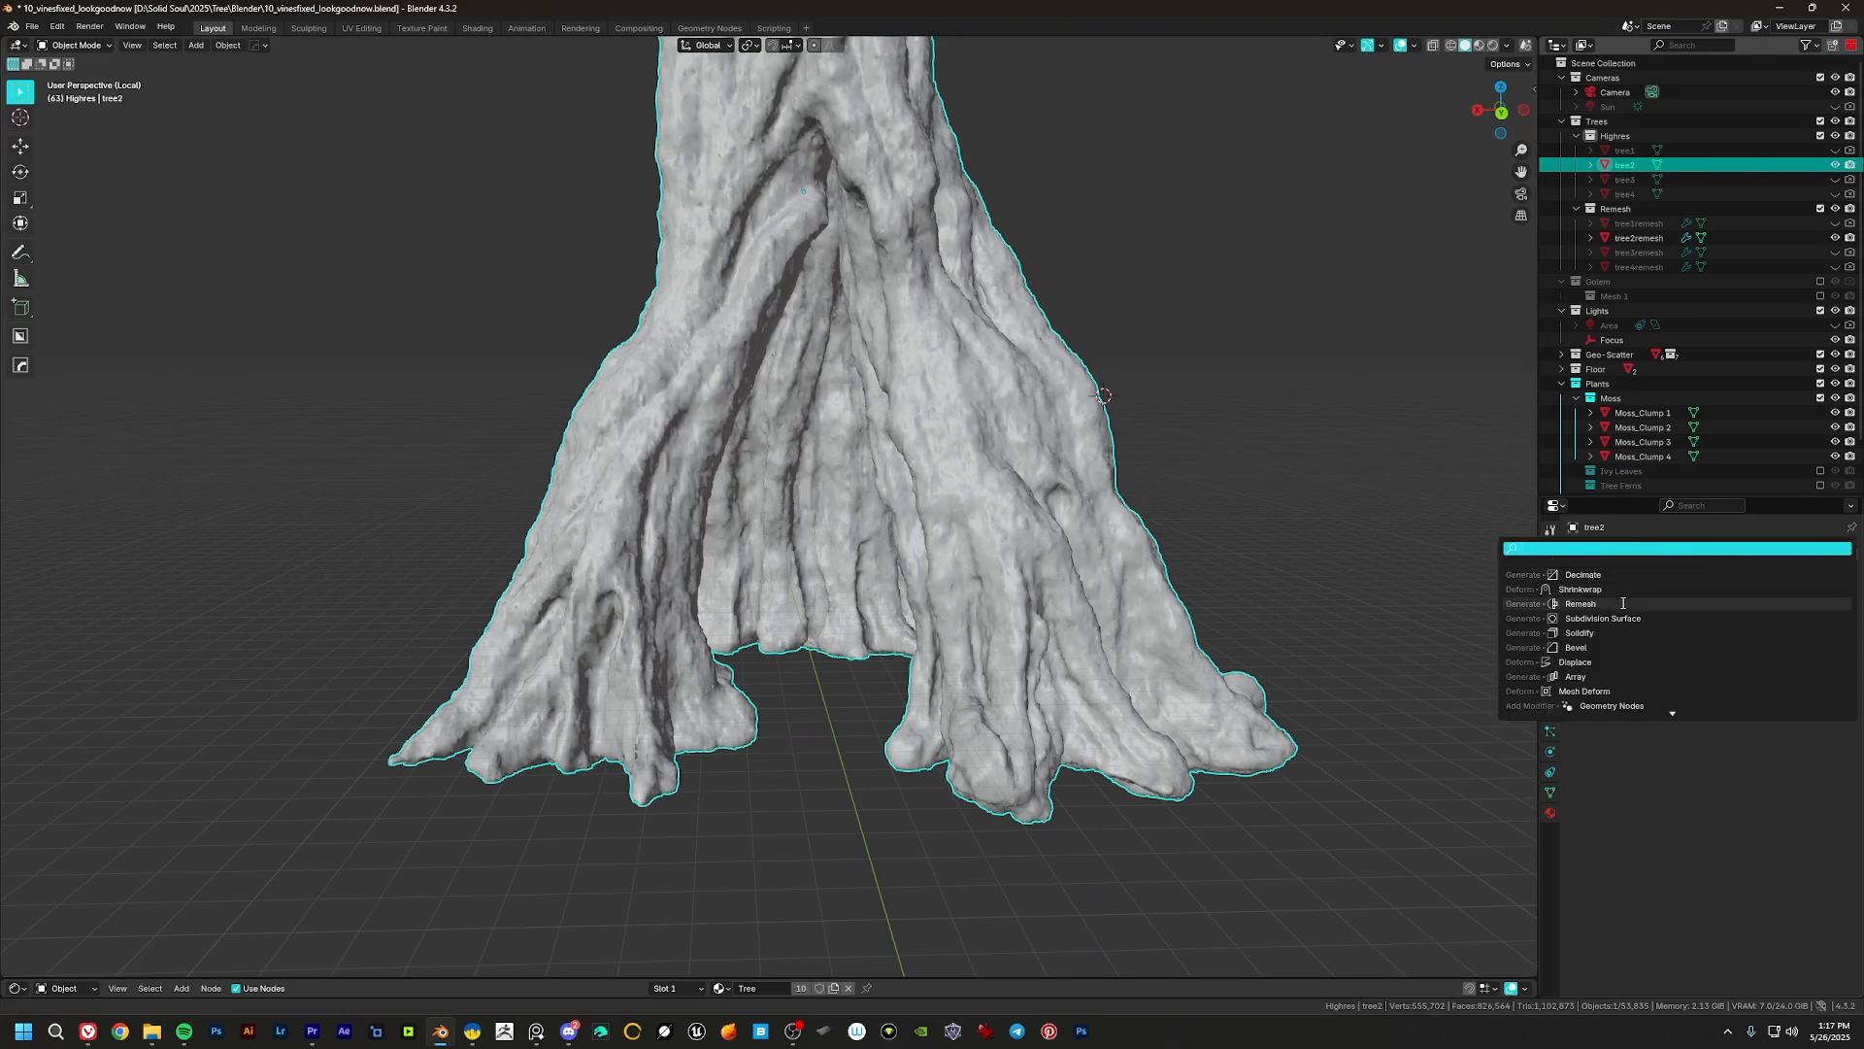
pyautogui.click(1575, 661)
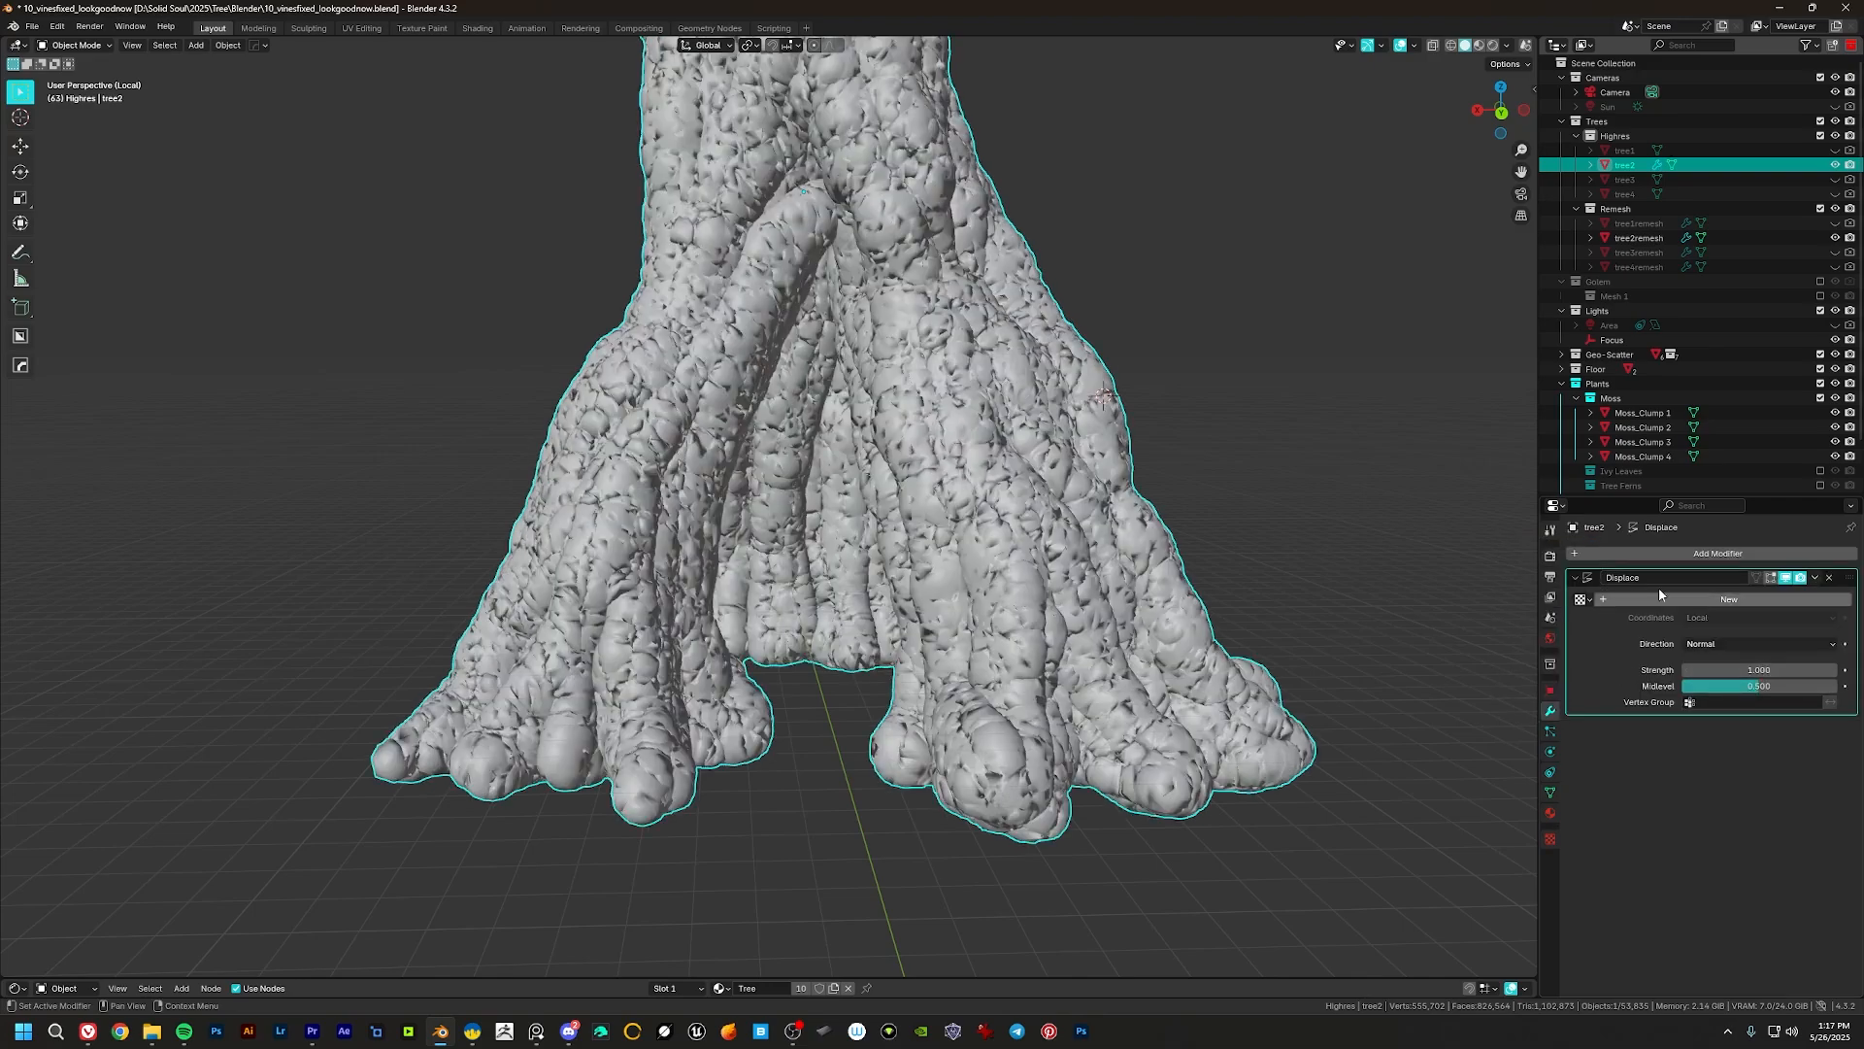
pyautogui.click(1691, 600)
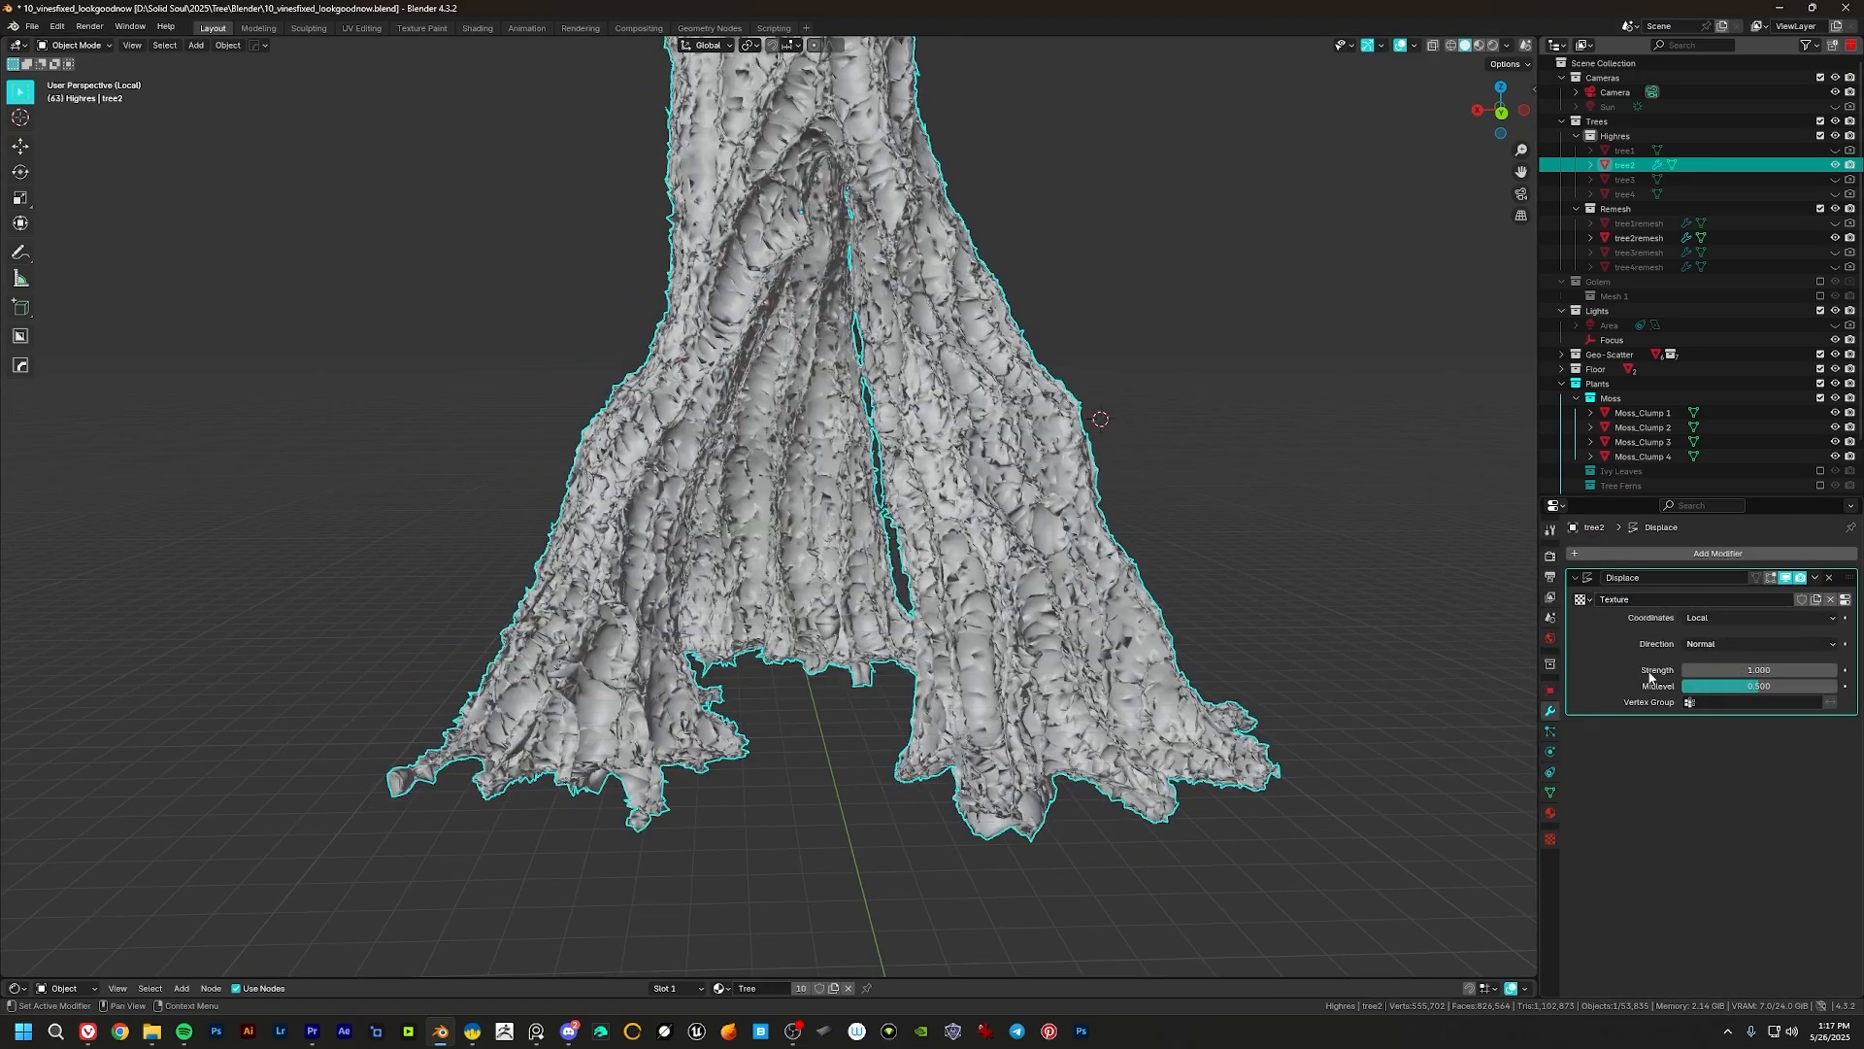
pyautogui.click(1846, 601)
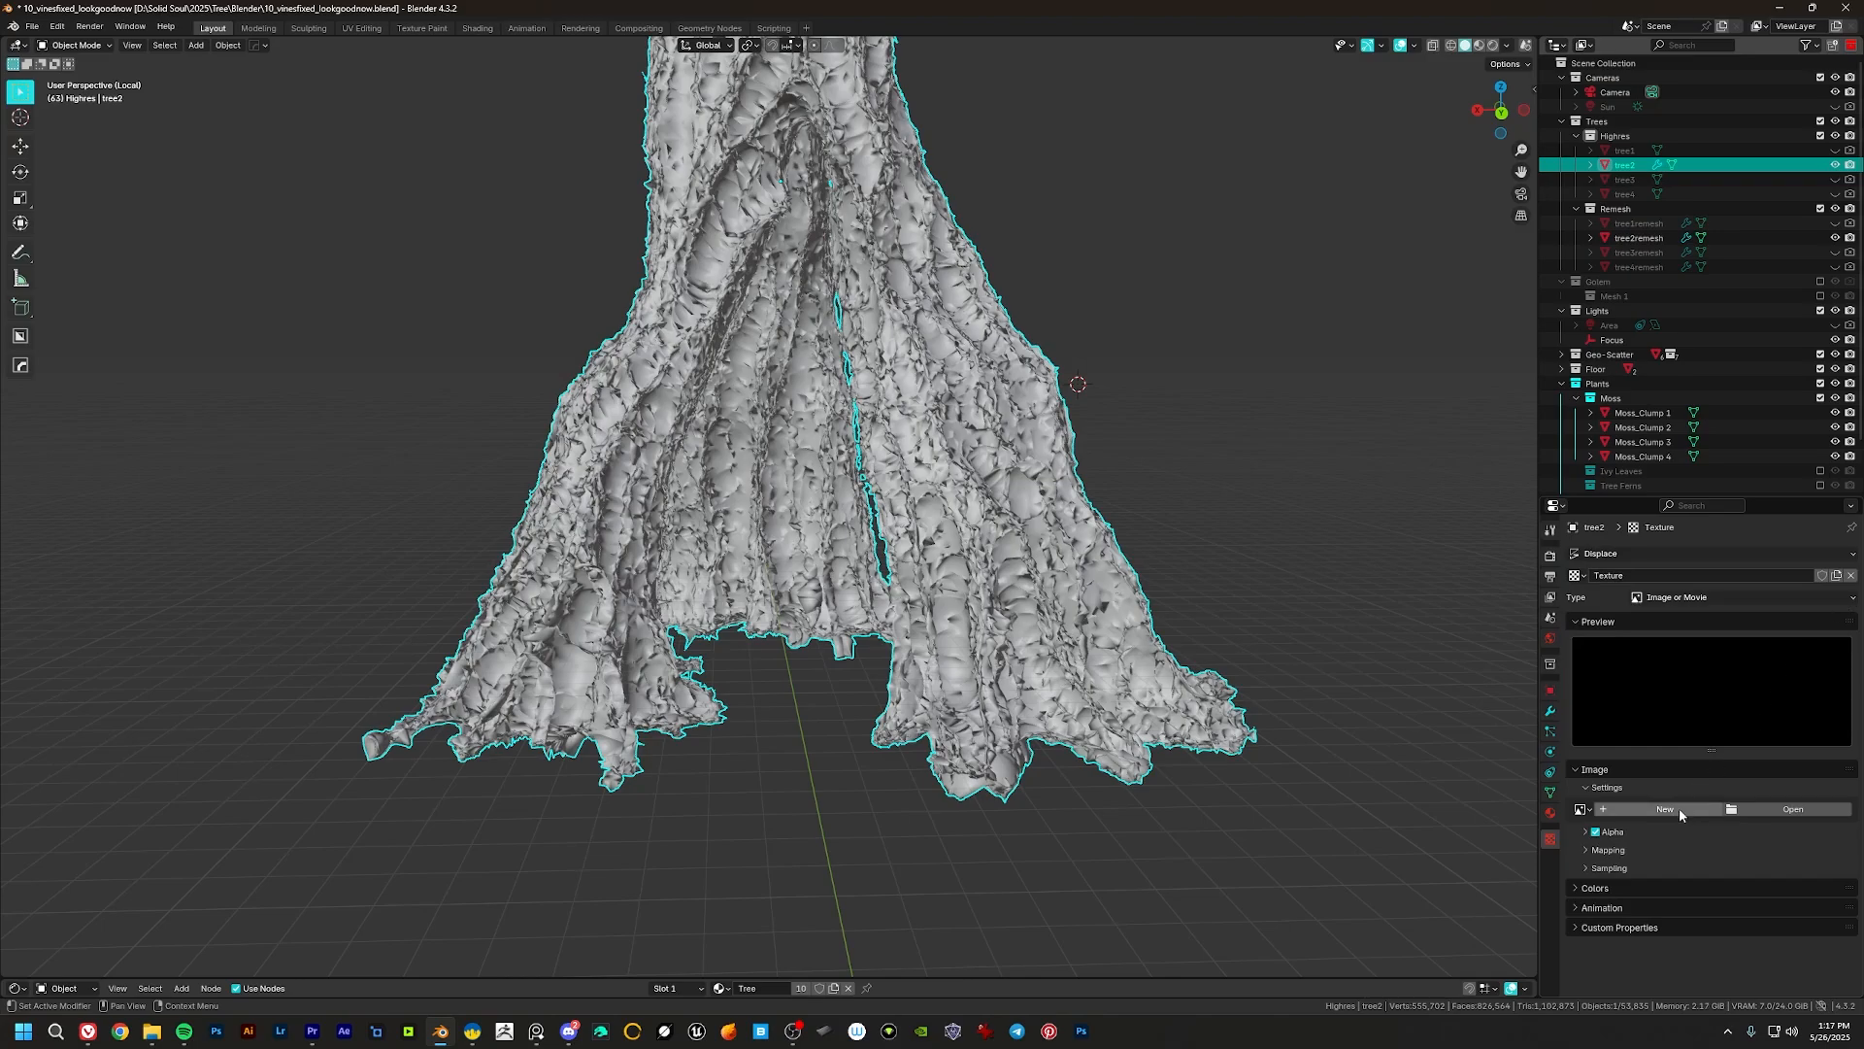
pyautogui.click(1695, 597)
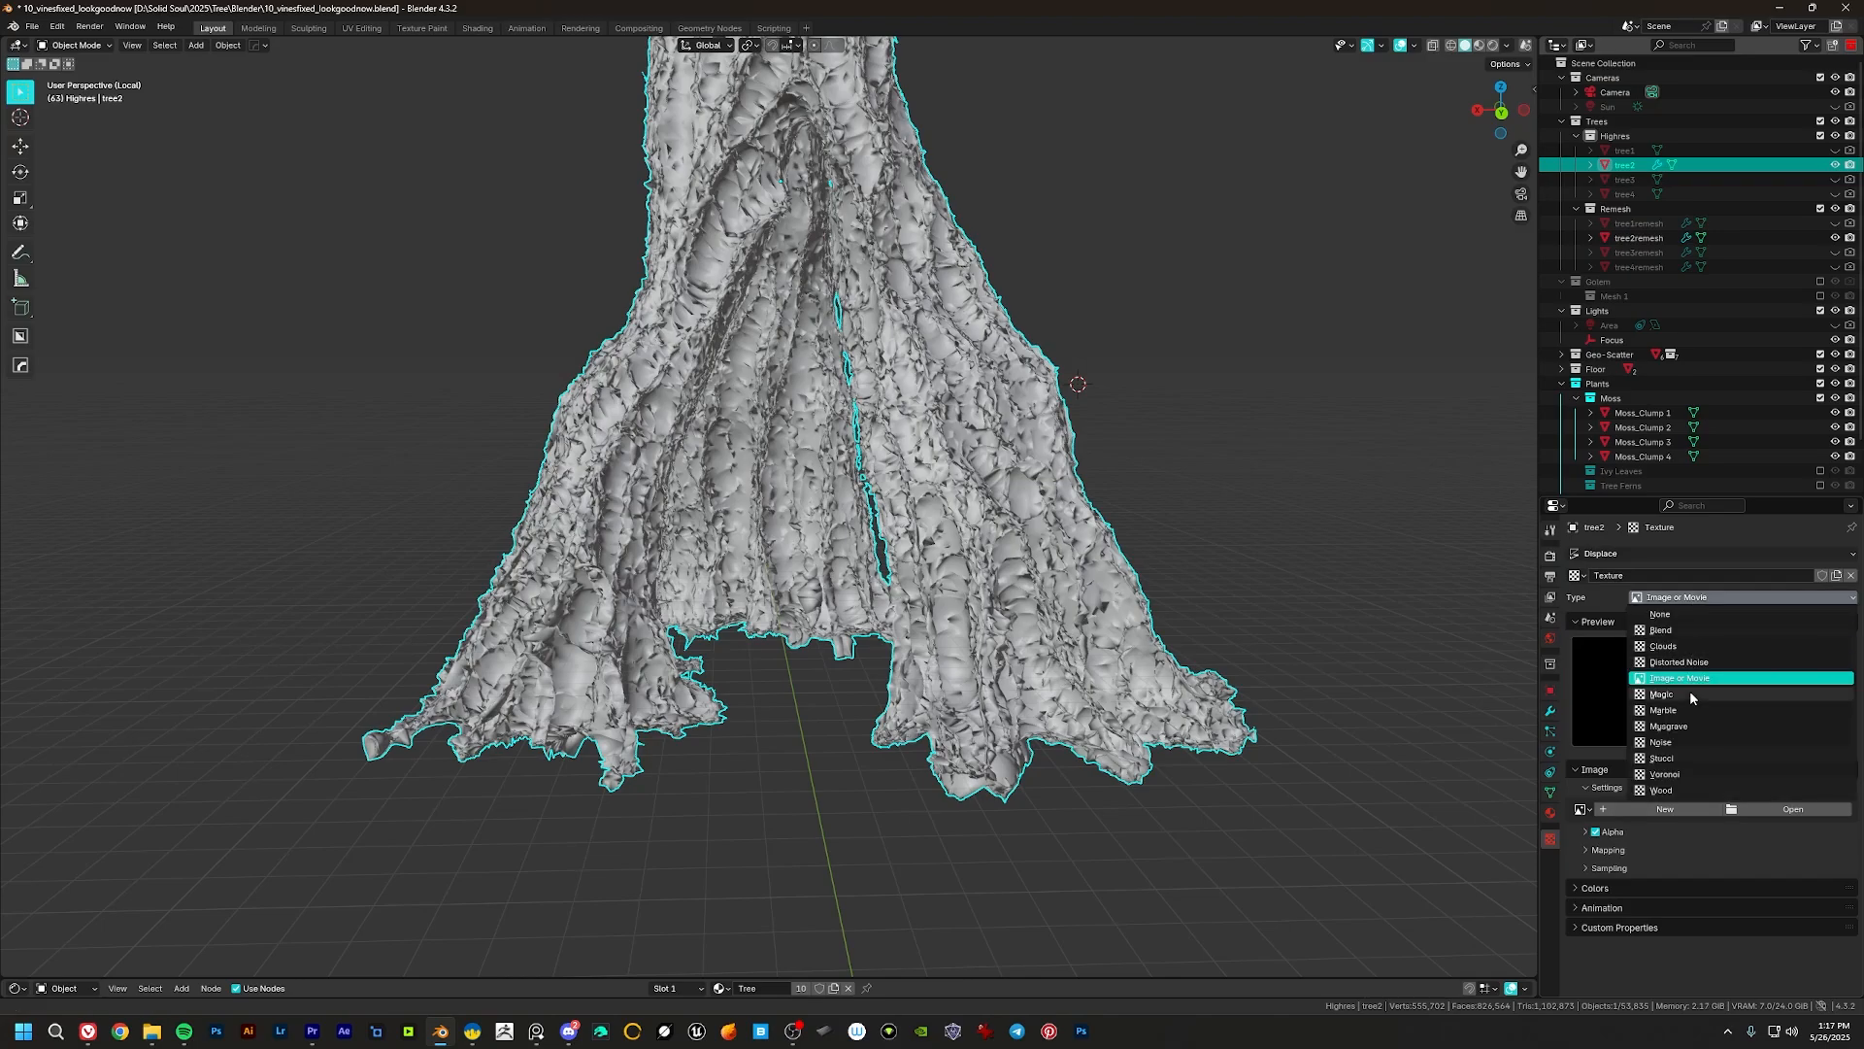
pyautogui.click(1690, 646)
# Step: Set the Clouds texture size to 0.22 and the Displace strength to 0.200 on tree2
pyautogui.moveTo(1031, 559); pyautogui.dragTo(1000, 548, button='middle')
pyautogui.scroll(4, 998, 546)
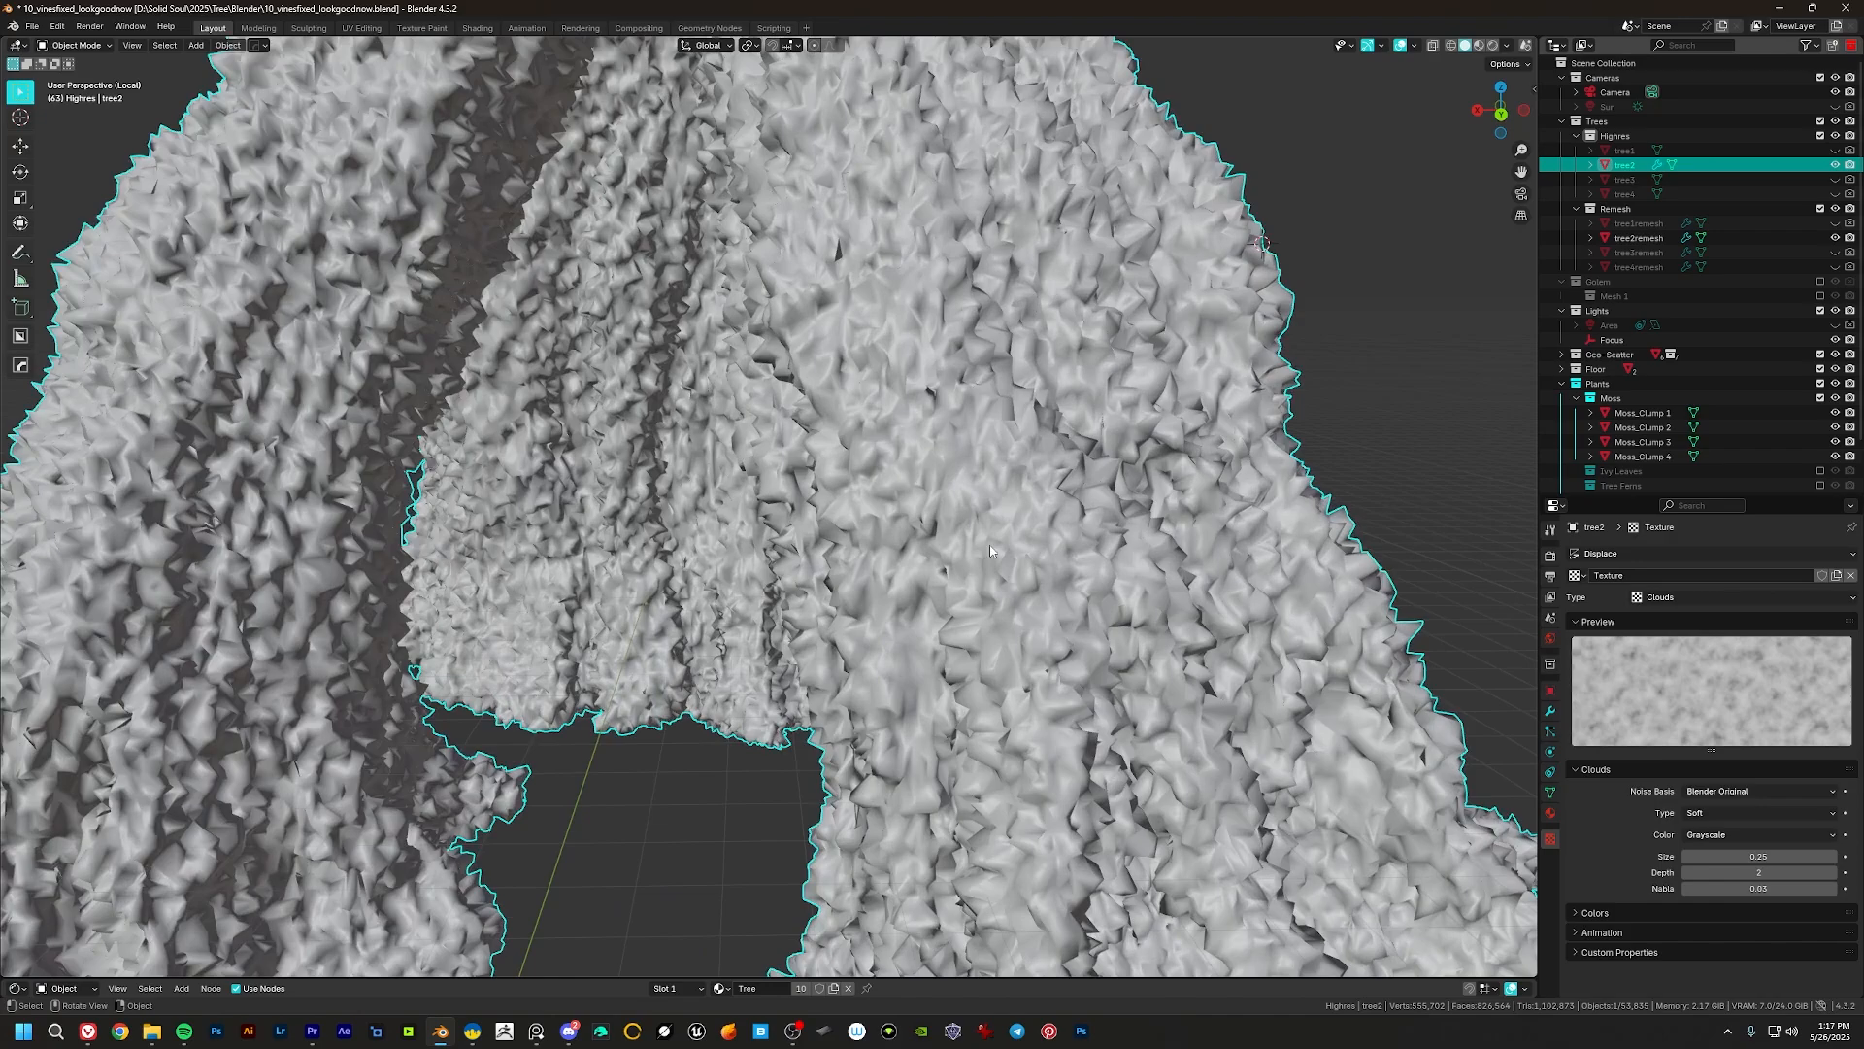
pyautogui.moveTo(1092, 645); pyautogui.dragTo(1051, 510, button='middle')
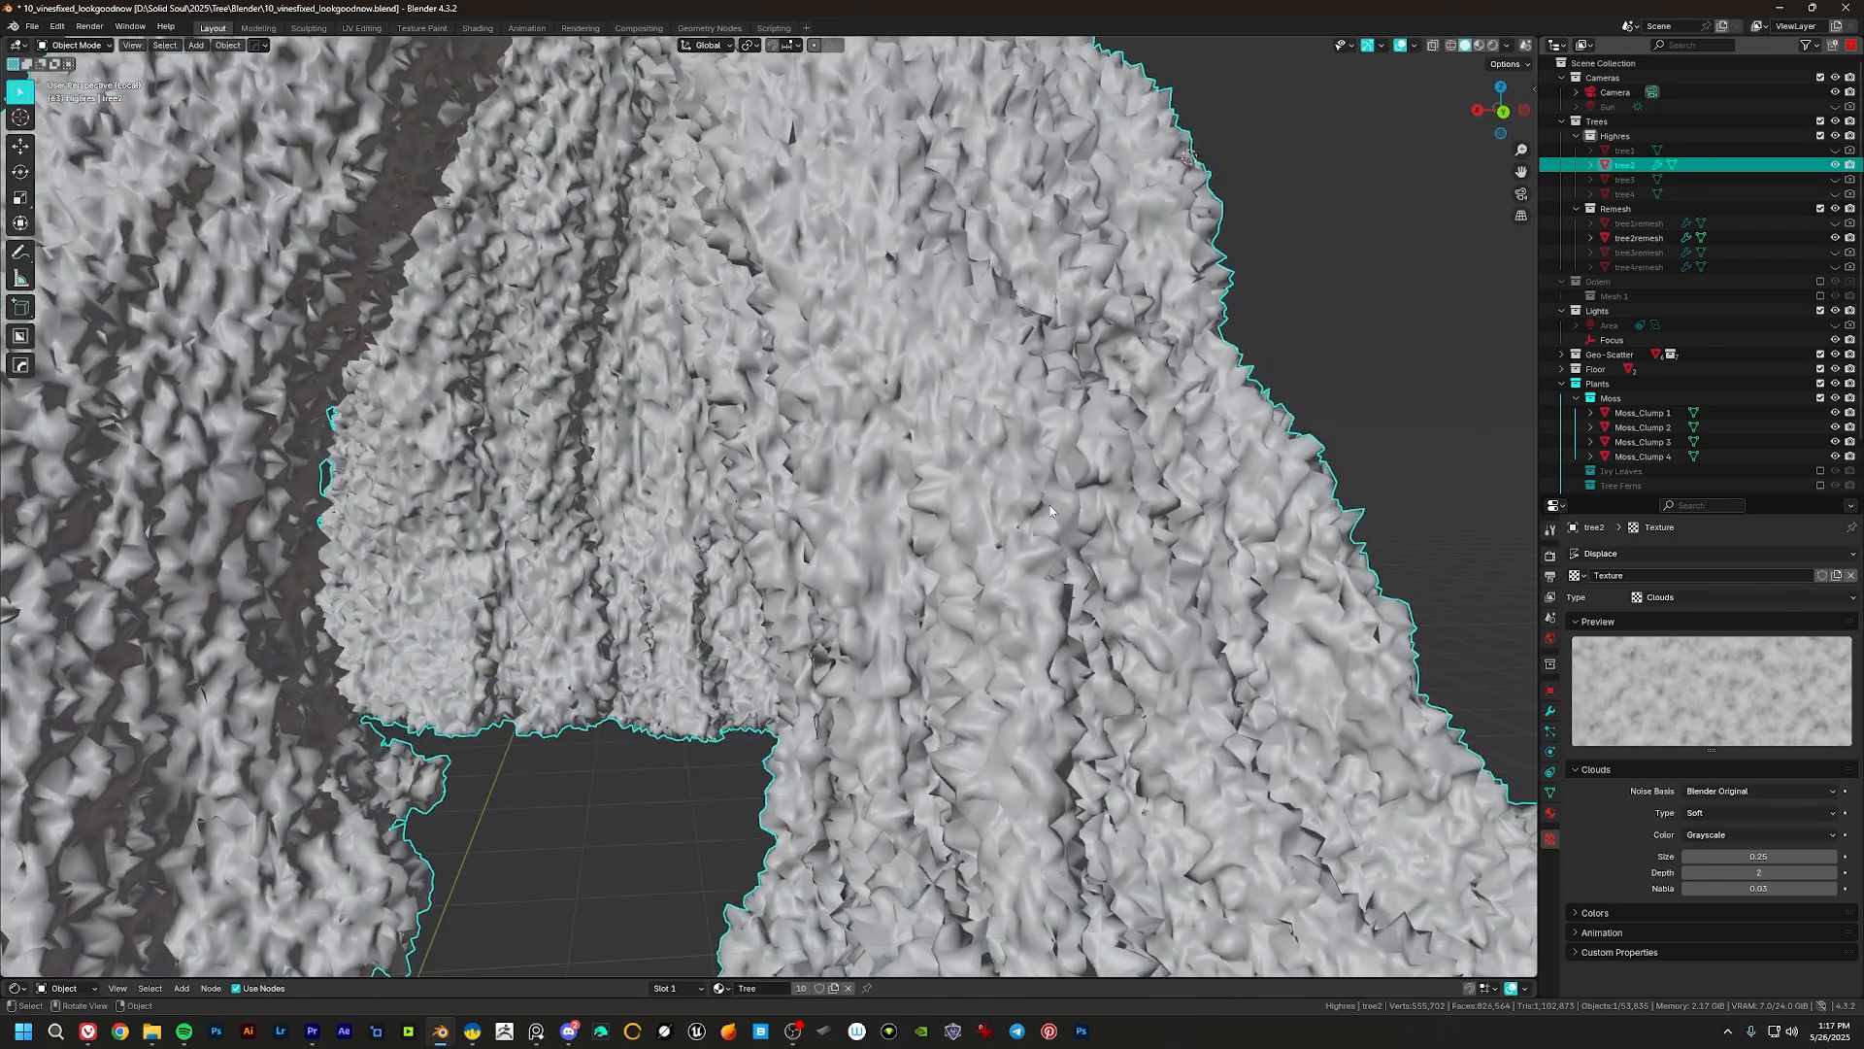
pyautogui.moveTo(1758, 856); pyautogui.dragTo(1725, 857)
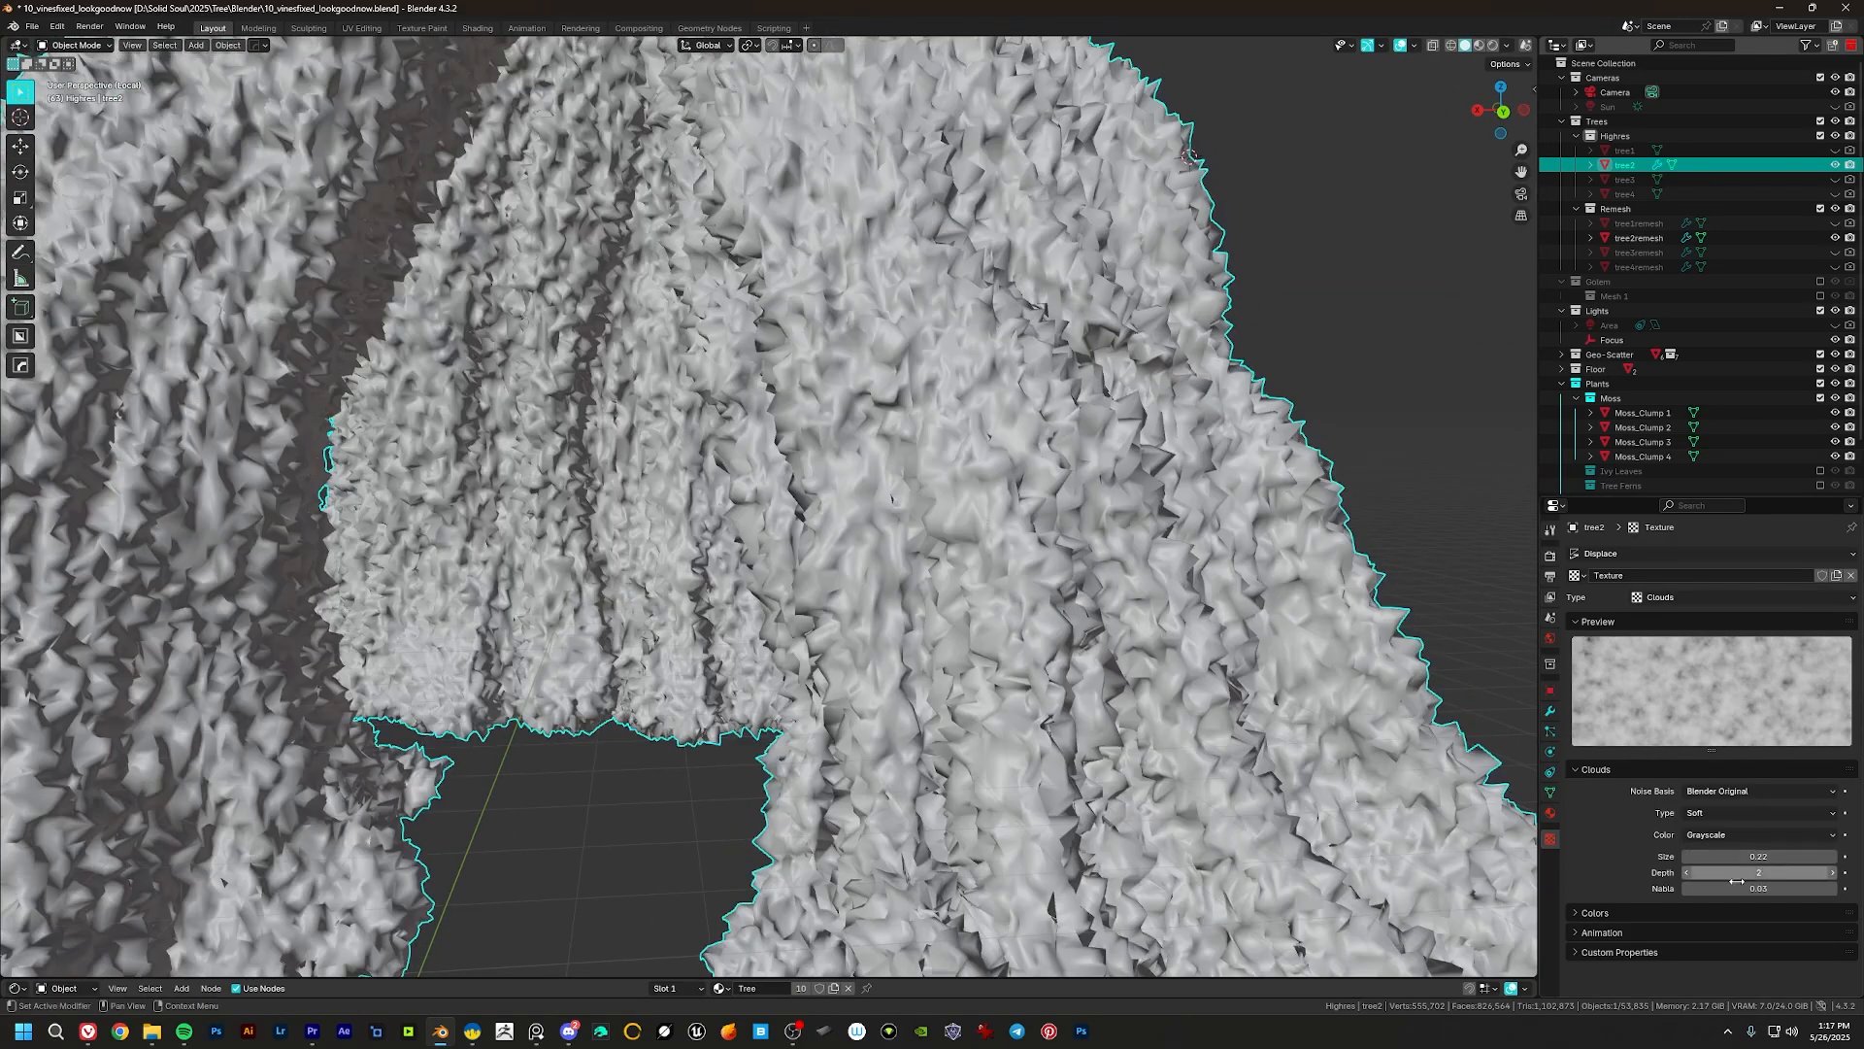
pyautogui.click(1550, 712)
pyautogui.moveTo(1758, 670); pyautogui.dragTo(1685, 670)
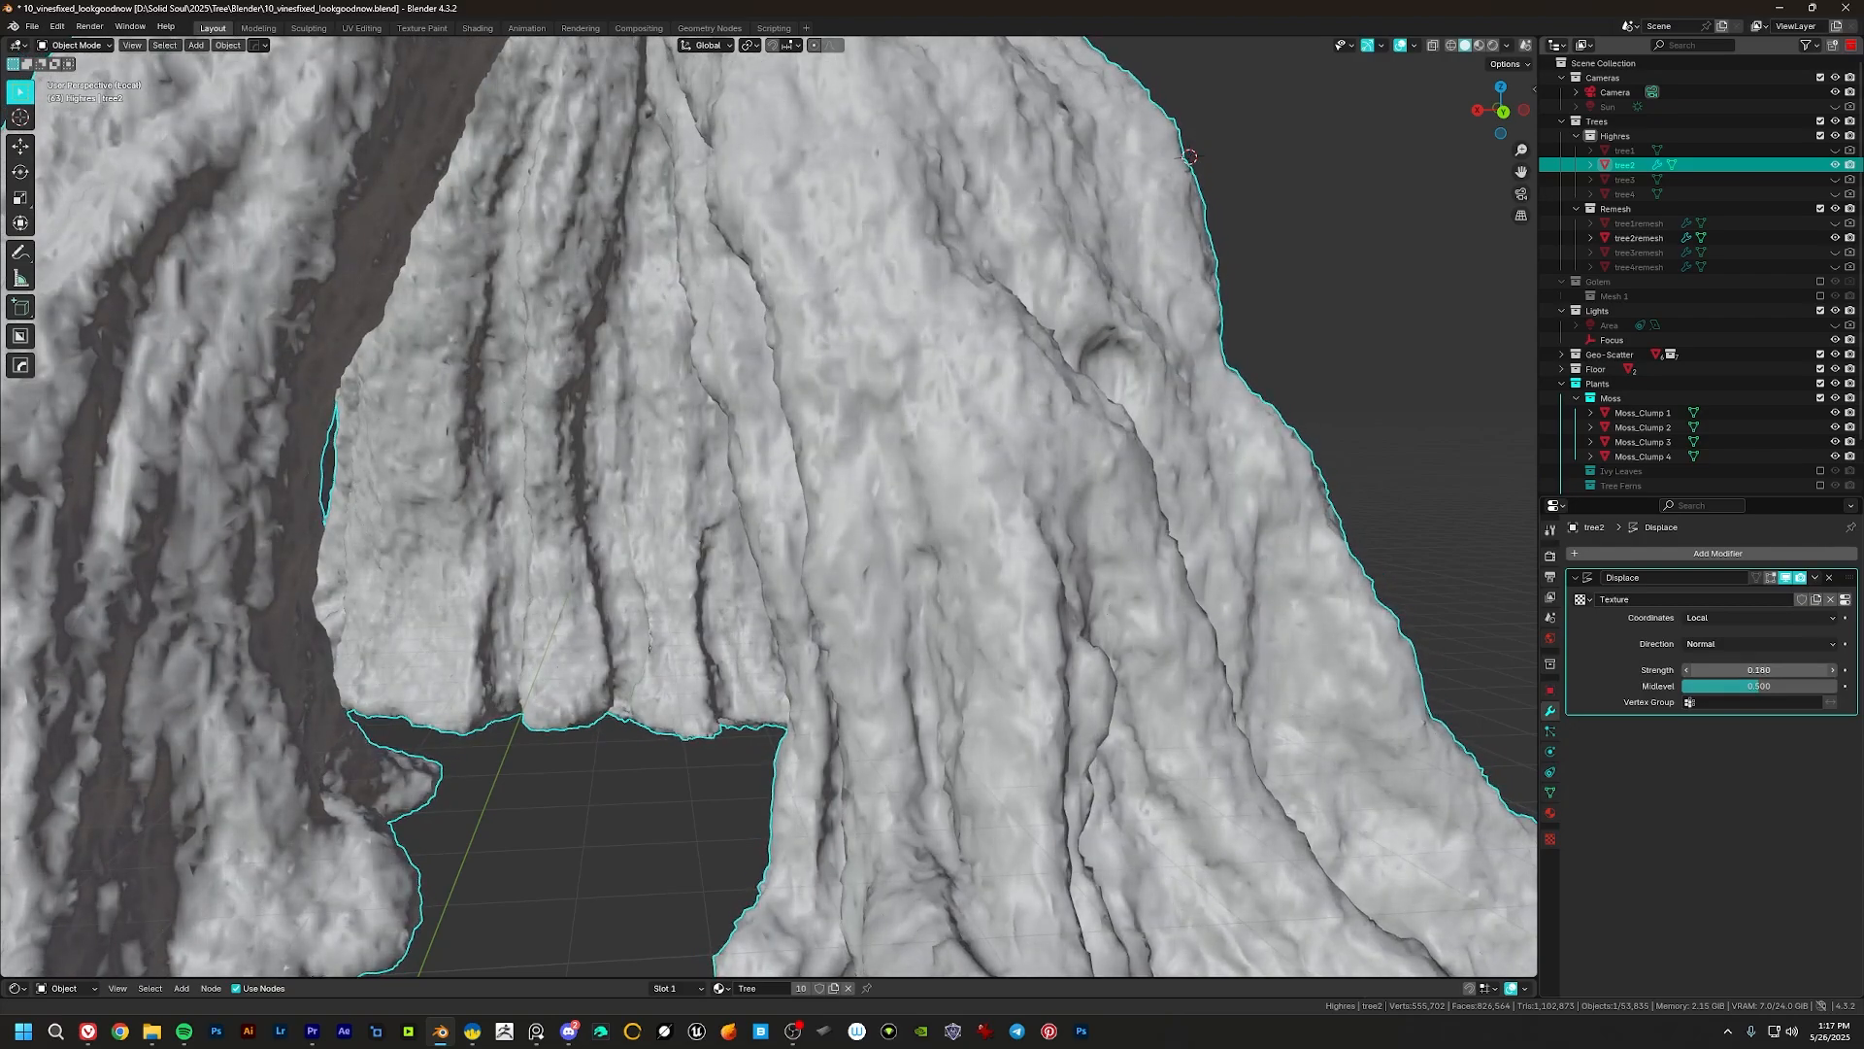
pyautogui.keyDown('shift'); pyautogui.moveTo(998, 390); pyautogui.dragTo(992, 333, button='middle'); pyautogui.keyUp('shift')
pyautogui.scroll(-3, 980, 497)
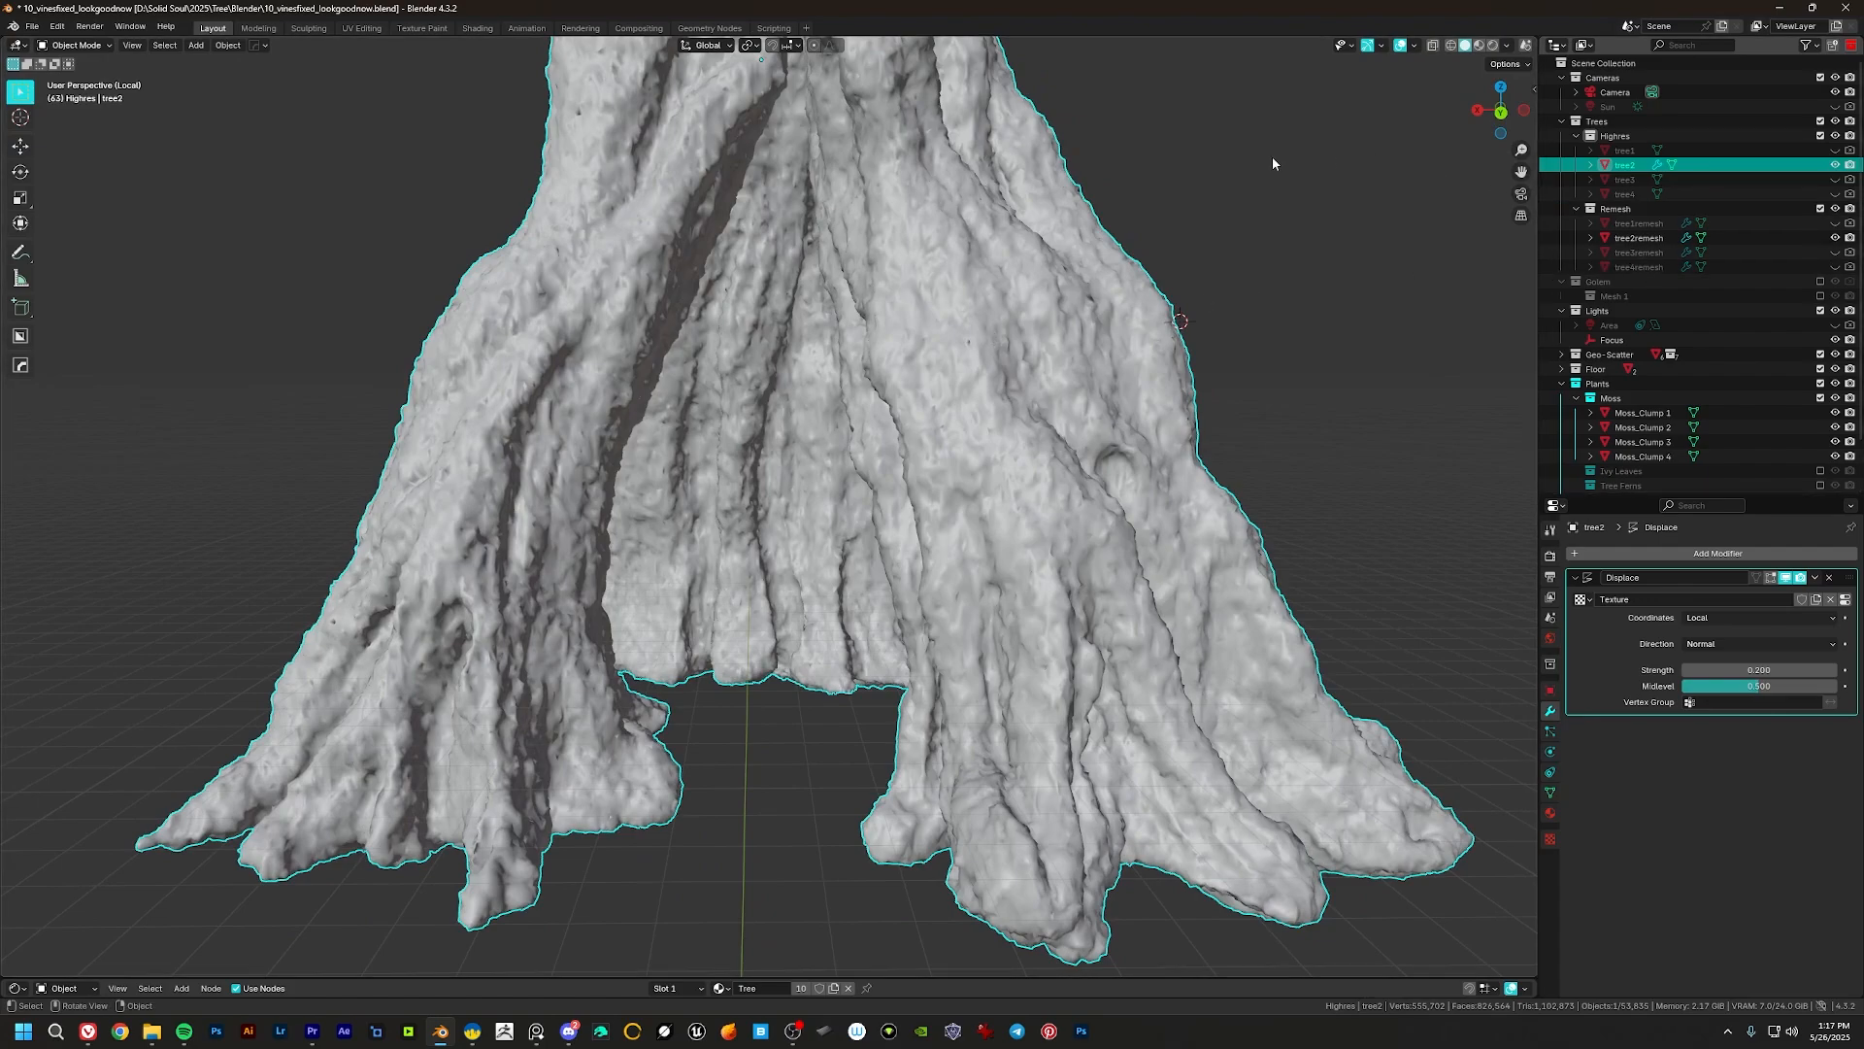
# Step: Remove the Displace modifier from tree2
pyautogui.click(1830, 579)
pyautogui.moveTo(1054, 484); pyautogui.dragTo(921, 467, button='middle')
pyautogui.scroll(-2, 918, 467)
pyautogui.keyDown('shift'); pyautogui.moveTo(915, 467); pyautogui.dragTo(997, 544, button='middle'); pyautogui.keyUp('shift')
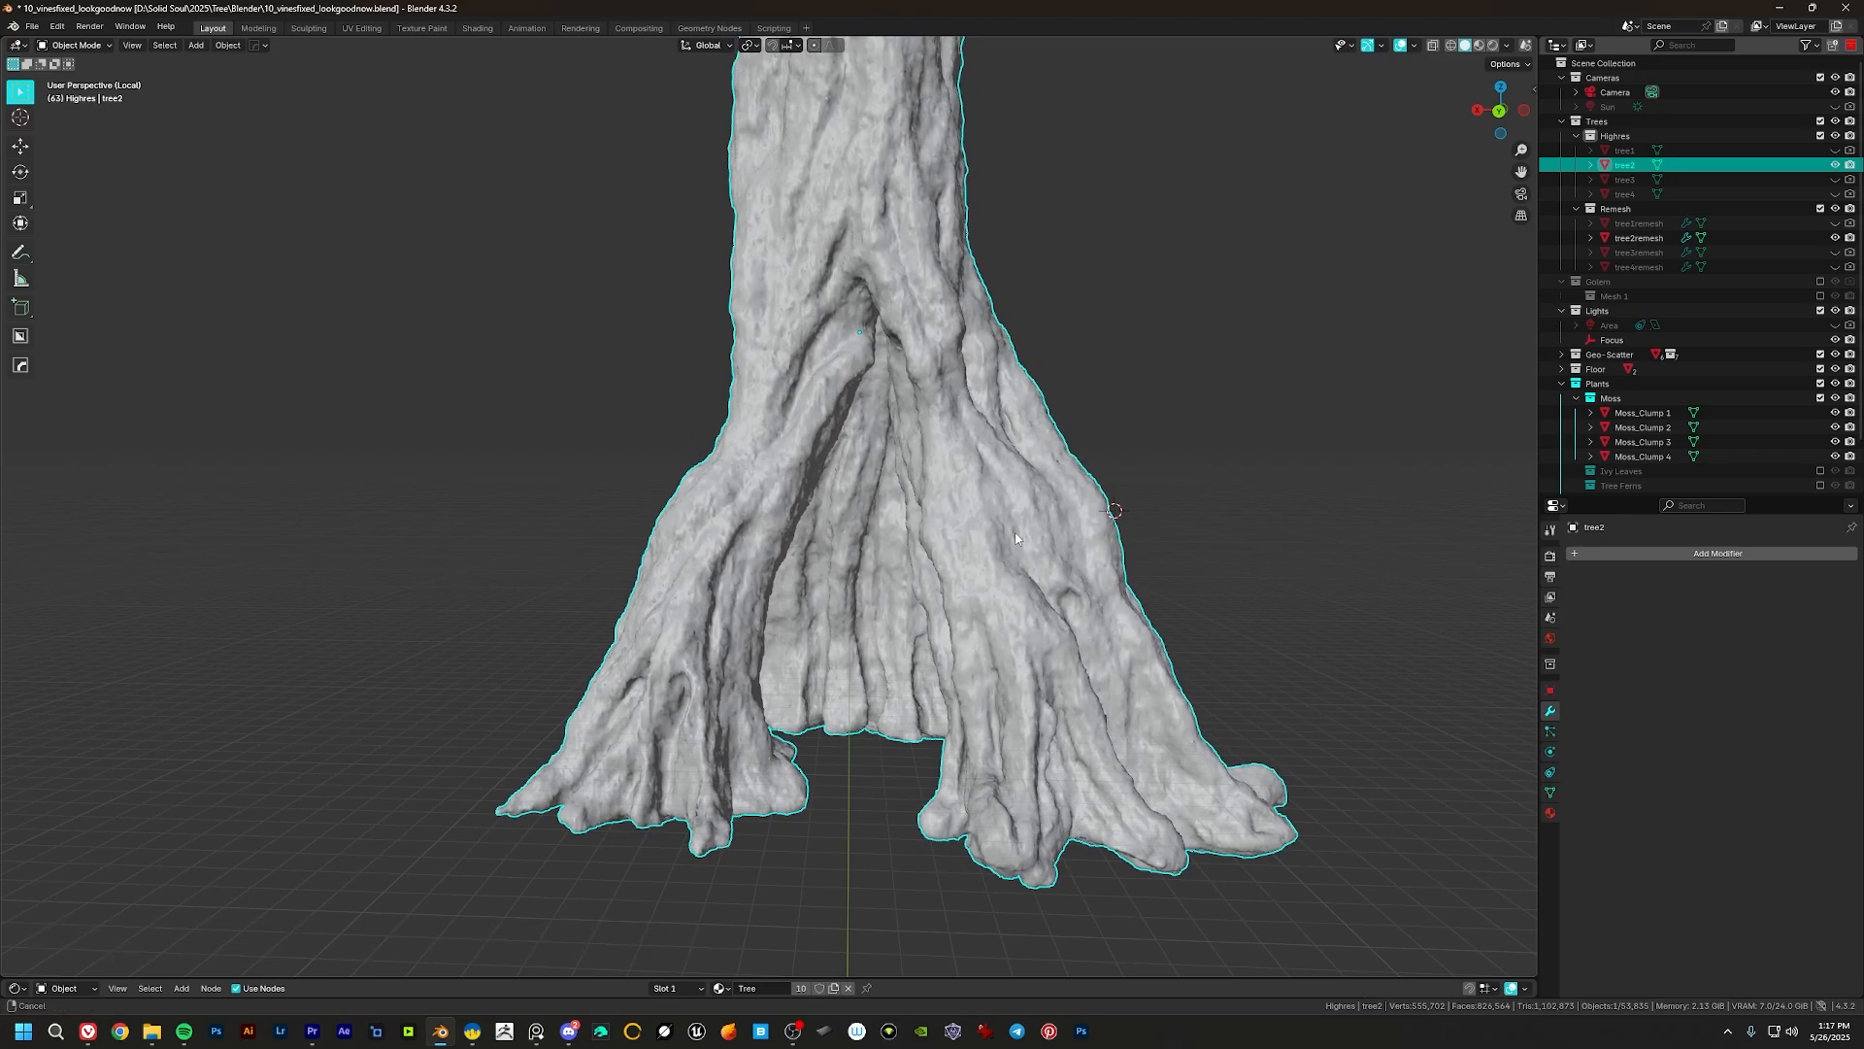
# Step: Duplicate tree2 in place and bring up the Instant Meshes remesh settings for the copy
pyautogui.moveTo(1015, 539); pyautogui.dragTo(993, 474, button='middle')
pyautogui.hotkey('shift', 'd')
pyautogui.rightClick(994, 468)
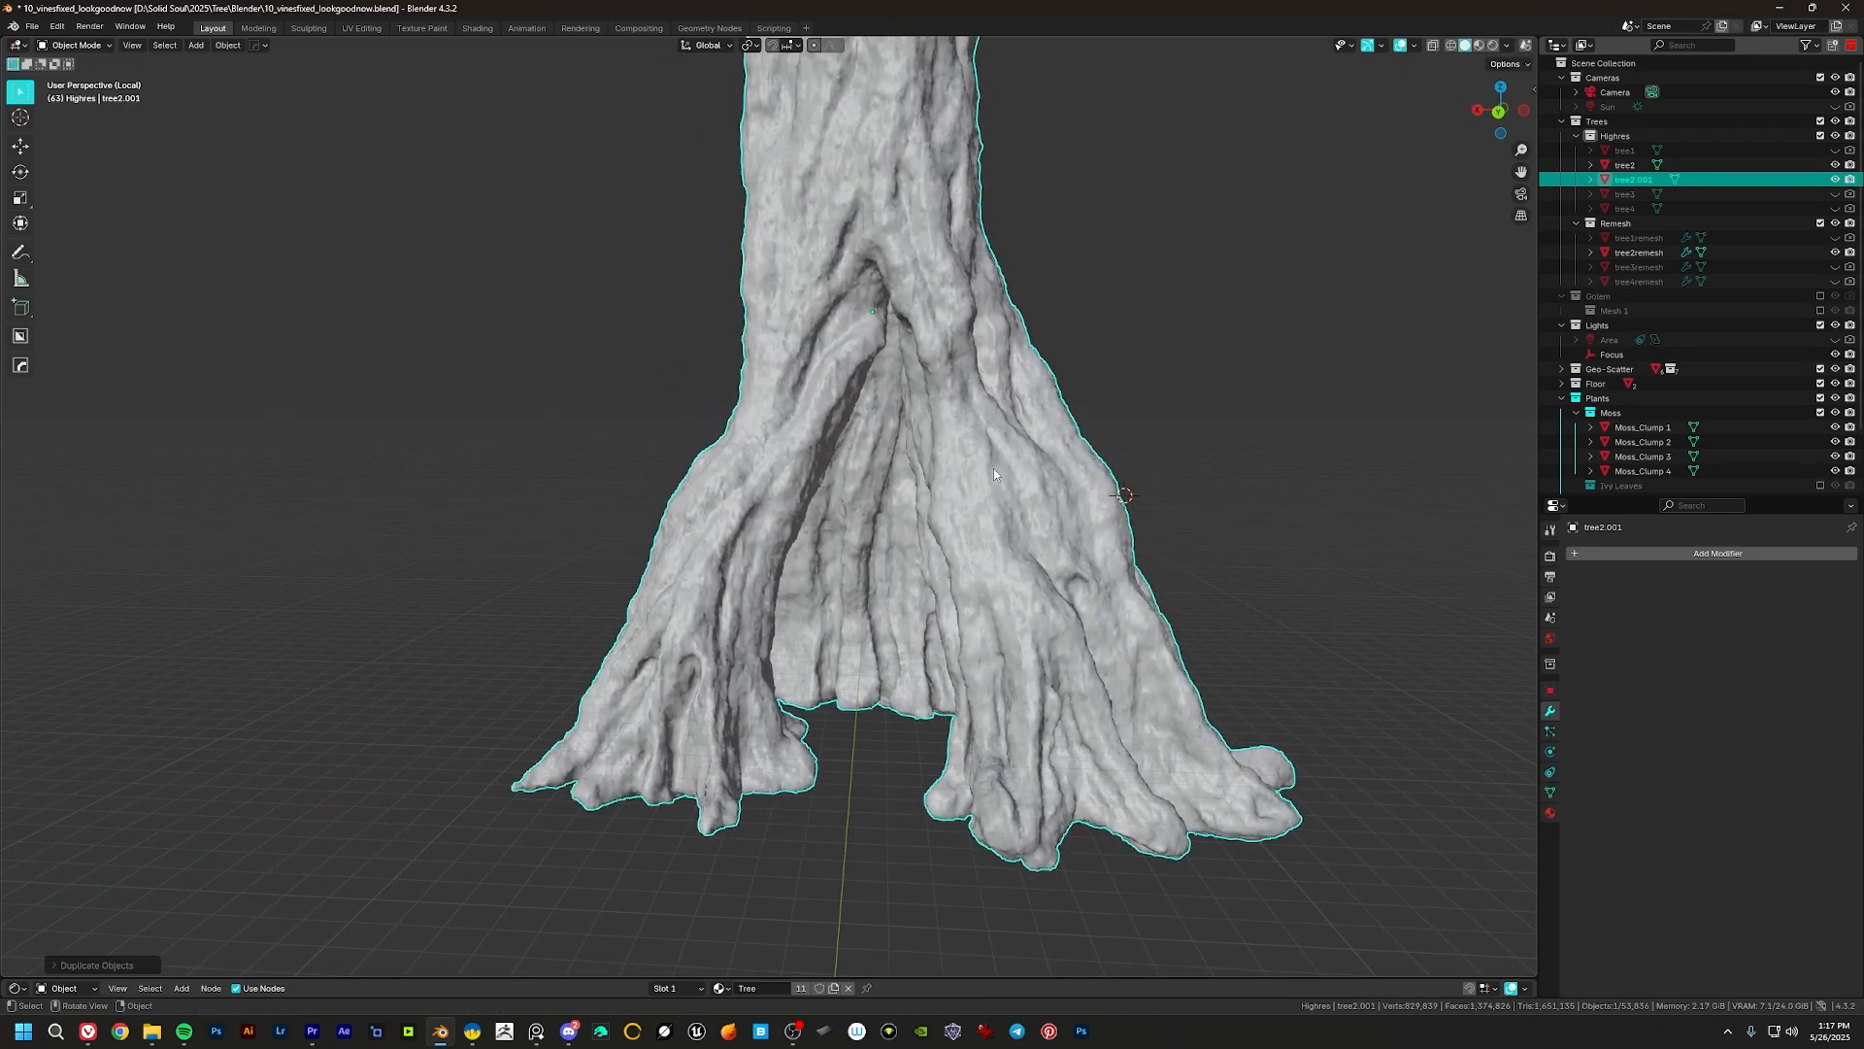
pyautogui.press('n')
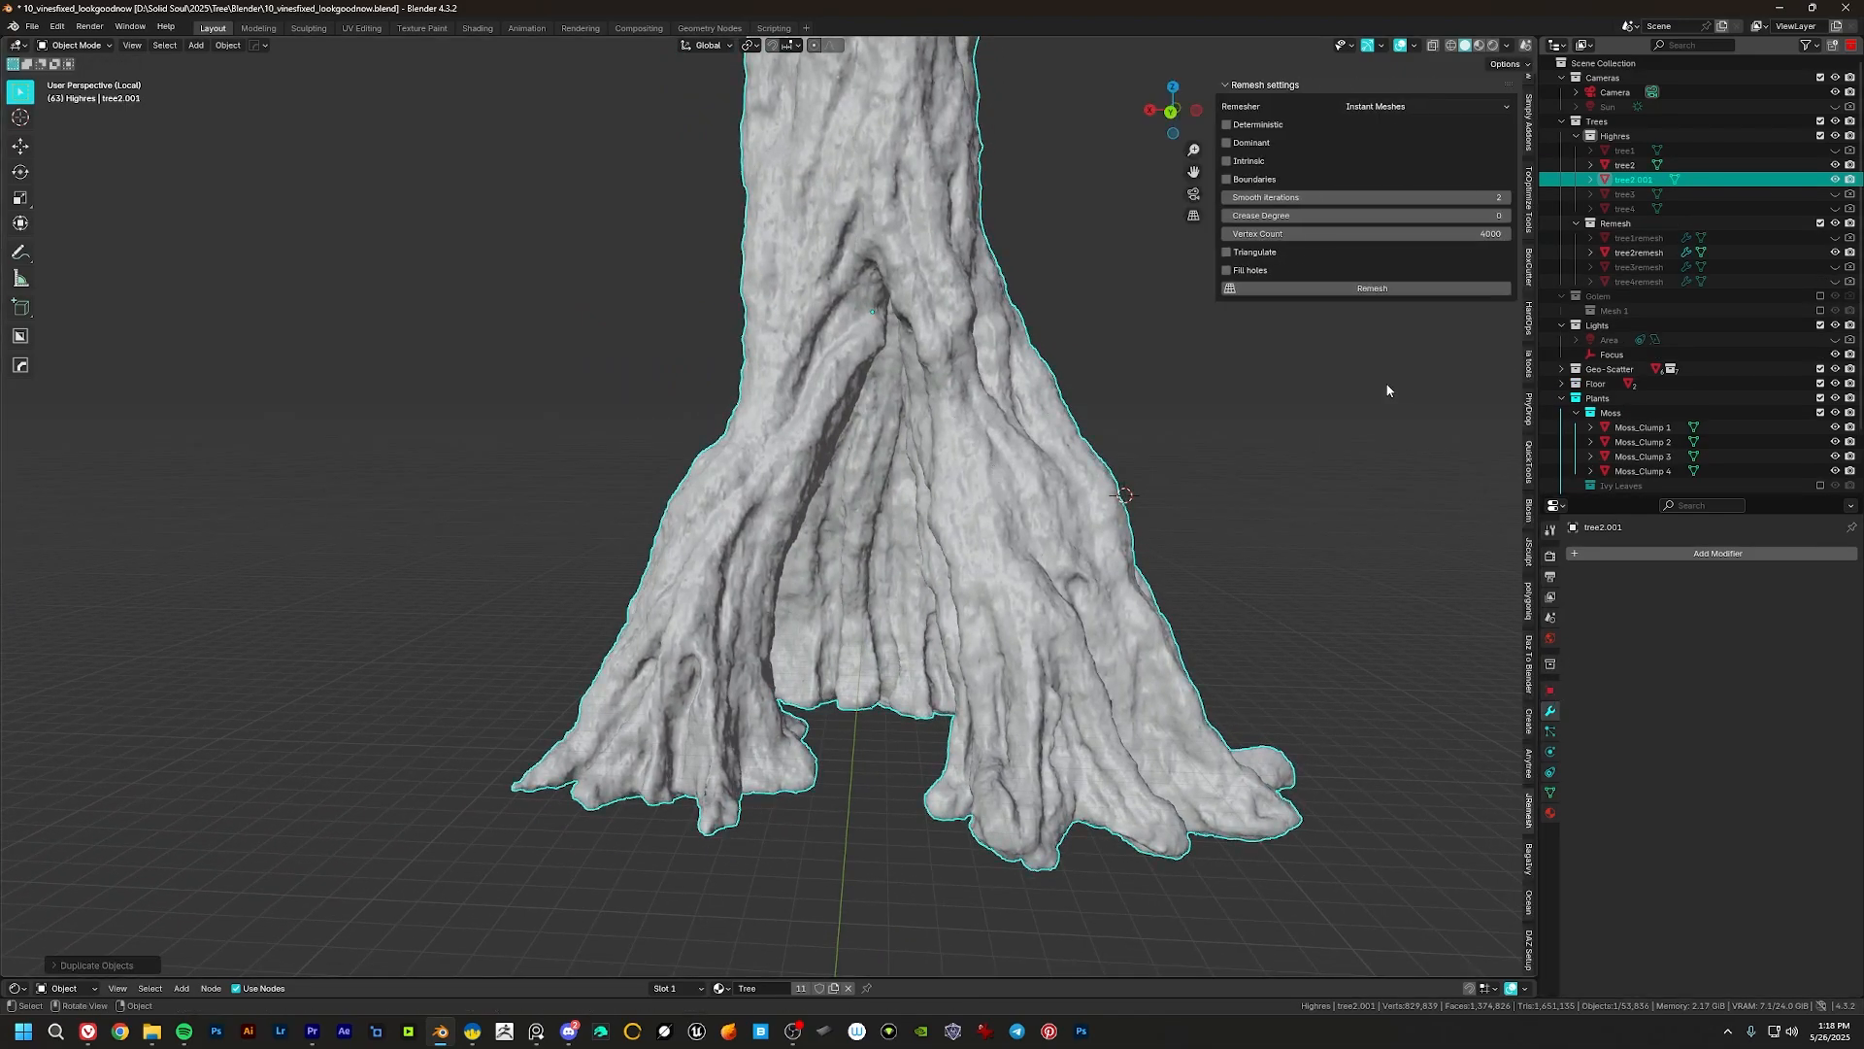
# Step: Try a voxel Remesh modifier on the duplicated tree2 trunk and remove it again
pyautogui.click(1651, 554)
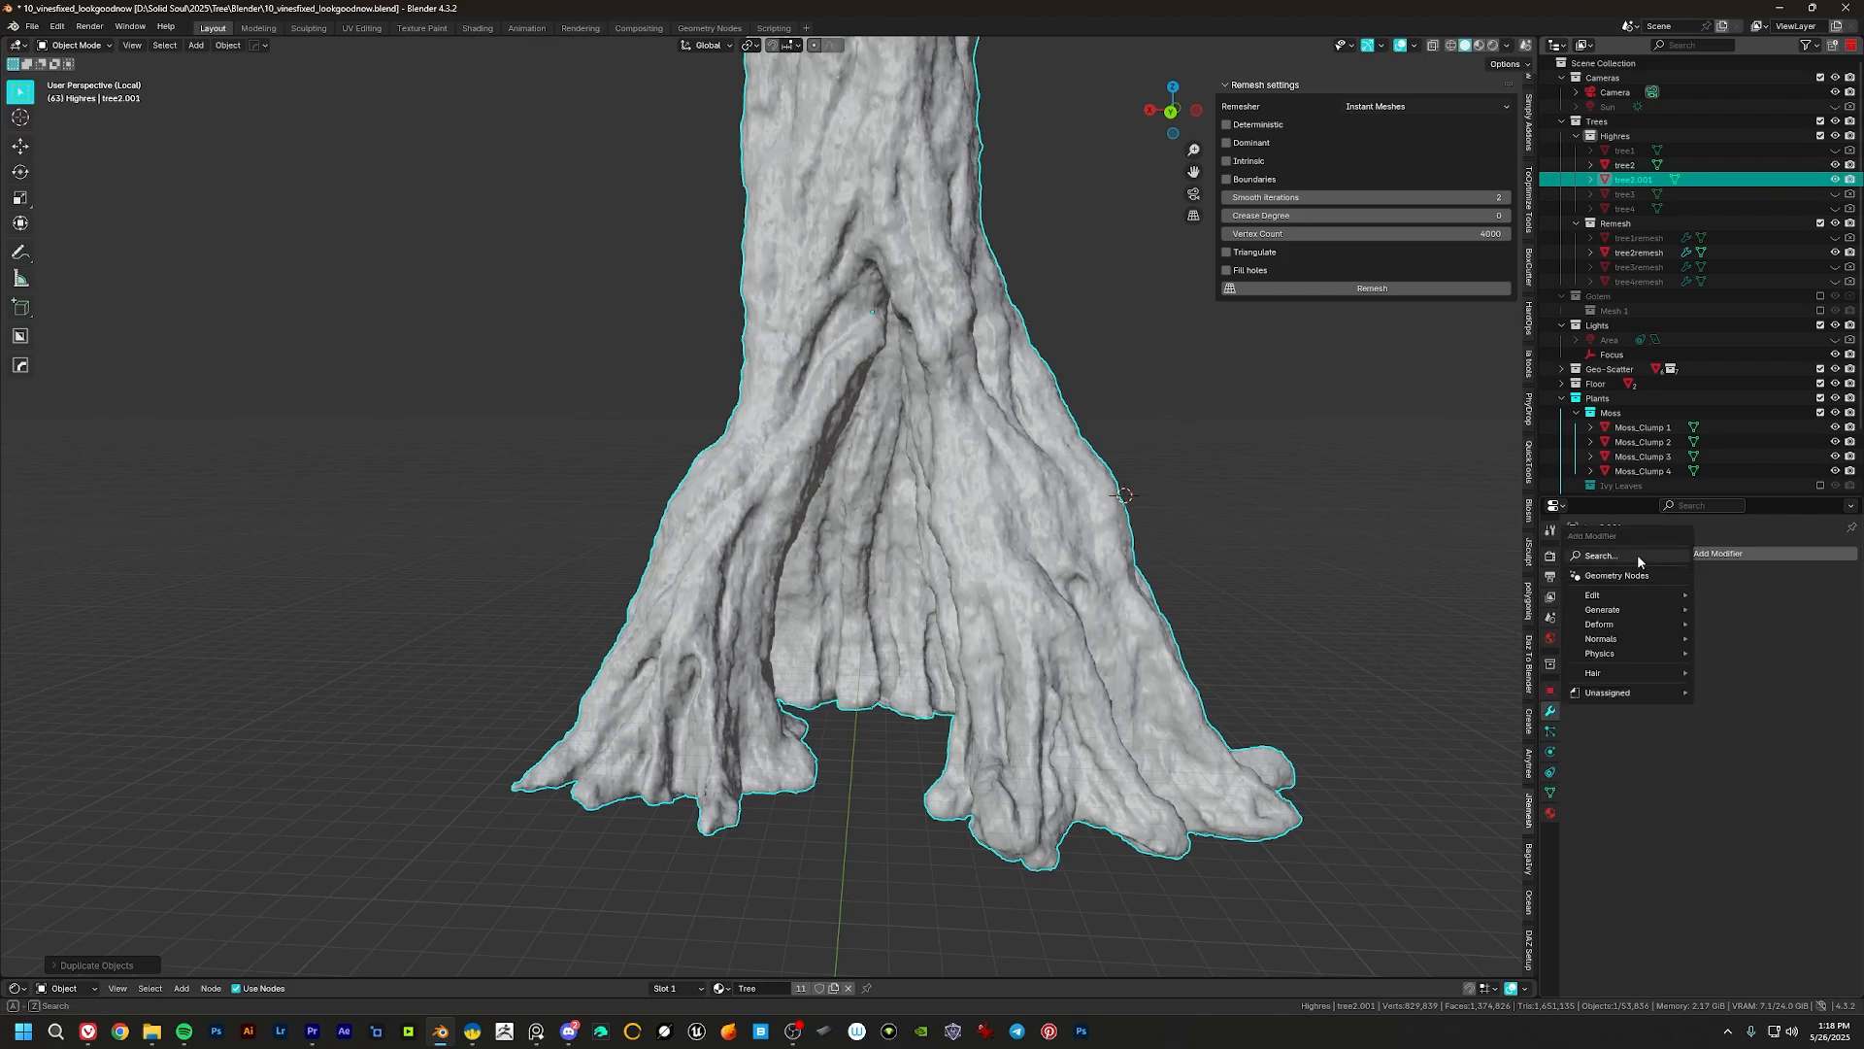
pyautogui.write('rem')
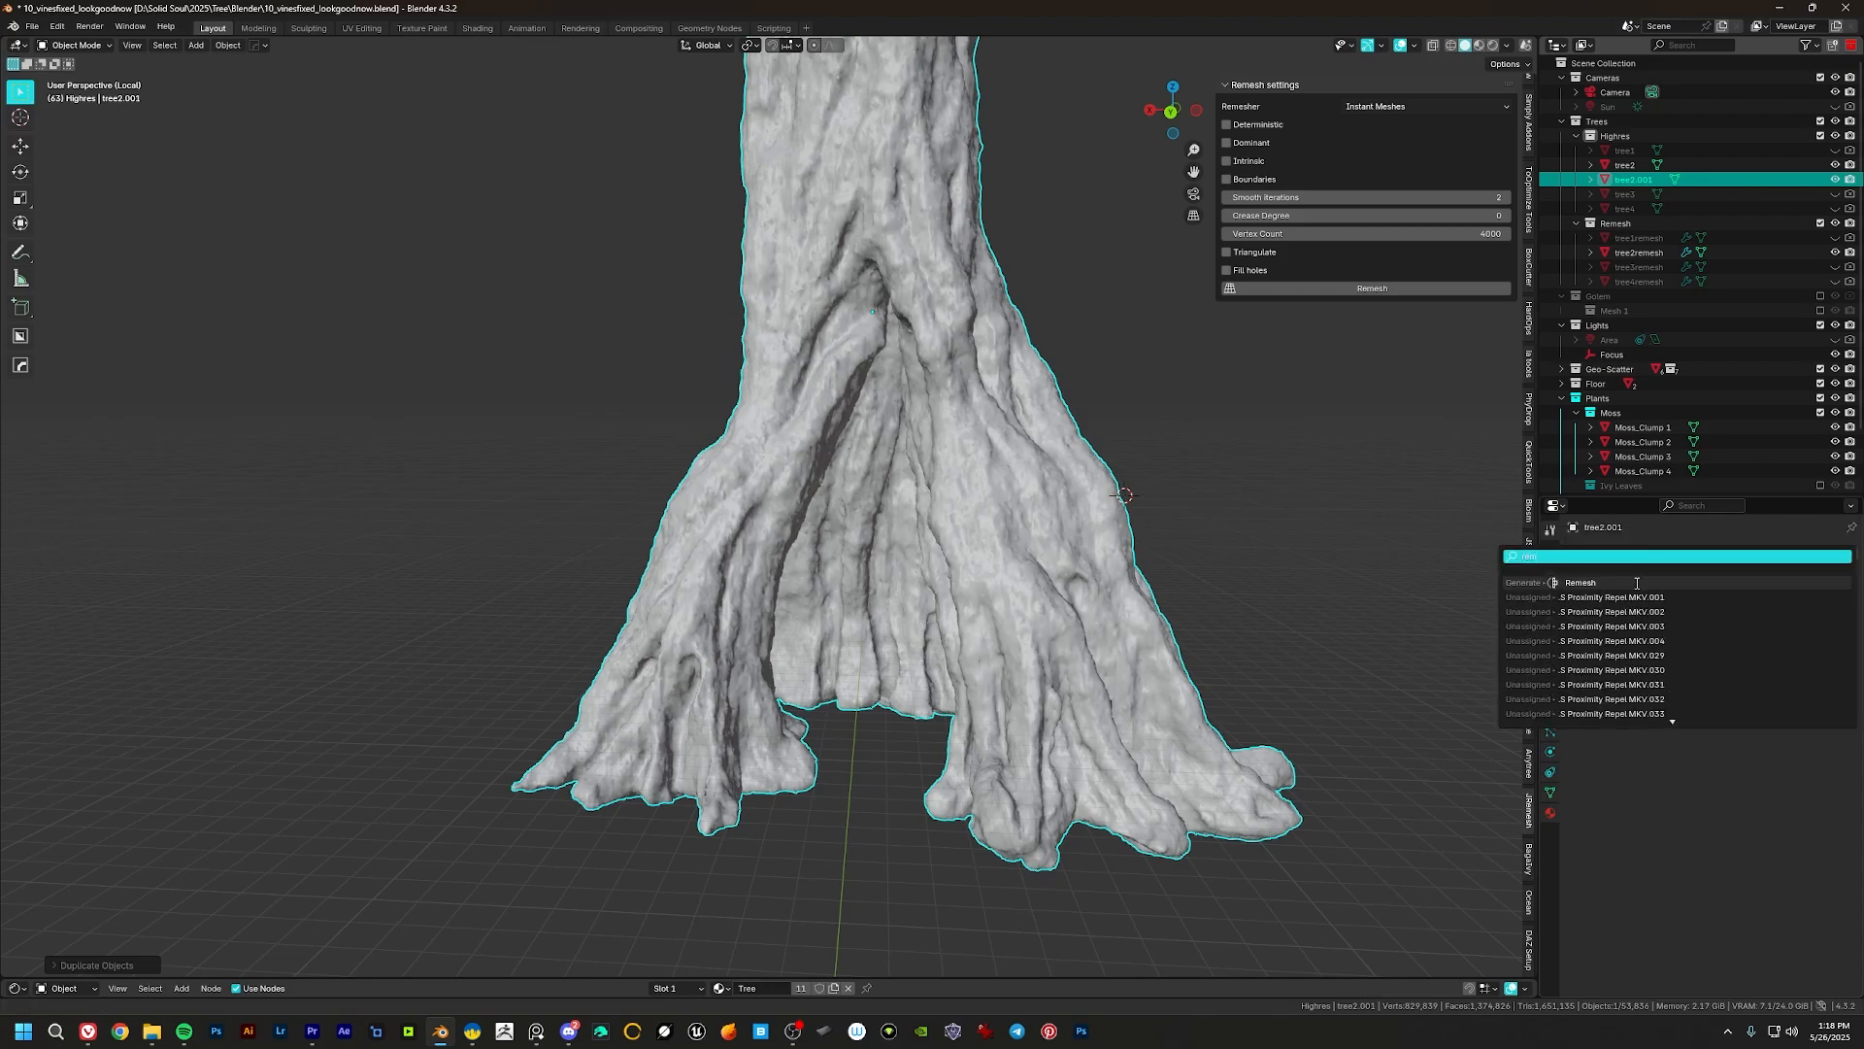
pyautogui.click(1637, 583)
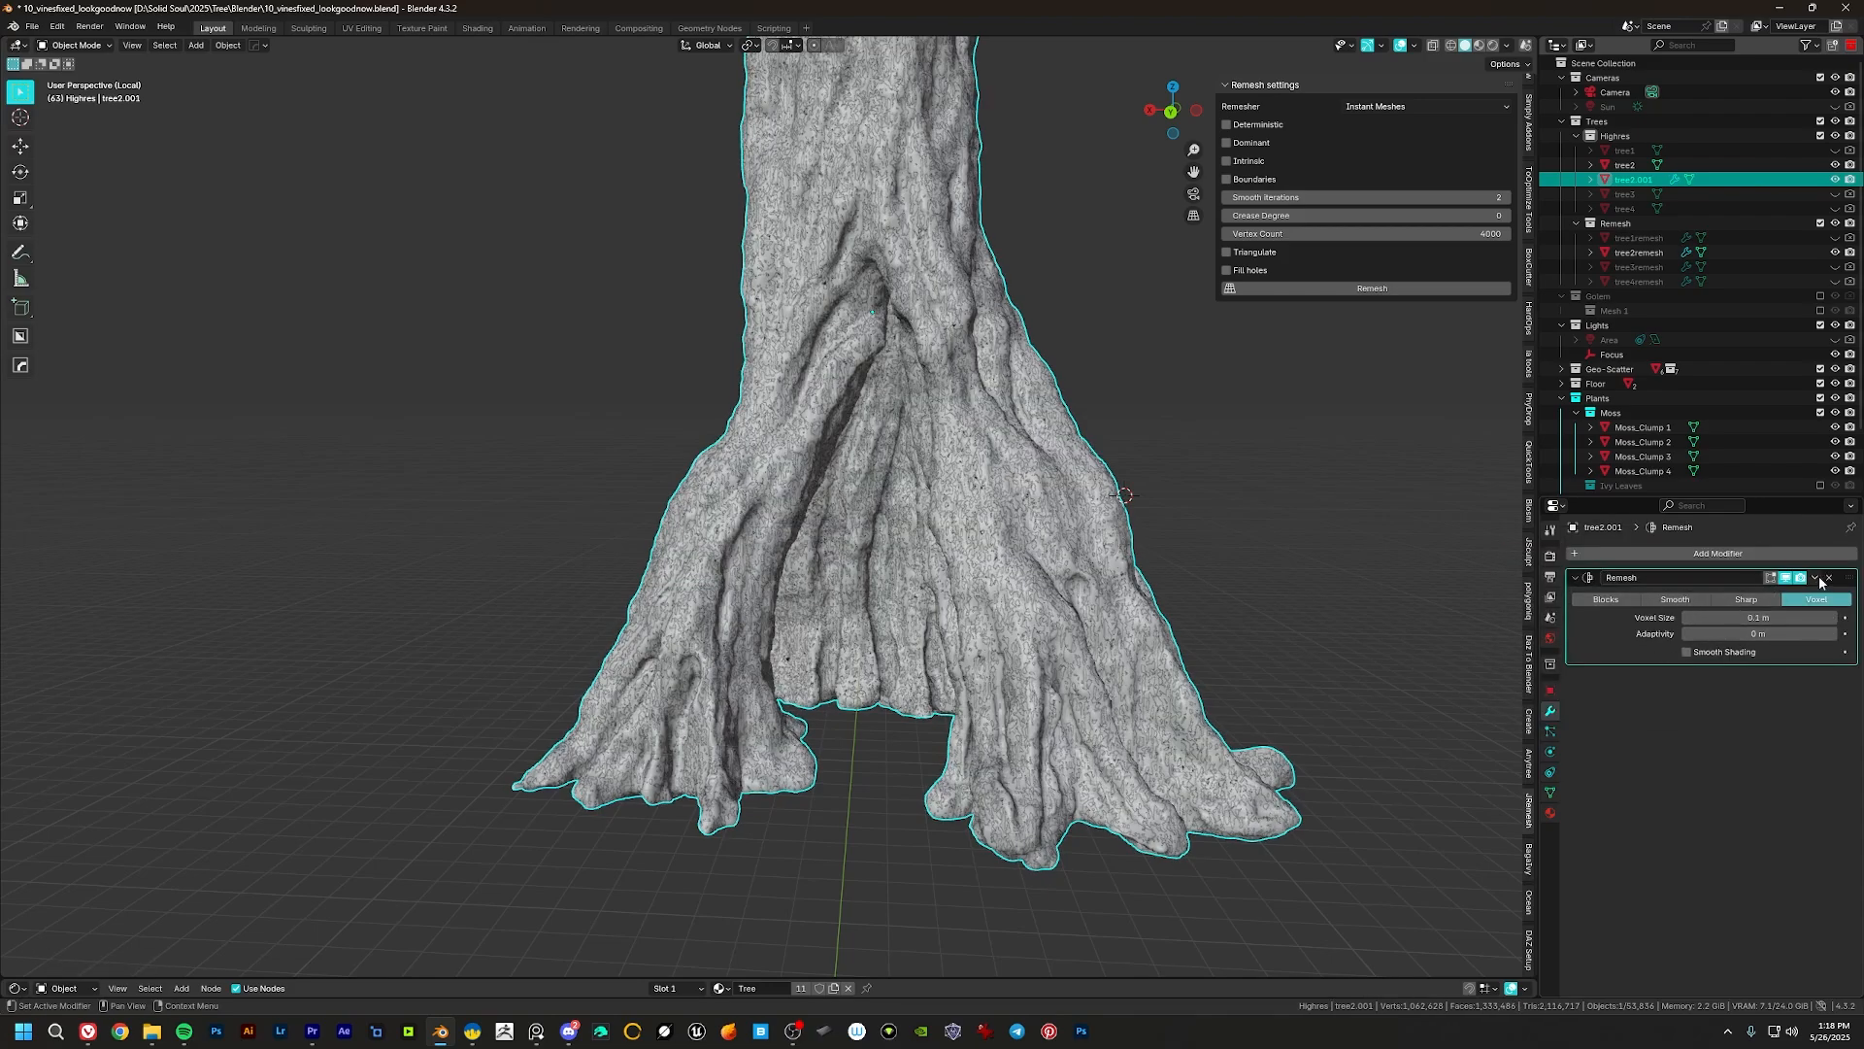
pyautogui.click(1830, 578)
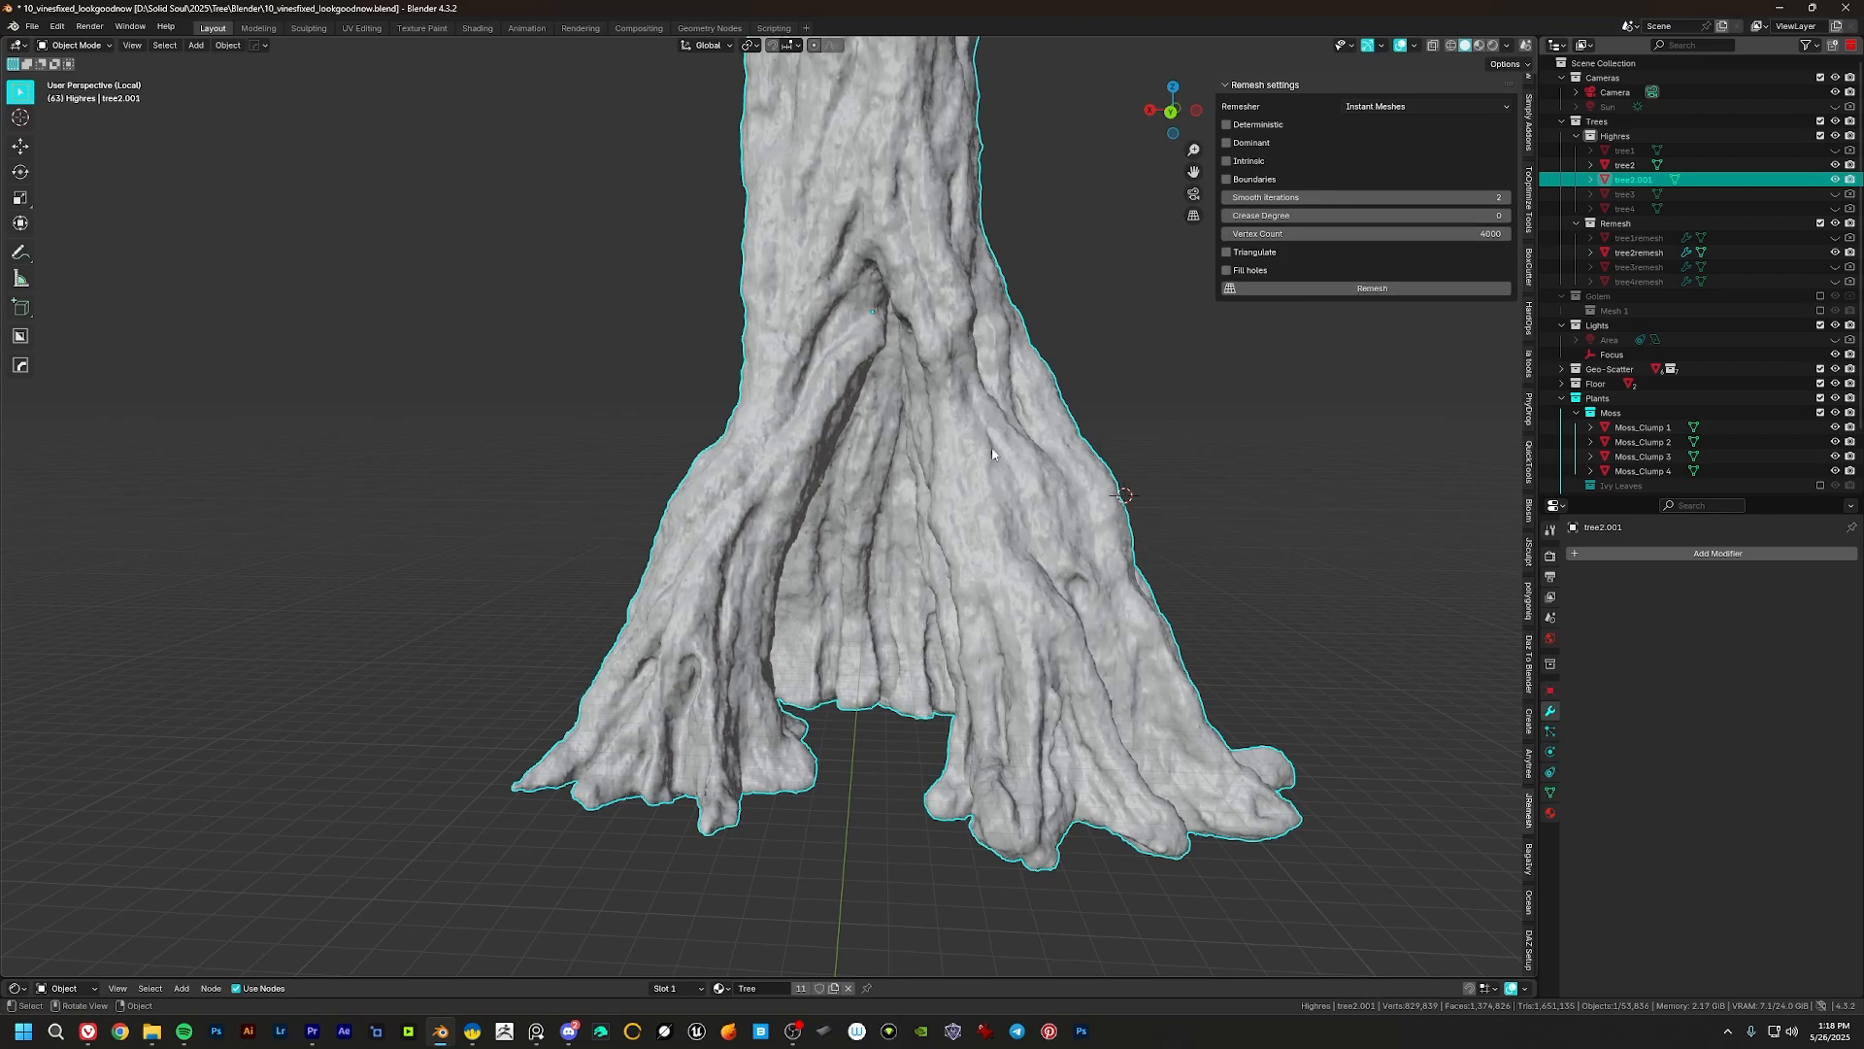
# Step: Remesh the duplicated tree2 trunk with Instant Meshes using the existing remesh settings
pyautogui.keyDown('shift'); pyautogui.moveTo(1068, 487); pyautogui.dragTo(1127, 422, button='middle'); pyautogui.keyUp('shift')
pyautogui.press('g')
pyautogui.click(957, 451)
pyautogui.press('g')
pyautogui.rightClick(976, 524)
pyautogui.keyDown('shift'); pyautogui.moveTo(1014, 520); pyautogui.dragTo(957, 532, button='middle'); pyautogui.keyUp('shift')
pyautogui.keyDown('shift'); pyautogui.moveTo(957, 532); pyautogui.dragTo(1002, 513, button='middle'); pyautogui.keyUp('shift')
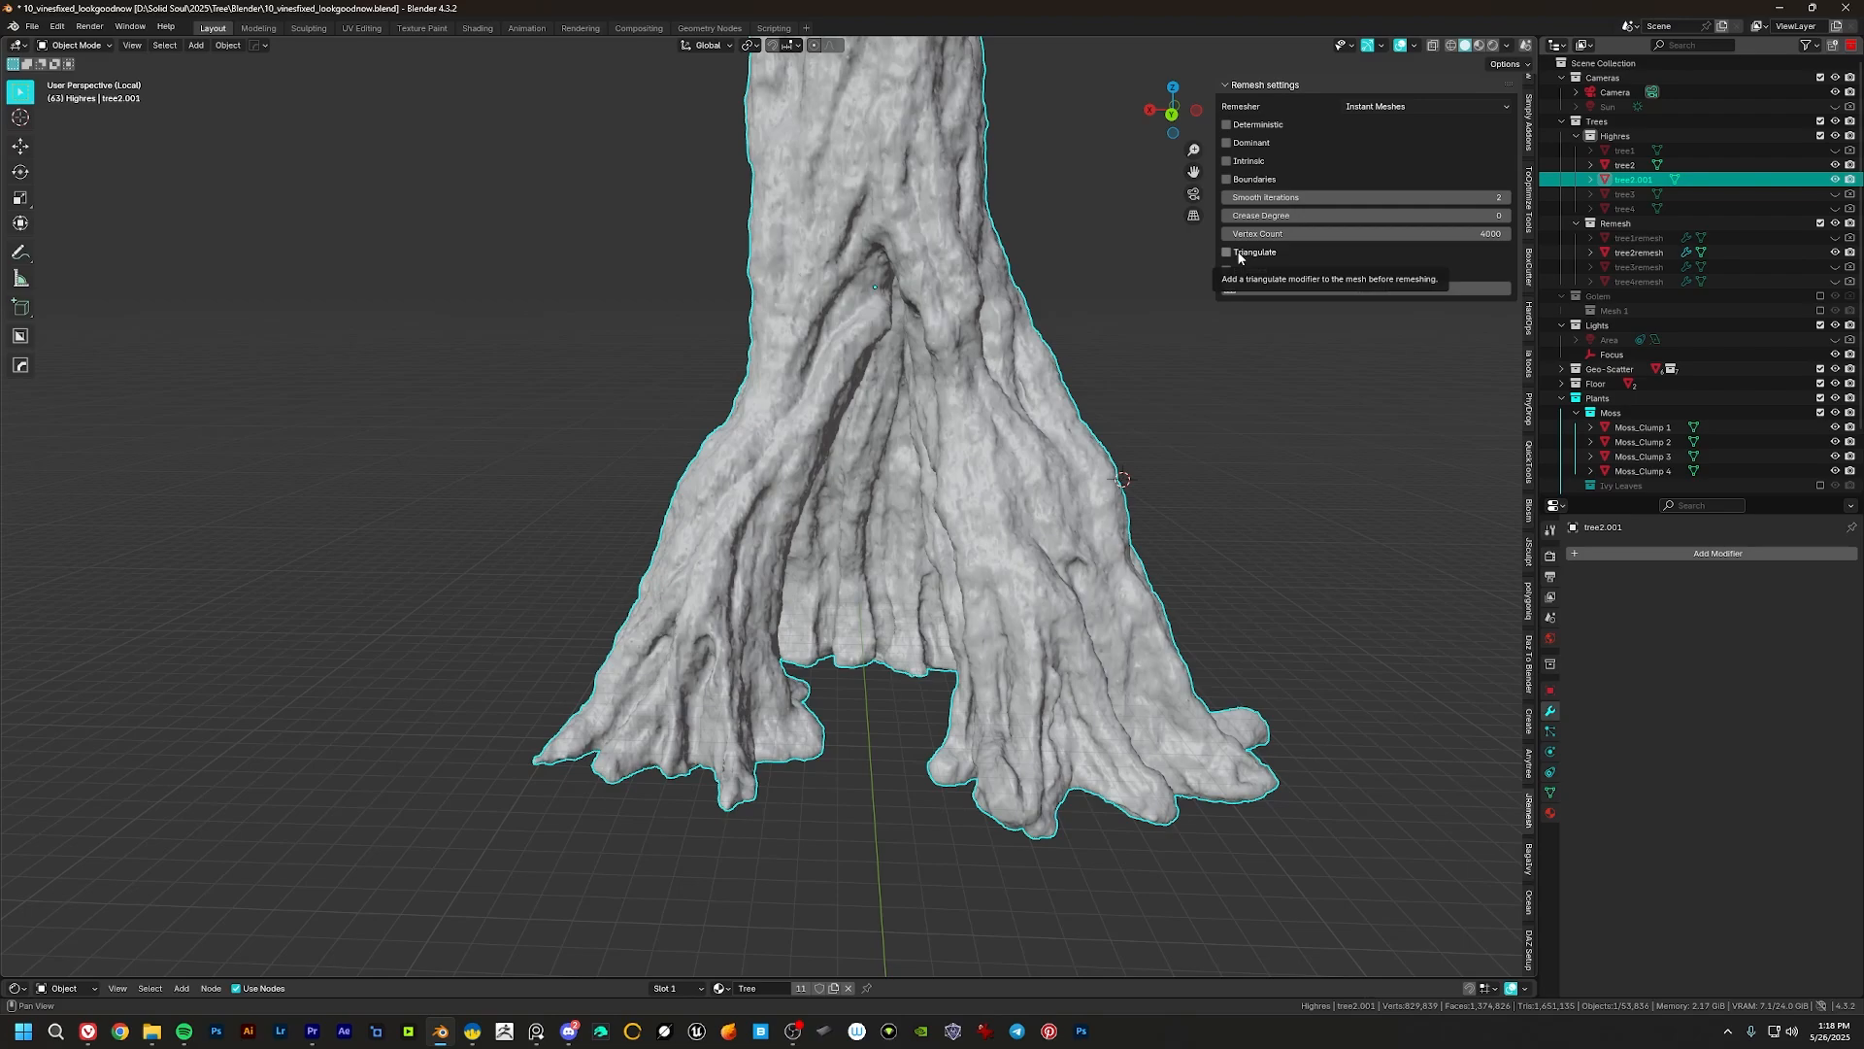
pyautogui.keyDown('shift'); pyautogui.moveTo(1039, 408); pyautogui.dragTo(972, 391, button='middle'); pyautogui.keyUp('shift')
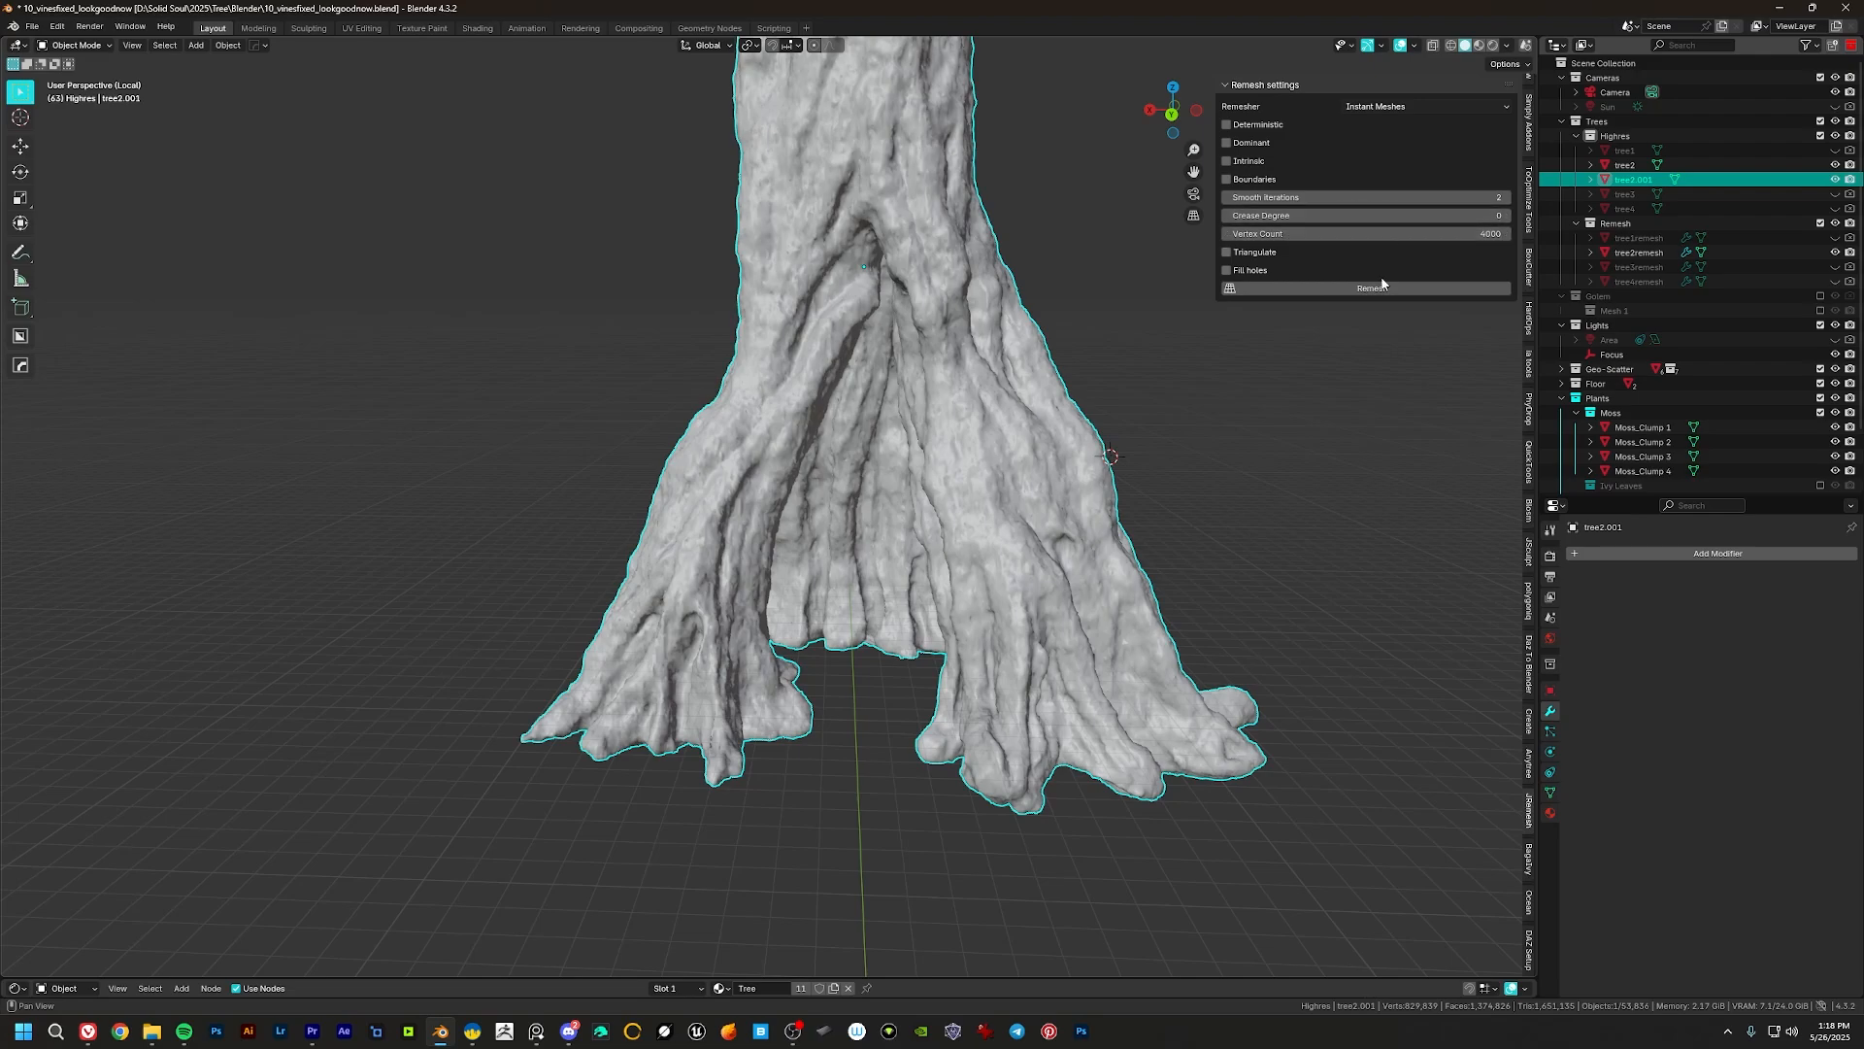
pyautogui.click(1346, 235)
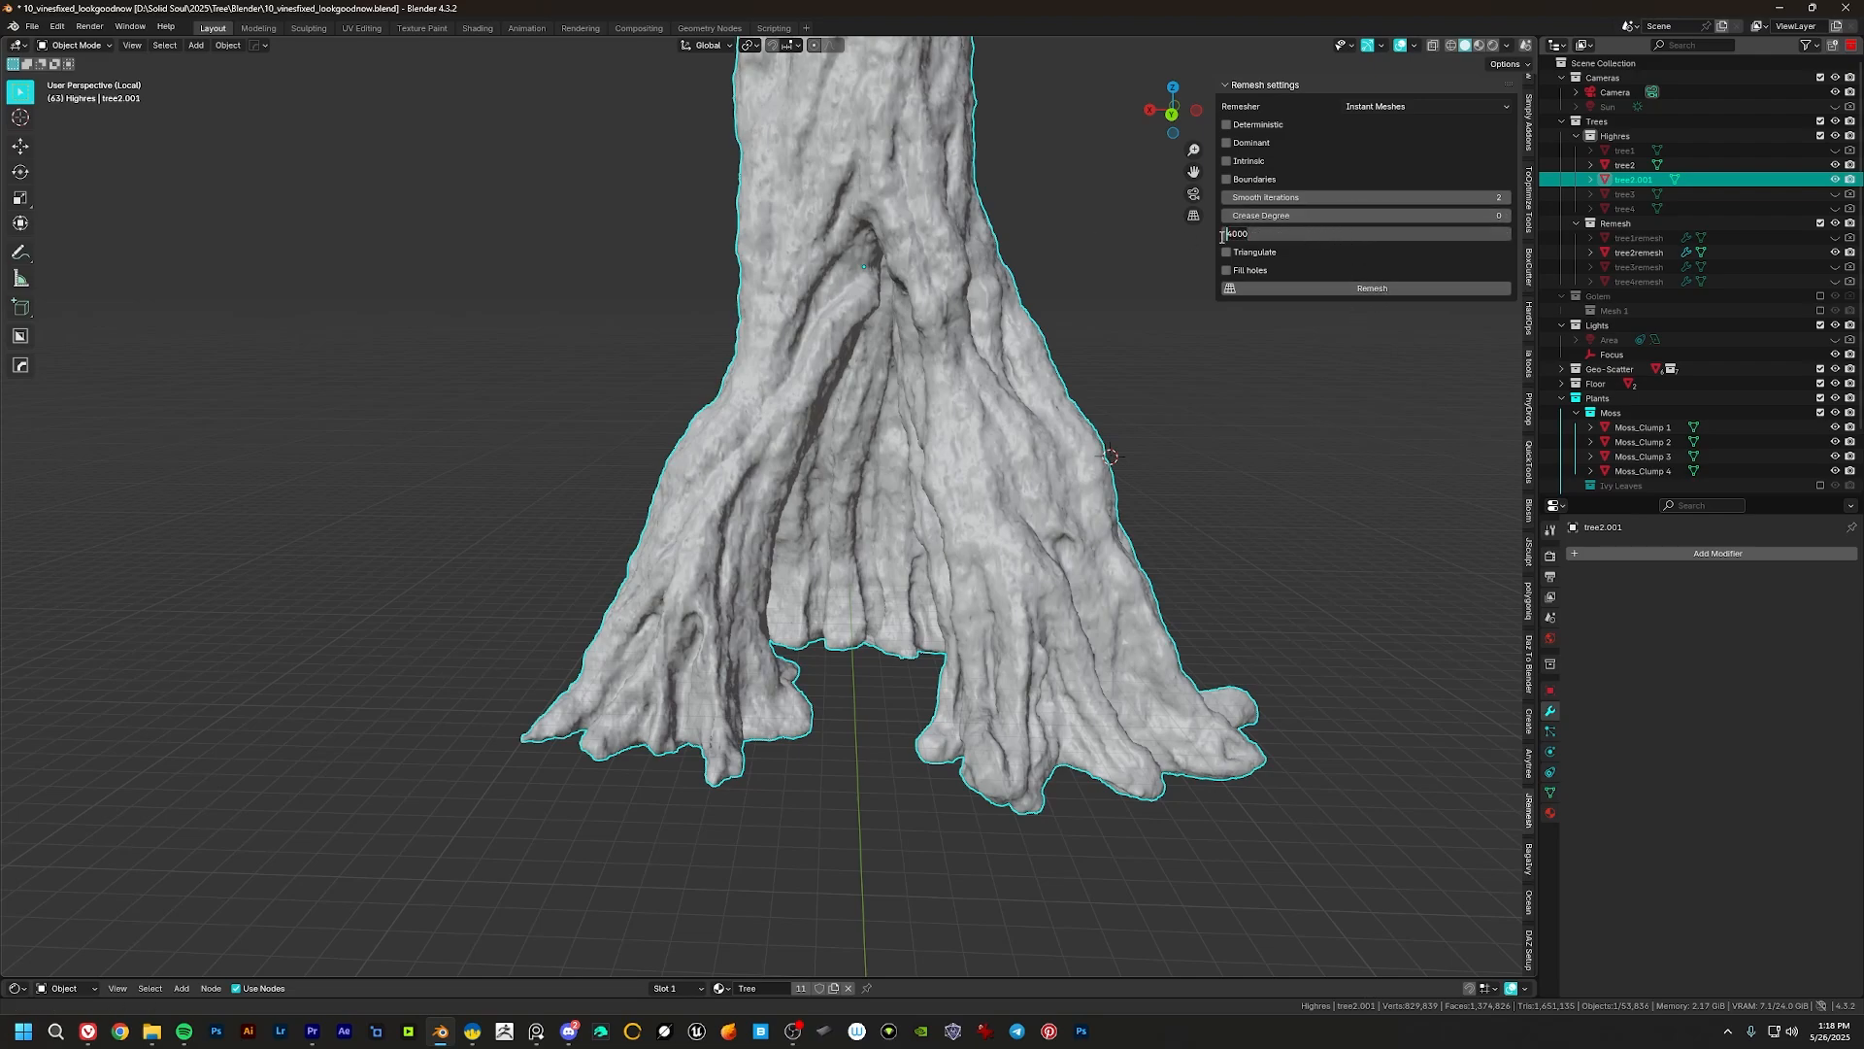
pyautogui.press('Return')
pyautogui.click(1365, 288)
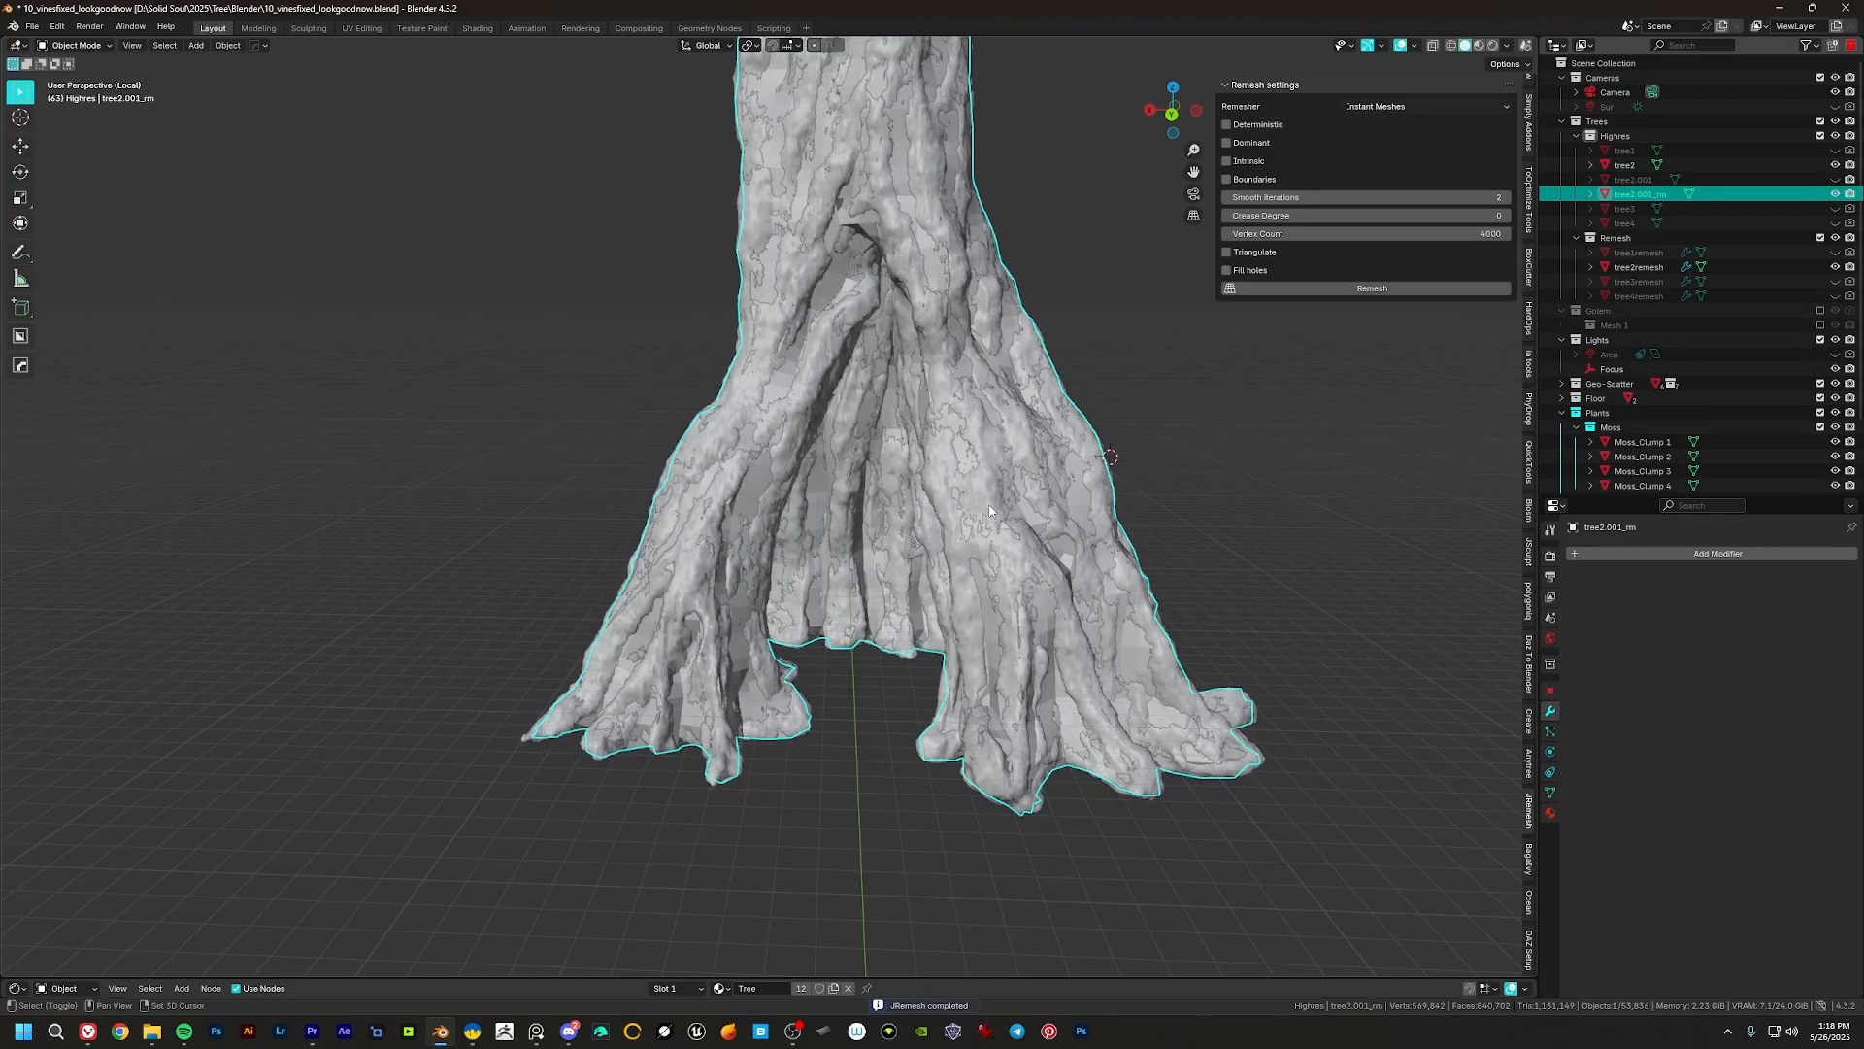
# Step: Inspect the surface of the remeshed trunk copy up close and undo the remesh
pyautogui.moveTo(1010, 486); pyautogui.dragTo(931, 513, button='middle')
pyautogui.press('g')
pyautogui.click(1154, 459)
pyautogui.keyDown('shift'); pyautogui.moveTo(1154, 459); pyautogui.dragTo(1043, 452, button='middle'); pyautogui.keyUp('shift')
pyautogui.scroll(4, 1079, 465)
pyautogui.scroll(-5, 1025, 493)
pyautogui.keyDown('shift'); pyautogui.moveTo(922, 423); pyautogui.dragTo(1033, 511, button='middle'); pyautogui.keyUp('shift')
pyautogui.hotkey('ctrl', 'z')
pyautogui.hotkey('ctrl', 'z')
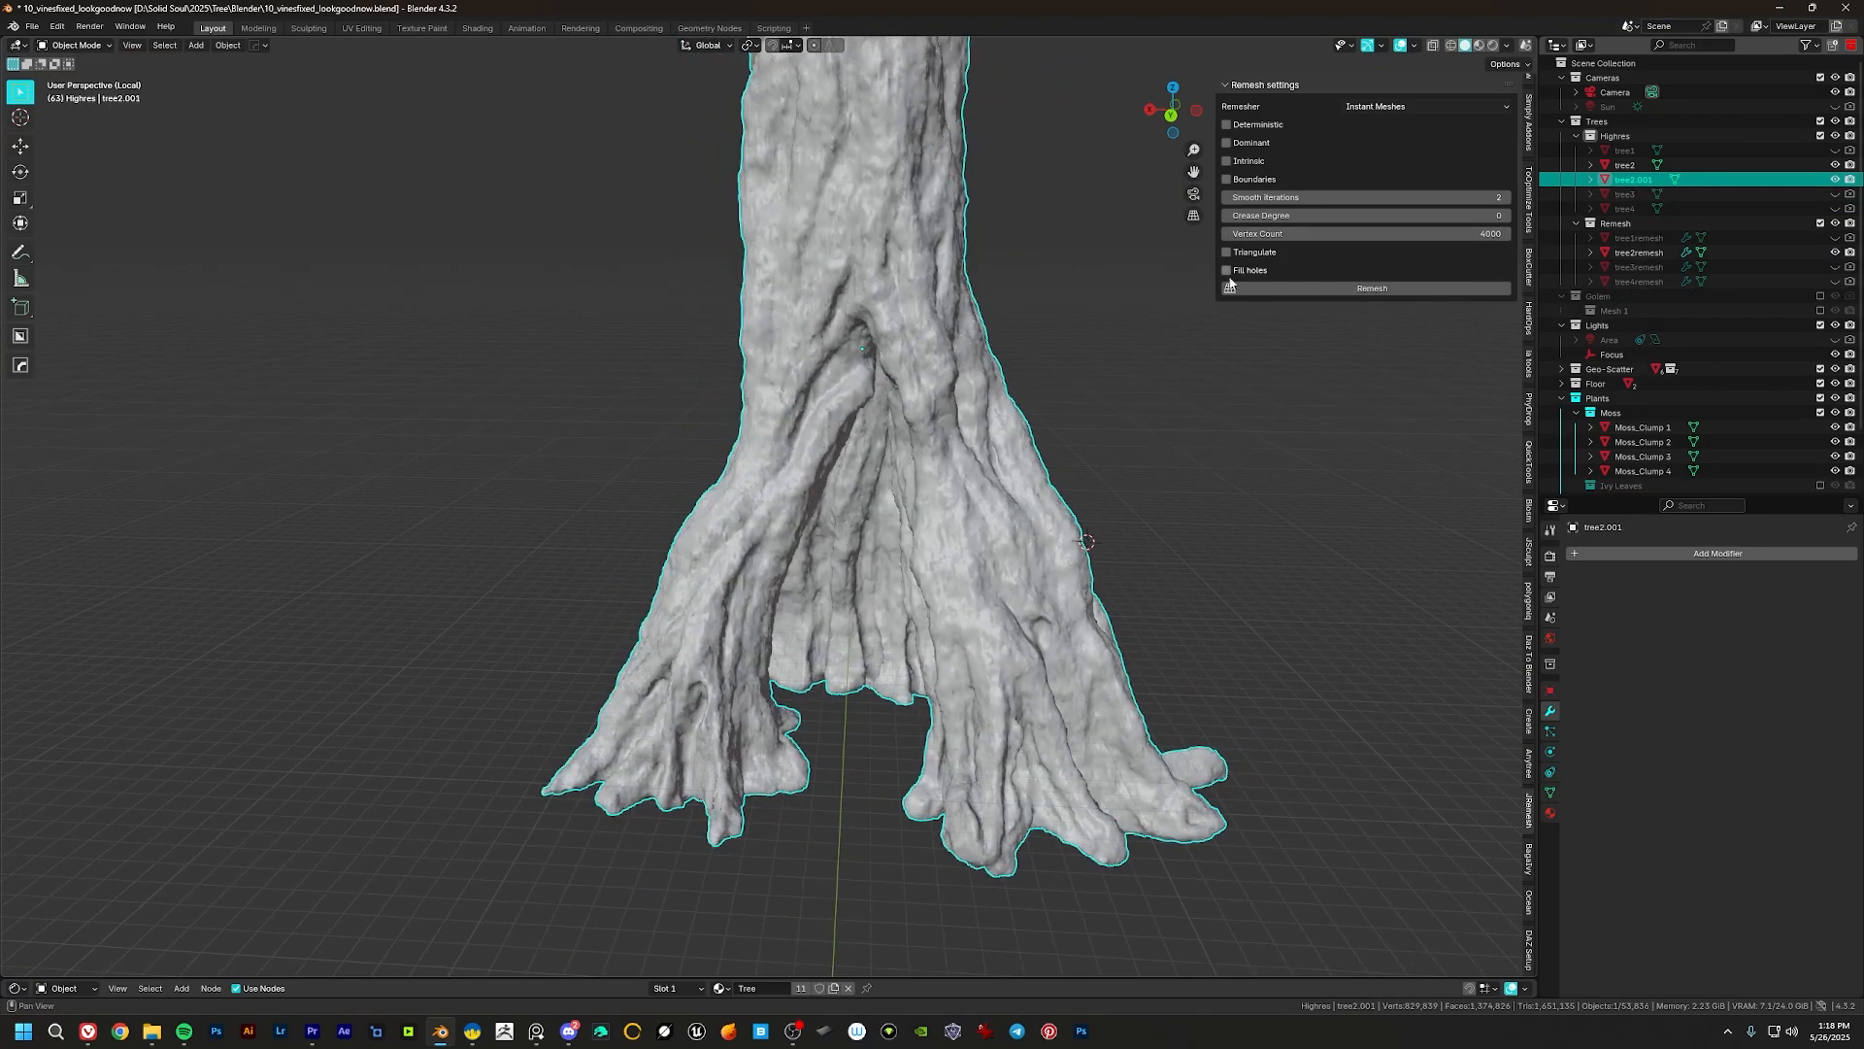
# Step: Delete the duplicated tree2 trunk and leave local view to bring back the full scene
pyautogui.scroll(5, 988, 485)
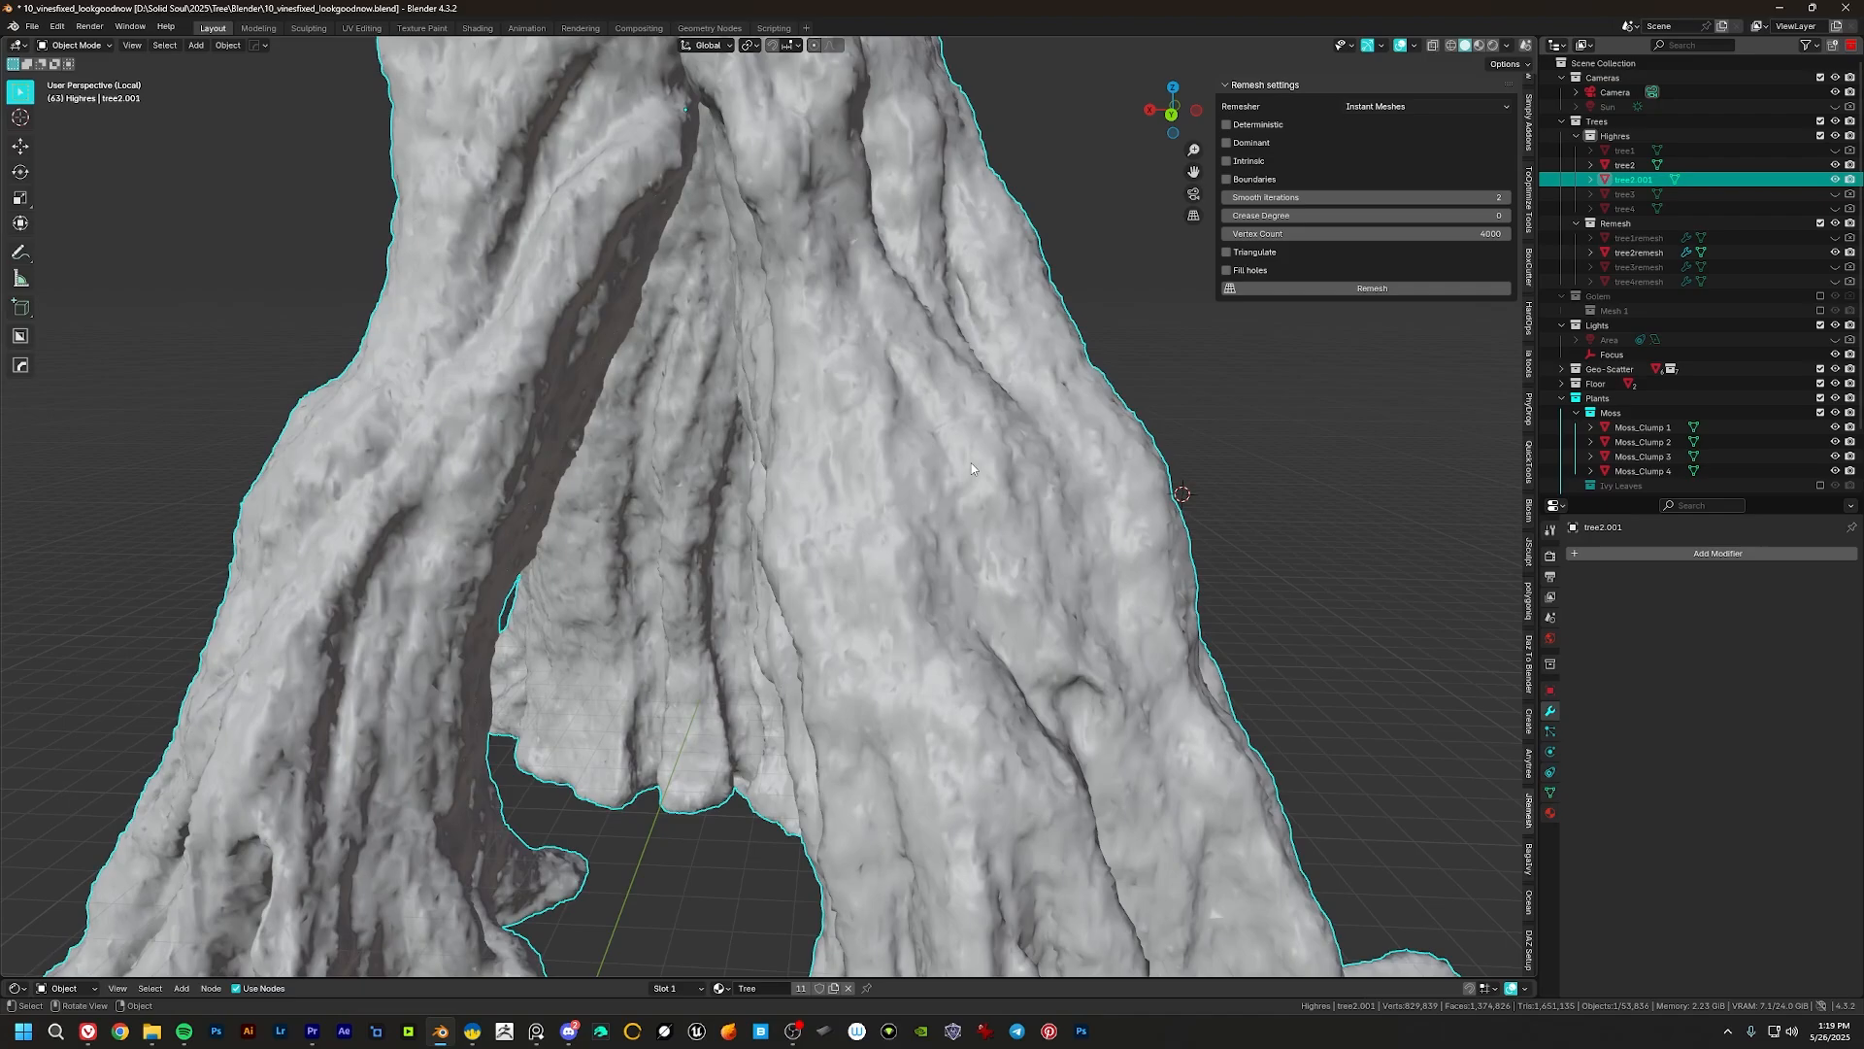
pyautogui.moveTo(972, 469)
pyautogui.mouseDown(button='middle')
pyautogui.moveTo(1003, 448)
pyautogui.moveTo(881, 488)
pyautogui.moveTo(940, 531)
pyautogui.moveTo(995, 474)
pyautogui.mouseUp(button='middle')
pyautogui.scroll(-5, 1003, 447)
pyautogui.press('x')
pyautogui.click(956, 438)
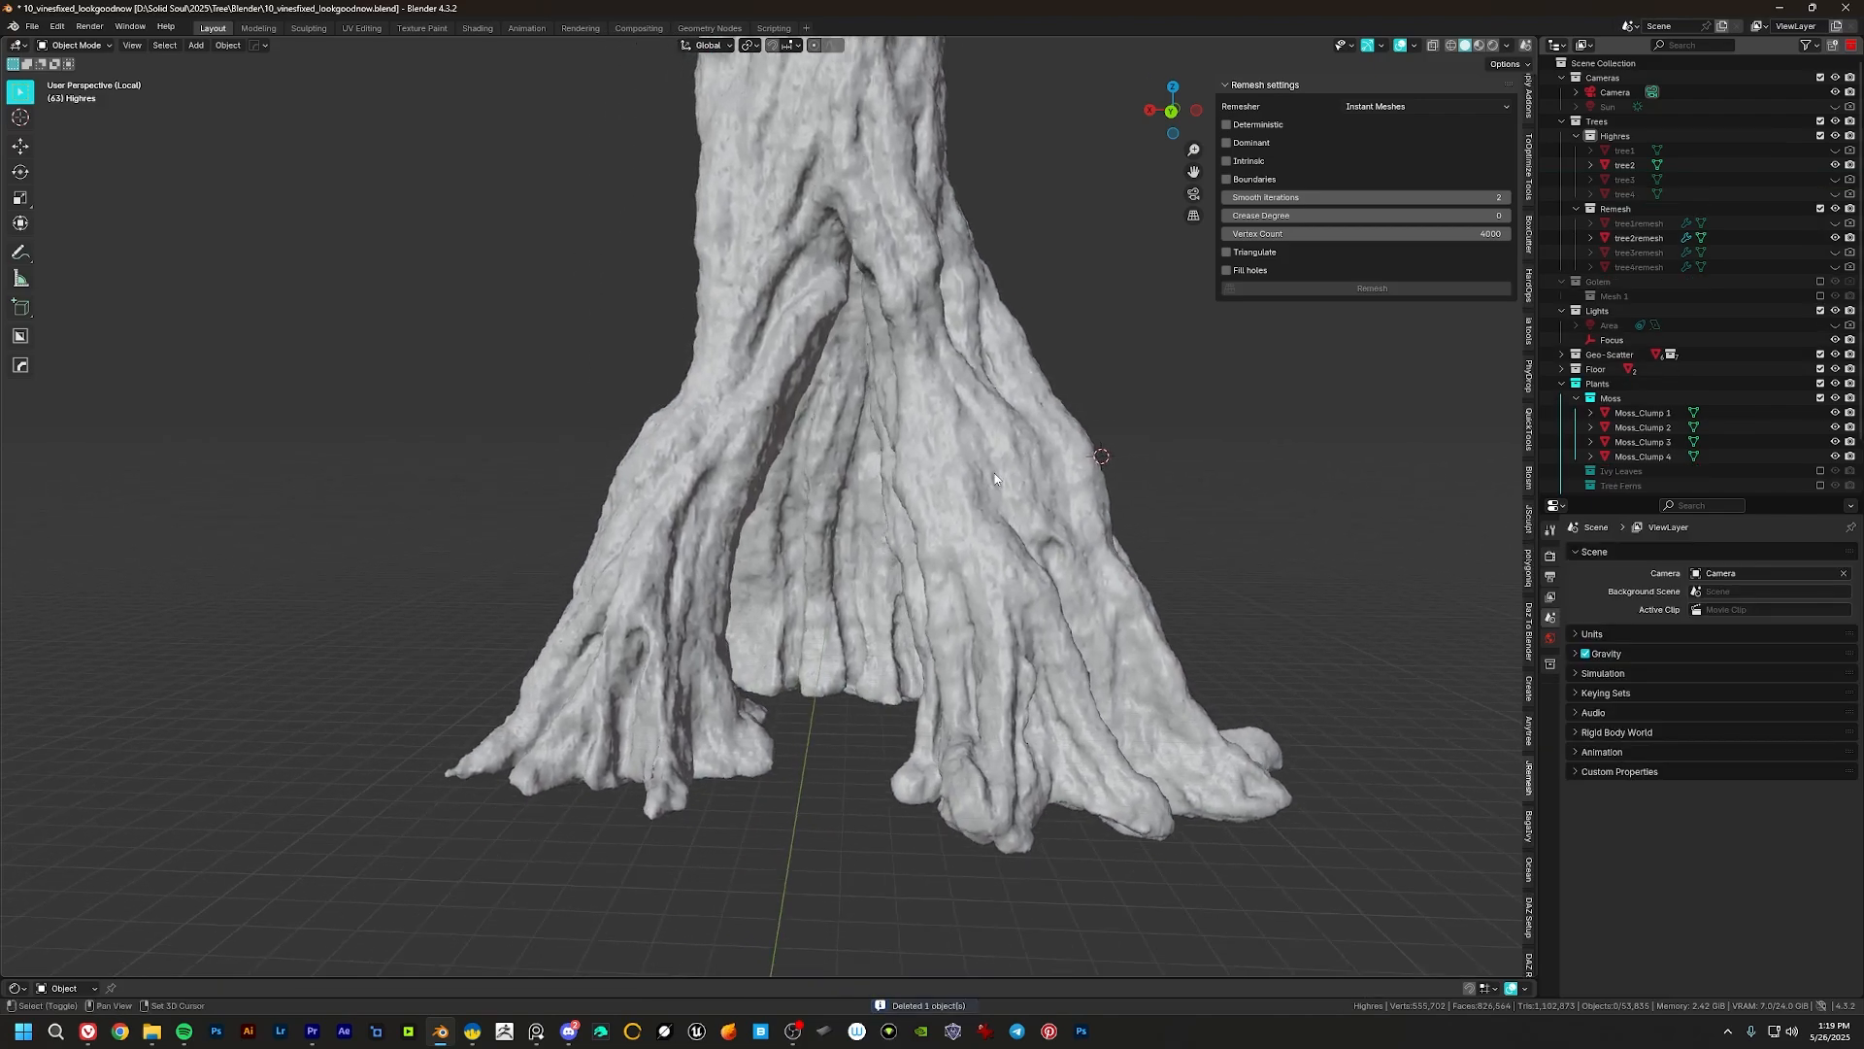
pyautogui.press('KP_Divide')
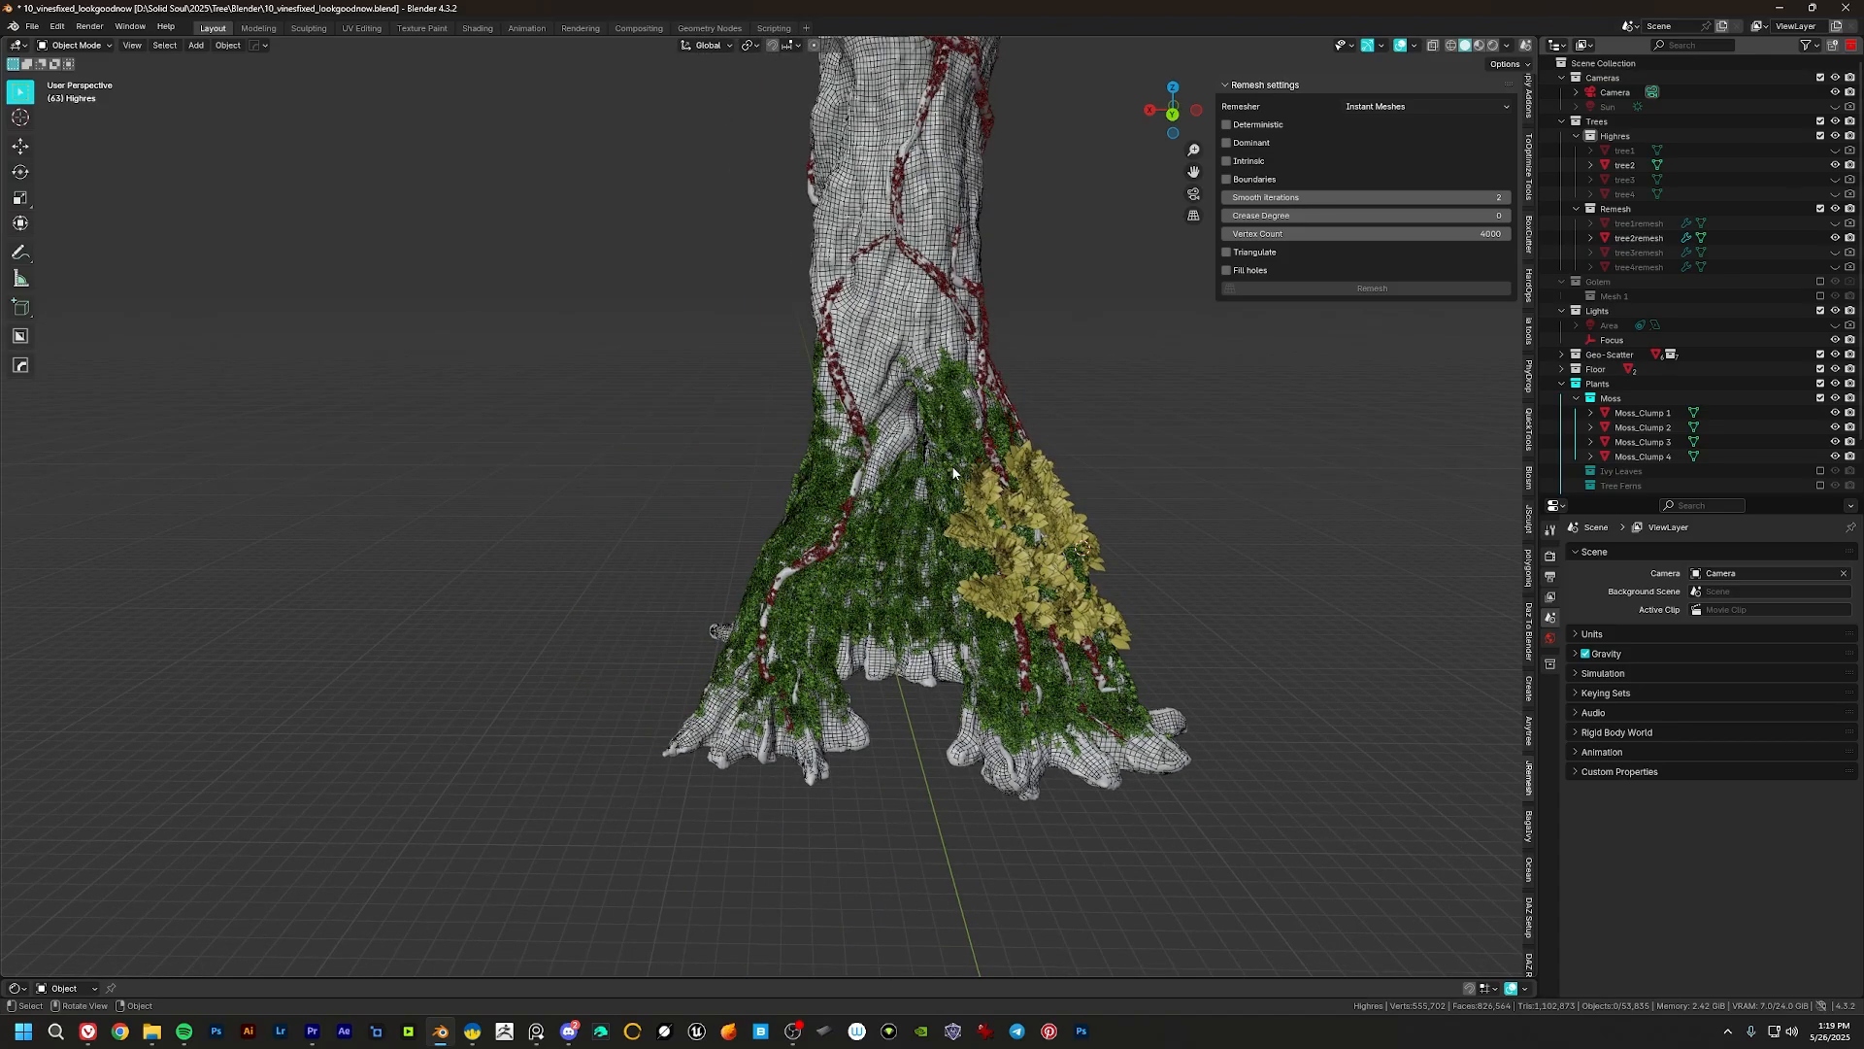
# Step: Look closely at the retopologised wireframe over the trunk, select tree2remesh and isolate it in local view
pyautogui.moveTo(952, 473); pyautogui.dragTo(1088, 475, button='middle')
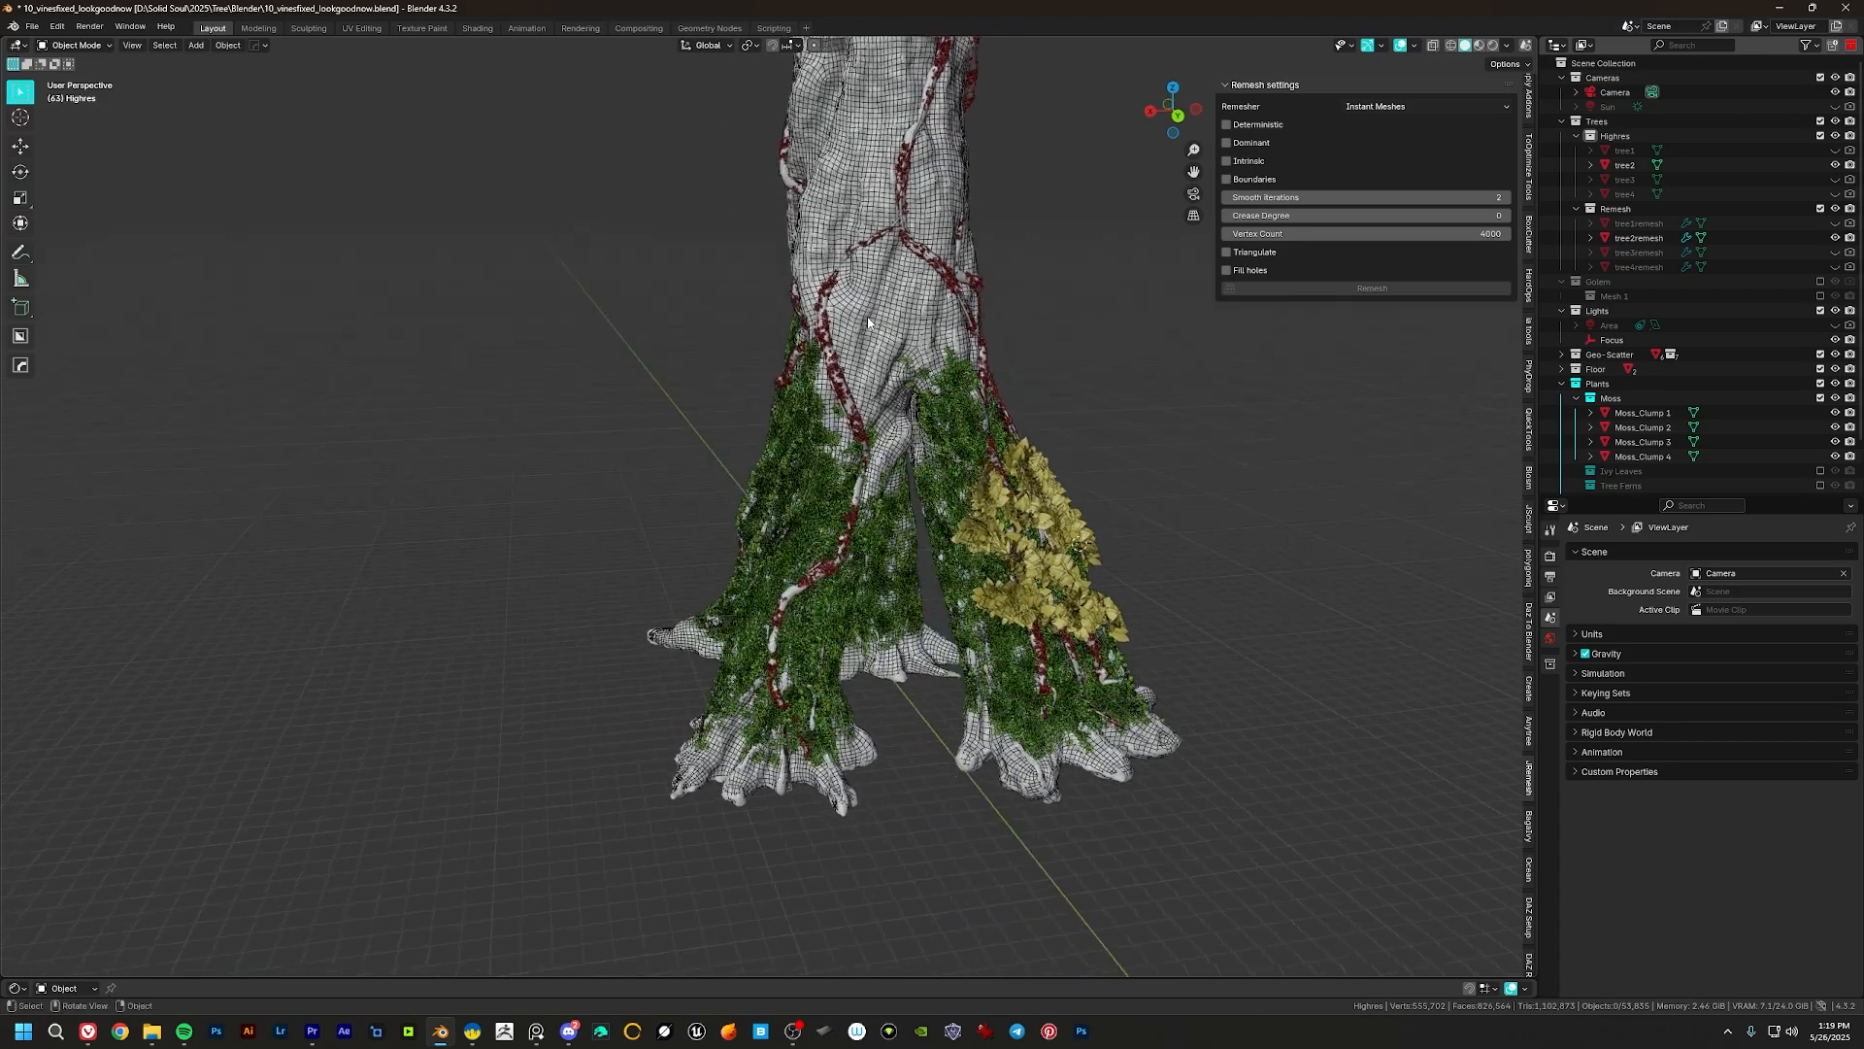
pyautogui.scroll(5, 866, 317)
pyautogui.scroll(3, 866, 316)
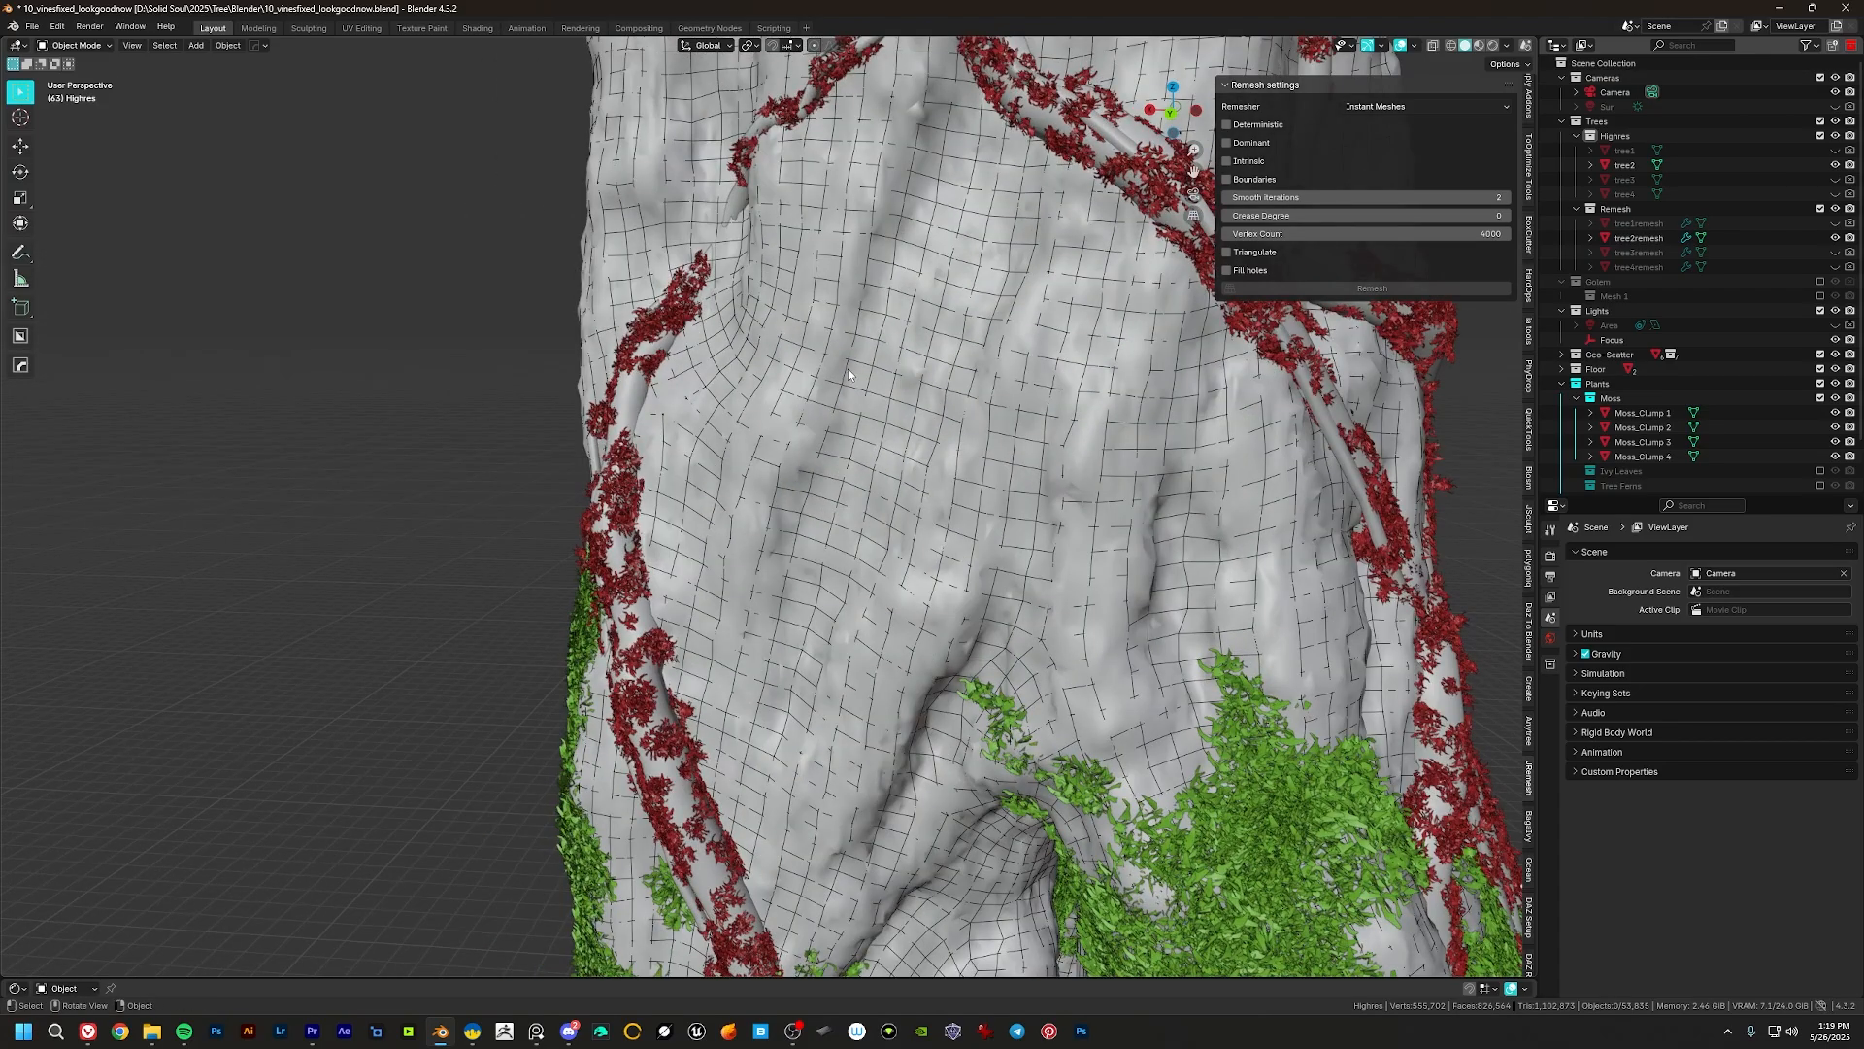
pyautogui.click(847, 369)
pyautogui.click(845, 369)
pyautogui.keyDown('shift'); pyautogui.moveTo(1480, 488); pyautogui.dragTo(1379, 381, button='middle'); pyautogui.keyUp('shift')
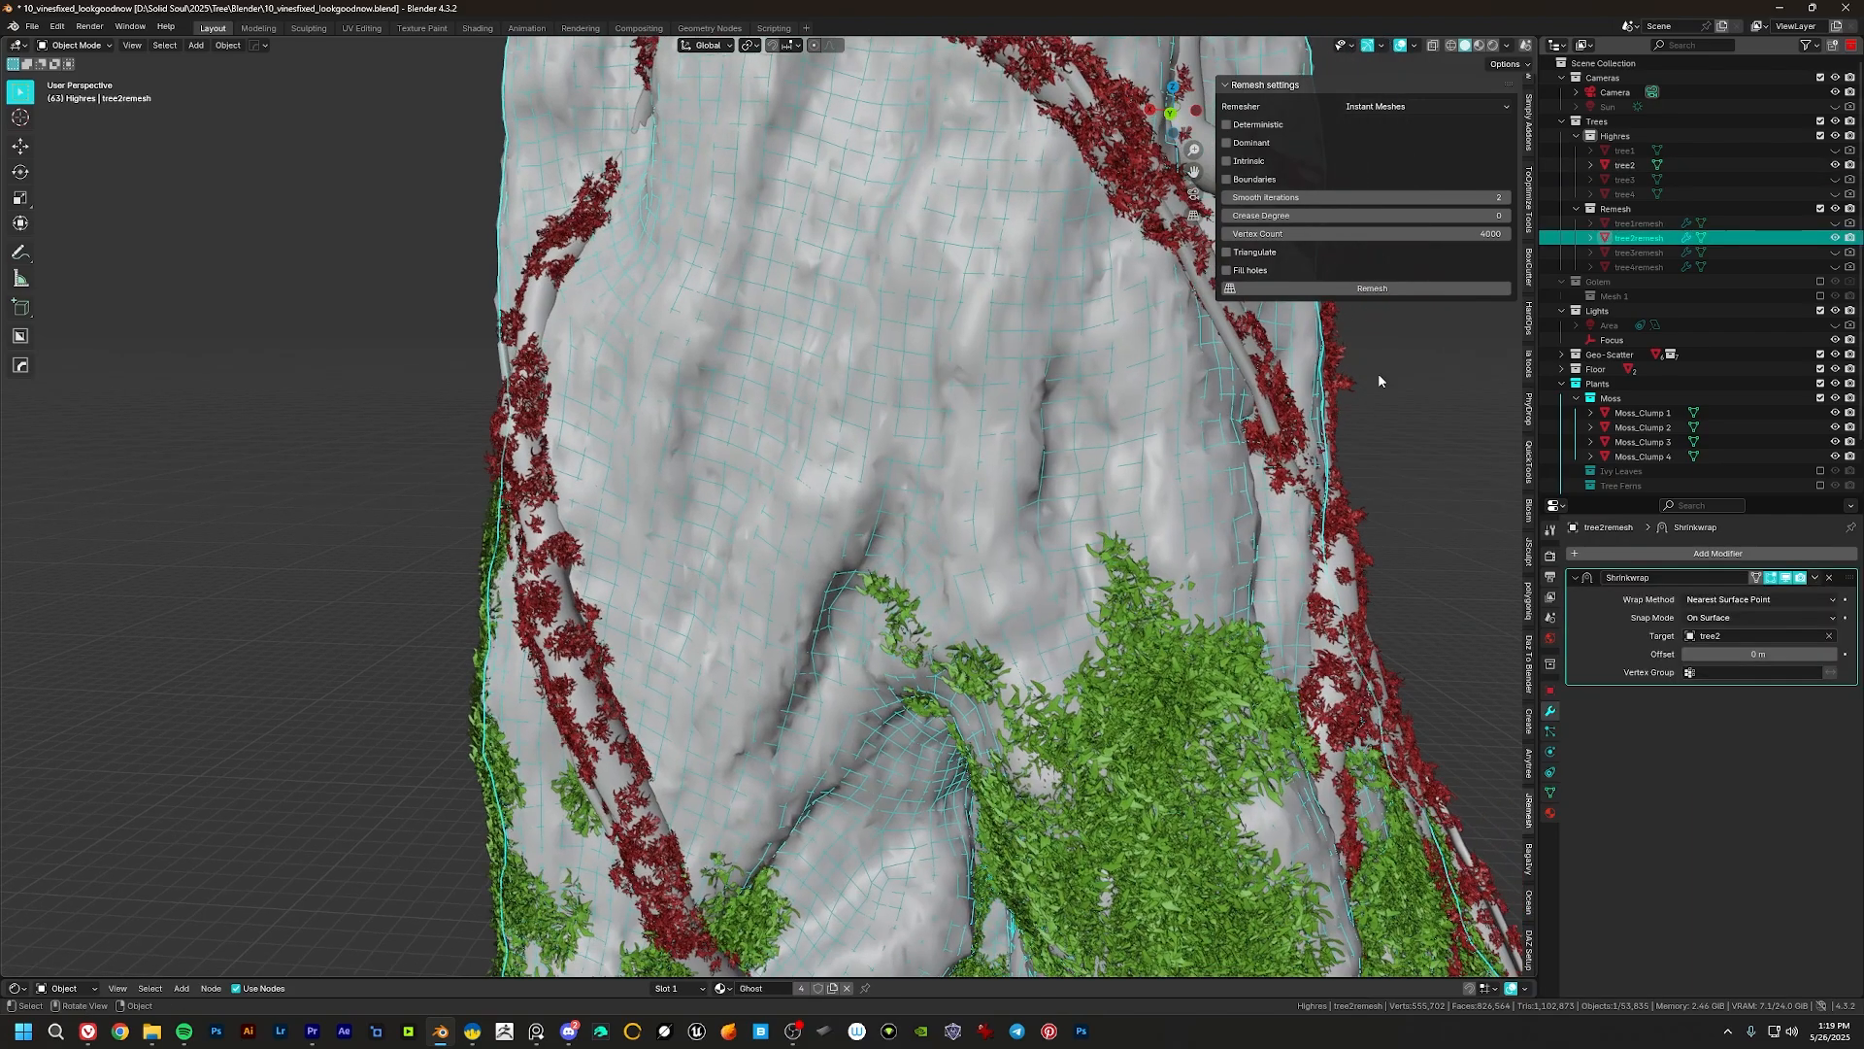
pyautogui.scroll(-5, 888, 473)
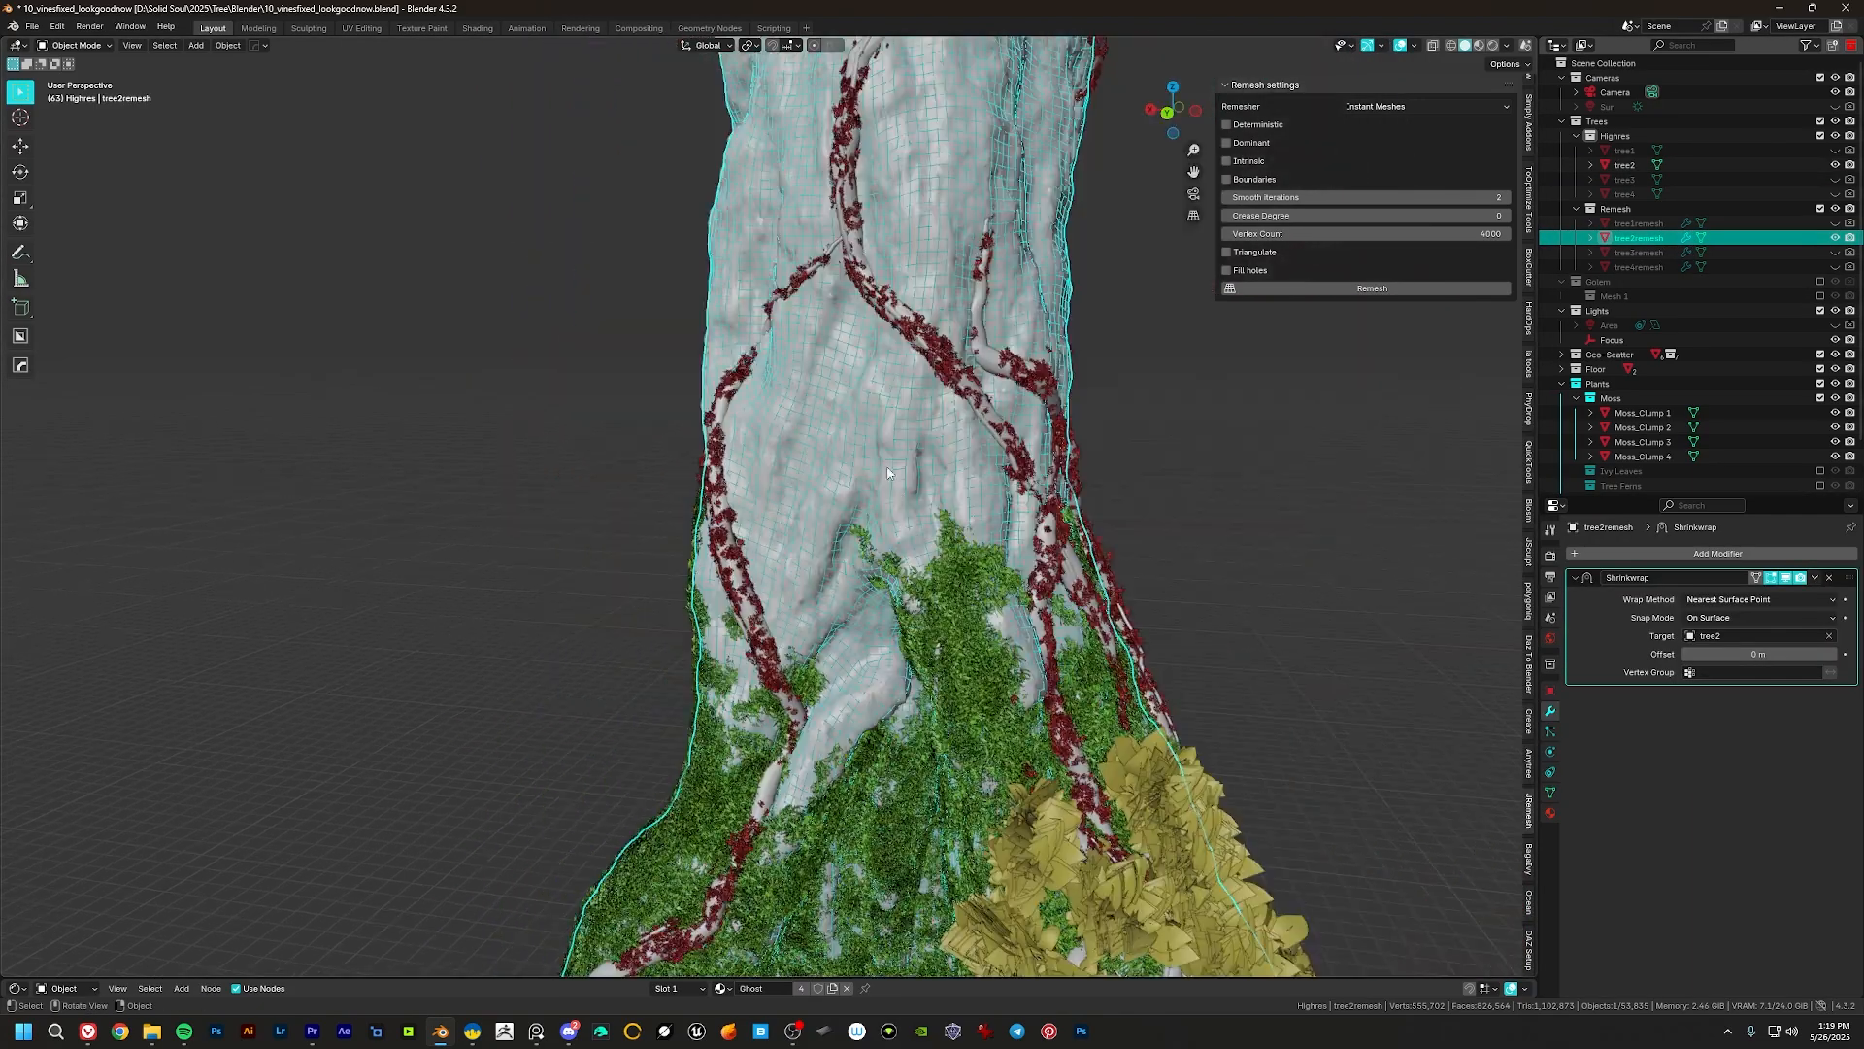
pyautogui.scroll(-3, 887, 473)
pyautogui.press('KP_Divide')
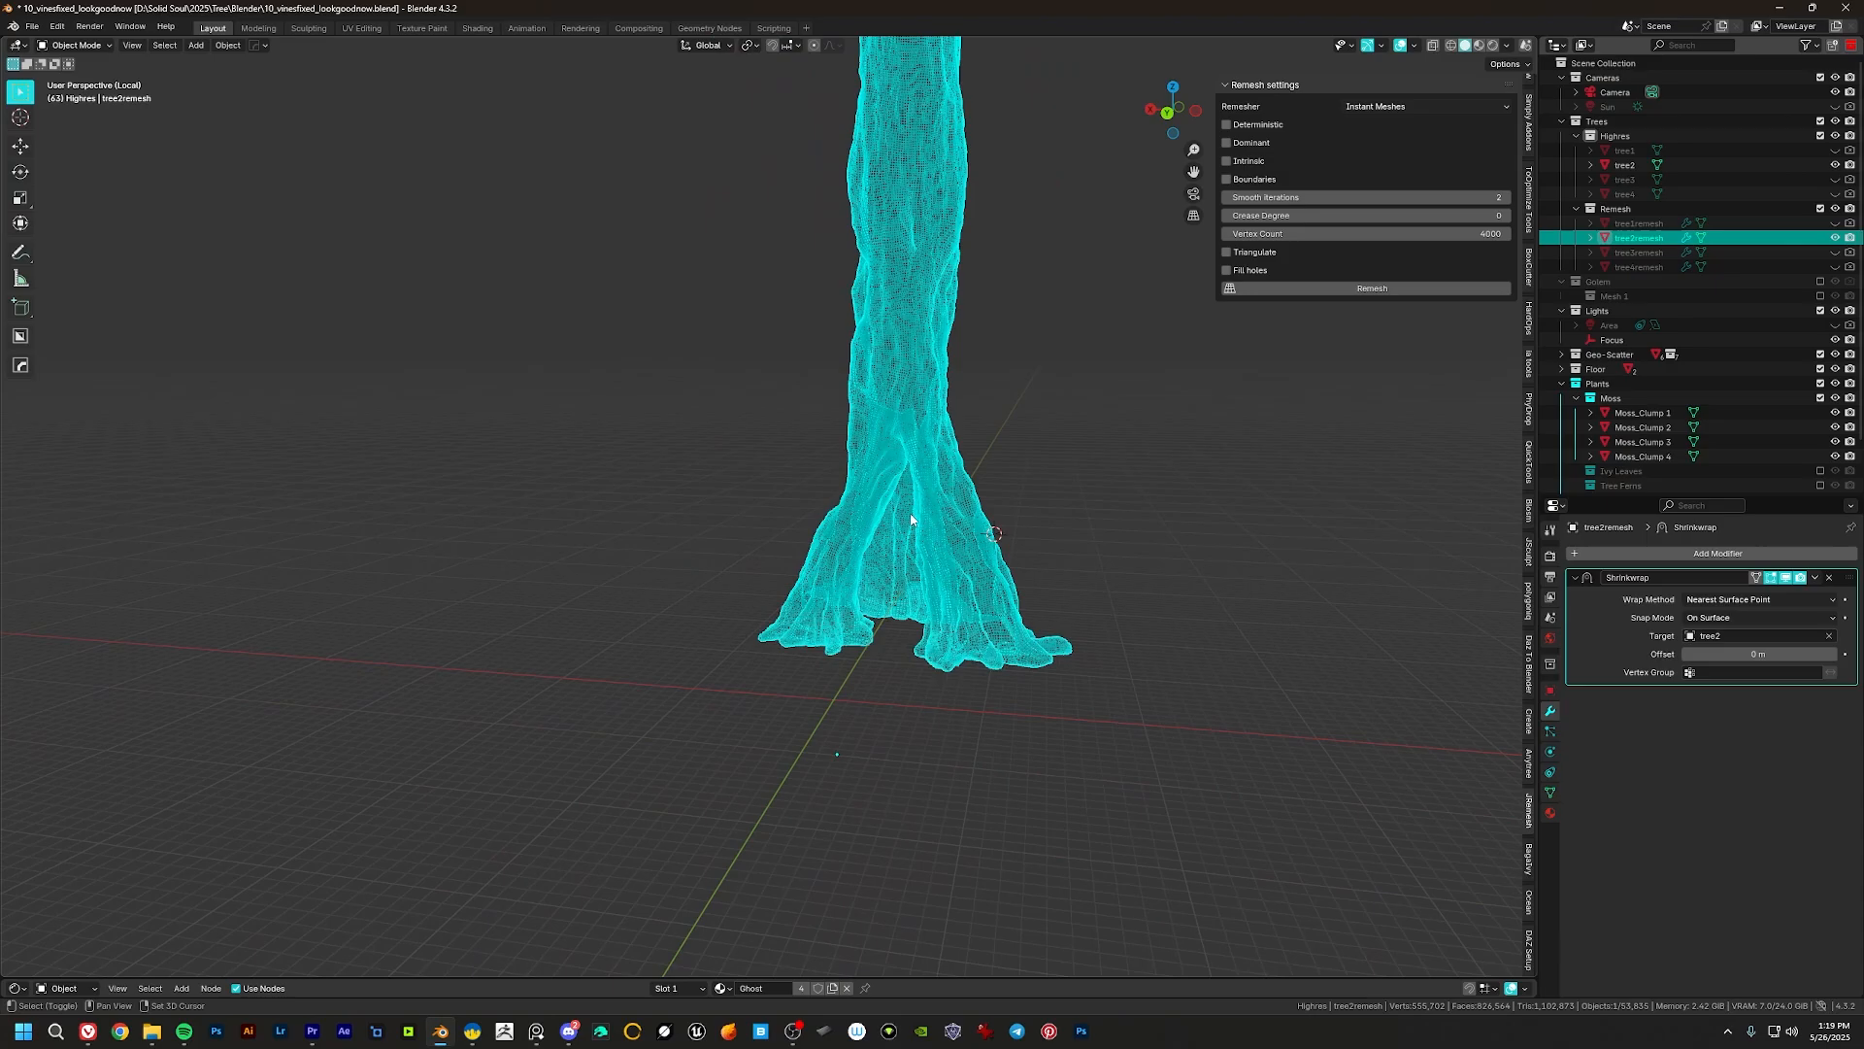
# Step: Examine the isolated tree2remesh wireframe around the roots, reselect it and return to the full scene
pyautogui.scroll(2, 910, 514)
pyautogui.hotkey('alt', 'a')
pyautogui.scroll(6, 932, 500)
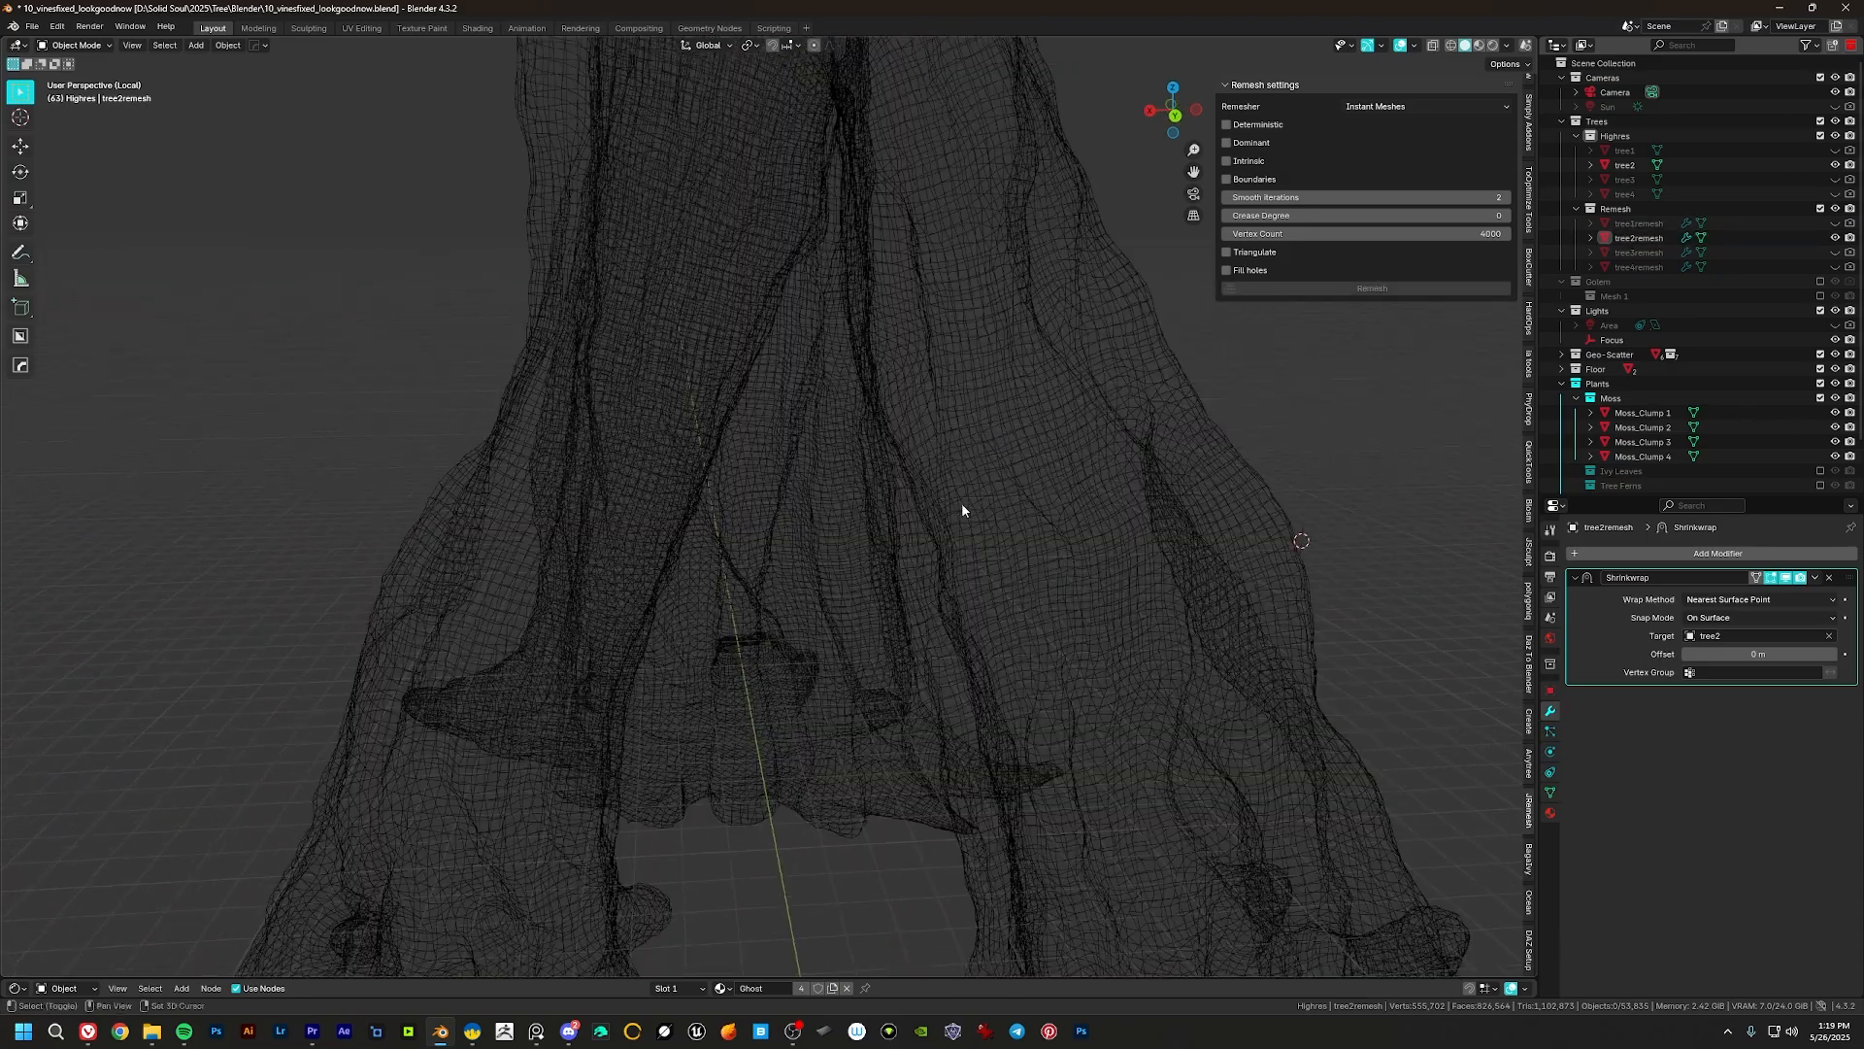
pyautogui.keyDown('shift'); pyautogui.moveTo(961, 503); pyautogui.dragTo(930, 540, button='middle'); pyautogui.keyUp('shift')
pyautogui.scroll(-5, 937, 532)
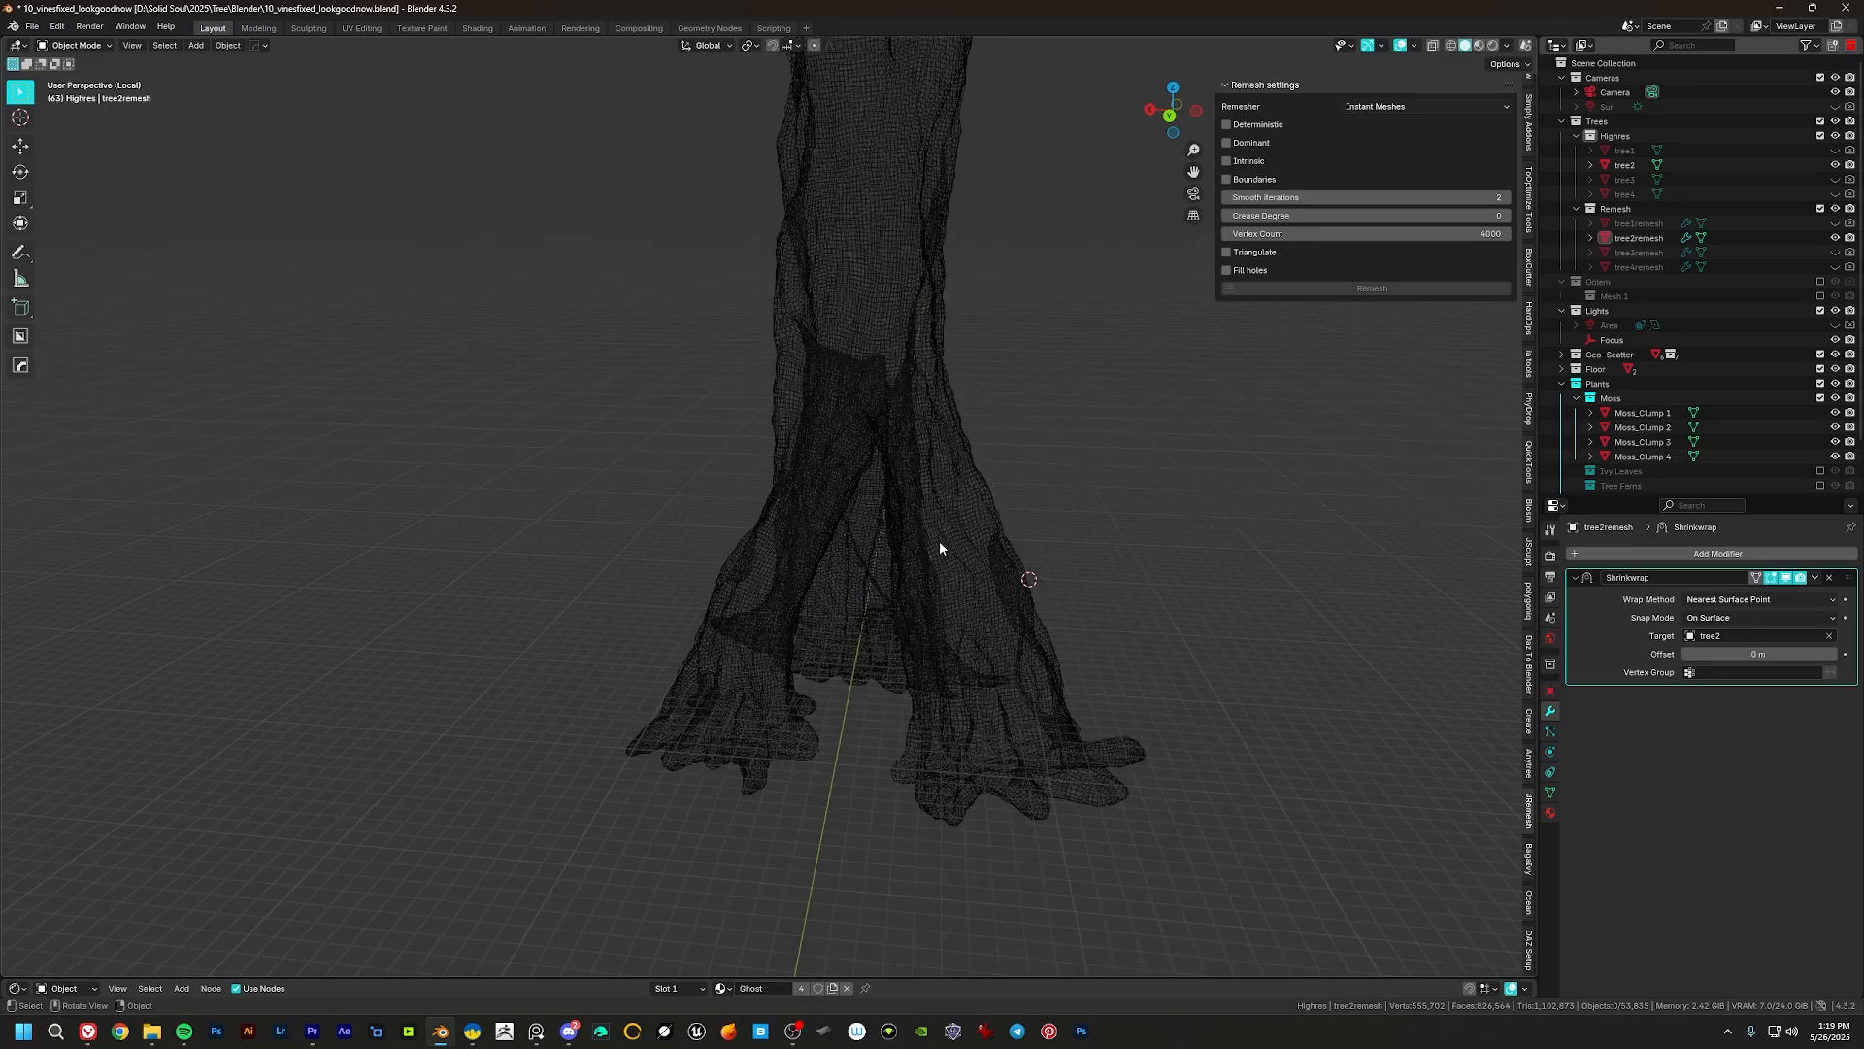
pyautogui.click(939, 540)
pyautogui.press('KP_Divide')
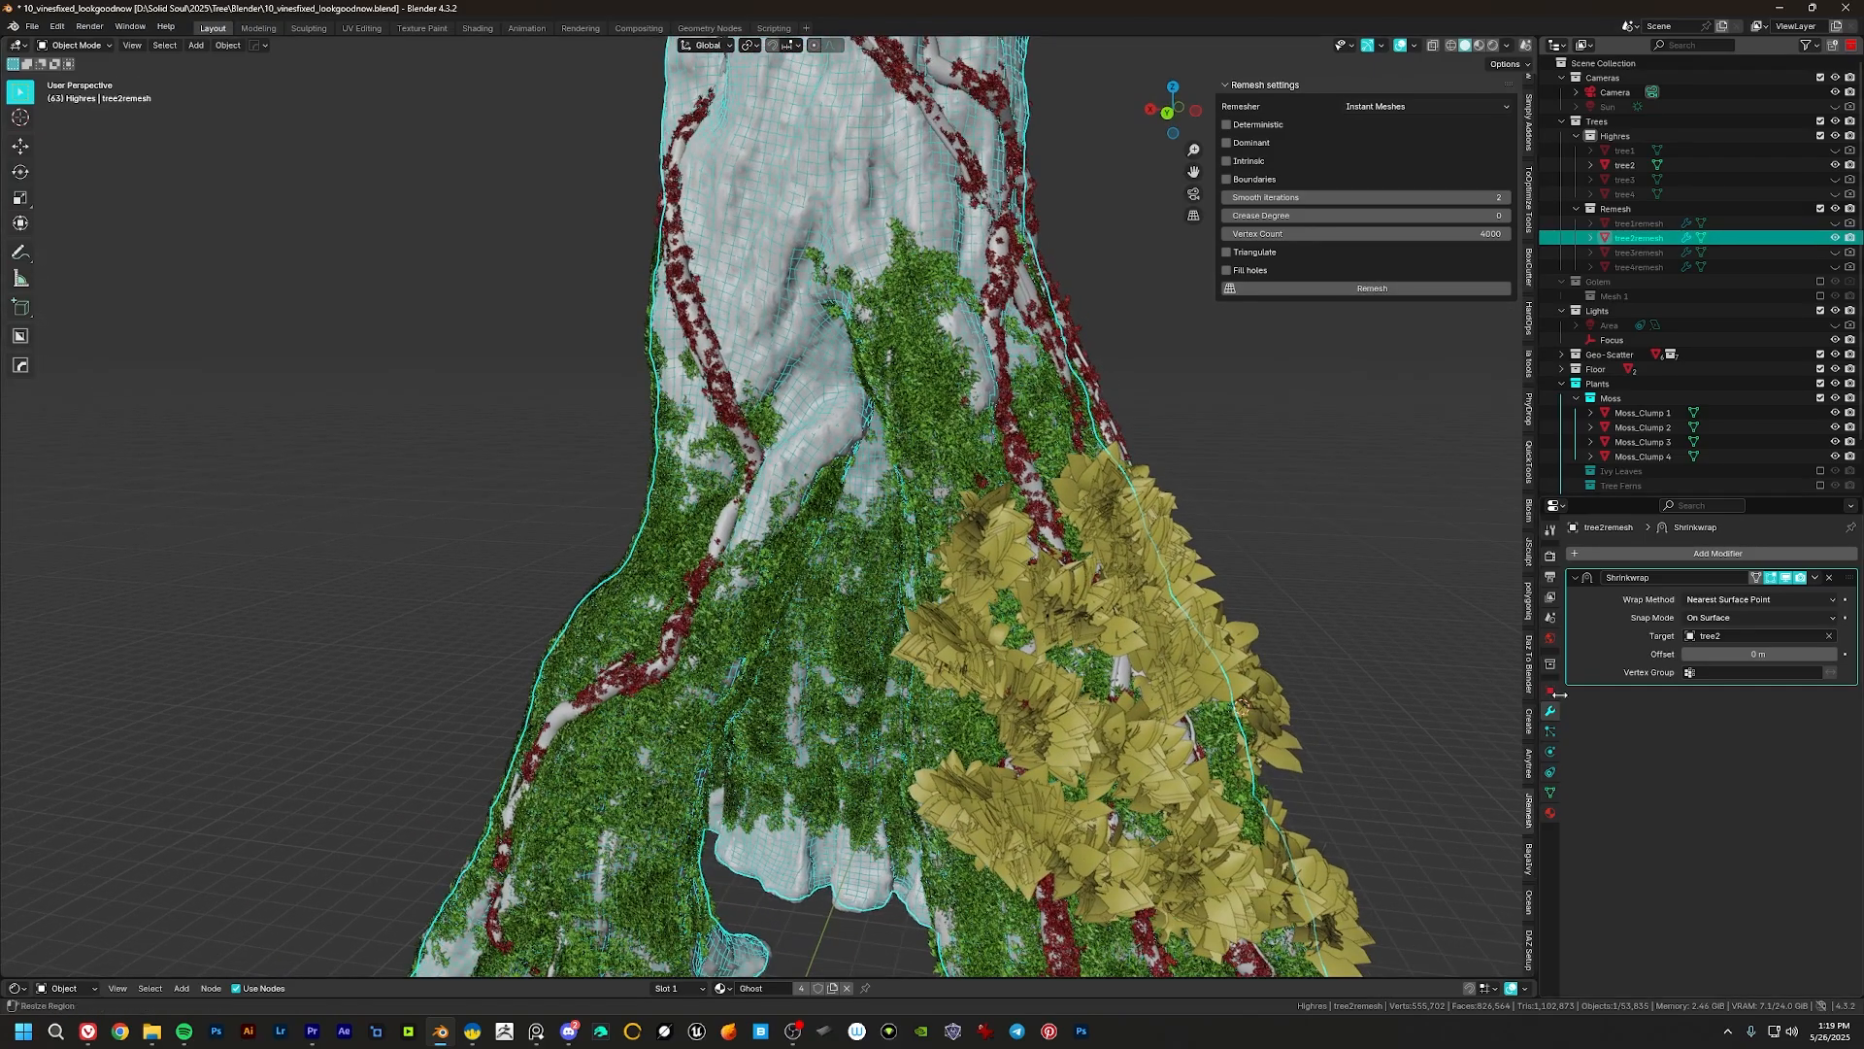
# Step: Review the object properties of tree2remesh down to its Viewport Display settings
pyautogui.click(1550, 691)
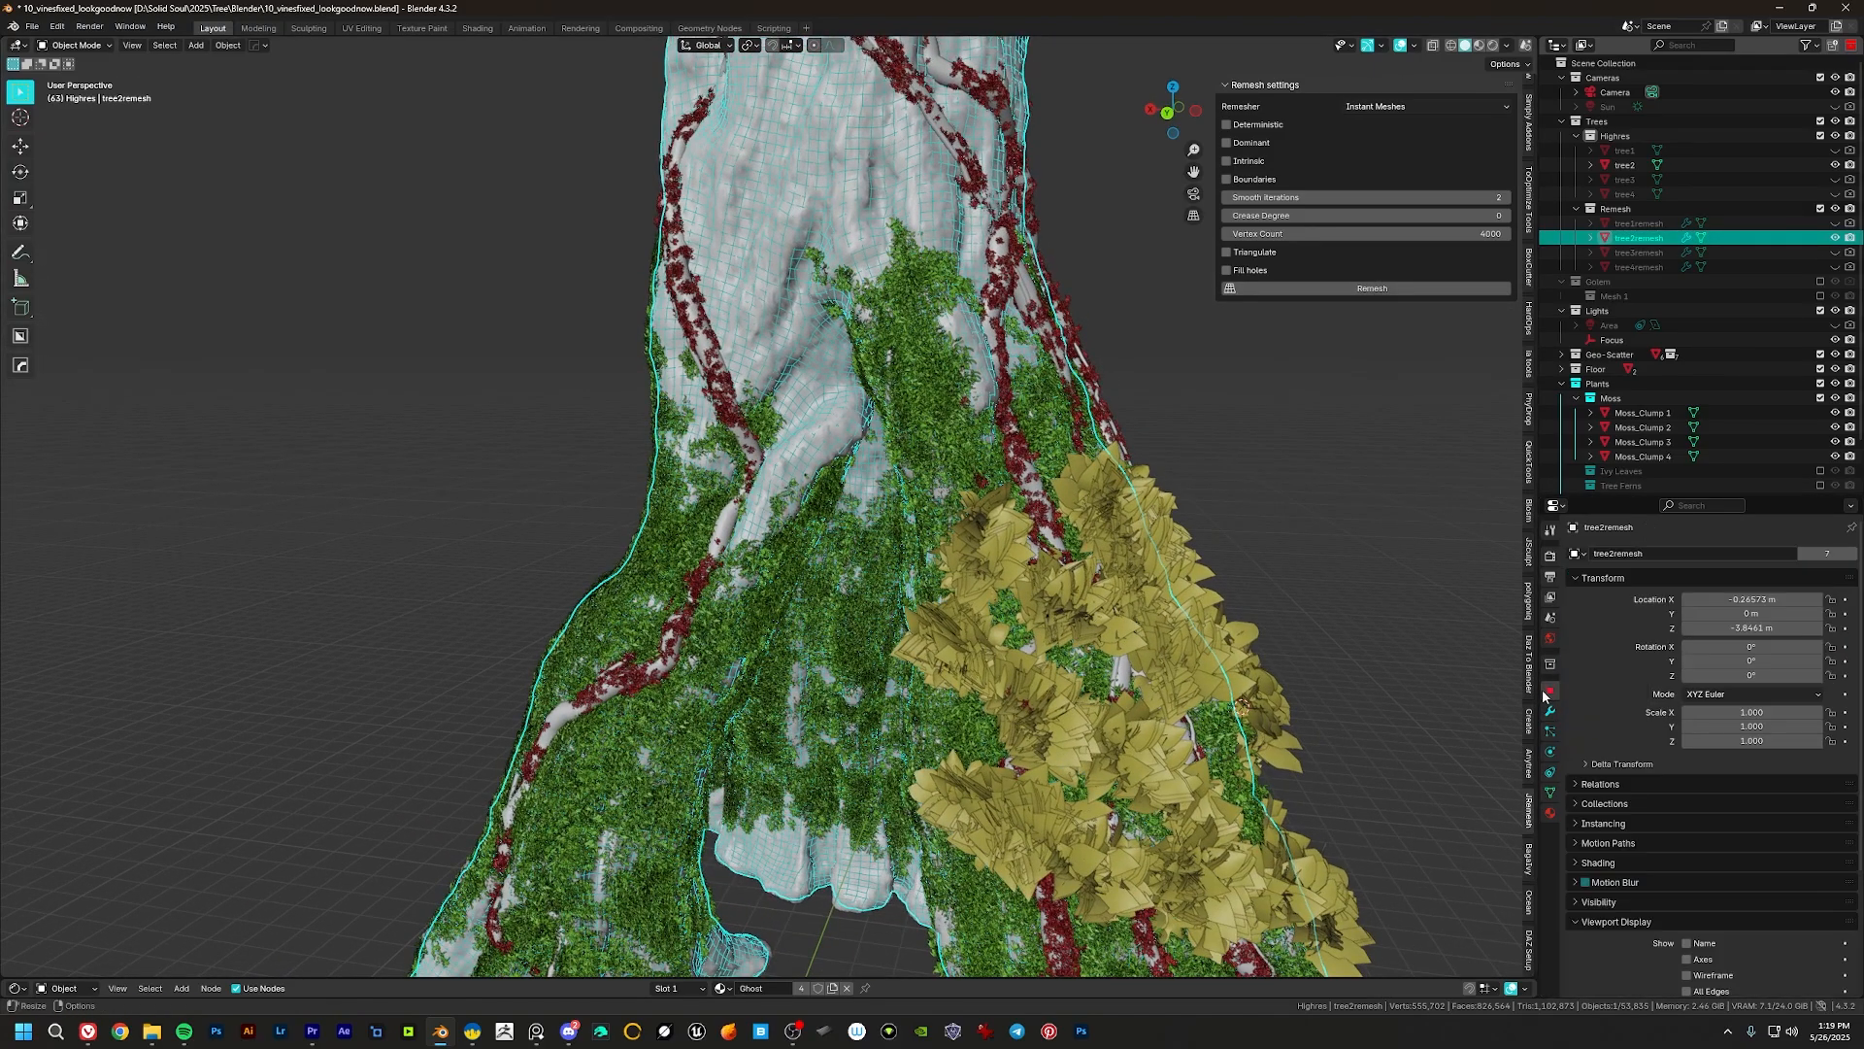
pyautogui.scroll(-4, 1585, 701)
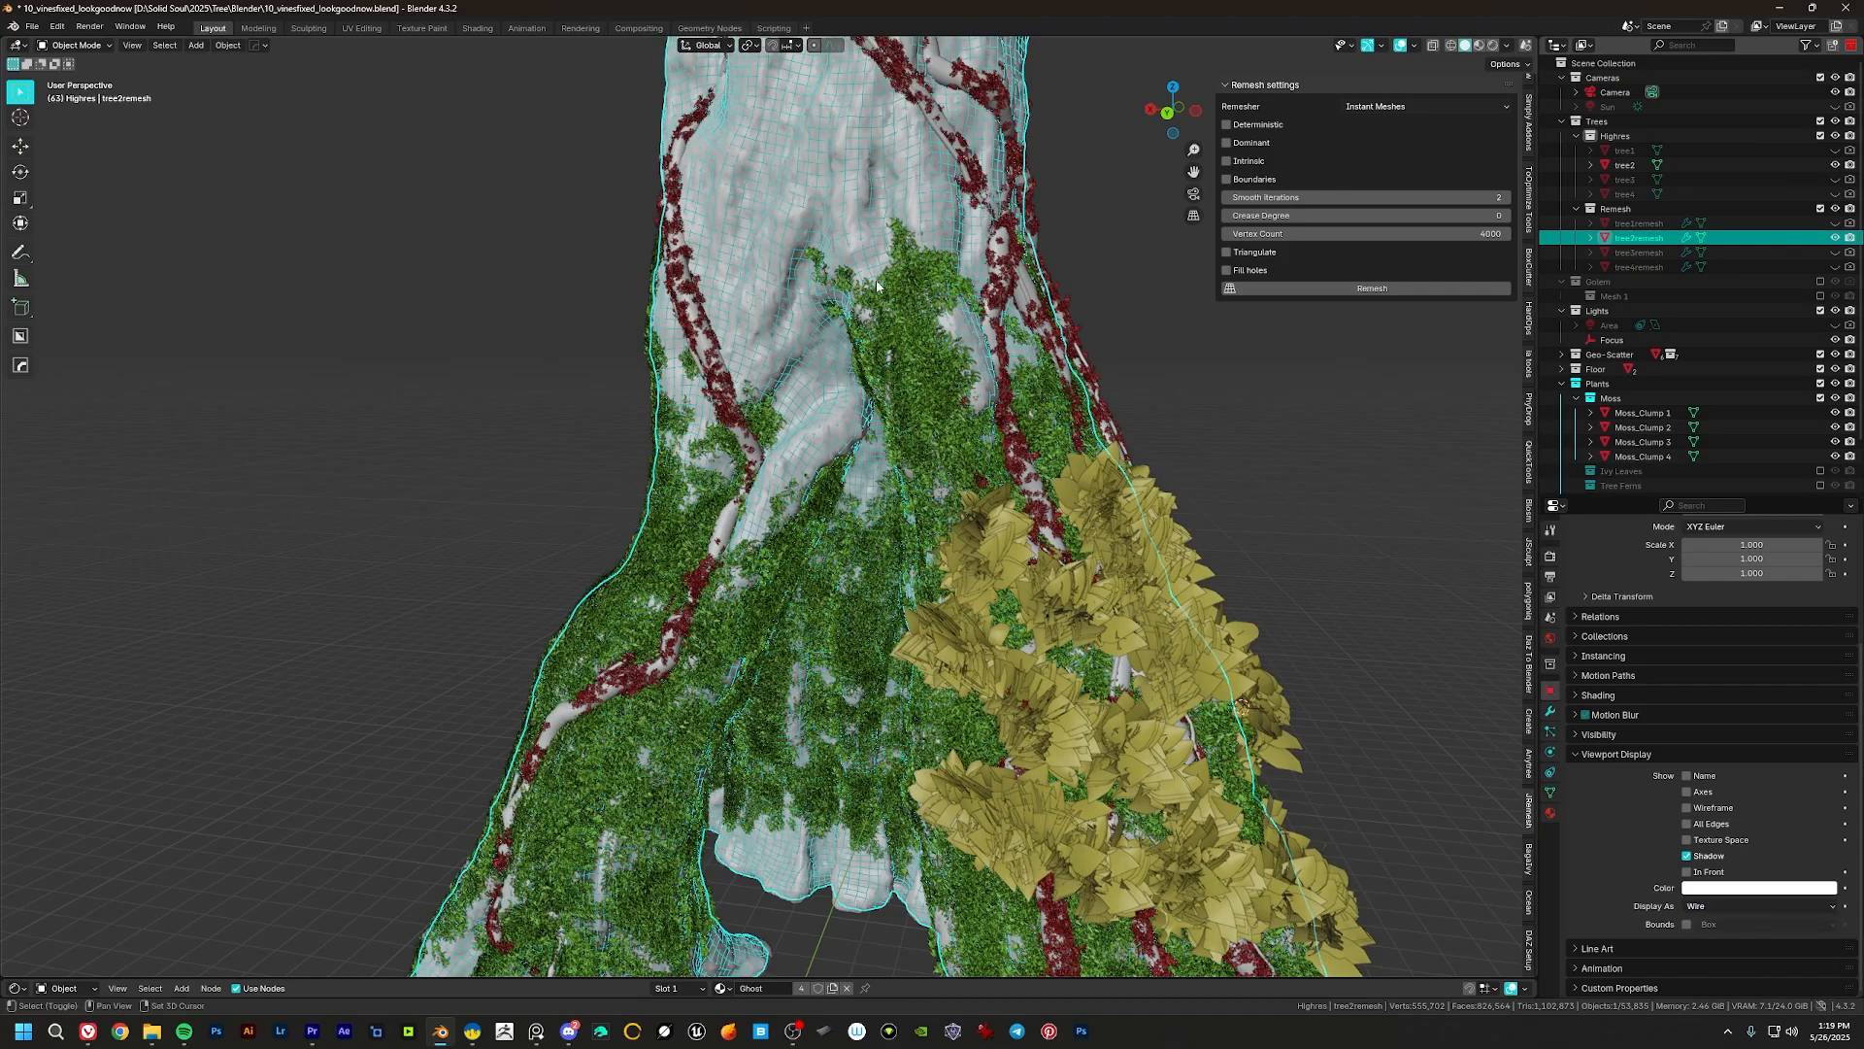
pyautogui.scroll(-8, 877, 284)
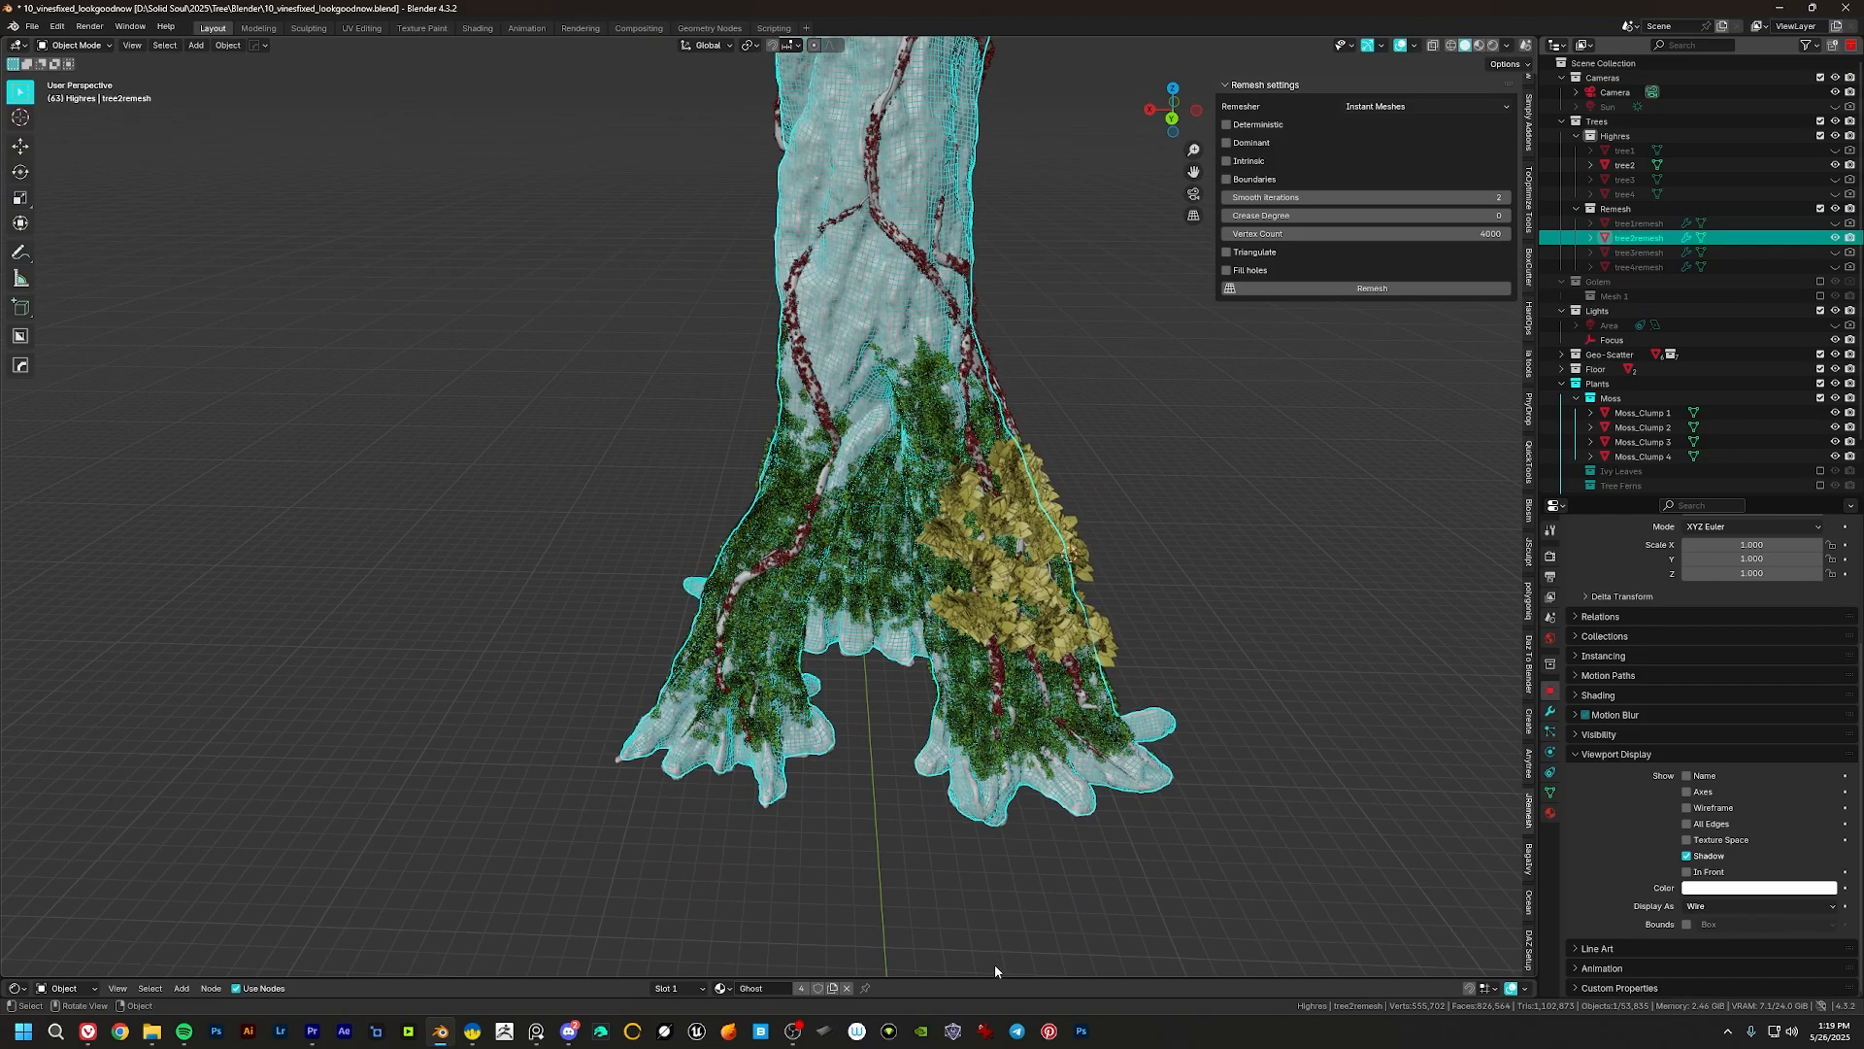
# Step: Enlarge the shader editor to check the Ghost material's alpha on tree2remesh, and shrink it again
pyautogui.moveTo(992, 977); pyautogui.dragTo(758, 531)
pyautogui.moveTo(795, 584); pyautogui.dragTo(889, 578, button='middle')
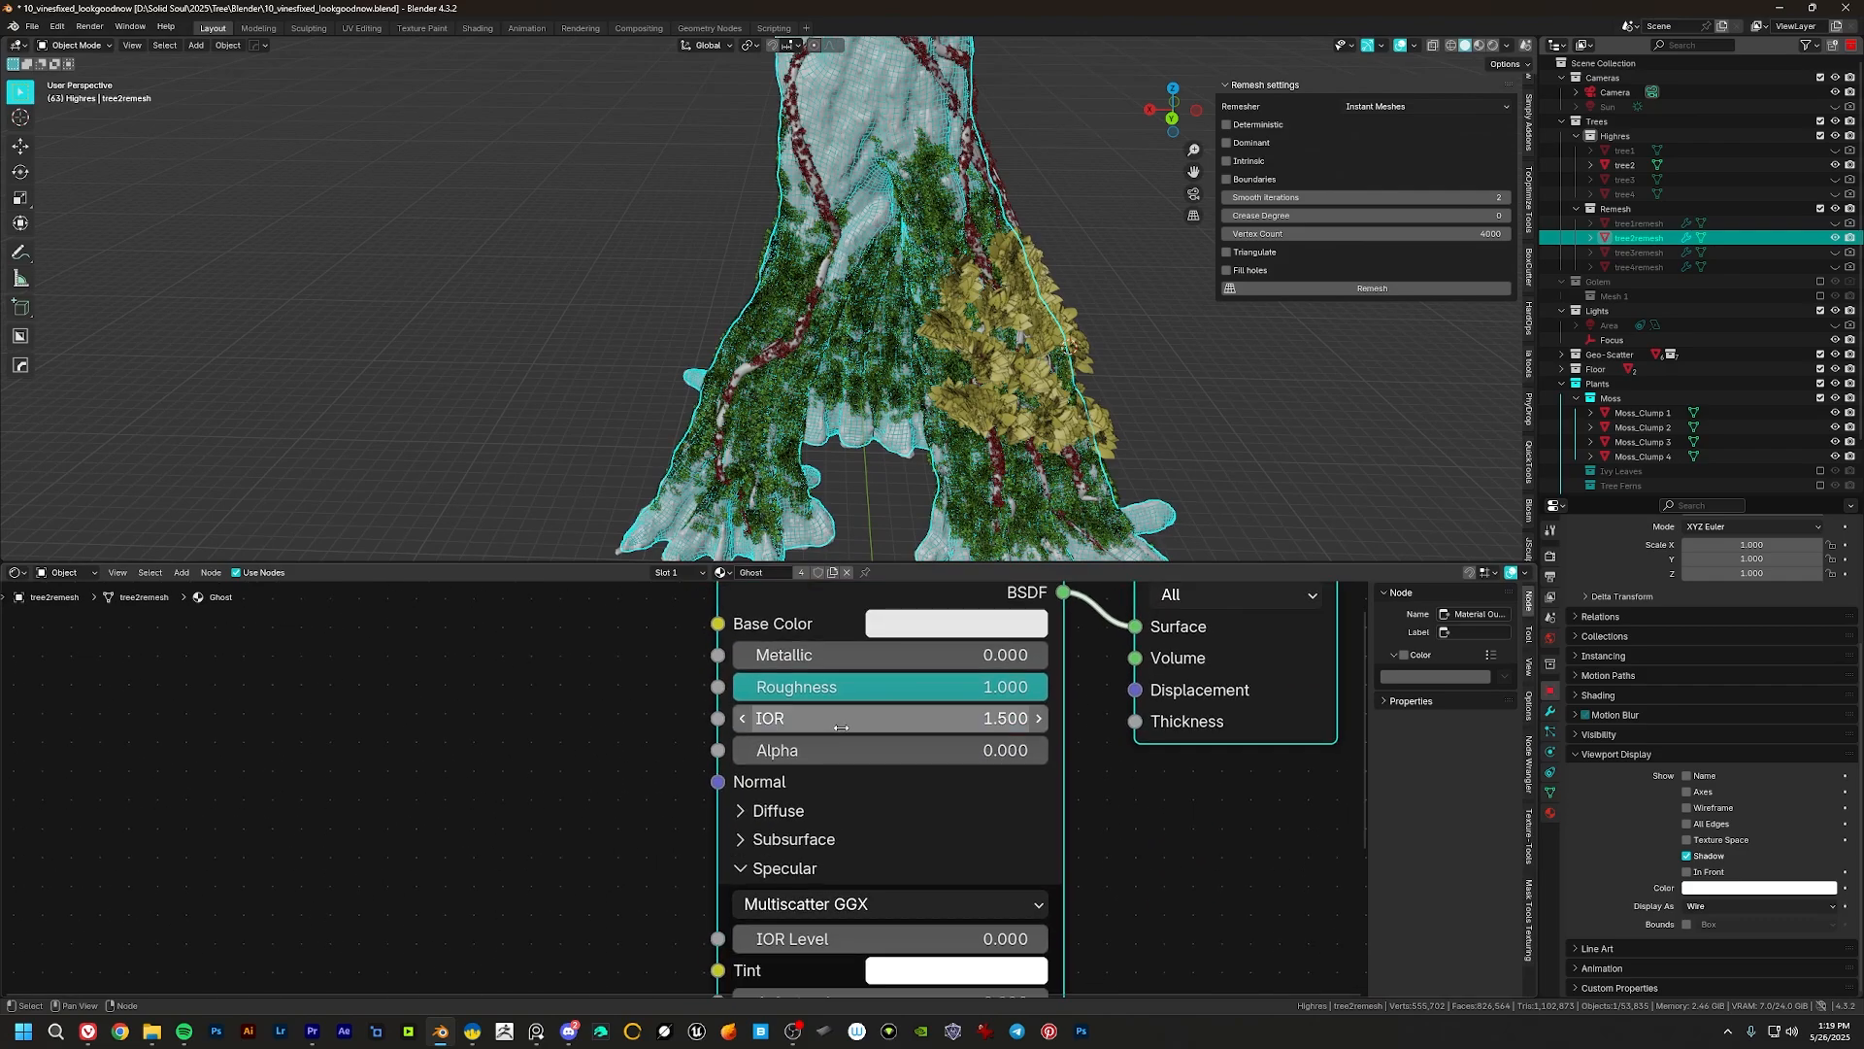
pyautogui.moveTo(912, 563); pyautogui.dragTo(961, 845)
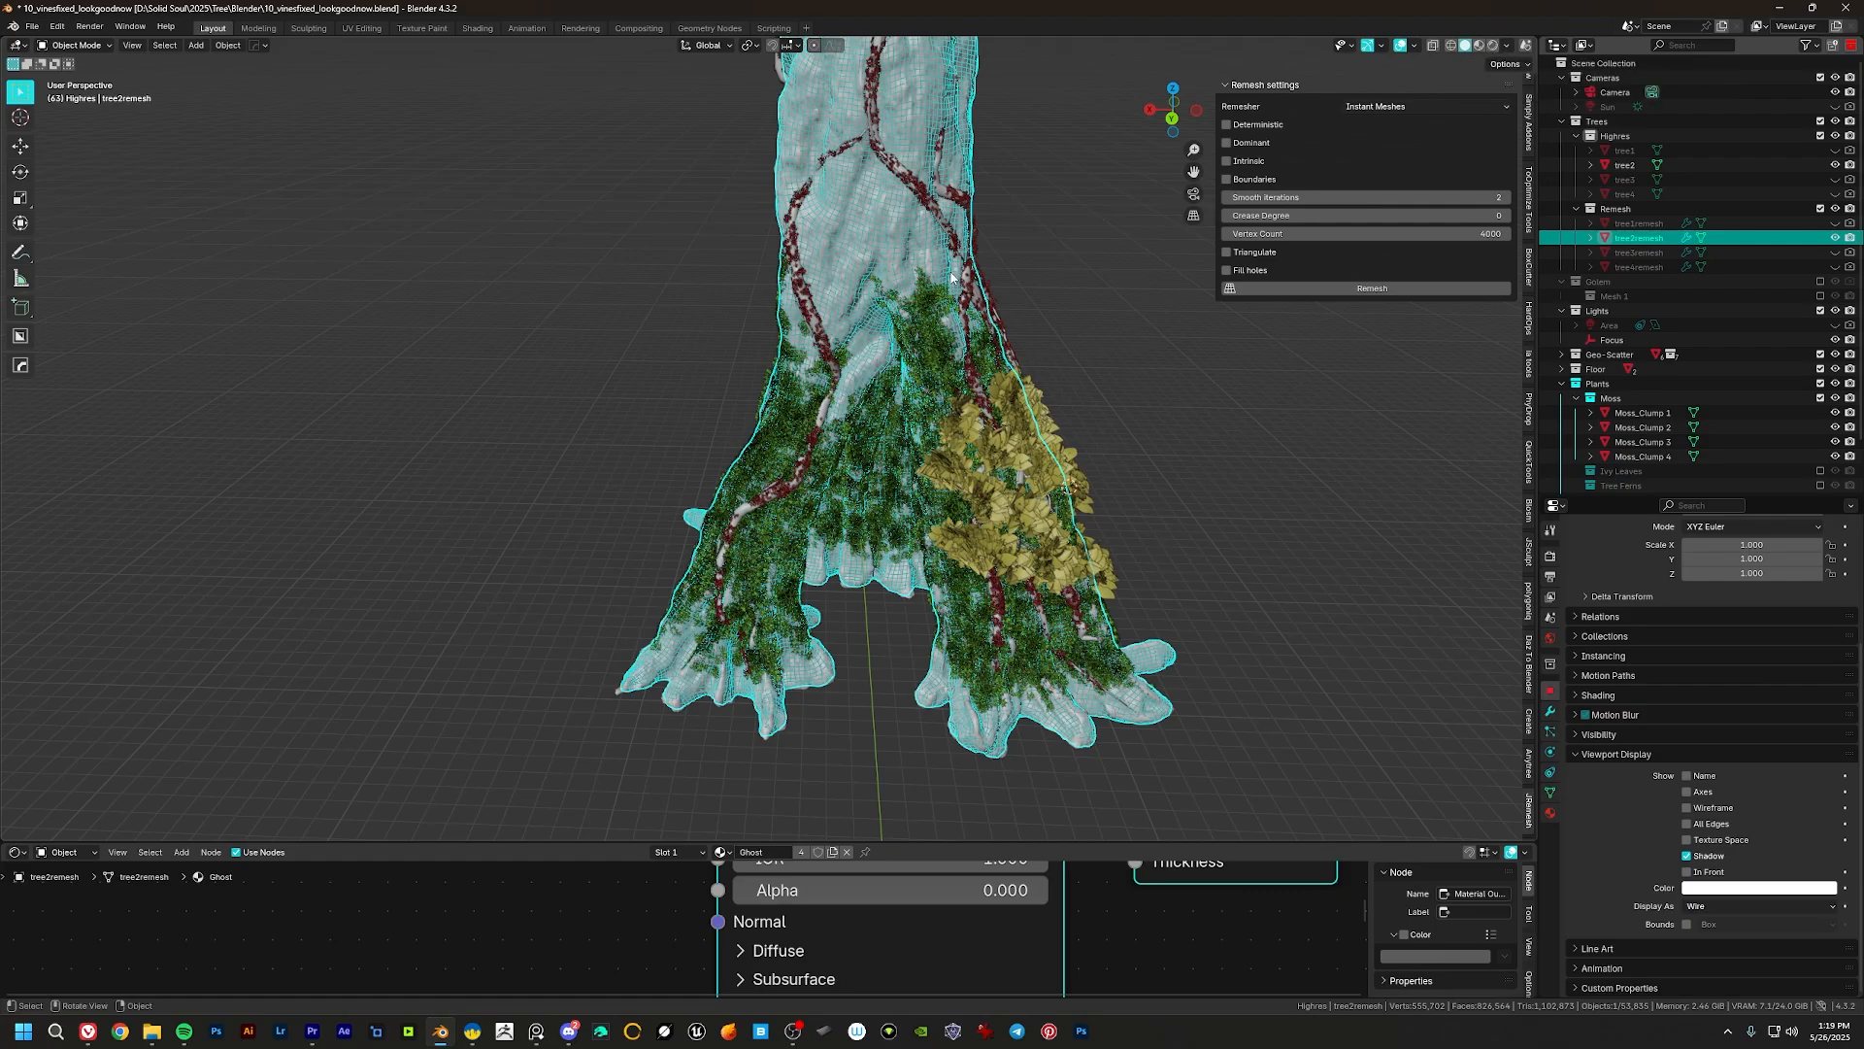
# Step: Select the high-resolution tree2 trunk beneath the remeshed cage and isolate it in local view
pyautogui.keyDown('shift'); pyautogui.moveTo(945, 265); pyautogui.dragTo(968, 364, button='middle'); pyautogui.keyUp('shift')
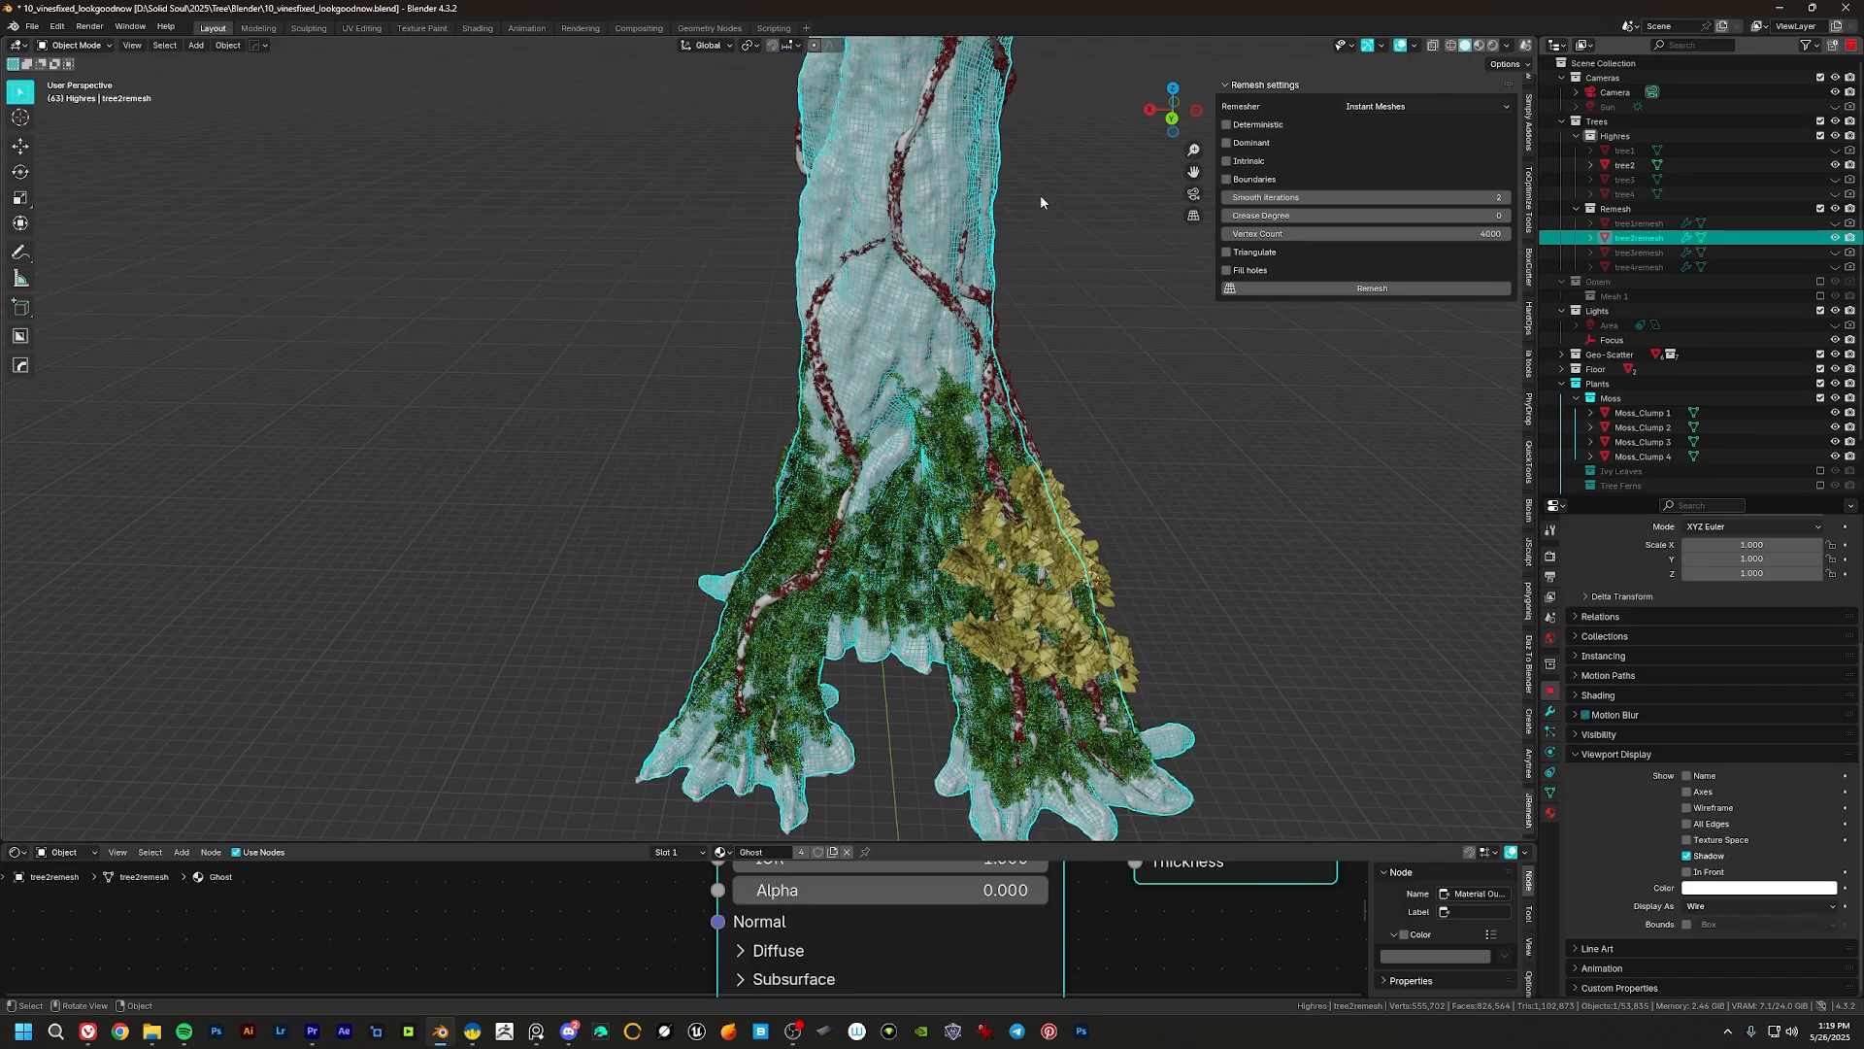
pyautogui.moveTo(1041, 202); pyautogui.dragTo(1050, 333, button='middle')
pyautogui.moveTo(950, 492); pyautogui.dragTo(945, 260, button='middle')
pyautogui.click(945, 260)
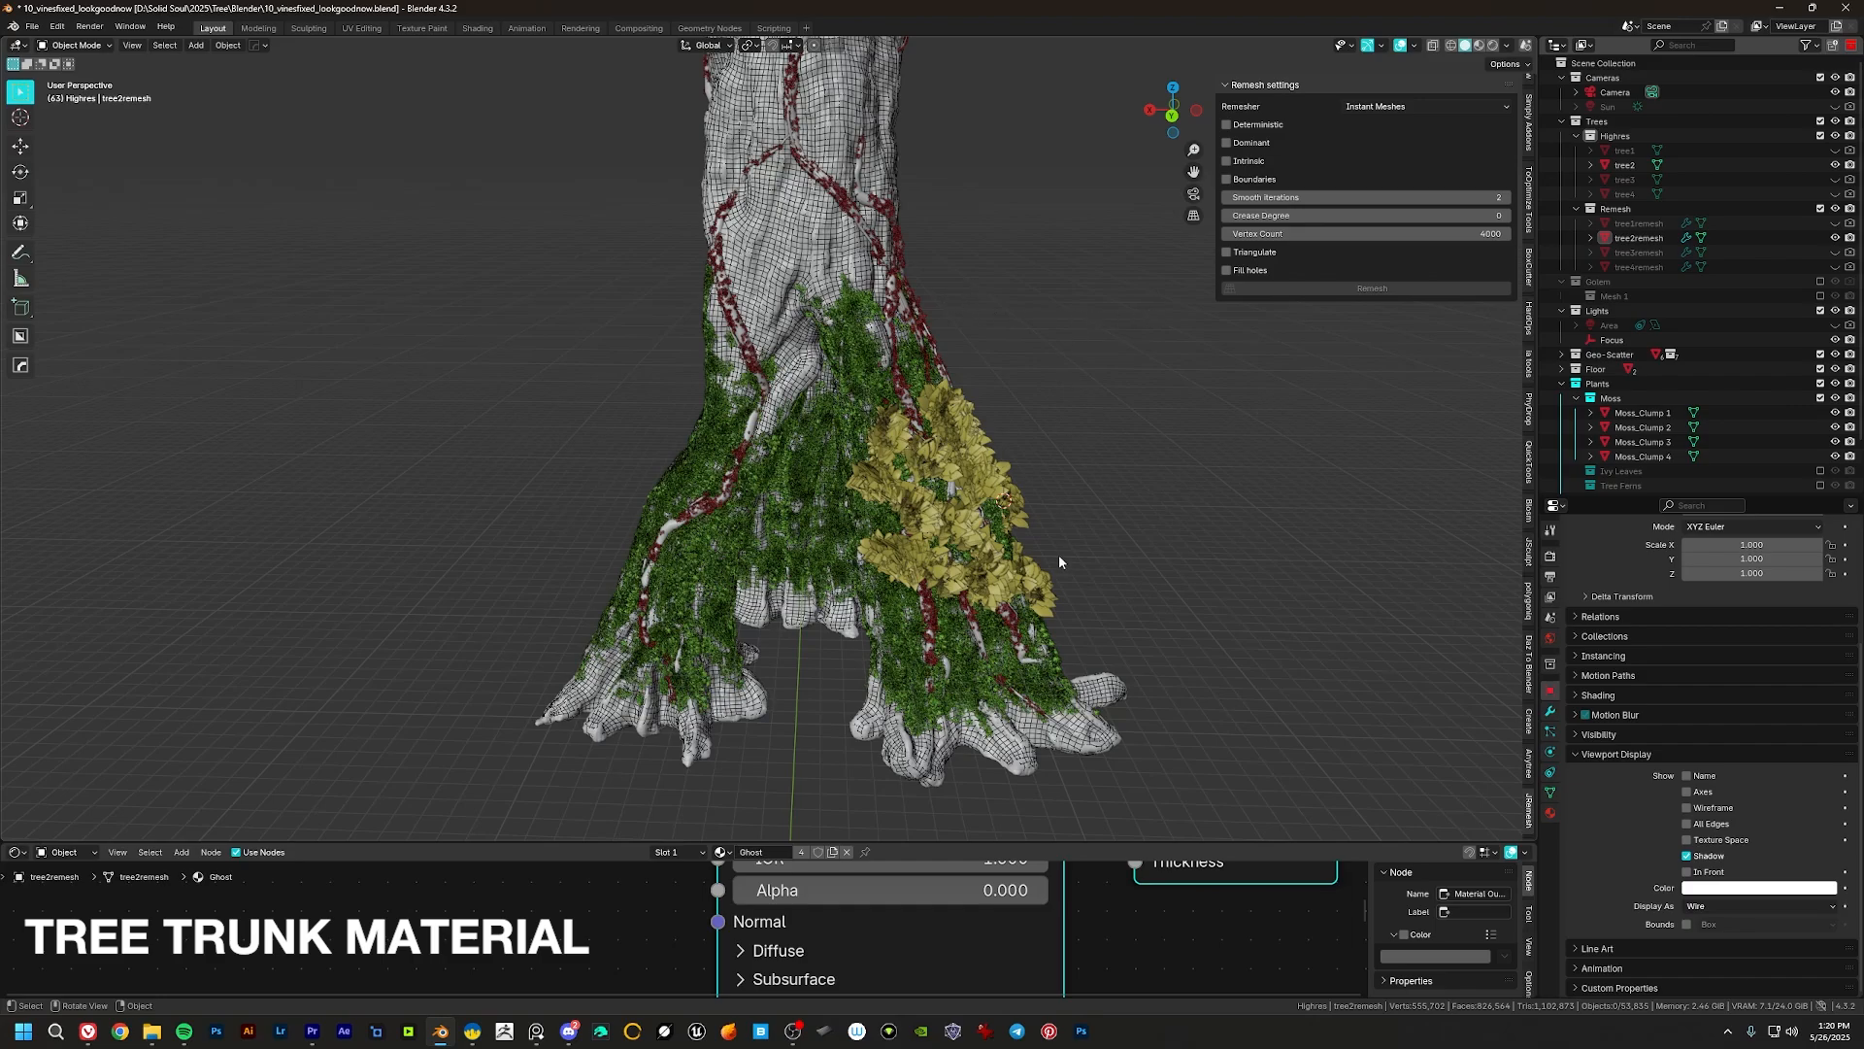
pyautogui.click(808, 260)
pyautogui.moveTo(809, 260); pyautogui.dragTo(821, 269, button='middle')
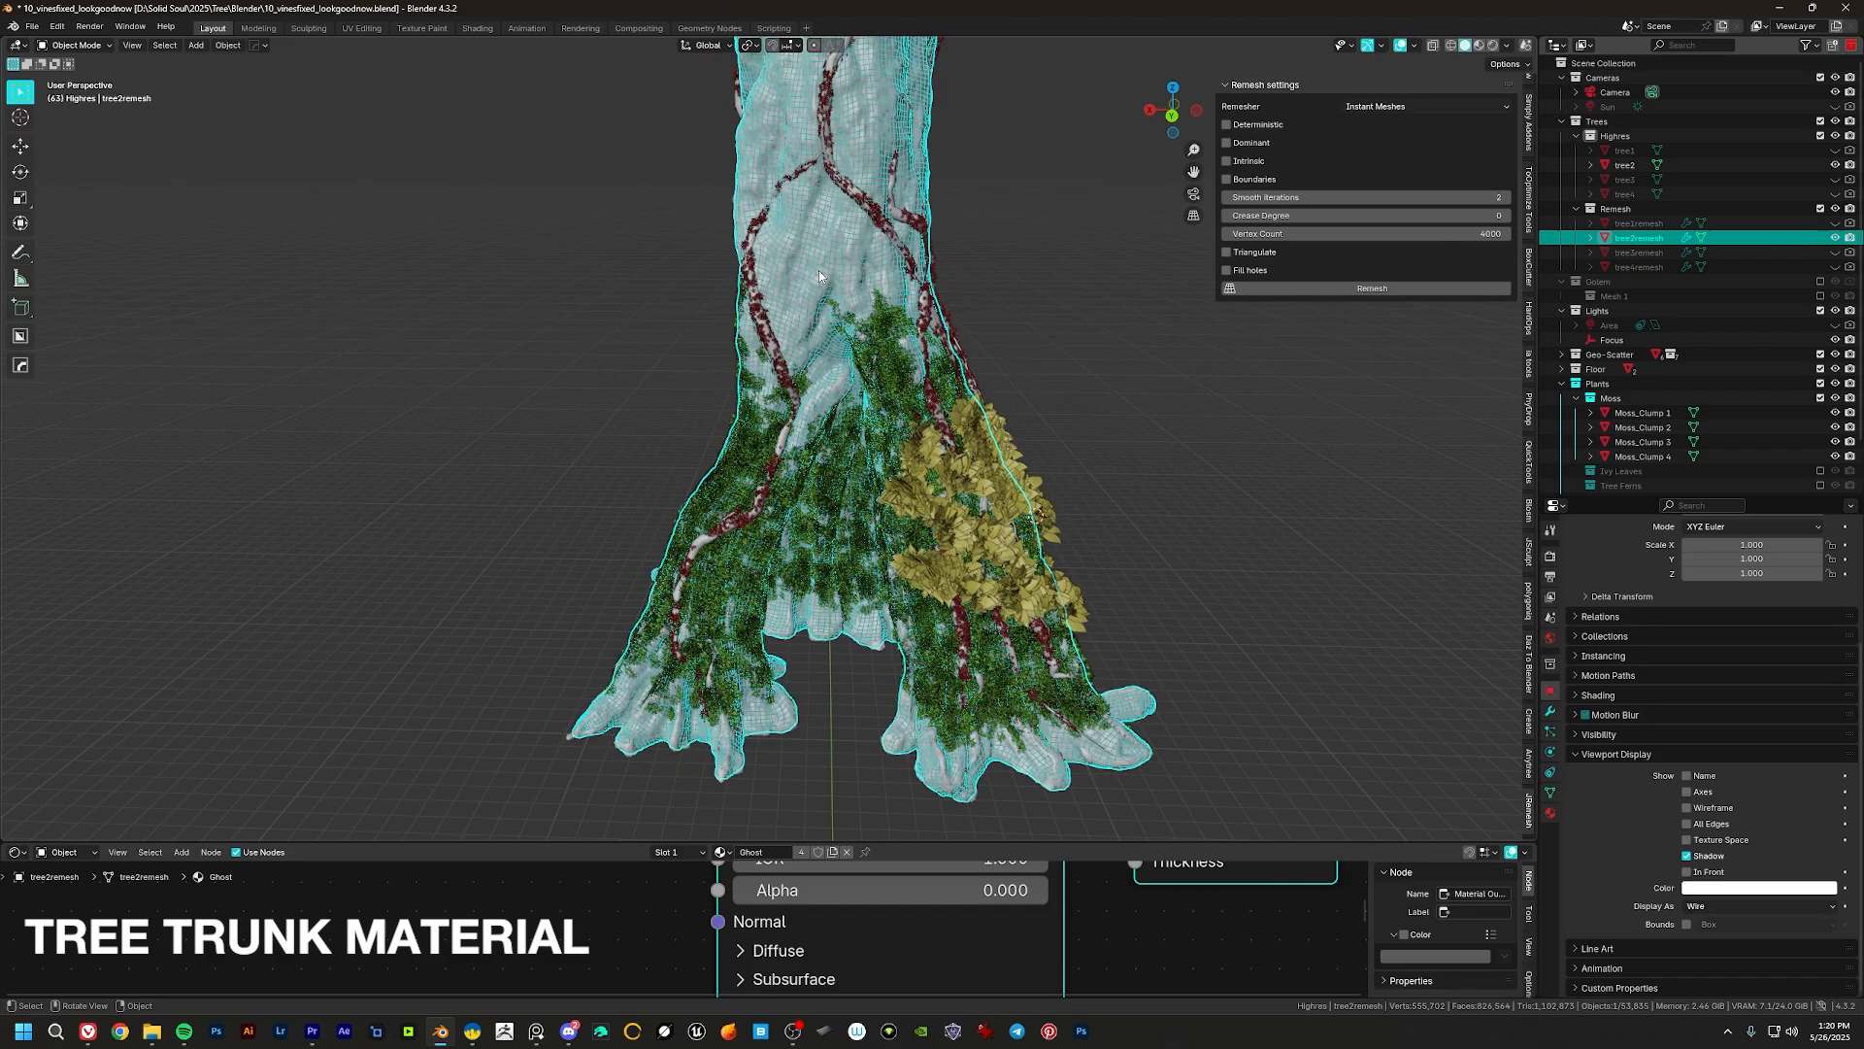
pyautogui.click(819, 270)
pyautogui.scroll(4, 818, 270)
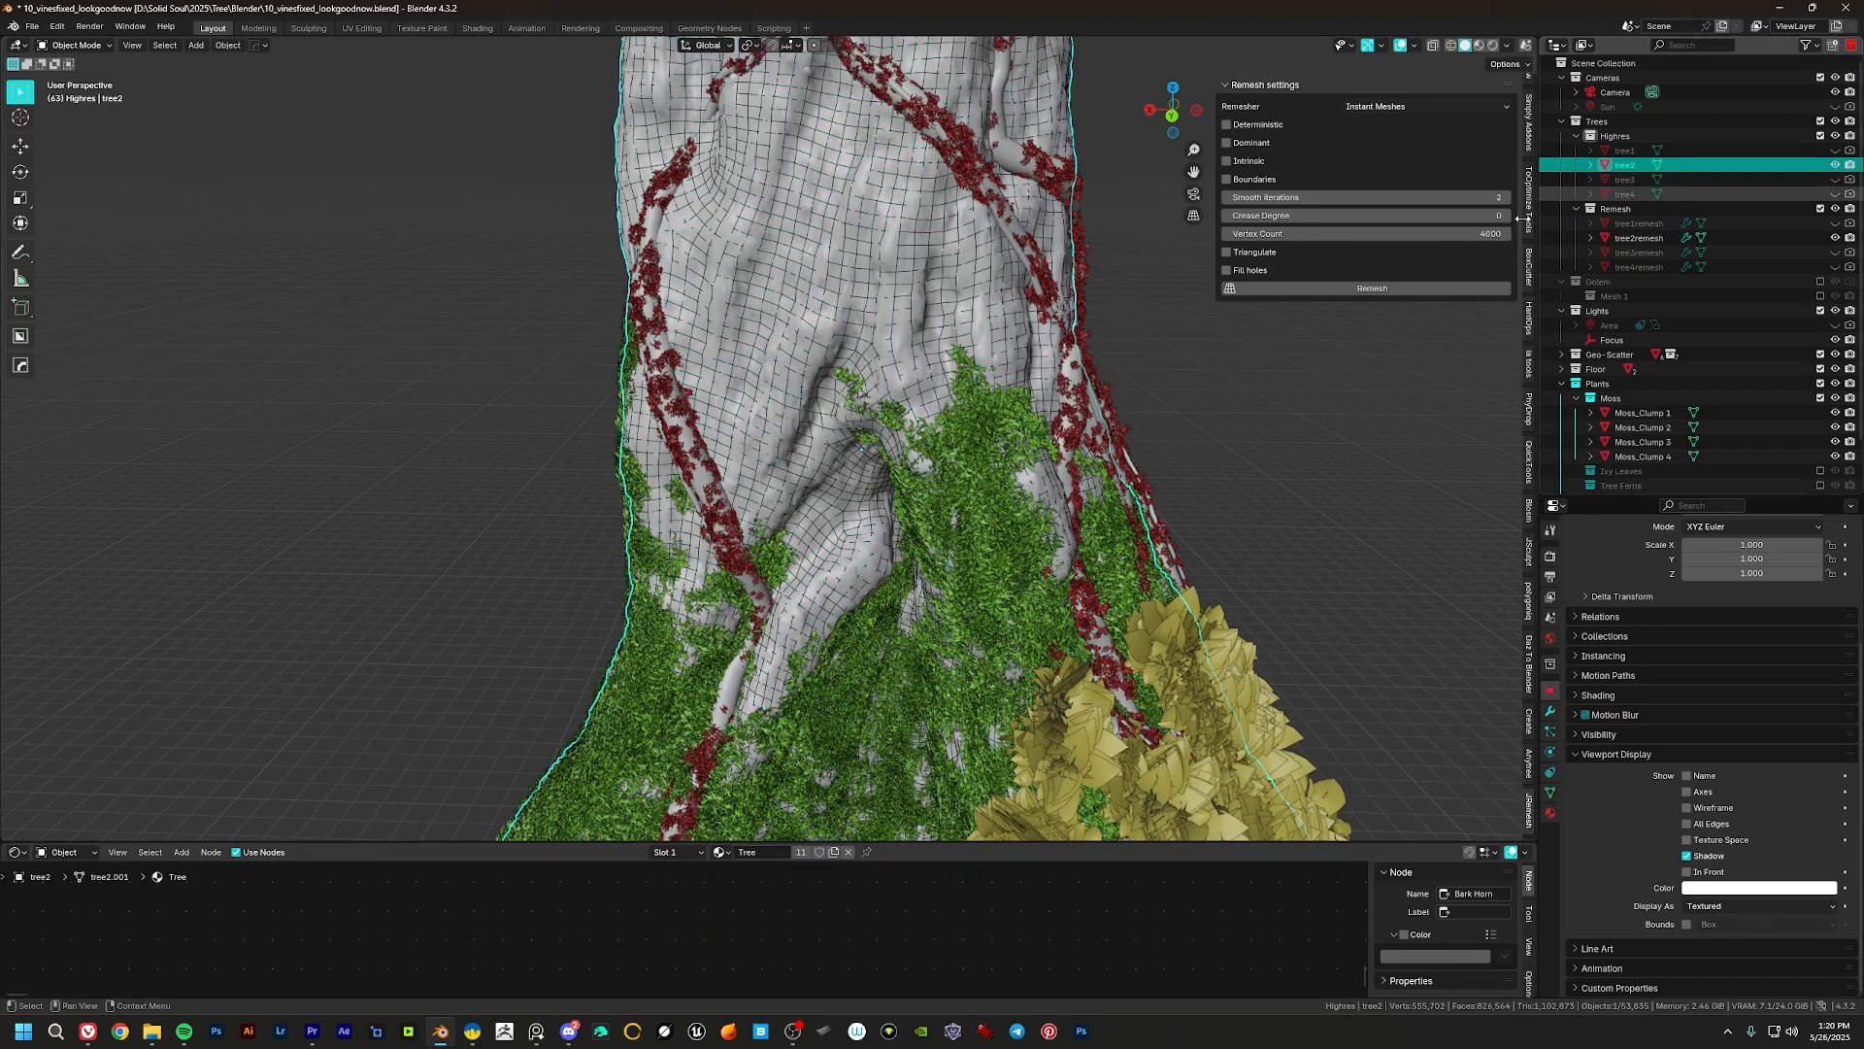
pyautogui.press('KP_Divide')
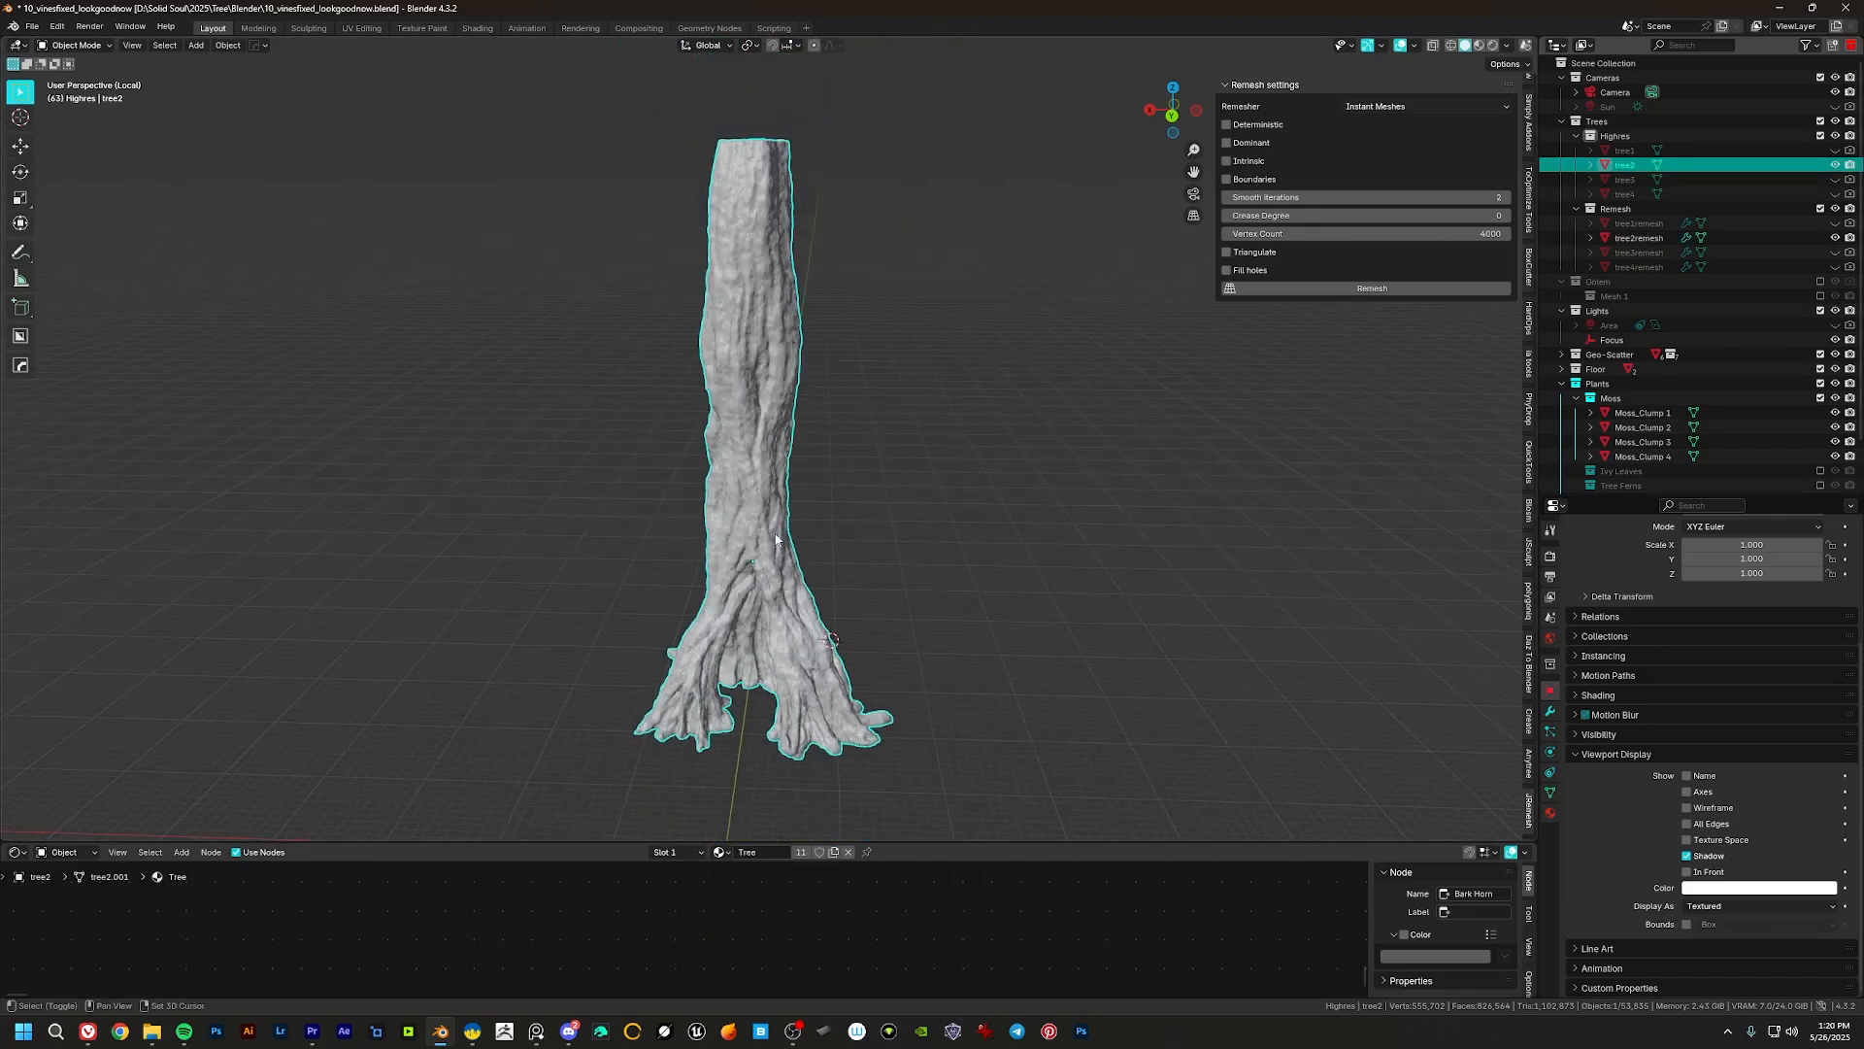
pyautogui.scroll(2, 833, 394)
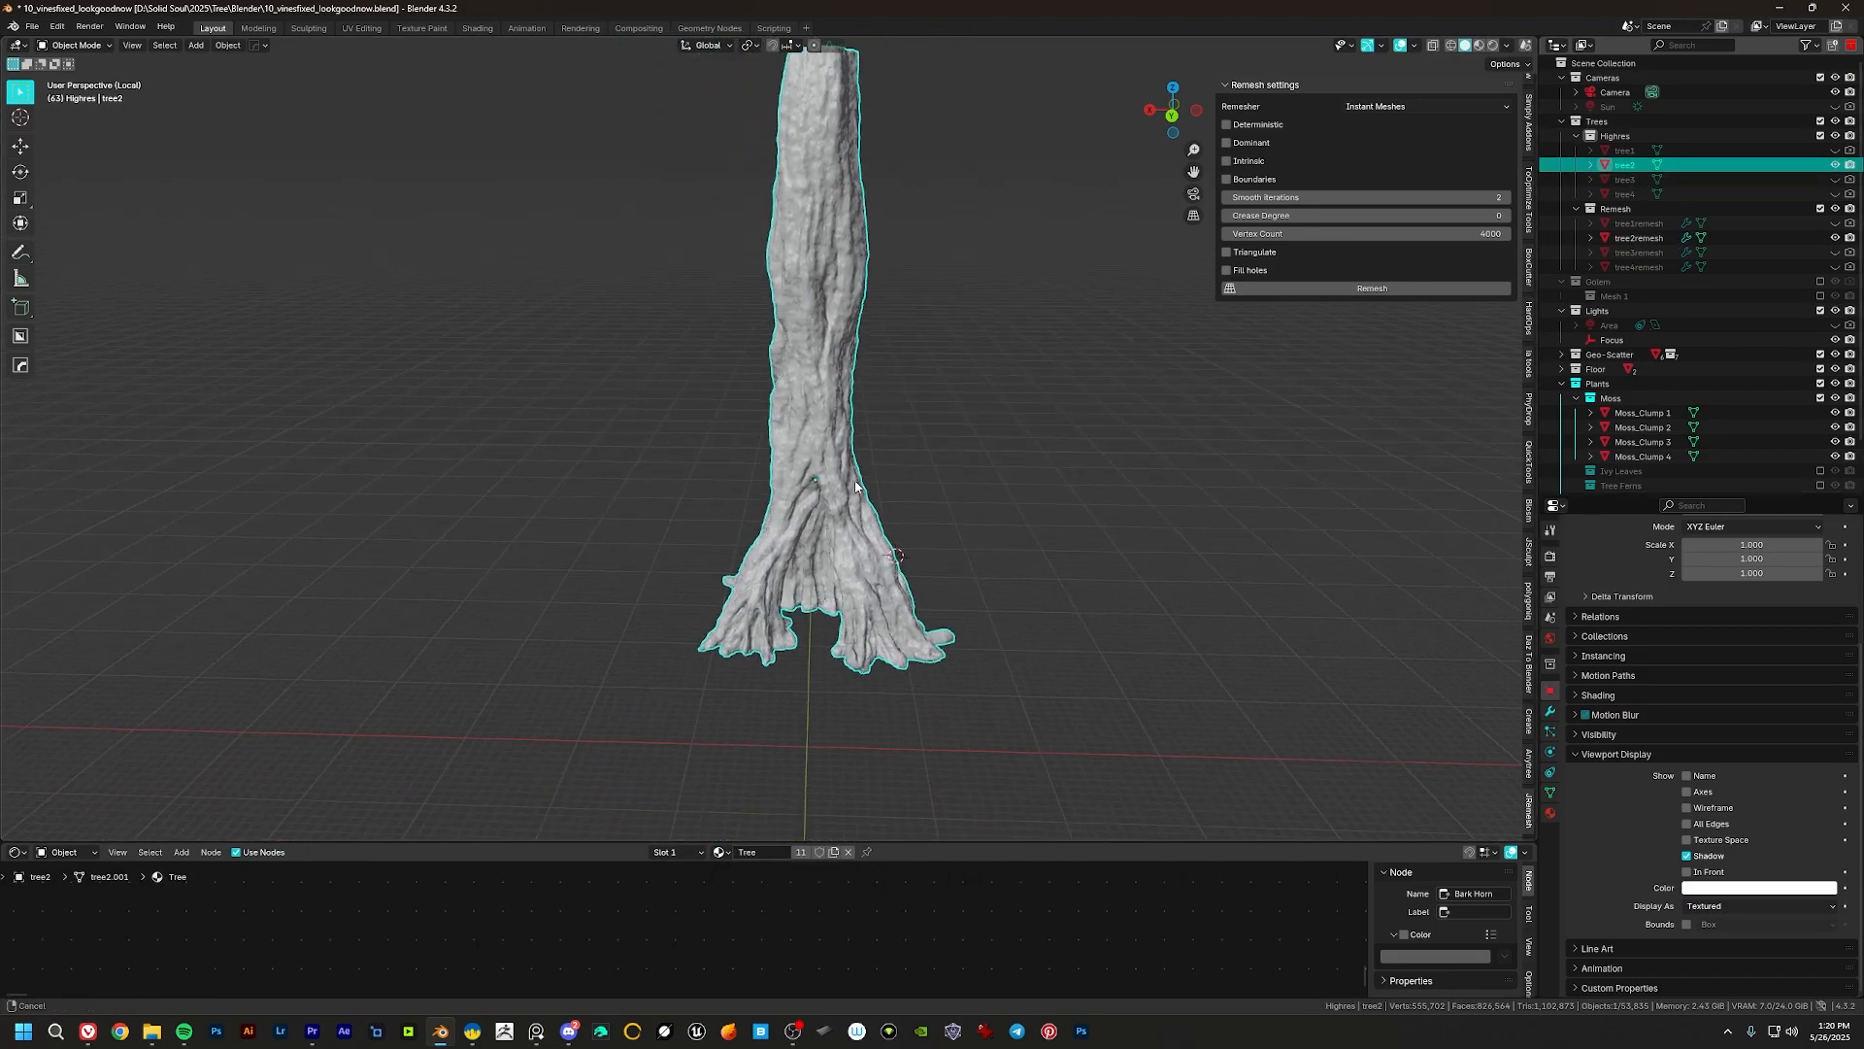
# Step: Enlarge the shader editor so the whole node tree of the trunk's Tree material fits
pyautogui.click(975, 836)
pyautogui.moveTo(975, 841); pyautogui.dragTo(874, 504)
pyautogui.click(853, 325)
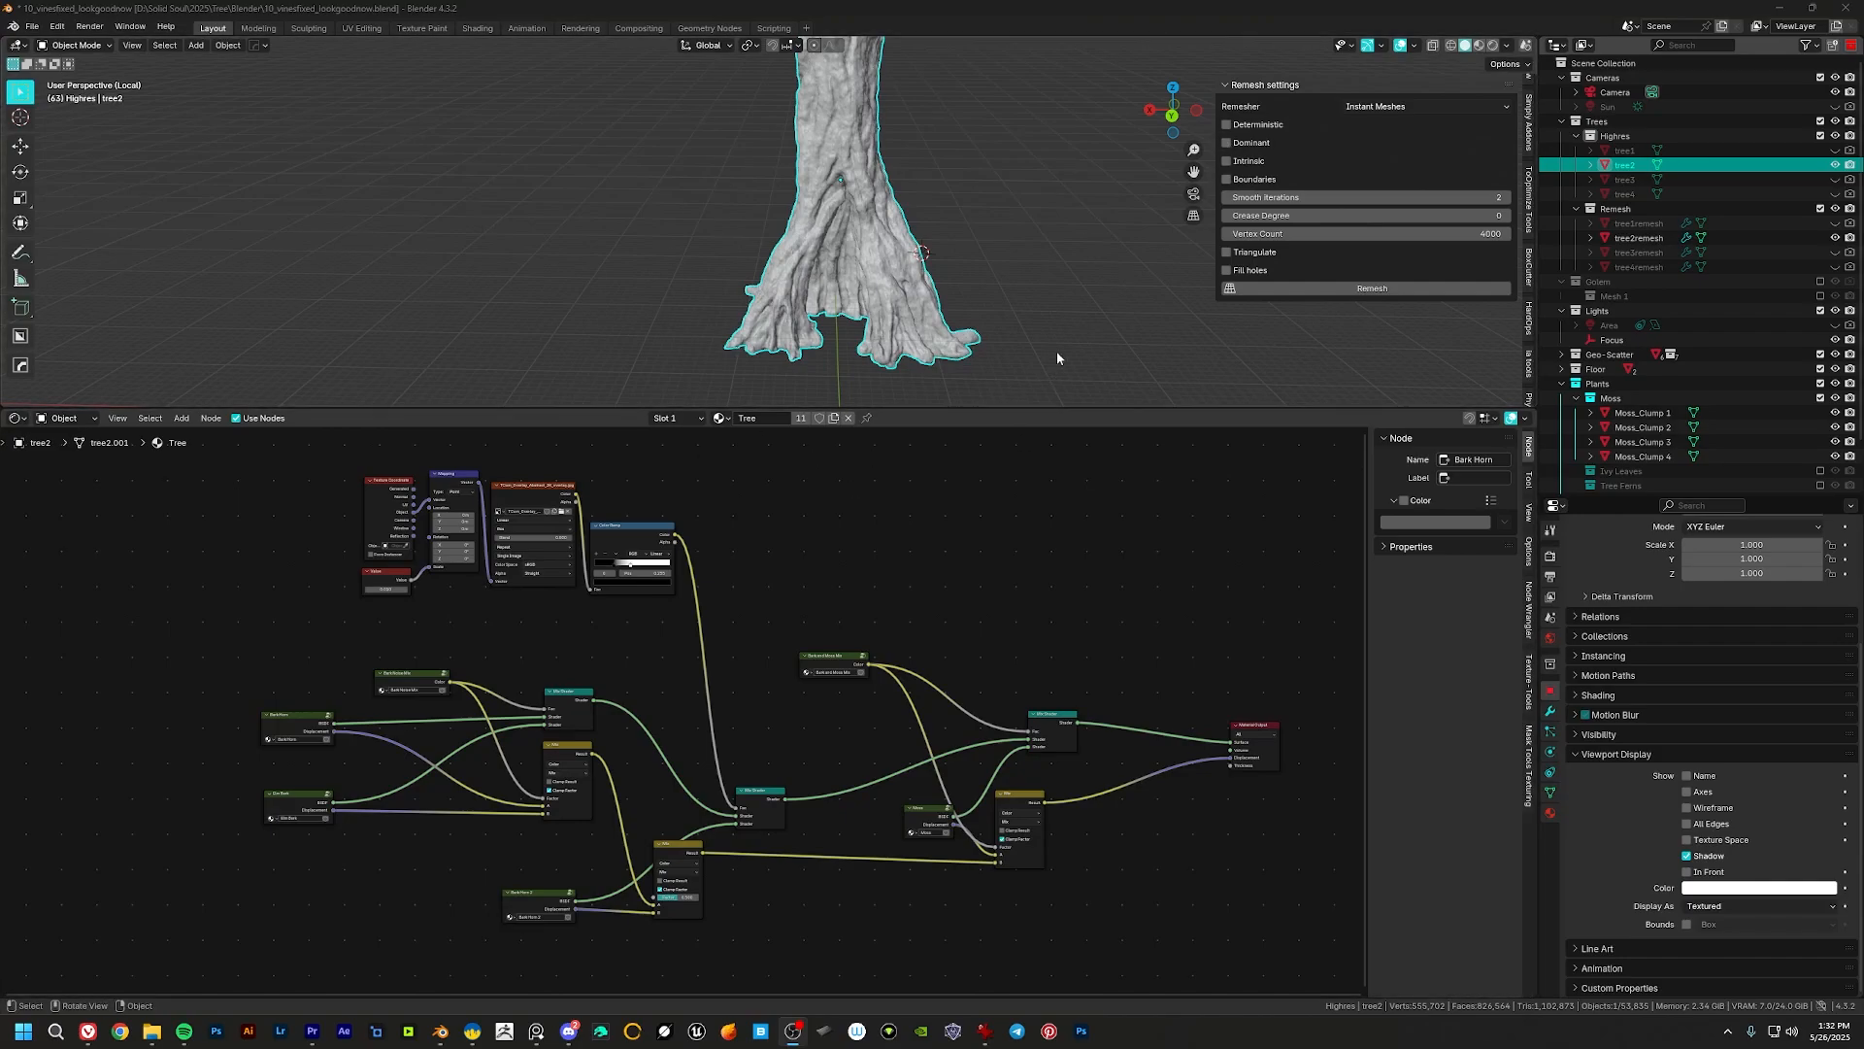
# Step: Examine how Bark Noise Mix blends the Bark Horn and Elm Bark groups in the Tree material, and select the Bark Horn node
pyautogui.moveTo(965, 540); pyautogui.dragTo(613, 722, button='middle')
pyautogui.scroll(12, 476, 668)
pyautogui.moveTo(976, 605); pyautogui.dragTo(1191, 583, button='middle')
pyautogui.moveTo(763, 545); pyautogui.dragTo(462, 550, button='middle')
pyautogui.moveTo(795, 659); pyautogui.dragTo(789, 669, button='middle')
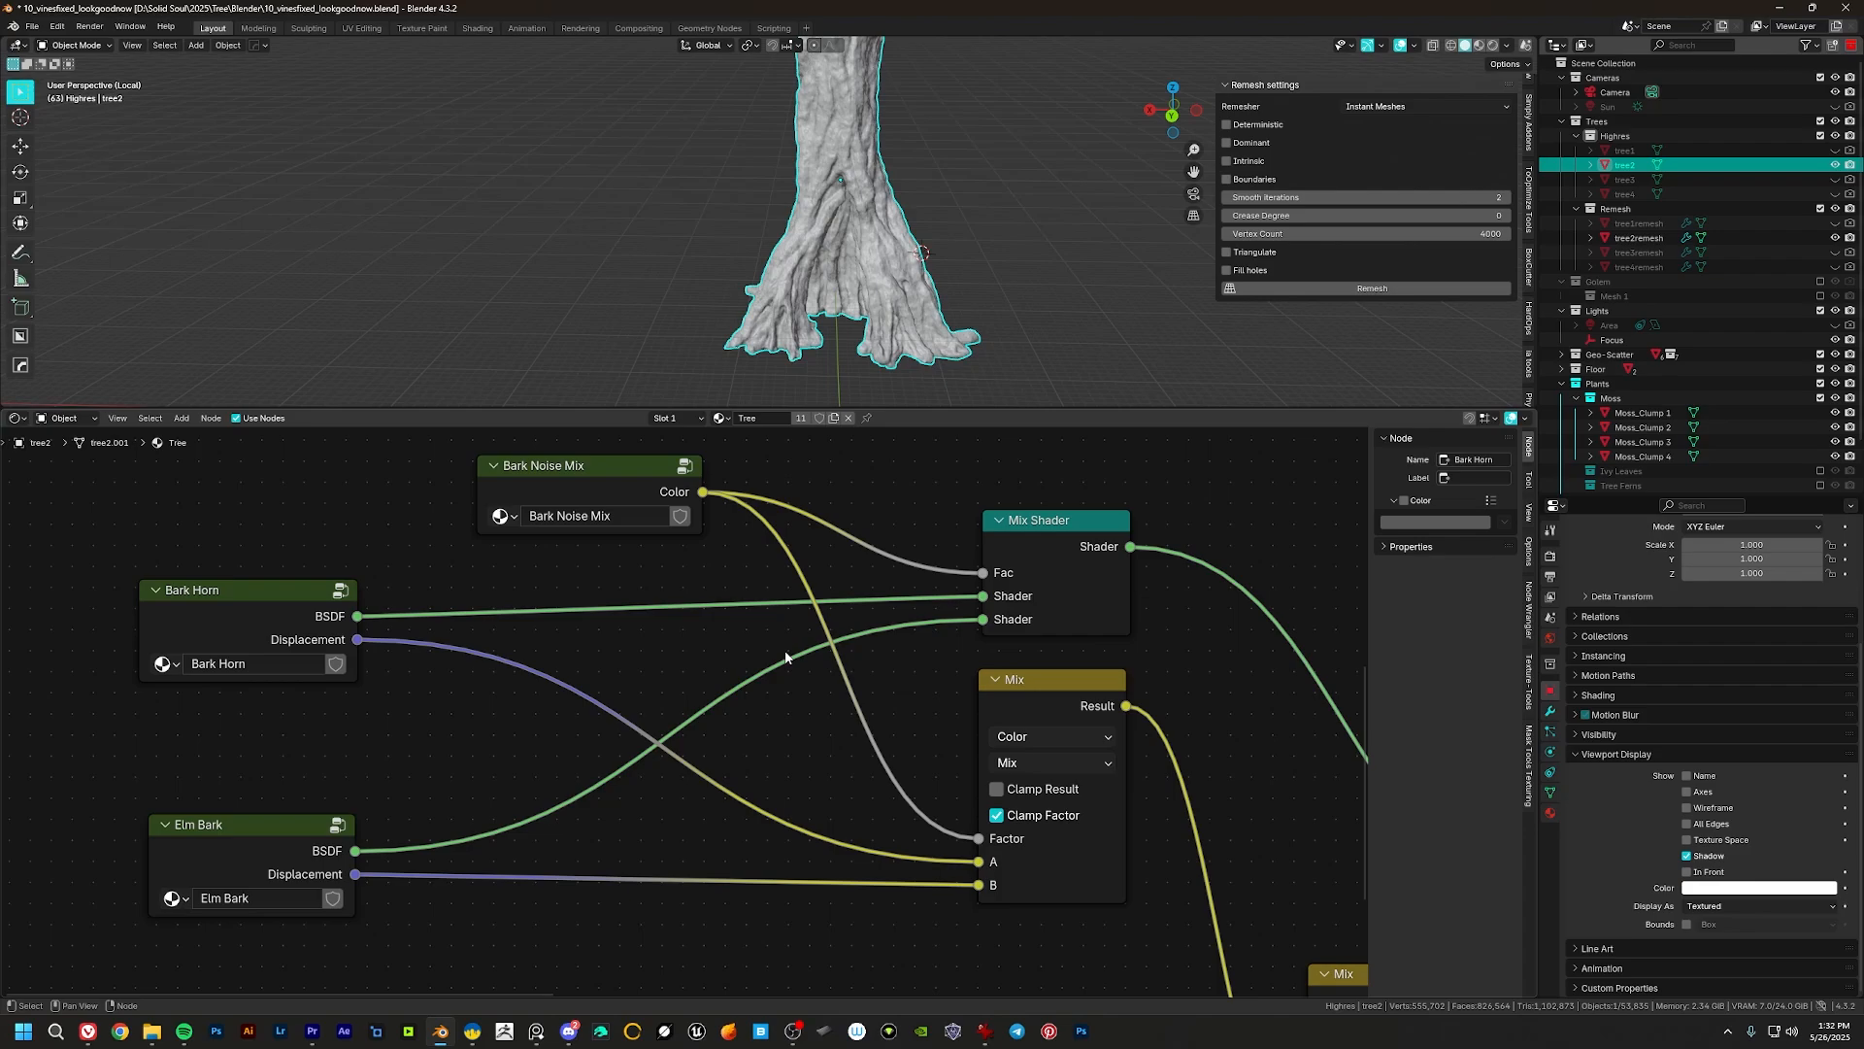
pyautogui.moveTo(800, 662); pyautogui.dragTo(762, 654, button='middle')
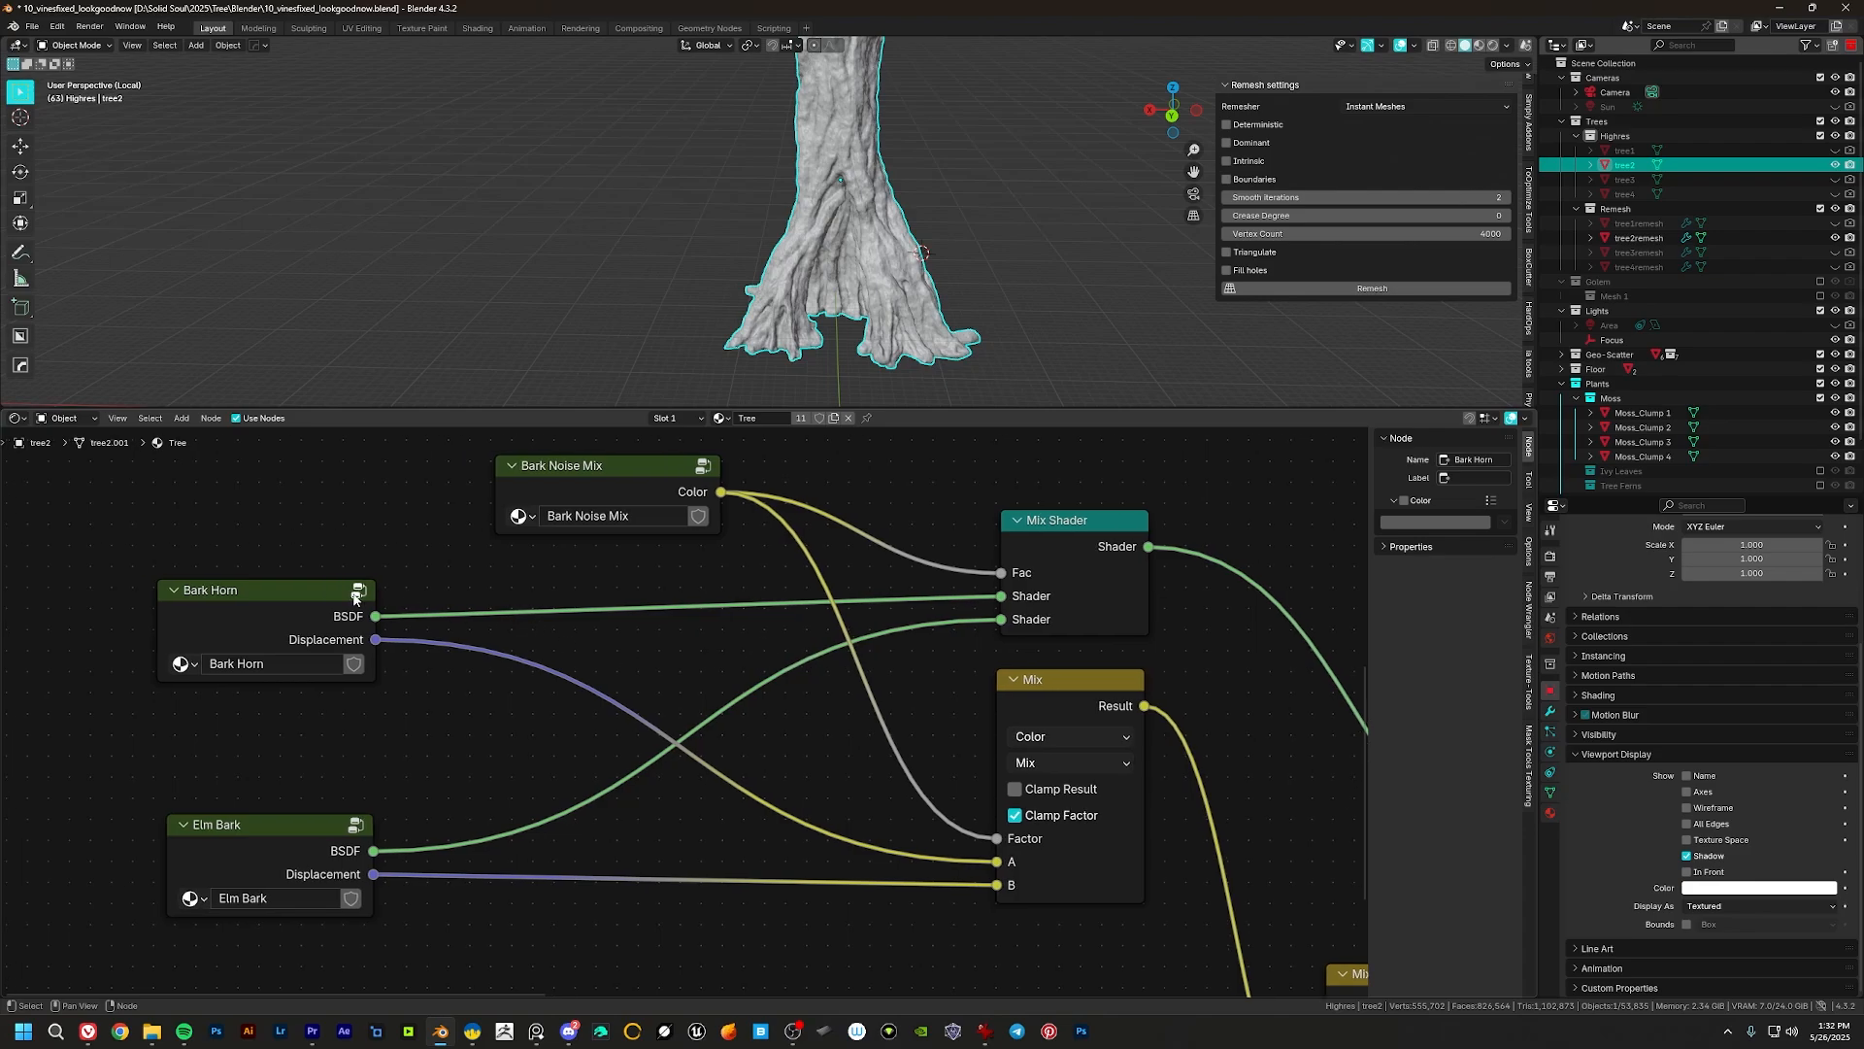
pyautogui.moveTo(218, 610); pyautogui.dragTo(372, 621, button='middle')
pyautogui.moveTo(444, 599); pyautogui.dragTo(452, 599)
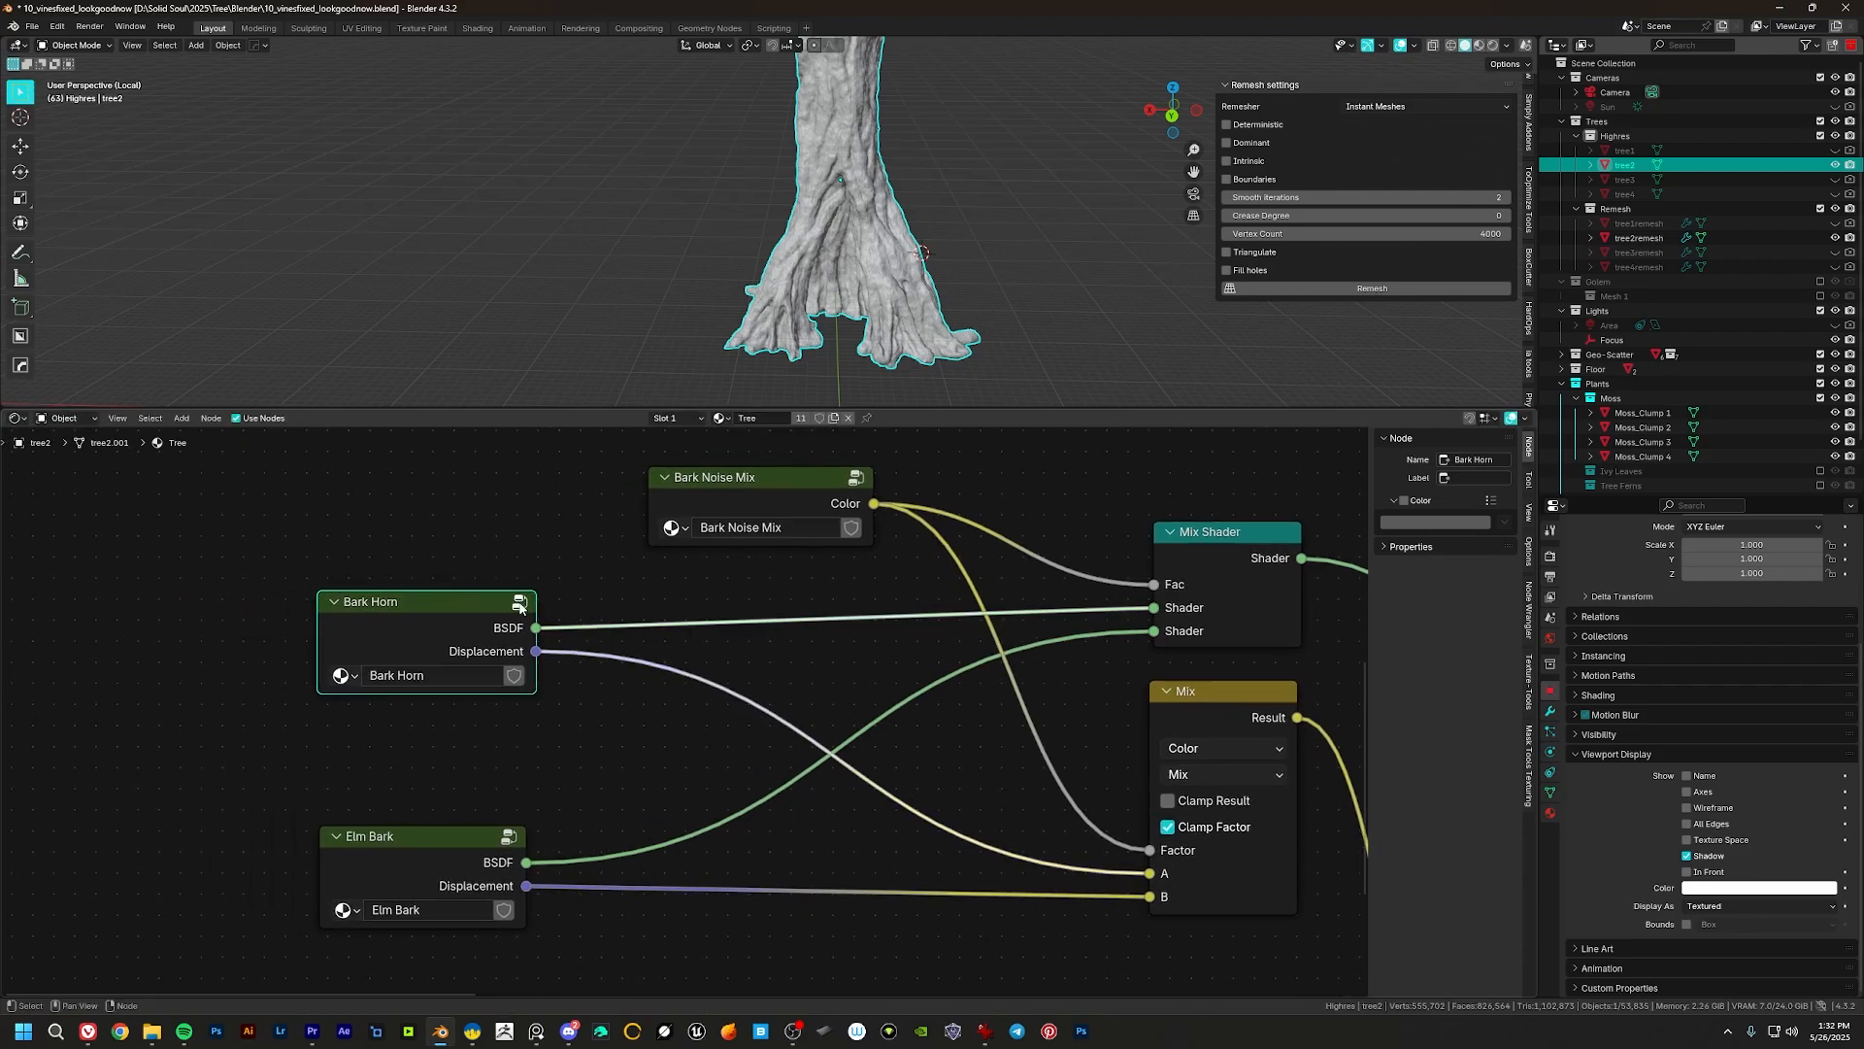
# Step: Enter the Bark Horn node group and examine how its hornbeam image textures feed the Principled BSDF and displacement
pyautogui.click(520, 603)
pyautogui.moveTo(786, 715); pyautogui.dragTo(807, 587, button='middle')
pyautogui.scroll(-10, 800, 600)
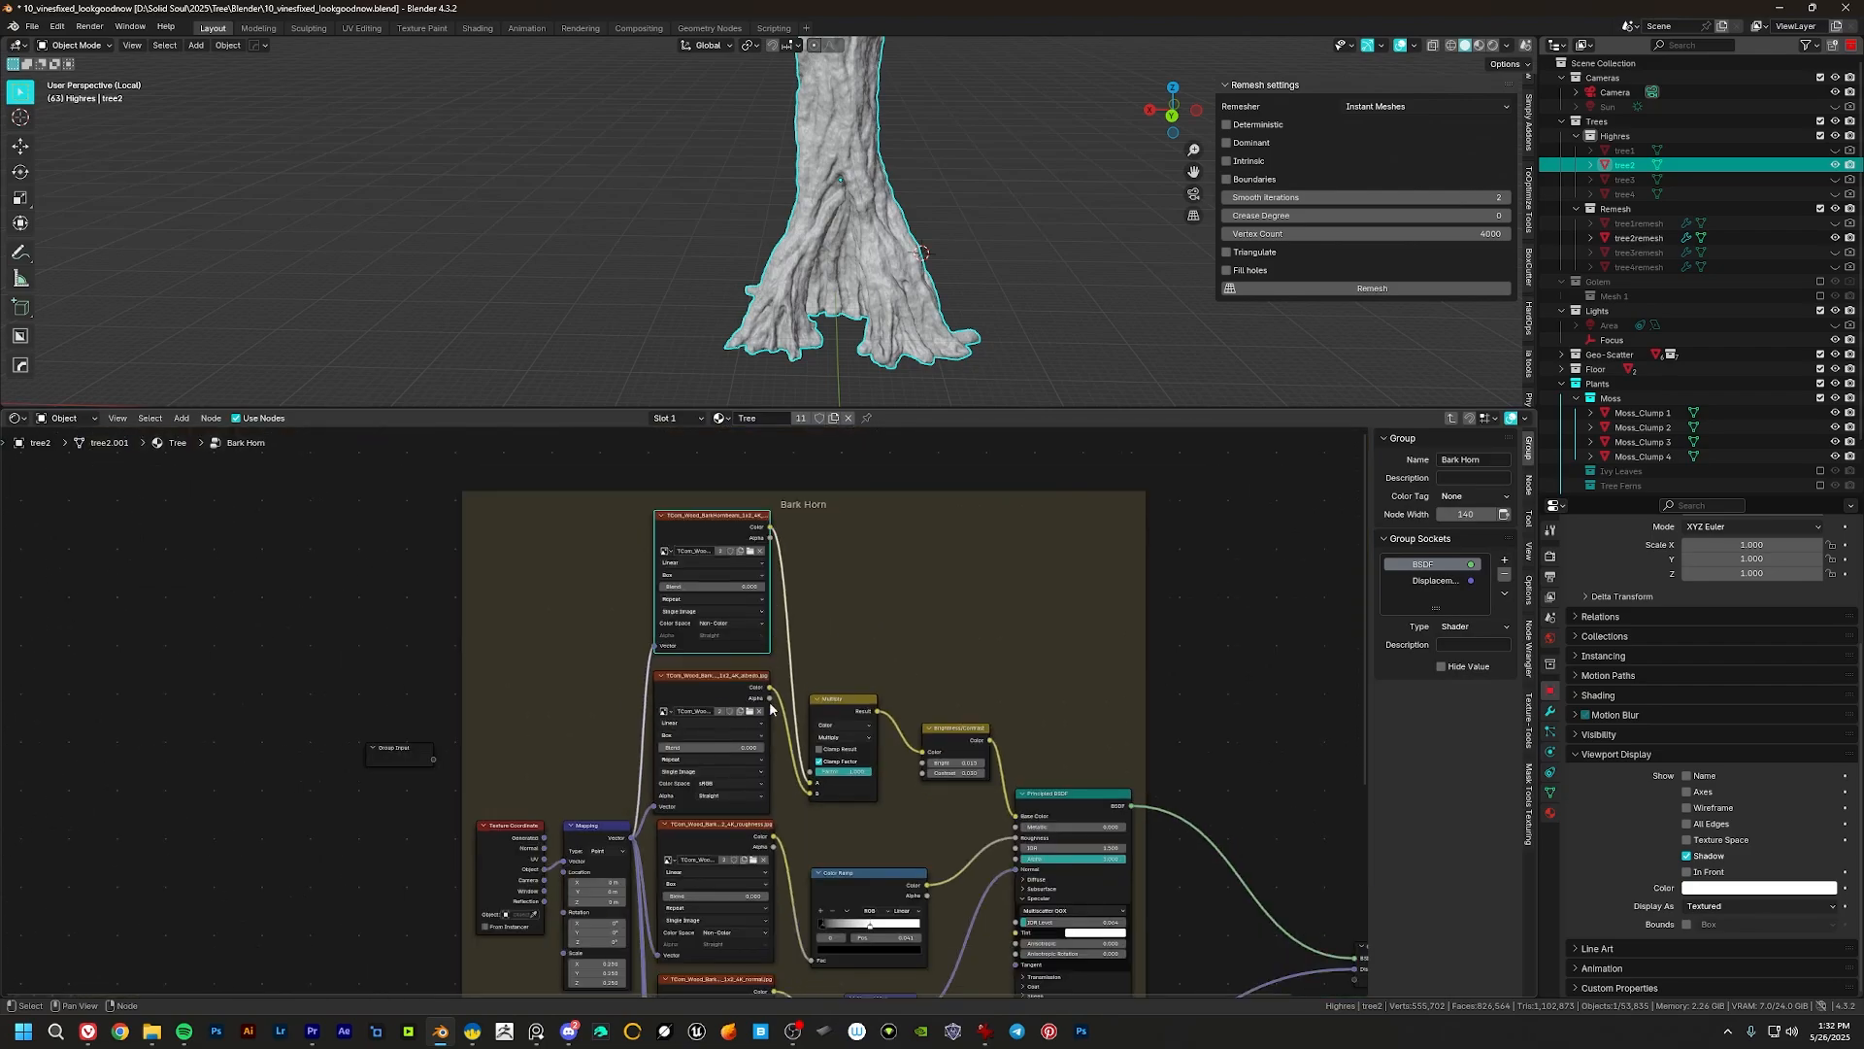
pyautogui.moveTo(777, 708); pyautogui.dragTo(790, 666, button='middle')
pyautogui.moveTo(727, 876)
pyautogui.mouseDown(button='middle')
pyautogui.moveTo(731, 589)
pyautogui.moveTo(692, 740)
pyautogui.mouseUp(button='middle')
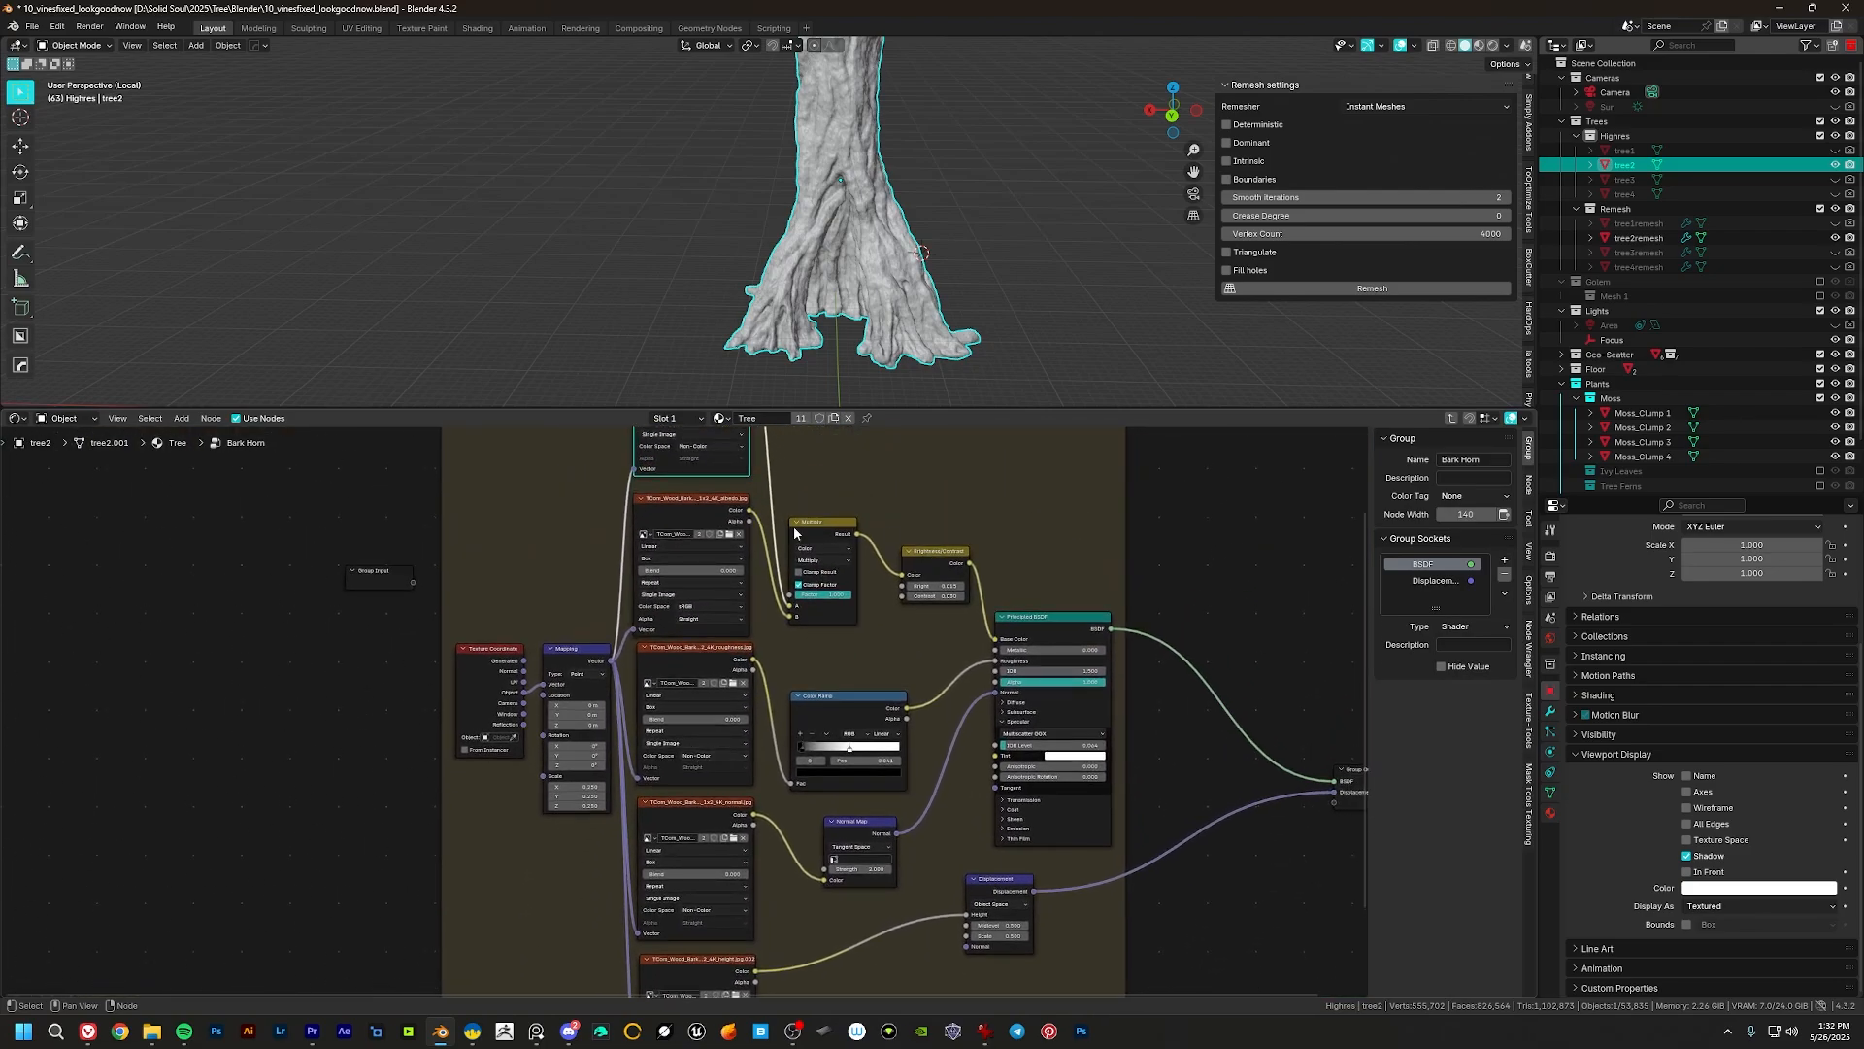
pyautogui.moveTo(794, 529); pyautogui.dragTo(781, 688, button='middle')
pyautogui.scroll(7, 683, 526)
pyautogui.scroll(2, 684, 527)
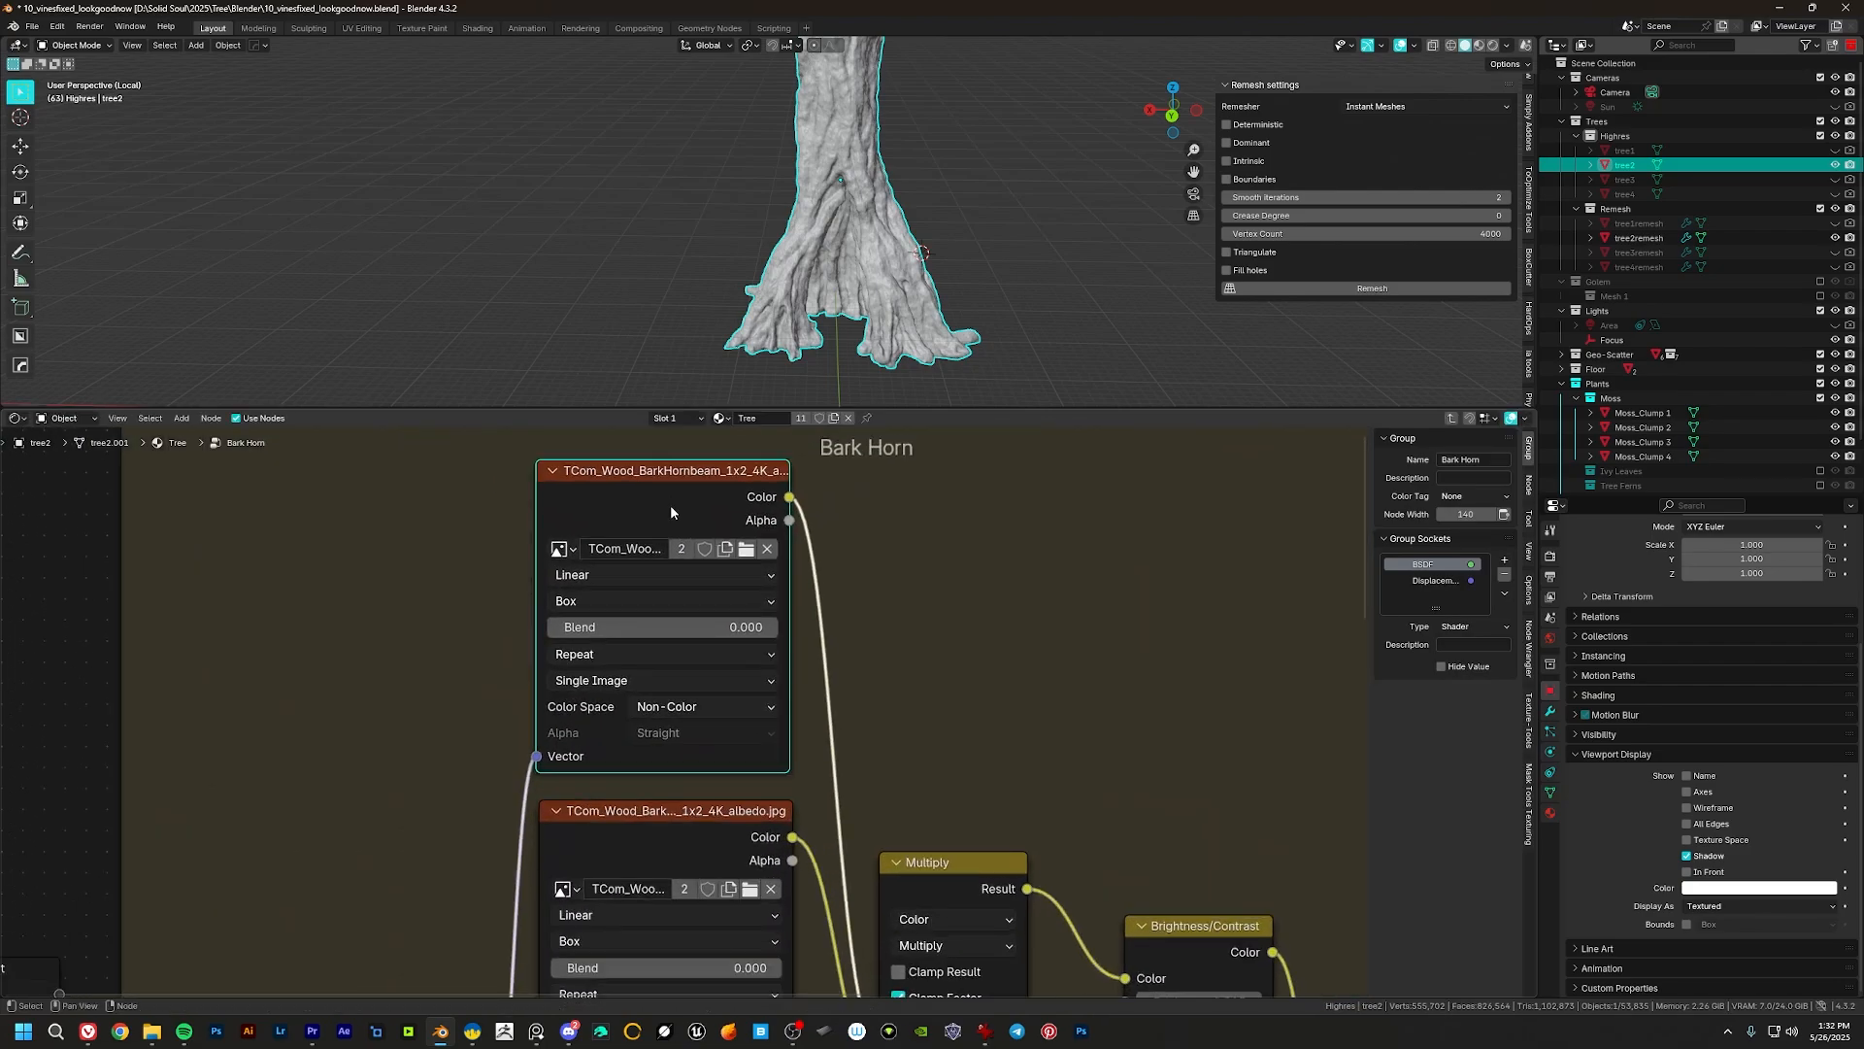
# Step: Look up the folder of the topmost Bark Horn image texture and bring up that Textures folder in File Explorer
pyautogui.click(746, 550)
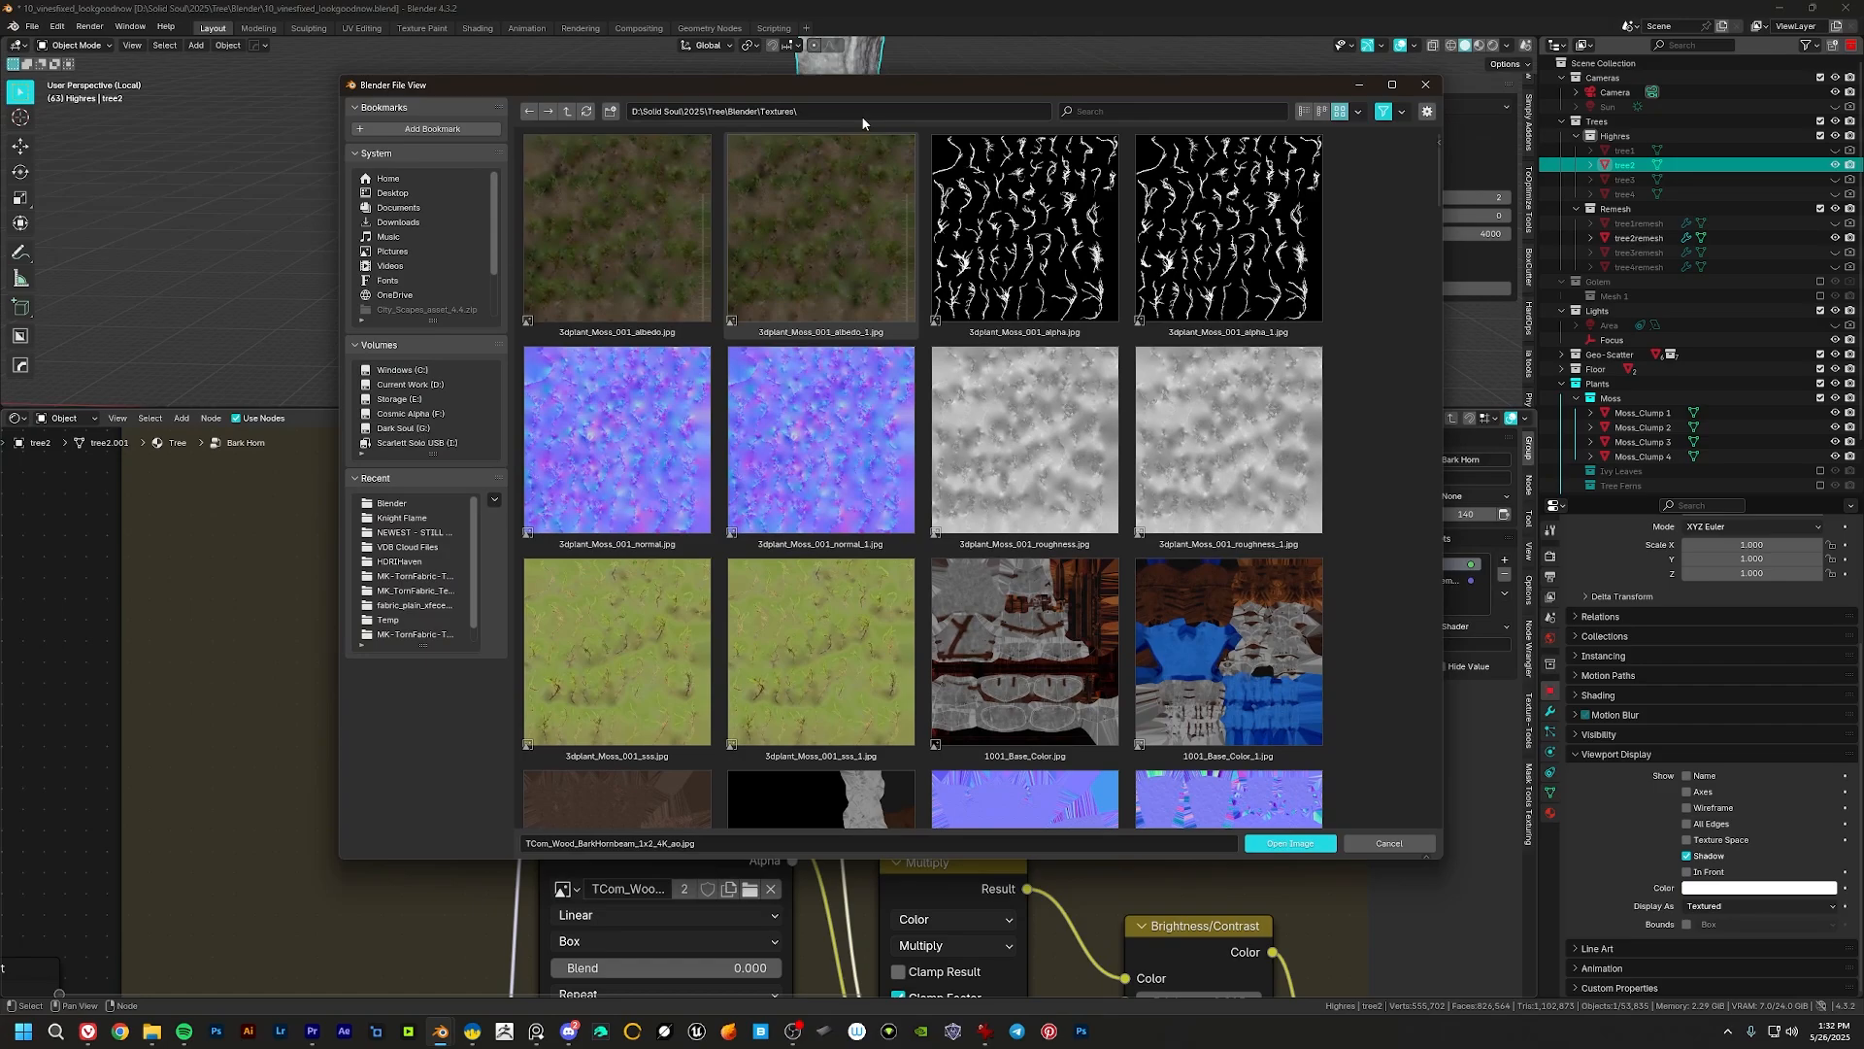
pyautogui.click(860, 112)
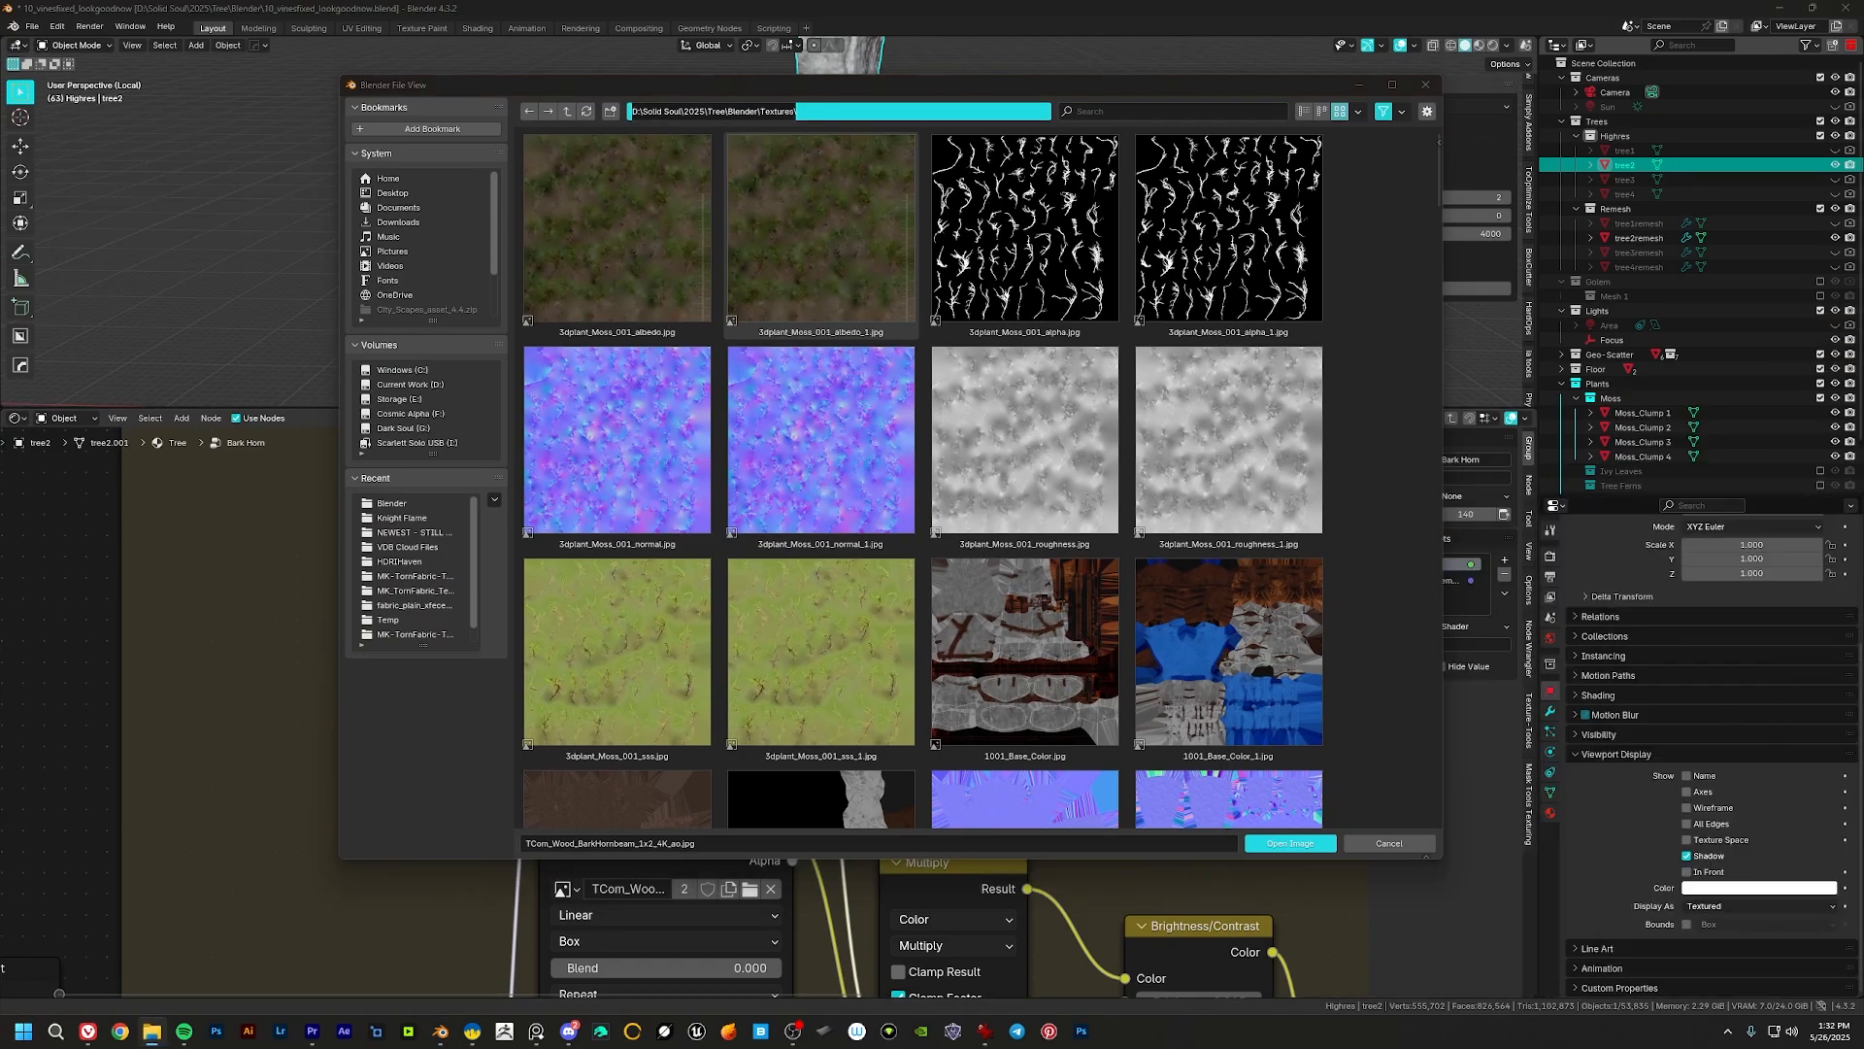
pyautogui.moveTo(1863, 142); pyautogui.dragTo(913, 126)
pyautogui.click(1364, 87)
pyautogui.click(1363, 87)
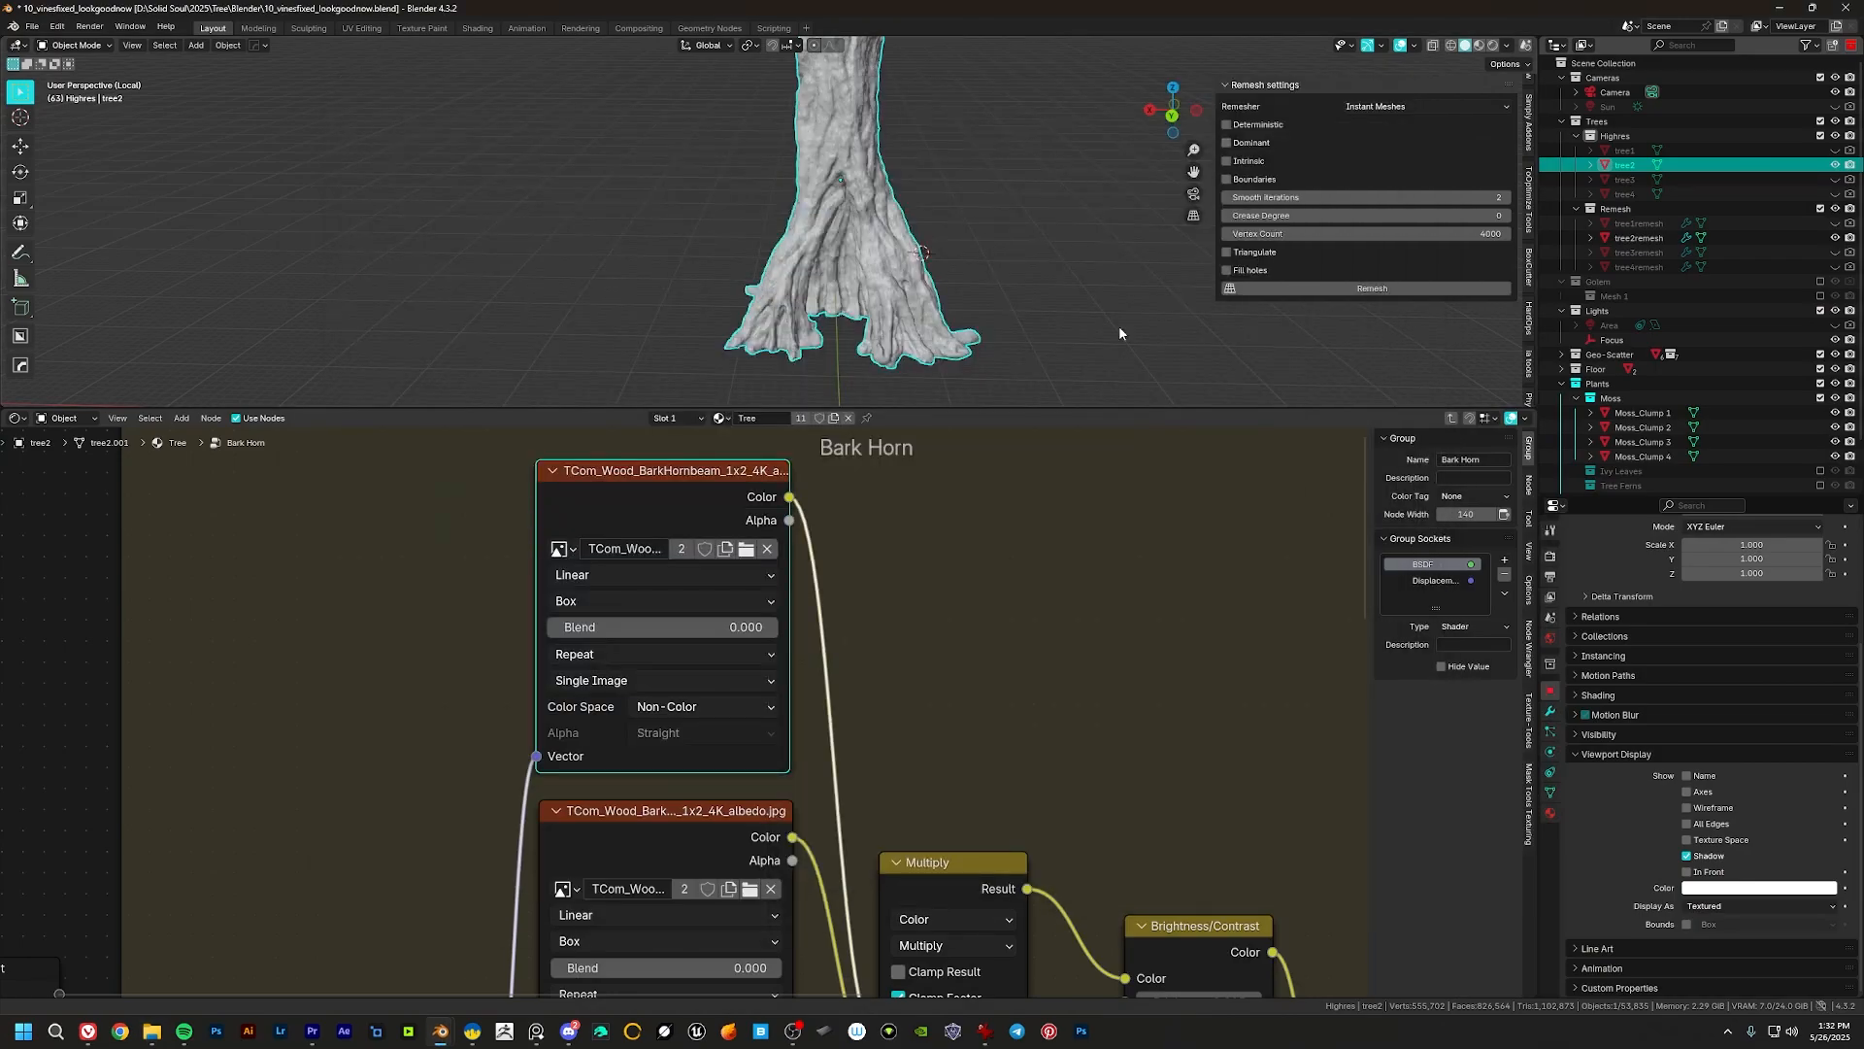
pyautogui.hotkey('alt', 'Tab')
pyautogui.moveTo(1007, 114); pyautogui.dragTo(963, 99)
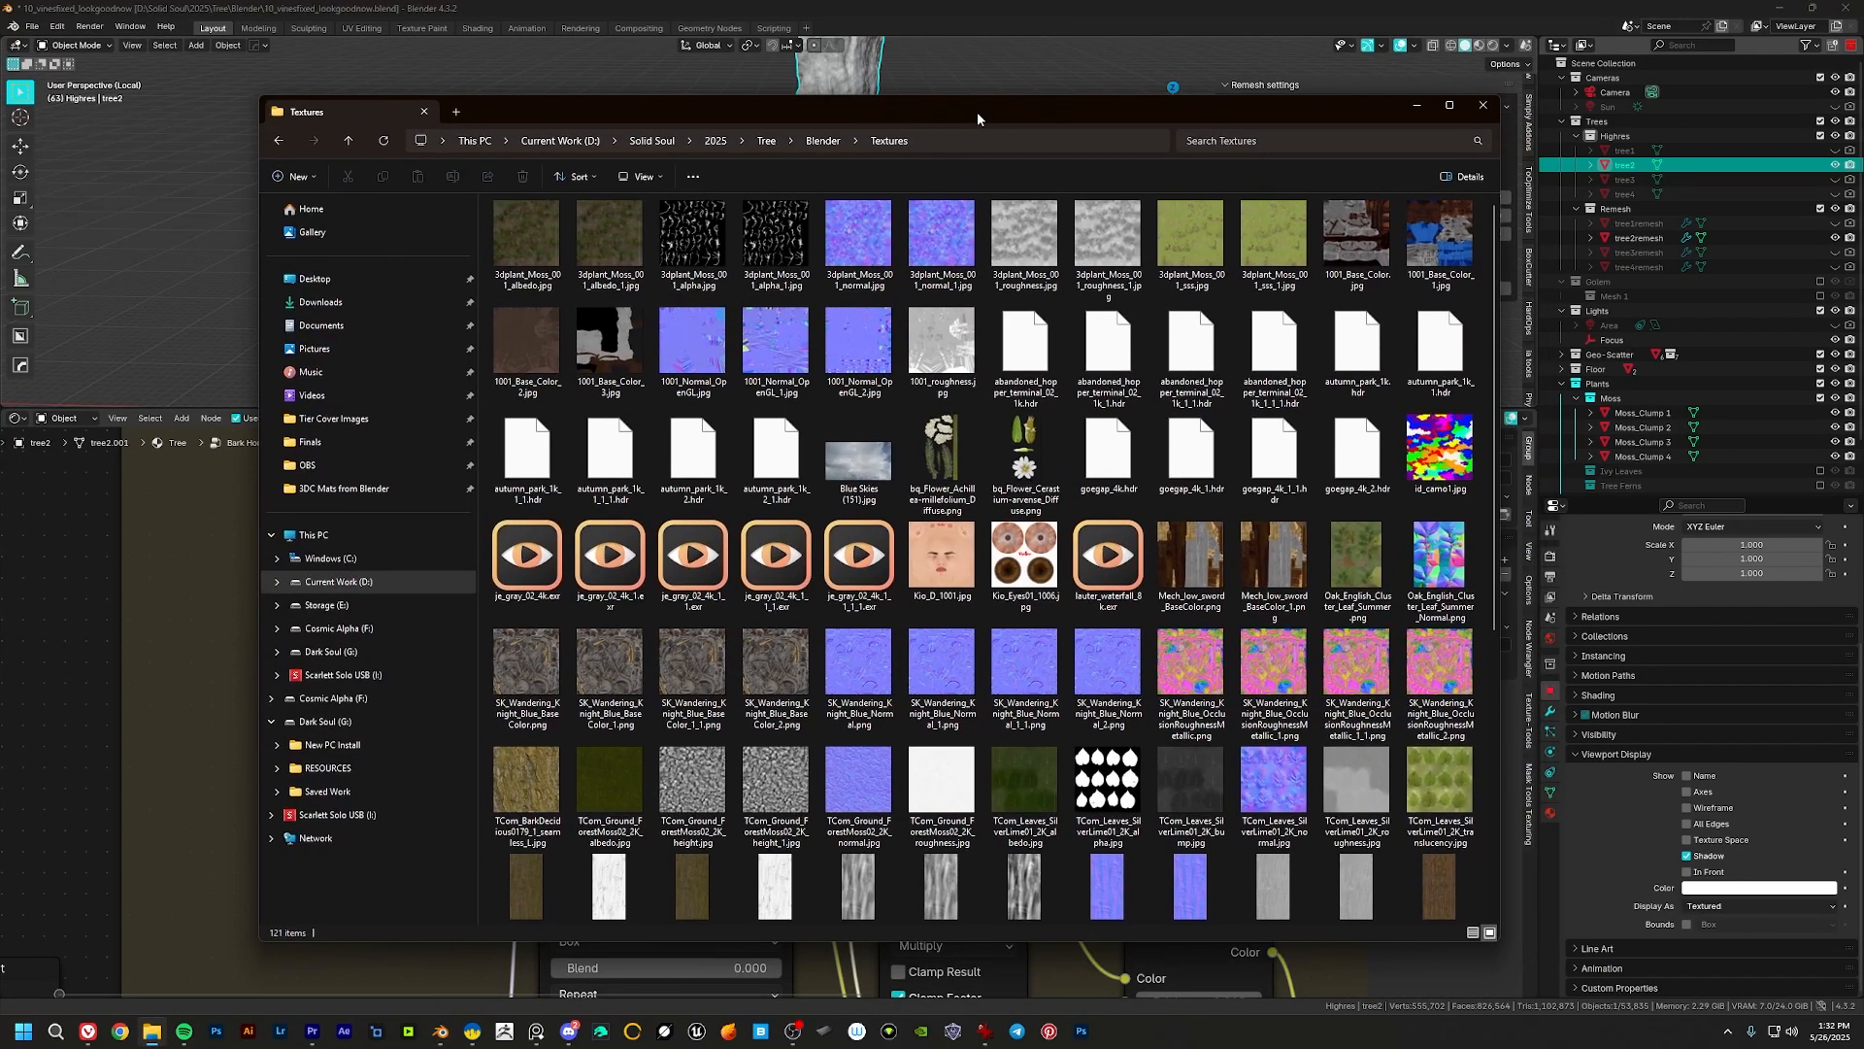
# Step: Browse the Textures folder to review the moss, bark, leaf and ground texture maps packed with the scene
pyautogui.scroll(-4, 1061, 401)
pyautogui.scroll(4, 1061, 401)
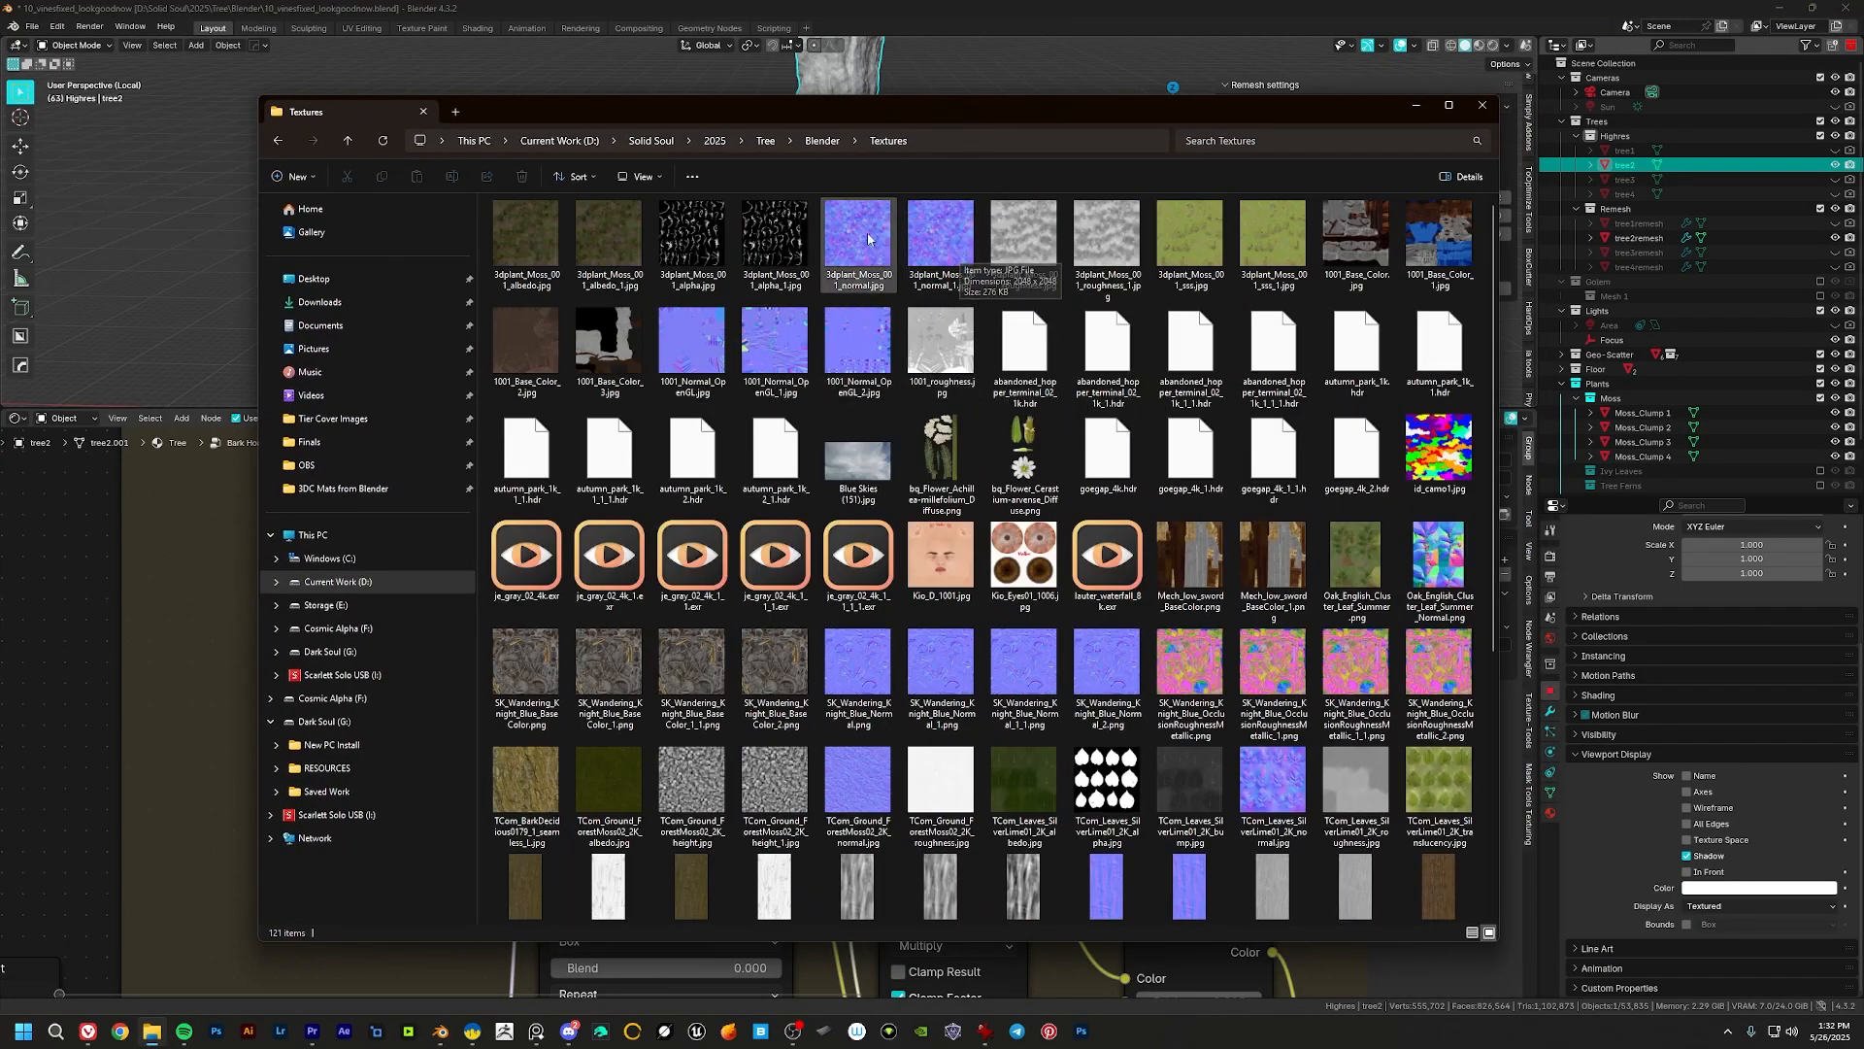
pyautogui.moveTo(930, 112); pyautogui.dragTo(913, 77)
pyautogui.click(864, 200)
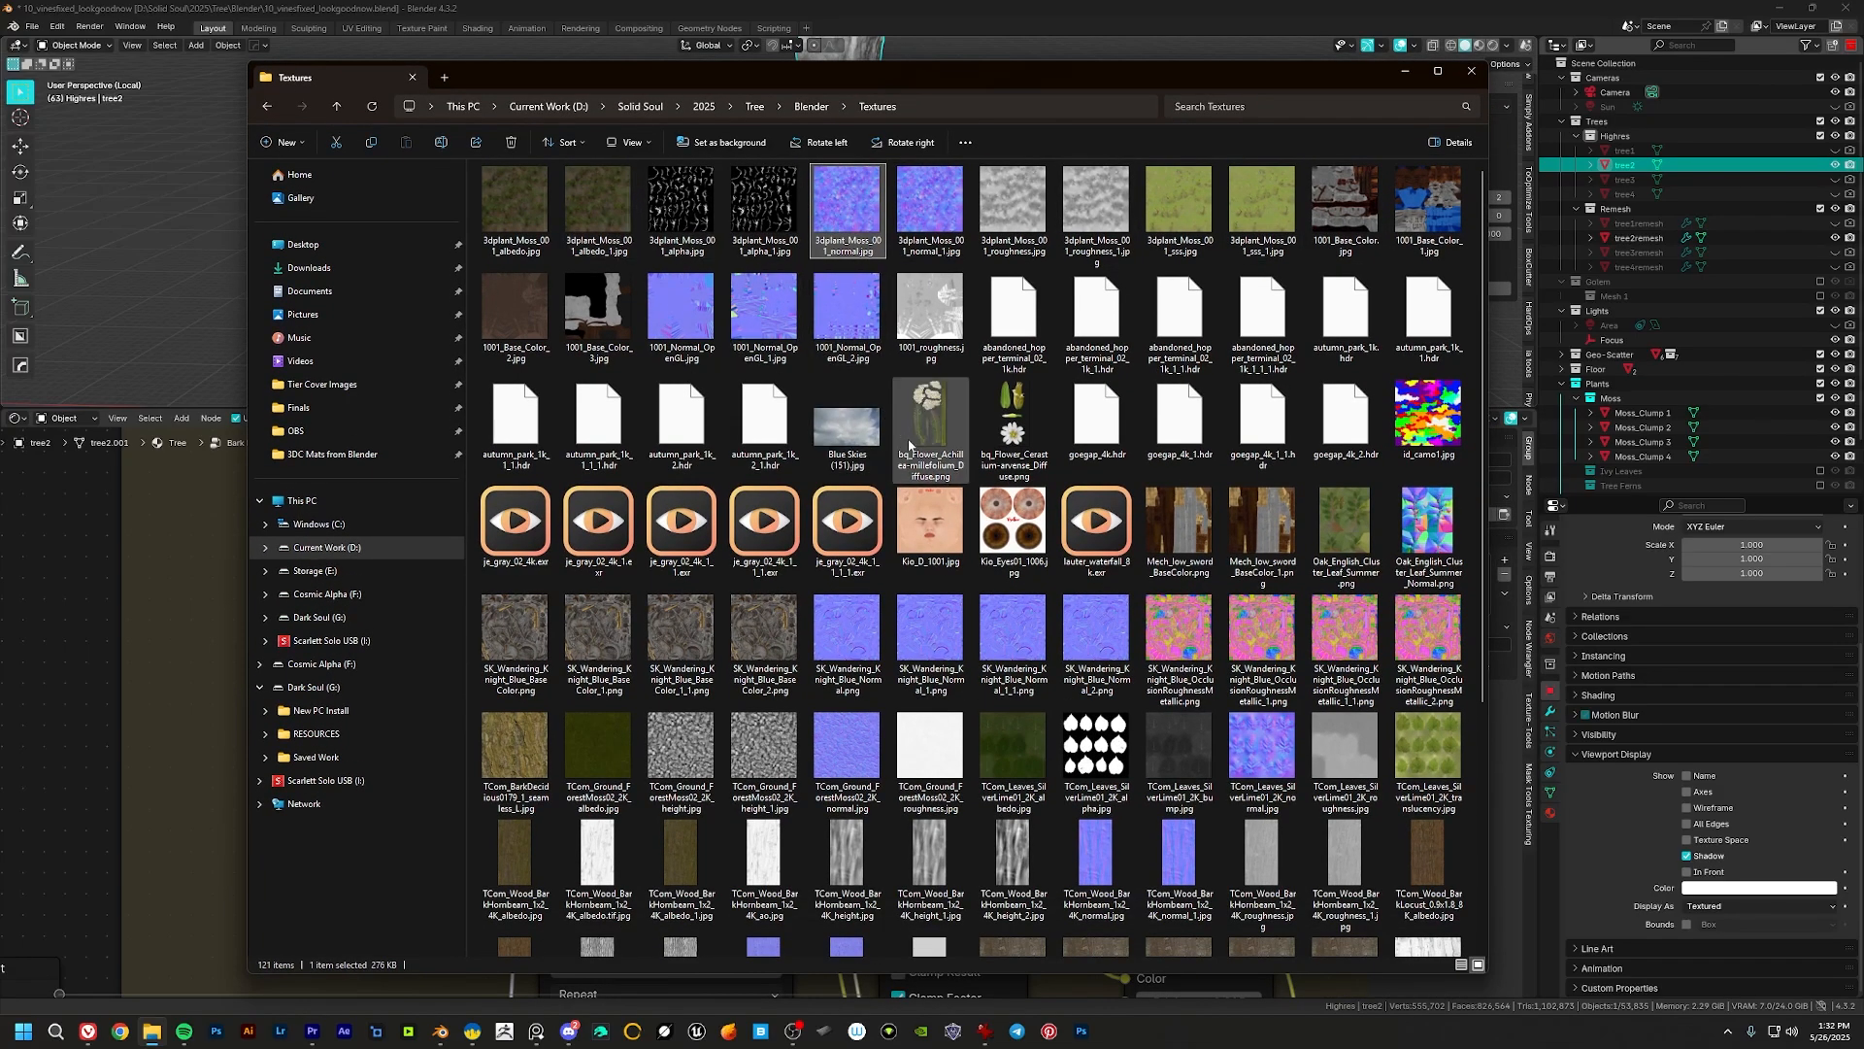
pyautogui.scroll(-3, 969, 585)
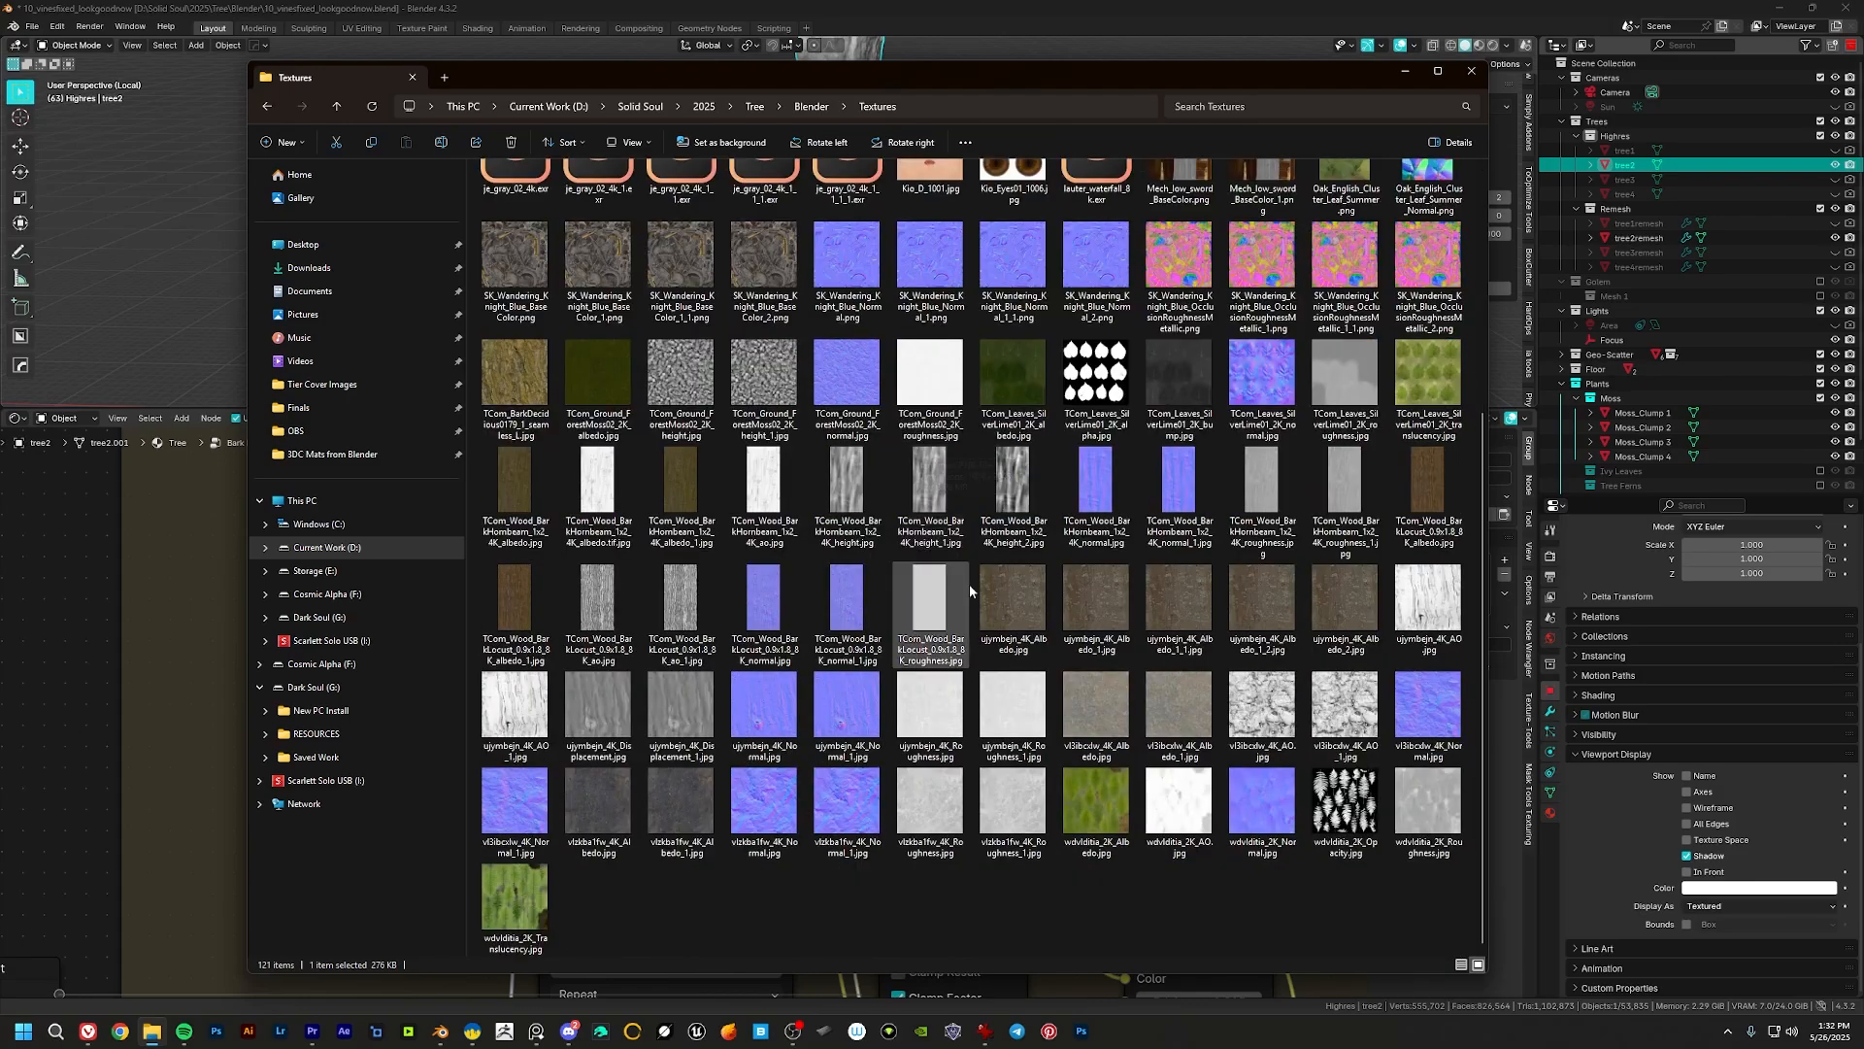
pyautogui.scroll(3, 969, 584)
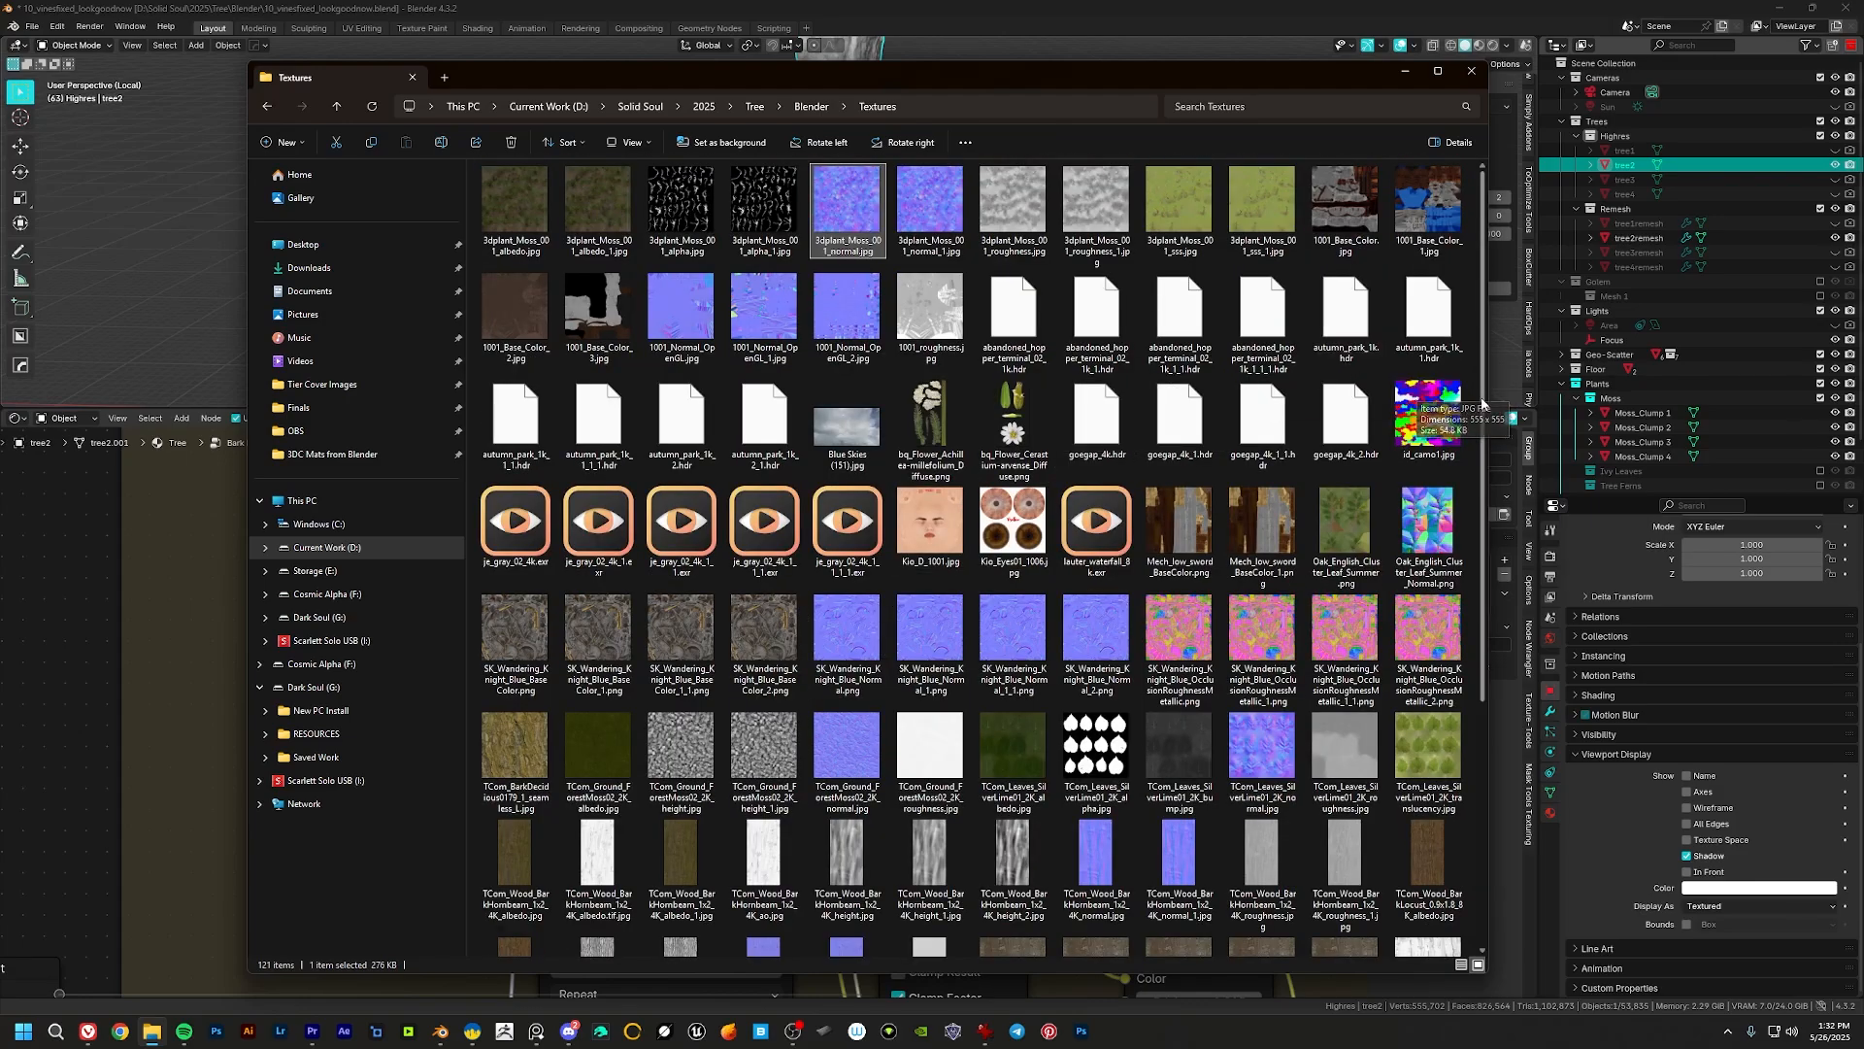
pyautogui.scroll(-4, 1047, 455)
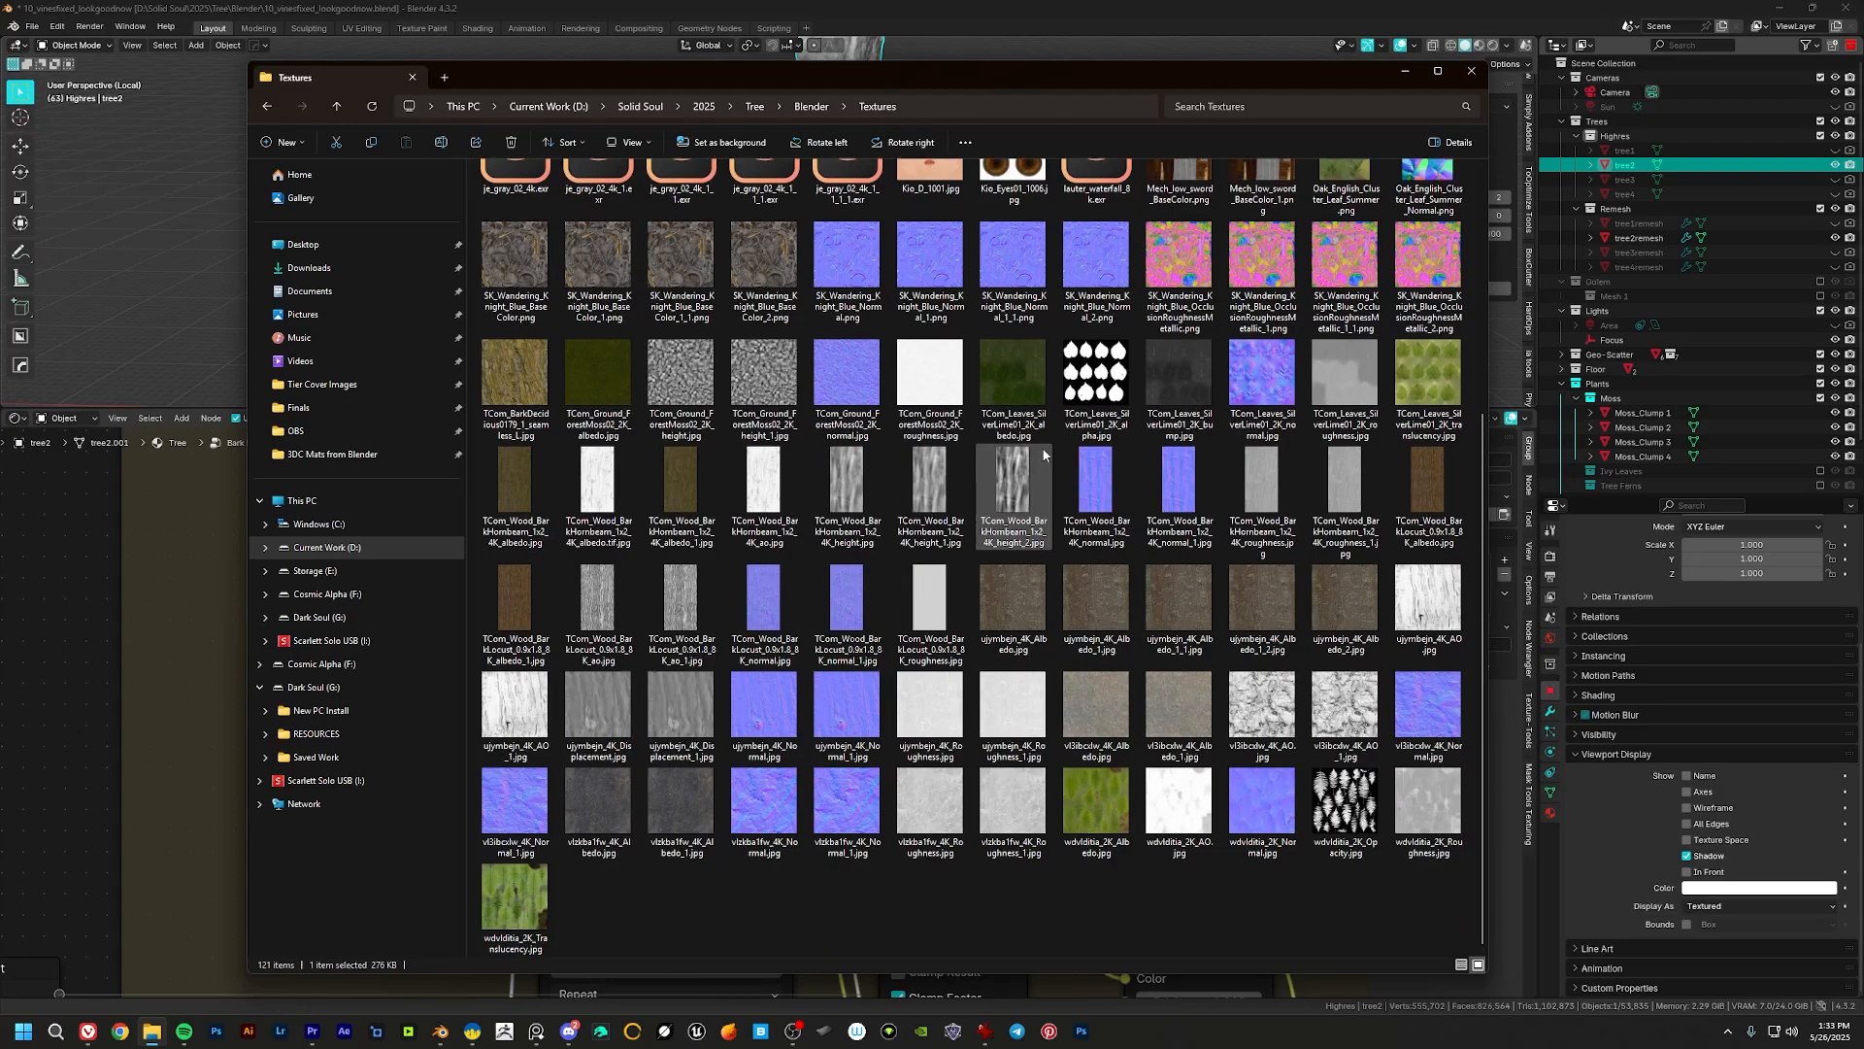
# Step: Enlarge the 3D viewport to inspect the tree2 trunk's surface detail up close, and shrink it again
pyautogui.moveTo(947, 71); pyautogui.dragTo(887, 390)
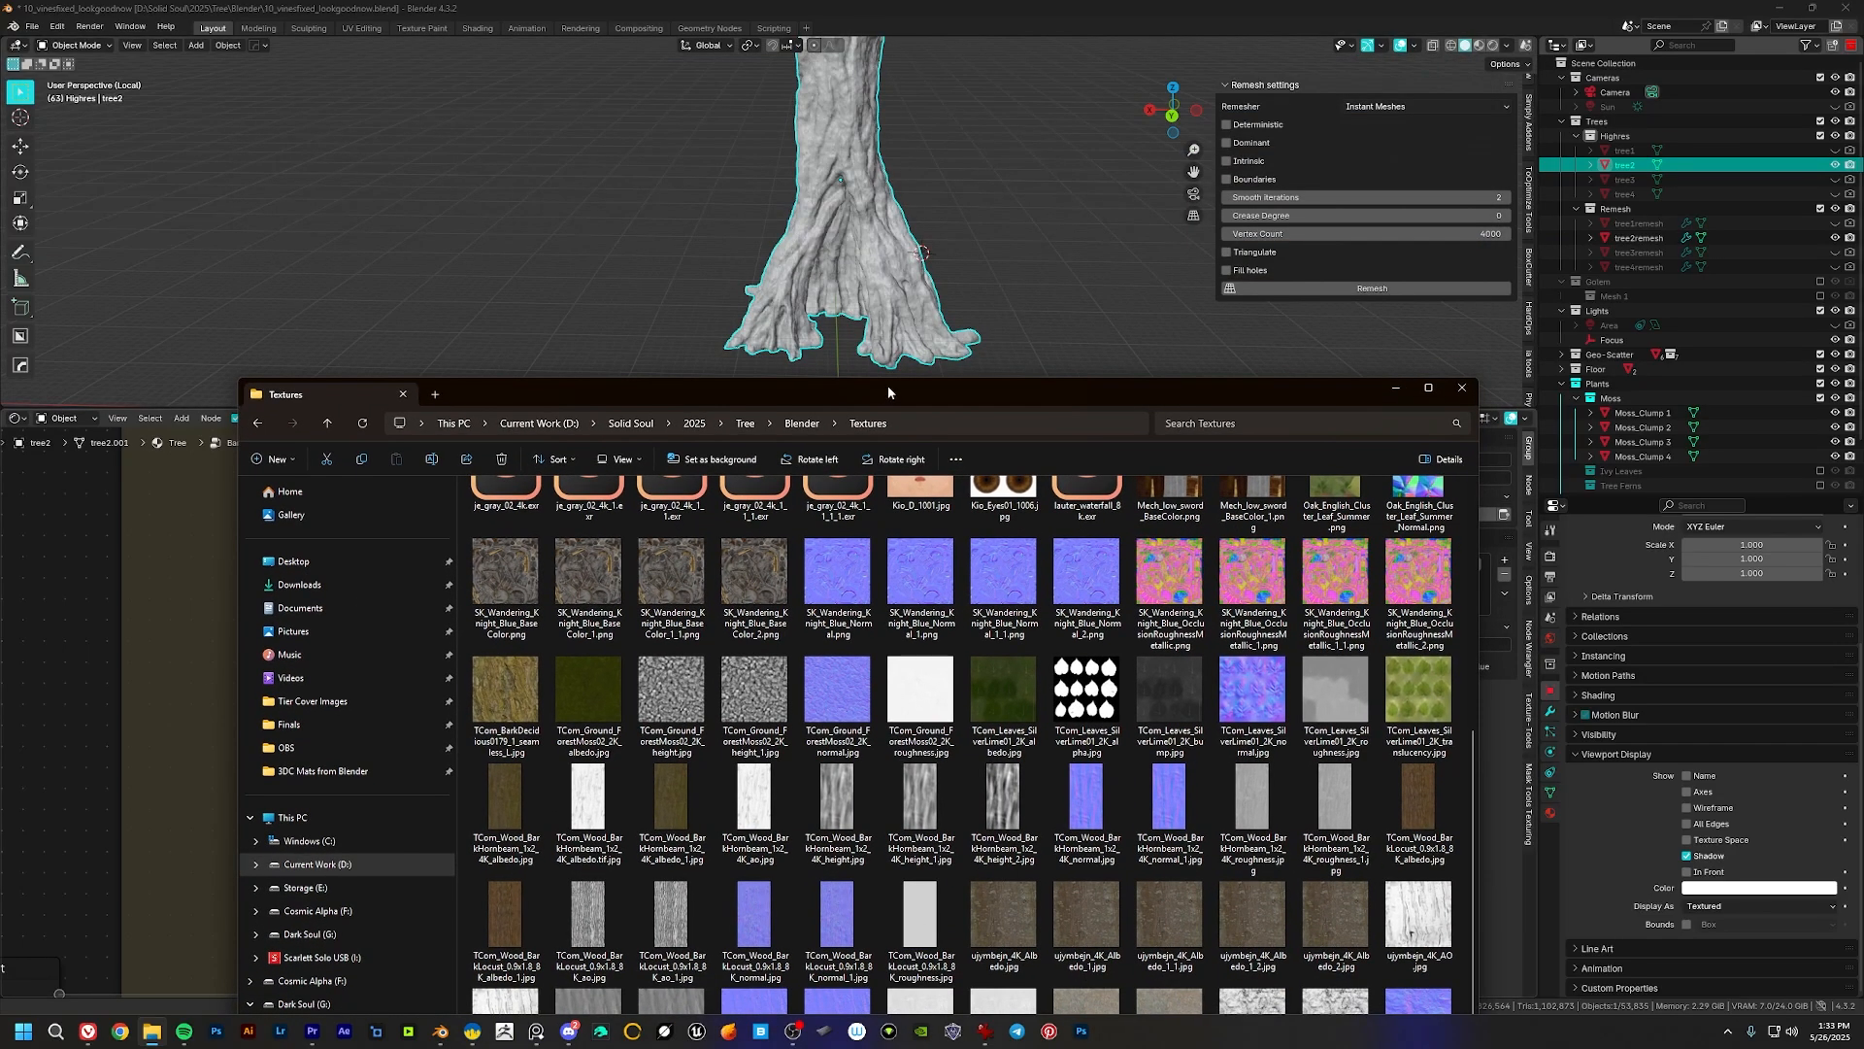
pyautogui.click(971, 236)
pyautogui.moveTo(930, 408); pyautogui.dragTo(920, 723)
pyautogui.scroll(5, 908, 469)
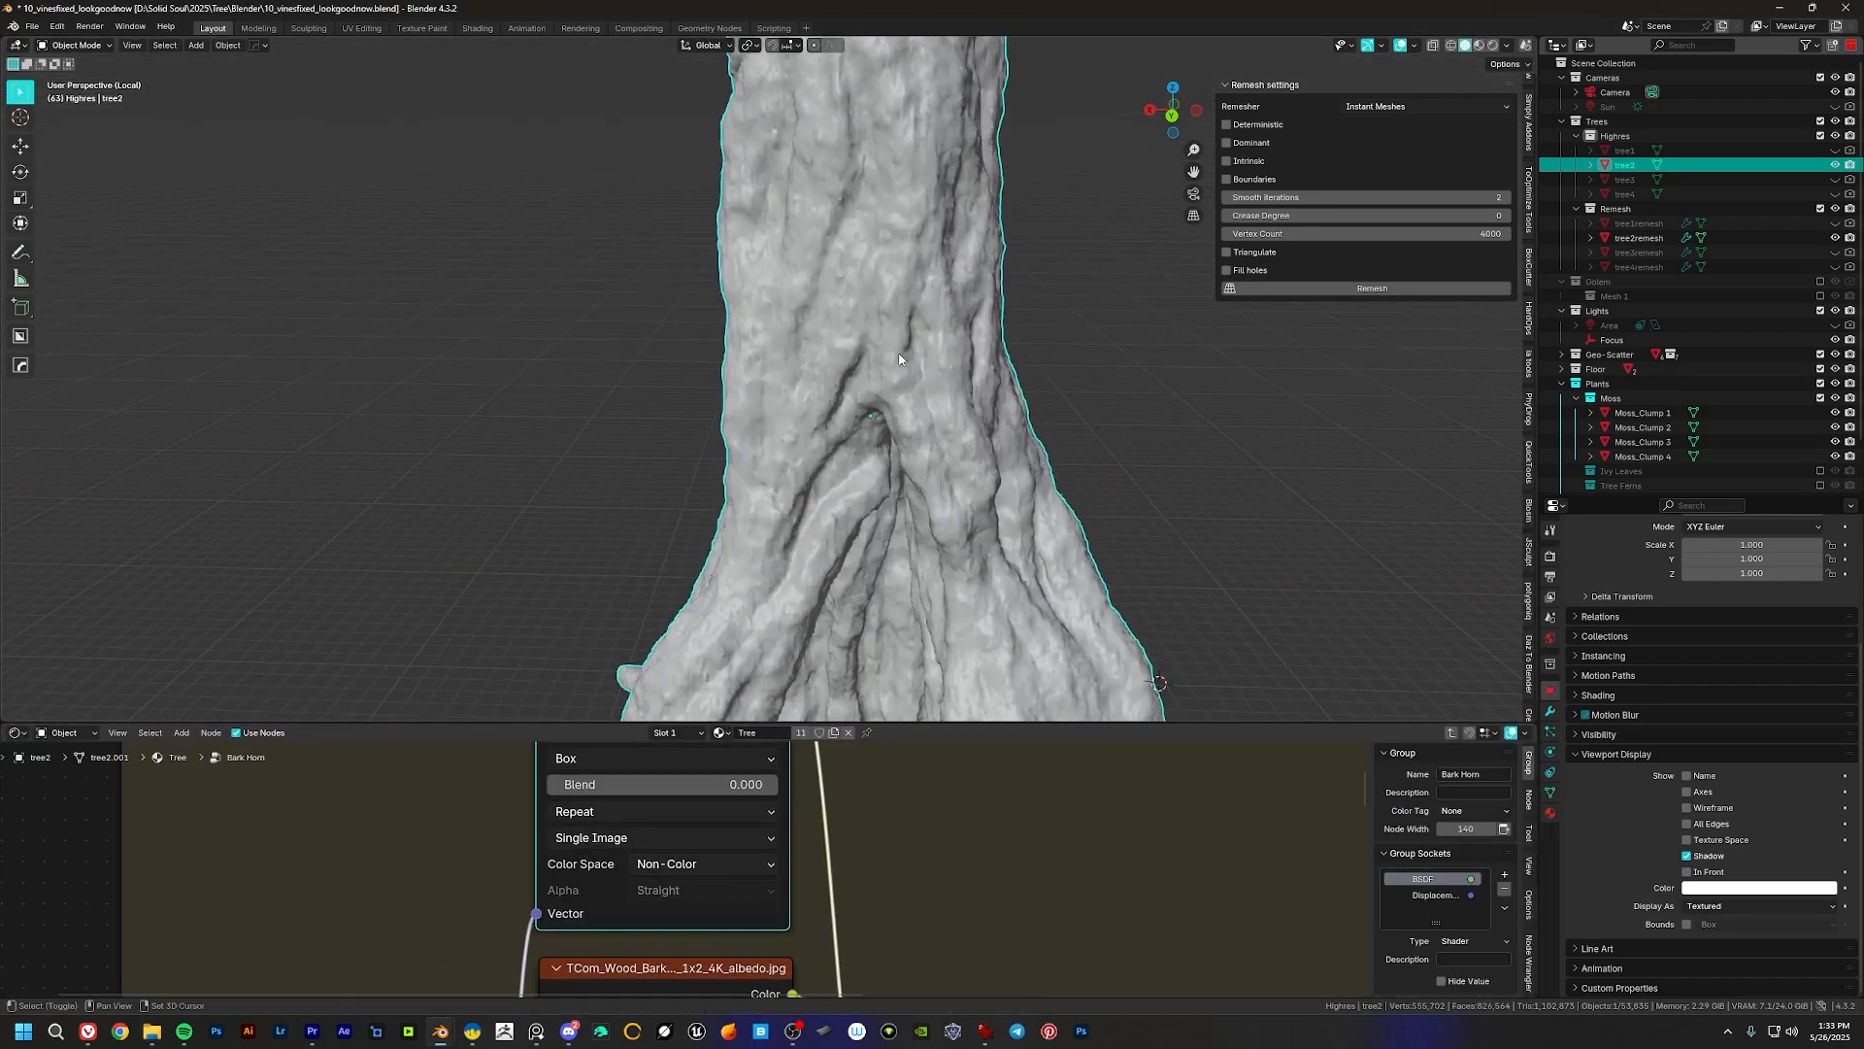
pyautogui.scroll(-5, 854, 320)
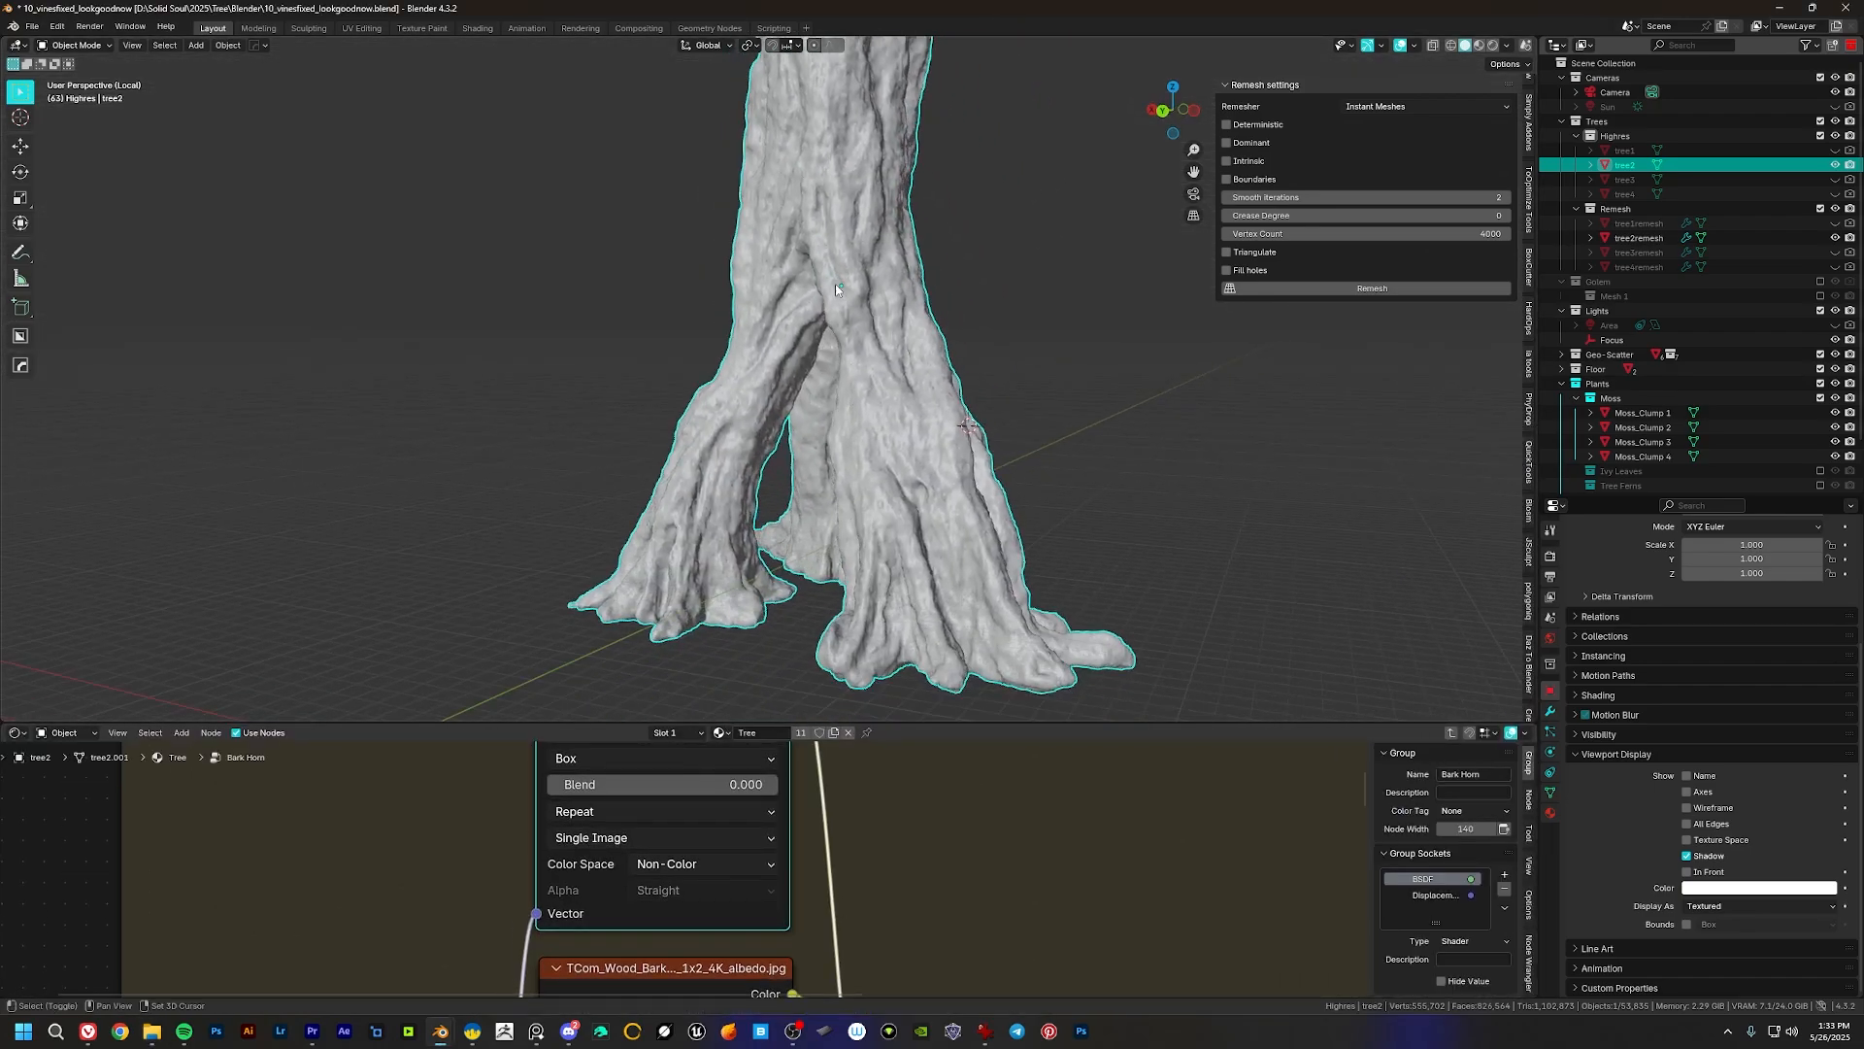
pyautogui.scroll(5, 850, 280)
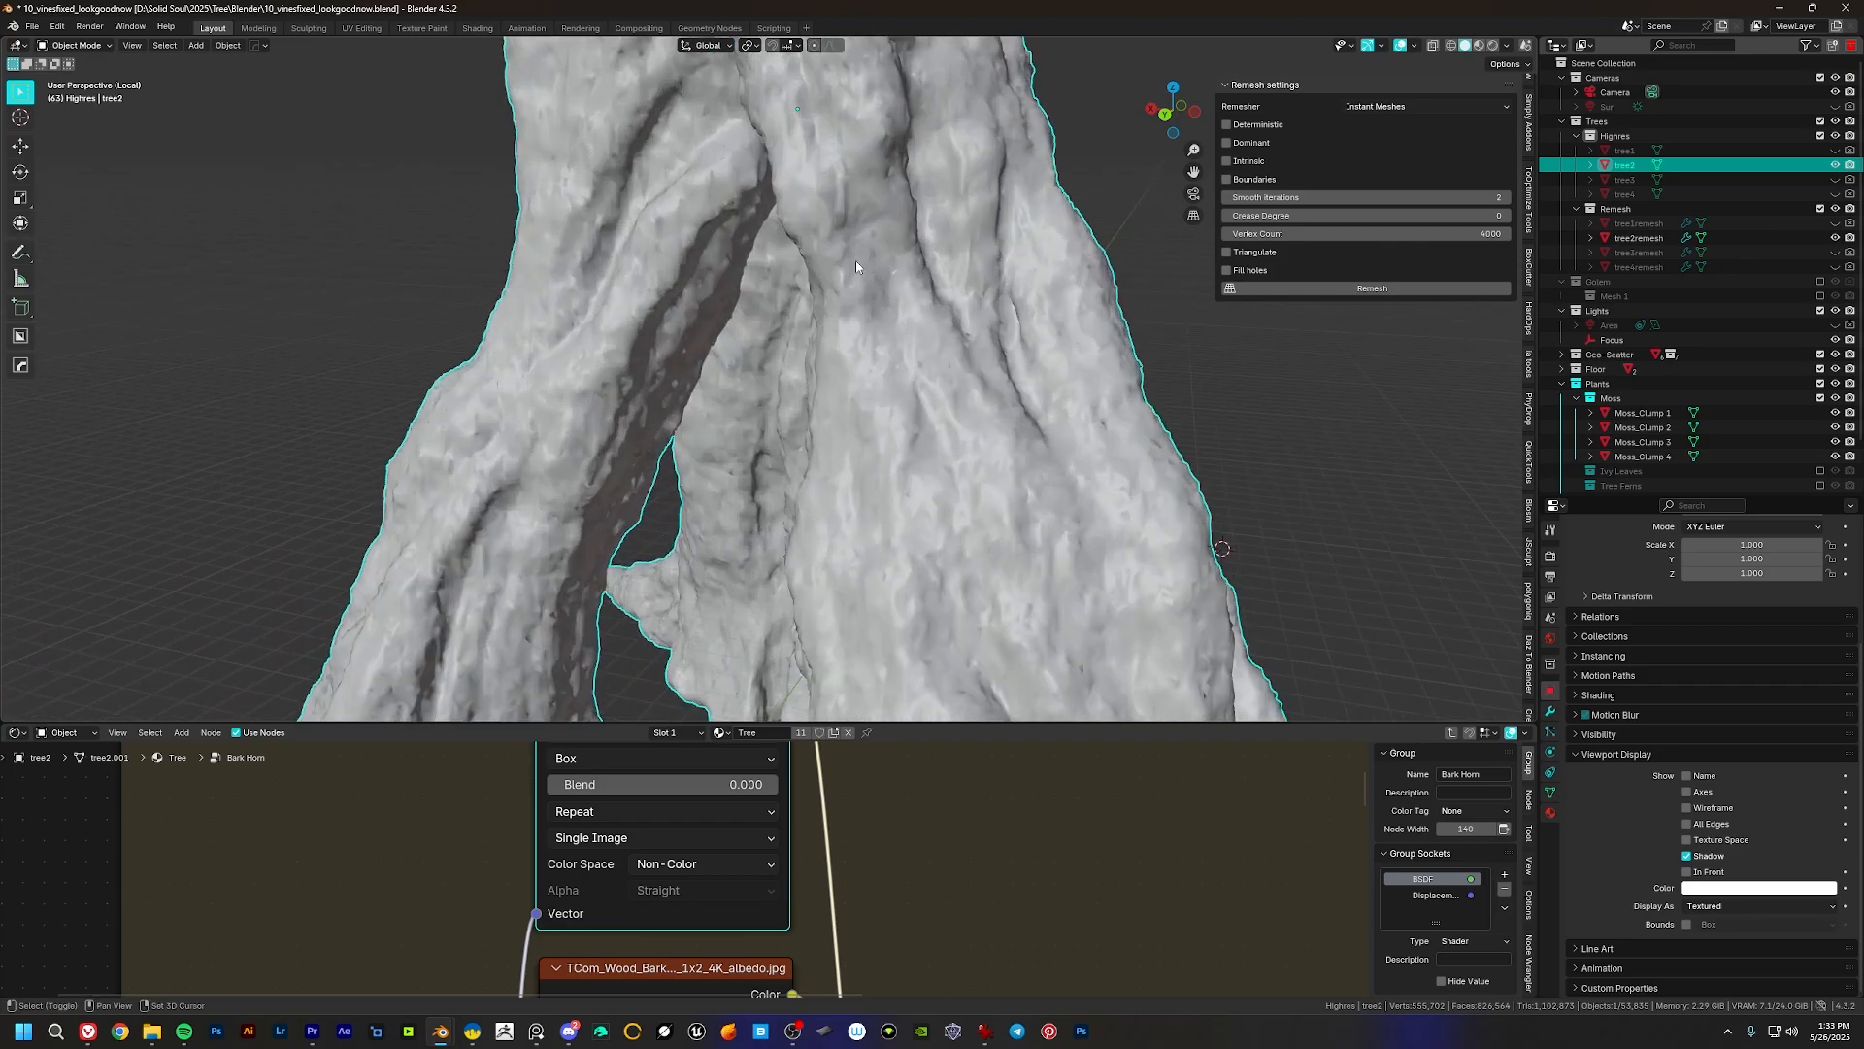
pyautogui.keyDown('shift'); pyautogui.moveTo(855, 260); pyautogui.dragTo(915, 486, button='middle'); pyautogui.keyUp('shift')
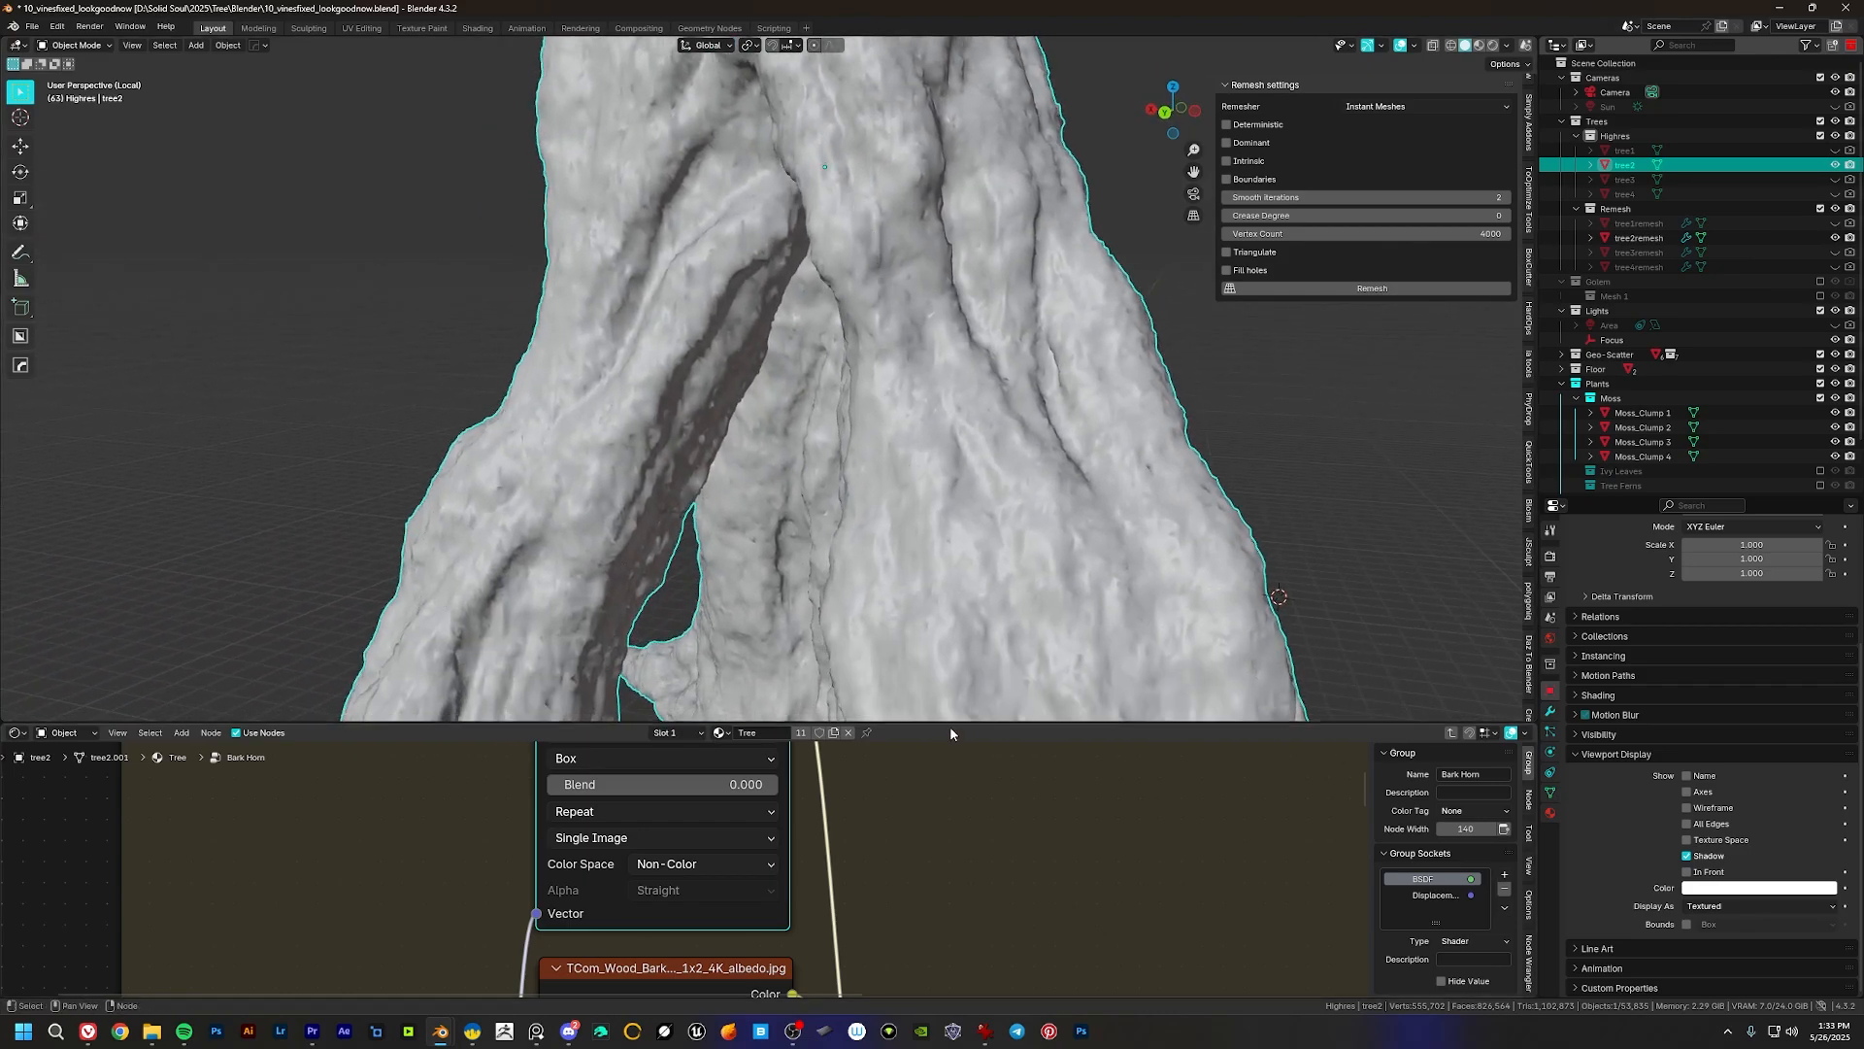
pyautogui.moveTo(950, 723); pyautogui.dragTo(961, 417)
# Step: Switch to IrfanView, load a texture from the Textures folder and go to TCom_BarkDecidious0179_1_seamless_L.jpg
pyautogui.click(986, 1031)
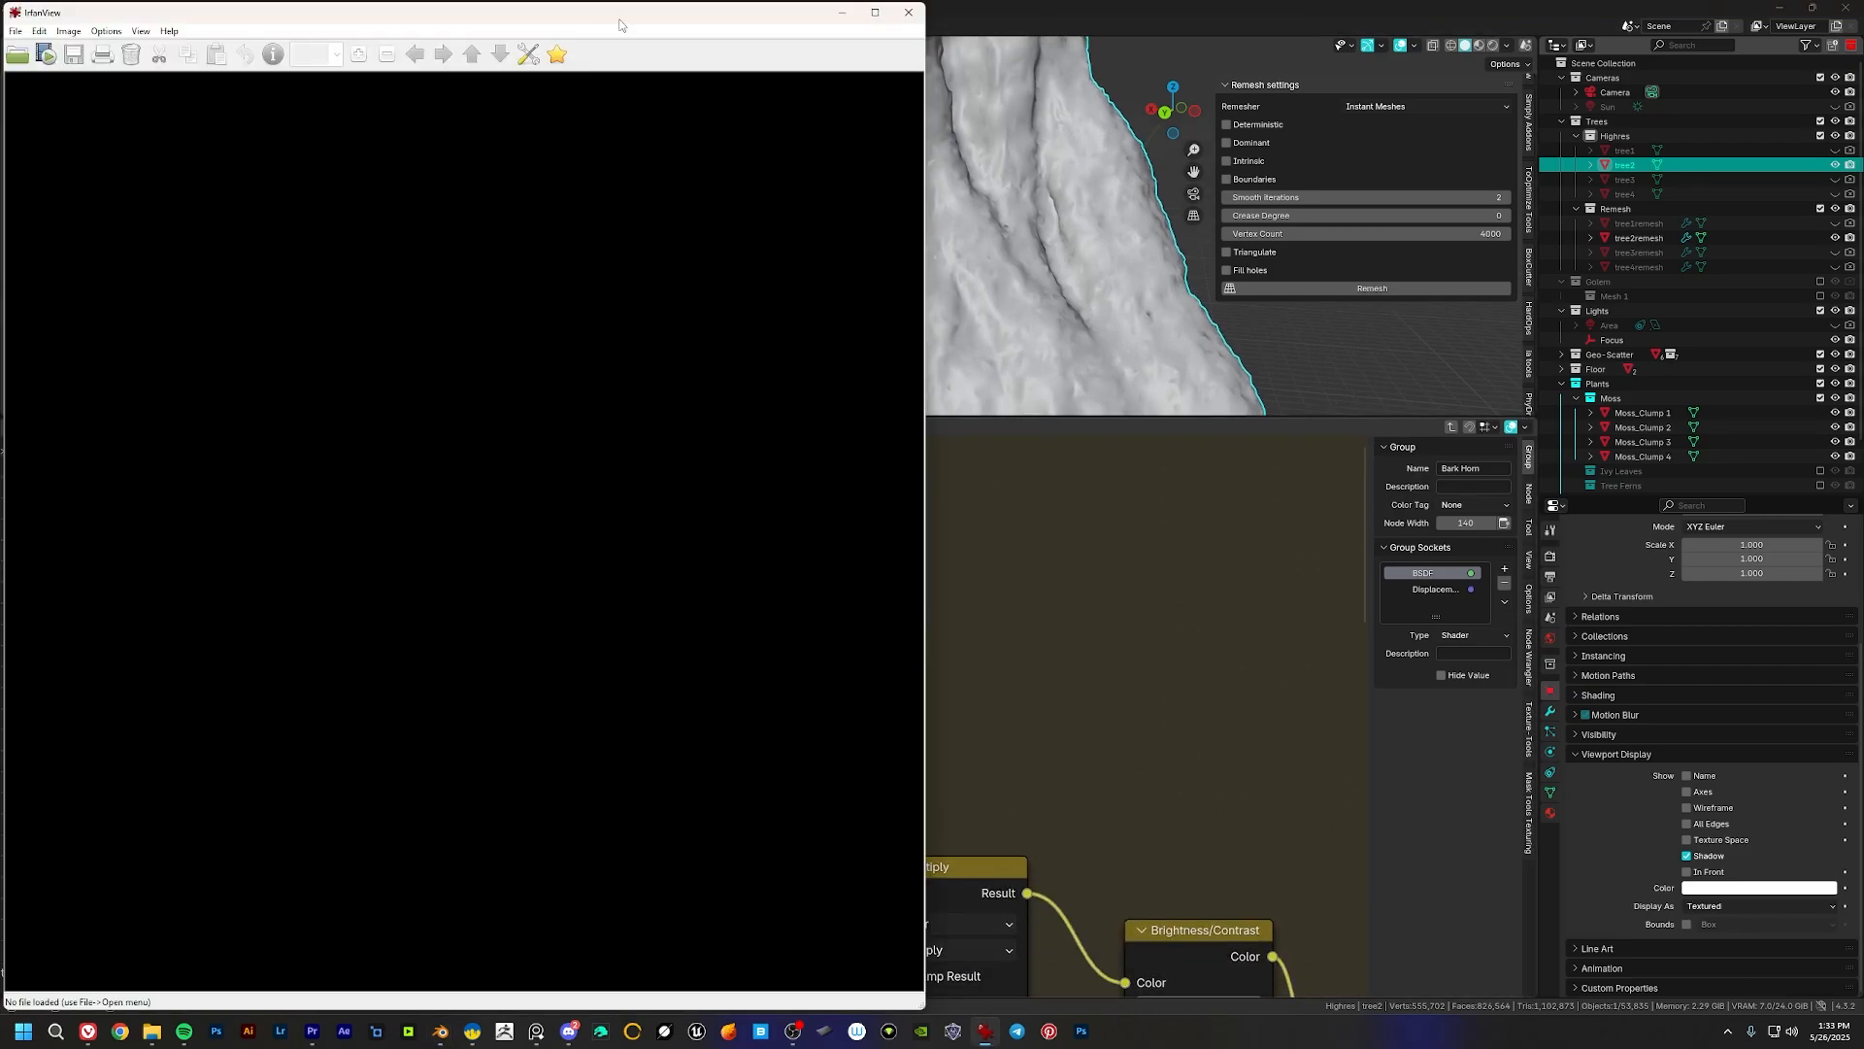
pyautogui.click(151, 1033)
pyautogui.moveTo(817, 396); pyautogui.dragTo(1863, 398)
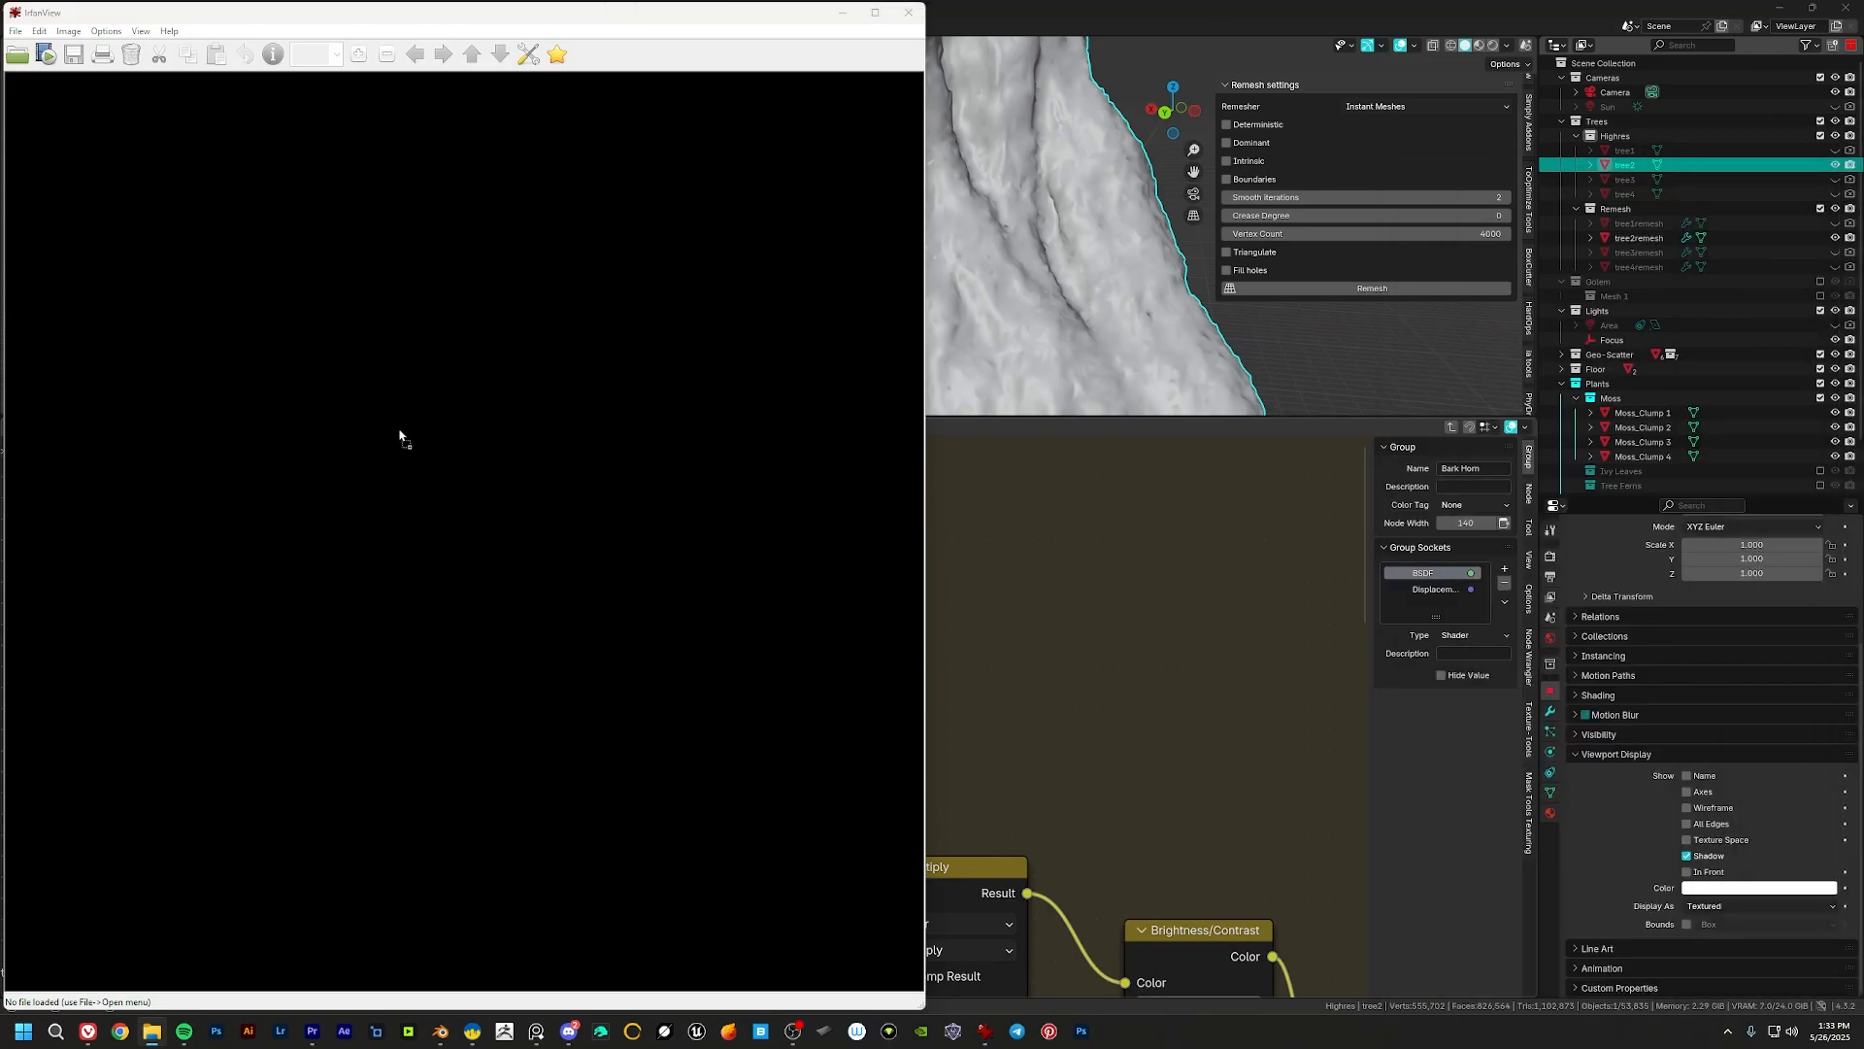
pyautogui.moveTo(399, 430); pyautogui.dragTo(399, 423)
pyautogui.scroll(1, 503, 464)
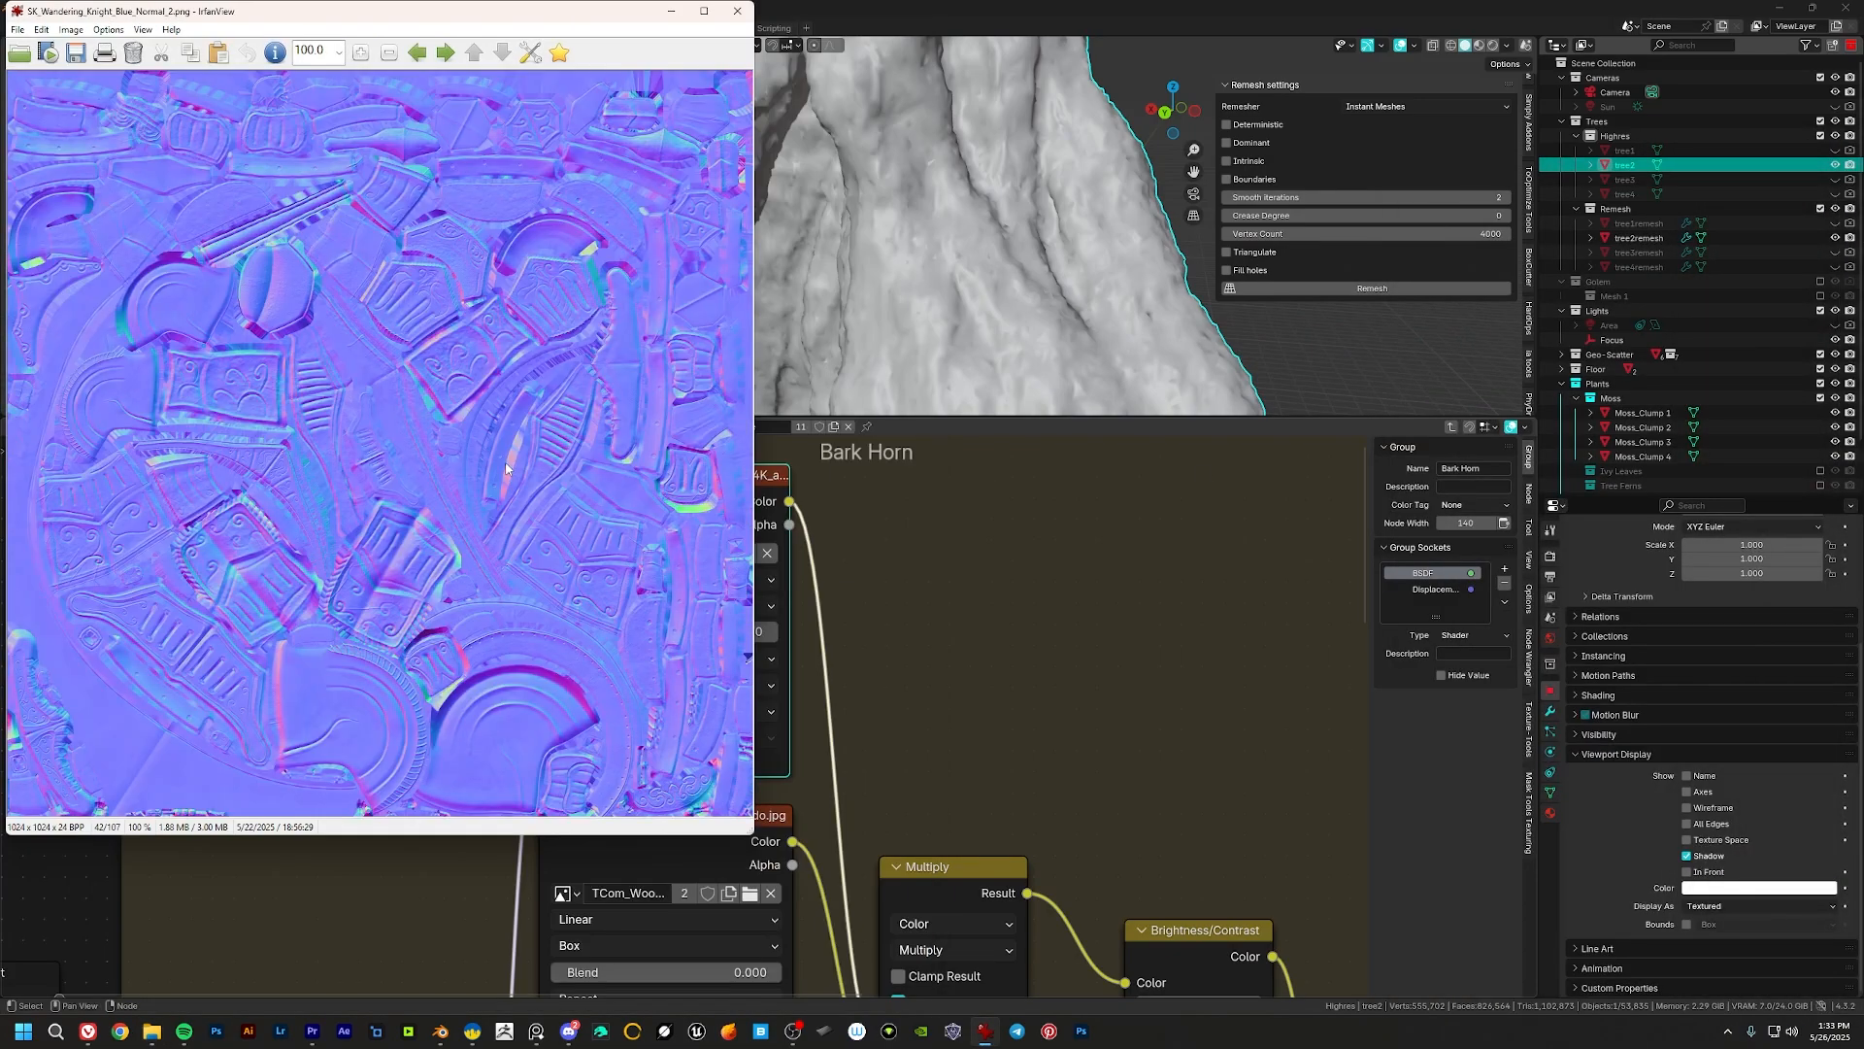
pyautogui.scroll(-5, 505, 469)
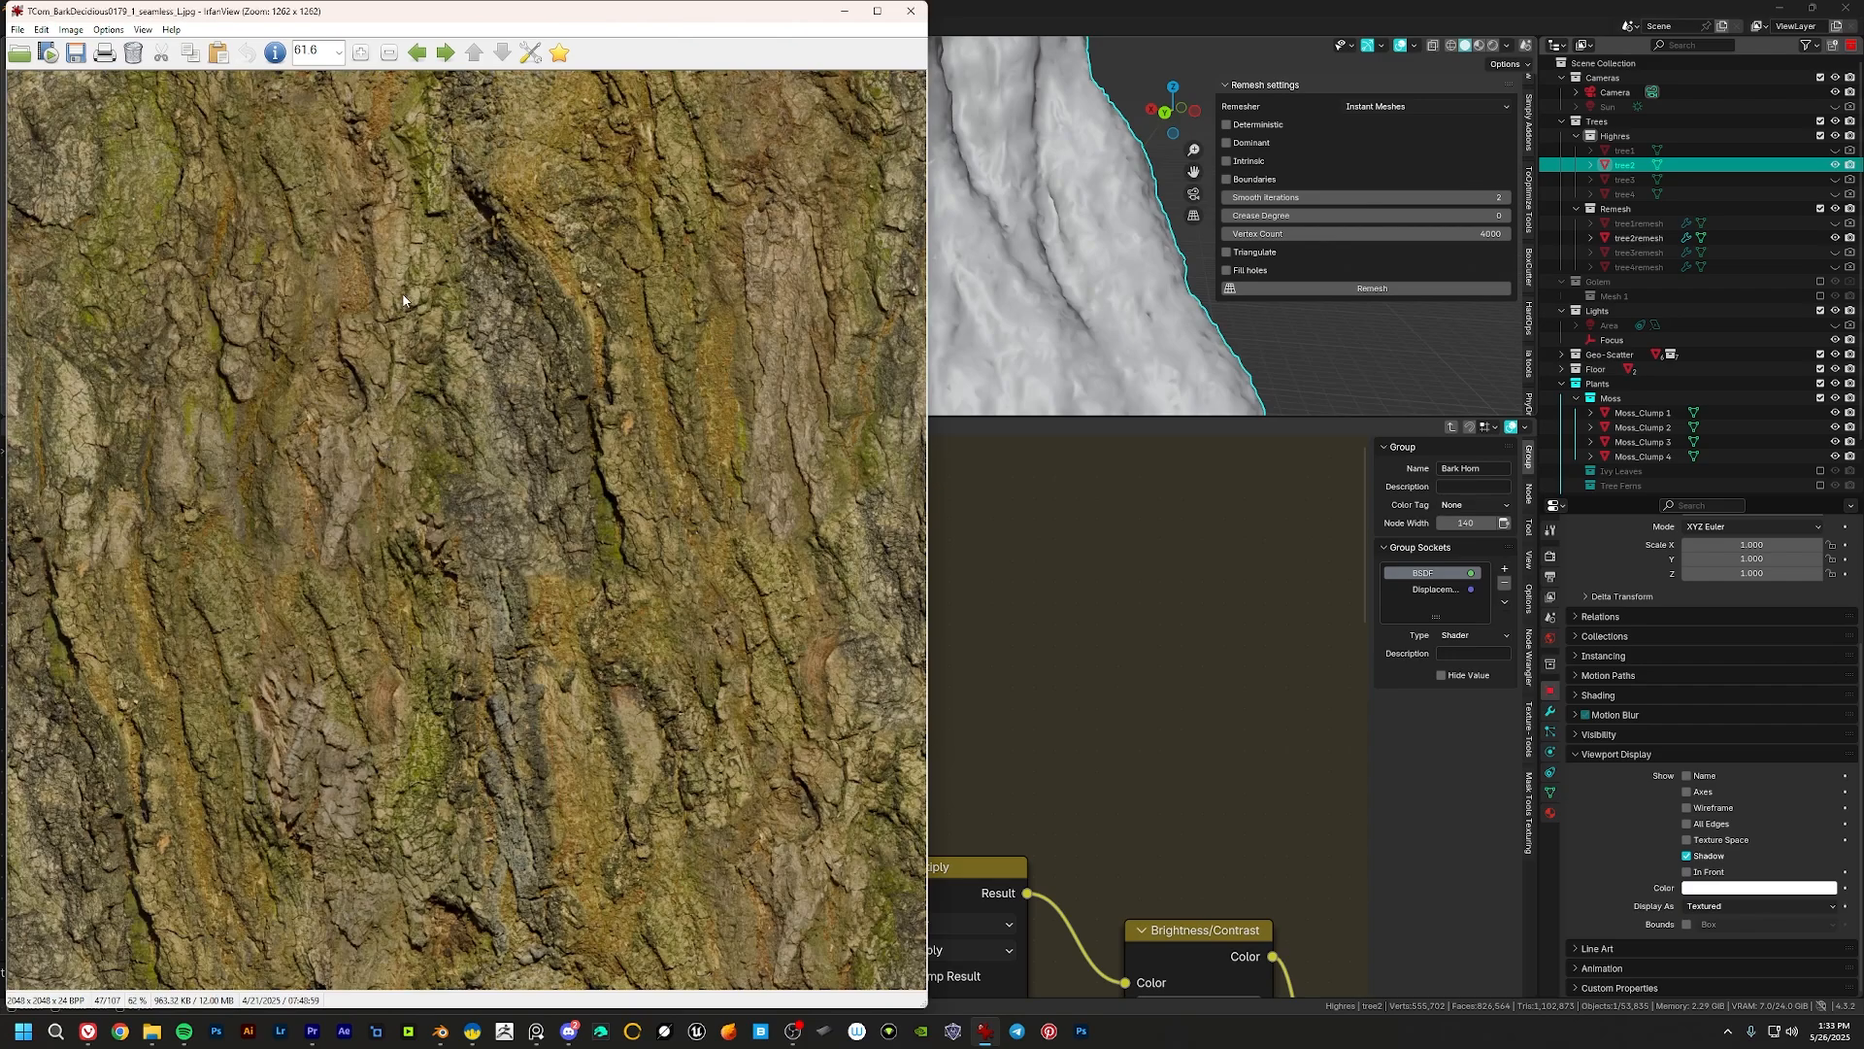
# Step: Check the file formats and JPEG quality options offered when saving the bark image, and close the save dialog without saving
pyautogui.moveTo(587, 18); pyautogui.dragTo(600, 18)
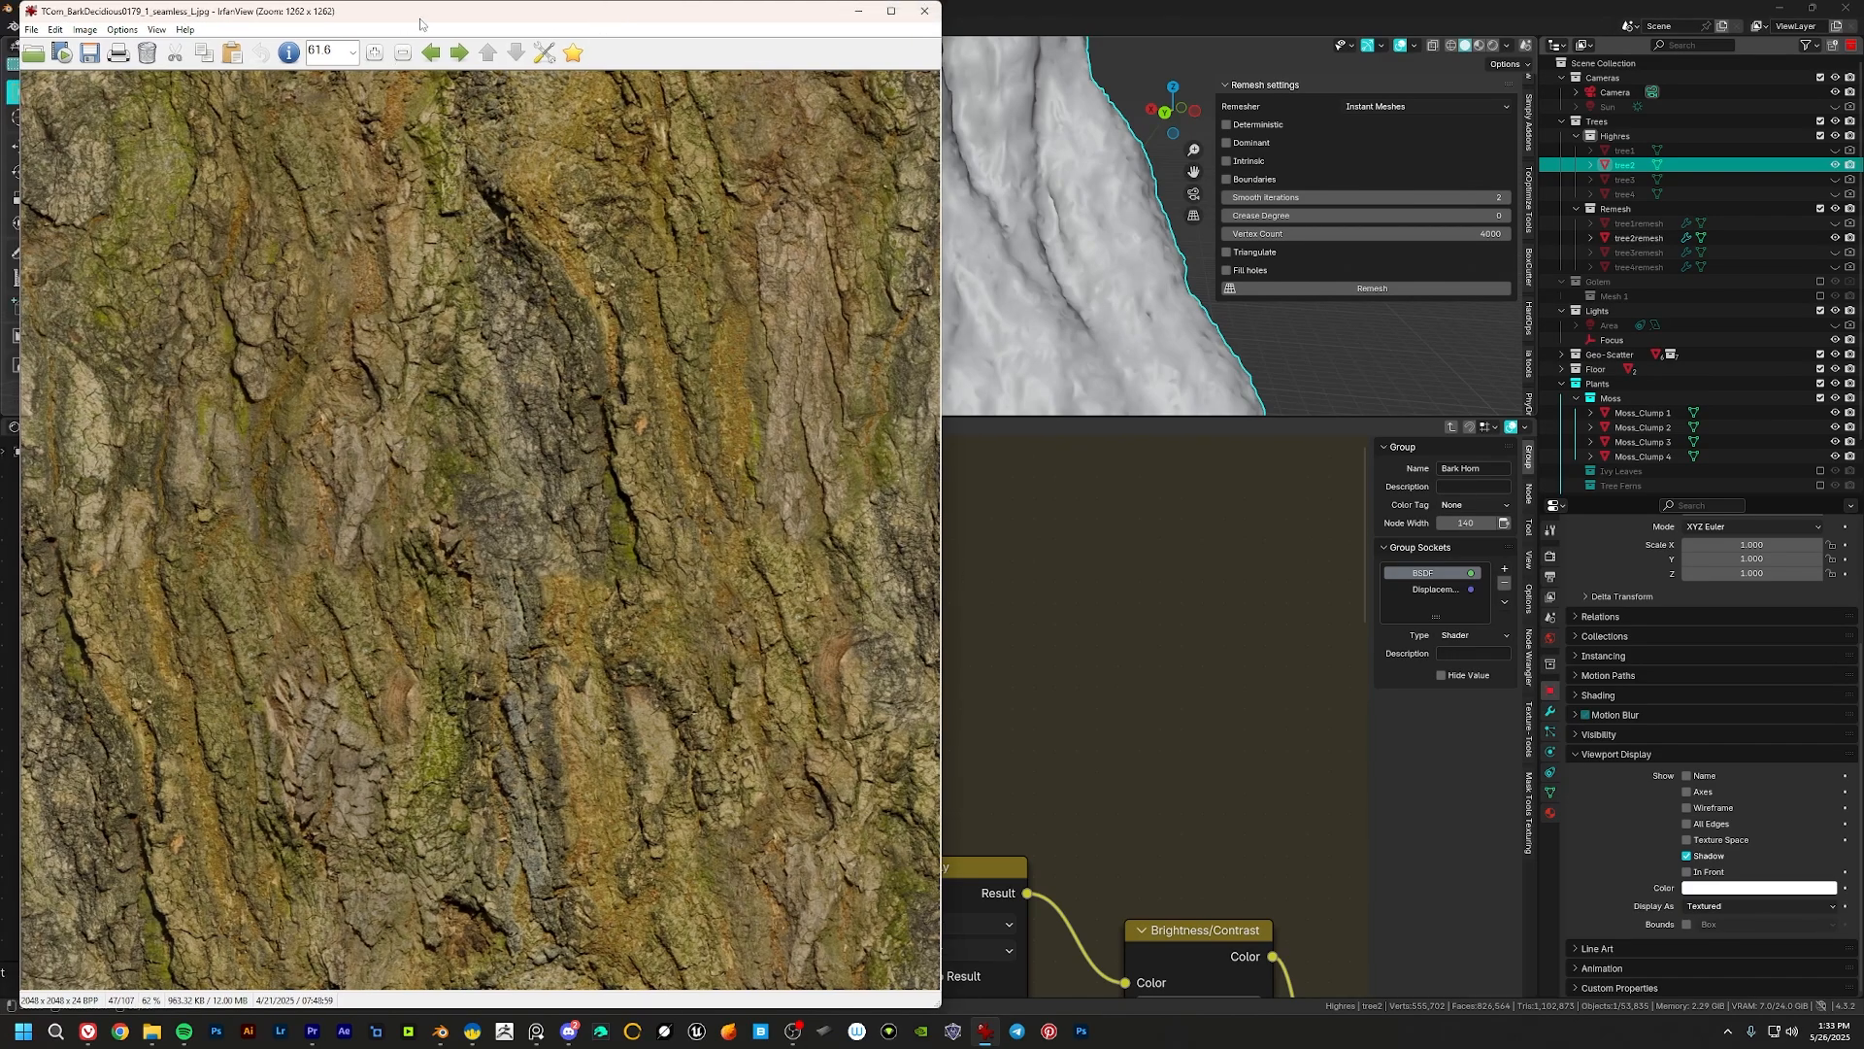
pyautogui.moveTo(420, 24); pyautogui.dragTo(412, 25)
pyautogui.click(23, 31)
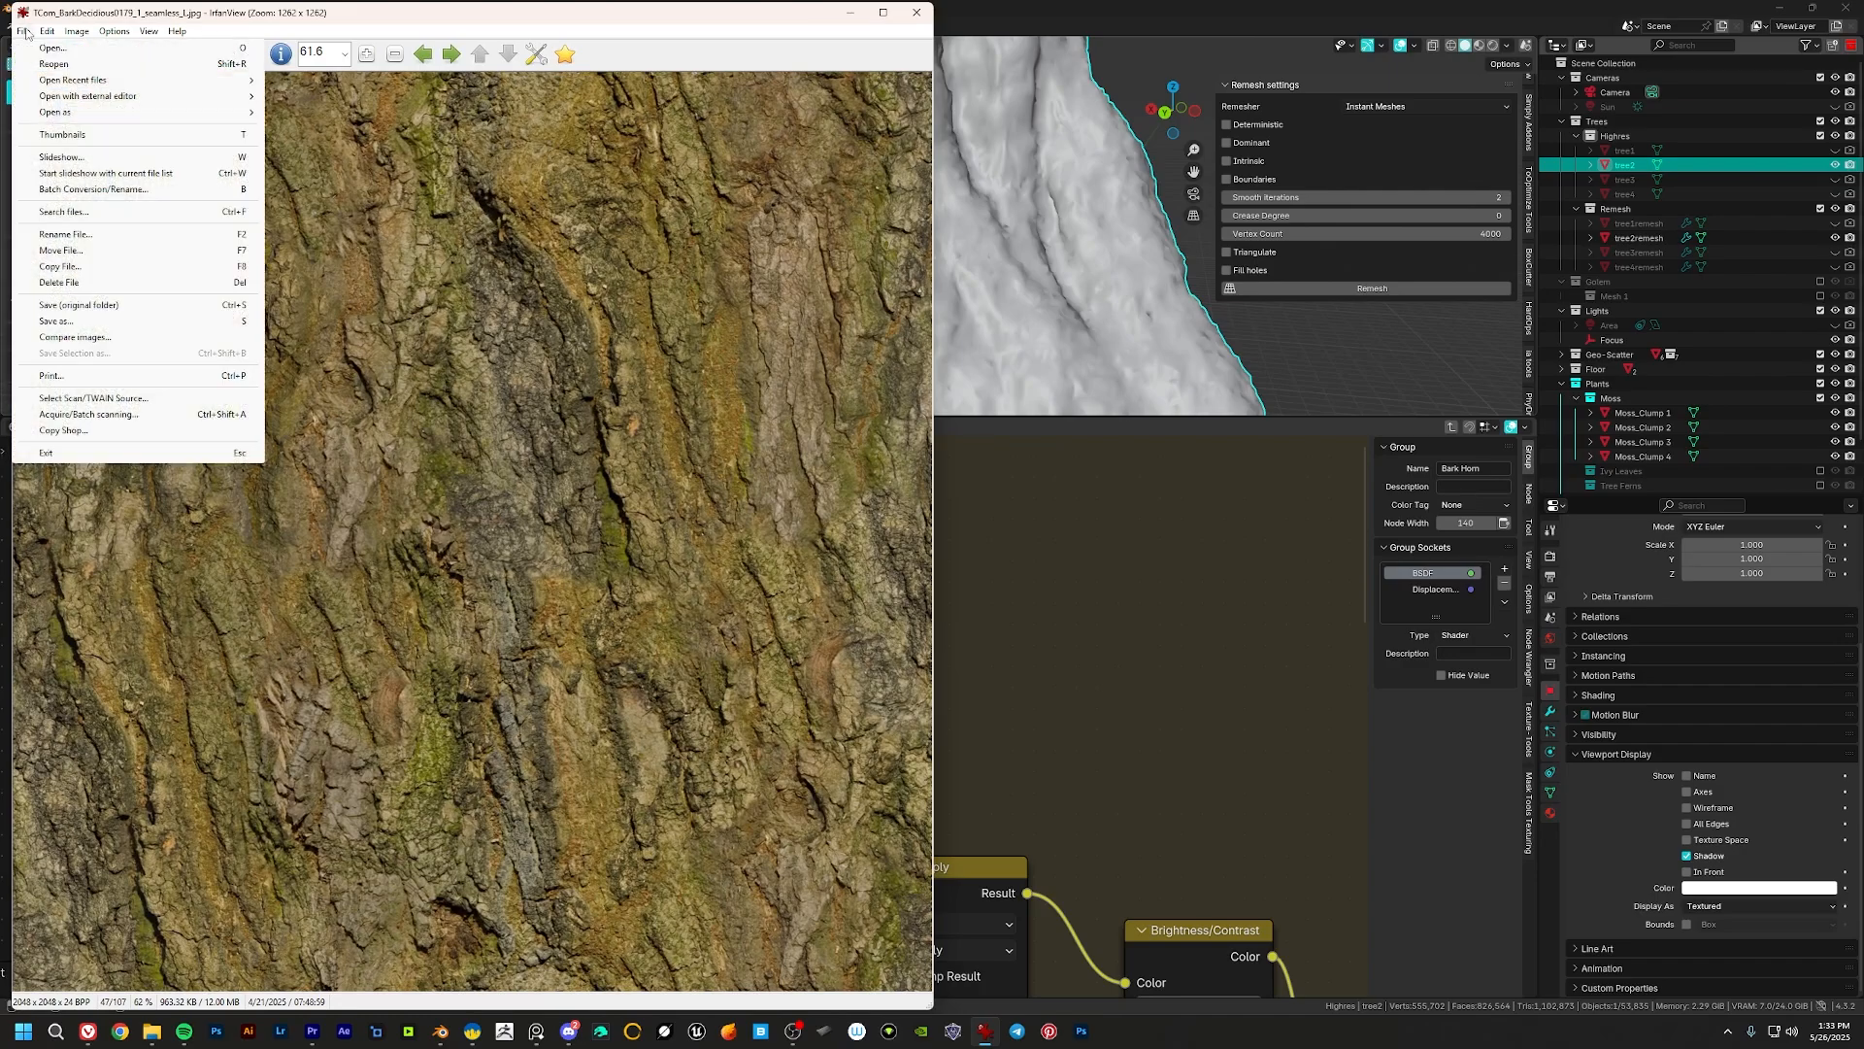
pyautogui.click(78, 305)
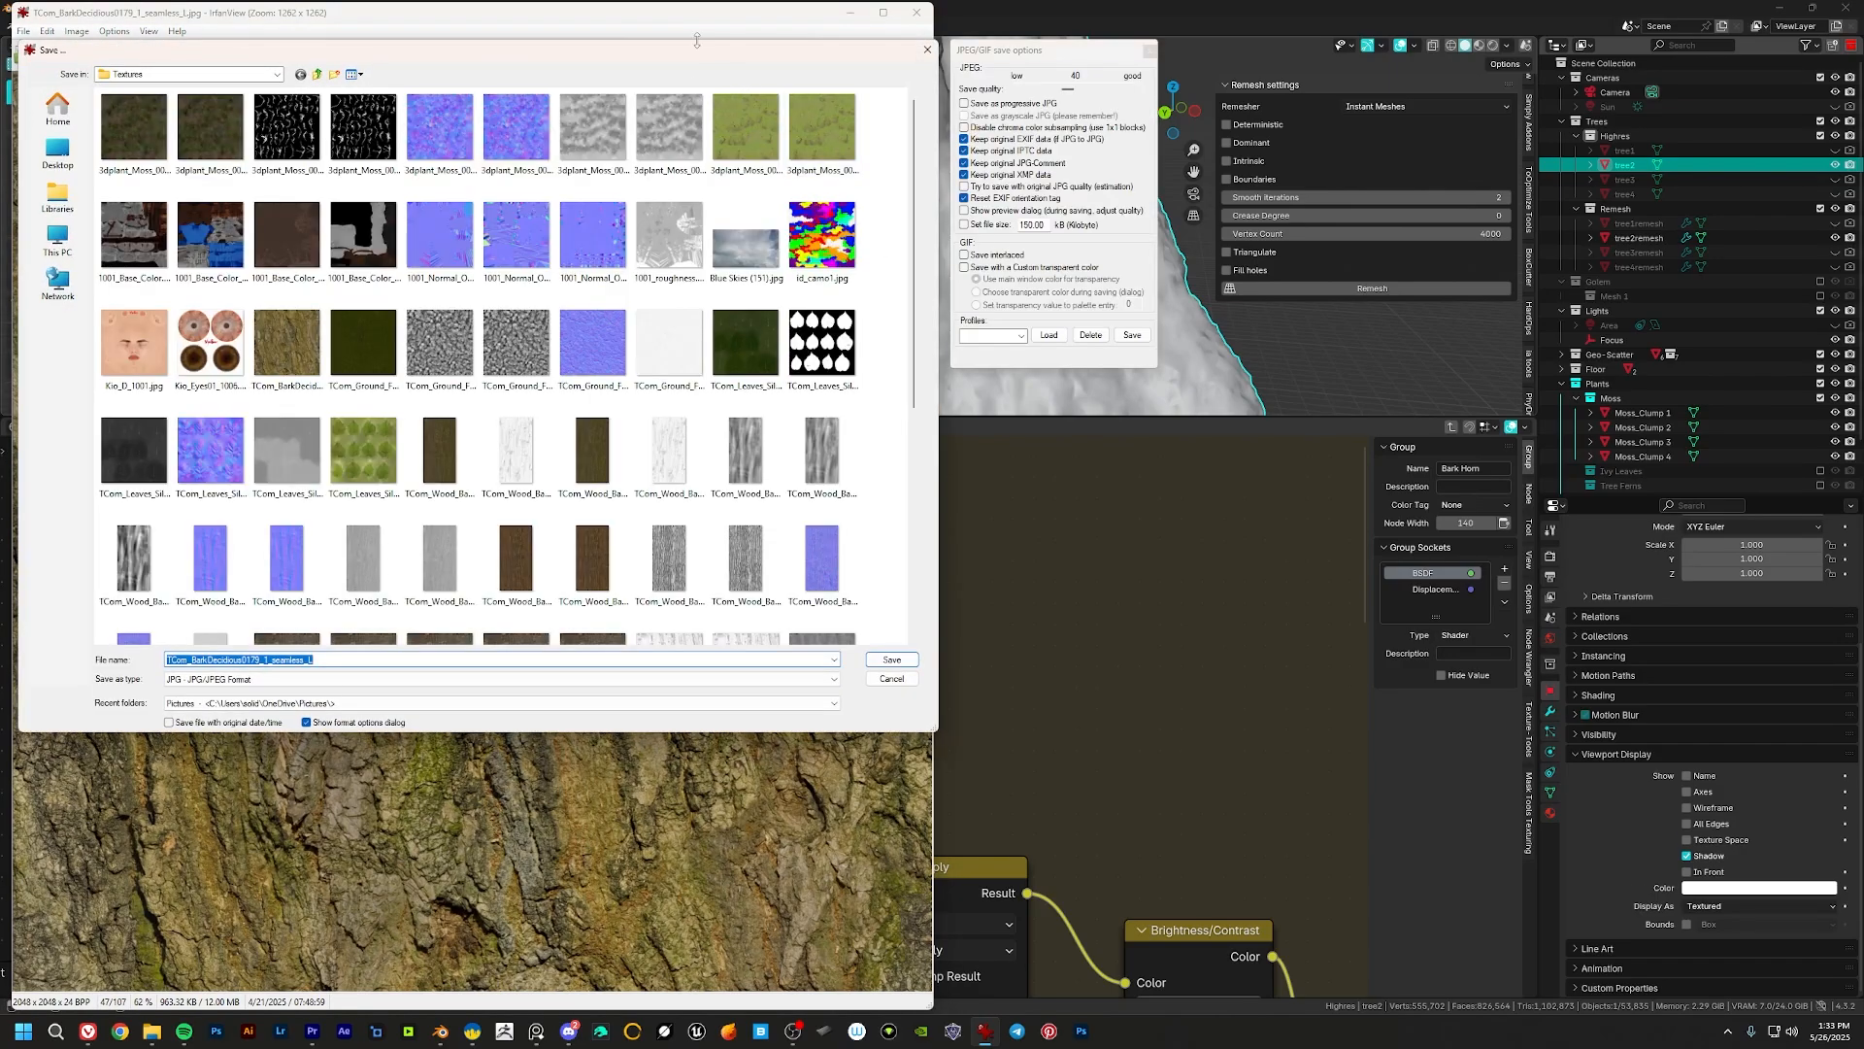
pyautogui.click(245, 680)
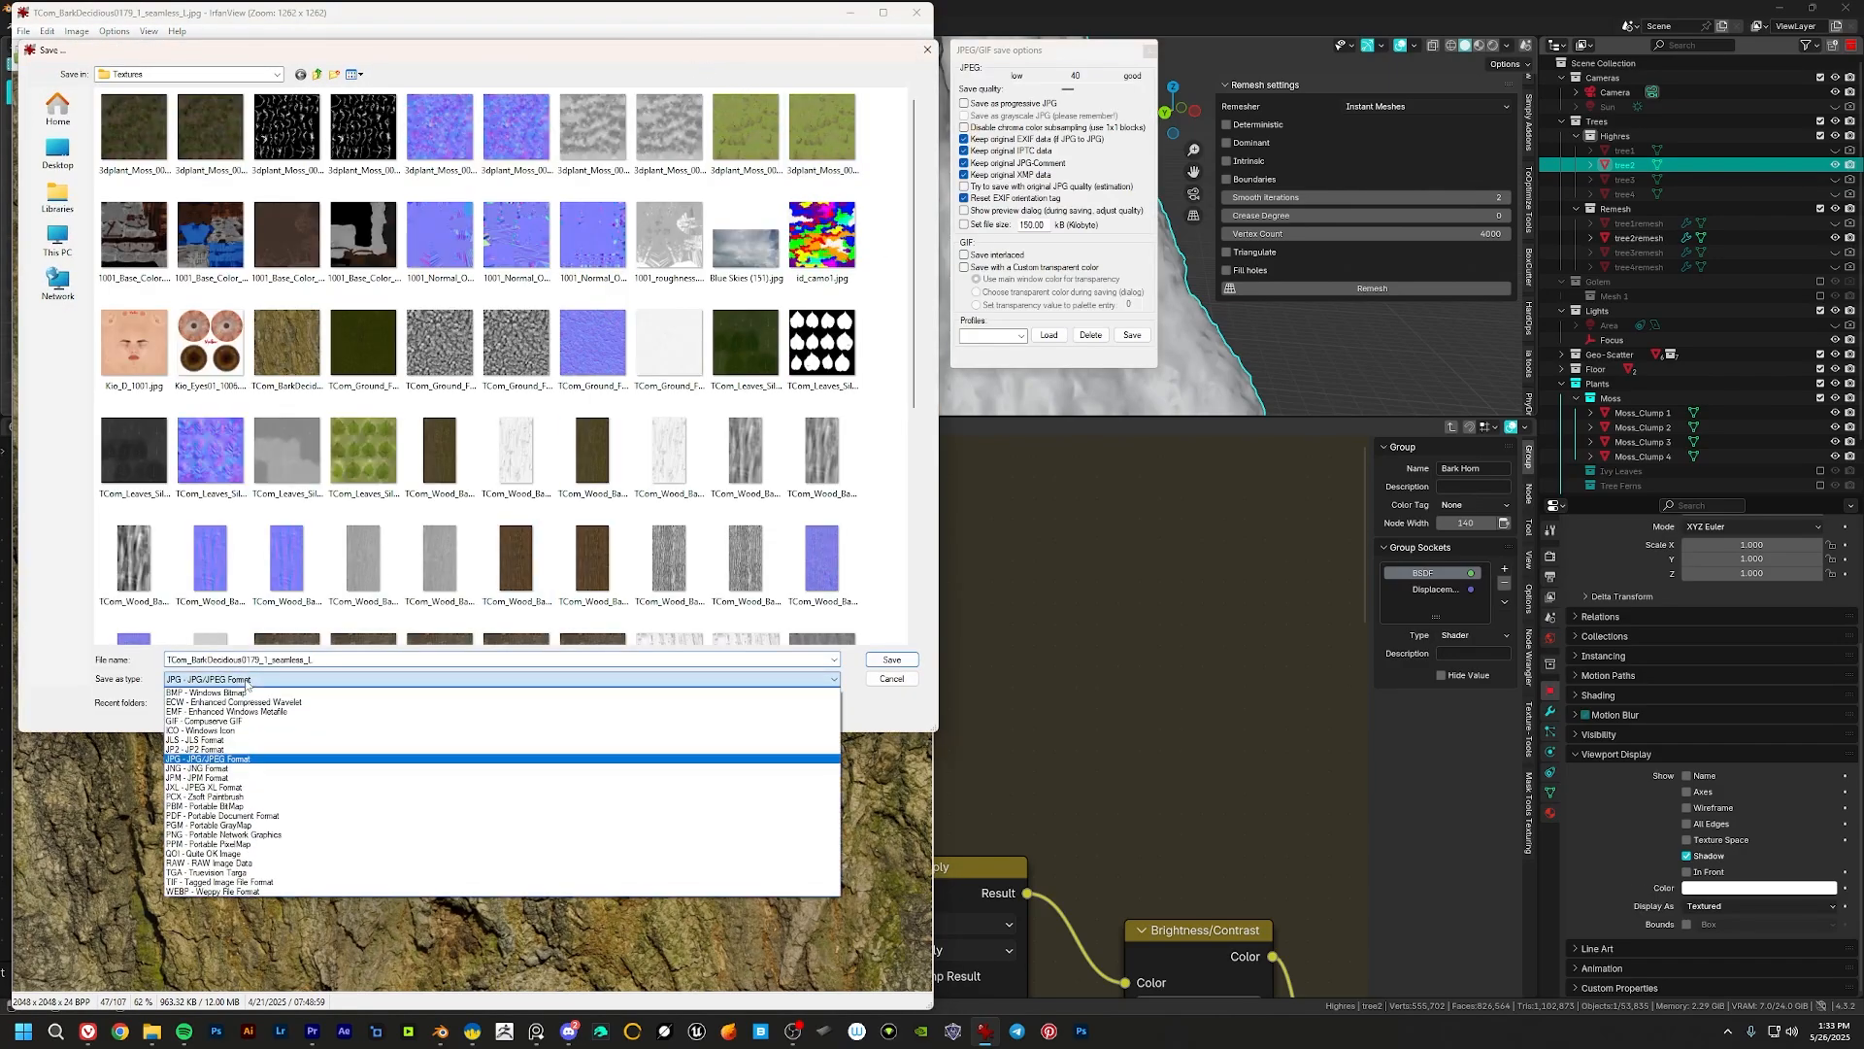
pyautogui.click(246, 683)
pyautogui.click(246, 684)
pyautogui.click(249, 683)
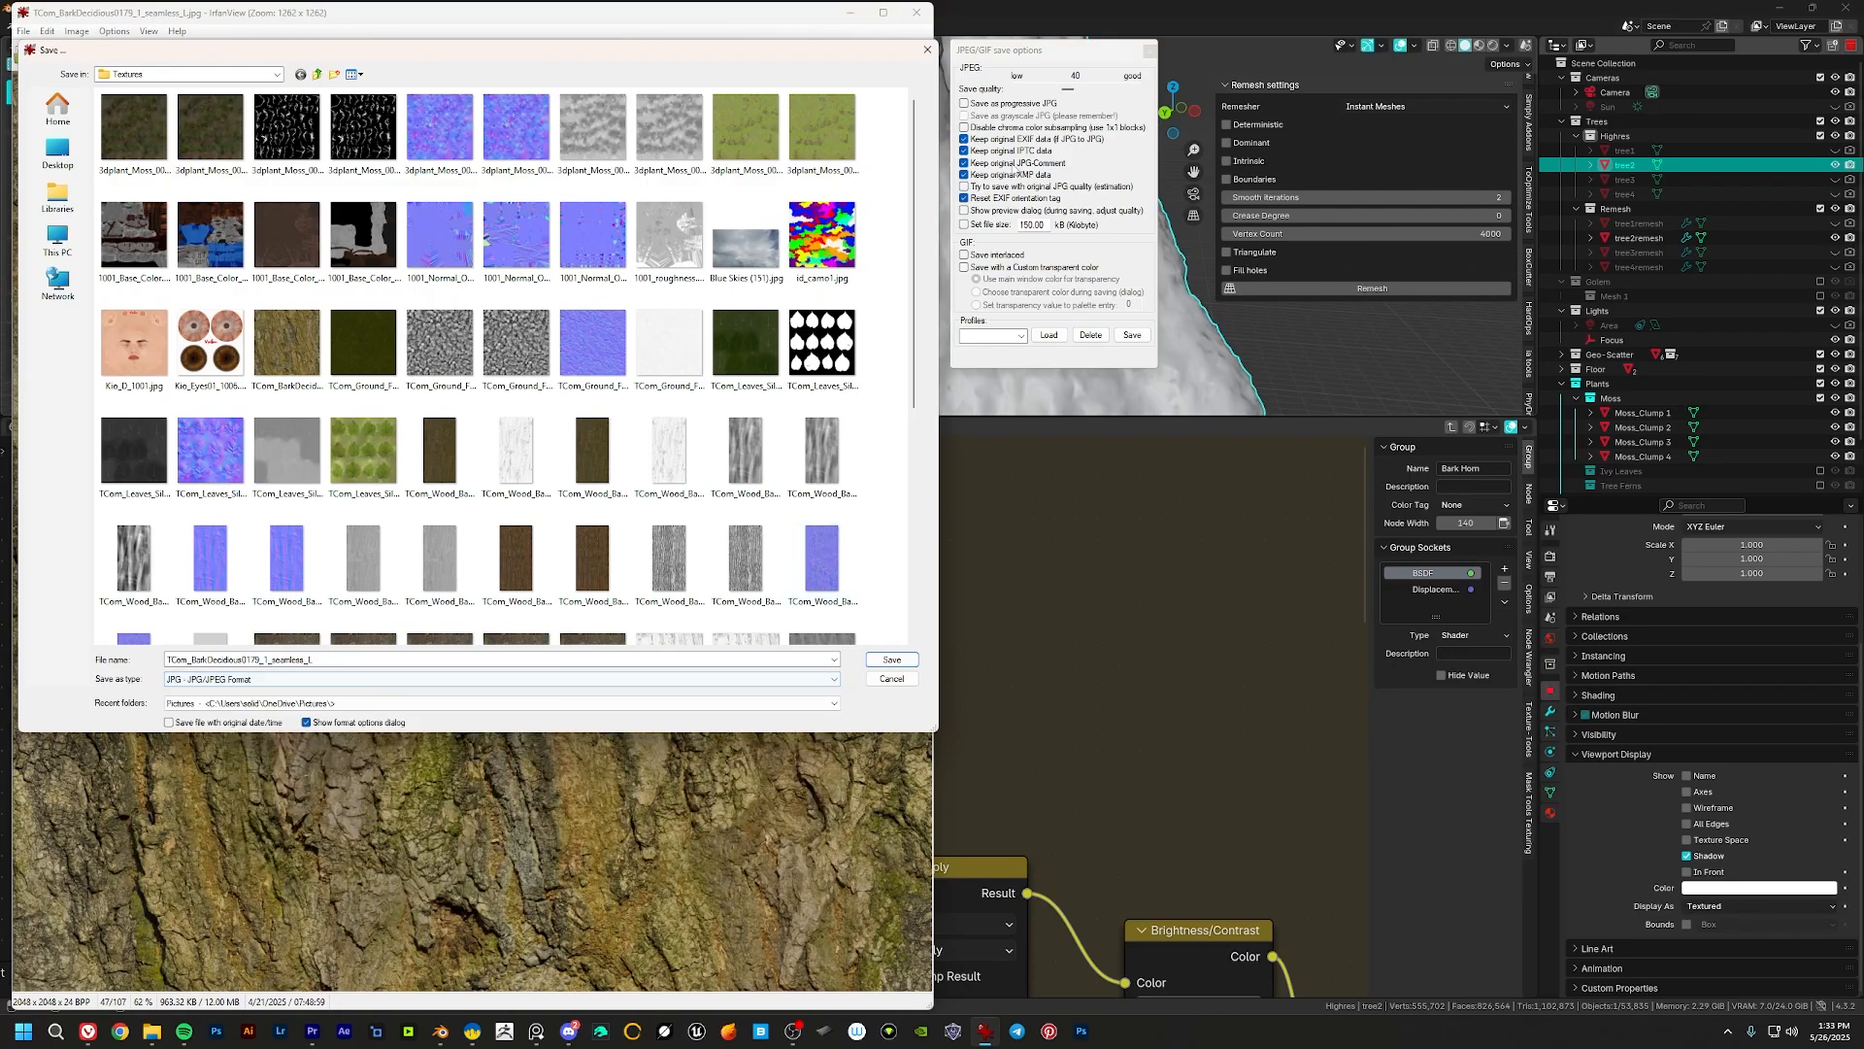
pyautogui.moveTo(1046, 57); pyautogui.dragTo(1037, 58)
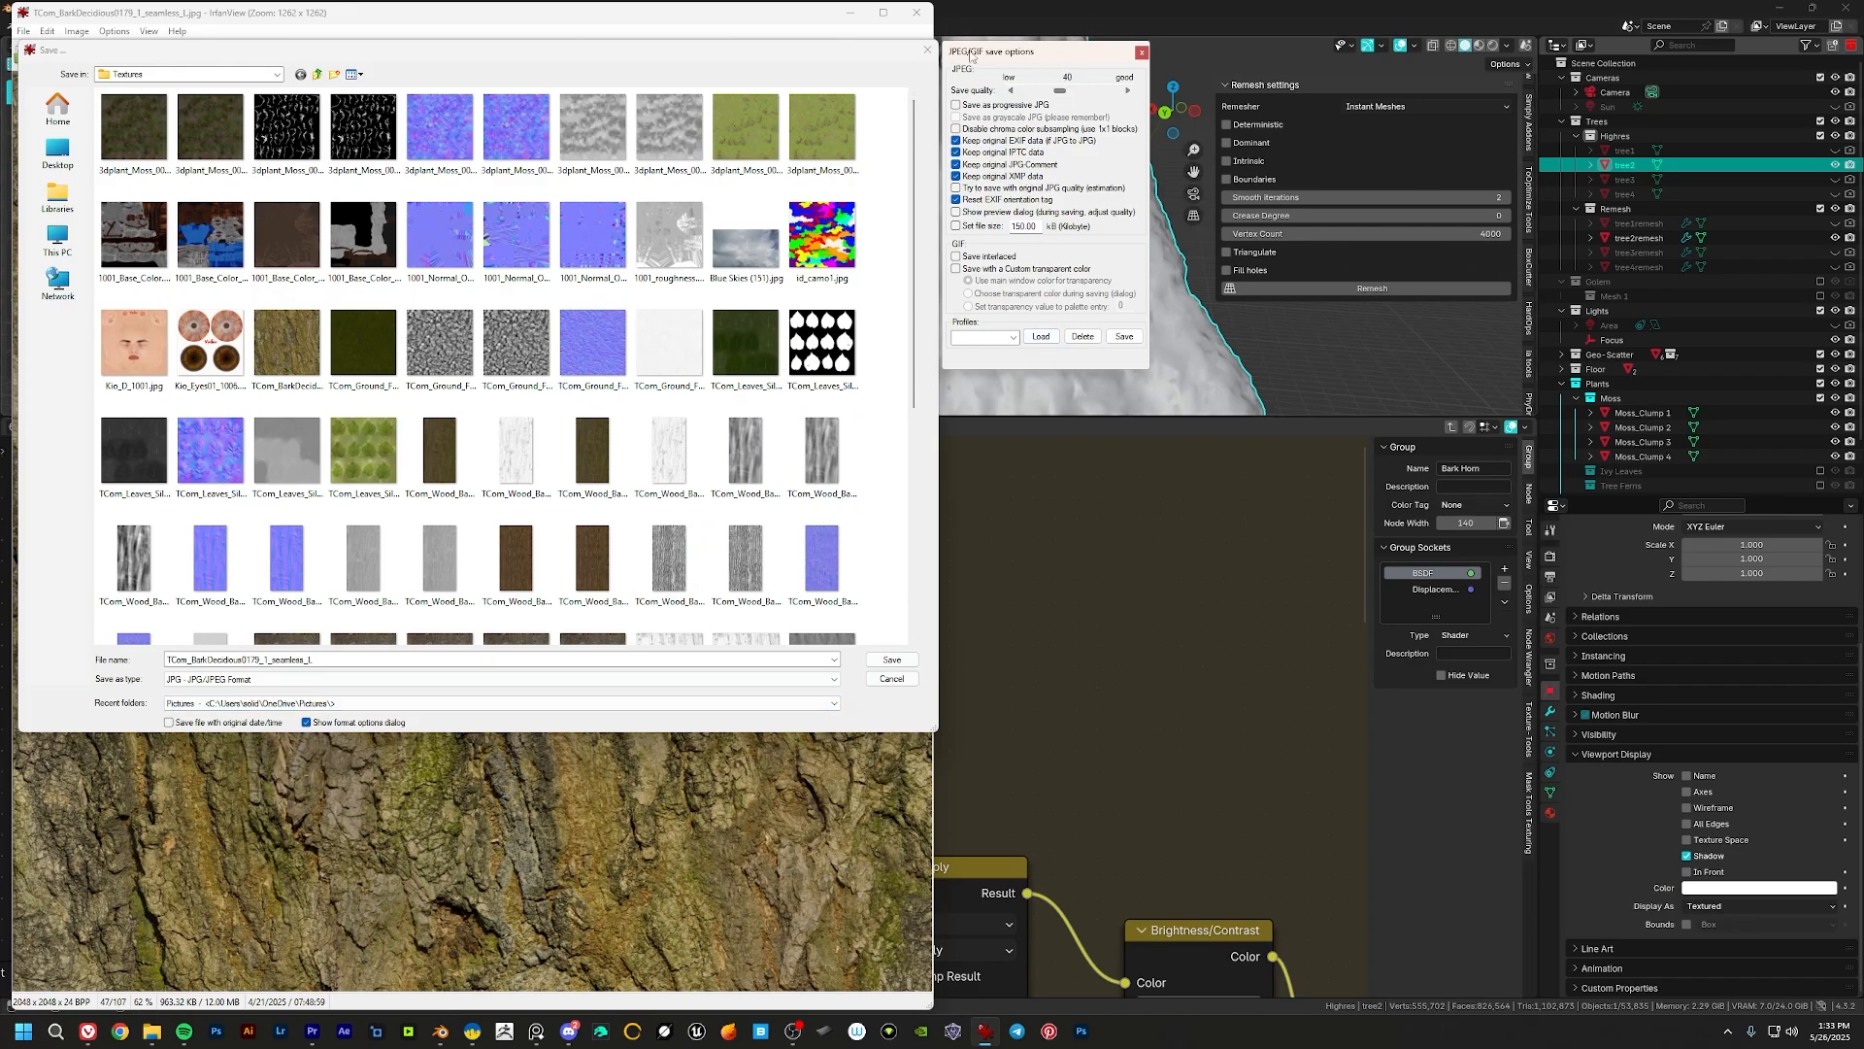
pyautogui.moveTo(1055, 55); pyautogui.dragTo(1062, 56)
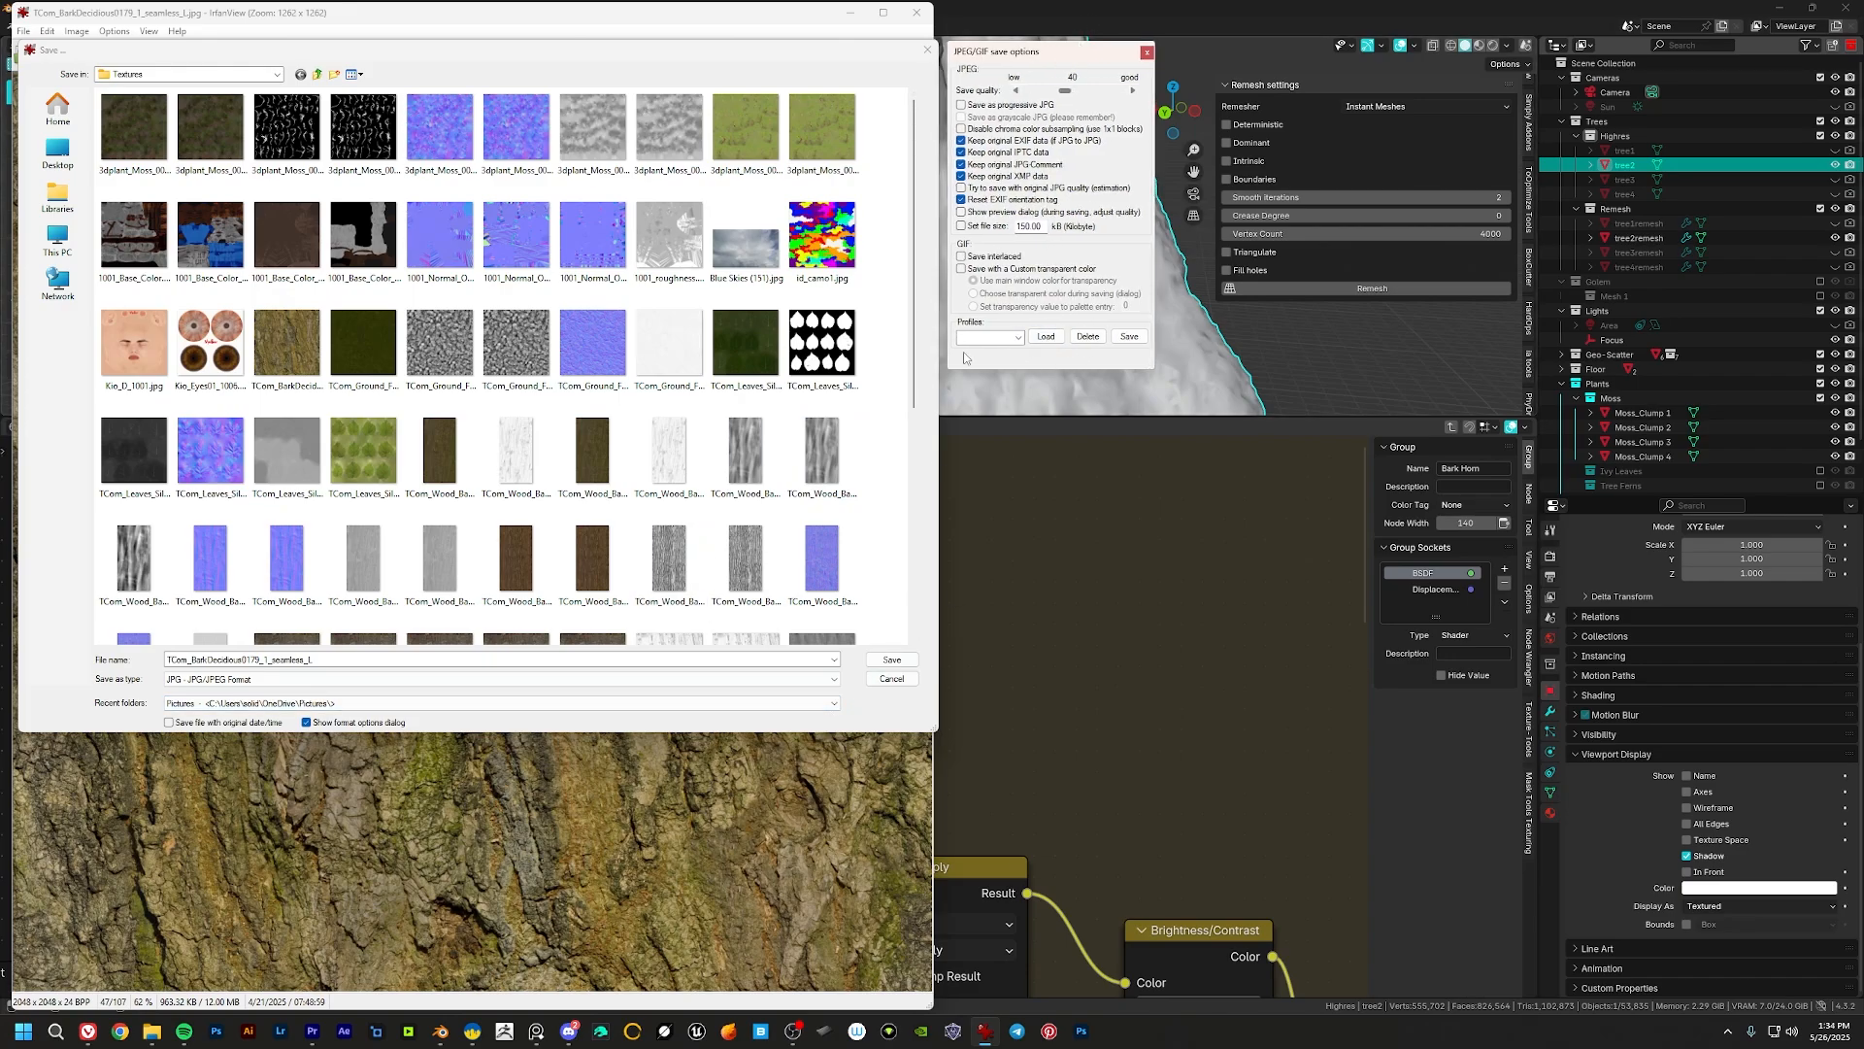
pyautogui.click(927, 51)
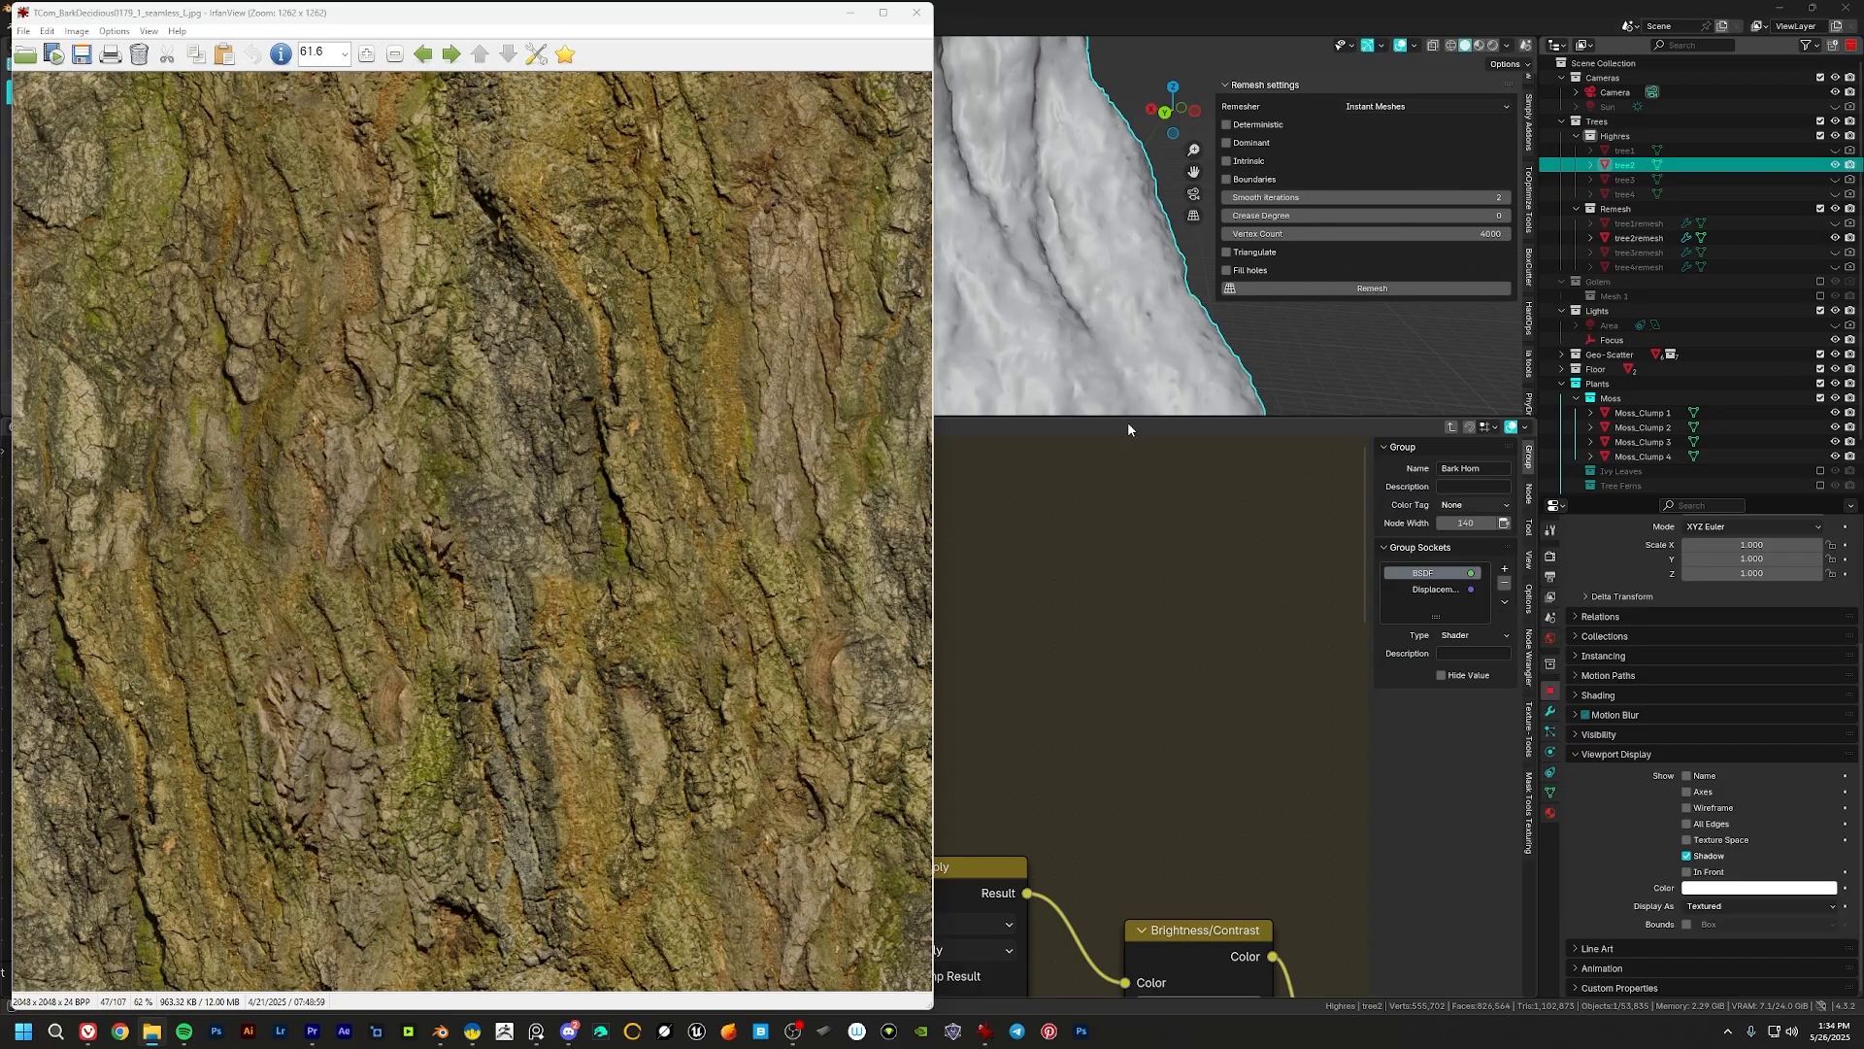
# Step: Inspect TCom_BarkDecidious0179_1_seamless_L.jpg in the photo viewer up close and in full, and return to the Textures folder
pyautogui.scroll(10, 858, 517)
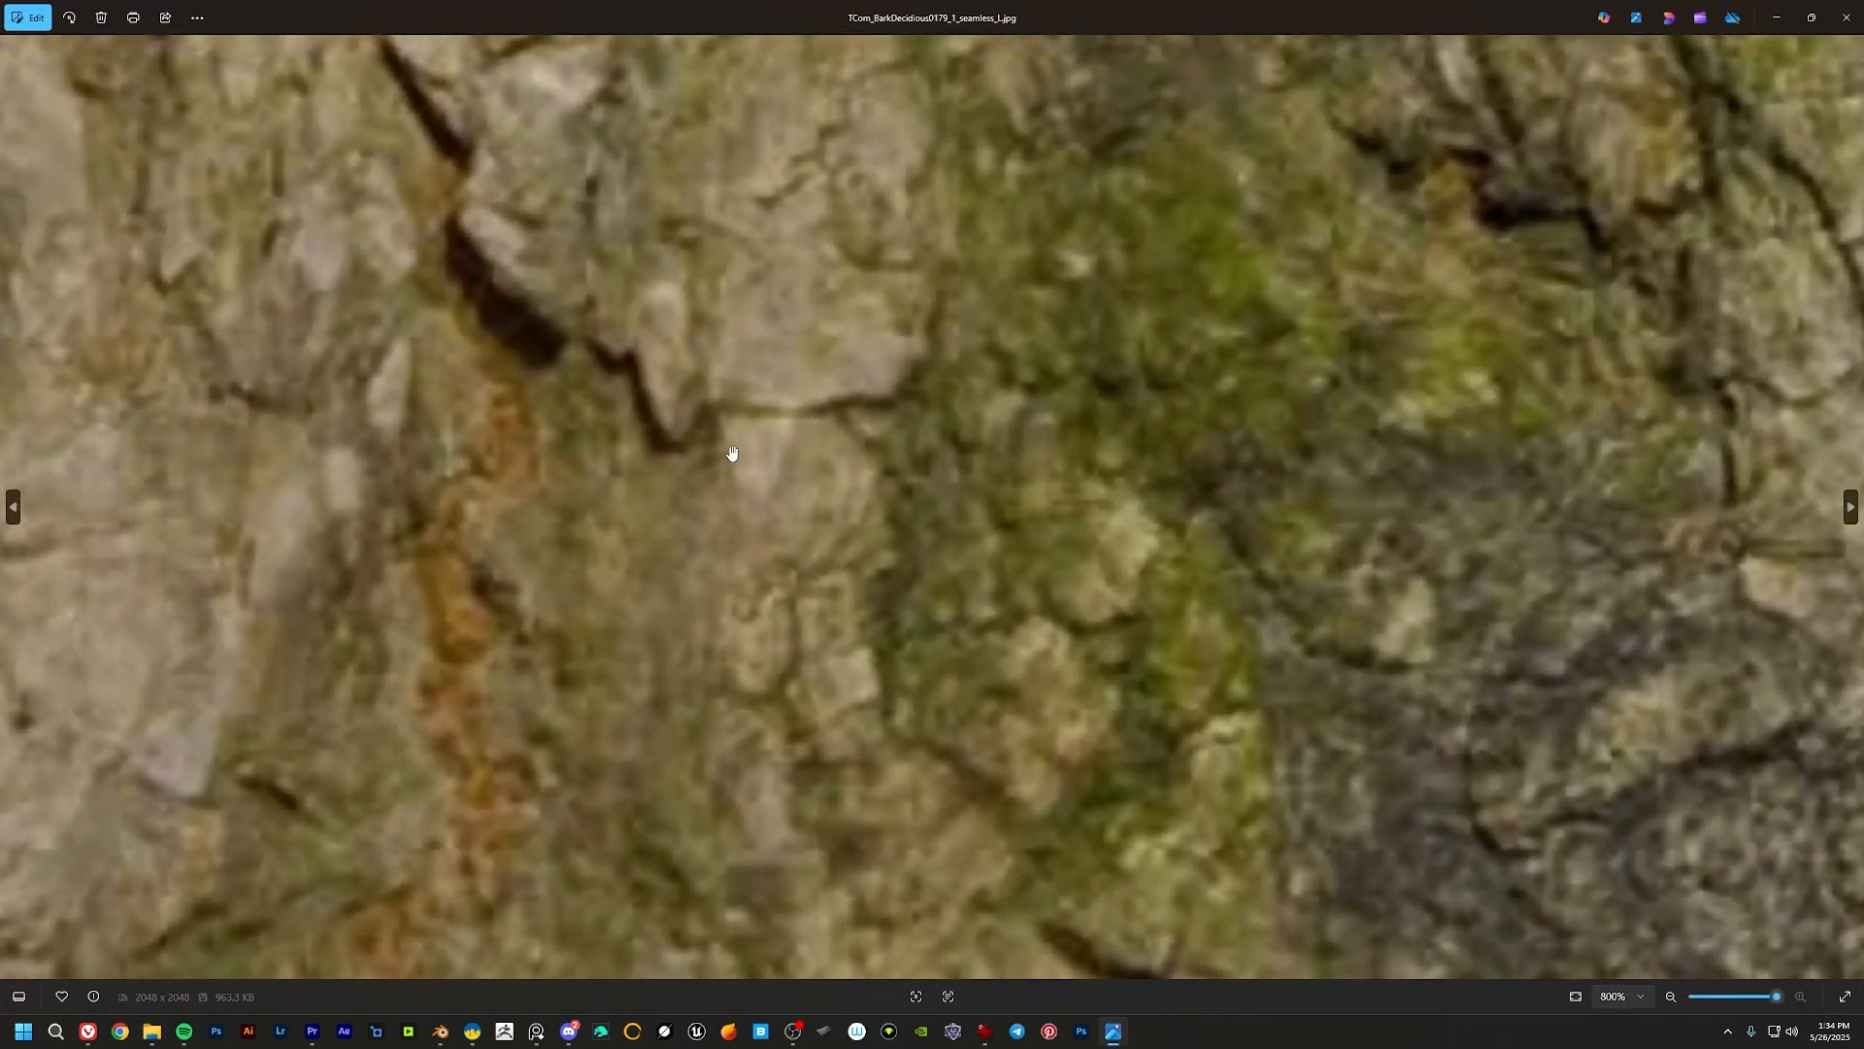
pyautogui.moveTo(732, 454); pyautogui.dragTo(852, 311)
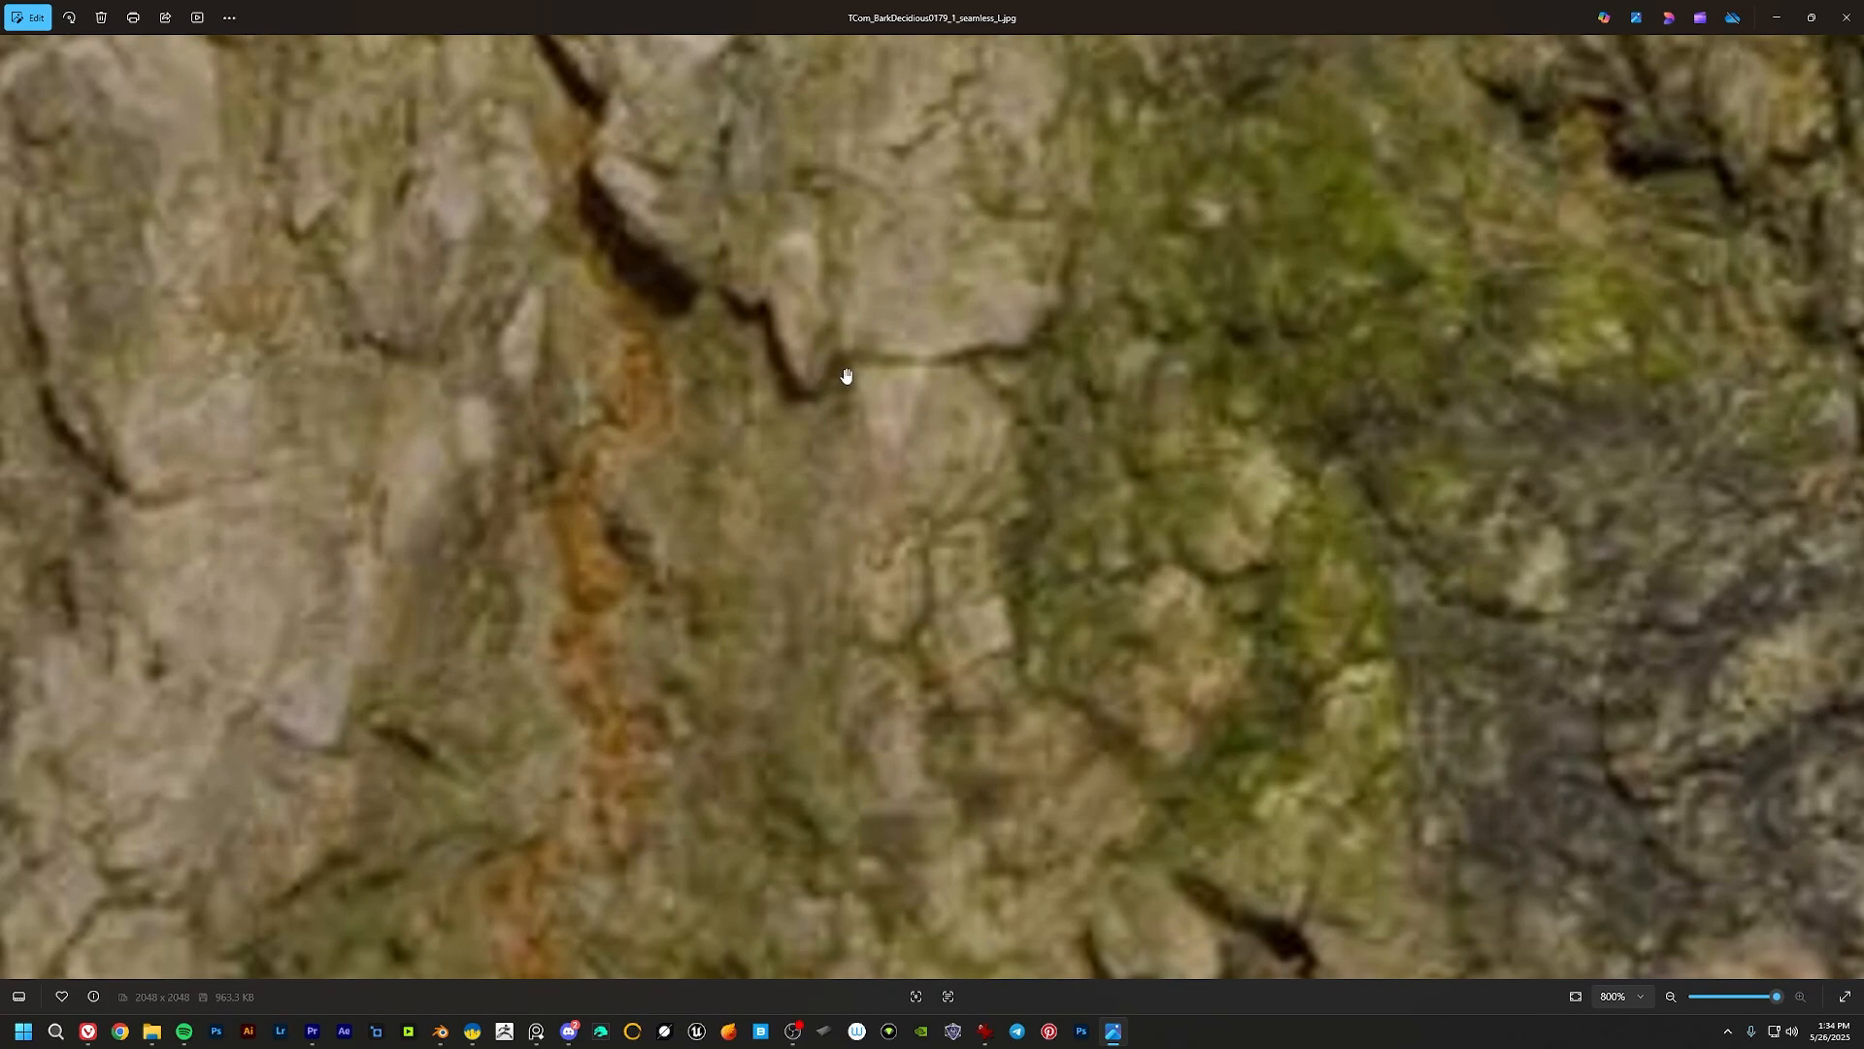
pyautogui.scroll(-8, 923, 449)
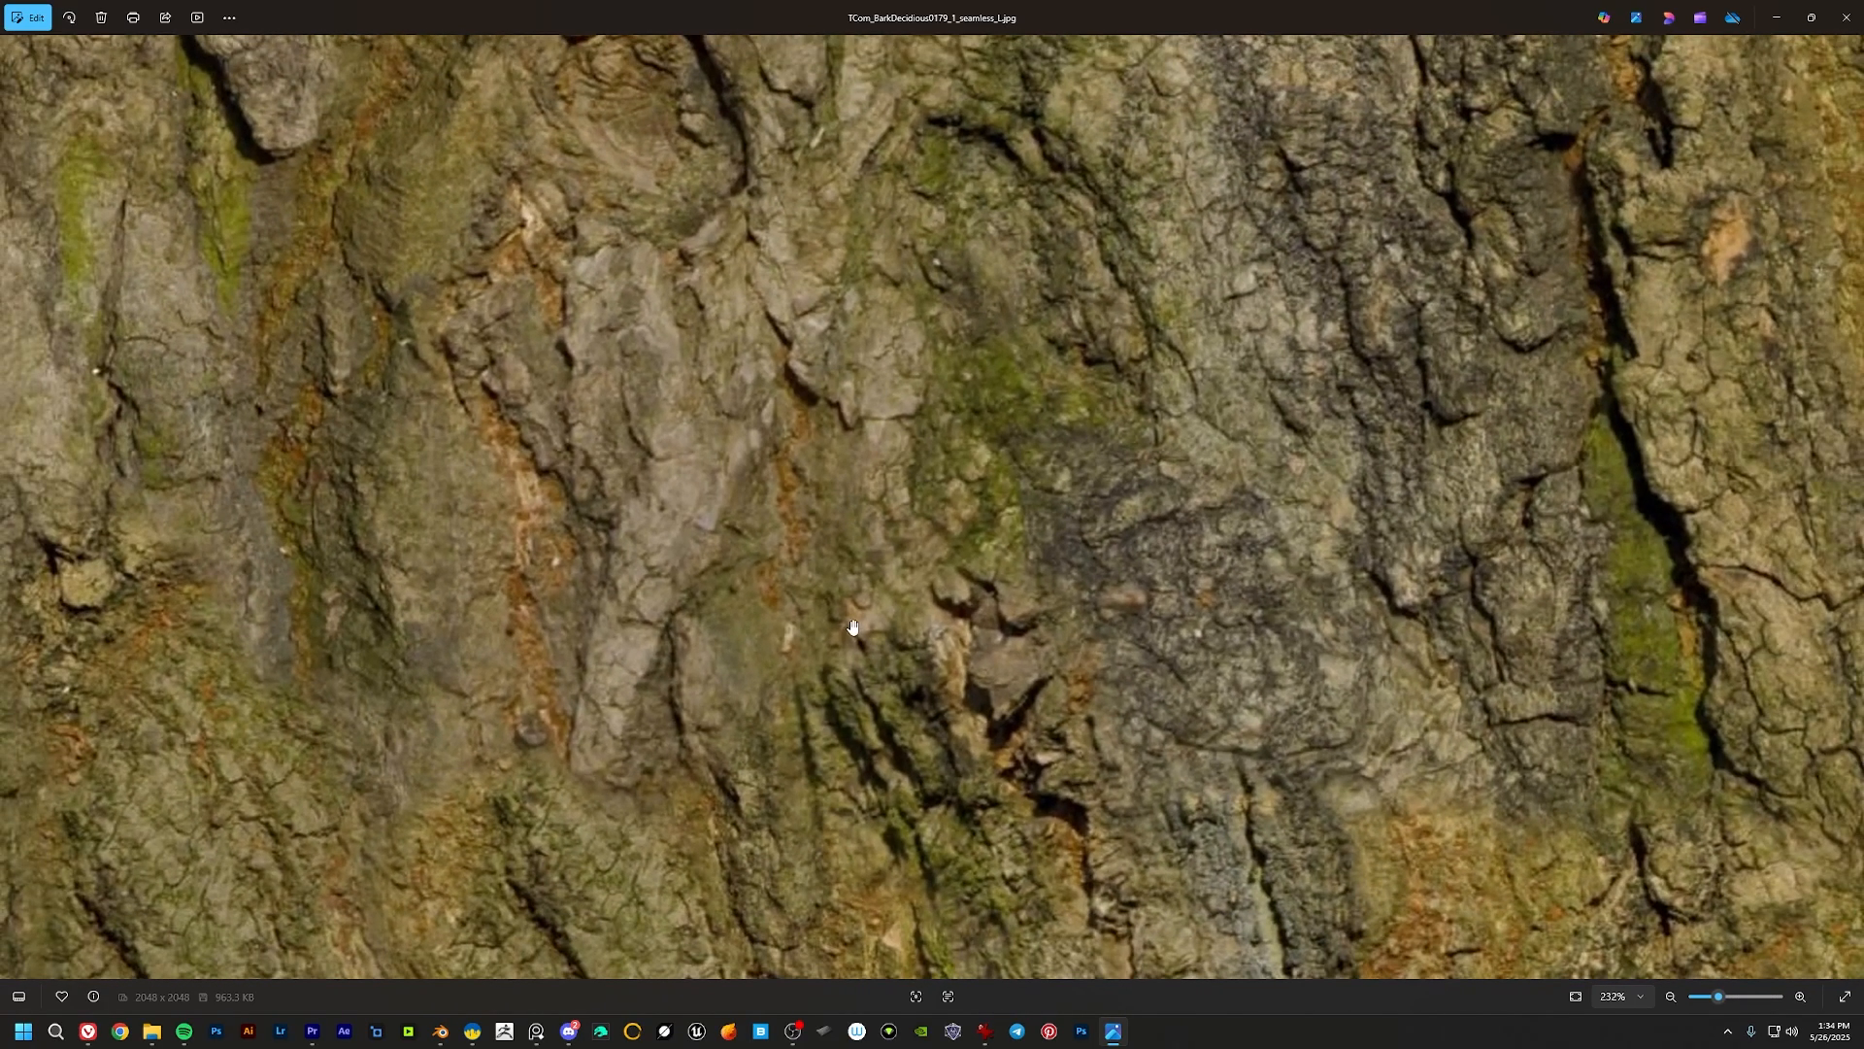
pyautogui.moveTo(853, 626); pyautogui.dragTo(815, 333)
pyautogui.moveTo(815, 562); pyautogui.dragTo(795, 271)
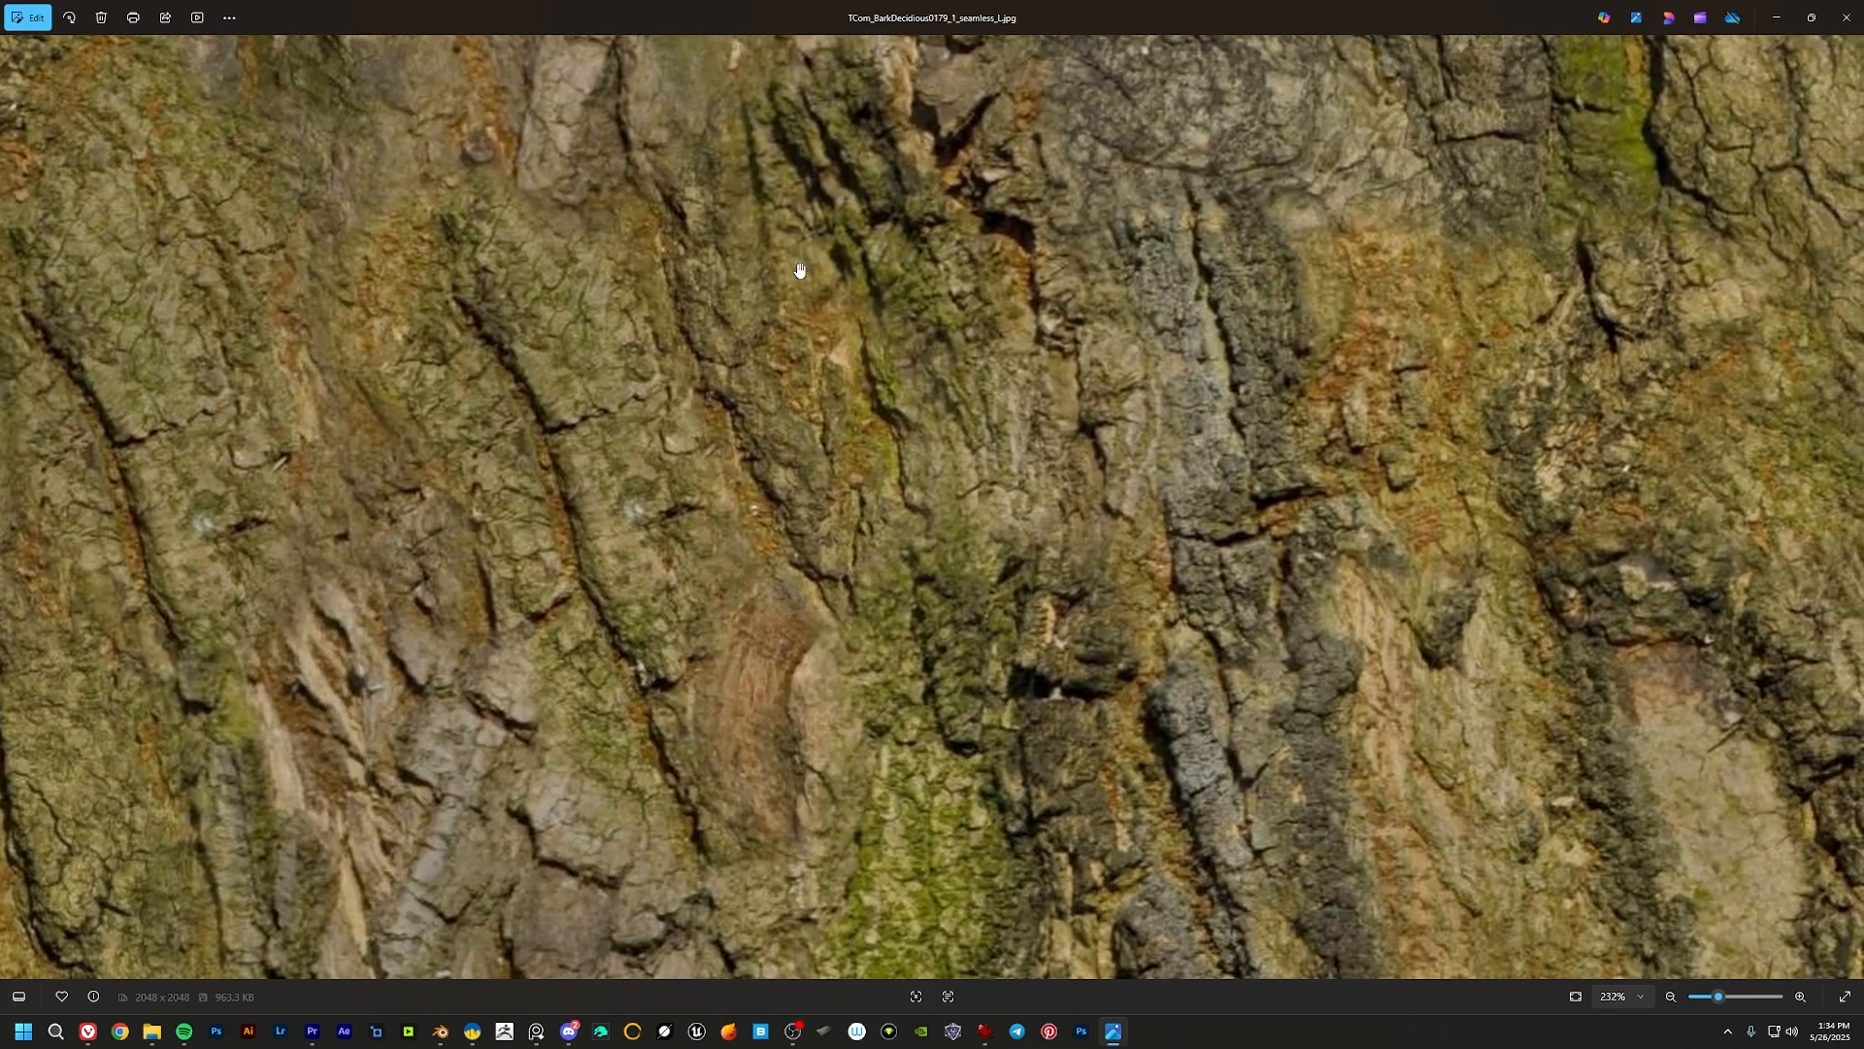
pyautogui.moveTo(833, 592); pyautogui.dragTo(839, 362)
pyautogui.scroll(-6, 748, 654)
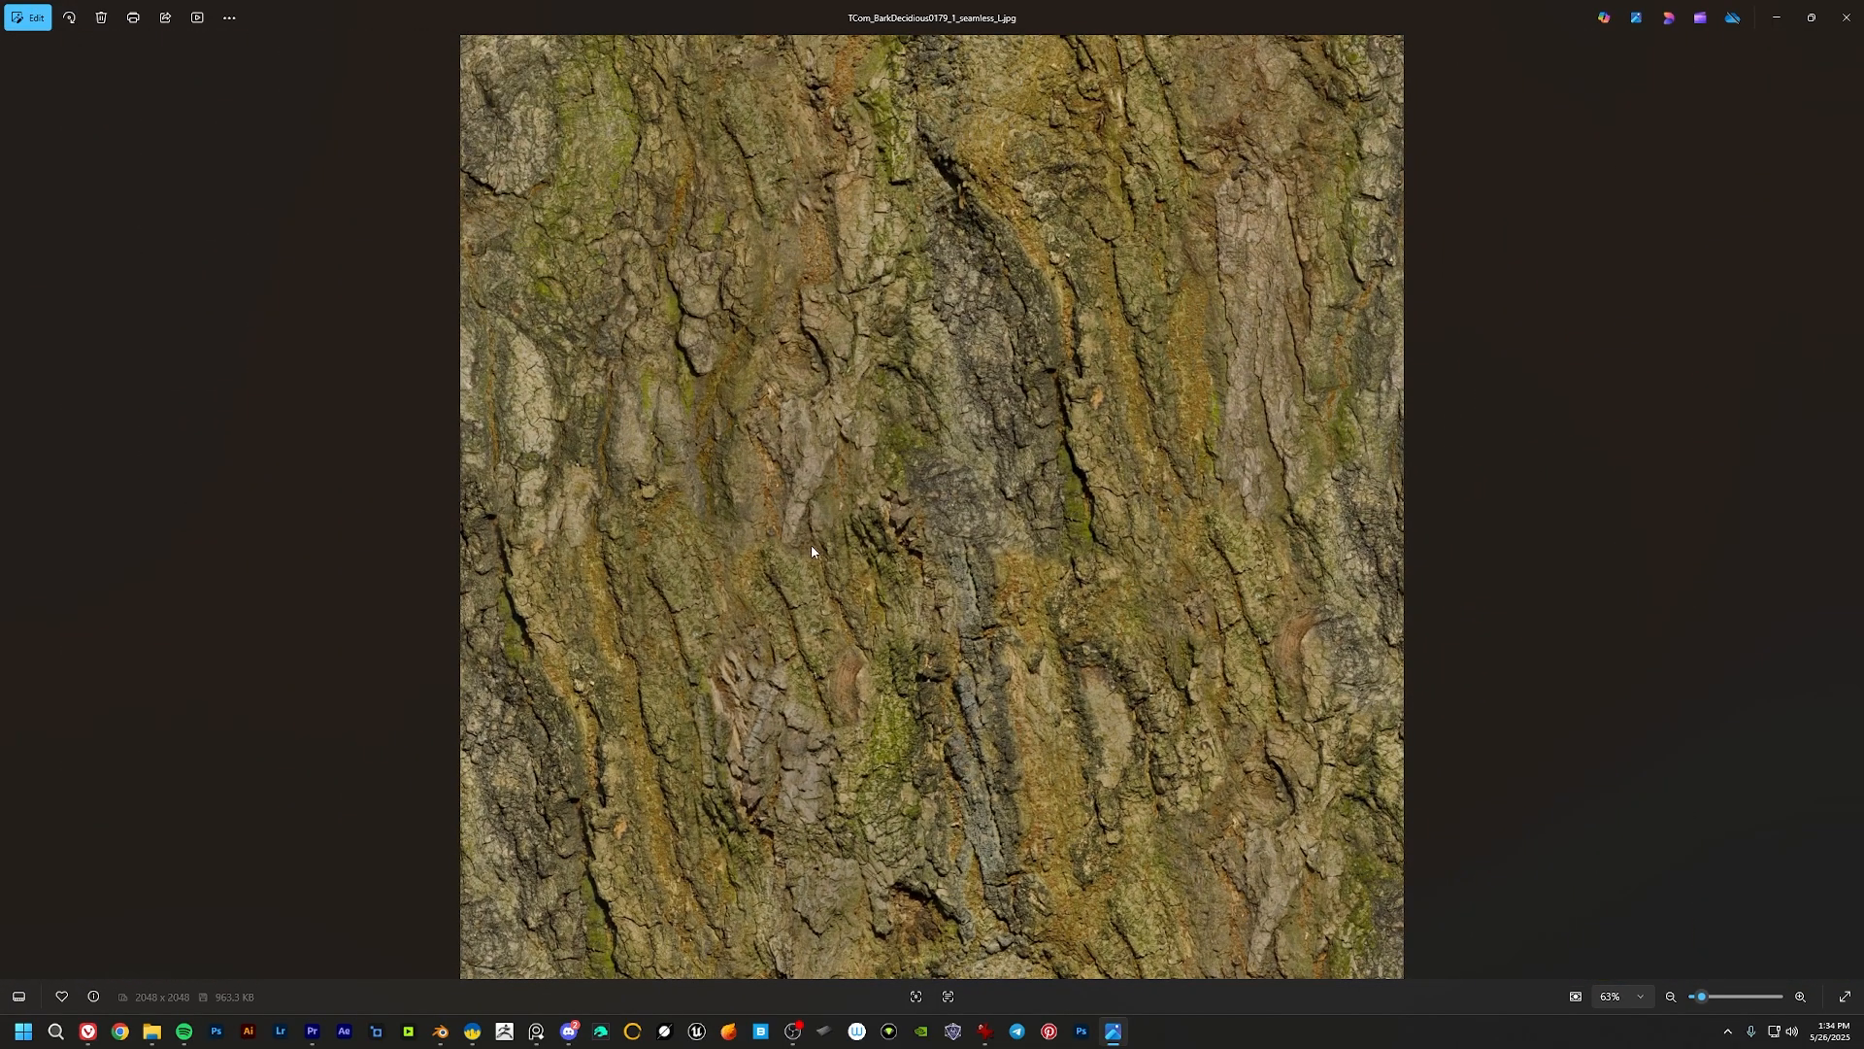
pyautogui.click(1779, 18)
pyautogui.hotkey('alt', 'Tab')
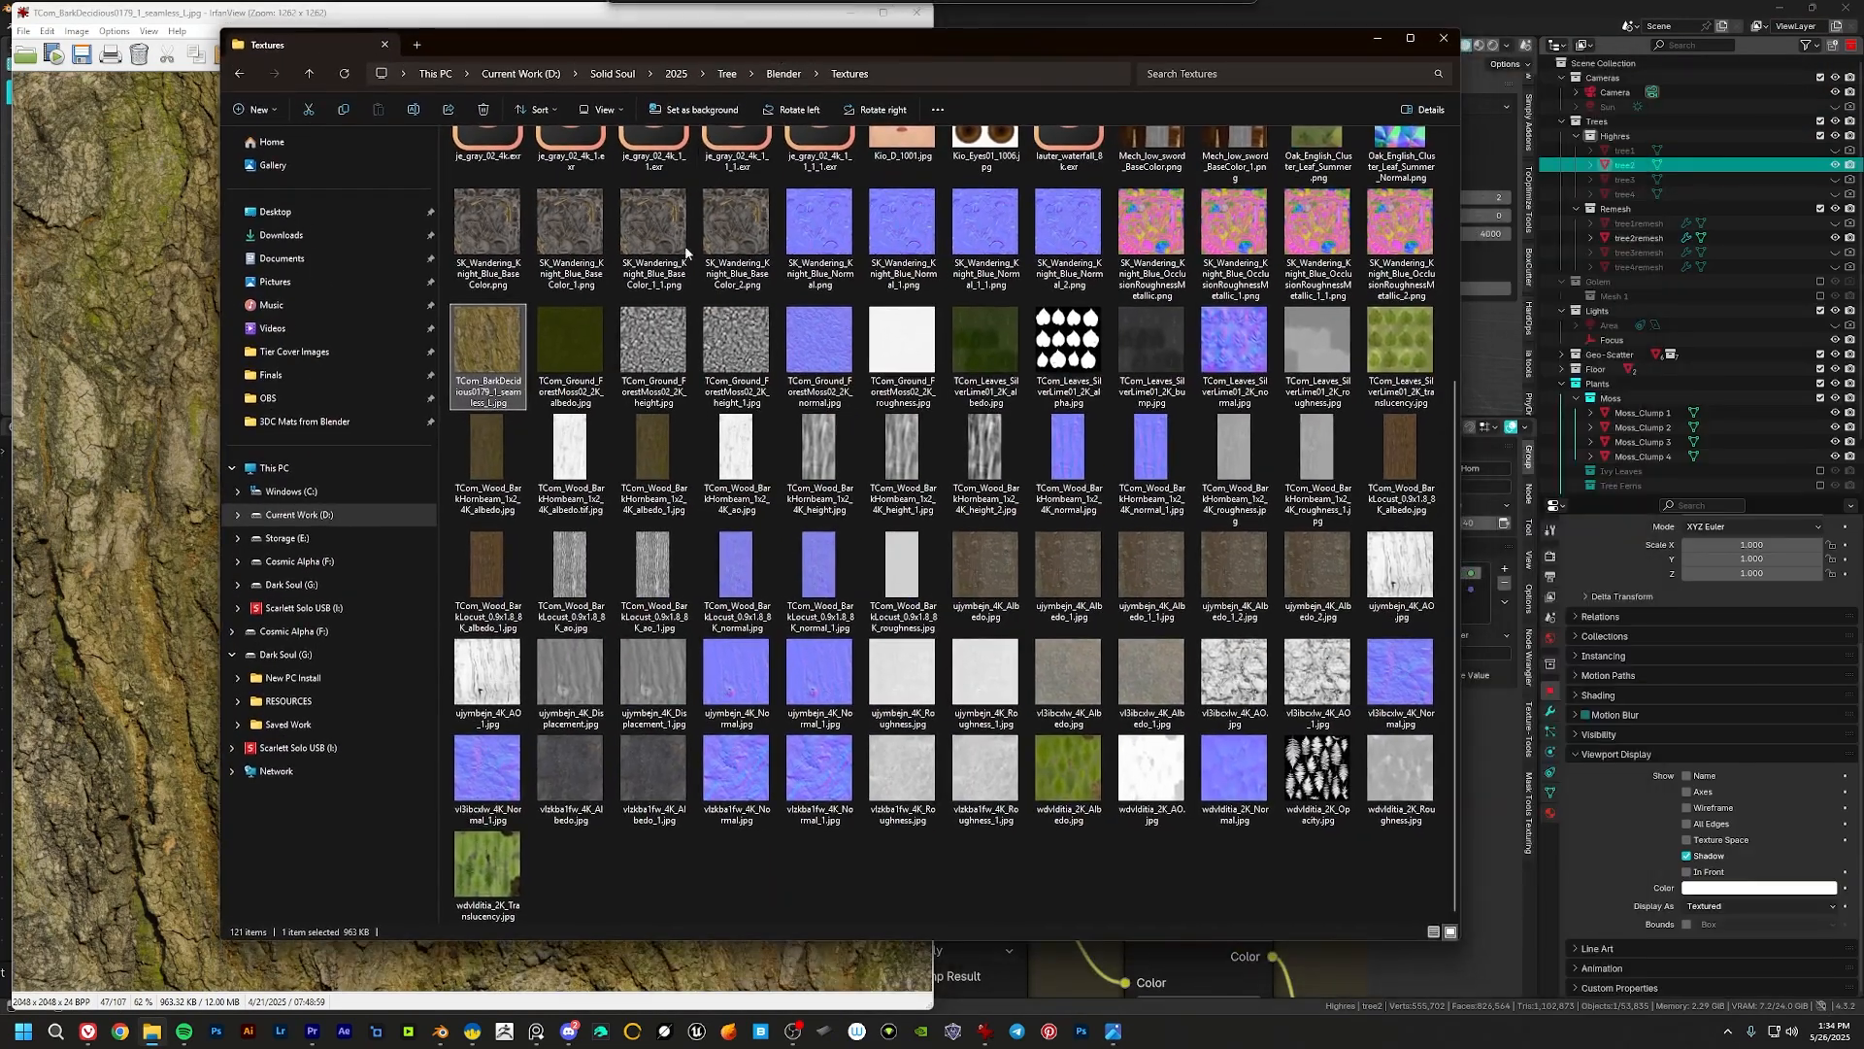
# Step: Check the file size of TCom_BarkDecidious0179_1_seamless_L.jpg in its properties and the size of the silver lime leaves albedo texture
pyautogui.rightClick(497, 345)
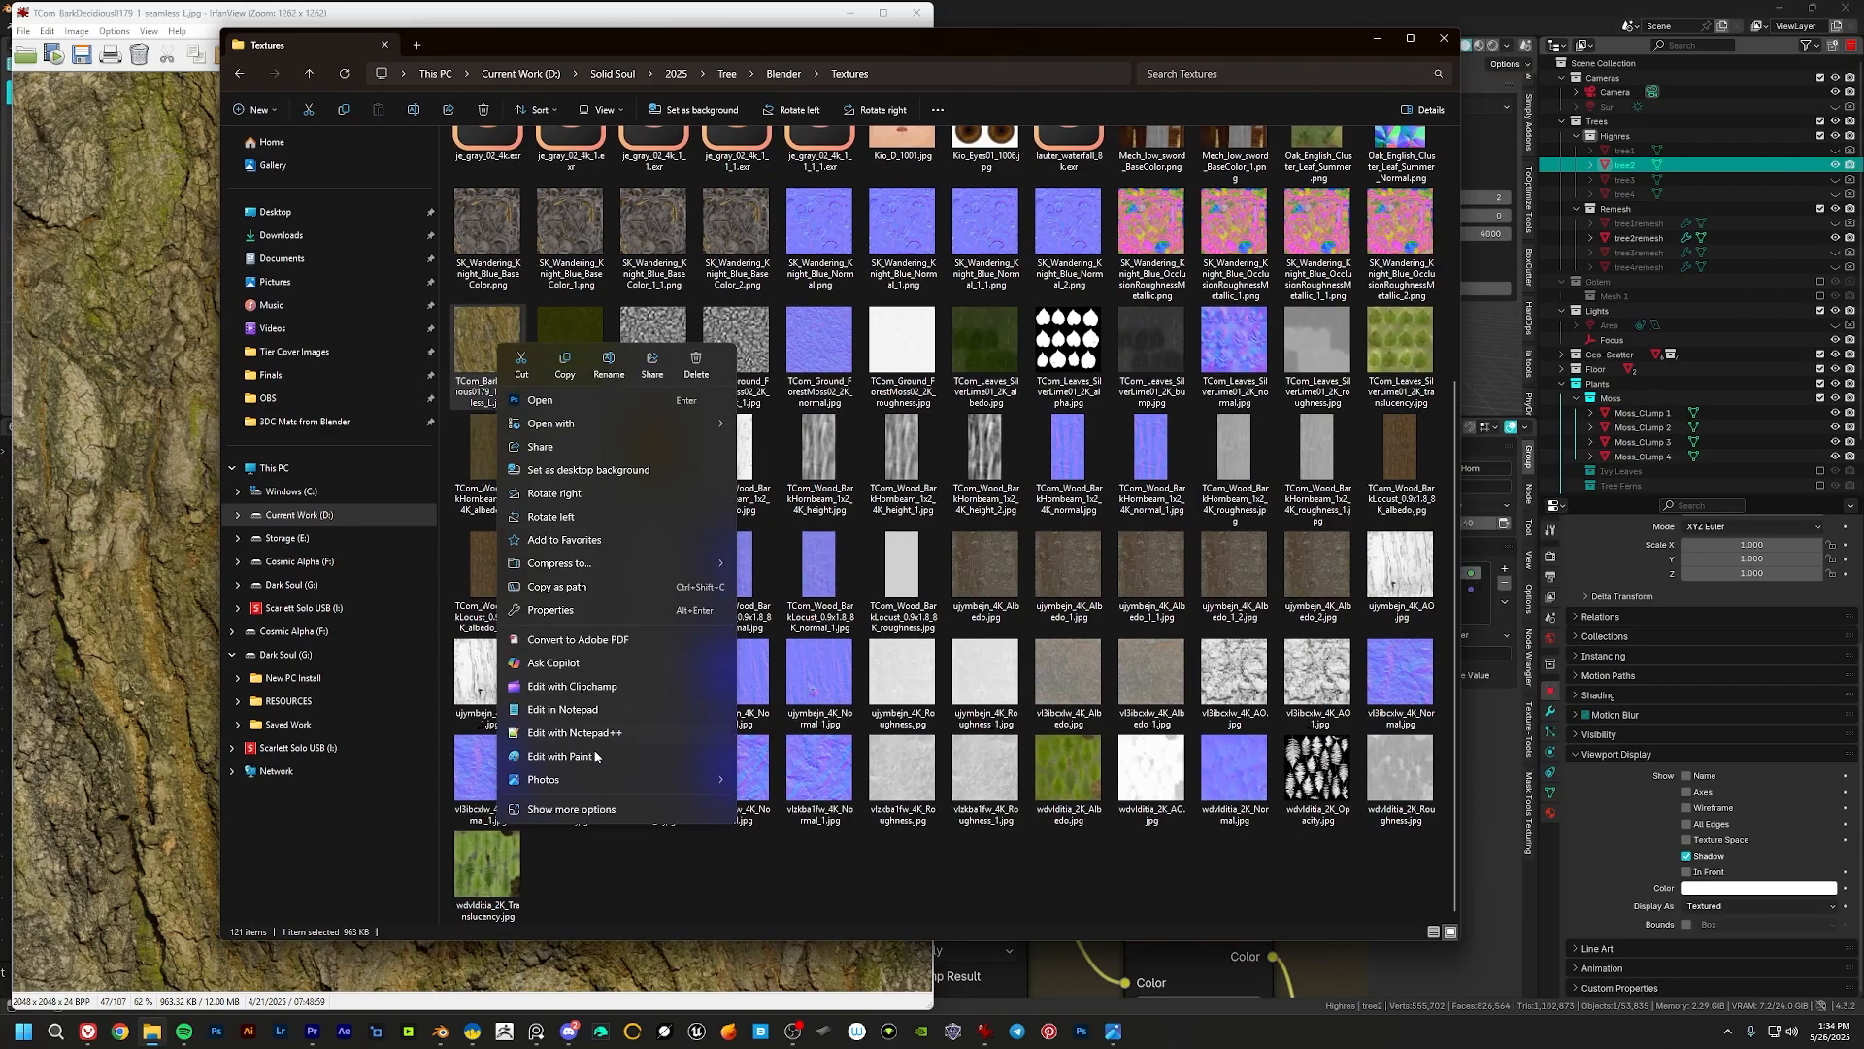
pyautogui.click(568, 612)
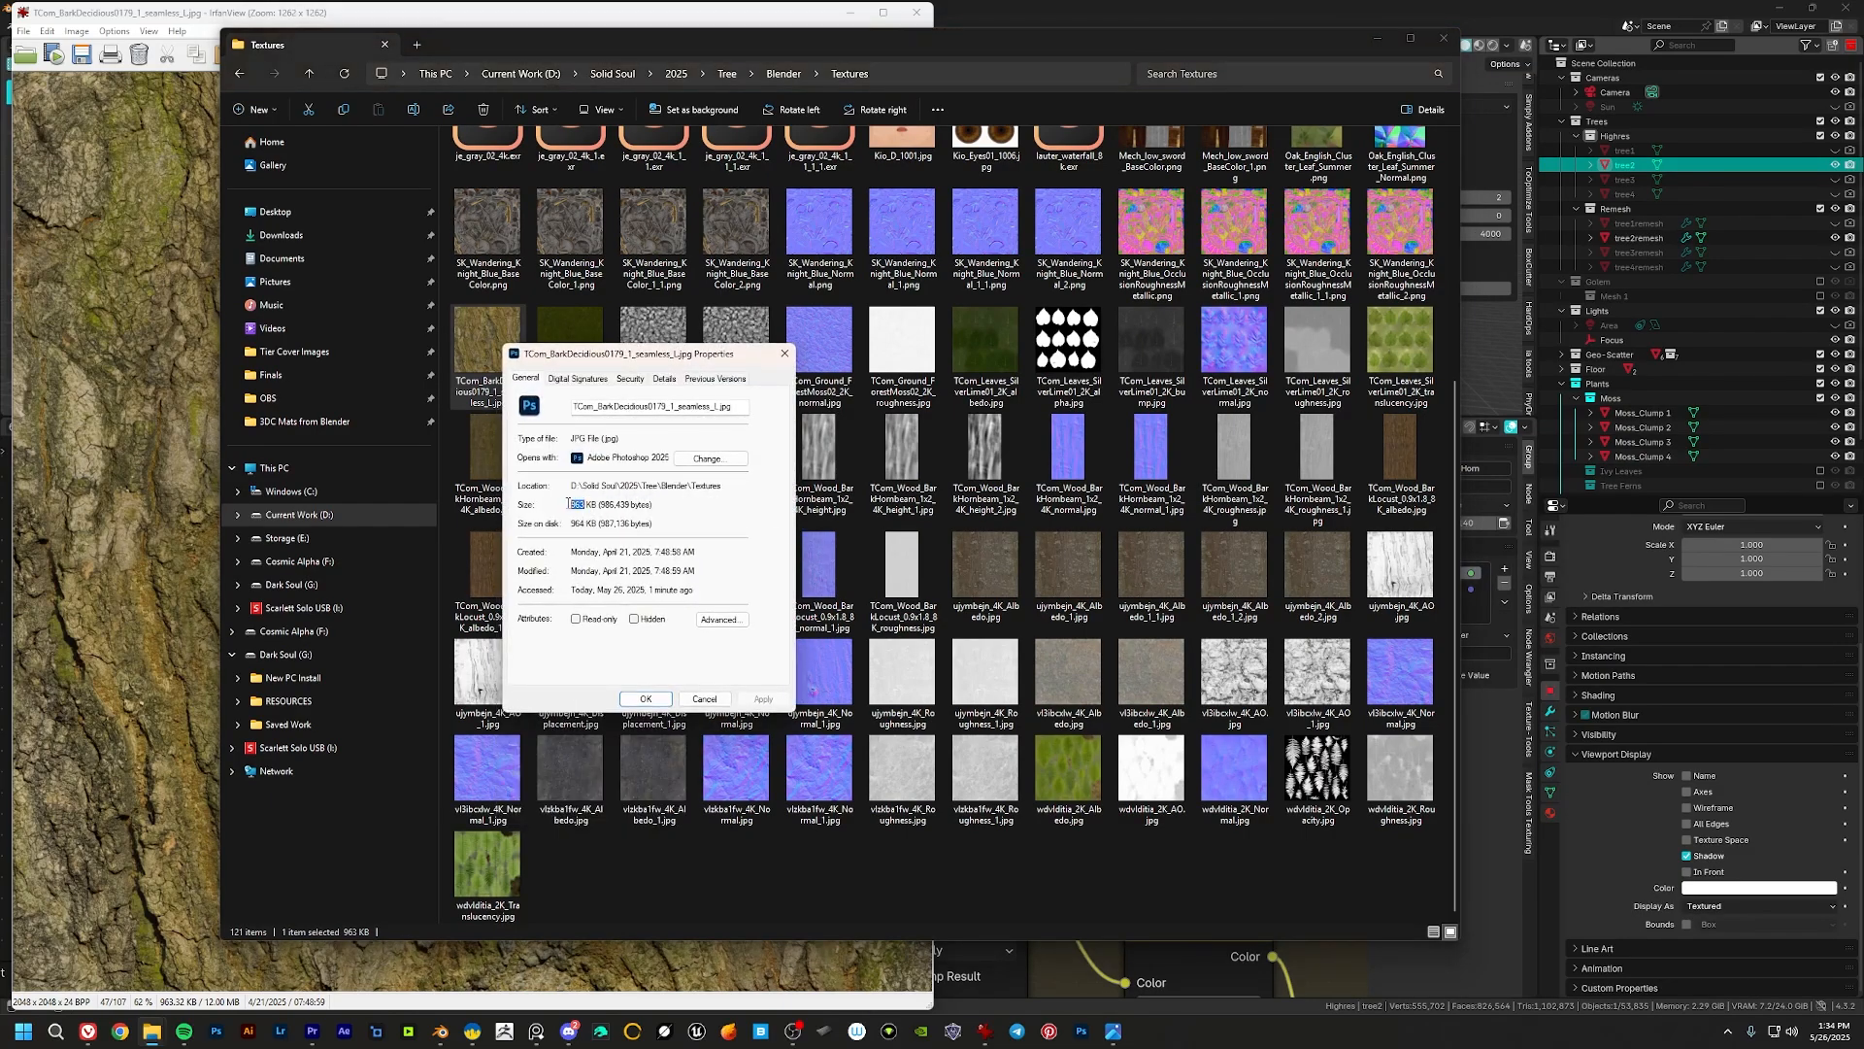
pyautogui.click(784, 353)
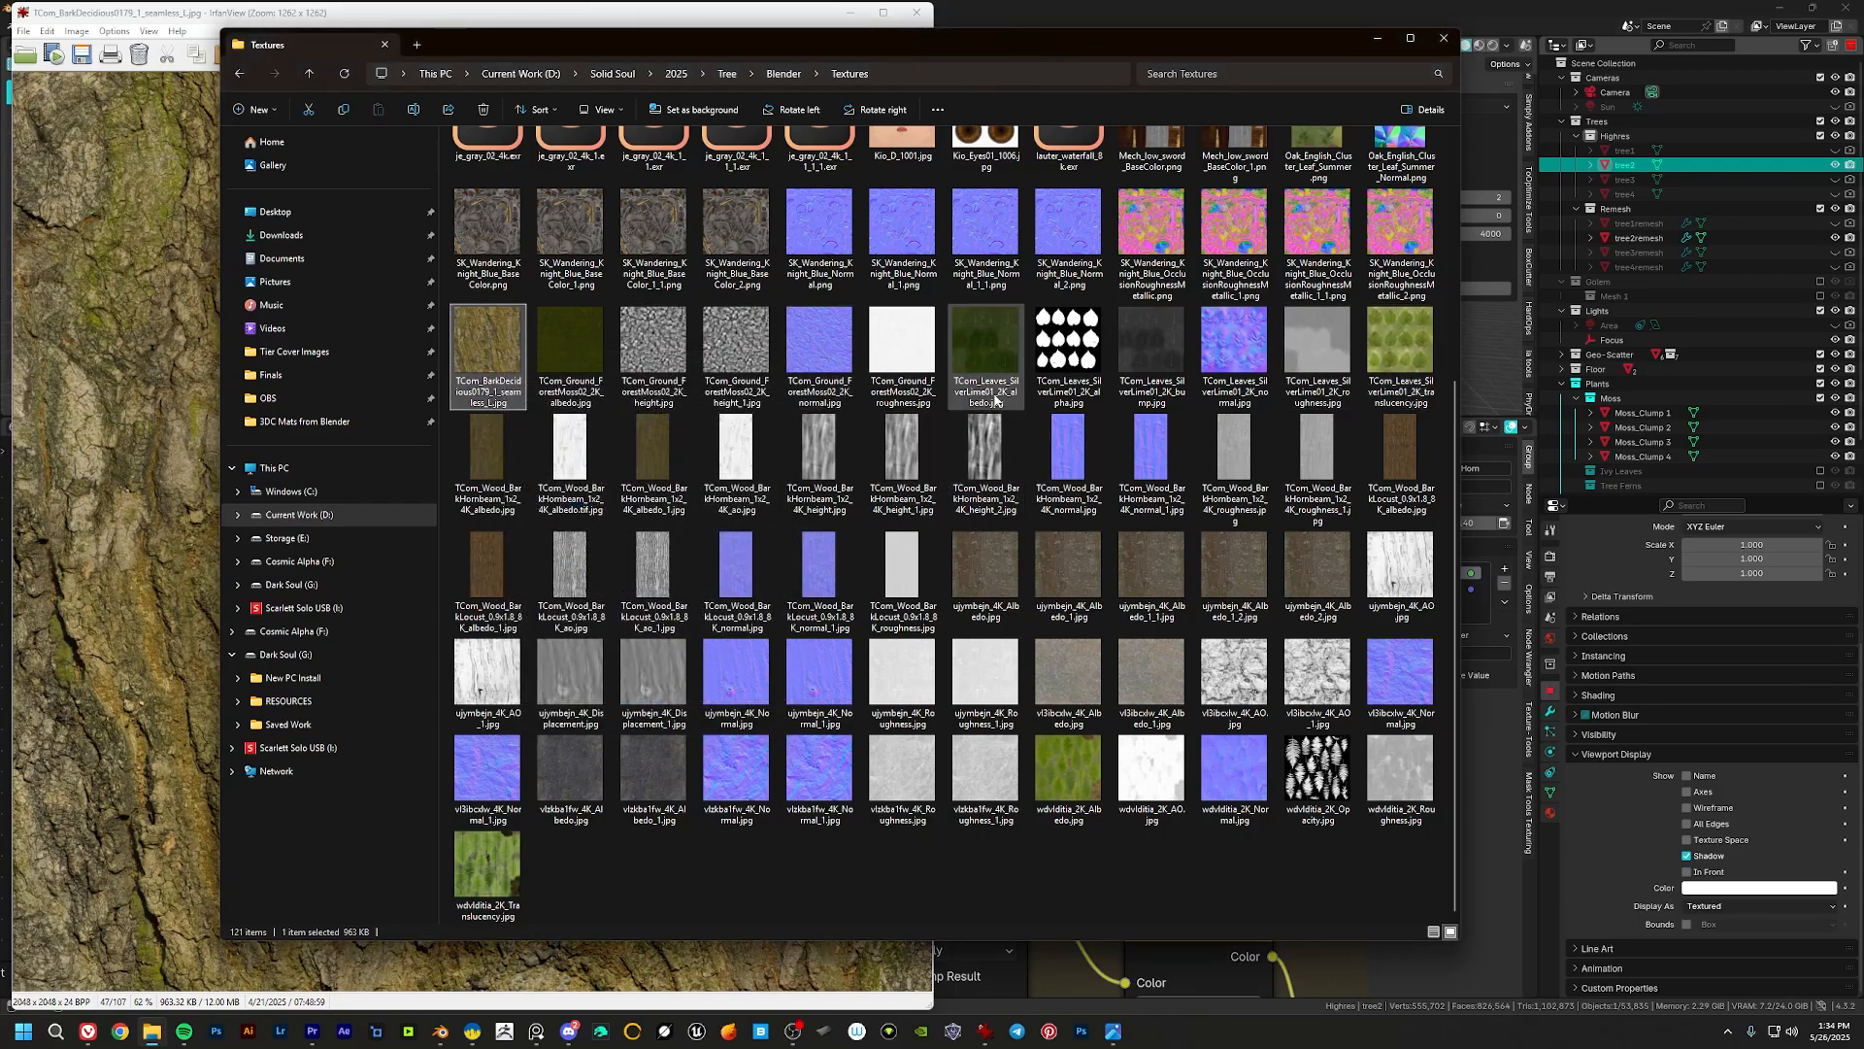
pyautogui.moveTo(971, 346)
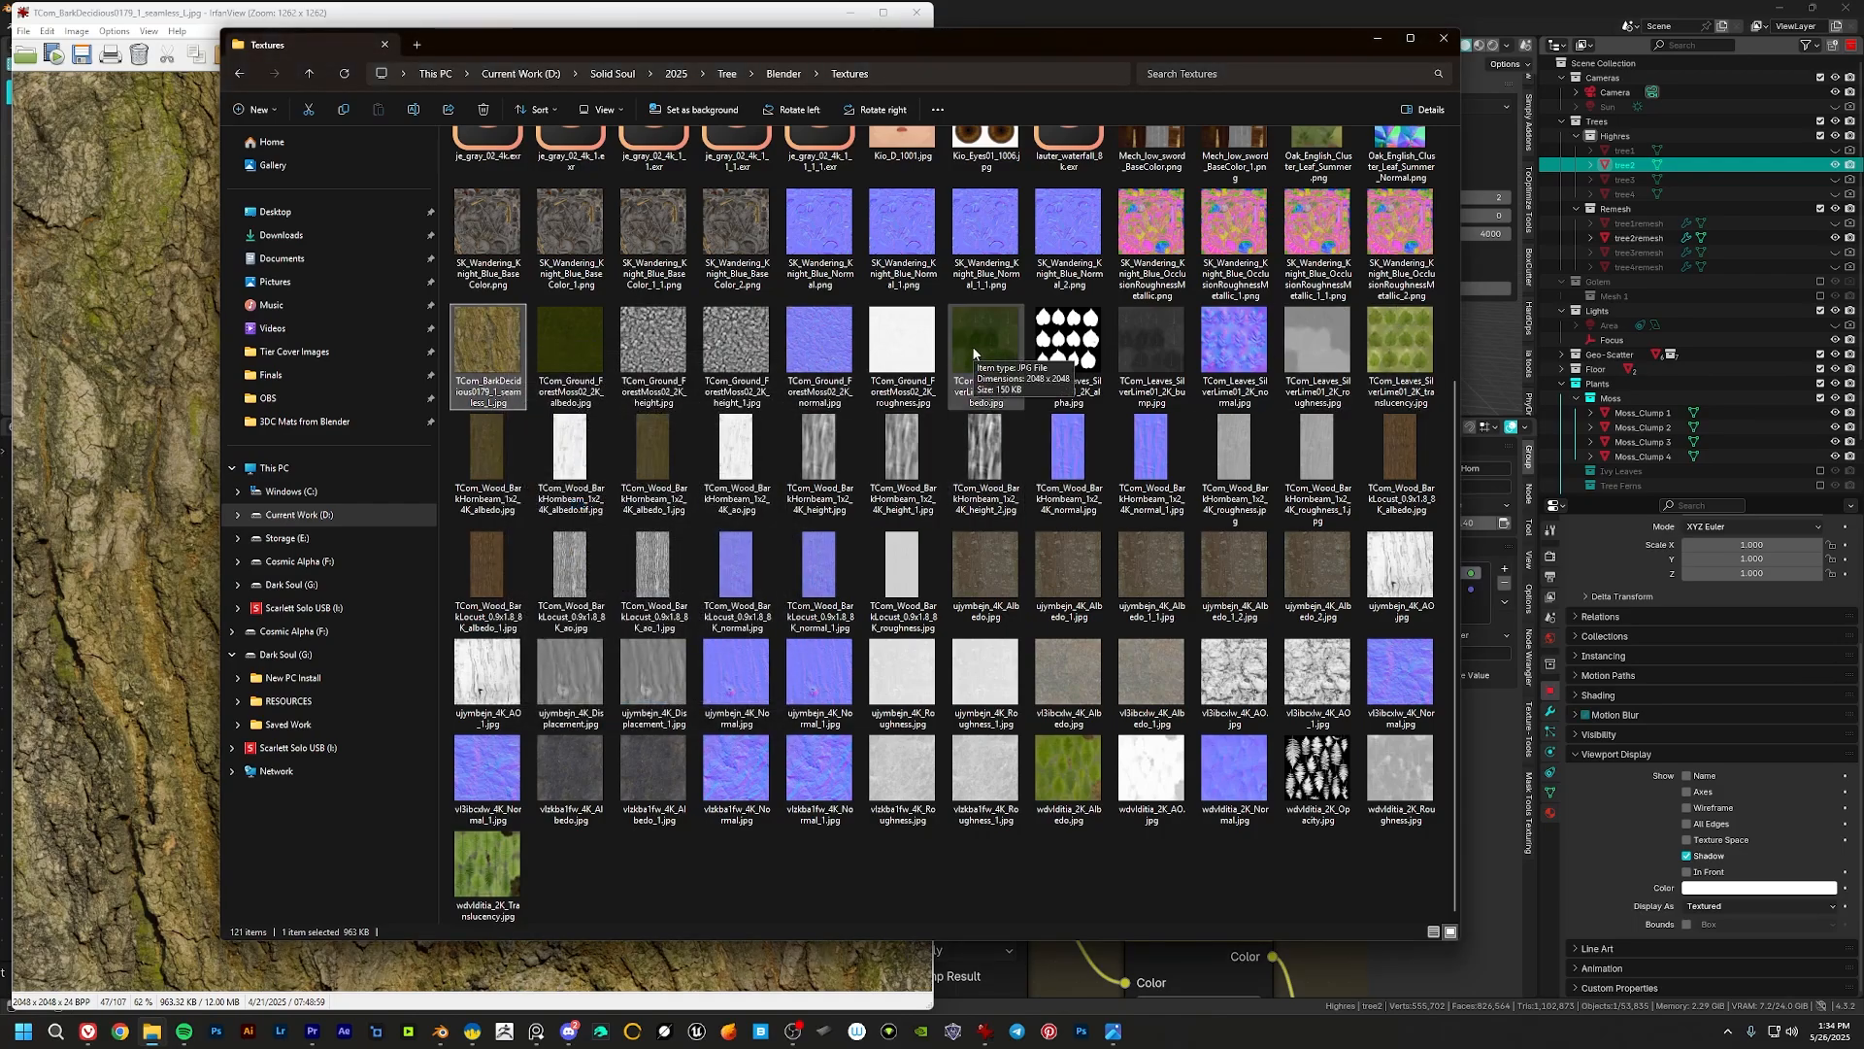
pyautogui.click(917, 219)
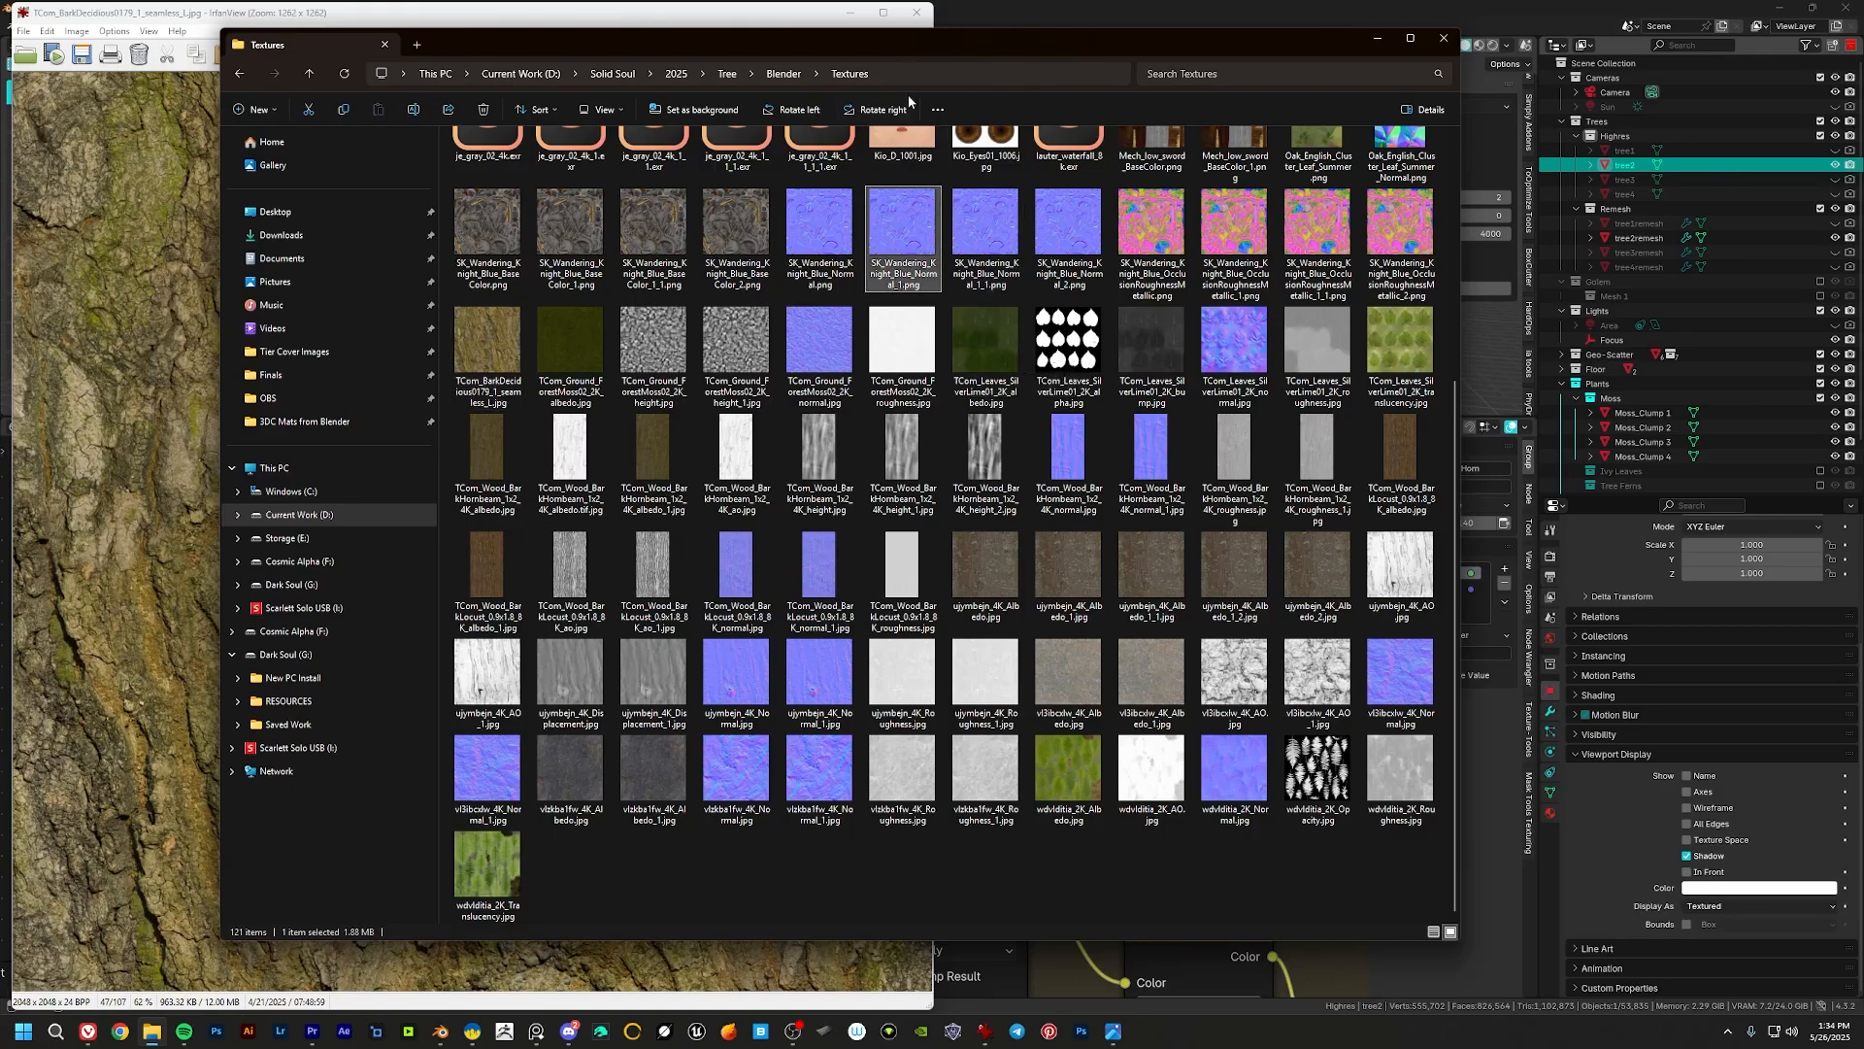
# Step: Look through the Textures folder from its first files to its last to review the collected image maps
pyautogui.moveTo(930, 40); pyautogui.dragTo(973, 51)
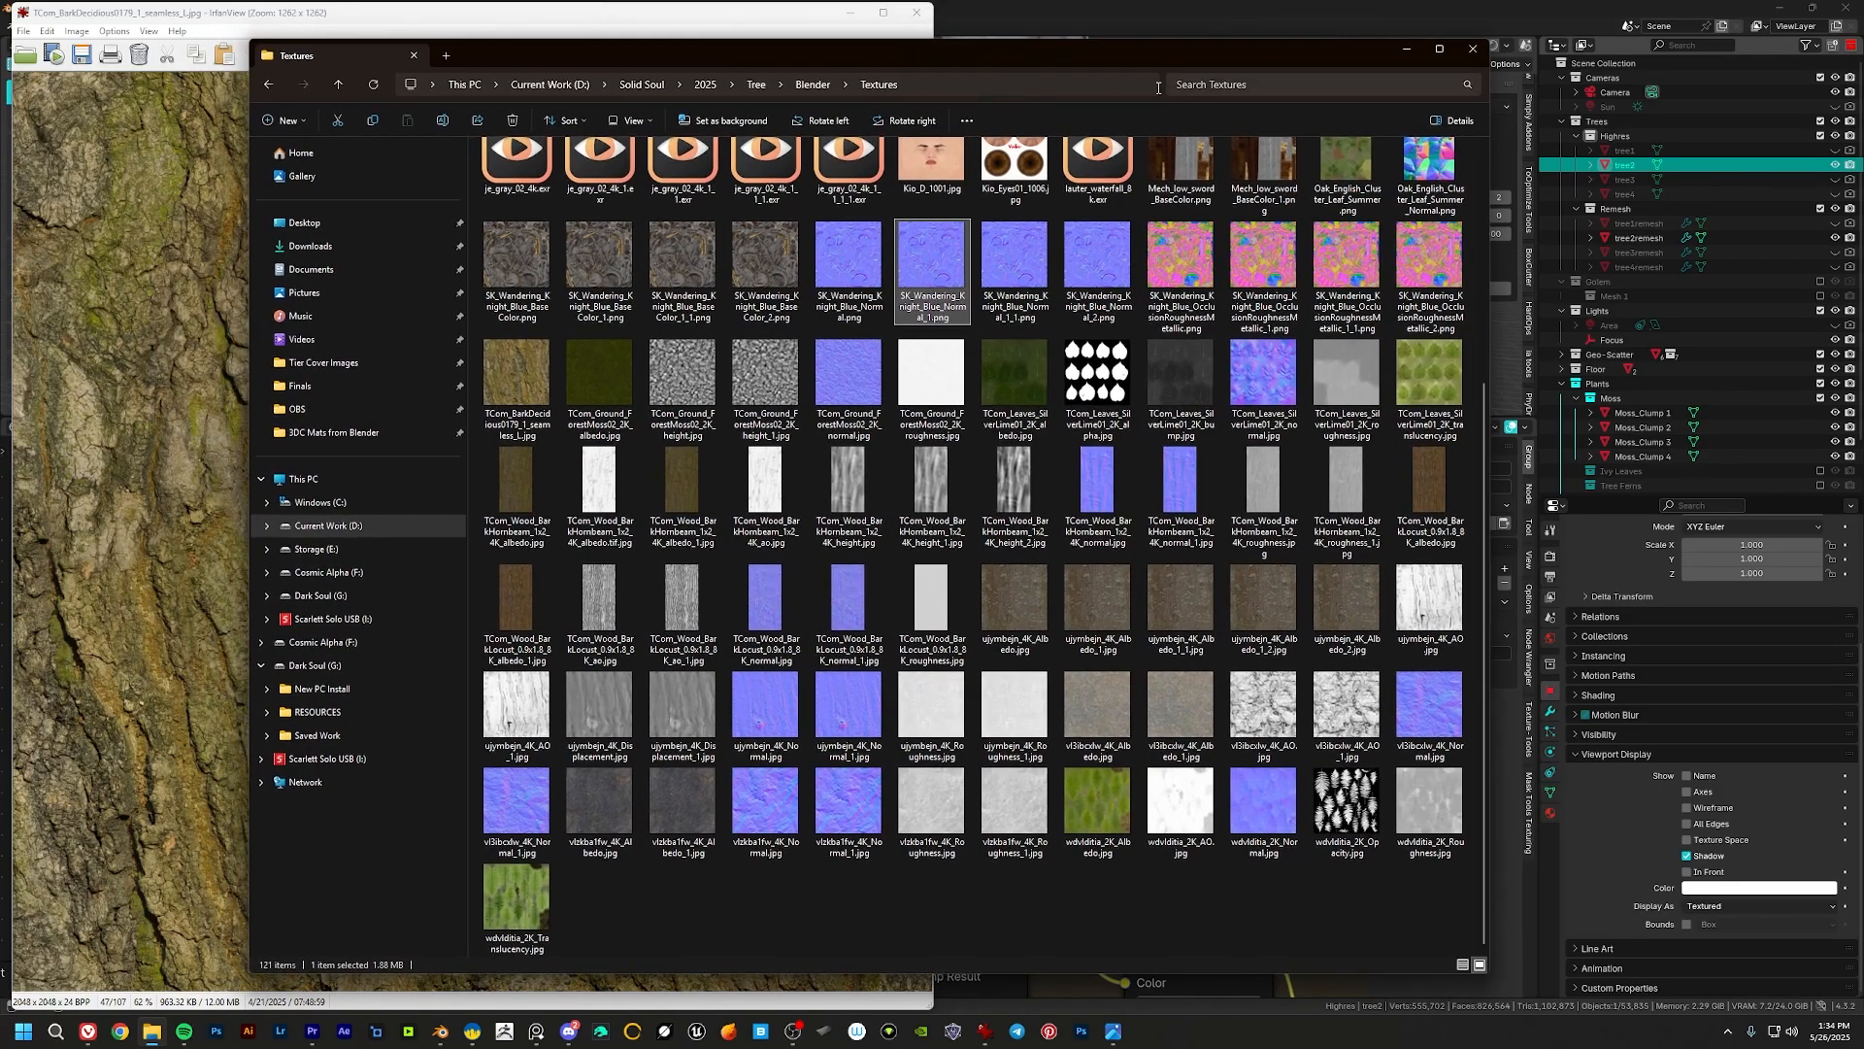
pyautogui.moveTo(1485, 835); pyautogui.dragTo(1483, 515)
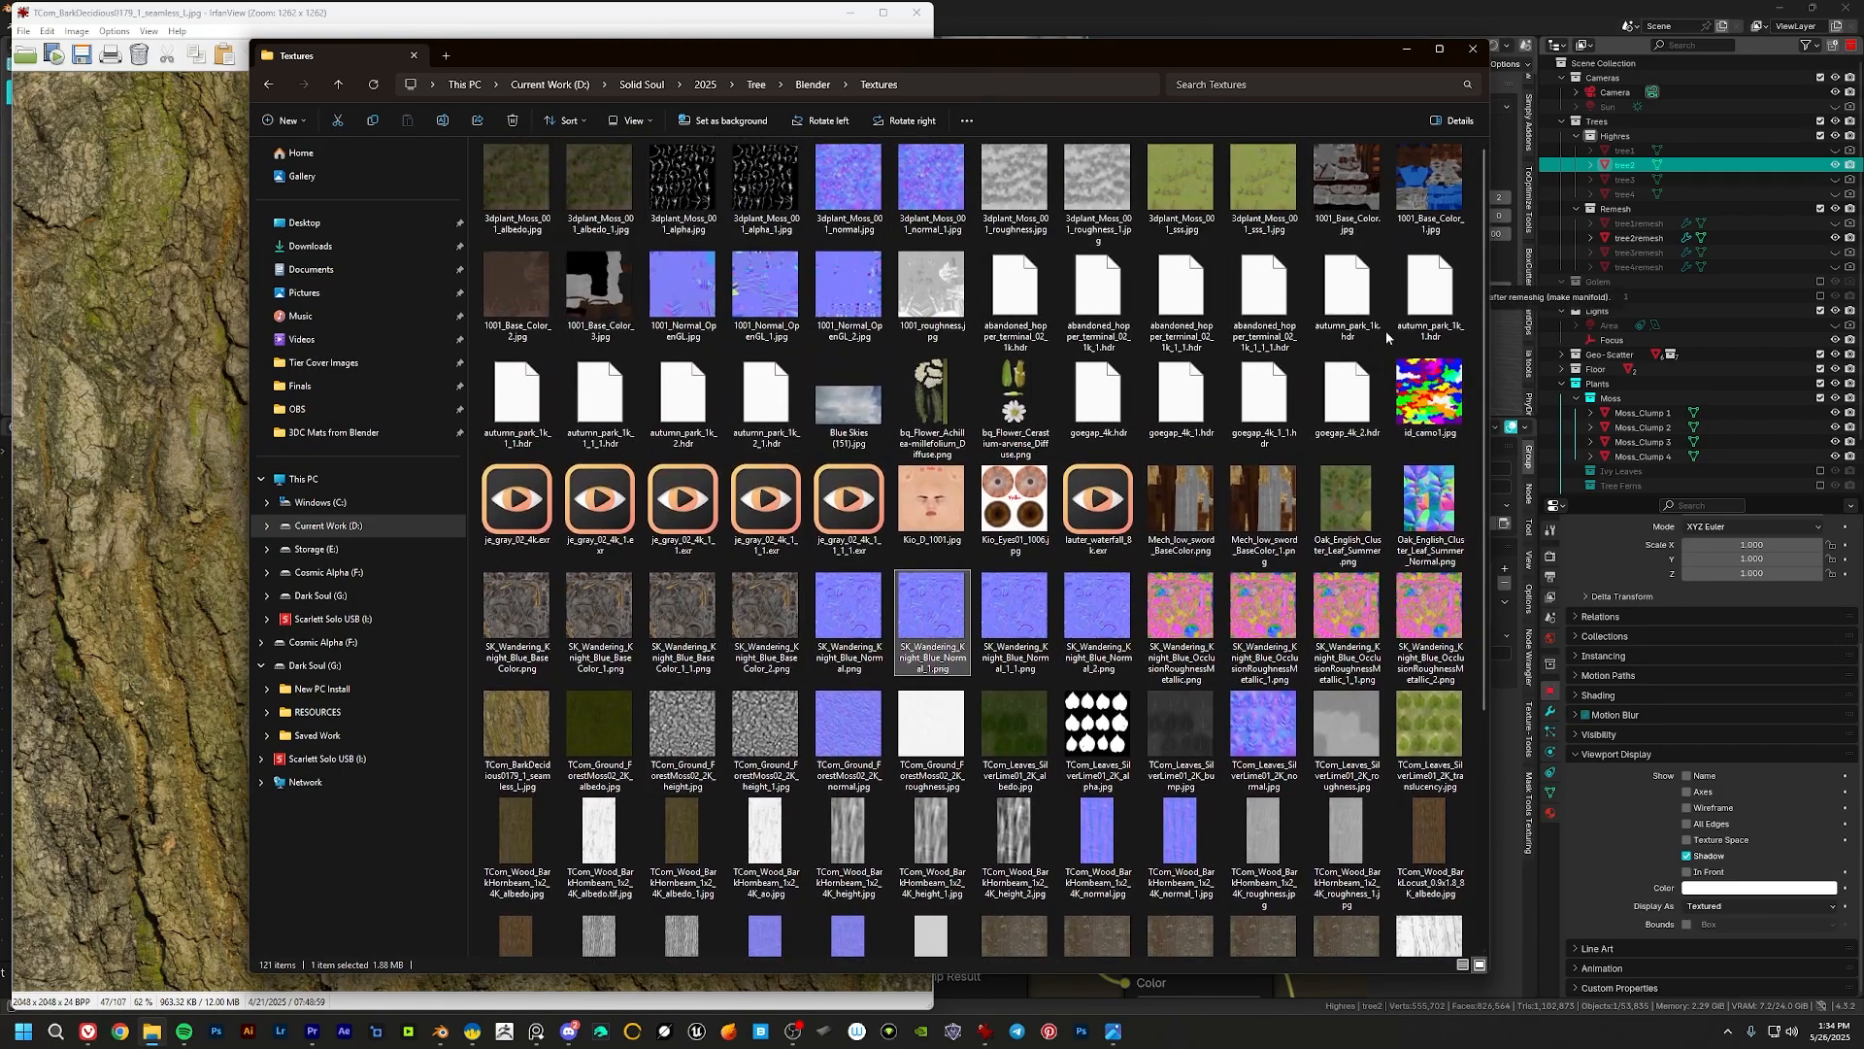
pyautogui.moveTo(1484, 296); pyautogui.dragTo(1483, 539)
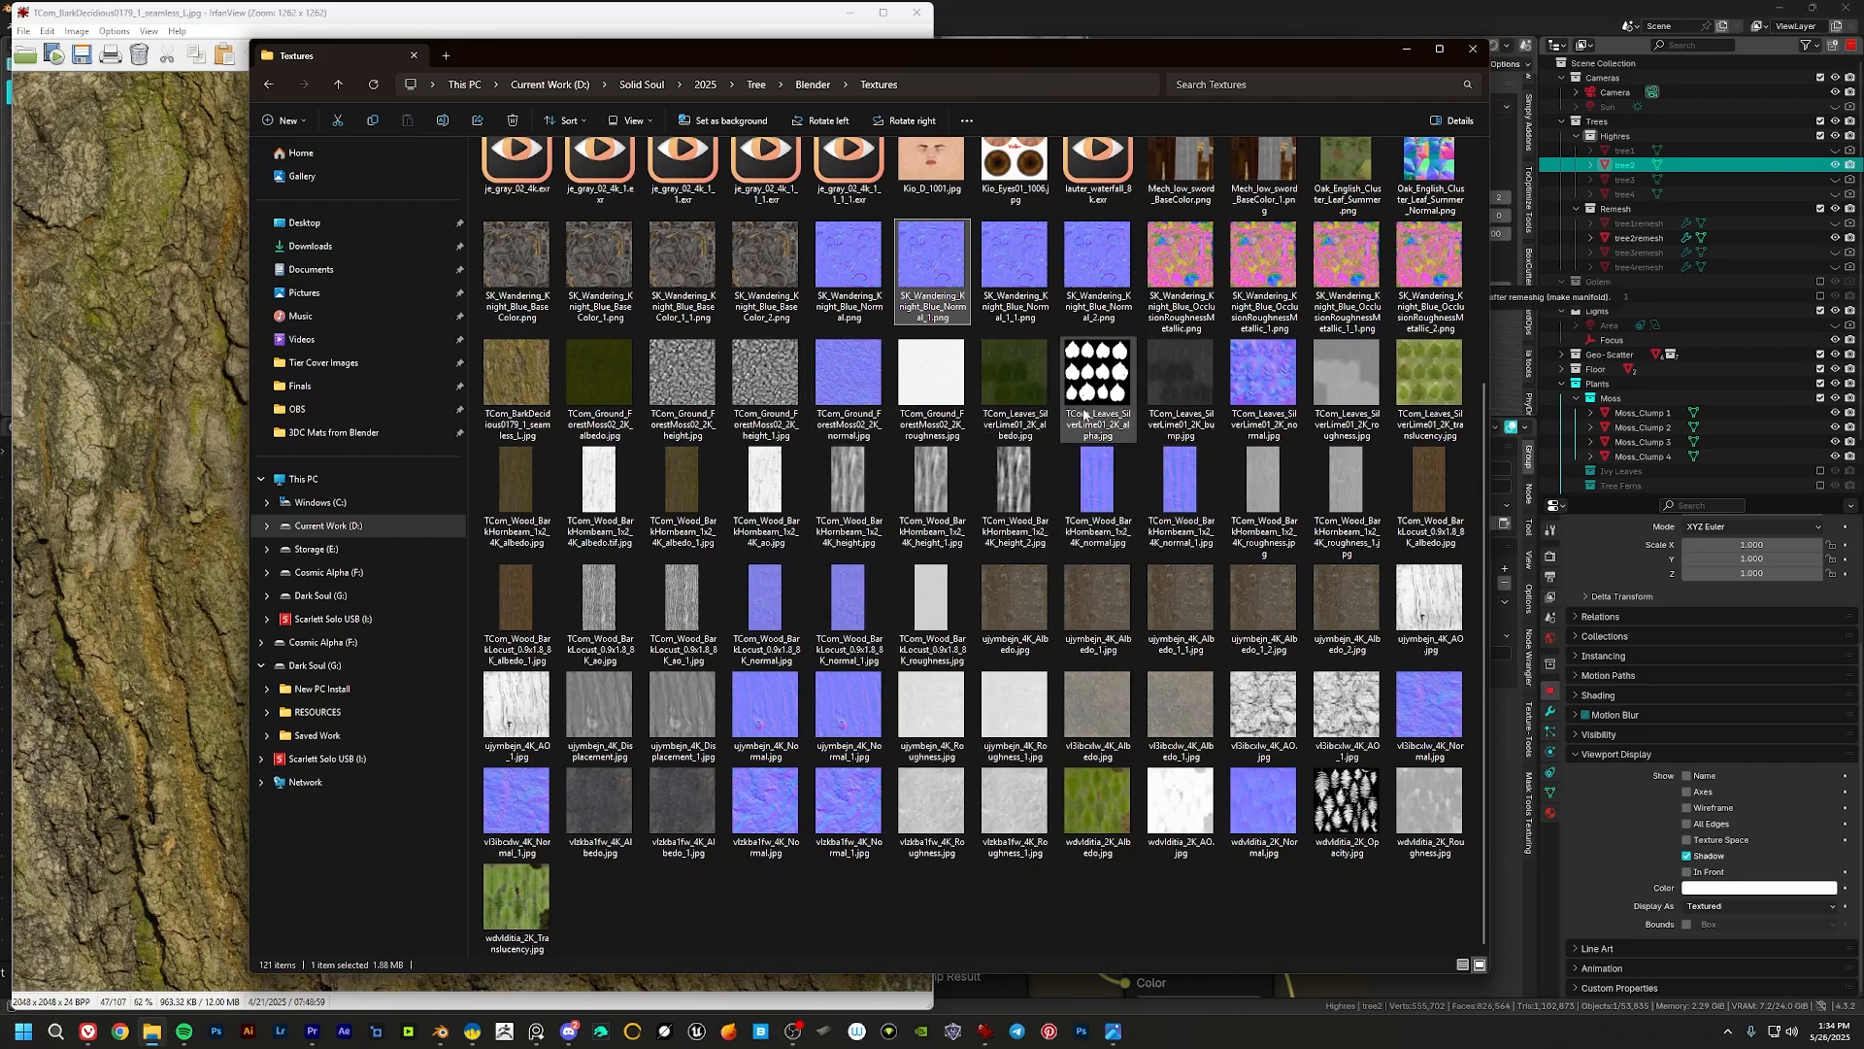
pyautogui.moveTo(1160, 58); pyautogui.dragTo(1063, 46)
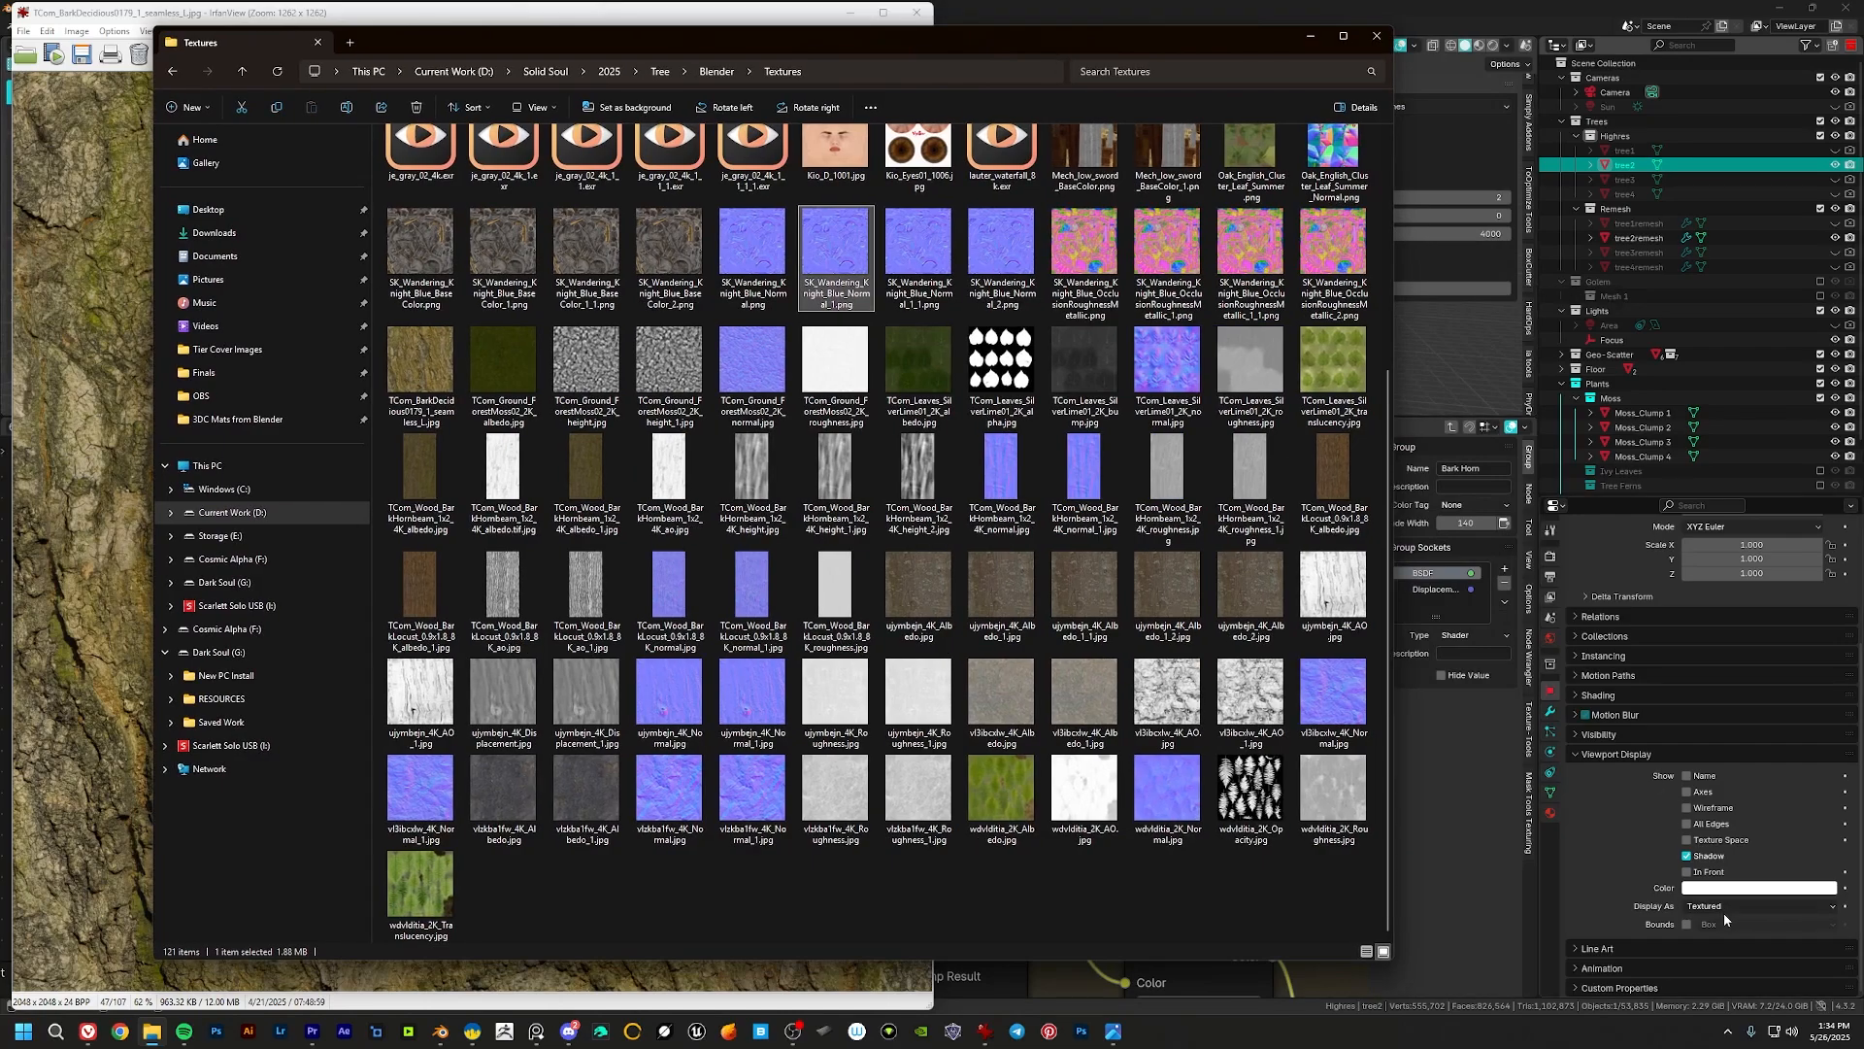
# Step: Put away the Textures folder and IrfanView, return to Blender and examine the Bark Horn group's texture nodes in an enlarged node editor
pyautogui.click(1313, 37)
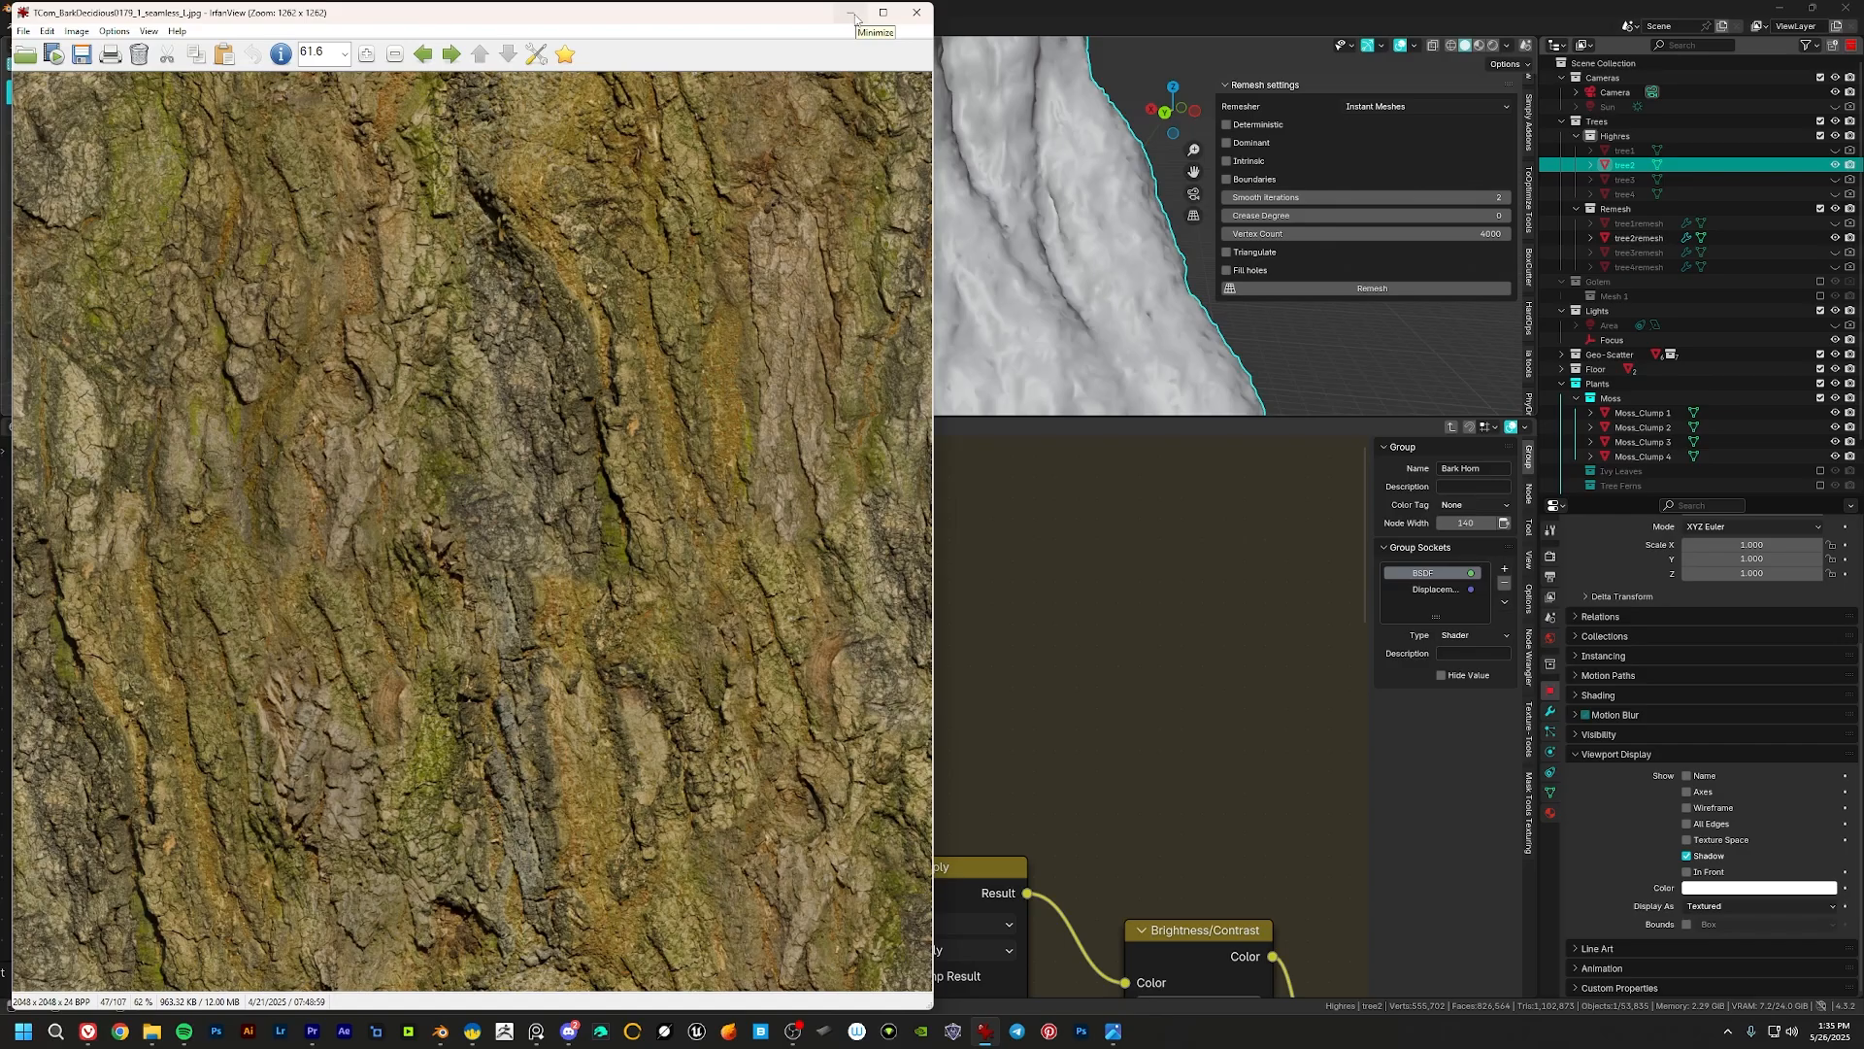
pyautogui.click(917, 21)
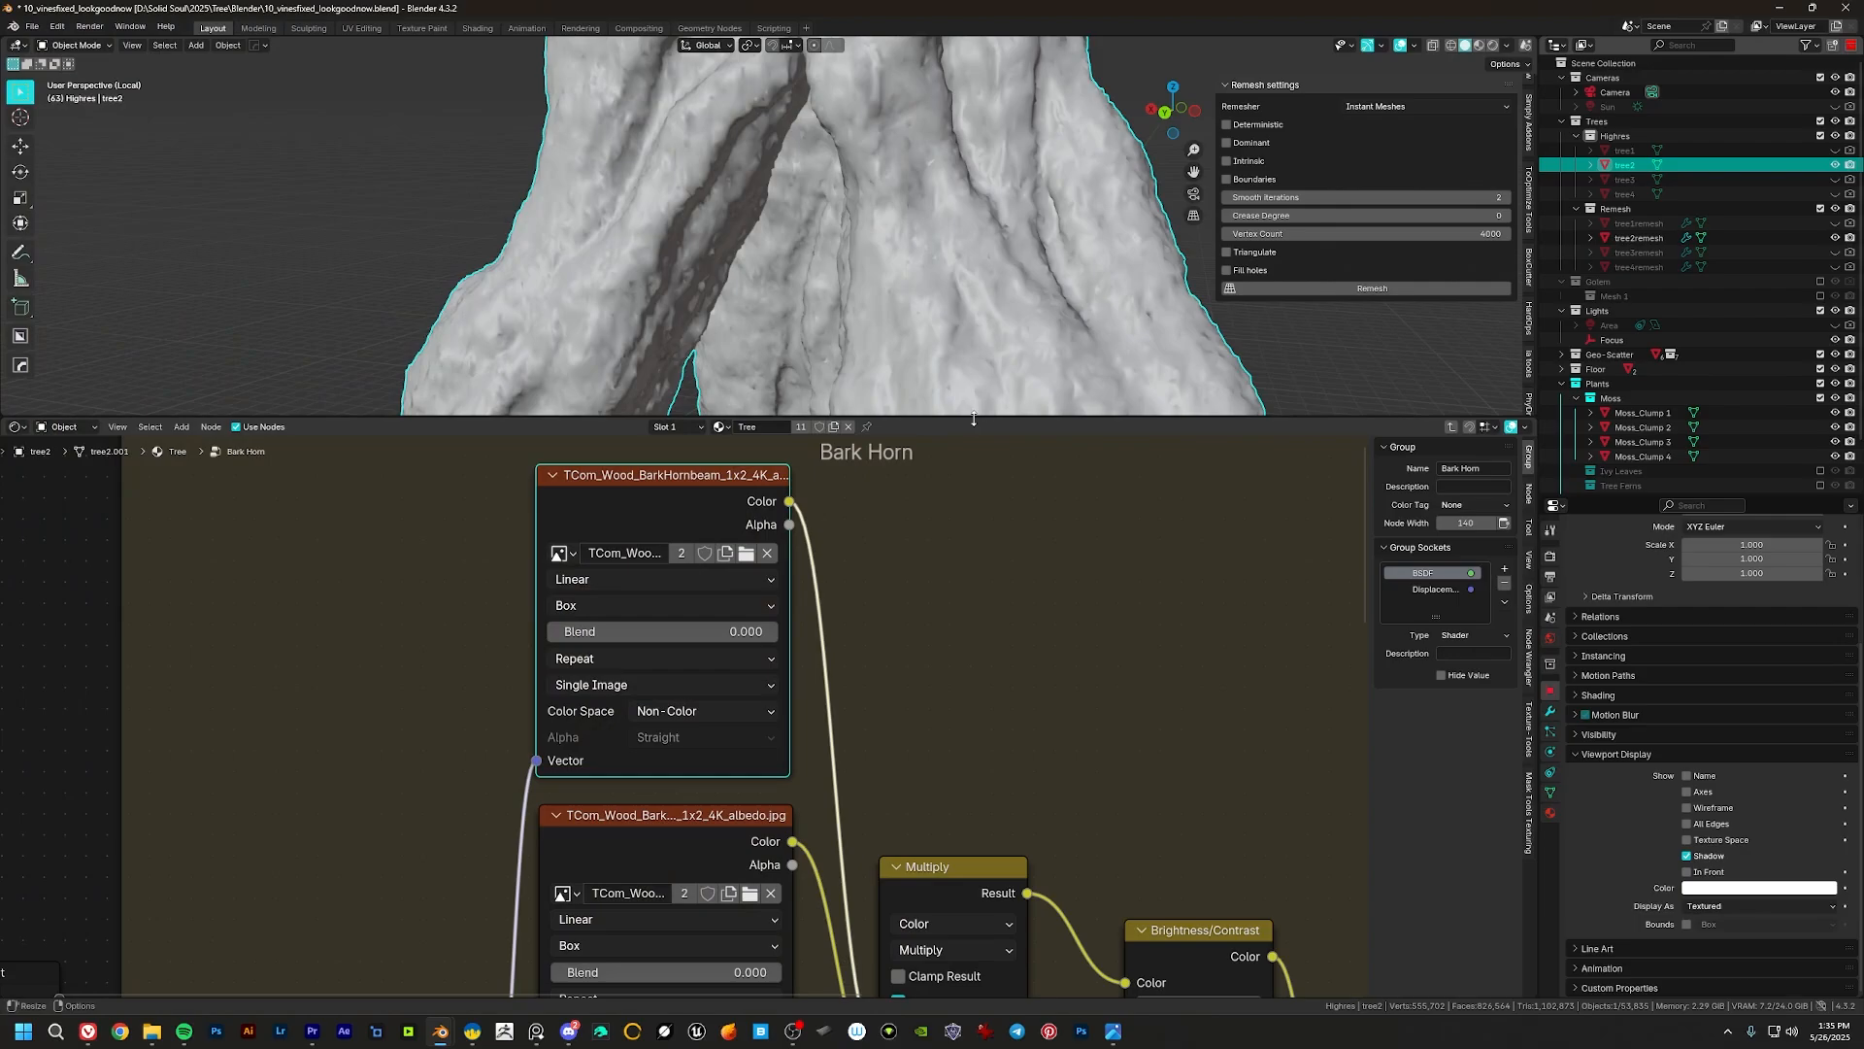
pyautogui.moveTo(956, 416); pyautogui.dragTo(947, 186)
pyautogui.moveTo(913, 700); pyautogui.dragTo(860, 454, button='middle')
pyautogui.scroll(-6, 858, 452)
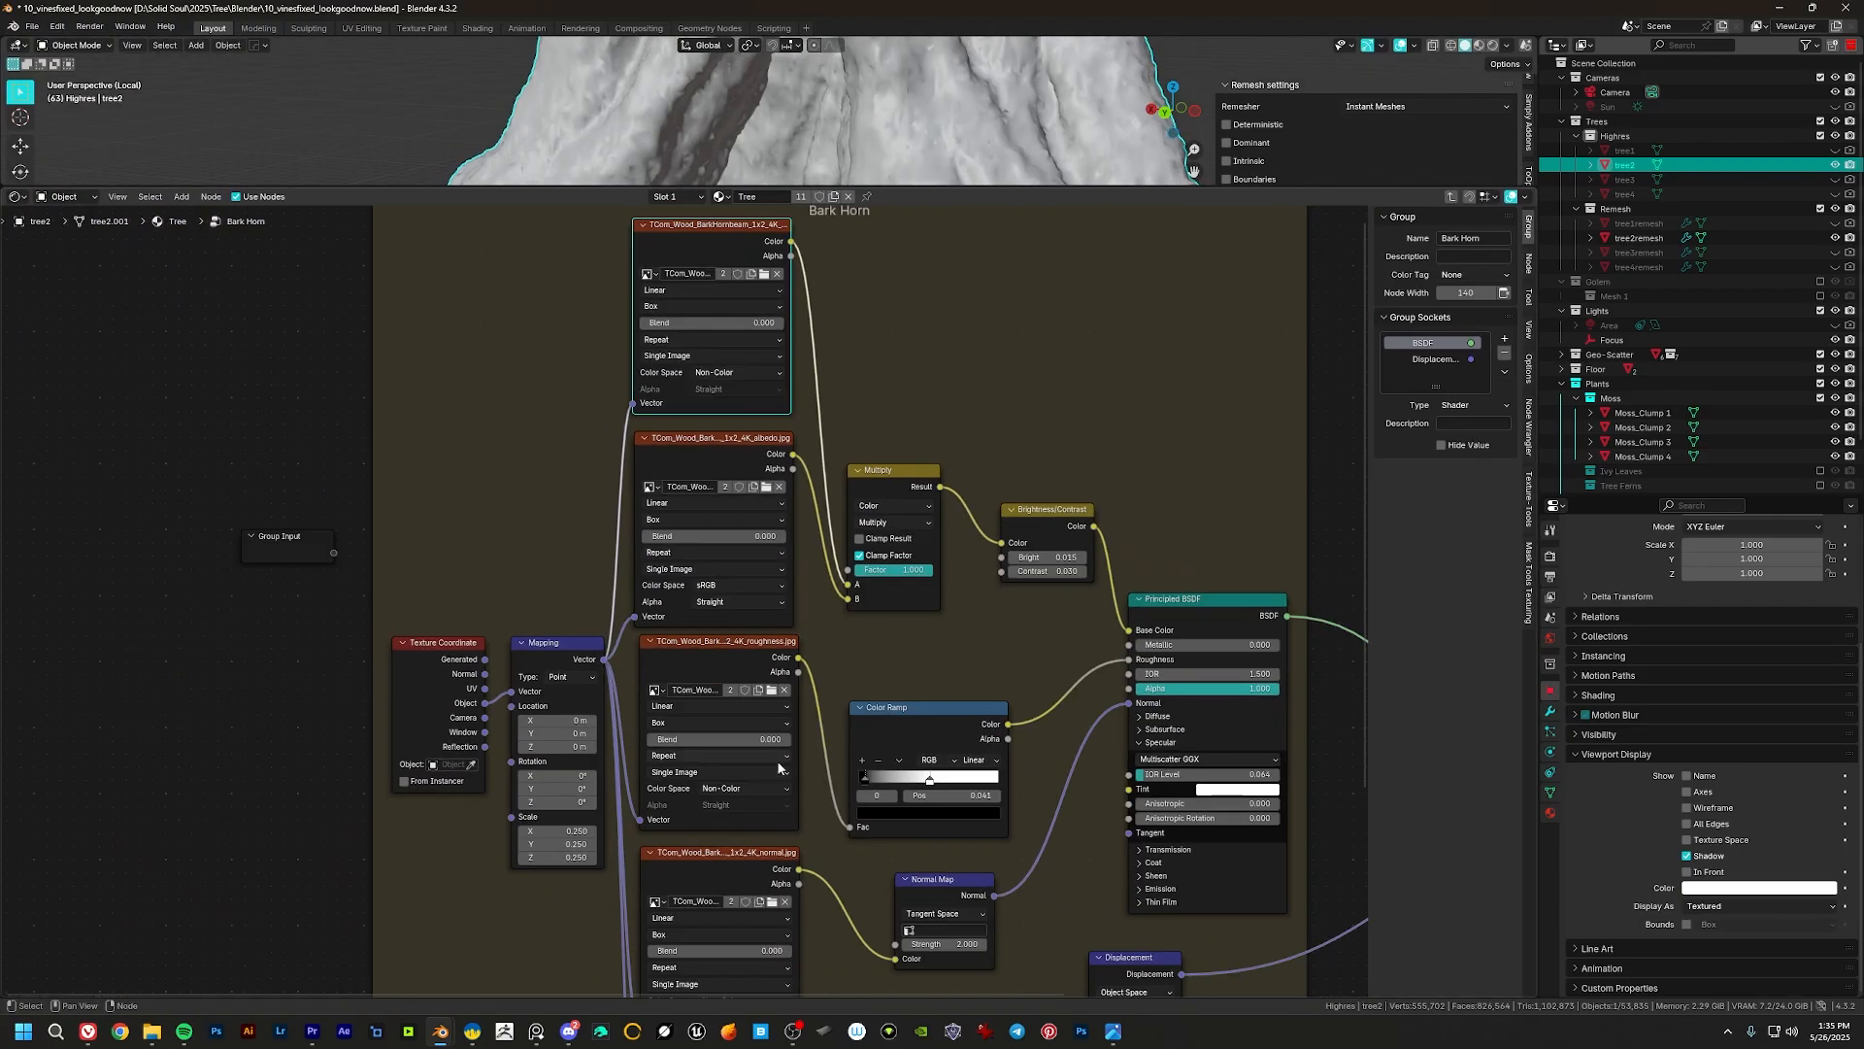
pyautogui.moveTo(779, 766); pyautogui.dragTo(842, 930, button='middle')
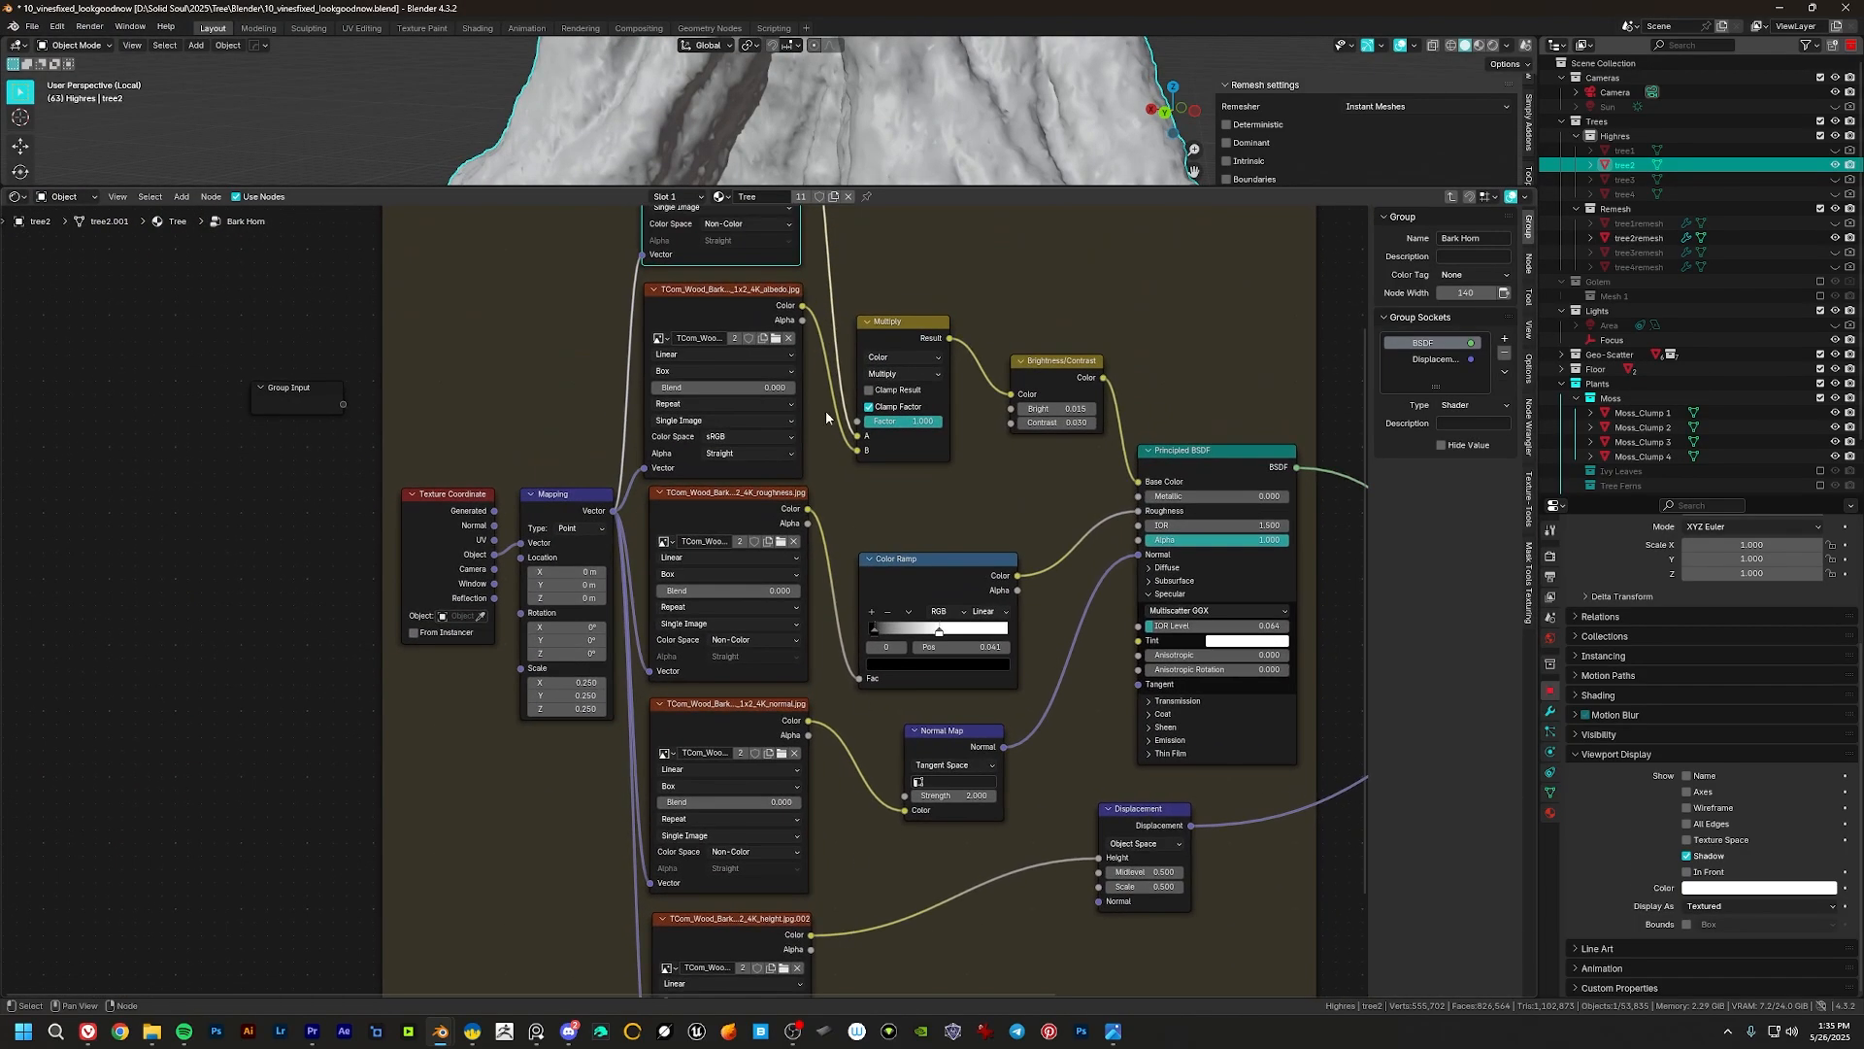
pyautogui.scroll(-5, 813, 393)
pyautogui.moveTo(802, 390); pyautogui.dragTo(805, 492, button='middle')
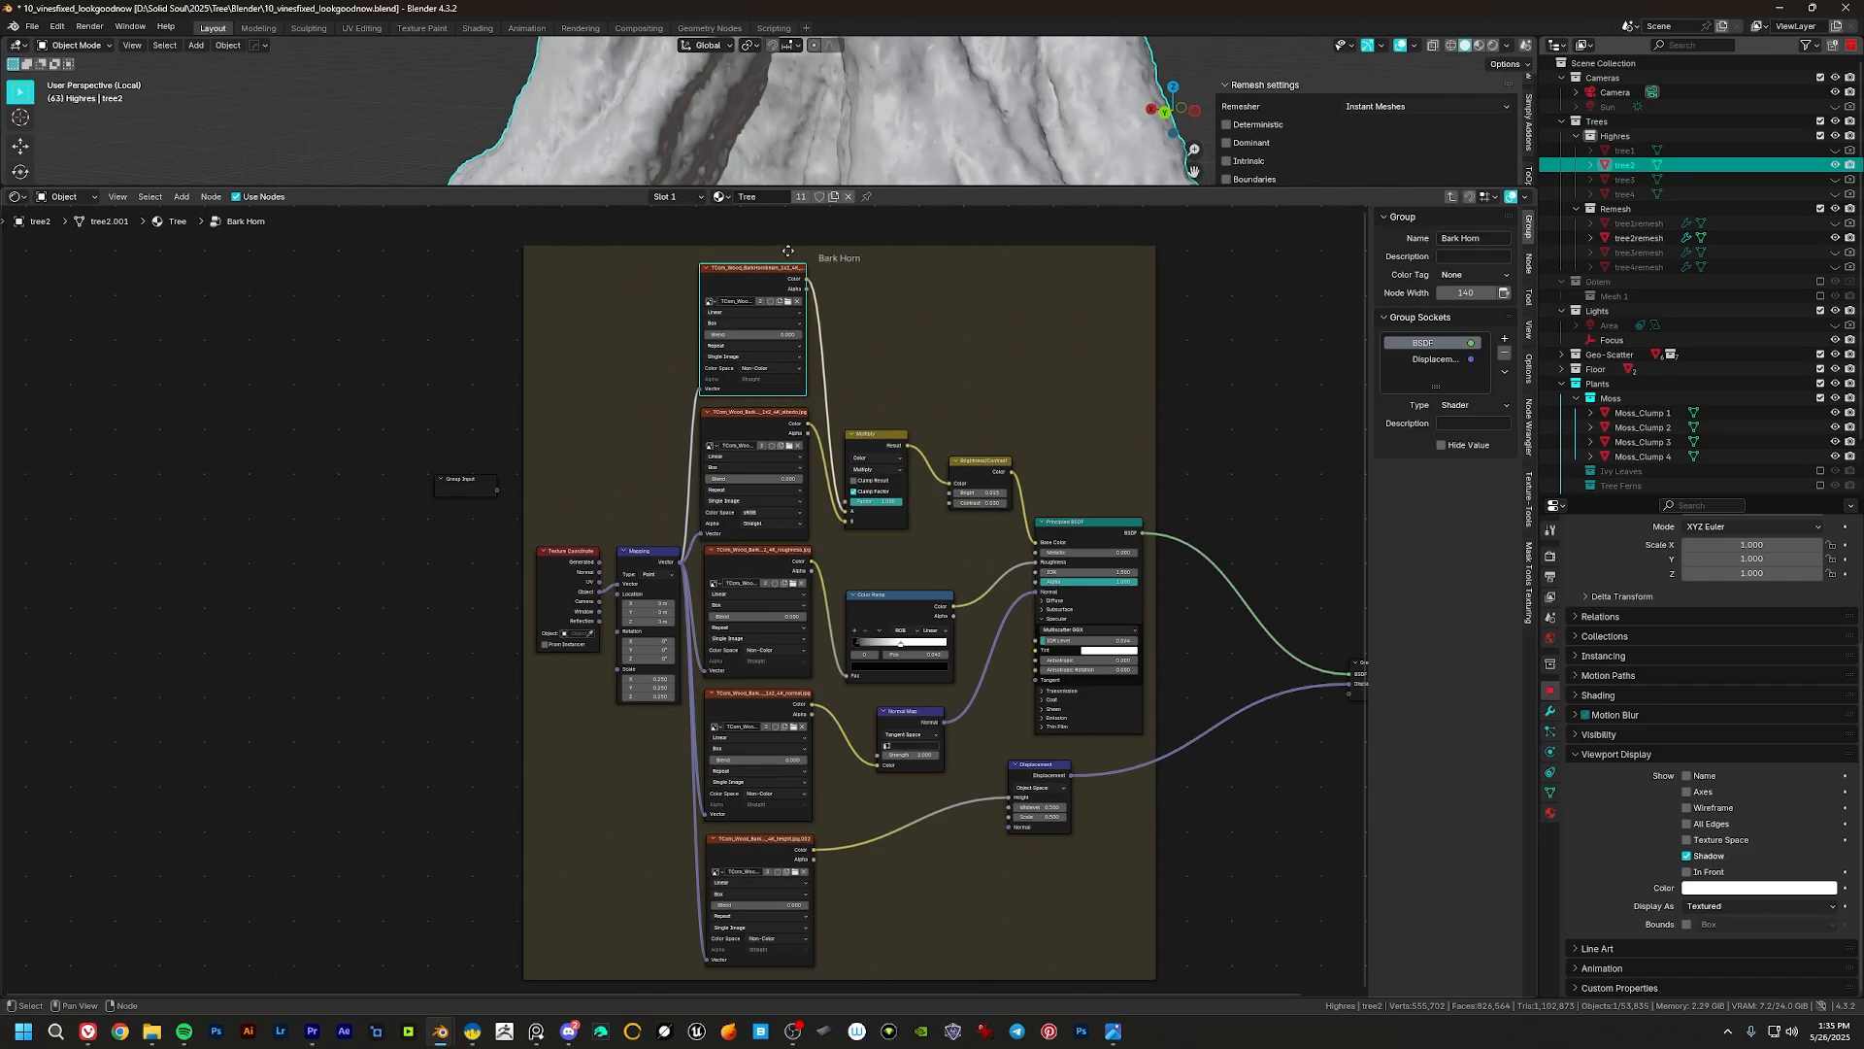
# Step: Review the whole Bark Horn group layout, from its texture coordinates to the Group Output's BSDF and Displacement connections
pyautogui.moveTo(787, 251); pyautogui.dragTo(793, 239, button='middle')
pyautogui.moveTo(793, 239); pyautogui.dragTo(828, 282)
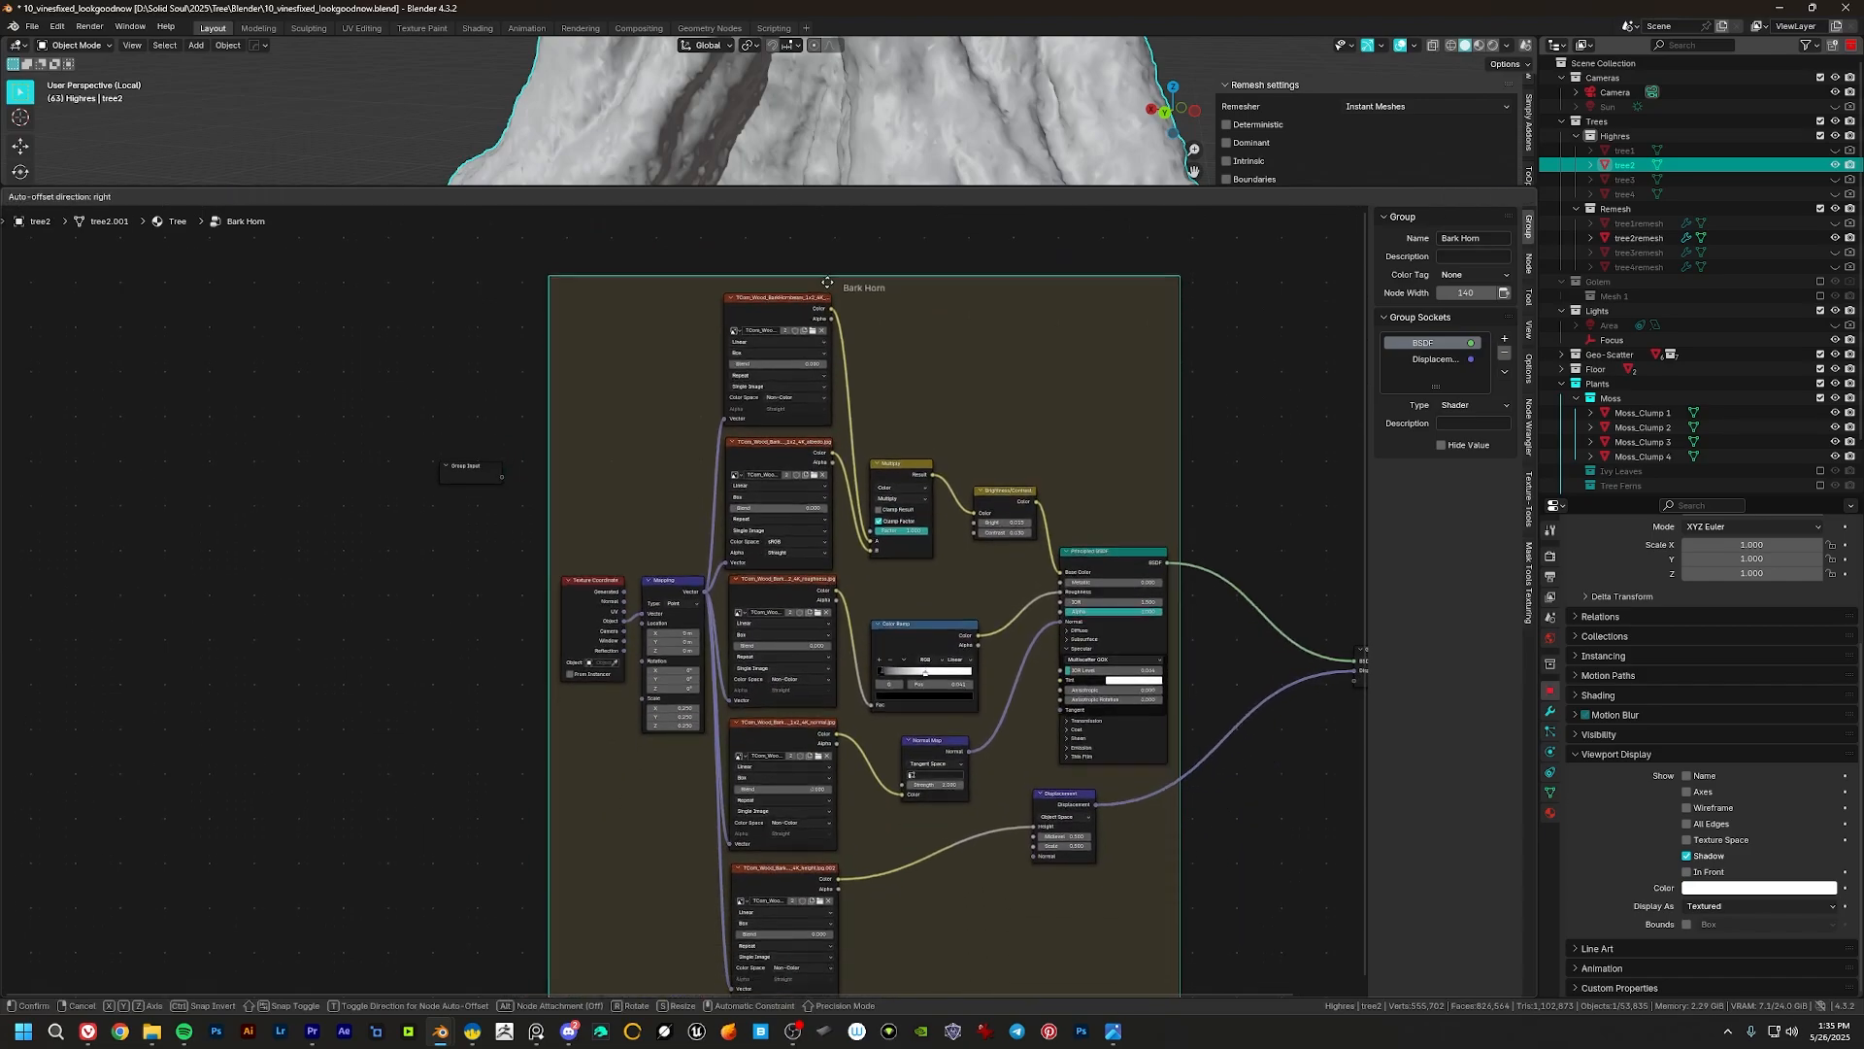
pyautogui.rightClick(827, 282)
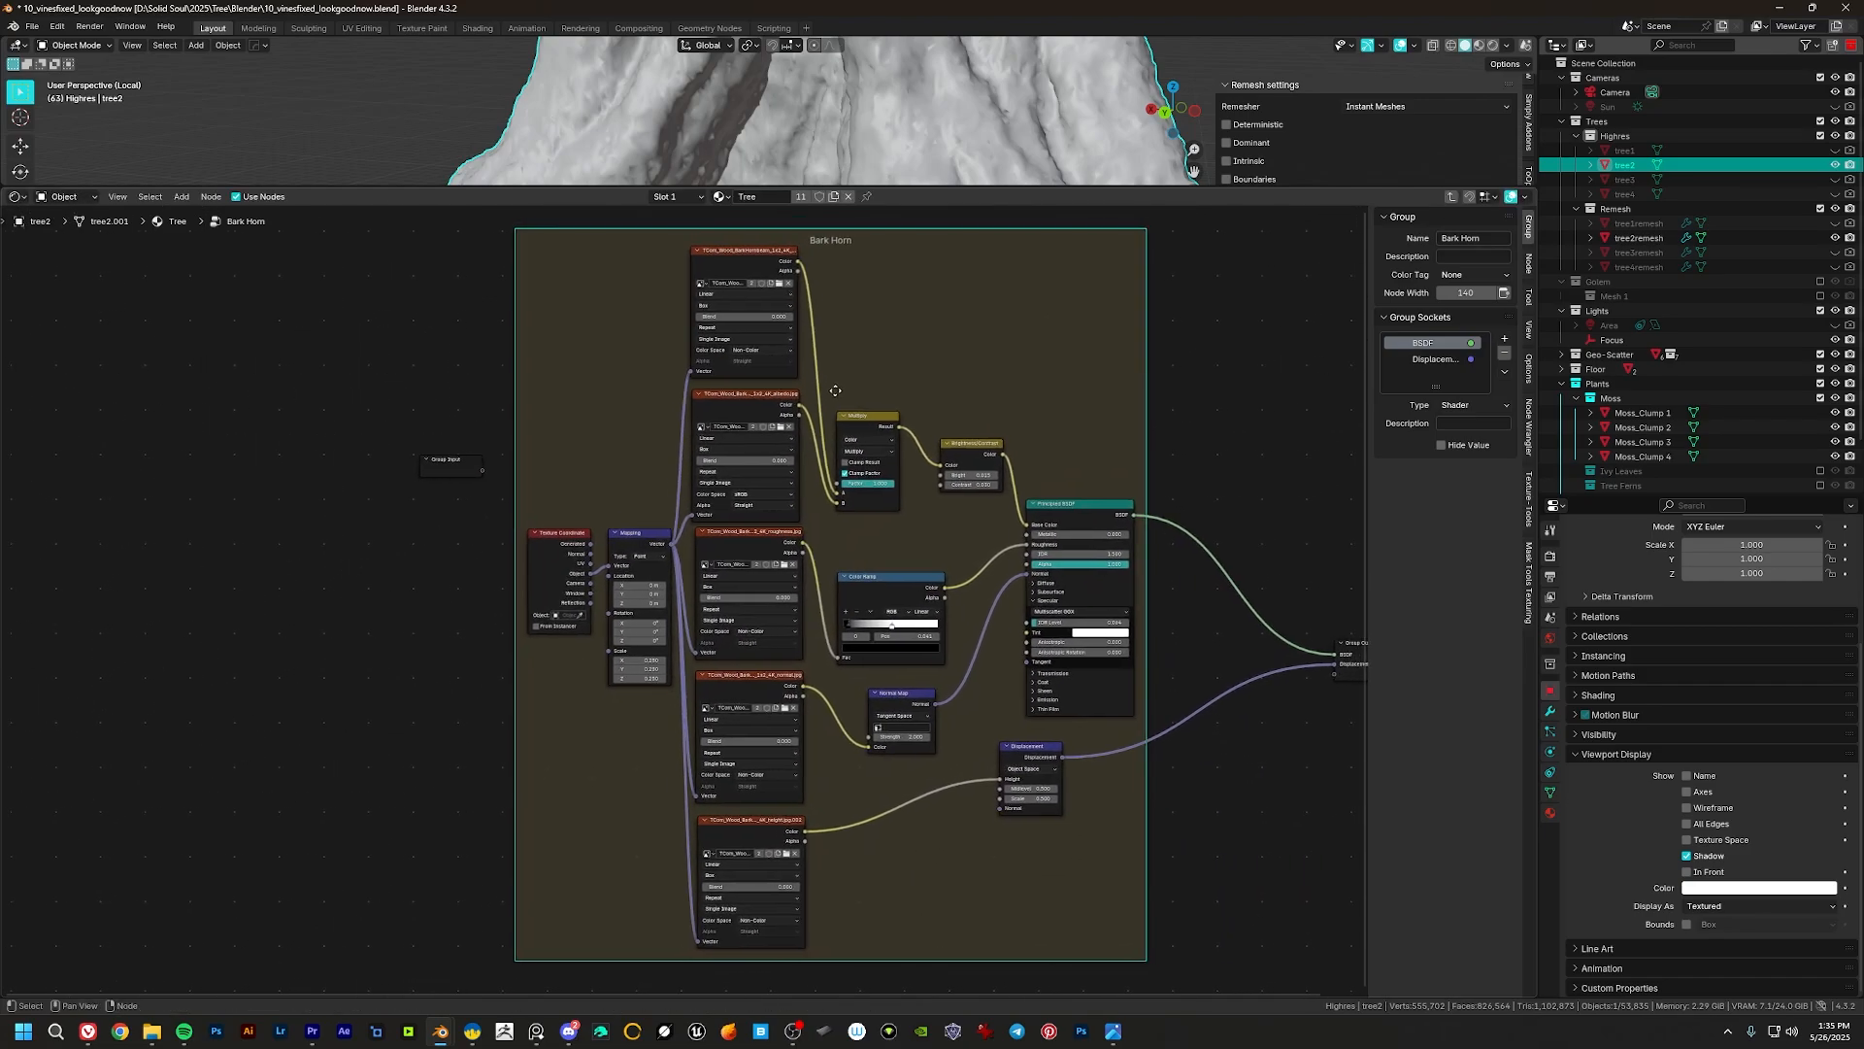
pyautogui.moveTo(835, 390); pyautogui.dragTo(810, 390, button='middle')
pyautogui.moveTo(1345, 647); pyautogui.dragTo(1332, 643)
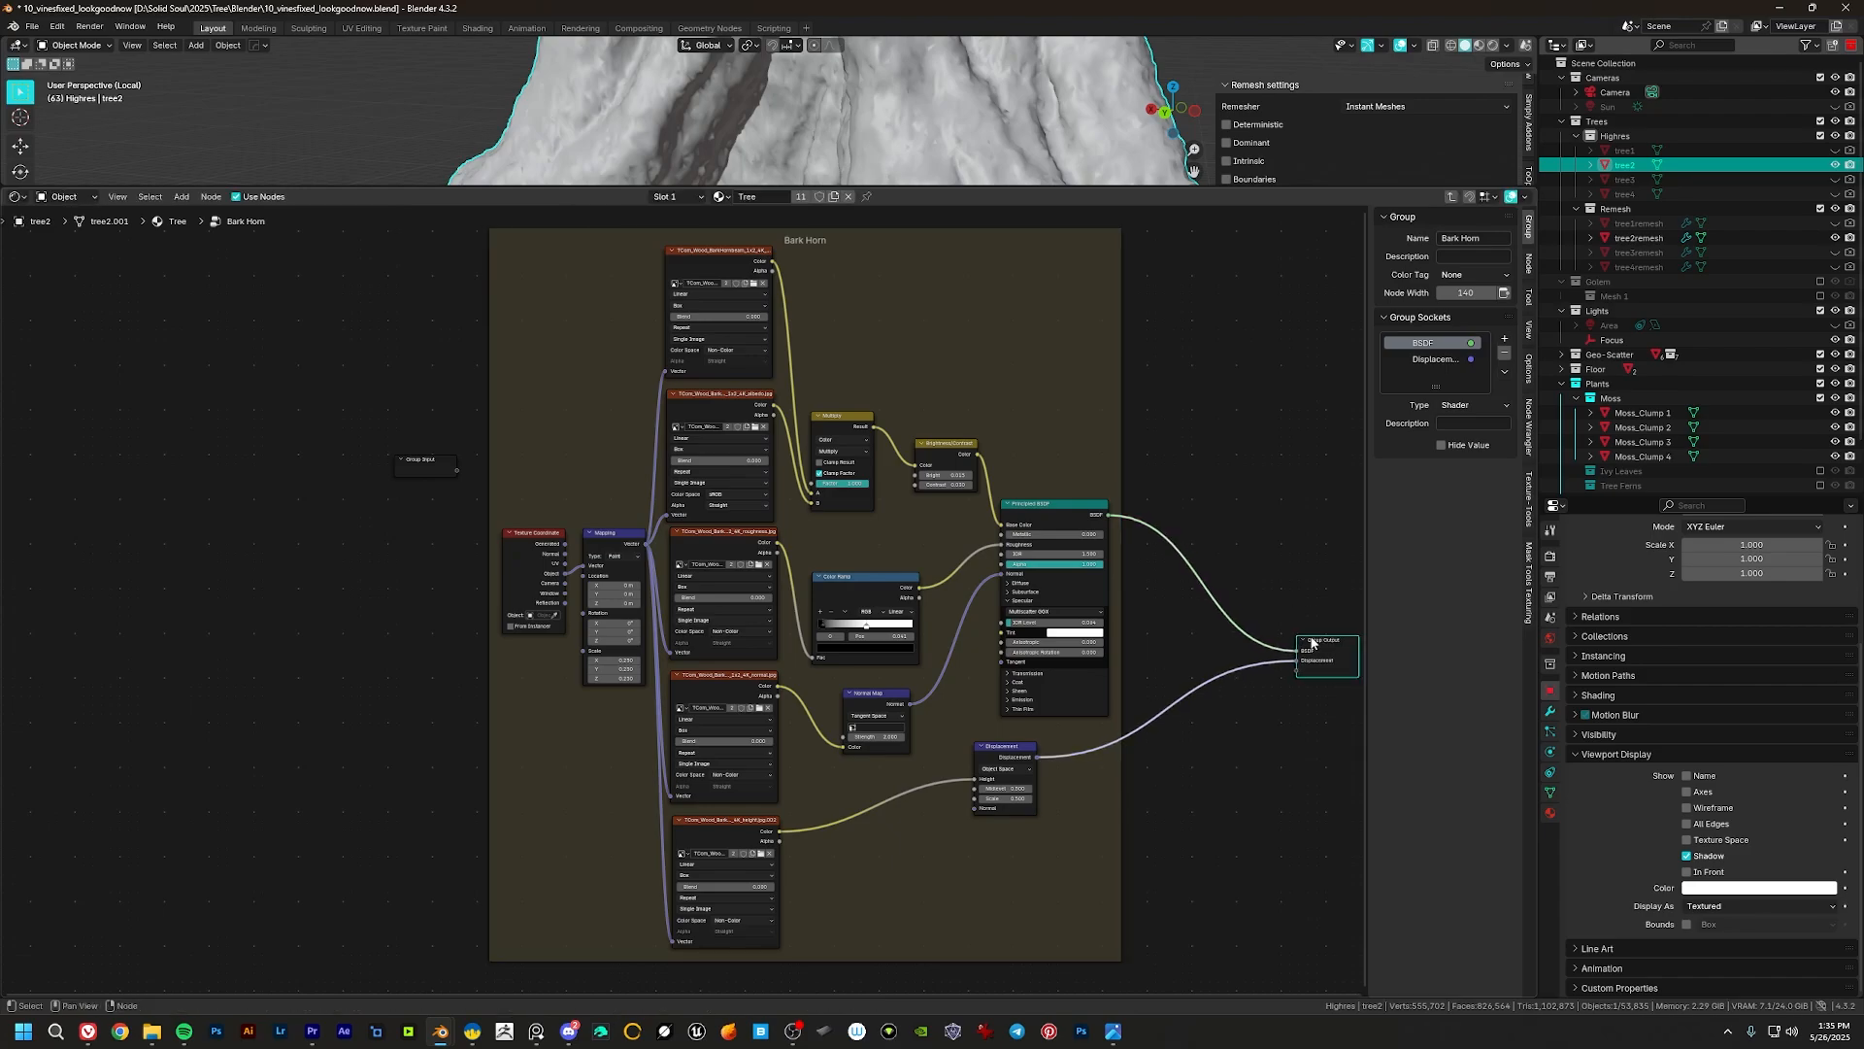
pyautogui.moveTo(812, 597); pyautogui.dragTo(770, 594, button='middle')
pyautogui.click(1029, 873)
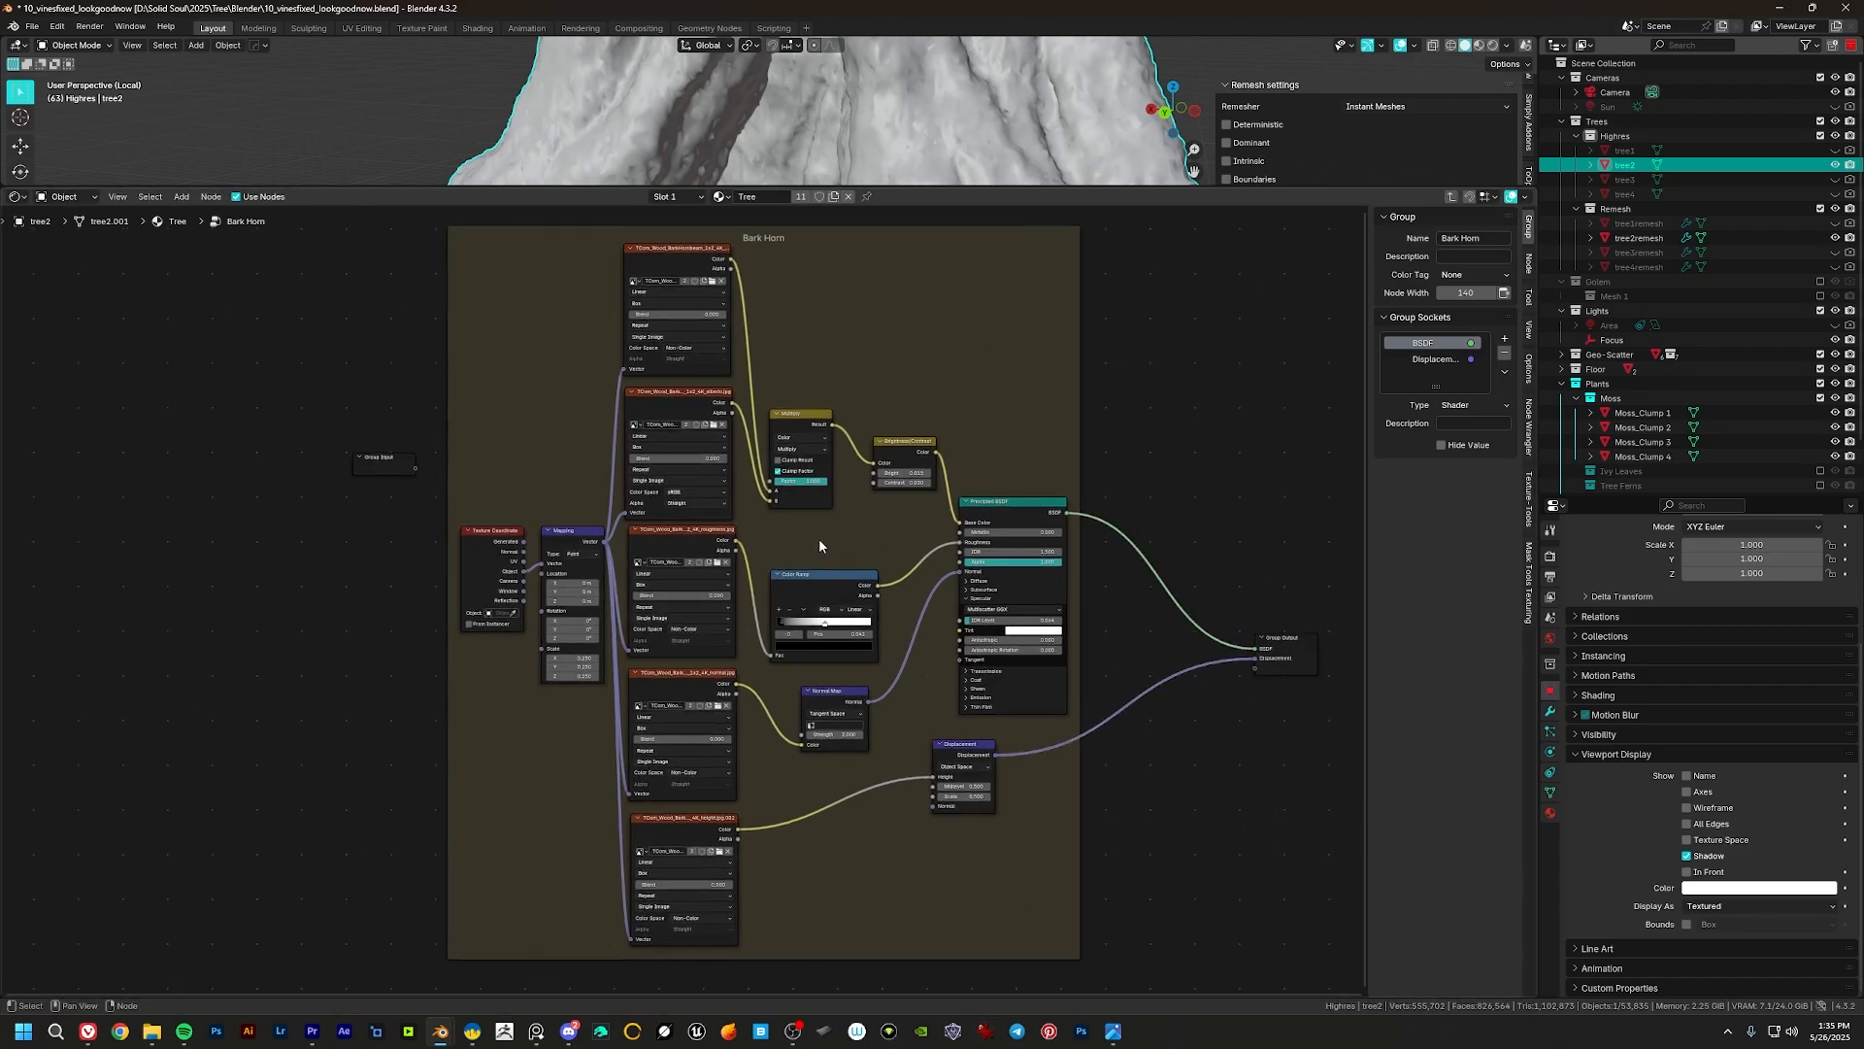
pyautogui.moveTo(818, 546); pyautogui.dragTo(807, 529, button='middle')
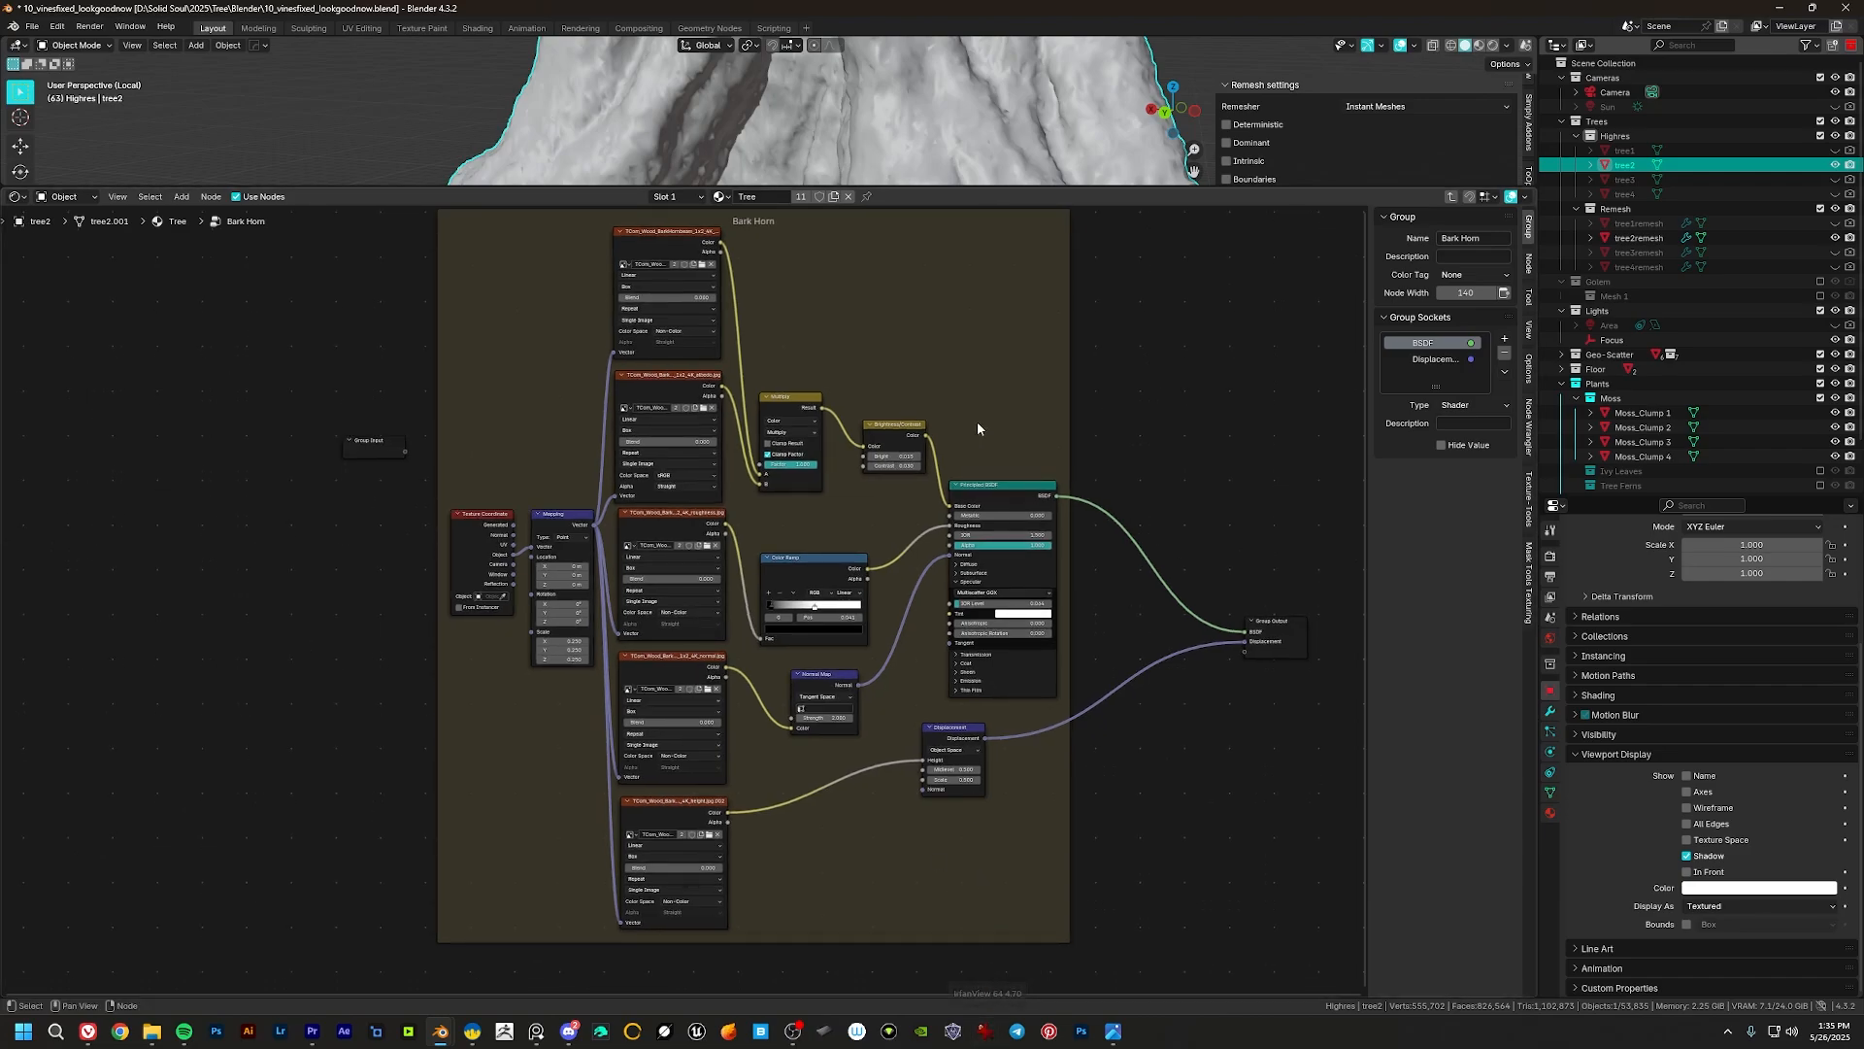
pyautogui.moveTo(977, 422); pyautogui.dragTo(998, 446, button='middle')
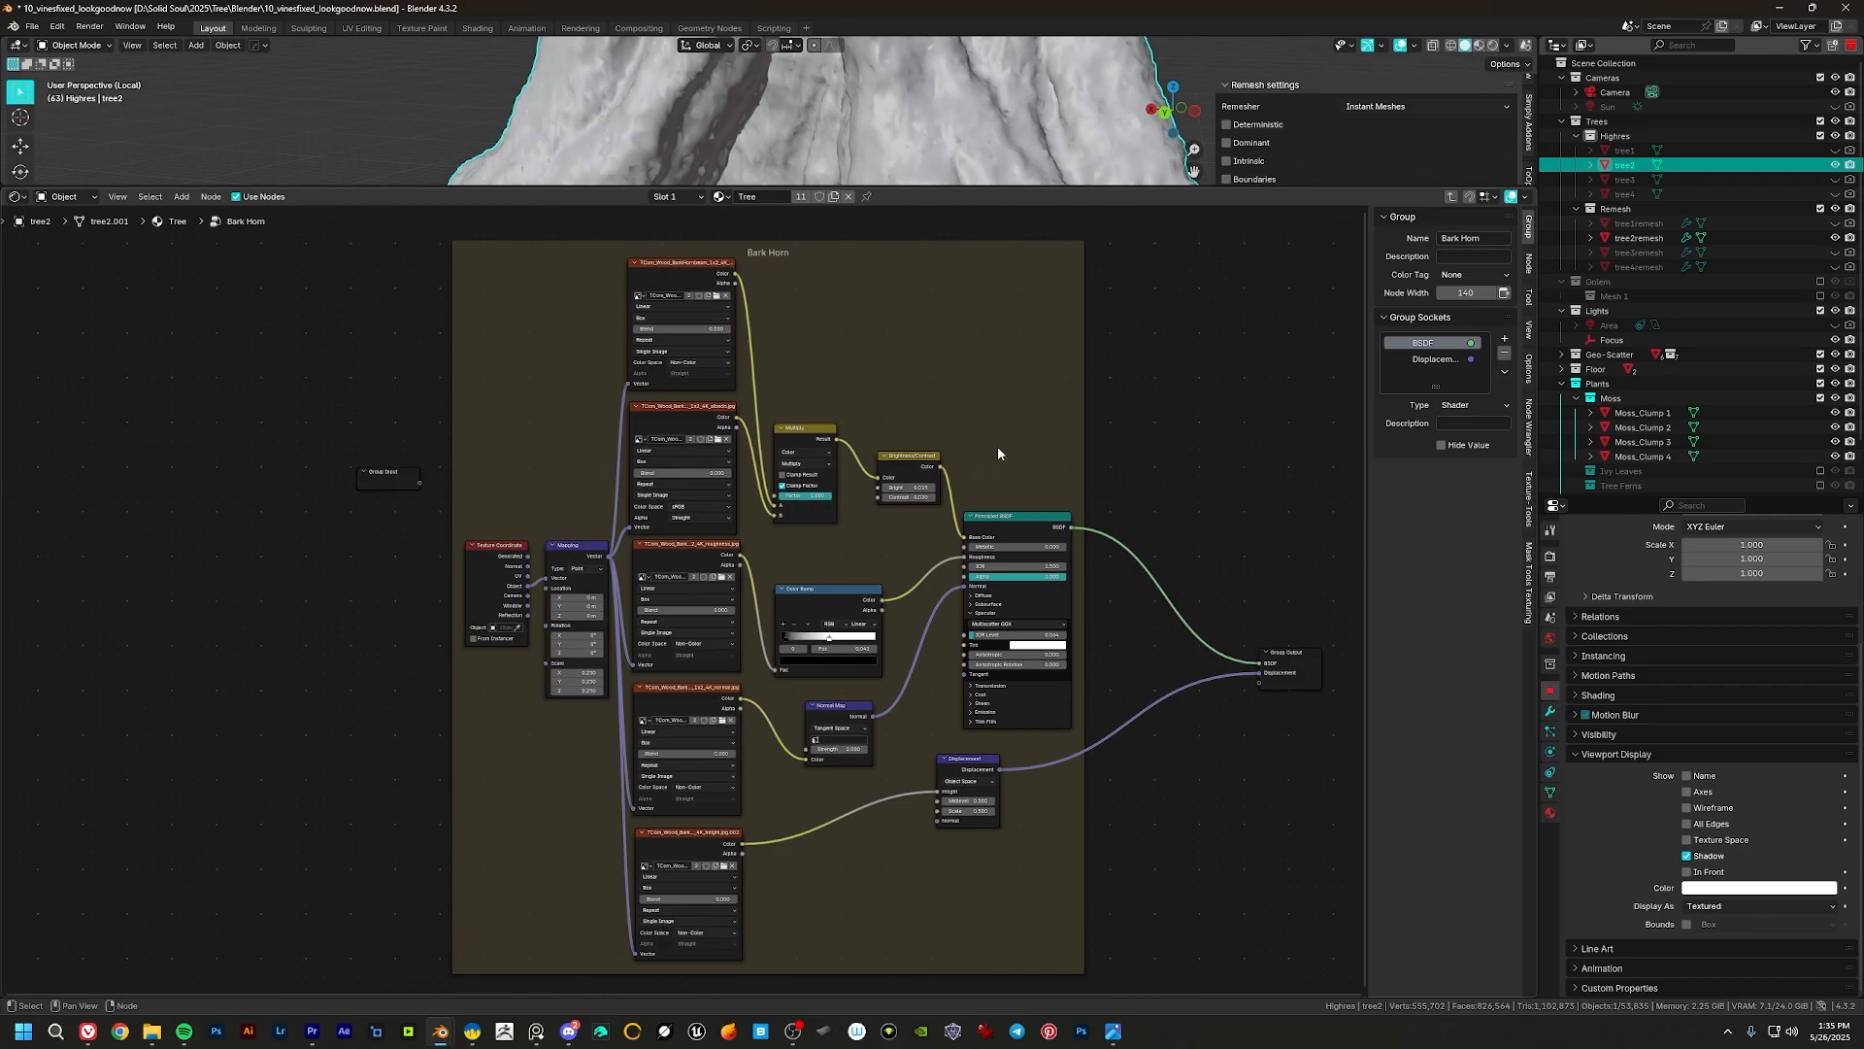
# Step: Enlarge the 3D viewport to look over the base and roots of tree2, and shrink it again
pyautogui.moveTo(1072, 185); pyautogui.dragTo(1148, 961)
pyautogui.keyDown('shift'); pyautogui.moveTo(876, 382); pyautogui.dragTo(811, 266, button='middle'); pyautogui.keyUp('shift')
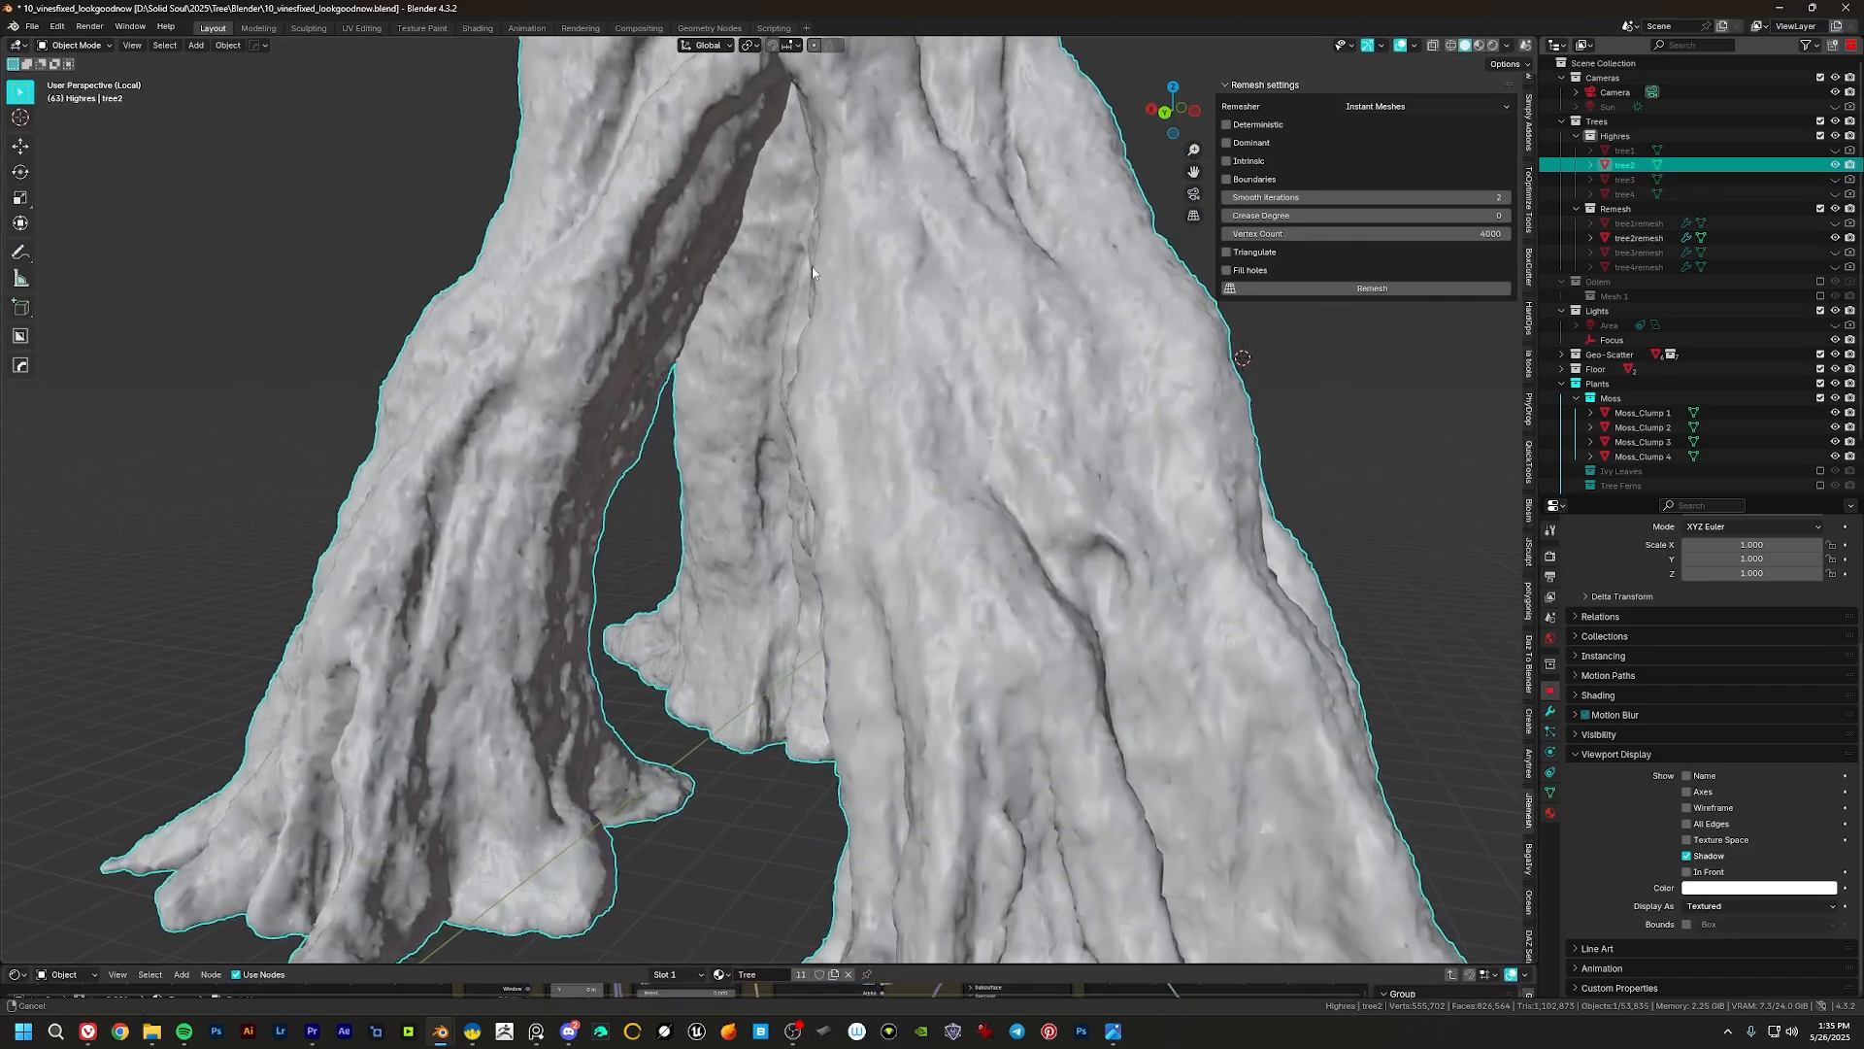
pyautogui.scroll(-2, 859, 335)
pyautogui.moveTo(1069, 964); pyautogui.dragTo(1101, 299)
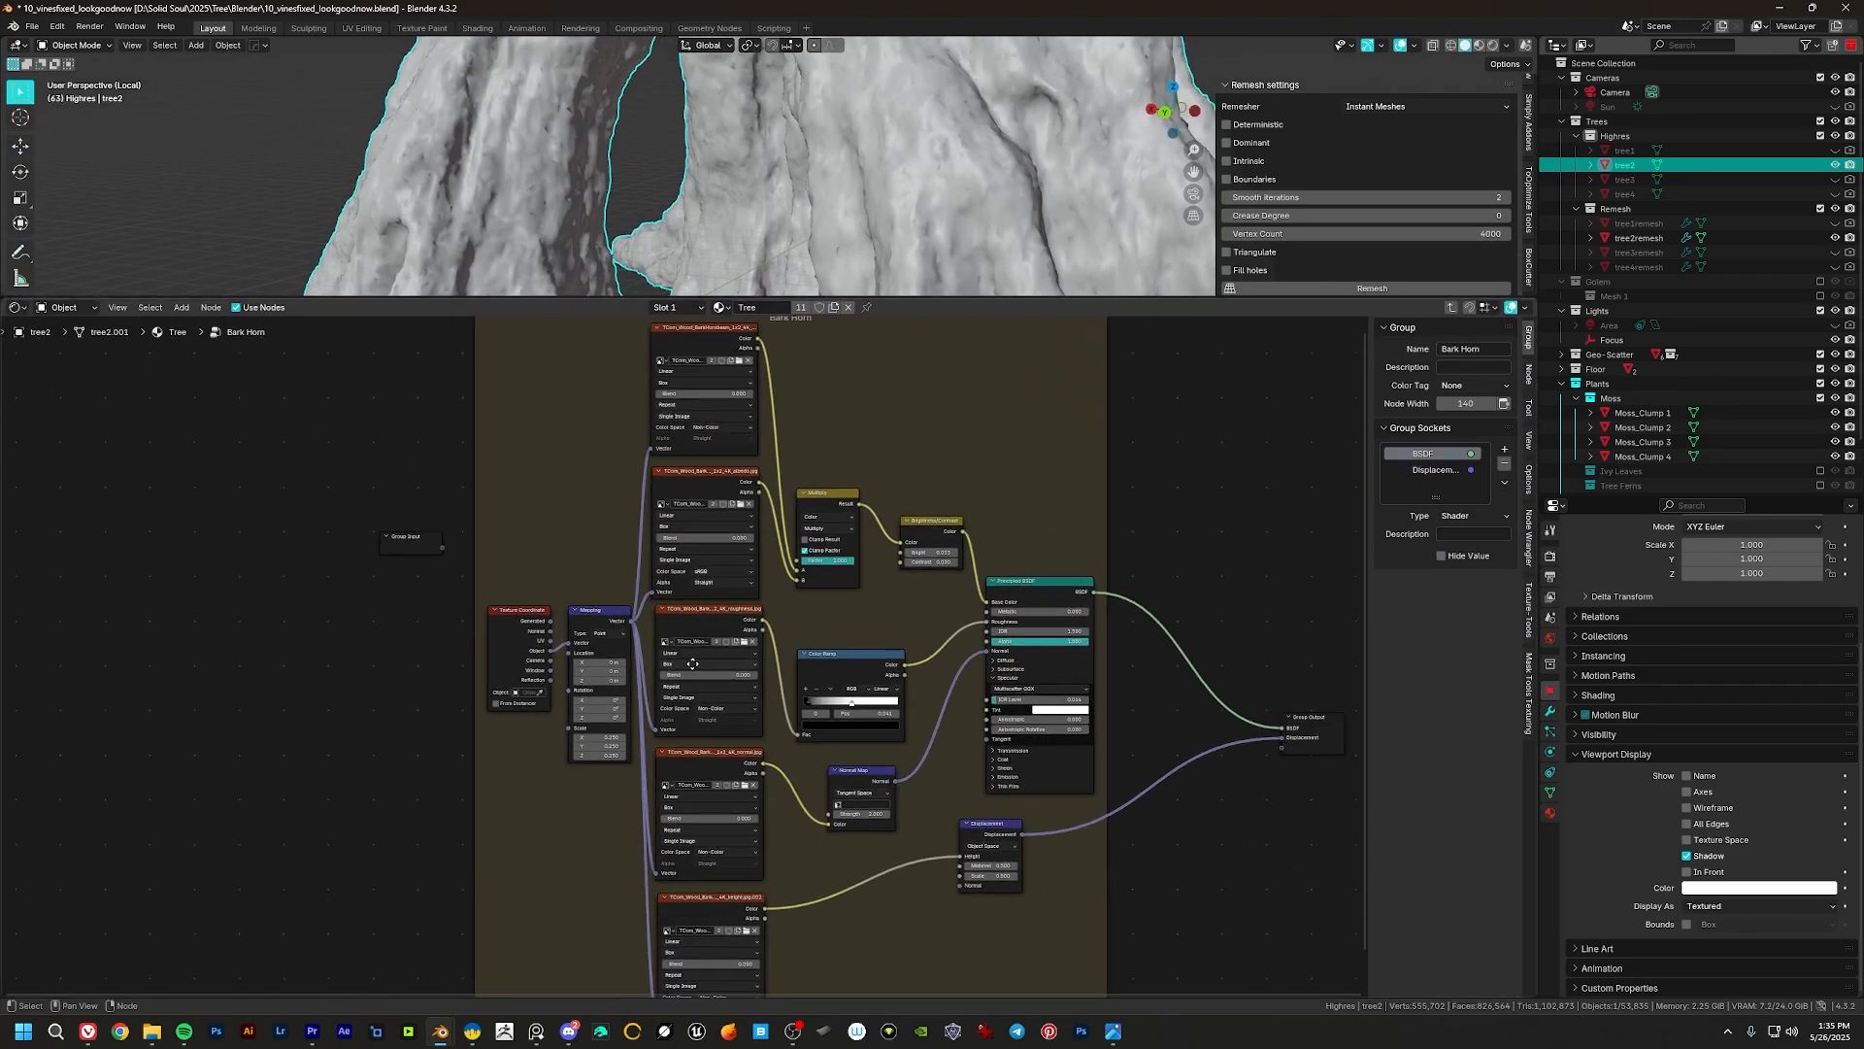
# Step: Leave the Bark Horn group and examine how Bark Horn and Elm Bark feed the Mix Shader and Mix nodes
pyautogui.click(1452, 313)
pyautogui.moveTo(723, 740); pyautogui.dragTo(486, 666, button='middle')
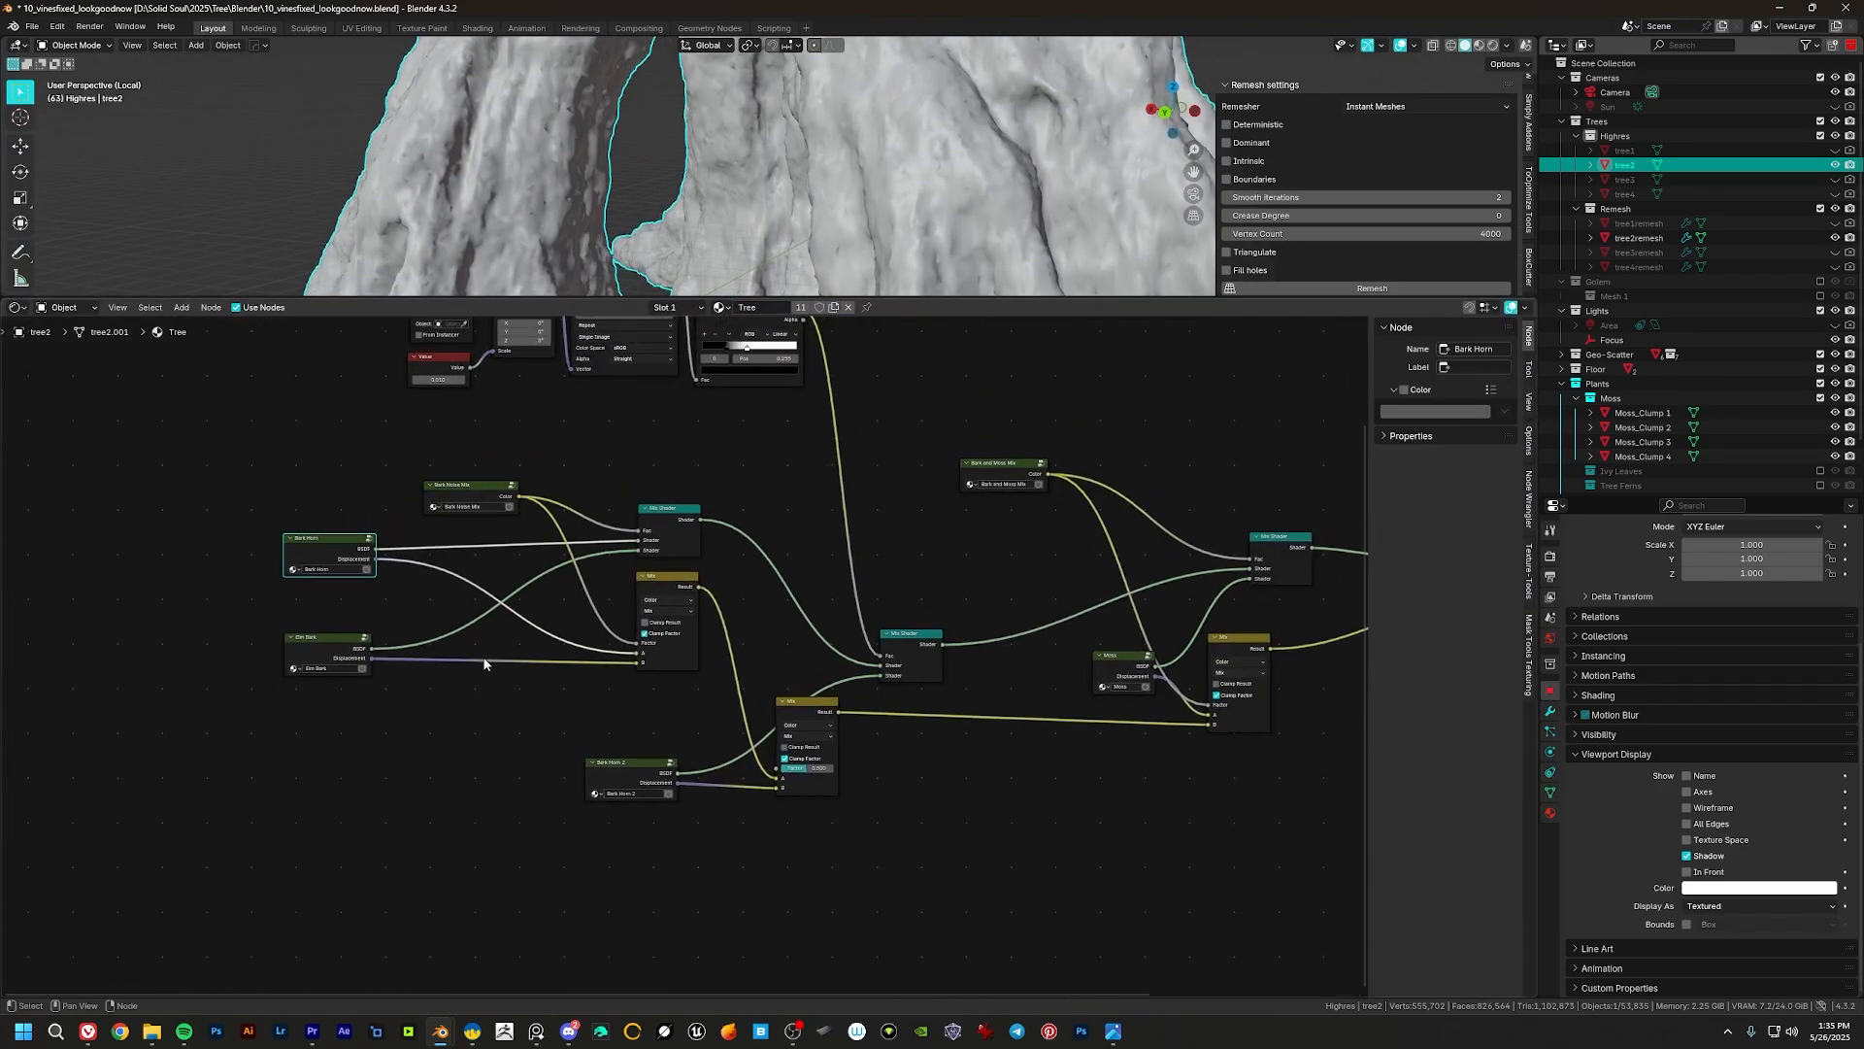
pyautogui.moveTo(627, 461); pyautogui.dragTo(860, 412, button='middle')
pyautogui.scroll(10, 522, 626)
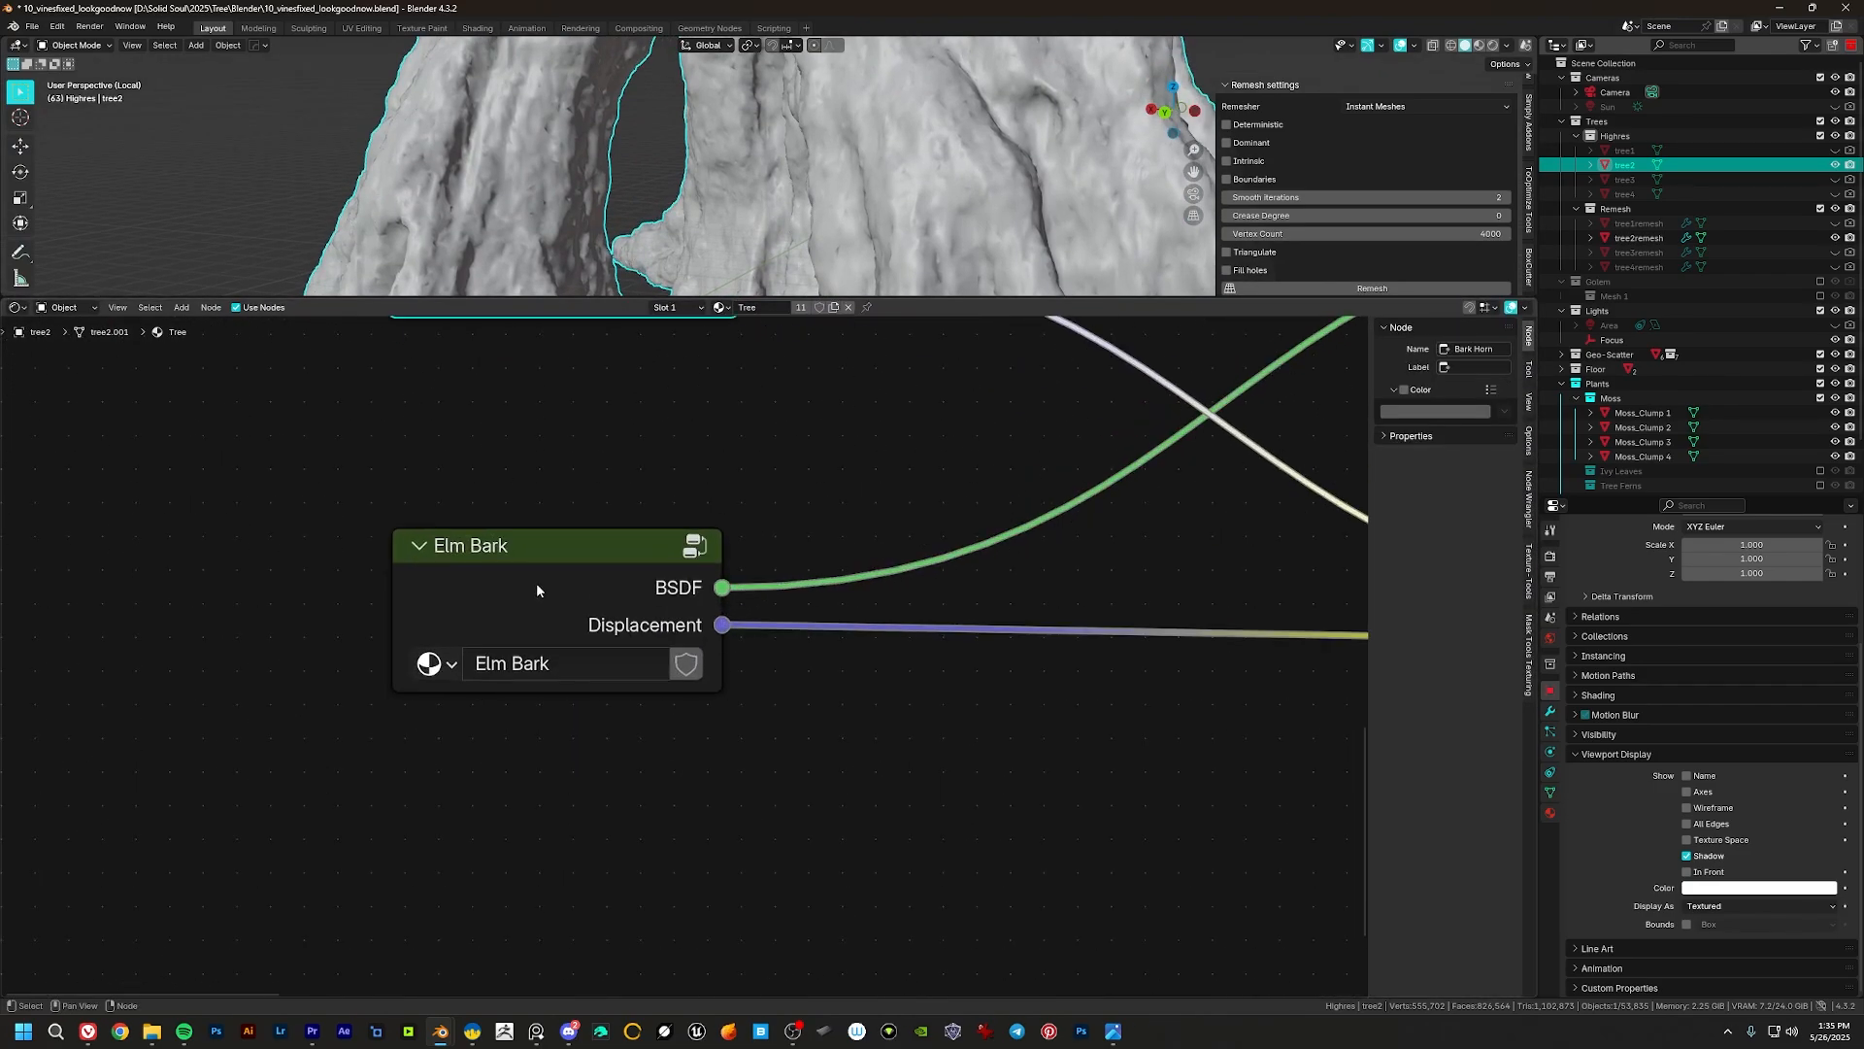
pyautogui.moveTo(568, 577)
pyautogui.mouseDown()
pyautogui.moveTo(603, 583)
pyautogui.moveTo(554, 573)
pyautogui.mouseUp()
pyautogui.moveTo(647, 528); pyautogui.dragTo(266, 684, button='middle')
pyautogui.scroll(-2, 406, 624)
pyautogui.moveTo(667, 612); pyautogui.dragTo(548, 630, button='middle')
pyautogui.moveTo(379, 636); pyautogui.dragTo(405, 632, button='middle')
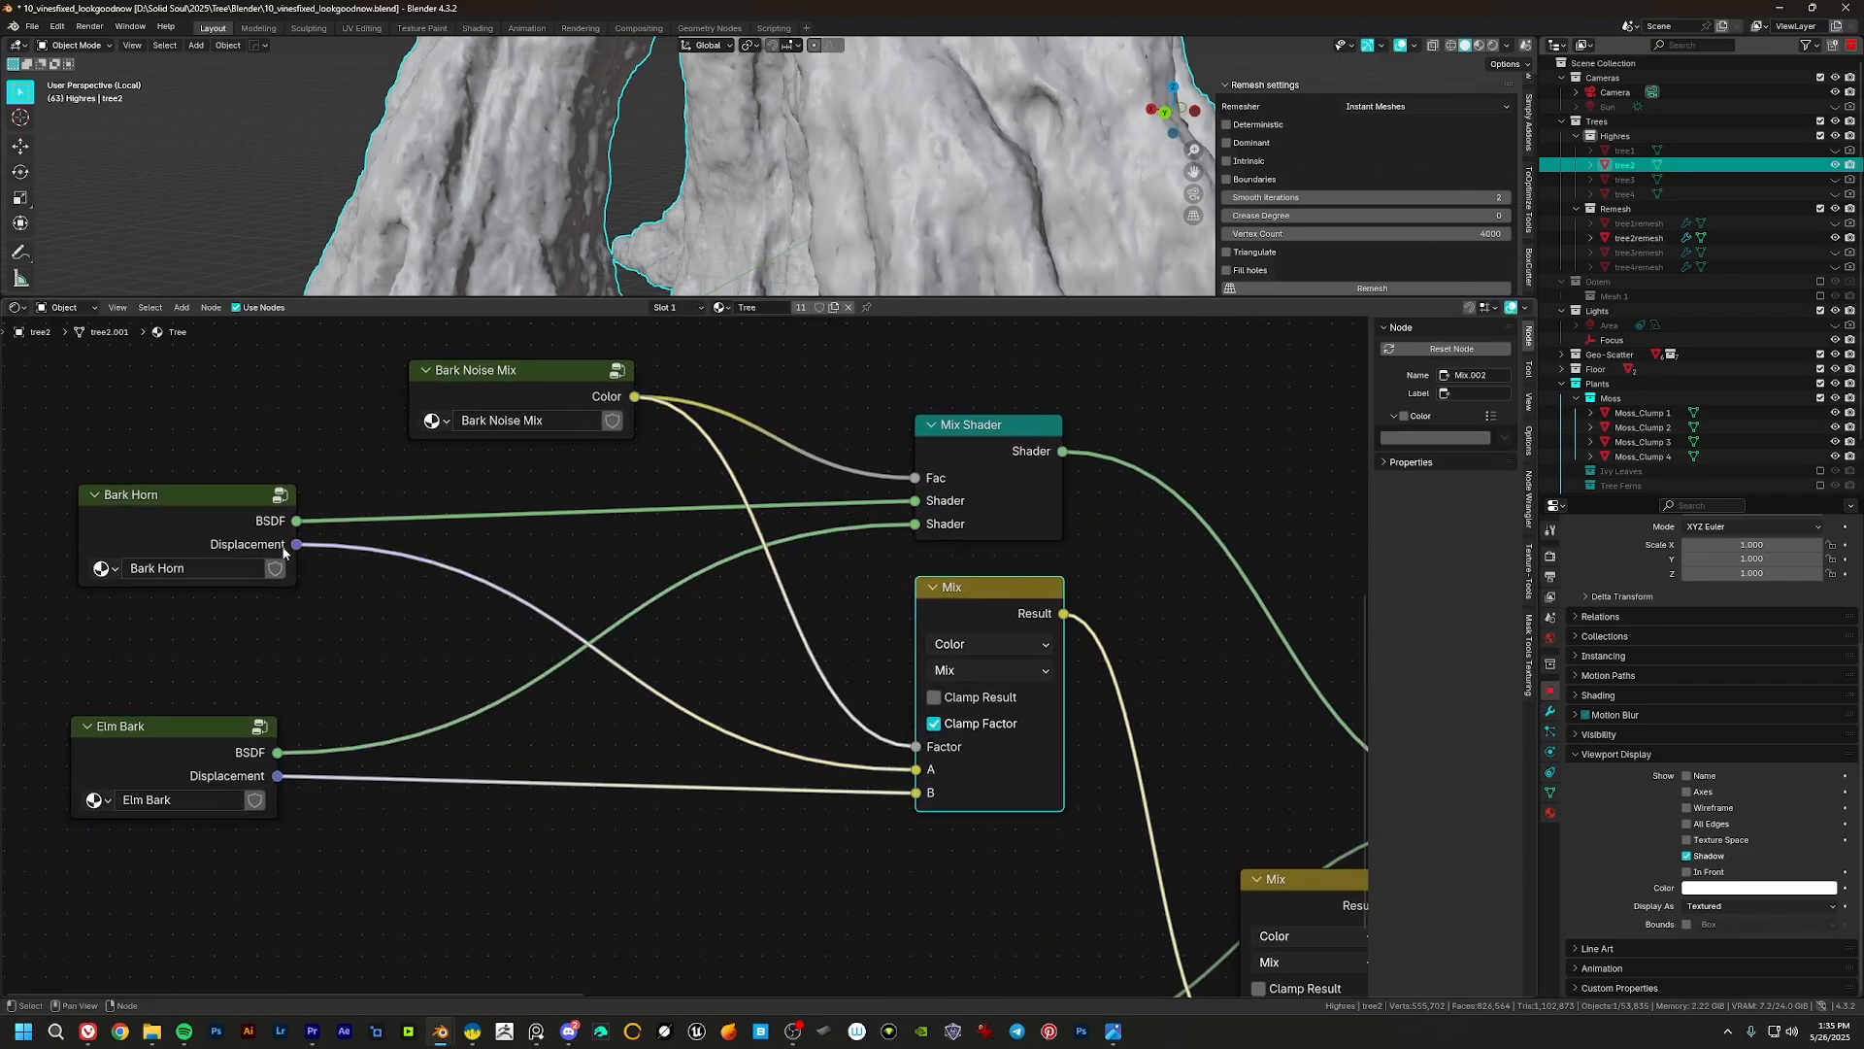
# Step: Open the Bark Noise Mix group that blends the two barks, look inside it and return to the main Tree material
pyautogui.moveTo(613, 524); pyautogui.dragTo(632, 602, button='middle')
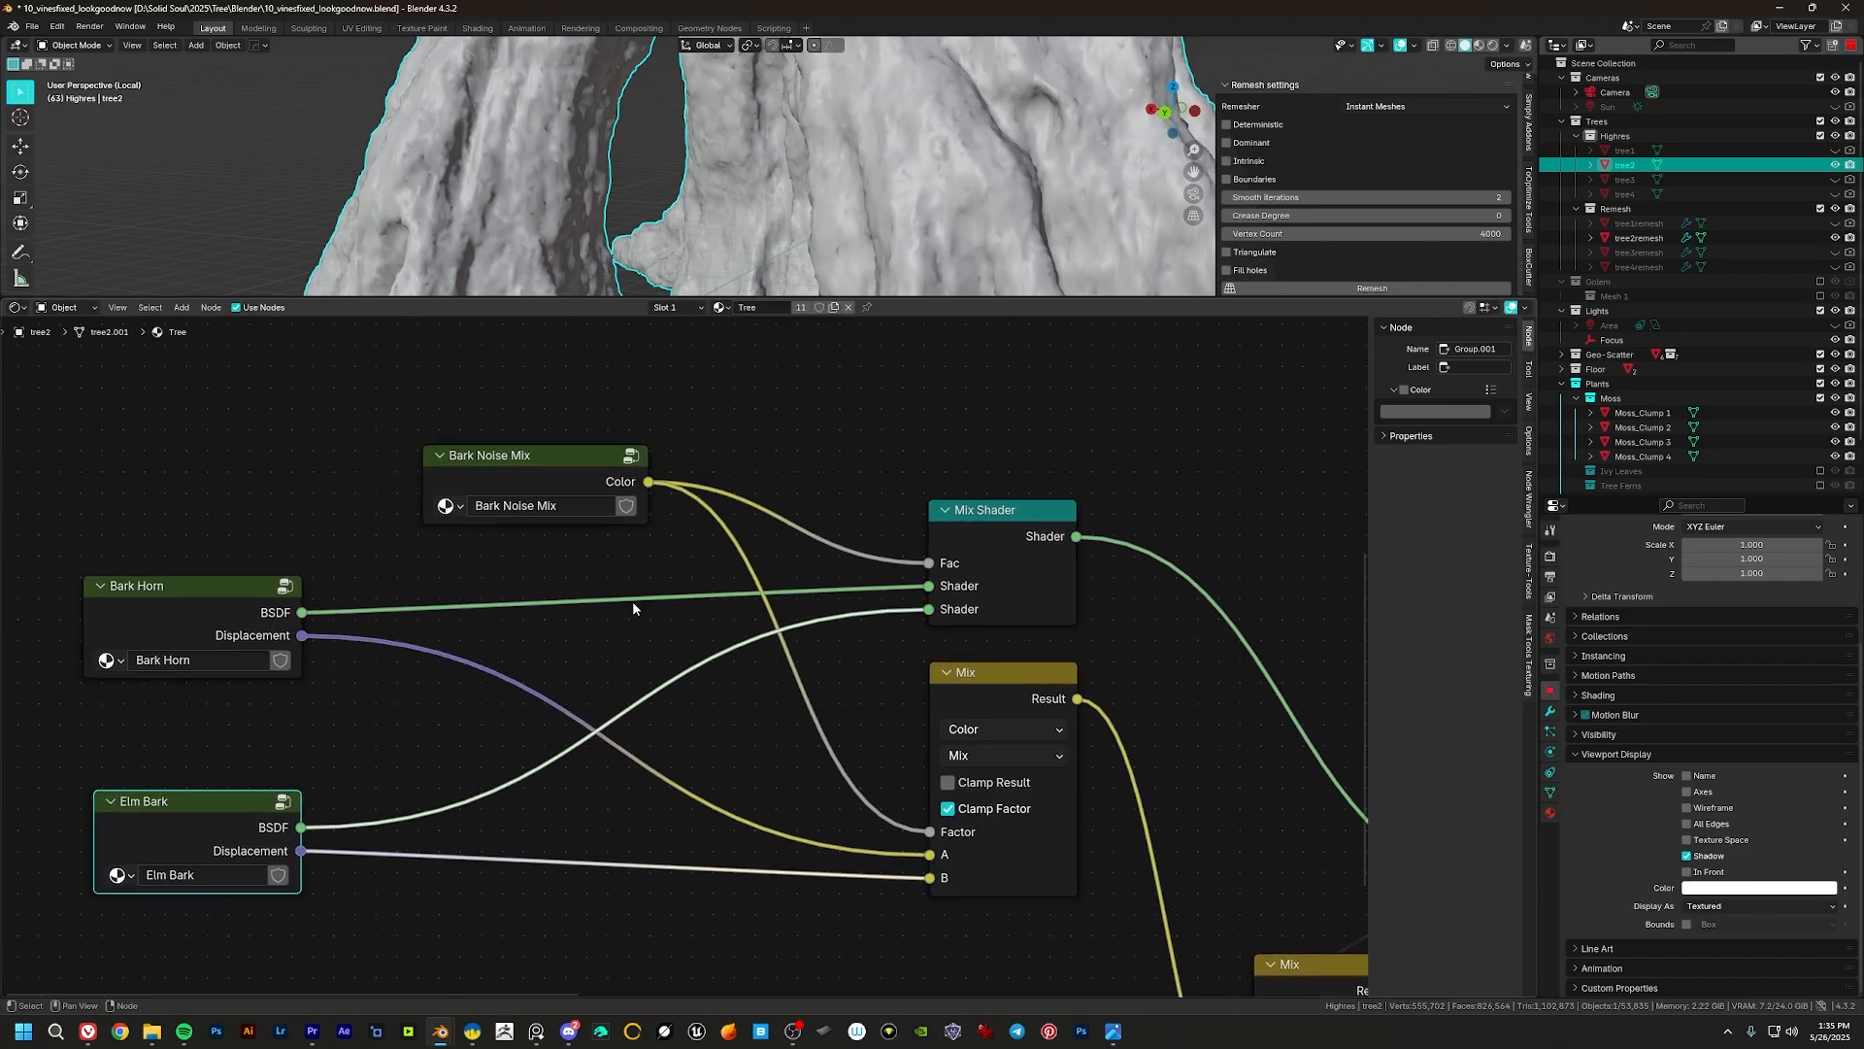
pyautogui.moveTo(557, 464); pyautogui.dragTo(620, 551, button='middle')
pyautogui.moveTo(684, 534); pyautogui.dragTo(663, 500)
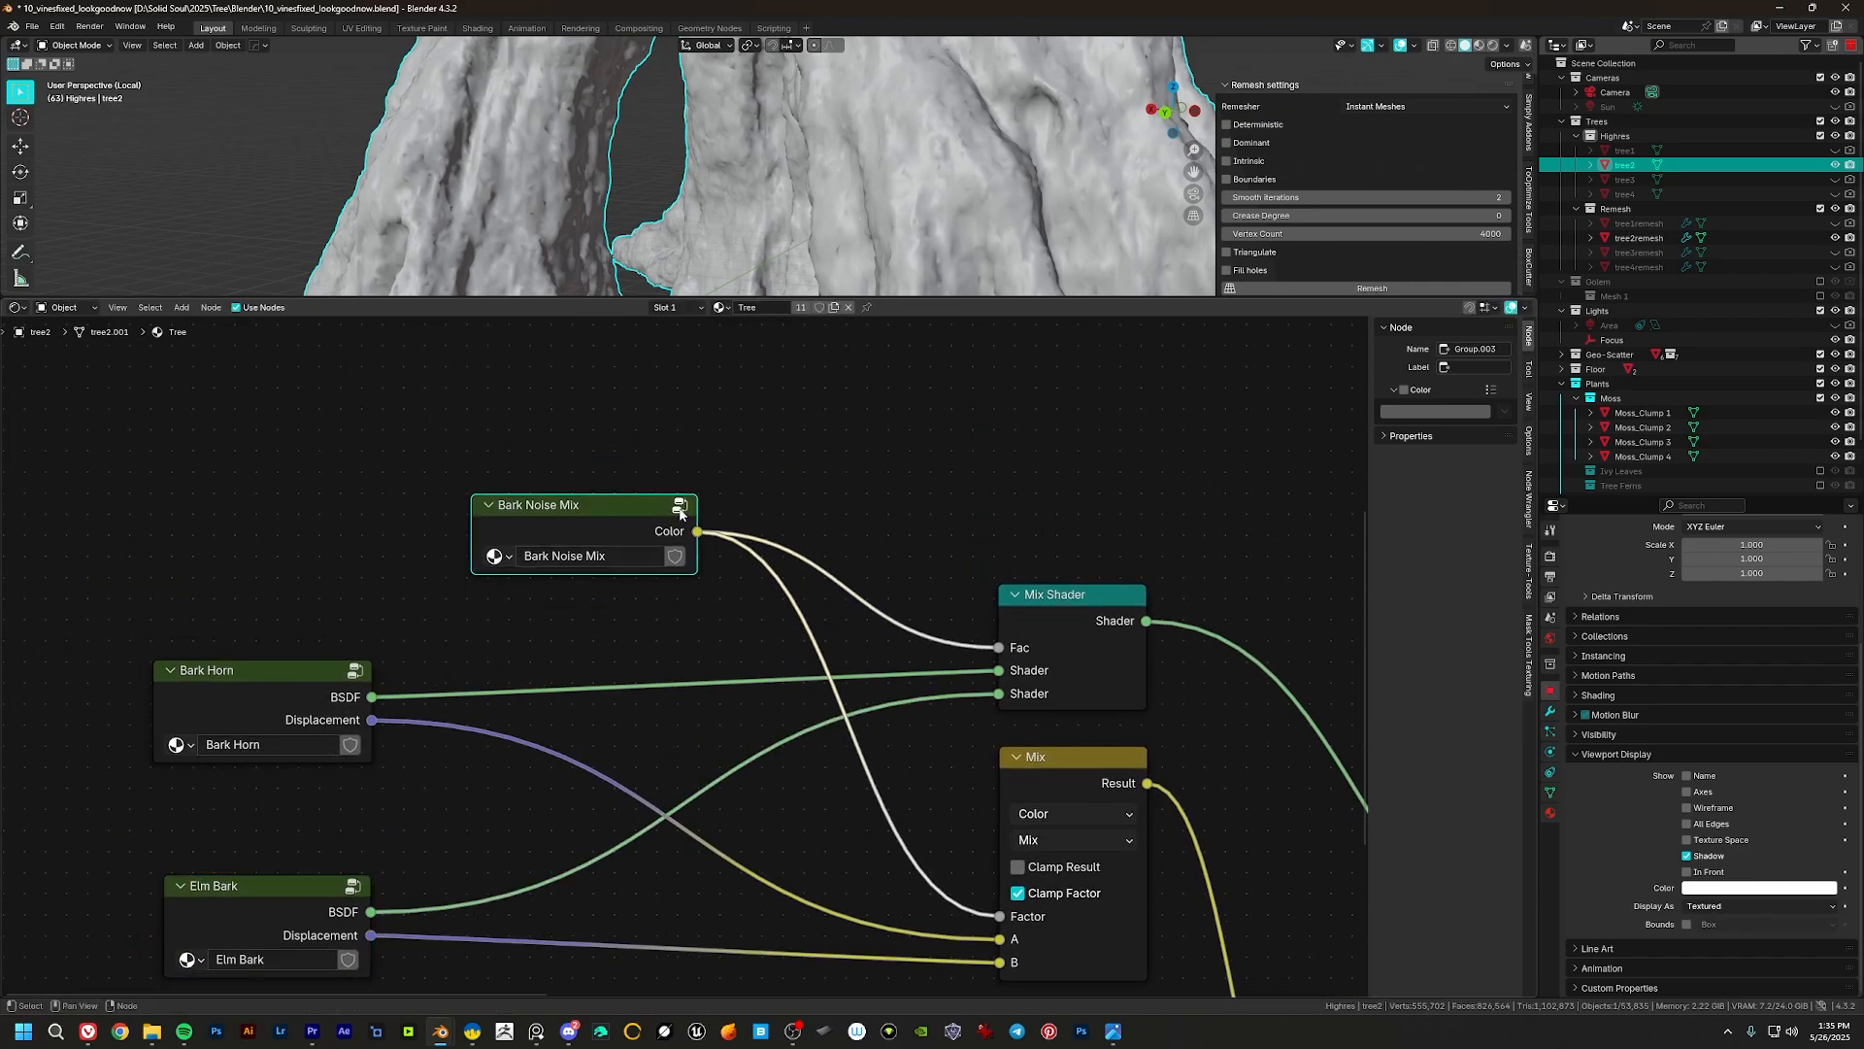
pyautogui.click(680, 511)
pyautogui.moveTo(1048, 456); pyautogui.dragTo(701, 554, button='middle')
pyautogui.scroll(-2, 718, 539)
pyautogui.click(1453, 307)
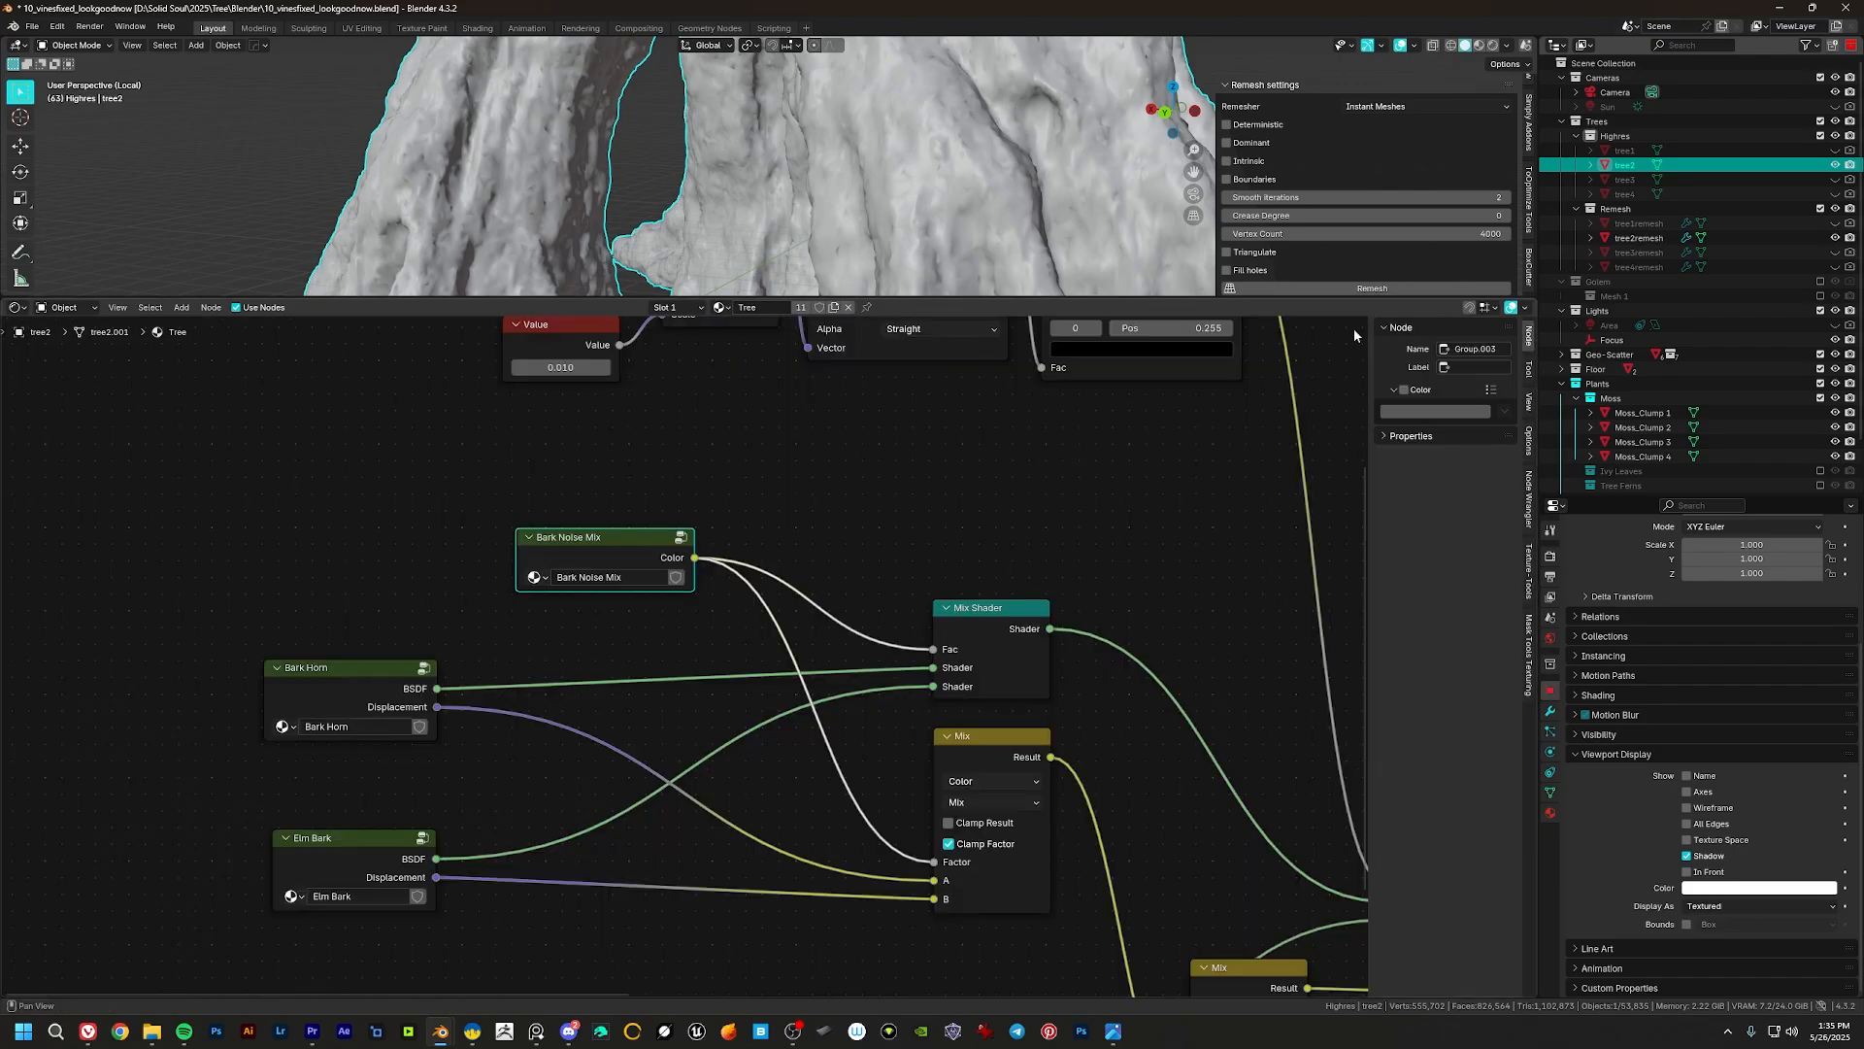
# Step: Display tree2 in material preview shading and inspect the mossy bark on its trunk up close
pyautogui.moveTo(814, 669); pyautogui.dragTo(721, 612, button='middle')
pyautogui.moveTo(994, 300); pyautogui.dragTo(1001, 658)
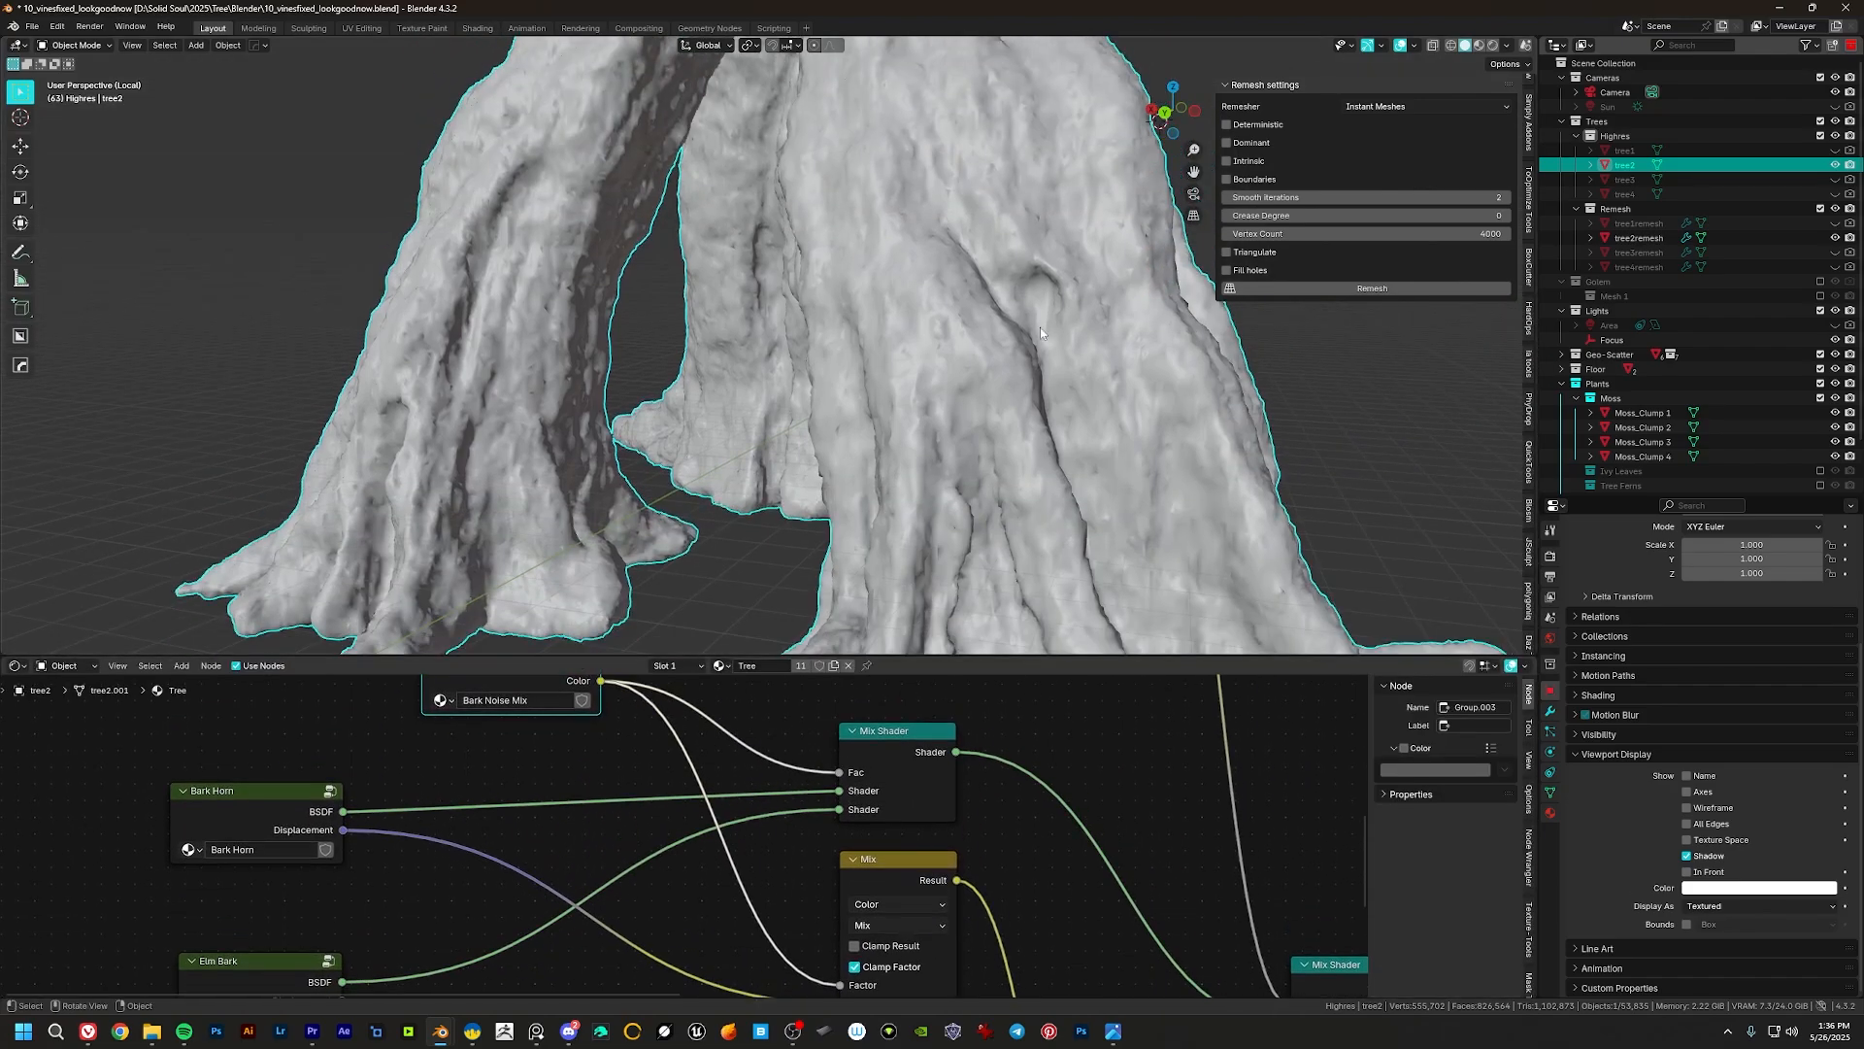
pyautogui.click(1479, 46)
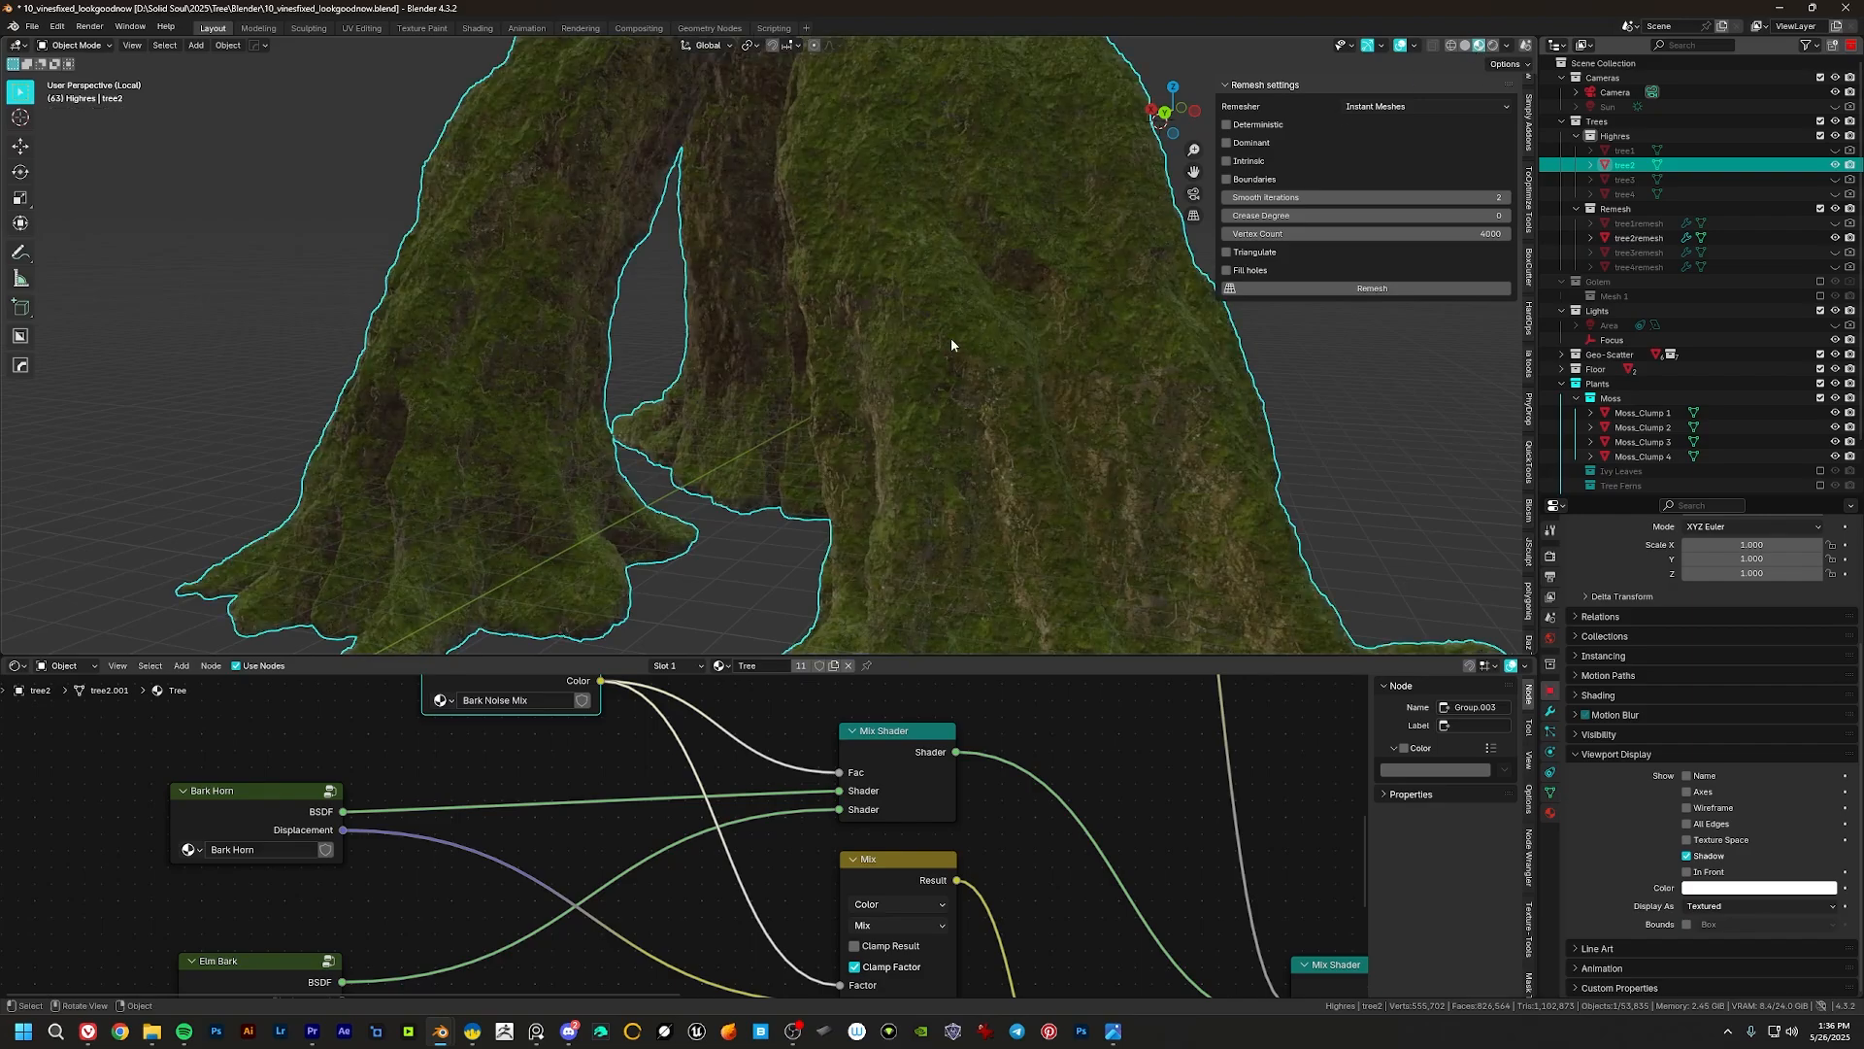
pyautogui.moveTo(1015, 658); pyautogui.dragTo(974, 857)
pyautogui.scroll(6, 848, 533)
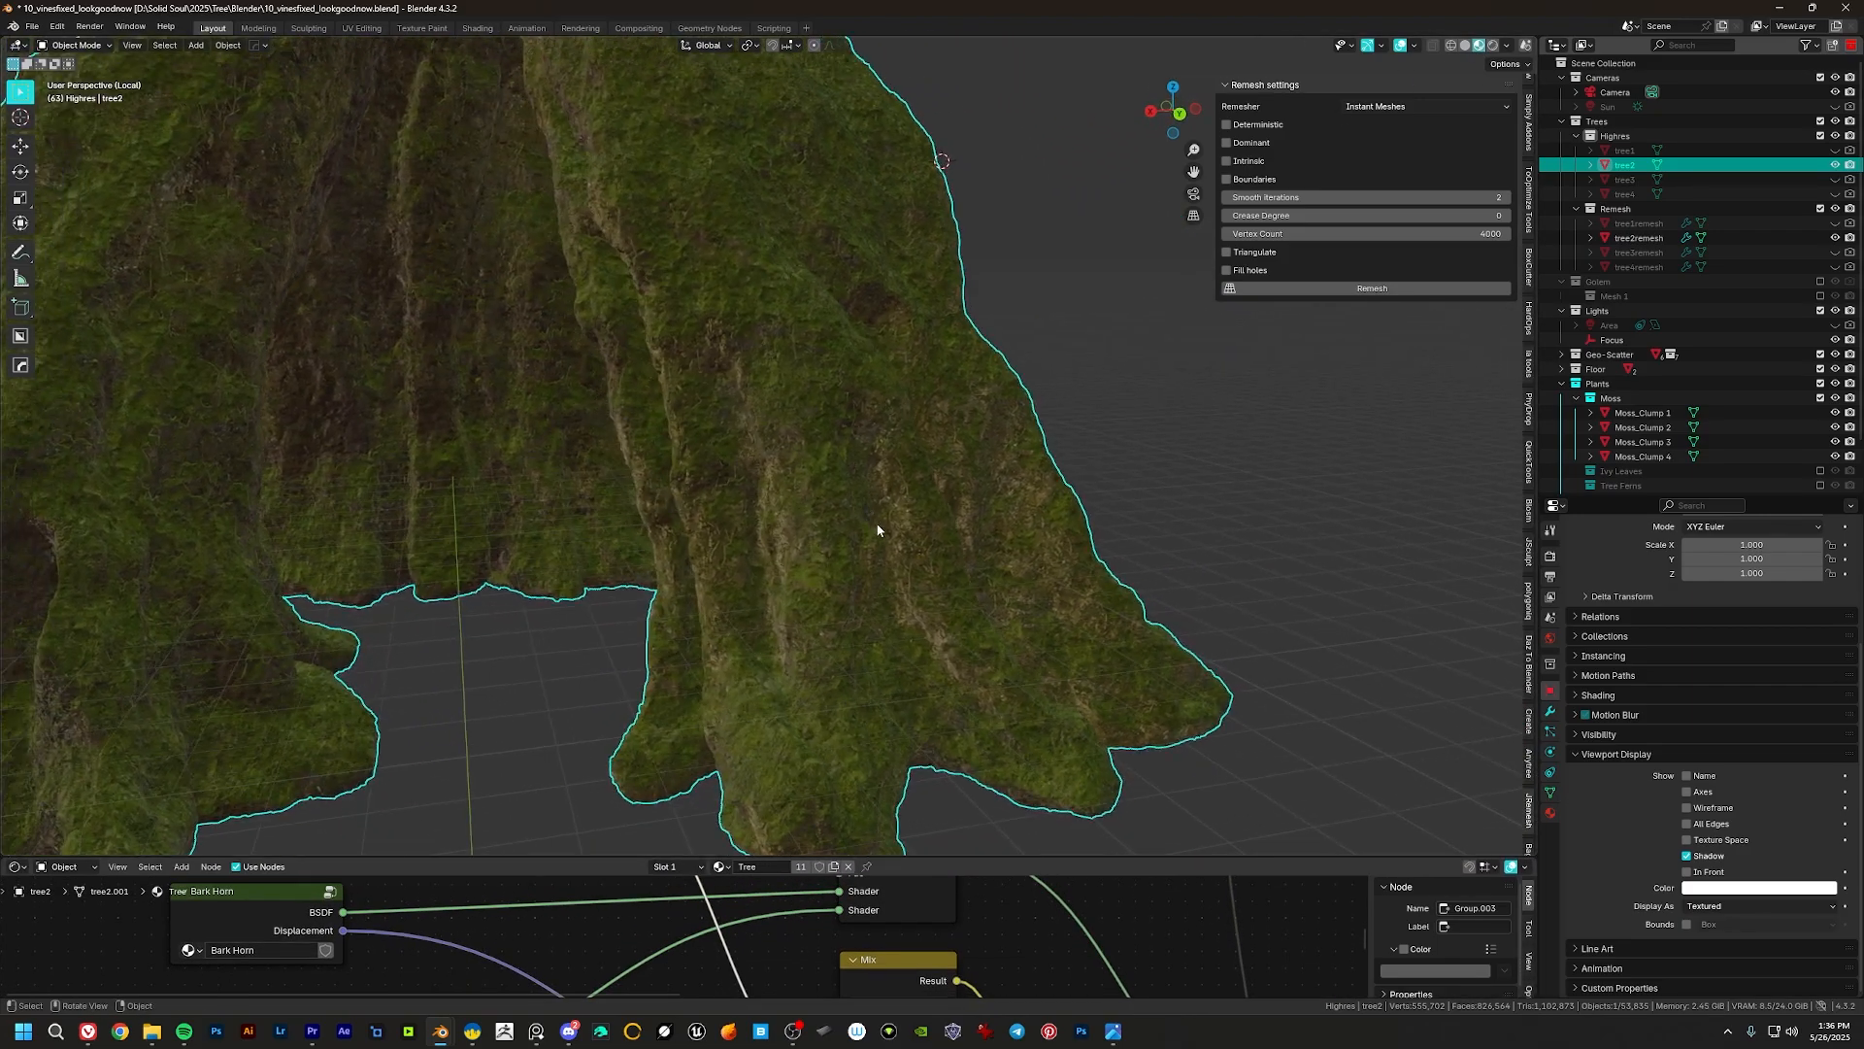
pyautogui.moveTo(978, 522); pyautogui.dragTo(992, 831, button='middle')
pyautogui.scroll(-7, 642, 480)
pyautogui.moveTo(996, 857); pyautogui.dragTo(992, 446)
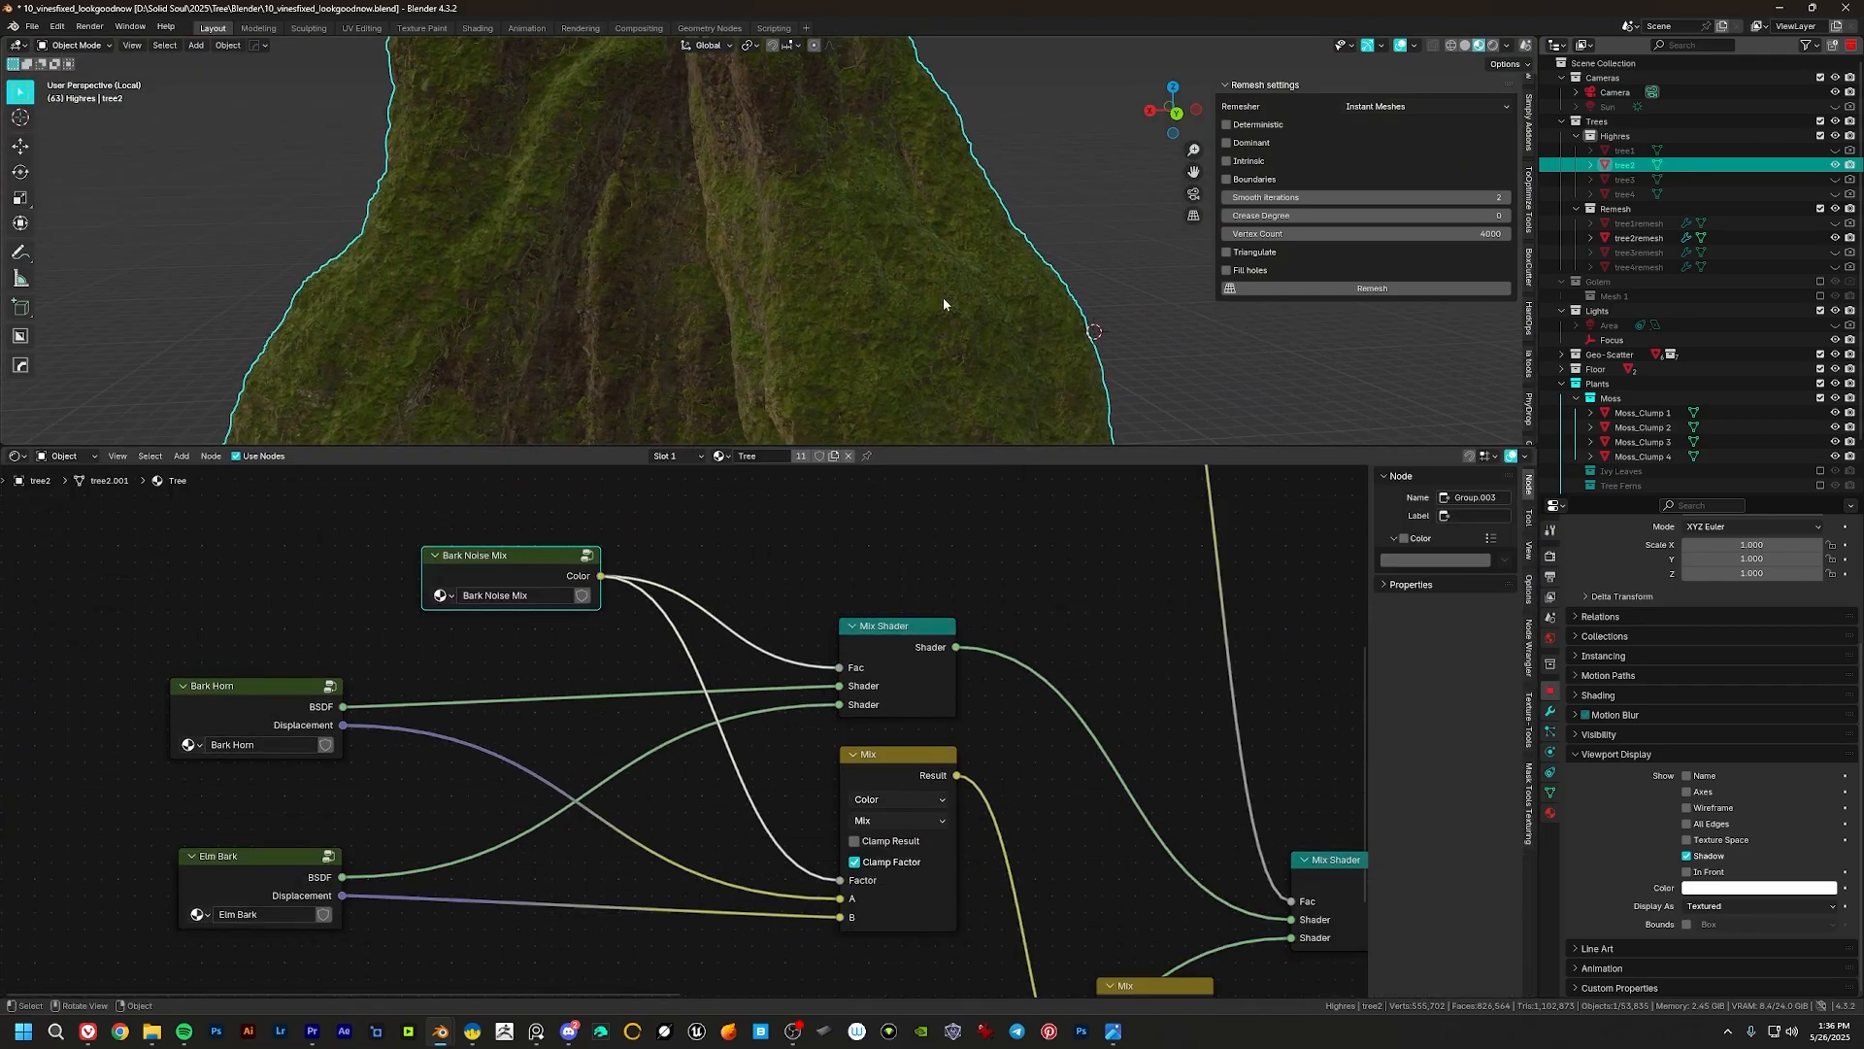
pyautogui.moveTo(922, 208); pyautogui.dragTo(854, 185, button='middle')
pyautogui.scroll(6, 869, 228)
# Step: Open the Moss node group and examine its height texture, Displacement, Normal Map and roughness Color Ramp nodes
pyautogui.moveTo(923, 573); pyautogui.dragTo(724, 536, button='middle')
pyautogui.moveTo(744, 622); pyautogui.dragTo(794, 598)
pyautogui.press('Tab')
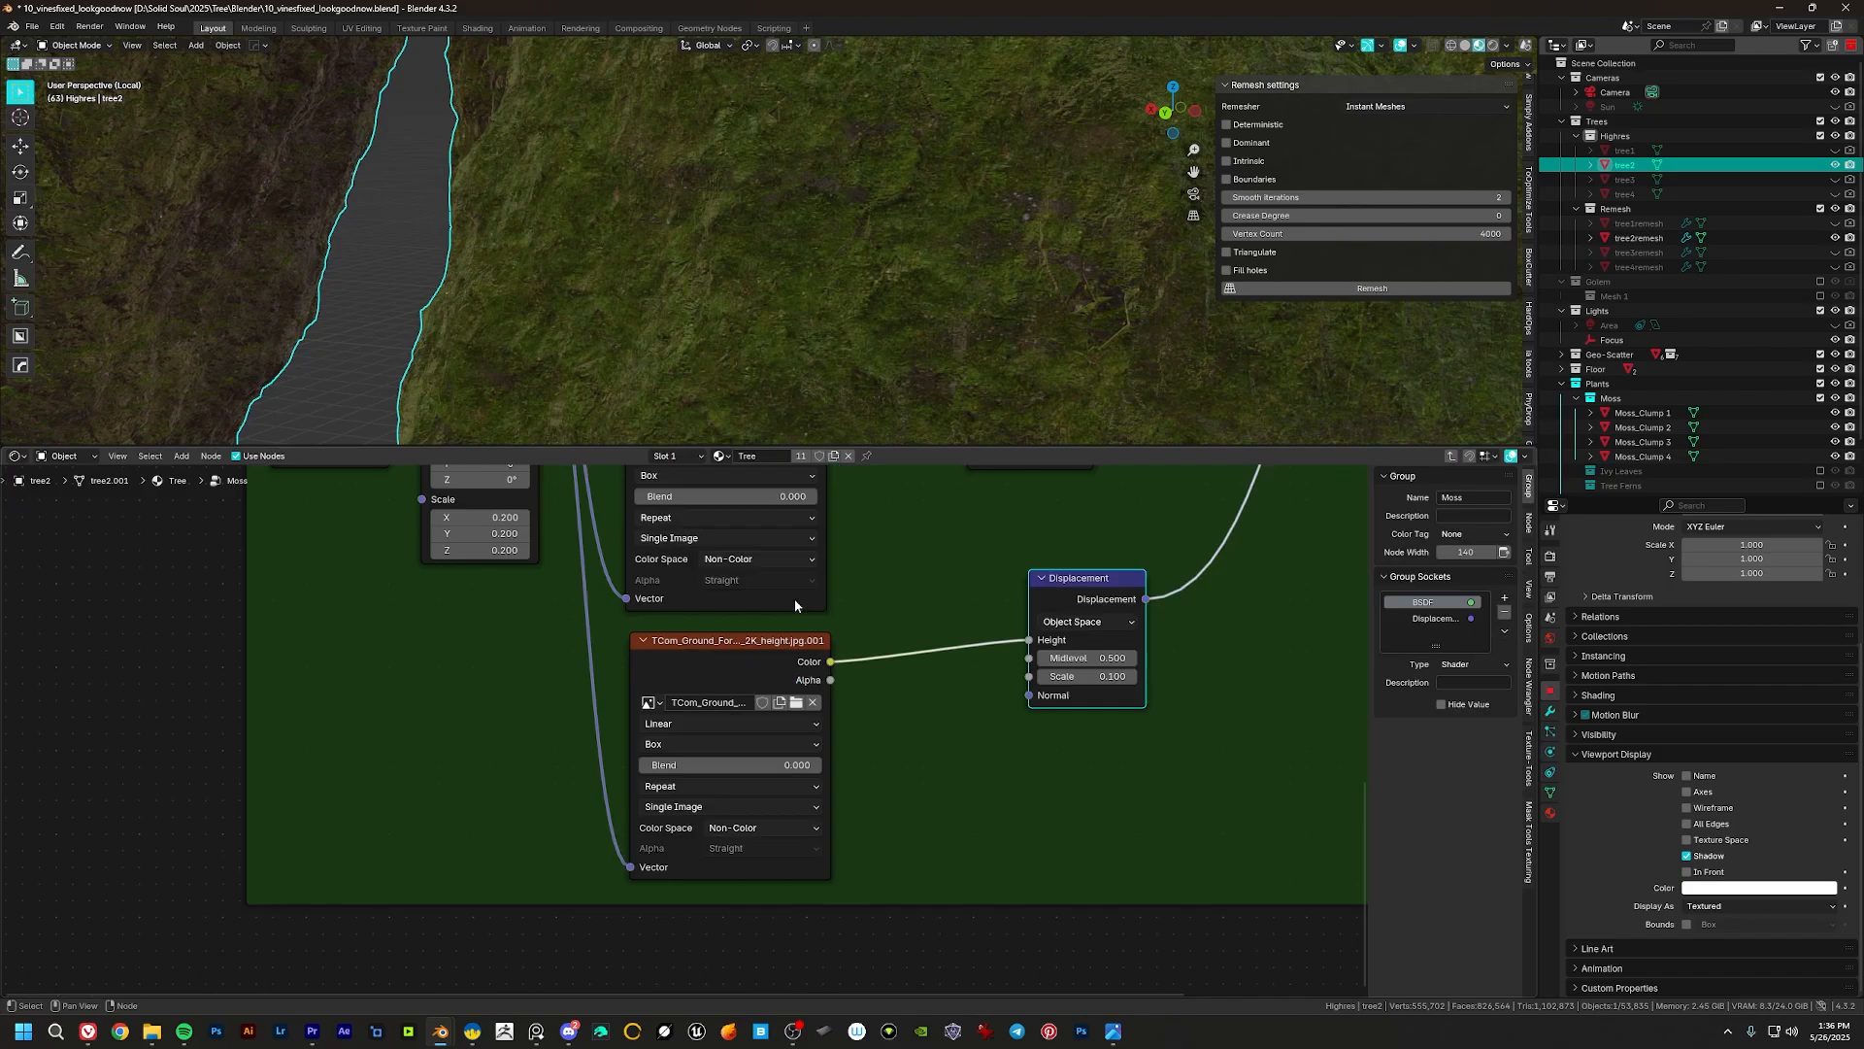
pyautogui.moveTo(892, 580); pyautogui.dragTo(898, 611, button='middle')
pyautogui.moveTo(722, 688)
pyautogui.mouseDown()
pyautogui.moveTo(758, 700)
pyautogui.moveTo(720, 681)
pyautogui.mouseUp()
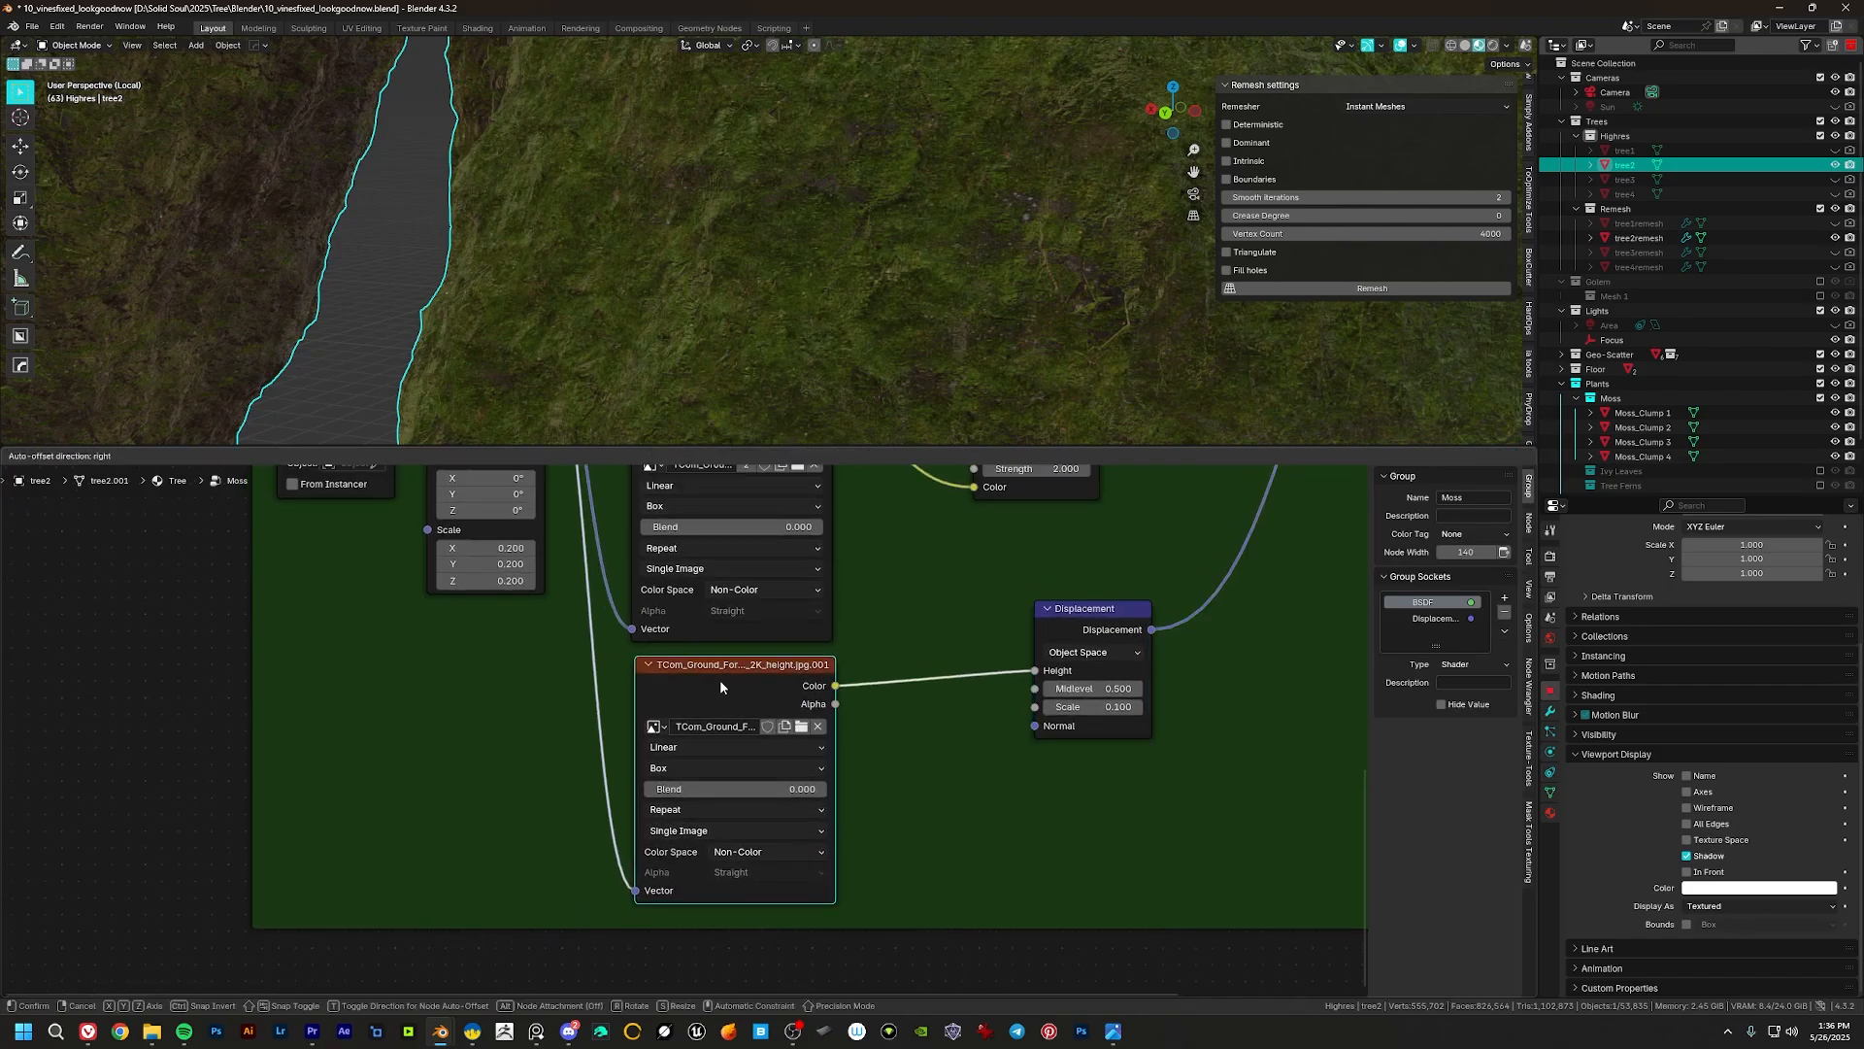
pyautogui.moveTo(757, 685); pyautogui.dragTo(1095, 559, button='middle')
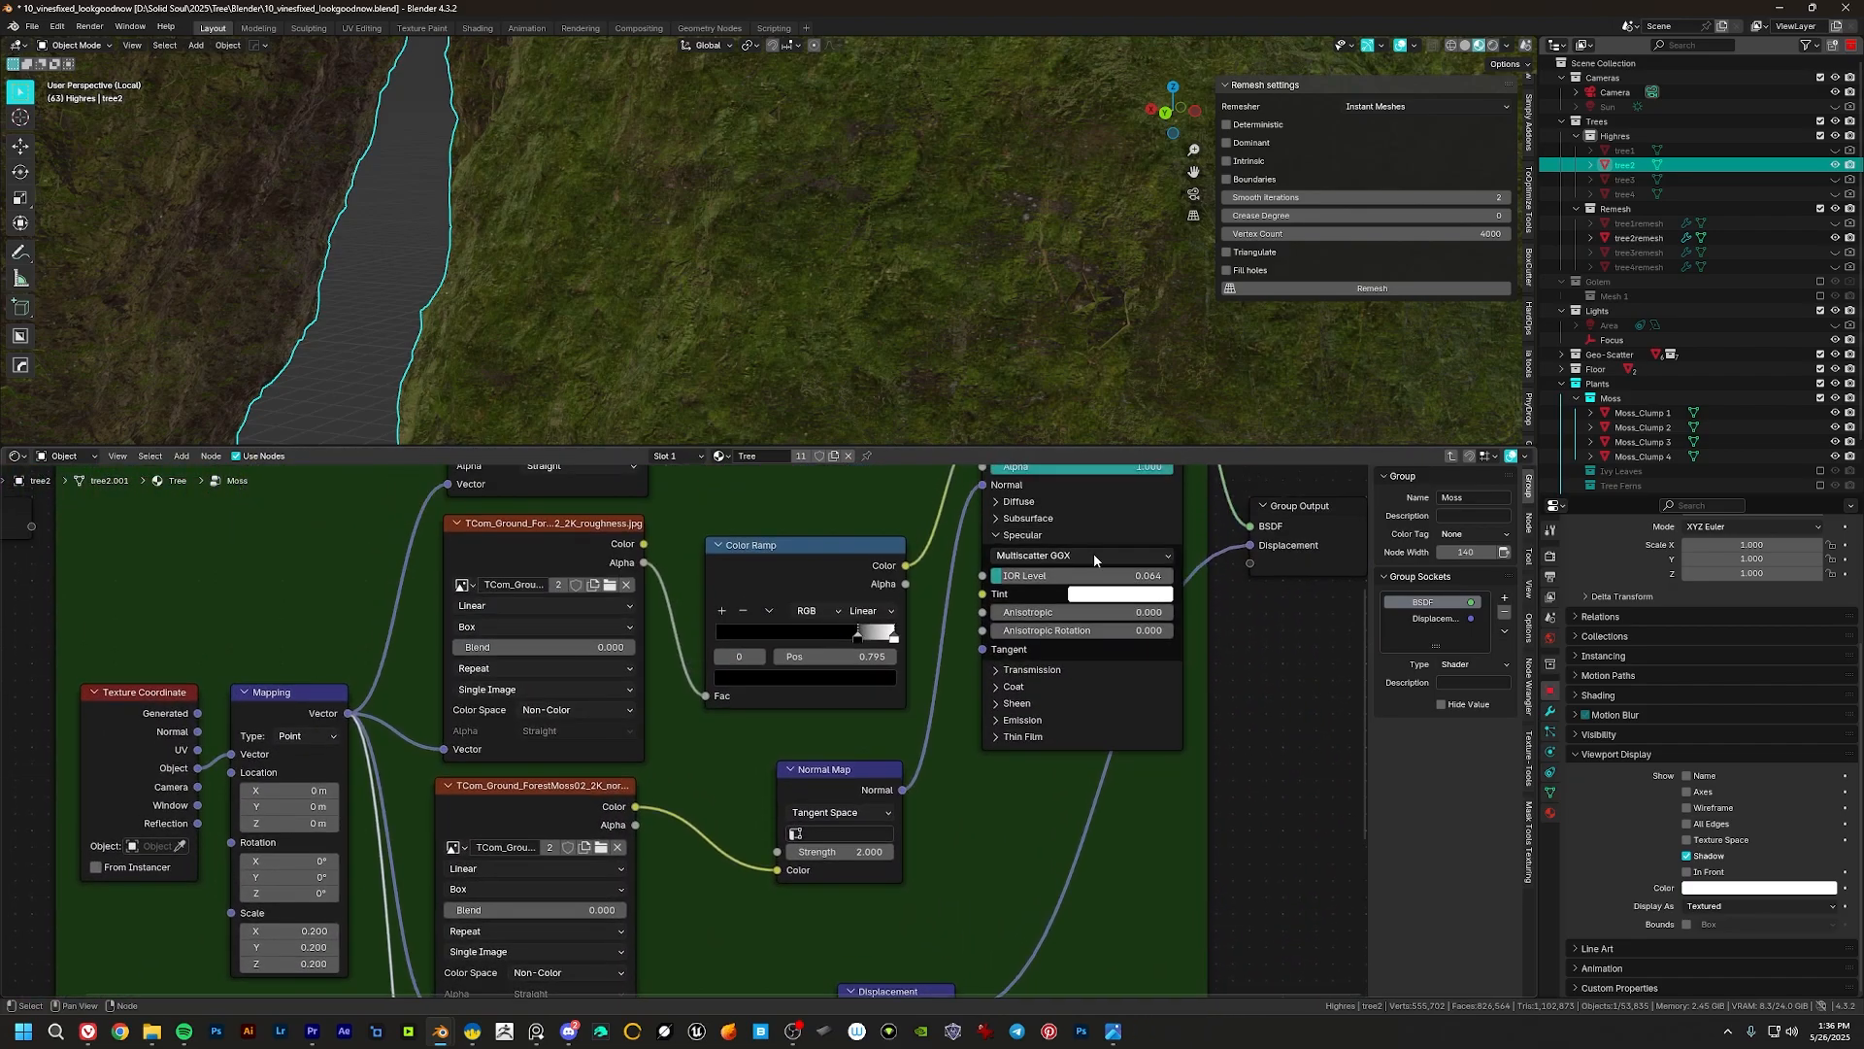
# Step: Leave the Moss group and give the 3D viewport more room to inspect tree2's mossy trunk base from farther away
pyautogui.click(1451, 456)
pyautogui.moveTo(725, 594); pyautogui.dragTo(711, 746, button='middle')
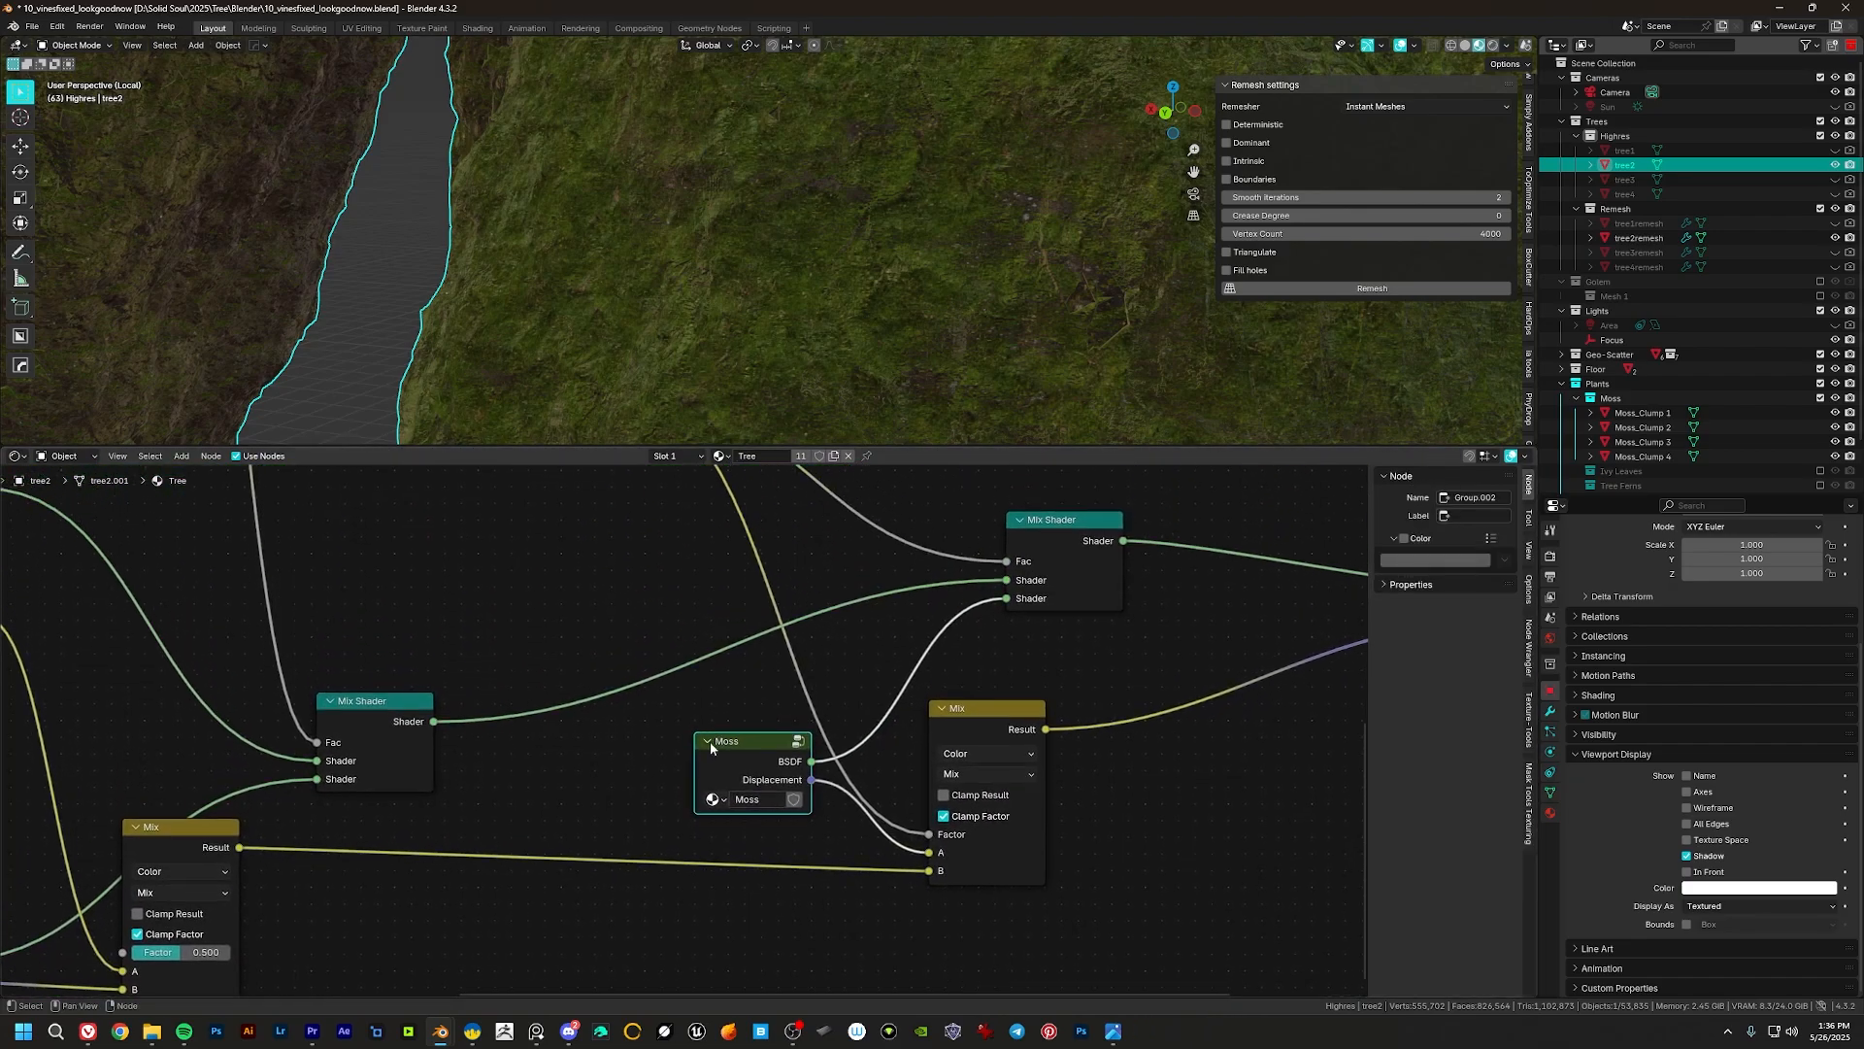
pyautogui.moveTo(940, 444); pyautogui.dragTo(940, 690)
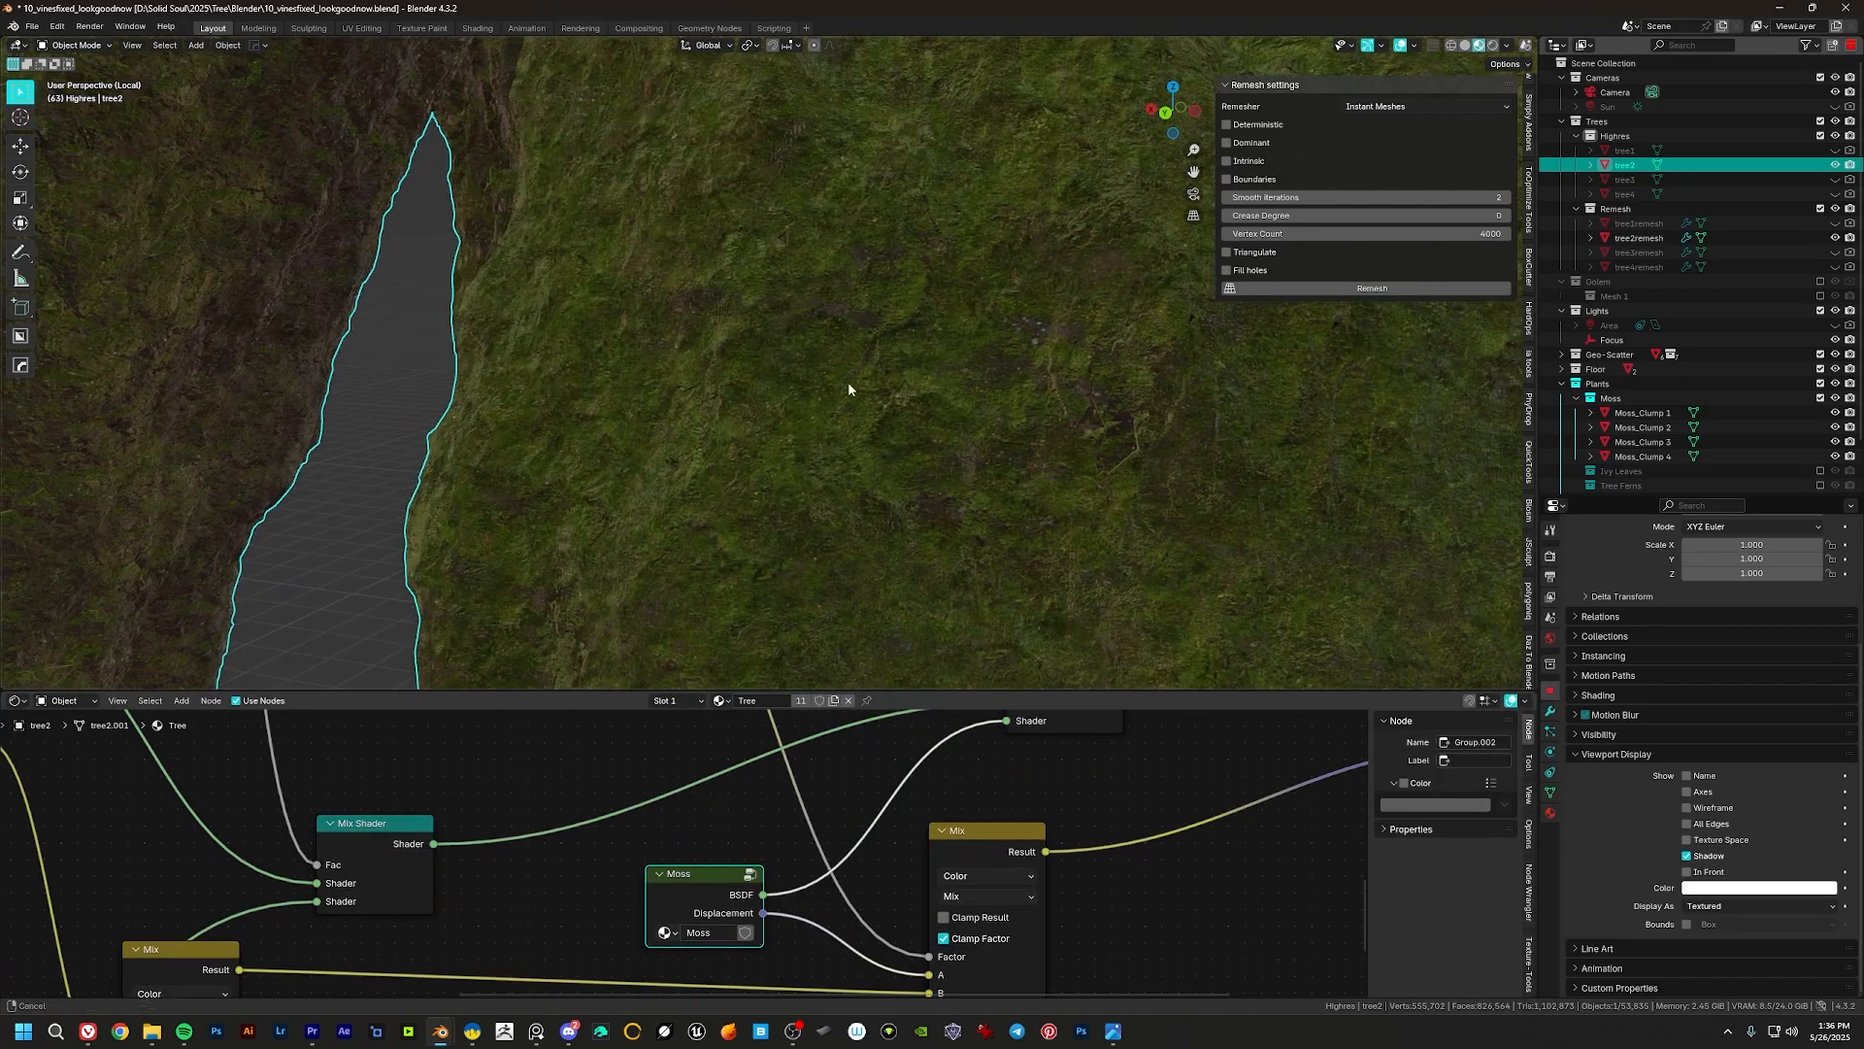
pyautogui.scroll(-8, 953, 378)
pyautogui.moveTo(927, 402); pyautogui.dragTo(985, 661, button='middle')
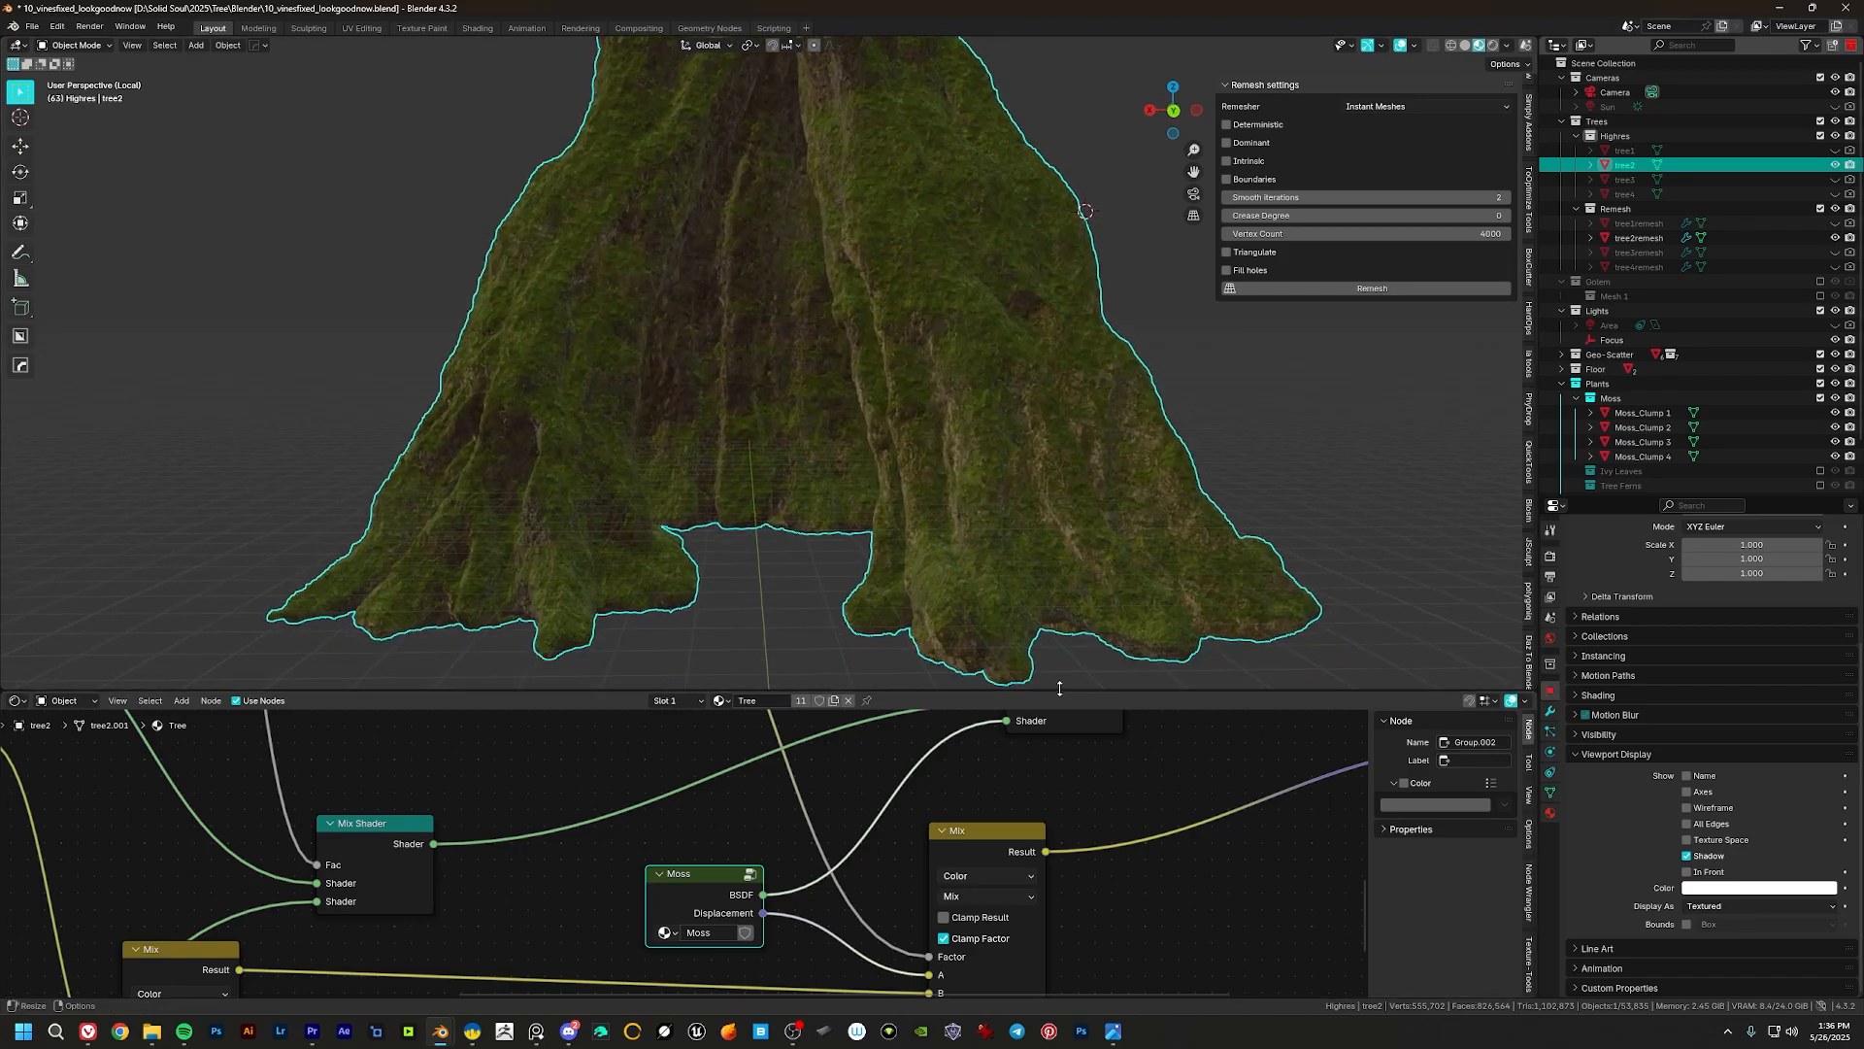
# Step: Enlarge the viewport around tree2's roots and bring up the reference board to compare them with the mossy root photo
pyautogui.moveTo(1059, 688); pyautogui.dragTo(1059, 973)
pyautogui.moveTo(932, 505); pyautogui.dragTo(993, 356, button='middle')
pyautogui.keyDown('shift'); pyautogui.moveTo(881, 433); pyautogui.dragTo(968, 672, button='middle'); pyautogui.keyUp('shift')
pyautogui.click(537, 1032)
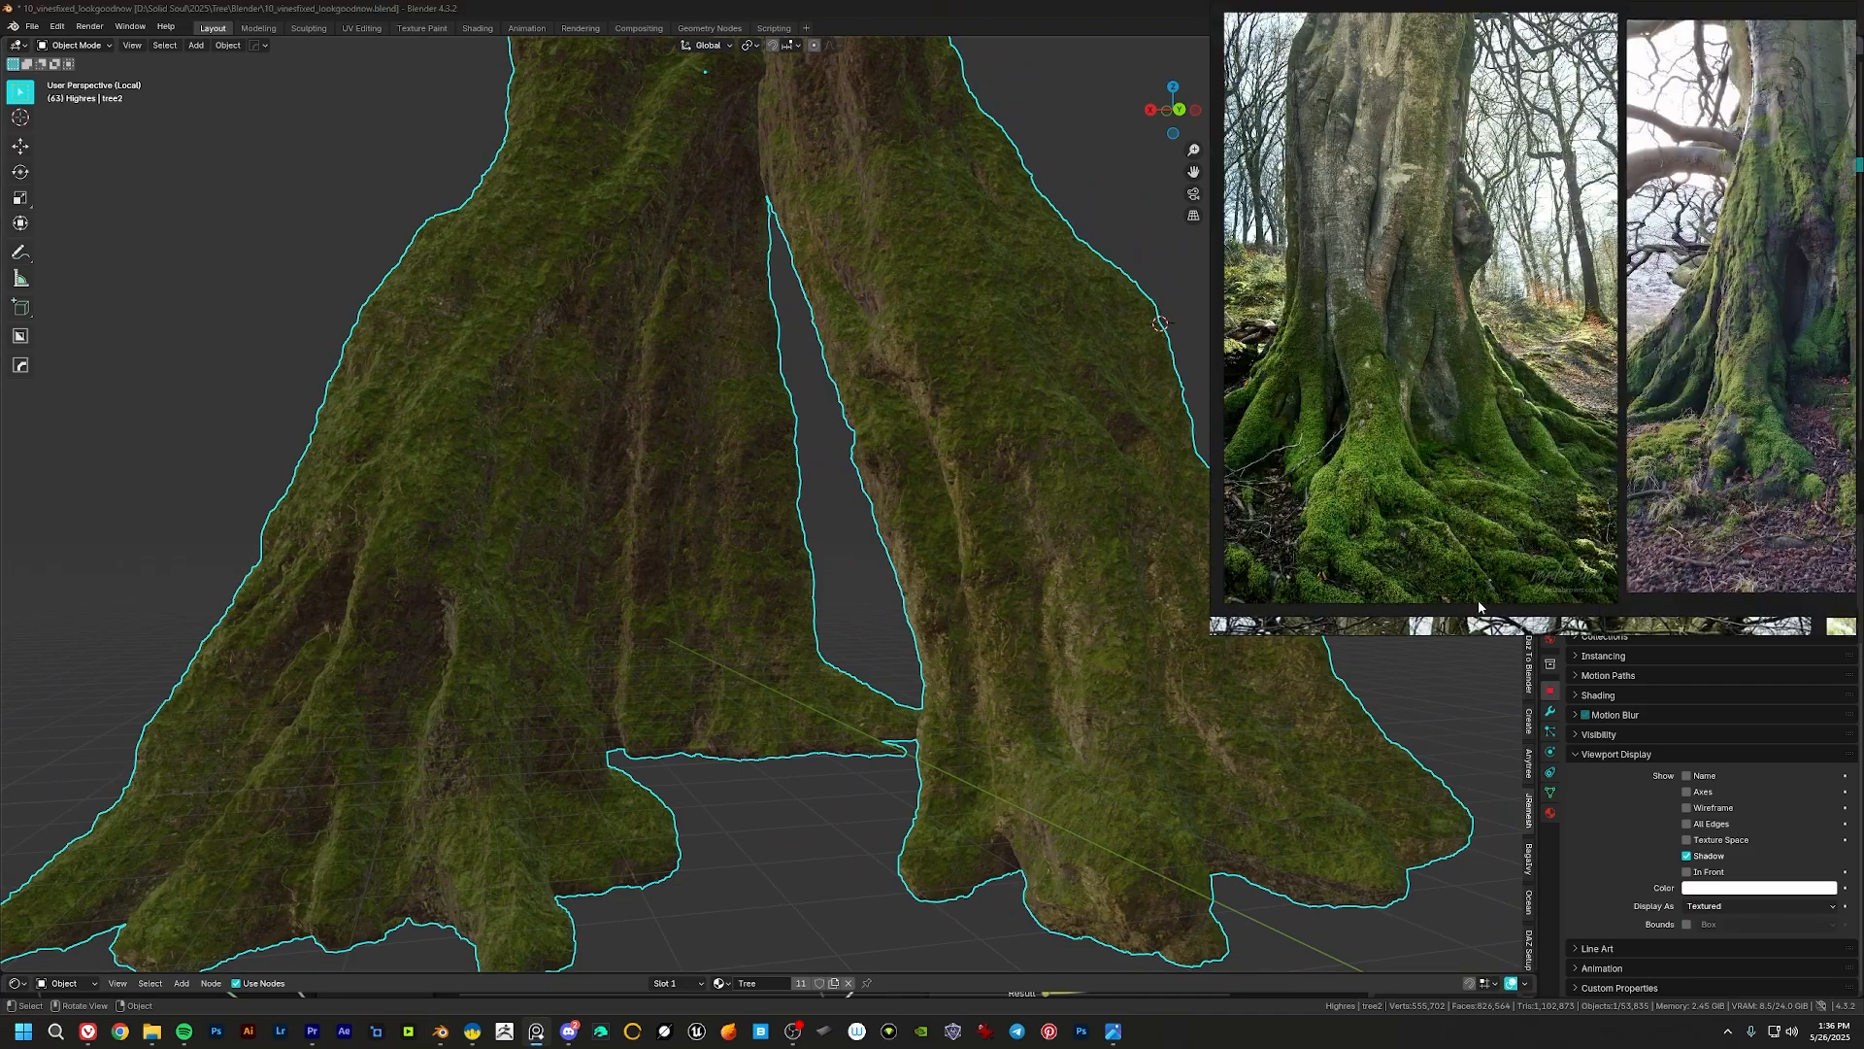
pyautogui.scroll(8, 1470, 345)
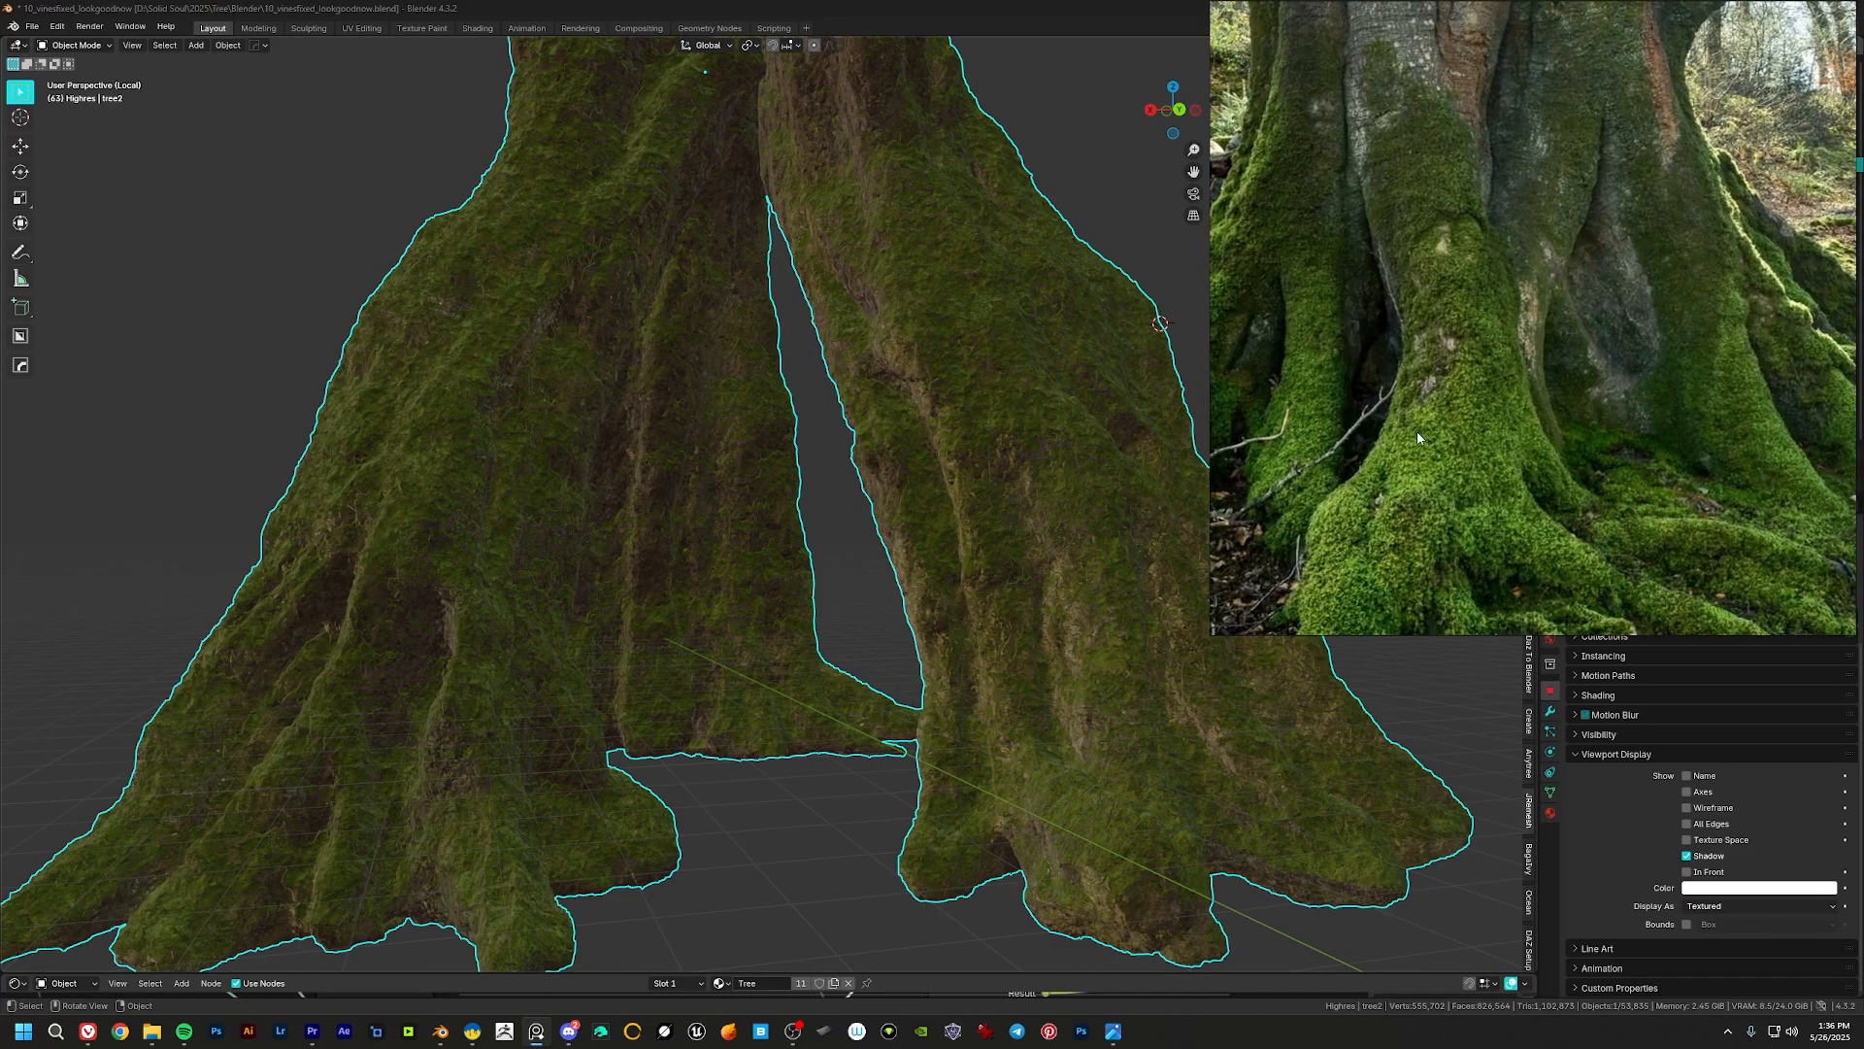
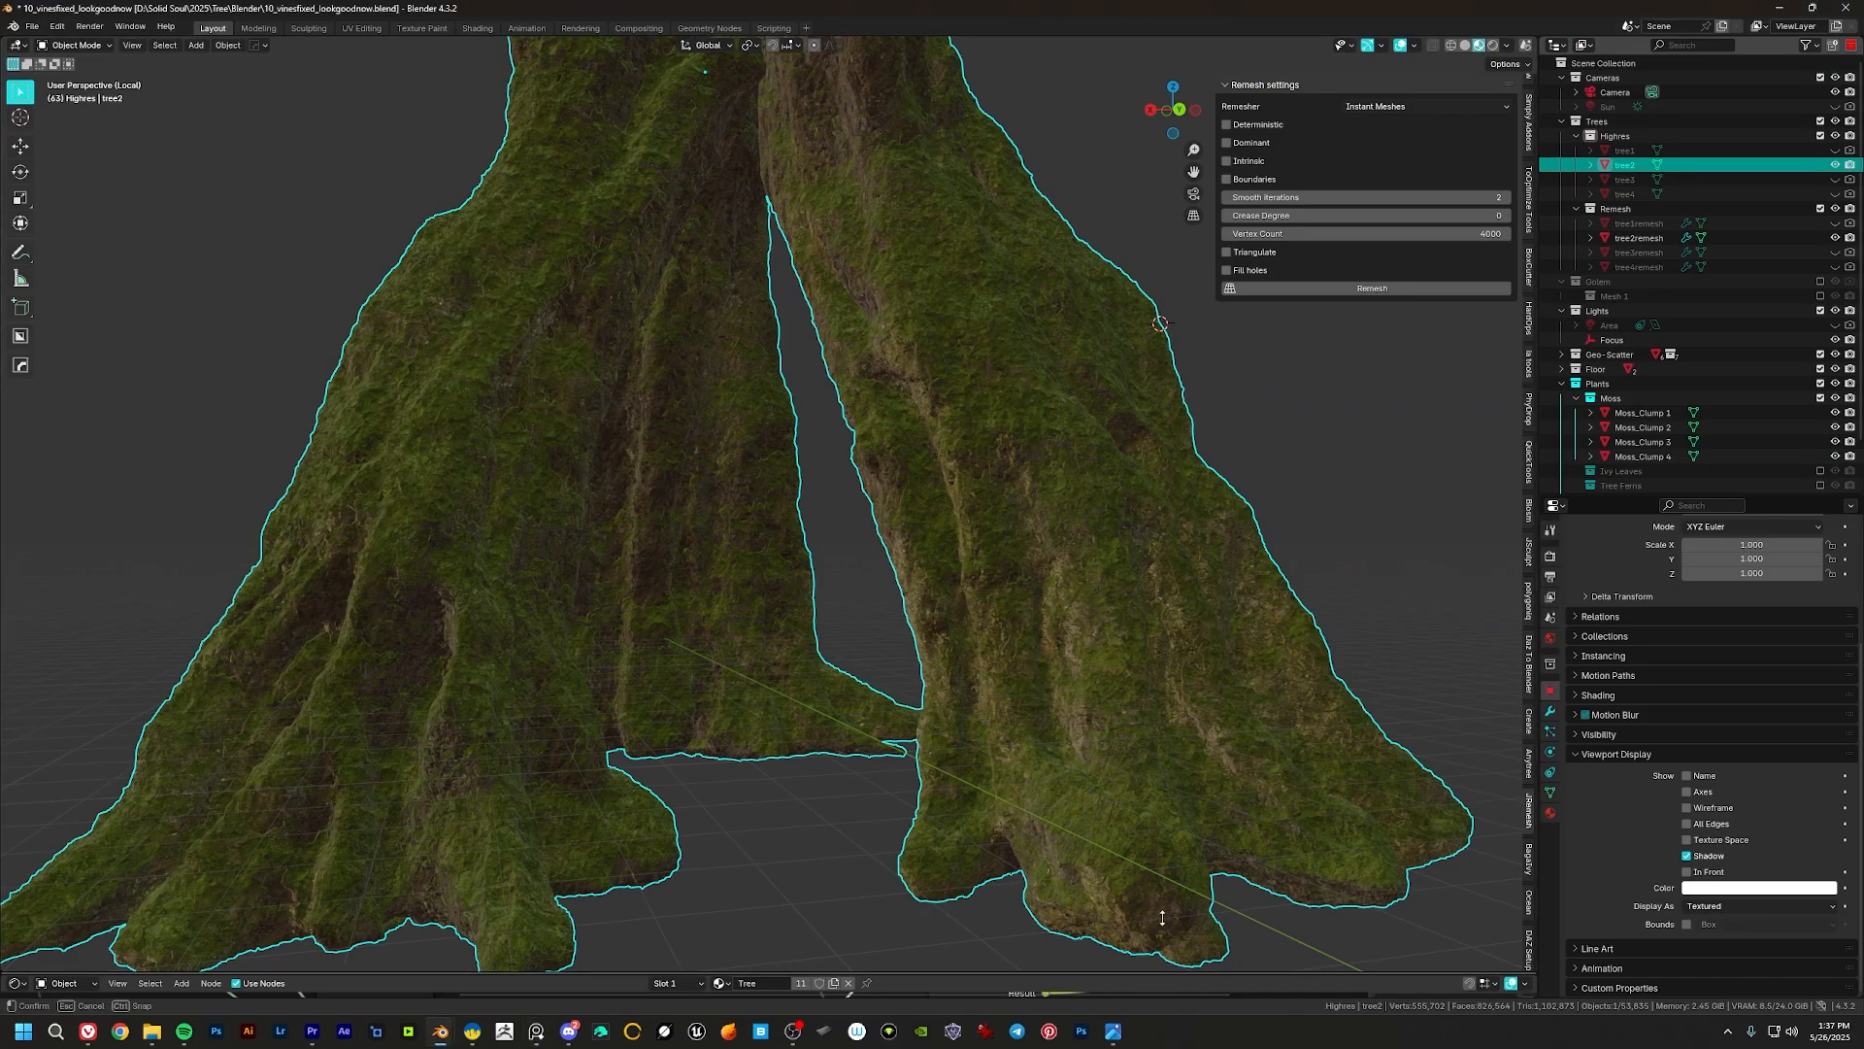
# Step: Restore the node editor to a larger size and open the Bark and Moss Mix group in the Tree material
pyautogui.moveTo(1162, 918); pyautogui.dragTo(1145, 437)
pyautogui.moveTo(1245, 632); pyautogui.dragTo(1023, 718, button='middle')
pyautogui.scroll(-3, 695, 602)
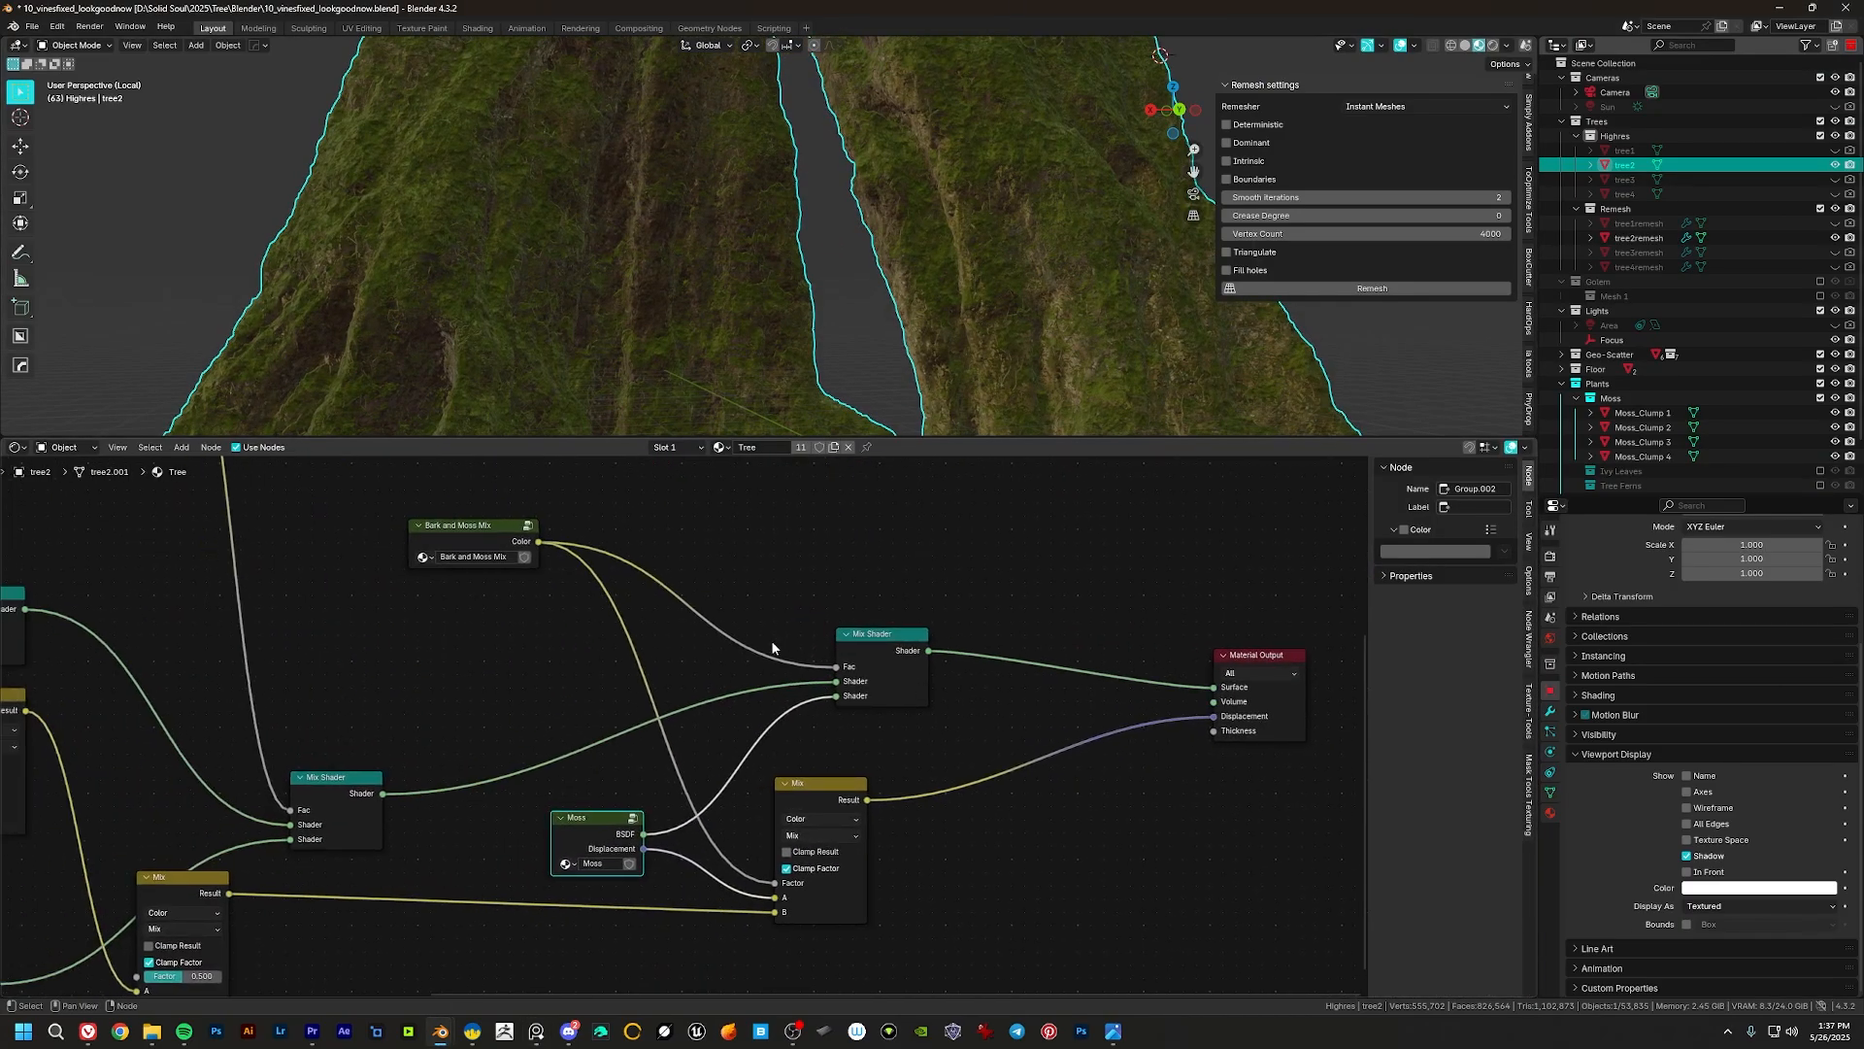
pyautogui.moveTo(697, 626); pyautogui.dragTo(869, 631, button='middle')
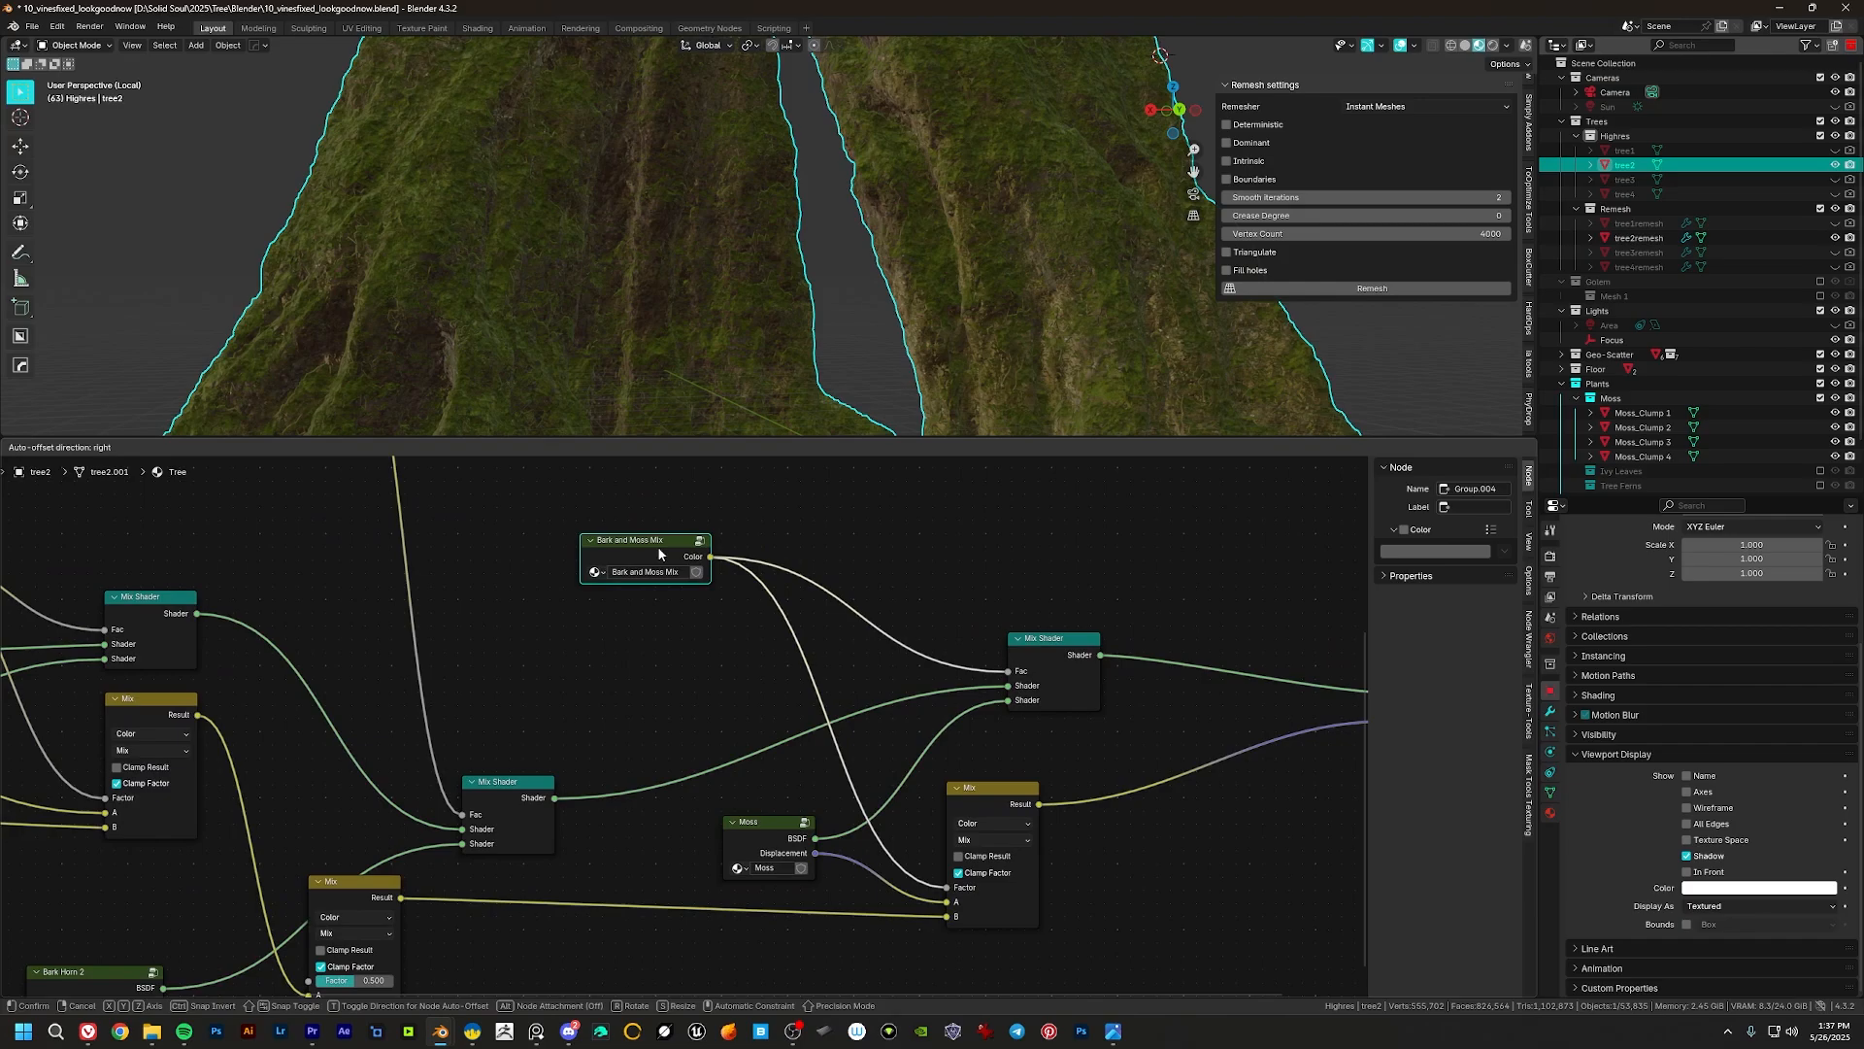
pyautogui.moveTo(658, 549); pyautogui.dragTo(658, 548)
pyautogui.moveTo(762, 768); pyautogui.dragTo(827, 649, button='middle')
pyautogui.click(832, 698)
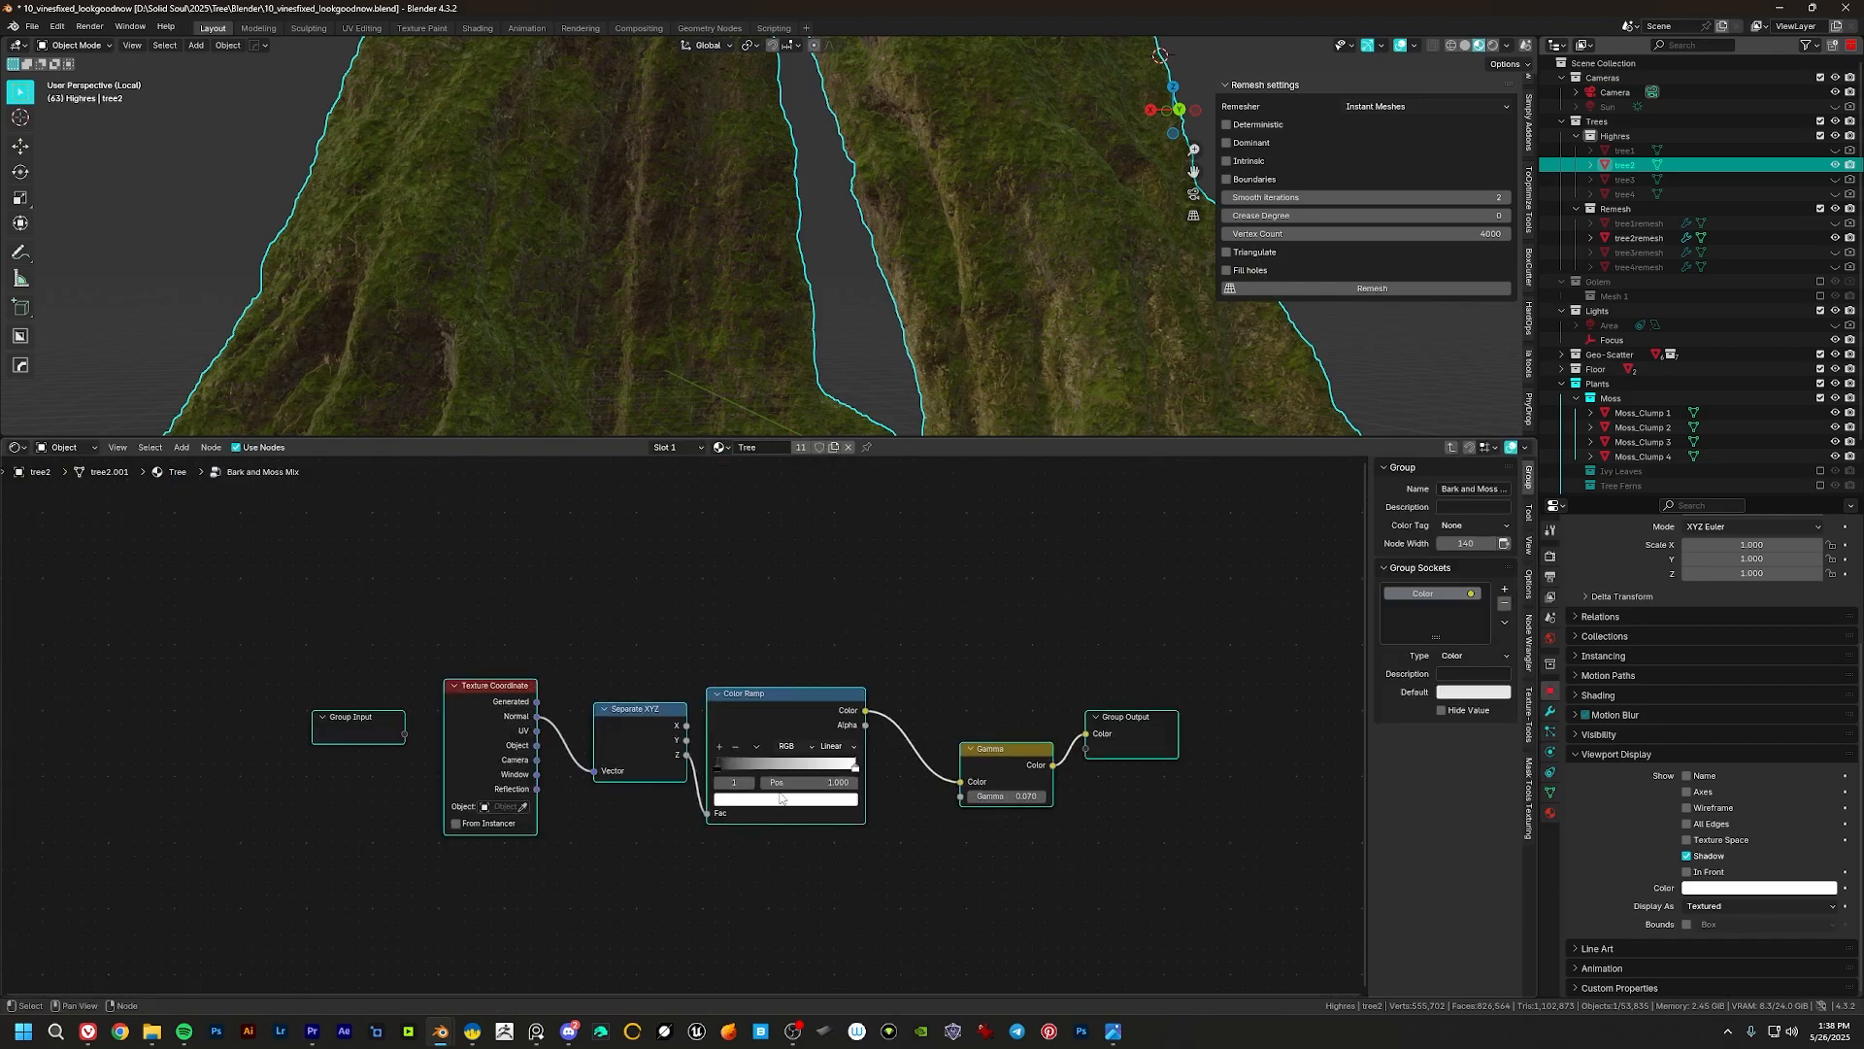
# Step: Look over the Bark and Moss Mix node chain from Texture Coordinate to Group Output
pyautogui.moveTo(781, 798); pyautogui.dragTo(798, 737, button='middle')
pyautogui.scroll(3, 786, 655)
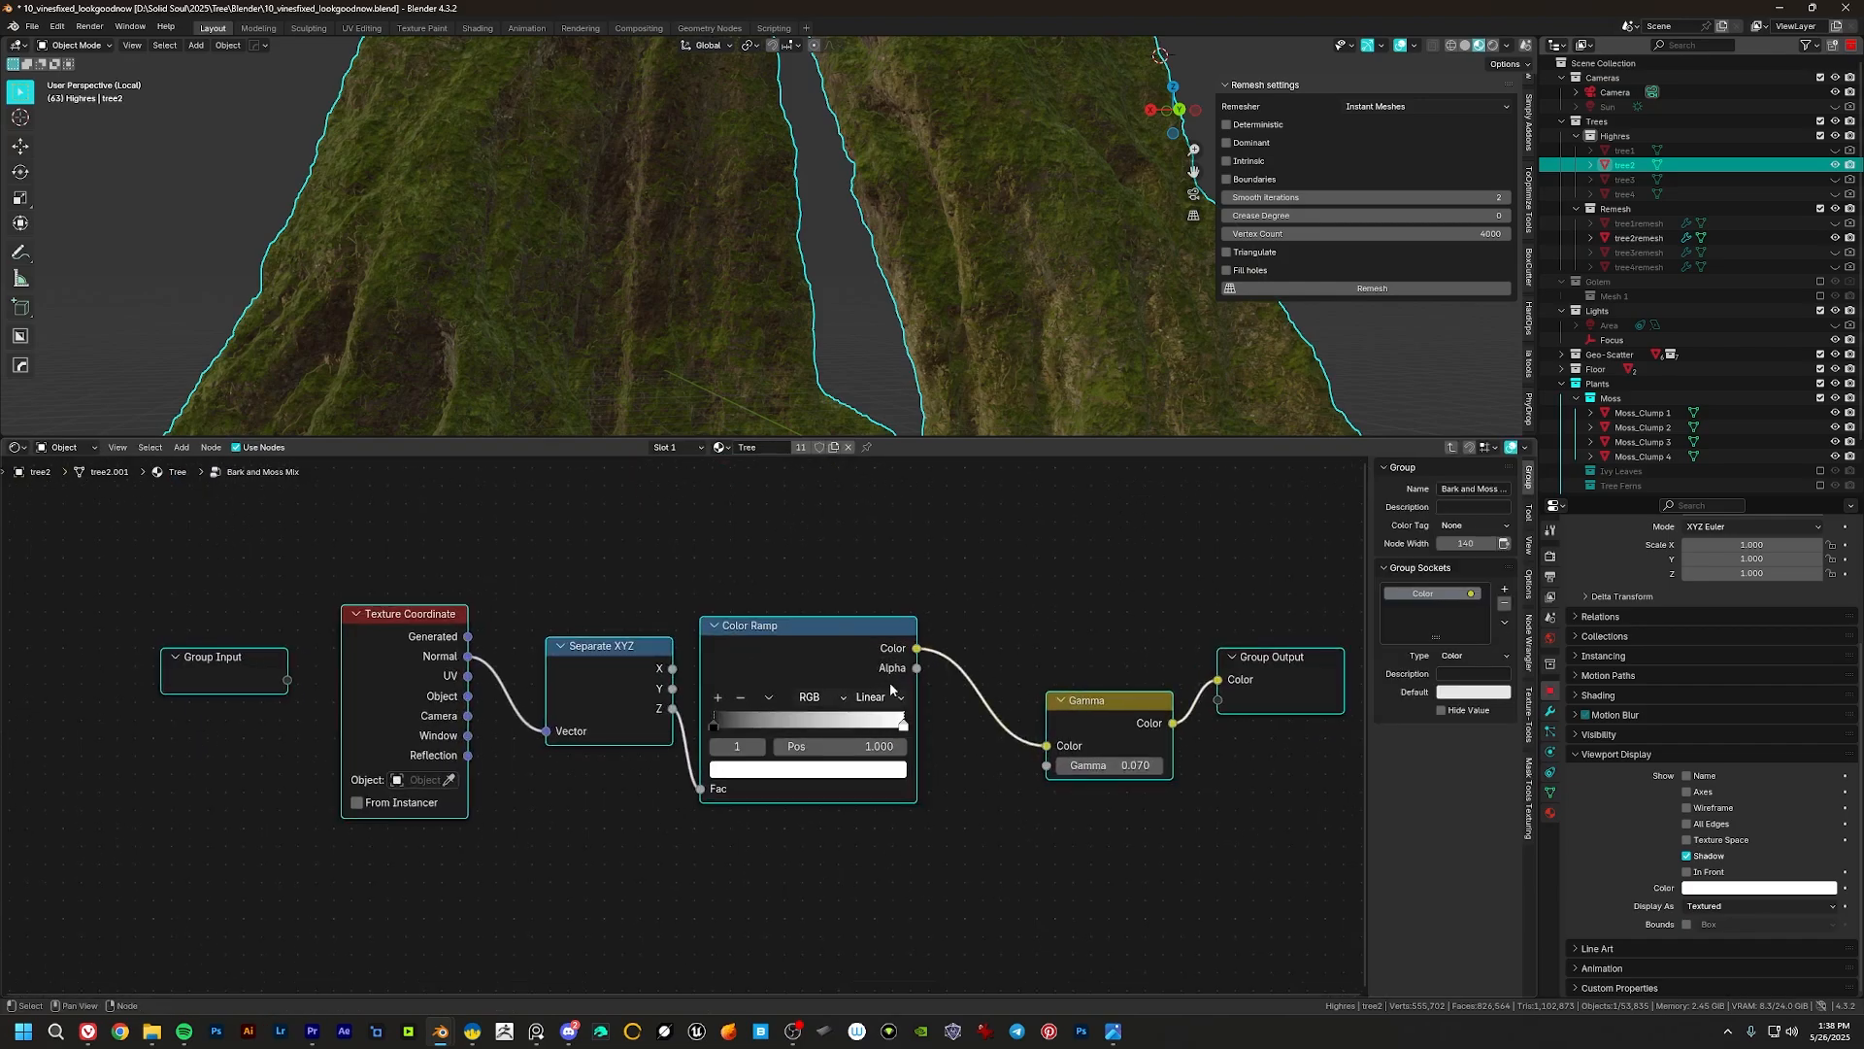
pyautogui.moveTo(760, 647); pyautogui.dragTo(68, 880)
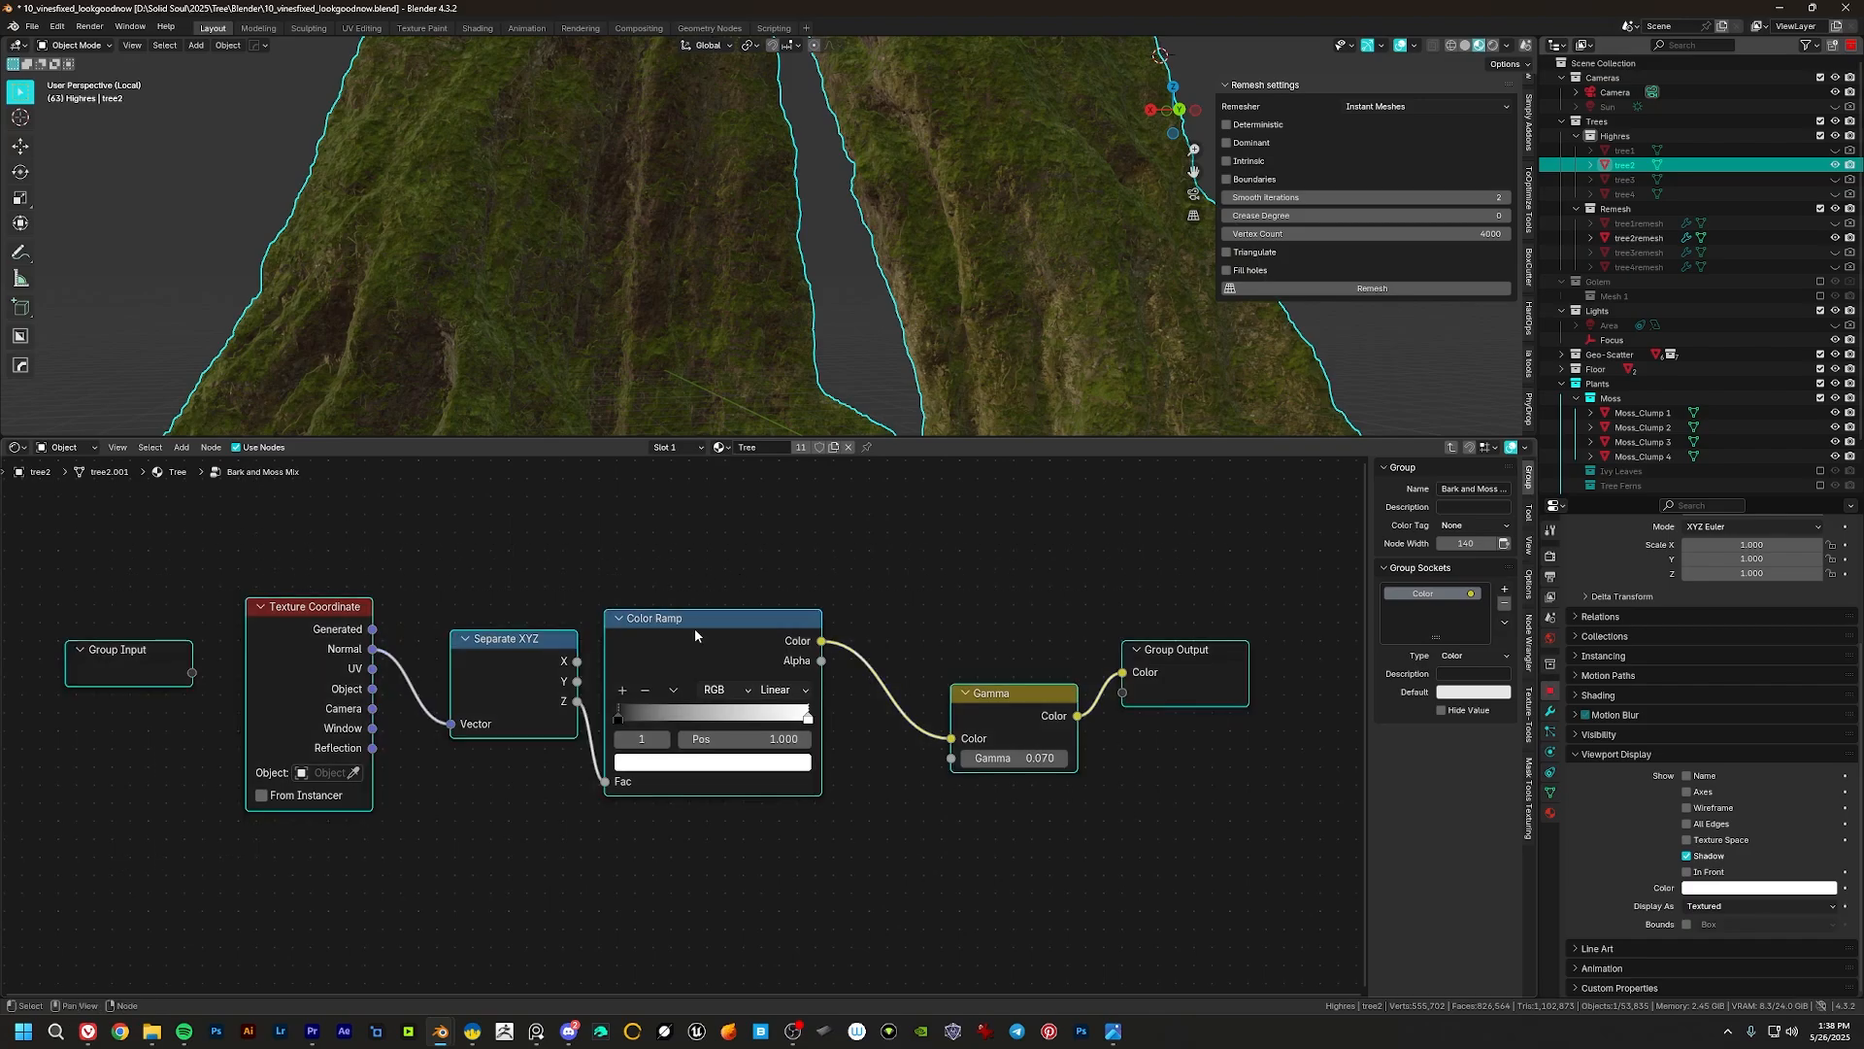
pyautogui.moveTo(796, 620)
pyautogui.mouseDown(button='middle')
pyautogui.moveTo(847, 611)
pyautogui.moveTo(816, 614)
pyautogui.mouseUp(button='middle')
pyautogui.moveTo(642, 619); pyautogui.dragTo(698, 627, button='middle')
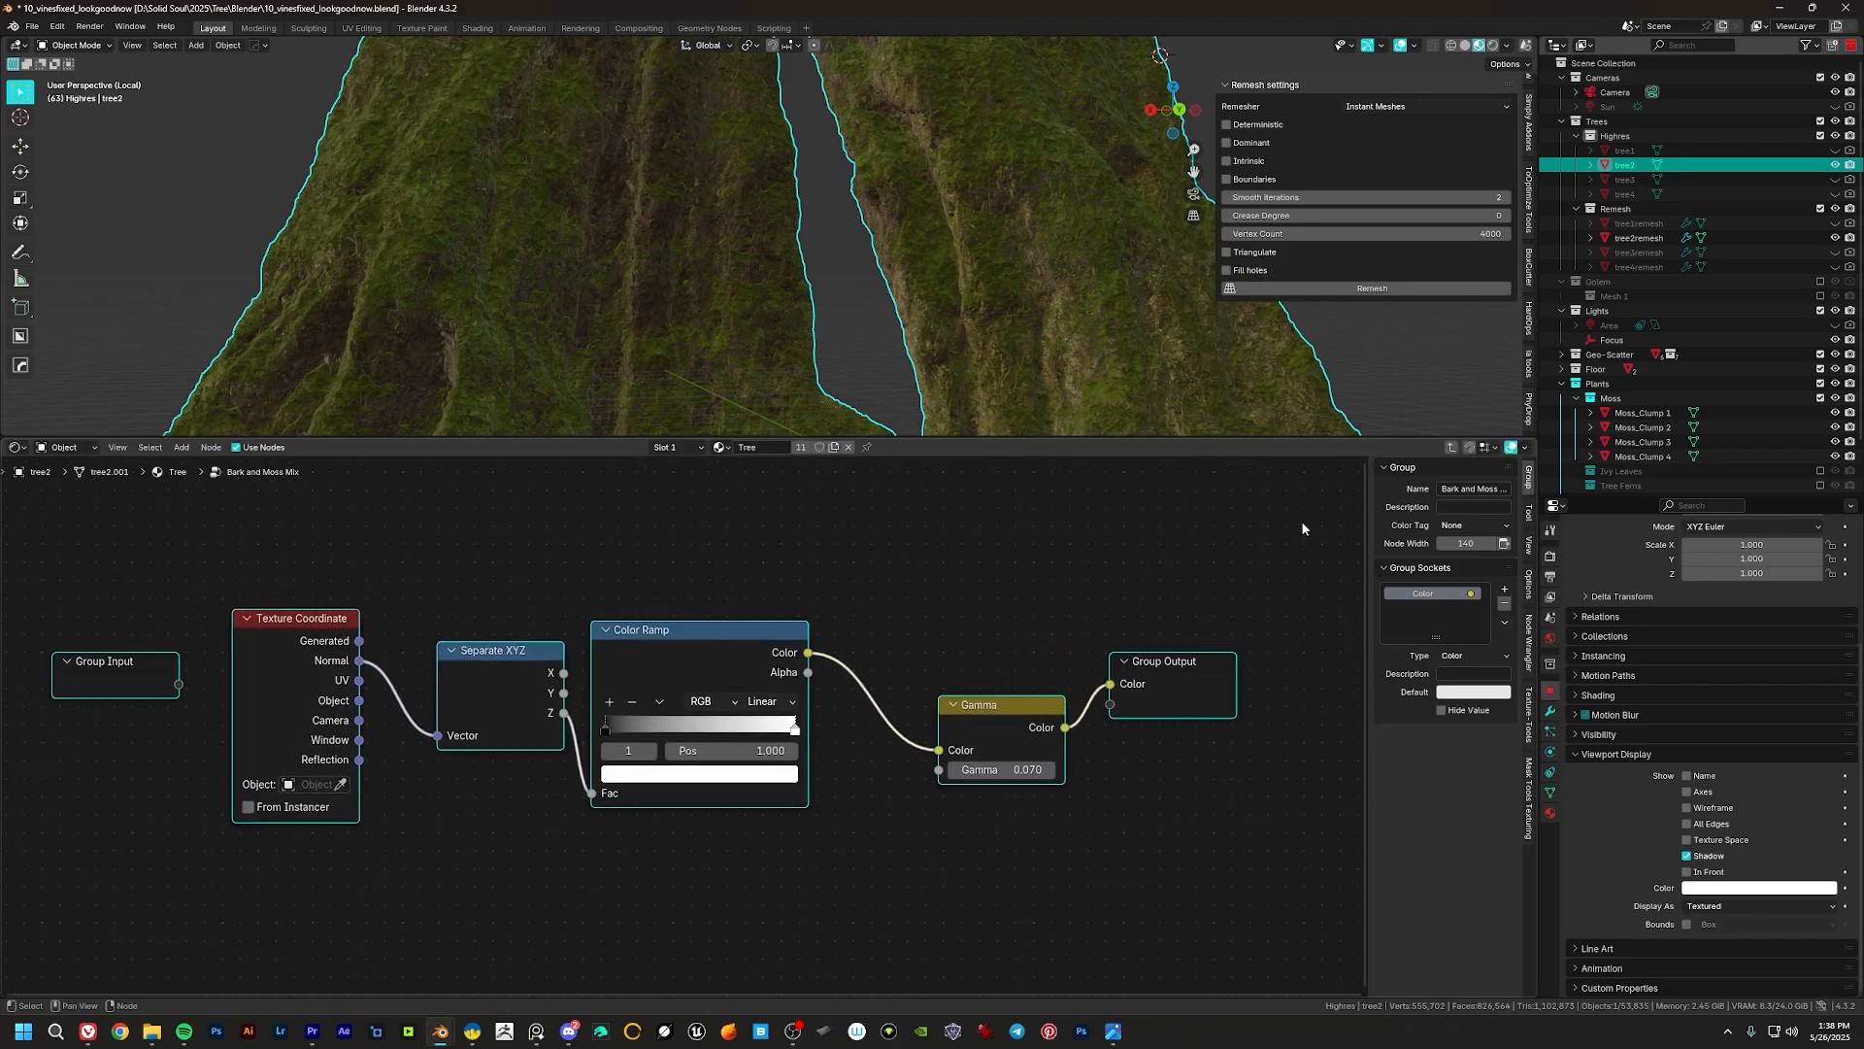
# Step: Return to the main Tree material and review the combined bark nodes, the Moss group and the Bark and Moss Mix node
pyautogui.click(1452, 449)
pyautogui.moveTo(889, 796); pyautogui.dragTo(897, 664, button='middle')
pyautogui.scroll(-3, 806, 650)
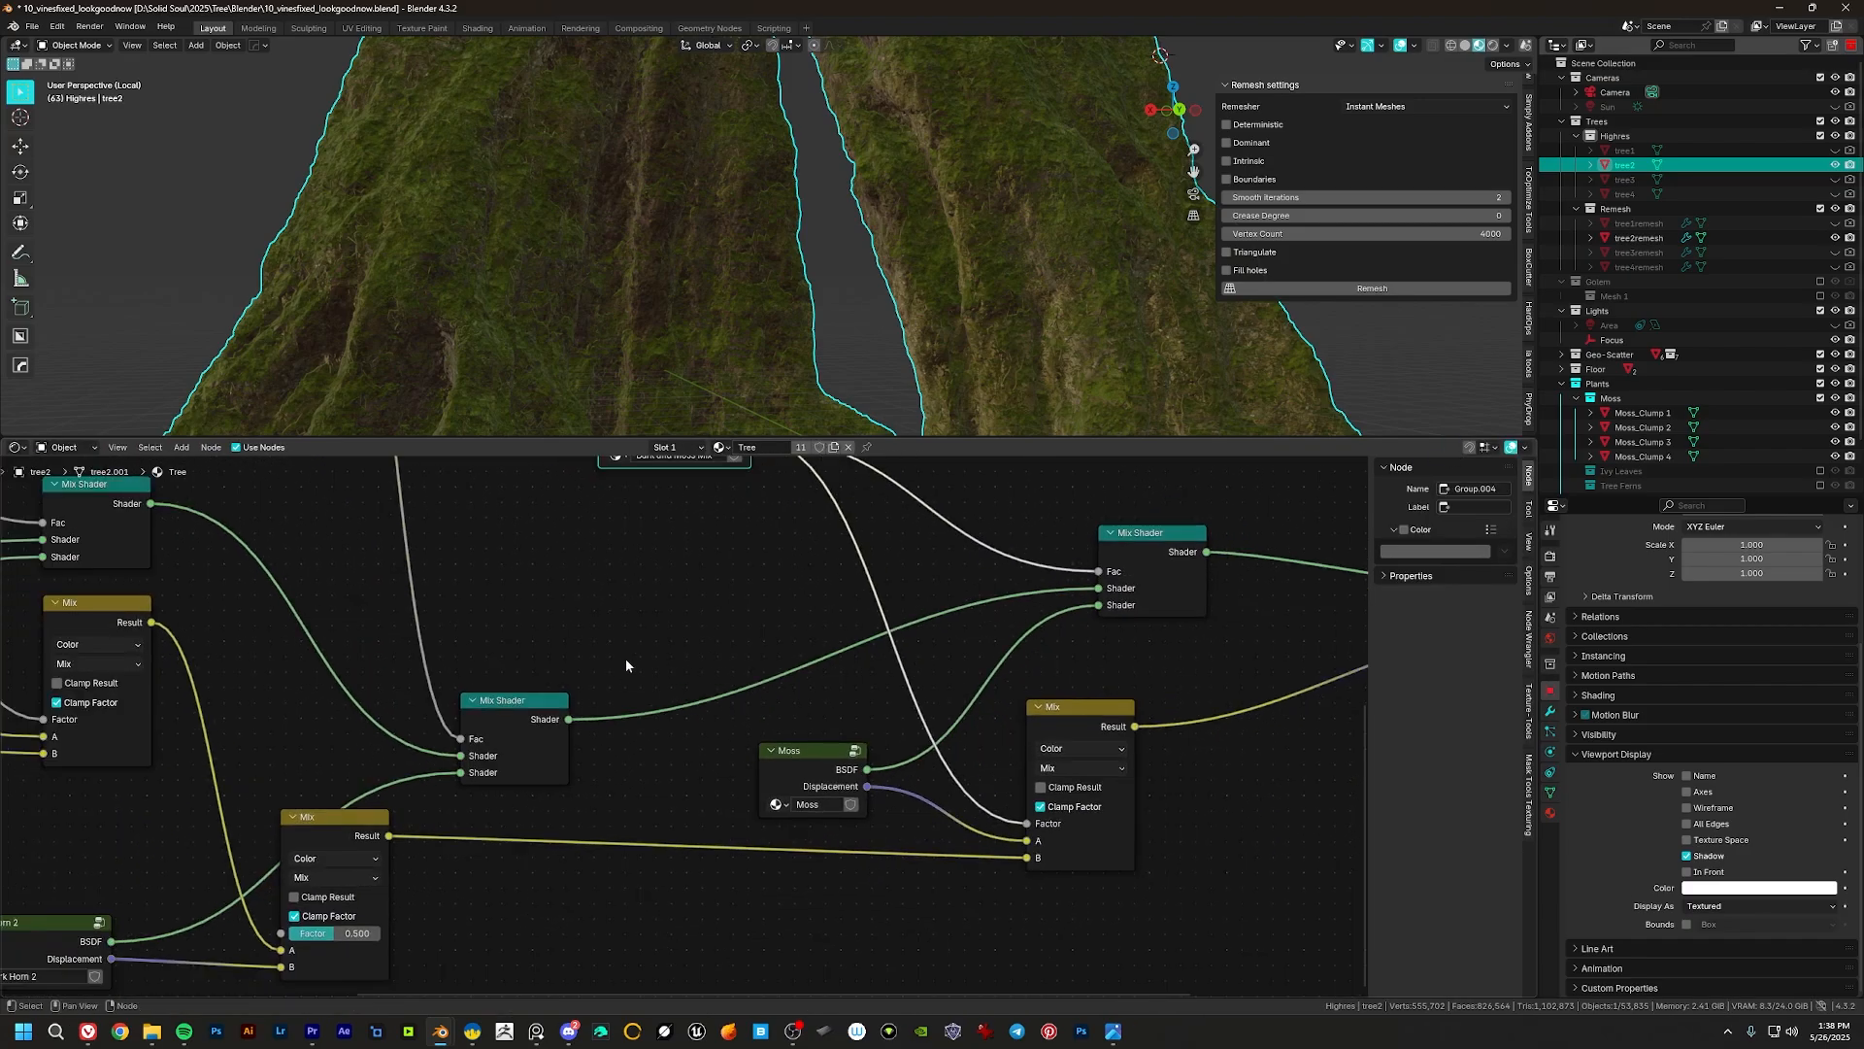
pyautogui.moveTo(442, 612); pyautogui.dragTo(939, 677, button='middle')
pyautogui.moveTo(458, 686); pyautogui.dragTo(105, 842)
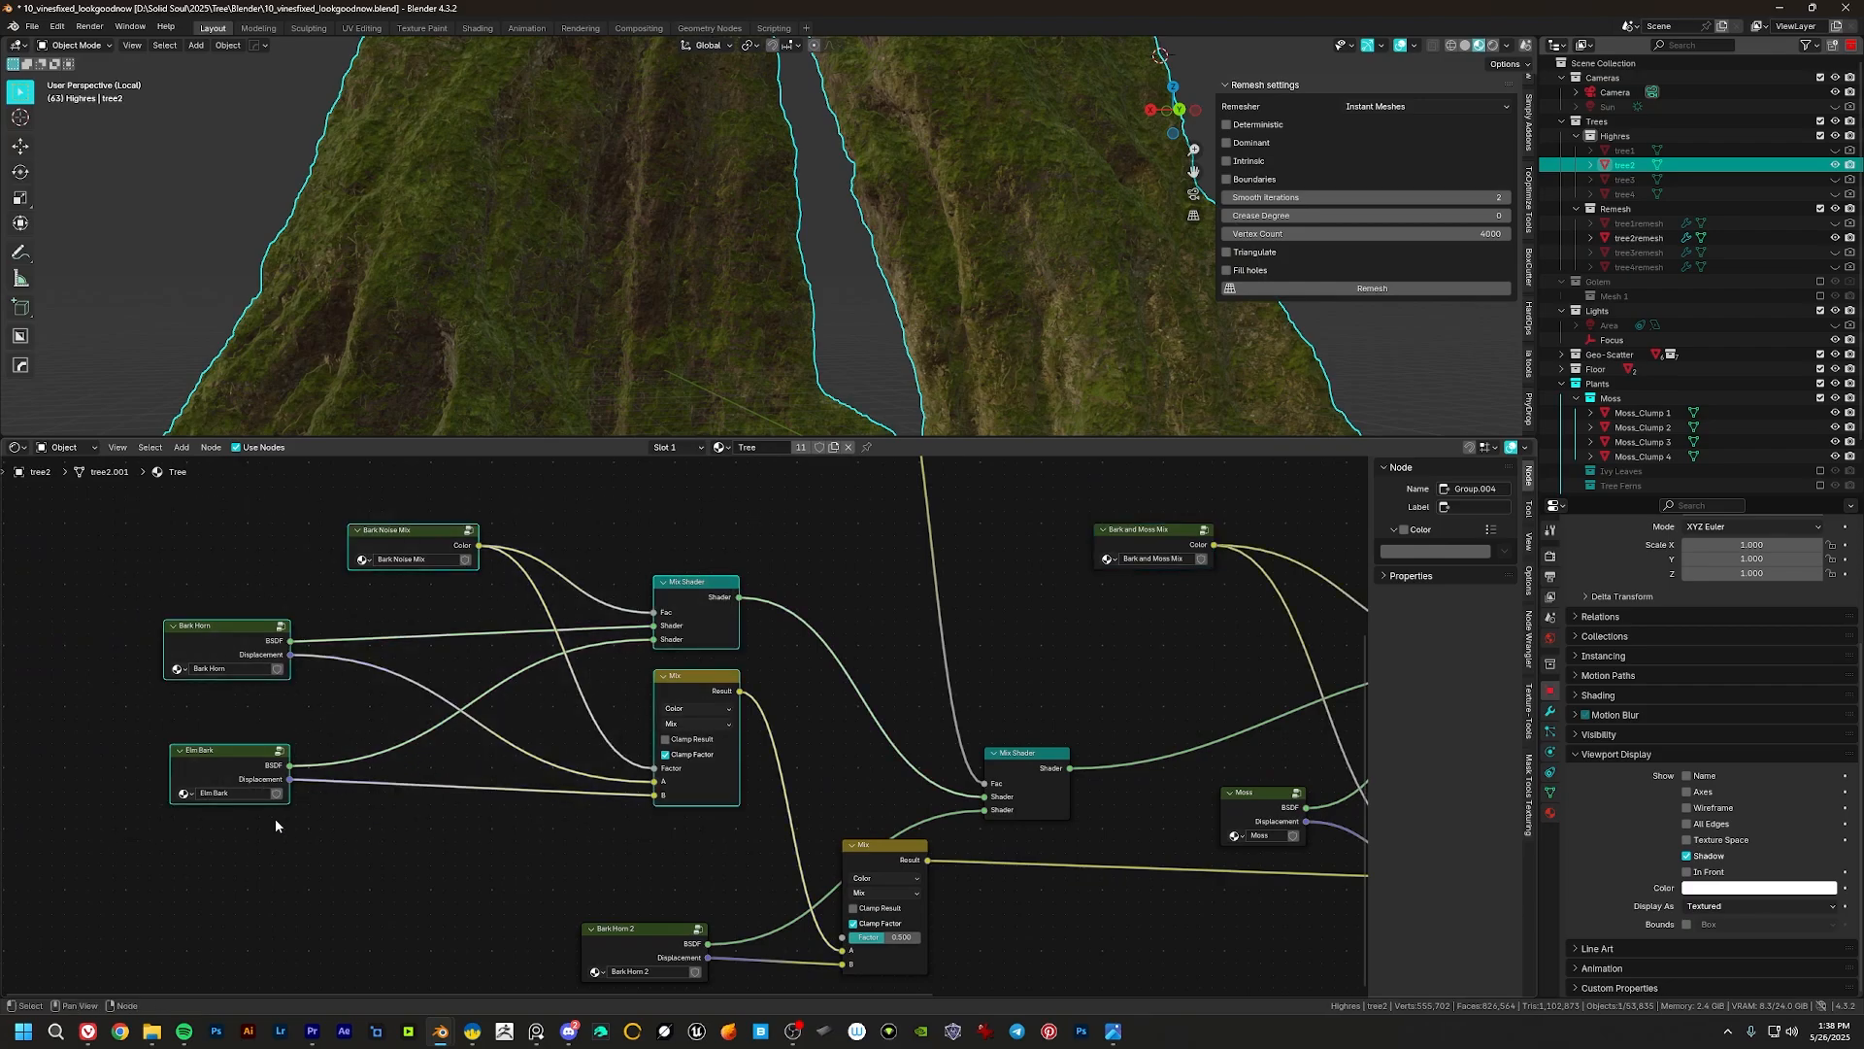
pyautogui.moveTo(925, 753); pyautogui.dragTo(343, 789, button='middle')
pyautogui.scroll(4, 737, 807)
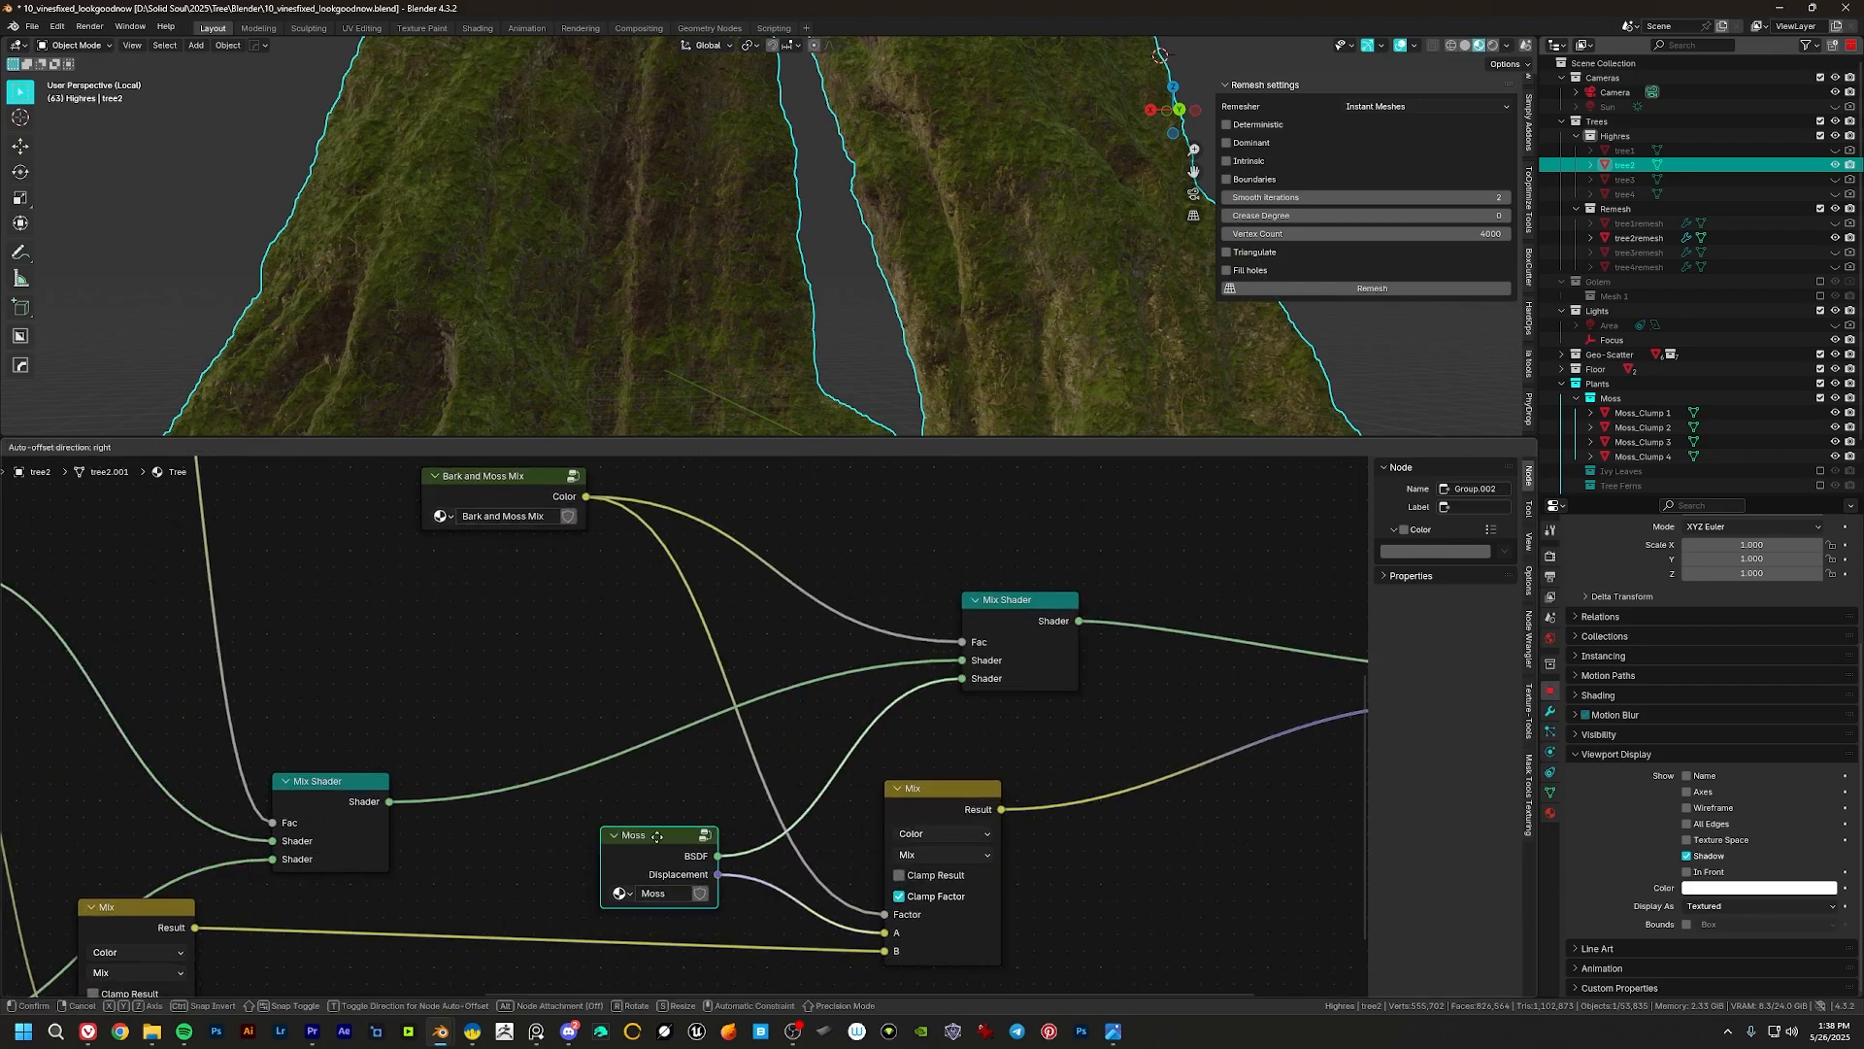
pyautogui.moveTo(851, 722); pyautogui.dragTo(772, 798, button='middle')
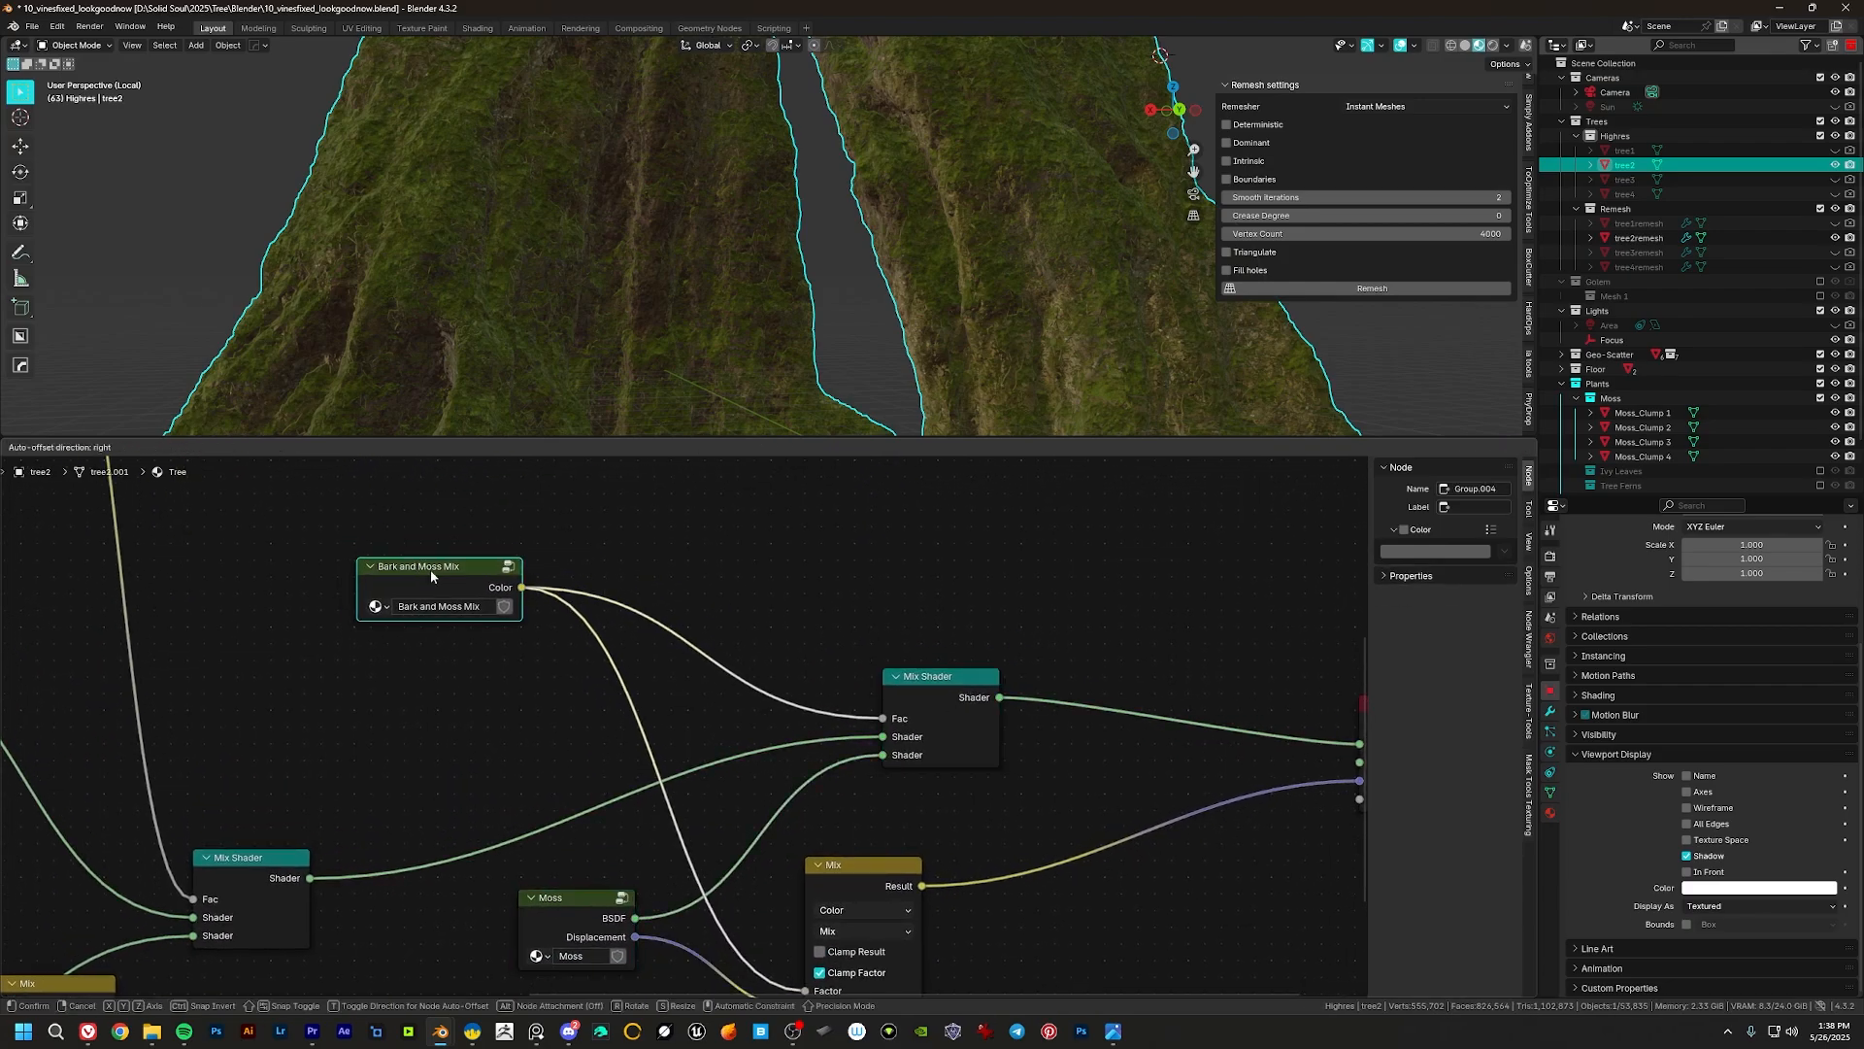
# Step: Reopen the Bark and Moss Mix group and examine its Texture Coordinate normal output, Separate XYZ Z output and Color Ramp
pyautogui.click(507, 568)
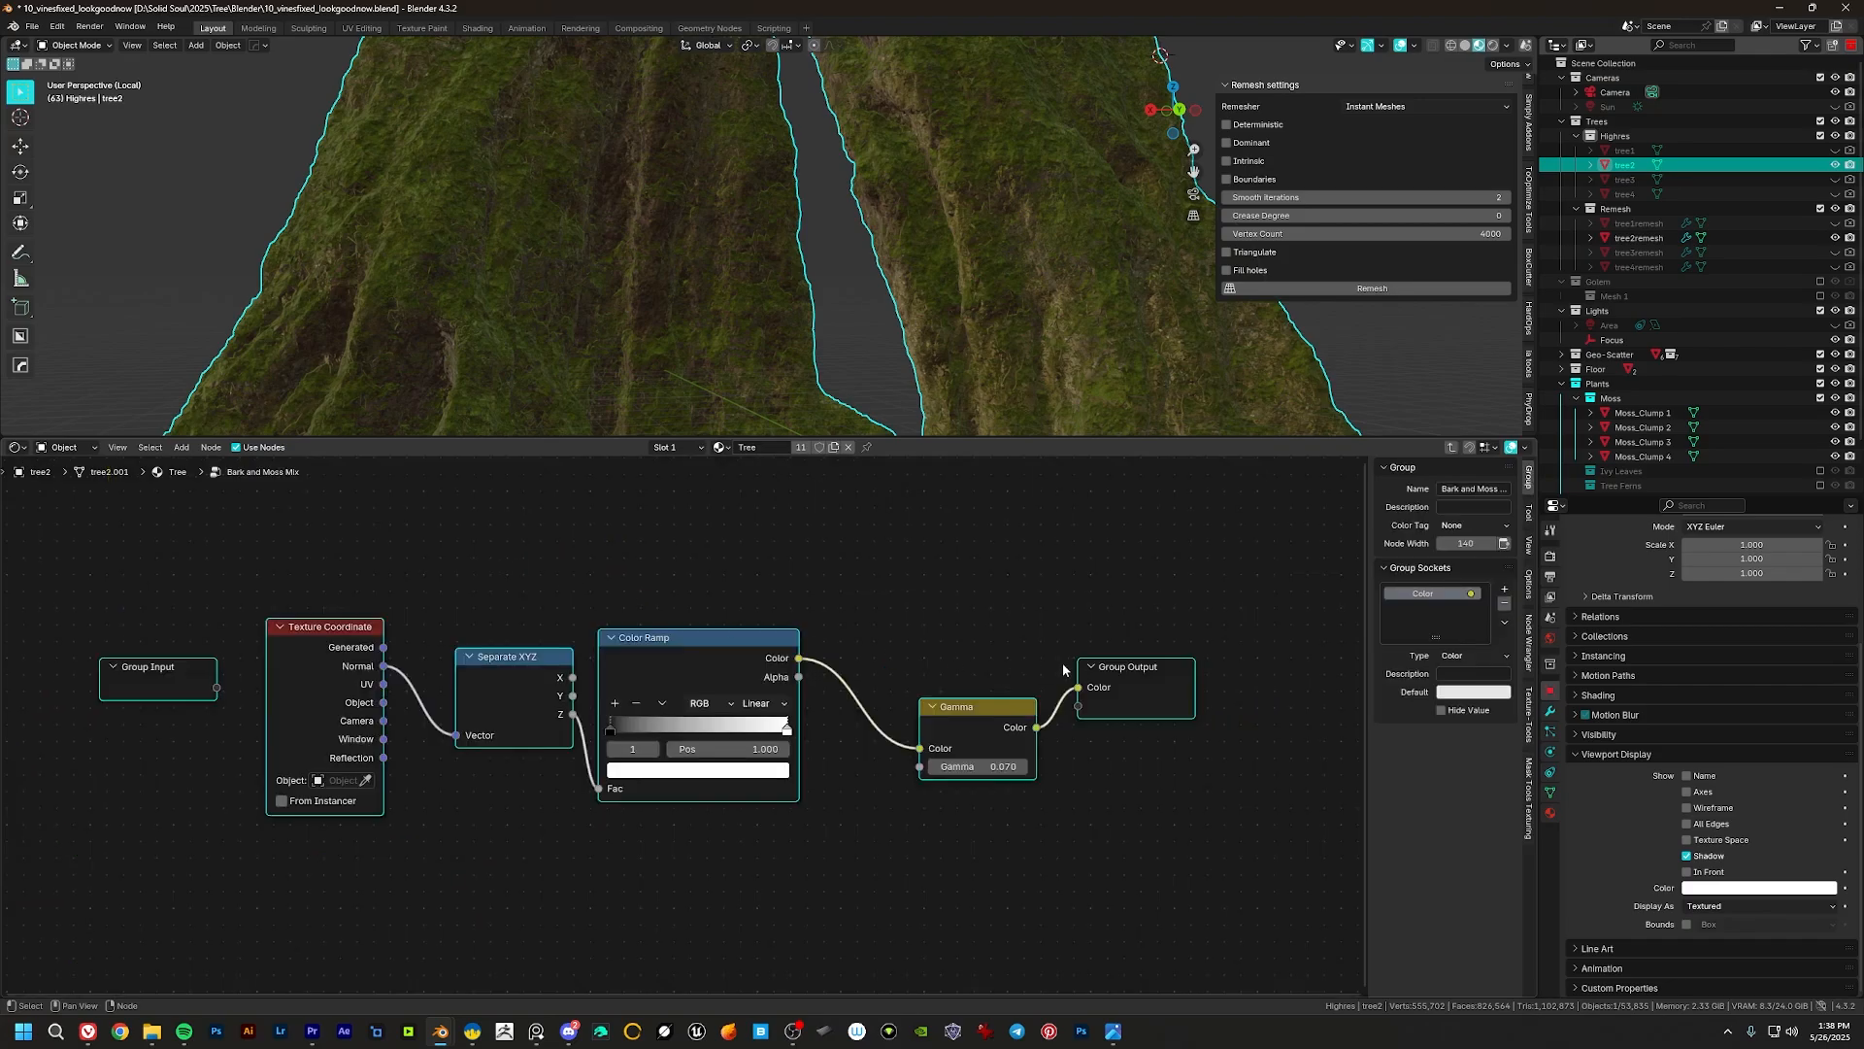
pyautogui.scroll(4, 756, 797)
pyautogui.moveTo(519, 672); pyautogui.dragTo(573, 677, button='middle')
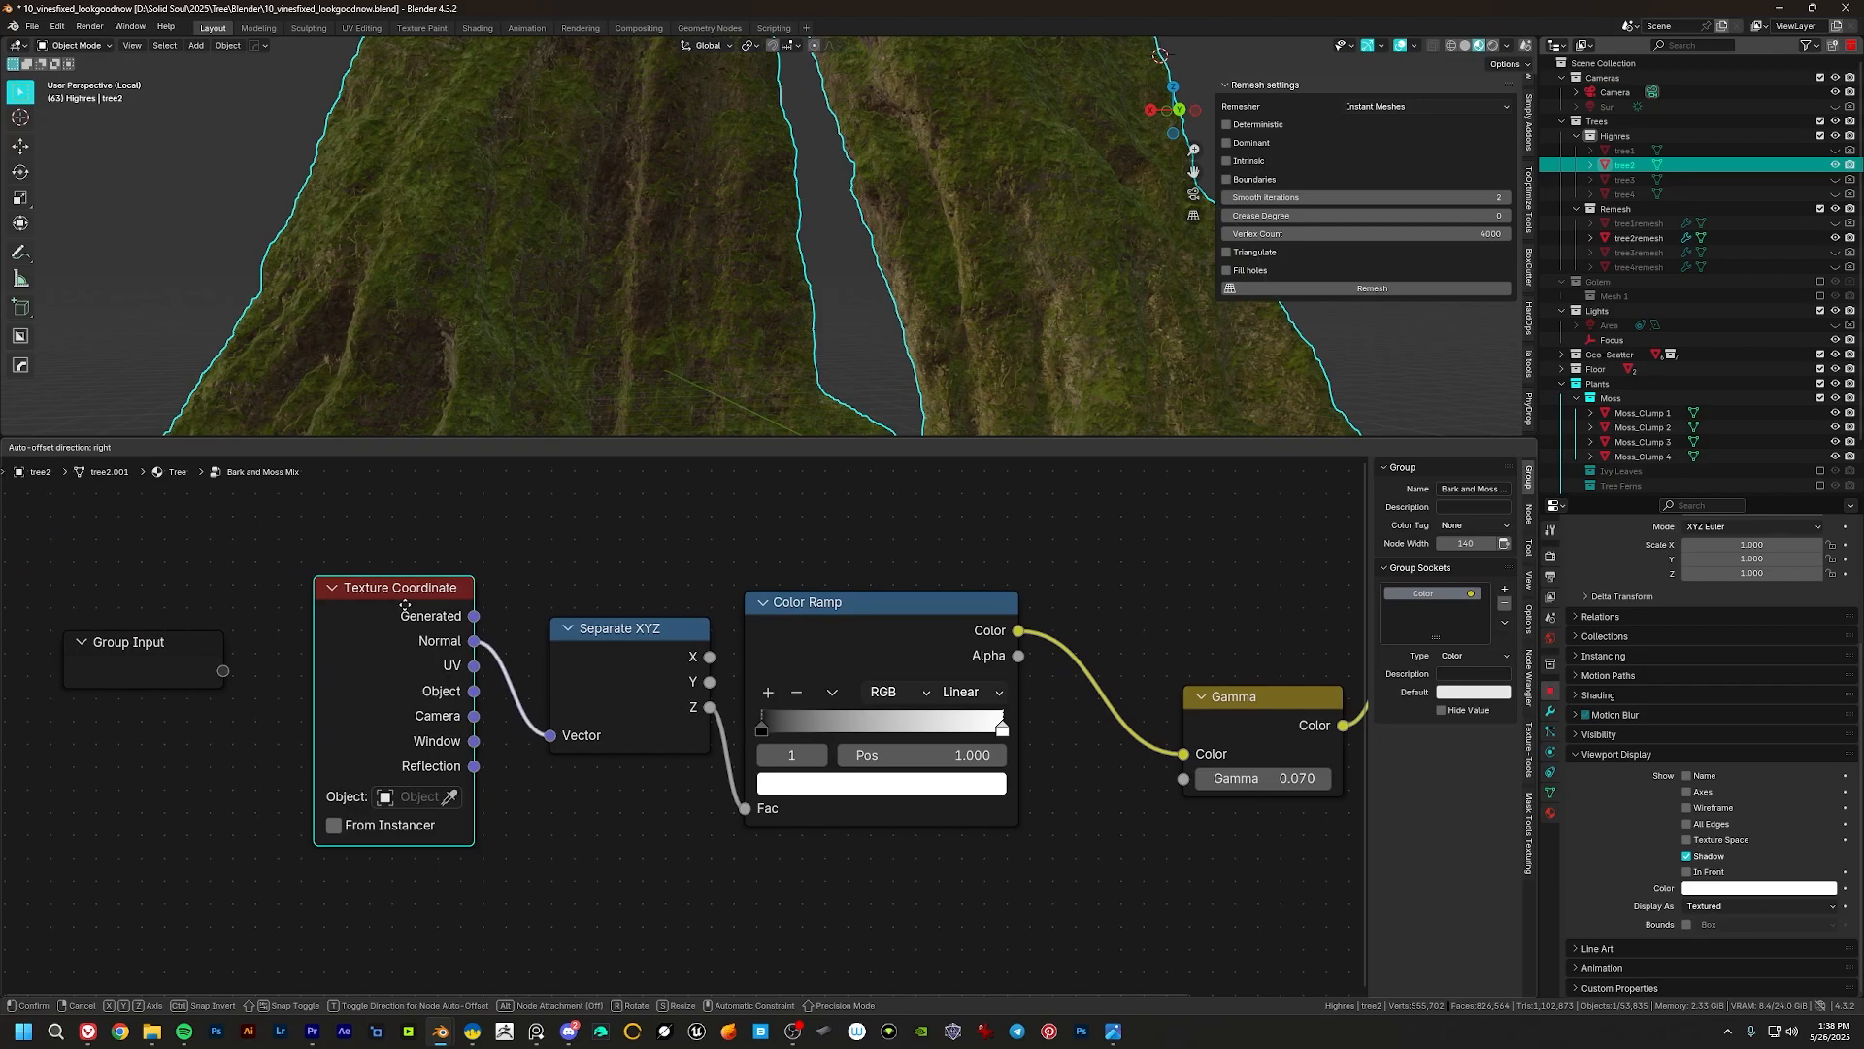
pyautogui.moveTo(441, 636); pyautogui.dragTo(401, 632, button='middle')
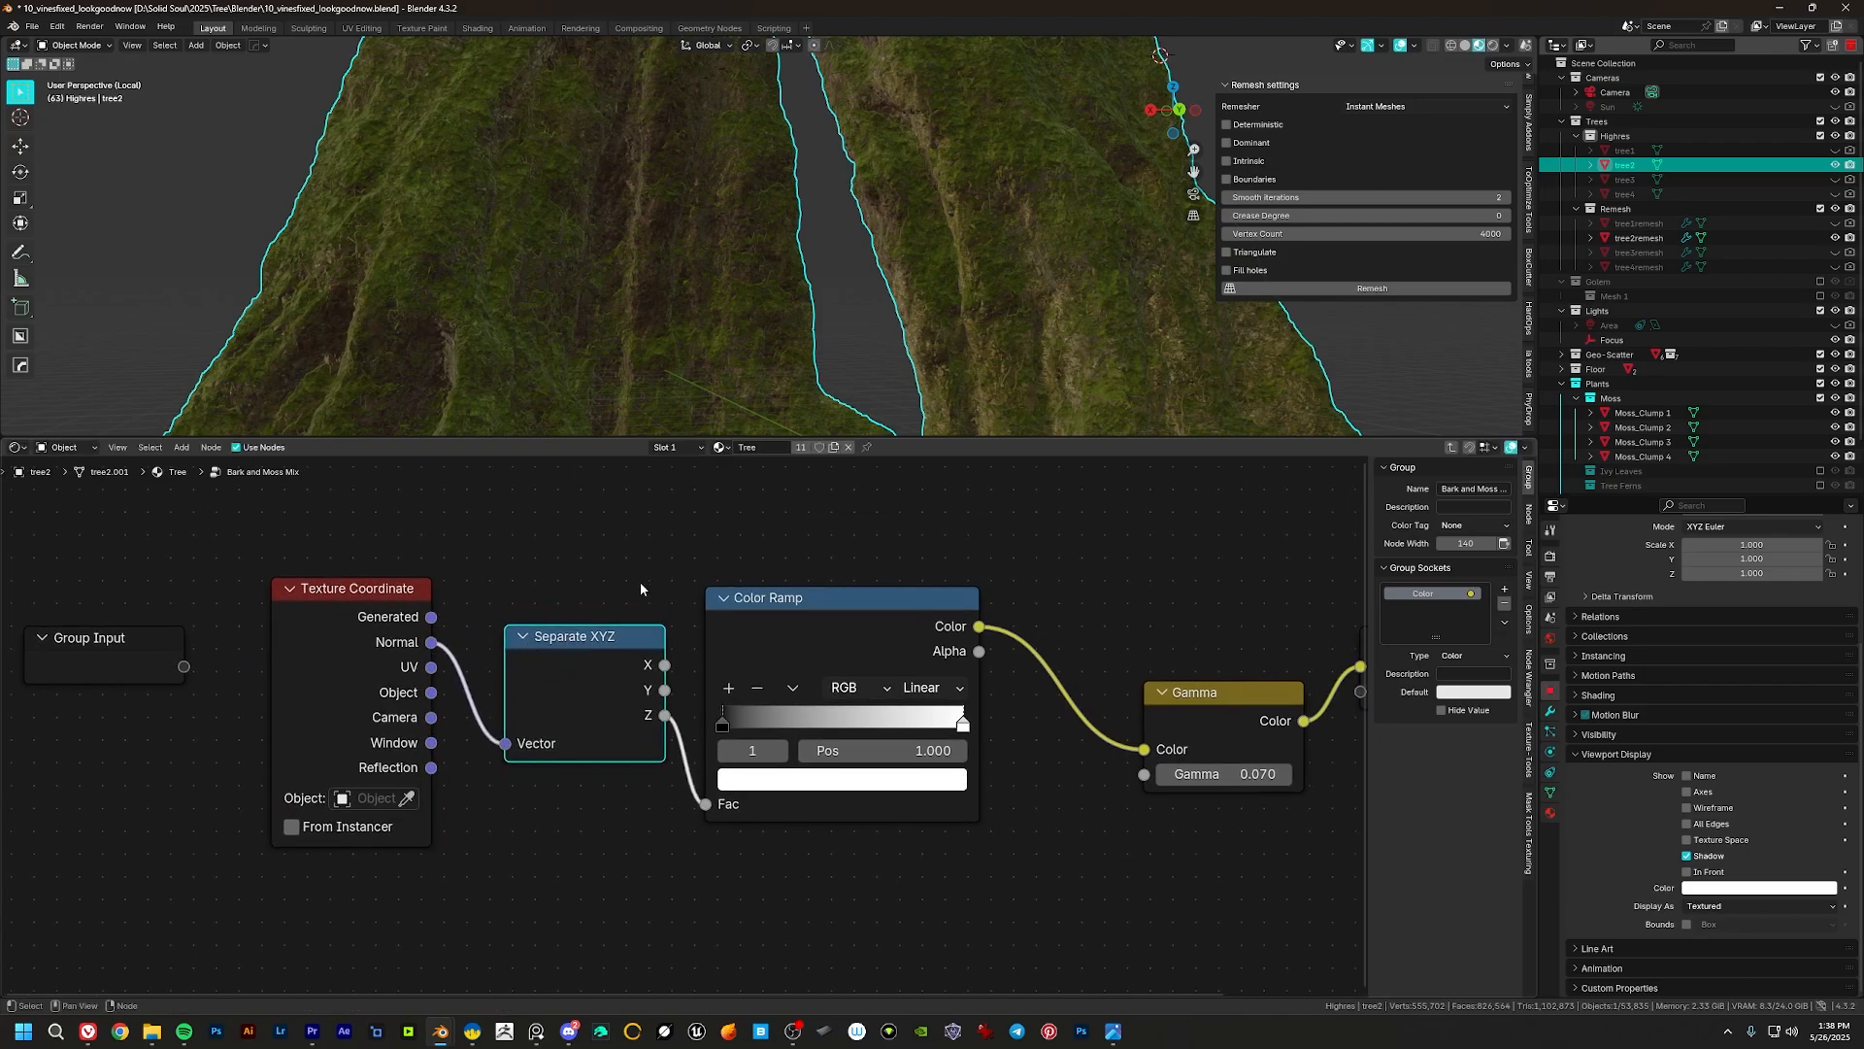
pyautogui.moveTo(613, 683); pyautogui.dragTo(509, 660, button='middle')
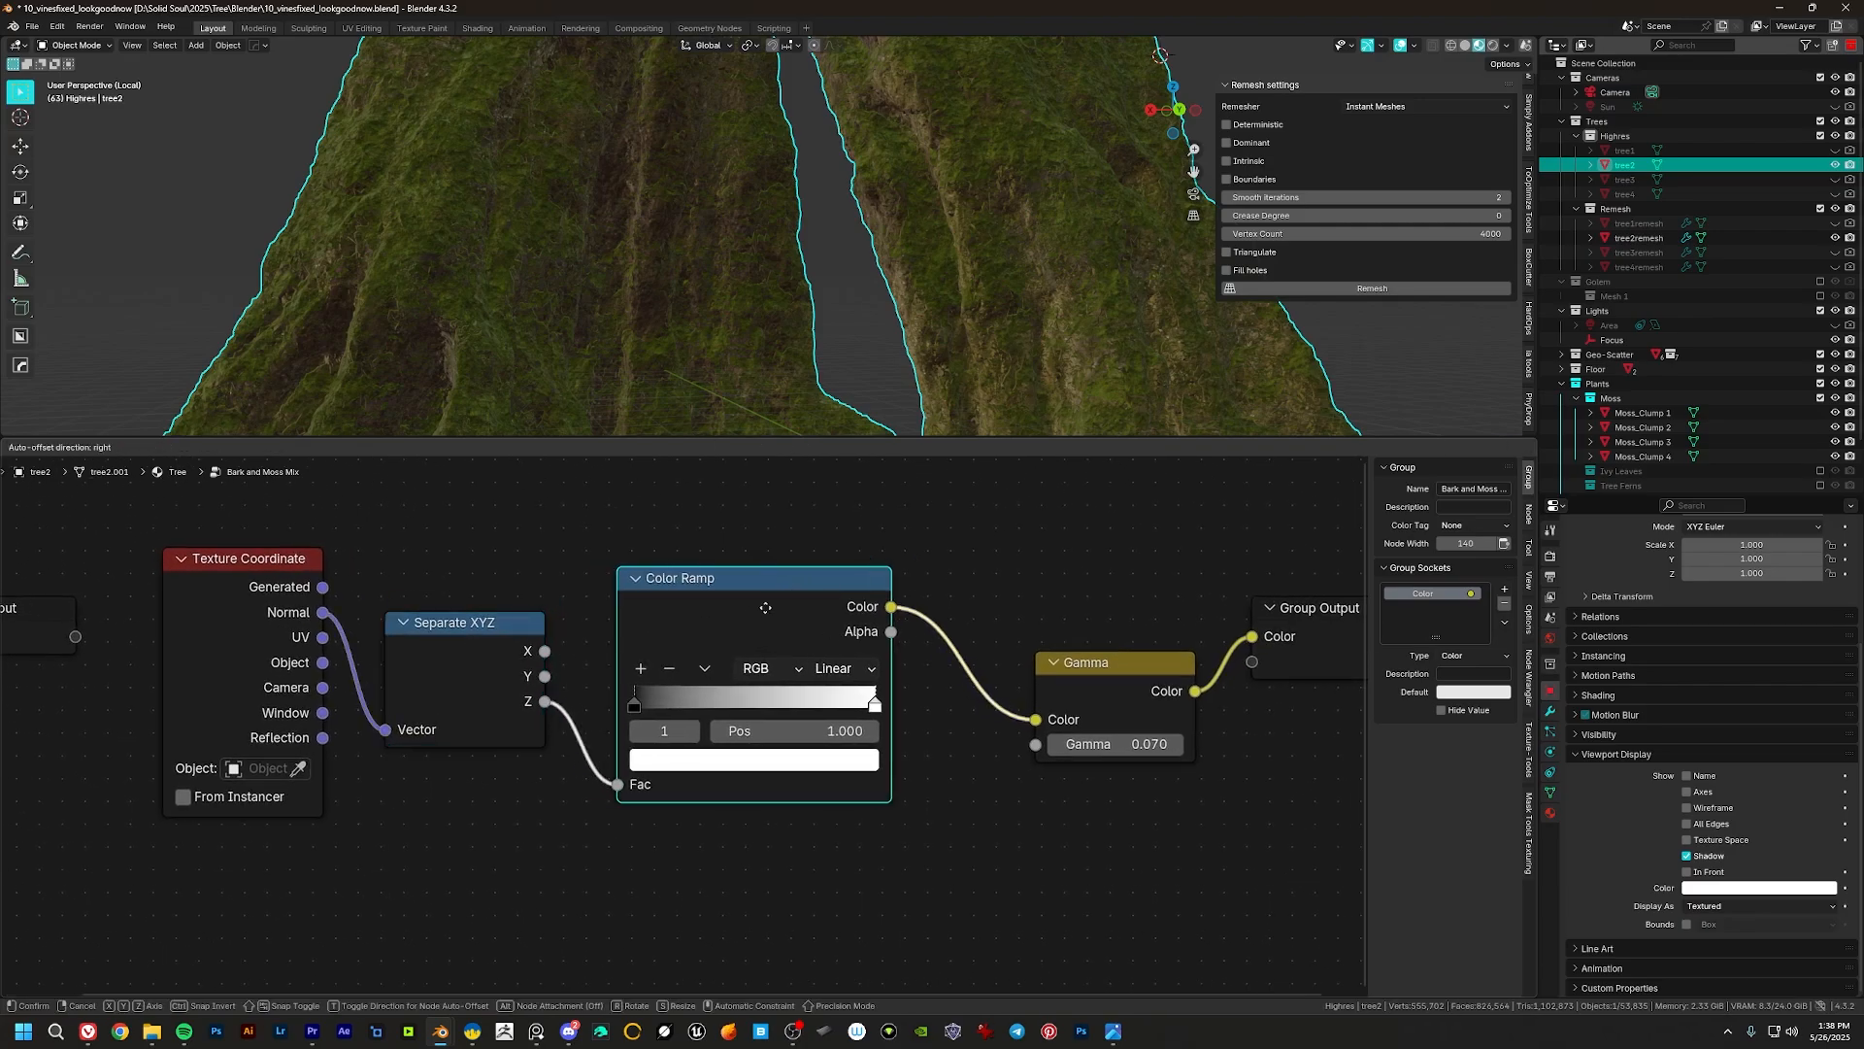
pyautogui.moveTo(775, 596); pyautogui.dragTo(388, 628, button='middle')
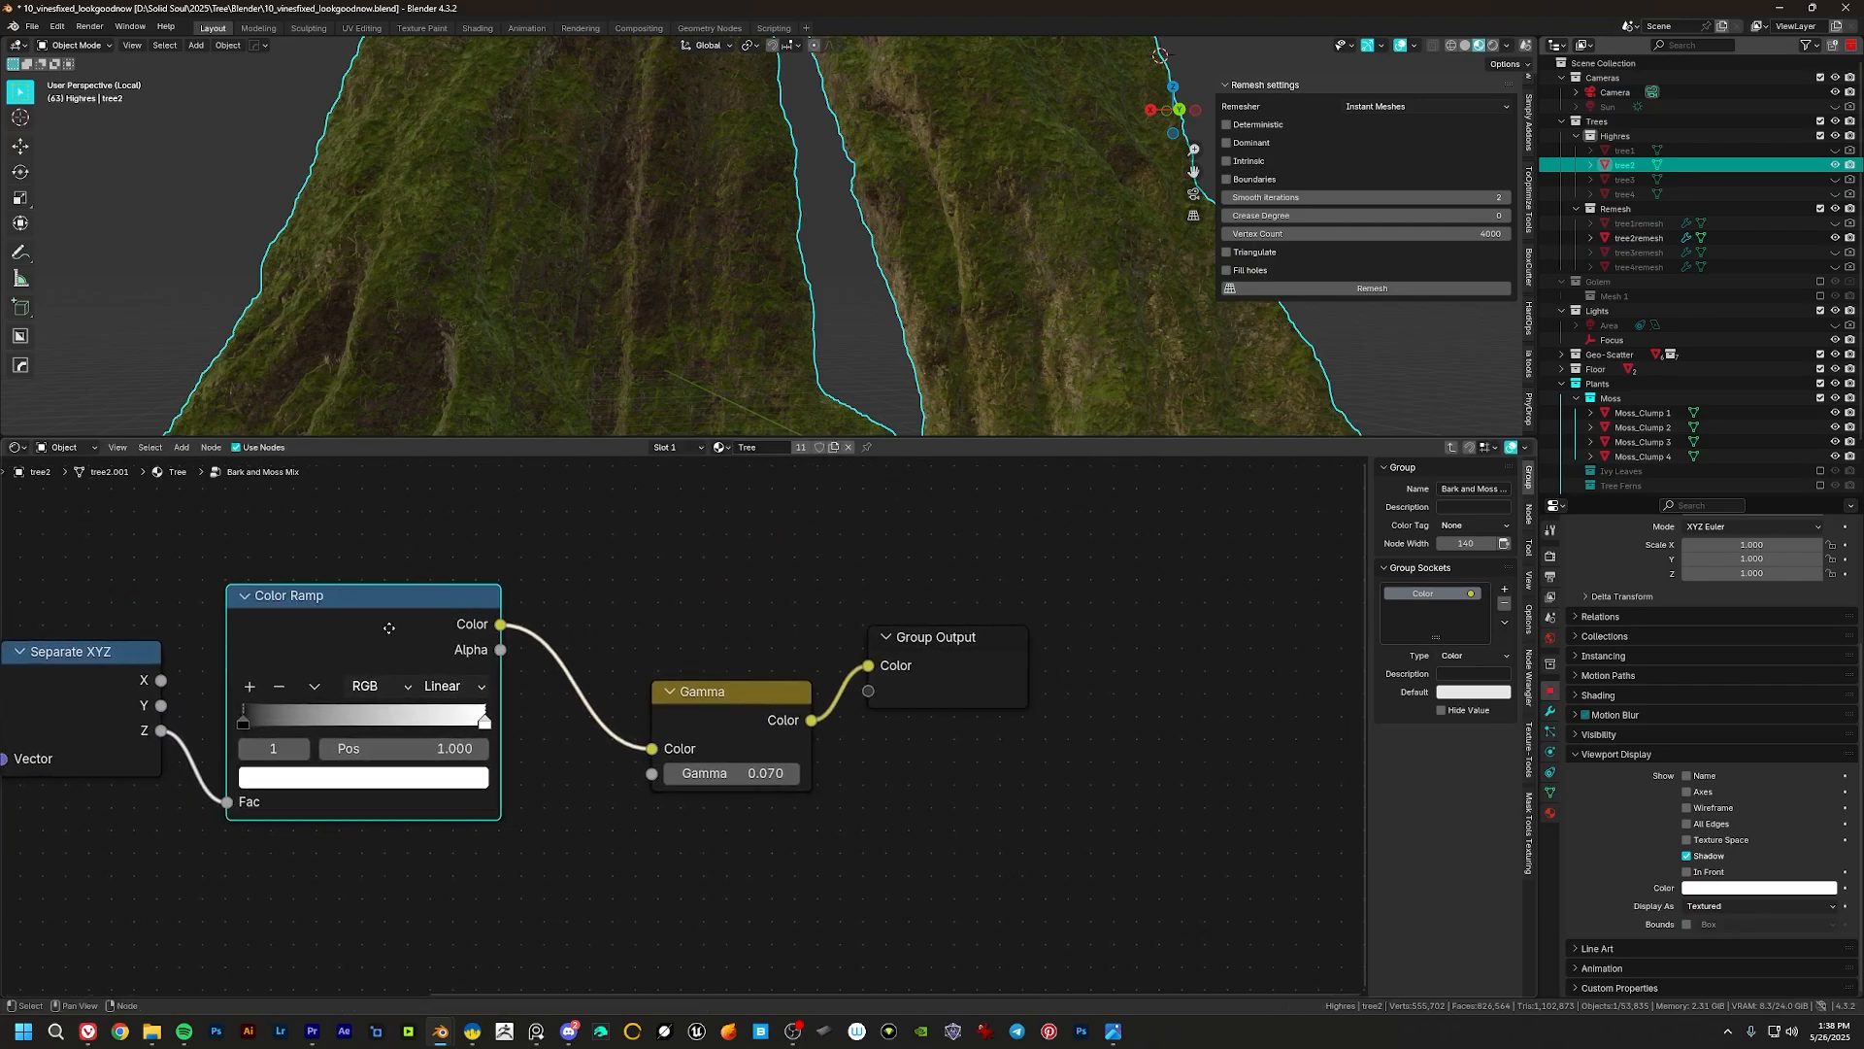
# Step: Set the Gamma node in the Bark and Moss Mix group to 0.001 while watching the moss coverage on tree2
pyautogui.moveTo(702, 681); pyautogui.dragTo(692, 677)
pyautogui.moveTo(678, 702); pyautogui.dragTo(722, 711, button='middle')
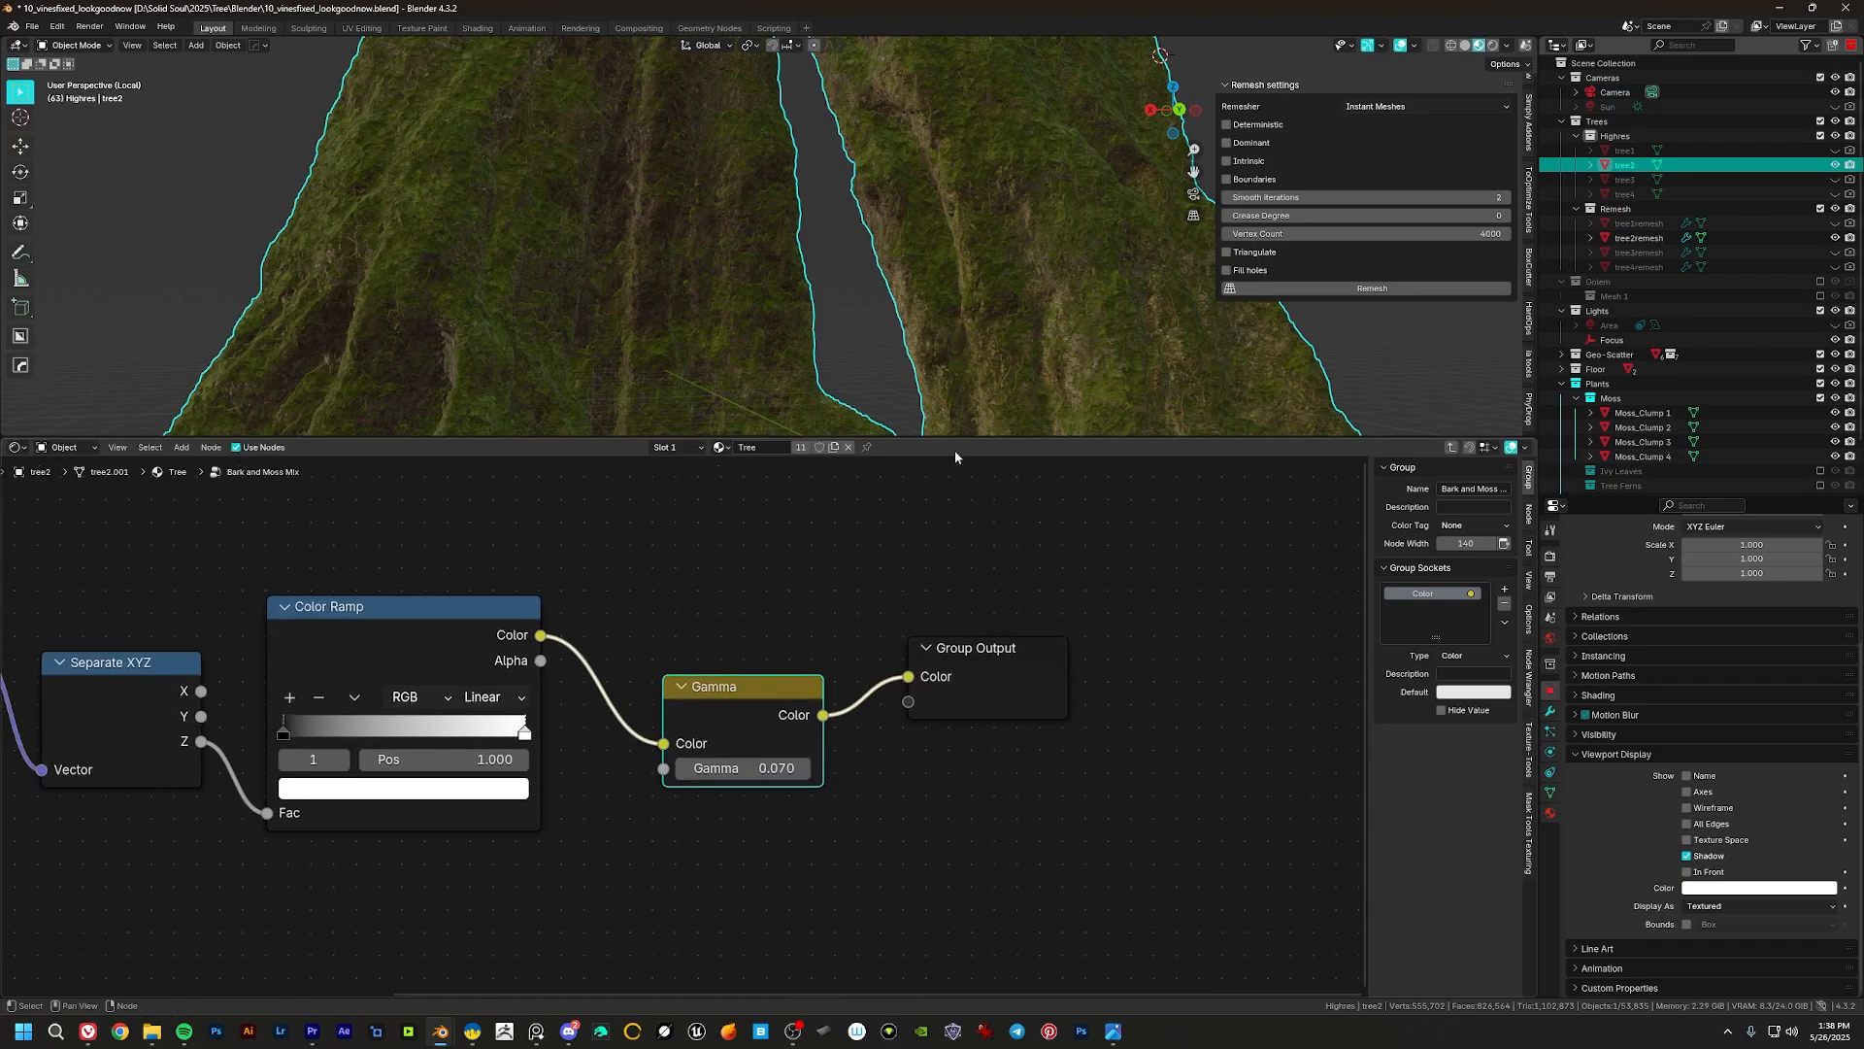
pyautogui.moveTo(955, 439); pyautogui.dragTo(1037, 810)
pyautogui.moveTo(912, 583); pyautogui.dragTo(932, 398, button='middle')
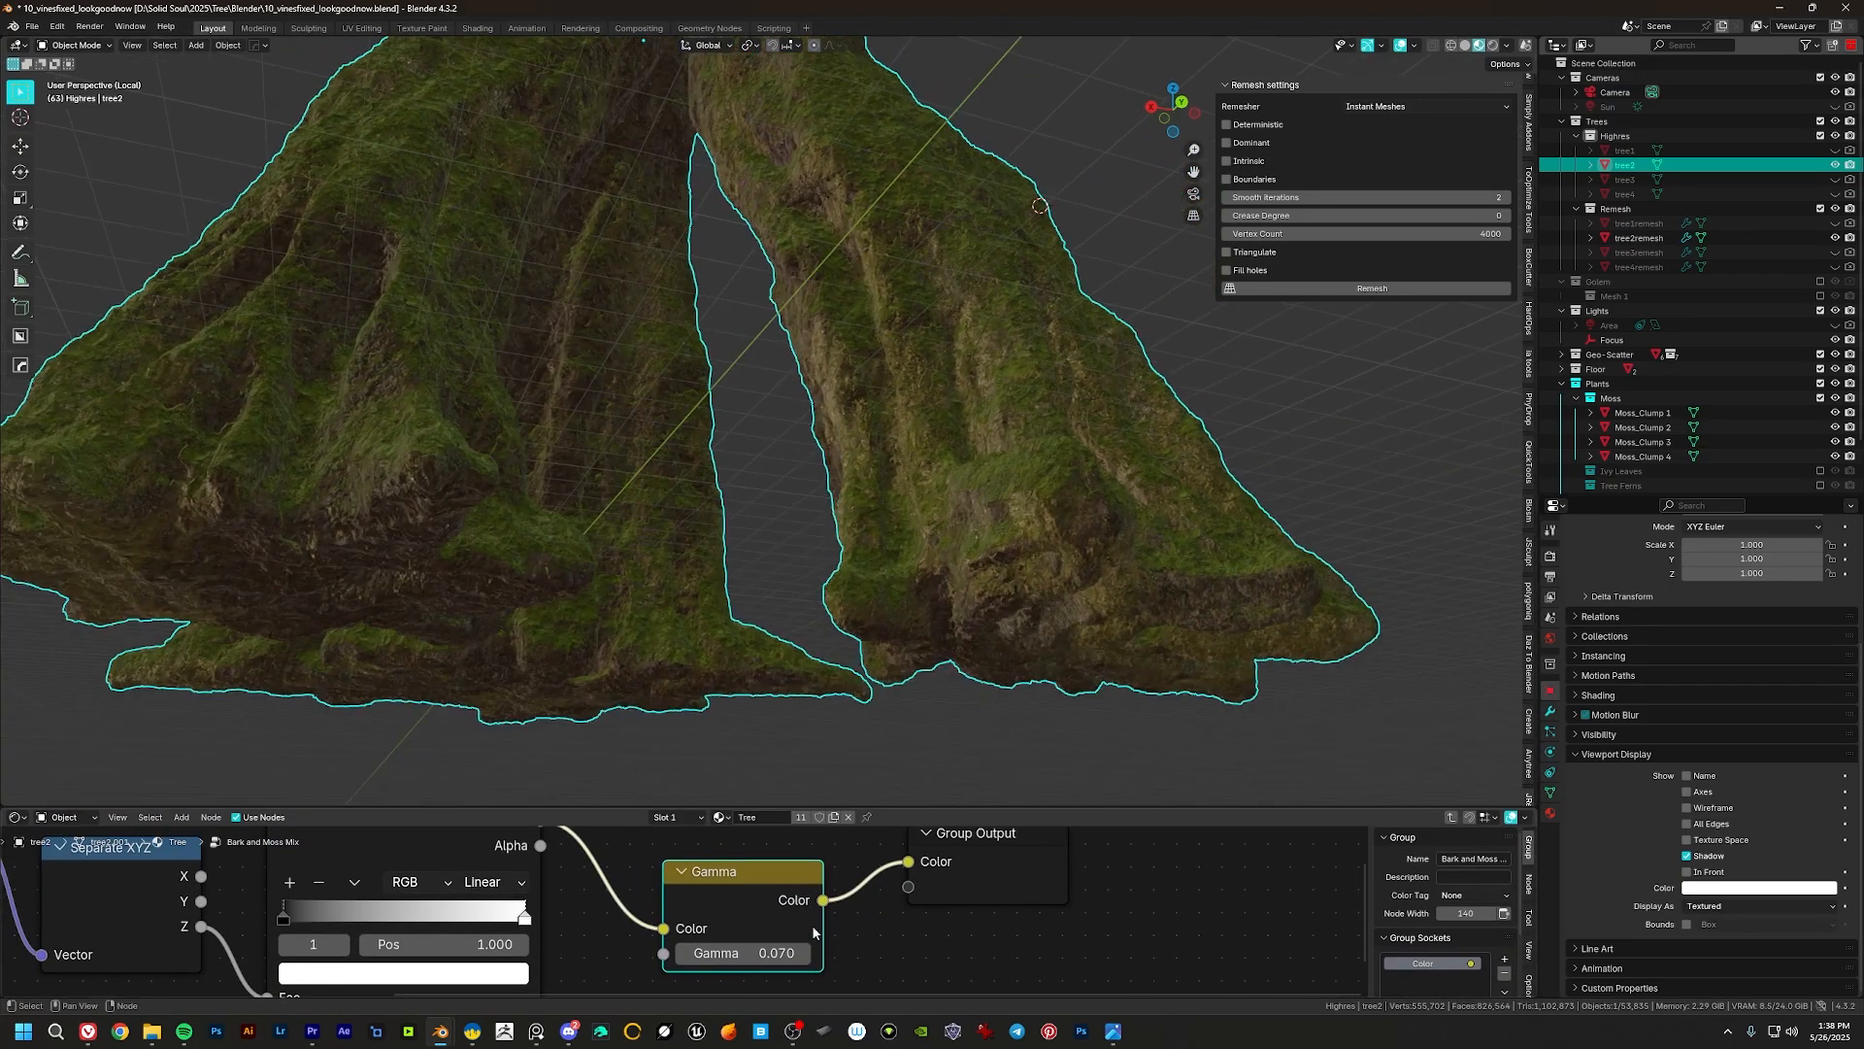
pyautogui.moveTo(748, 960); pyautogui.dragTo(841, 920, button='middle')
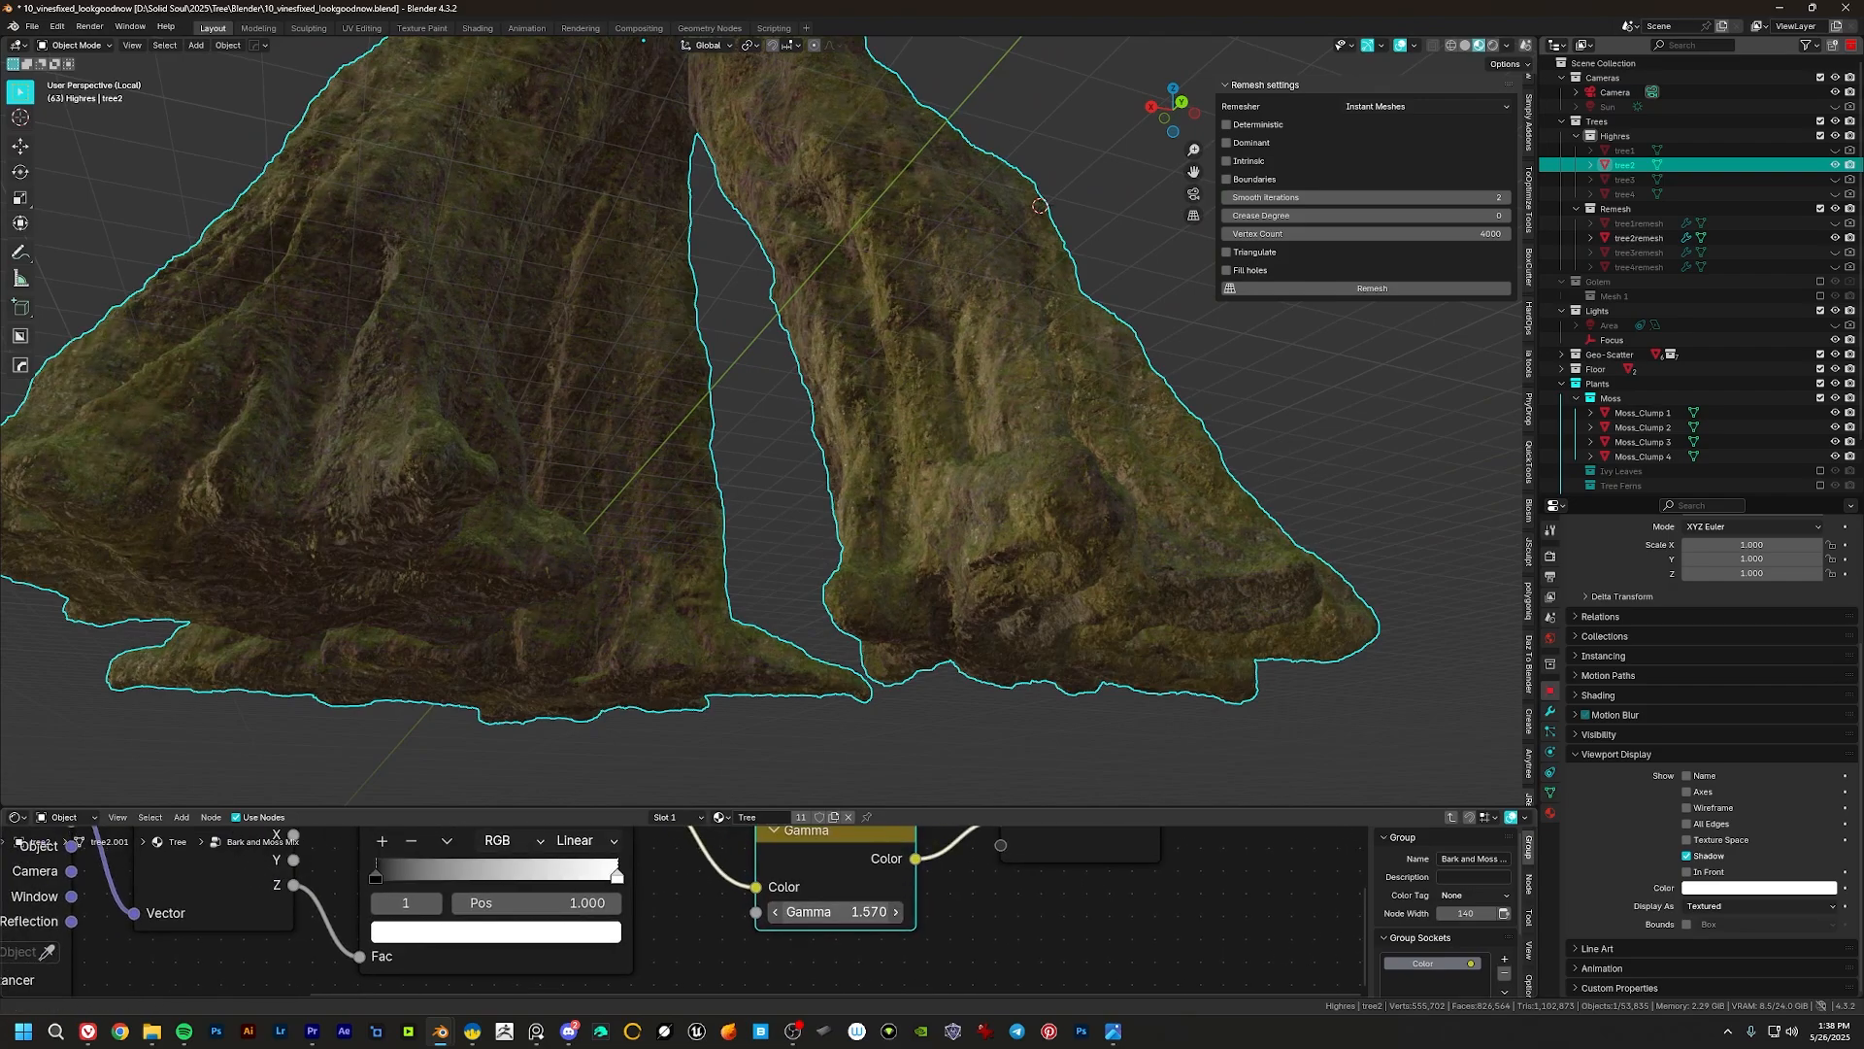
pyautogui.moveTo(837, 912); pyautogui.dragTo(782, 912)
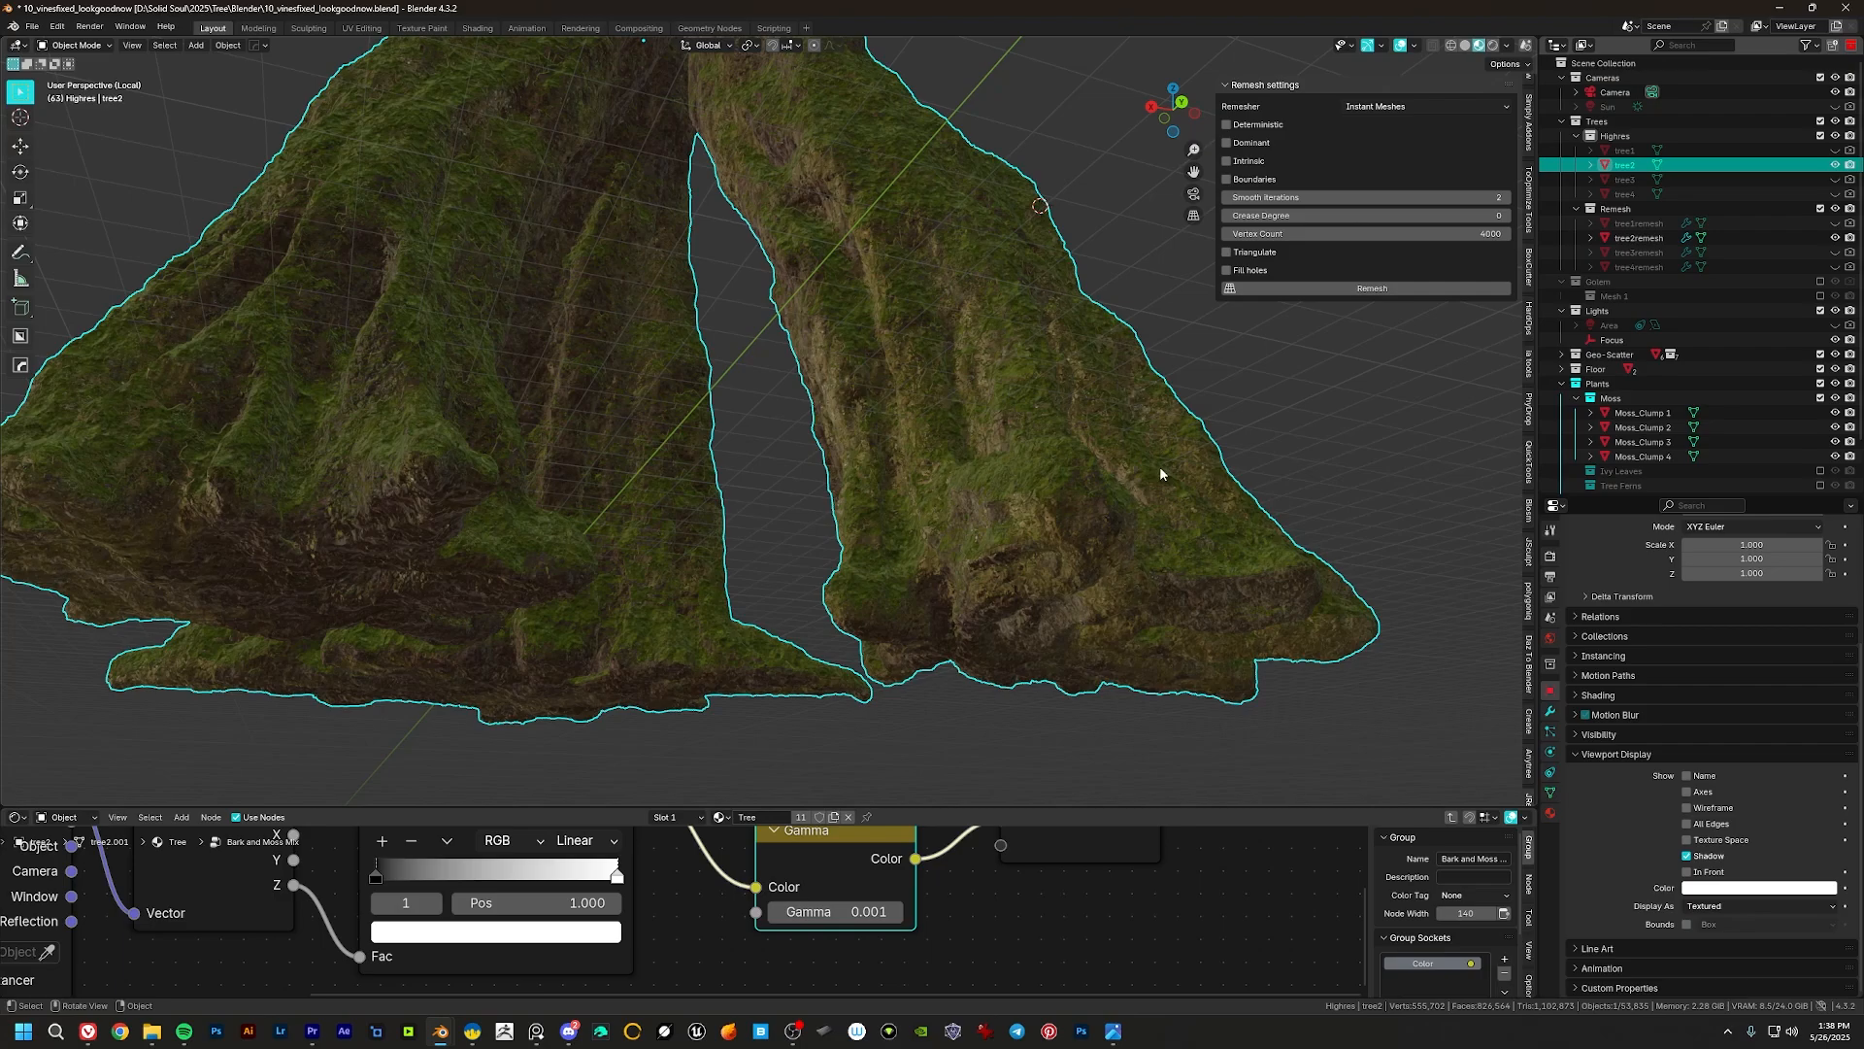
# Step: Zoom in on the trunk and try the mask's Color Ramp with the white stop at 0.045, then the black stop at 0.273
pyautogui.moveTo(920, 476); pyautogui.dragTo(816, 564, button='middle')
pyautogui.moveTo(860, 804); pyautogui.dragTo(860, 691)
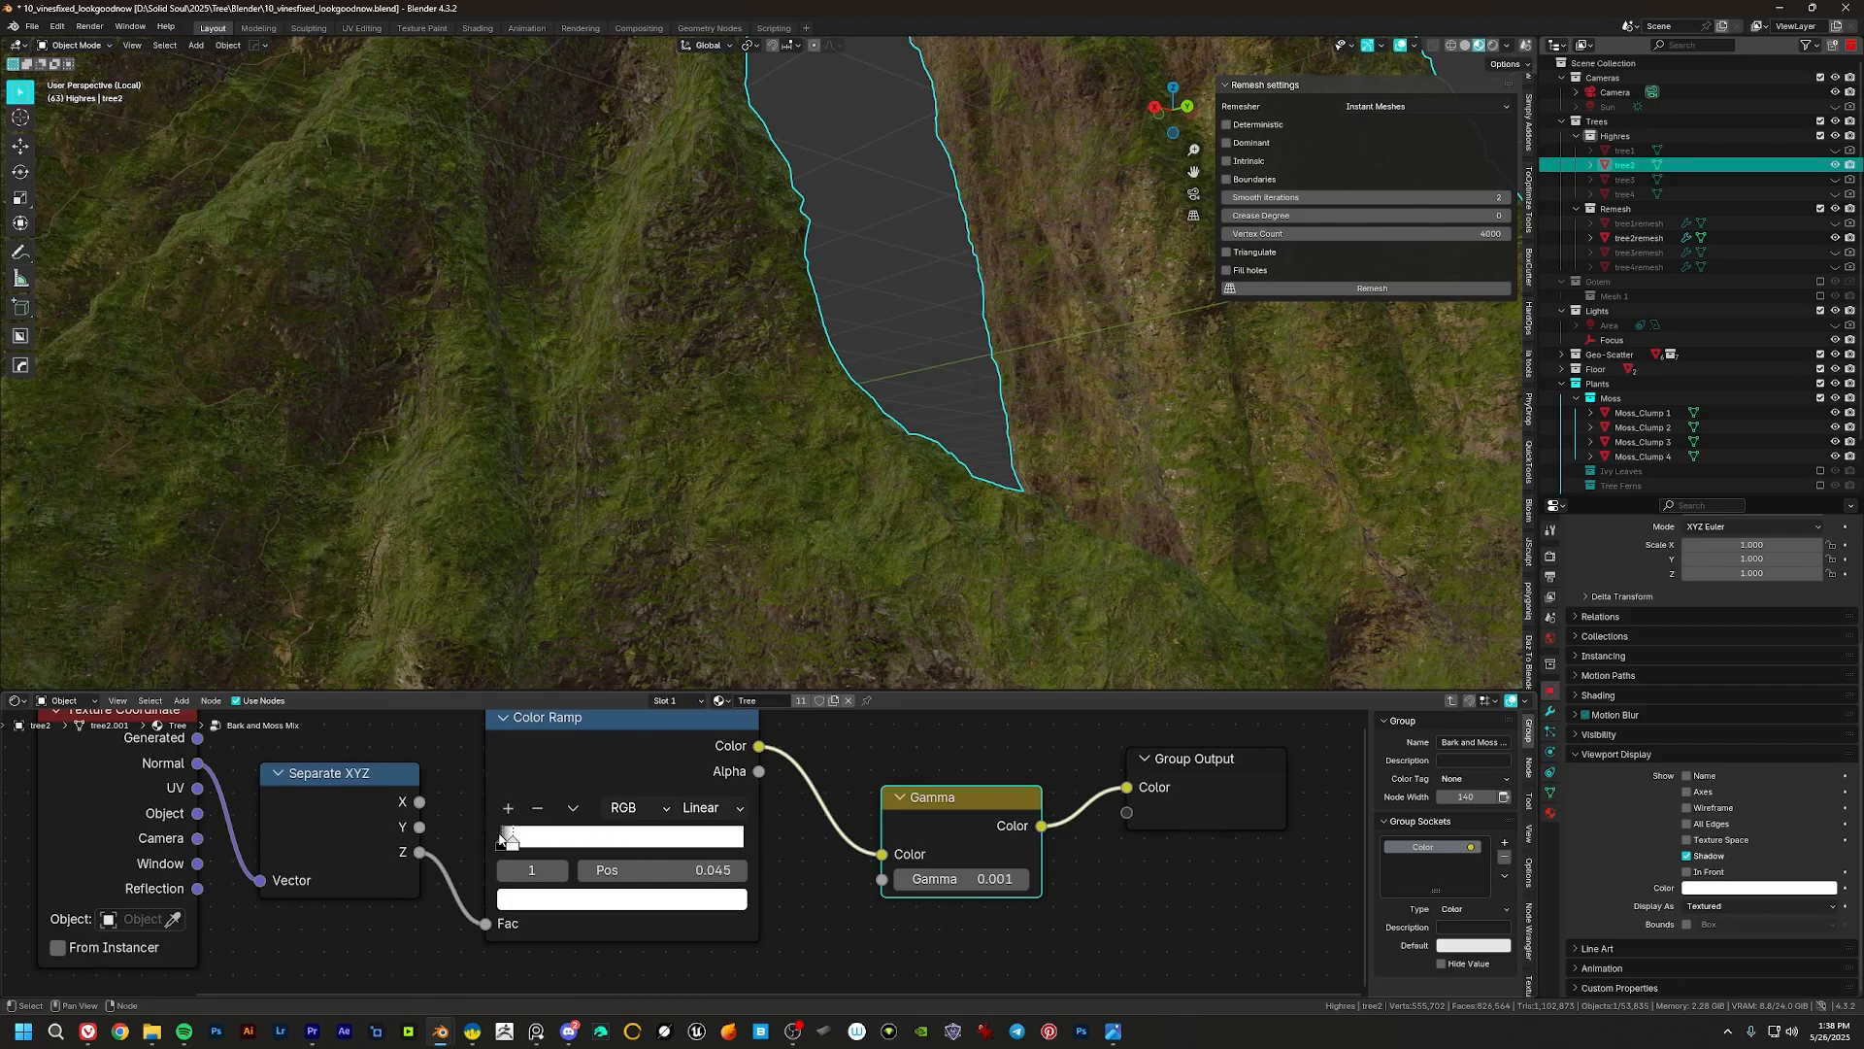
pyautogui.moveTo(512, 841)
pyautogui.mouseDown()
pyautogui.moveTo(607, 842)
pyautogui.moveTo(544, 842)
pyautogui.mouseUp()
pyautogui.moveTo(544, 842); pyautogui.dragTo(628, 843, button='middle')
pyautogui.moveTo(620, 842); pyautogui.dragTo(622, 847)
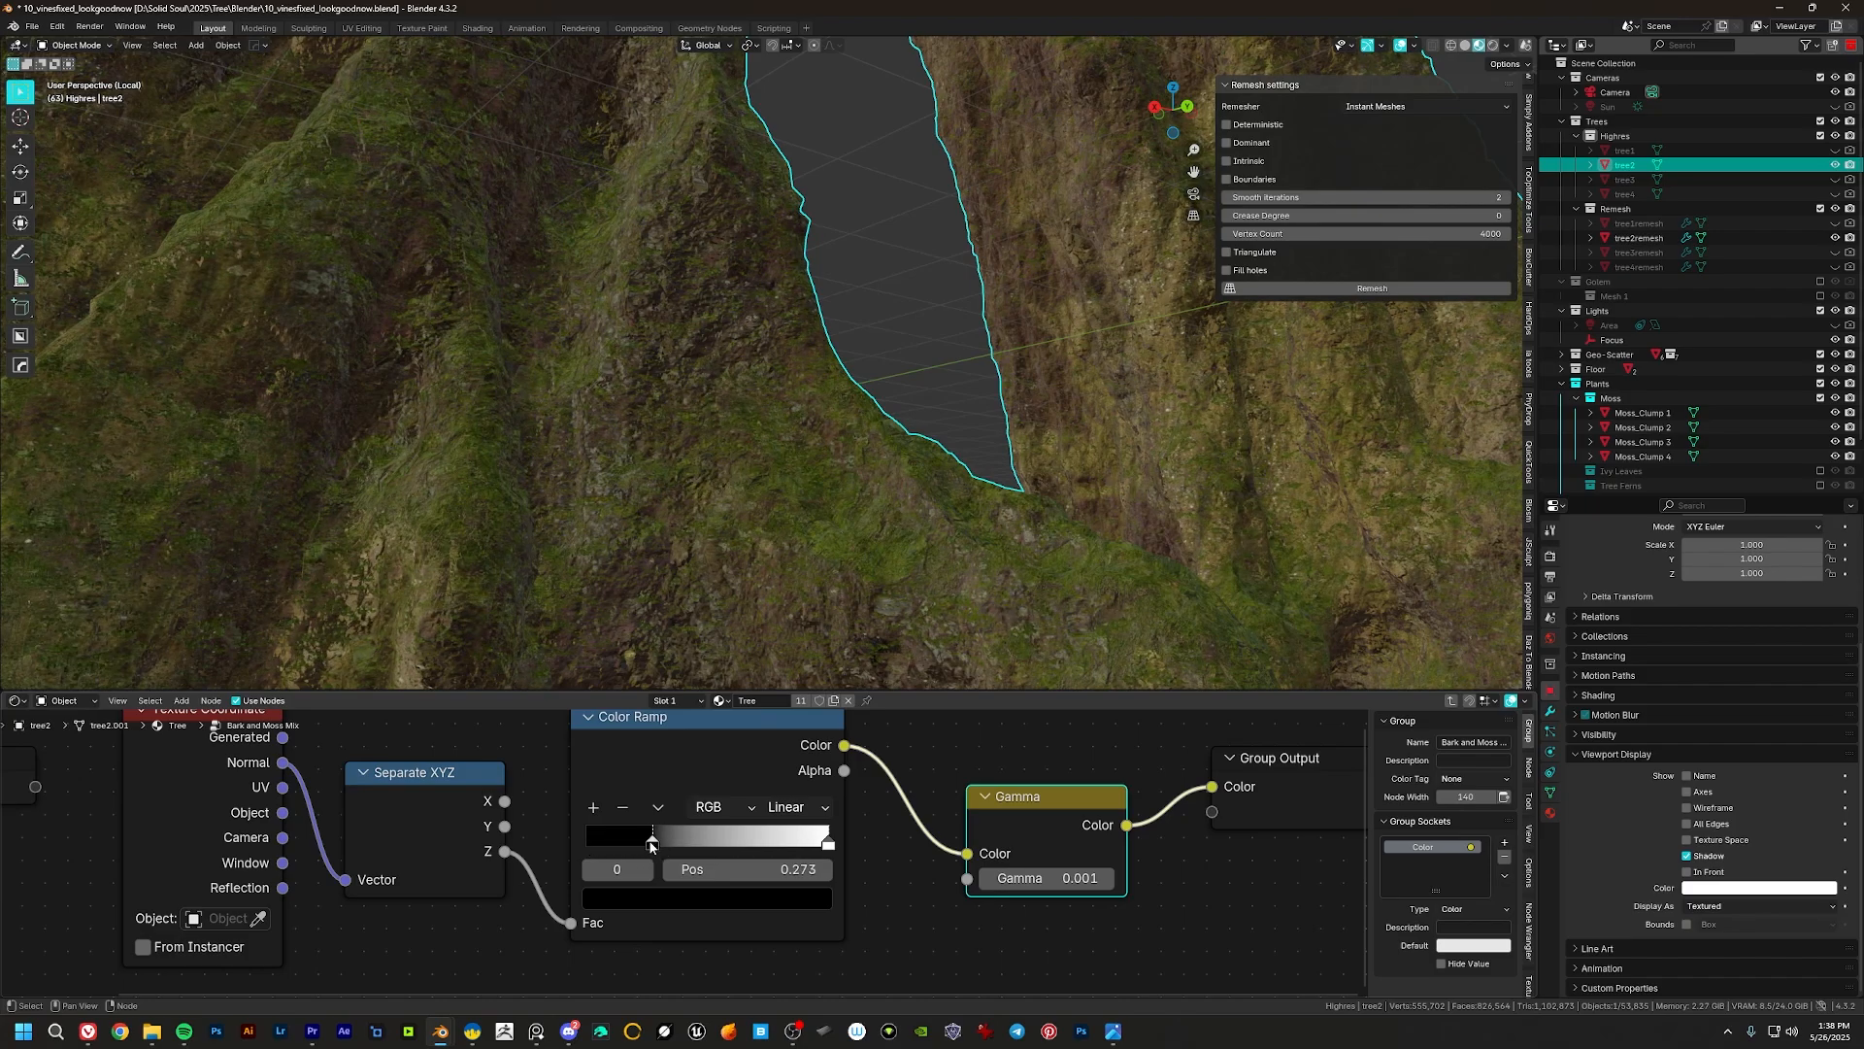
pyautogui.moveTo(650, 845); pyautogui.dragTo(247, 815, button='middle')
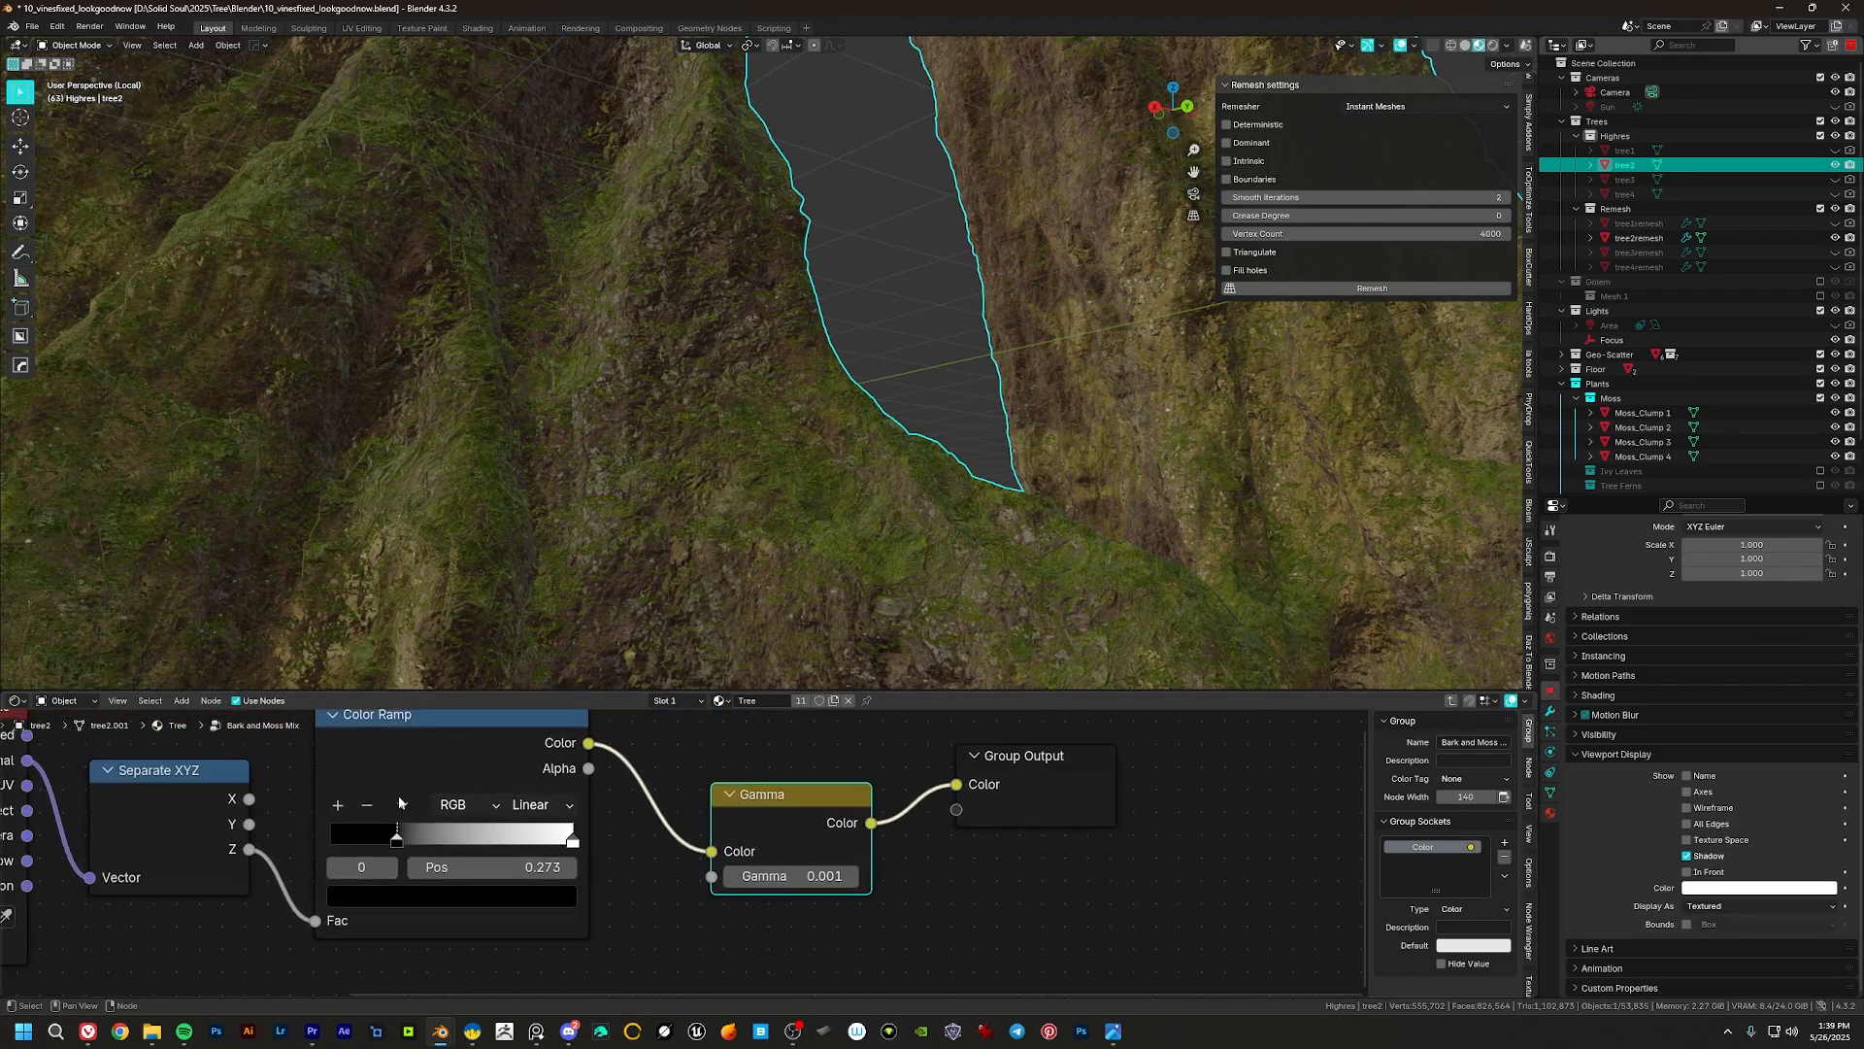
pyautogui.moveTo(394, 844); pyautogui.dragTo(380, 863, button='middle')
pyautogui.moveTo(841, 820); pyautogui.dragTo(826, 821, button='middle')
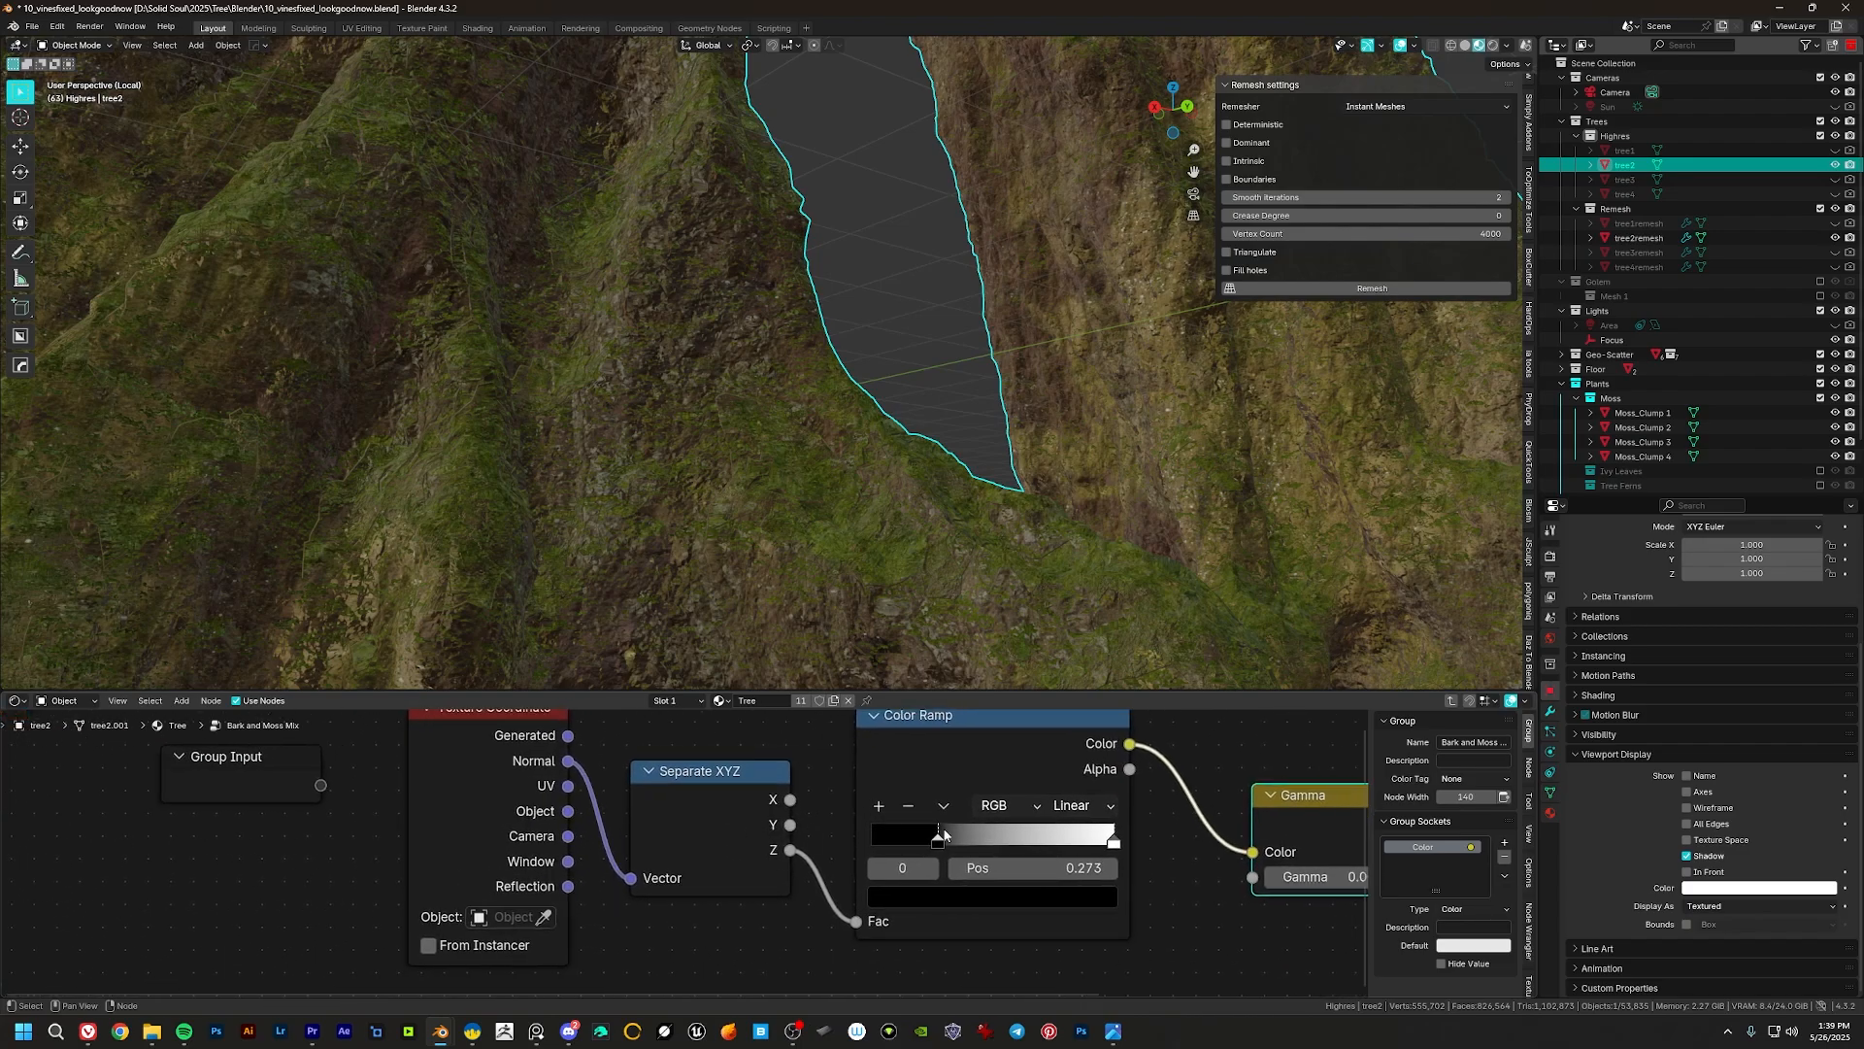
# Step: Try the Color Ramp's white stop at 0.527 and black stop at 0.100, then put both back at the ramp's ends
pyautogui.moveTo(938, 843); pyautogui.dragTo(845, 830, button='middle')
pyautogui.moveTo(847, 830); pyautogui.dragTo(945, 837)
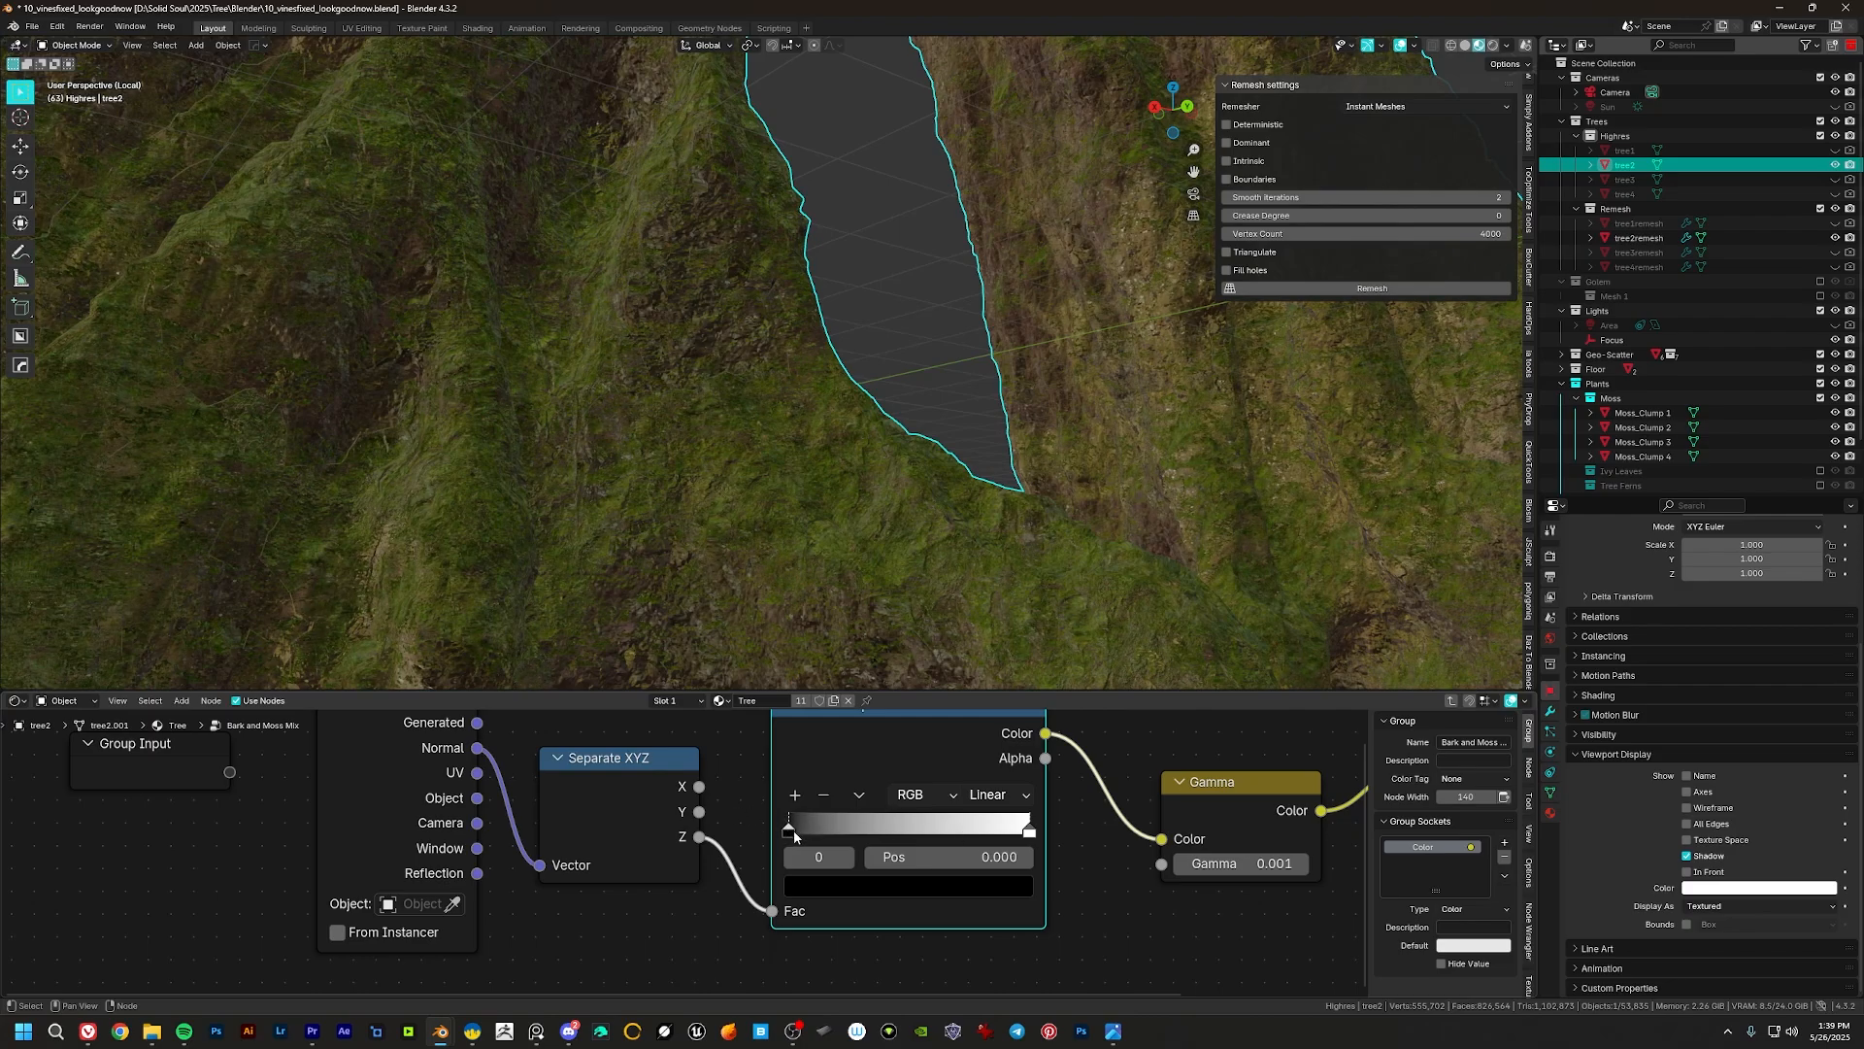
pyautogui.moveTo(981, 837); pyautogui.dragTo(957, 847, button='middle')
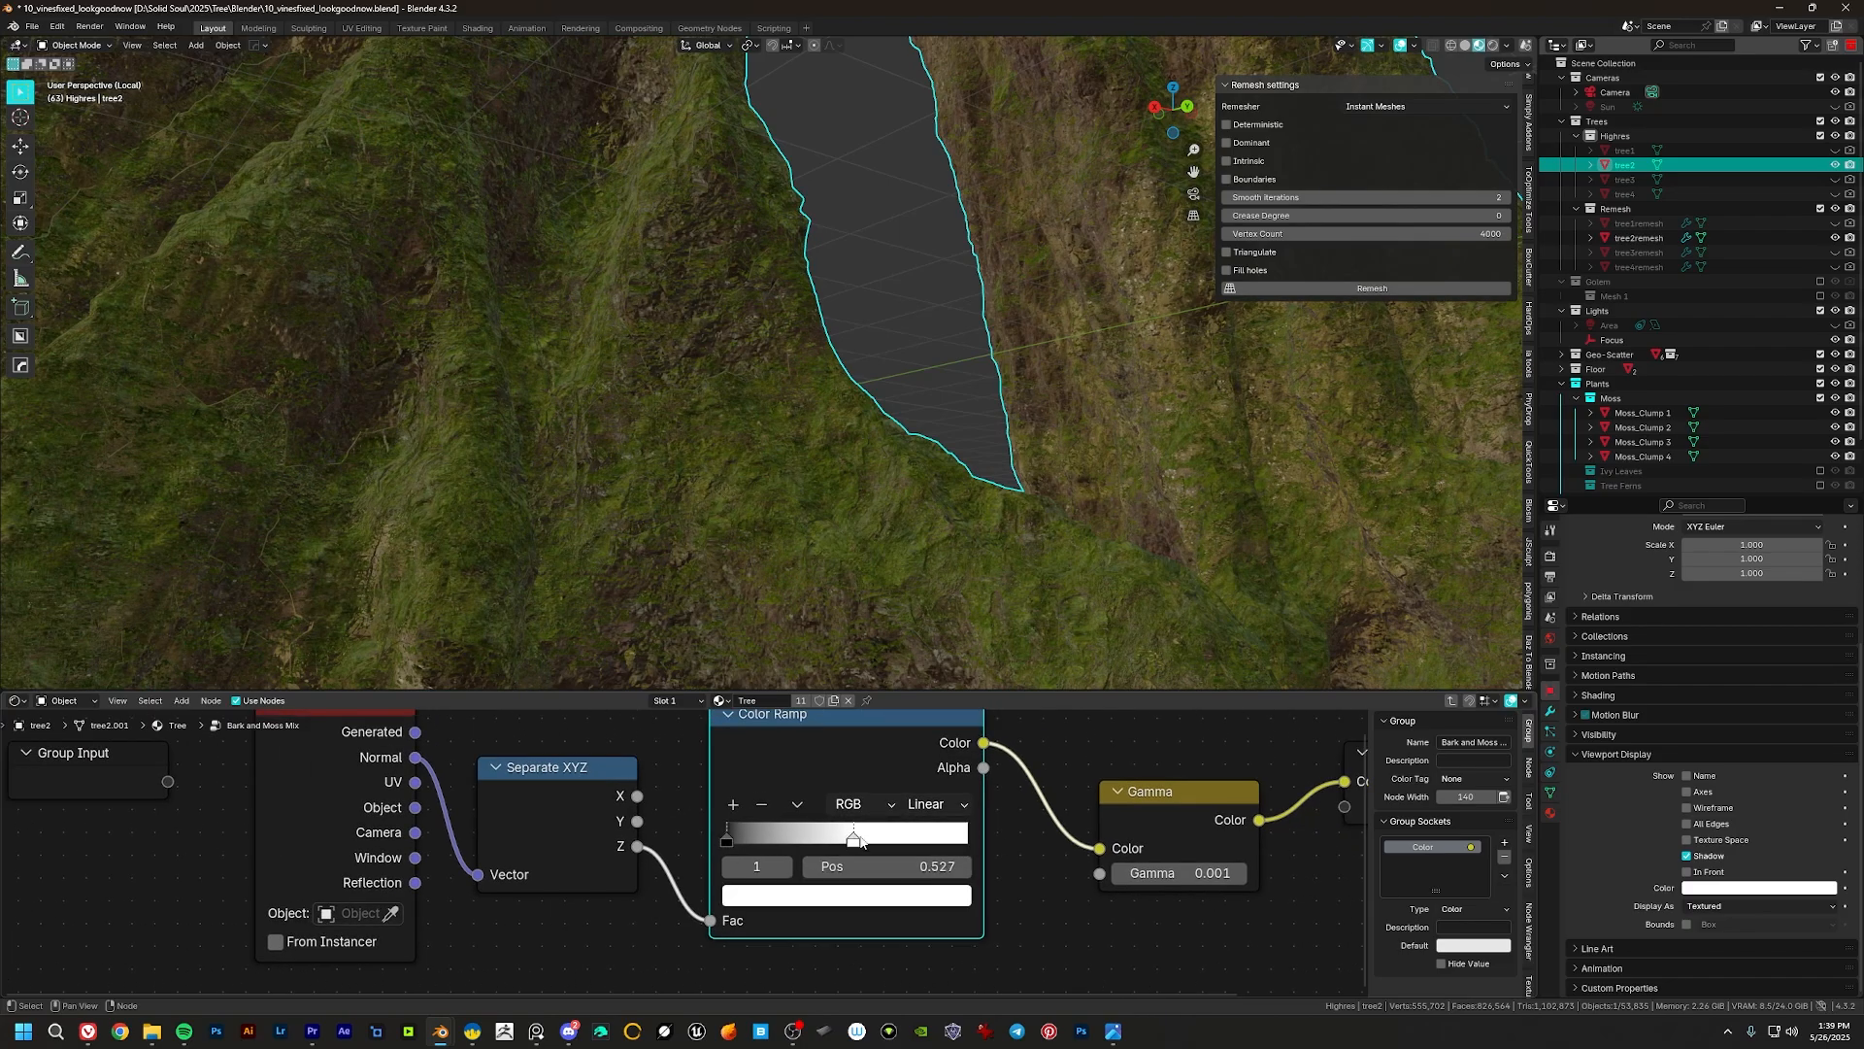
pyautogui.press('g')
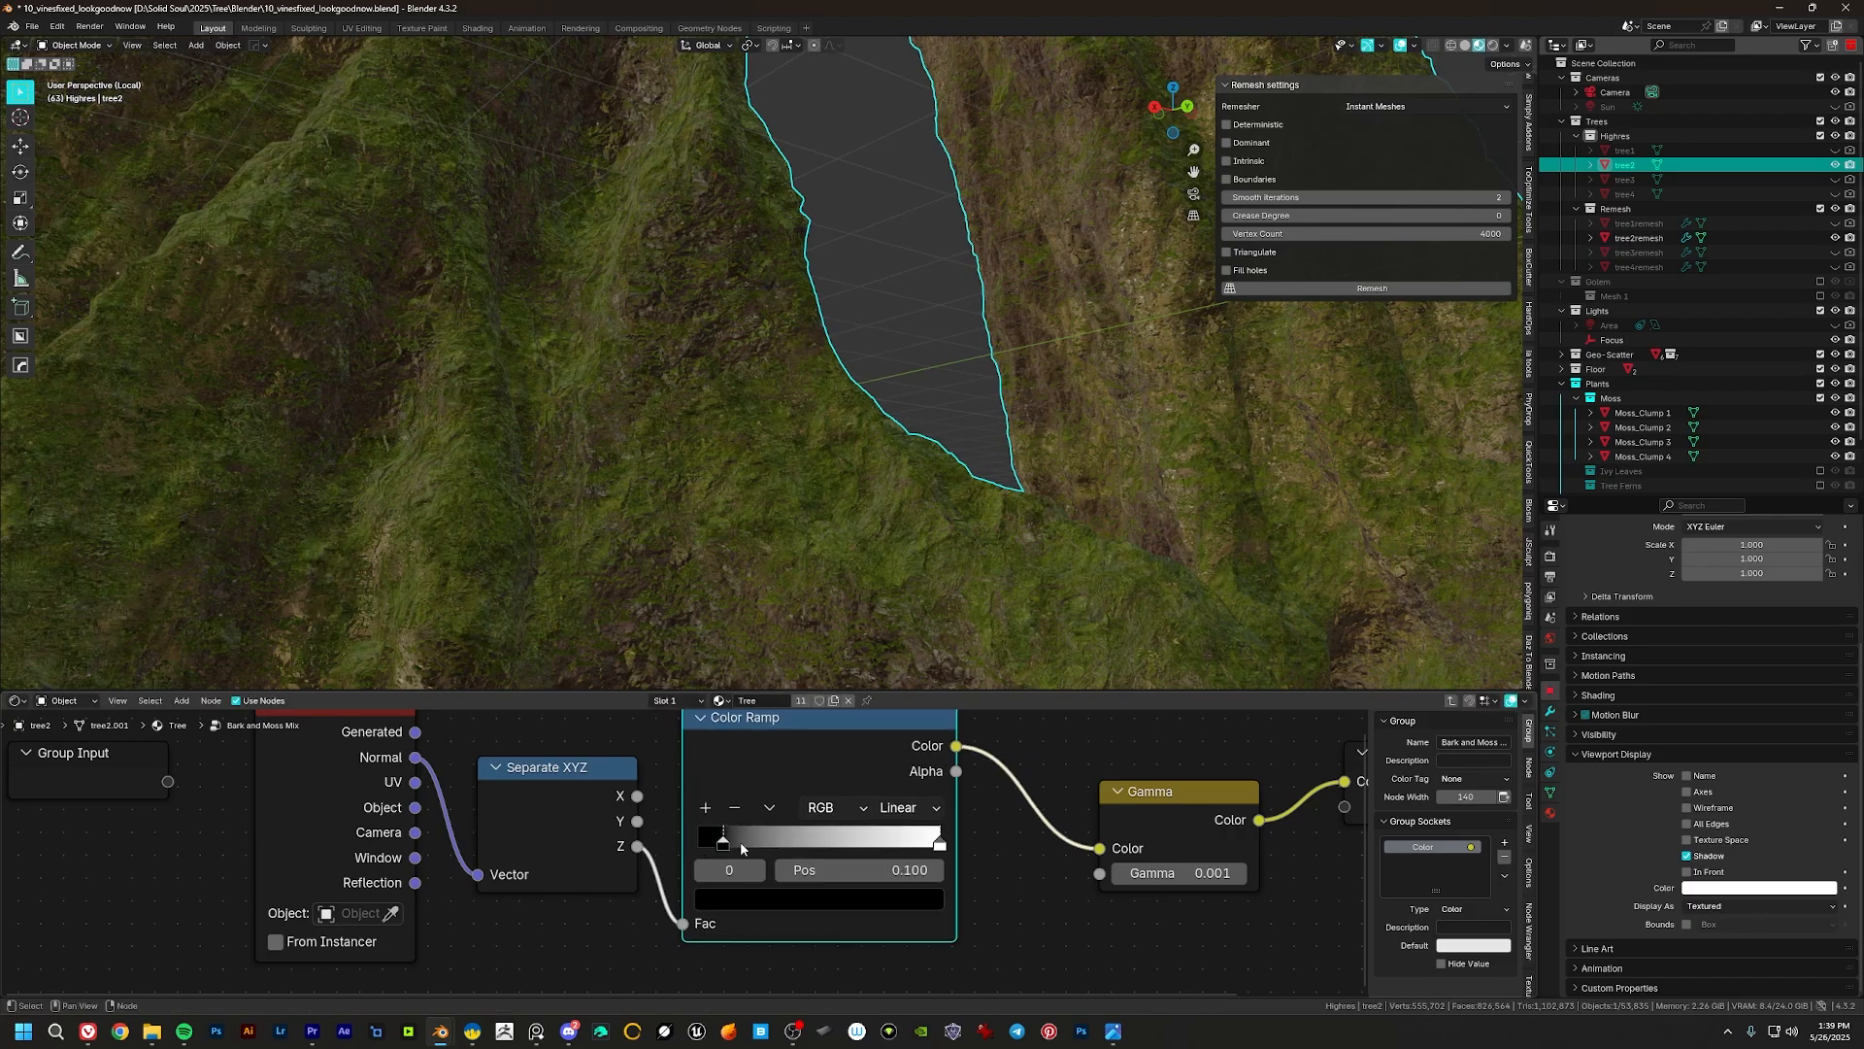
pyautogui.moveTo(741, 848); pyautogui.dragTo(677, 845)
# Step: Enlarge the viewport to check the moss on the trunk, then restore the node editor with the whole mask chain in view
pyautogui.moveTo(988, 691); pyautogui.dragTo(992, 906)
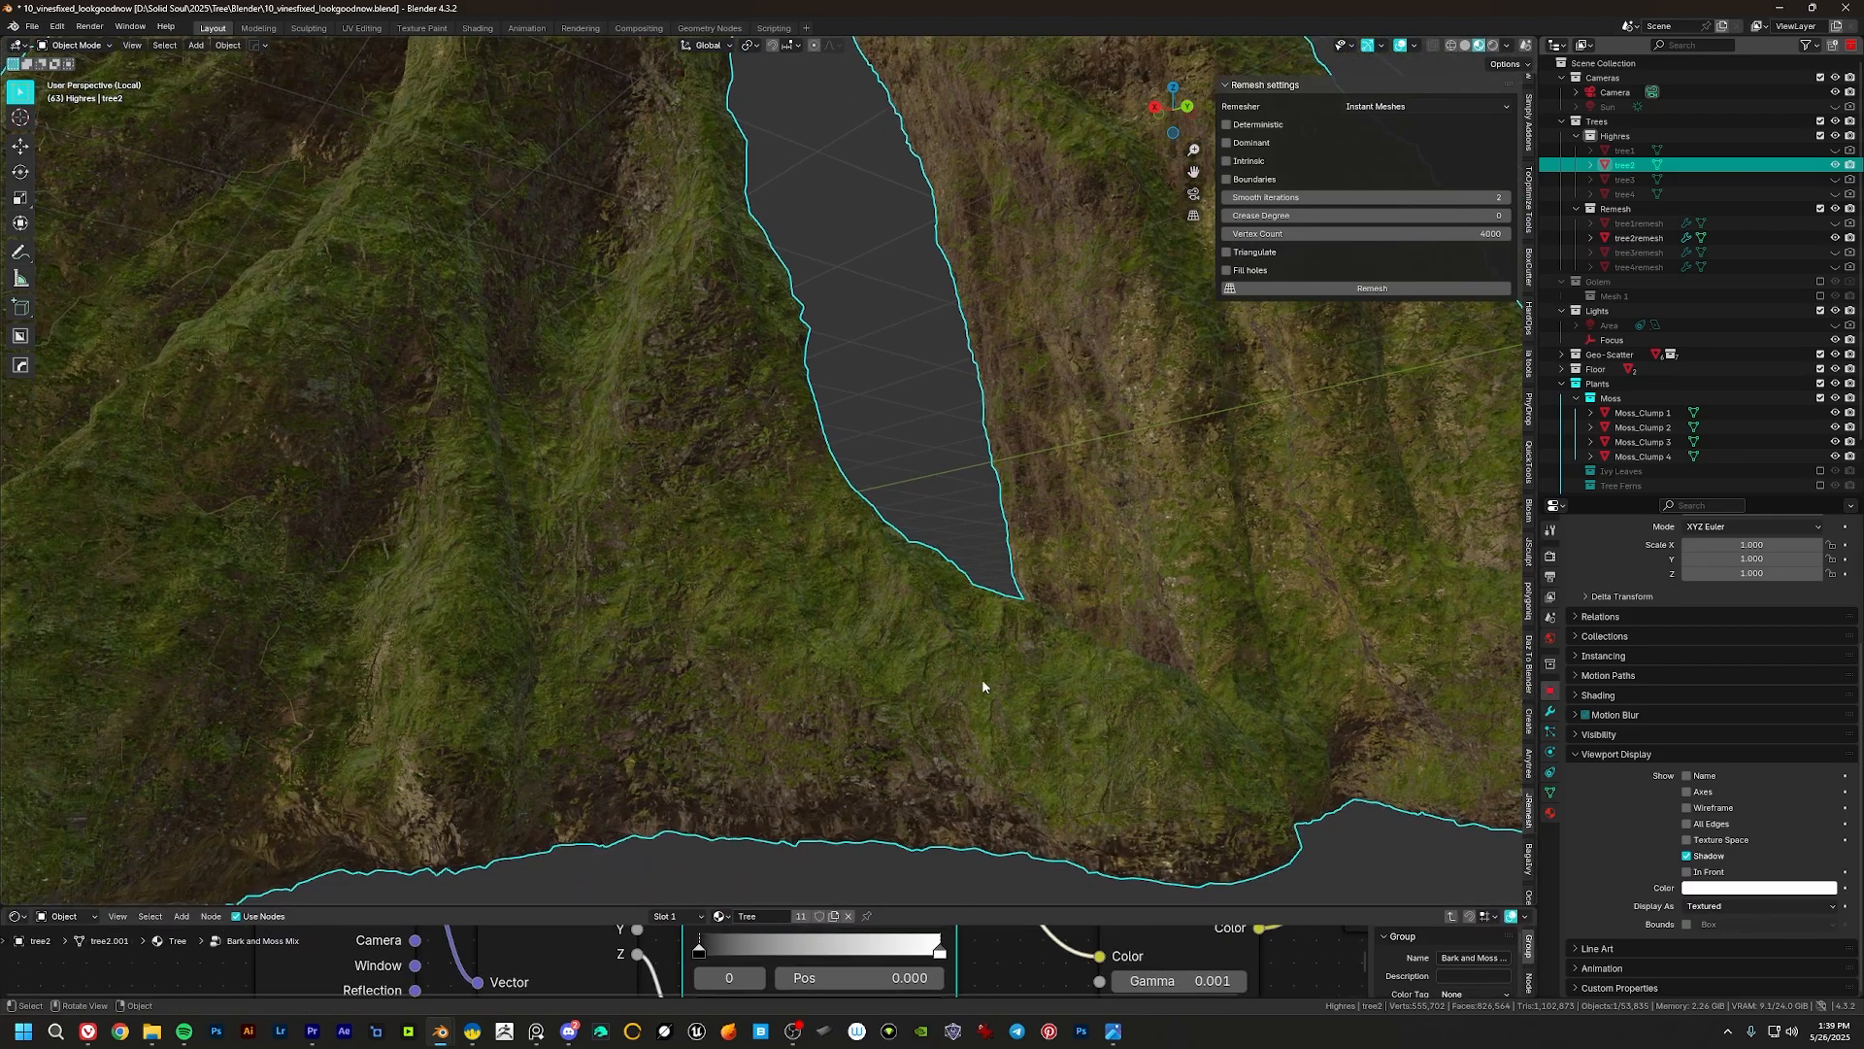
pyautogui.moveTo(1314, 904); pyautogui.dragTo(1438, 678)
pyautogui.moveTo(1206, 677); pyautogui.dragTo(1204, 560)
pyautogui.moveTo(1111, 664); pyautogui.dragTo(974, 723, button='middle')
pyautogui.click(1299, 616)
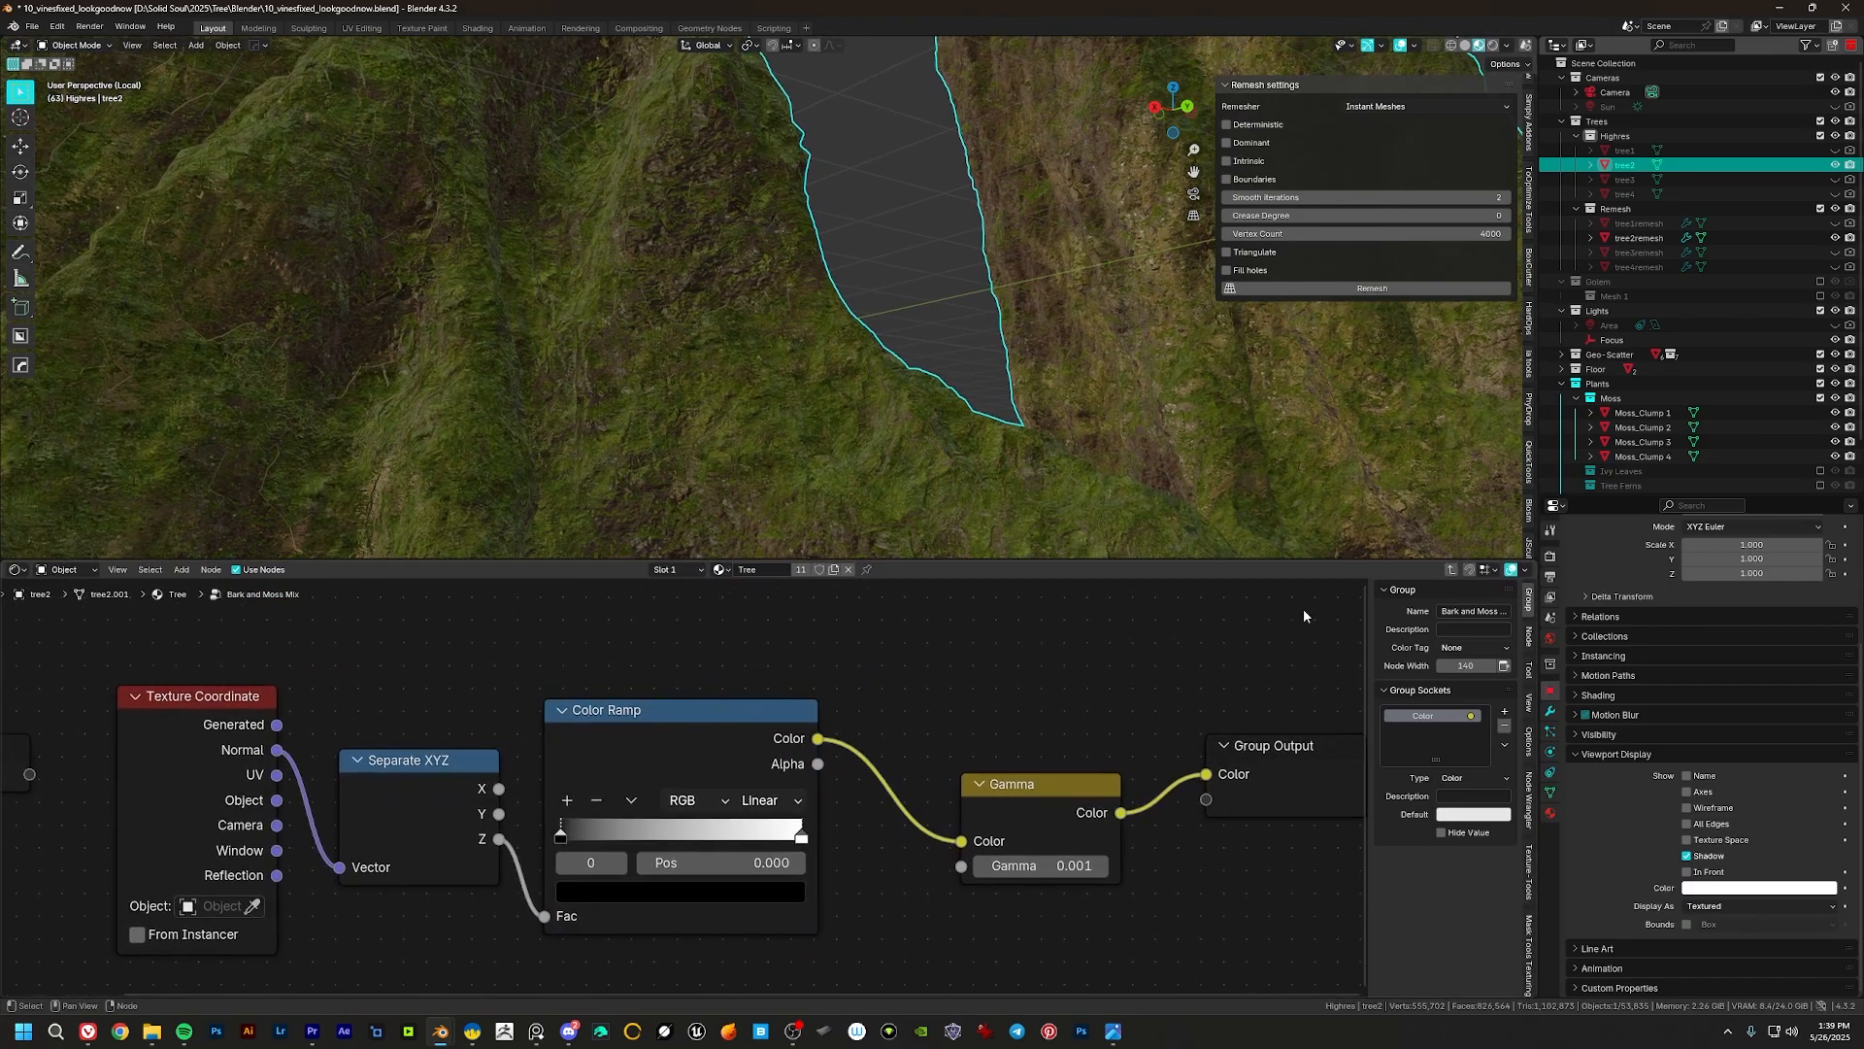
# Step: Leave the Bark and Moss Mix group and trace the Tree material's mix nodes back to the overlay texture and its Color Ramp
pyautogui.click(1450, 570)
pyautogui.moveTo(356, 704); pyautogui.dragTo(491, 854, button='middle')
pyautogui.moveTo(777, 855); pyautogui.dragTo(396, 583, button='middle')
pyautogui.moveTo(852, 654); pyautogui.dragTo(914, 858, button='middle')
pyautogui.moveTo(765, 756); pyautogui.dragTo(794, 827, button='middle')
pyautogui.moveTo(858, 693); pyautogui.dragTo(1054, 797, button='middle')
pyautogui.click(789, 734)
pyautogui.moveTo(720, 874); pyautogui.dragTo(740, 778, button='middle')
pyautogui.moveTo(656, 685); pyautogui.dragTo(1003, 783, button='middle')
pyautogui.scroll(-4, 700, 758)
pyautogui.moveTo(505, 584); pyautogui.dragTo(434, 731, button='middle')
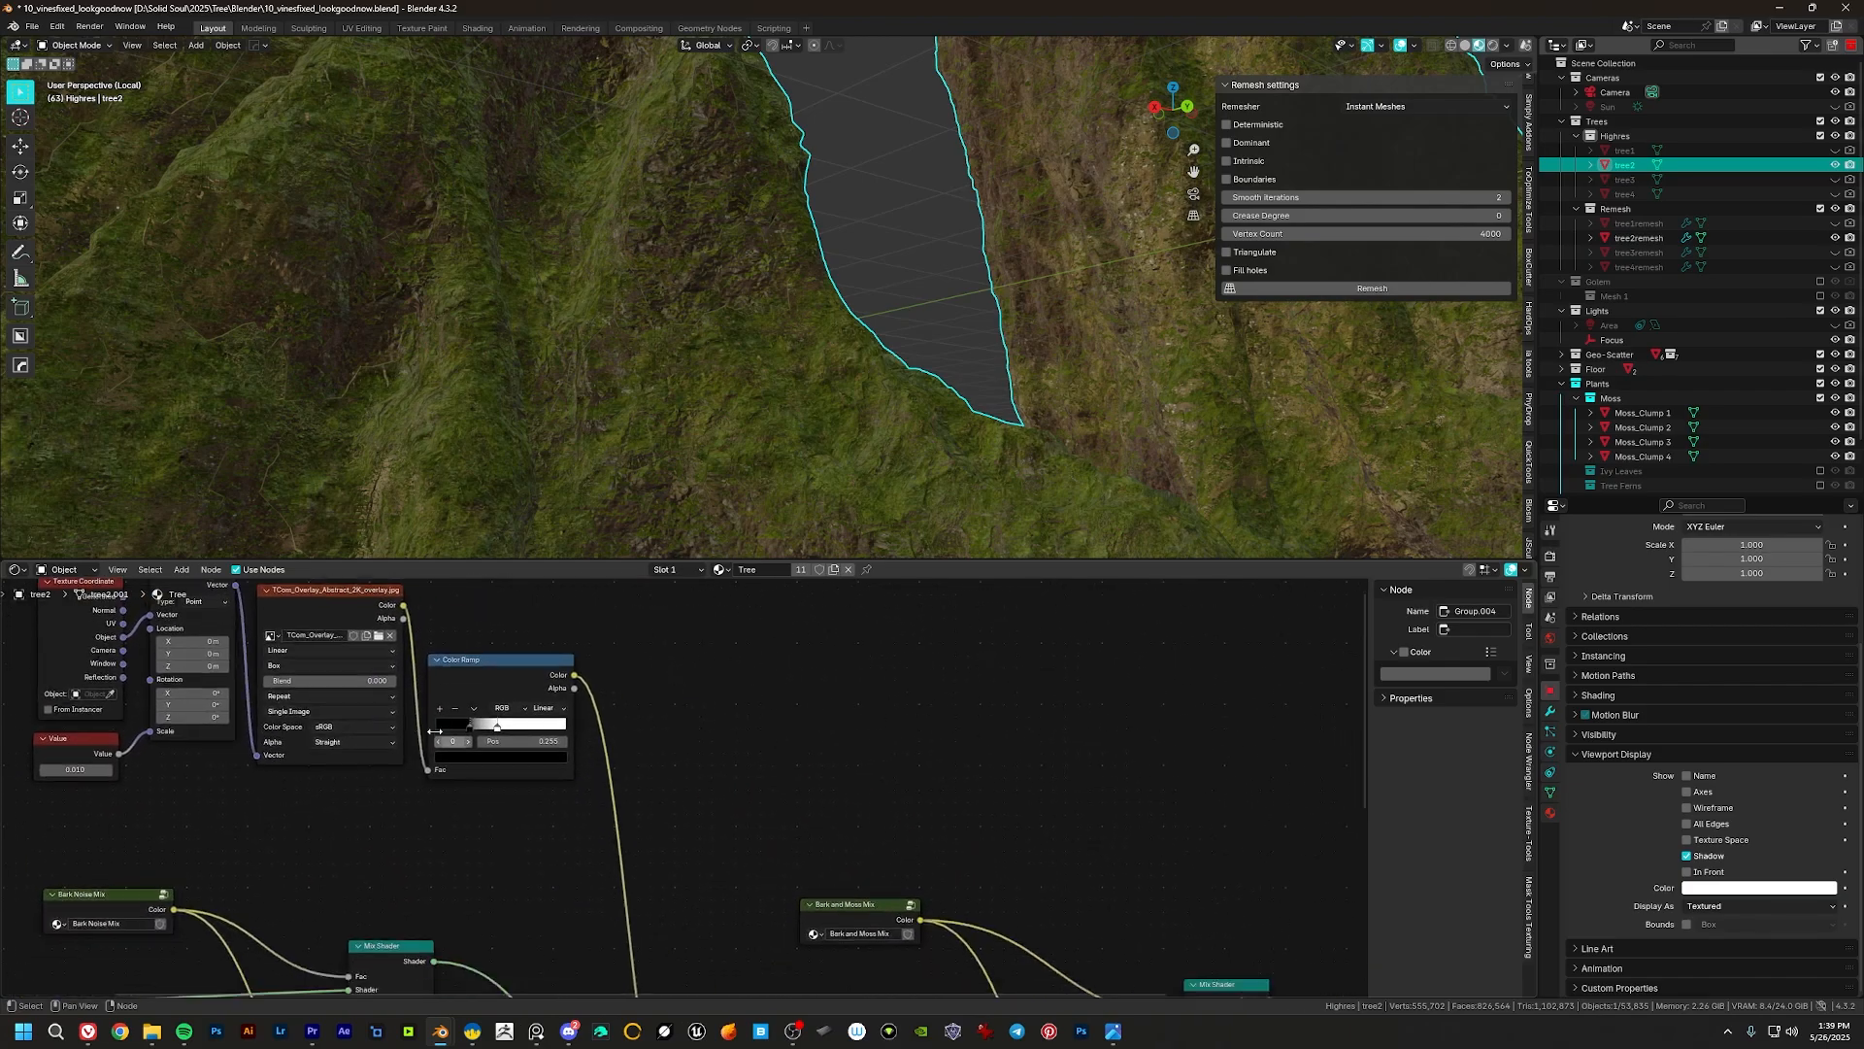
# Step: Frame and select the overlay mask chain, from Texture Coordinate and Value through Mapping and the overlay image to the Color Ramp
pyautogui.moveTo(401, 818); pyautogui.dragTo(637, 828, button='middle')
pyautogui.moveTo(457, 728); pyautogui.dragTo(574, 803, button='middle')
pyautogui.scroll(4, 578, 803)
pyautogui.moveTo(725, 664); pyautogui.dragTo(678, 683, button='middle')
pyautogui.moveTo(908, 621); pyautogui.dragTo(873, 610, button='middle')
pyautogui.moveTo(883, 606); pyautogui.dragTo(219, 891)
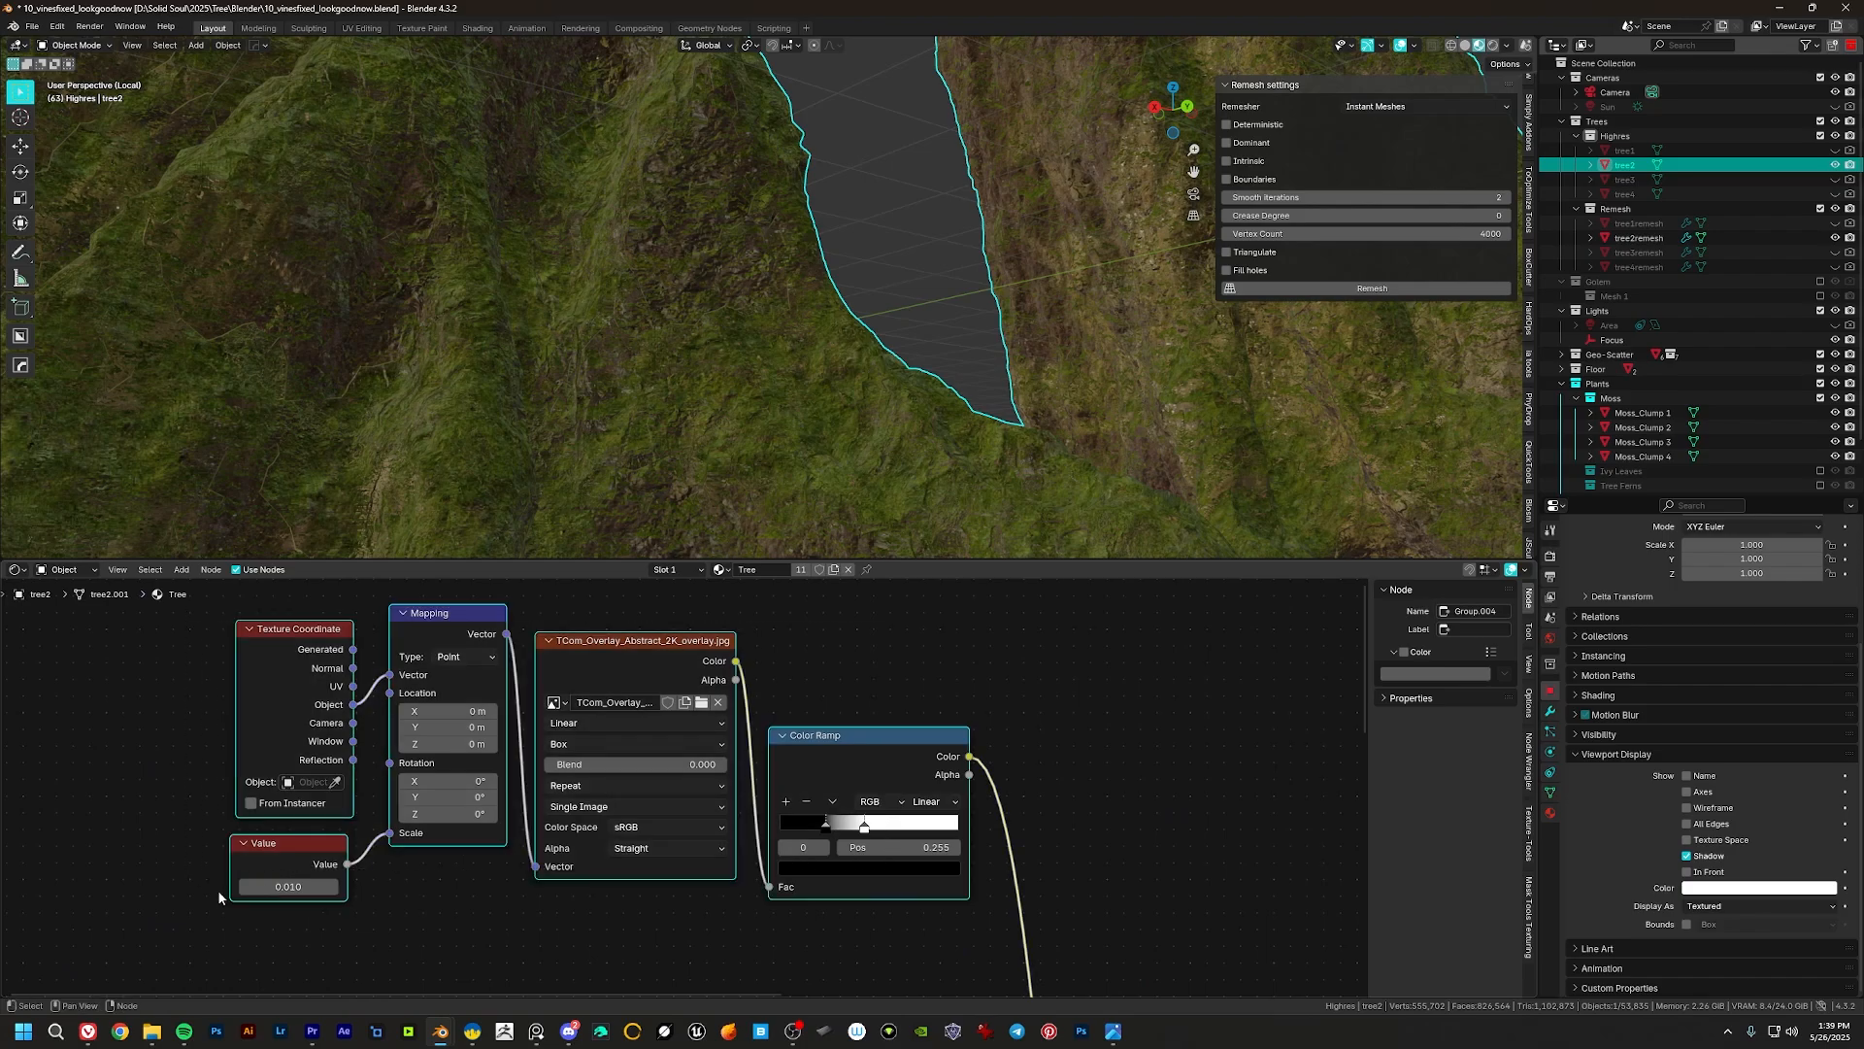
pyautogui.moveTo(570, 883); pyautogui.dragTo(520, 878, button='middle')
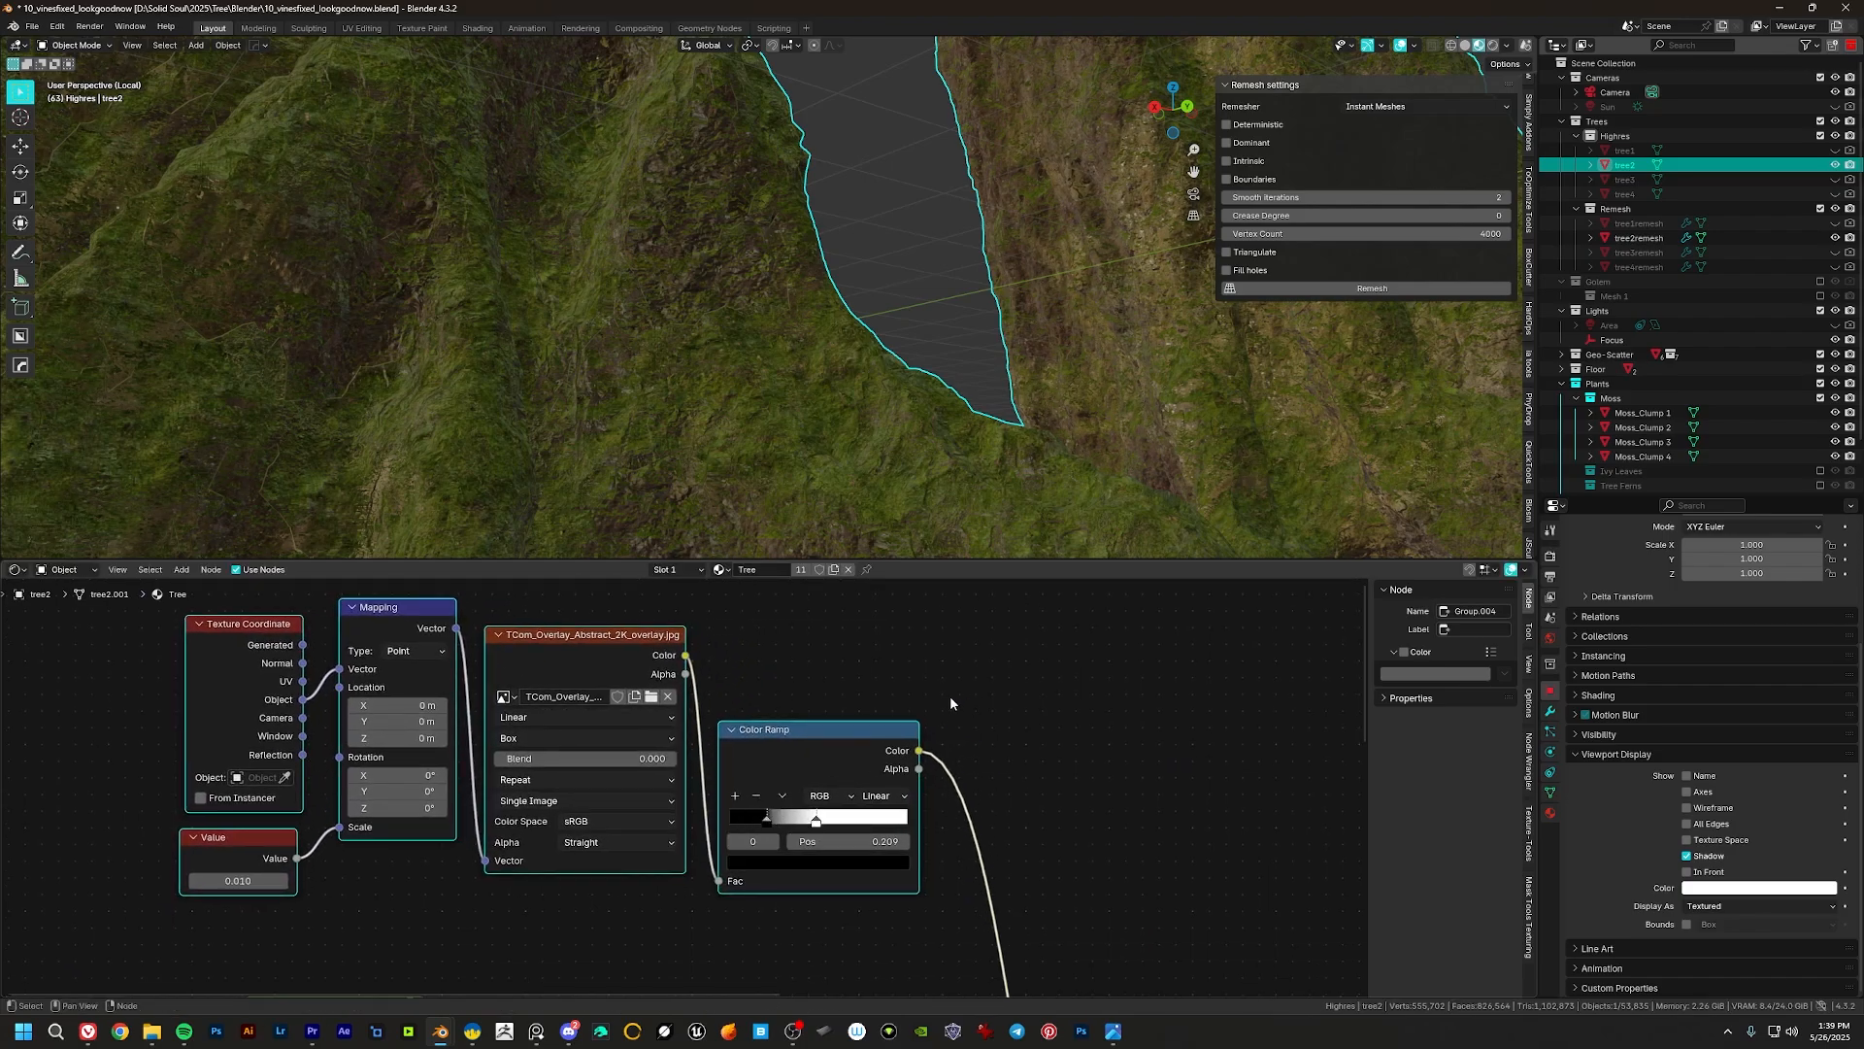
# Step: Shift the overlay's Color Ramp node slightly and try its black stop at 0.145 and 0.395, then set it to 0.205
pyautogui.moveTo(937, 291); pyautogui.dragTo(796, 323, button='middle')
pyautogui.scroll(-5, 666, 324)
pyautogui.scroll(6, 759, 379)
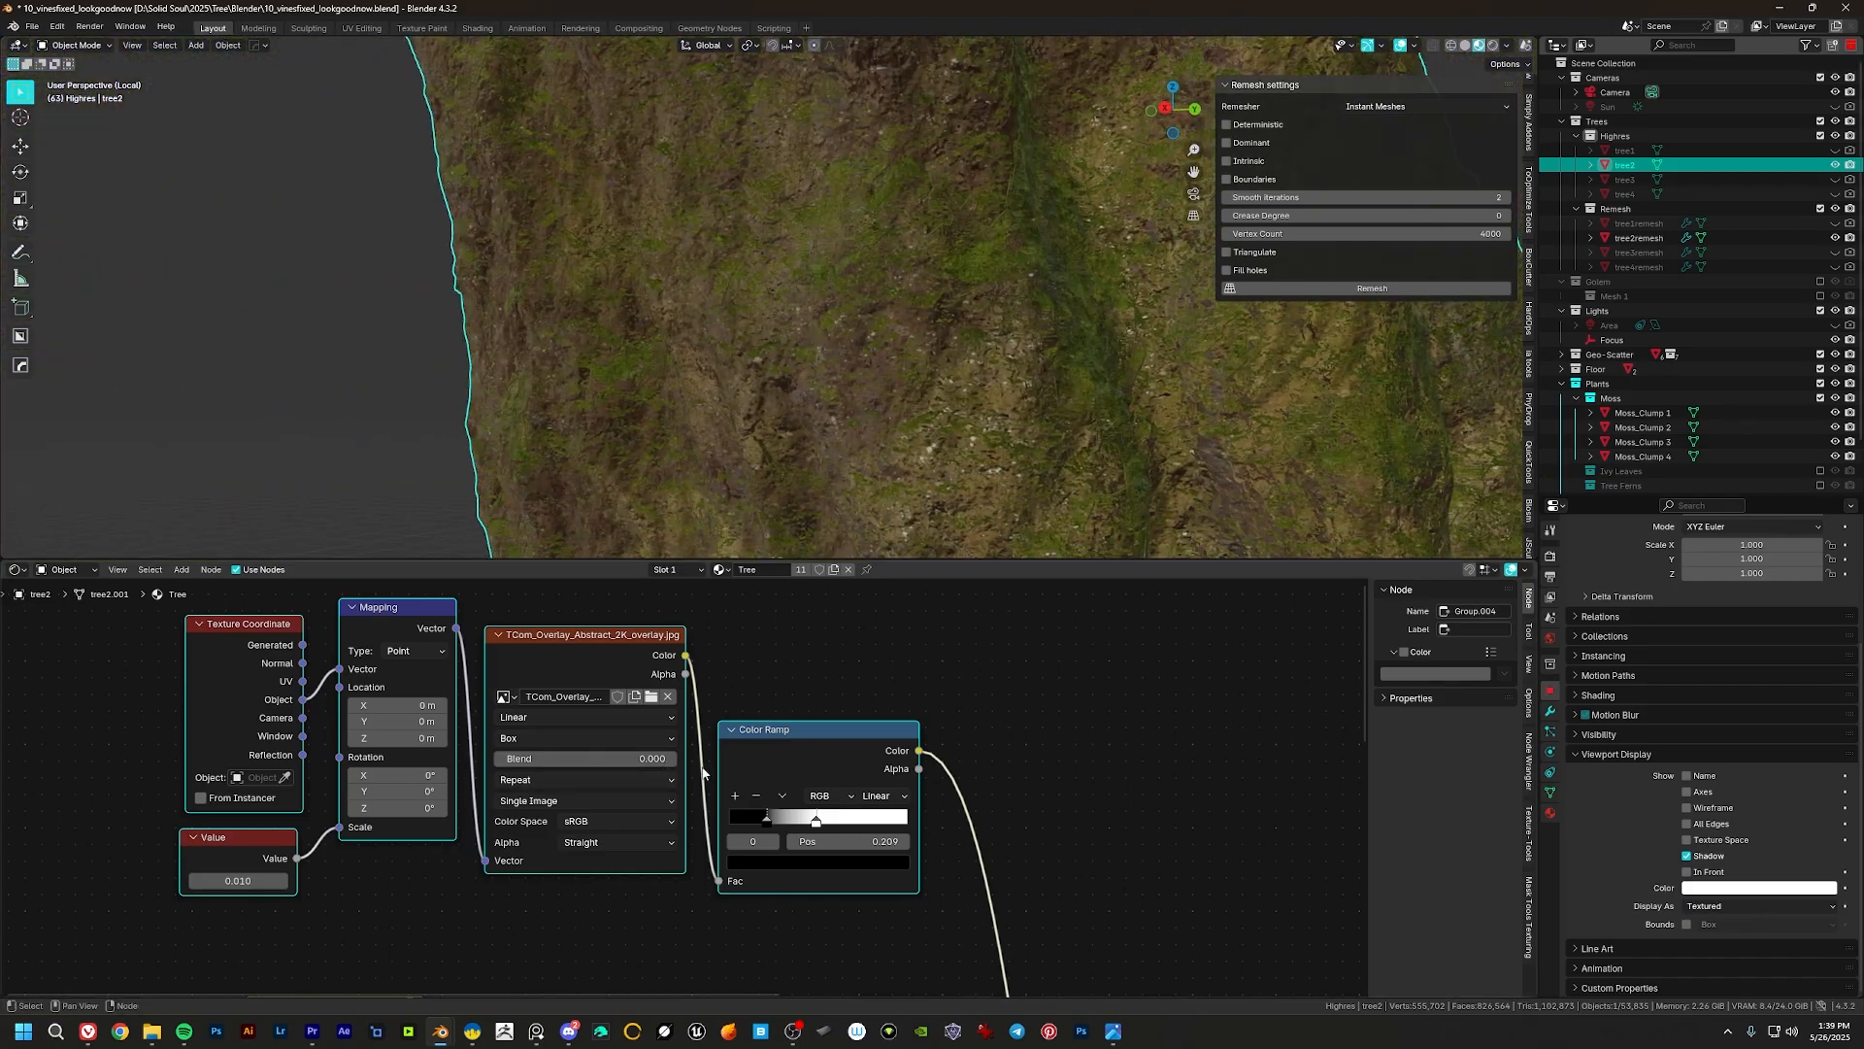
pyautogui.moveTo(847, 745); pyautogui.dragTo(831, 690, button='middle')
pyautogui.moveTo(831, 690); pyautogui.dragTo(866, 657)
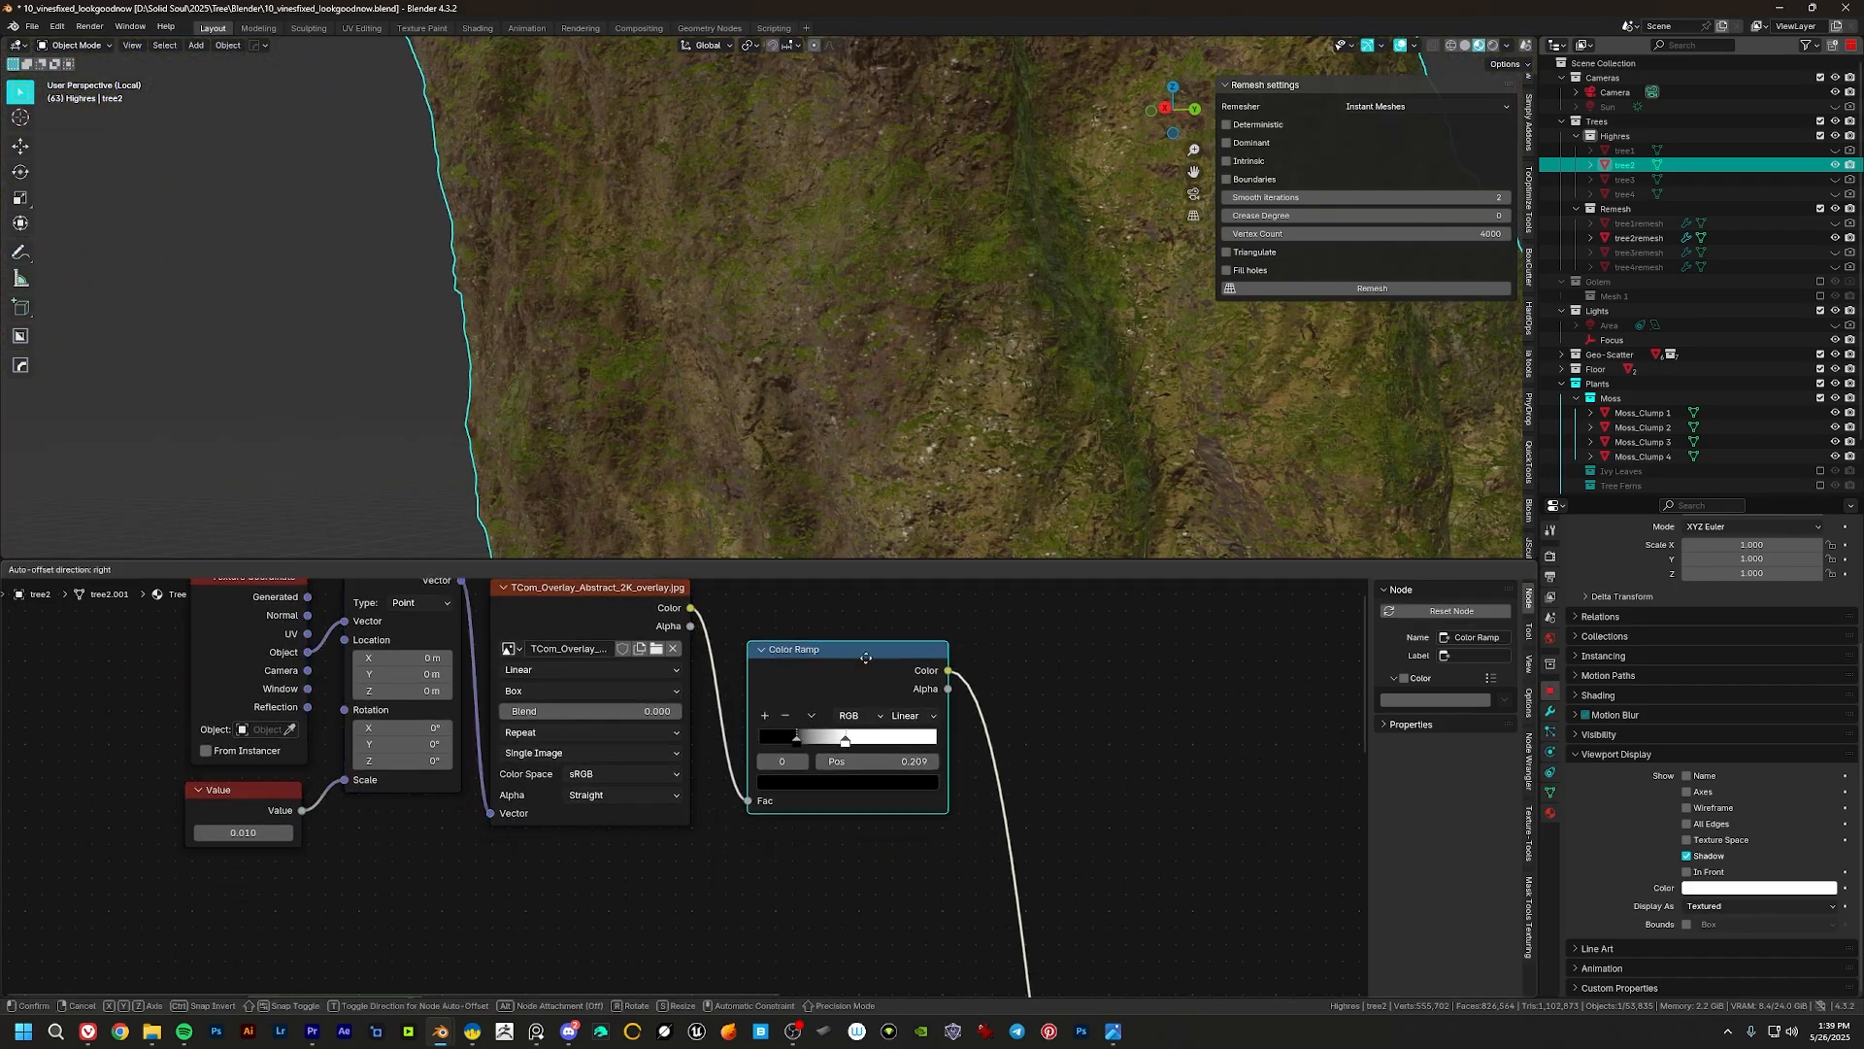
pyautogui.moveTo(858, 740); pyautogui.dragTo(833, 740)
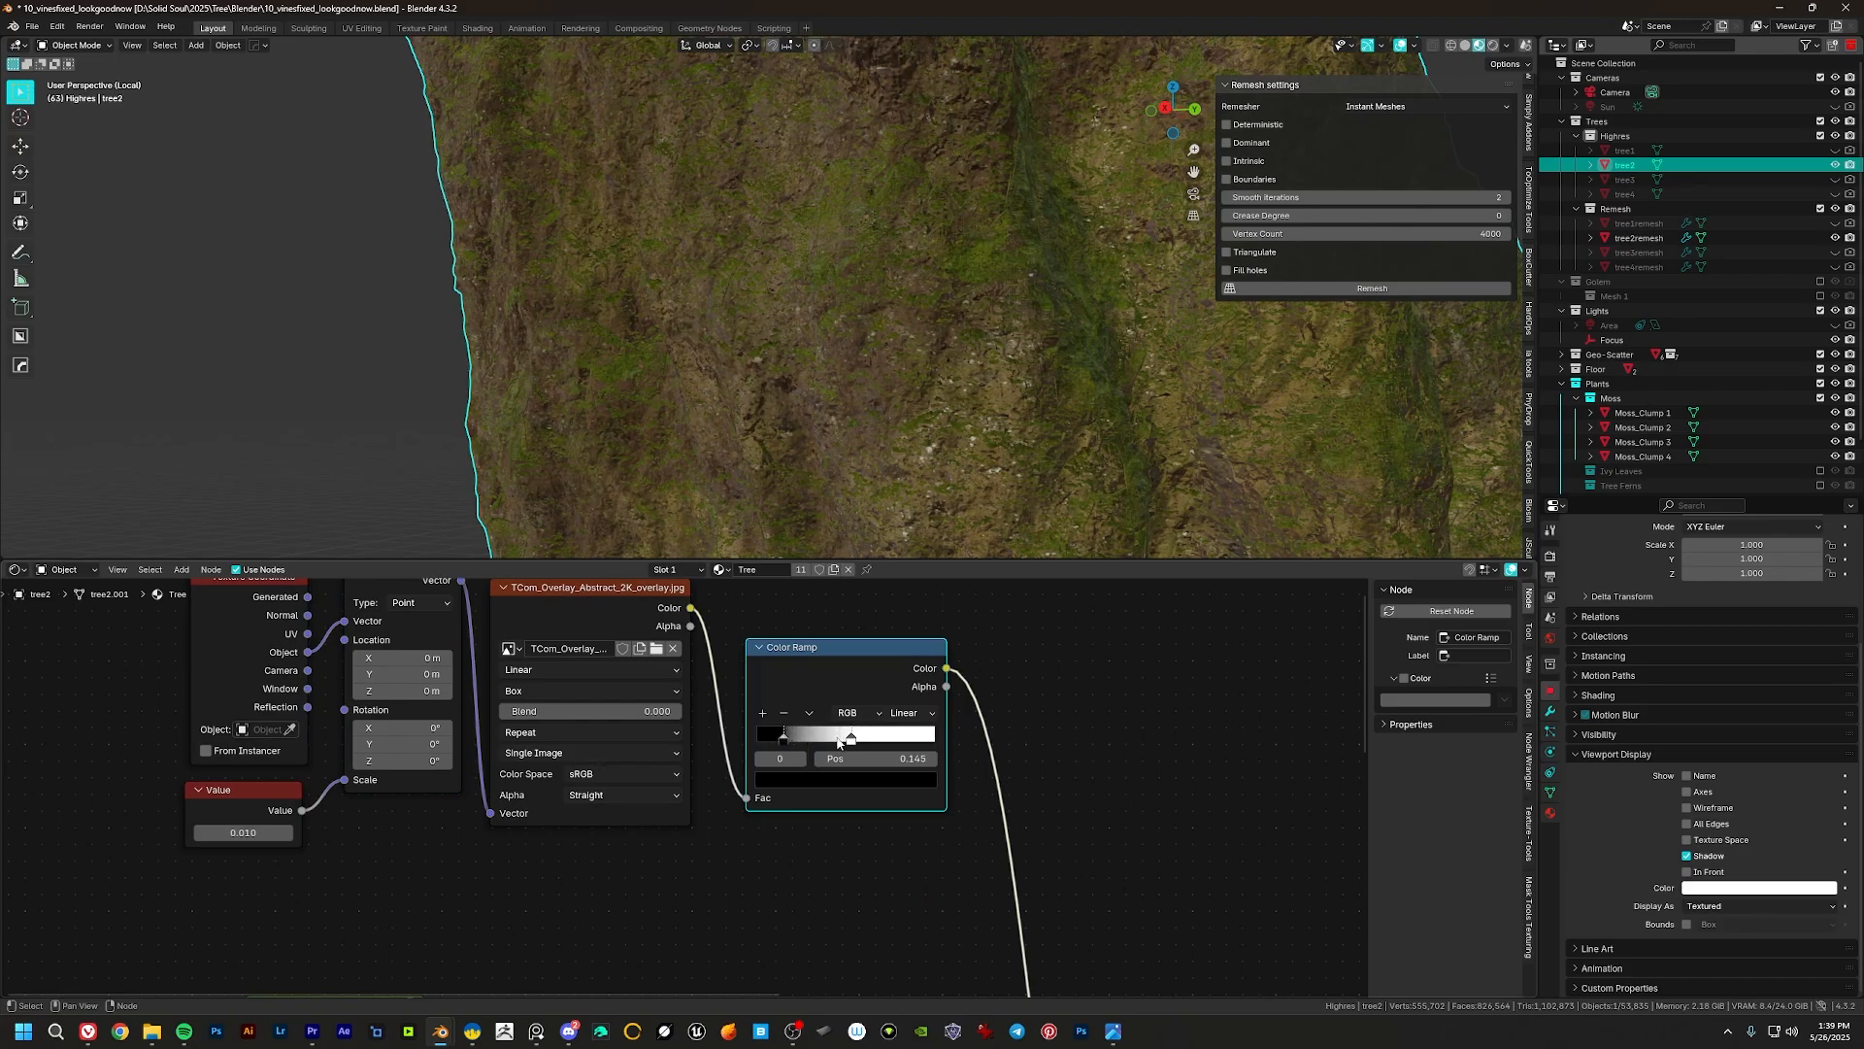
pyautogui.moveTo(869, 744); pyautogui.dragTo(804, 745)
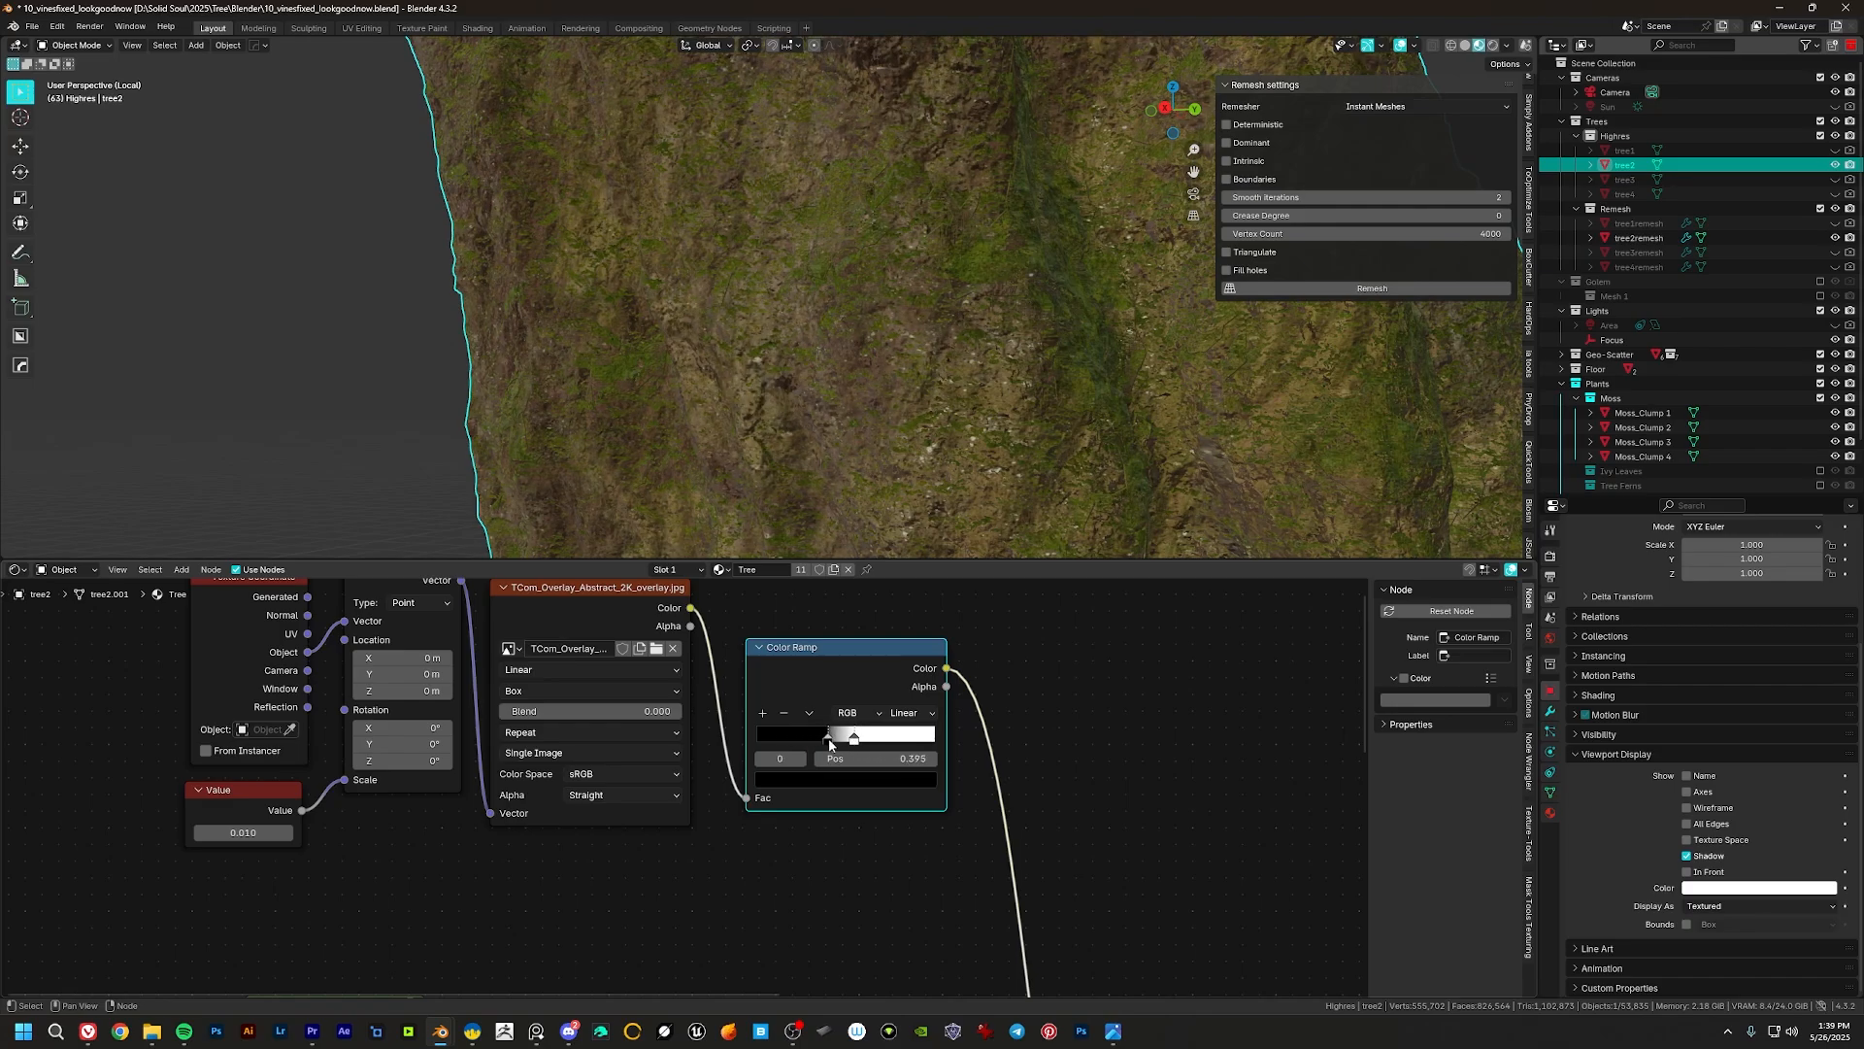
pyautogui.moveTo(830, 744); pyautogui.dragTo(802, 746)
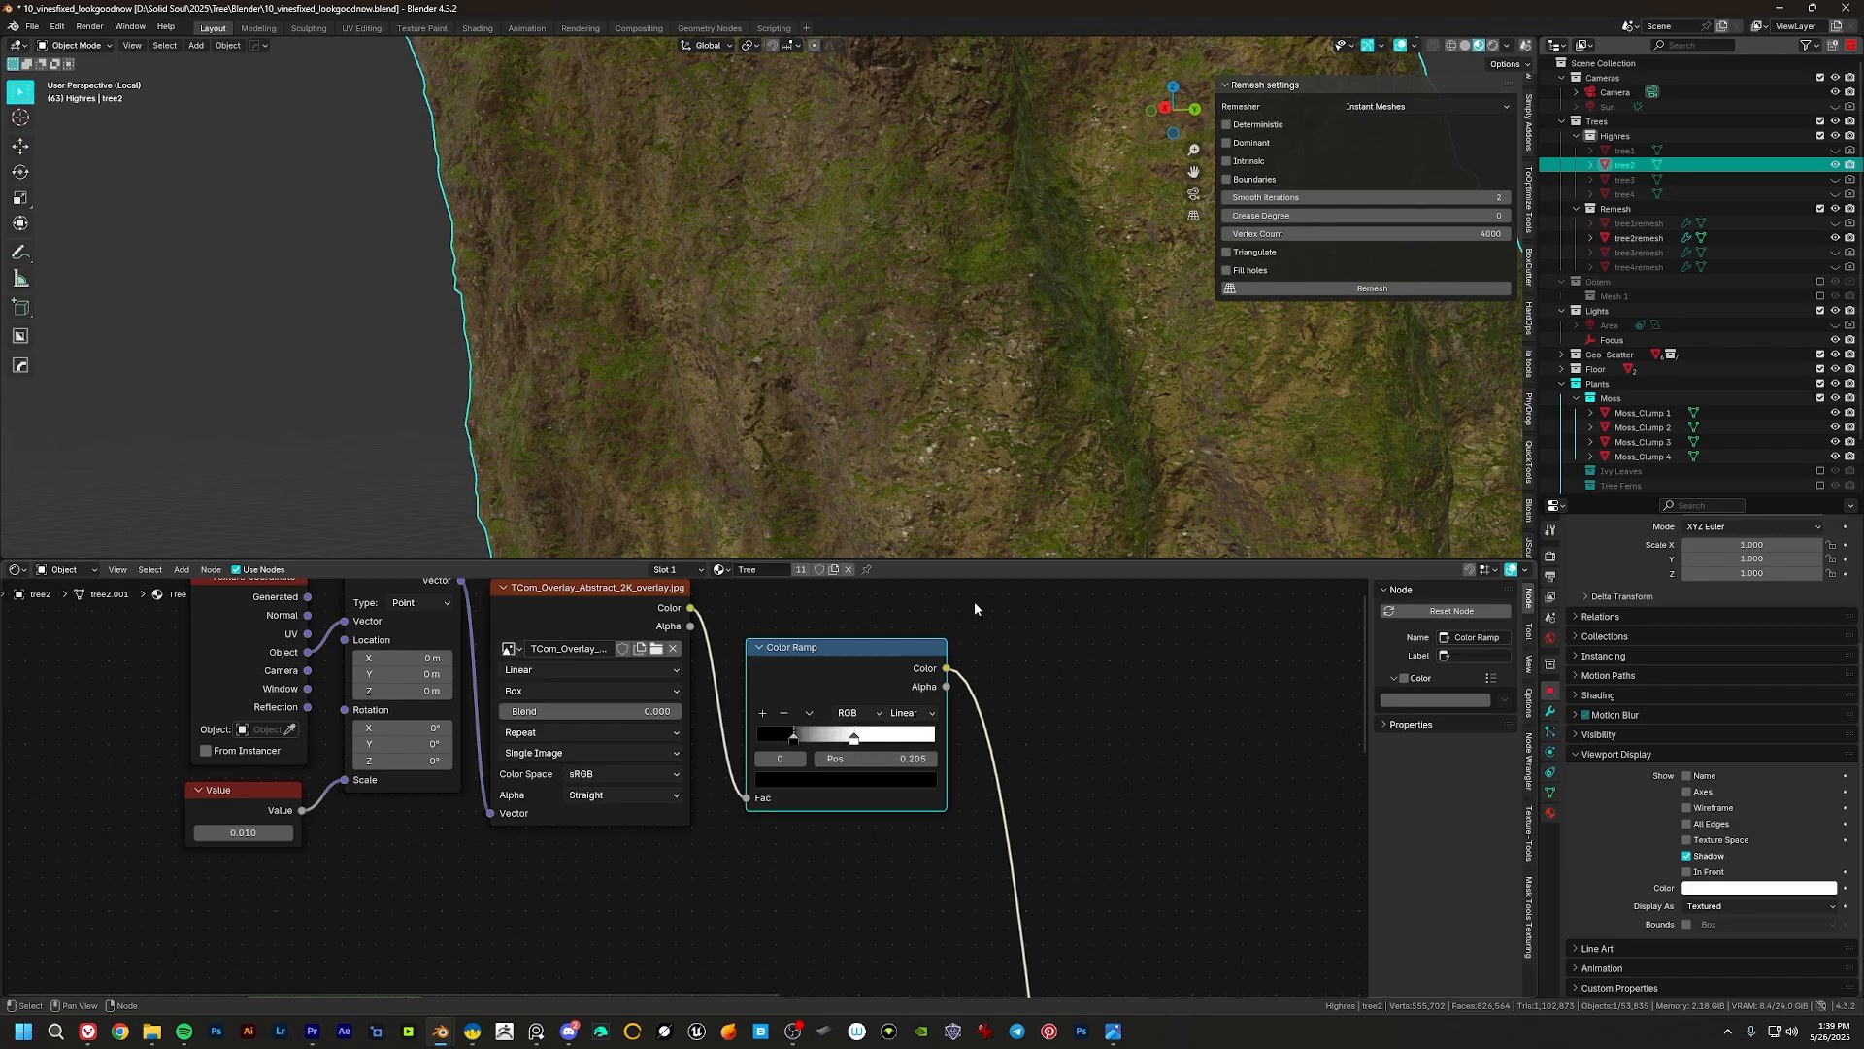
# Step: Trace the overlay Color Ramp's output through the Mix Shader nodes to the Material Output and view the trunk from another side
pyautogui.moveTo(1040, 735); pyautogui.dragTo(629, 737, button='middle')
pyautogui.scroll(-6, 714, 743)
pyautogui.moveTo(715, 898); pyautogui.dragTo(711, 645, button='middle')
pyautogui.moveTo(774, 879); pyautogui.dragTo(906, 1009, button='middle')
pyautogui.moveTo(835, 691); pyautogui.dragTo(866, 851, button='middle')
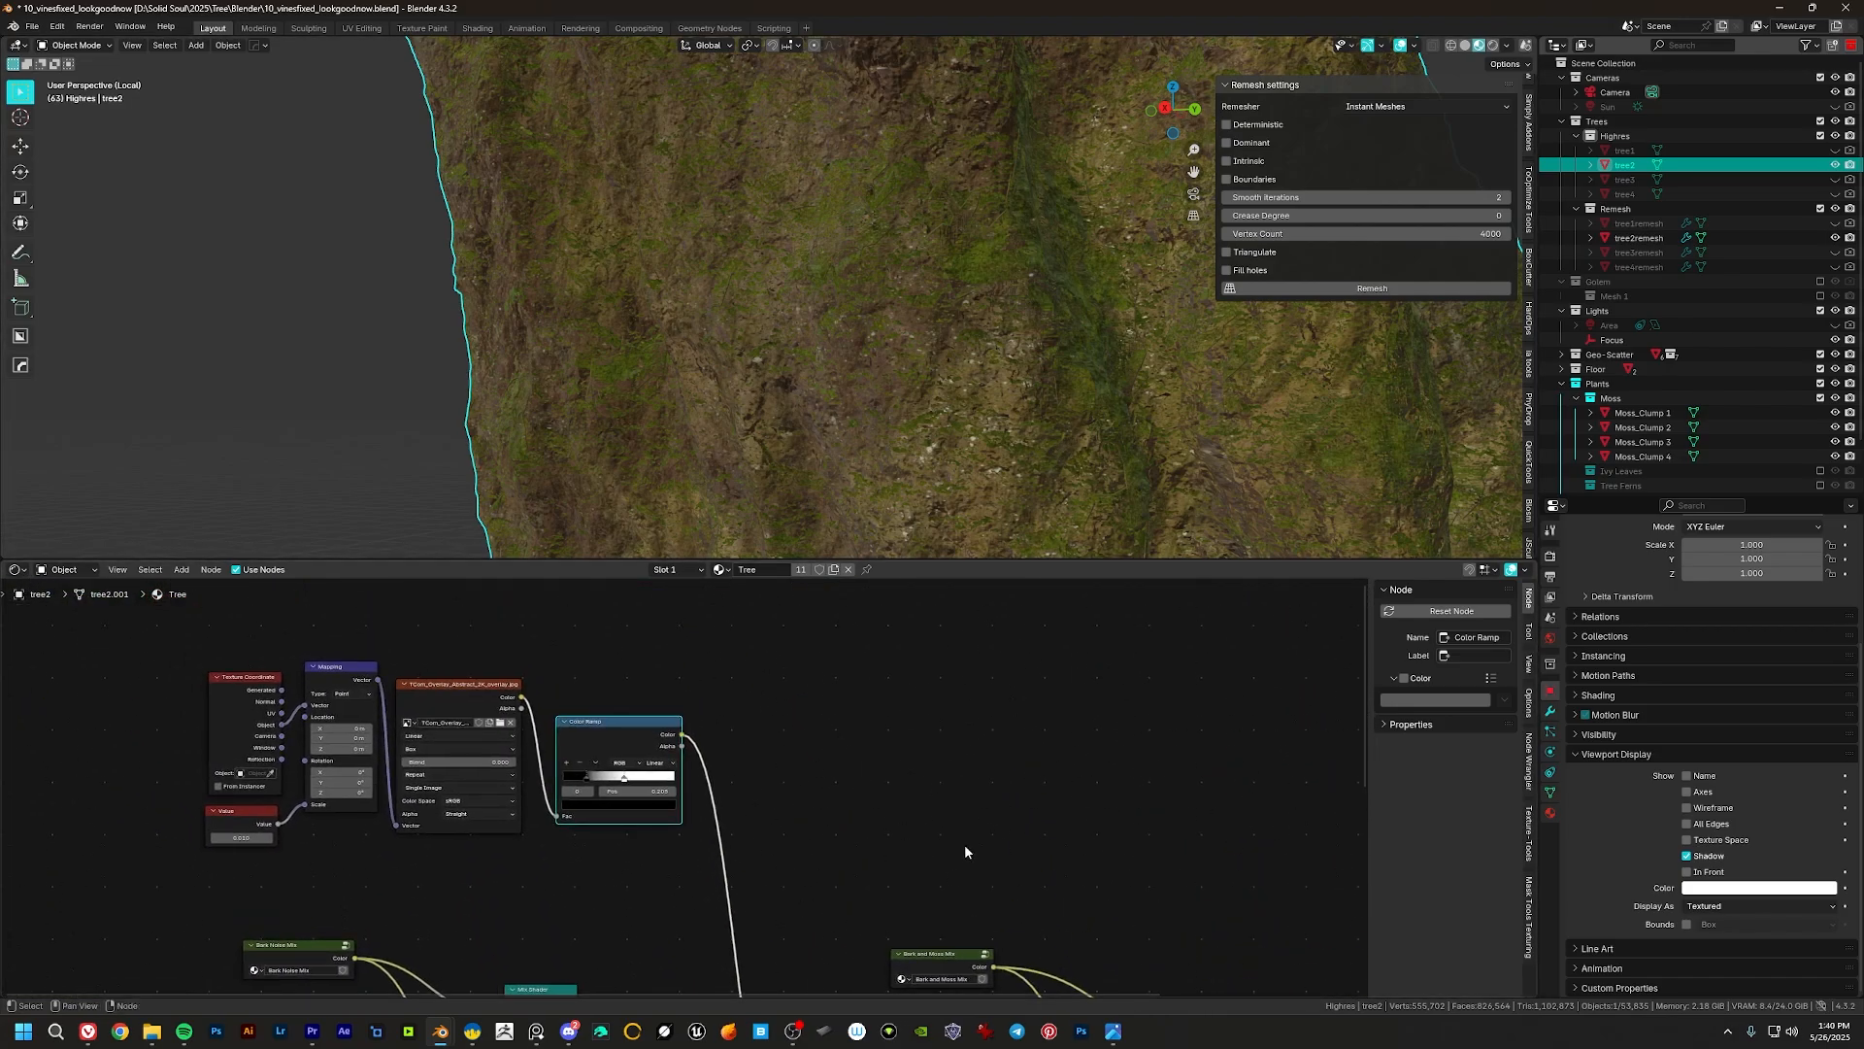
pyautogui.moveTo(1061, 443); pyautogui.dragTo(835, 364, button='middle')
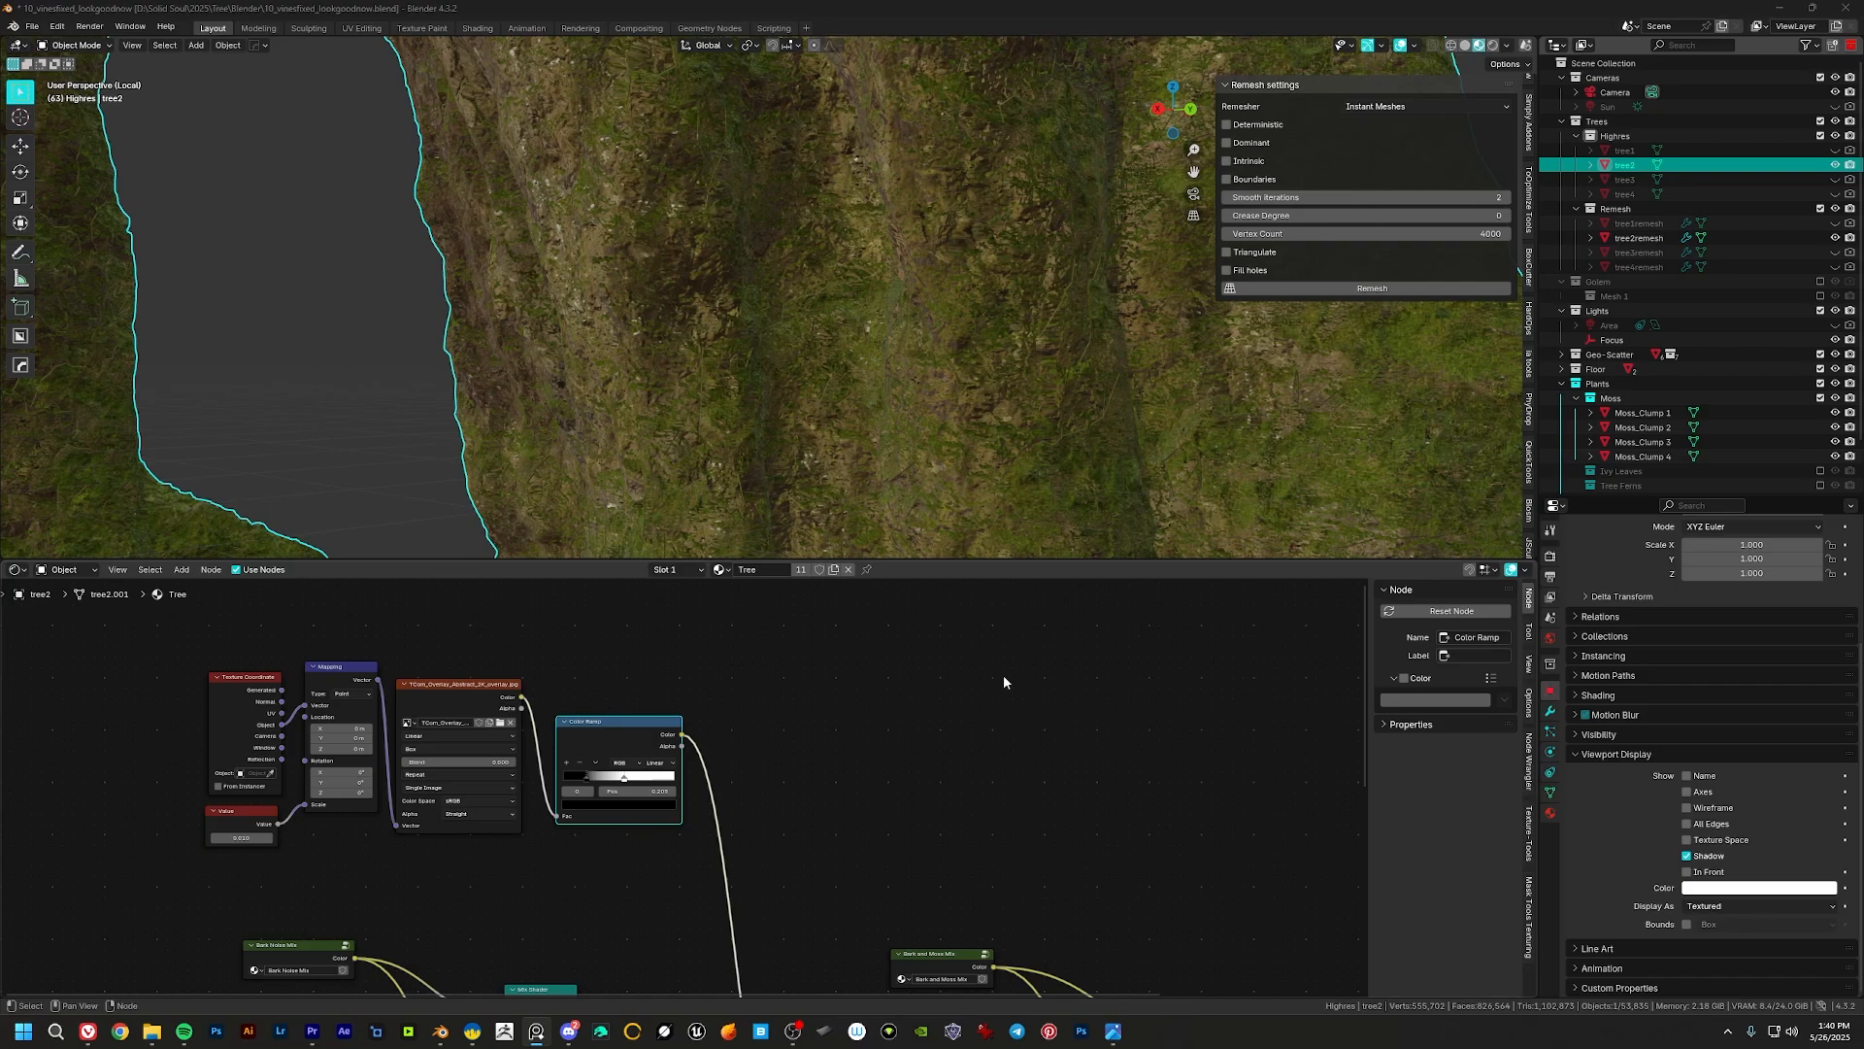
pyautogui.moveTo(849, 988); pyautogui.dragTo(831, 823, button='middle')
pyautogui.moveTo(847, 905); pyautogui.dragTo(507, 752, button='middle')
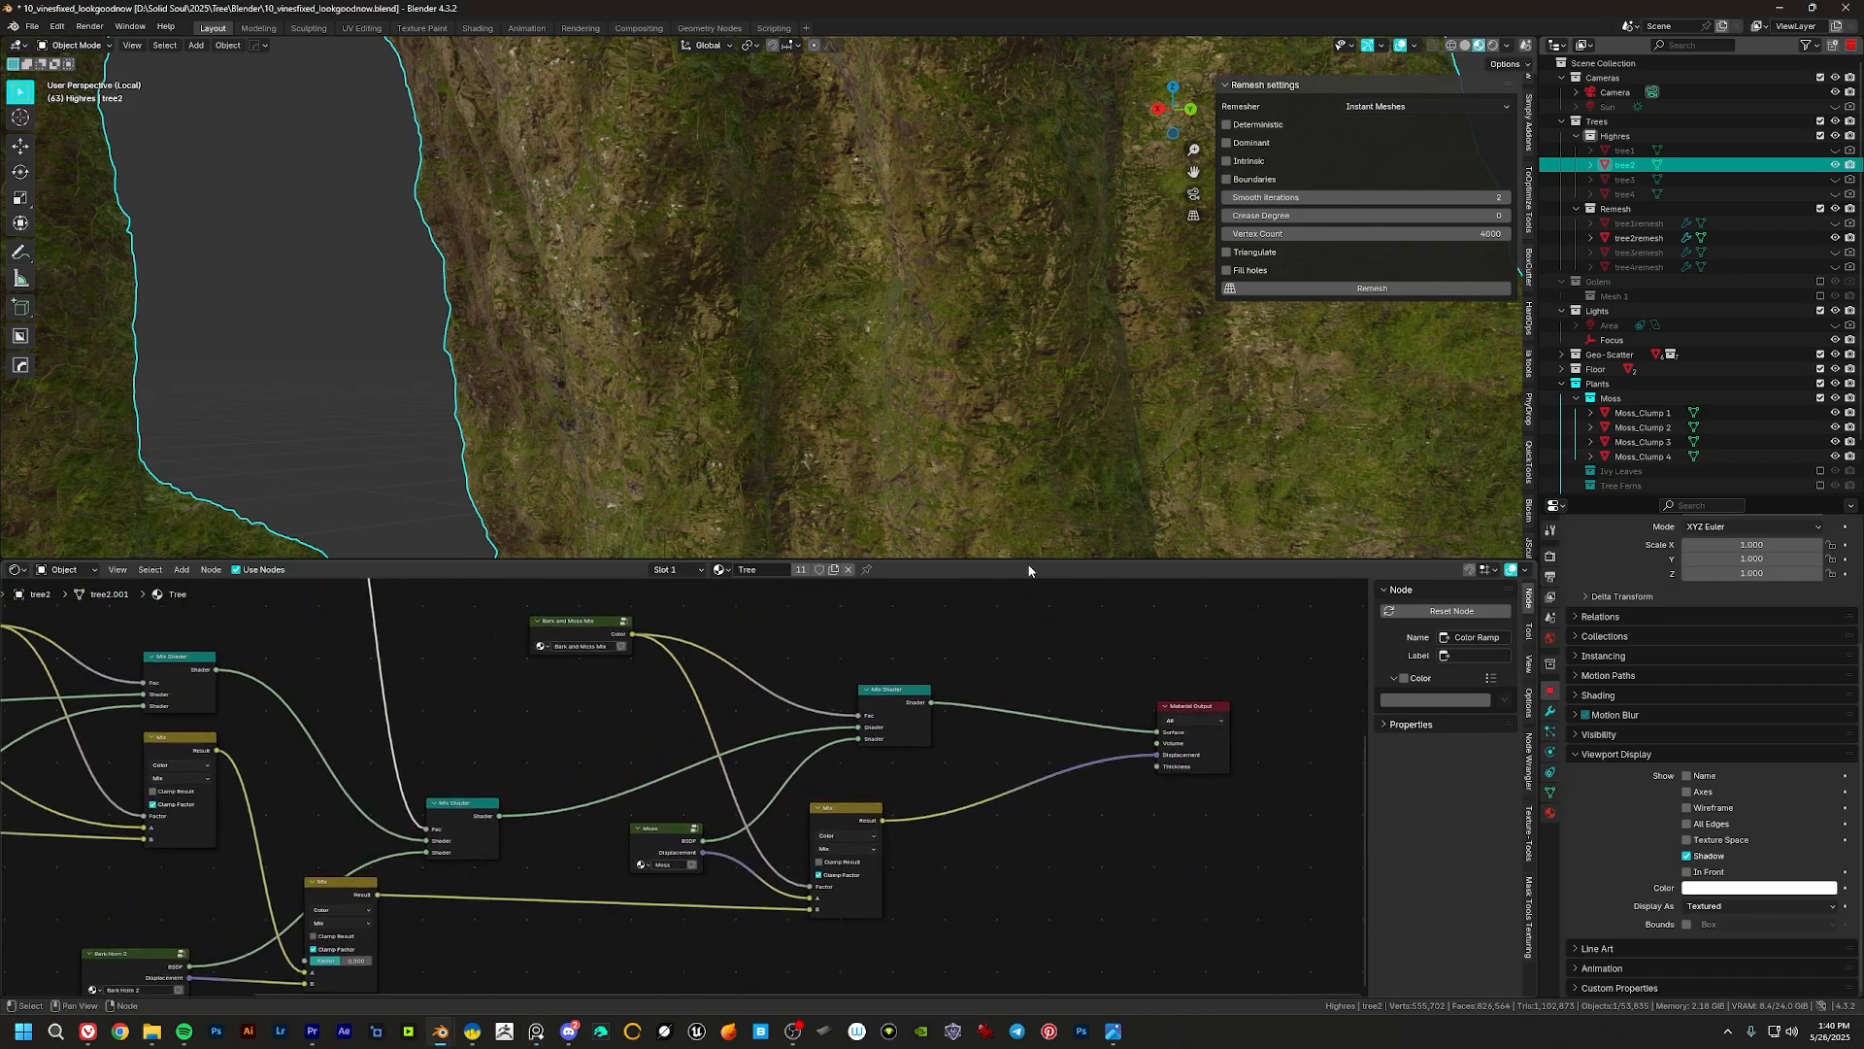
# Step: Enlarge the viewport and inspect the bark and moss on the tree's lower trunk and roots, from afar and close up
pyautogui.moveTo(1064, 561); pyautogui.dragTo(1064, 979)
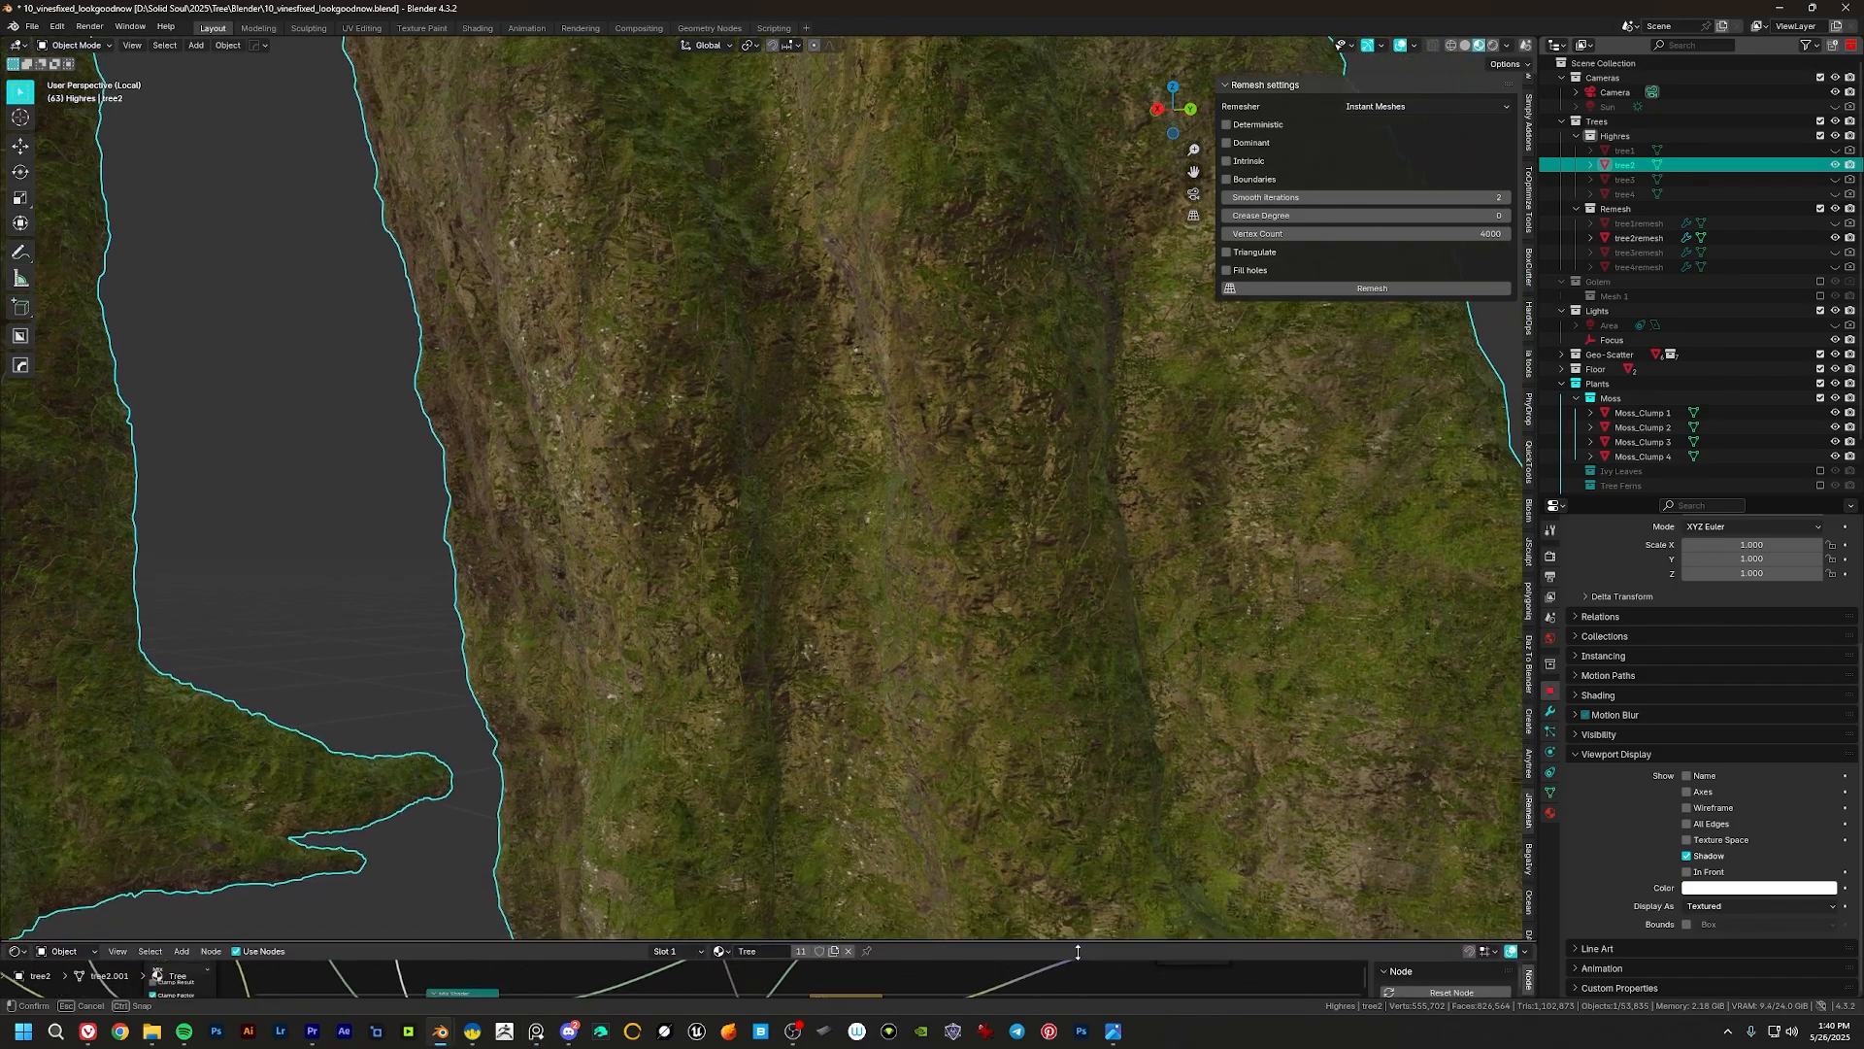
pyautogui.scroll(-6, 986, 666)
pyautogui.scroll(8, 988, 630)
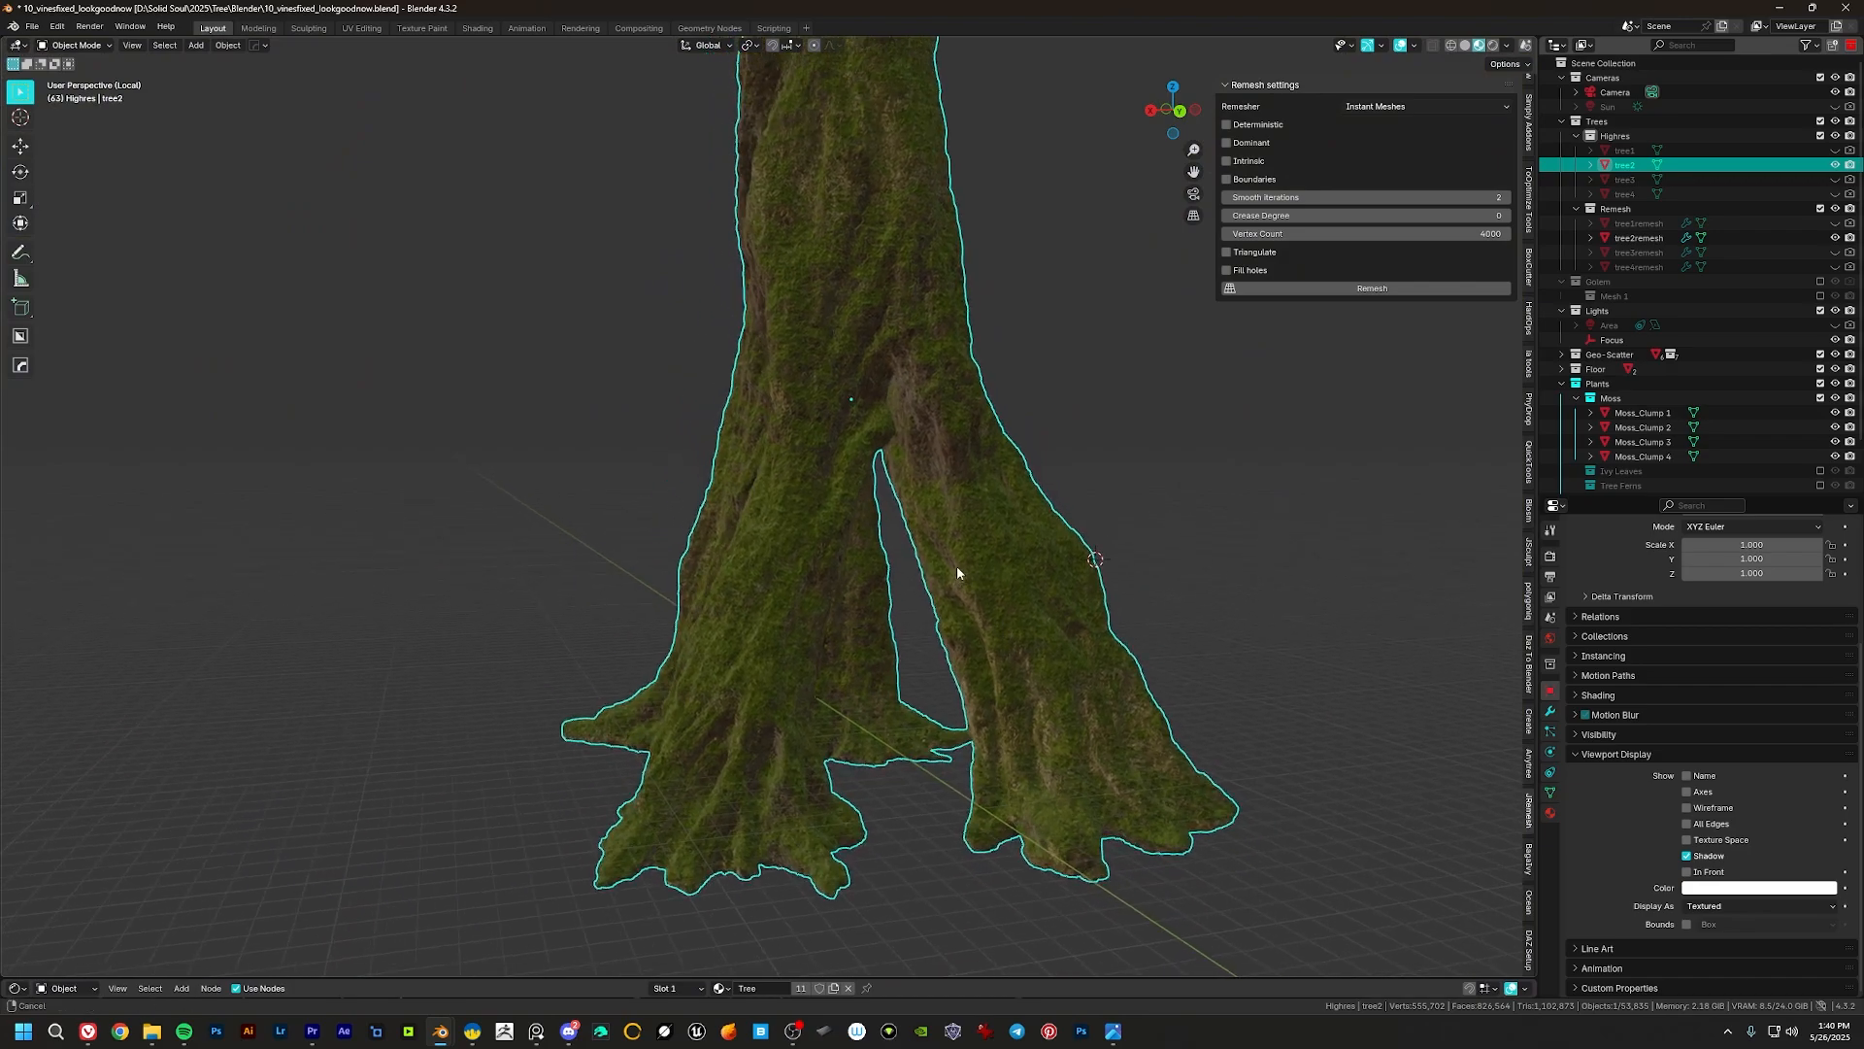
pyautogui.moveTo(798, 535); pyautogui.dragTo(925, 524, button='middle')
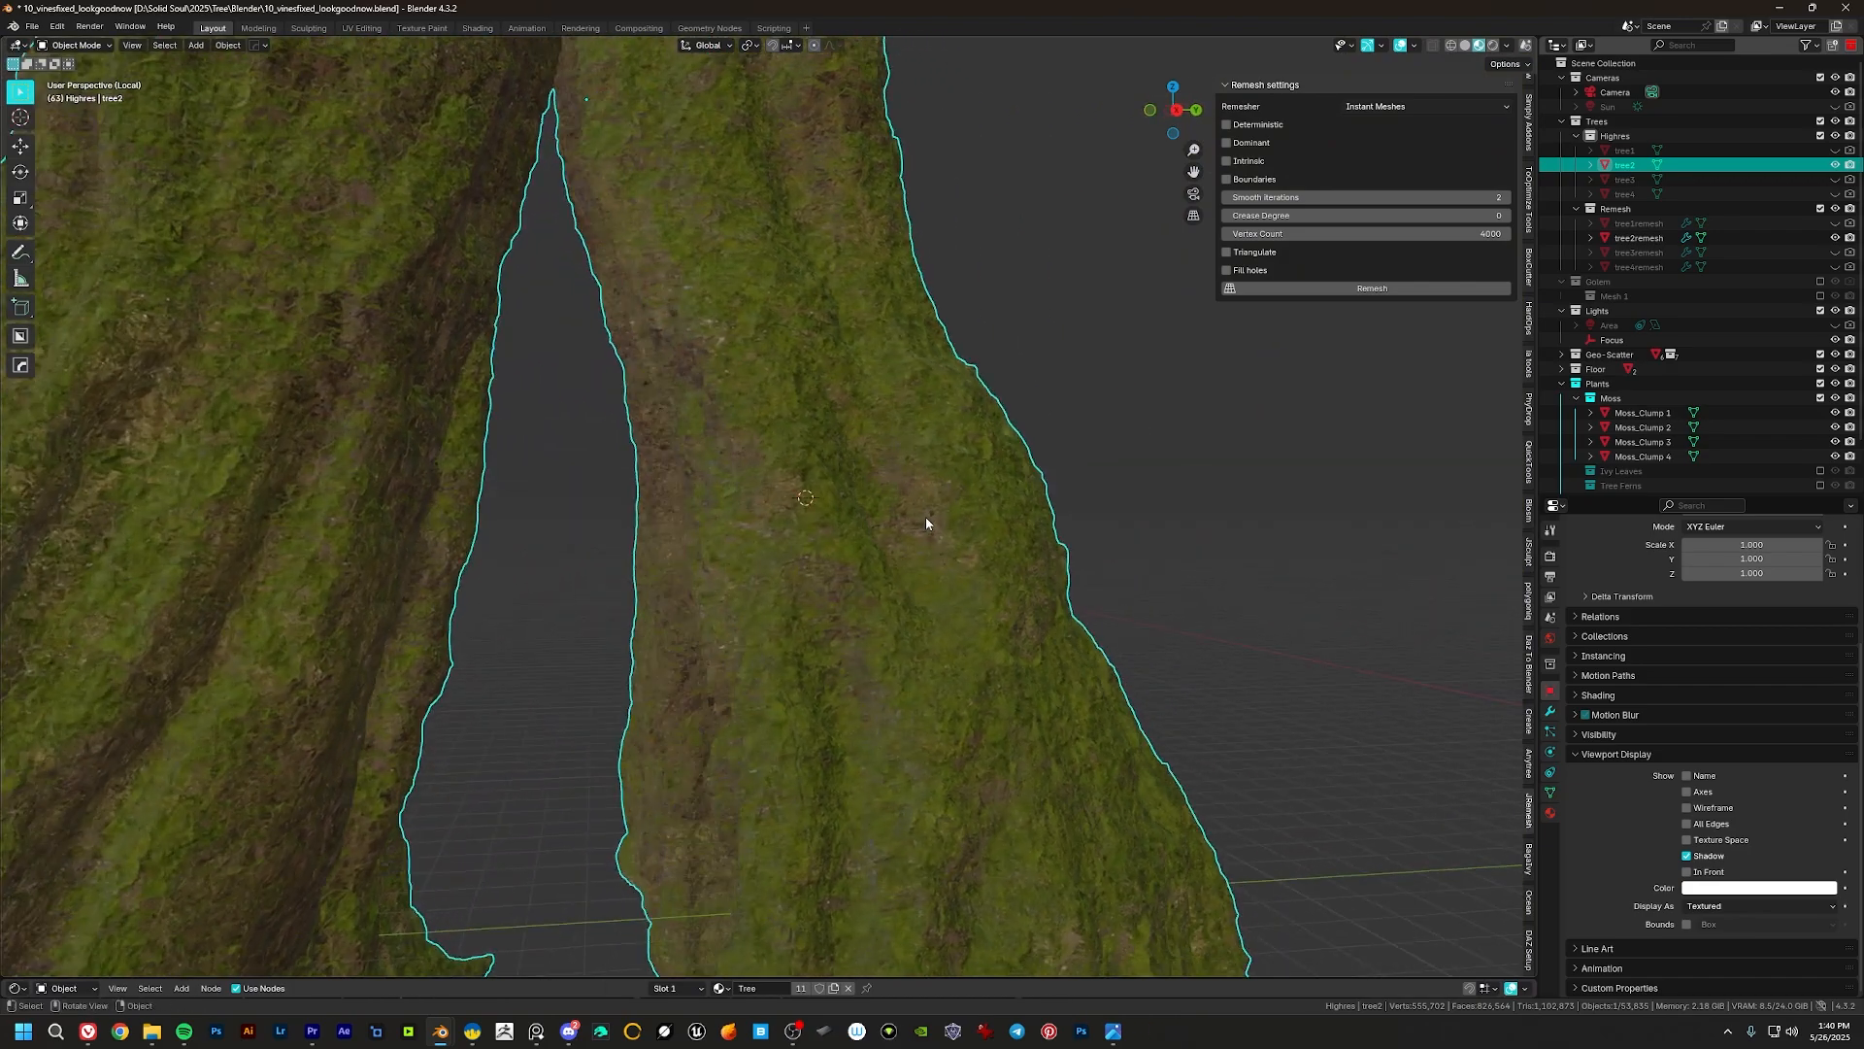
pyautogui.moveTo(1107, 478); pyautogui.dragTo(913, 482, button='middle')
pyautogui.scroll(-6, 914, 483)
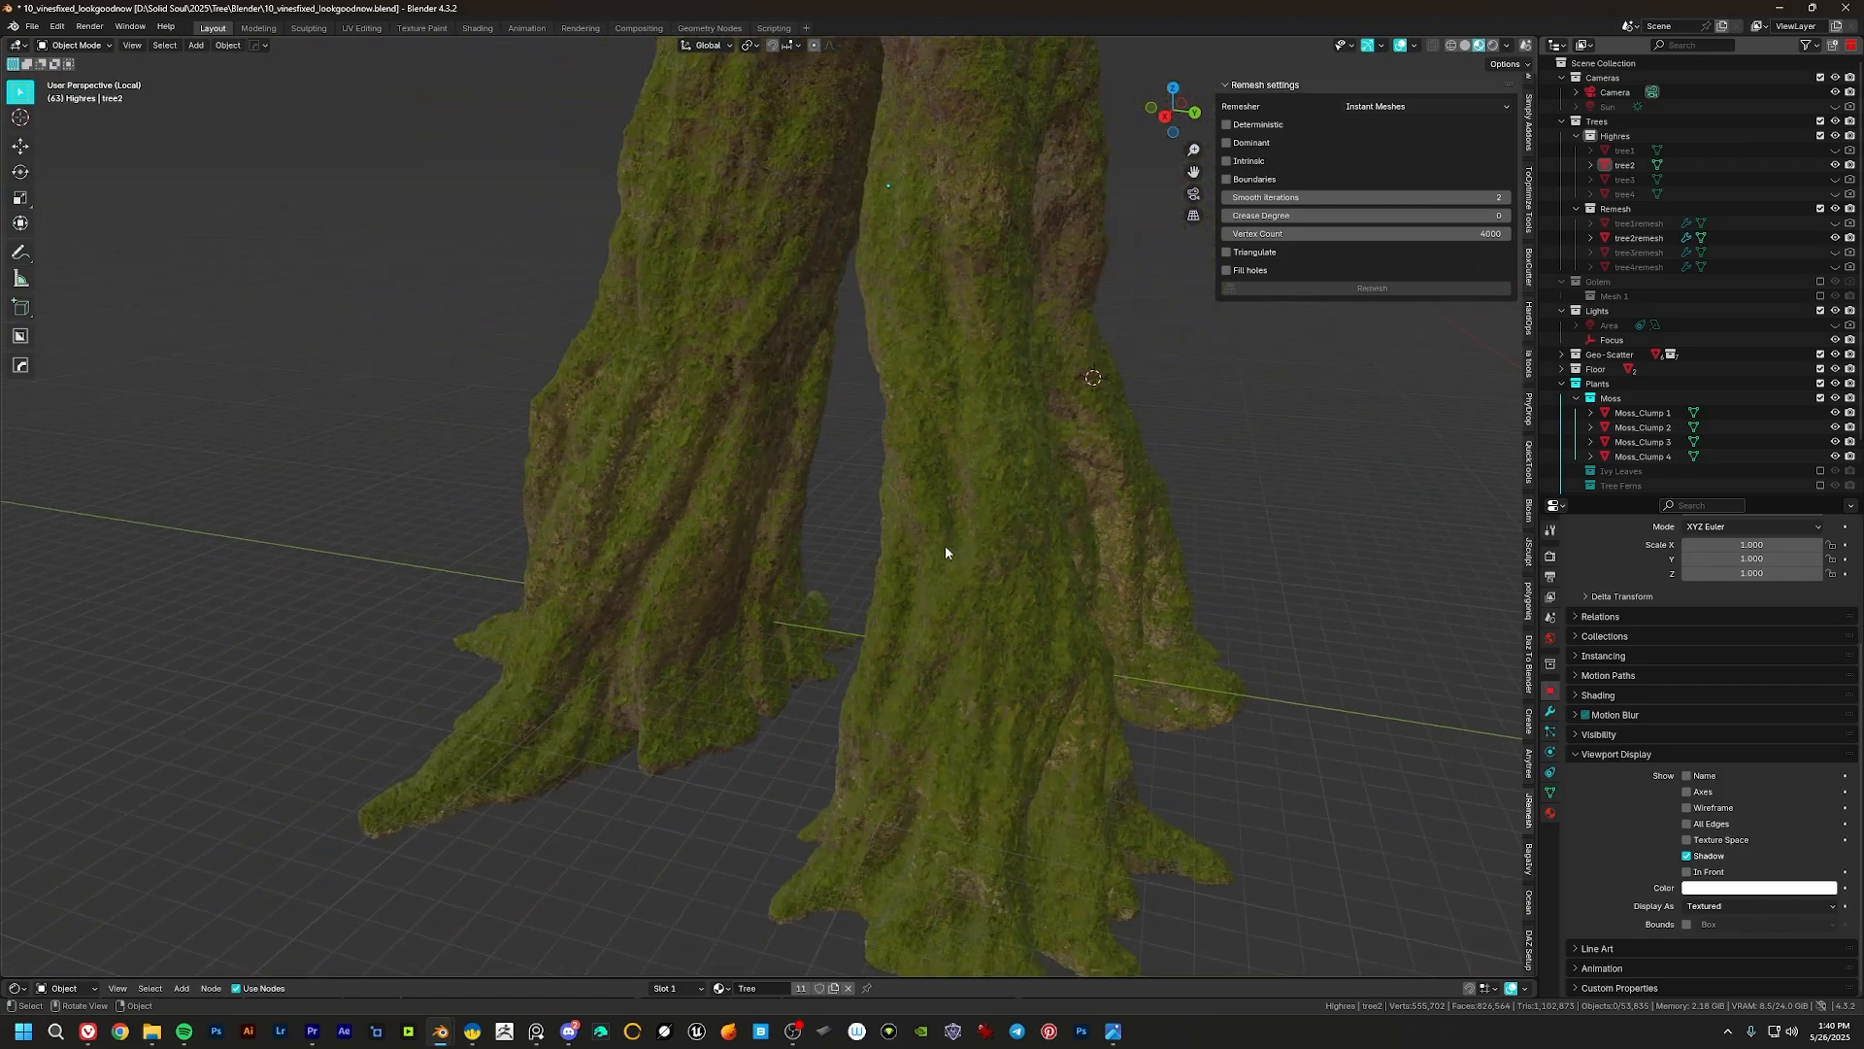
pyautogui.moveTo(994, 564); pyautogui.dragTo(590, 474, button='middle')
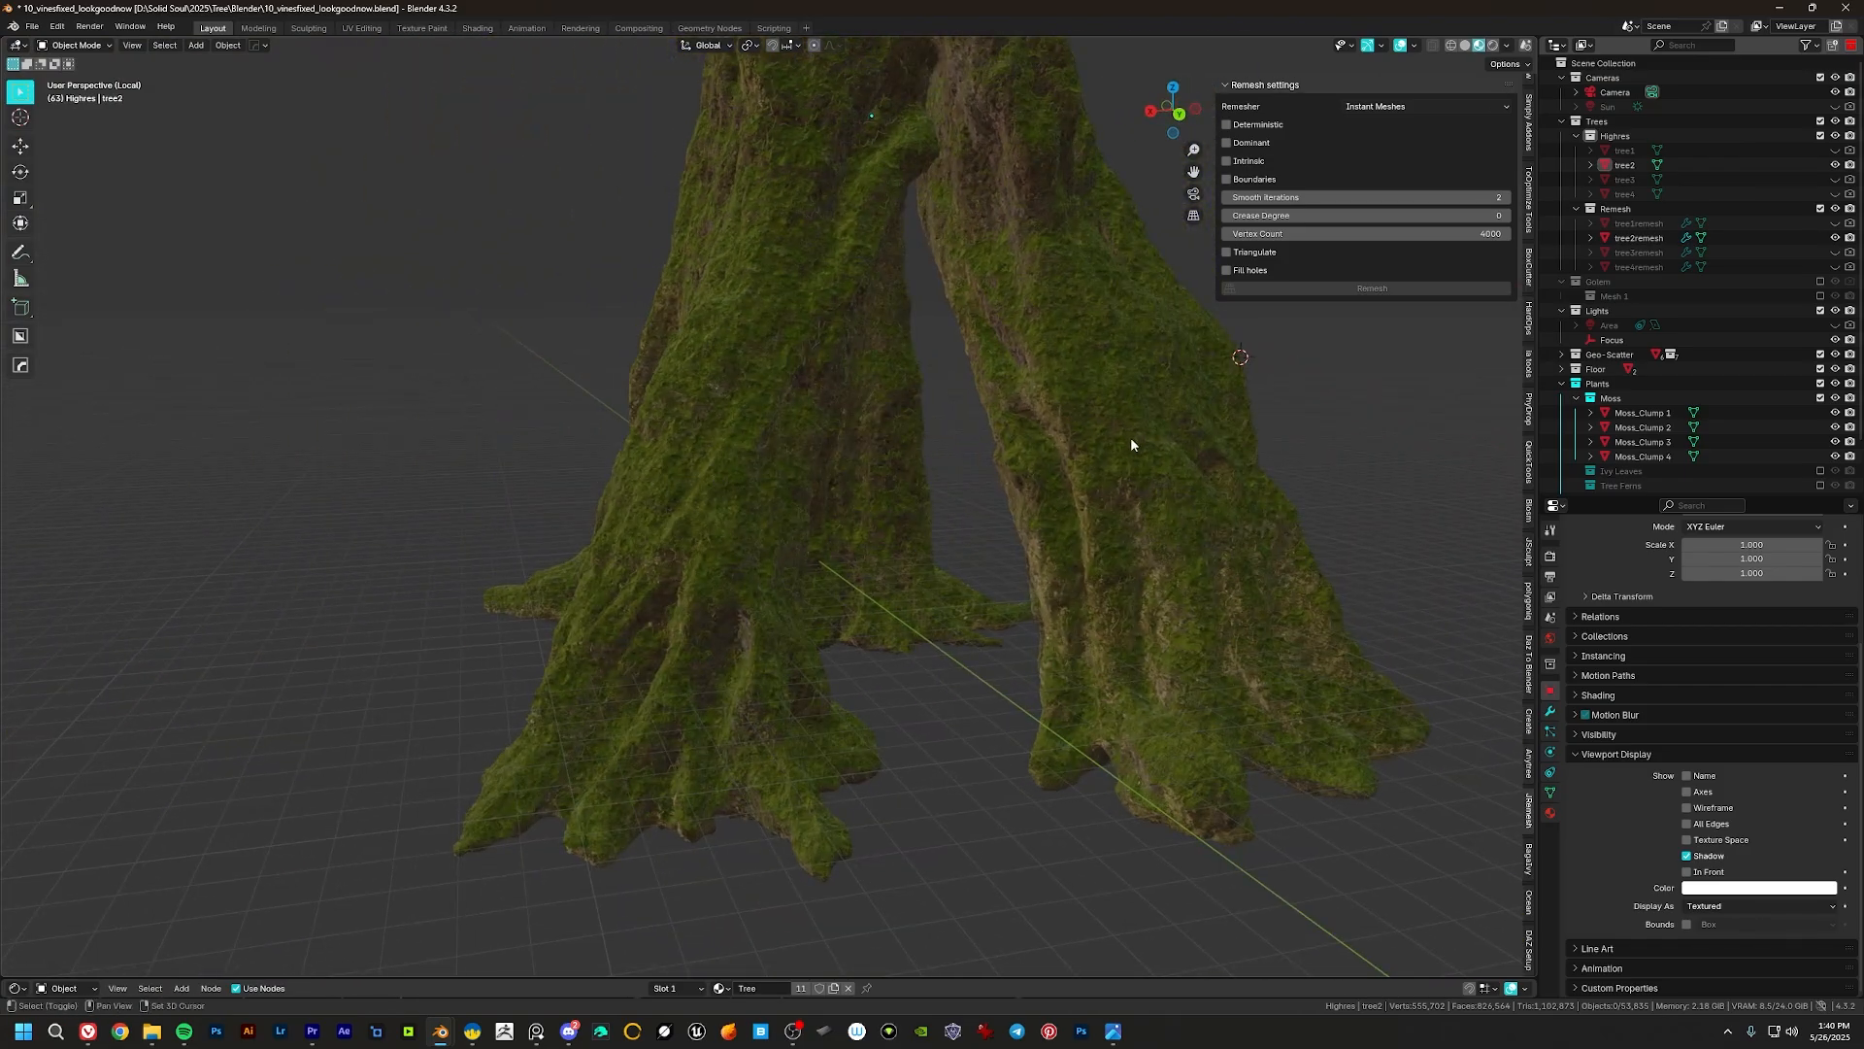
pyautogui.scroll(8, 1130, 445)
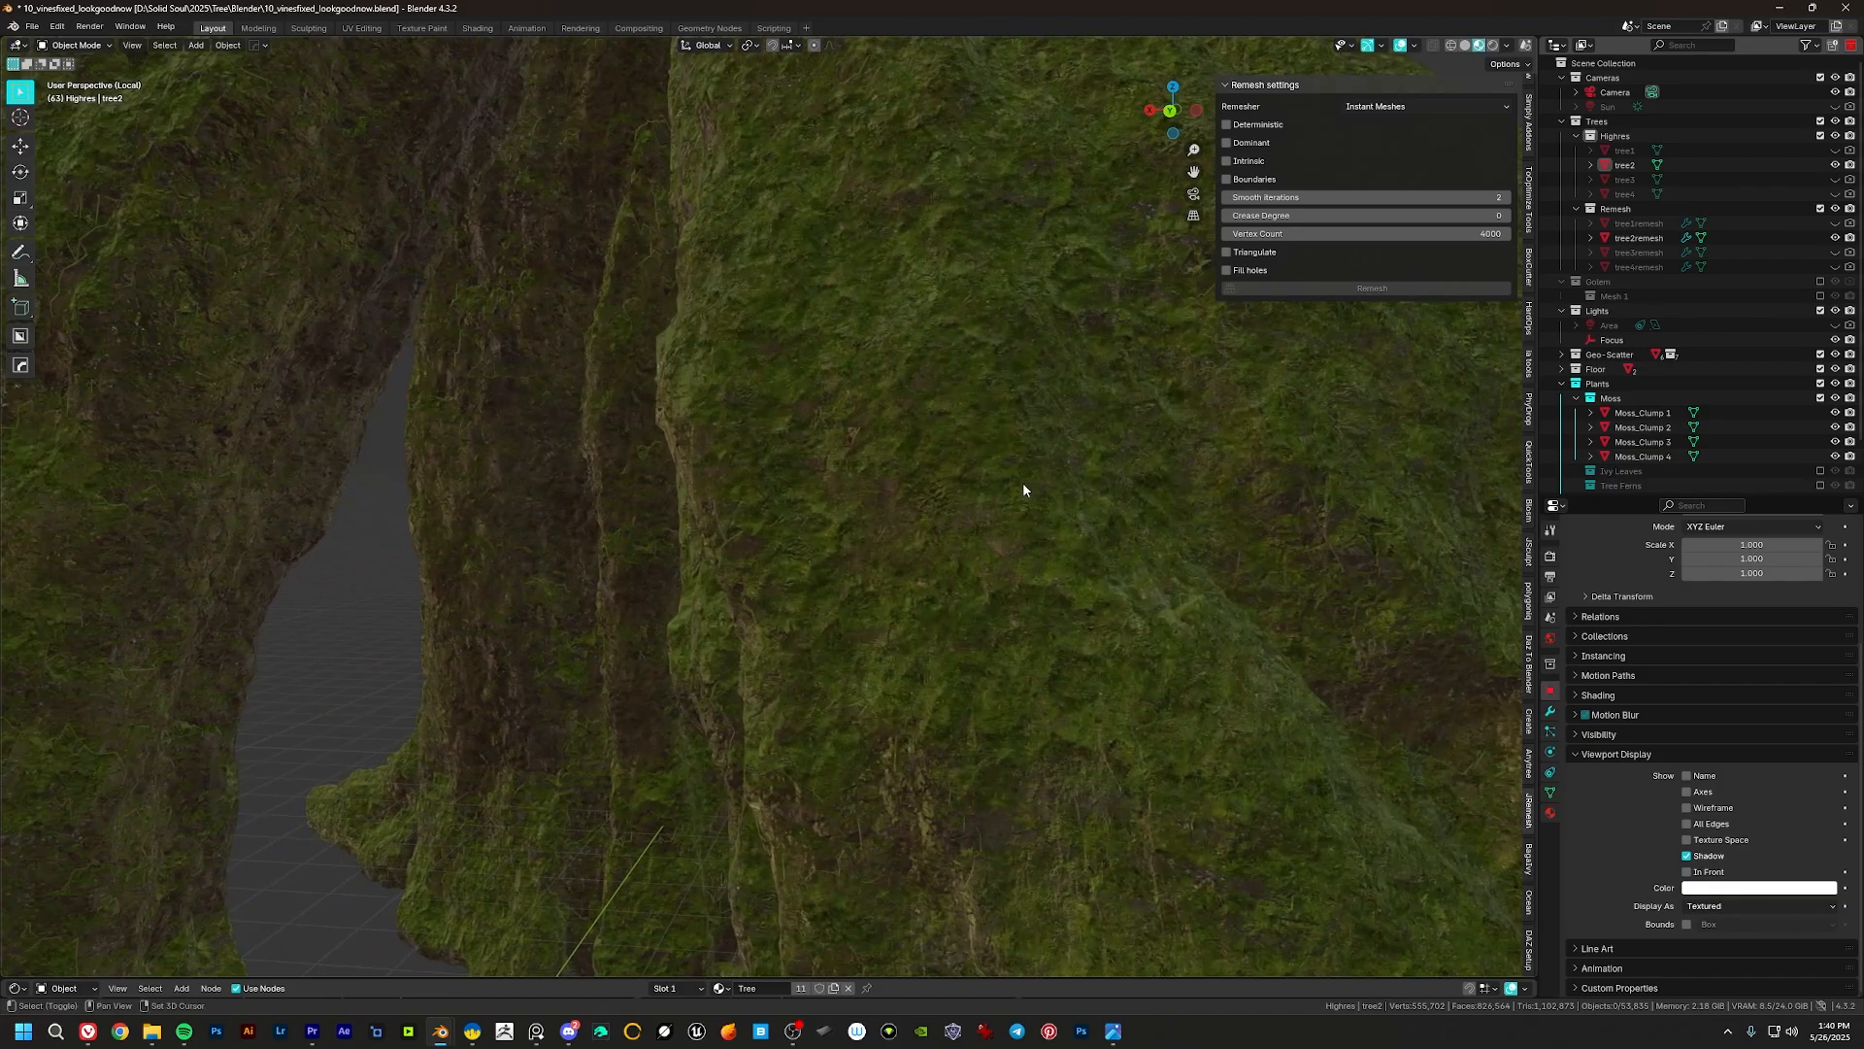
pyautogui.moveTo(1023, 484); pyautogui.dragTo(1010, 307, button='middle')
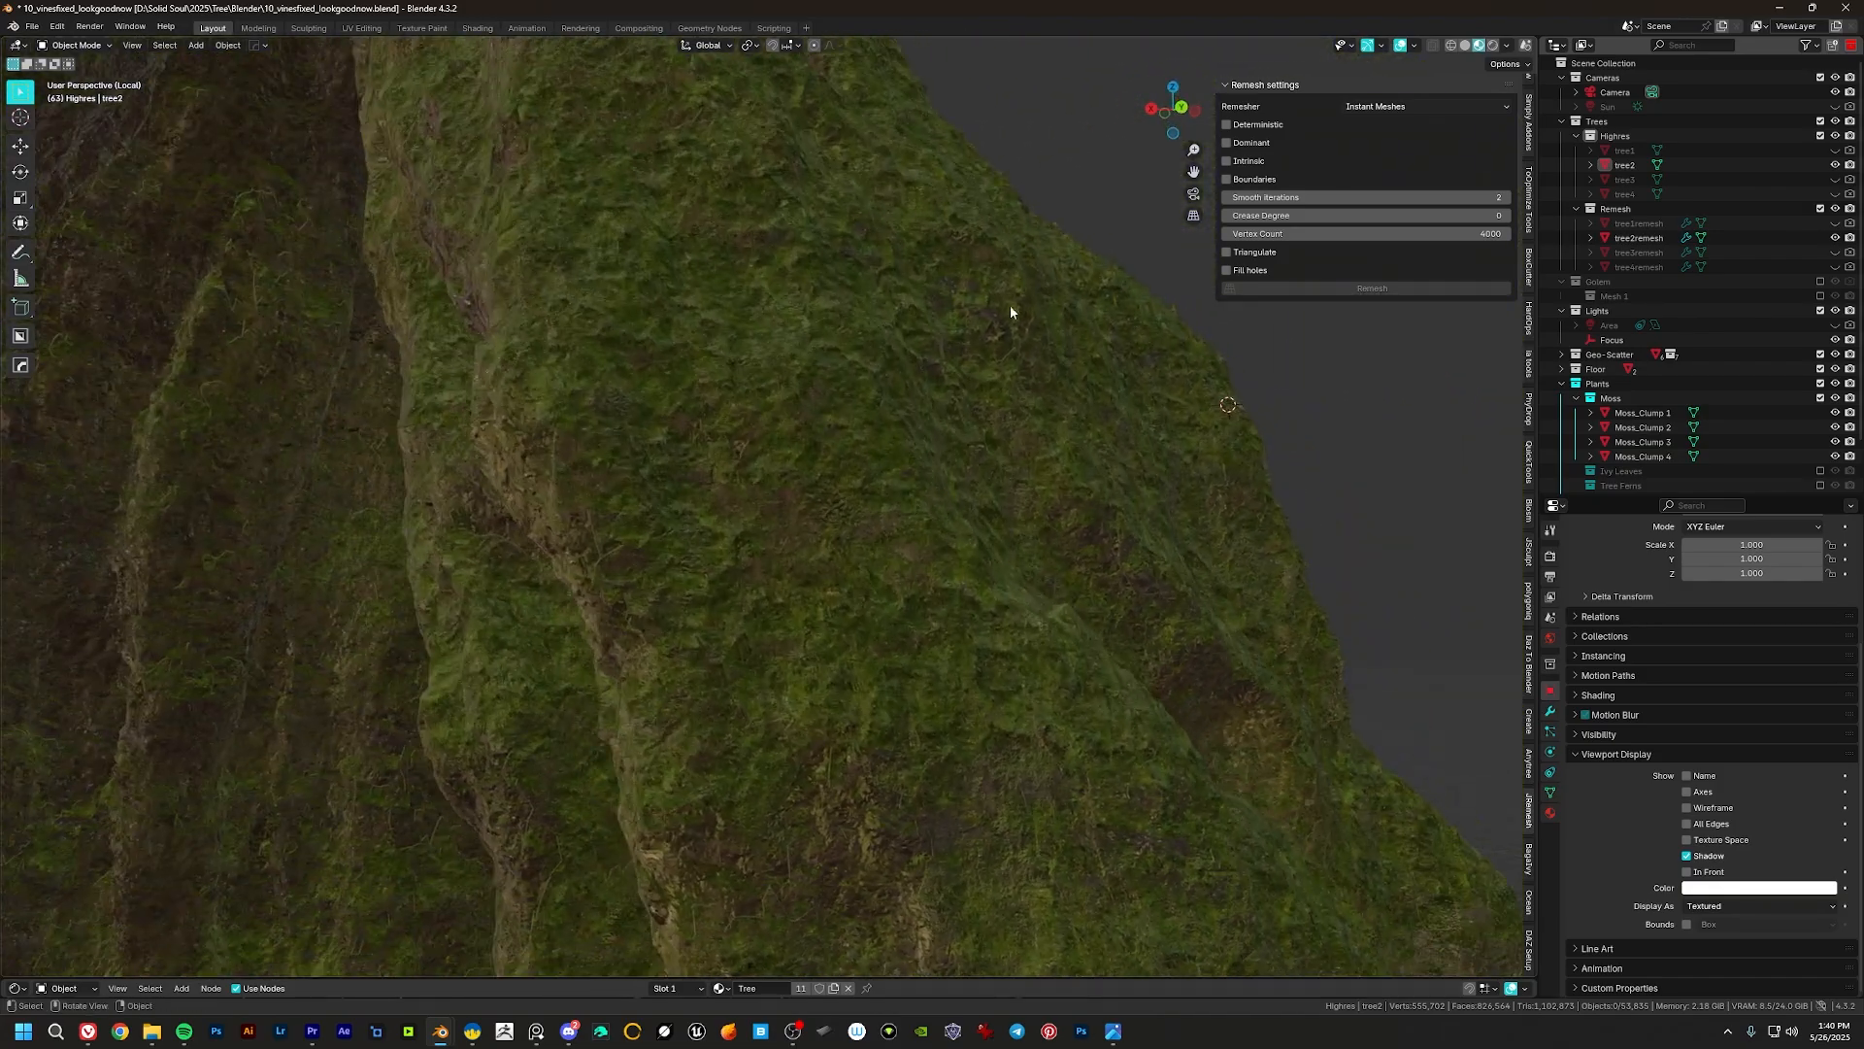
pyautogui.moveTo(948, 371); pyautogui.dragTo(1056, 354, button='middle')
pyautogui.scroll(-3, 808, 401)
pyautogui.moveTo(808, 401)
pyautogui.mouseDown(button='middle')
pyautogui.moveTo(807, 425)
pyautogui.moveTo(827, 425)
pyautogui.mouseUp(button='middle')
# Step: Switch the viewport to rendered shading, check the displaced moss and bark around the roots, and bring back the node editor
pyautogui.click(1492, 45)
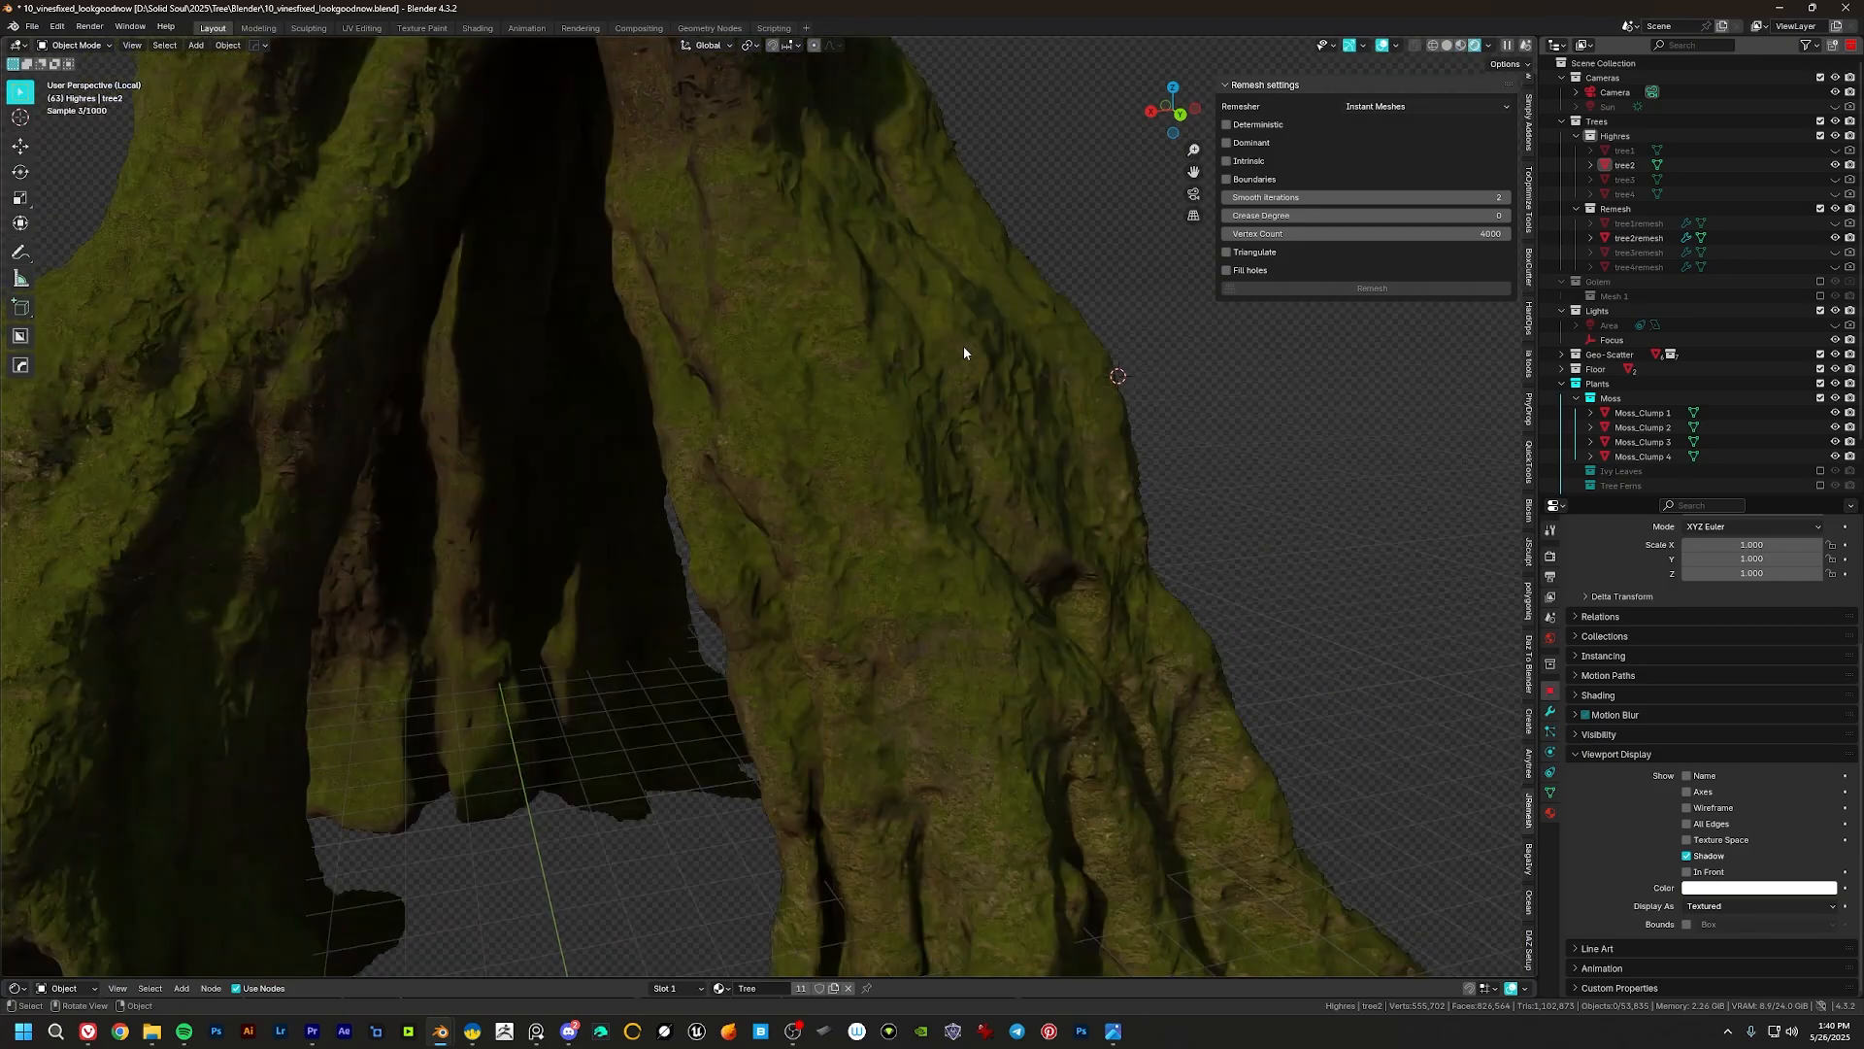
pyautogui.moveTo(965, 450)
pyautogui.mouseDown(button='middle')
pyautogui.moveTo(899, 458)
pyautogui.moveTo(882, 411)
pyautogui.moveTo(944, 458)
pyautogui.moveTo(890, 508)
pyautogui.moveTo(912, 475)
pyautogui.moveTo(918, 498)
pyautogui.mouseUp(button='middle')
pyautogui.scroll(-3, 945, 459)
pyautogui.scroll(5, 916, 473)
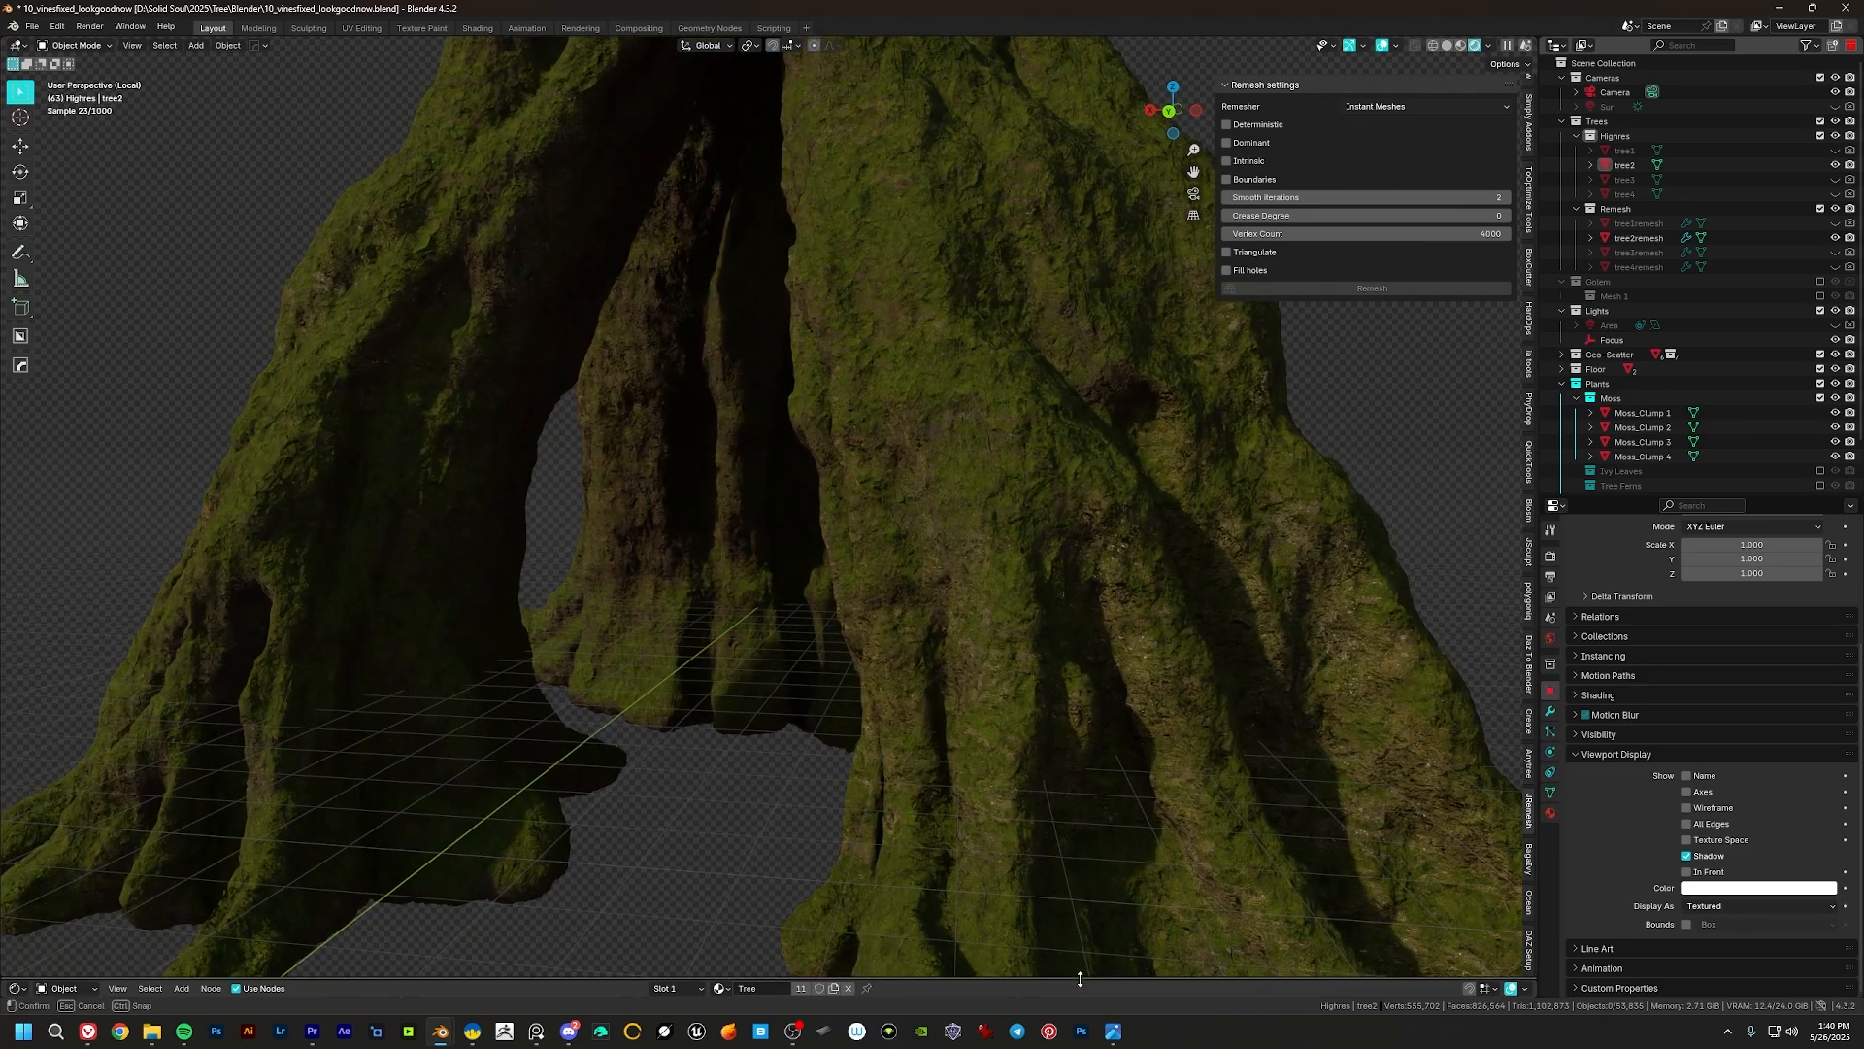
pyautogui.moveTo(1079, 979); pyautogui.dragTo(966, 623)
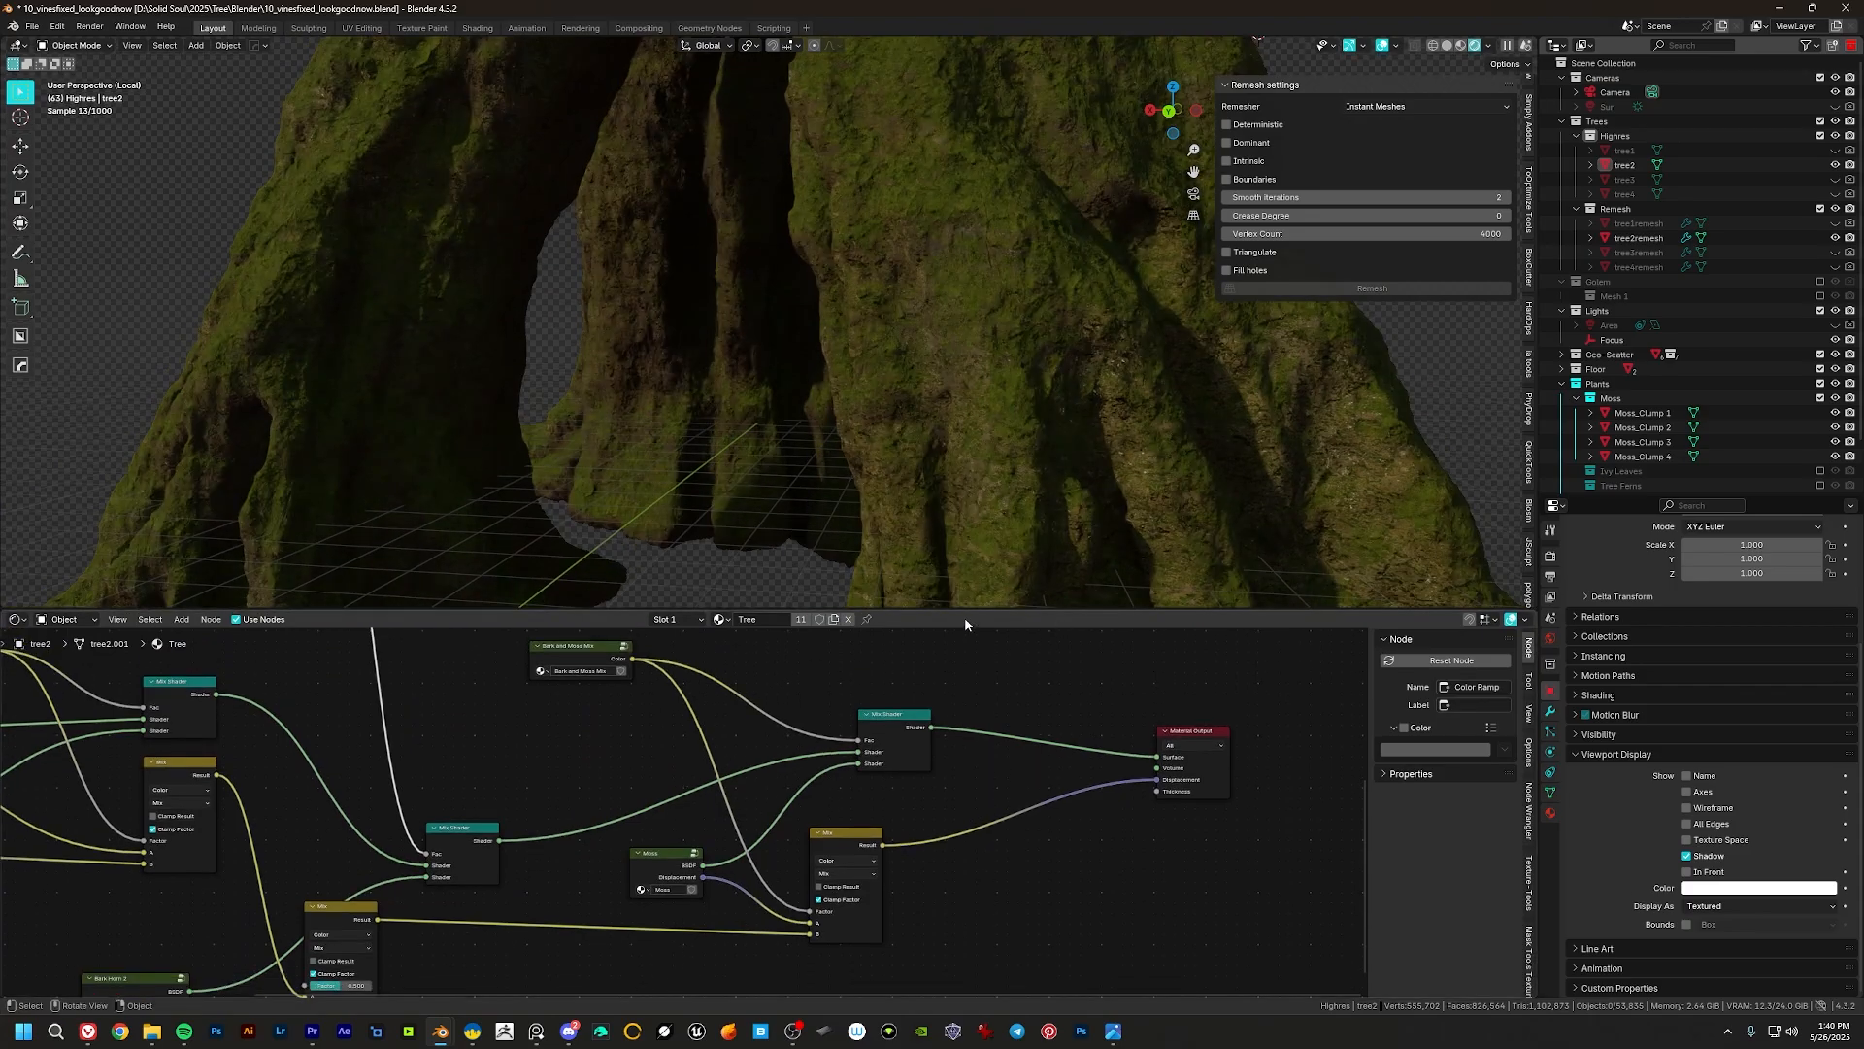
# Step: Select Moss_Clump 1 to 4 in the Moss collection, frame them, then deselect them and view the clumps from above
pyautogui.click(1645, 413)
pyautogui.scroll(-2, 1622, 428)
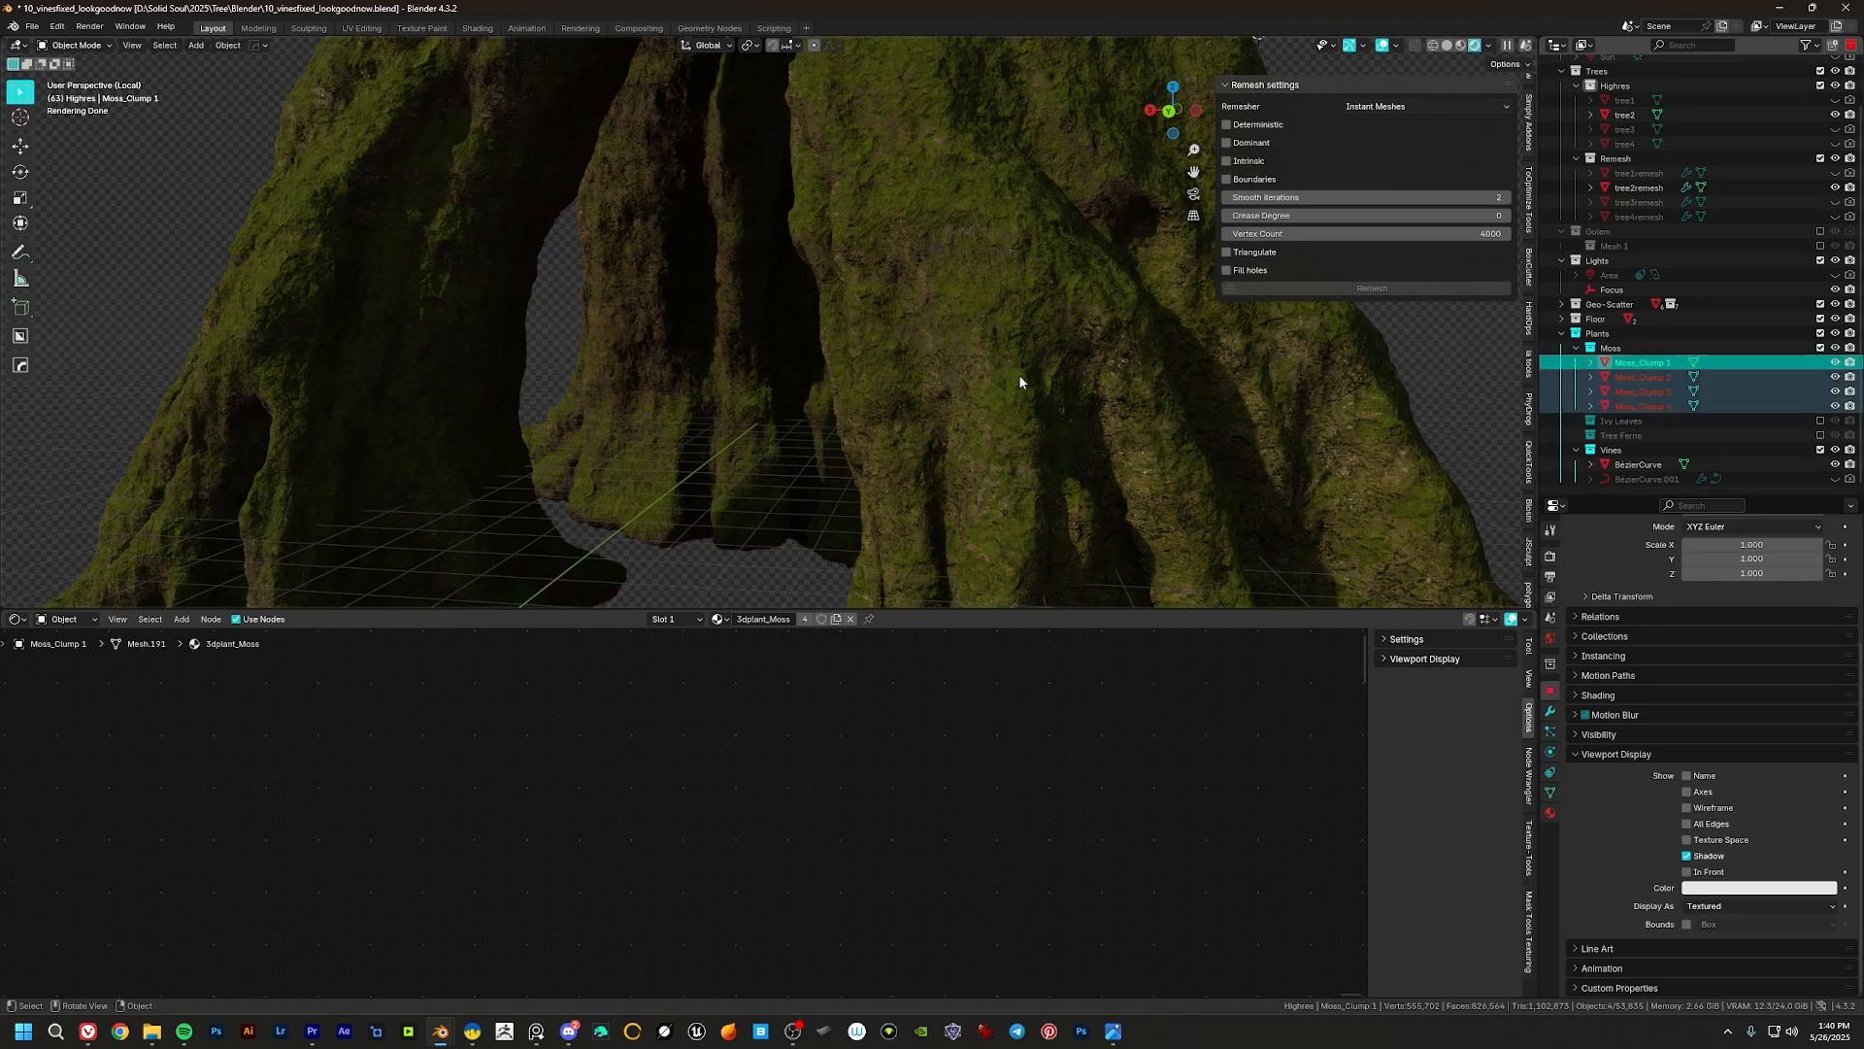
pyautogui.press('.')
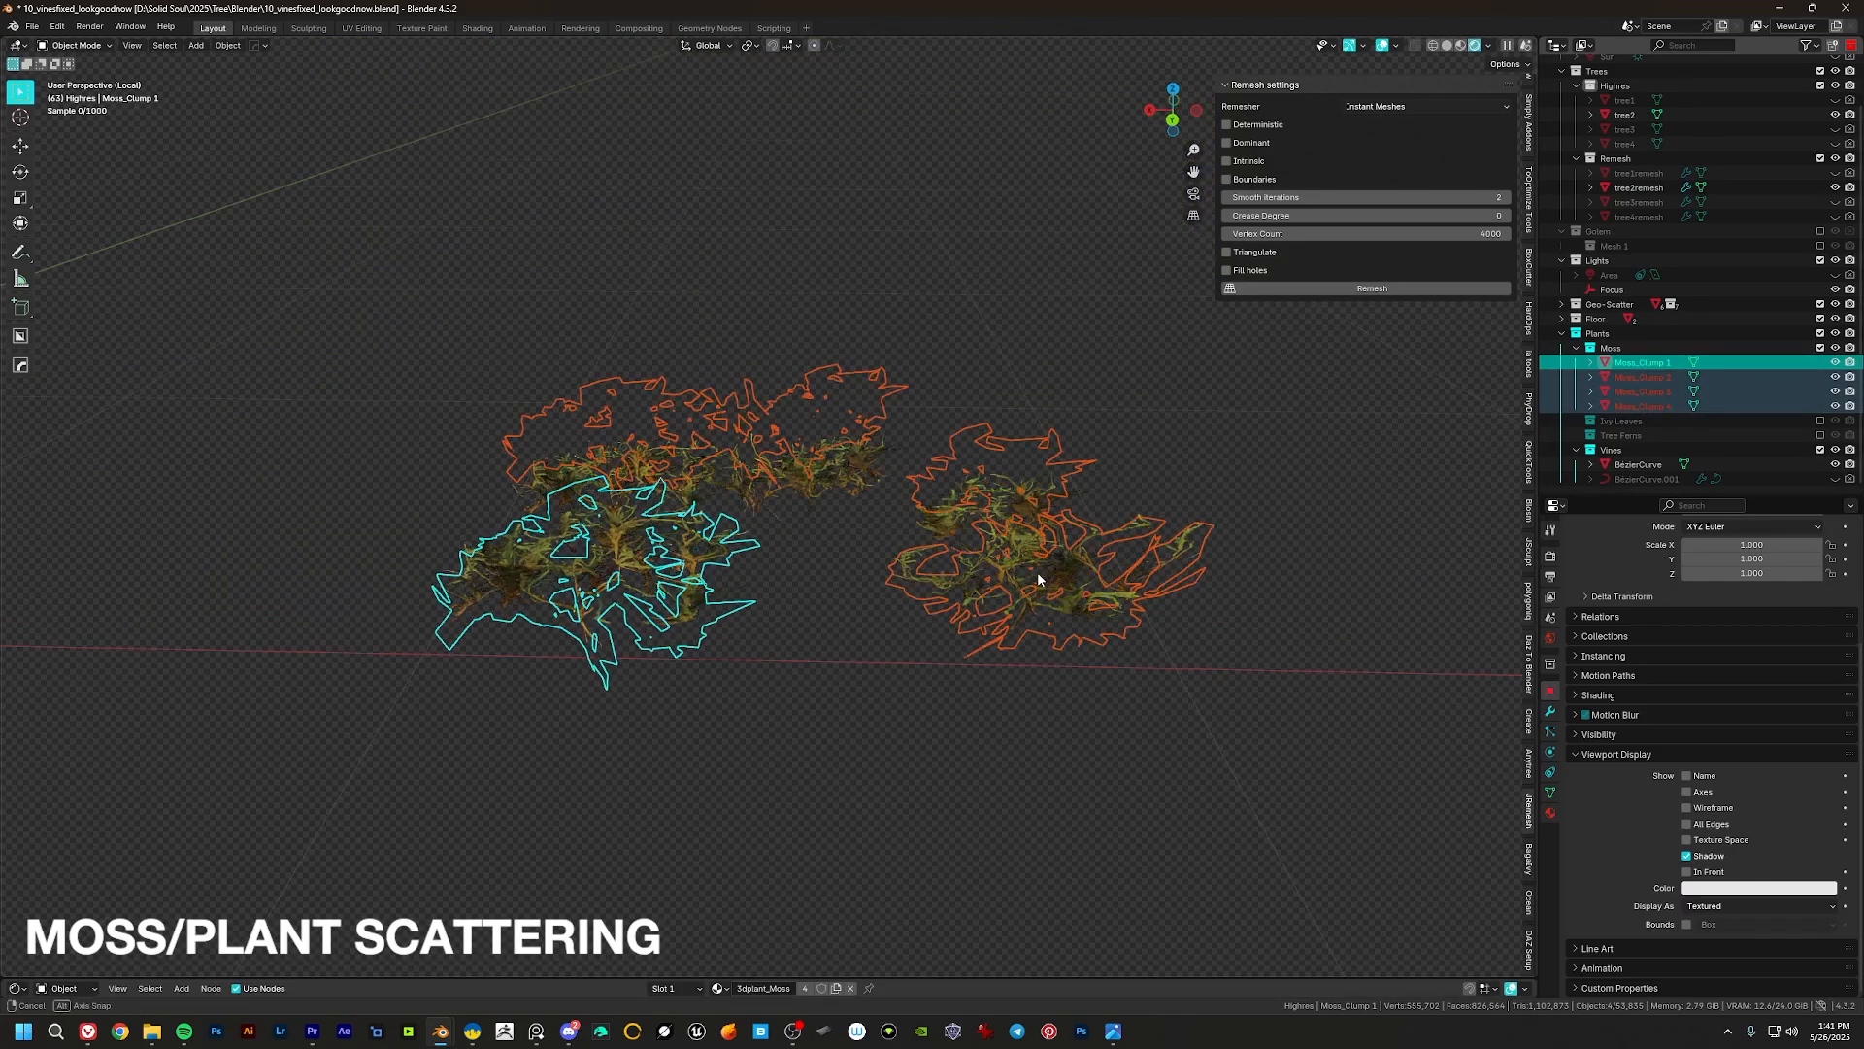
pyautogui.moveTo(1037, 571); pyautogui.dragTo(1009, 621, button='middle')
pyautogui.click(1012, 649)
pyautogui.scroll(5, 1012, 649)
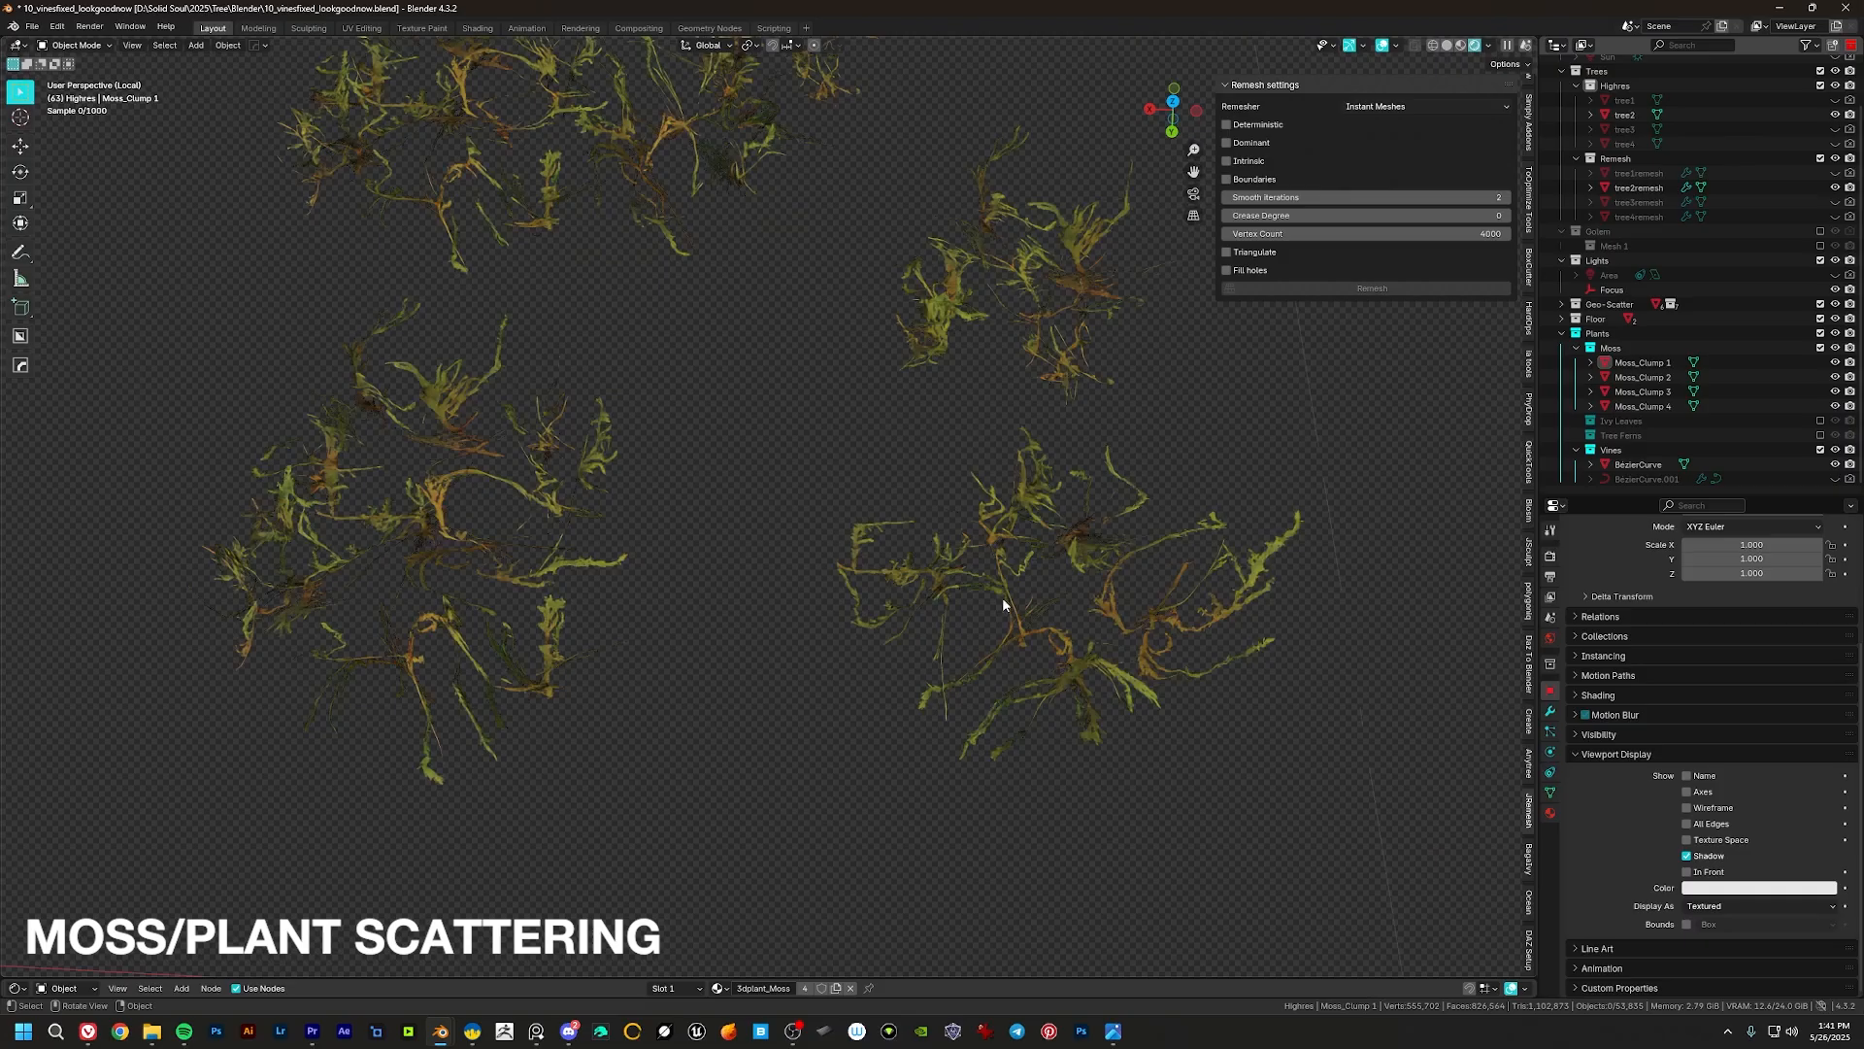
# Step: Inspect the leaf-card mesh of Moss_Clump 2 in Edit Mode, then return to Object Mode with all the clumps in view
pyautogui.scroll(7, 1005, 605)
pyautogui.moveTo(930, 565); pyautogui.dragTo(917, 638, button='middle')
pyautogui.click(912, 562)
pyautogui.scroll(-4, 911, 562)
pyautogui.press('Tab')
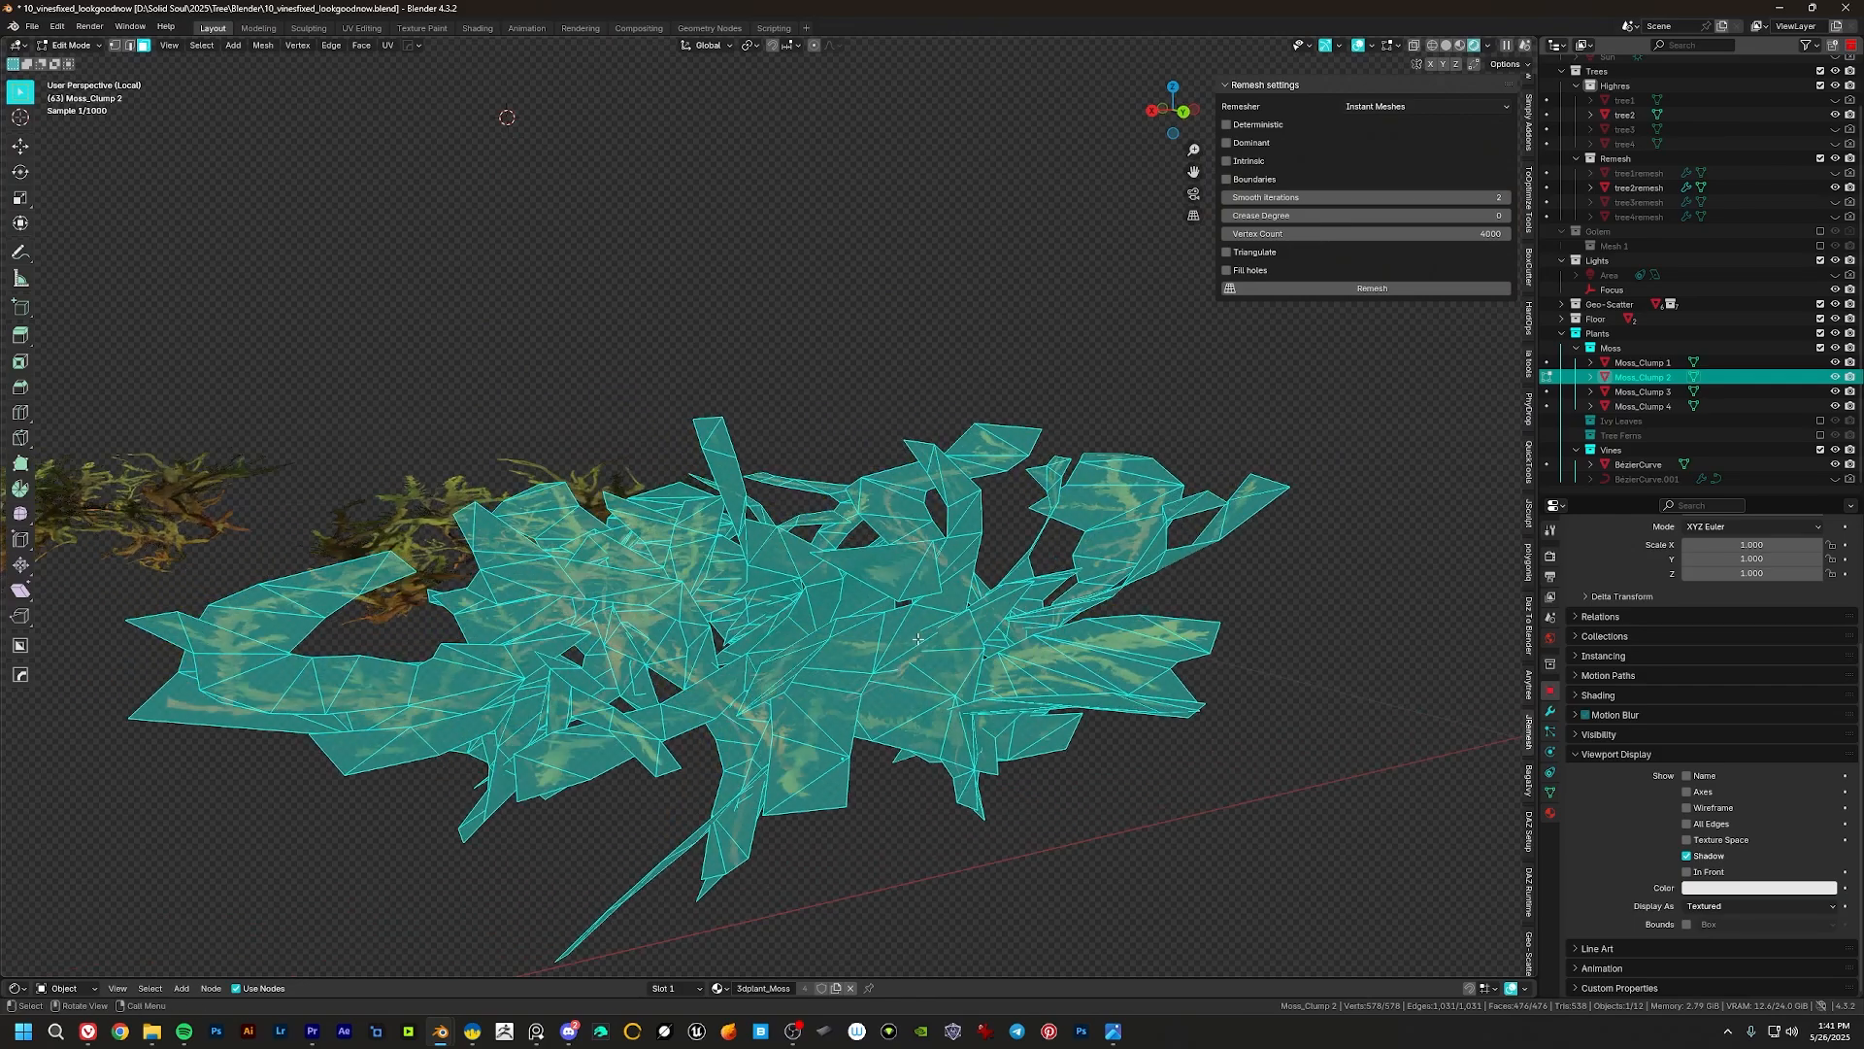
pyautogui.click(924, 343)
pyautogui.moveTo(990, 466); pyautogui.dragTo(794, 578, button='middle')
pyautogui.scroll(4, 940, 545)
pyautogui.scroll(-5, 849, 528)
pyautogui.press('Tab')
pyautogui.scroll(-3, 861, 603)
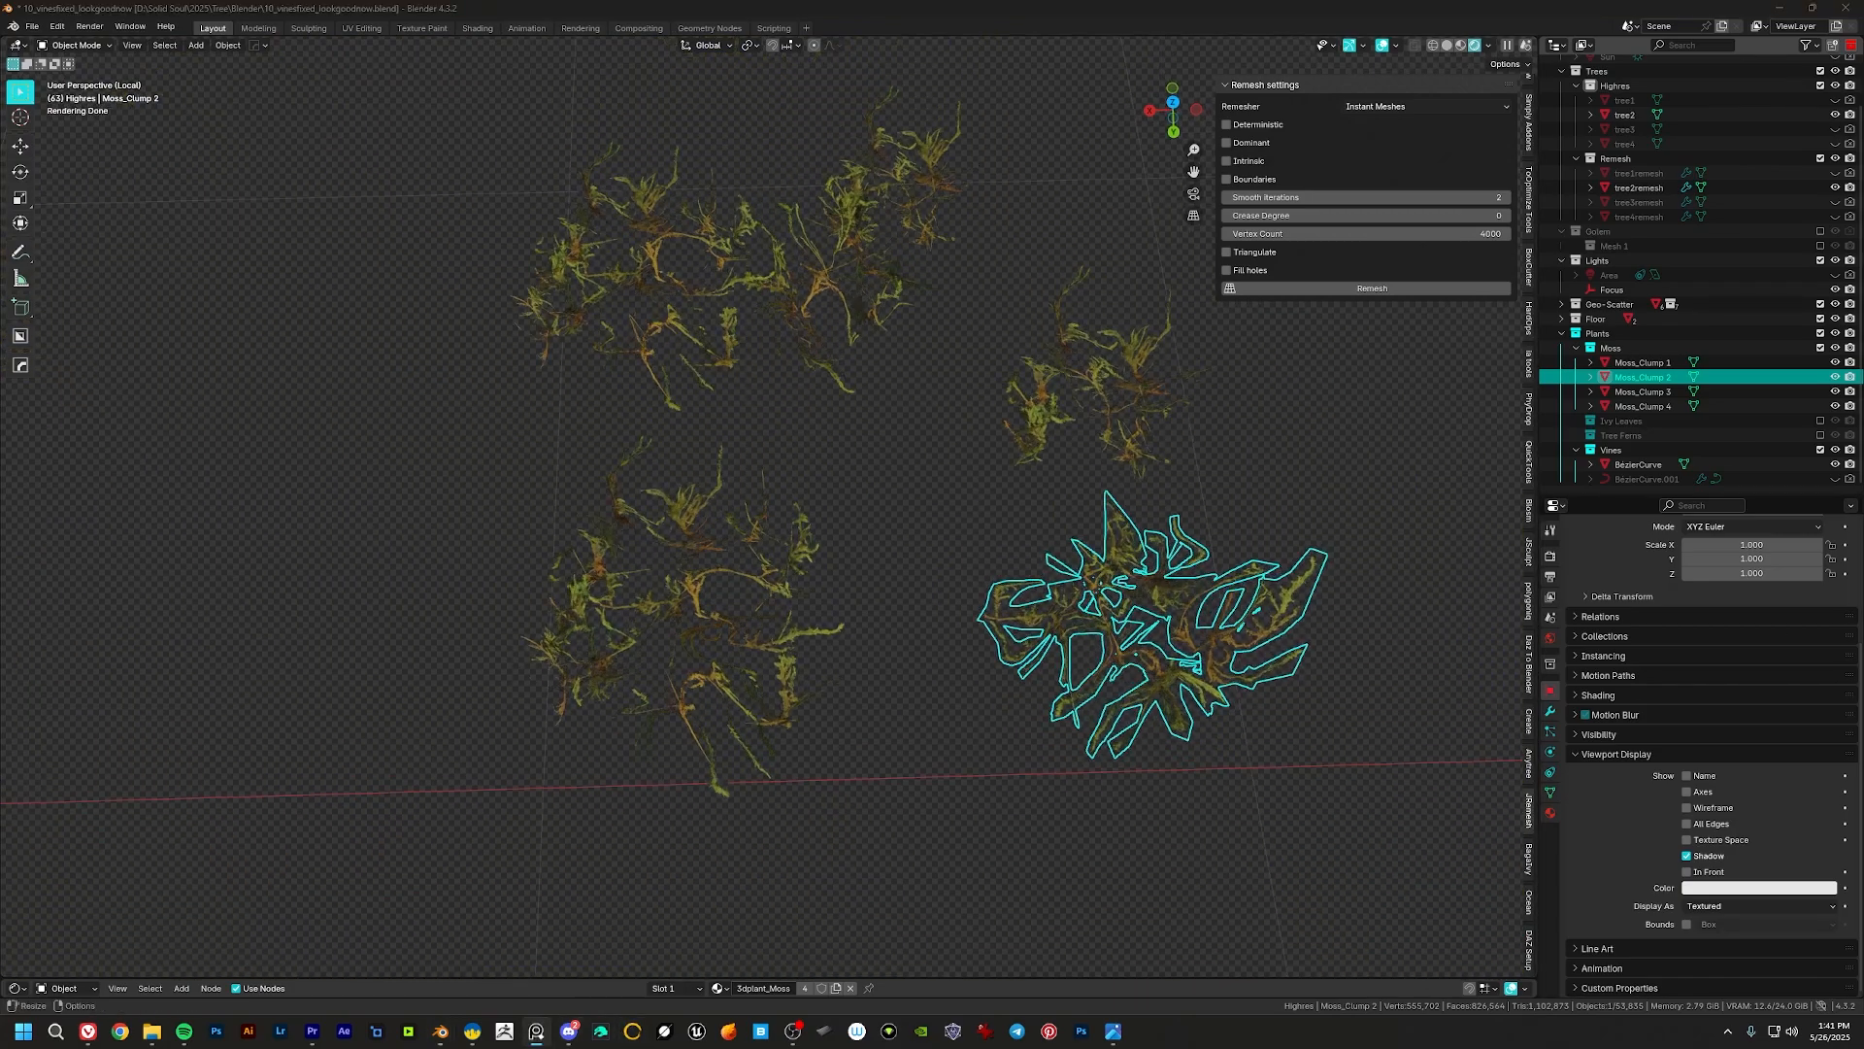
# Step: Bring up the PureRef reference board, maximize it, and examine the photo of moss-covered tree roots up close
pyautogui.moveTo(1863, 573); pyautogui.dragTo(1116, 446, button='right')
pyautogui.hotkey('ctrl', 'f')
pyautogui.moveTo(233, 509); pyautogui.dragTo(785, 524, button='middle')
pyautogui.scroll(6, 723, 588)
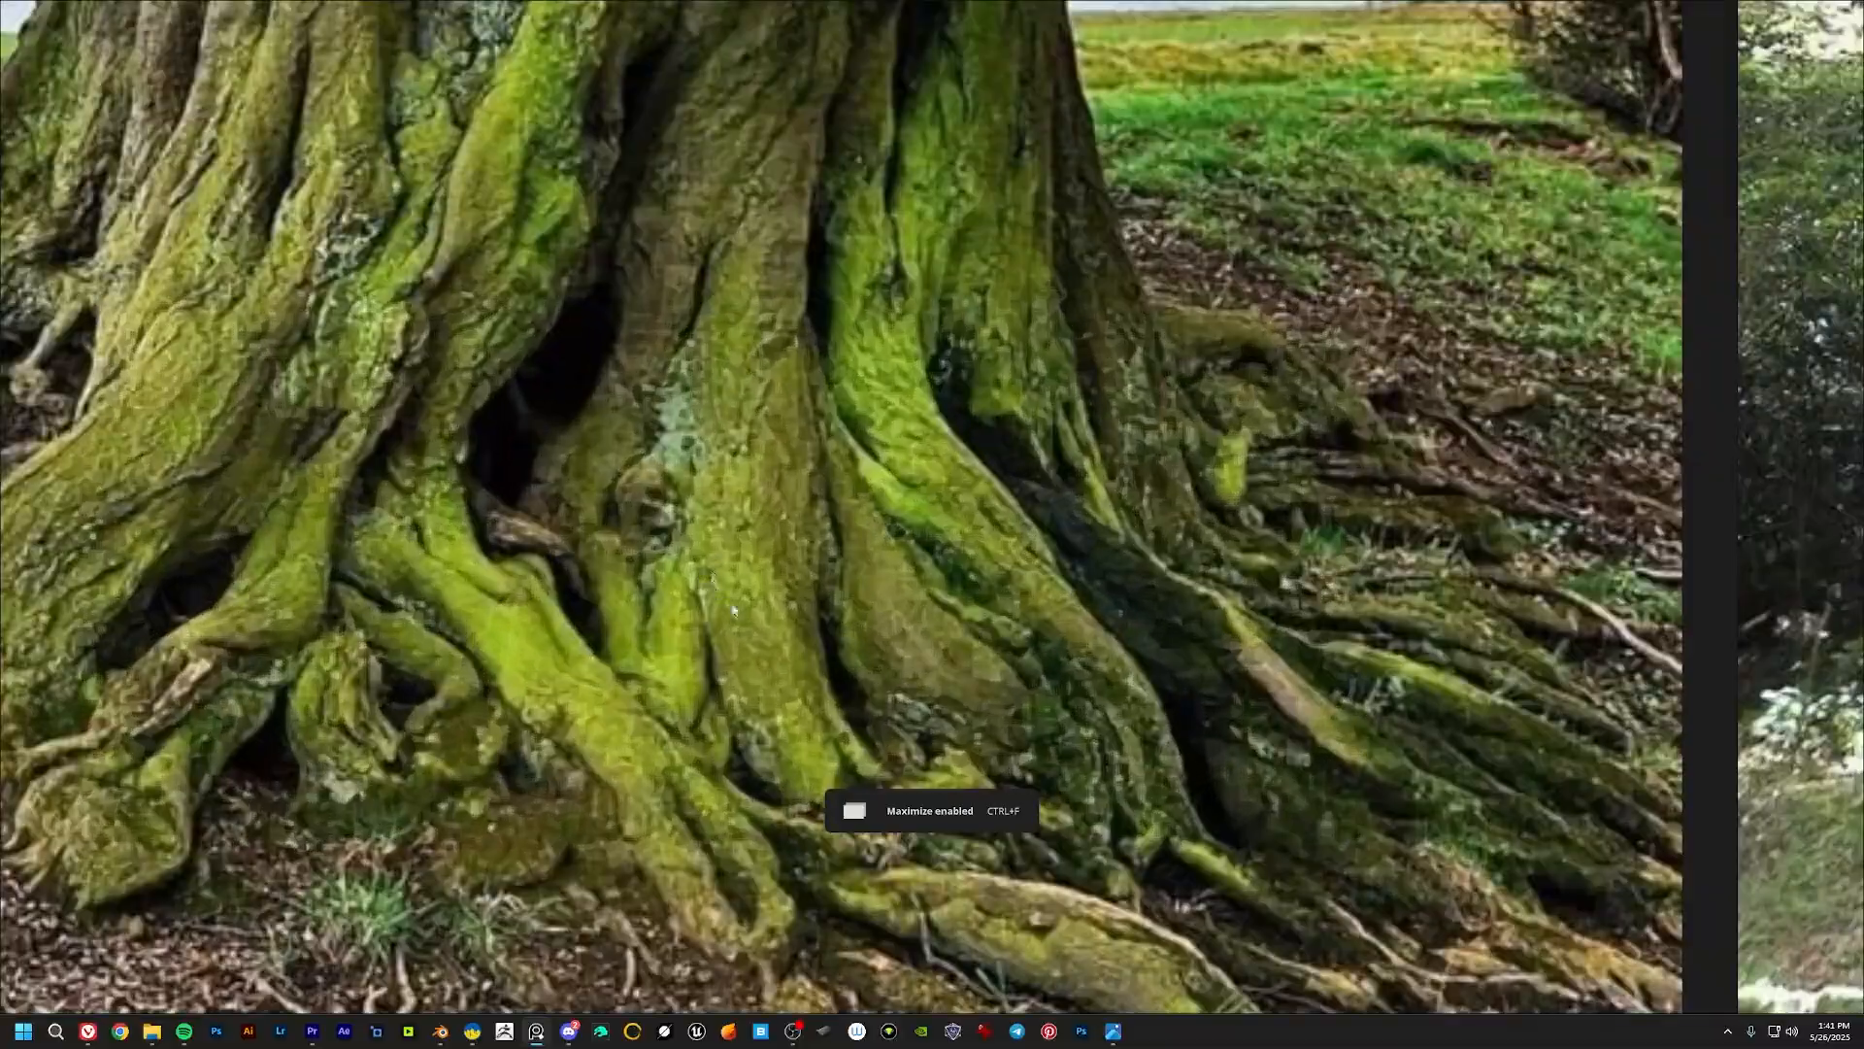
pyautogui.scroll(3, 735, 612)
pyautogui.scroll(-8, 791, 514)
# Step: Examine the moss and ferns on the reference photo of the fern-covered tree trunk
pyautogui.moveTo(822, 708); pyautogui.dragTo(862, 306, button='middle')
pyautogui.moveTo(432, 839); pyautogui.dragTo(874, 677, button='middle')
pyautogui.scroll(6, 781, 445)
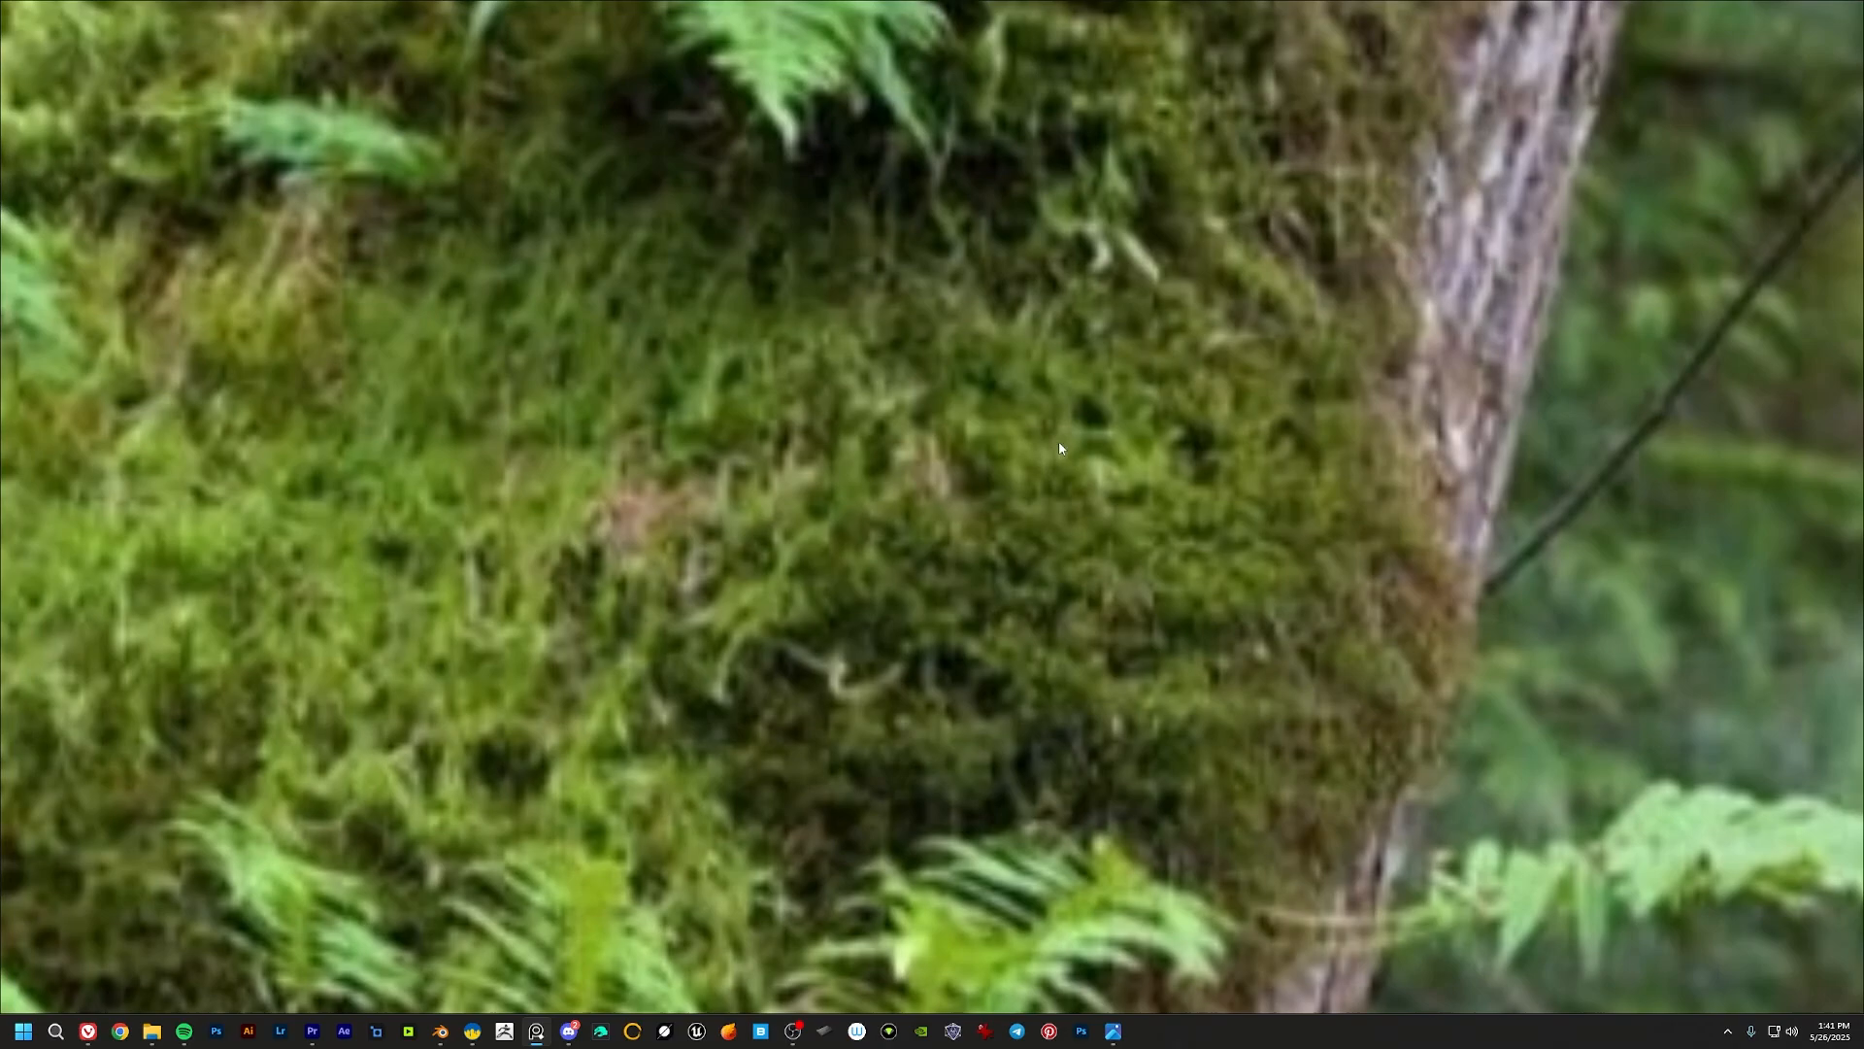
pyautogui.scroll(-5, 1059, 445)
pyautogui.scroll(1, 1024, 275)
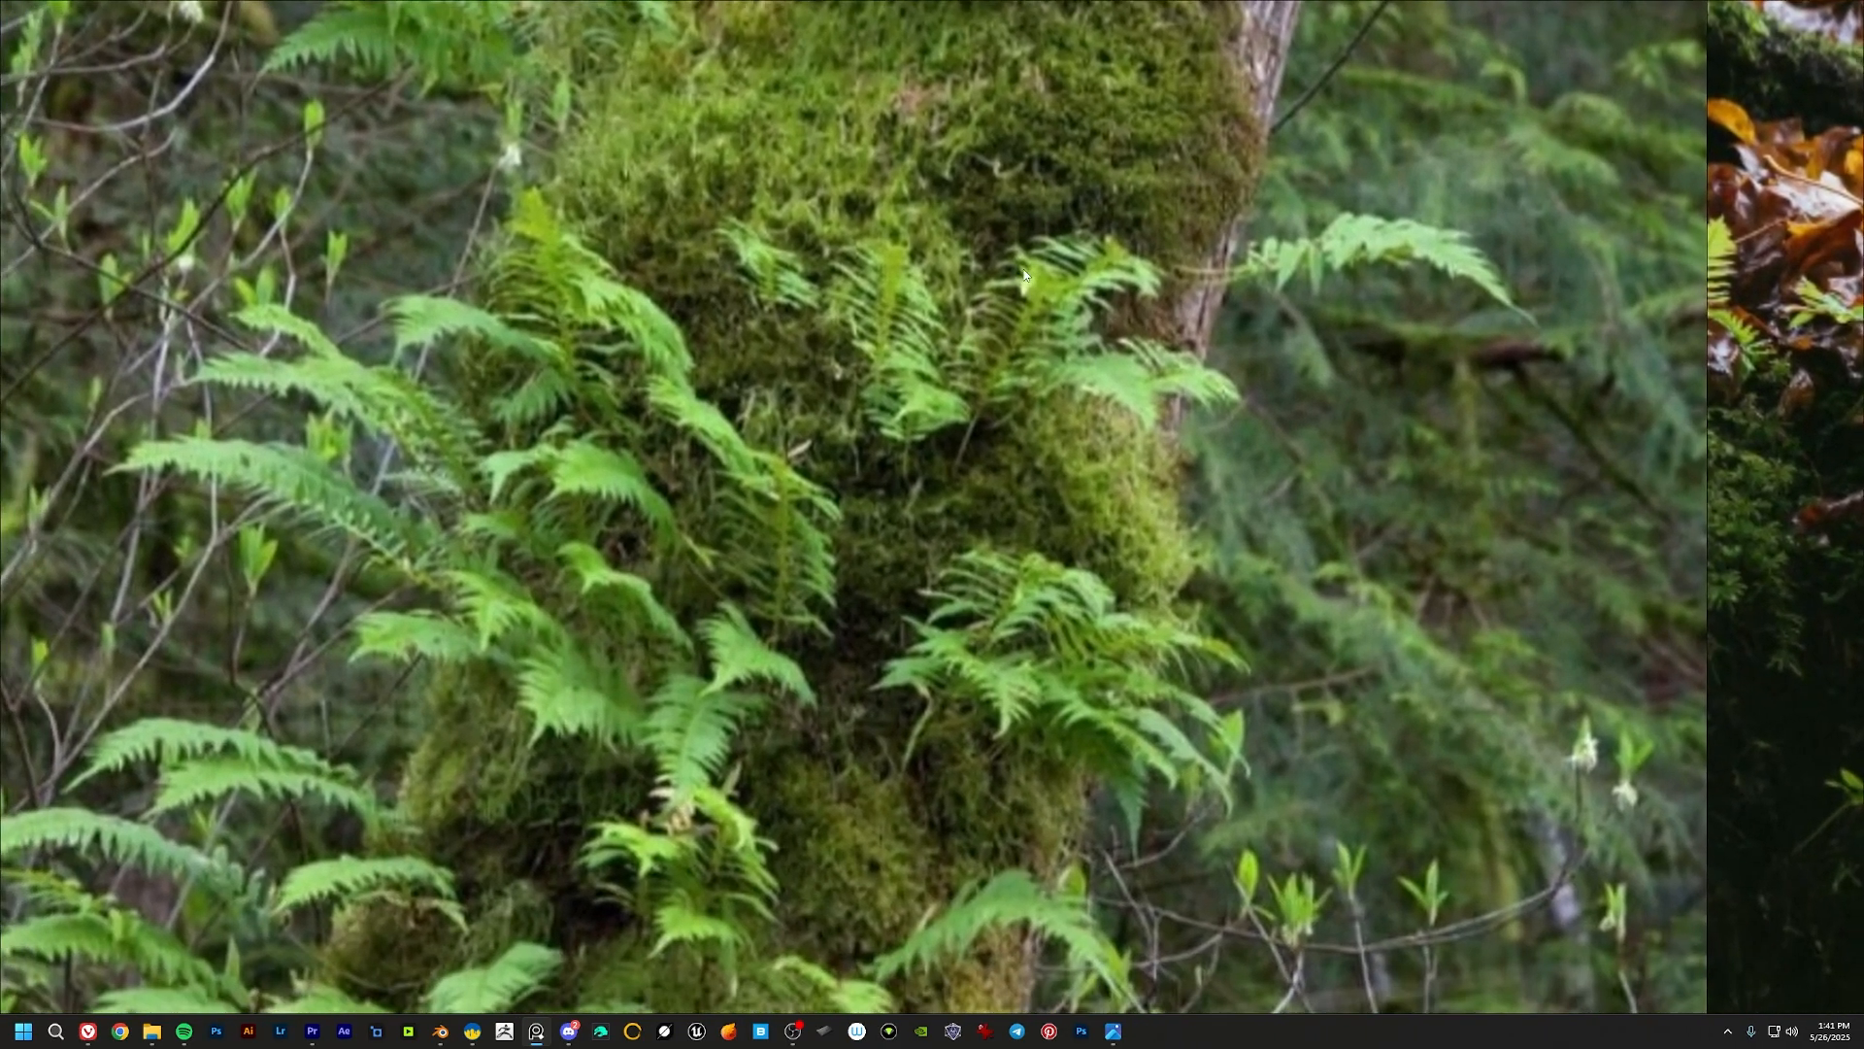
pyautogui.moveTo(871, 738); pyautogui.dragTo(921, 518, button='middle')
pyautogui.moveTo(890, 671); pyautogui.dragTo(932, 627, button='middle')
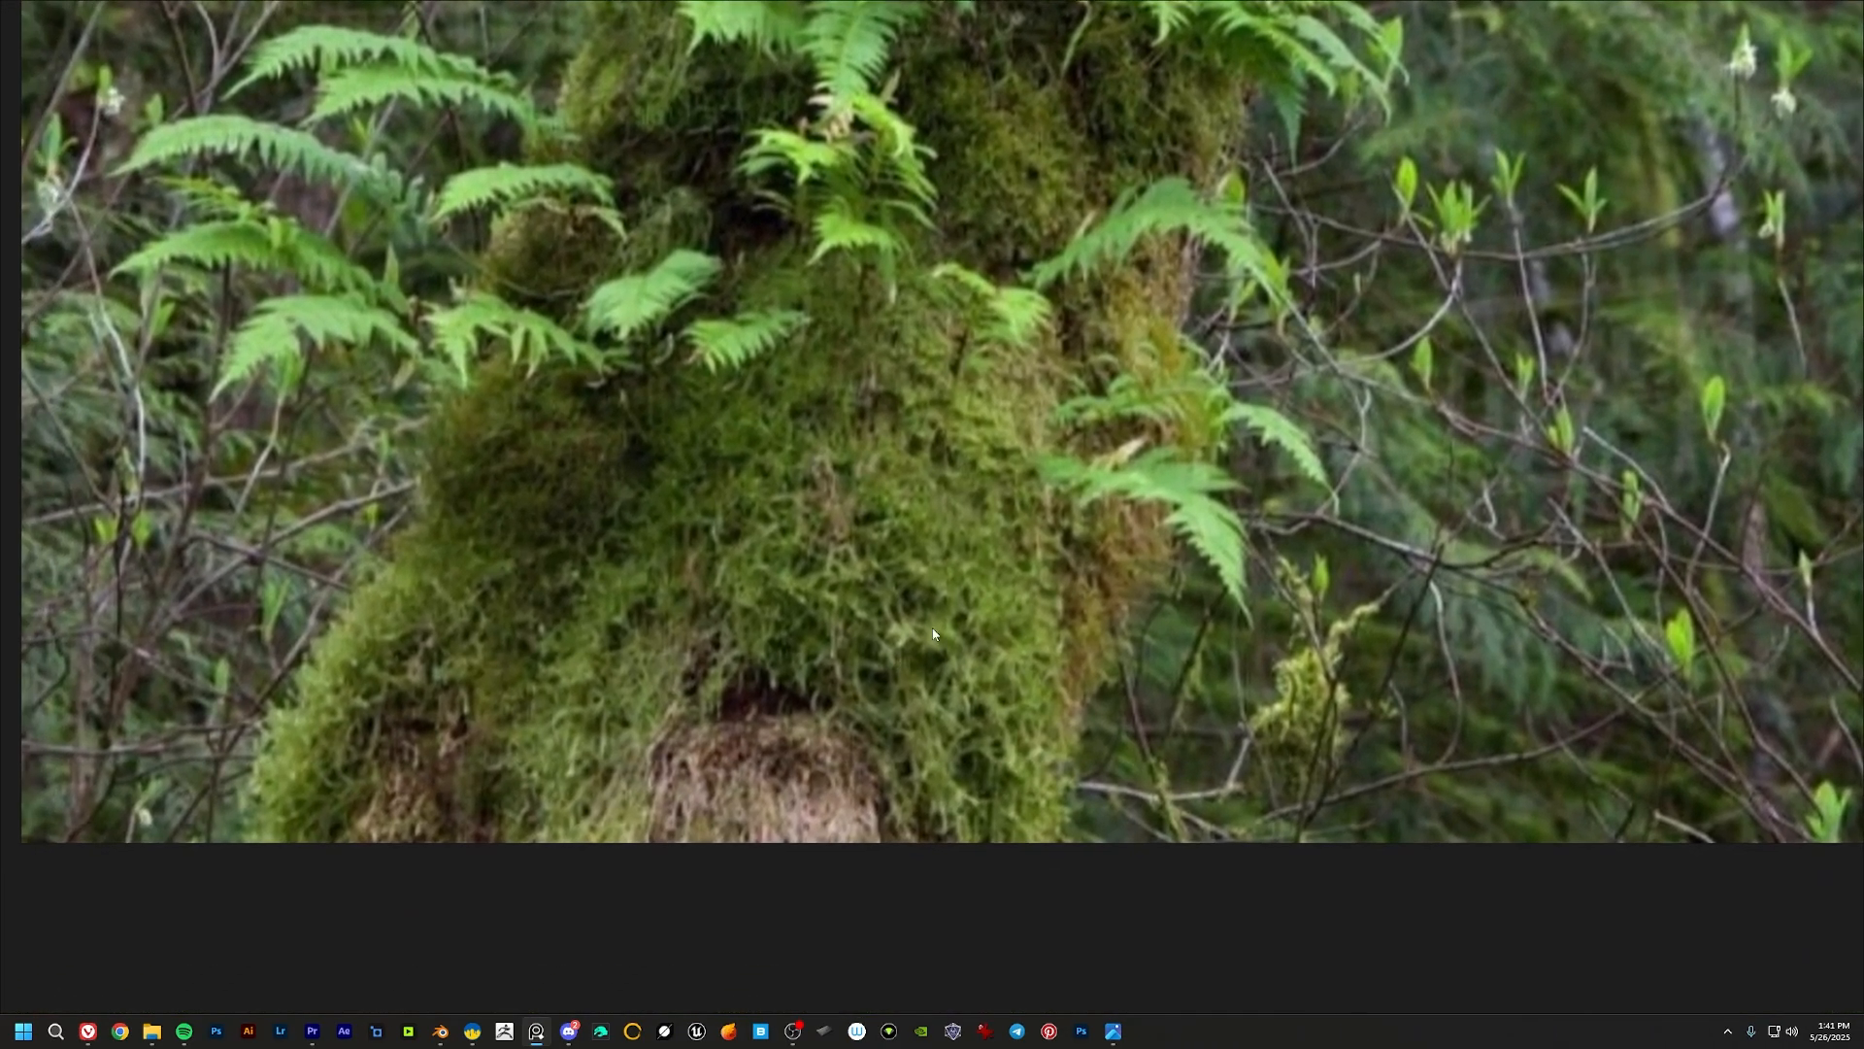
pyautogui.moveTo(910, 562); pyautogui.dragTo(979, 674, button='middle')
pyautogui.click(899, 504)
pyautogui.scroll(-4, 899, 504)
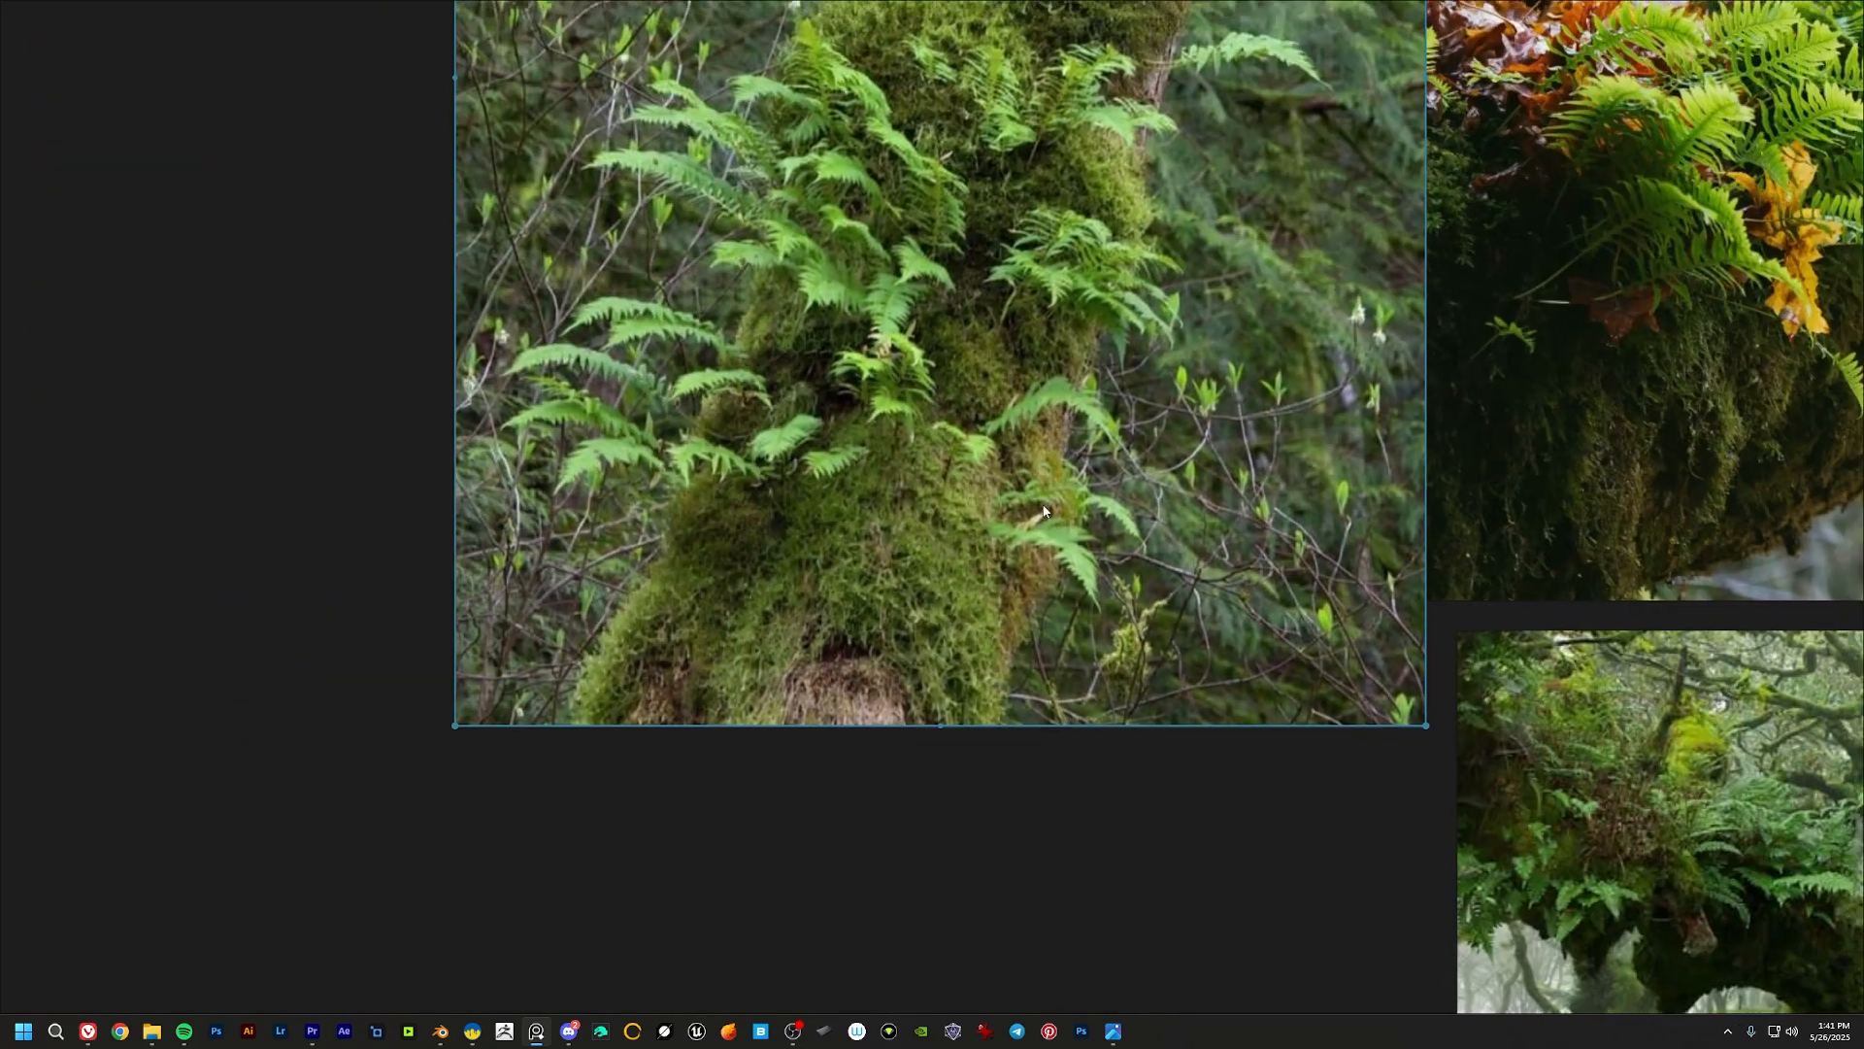
# Step: Examine the moss-covered boulders in the misty forest reference photo, close up and as a whole
pyautogui.moveTo(1554, 374); pyautogui.dragTo(882, 423, button='middle')
pyautogui.moveTo(1077, 835); pyautogui.dragTo(820, 427, button='middle')
pyautogui.moveTo(1064, 784); pyautogui.dragTo(1027, 751, button='middle')
pyautogui.scroll(5, 1027, 756)
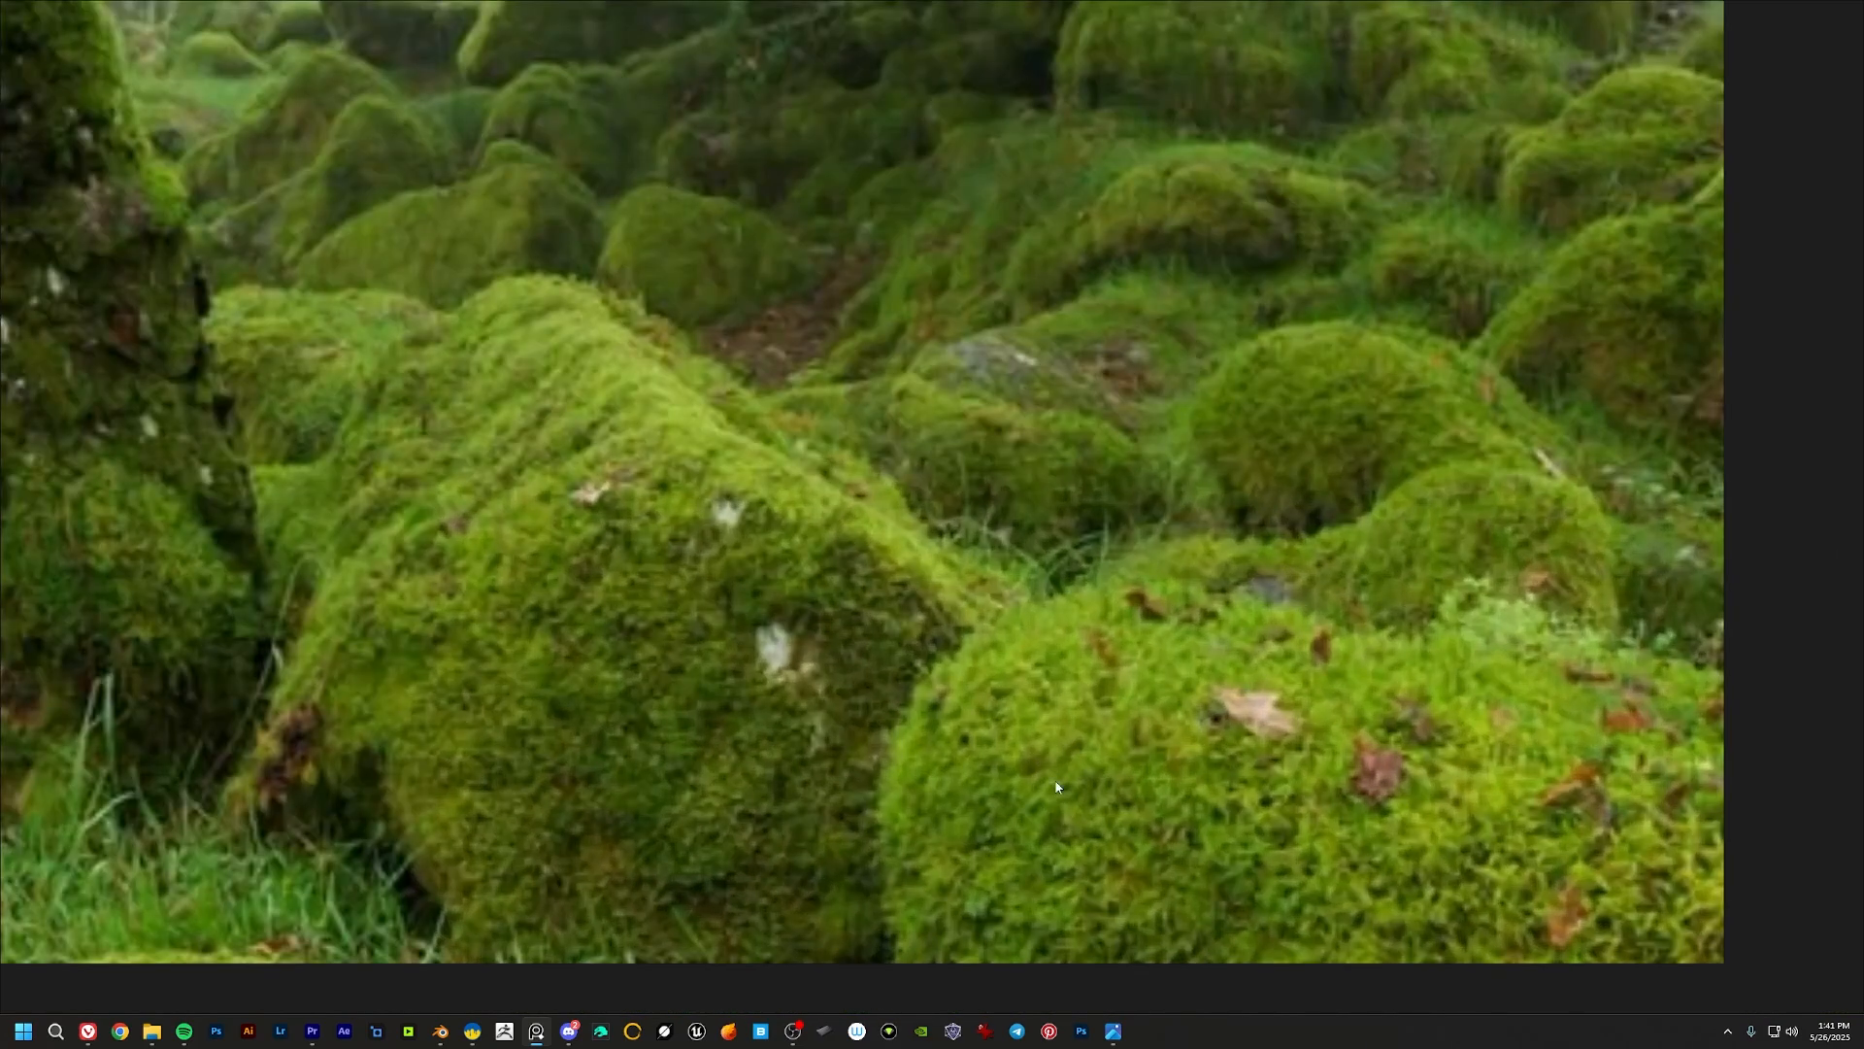
pyautogui.scroll(3, 1078, 845)
pyautogui.scroll(-6, 1086, 859)
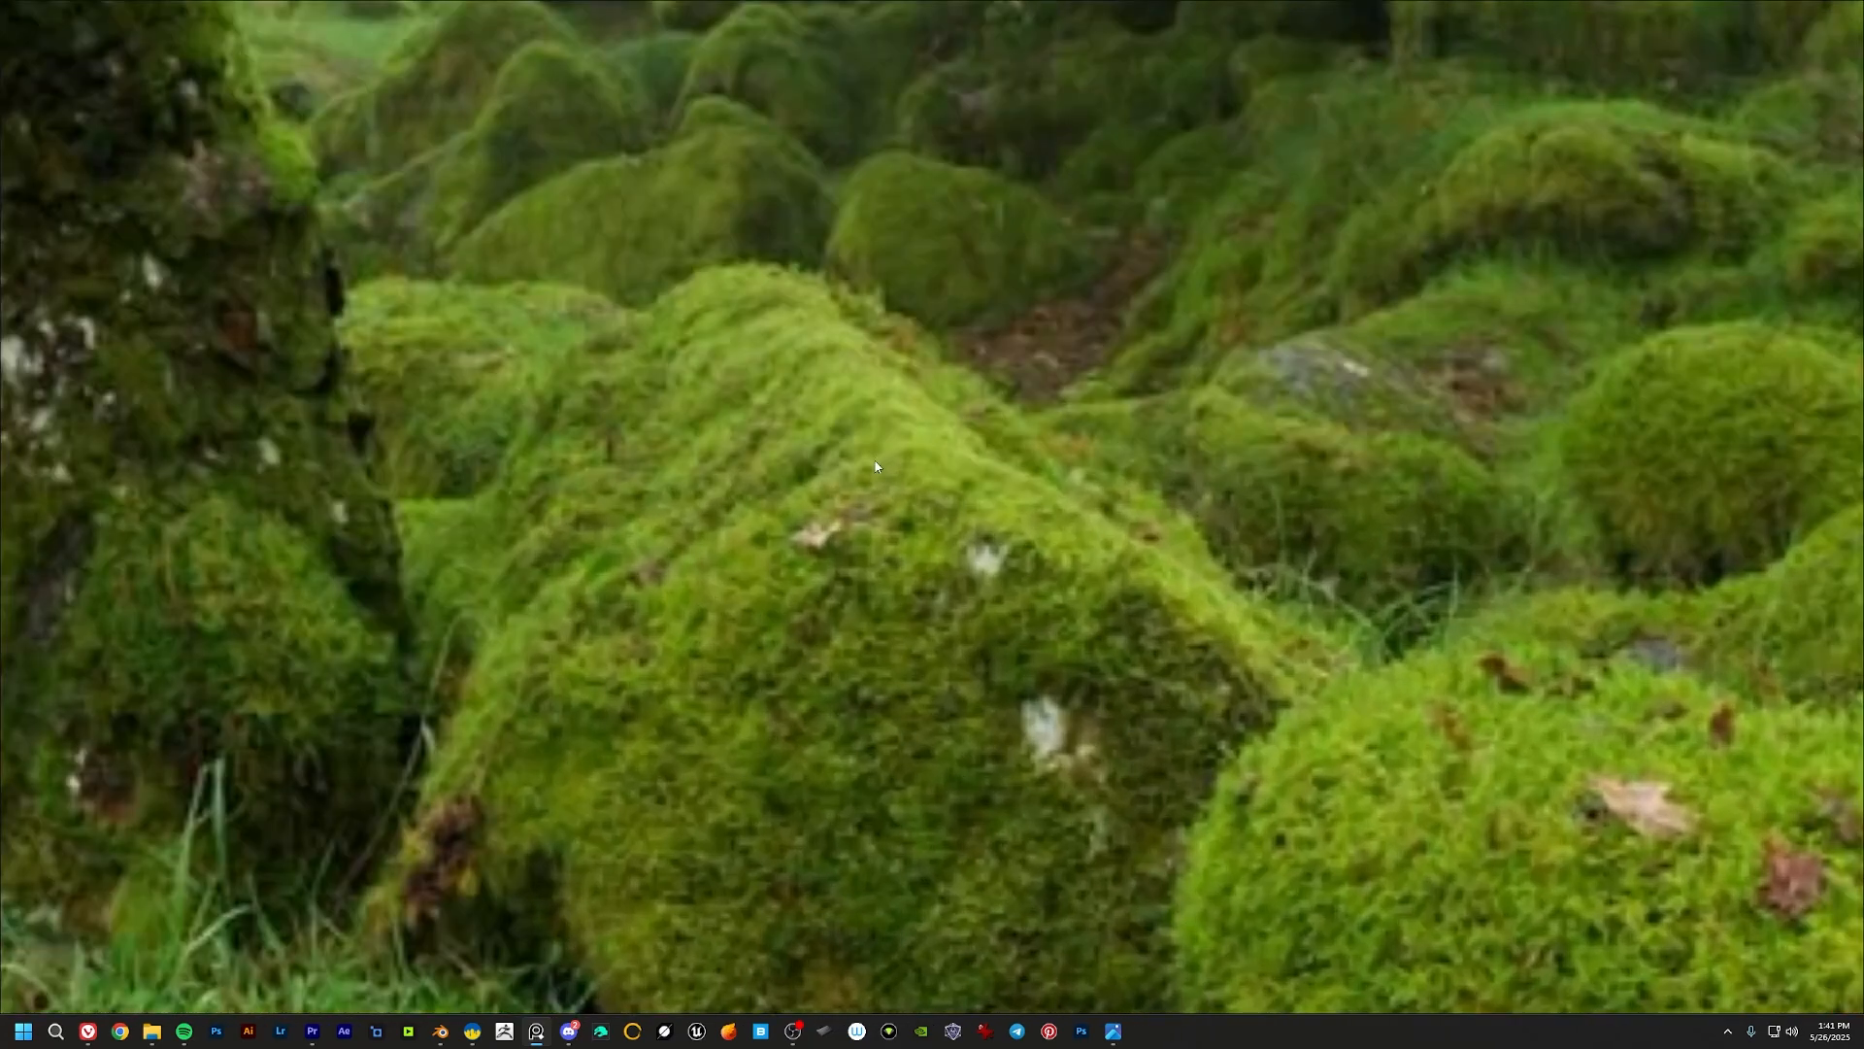
pyautogui.scroll(2, 897, 546)
pyautogui.scroll(-2, 874, 650)
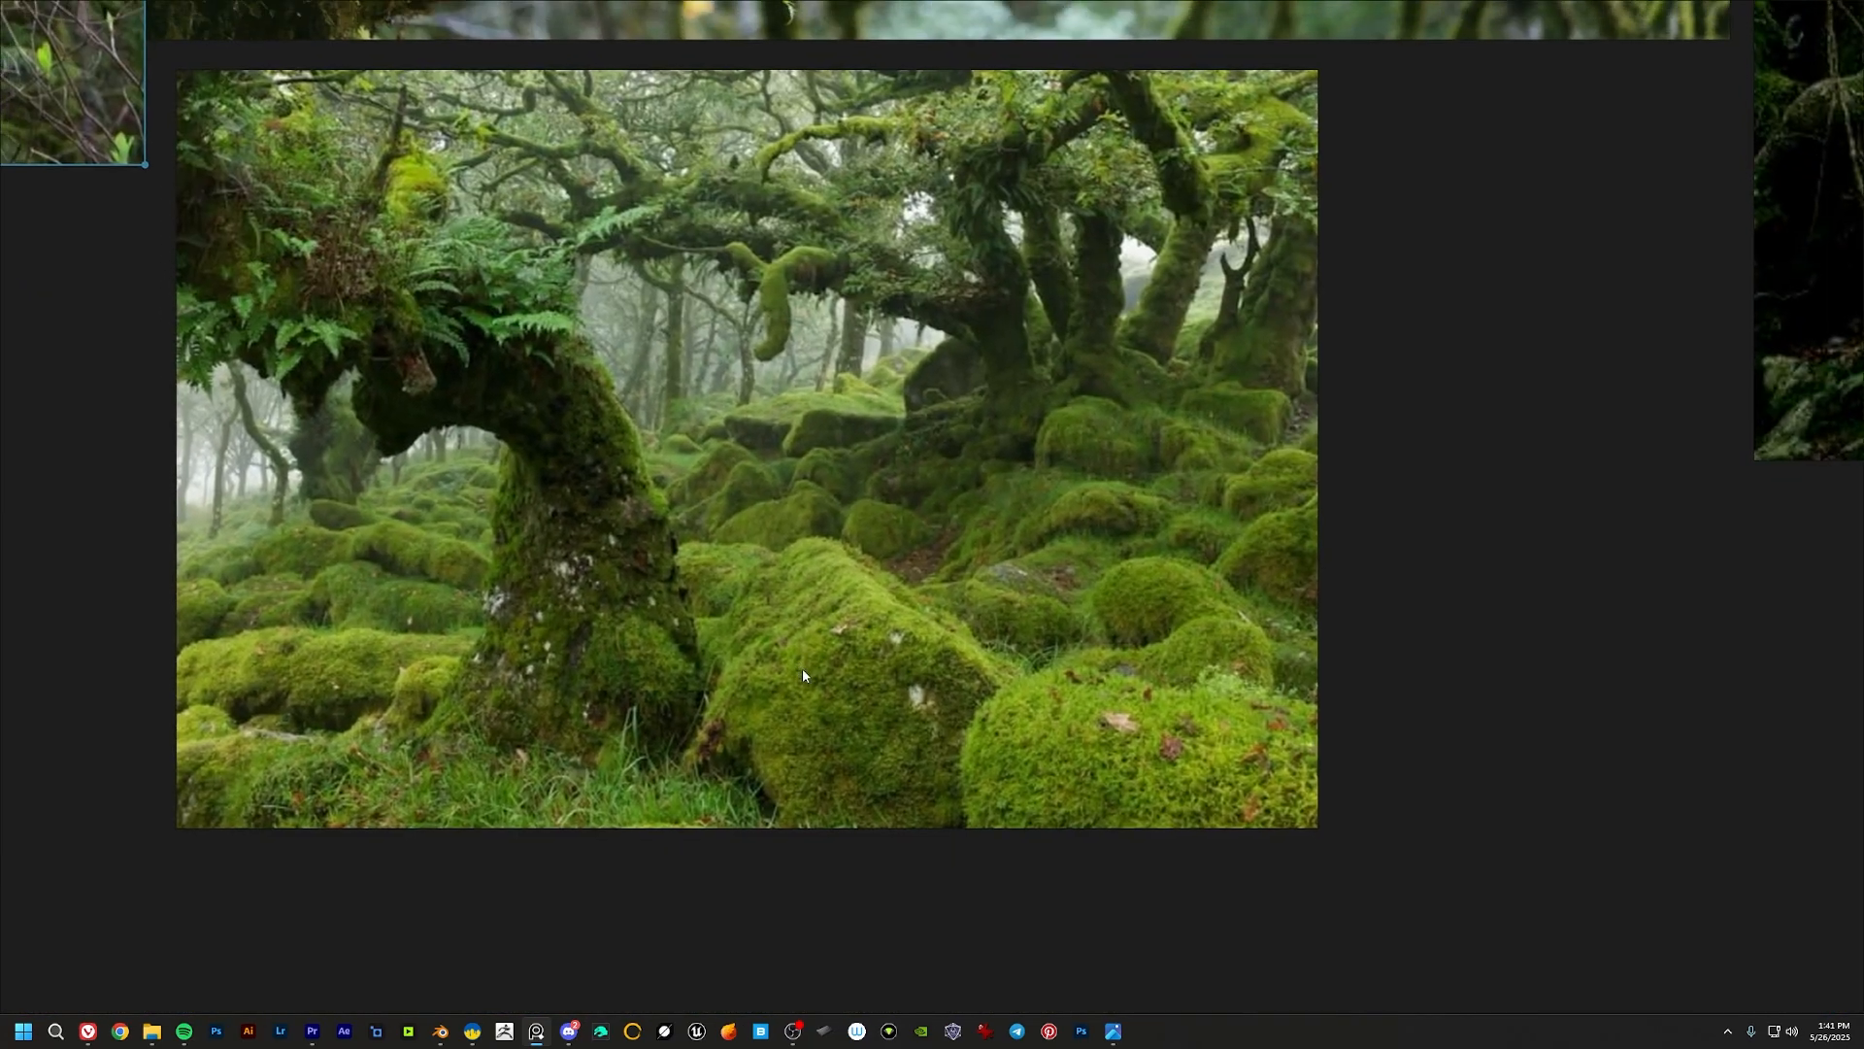
# Step: Select the misty forest photo with the mossy boulders and nudge it slightly on the board
pyautogui.click(1161, 621)
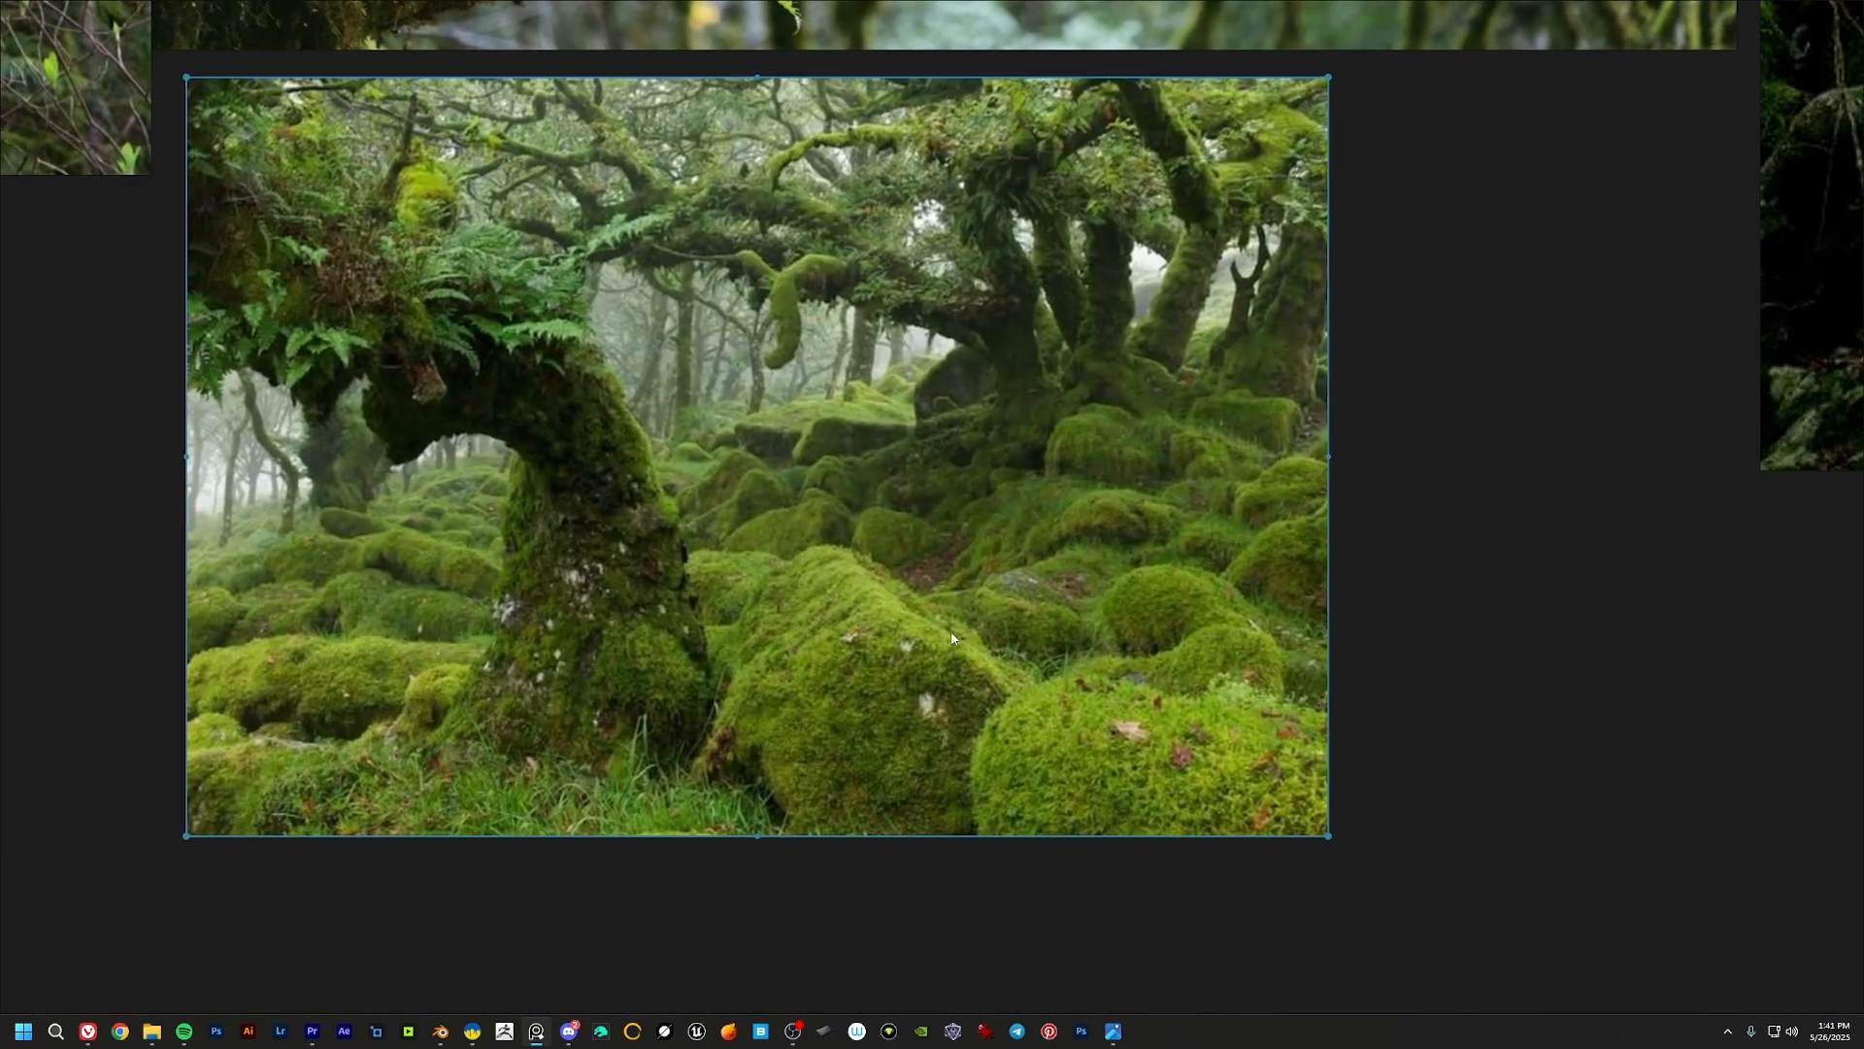
pyautogui.moveTo(951, 639); pyautogui.dragTo(985, 679, button='middle')
pyautogui.moveTo(985, 680); pyautogui.dragTo(961, 672)
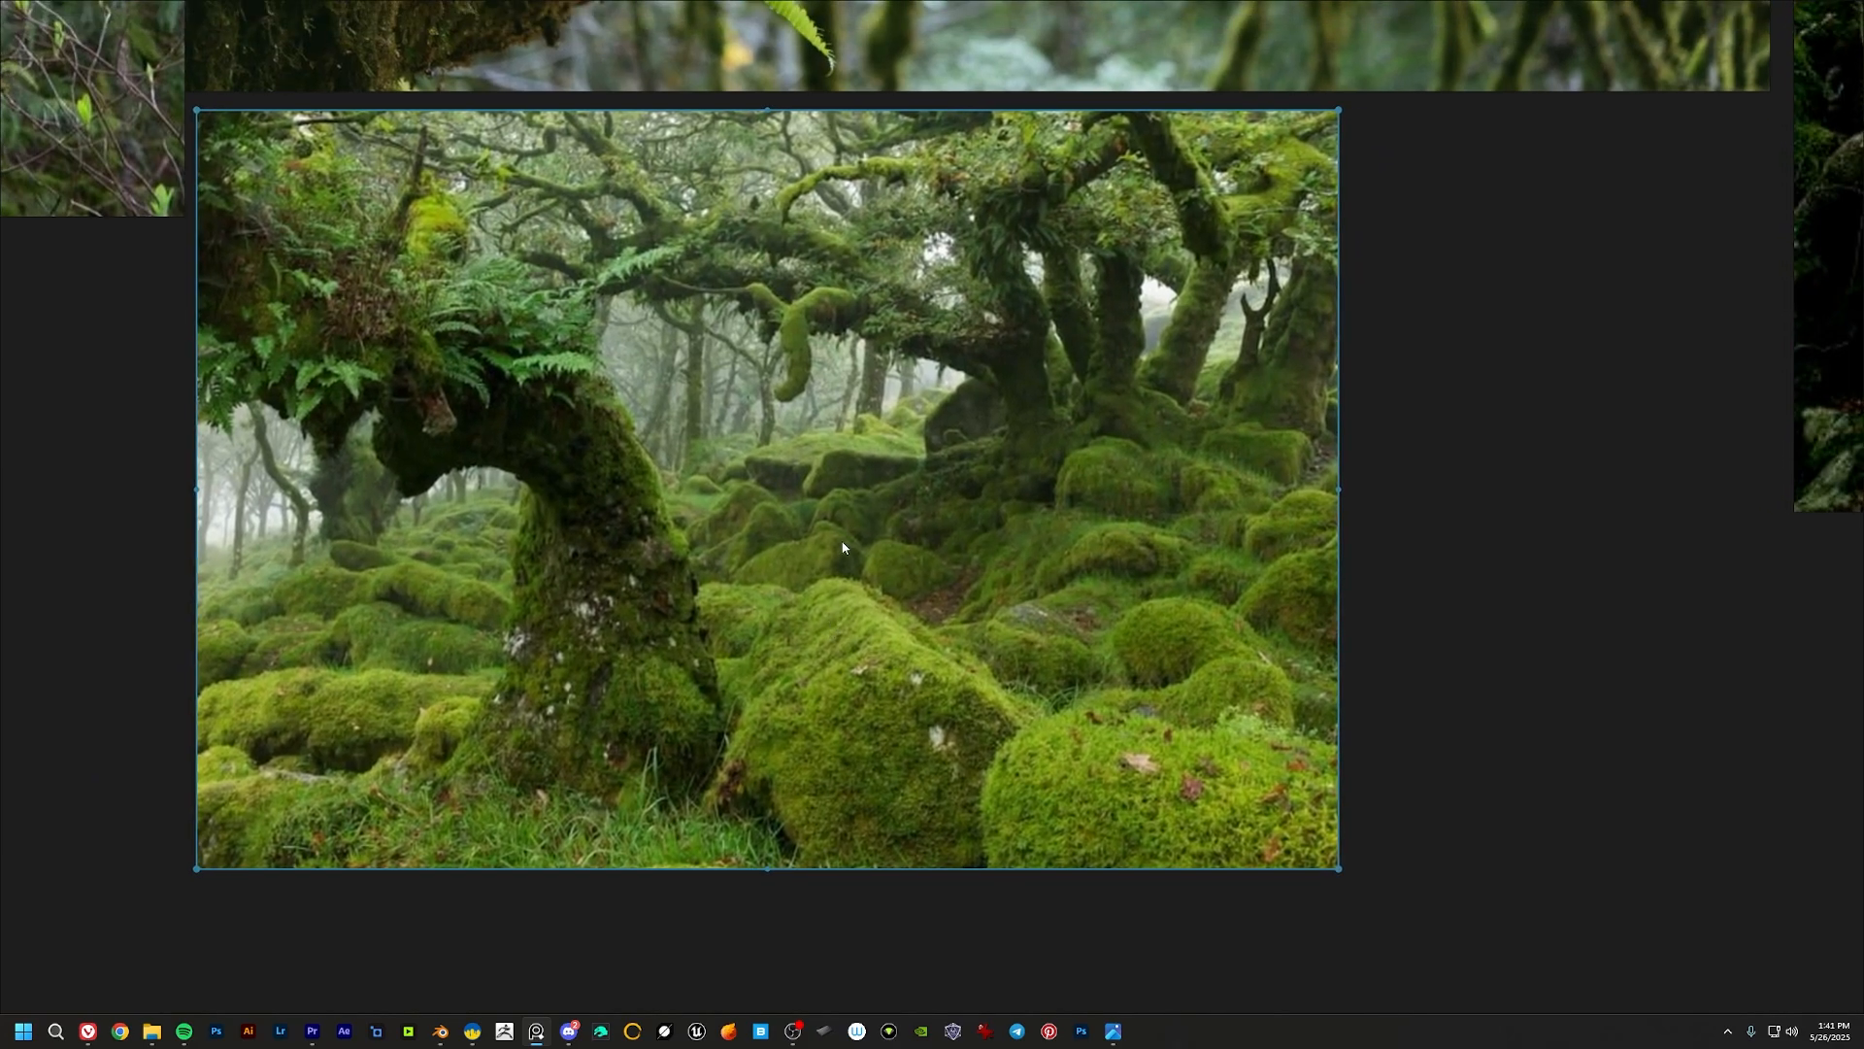
# Step: Look over the whole misty forest reference photo with its mossy ground, dismiss the board's options, and switch back to Blender
pyautogui.moveTo(842, 549); pyautogui.dragTo(814, 606, button='middle')
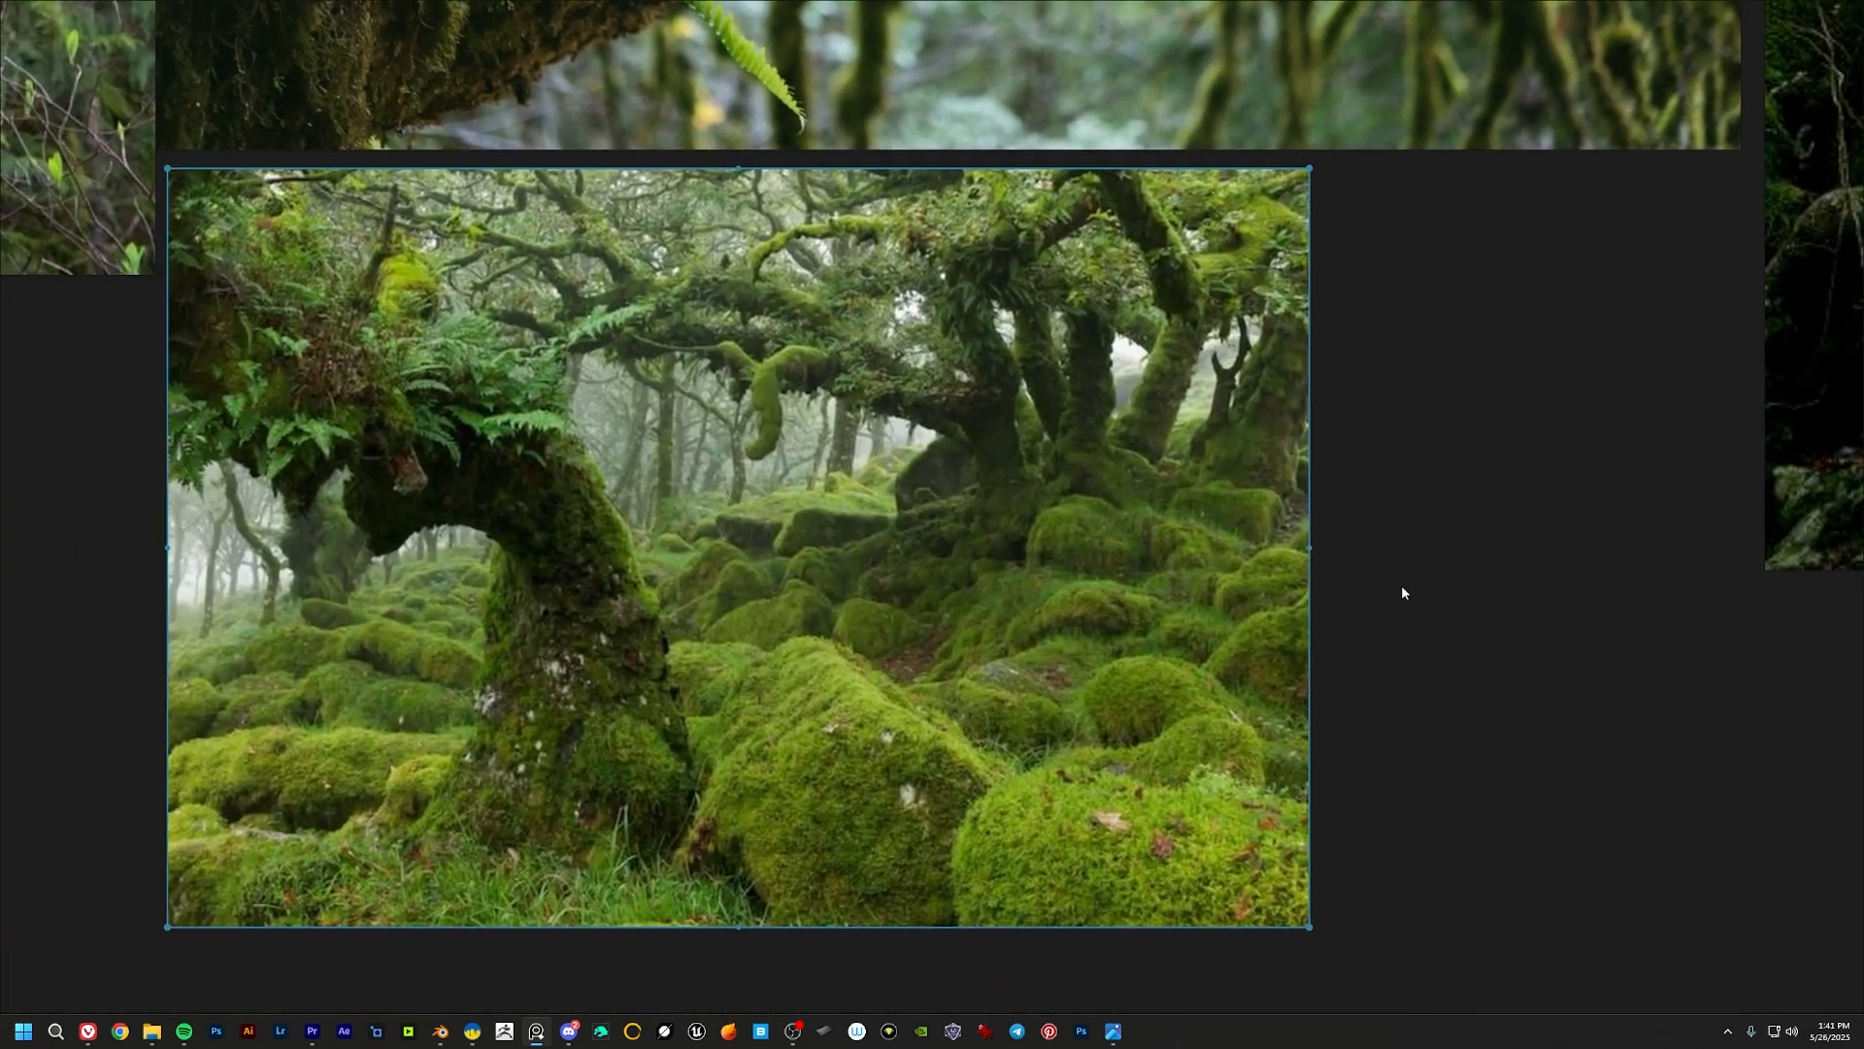
pyautogui.rightClick(810, 527)
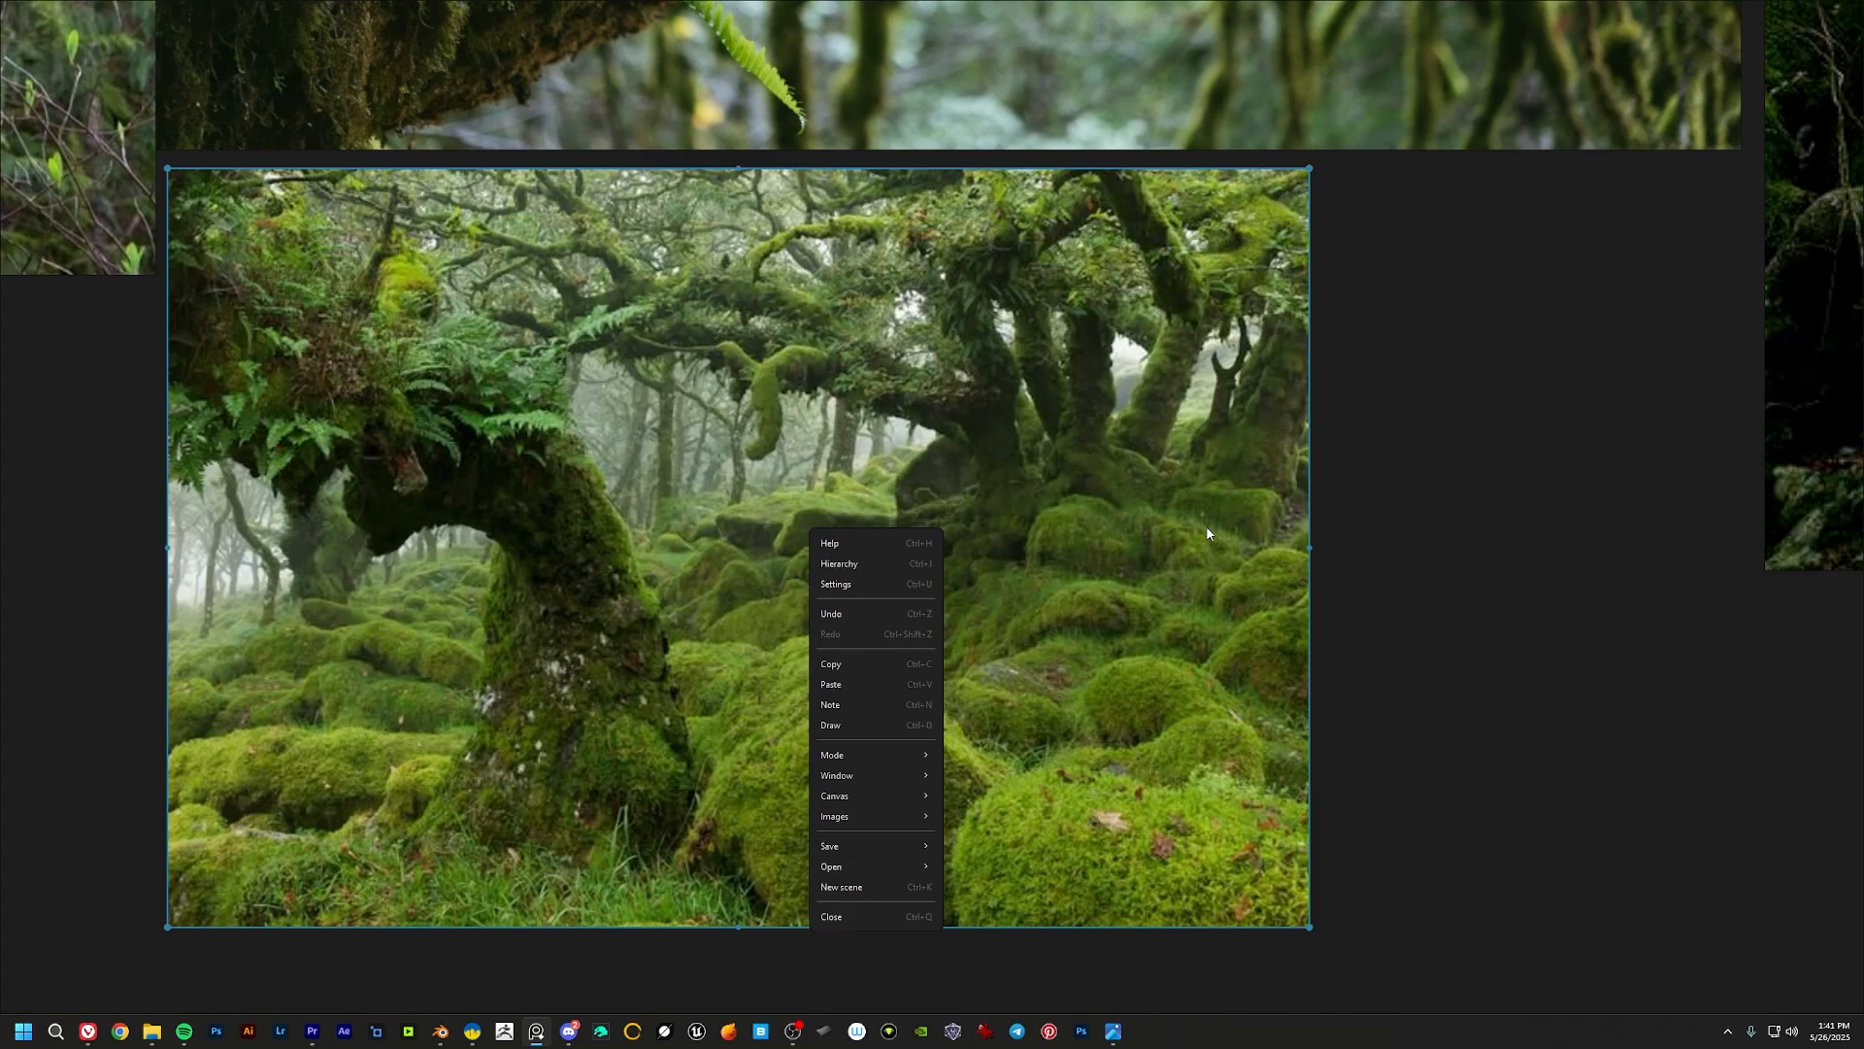
pyautogui.click(1360, 537)
pyautogui.moveTo(1010, 546); pyautogui.dragTo(918, 573, button='middle')
pyautogui.scroll(-5, 916, 573)
pyautogui.moveTo(904, 445); pyautogui.dragTo(863, 551, button='middle')
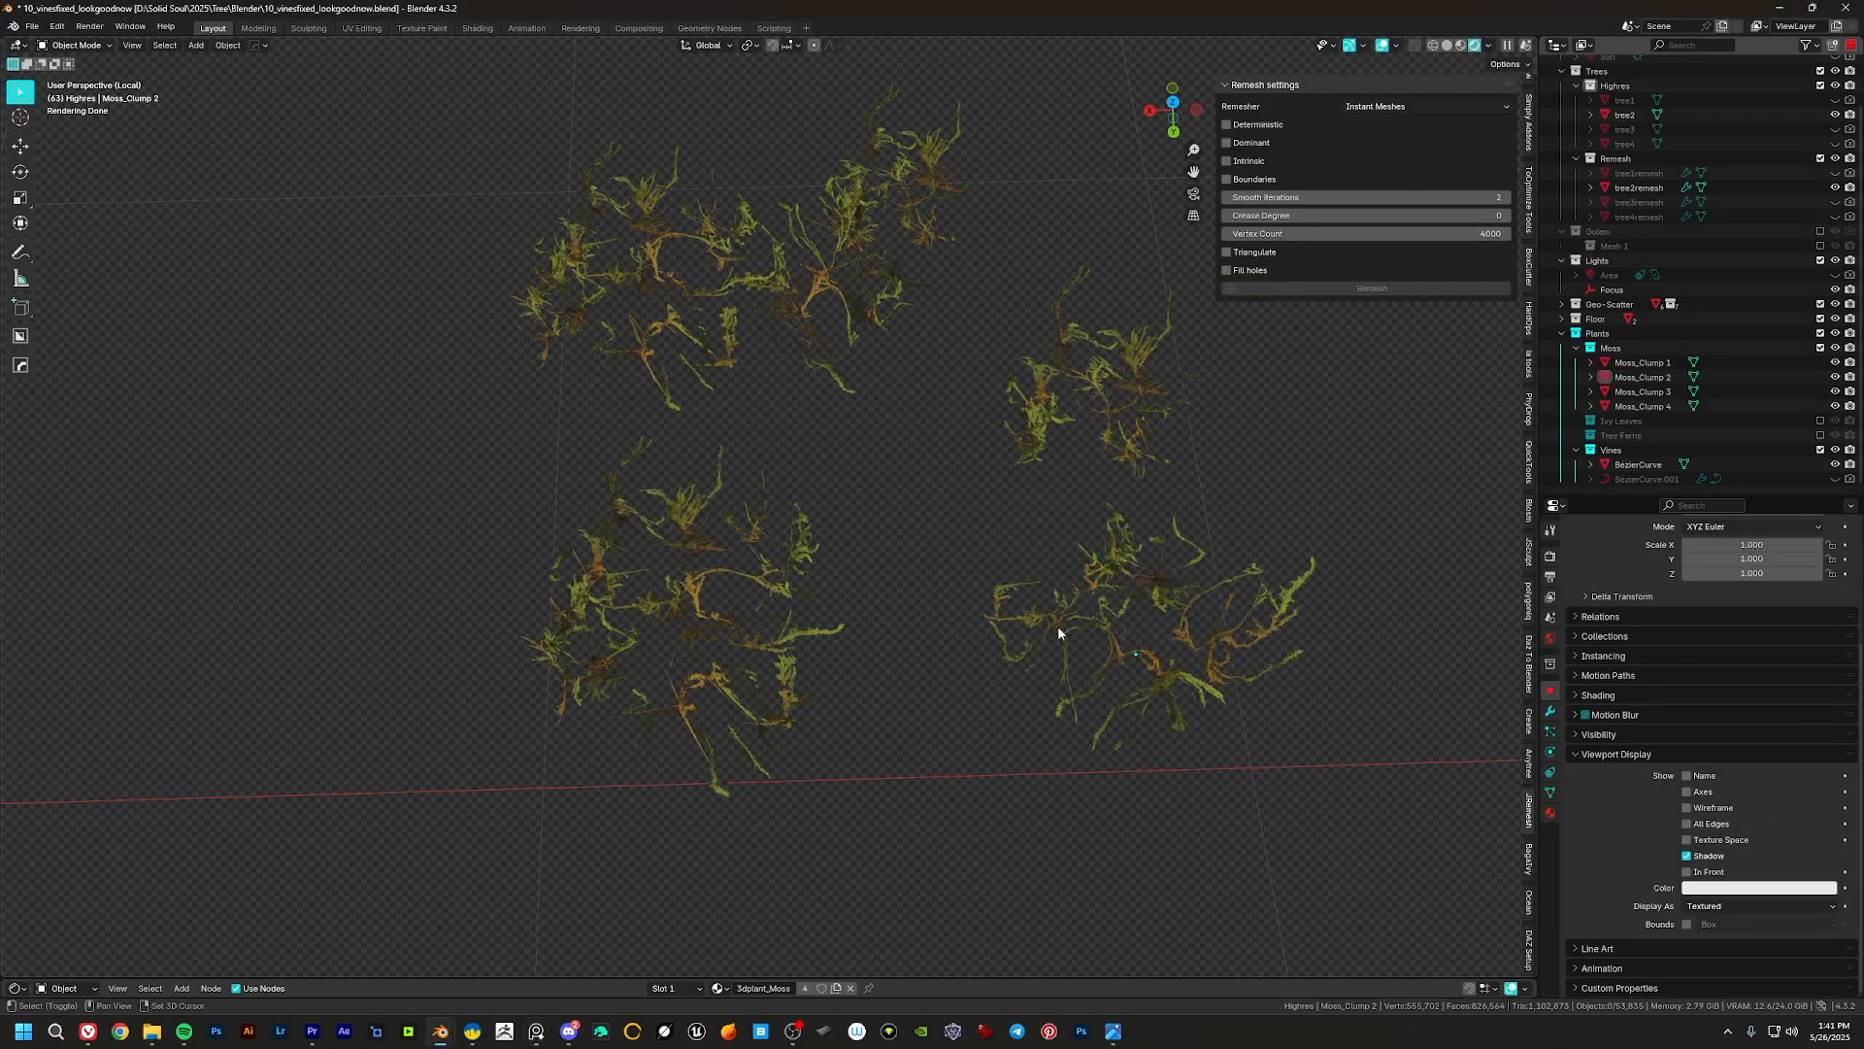
# Step: Select Moss_Clump 2 and examine its mesh cards in Edit Mode, toggling X-ray and selecting all of its geometry
pyautogui.moveTo(1058, 633); pyautogui.dragTo(969, 612, button='middle')
pyautogui.click(956, 643)
pyautogui.scroll(3, 1003, 578)
pyautogui.press('Tab')
pyautogui.scroll(3, 969, 611)
pyautogui.scroll(-1, 959, 636)
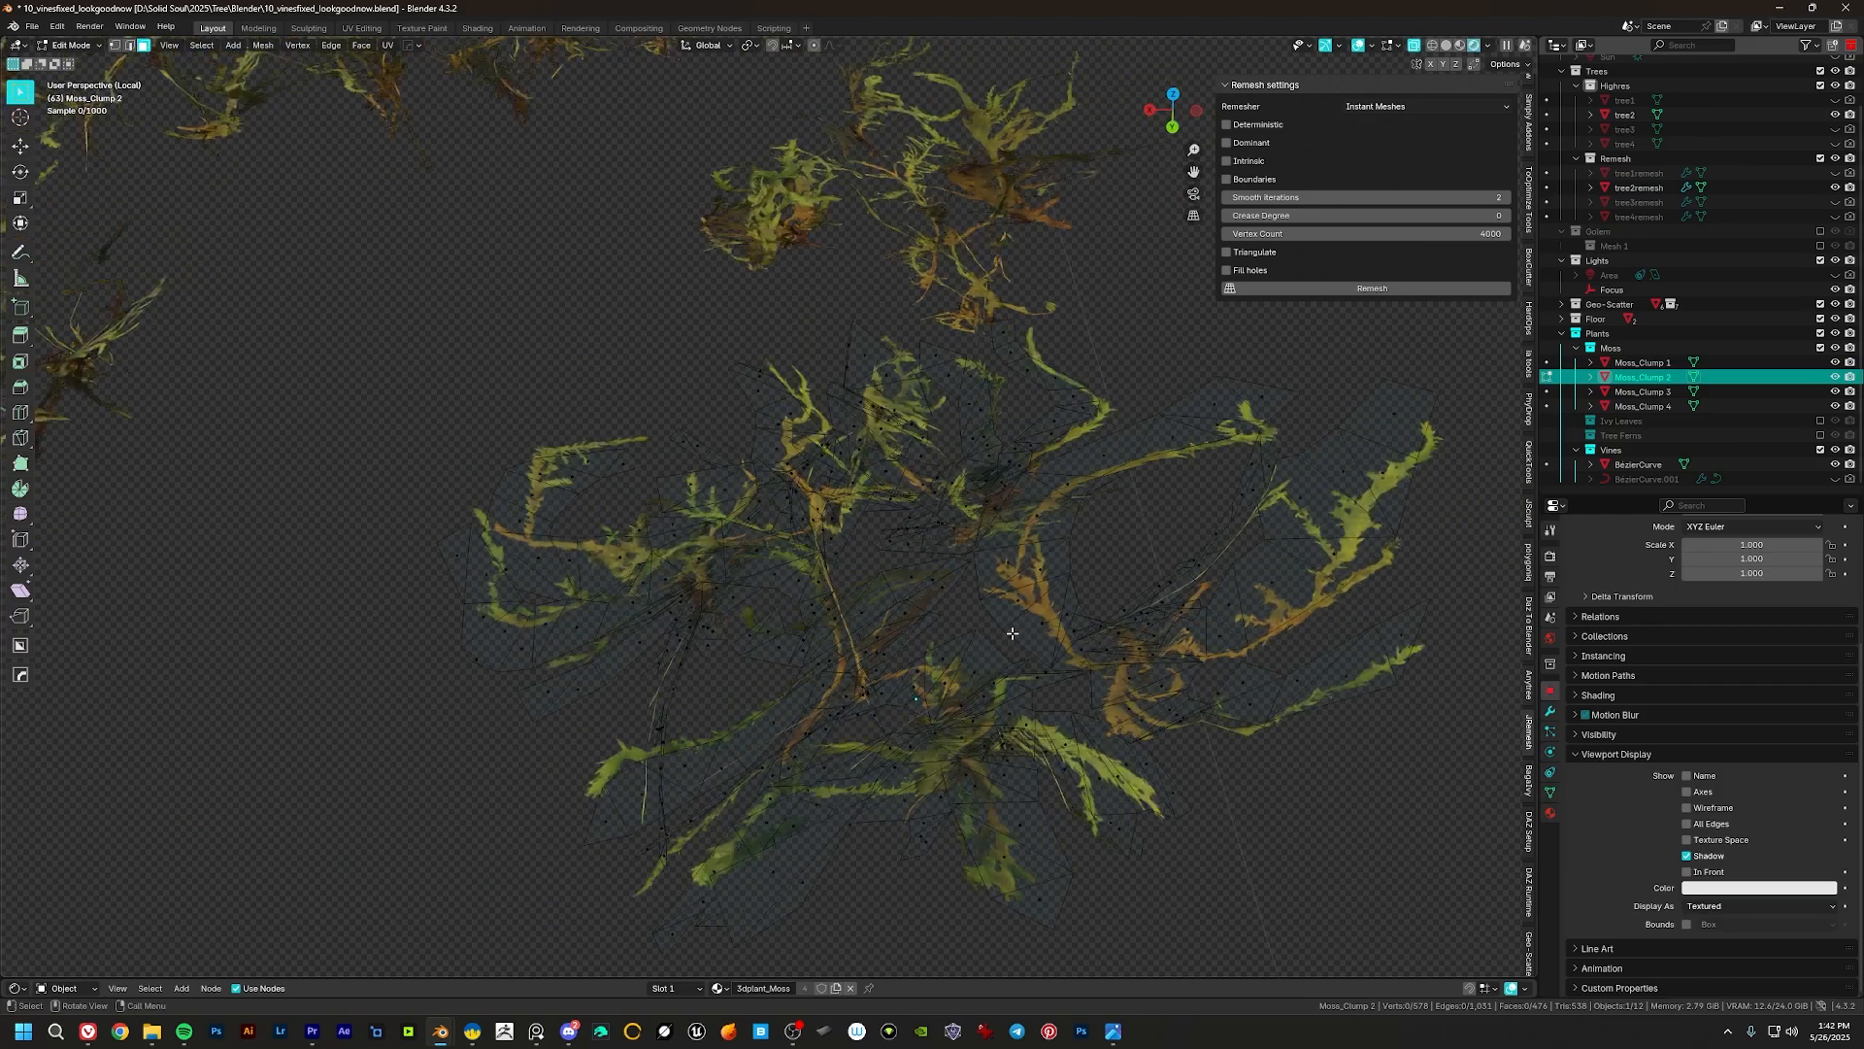
pyautogui.hotkey('alt', 'z')
pyautogui.click(1033, 571)
pyautogui.scroll(-2, 1029, 583)
pyautogui.press('a')
pyautogui.moveTo(1027, 657); pyautogui.dragTo(958, 532, button='middle')
pyautogui.press('Tab')
pyautogui.scroll(2, 958, 532)
# Step: Open up the Shader Editor and examine the 3dplant_Moss node tree, including the alpha, normal and subsurface inputs, before collapsing it again
pyautogui.moveTo(1100, 980); pyautogui.dragTo(1010, 423)
pyautogui.keyDown('shift'); pyautogui.moveTo(859, 347); pyautogui.dragTo(764, 243, button='middle'); pyautogui.keyUp('shift')
pyautogui.scroll(-3, 786, 253)
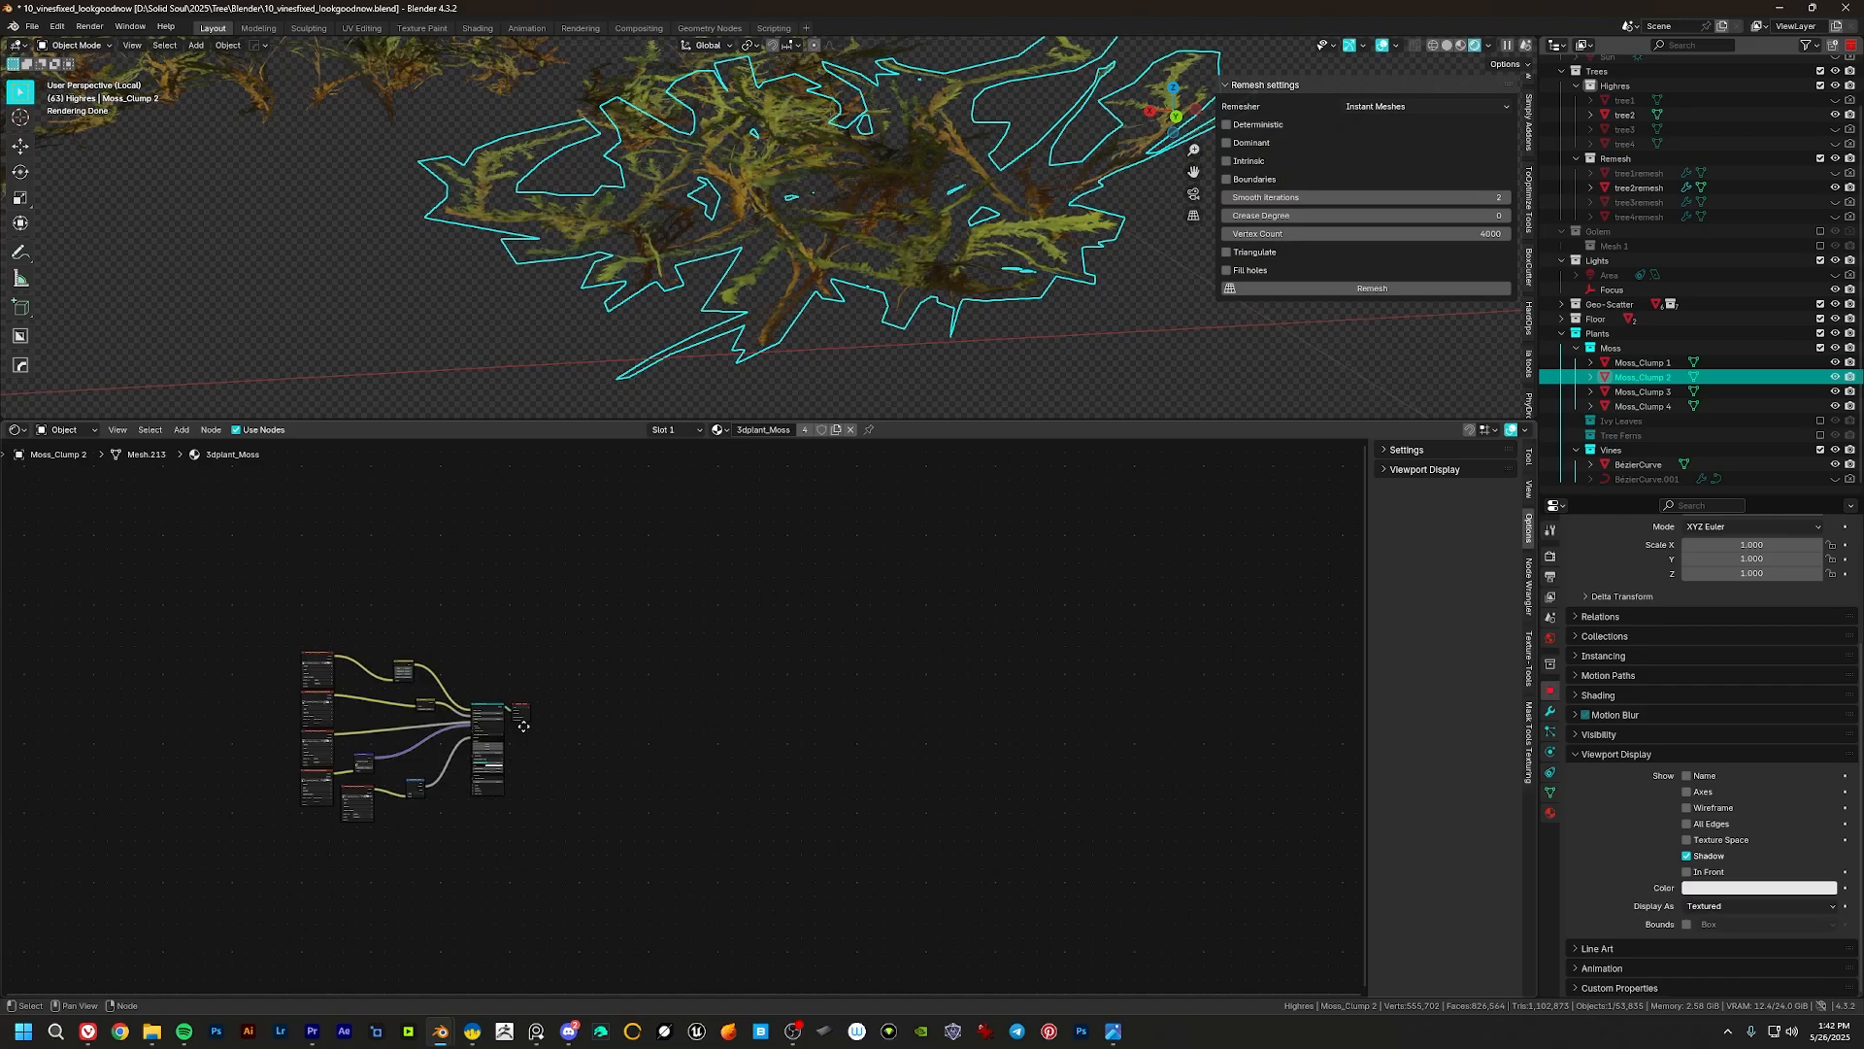
pyautogui.moveTo(956, 708); pyautogui.dragTo(982, 700, button='middle')
pyautogui.scroll(10, 841, 642)
pyautogui.moveTo(841, 643); pyautogui.dragTo(727, 662, button='middle')
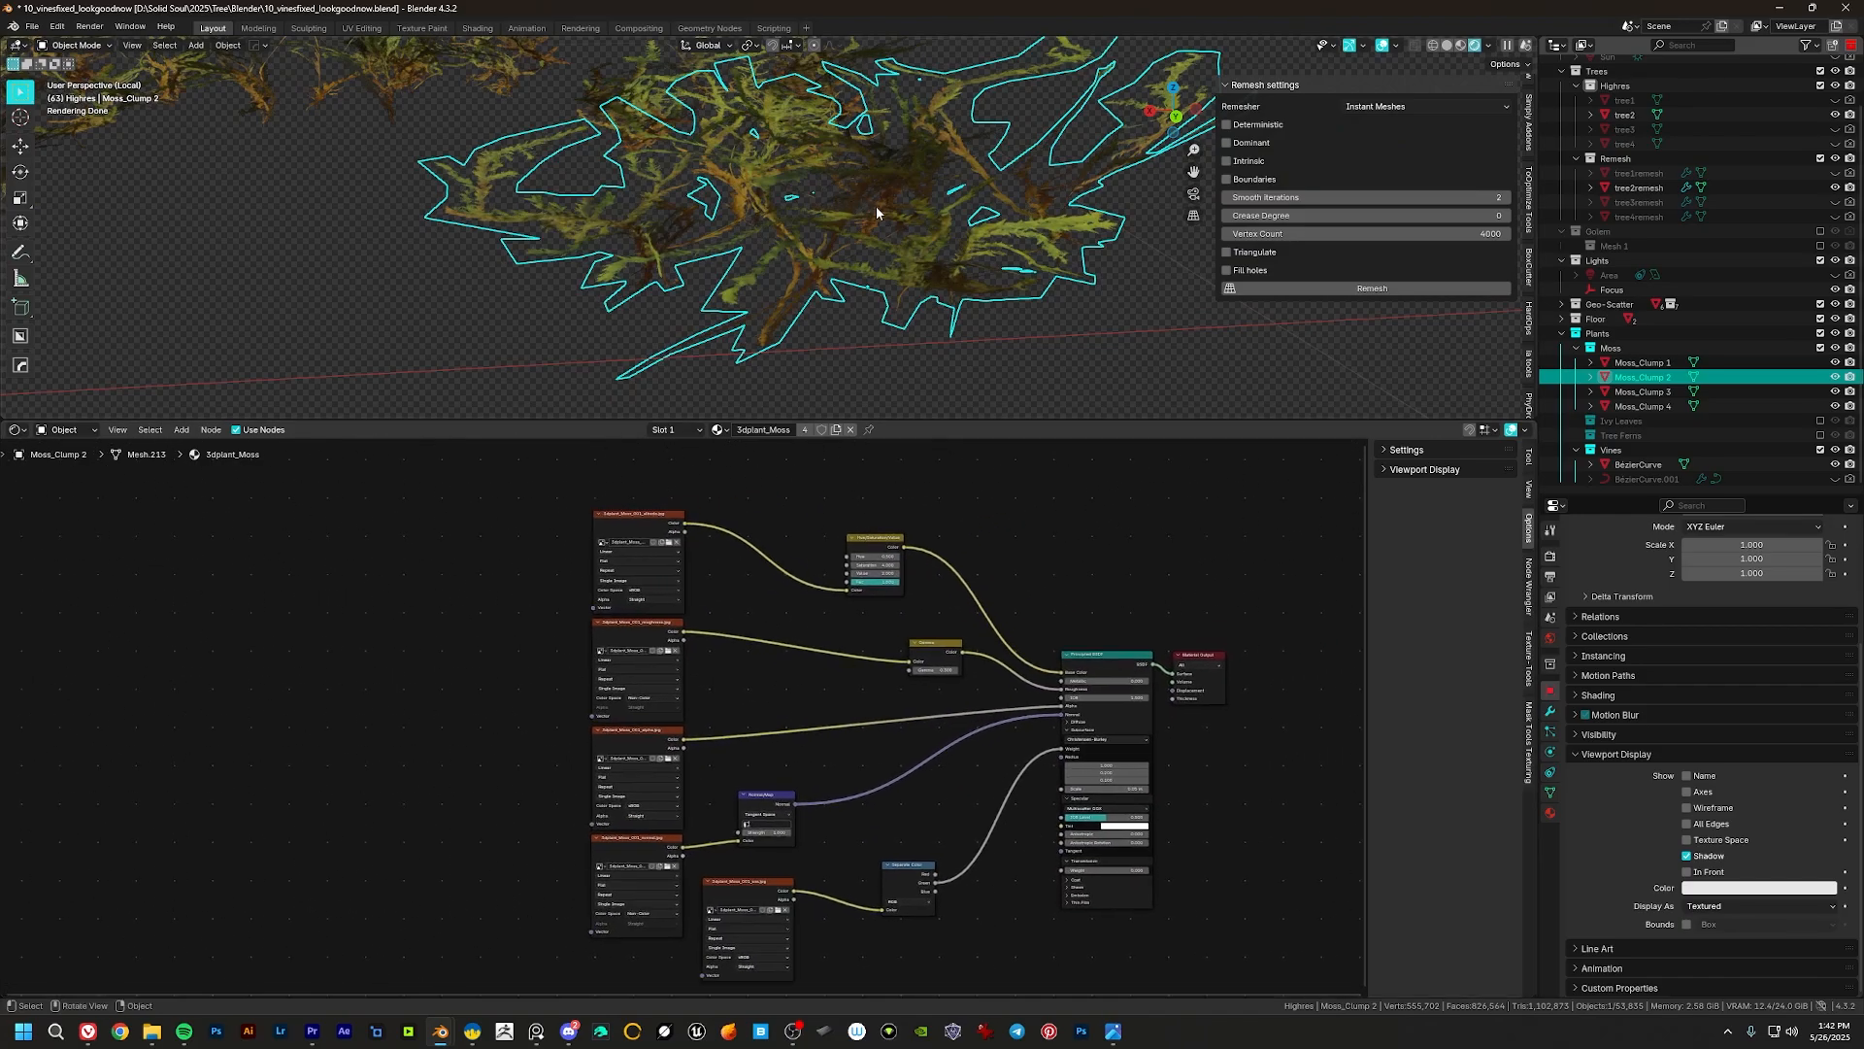
pyautogui.moveTo(725, 860); pyautogui.dragTo(459, 738, button='middle')
pyautogui.scroll(5, 806, 611)
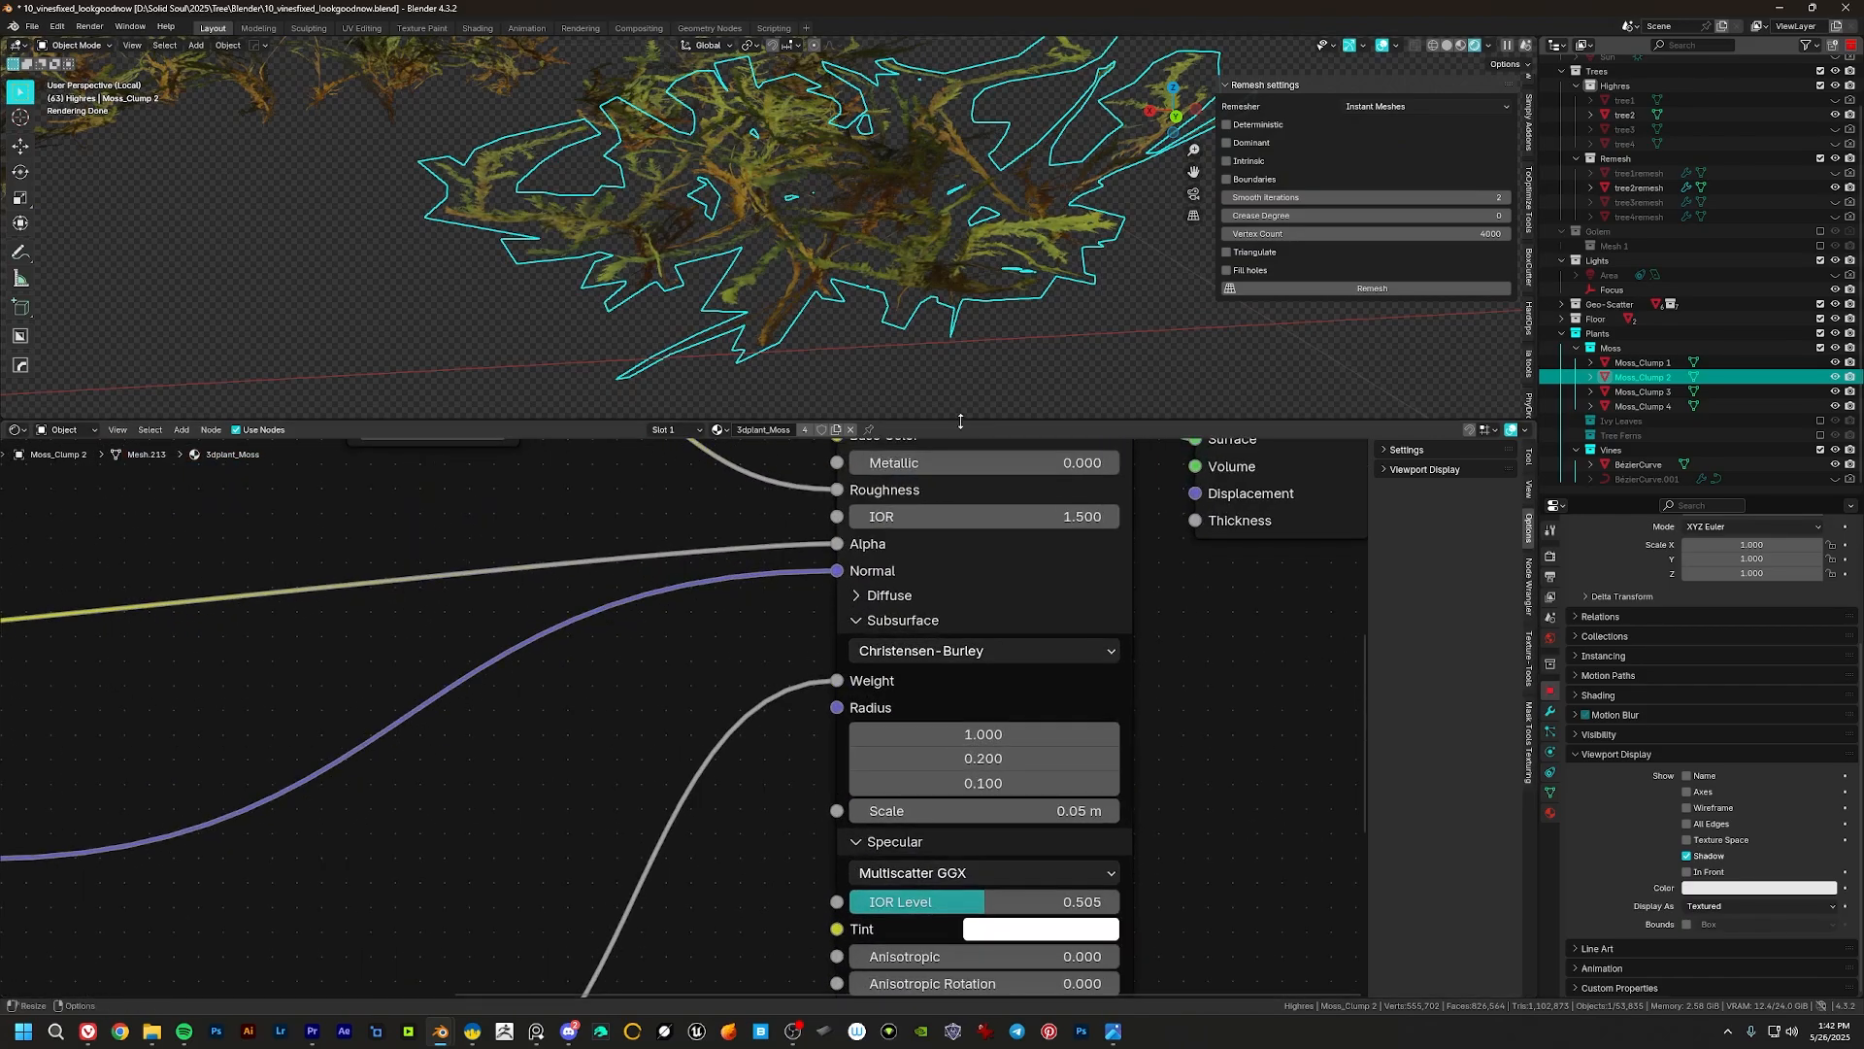
pyautogui.moveTo(962, 417); pyautogui.dragTo(962, 981)
# Step: Leave Local View and bring the full tree's moss- and fern-covered roots into view
pyautogui.scroll(-8, 867, 602)
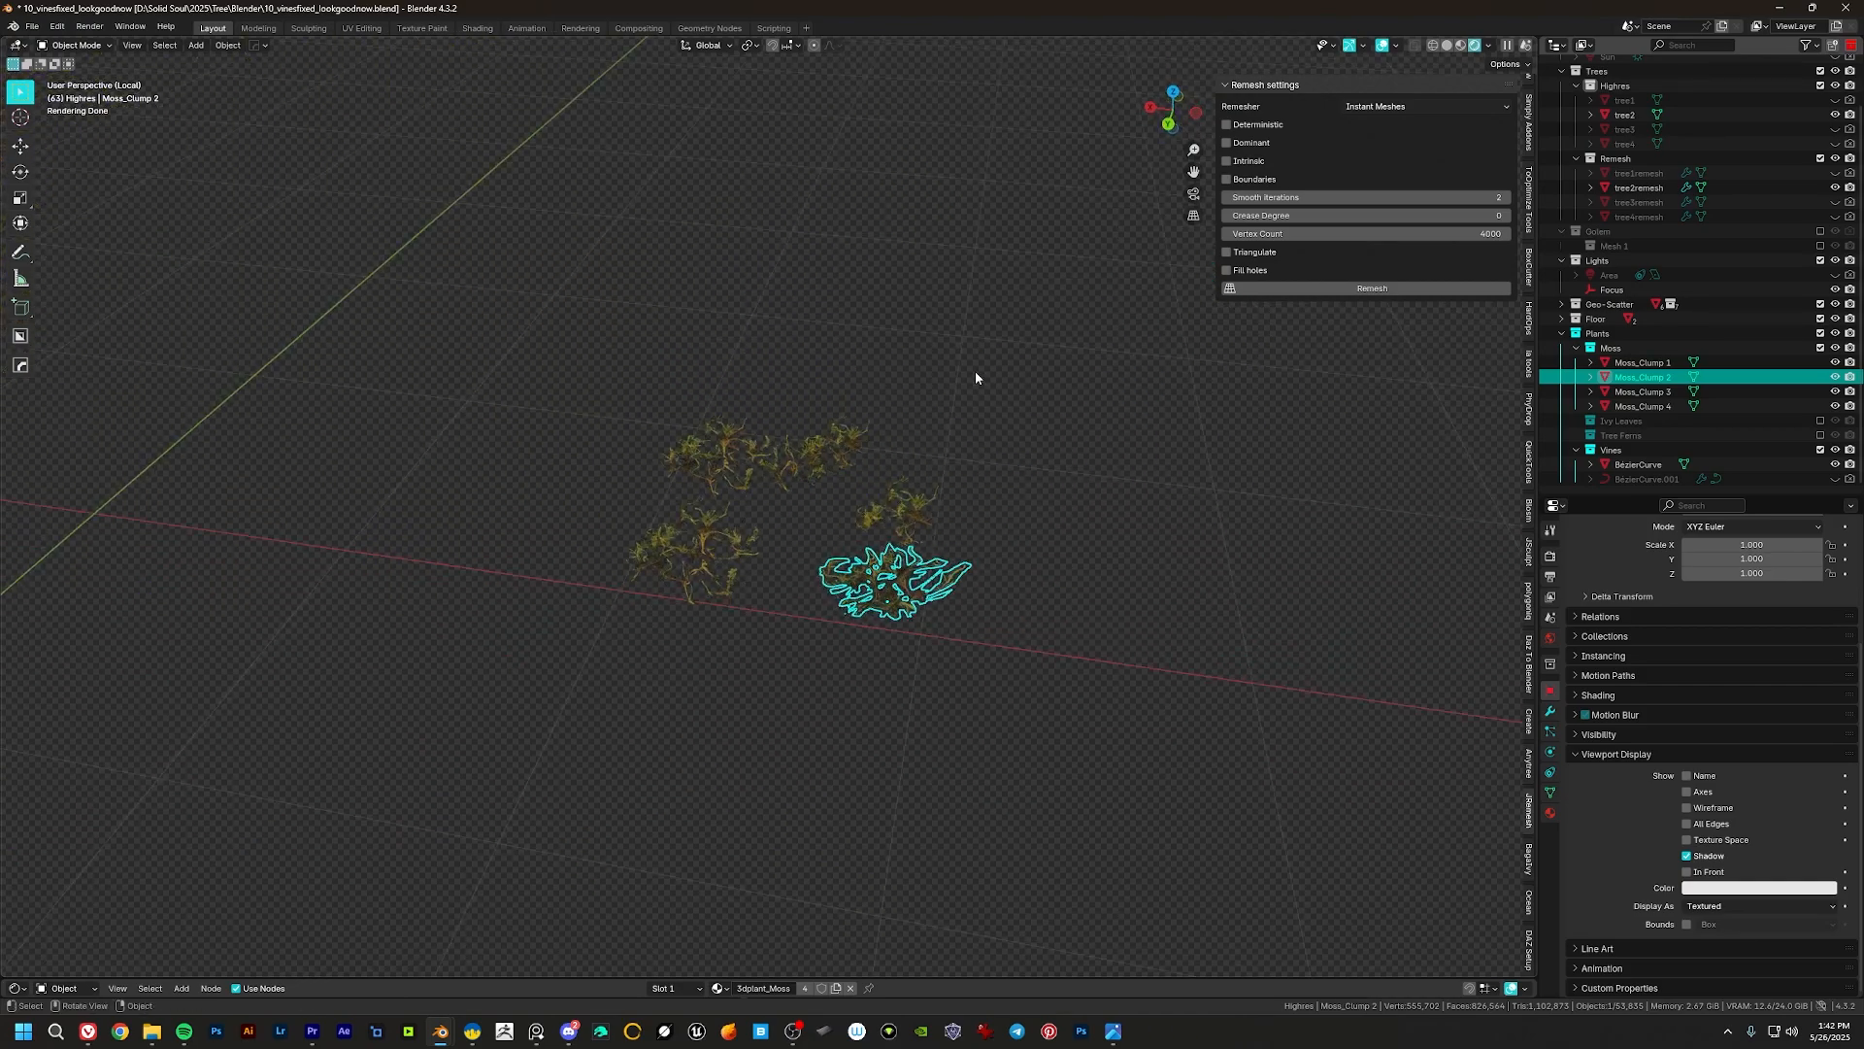
pyautogui.press('KP_Divide')
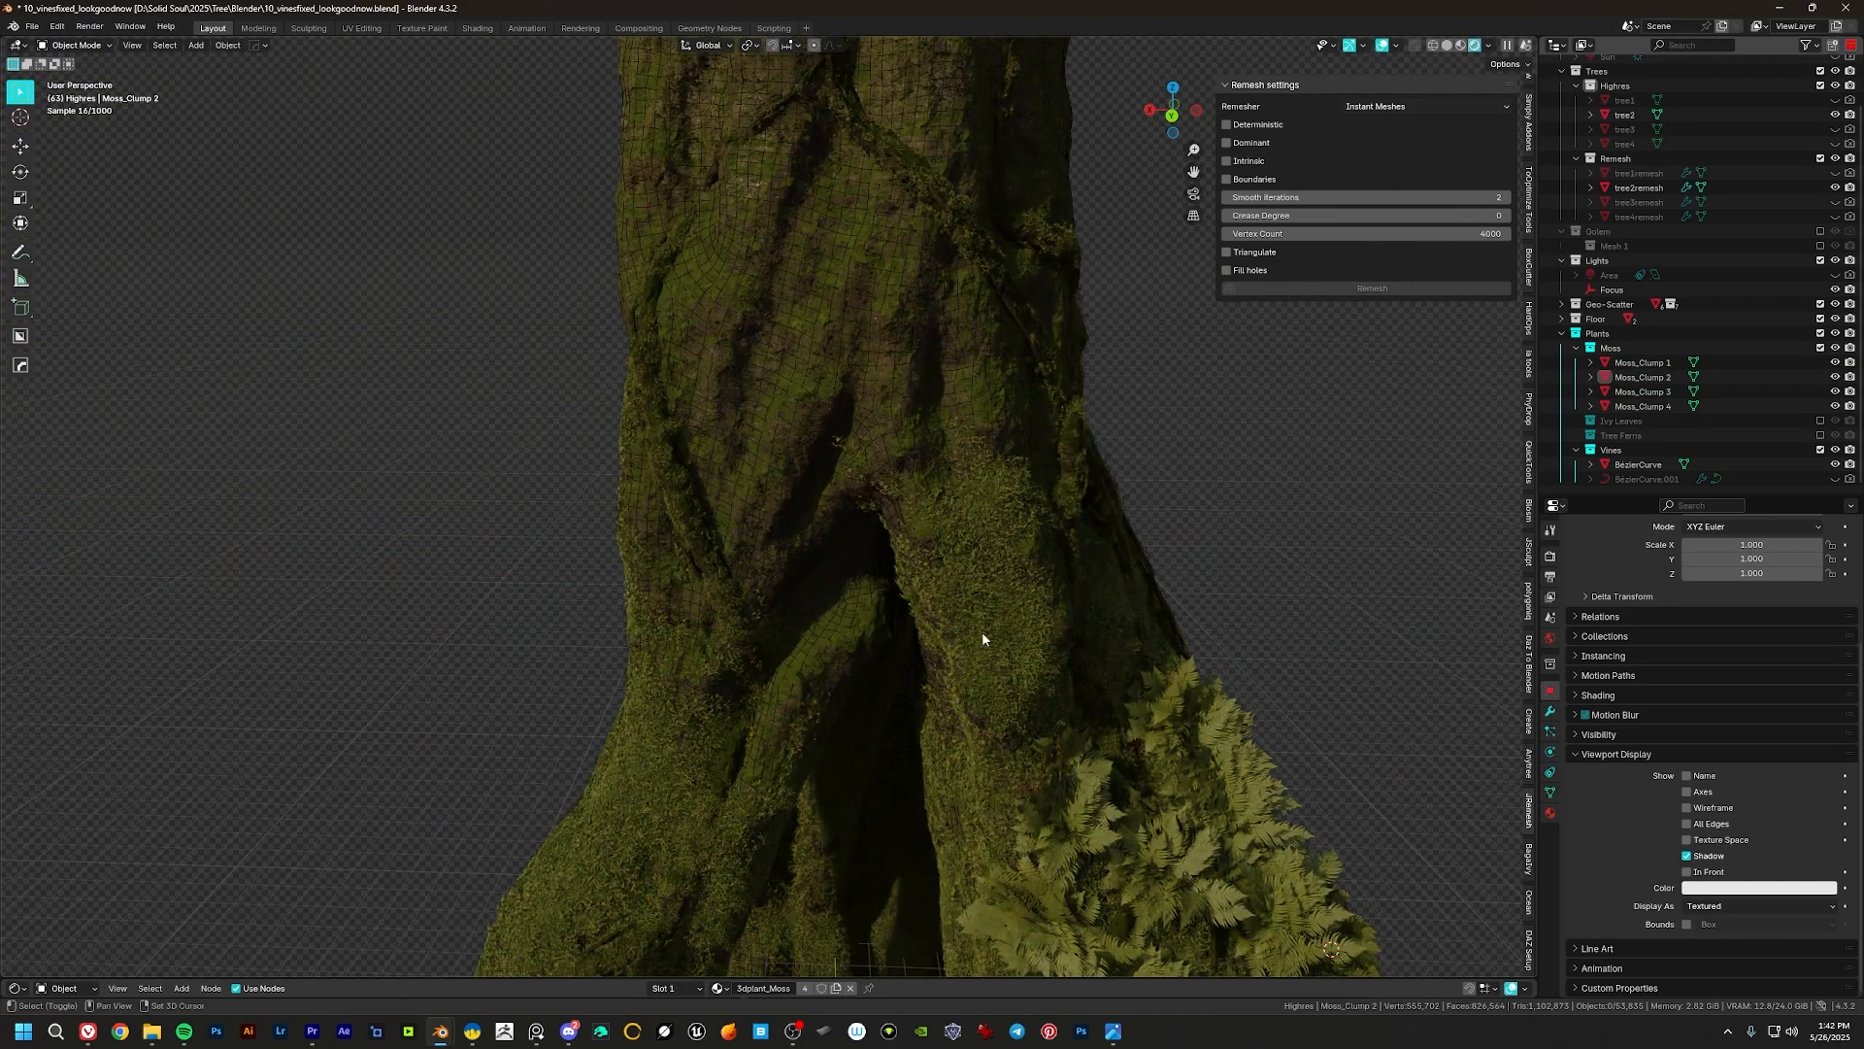
pyautogui.keyDown('shift'); pyautogui.moveTo(1010, 644); pyautogui.dragTo(1116, 514, button='middle'); pyautogui.keyUp('shift')
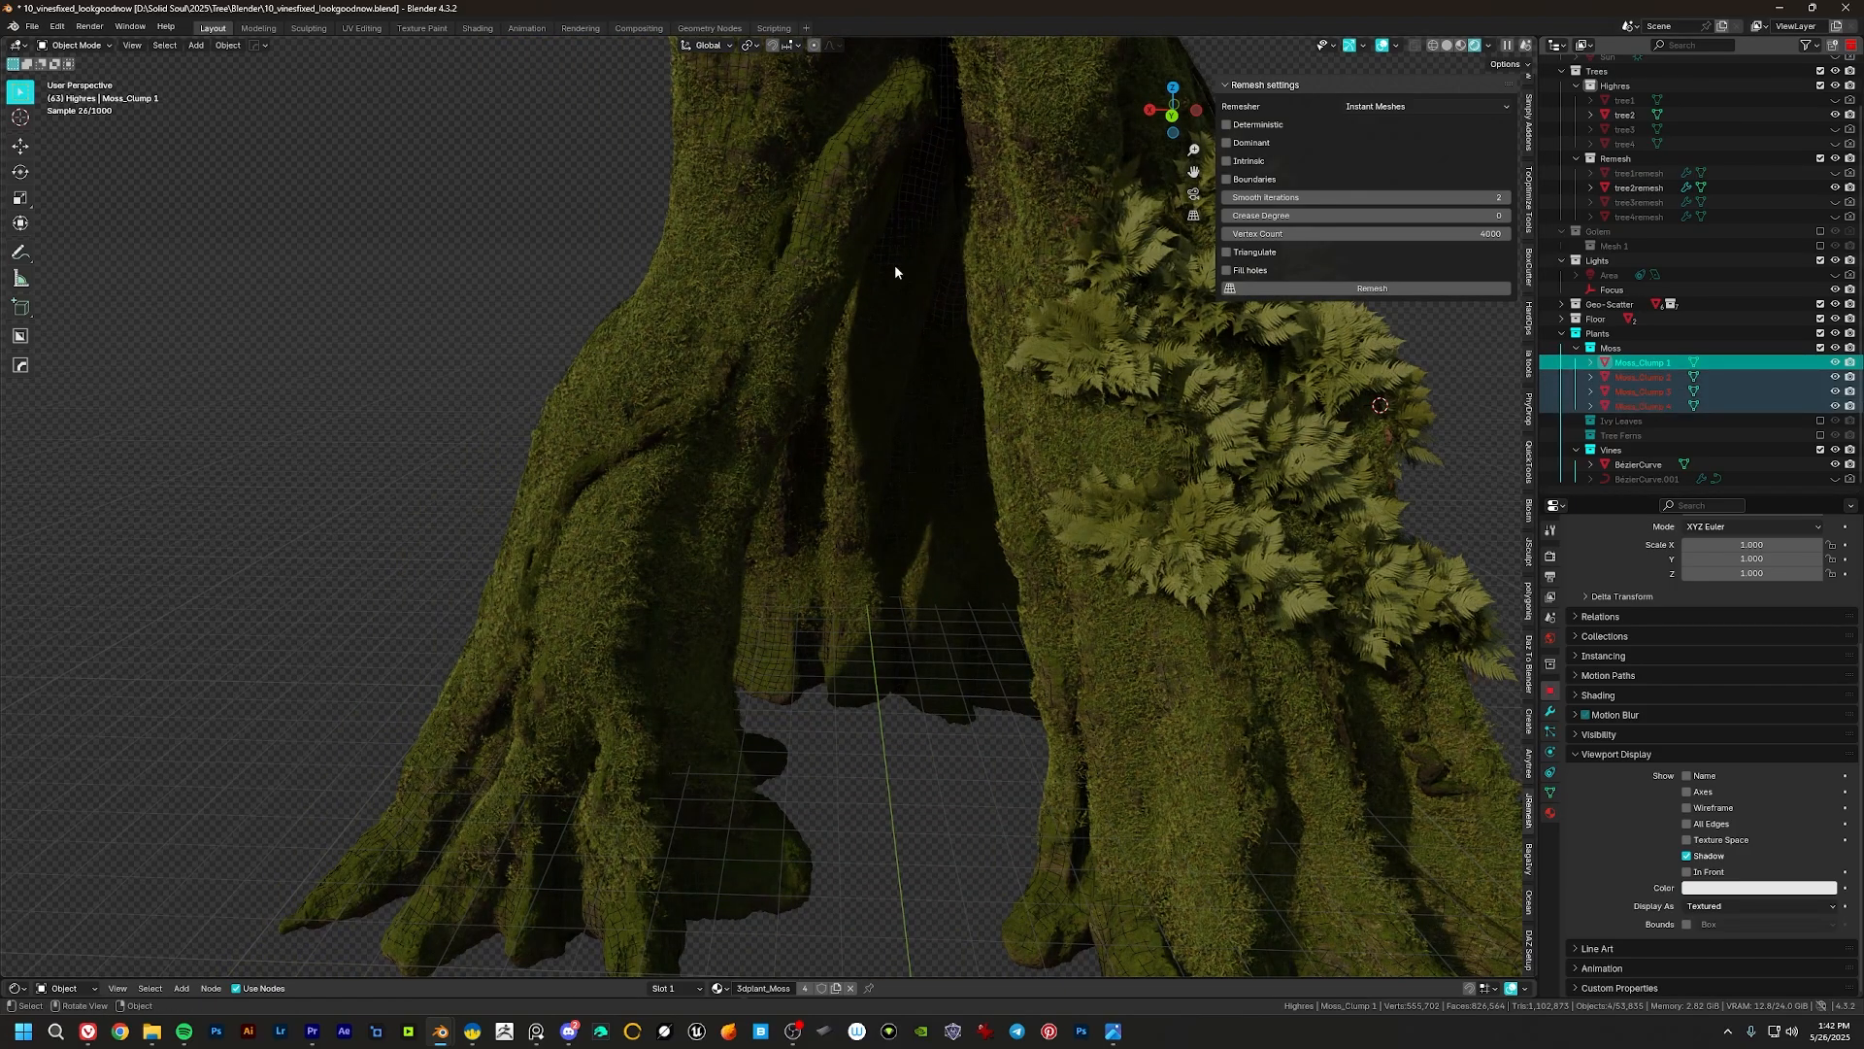
# Step: Select the tree2remesh object and bring up its Geo-Scatter settings
pyautogui.click(772, 260)
pyautogui.click(1641, 189)
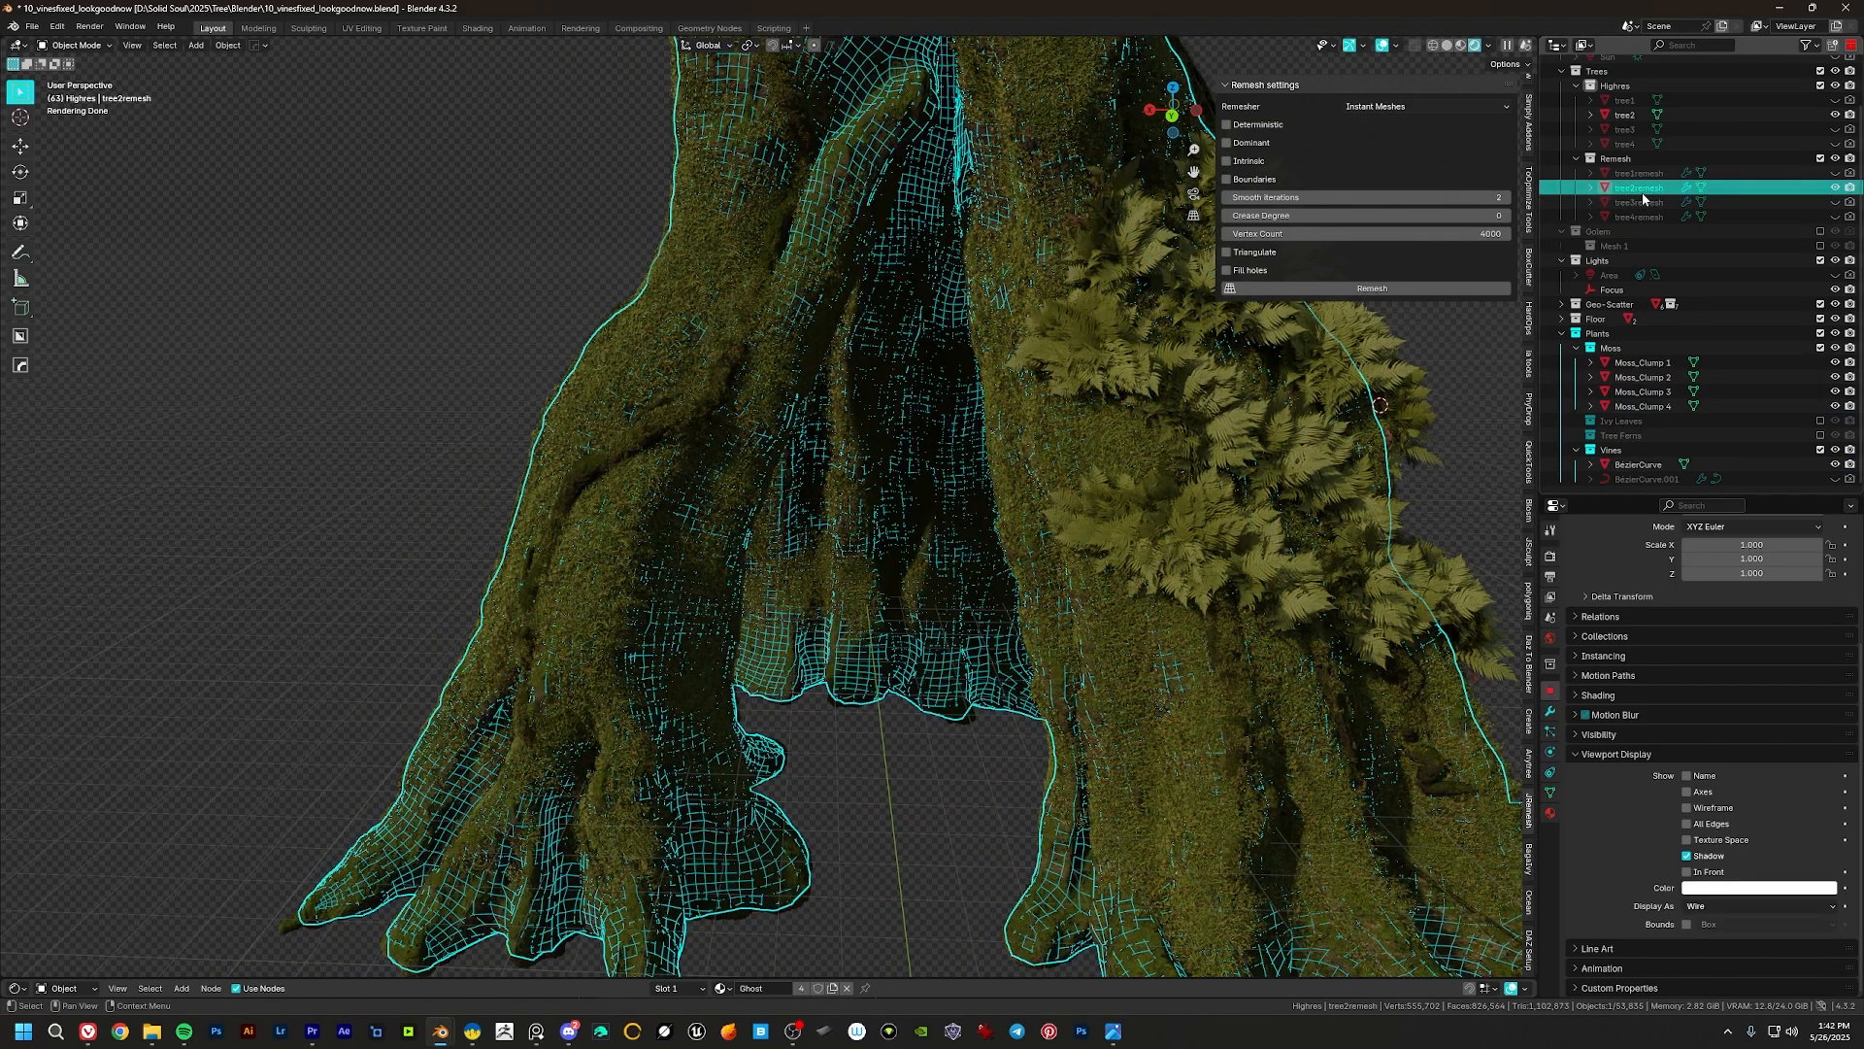
pyautogui.moveTo(1397, 525); pyautogui.dragTo(1420, 387, button='middle')
pyautogui.press('n')
pyautogui.scroll(-5, 1532, 485)
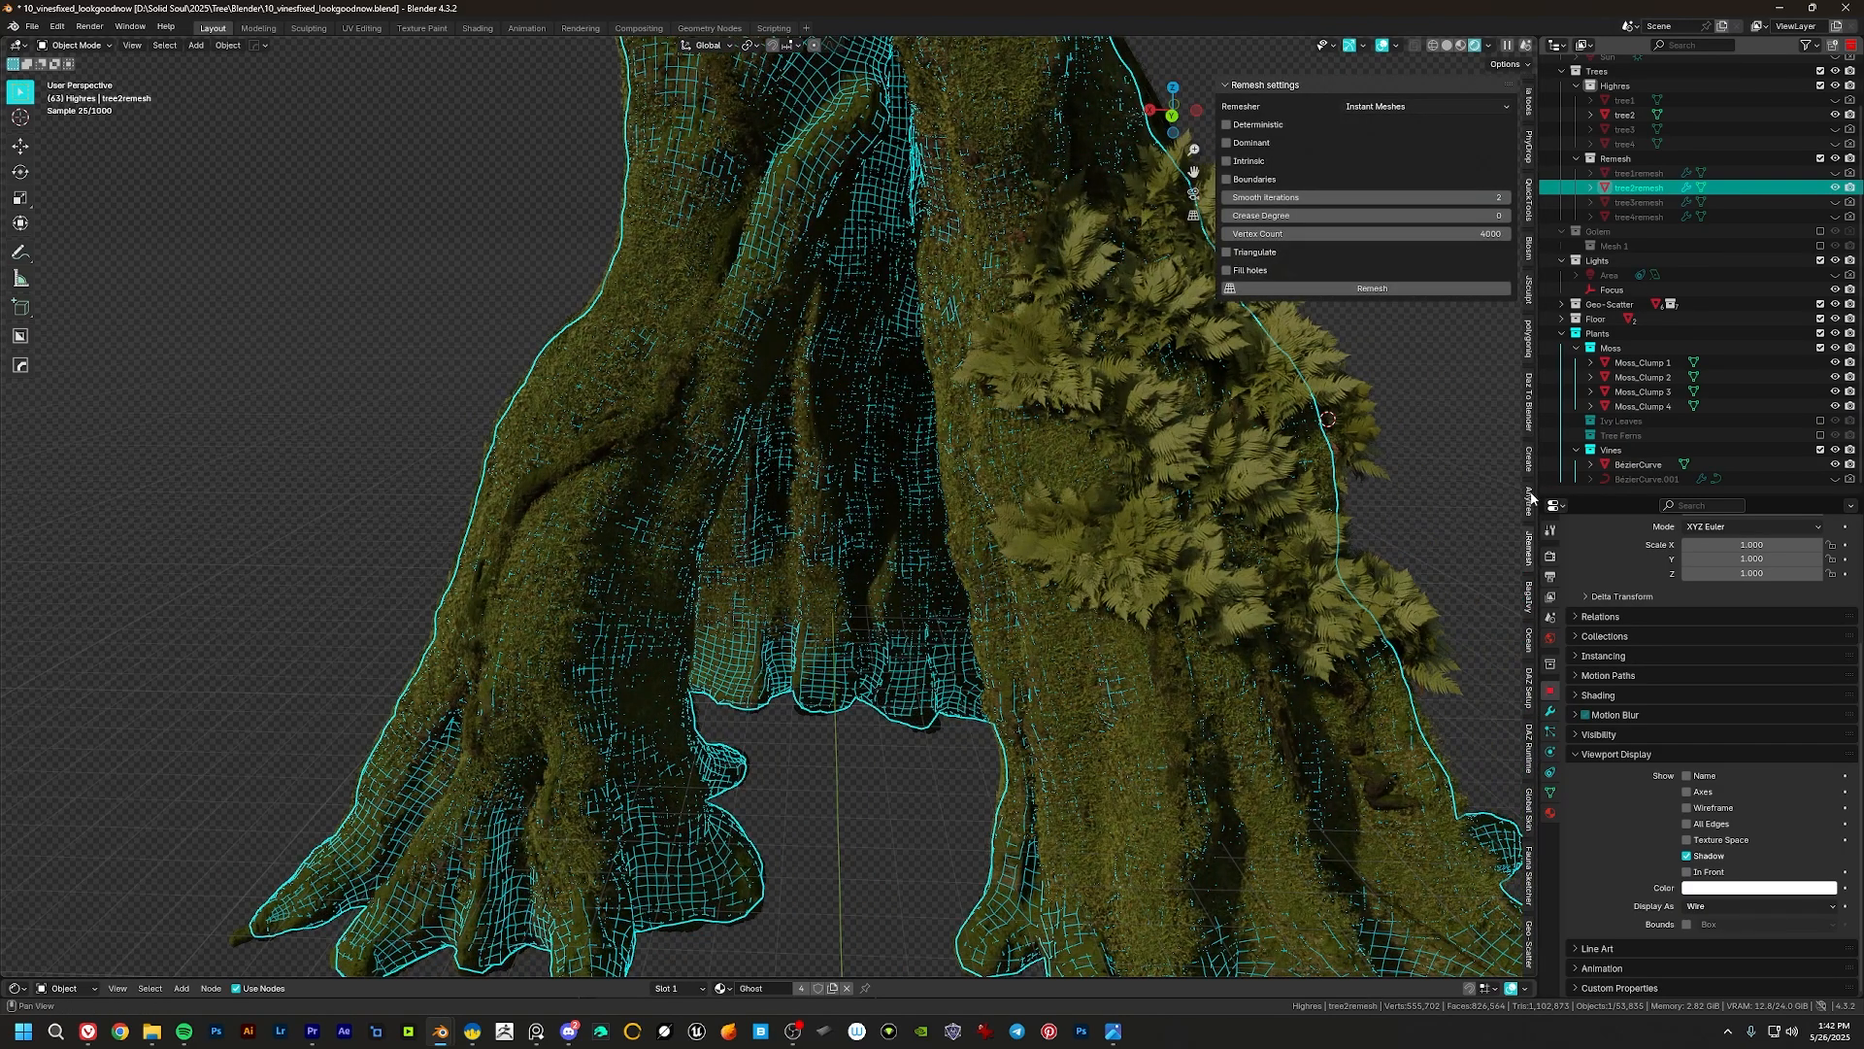
pyautogui.click(1529, 946)
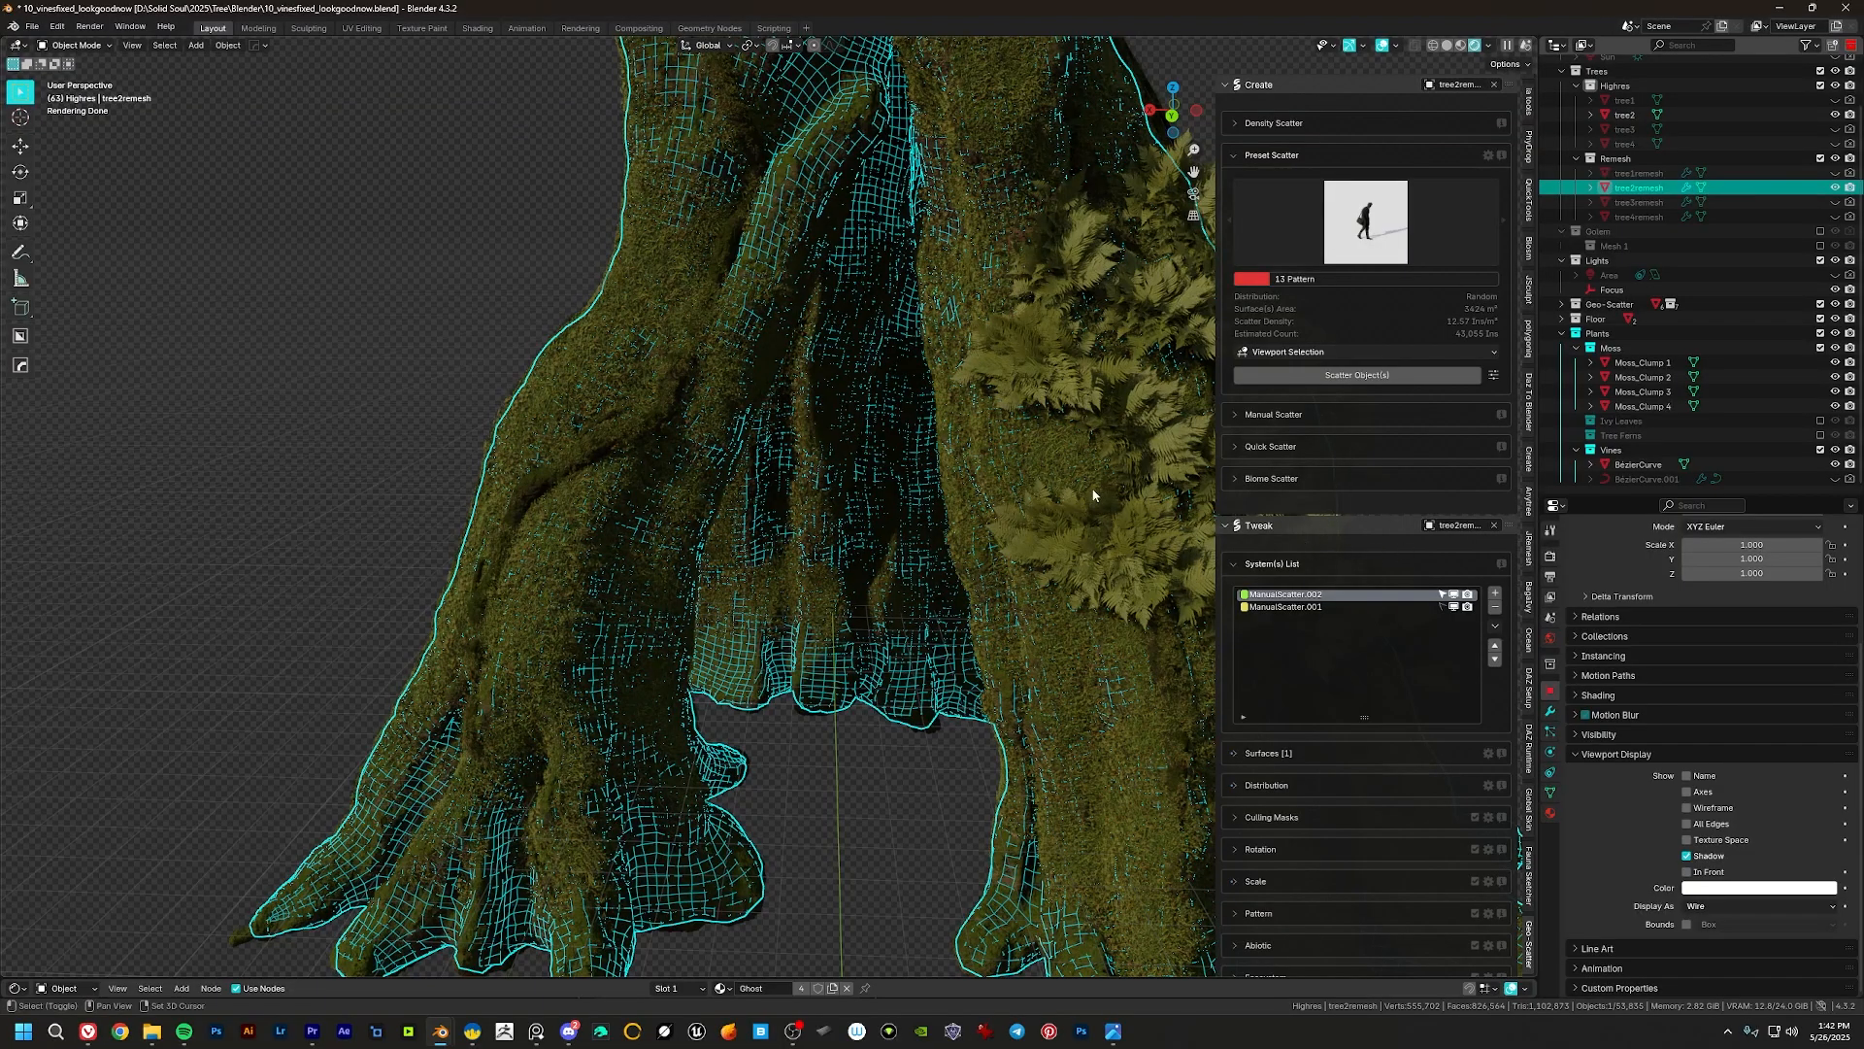
# Step: Compare the tree with its moss and fern scatters shown and hidden, leaving ManualScatter.001 and ManualScatter.002 hidden in the viewport
pyautogui.moveTo(1092, 496); pyautogui.dragTo(938, 469, button='middle')
pyautogui.scroll(-3, 938, 469)
pyautogui.moveTo(921, 553); pyautogui.dragTo(863, 514, button='middle')
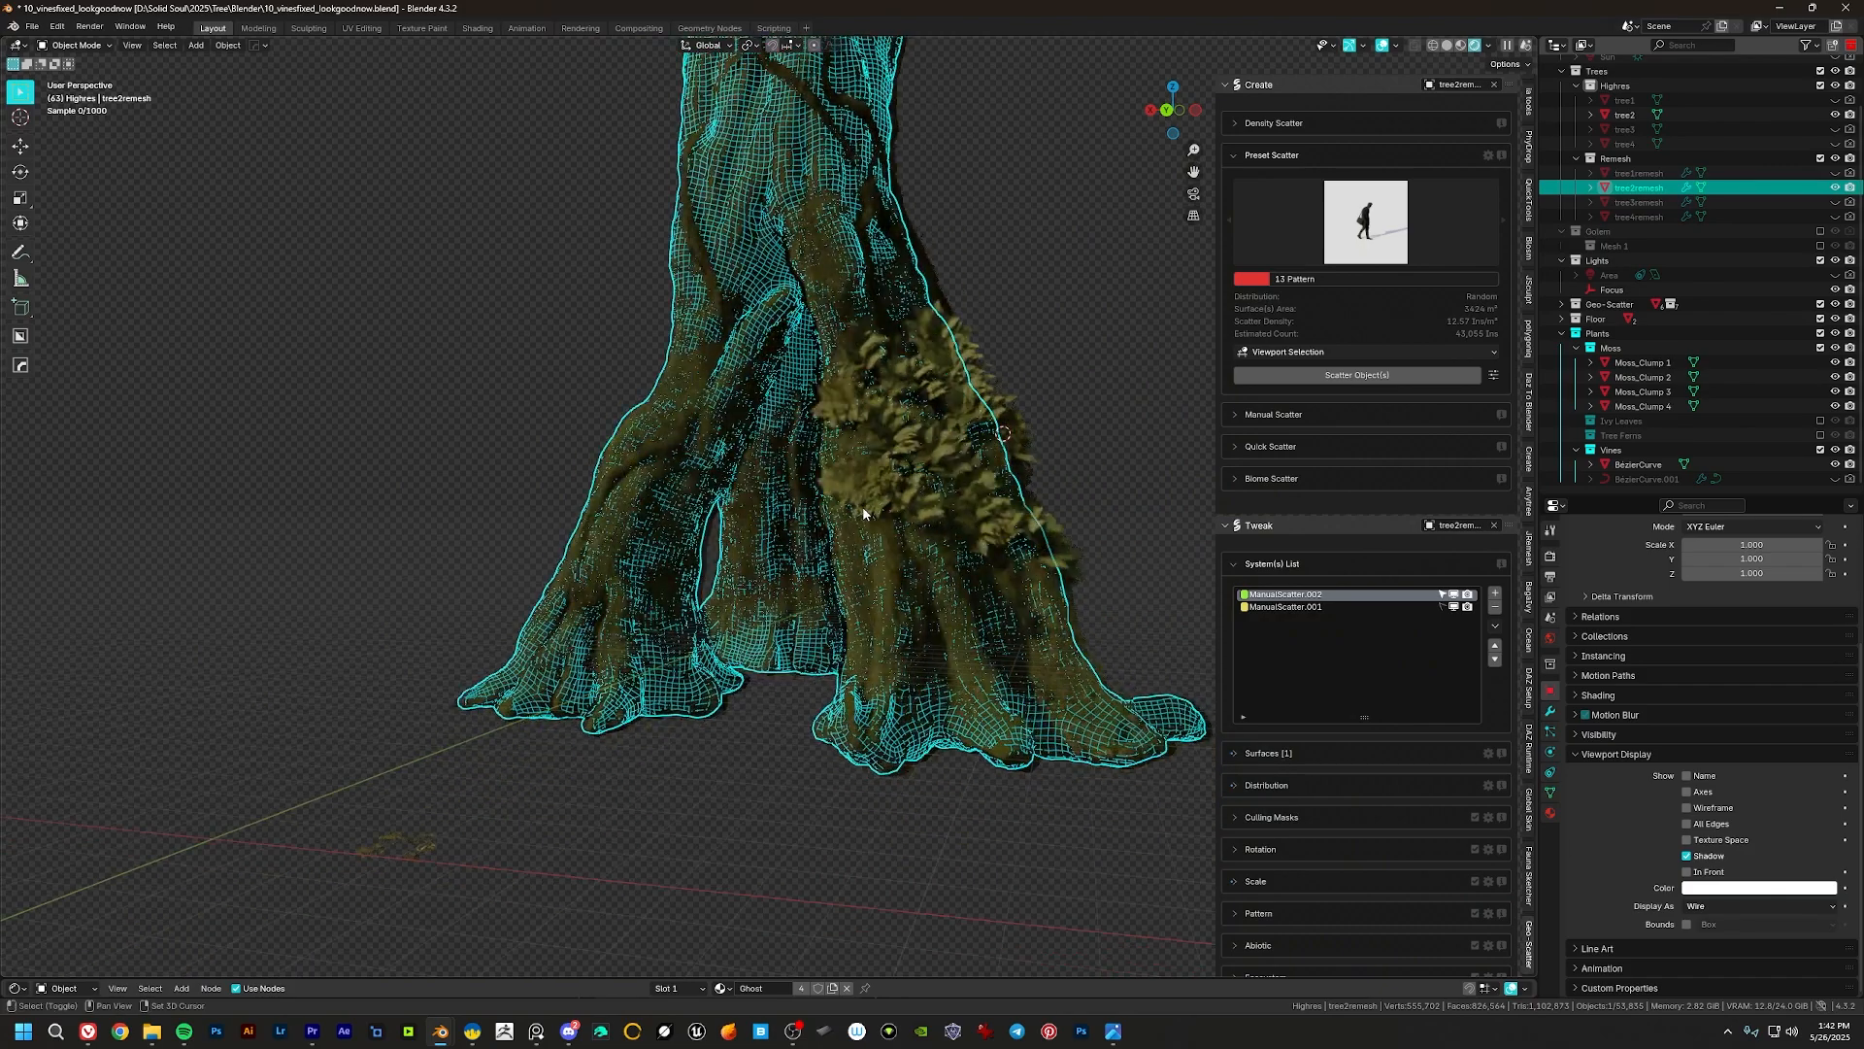
pyautogui.scroll(5, 863, 514)
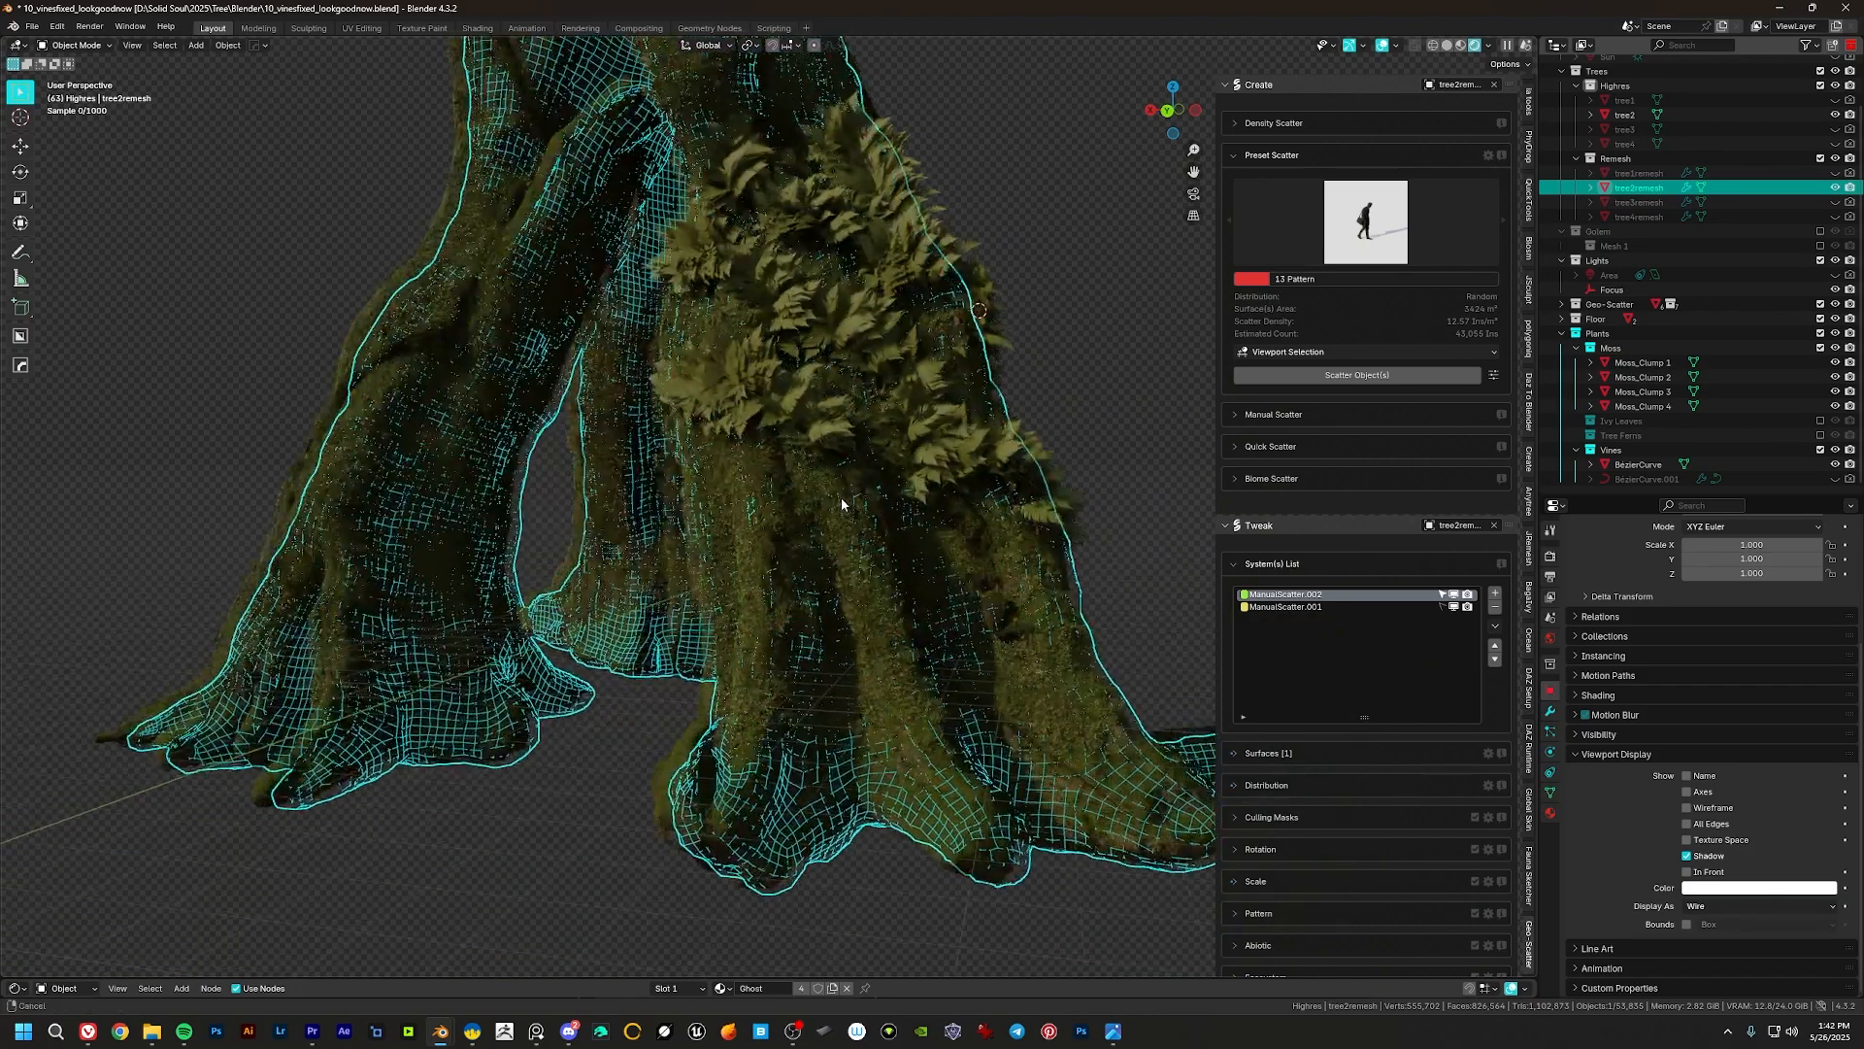
pyautogui.keyDown('shift'); pyautogui.moveTo(841, 504); pyautogui.dragTo(881, 552, button='middle'); pyautogui.keyUp('shift')
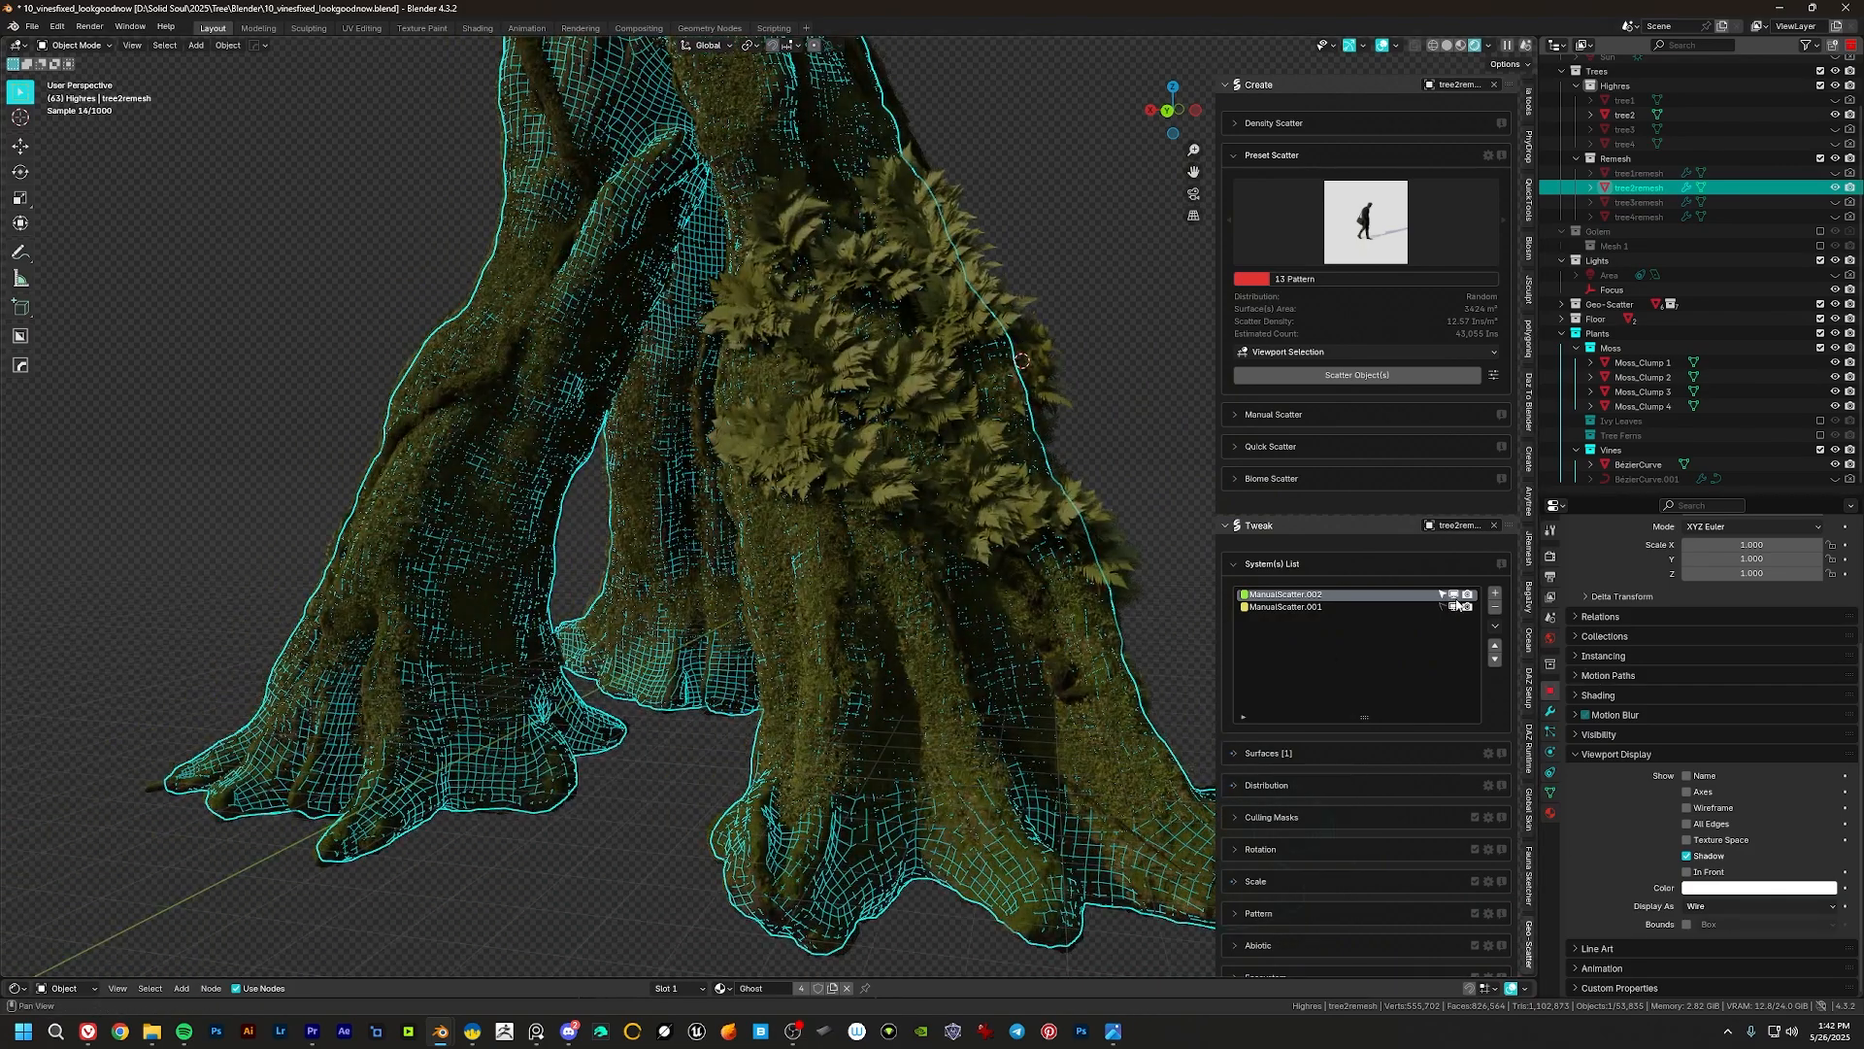
pyautogui.click(1455, 604)
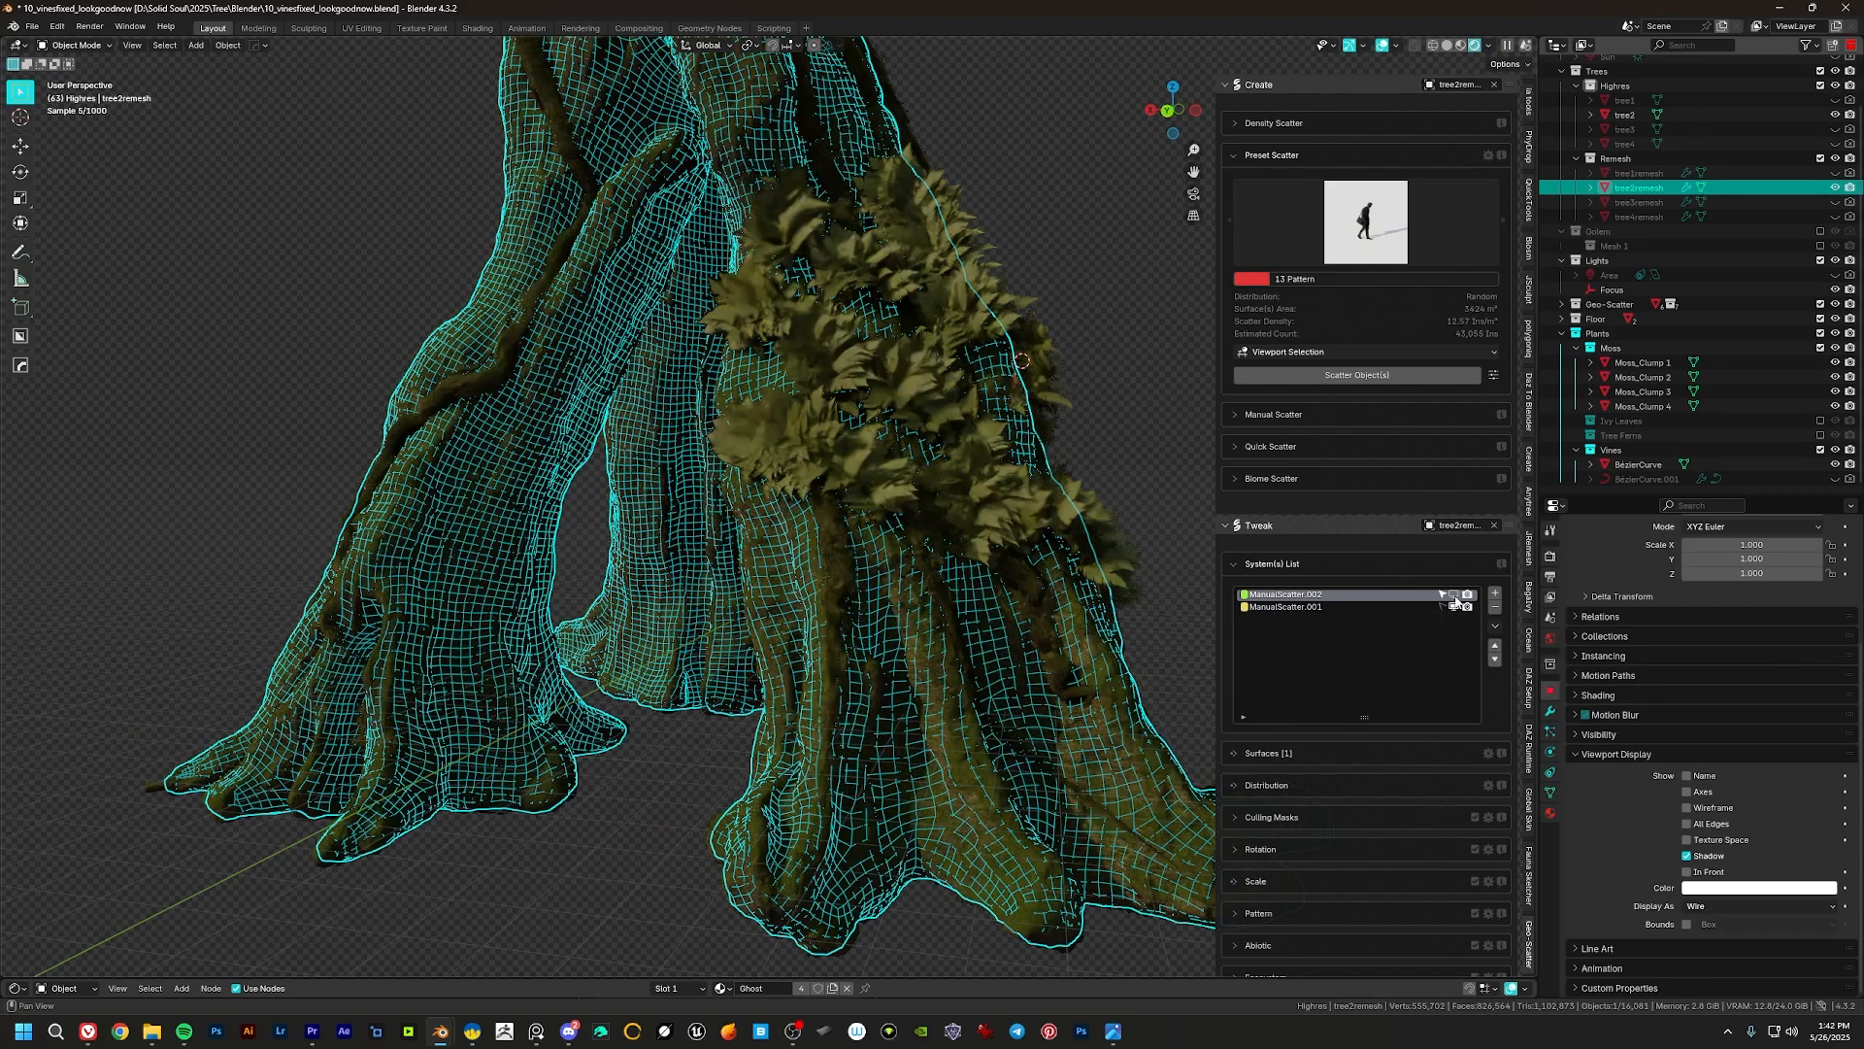
pyautogui.click(1155, 297)
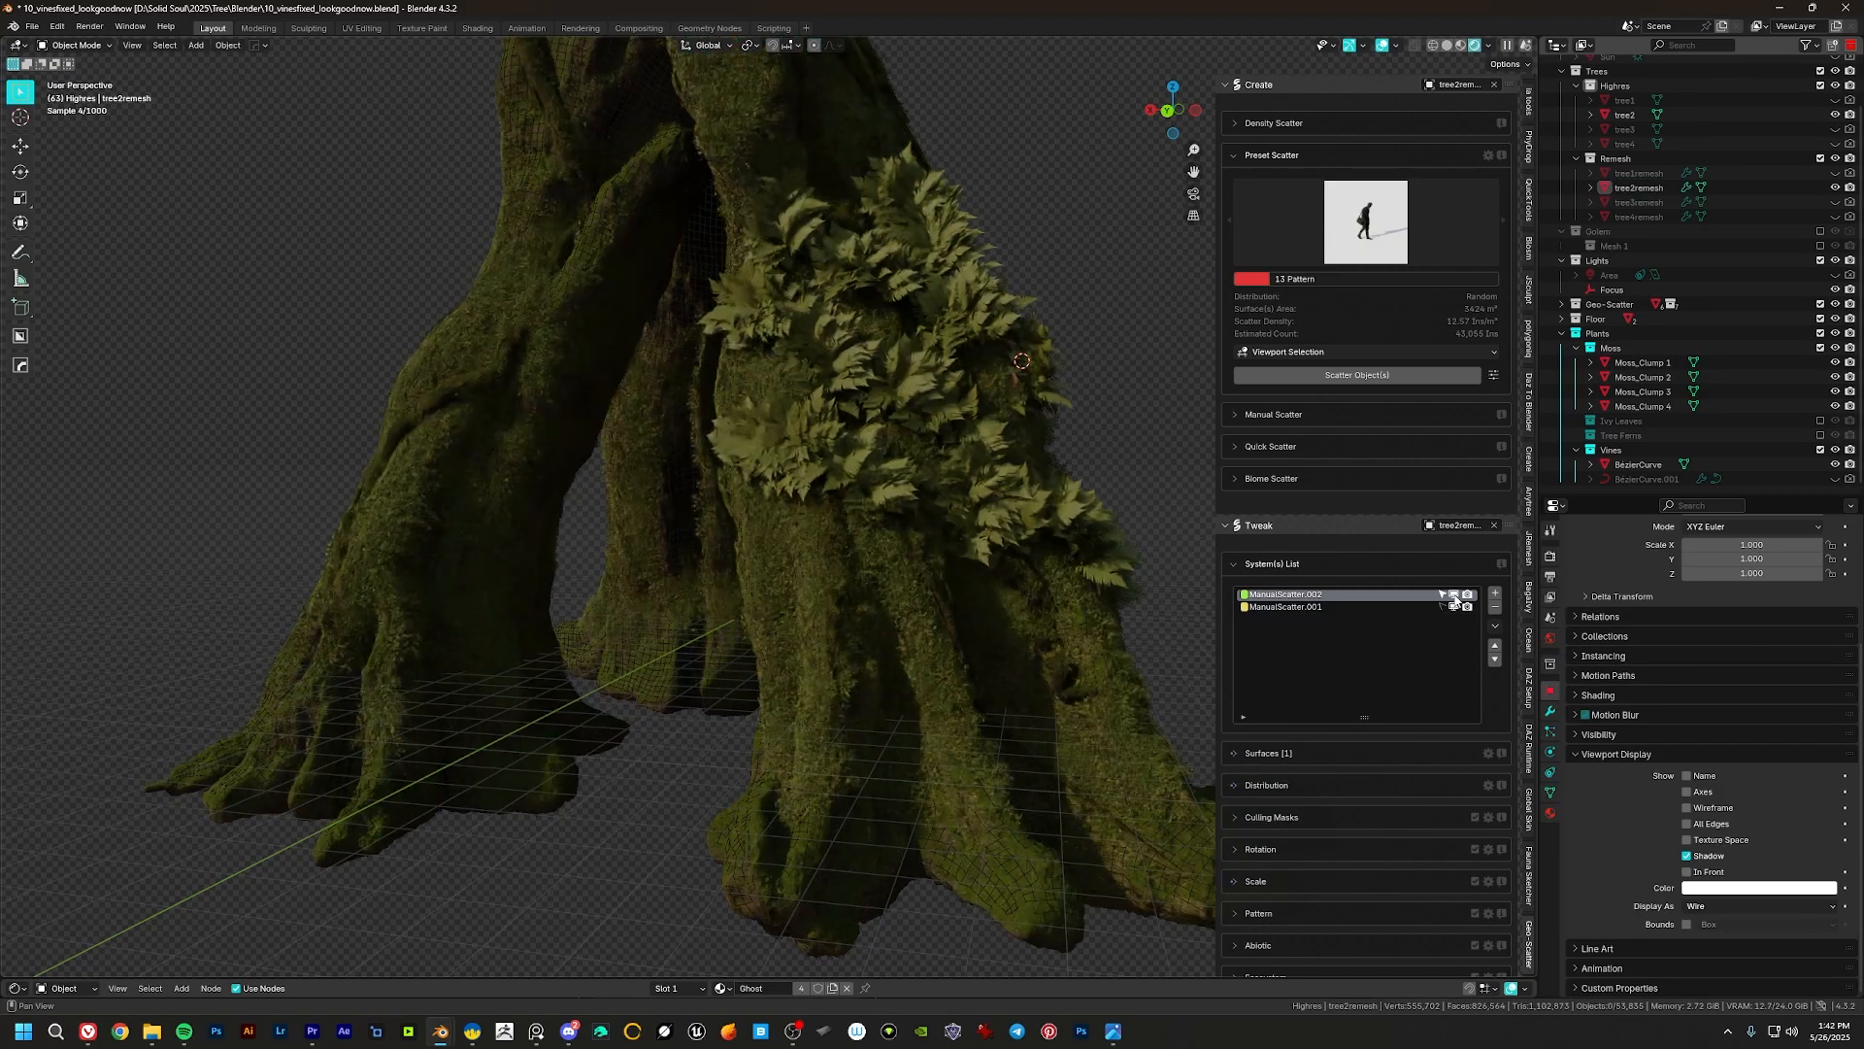
pyautogui.click(1455, 597)
pyautogui.click(1456, 607)
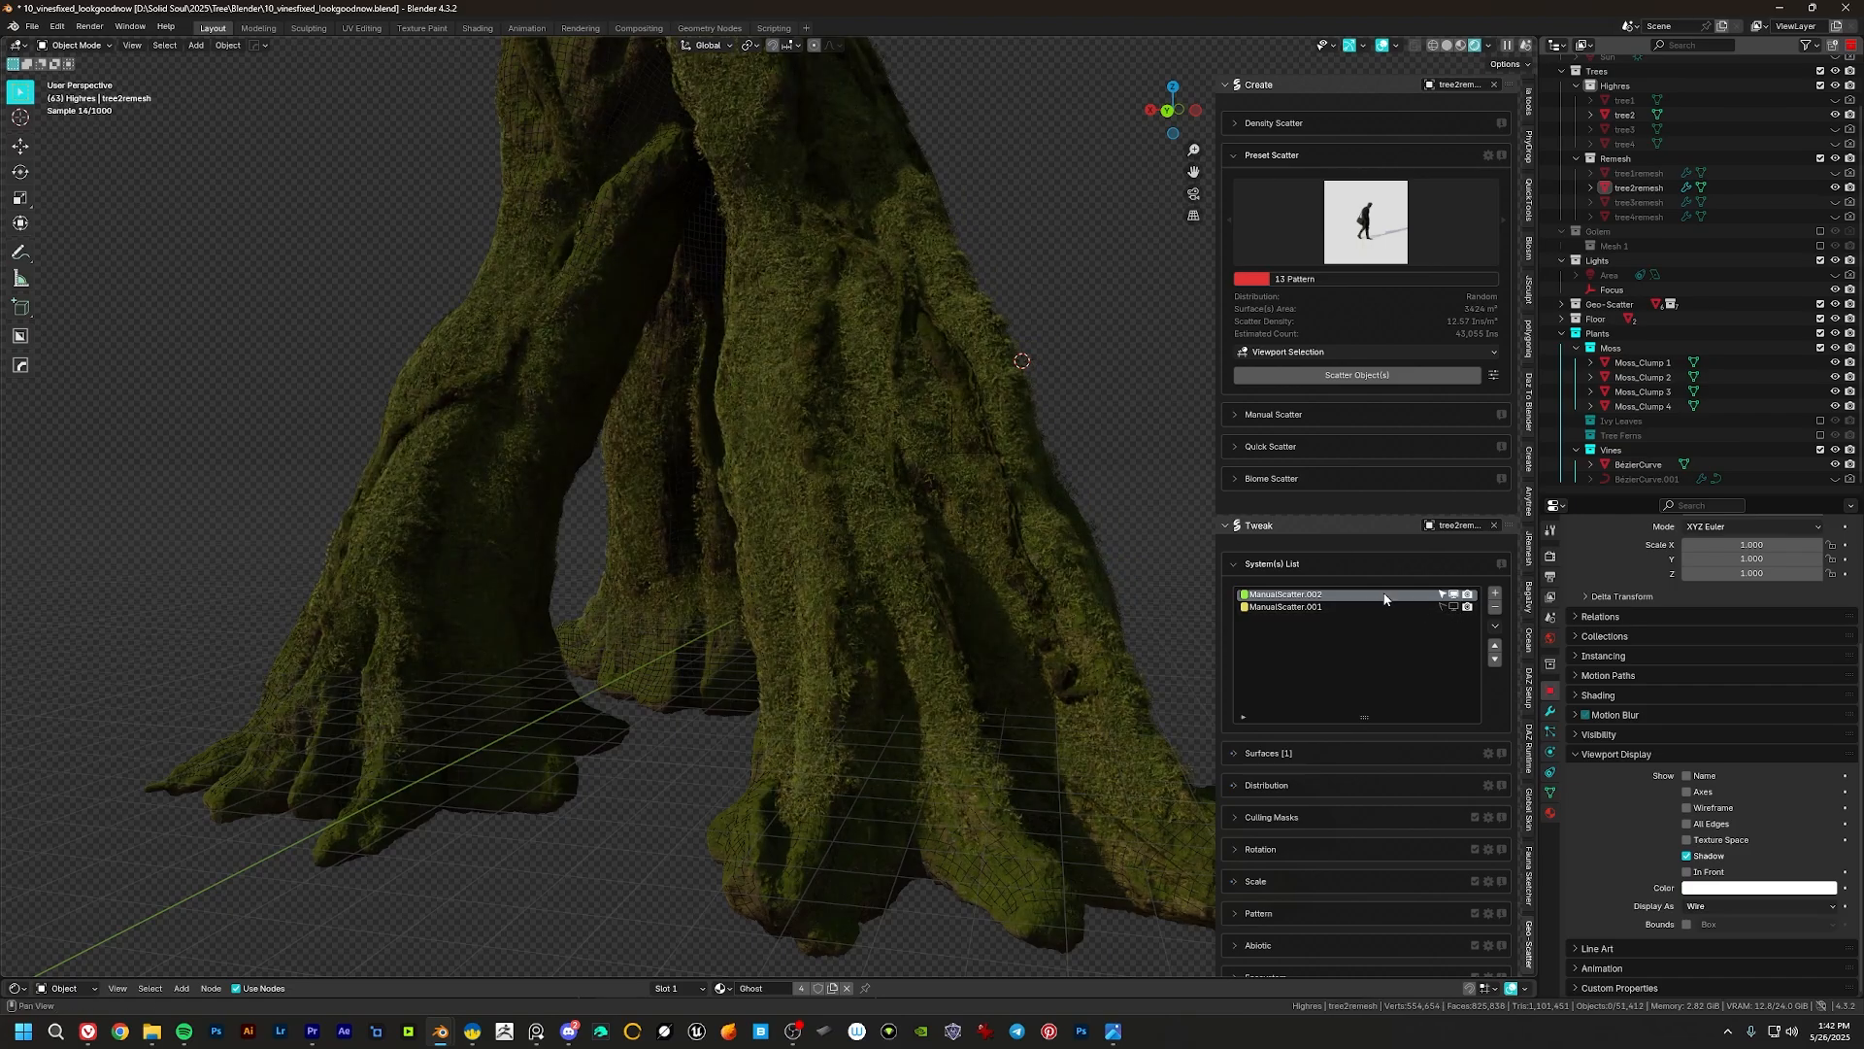
pyautogui.click(1455, 608)
pyautogui.click(1454, 597)
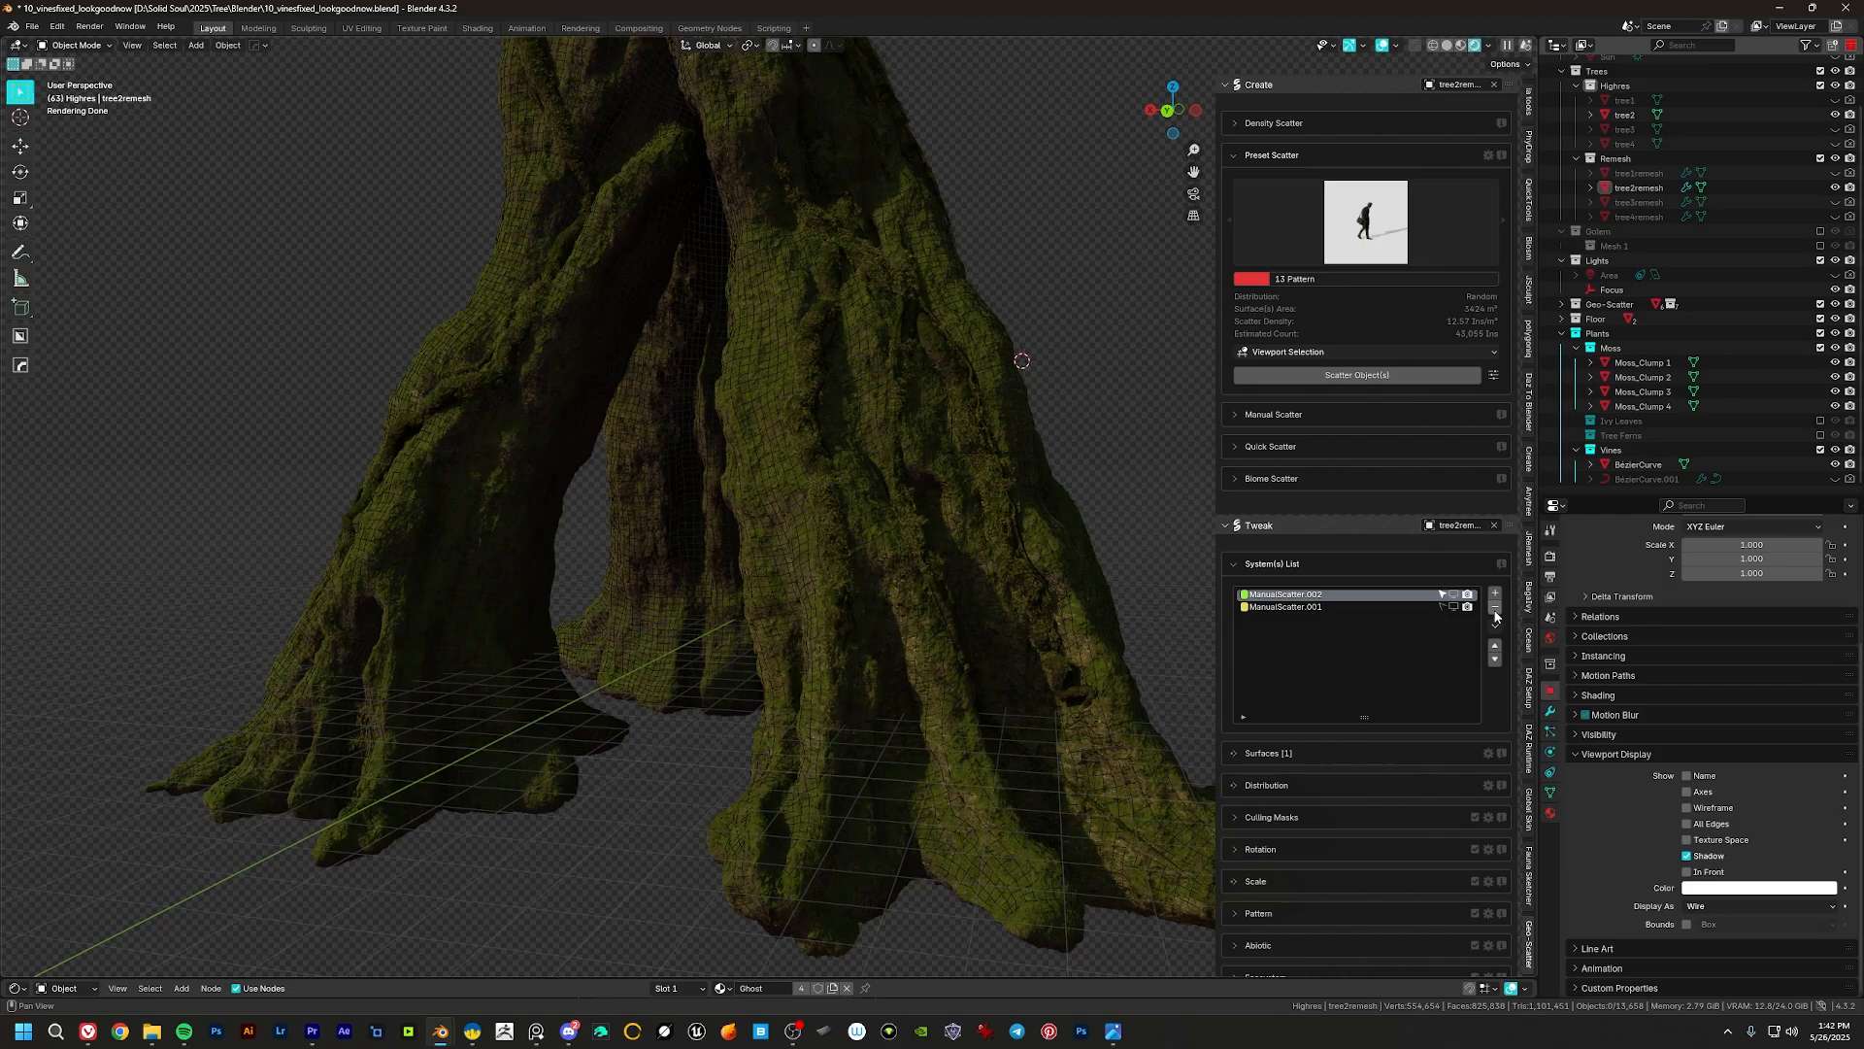
# Step: Remove the ManualScatter.002 system from the tree's scatter list
pyautogui.keyDown('shift'); pyautogui.moveTo(1144, 569); pyautogui.dragTo(865, 430, button='middle'); pyautogui.keyUp('shift')
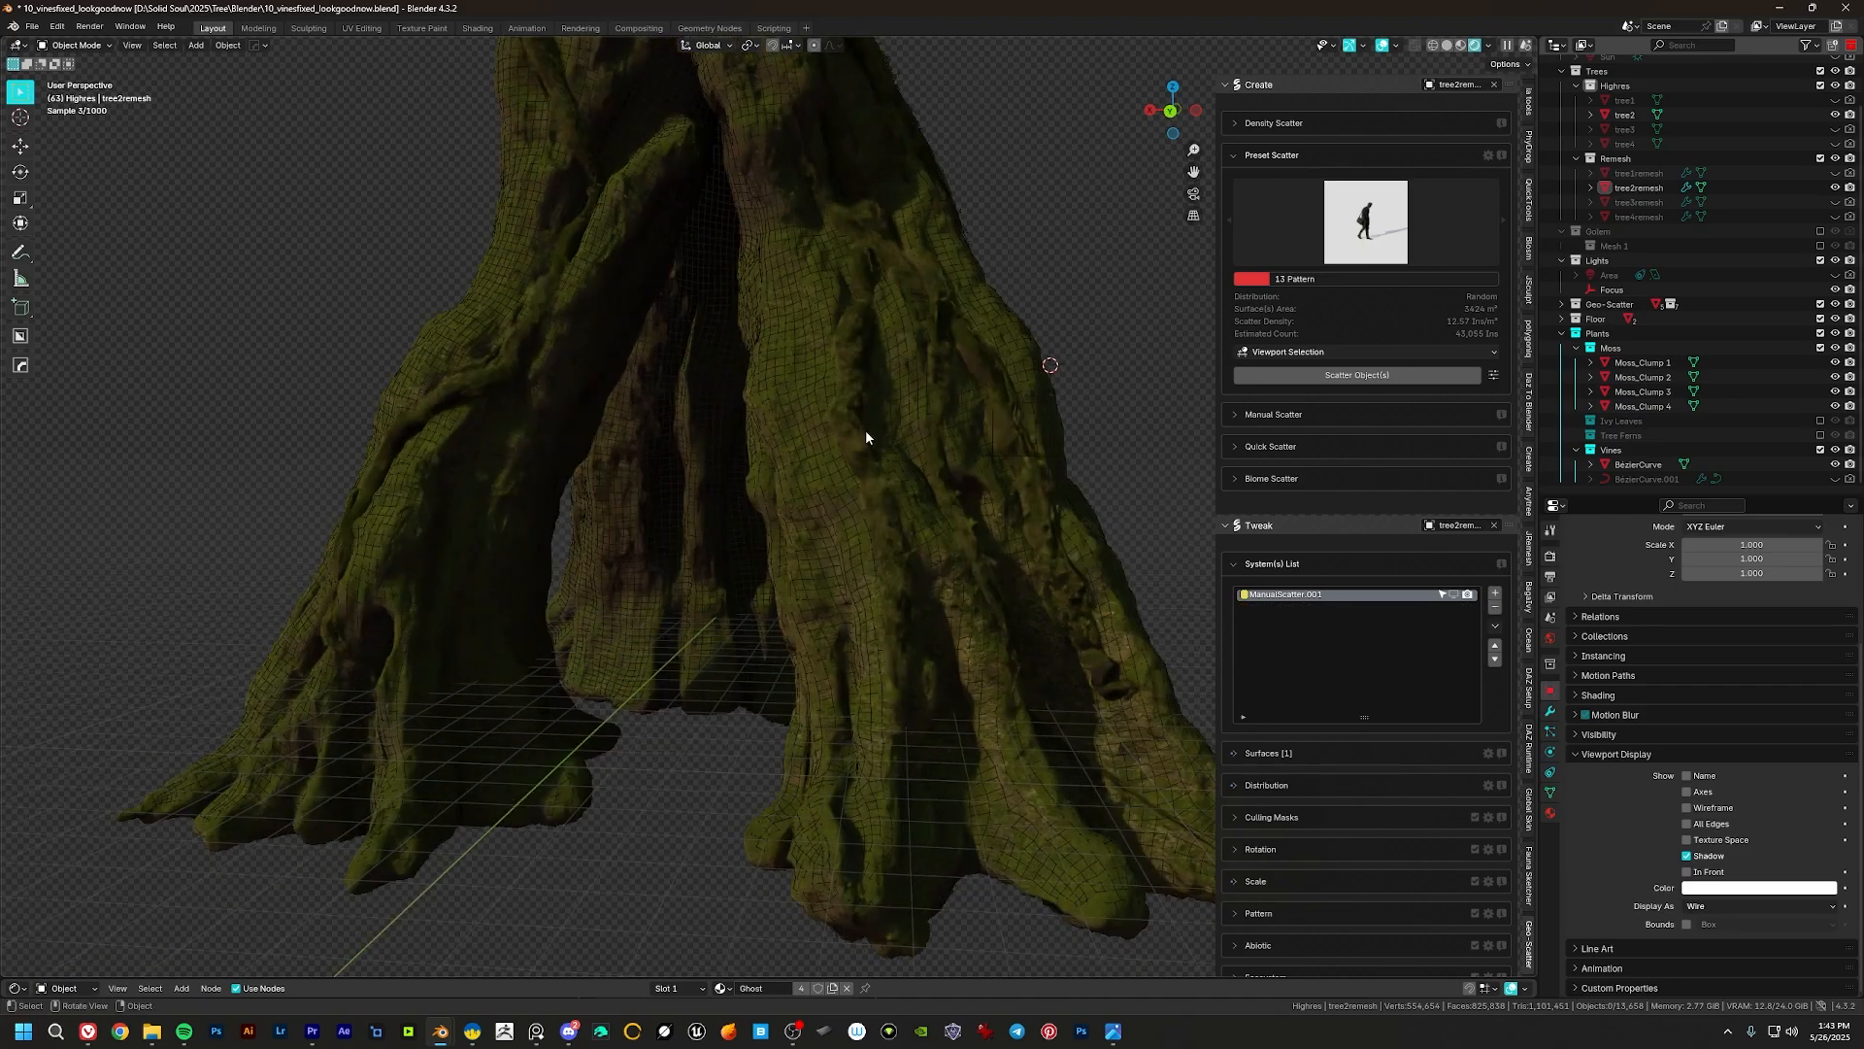
pyautogui.click(865, 430)
pyautogui.click(1641, 362)
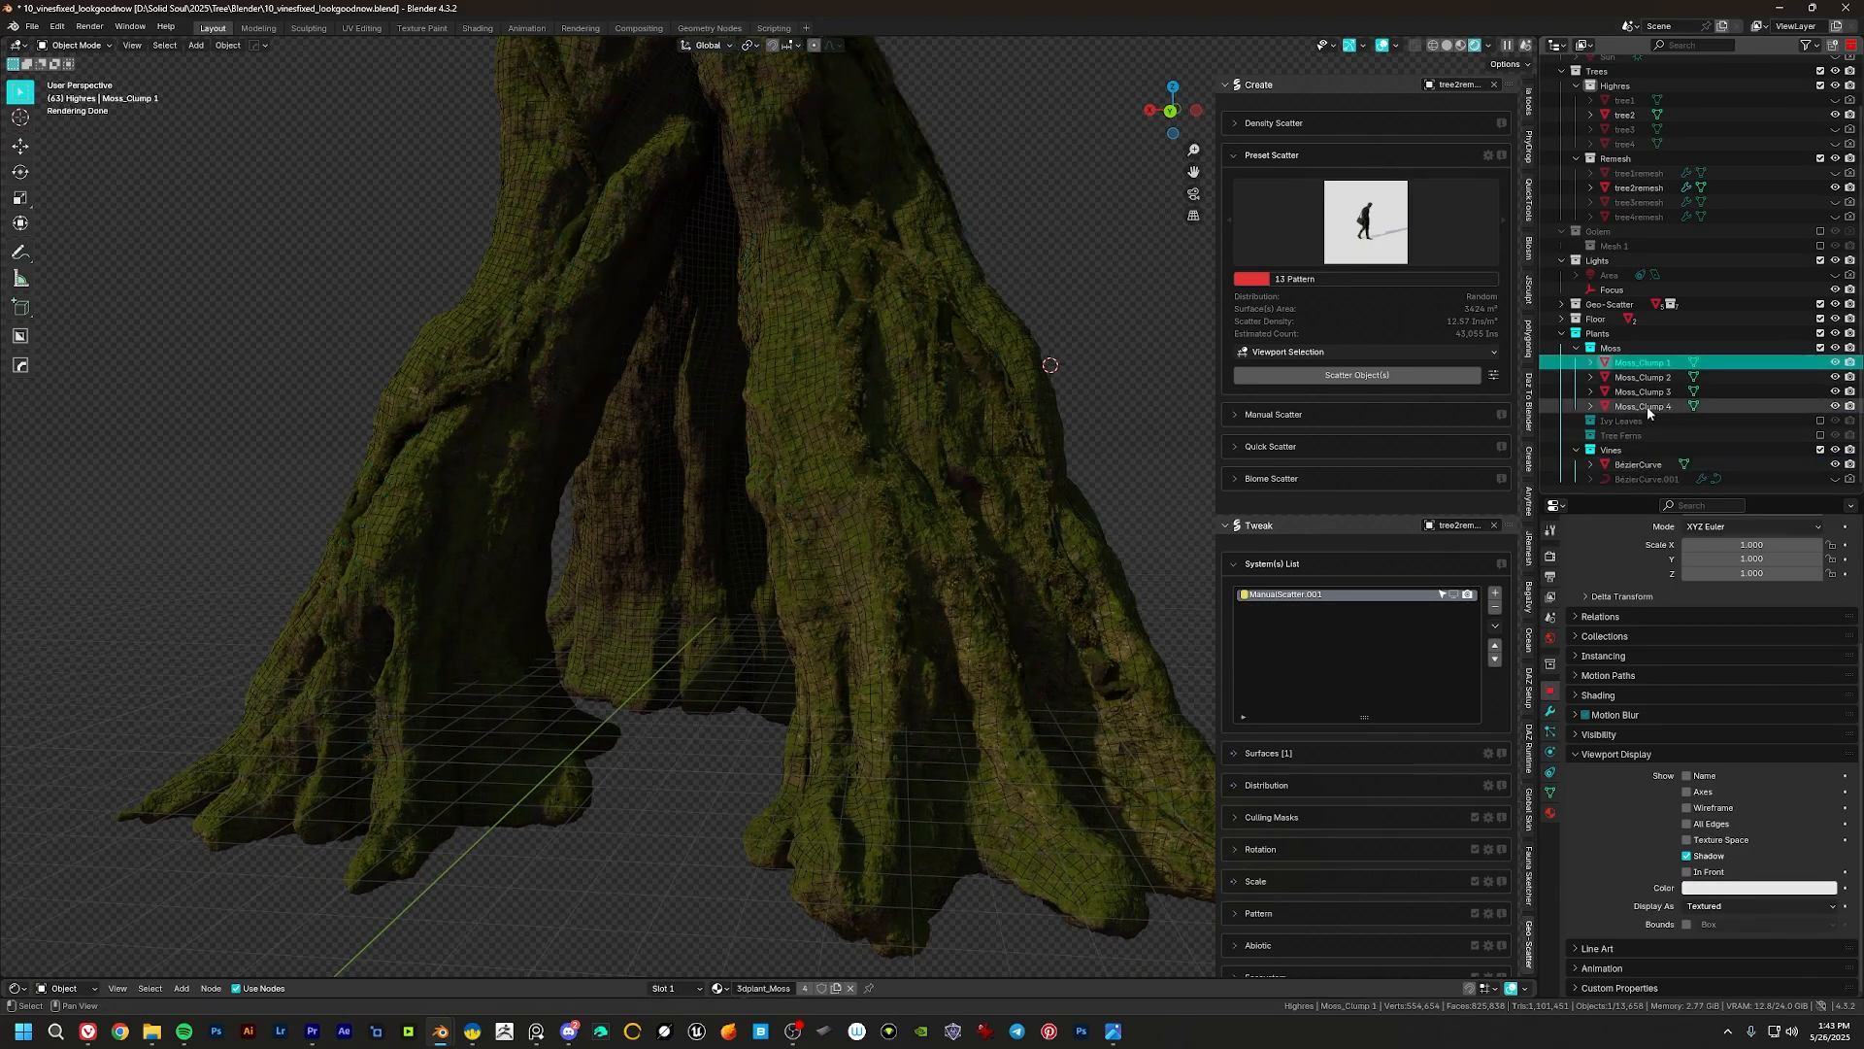
pyautogui.keyDown('shift'); pyautogui.click(1646, 406); pyautogui.keyUp('shift')
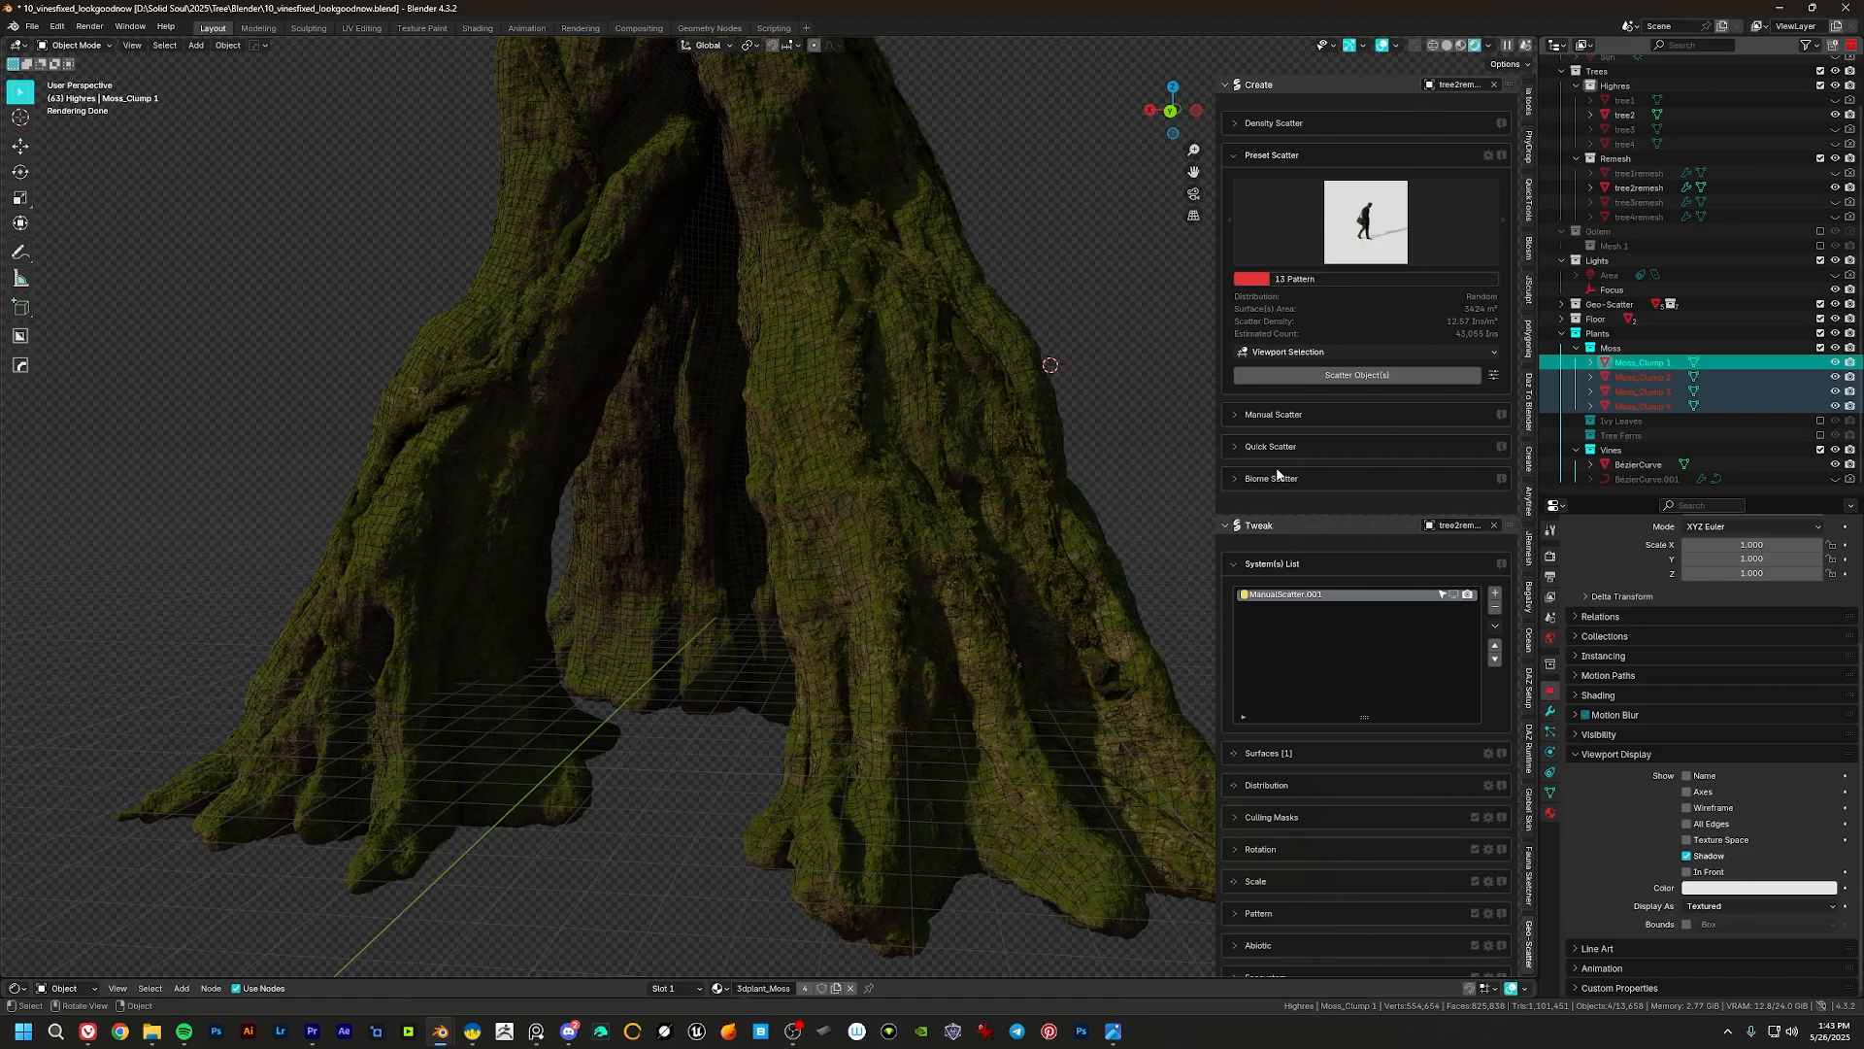
pyautogui.click(898, 424)
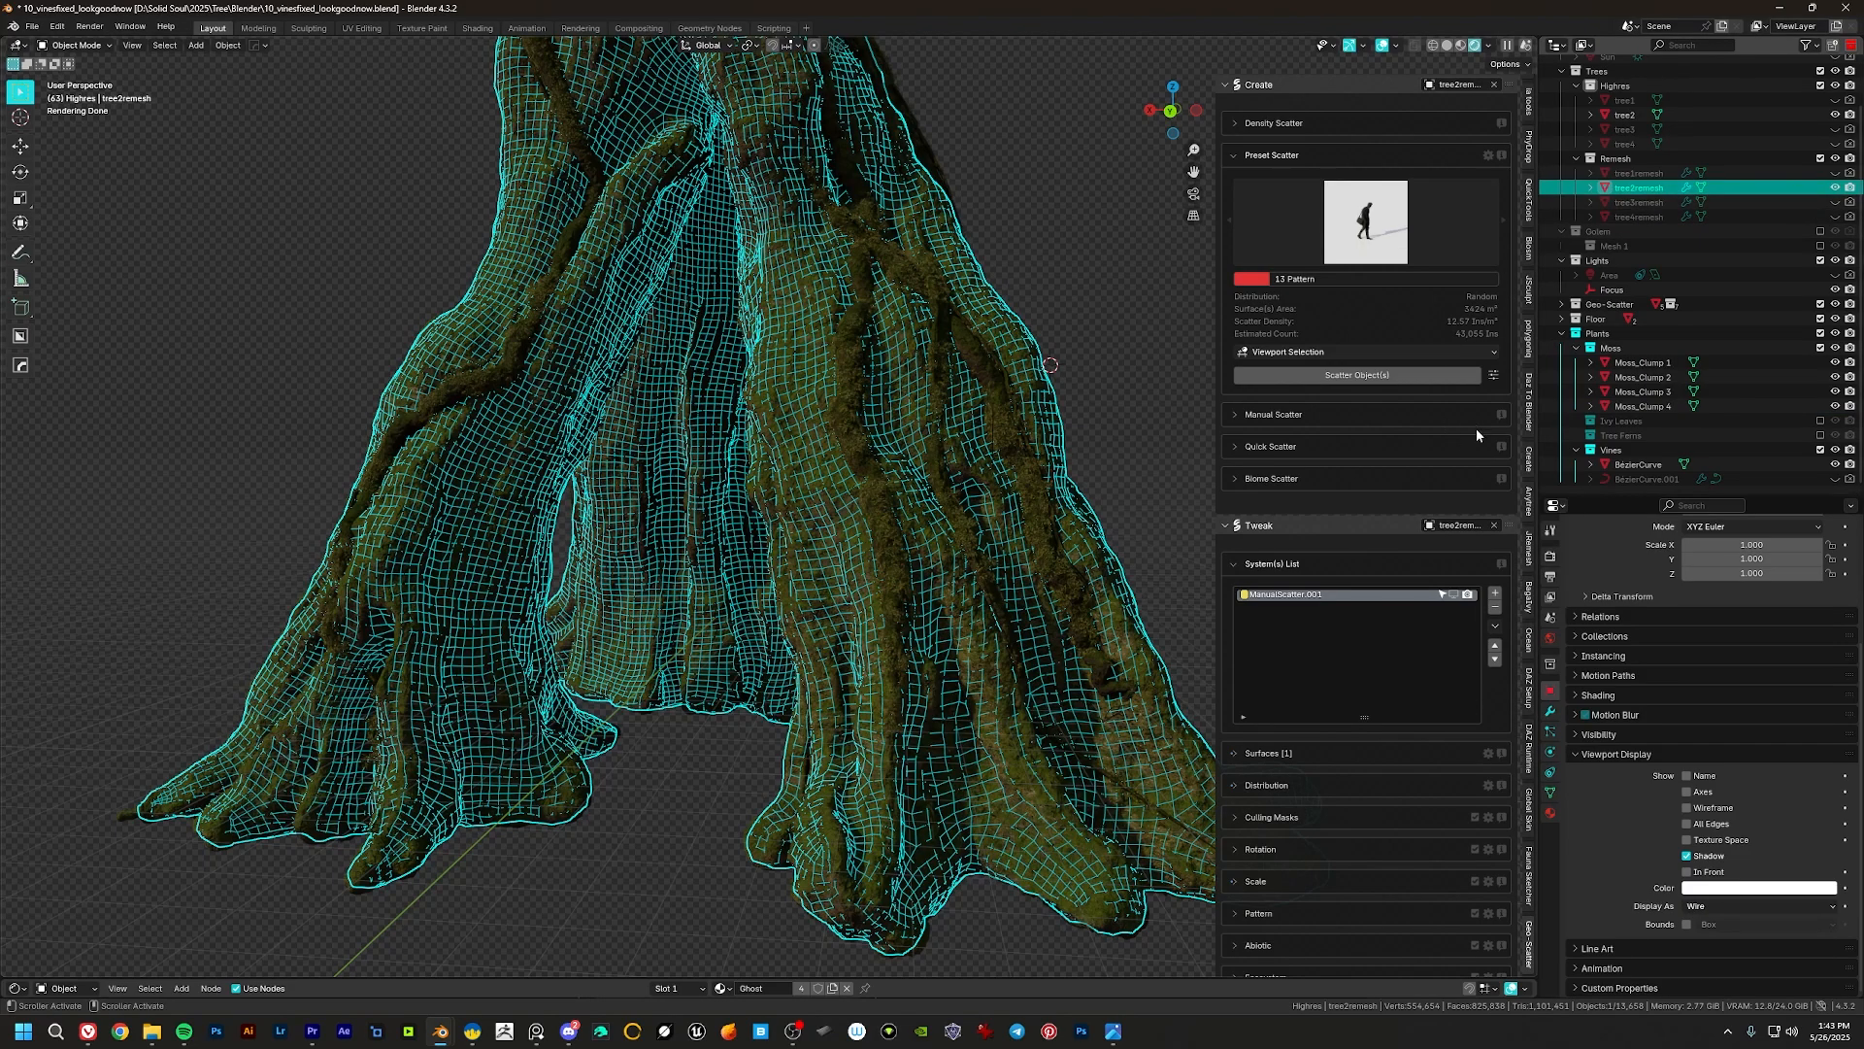
# Step: Select Moss_Clump 1 through Moss_Clump 4 and start a manual scatter of them on the tree using the viewport selection
pyautogui.click(1647, 363)
pyautogui.keyDown('shift'); pyautogui.click(1646, 406); pyautogui.keyUp('shift')
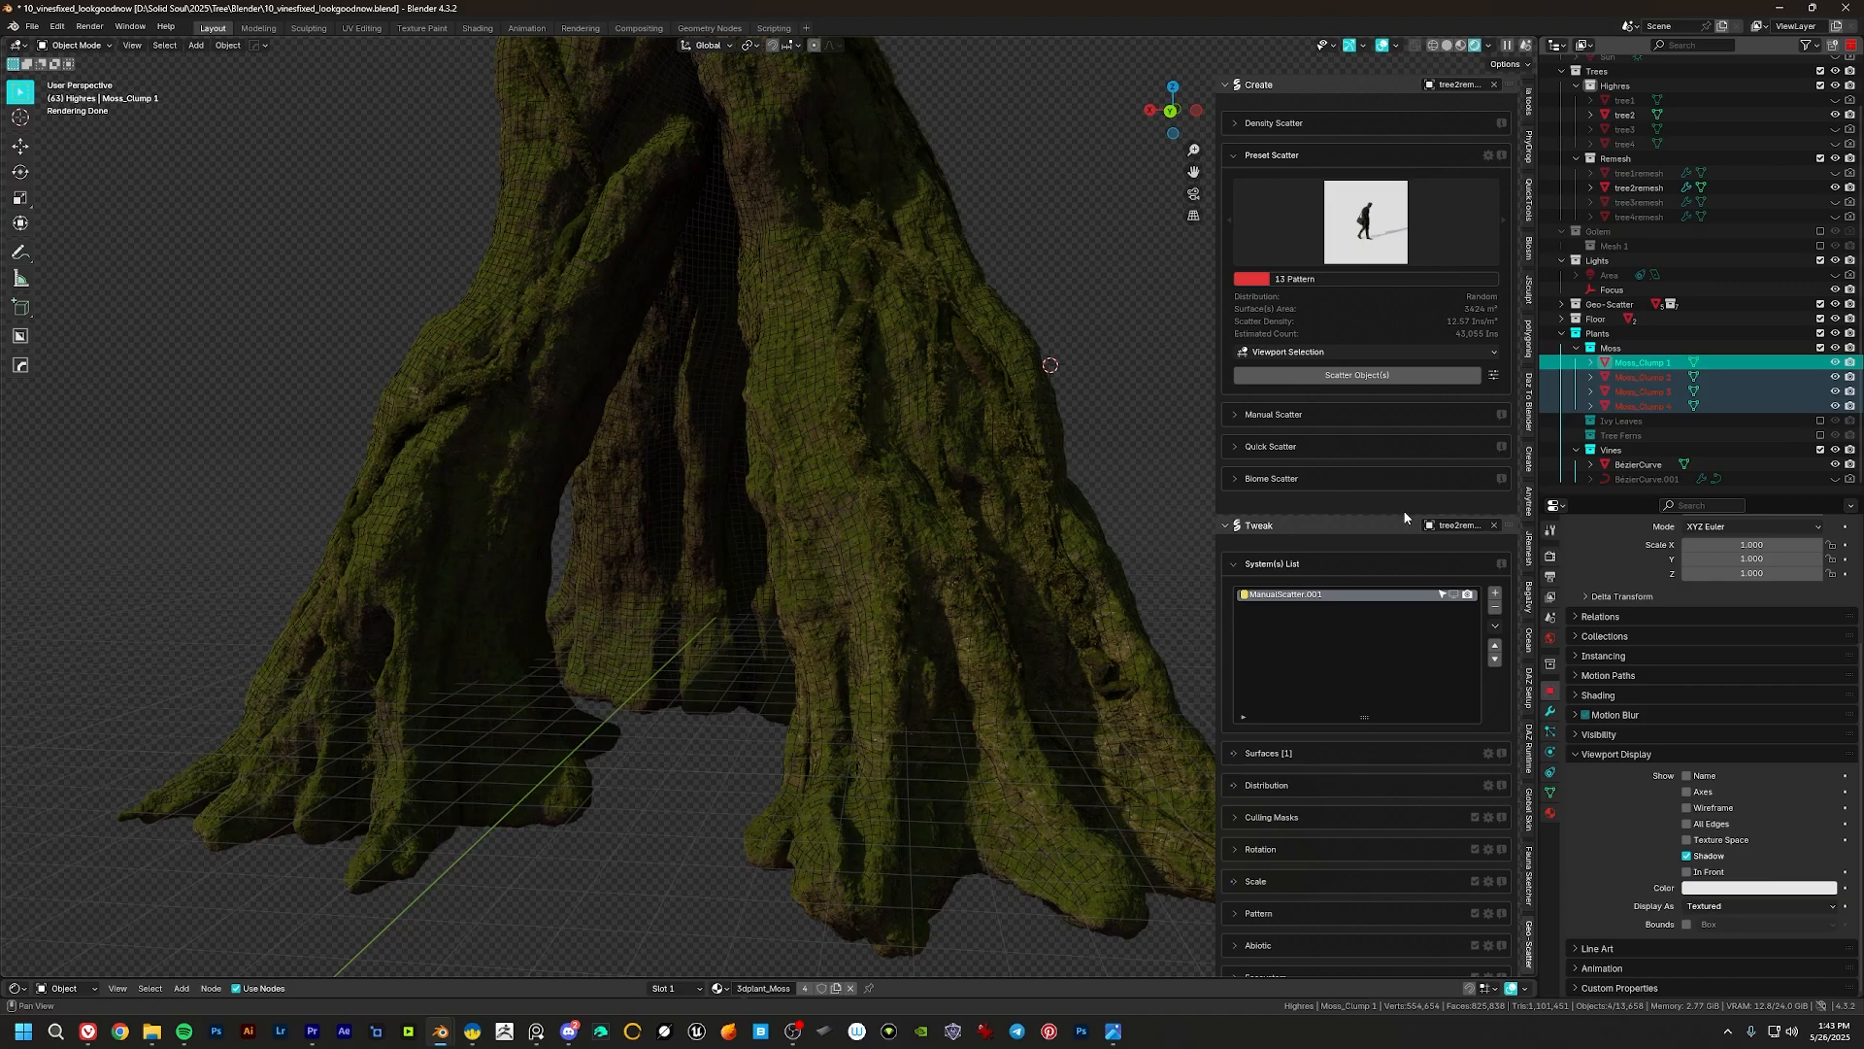
pyautogui.scroll(-4, 1293, 725)
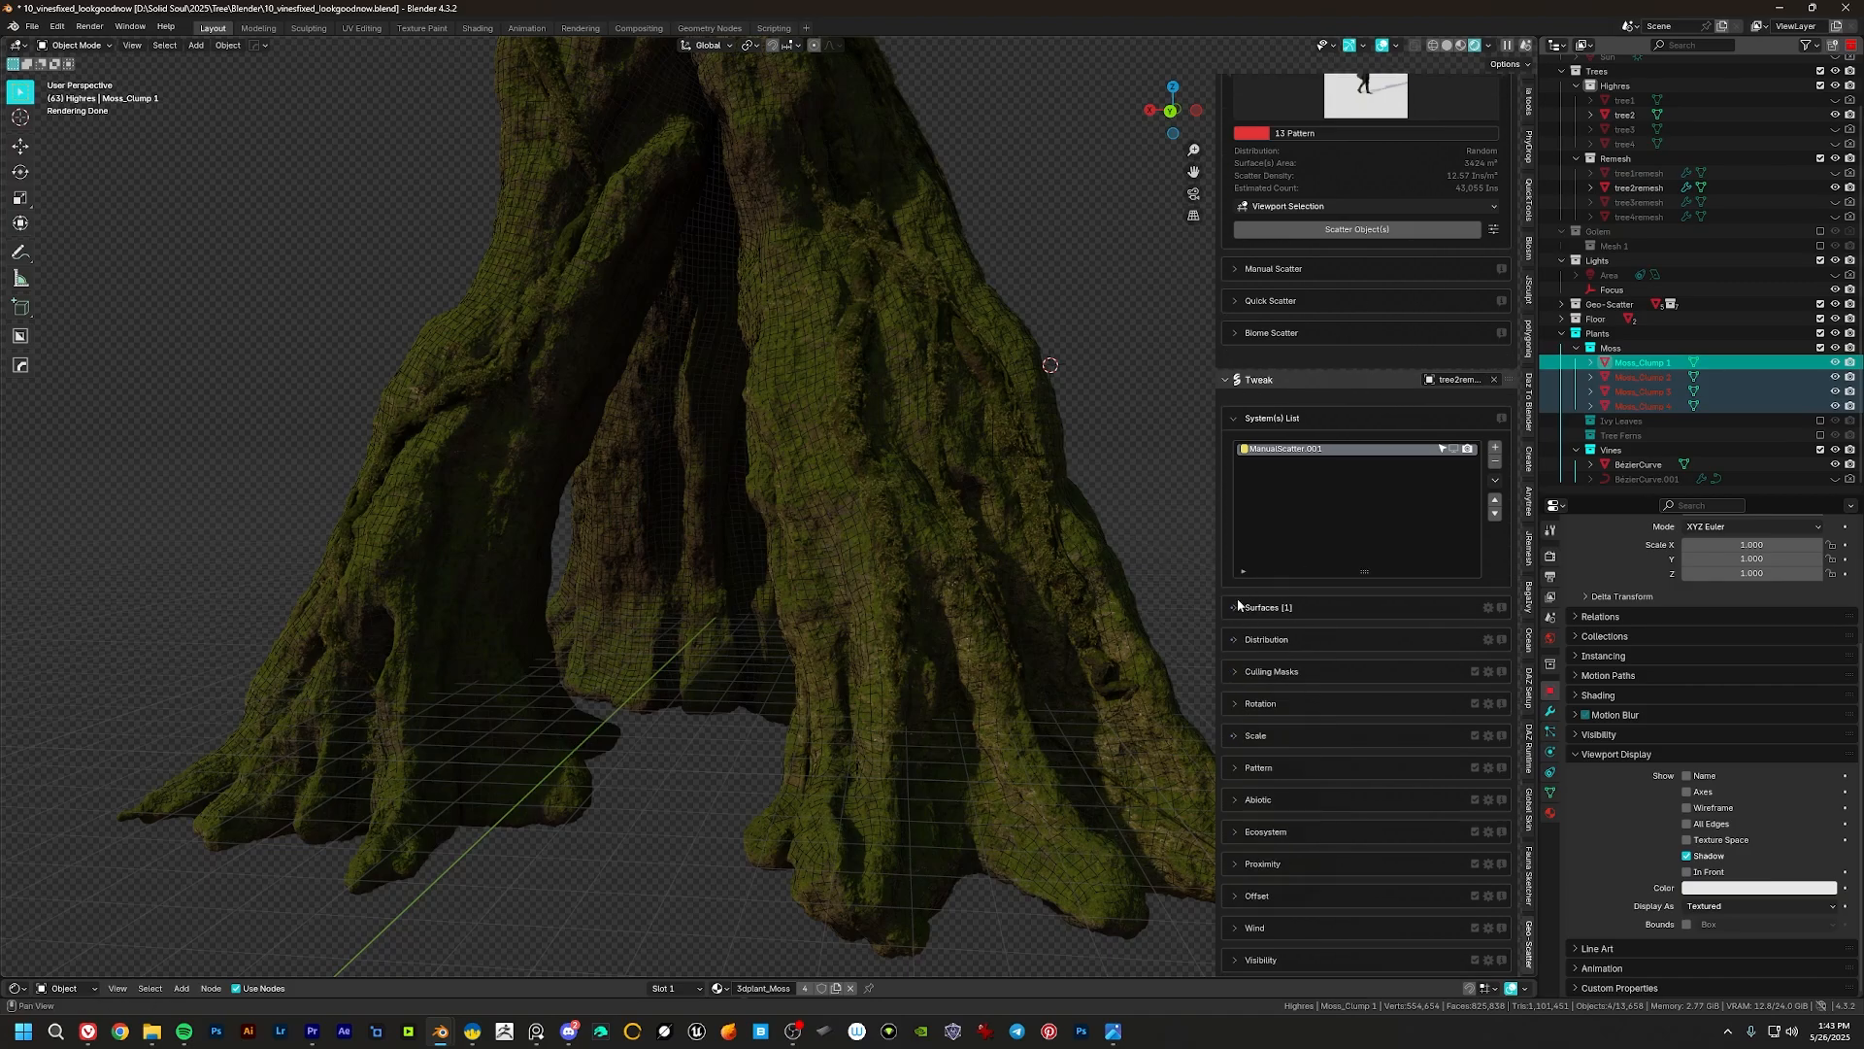
pyautogui.scroll(4, 1294, 428)
pyautogui.click(1267, 415)
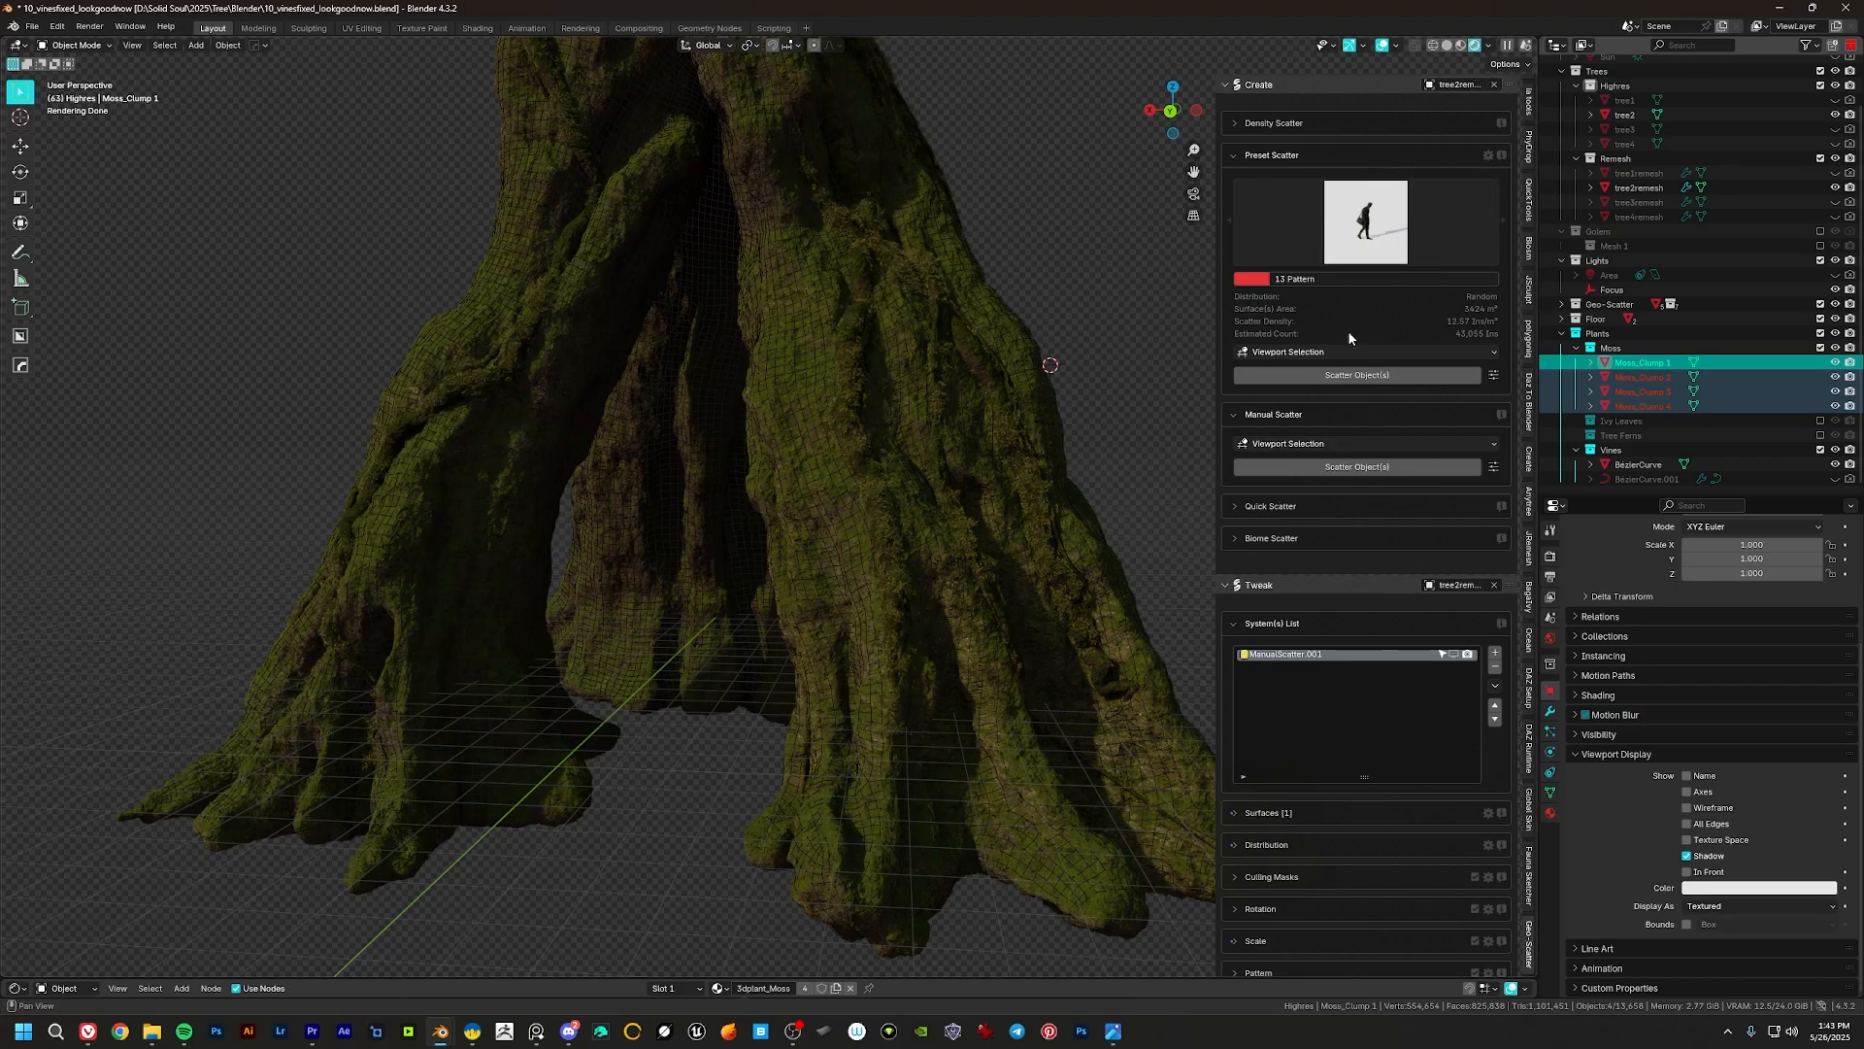
pyautogui.click(1350, 468)
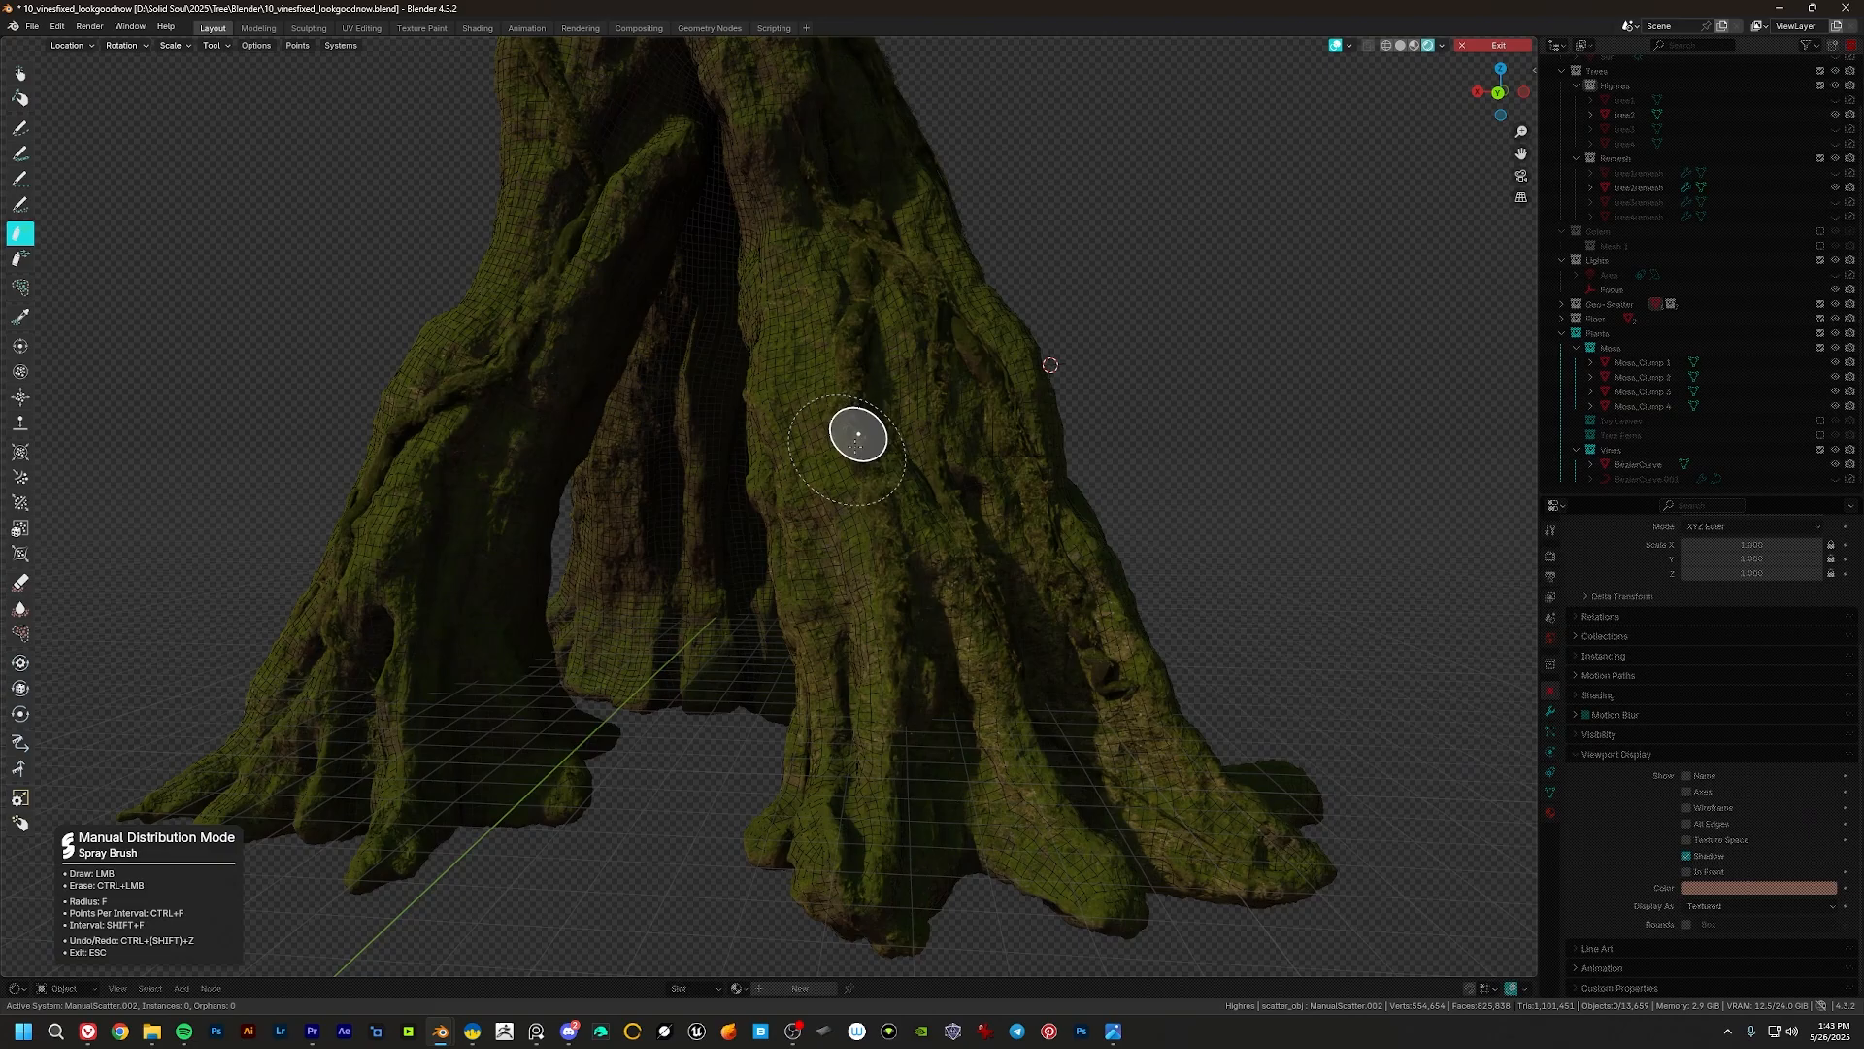
# Step: Switch the viewport shading to Material Preview for painting the moss scatter
pyautogui.moveTo(869, 543)
pyautogui.mouseDown(button='middle')
pyautogui.moveTo(861, 466)
pyautogui.moveTo(850, 517)
pyautogui.moveTo(831, 504)
pyautogui.mouseUp(button='middle')
pyautogui.scroll(2, 831, 504)
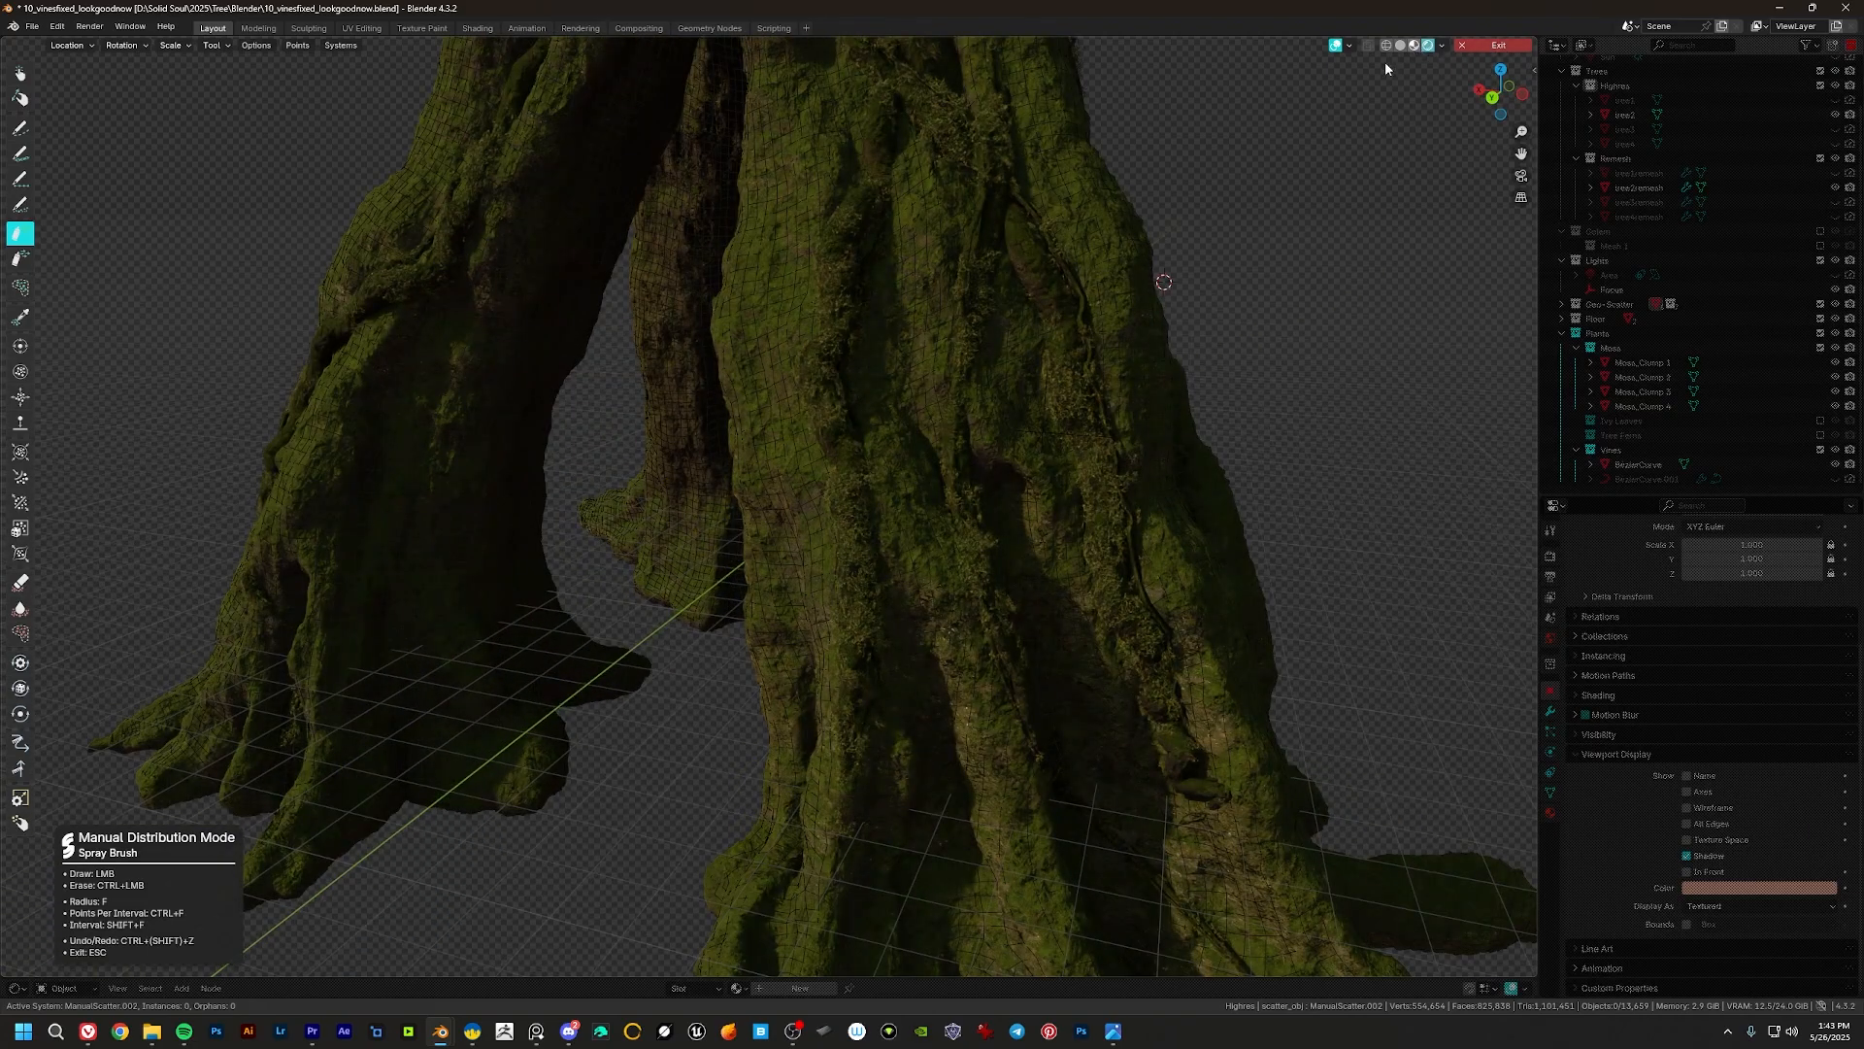
pyautogui.click(1414, 45)
# Step: Spray the first patches of moss clumps onto the upper part of the front root with the Spray Brush
pyautogui.moveTo(901, 530)
pyautogui.mouseDown(button='middle')
pyautogui.moveTo(872, 383)
pyautogui.moveTo(834, 490)
pyautogui.moveTo(1032, 615)
pyautogui.moveTo(1149, 553)
pyautogui.moveTo(861, 404)
pyautogui.moveTo(949, 484)
pyautogui.moveTo(1023, 399)
pyautogui.mouseUp(button='middle')
pyautogui.moveTo(1023, 399); pyautogui.dragTo(1027, 412)
pyautogui.moveTo(1027, 413)
pyautogui.mouseDown(button='middle')
pyautogui.moveTo(978, 491)
pyautogui.moveTo(924, 399)
pyautogui.mouseUp(button='middle')
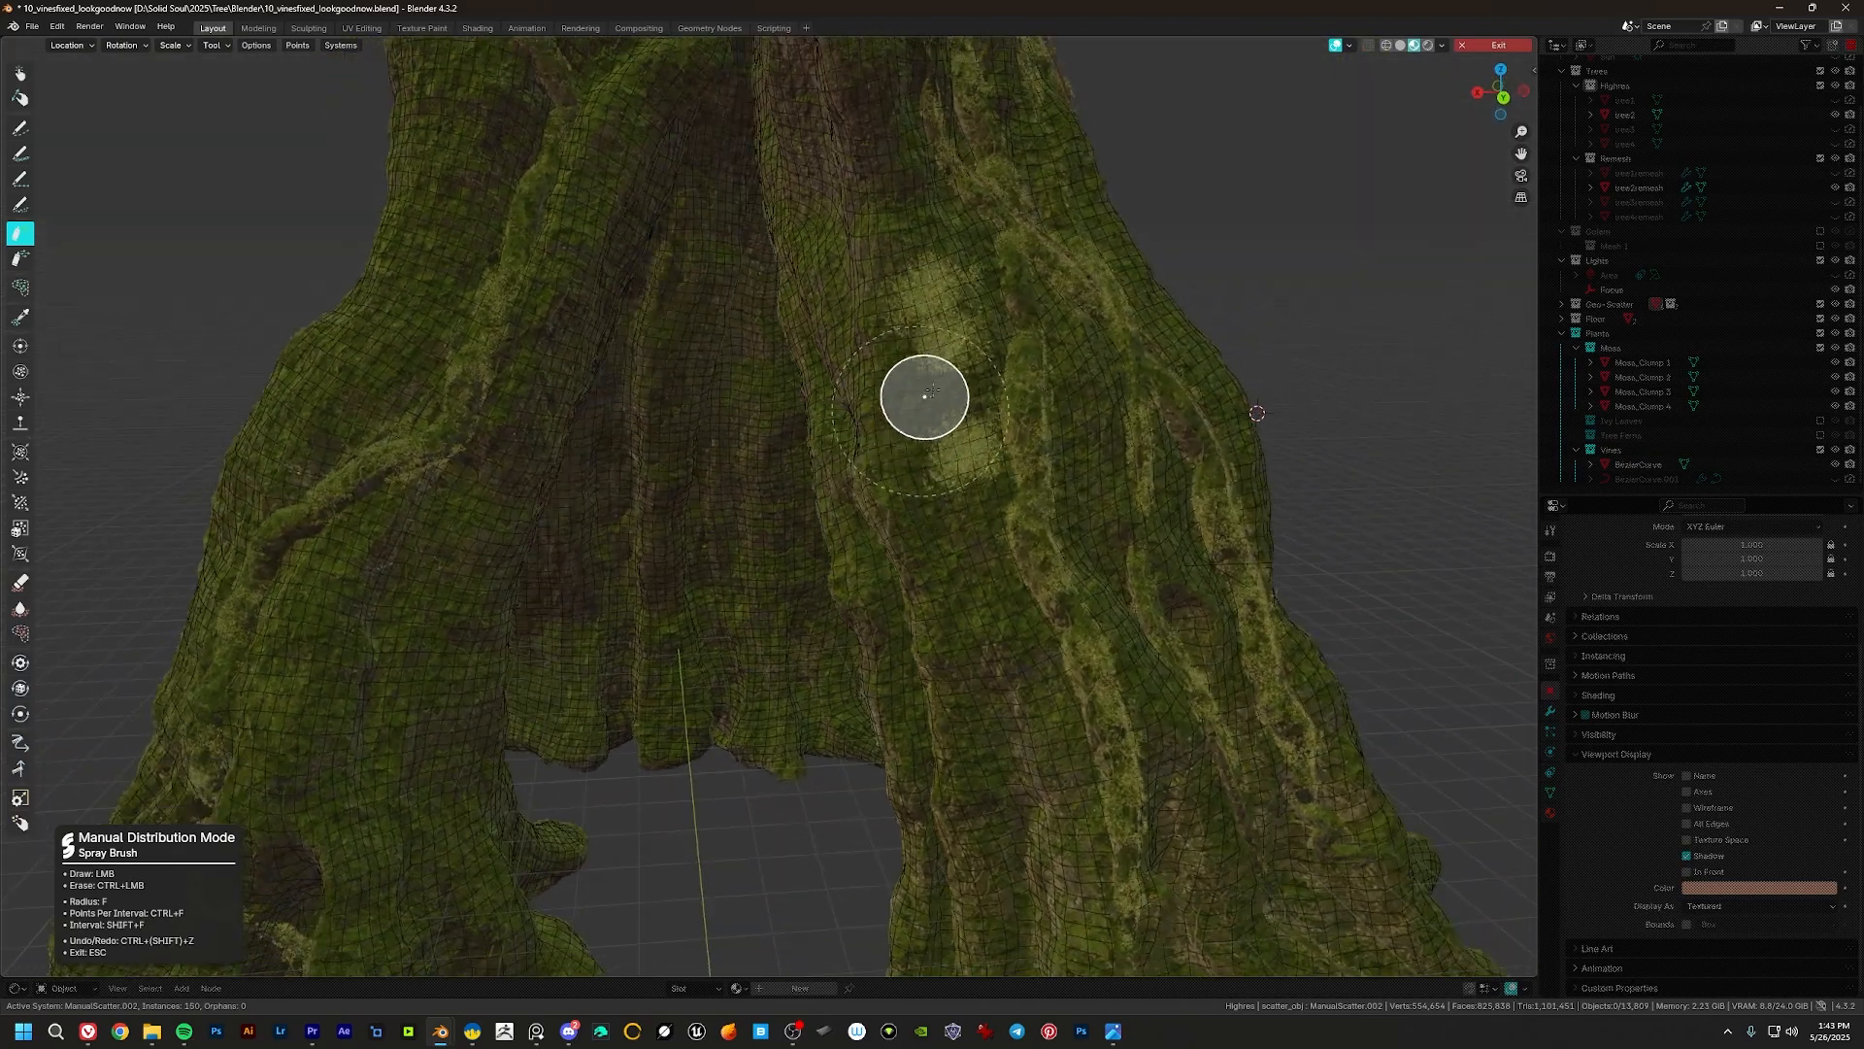
pyautogui.click(987, 596)
pyautogui.moveTo(987, 596); pyautogui.dragTo(882, 428, button='middle')
pyautogui.scroll(3, 899, 428)
# Step: Enlarge the Spray Brush, set its points per interval to about 53, and spray moss down the front root
pyautogui.press('f')
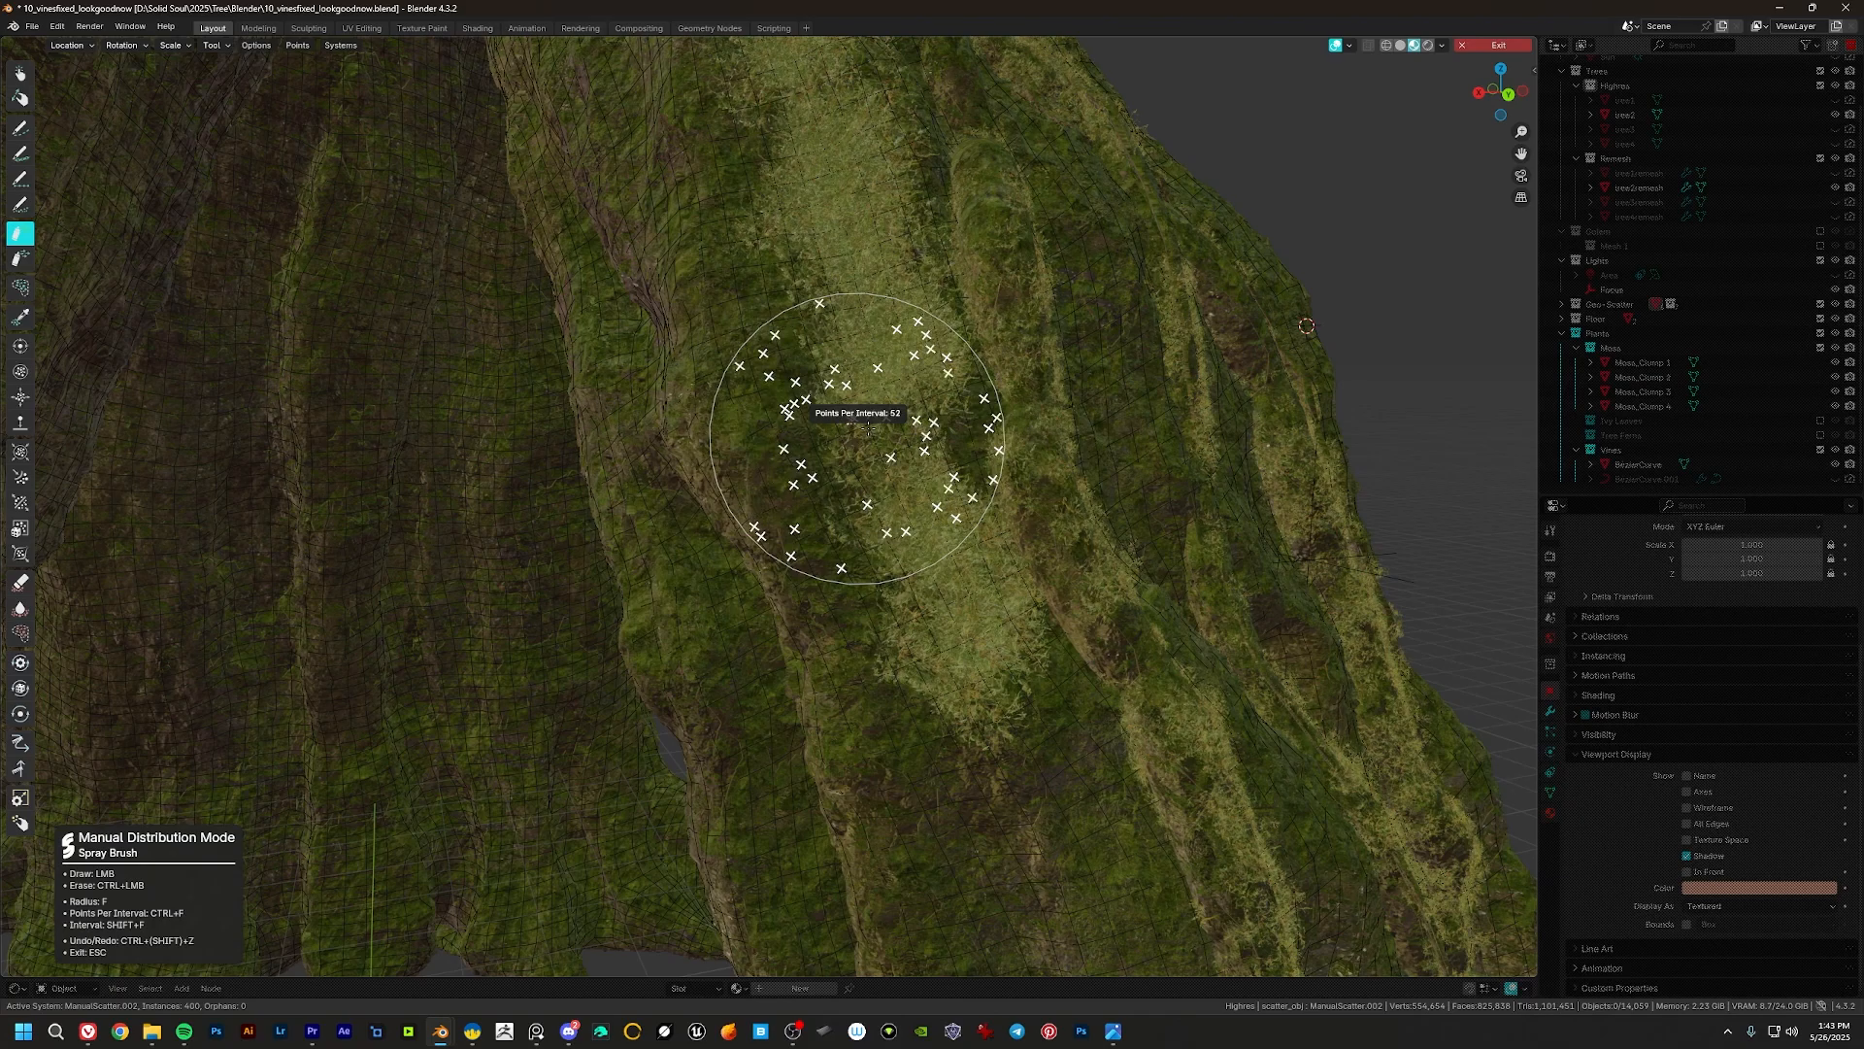
pyautogui.moveTo(962, 575)
pyautogui.keyDown('shift'); pyautogui.mouseDown(button='middle')
pyautogui.moveTo(898, 341)
pyautogui.moveTo(934, 464)
pyautogui.mouseUp(button='middle'); pyautogui.keyUp('shift')
pyautogui.scroll(-2, 898, 342)
pyautogui.moveTo(917, 398); pyautogui.dragTo(941, 465)
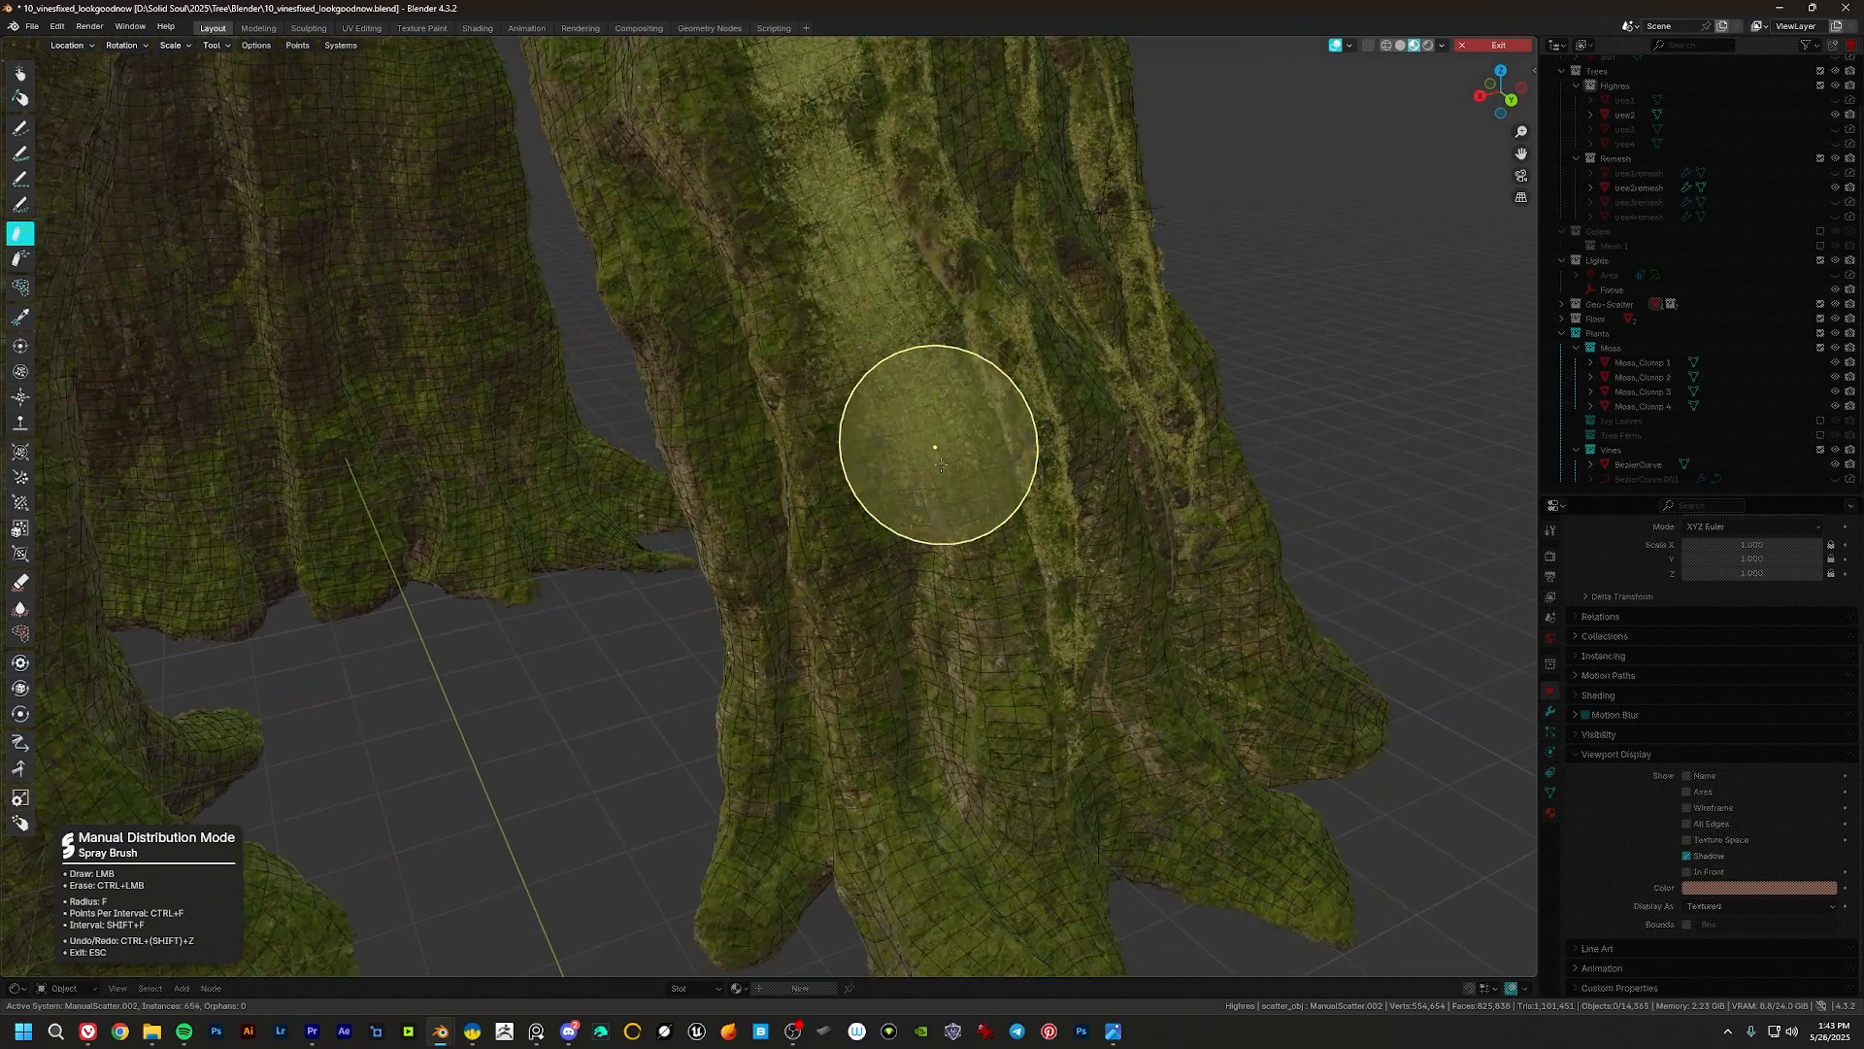
pyautogui.moveTo(929, 369); pyautogui.dragTo(919, 447)
pyautogui.moveTo(919, 447)
pyautogui.keyDown('shift'); pyautogui.mouseDown(button='middle')
pyautogui.moveTo(849, 337)
pyautogui.moveTo(878, 379)
pyautogui.mouseUp(button='middle'); pyautogui.keyUp('shift')
pyautogui.moveTo(878, 379); pyautogui.dragTo(913, 651)
pyautogui.moveTo(913, 650)
pyautogui.keyDown('shift'); pyautogui.mouseDown(button='middle')
pyautogui.moveTo(882, 358)
pyautogui.moveTo(906, 301)
pyautogui.mouseUp(button='middle'); pyautogui.keyUp('shift')
# Step: Spray more moss along the front root ridge and down the neighbouring trunk surface beside it
pyautogui.moveTo(776, 376); pyautogui.dragTo(770, 320)
pyautogui.keyDown('shift'); pyautogui.moveTo(770, 320); pyautogui.dragTo(807, 680, button='middle'); pyautogui.keyUp('shift')
pyautogui.moveTo(808, 679)
pyautogui.mouseDown()
pyautogui.moveTo(790, 553)
pyautogui.moveTo(816, 582)
pyautogui.mouseUp()
pyautogui.moveTo(815, 583)
pyautogui.mouseDown(button='middle')
pyautogui.moveTo(682, 674)
pyautogui.moveTo(836, 379)
pyautogui.mouseUp(button='middle')
pyautogui.moveTo(836, 379); pyautogui.dragTo(941, 772)
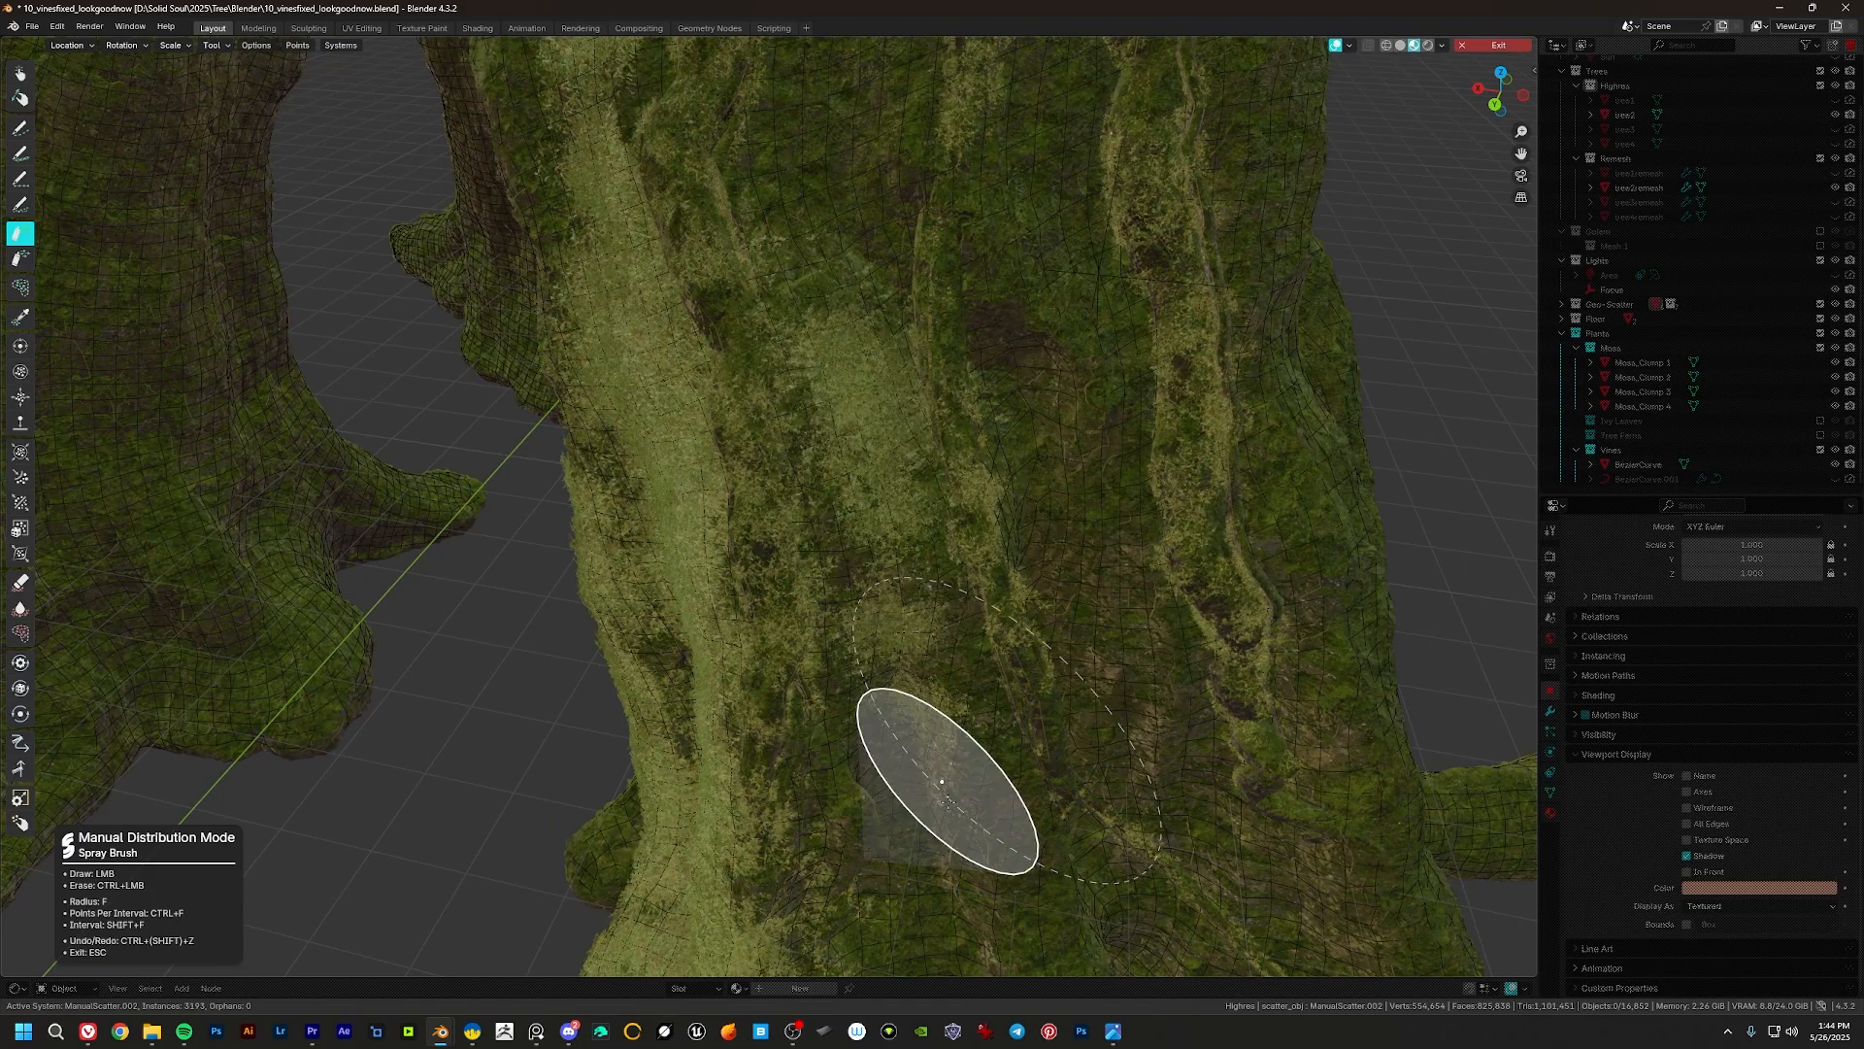
pyautogui.moveTo(942, 771)
pyautogui.keyDown('shift'); pyautogui.mouseDown(button='middle')
pyautogui.moveTo(843, 377)
pyautogui.moveTo(859, 253)
pyautogui.mouseUp(button='middle'); pyautogui.keyUp('shift')
pyautogui.moveTo(969, 731); pyautogui.dragTo(971, 758)
# Step: Extend the sprayed moss onto the foot of the roots and check its coverage around the tree
pyautogui.scroll(-4, 969, 743)
pyautogui.moveTo(969, 742)
pyautogui.mouseDown(button='middle')
pyautogui.moveTo(835, 687)
pyautogui.moveTo(829, 608)
pyautogui.moveTo(883, 651)
pyautogui.mouseUp(button='middle')
pyautogui.moveTo(884, 651); pyautogui.dragTo(864, 719)
pyautogui.moveTo(864, 719)
pyautogui.mouseDown(button='middle')
pyautogui.moveTo(919, 573)
pyautogui.moveTo(791, 563)
pyautogui.mouseUp(button='middle')
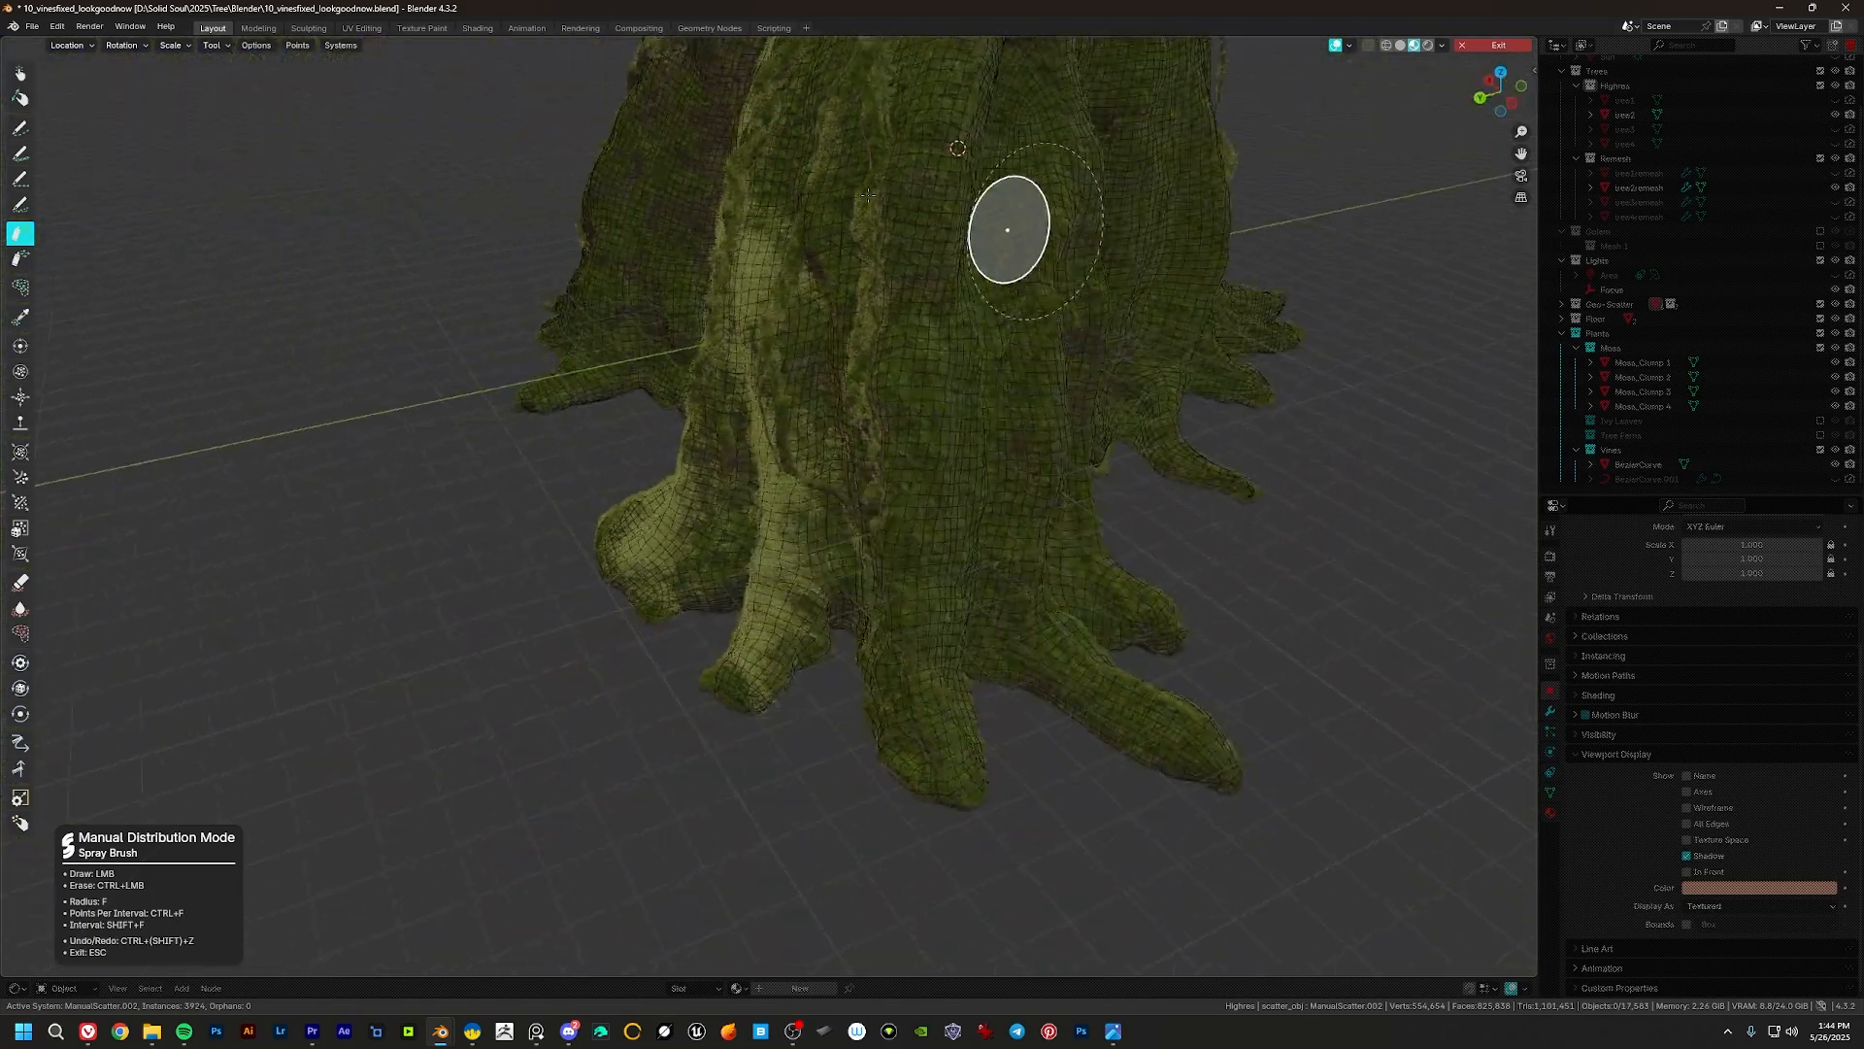
pyautogui.keyDown('shift'); pyautogui.moveTo(1007, 230); pyautogui.dragTo(947, 524, button='middle'); pyautogui.keyUp('shift')
pyautogui.moveTo(820, 583); pyautogui.dragTo(917, 523, button='middle')
pyautogui.scroll(-3, 750, 500)
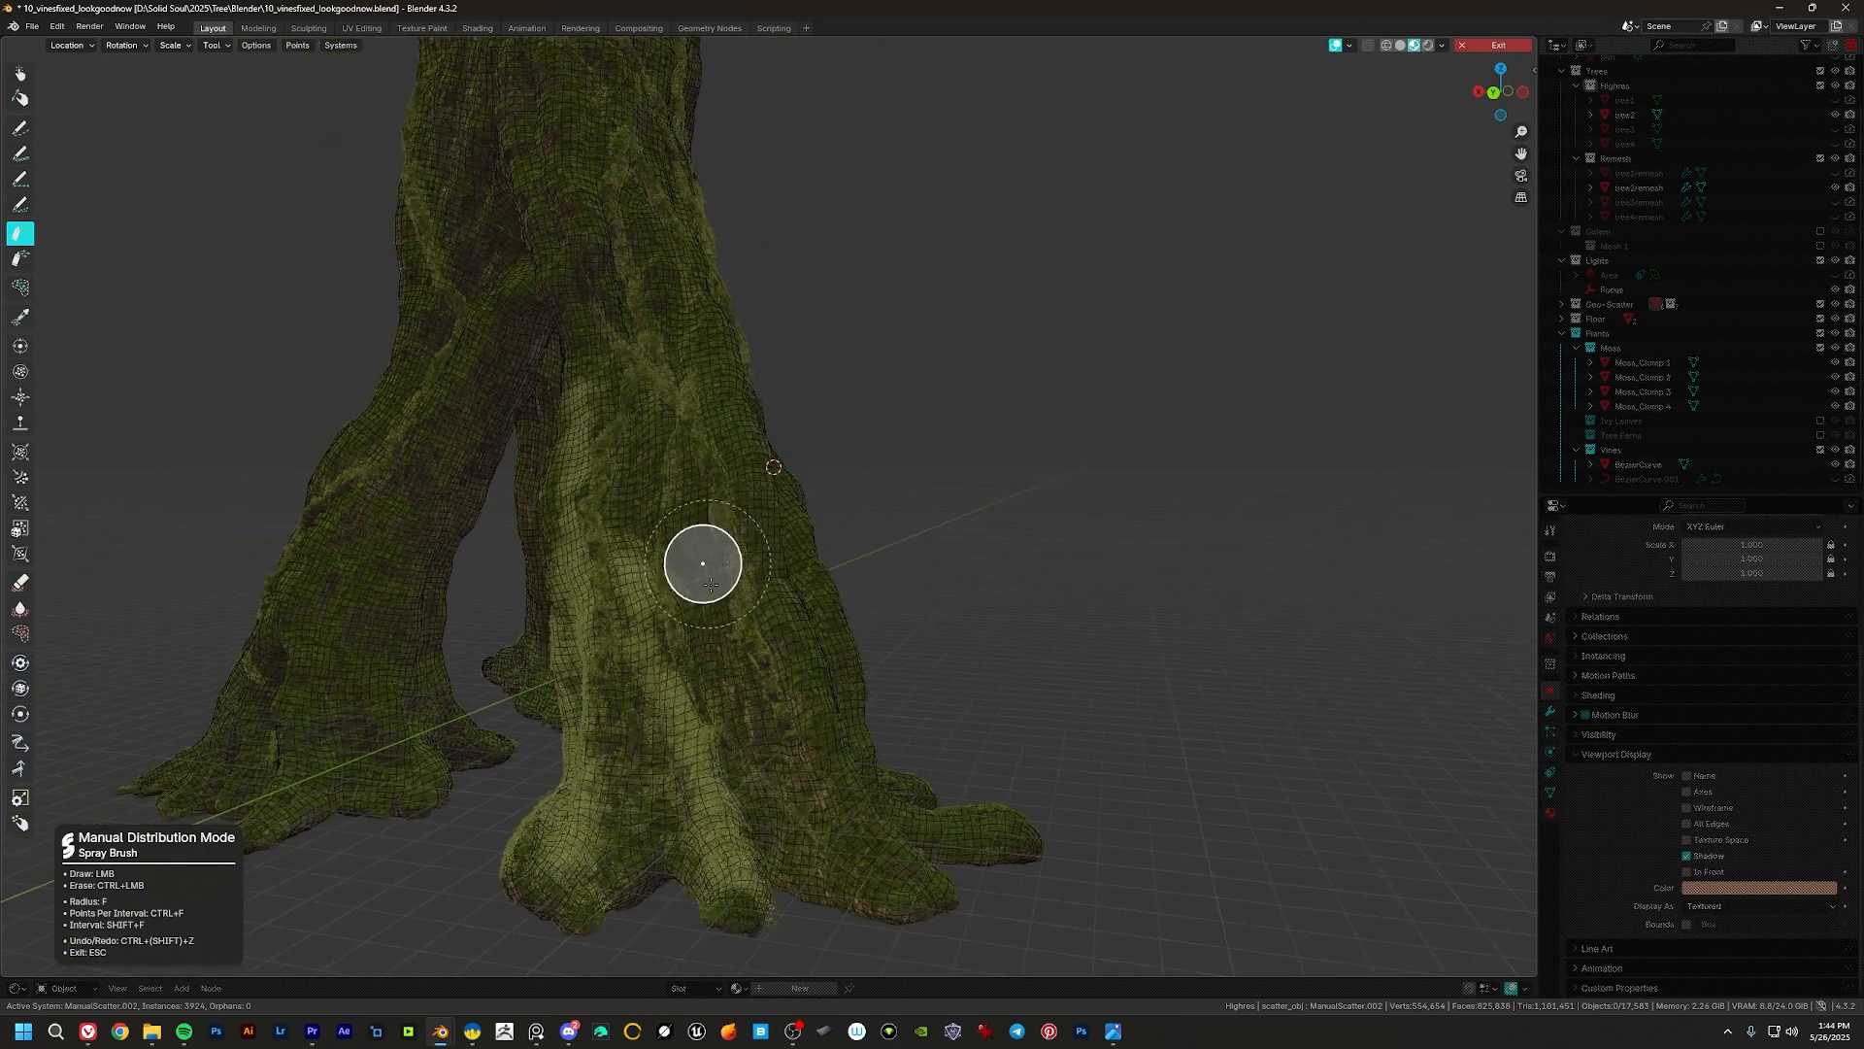
# Step: Spray a short patch of moss clumps onto the foot of the tree's front roots
pyautogui.keyDown('shift'); pyautogui.moveTo(699, 562); pyautogui.dragTo(917, 547, button='middle'); pyautogui.keyUp('shift')
pyautogui.scroll(2, 878, 556)
pyautogui.moveTo(964, 851)
pyautogui.mouseDown()
pyautogui.moveTo(999, 814)
pyautogui.moveTo(985, 825)
pyautogui.mouseUp()
# Step: Spray moss in several strokes up the central root ridge onto the lower trunk
pyautogui.moveTo(894, 293); pyautogui.dragTo(892, 389, button='middle')
pyautogui.keyDown('shift'); pyautogui.moveTo(892, 388); pyautogui.dragTo(885, 728, button='middle'); pyautogui.keyUp('shift')
pyautogui.moveTo(822, 463); pyautogui.dragTo(779, 417, button='middle')
pyautogui.keyDown('shift'); pyautogui.moveTo(778, 418); pyautogui.dragTo(825, 515, button='middle'); pyautogui.keyUp('shift')
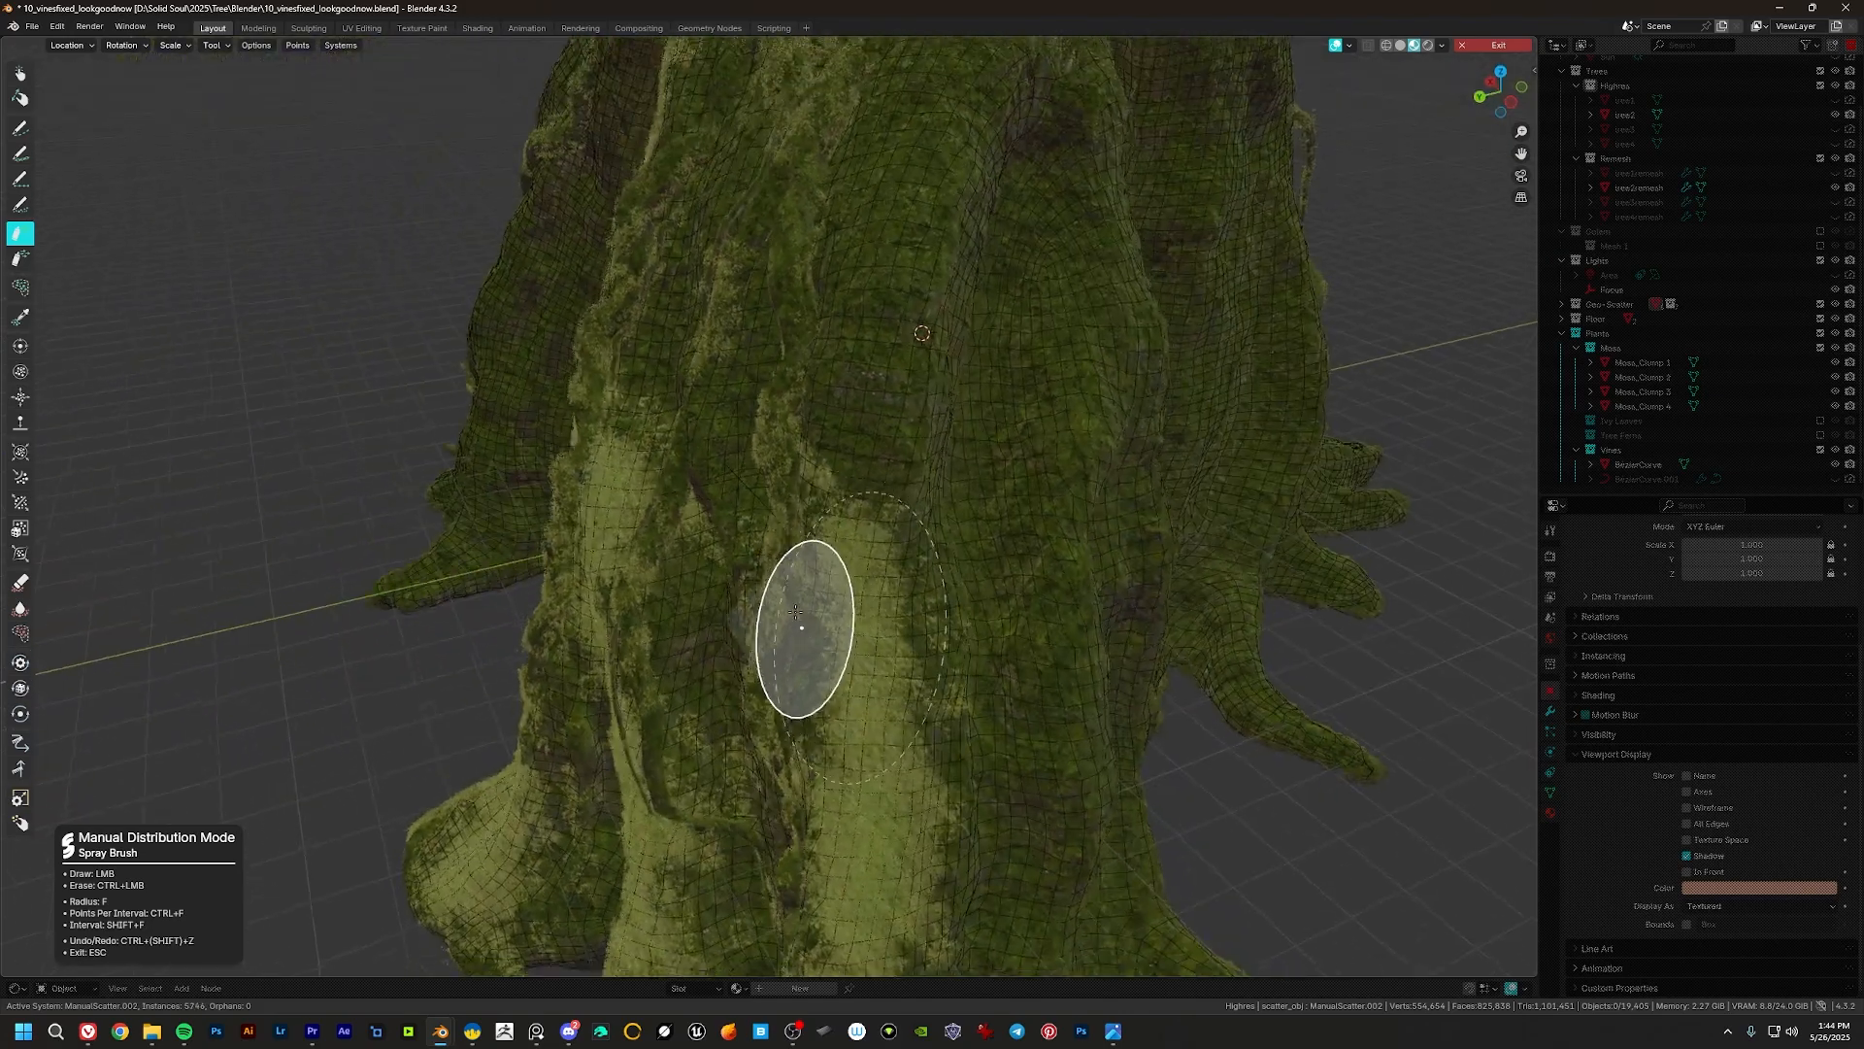
pyautogui.moveTo(803, 628); pyautogui.dragTo(875, 405)
pyautogui.moveTo(876, 432); pyautogui.dragTo(937, 456, button='middle')
pyautogui.keyDown('shift'); pyautogui.moveTo(937, 456); pyautogui.dragTo(928, 616, button='middle'); pyautogui.keyUp('shift')
pyautogui.moveTo(849, 604)
pyautogui.mouseDown()
pyautogui.moveTo(815, 512)
pyautogui.moveTo(849, 287)
pyautogui.mouseUp()
pyautogui.moveTo(848, 288)
pyautogui.keyDown('shift'); pyautogui.mouseDown(button='middle')
pyautogui.moveTo(842, 655)
pyautogui.moveTo(790, 657)
pyautogui.mouseUp(button='middle'); pyautogui.keyUp('shift')
pyautogui.moveTo(790, 657)
pyautogui.mouseDown()
pyautogui.moveTo(958, 412)
pyautogui.moveTo(934, 558)
pyautogui.mouseUp()
# Step: Cover the central ridge with two long moss strokes running from the trunk down towards the root
pyautogui.moveTo(934, 558)
pyautogui.mouseDown(button='middle')
pyautogui.moveTo(845, 478)
pyautogui.moveTo(775, 513)
pyautogui.mouseUp(button='middle')
pyautogui.scroll(-2, 786, 507)
pyautogui.moveTo(920, 349)
pyautogui.mouseDown()
pyautogui.moveTo(761, 687)
pyautogui.moveTo(791, 632)
pyautogui.mouseUp()
pyautogui.moveTo(792, 622); pyautogui.dragTo(874, 593, button='middle')
pyautogui.moveTo(830, 375); pyautogui.dragTo(748, 703)
pyautogui.keyDown('shift'); pyautogui.moveTo(749, 703); pyautogui.dragTo(922, 670, button='middle'); pyautogui.keyUp('shift')
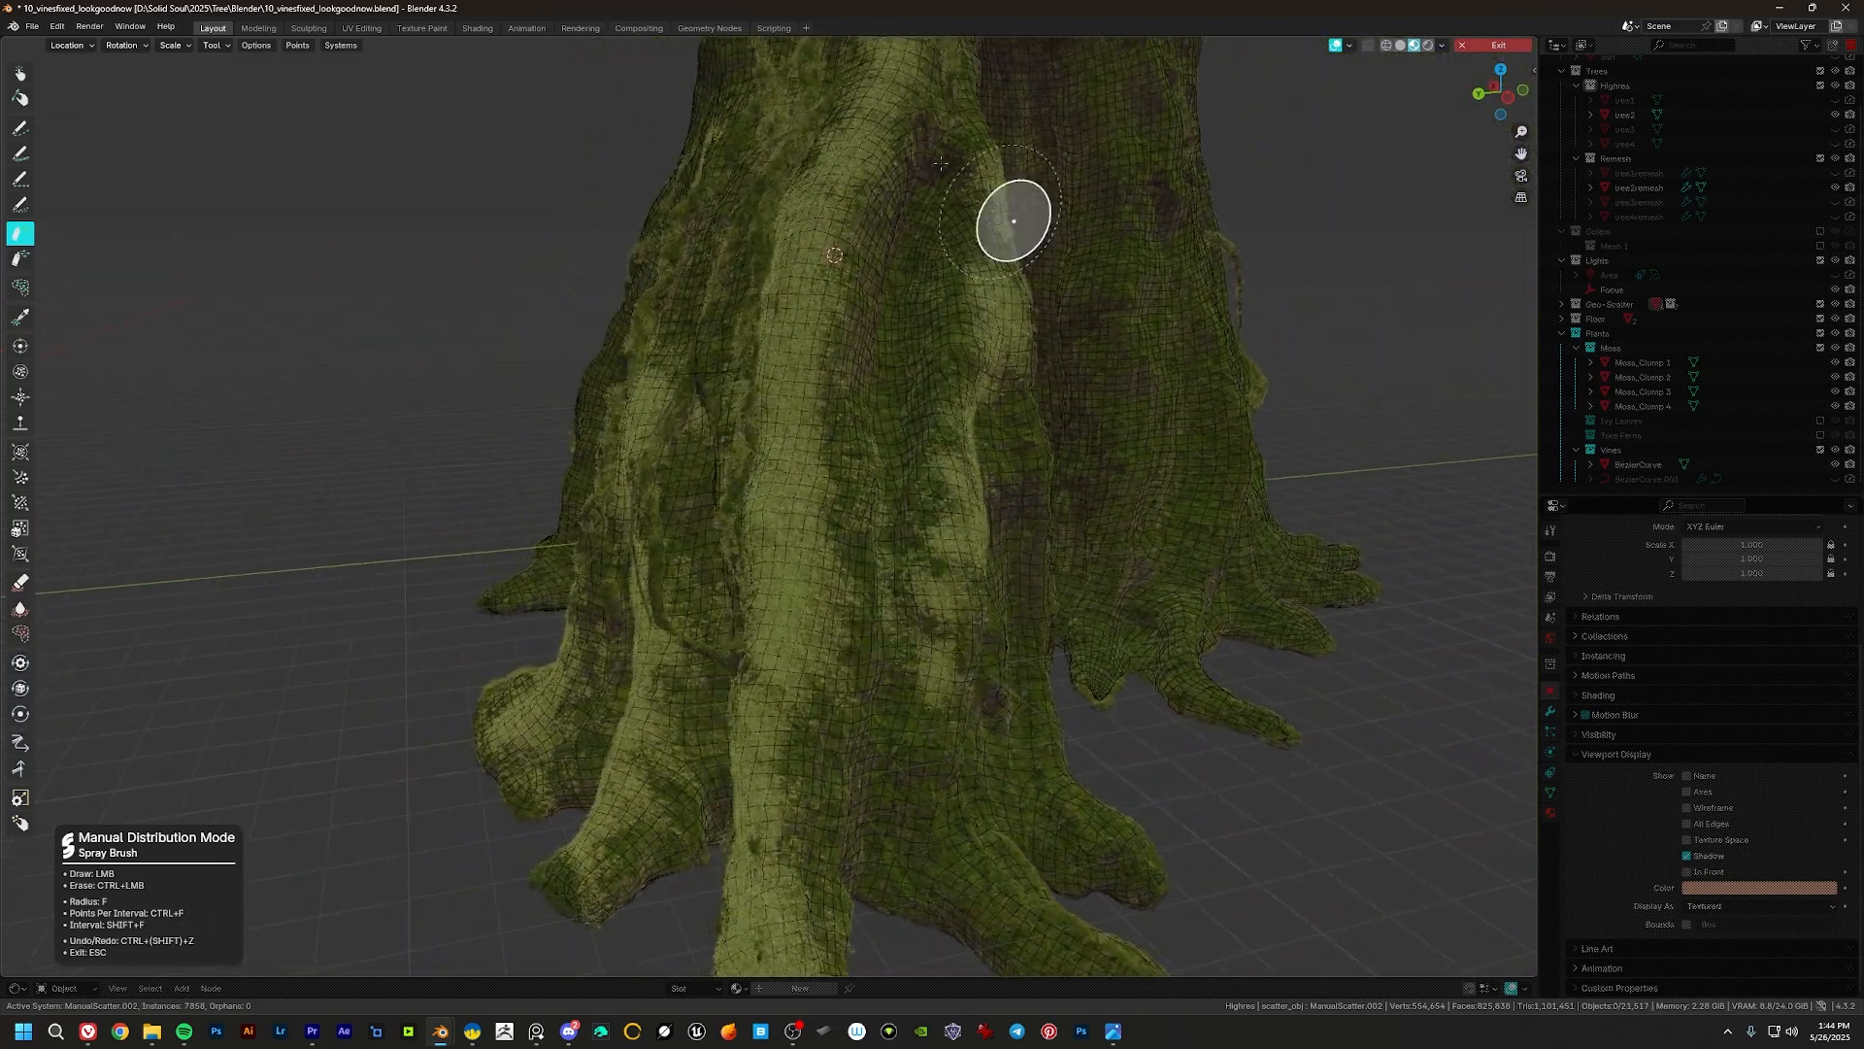
# Step: Spray moss down the neighbouring trunk ridge to its root and check the coverage from other sides
pyautogui.moveTo(1011, 217); pyautogui.dragTo(932, 353)
pyautogui.moveTo(932, 354); pyautogui.dragTo(961, 267, button='middle')
pyautogui.moveTo(961, 267); pyautogui.dragTo(934, 733)
pyautogui.moveTo(927, 724)
pyautogui.keyDown('shift'); pyautogui.mouseDown(button='middle')
pyautogui.moveTo(840, 417)
pyautogui.moveTo(776, 446)
pyautogui.mouseUp(button='middle'); pyautogui.keyUp('shift')
pyautogui.moveTo(909, 670); pyautogui.dragTo(770, 544, button='middle')
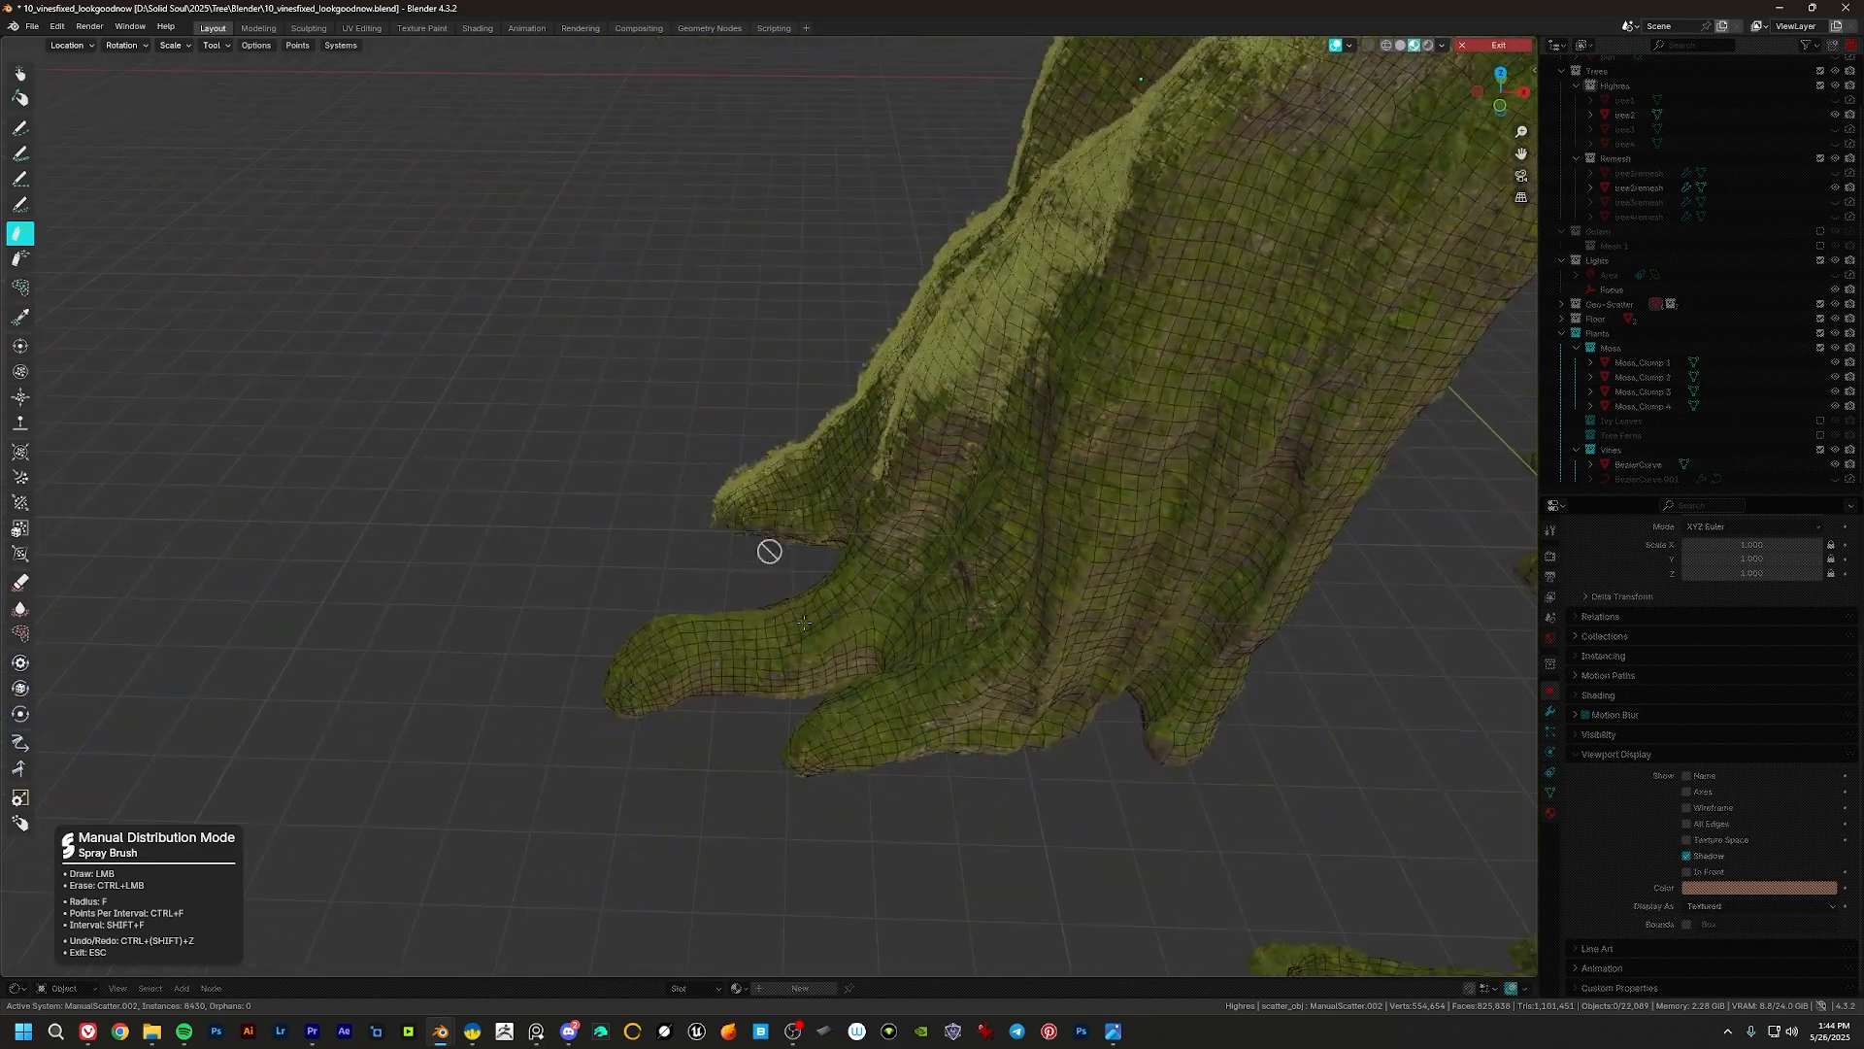
pyautogui.moveTo(1053, 353); pyautogui.dragTo(1420, 146, button='middle')
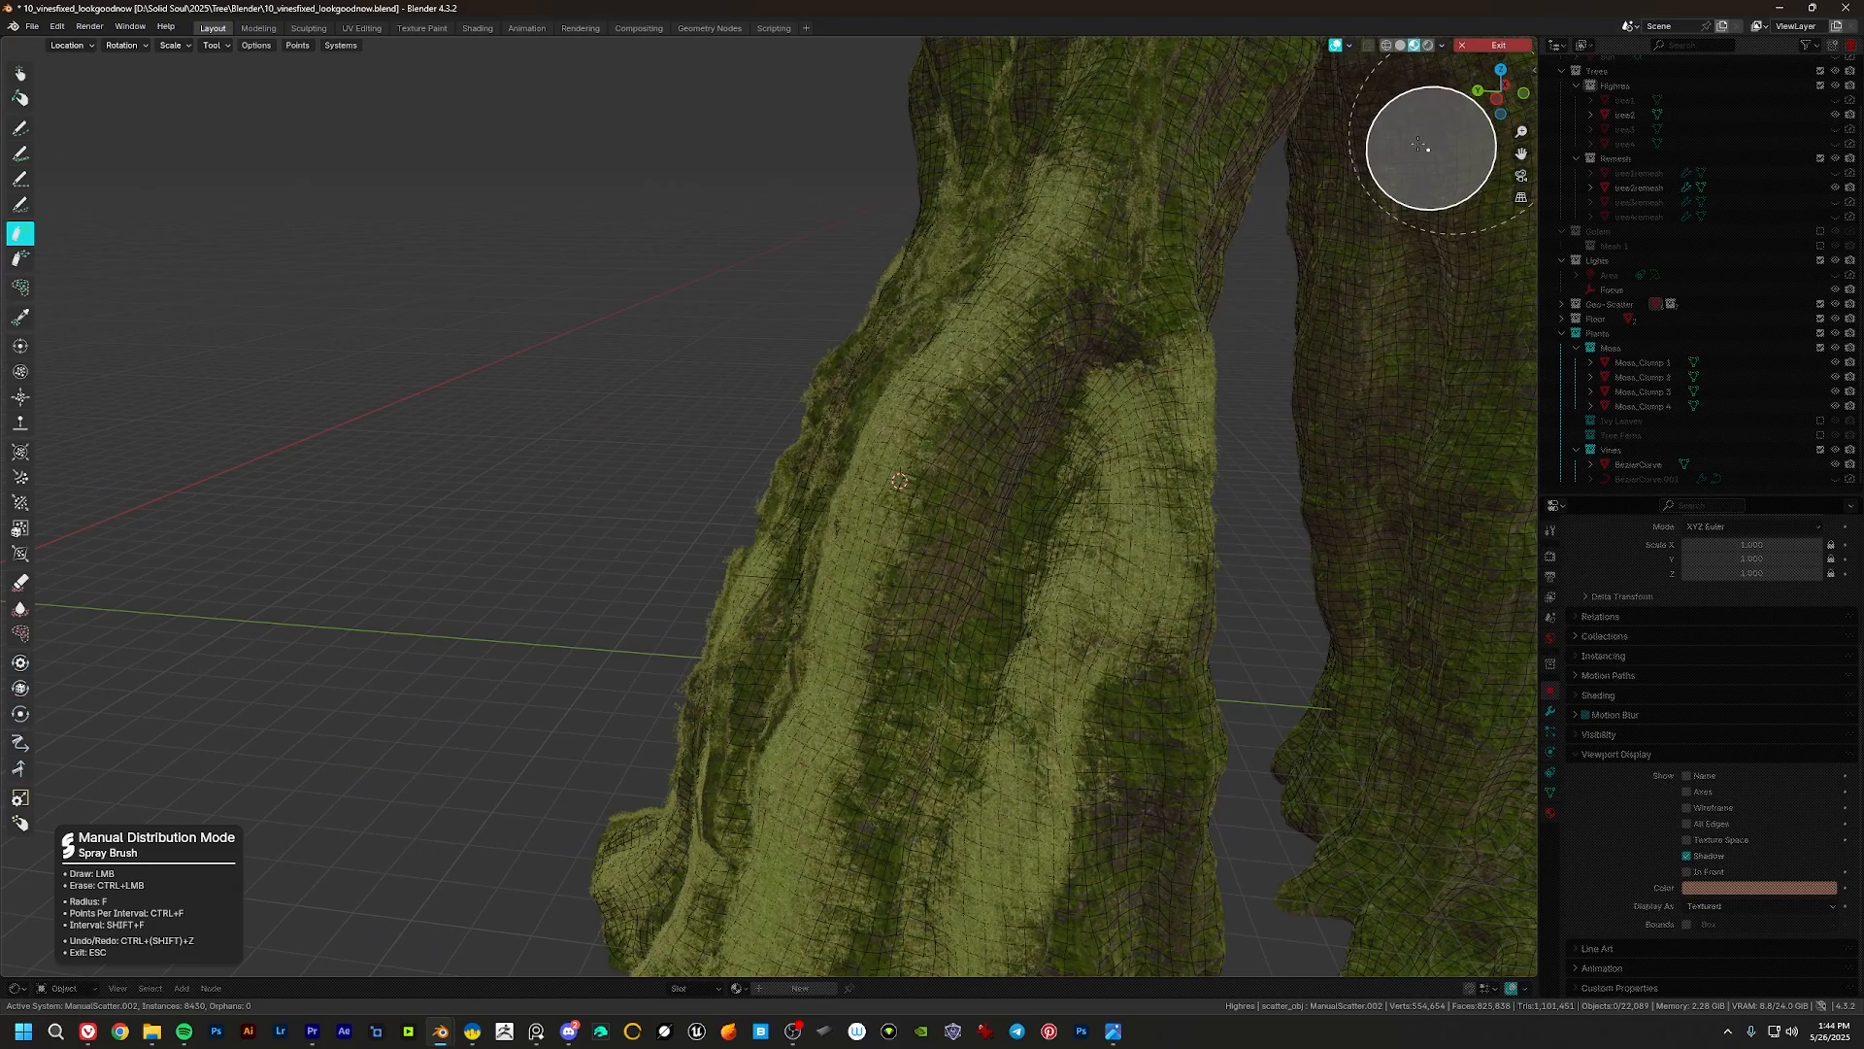
# Step: Leave the manual distribution mode and bring up the tweak settings of the ManualScatter.002 system
pyautogui.click(1506, 44)
pyautogui.moveTo(987, 643); pyautogui.dragTo(886, 483, button='middle')
pyautogui.press('n')
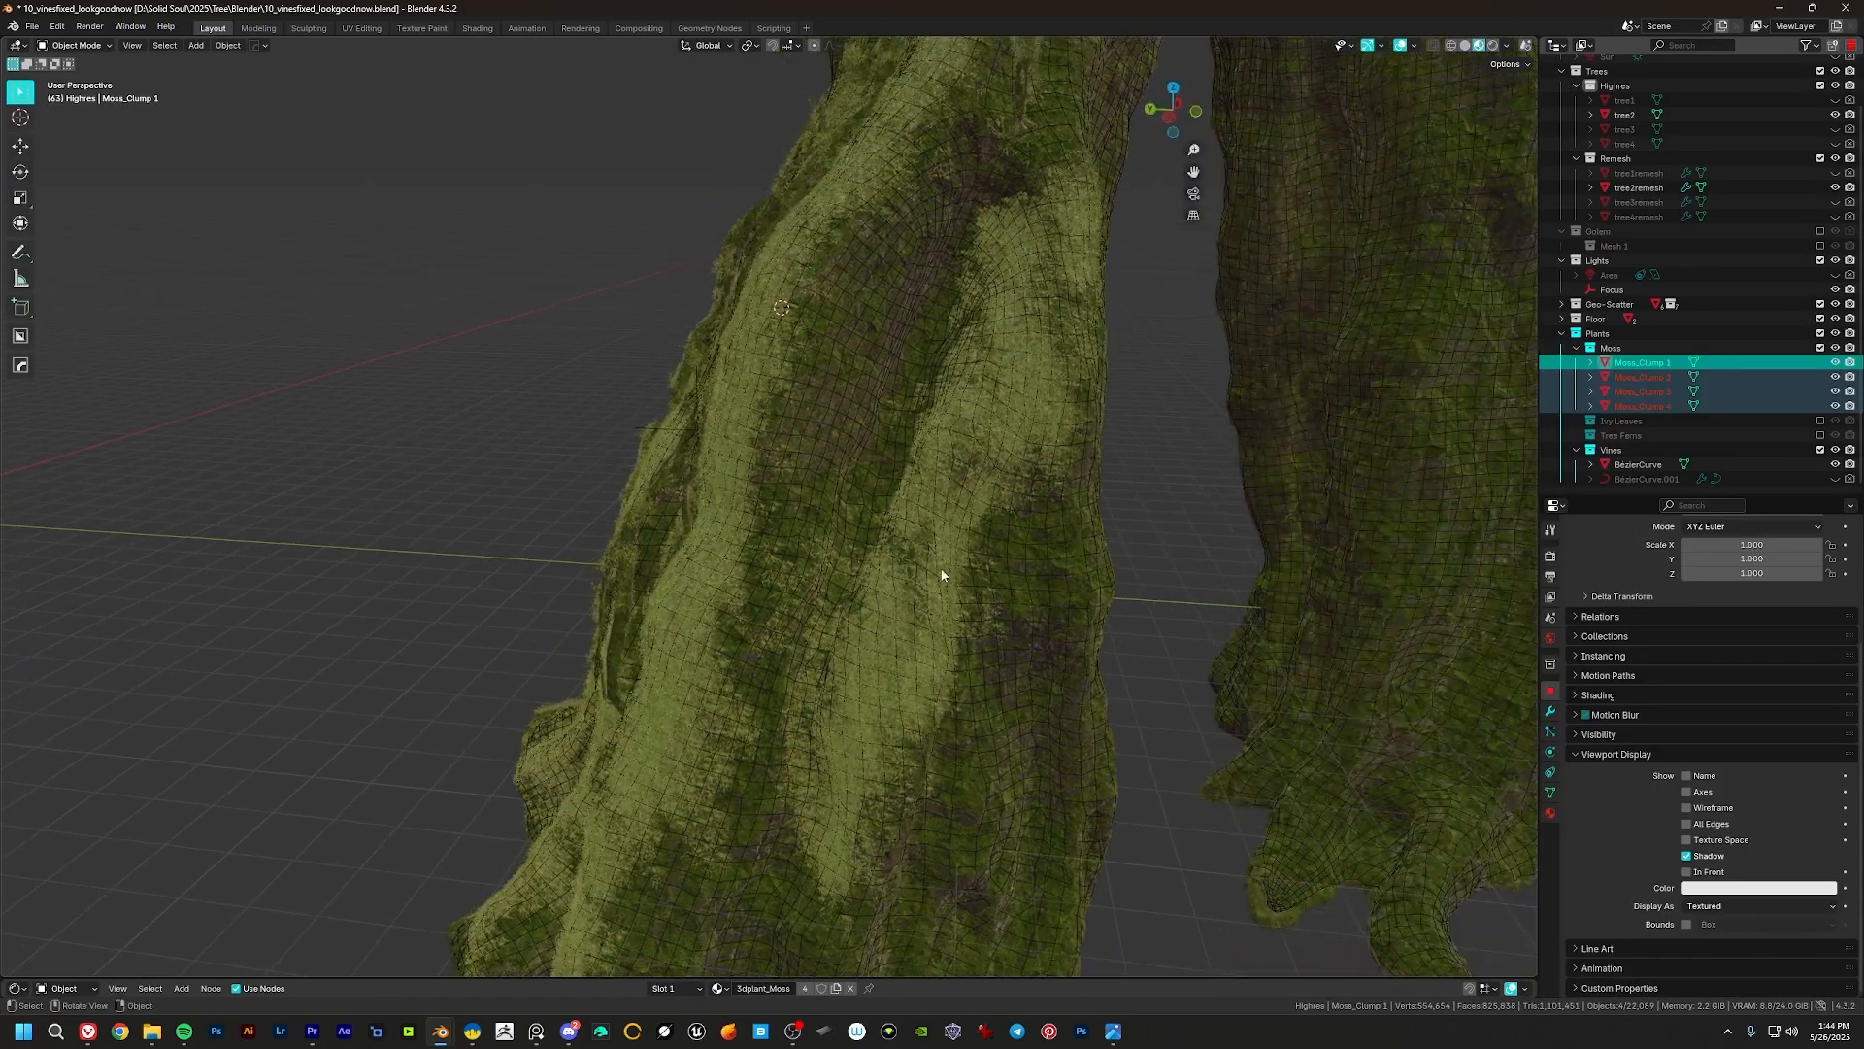
pyautogui.press('n')
pyautogui.moveTo(941, 574); pyautogui.dragTo(1143, 518, button='middle')
pyautogui.keyDown('shift'); pyautogui.moveTo(824, 549); pyautogui.dragTo(796, 395, button='middle'); pyautogui.keyUp('shift')
pyautogui.scroll(-7, 1346, 545)
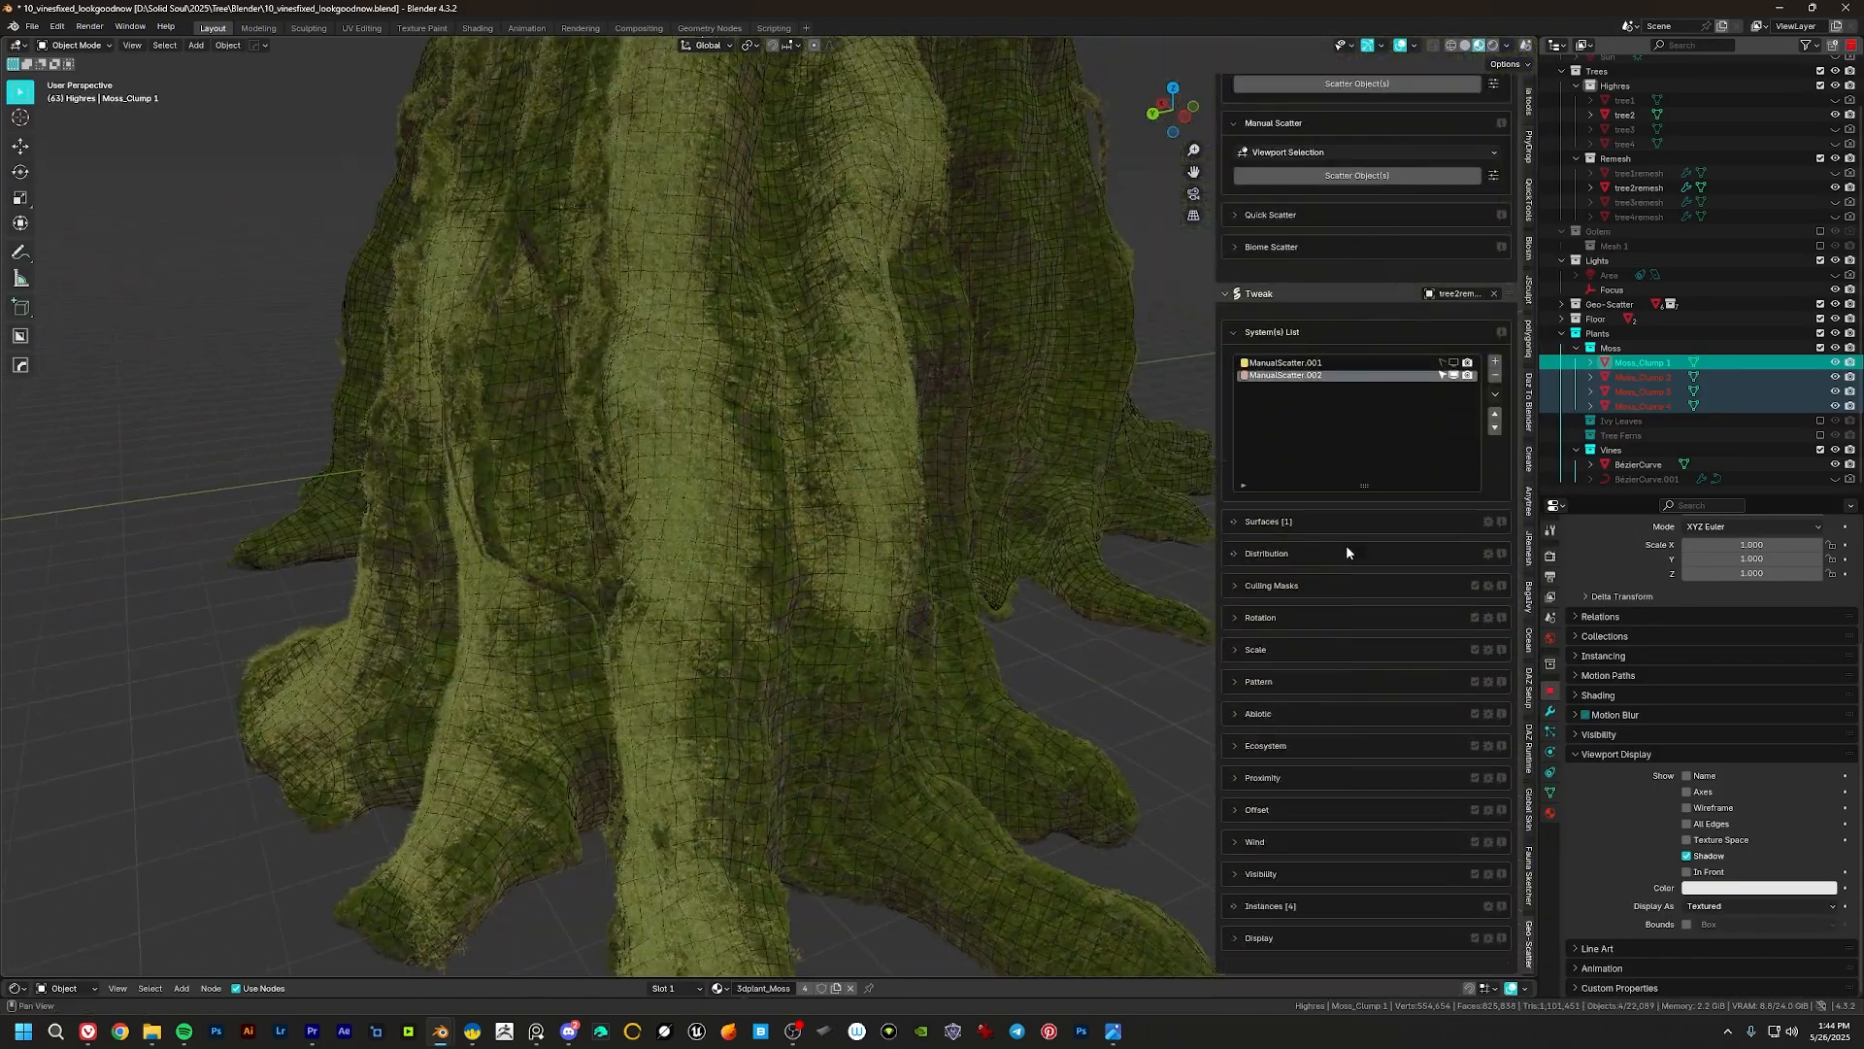
# Step: Turn on Random Rotation for the sprayed moss clumps, with a tilt of 20° and a spin of 360°
pyautogui.keyDown('shift'); pyautogui.moveTo(1017, 520); pyautogui.dragTo(1411, 559, button='middle'); pyautogui.keyUp('shift')
pyautogui.click(1246, 502)
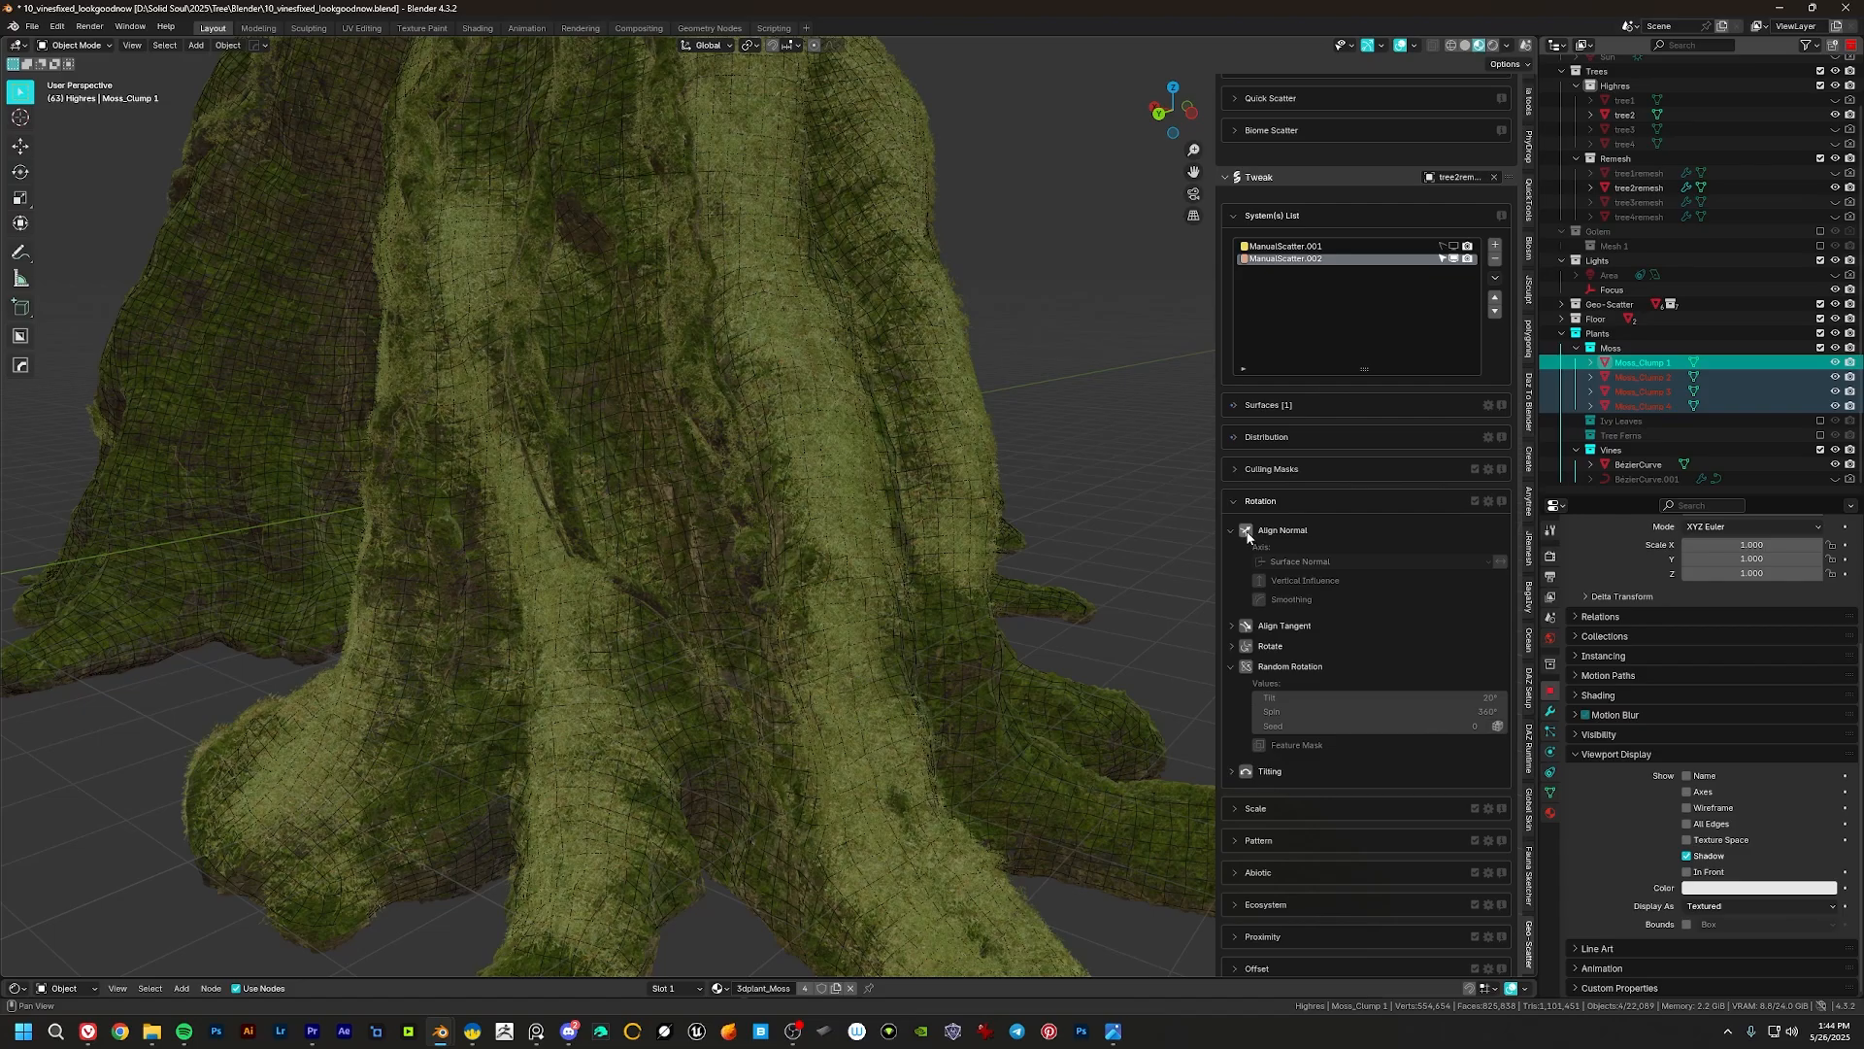
pyautogui.moveTo(1023, 499); pyautogui.dragTo(866, 469, button='middle')
pyautogui.click(1245, 530)
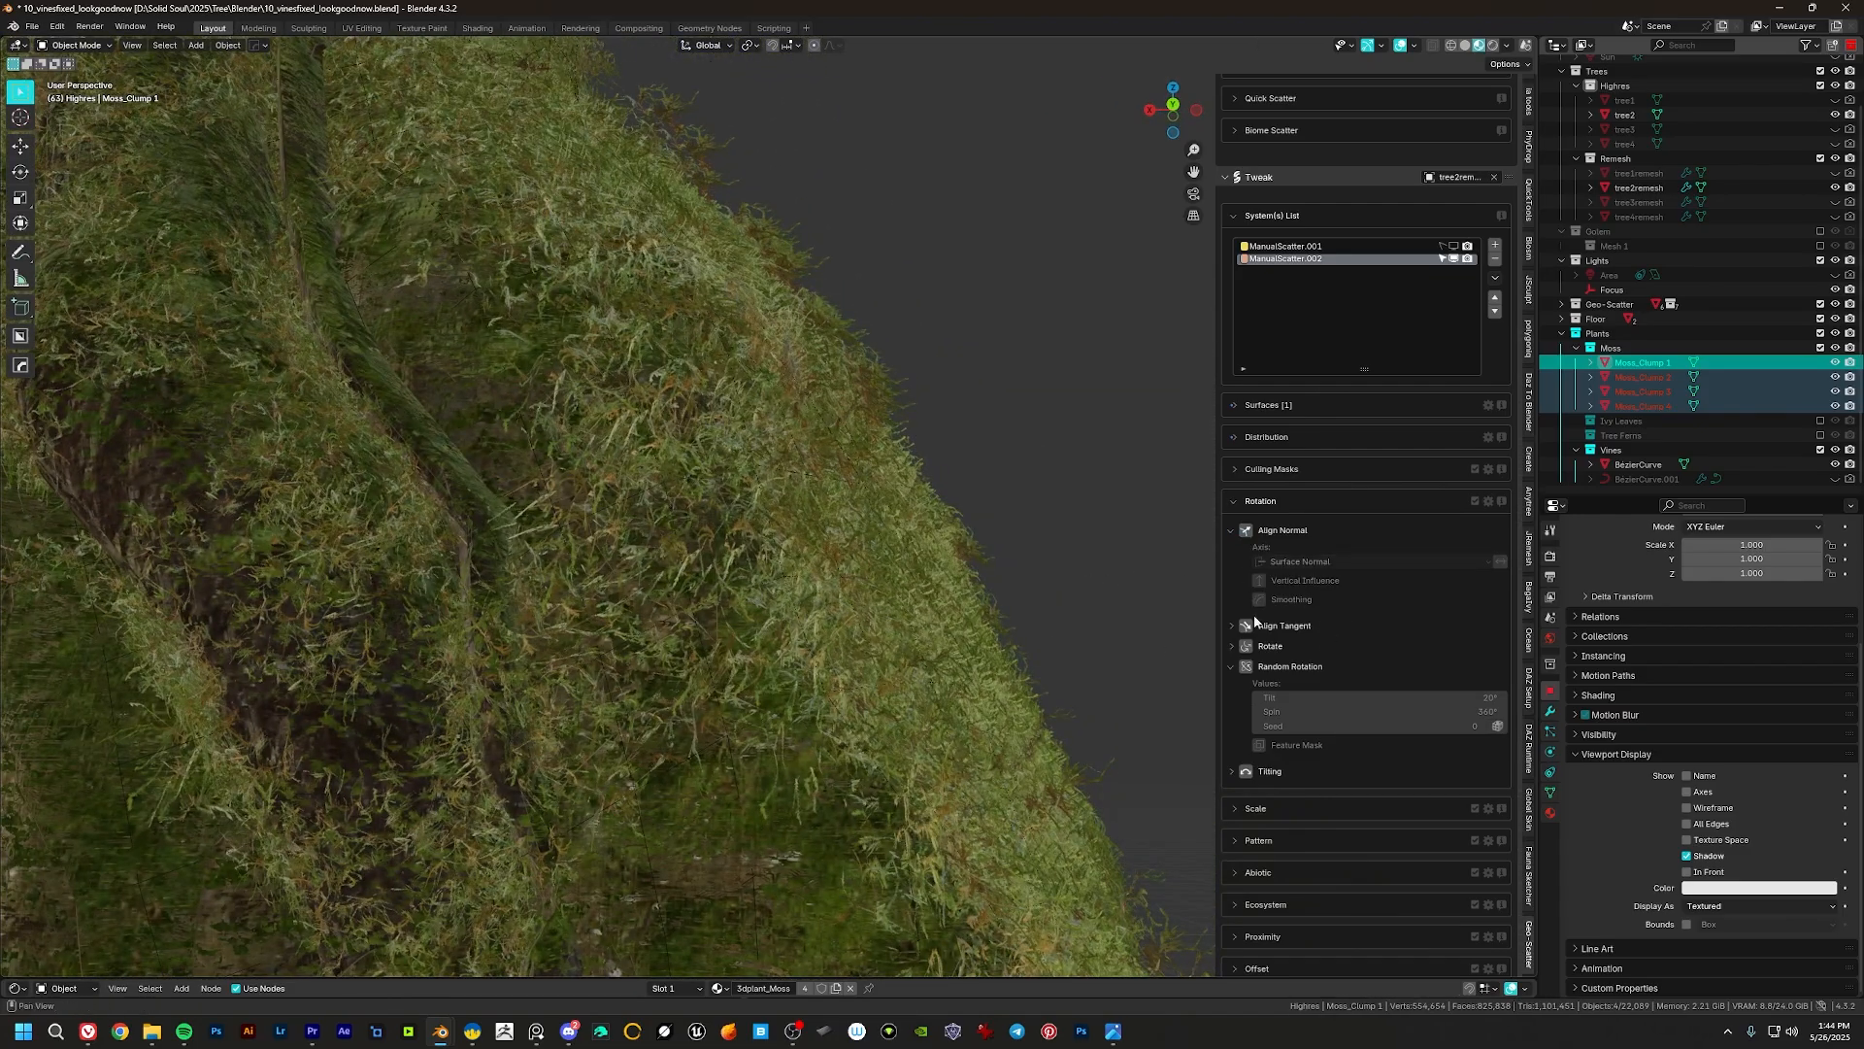
pyautogui.scroll(-2, 1245, 534)
pyautogui.click(1245, 580)
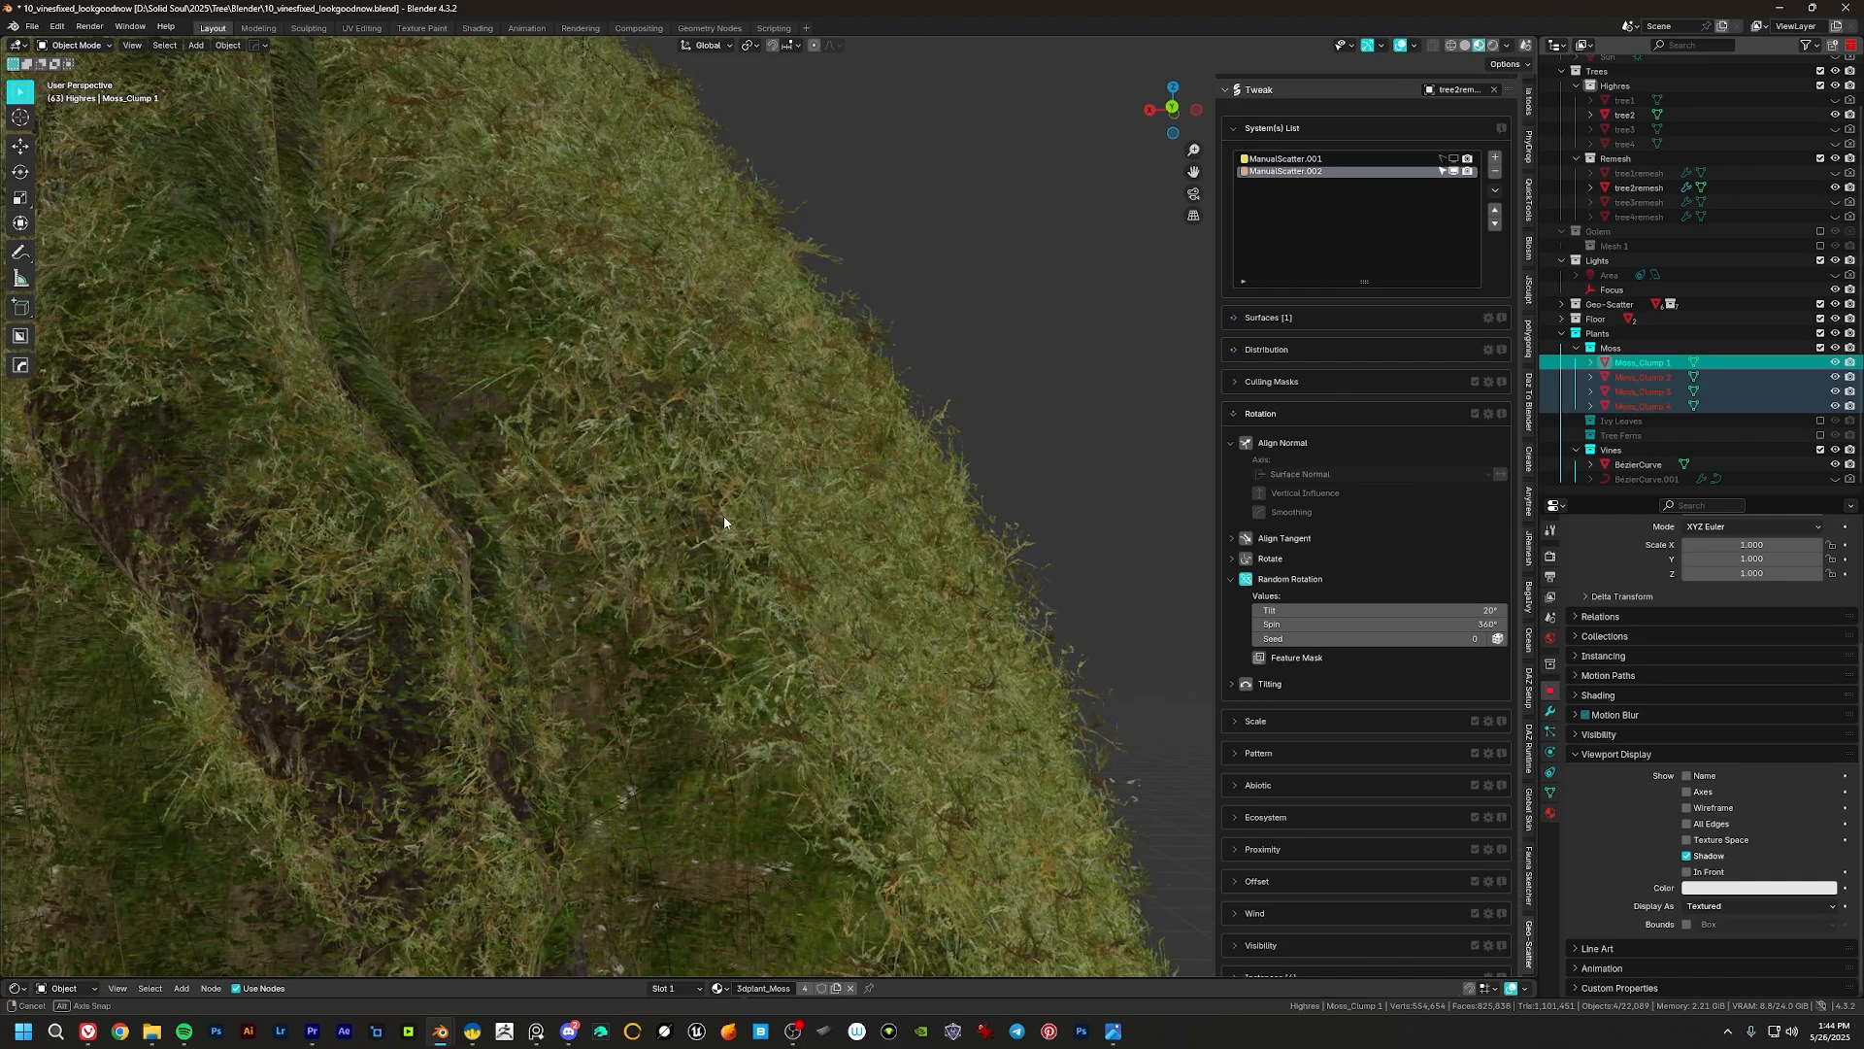
pyautogui.scroll(-2, 1254, 629)
pyautogui.scroll(-4, 1253, 629)
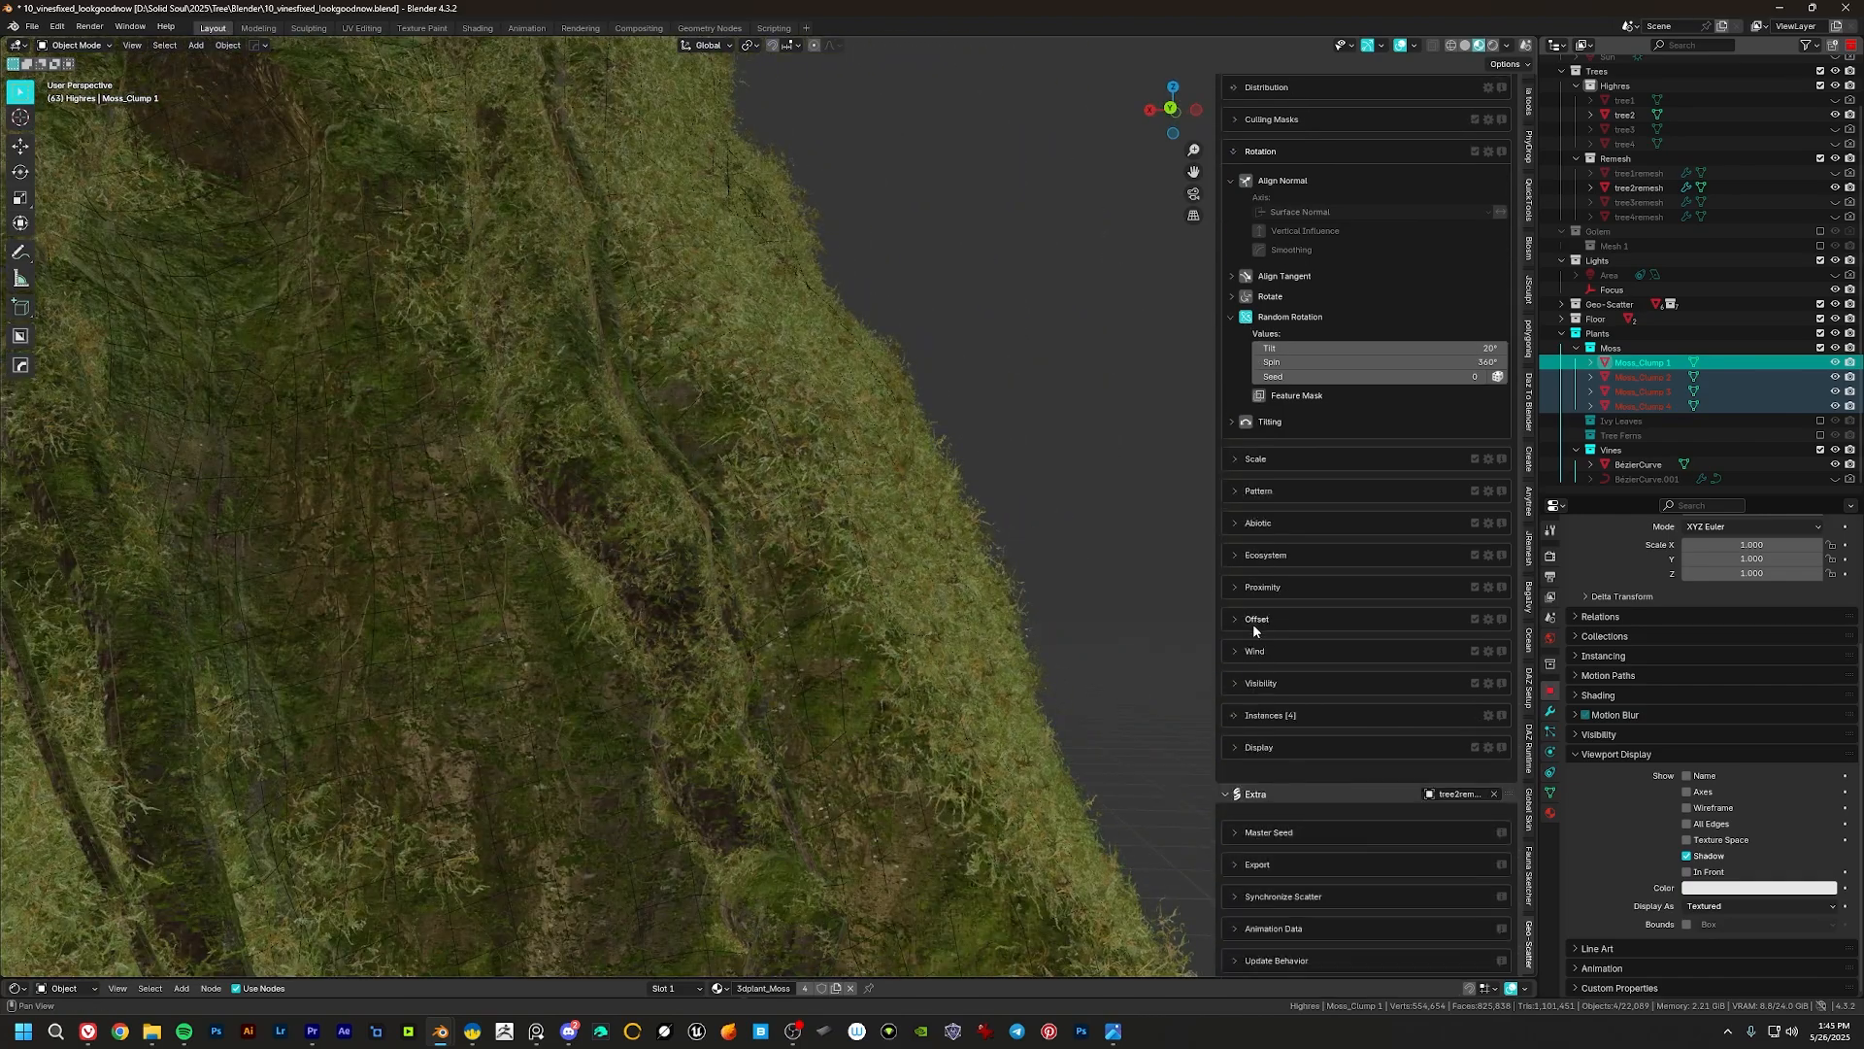
# Step: Enable the Grow scale option for the moss scatter and expose its factor values
pyautogui.click(1234, 460)
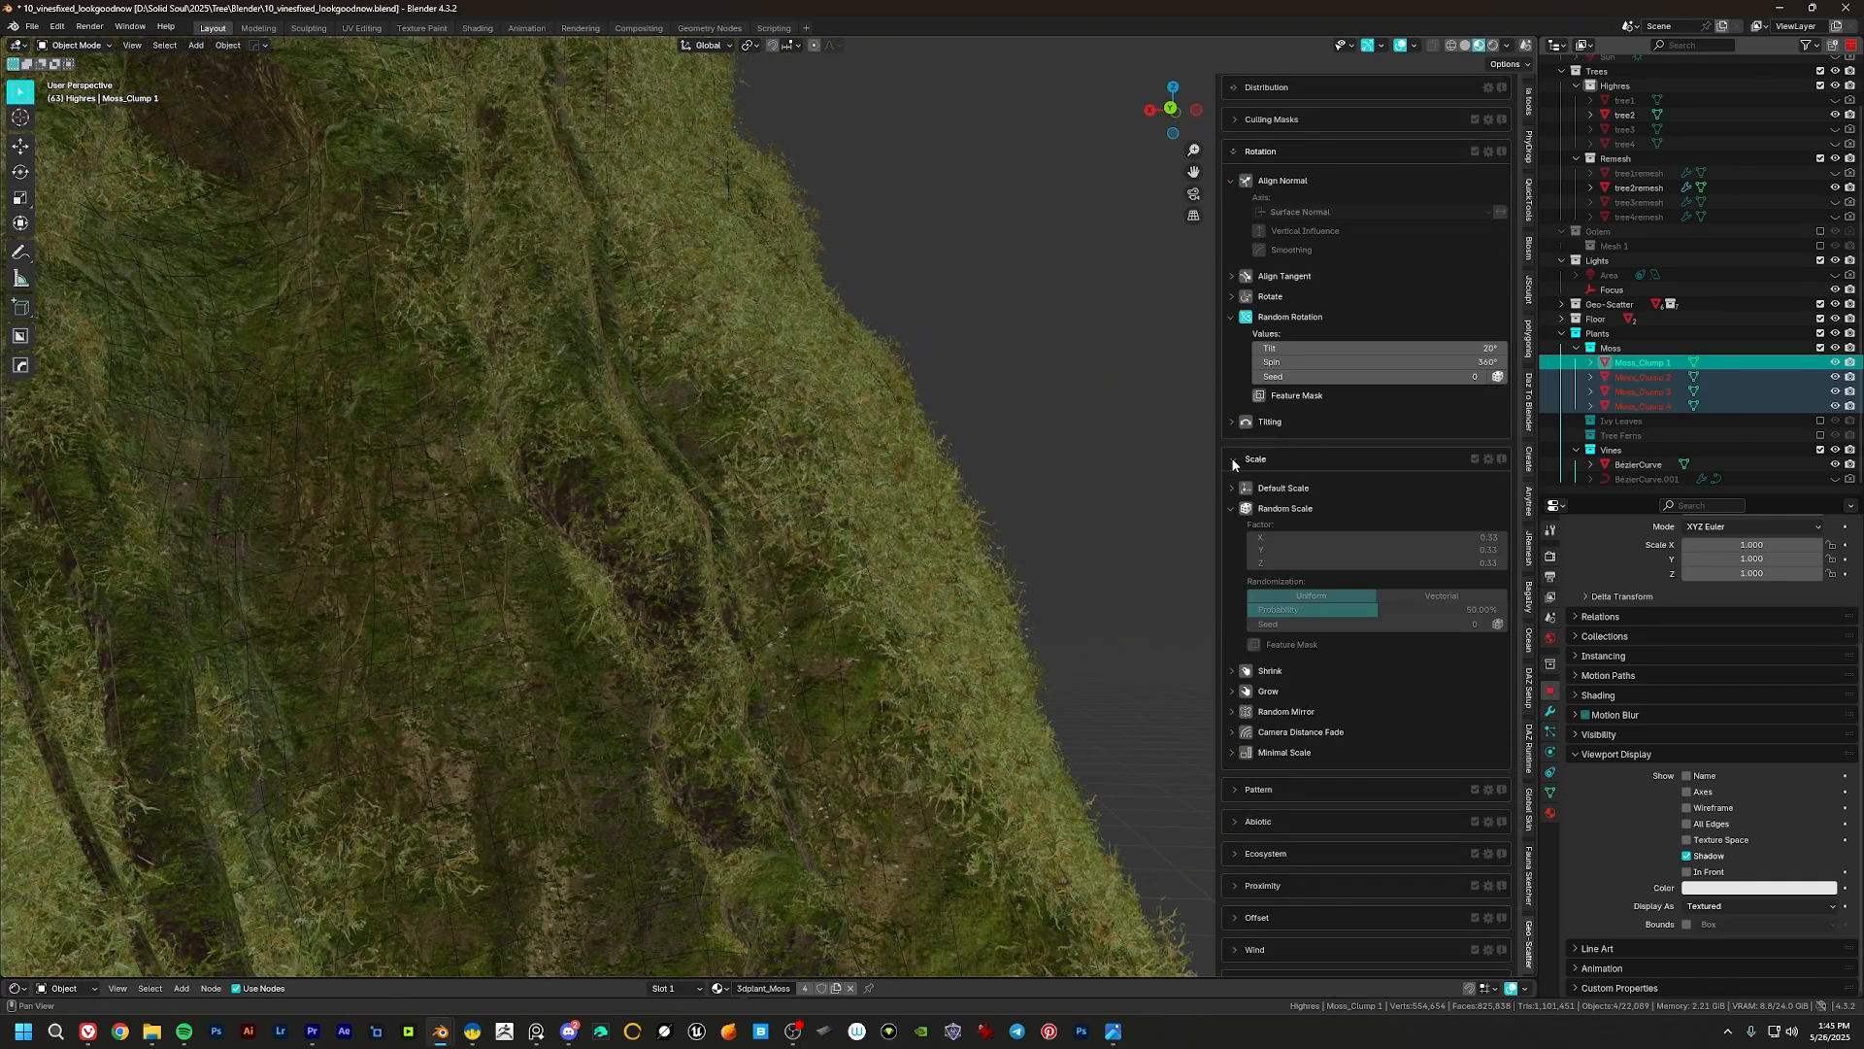
pyautogui.click(1250, 690)
pyautogui.scroll(-8, 798, 460)
pyautogui.moveTo(831, 466); pyautogui.dragTo(737, 462, button='middle')
pyautogui.scroll(7, 803, 521)
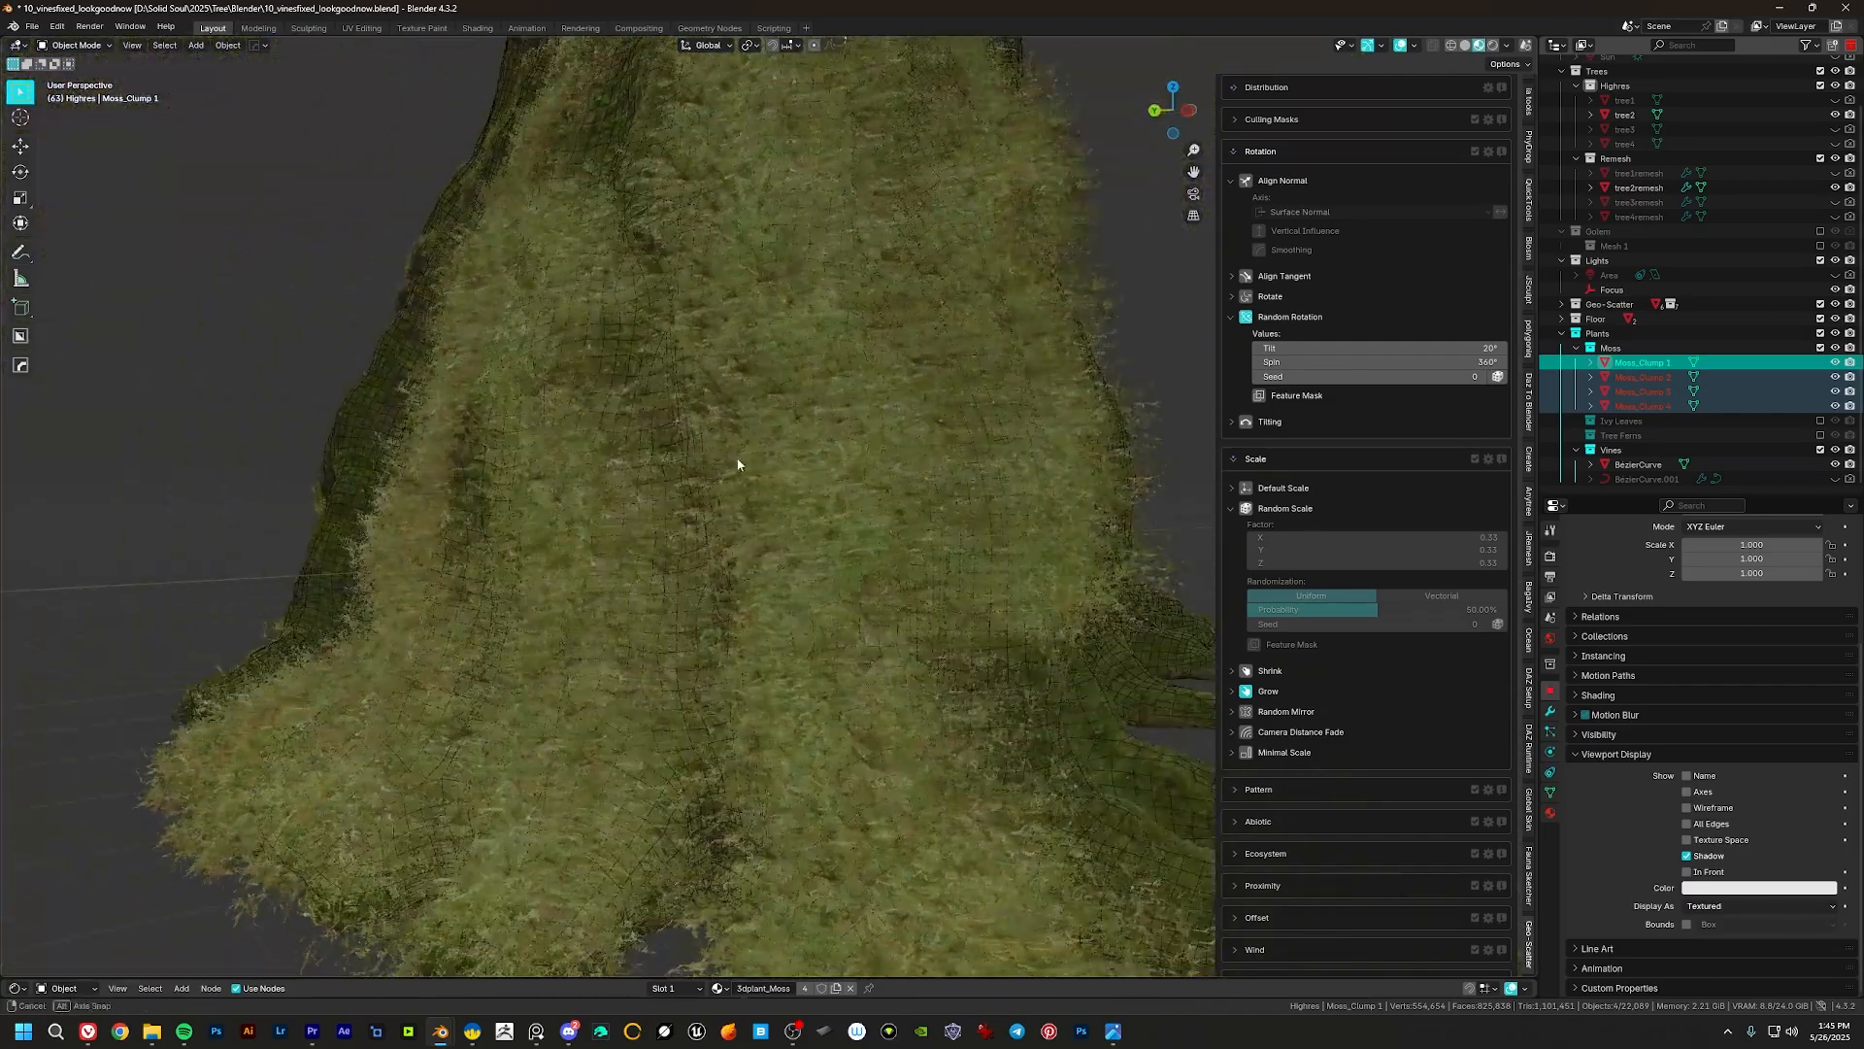
pyautogui.click(1267, 690)
pyautogui.scroll(-4, 1386, 729)
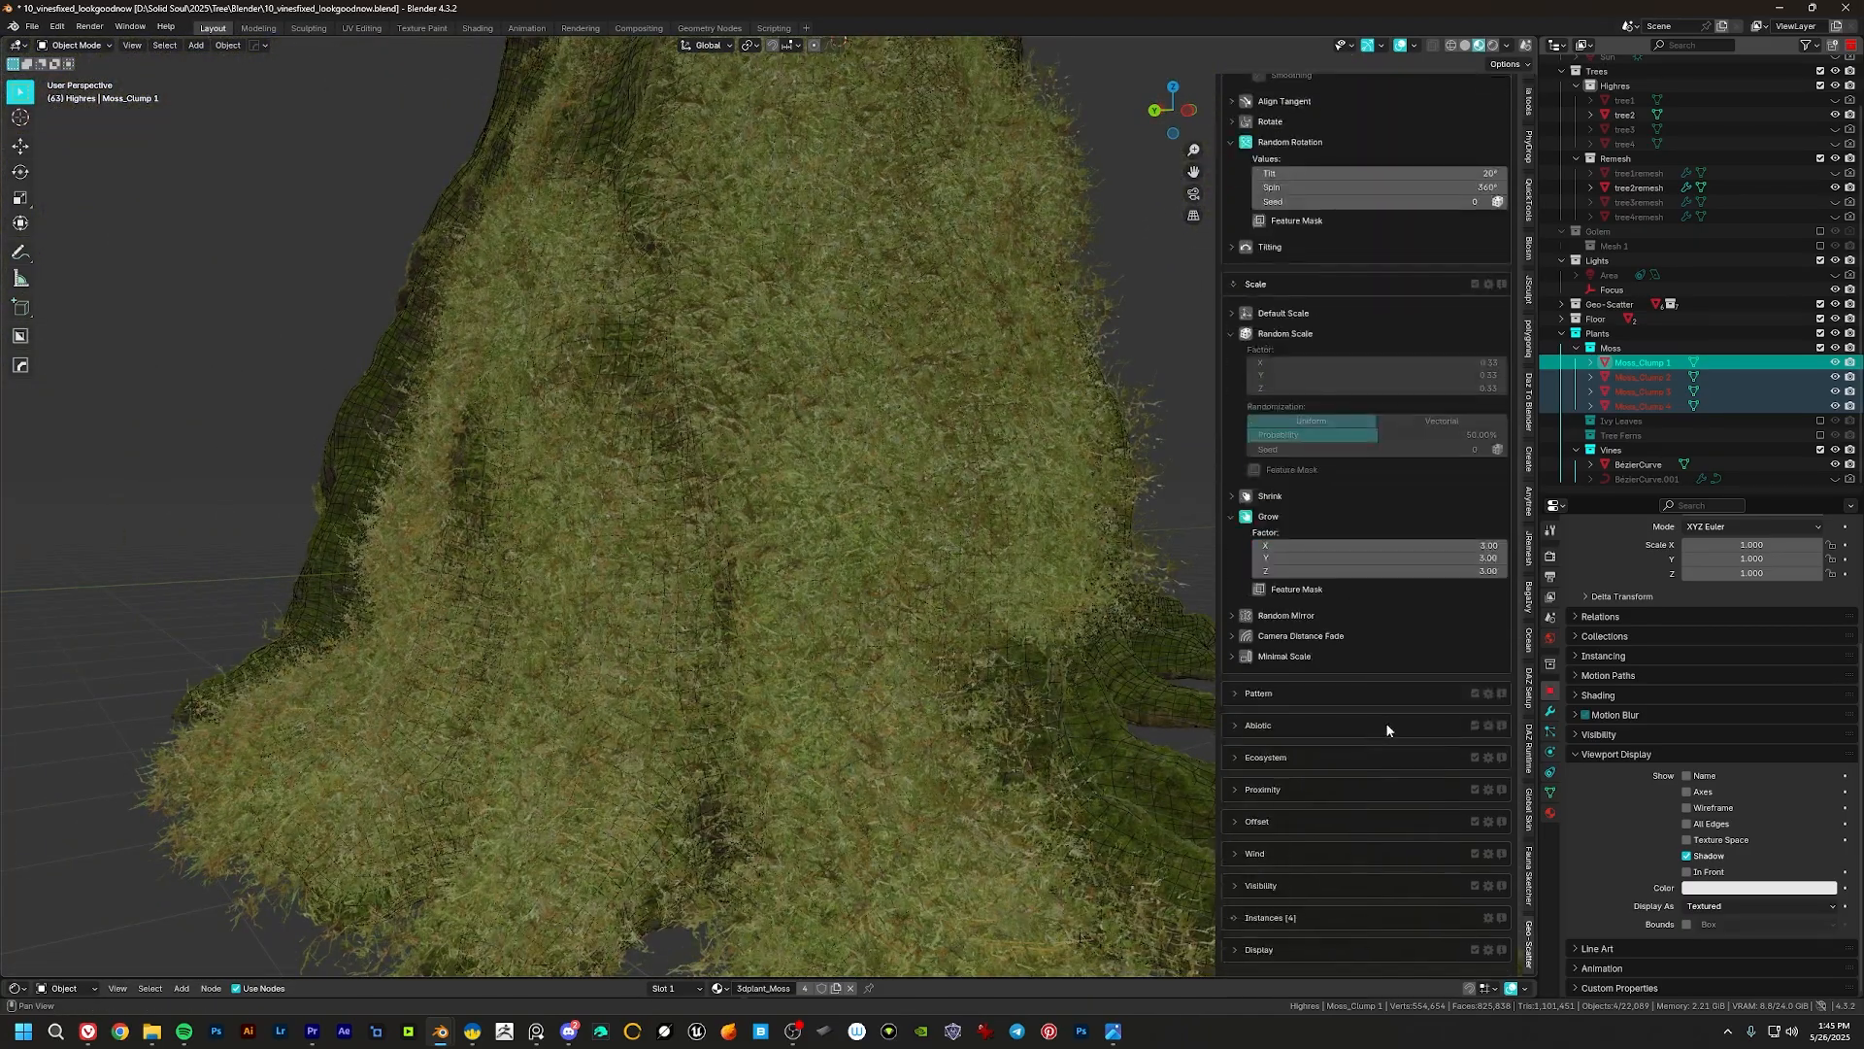
# Step: Reduce the moss scatter's Grow factor to 1.40 on X, Y and Z, checking the clump size on the roots
pyautogui.moveTo(1382, 546); pyautogui.dragTo(1302, 571)
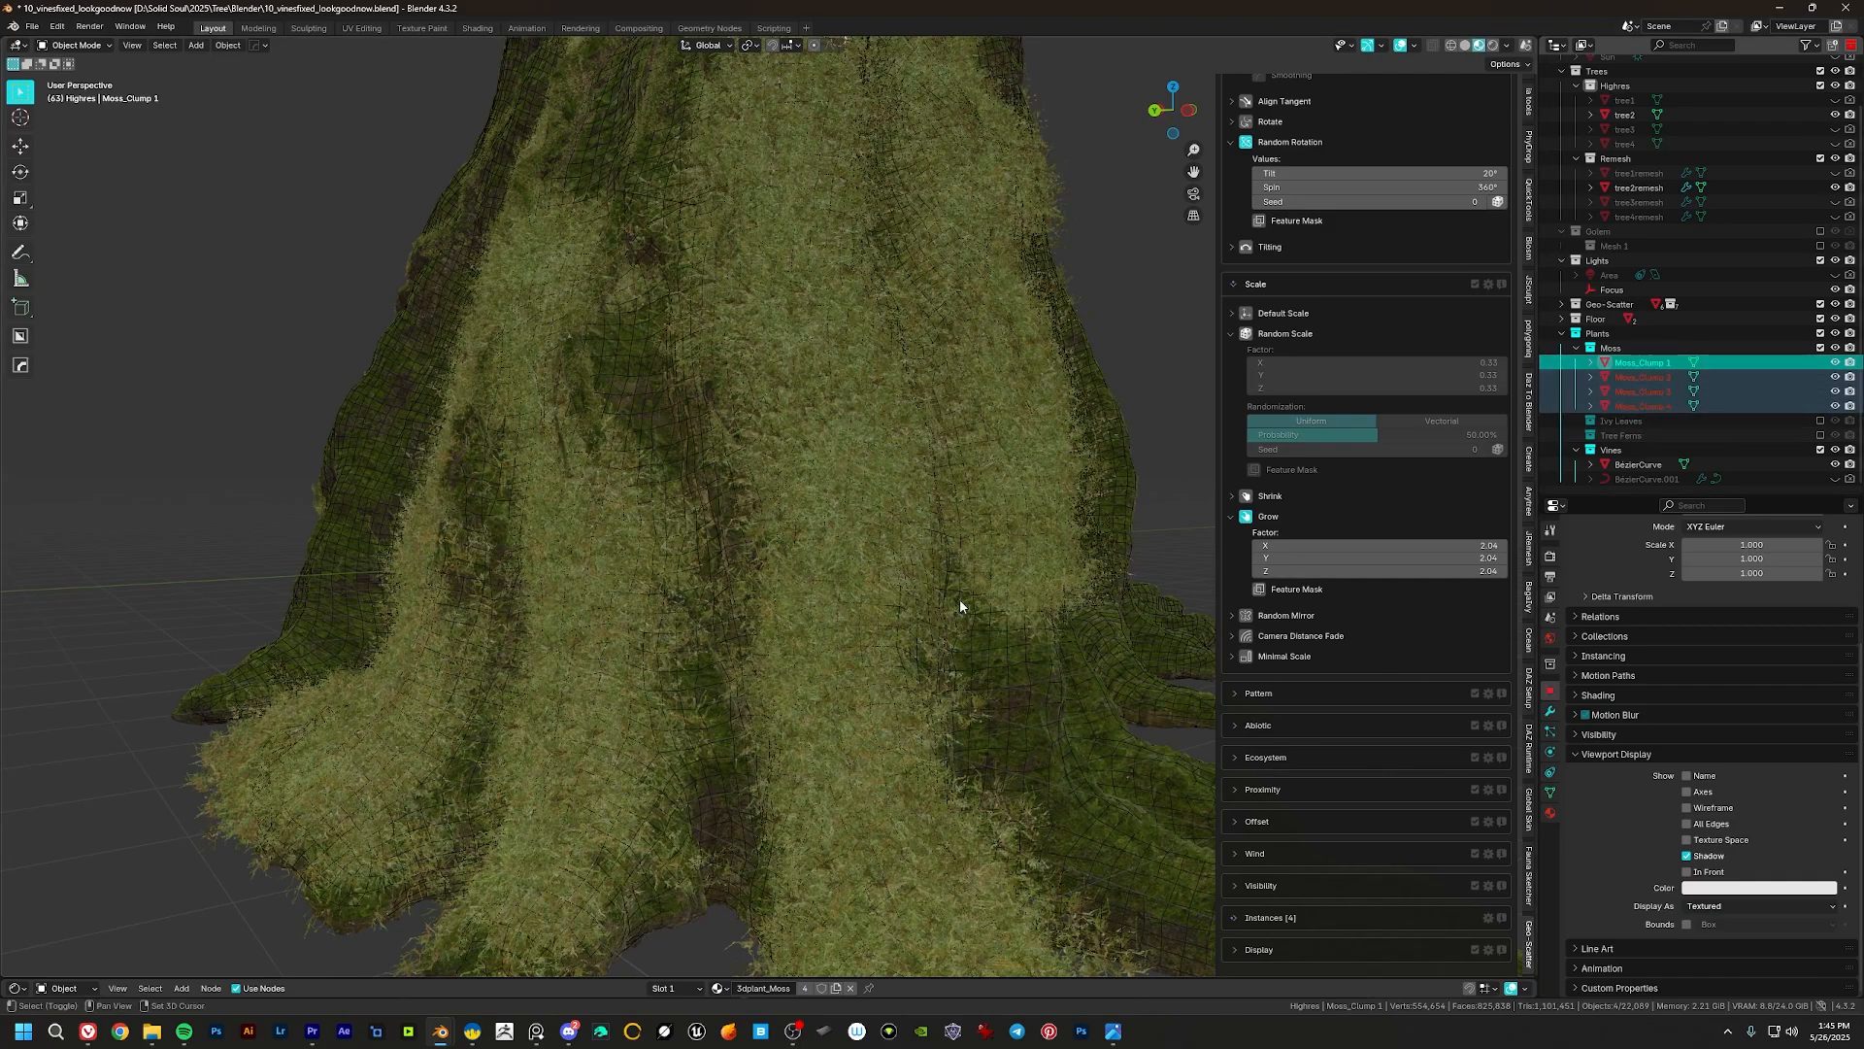
pyautogui.moveTo(961, 607); pyautogui.dragTo(419, 617, button='middle')
pyautogui.moveTo(979, 566)
pyautogui.mouseDown(button='middle')
pyautogui.moveTo(1016, 567)
pyautogui.moveTo(974, 575)
pyautogui.moveTo(992, 573)
pyautogui.mouseUp(button='middle')
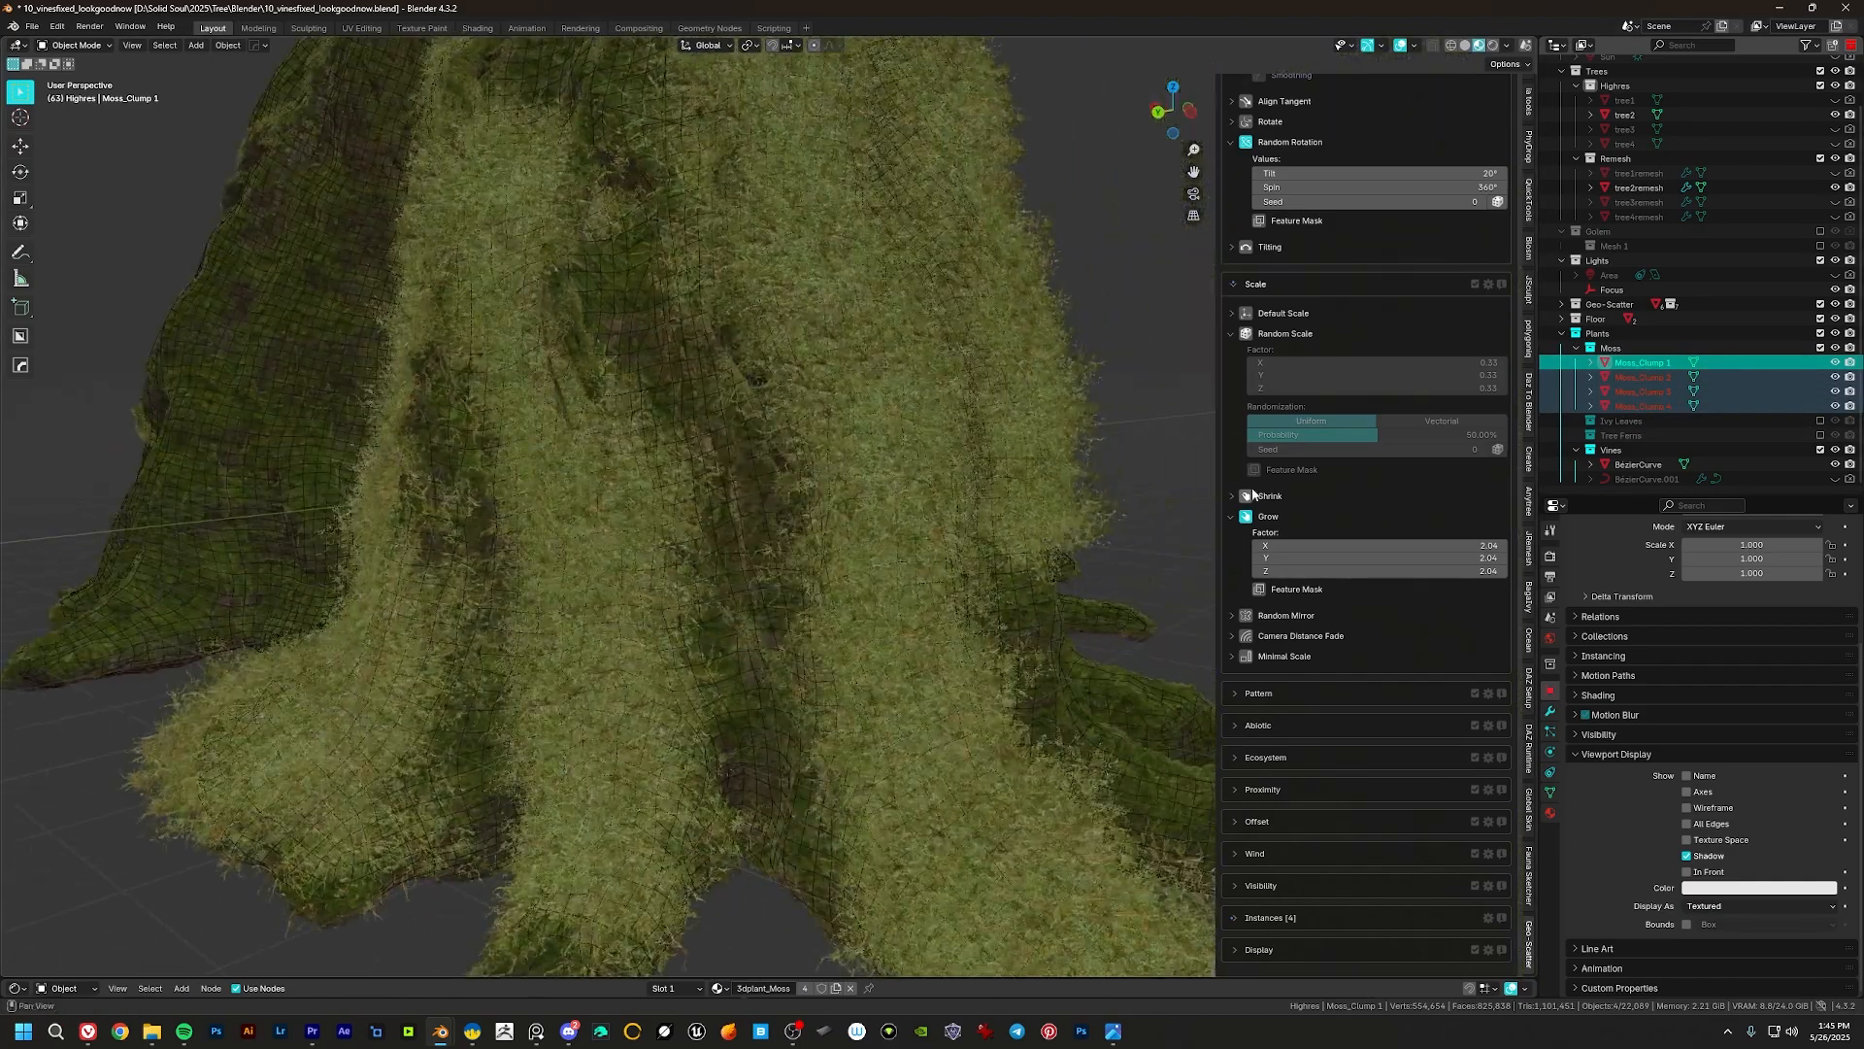
pyautogui.moveTo(1380, 545); pyautogui.dragTo(1321, 546)
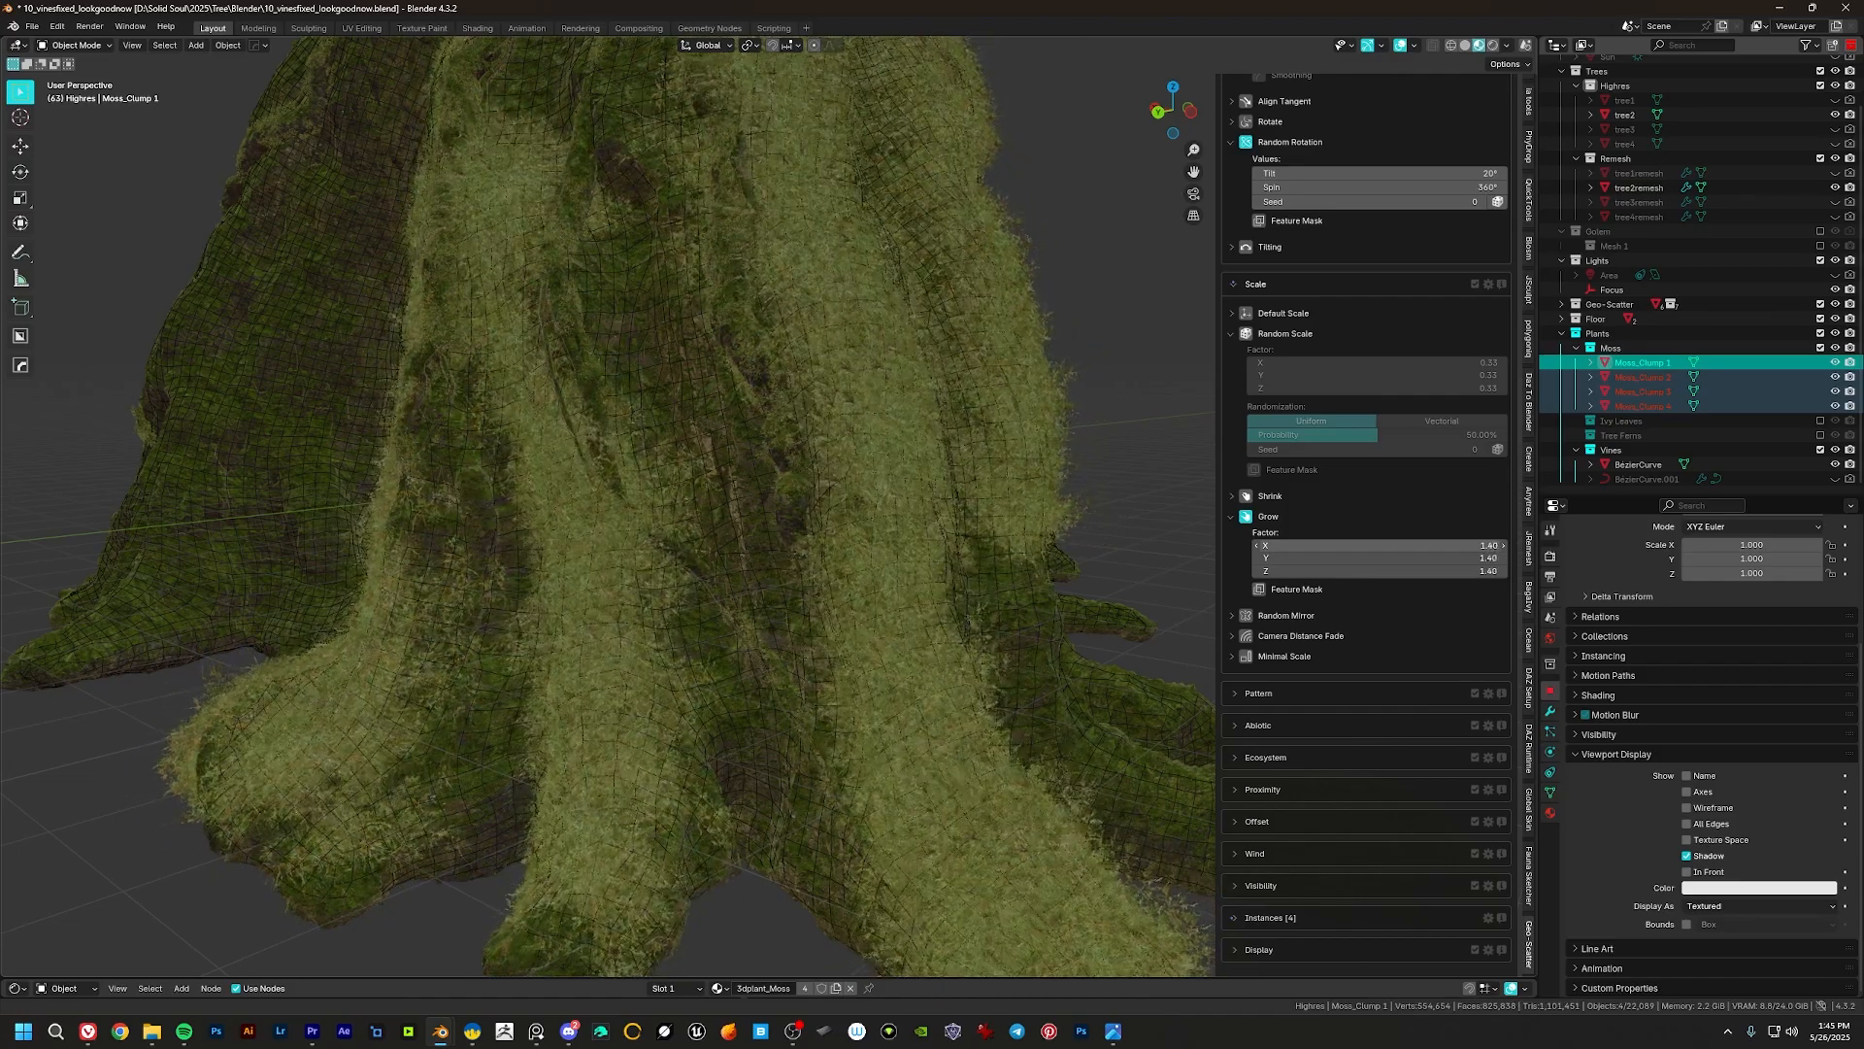
pyautogui.moveTo(804, 525); pyautogui.dragTo(968, 654, button='middle')
pyautogui.scroll(5, 866, 761)
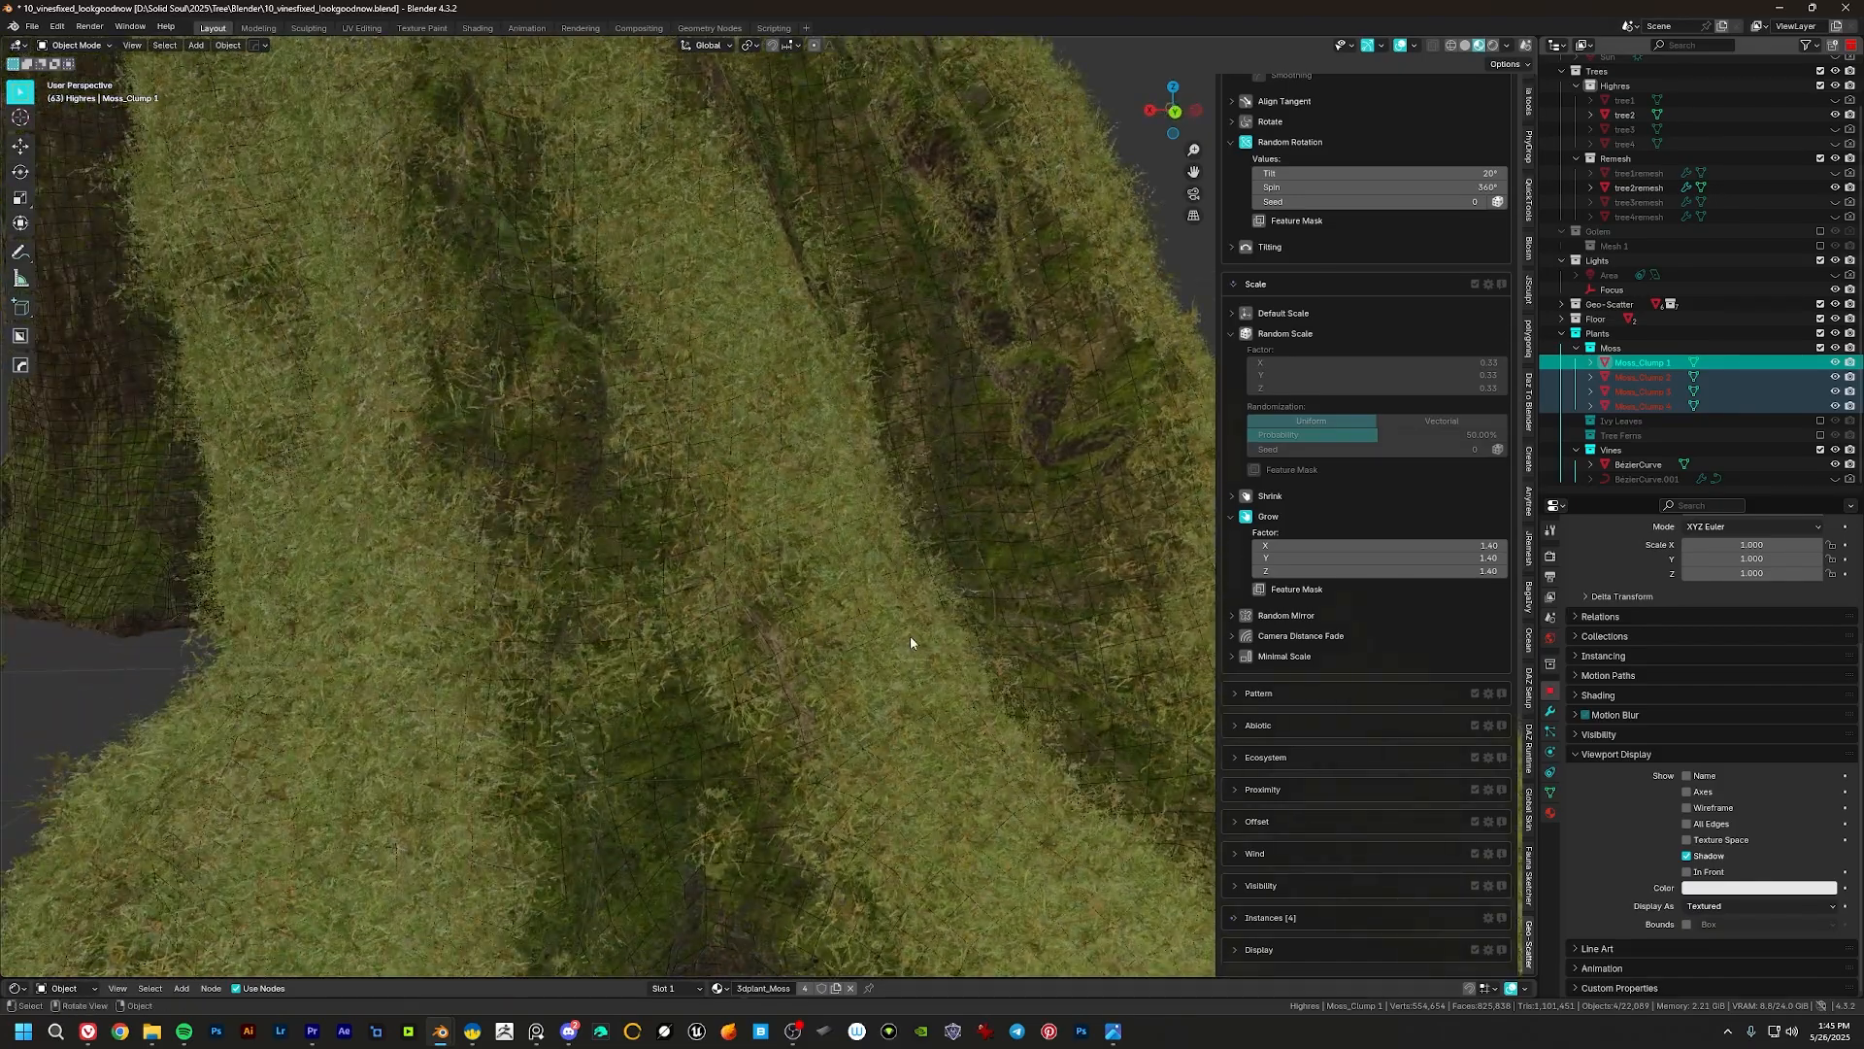
pyautogui.moveTo(911, 637); pyautogui.dragTo(714, 637, button='middle')
pyautogui.scroll(3, 701, 636)
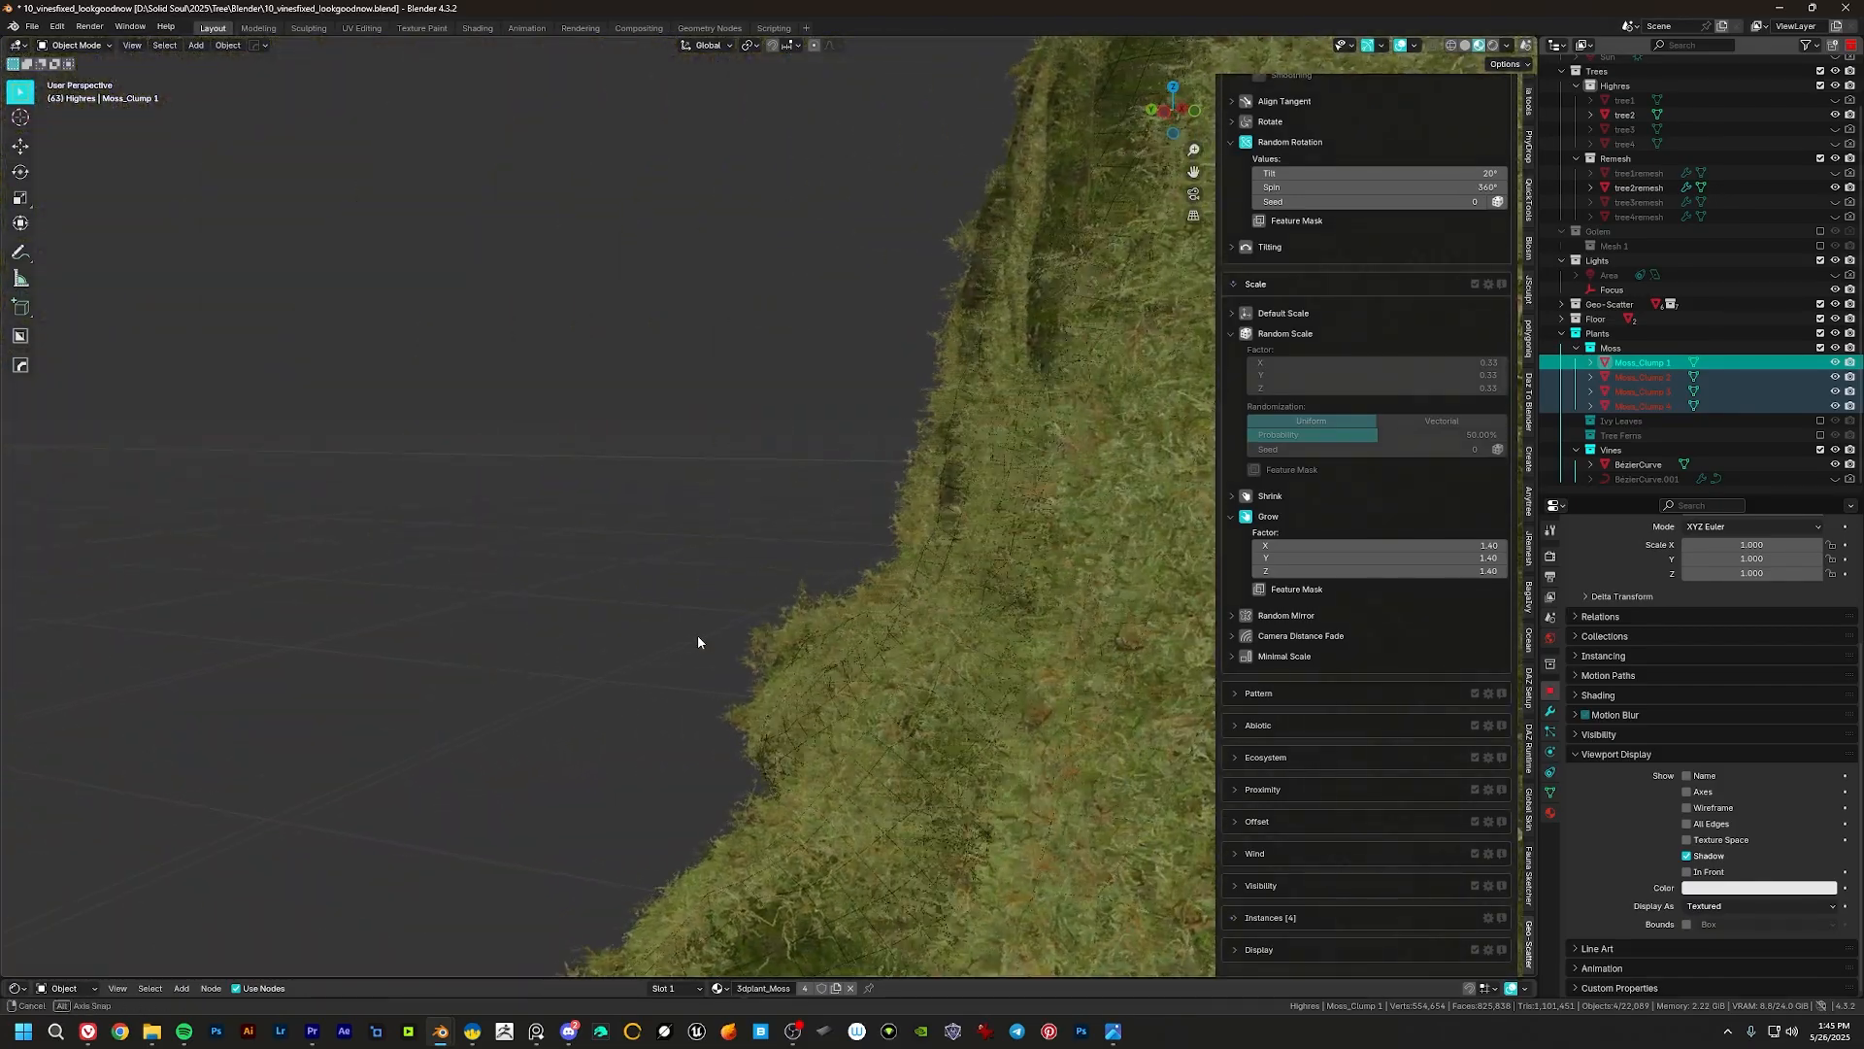
pyautogui.moveTo(1167, 585); pyautogui.dragTo(876, 631, button='middle')
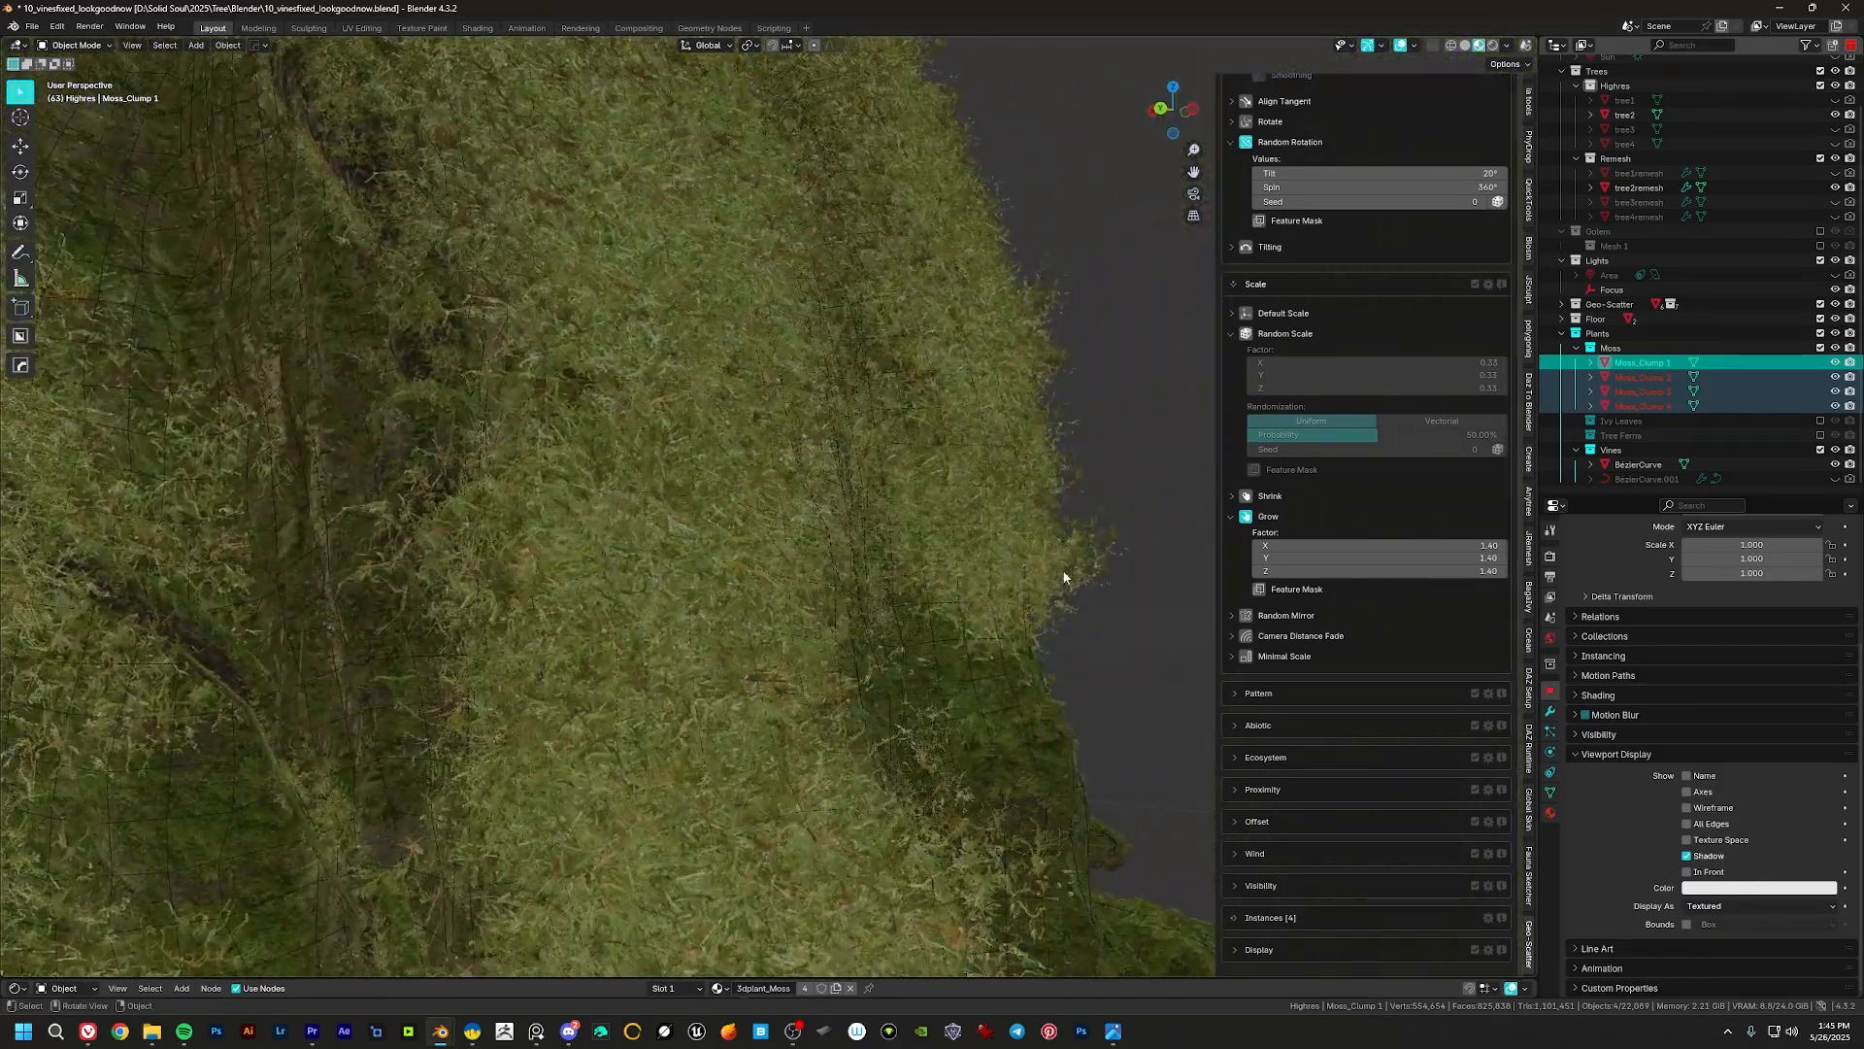
# Step: Switch the viewport to rendered shading with the sidebar hidden and examine the moss around the tree base from several sides
pyautogui.scroll(20, 1356, 321)
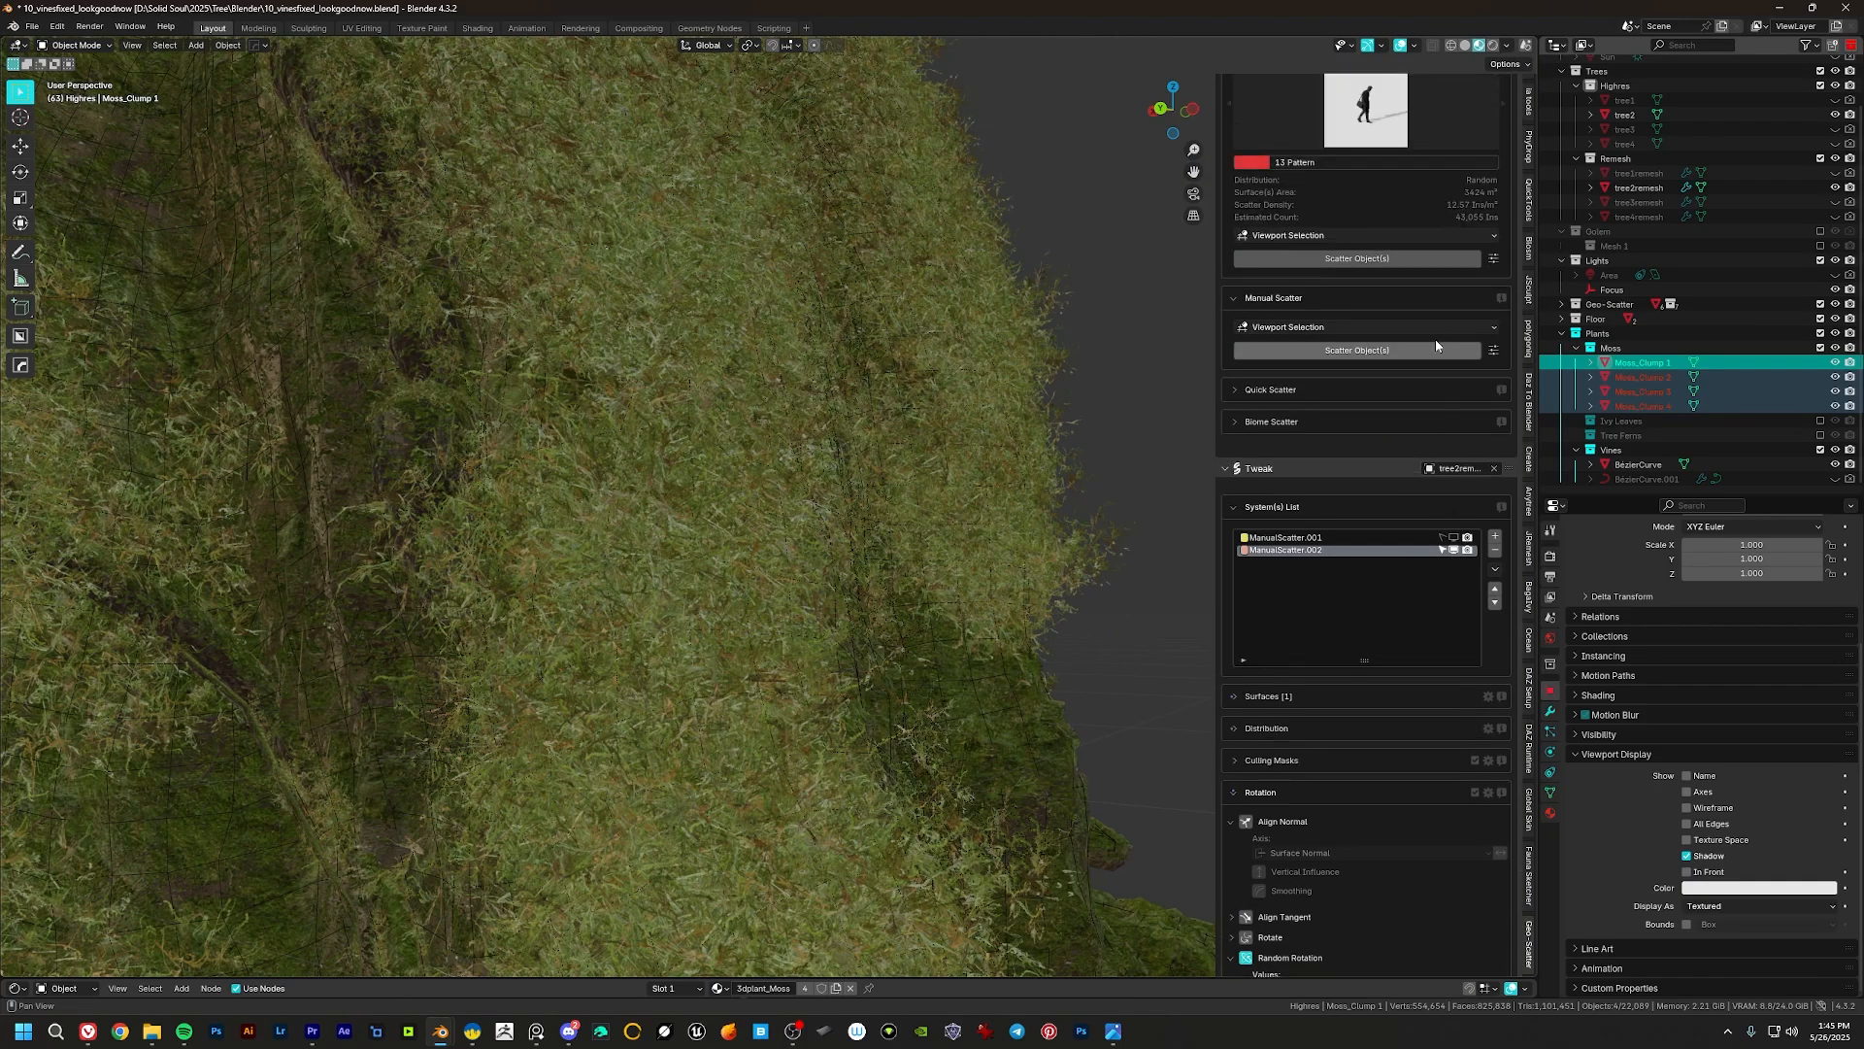
pyautogui.click(1494, 46)
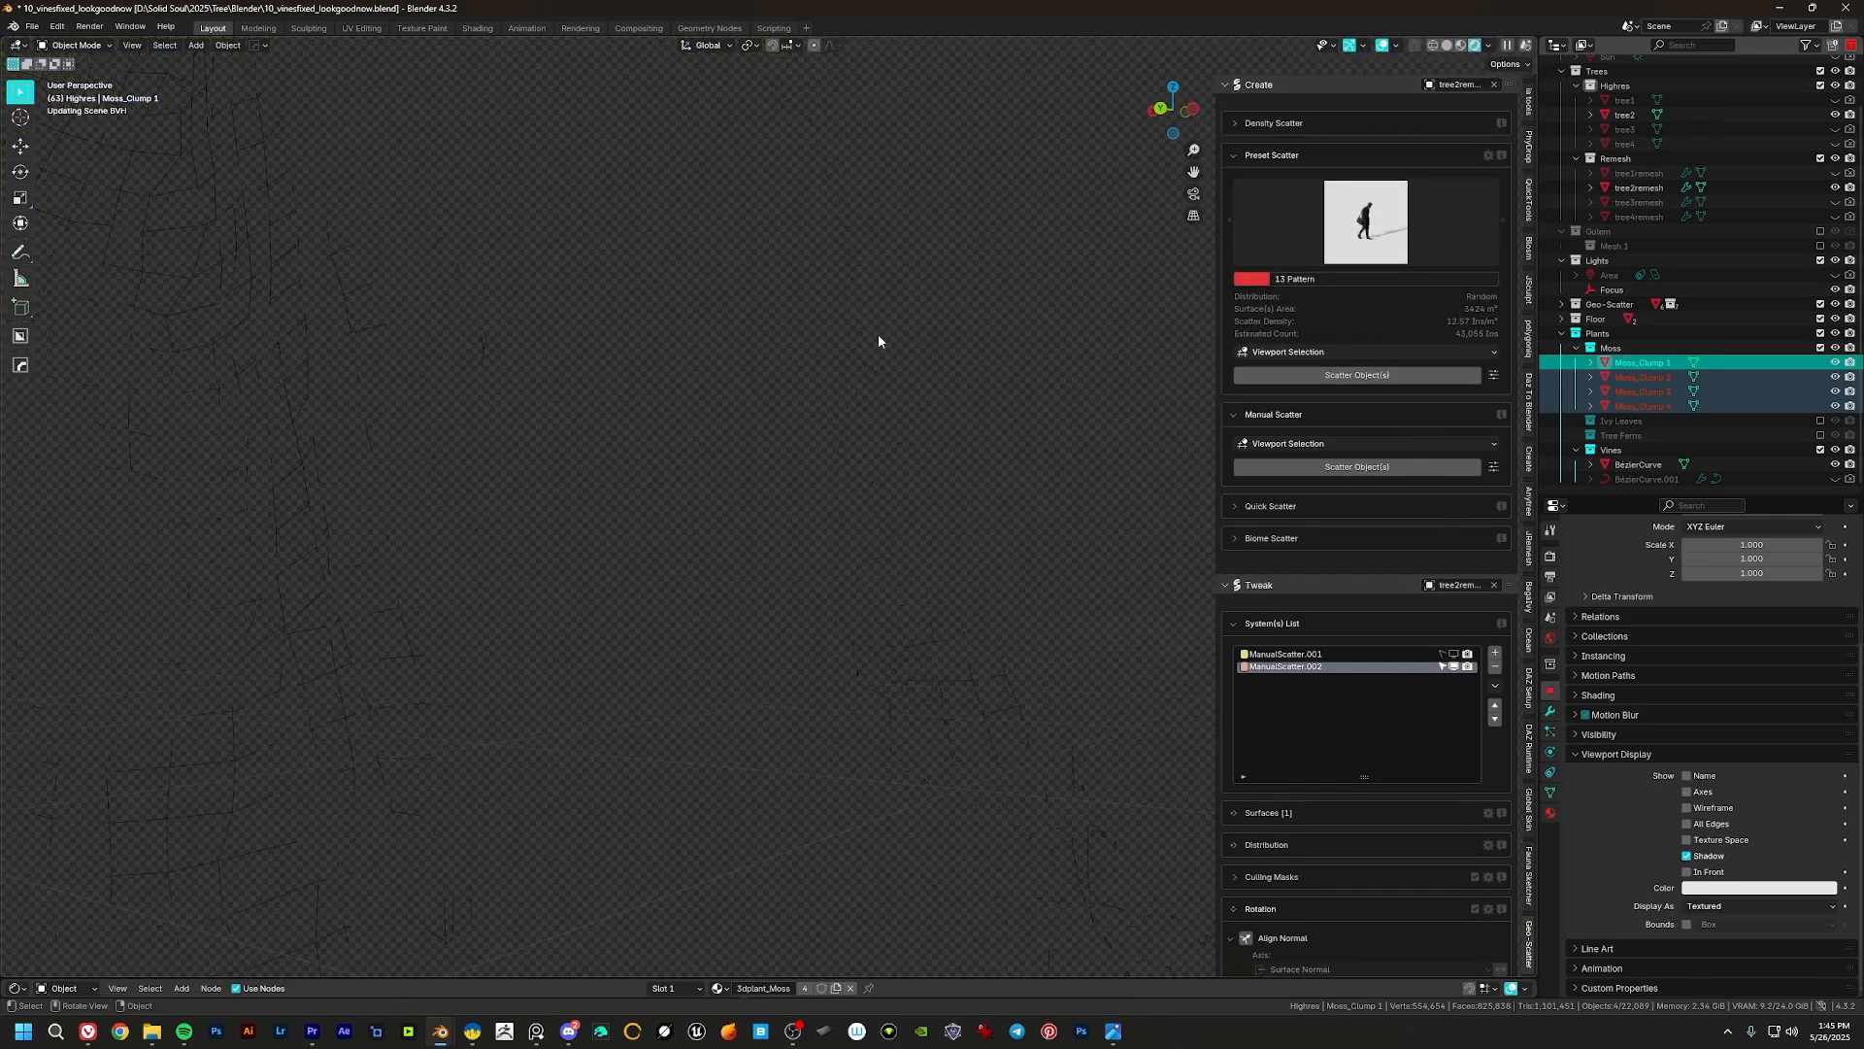
pyautogui.press('n')
pyautogui.moveTo(885, 489); pyautogui.dragTo(811, 417, button='middle')
pyautogui.scroll(-5, 841, 470)
pyautogui.scroll(-4, 814, 414)
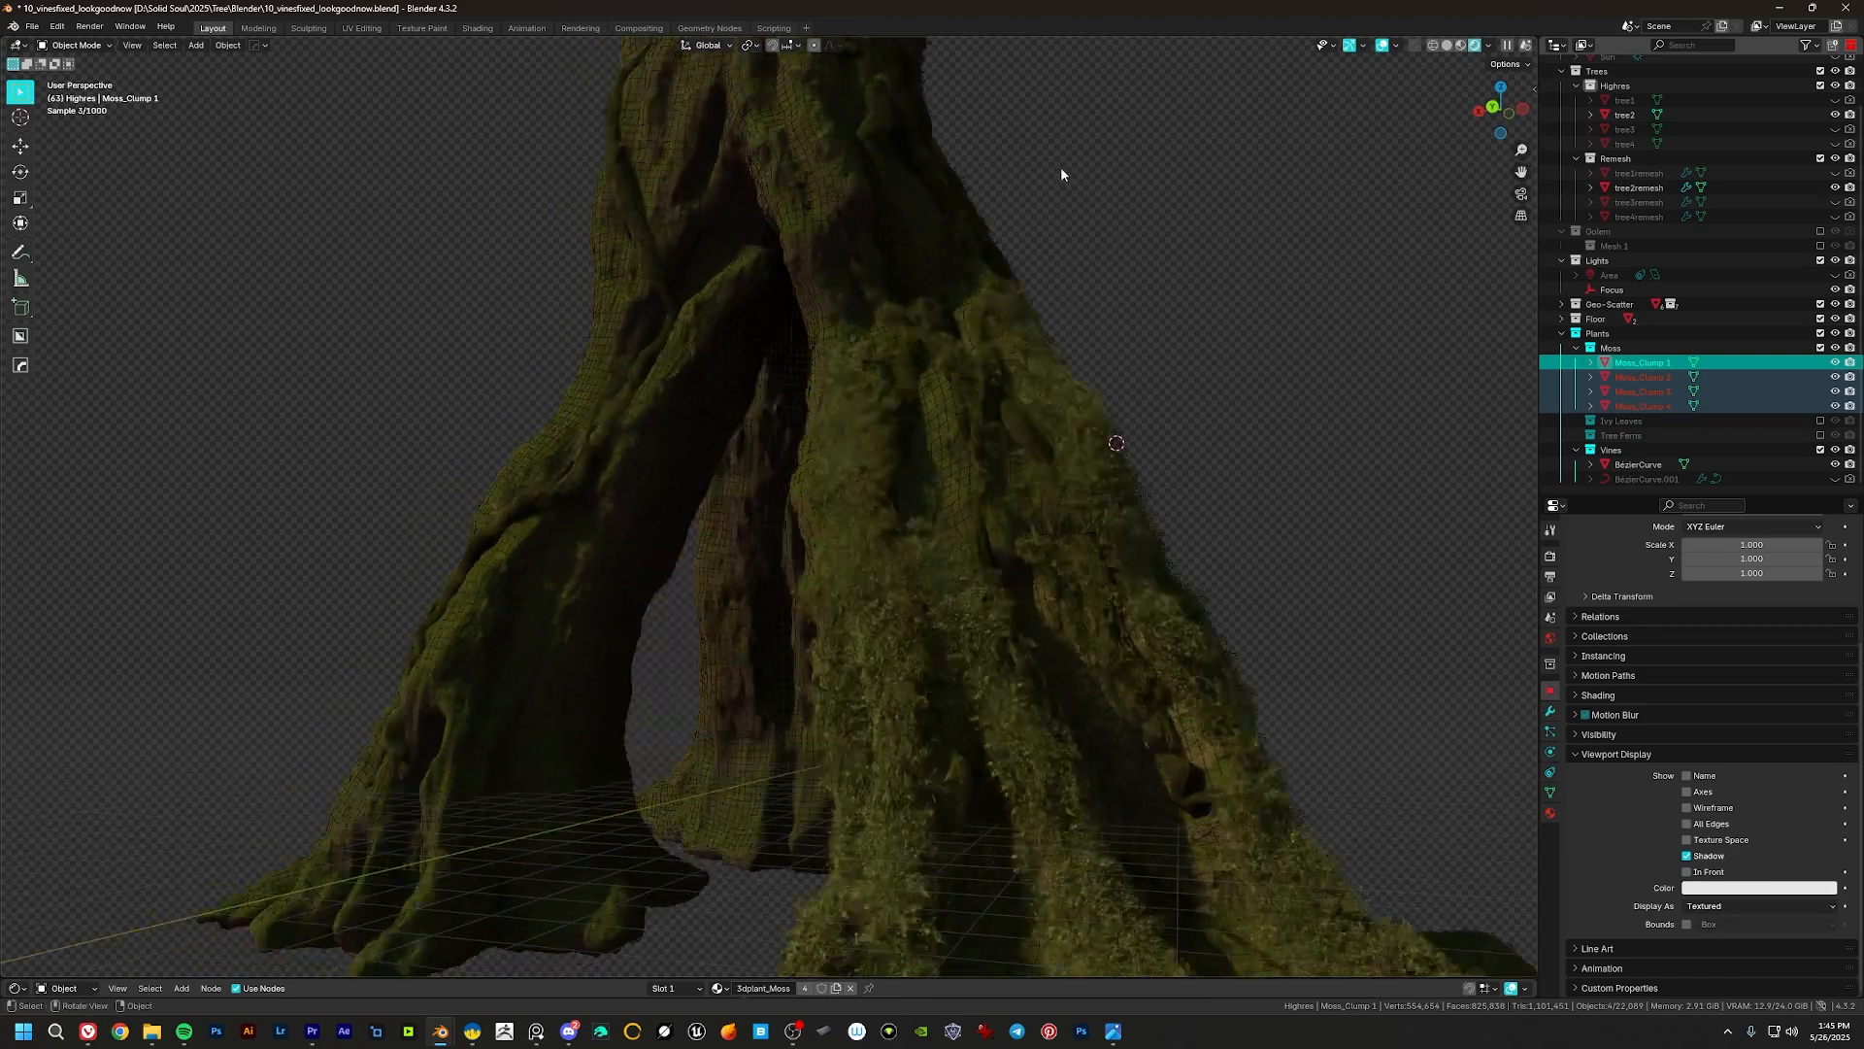
pyautogui.moveTo(746, 646); pyautogui.dragTo(912, 543, button='middle')
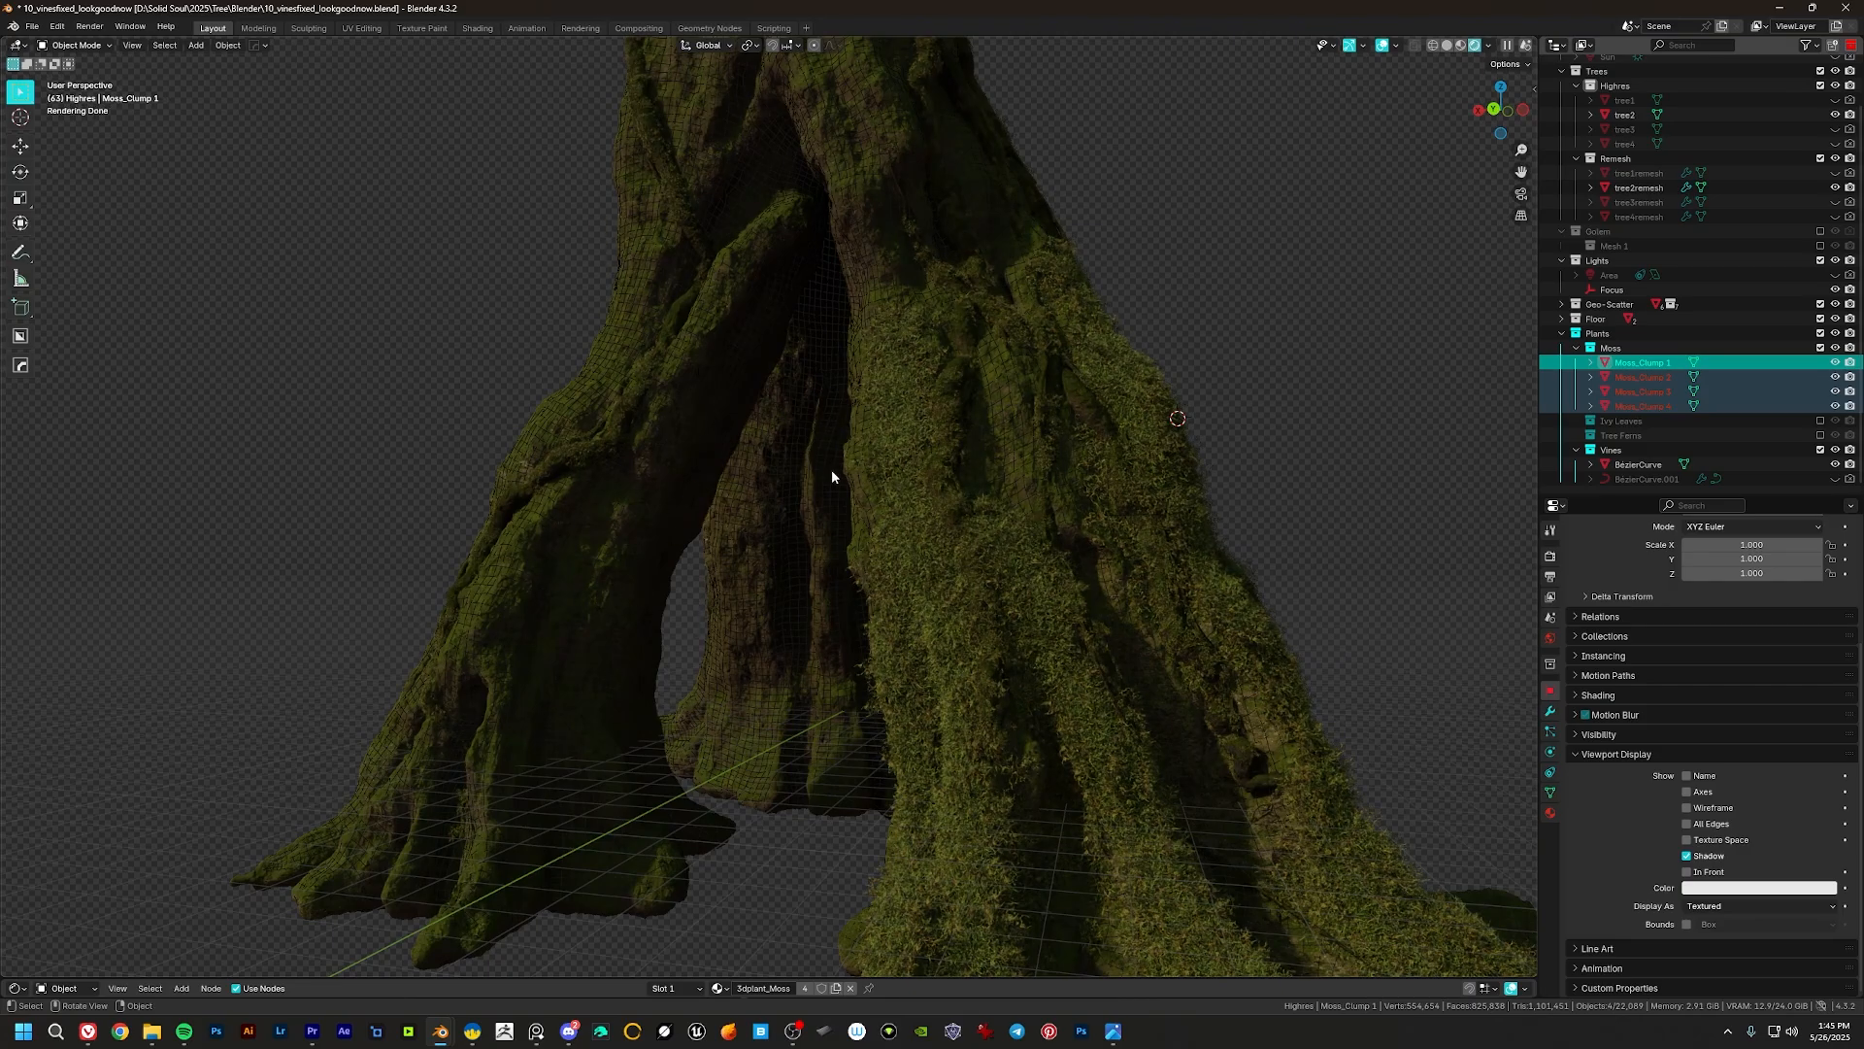
pyautogui.moveTo(956, 384); pyautogui.dragTo(747, 479, button='middle')
pyautogui.press('Escape')
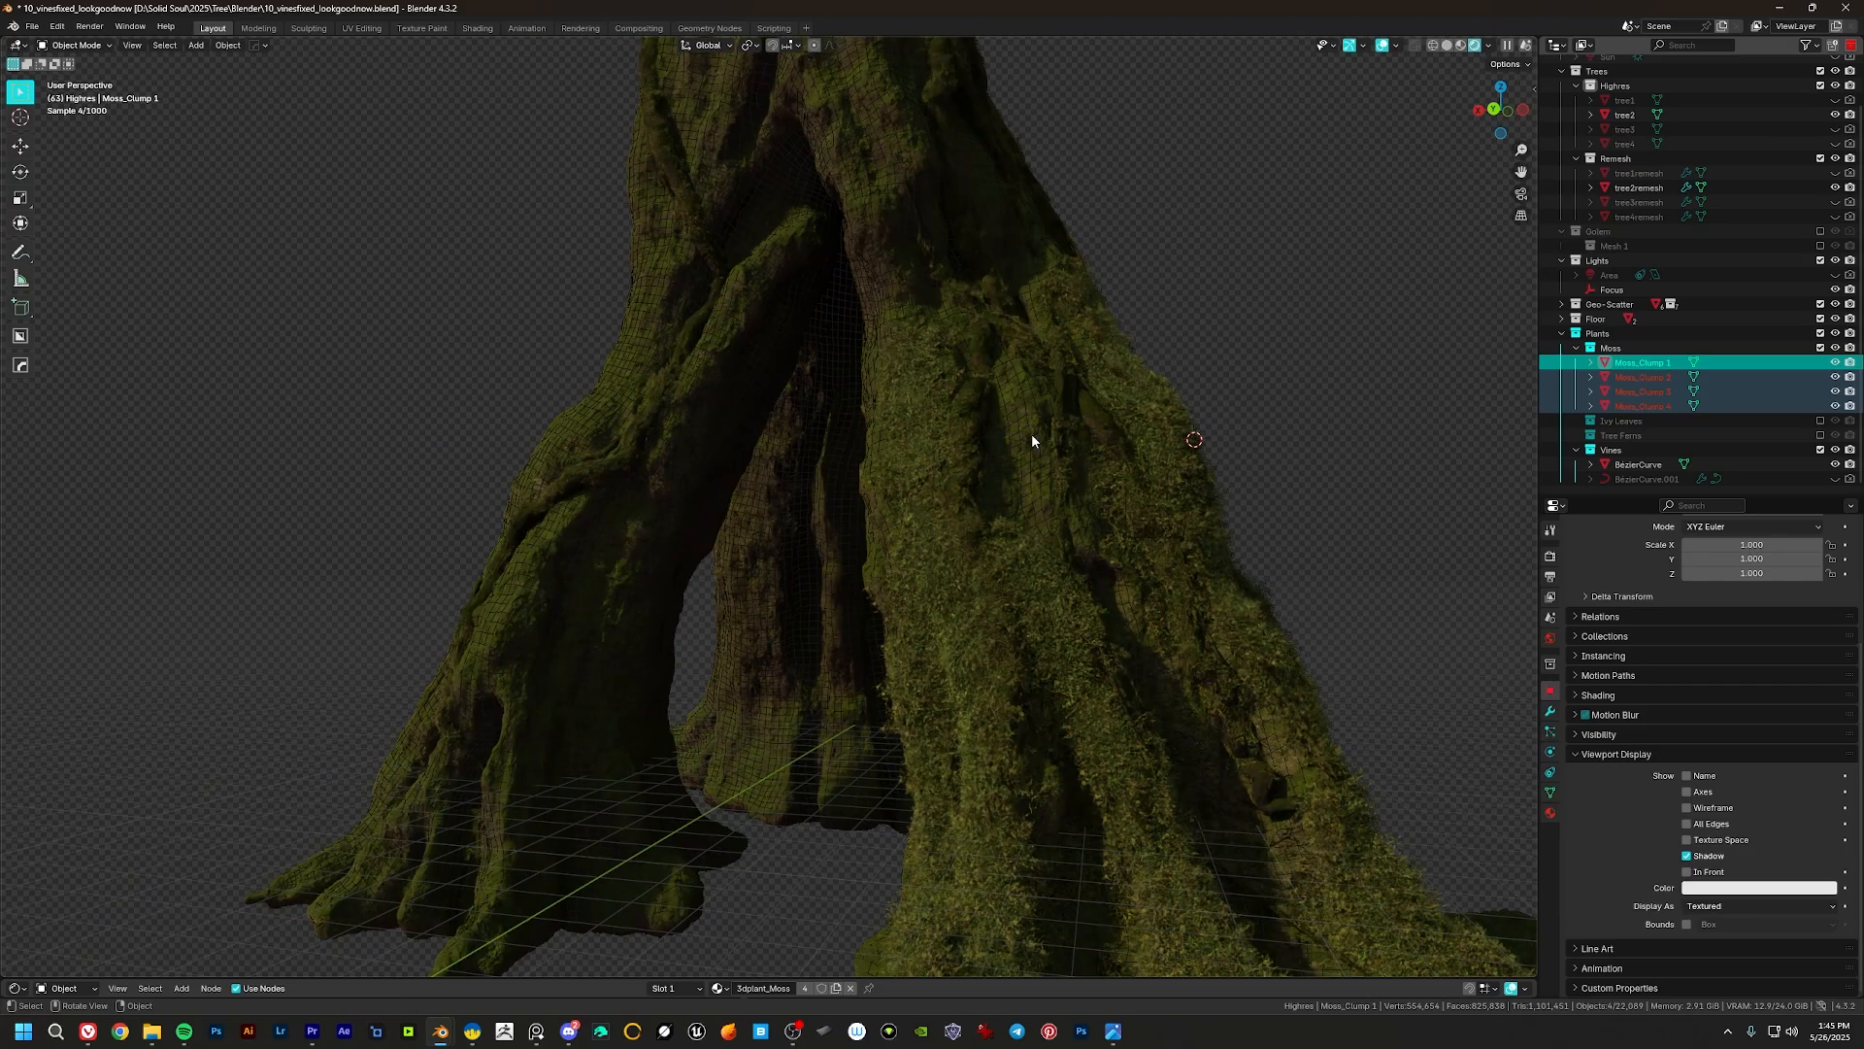
pyautogui.moveTo(887, 382); pyautogui.dragTo(850, 463, button='middle')
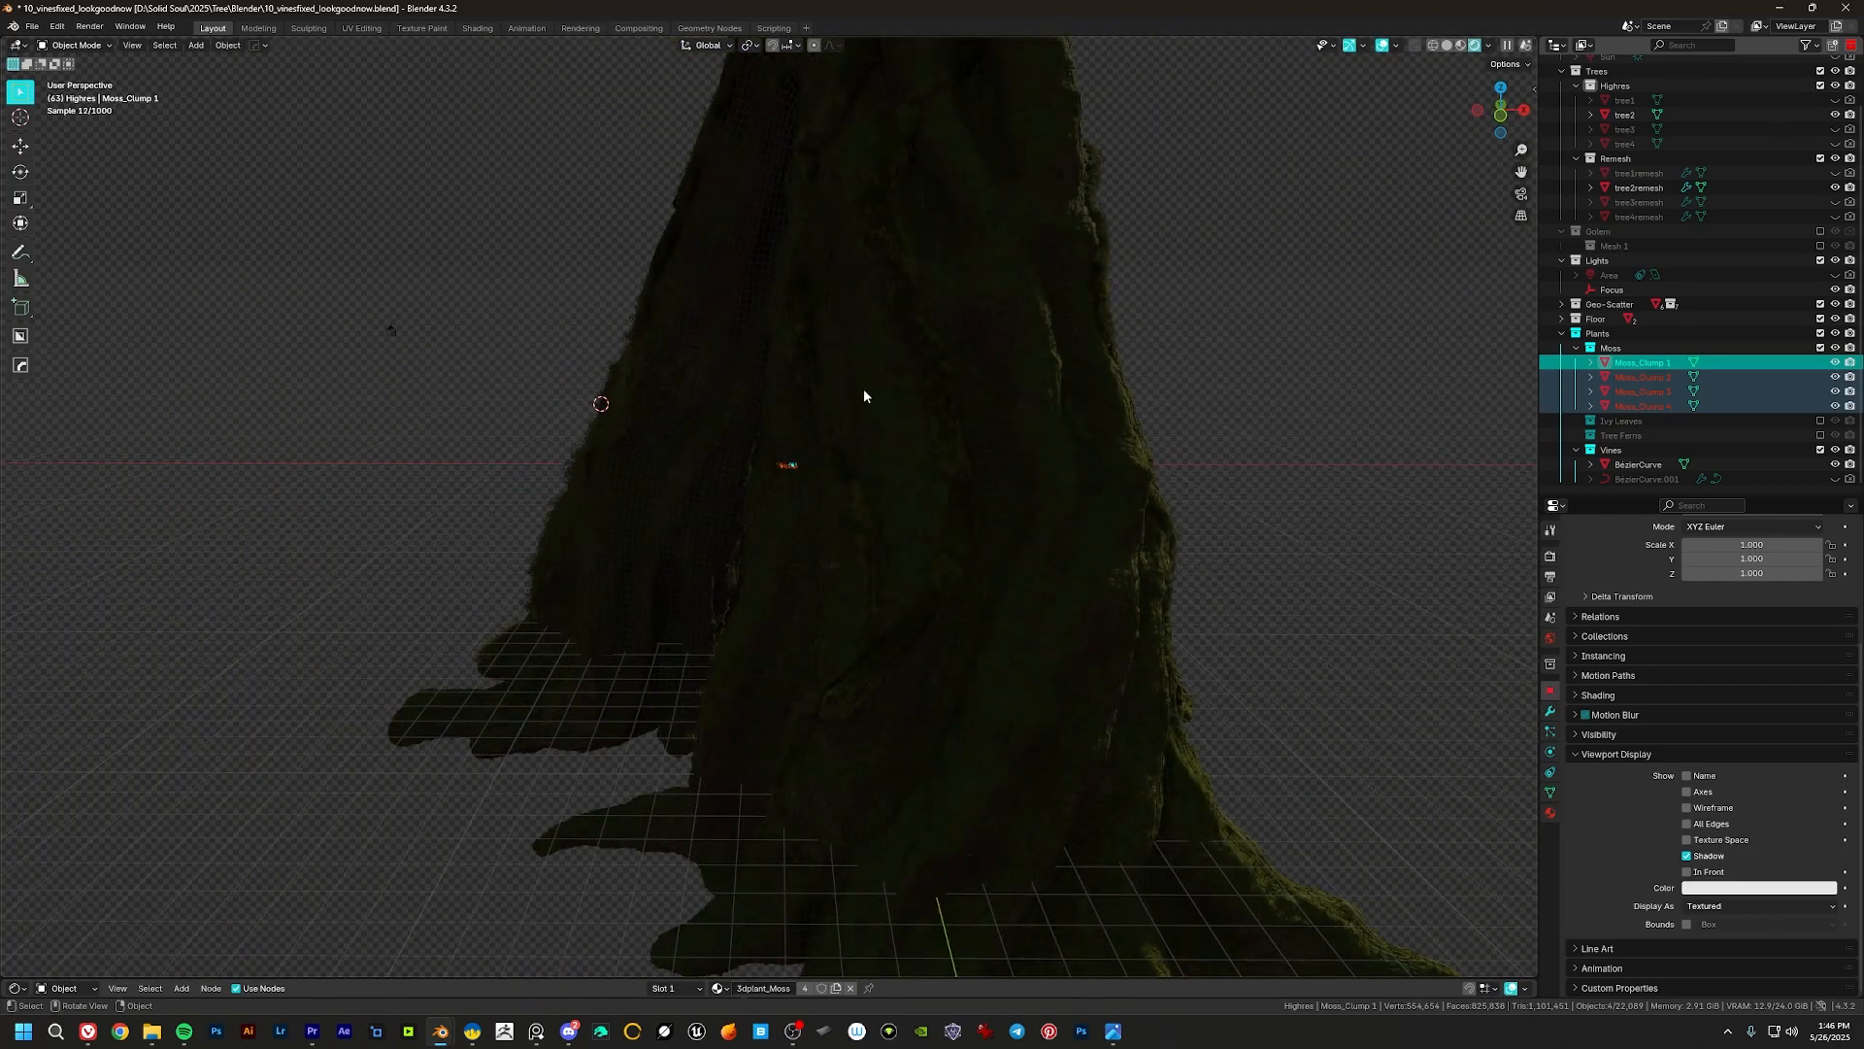
pyautogui.moveTo(864, 396); pyautogui.dragTo(995, 488, button='middle')
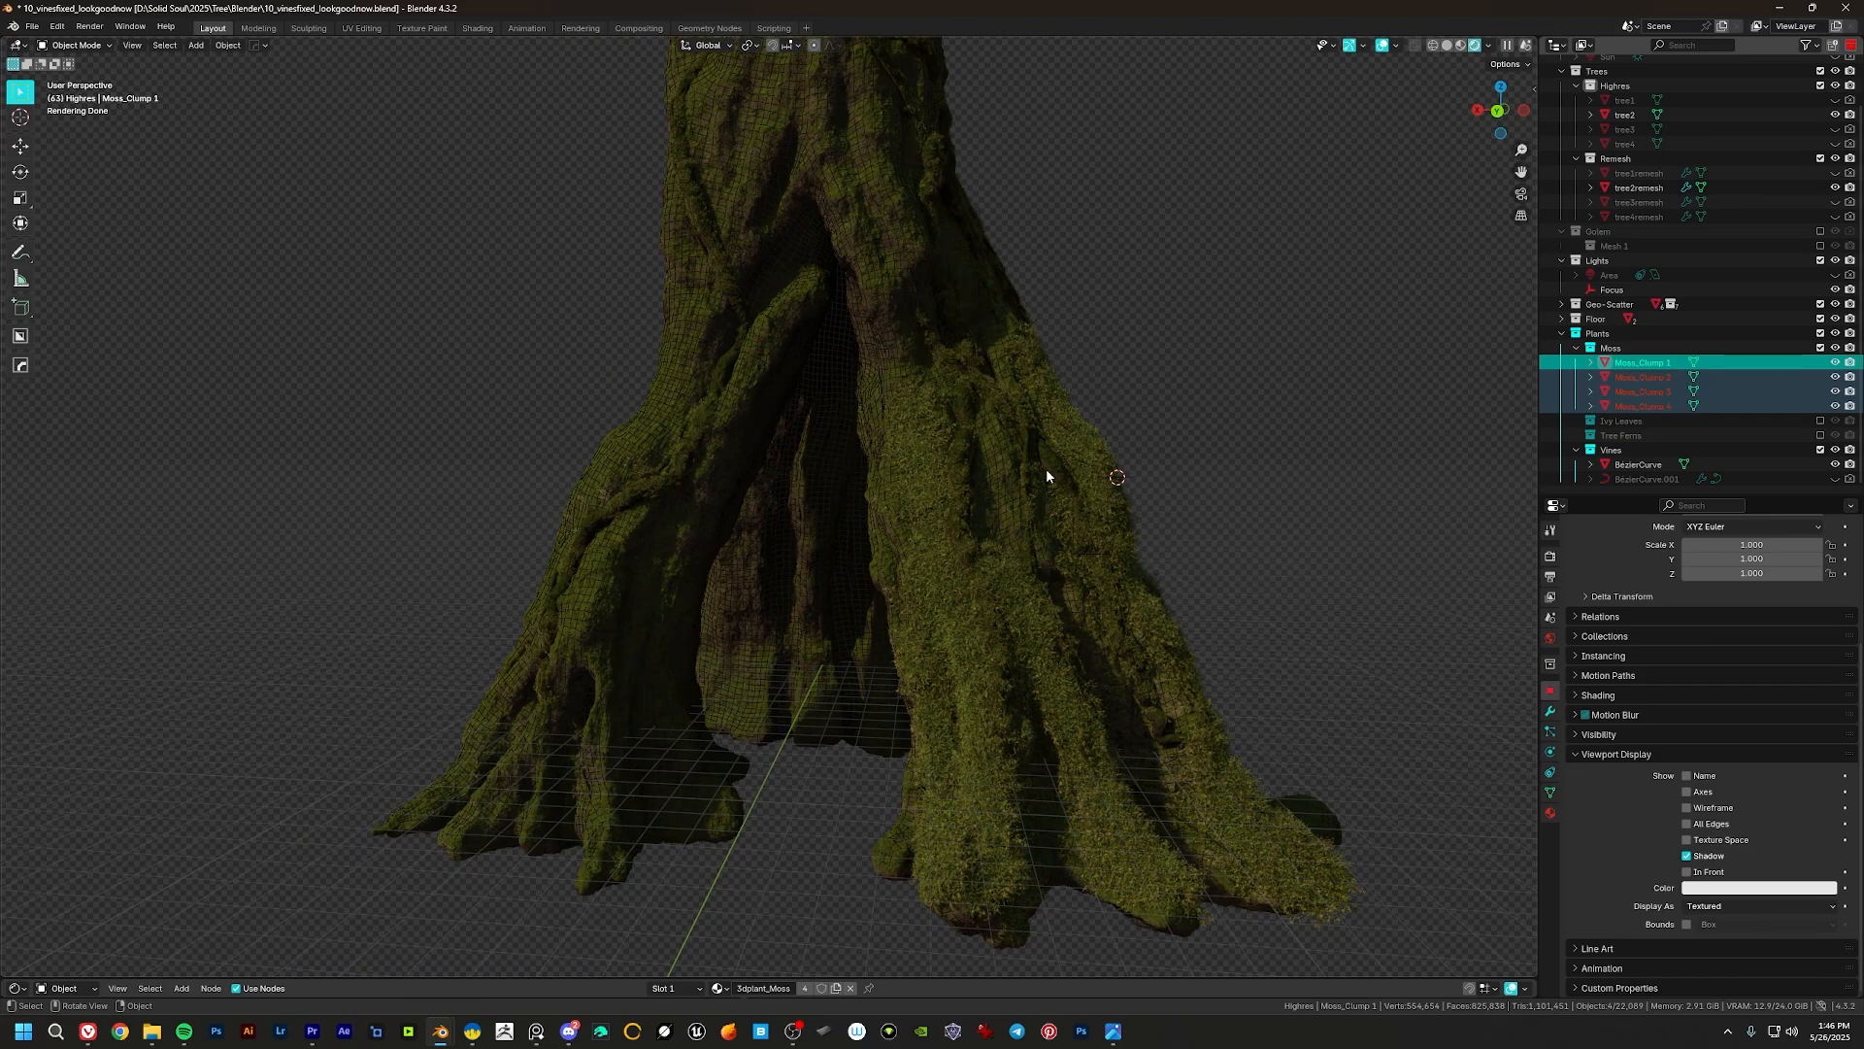
# Step: Bring back the scatter settings and clear the tree2remesh object as the active emitter
pyautogui.press('n')
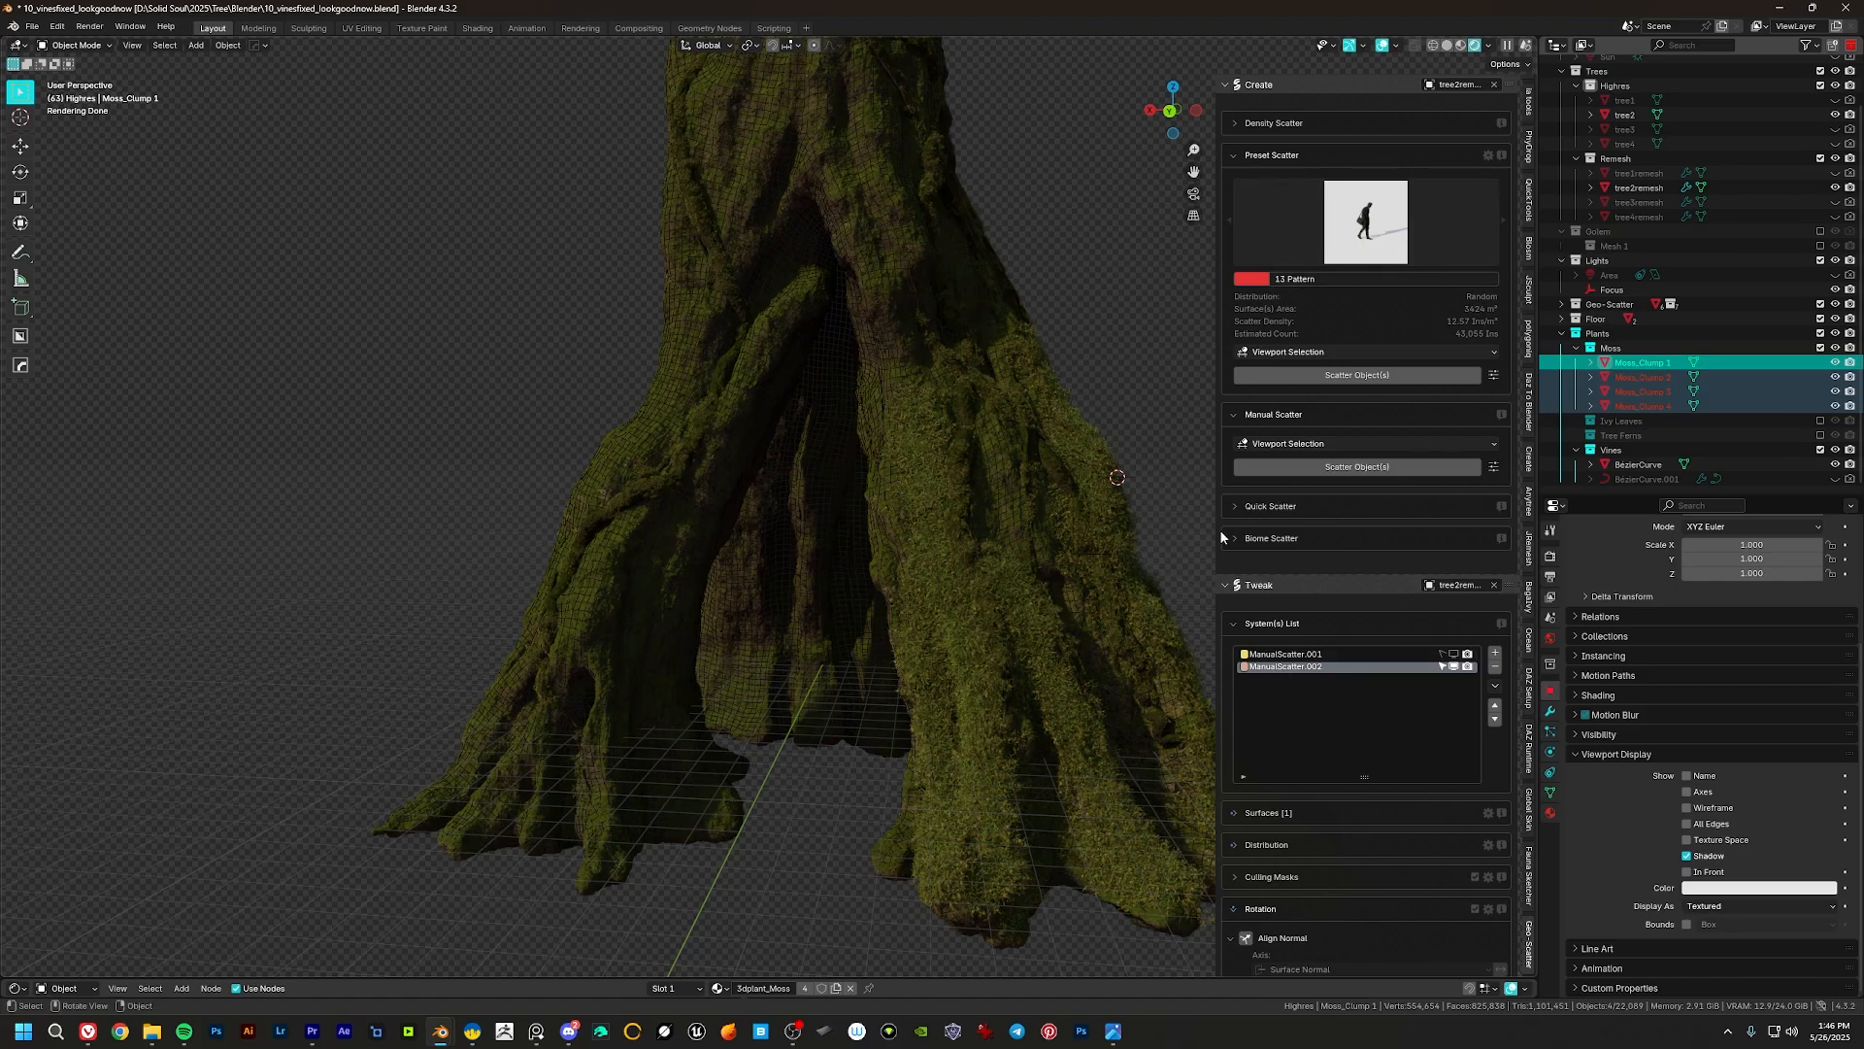
pyautogui.scroll(-10, 1389, 766)
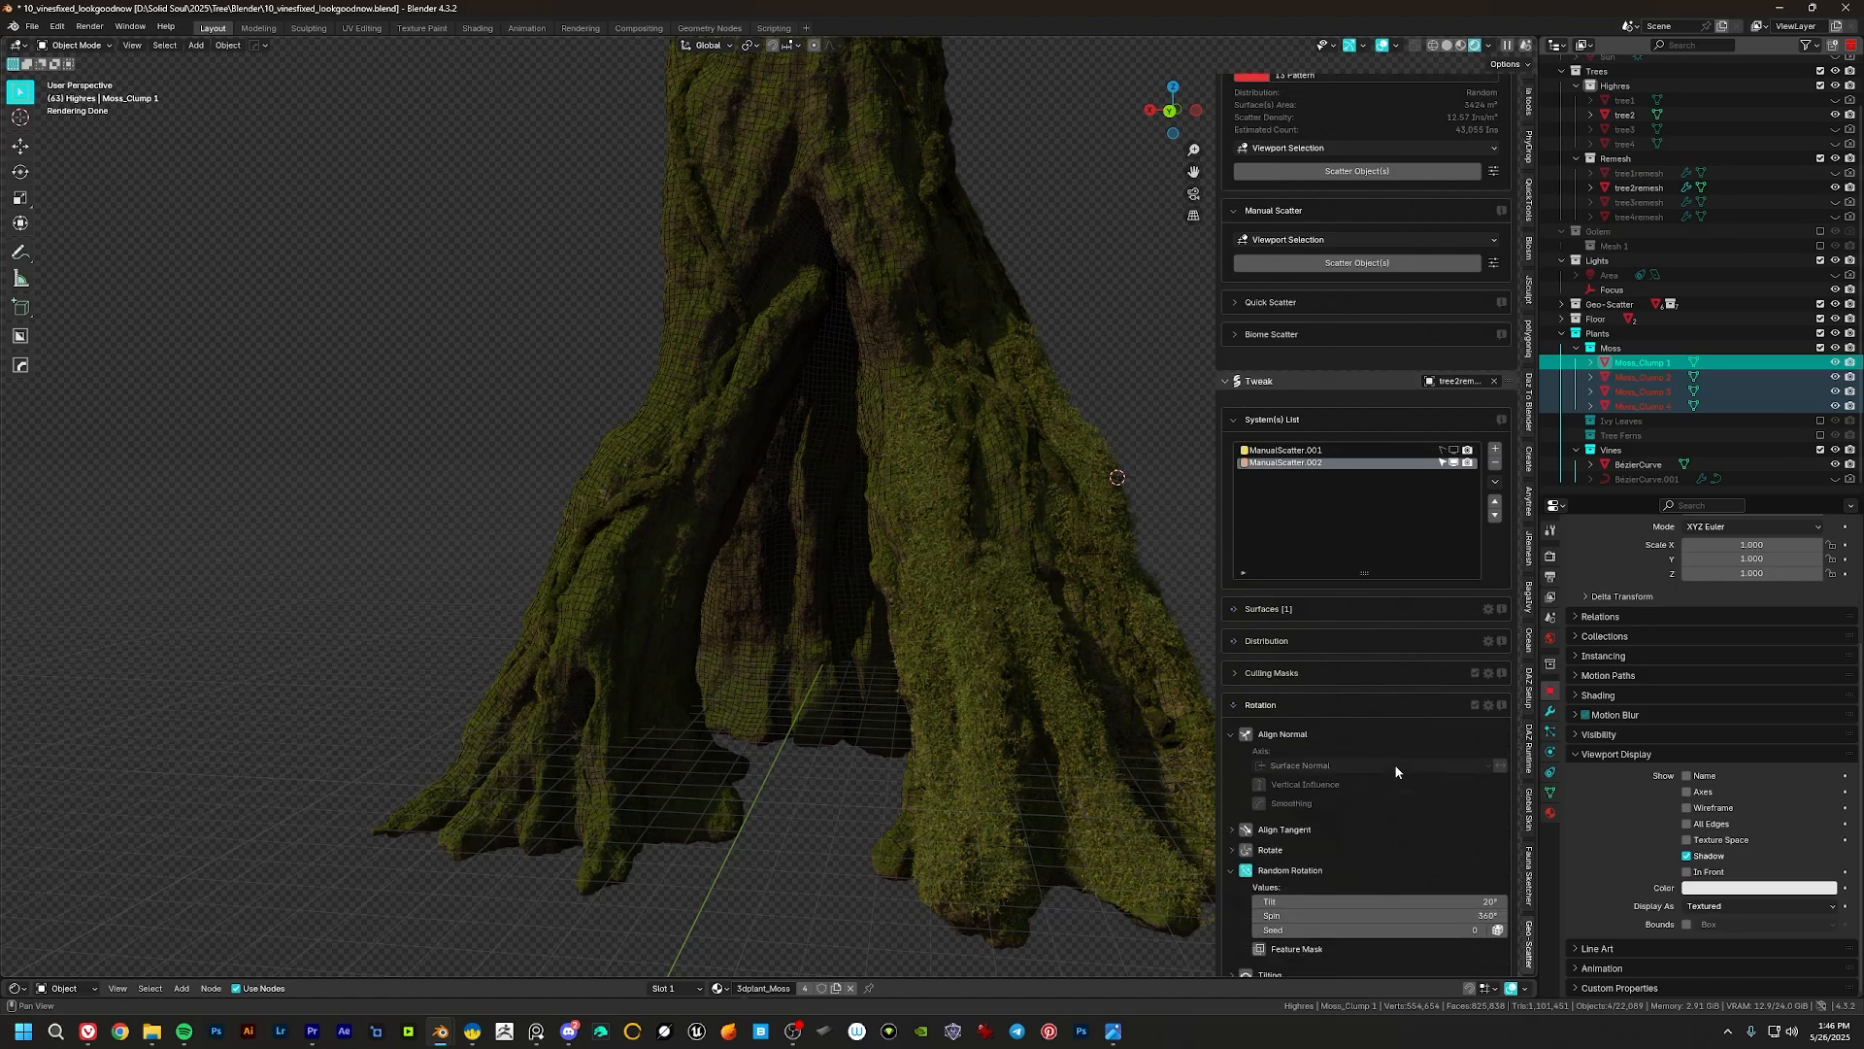
pyautogui.scroll(10, 1388, 766)
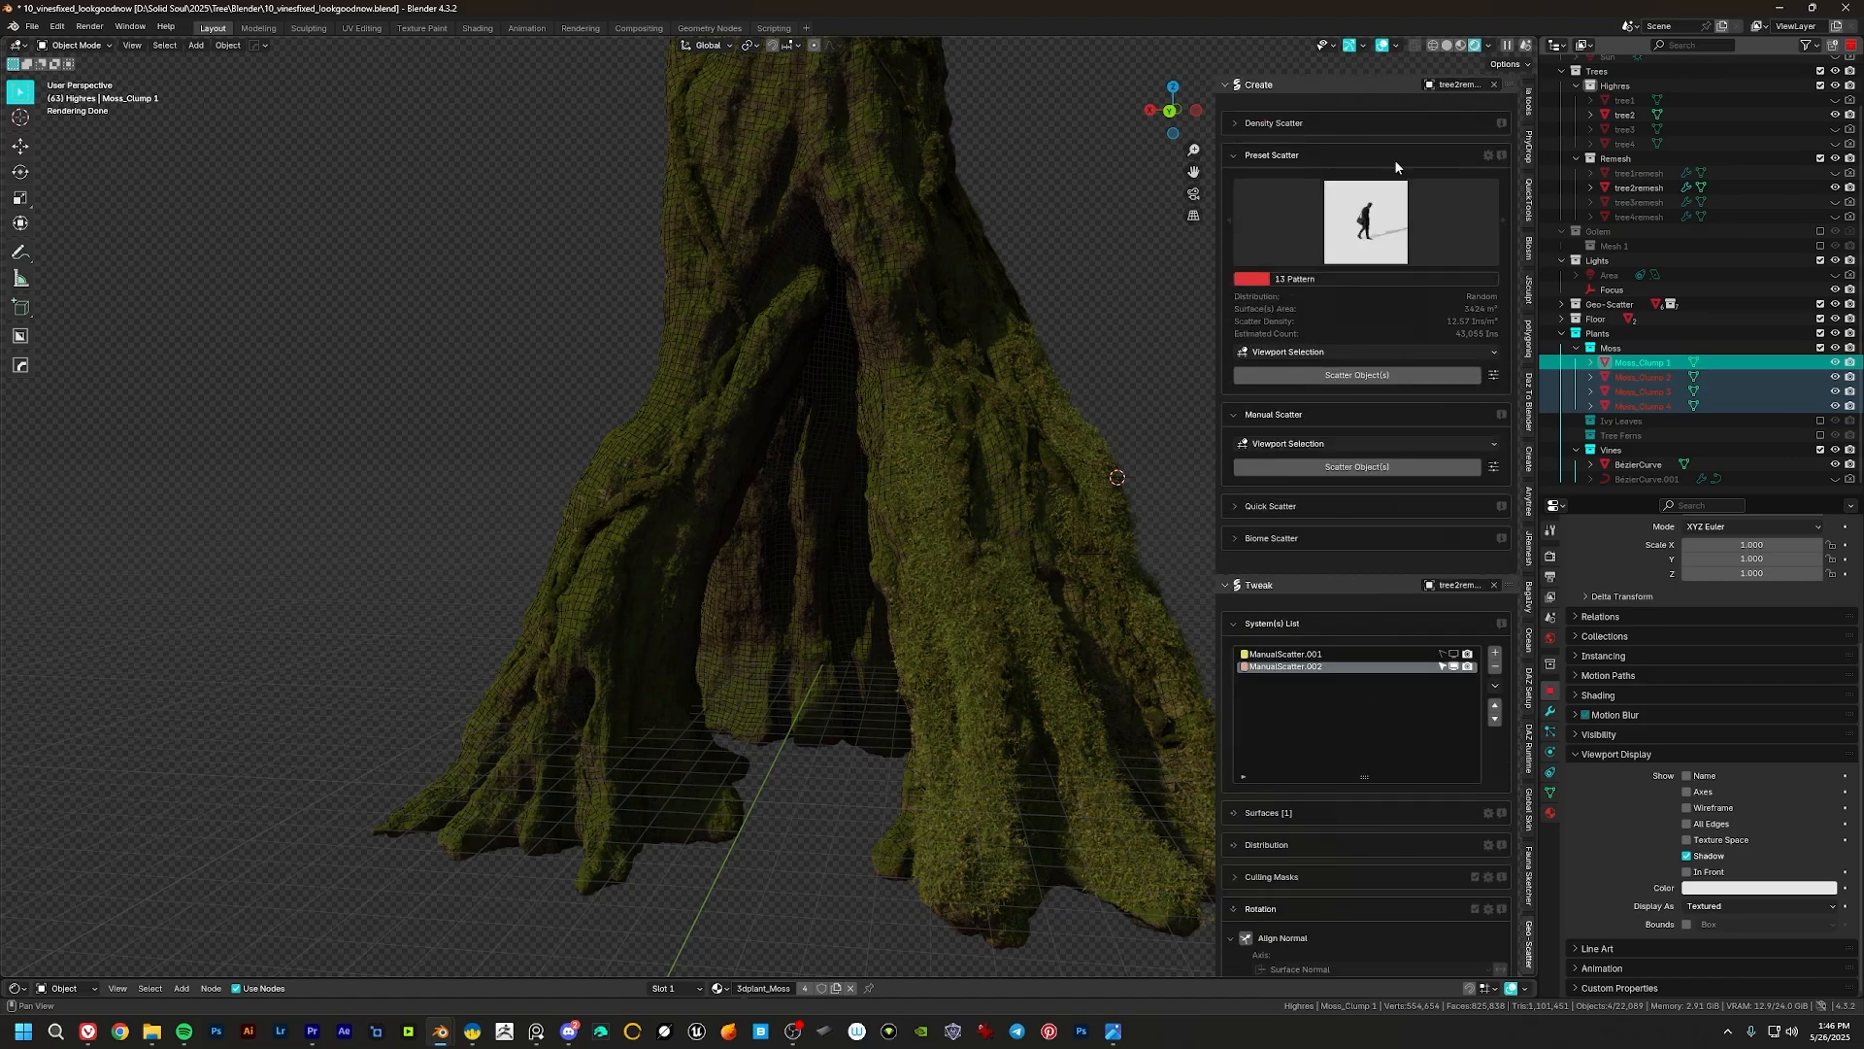
pyautogui.click(1495, 86)
# Step: Split a narrow area off the 3D viewport and turn it into an Asset Browser
pyautogui.moveTo(5, 39); pyautogui.dragTo(338, 58)
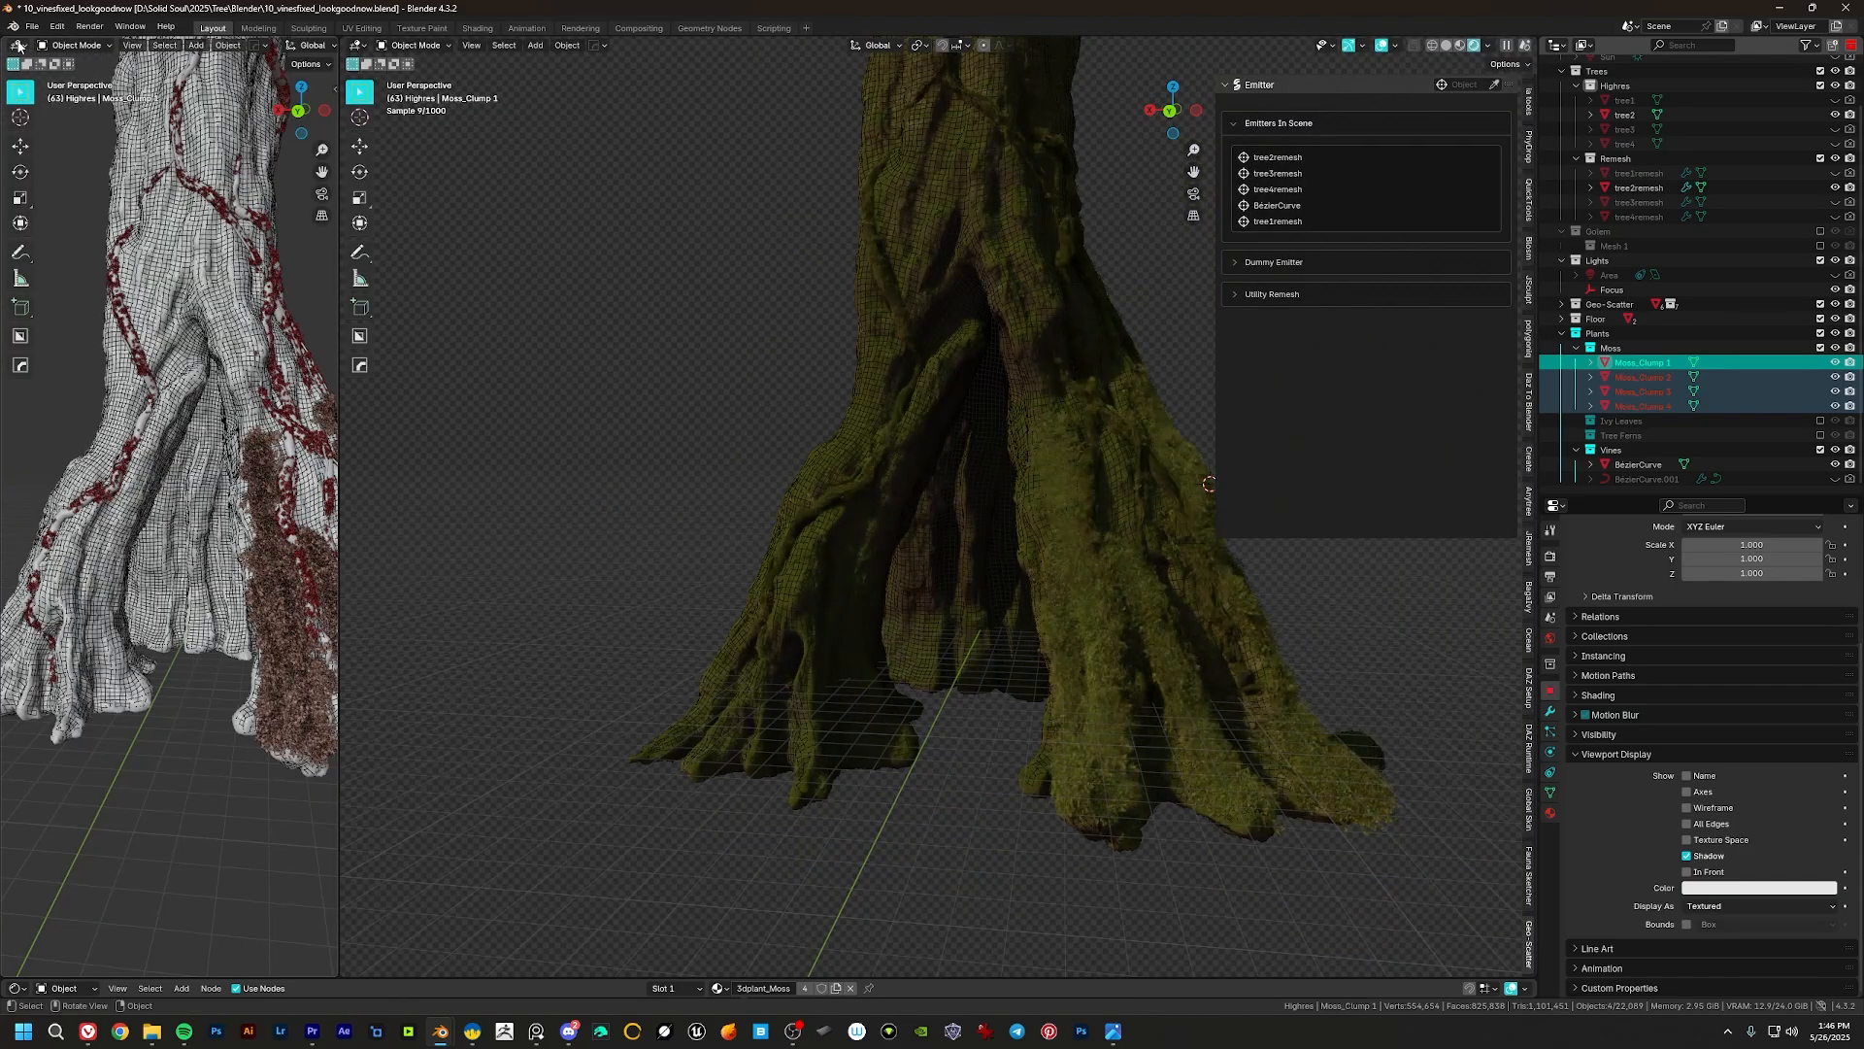
pyautogui.click(18, 46)
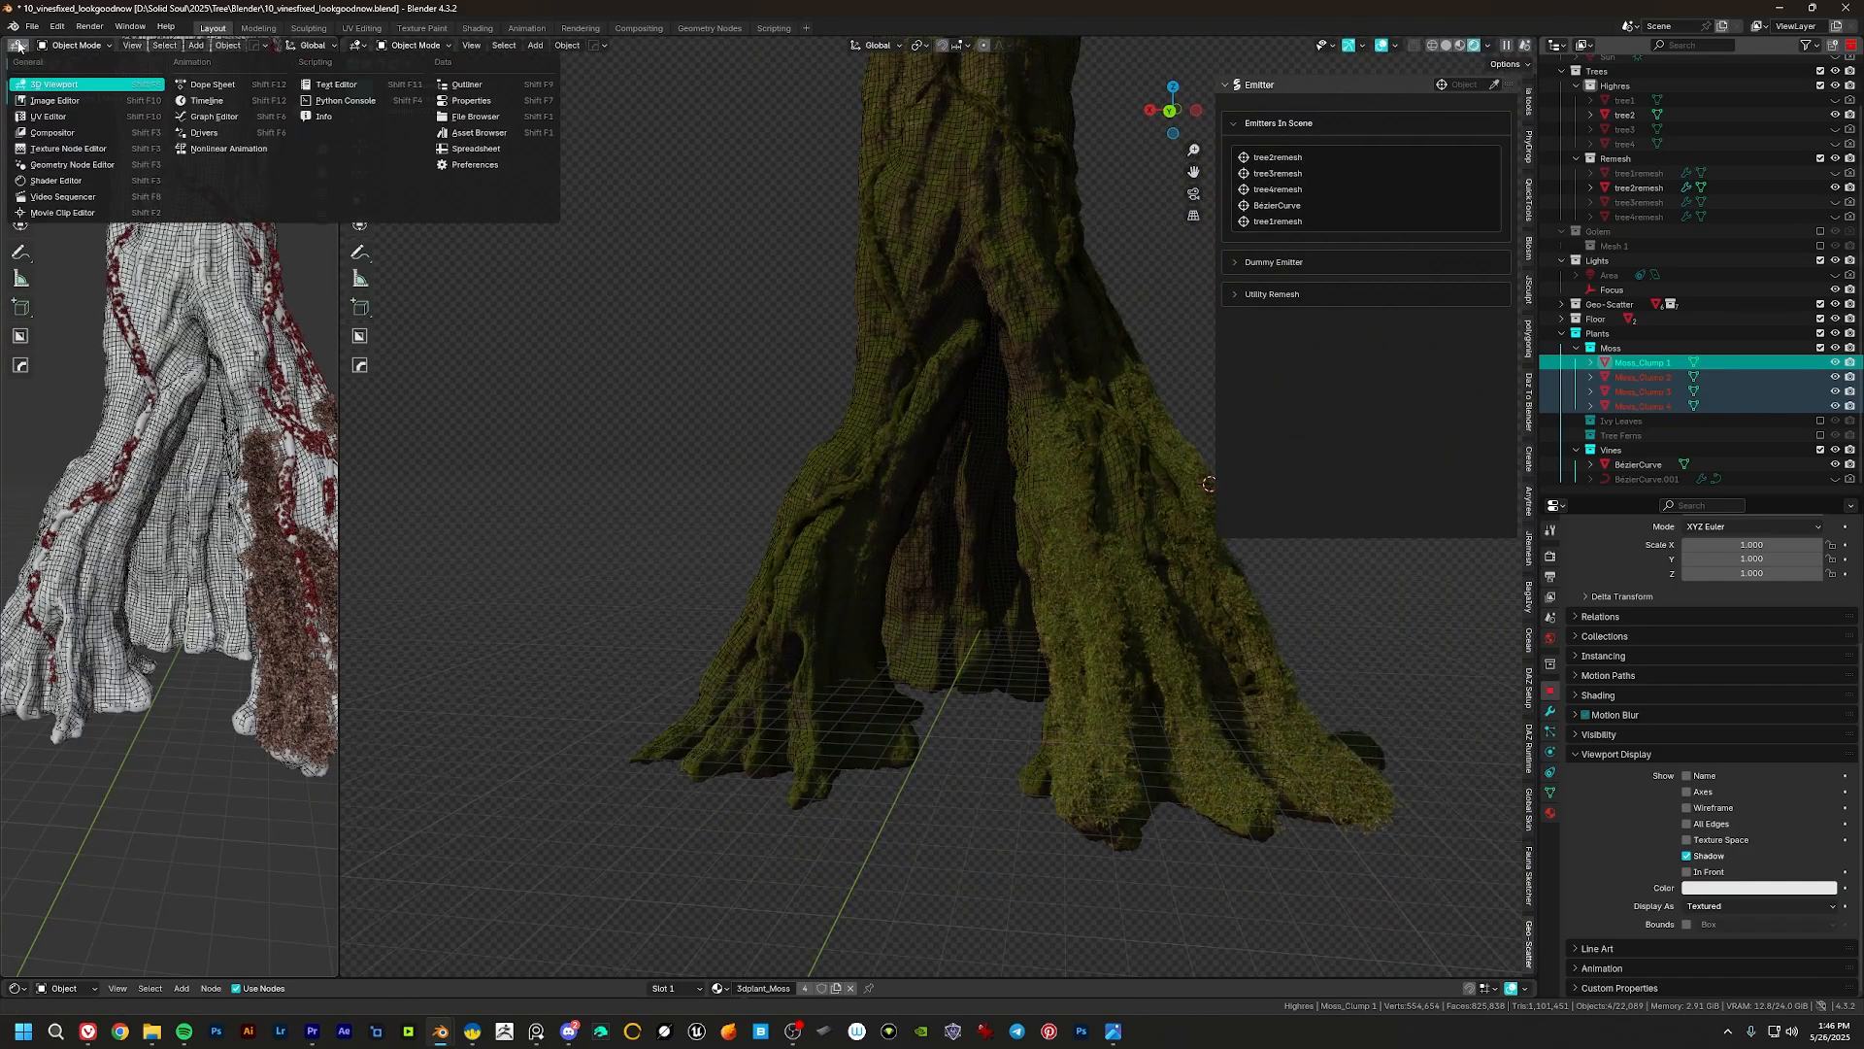
pyautogui.click(476, 116)
pyautogui.click(21, 48)
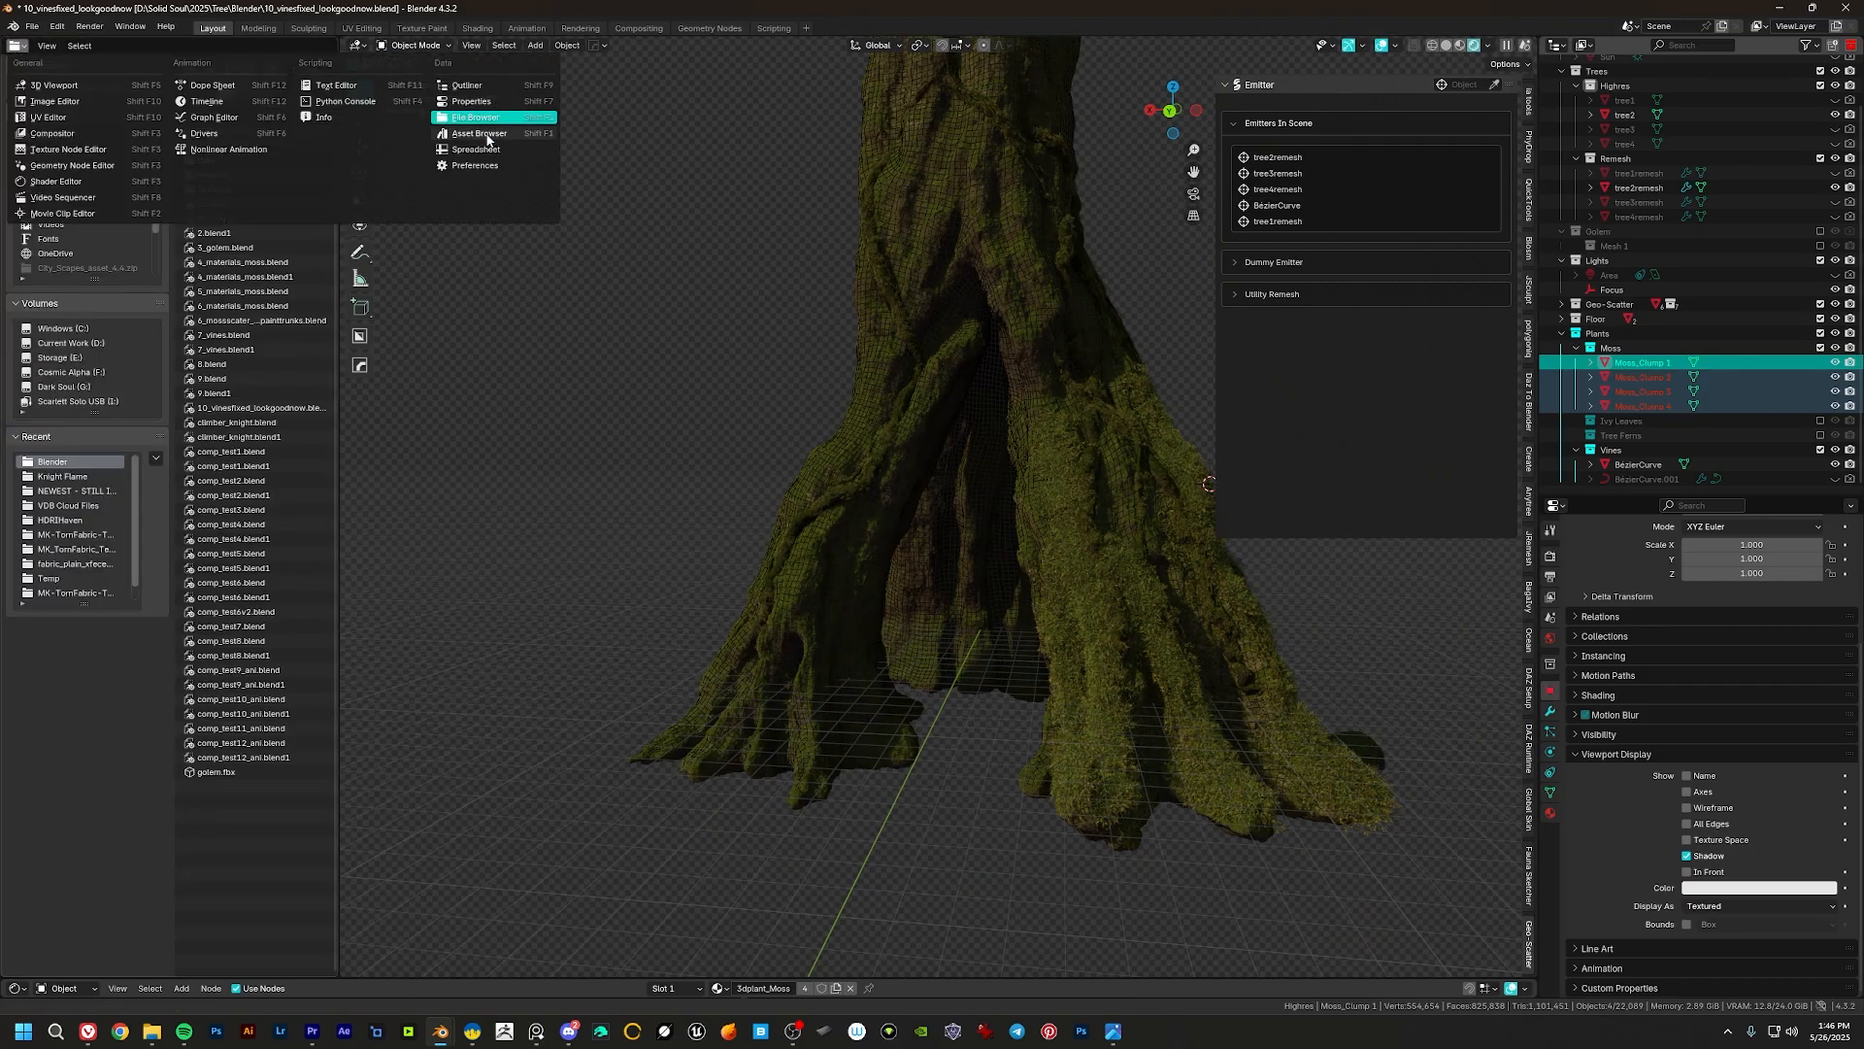
pyautogui.click(487, 134)
# Step: Show the botaniq_full (engon) asset library and search it for "fern"
pyautogui.click(91, 68)
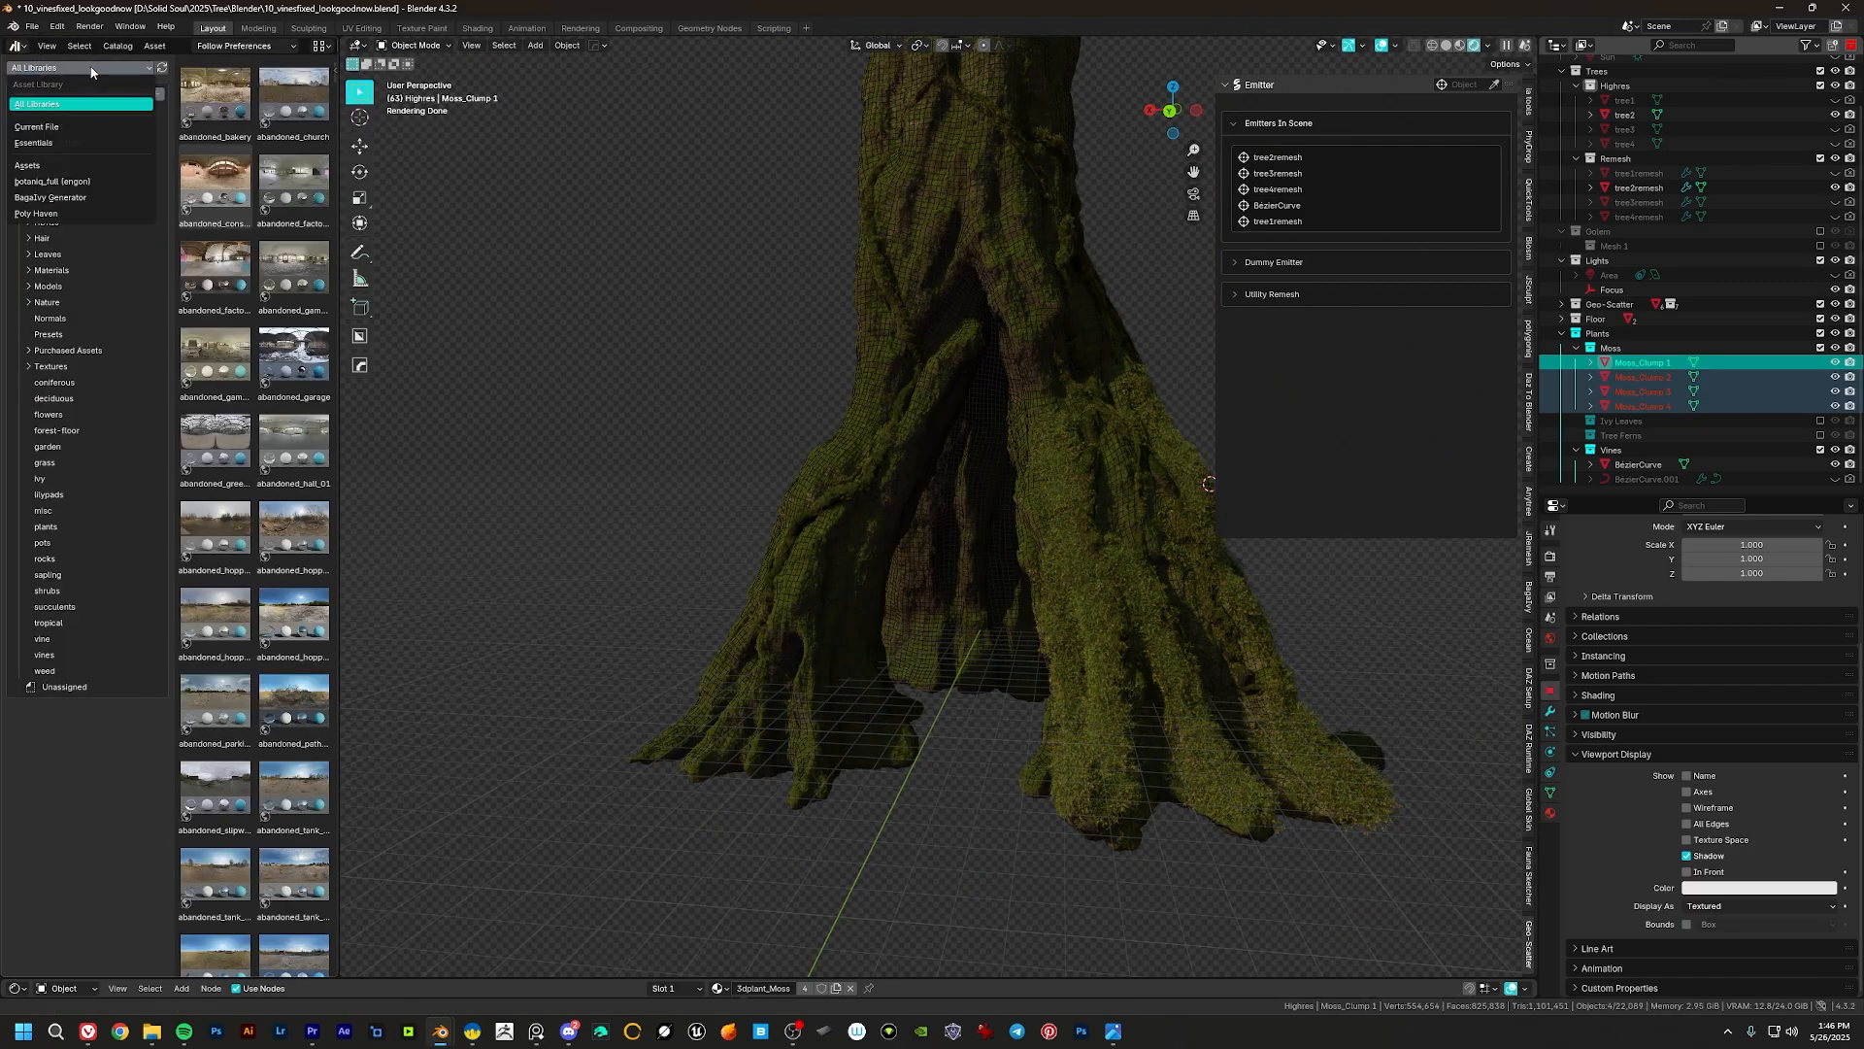
pyautogui.click(73, 184)
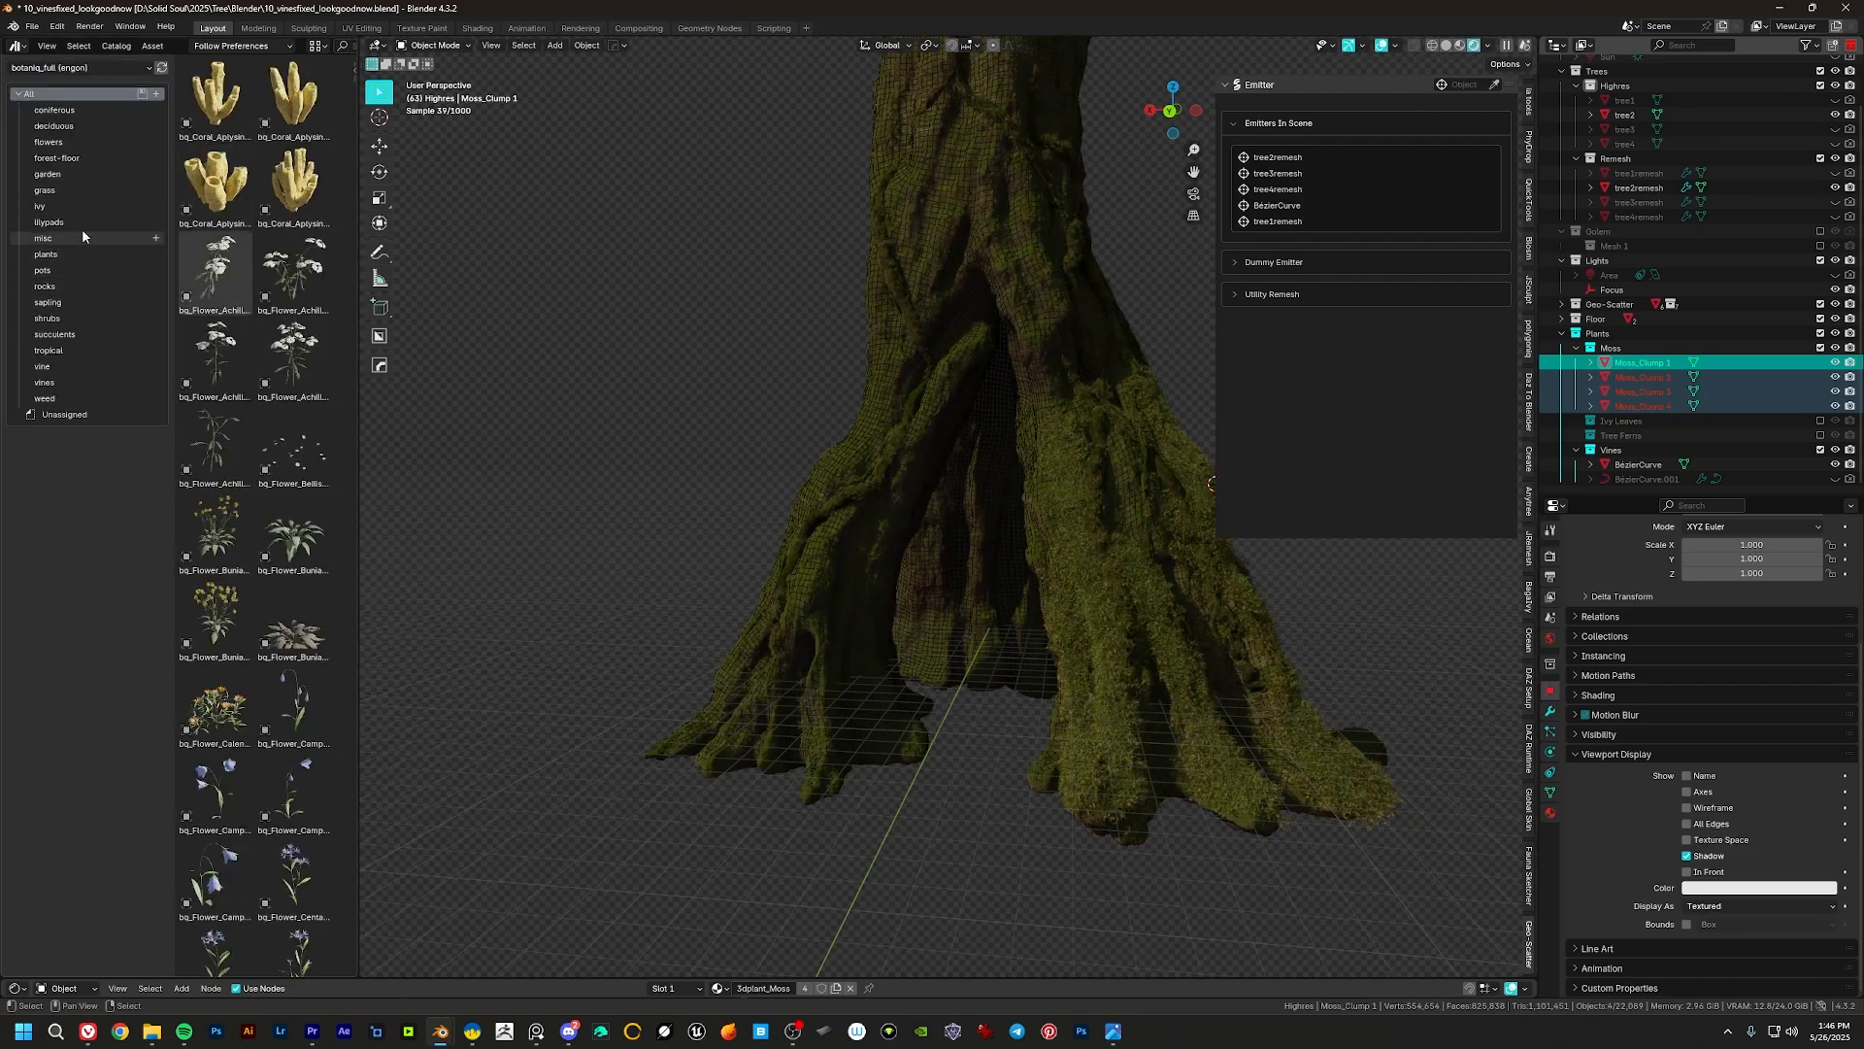
pyautogui.moveTo(175, 95)
pyautogui.mouseDown()
pyautogui.moveTo(234, 97)
pyautogui.moveTo(160, 97)
pyautogui.mouseUp()
pyautogui.scroll(-4, 257, 52)
pyautogui.write('ferns')
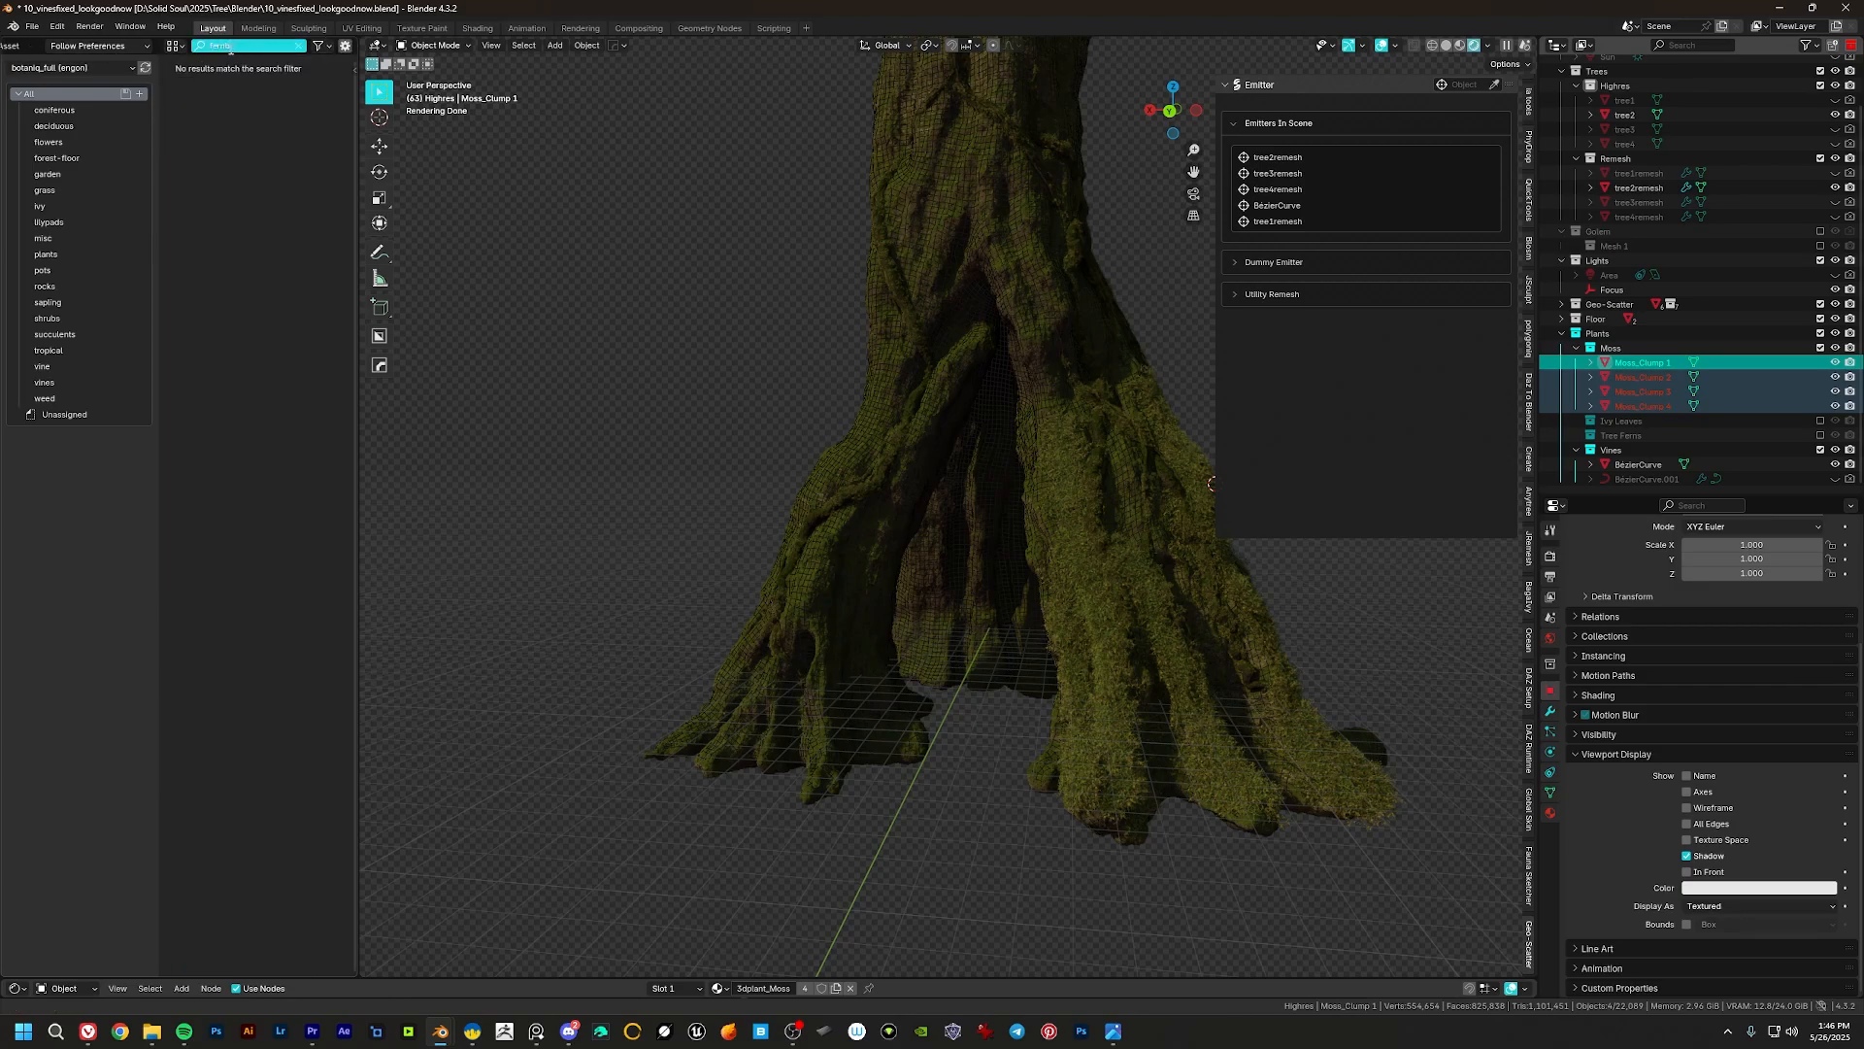
pyautogui.press('BackSpace')
# Step: Select a Dryopteris fern asset, narrow the Asset Browser to a single column and hide the viewport sidebar
pyautogui.click(199, 102)
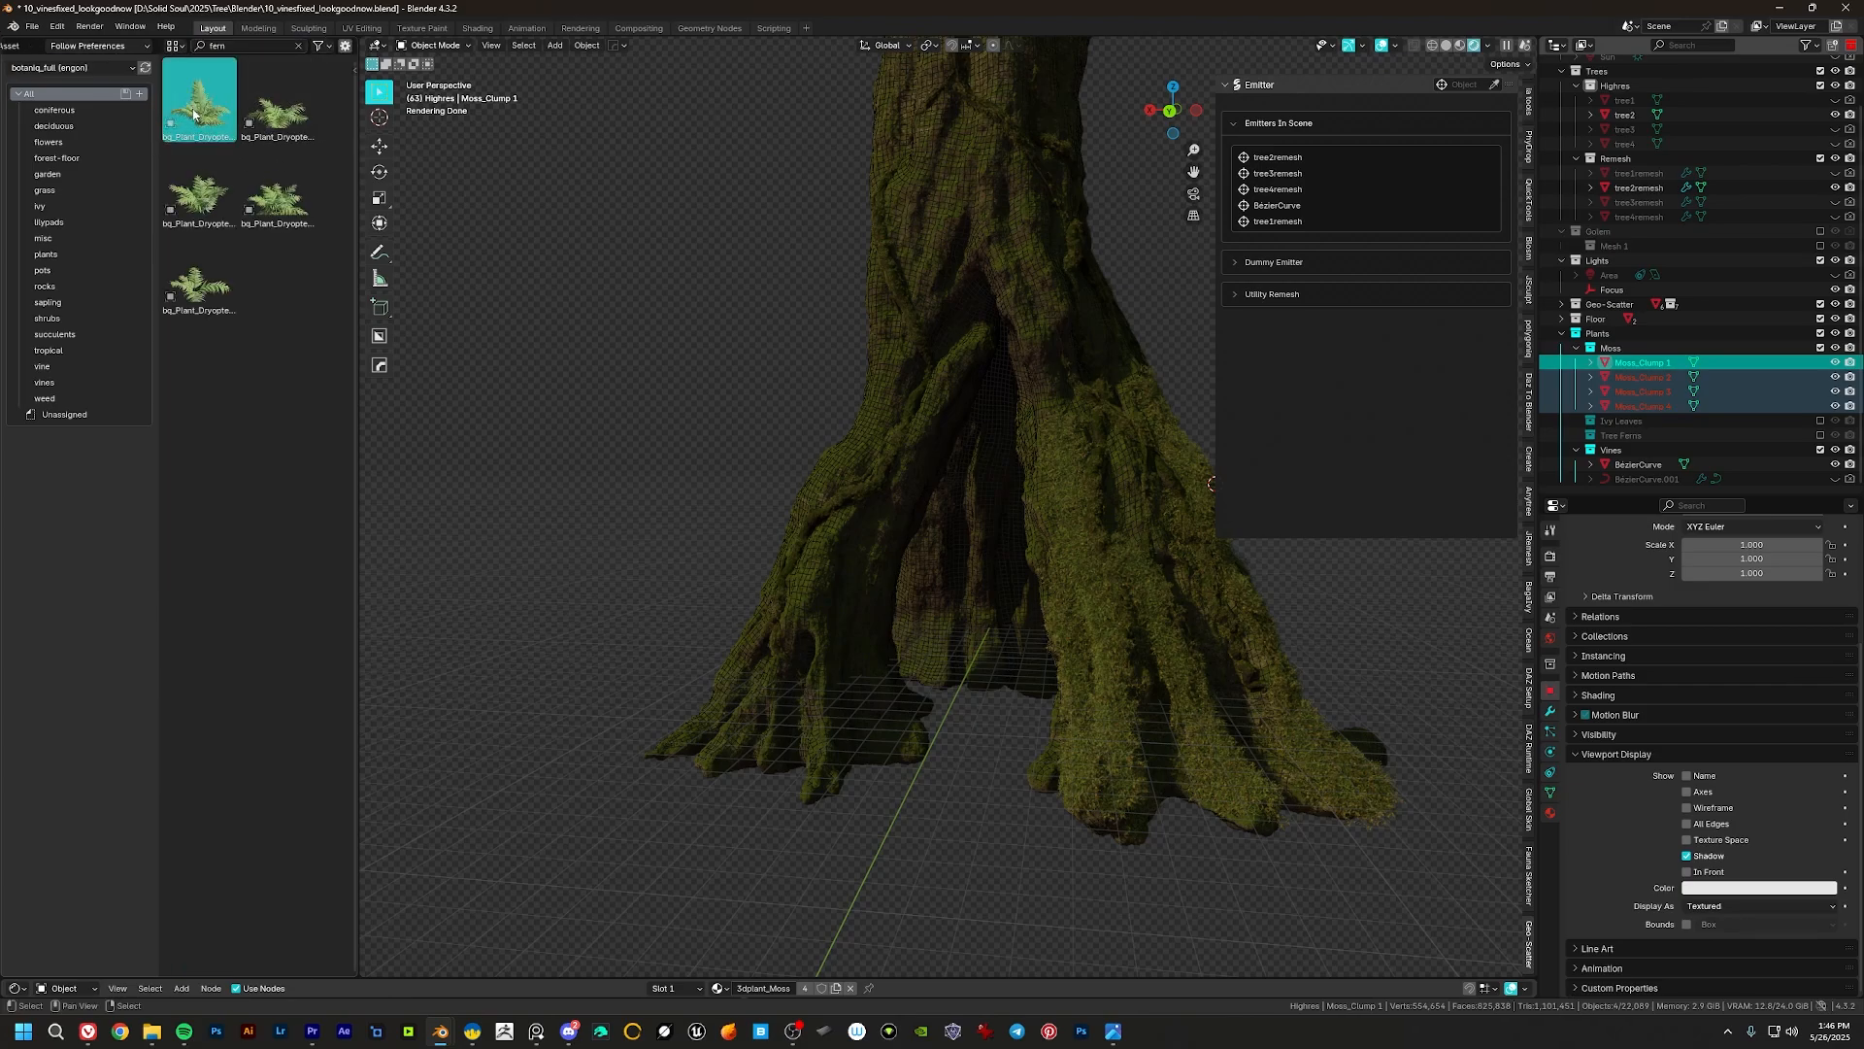
pyautogui.click(199, 284)
pyautogui.click(268, 199)
pyautogui.click(199, 102)
pyautogui.click(199, 190)
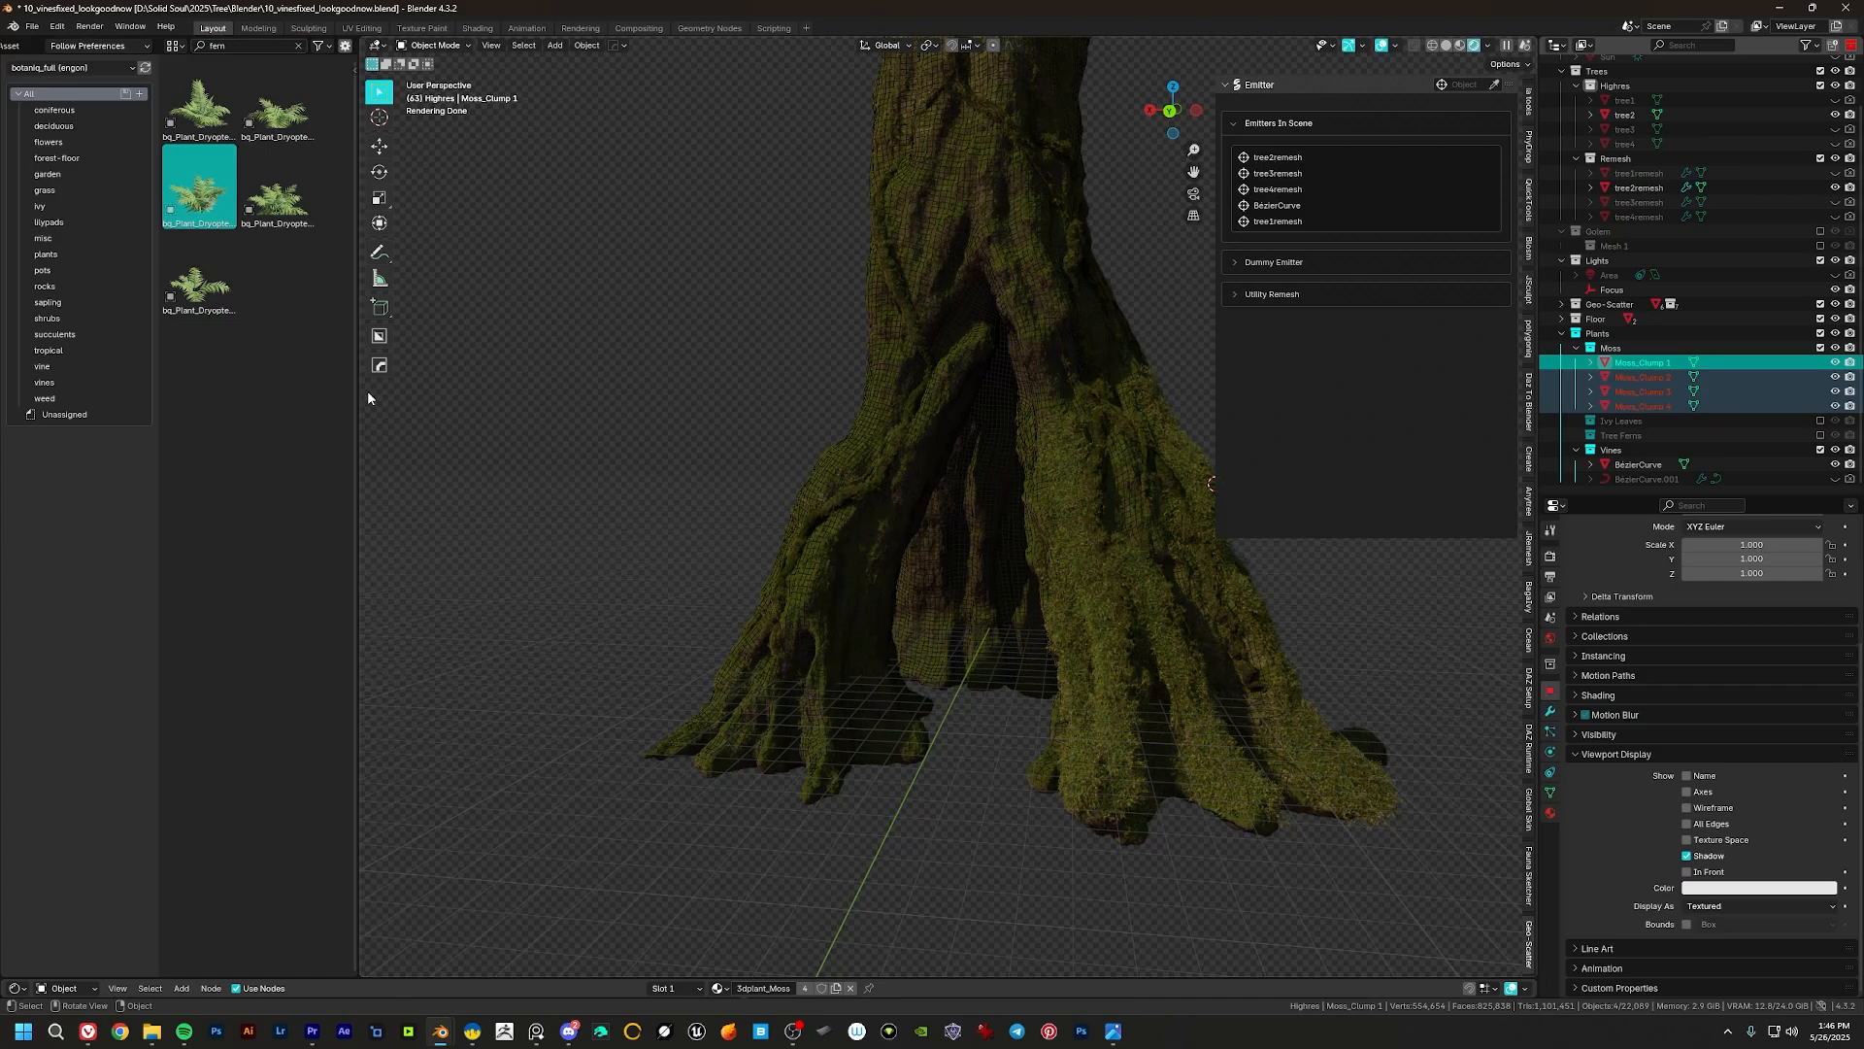
pyautogui.moveTo(345, 398); pyautogui.dragTo(153, 398)
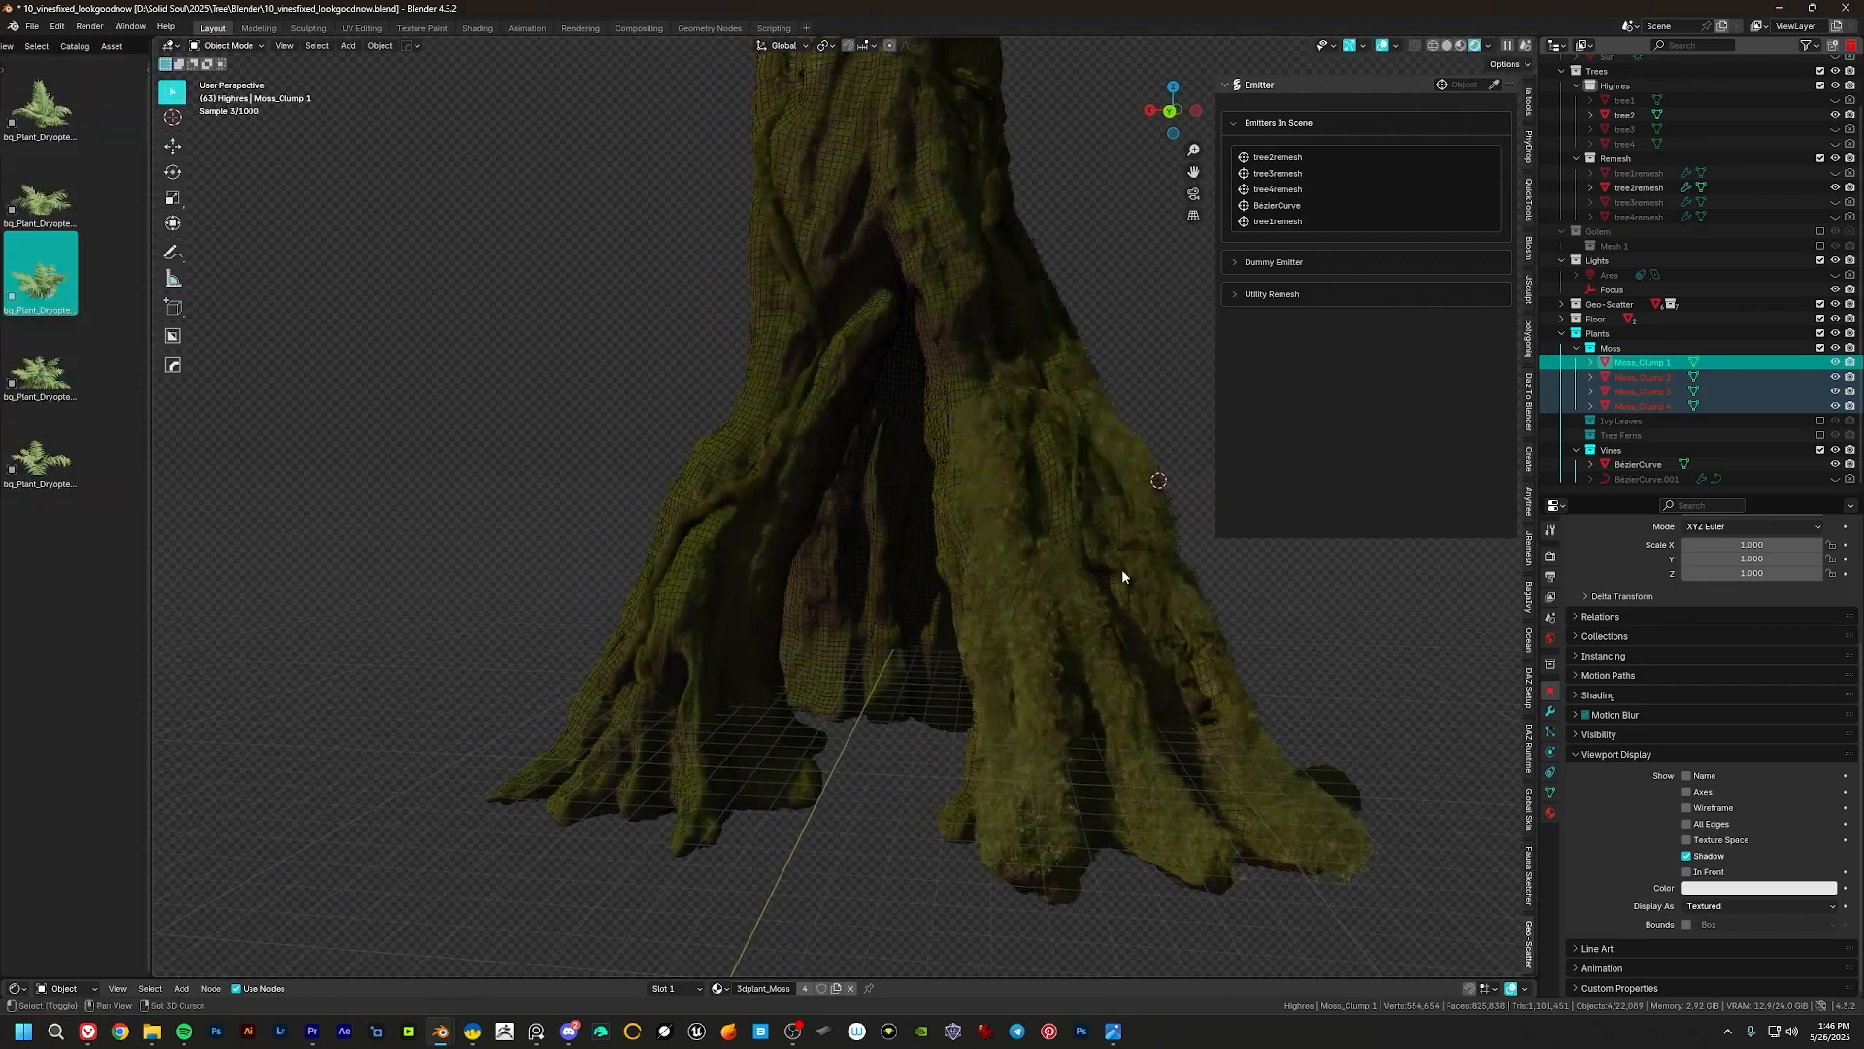
pyautogui.moveTo(1122, 568); pyautogui.dragTo(913, 322, button='middle')
pyautogui.press('n')
pyautogui.keyDown('shift'); pyautogui.moveTo(917, 404); pyautogui.dragTo(925, 437, button='middle'); pyautogui.keyUp('shift')
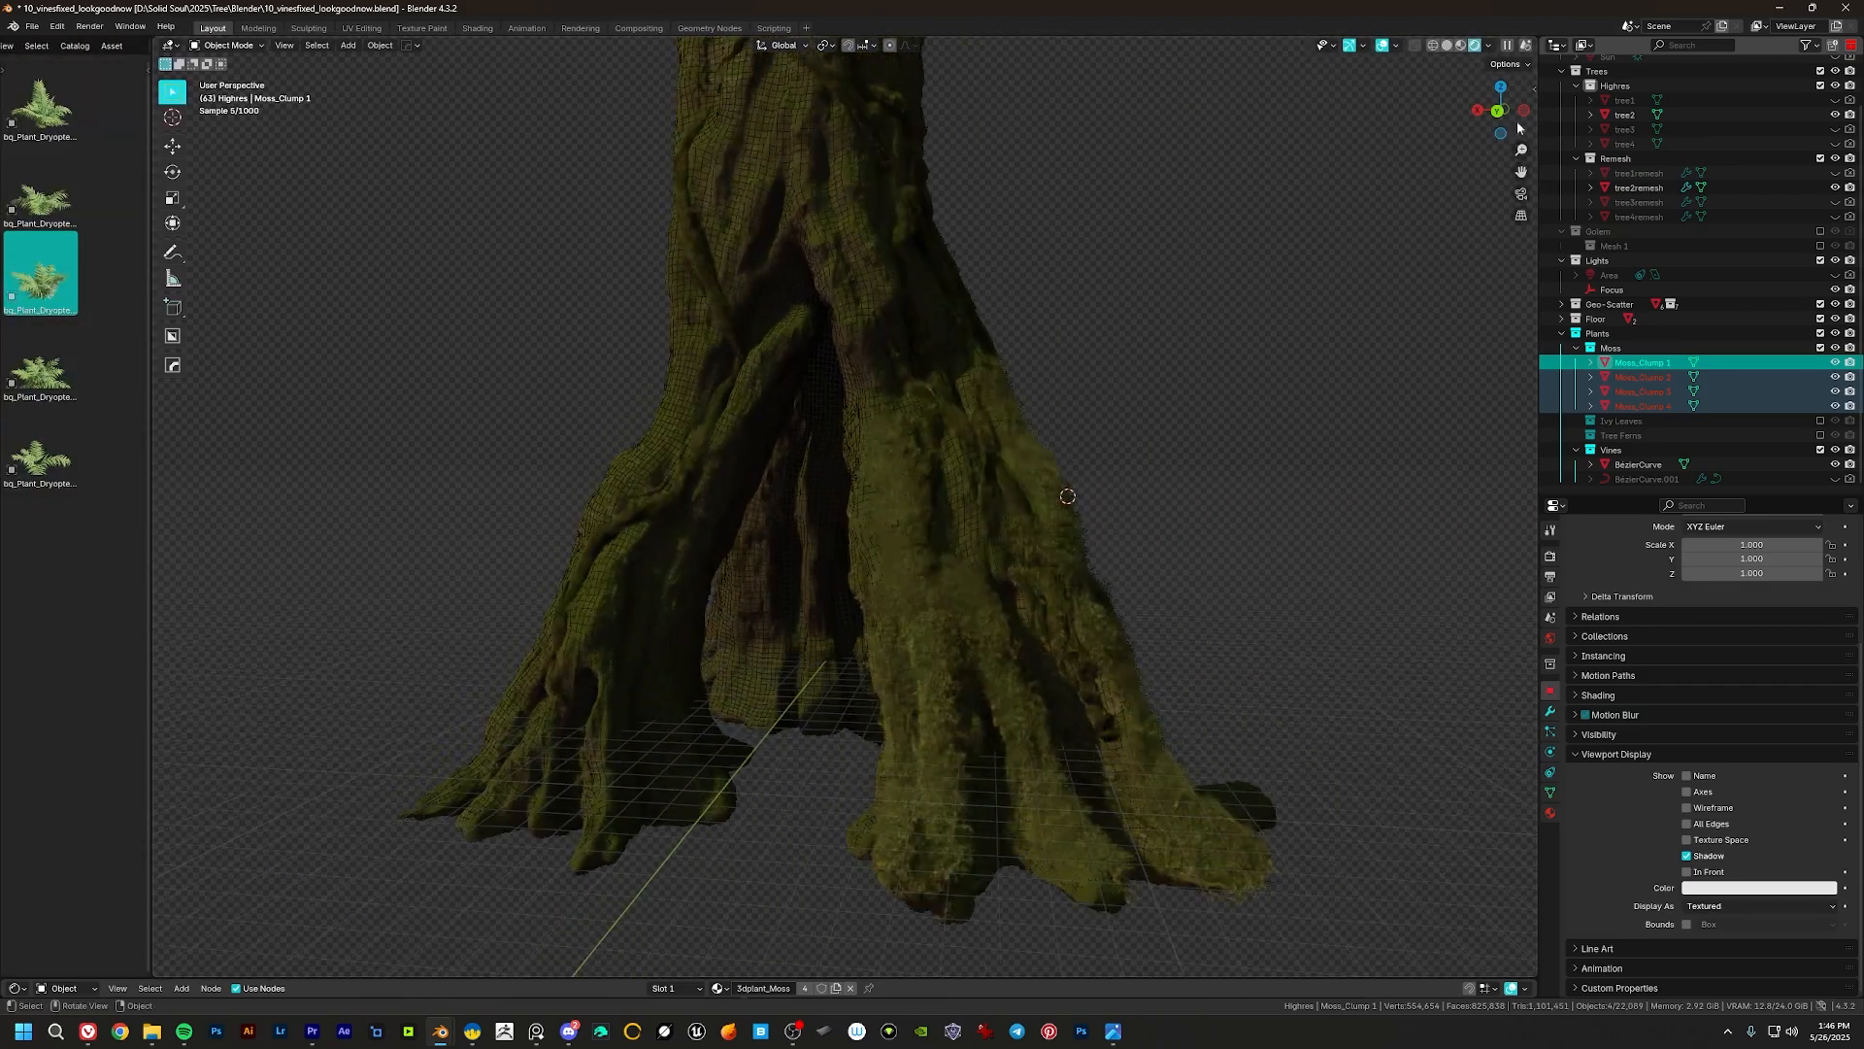
# Step: Switch the viewport to solid shading and select the BézierCurve vines on the trunk
pyautogui.moveTo(794, 443)
pyautogui.mouseDown(button='middle')
pyautogui.moveTo(949, 445)
pyautogui.moveTo(1029, 407)
pyautogui.moveTo(945, 412)
pyautogui.moveTo(985, 427)
pyautogui.mouseUp(button='middle')
pyautogui.click(1446, 46)
pyautogui.click(814, 402)
pyautogui.scroll(8, 817, 403)
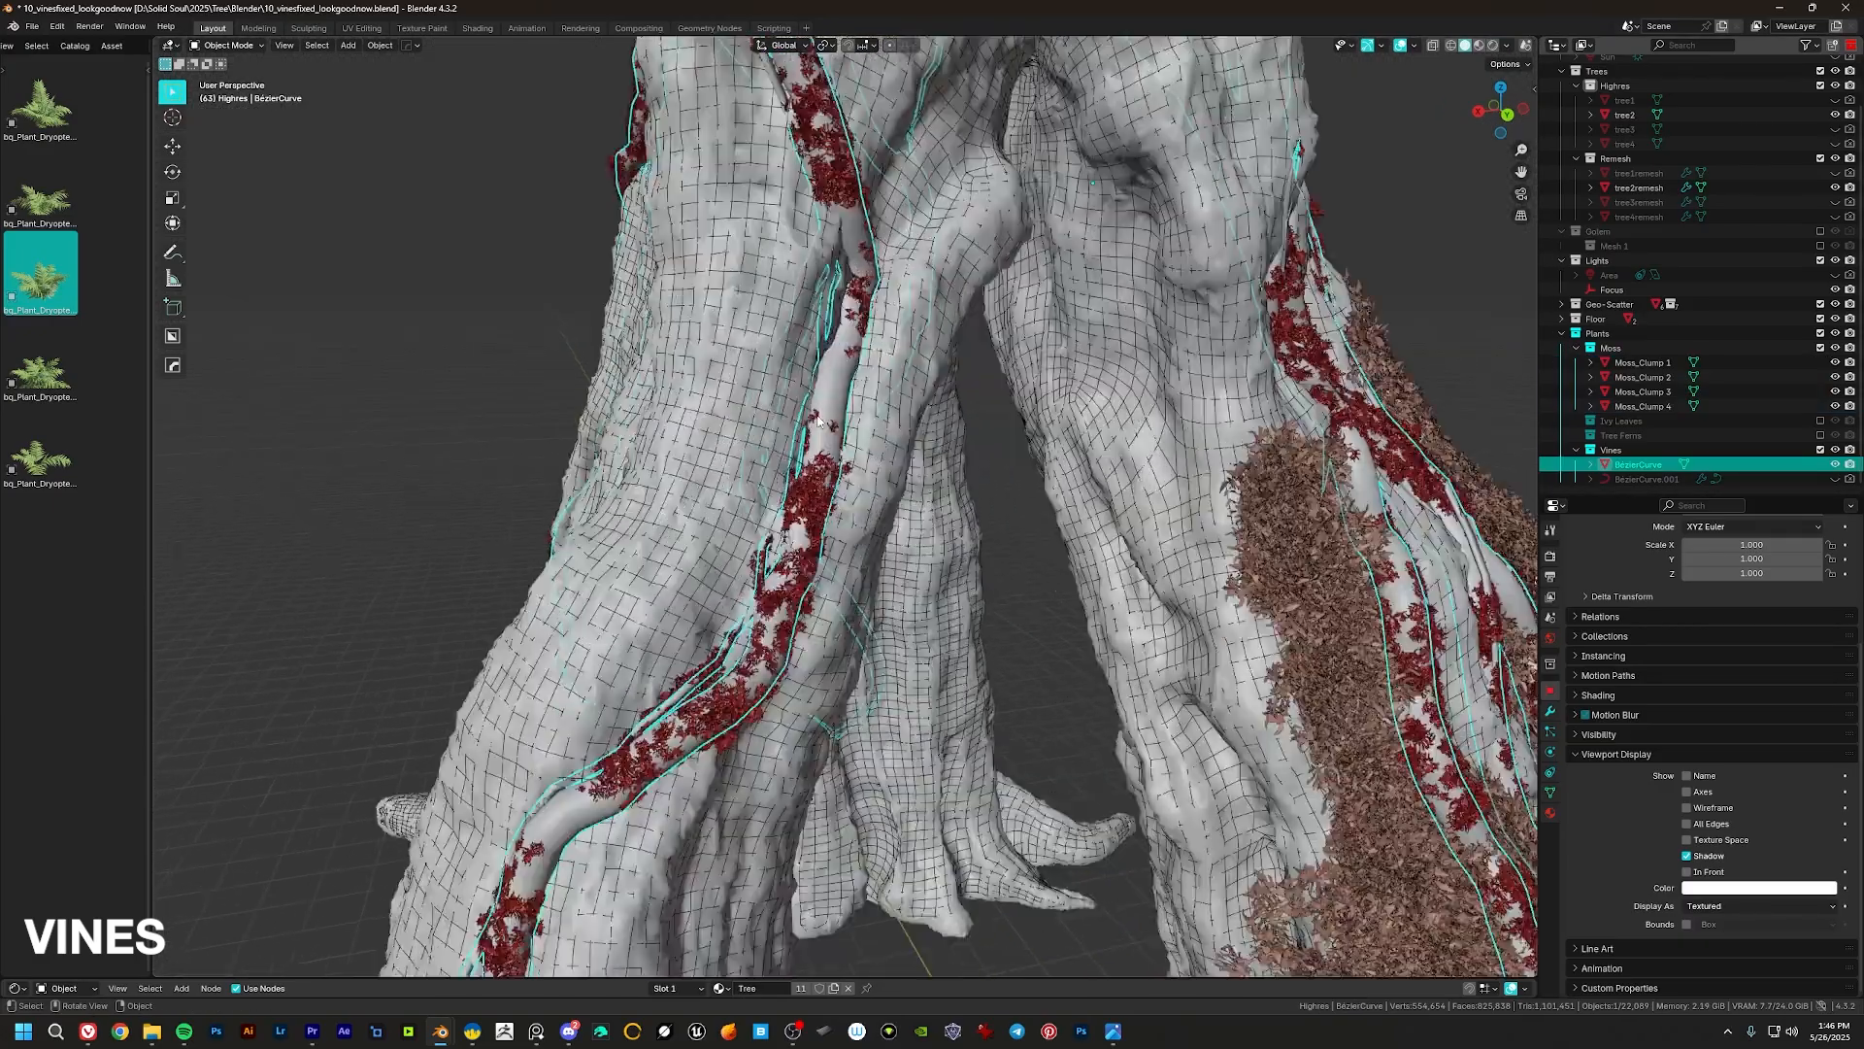
pyautogui.moveTo(826, 406)
pyautogui.keyDown('shift'); pyautogui.mouseDown(button='middle')
pyautogui.moveTo(881, 426)
pyautogui.moveTo(897, 398)
pyautogui.moveTo(1056, 500)
pyautogui.mouseUp(button='middle'); pyautogui.keyUp('shift')
pyautogui.scroll(-12, 862, 425)
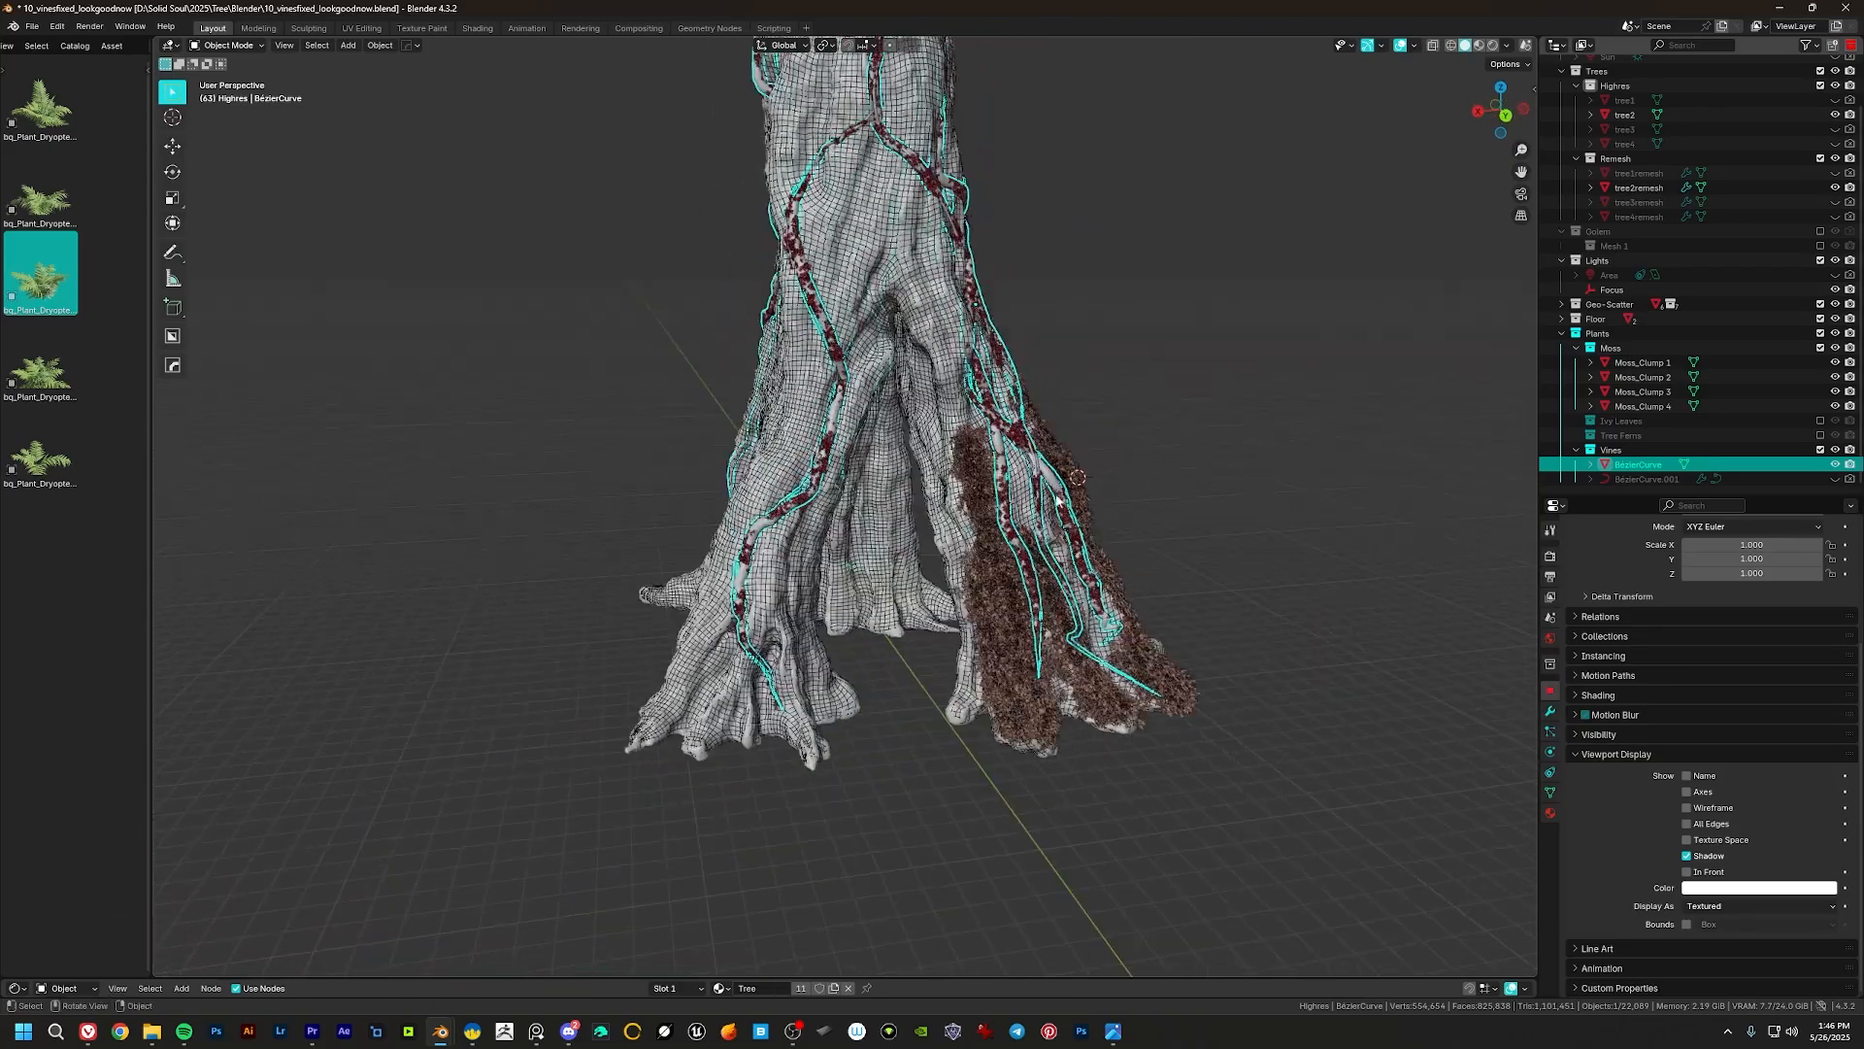
# Step: Enlarge the shader node editor below the viewport and reselect the BézierCurve vines on the tree
pyautogui.moveTo(1123, 977); pyautogui.dragTo(1166, 619)
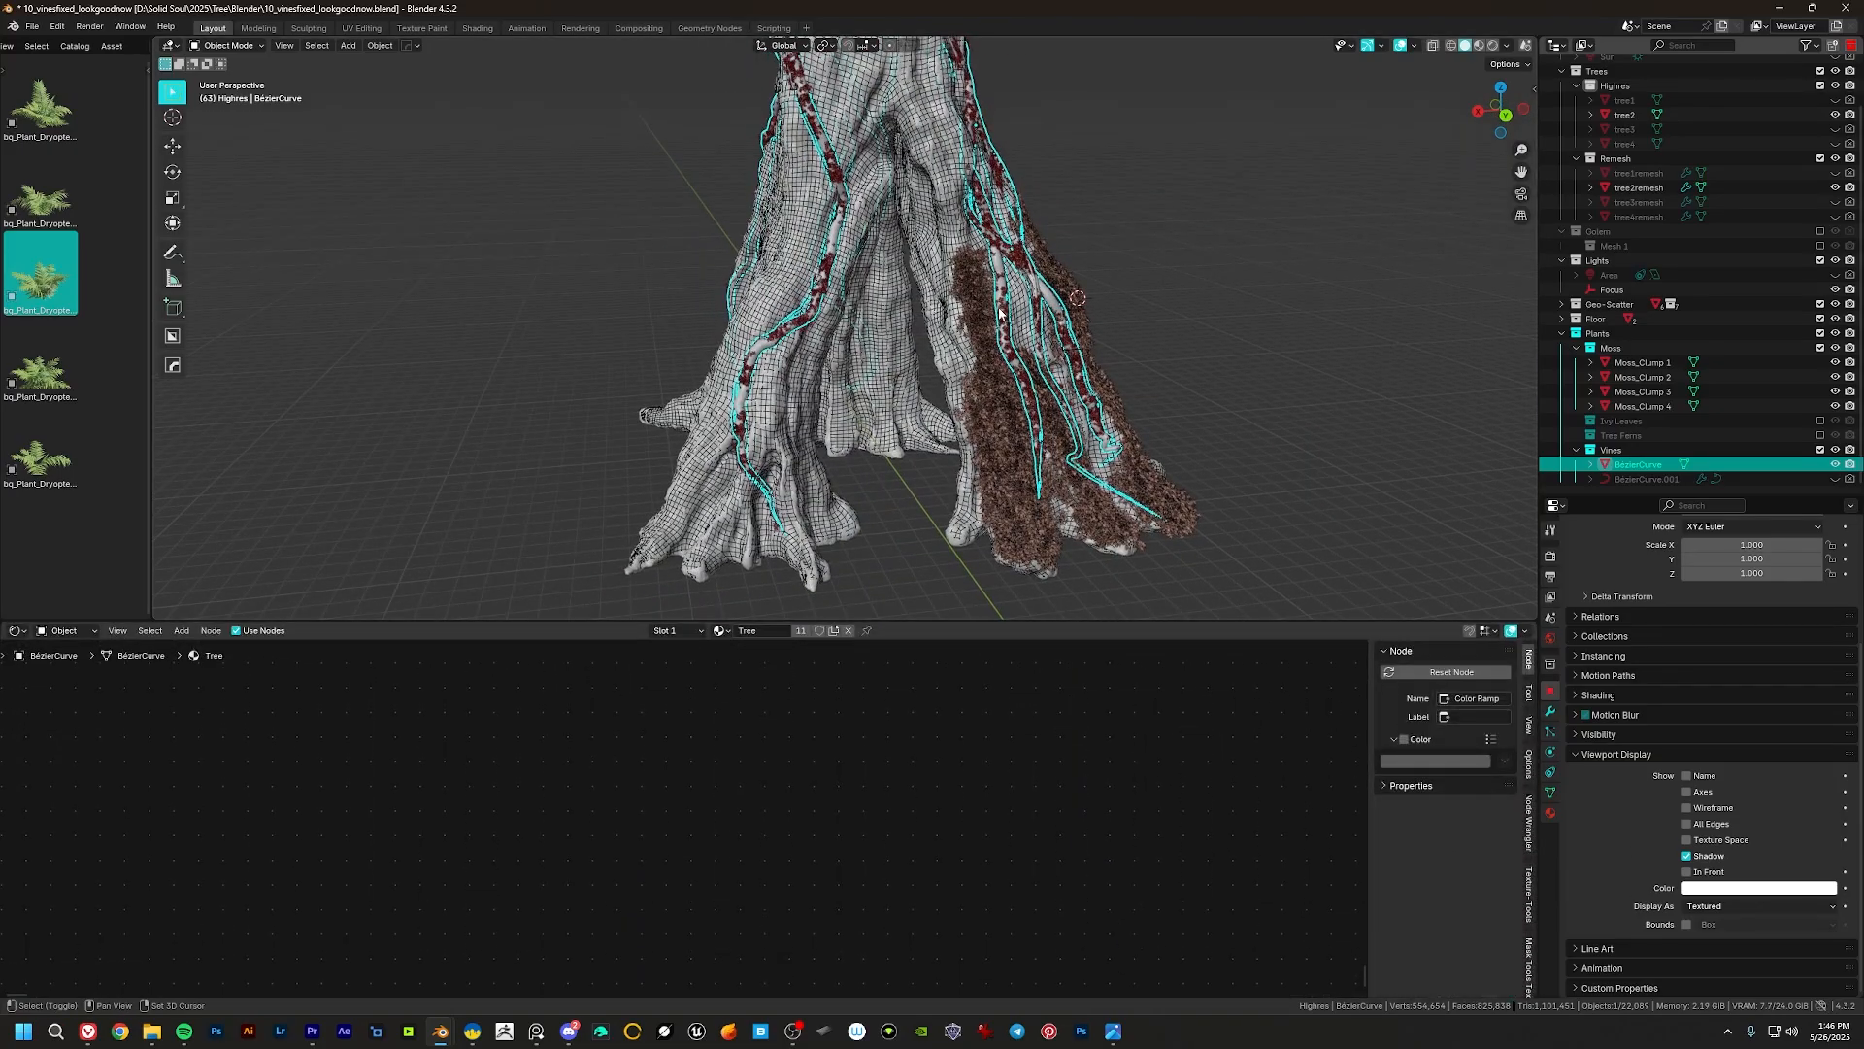
pyautogui.moveTo(1000, 313); pyautogui.dragTo(938, 327, button='middle')
pyautogui.hotkey('alt', 'a')
pyautogui.scroll(7, 879, 358)
pyautogui.click(959, 339)
pyautogui.scroll(-8, 958, 340)
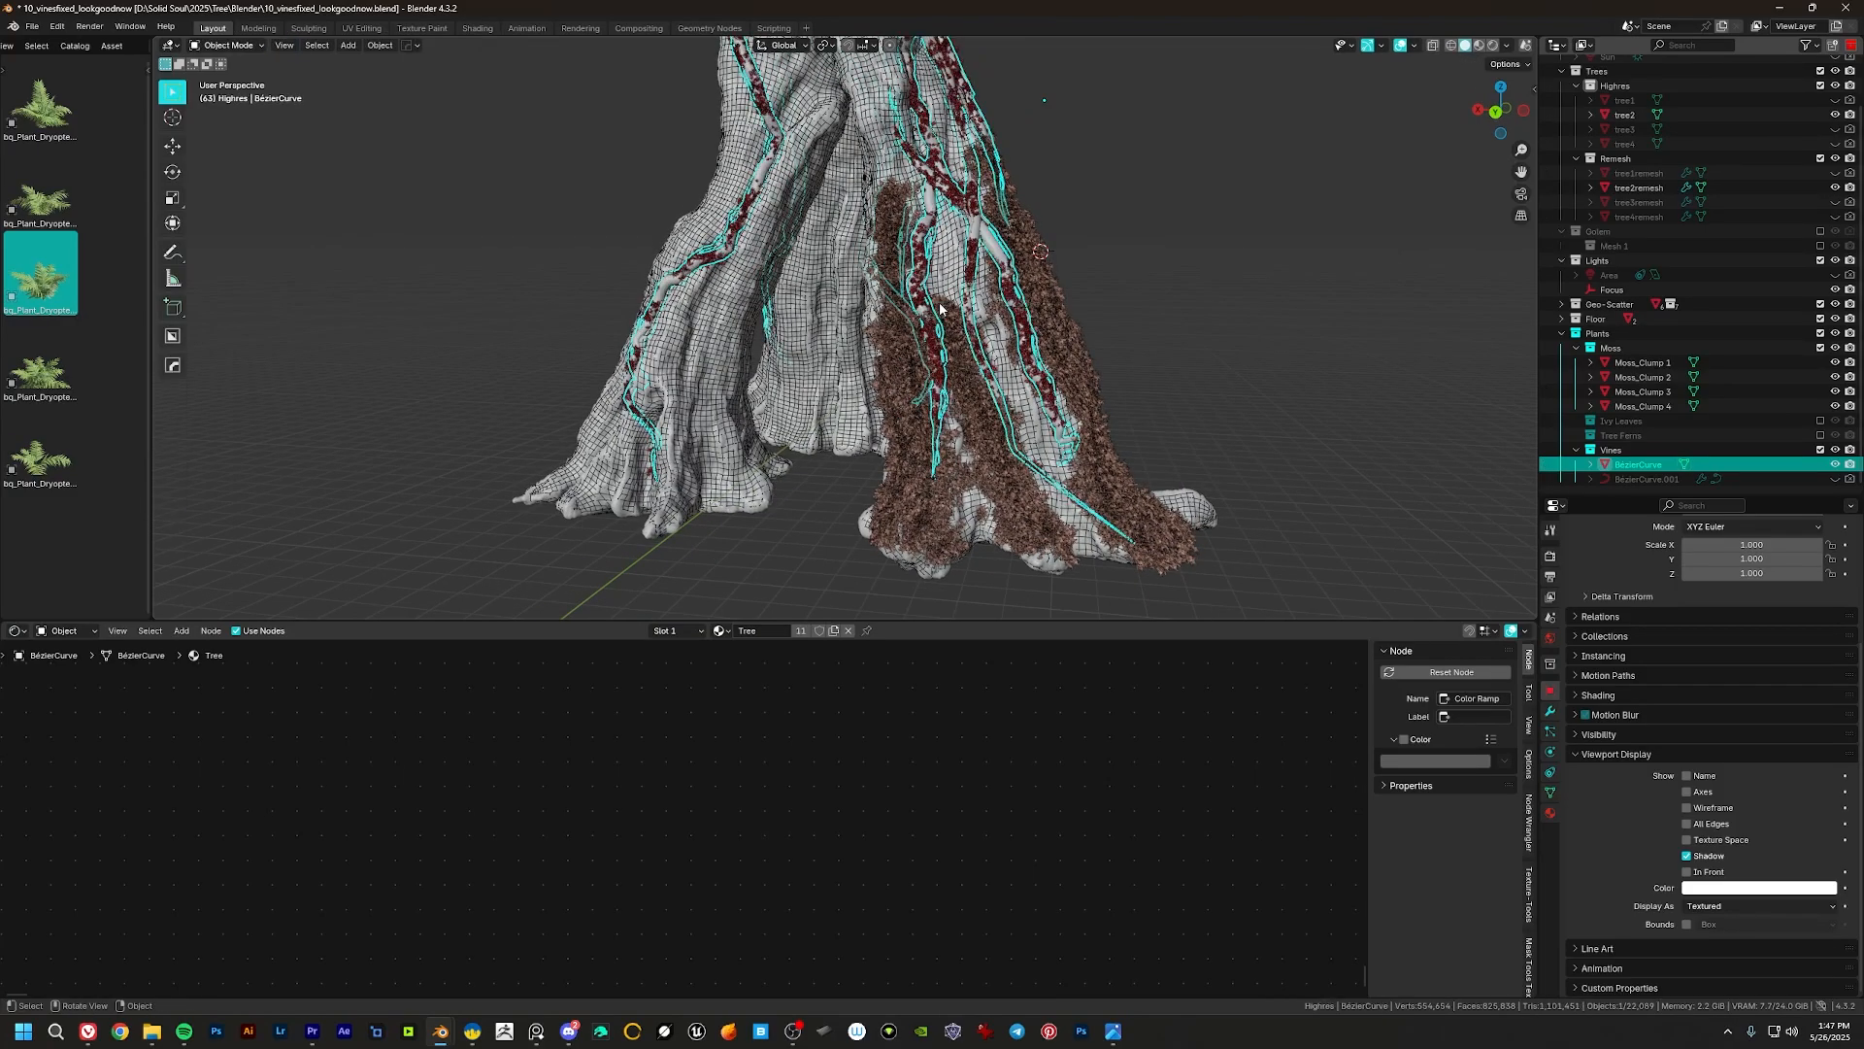
pyautogui.keyDown('shift'); pyautogui.moveTo(947, 282); pyautogui.dragTo(956, 313, button='middle'); pyautogui.keyUp('shift')
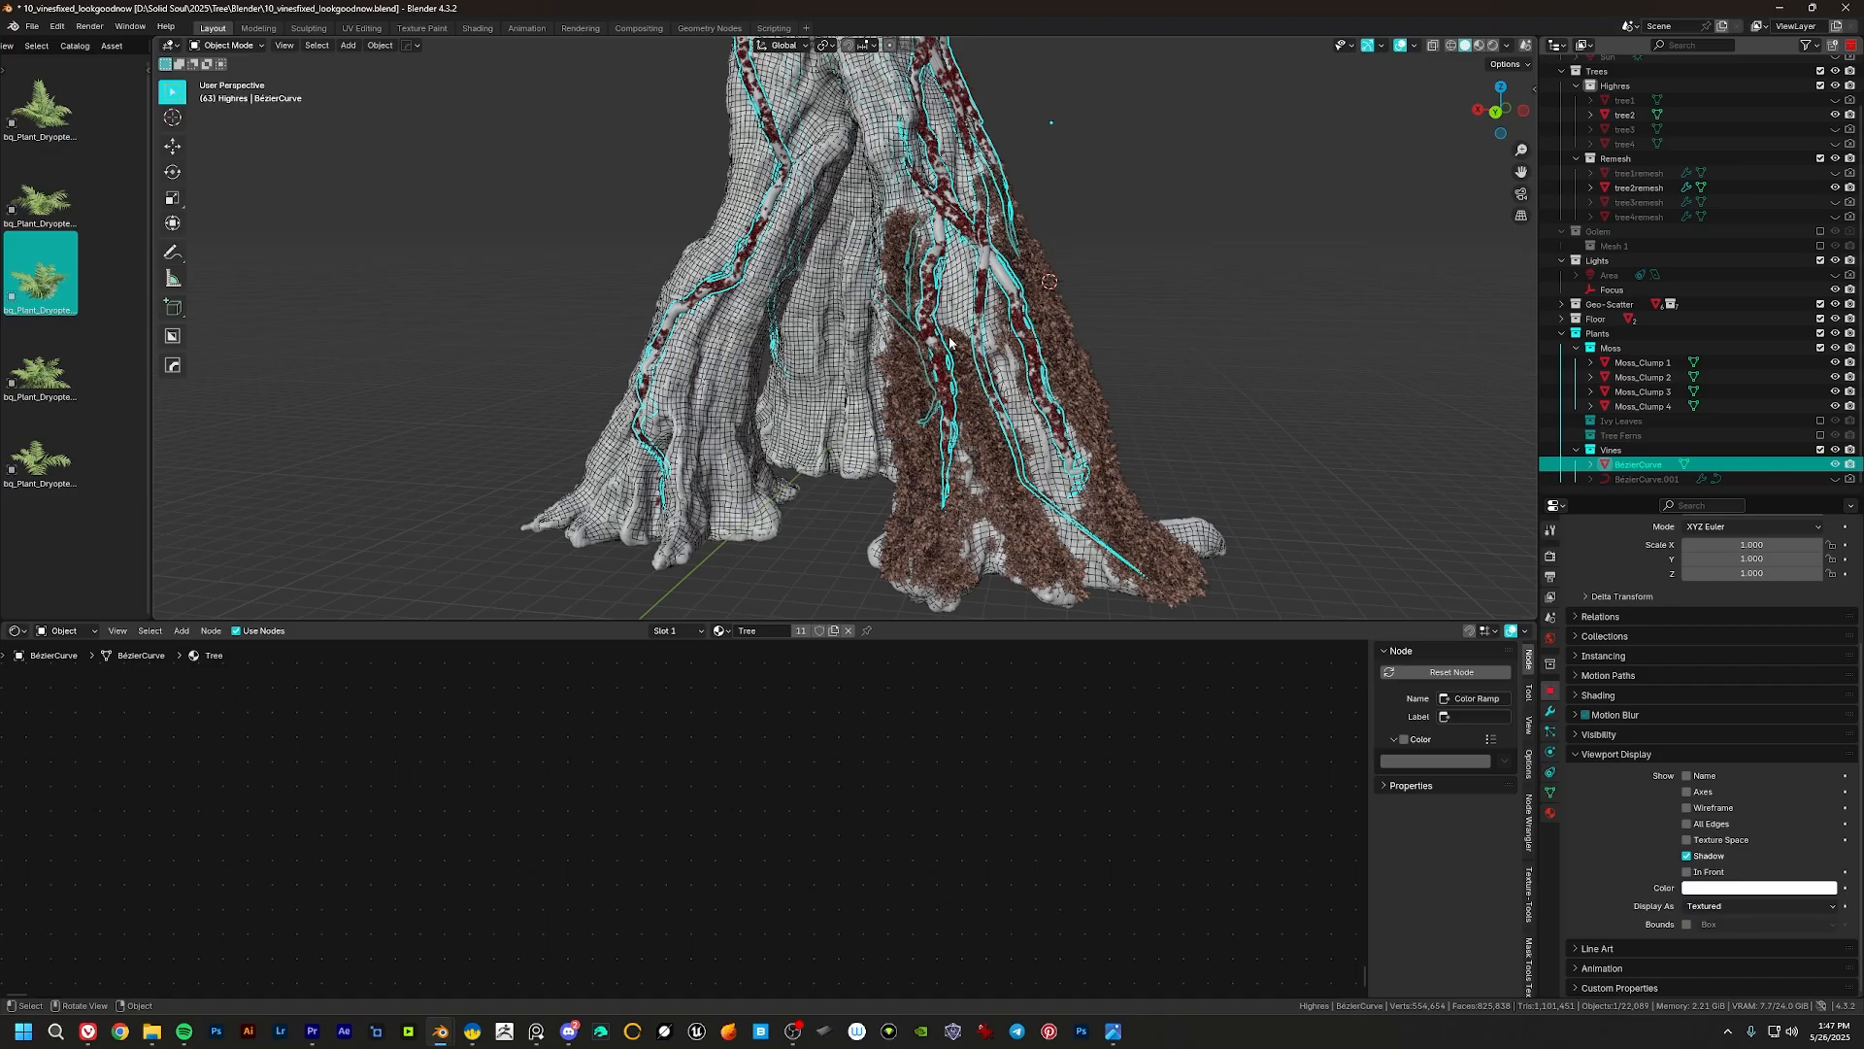
pyautogui.moveTo(974, 311); pyautogui.dragTo(975, 391, button='middle')
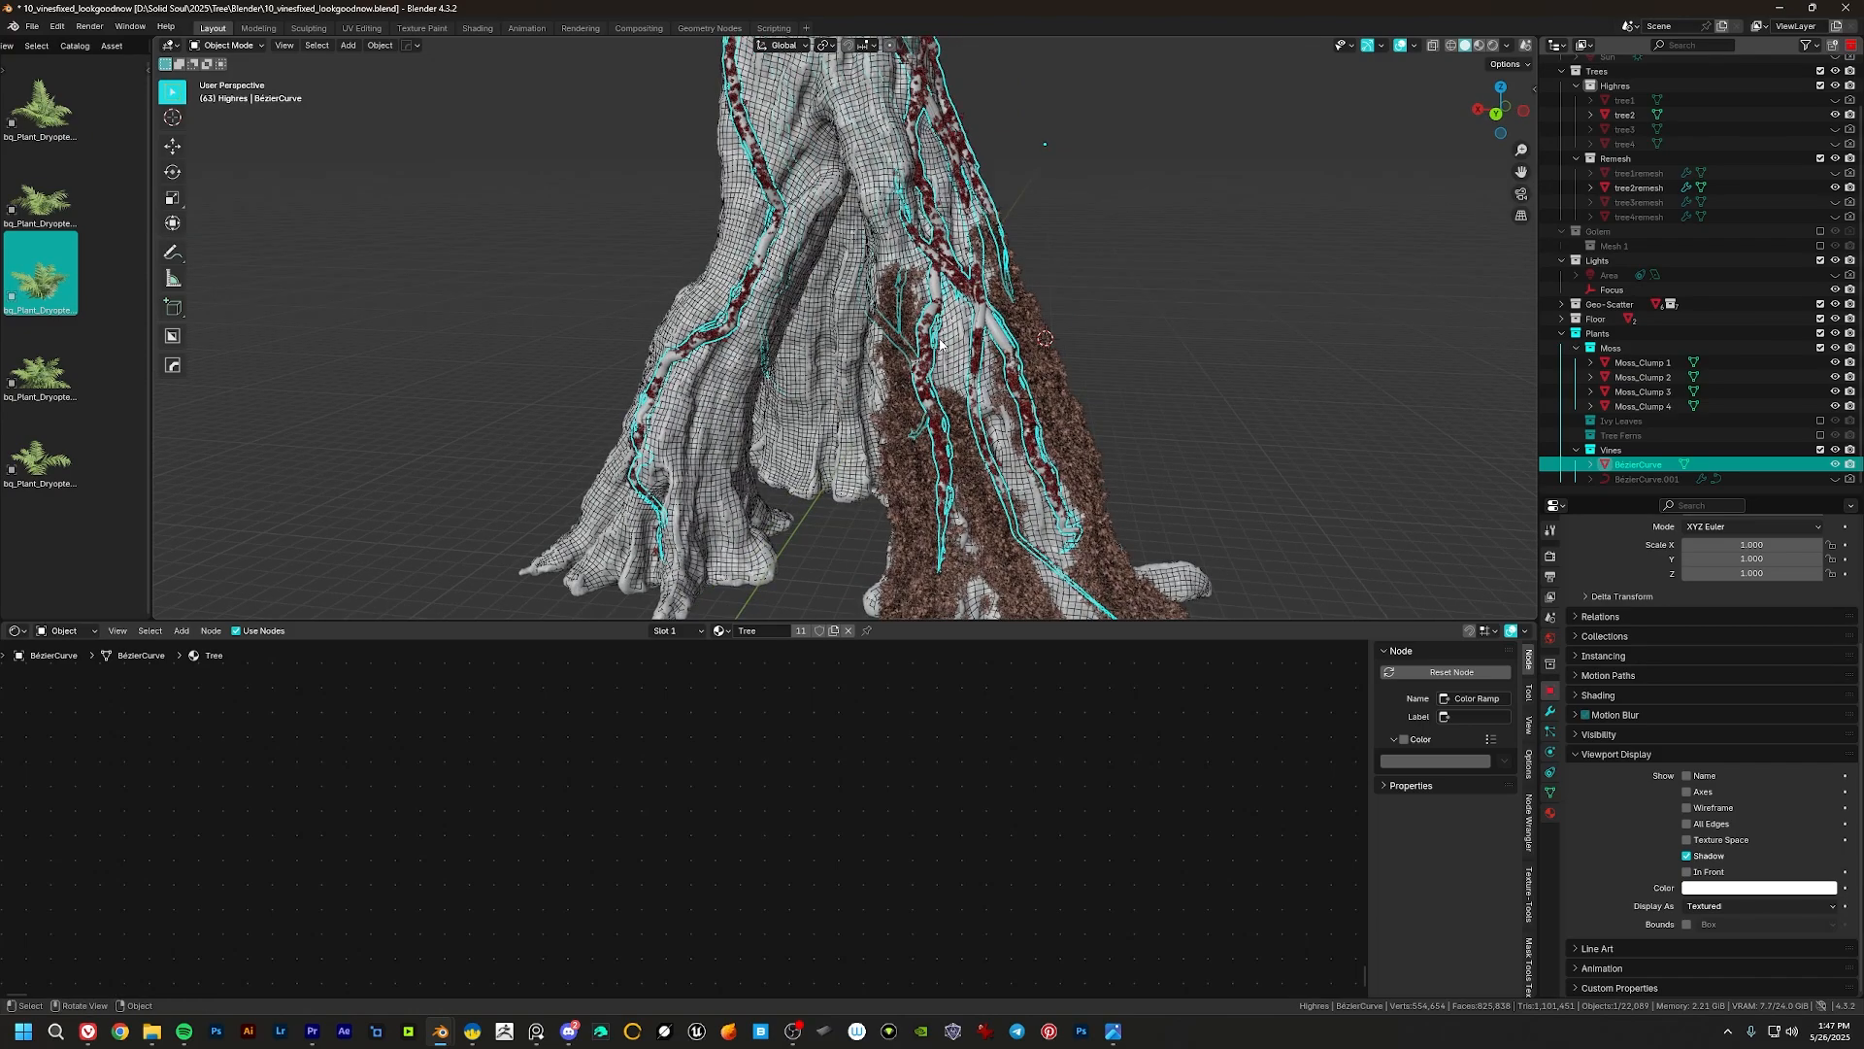
# Step: Switch the lower editor to the Geometry Node Editor, enlarge it and open the Vines node tree of BézierCurve.001
pyautogui.click(16, 631)
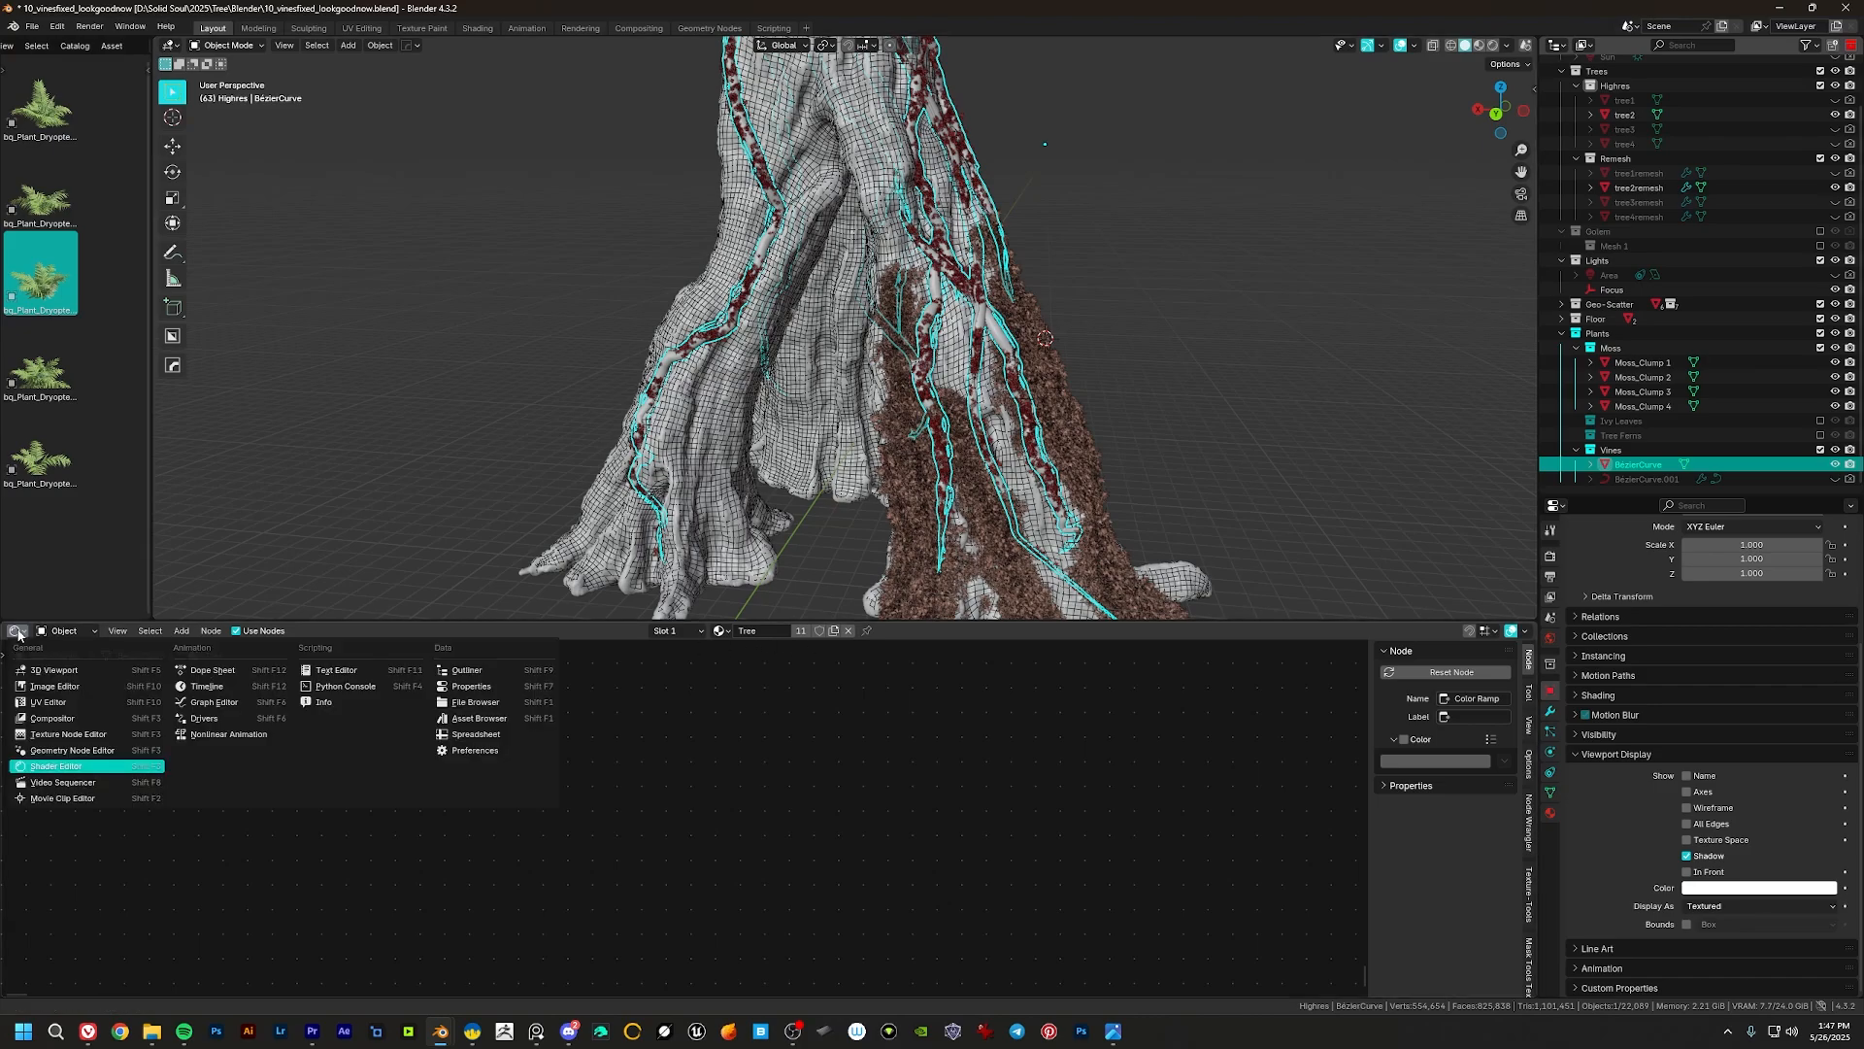
pyautogui.click(66, 750)
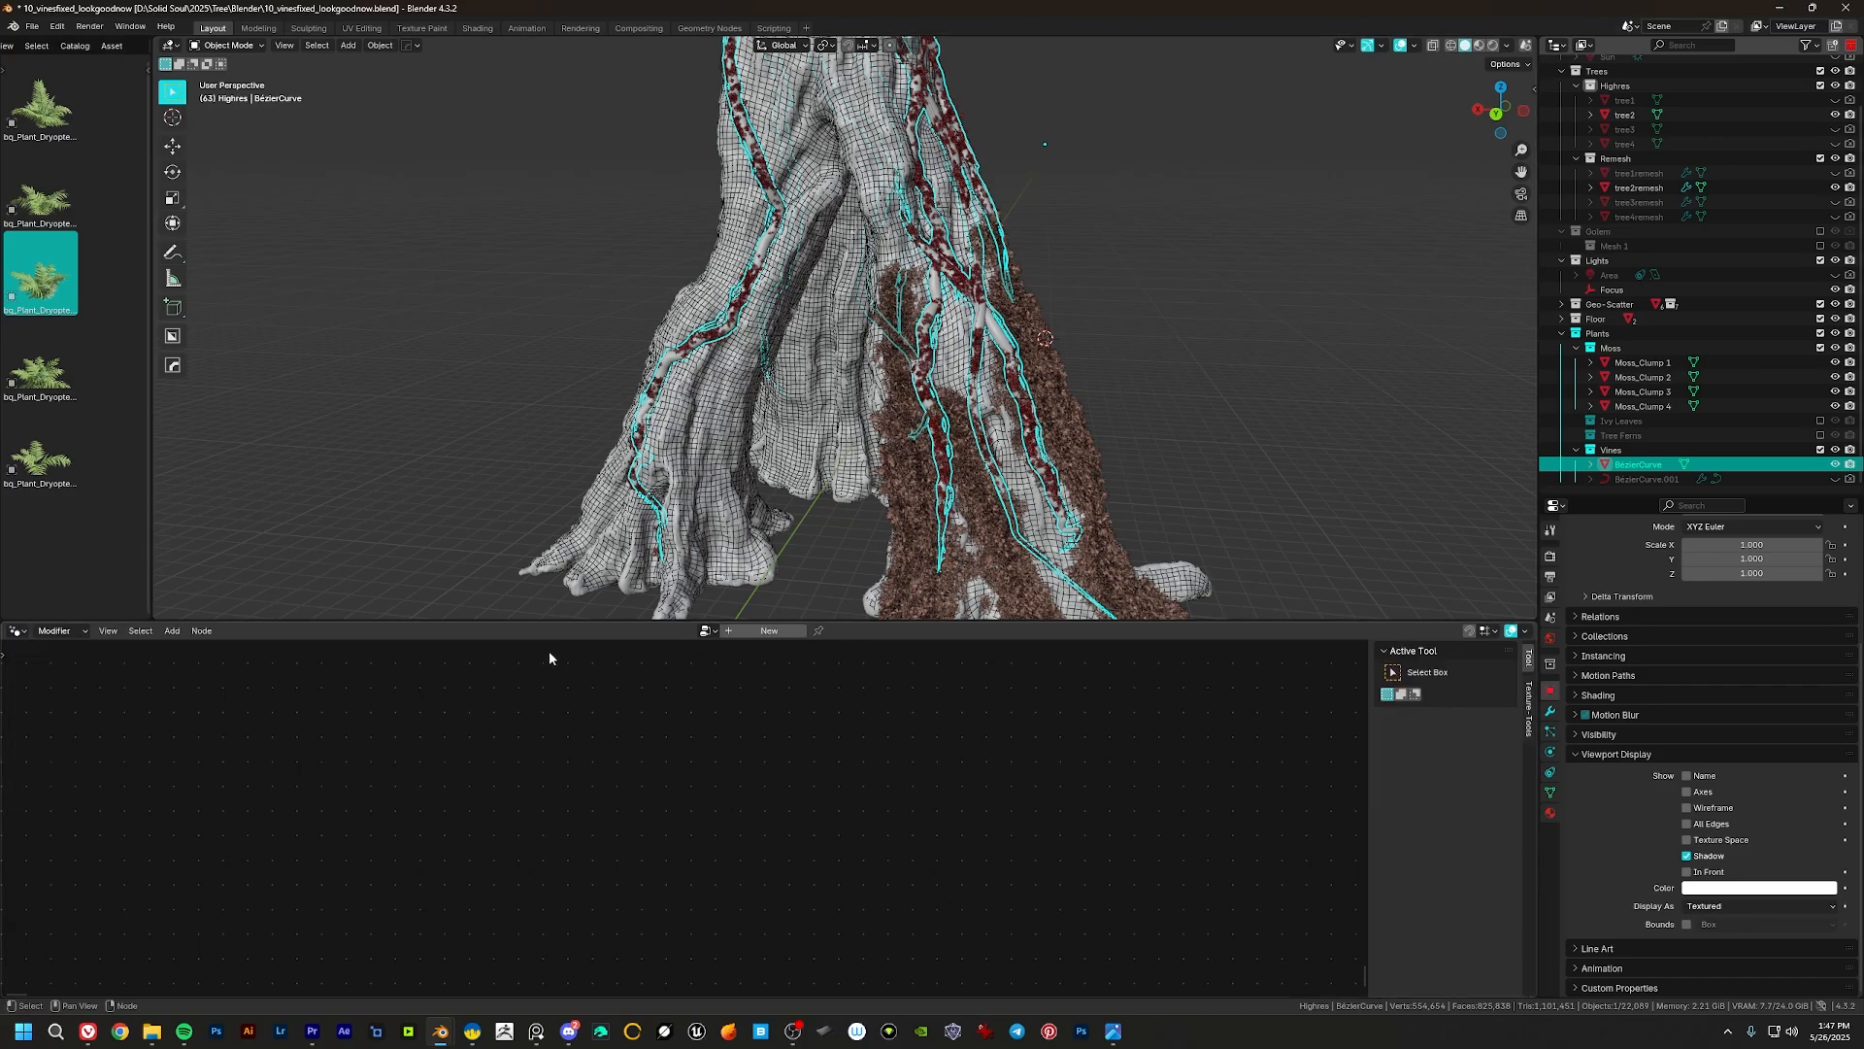
pyautogui.moveTo(917, 622); pyautogui.dragTo(918, 483)
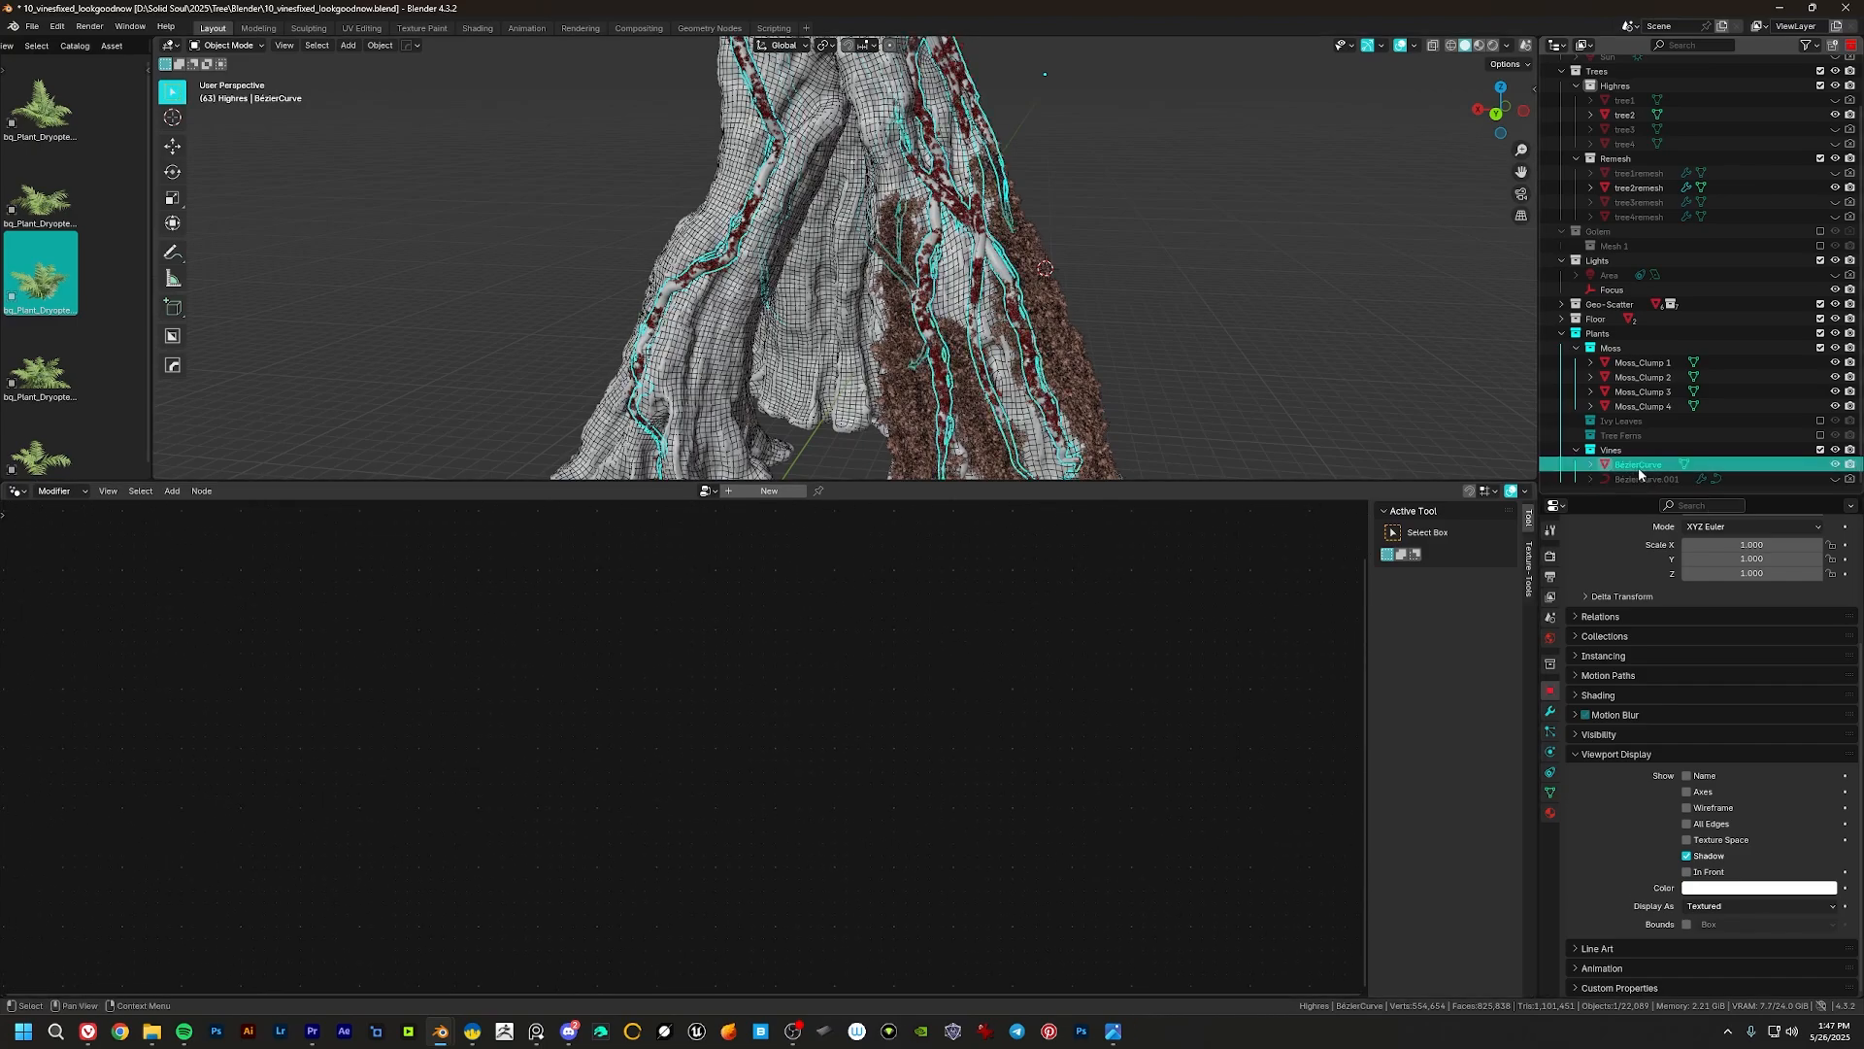
pyautogui.click(1550, 711)
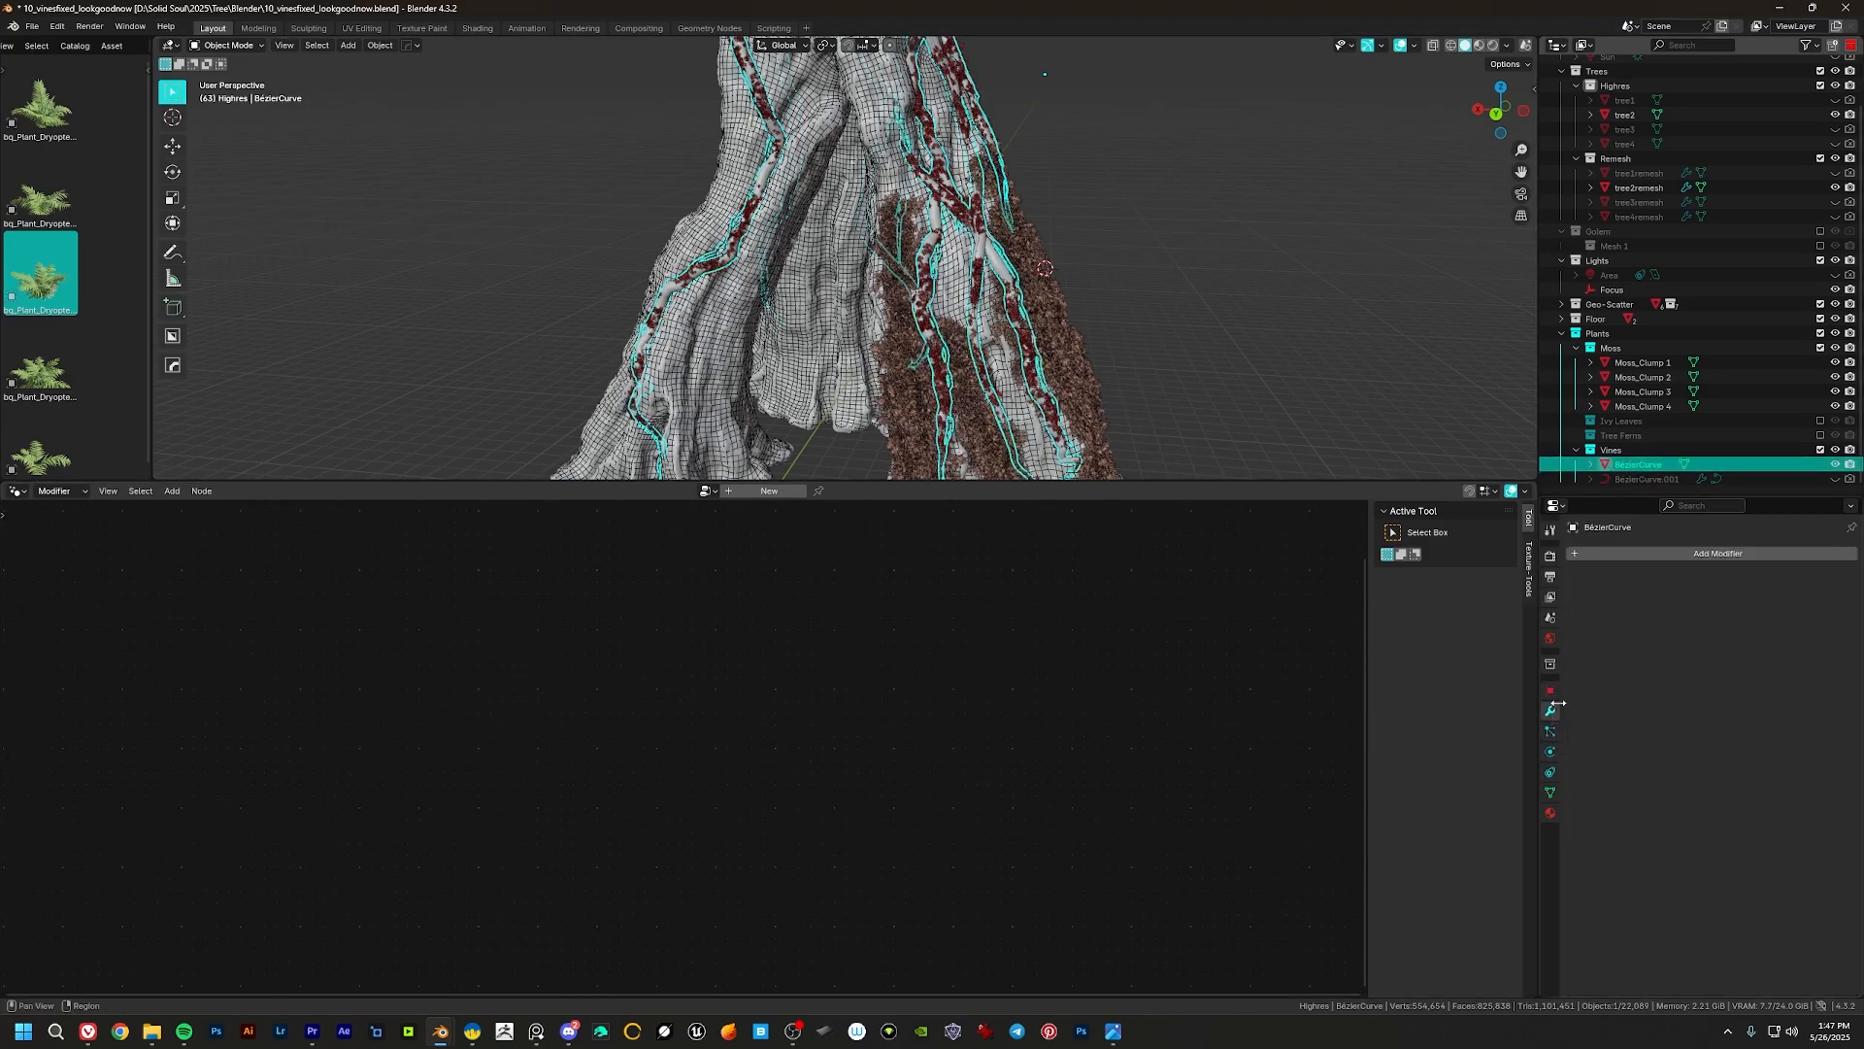
pyautogui.click(1550, 792)
pyautogui.click(1632, 477)
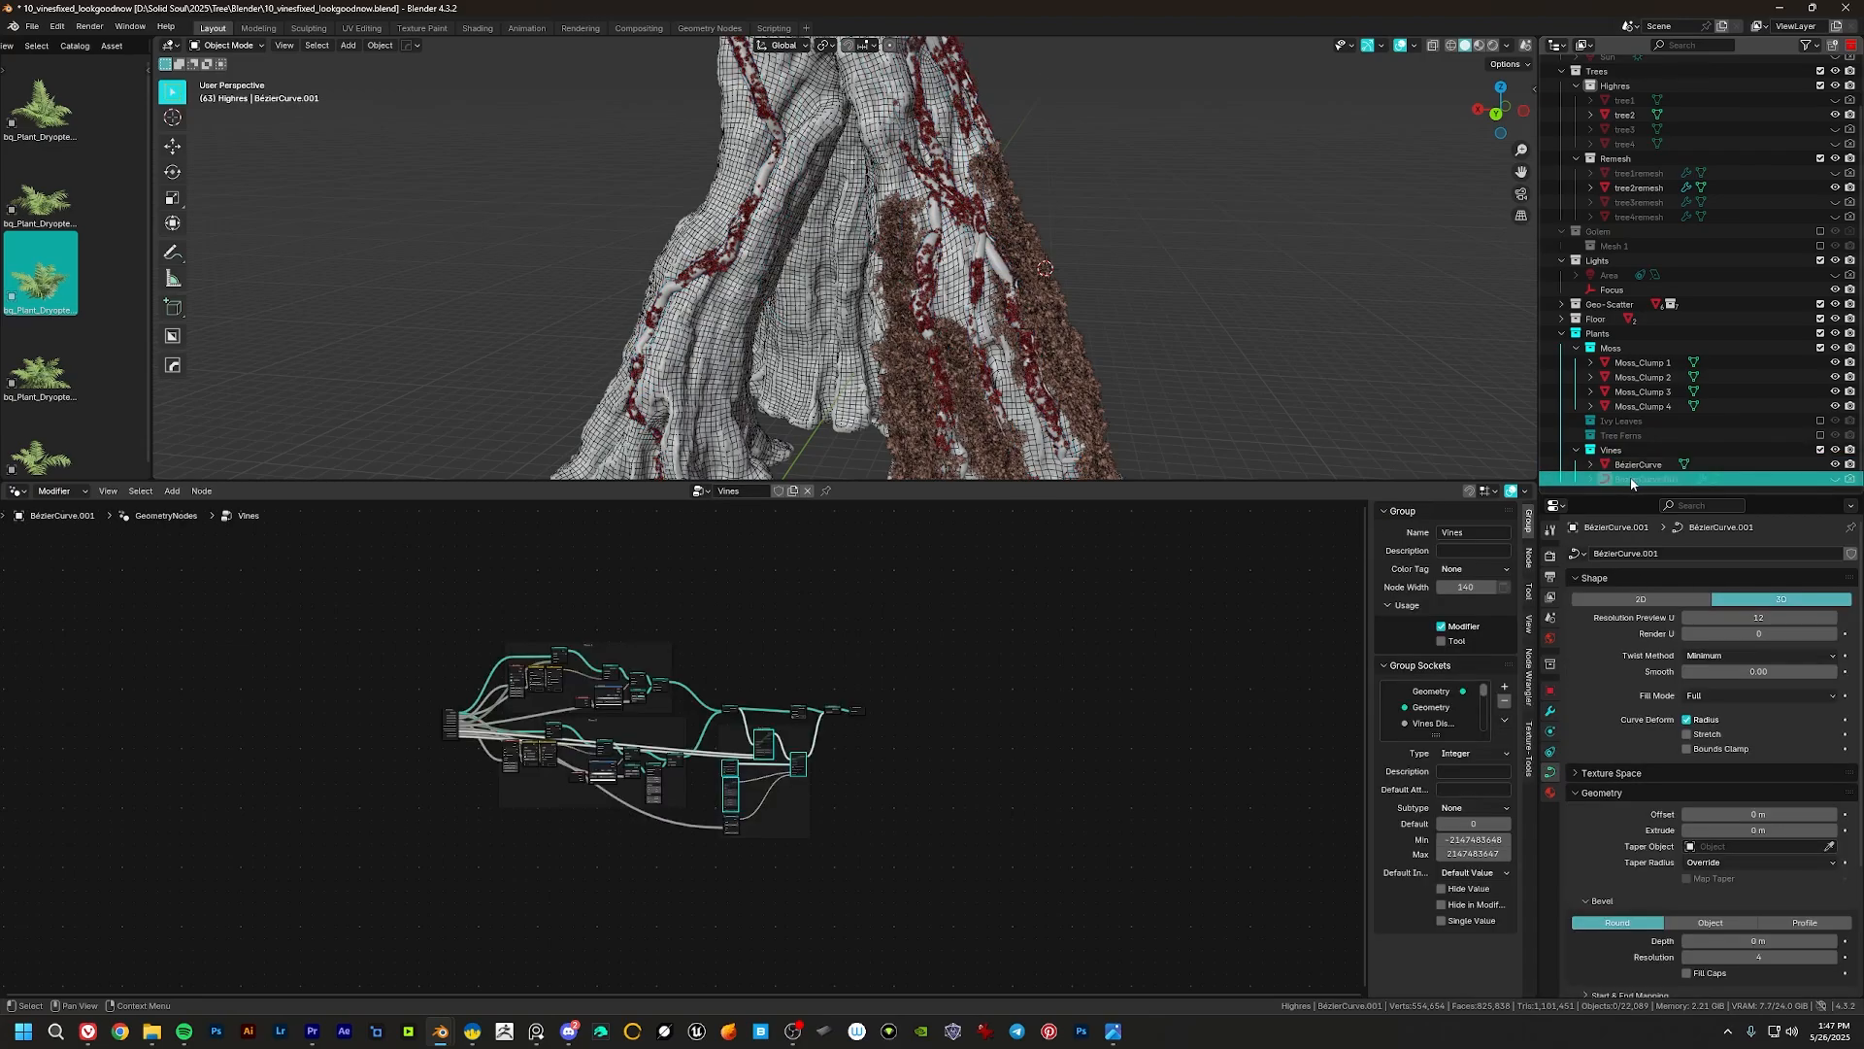
# Step: Give the node editor more height and examine the nodes inside the Vines 1 frame
pyautogui.moveTo(1025, 653); pyautogui.dragTo(811, 669, button='middle')
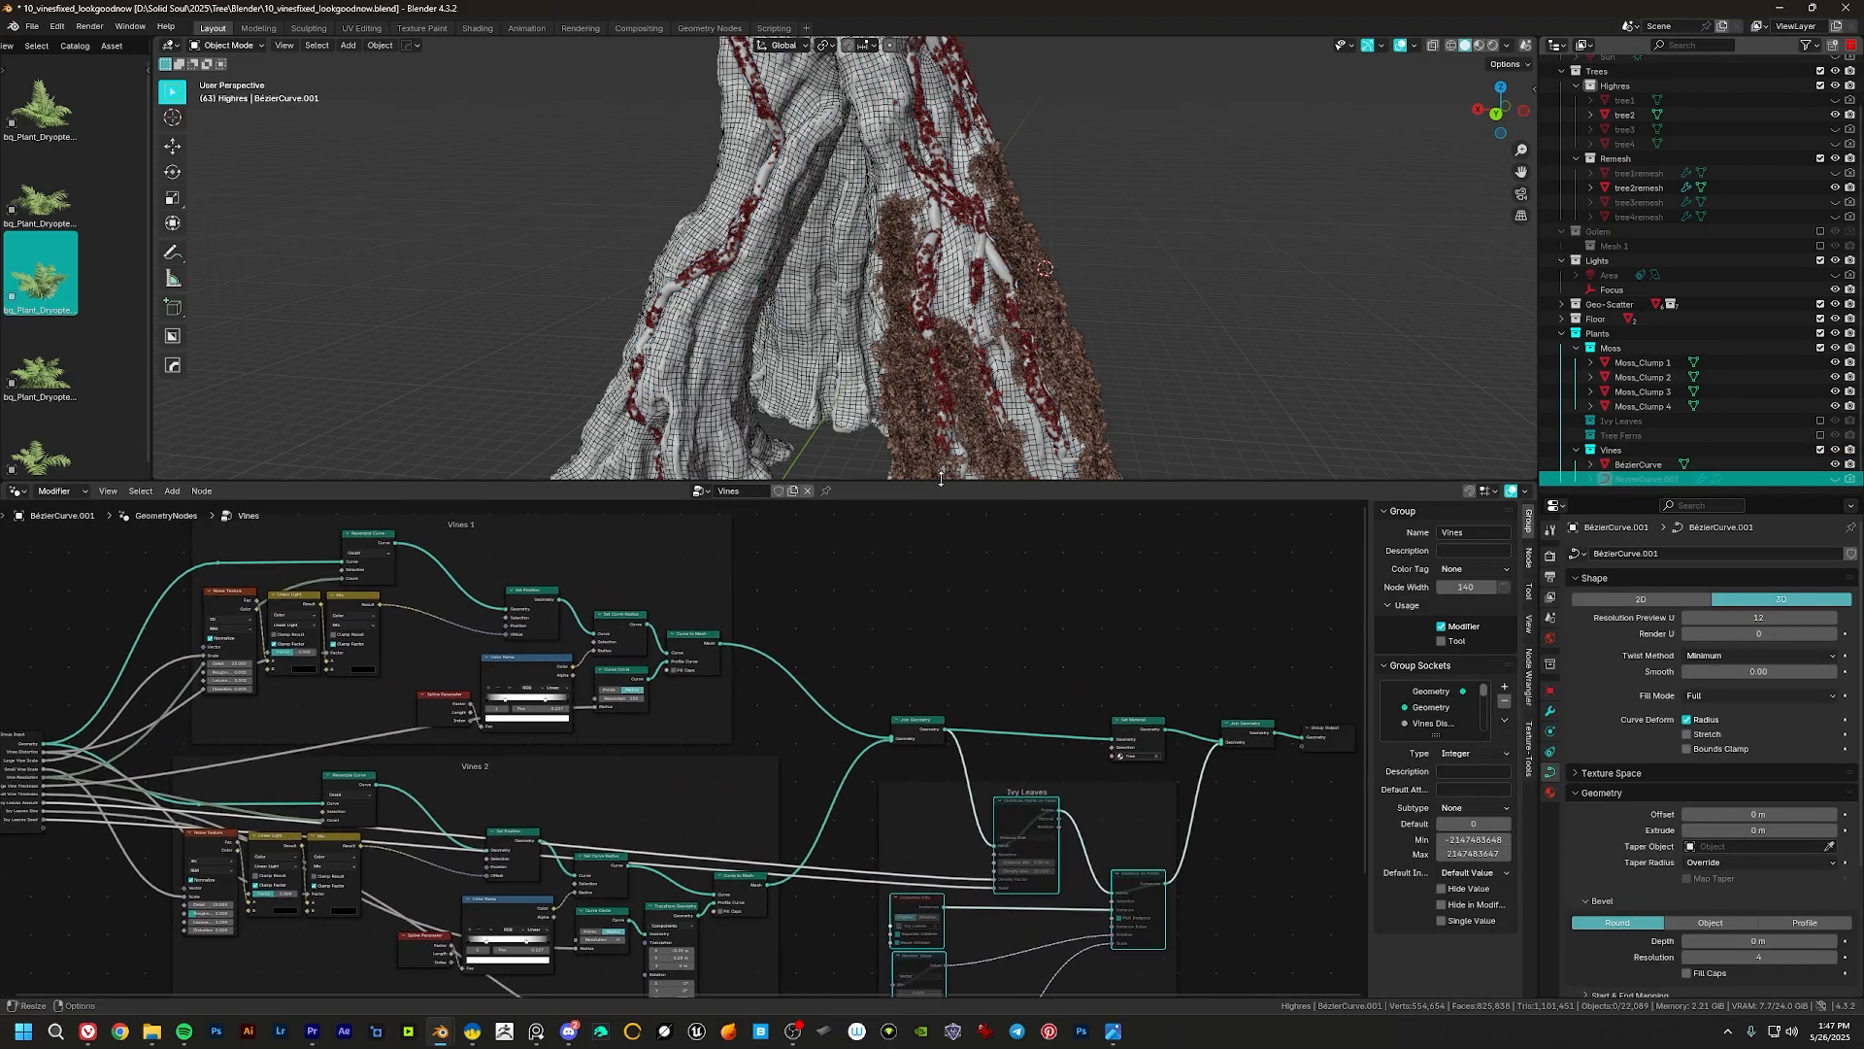
pyautogui.moveTo(943, 464); pyautogui.dragTo(943, 303)
pyautogui.moveTo(959, 573); pyautogui.dragTo(1342, 549, button='middle')
pyautogui.scroll(10, 719, 608)
pyautogui.moveTo(952, 524); pyautogui.dragTo(568, 777, button='middle')
pyautogui.scroll(-3, 742, 615)
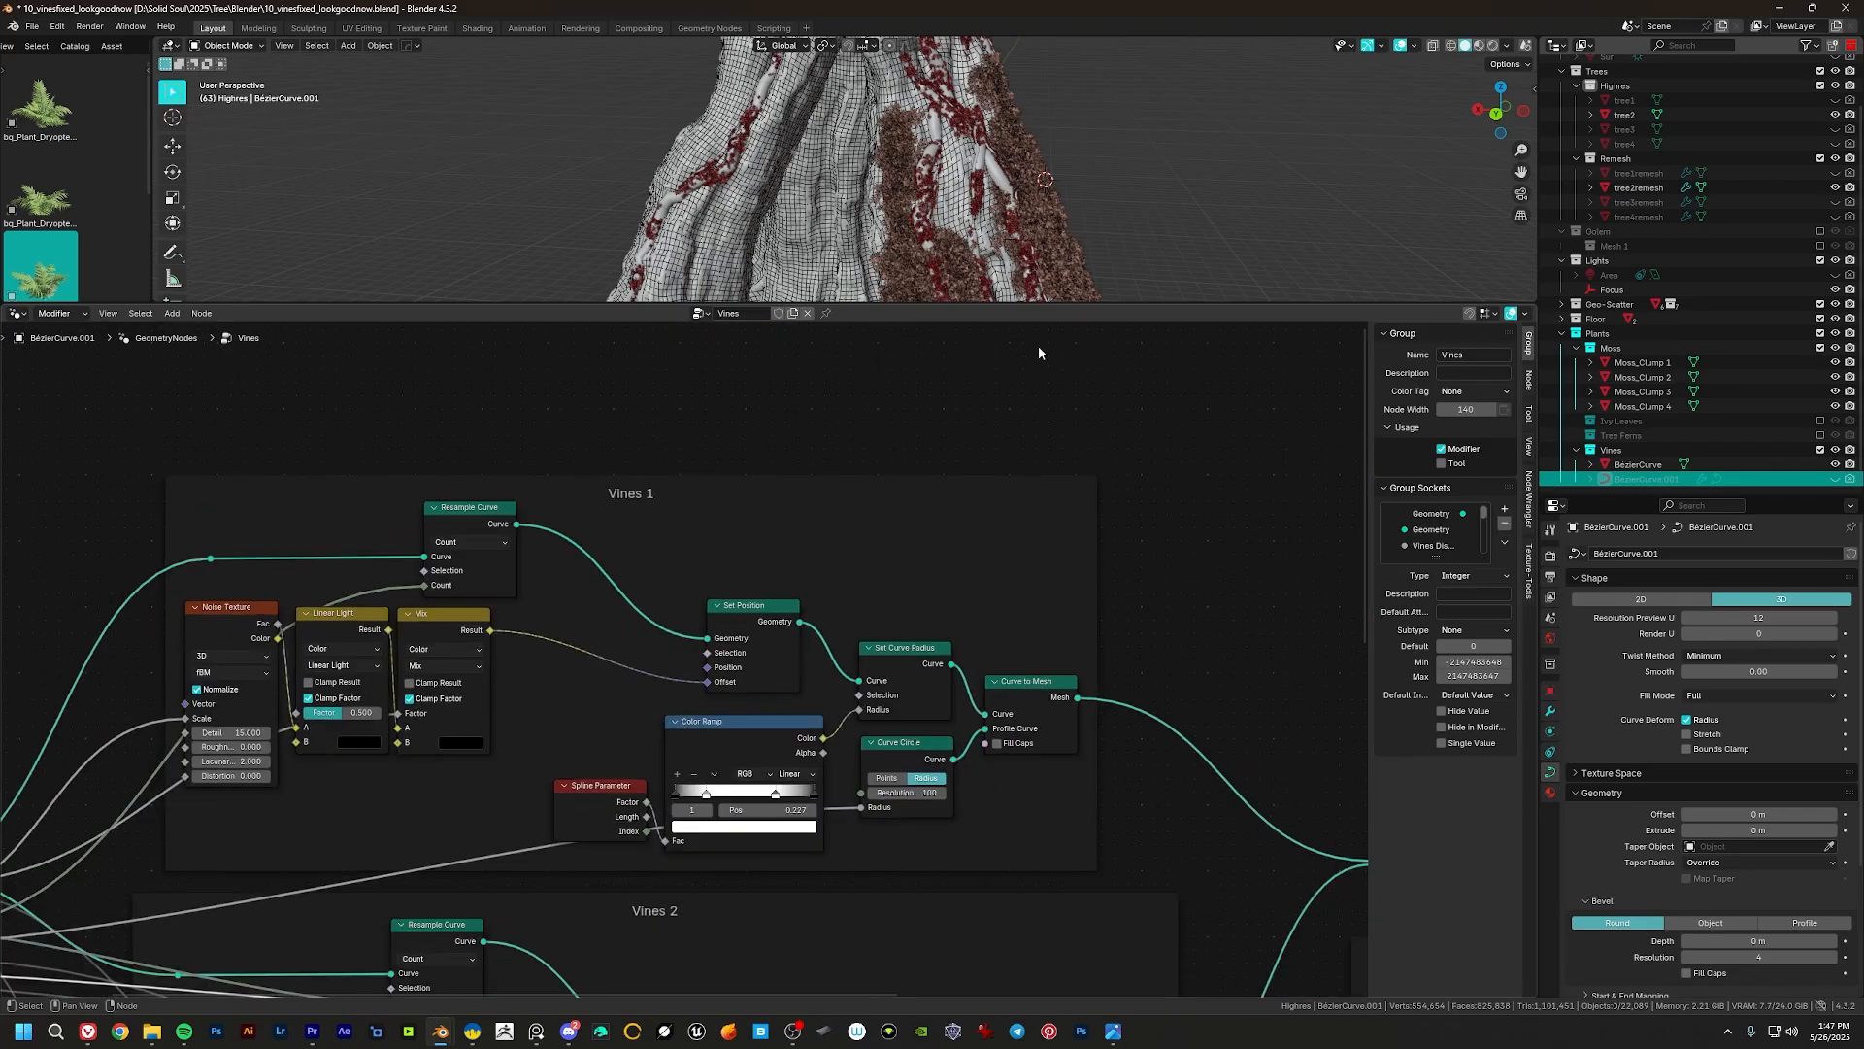
# Step: Inspect a vine on the trunk up close, reselect BézierCurve.001 and examine the Vines 2 frame and the Group Input node
pyautogui.moveTo(971, 303); pyautogui.dragTo(748, 513)
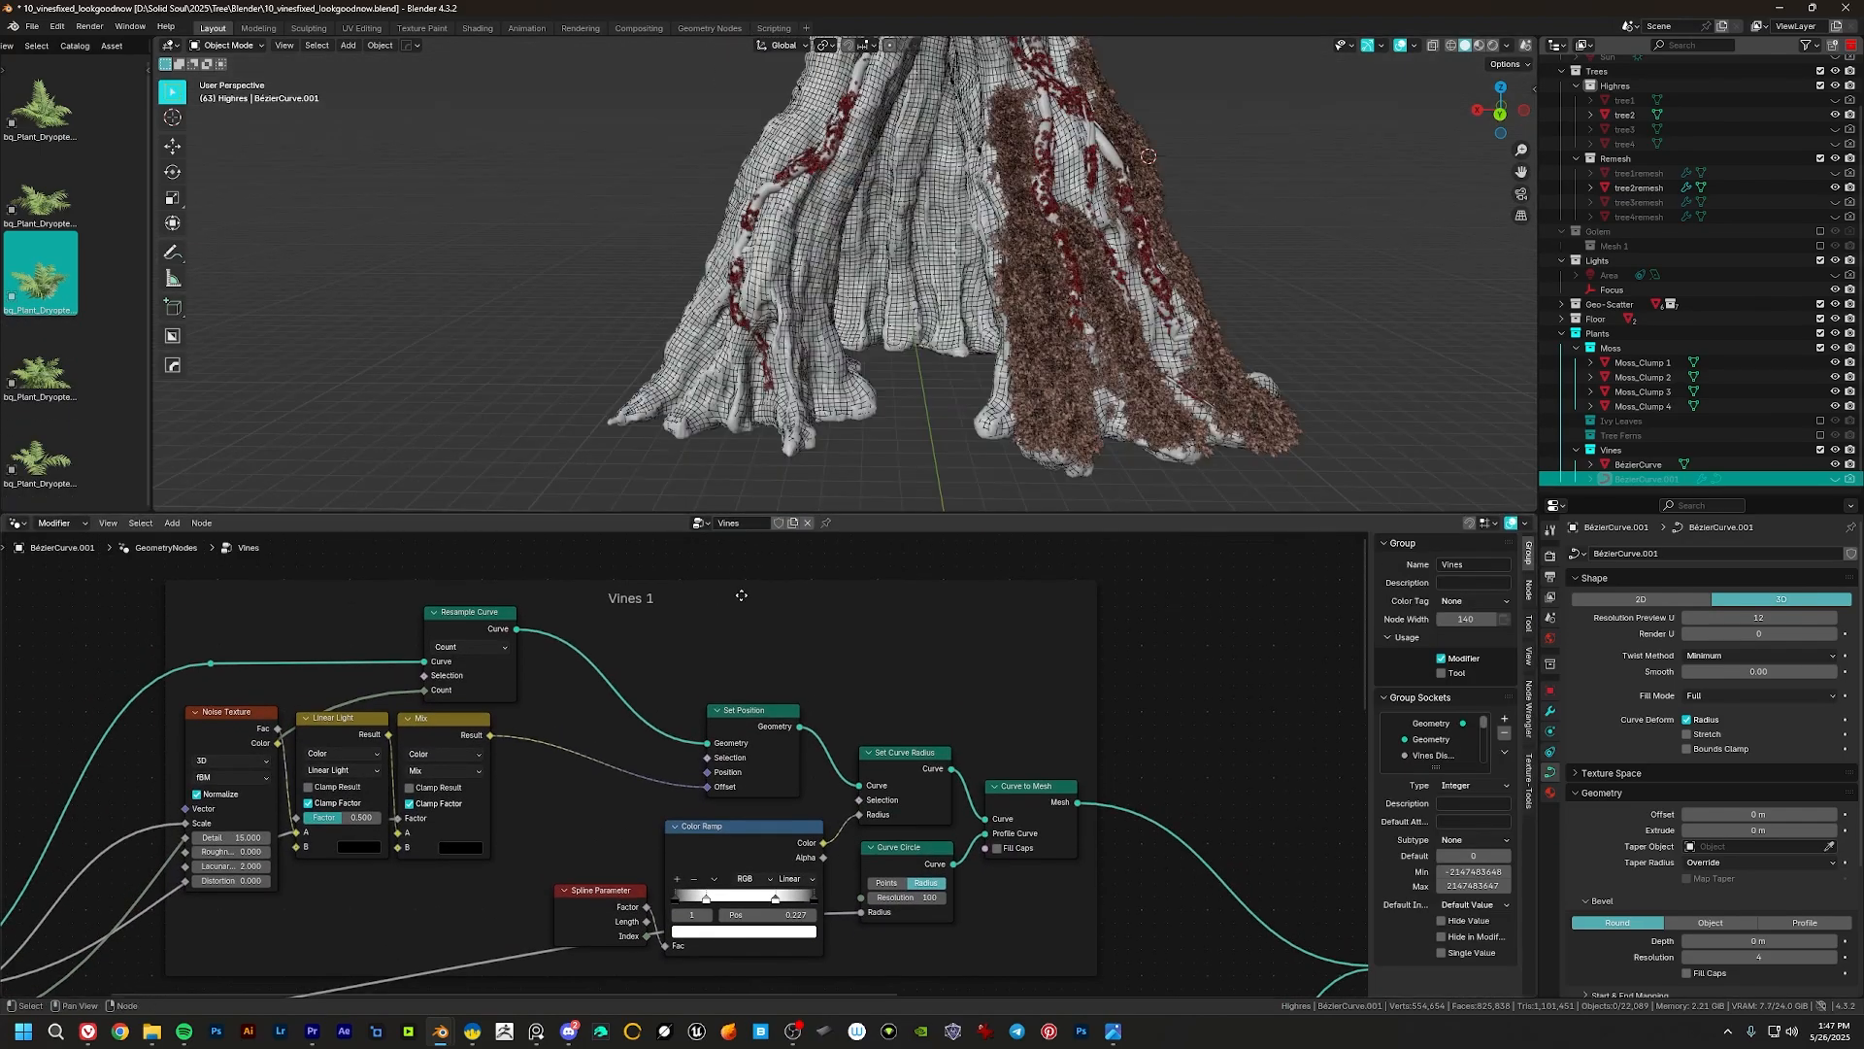
pyautogui.scroll(8, 794, 255)
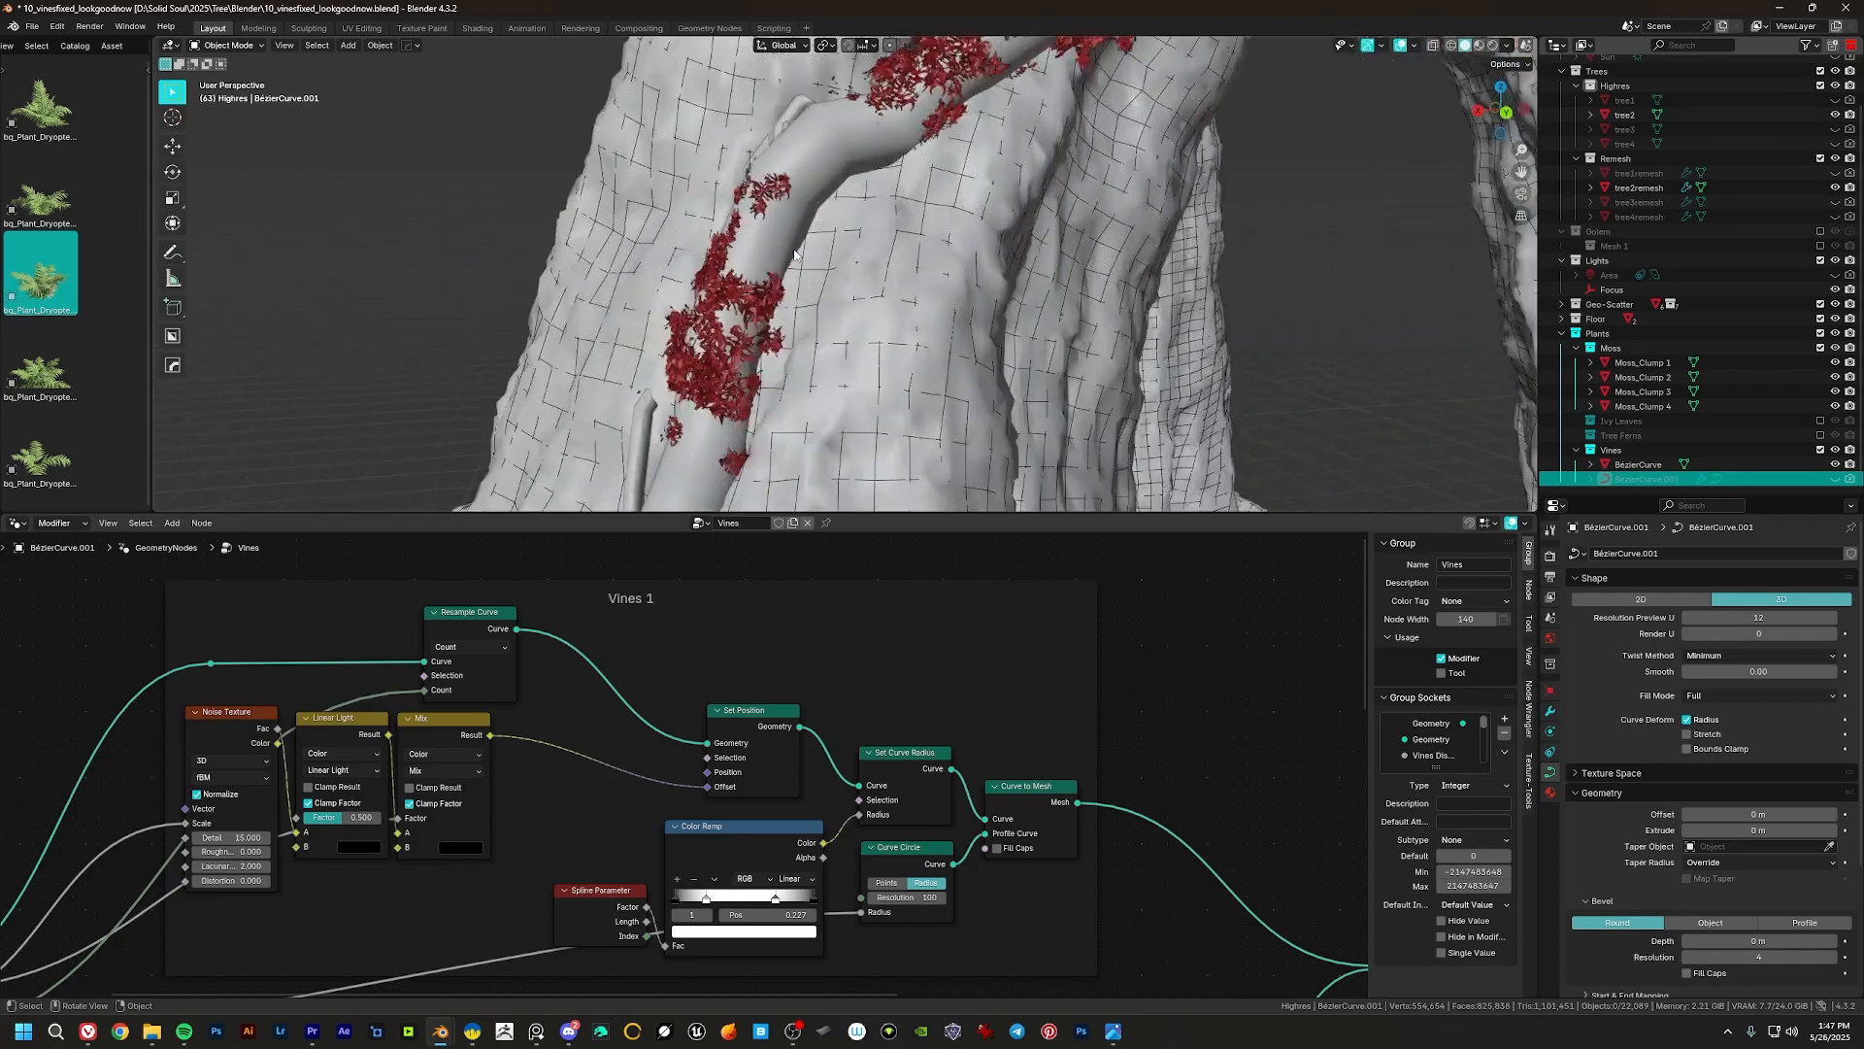
pyautogui.click(789, 255)
pyautogui.moveTo(788, 255); pyautogui.dragTo(856, 510, button='middle')
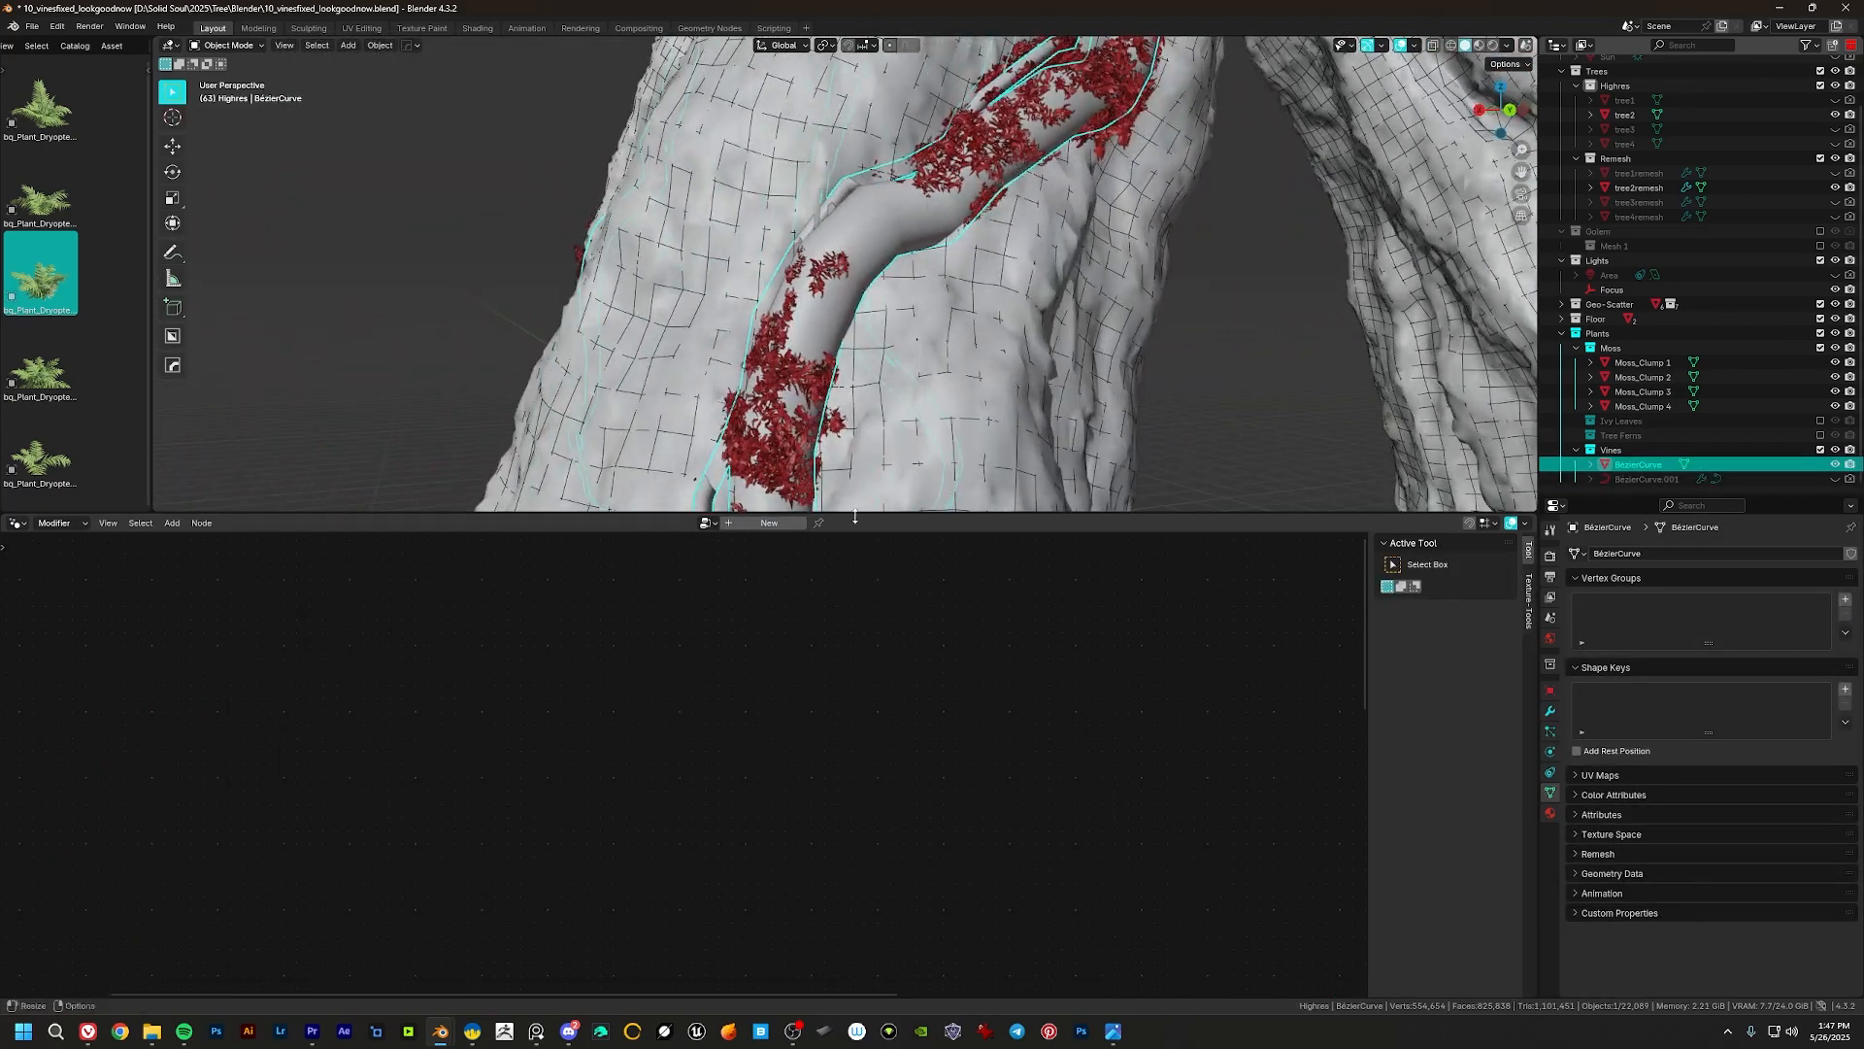
pyautogui.click(1645, 479)
pyautogui.moveTo(660, 753); pyautogui.dragTo(647, 544, button='middle')
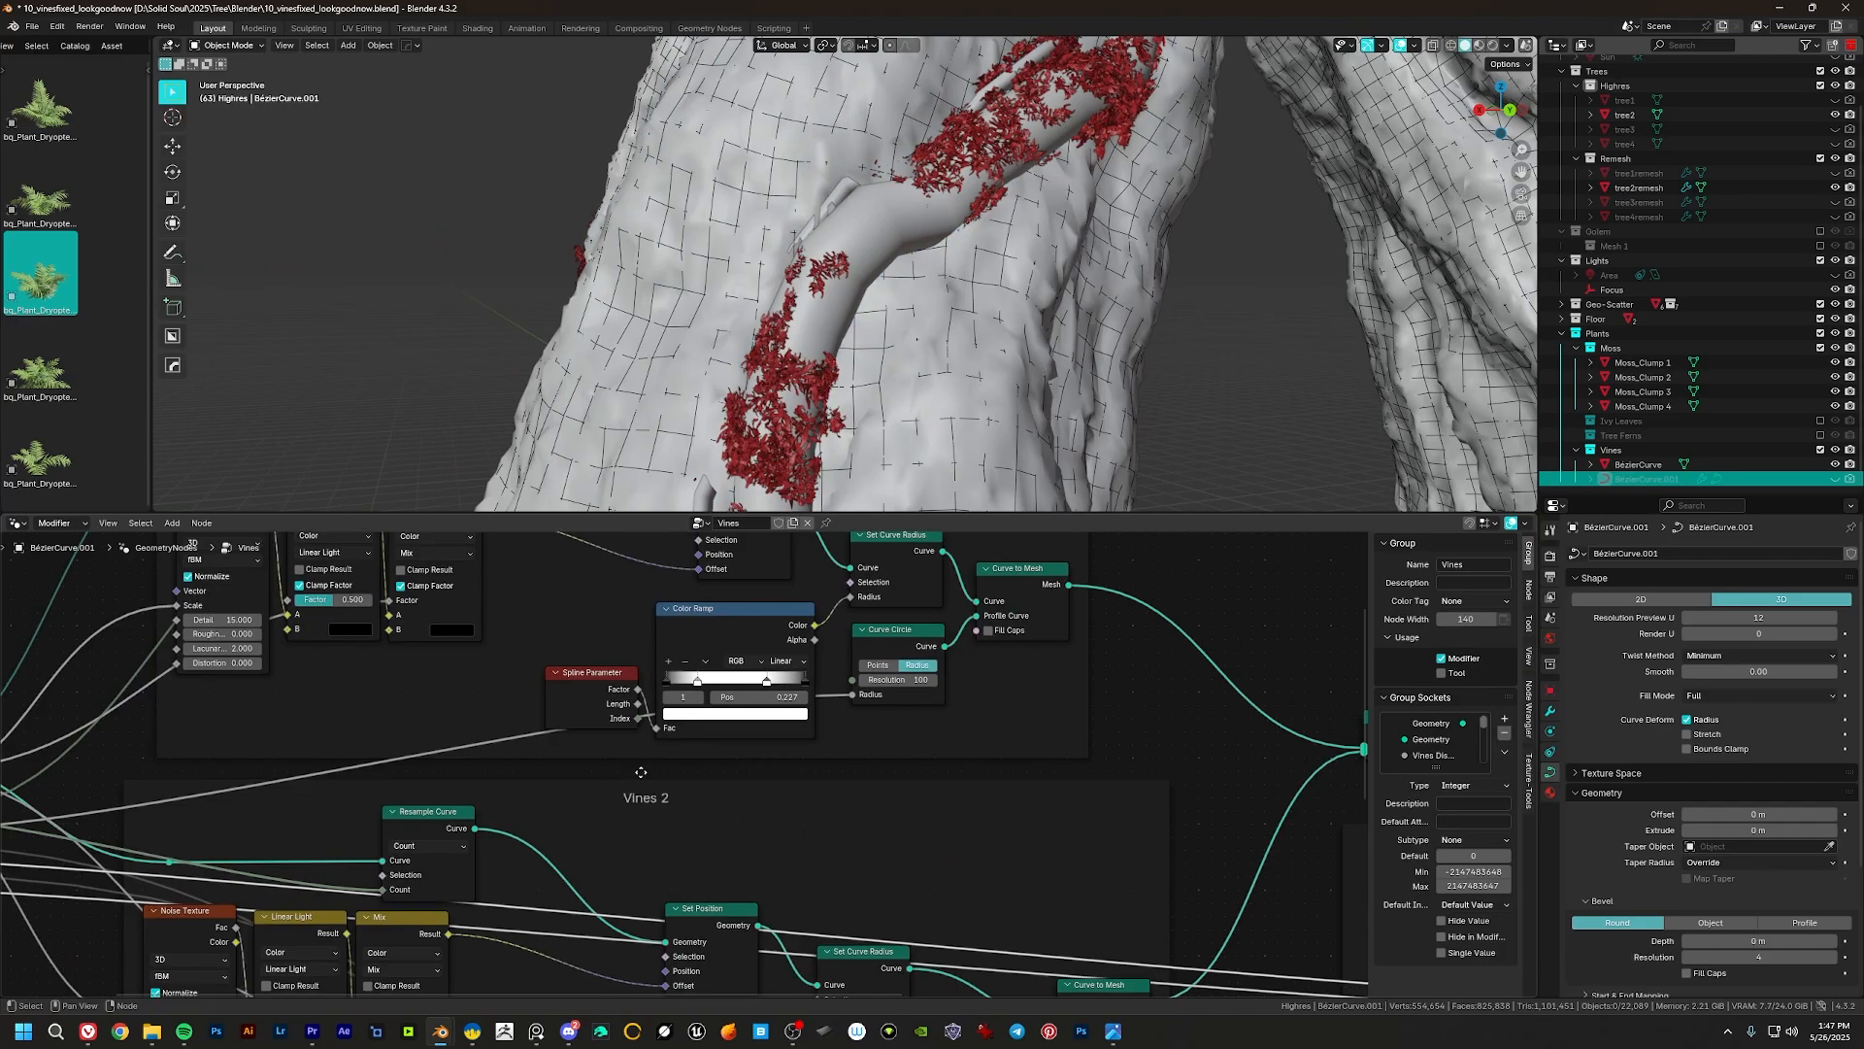
pyautogui.moveTo(647, 956); pyautogui.dragTo(716, 687, button='middle')
pyautogui.scroll(-2, 715, 685)
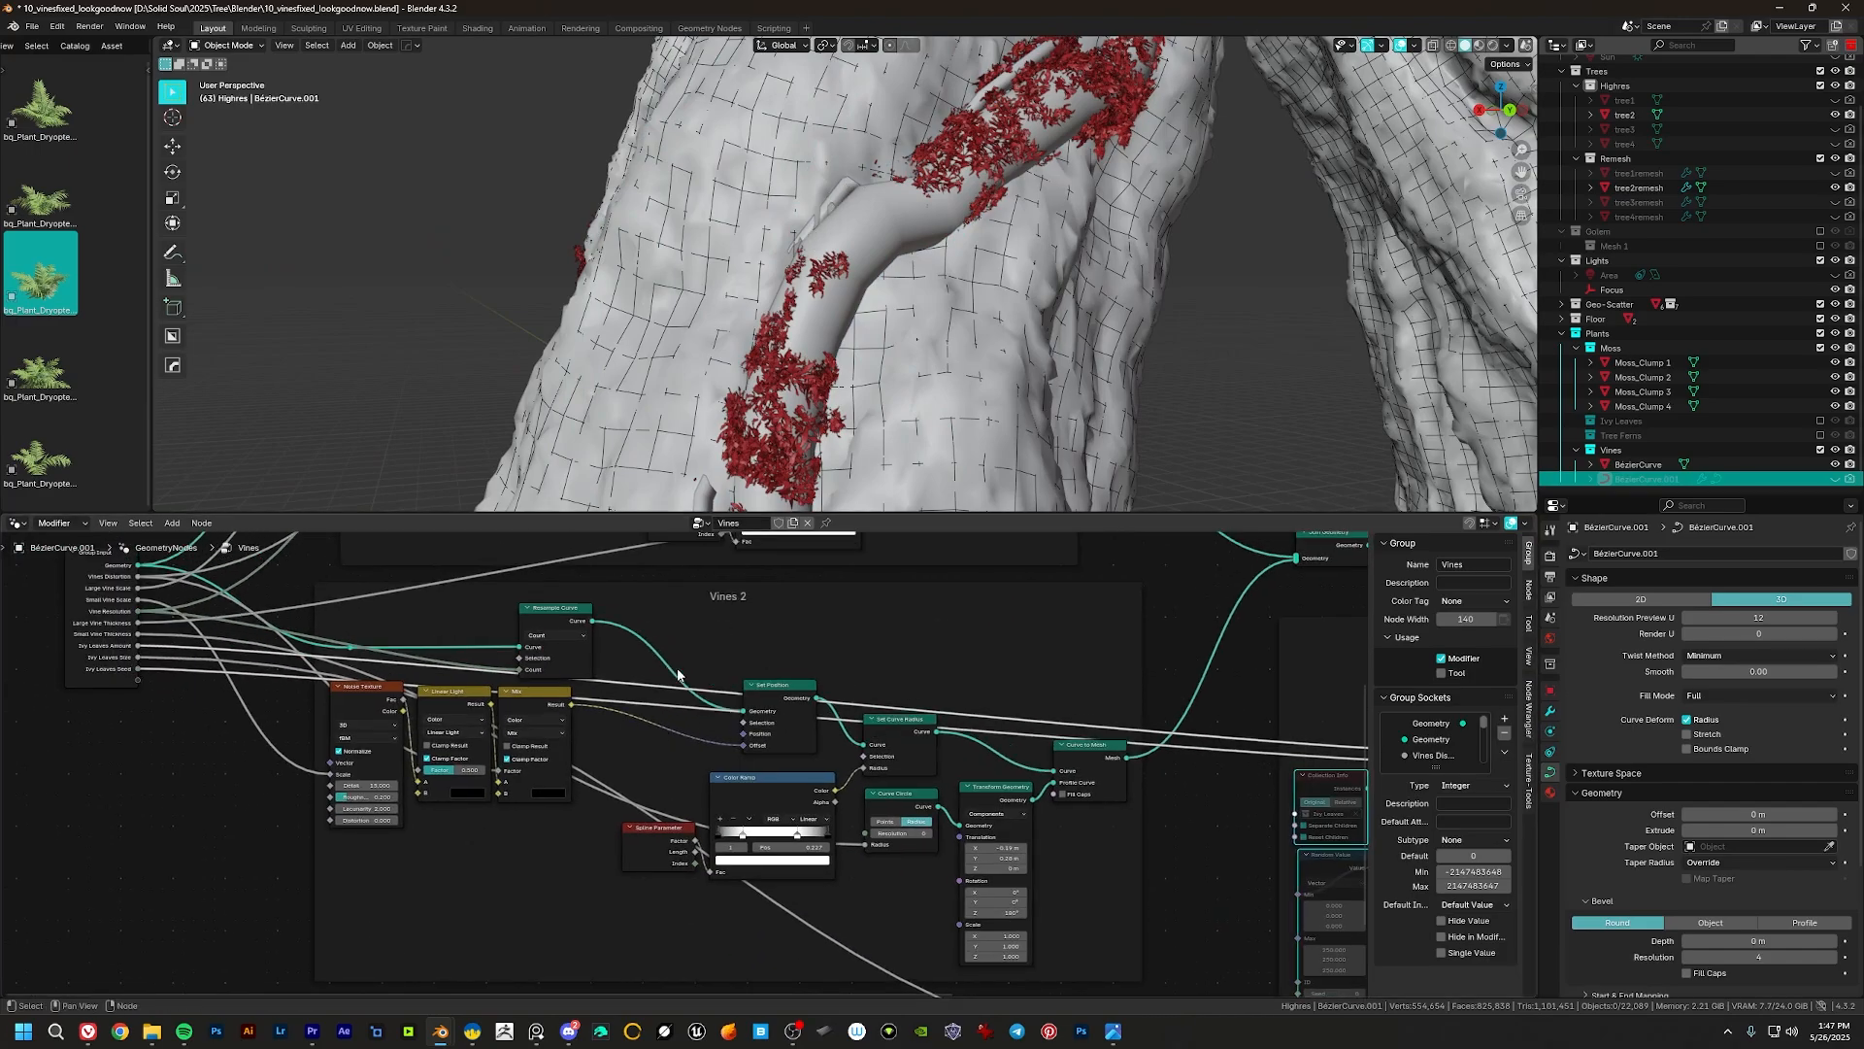
pyautogui.moveTo(677, 674); pyautogui.dragTo(798, 840, button='middle')
pyautogui.moveTo(288, 797); pyautogui.dragTo(494, 760, button='middle')
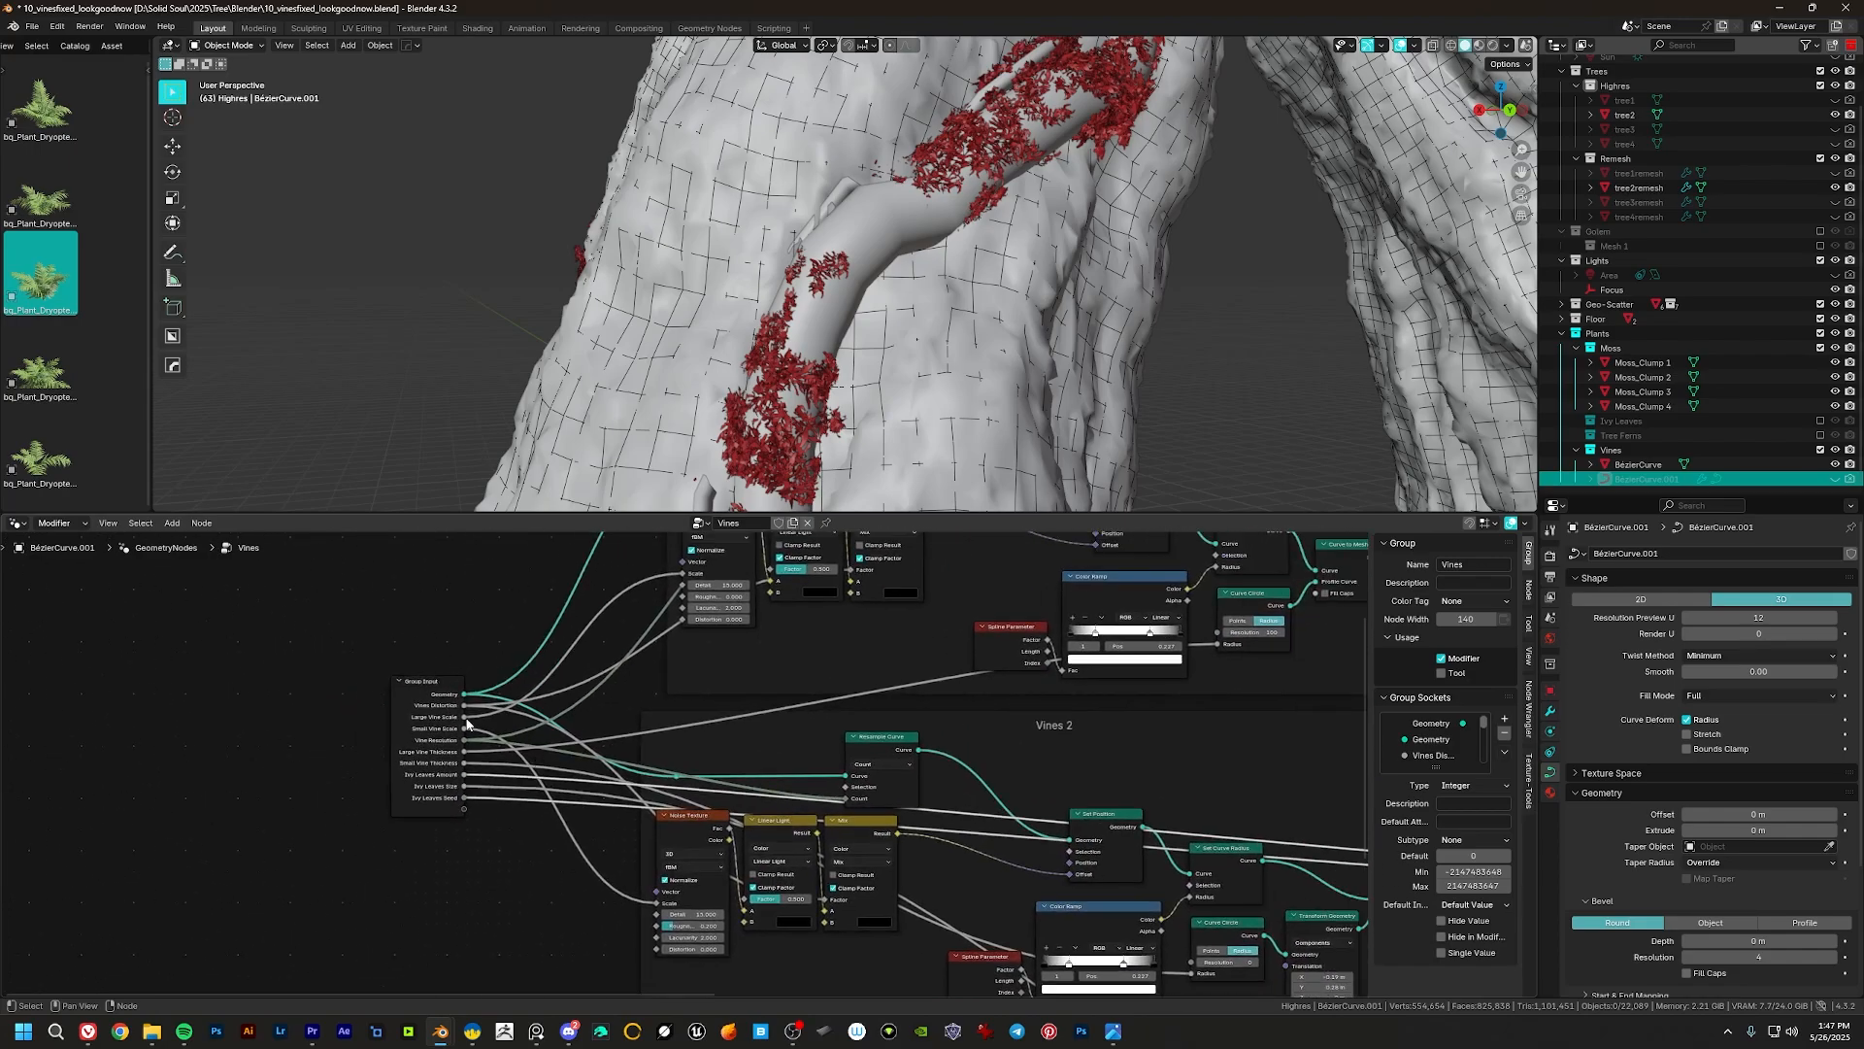
pyautogui.moveTo(461, 704)
pyautogui.mouseDown()
pyautogui.moveTo(490, 703)
pyautogui.moveTo(463, 700)
pyautogui.mouseUp()
pyautogui.moveTo(796, 735); pyautogui.dragTo(427, 715, button='middle')
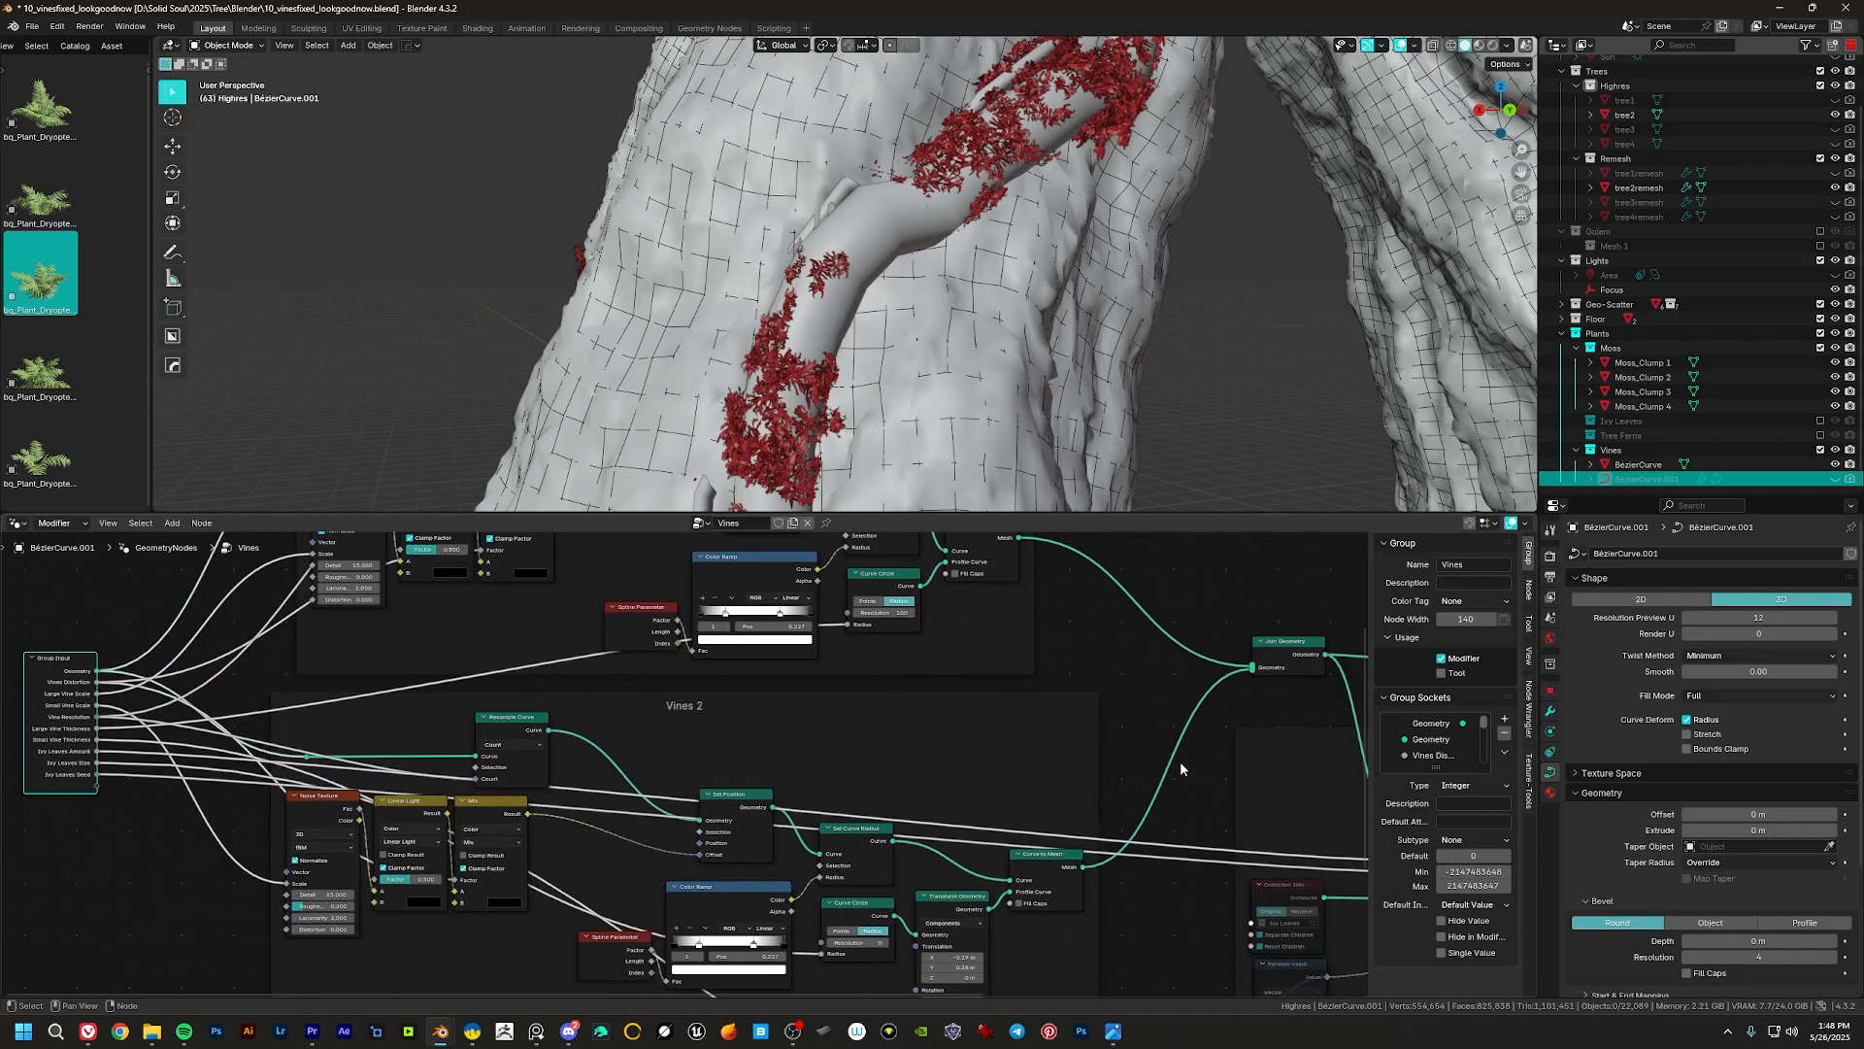
# Step: Display the Vines modifier parameters of BézierCurve.001 and move the Group Input node closer to the Vines frames
pyautogui.click(1550, 711)
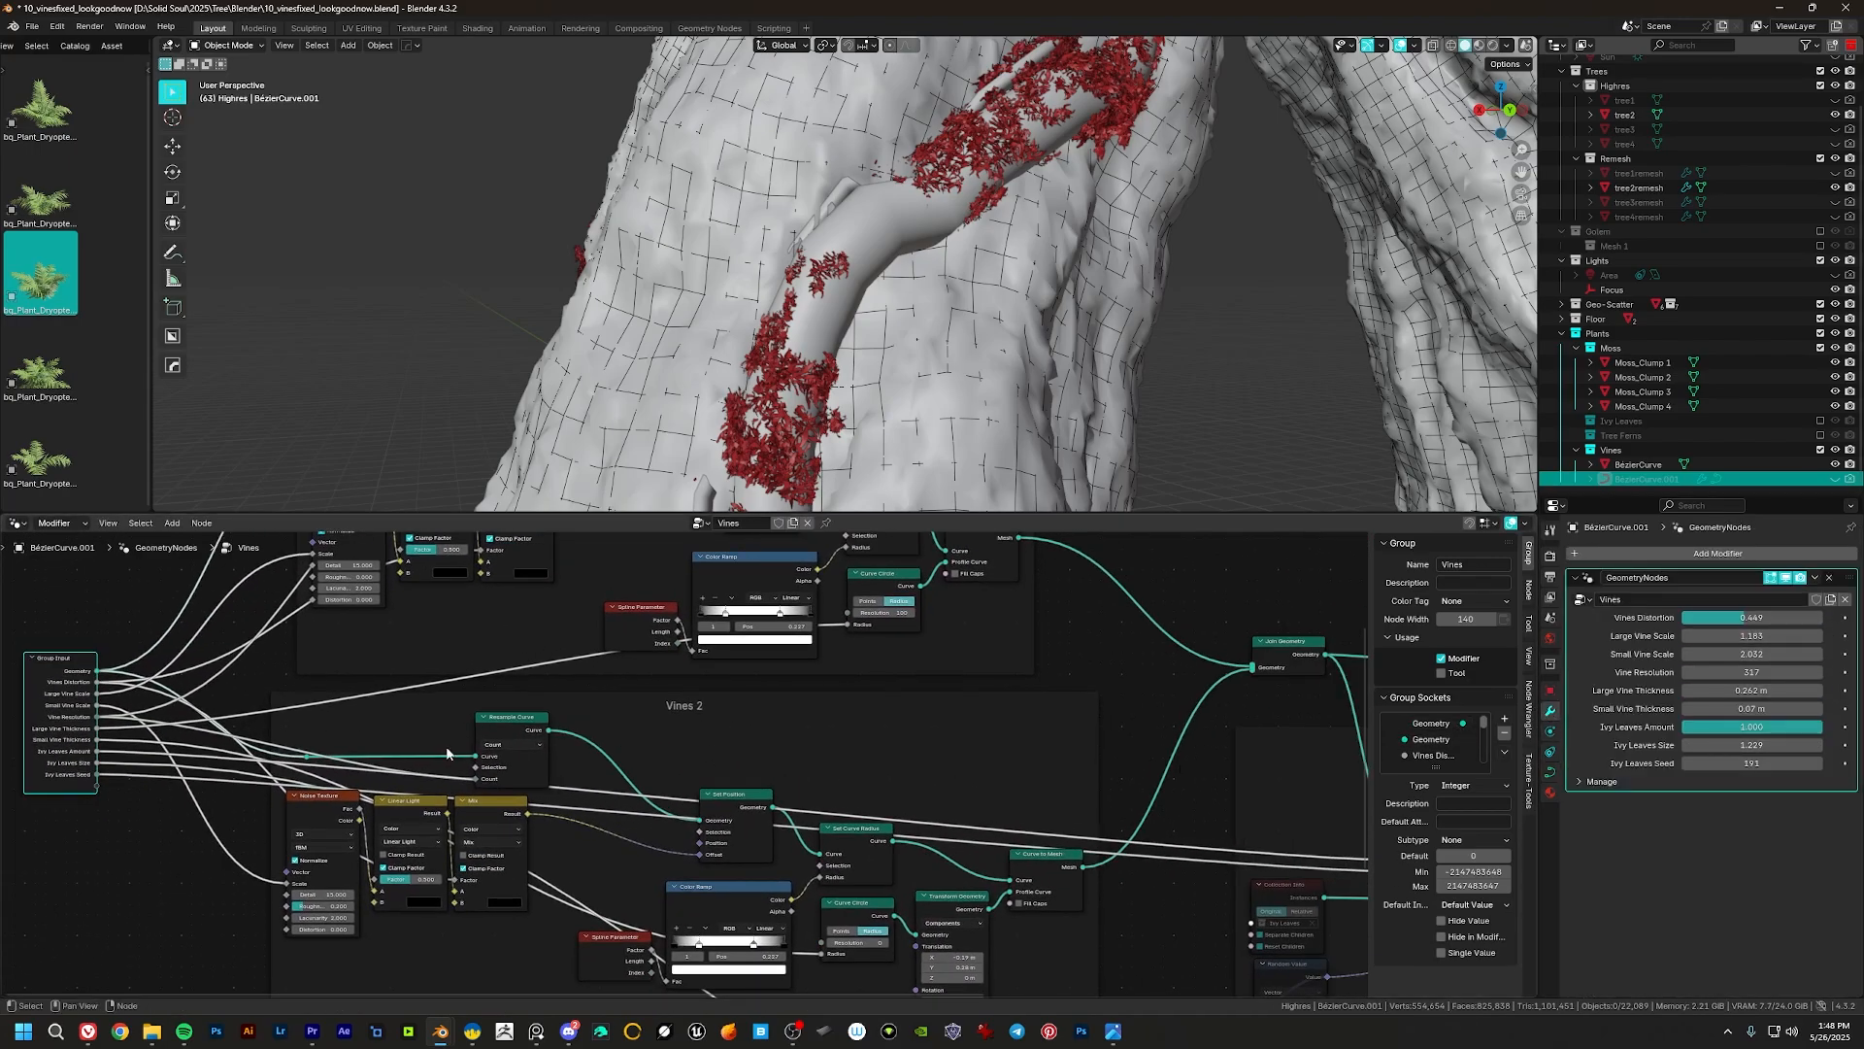
pyautogui.moveTo(60, 671); pyautogui.dragTo(93, 672)
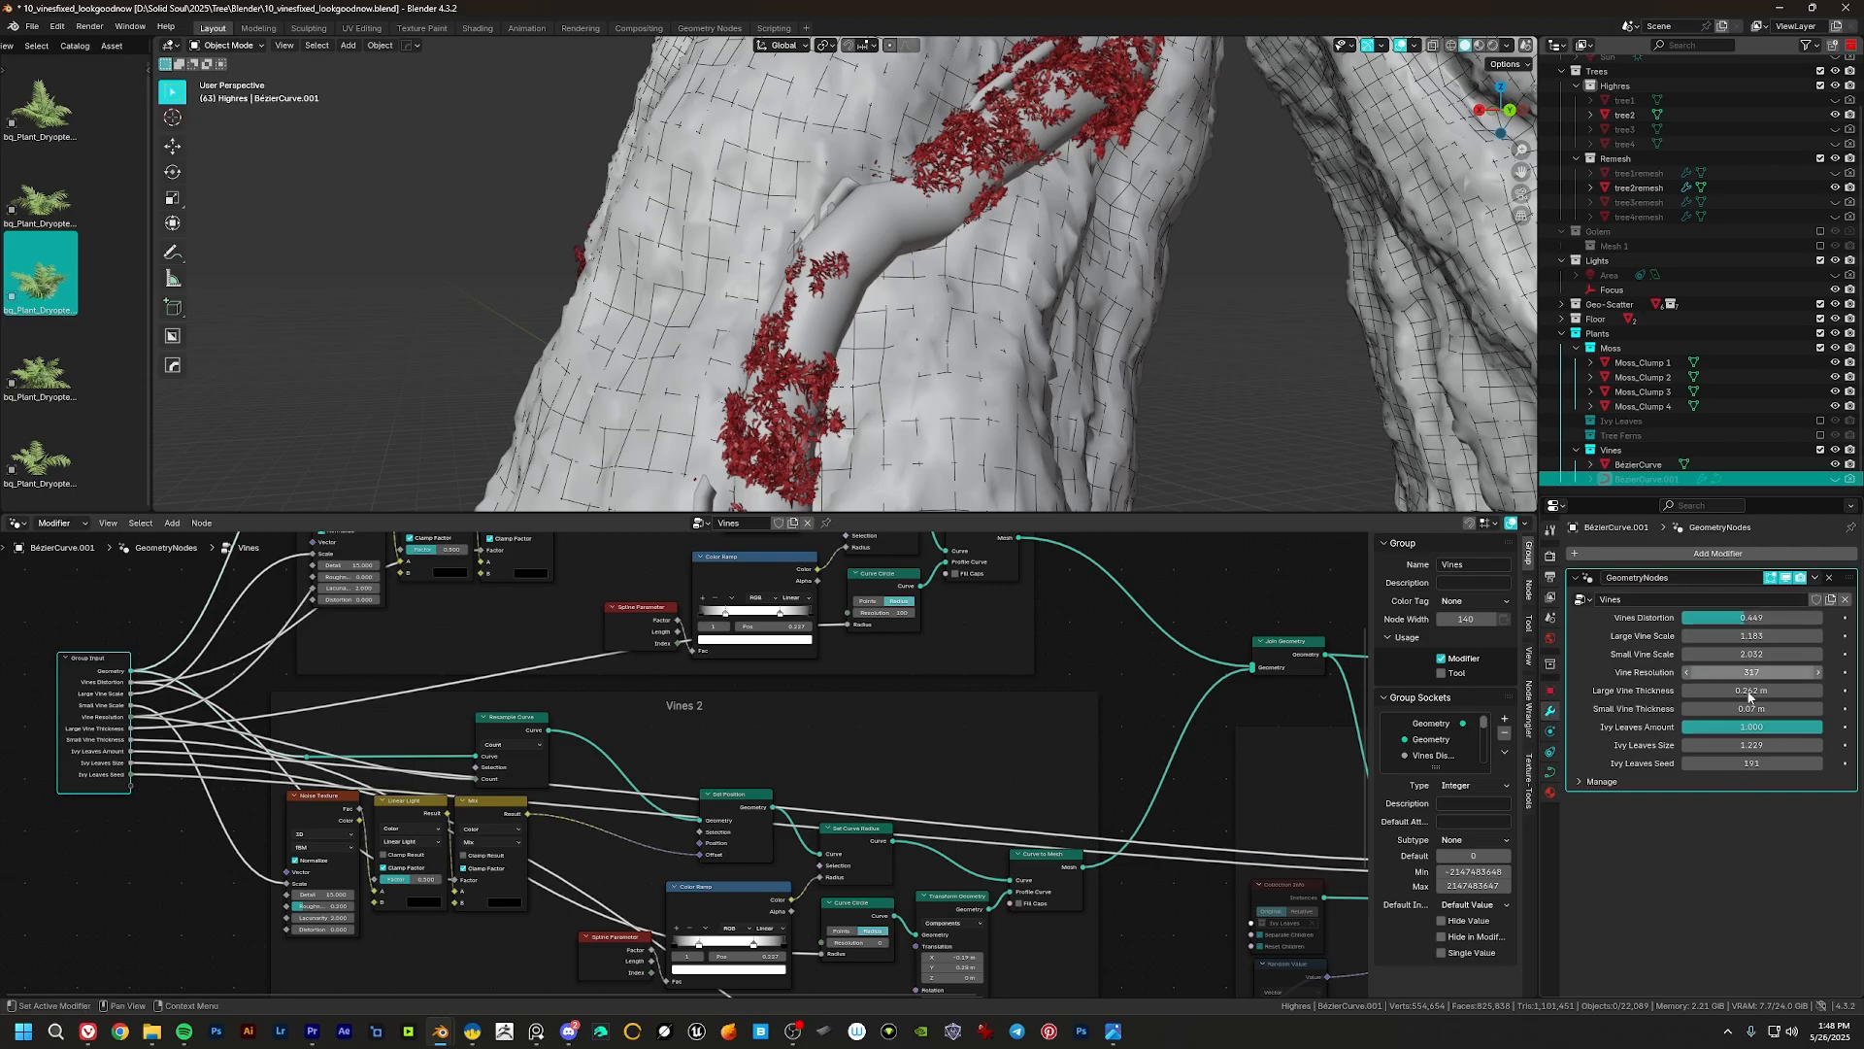
pyautogui.scroll(-8, 753, 292)
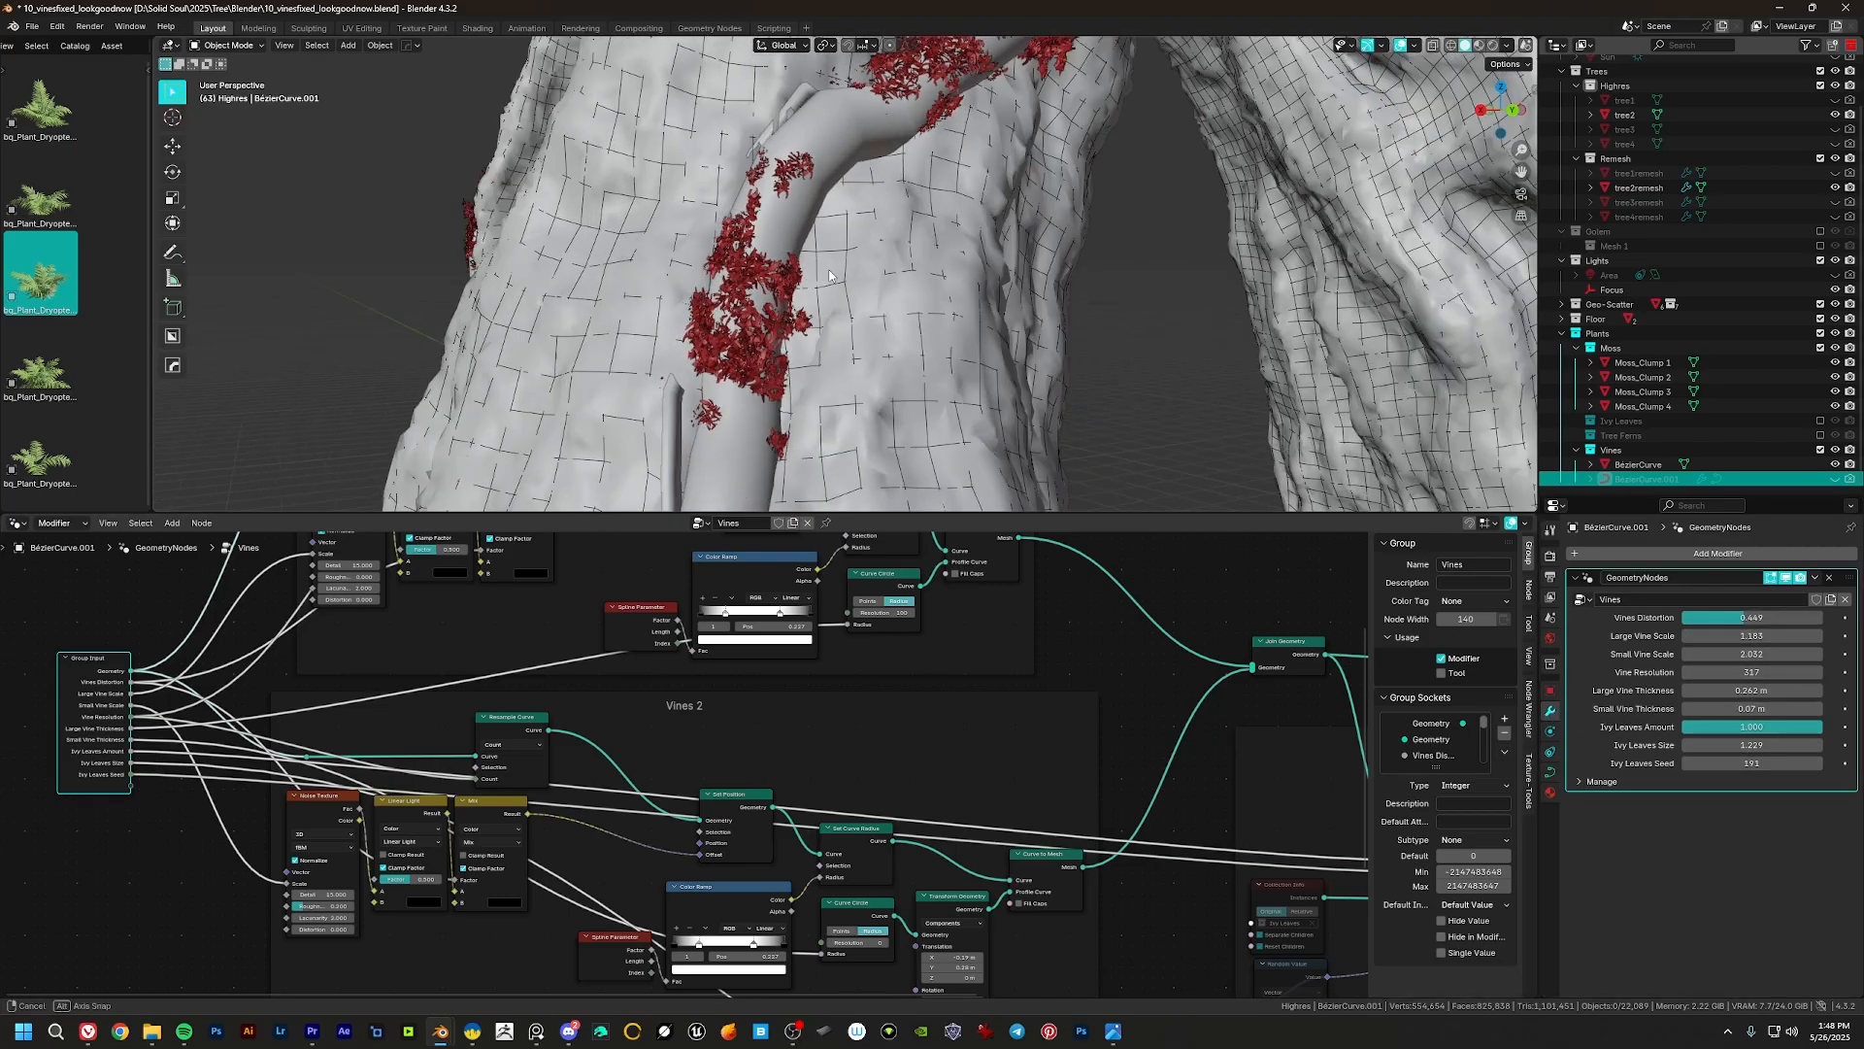
pyautogui.keyDown('shift'); pyautogui.moveTo(752, 291); pyautogui.dragTo(593, 260, button='middle'); pyautogui.keyUp('shift')
pyautogui.moveTo(1077, 292); pyautogui.dragTo(1029, 378, button='middle')
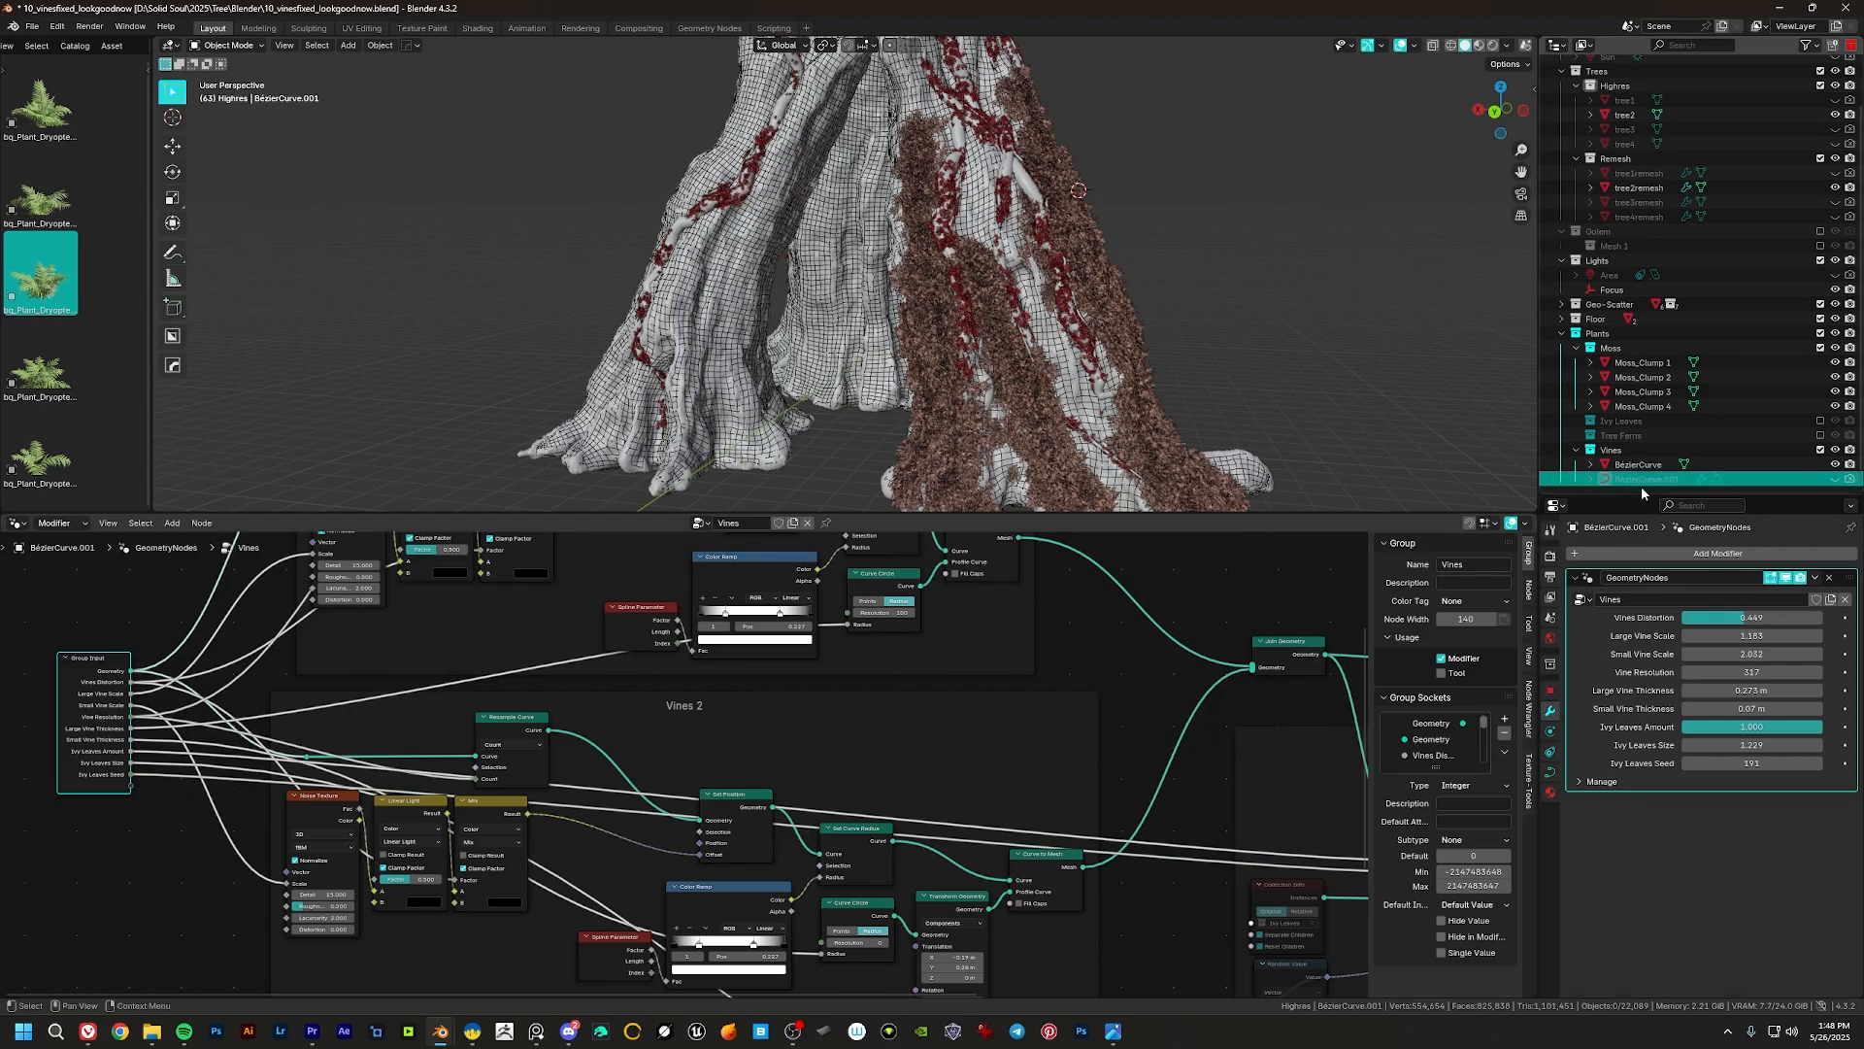
# Step: Hide BézierCurve, show BézierCurve.001, and set its Large Vine Thickness to 0.213 m and Small Vine Thickness to 0.081 m
pyautogui.moveTo(1842, 492); pyautogui.dragTo(1841, 532)
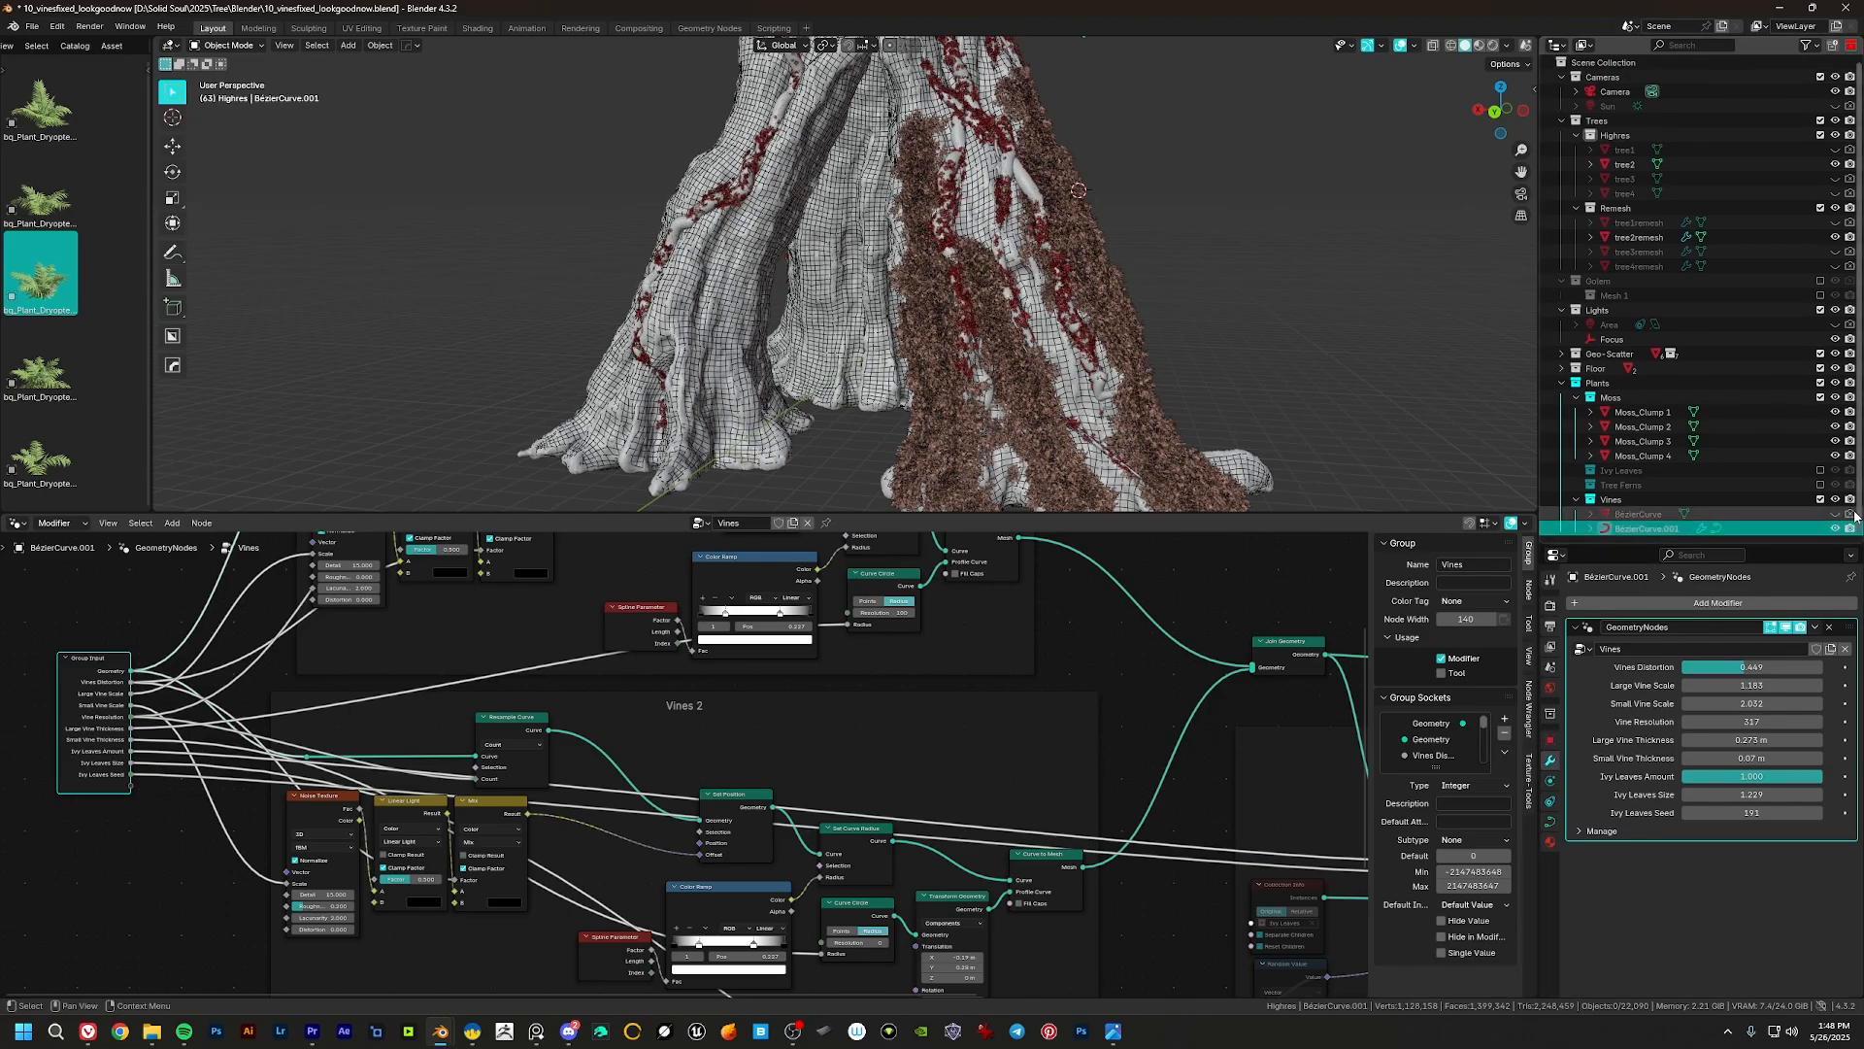
pyautogui.scroll(5, 929, 178)
pyautogui.moveTo(929, 178); pyautogui.dragTo(935, 278, button='middle')
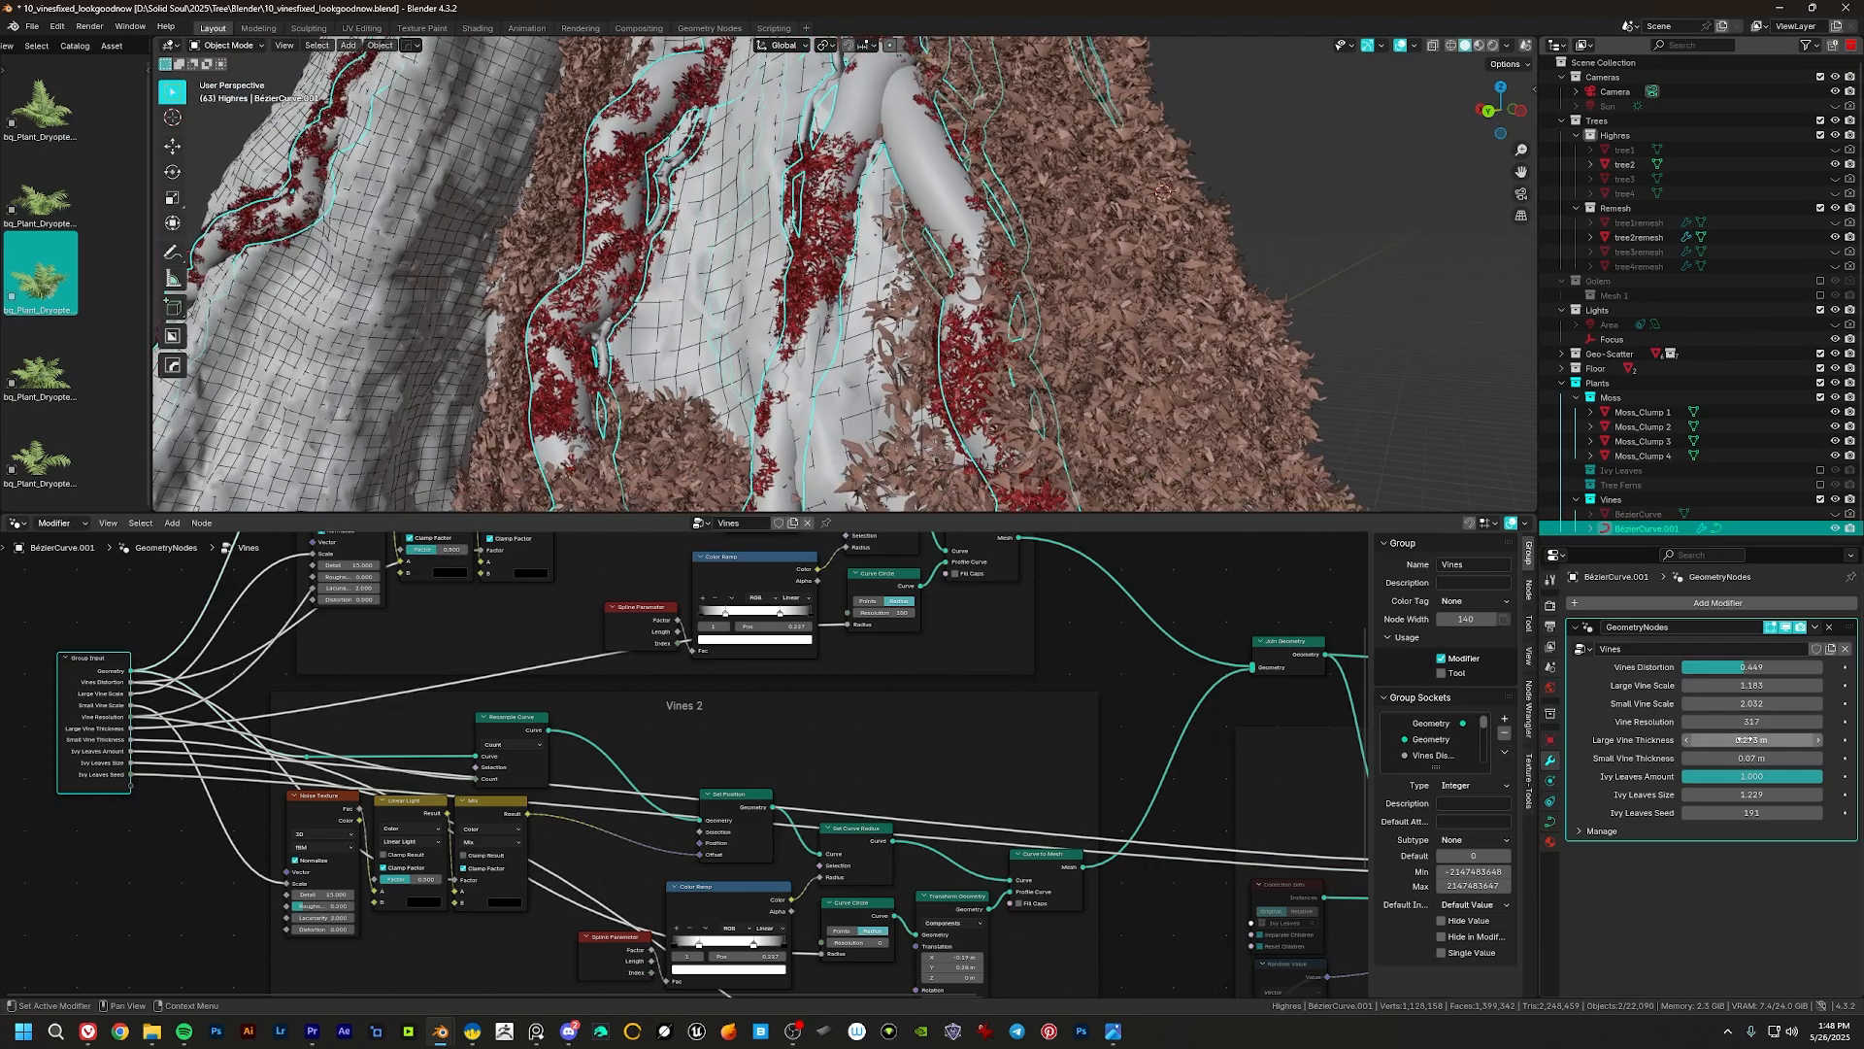
pyautogui.moveTo(1753, 740)
pyautogui.mouseDown()
pyautogui.moveTo(1801, 740)
pyautogui.moveTo(1728, 740)
pyautogui.moveTo(1779, 758)
pyautogui.moveTo(1743, 758)
pyautogui.mouseUp()
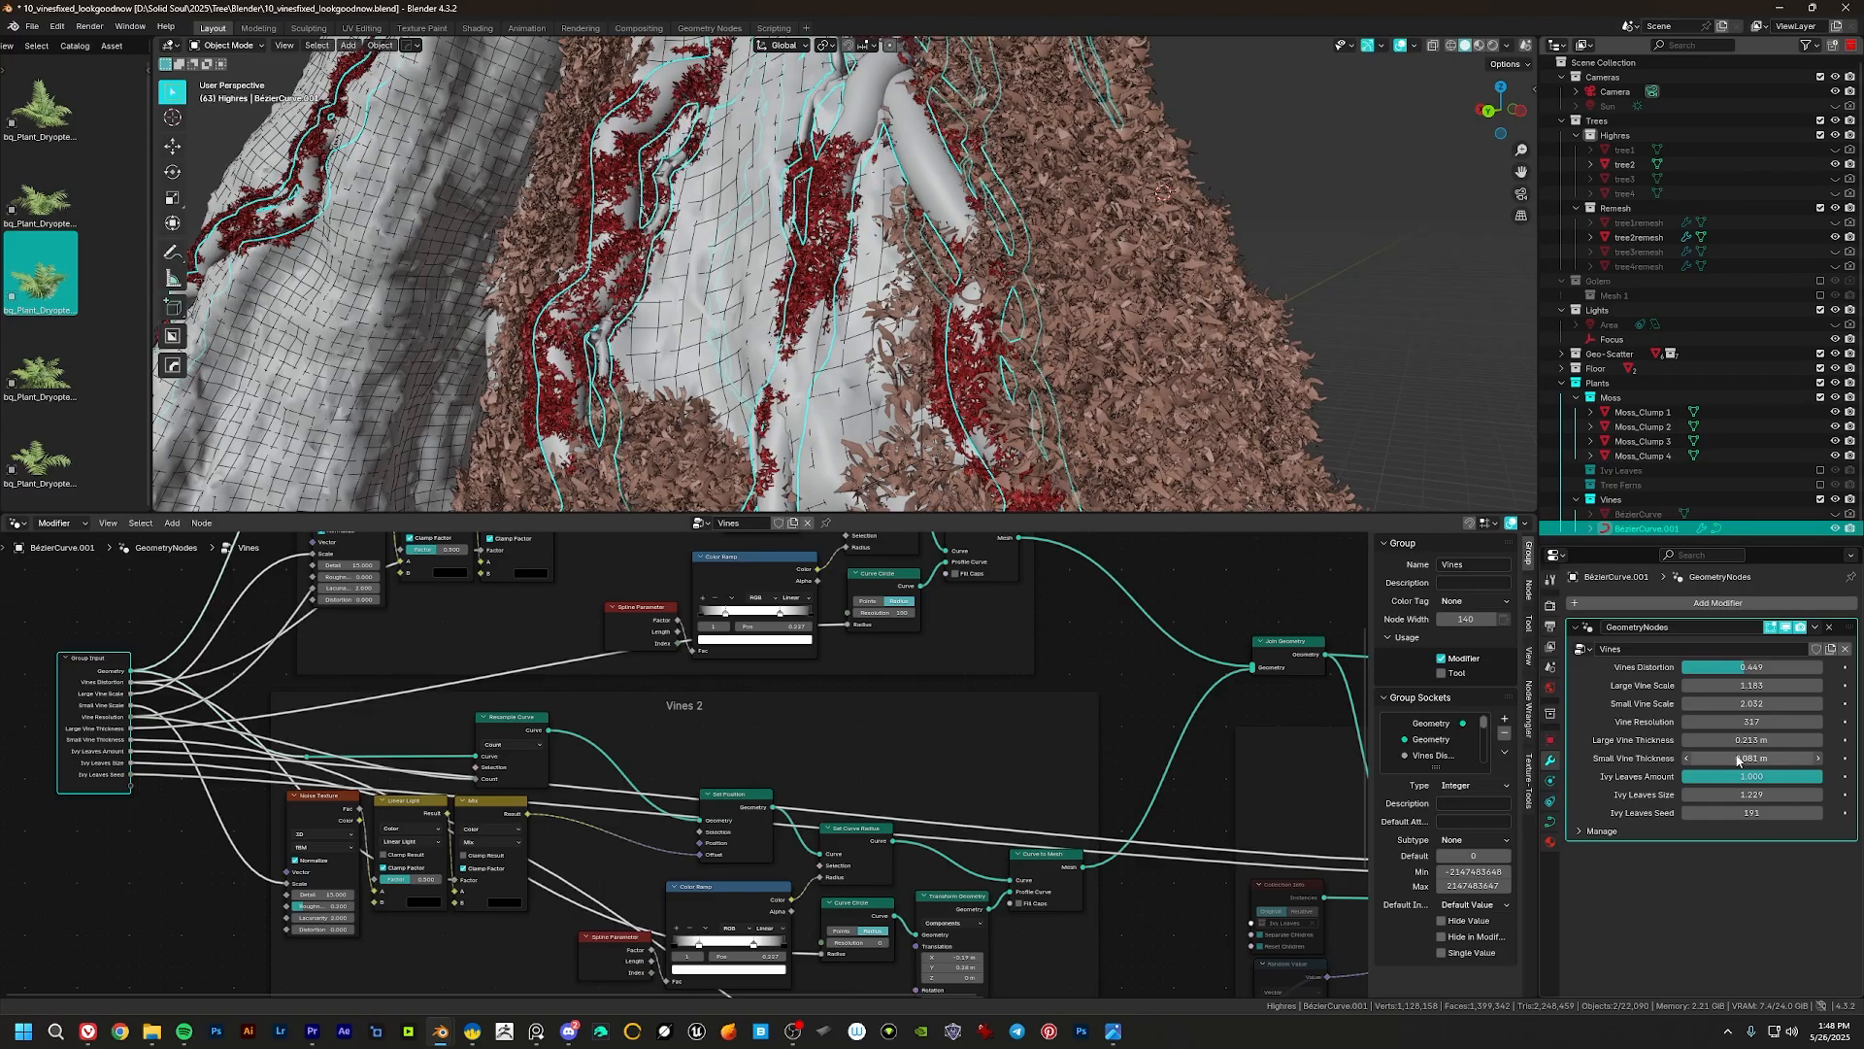
# Step: Enlarge the 3D viewport to take in the whole trunk and enter Edit Mode on BézierCurve.001
pyautogui.moveTo(1113, 512); pyautogui.dragTo(1145, 880)
pyautogui.moveTo(1030, 582); pyautogui.dragTo(1073, 578, button='middle')
pyautogui.scroll(-9, 932, 505)
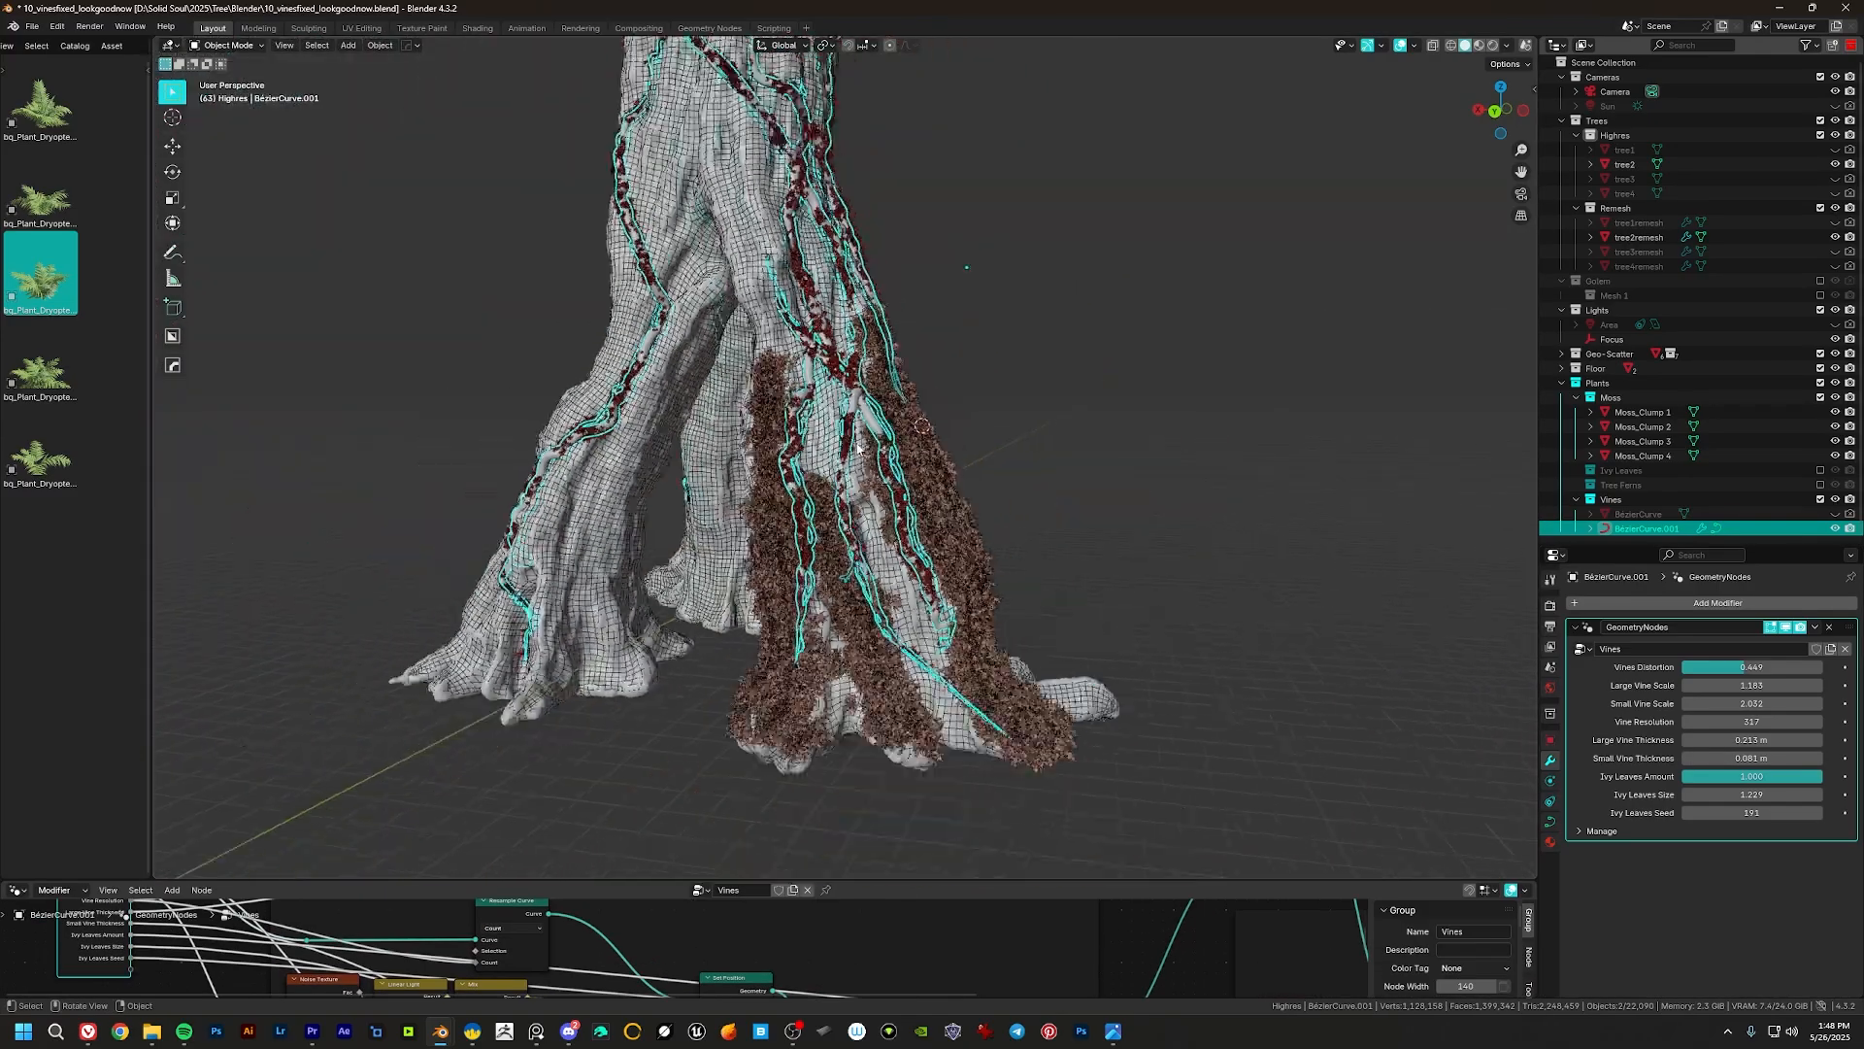
pyautogui.moveTo(835, 476)
pyautogui.keyDown('shift'); pyautogui.mouseDown(button='middle')
pyautogui.moveTo(882, 561)
pyautogui.moveTo(930, 499)
pyautogui.mouseUp(button='middle'); pyautogui.keyUp('shift')
pyautogui.press('Tab')
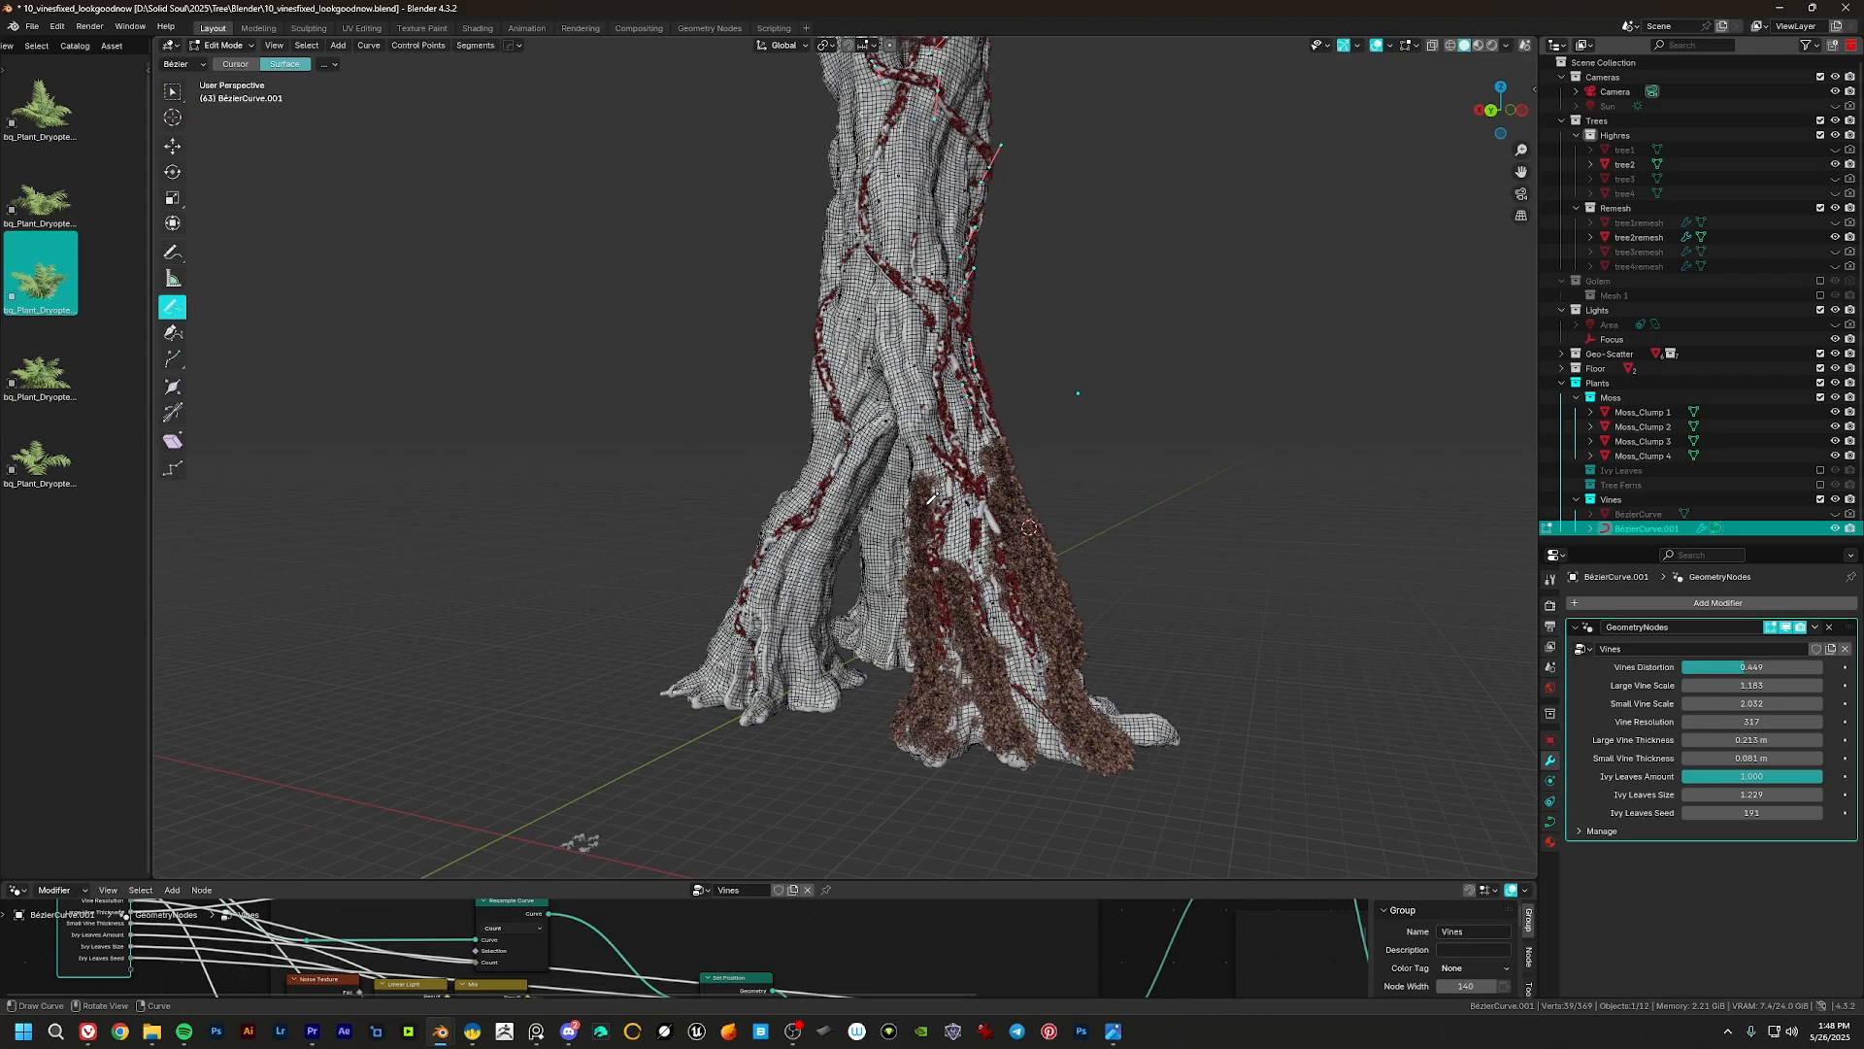
# Step: Try drawing a vine stroke down the surface of the tree's back root
pyautogui.moveTo(901, 427)
pyautogui.mouseDown(button='middle')
pyautogui.moveTo(990, 195)
pyautogui.moveTo(906, 342)
pyautogui.mouseUp(button='middle')
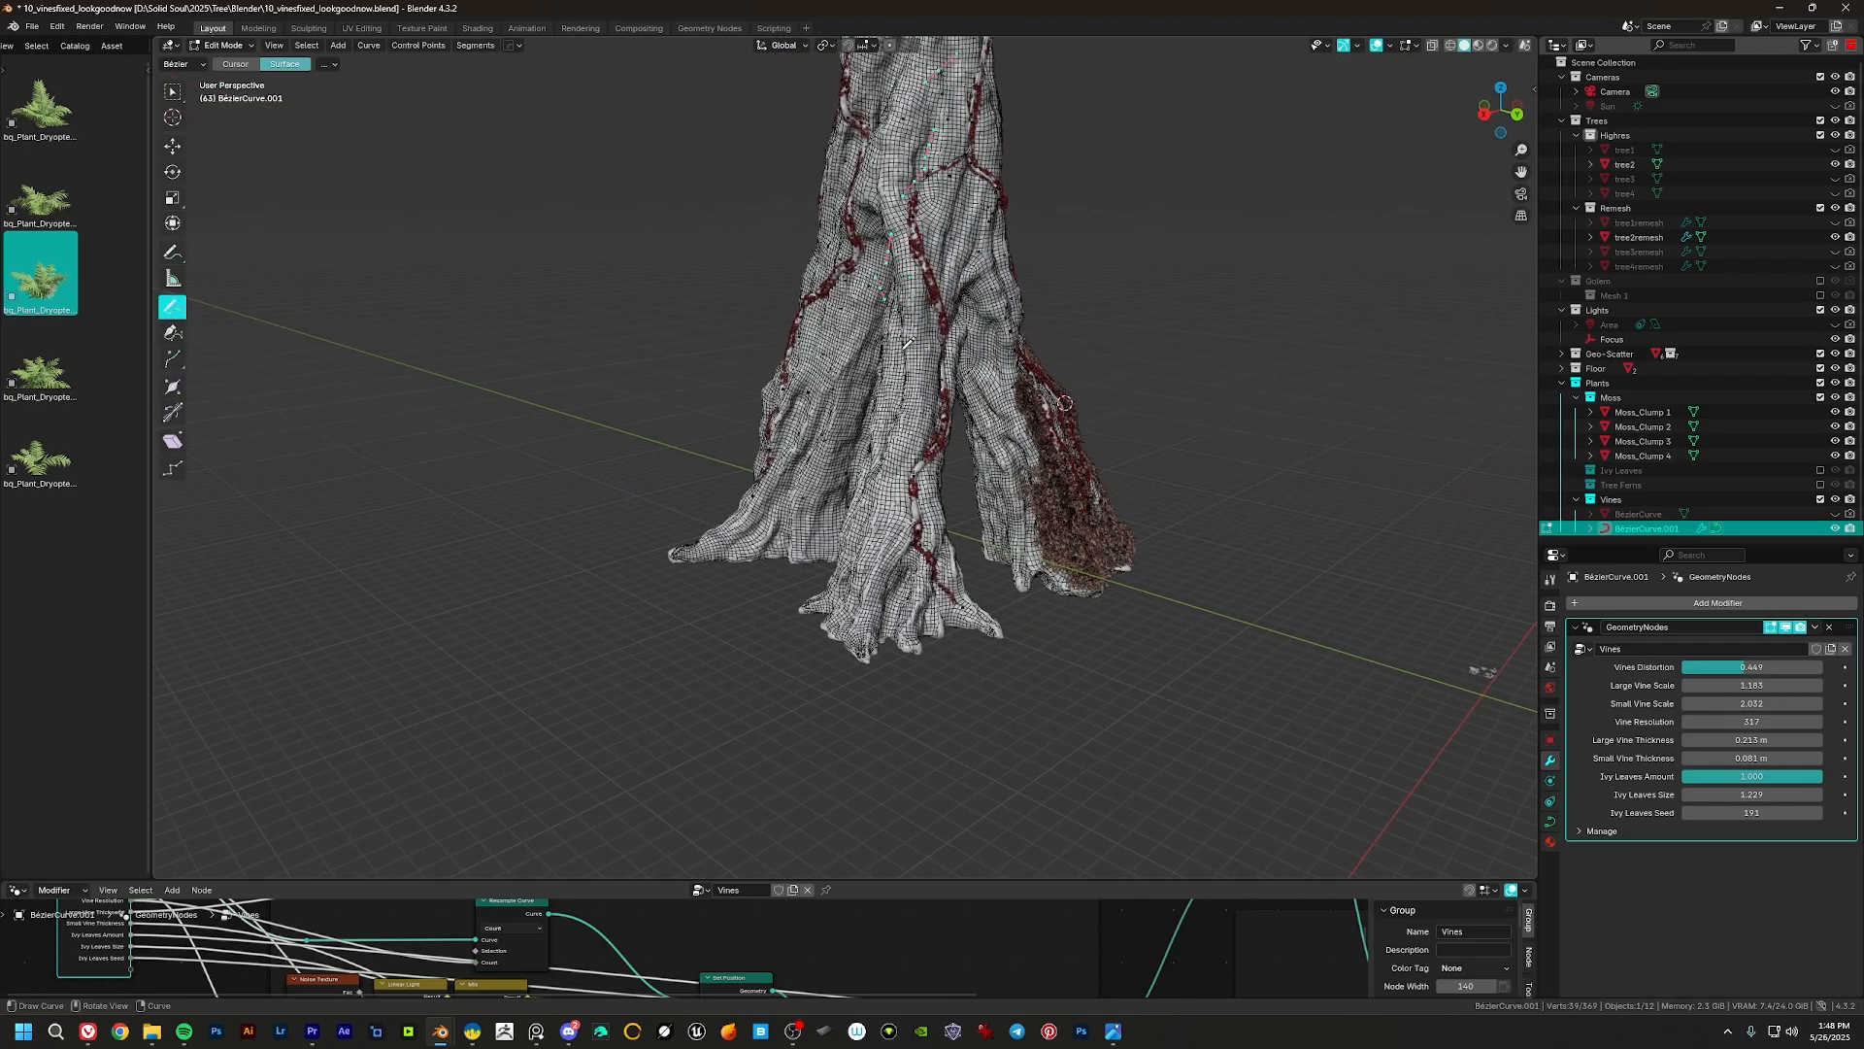
pyautogui.scroll(4, 891, 472)
pyautogui.moveTo(891, 466)
pyautogui.mouseDown(button='middle')
pyautogui.moveTo(990, 417)
pyautogui.moveTo(918, 452)
pyautogui.mouseUp(button='middle')
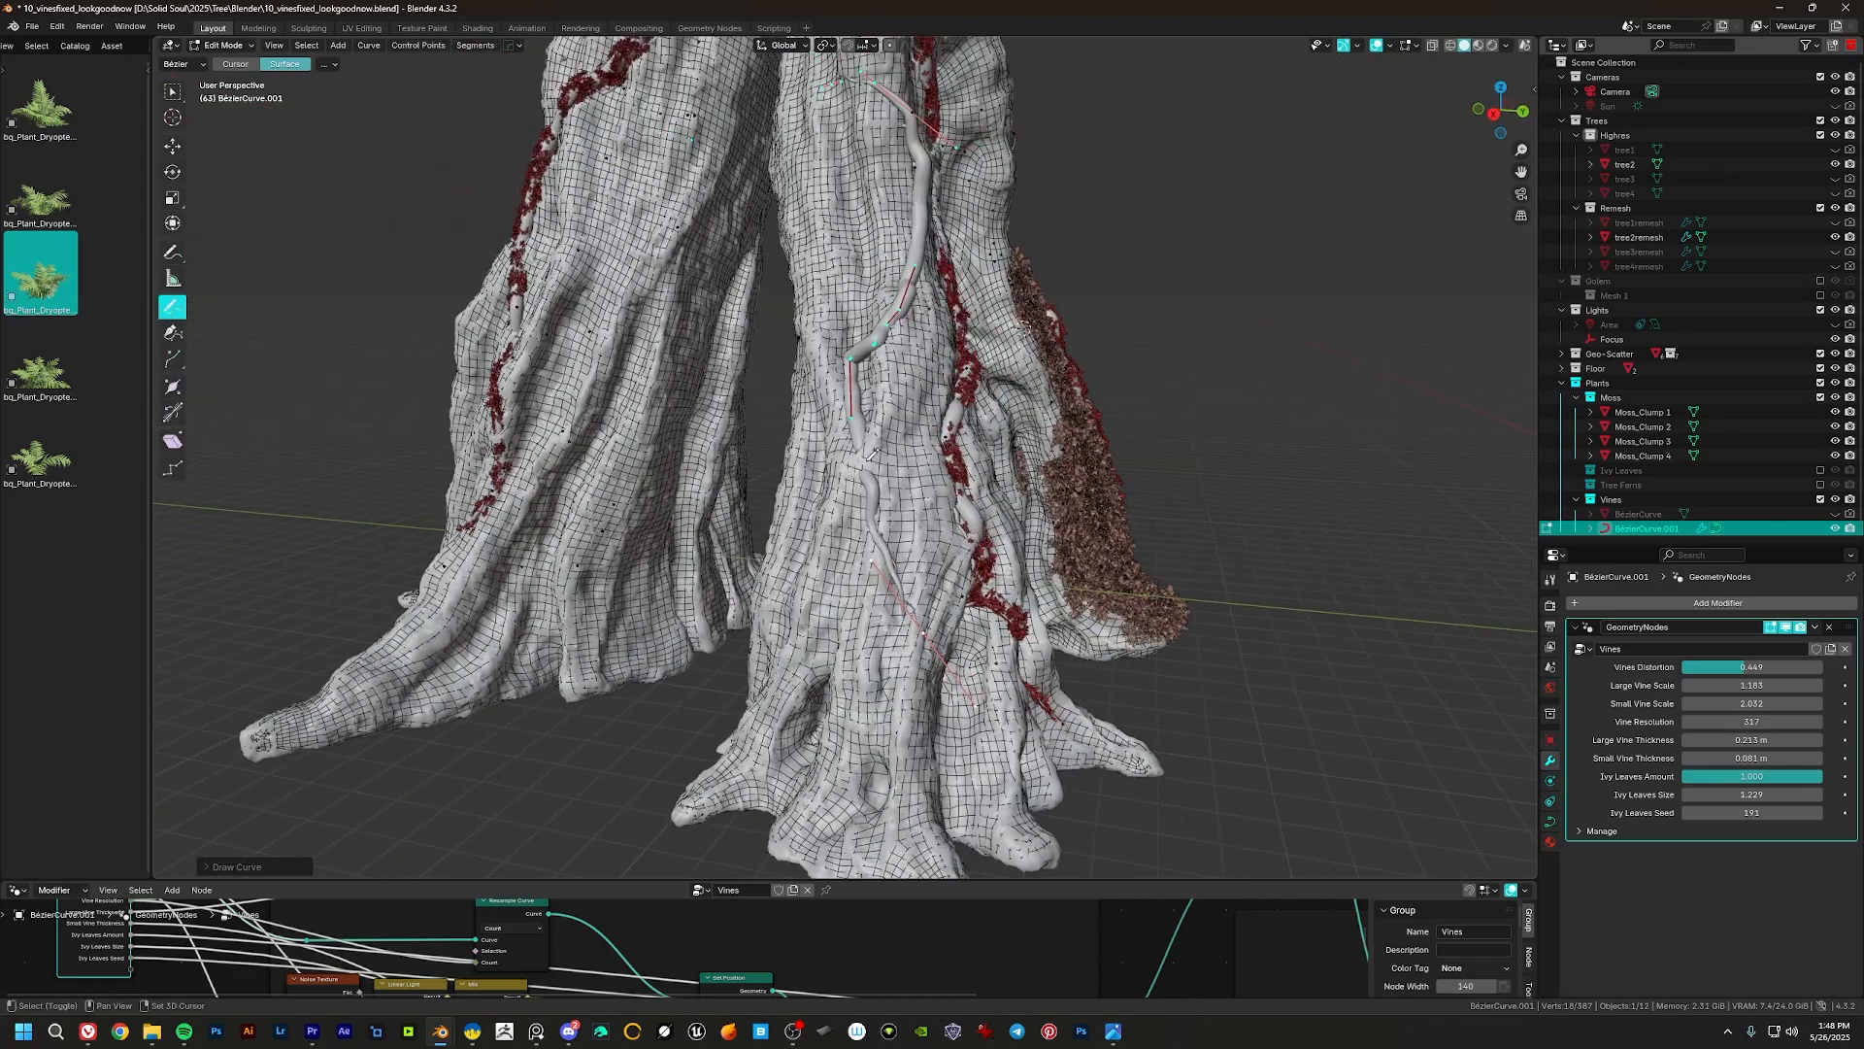
# Step: Try a free-hanging vine stroke beside the trunk with Cursor depth, undo it and return the drawing depth to Surface
pyautogui.moveTo(835, 254); pyautogui.dragTo(892, 233, button='middle')
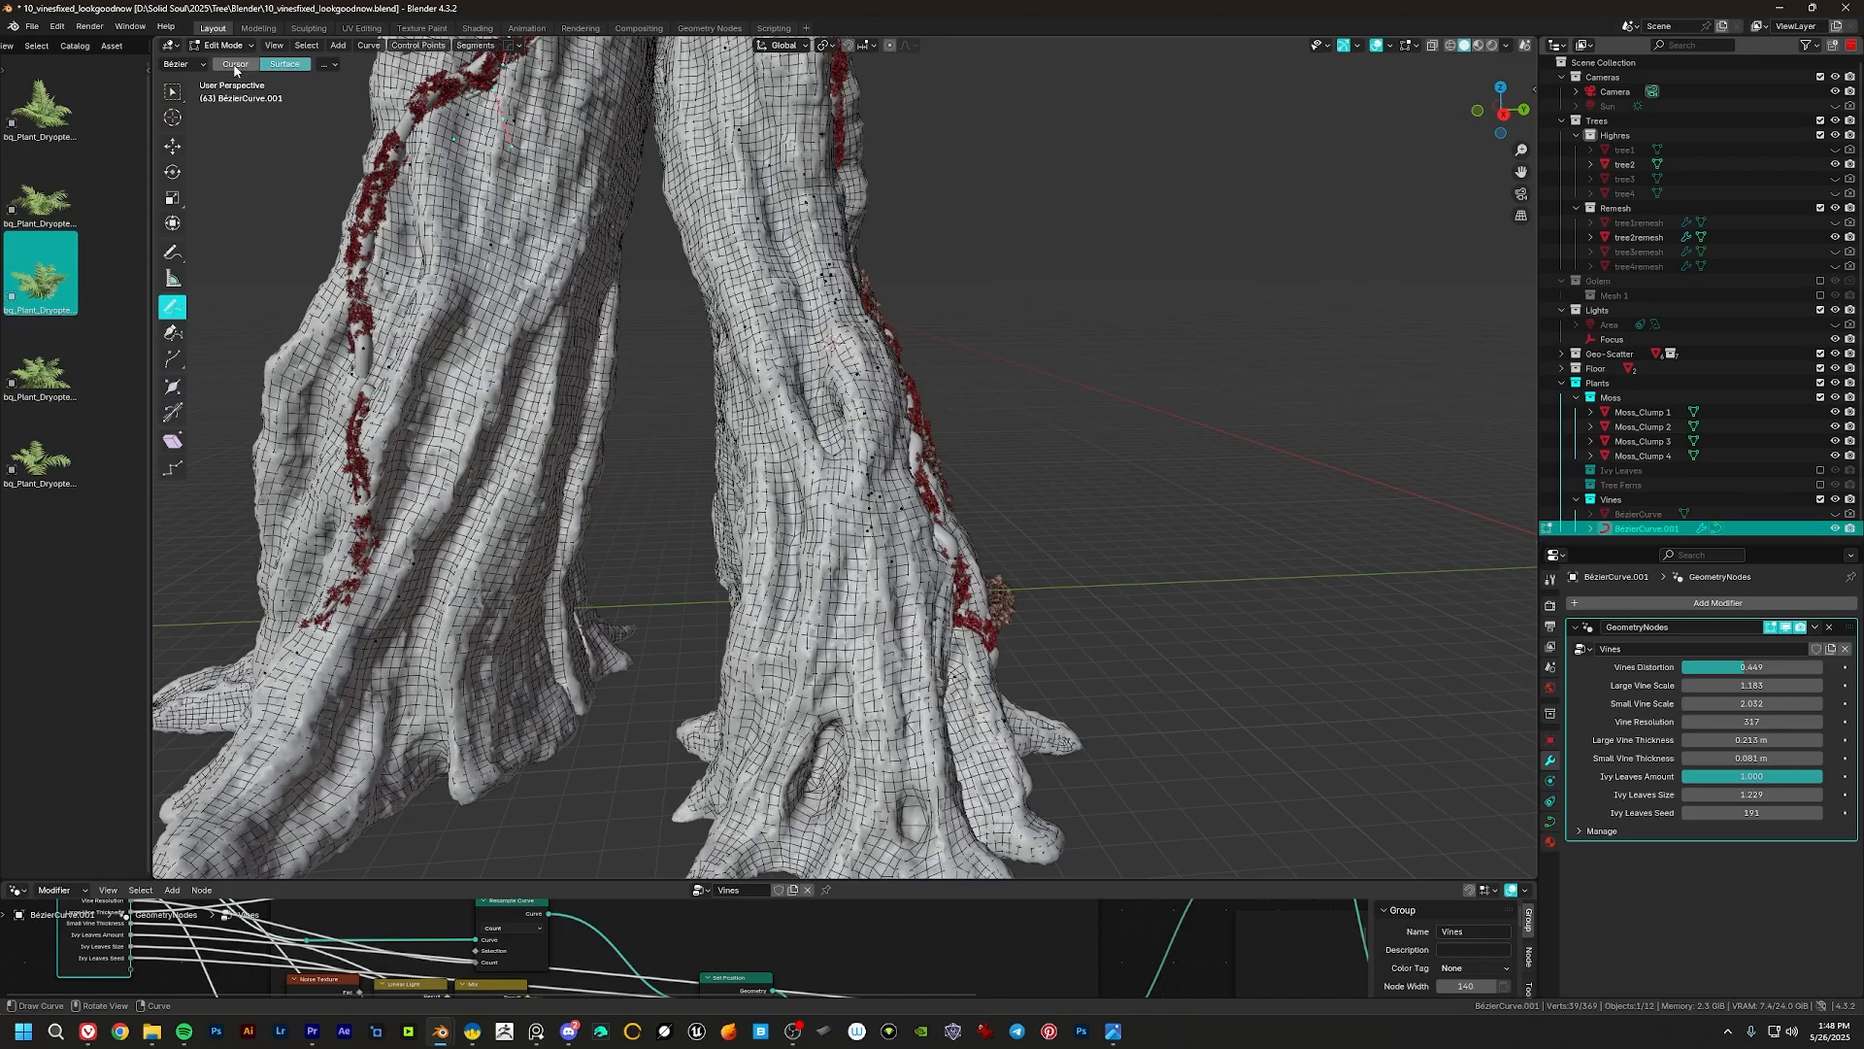
pyautogui.moveTo(1108, 156); pyautogui.dragTo(1031, 598)
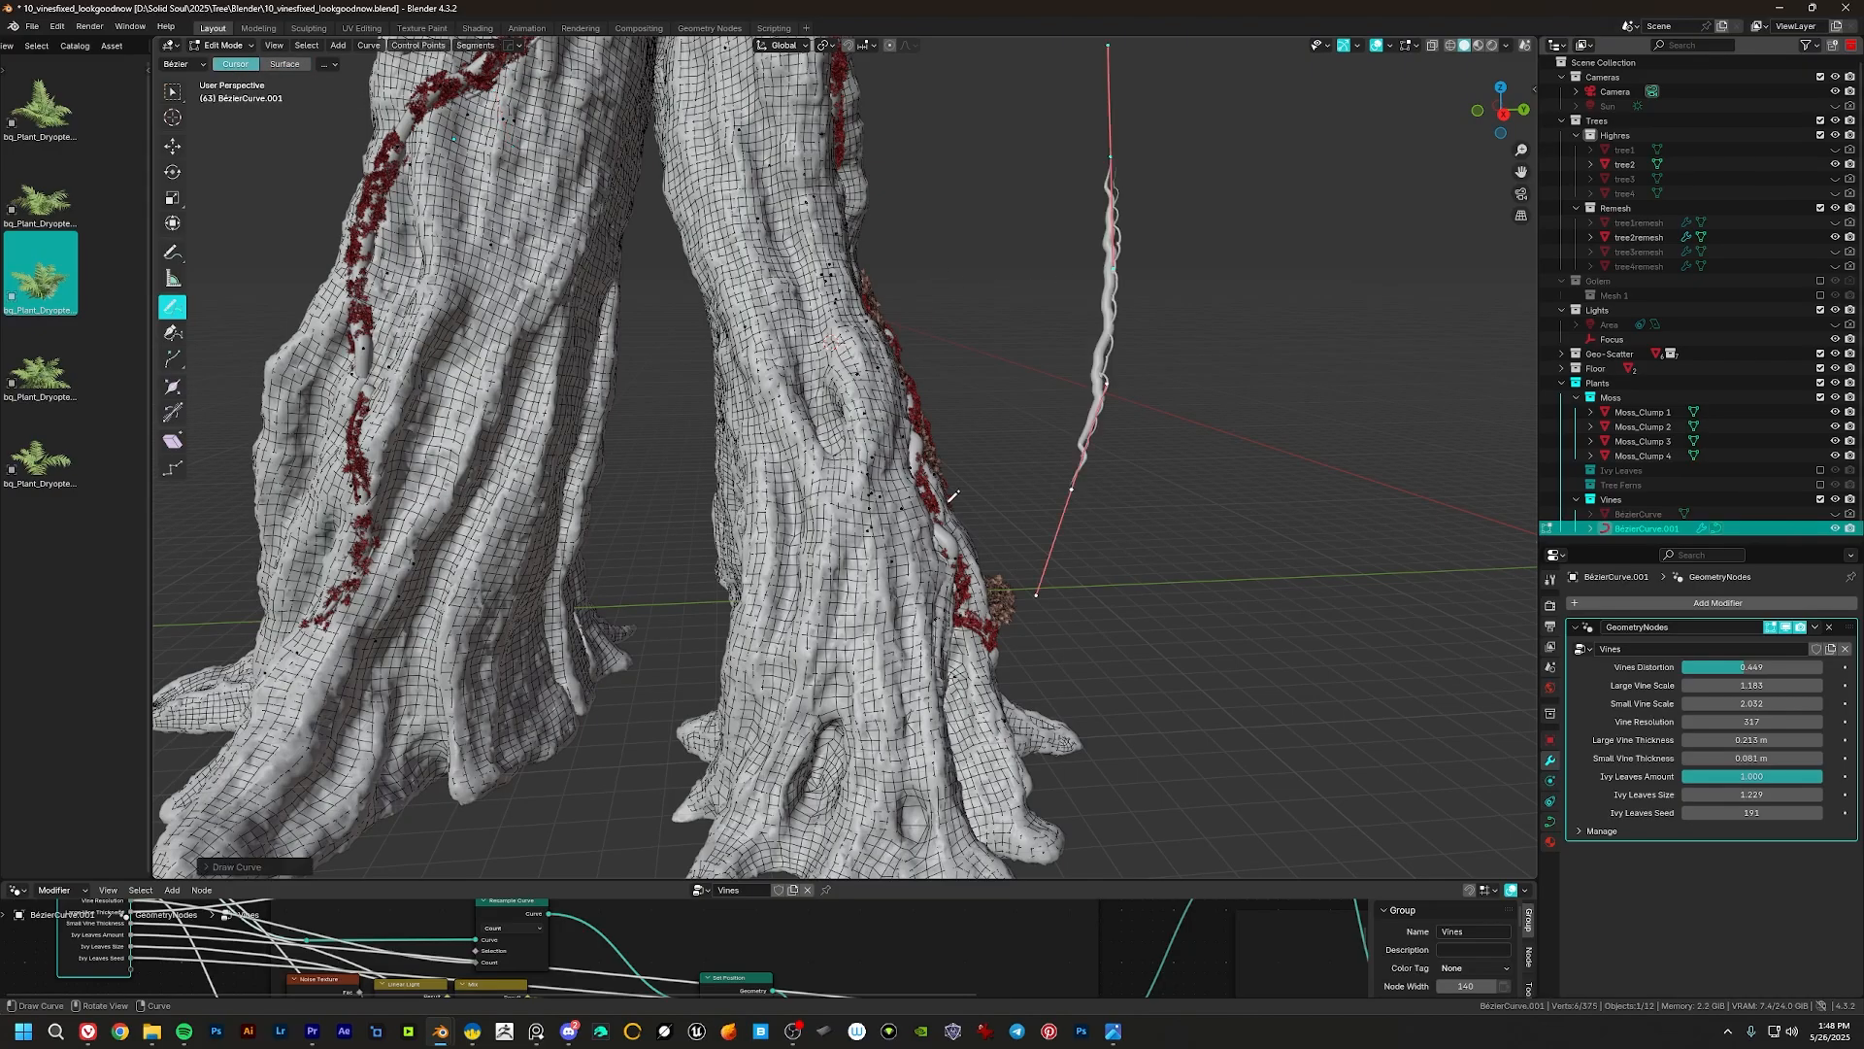
pyautogui.moveTo(1031, 598)
pyautogui.mouseDown(button='middle')
pyautogui.moveTo(986, 557)
pyautogui.moveTo(686, 533)
pyautogui.moveTo(1307, 428)
pyautogui.moveTo(1200, 341)
pyautogui.moveTo(1145, 335)
pyautogui.moveTo(1160, 330)
pyautogui.mouseUp(button='middle')
pyautogui.hotkey('ctrl', 'z')
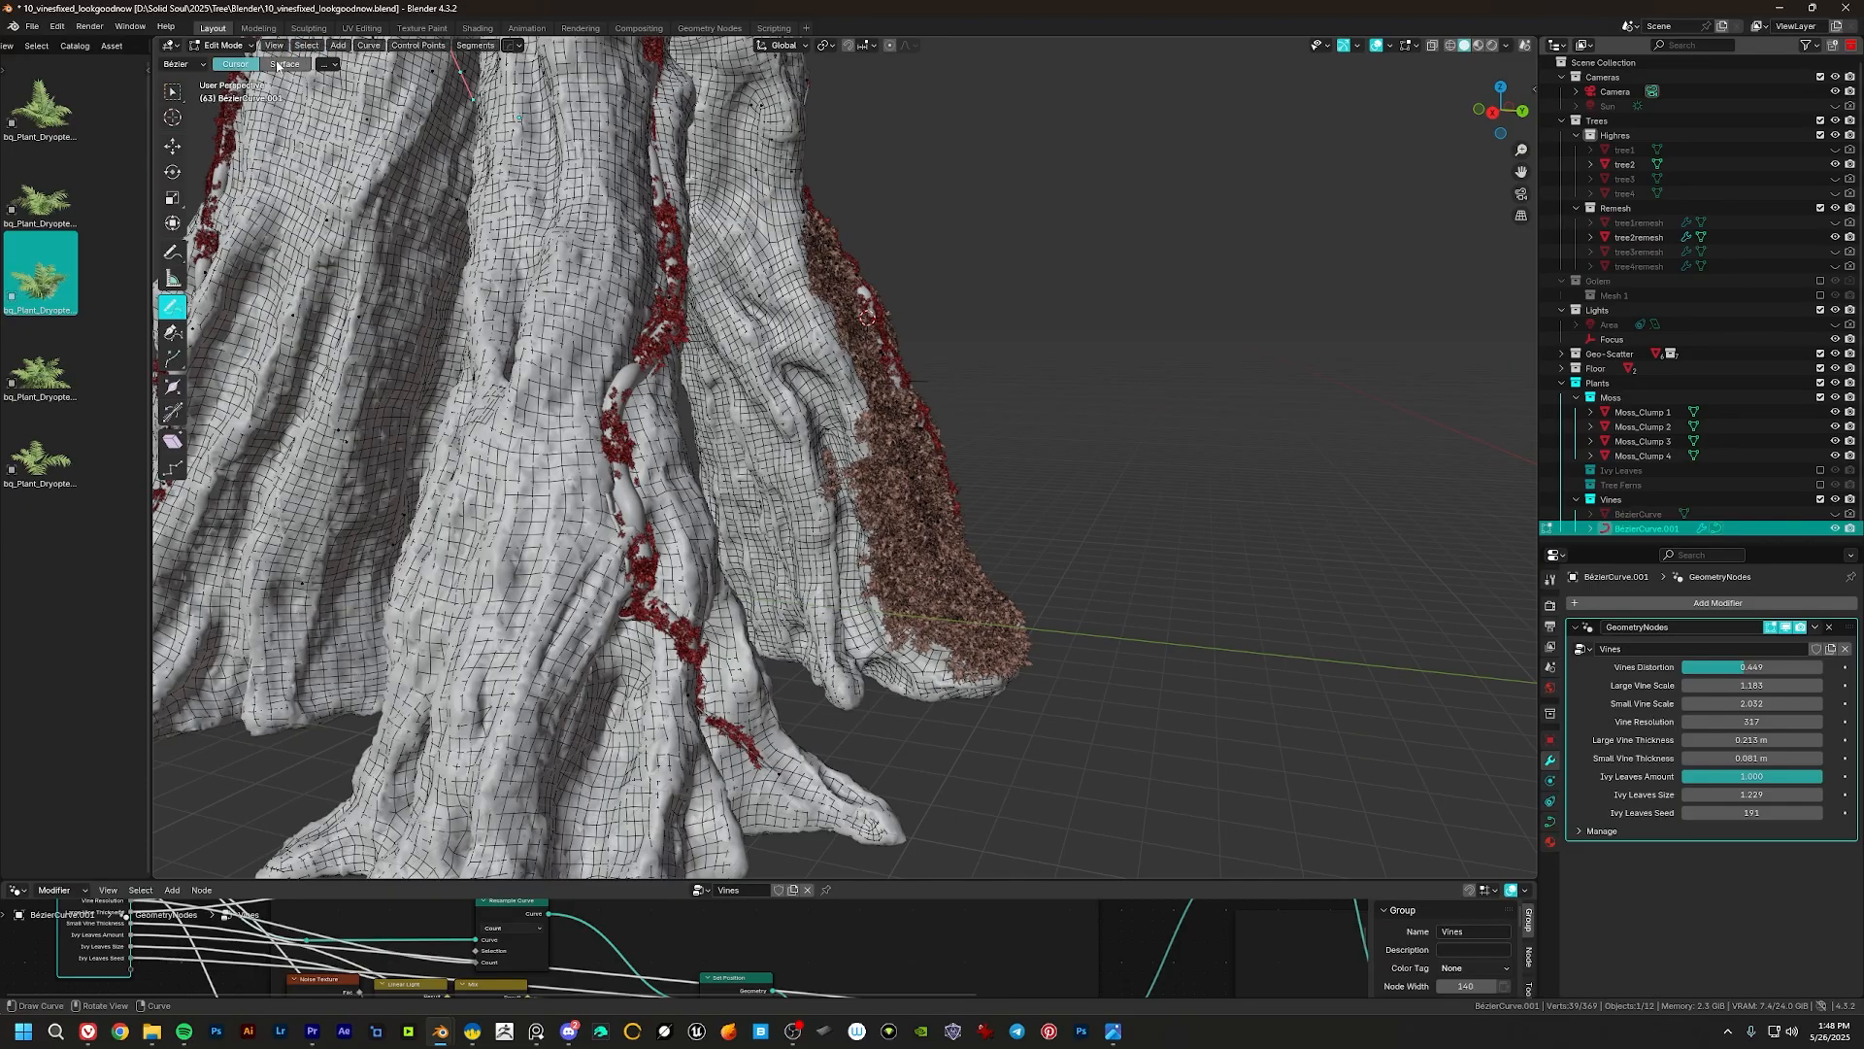
pyautogui.click(277, 66)
# Step: Draw a new winding vine down the surface of the back root
pyautogui.moveTo(806, 544); pyautogui.dragTo(1058, 622, button='middle')
pyautogui.scroll(-3, 1078, 660)
pyautogui.moveTo(1156, 714); pyautogui.dragTo(1033, 731, button='middle')
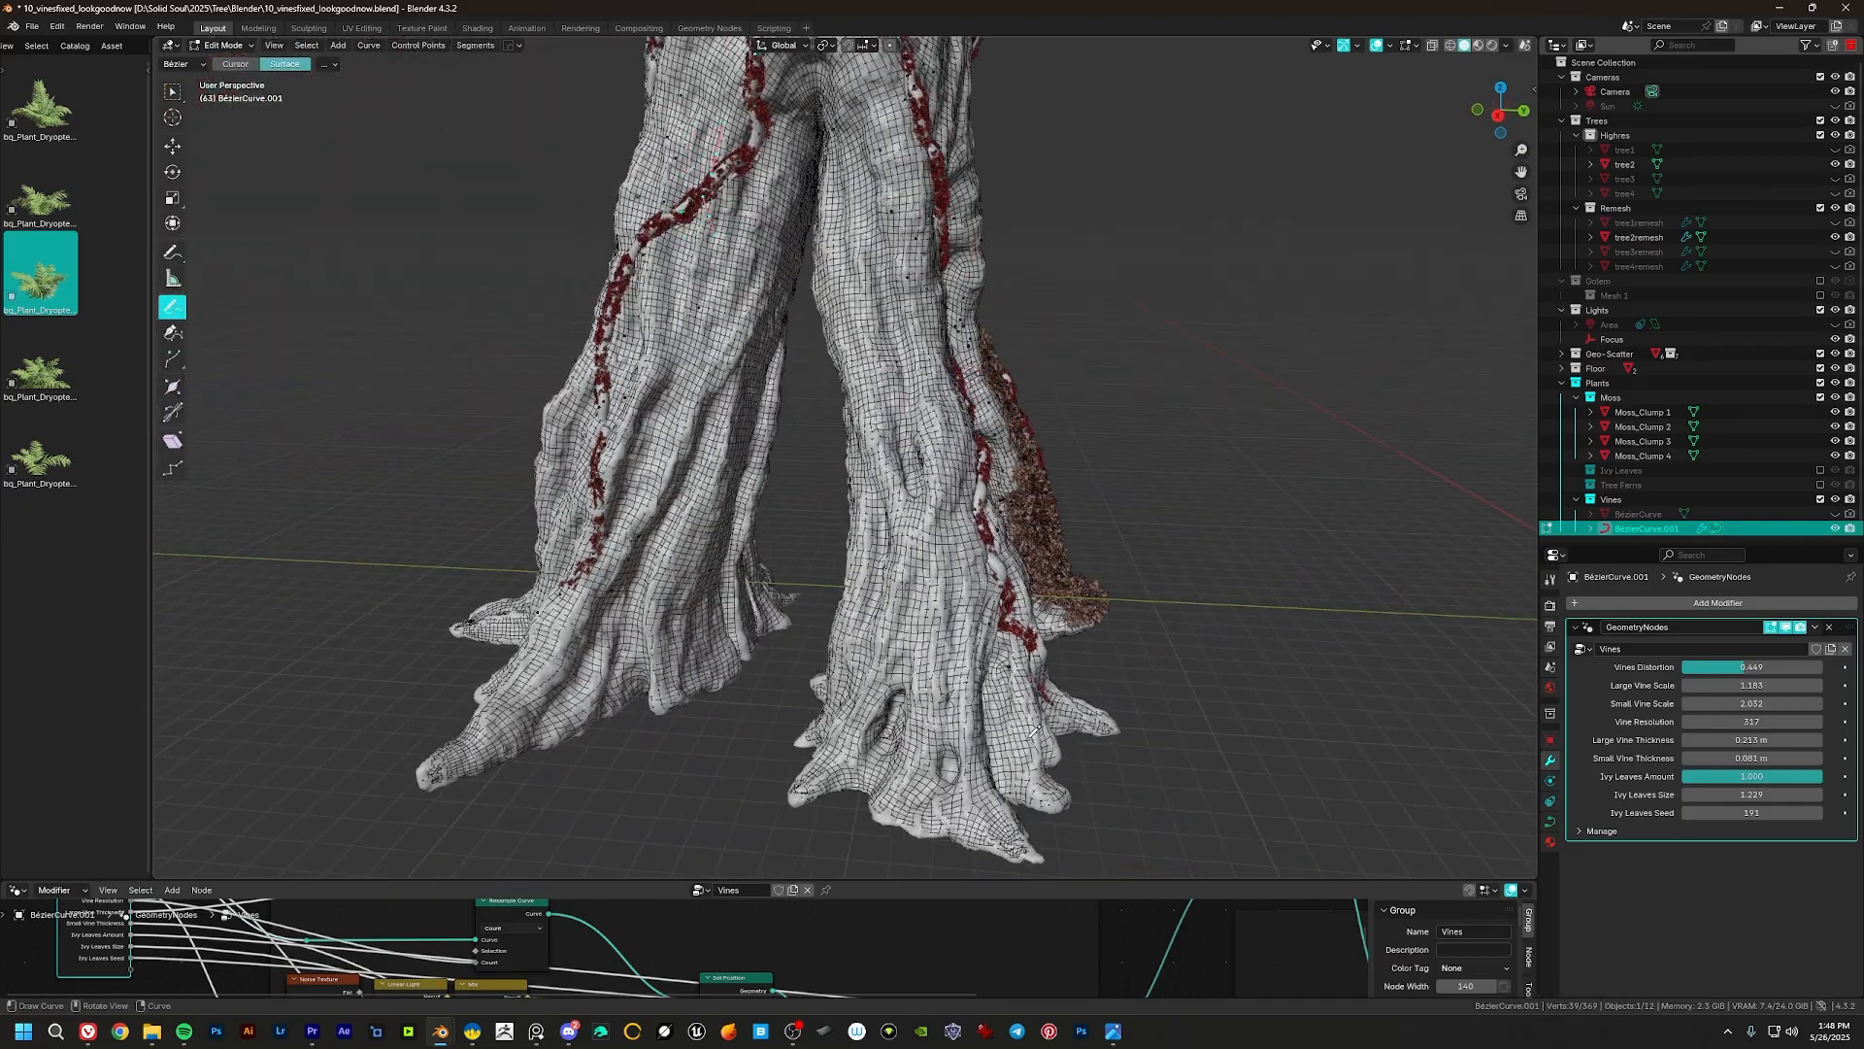
pyautogui.moveTo(930, 550); pyautogui.dragTo(1204, 427, button='middle')
pyautogui.scroll(8, 942, 488)
pyautogui.scroll(-5, 847, 494)
pyautogui.hotkey('shift', 'x')
pyautogui.click(918, 494)
pyautogui.hotkey('ctrl', 'z')
# Step: Move and rotate control points of the new vine so it follows the bark, and return to Object Mode
pyautogui.press('g')
pyautogui.click(904, 438)
pyautogui.press('r')
pyautogui.click(986, 367)
pyautogui.press('g')
pyautogui.press('g')
pyautogui.click(932, 433)
pyautogui.press('Tab')
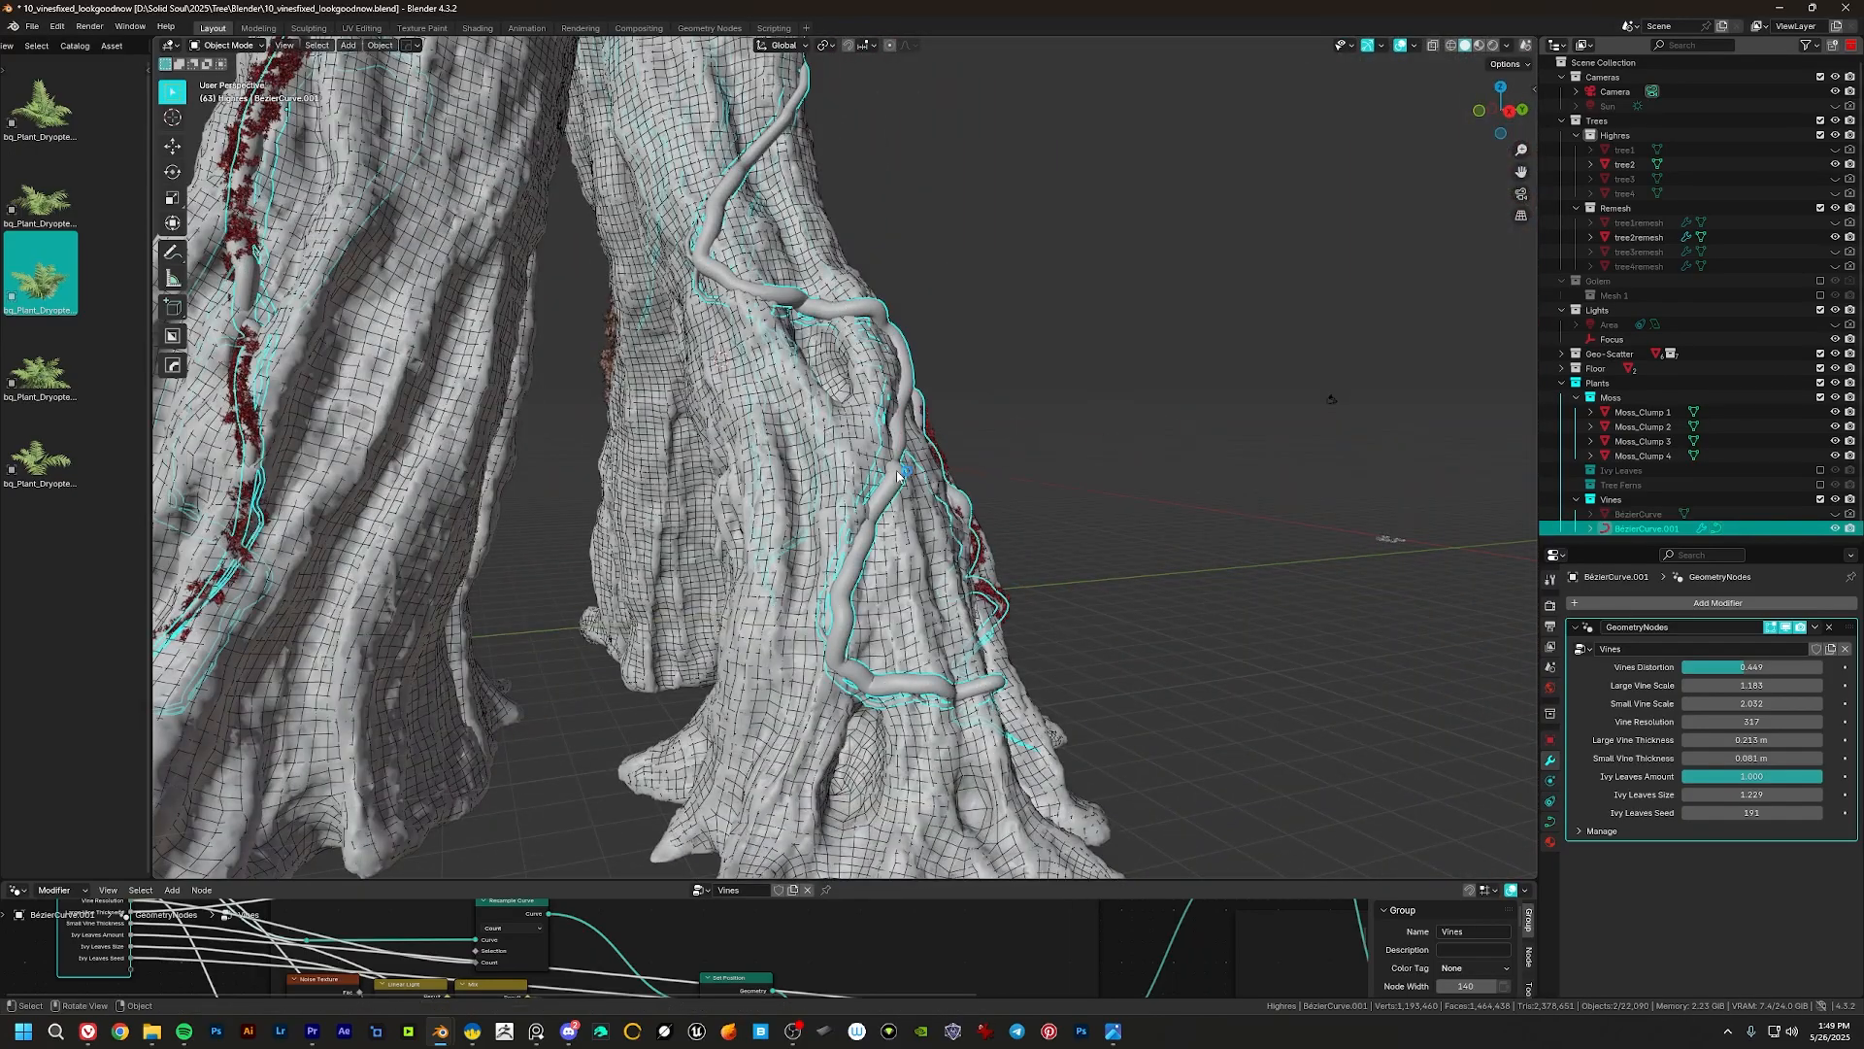
# Step: Examine the new vine and the existing leafy vines from several sides of the trunk
pyautogui.scroll(-5, 872, 497)
pyautogui.moveTo(1000, 466); pyautogui.dragTo(859, 529, button='middle')
pyautogui.click(1054, 476)
pyautogui.scroll(5, 874, 467)
pyautogui.moveTo(878, 428); pyautogui.dragTo(968, 476, button='middle')
pyautogui.scroll(-4, 723, 385)
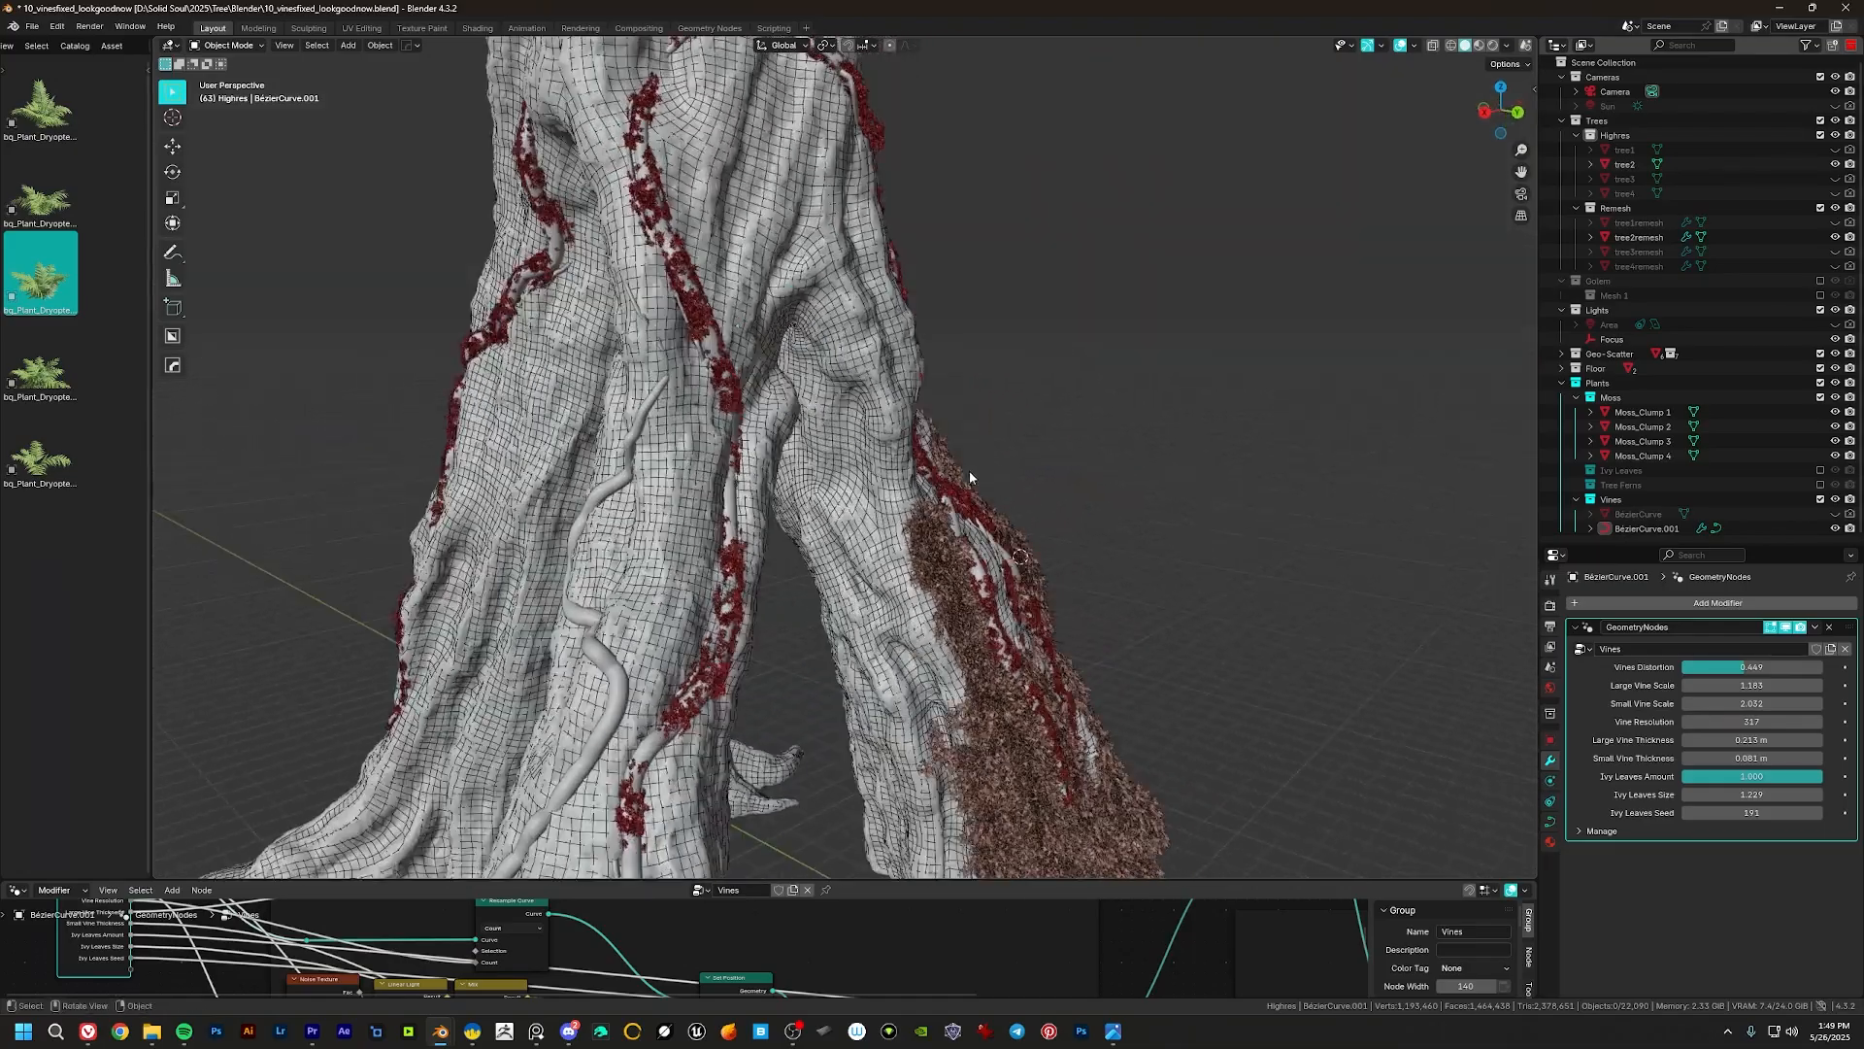
pyautogui.scroll(2, 699, 456)
pyautogui.moveTo(680, 461); pyautogui.dragTo(615, 491, button='middle')
pyautogui.click(839, 482)
pyautogui.scroll(-3, 909, 520)
# Step: Enlarge the outliner and inspect the winding vine's control points on the front root in Edit Mode
pyautogui.moveTo(1647, 546); pyautogui.dragTo(1639, 680)
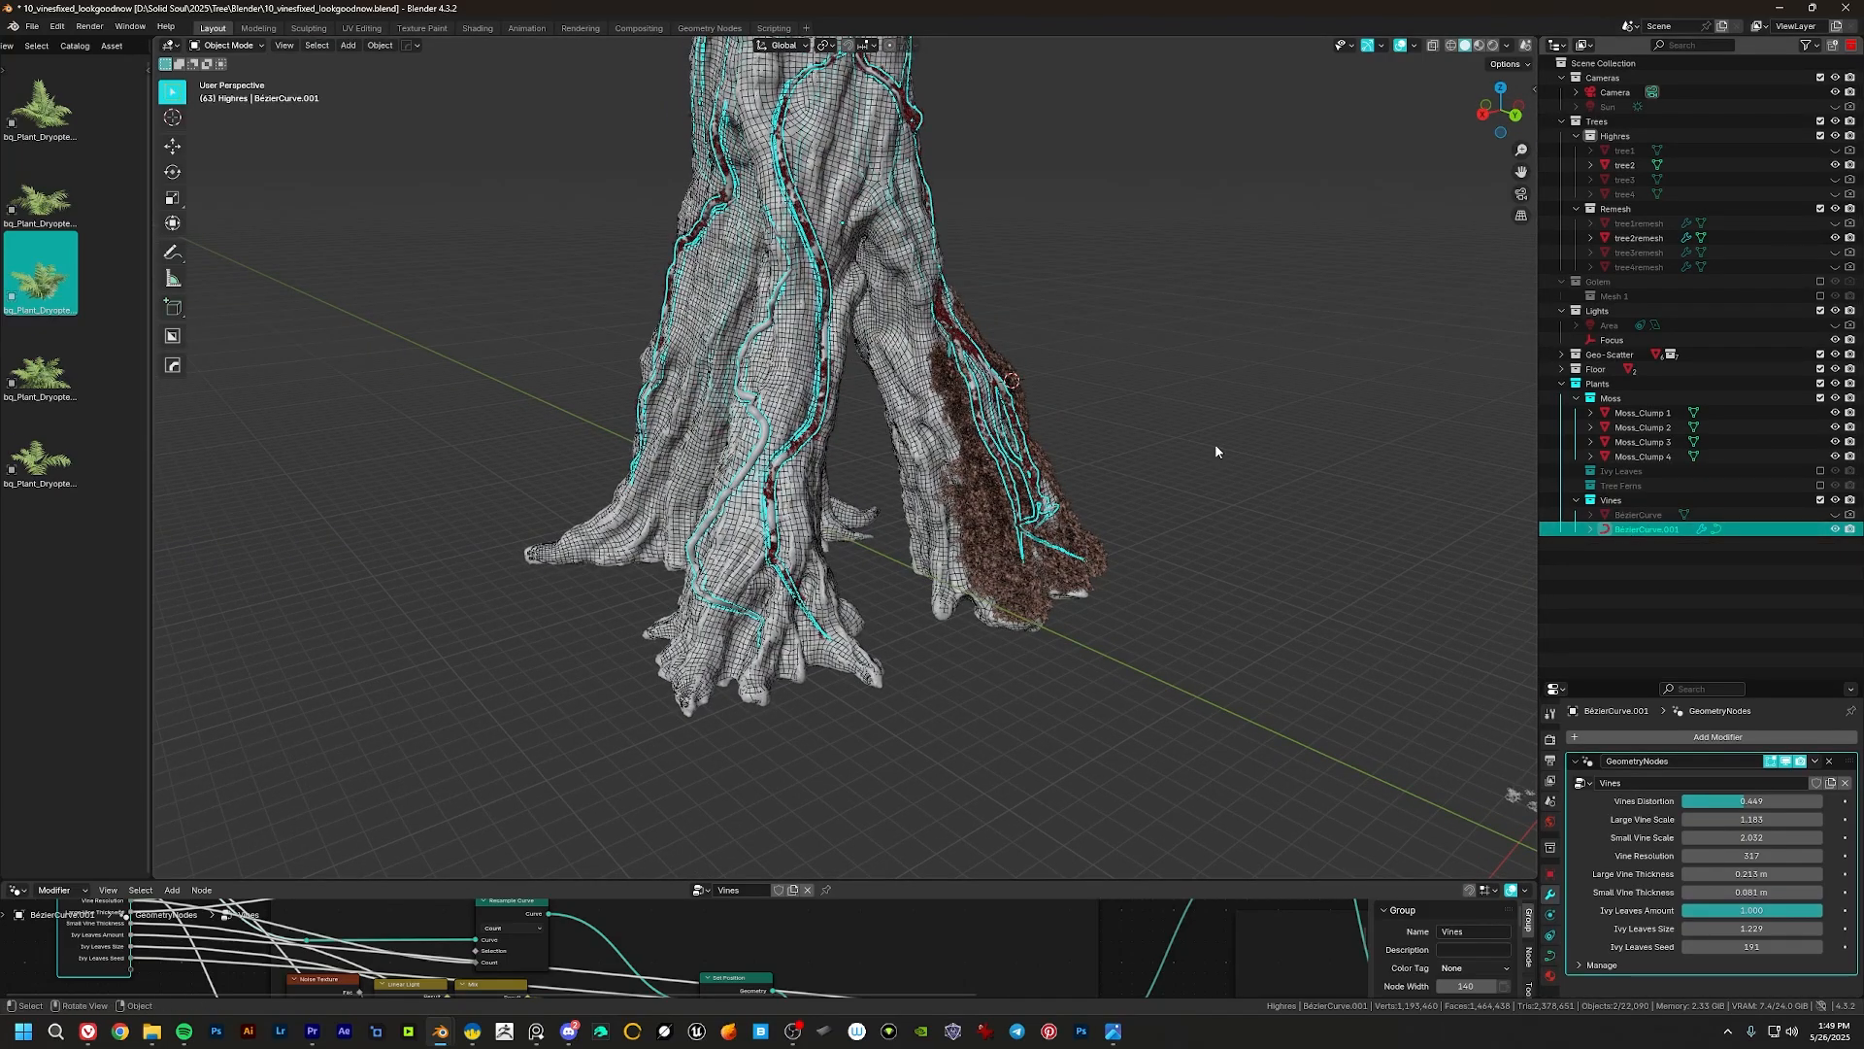
pyautogui.scroll(5, 790, 447)
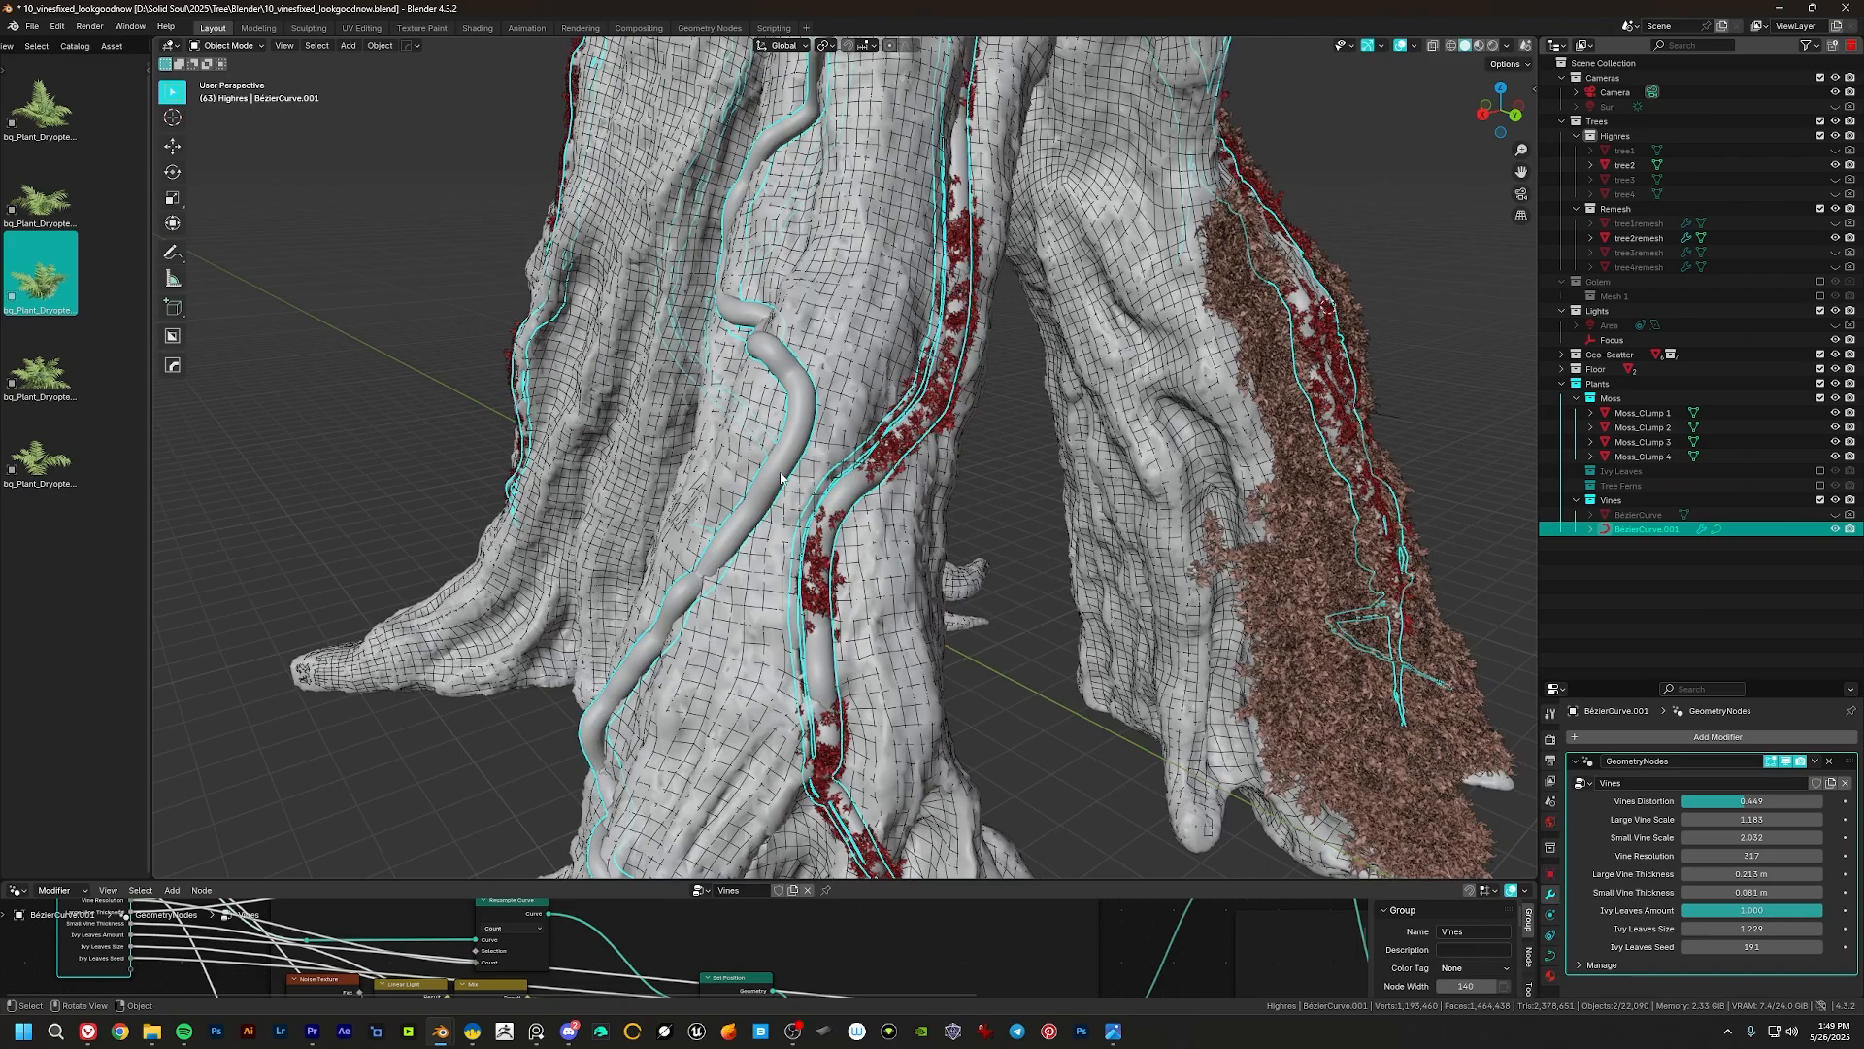
pyautogui.press('Tab')
pyautogui.scroll(2, 774, 502)
pyautogui.click(744, 492)
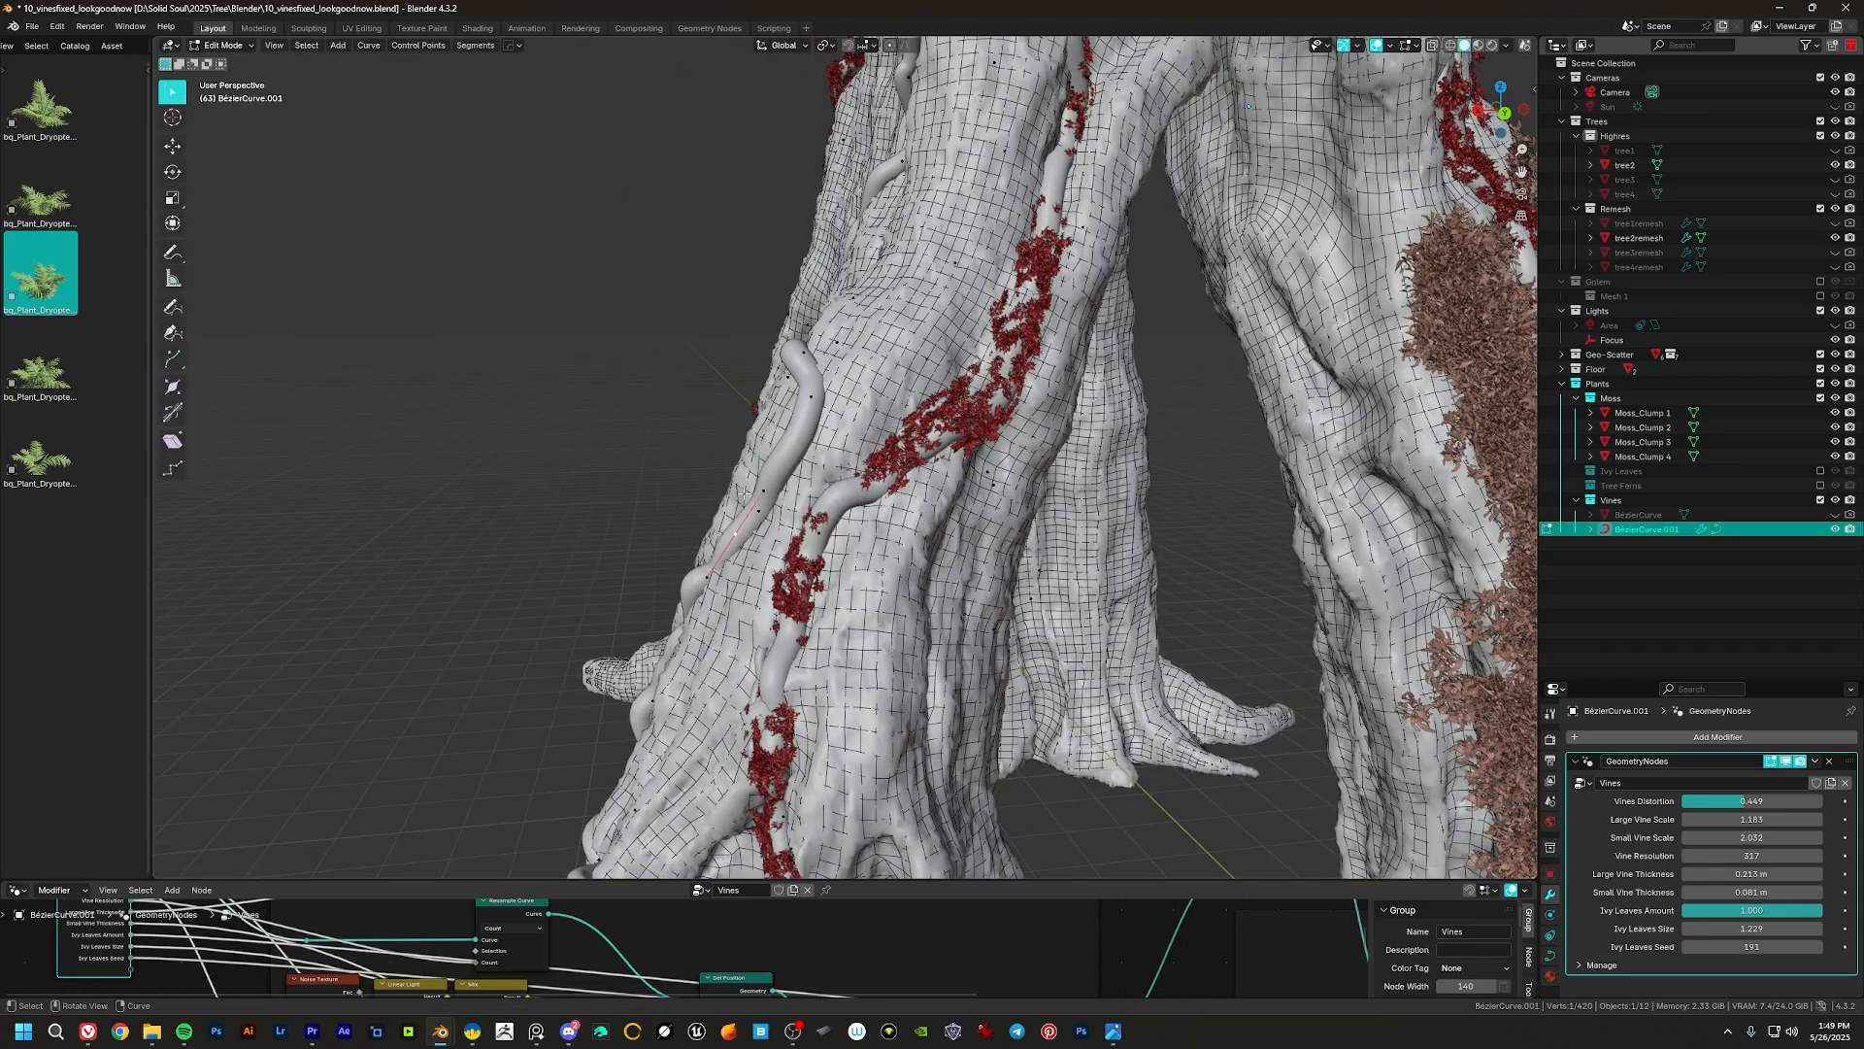
pyautogui.moveTo(801, 437); pyautogui.dragTo(852, 460, button='middle')
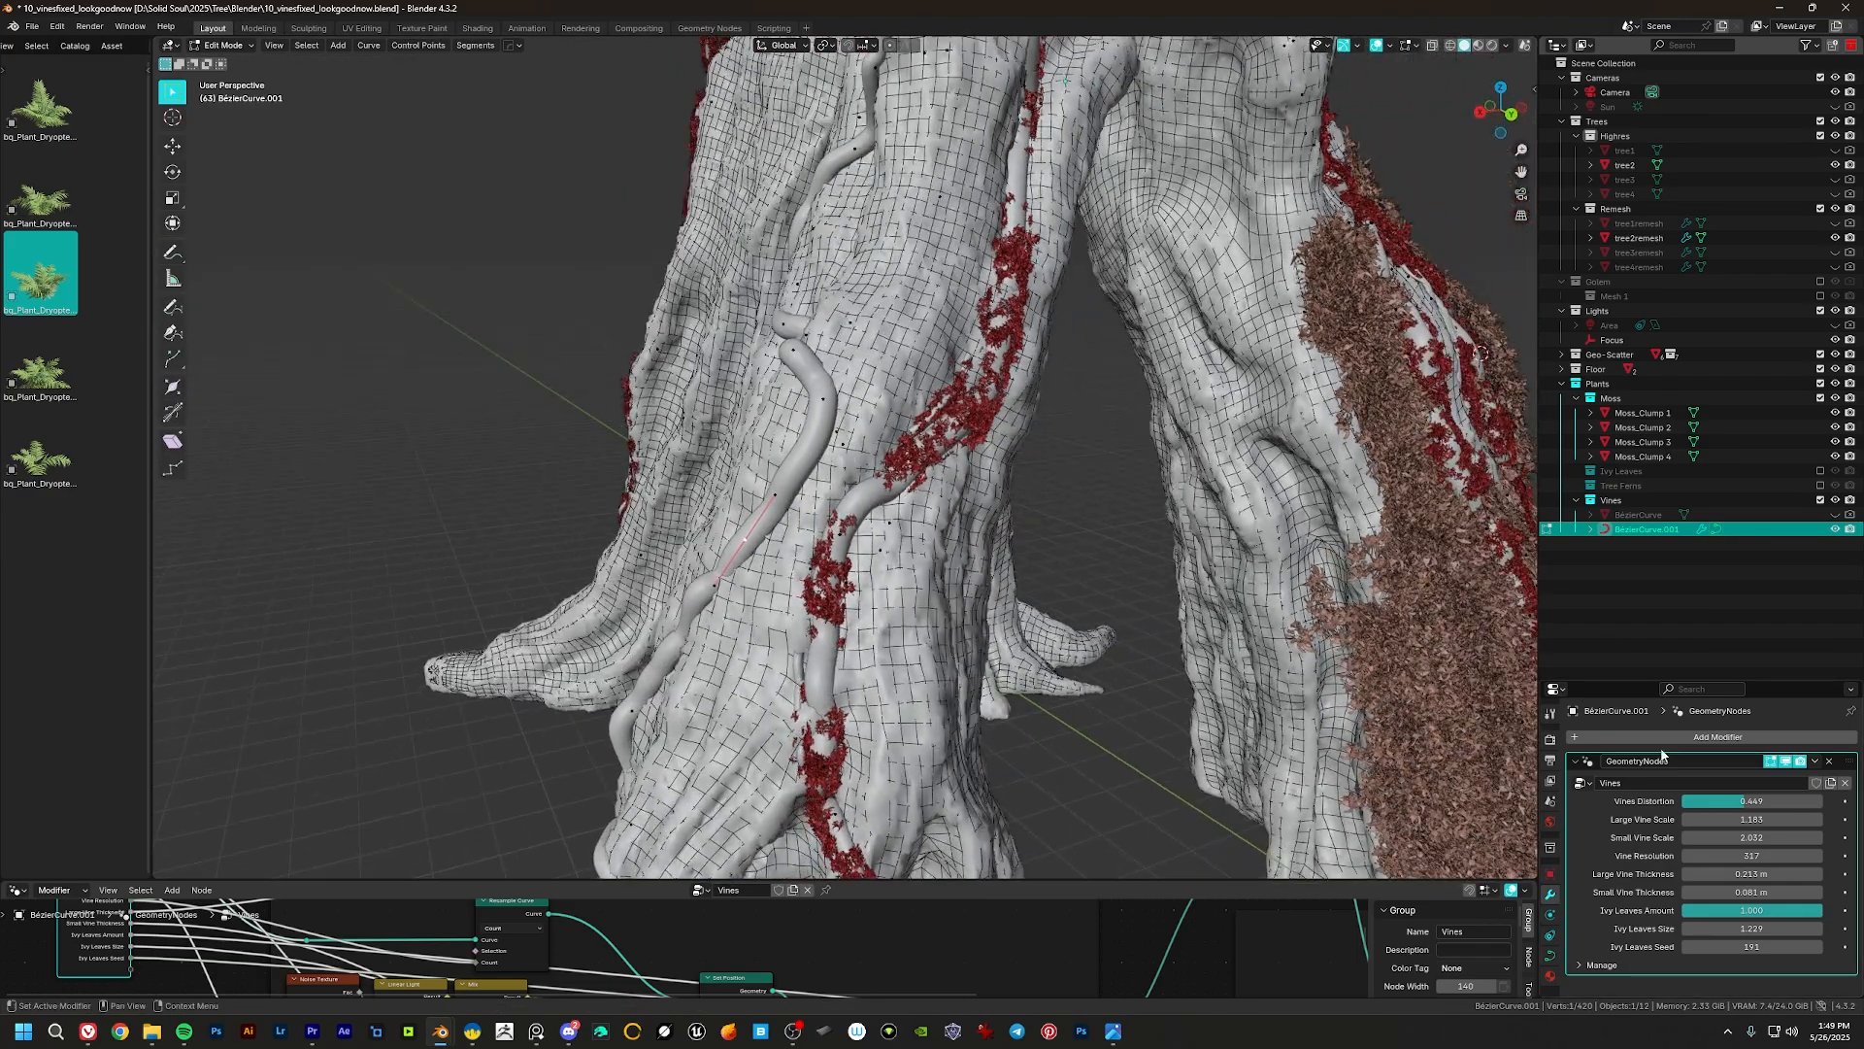
pyautogui.keyDown('shift'); pyautogui.moveTo(725, 592); pyautogui.dragTo(773, 596, button='middle'); pyautogui.keyUp('shift')
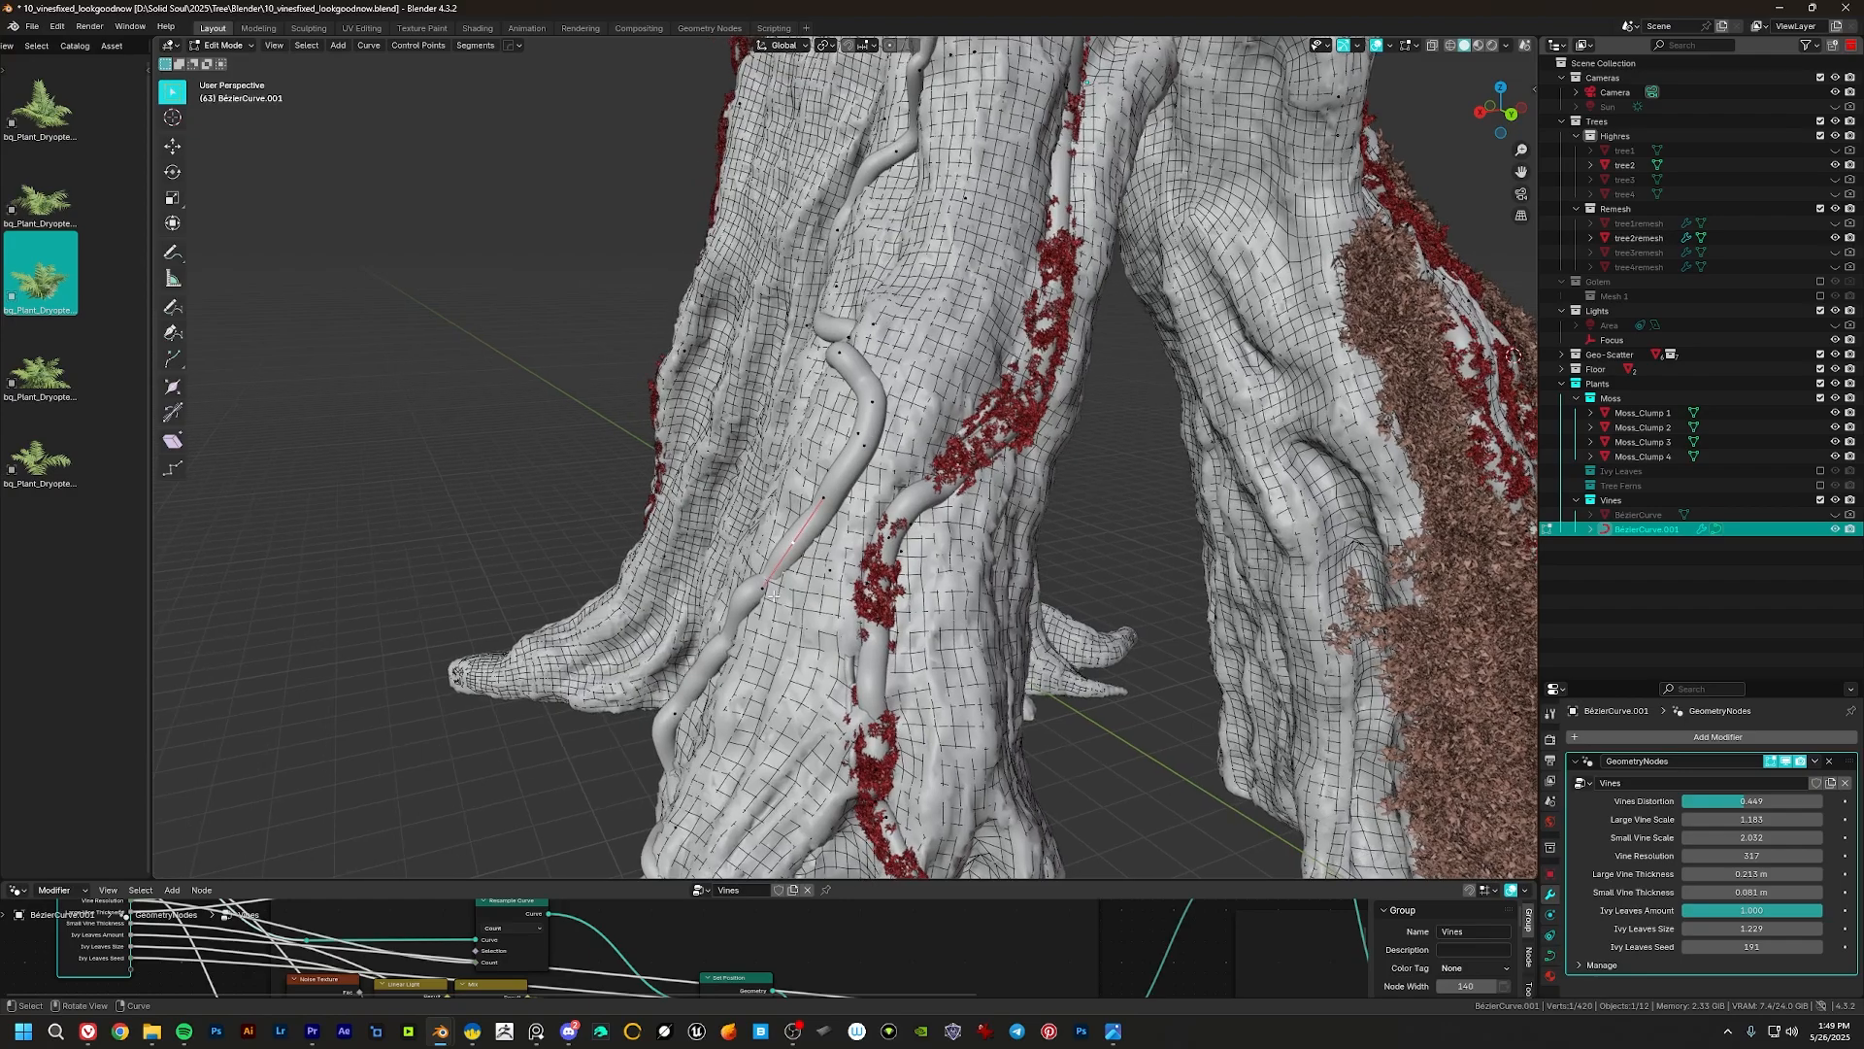
pyautogui.press('Tab')
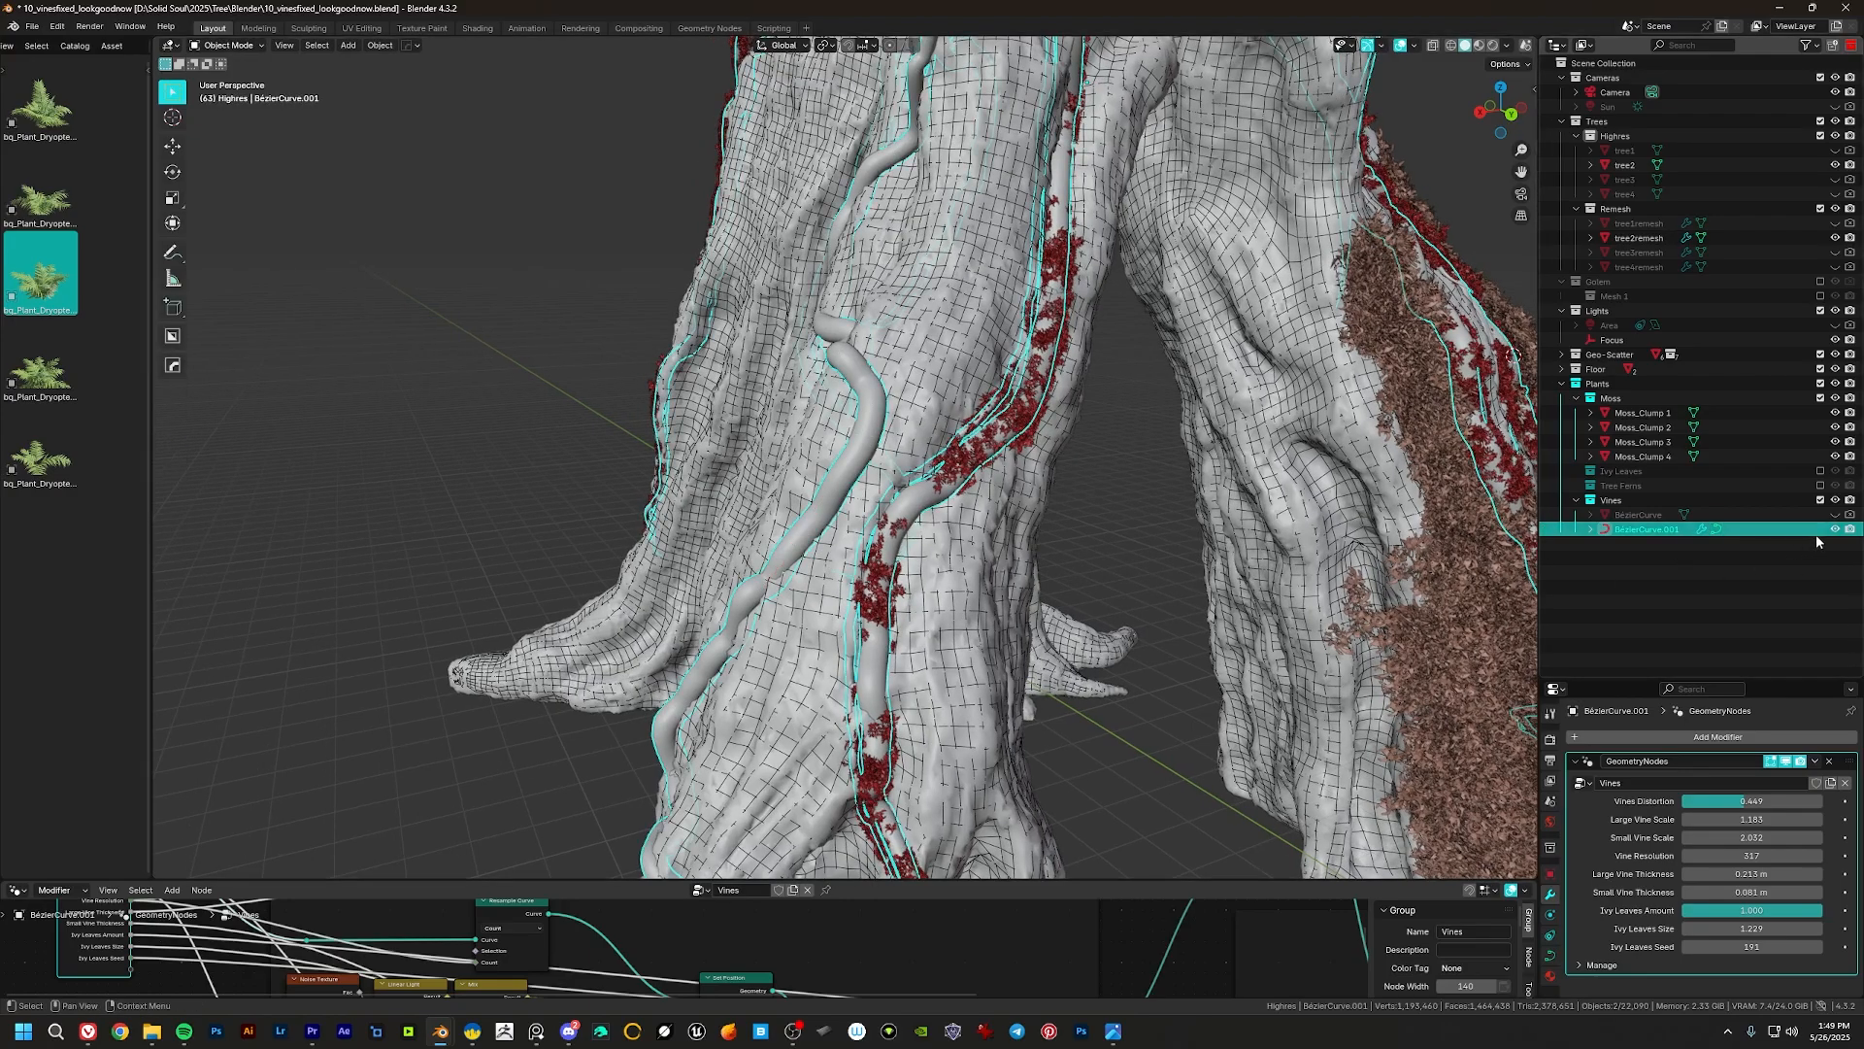
# Step: Hide BézierCurve.001, show and select the BézierCurve vine mesh, and inspect its geometry in Edit Mode
pyautogui.moveTo(1835, 530); pyautogui.dragTo(1850, 515)
pyautogui.click(1754, 518)
pyautogui.keyDown('shift'); pyautogui.moveTo(898, 525); pyautogui.dragTo(828, 483, button='middle'); pyautogui.keyUp('shift')
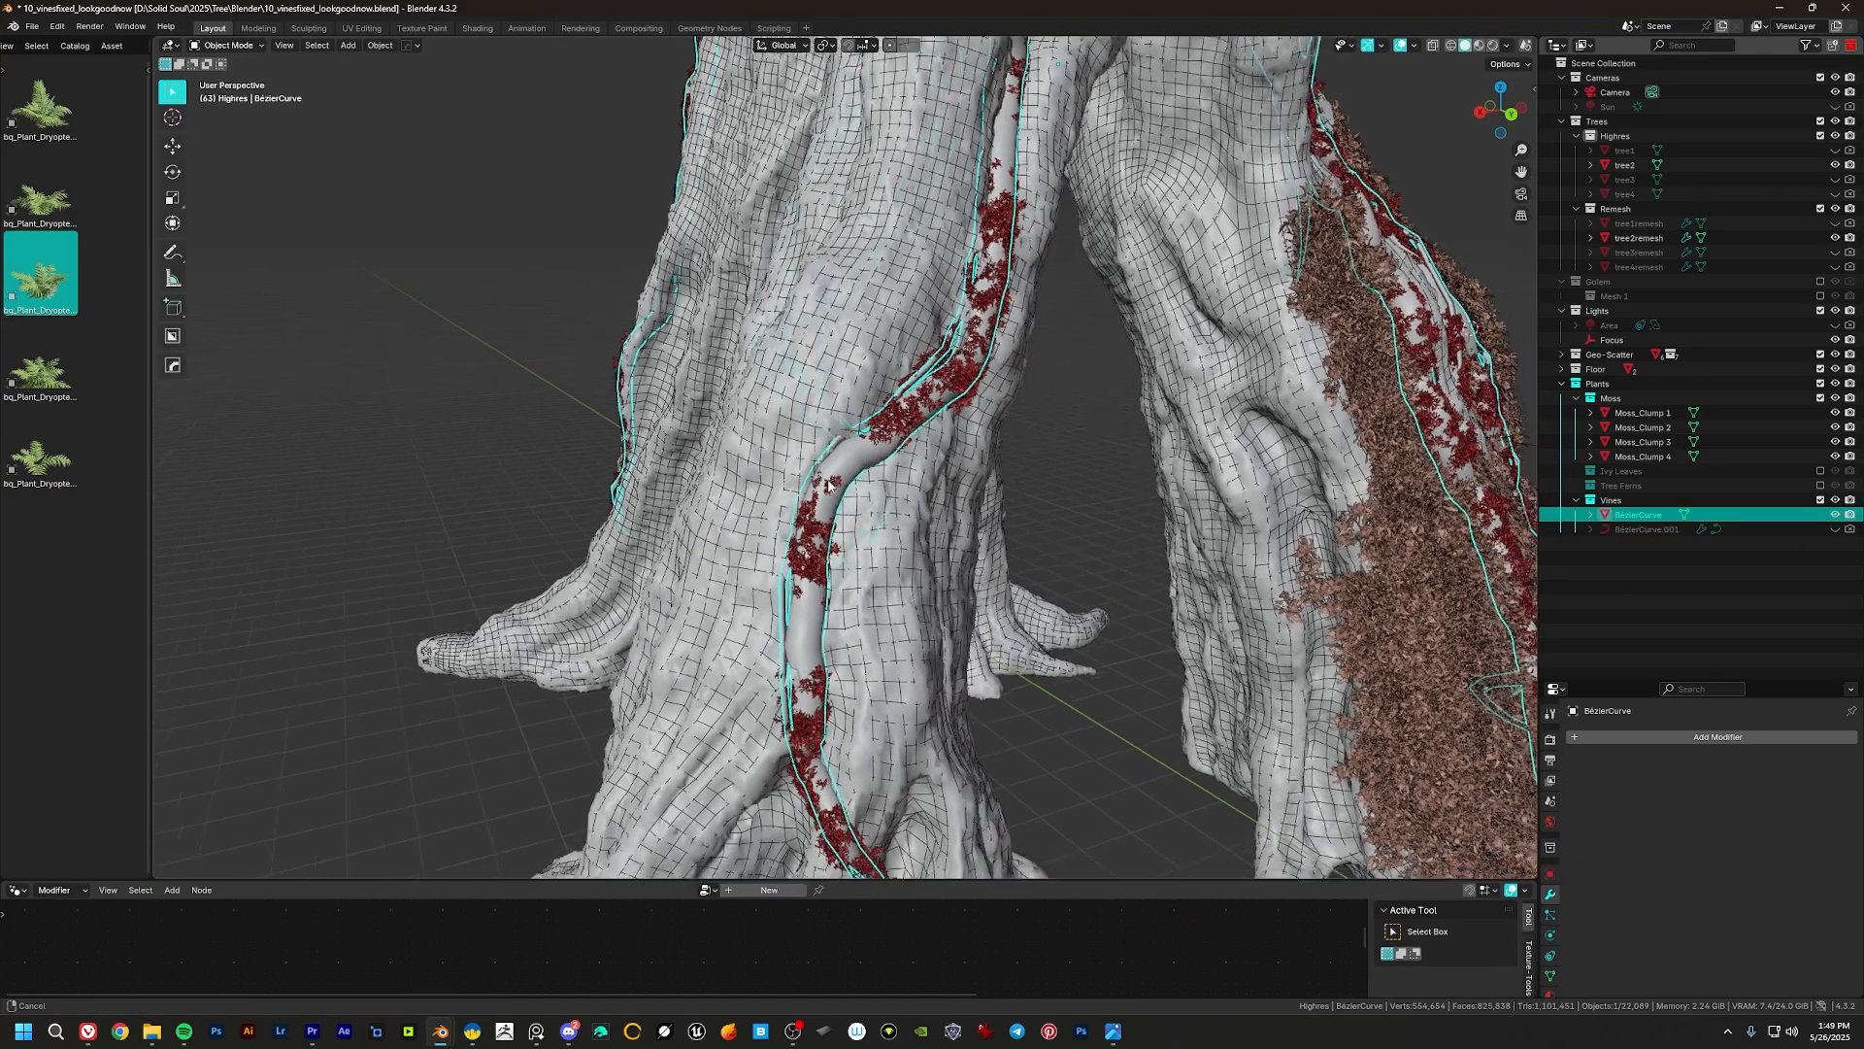
pyautogui.press('Tab')
pyautogui.scroll(8, 828, 484)
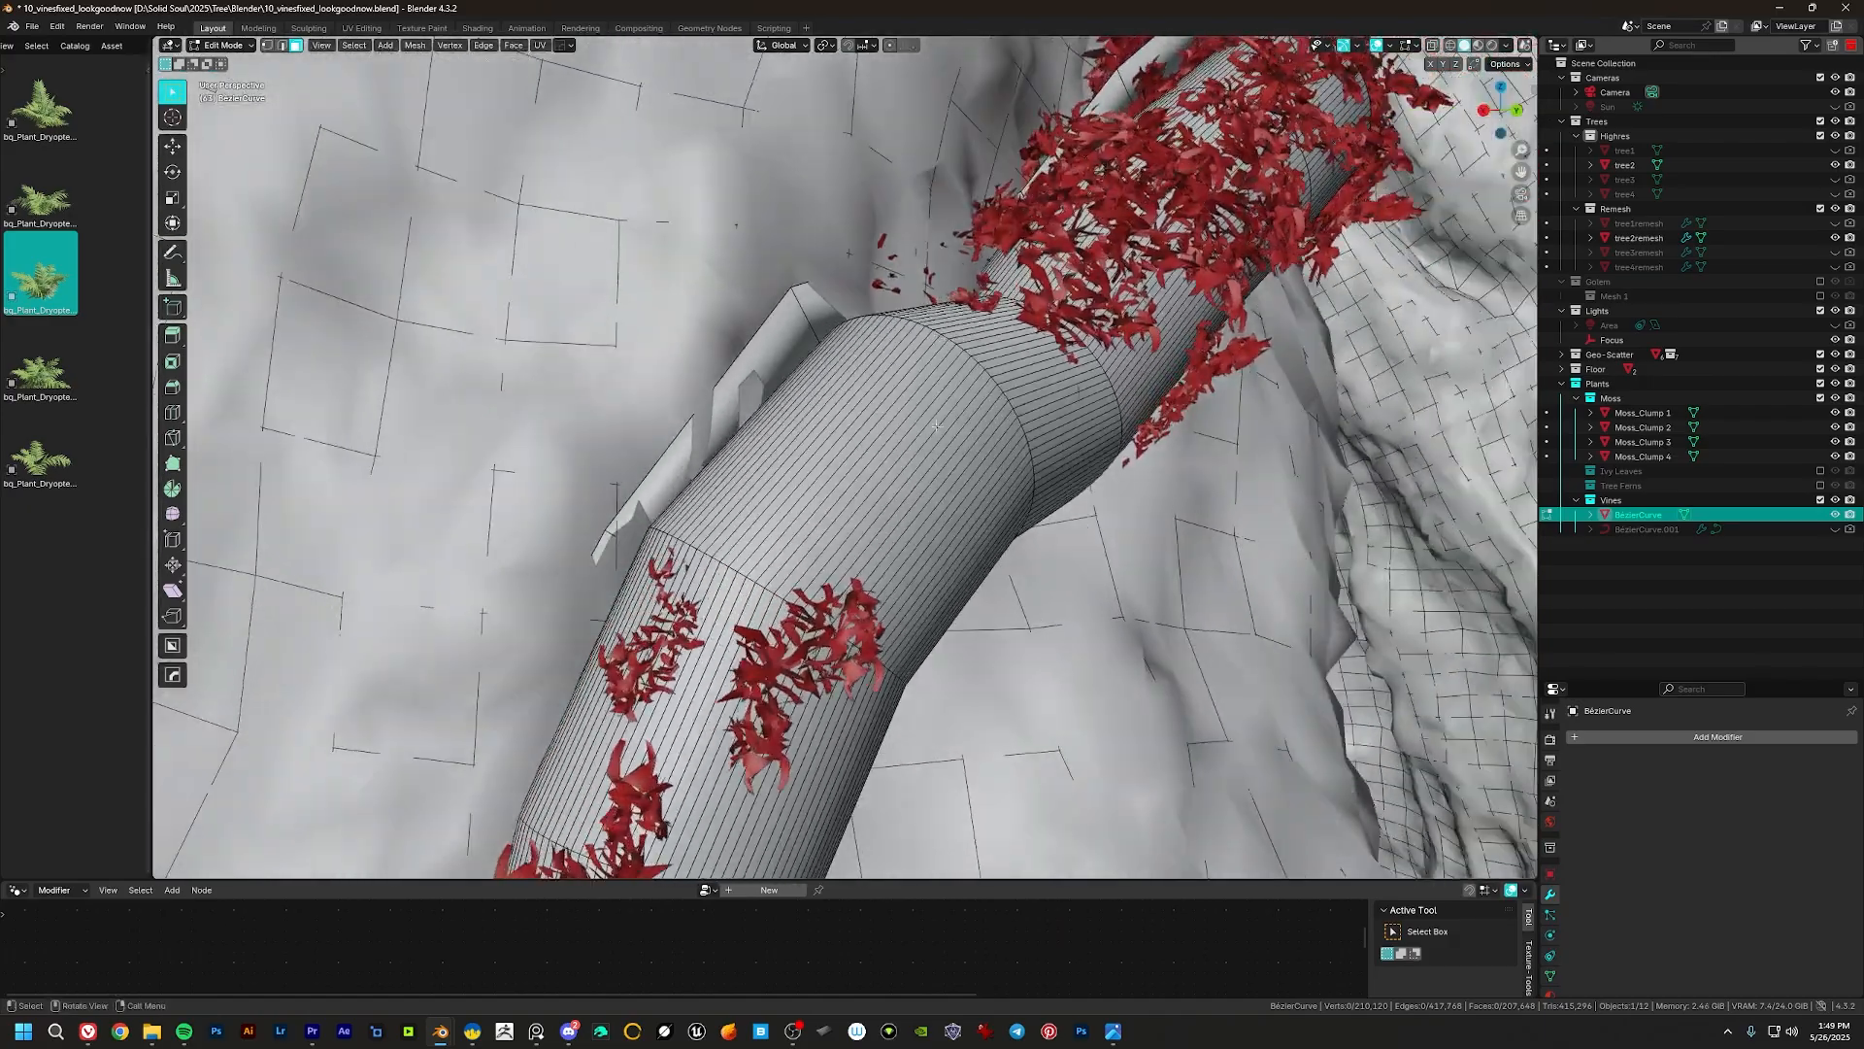
pyautogui.scroll(-10, 936, 424)
pyautogui.press('Tab')
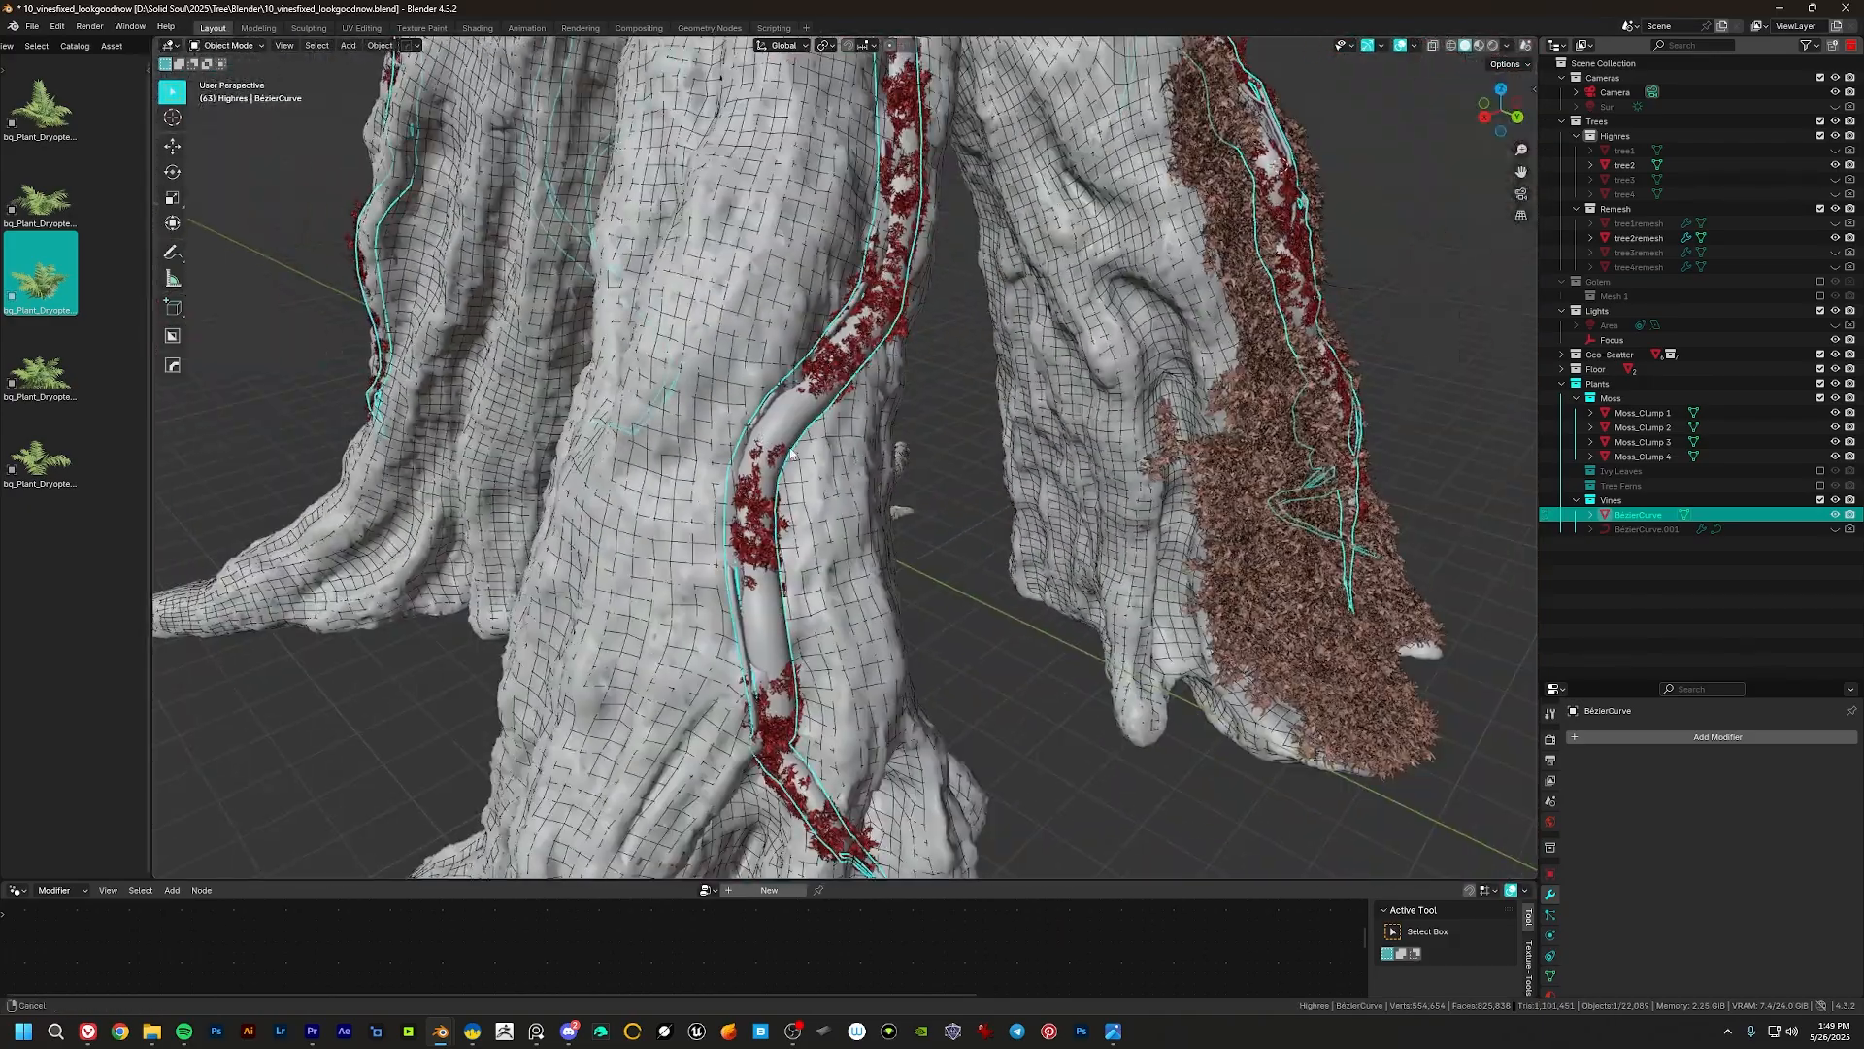
pyautogui.moveTo(792, 452); pyautogui.dragTo(782, 474, button='middle')
# Step: Check the Geo-Scatter emitter settings for the vine mesh and switch the viewport to Rendered shading
pyautogui.press('n')
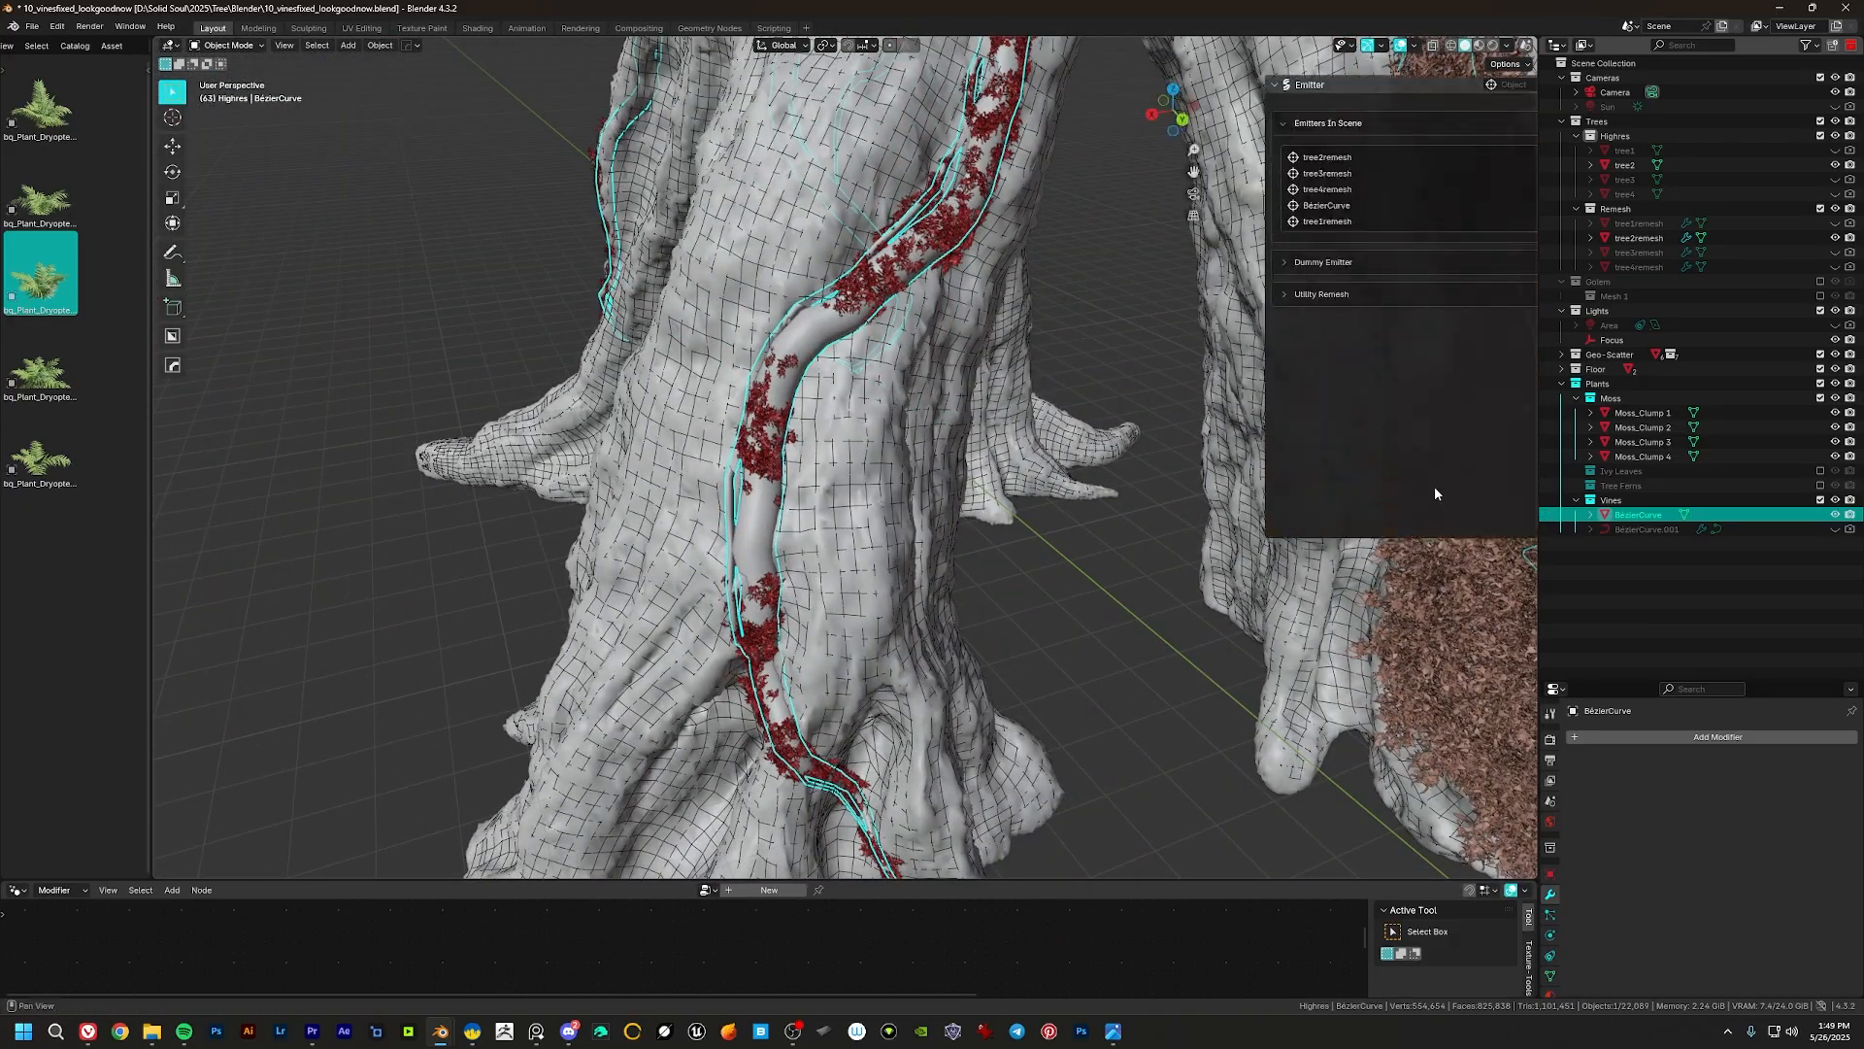
pyautogui.moveTo(908, 443); pyautogui.dragTo(971, 438, button='middle')
pyautogui.moveTo(777, 485); pyautogui.dragTo(769, 608, button='middle')
pyautogui.scroll(-5, 796, 602)
pyautogui.click(1494, 46)
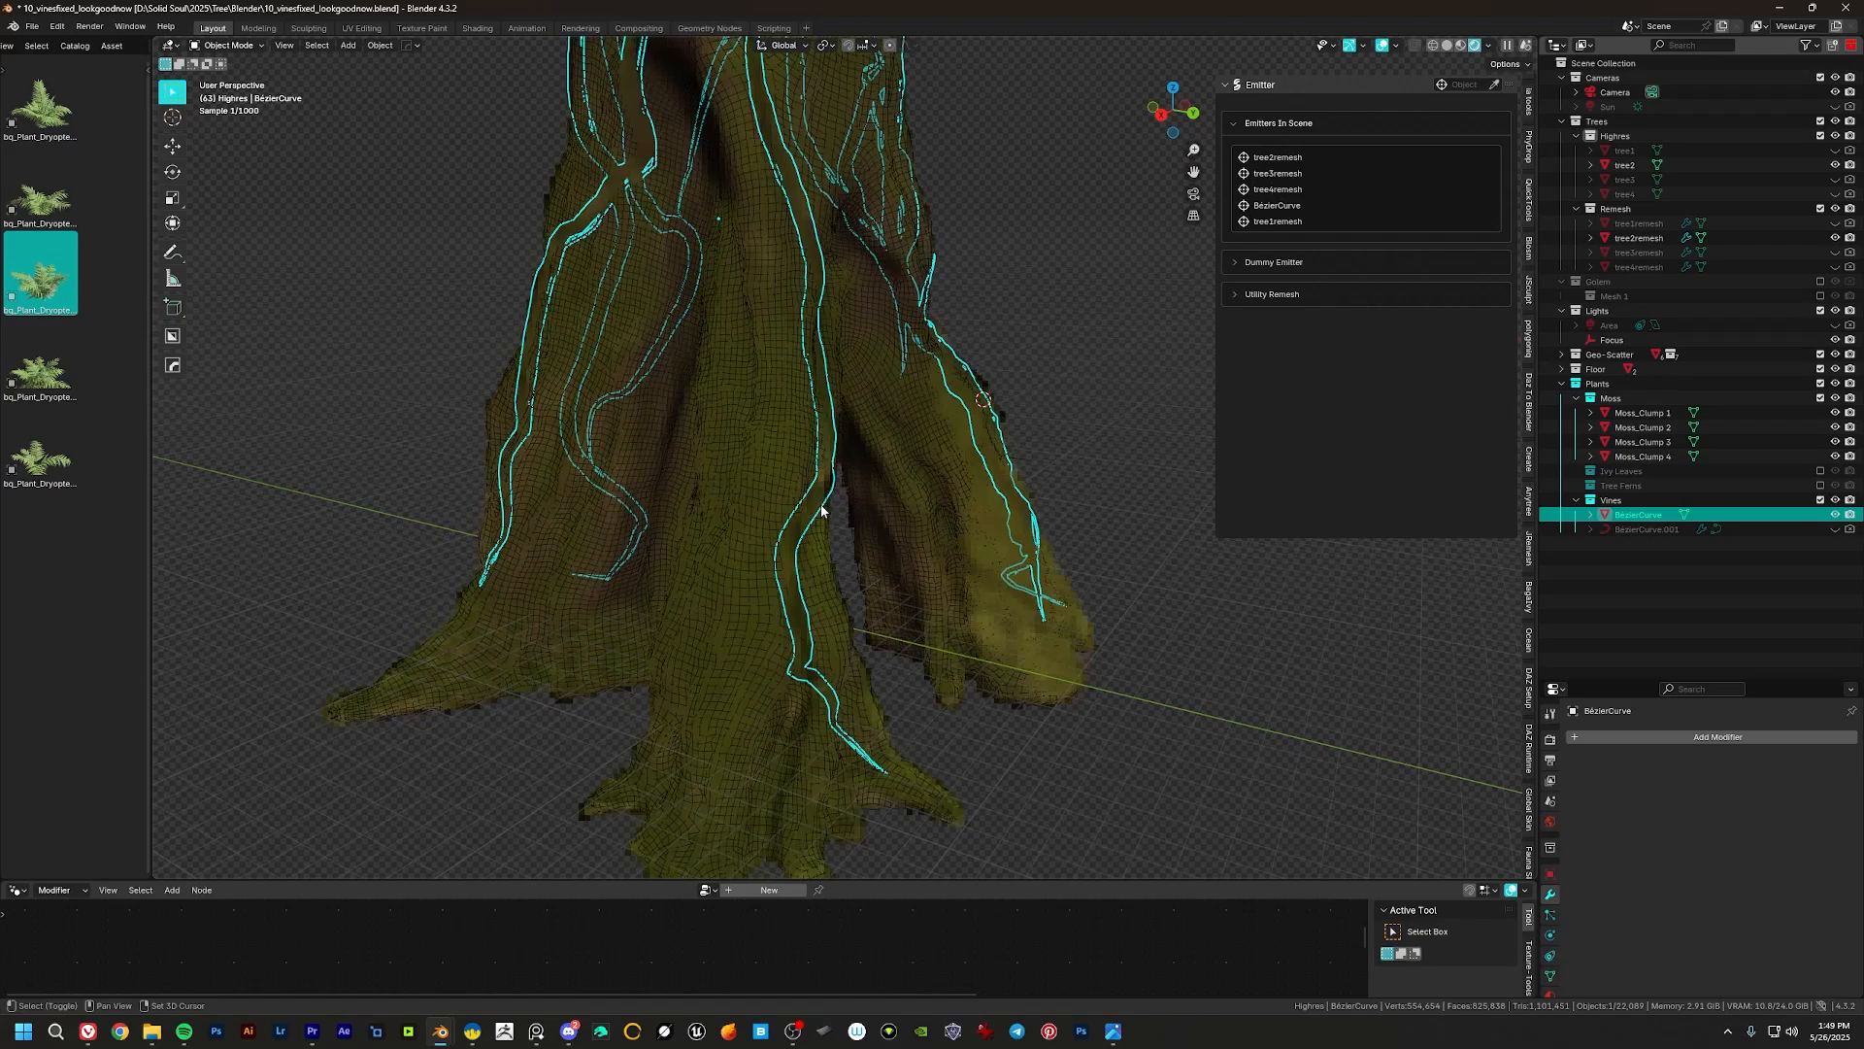
pyautogui.press('n')
# Step: Examine the rendered vine mesh and how its moss blends with the bark, and enlarge the node editor area
pyautogui.scroll(6, 807, 527)
pyautogui.moveTo(807, 527); pyautogui.dragTo(881, 442, button='middle')
pyautogui.hotkey('alt', 'a')
pyautogui.scroll(-3, 826, 524)
pyautogui.click(803, 488)
pyautogui.scroll(2, 833, 445)
pyautogui.scroll(2, 835, 446)
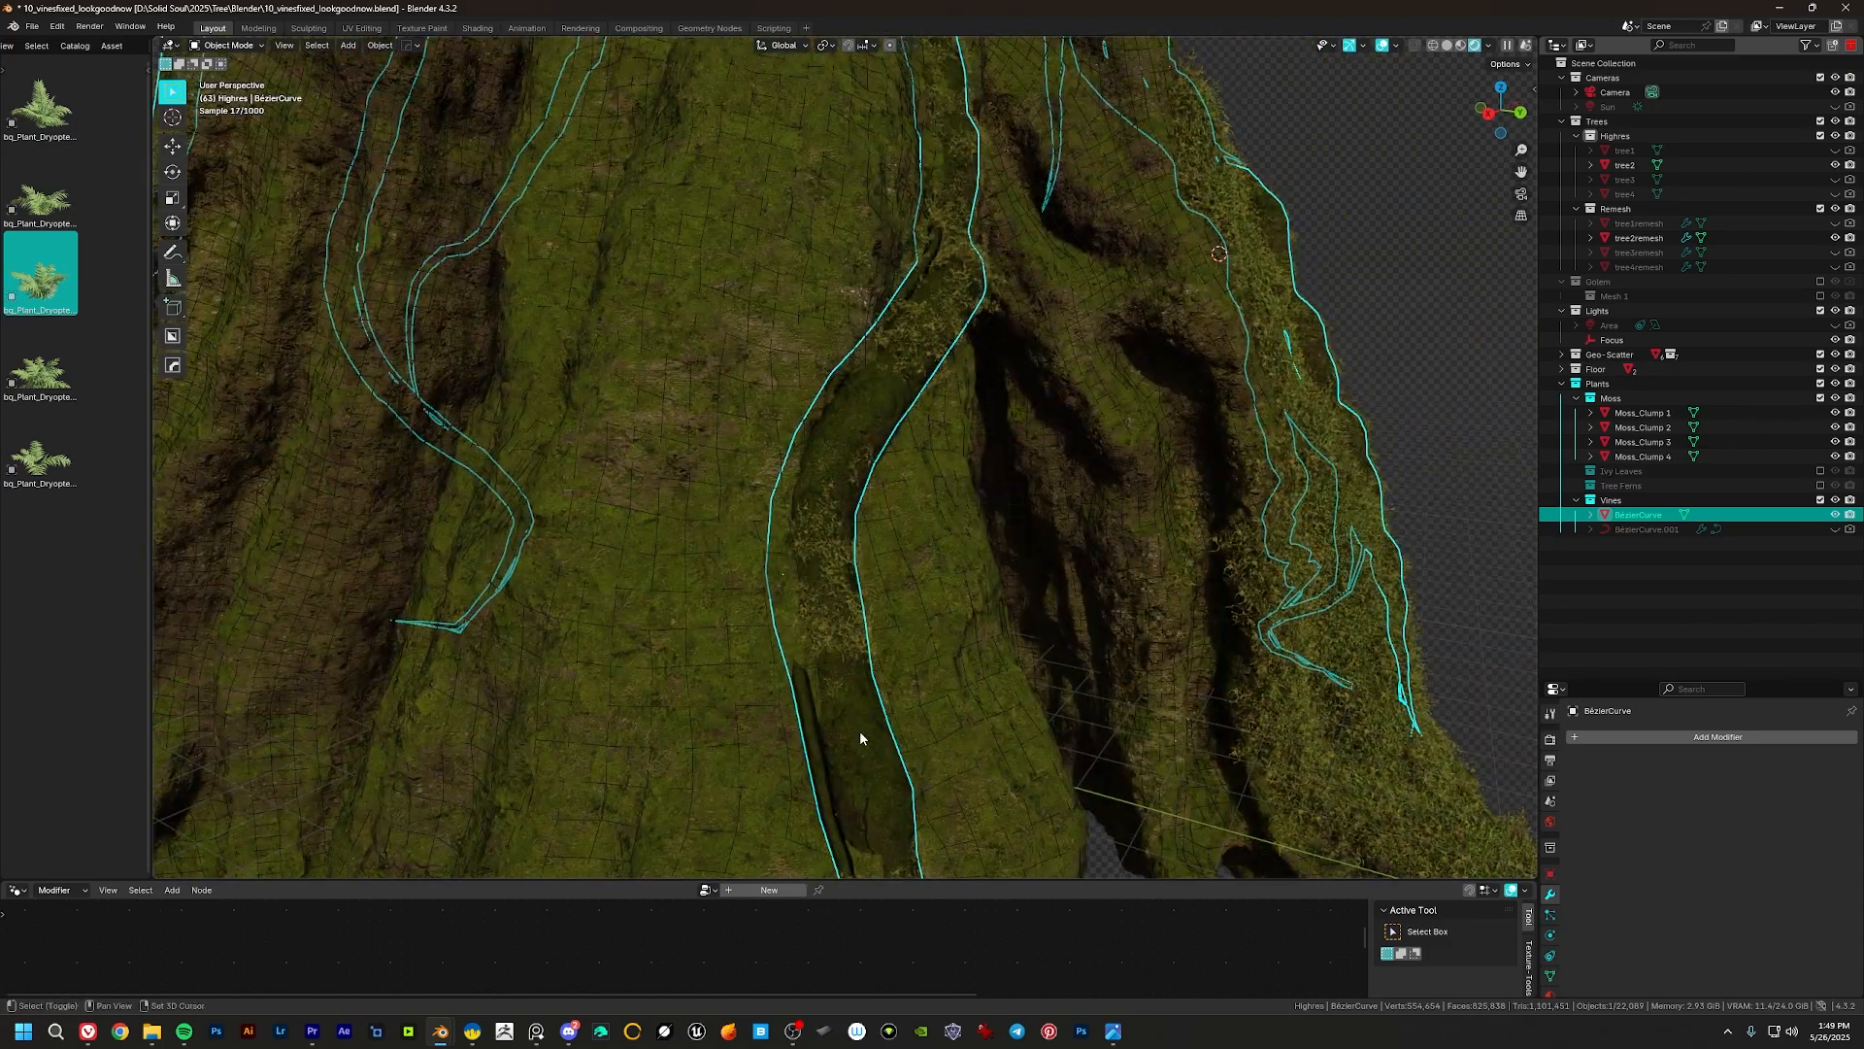
pyautogui.moveTo(832, 339); pyautogui.dragTo(875, 613, button='middle')
pyautogui.click(999, 582)
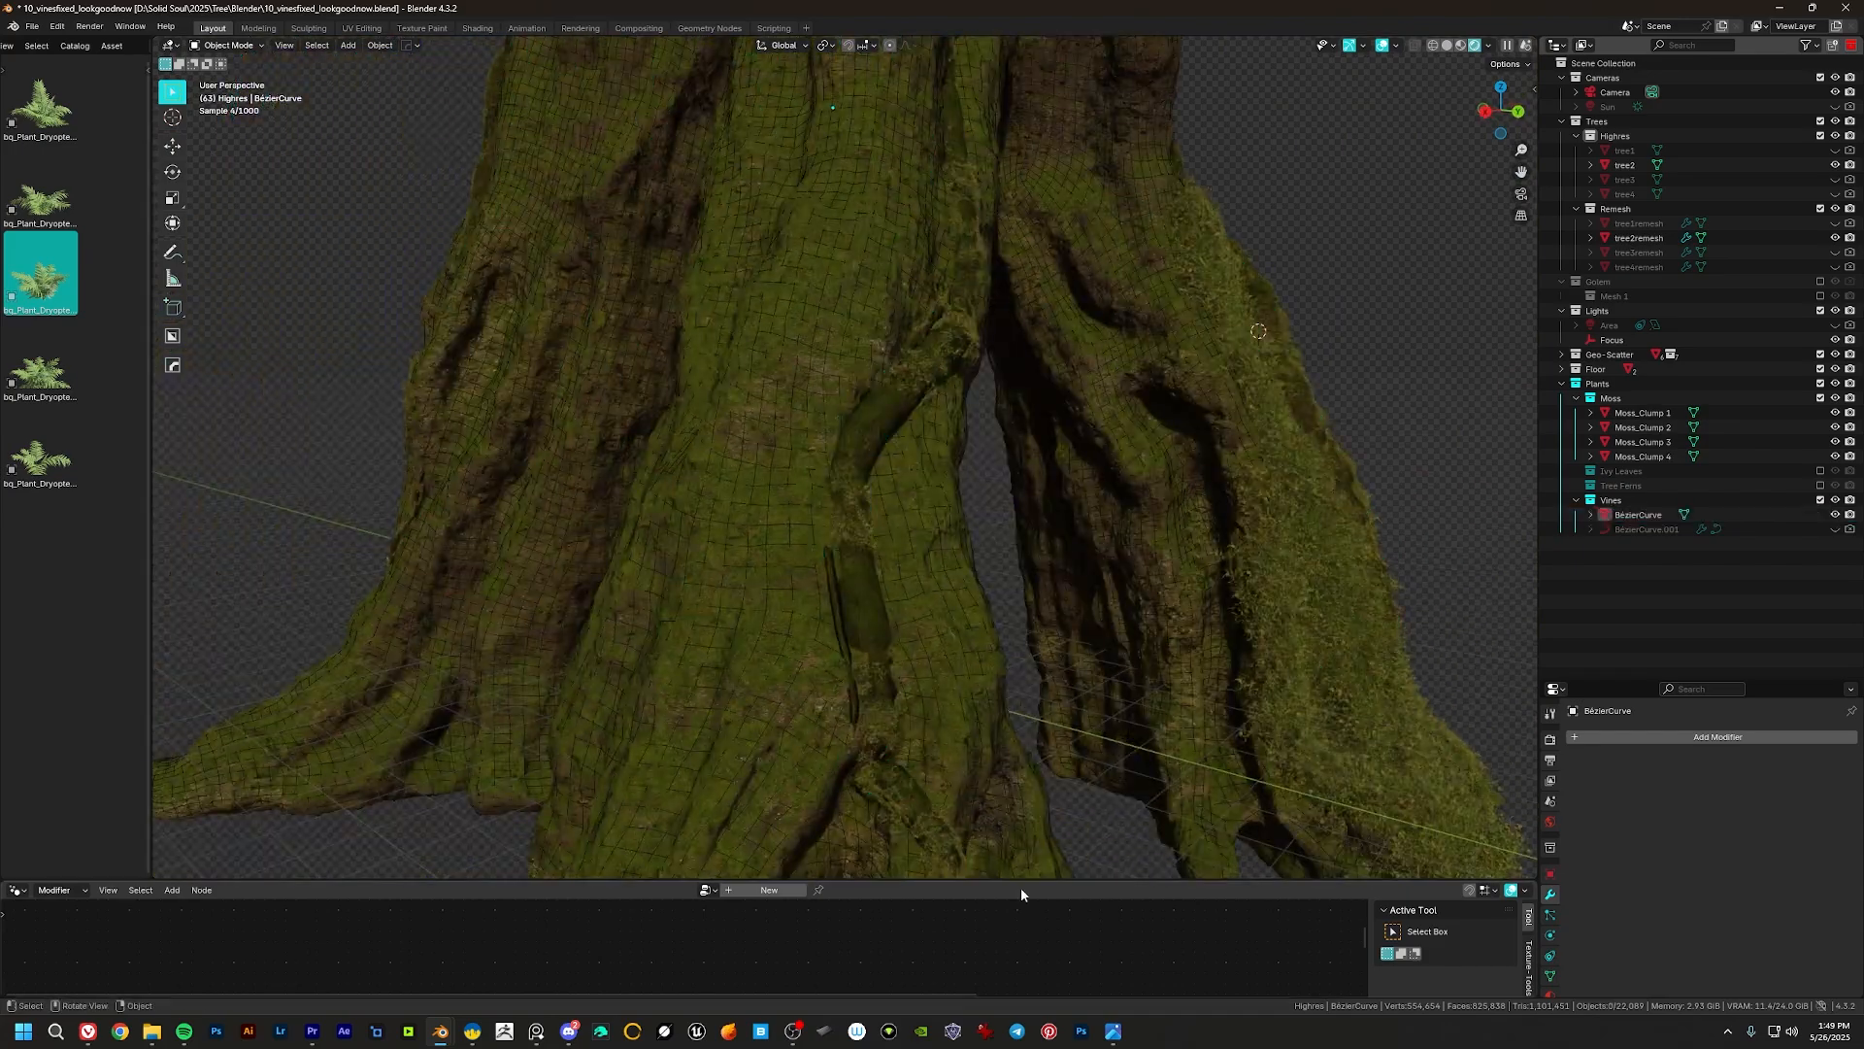
pyautogui.moveTo(1026, 881); pyautogui.dragTo(1027, 668)
pyautogui.moveTo(982, 602); pyautogui.dragTo(861, 415, button='middle')
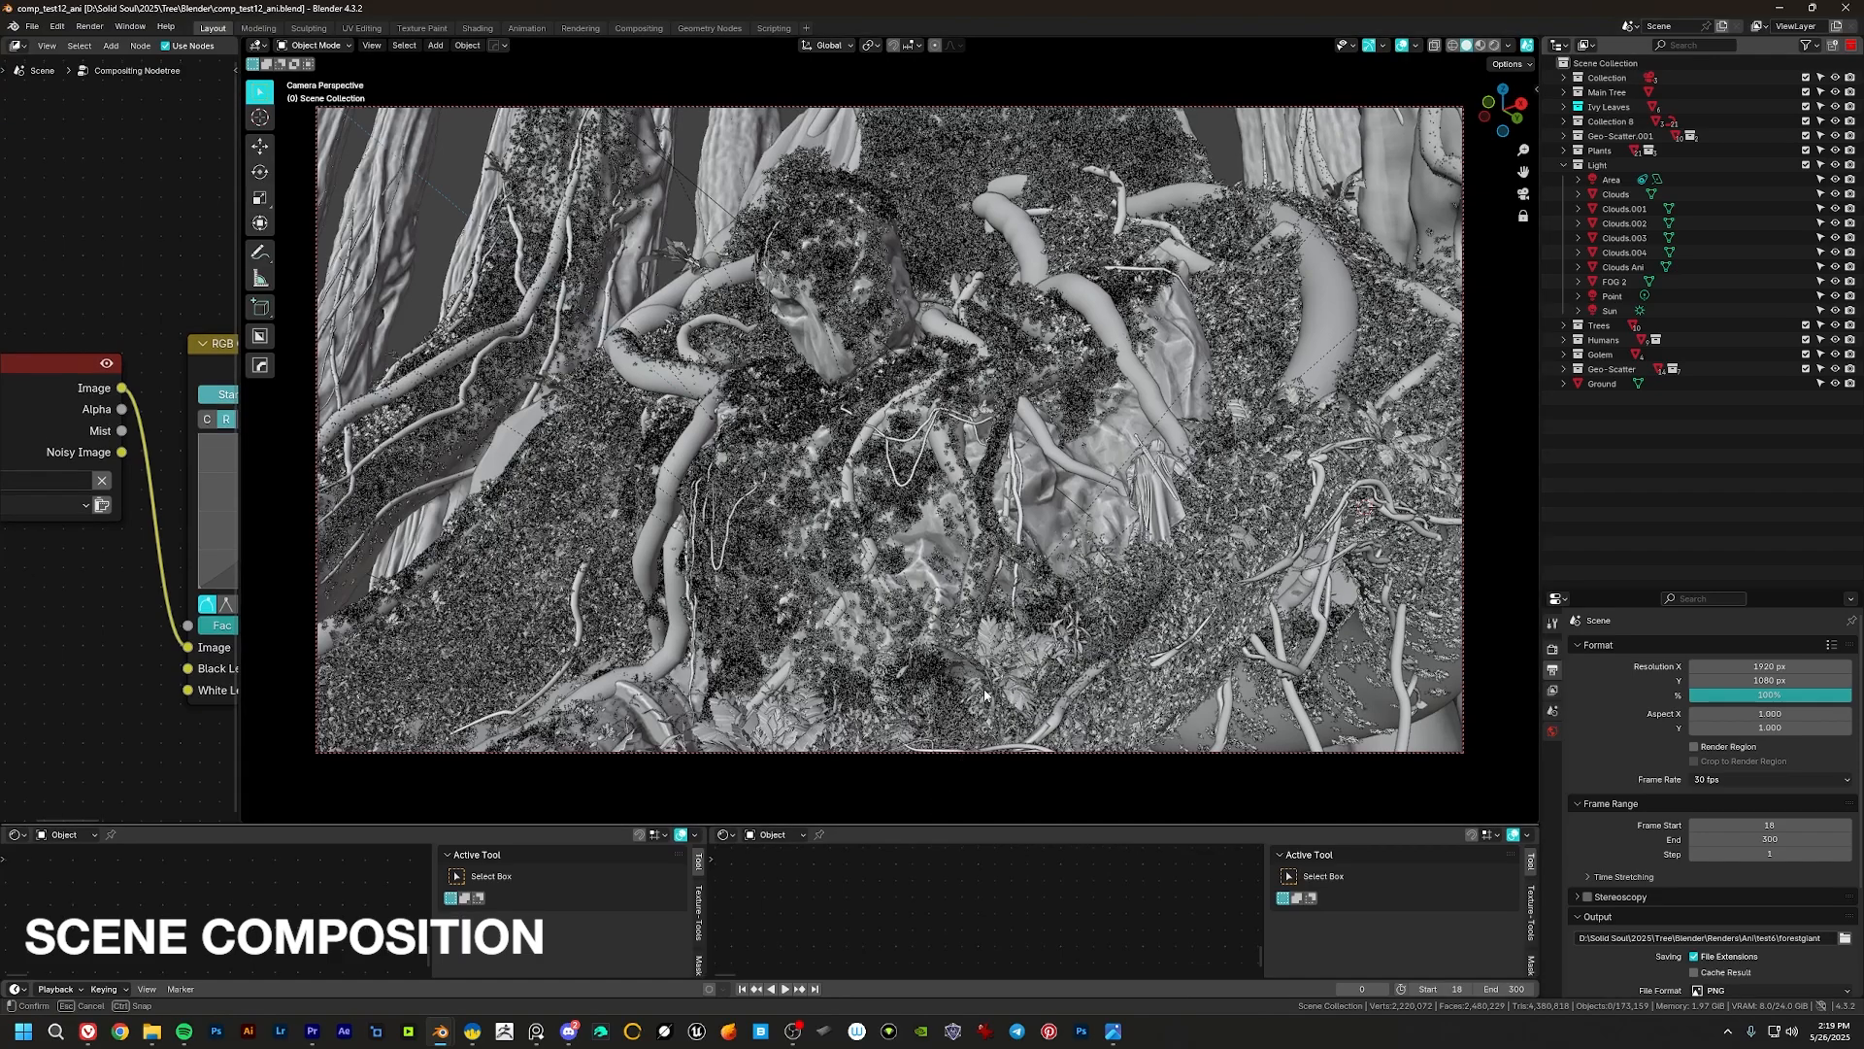
# Step: Bring the reference board over the forest scene and find the ink sketch of the tree roots
pyautogui.moveTo(912, 824); pyautogui.dragTo(912, 754)
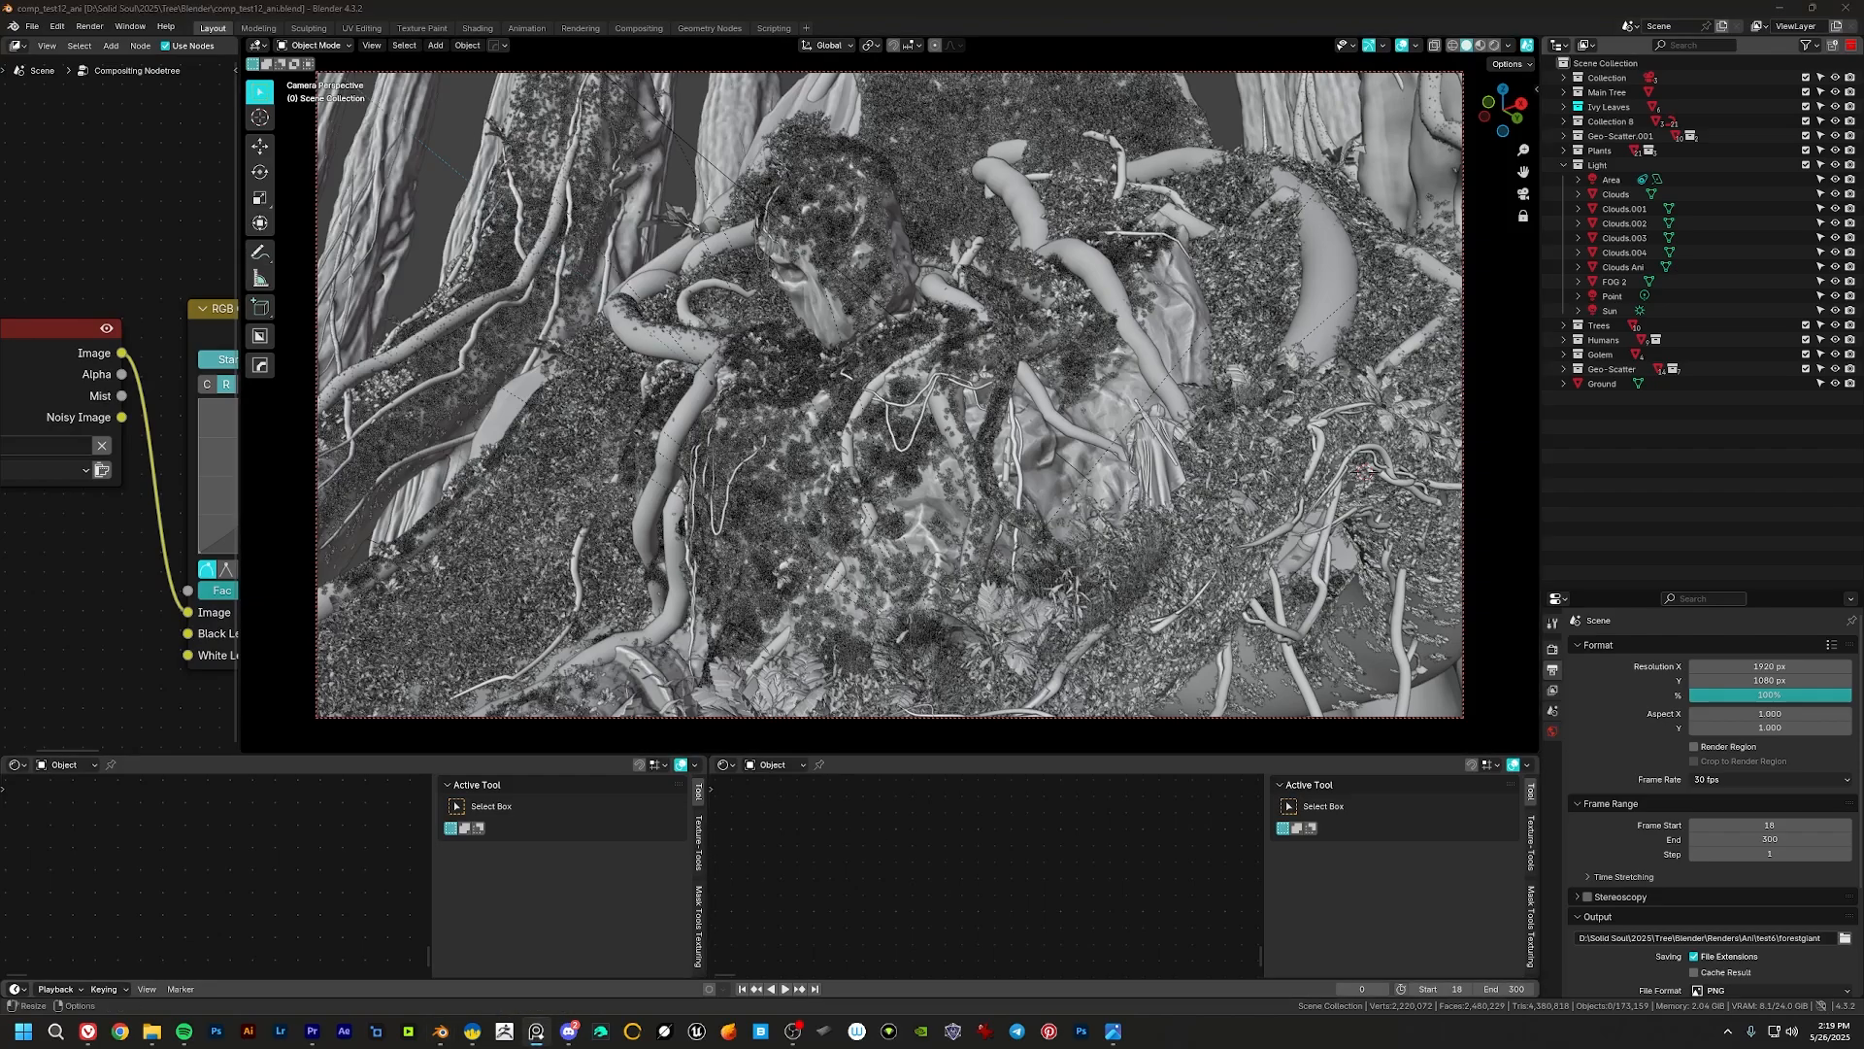
pyautogui.moveTo(1863, 466); pyautogui.dragTo(1364, 499, button='right')
pyautogui.moveTo(1365, 499); pyautogui.dragTo(977, 375, button='middle')
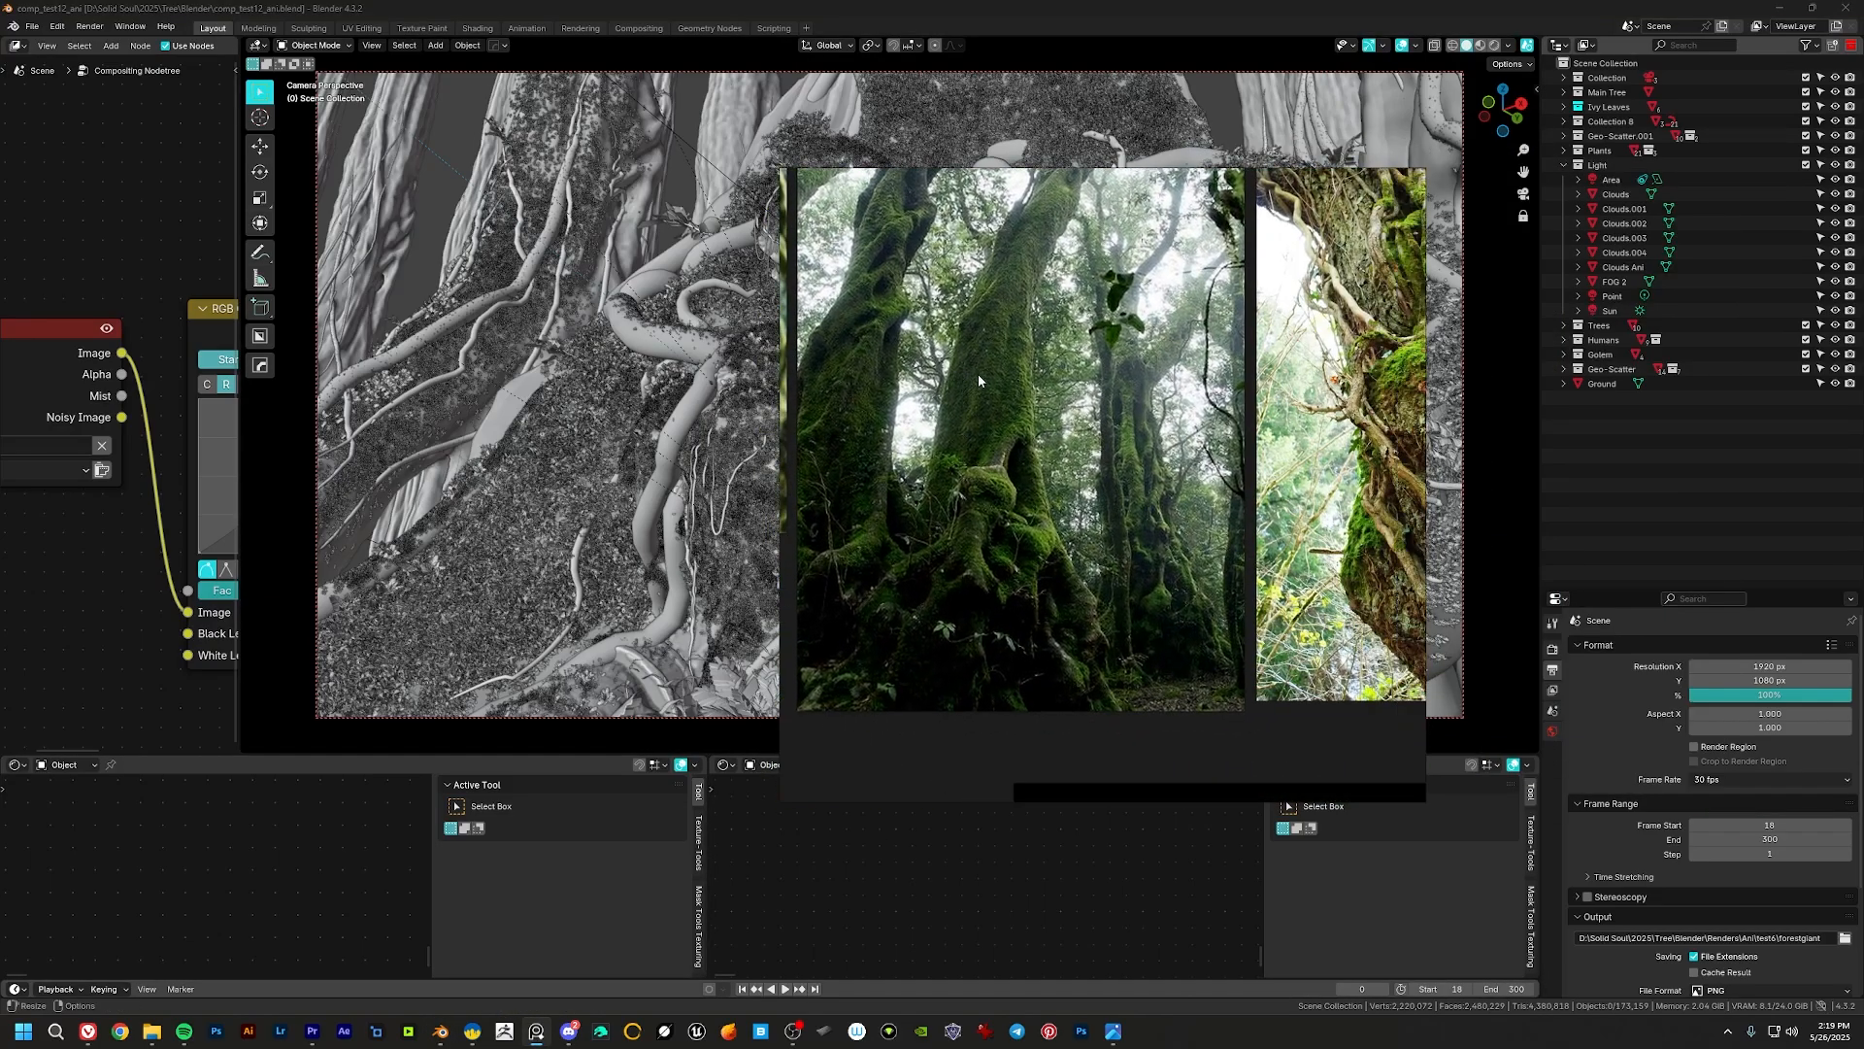
pyautogui.scroll(-8, 1071, 394)
pyautogui.scroll(10, 1101, 443)
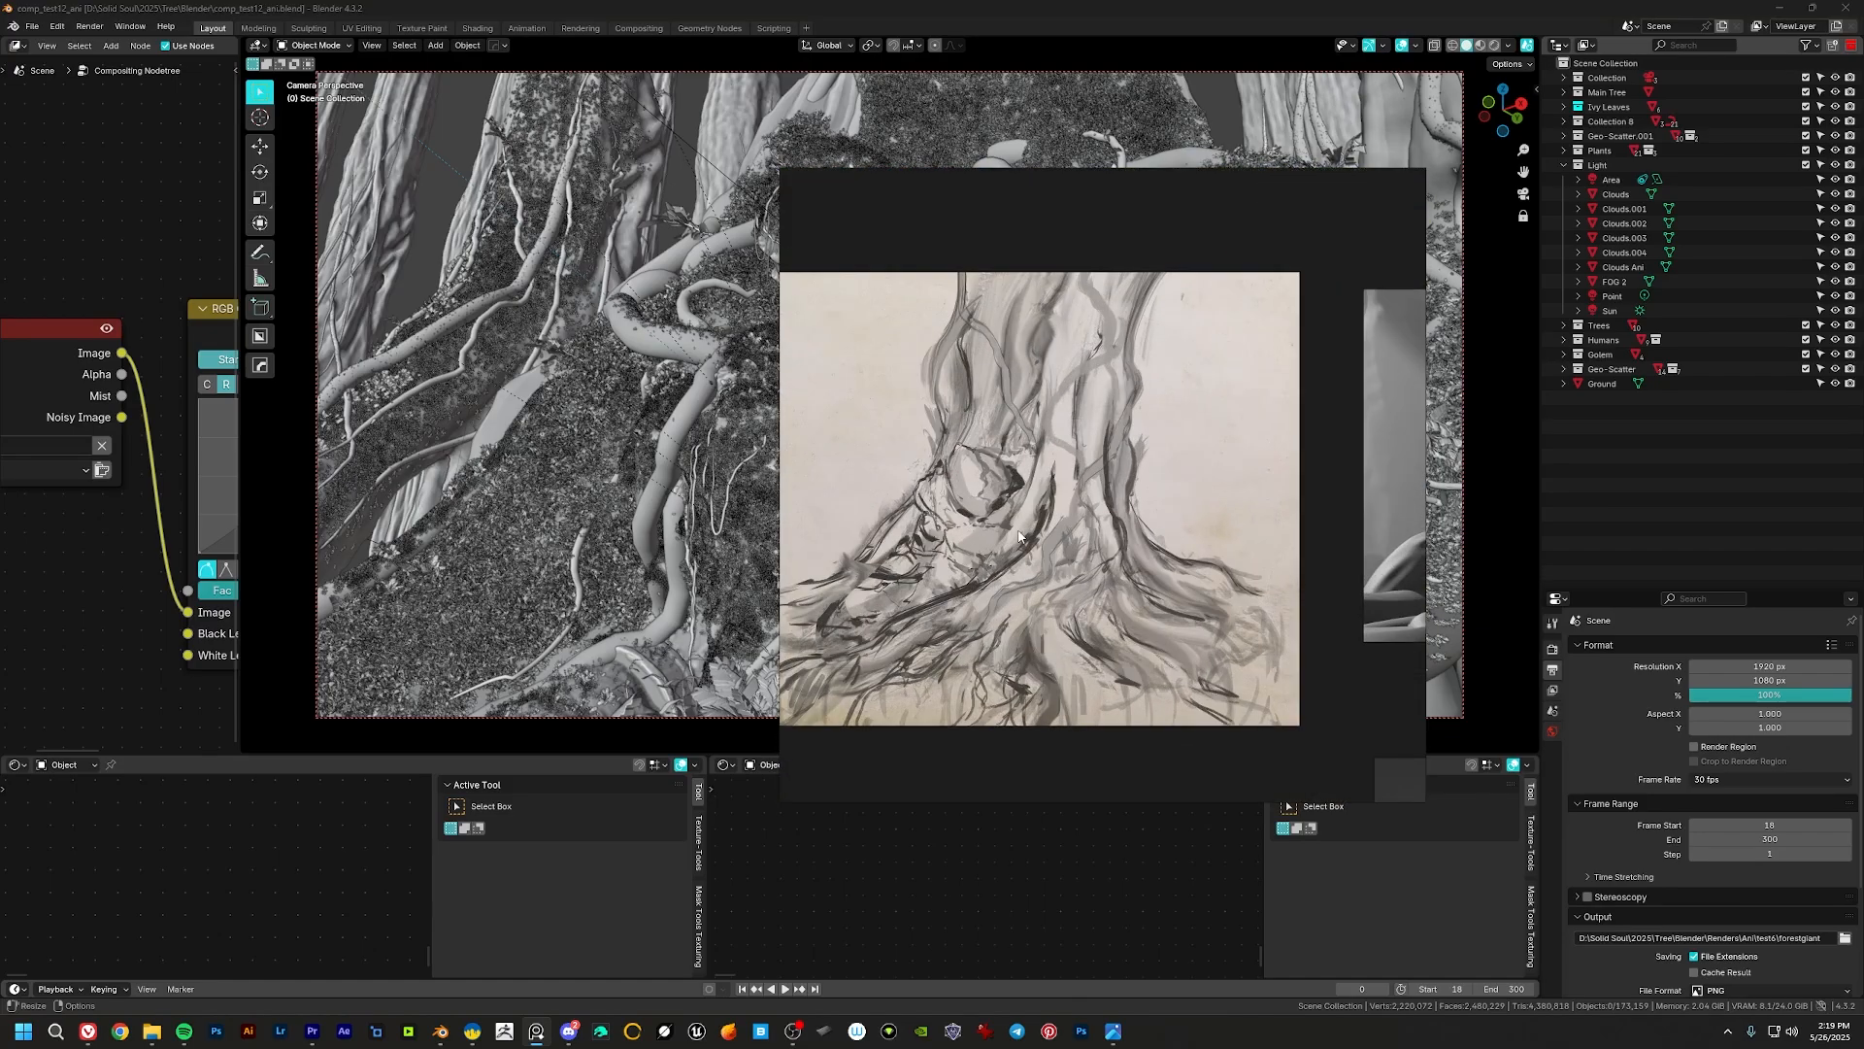
pyautogui.scroll(3, 1101, 504)
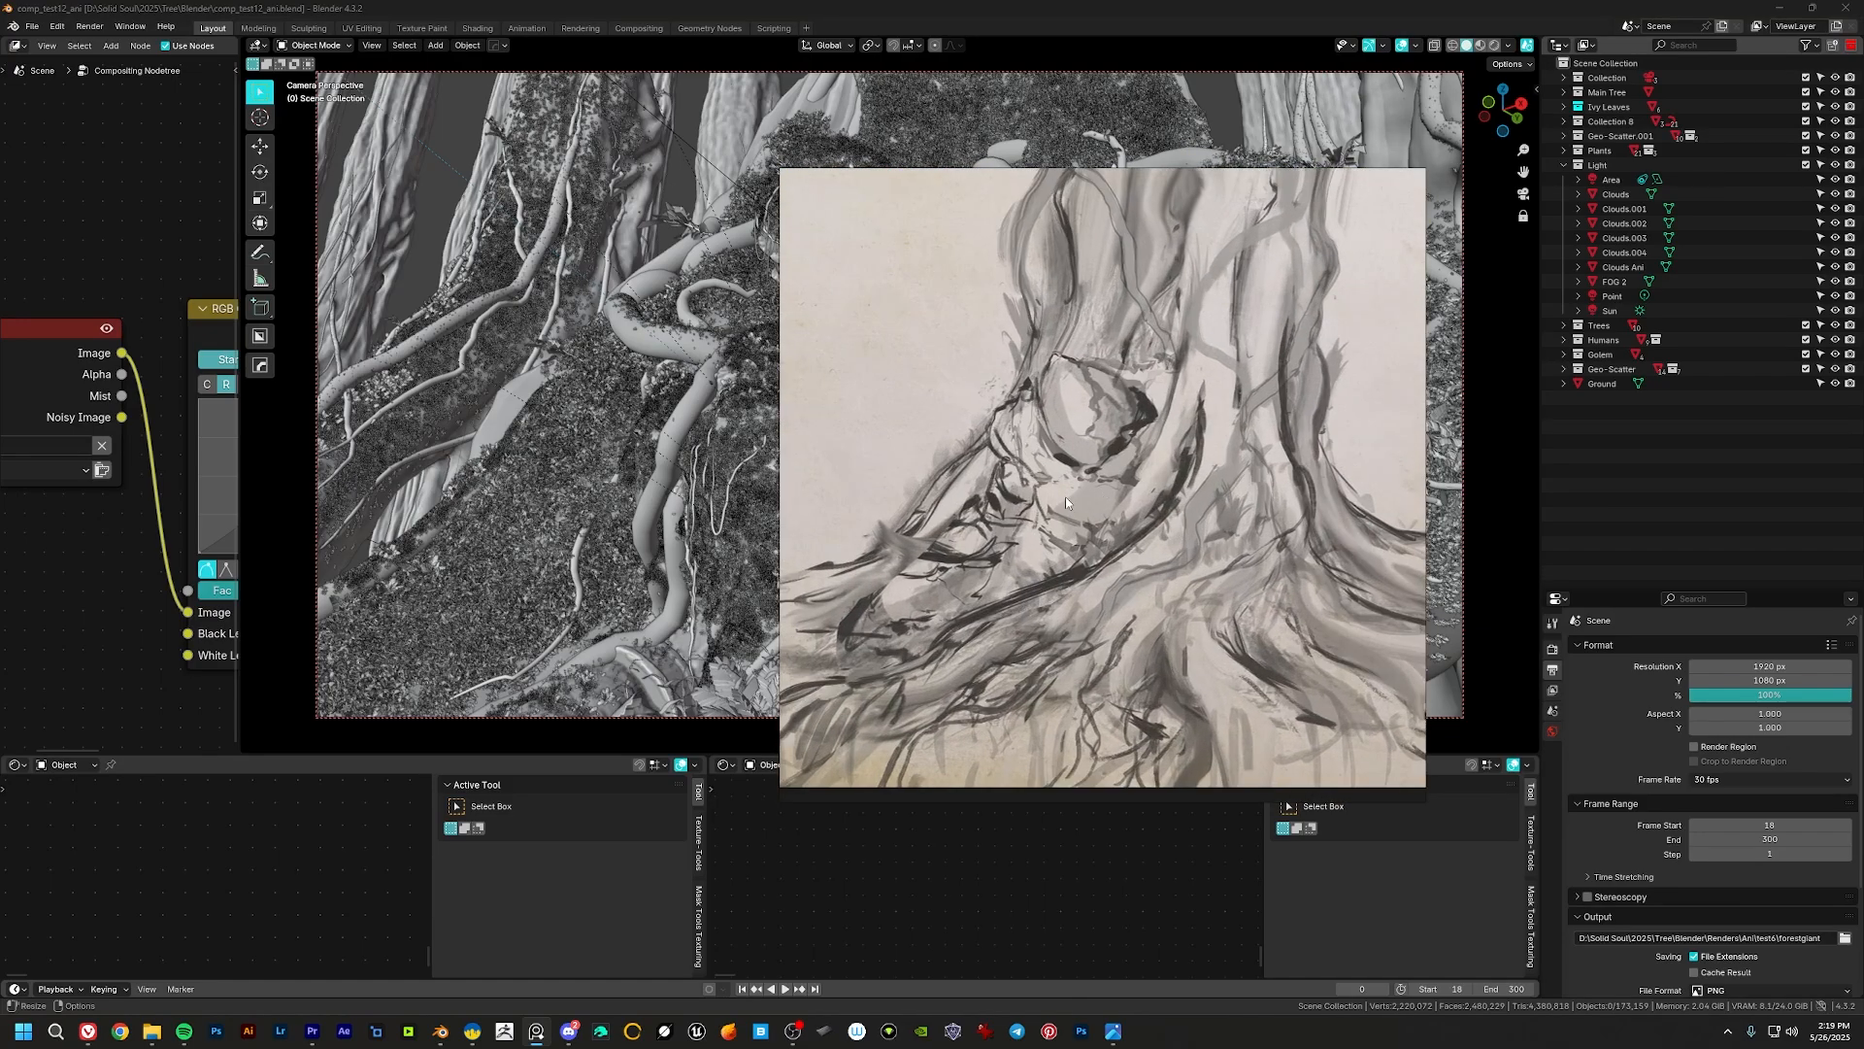
# Step: Examine the figure and the flow of the roots in the sketch, and move the reference board off the scene
pyautogui.moveTo(1113, 480)
pyautogui.mouseDown(button='middle')
pyautogui.moveTo(1138, 484)
pyautogui.moveTo(1079, 579)
pyautogui.moveTo(1090, 450)
pyautogui.mouseUp(button='middle')
pyautogui.moveTo(1106, 526)
pyautogui.mouseDown(button='middle')
pyautogui.moveTo(1097, 592)
pyautogui.moveTo(1196, 521)
pyautogui.mouseUp(button='middle')
pyautogui.scroll(6, 1022, 560)
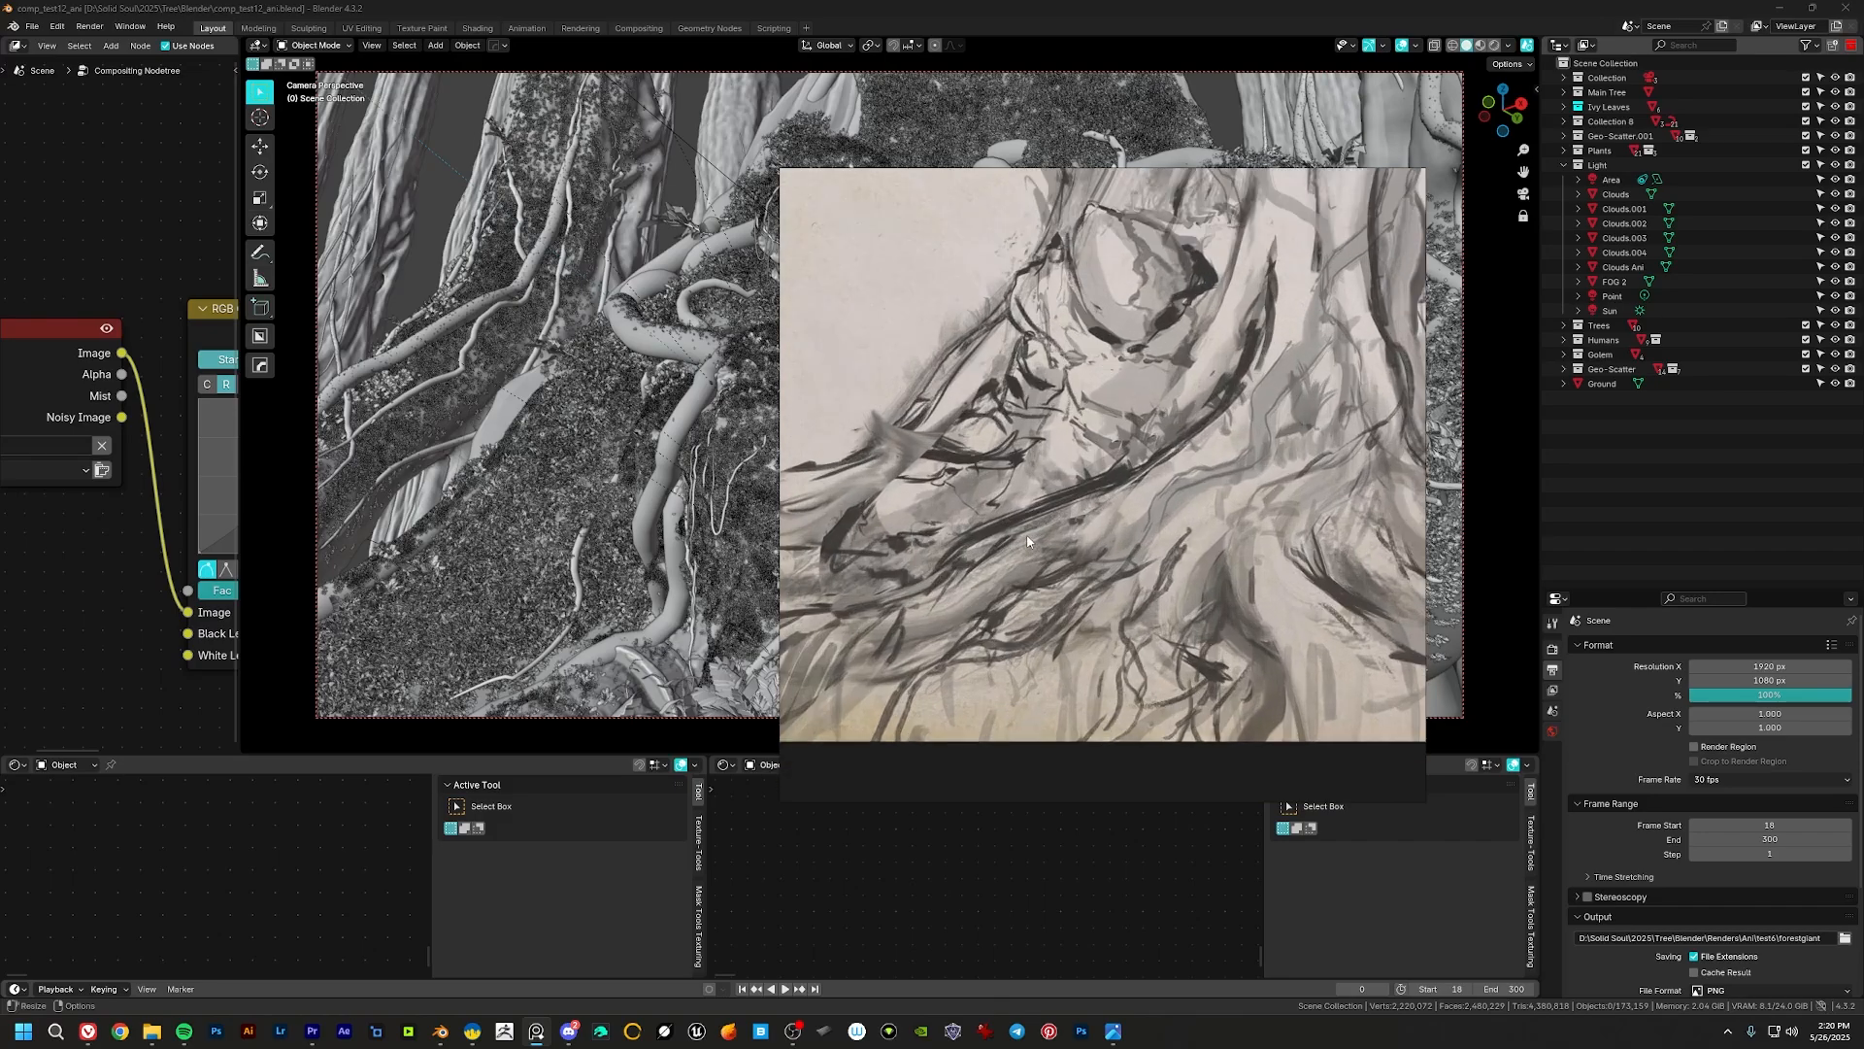
pyautogui.moveTo(1379, 537)
pyautogui.mouseDown(button='middle')
pyautogui.moveTo(1173, 459)
pyautogui.moveTo(932, 476)
pyautogui.moveTo(1155, 512)
pyautogui.moveTo(1216, 564)
pyautogui.moveTo(1136, 660)
pyautogui.moveTo(1198, 521)
pyautogui.moveTo(1079, 602)
pyautogui.moveTo(1143, 384)
pyautogui.moveTo(1090, 504)
pyautogui.moveTo(1114, 602)
pyautogui.mouseUp(button='middle')
pyautogui.scroll(3, 995, 668)
pyautogui.scroll(-2, 1326, 473)
pyautogui.moveTo(1326, 473)
pyautogui.mouseDown(button='middle')
pyautogui.moveTo(1200, 427)
pyautogui.moveTo(1206, 375)
pyautogui.mouseUp(button='middle')
pyautogui.scroll(-4, 1206, 375)
pyautogui.moveTo(1106, 418); pyautogui.dragTo(1863, 470, button='right')
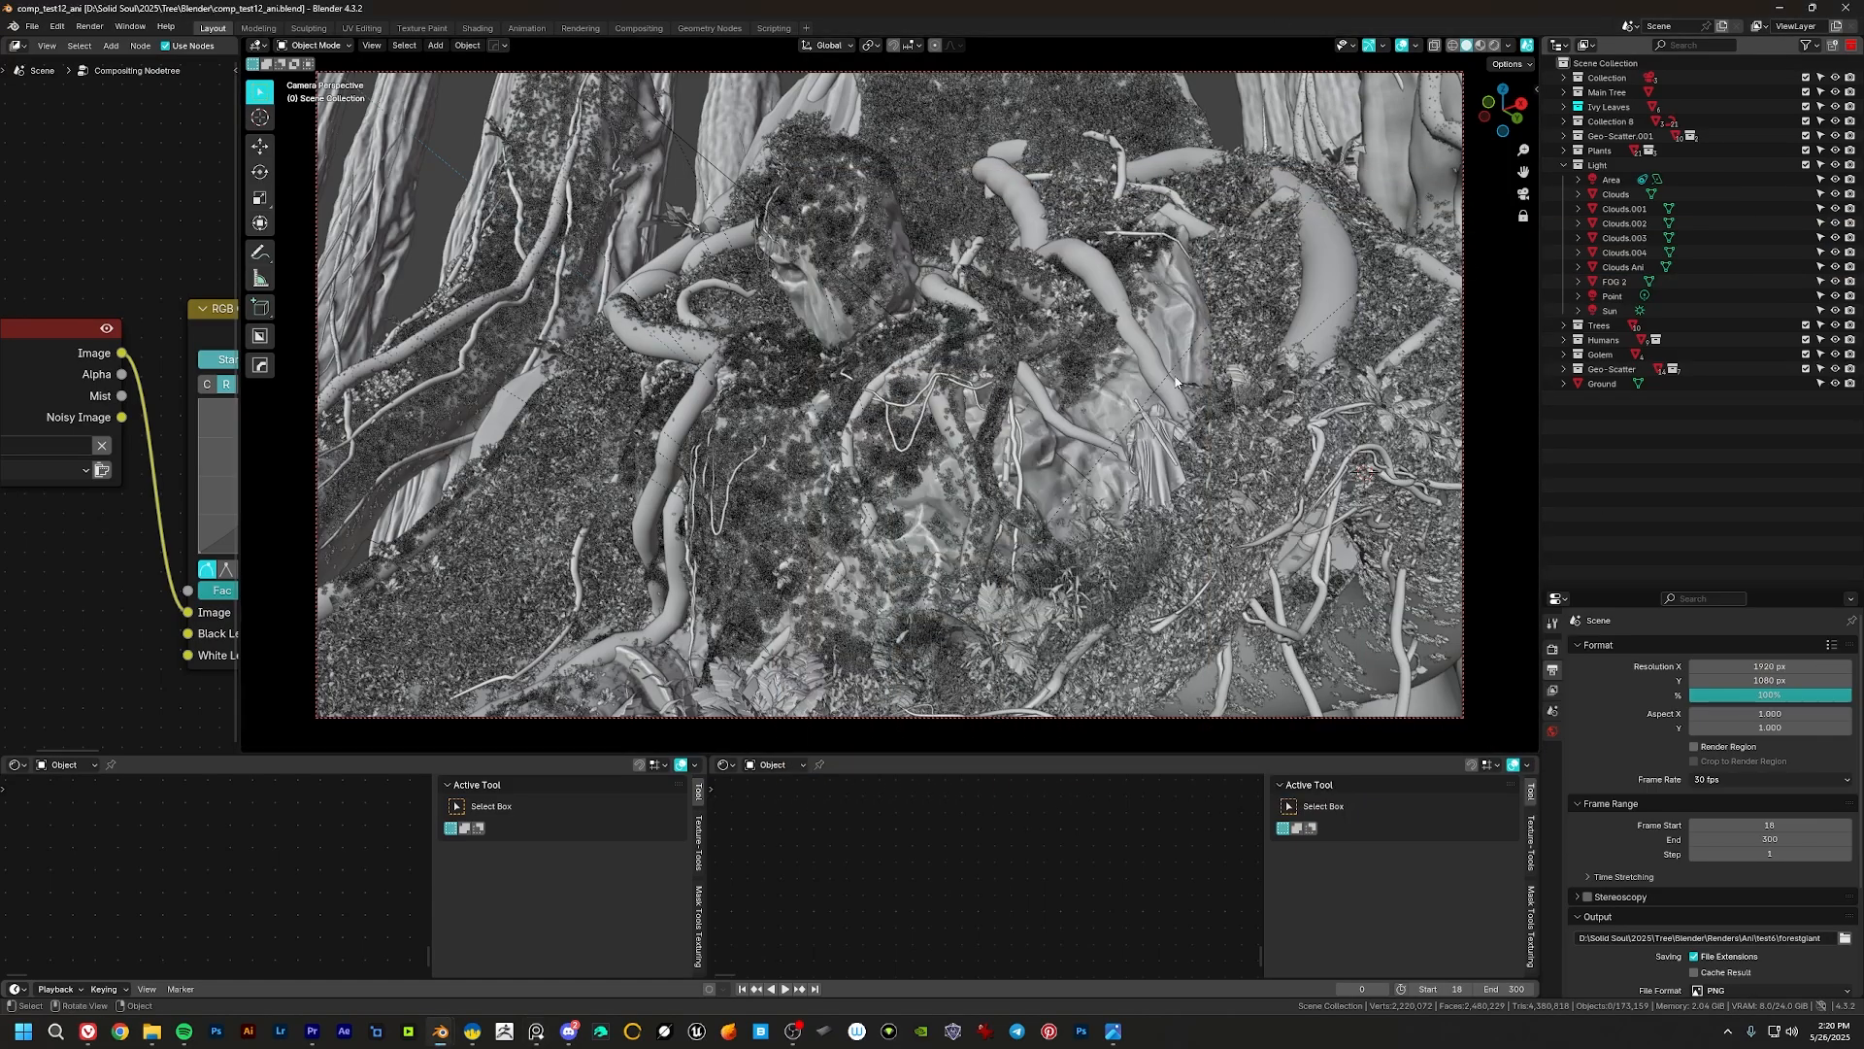
# Step: Leave the camera view and examine the vine-covered golem against the main tree up close
pyautogui.press('KP_0')
pyautogui.scroll(3, 747, 446)
pyautogui.keyDown('shift'); pyautogui.moveTo(747, 449); pyautogui.dragTo(1138, 281, button='middle'); pyautogui.keyUp('shift')
pyautogui.scroll(-4, 908, 427)
pyautogui.scroll(4, 1039, 500)
pyautogui.moveTo(903, 476); pyautogui.dragTo(1058, 466, button='middle')
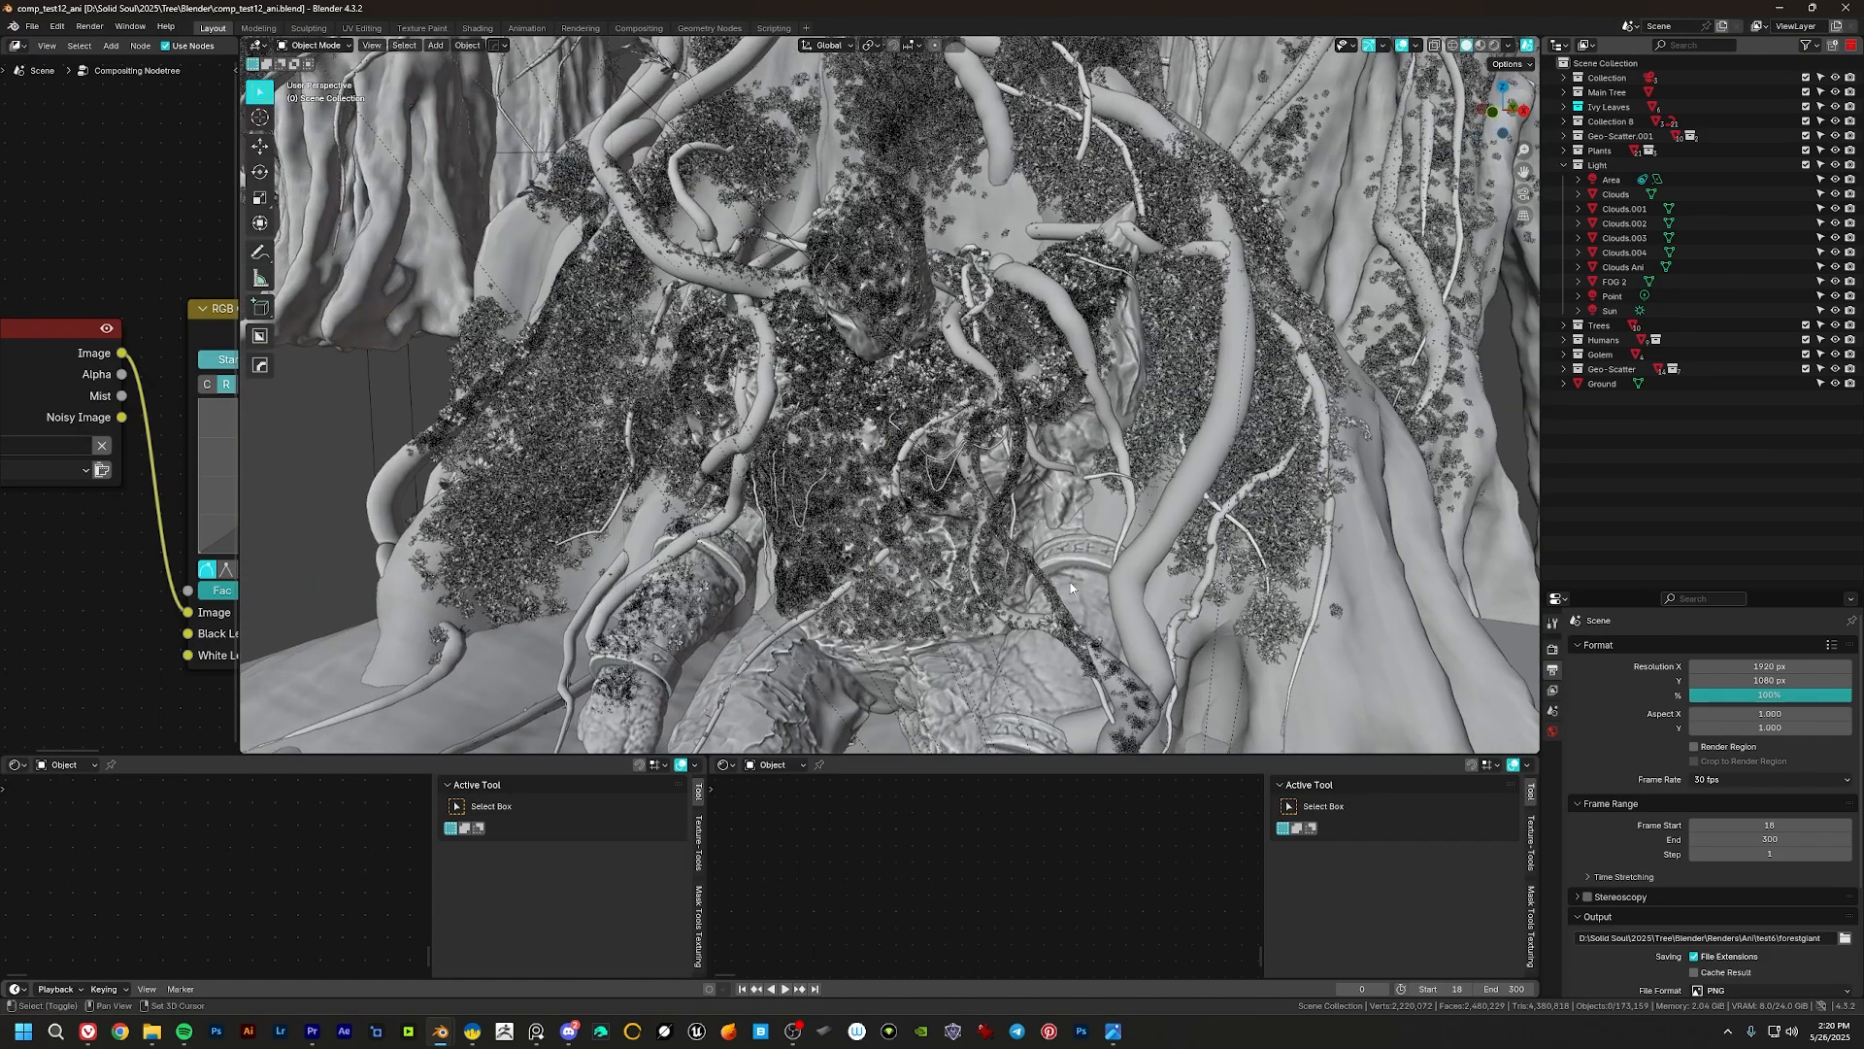
pyautogui.keyDown('shift'); pyautogui.moveTo(932, 553); pyautogui.dragTo(1050, 679, button='middle'); pyautogui.keyUp('shift')
# Step: Enlarge the viewport and examine the golem's legs and the moss-covered root beside them
pyautogui.moveTo(1103, 754); pyautogui.dragTo(1097, 959)
pyautogui.keyDown('shift'); pyautogui.moveTo(859, 474); pyautogui.dragTo(898, 114, button='middle'); pyautogui.keyUp('shift')
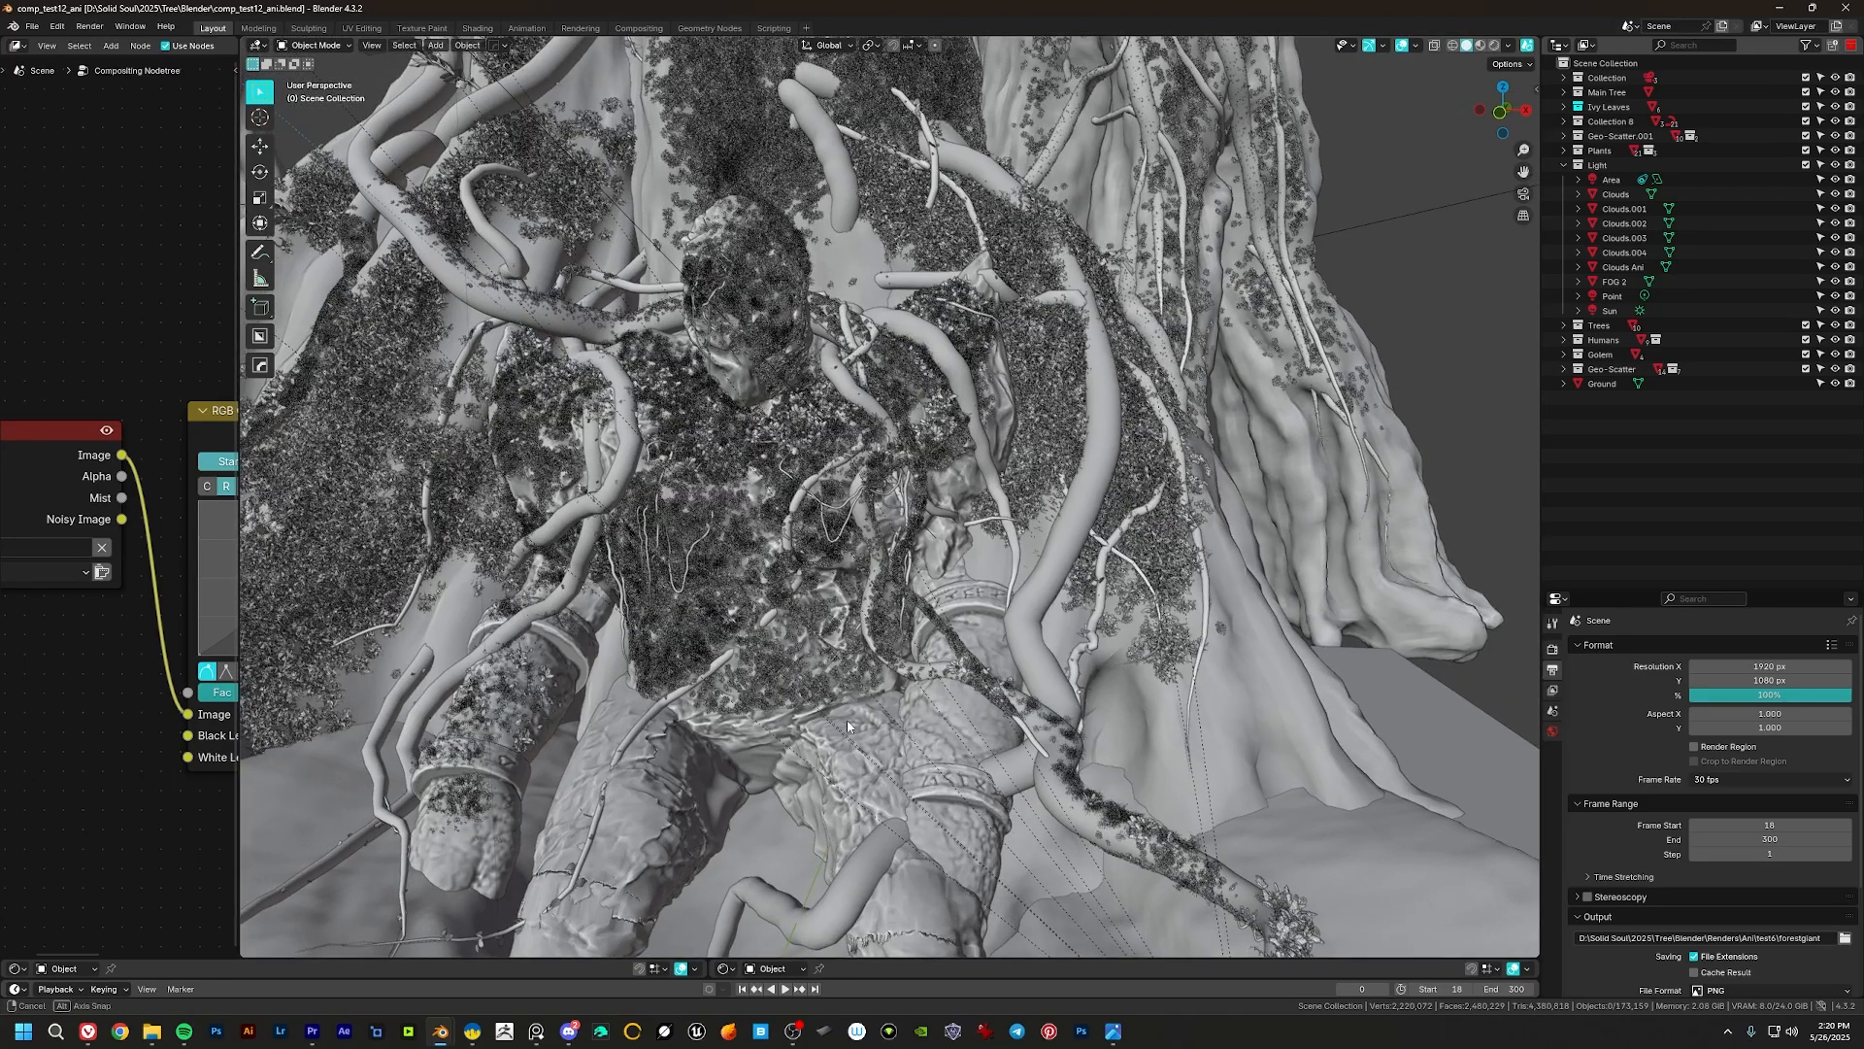
pyautogui.keyDown('shift'); pyautogui.moveTo(848, 726); pyautogui.dragTo(826, 77, button='middle'); pyautogui.keyUp('shift')
pyautogui.keyDown('shift'); pyautogui.moveTo(887, 525); pyautogui.dragTo(1100, 670, button='middle'); pyautogui.keyUp('shift')
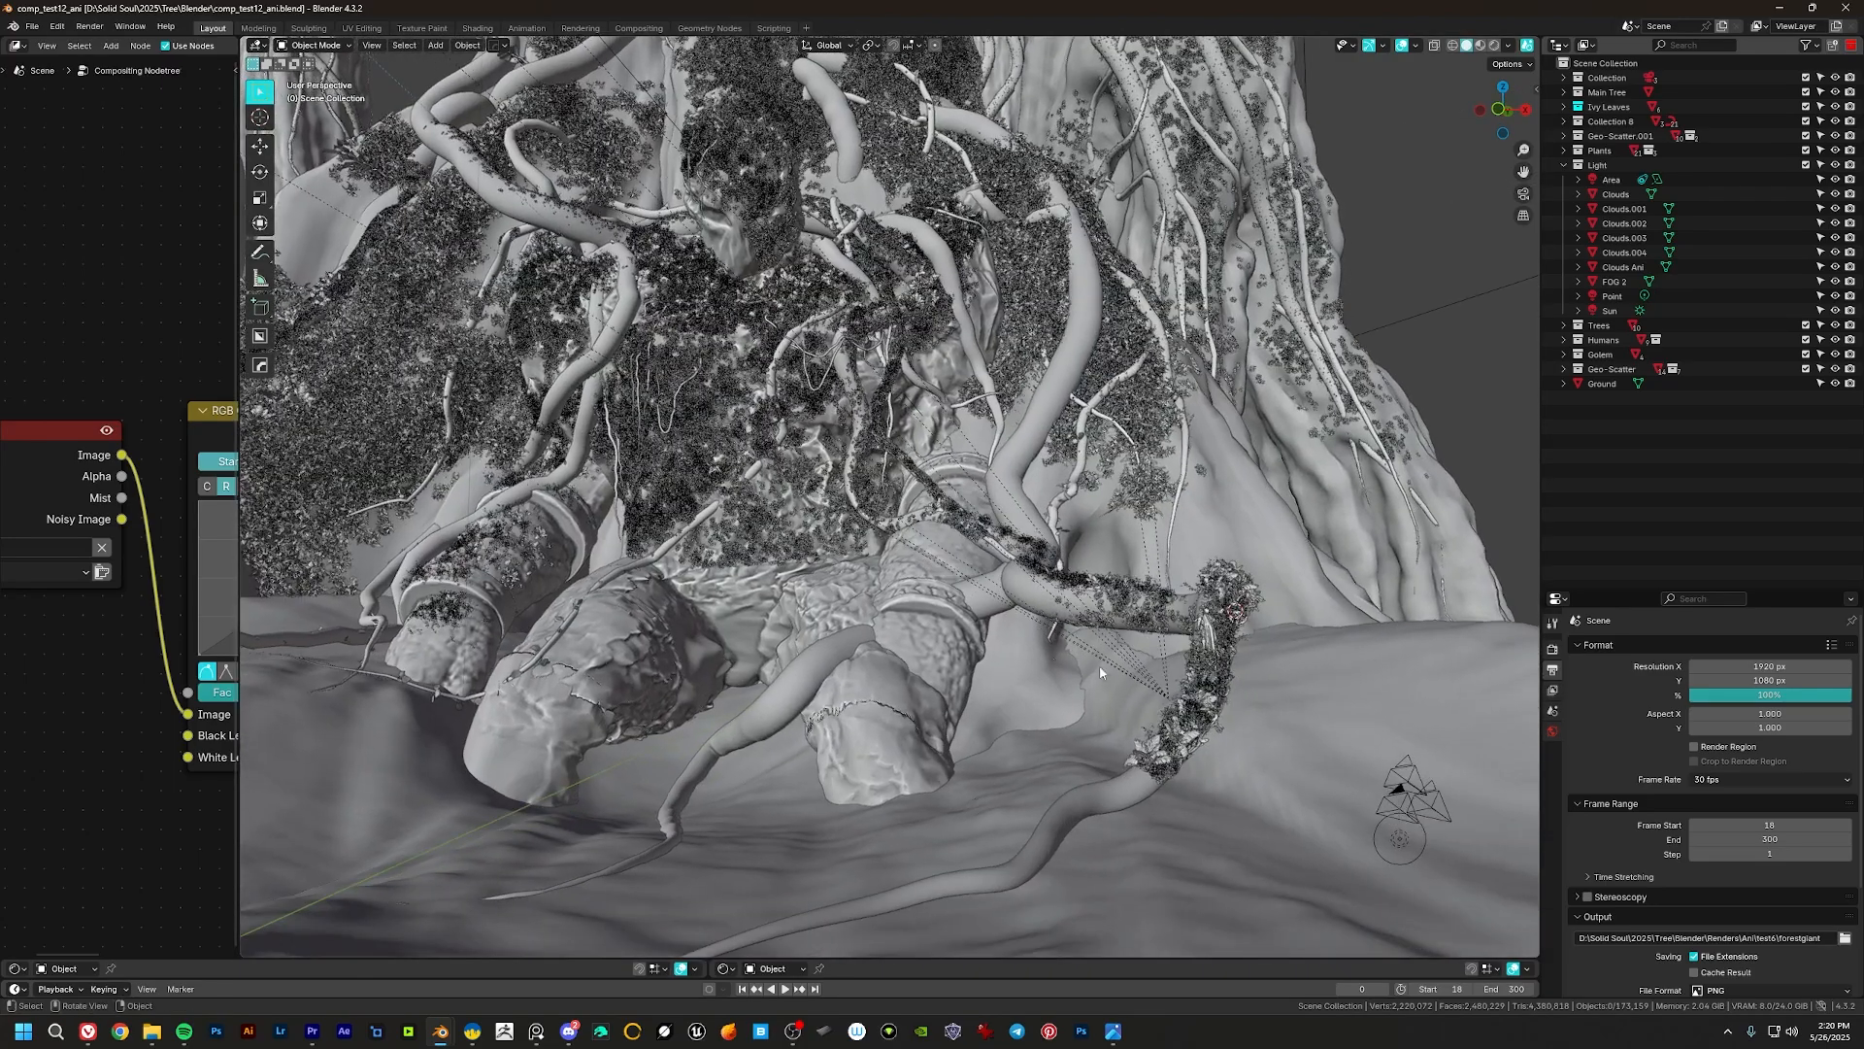
pyautogui.moveTo(1185, 745); pyautogui.dragTo(1116, 723, button='middle')
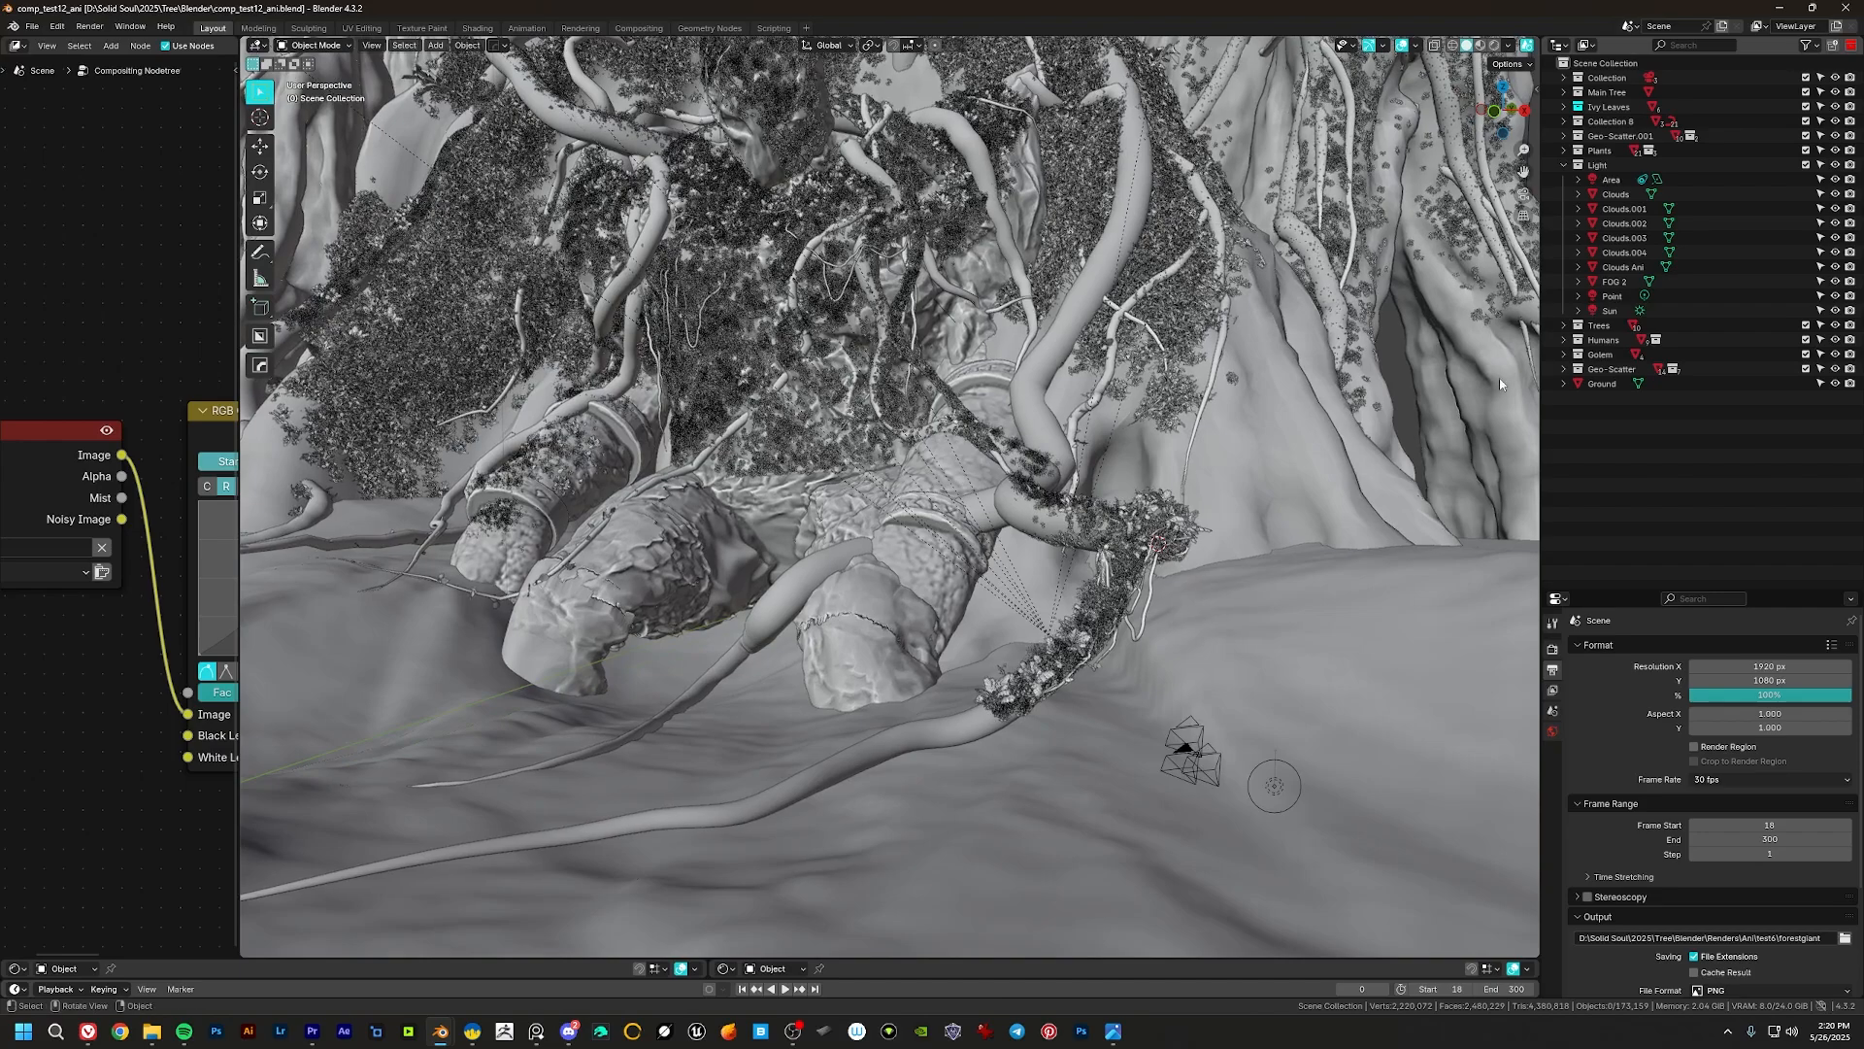
# Step: Turn off the viewport display of the four ManualScatter systems on the main tree in Geo-Scatter
pyautogui.press('n')
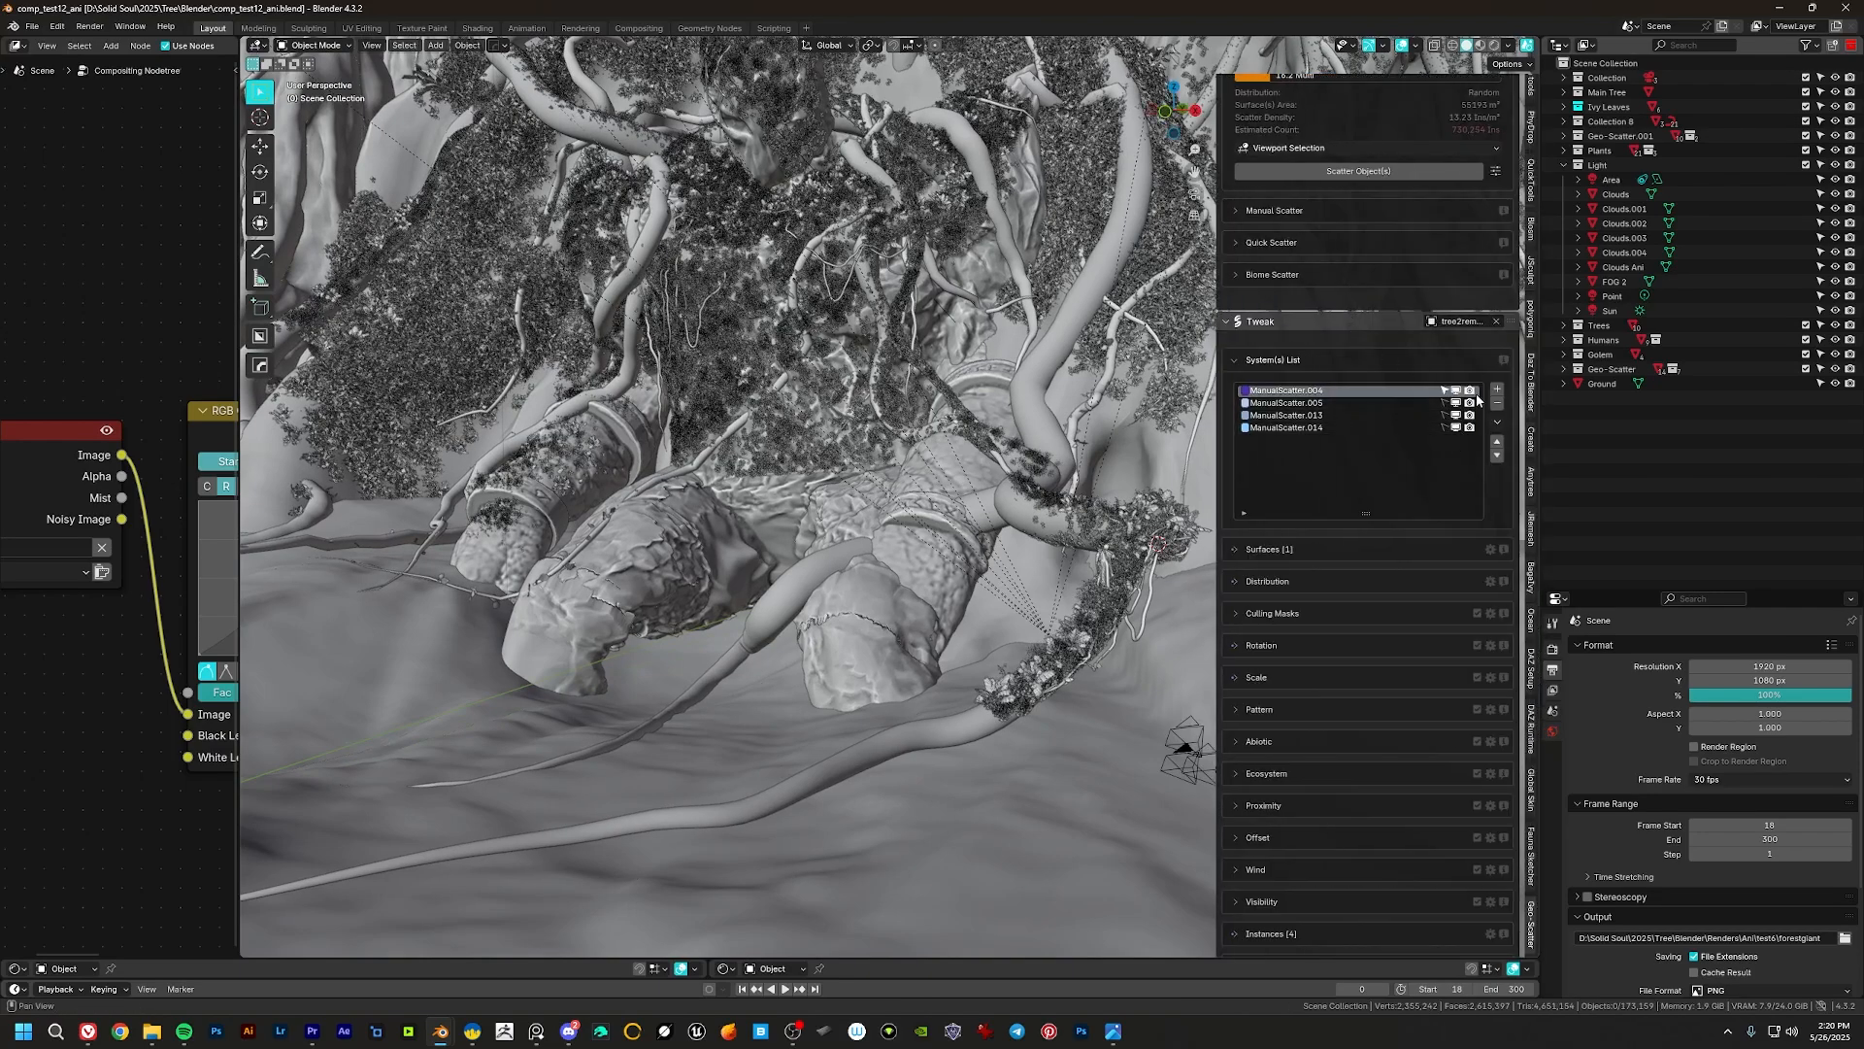
pyautogui.click(1455, 416)
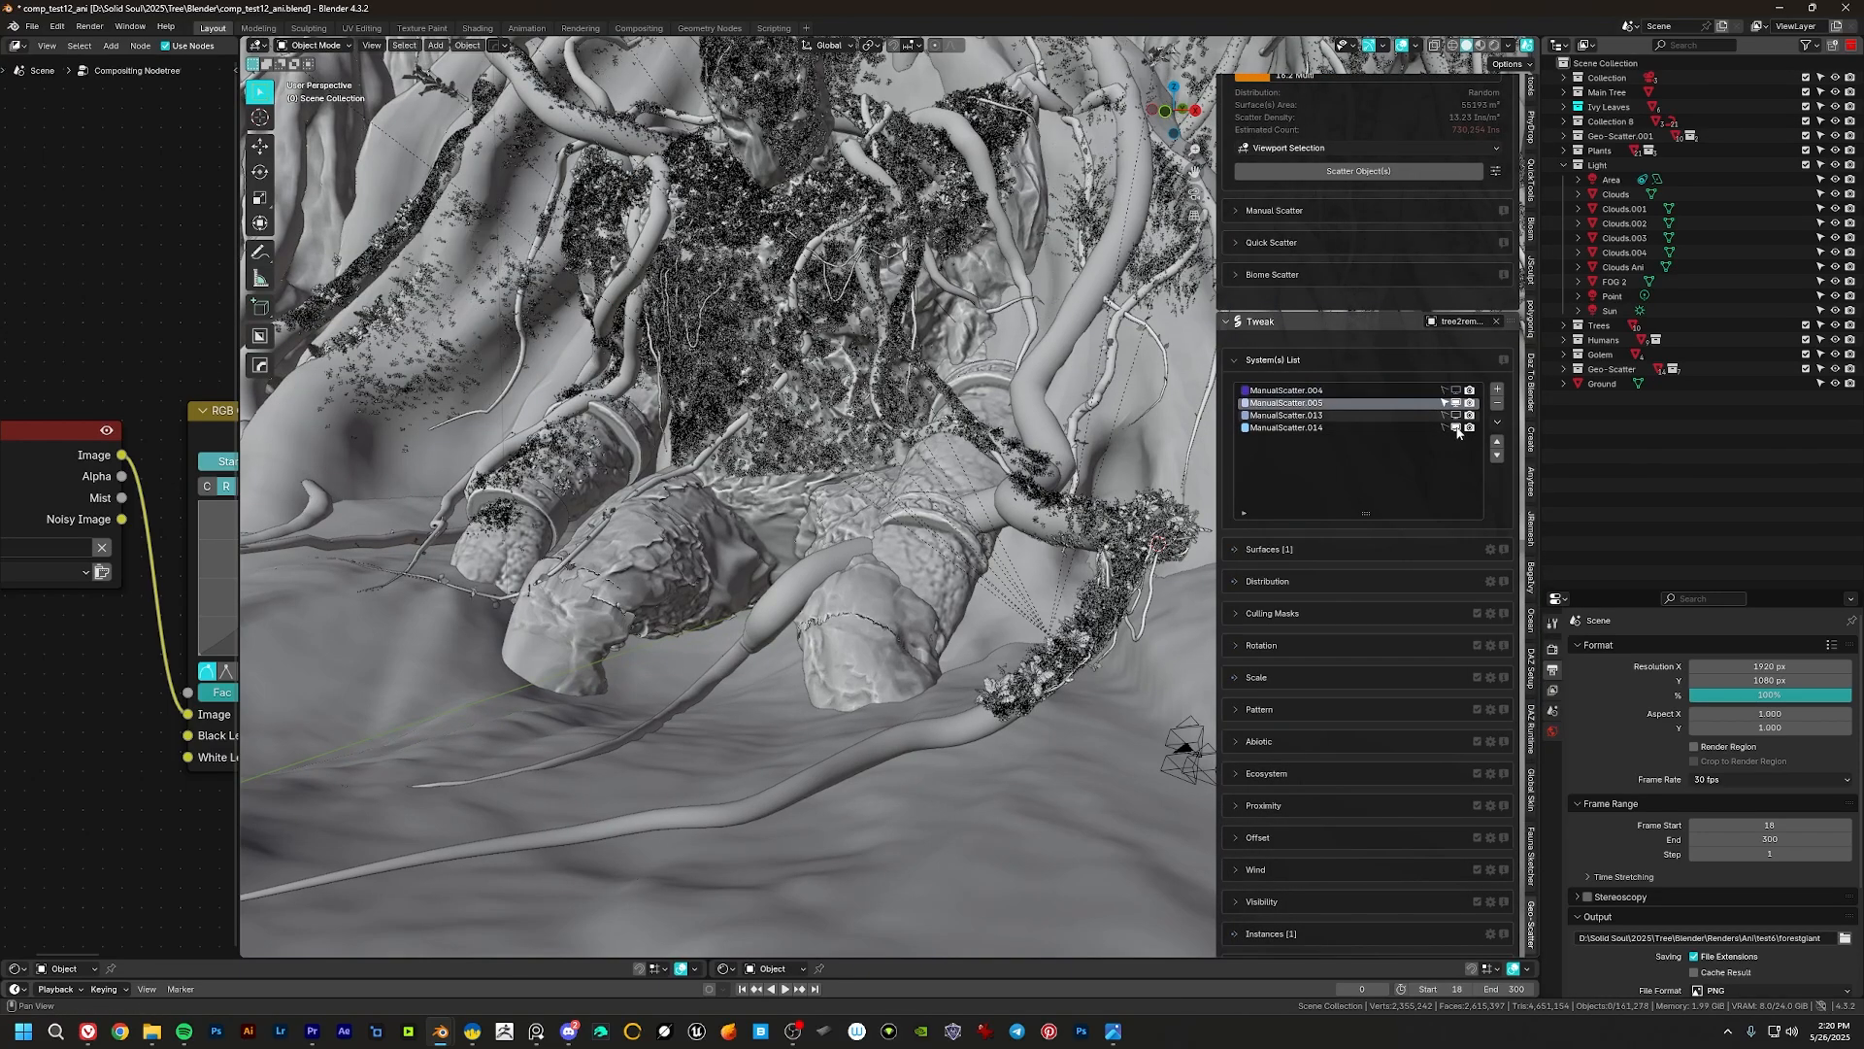
pyautogui.click(1455, 428)
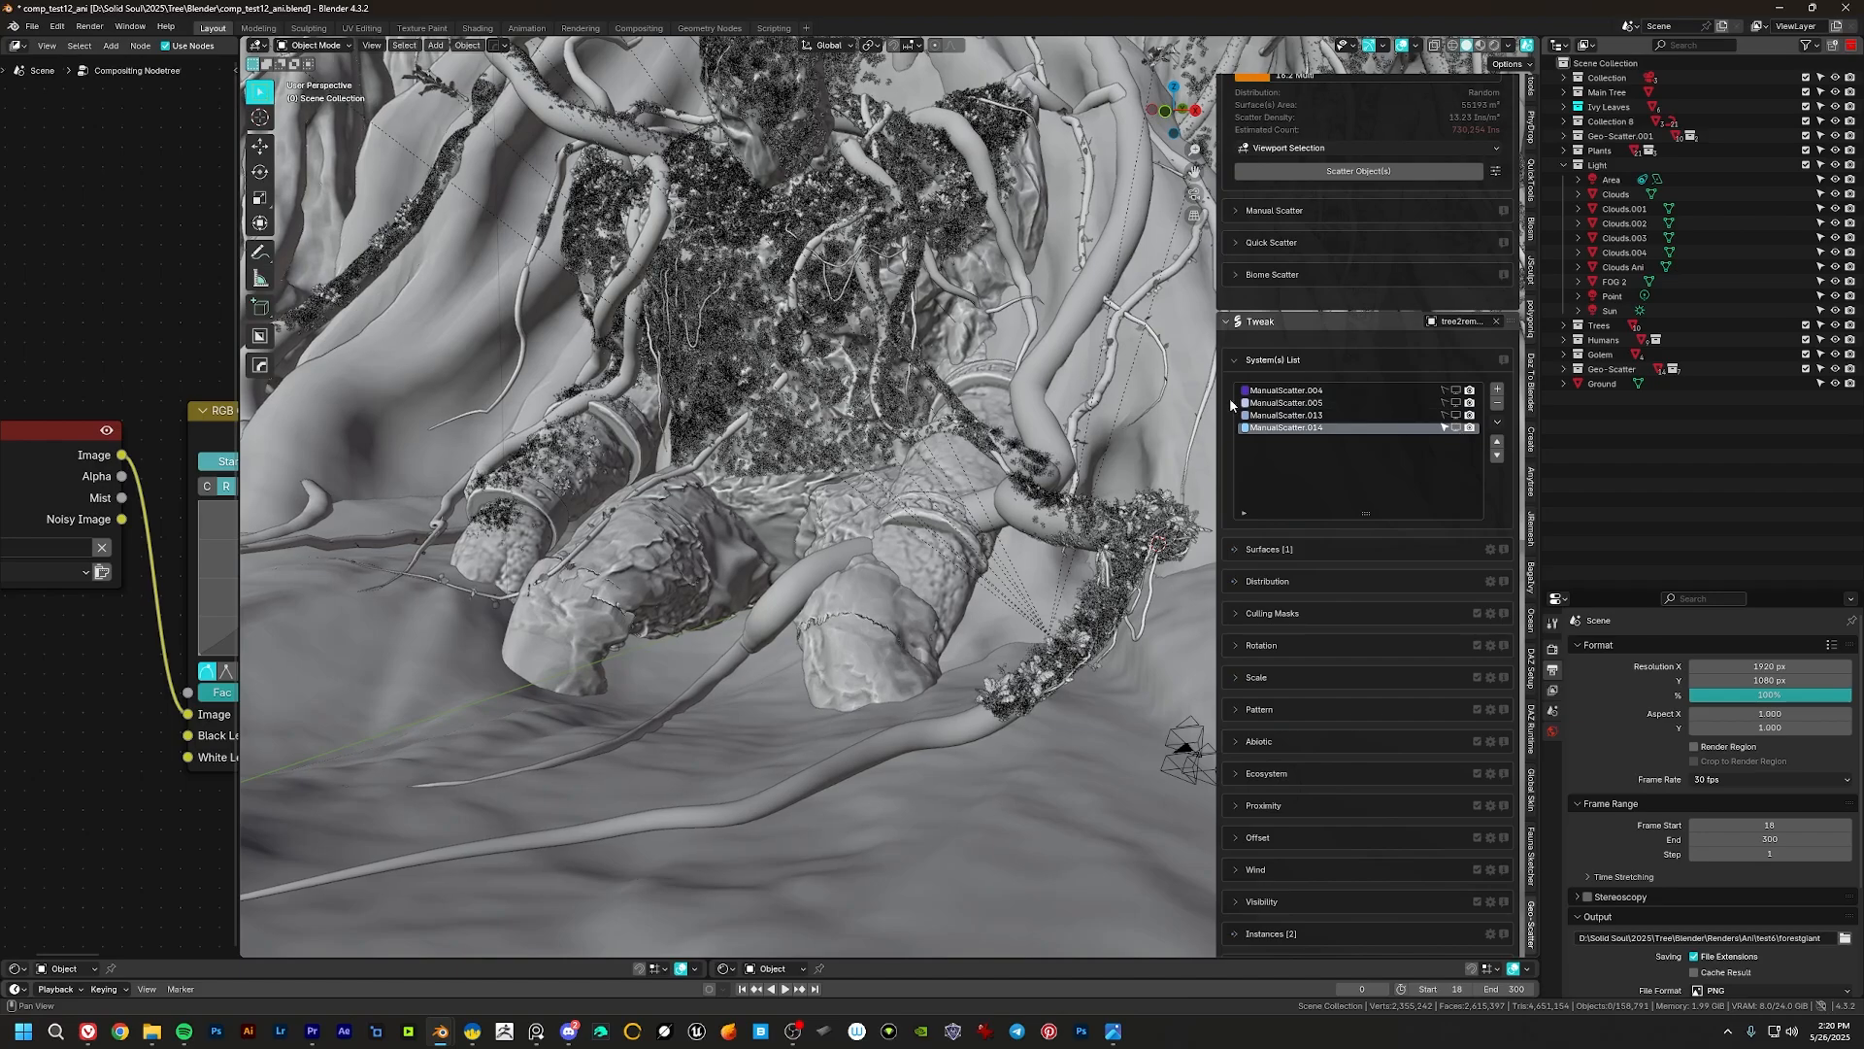
pyautogui.press('n')
# Step: Examine the flower-covered root next to the golem's leg and compare its curve with the reference sketch
pyautogui.scroll(4, 1005, 483)
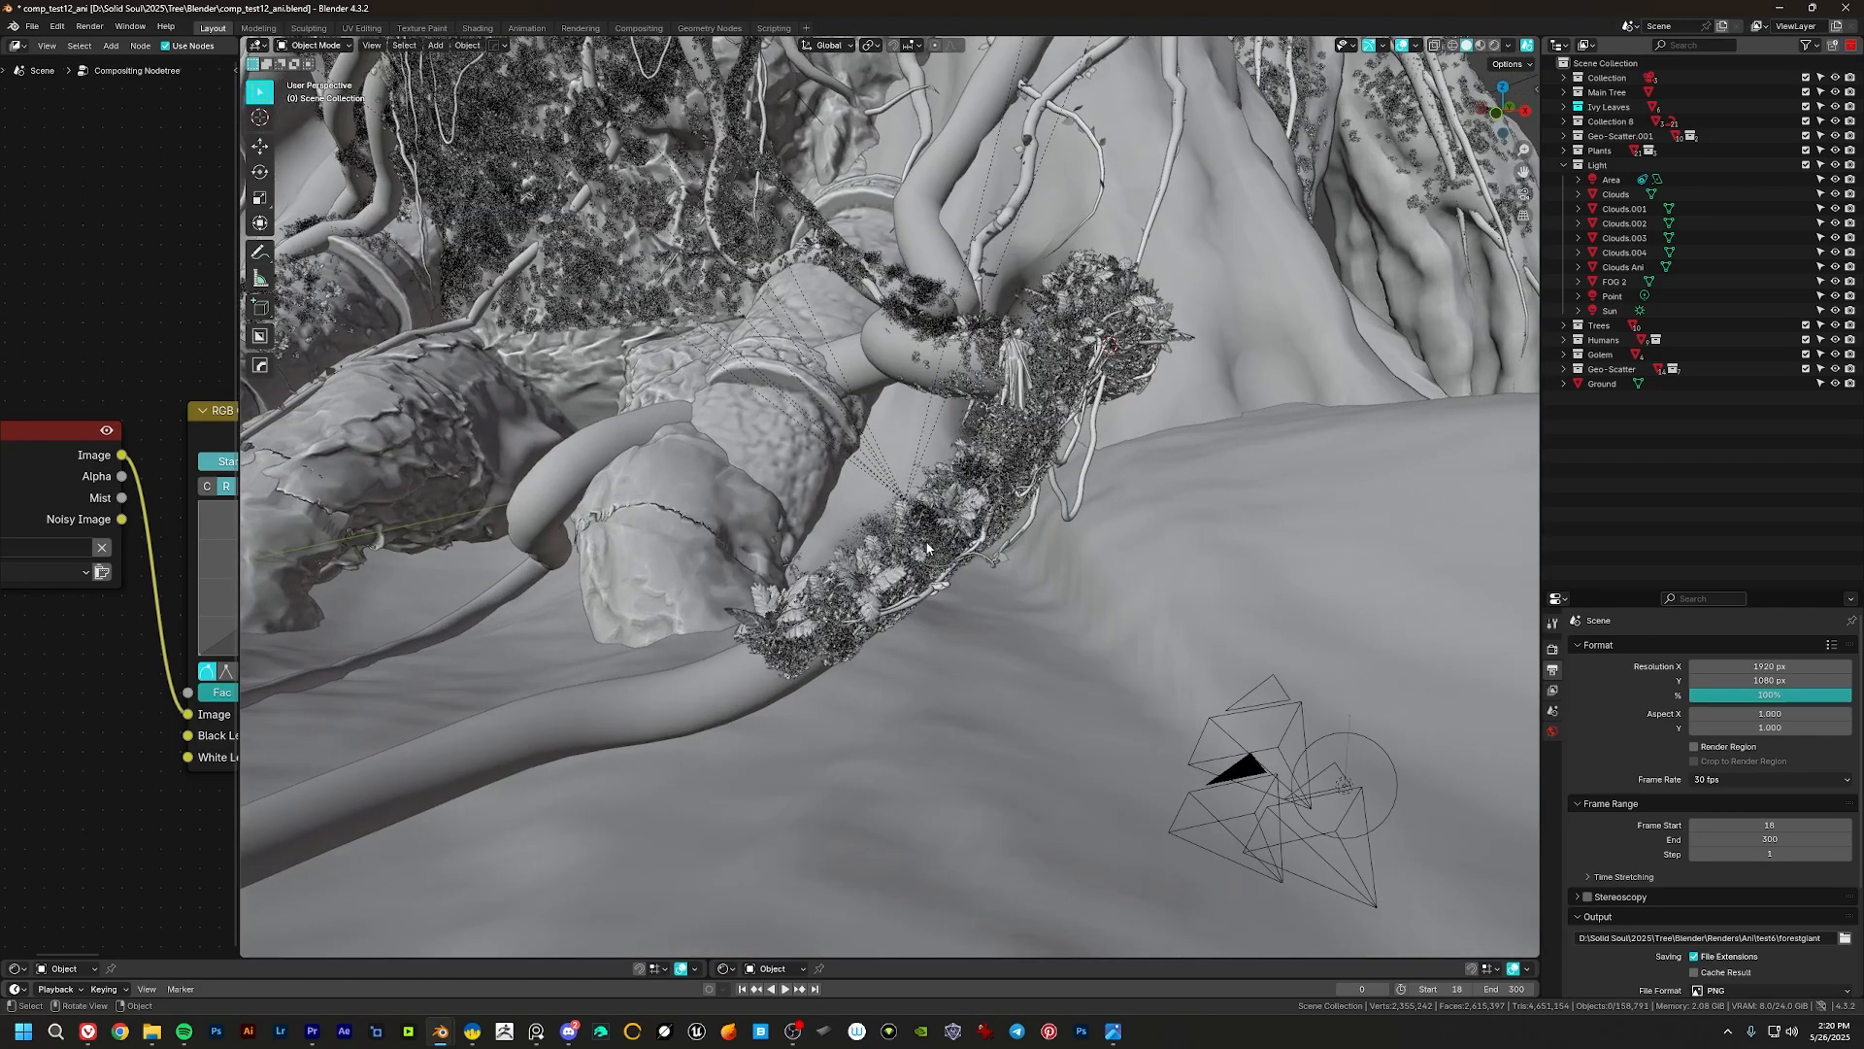
pyautogui.scroll(3, 937, 540)
pyautogui.keyDown('shift'); pyautogui.moveTo(971, 481); pyautogui.dragTo(1121, 494, button='middle'); pyautogui.keyUp('shift')
pyautogui.moveTo(1140, 419)
pyautogui.keyDown('shift'); pyautogui.mouseDown(button='middle')
pyautogui.moveTo(1073, 442)
pyautogui.moveTo(1162, 490)
pyautogui.moveTo(1054, 468)
pyautogui.moveTo(1170, 499)
pyautogui.moveTo(937, 733)
pyautogui.mouseUp(button='middle'); pyautogui.keyUp('shift')
pyautogui.scroll(-3, 1132, 552)
pyautogui.hotkey('alt', 'Tab')
pyautogui.moveTo(1010, 504); pyautogui.dragTo(332, 370, button='right')
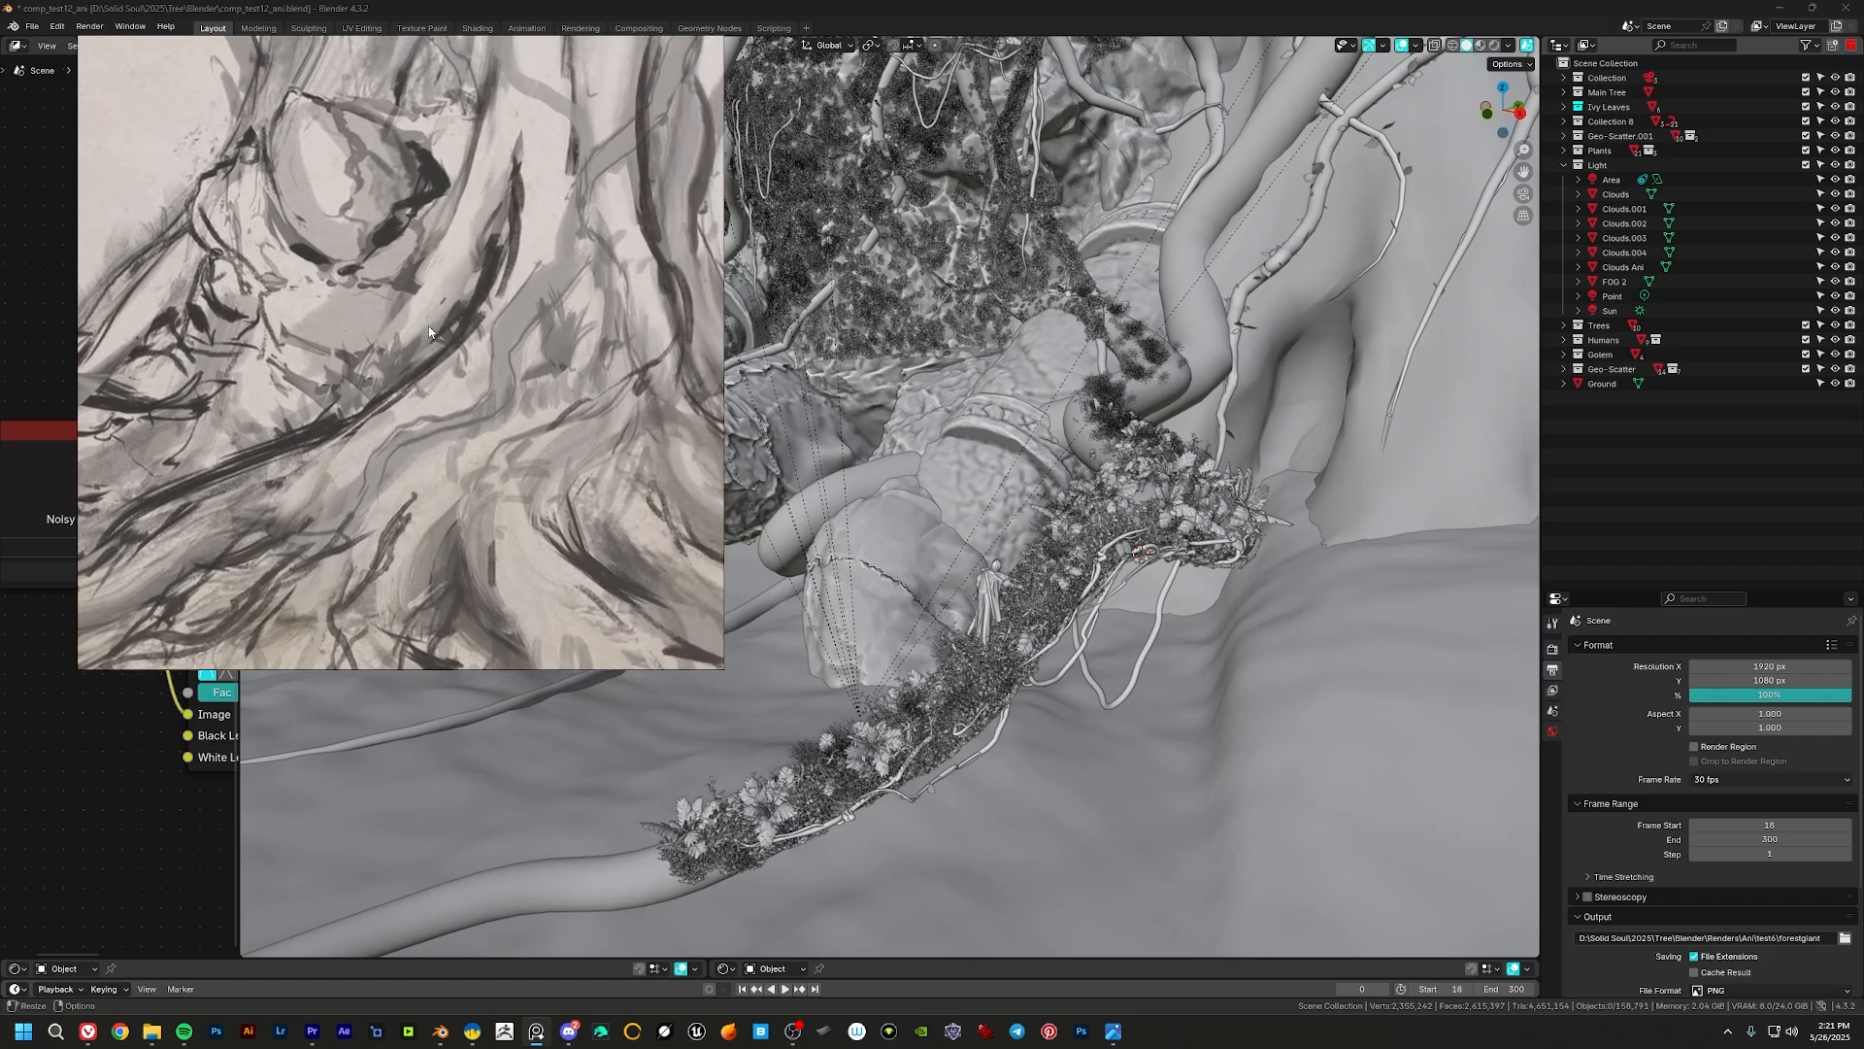
pyautogui.click(987, 7)
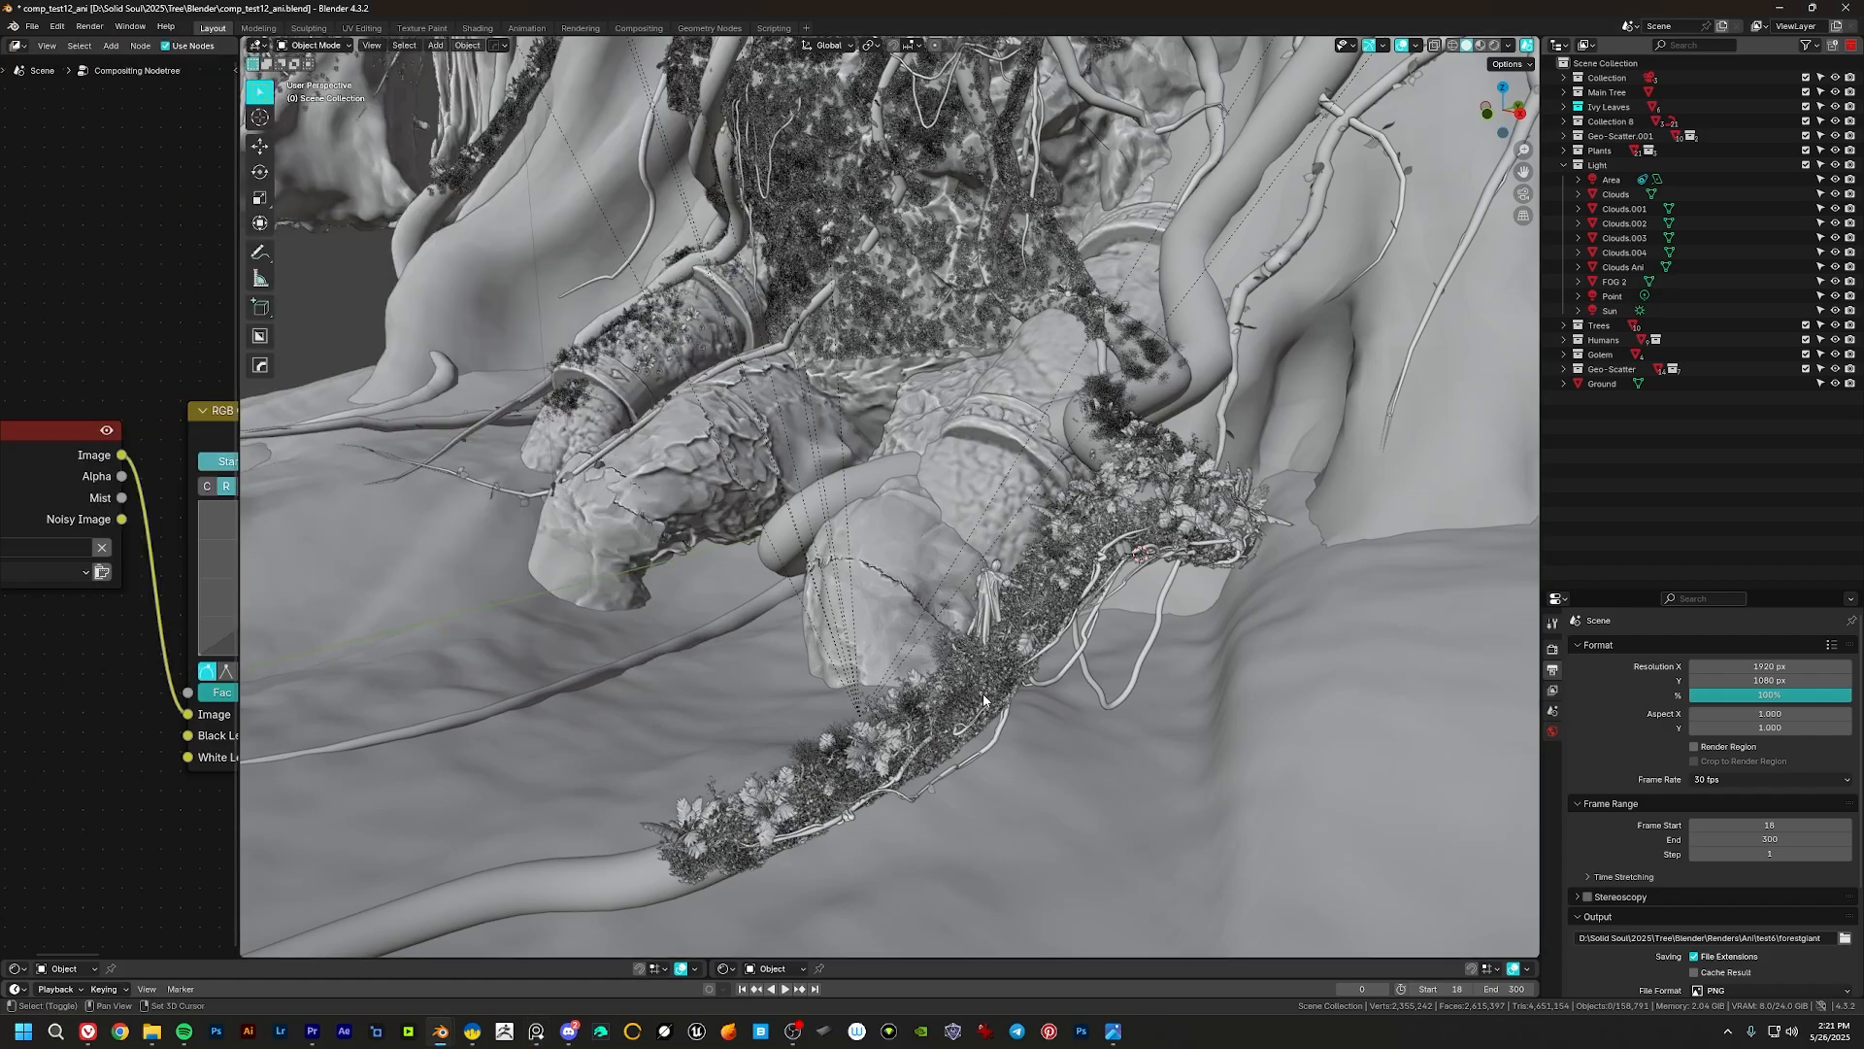
# Step: Select the thick vine curve wrapped around the golem and trace its course over the trunk and ground
pyautogui.moveTo(983, 699); pyautogui.dragTo(998, 517, button='middle')
pyautogui.keyDown('shift'); pyautogui.moveTo(956, 610); pyautogui.dragTo(954, 109, button='middle'); pyautogui.keyUp('shift')
pyautogui.scroll(4, 1039, 598)
pyautogui.click(1014, 527)
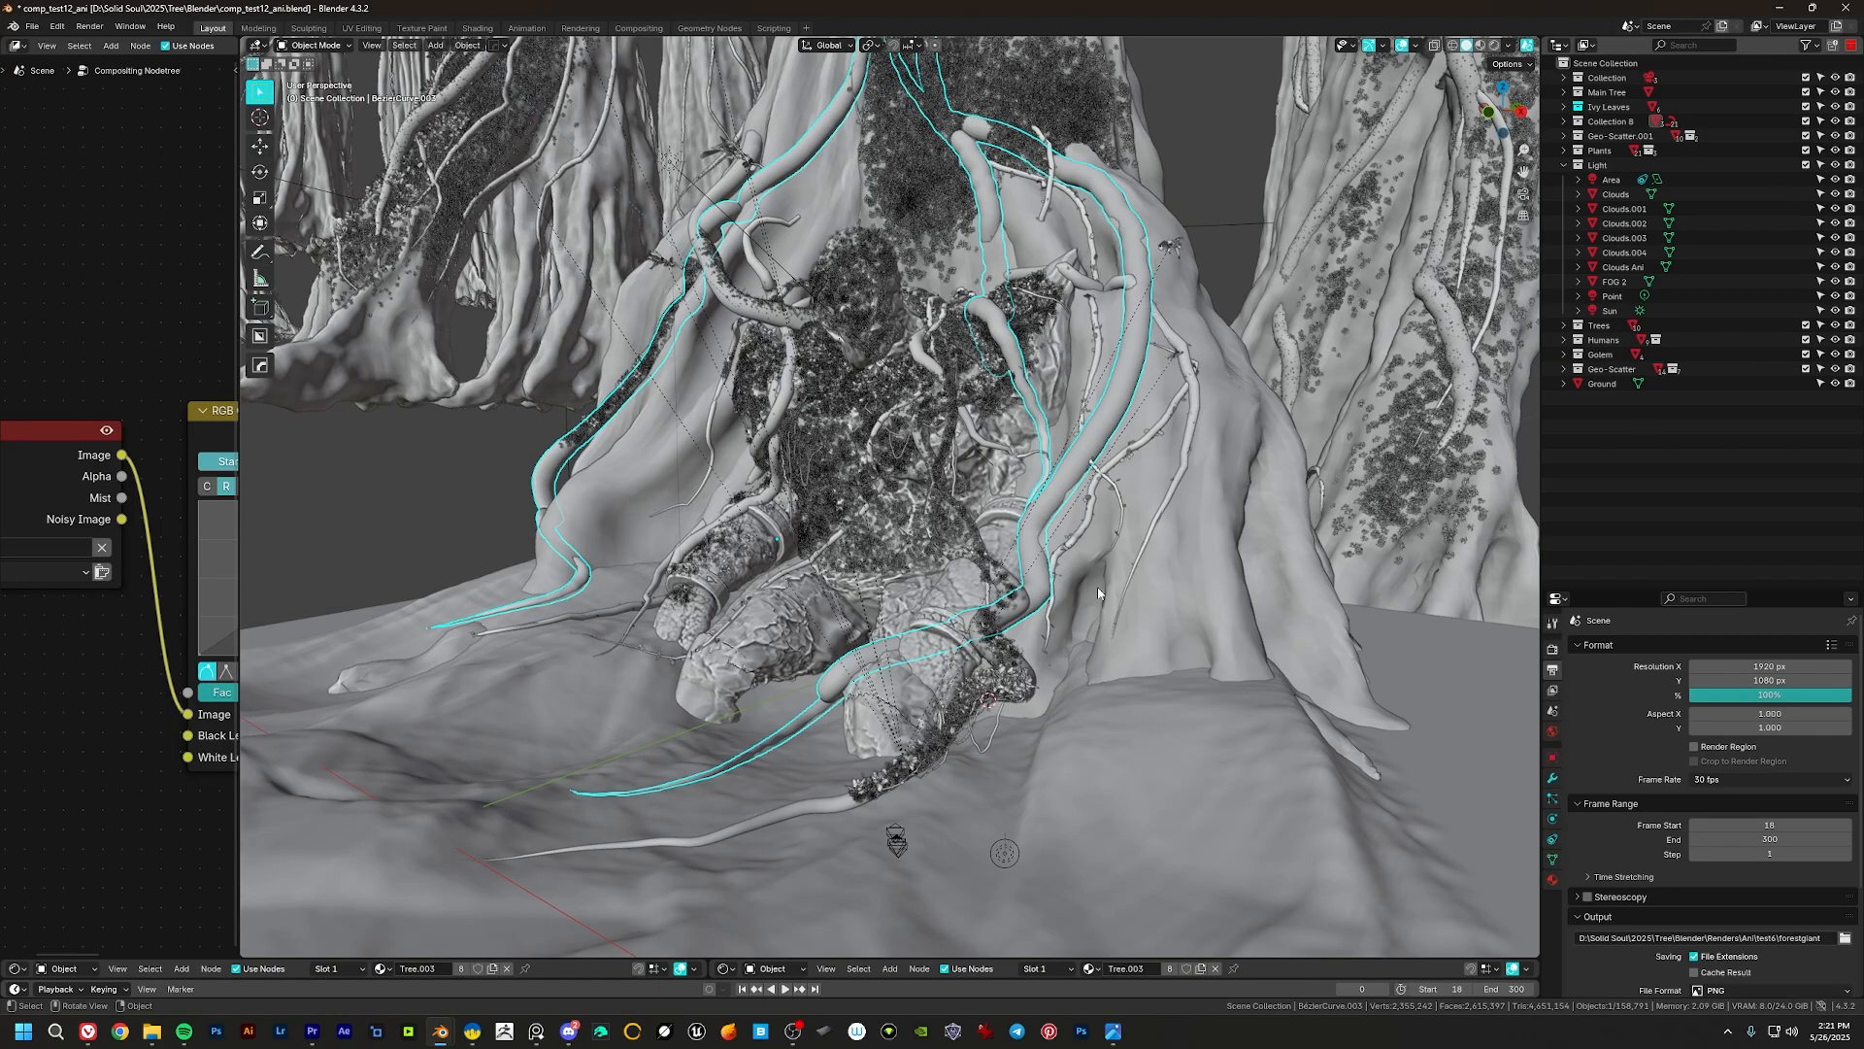
pyautogui.moveTo(955, 440); pyautogui.dragTo(1147, 134, button='middle')
pyautogui.moveTo(1054, 330); pyautogui.dragTo(1264, 402, button='middle')
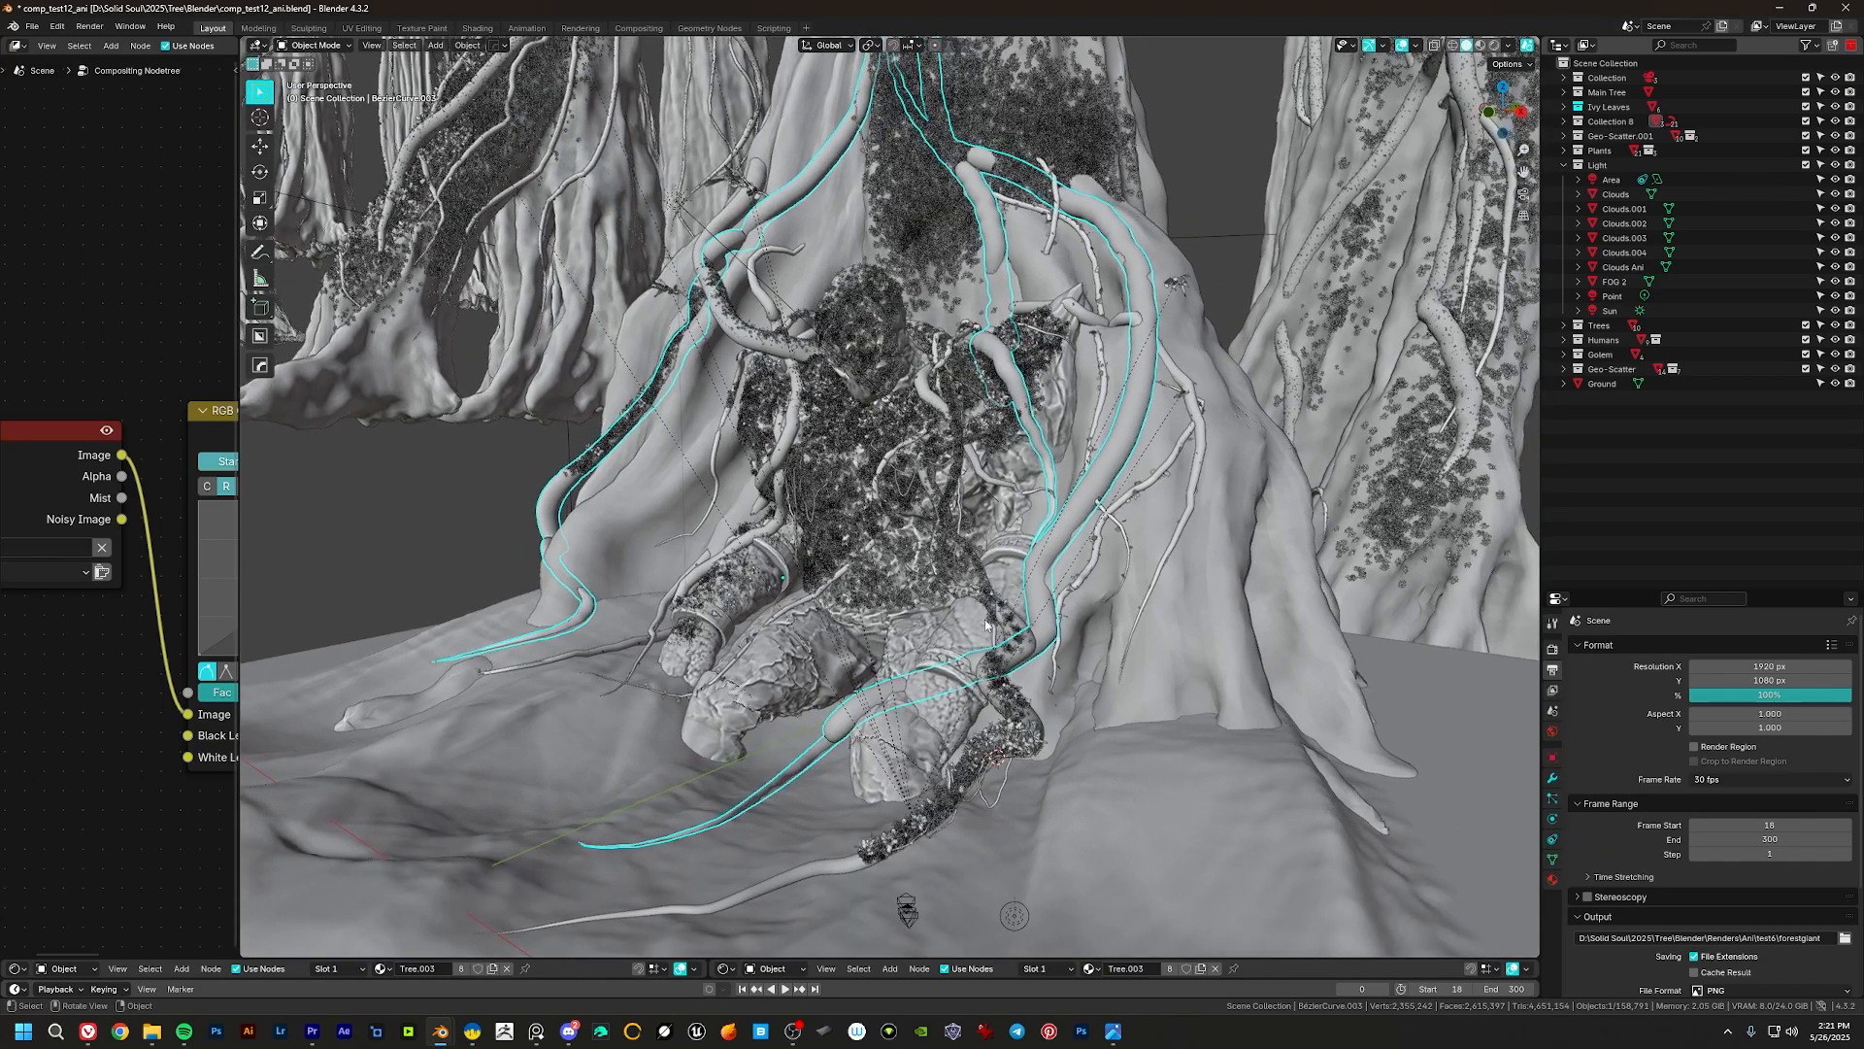
# Step: Deselect the vine curve and examine how the golem, roots and ground are composed from several angles
pyautogui.moveTo(908, 606); pyautogui.dragTo(1181, 215, button='middle')
pyautogui.moveTo(849, 491); pyautogui.dragTo(1166, 389, button='middle')
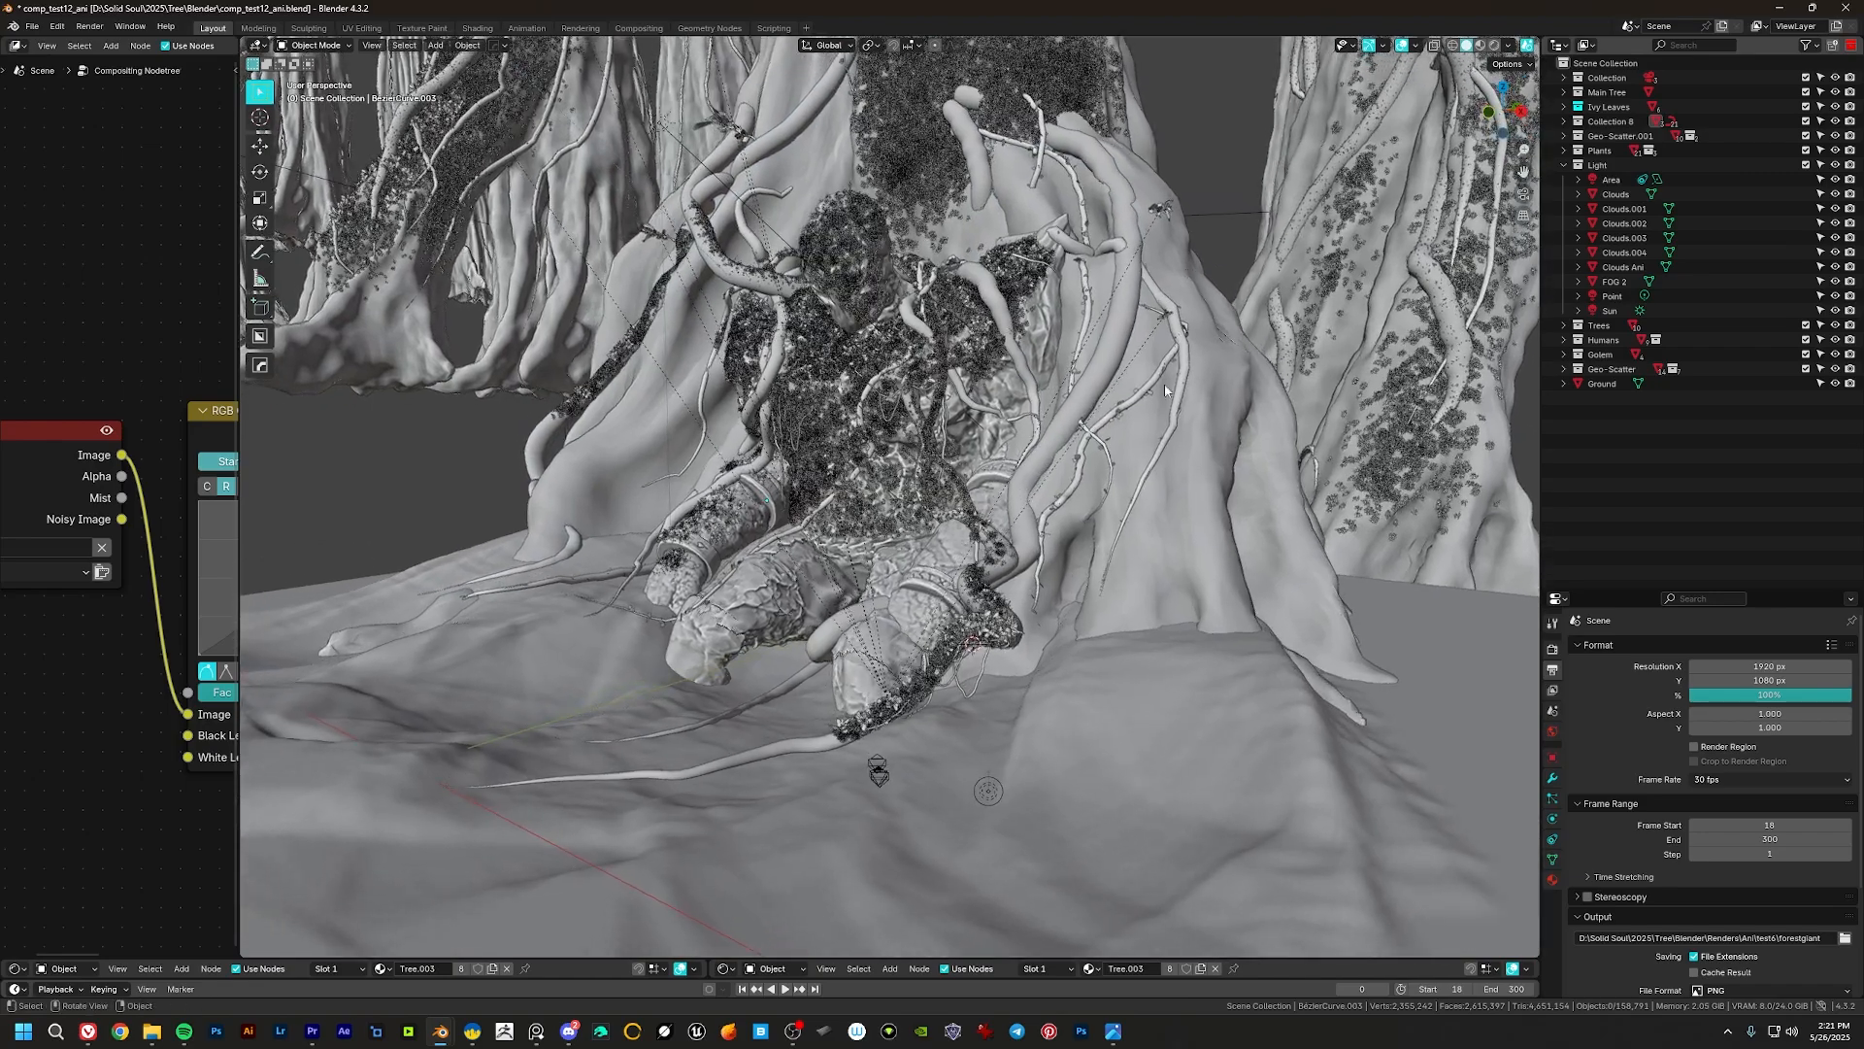
pyautogui.moveTo(957, 619); pyautogui.dragTo(1006, 561, button='middle')
pyautogui.moveTo(955, 668)
pyautogui.mouseDown(button='middle')
pyautogui.moveTo(938, 666)
pyautogui.moveTo(952, 654)
pyautogui.mouseUp(button='middle')
pyautogui.keyDown('shift'); pyautogui.moveTo(975, 449); pyautogui.dragTo(950, 374, button='middle'); pyautogui.keyUp('shift')
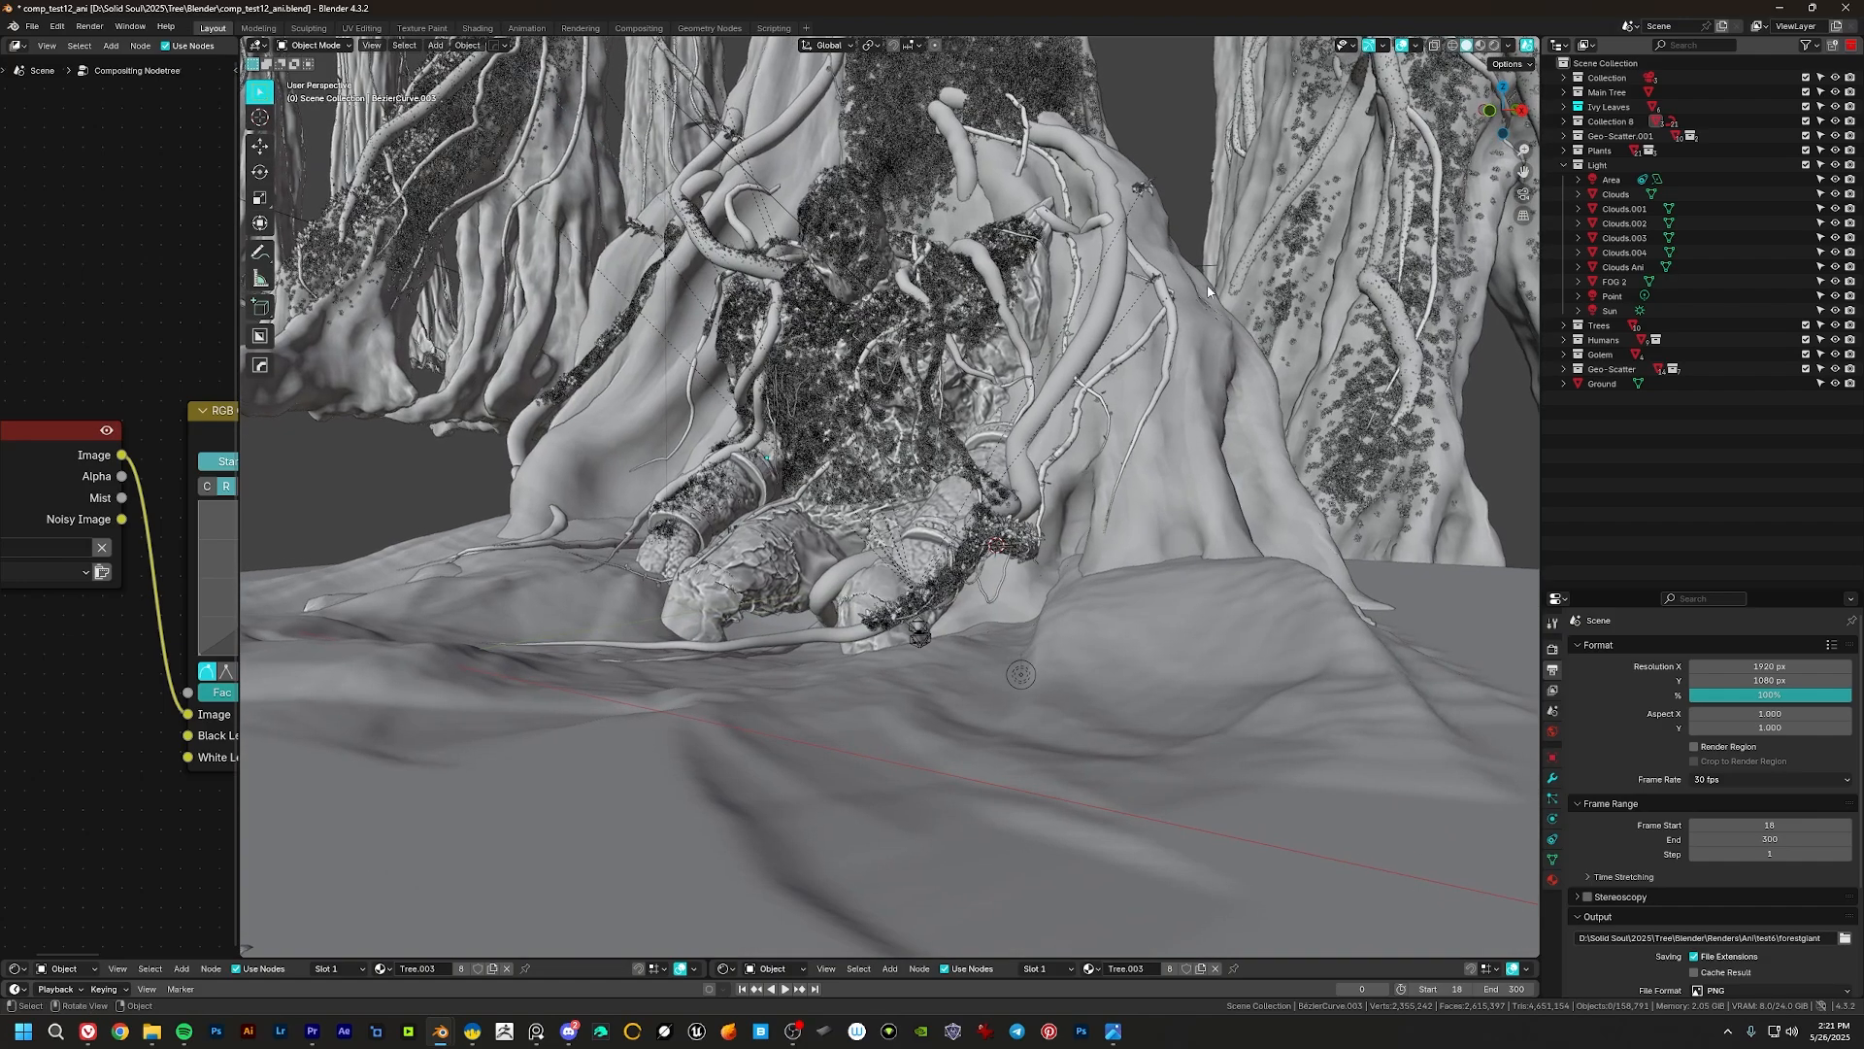
pyautogui.keyDown('shift'); pyautogui.moveTo(832, 175); pyautogui.dragTo(833, 297, button='middle'); pyautogui.keyUp('shift')
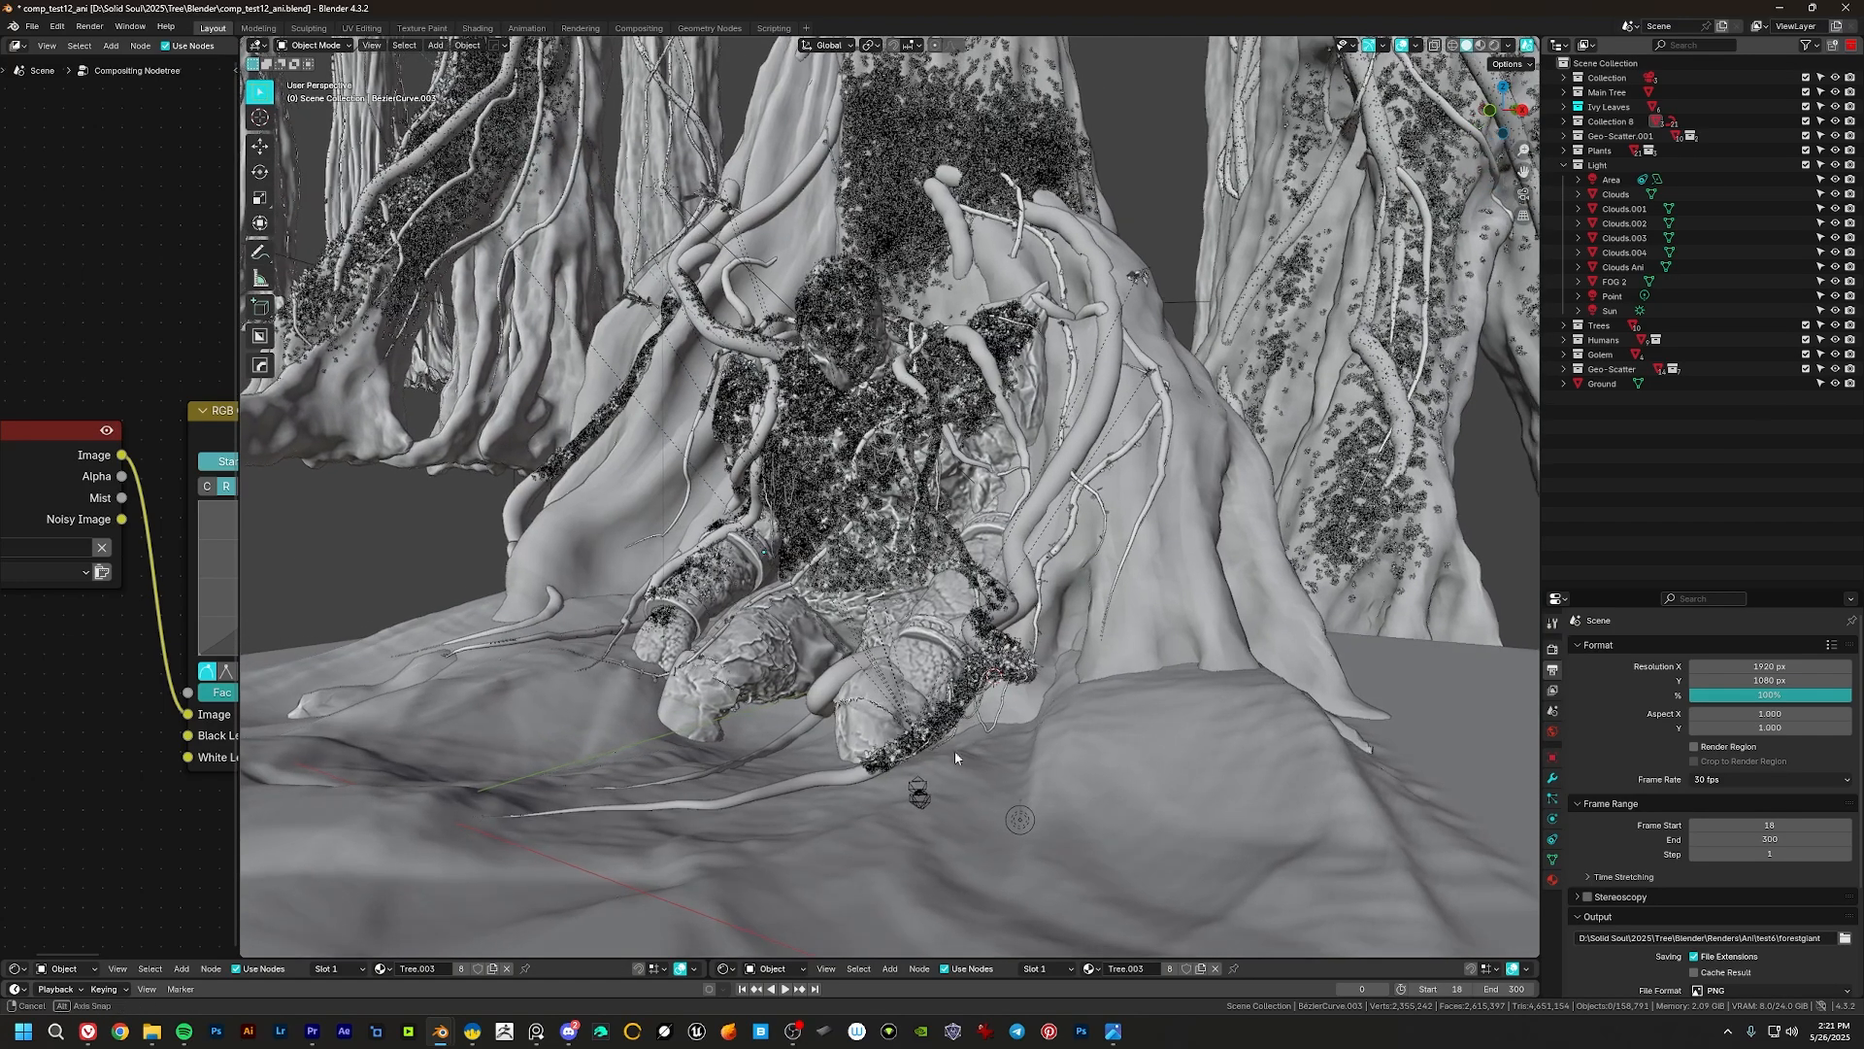
# Step: Select the golem's torso, arms and legs and isolate them from the scene in local view
pyautogui.scroll(6, 948, 714)
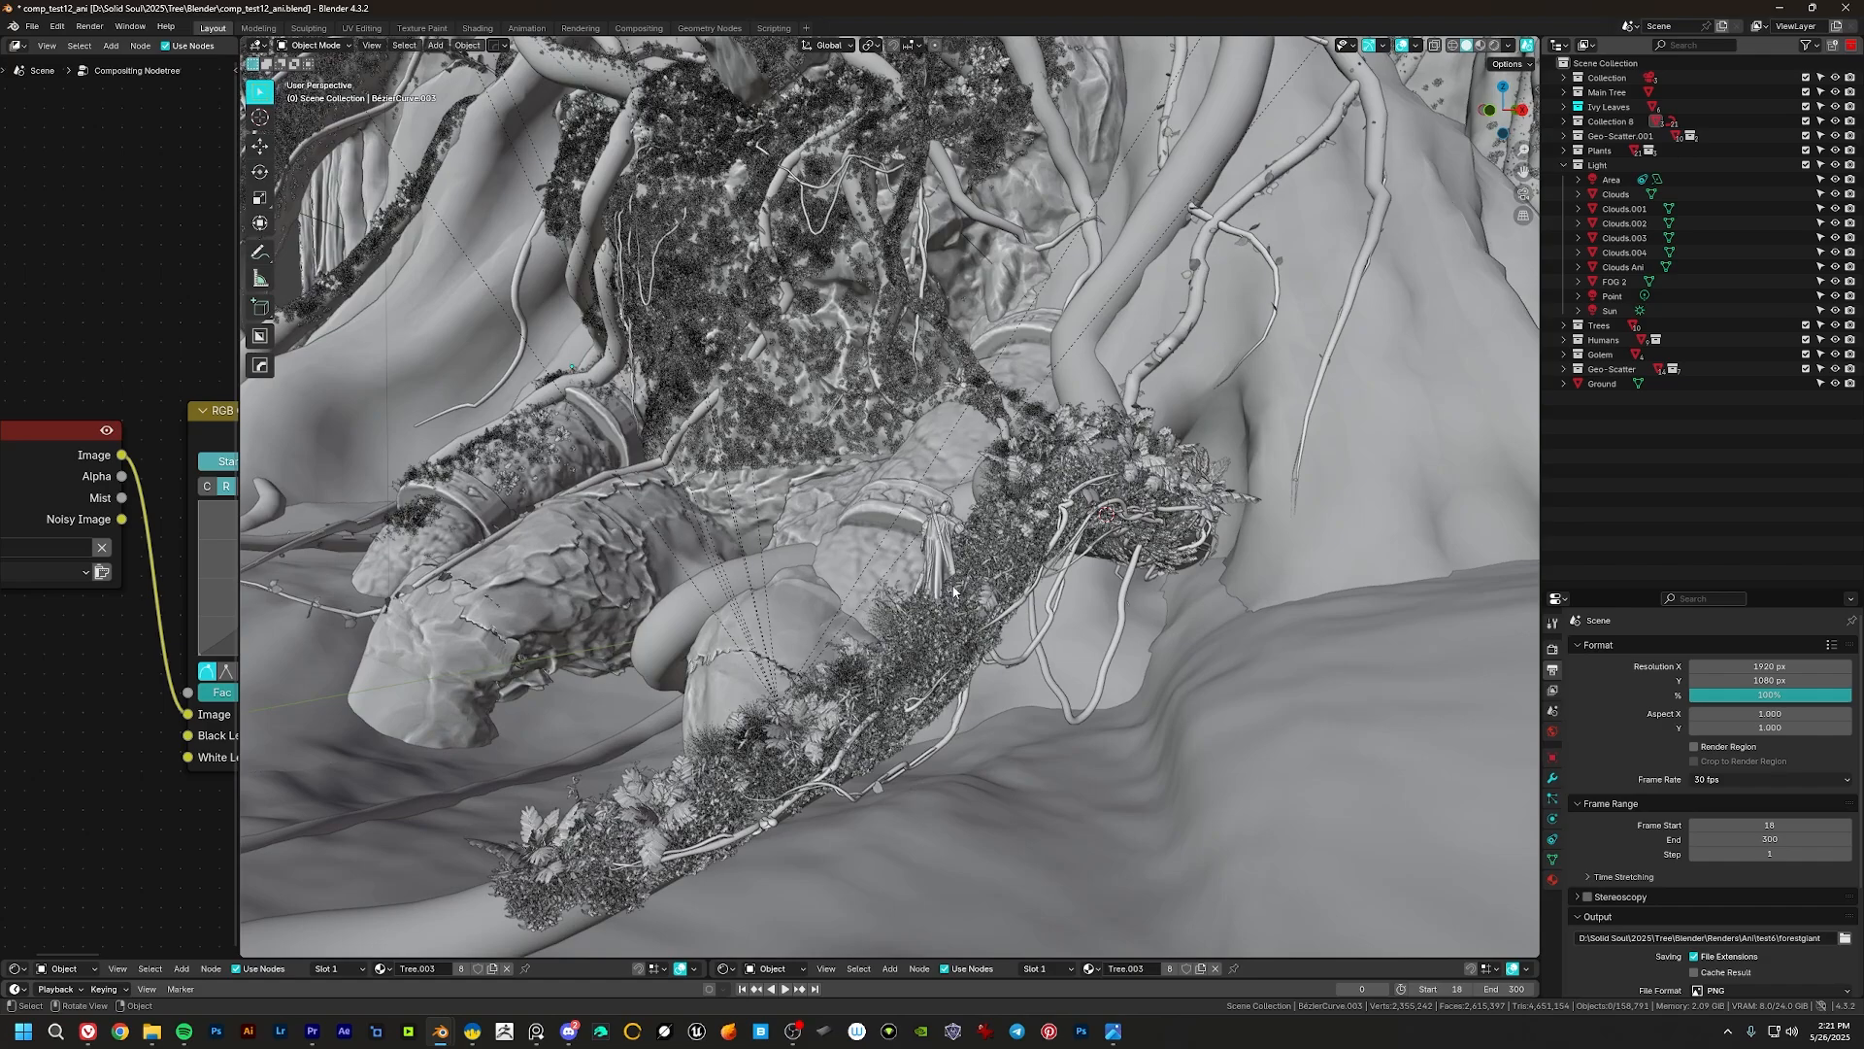
pyautogui.scroll(4, 908, 594)
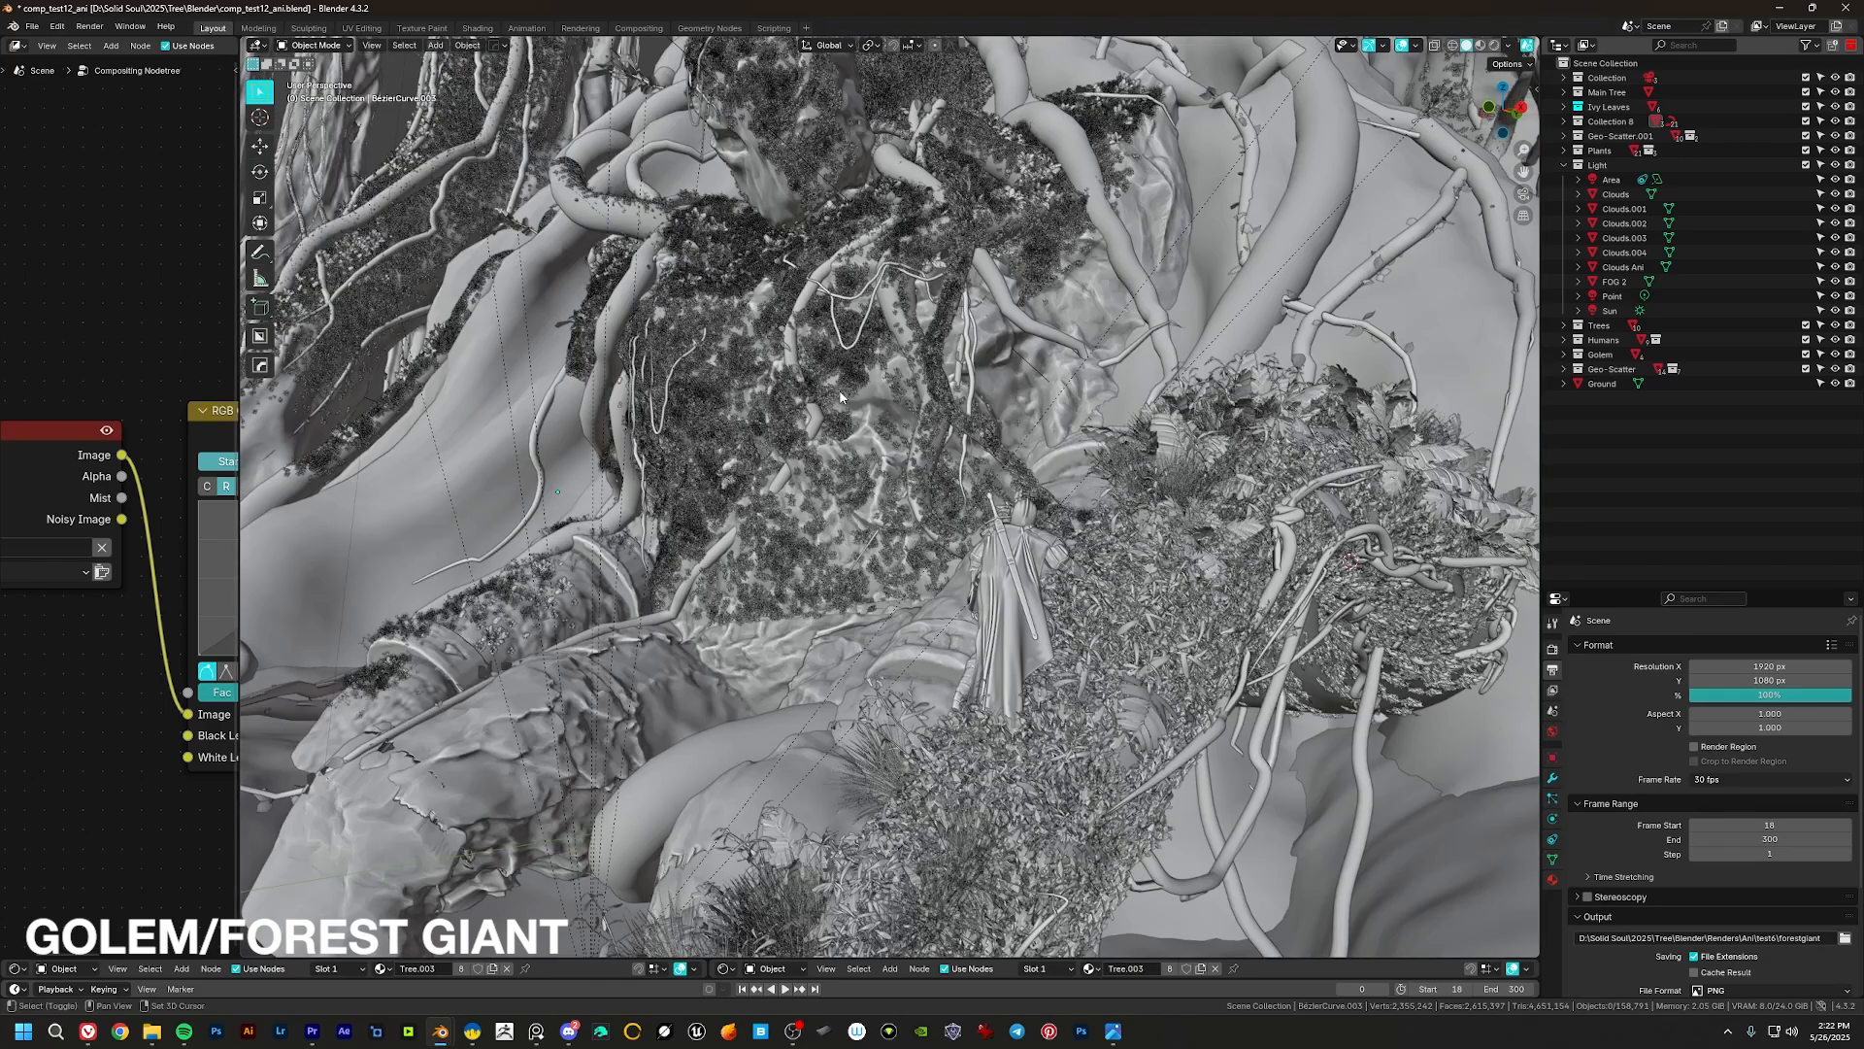
pyautogui.scroll(3, 841, 396)
pyautogui.keyDown('shift'); pyautogui.moveTo(791, 551); pyautogui.dragTo(961, 524, button='middle'); pyautogui.keyUp('shift')
pyautogui.click(1080, 534)
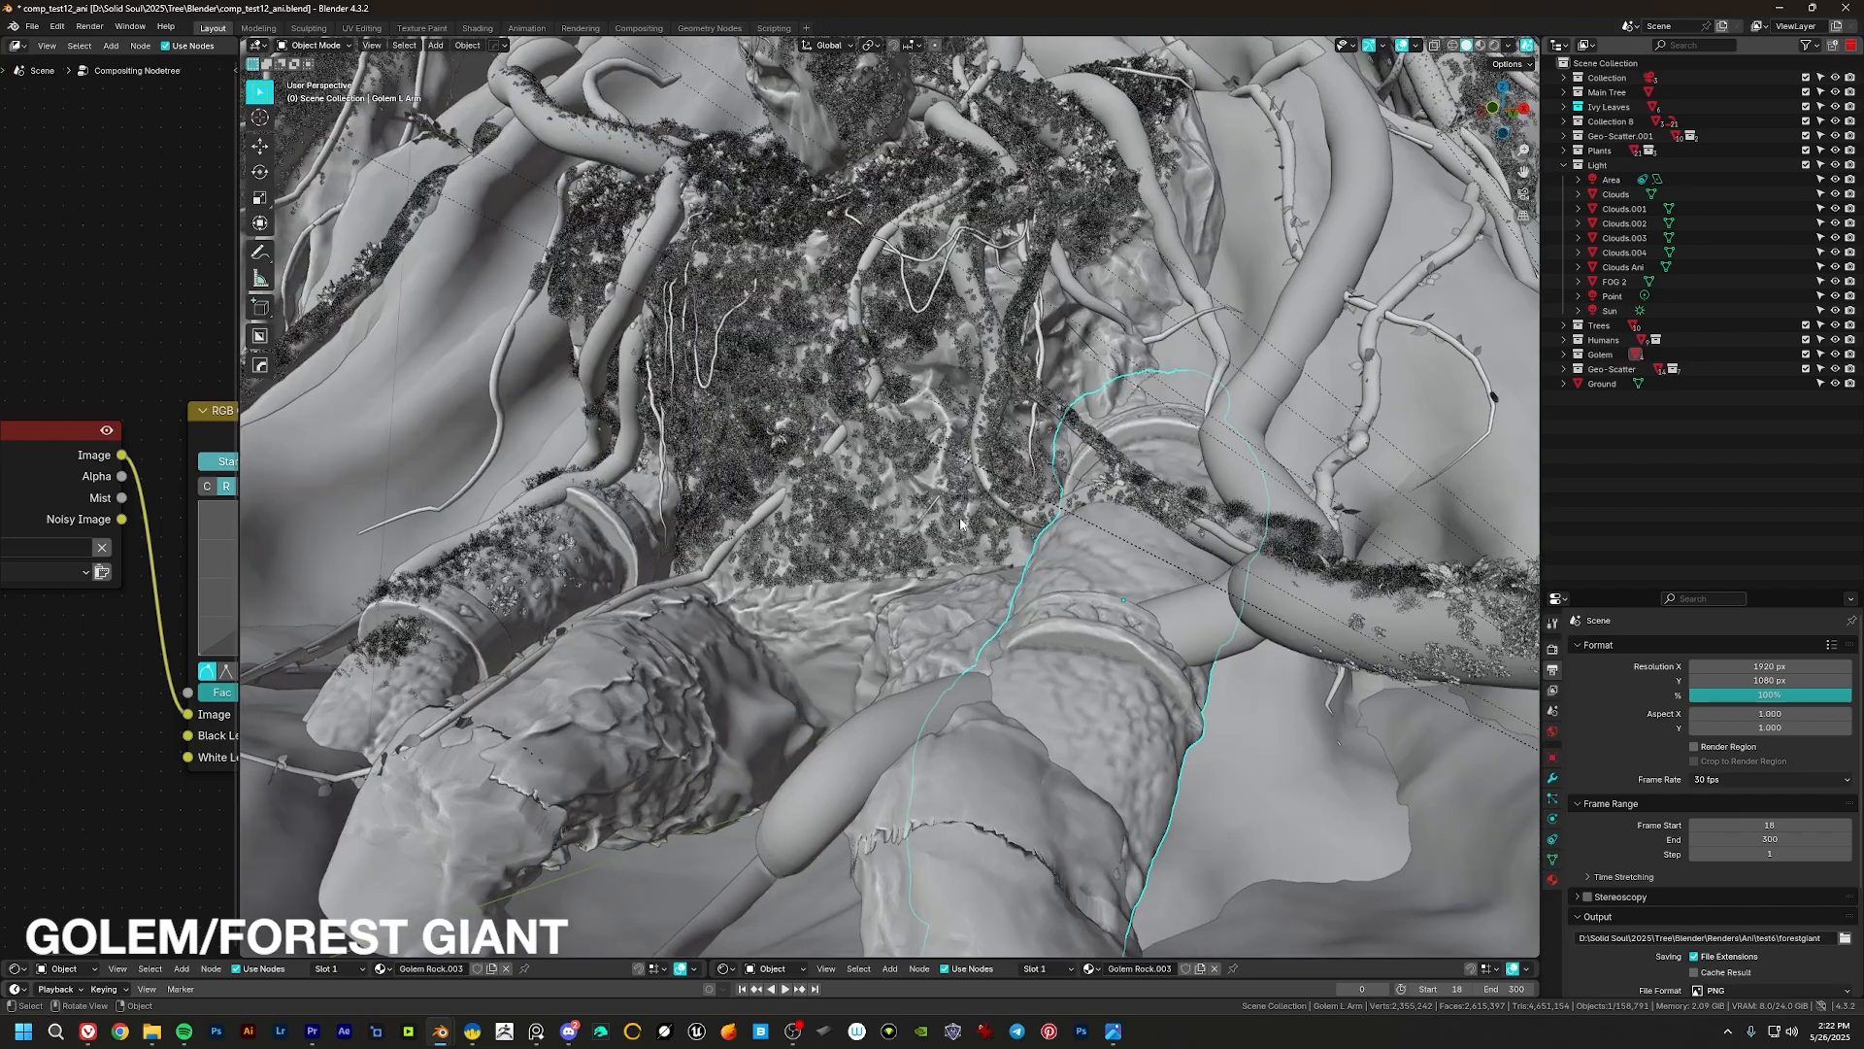
pyautogui.keyDown('shift'); pyautogui.click(1113, 556); pyautogui.keyUp('shift')
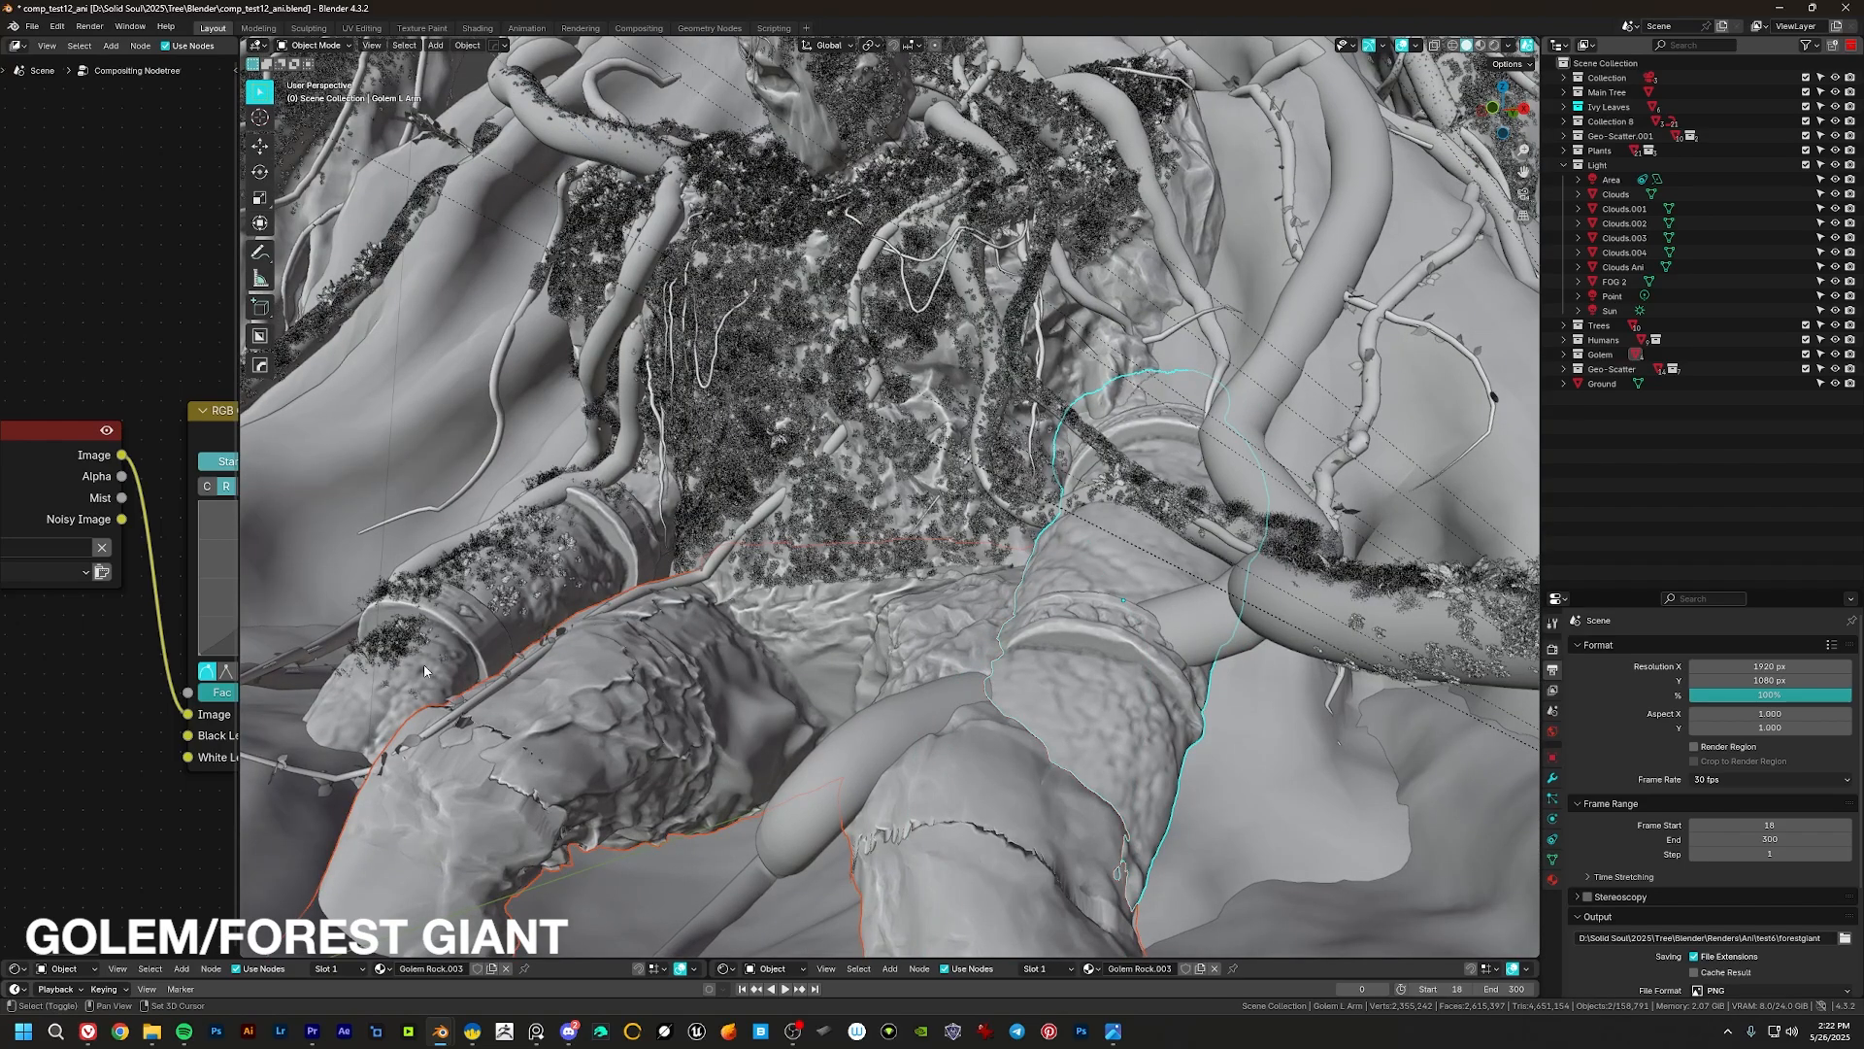
pyautogui.keyDown('shift'); pyautogui.click(497, 647); pyautogui.keyUp('shift')
pyautogui.press('KP_Divide')
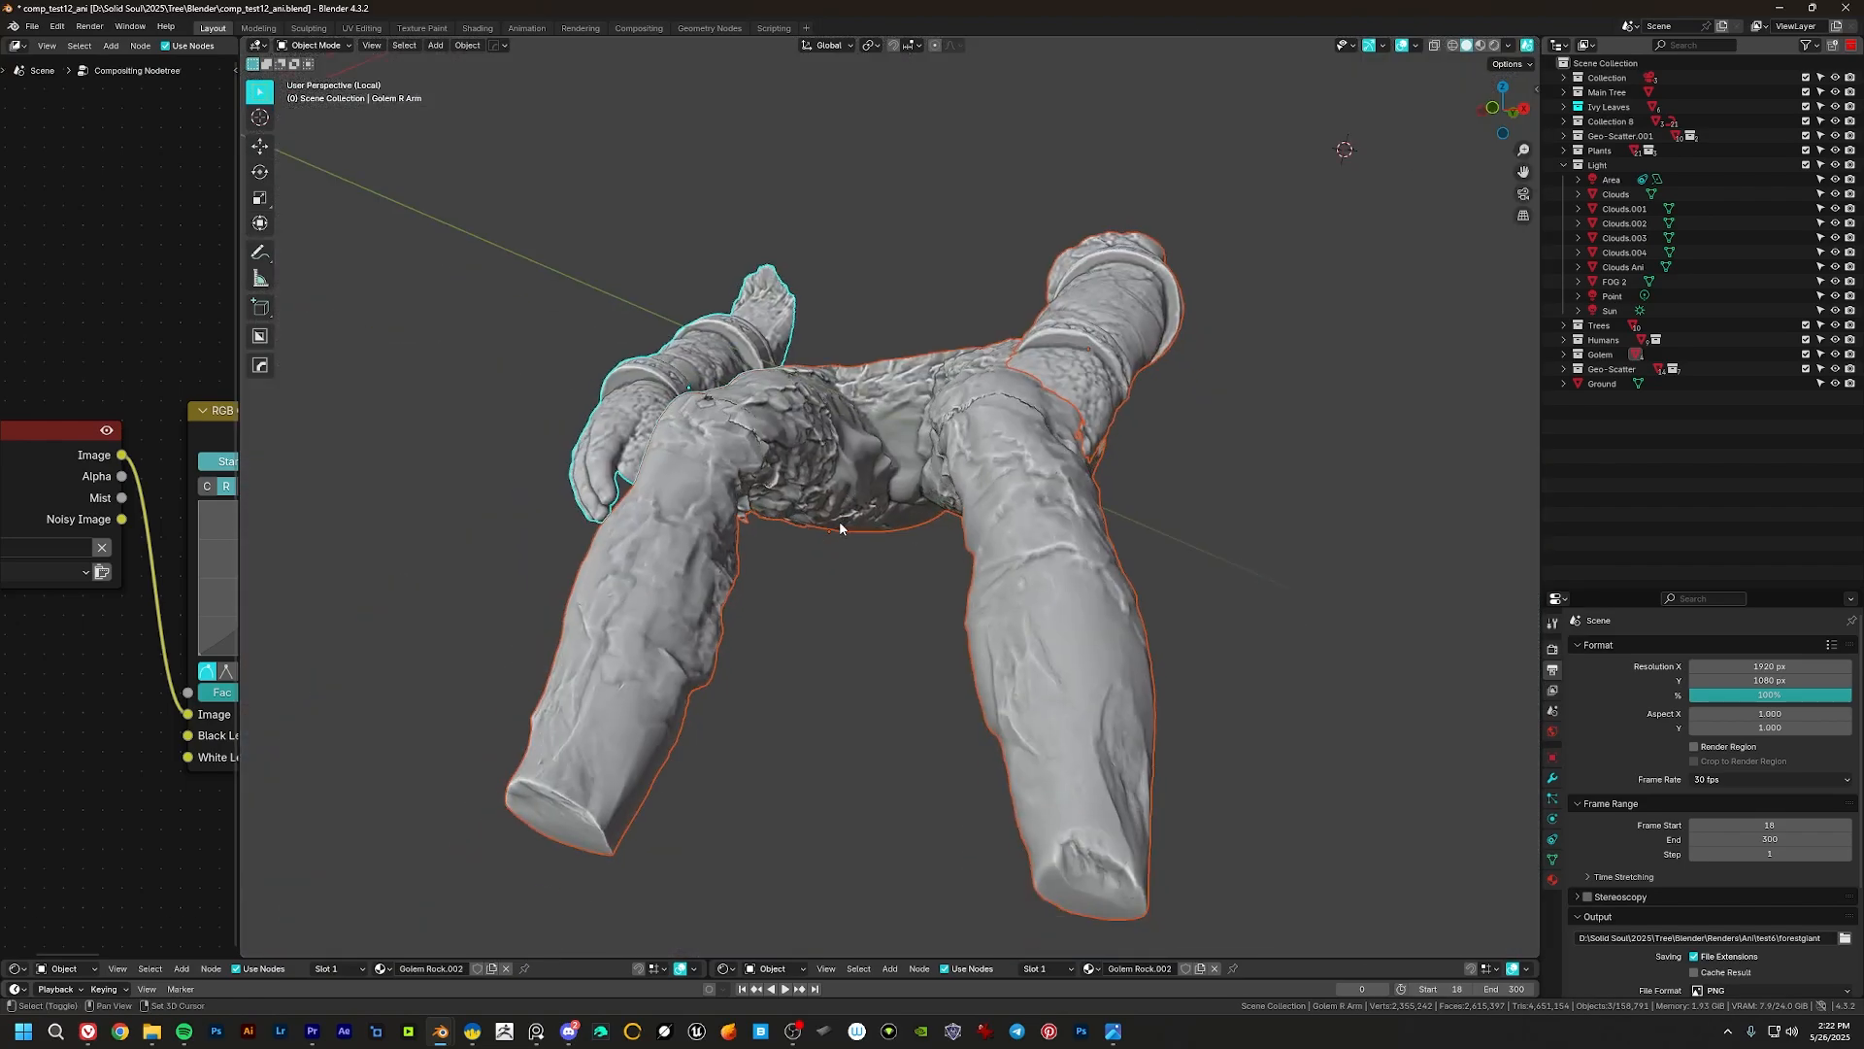
pyautogui.press('KP_Divide')
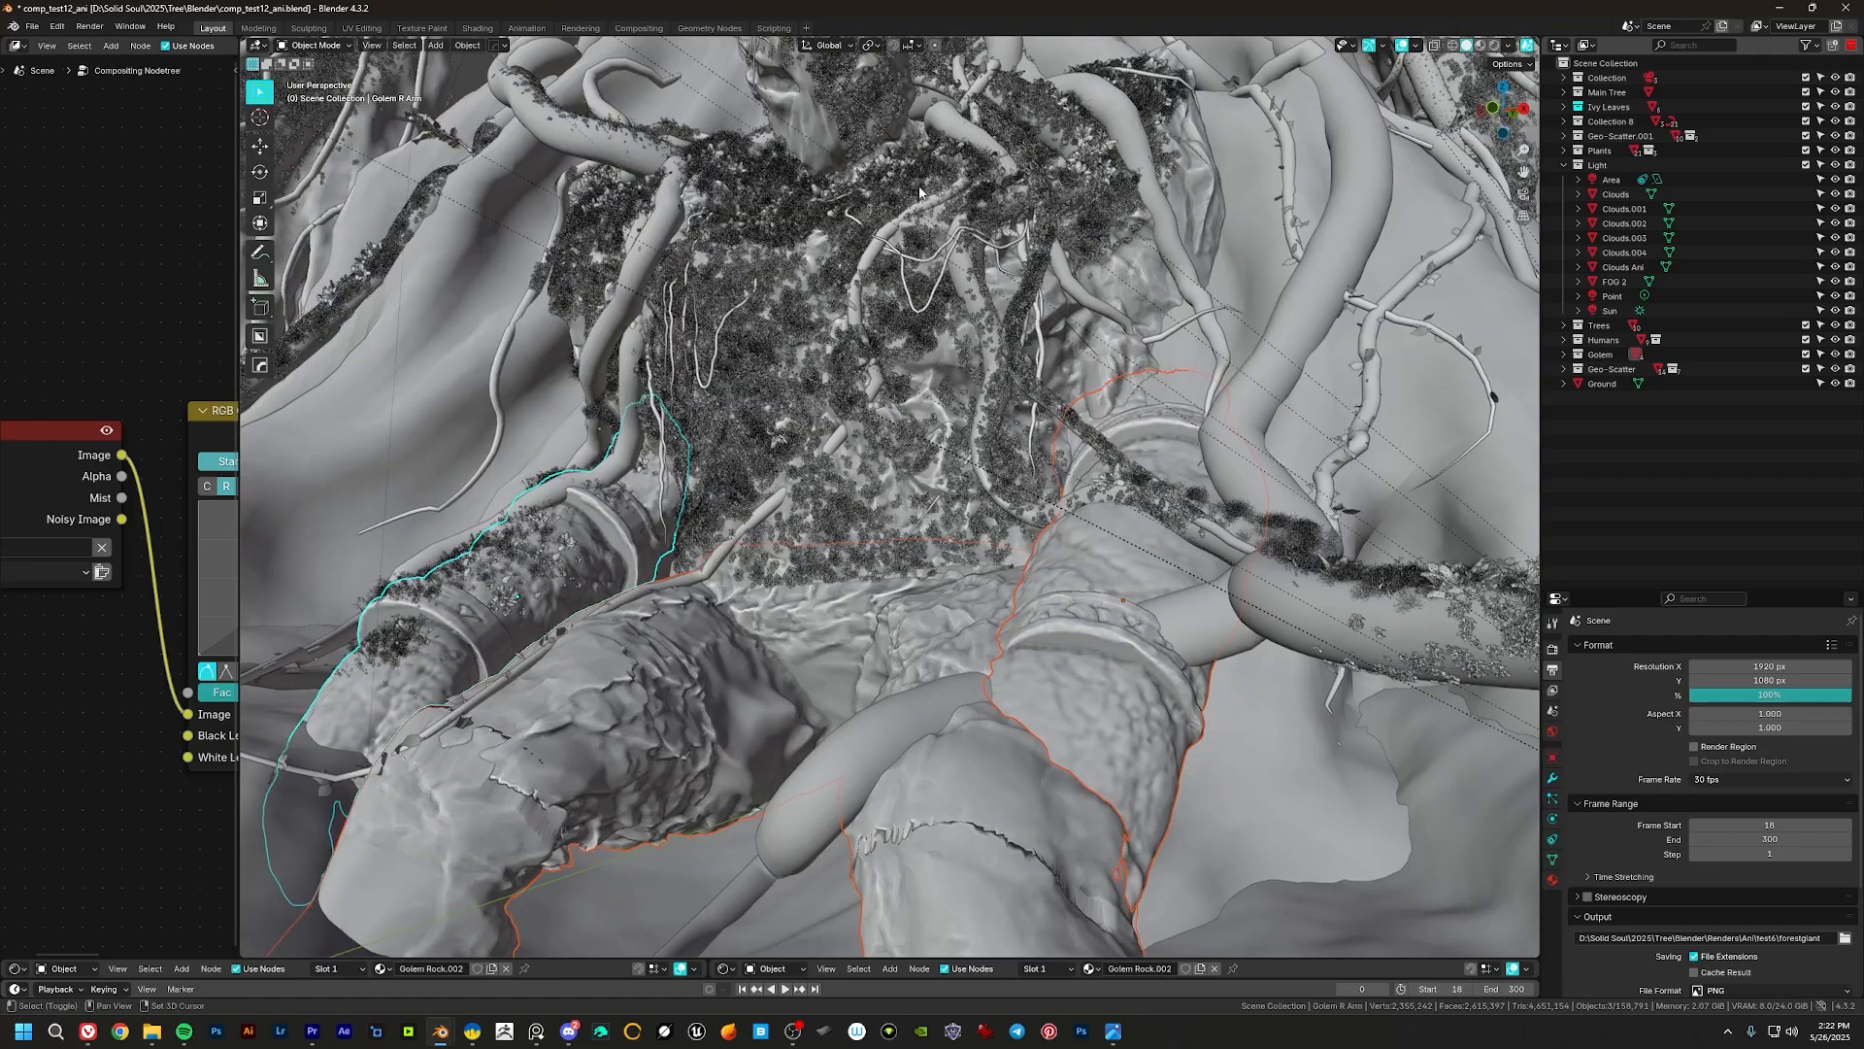
pyautogui.press('KP_Divide')
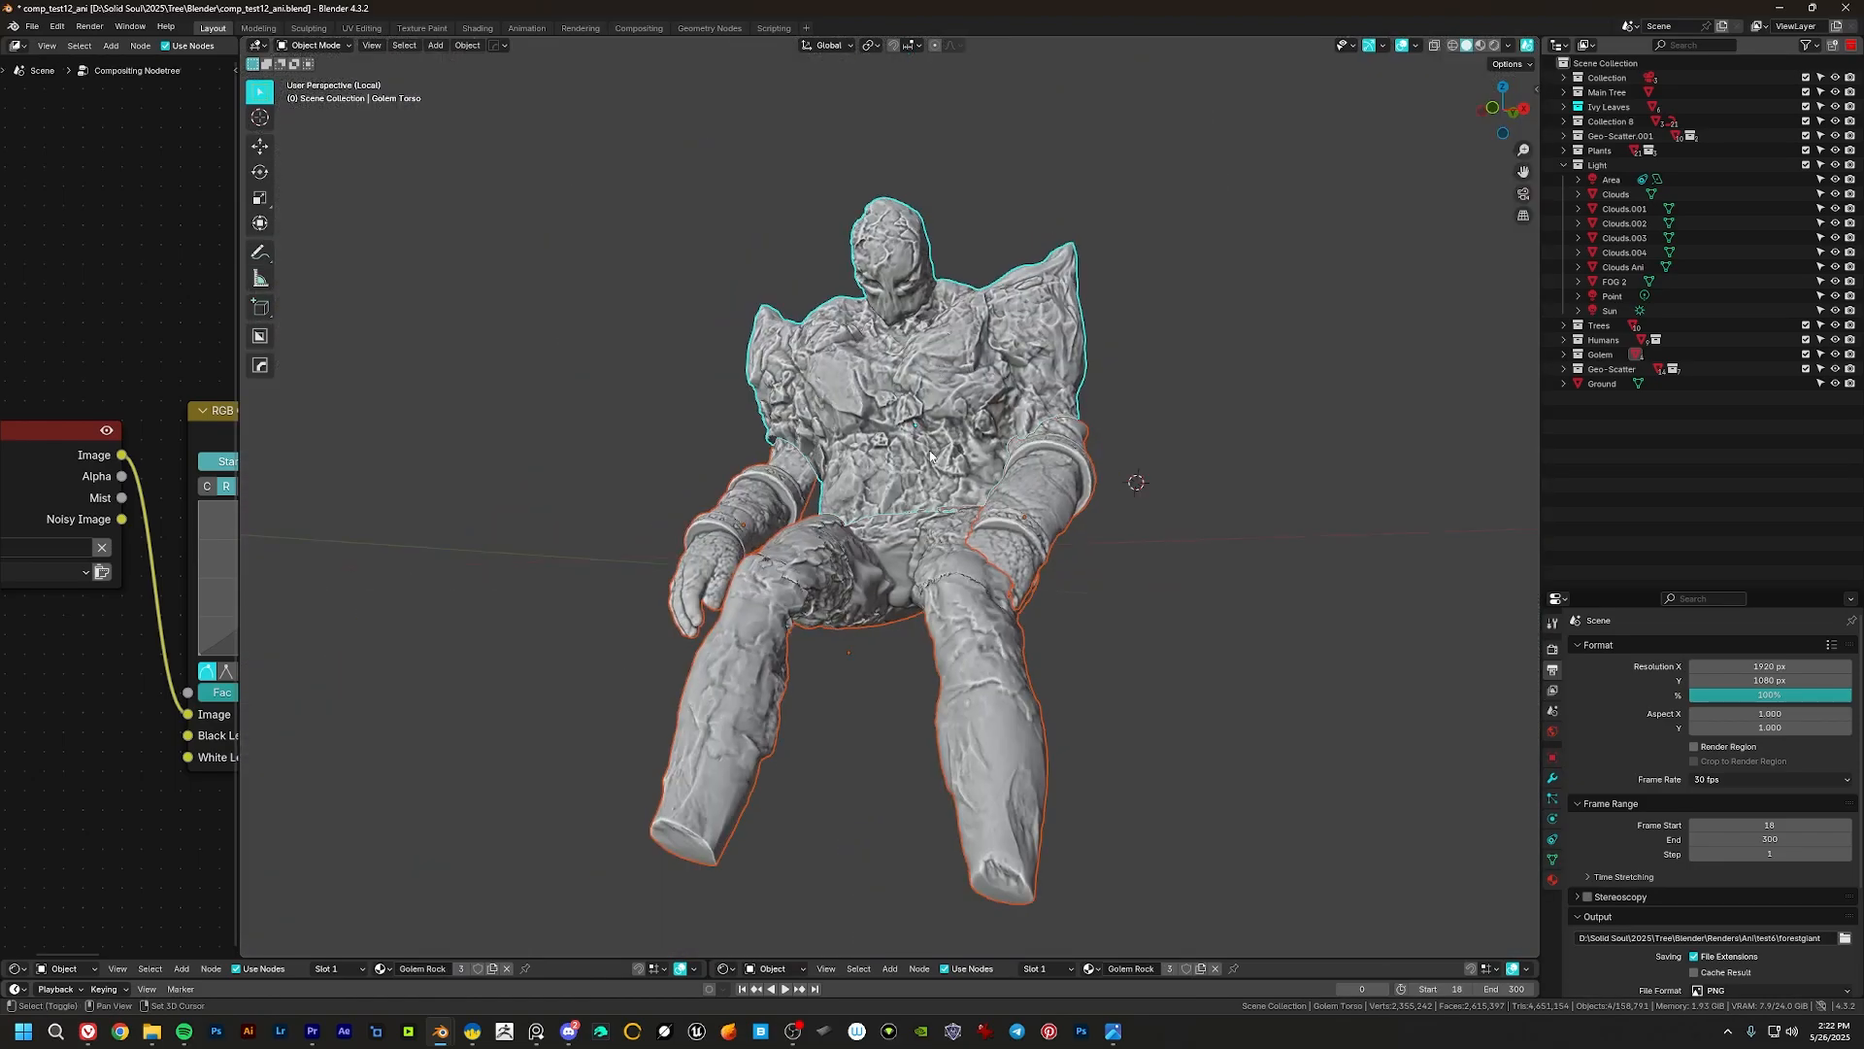
# Step: Examine the isolated golem's head, torso, bracelets and legs up close from several angles
pyautogui.moveTo(1136, 481); pyautogui.dragTo(1203, 602, button='middle')
pyautogui.scroll(4, 946, 442)
pyautogui.keyDown('shift'); pyautogui.moveTo(946, 437); pyautogui.dragTo(971, 670, button='middle'); pyautogui.keyUp('shift')
pyautogui.moveTo(971, 670); pyautogui.dragTo(1000, 572, button='middle')
pyautogui.scroll(-3, 990, 578)
pyautogui.scroll(3, 933, 438)
pyautogui.moveTo(1000, 573); pyautogui.dragTo(865, 603, button='middle')
pyautogui.scroll(-2, 905, 478)
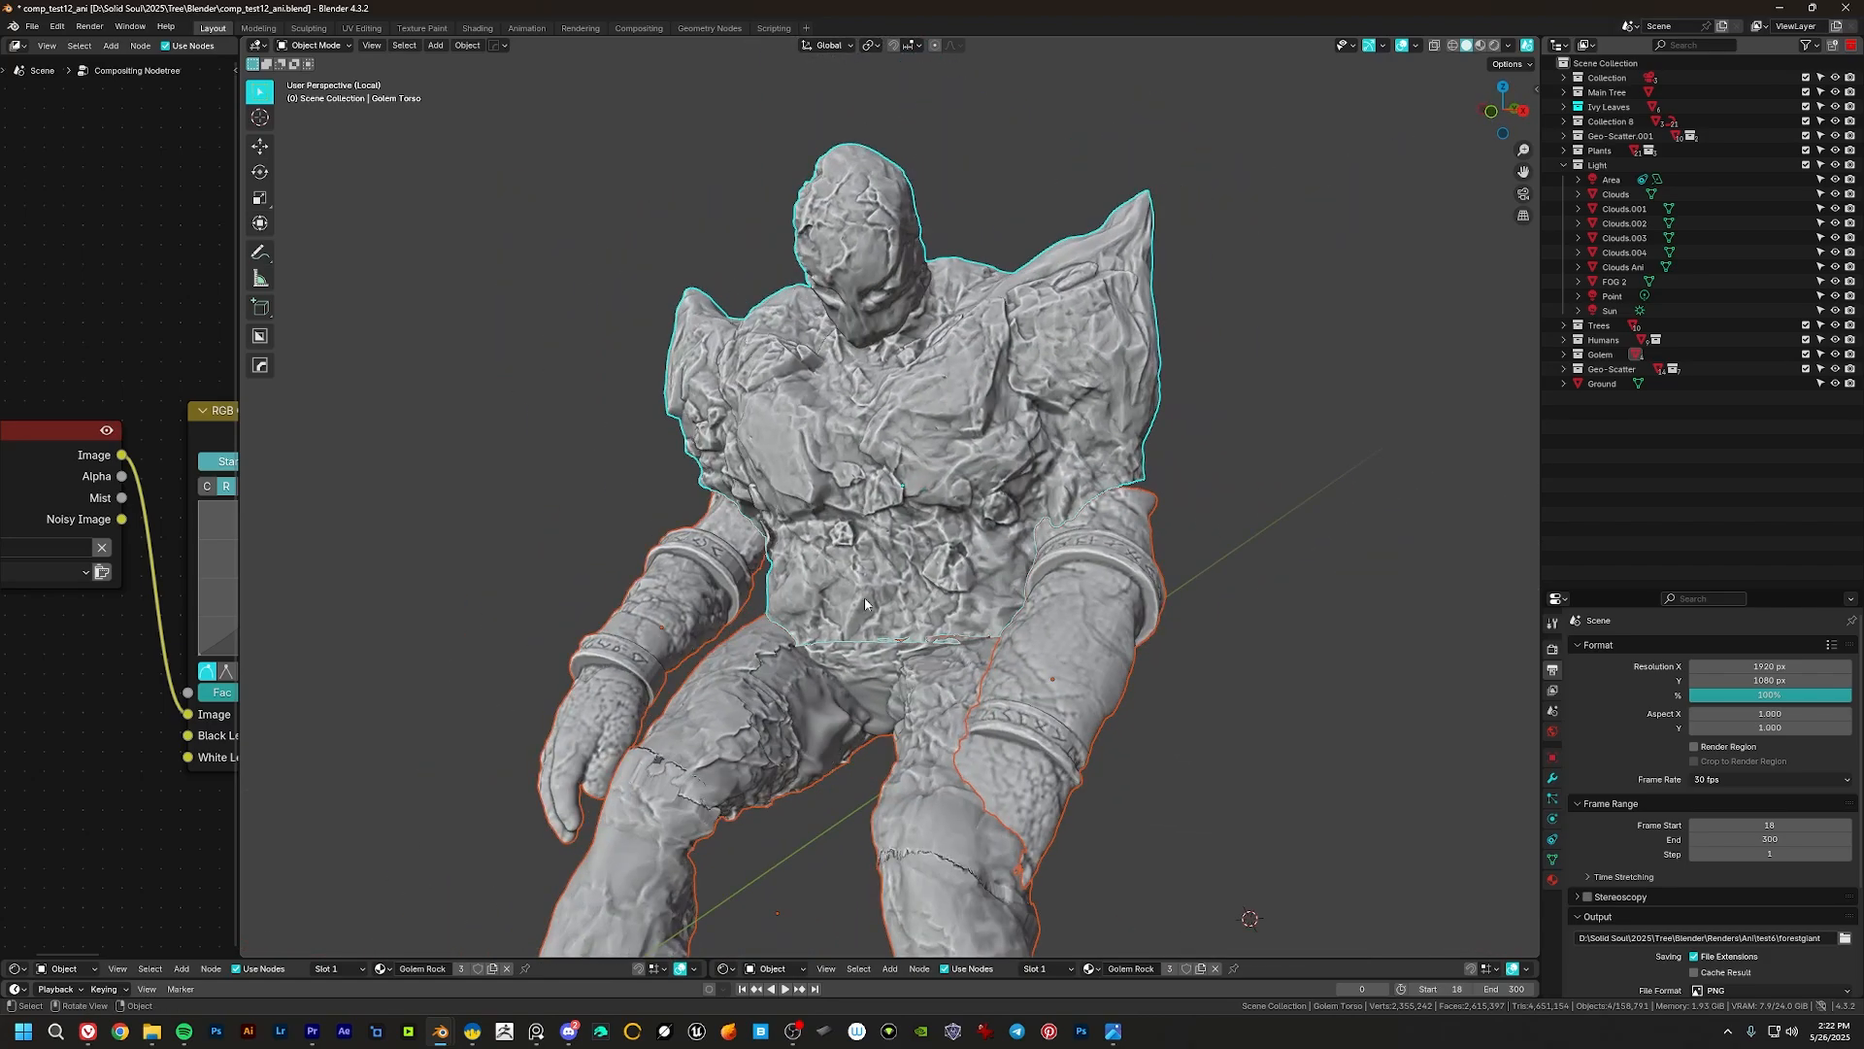
pyautogui.moveTo(826, 469); pyautogui.dragTo(978, 580, button='middle')
pyautogui.moveTo(905, 600); pyautogui.dragTo(967, 508, button='middle')
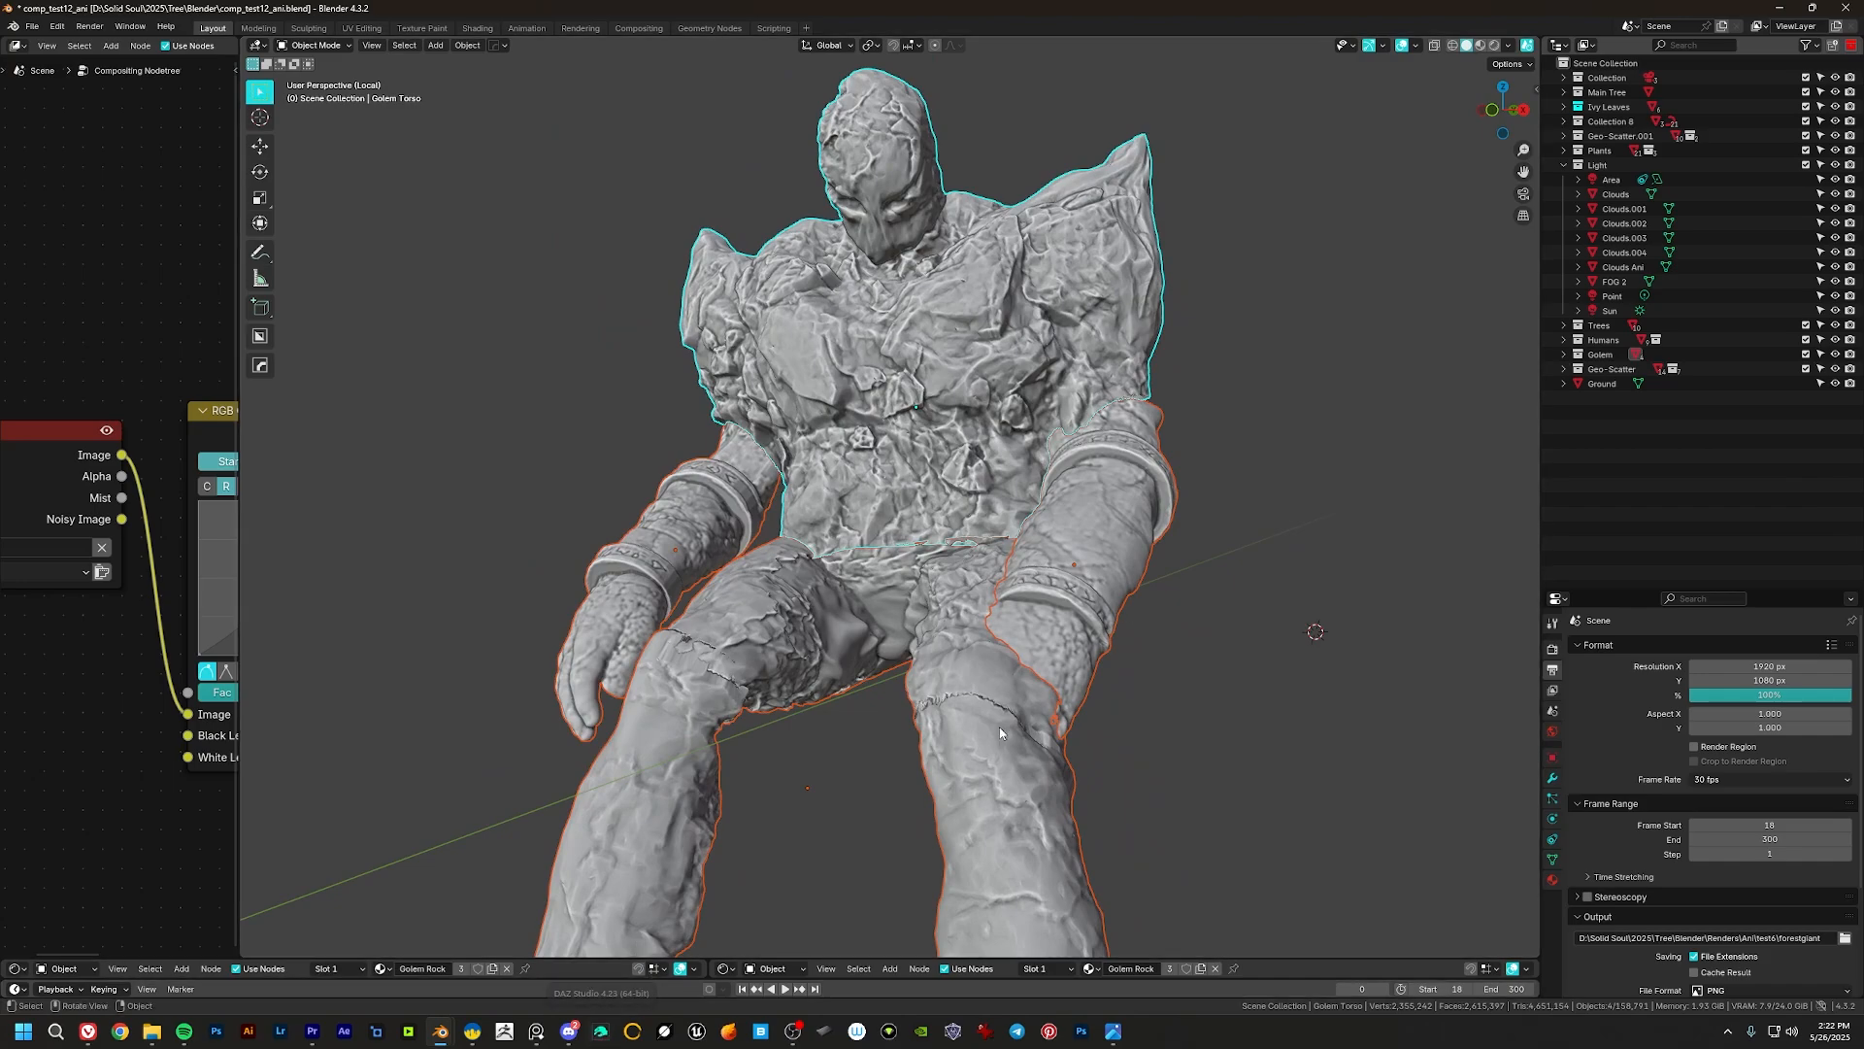
# Step: Switch to Daz Studio and examine the seated male base figure's pose from several angles
pyautogui.click(600, 1035)
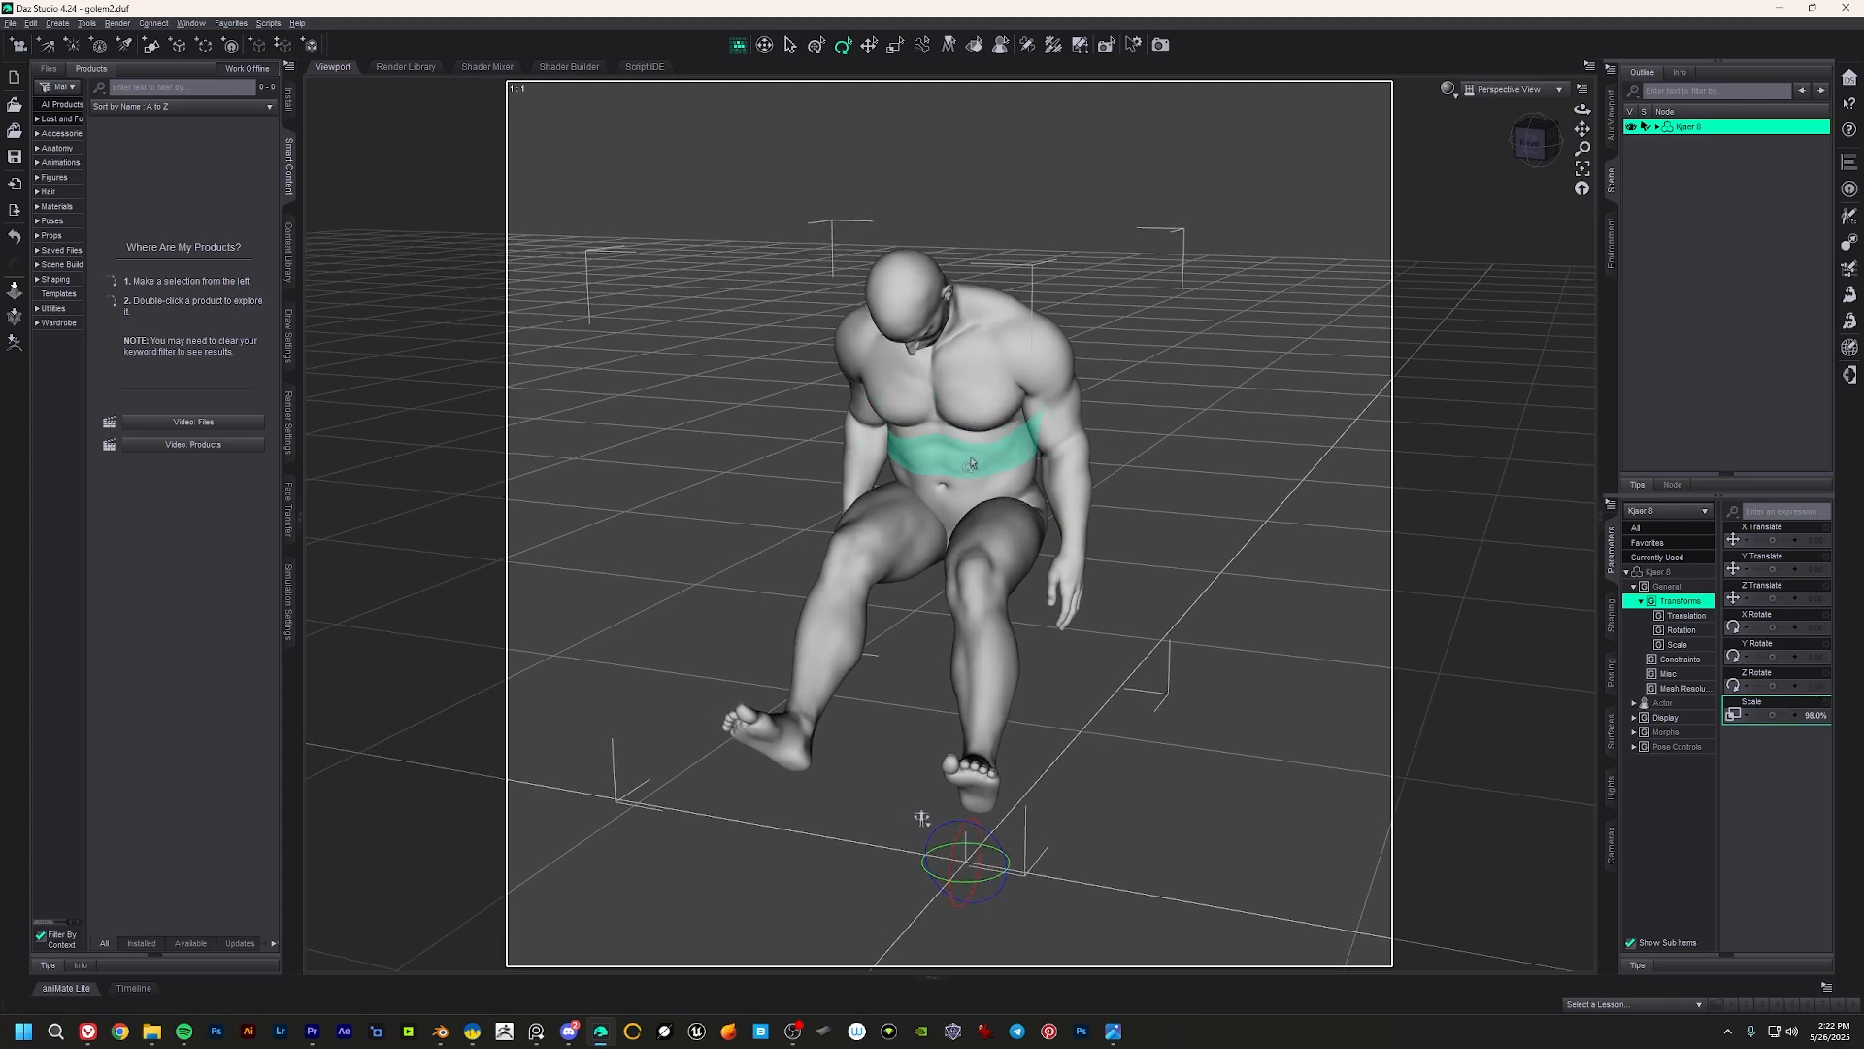
pyautogui.rightClick(1130, 425)
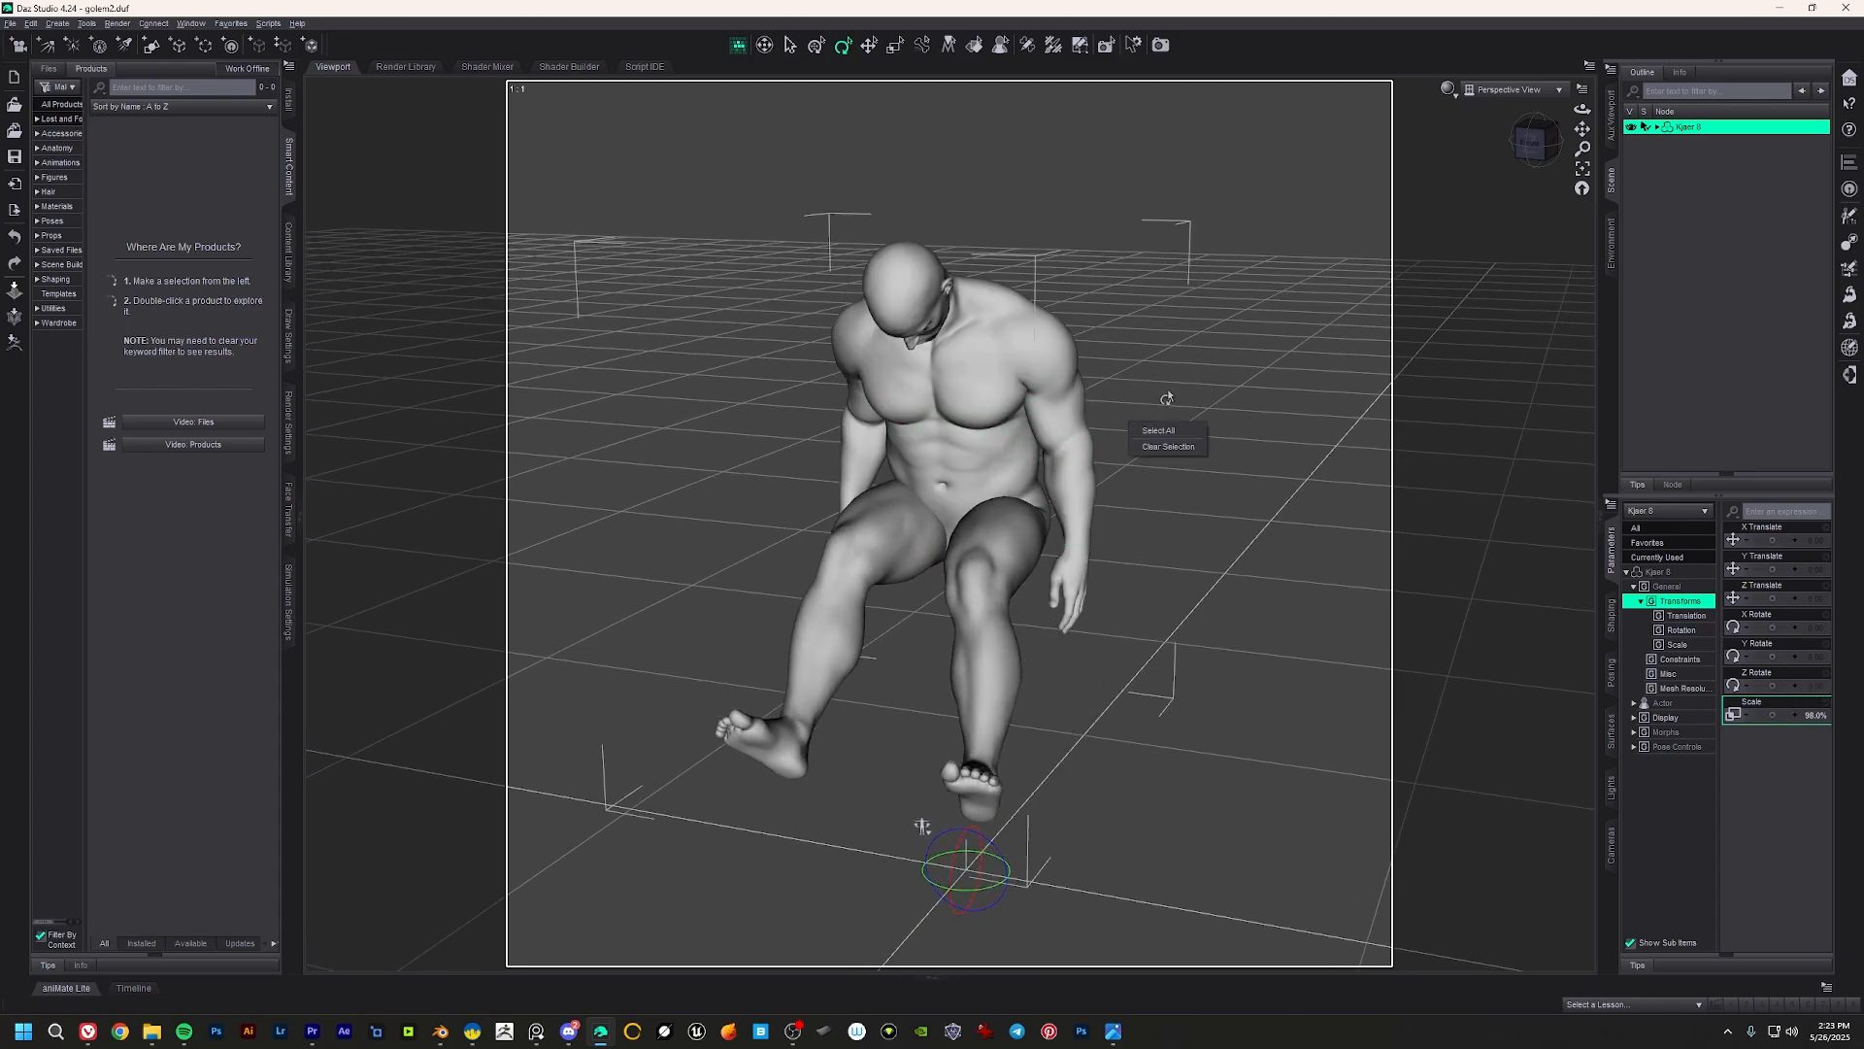
pyautogui.moveTo(1136, 382); pyautogui.dragTo(1165, 424, button='right')
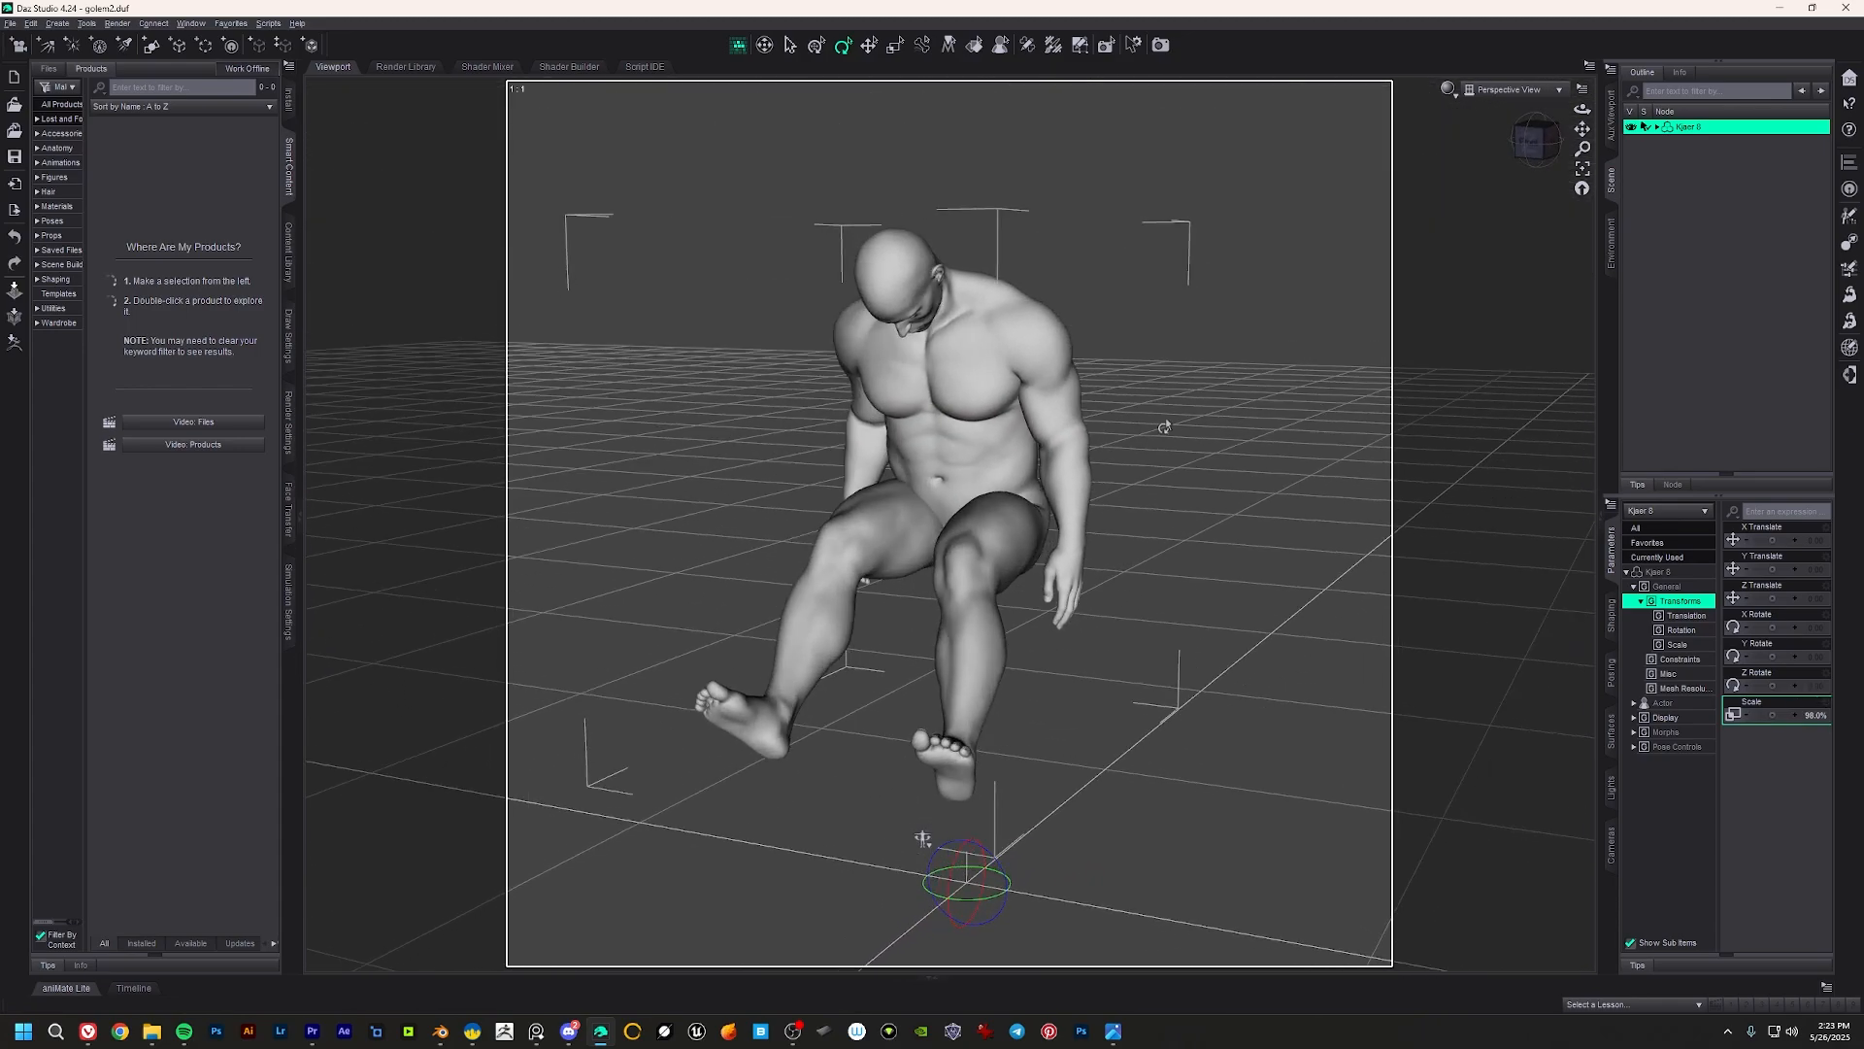
pyautogui.moveTo(1165, 424); pyautogui.dragTo(1079, 506, button='middle')
pyautogui.moveTo(879, 583); pyautogui.dragTo(980, 563, button='right')
pyautogui.moveTo(980, 563); pyautogui.dragTo(978, 490, button='middle')
pyautogui.moveTo(979, 491); pyautogui.dragTo(913, 376, button='right')
# Step: Browse the male Figures products and the base figures in Genesis 8 Starter Essentials, and return to the product list
pyautogui.click(52, 177)
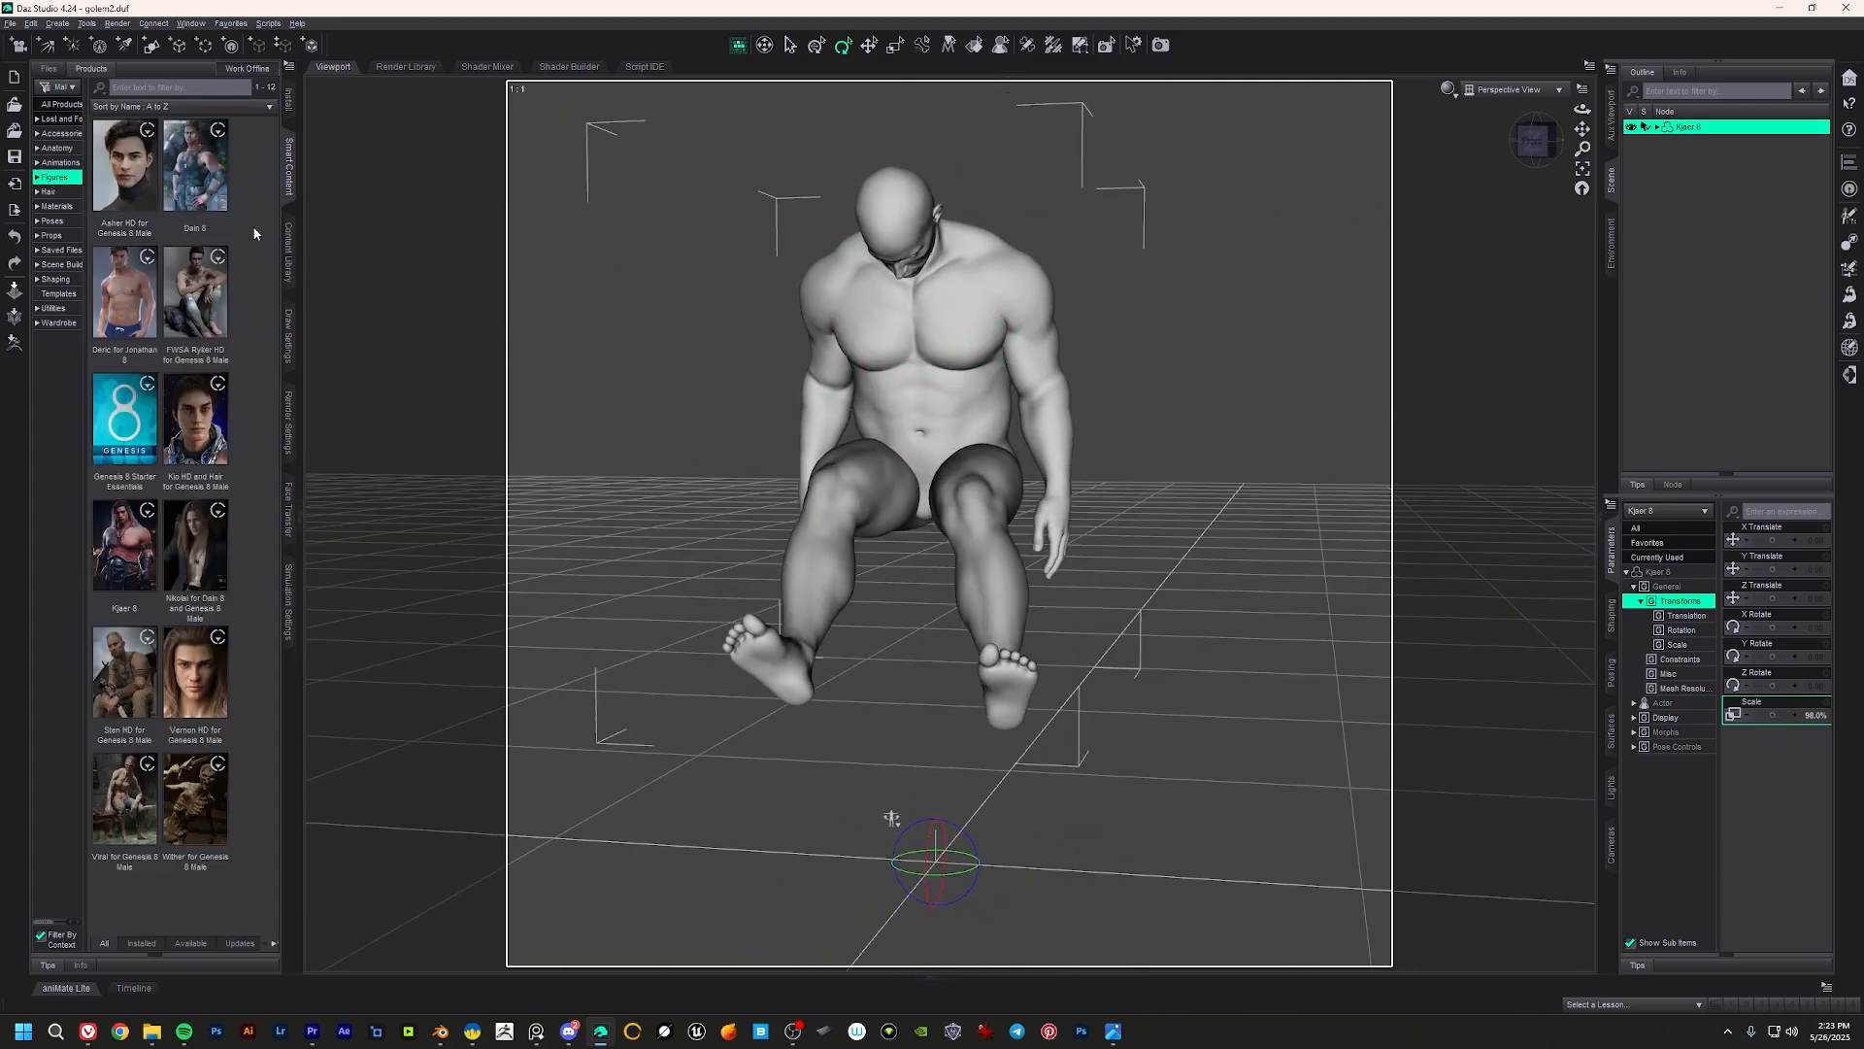
pyautogui.moveTo(305, 404); pyautogui.dragTo(445, 390)
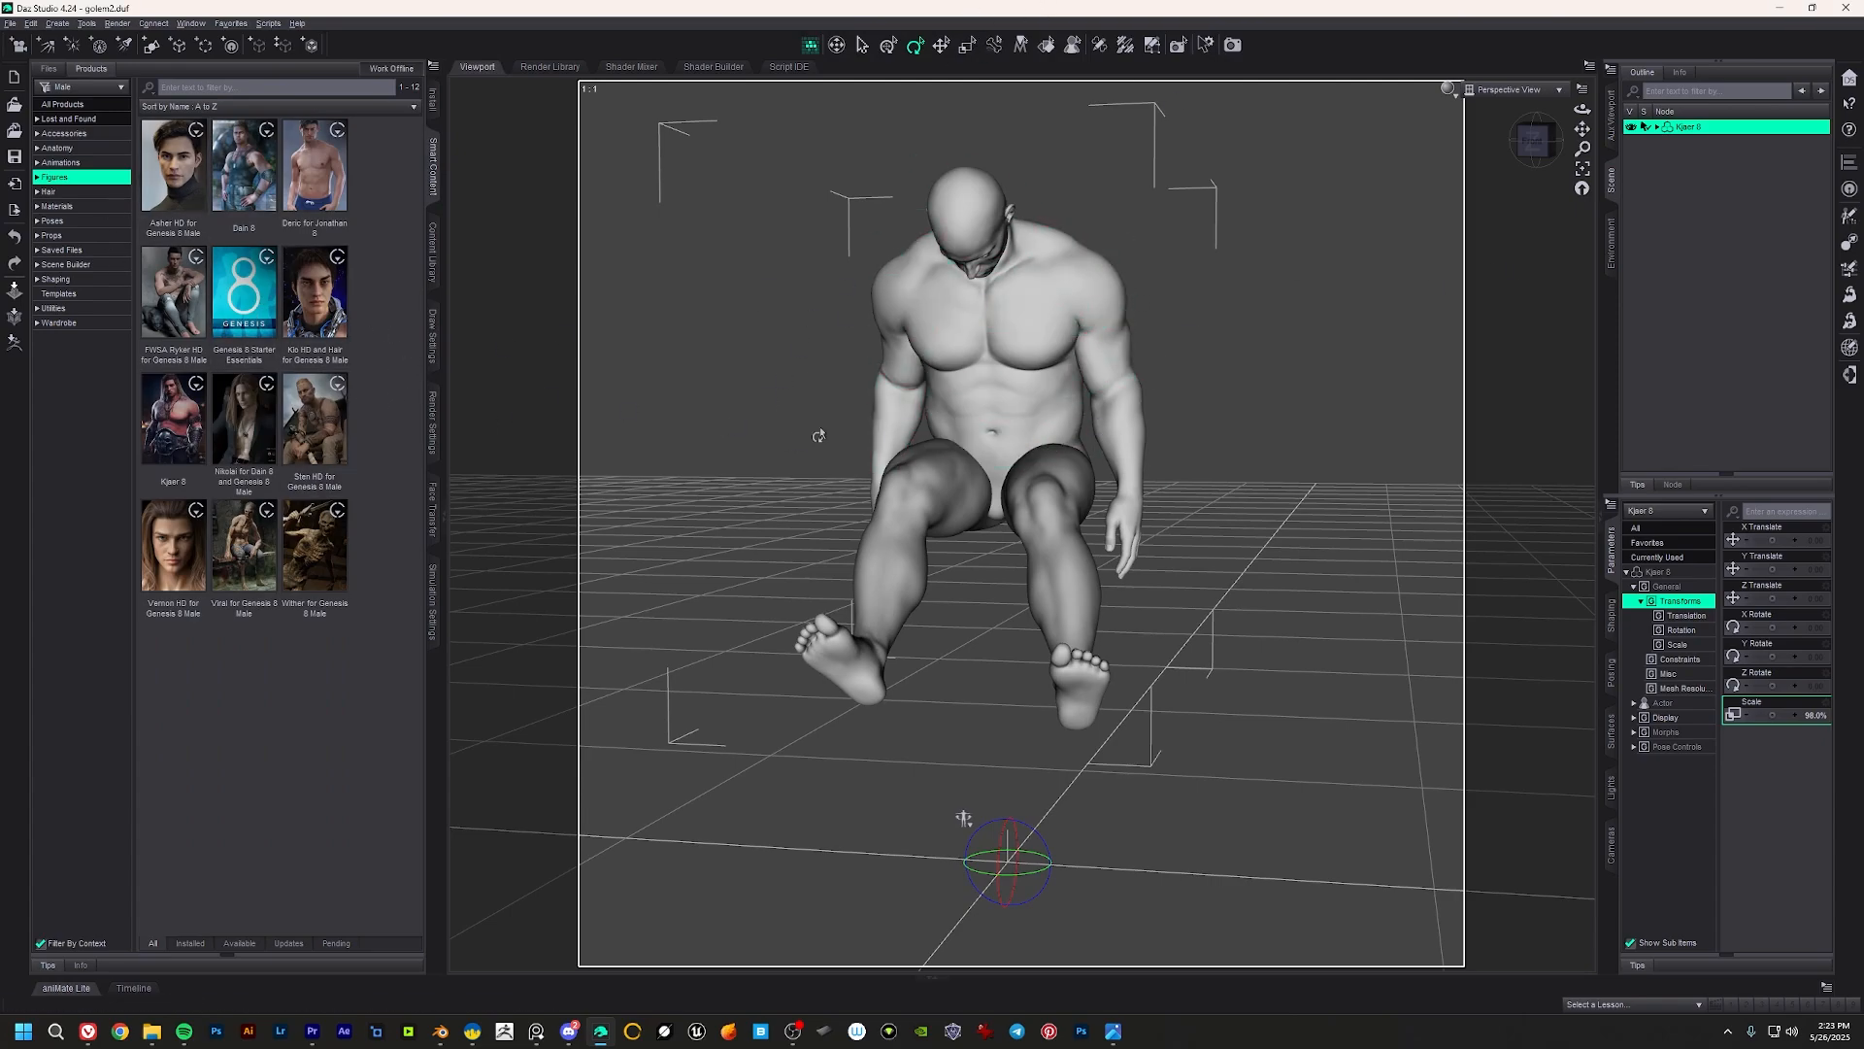
pyautogui.doubleClick(232, 300)
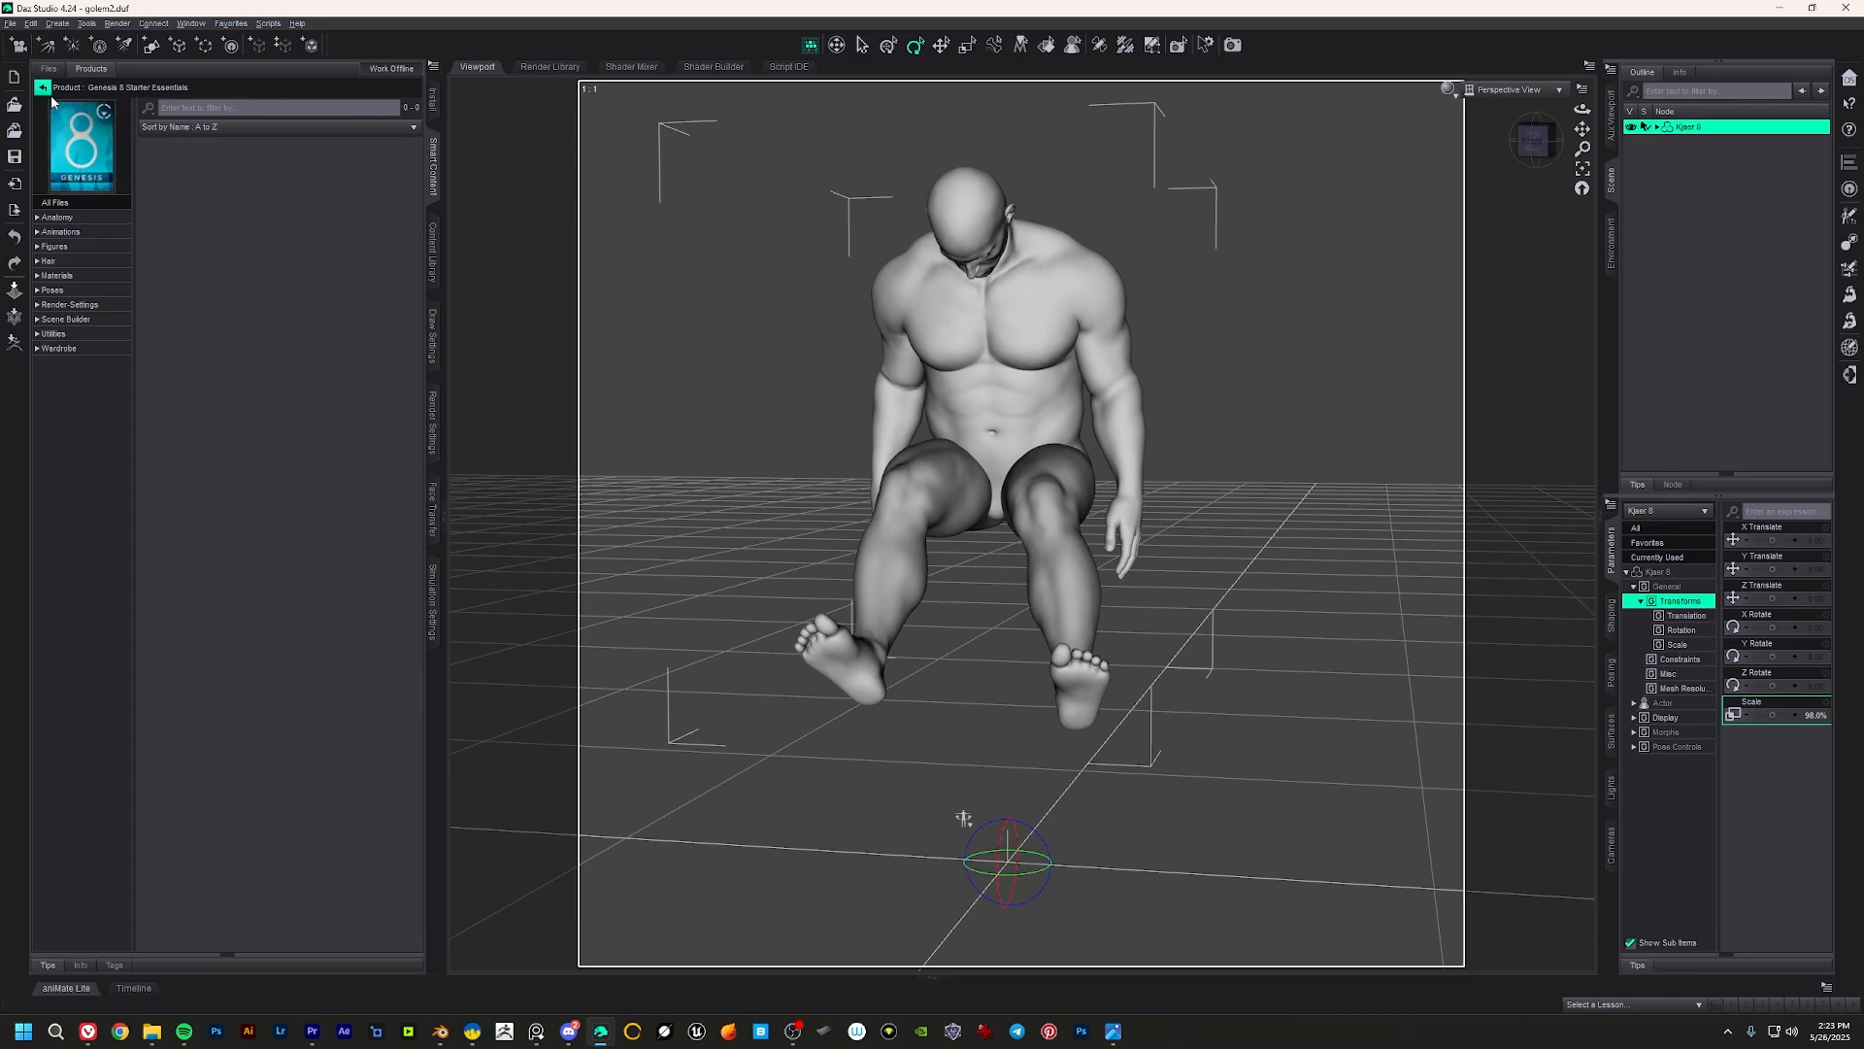
pyautogui.click(77, 248)
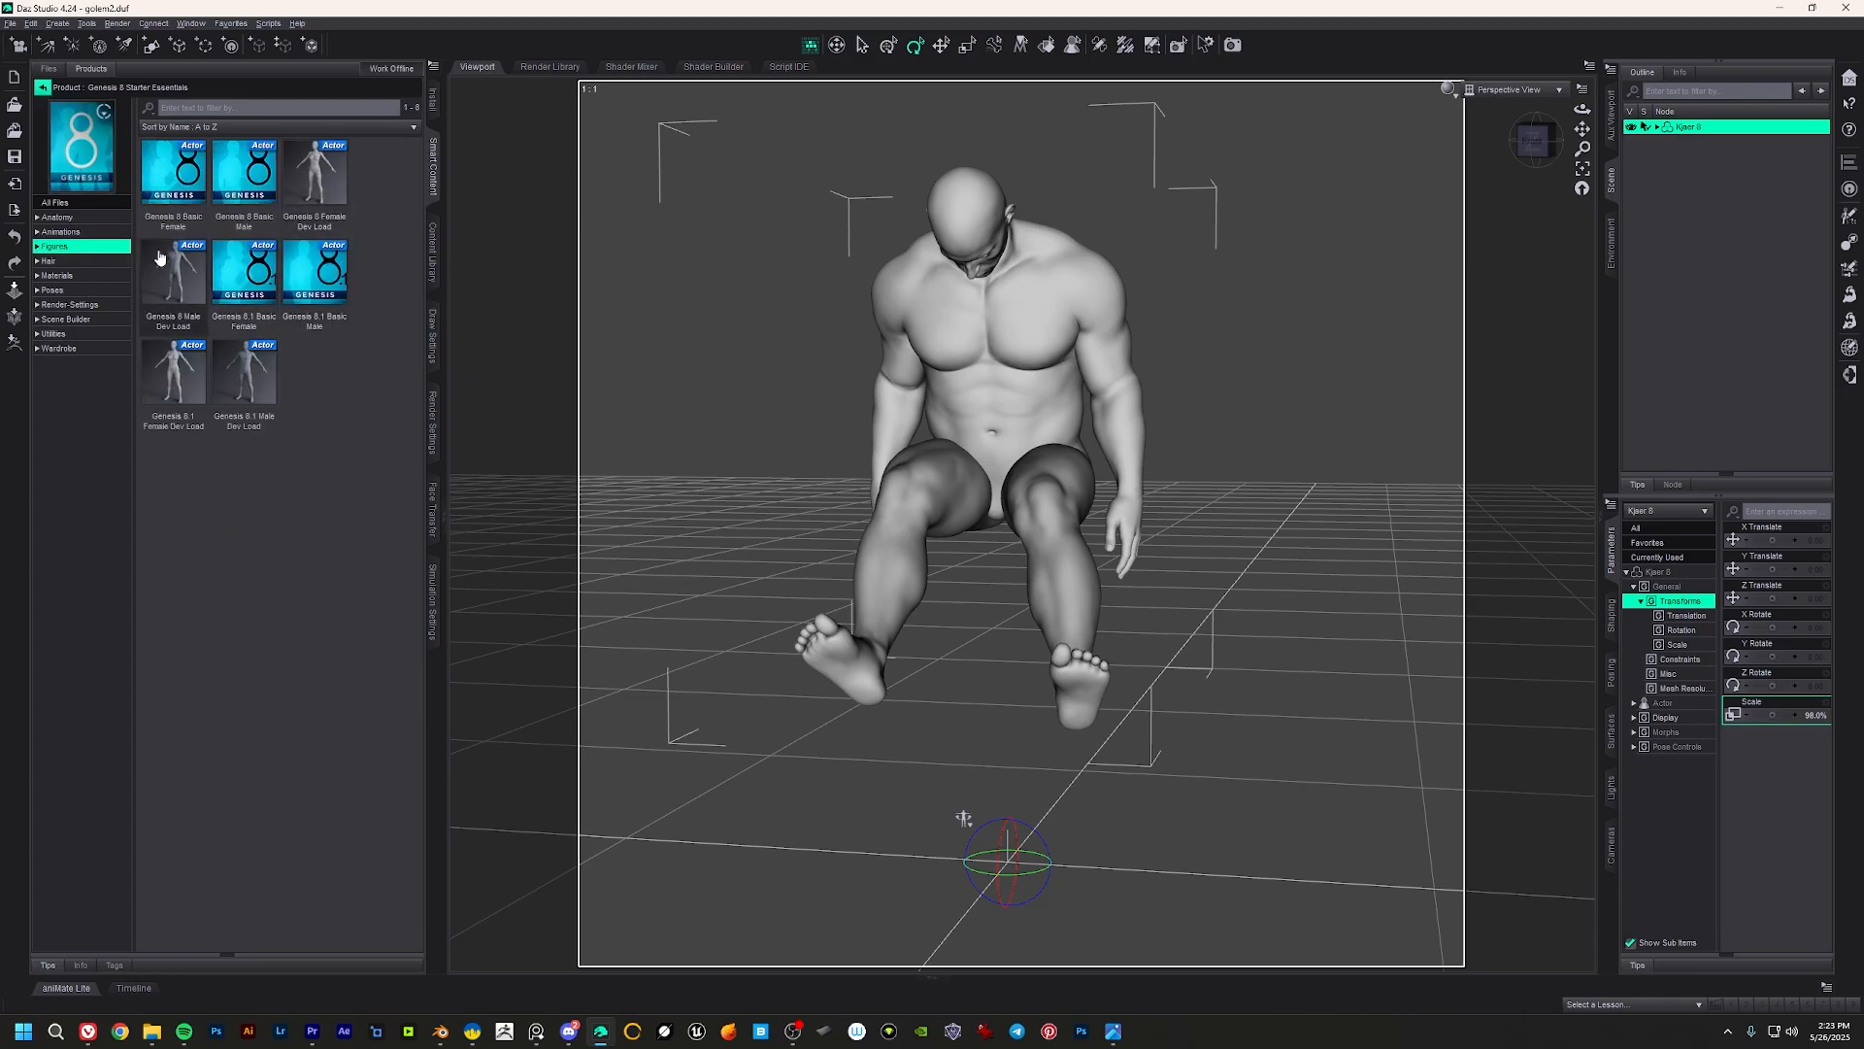
pyautogui.click(325, 184)
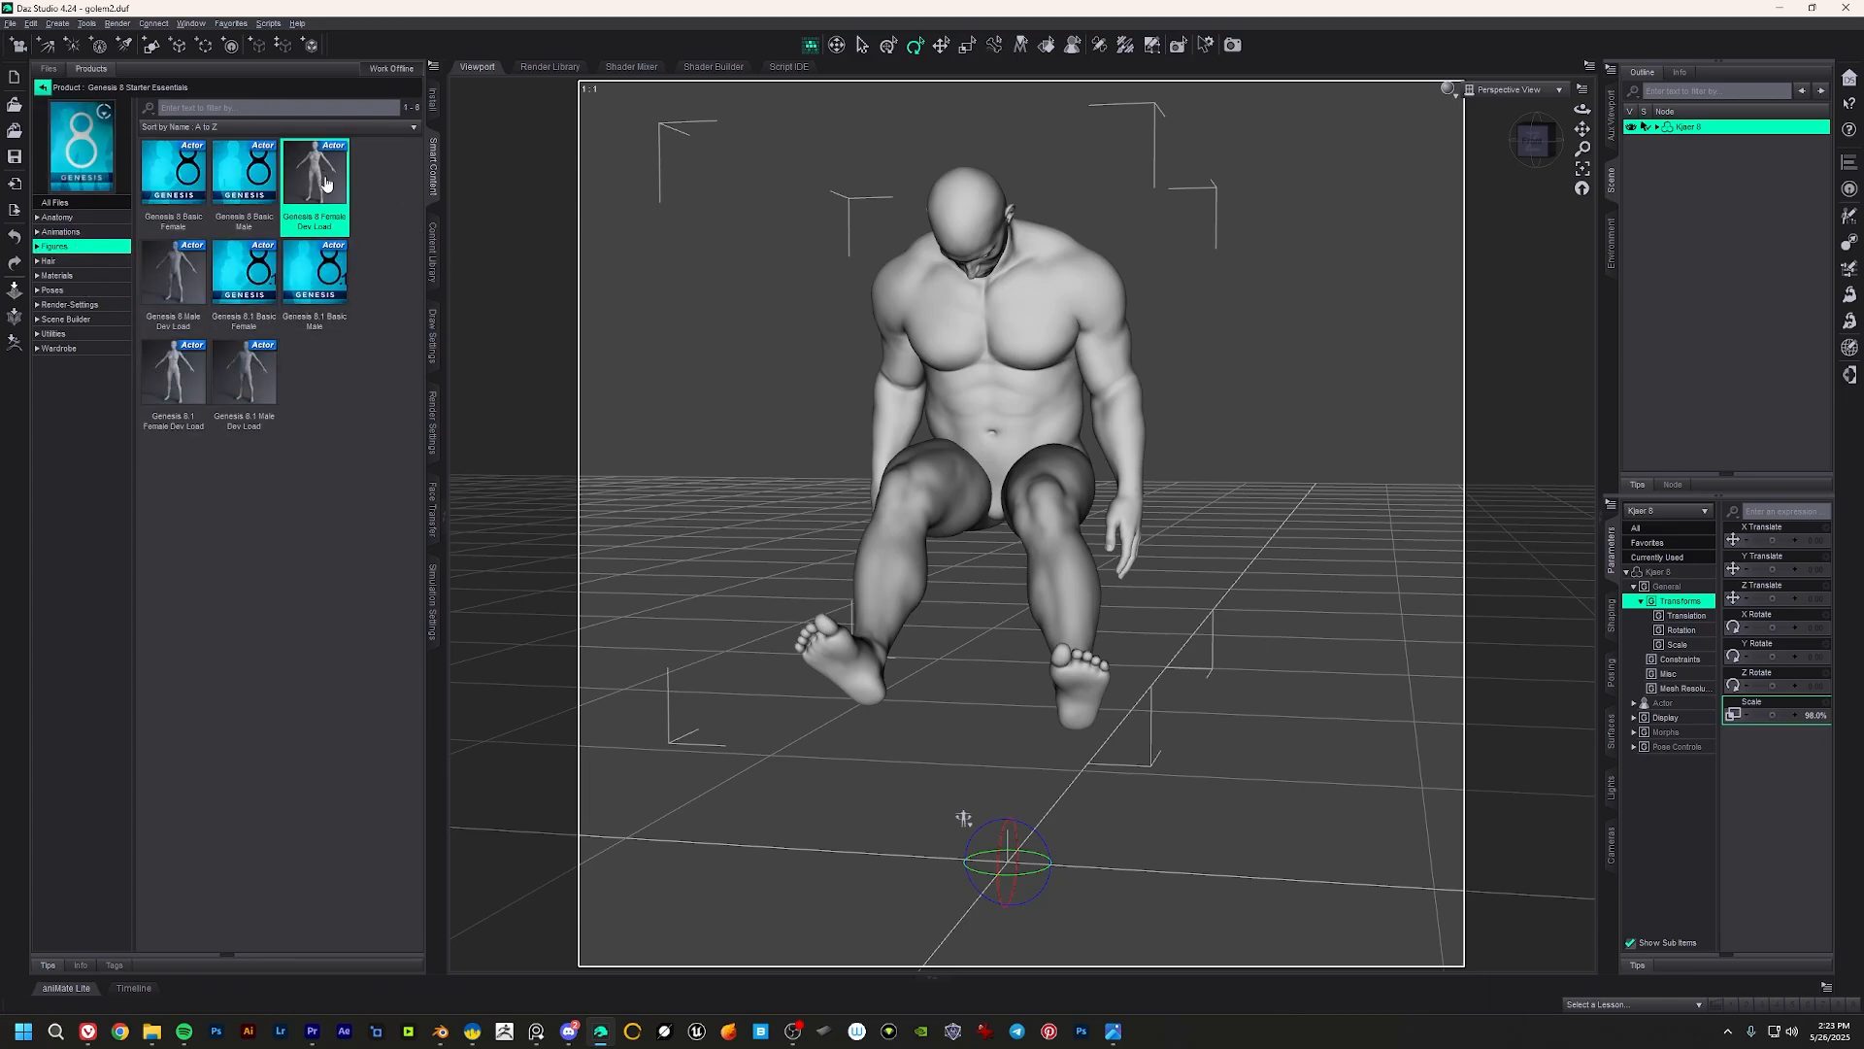
pyautogui.click(40, 87)
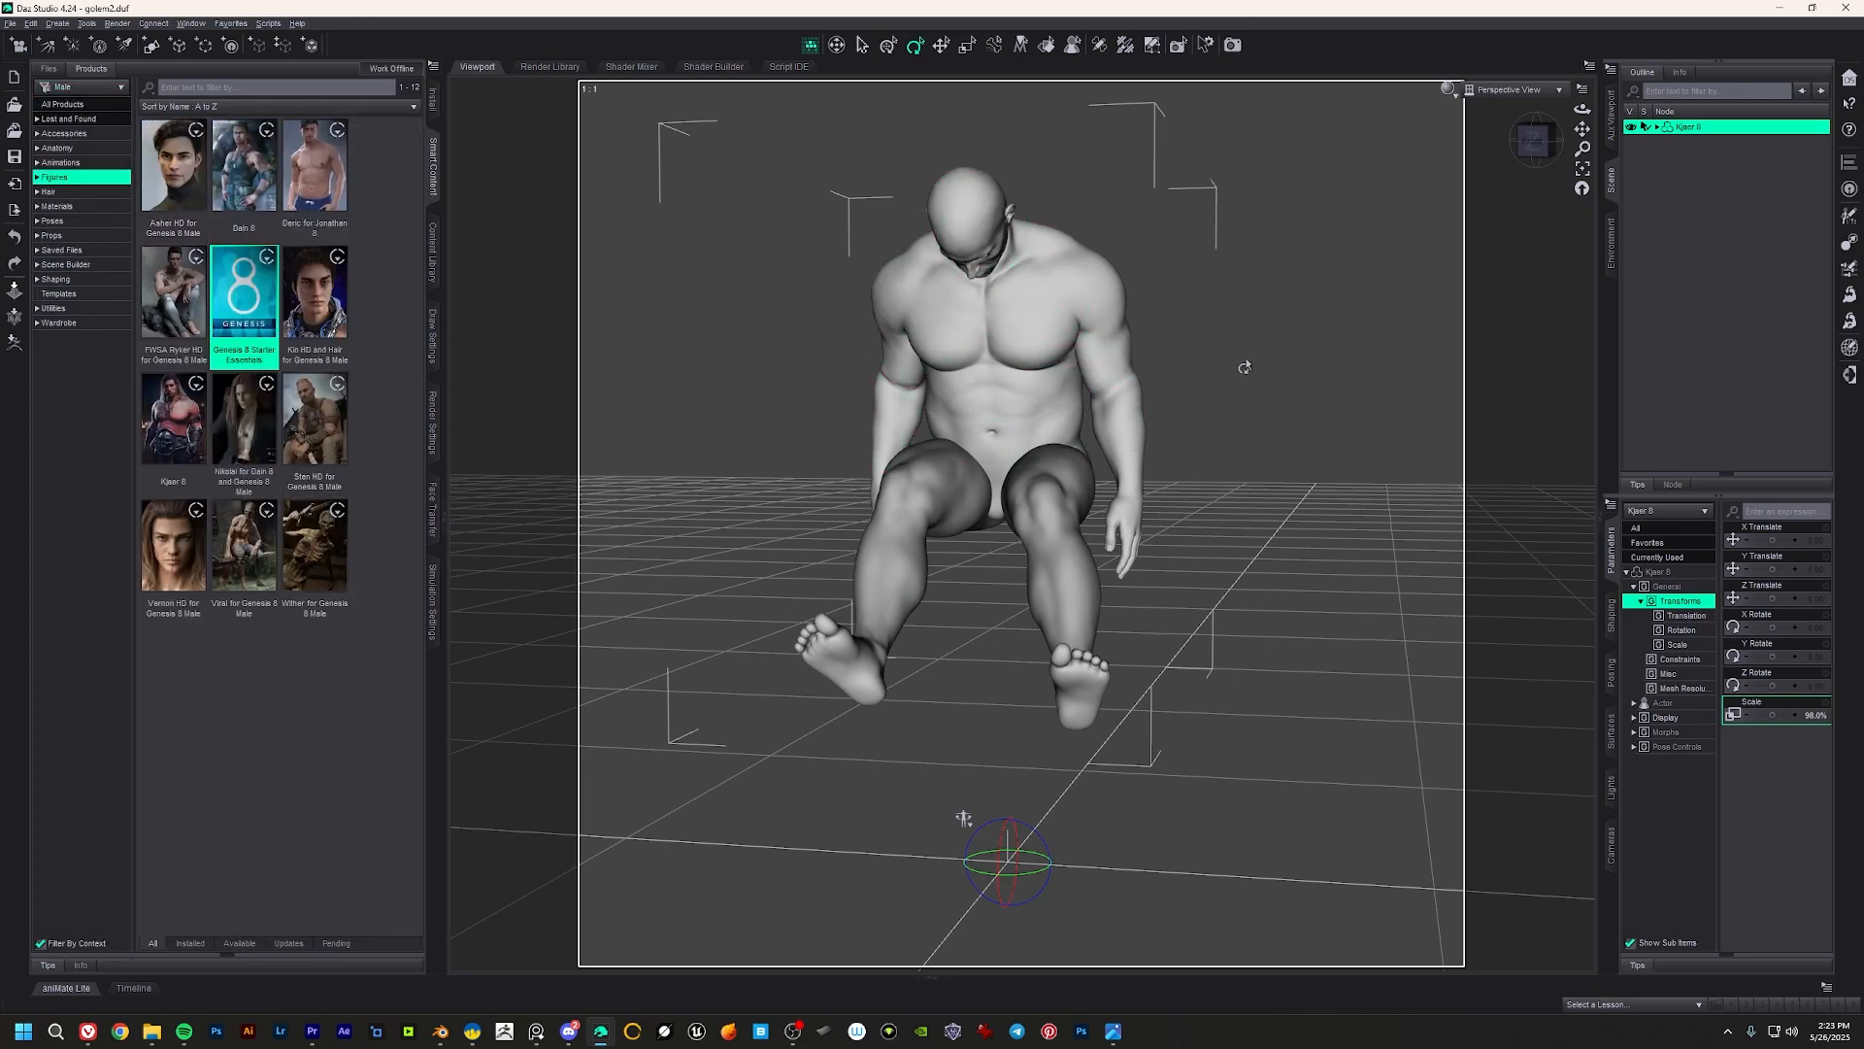
# Step: Filter the seated figure's parameters by "bodyb", try the Bodybuilder morph at 47.6% and undo the change
pyautogui.moveTo(1198, 326); pyautogui.dragTo(1117, 374, button='middle')
pyautogui.moveTo(976, 437); pyautogui.dragTo(1126, 330, button='middle')
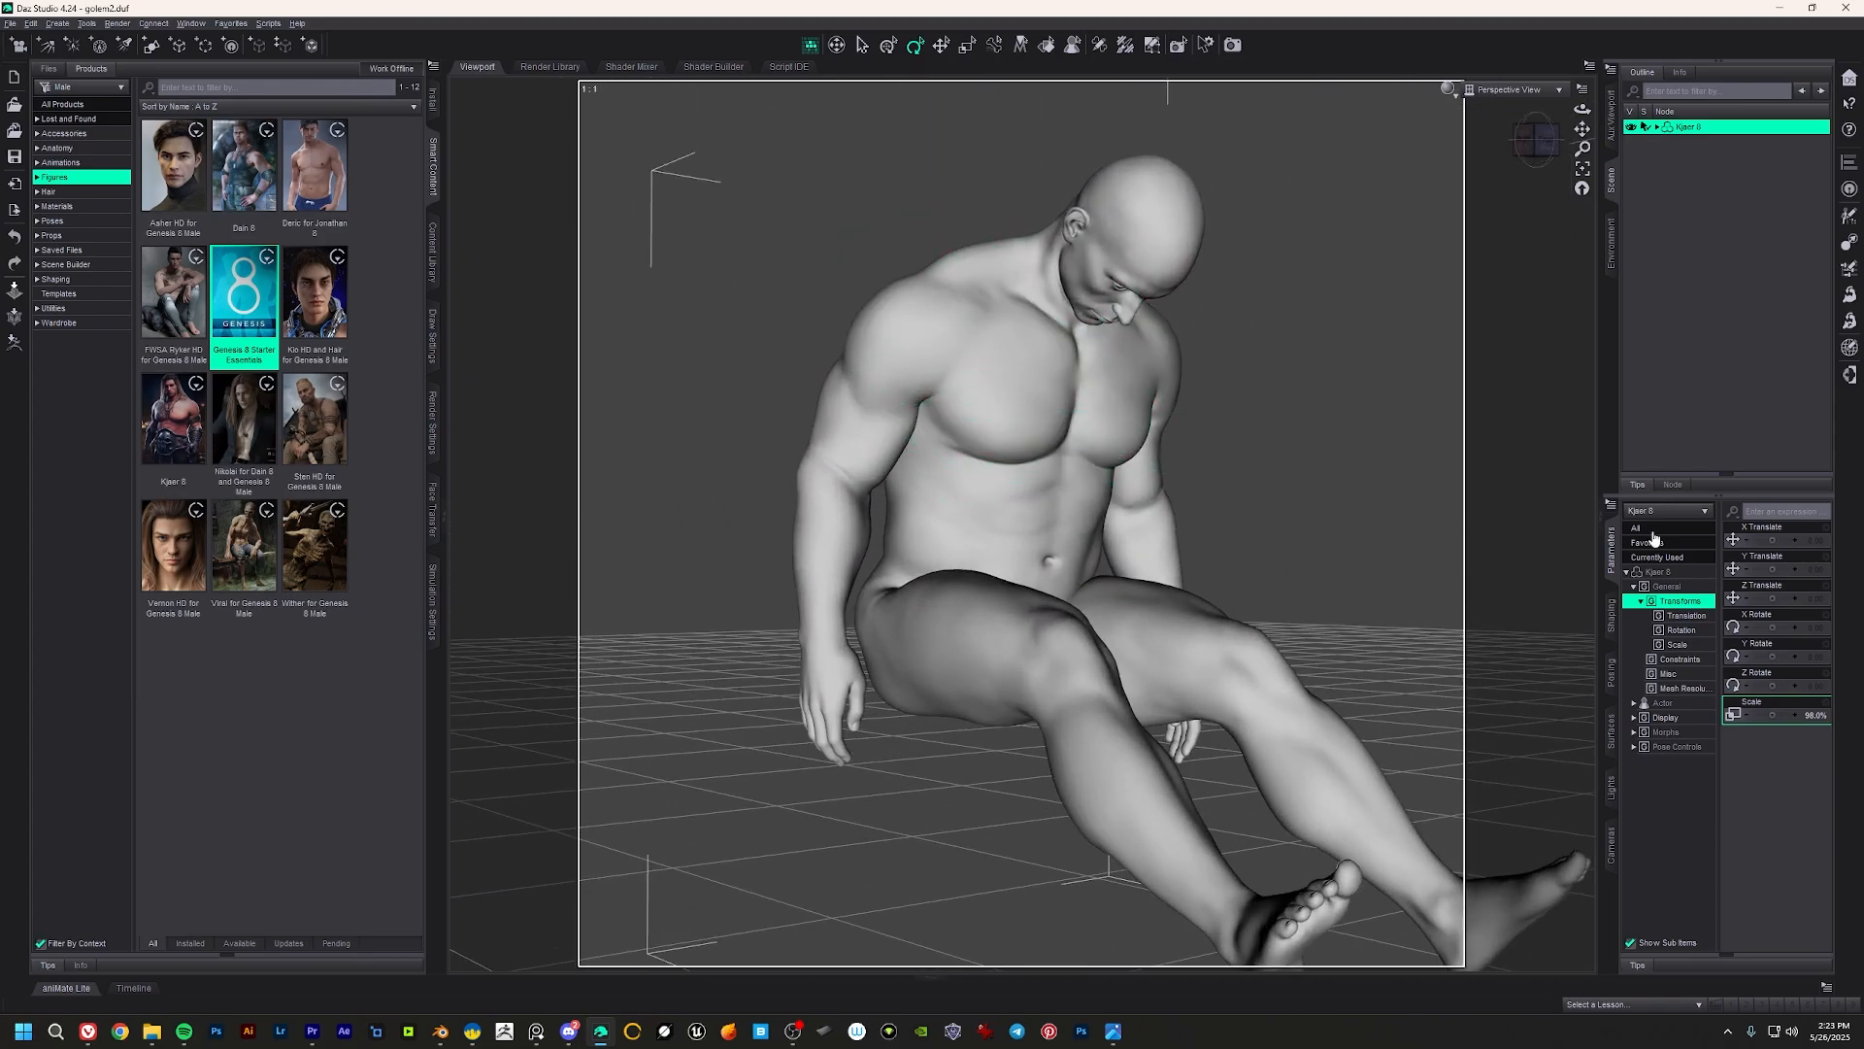
pyautogui.moveTo(1612, 583); pyautogui.dragTo(1485, 583)
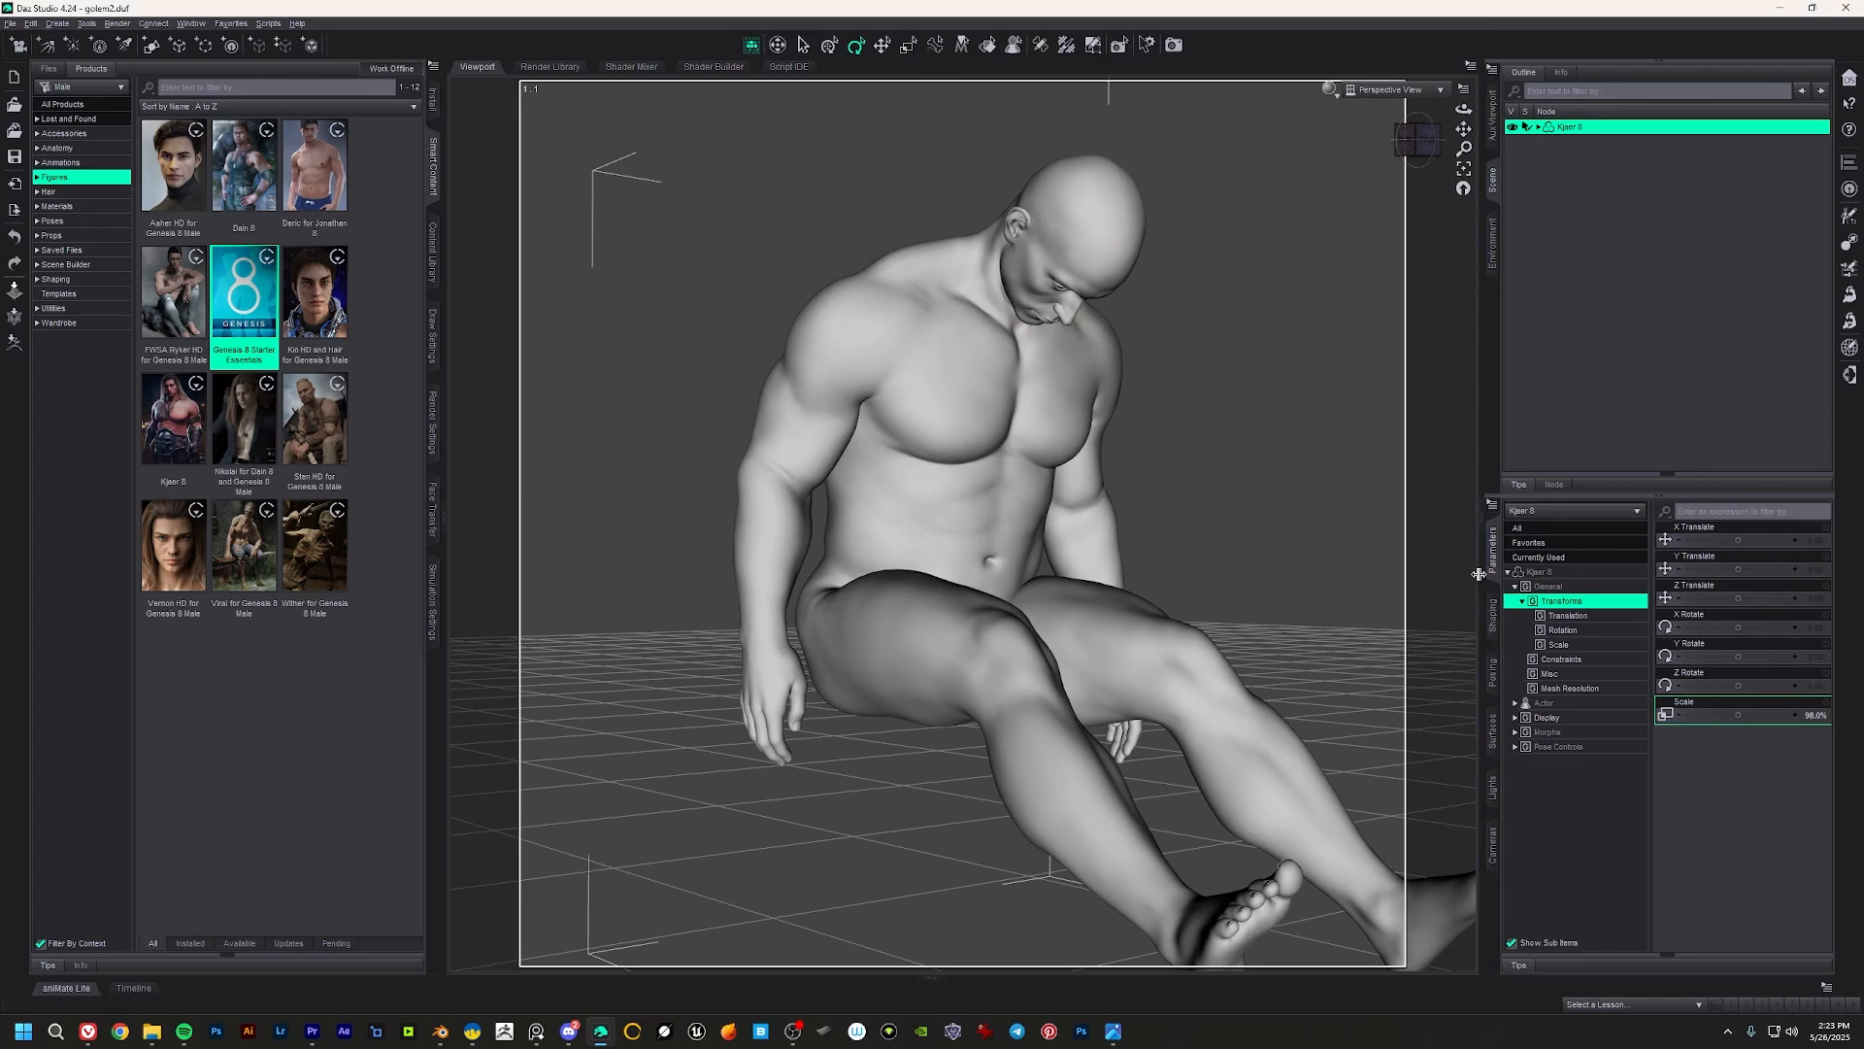
pyautogui.moveTo(1086, 542); pyautogui.dragTo(961, 427, button='middle')
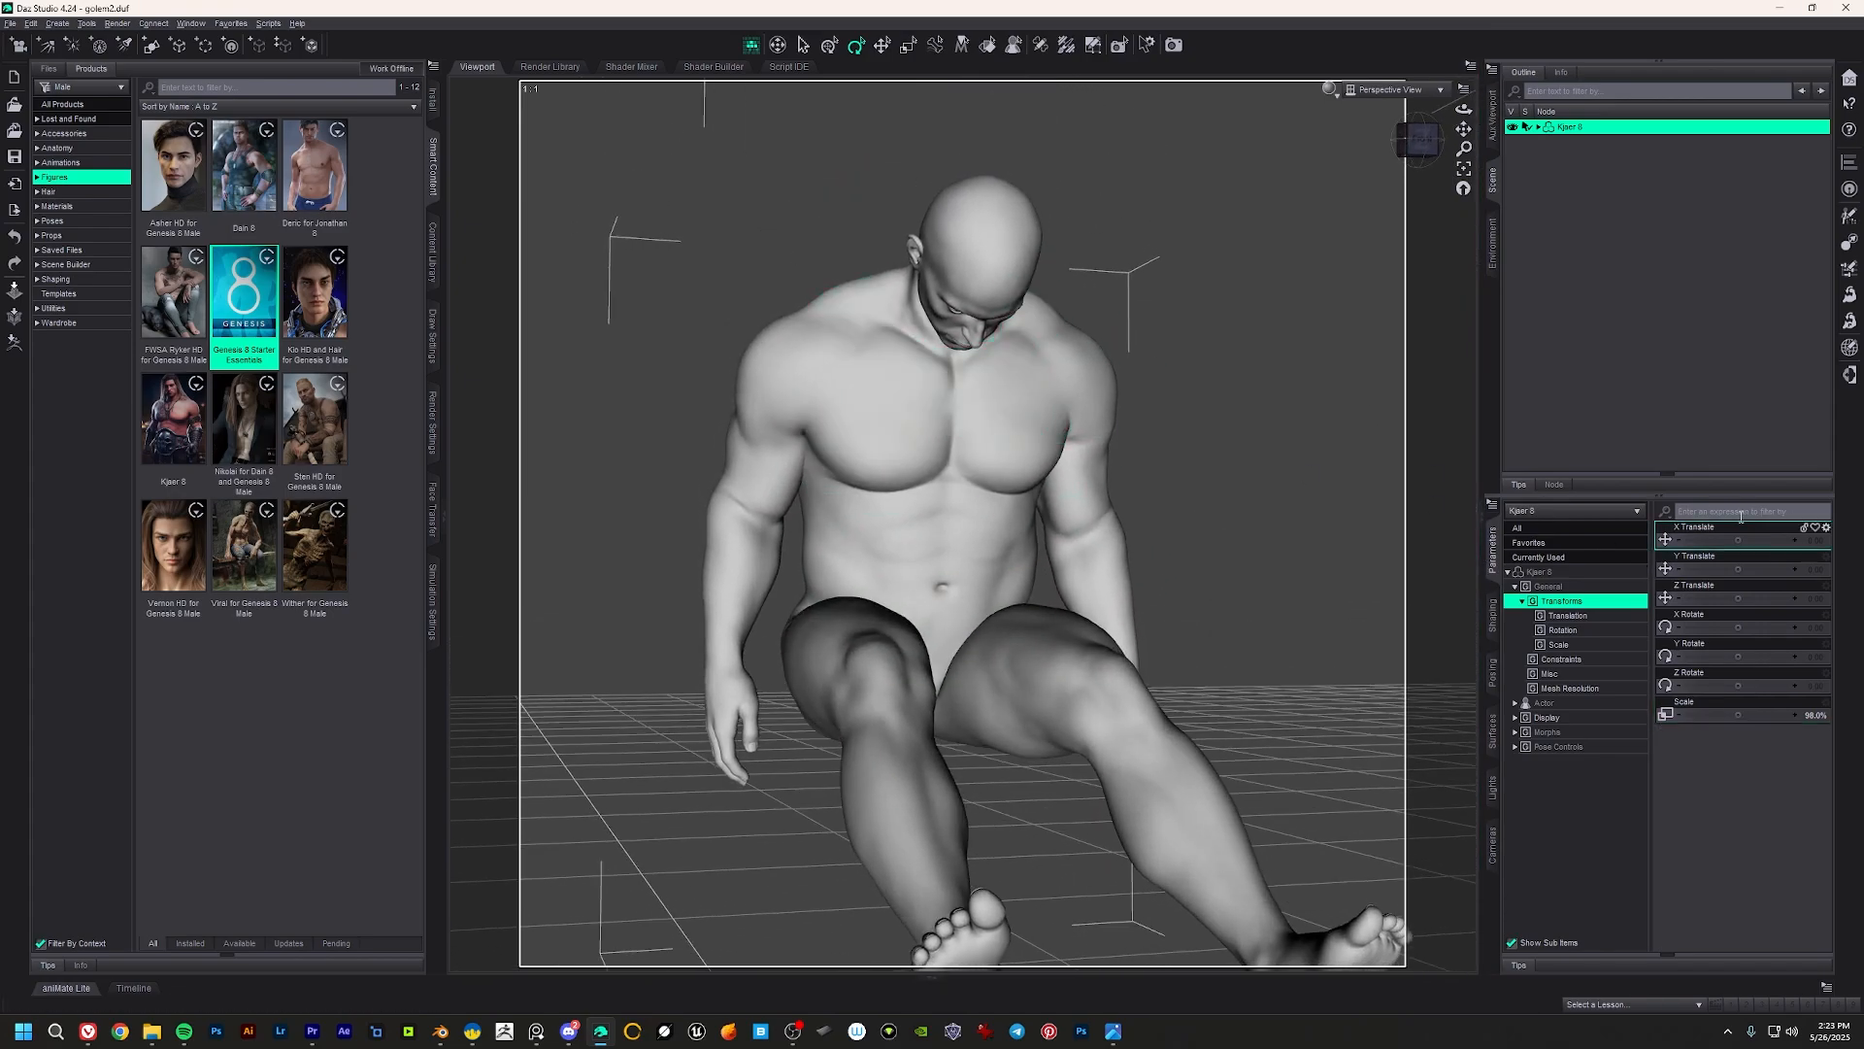
pyautogui.click(1564, 572)
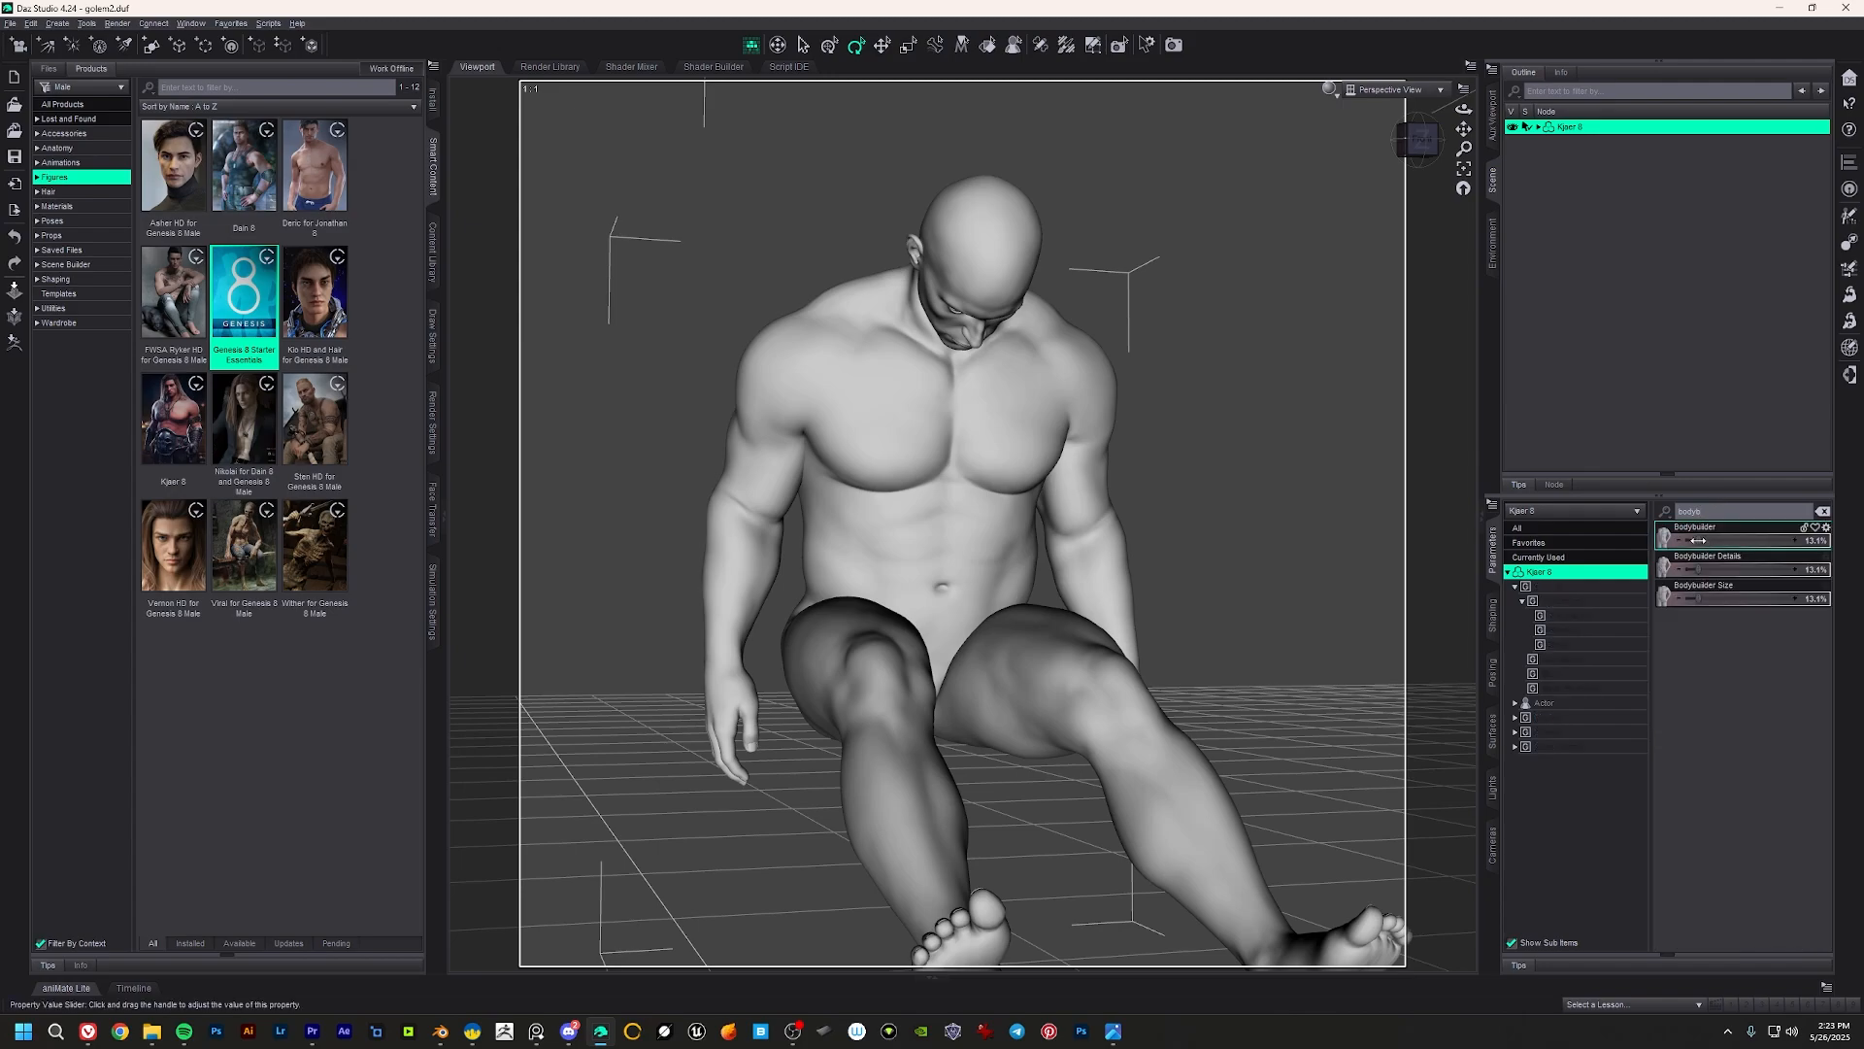
pyautogui.moveTo(1698, 540); pyautogui.dragTo(1745, 520)
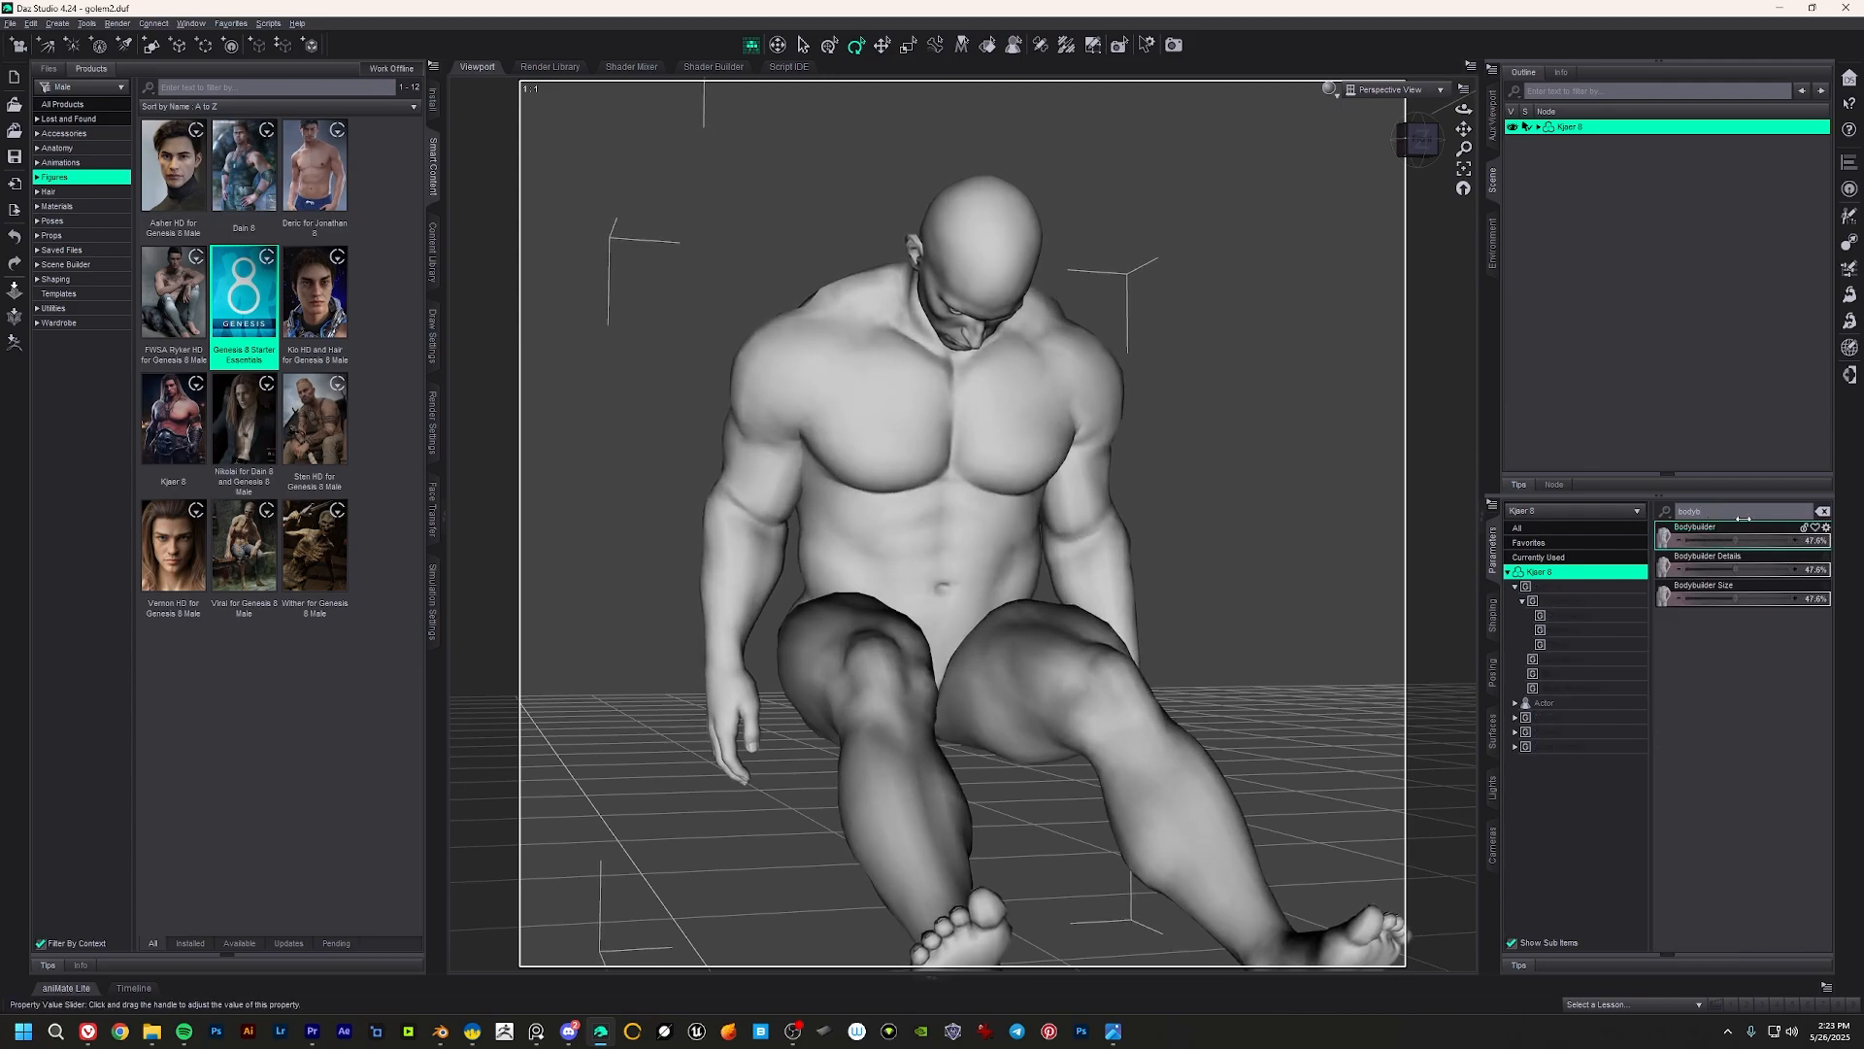
pyautogui.hotkey('ctrl', 'z')
pyautogui.moveTo(1005, 545); pyautogui.dragTo(957, 500, button='middle')
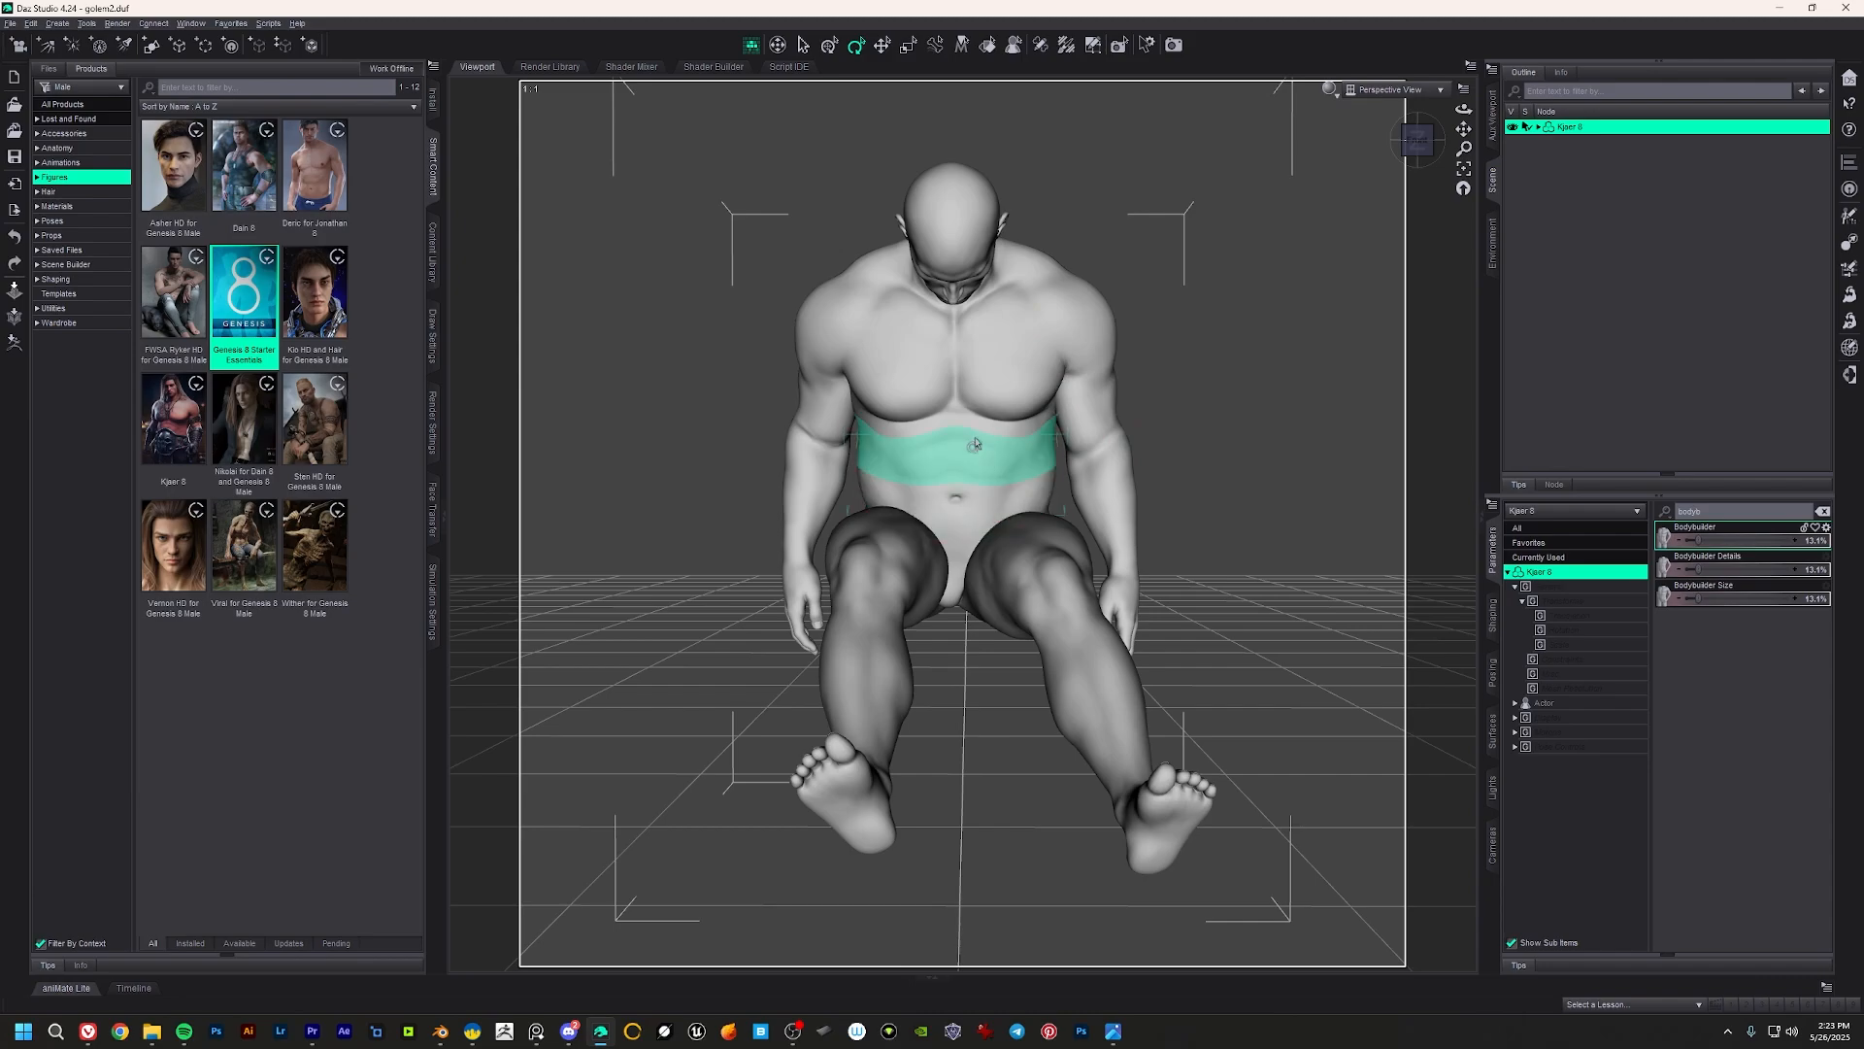
pyautogui.moveTo(975, 443); pyautogui.dragTo(951, 525, button='middle')
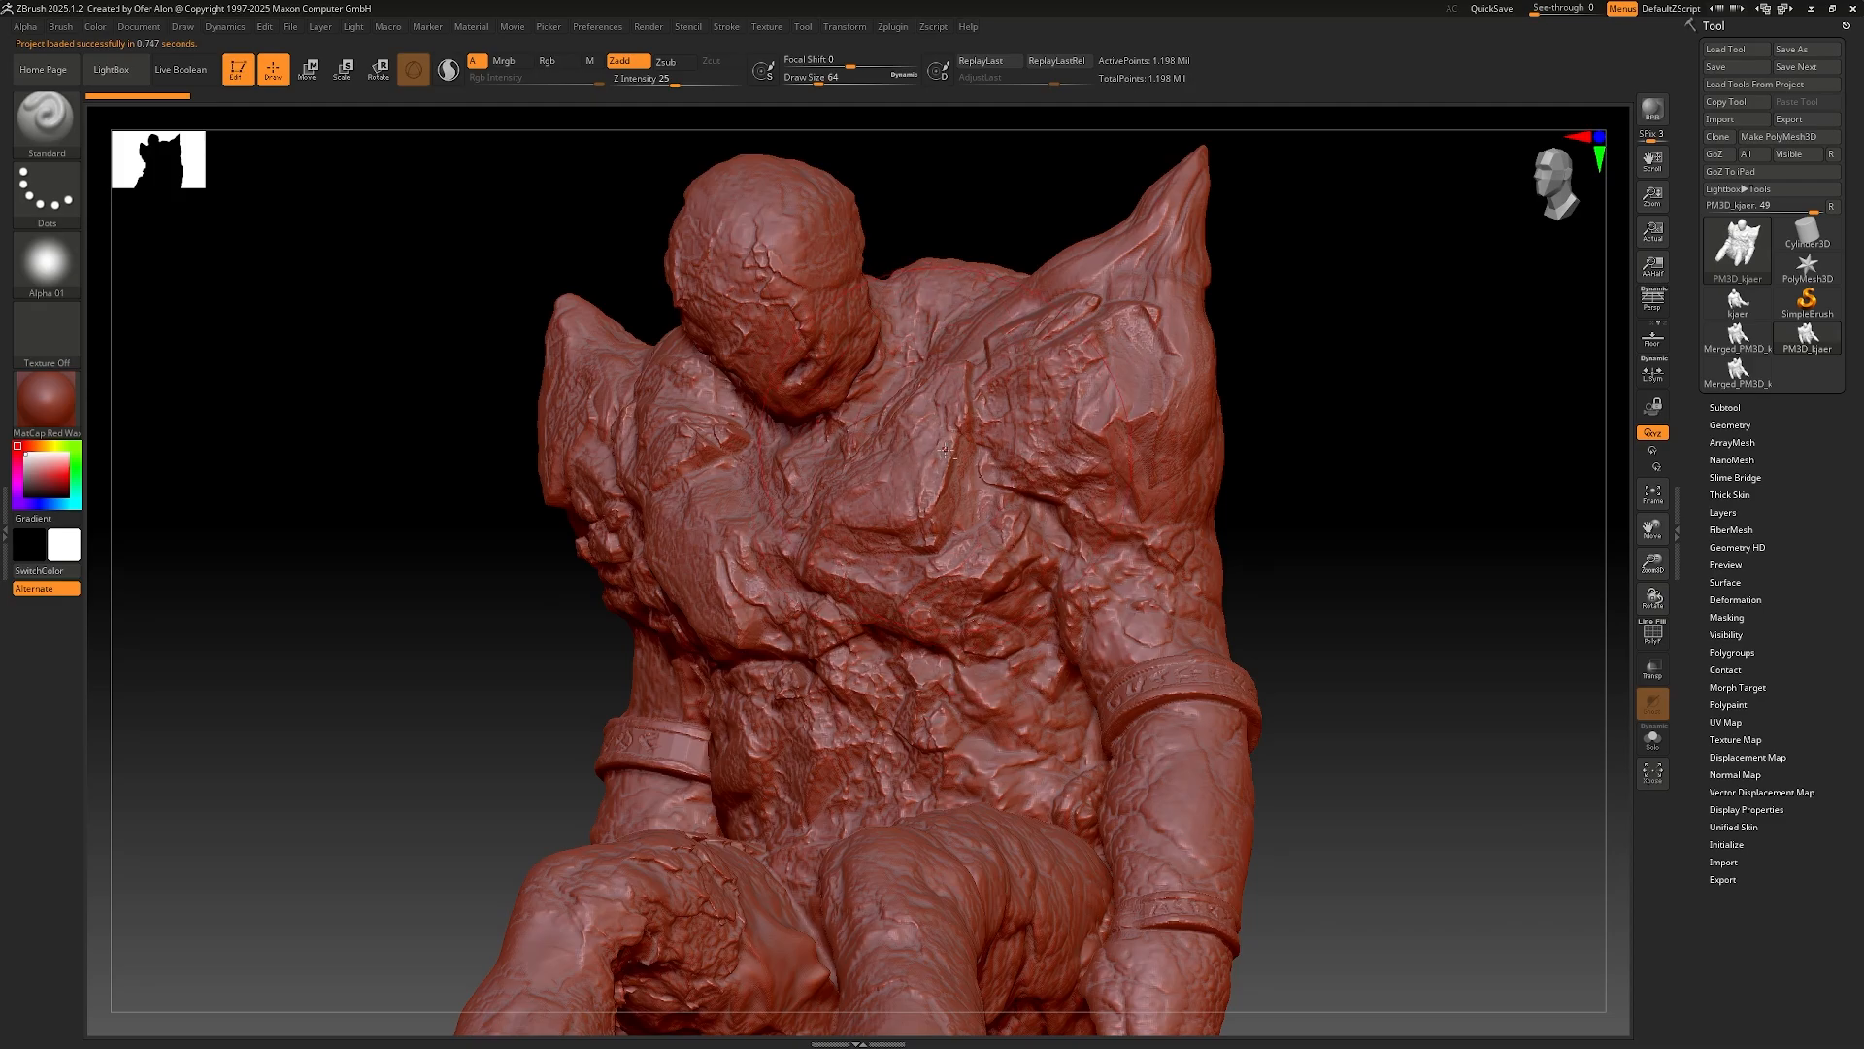
# Step: In ZBrush, examine the sculpted golem's head, face and shoulders up close from the front and side
pyautogui.moveTo(946, 451)
pyautogui.mouseDown(button='right')
pyautogui.moveTo(874, 439)
pyautogui.moveTo(847, 464)
pyautogui.moveTo(863, 498)
pyautogui.mouseUp(button='right')
pyautogui.moveTo(1004, 546)
pyautogui.mouseDown(button='right')
pyautogui.moveTo(865, 347)
pyautogui.moveTo(901, 573)
pyautogui.moveTo(919, 446)
pyautogui.moveTo(938, 485)
pyautogui.moveTo(874, 464)
pyautogui.moveTo(924, 449)
pyautogui.moveTo(917, 403)
pyautogui.mouseUp(button='right')
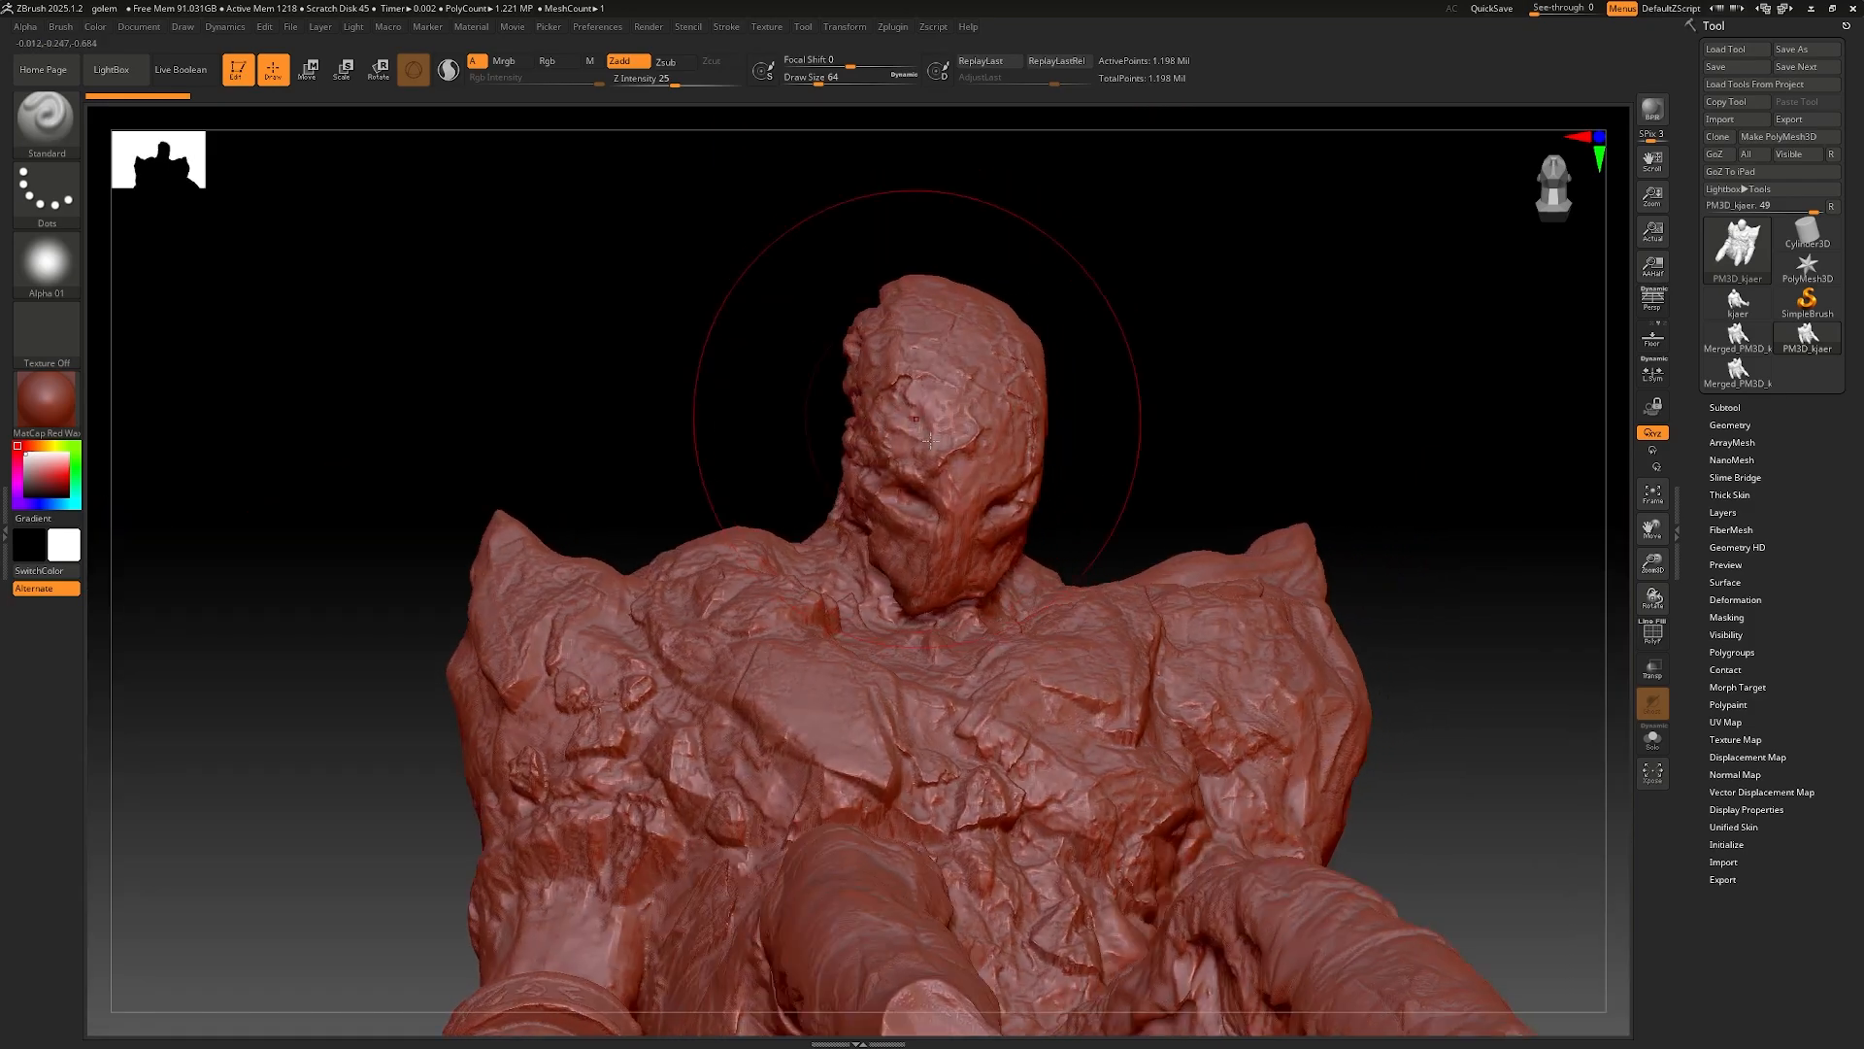
pyautogui.moveTo(956, 515); pyautogui.dragTo(1043, 447, button='right')
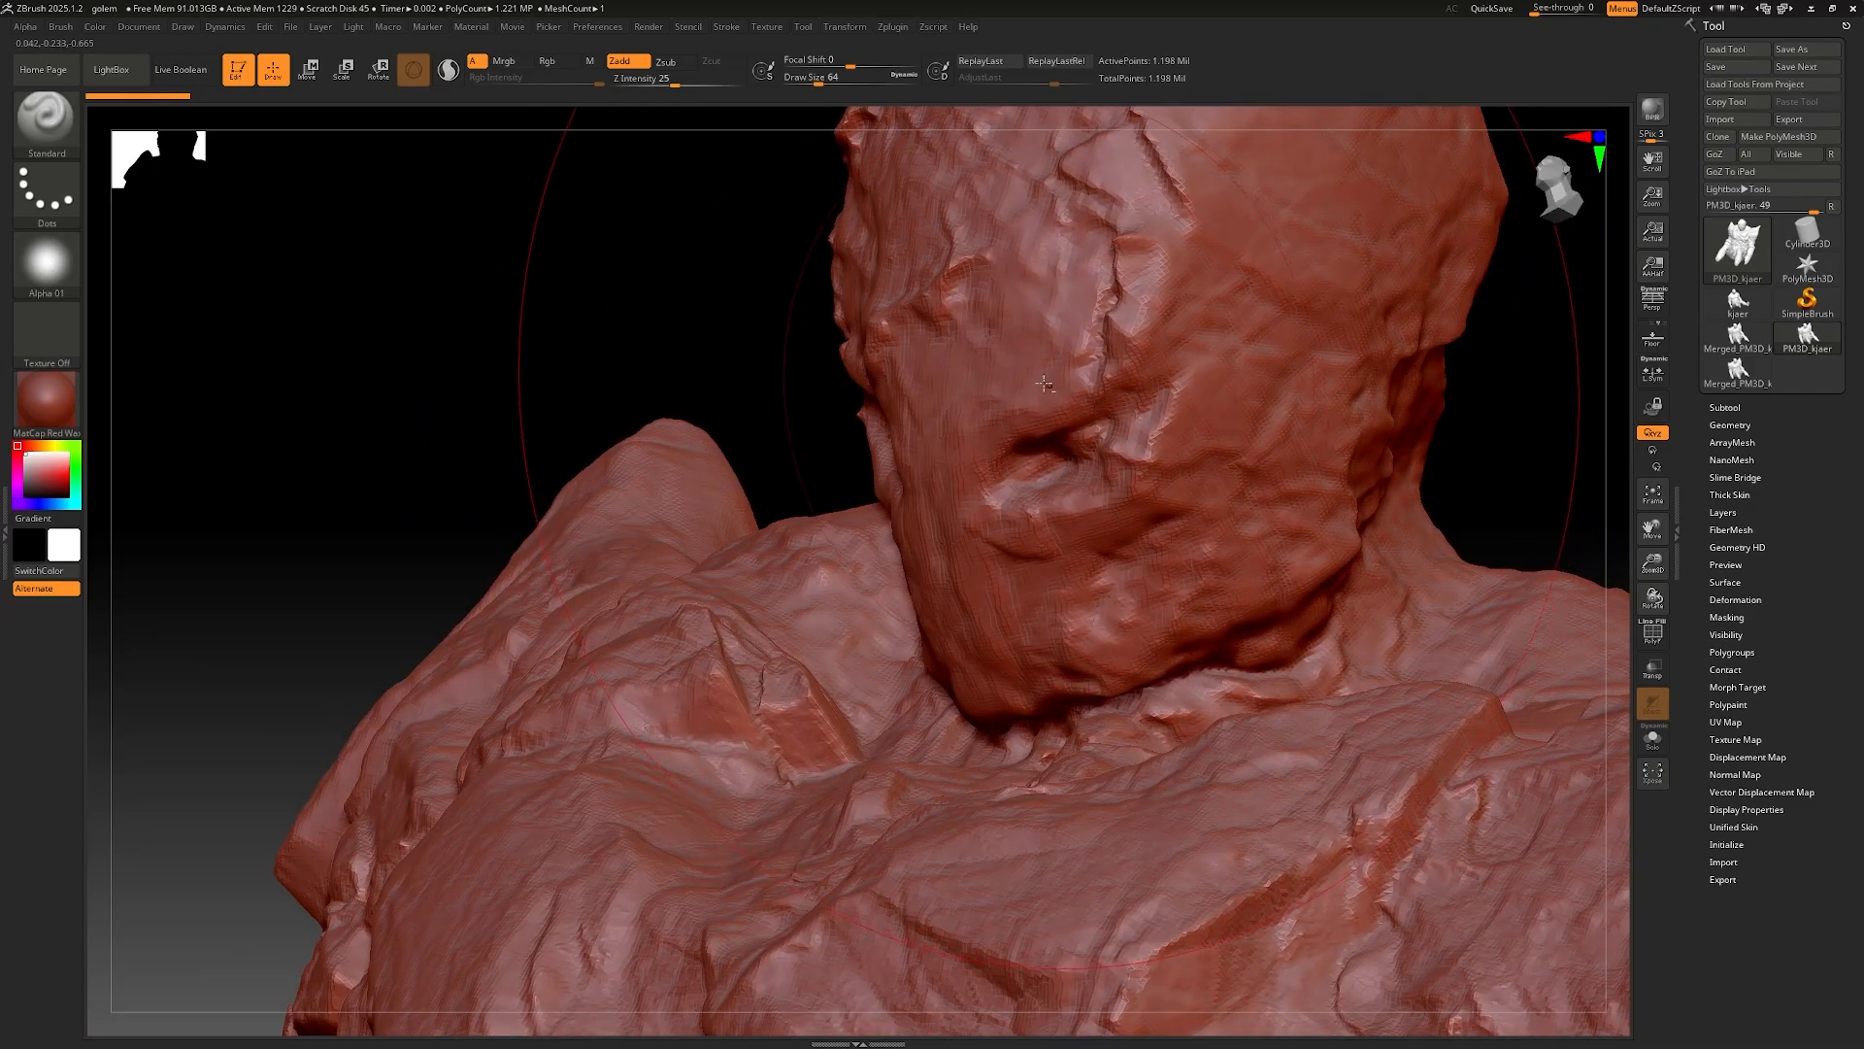
pyautogui.moveTo(1044, 384)
pyautogui.mouseDown(button='right')
pyautogui.moveTo(949, 496)
pyautogui.moveTo(997, 420)
pyautogui.moveTo(877, 440)
pyautogui.moveTo(924, 504)
pyautogui.mouseUp(button='right')
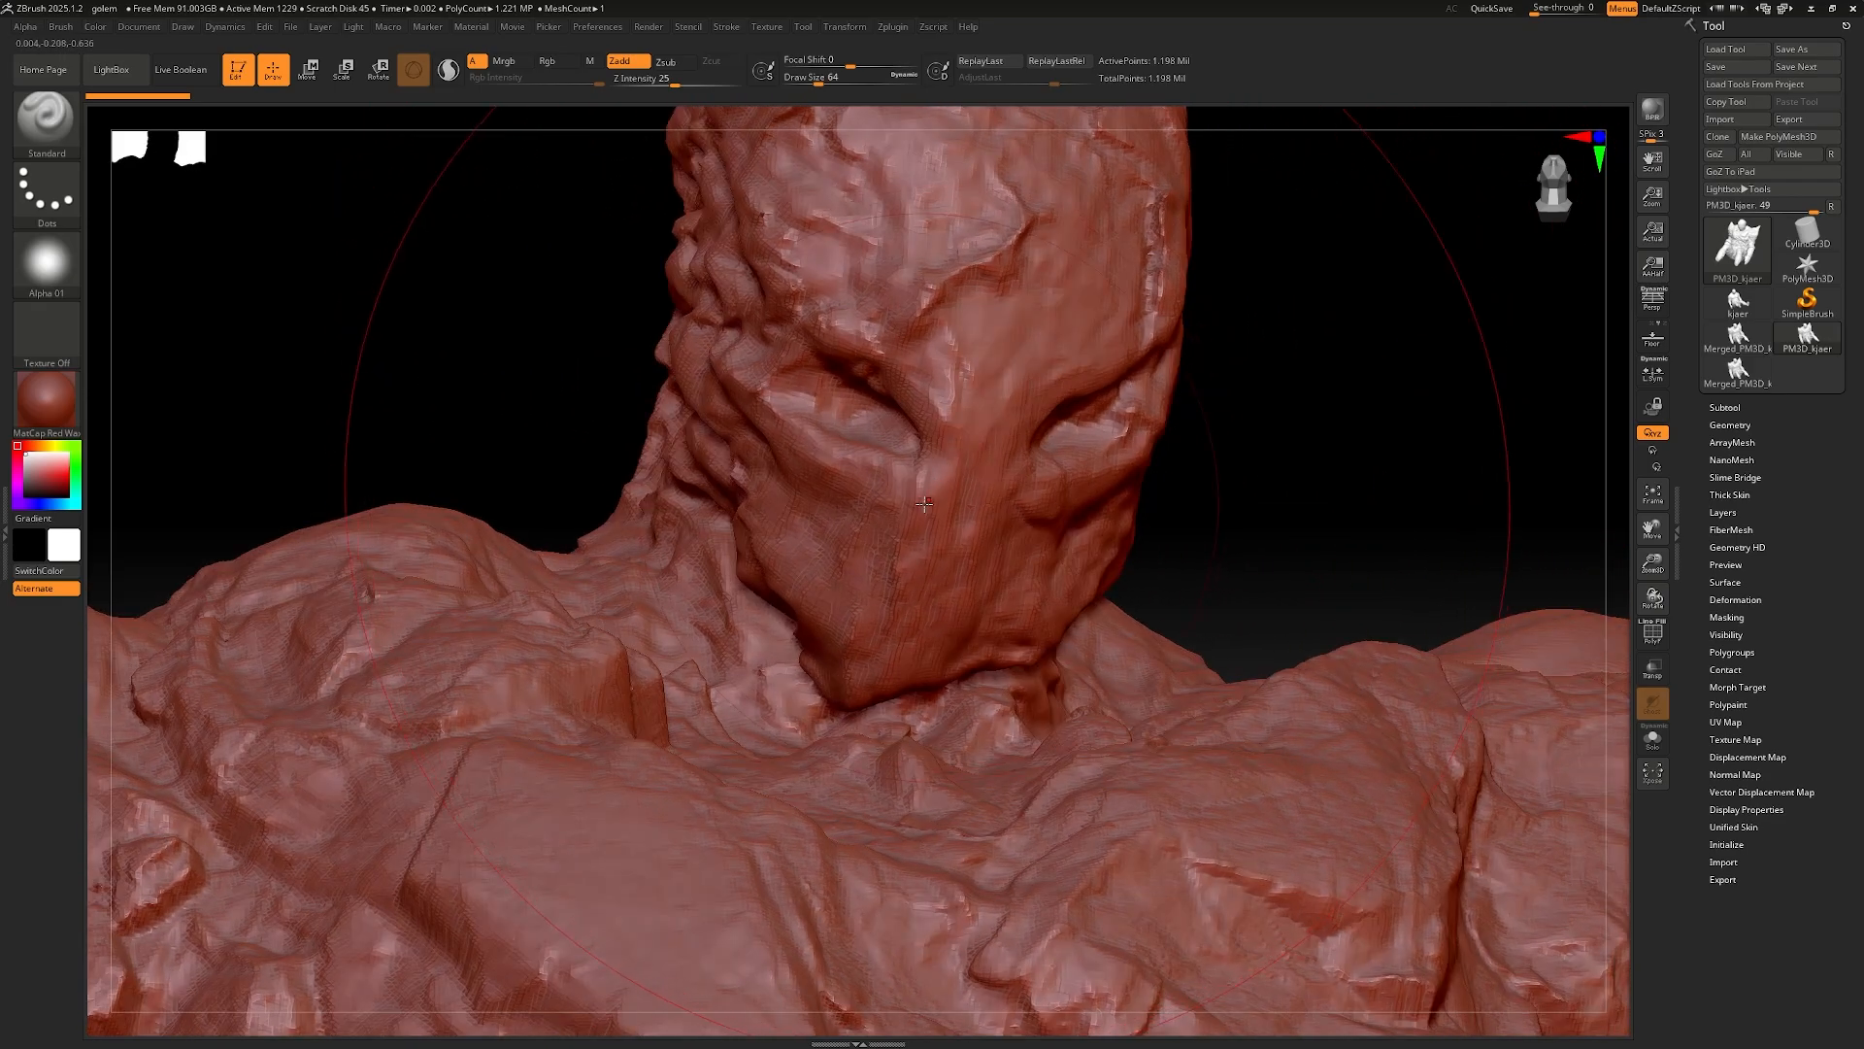
pyautogui.moveTo(913, 611); pyautogui.dragTo(973, 493, button='right')
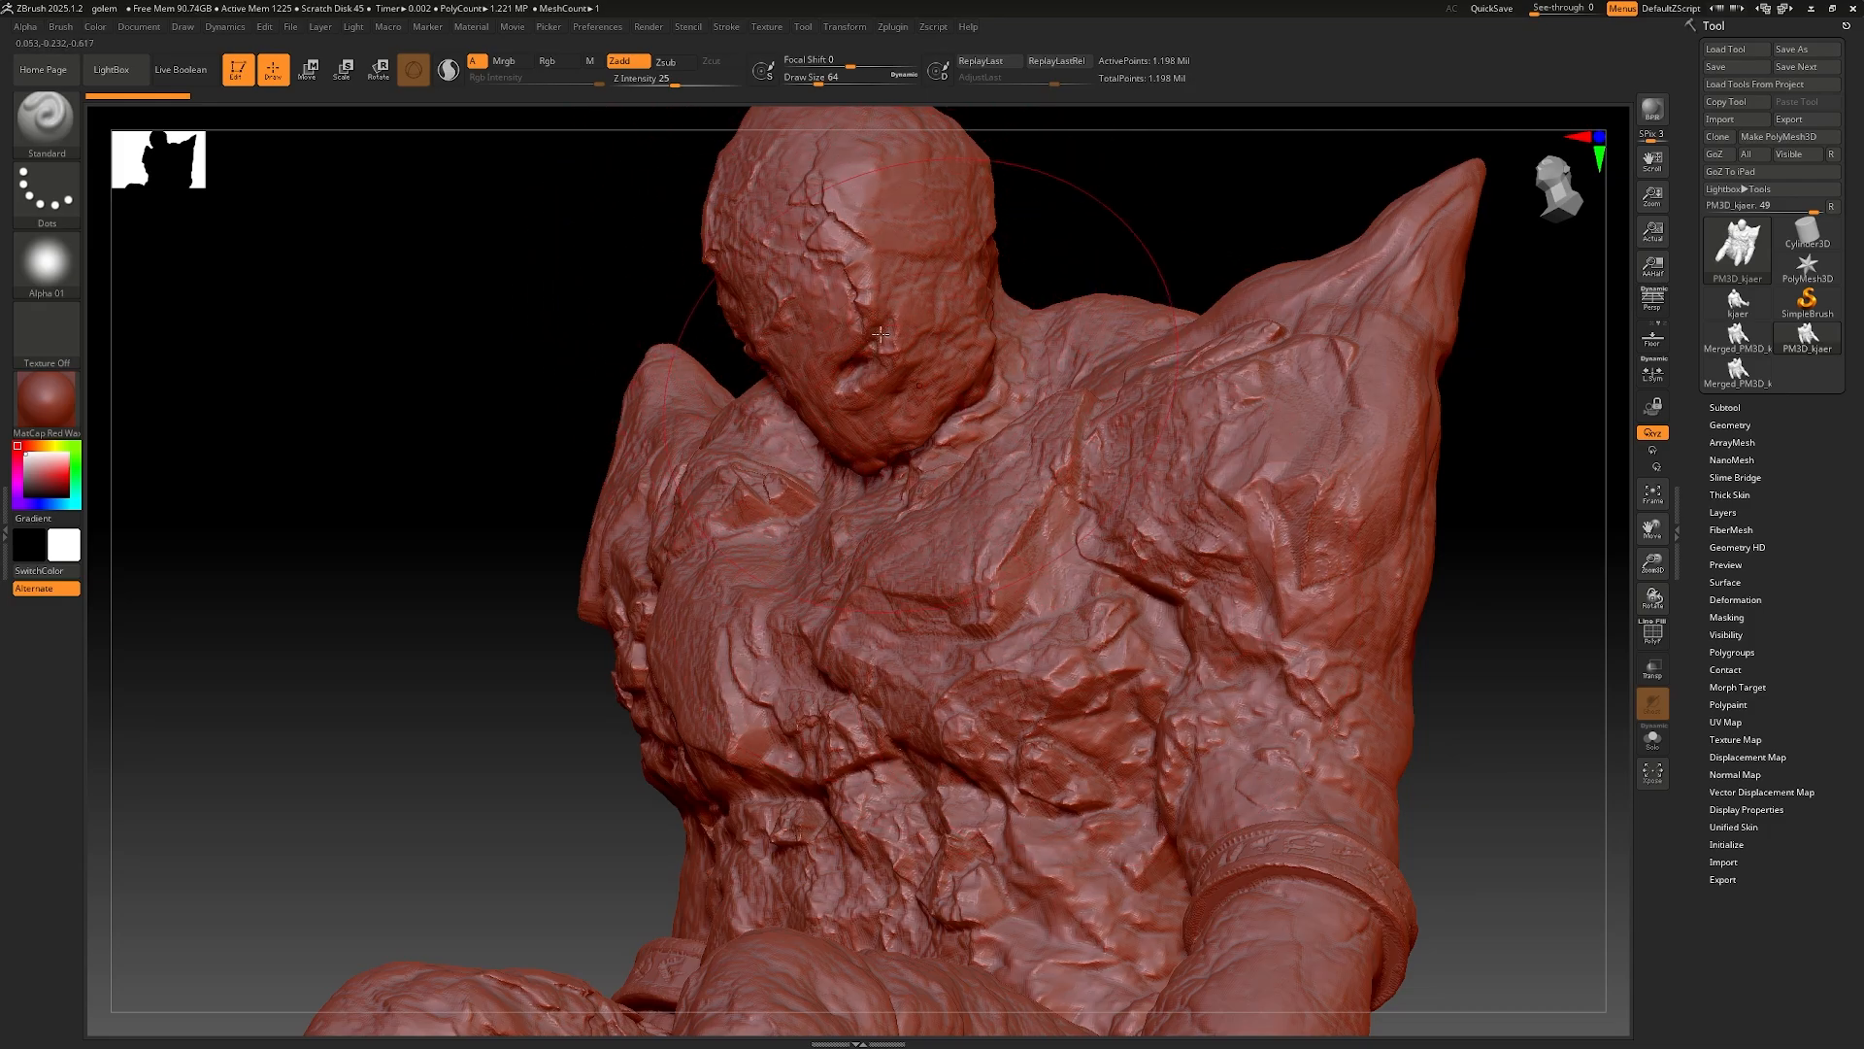
# Step: Examine the rocky surface detail on the sculpted golem's chest, abdomen and arms
pyautogui.keyDown('alt'); pyautogui.moveTo(915, 529); pyautogui.dragTo(880, 448, button='right'); pyautogui.keyUp('alt')
pyautogui.moveTo(784, 306); pyautogui.dragTo(901, 466, button='right')
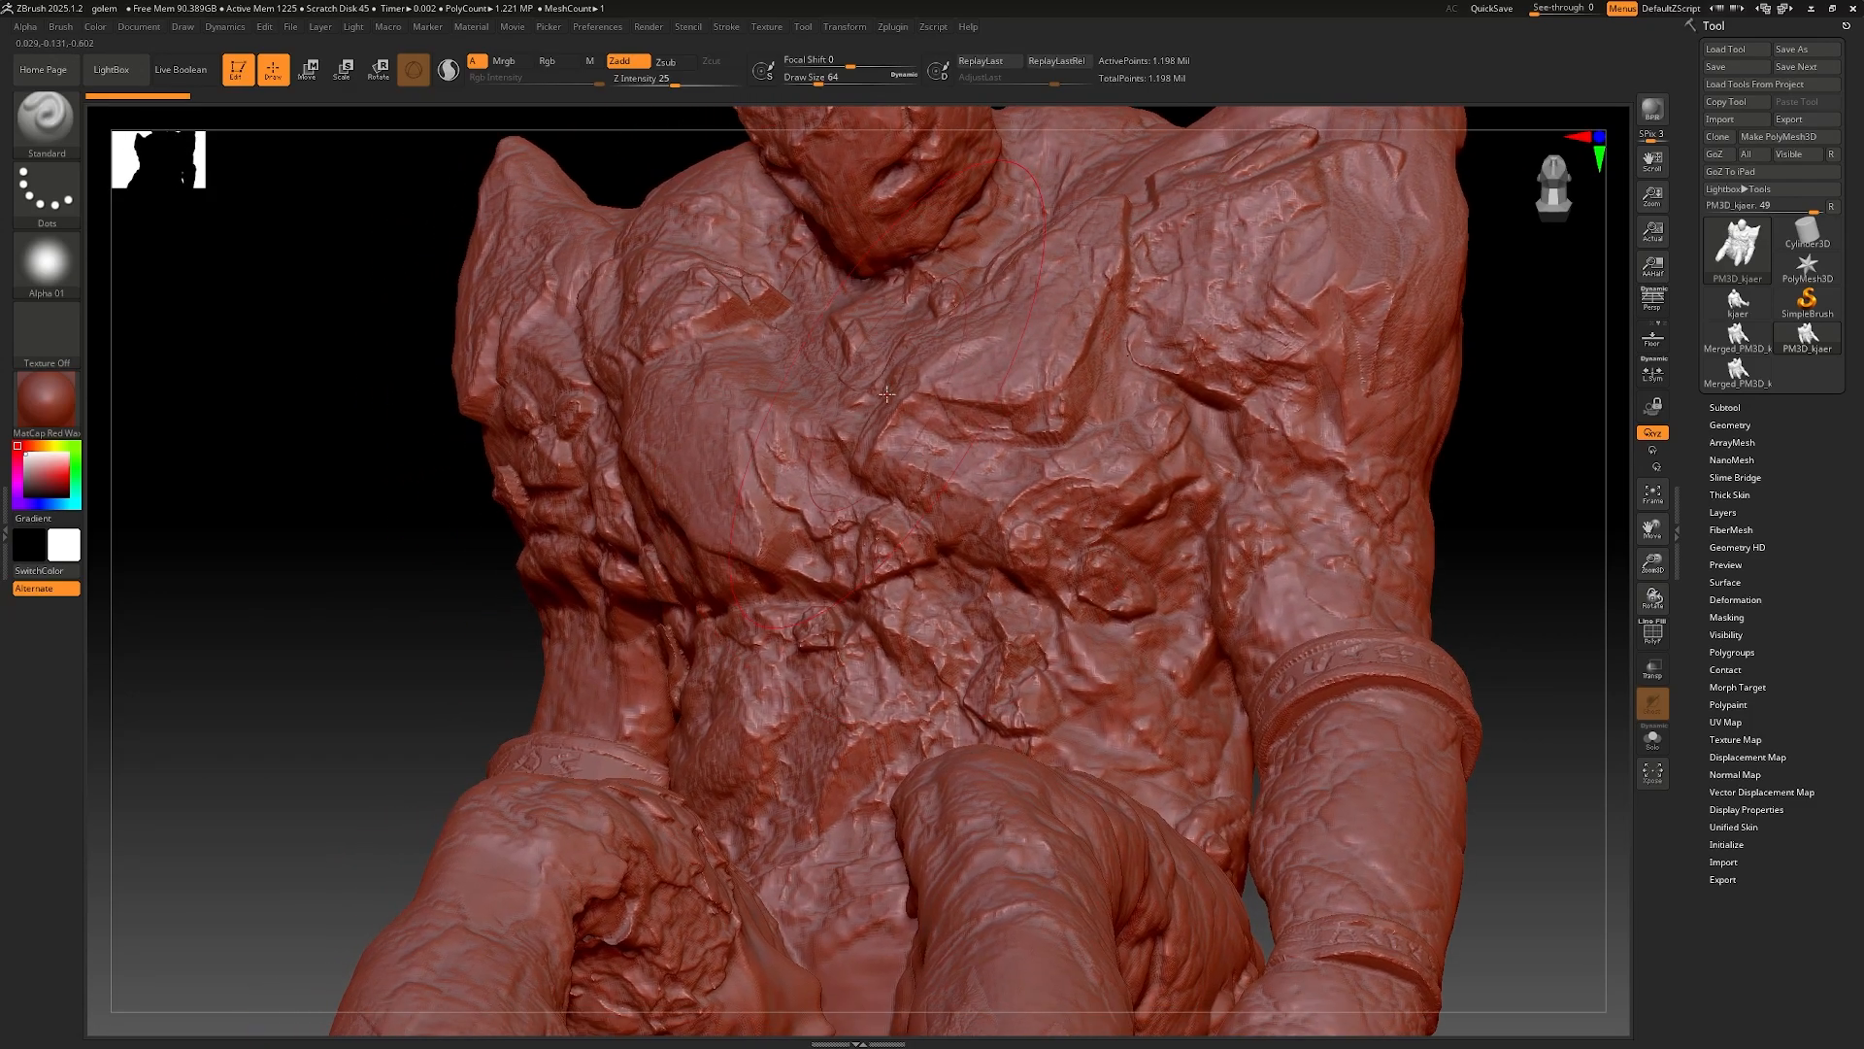
pyautogui.moveTo(886, 393); pyautogui.dragTo(897, 361, button='right')
pyautogui.moveTo(868, 245); pyautogui.dragTo(903, 544, button='right')
pyautogui.keyDown('ctrl'); pyautogui.moveTo(903, 544); pyautogui.dragTo(927, 485, button='right'); pyautogui.keyUp('ctrl')
pyautogui.moveTo(927, 486)
pyautogui.keyDown('ctrl'); pyautogui.mouseDown(button='right')
pyautogui.moveTo(957, 548)
pyautogui.moveTo(942, 475)
pyautogui.moveTo(923, 478)
pyautogui.mouseUp(button='right'); pyautogui.keyUp('ctrl')
pyautogui.rightClick(917, 524)
pyautogui.moveTo(923, 524); pyautogui.dragTo(899, 522)
pyautogui.keyDown('ctrl'); pyautogui.moveTo(932, 423); pyautogui.dragTo(892, 443, button='right'); pyautogui.keyUp('ctrl')
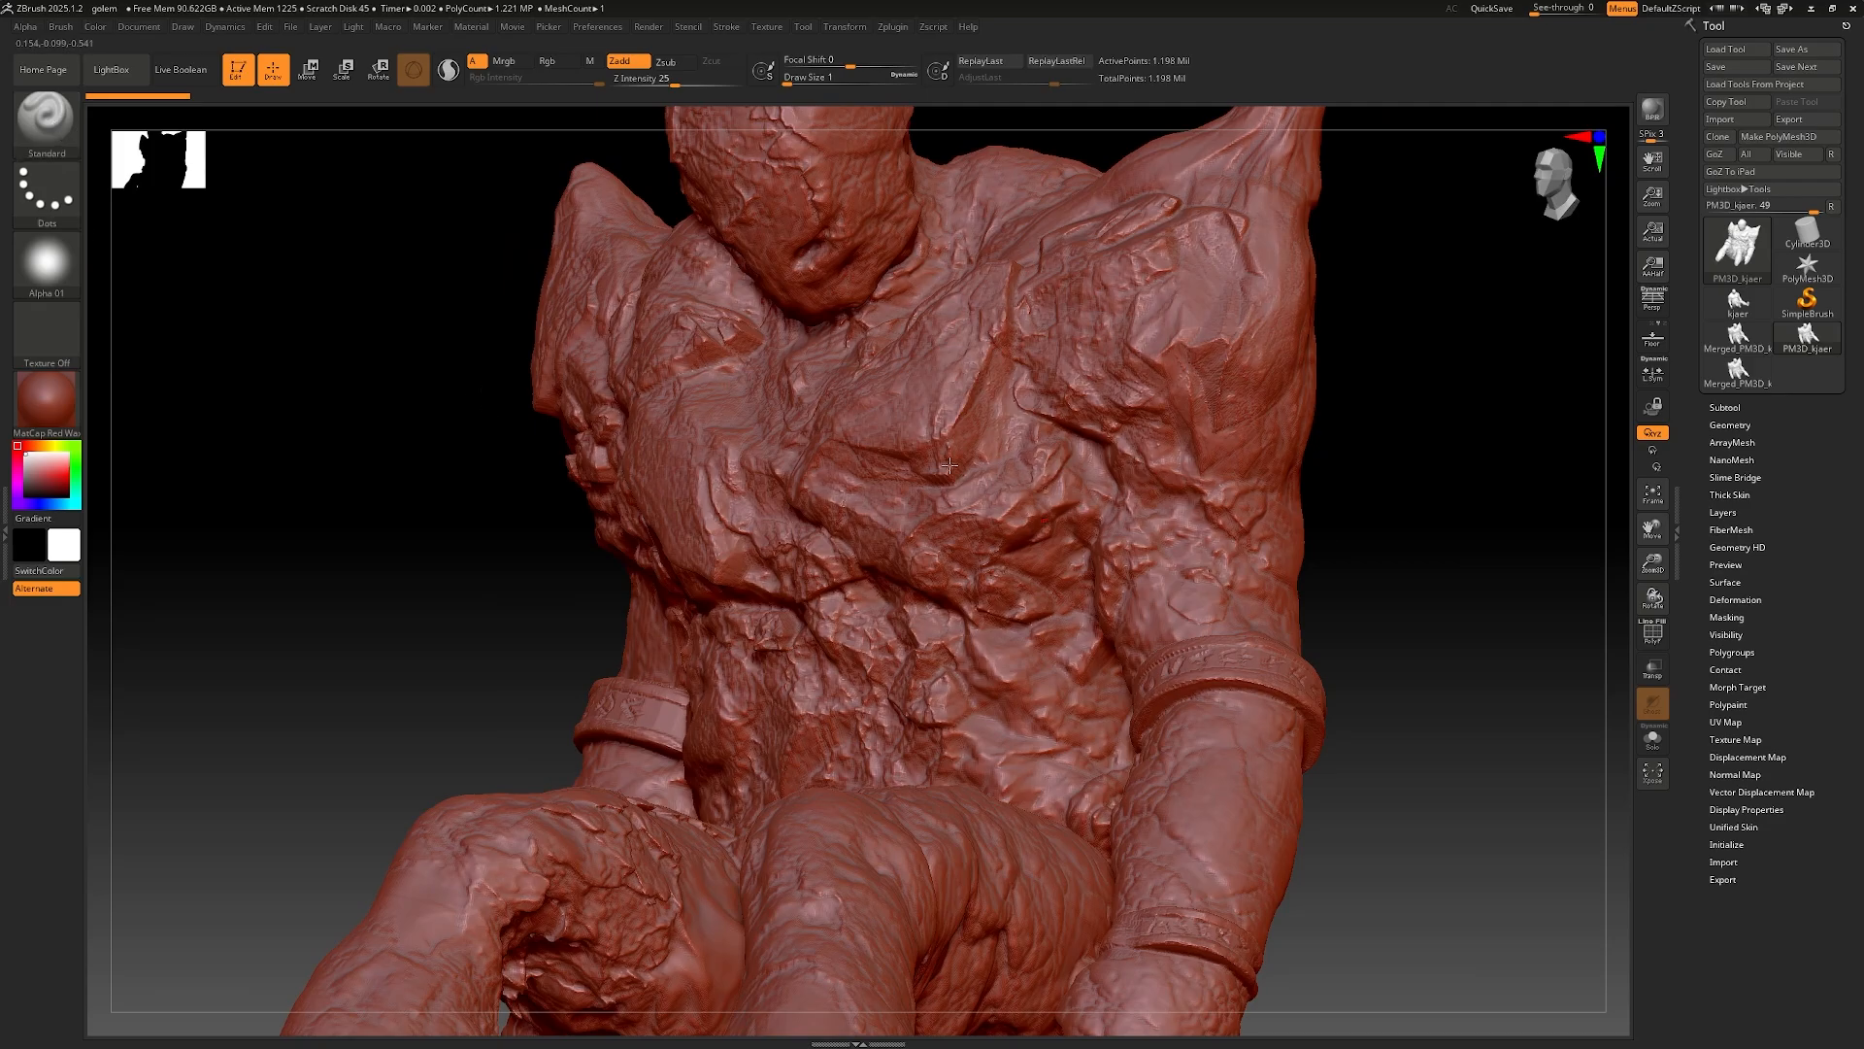
# Step: Set the Standard brush's stroke to DragRect and import the rock alpha id_rock_33 for it
pyautogui.keyDown('alt'); pyautogui.moveTo(893, 474); pyautogui.dragTo(777, 486, button='right'); pyautogui.keyUp('alt')
pyautogui.moveTo(777, 486); pyautogui.dragTo(830, 477, button='right')
pyautogui.click(45, 216)
pyautogui.click(210, 202)
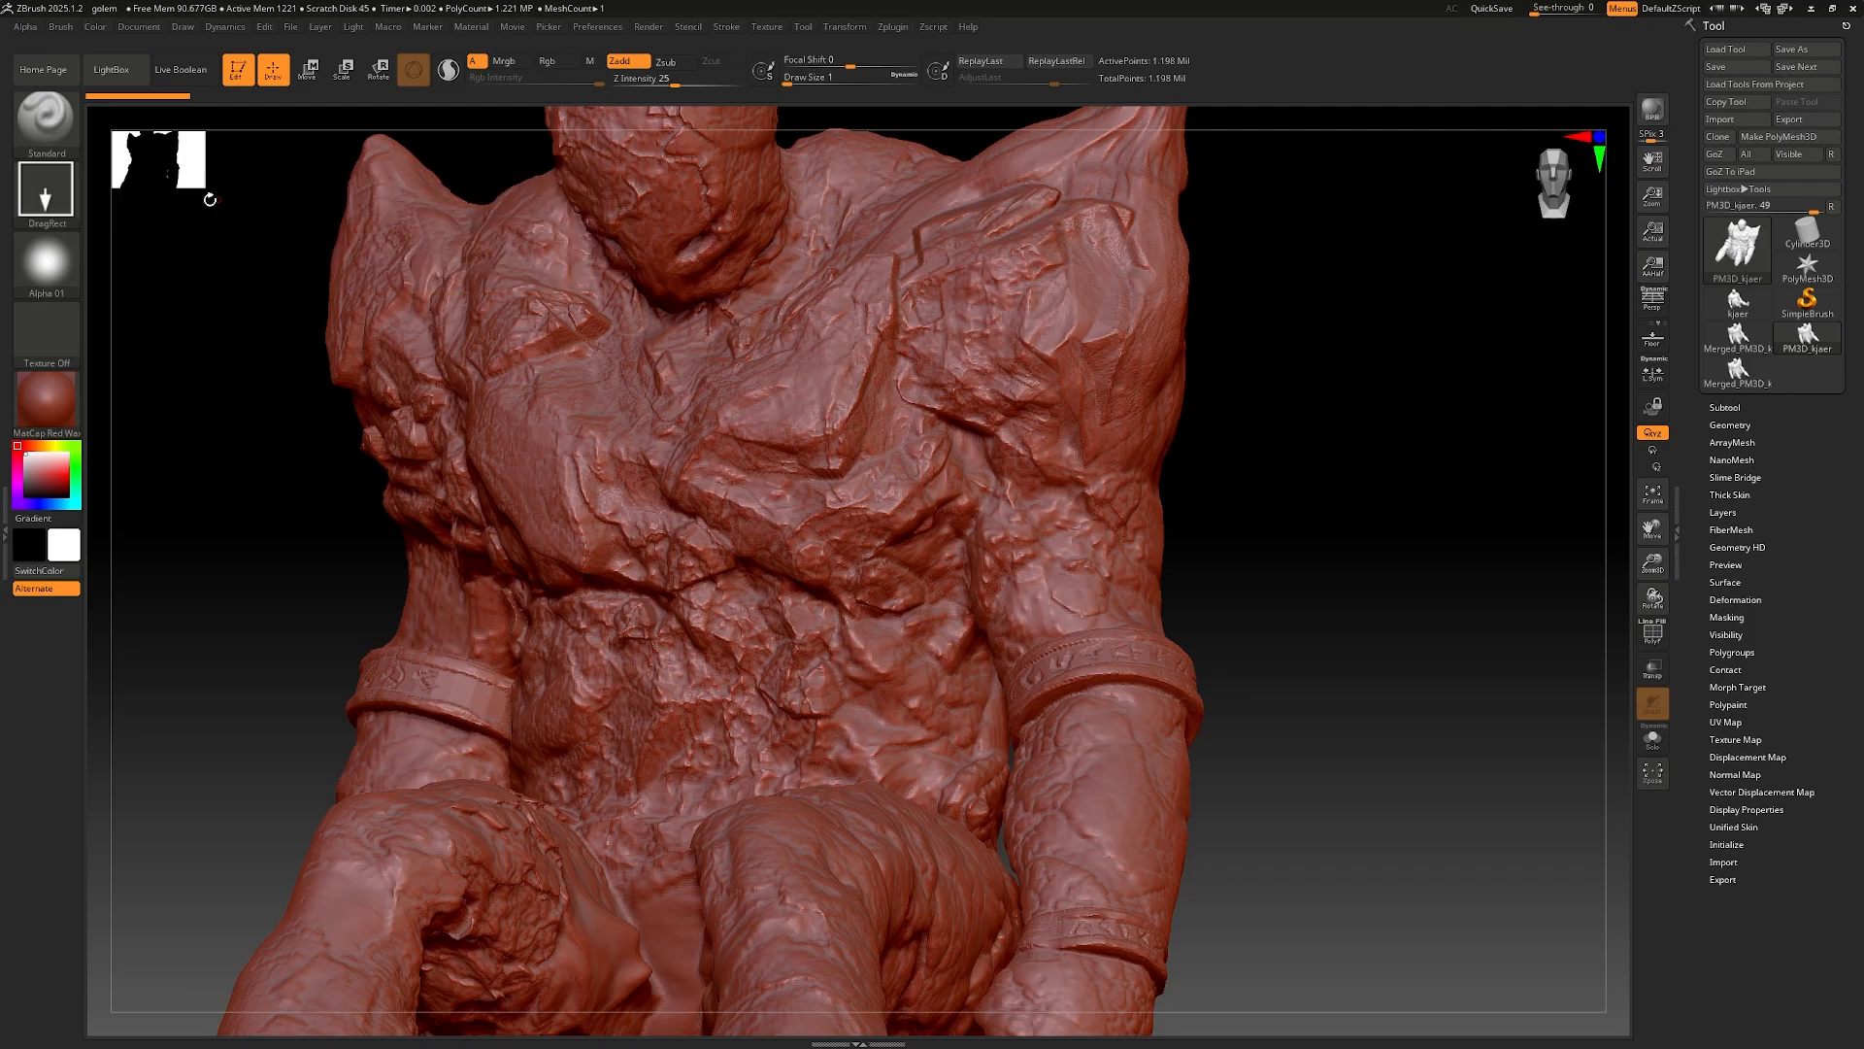
pyautogui.click(46, 267)
pyautogui.click(51, 256)
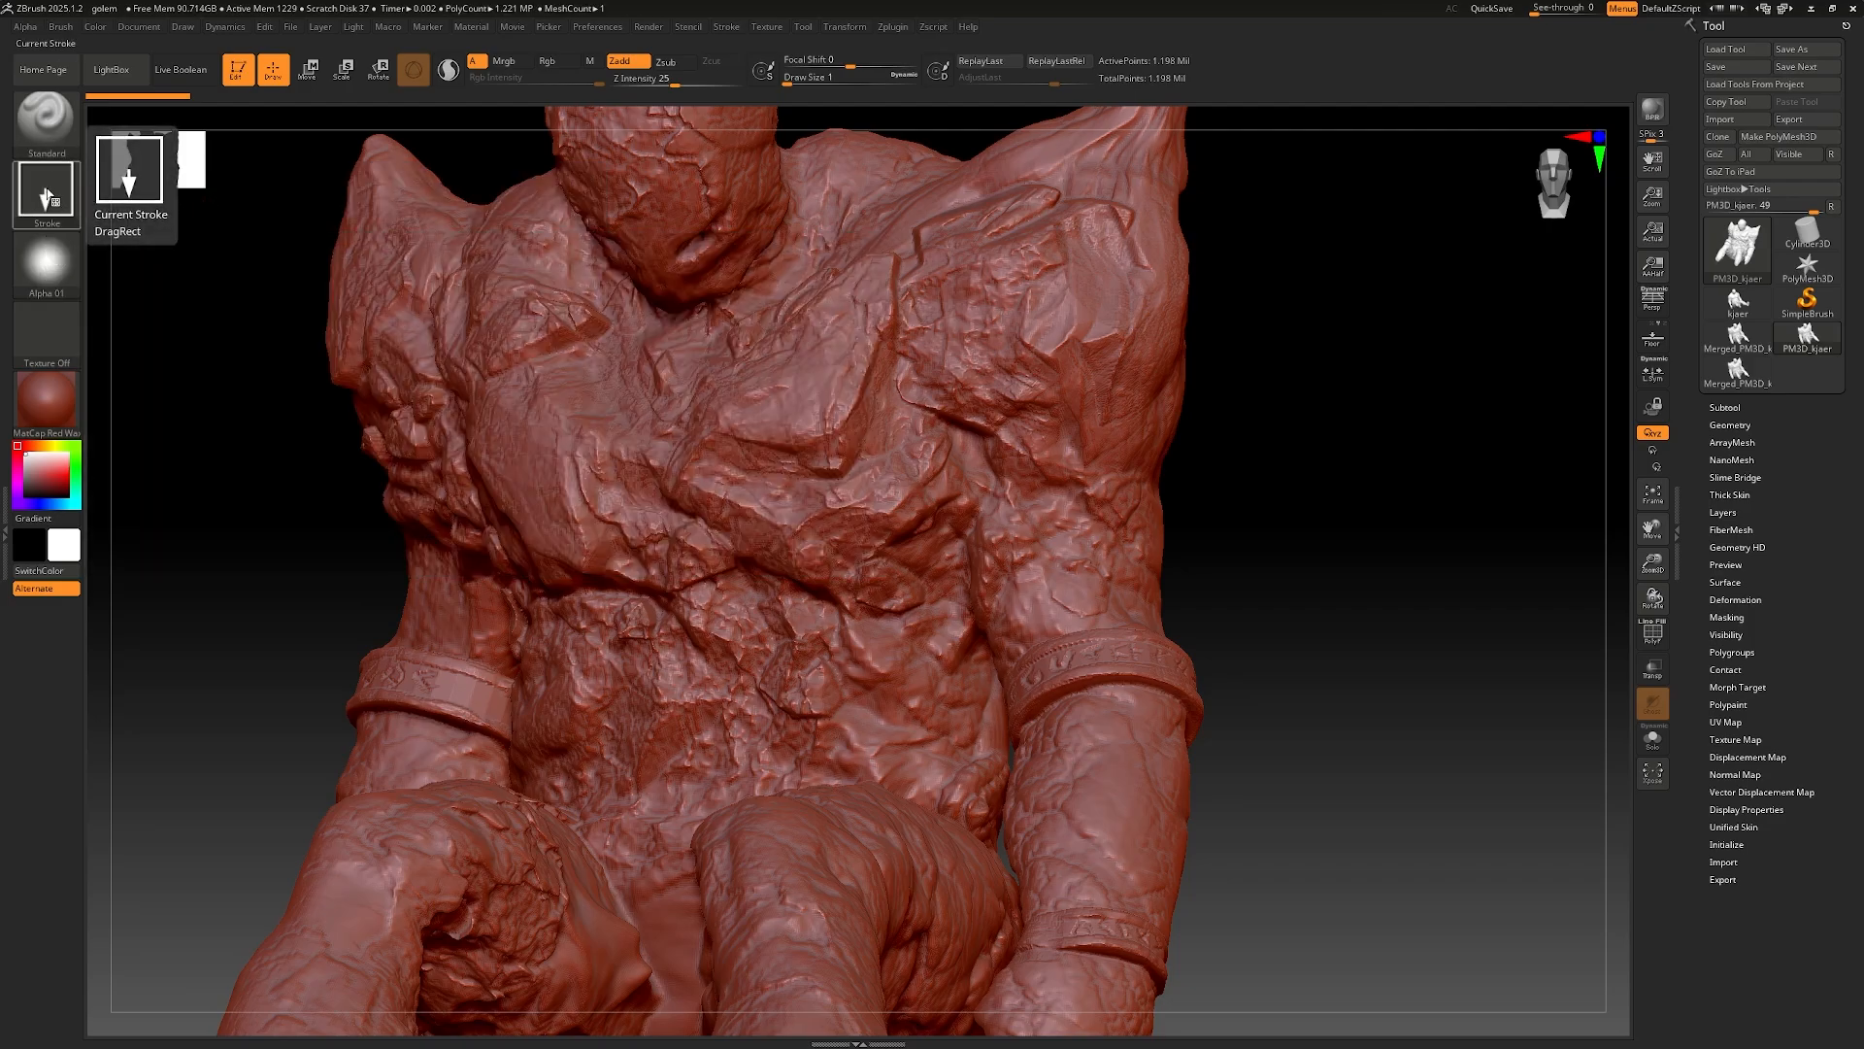
pyautogui.click(46, 194)
pyautogui.click(46, 262)
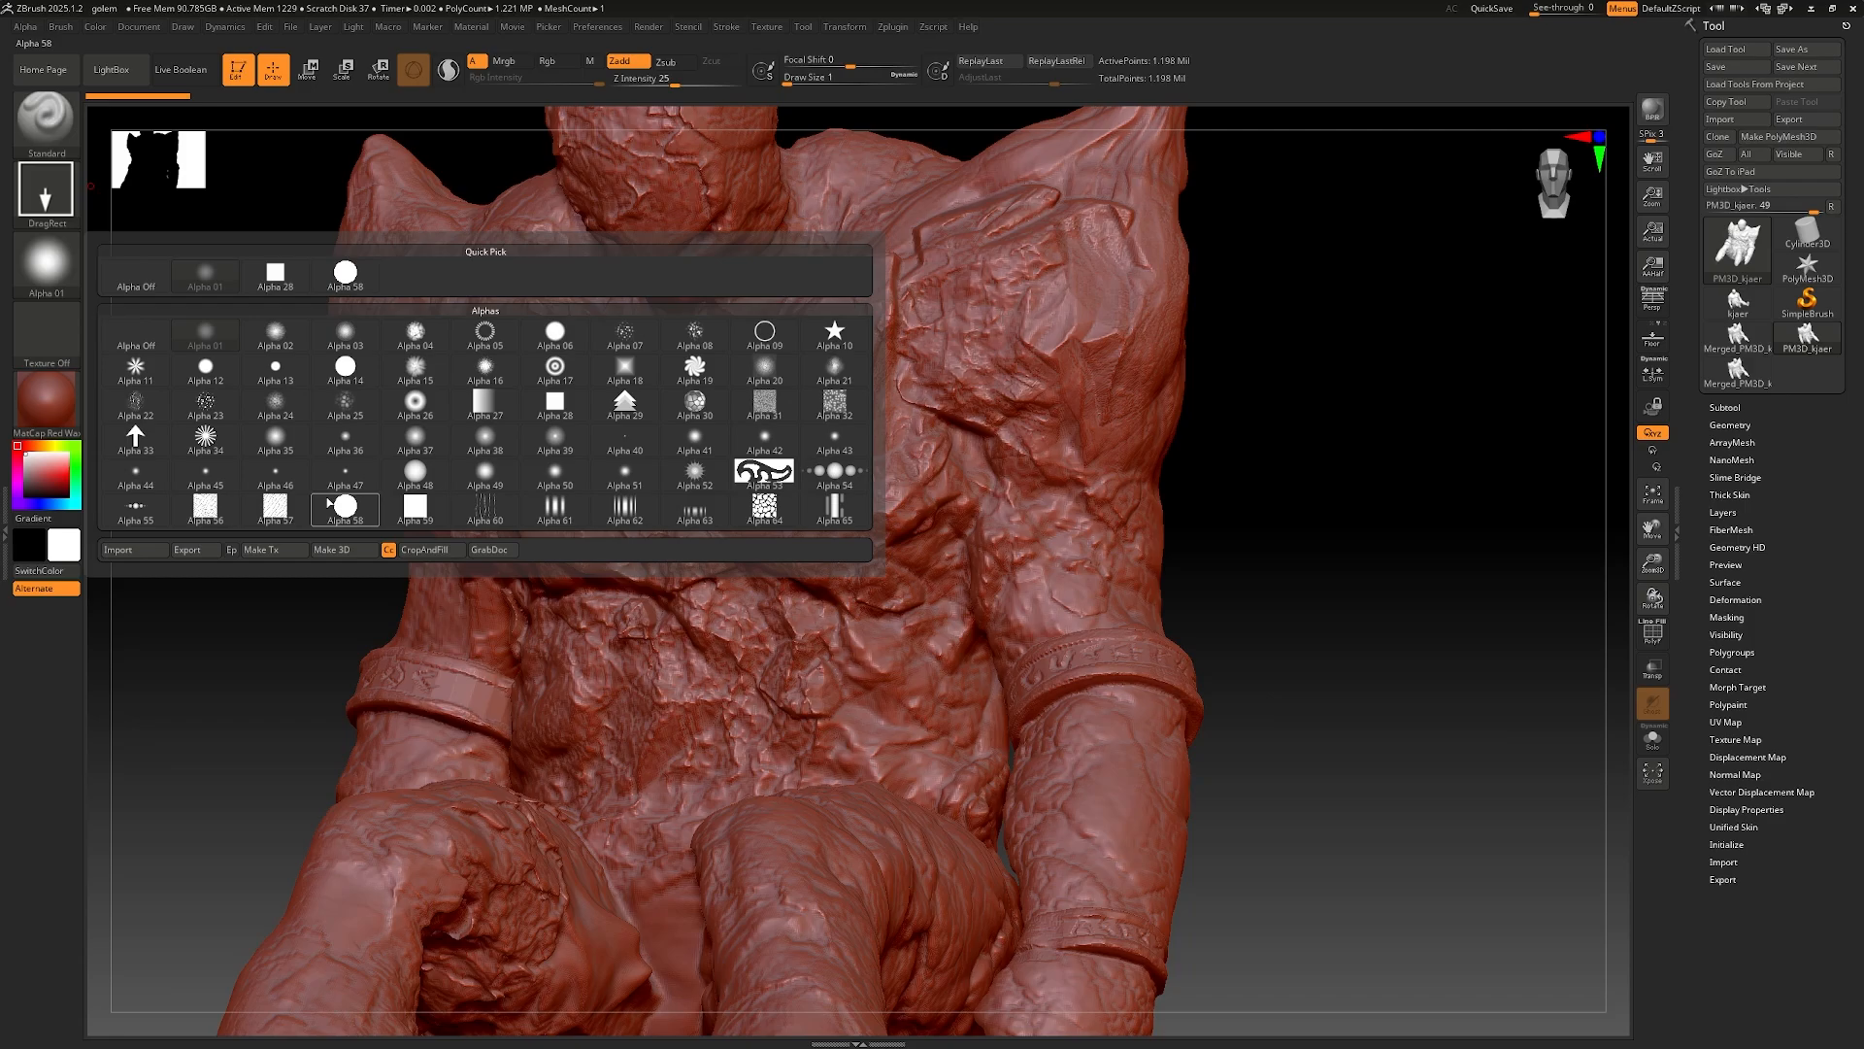
pyautogui.click(135, 552)
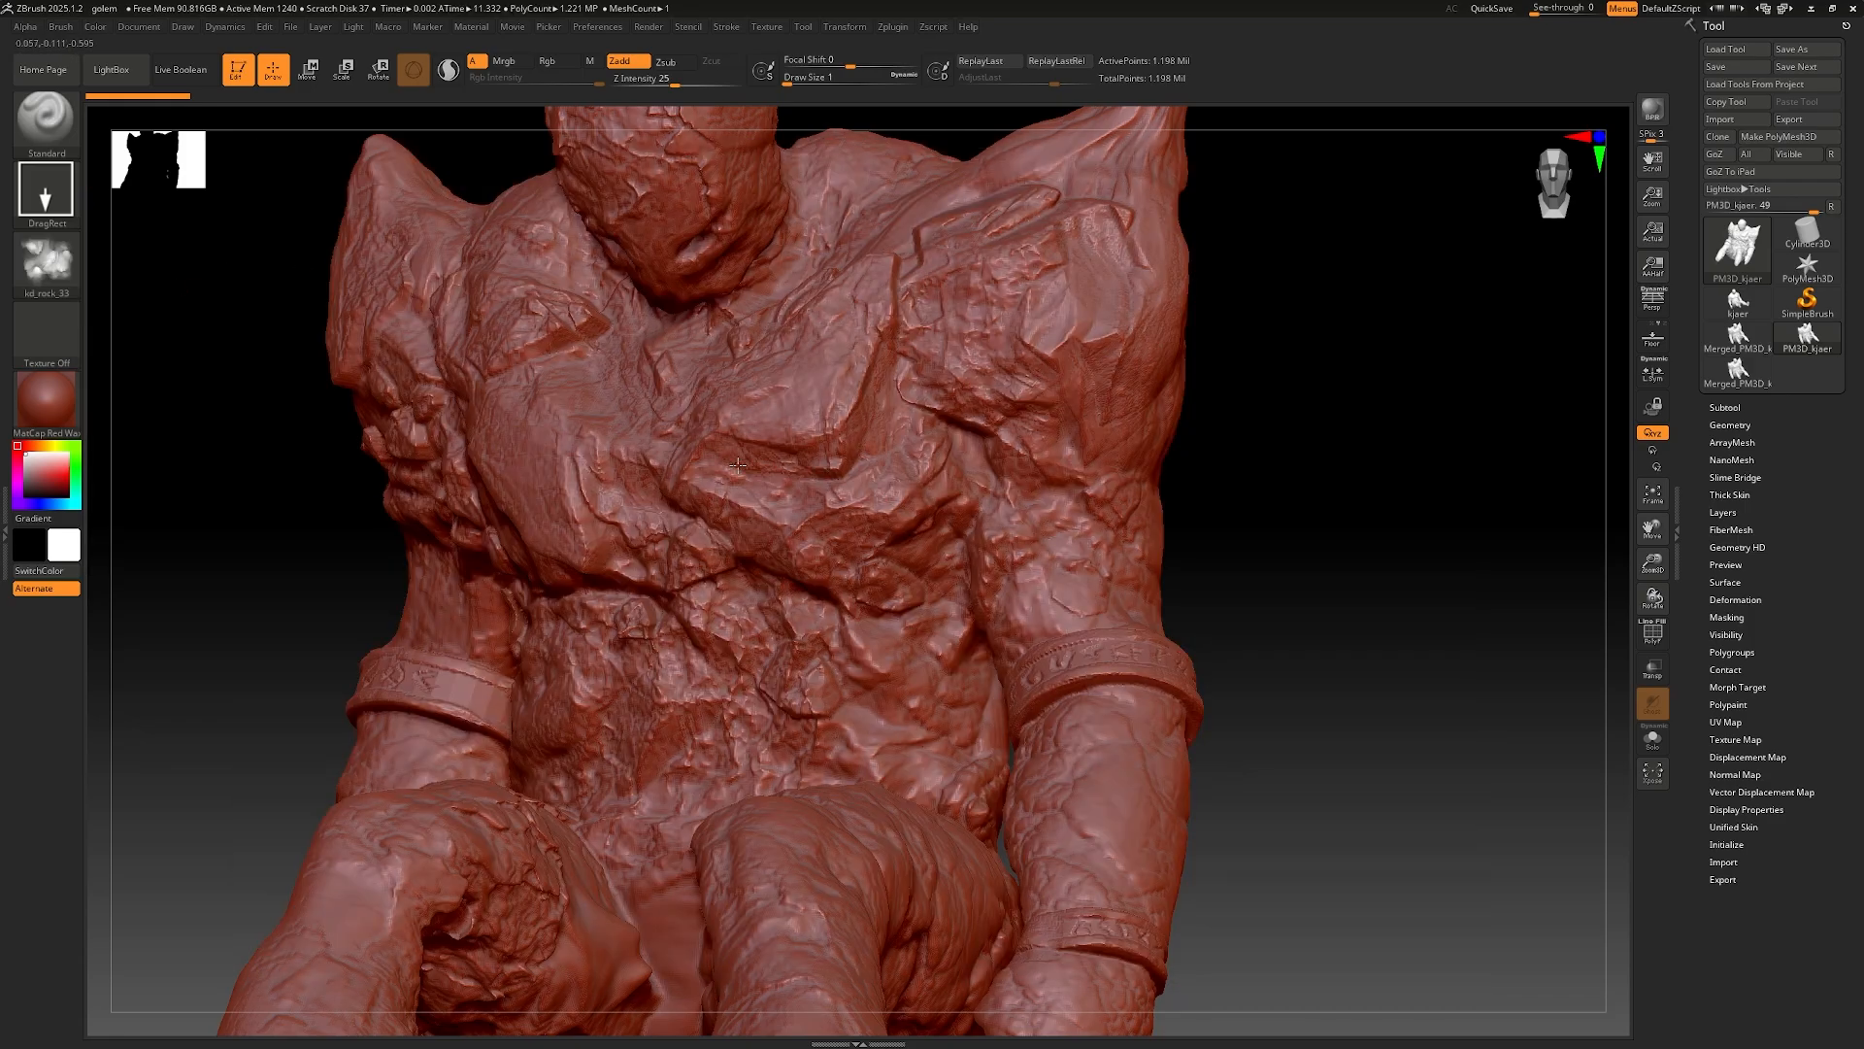
# Step: Set the brush's draw size to about 51 and try stamping the rock alpha on the golem's knee
pyautogui.press('space')
pyautogui.moveTo(738, 465)
pyautogui.mouseDown()
pyautogui.moveTo(782, 465)
pyautogui.moveTo(764, 465)
pyautogui.mouseUp()
pyautogui.moveTo(913, 750)
pyautogui.keyDown('alt'); pyautogui.mouseDown(button='right')
pyautogui.moveTo(767, 652)
pyautogui.moveTo(785, 616)
pyautogui.moveTo(770, 560)
pyautogui.mouseUp(button='right'); pyautogui.keyUp('alt')
pyautogui.moveTo(770, 560); pyautogui.dragTo(719, 552, button='right')
pyautogui.keyDown('ctrl'); pyautogui.moveTo(835, 529); pyautogui.dragTo(928, 601, button='right'); pyautogui.keyUp('ctrl')
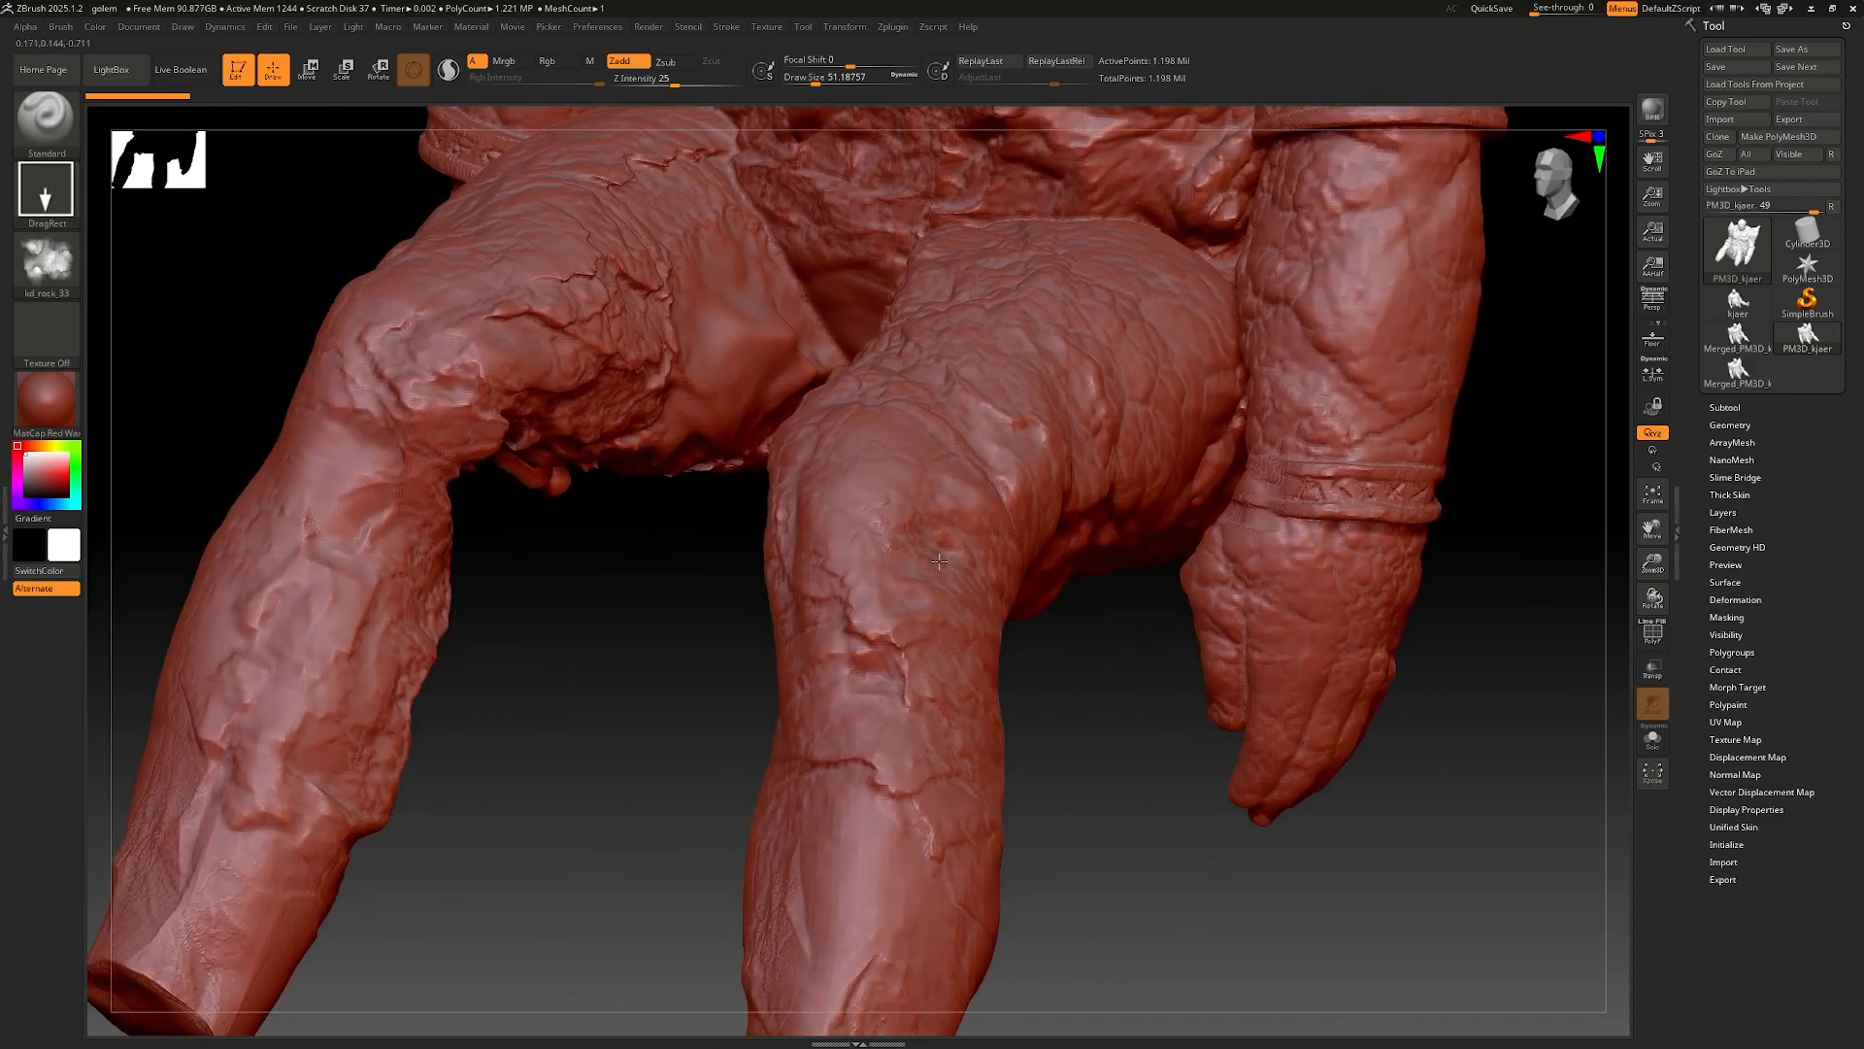
pyautogui.moveTo(1069, 602); pyautogui.dragTo(972, 537)
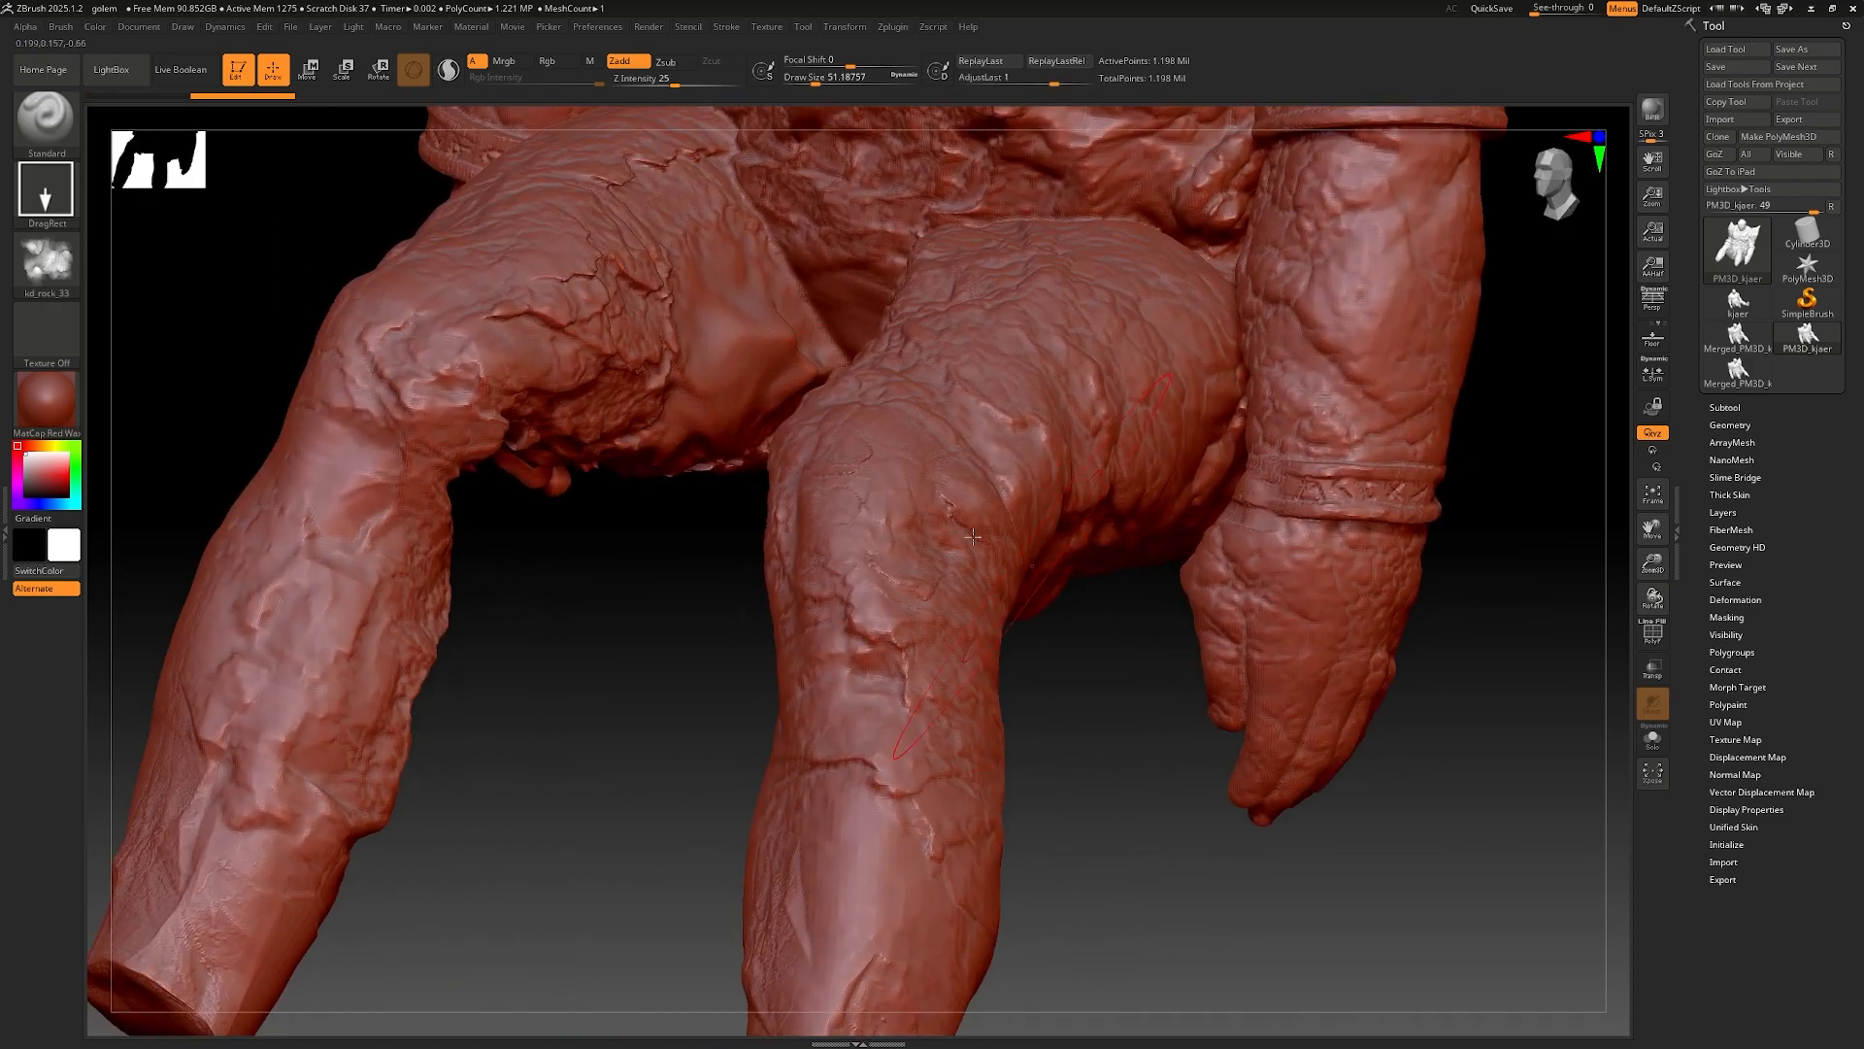
pyautogui.hotkey('ctrl', 'z')
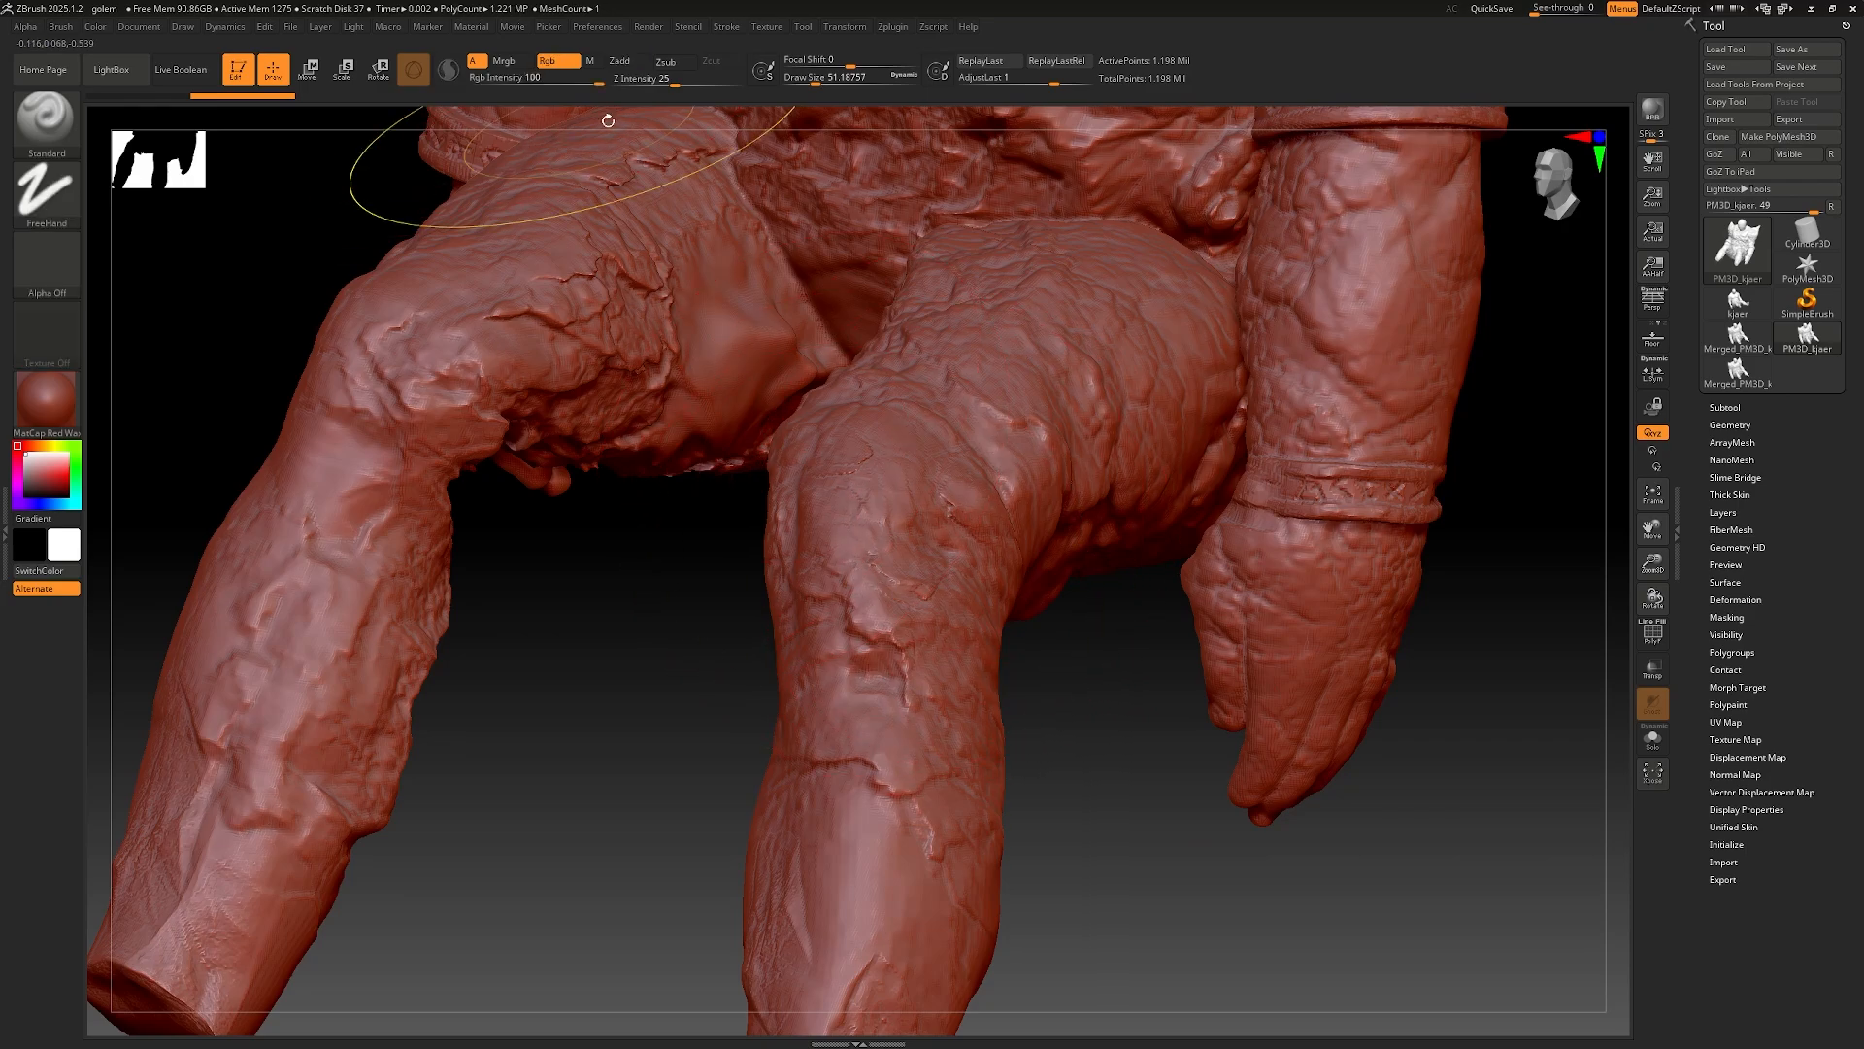
# Step: Set Z Intensity to 70 and Focal Shift to -100 while trying rock alpha stamps on the golem's knee and thigh
pyautogui.moveTo(711, 84); pyautogui.dragTo(719, 84)
pyautogui.moveTo(918, 532)
pyautogui.mouseDown()
pyautogui.moveTo(1149, 562)
pyautogui.moveTo(1091, 595)
pyautogui.mouseUp()
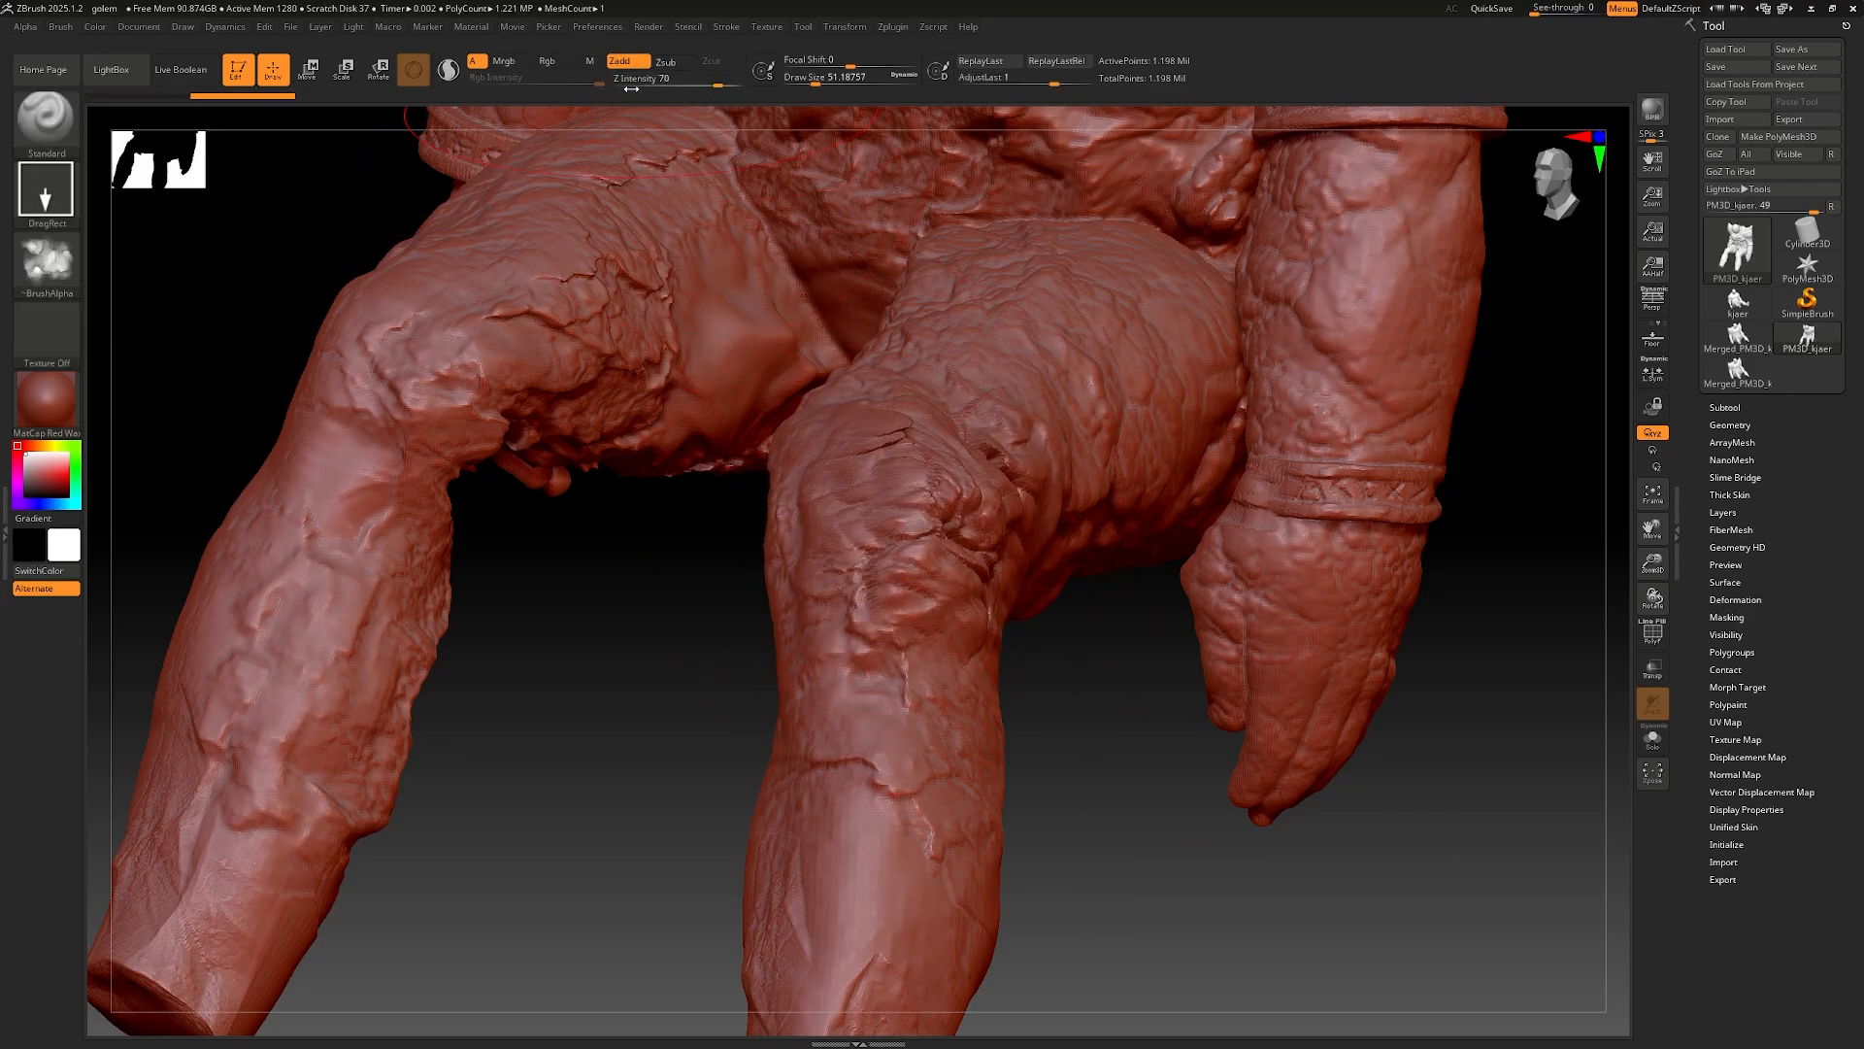
pyautogui.keyDown('alt'); pyautogui.moveTo(901, 606); pyautogui.dragTo(742, 677, button='right'); pyautogui.keyUp('alt')
pyautogui.rightClick(670, 634)
pyautogui.click(719, 548)
pyautogui.moveTo(933, 573); pyautogui.dragTo(767, 594, button='right')
pyautogui.hotkey('ctrl', 'z')
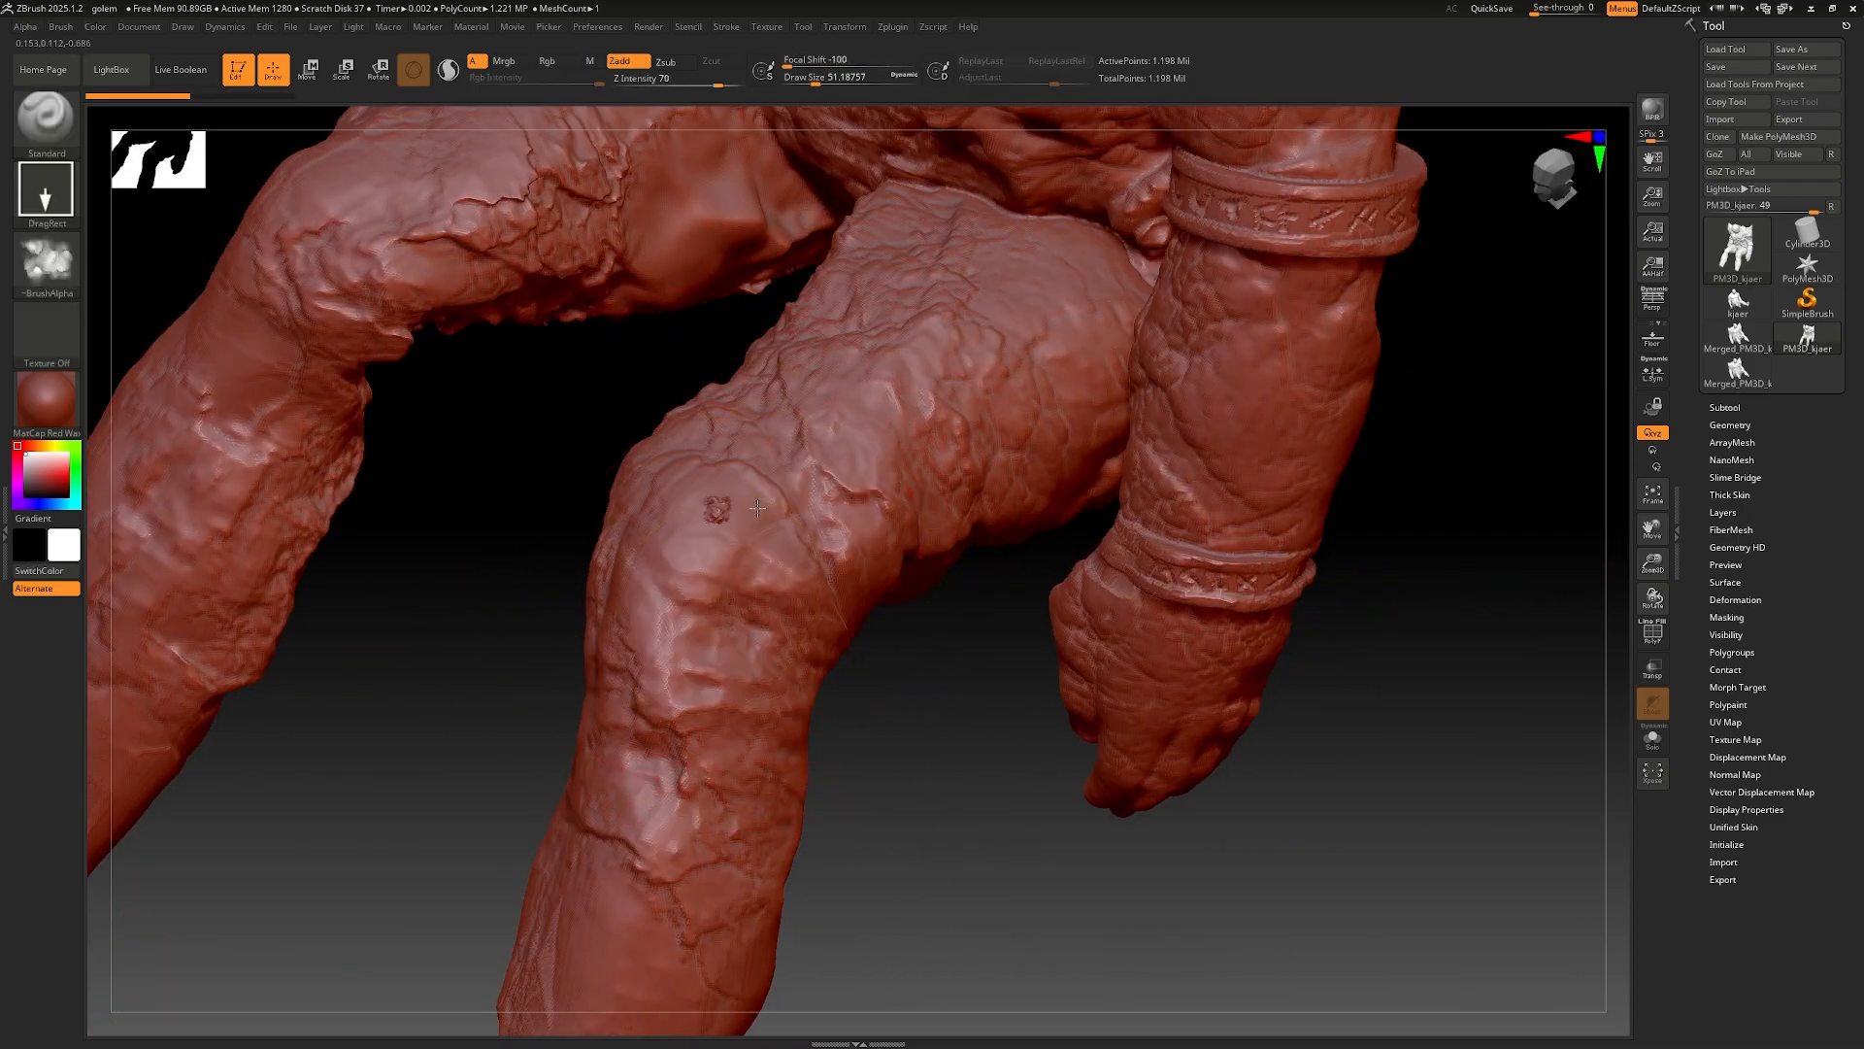
pyautogui.moveTo(854, 479); pyautogui.dragTo(913, 461)
pyautogui.moveTo(718, 559); pyautogui.dragTo(767, 505, button='right')
pyautogui.hotkey('ctrl', 'z')
# Step: Examine the sculpted golem's forearm and its engraved bands up close, and the whole figure from the front
pyautogui.keyDown('alt'); pyautogui.moveTo(747, 427); pyautogui.dragTo(709, 718, button='right'); pyautogui.keyUp('alt')
pyautogui.keyDown('alt'); pyautogui.moveTo(961, 757); pyautogui.dragTo(860, 631, button='right'); pyautogui.keyUp('alt')
pyautogui.moveTo(718, 573); pyautogui.dragTo(801, 495, button='right')
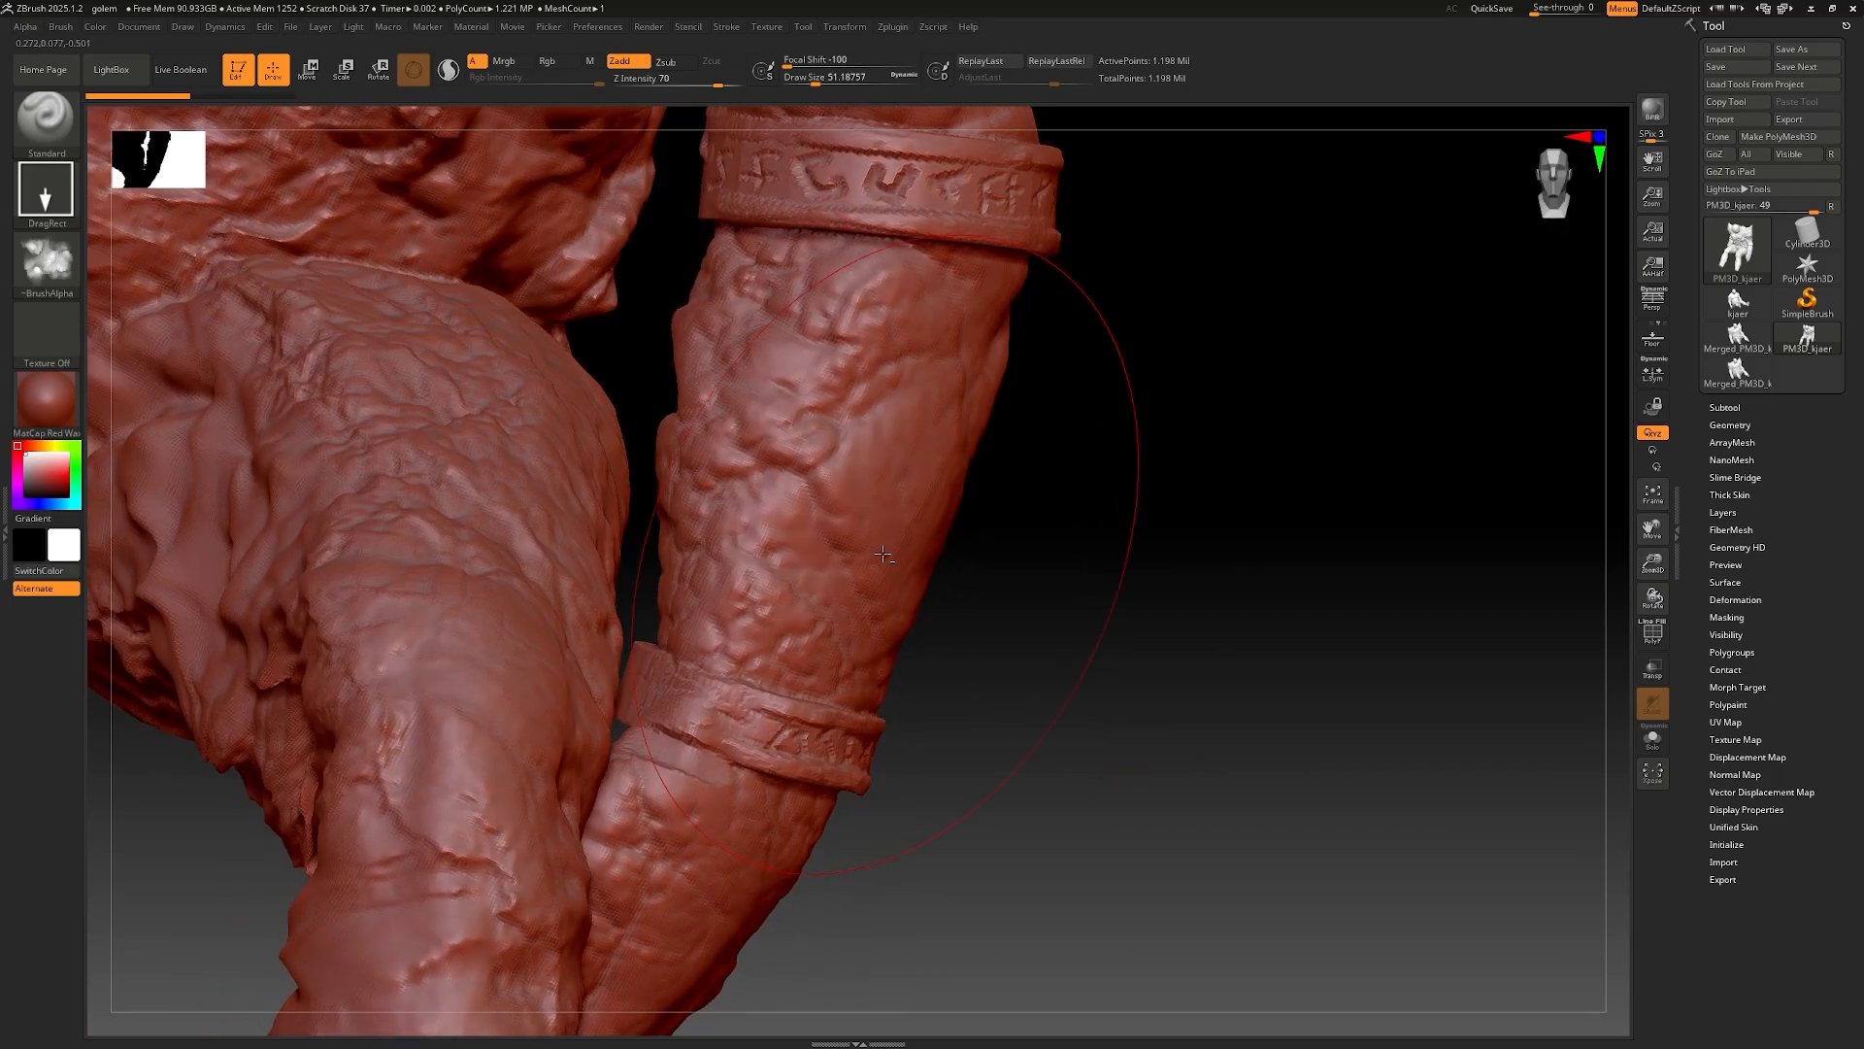
pyautogui.keyDown('ctrl'); pyautogui.moveTo(874, 621); pyautogui.dragTo(961, 558, button='right'); pyautogui.keyUp('ctrl')
pyautogui.keyDown('alt'); pyautogui.moveTo(1319, 925); pyautogui.dragTo(1048, 583, button='right'); pyautogui.keyUp('alt')
pyautogui.keyDown('ctrl'); pyautogui.moveTo(1078, 466); pyautogui.dragTo(707, 309, button='right'); pyautogui.keyUp('ctrl')
pyautogui.keyDown('ctrl'); pyautogui.moveTo(846, 398); pyautogui.dragTo(860, 548, button='right'); pyautogui.keyUp('ctrl')
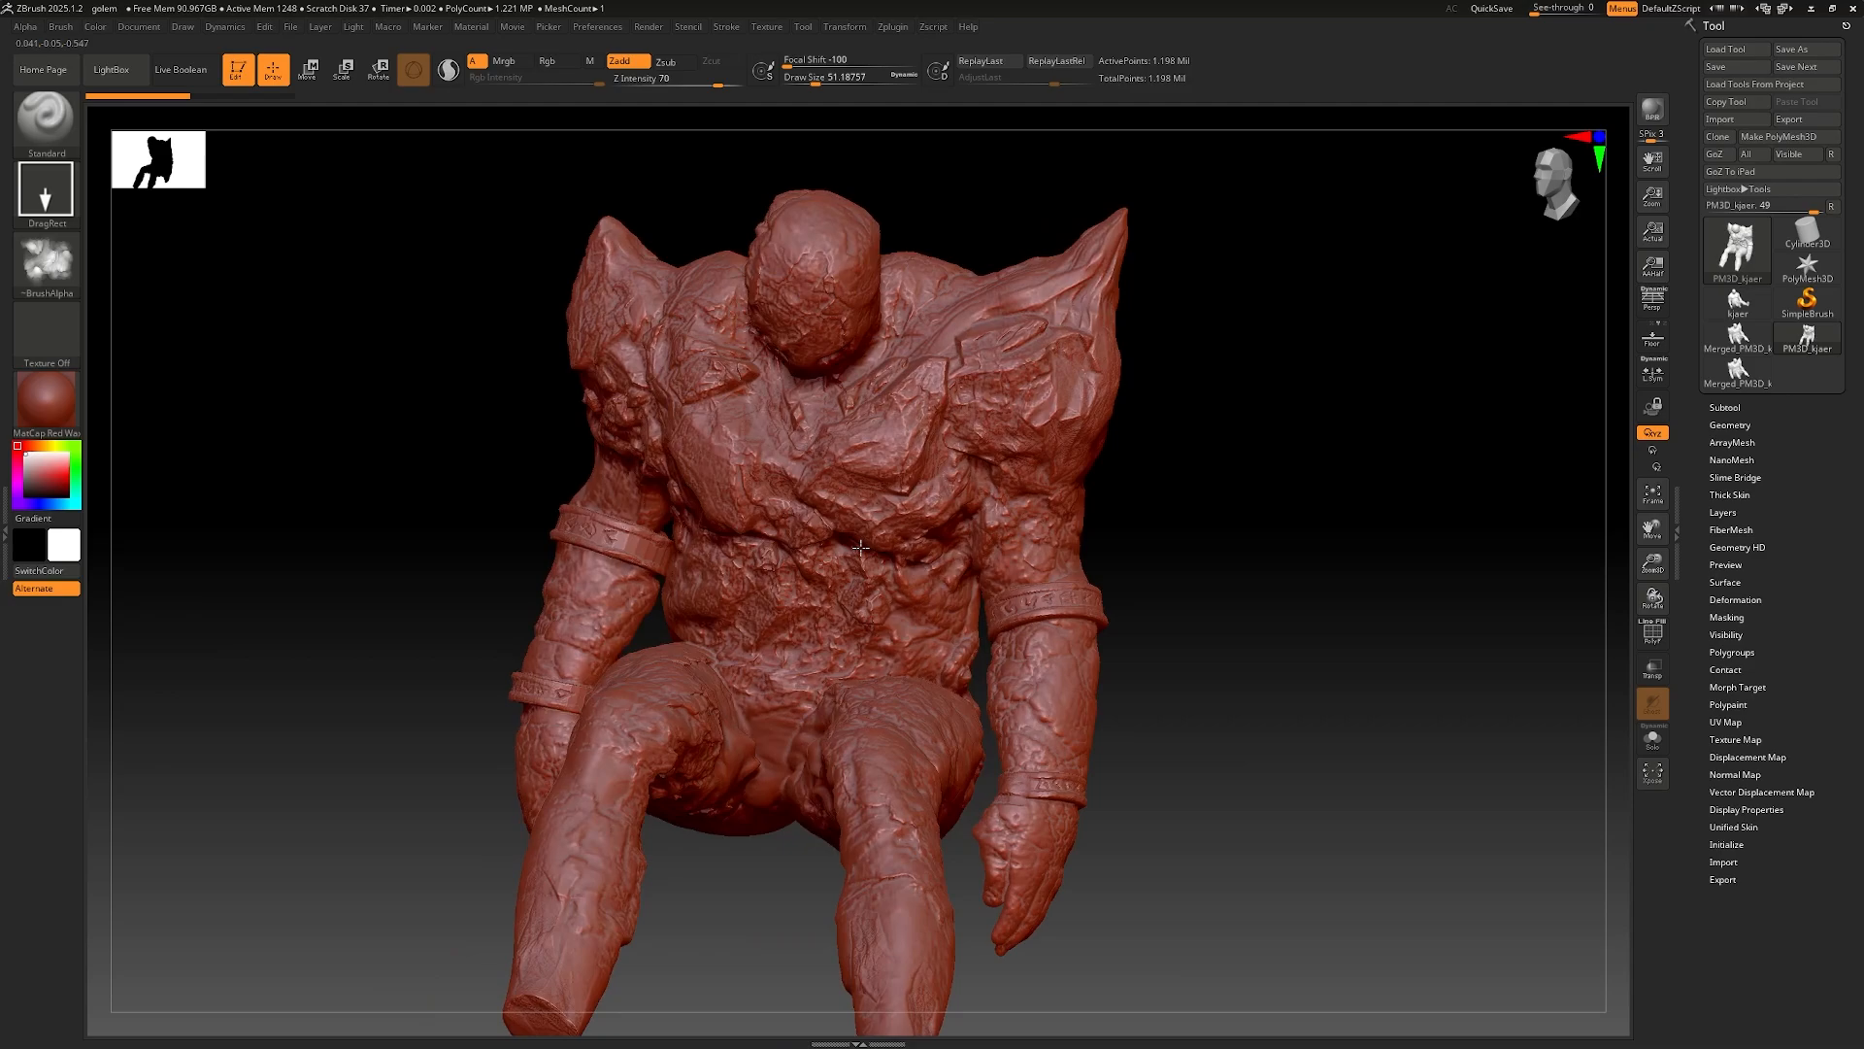
pyautogui.moveTo(839, 471)
pyautogui.mouseDown(button='right')
pyautogui.moveTo(878, 523)
pyautogui.moveTo(850, 496)
pyautogui.mouseUp(button='right')
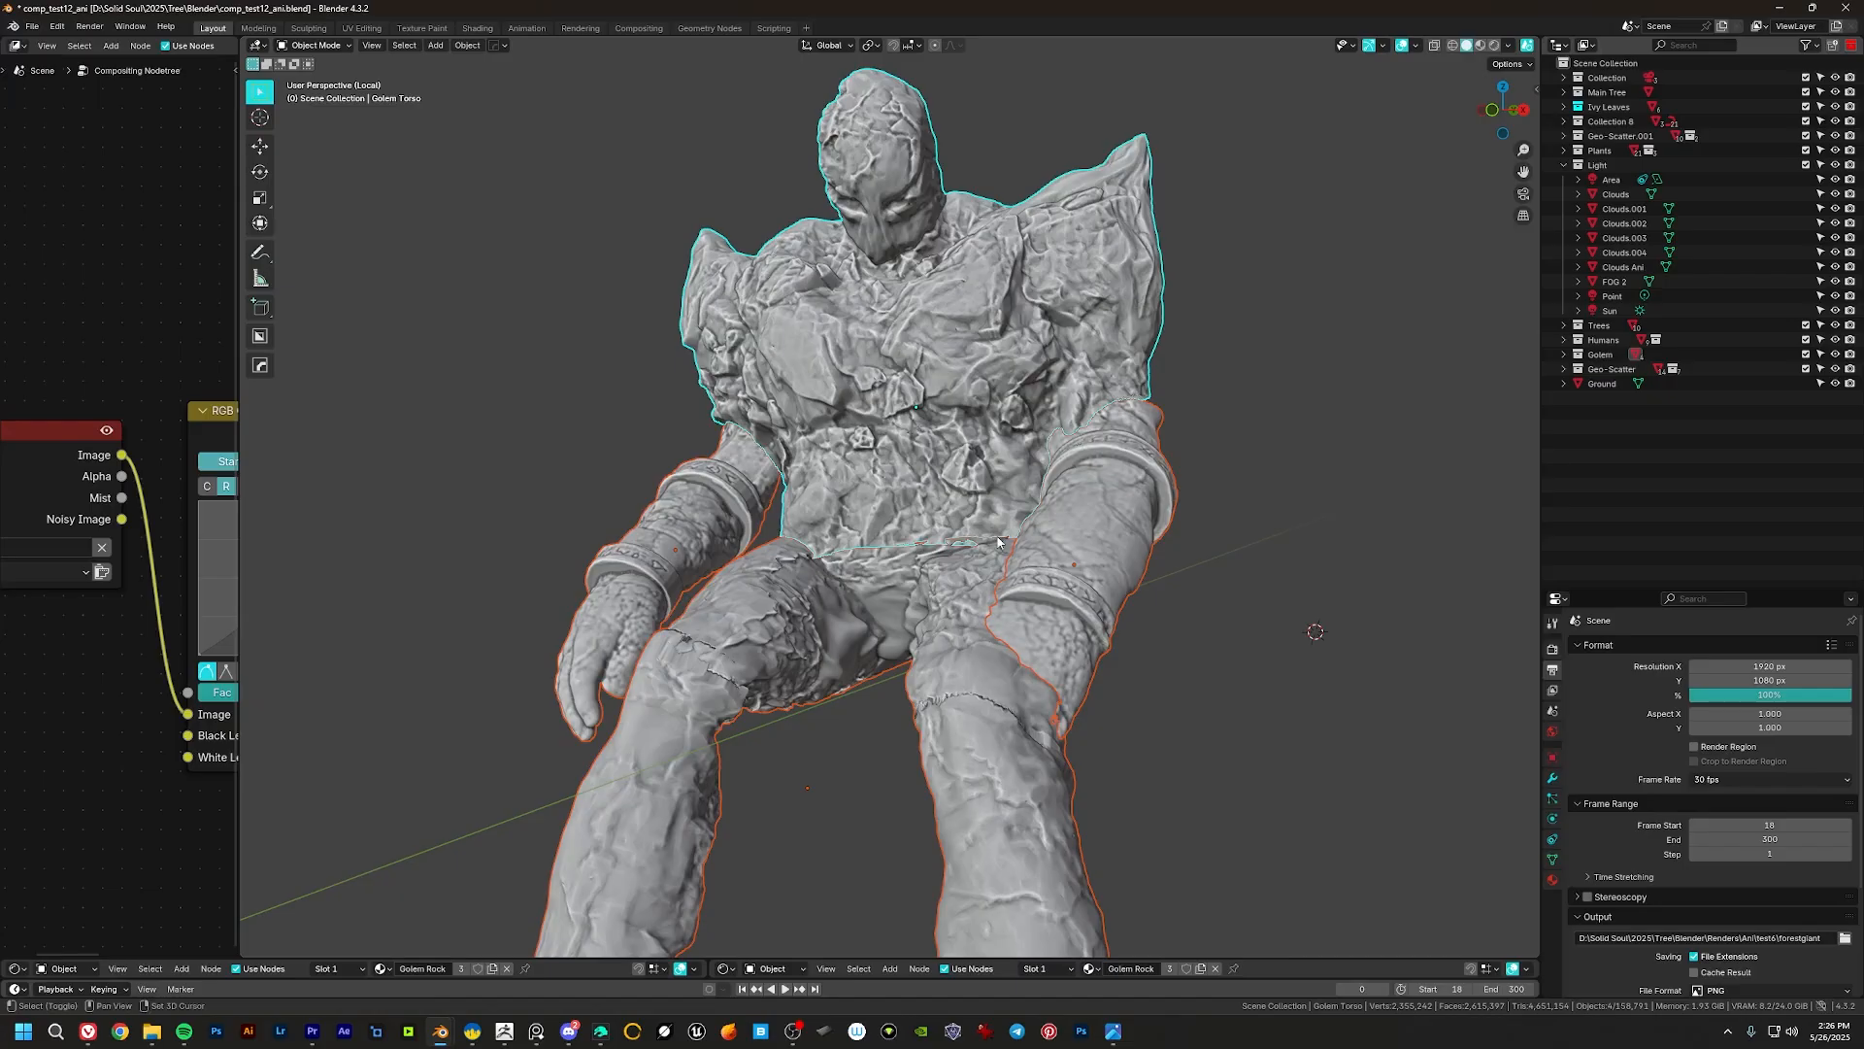
# Step: Switch to Blender and enlarge the shader editor below the golem to show the Golem Rock material's nodes
pyautogui.moveTo(1315, 632); pyautogui.dragTo(911, 546, button='middle')
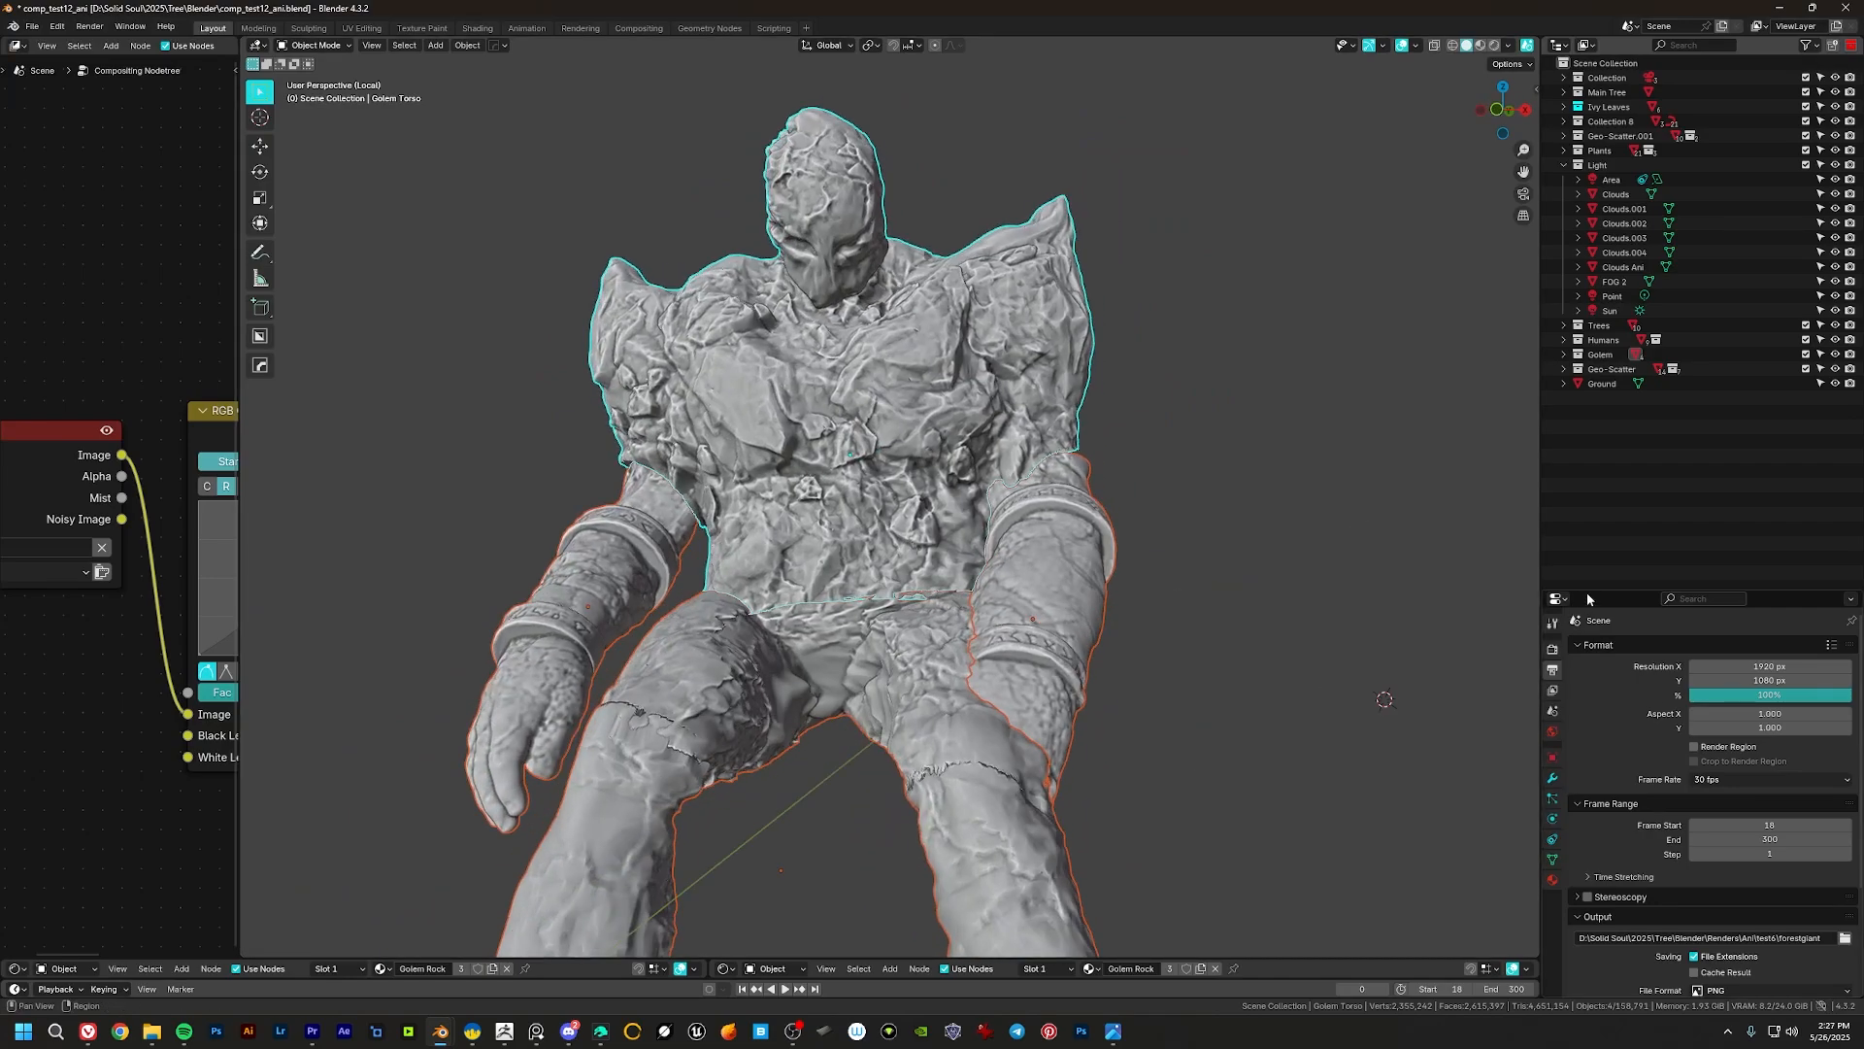
pyautogui.moveTo(1589, 591); pyautogui.dragTo(1589, 470)
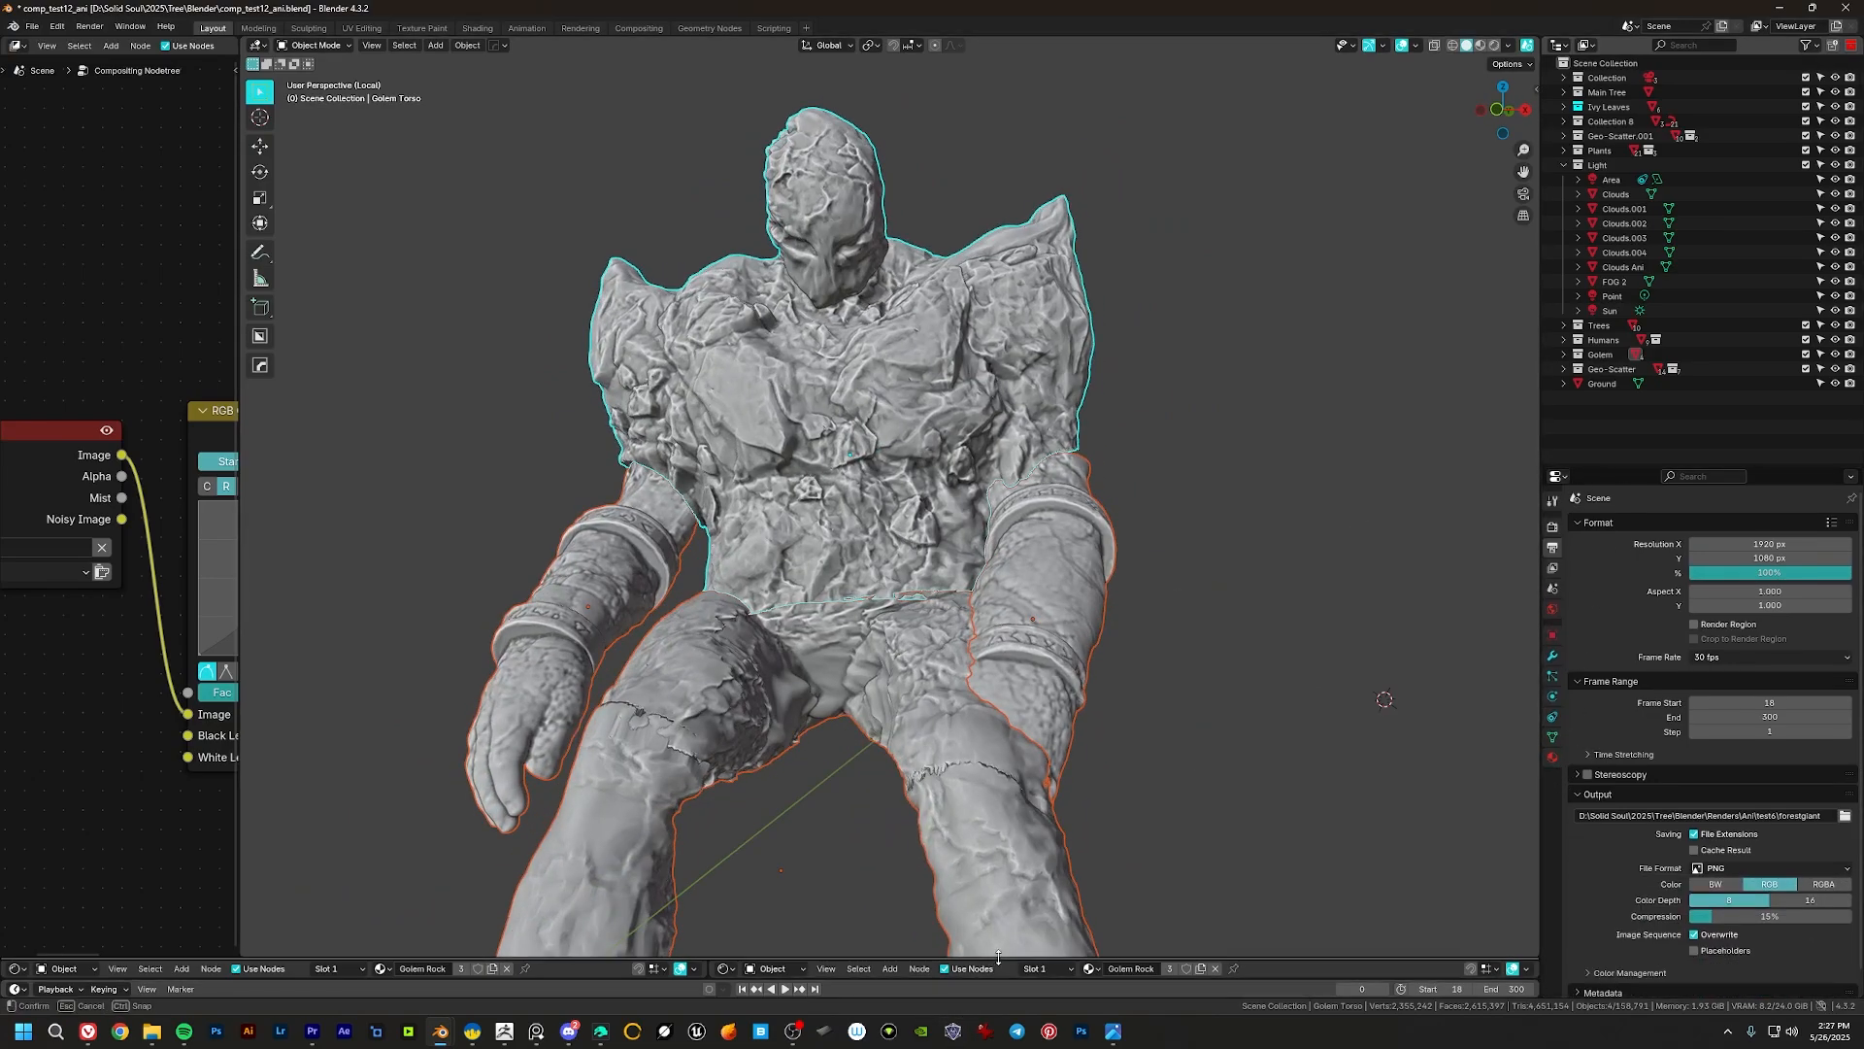
pyautogui.moveTo(999, 959); pyautogui.dragTo(998, 471)
pyautogui.moveTo(706, 683); pyautogui.dragTo(183, 683)
pyautogui.moveTo(839, 667); pyautogui.dragTo(885, 845, button='middle')
pyautogui.scroll(-5, 865, 617)
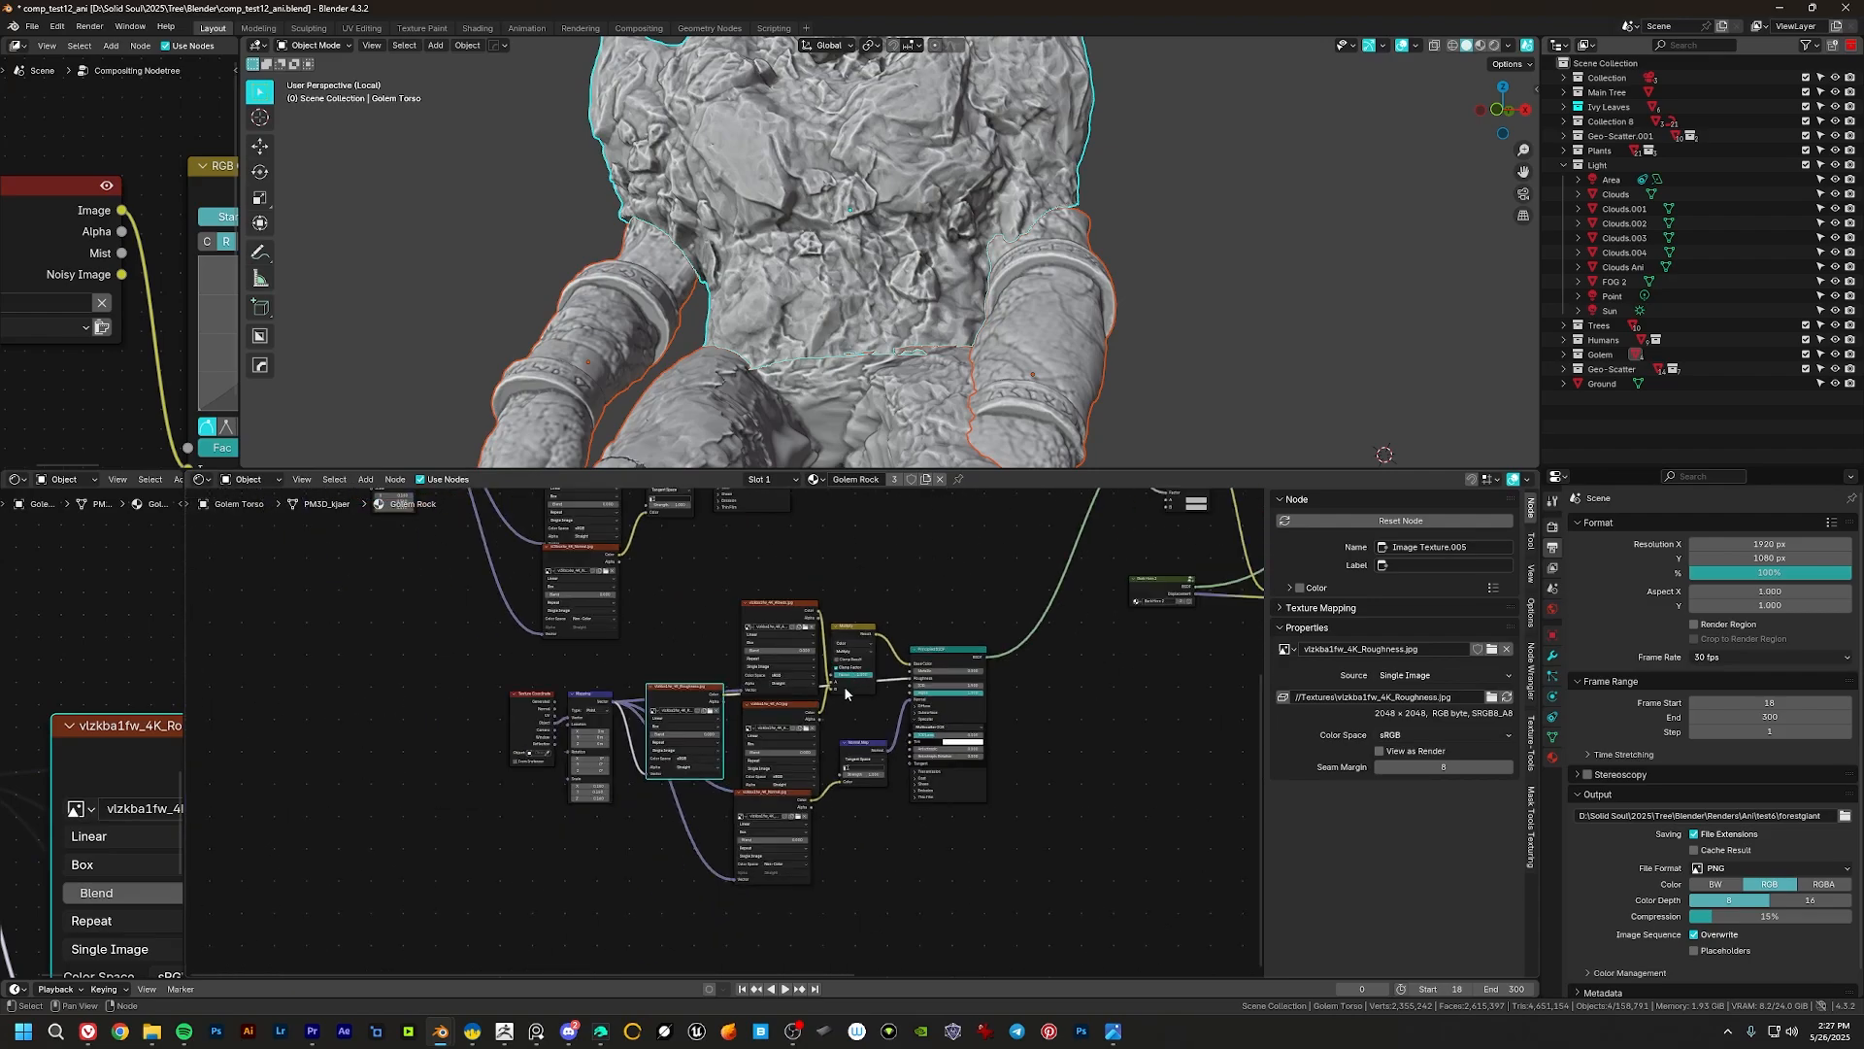
# Step: Examine the Golem Rock node tree, including its rock texture sets, mix shaders and the Moss node group
pyautogui.moveTo(843, 686); pyautogui.dragTo(742, 927, button='middle')
pyautogui.moveTo(934, 749); pyautogui.dragTo(433, 795, button='middle')
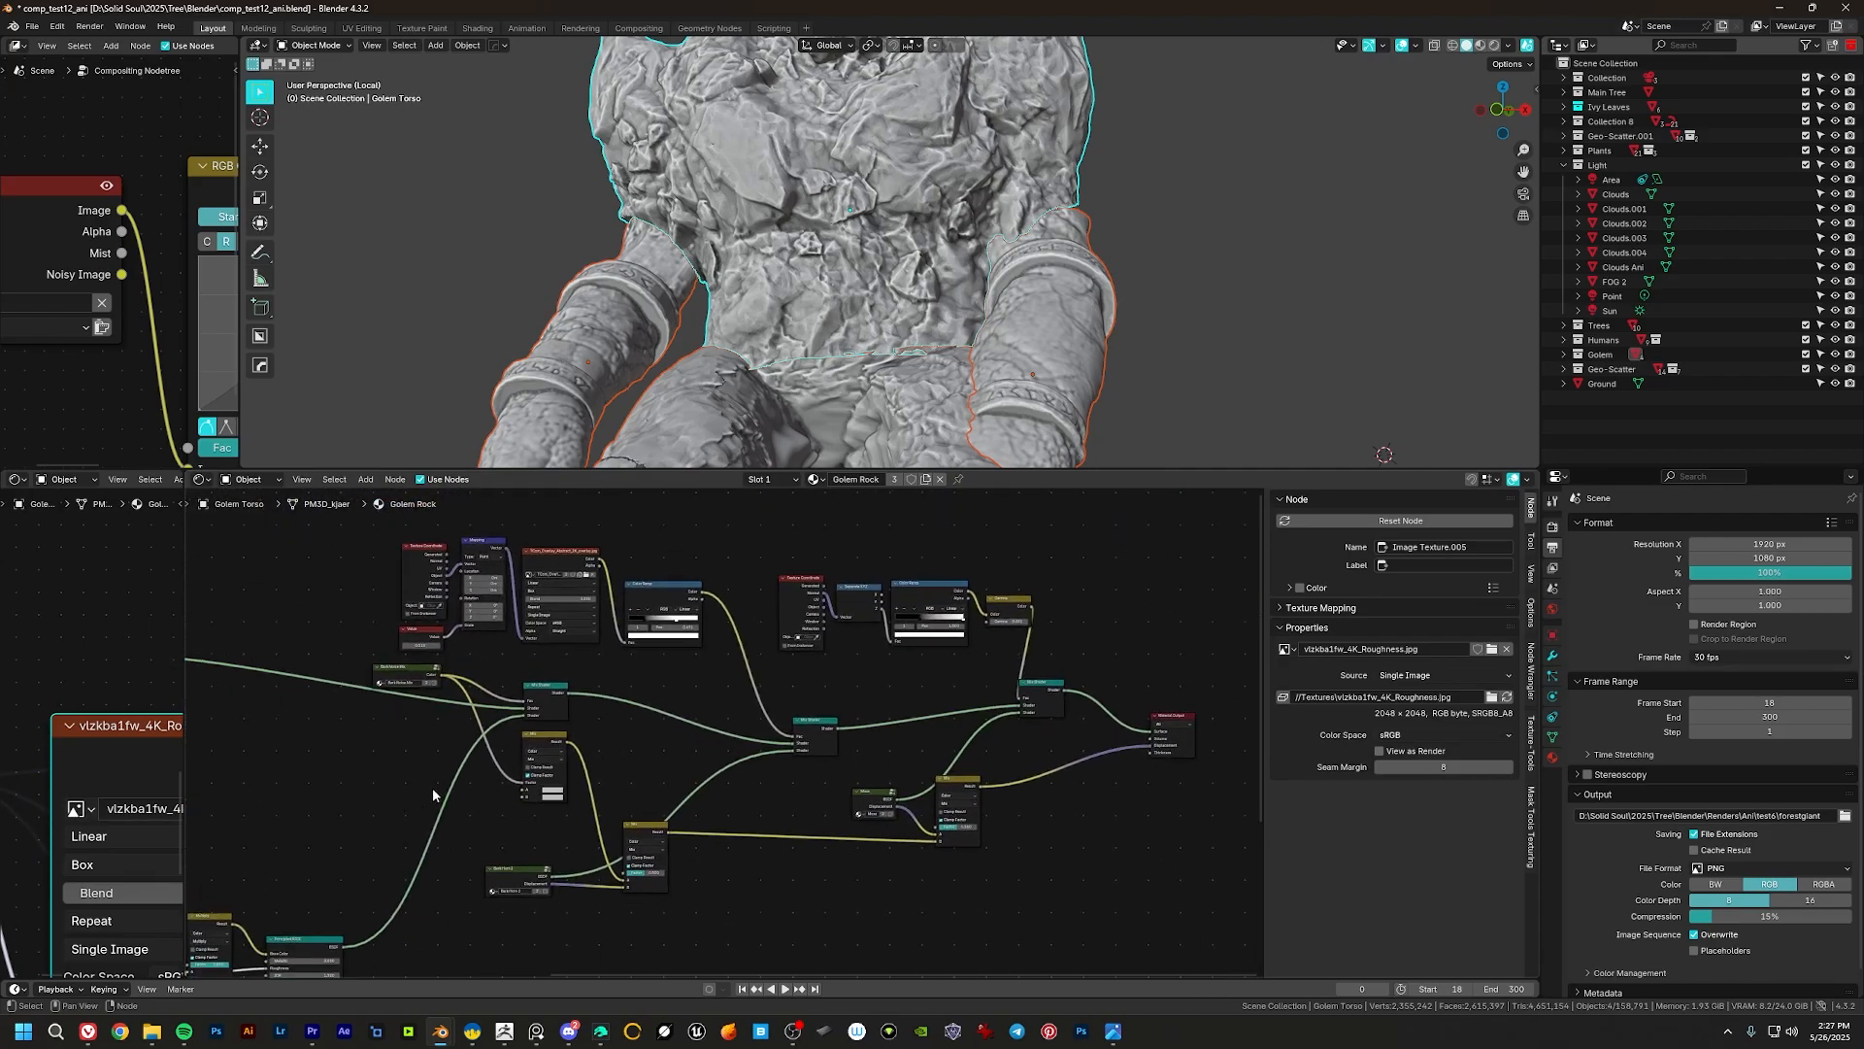
pyautogui.moveTo(525, 859); pyautogui.dragTo(794, 643, button='middle')
pyautogui.scroll(7, 767, 621)
pyautogui.moveTo(1233, 543); pyautogui.dragTo(558, 697, button='middle')
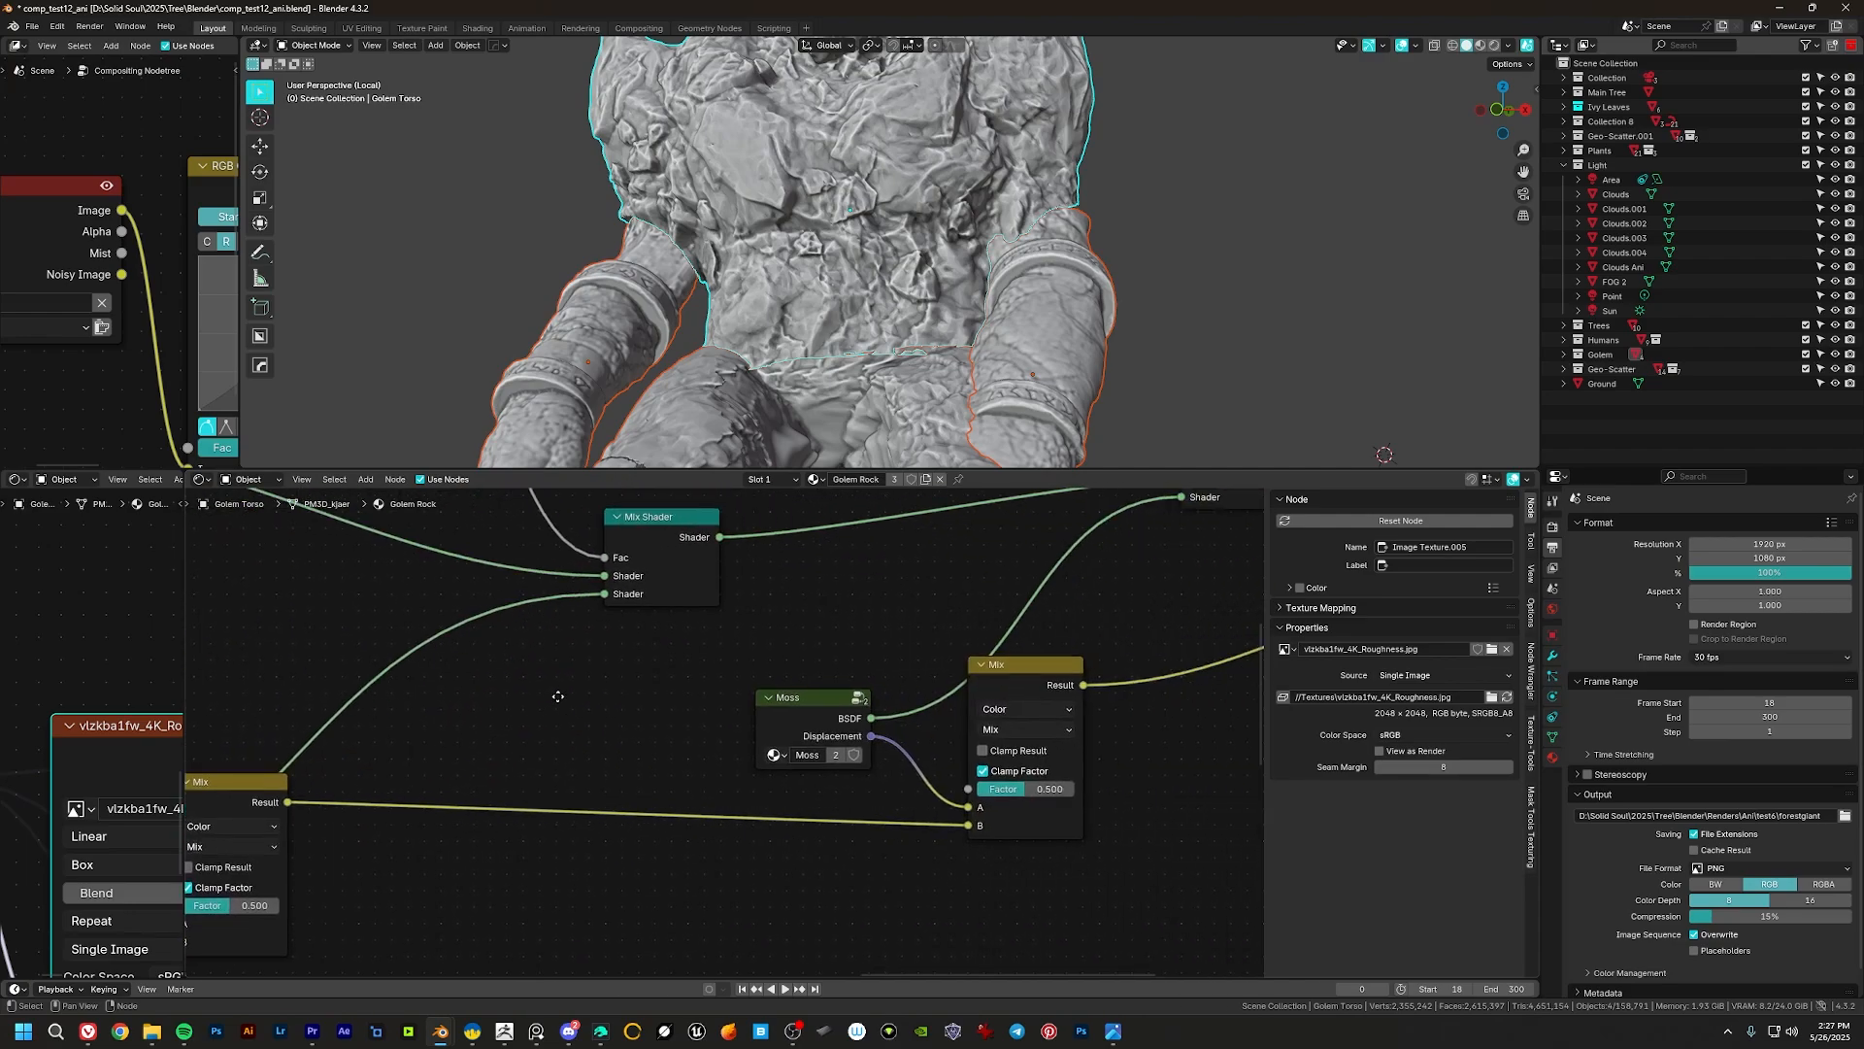
pyautogui.click(804, 700)
pyautogui.press('Tab')
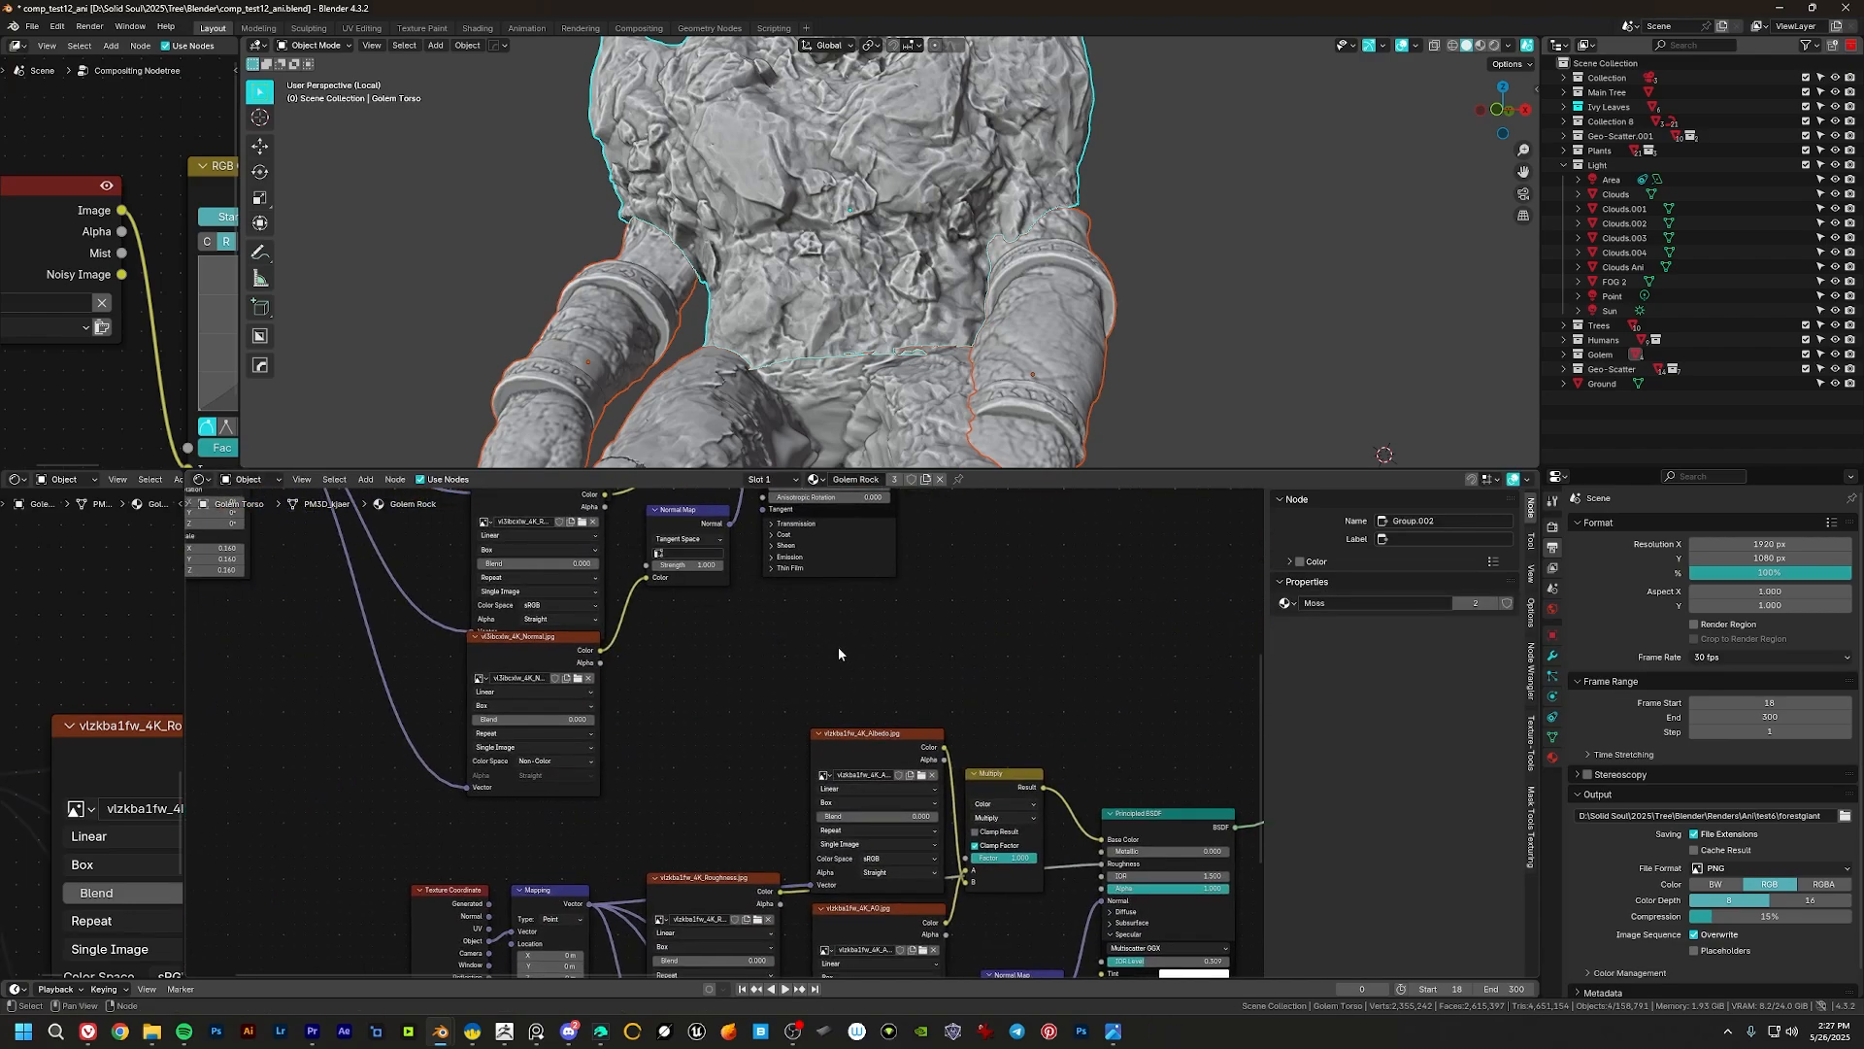
pyautogui.scroll(-4, 843, 658)
pyautogui.moveTo(888, 714); pyautogui.dragTo(918, 495, button='middle')
pyautogui.moveTo(802, 574); pyautogui.dragTo(764, 974, button='middle')
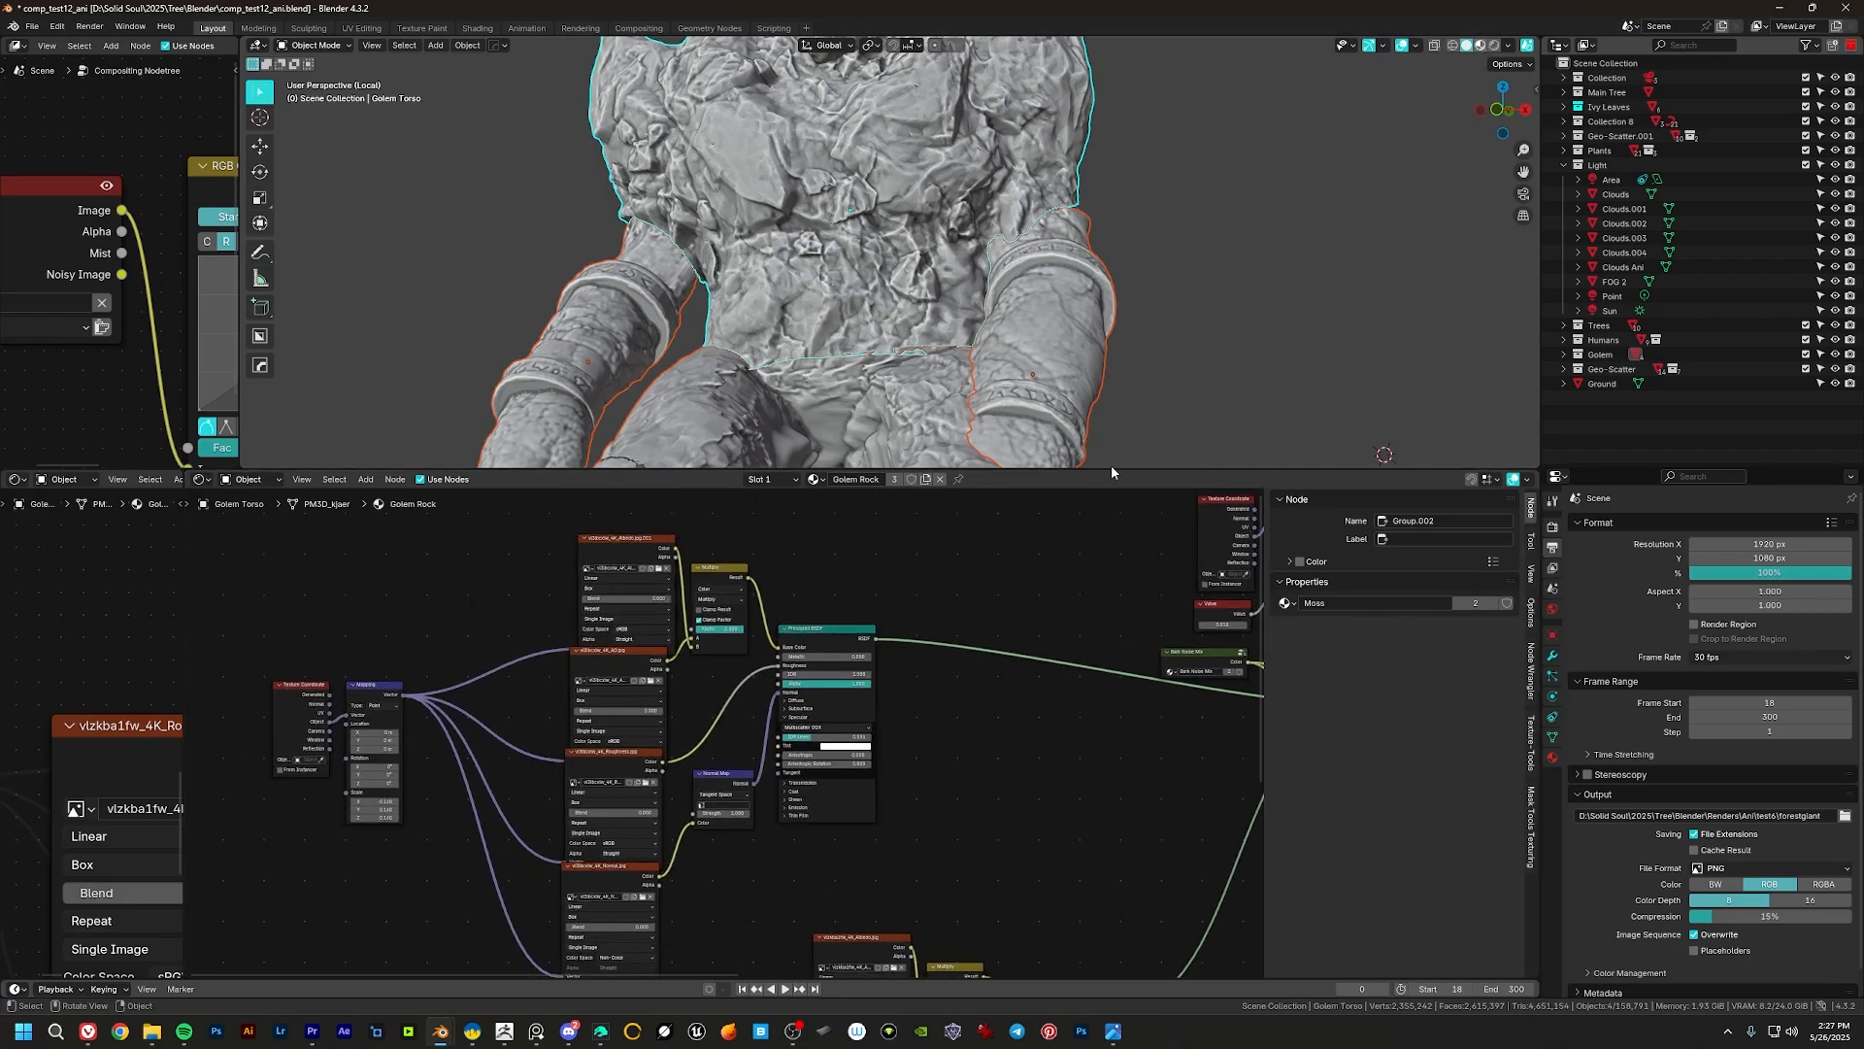
# Step: Enlarge the 3D viewport and inspect the golem's rock and moss material in Material Preview shading
pyautogui.moveTo(1110, 469); pyautogui.dragTo(1097, 883)
pyautogui.moveTo(853, 437); pyautogui.dragTo(871, 437, button='middle')
pyautogui.scroll(6, 871, 436)
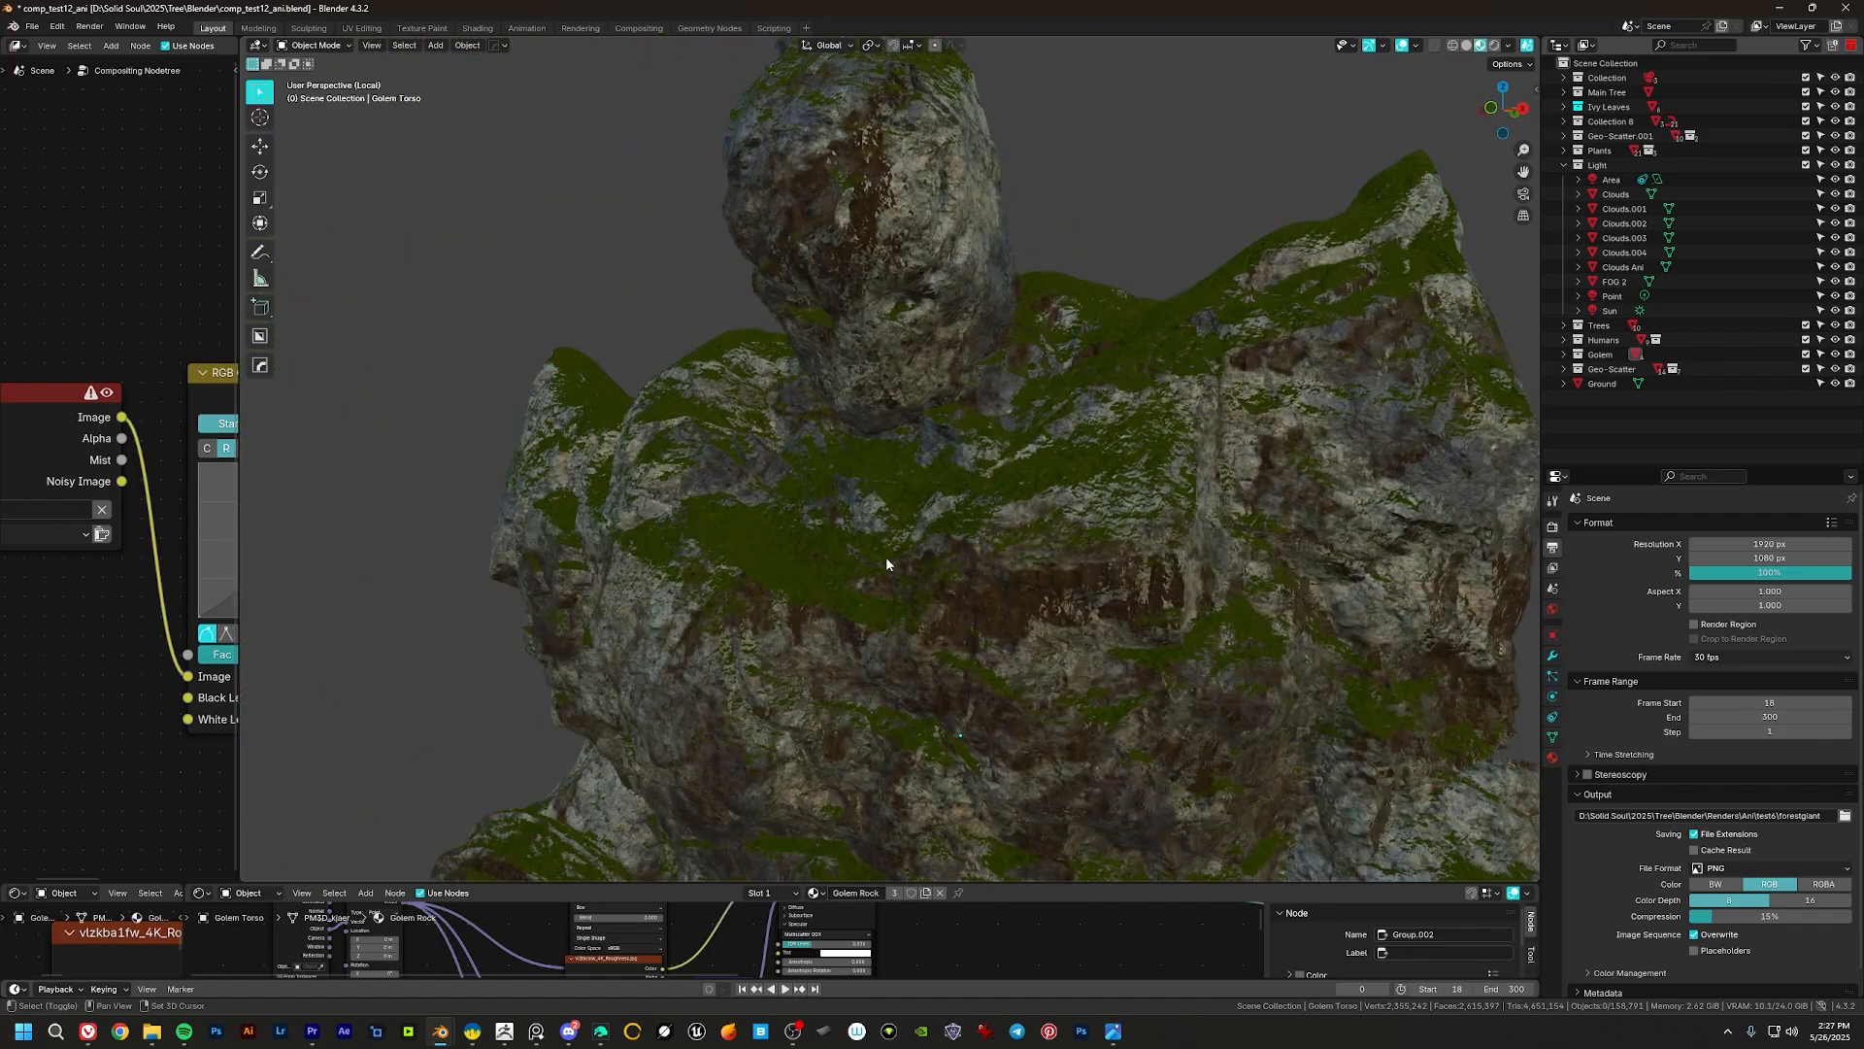
pyautogui.moveTo(885, 563); pyautogui.dragTo(901, 458, button='middle')
pyautogui.moveTo(1128, 348); pyautogui.dragTo(912, 420, button='middle')
pyautogui.scroll(-3, 890, 462)
pyautogui.scroll(-1, 911, 419)
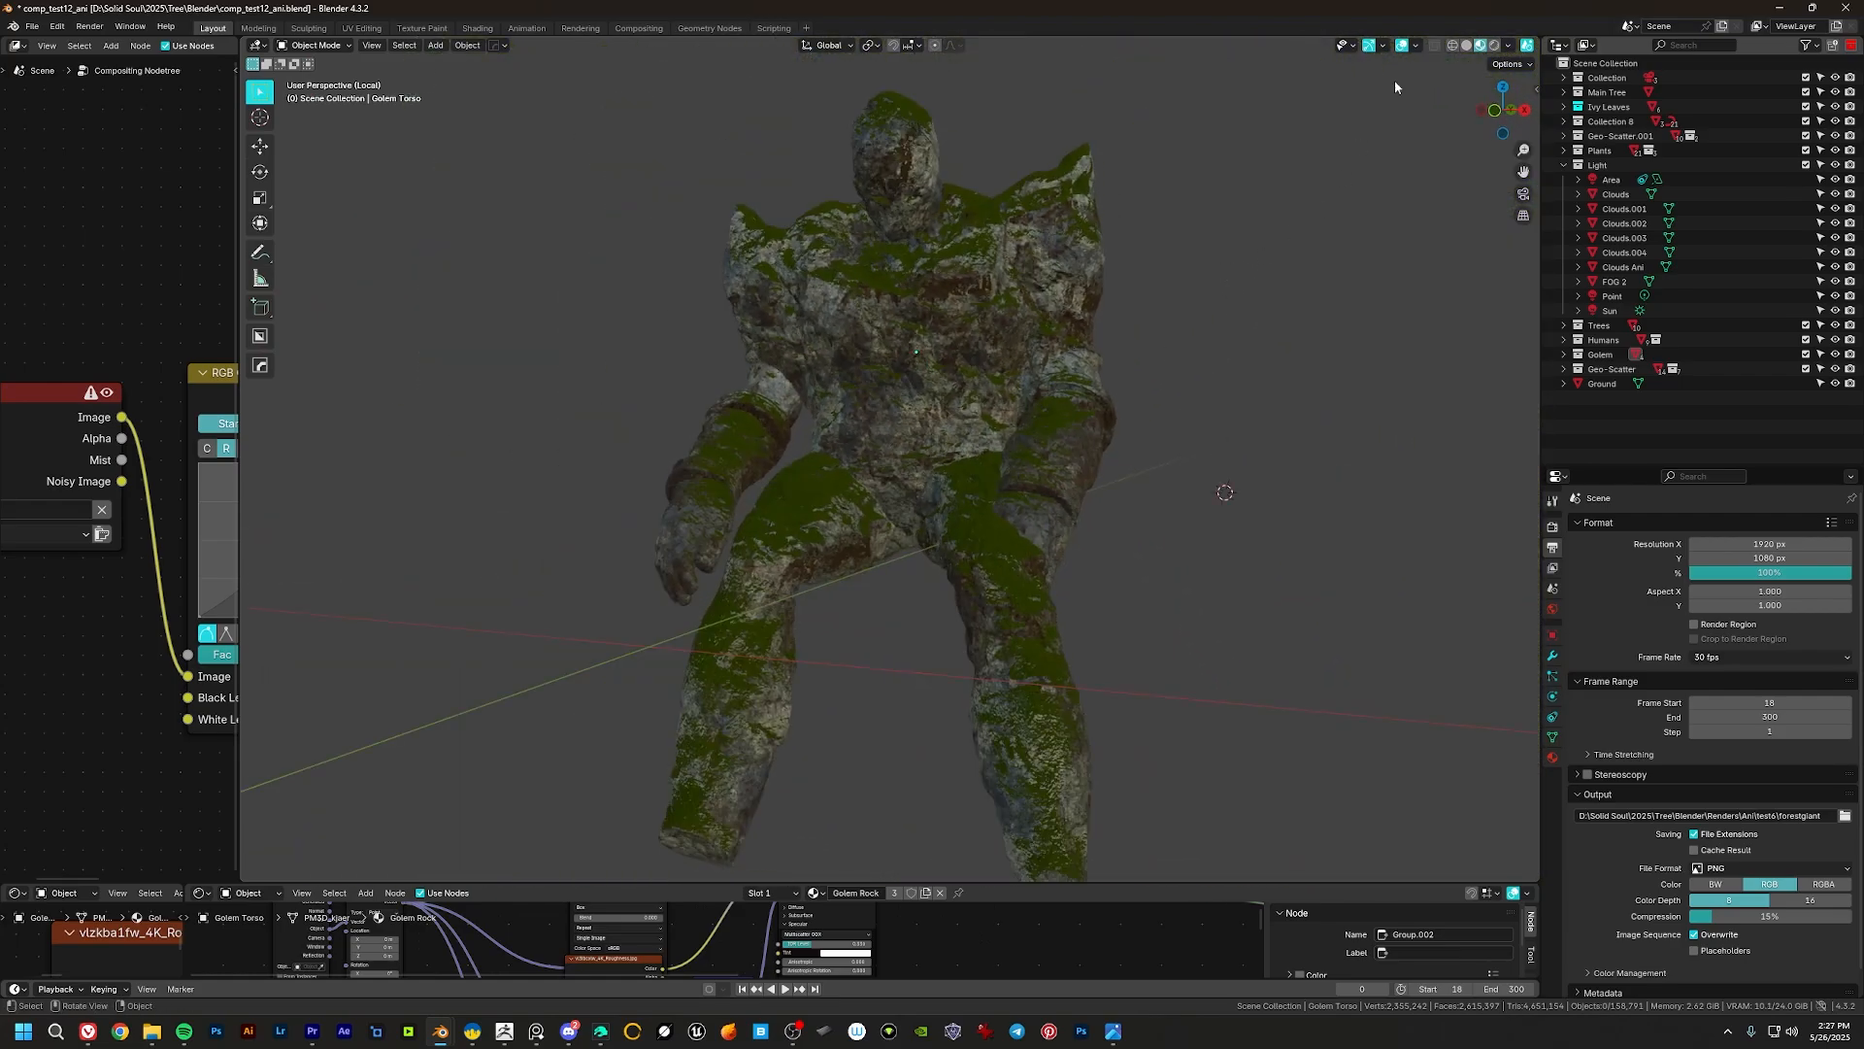
# Step: Return the viewport to Solid shading and leave local view to show the golem within the forest scene
pyautogui.click(1468, 46)
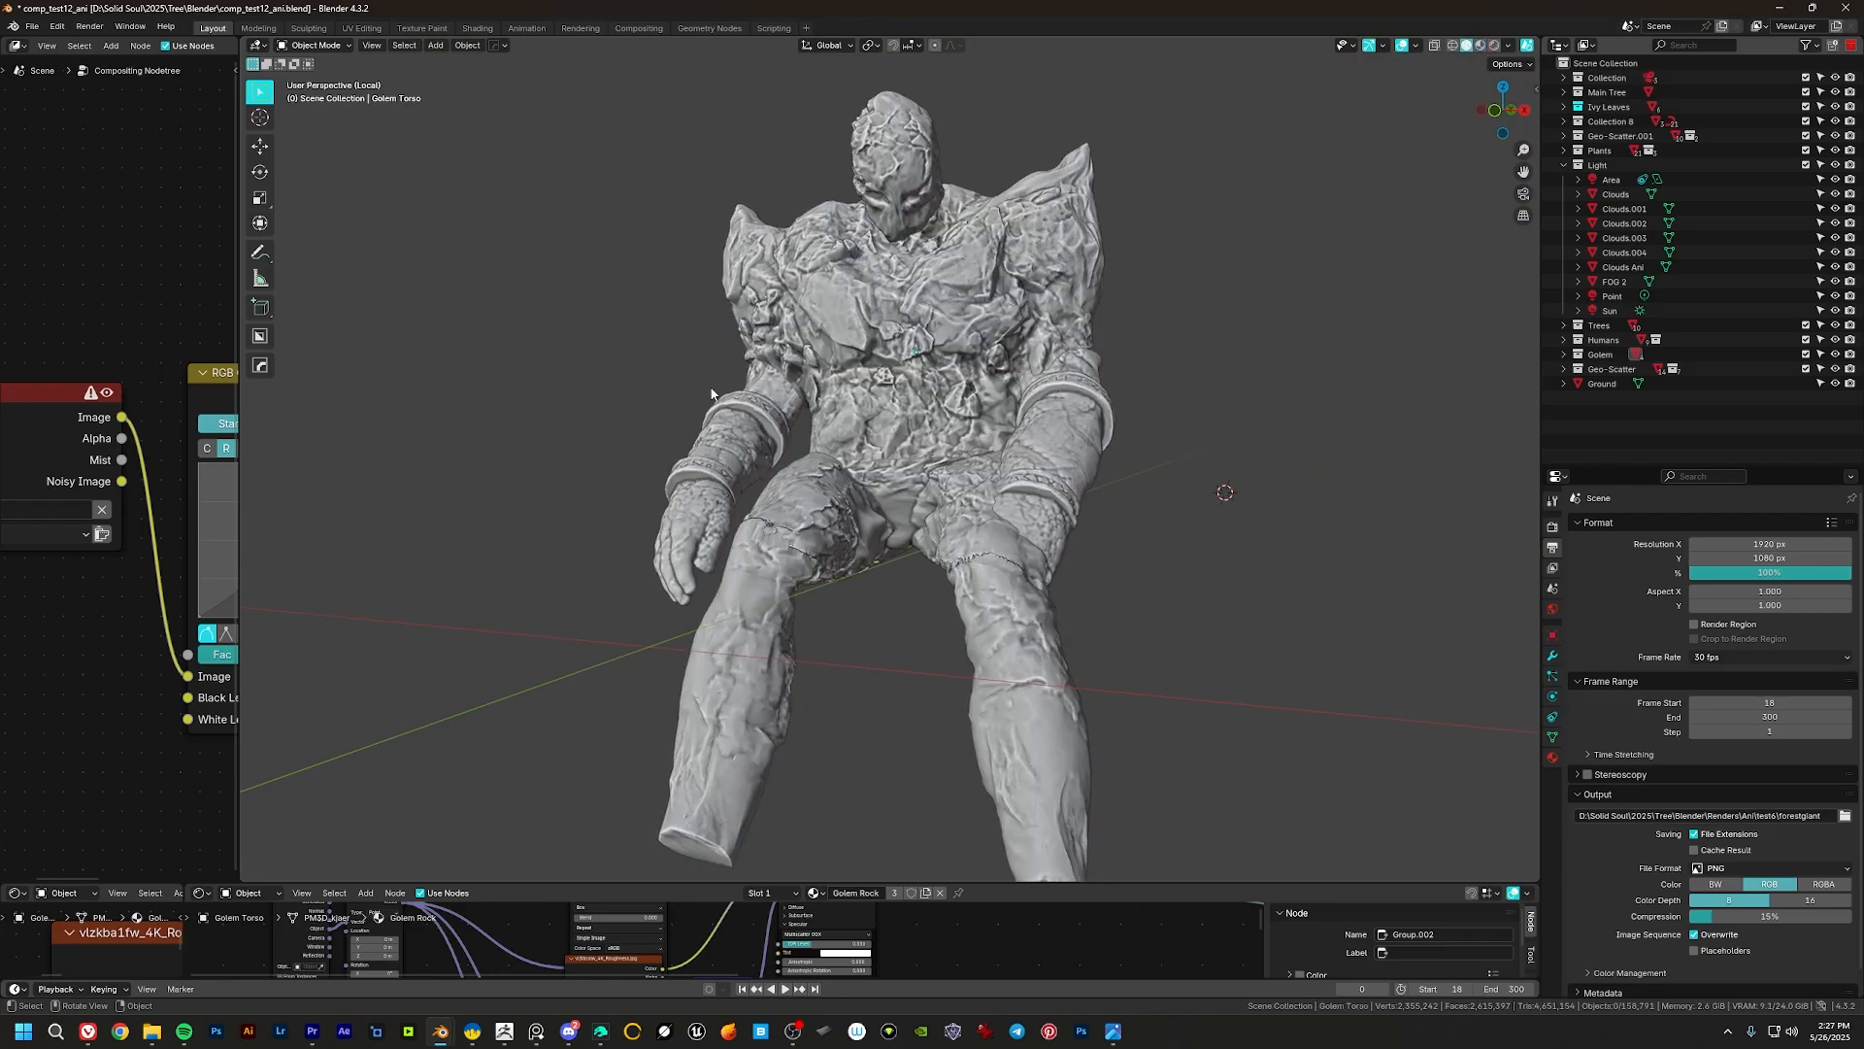
pyautogui.press('KP_Divide')
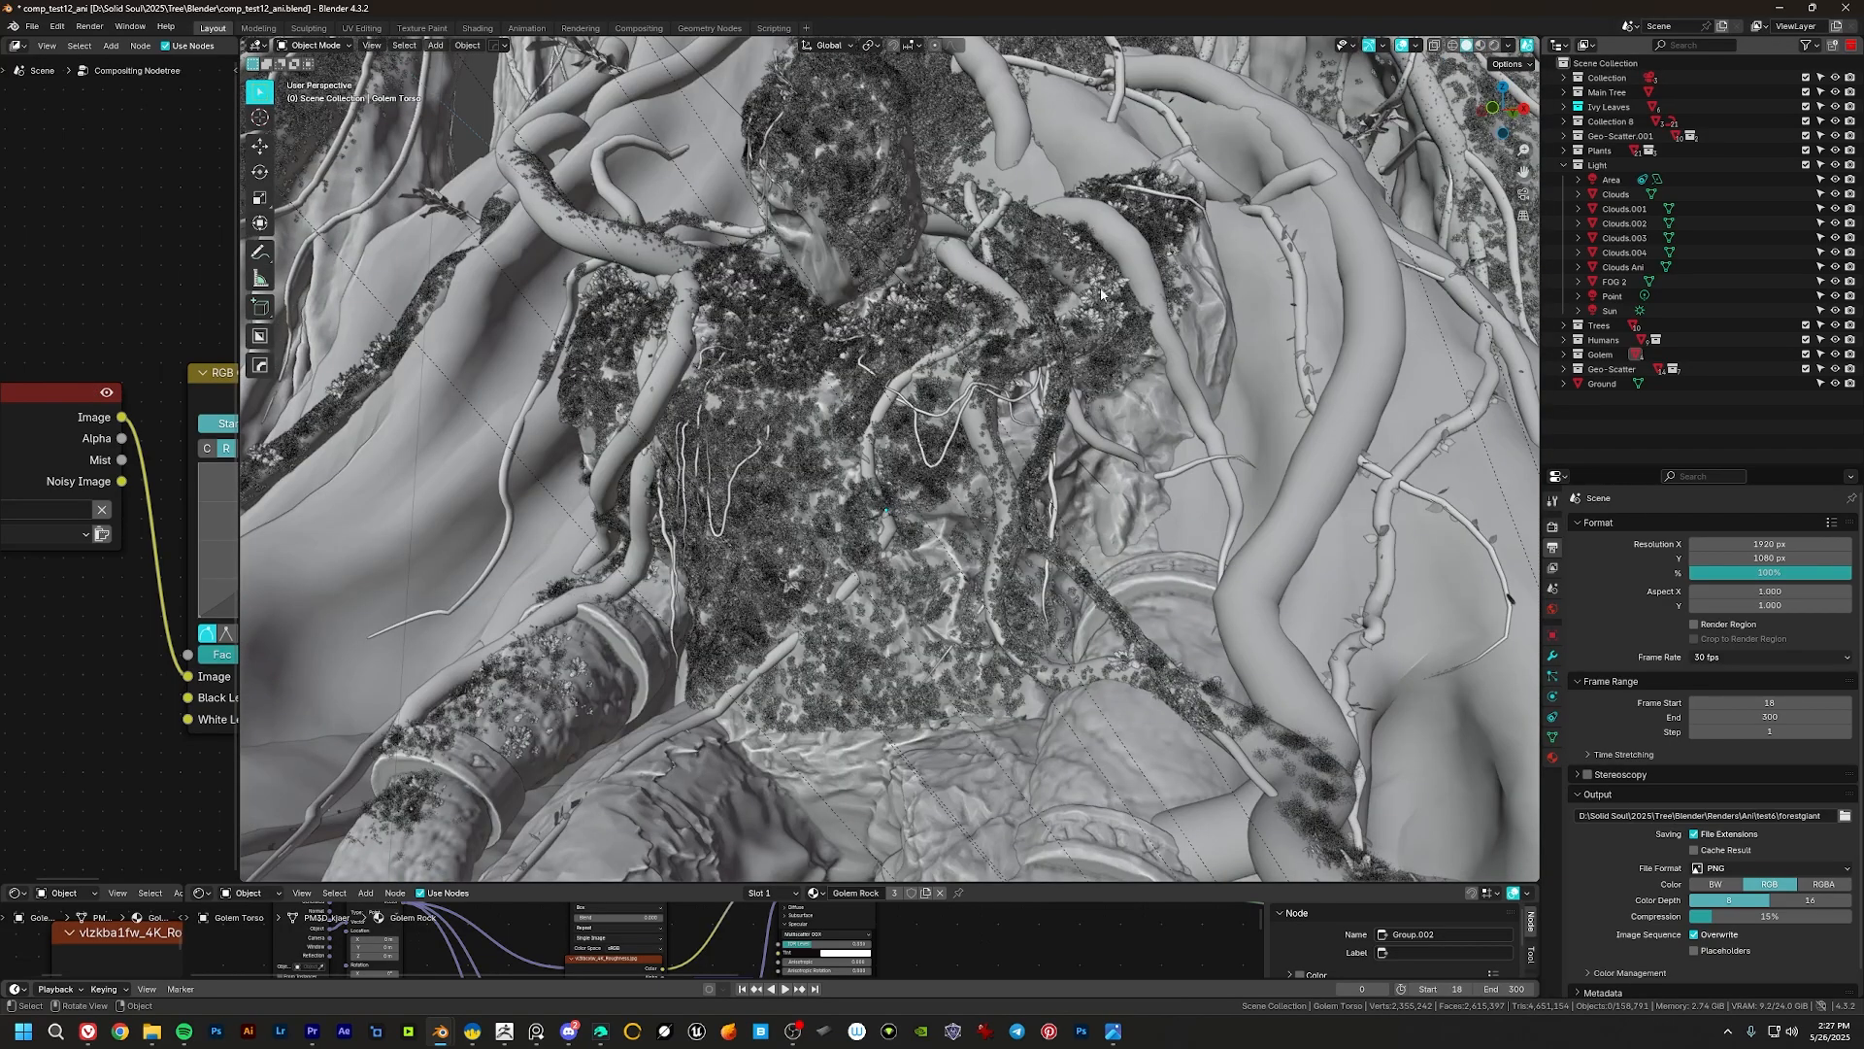
pyautogui.moveTo(873, 452); pyautogui.dragTo(1038, 134, button='middle')
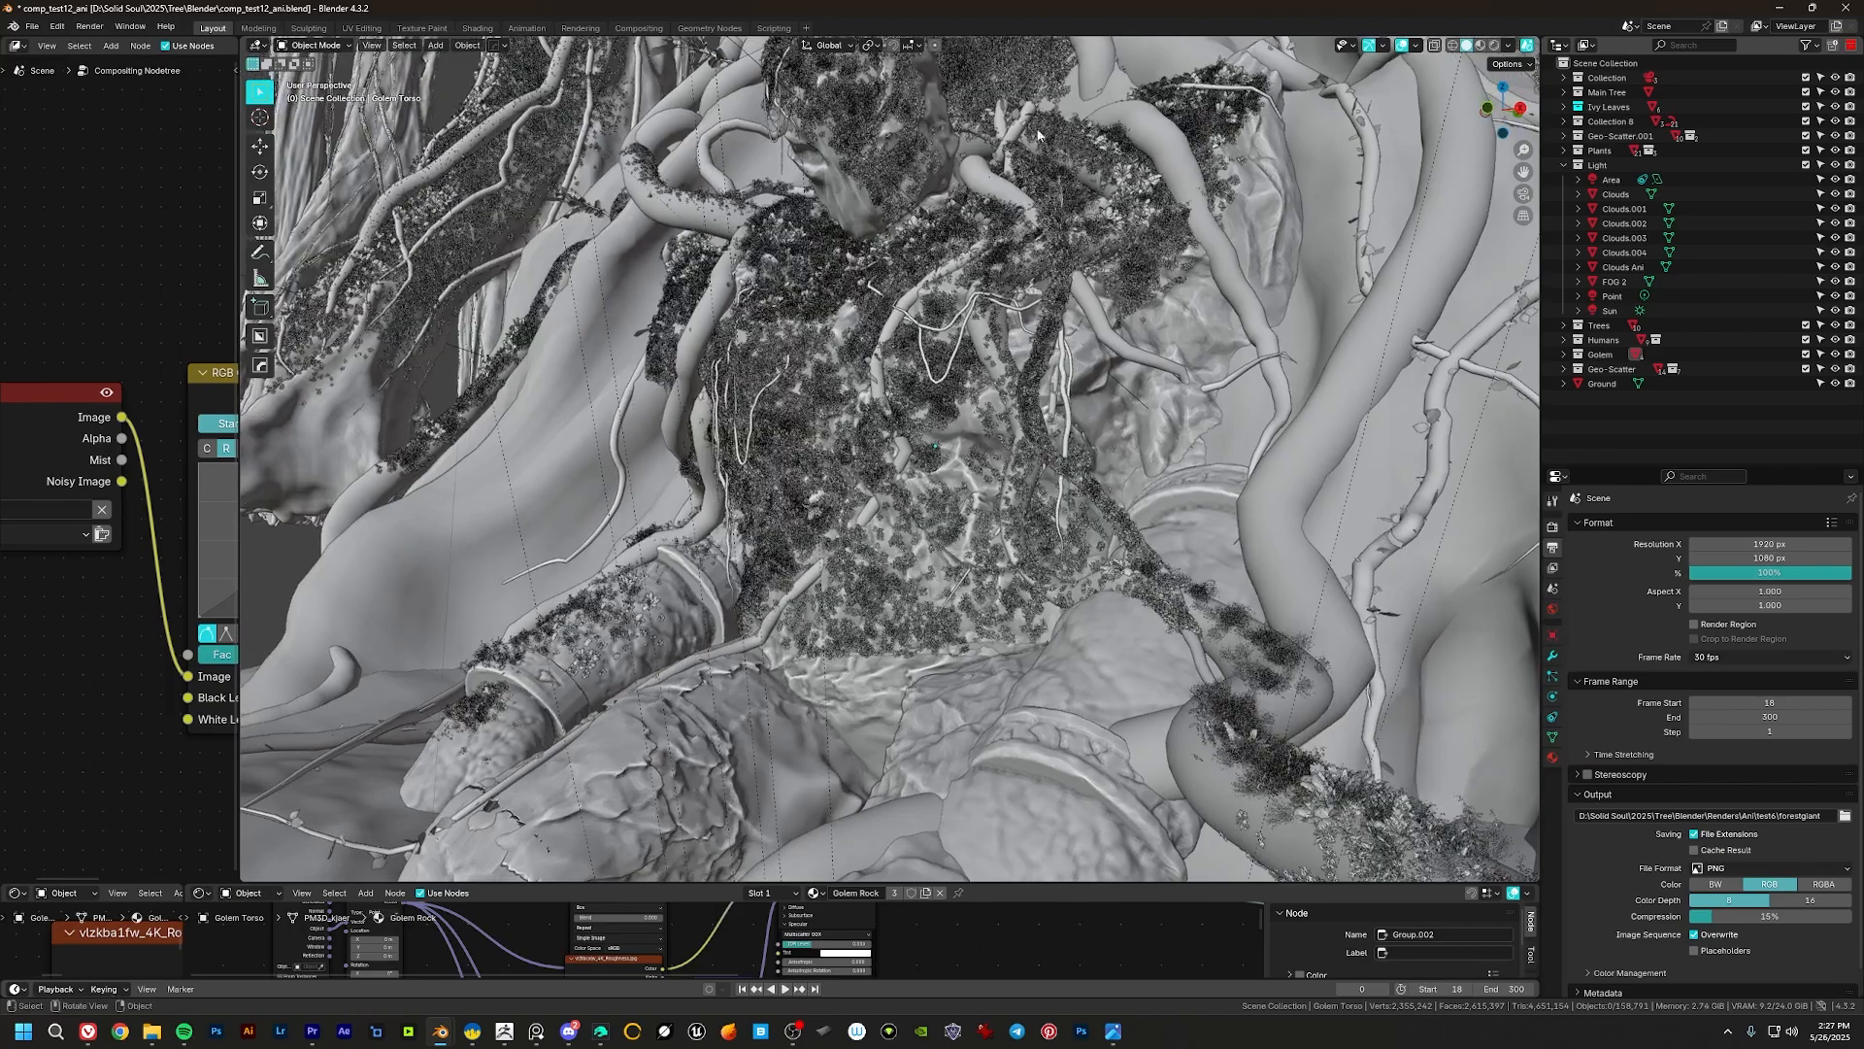
pyautogui.moveTo(1073, 289); pyautogui.dragTo(1005, 243, button='middle')
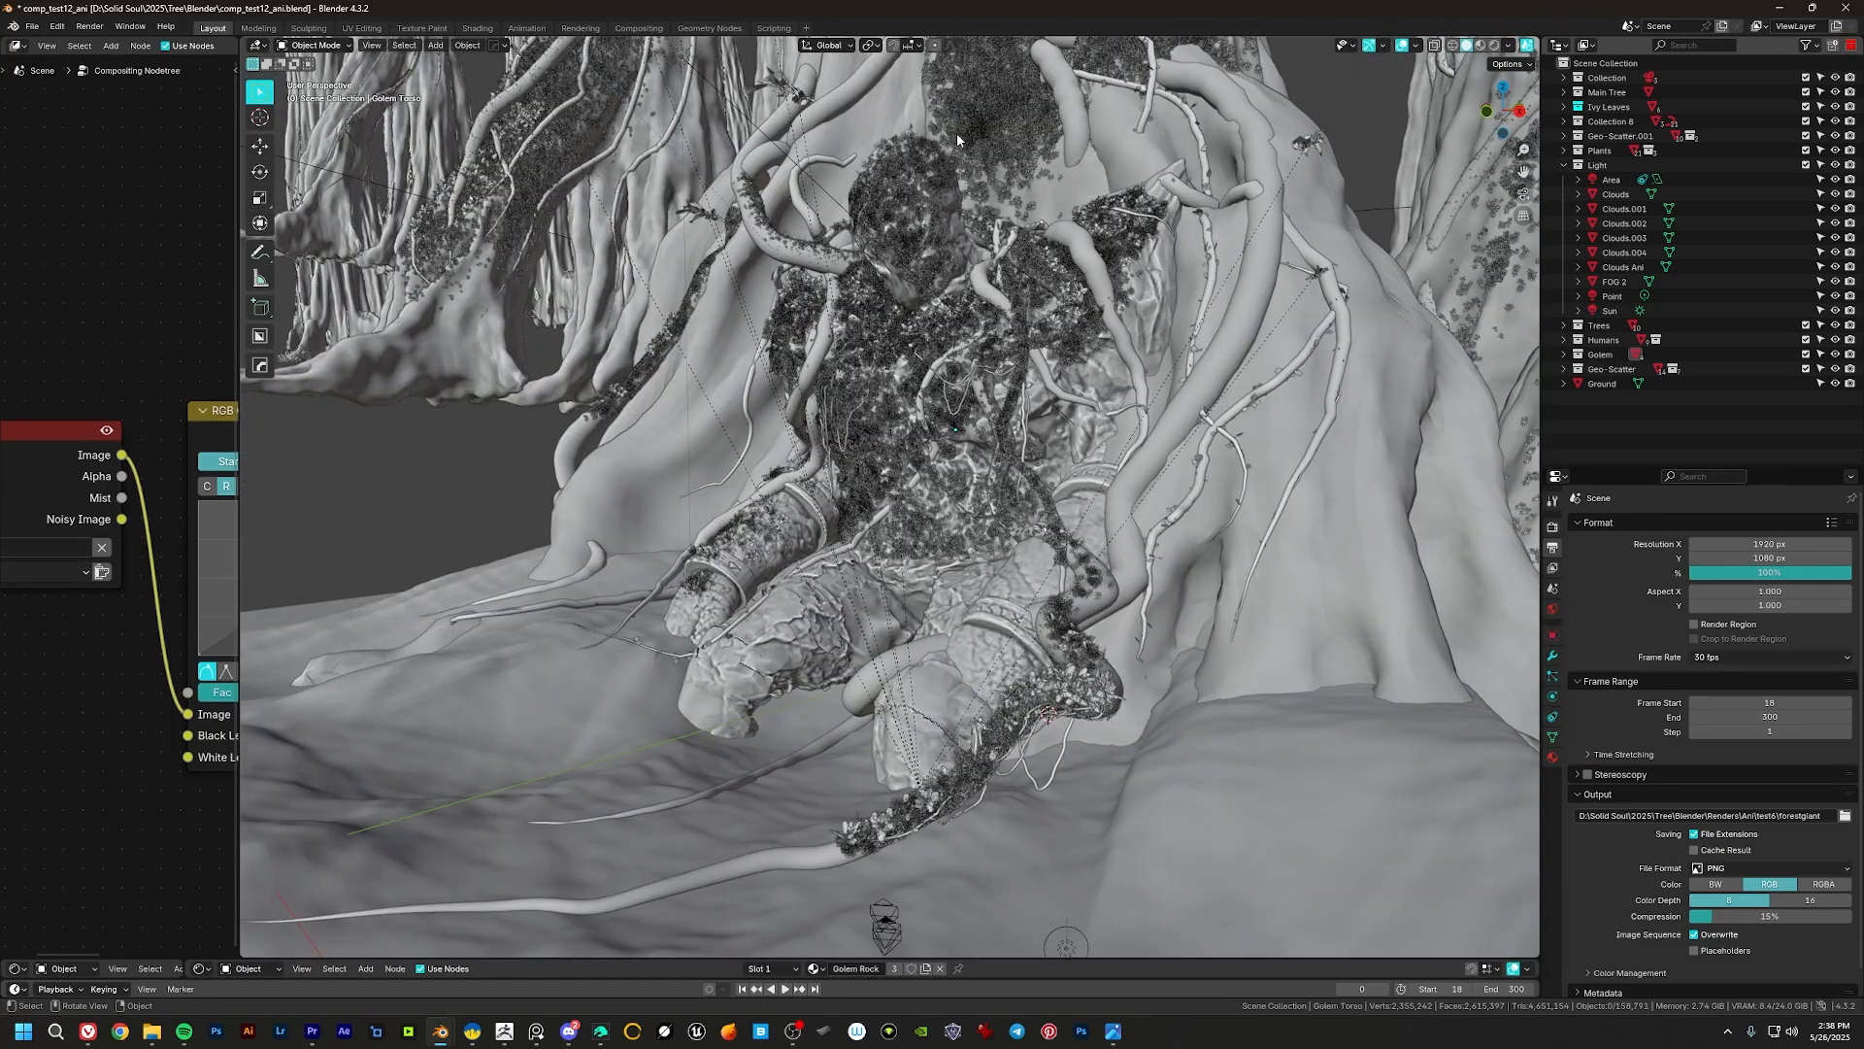
pyautogui.keyDown('shift'); pyautogui.moveTo(1047, 528); pyautogui.dragTo(1205, 481, button='middle'); pyautogui.keyUp('shift')
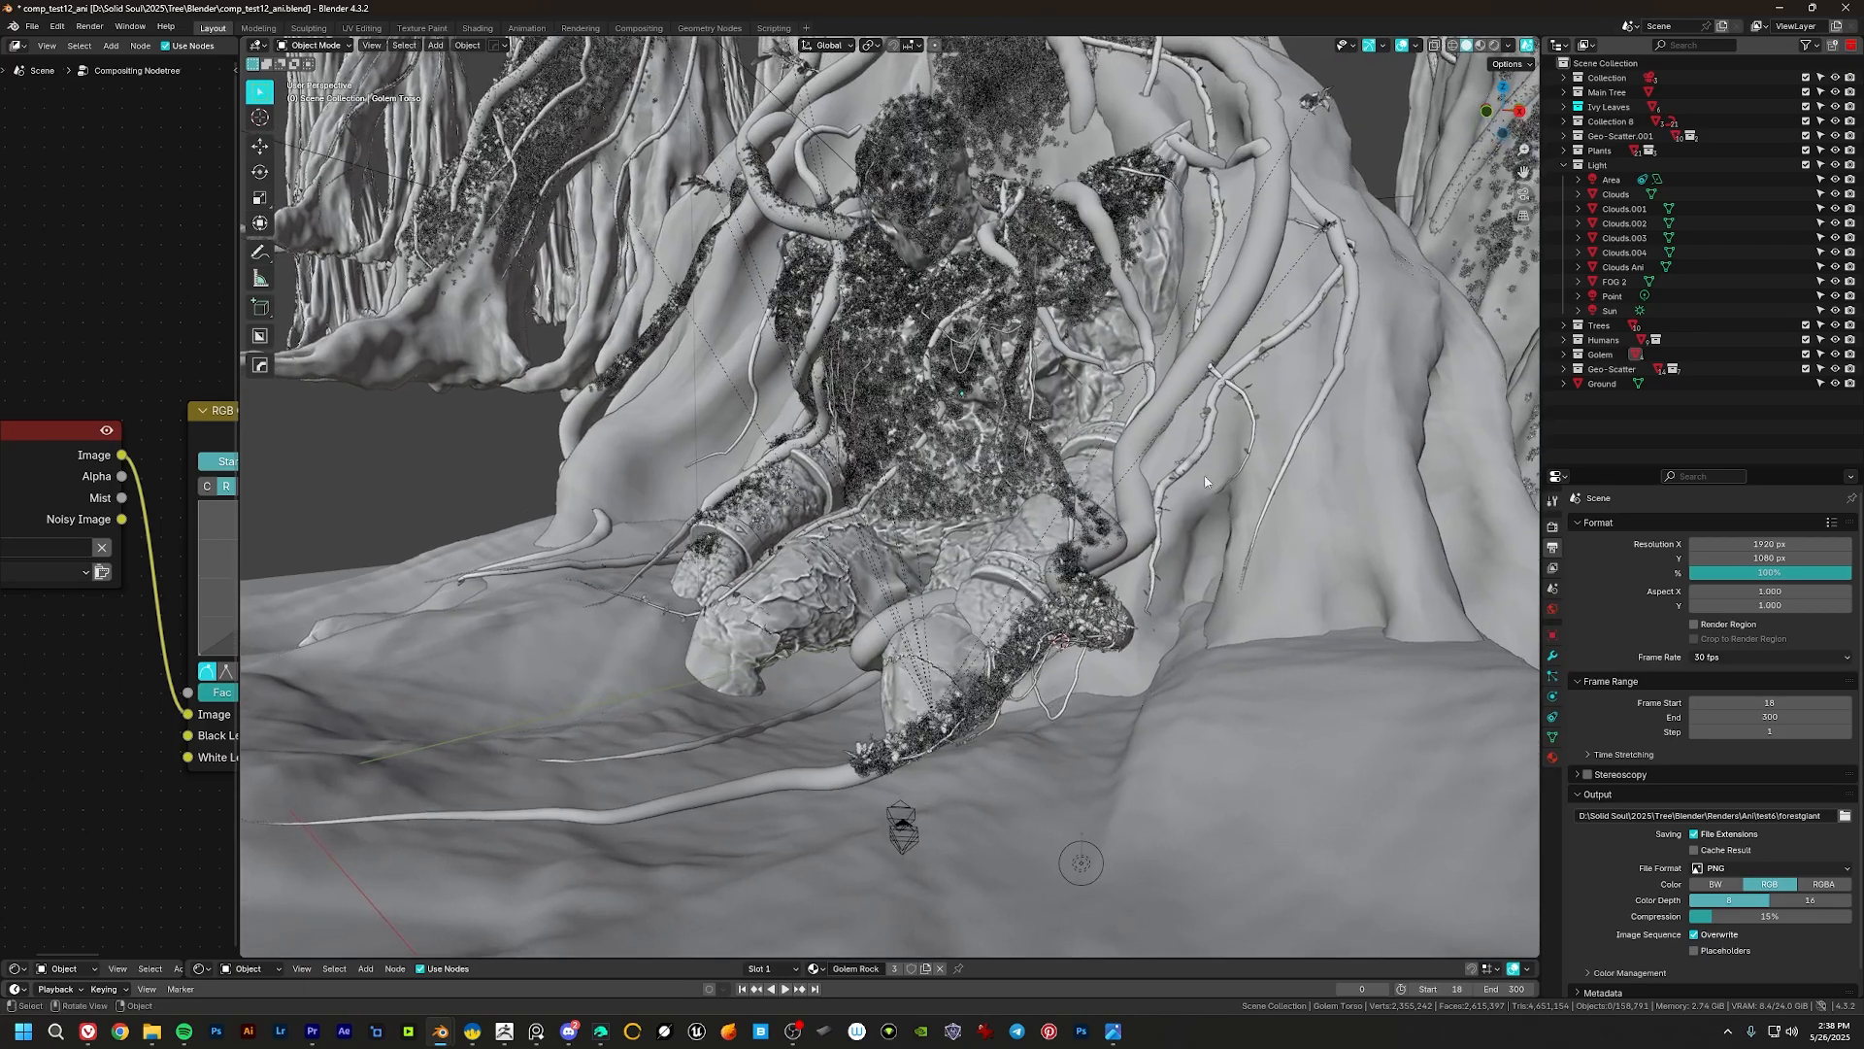
# Step: Examine the ivy, plants and roots covering the golem's head, shoulders and chest
pyautogui.moveTo(1032, 616); pyautogui.dragTo(536, 762, button='middle')
pyautogui.moveTo(1005, 729); pyautogui.dragTo(637, 769, button='middle')
pyautogui.moveTo(1272, 615); pyautogui.dragTo(947, 657, button='middle')
pyautogui.scroll(3, 1087, 570)
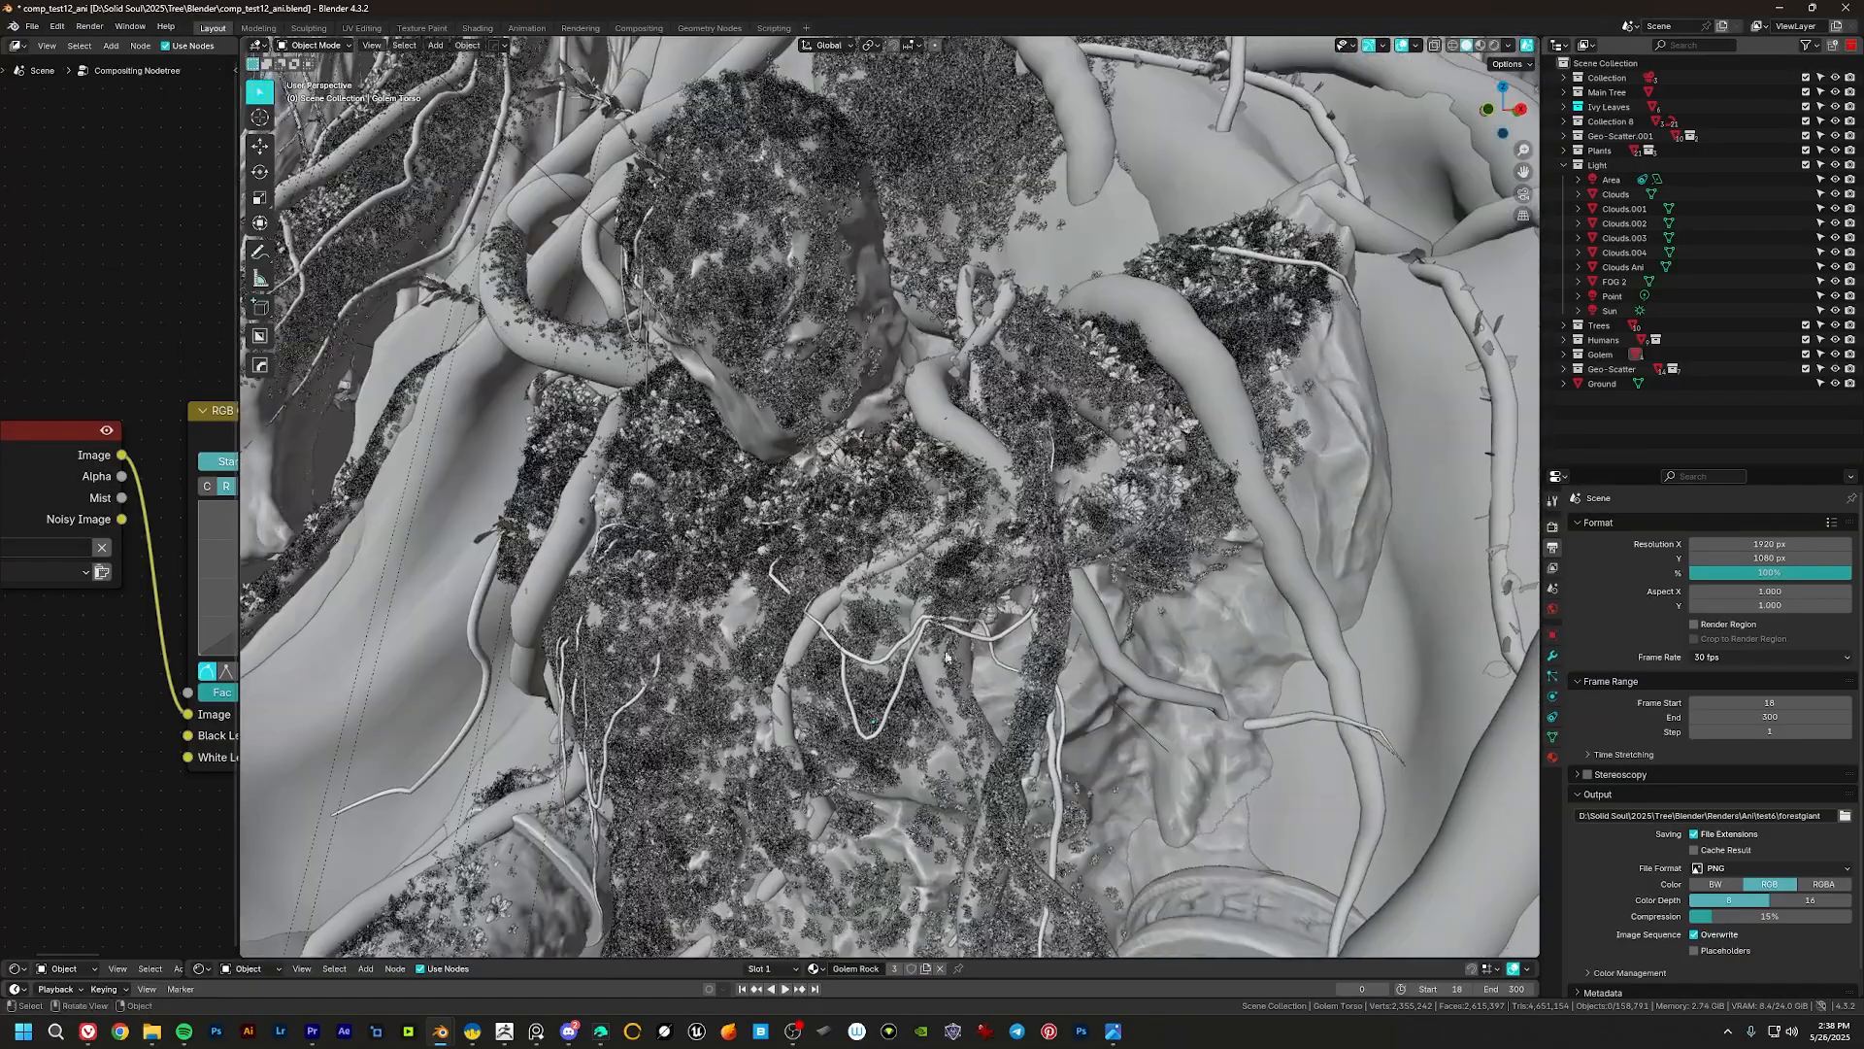
pyautogui.keyDown('shift'); pyautogui.moveTo(981, 446); pyautogui.dragTo(1004, 643, button='middle'); pyautogui.keyUp('shift')
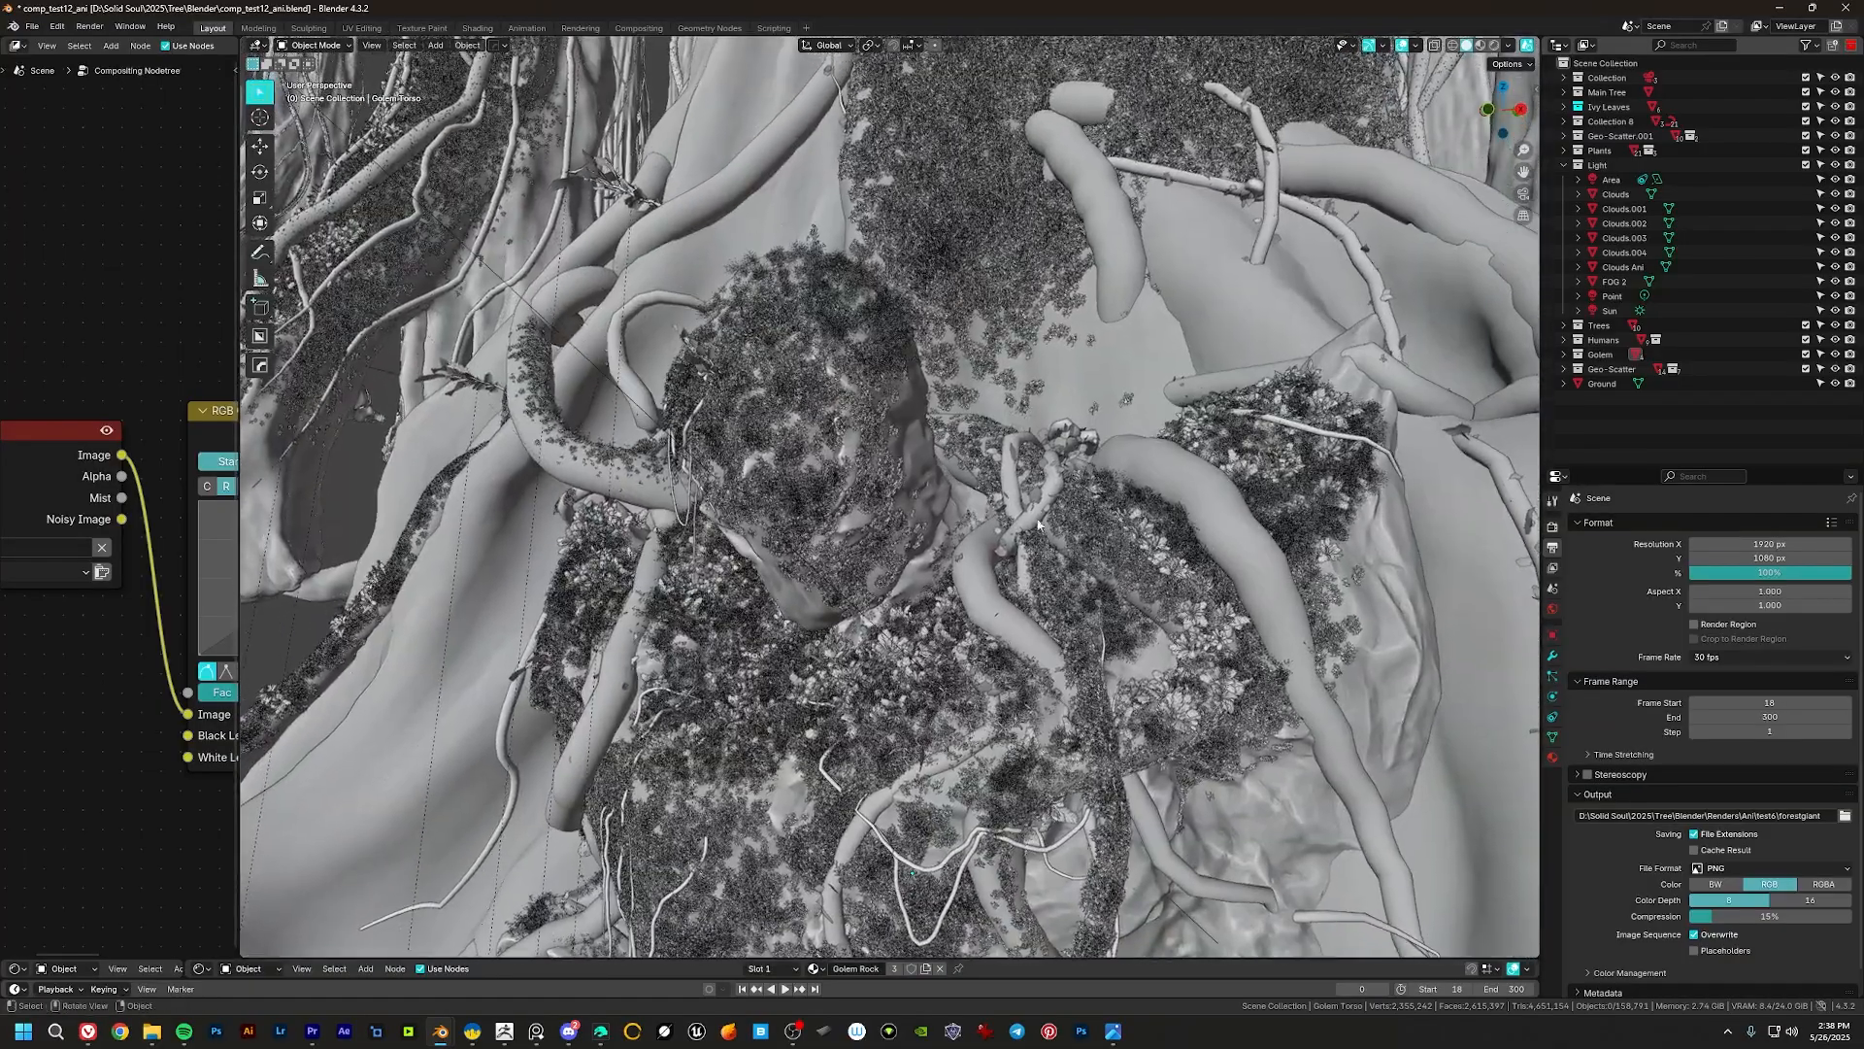
pyautogui.keyDown('shift'); pyautogui.moveTo(963, 488); pyautogui.dragTo(1004, 548, button='middle'); pyautogui.keyUp('shift')
pyautogui.keyDown('shift'); pyautogui.moveTo(845, 563); pyautogui.dragTo(1138, 653, button='middle'); pyautogui.keyUp('shift')
pyautogui.keyDown('shift'); pyautogui.moveTo(1019, 606); pyautogui.dragTo(825, 427, button='middle'); pyautogui.keyUp('shift')
pyautogui.scroll(-3, 825, 427)
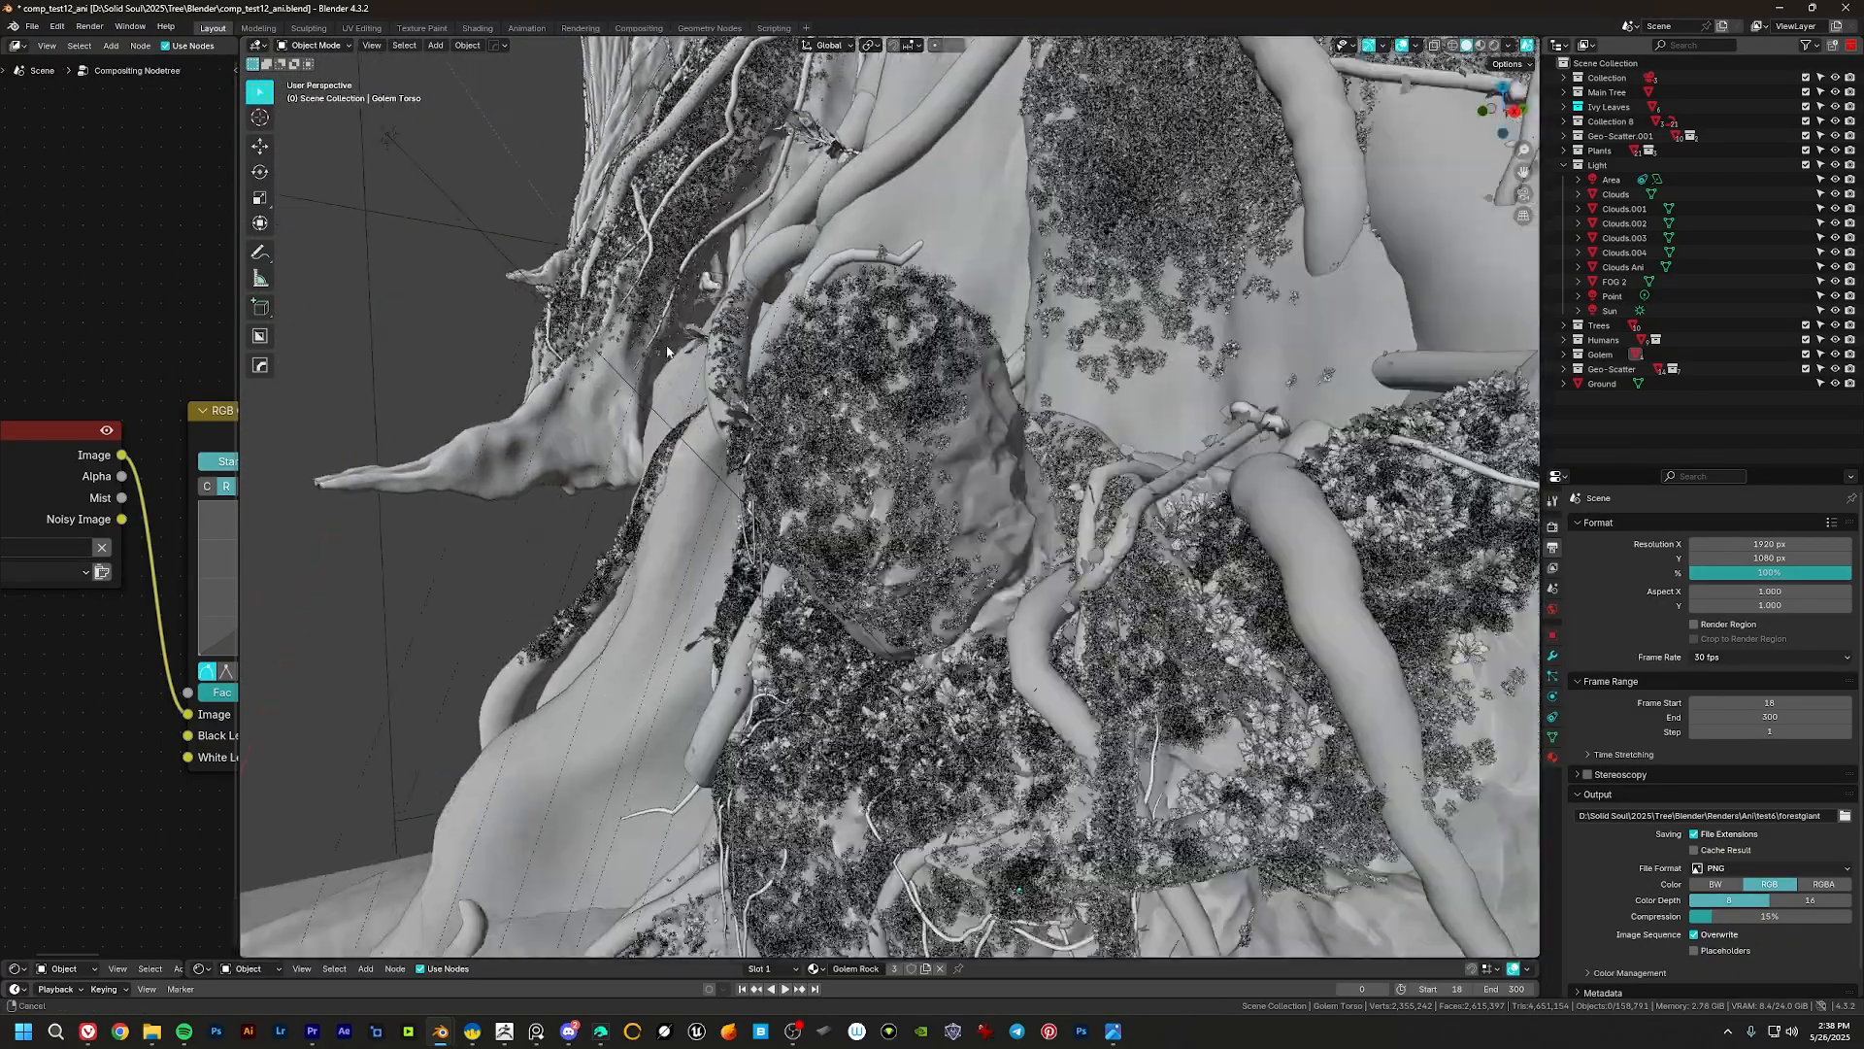
# Step: Examine how the seated golem fits among the roots, ground and surrounding ivy-covered trees from several angles
pyautogui.moveTo(1019, 485); pyautogui.dragTo(840, 923, button='middle')
pyautogui.moveTo(840, 923); pyautogui.dragTo(1106, 631, button='middle')
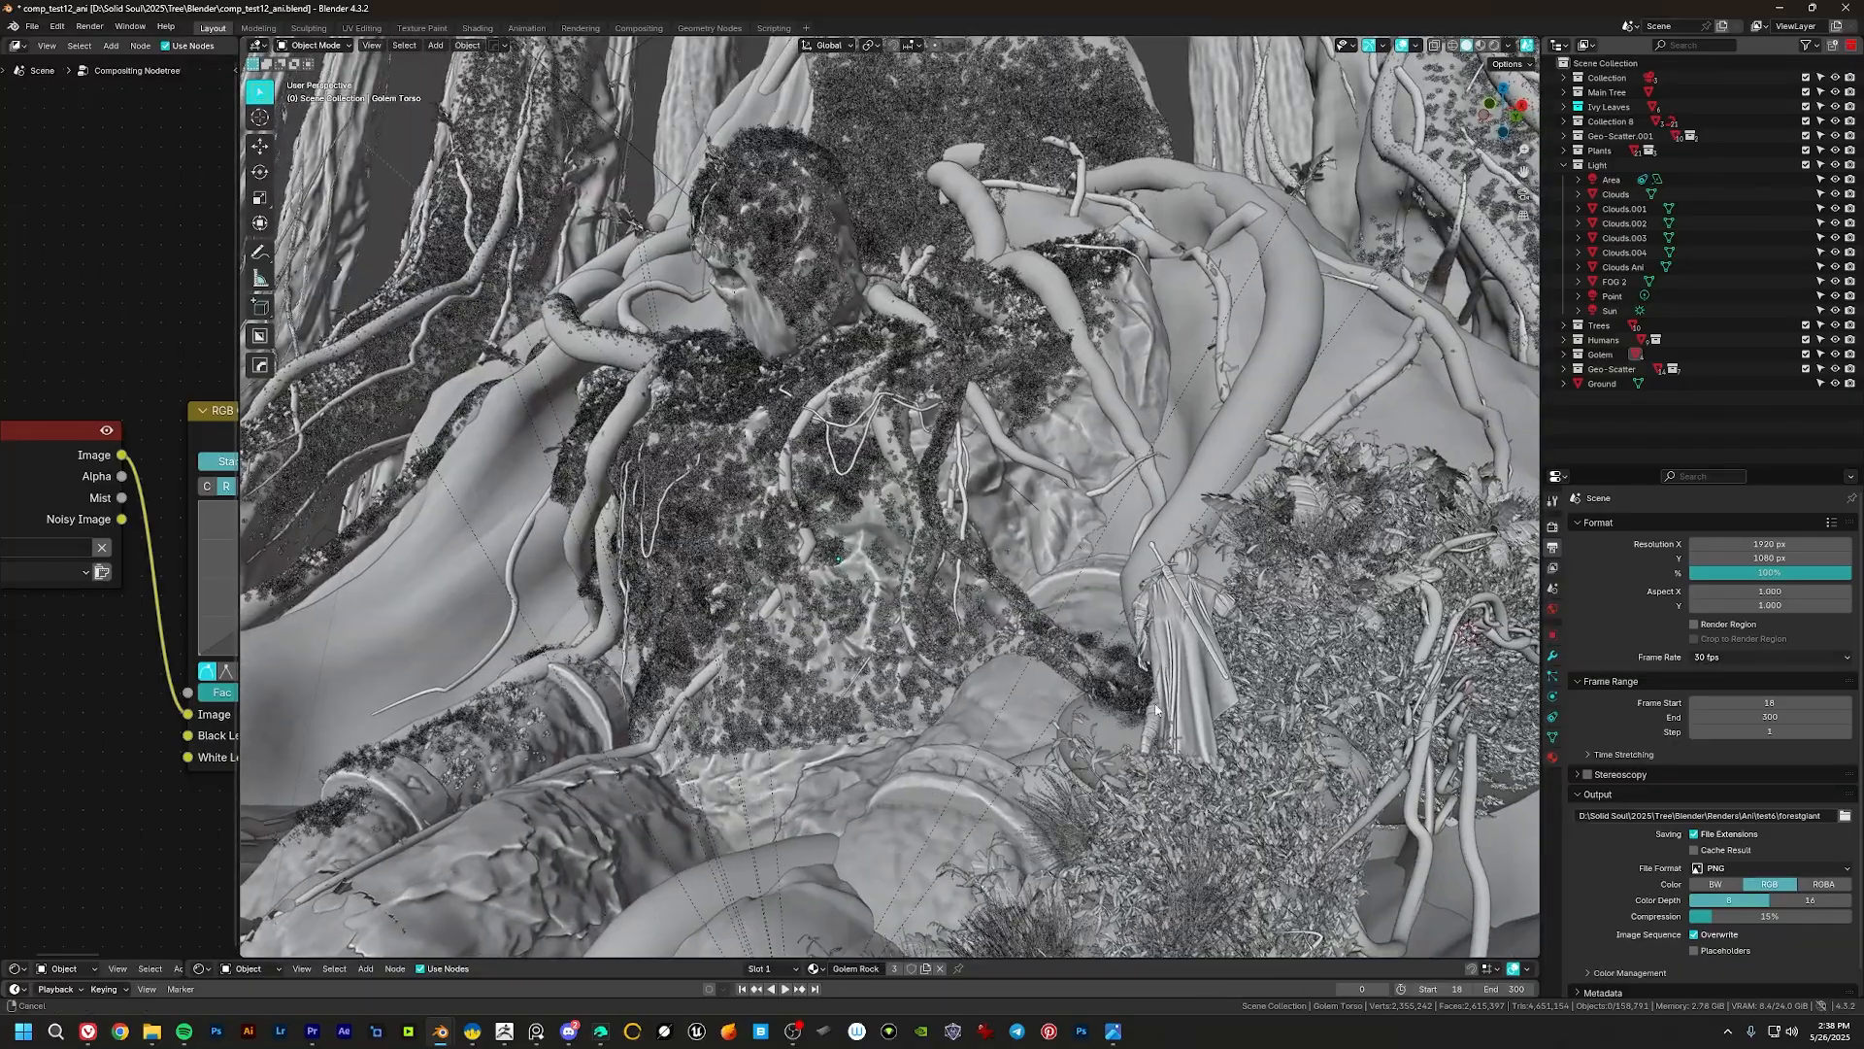
pyautogui.moveTo(1155, 708); pyautogui.dragTo(1231, 551, button='middle')
pyautogui.moveTo(1000, 623); pyautogui.dragTo(1210, 700, button='middle')
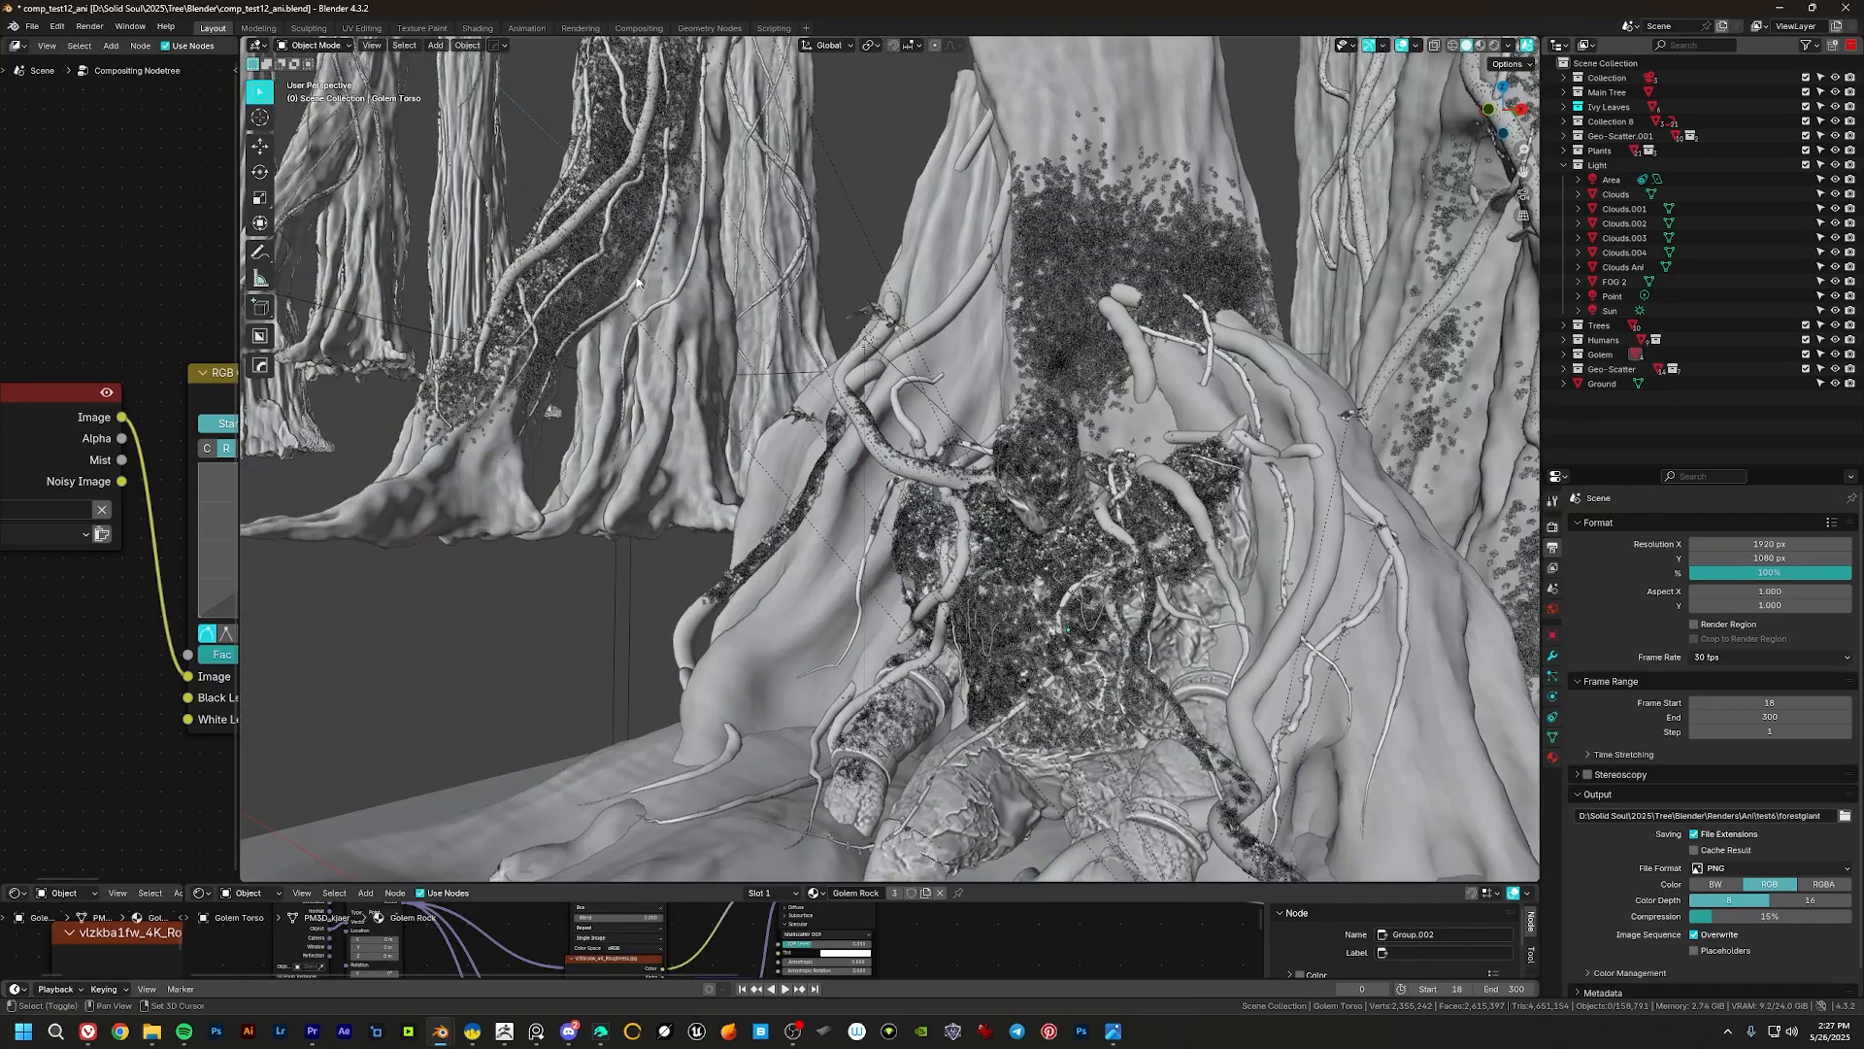
pyautogui.moveTo(637, 281); pyautogui.dragTo(1234, 334, button='middle')
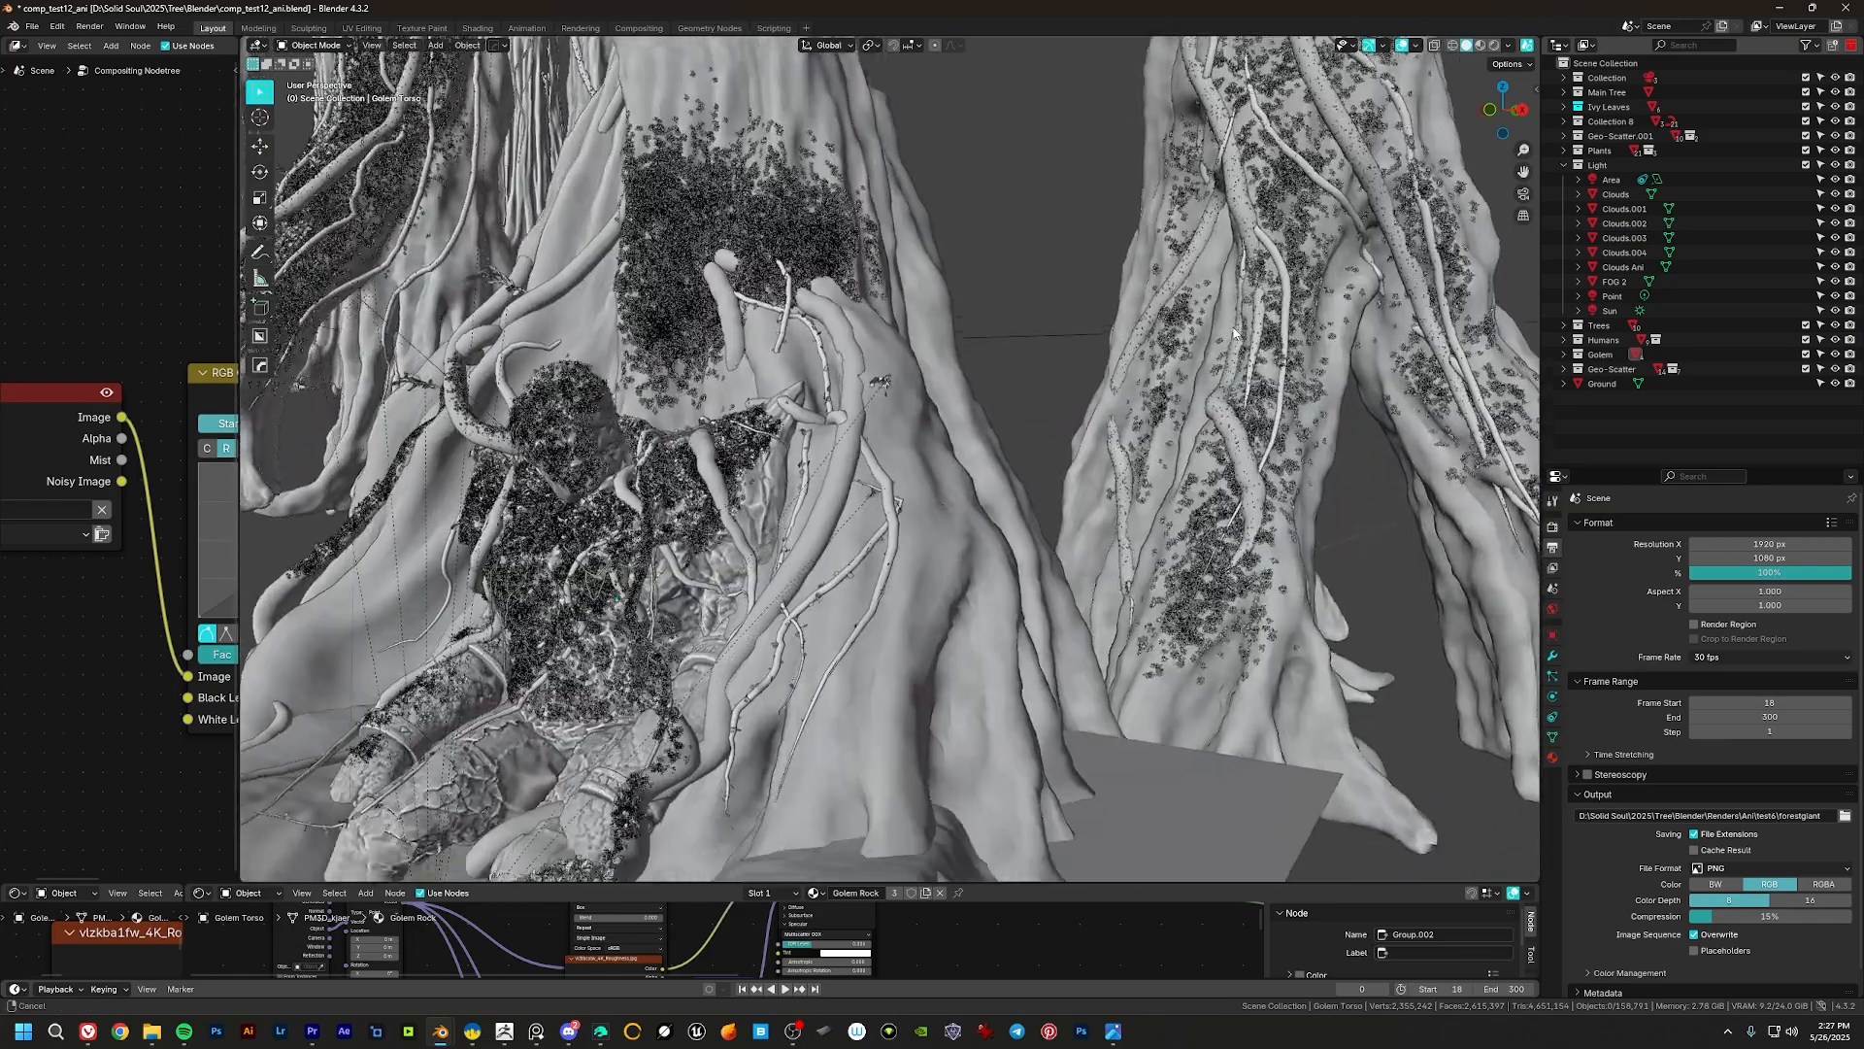
pyautogui.keyDown('shift'); pyautogui.moveTo(920, 562); pyautogui.dragTo(1115, 451, button='middle'); pyautogui.keyUp('shift')
pyautogui.keyDown('shift'); pyautogui.moveTo(866, 476); pyautogui.dragTo(874, 418, button='middle'); pyautogui.keyUp('shift')
pyautogui.keyDown('shift'); pyautogui.moveTo(902, 487); pyautogui.dragTo(1056, 450, button='middle'); pyautogui.keyUp('shift')
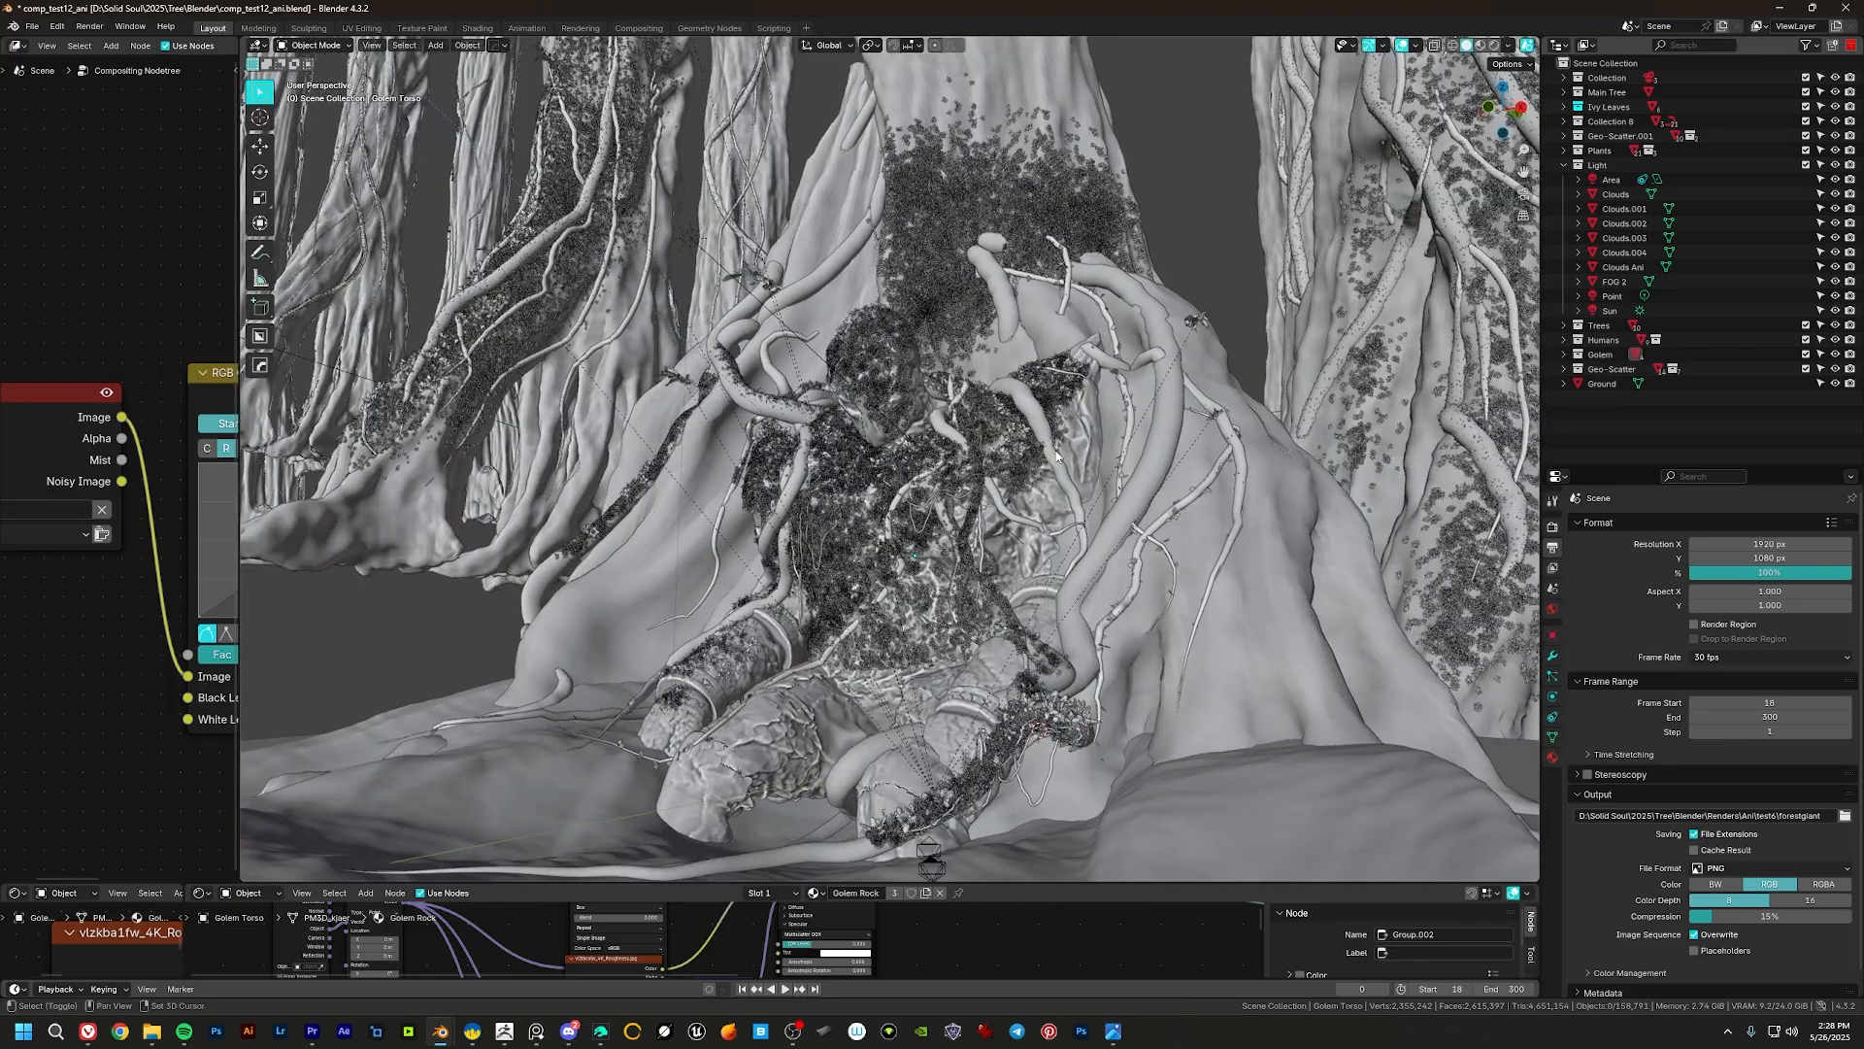
pyautogui.moveTo(843, 505)
pyautogui.mouseDown(button='middle')
pyautogui.moveTo(791, 513)
pyautogui.moveTo(825, 511)
pyautogui.mouseUp(button='middle')
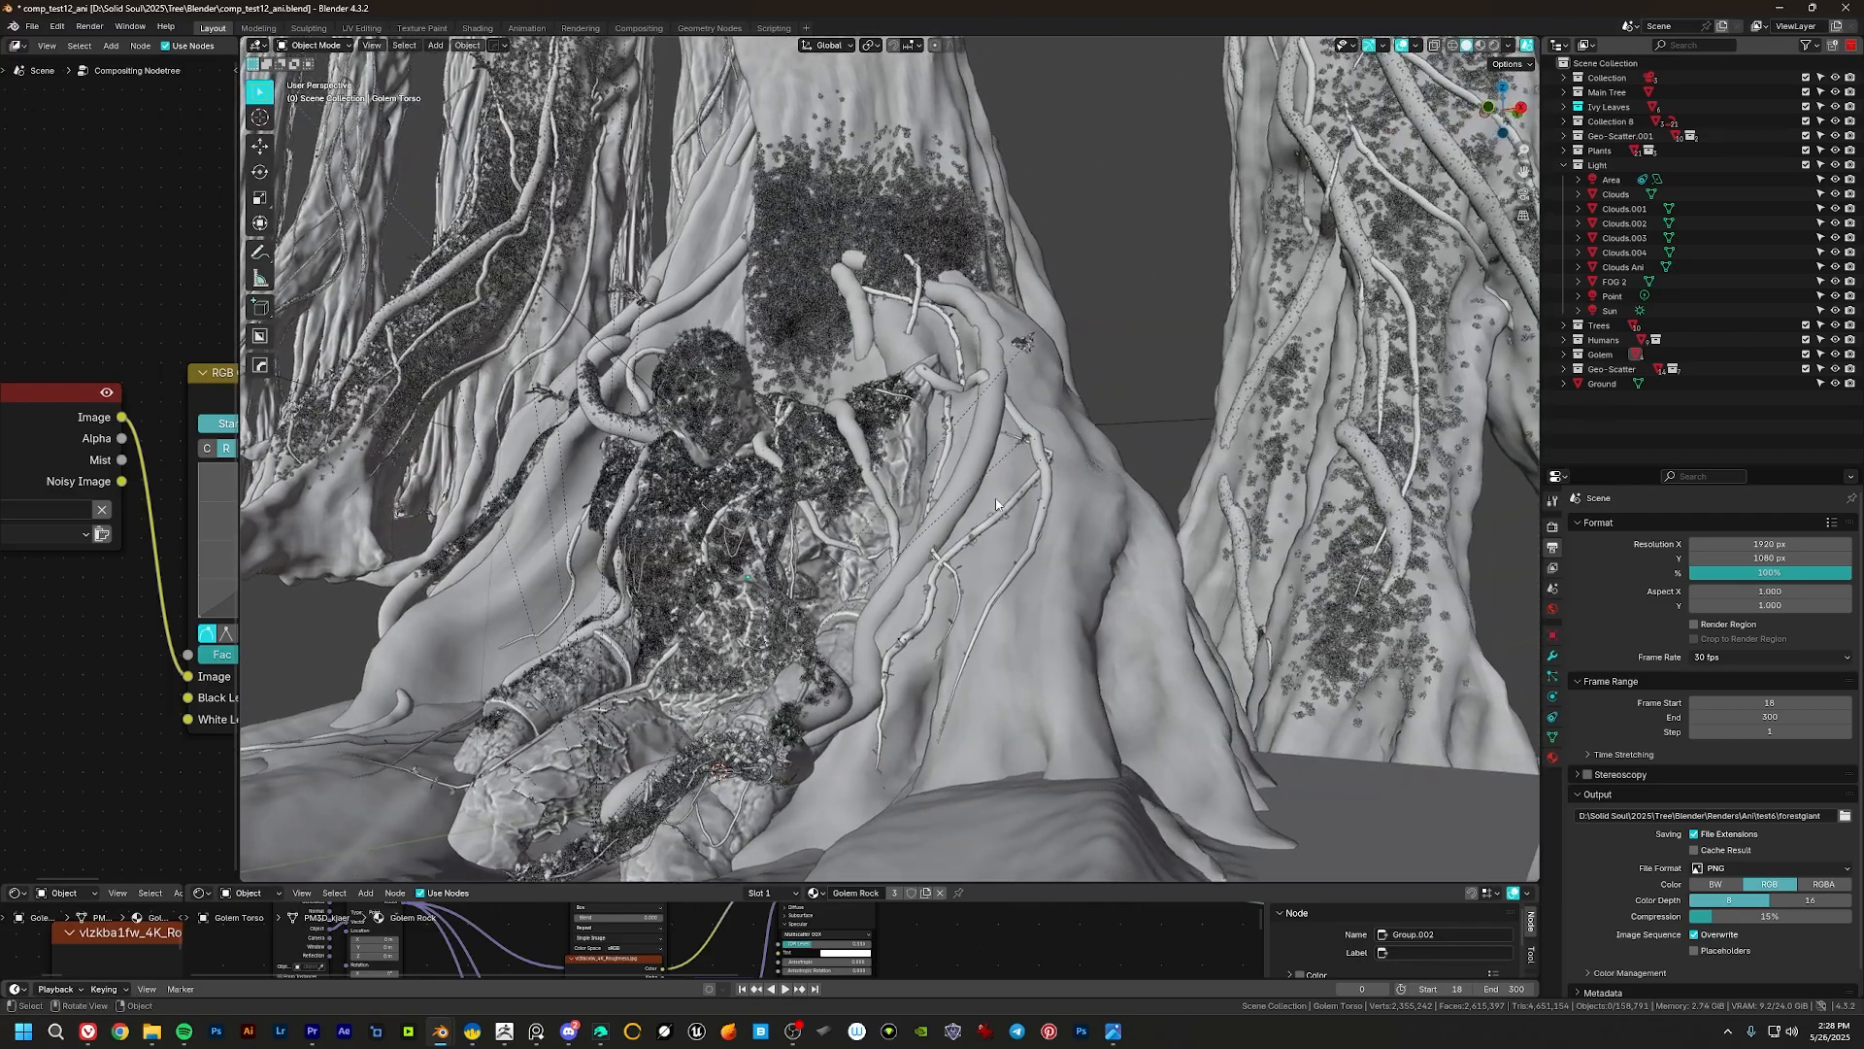
pyautogui.moveTo(996, 503); pyautogui.dragTo(1047, 502, button='middle')
pyautogui.keyDown('shift'); pyautogui.moveTo(926, 577); pyautogui.dragTo(984, 575, button='middle'); pyautogui.keyUp('shift')
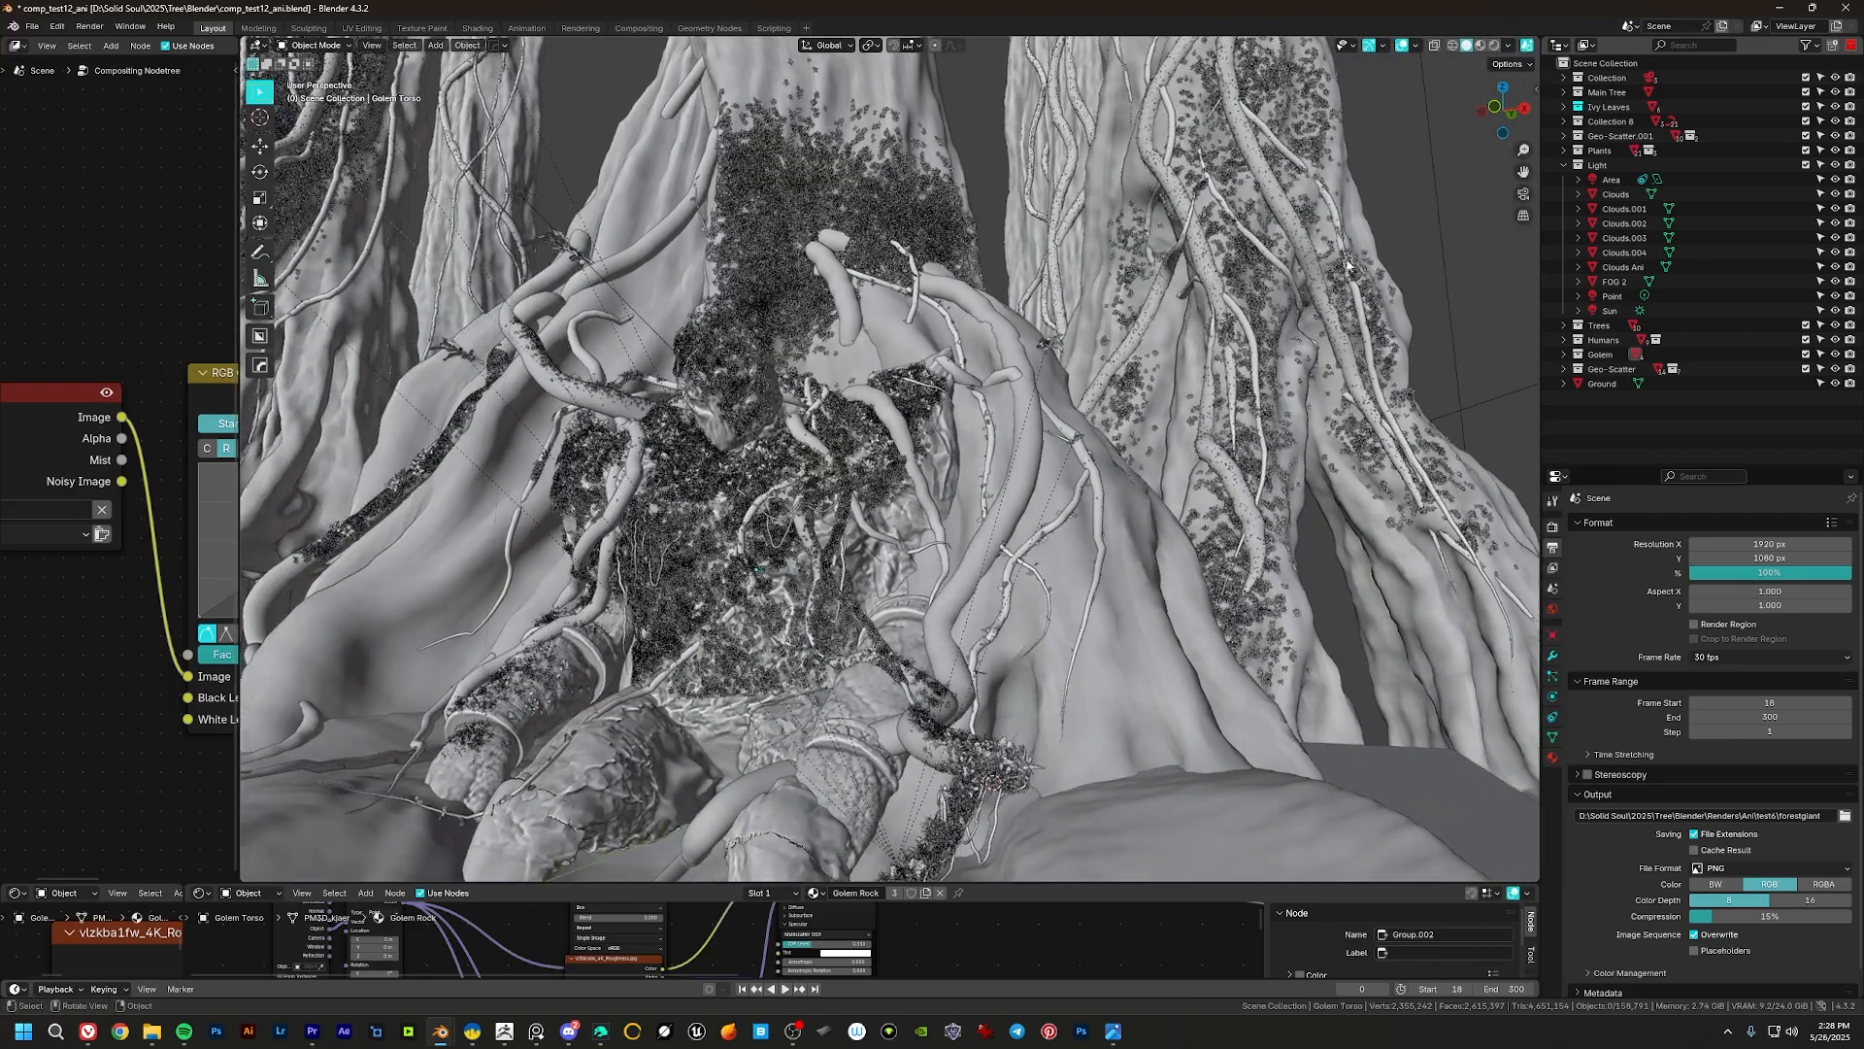
pyautogui.keyDown('shift'); pyautogui.moveTo(1038, 424); pyautogui.dragTo(1188, 332, button='middle'); pyautogui.keyUp('shift')
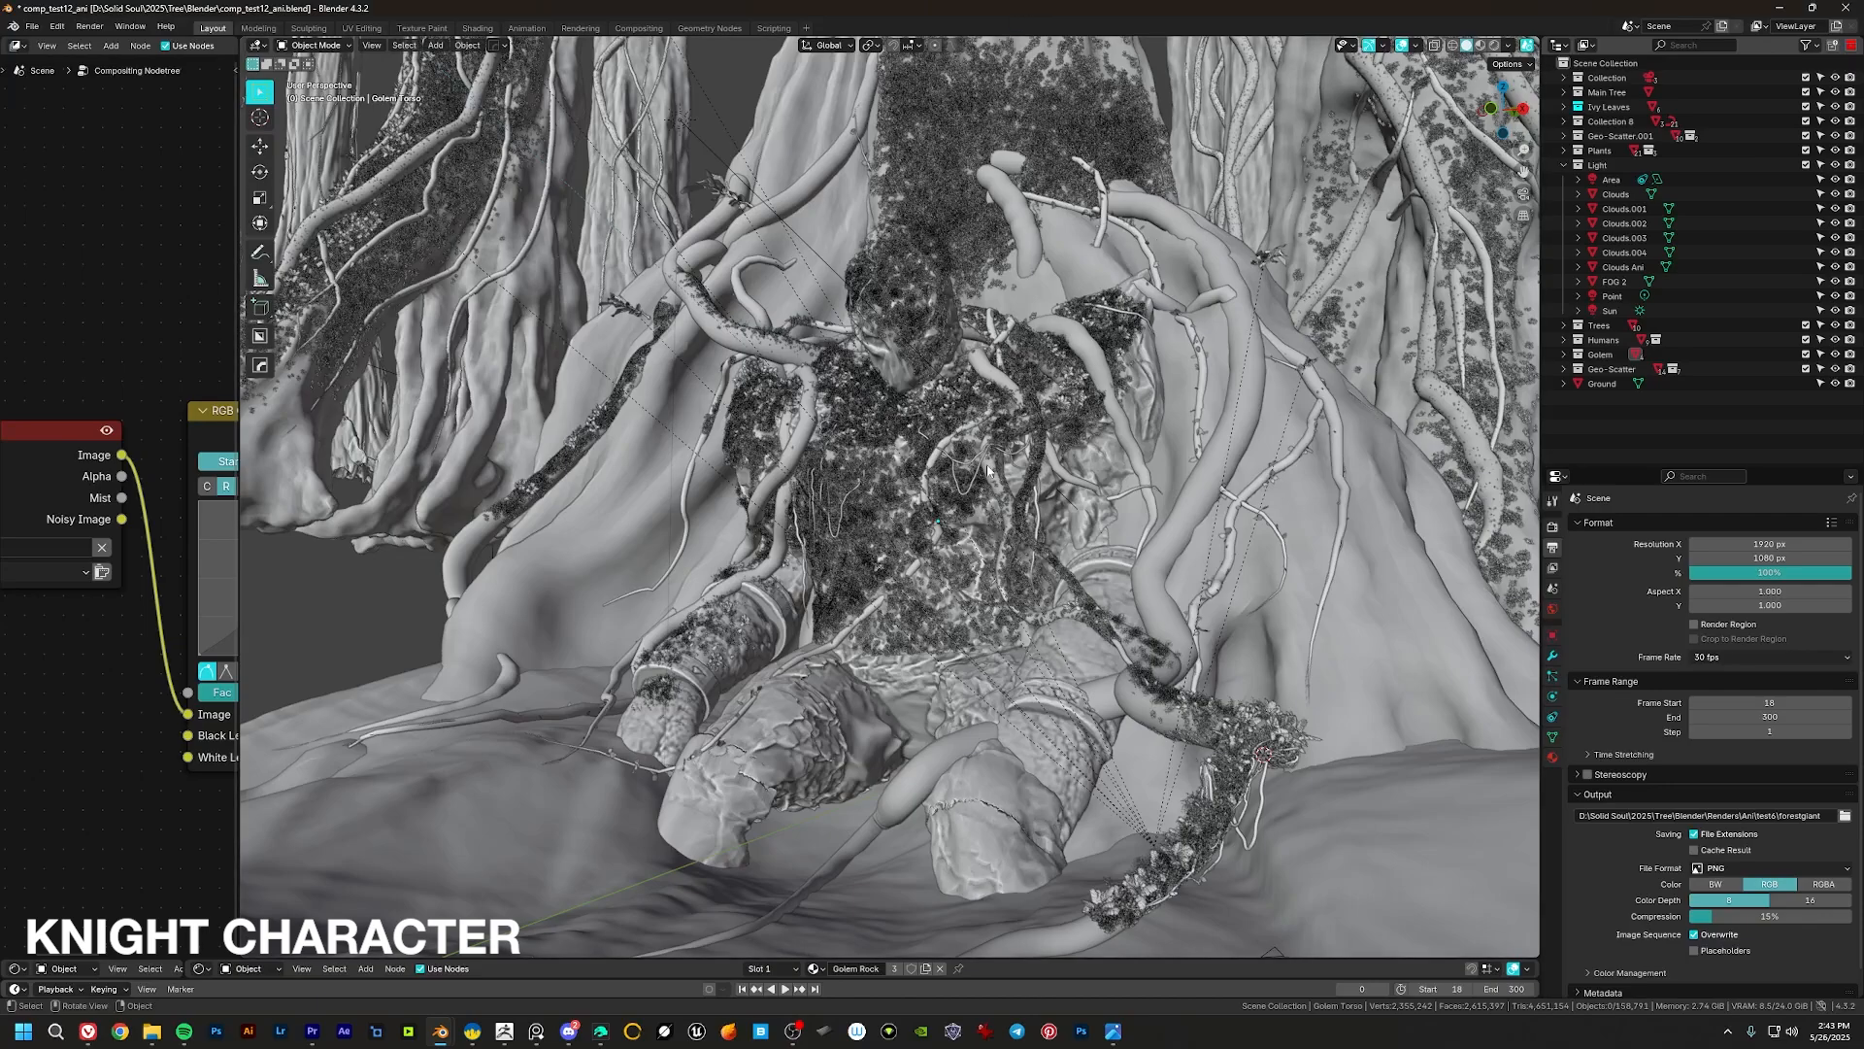
# Step: Examine the knight character standing on the plant-covered root in front of the golem
pyautogui.keyDown('shift'); pyautogui.moveTo(1027, 621); pyautogui.dragTo(989, 589, button='middle'); pyautogui.keyUp('shift')
pyautogui.moveTo(1075, 739); pyautogui.dragTo(1081, 658, button='middle')
pyautogui.scroll(8, 1081, 658)
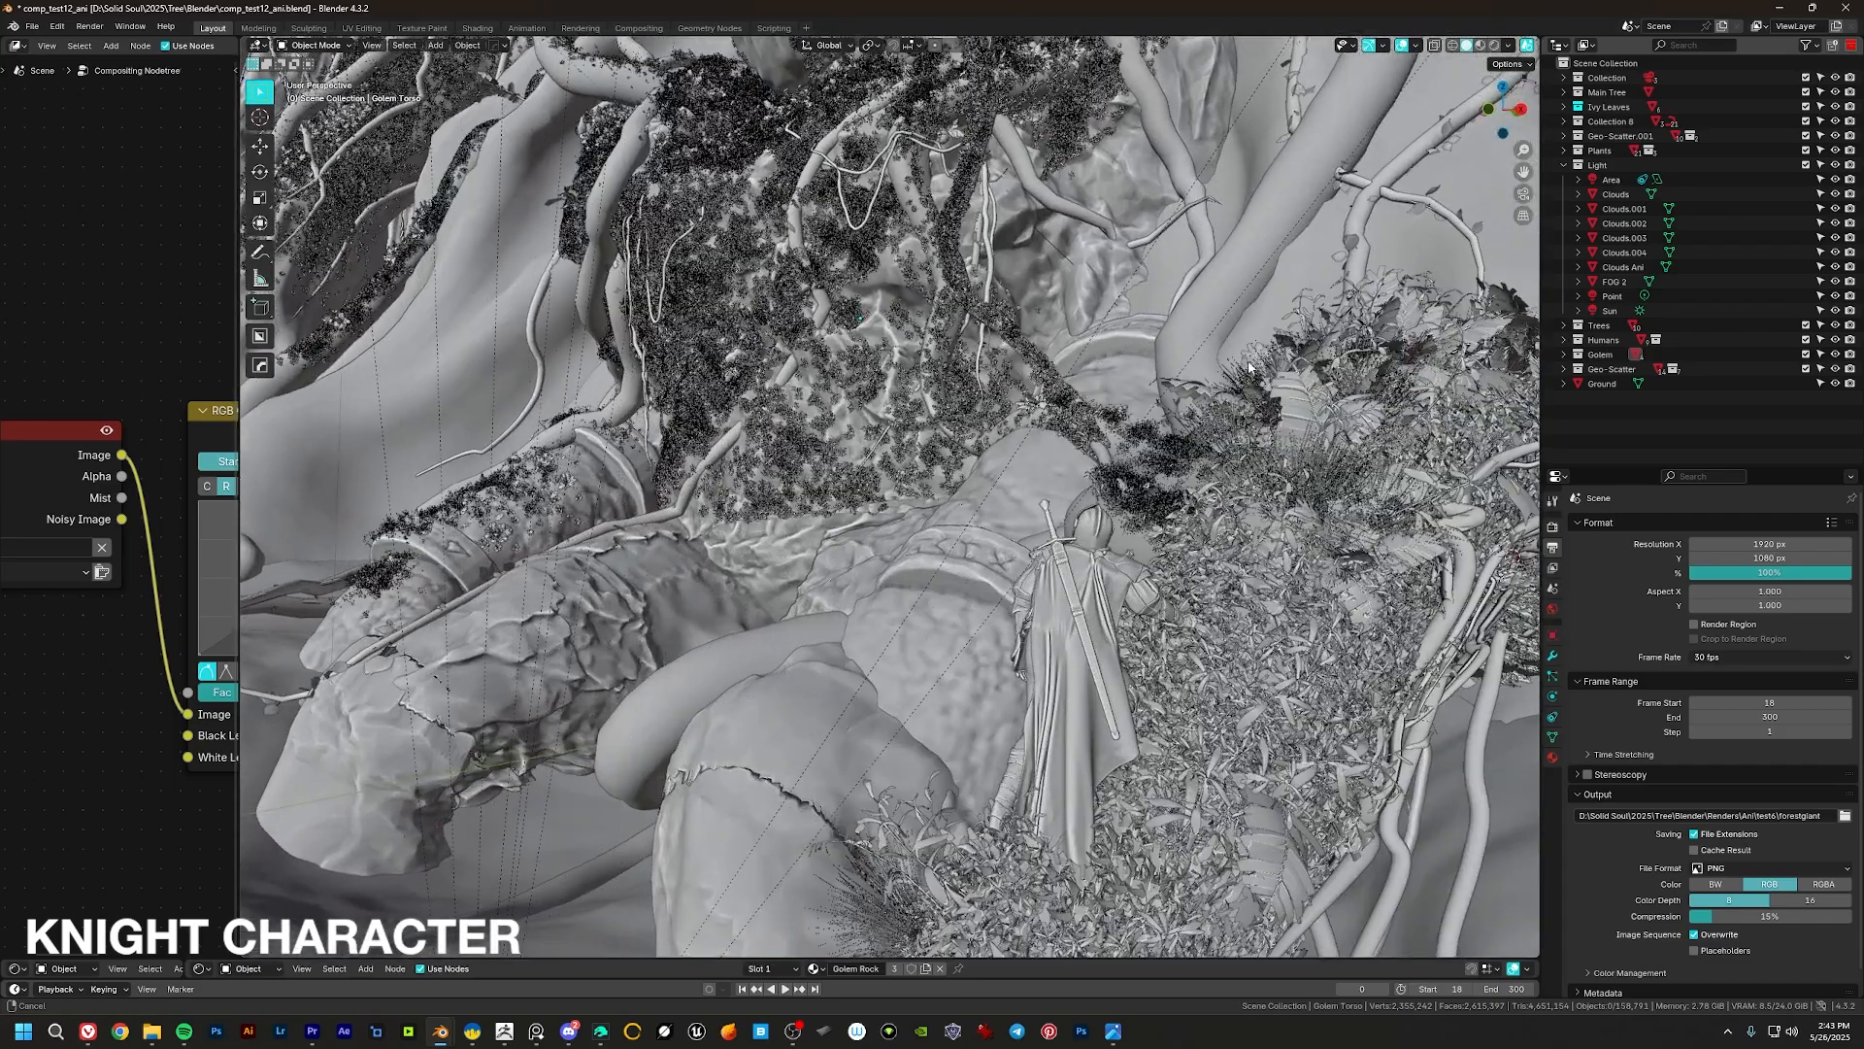
pyautogui.moveTo(1058, 590); pyautogui.dragTo(961, 525, button='middle')
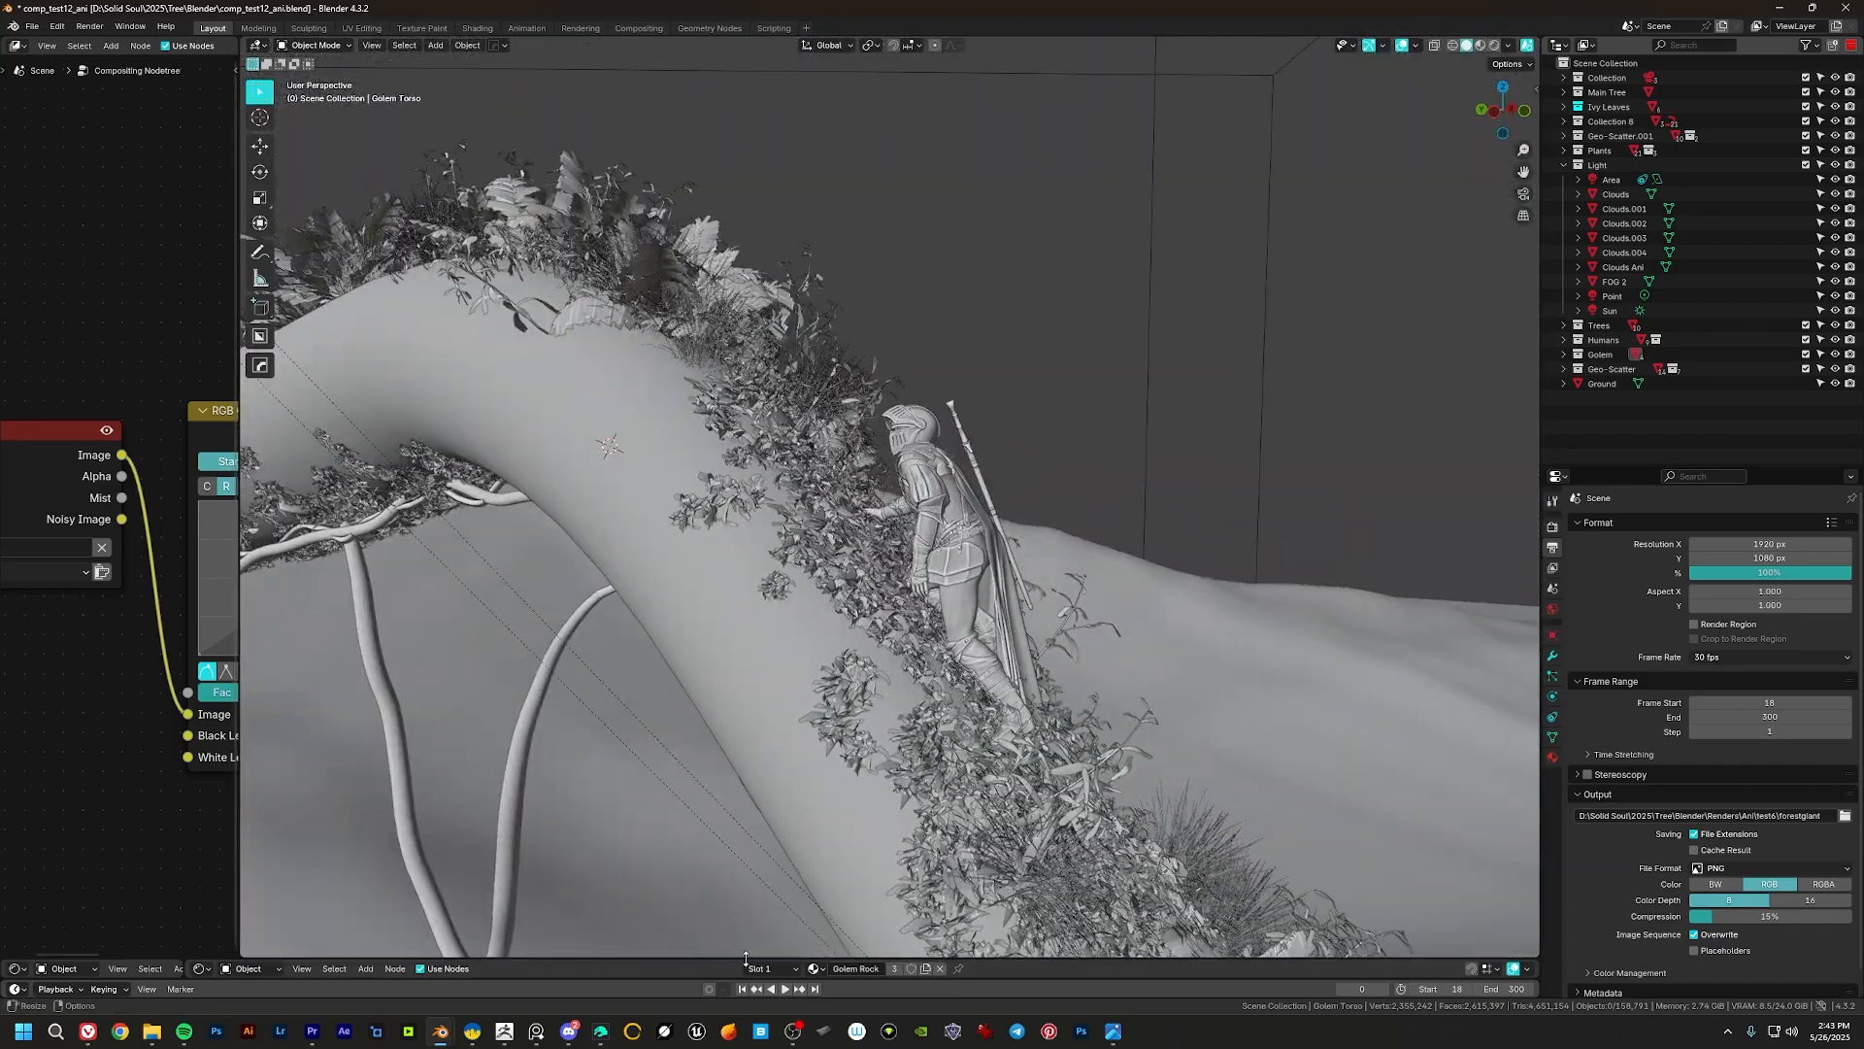
# Step: Switch to Daz Studio, examine the seated golem base figure from another angle, and return to Blender
pyautogui.click(598, 1031)
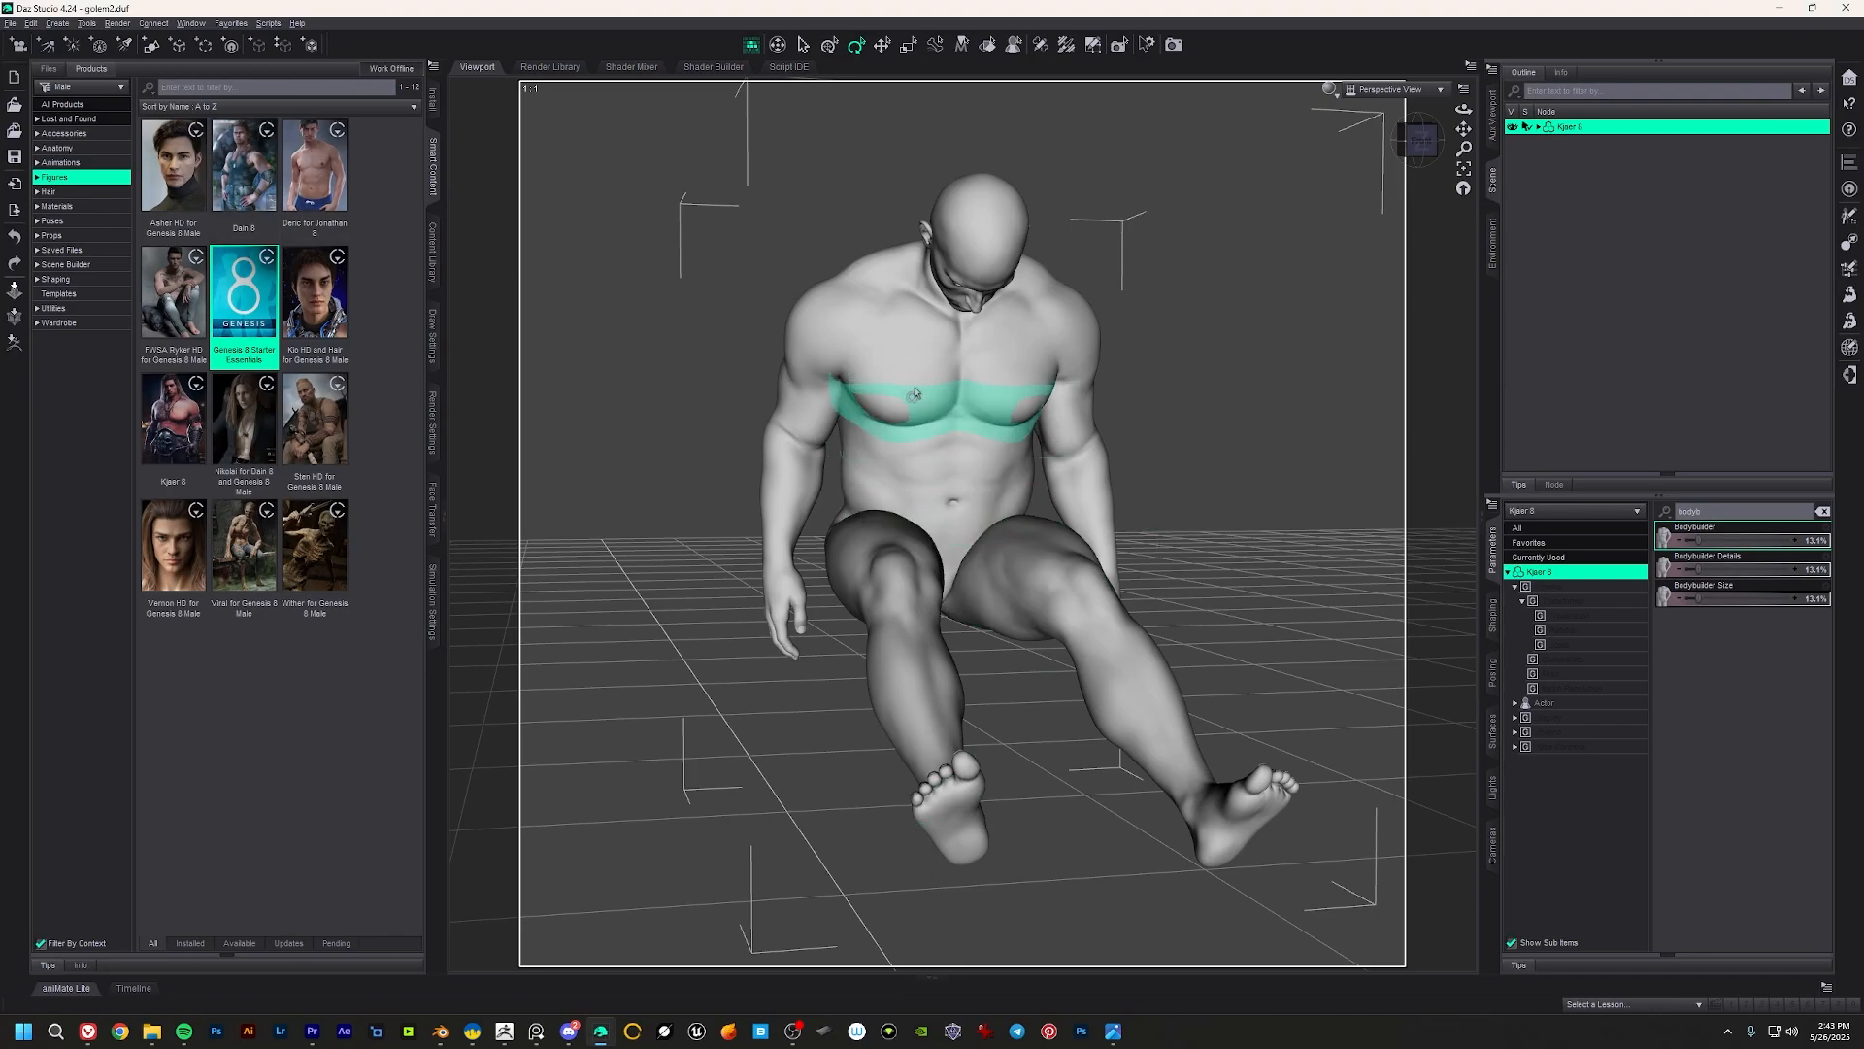
pyautogui.moveTo(1464, 109); pyautogui.dragTo(763, 463)
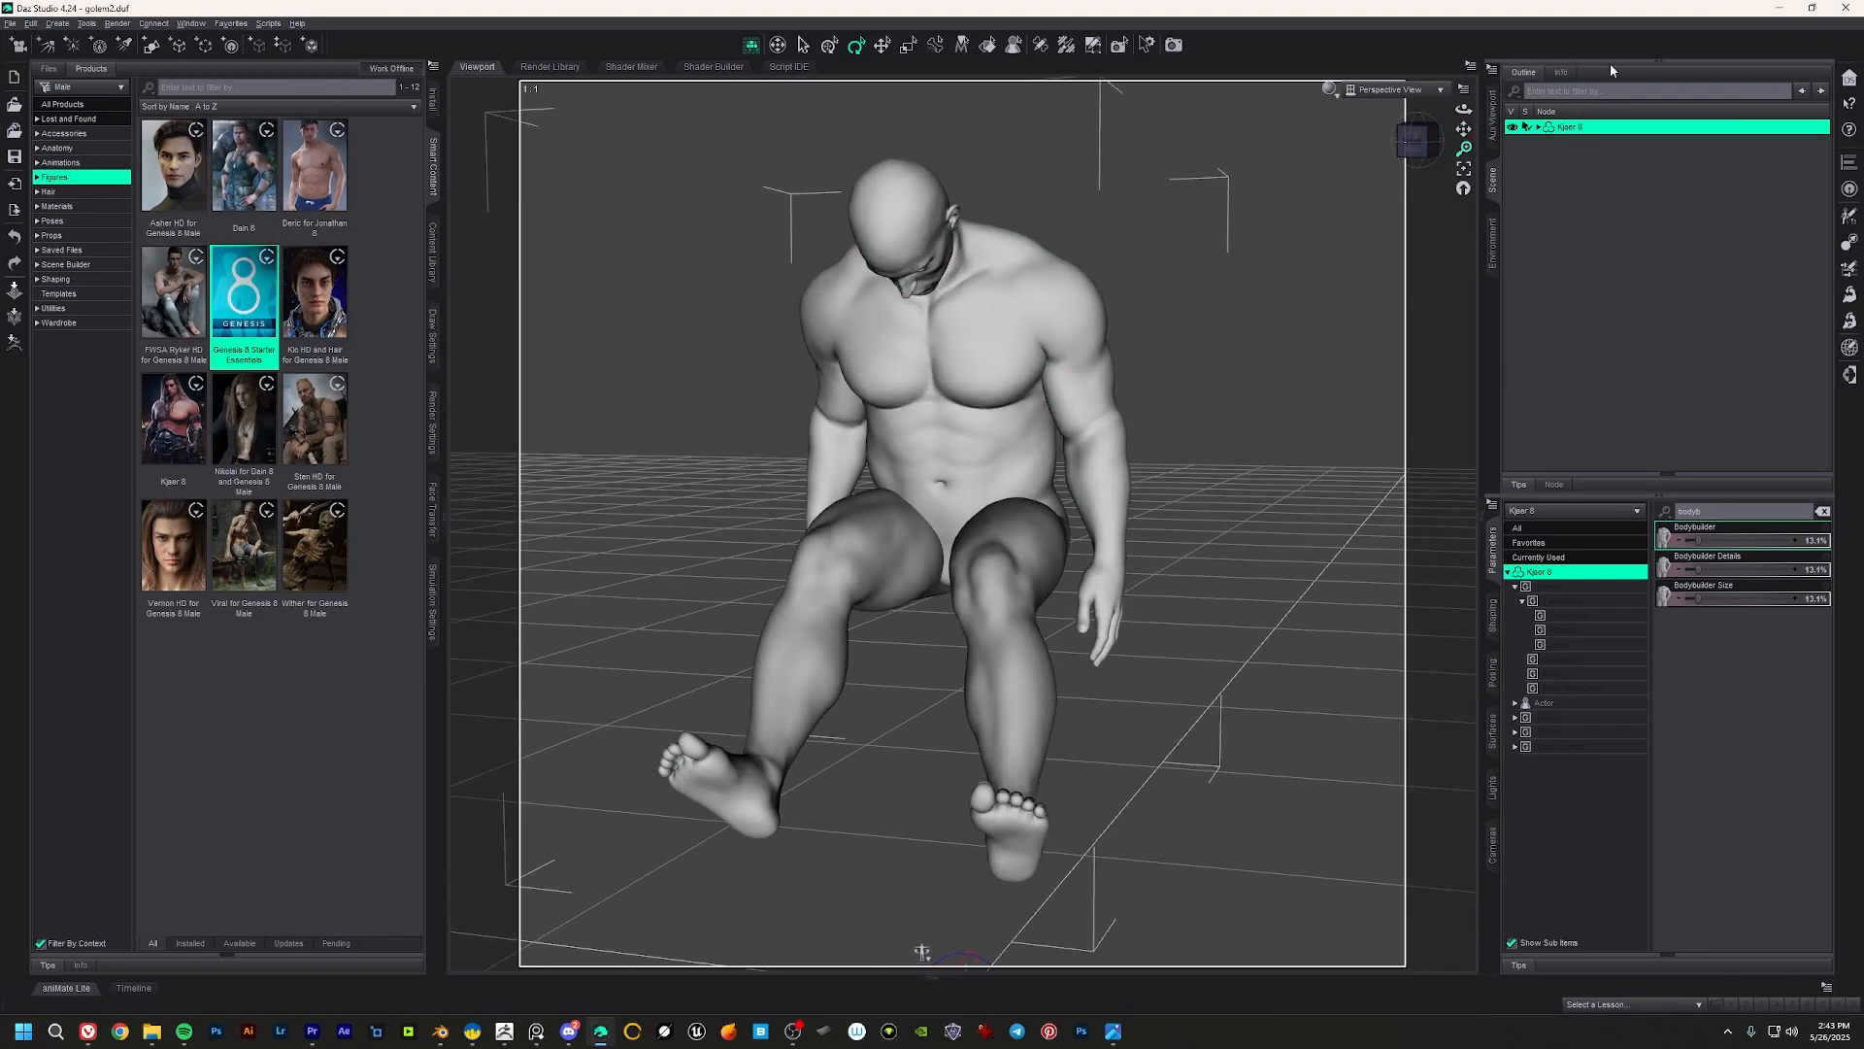
pyautogui.click(1780, 10)
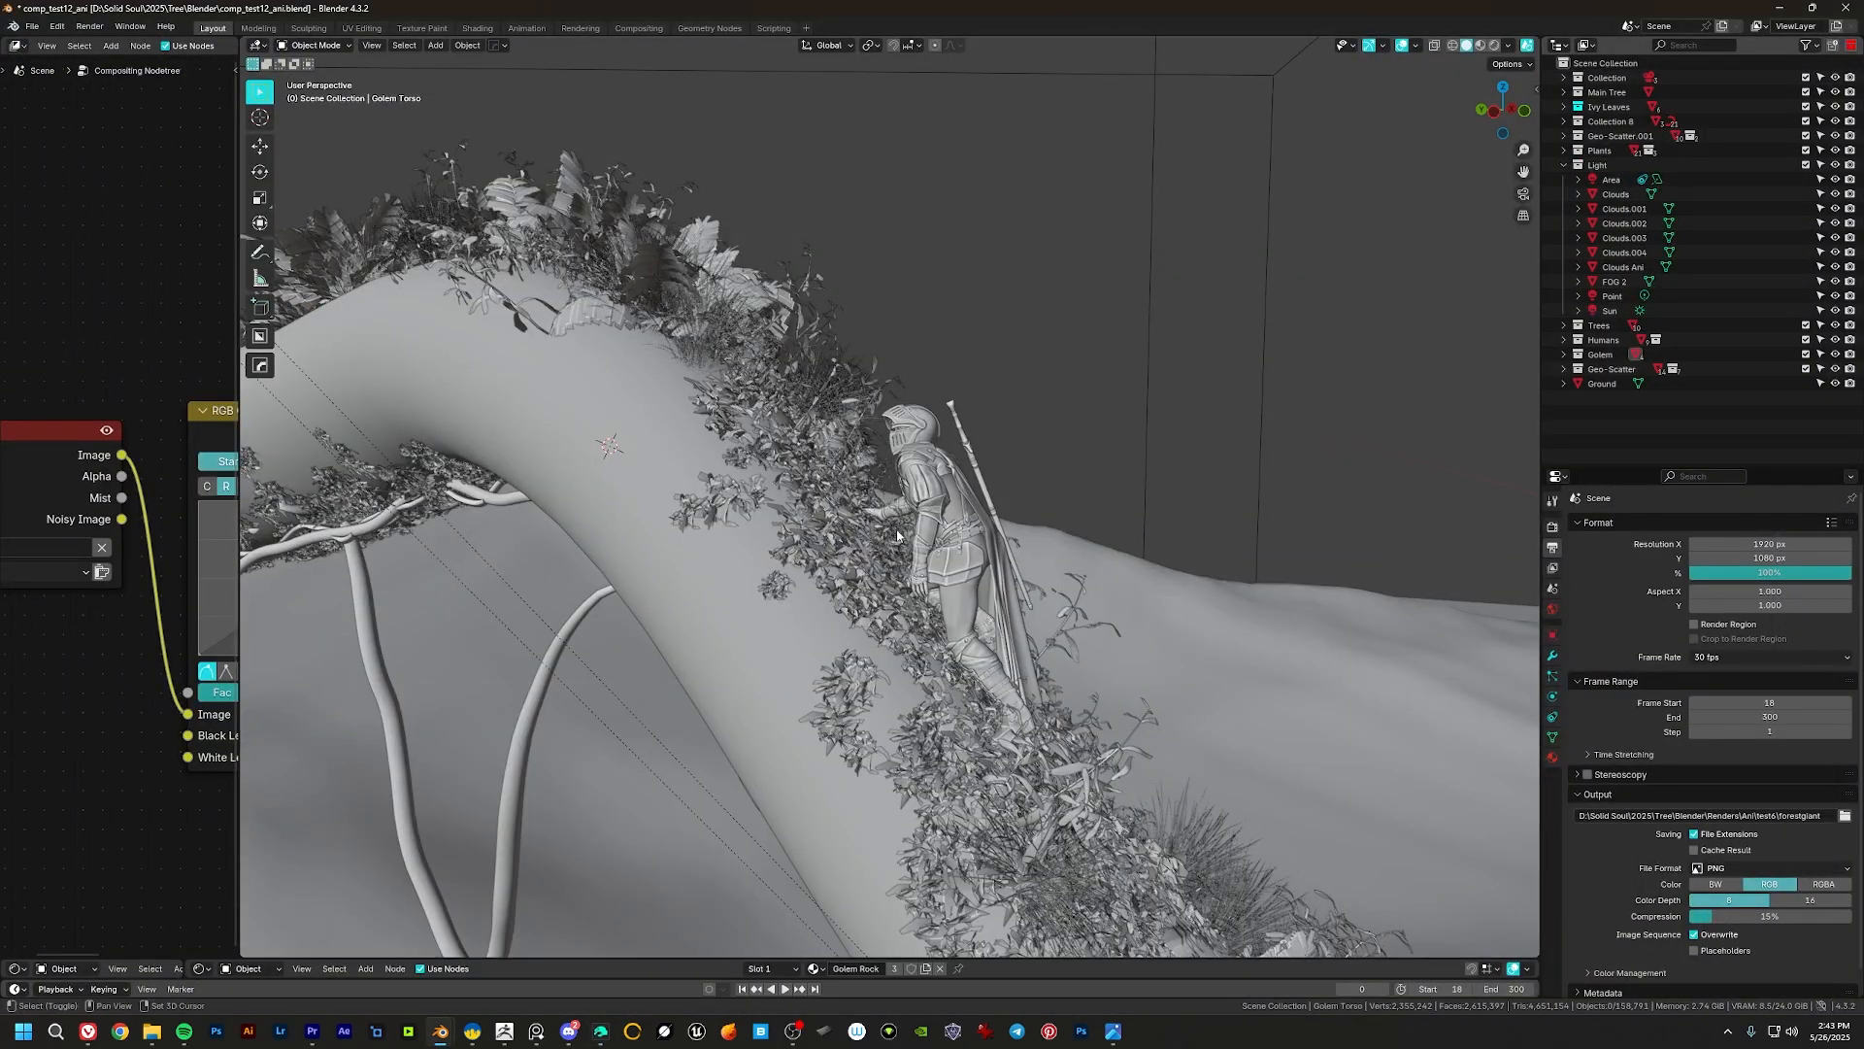
# Step: Add a cylinder mesh beside the knight on the plant-covered root and scale it down
pyautogui.moveTo(897, 535); pyautogui.dragTo(942, 495, button='middle')
pyautogui.hotkey('shift', 'a')
pyautogui.press('Escape')
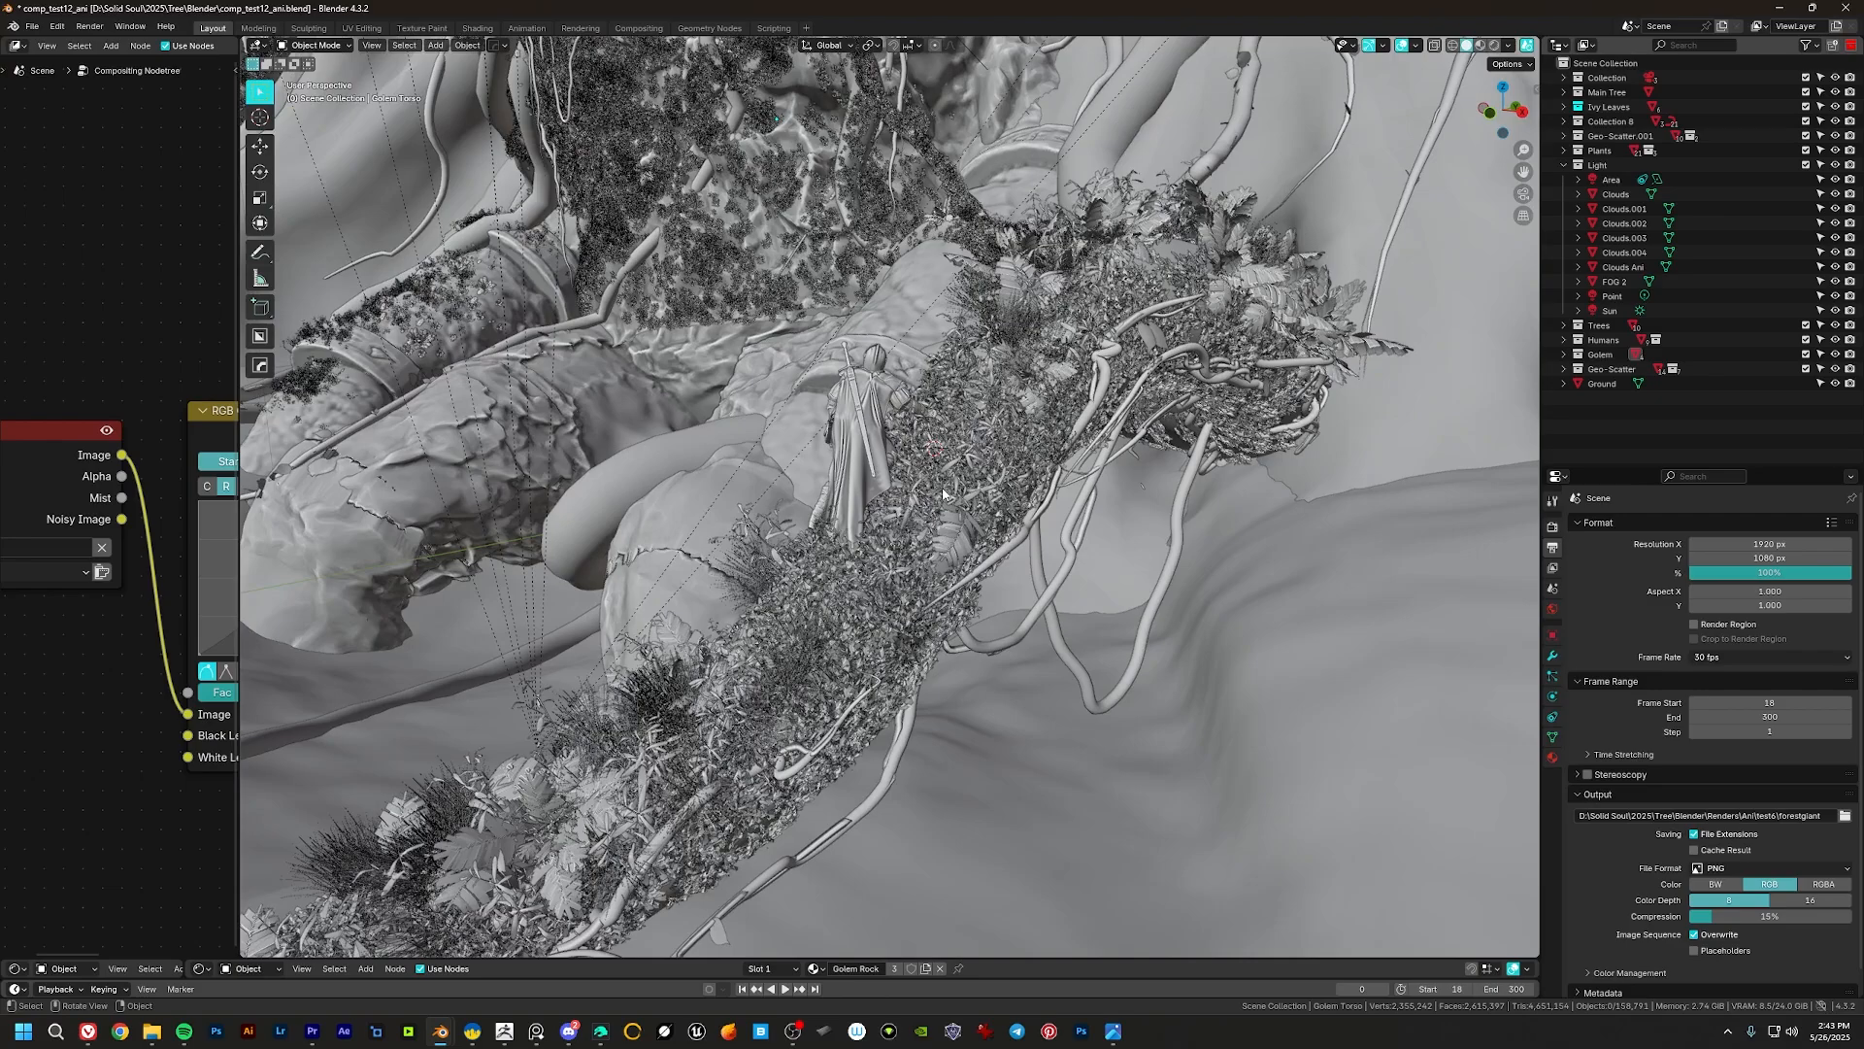
pyautogui.moveTo(1035, 422); pyautogui.dragTo(985, 437, button='middle')
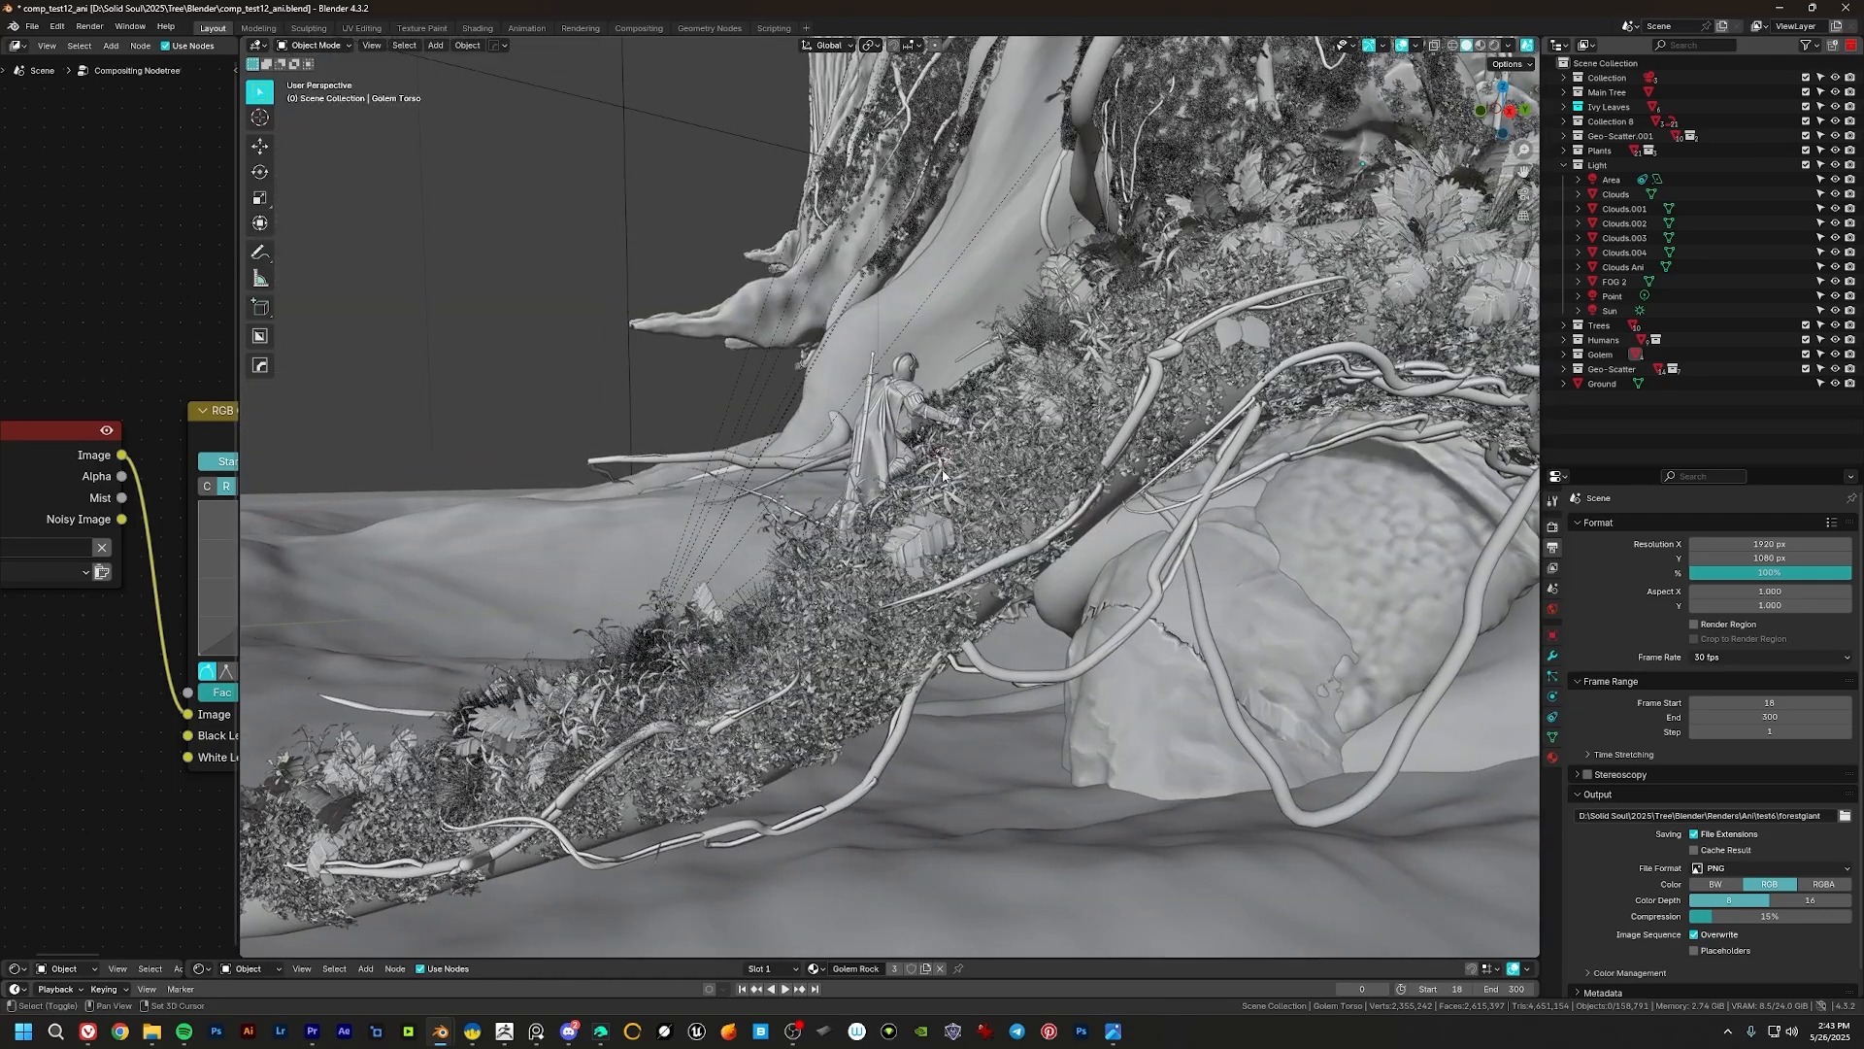
pyautogui.hotkey('shift', 'a')
pyautogui.moveTo(924, 488)
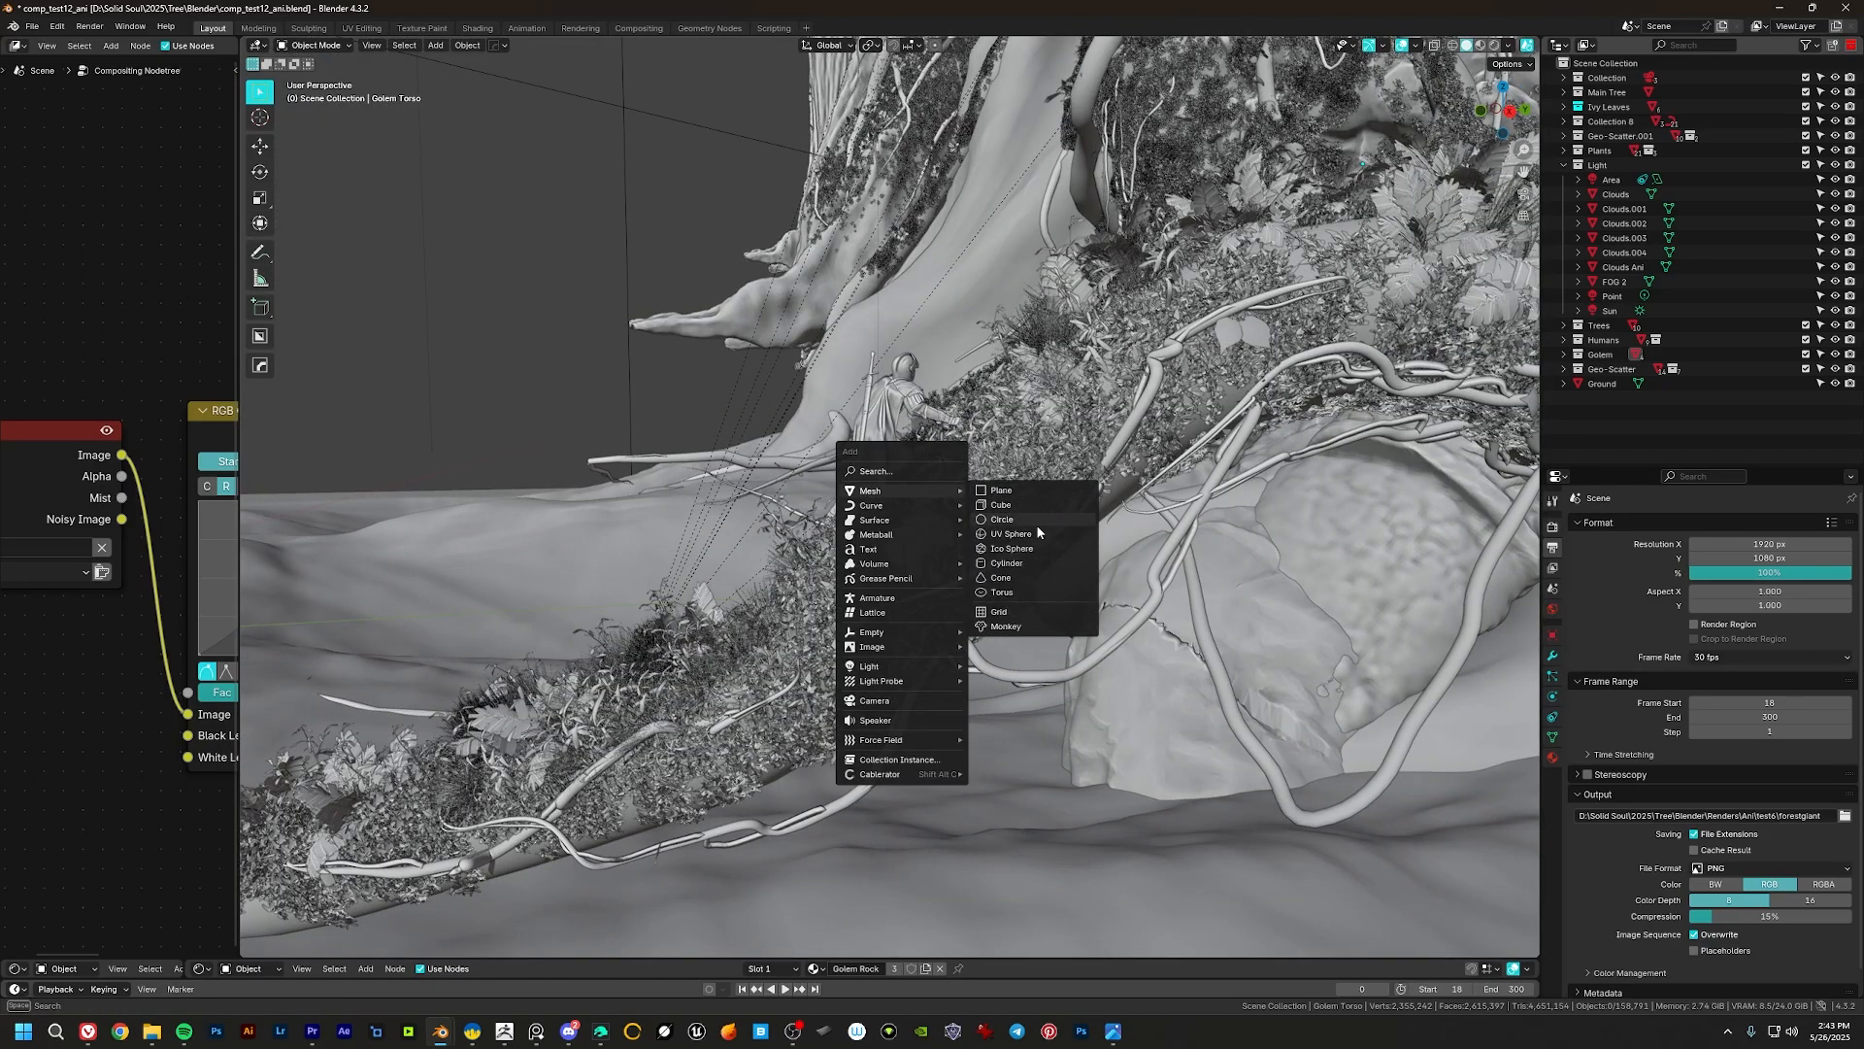
pyautogui.click(1022, 562)
pyautogui.press('s')
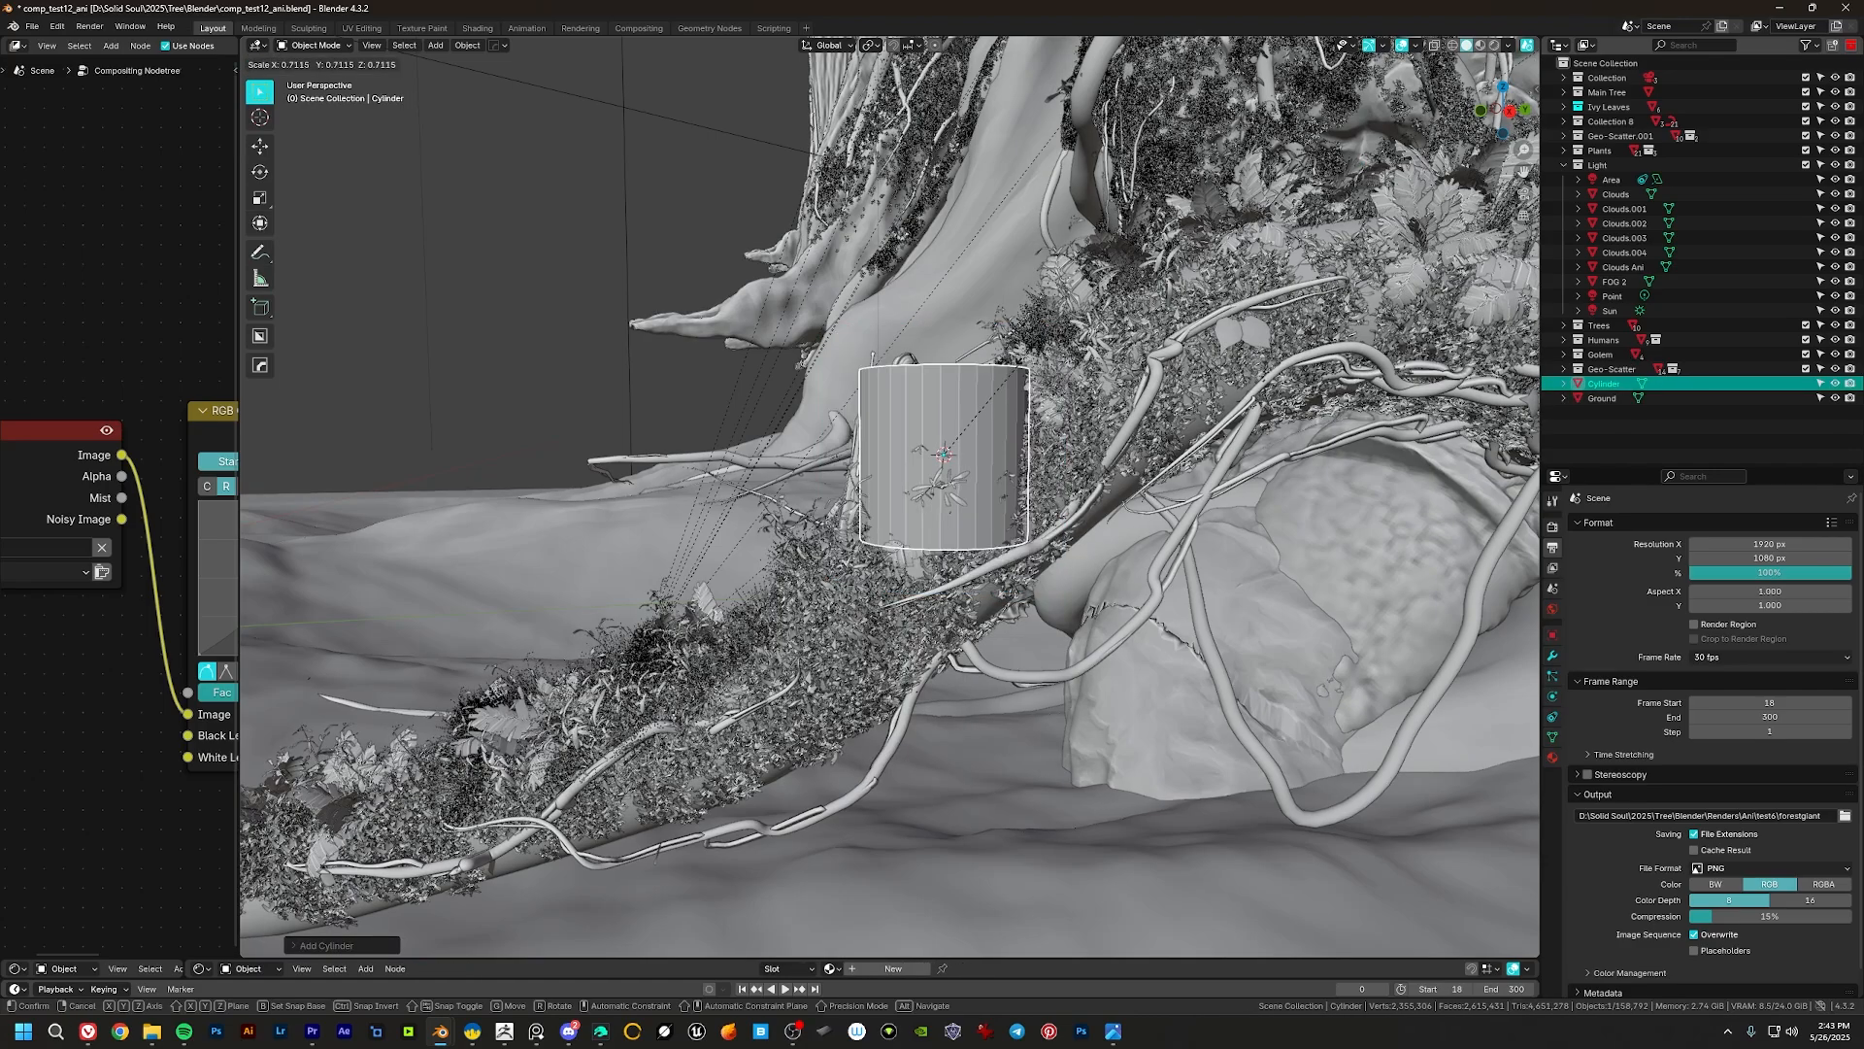
pyautogui.click(956, 454)
# Step: From the right orthographic view, tilt the cylinder to follow the root's slope, move it onto the root and resize it
pyautogui.moveTo(956, 455); pyautogui.dragTo(849, 595, button='middle')
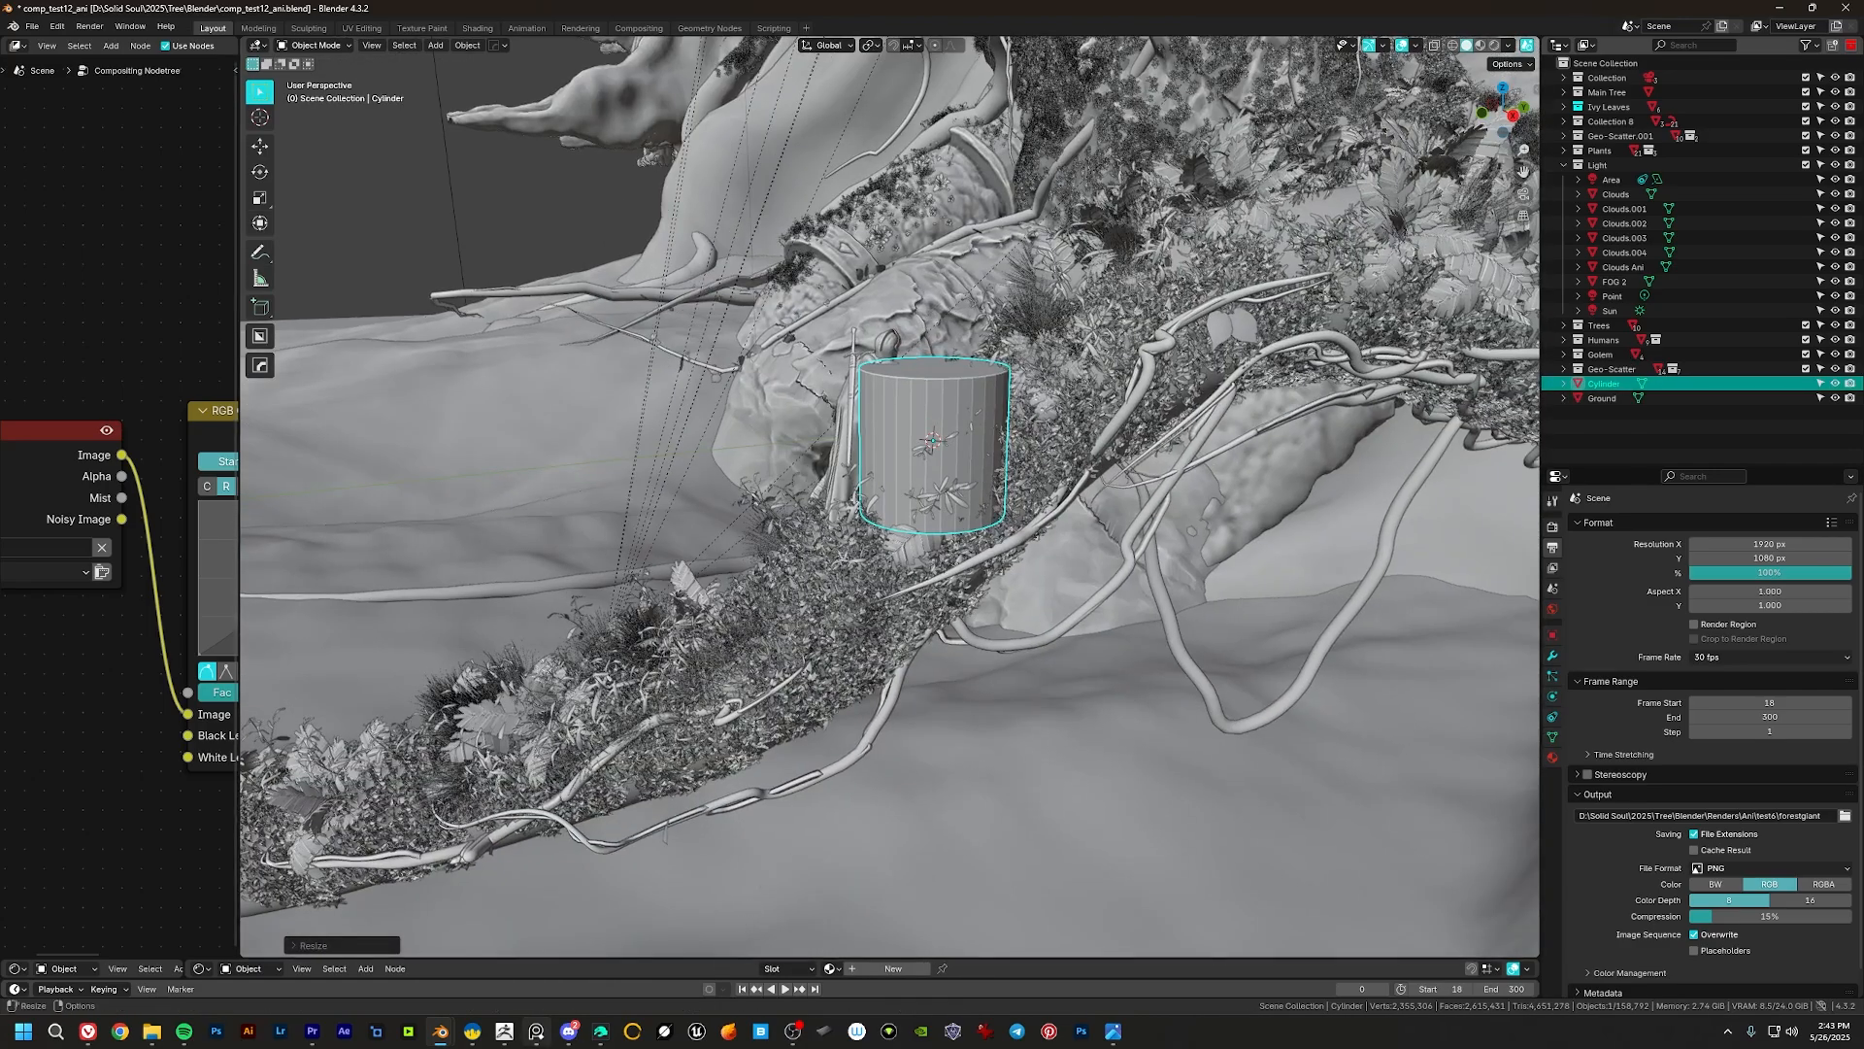
pyautogui.moveTo(536, 1031)
pyautogui.moveTo(874, 503); pyautogui.dragTo(851, 348, button='middle')
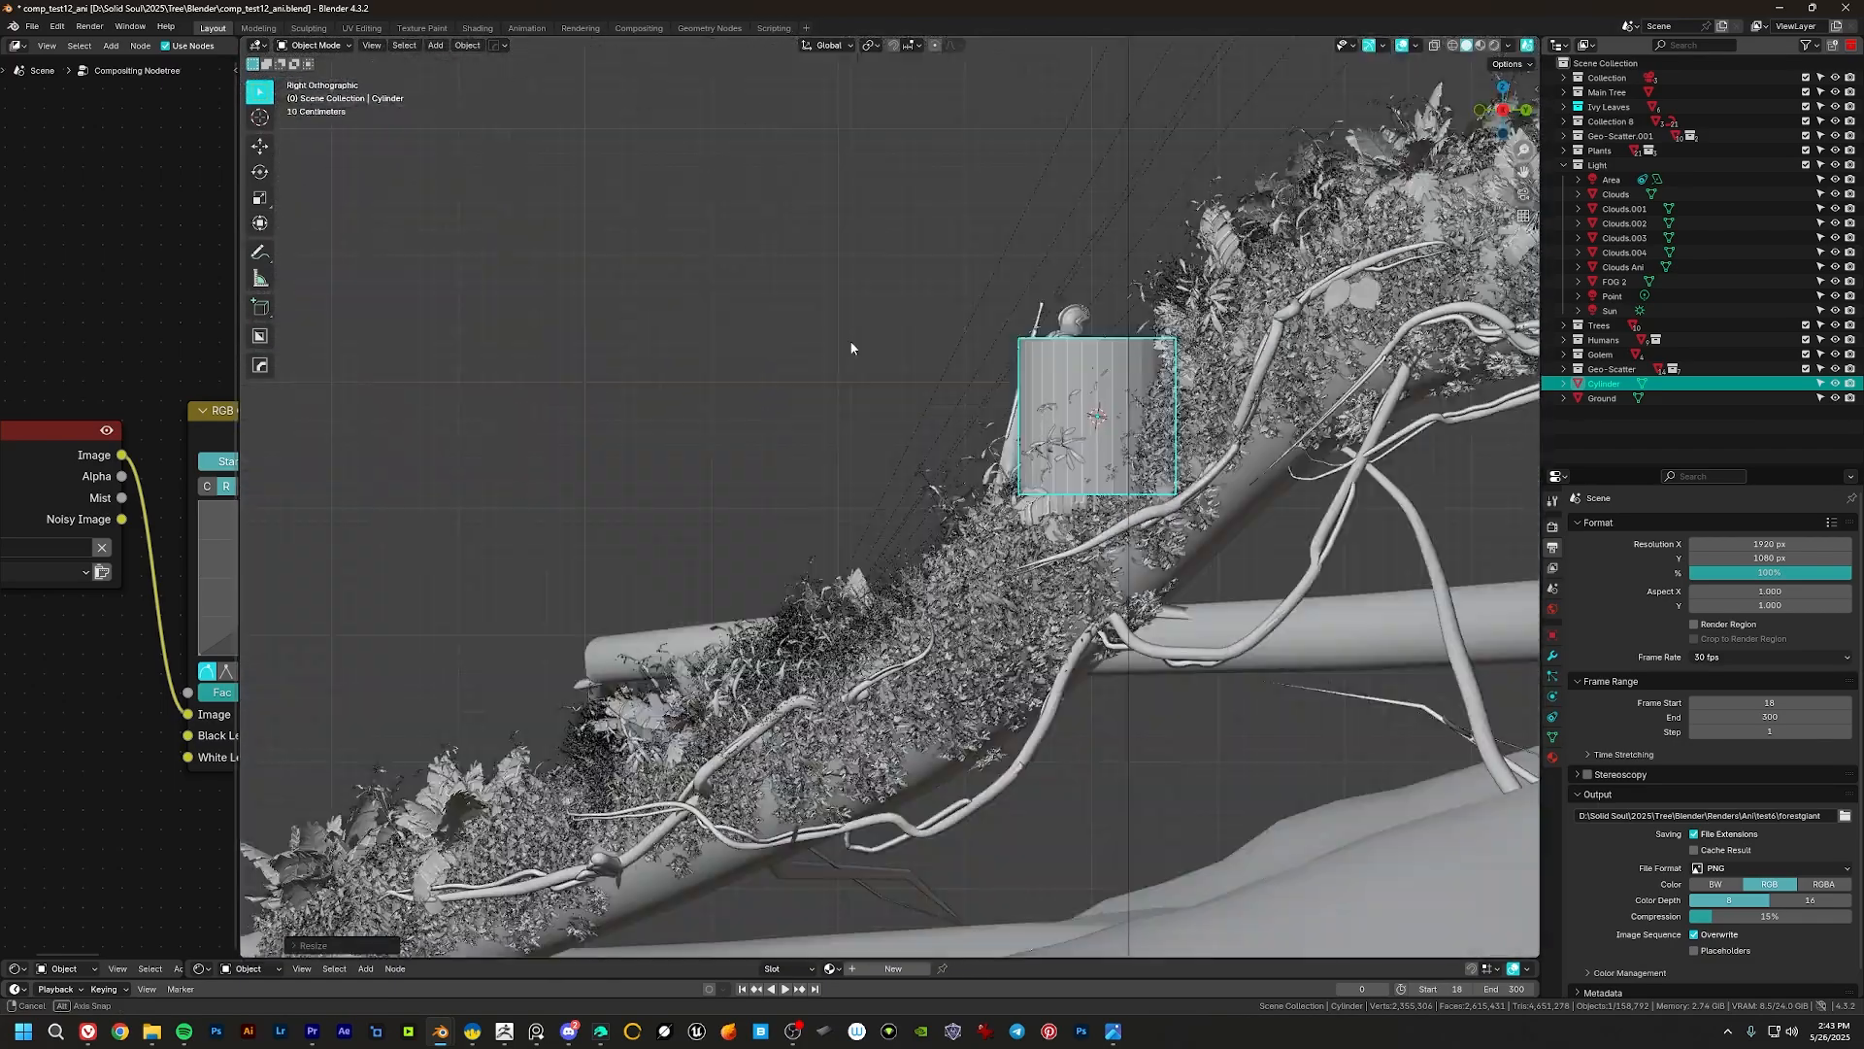
pyautogui.scroll(5, 1111, 440)
pyautogui.keyDown('shift'); pyautogui.moveTo(1015, 362); pyautogui.dragTo(947, 365, button='middle'); pyautogui.keyUp('shift')
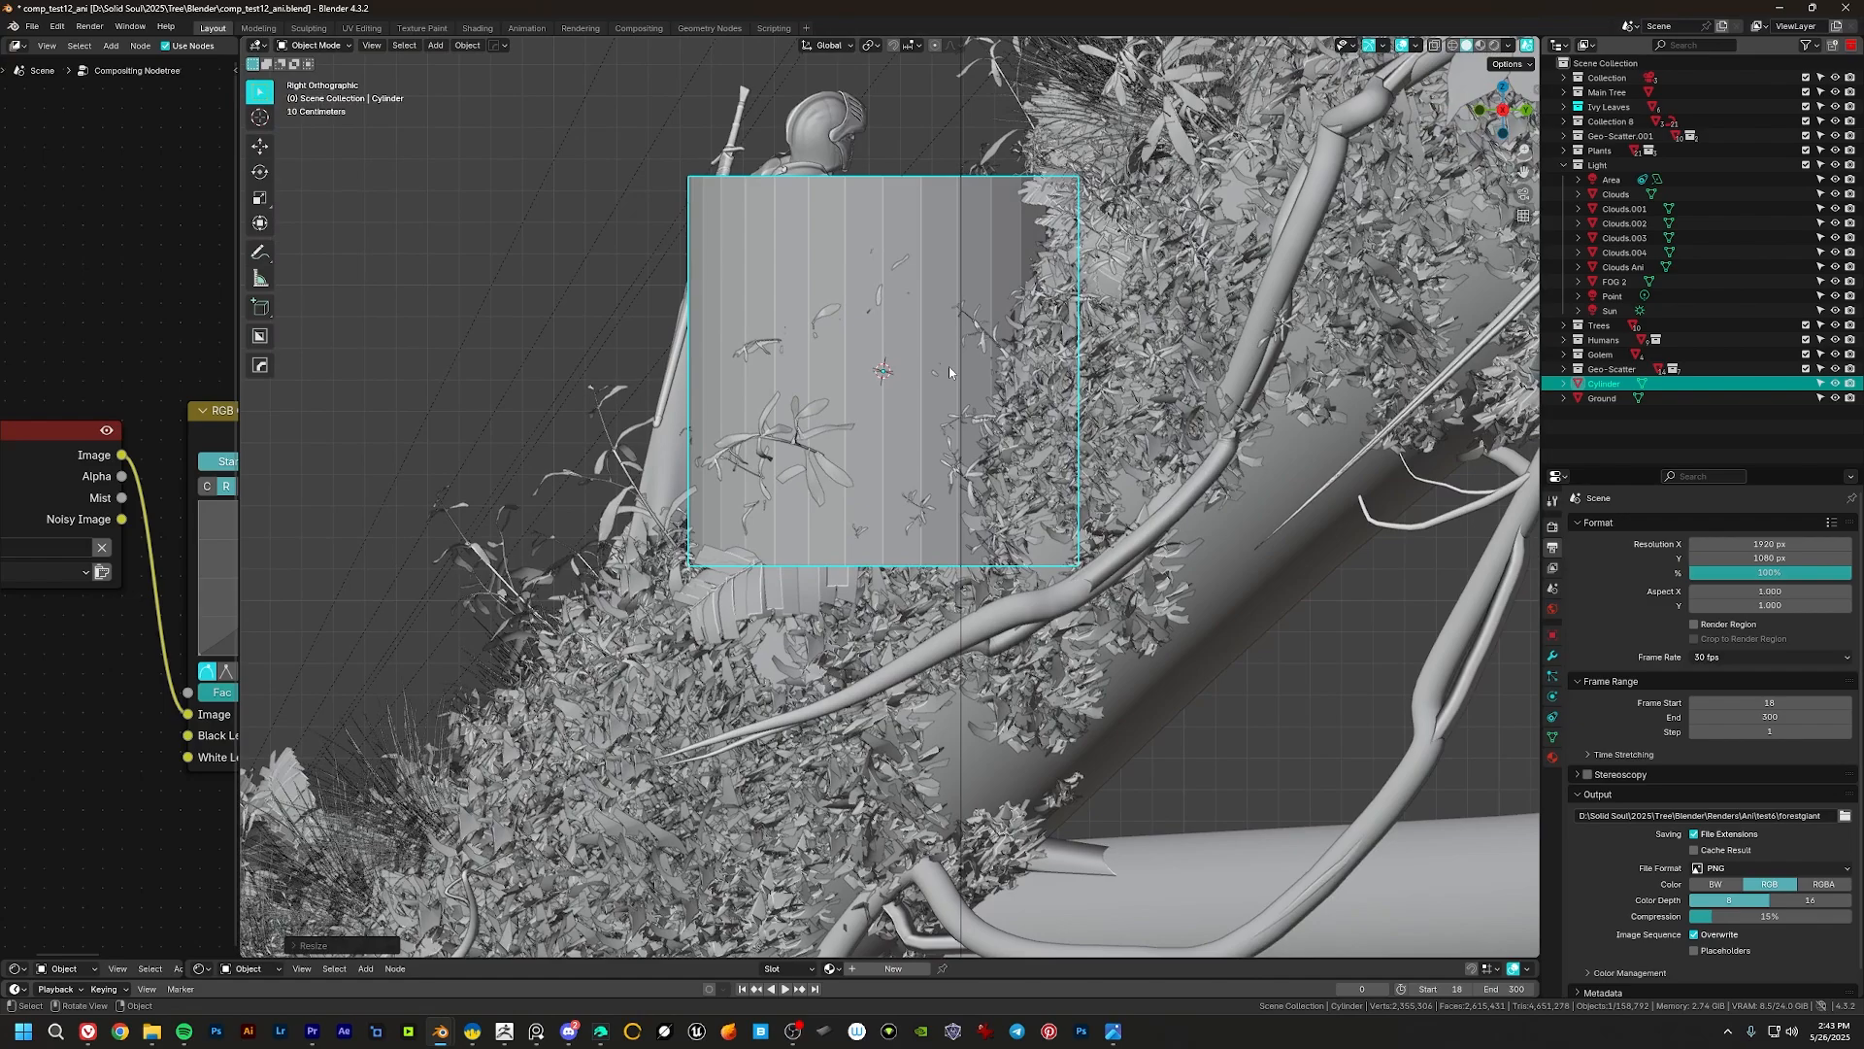
pyautogui.scroll(-4, 922, 429)
pyautogui.press('r')
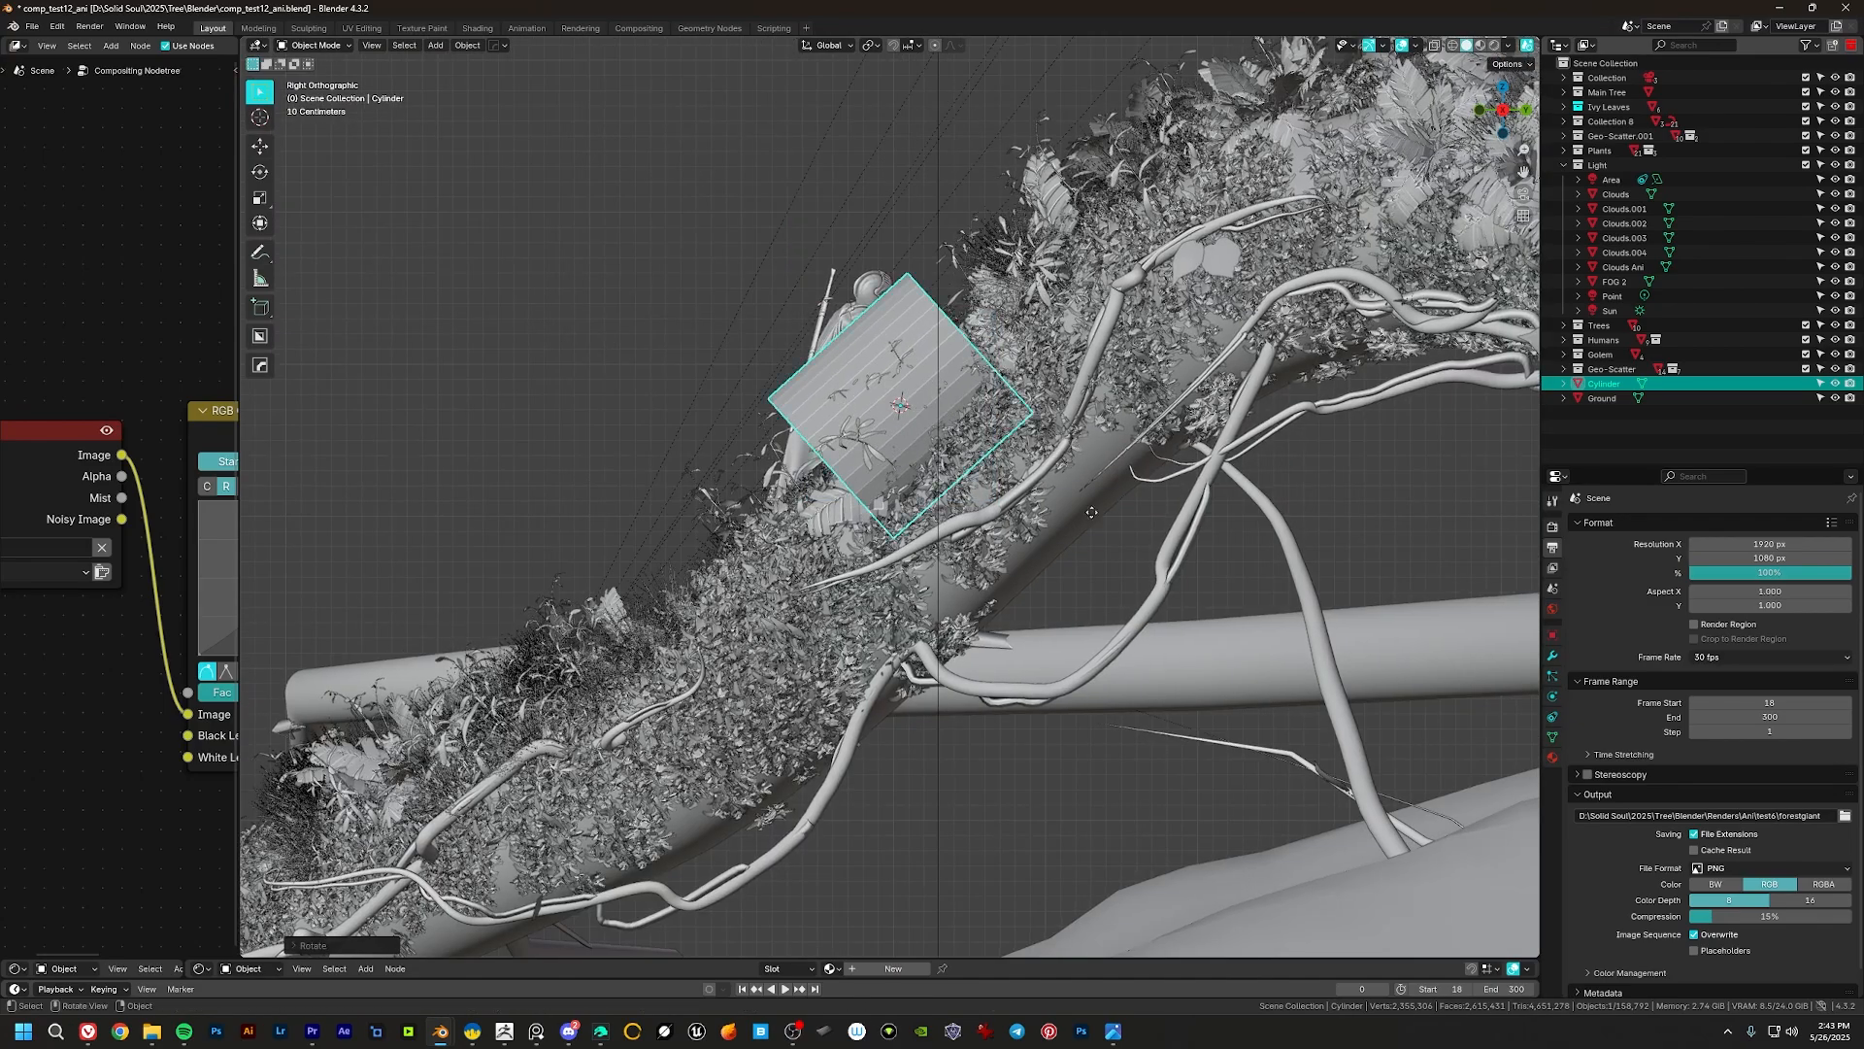
pyautogui.press('g')
pyautogui.click(1107, 602)
pyautogui.press('s')
pyautogui.click(1097, 529)
# Step: Shift the cylinder sideways onto the root under the knight and rotate it about the Z axis to follow the root's direction
pyautogui.moveTo(895, 501); pyautogui.dragTo(1058, 636, button='middle')
pyautogui.press('g')
pyautogui.click(1150, 433)
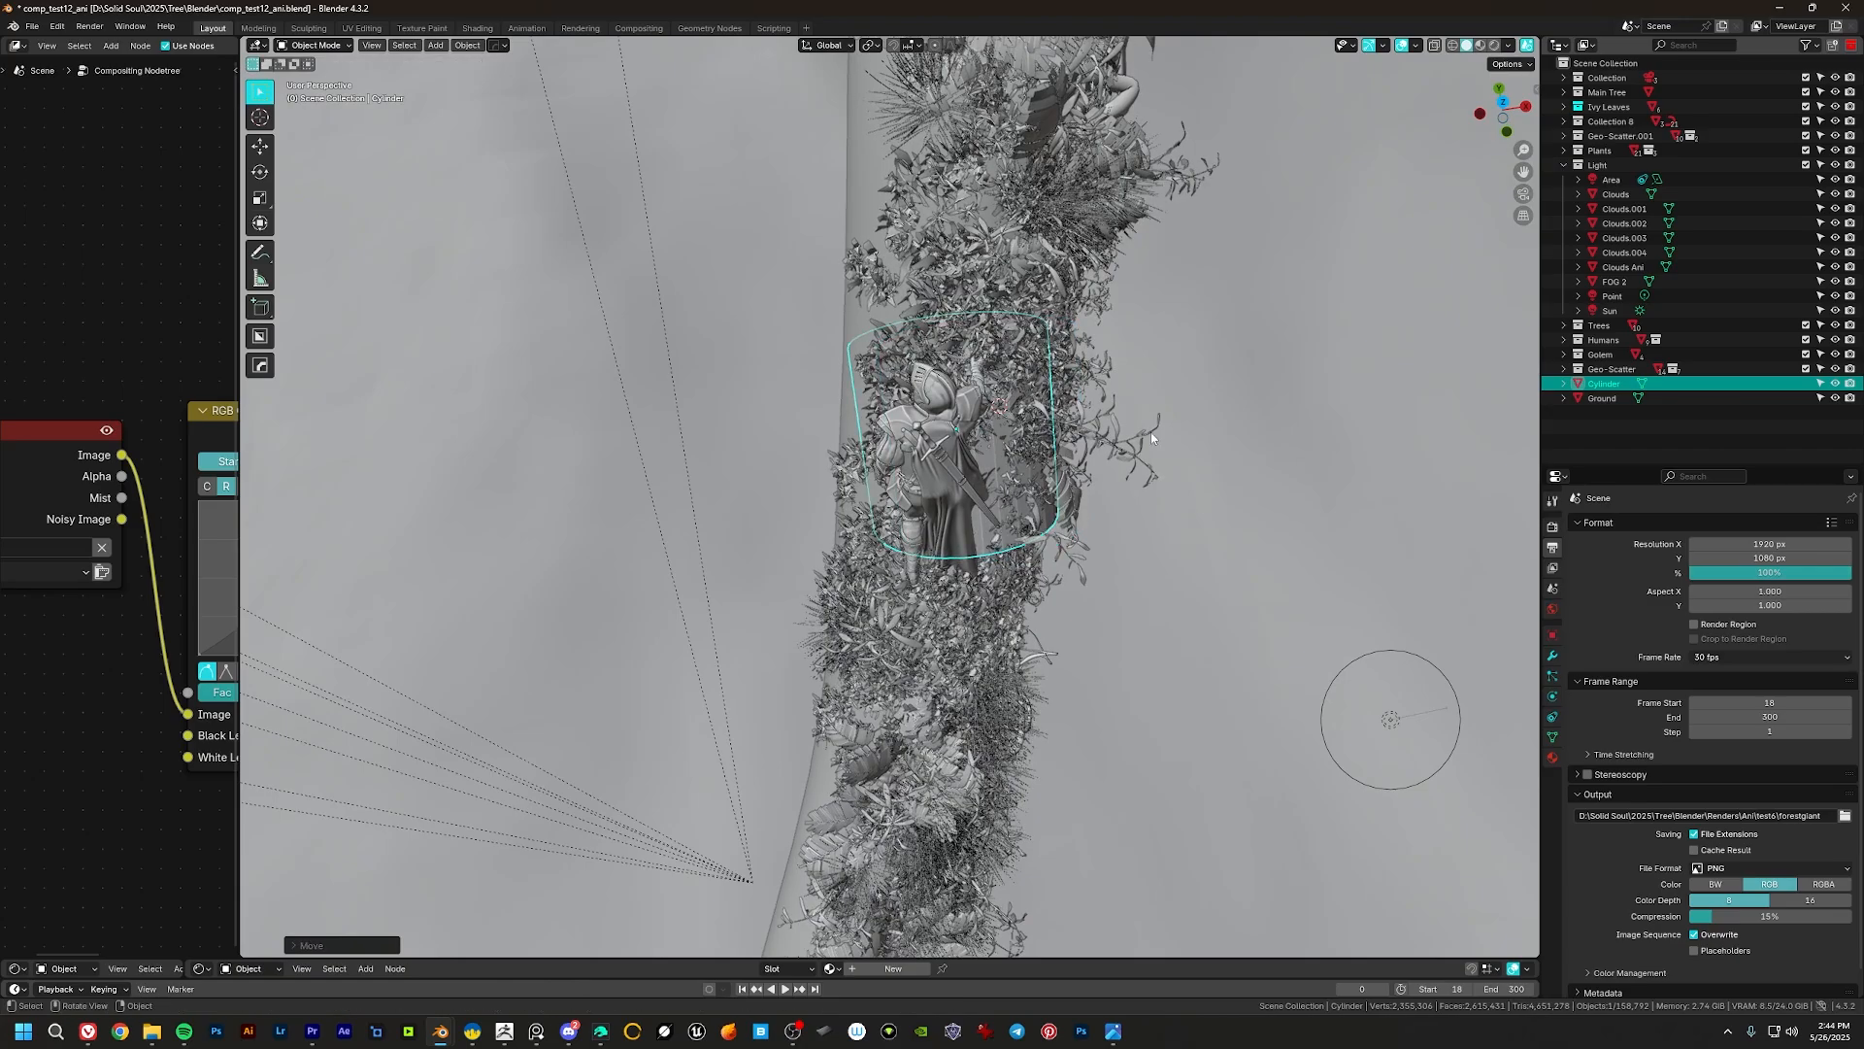
pyautogui.press('r')
pyautogui.press('z')
pyautogui.click(1151, 478)
# Step: Stretch the cylinder along its local Z axis so it stands in for the length of root under the knight
pyautogui.moveTo(1150, 478); pyautogui.dragTo(1152, 359, button='middle')
pyautogui.press('s')
pyautogui.press('x')
pyautogui.press('x')
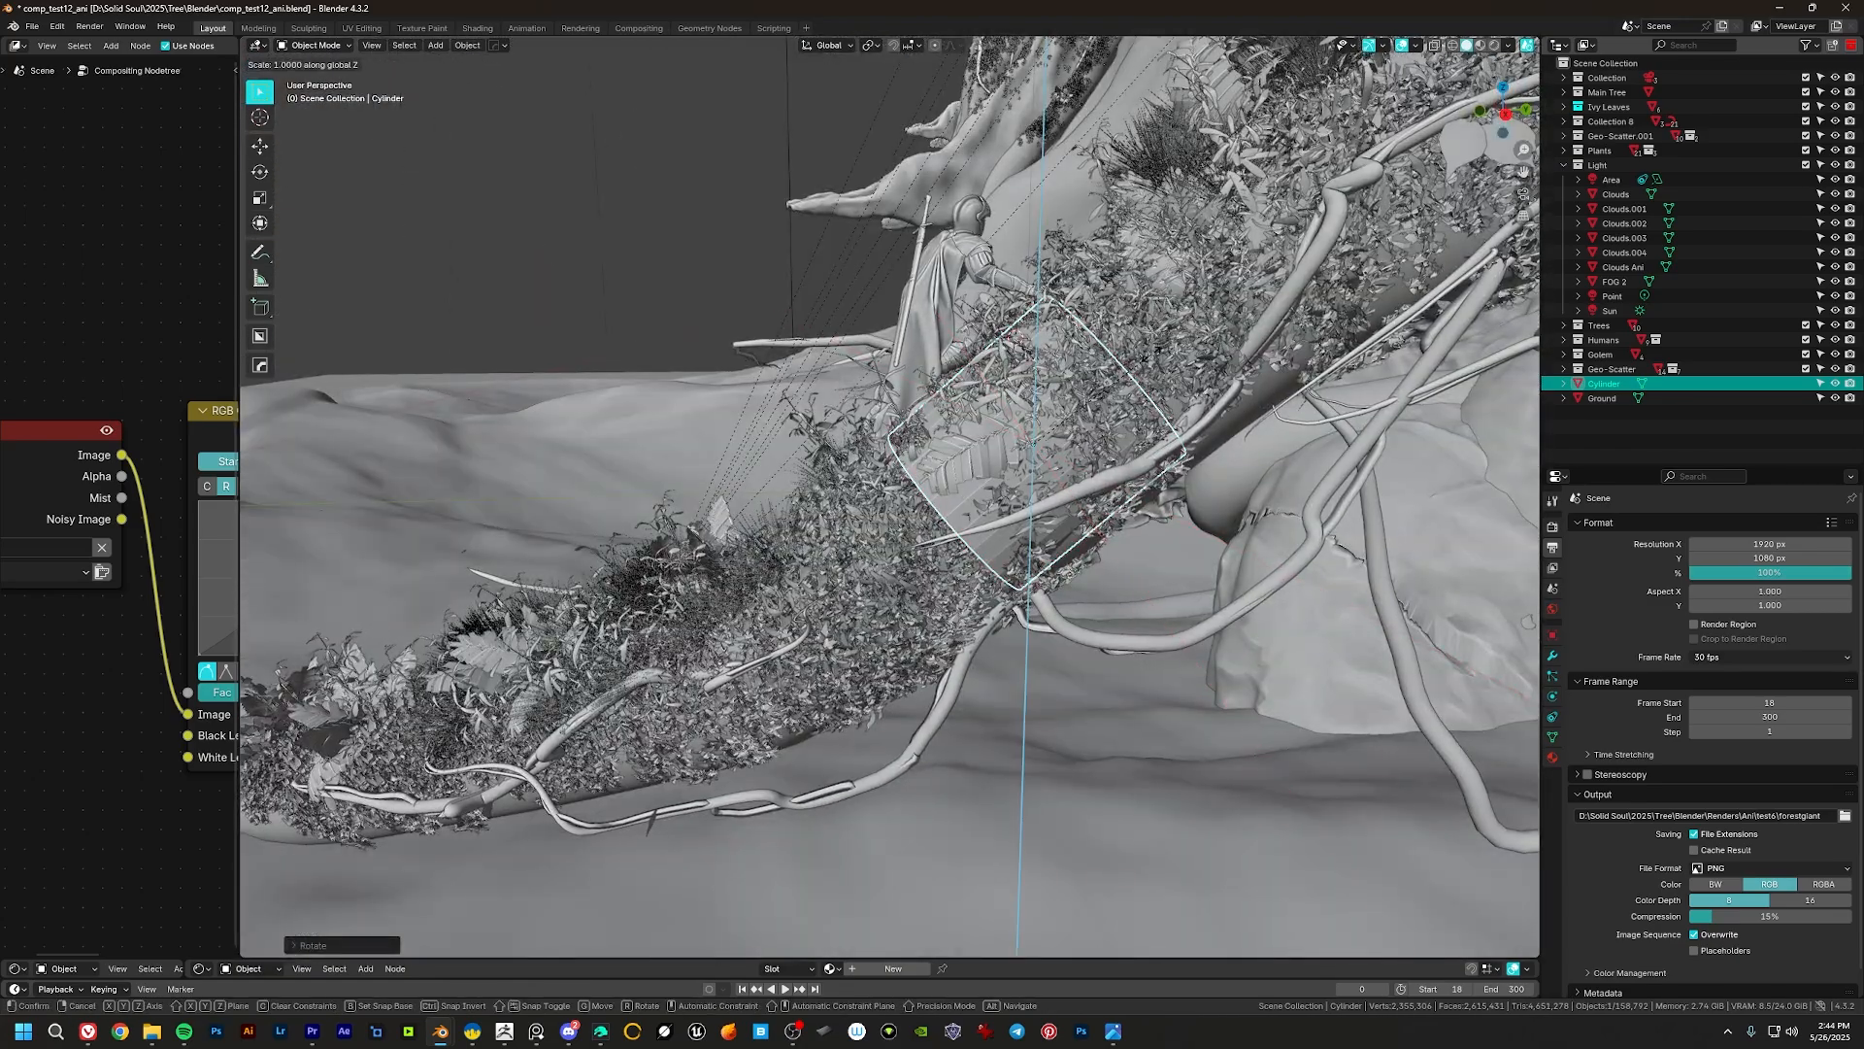
pyautogui.press('z')
pyautogui.click(643, 449)
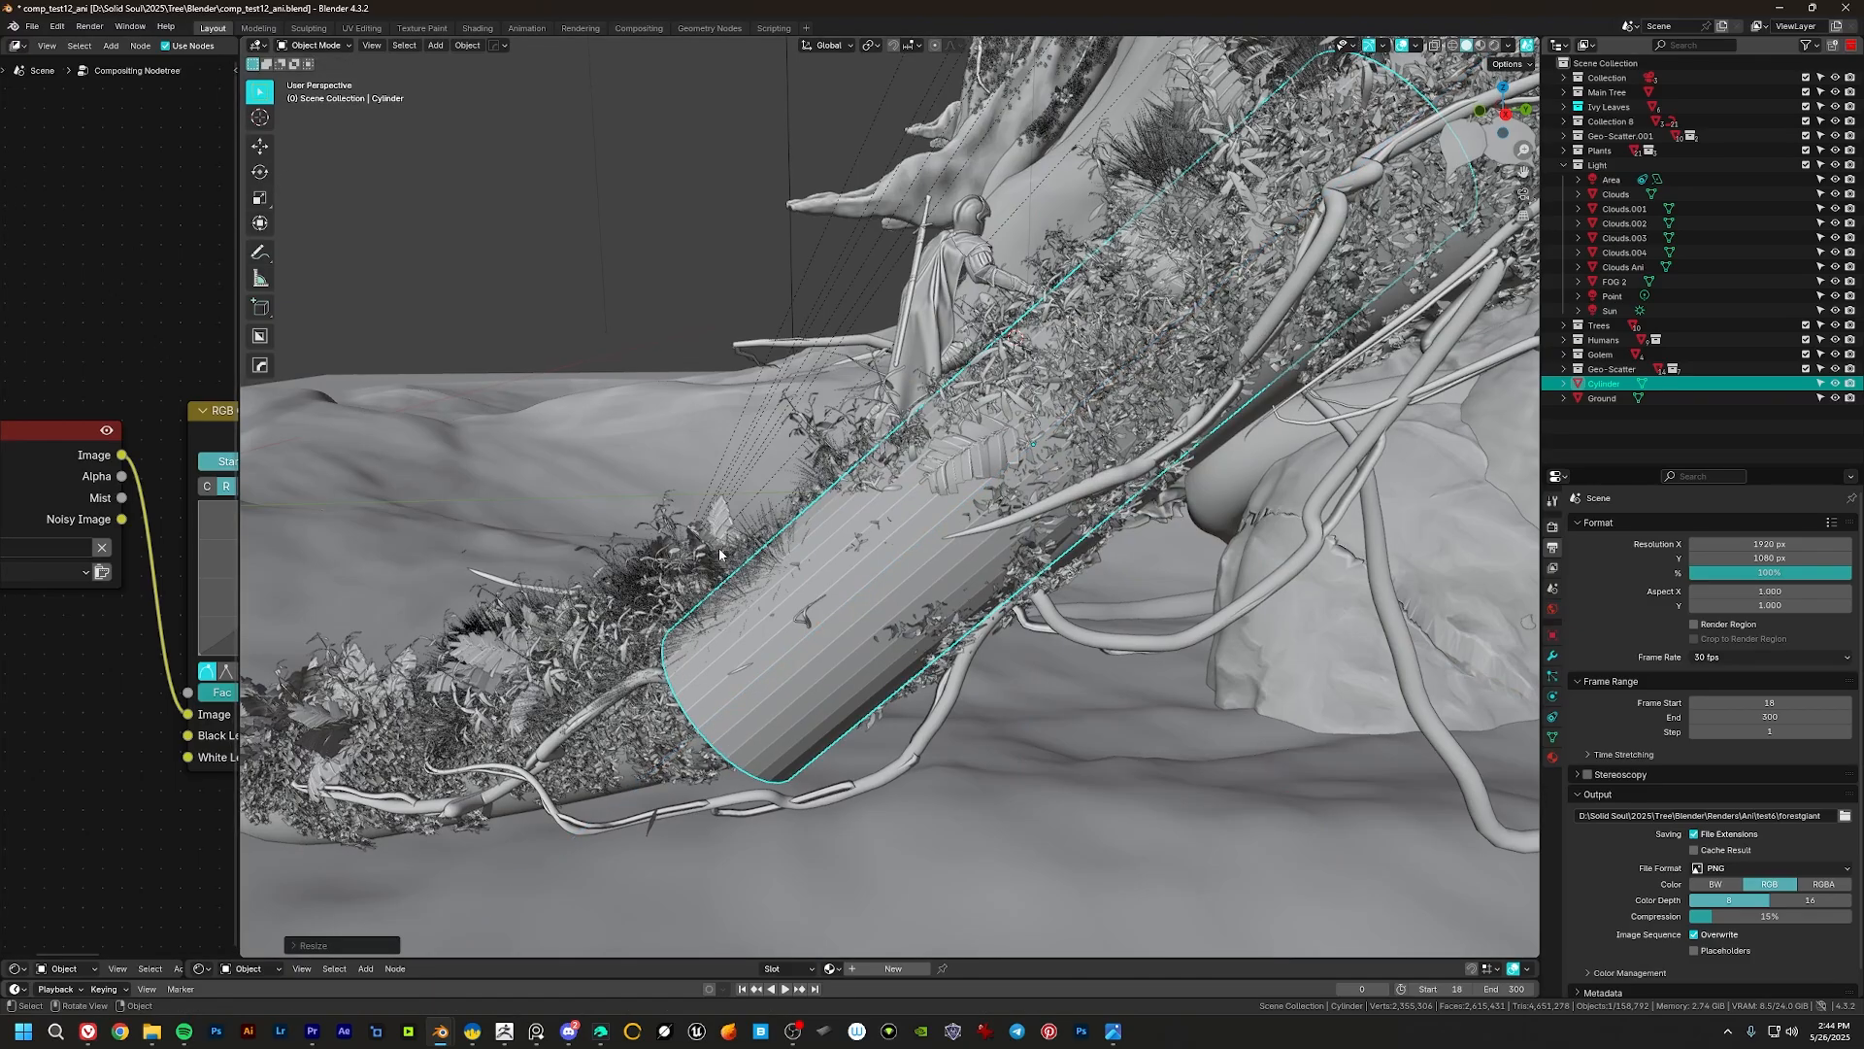
pyautogui.moveTo(719, 548); pyautogui.dragTo(1034, 503, button='middle')
pyautogui.scroll(1, 871, 525)
pyautogui.scroll(2, 1034, 503)
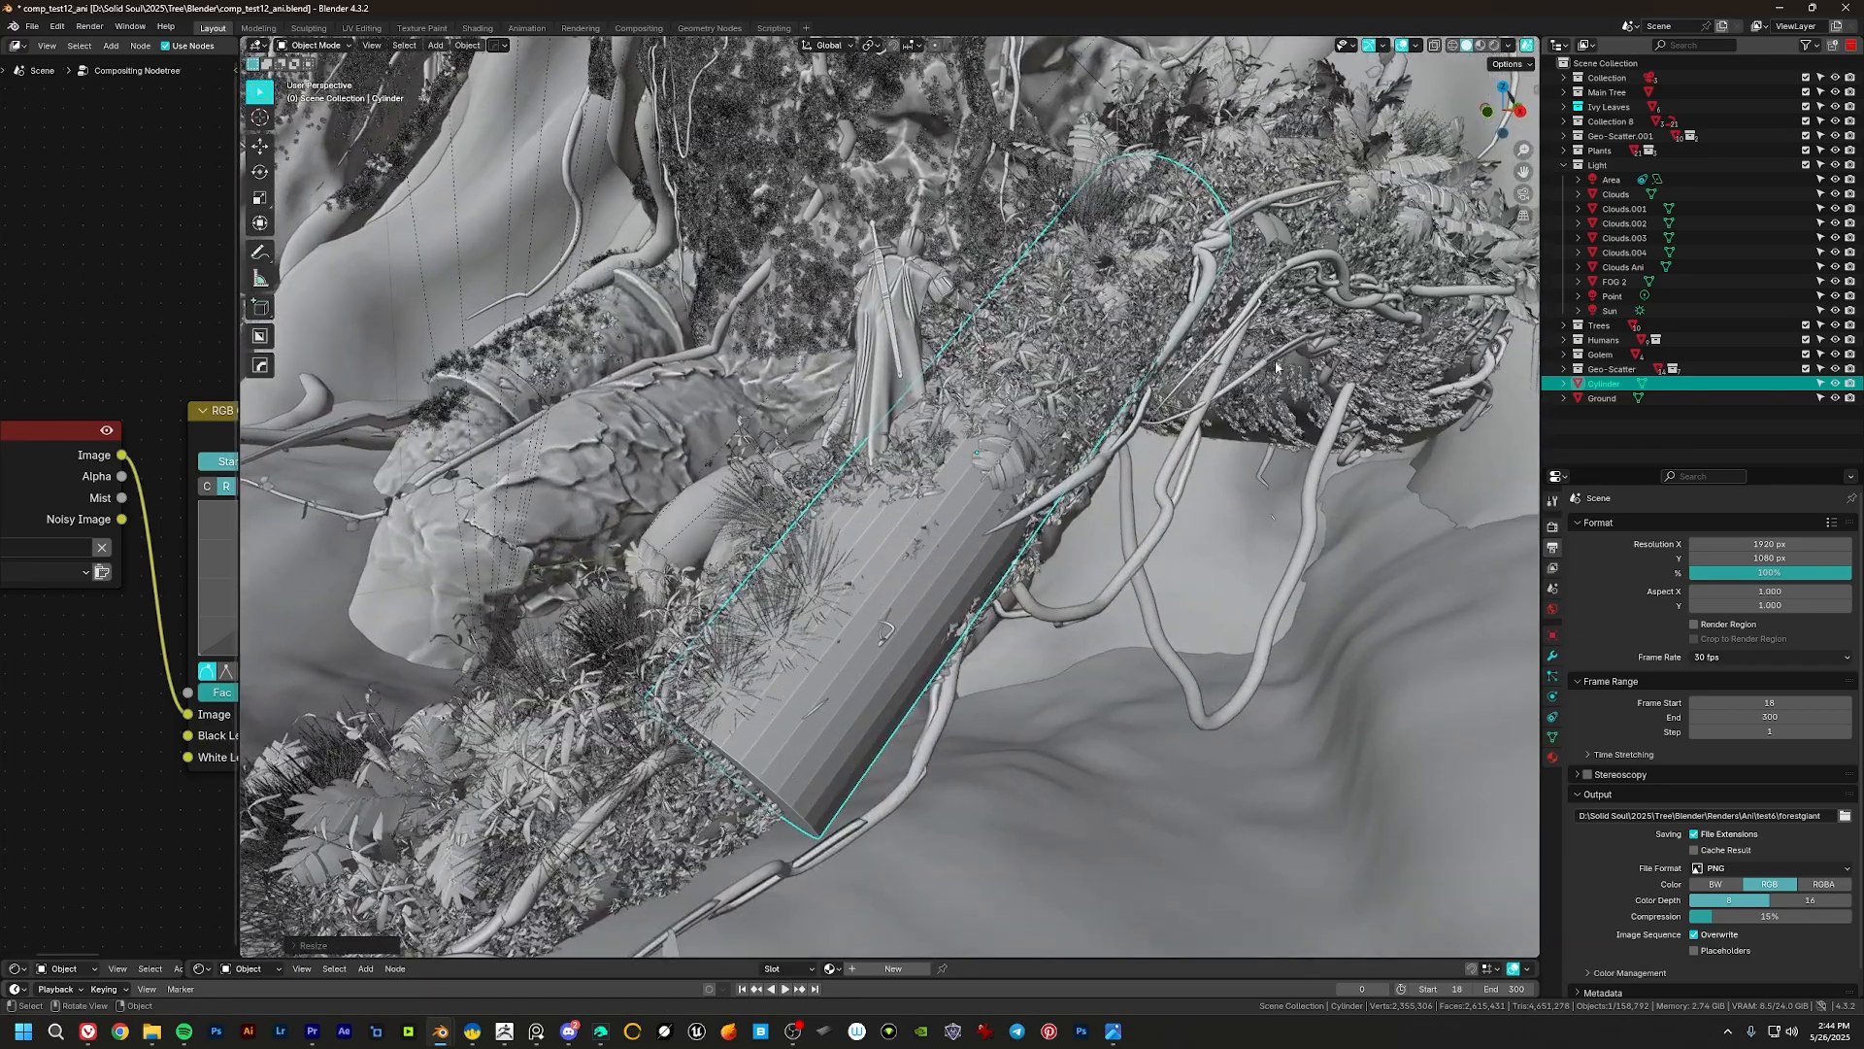
# Step: Switch to Daz Studio and open the recent scene explorer_poseongiantvine2.duf
pyautogui.click(601, 1032)
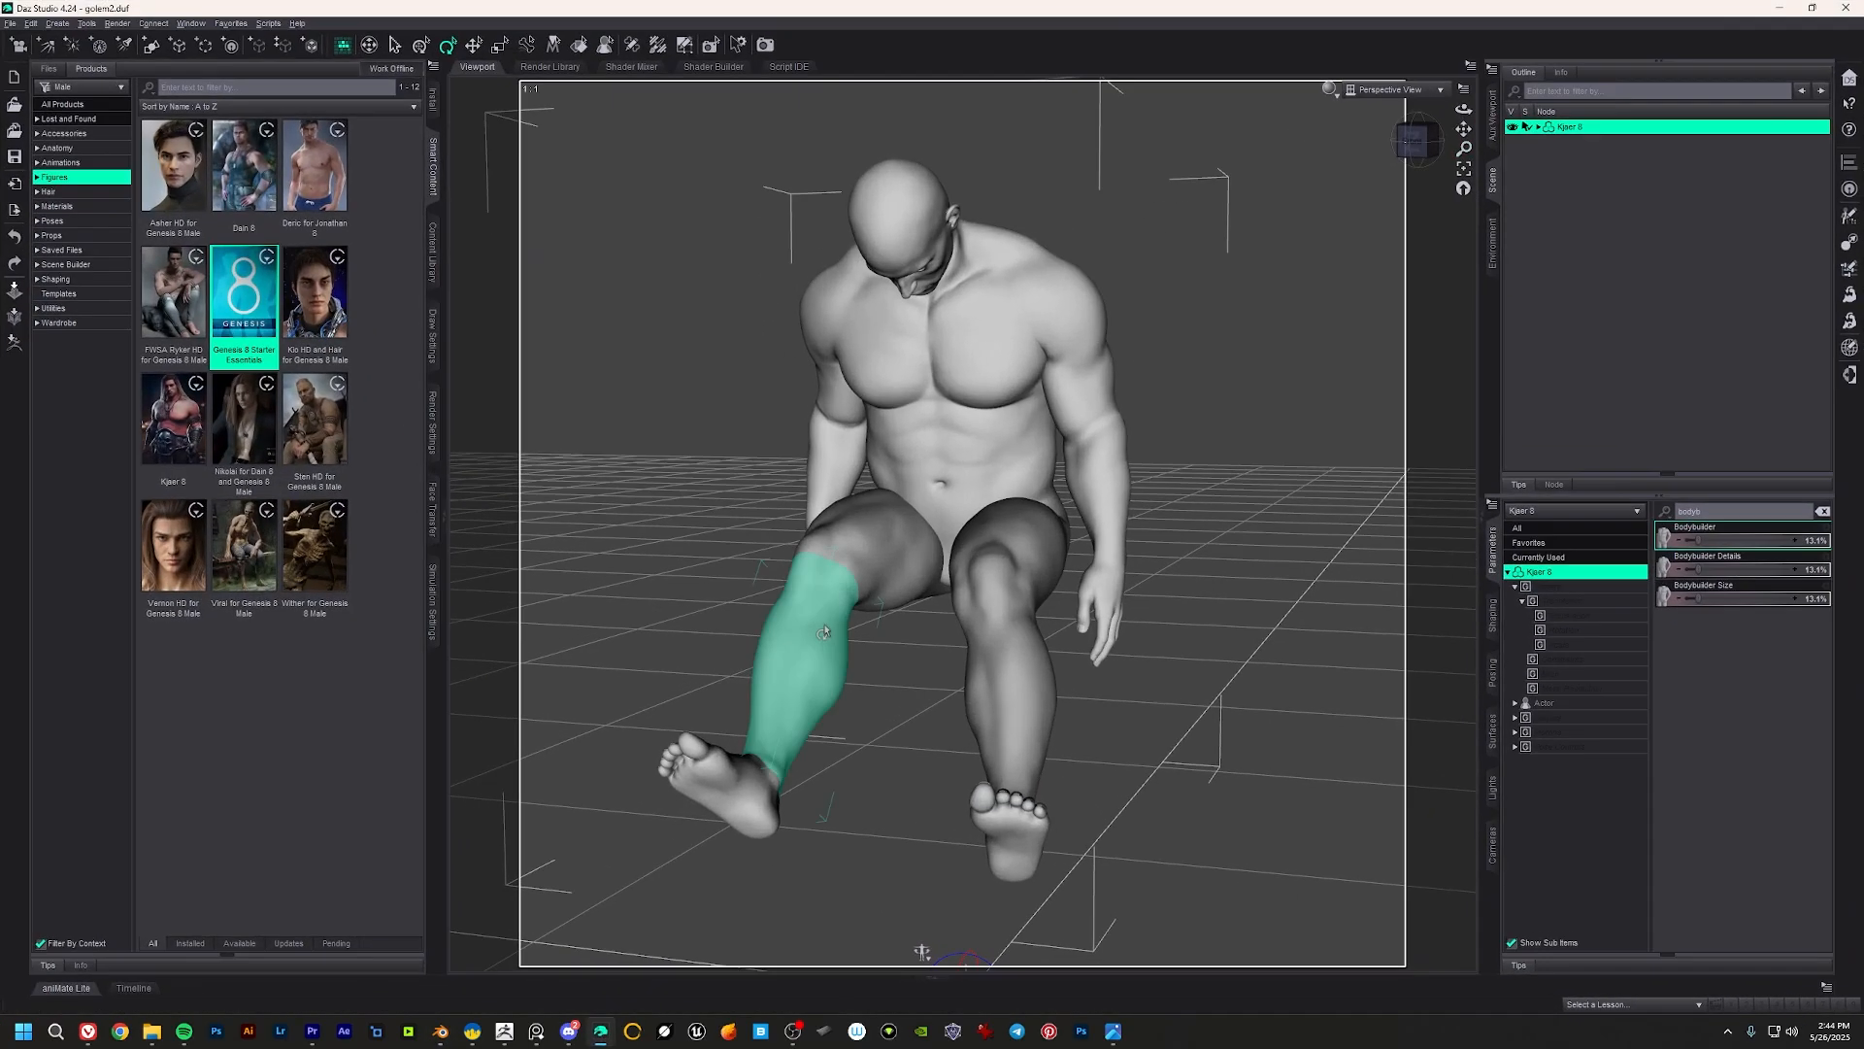
pyautogui.click(11, 22)
pyautogui.moveTo(73, 78)
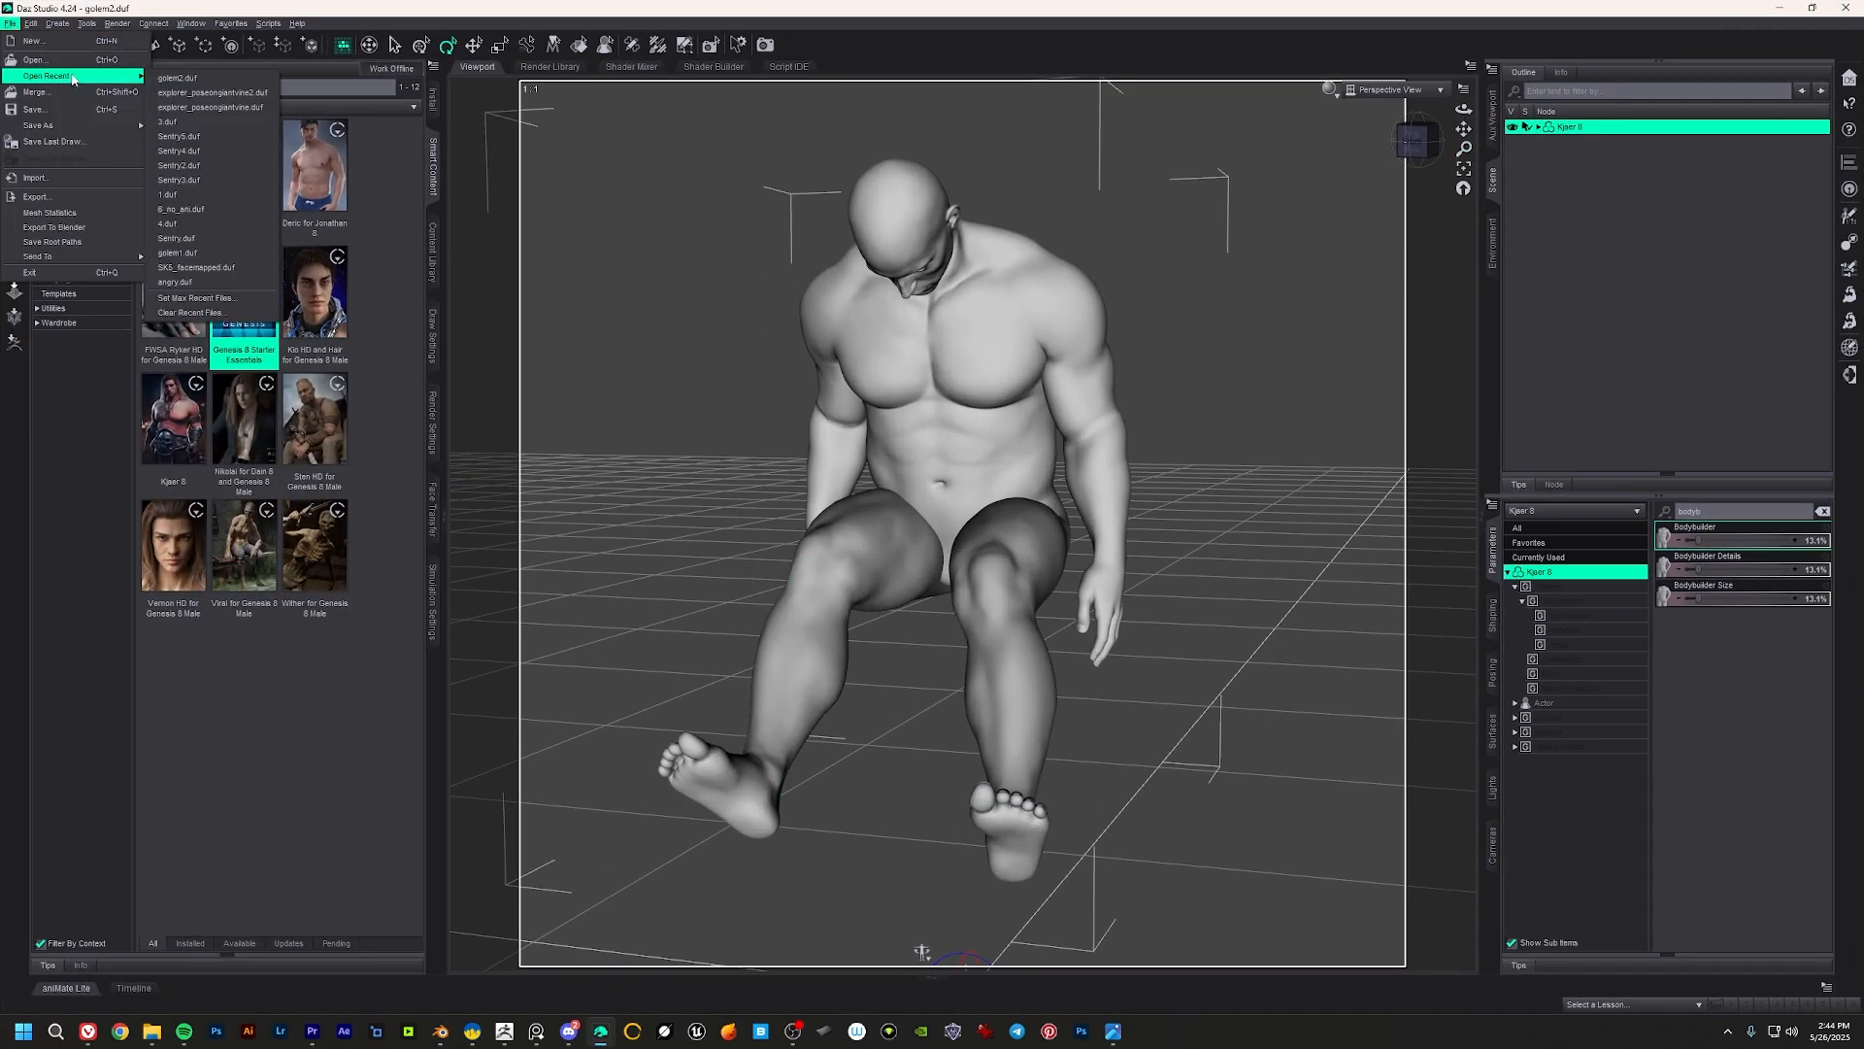
pyautogui.click(211, 92)
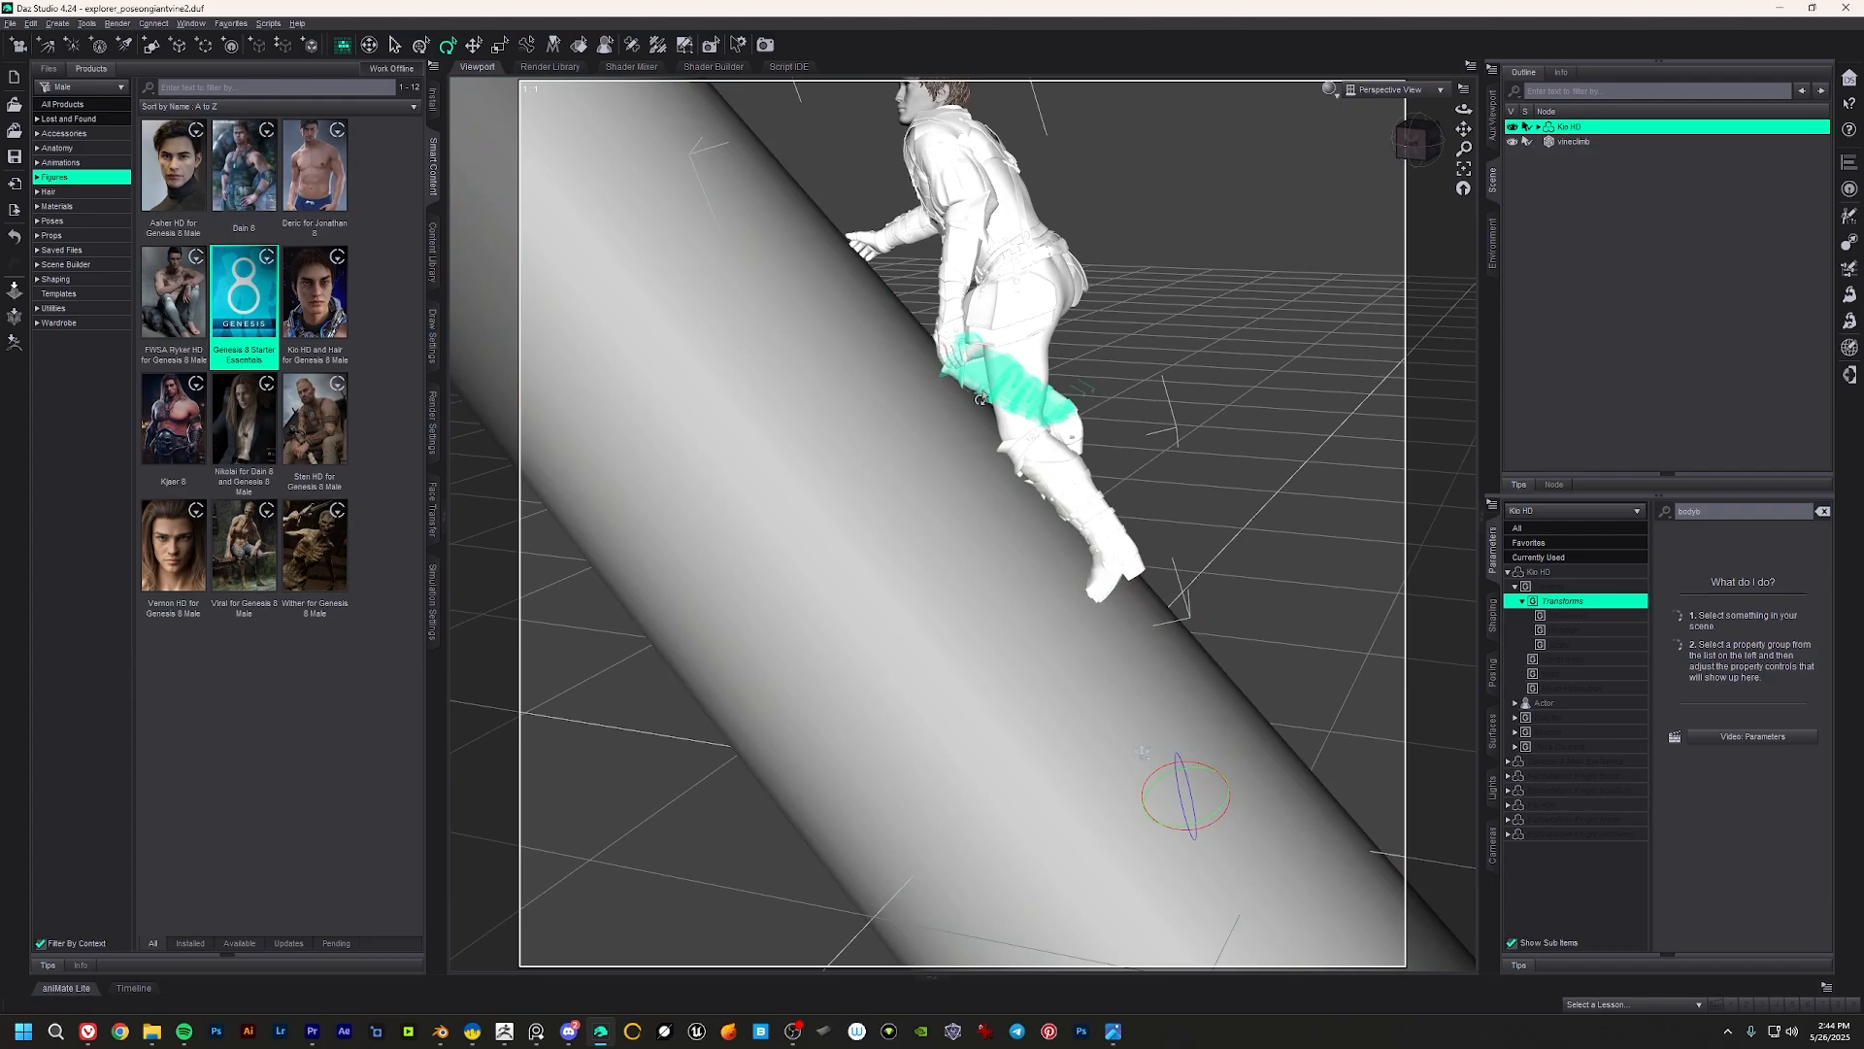
# Step: Examine the explorer figure's climbing pose on the imported cylinder from several angles
pyautogui.scroll(-4, 781, 354)
pyautogui.moveTo(757, 354); pyautogui.dragTo(1067, 474, button='middle')
pyautogui.scroll(5, 962, 291)
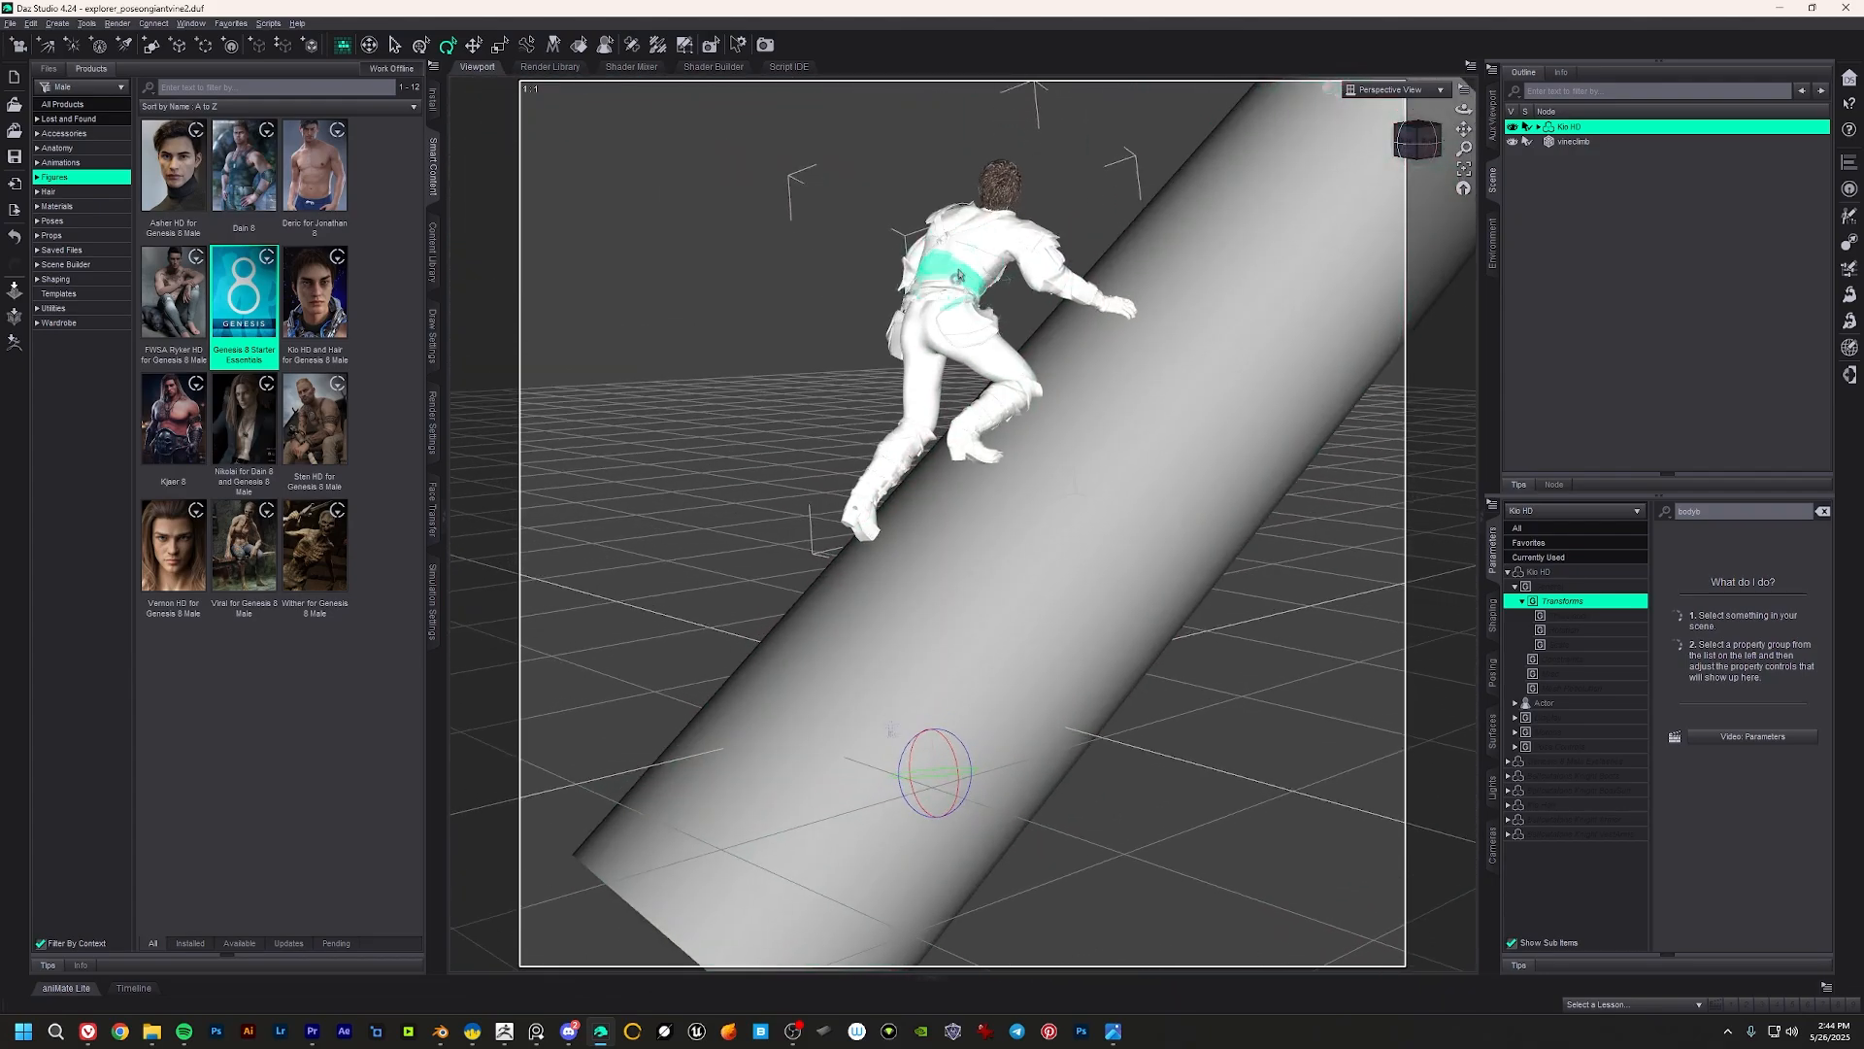
pyautogui.scroll(2, 964, 299)
pyautogui.moveTo(1042, 184); pyautogui.dragTo(1055, 365, button='middle')
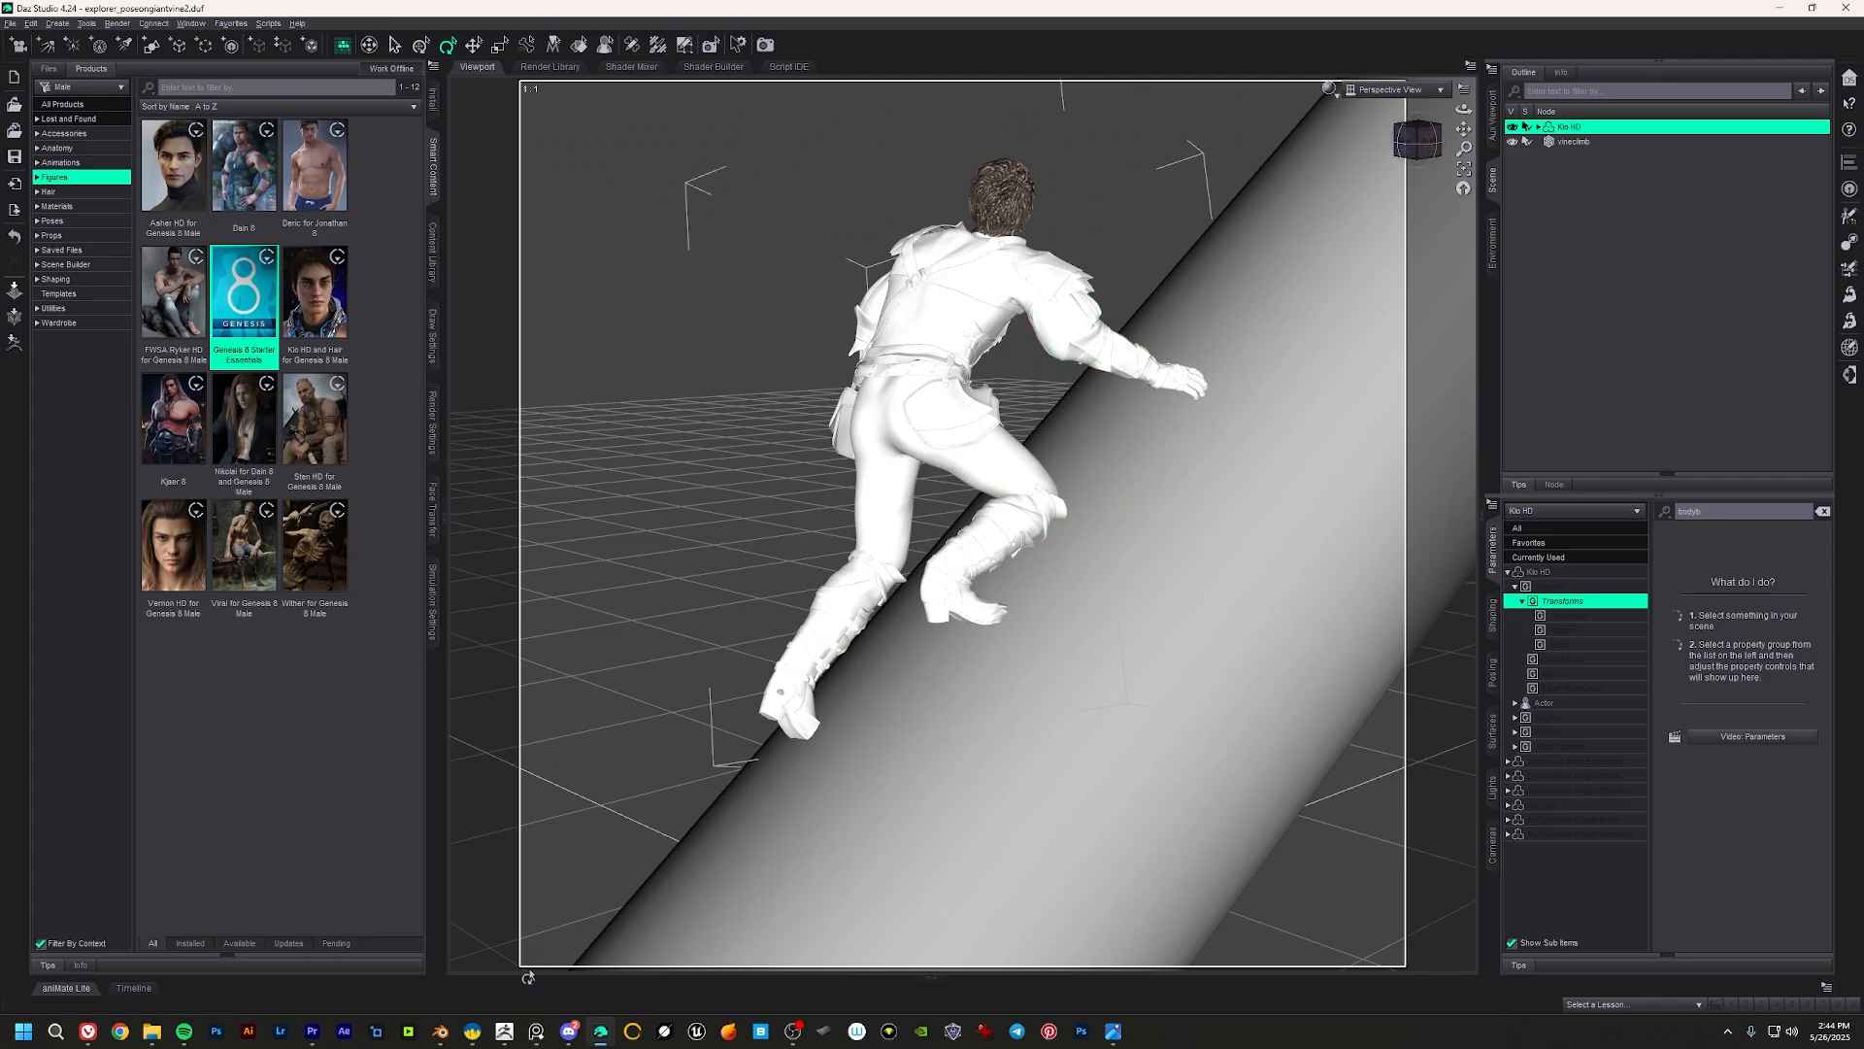
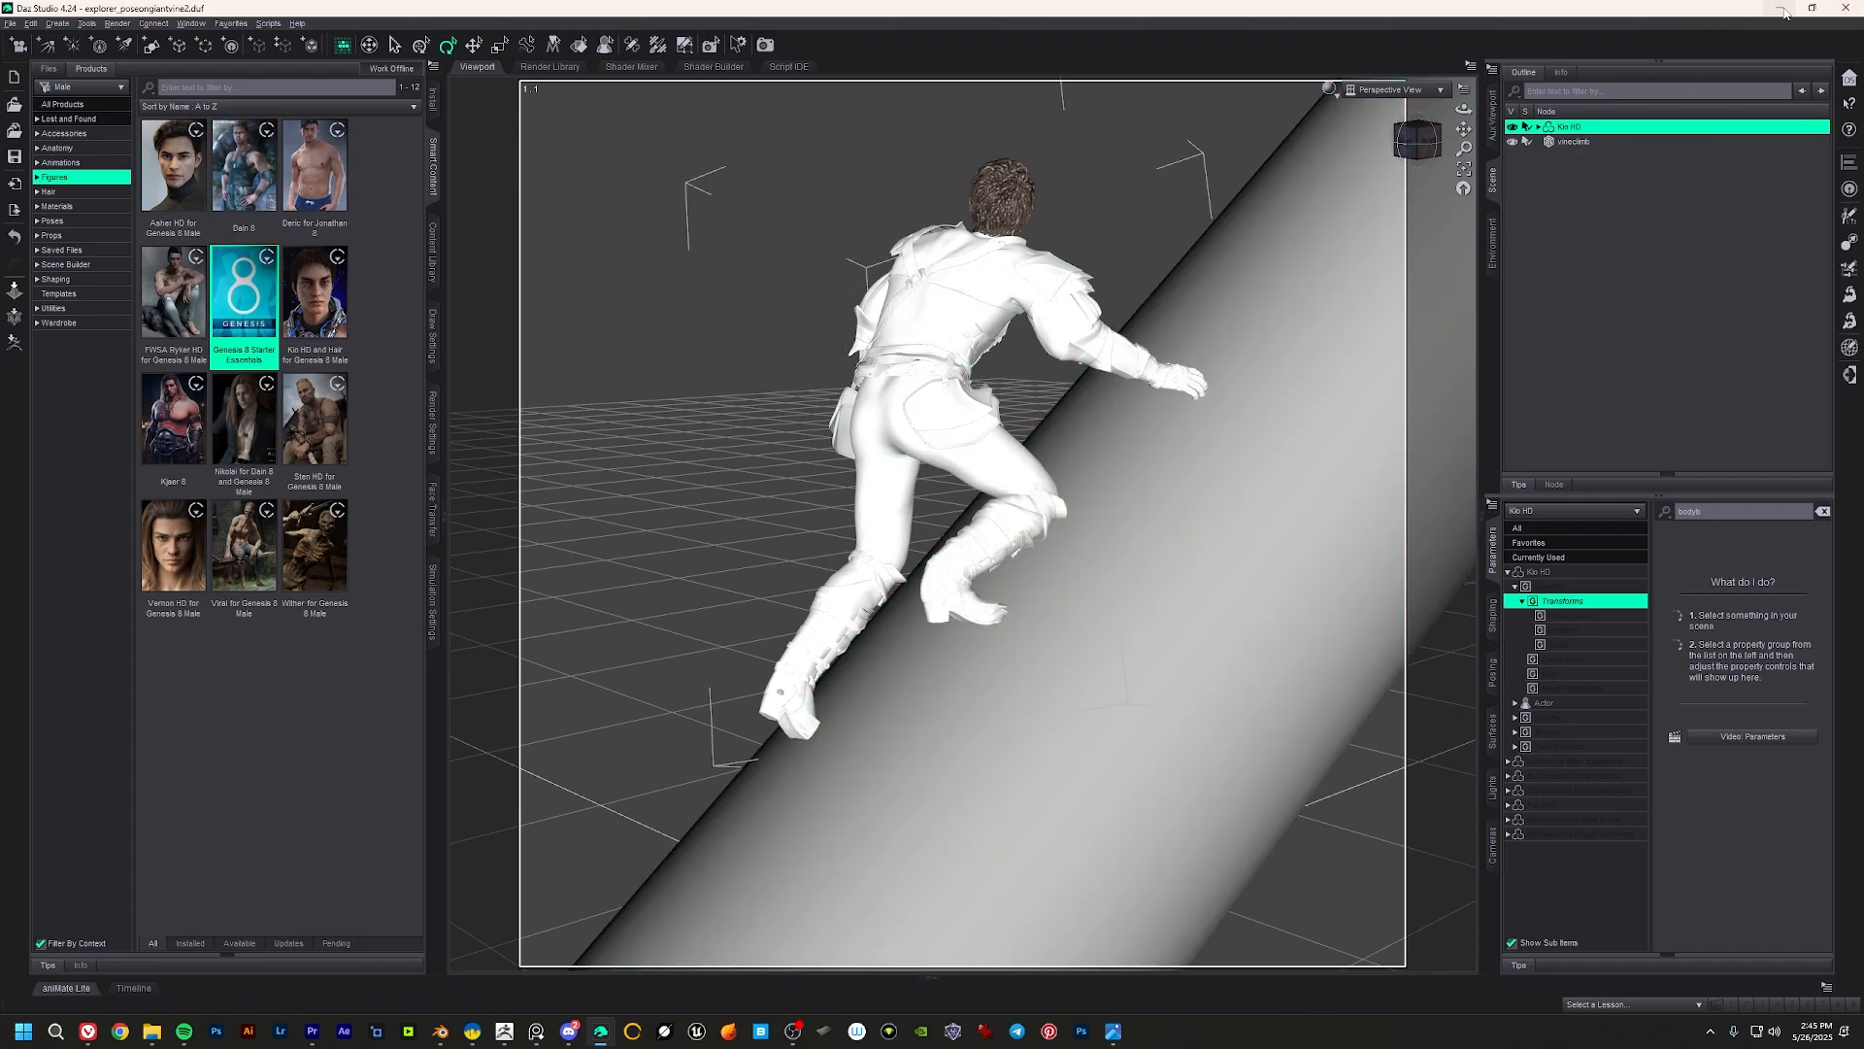
# Step: Return to Blender and isolate all of the knight's parts in local view
pyautogui.click(1782, 9)
pyautogui.keyDown('shift'); pyautogui.moveTo(894, 416); pyautogui.dragTo(928, 368, button='middle'); pyautogui.keyUp('shift')
pyautogui.scroll(6, 967, 376)
pyautogui.click(996, 352)
pyautogui.scroll(3, 927, 368)
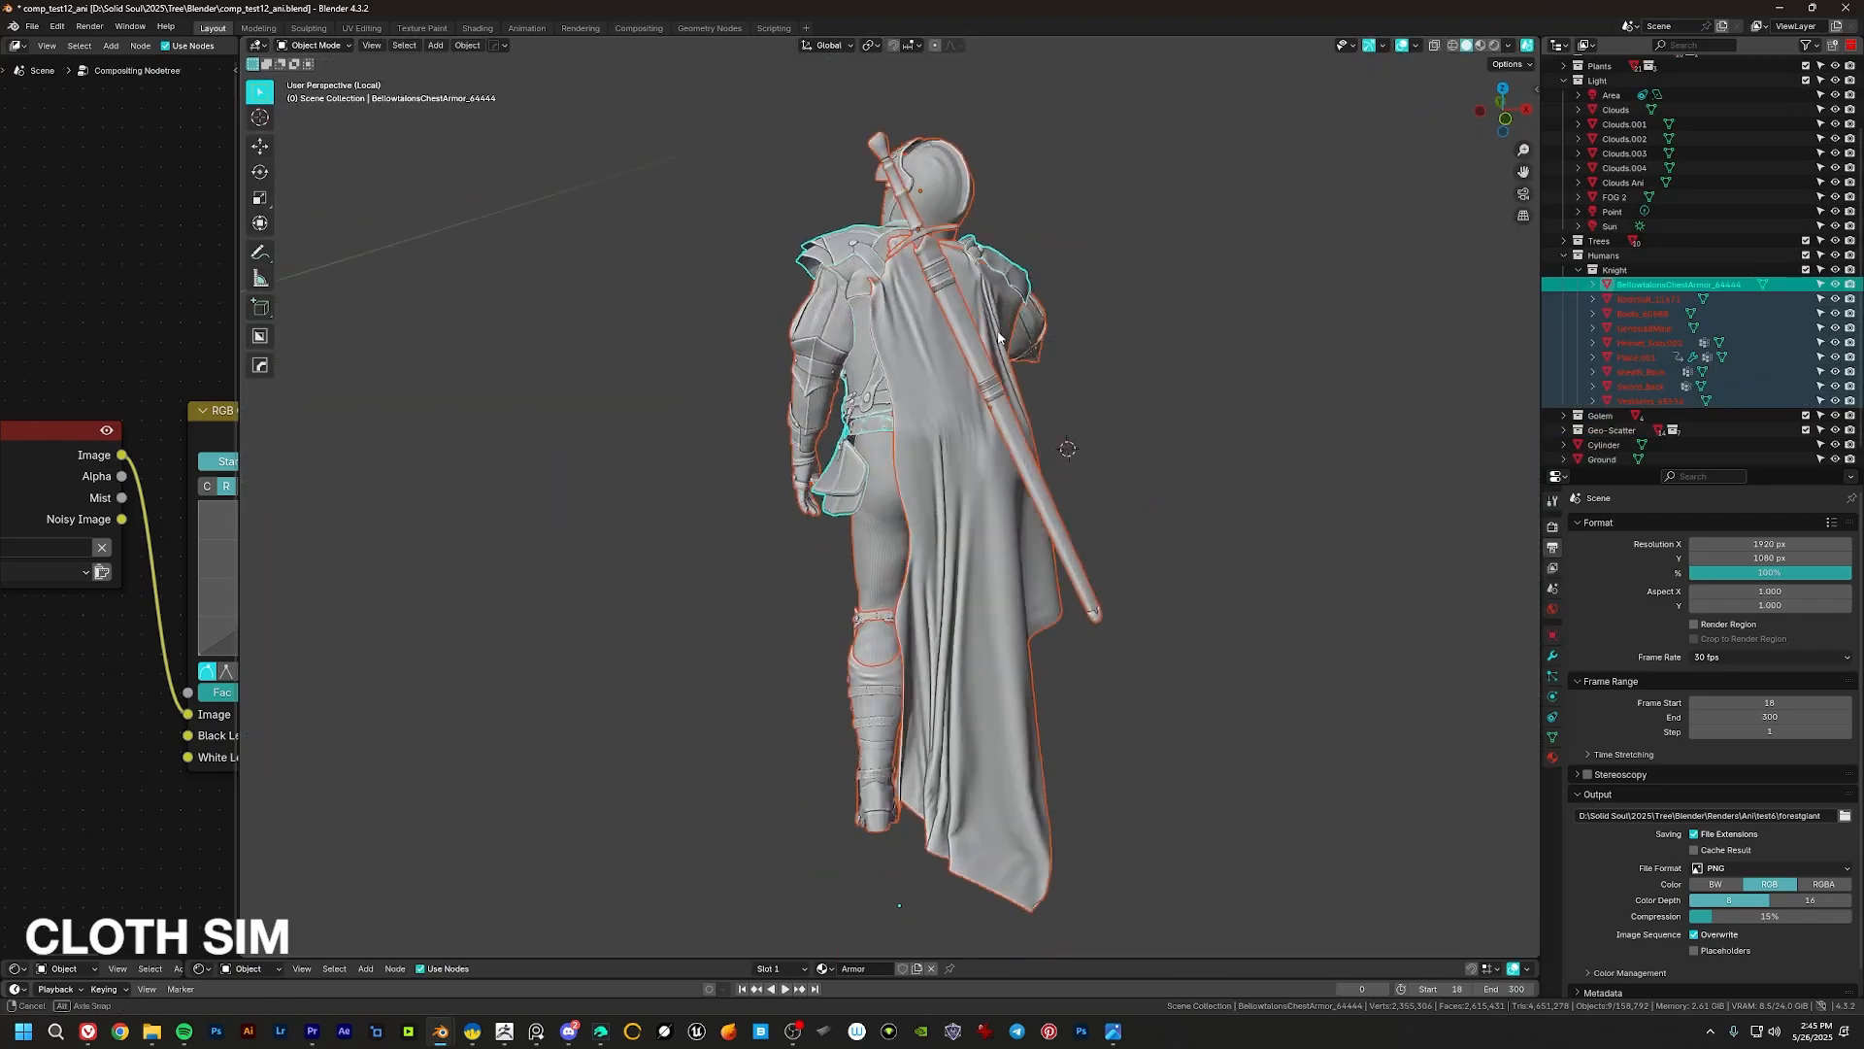
pyautogui.moveTo(952, 323); pyautogui.dragTo(947, 374, button='middle')
# Step: Hide the knight's cape, the sheath and the sword on his back
pyautogui.click(887, 348)
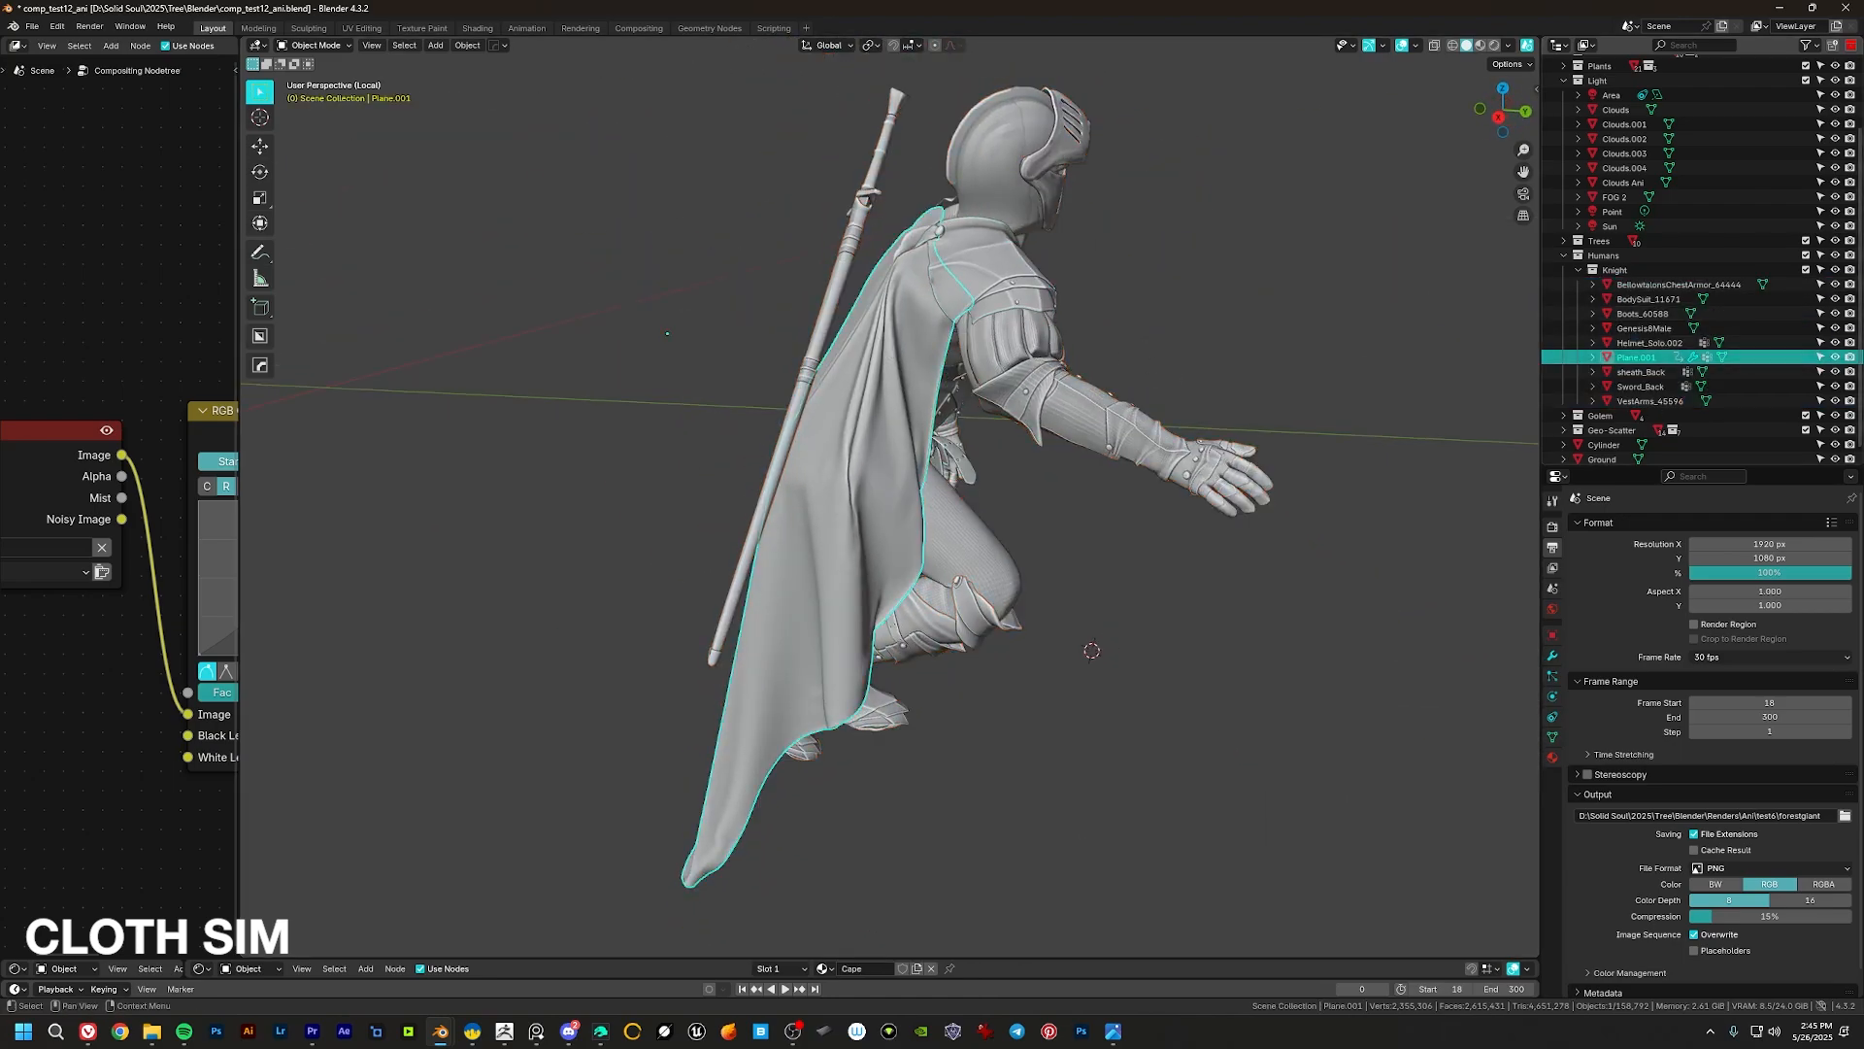
pyautogui.click(1835, 358)
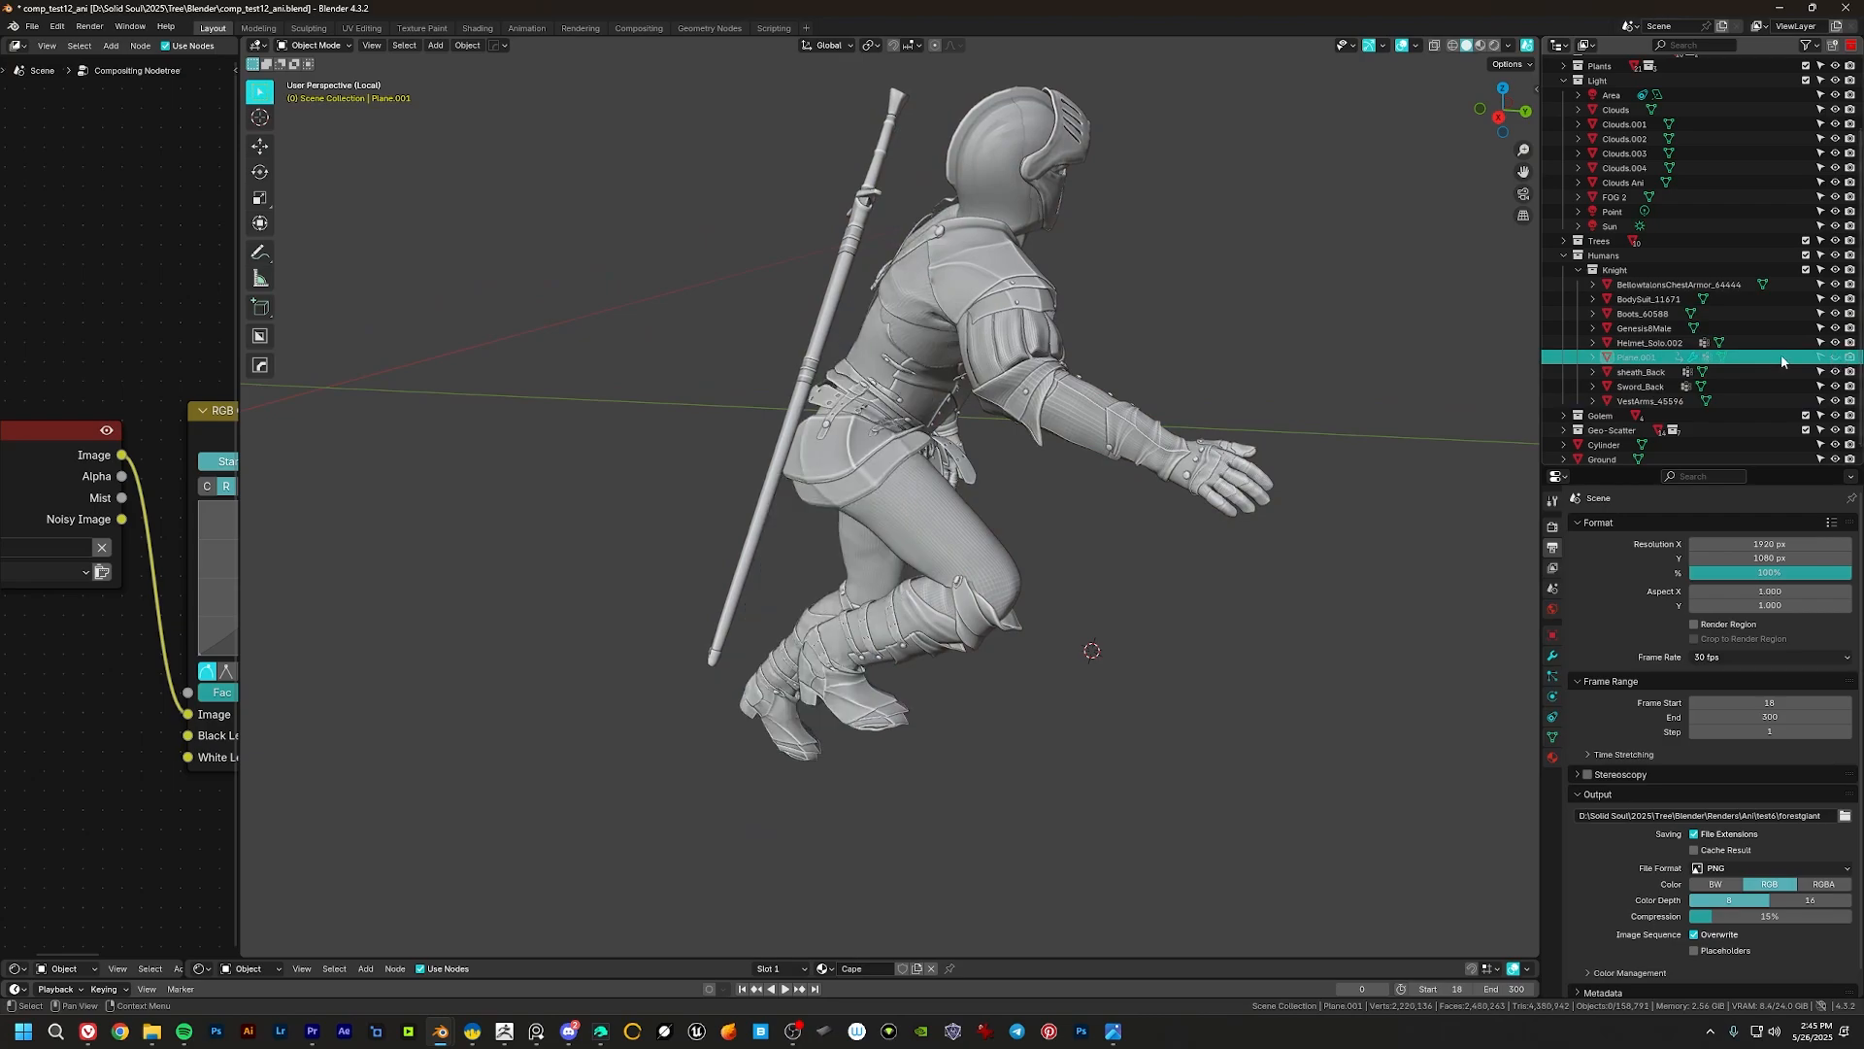
pyautogui.moveTo(942, 320); pyautogui.dragTo(867, 247, button='middle')
pyautogui.click(864, 248)
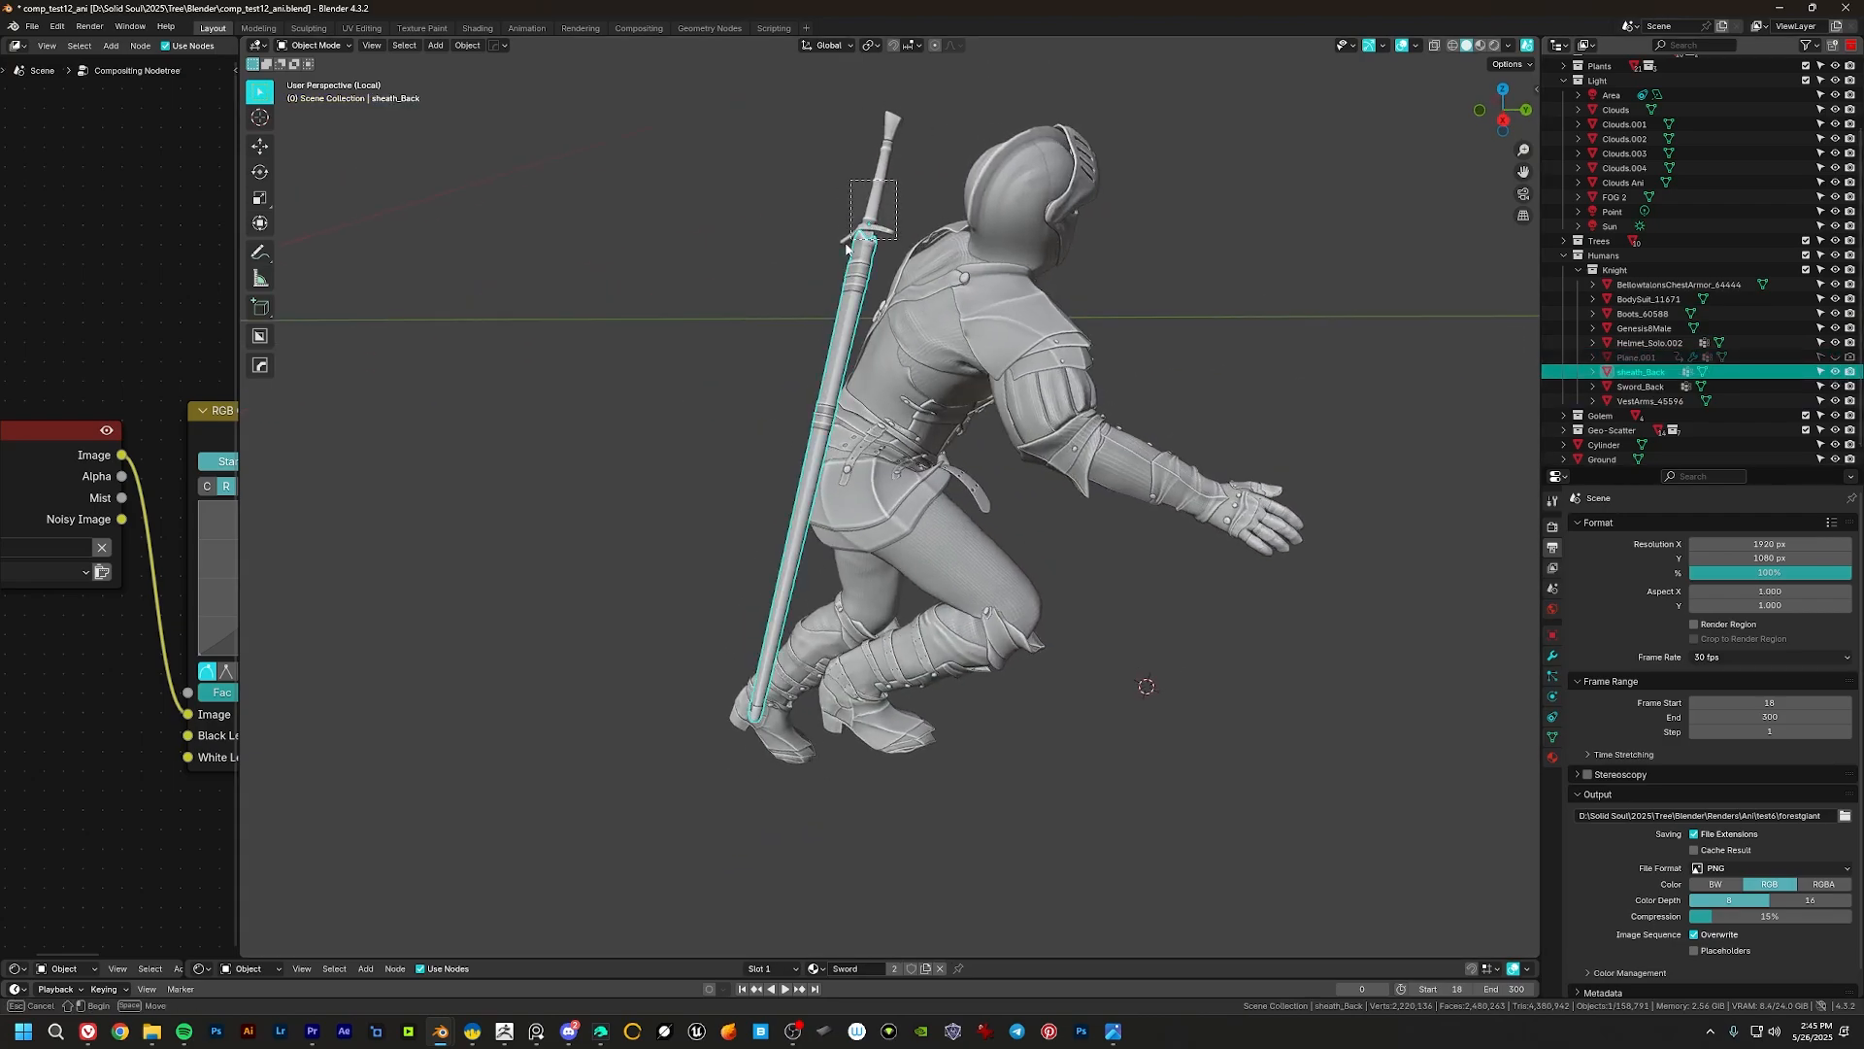
pyautogui.keyDown('shift'); pyautogui.moveTo(835, 180); pyautogui.dragTo(897, 264); pyautogui.keyUp('shift')
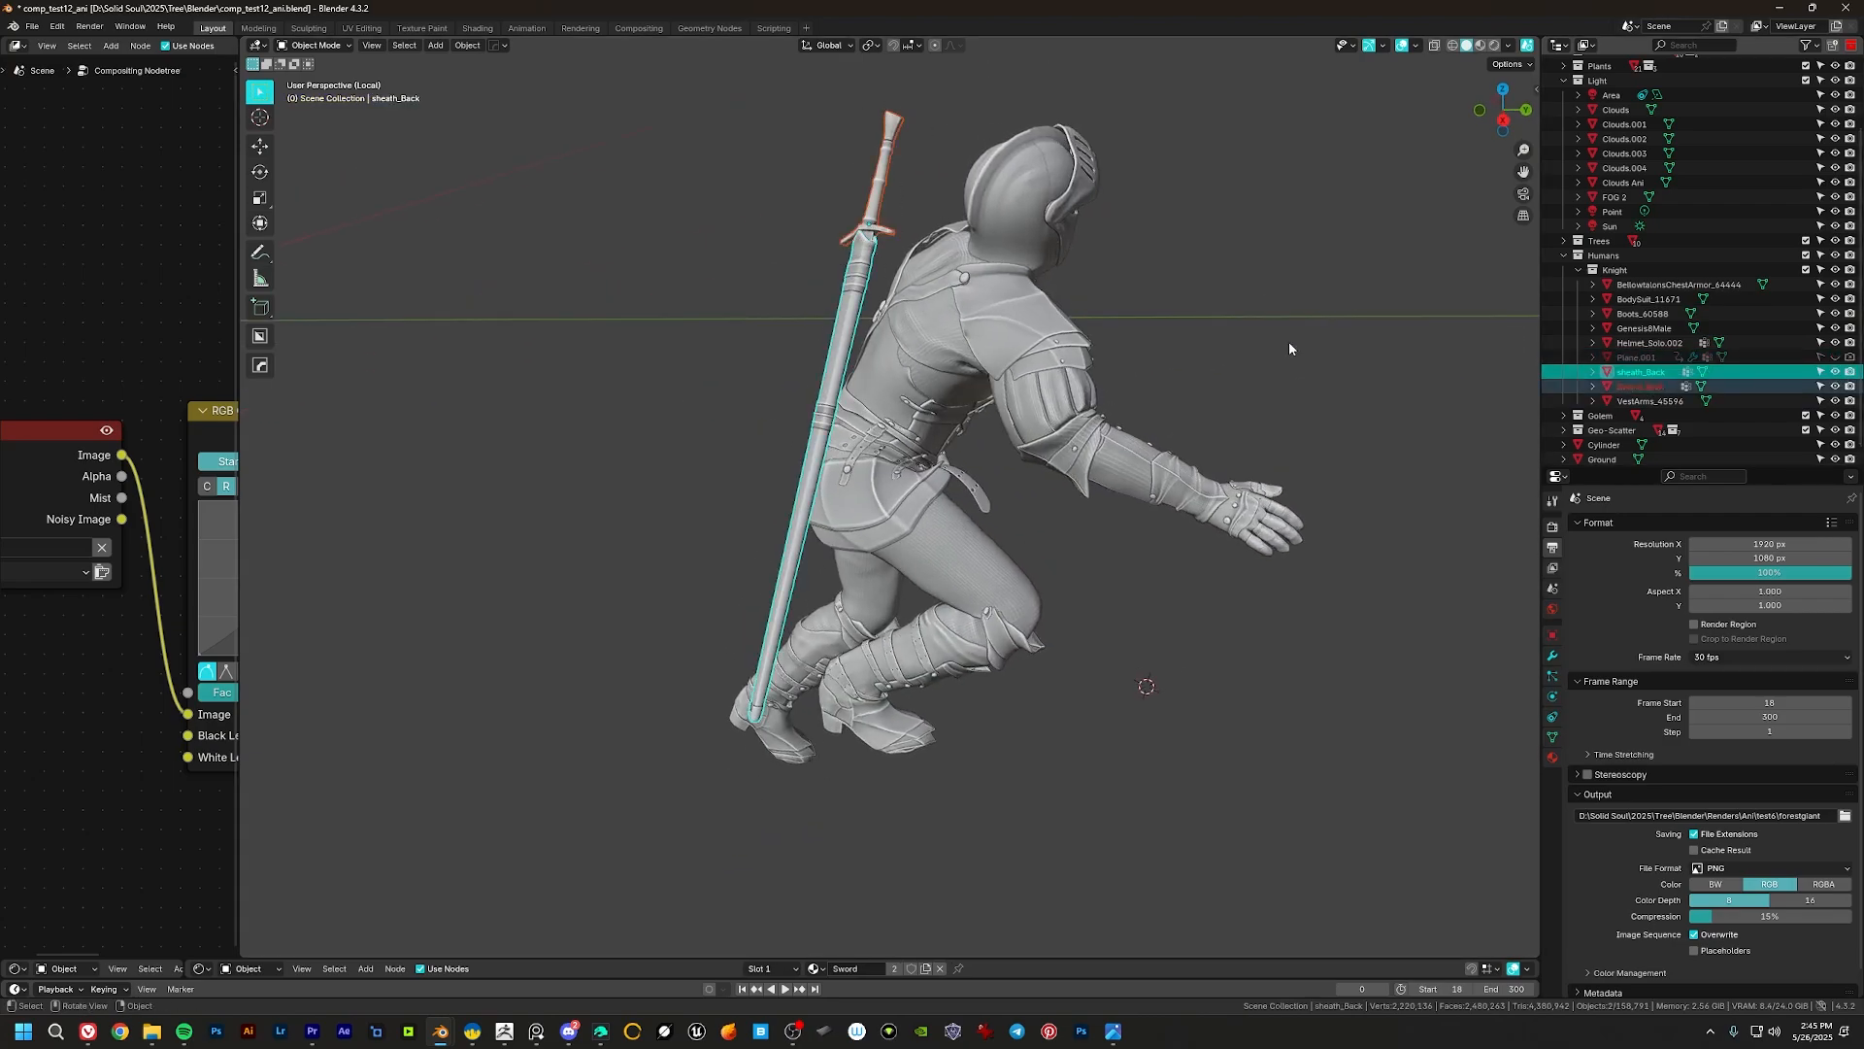
pyautogui.click(1836, 371)
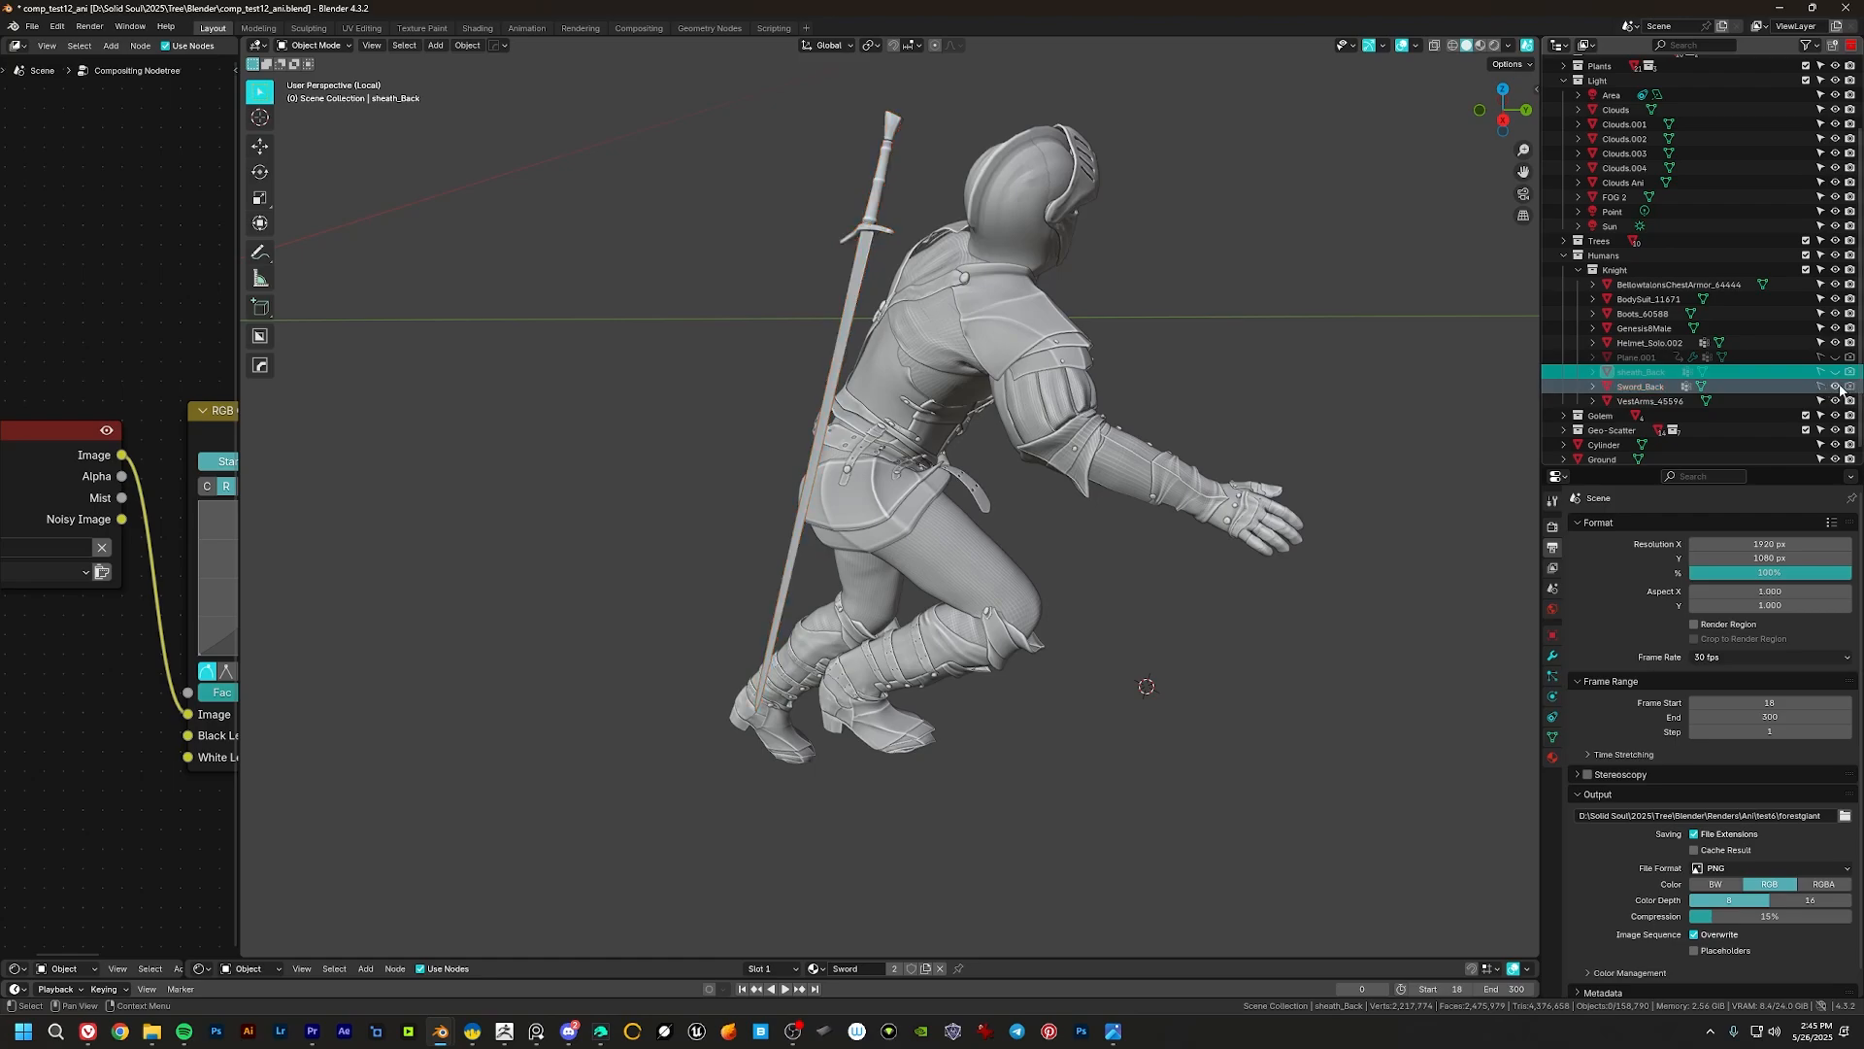
pyautogui.click(1838, 387)
# Step: Duplicate the knight's visible body and armour parts as one joined mesh and move it away from the original
pyautogui.moveTo(1097, 145); pyautogui.dragTo(1138, 141, button='middle')
pyautogui.moveTo(1158, 130); pyautogui.dragTo(648, 679)
pyautogui.keyDown('shift'); pyautogui.moveTo(843, 553); pyautogui.dragTo(1027, 442, button='middle'); pyautogui.keyUp('shift')
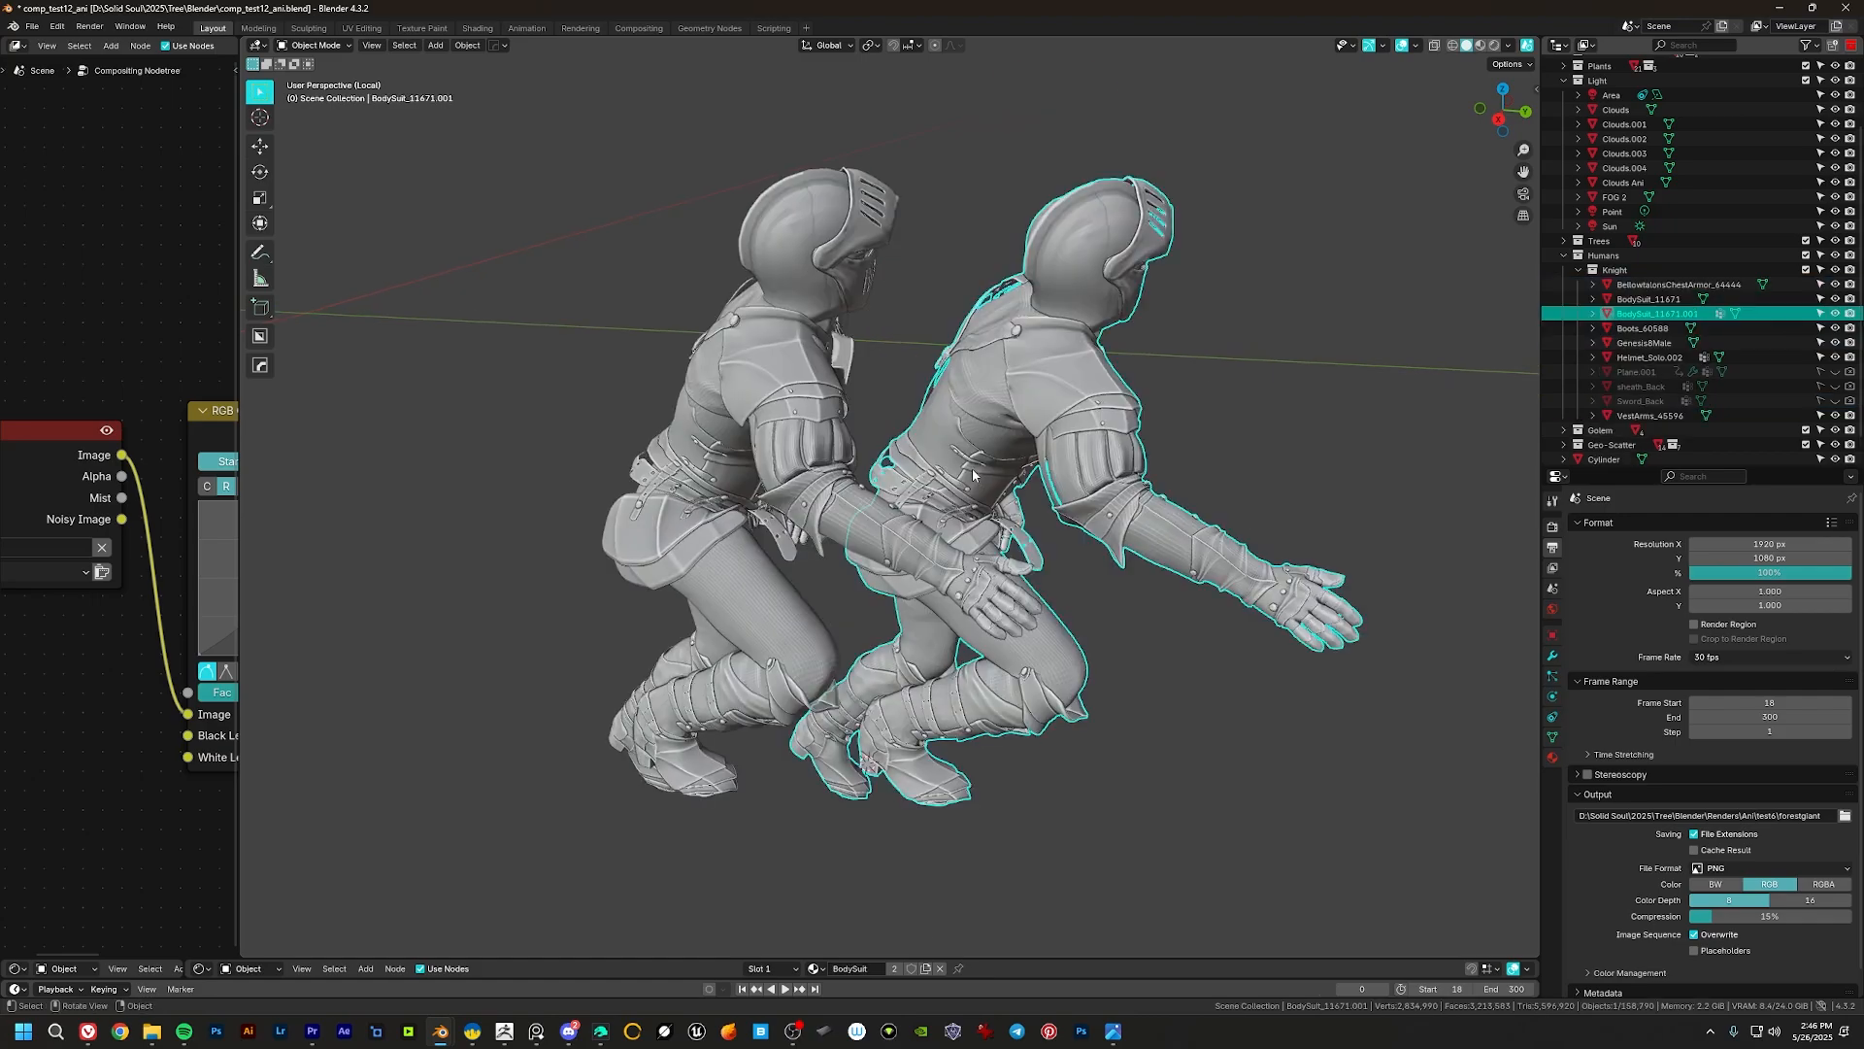
pyautogui.moveTo(971, 477); pyautogui.dragTo(1083, 408, button='middle')
pyautogui.press('g')
pyautogui.click(876, 432)
# Step: Add a Decimate modifier with a ratio of 0.1 to the joined knight copy and apply it
pyautogui.moveTo(888, 407); pyautogui.dragTo(1001, 260, button='middle')
pyautogui.press('n')
pyautogui.scroll(3, 1001, 260)
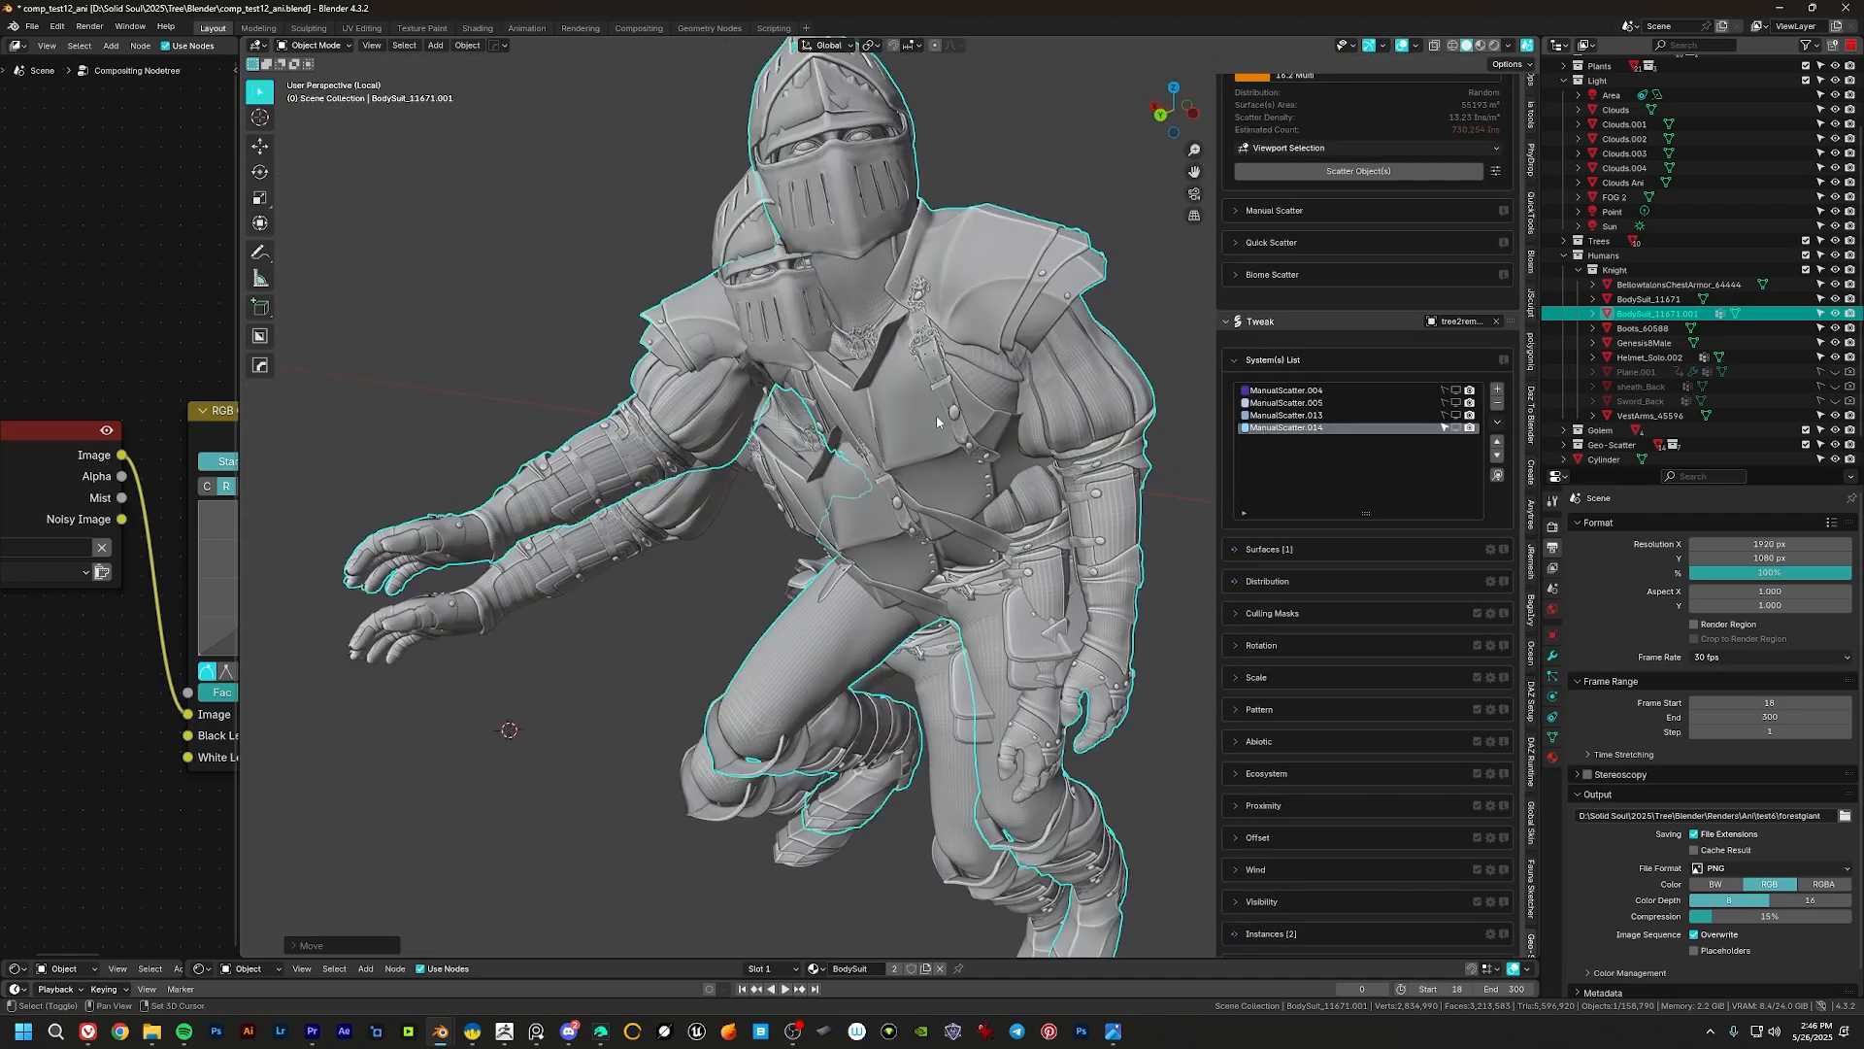
pyautogui.moveTo(937, 421); pyautogui.dragTo(987, 301, button='middle')
pyautogui.click(1553, 657)
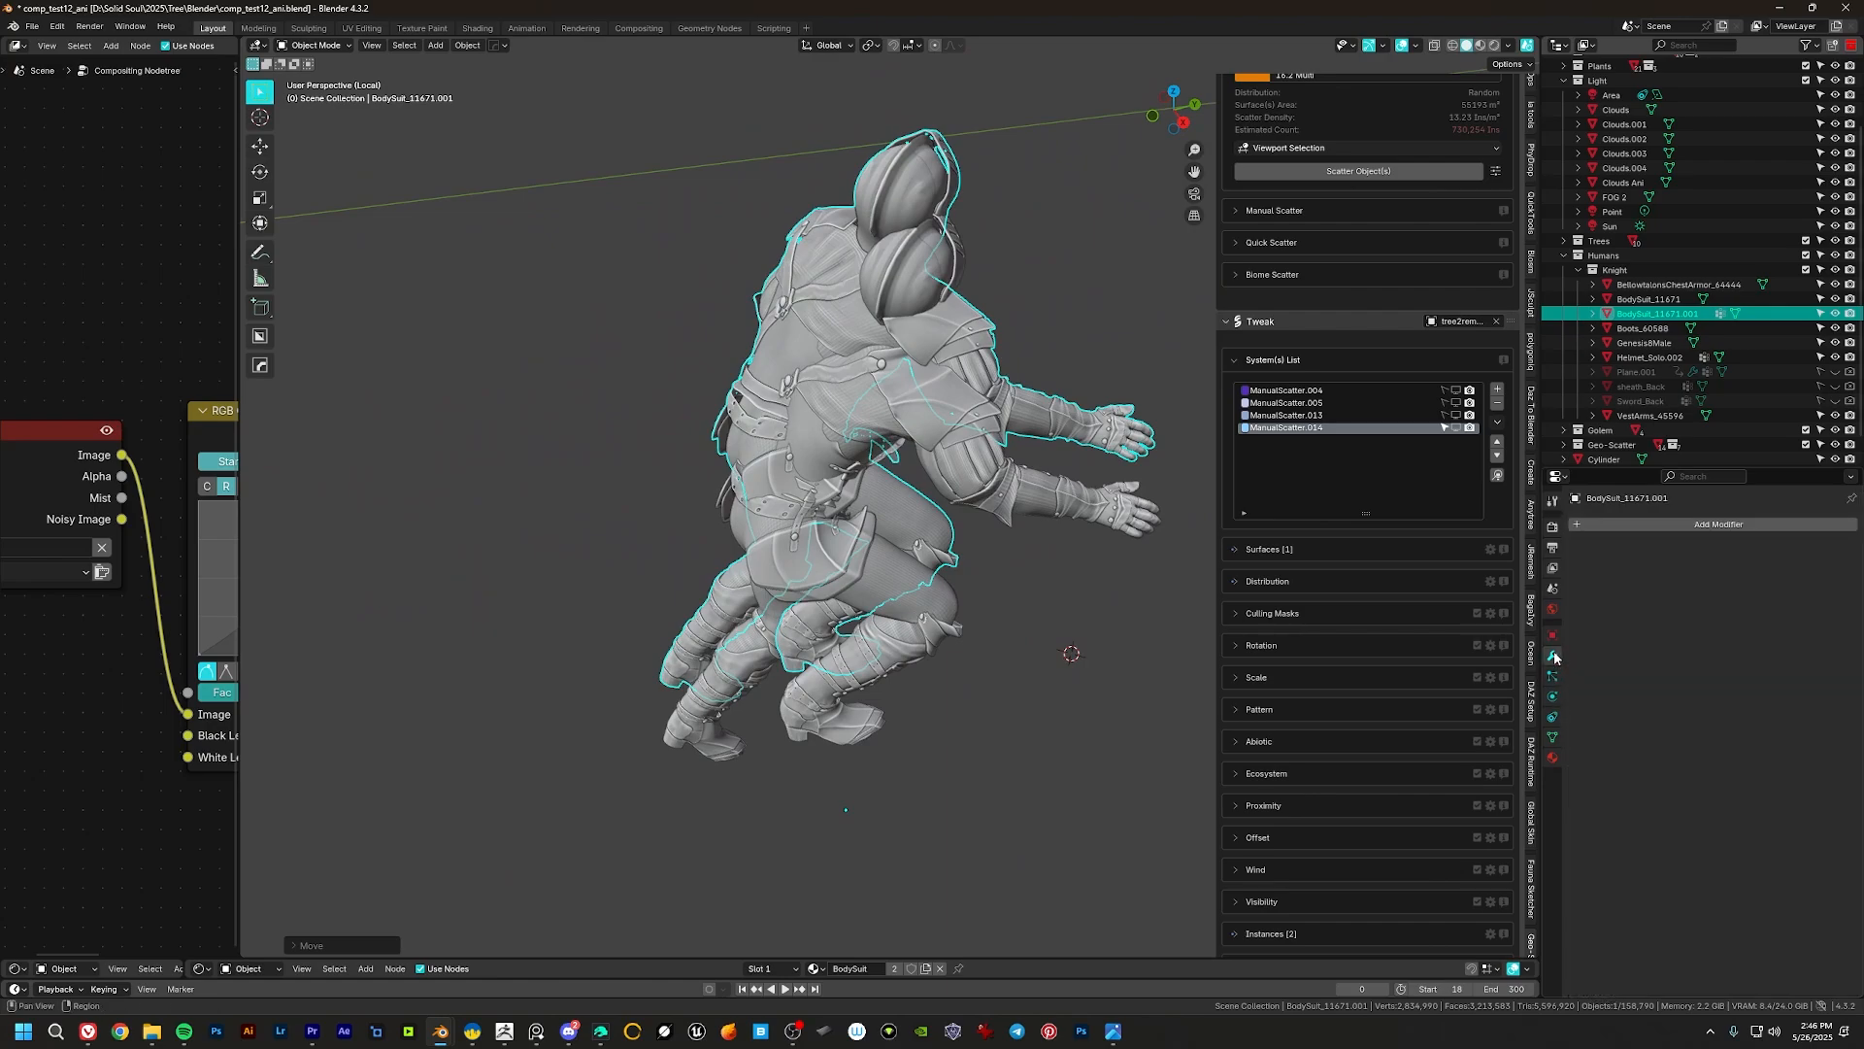
pyautogui.click(1658, 527)
pyautogui.write('de')
pyautogui.click(1605, 553)
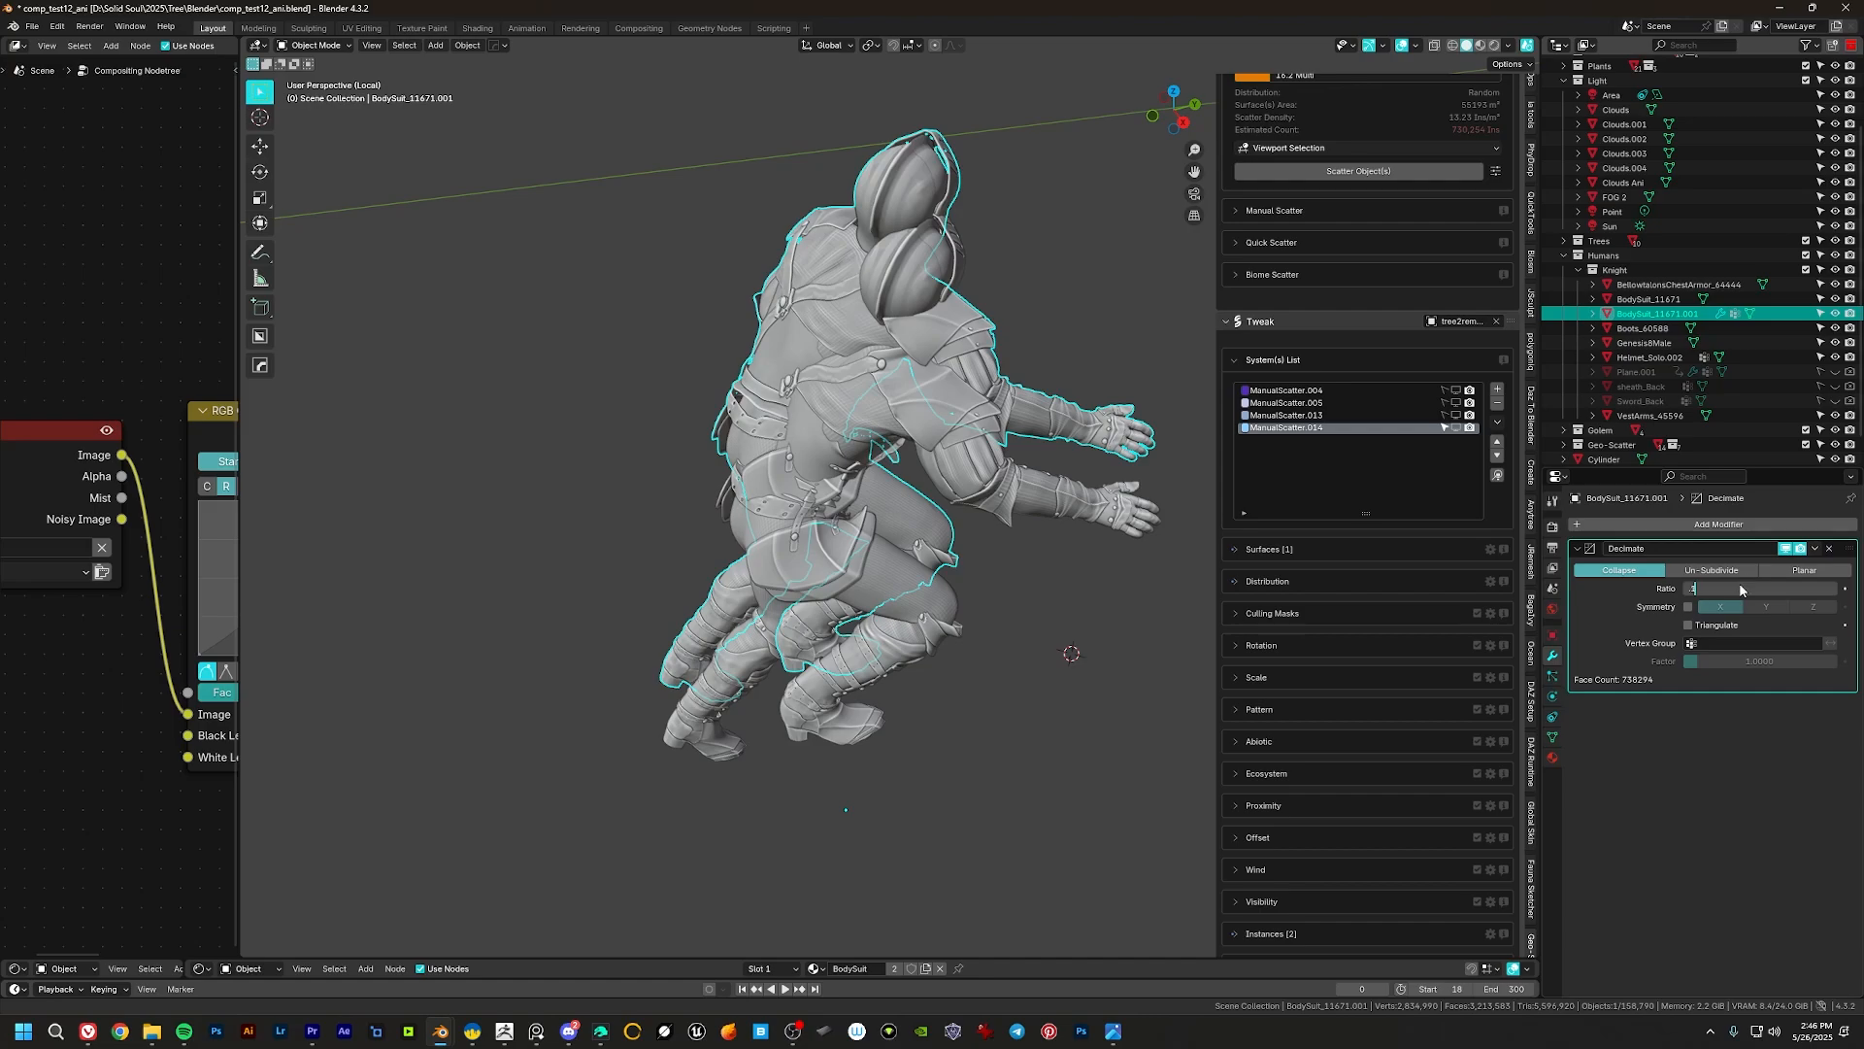
pyautogui.press('Return')
pyautogui.click(1816, 548)
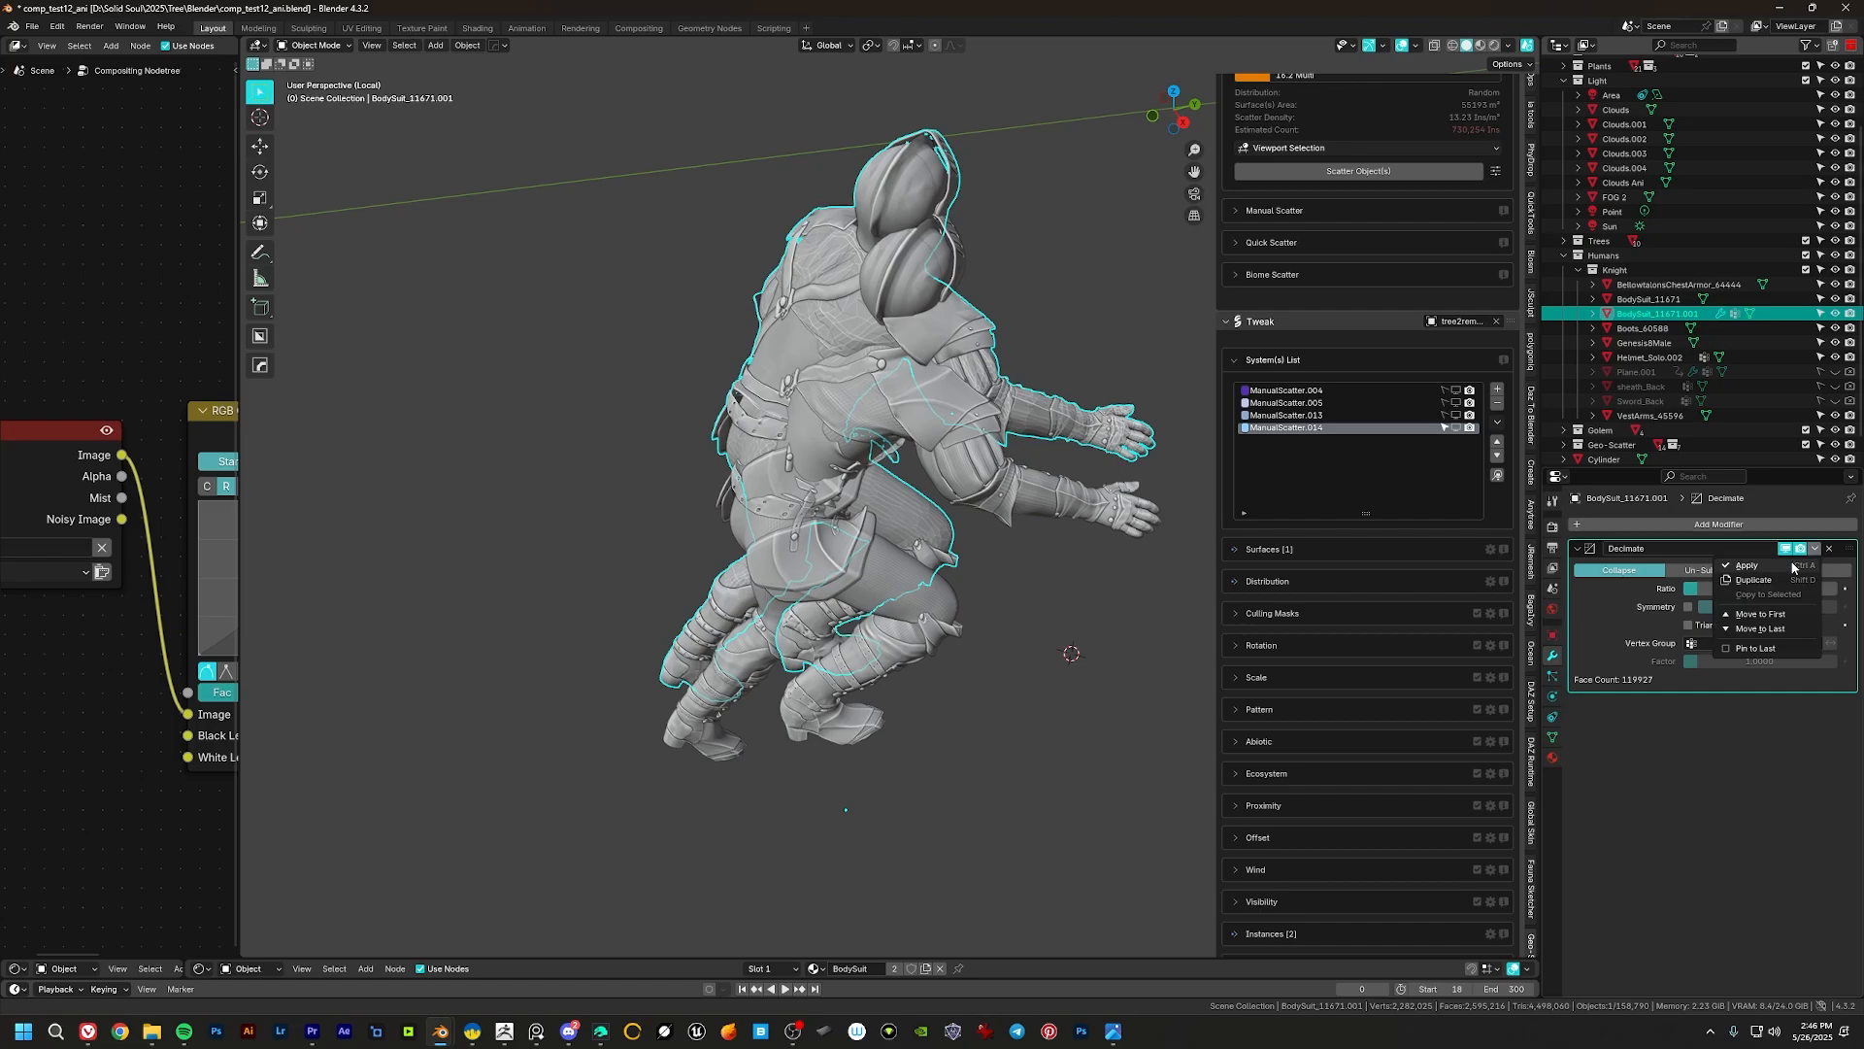
# Step: Move the decimated knight copy beside the original and set its origin to its geometry
pyautogui.moveTo(961, 412); pyautogui.dragTo(1030, 408, button='middle')
pyautogui.press('g')
pyautogui.click(819, 313)
pyautogui.rightClick(819, 312)
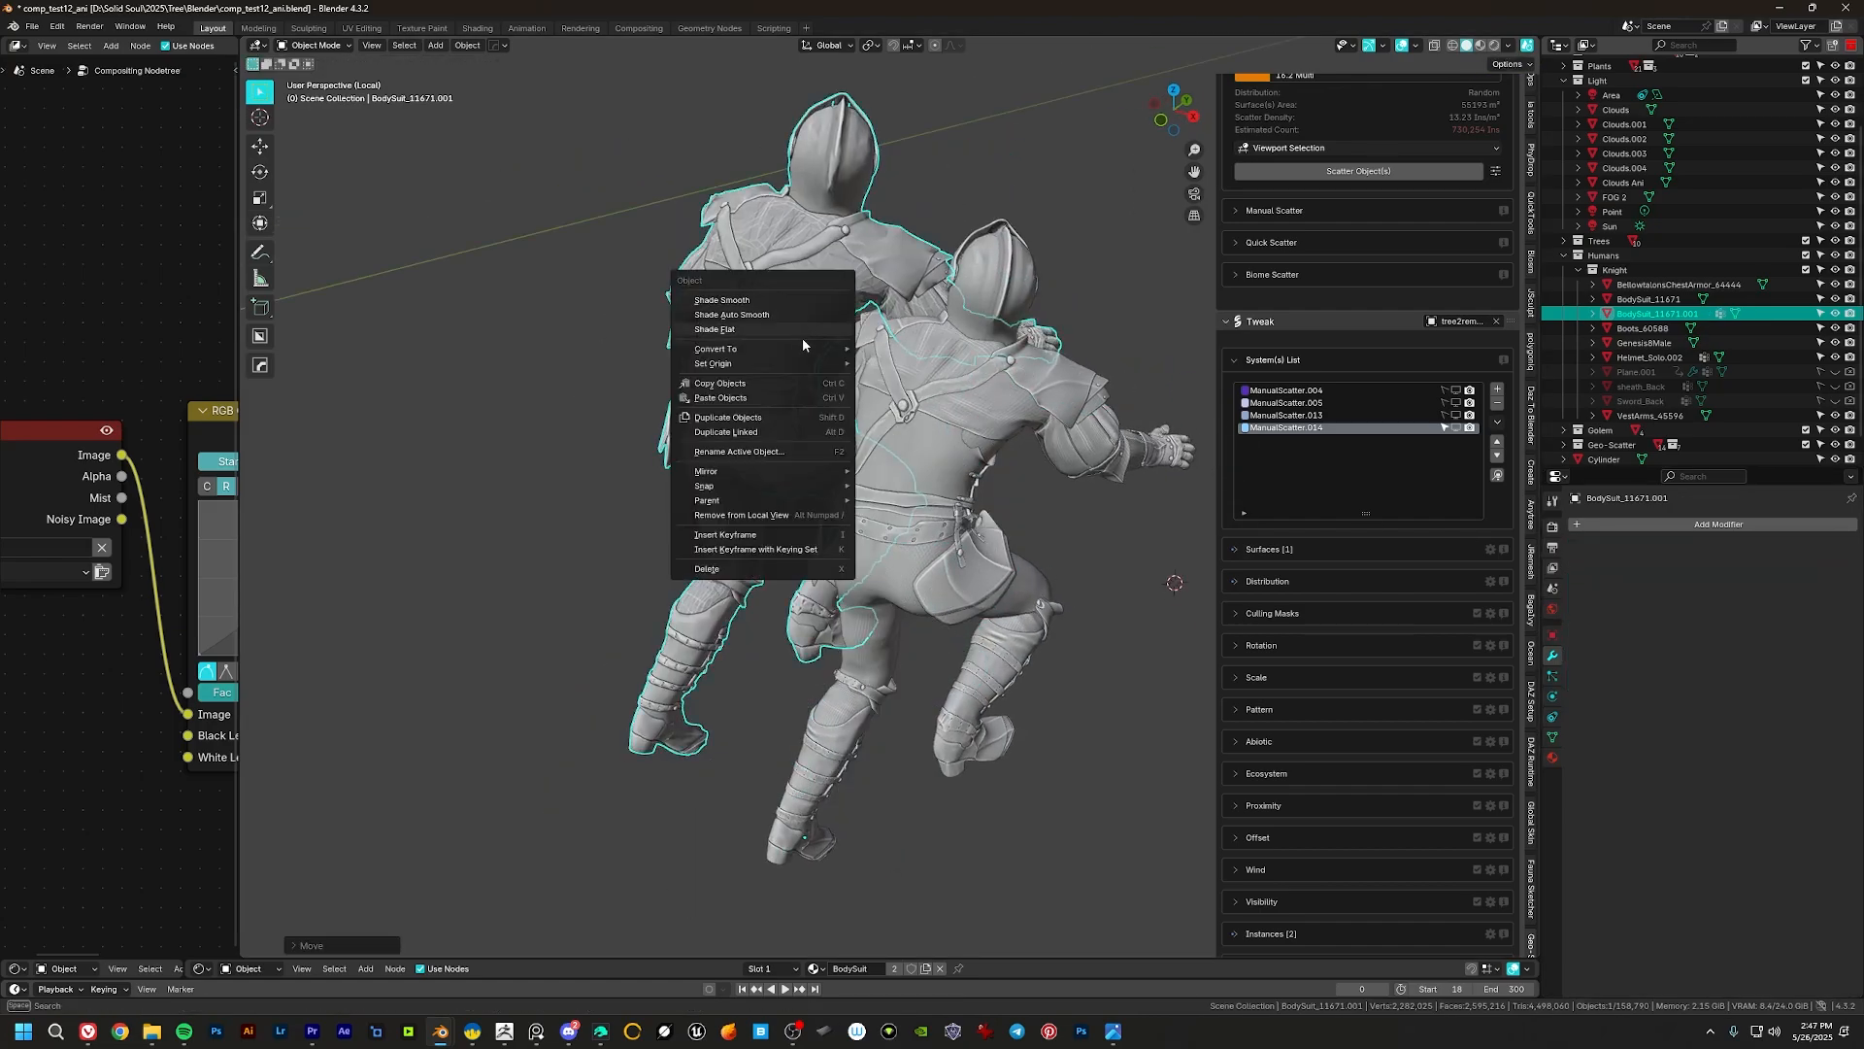
pyautogui.moveTo(815, 364)
pyautogui.click(925, 381)
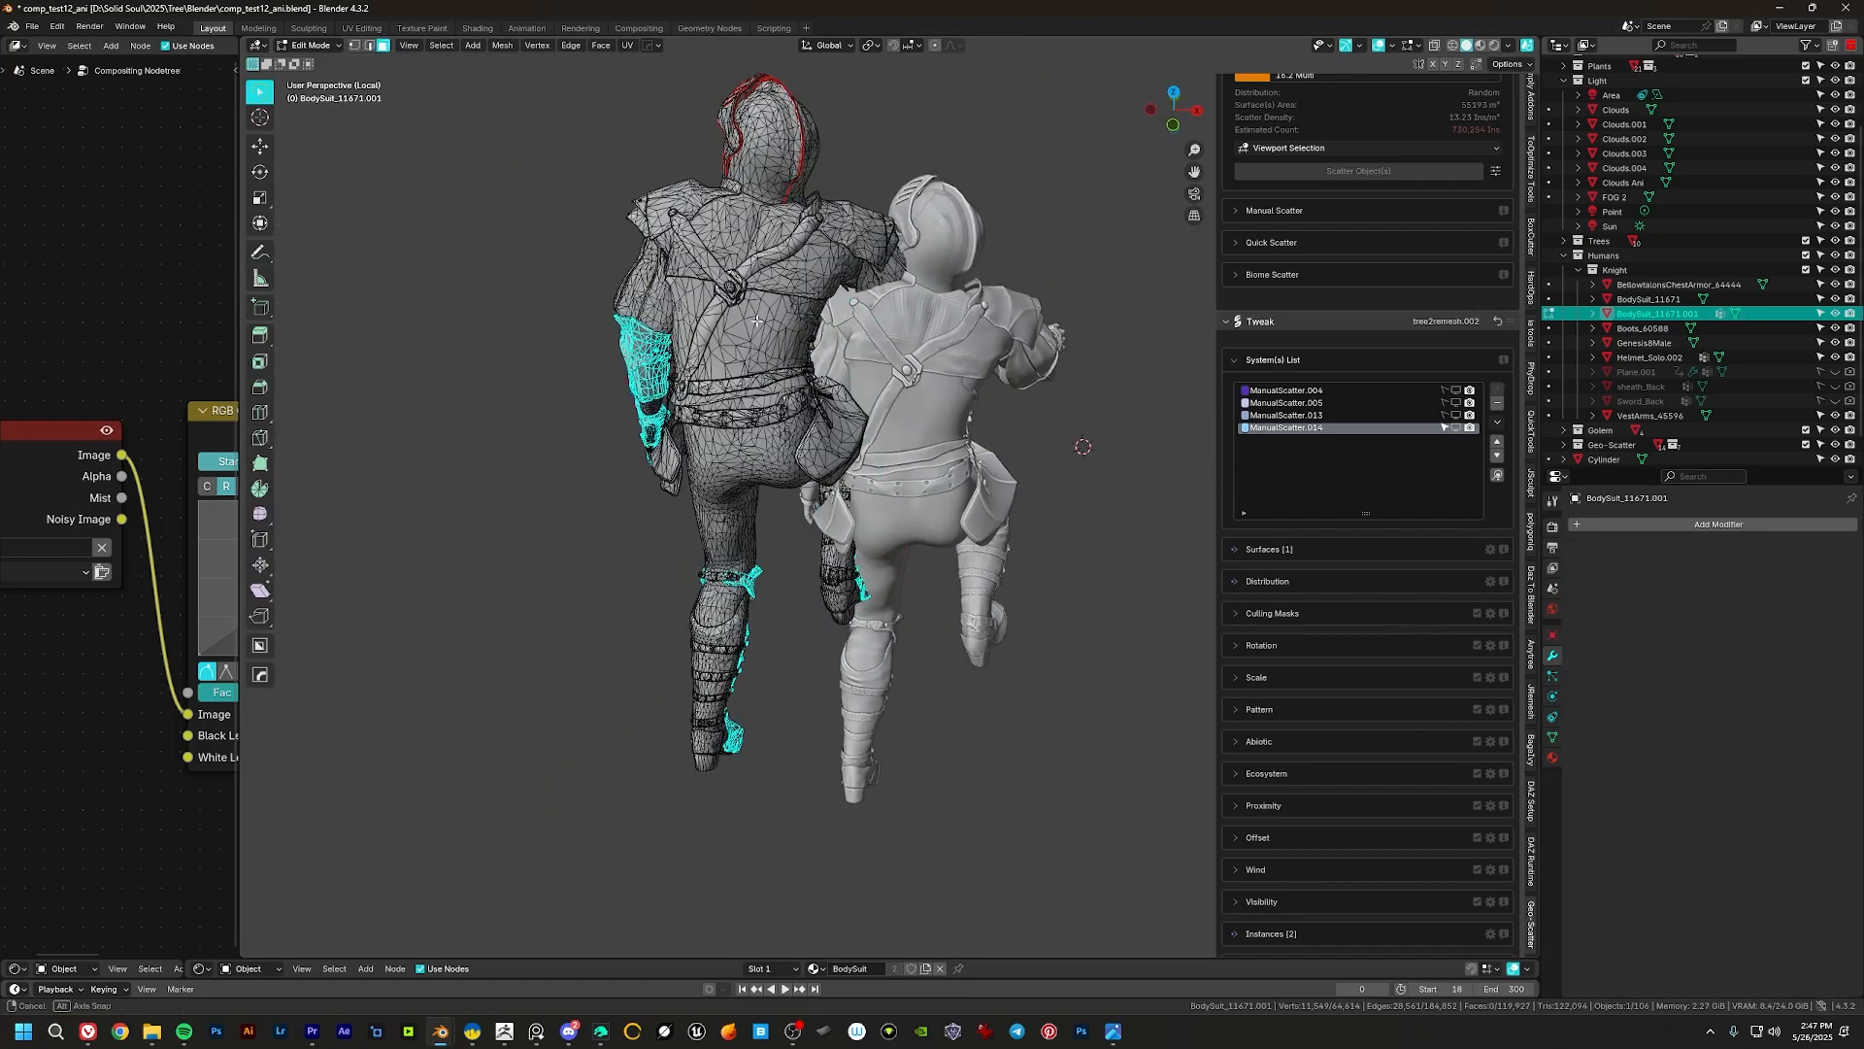
pyautogui.moveTo(751, 332); pyautogui.dragTo(732, 395, button='middle')
pyautogui.press('KP_7')
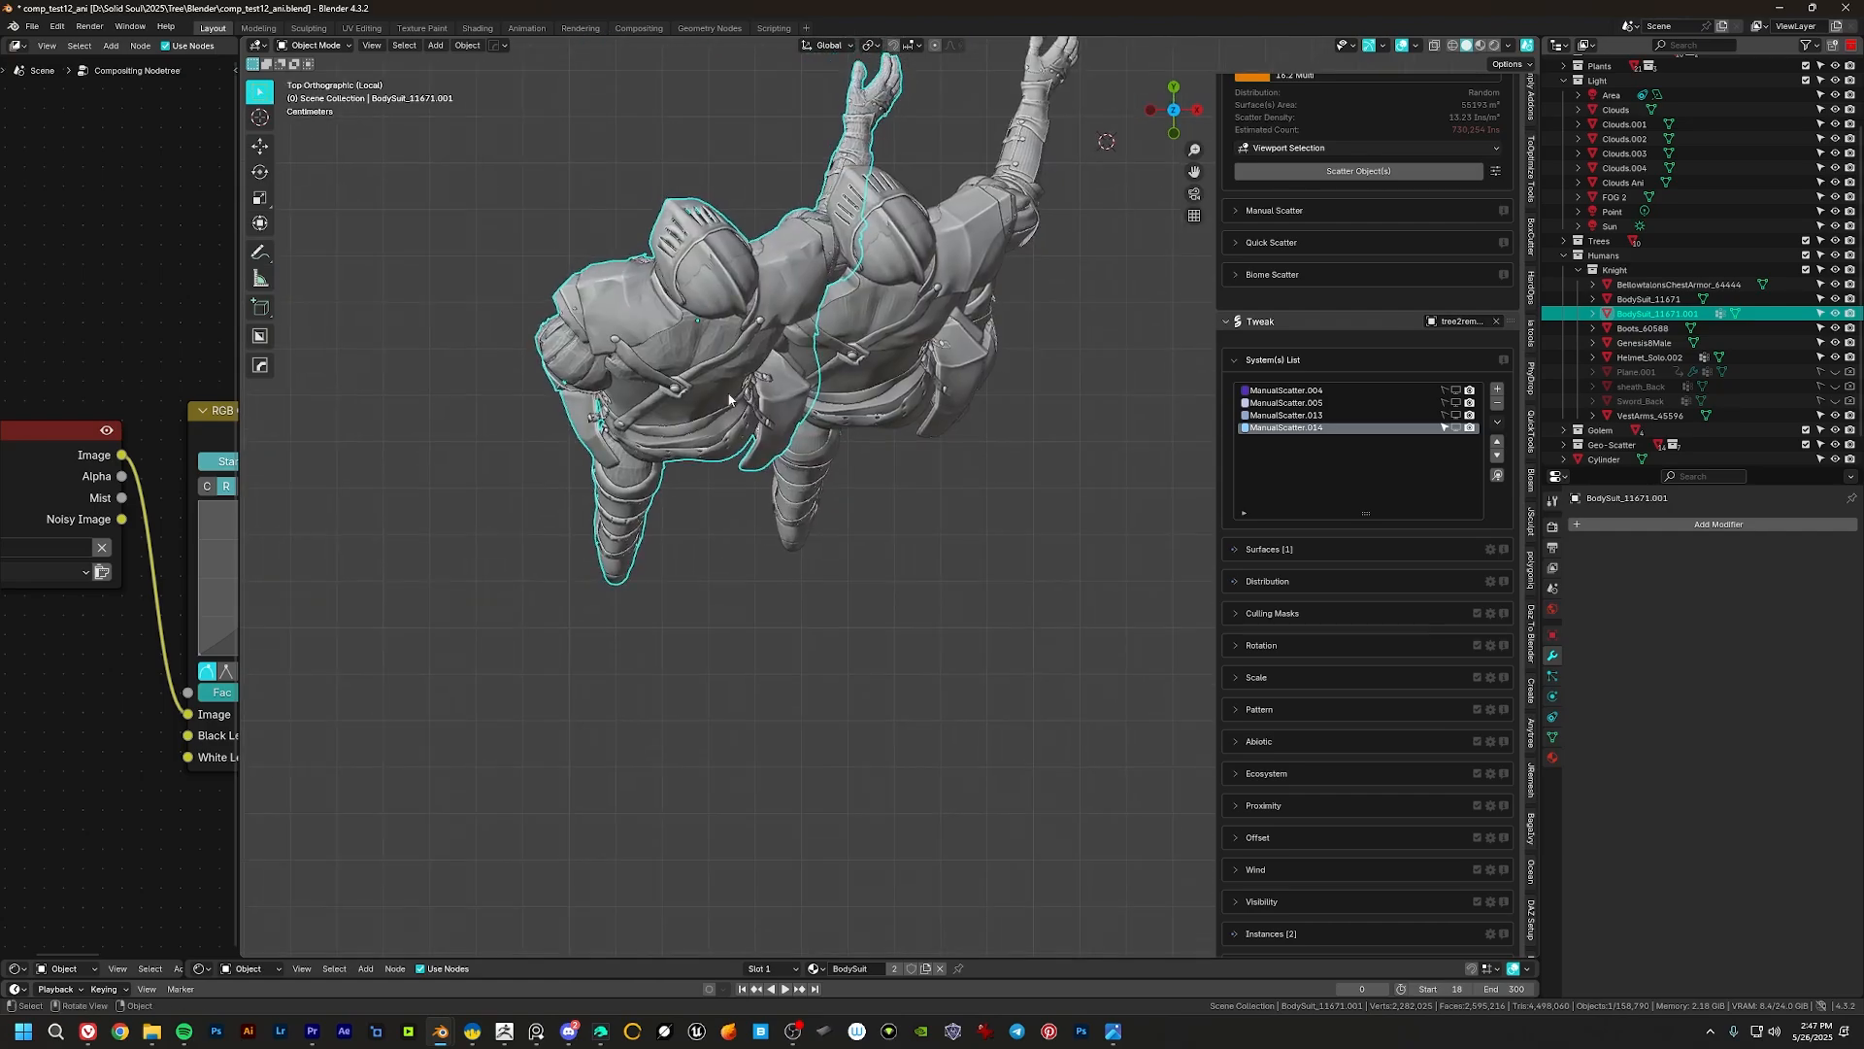
# Step: Move the decimated knight copy to overlap the original knight and show the Simply Cloth Studio tools
pyautogui.press('g')
pyautogui.click(903, 369)
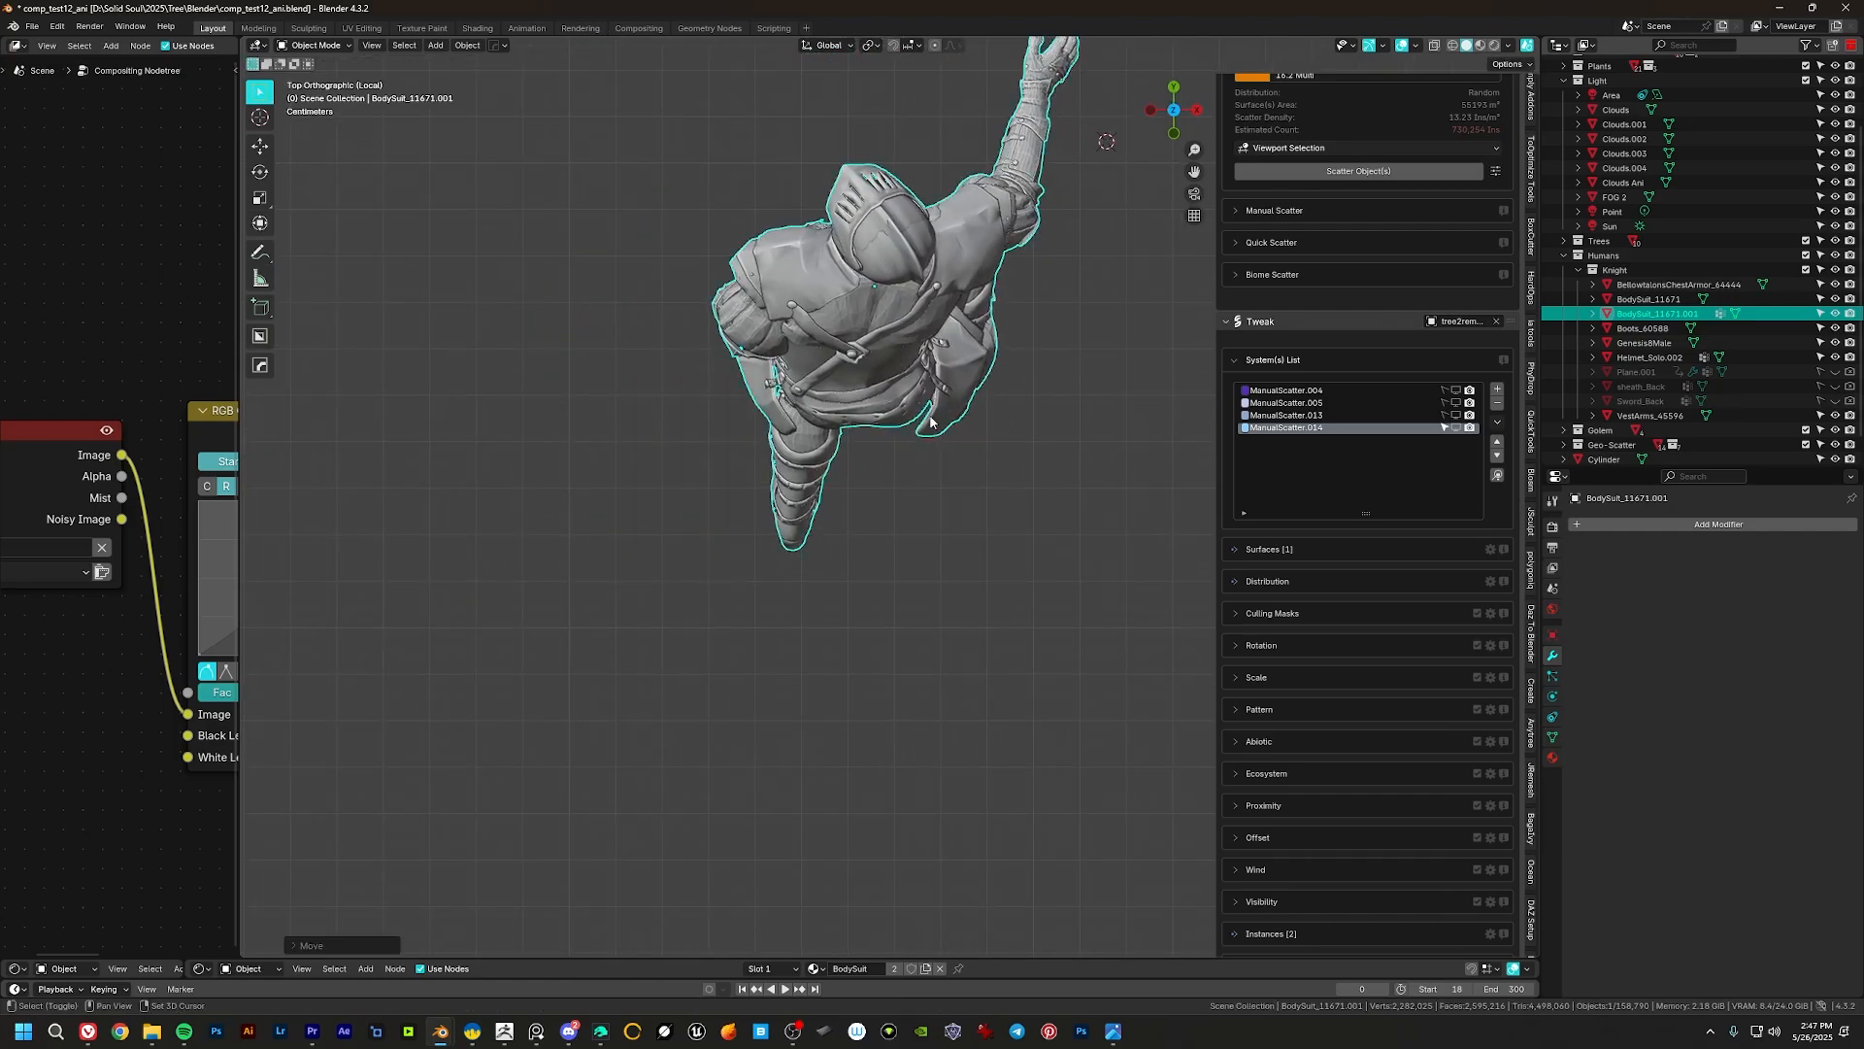
pyautogui.keyDown('shift'); pyautogui.moveTo(916, 386); pyautogui.dragTo(857, 374, button='middle'); pyautogui.keyUp('shift')
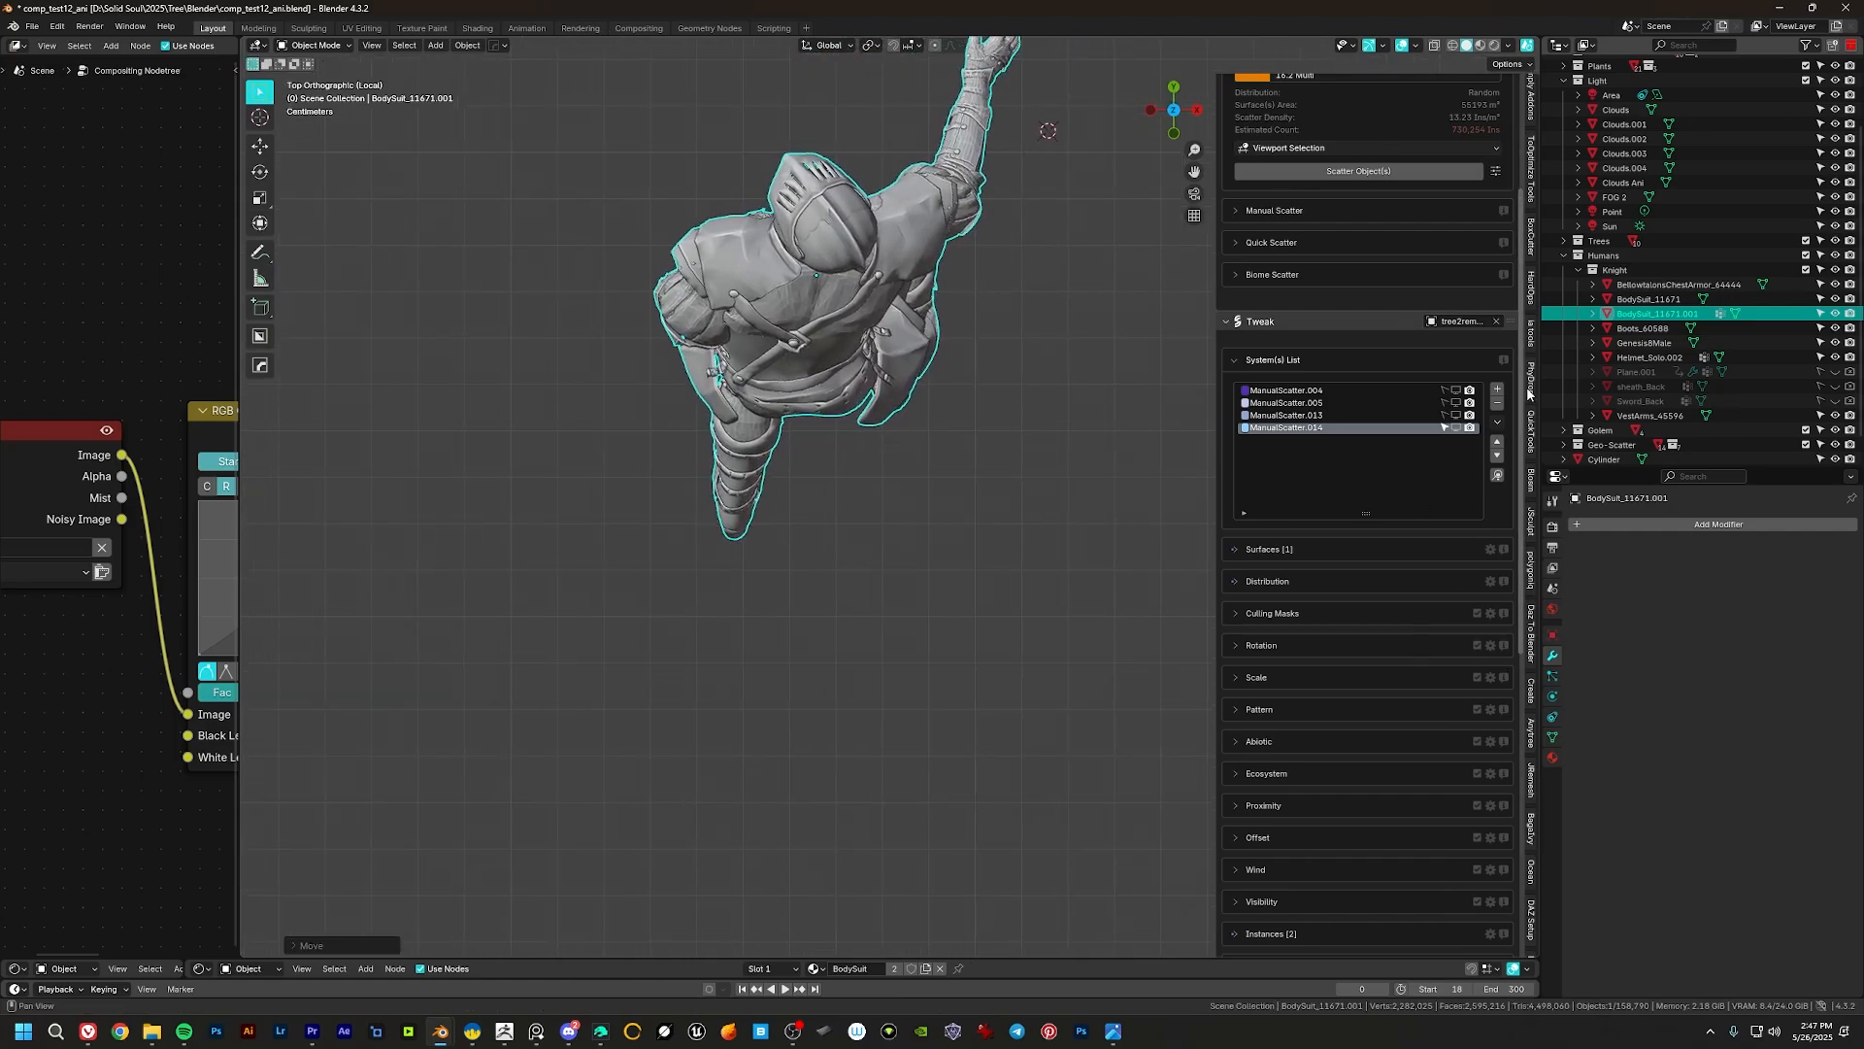
pyautogui.scroll(4, 1529, 392)
pyautogui.click(1531, 209)
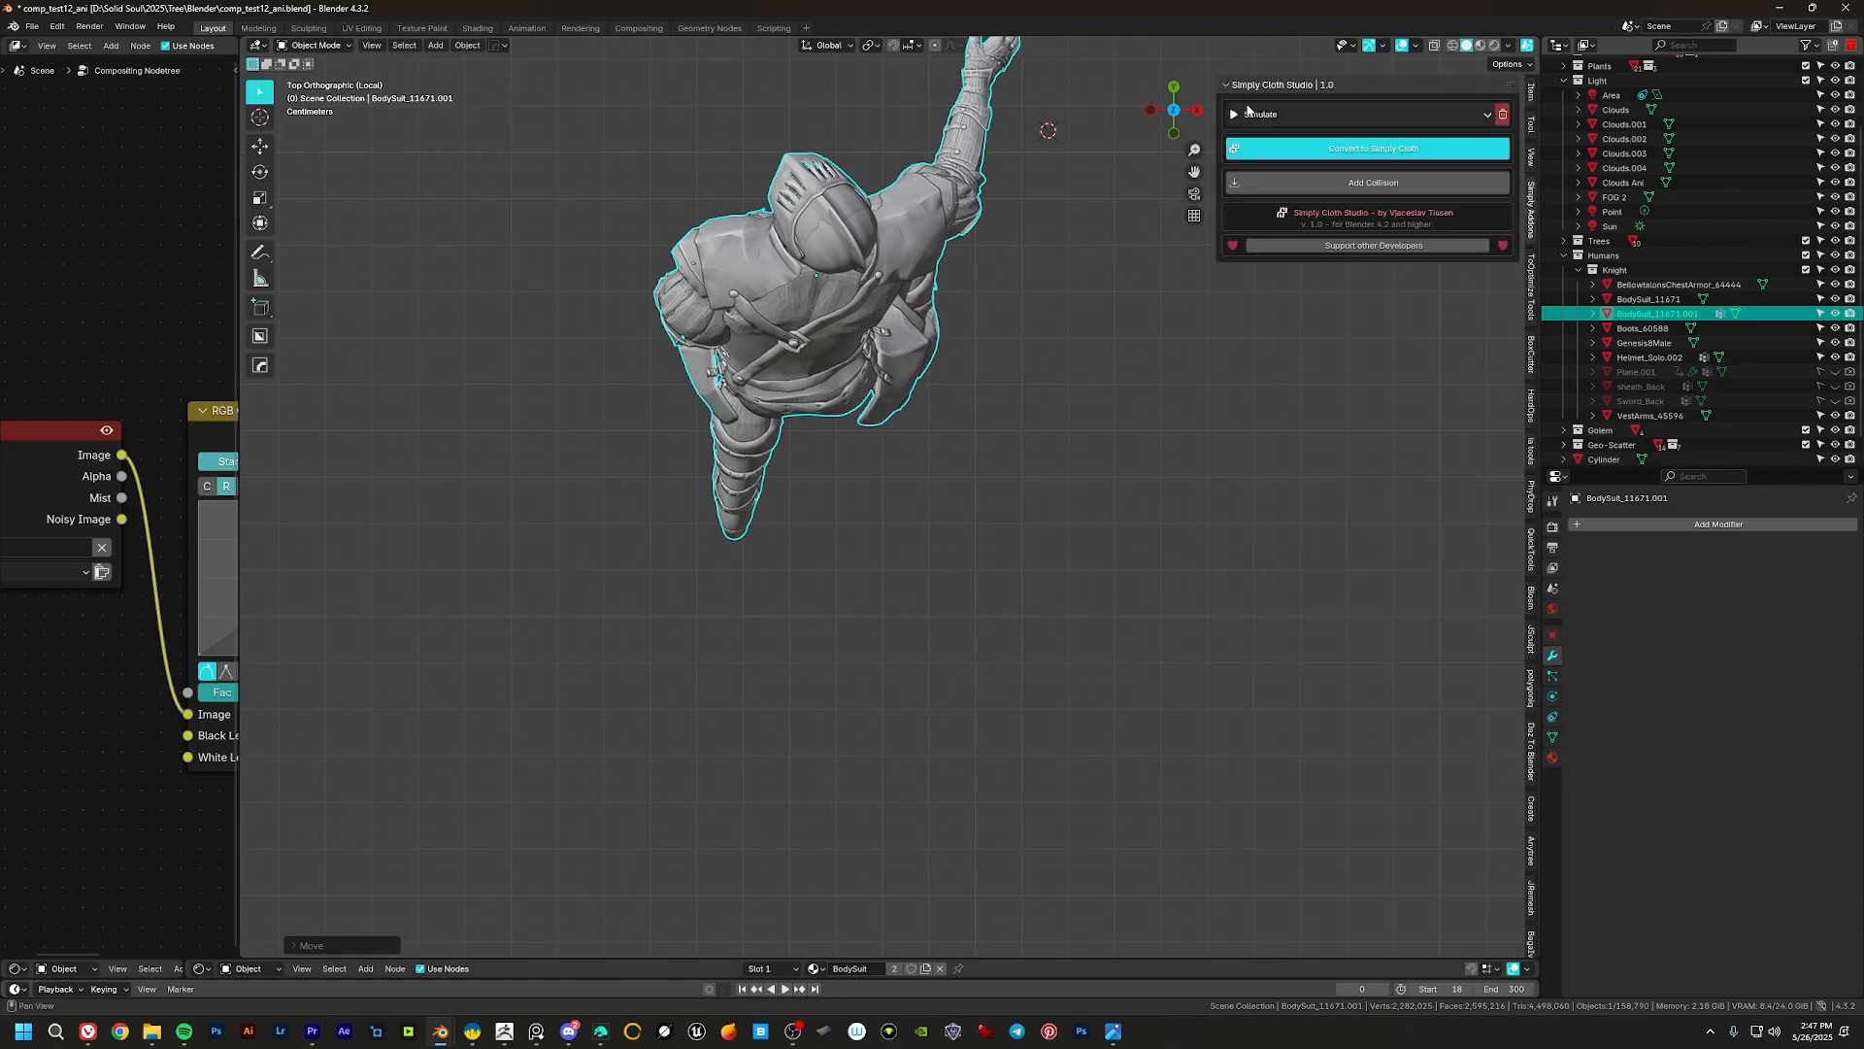
pyautogui.keyDown('shift'); pyautogui.moveTo(828, 348); pyautogui.dragTo(842, 469, button='middle'); pyautogui.keyUp('shift')
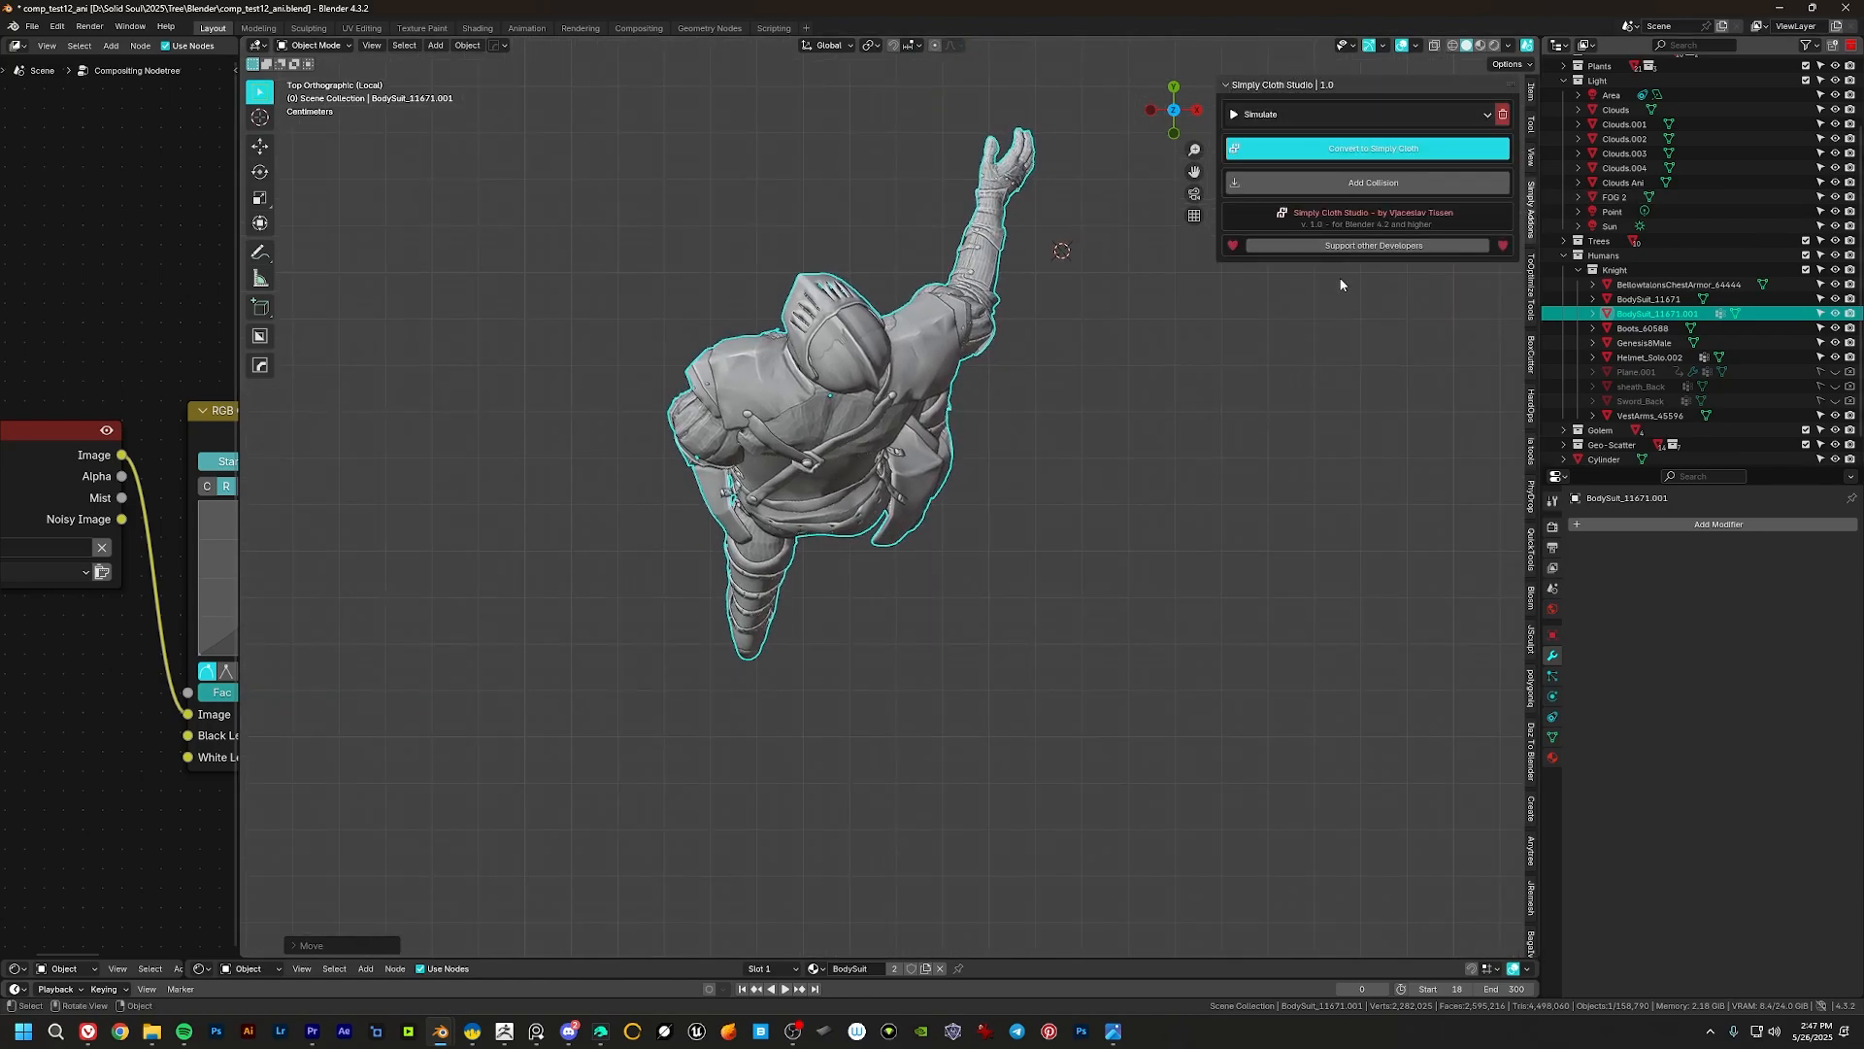
pyautogui.keyDown('shift'); pyautogui.moveTo(943, 424); pyautogui.dragTo(855, 362, button='middle'); pyautogui.keyUp('shift')
# Step: Add a mesh plane and position it beneath and behind the knight in top view
pyautogui.hotkey('shift', 'a')
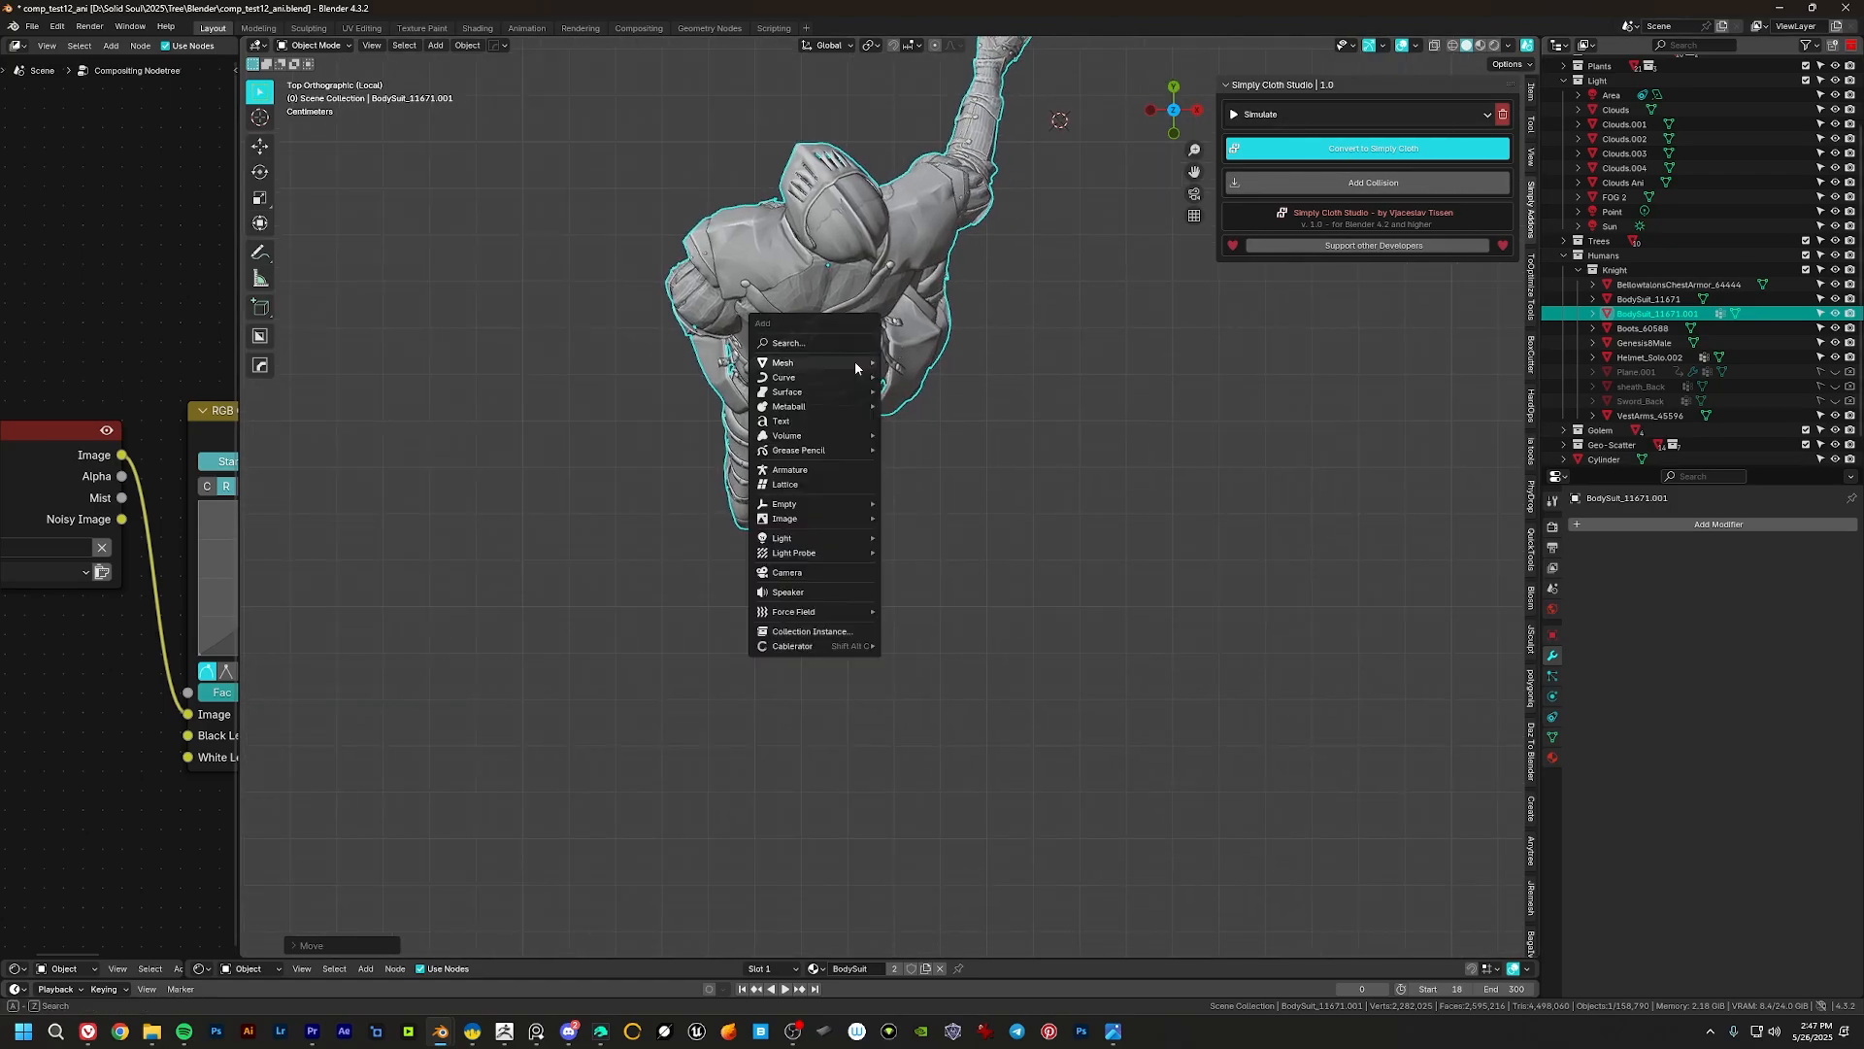
pyautogui.moveTo(855, 361)
pyautogui.click(934, 369)
pyautogui.press('g')
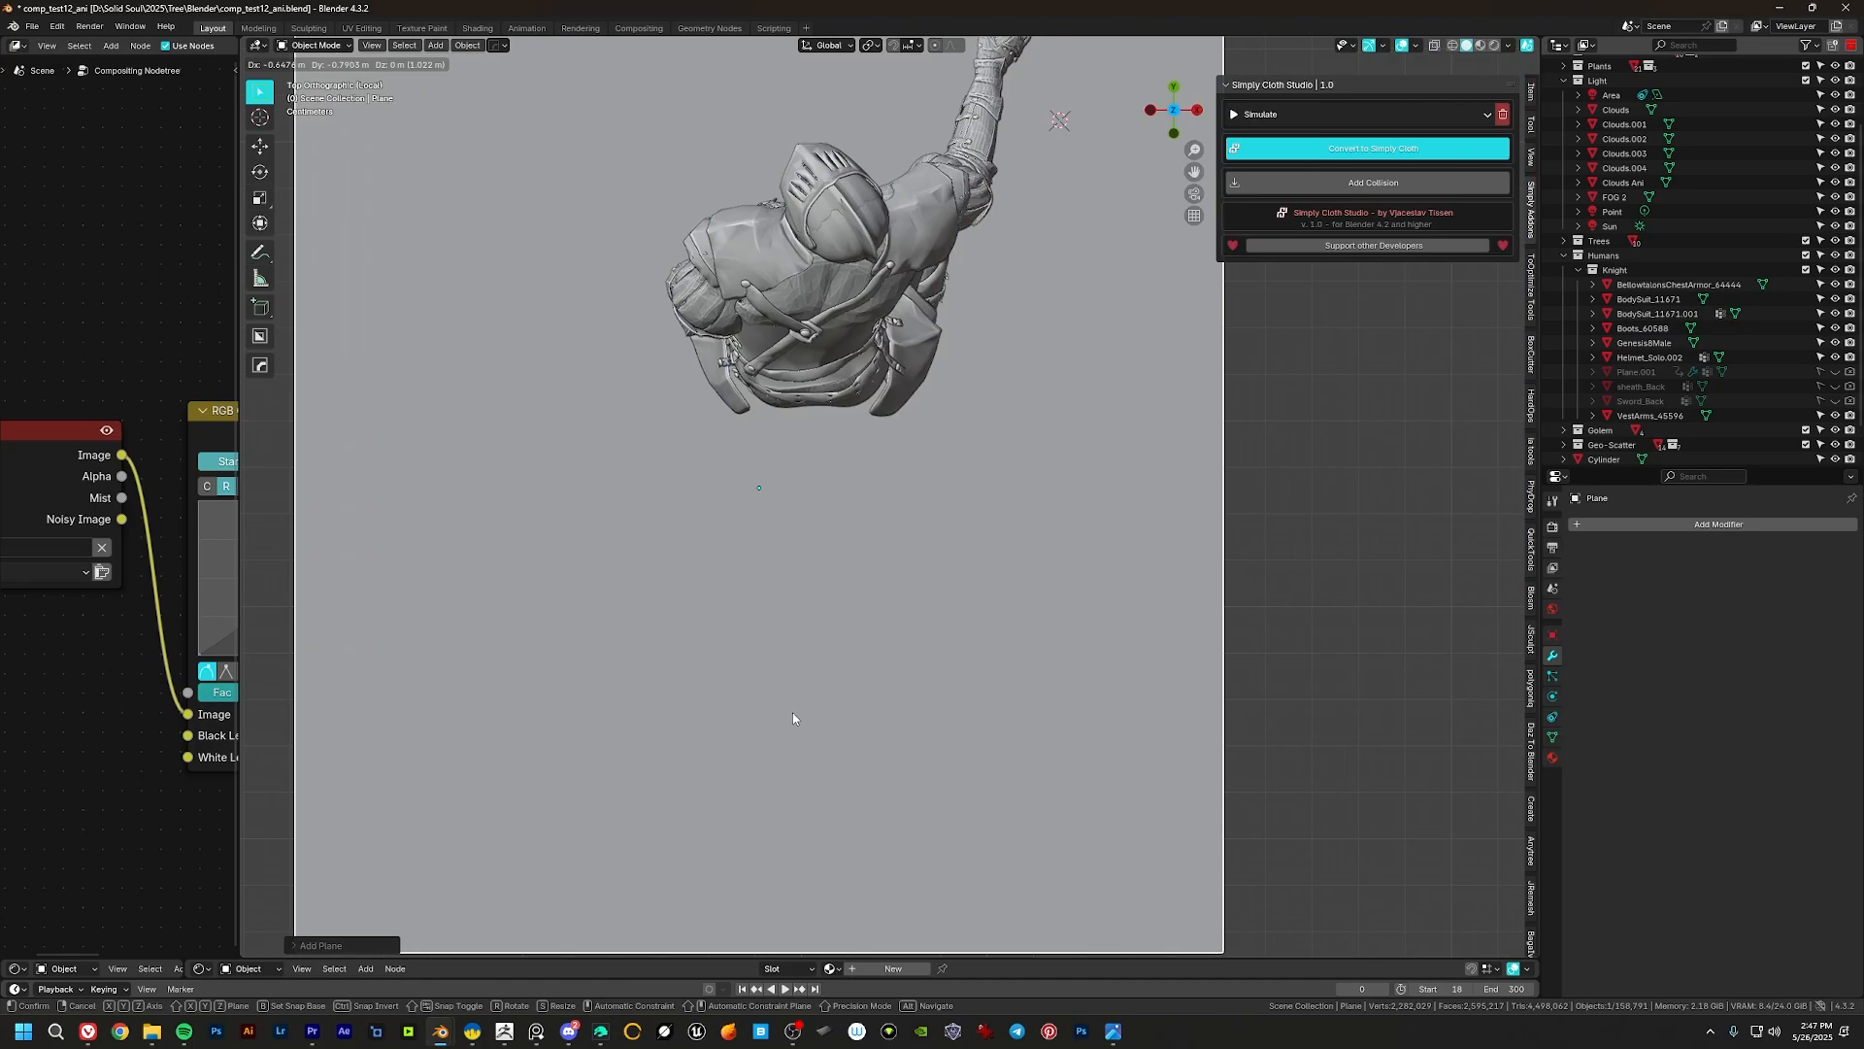
pyautogui.click(795, 719)
pyautogui.scroll(-2, 851, 479)
pyautogui.keyDown('shift'); pyautogui.moveTo(872, 468); pyautogui.dragTo(895, 460, button='middle'); pyautogui.keyUp('shift')
pyautogui.press('g')
pyautogui.click(961, 592)
# Step: Subdivide the plane's face repeatedly into a dense 32 by 32 grid for the cape
pyautogui.press('Tab')
pyautogui.keyDown('shift'); pyautogui.moveTo(1058, 546); pyautogui.dragTo(955, 485, button='middle'); pyautogui.keyUp('shift')
pyautogui.keyDown('shift'); pyautogui.moveTo(921, 550); pyautogui.dragTo(936, 503, button='middle'); pyautogui.keyUp('shift')
pyautogui.rightClick(901, 475)
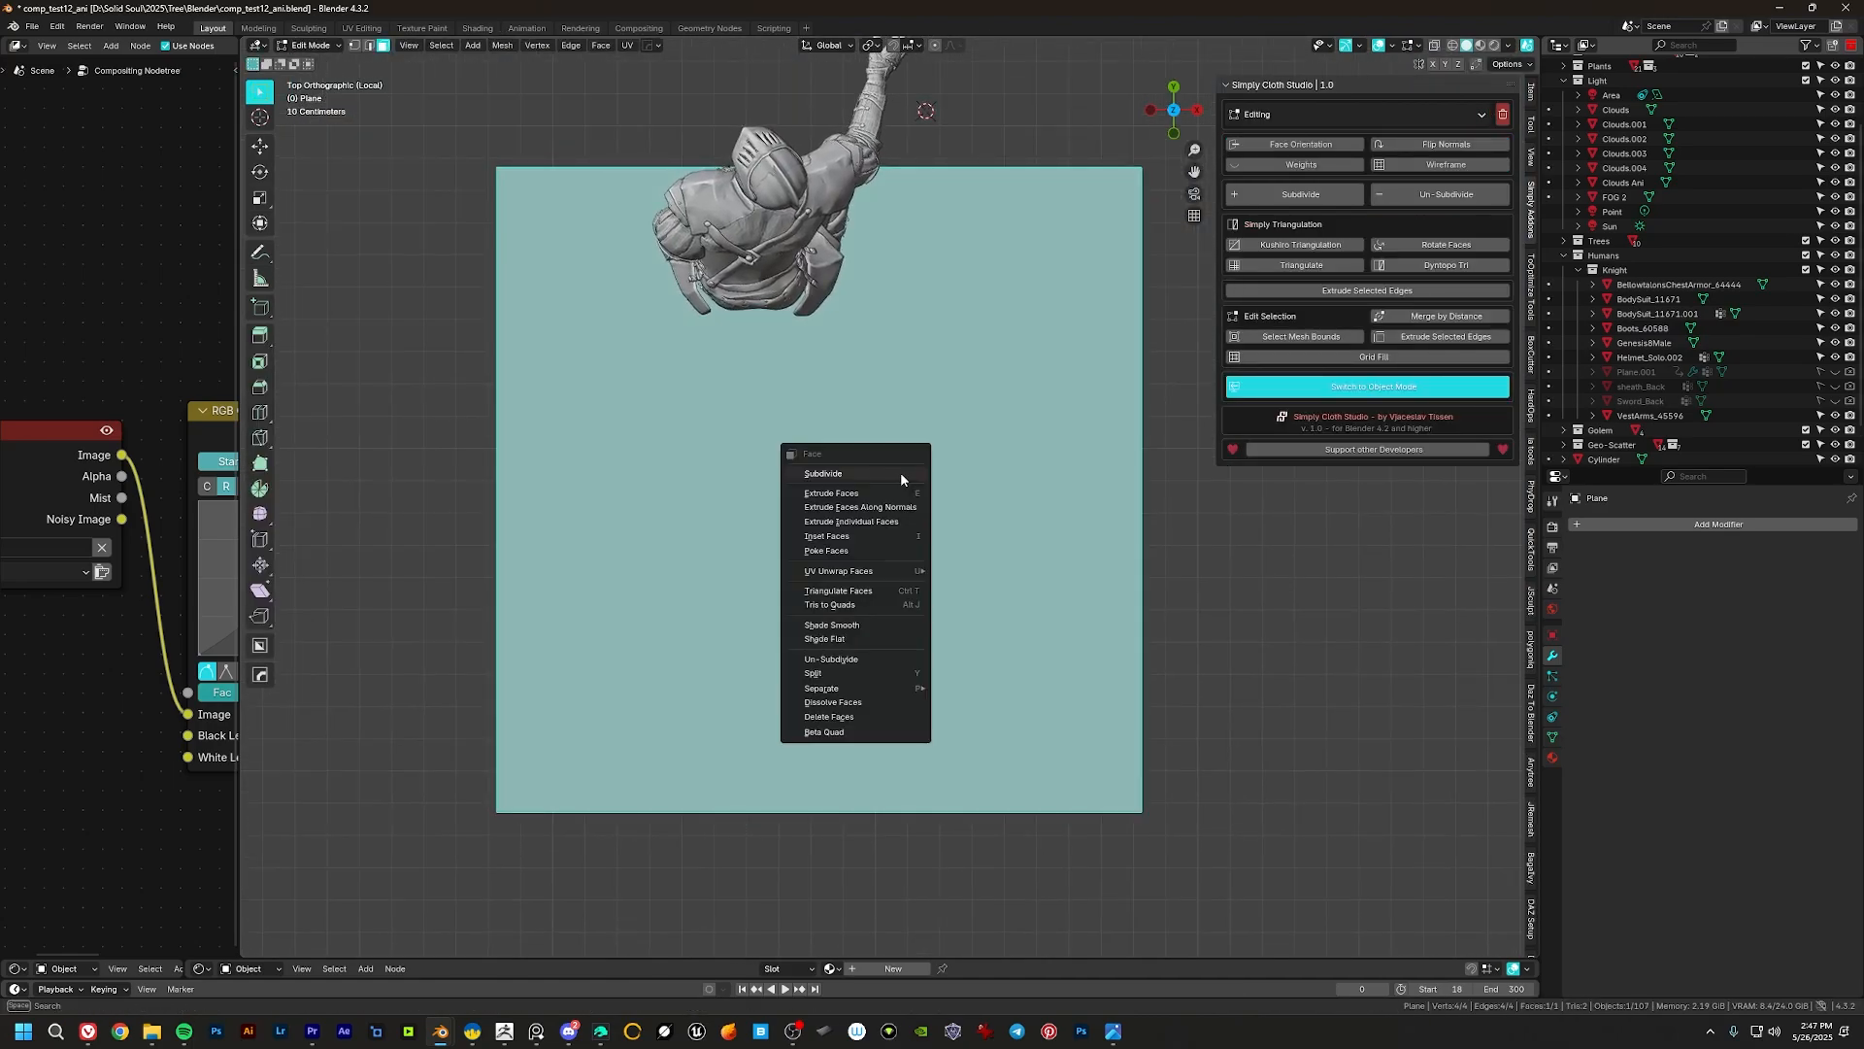
pyautogui.click(900, 475)
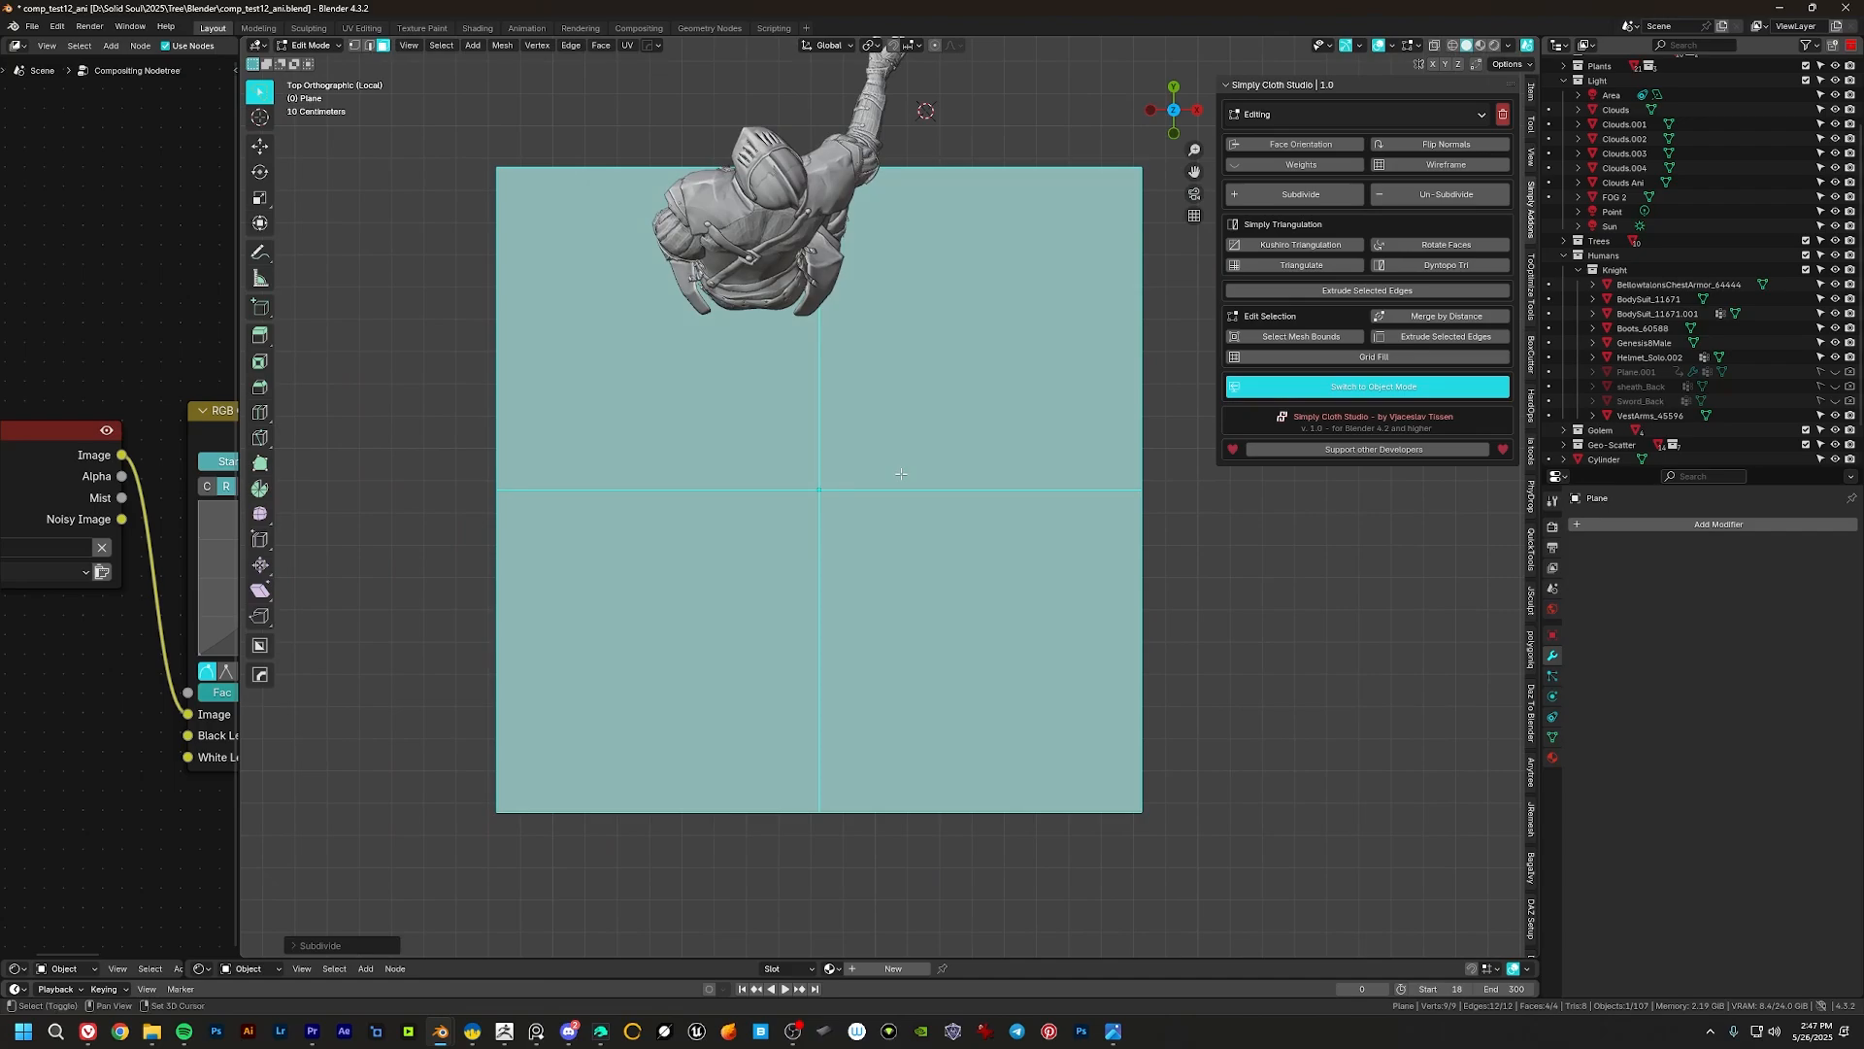
pyautogui.hotkey('shift', 'r')
pyautogui.hotkey('shift', 'r')
pyautogui.hotkey('shift', 'r')
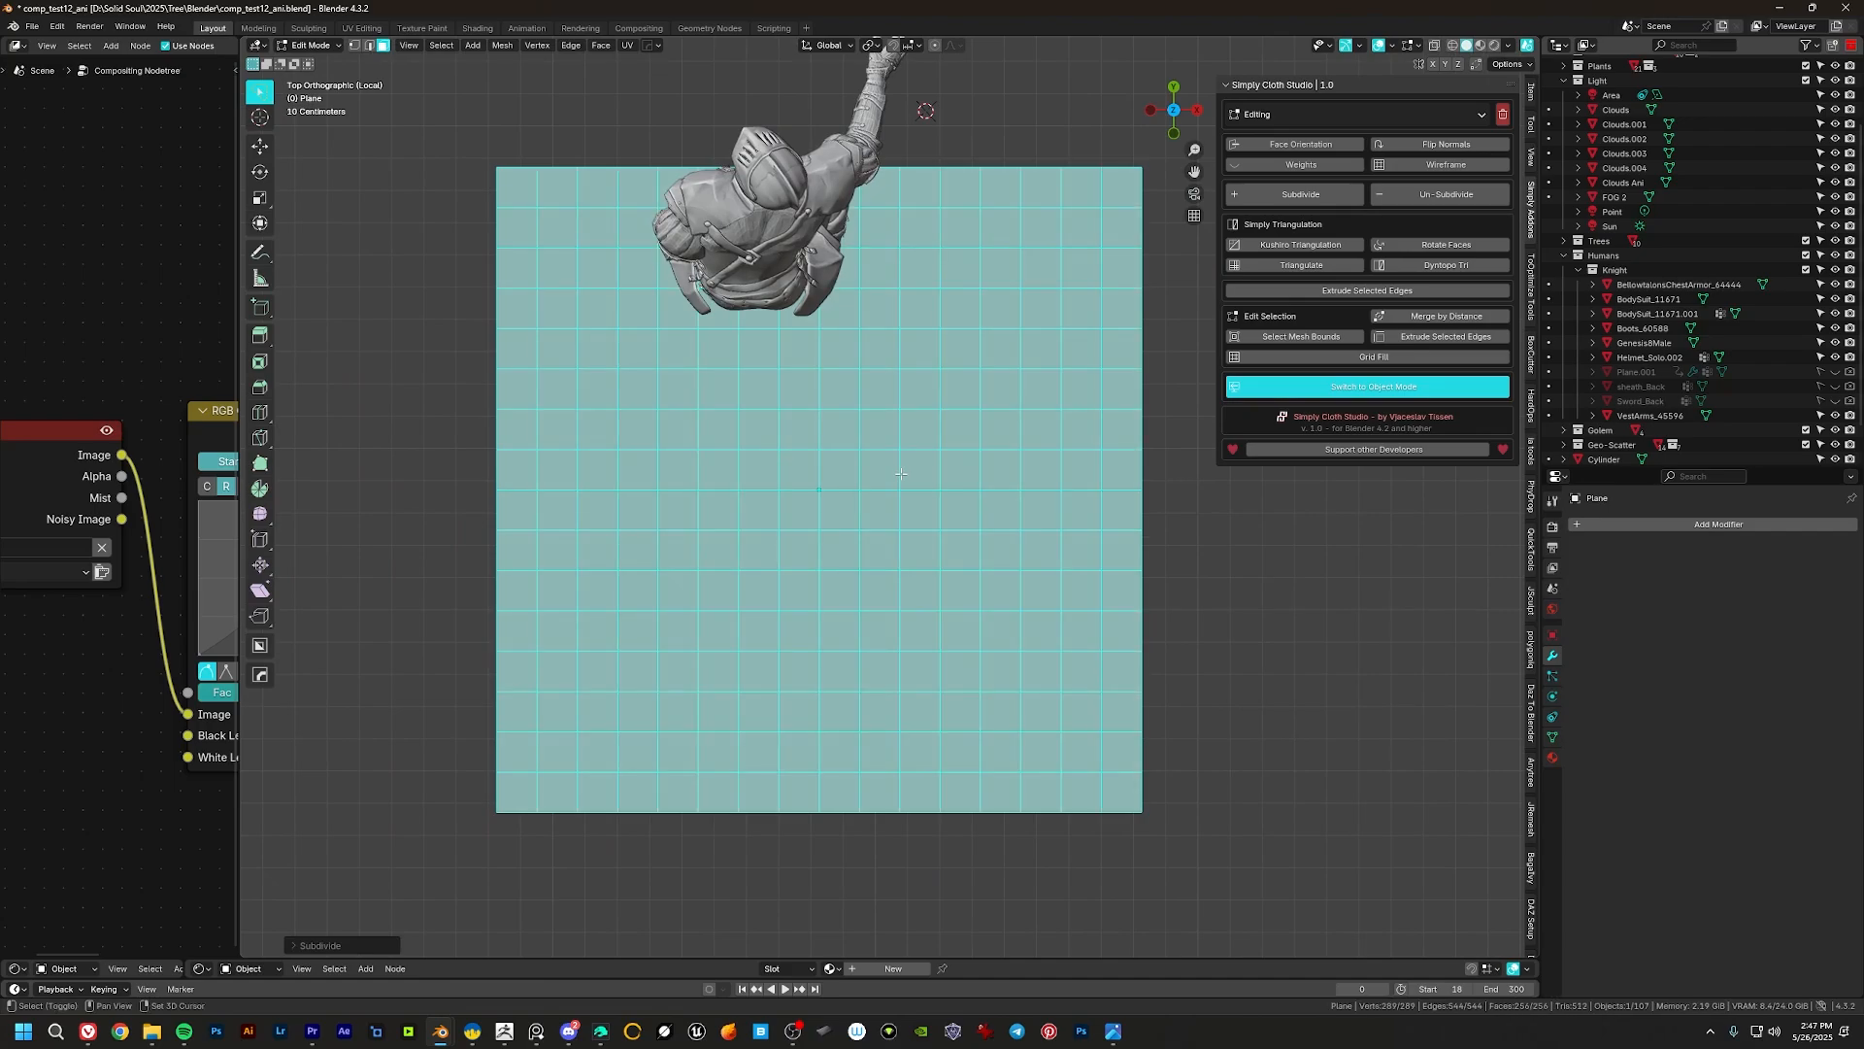
pyautogui.hotkey('alt', 'a')
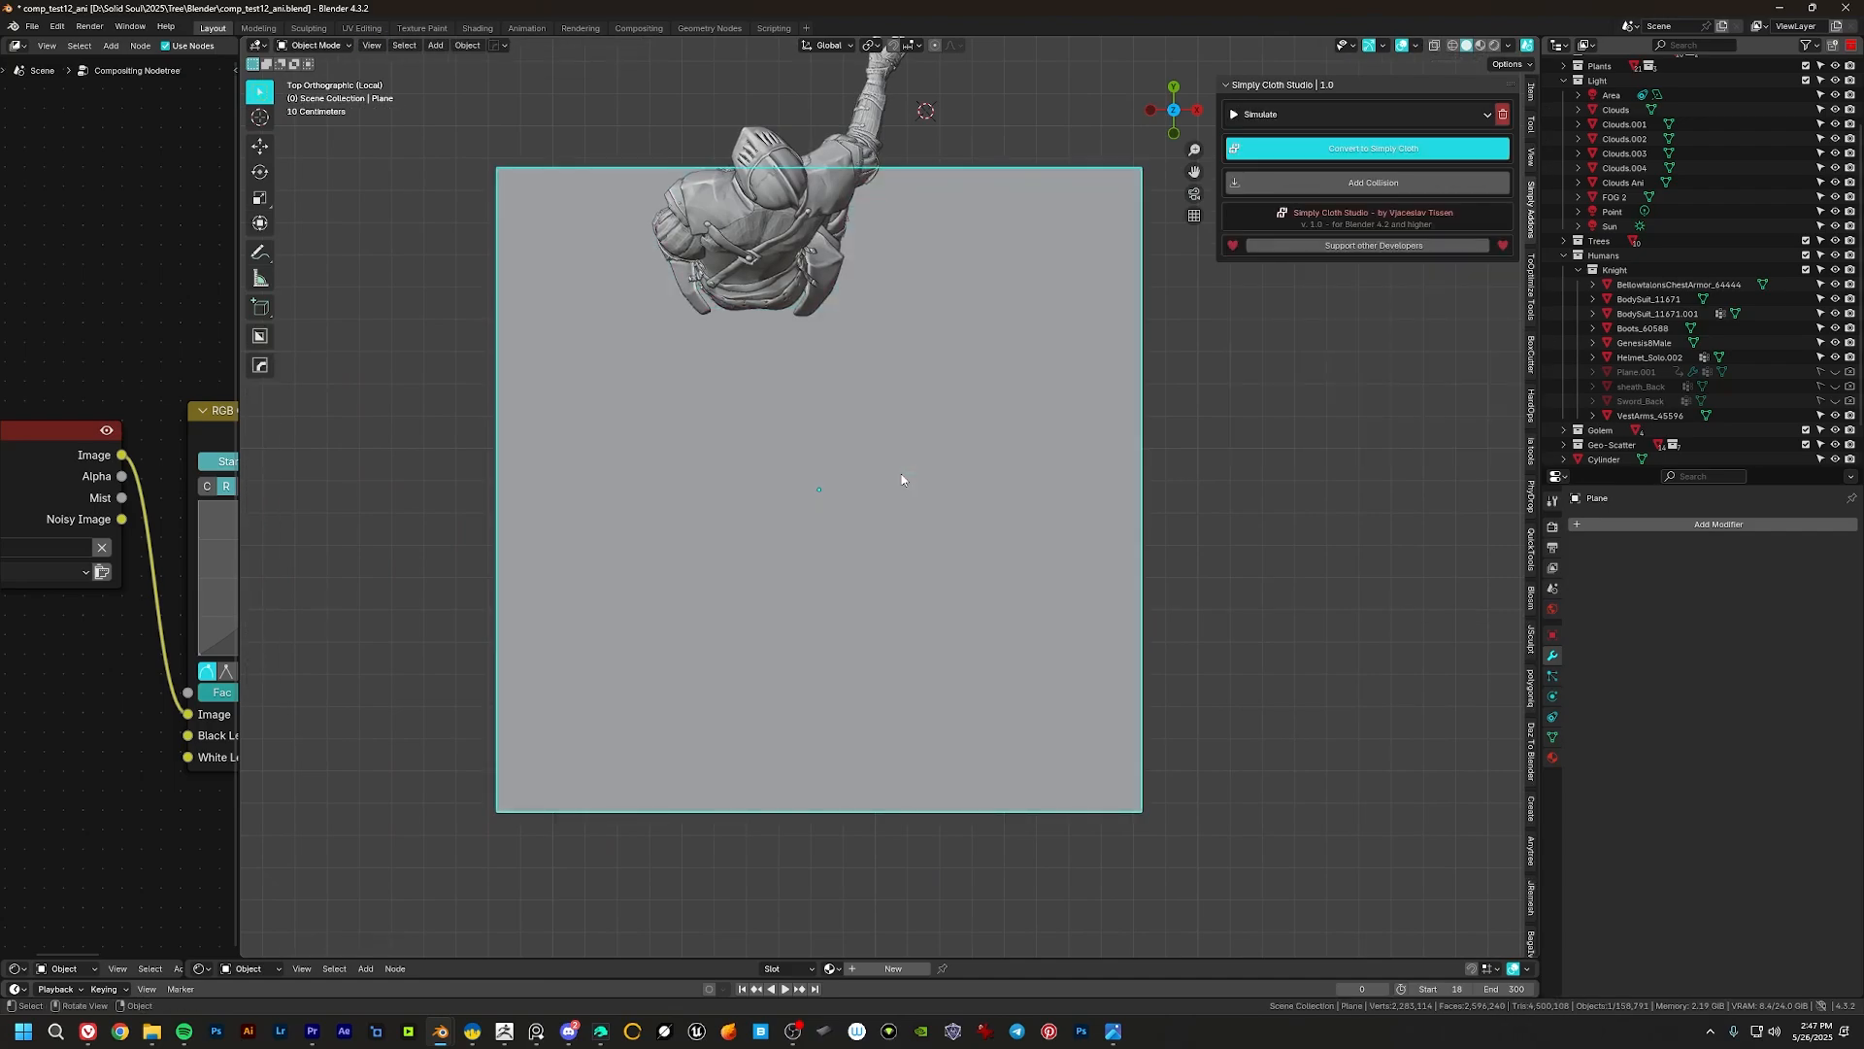
pyautogui.press('a')
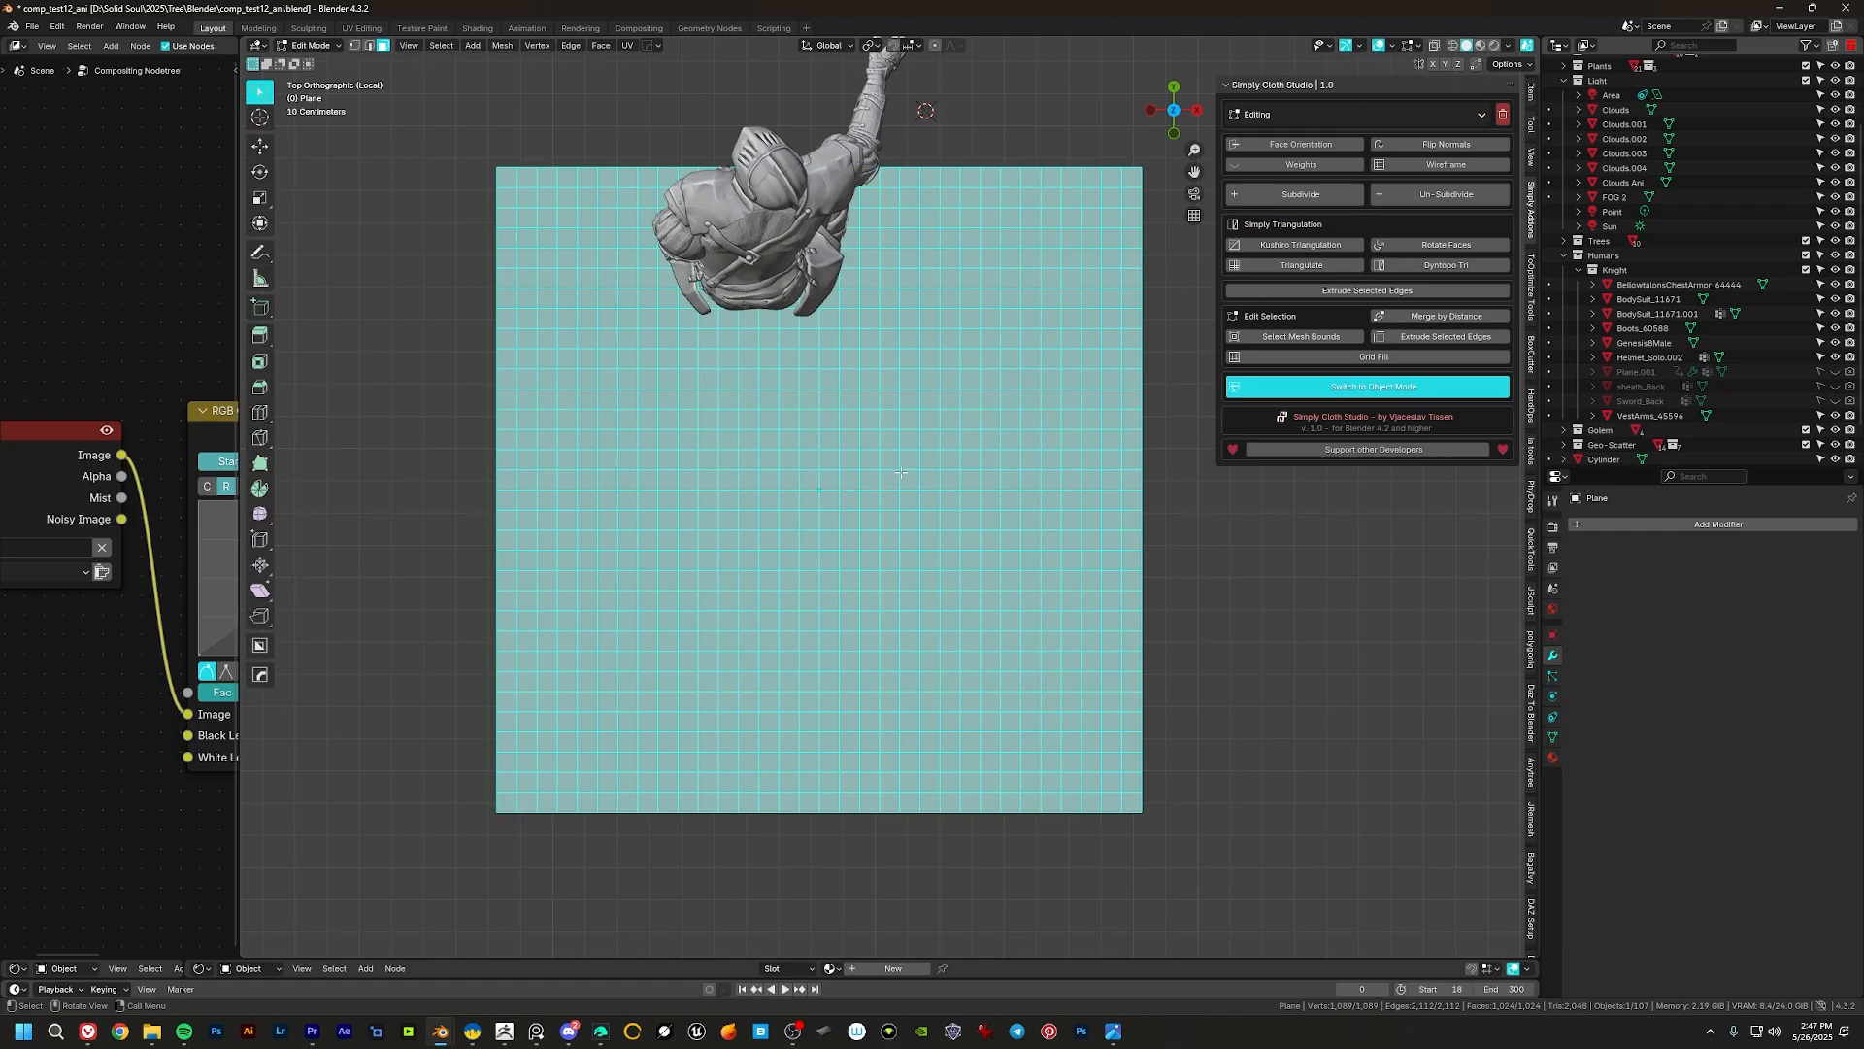
# Step: Unwrap all of the plane's faces with Project from View
pyautogui.press('u')
pyautogui.moveTo(900, 470)
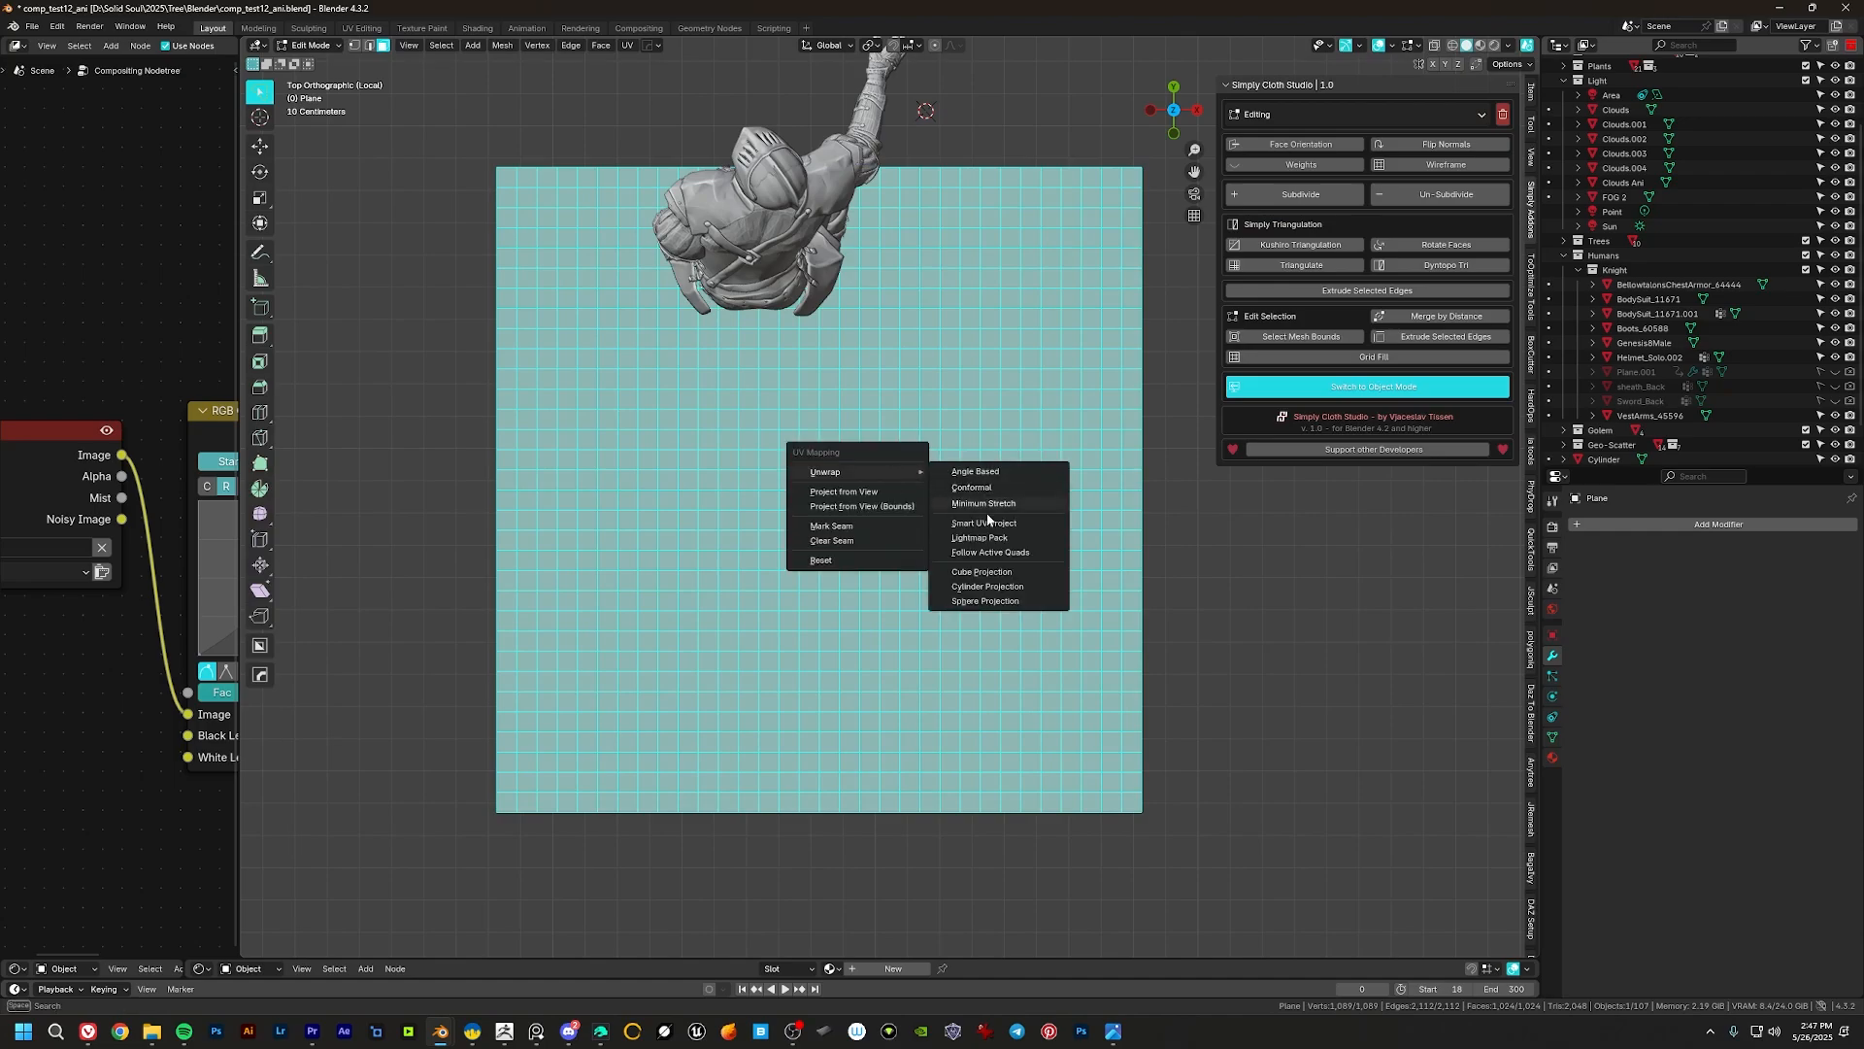
pyautogui.click(871, 491)
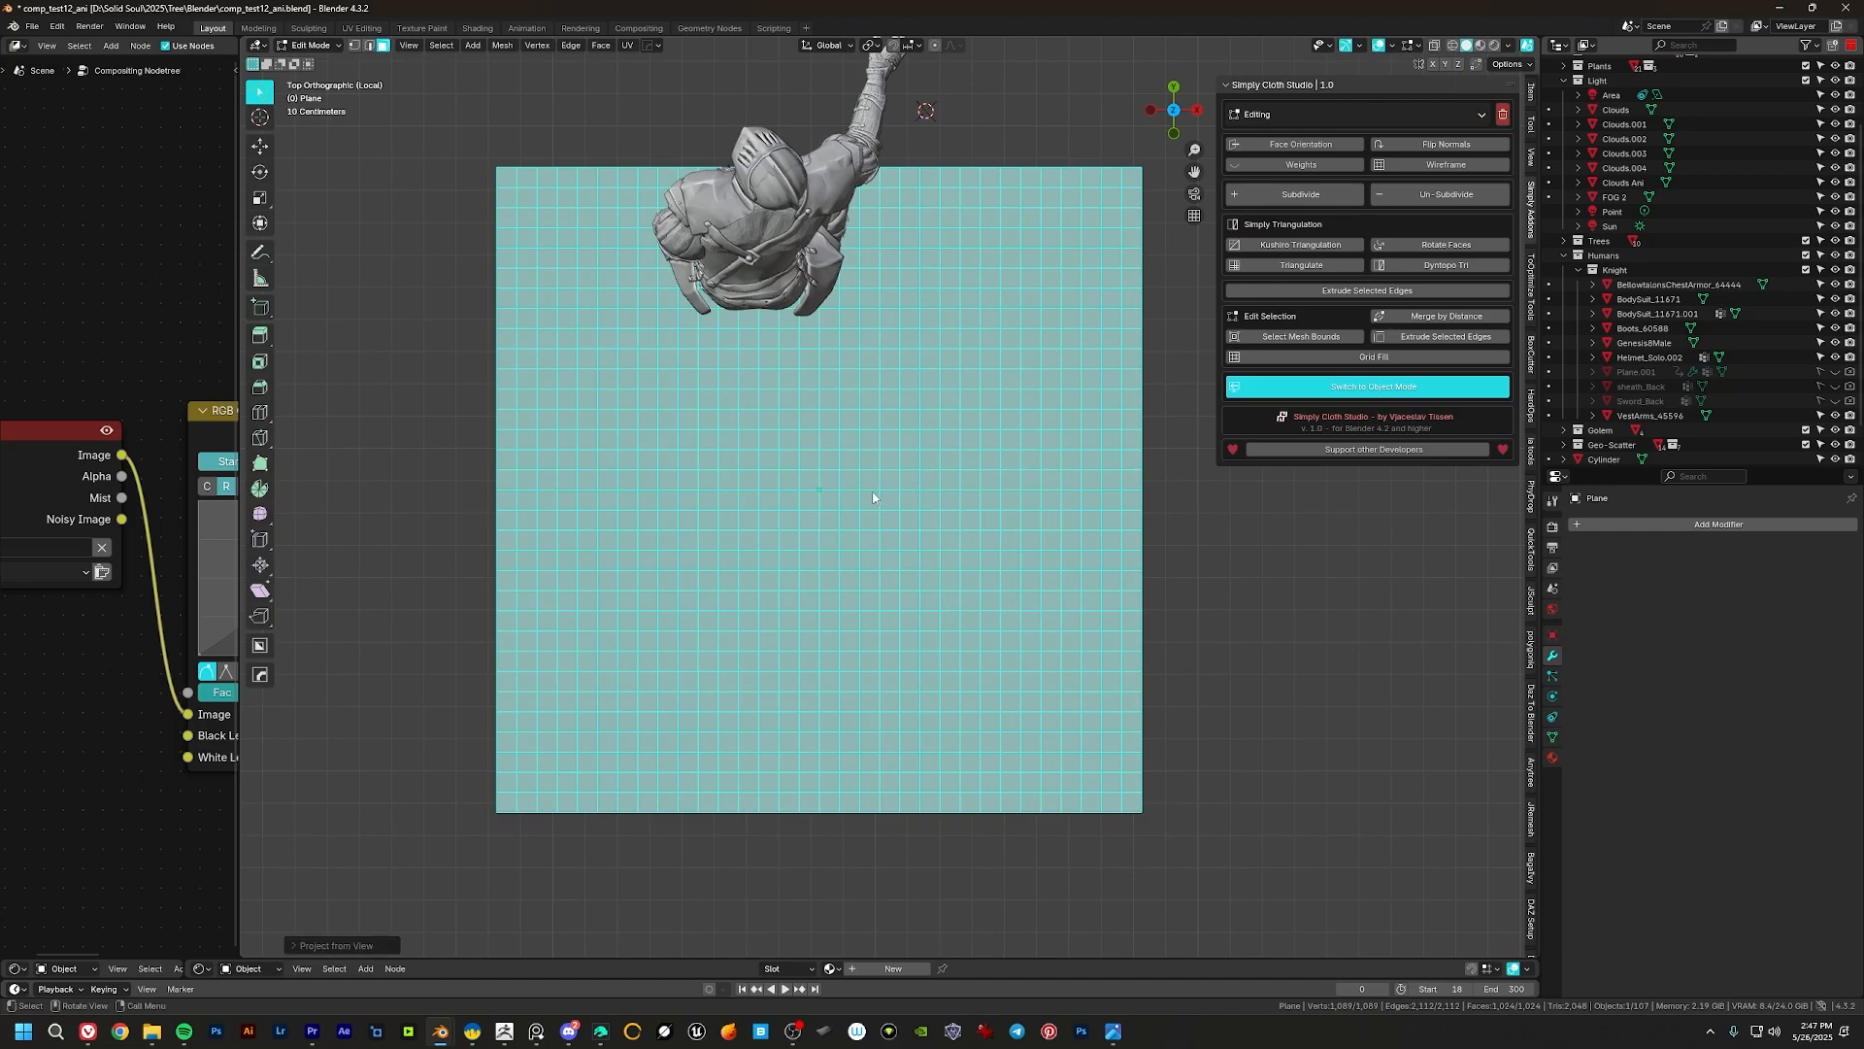
pyautogui.press('Tab')
# Step: Enlarge the area below the viewport and switch its first editor to the UV Editor
pyautogui.moveTo(127, 958); pyautogui.dragTo(453, 737)
pyautogui.click(15, 691)
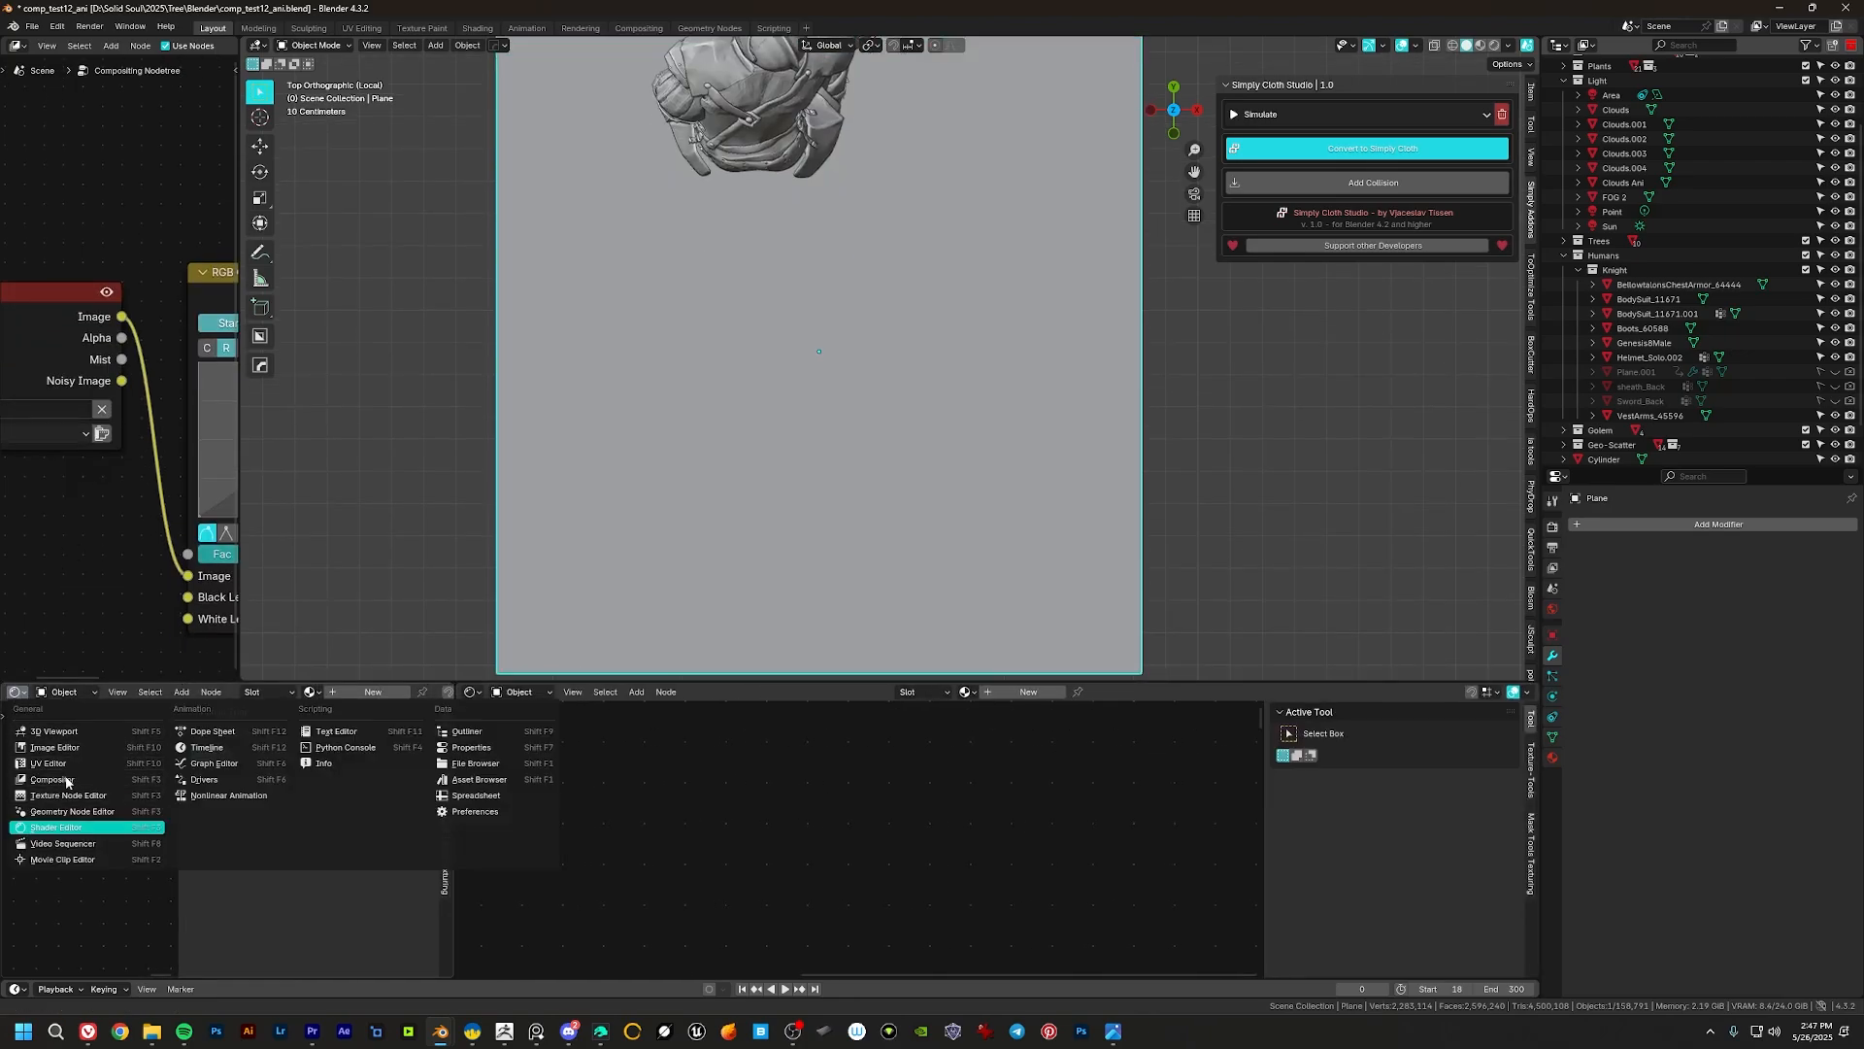
pyautogui.click(72, 762)
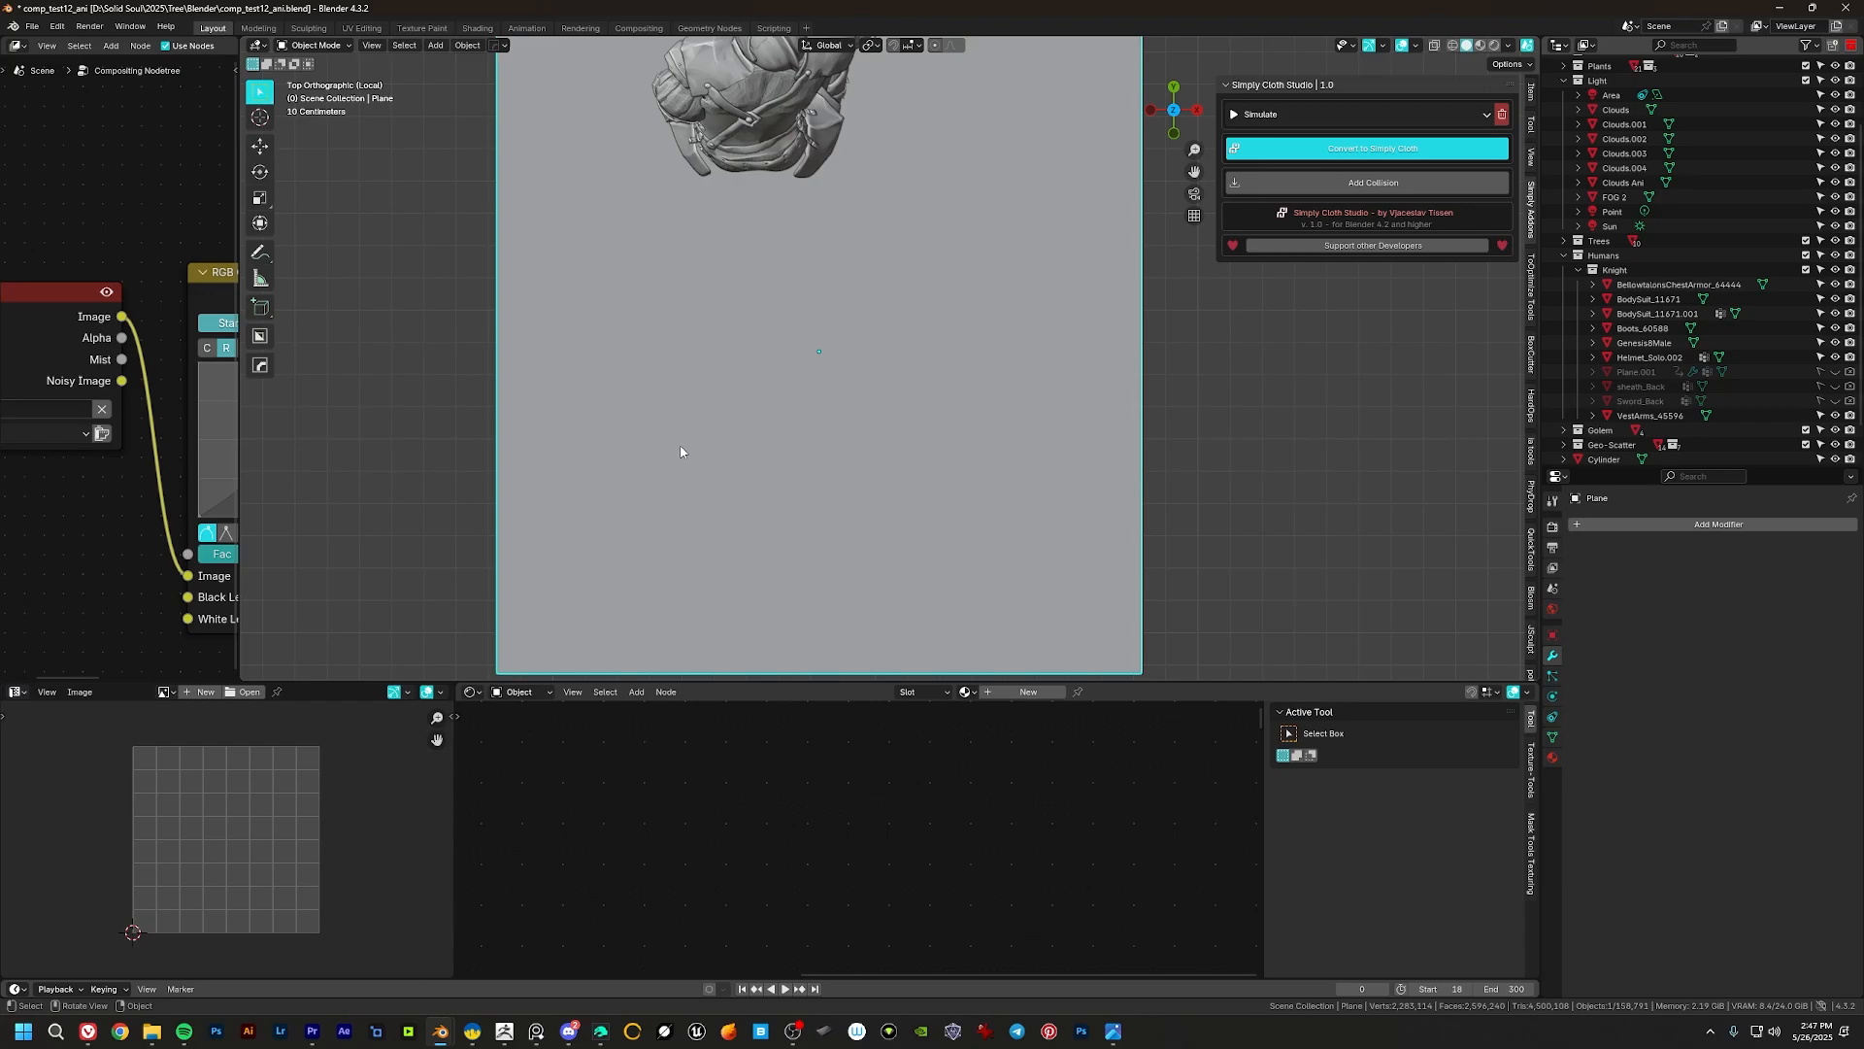
# Step: Scale and move the plane's UV island so that it fills the UV square
pyautogui.press('Tab')
pyautogui.moveTo(210, 854); pyautogui.dragTo(207, 828, button='middle')
pyautogui.scroll(2, 218, 805)
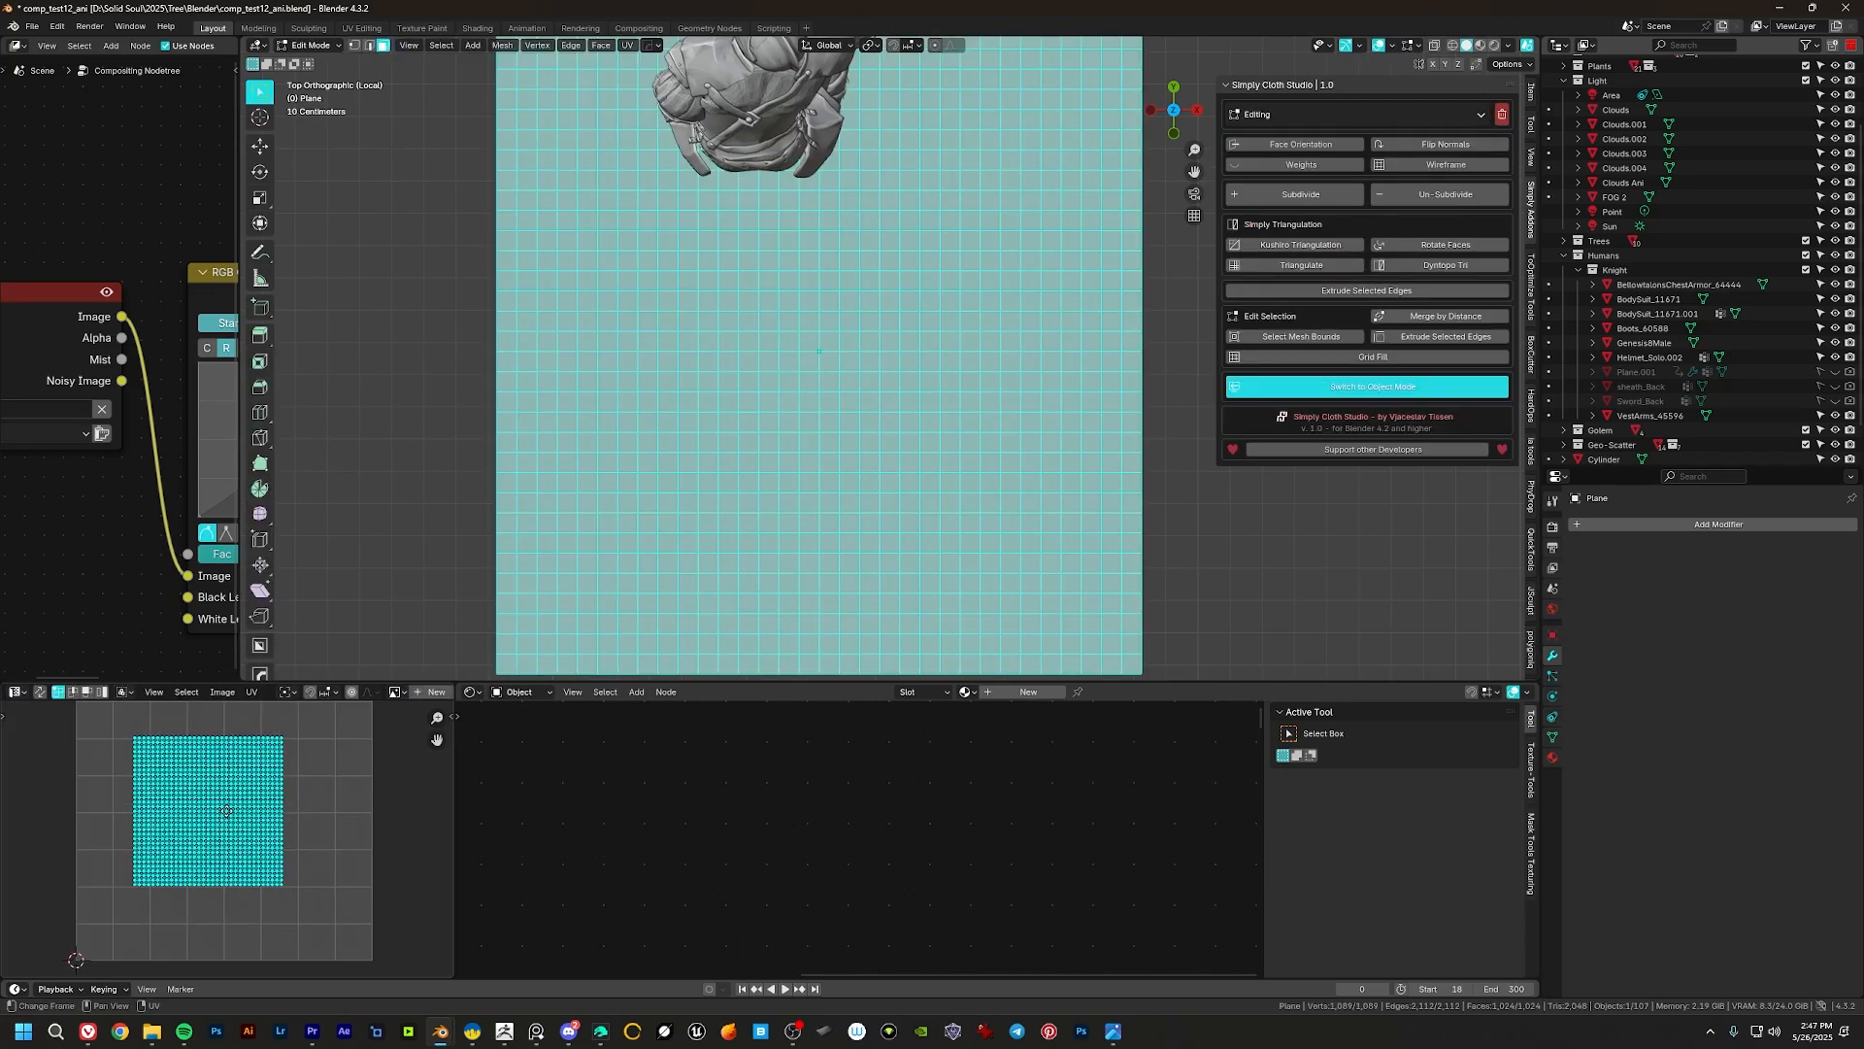
pyautogui.scroll(-1, 260, 773)
pyautogui.press('s')
pyautogui.click(359, 740)
pyautogui.press('g')
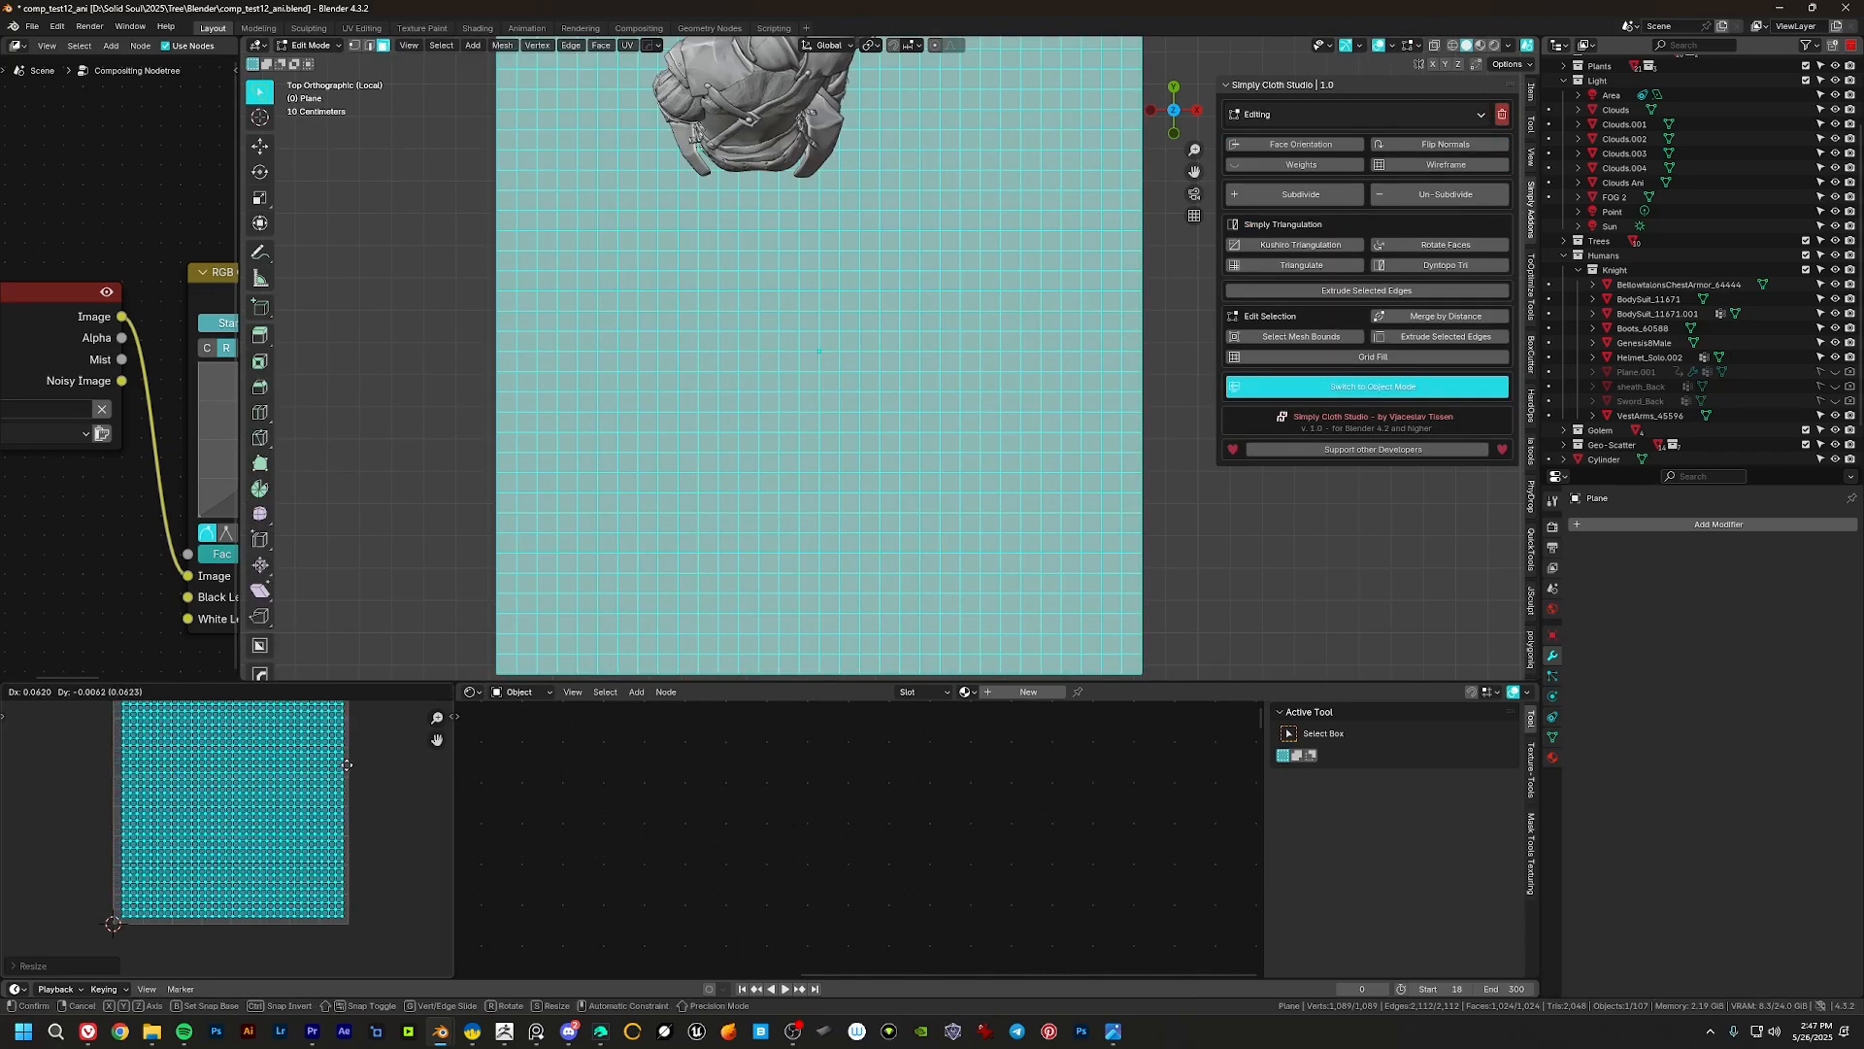
pyautogui.click(347, 768)
pyautogui.moveTo(329, 782); pyautogui.dragTo(327, 801, button='middle')
pyautogui.scroll(-1, 324, 791)
pyautogui.press('g')
pyautogui.click(340, 790)
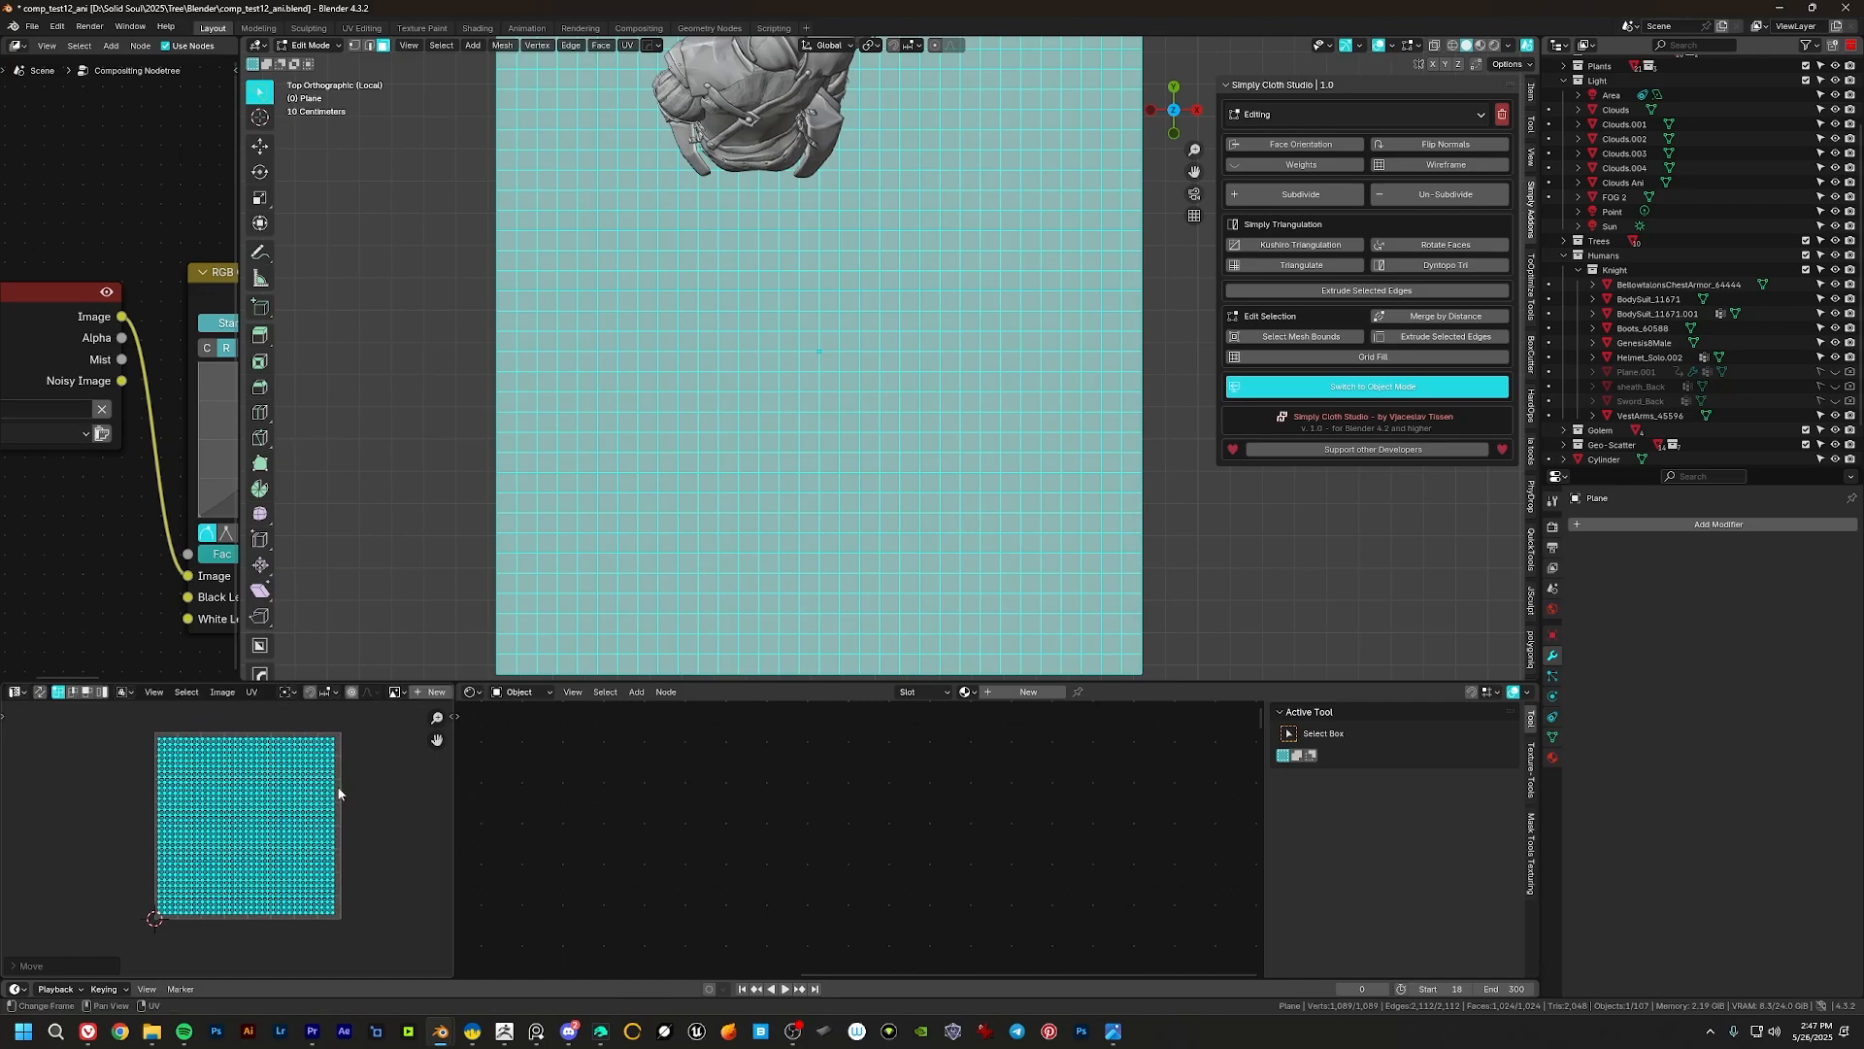
pyautogui.press('s')
pyautogui.click(359, 776)
pyautogui.press('g')
pyautogui.click(360, 774)
pyautogui.press('Tab')
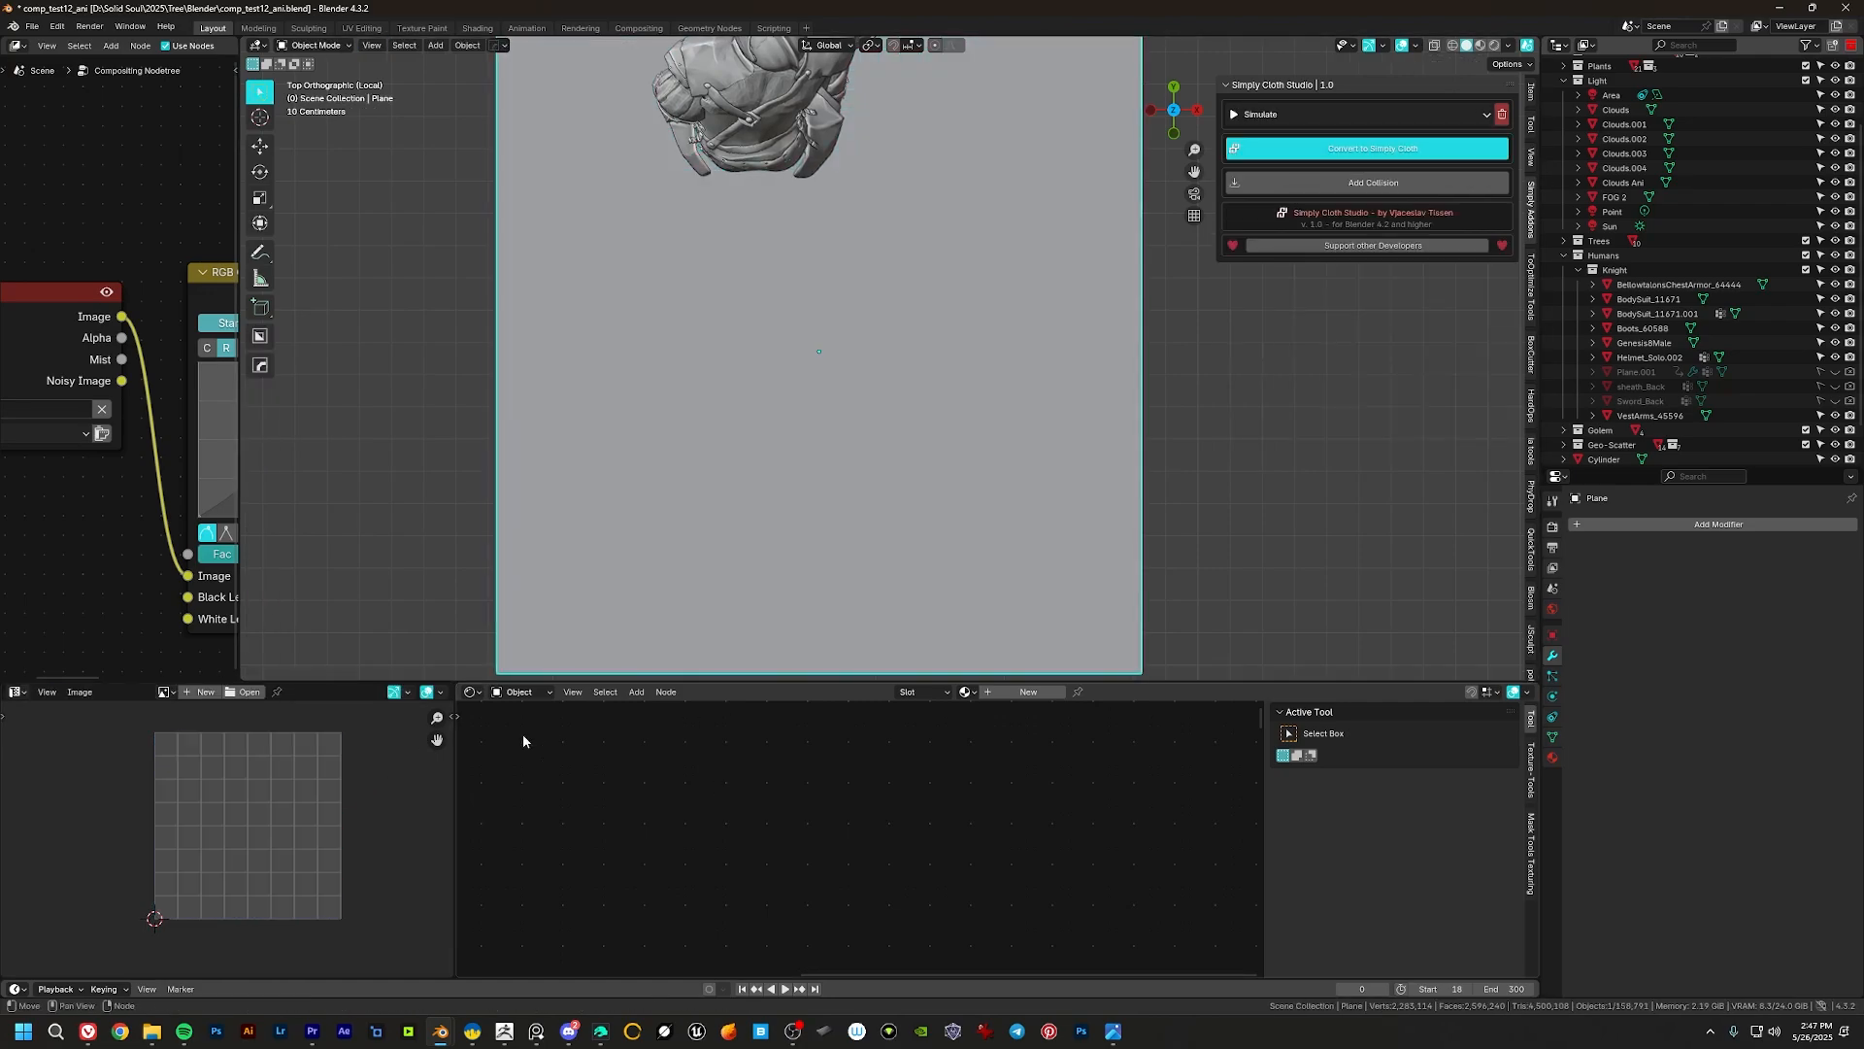
# Step: Narrow the UV Editor and shrink the lower editors to give the 3D viewport more room
pyautogui.moveTo(456, 784); pyautogui.dragTo(343, 784)
pyautogui.moveTo(644, 679); pyautogui.dragTo(644, 869)
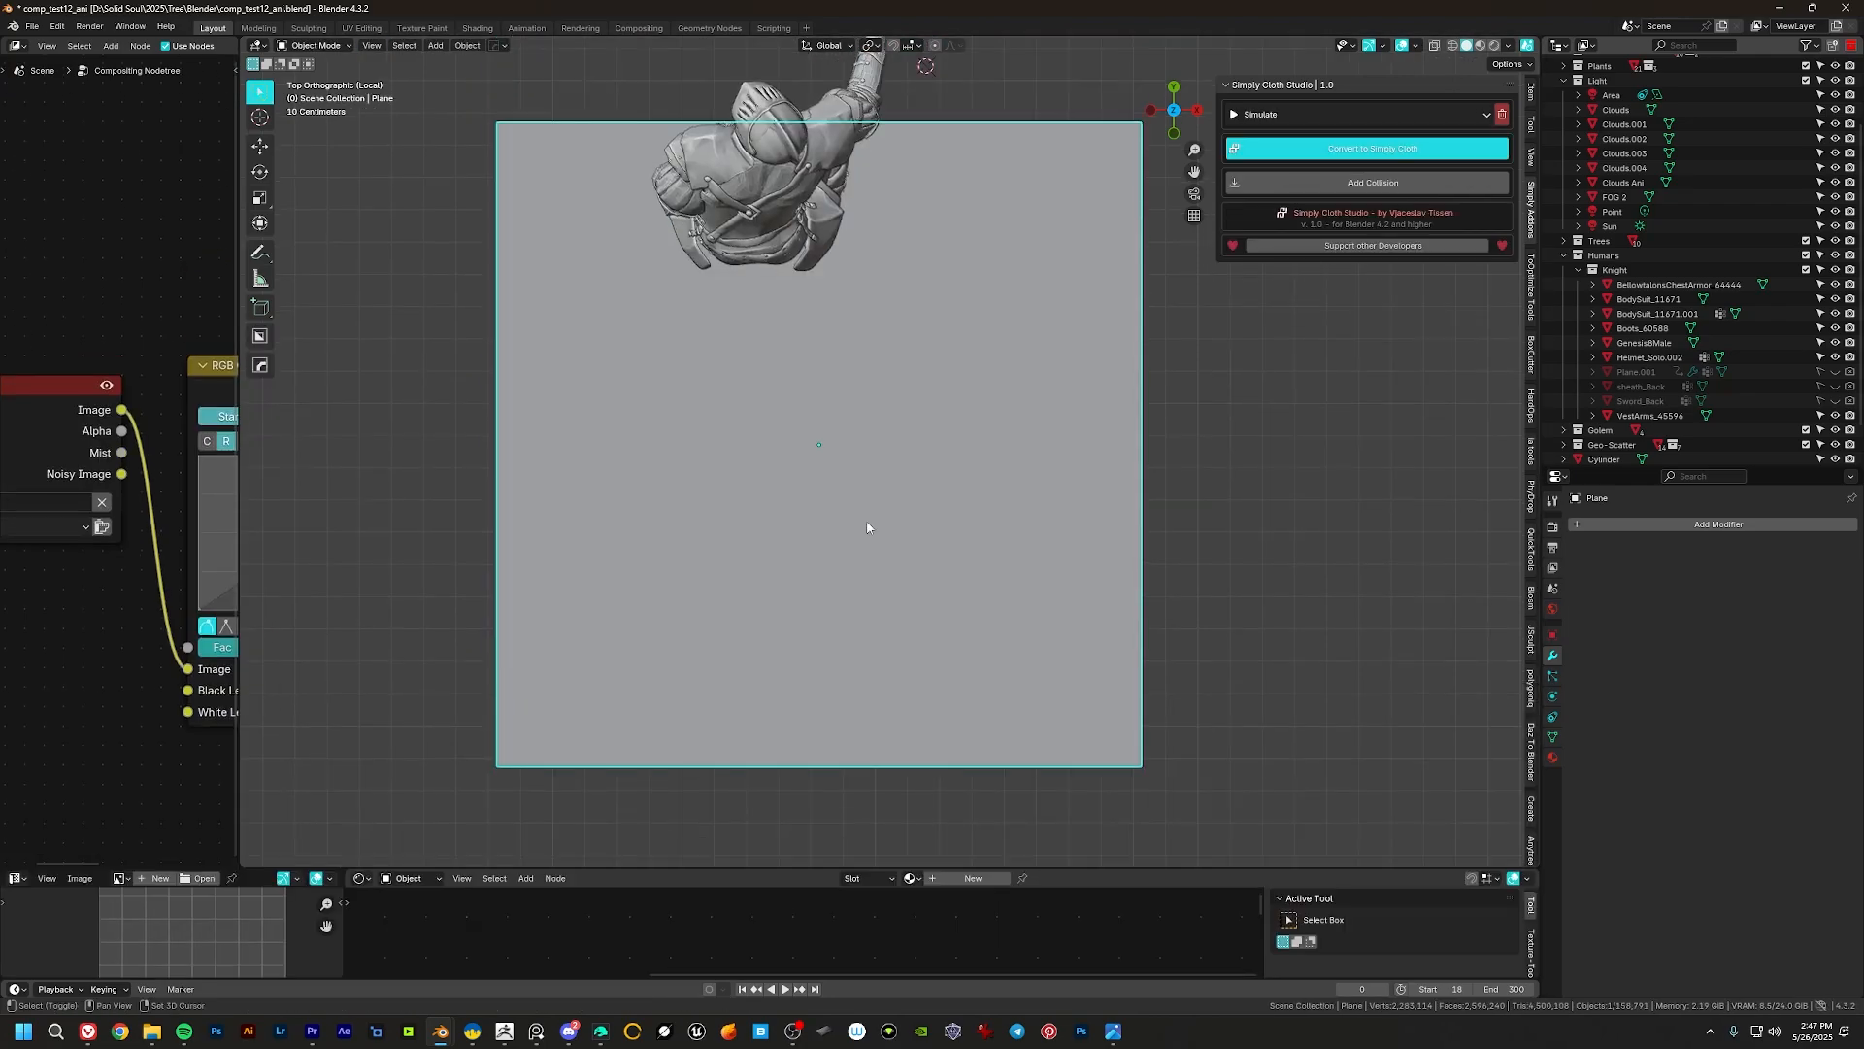
pyautogui.moveTo(738, 679); pyautogui.dragTo(906, 412, button='middle')
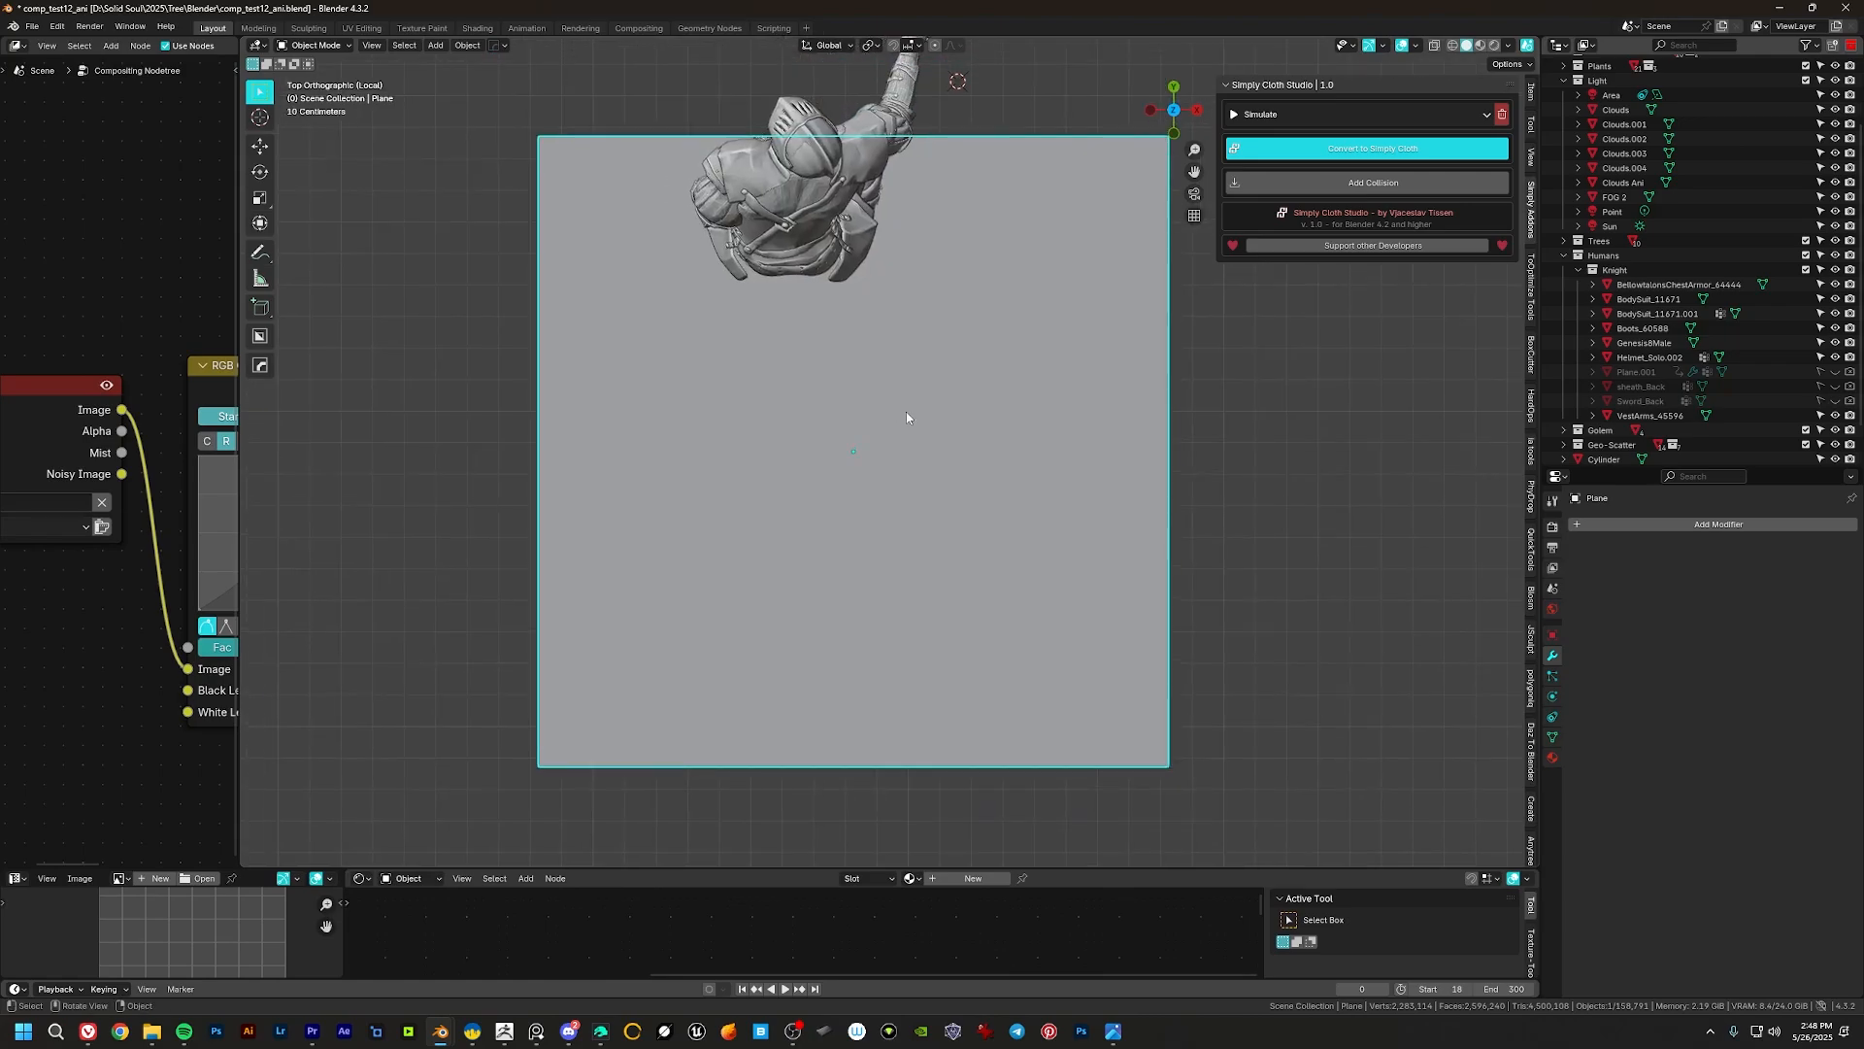
# Step: Undo the plane's UV edits and subdivisions back to a single face
pyautogui.press('Tab')
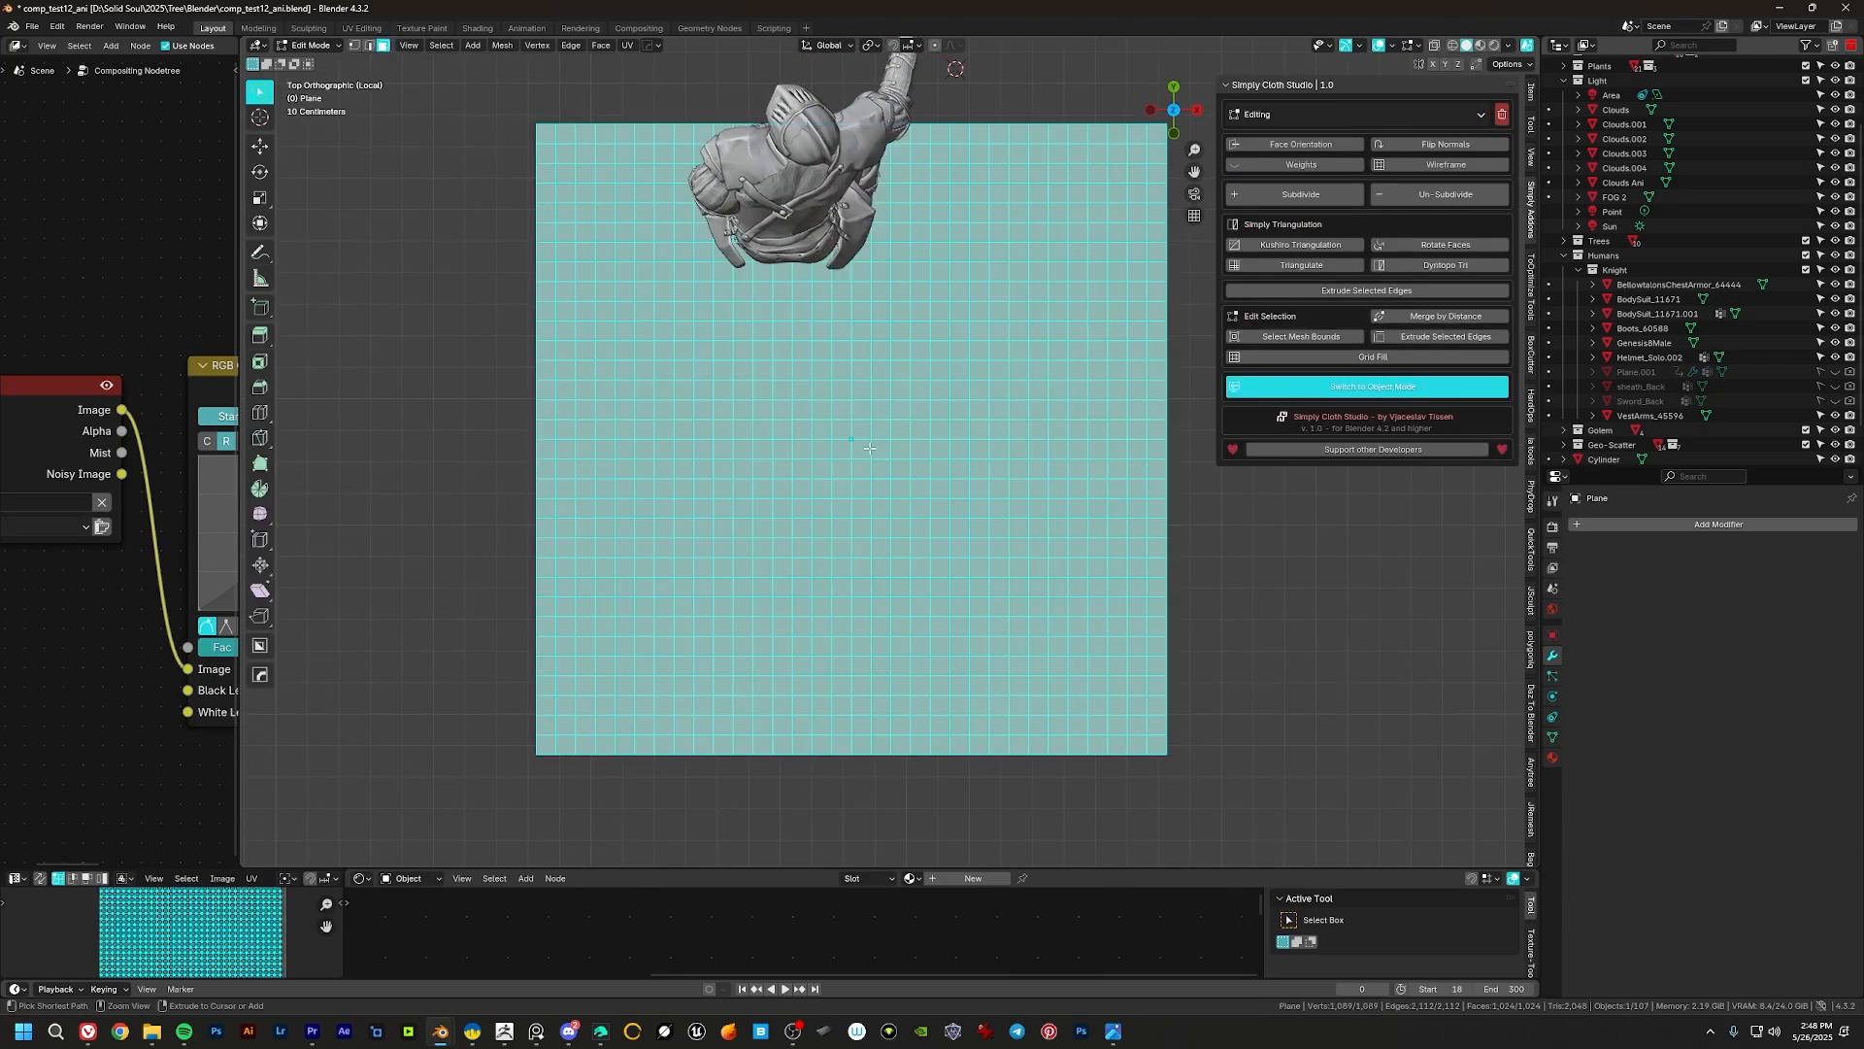
pyautogui.hotkey('ctrl', 'z')
pyautogui.hotkey('ctrl', 'z')
pyautogui.hotkey('ctrl', 'z')
pyautogui.hotkey('ctrl', 'z')
pyautogui.hotkey('ctrl', 'z')
pyautogui.hotkey('ctrl', 'z')
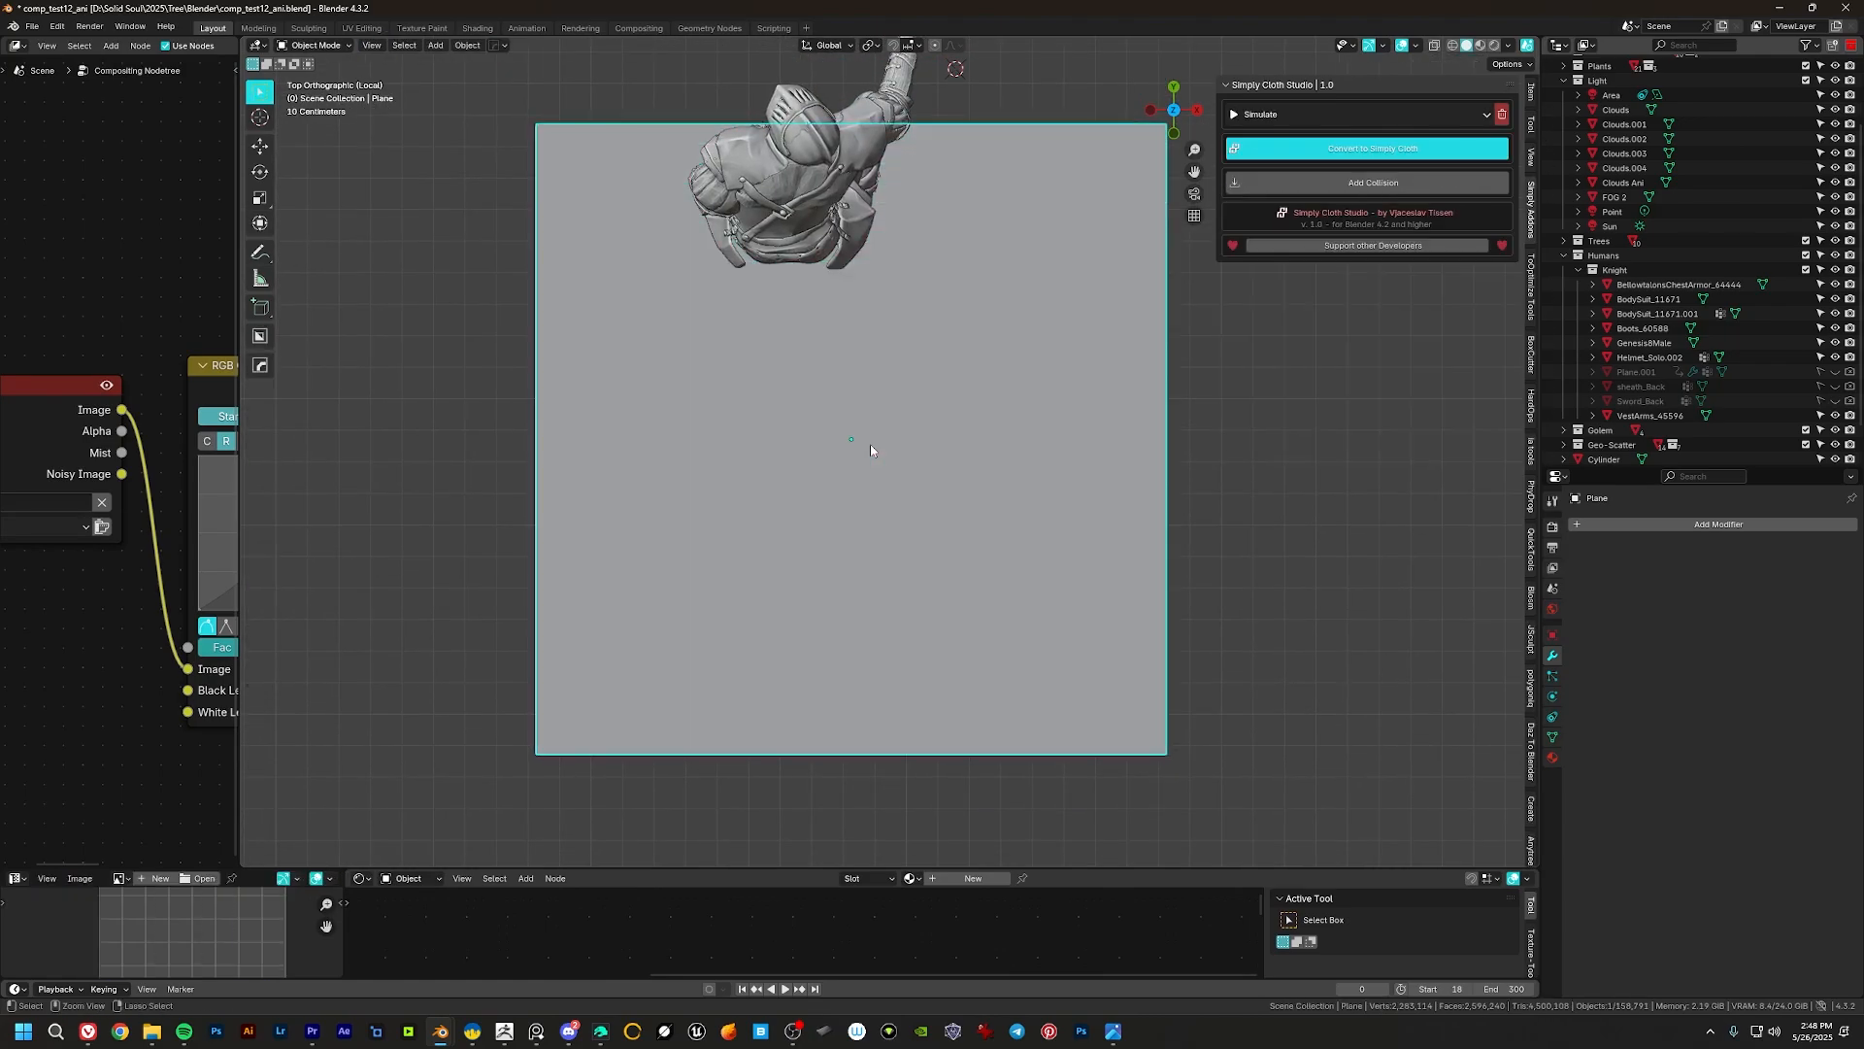
pyautogui.hotkey('ctrl', 'z')
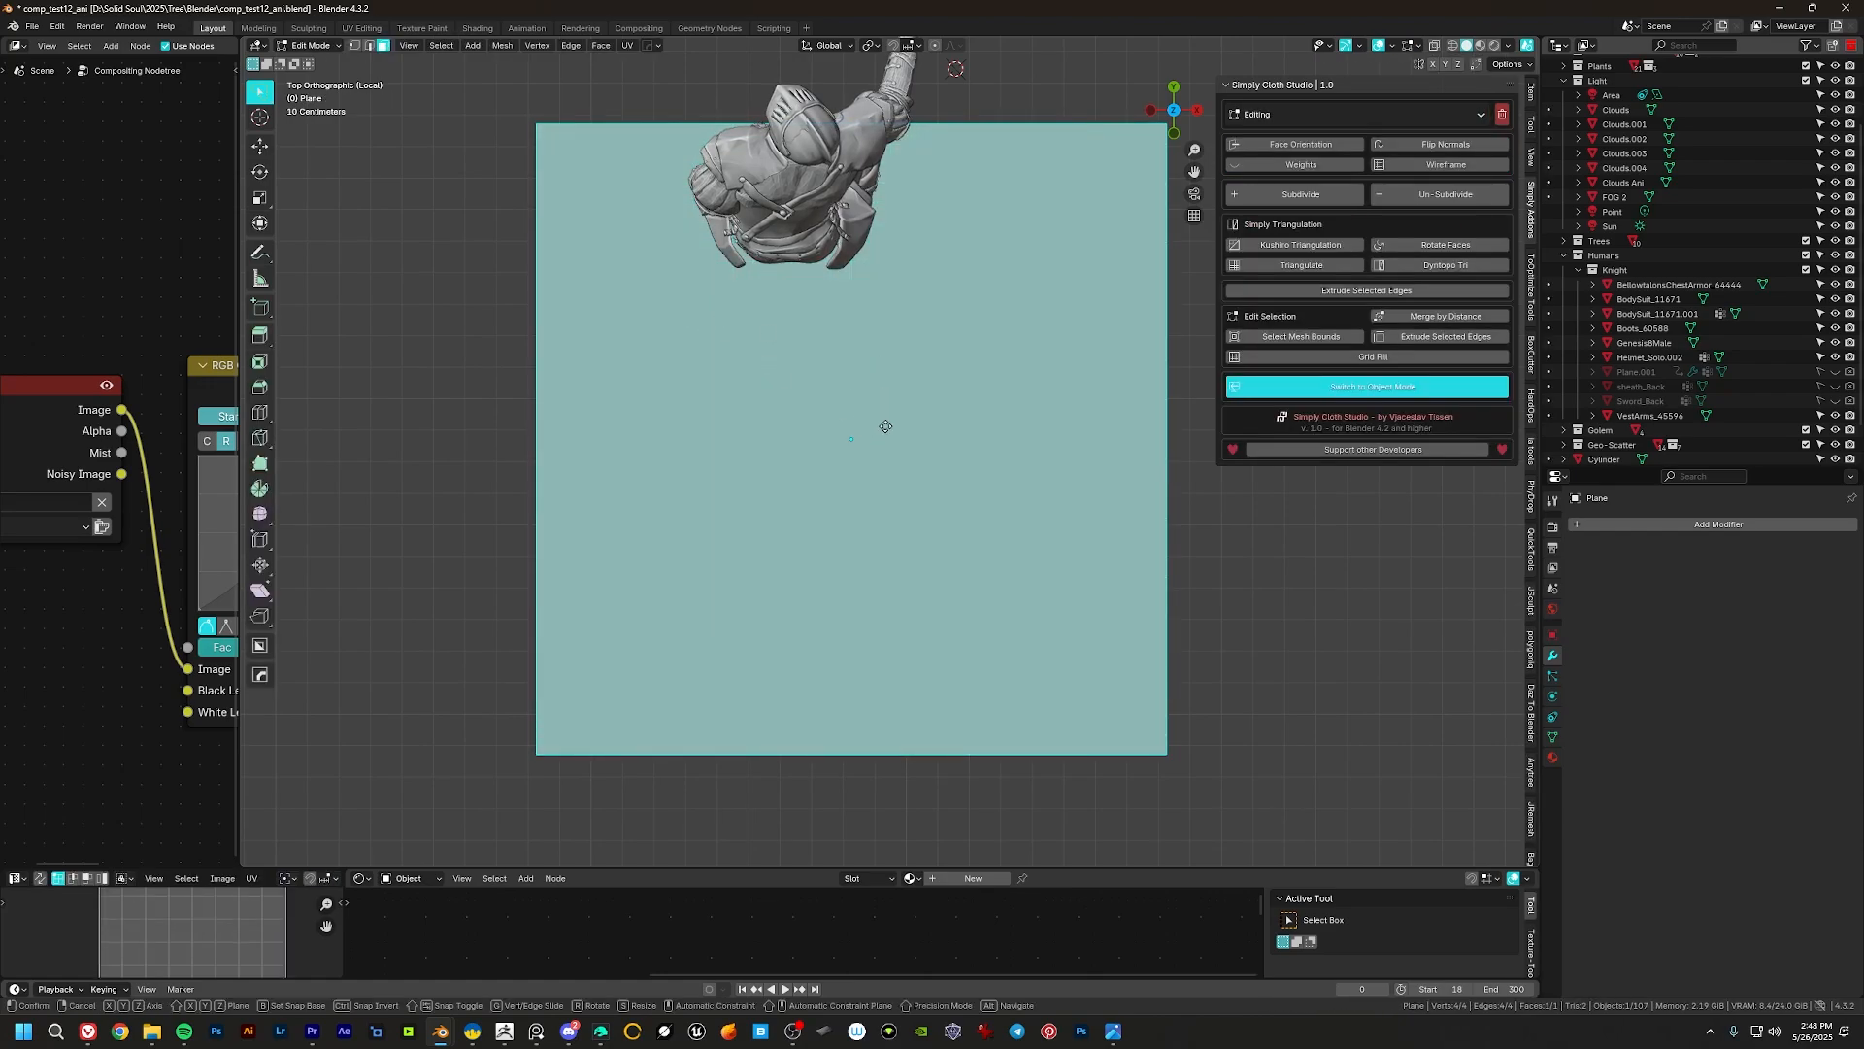
# Step: Move the plane's face back behind the knight and select its corner vertex nearest the knight's trailing foot
pyautogui.click(891, 640)
pyautogui.press('1')
pyautogui.keyDown('ctrl'); pyautogui.moveTo(586, 310); pyautogui.dragTo(485, 381, button='right'); pyautogui.keyUp('ctrl')
pyautogui.keyDown('ctrl'); pyautogui.moveTo(591, 286); pyautogui.dragTo(466, 393, button='right'); pyautogui.keyUp('ctrl')
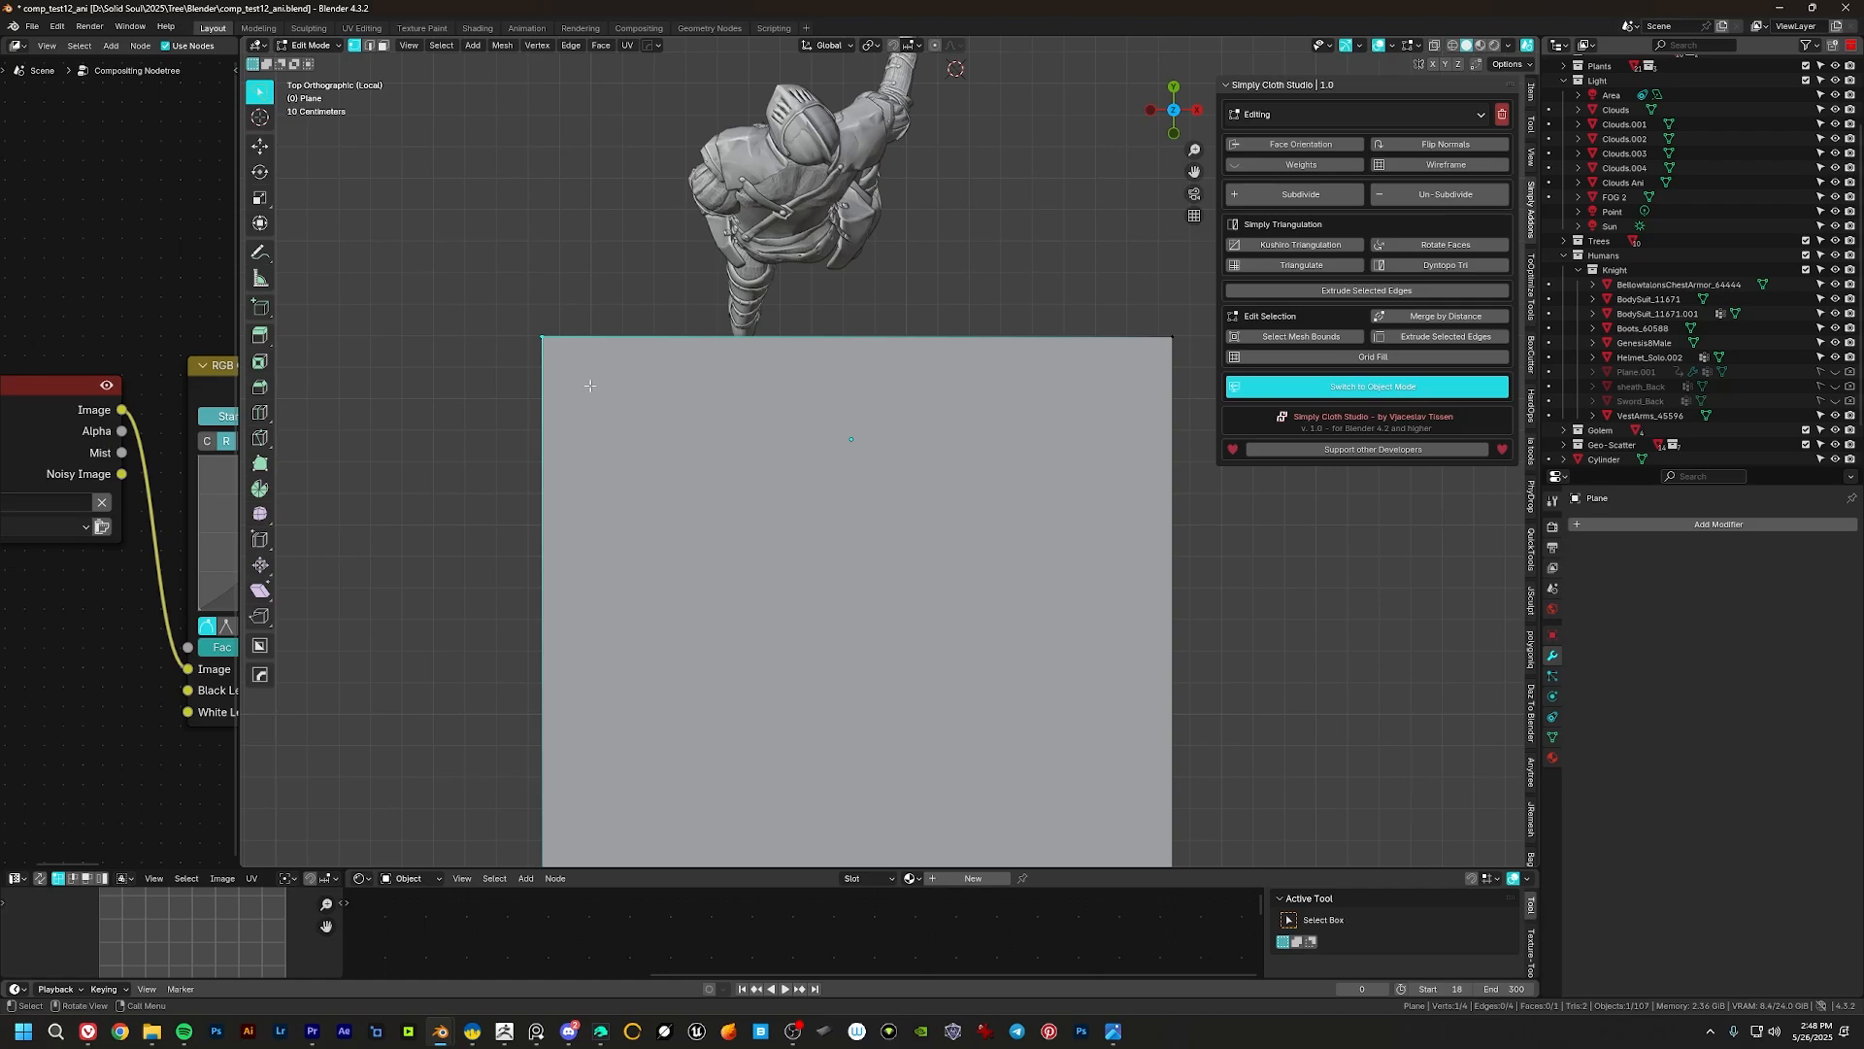
pyautogui.keyDown('shift'); pyautogui.moveTo(802, 508); pyautogui.dragTo(752, 372, button='middle'); pyautogui.keyUp('shift')
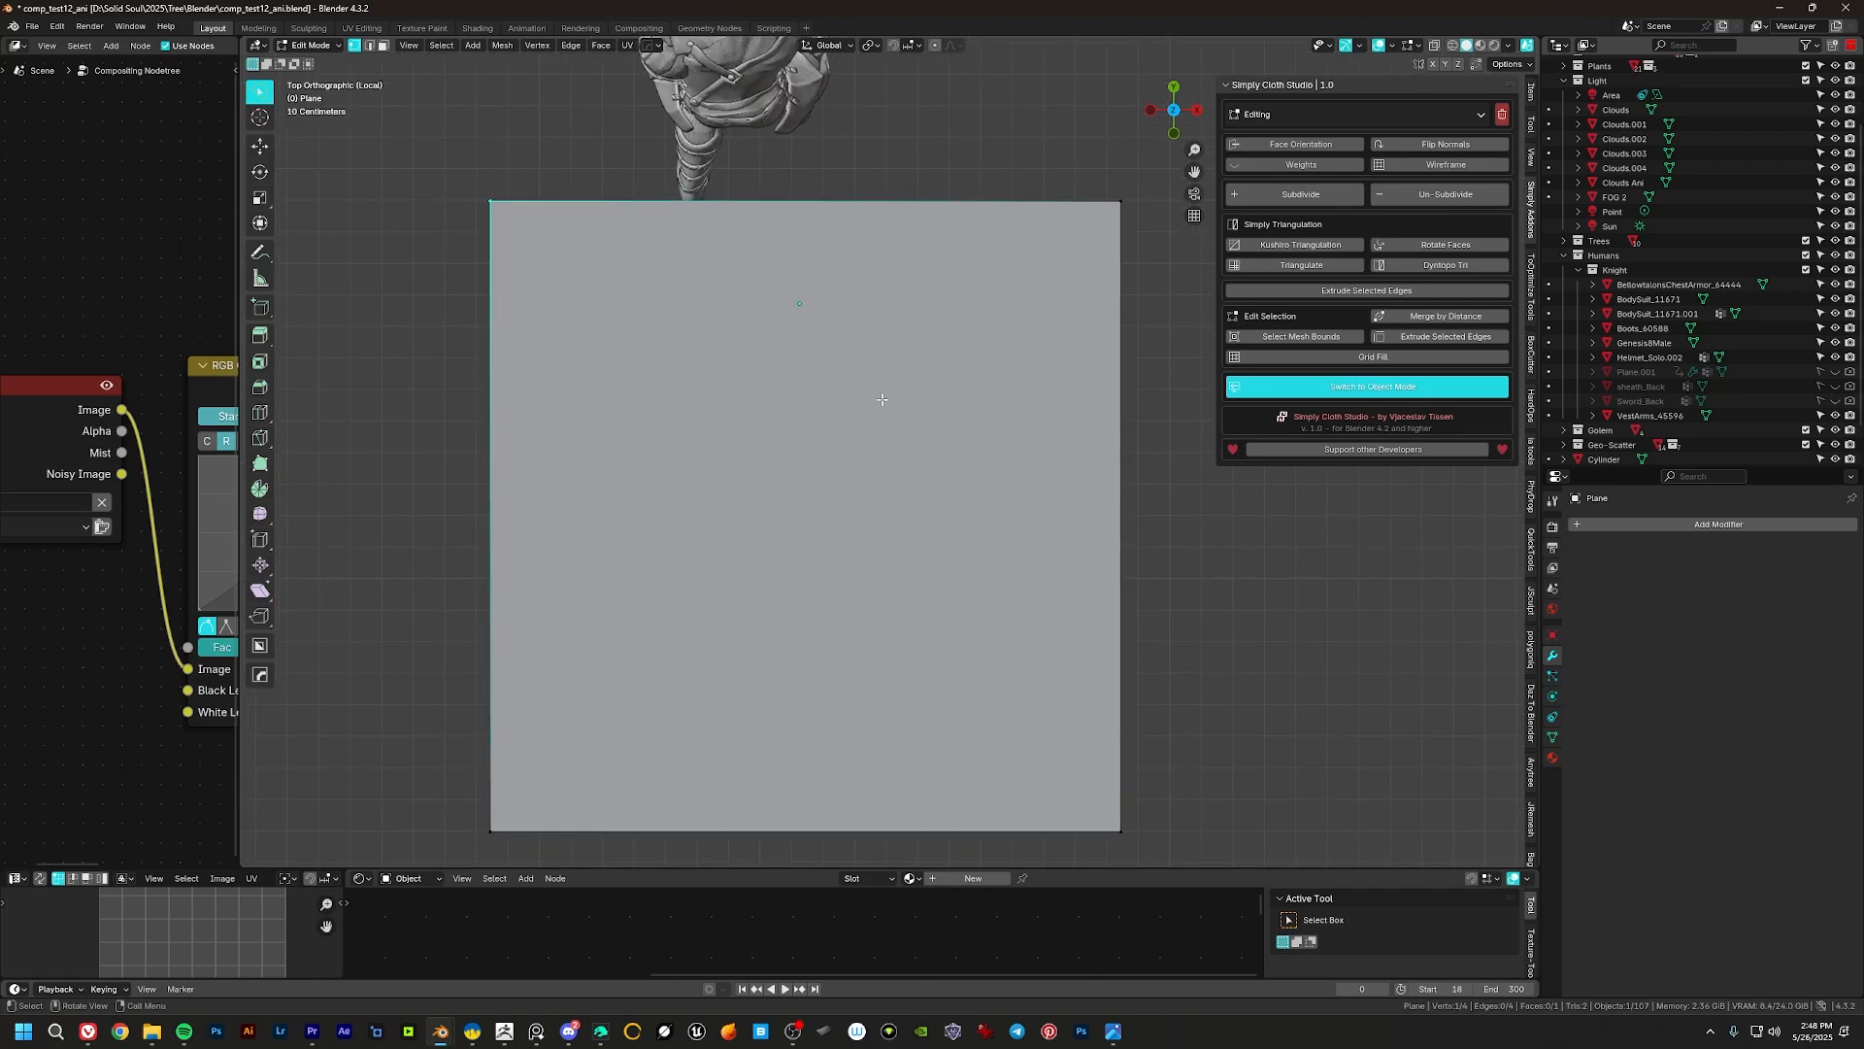
# Step: Select the whole single-face plane and unwrap it with Project from View from the top
pyautogui.press('a')
pyautogui.press('u')
pyautogui.click(790, 385)
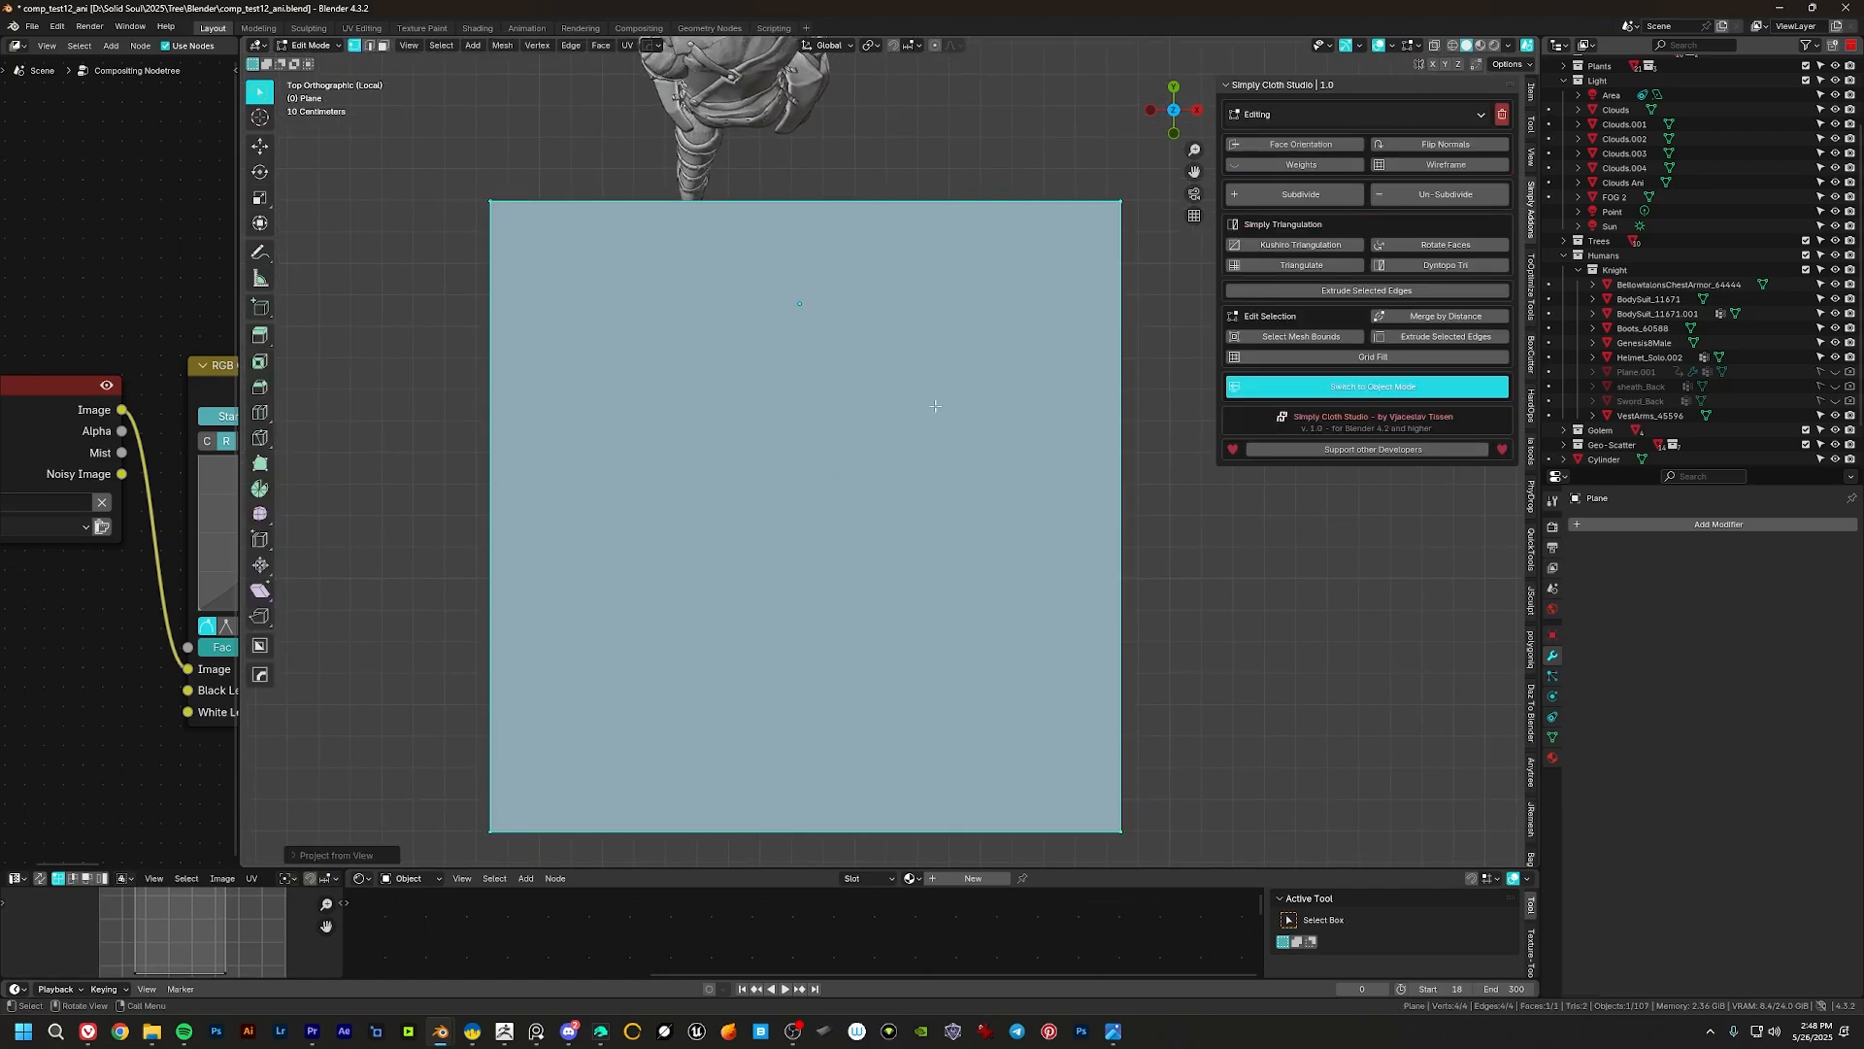
pyautogui.keyDown('shift'); pyautogui.moveTo(937, 455); pyautogui.dragTo(943, 398, button='middle'); pyautogui.keyUp('shift')
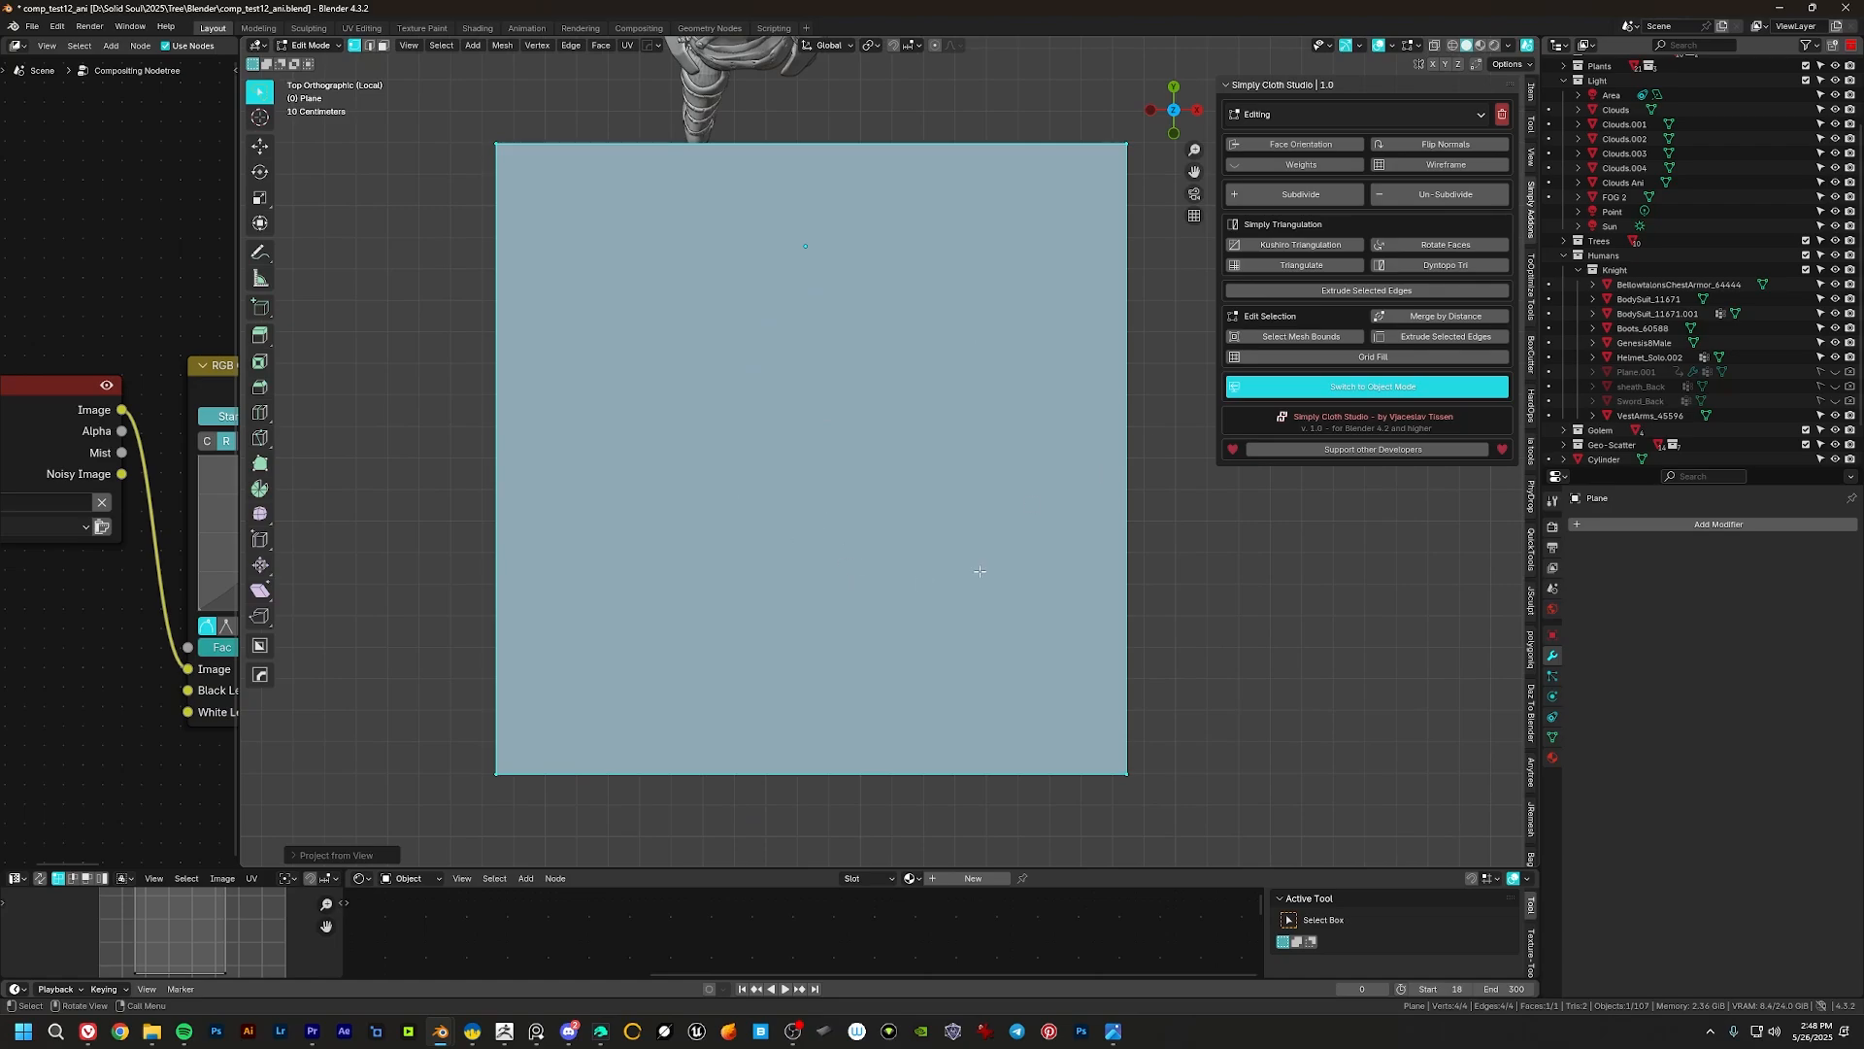
pyautogui.moveTo(980, 571); pyautogui.dragTo(991, 480, button='middle')
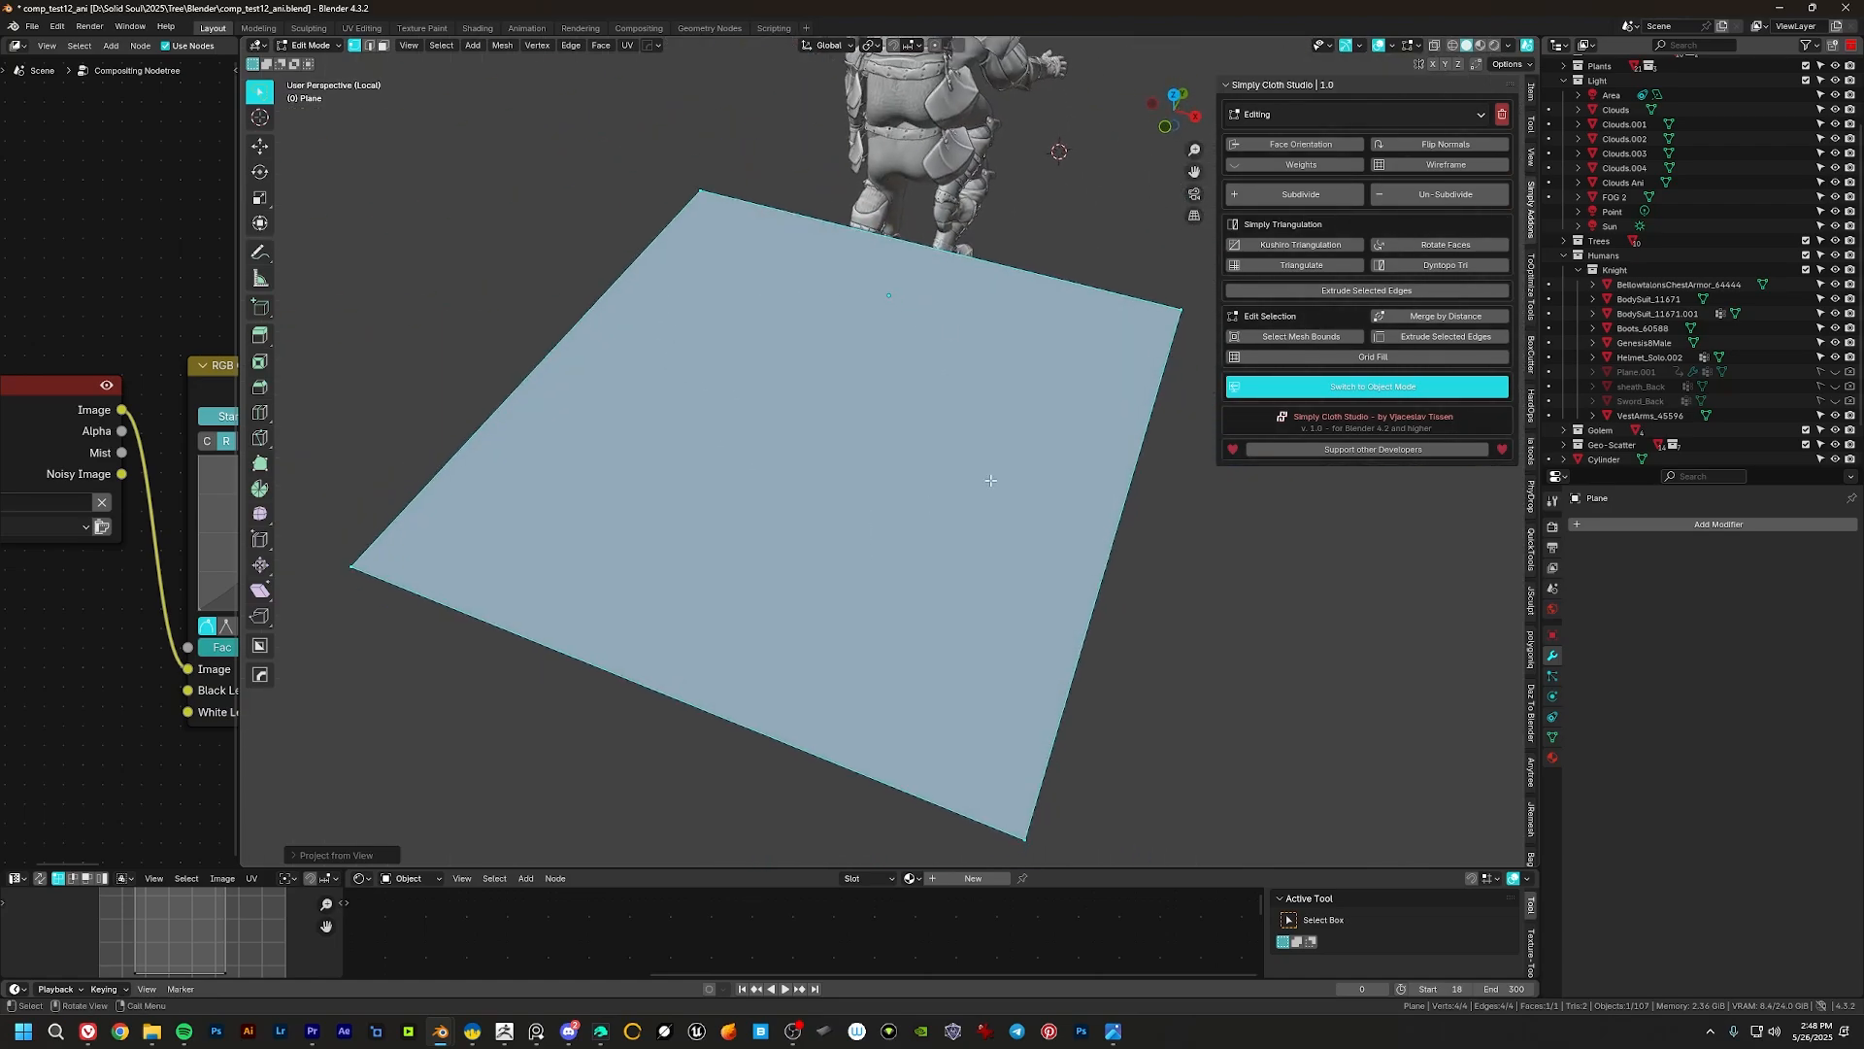
pyautogui.press('KP_7')
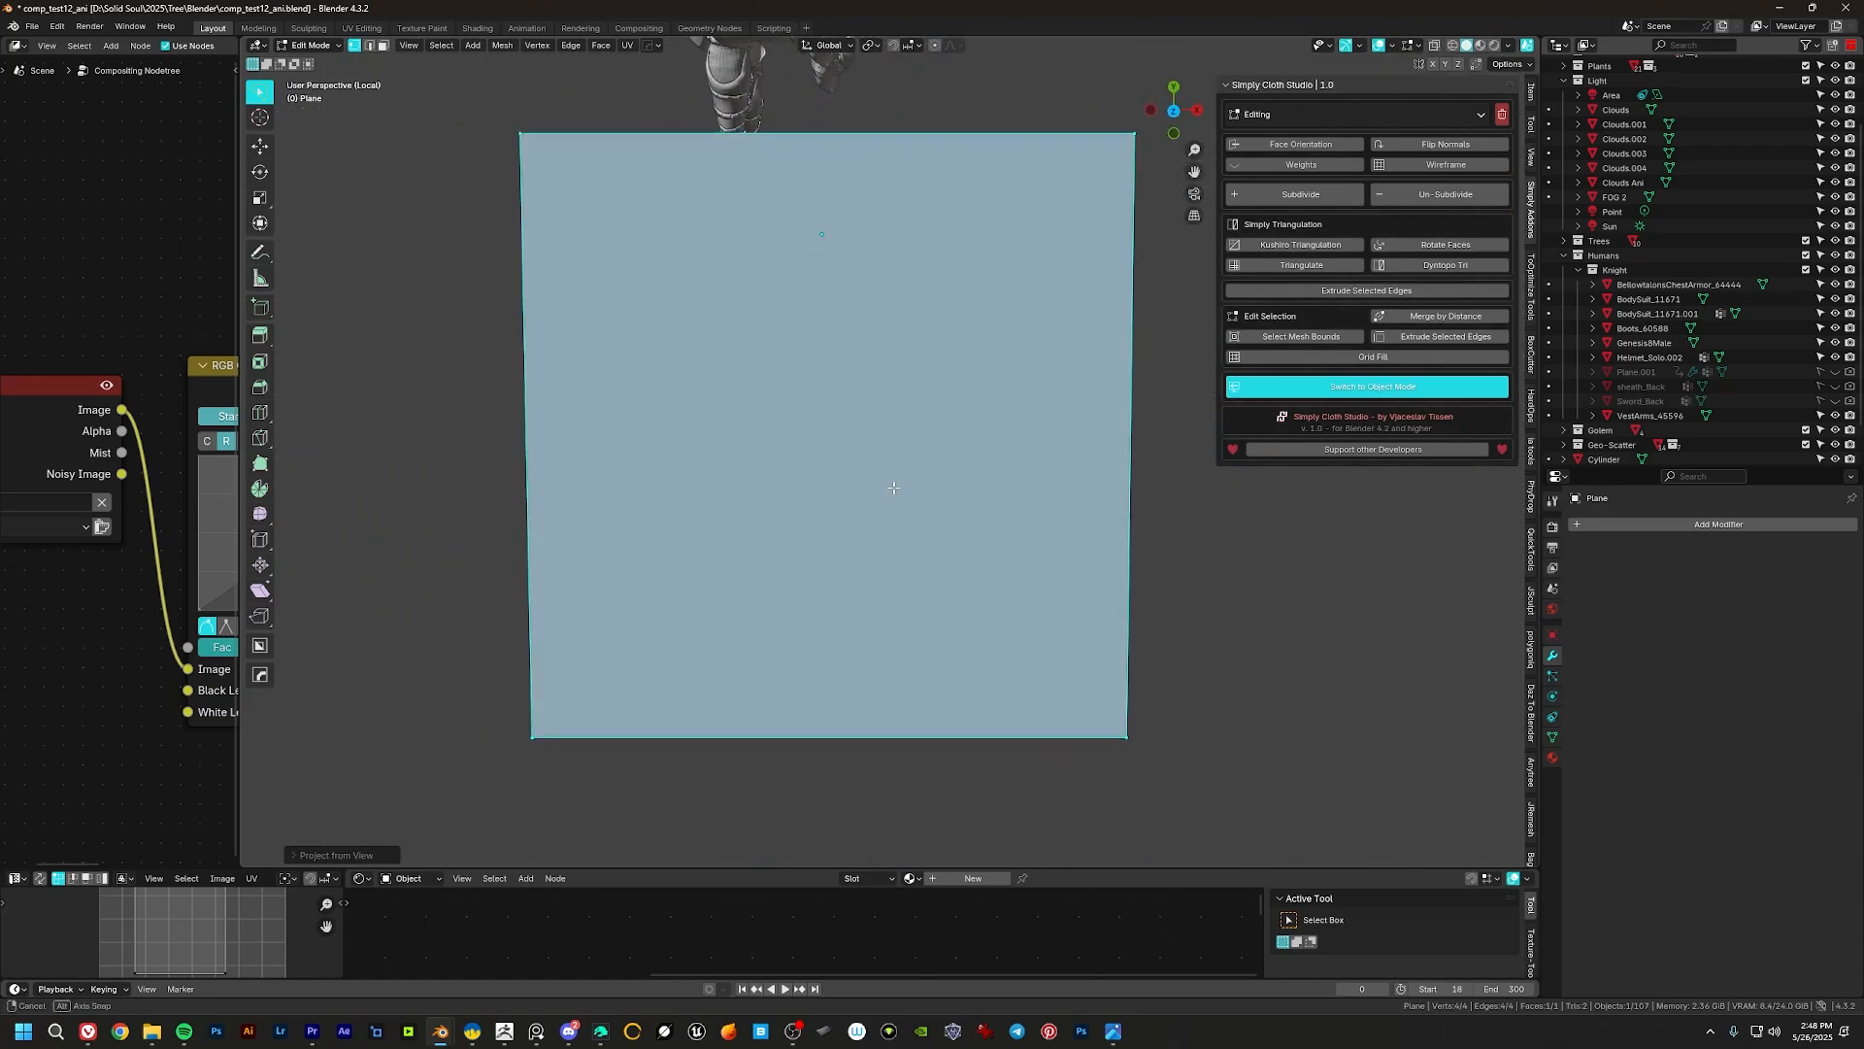
# Step: Move the plane's two front corner vertices inward to the knight's shoulders, tapering the cape towards his neck
pyautogui.click(492, 337)
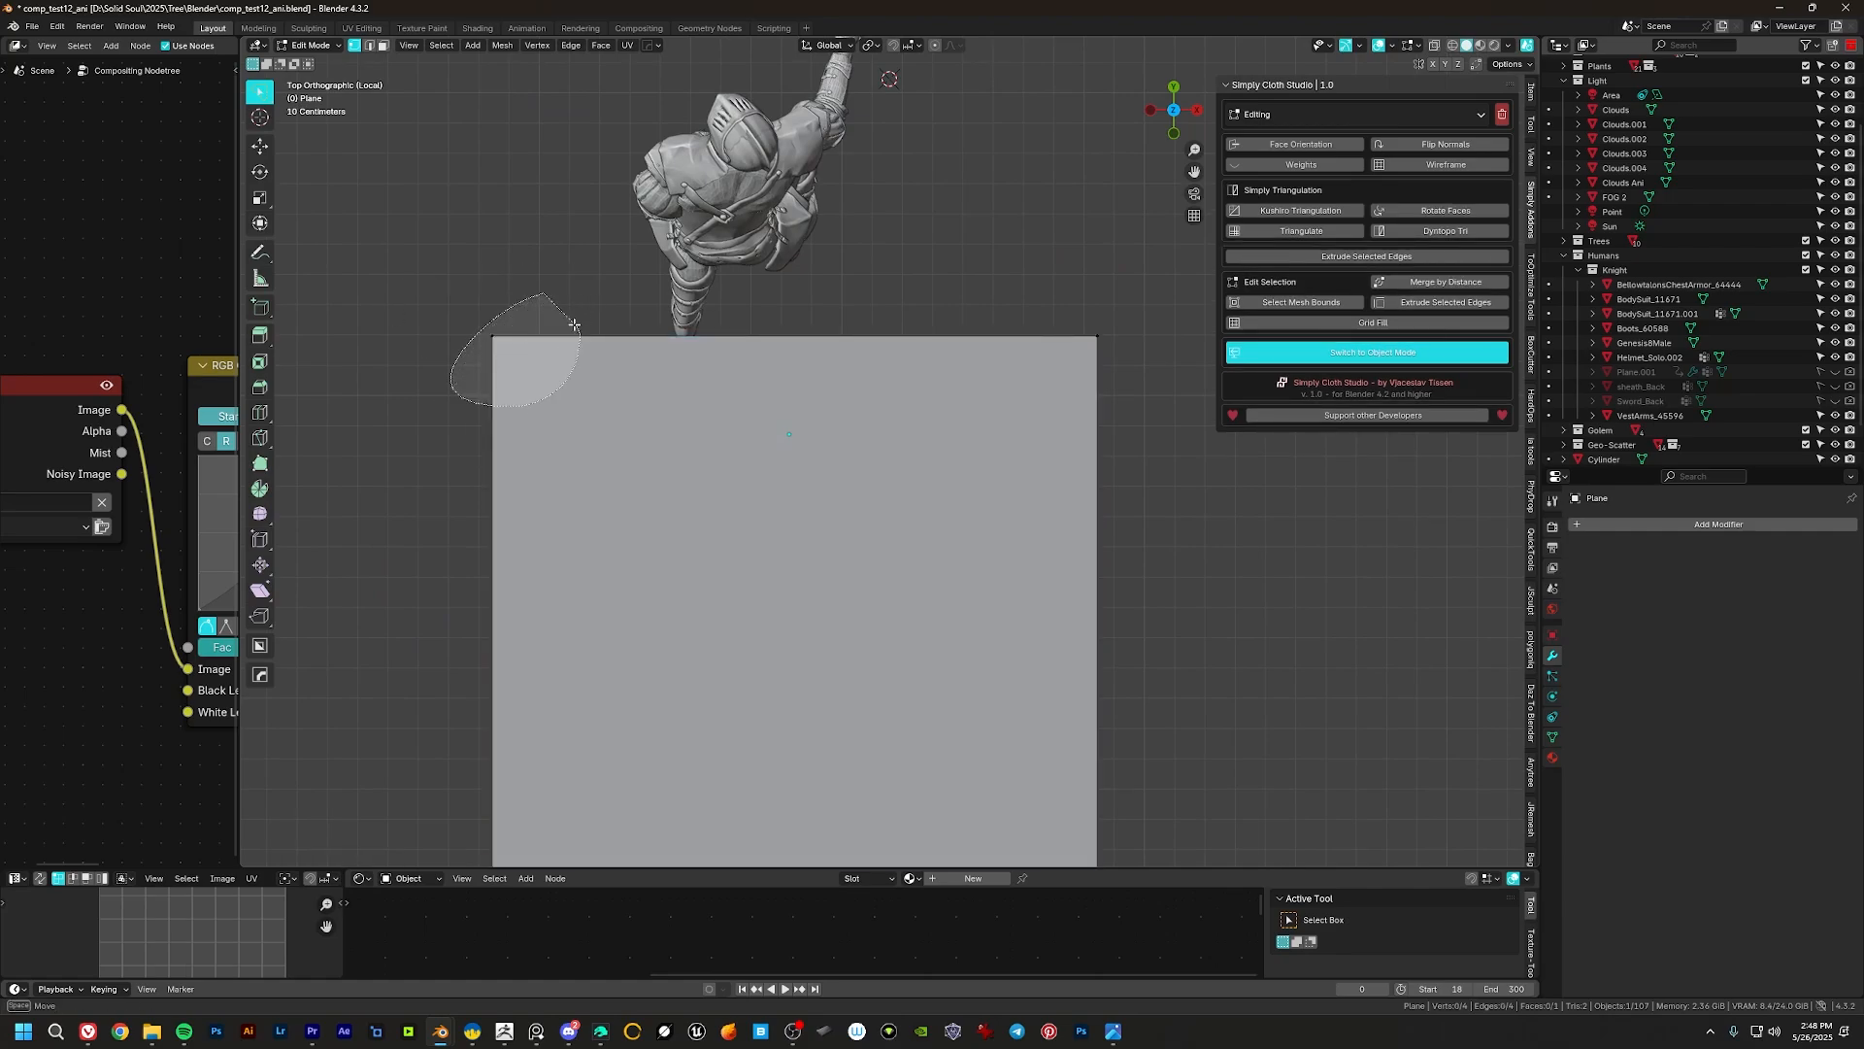
pyautogui.press('g')
pyautogui.click(745, 268)
pyautogui.keyDown('ctrl'); pyautogui.moveTo(1131, 300); pyautogui.dragTo(1162, 444, button='right'); pyautogui.keyUp('ctrl')
pyautogui.press('g')
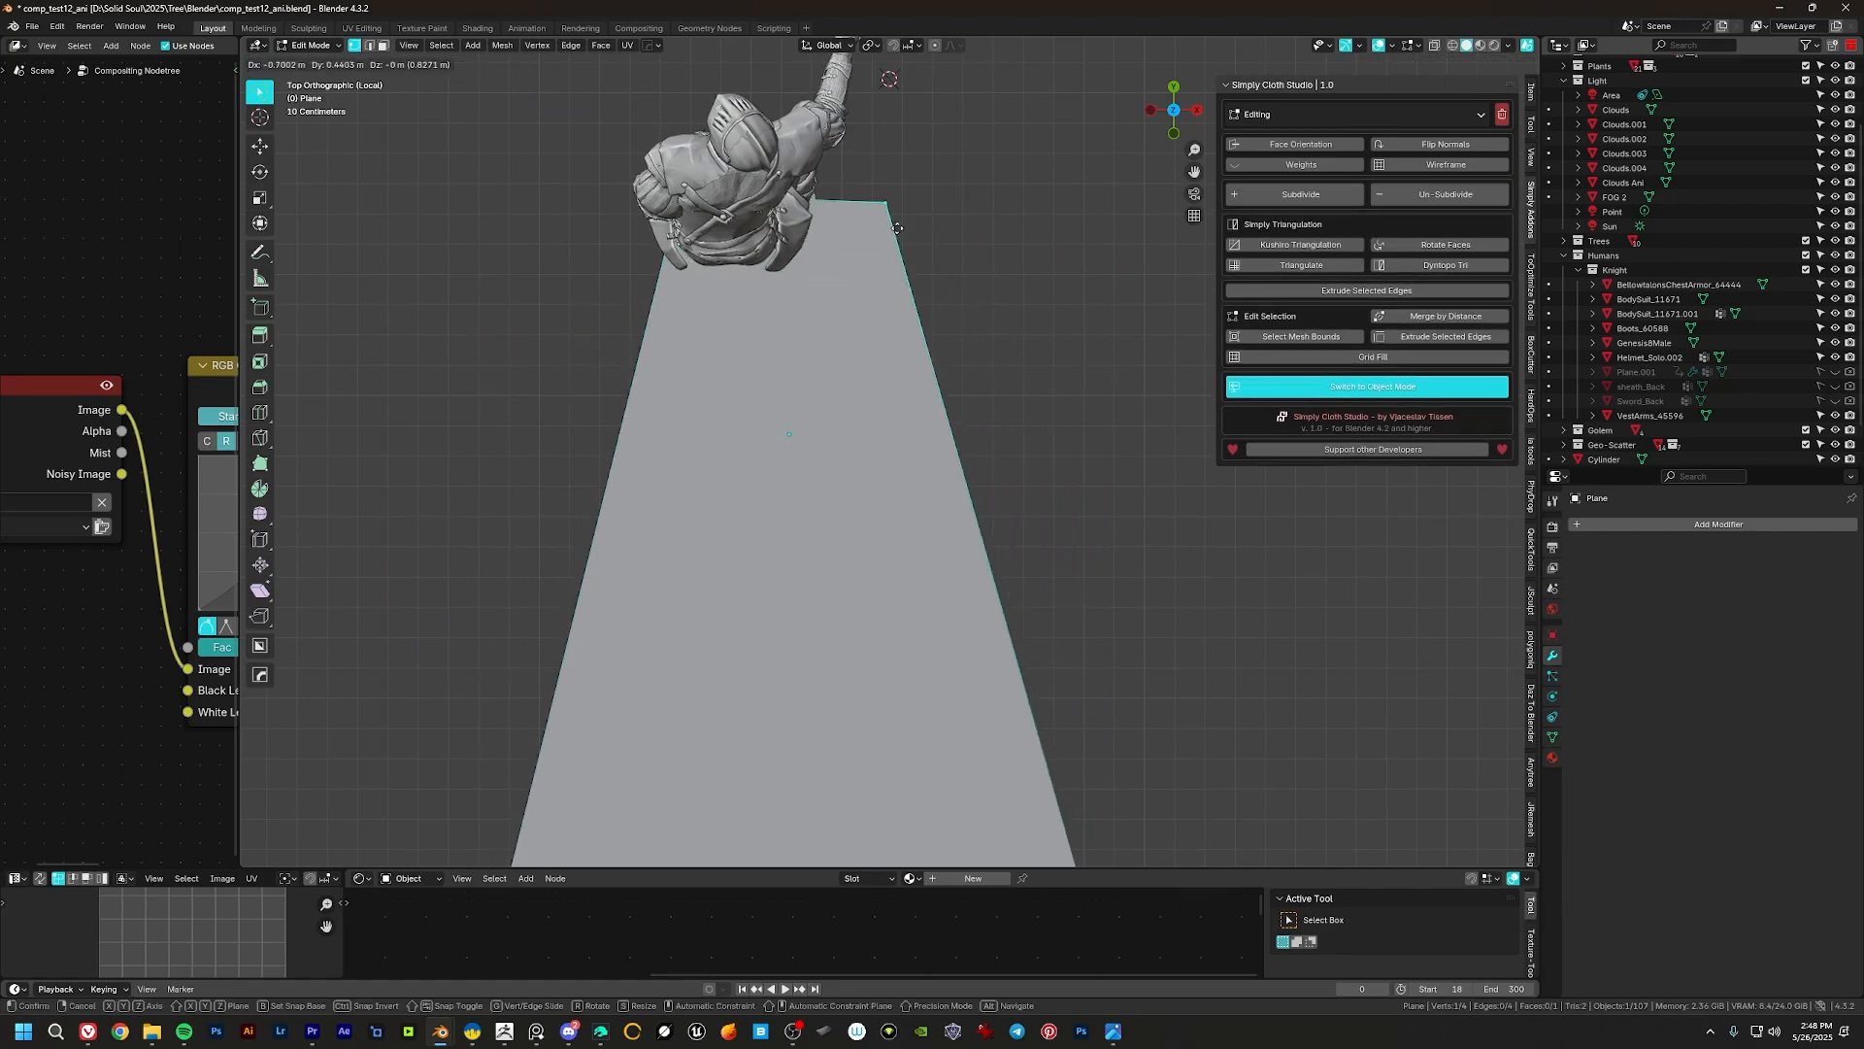
pyautogui.click(864, 283)
# Step: Move the cape plane's wide rear edge closer to the knight to shorten the cape
pyautogui.keyDown('shift'); pyautogui.moveTo(1165, 834); pyautogui.dragTo(1139, 694, button='middle'); pyautogui.keyUp('shift')
pyautogui.moveTo(1139, 695)
pyautogui.keyDown('ctrl'); pyautogui.mouseDown(button='right')
pyautogui.moveTo(1160, 714)
pyautogui.moveTo(1107, 753)
pyautogui.moveTo(1117, 719)
pyautogui.mouseUp(button='right'); pyautogui.keyUp('ctrl')
pyautogui.press('g')
pyautogui.click(1139, 503)
pyautogui.press('g')
pyautogui.click(1084, 584)
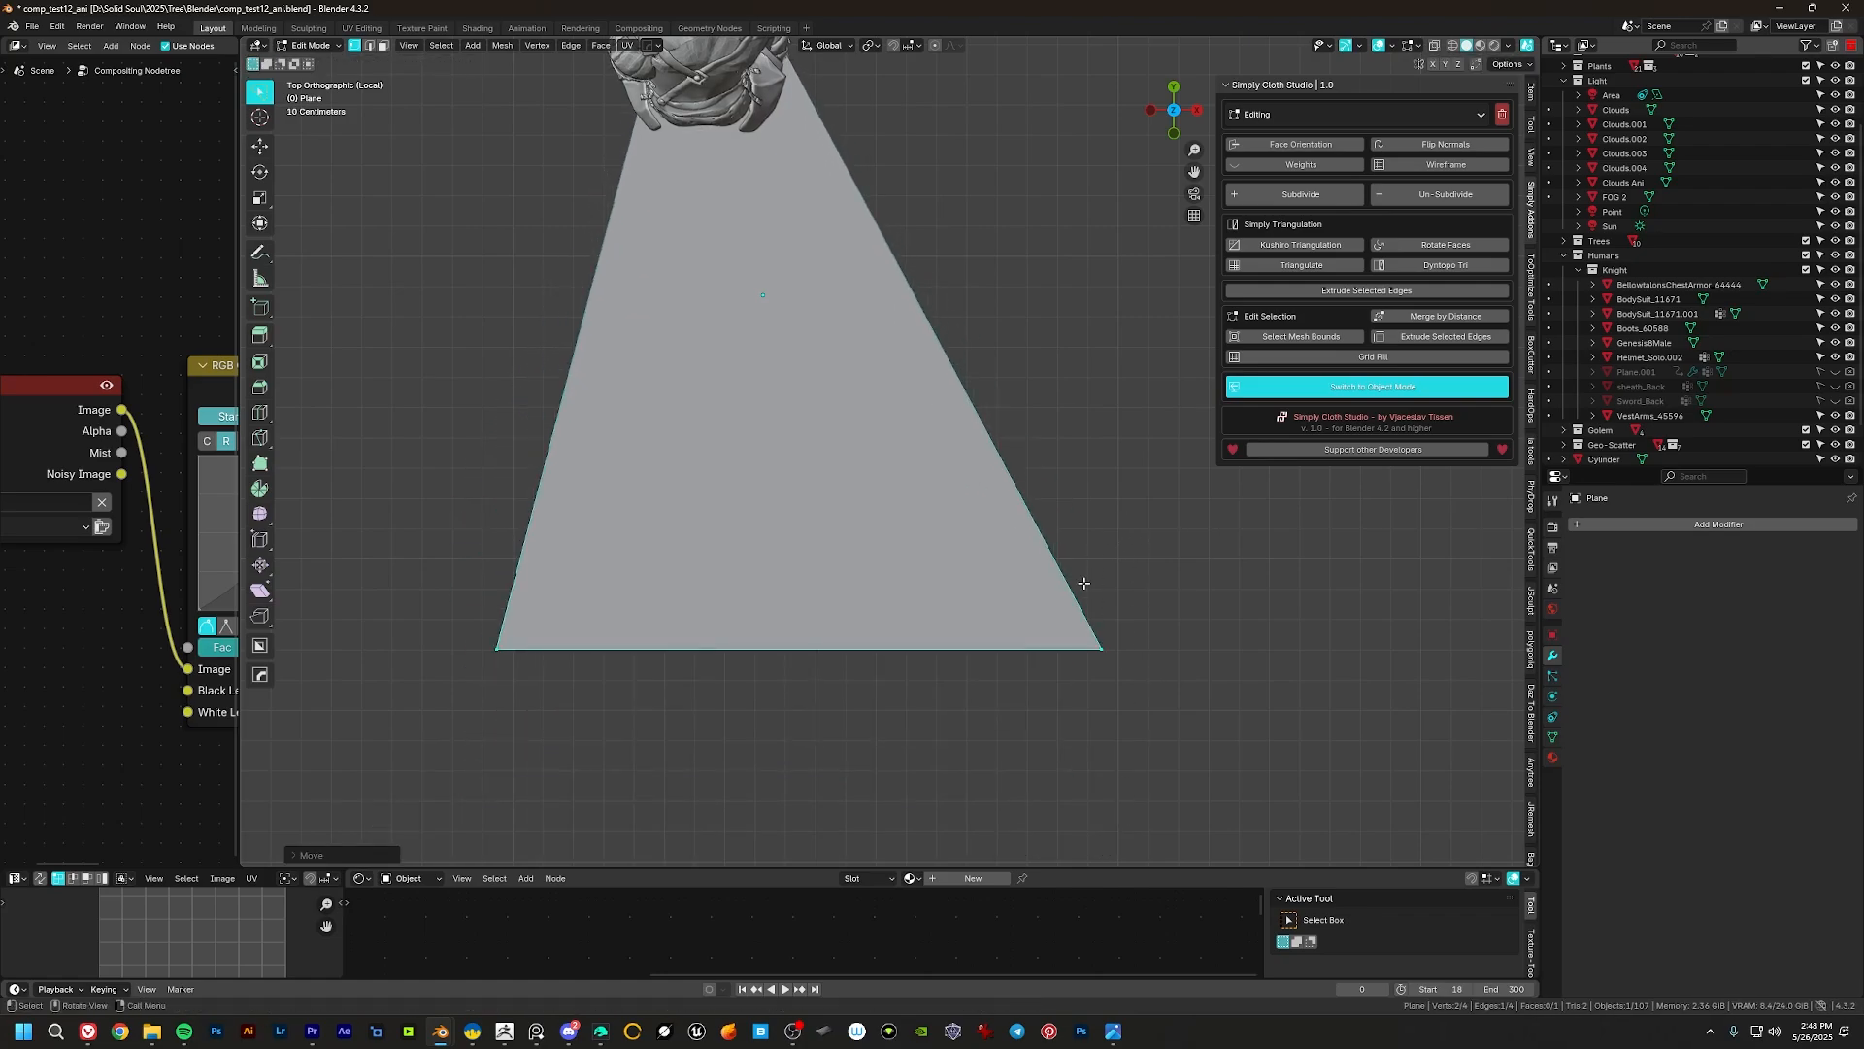
# Step: Leave mesh editing and raise the cape plane along the Z axis to the knight's shoulder height
pyautogui.moveTo(845, 601); pyautogui.dragTo(578, 558, button='middle')
pyautogui.press('Tab')
pyautogui.moveTo(909, 675); pyautogui.dragTo(928, 607, button='middle')
pyautogui.press('g')
pyautogui.press('z')
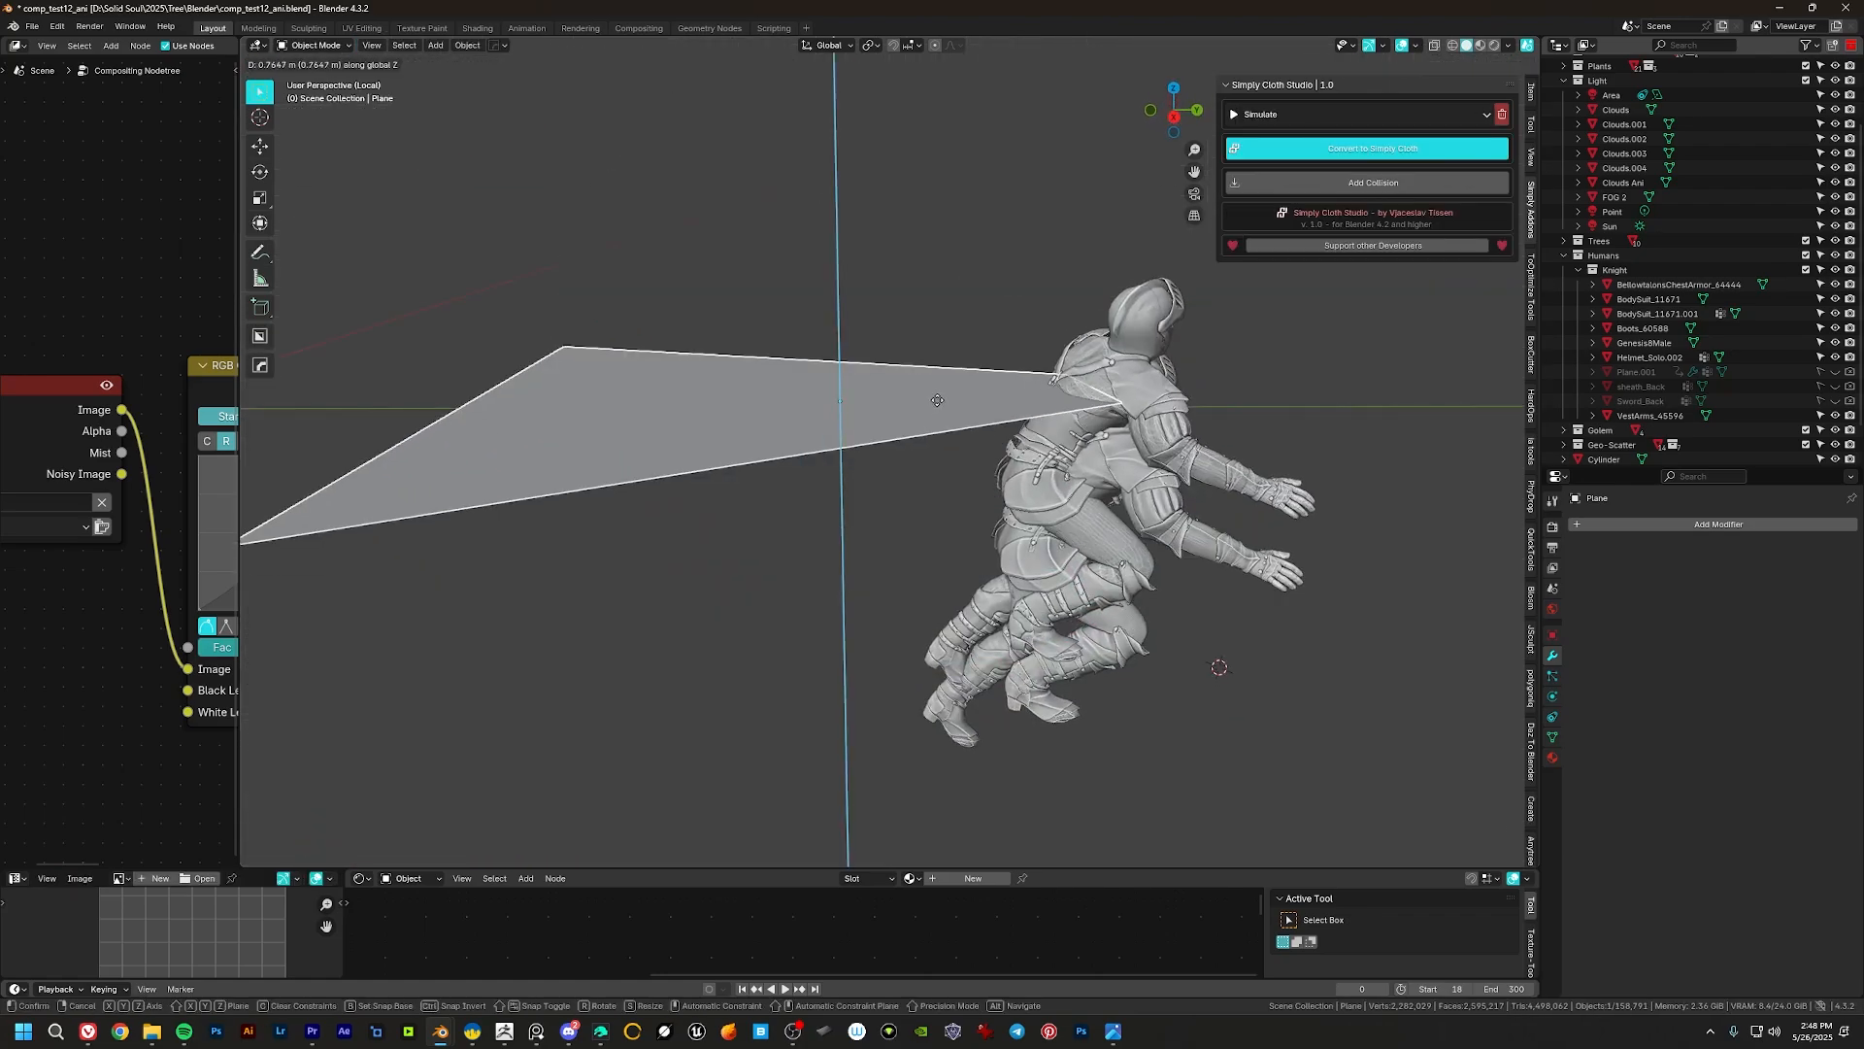
pyautogui.click(936, 386)
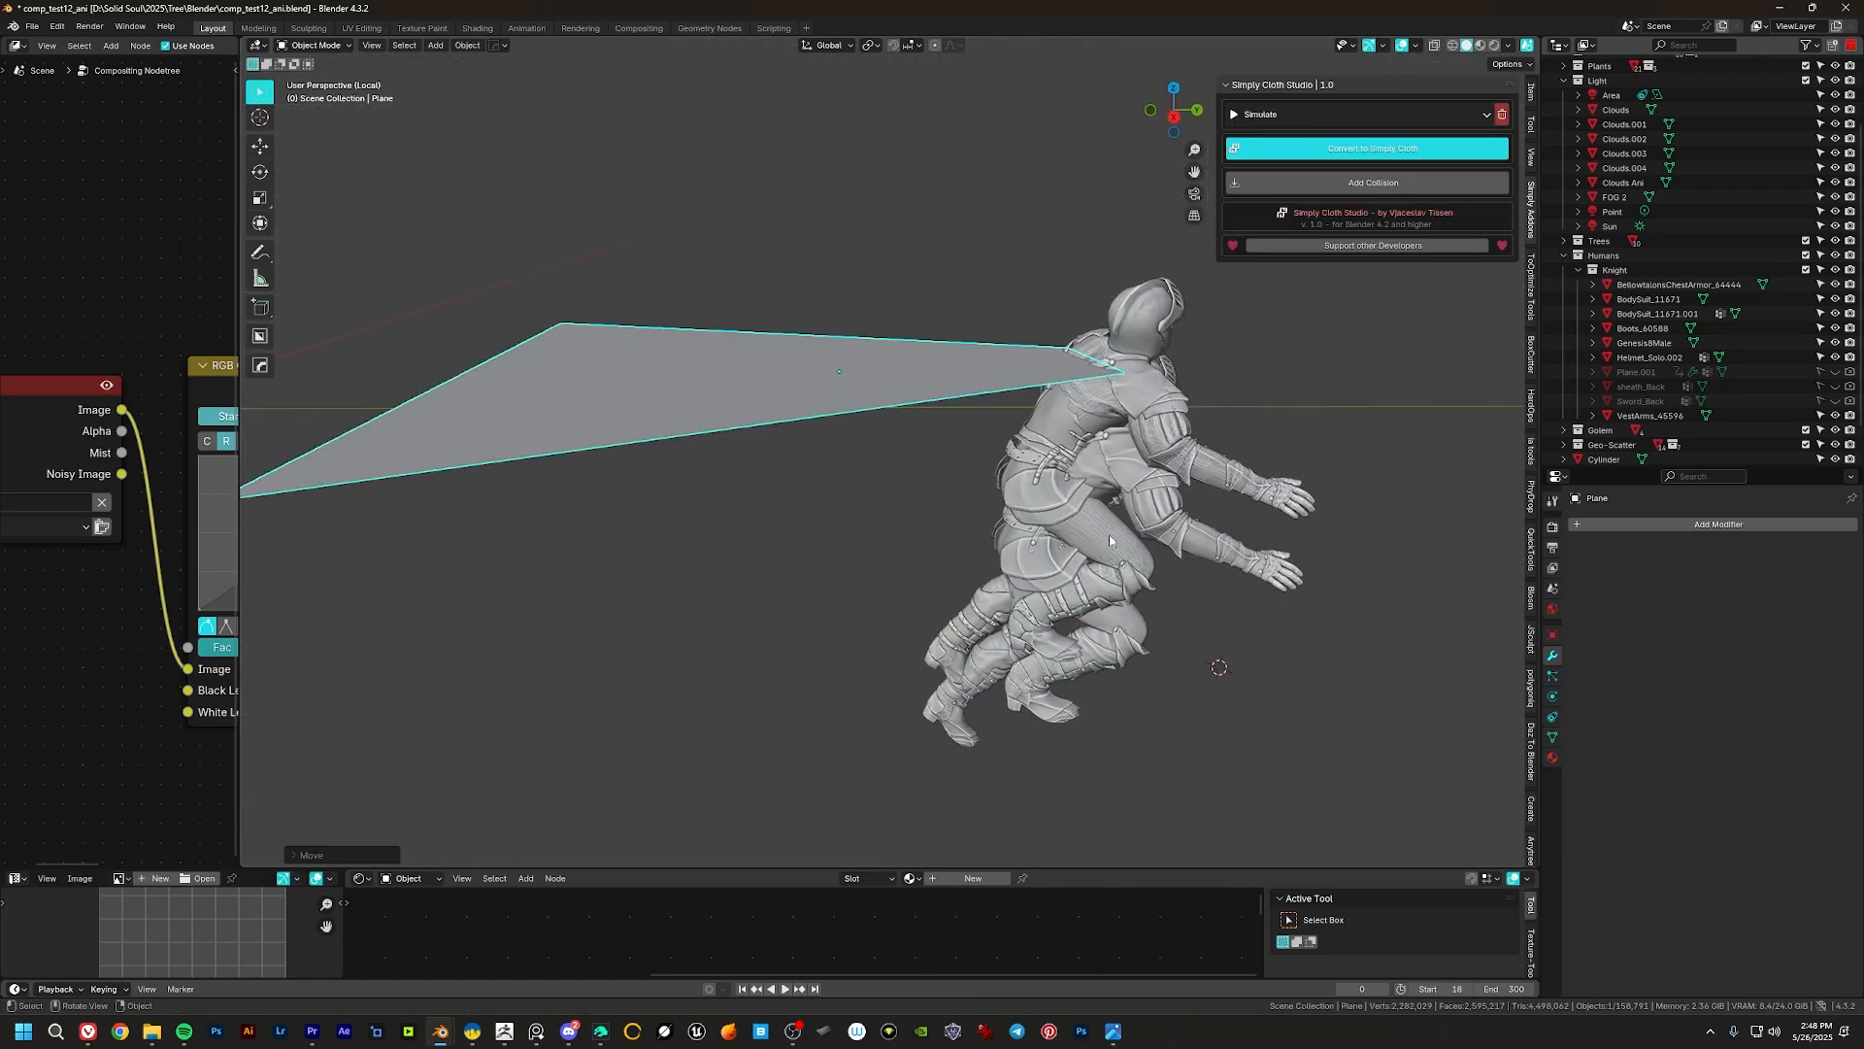
# Step: Move the decimated knight body out of the Knight collection into Humans and exclude the Knight collection from the view layer
pyautogui.click(1117, 402)
pyautogui.moveTo(1655, 314); pyautogui.dragTo(1614, 258)
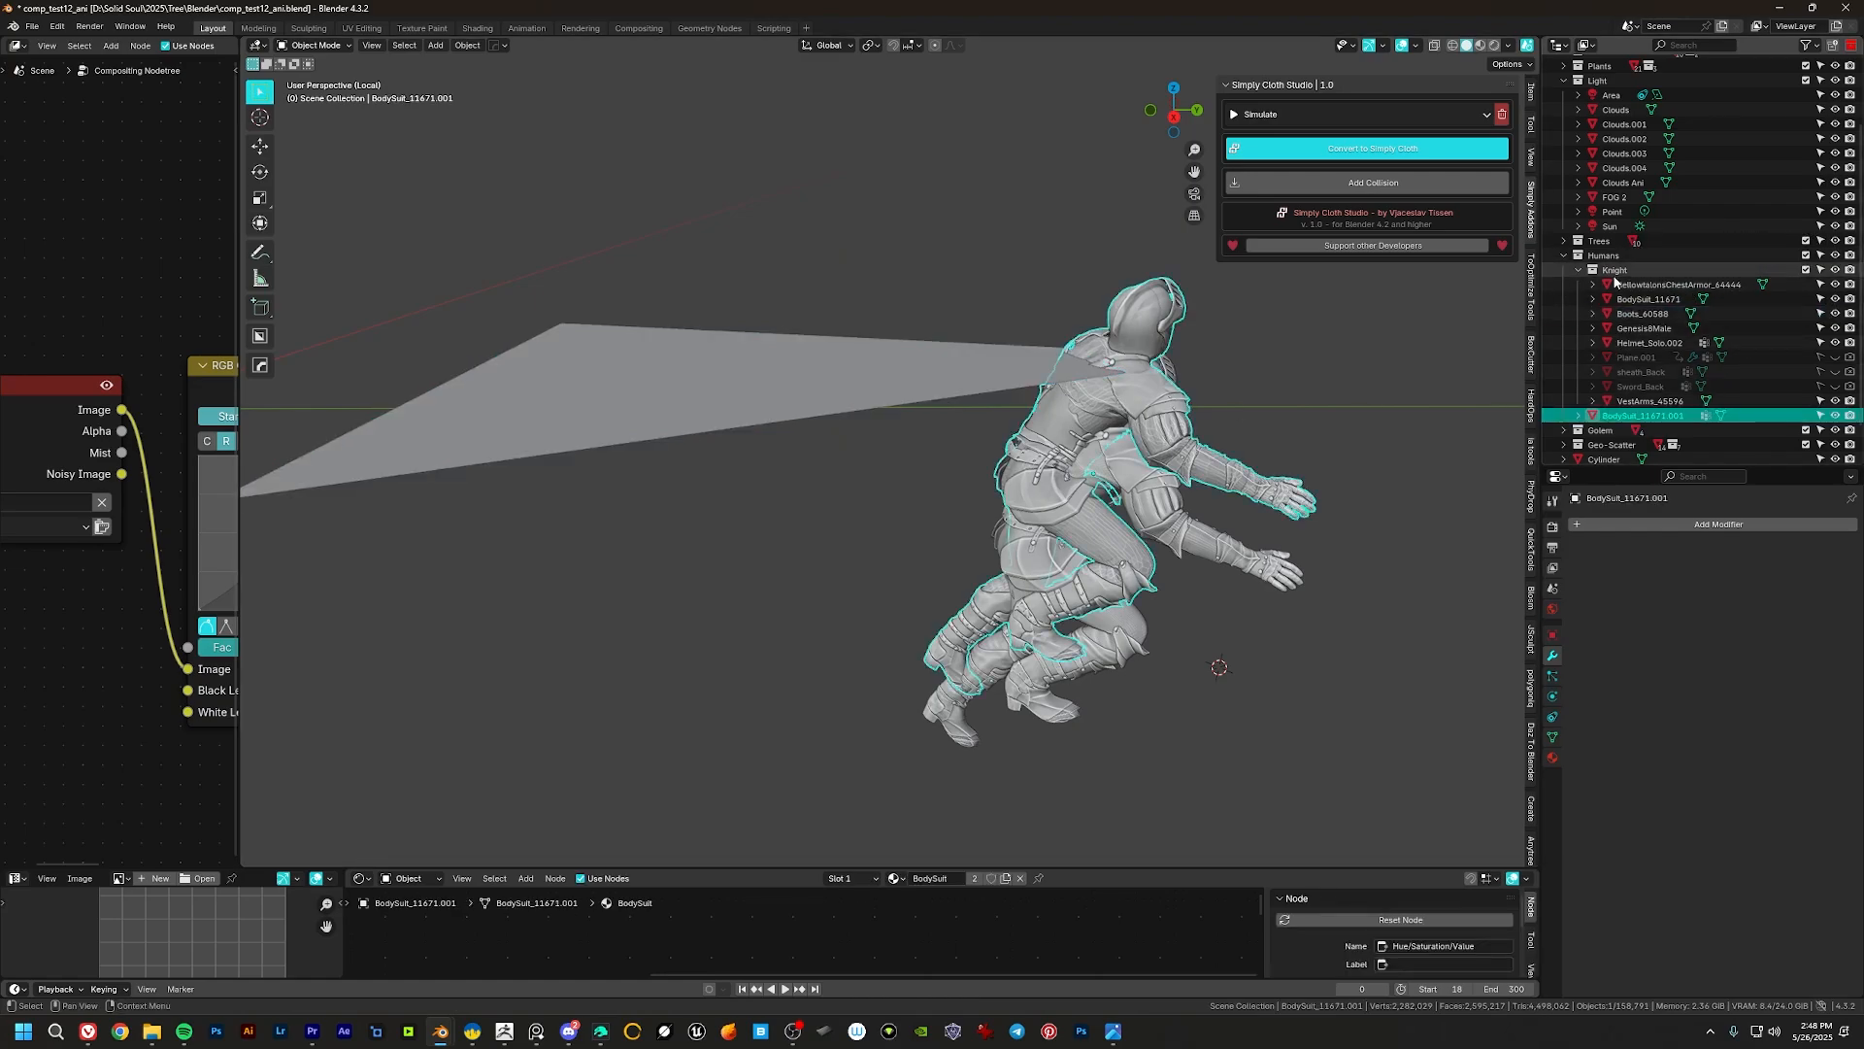
pyautogui.click(1807, 270)
# Step: Select the cape plane and adjust its height along the Z axis so its narrow edge meets the knight's shoulders
pyautogui.moveTo(1107, 384); pyautogui.dragTo(990, 444, button='middle')
pyautogui.click(854, 412)
pyautogui.press('g')
pyautogui.moveTo(859, 442); pyautogui.dragTo(1003, 405, button='middle')
pyautogui.press('z')
pyautogui.click(946, 400)
# Step: Subdivide the whole cape plane repeatedly into a dense 32 by 32 face grid
pyautogui.press('Tab')
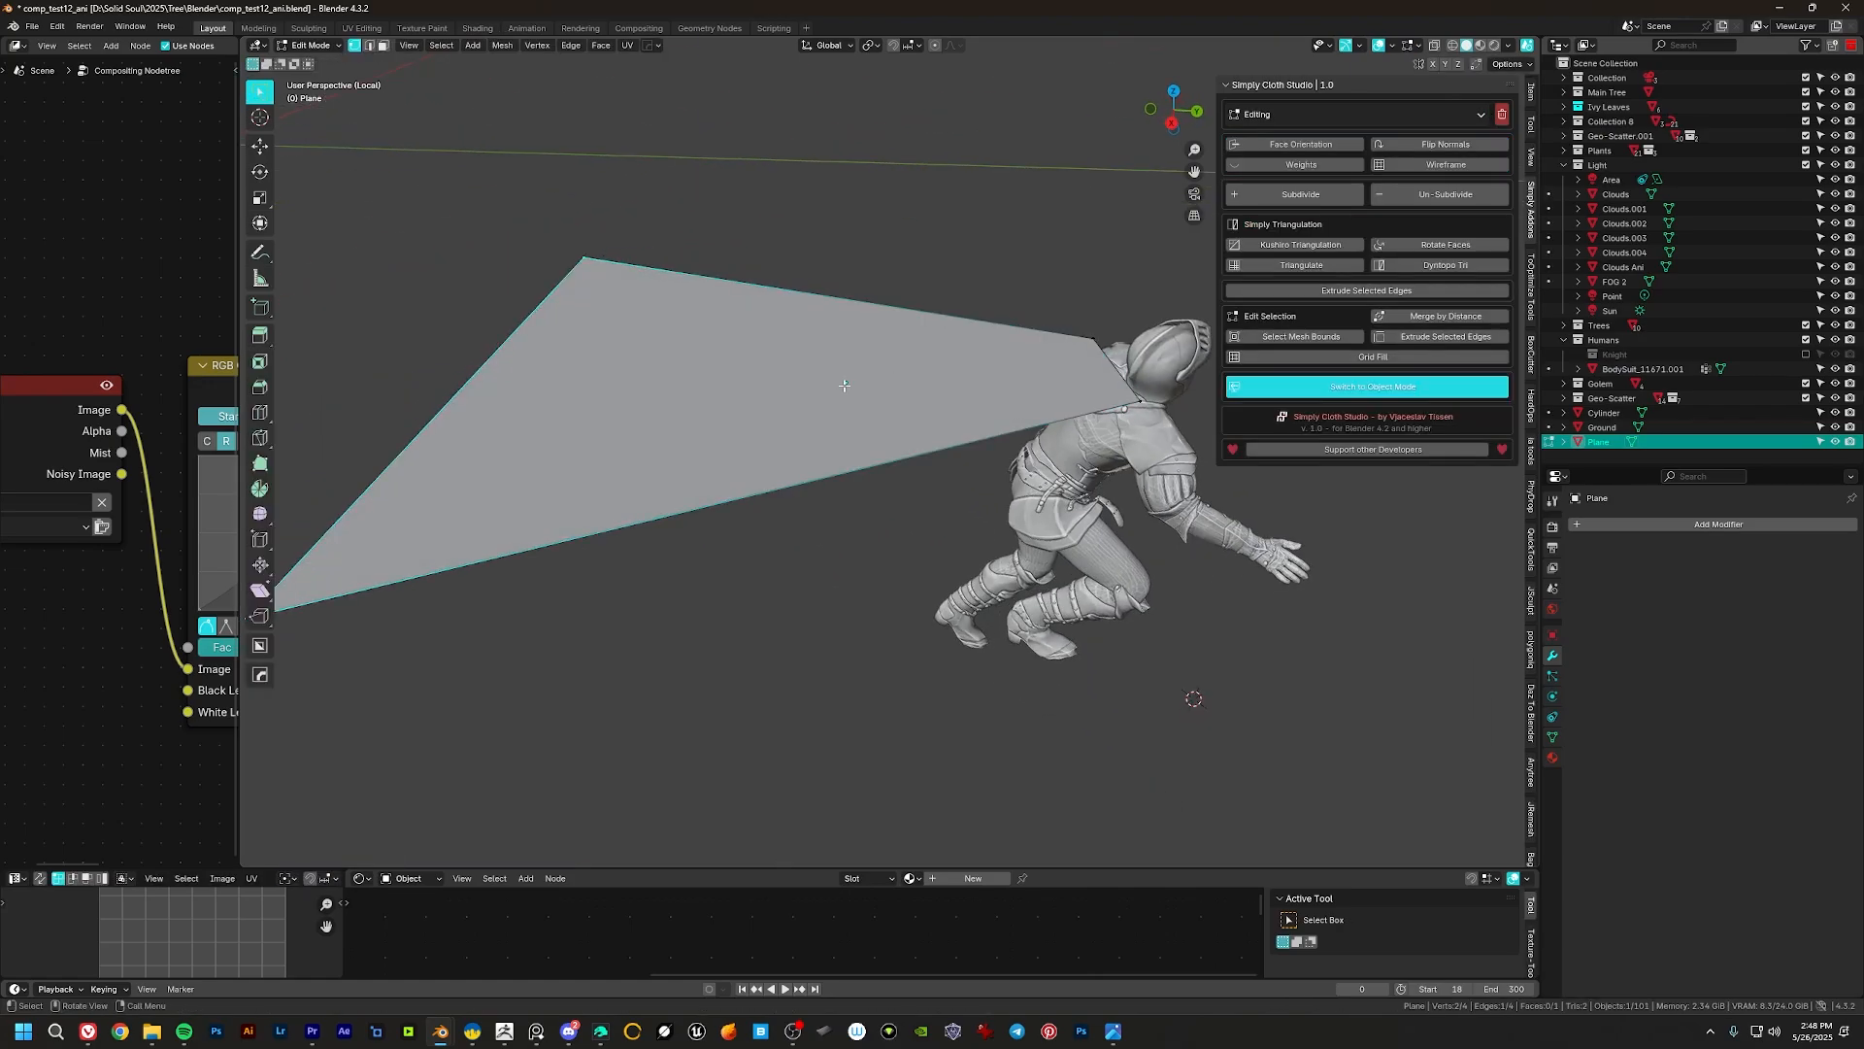
pyautogui.press('KP_7')
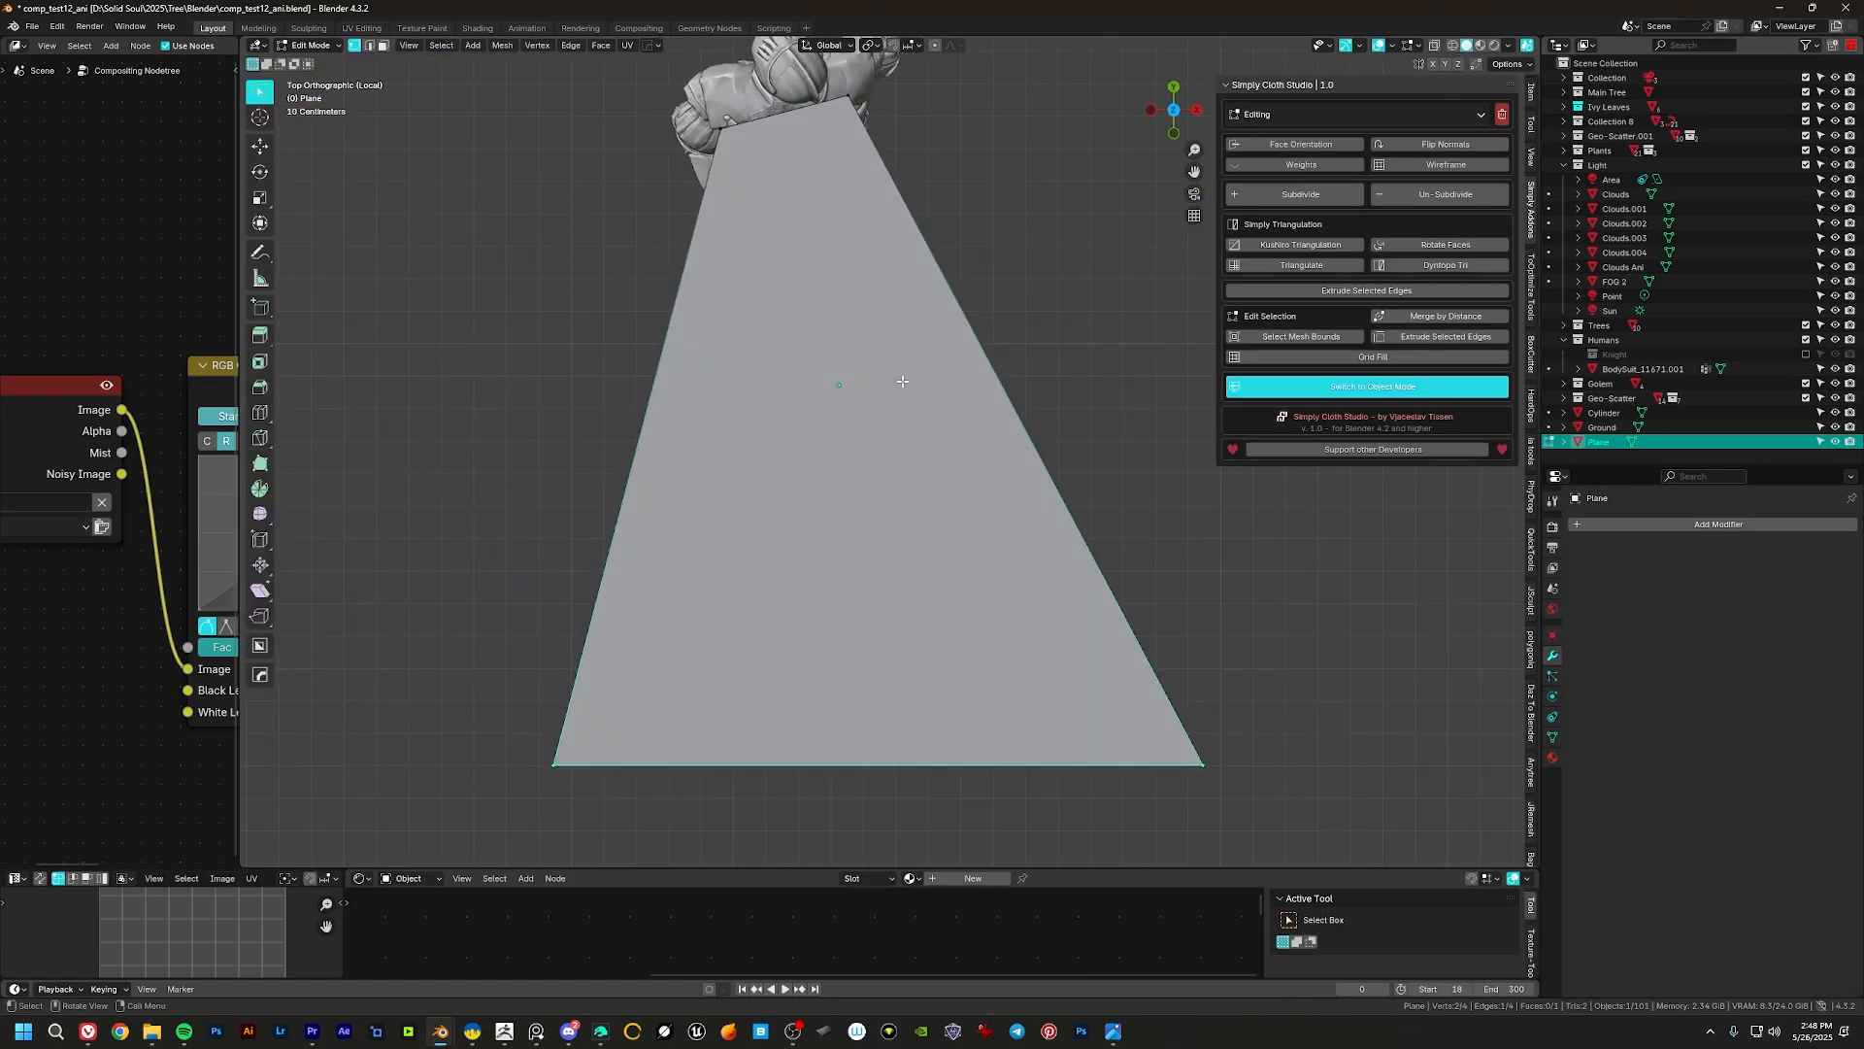
pyautogui.press('a')
pyautogui.rightClick(885, 356)
pyautogui.click(885, 356)
pyautogui.hotkey('shift', 'r')
pyautogui.hotkey('shift', 'r')
pyautogui.hotkey('shift', 'r')
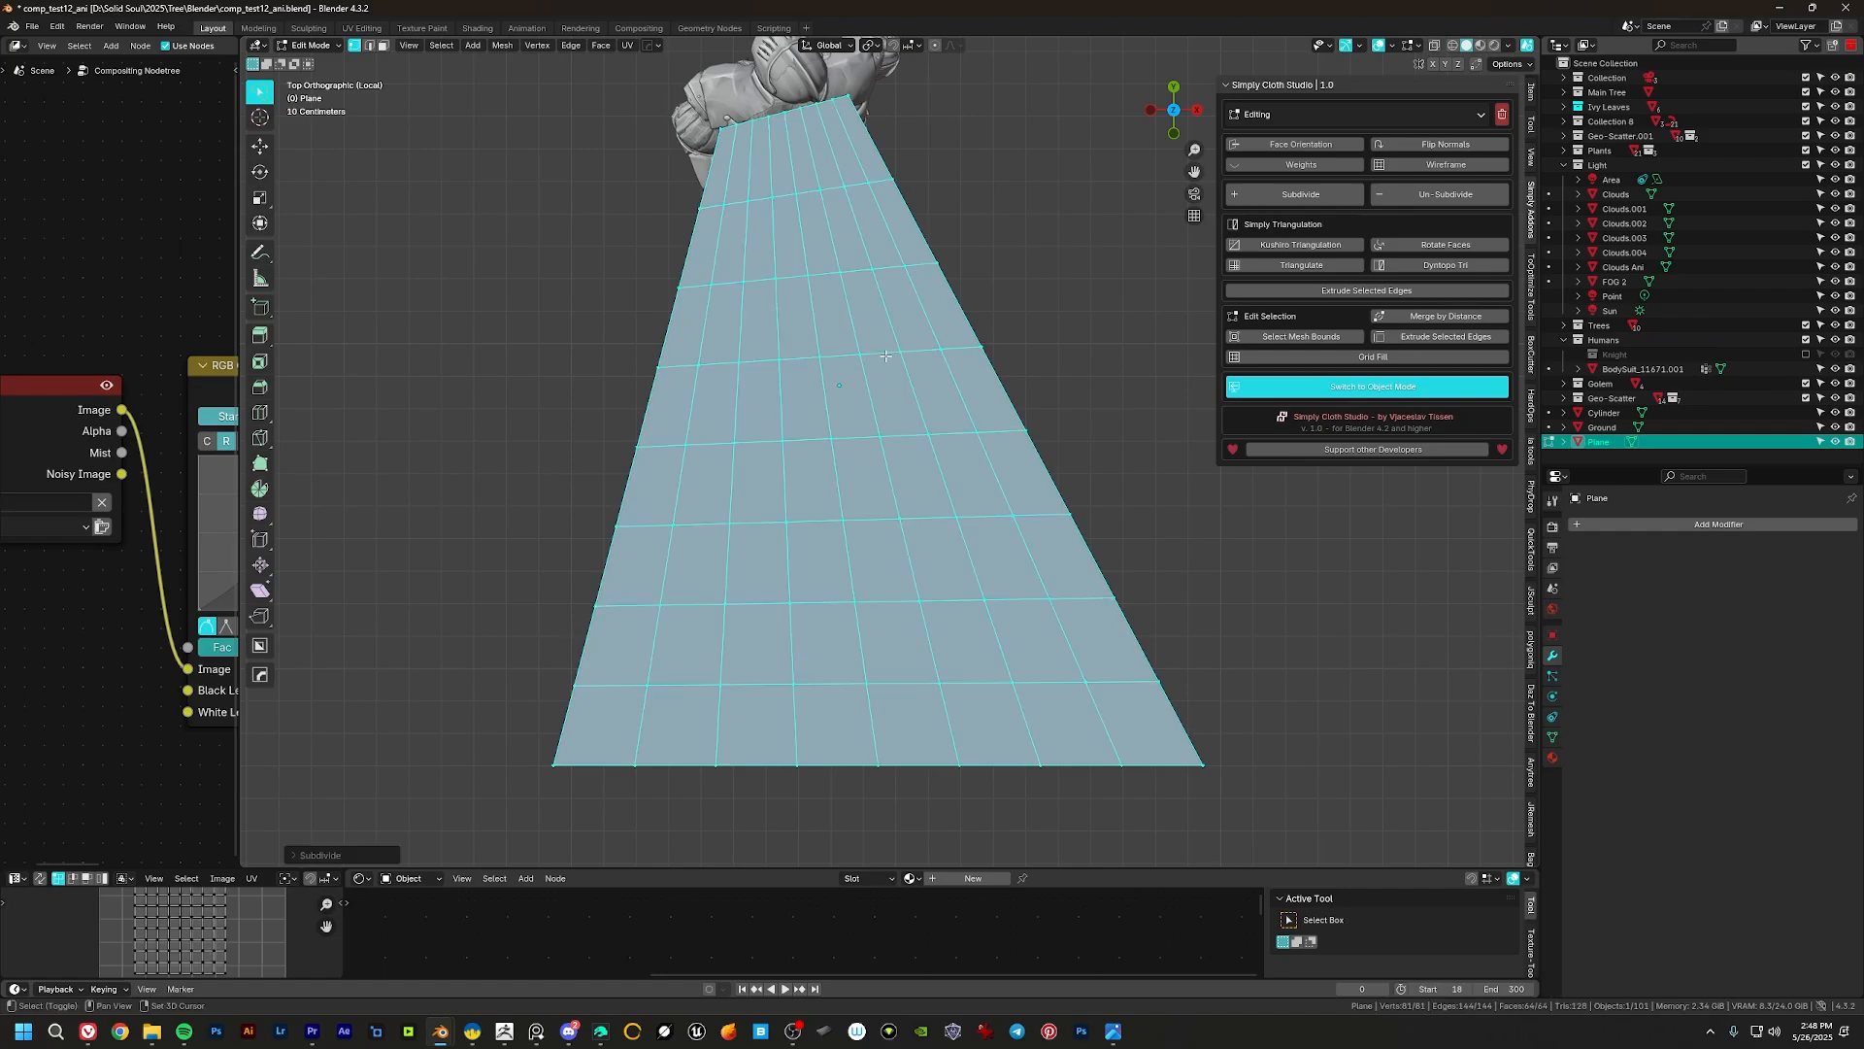
pyautogui.press('Tab')
pyautogui.moveTo(900, 363); pyautogui.dragTo(996, 485, button='middle')
# Step: Edit the cape mesh in top view and nudge the corner vertex at the knight's left shoulder
pyautogui.press('KP_7')
pyautogui.press('Tab')
pyautogui.keyDown('shift'); pyautogui.moveTo(703, 148); pyautogui.dragTo(735, 427, button='middle'); pyautogui.keyUp('shift')
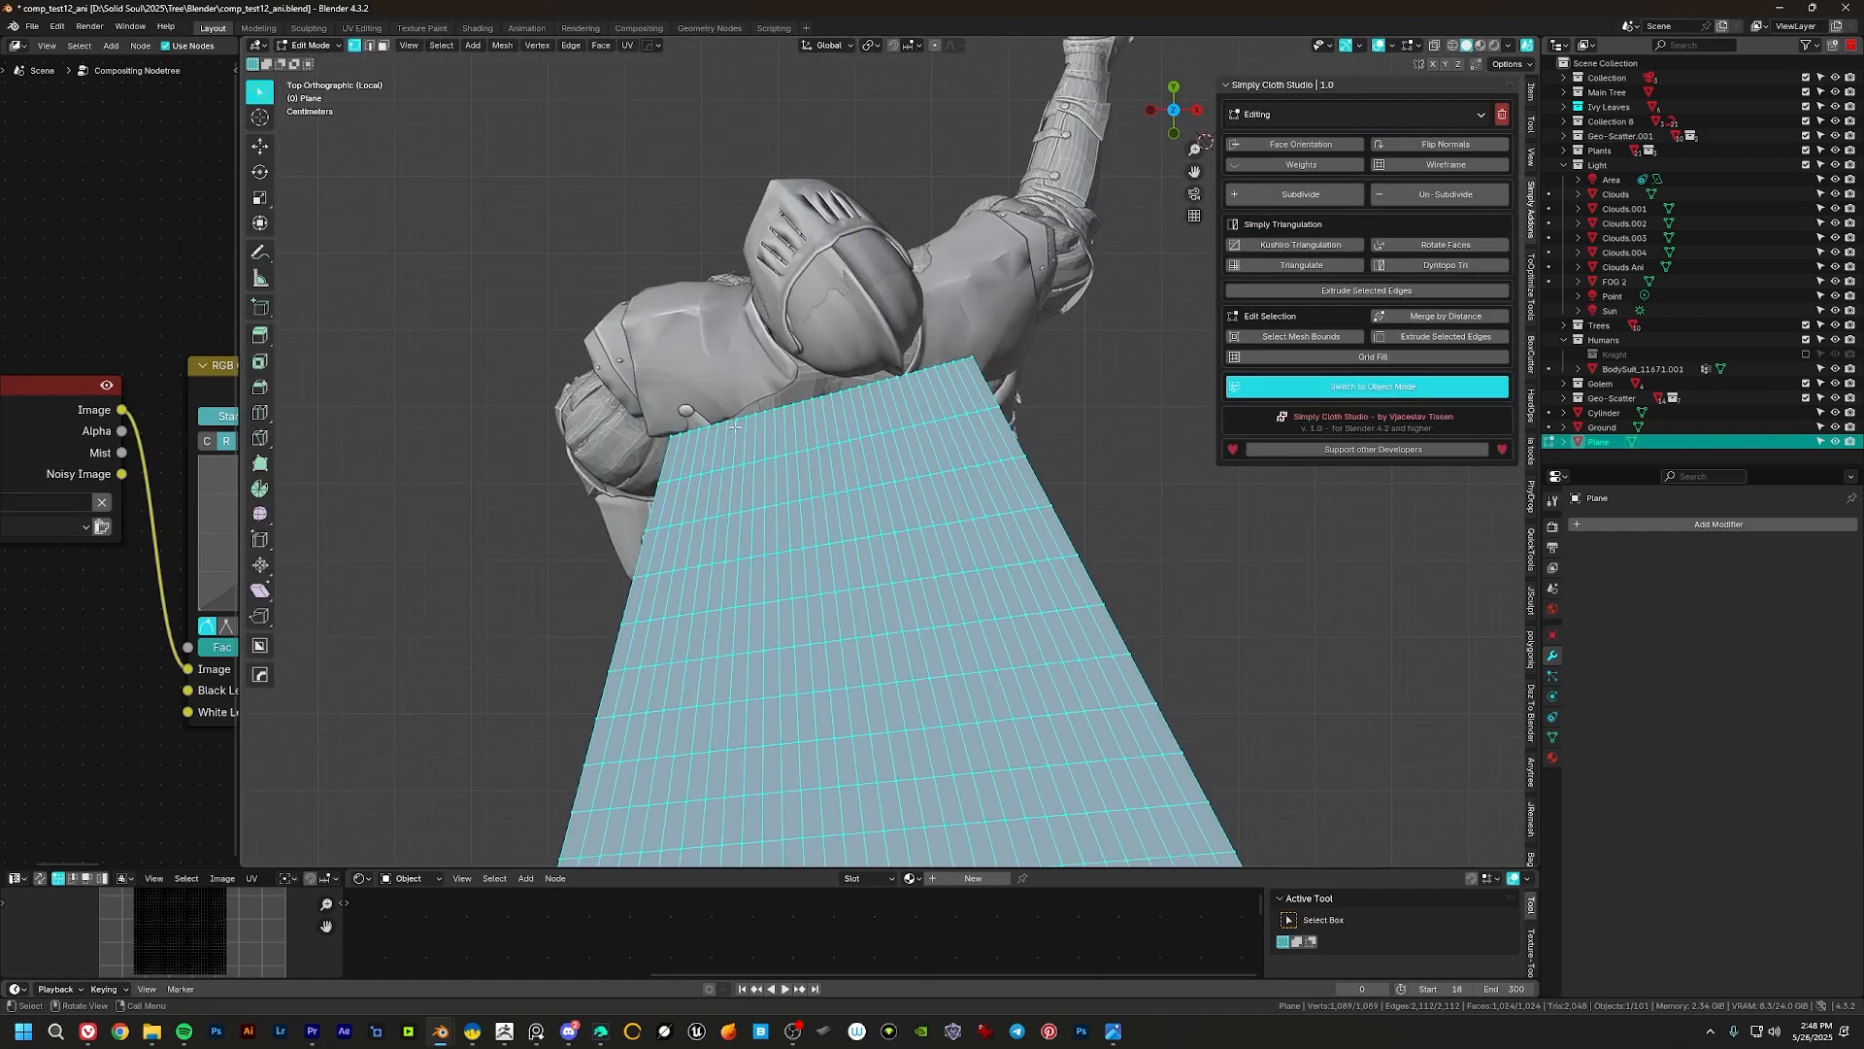
pyautogui.click(668, 433)
pyautogui.press('g')
pyautogui.click(674, 437)
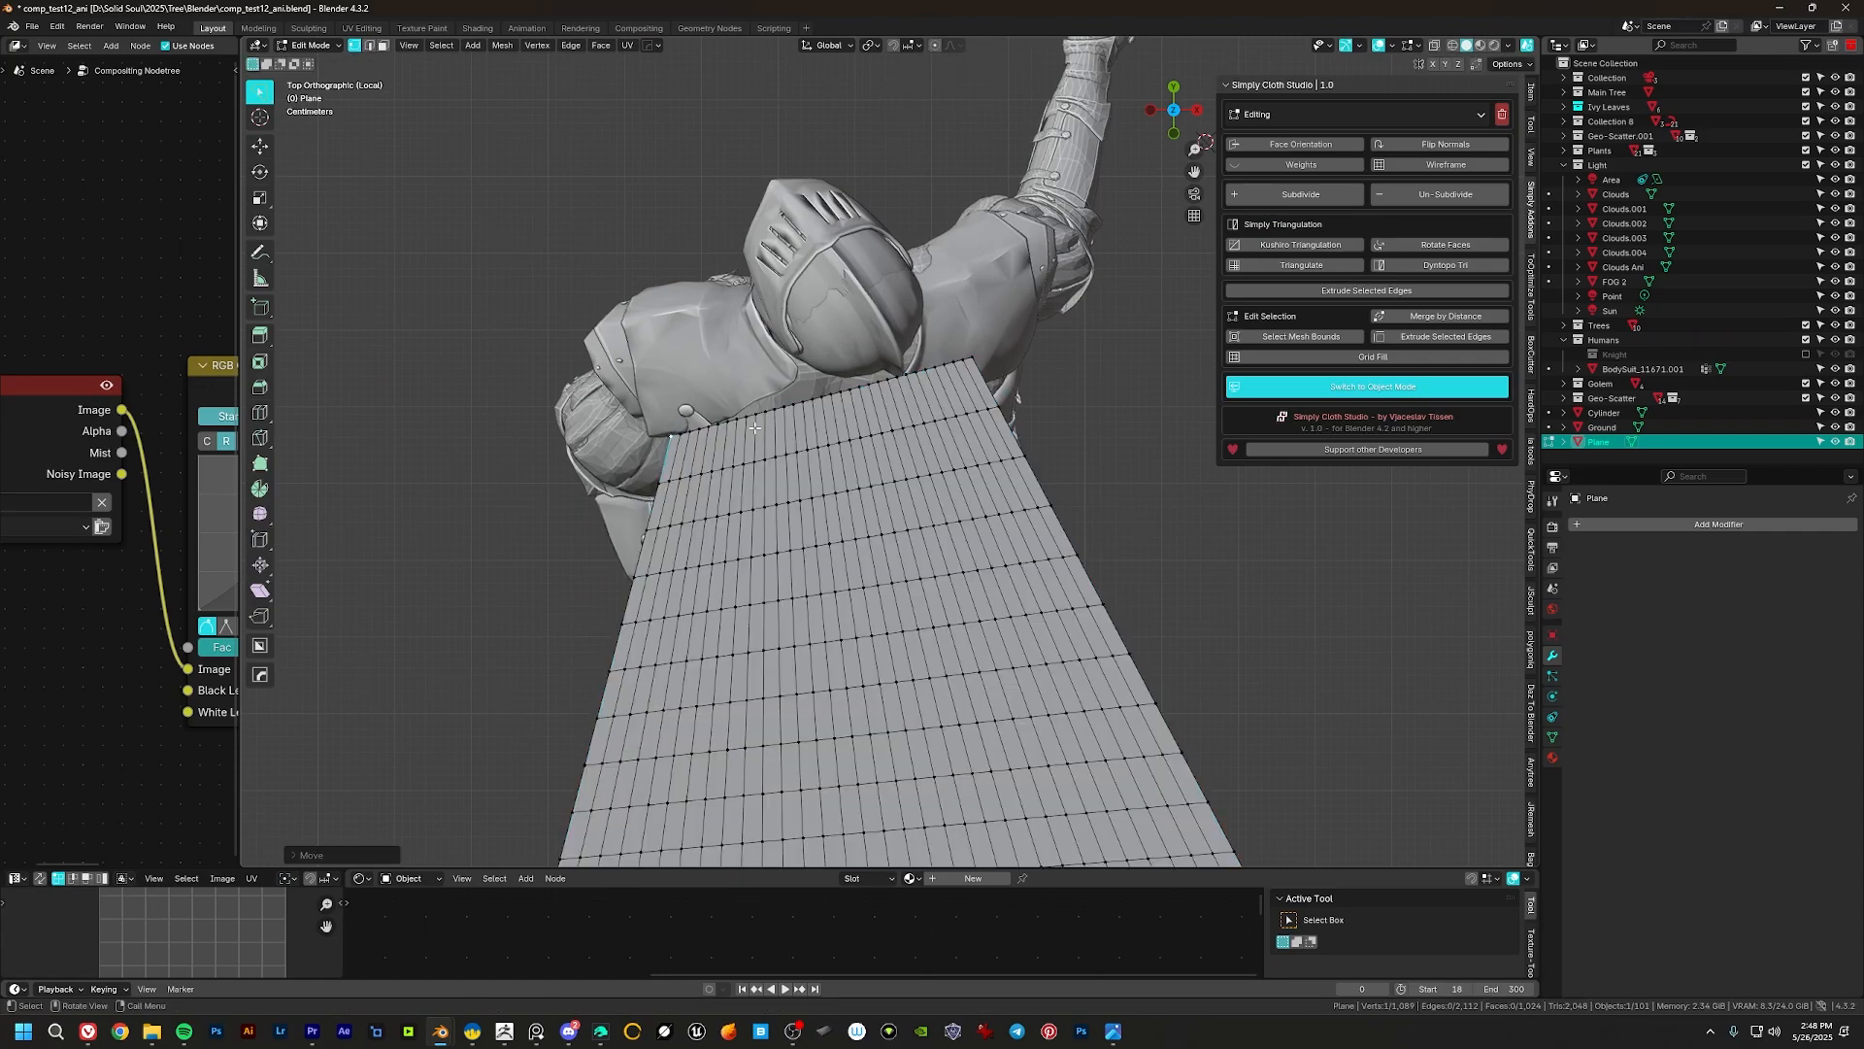
pyautogui.press('g')
pyautogui.click(696, 411)
pyautogui.hotkey('ctrl', 'z')
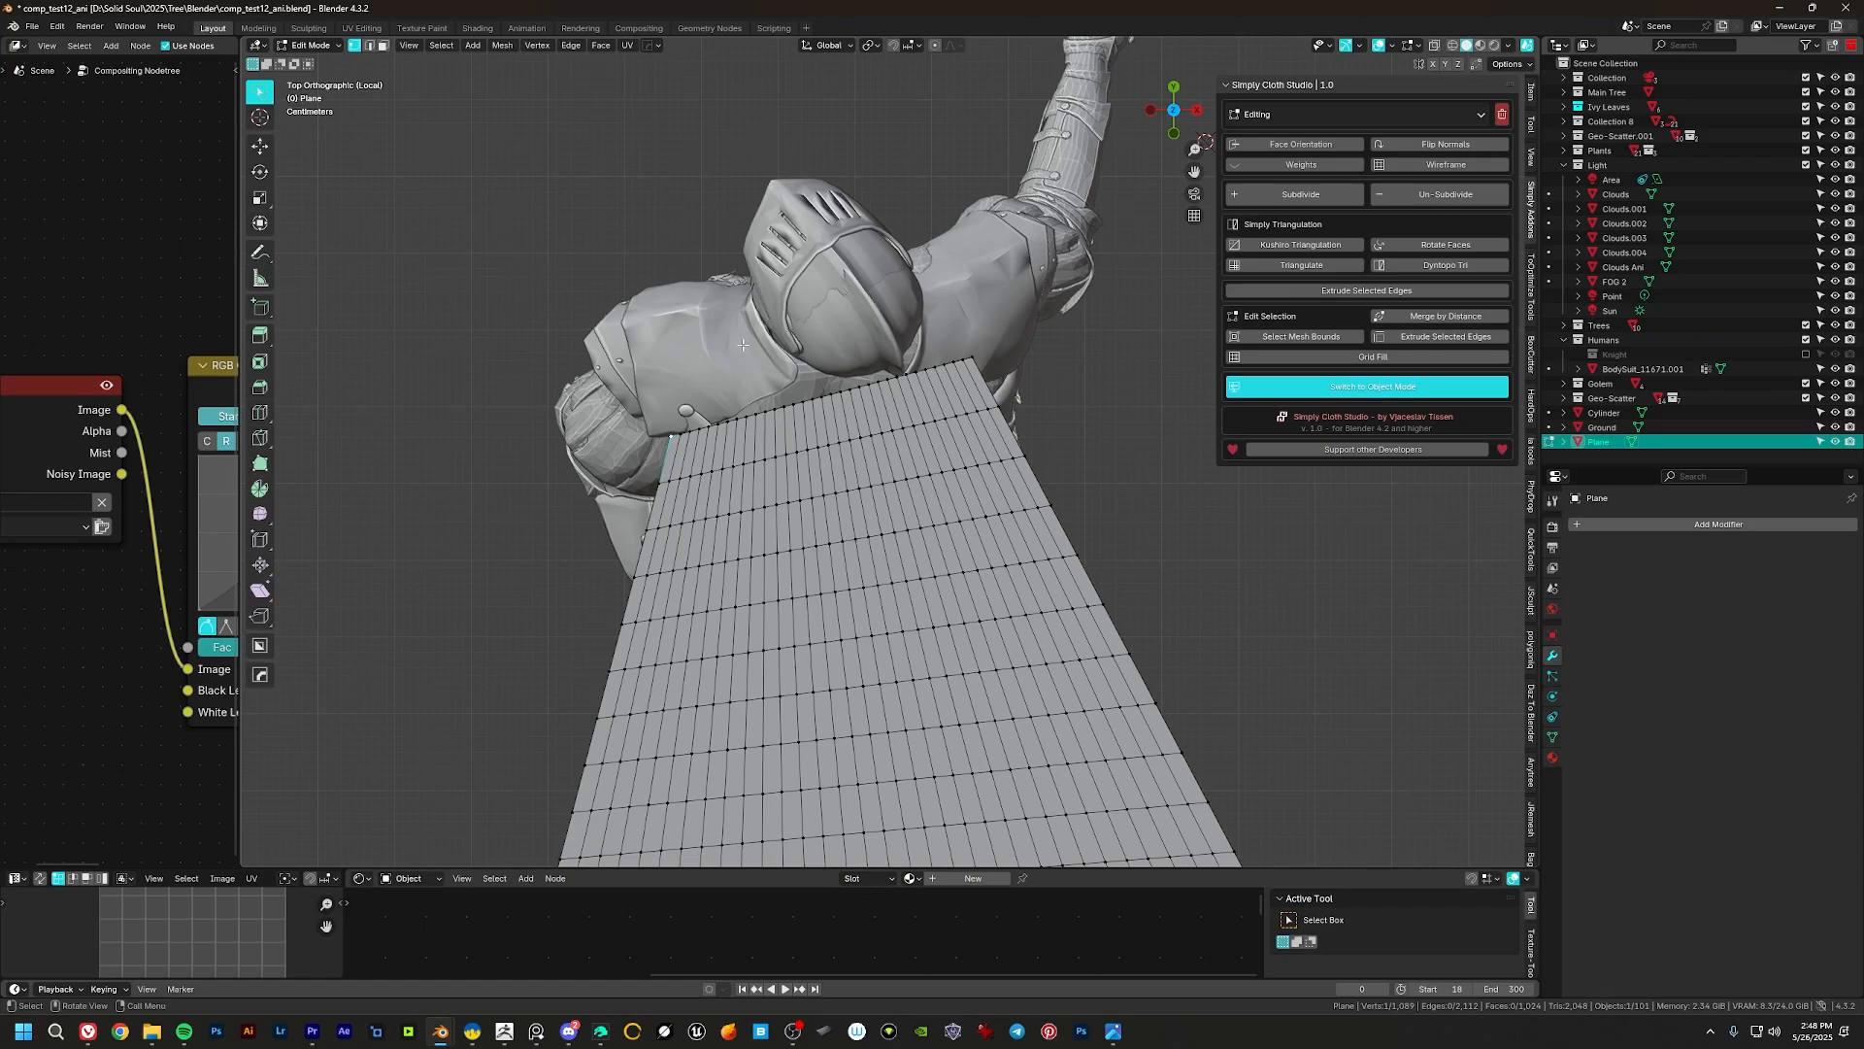
# Step: Pull the cape's two front corner vertices over the knight's shoulders with proportional editing, and return to Object Mode
pyautogui.press('o')
pyautogui.press('g')
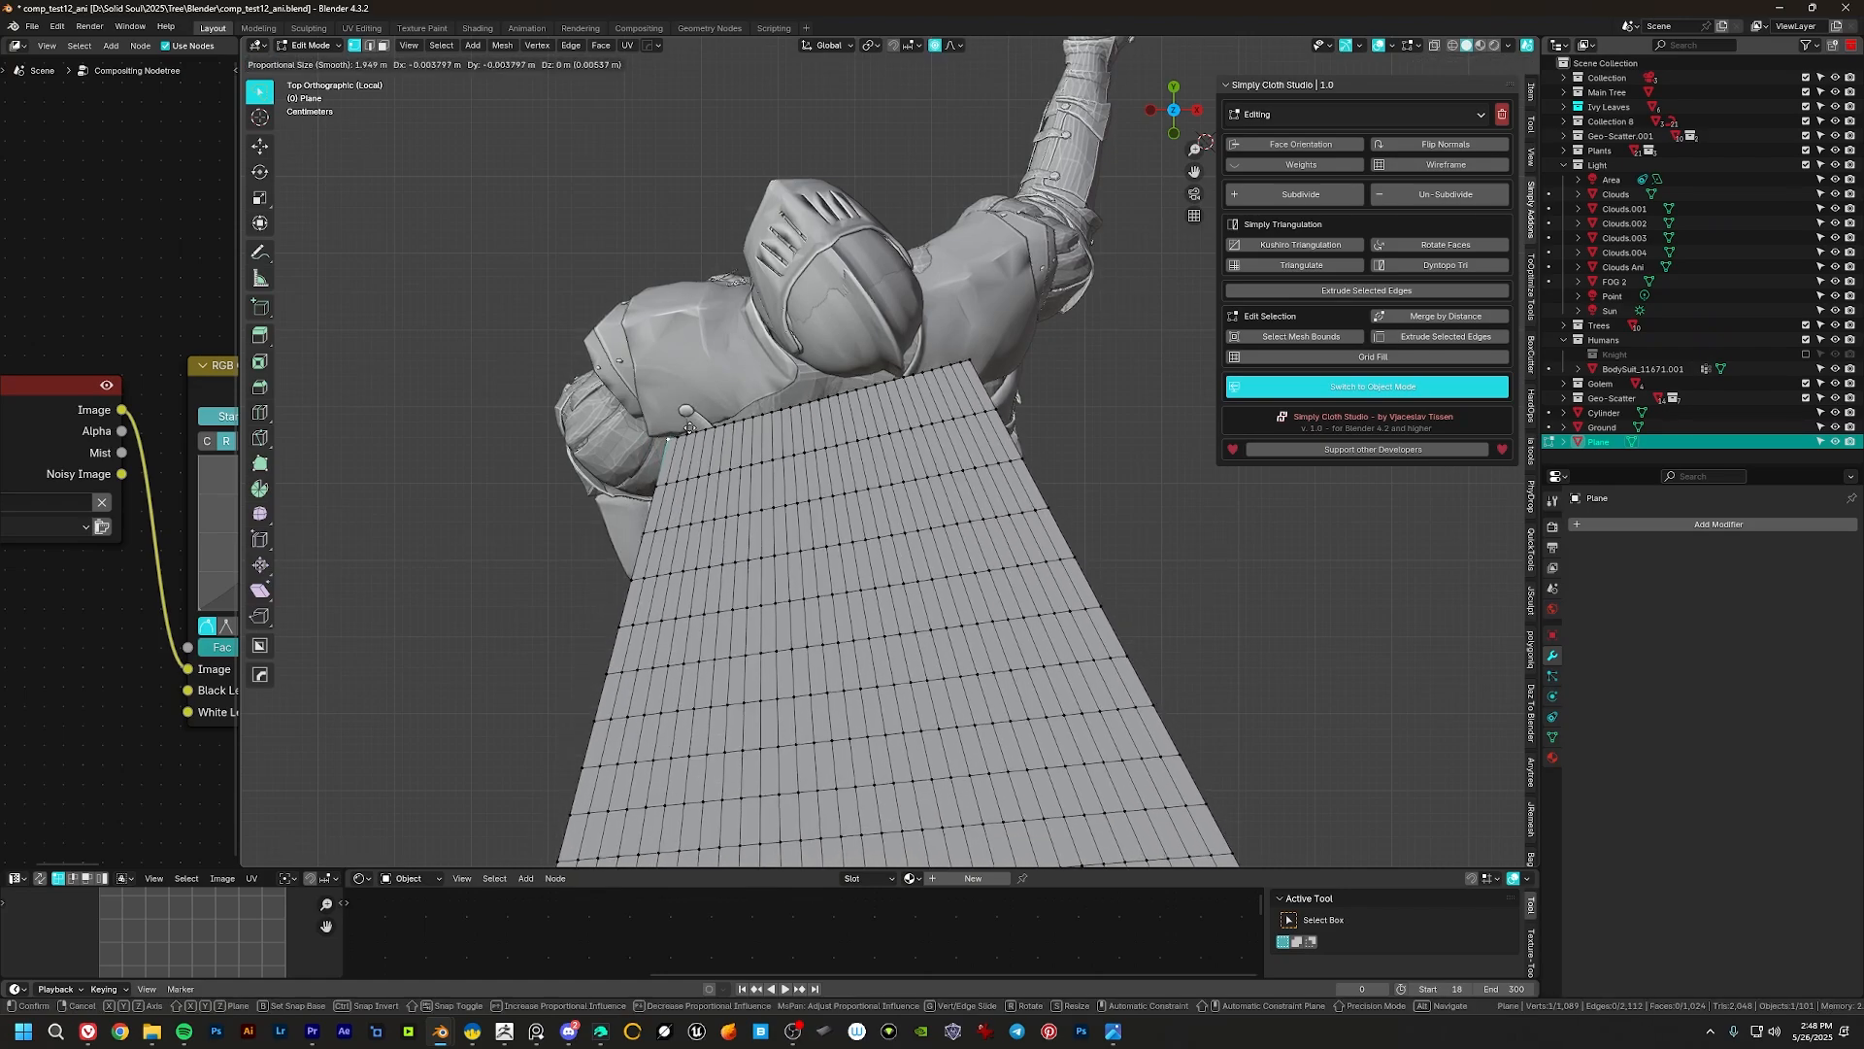
pyautogui.scroll(8, 692, 417)
pyautogui.click(719, 352)
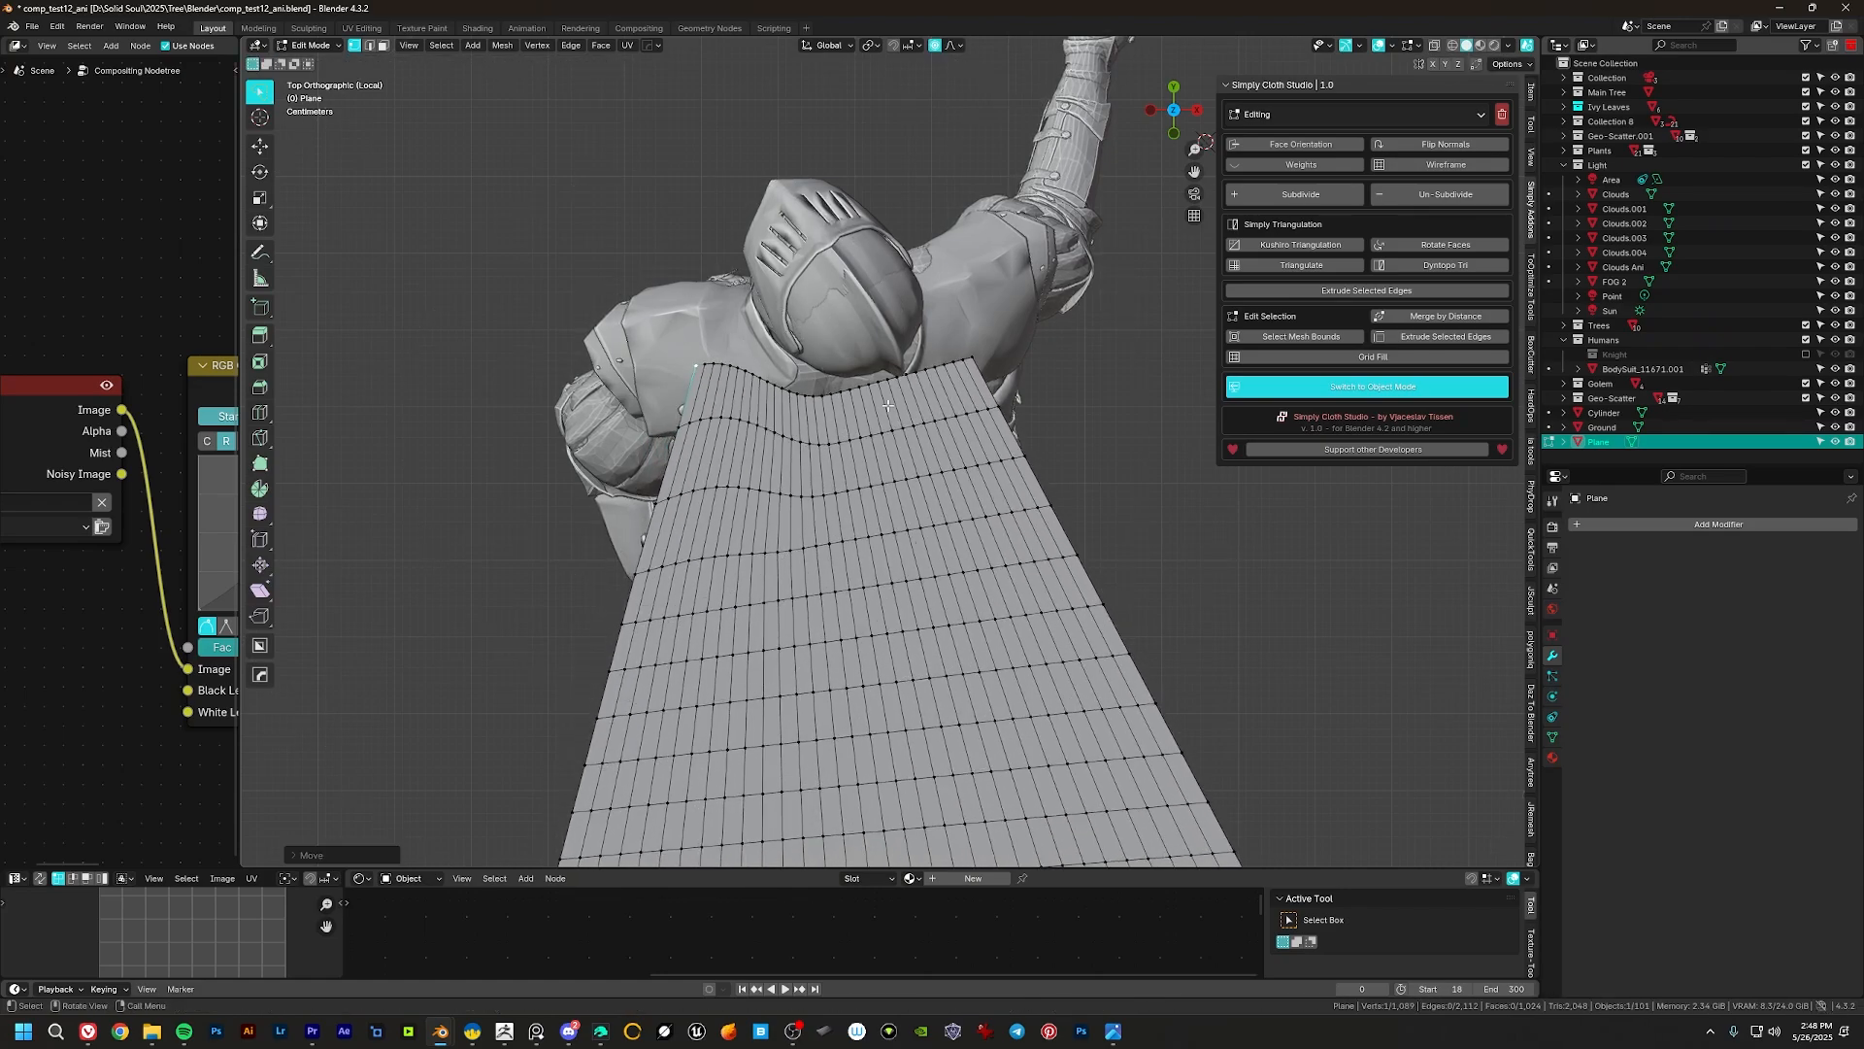
pyautogui.click(973, 359)
pyautogui.press('g')
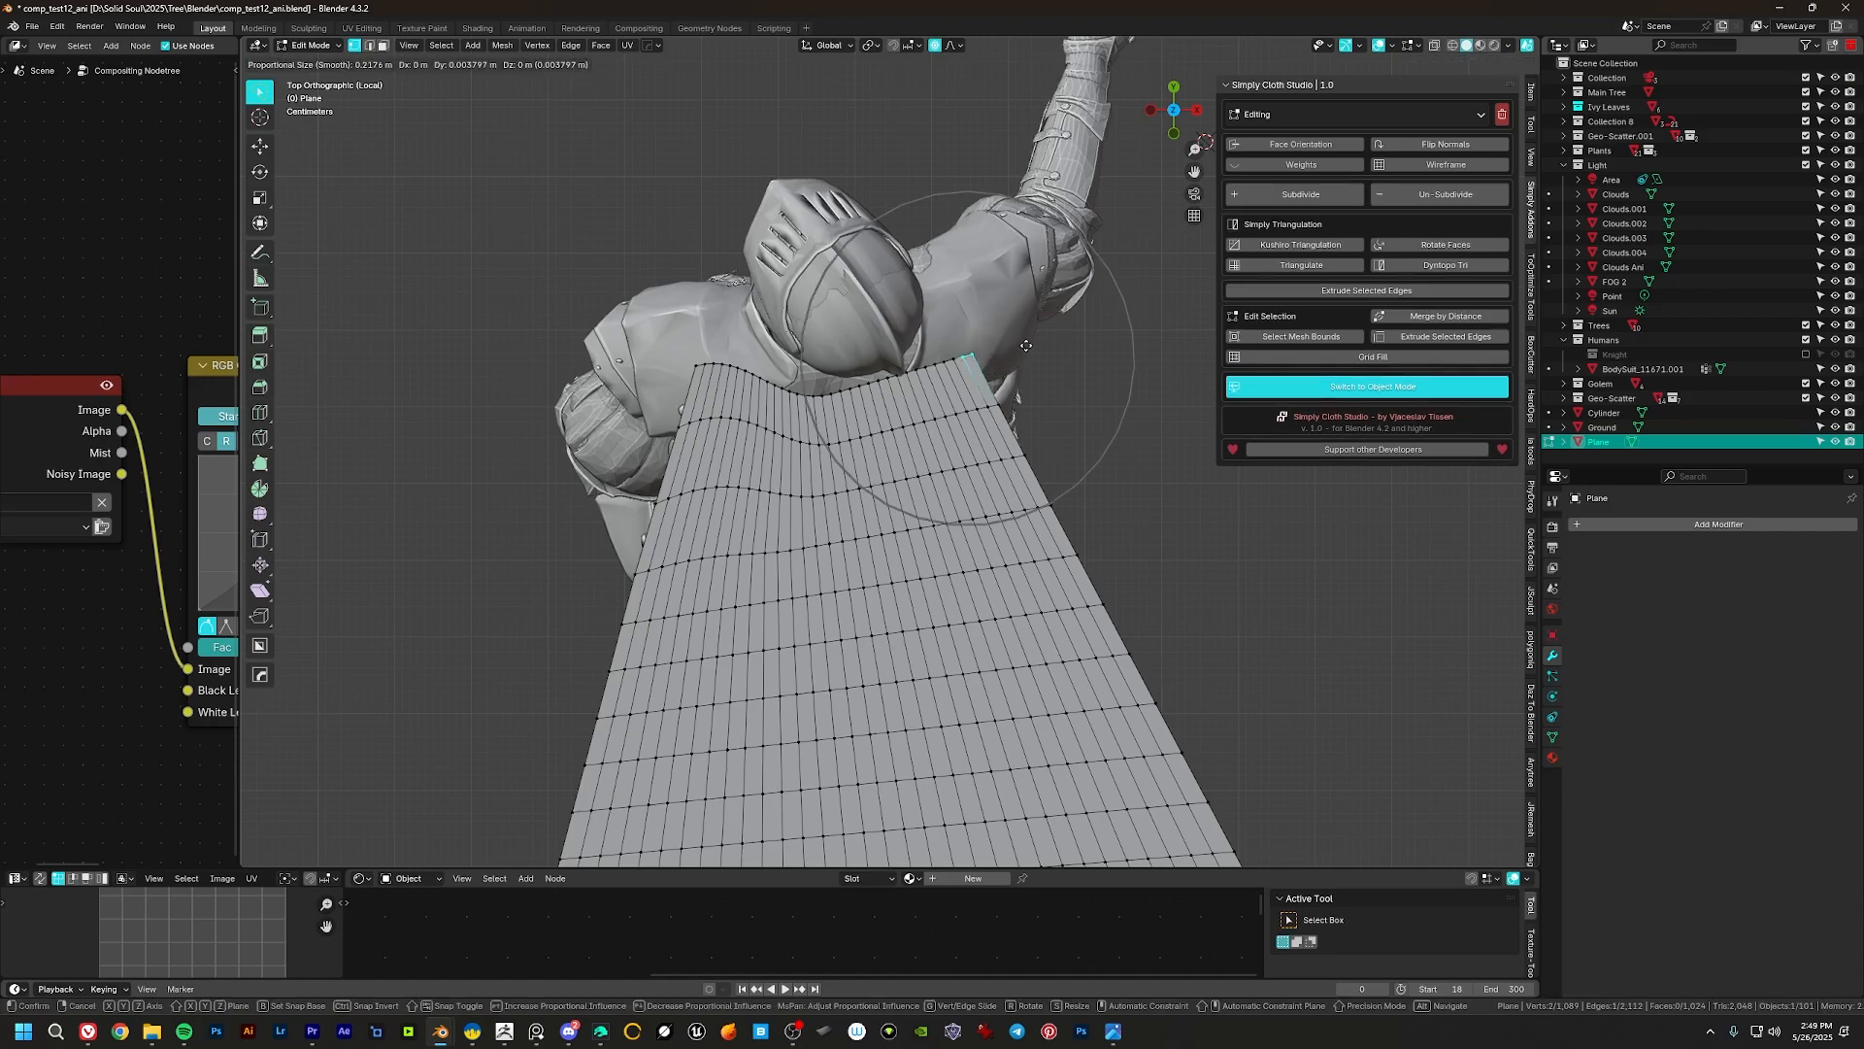
pyautogui.click(1026, 345)
pyautogui.moveTo(1020, 350); pyautogui.dragTo(817, 358, button='middle')
pyautogui.press('Tab')
pyautogui.moveTo(954, 359); pyautogui.dragTo(816, 335, button='middle')
pyautogui.scroll(-3, 878, 399)
pyautogui.moveTo(827, 429); pyautogui.dragTo(860, 434, button='middle')
pyautogui.keyDown('shift'); pyautogui.moveTo(860, 434); pyautogui.dragTo(870, 375, button='middle'); pyautogui.keyUp('shift')
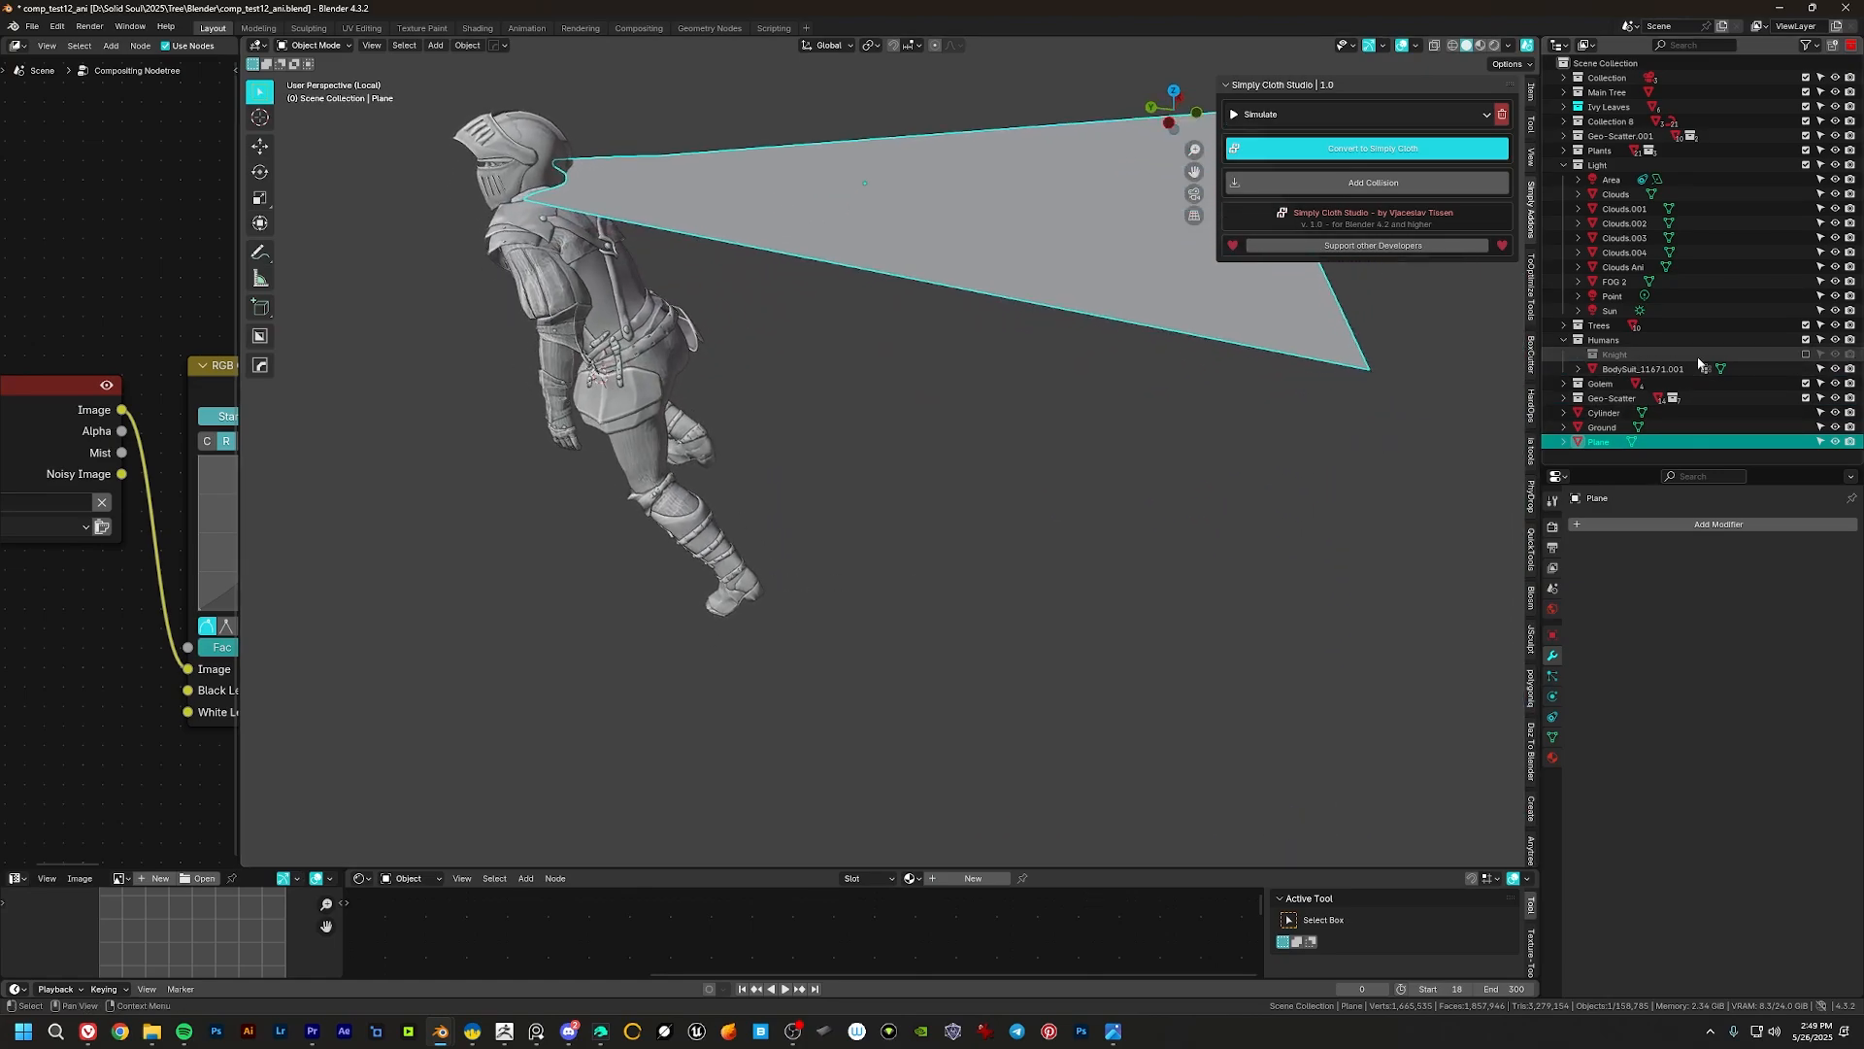
pyautogui.click(1614, 354)
pyautogui.click(1806, 354)
pyautogui.click(1805, 354)
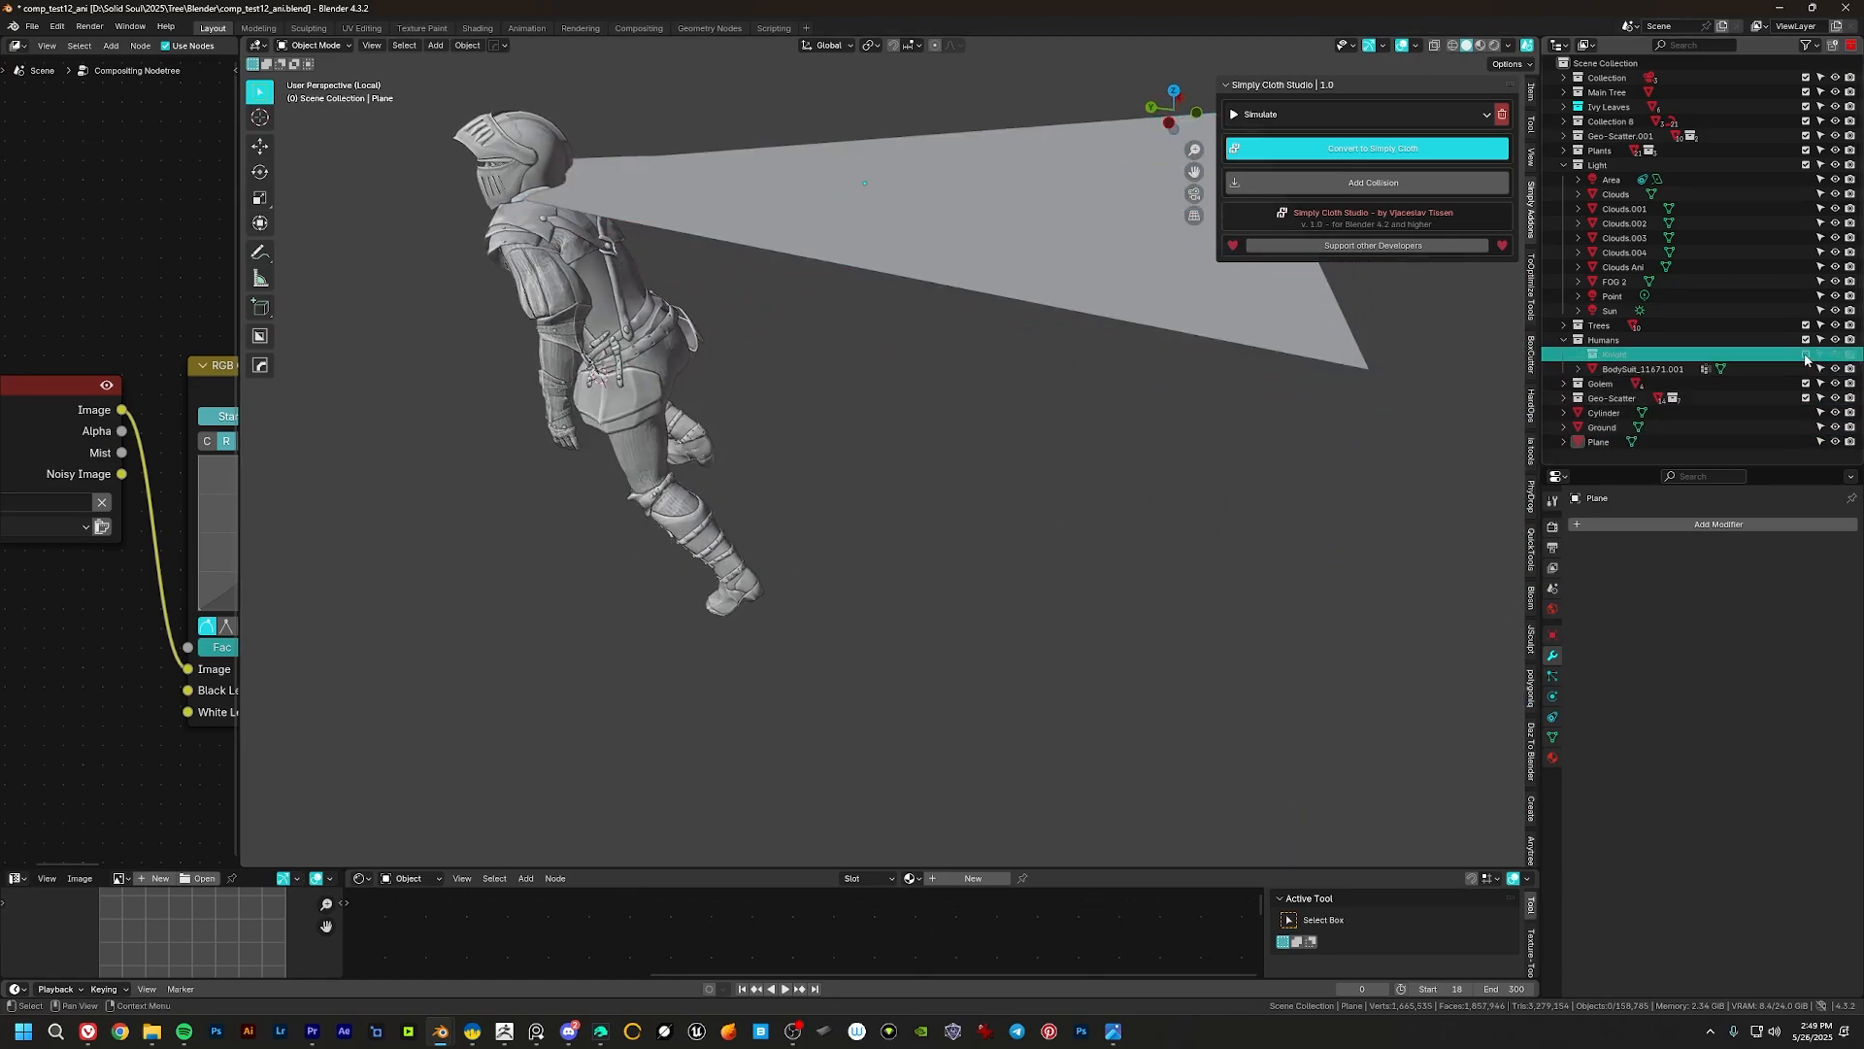
# Step: Leave the current local view and isolate the tree-trunk cylinder, the decimated knight and the cape plane together
pyautogui.click(645, 398)
pyautogui.press('/')
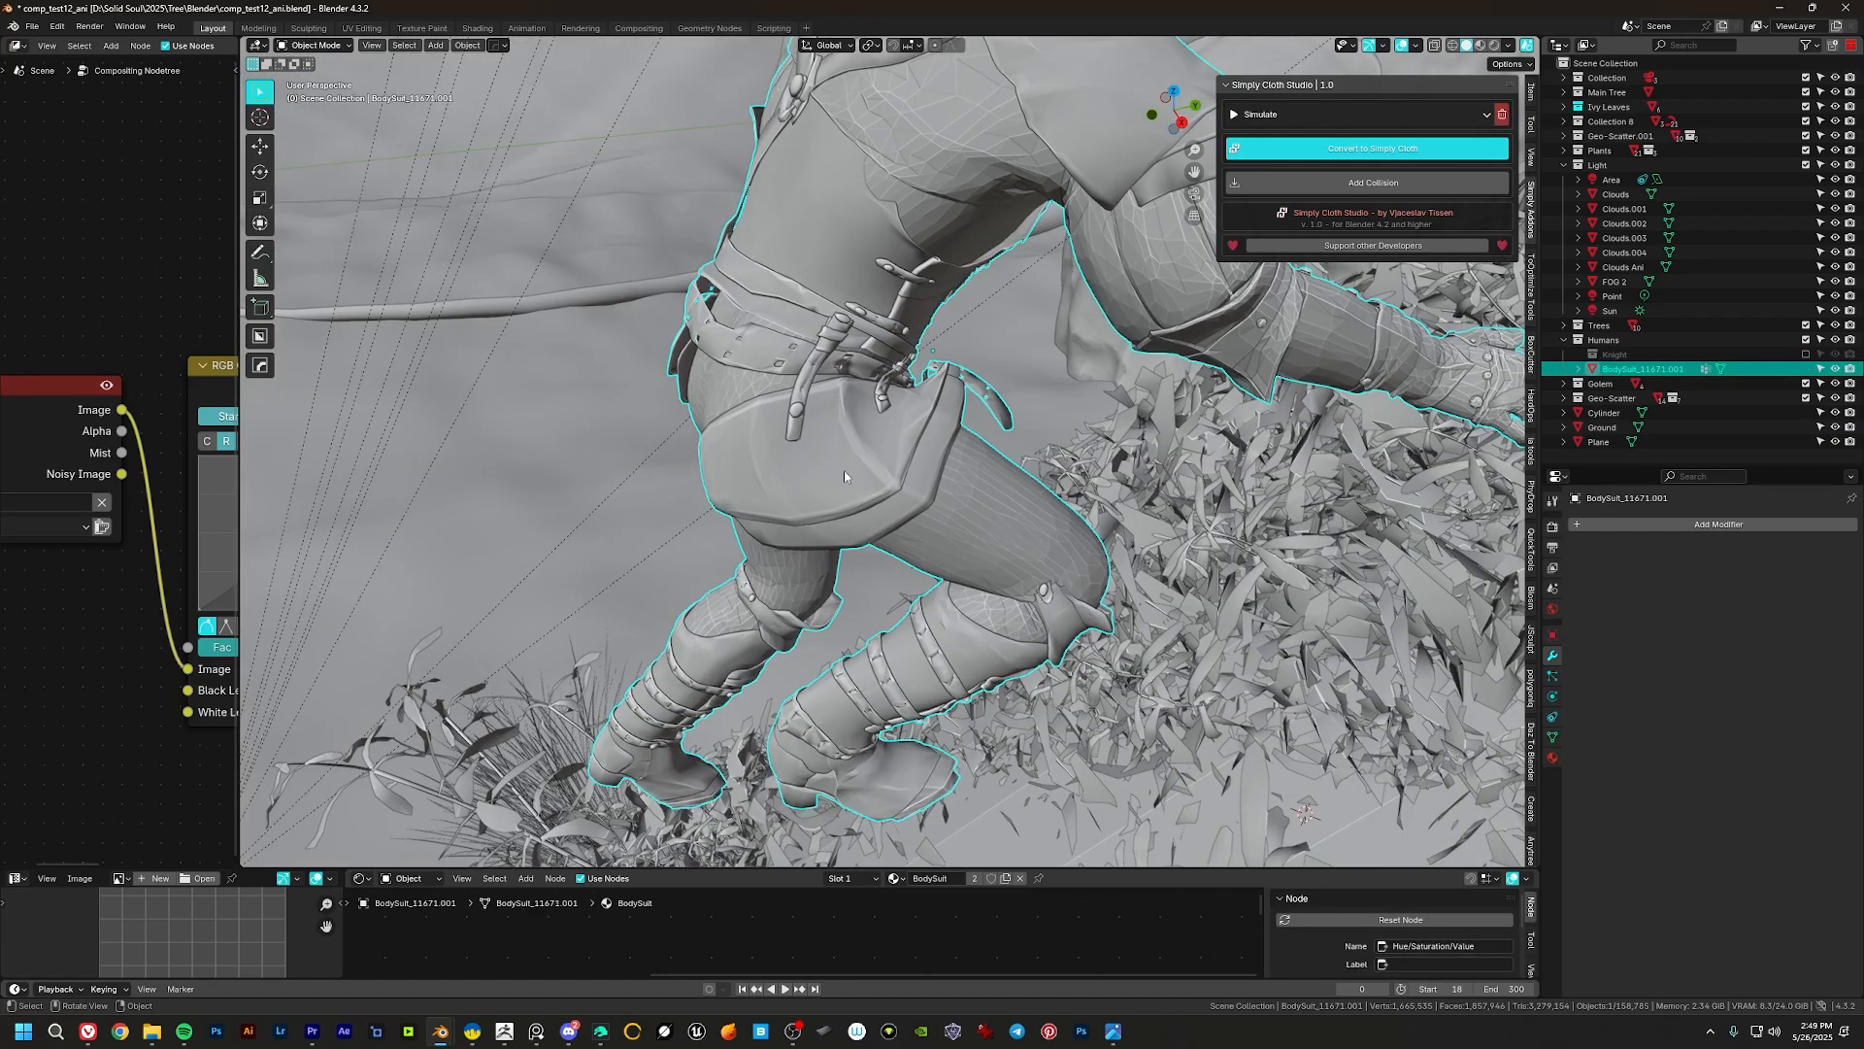
pyautogui.scroll(-10, 842, 470)
pyautogui.click(745, 735)
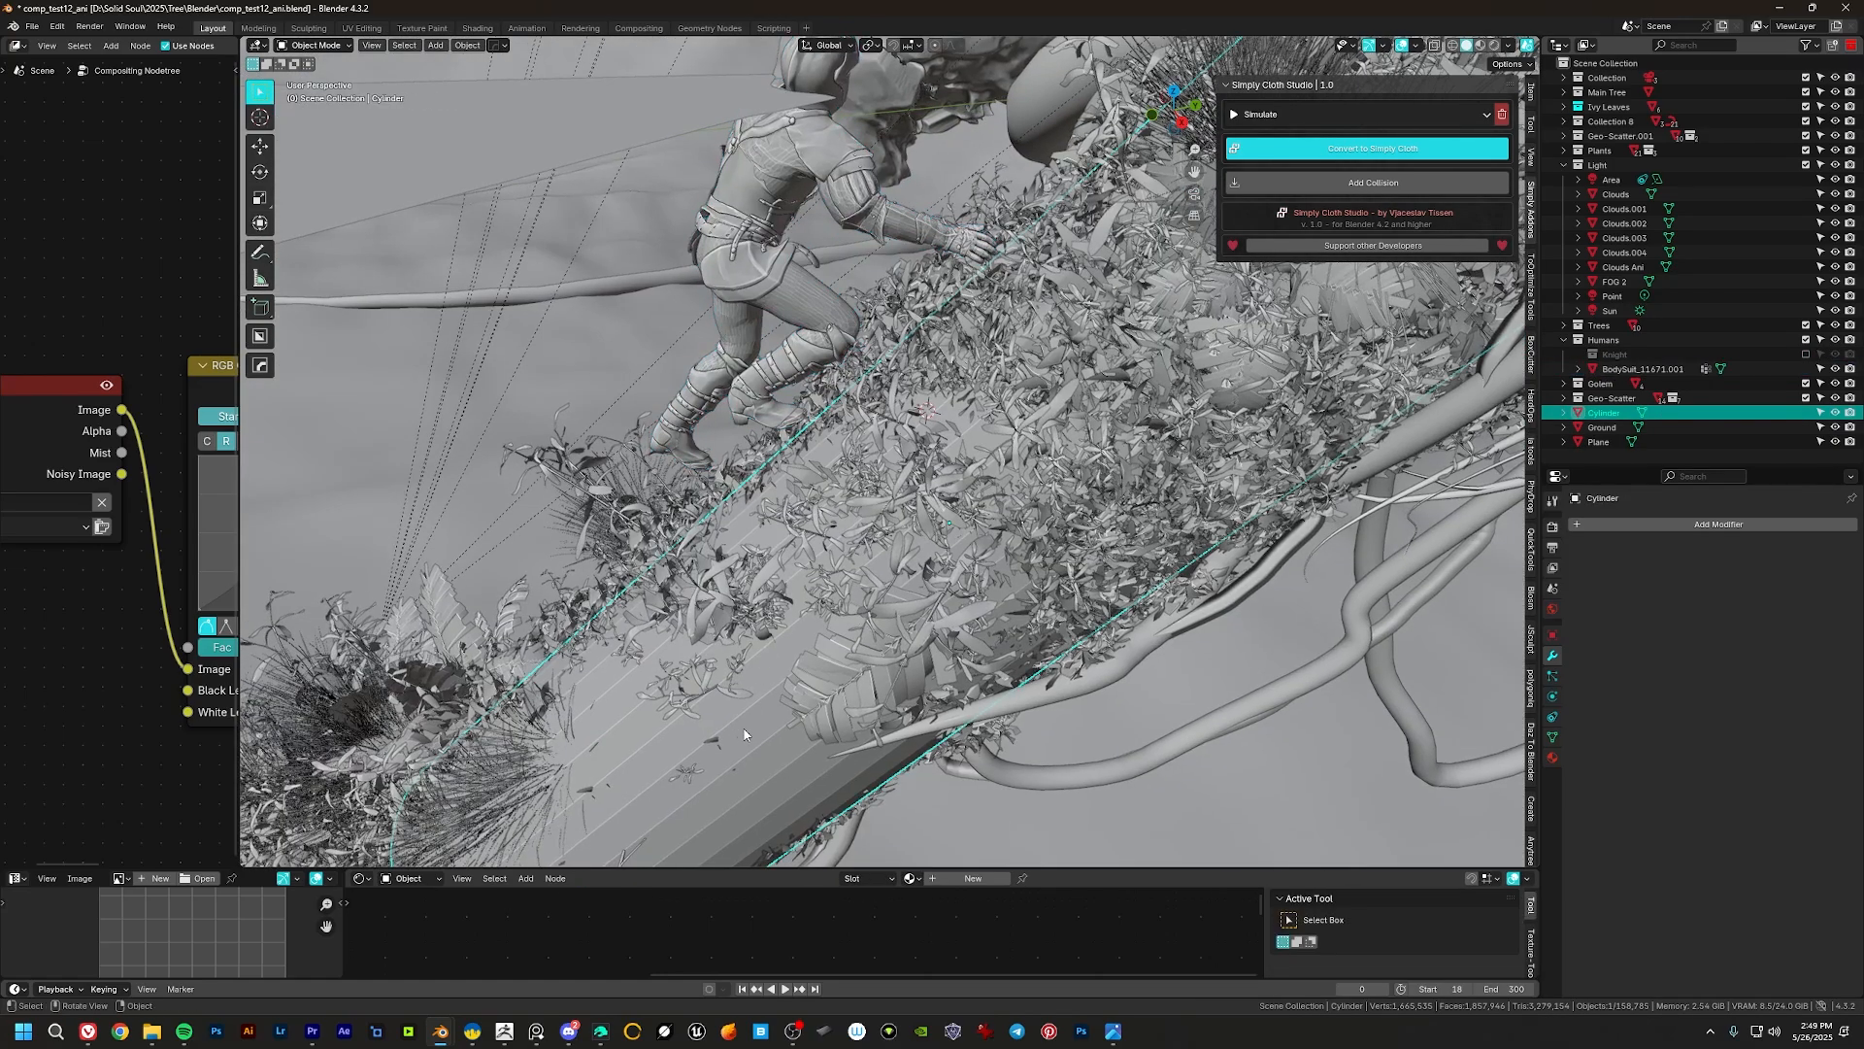
pyautogui.keyDown('shift'); pyautogui.click(760, 254); pyautogui.keyUp('shift')
pyautogui.keyDown('shift'); pyautogui.click(627, 122); pyautogui.keyUp('shift')
pyautogui.press('/')
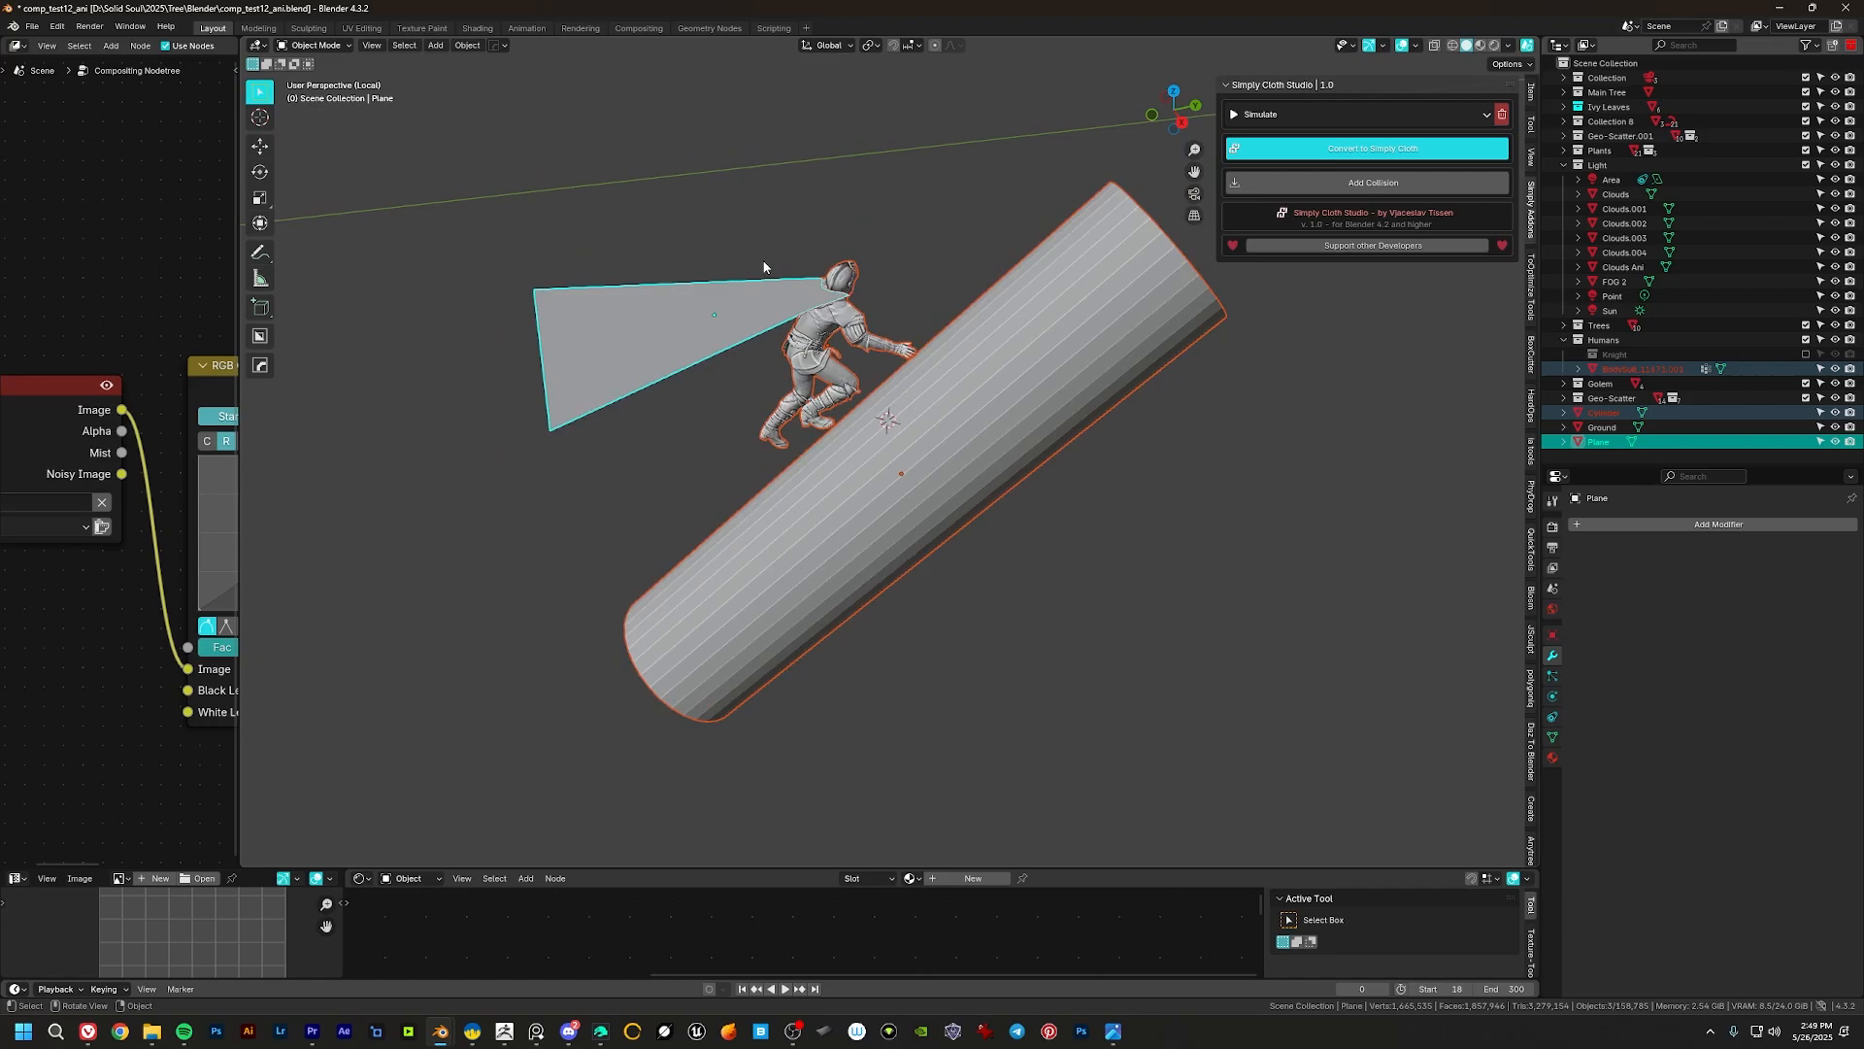
# Step: Add Simply Cloth collision to the cylinder and the decimated knight, adjusting the cylinder's height along the Z axis
pyautogui.click(929, 396)
pyautogui.press('KP_Decimal')
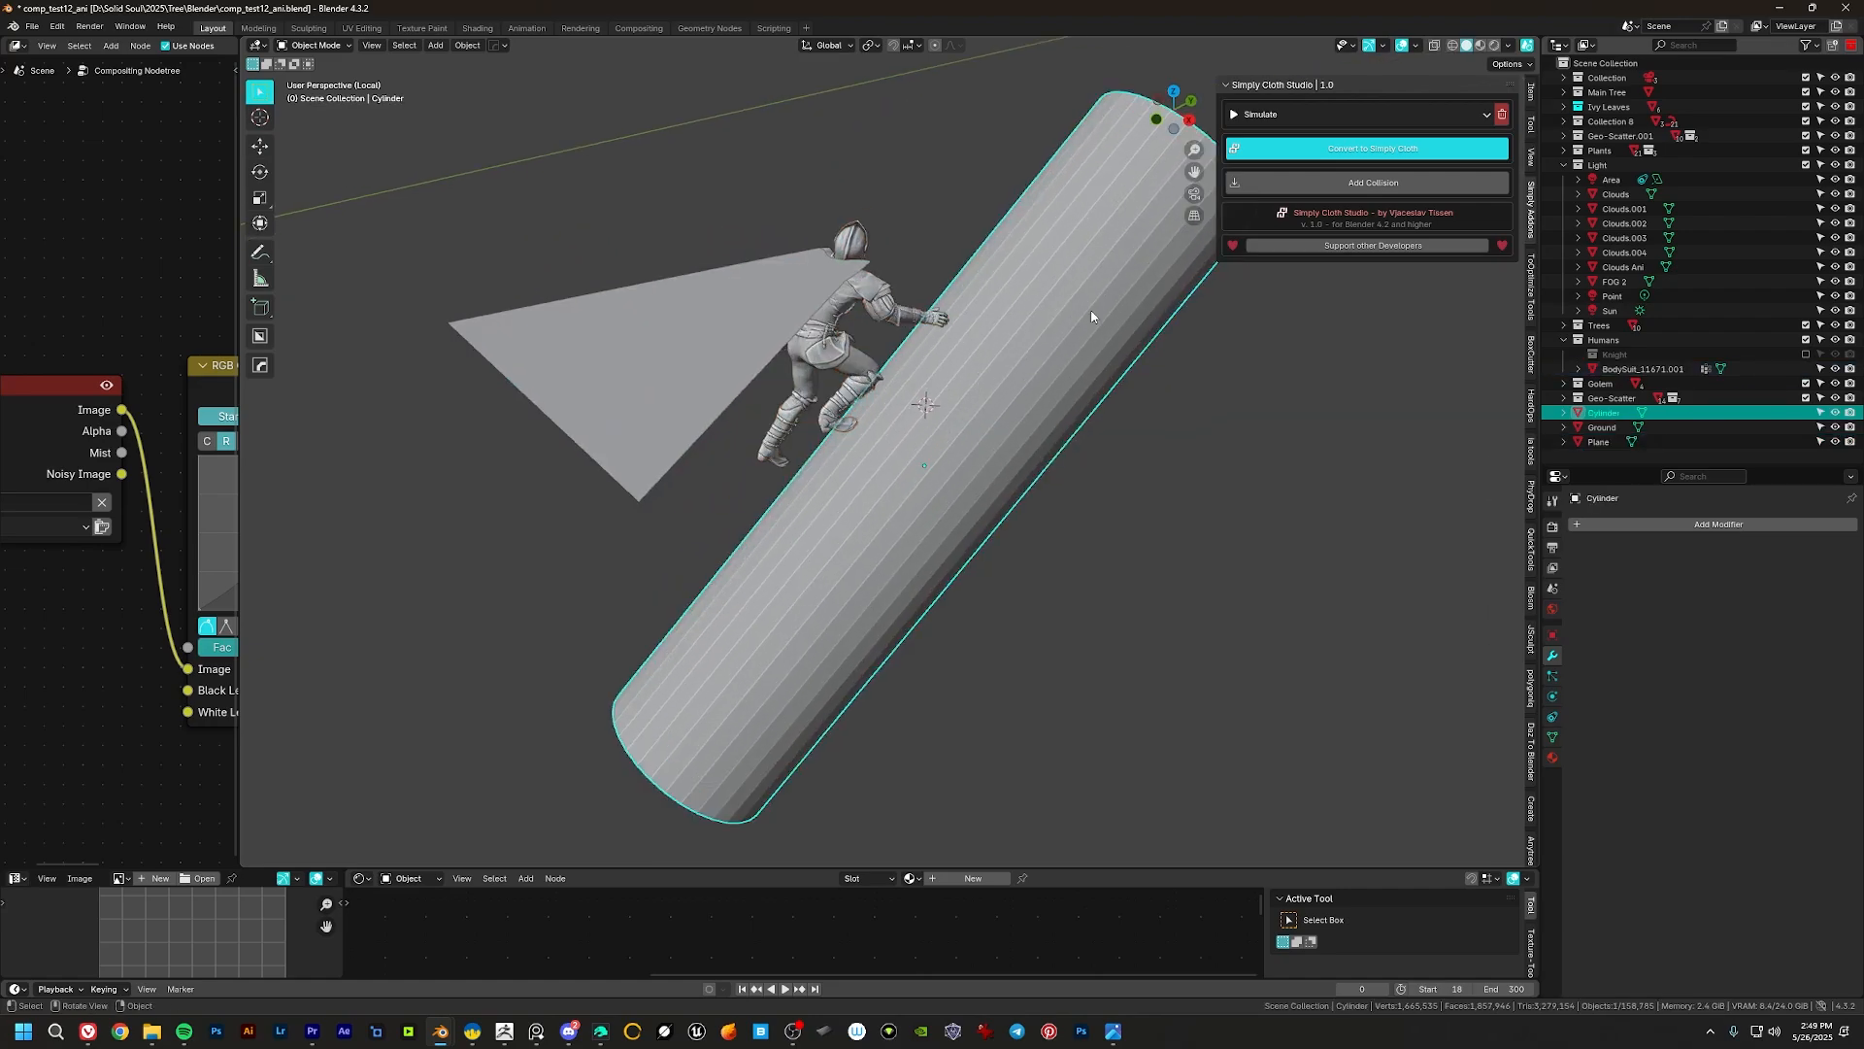
pyautogui.click(1385, 184)
pyautogui.moveTo(1015, 345); pyautogui.dragTo(883, 338, button='middle')
pyautogui.keyDown('shift'); pyautogui.moveTo(883, 338); pyautogui.dragTo(1008, 252, button='middle'); pyautogui.keyUp('shift')
pyautogui.press('g')
pyautogui.press('z')
pyautogui.click(935, 346)
pyautogui.click(864, 311)
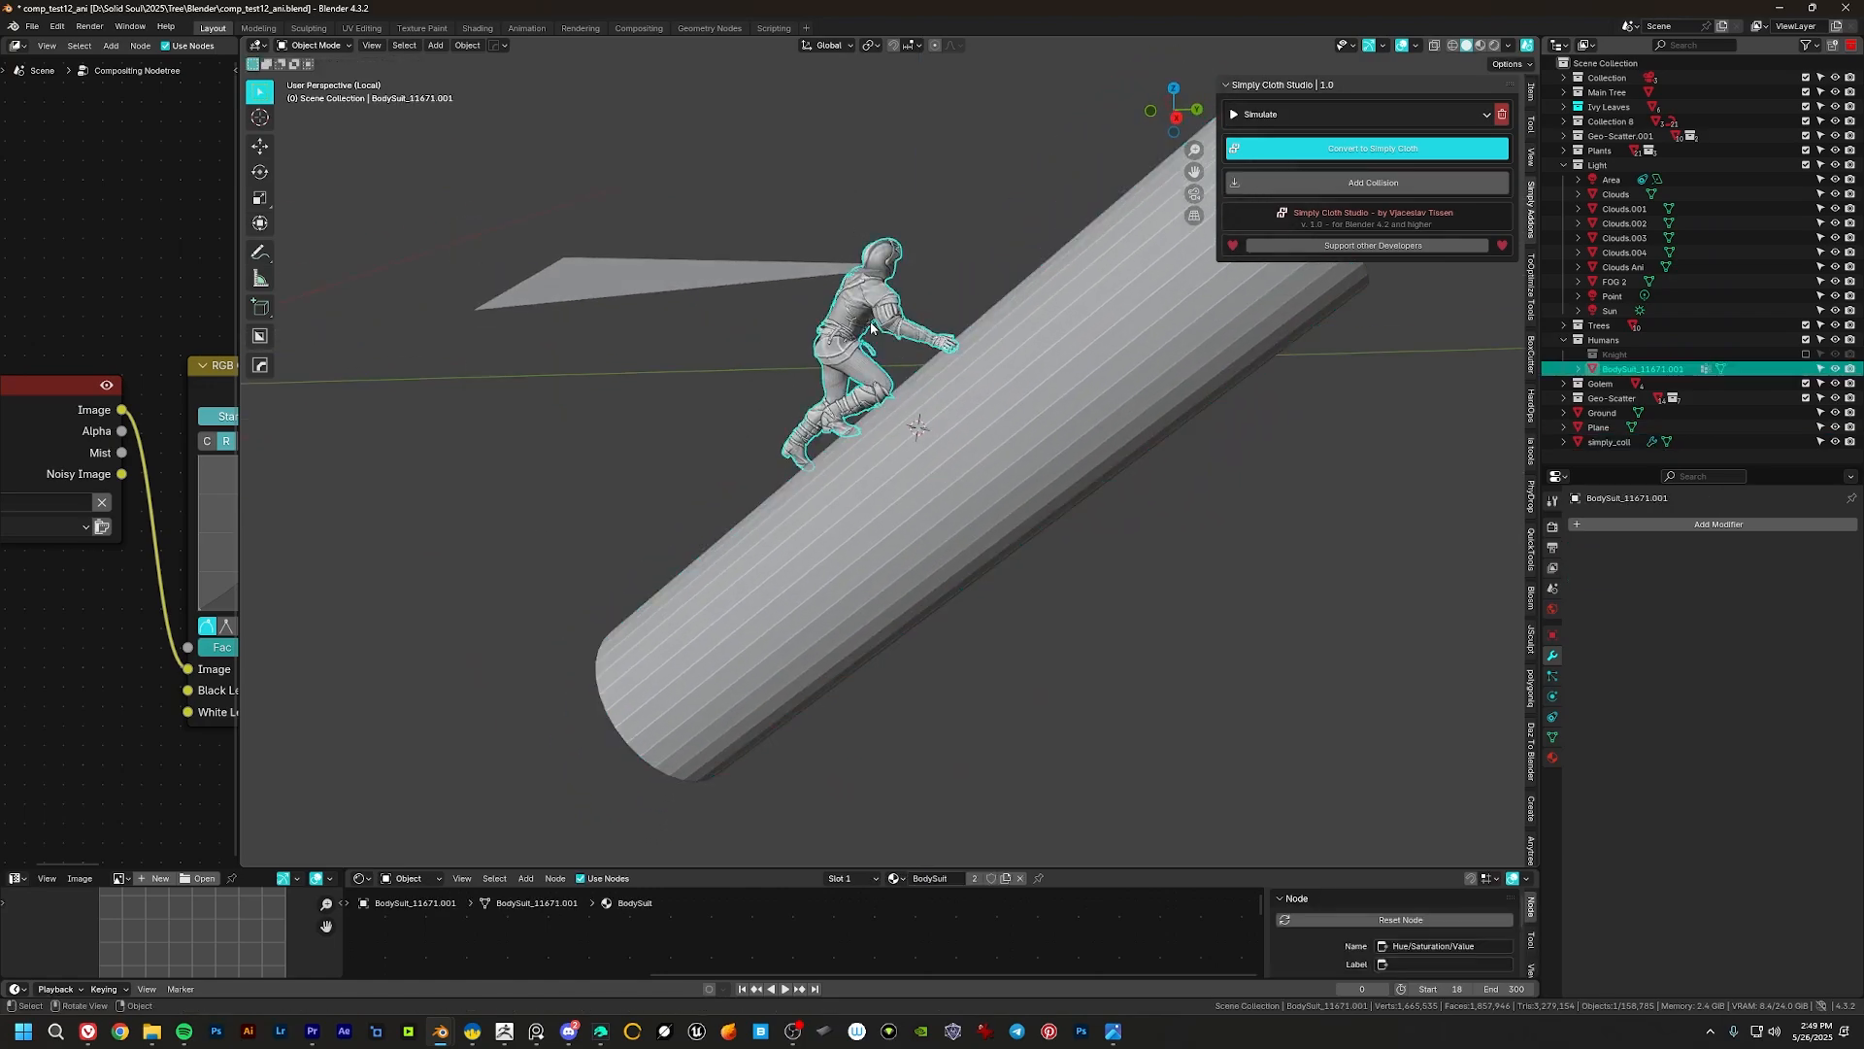
pyautogui.click(1331, 187)
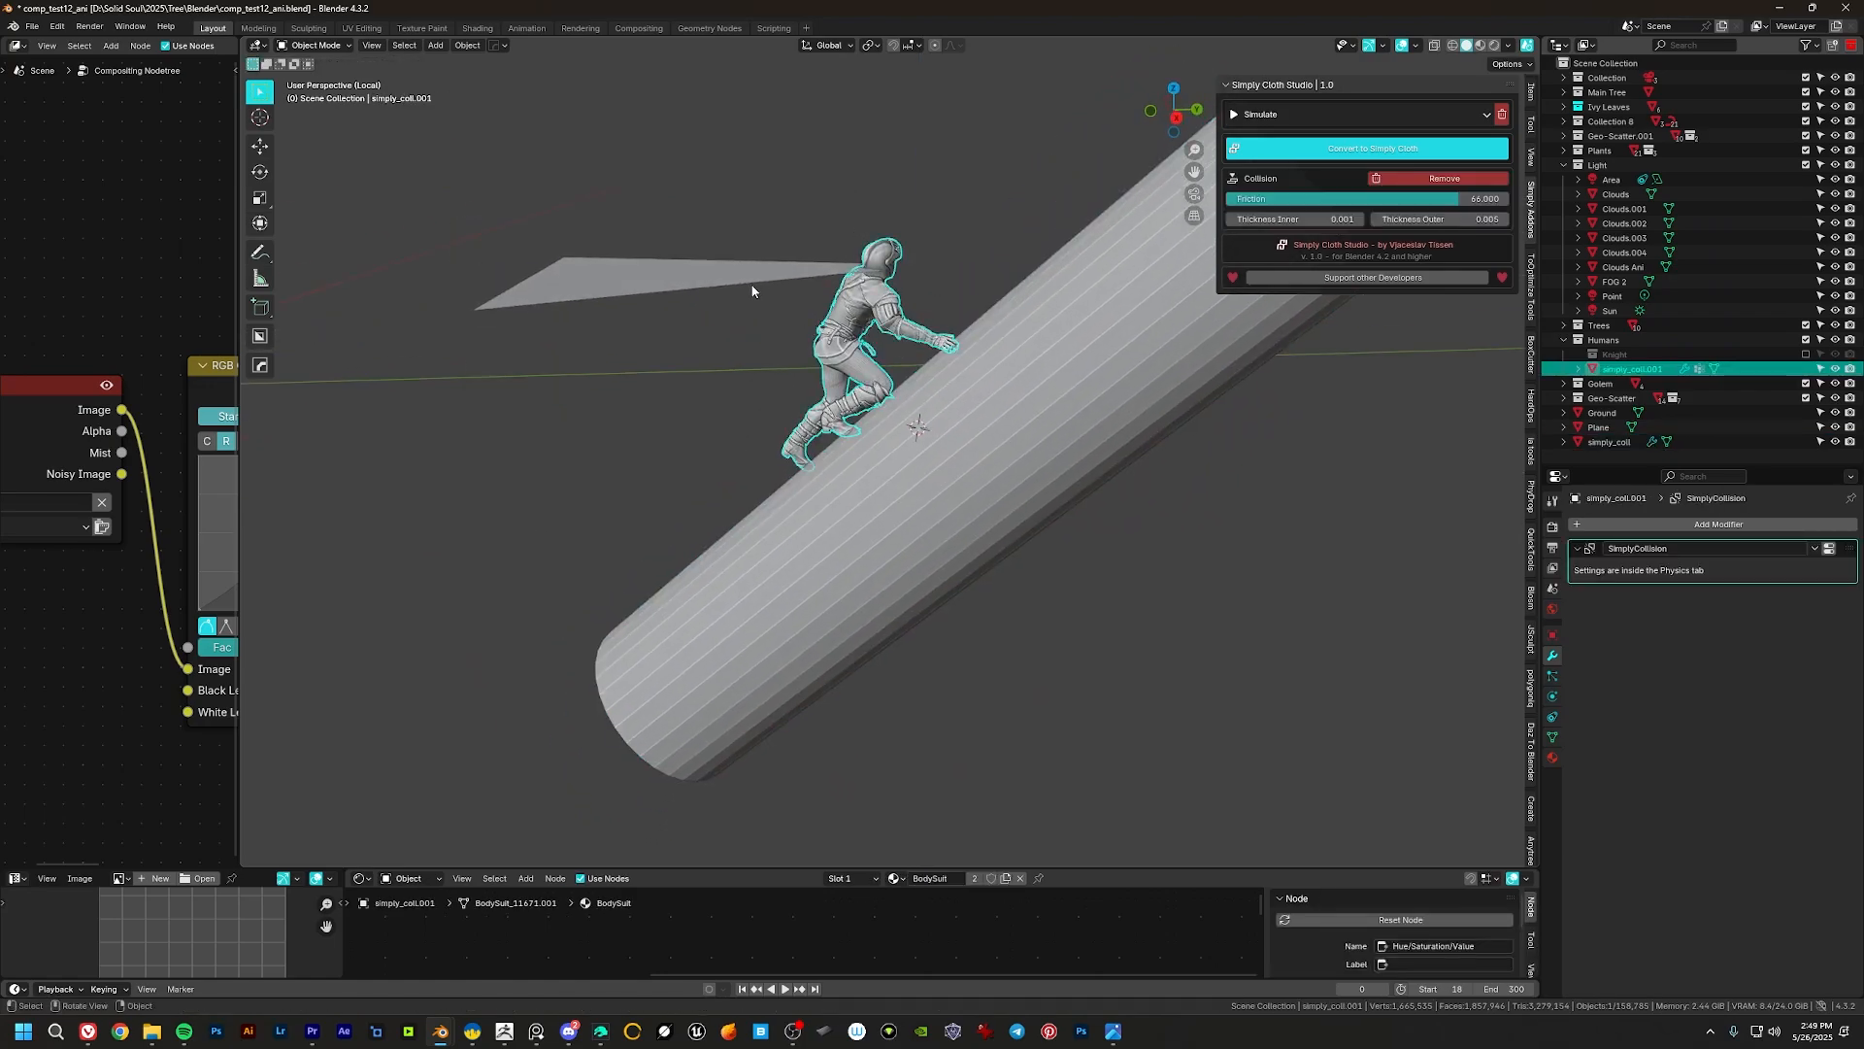
# Step: Convert the cape plane to Simply Cloth and reset its simulation to the start frame
pyautogui.click(677, 274)
pyautogui.moveTo(804, 324)
pyautogui.mouseDown(button='middle')
pyautogui.moveTo(677, 273)
pyautogui.moveTo(835, 344)
pyautogui.mouseUp(button='middle')
pyautogui.scroll(3, 677, 274)
pyautogui.click(1385, 159)
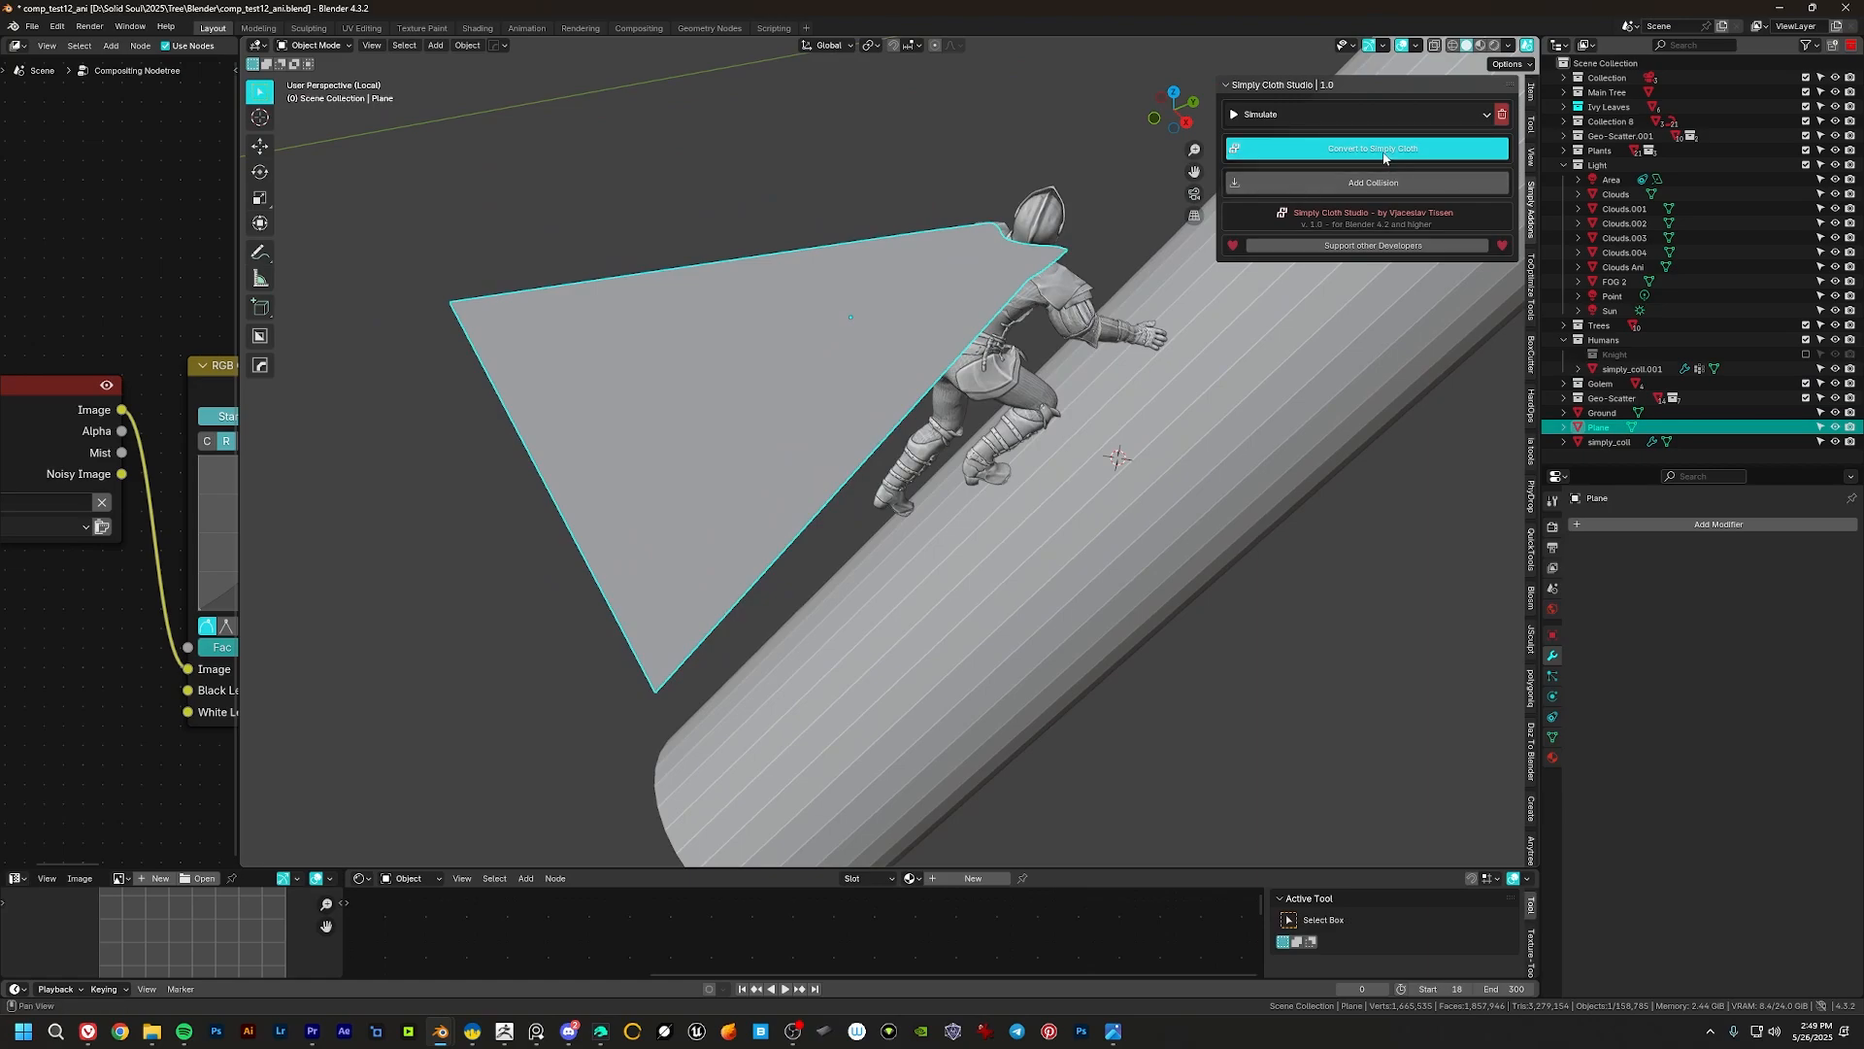
pyautogui.moveTo(827, 361); pyautogui.dragTo(917, 440, button='middle')
pyautogui.click(1471, 151)
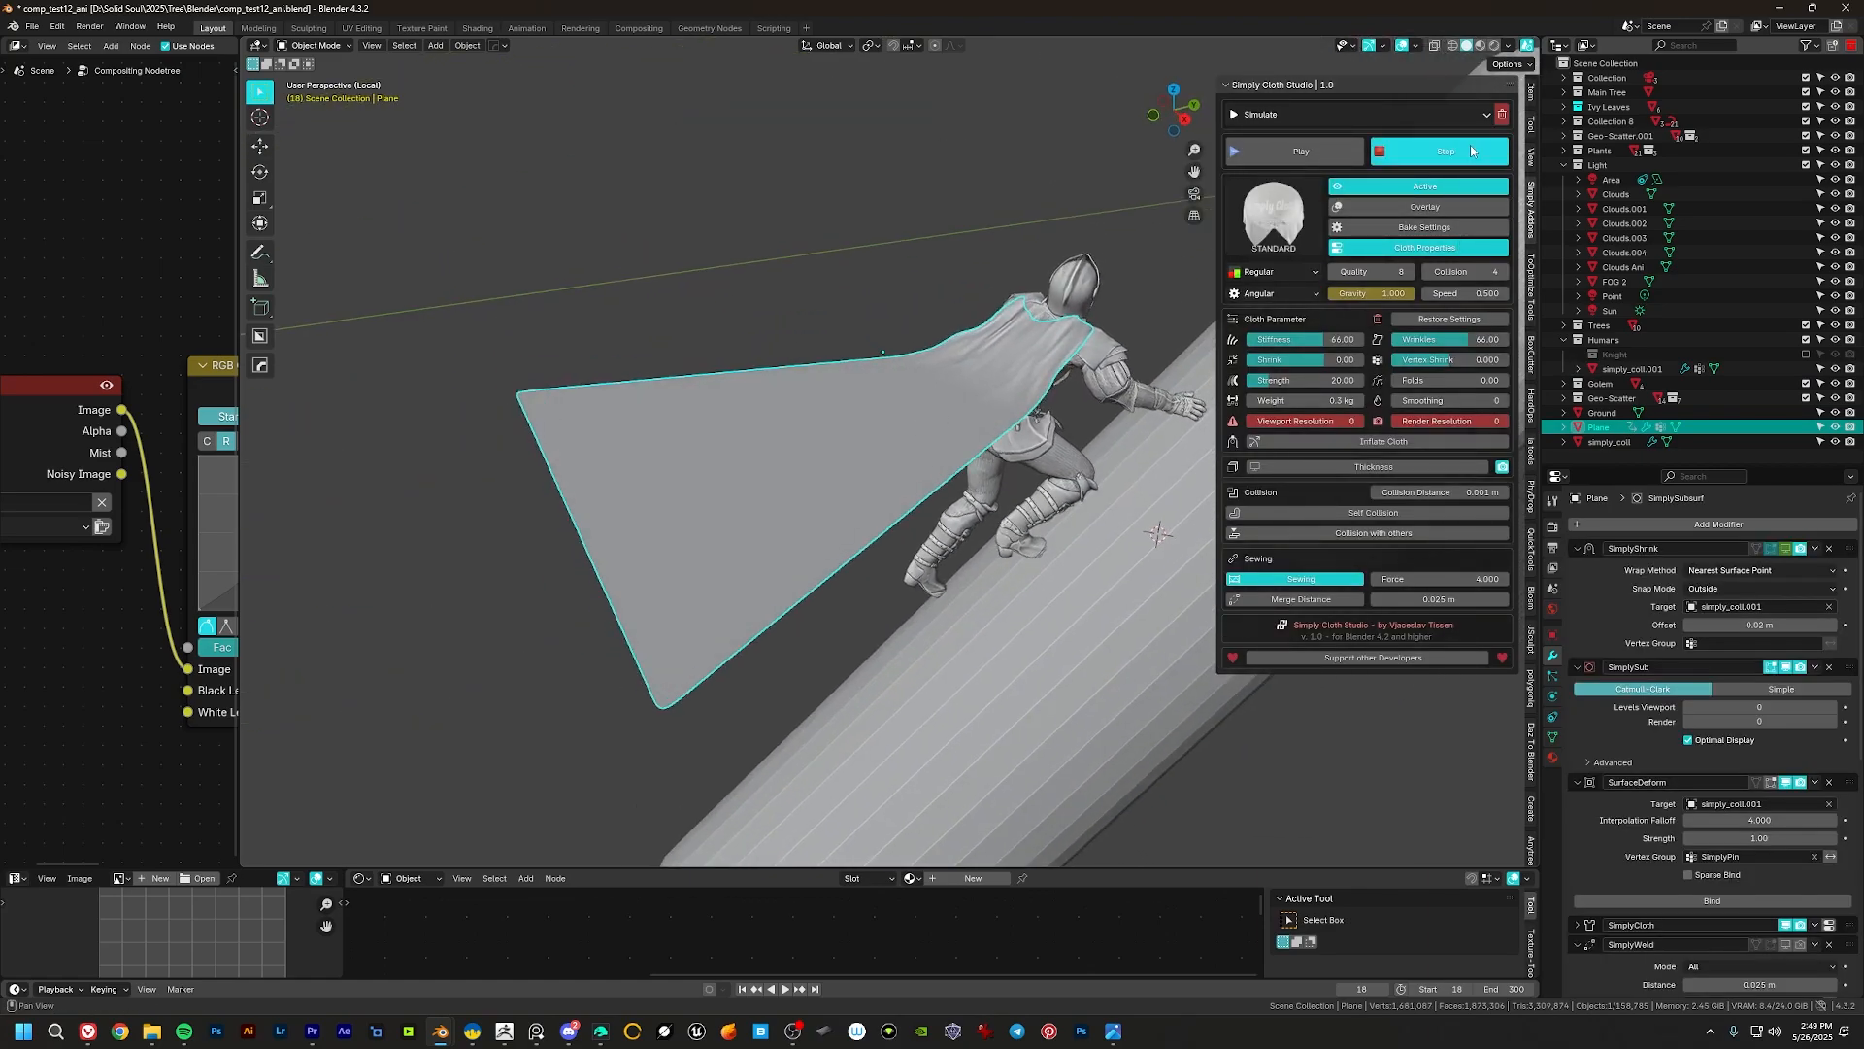
pyautogui.click(1446, 154)
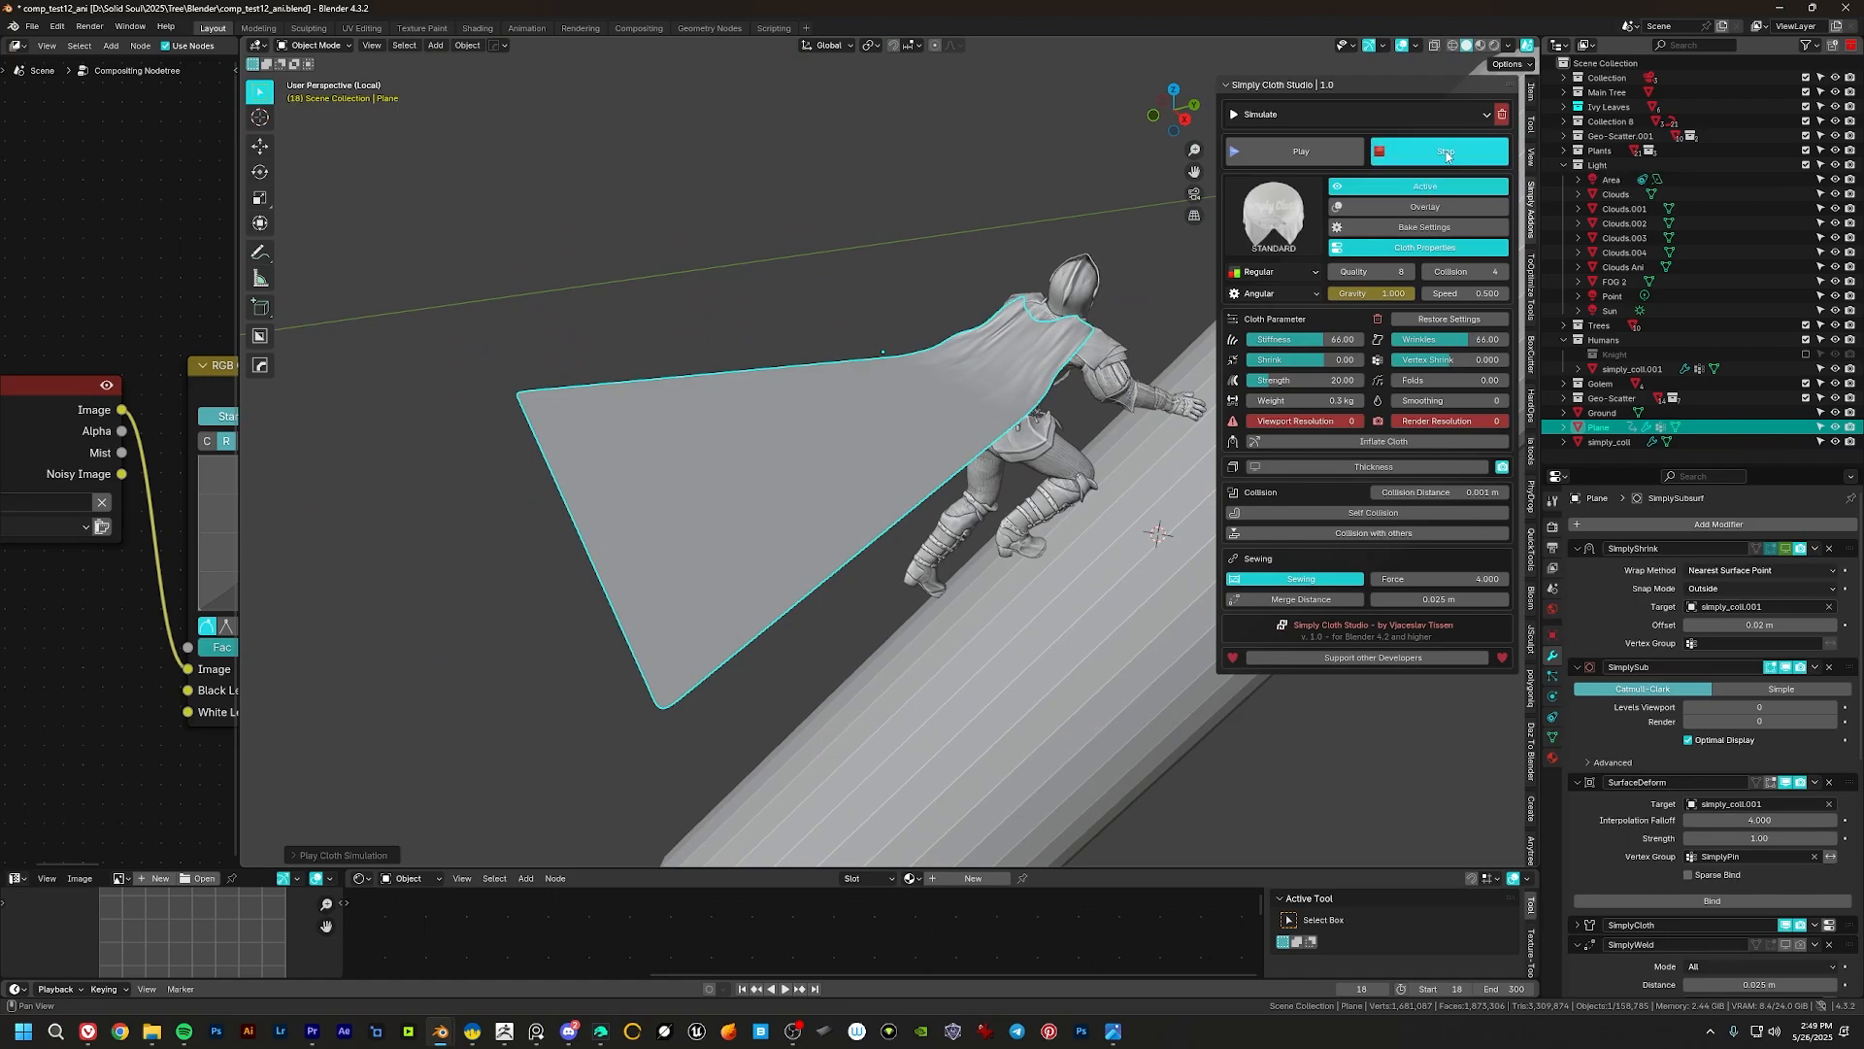
# Step: Play the unpinned cape's cloth simulation as a test and reset it to the start frame
pyautogui.moveTo(835, 463); pyautogui.dragTo(752, 437, button='middle')
pyautogui.press('space')
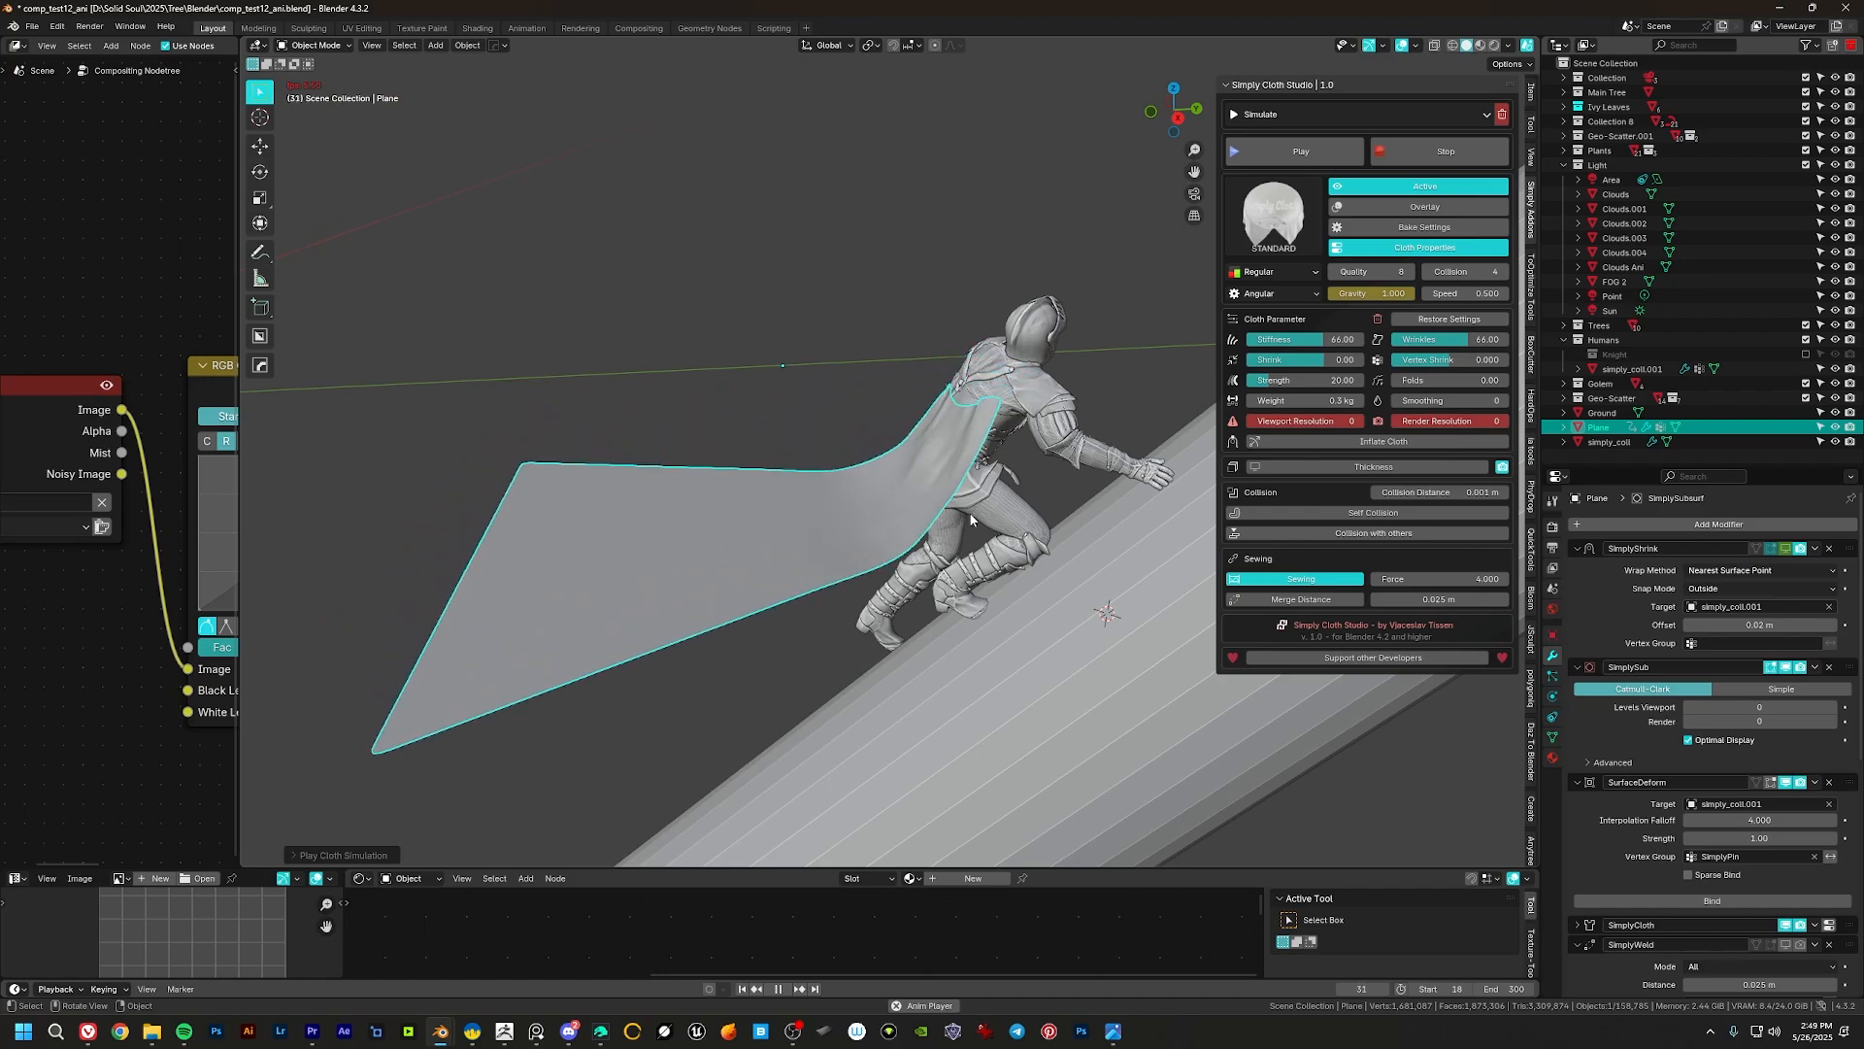
pyautogui.press('space')
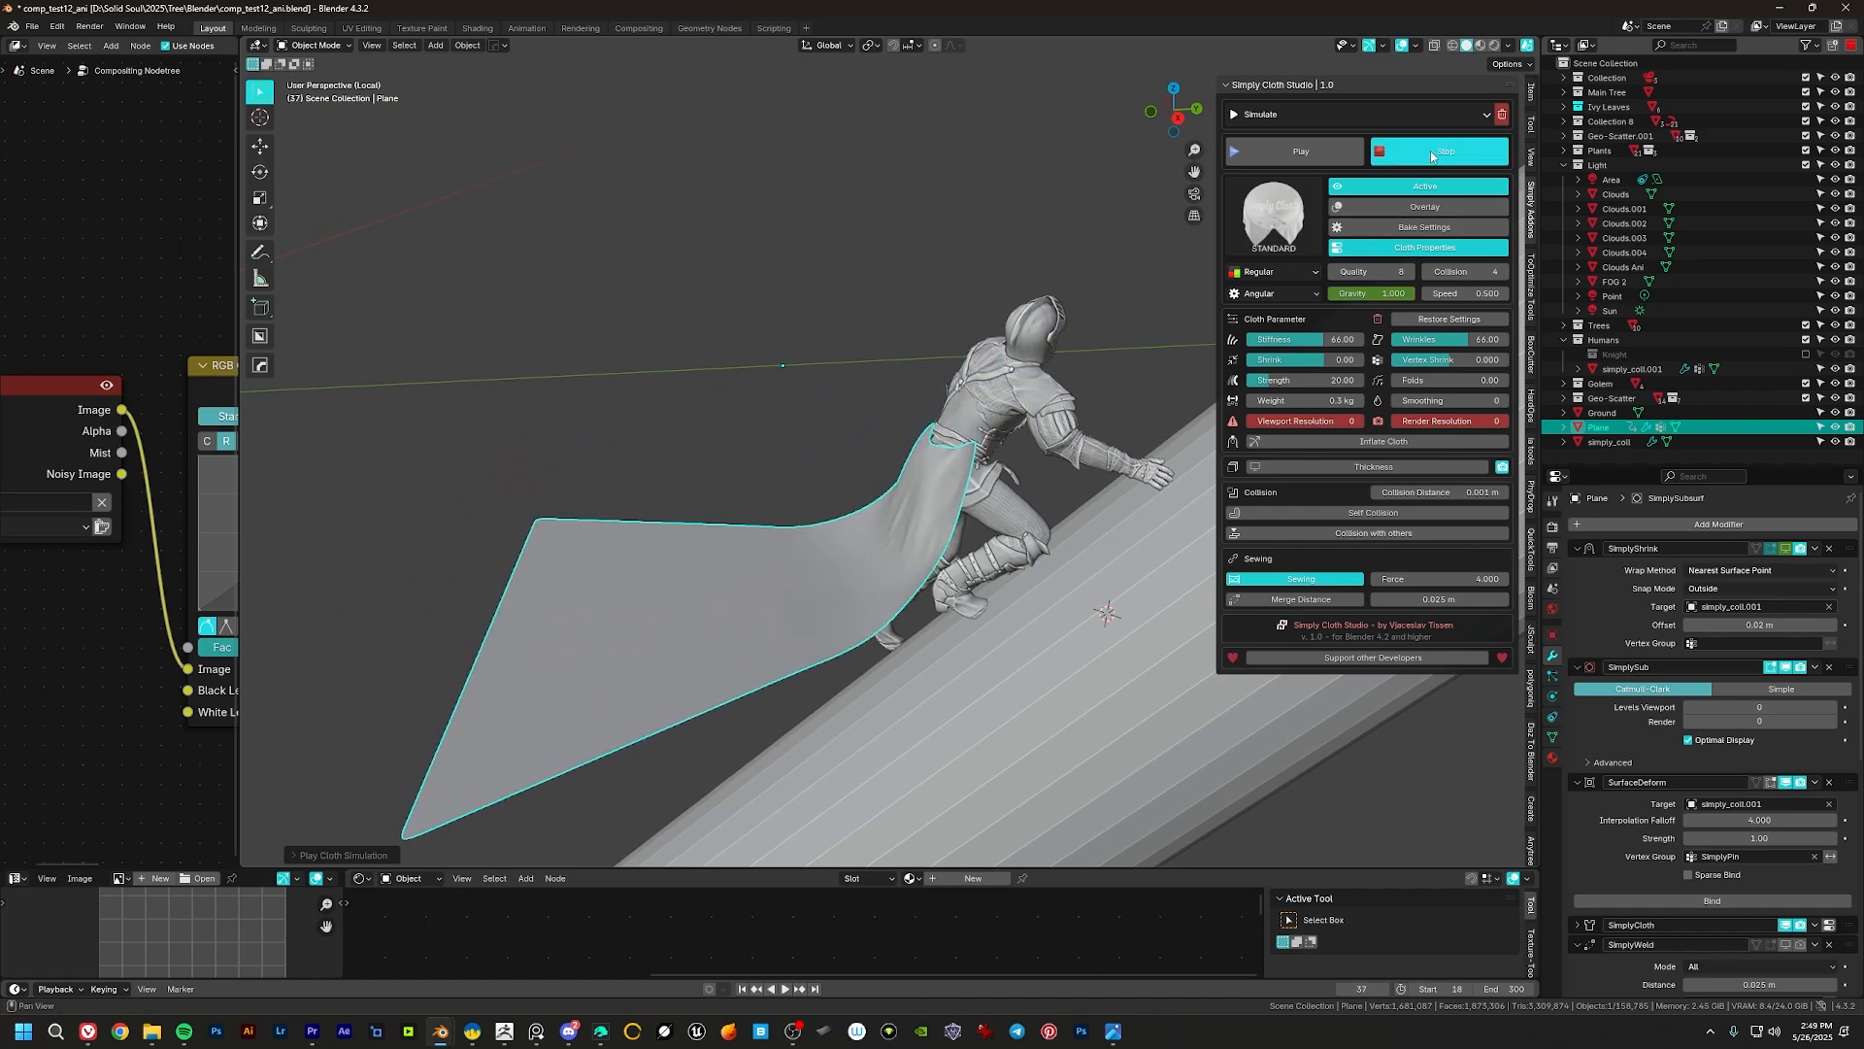
pyautogui.click(1433, 157)
# Step: Set Simply Cloth Studio to Adjust & Pin mode and start live painting the cape's pin group
pyautogui.moveTo(957, 383); pyautogui.dragTo(1039, 425, button='middle')
pyautogui.scroll(6, 1043, 428)
pyautogui.press('Tab')
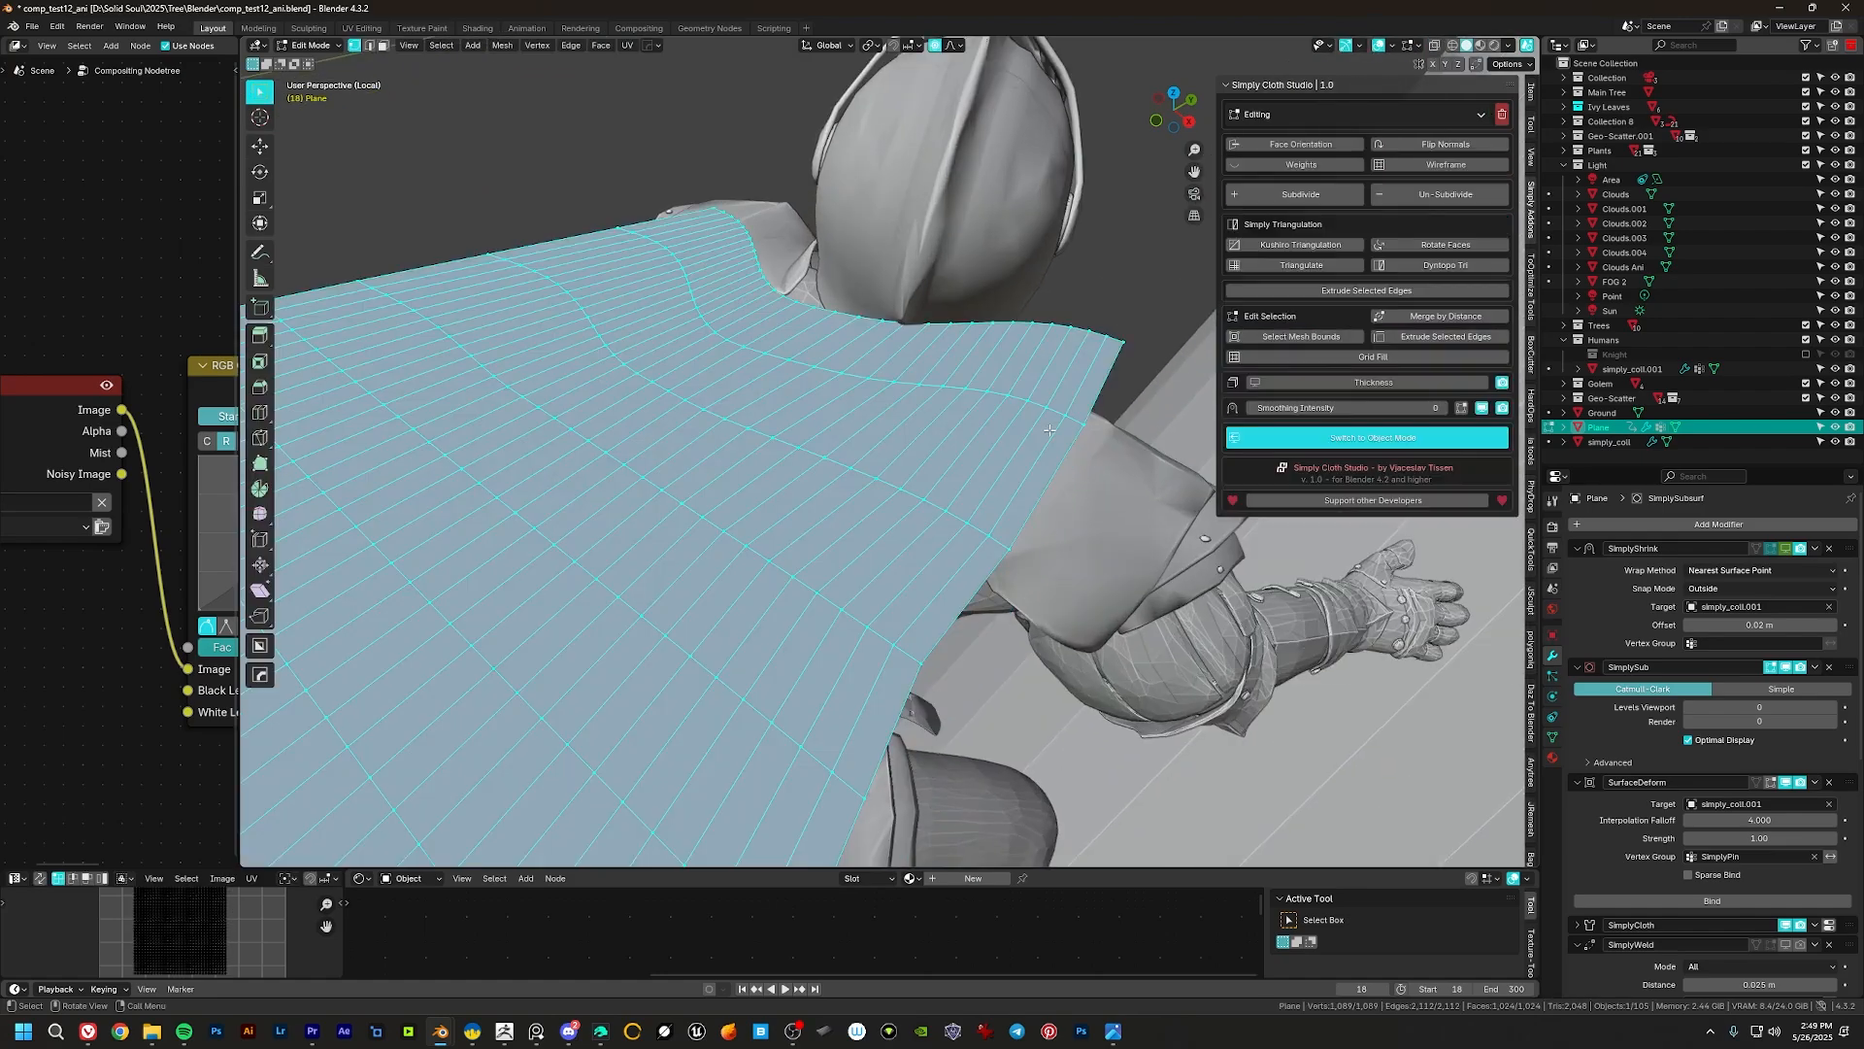
pyautogui.press('Tab')
pyautogui.click(1338, 114)
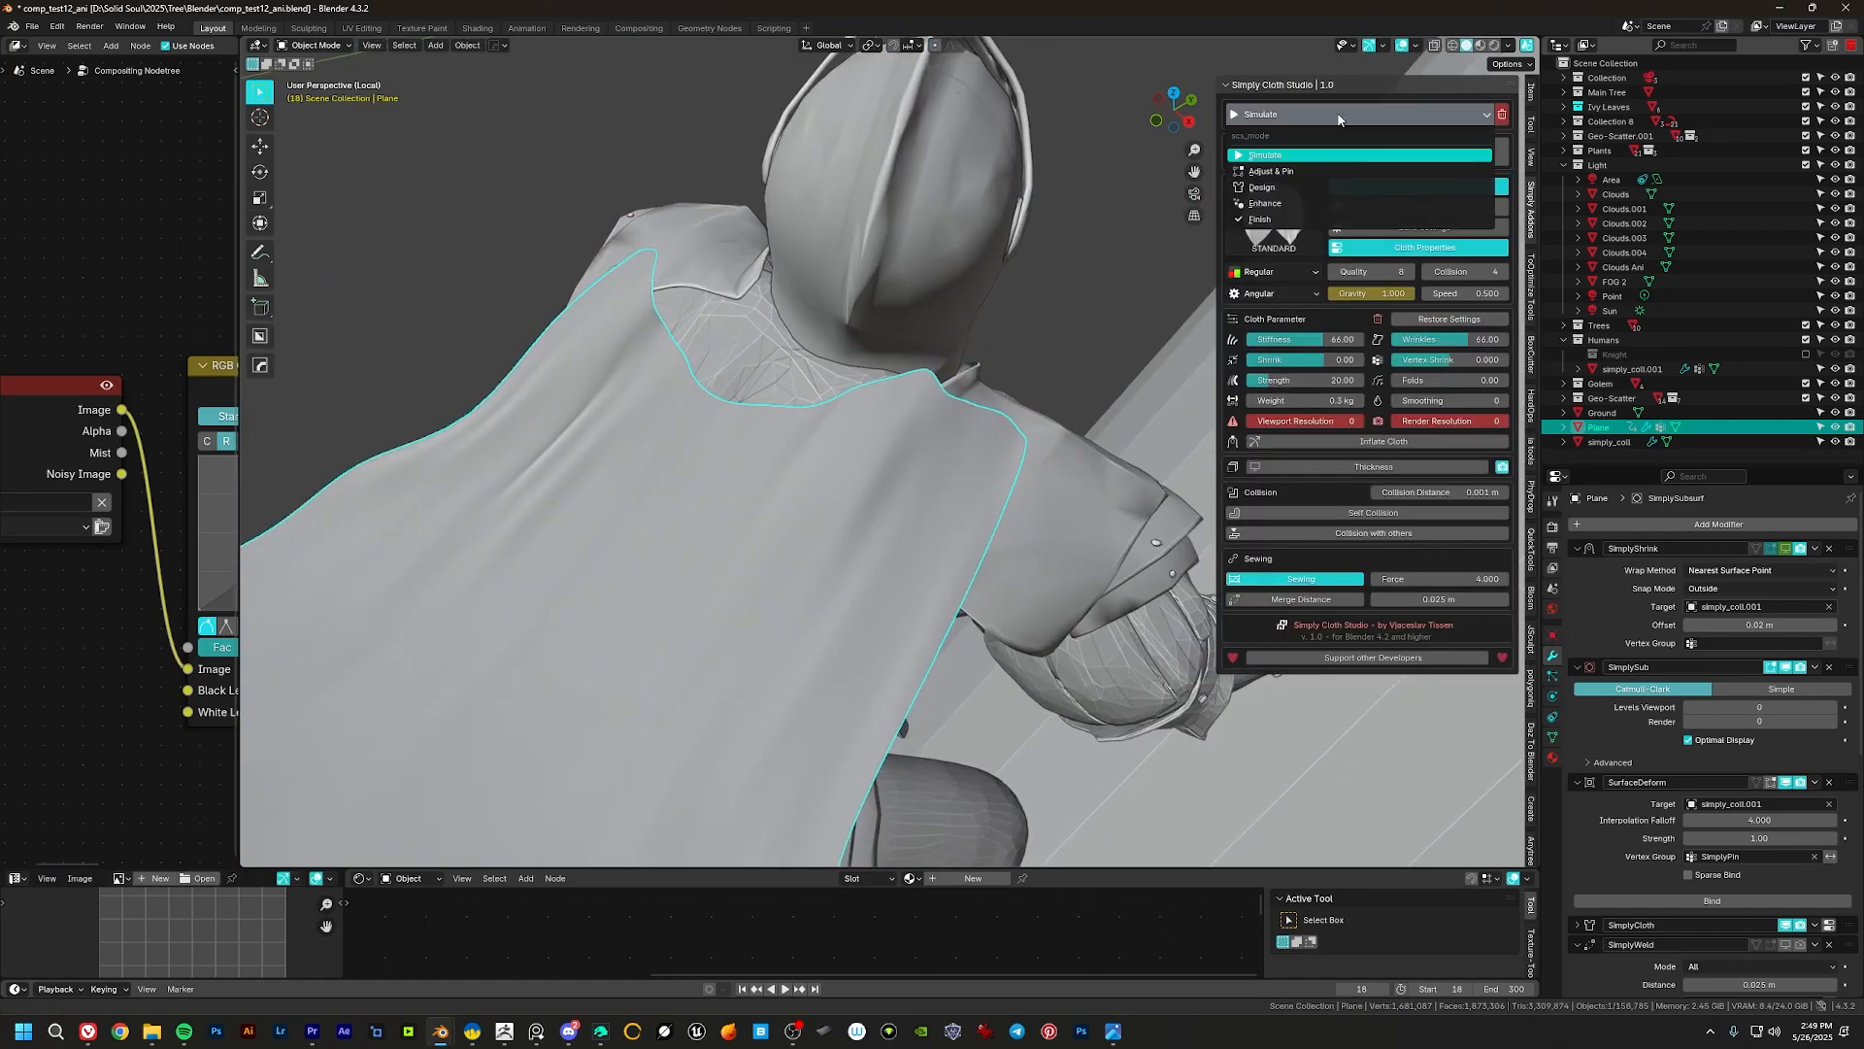
pyautogui.click(1308, 172)
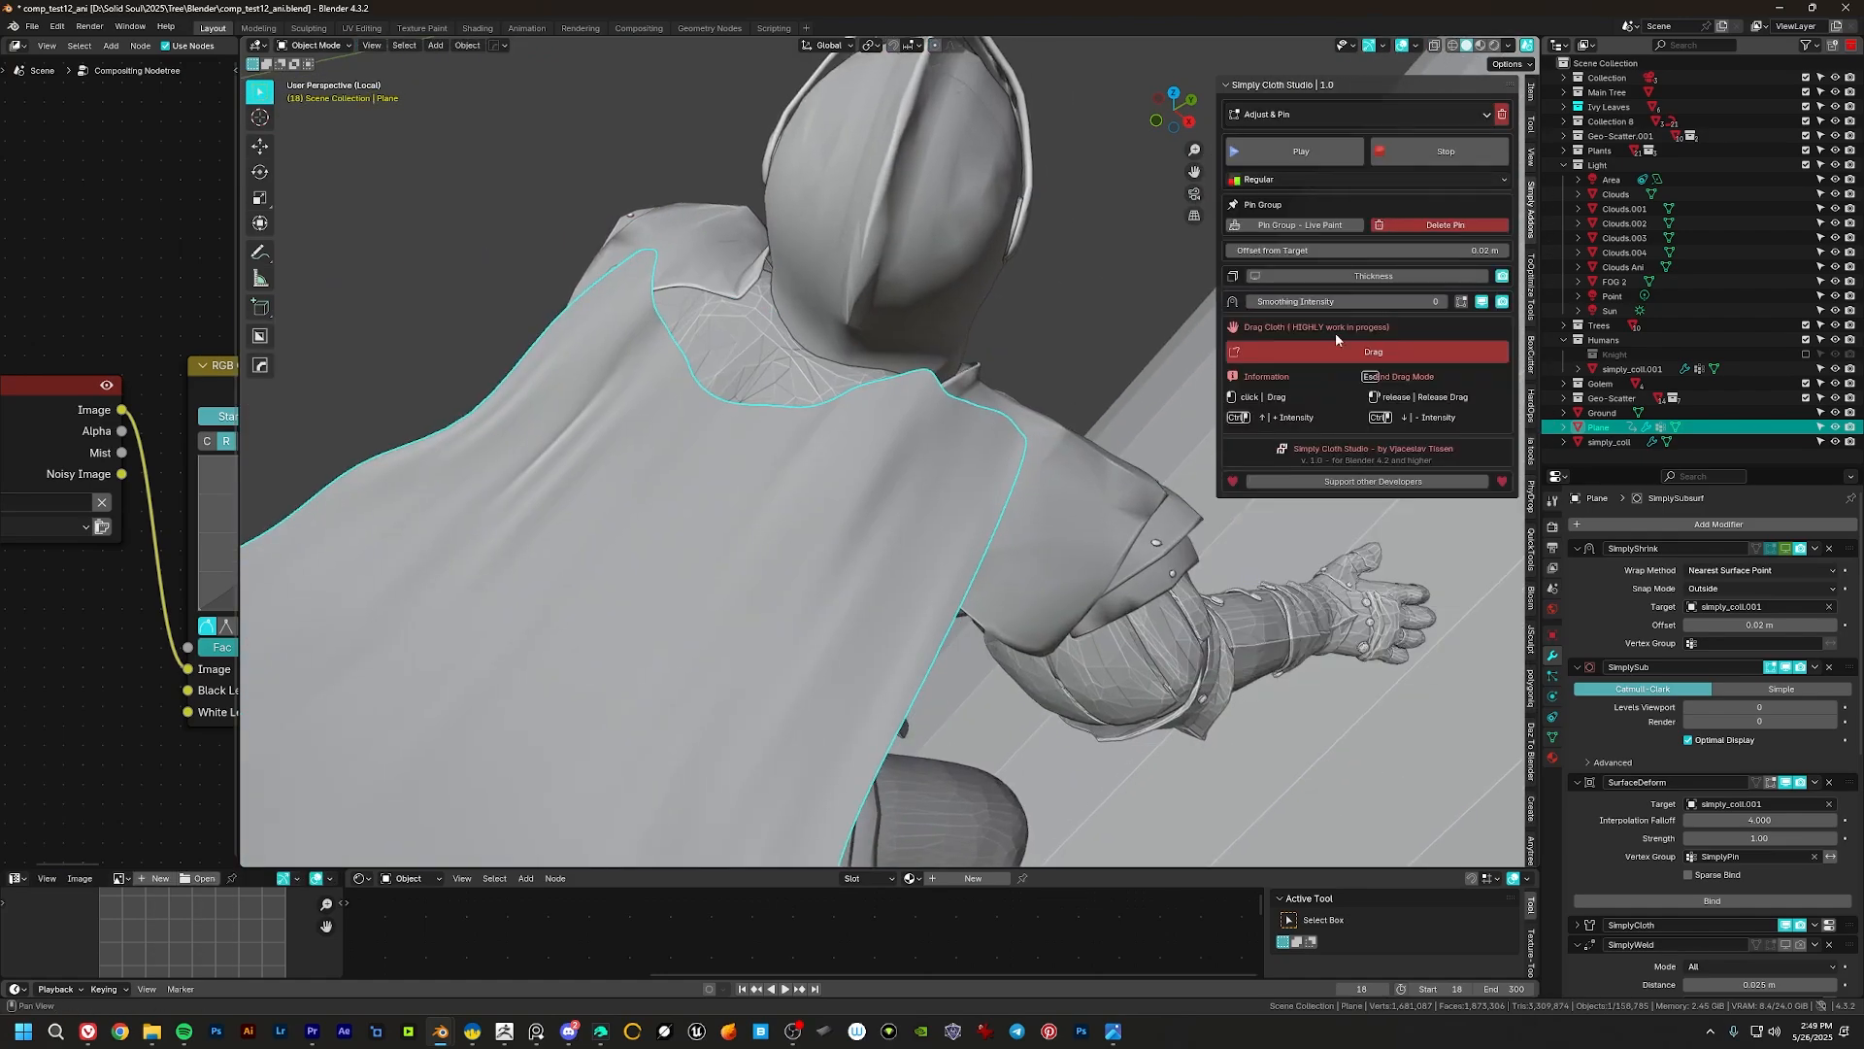
pyautogui.click(1292, 225)
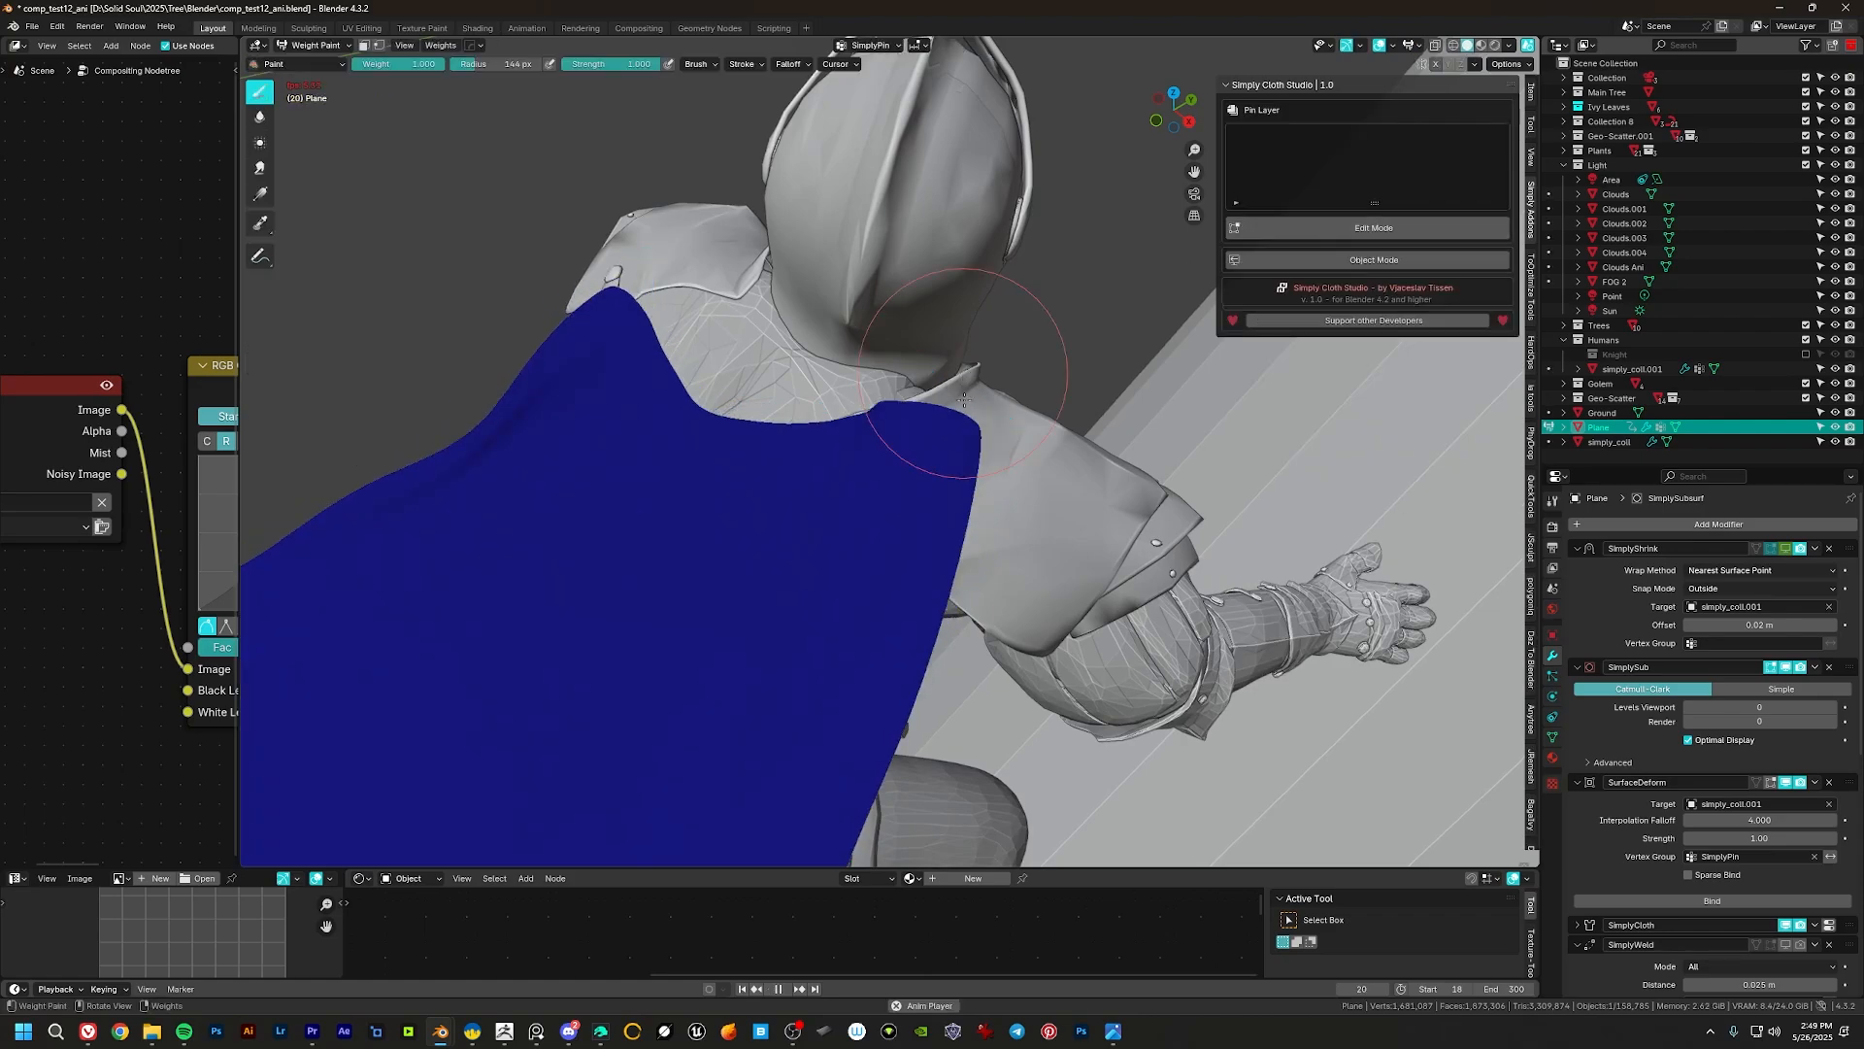
# Step: Paint full pin weight onto the cape's two shoulder corners and return to Object Mode
pyautogui.moveTo(937, 437)
pyautogui.mouseDown(button='middle')
pyautogui.moveTo(889, 448)
pyautogui.moveTo(929, 436)
pyautogui.mouseUp(button='middle')
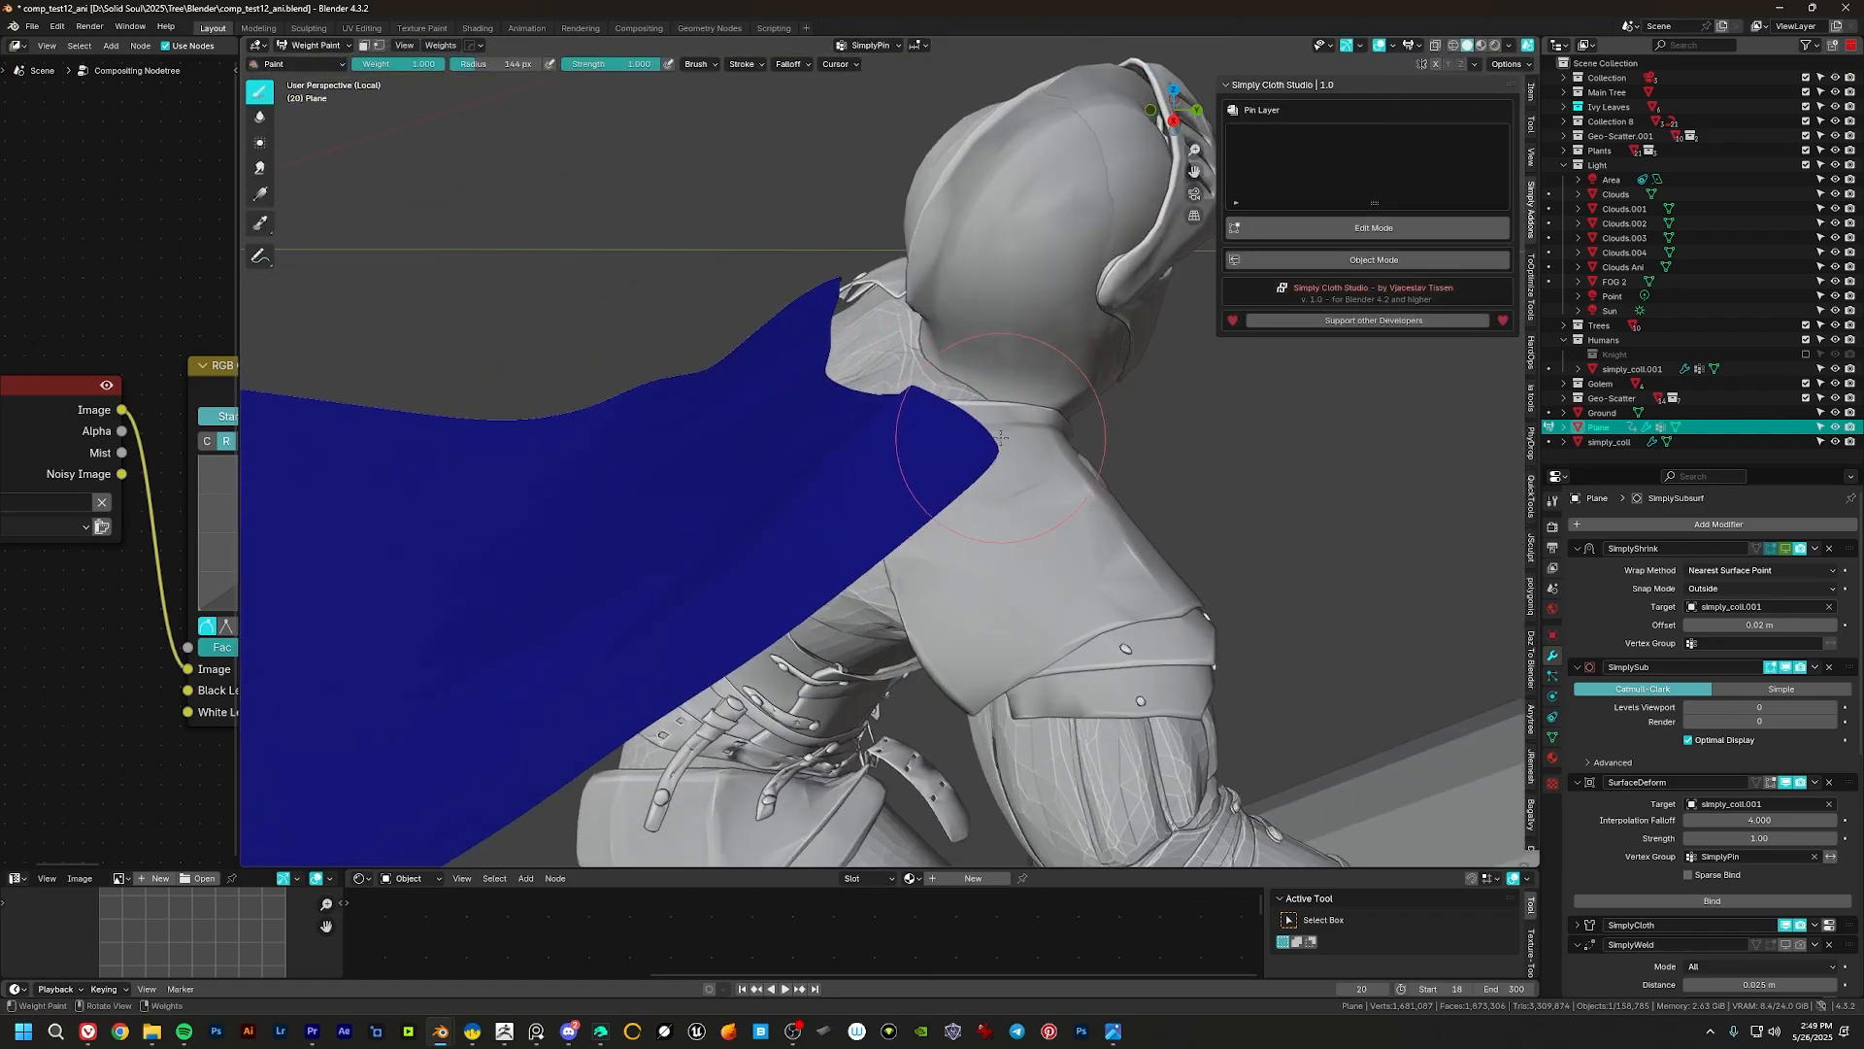
pyautogui.moveTo(1001, 439); pyautogui.dragTo(996, 449)
pyautogui.moveTo(993, 449); pyautogui.dragTo(1034, 495, button='middle')
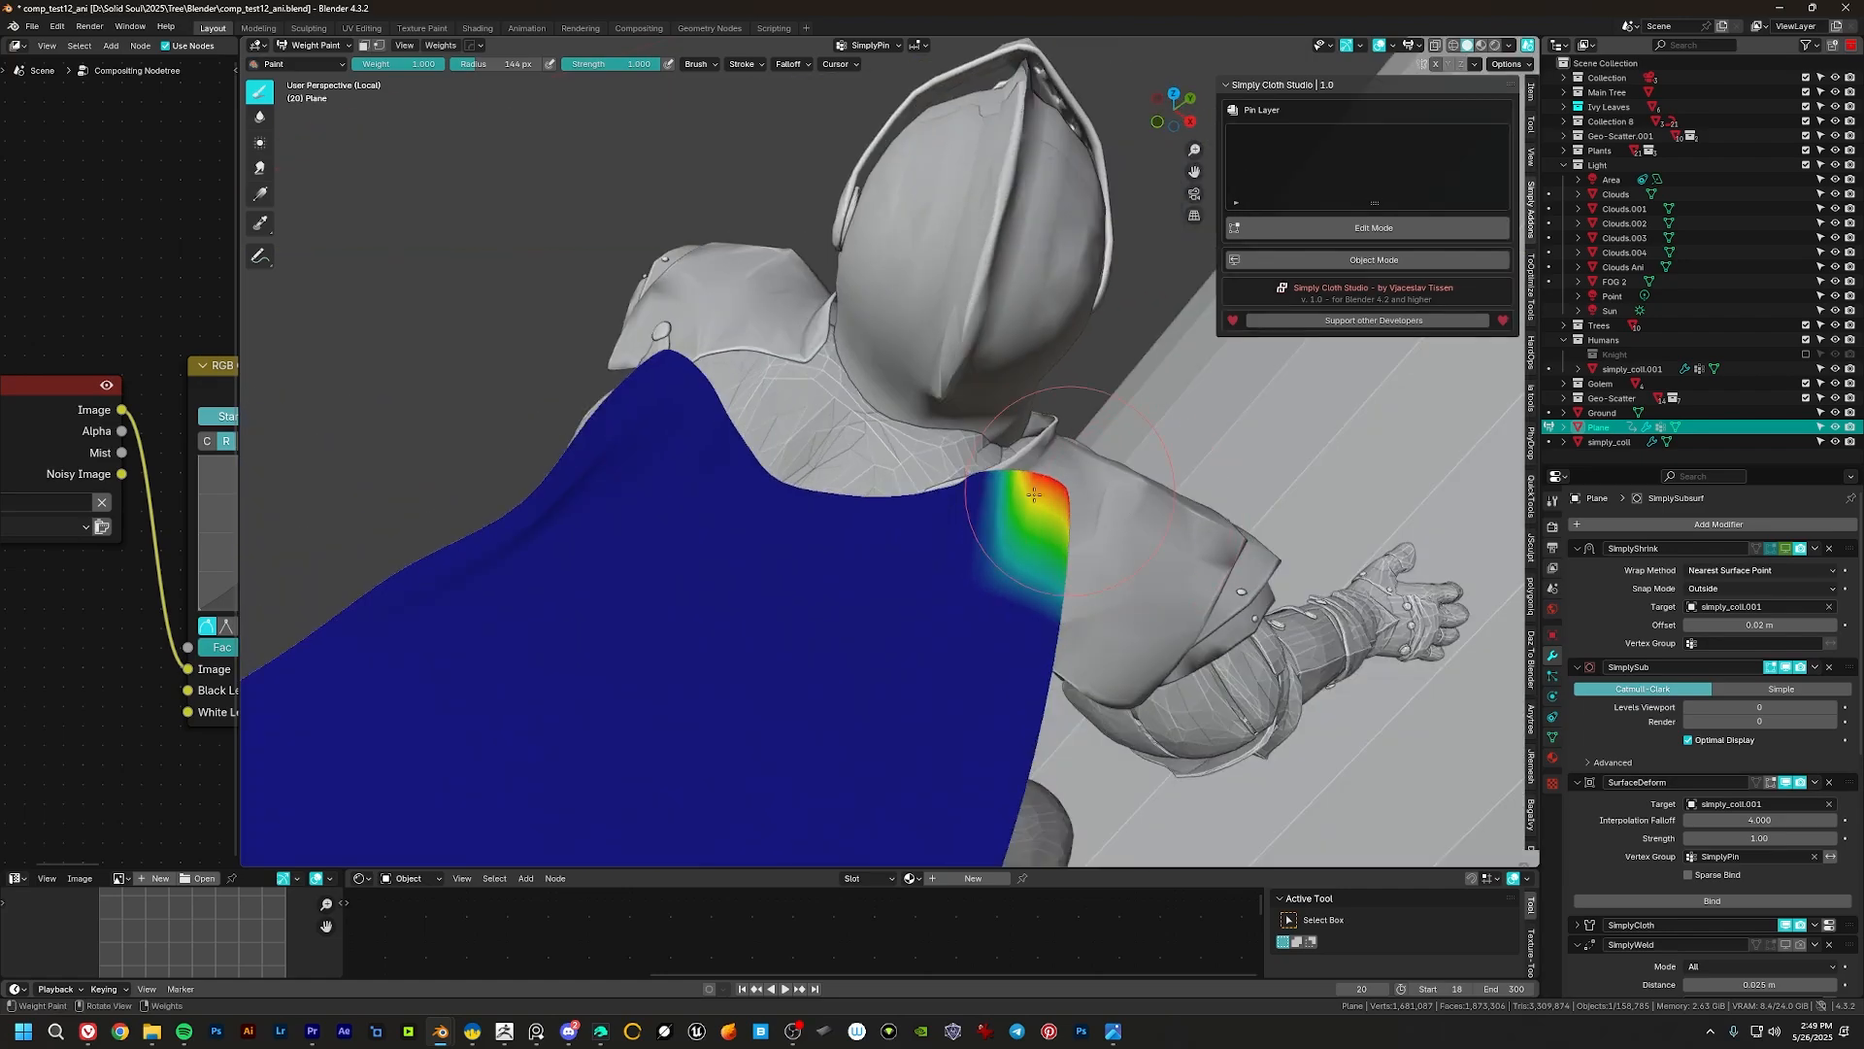
pyautogui.moveTo(682, 359); pyautogui.dragTo(670, 374)
pyautogui.moveTo(854, 533)
pyautogui.mouseDown(button='middle')
pyautogui.moveTo(980, 489)
pyautogui.moveTo(1174, 596)
pyautogui.moveTo(1016, 541)
pyautogui.moveTo(716, 279)
pyautogui.mouseUp(button='middle')
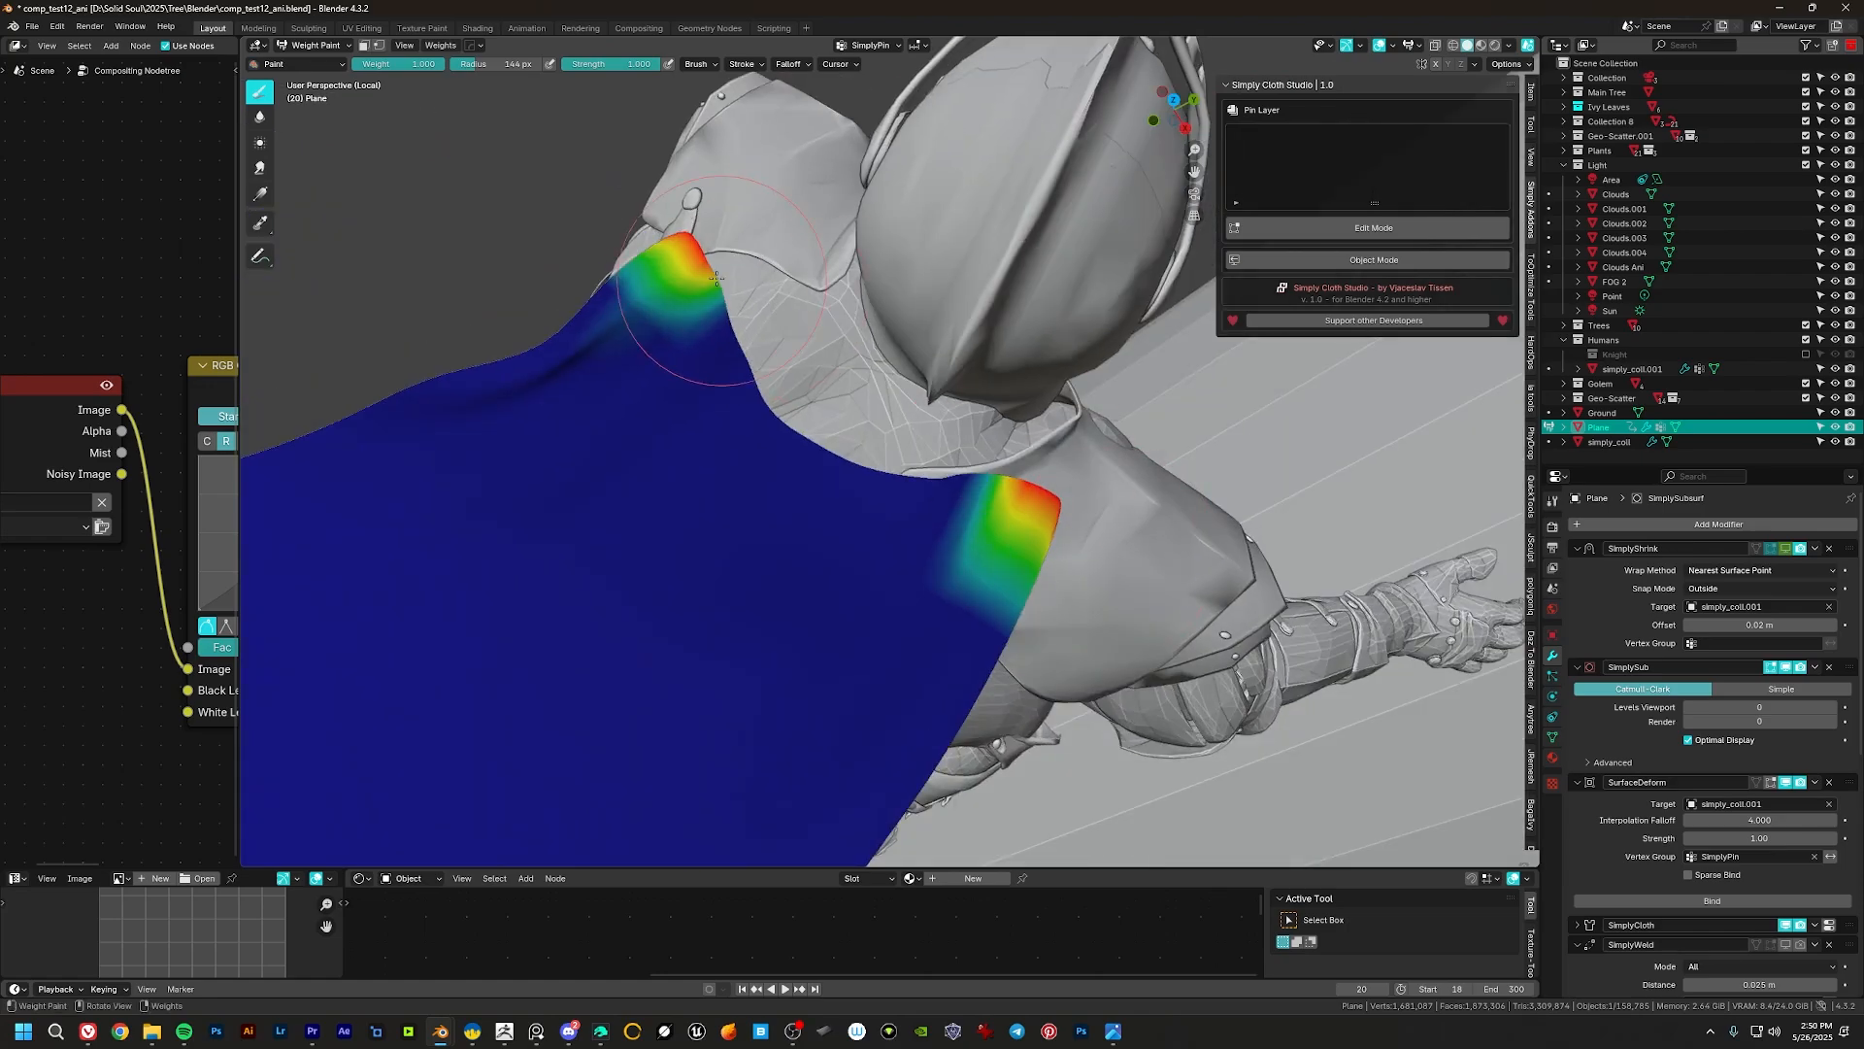
pyautogui.moveTo(750, 407); pyautogui.dragTo(707, 563, button='middle')
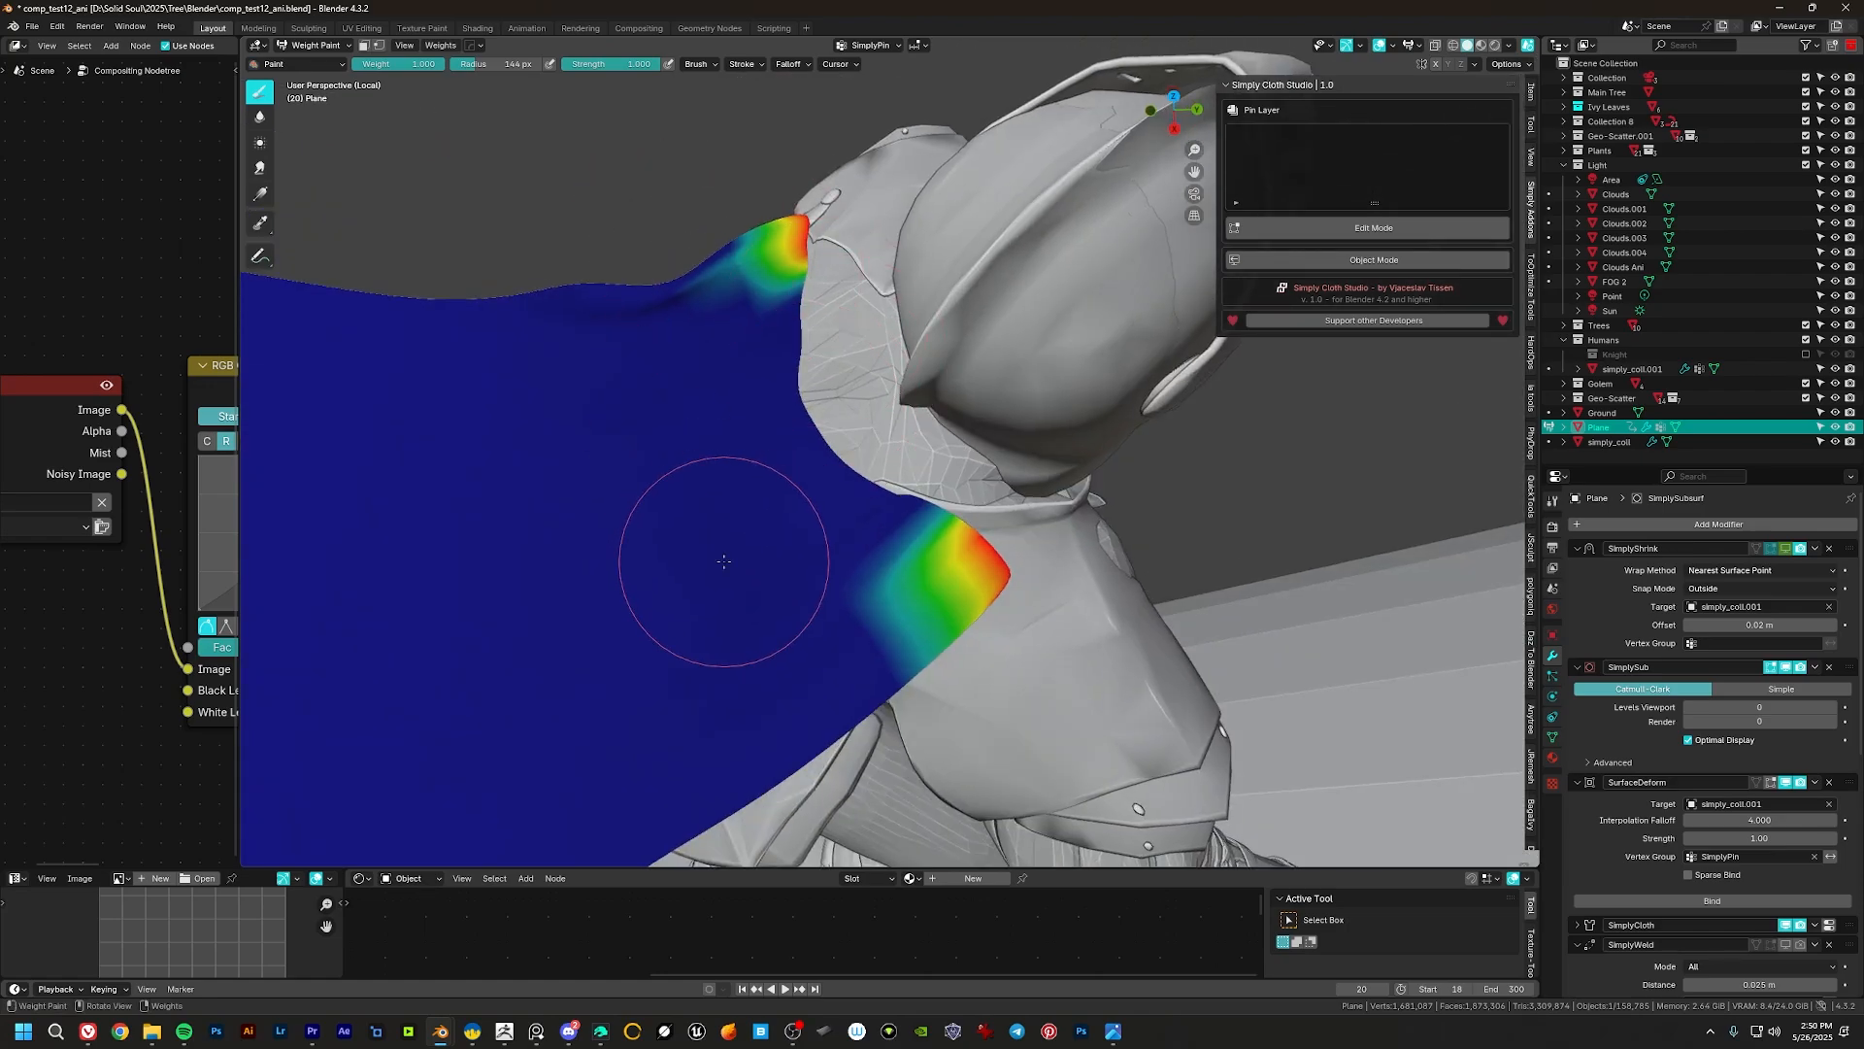
pyautogui.click(326, 47)
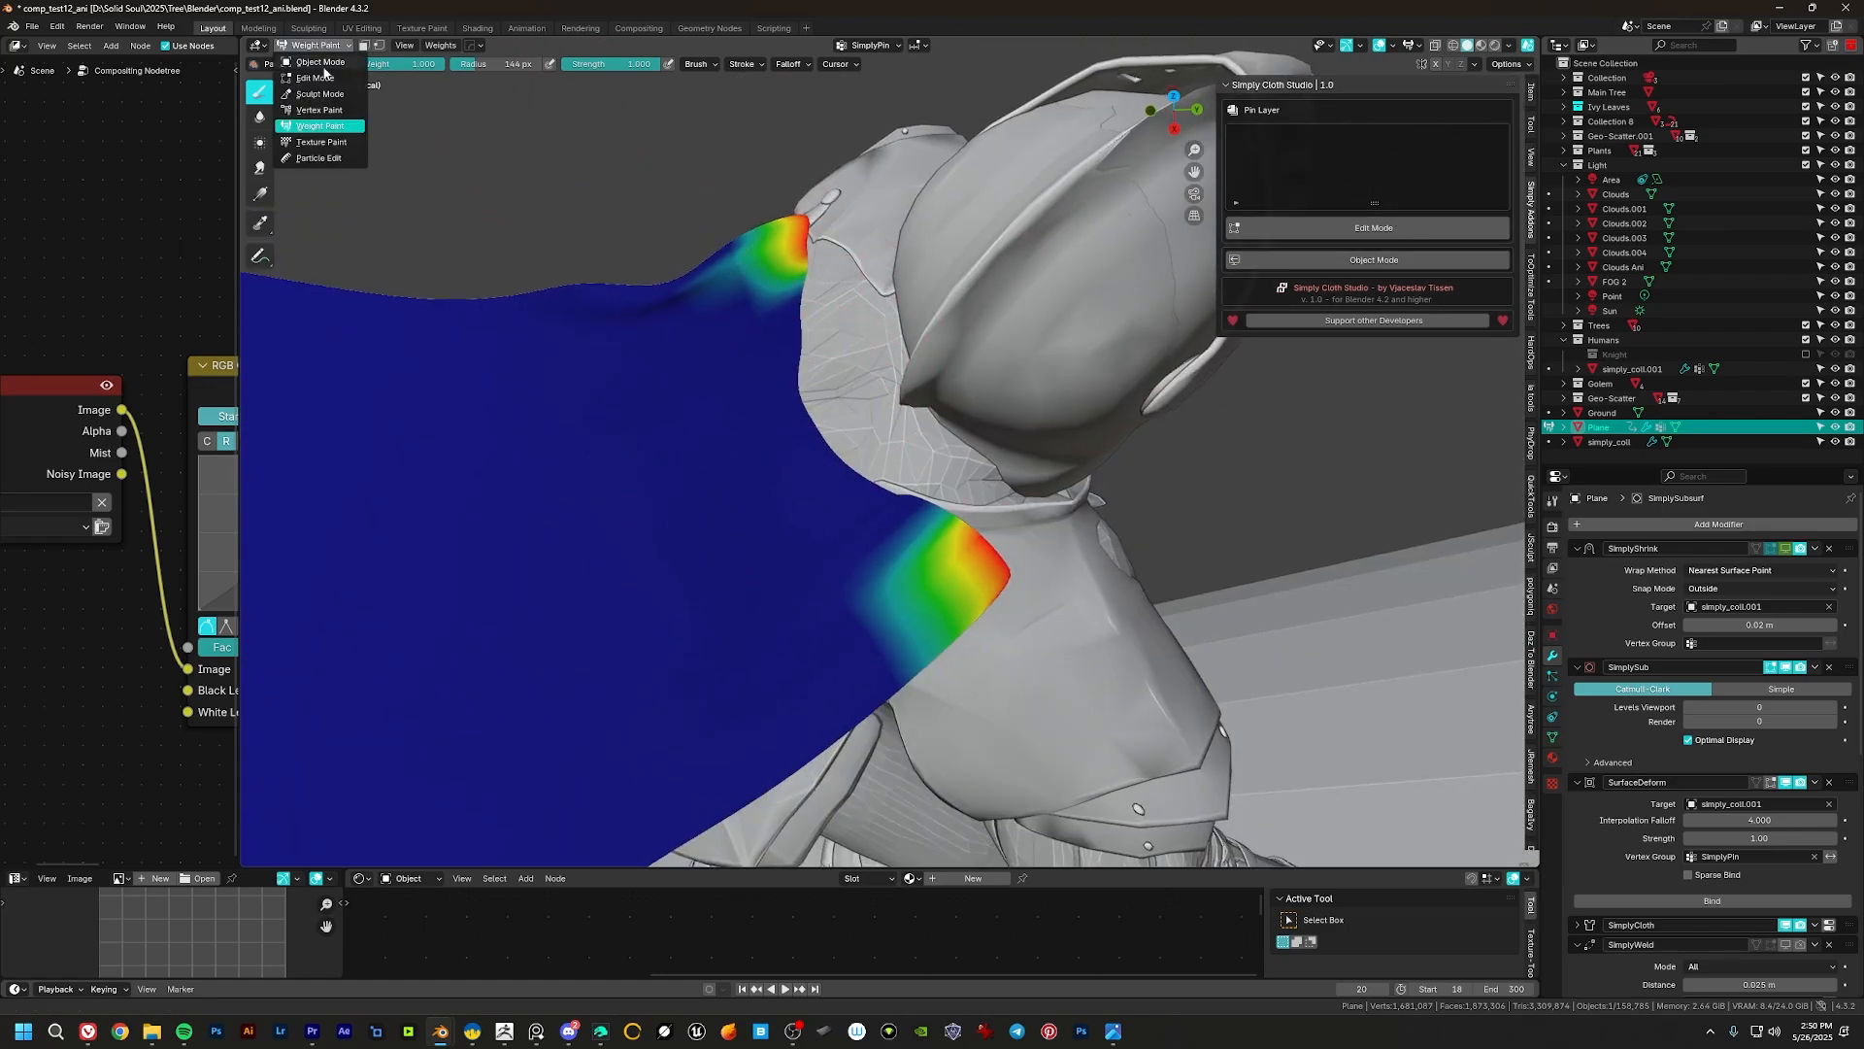
pyautogui.click(327, 64)
# Step: Run the cloth simulation with the pinned shoulder corners to drape the cape down the knight's back
pyautogui.moveTo(797, 457)
pyautogui.mouseDown(button='middle')
pyautogui.moveTo(885, 462)
pyautogui.moveTo(820, 423)
pyautogui.moveTo(765, 425)
pyautogui.mouseUp(button='middle')
pyautogui.scroll(-3, 765, 425)
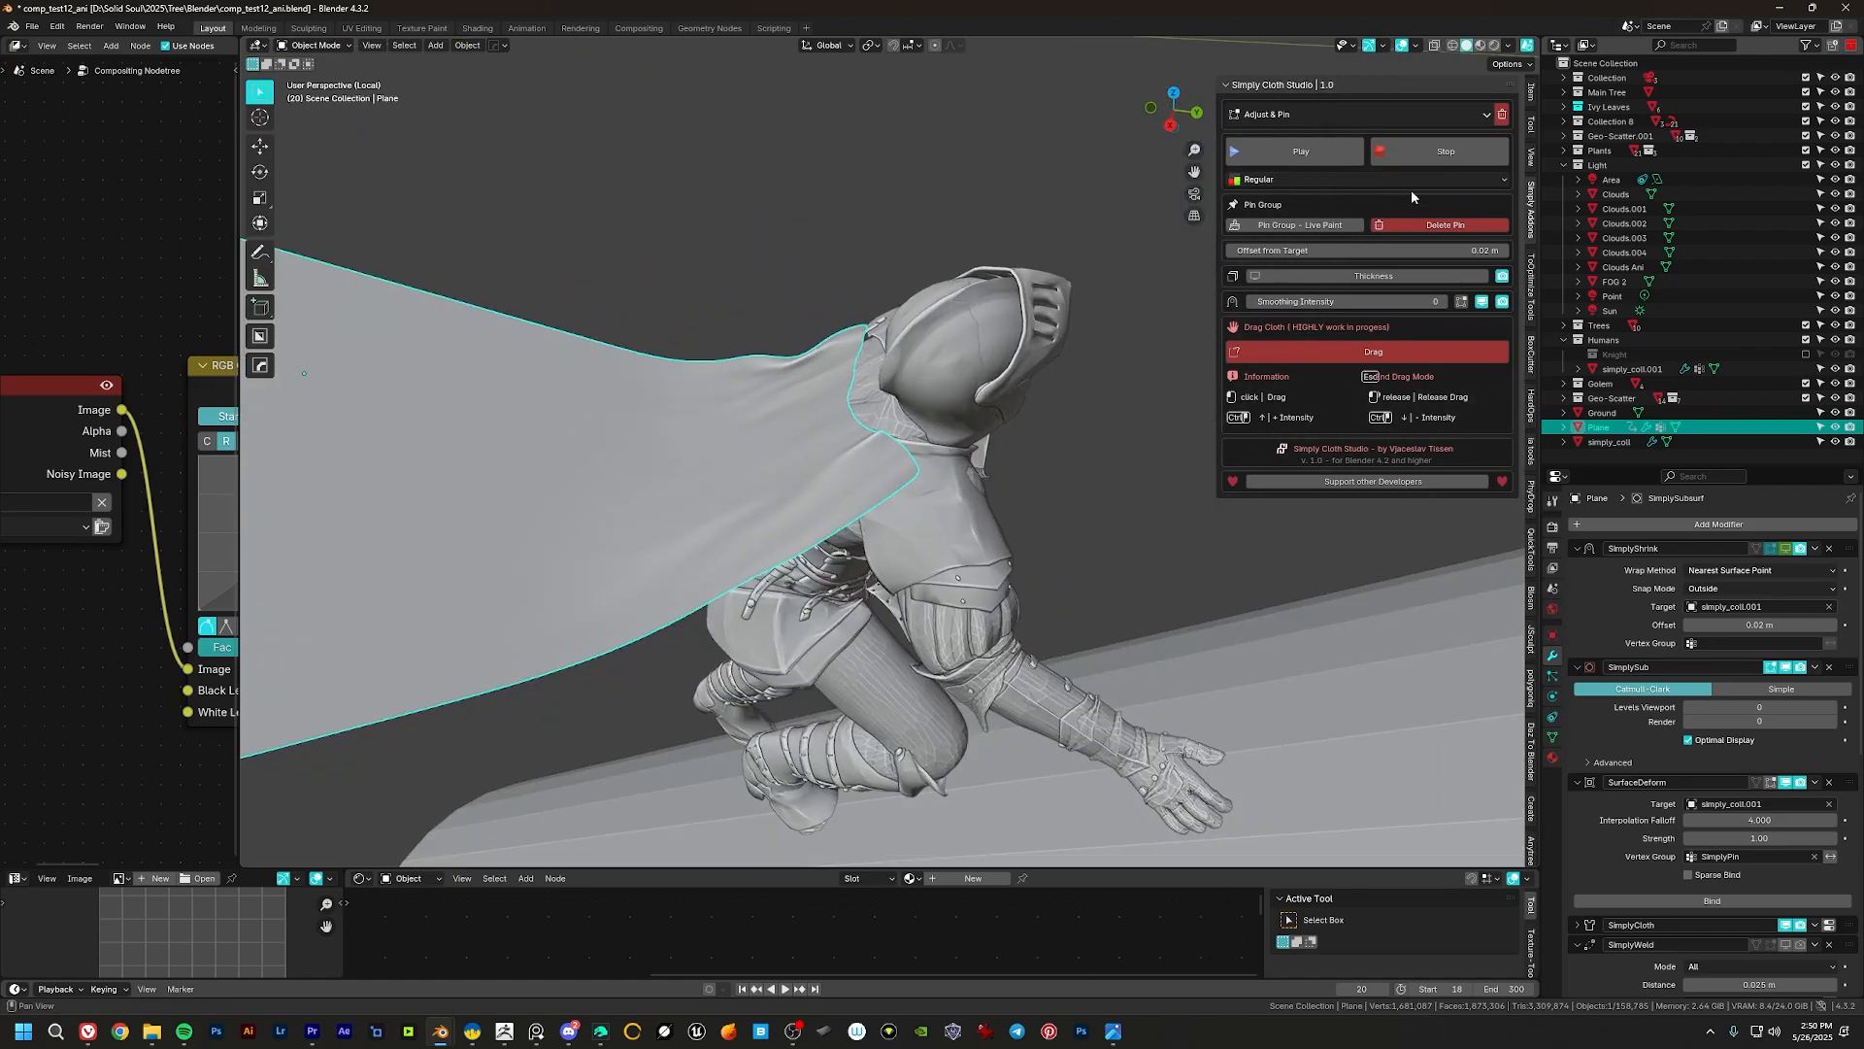
pyautogui.moveTo(947, 443); pyautogui.dragTo(901, 404, button='middle')
pyautogui.press('space')
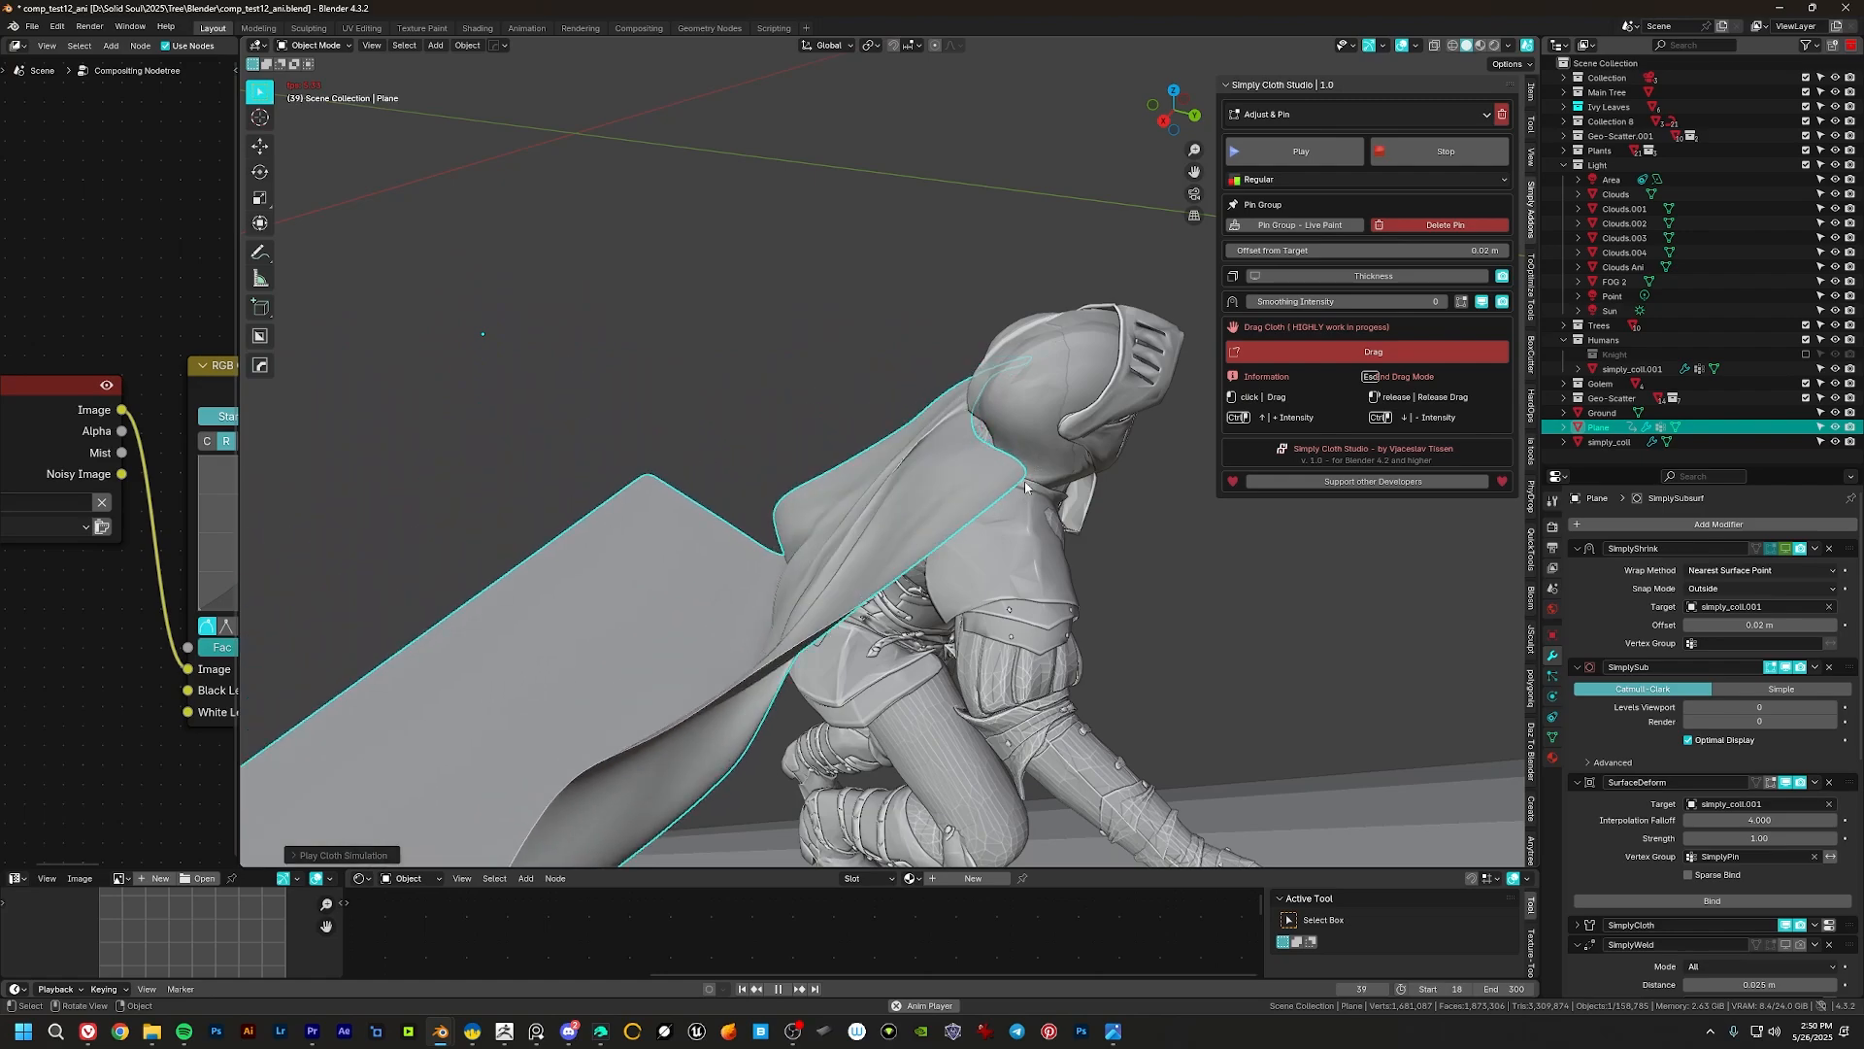
pyautogui.moveTo(912, 533); pyautogui.dragTo(843, 337, button='middle')
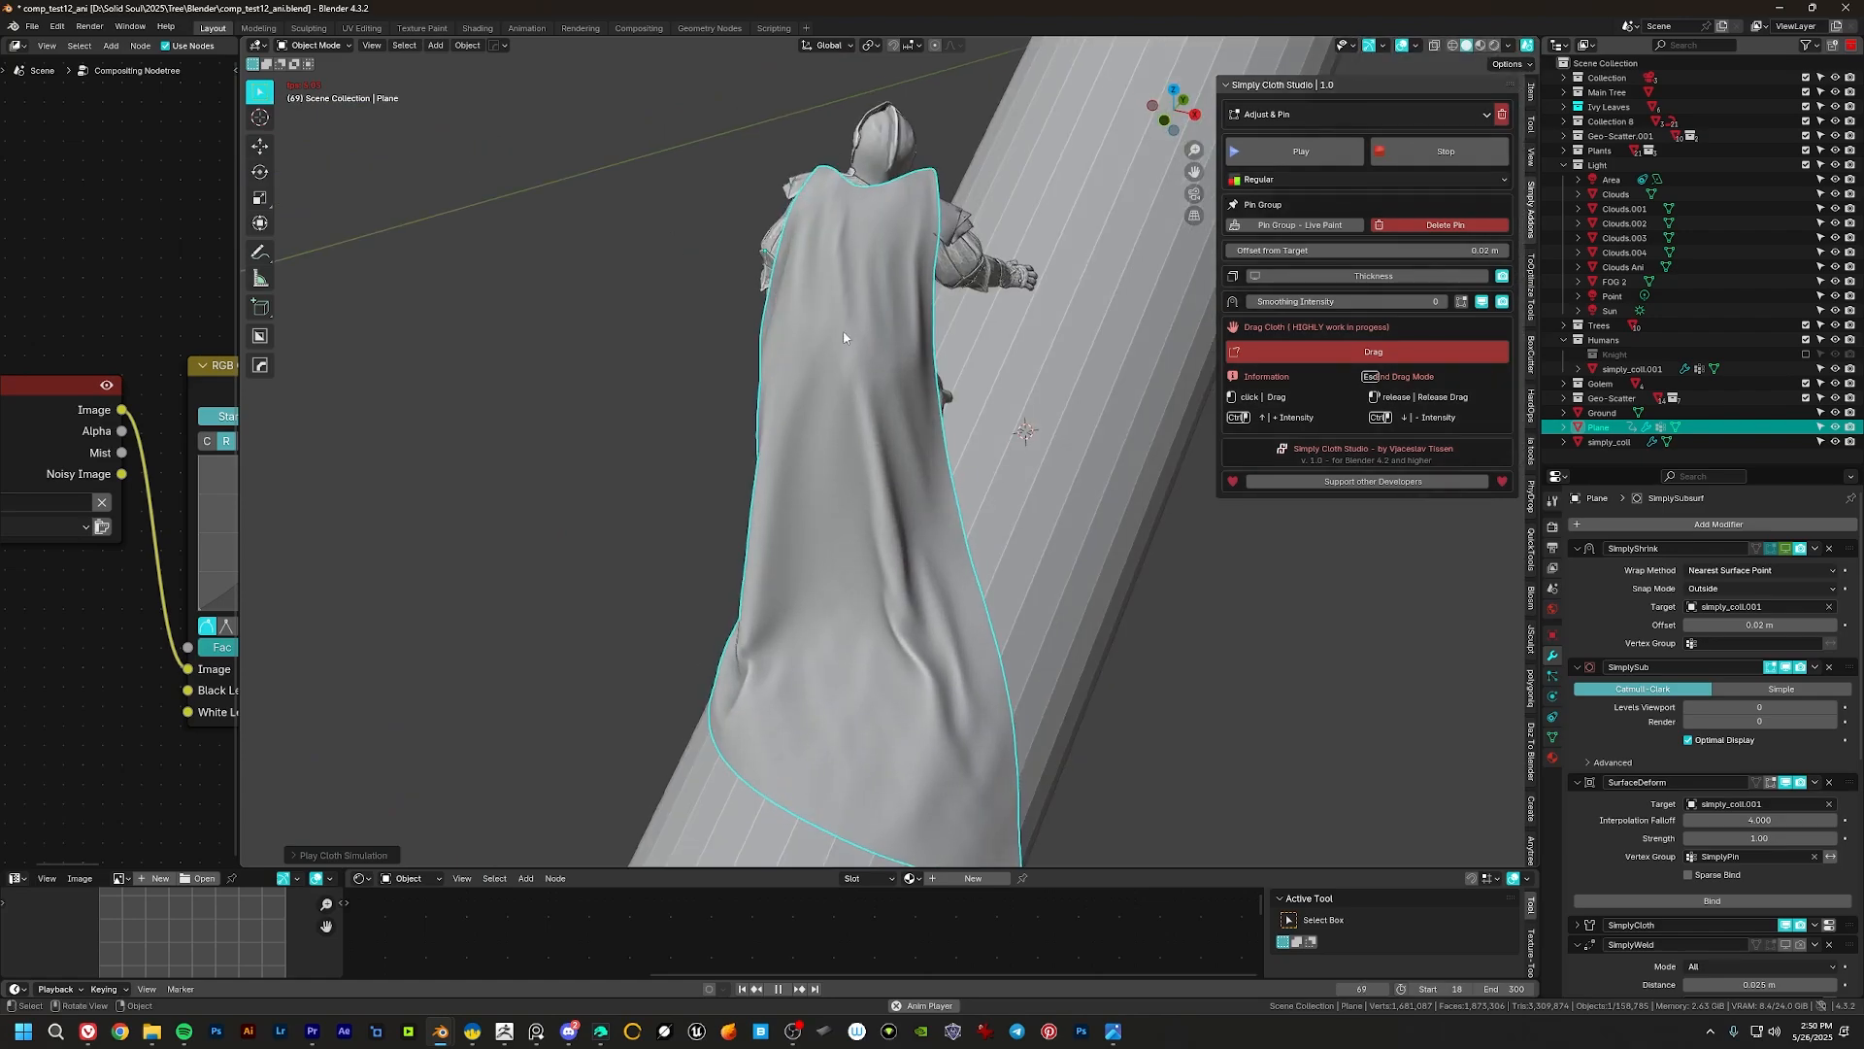
# Step: Inspect the draped cape, enlarge the lower editor area and switch it to the Timeline
pyautogui.moveTo(850, 251); pyautogui.dragTo(899, 376, button='middle')
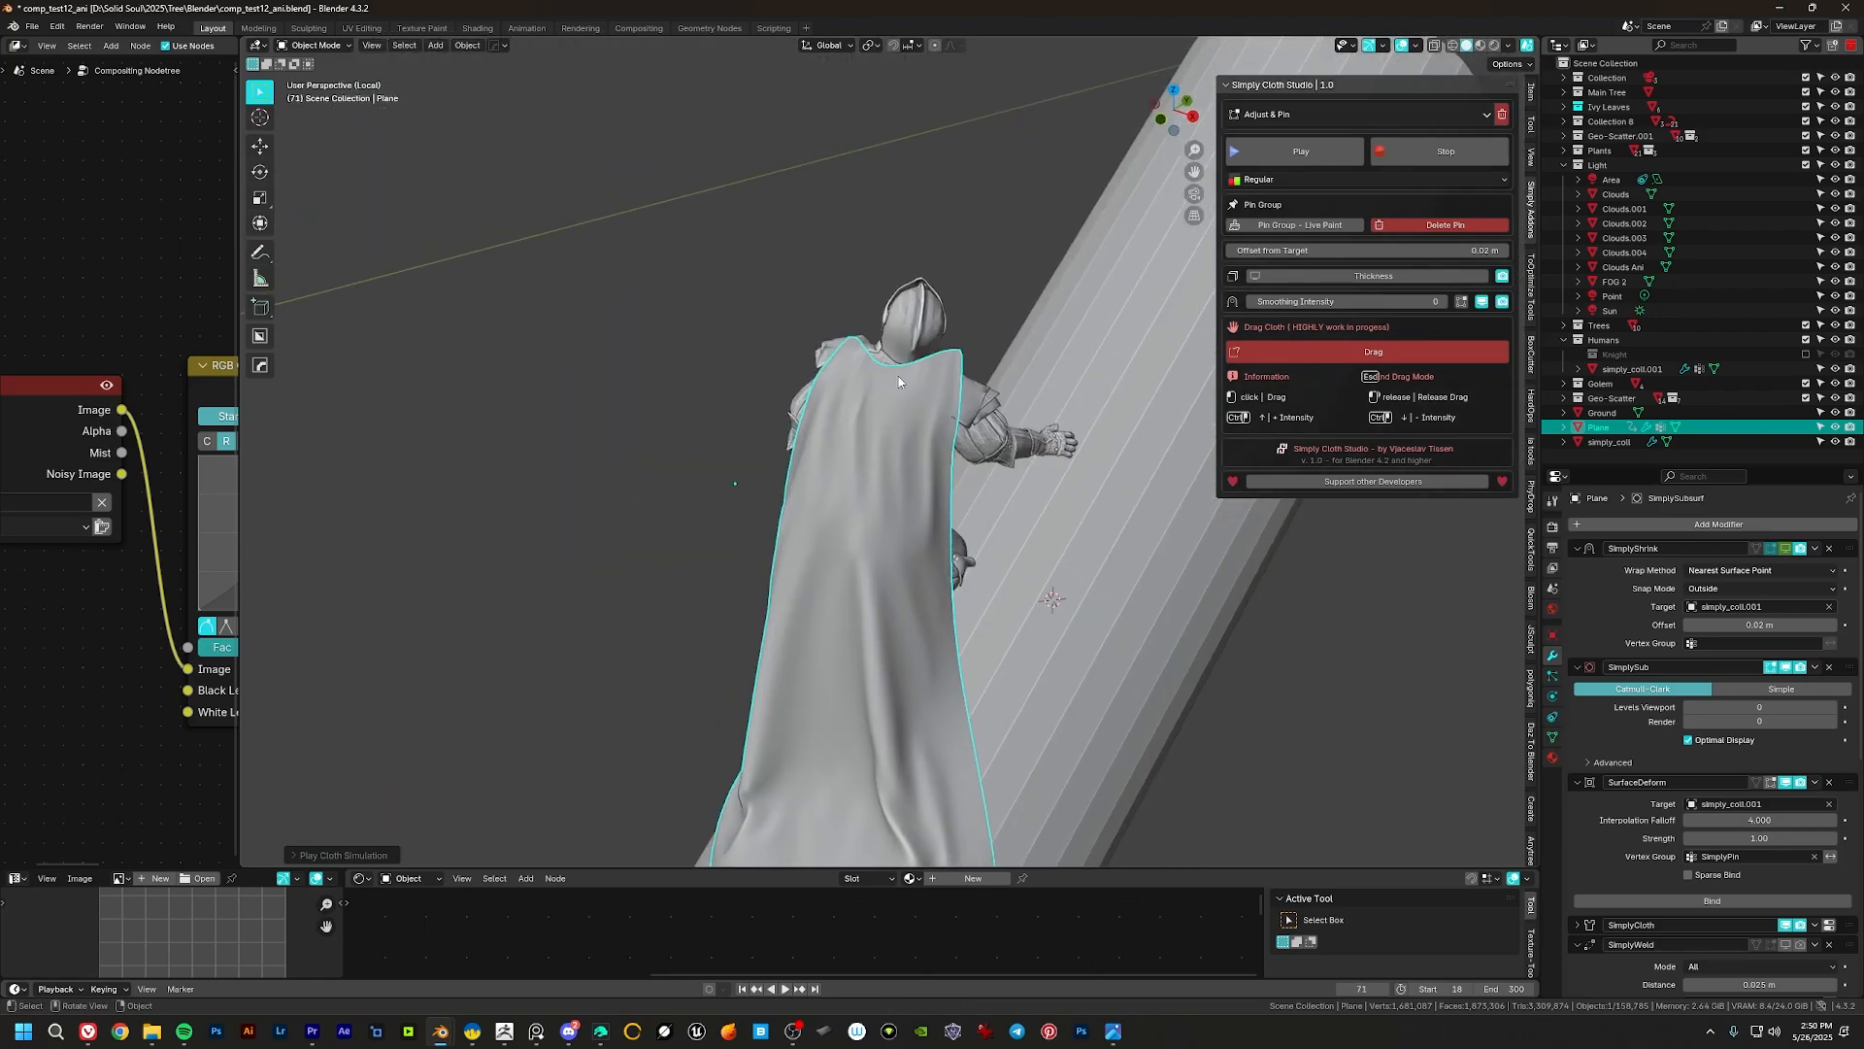
pyautogui.scroll(5, 1004, 353)
pyautogui.moveTo(1004, 354); pyautogui.dragTo(802, 299, button='middle')
pyautogui.scroll(-4, 786, 315)
pyautogui.moveTo(1126, 870); pyautogui.dragTo(1037, 864, button='middle')
pyautogui.moveTo(1078, 837); pyautogui.dragTo(1078, 593)
pyautogui.click(362, 604)
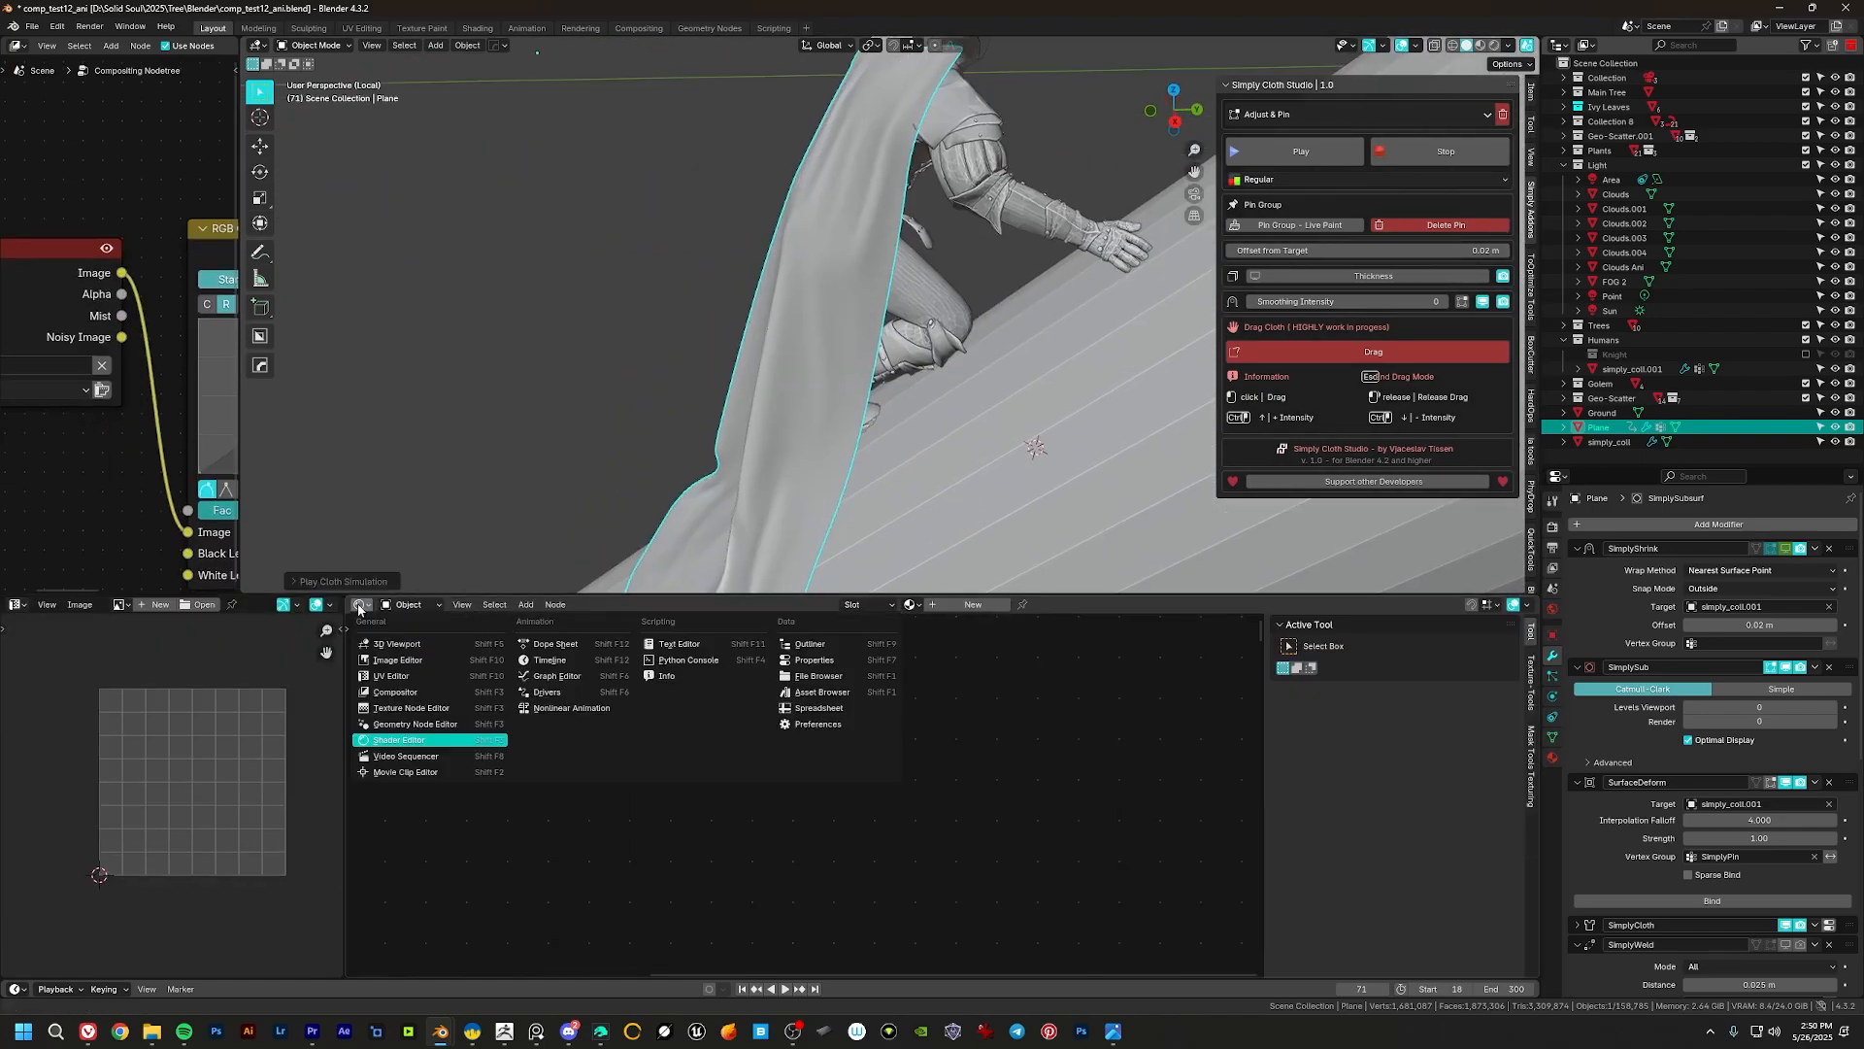
pyautogui.click(550, 660)
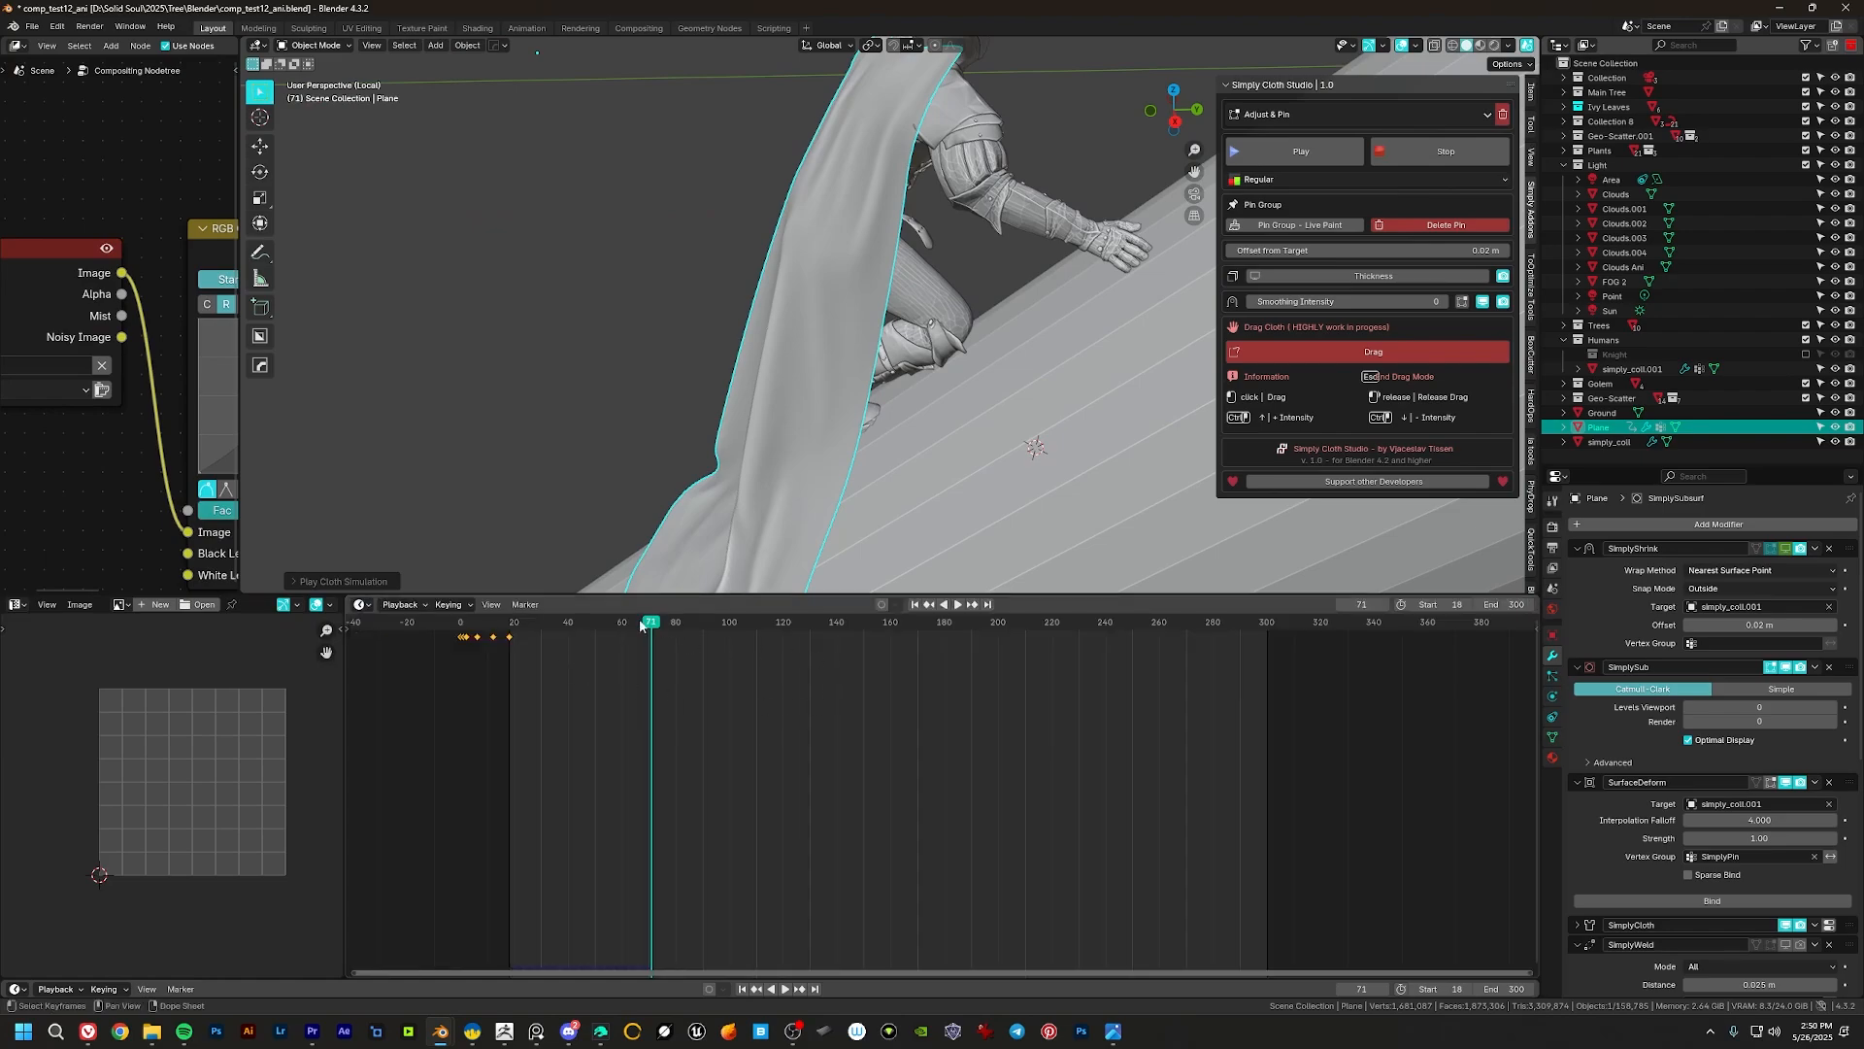
# Step: Advance the cape's cloth simulation to frame 87, stop playback and shrink the timeline area again
pyautogui.moveTo(641, 626); pyautogui.dragTo(695, 629)
pyautogui.press('space')
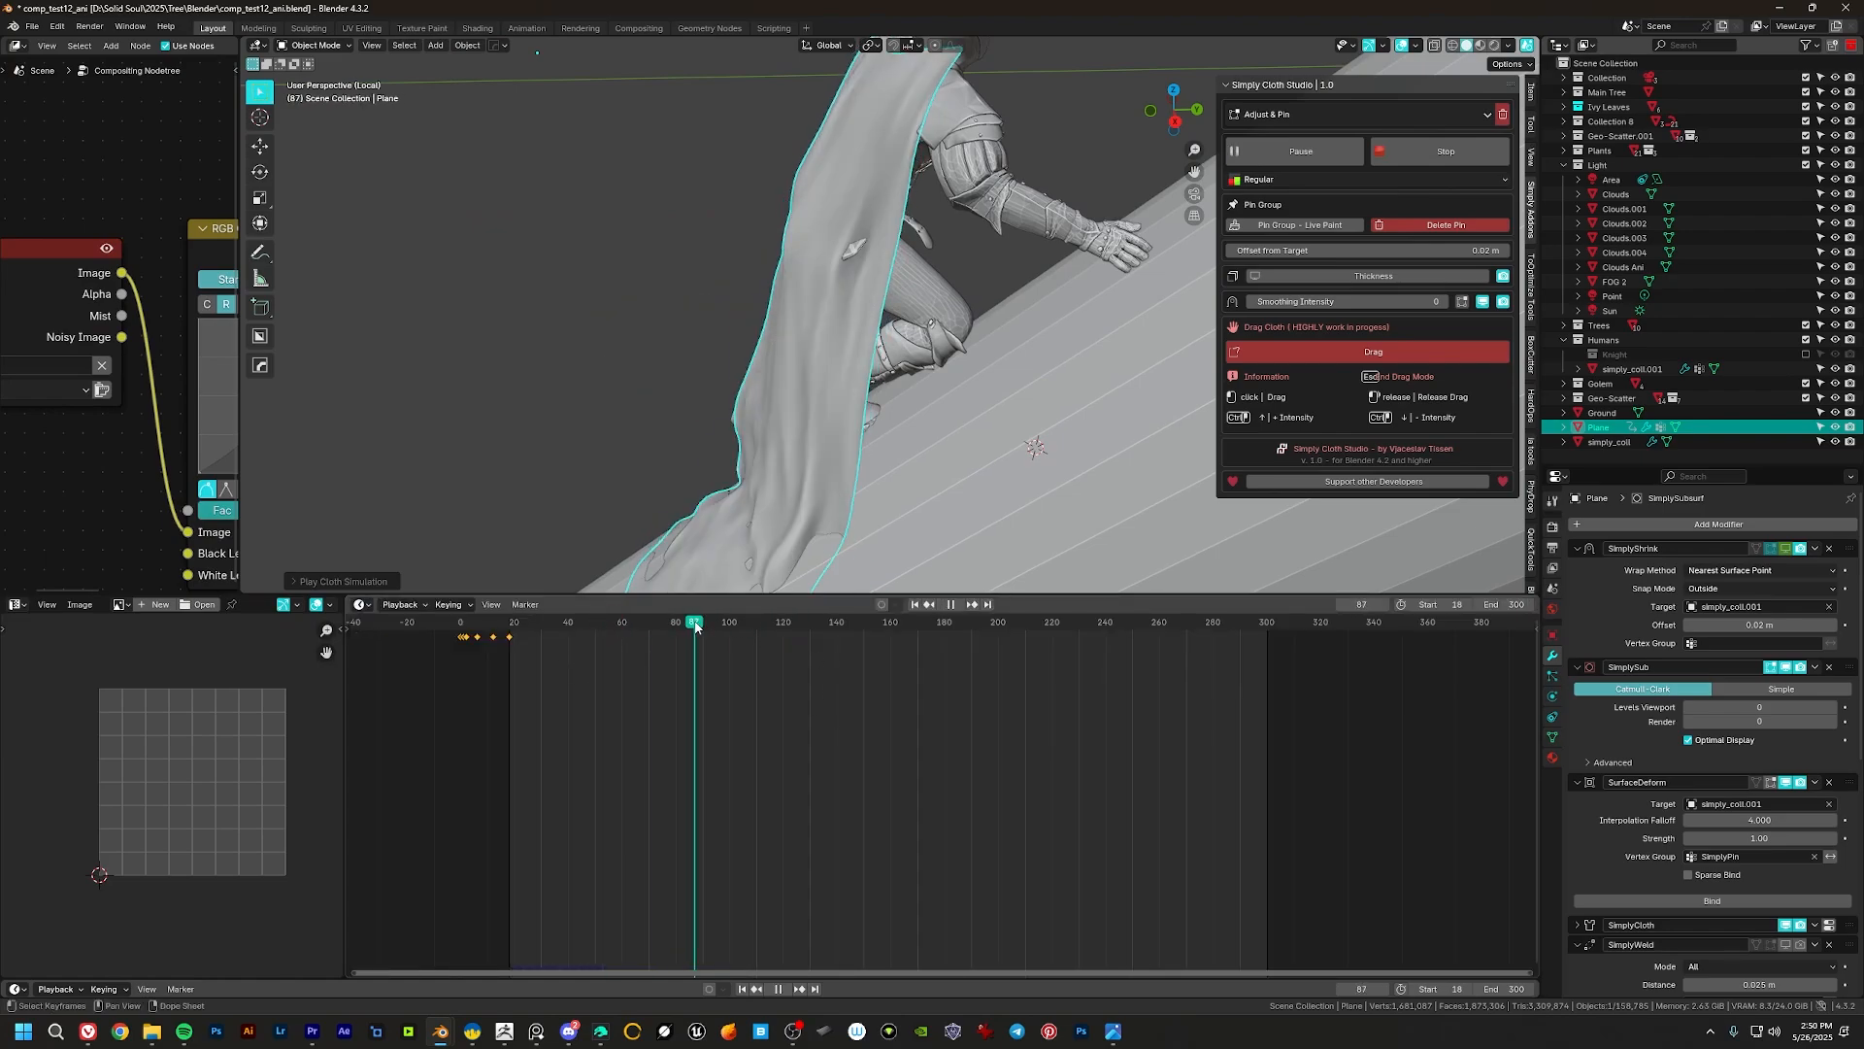
pyautogui.moveTo(805, 594); pyautogui.dragTo(815, 937)
pyautogui.moveTo(985, 442)
pyautogui.mouseDown(button='middle')
pyautogui.moveTo(1092, 428)
pyautogui.moveTo(997, 450)
pyautogui.mouseUp(button='middle')
# Step: Set Simply Cloth Studio to Simulate mode and enable Self Collision for the cape
pyautogui.click(1362, 119)
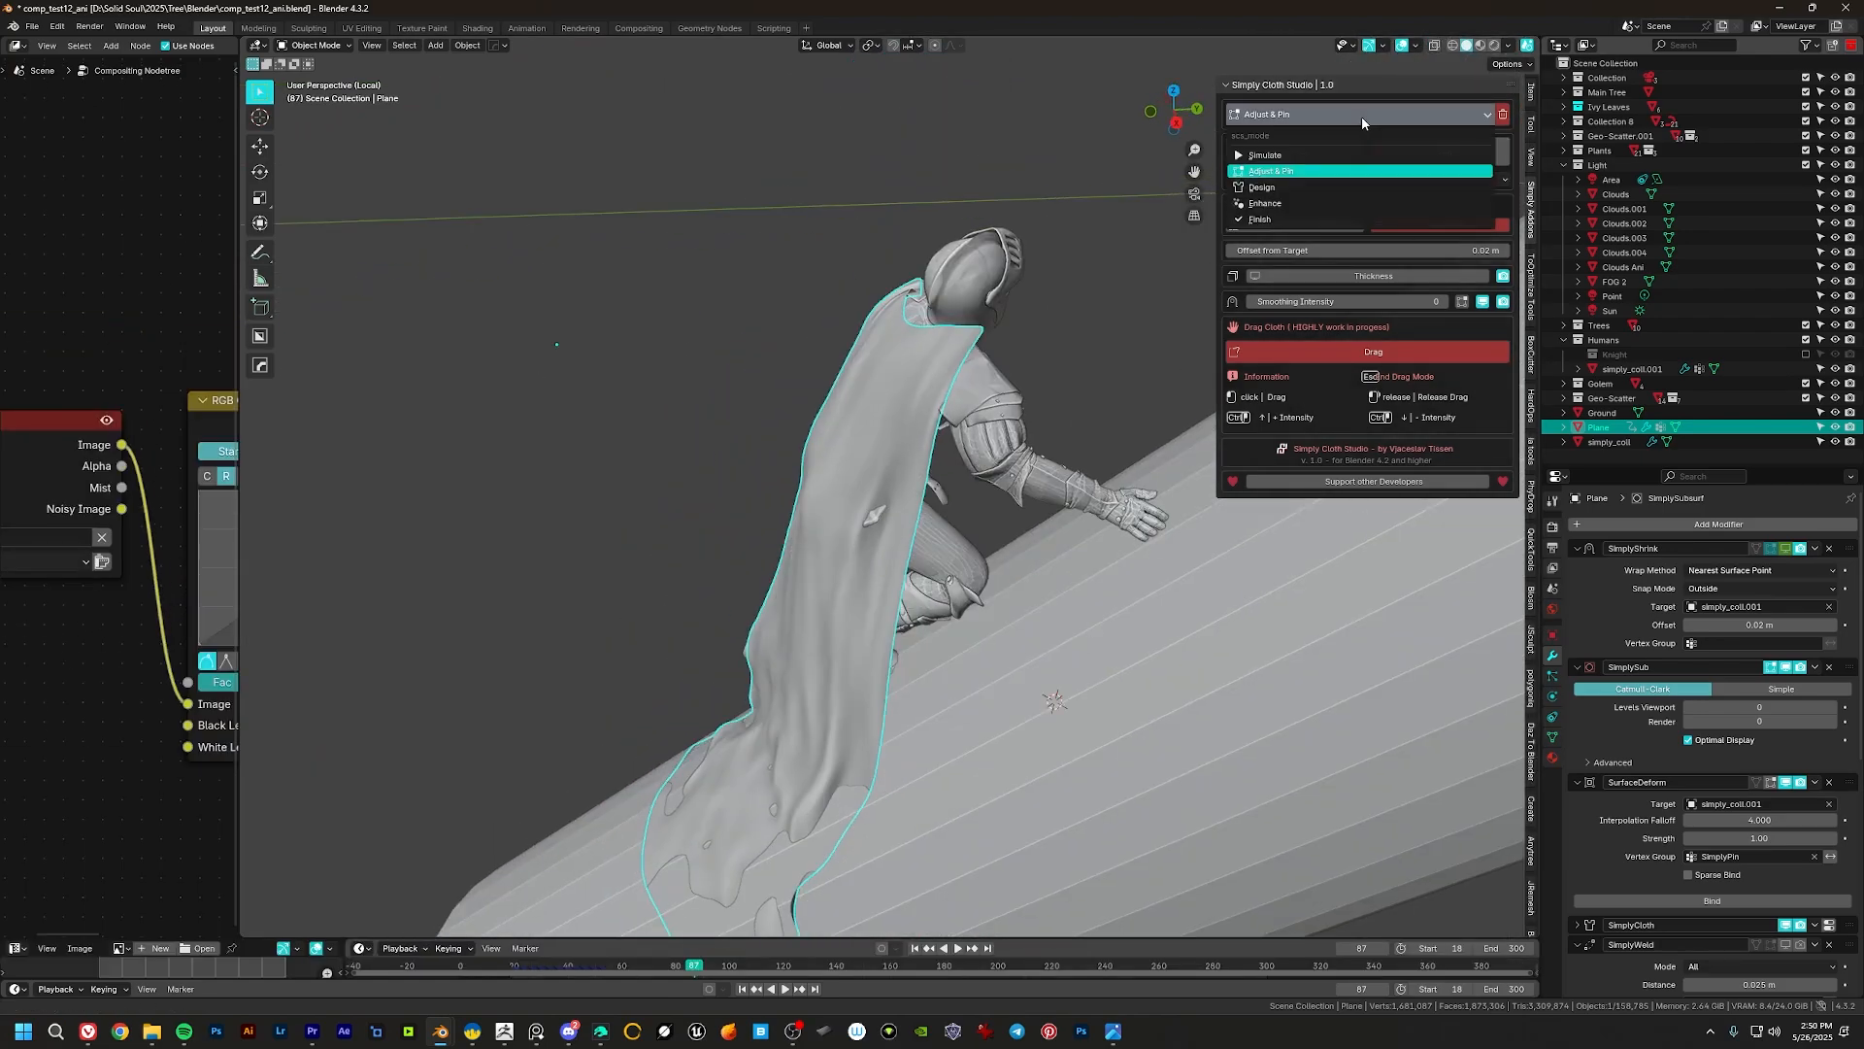
pyautogui.click(1315, 216)
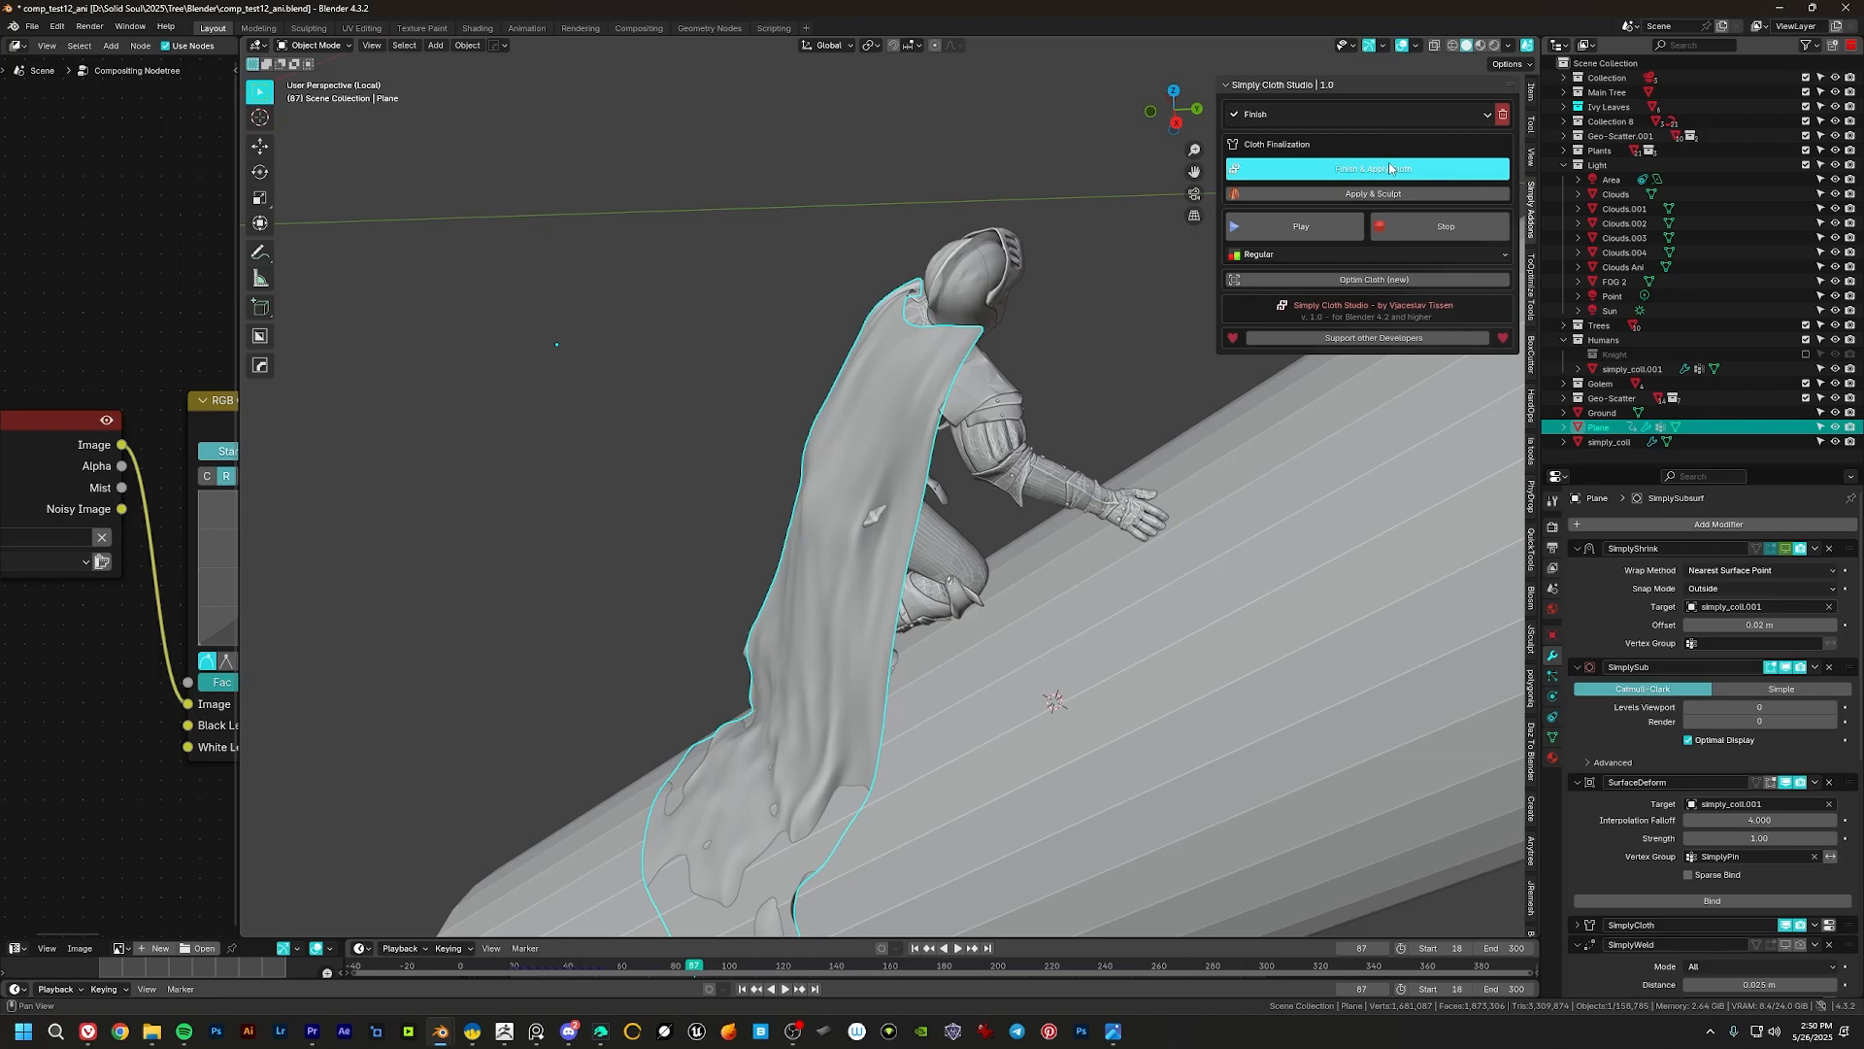
pyautogui.click(1352, 115)
pyautogui.click(1352, 119)
pyautogui.click(1315, 118)
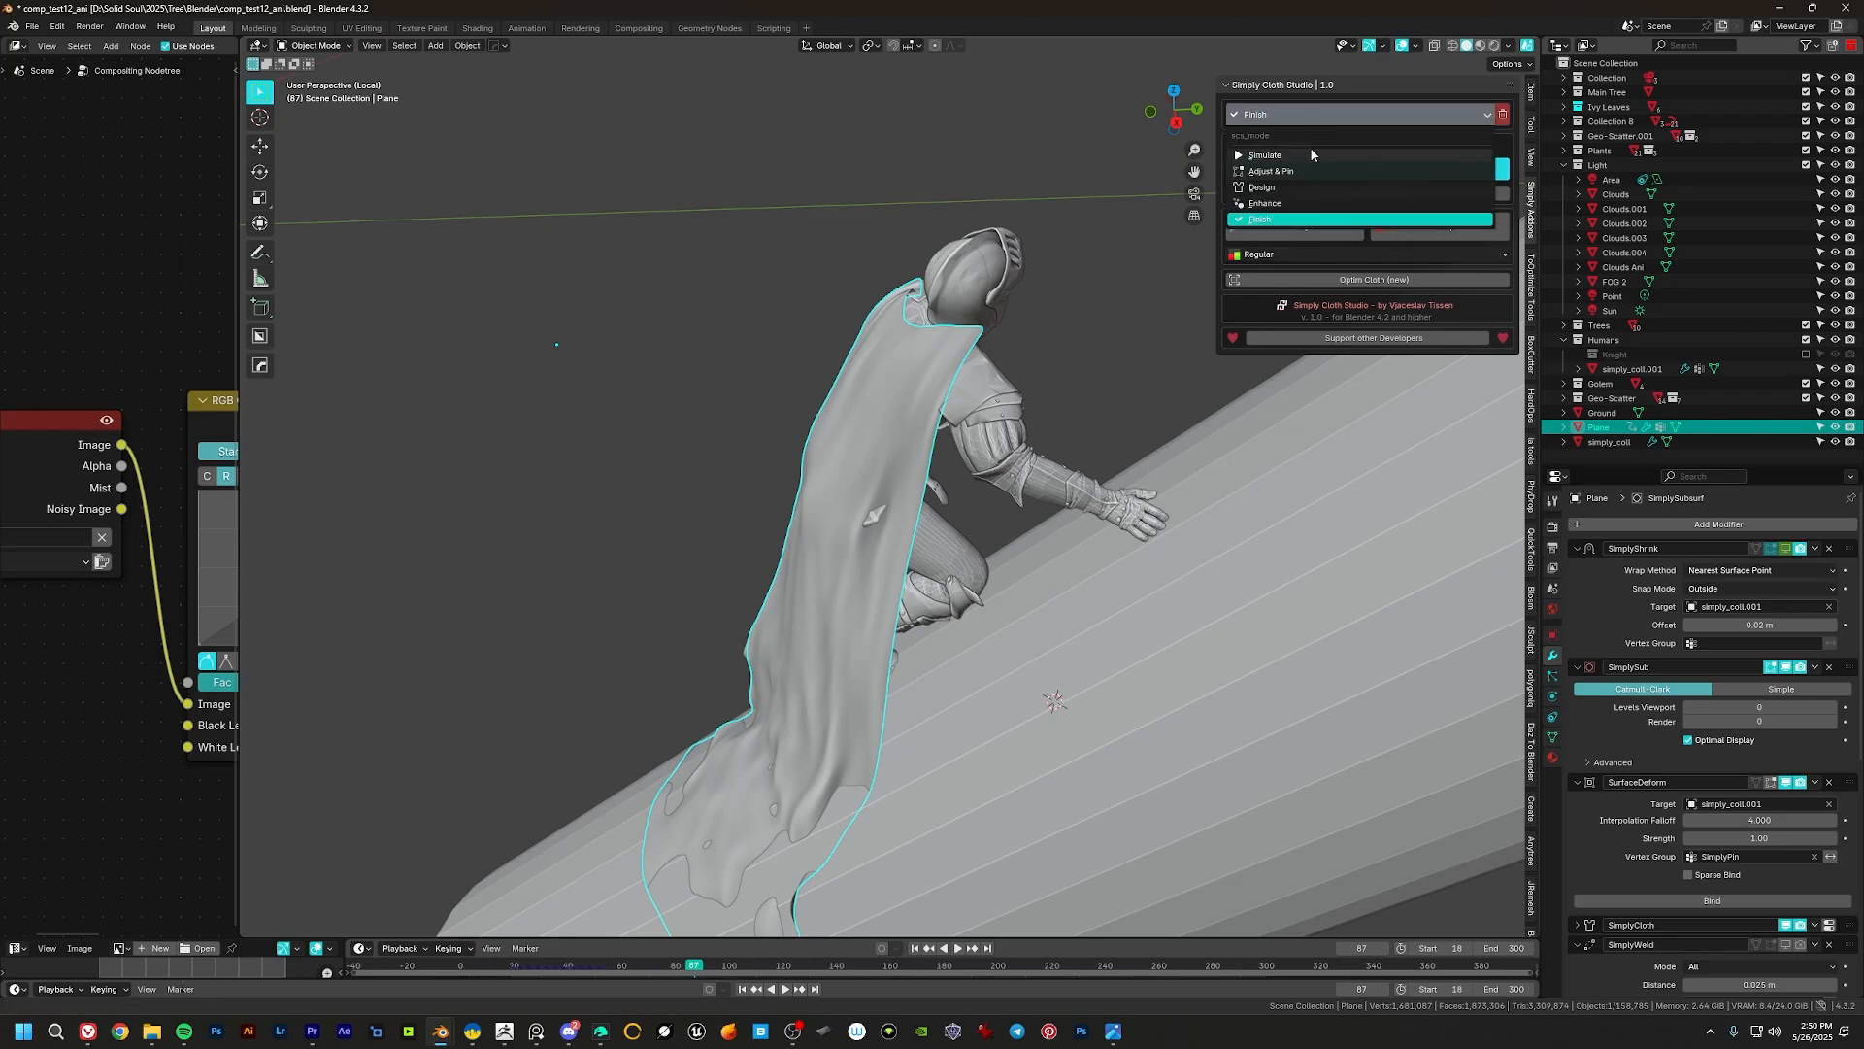
pyautogui.click(1311, 153)
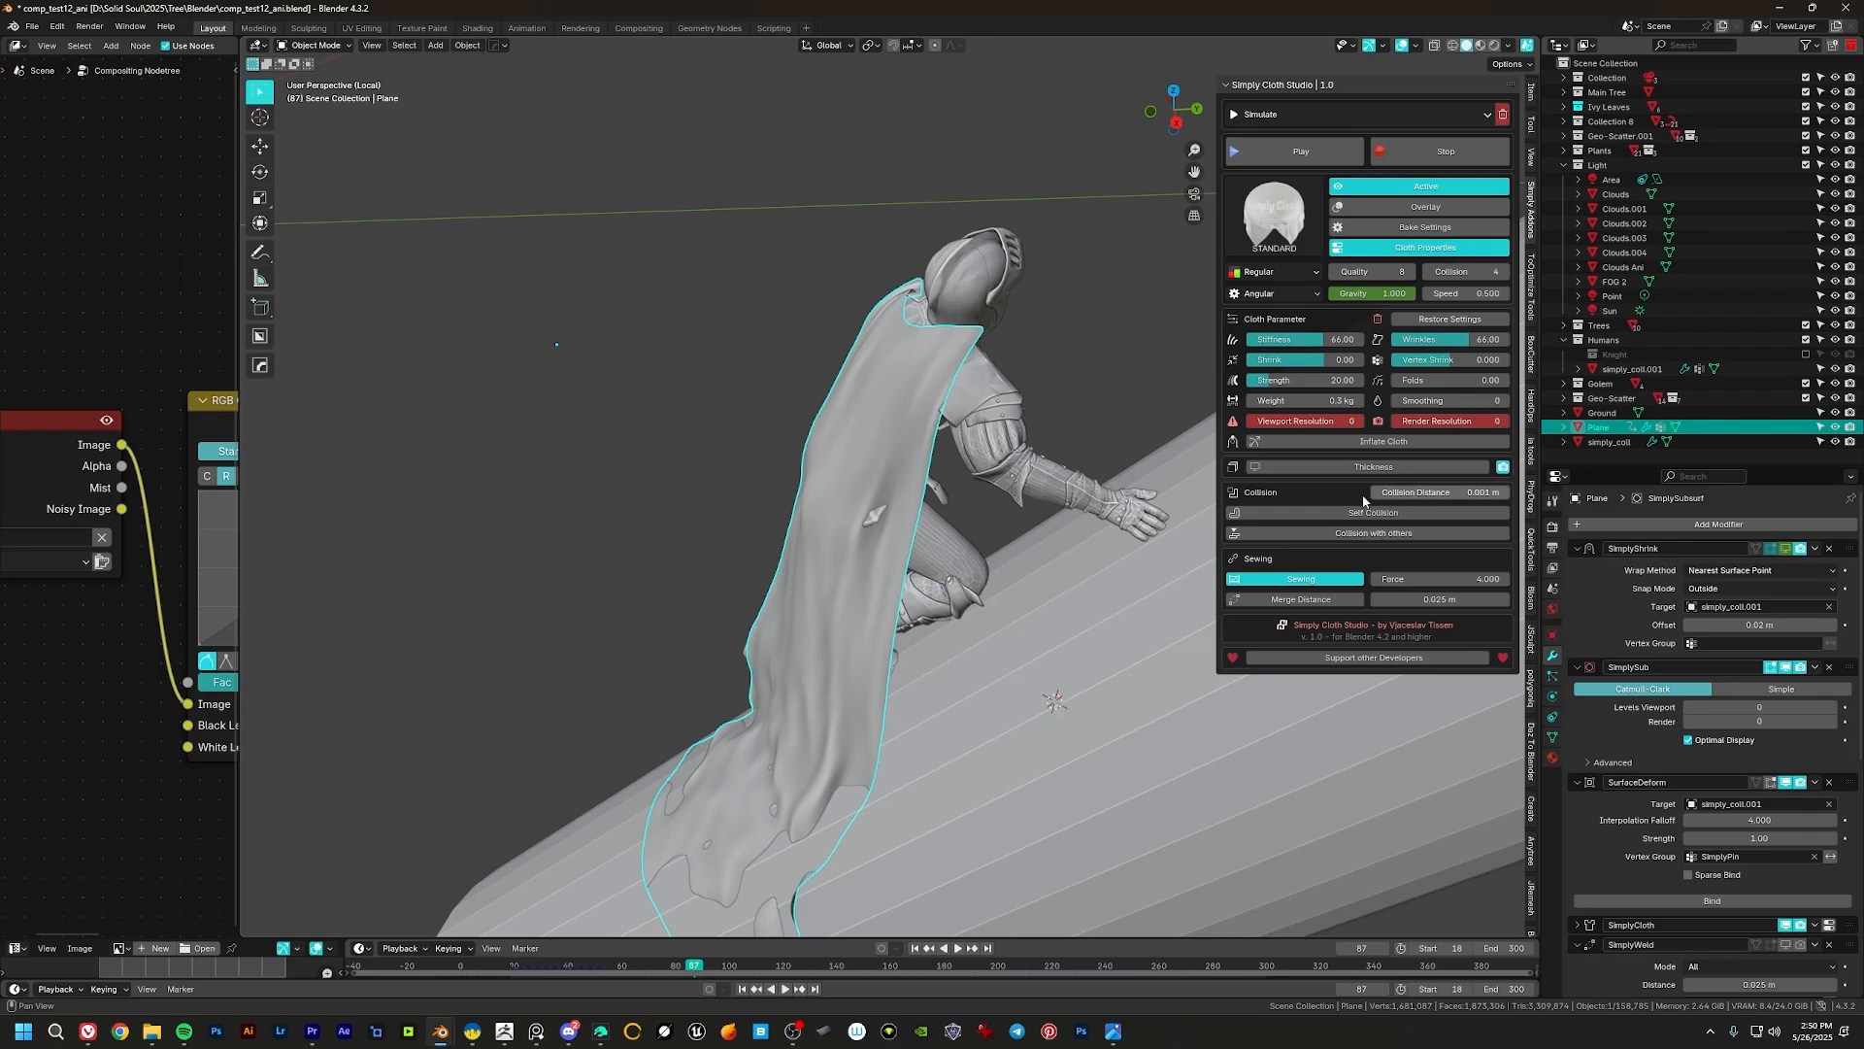
pyautogui.click(1340, 515)
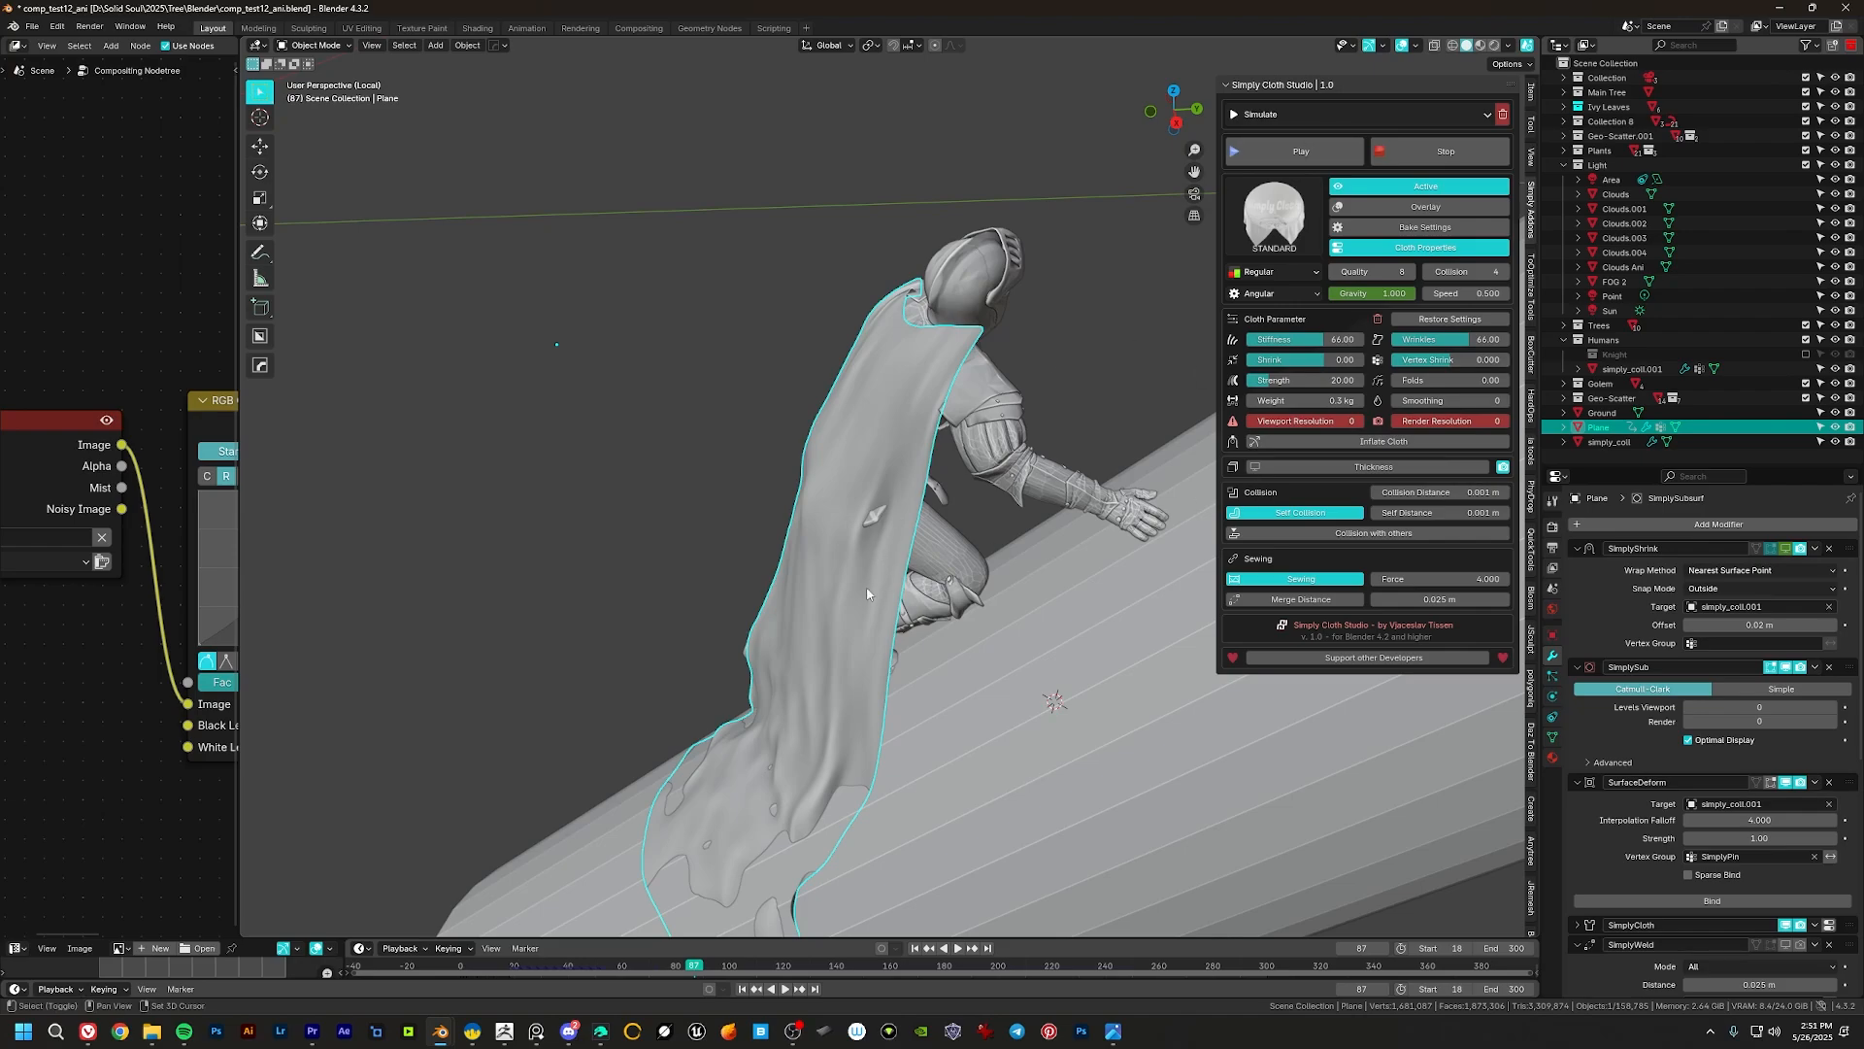
# Step: Reset the simulation, play the cape briefly with self collision and return it to the start frame
pyautogui.moveTo(867, 594); pyautogui.dragTo(893, 422, button='middle')
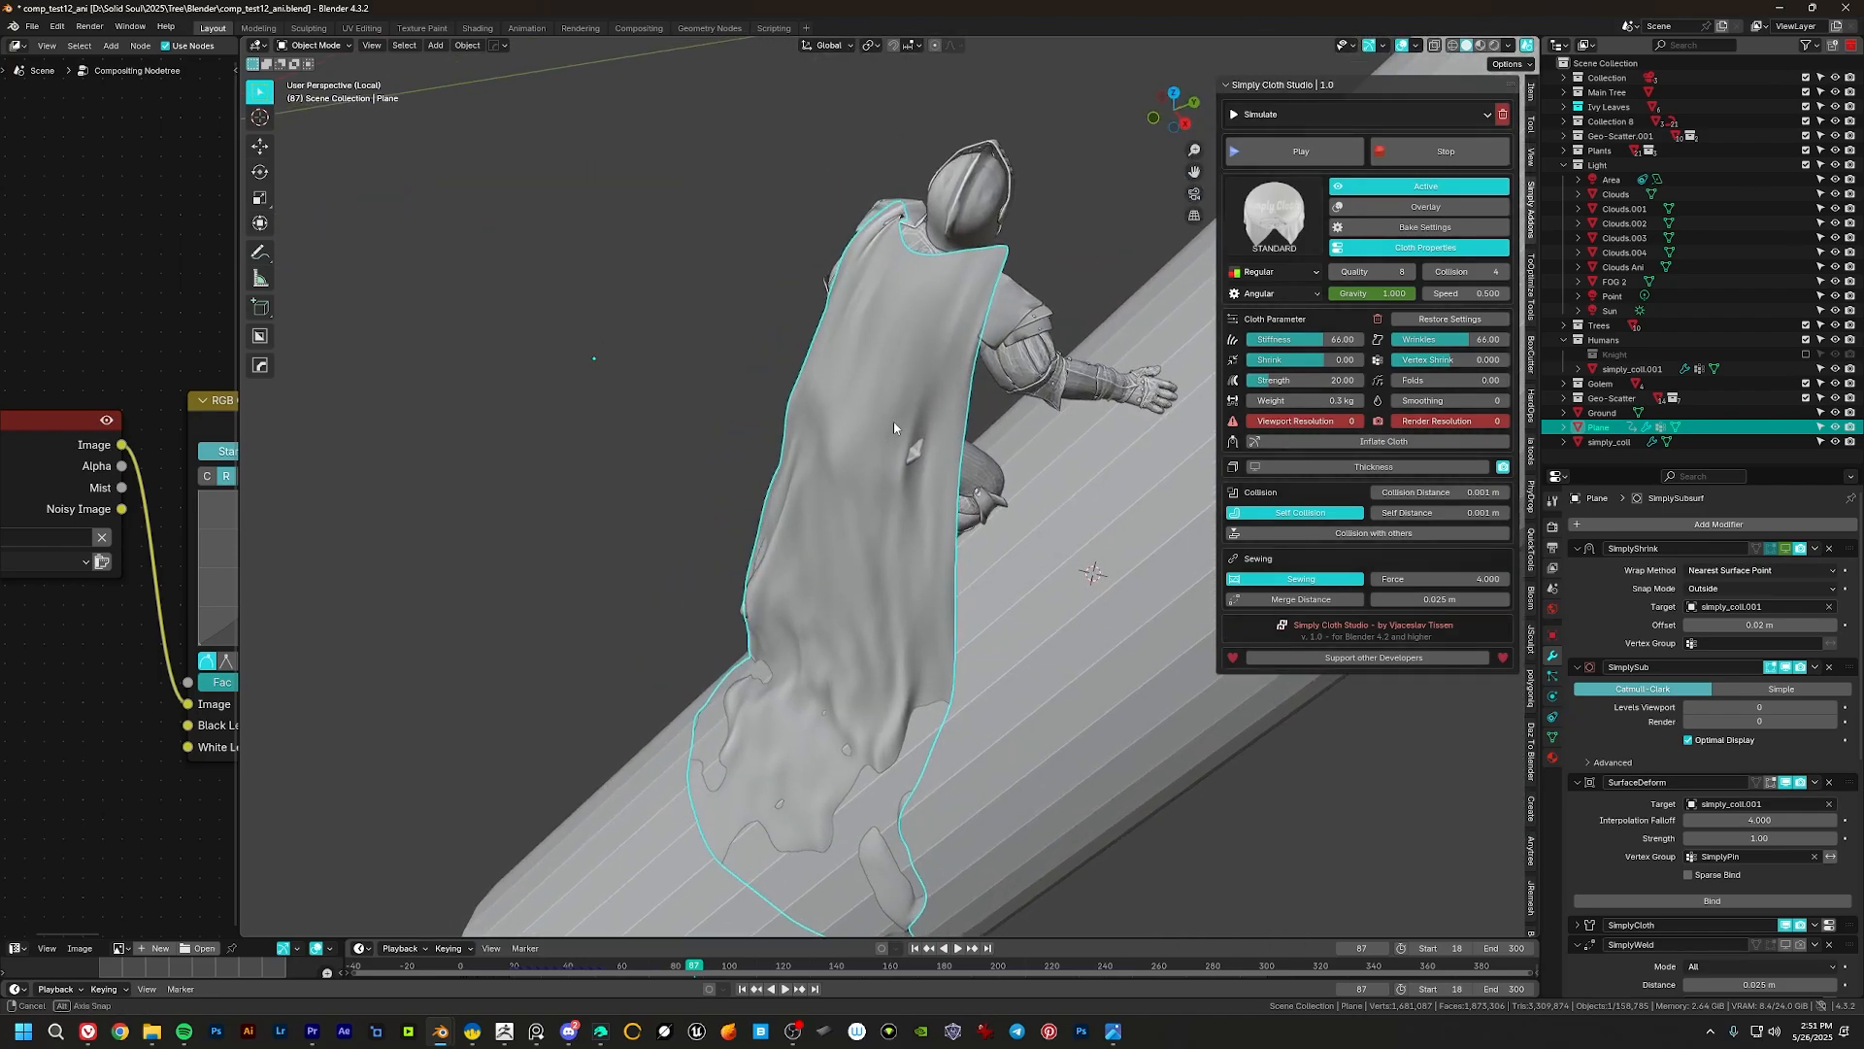
pyautogui.moveTo(1068, 427); pyautogui.dragTo(867, 466, button='middle')
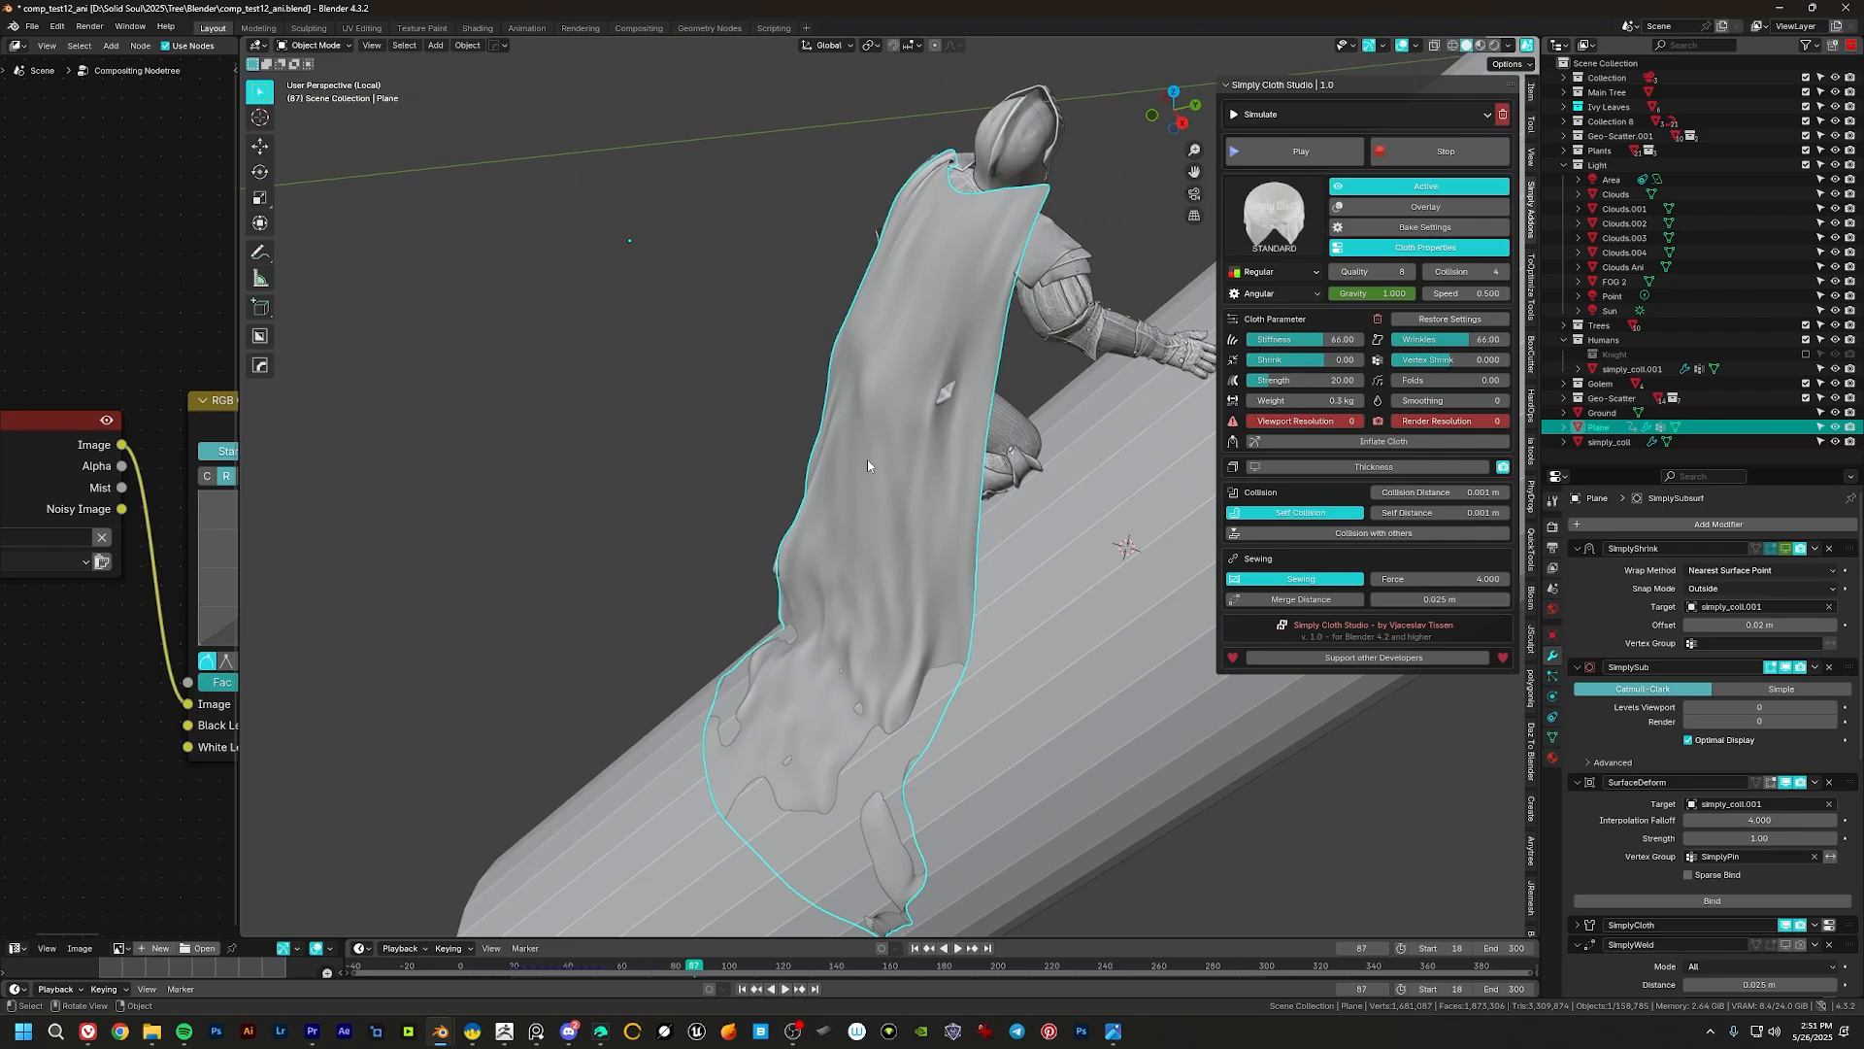
pyautogui.click(1414, 160)
pyautogui.moveTo(1021, 253); pyautogui.dragTo(856, 290, button='middle')
pyautogui.press('space')
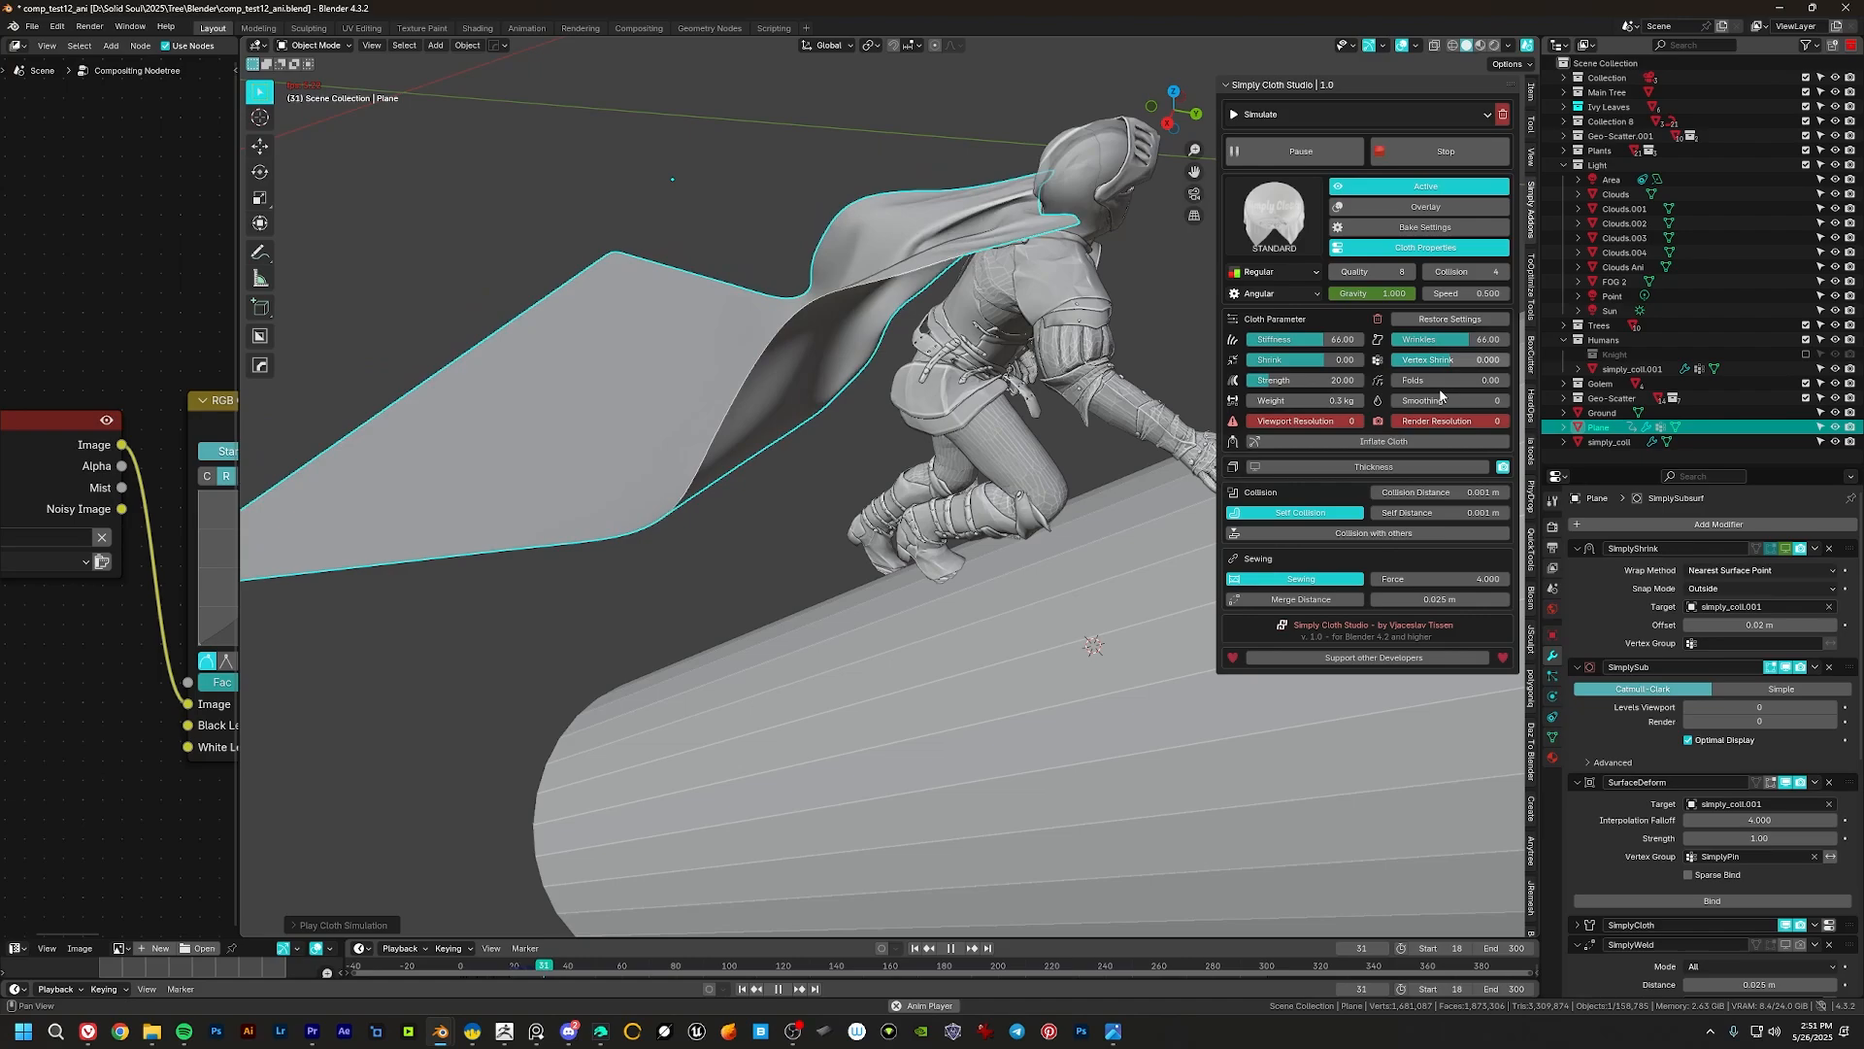
pyautogui.click(1283, 153)
pyautogui.click(1433, 152)
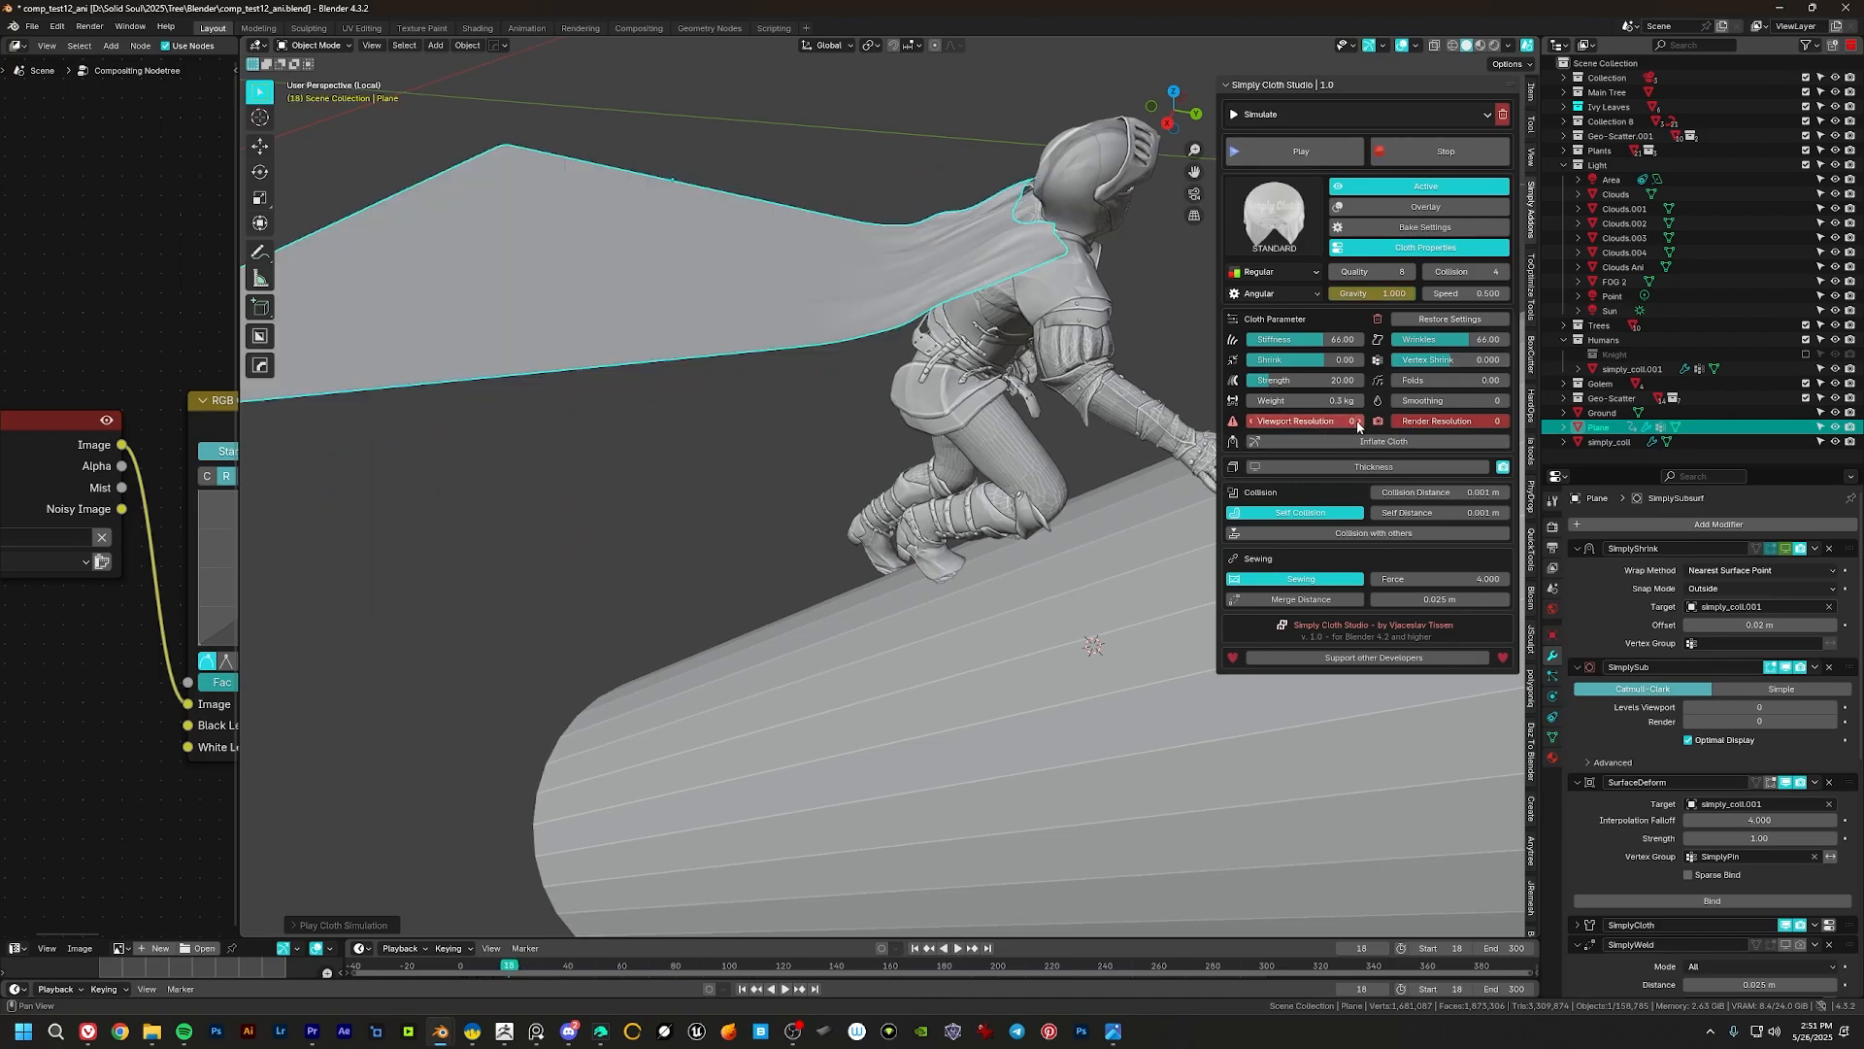
# Step: Enable the cape's thickness at 0.0035 m, leaving Viewport Resolution at 0 after trying 1
pyautogui.click(1360, 421)
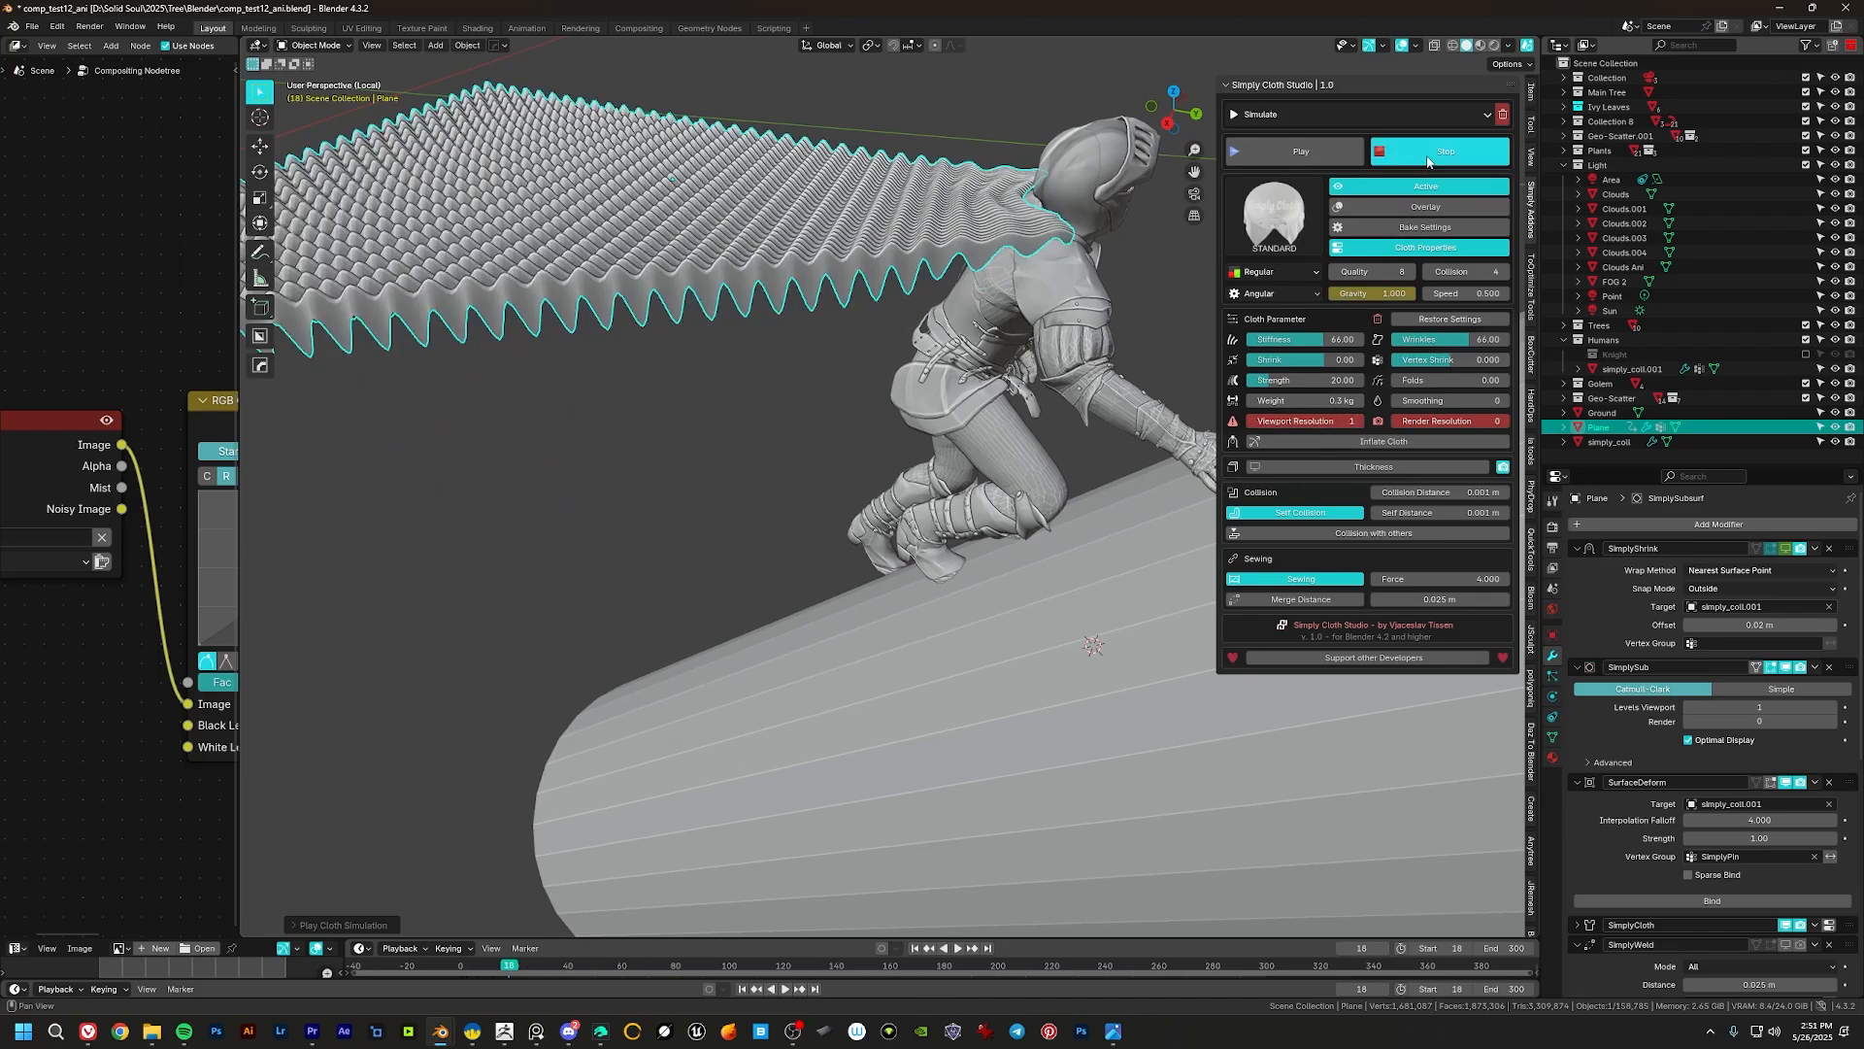
pyautogui.click(1349, 467)
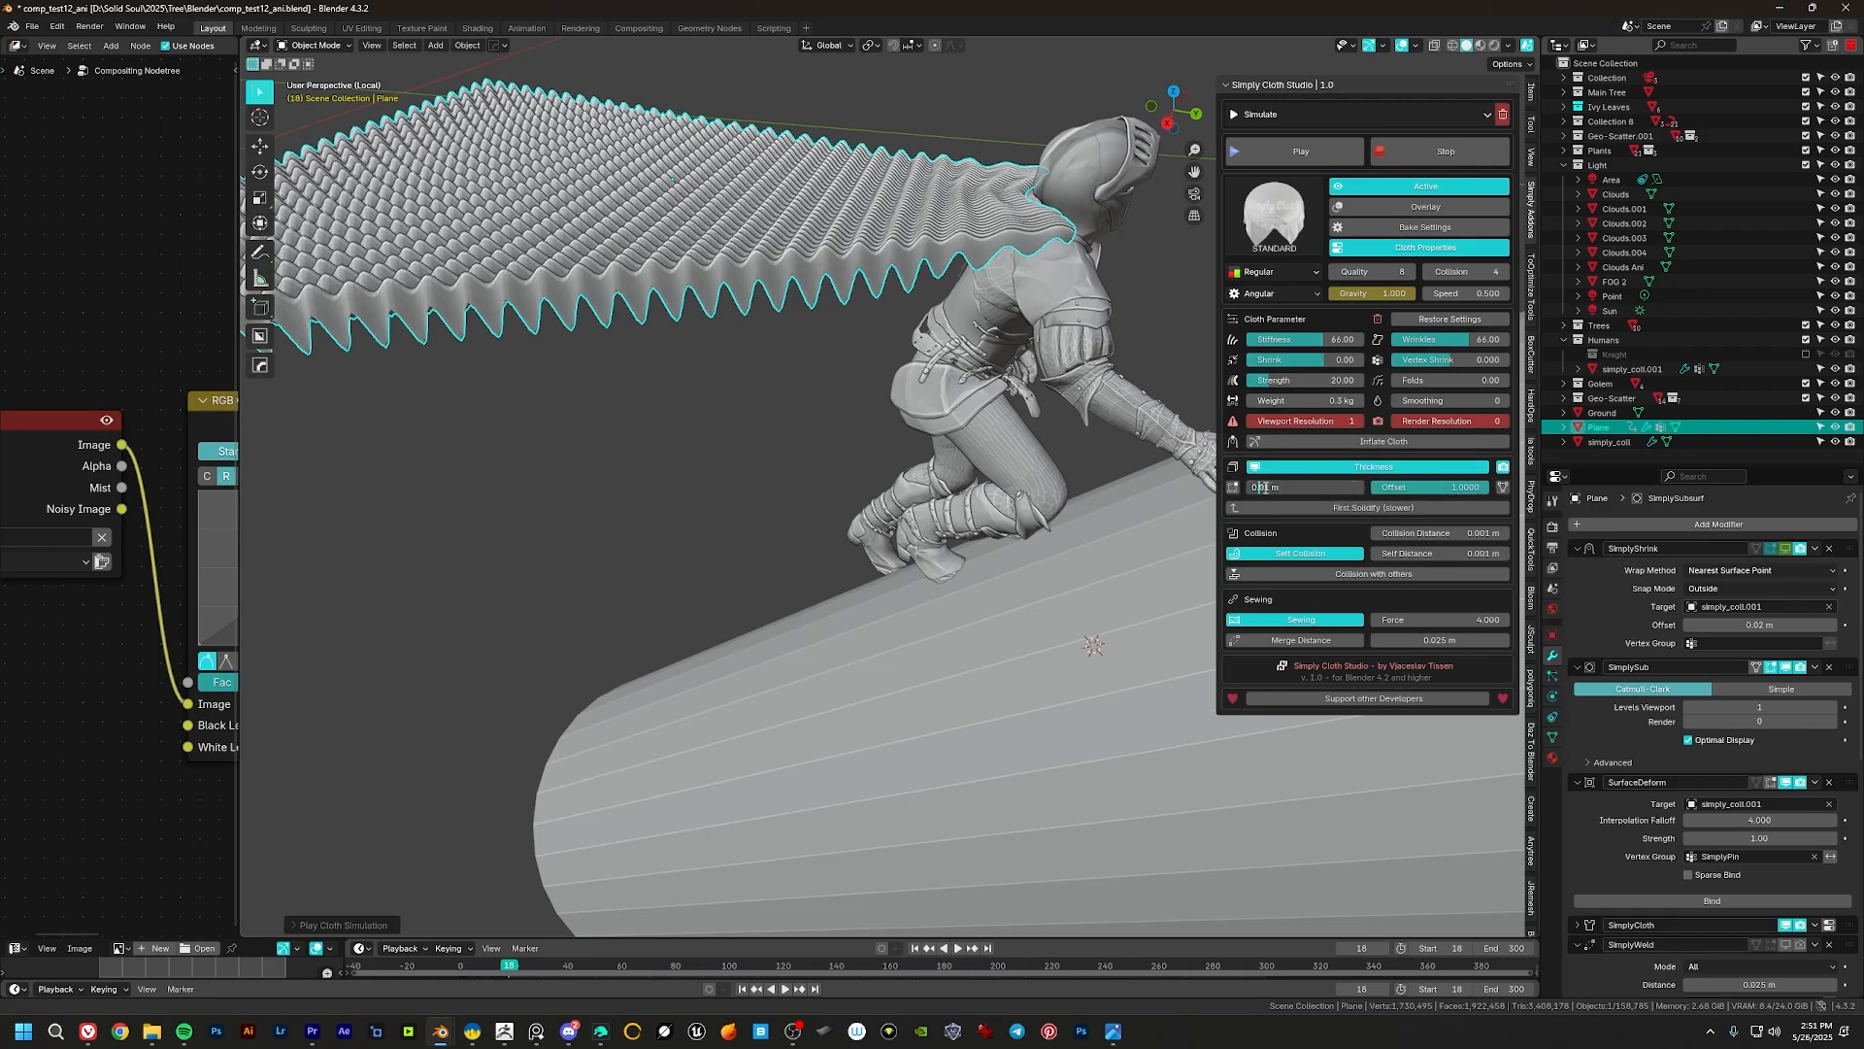
pyautogui.click(1251, 422)
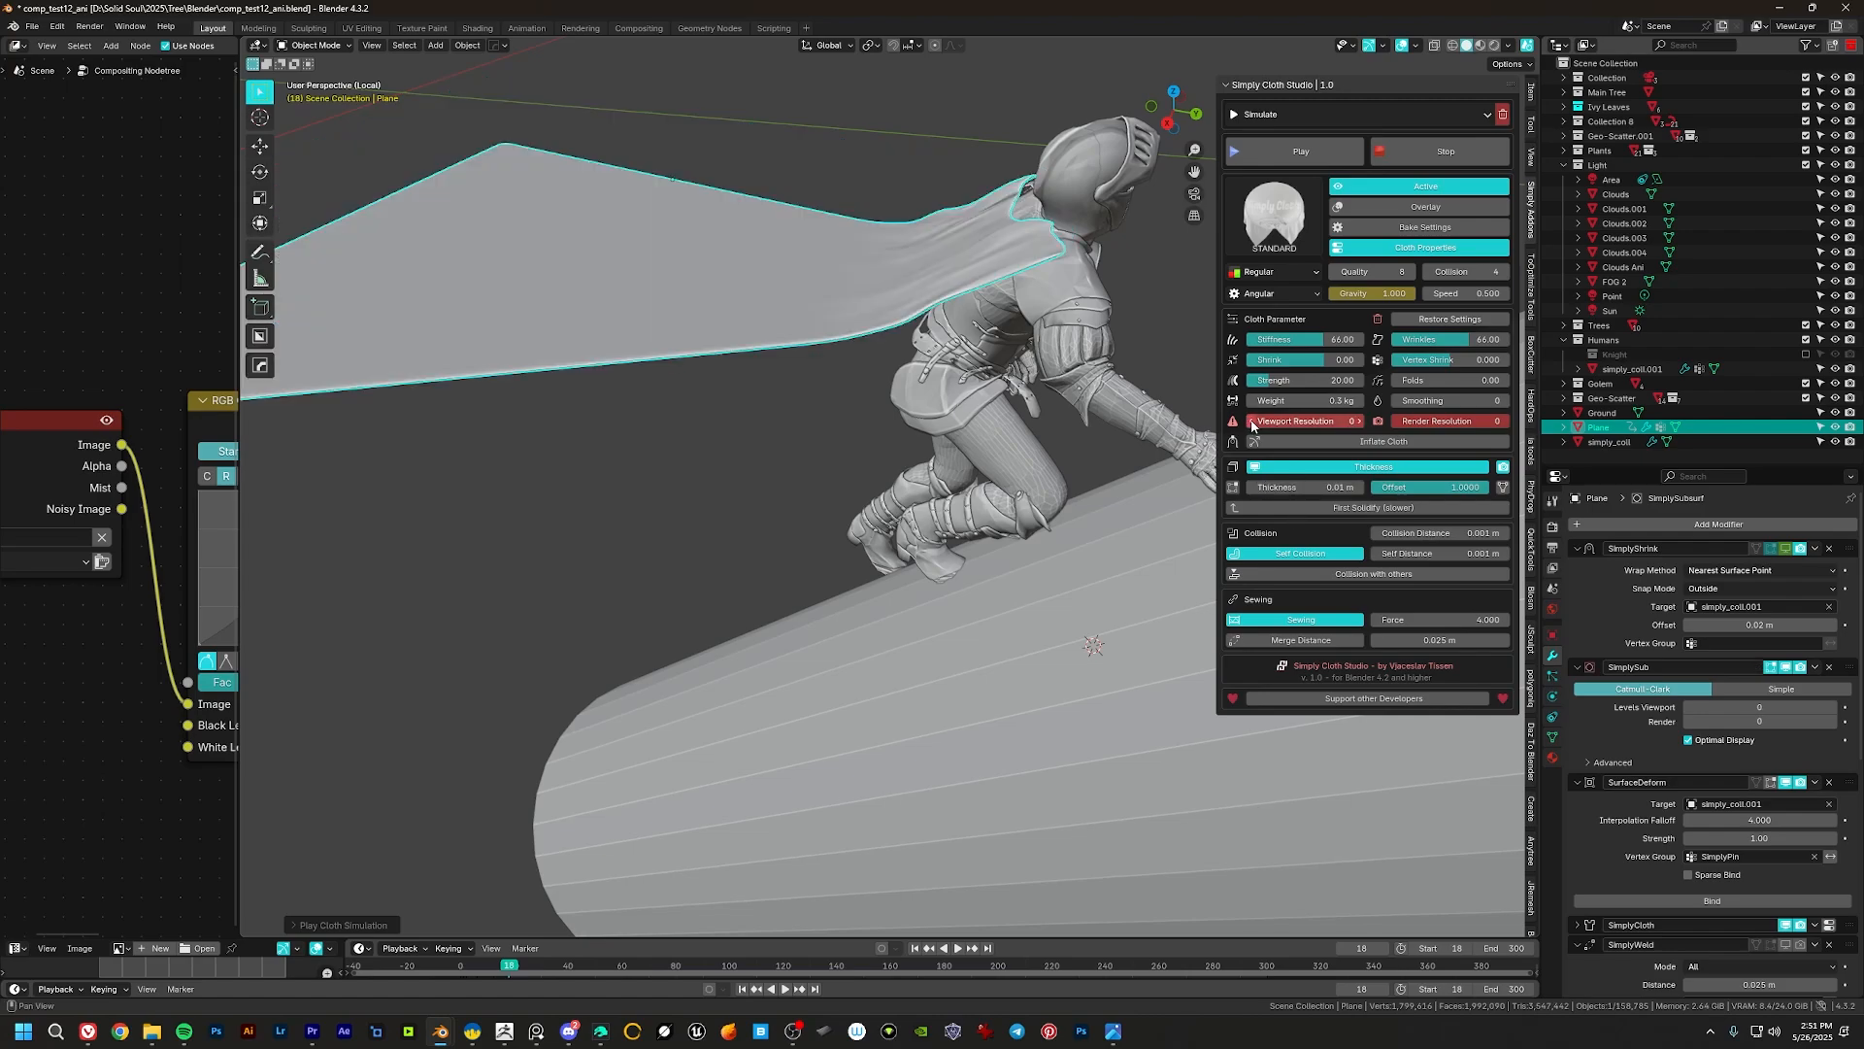
pyautogui.scroll(5, 1010, 273)
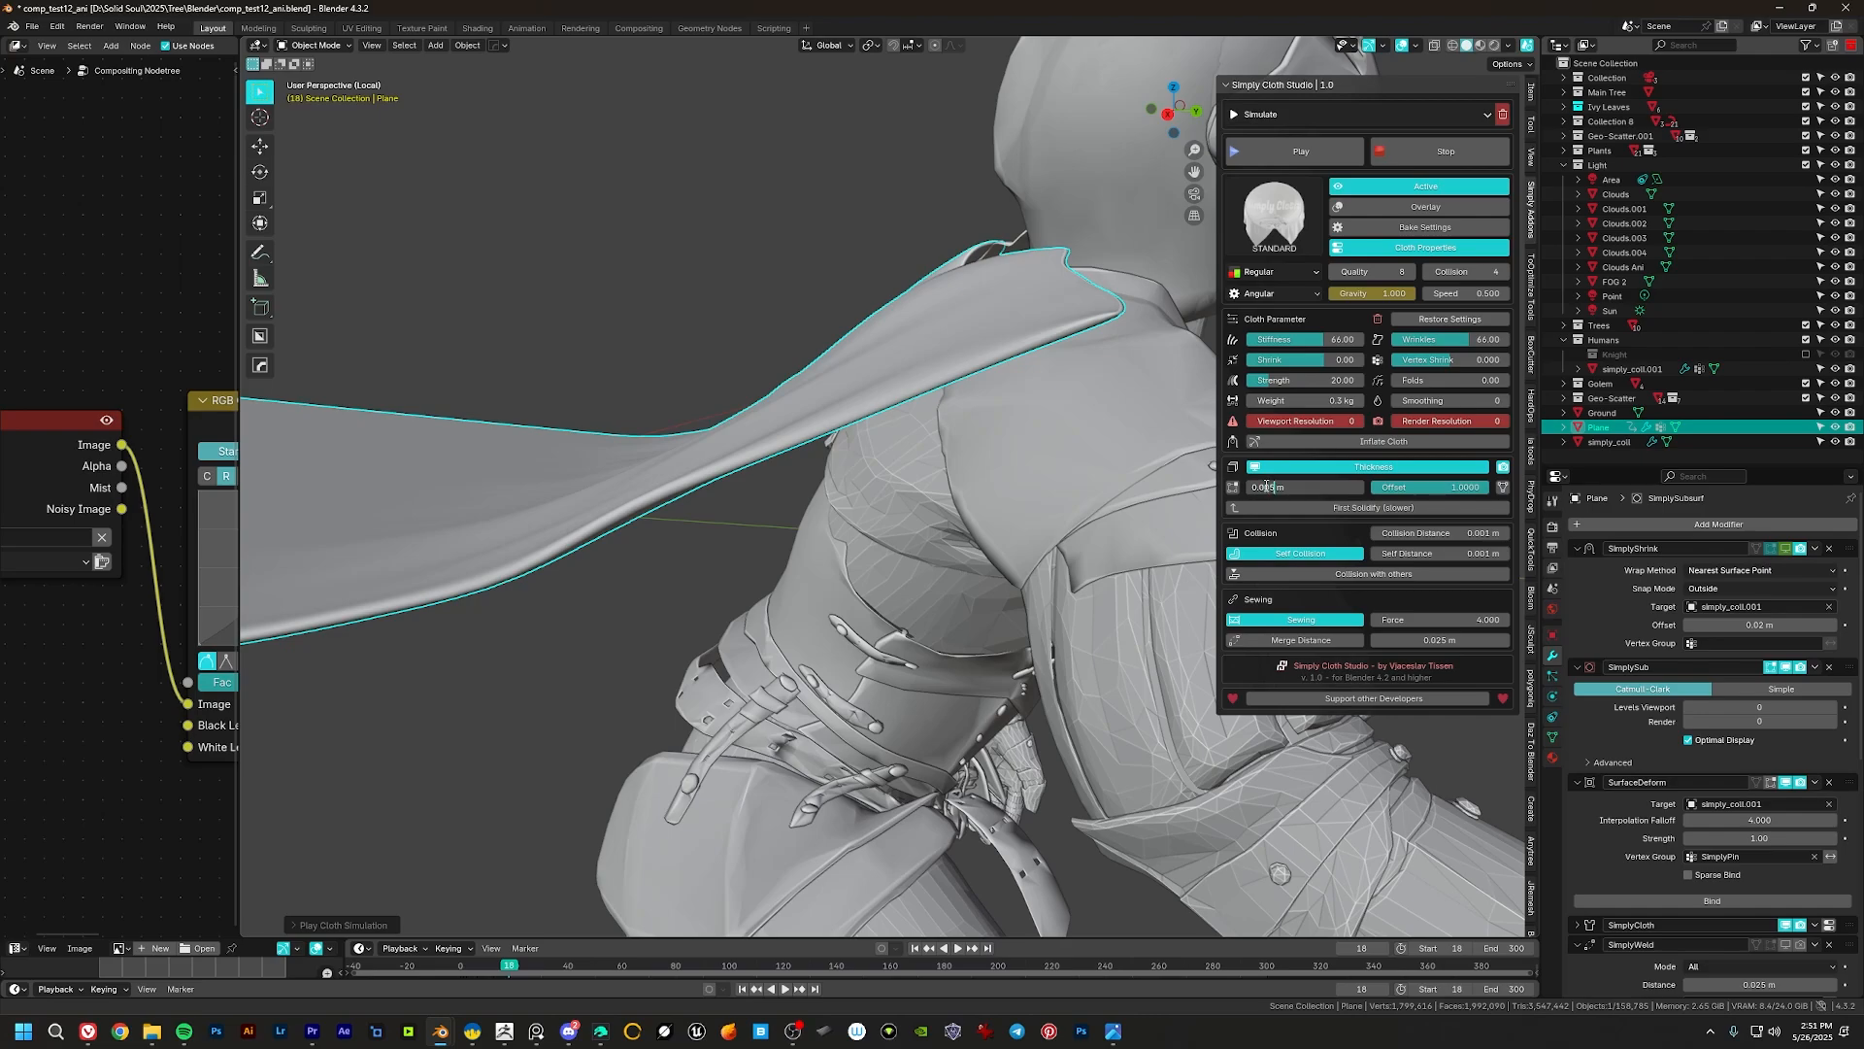
pyautogui.press('Return')
pyautogui.moveTo(971, 299); pyautogui.dragTo(986, 321, button='middle')
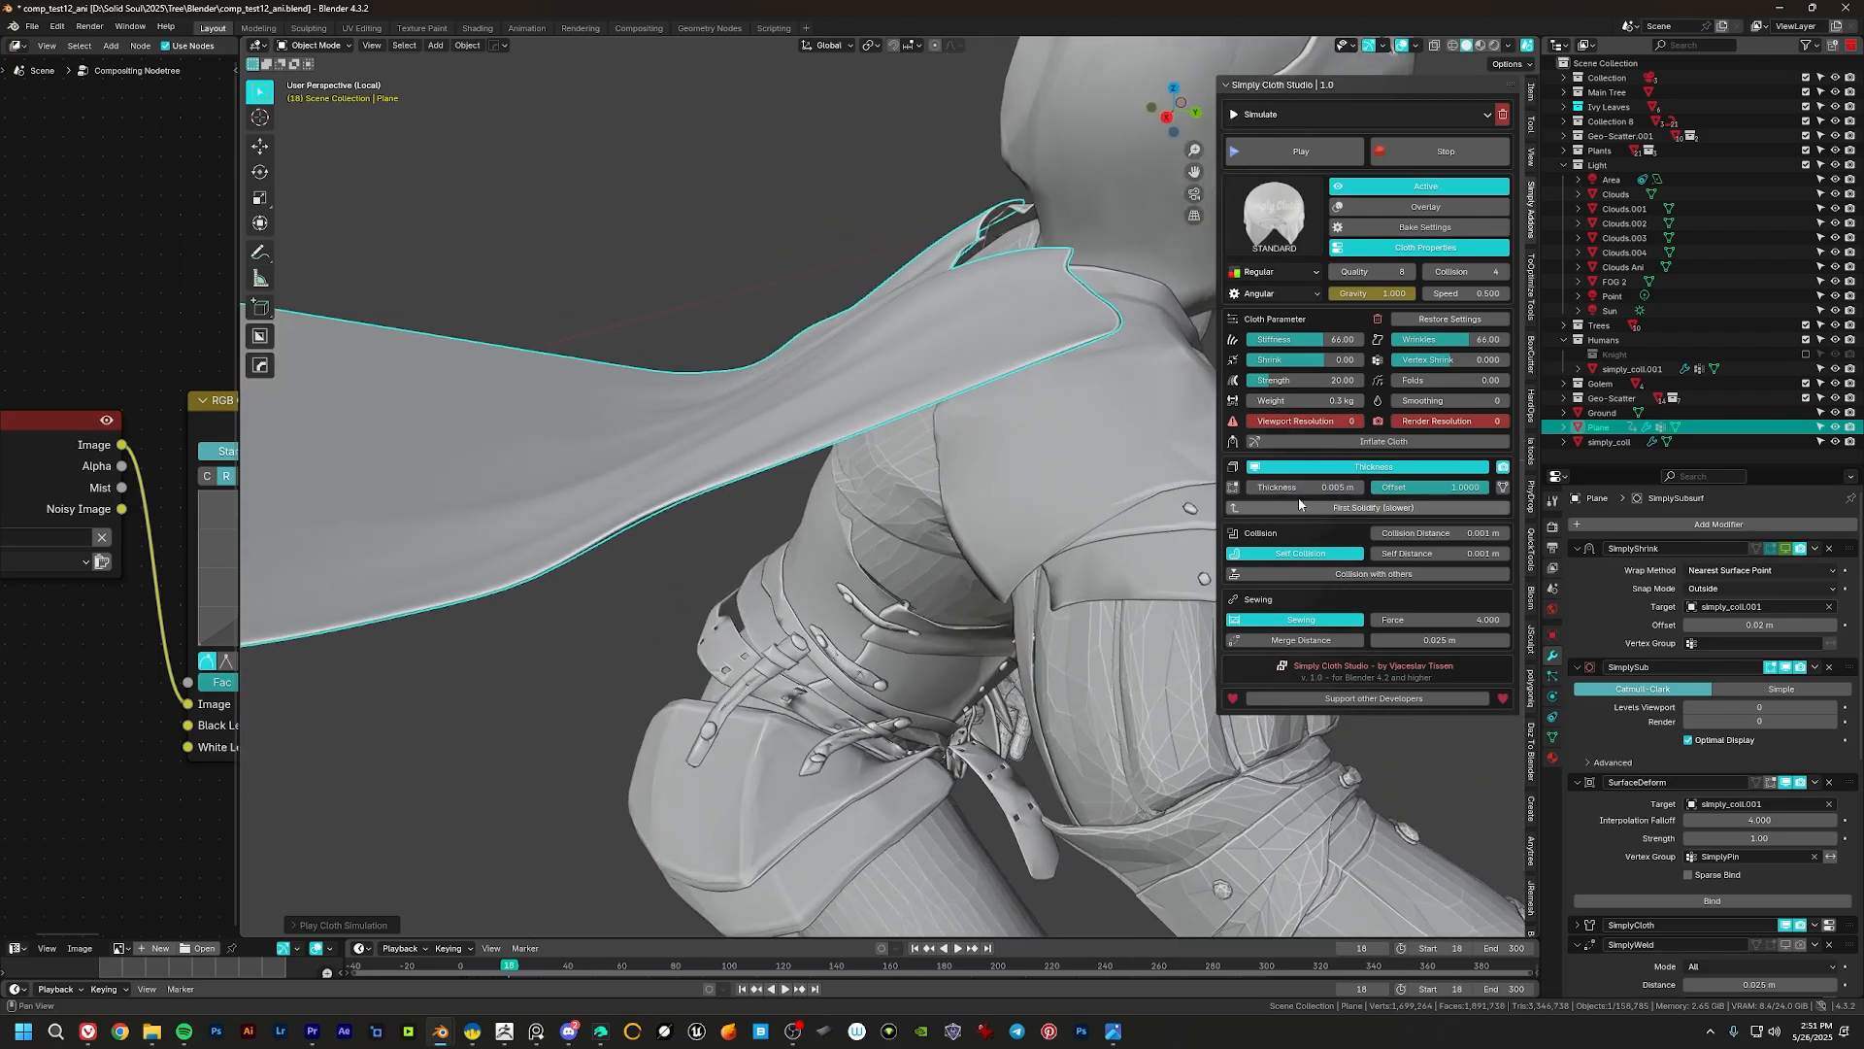
pyautogui.click(1280, 488)
pyautogui.press('Return')
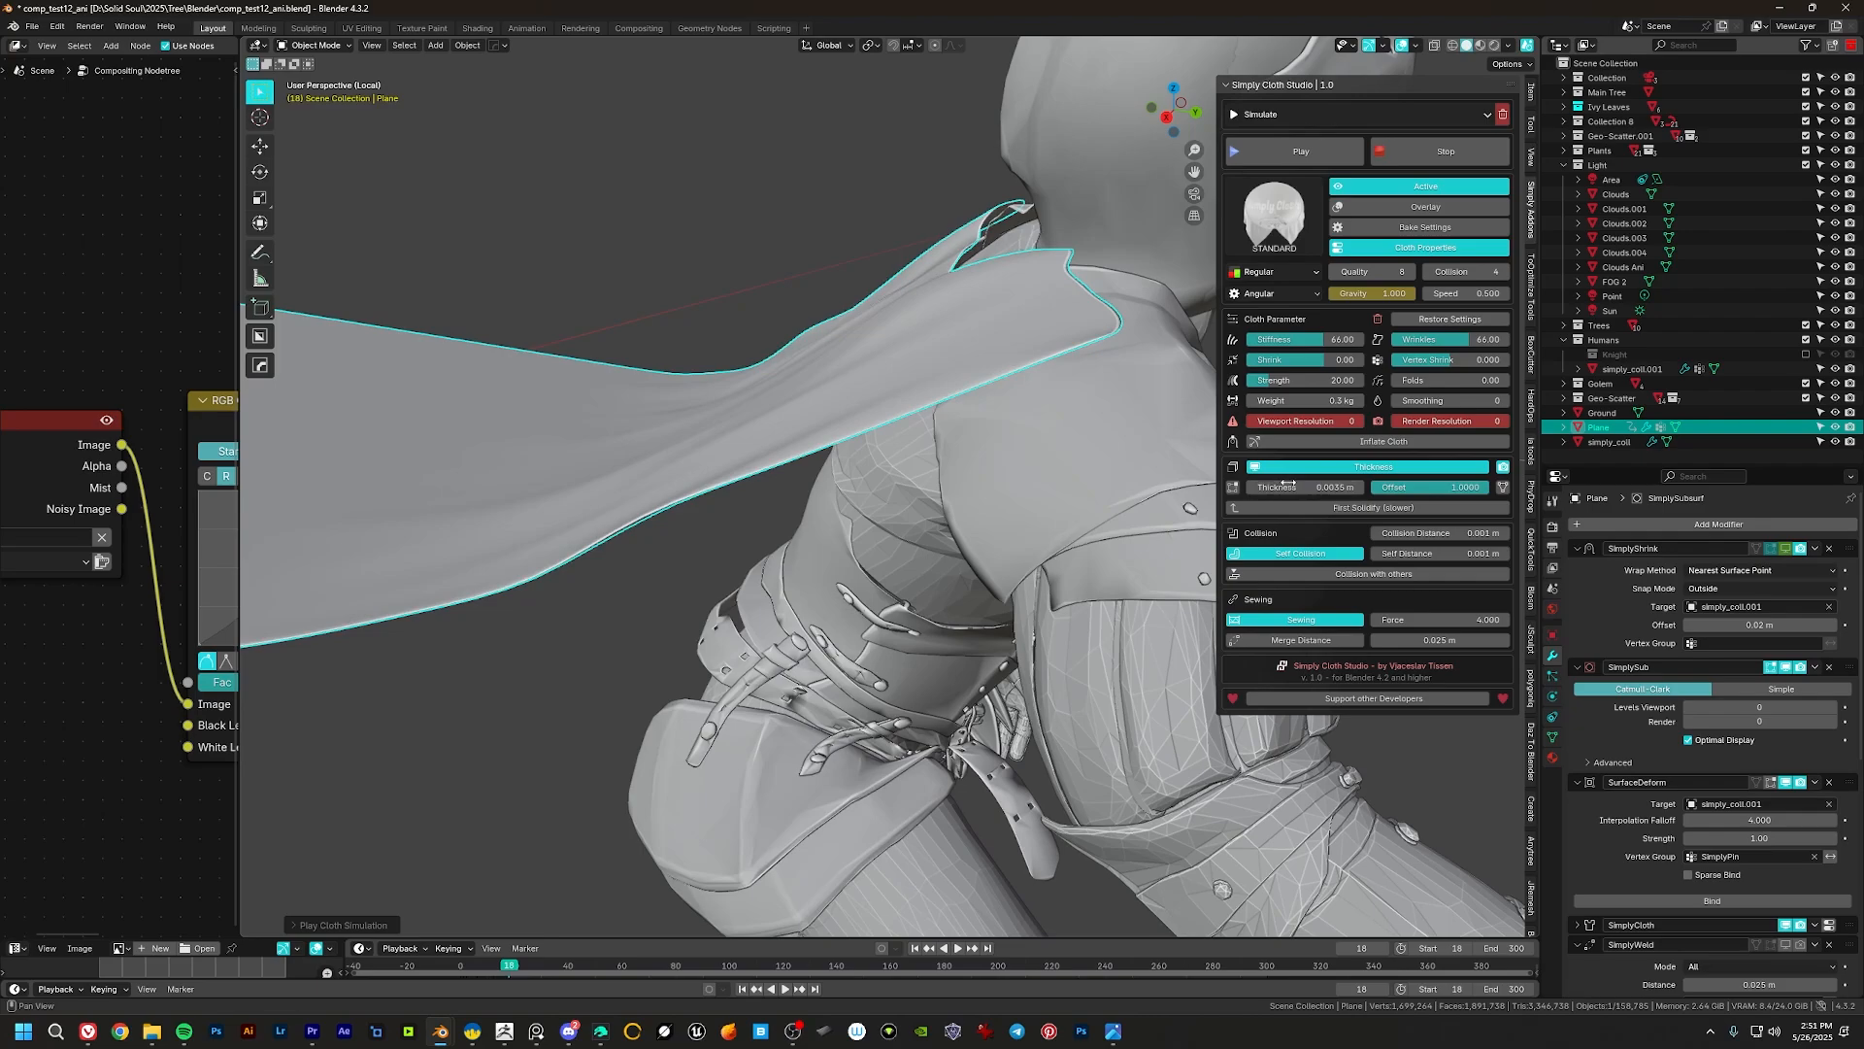
# Step: Run the simulation with thickness and self collision and stop once the cape drapes down the knight's back
pyautogui.moveTo(990, 320); pyautogui.dragTo(1078, 379, button='middle')
pyautogui.scroll(-7, 1011, 366)
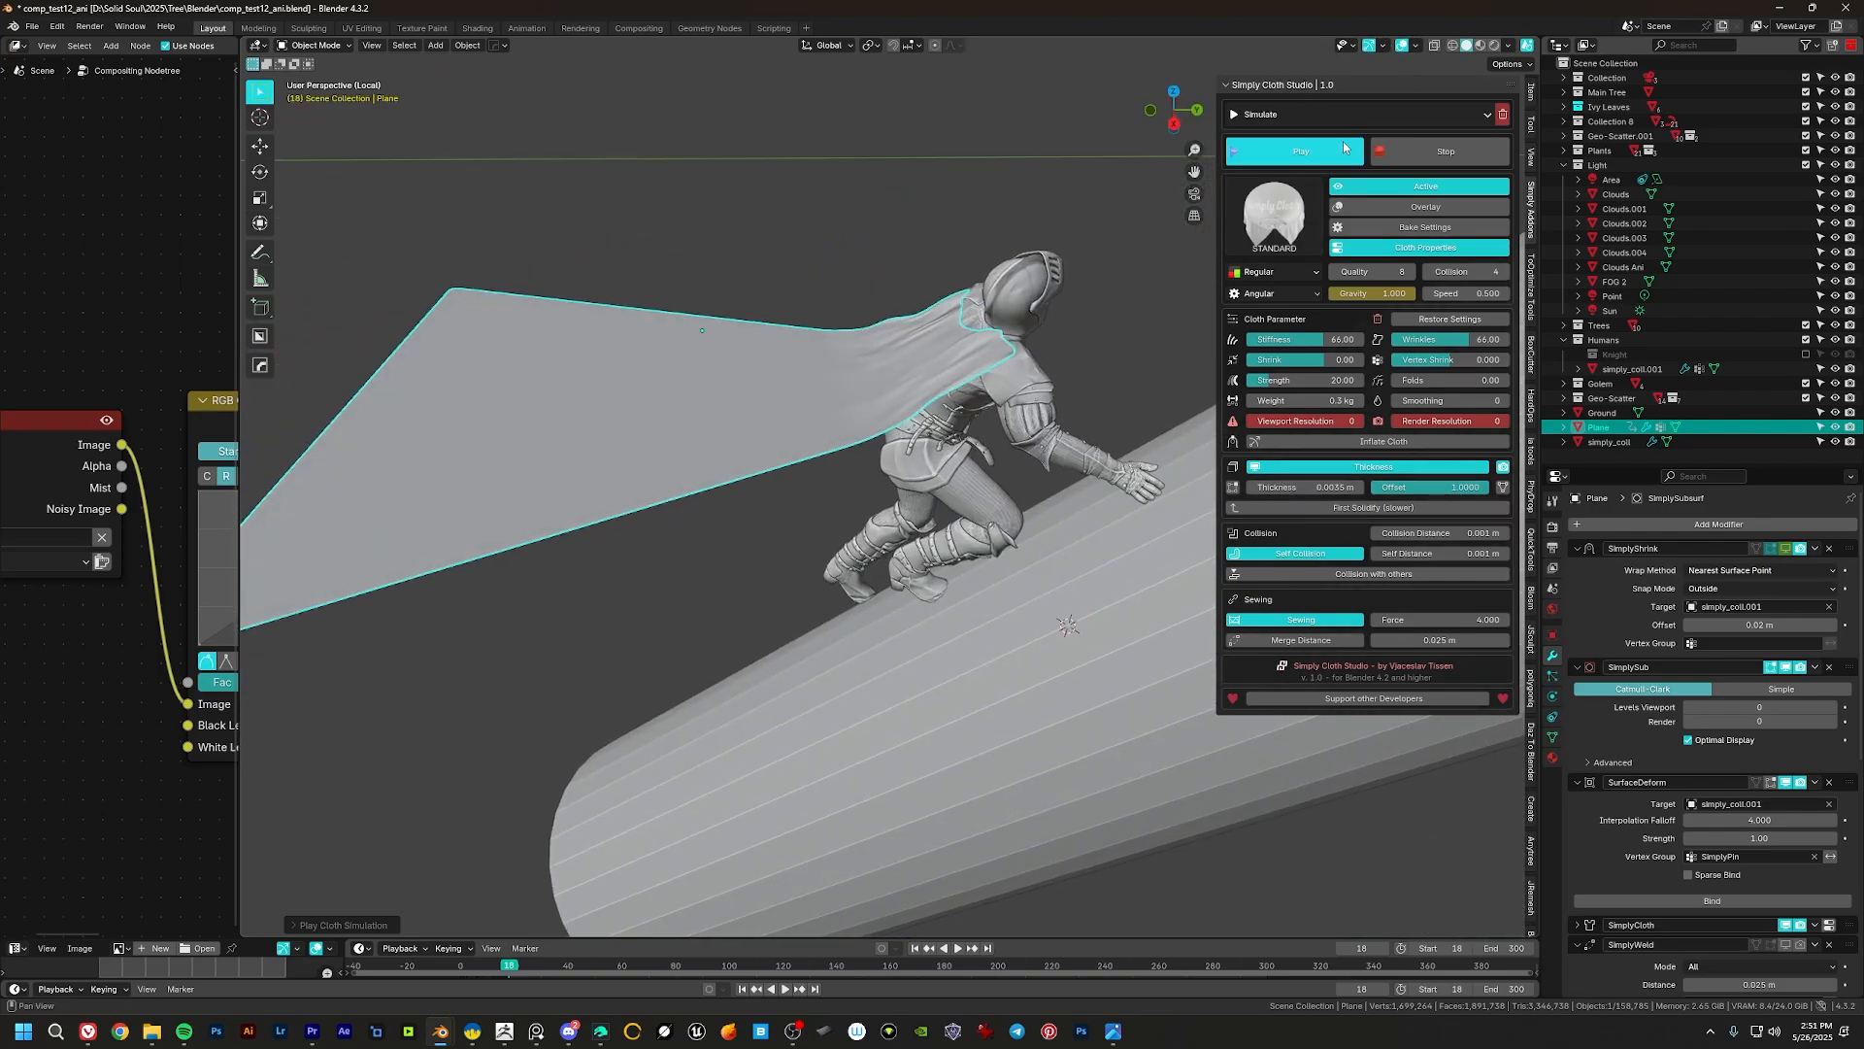
pyautogui.click(1300, 152)
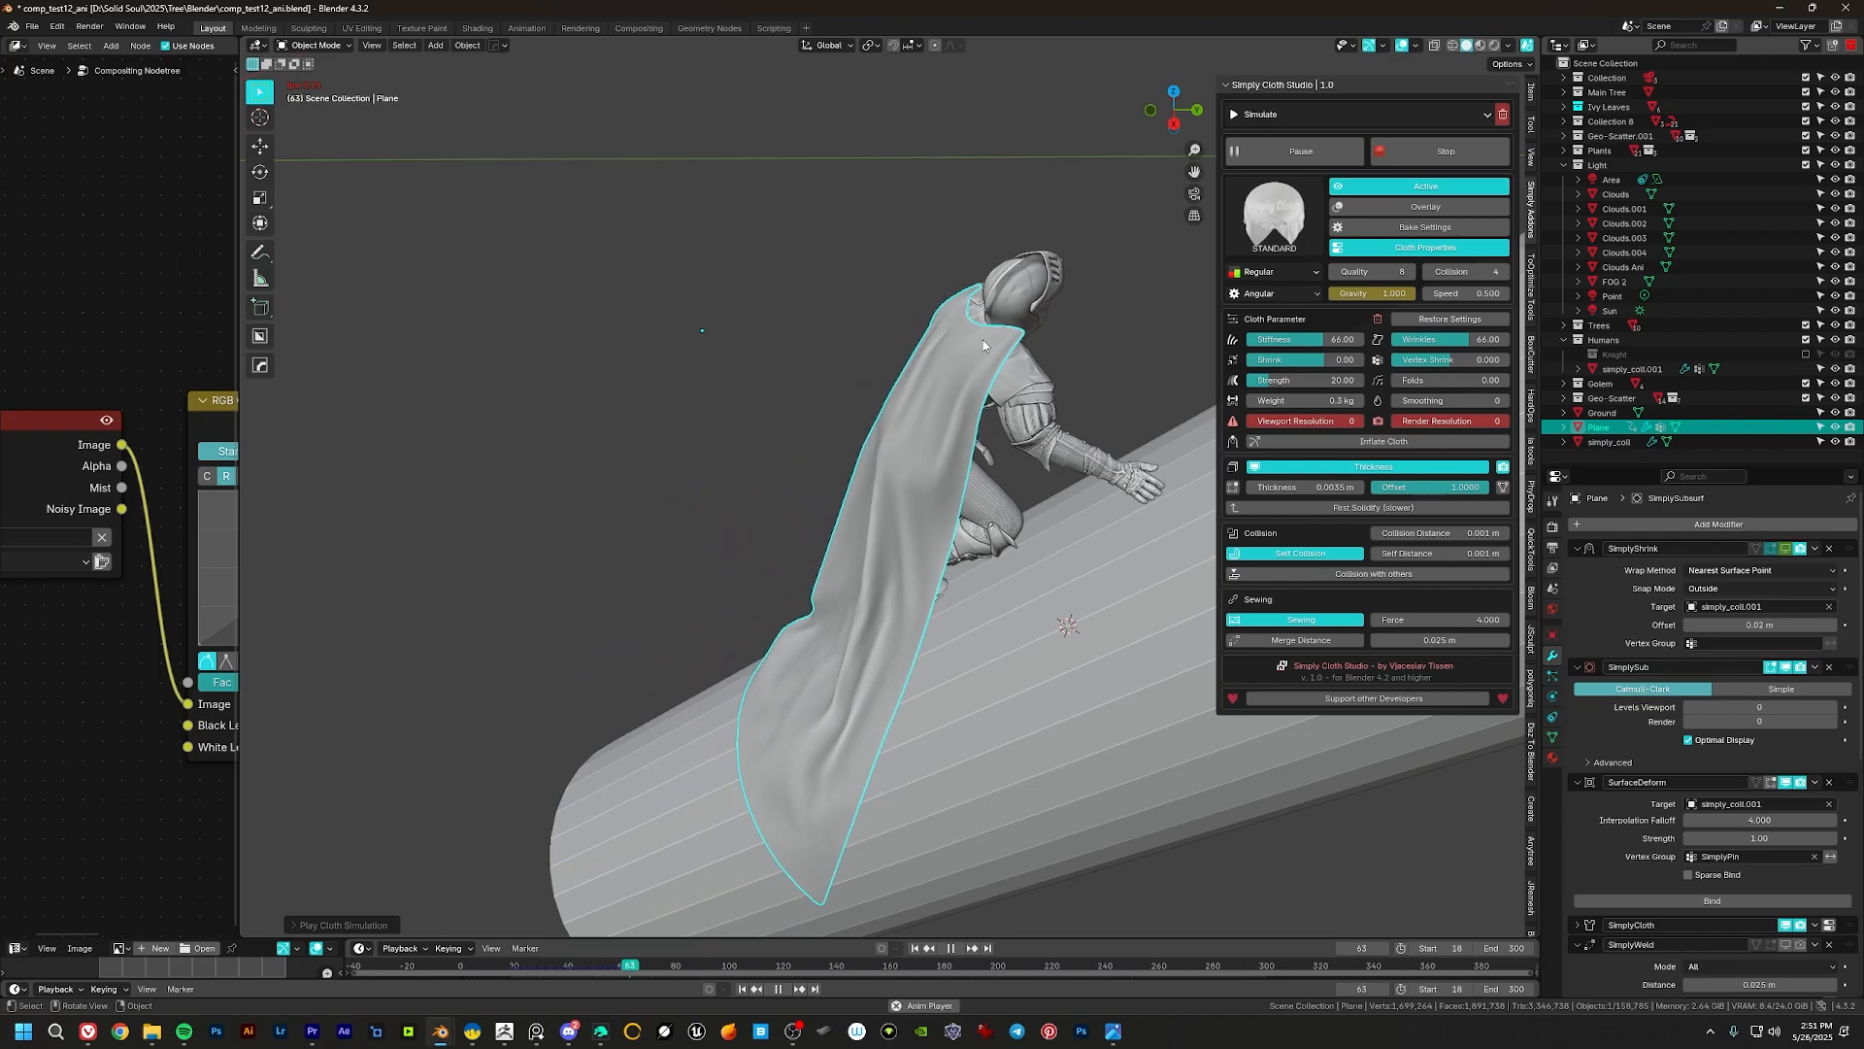
pyautogui.press('space')
pyautogui.moveTo(982, 342); pyautogui.dragTo(1078, 354, button='middle')
pyautogui.moveTo(918, 379); pyautogui.dragTo(1126, 364, button='middle')
# Step: Switch Simply Cloth Studio from Simulate to Finish mode
pyautogui.click(1315, 118)
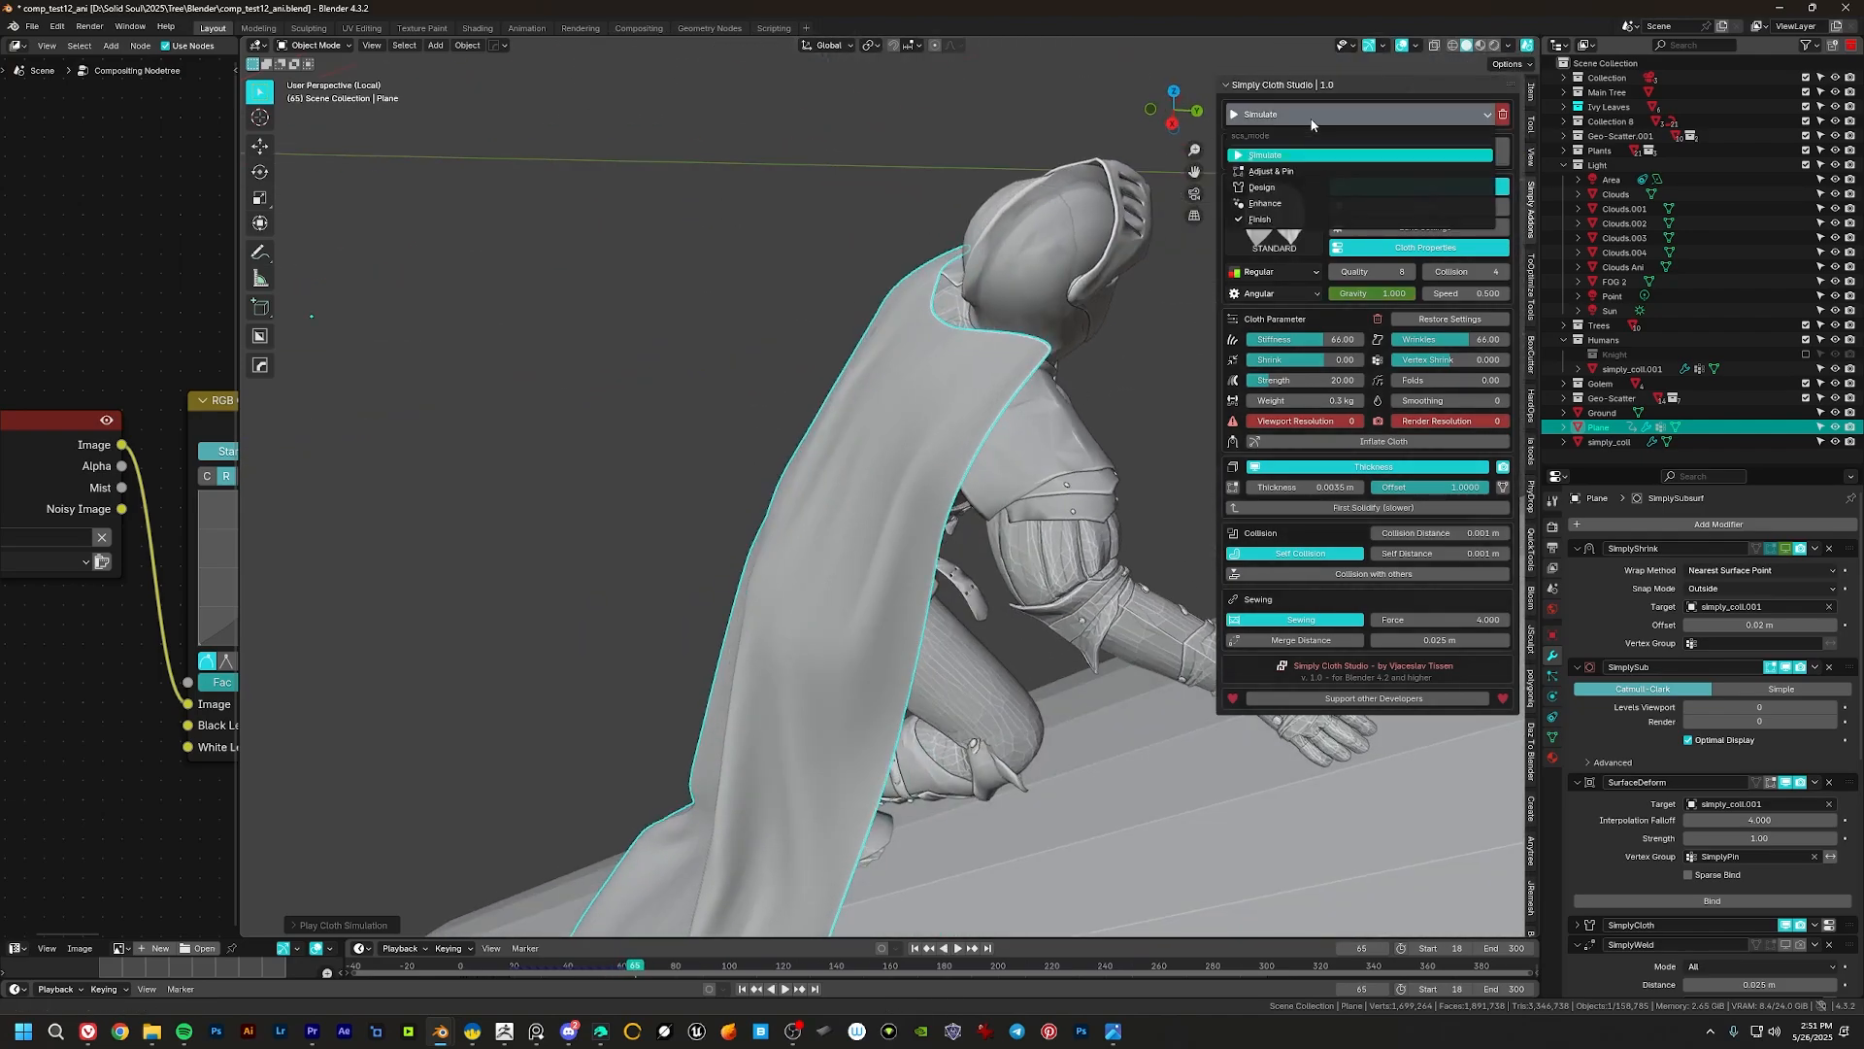
pyautogui.click(1313, 122)
pyautogui.click(1313, 118)
pyautogui.click(1308, 218)
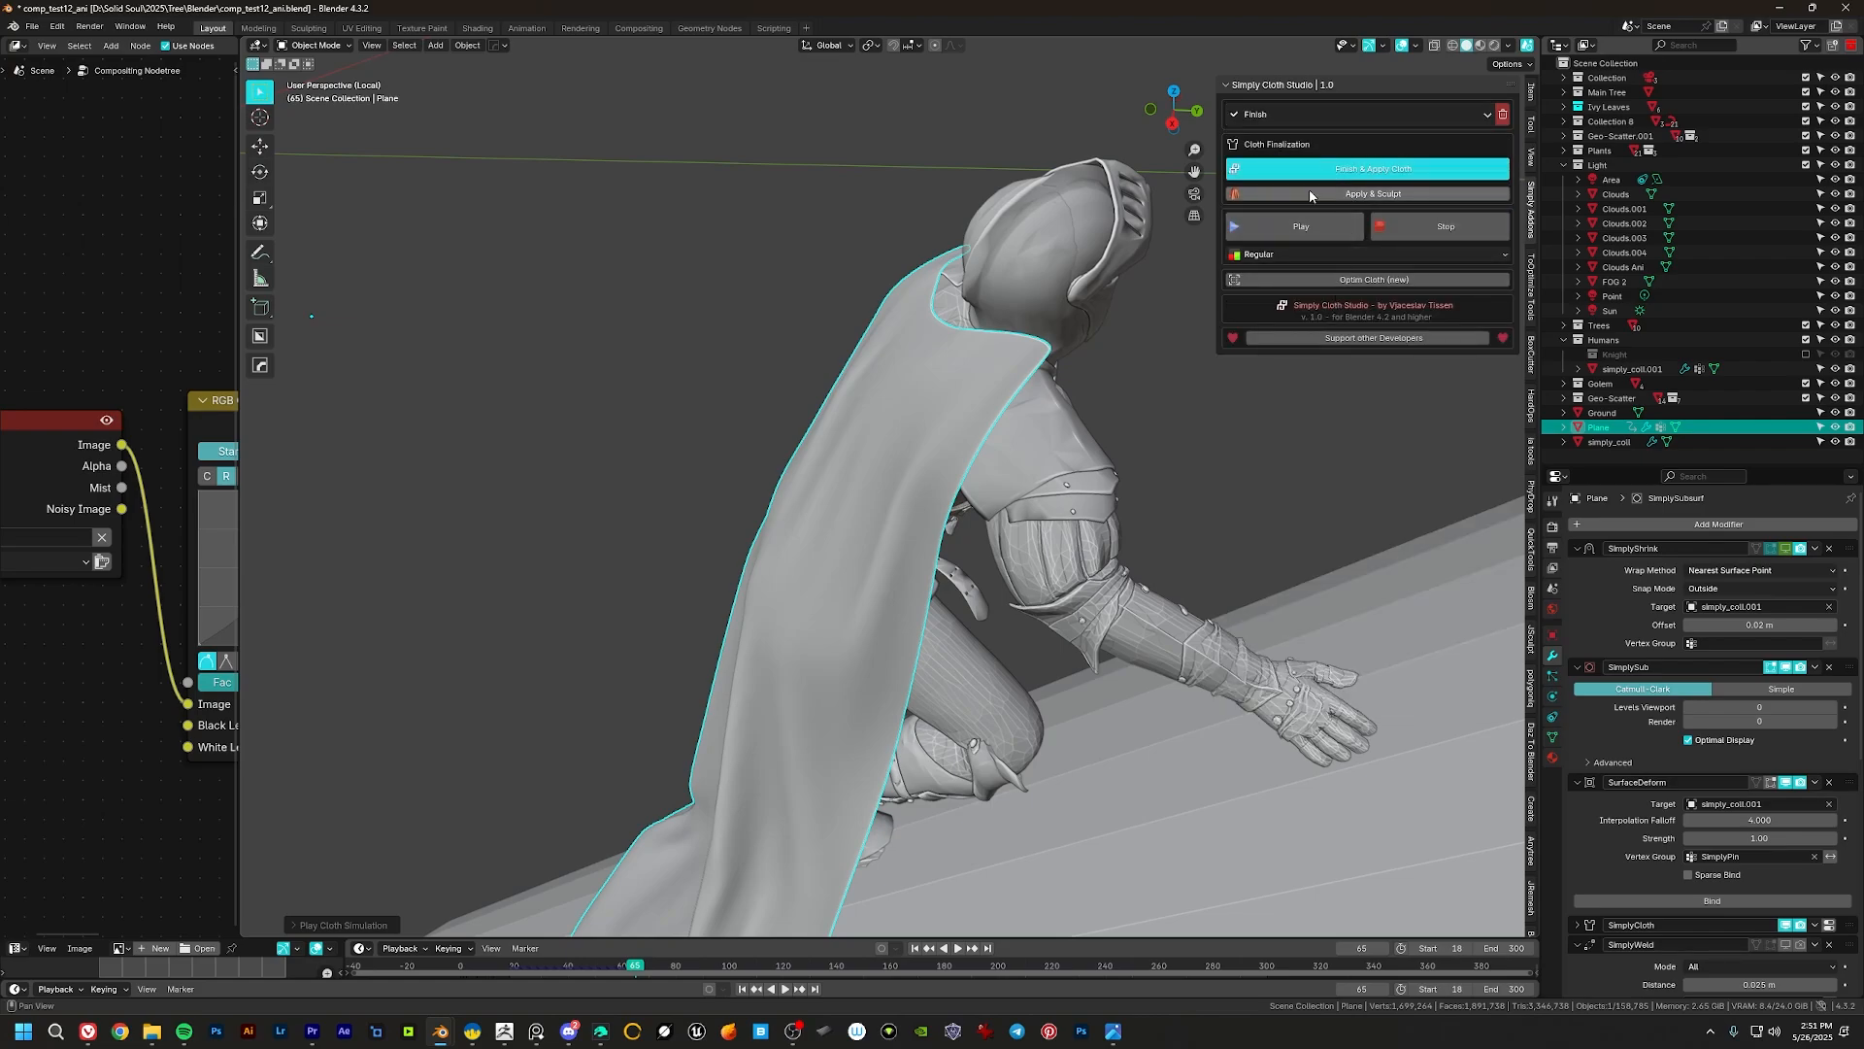
# Step: Try finalizing the cape with Apply & Sculpt without a backup, and undo it
pyautogui.click(1353, 196)
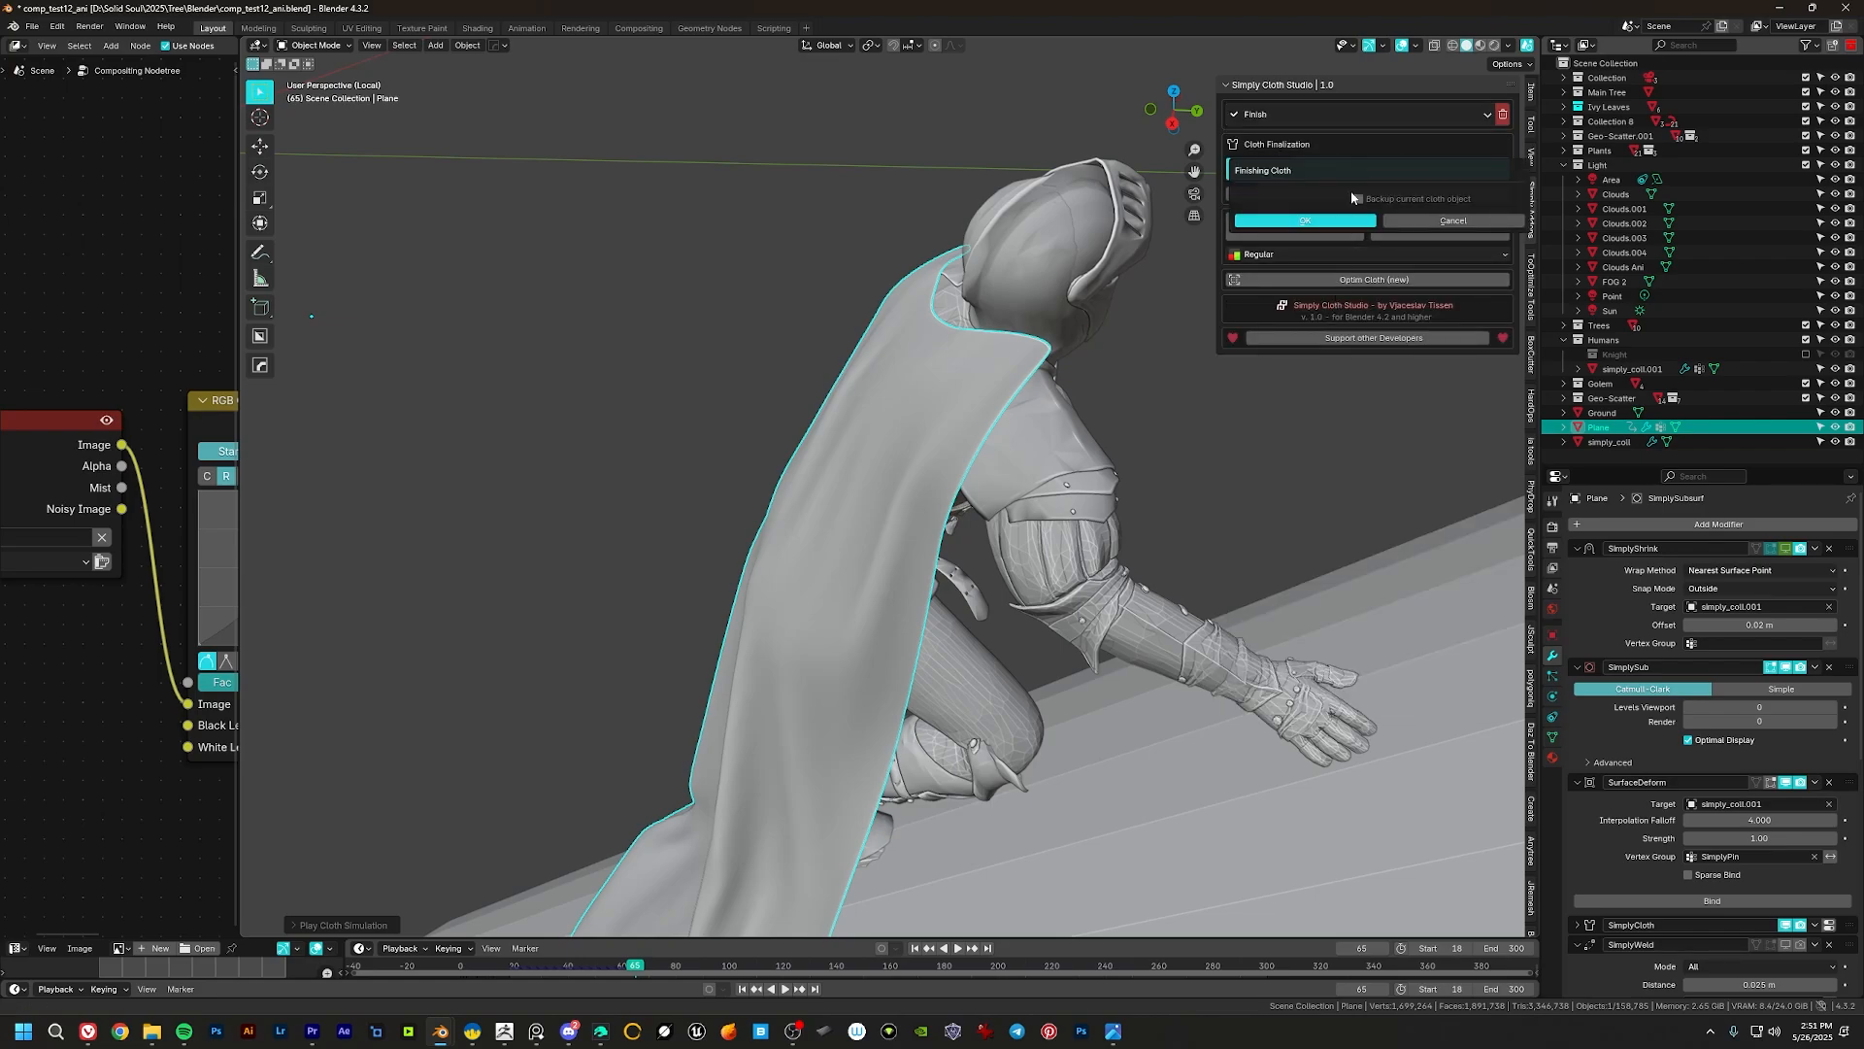
pyautogui.click(1338, 222)
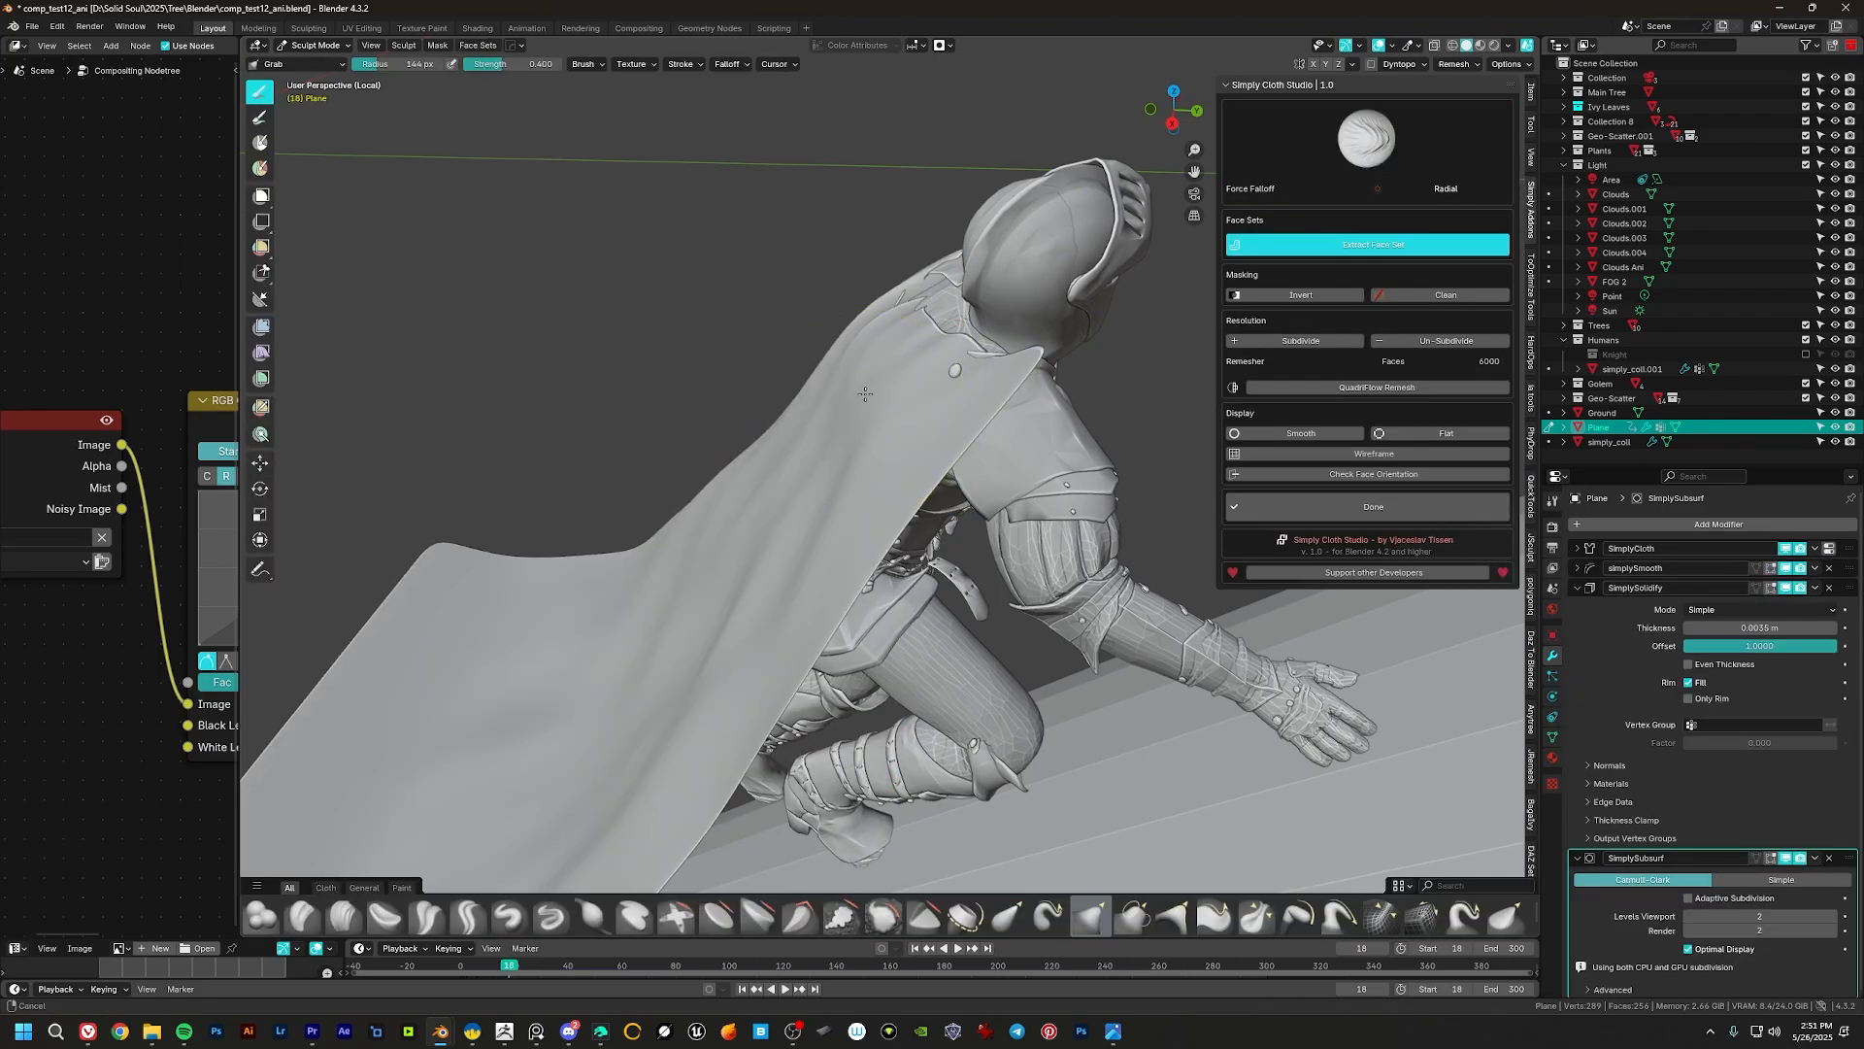
pyautogui.moveTo(865, 393); pyautogui.dragTo(987, 315, button='middle')
pyautogui.hotkey('ctrl', 'z')
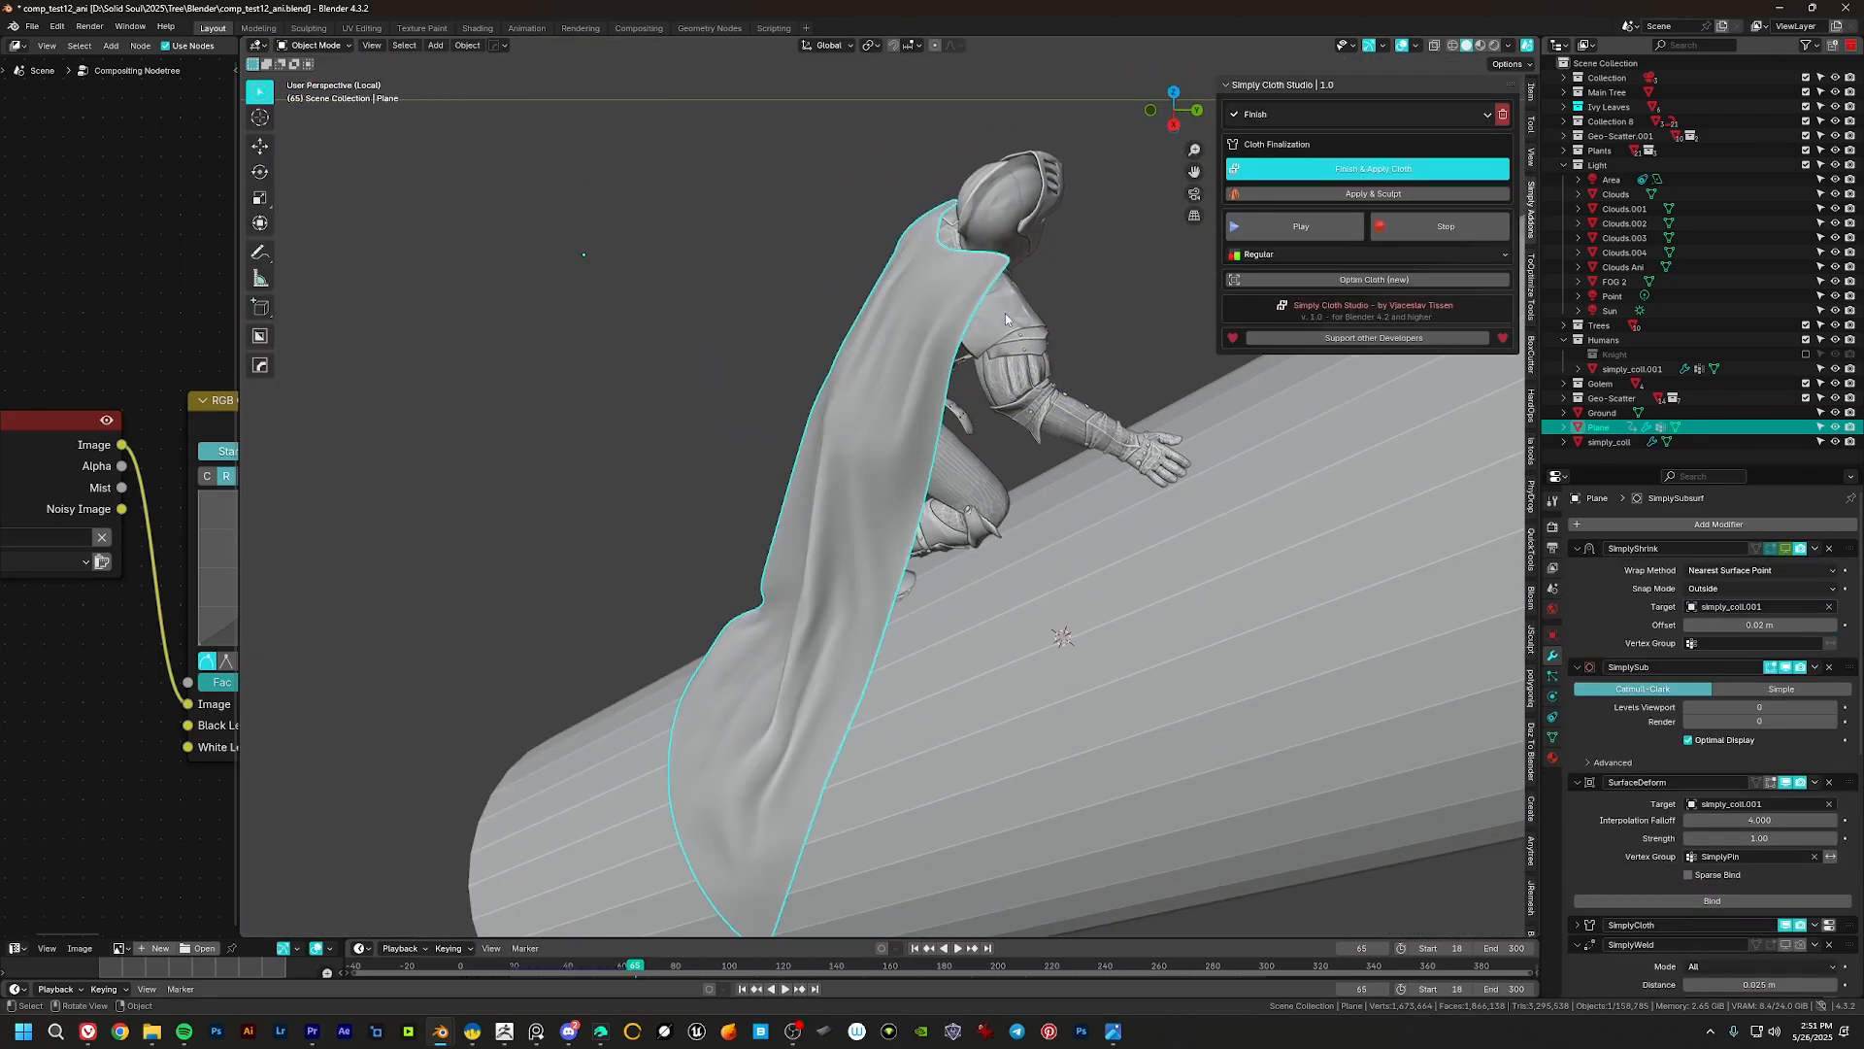
# Step: Finalize the draped cape with Finish & Apply Cloth and check its mesh briefly in Edit Mode
pyautogui.click(1341, 192)
pyautogui.click(1304, 197)
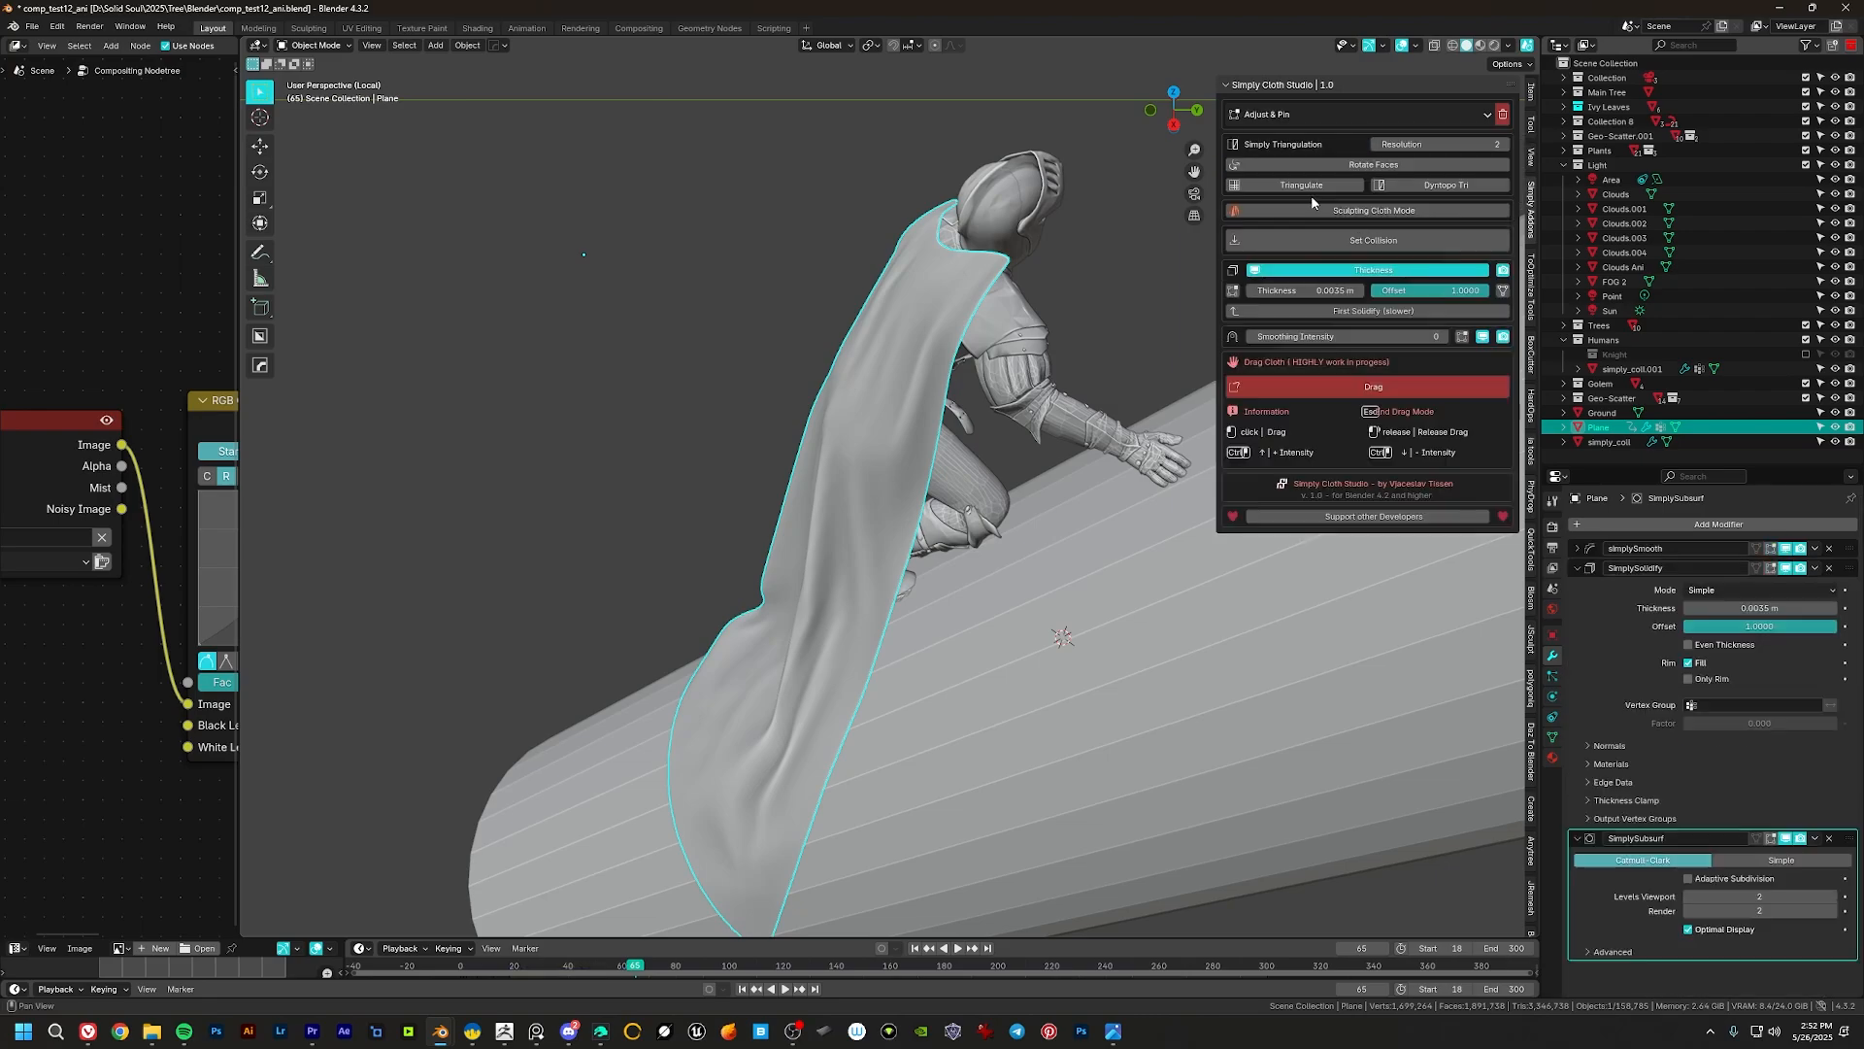
pyautogui.moveTo(1214, 282); pyautogui.dragTo(1020, 359, button='middle')
pyautogui.press('Tab')
pyautogui.press('Tab')
pyautogui.moveTo(1087, 917); pyautogui.dragTo(1119, 904, button='middle')
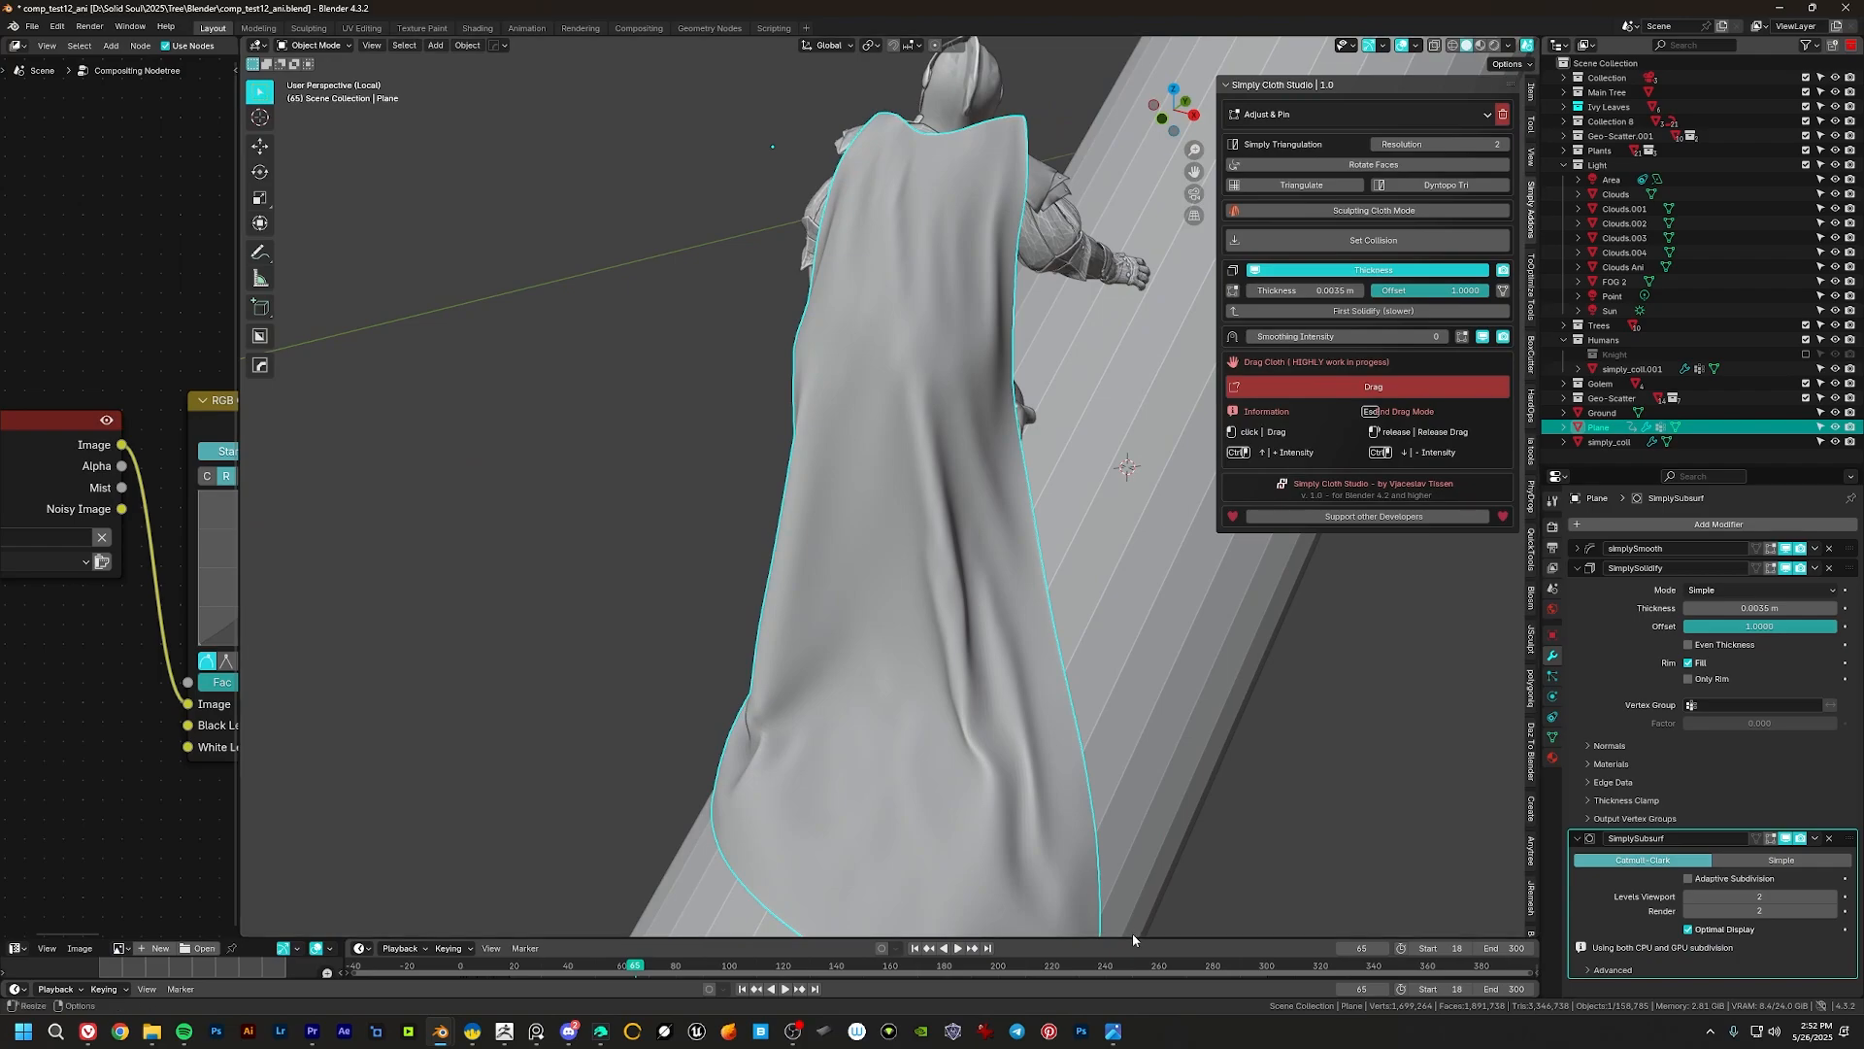
# Step: Switch the lower area to the Shader Editor and assign the existing Cape material to the cape
pyautogui.moveTo(1133, 938); pyautogui.dragTo(602, 489)
pyautogui.click(367, 497)
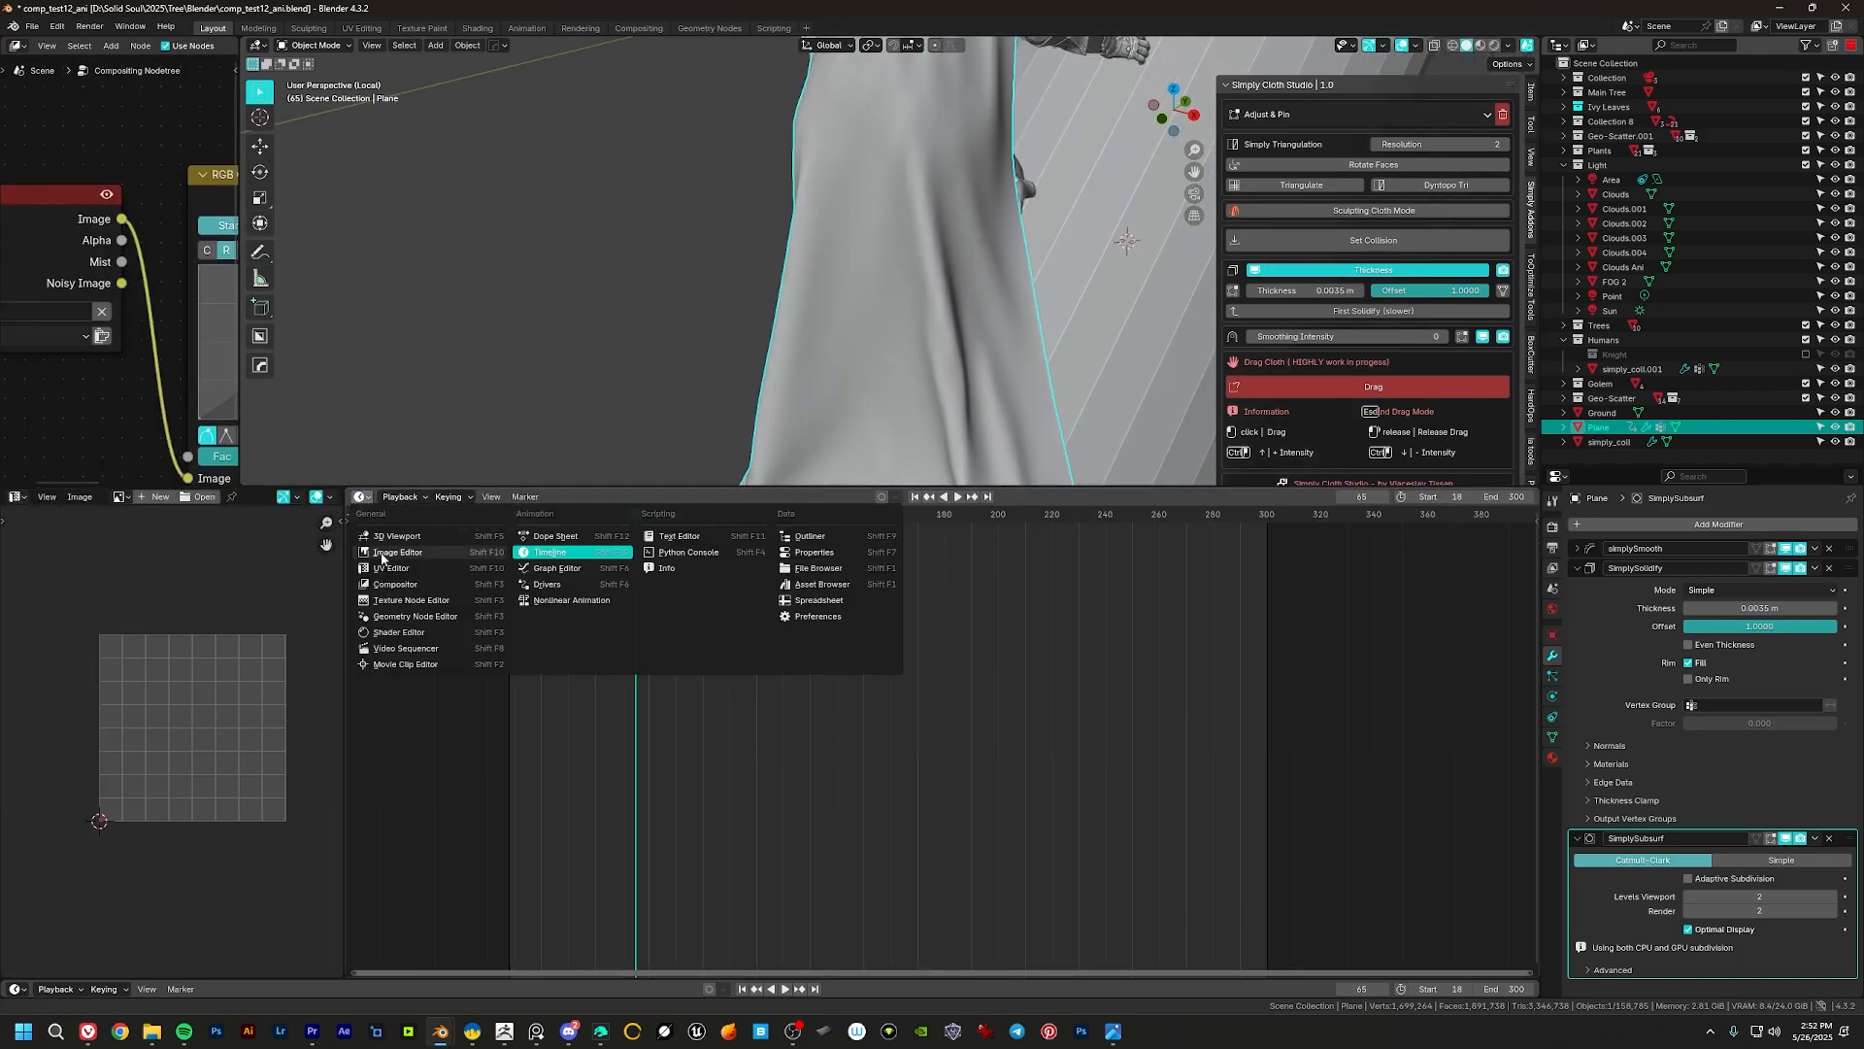
pyautogui.click(400, 632)
pyautogui.click(905, 496)
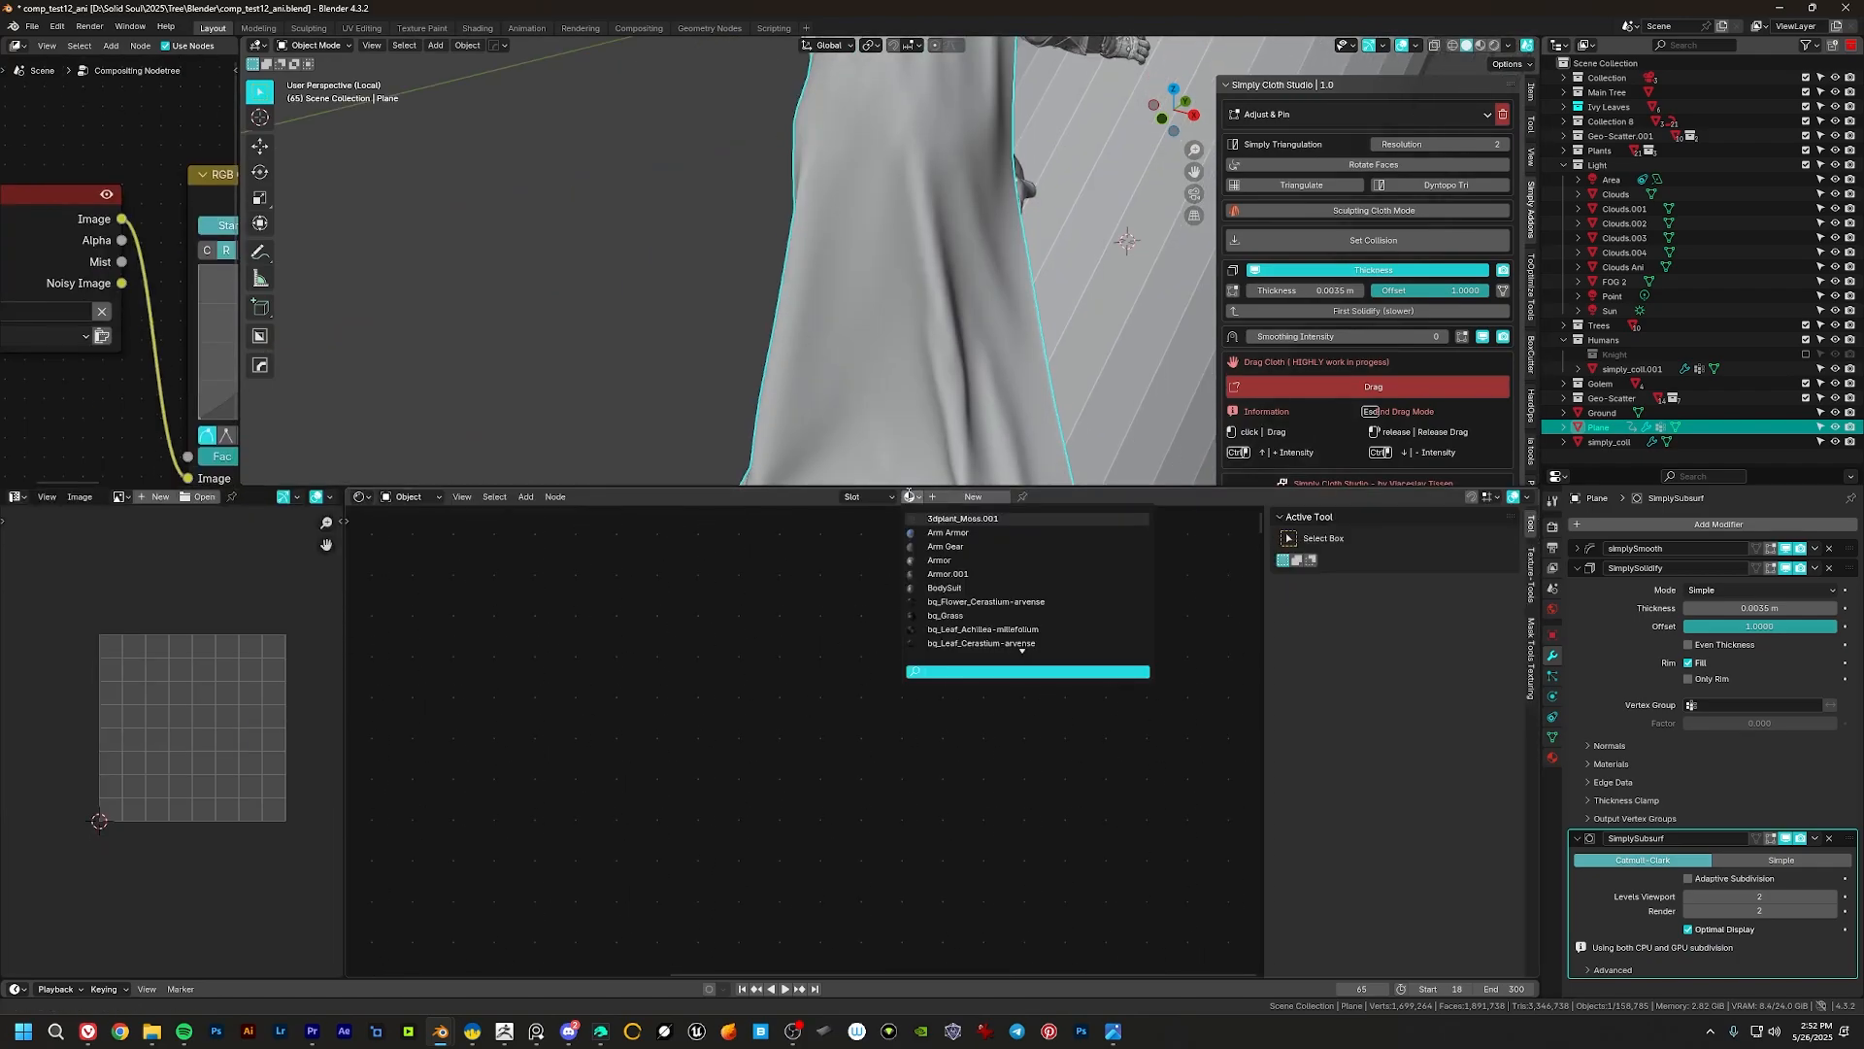
pyautogui.write('cap')
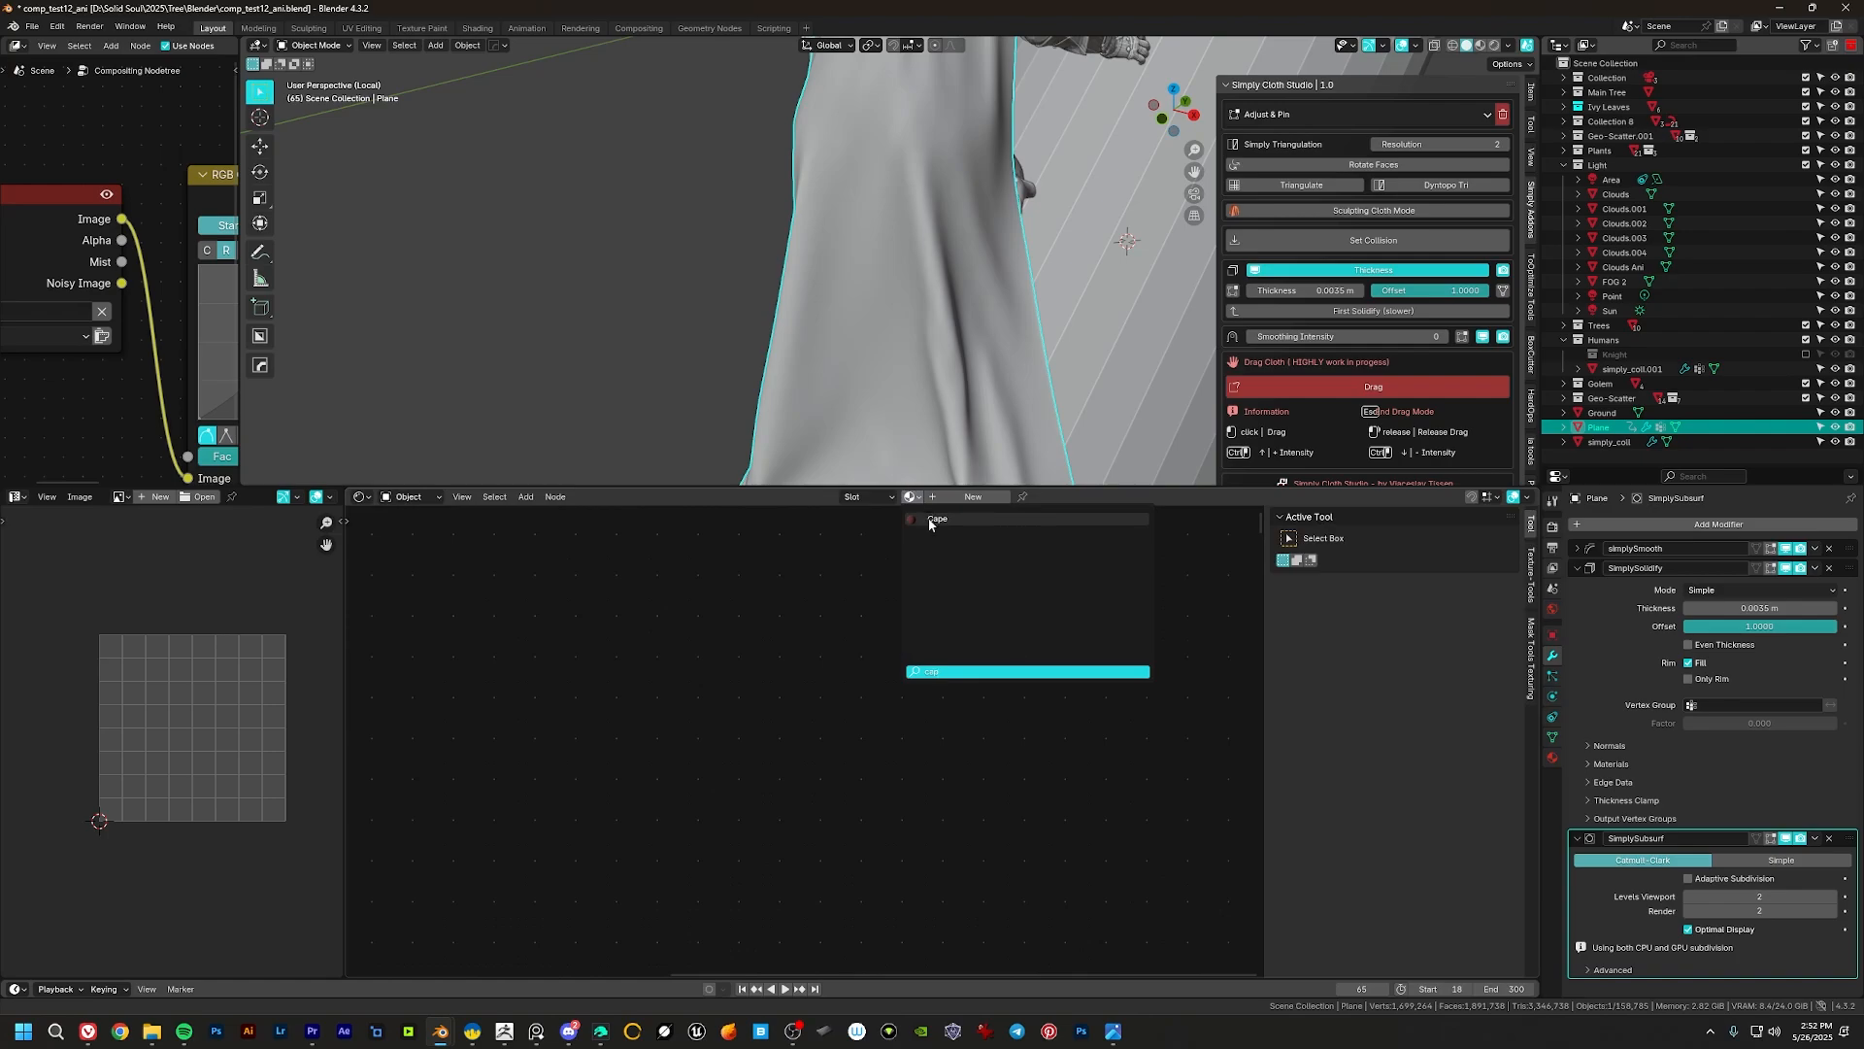
pyautogui.click(929, 520)
pyautogui.moveTo(932, 488); pyautogui.dragTo(932, 449)
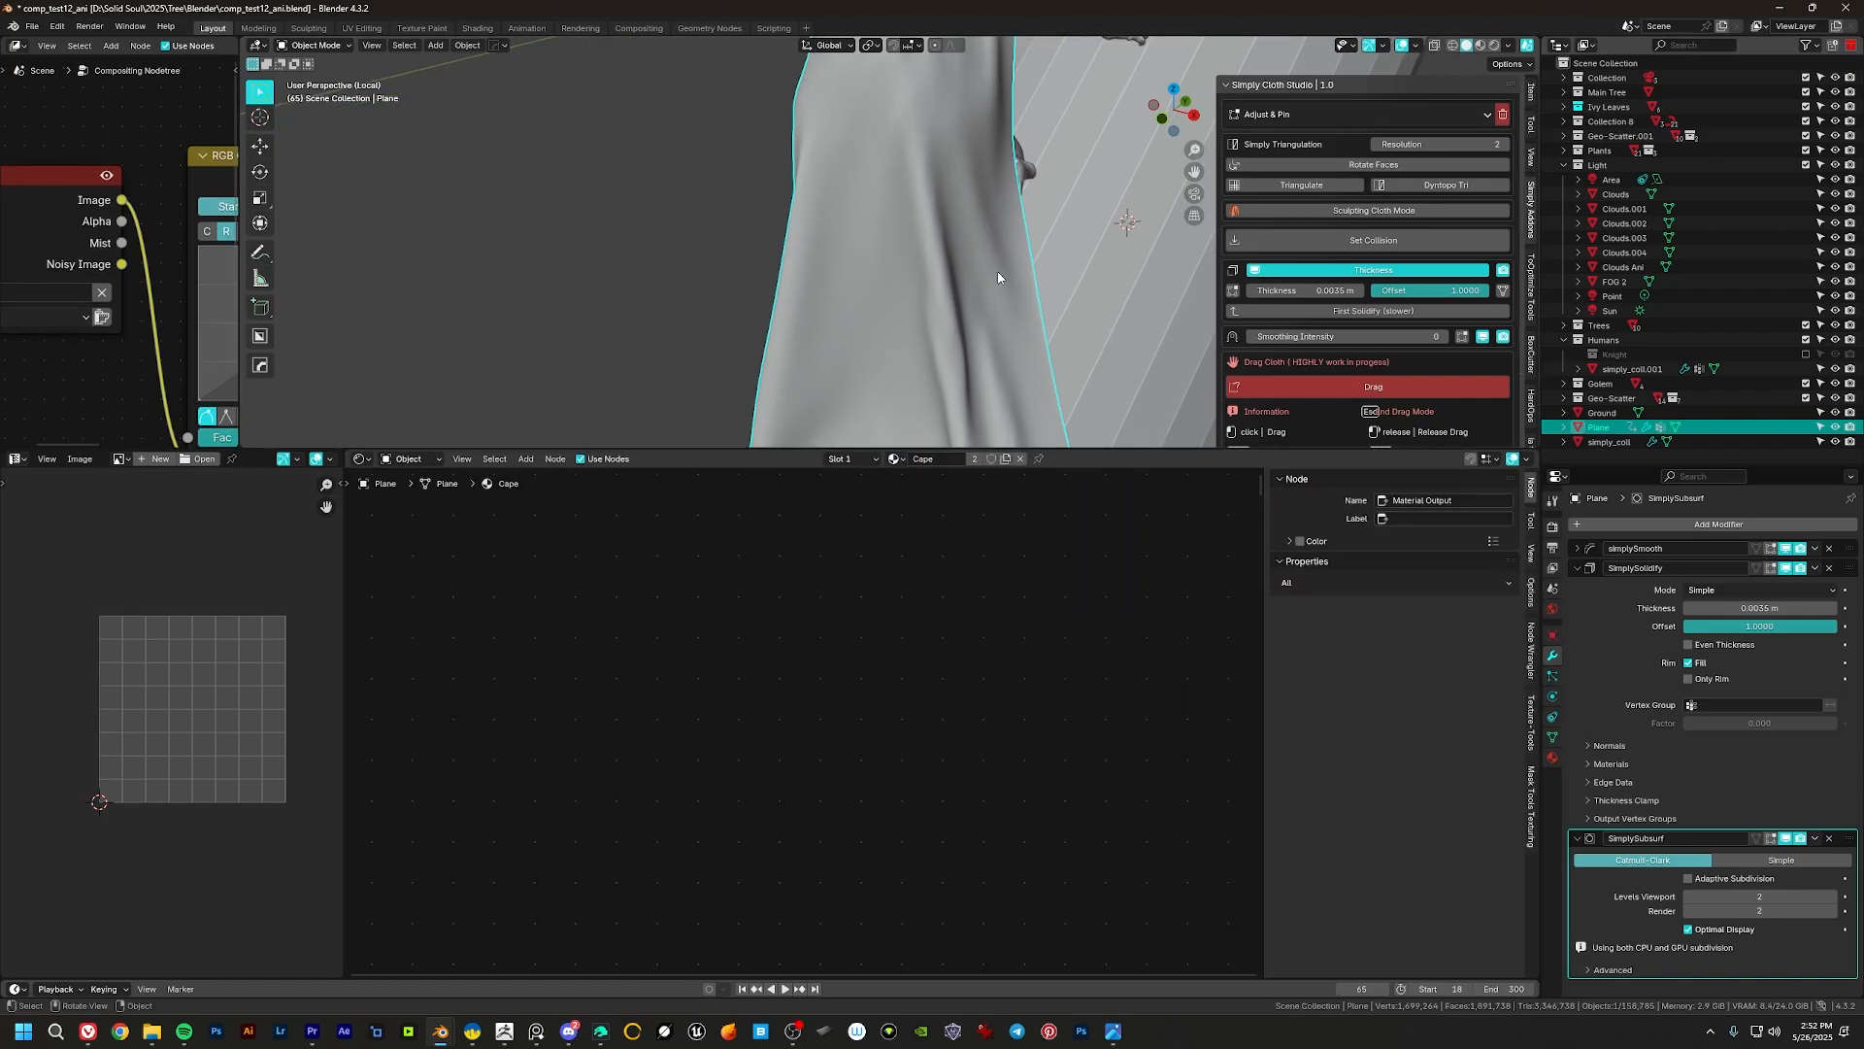
# Step: Enlarge the 3D viewport and display the cape in Material Preview shading to inspect its material up close
pyautogui.scroll(-2, 967, 259)
pyautogui.moveTo(967, 233); pyautogui.dragTo(899, 214, button='middle')
pyautogui.scroll(-3, 900, 213)
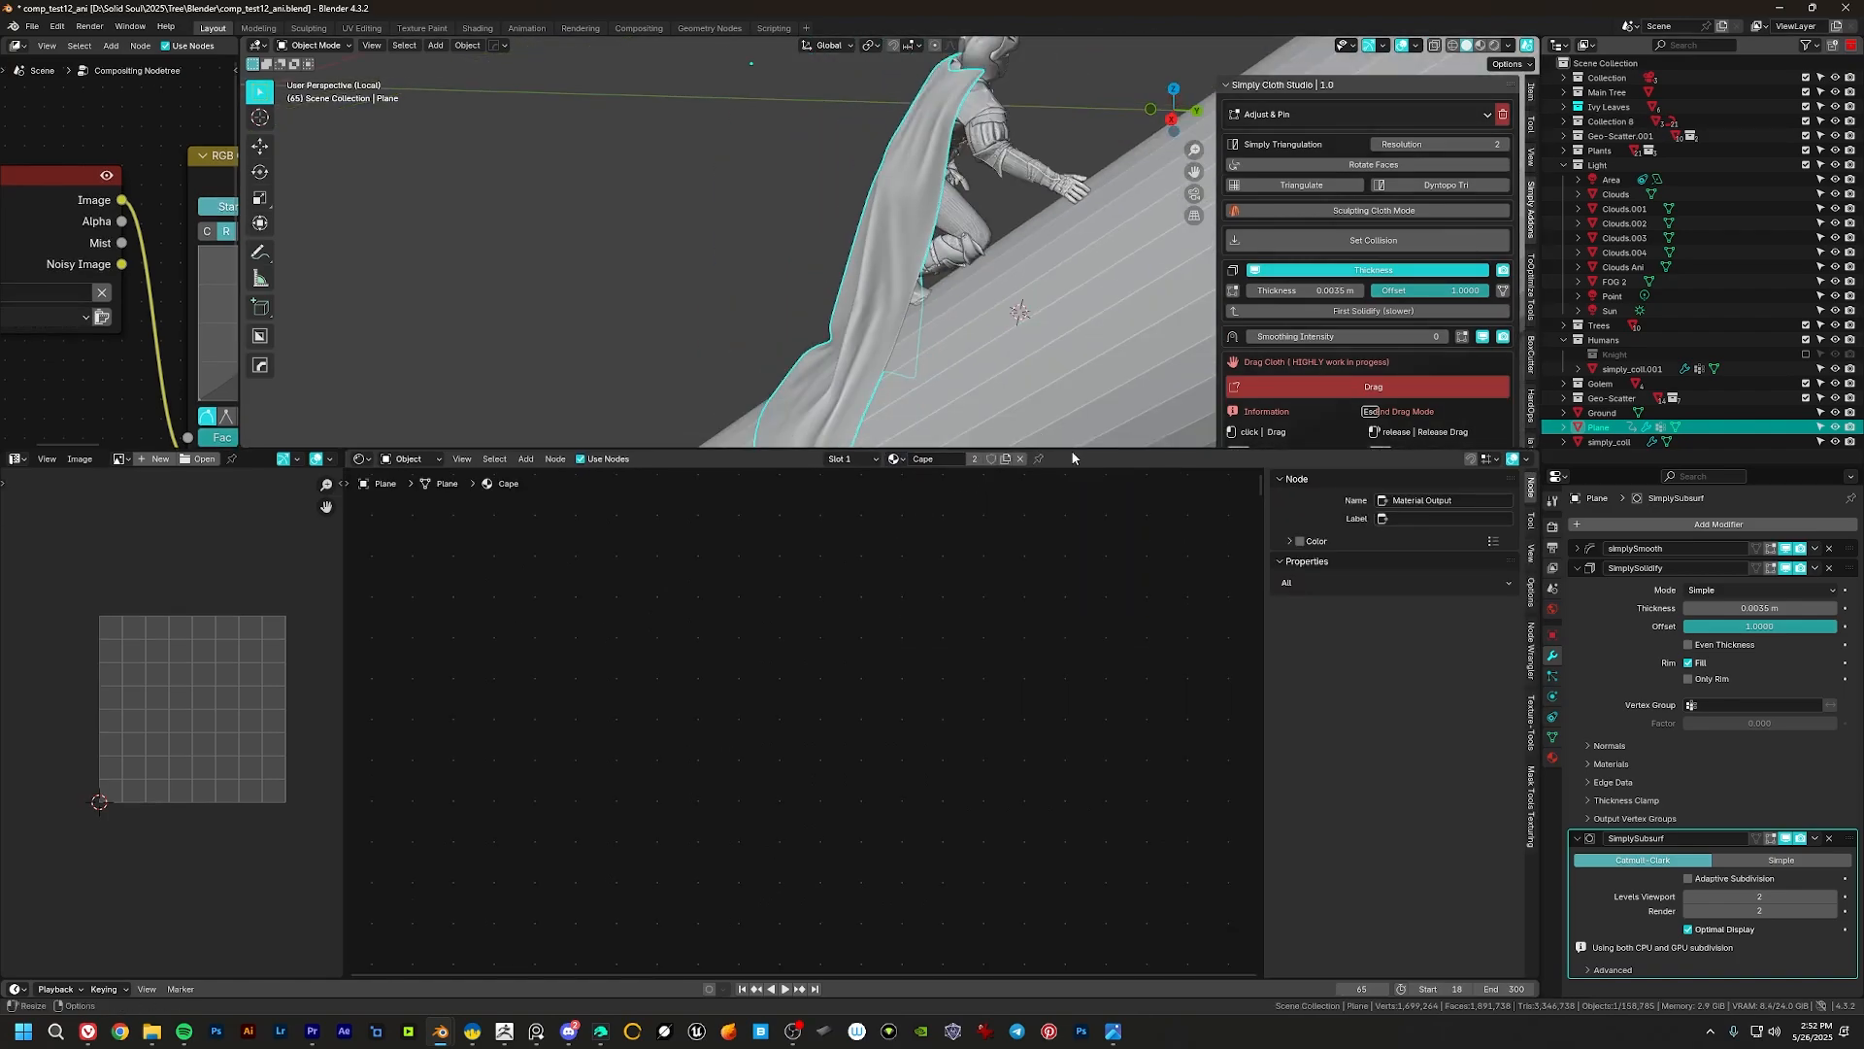
pyautogui.moveTo(1075, 450); pyautogui.dragTo(1098, 685)
pyautogui.moveTo(1063, 505); pyautogui.dragTo(1095, 497, button='middle')
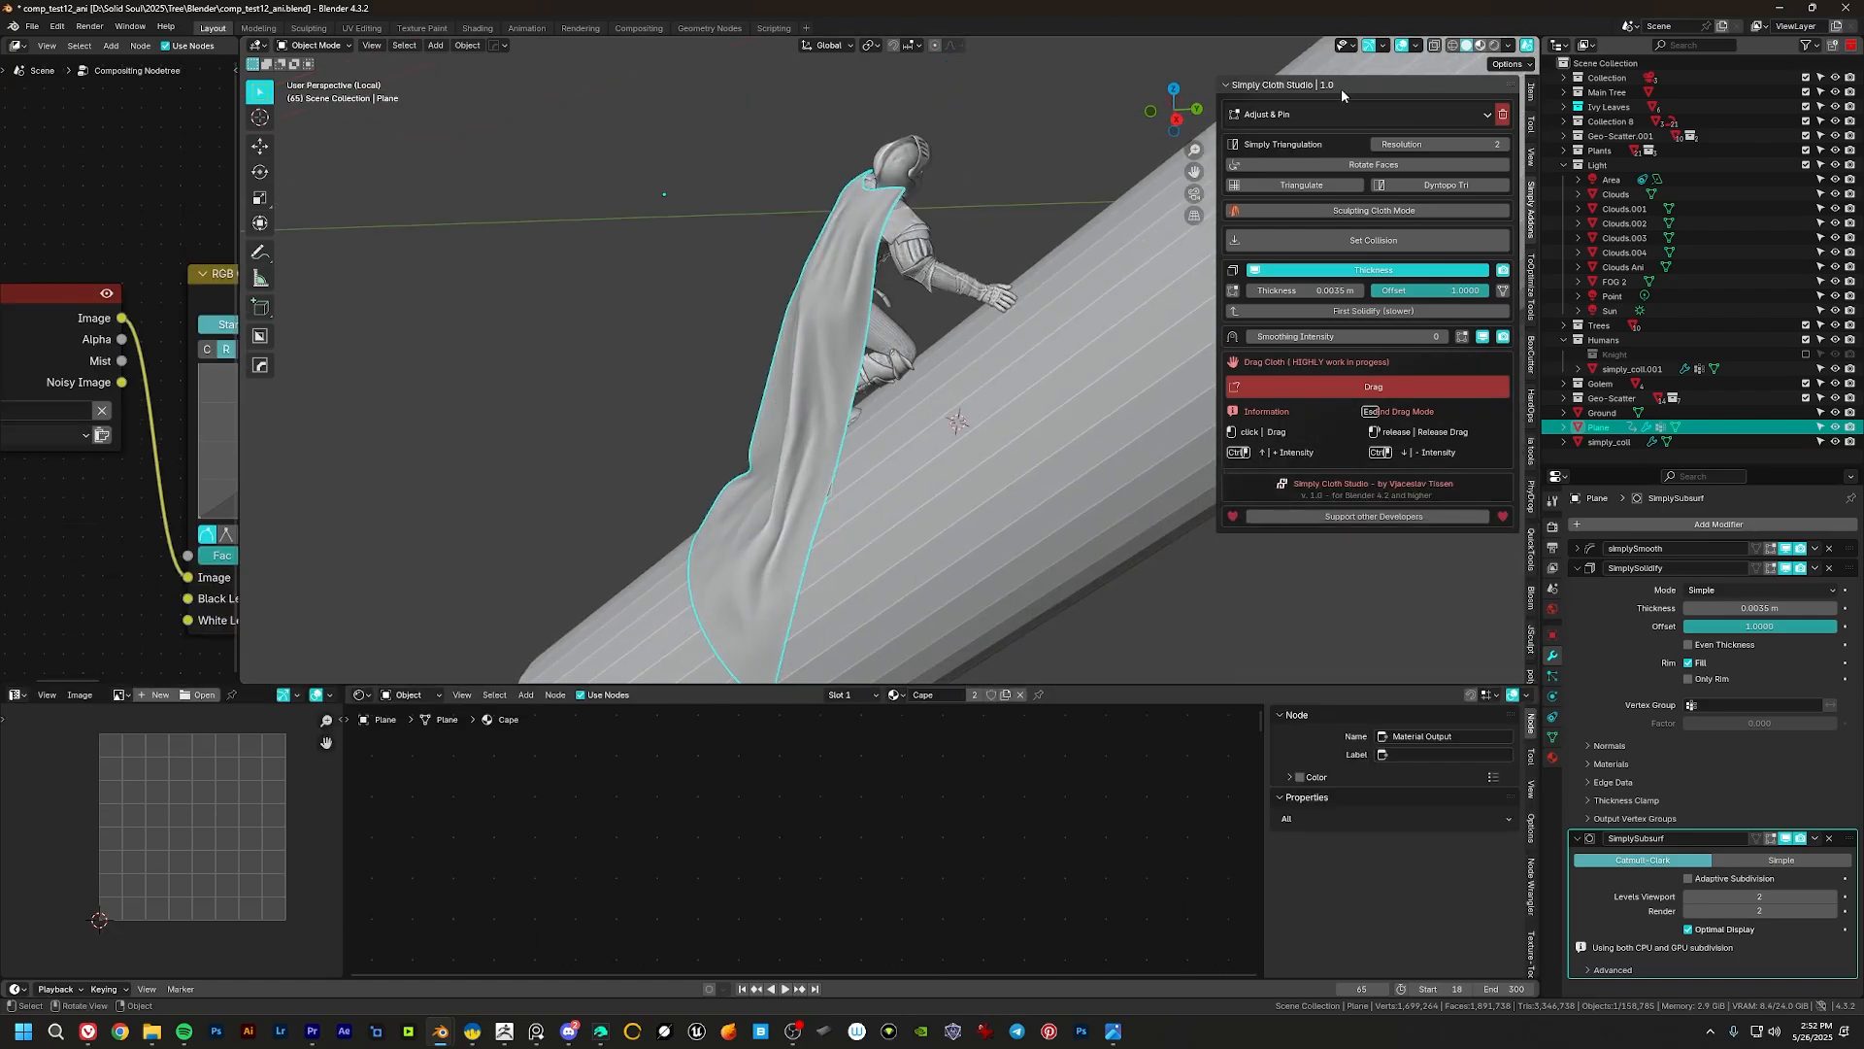
pyautogui.click(1479, 45)
pyautogui.moveTo(817, 364); pyautogui.dragTo(1010, 373, button='middle')
pyautogui.scroll(4, 874, 262)
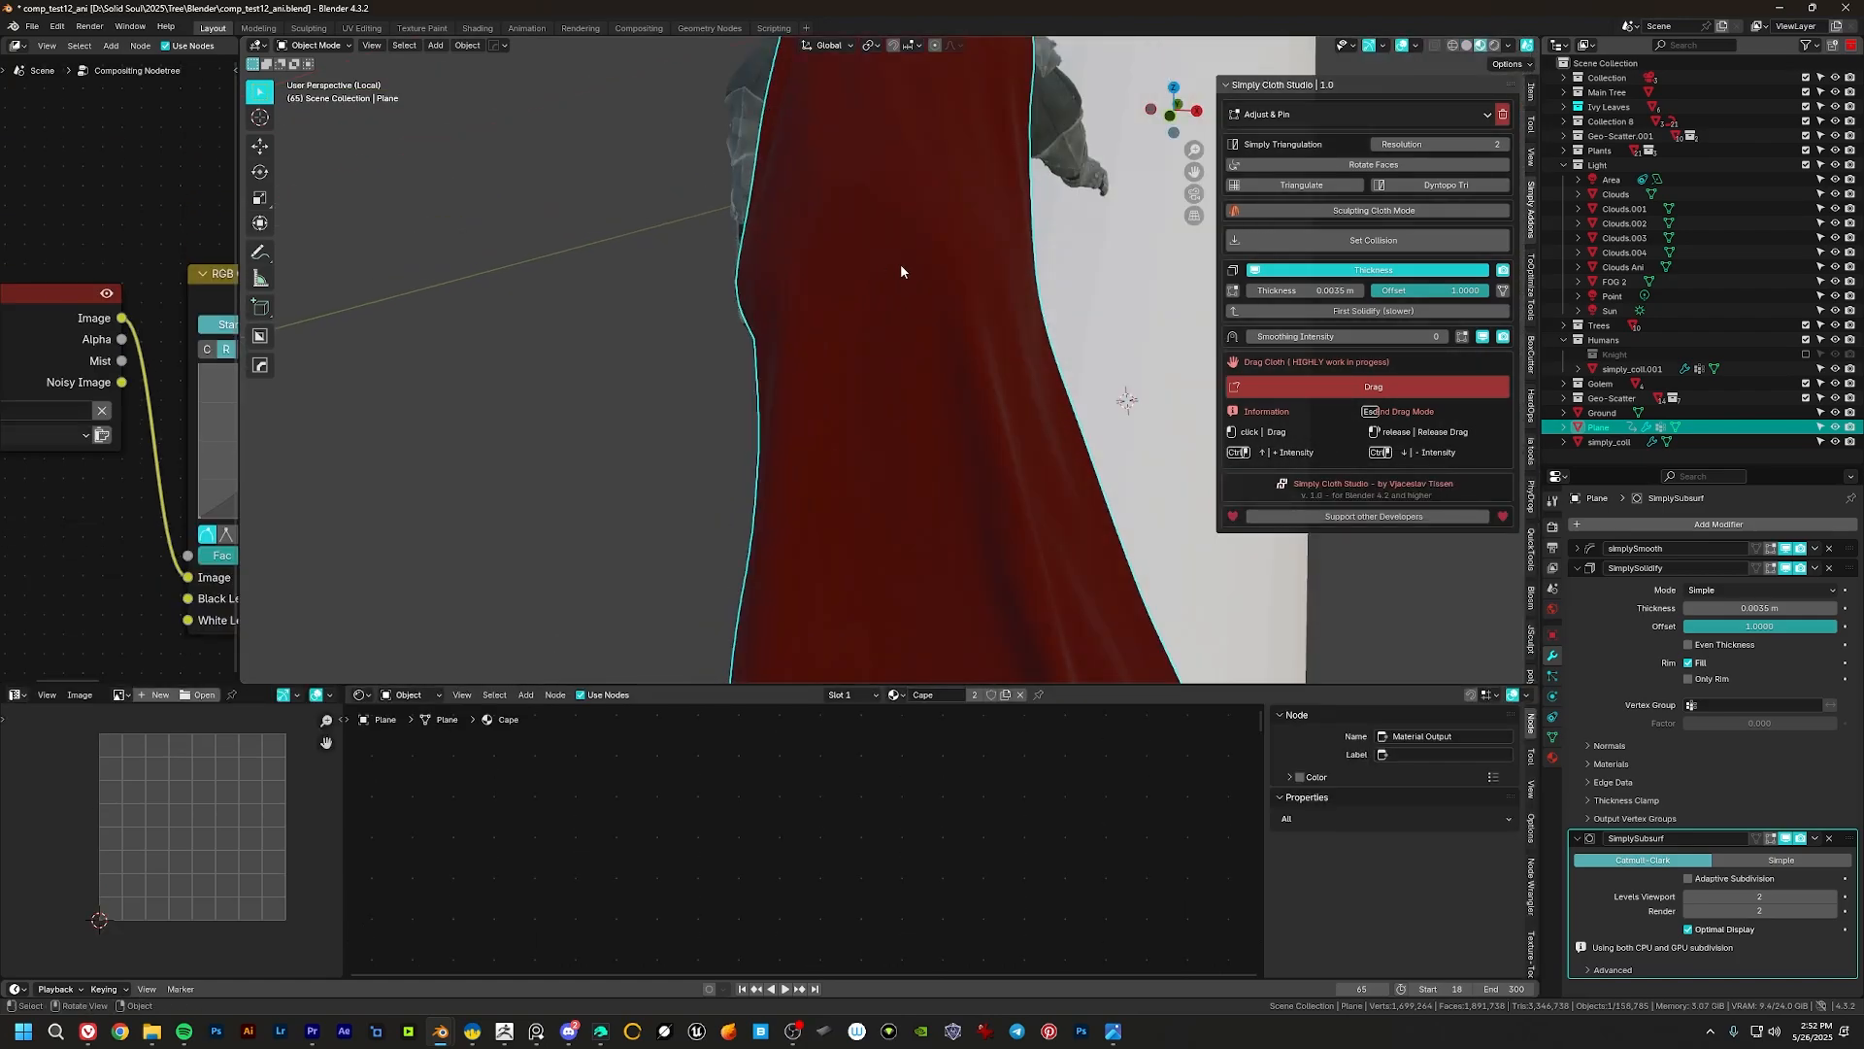
# Step: Scale and move all of the cape's UVs in the UV editor so they fill the whole UV tile
pyautogui.moveTo(900, 265); pyautogui.dragTo(835, 361, button='middle')
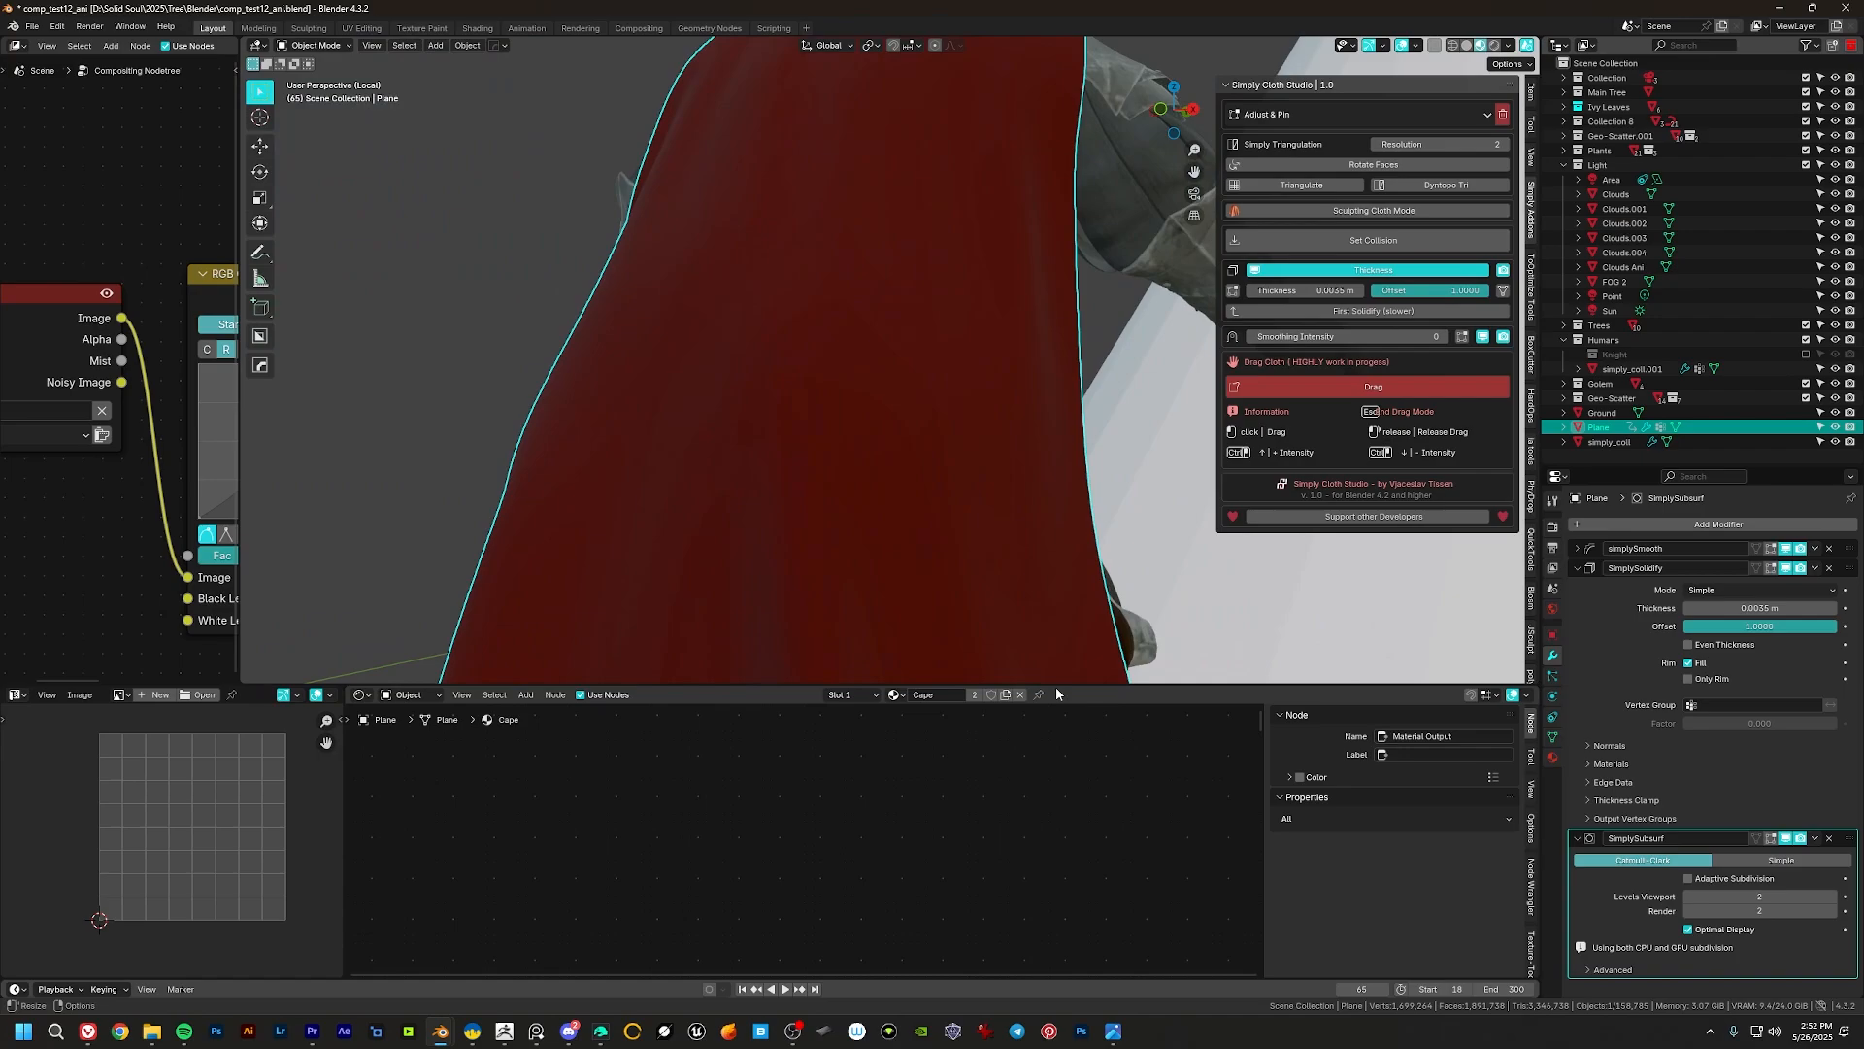
pyautogui.moveTo(1056, 686); pyautogui.dragTo(1056, 400)
pyautogui.press('Tab')
pyautogui.press('a')
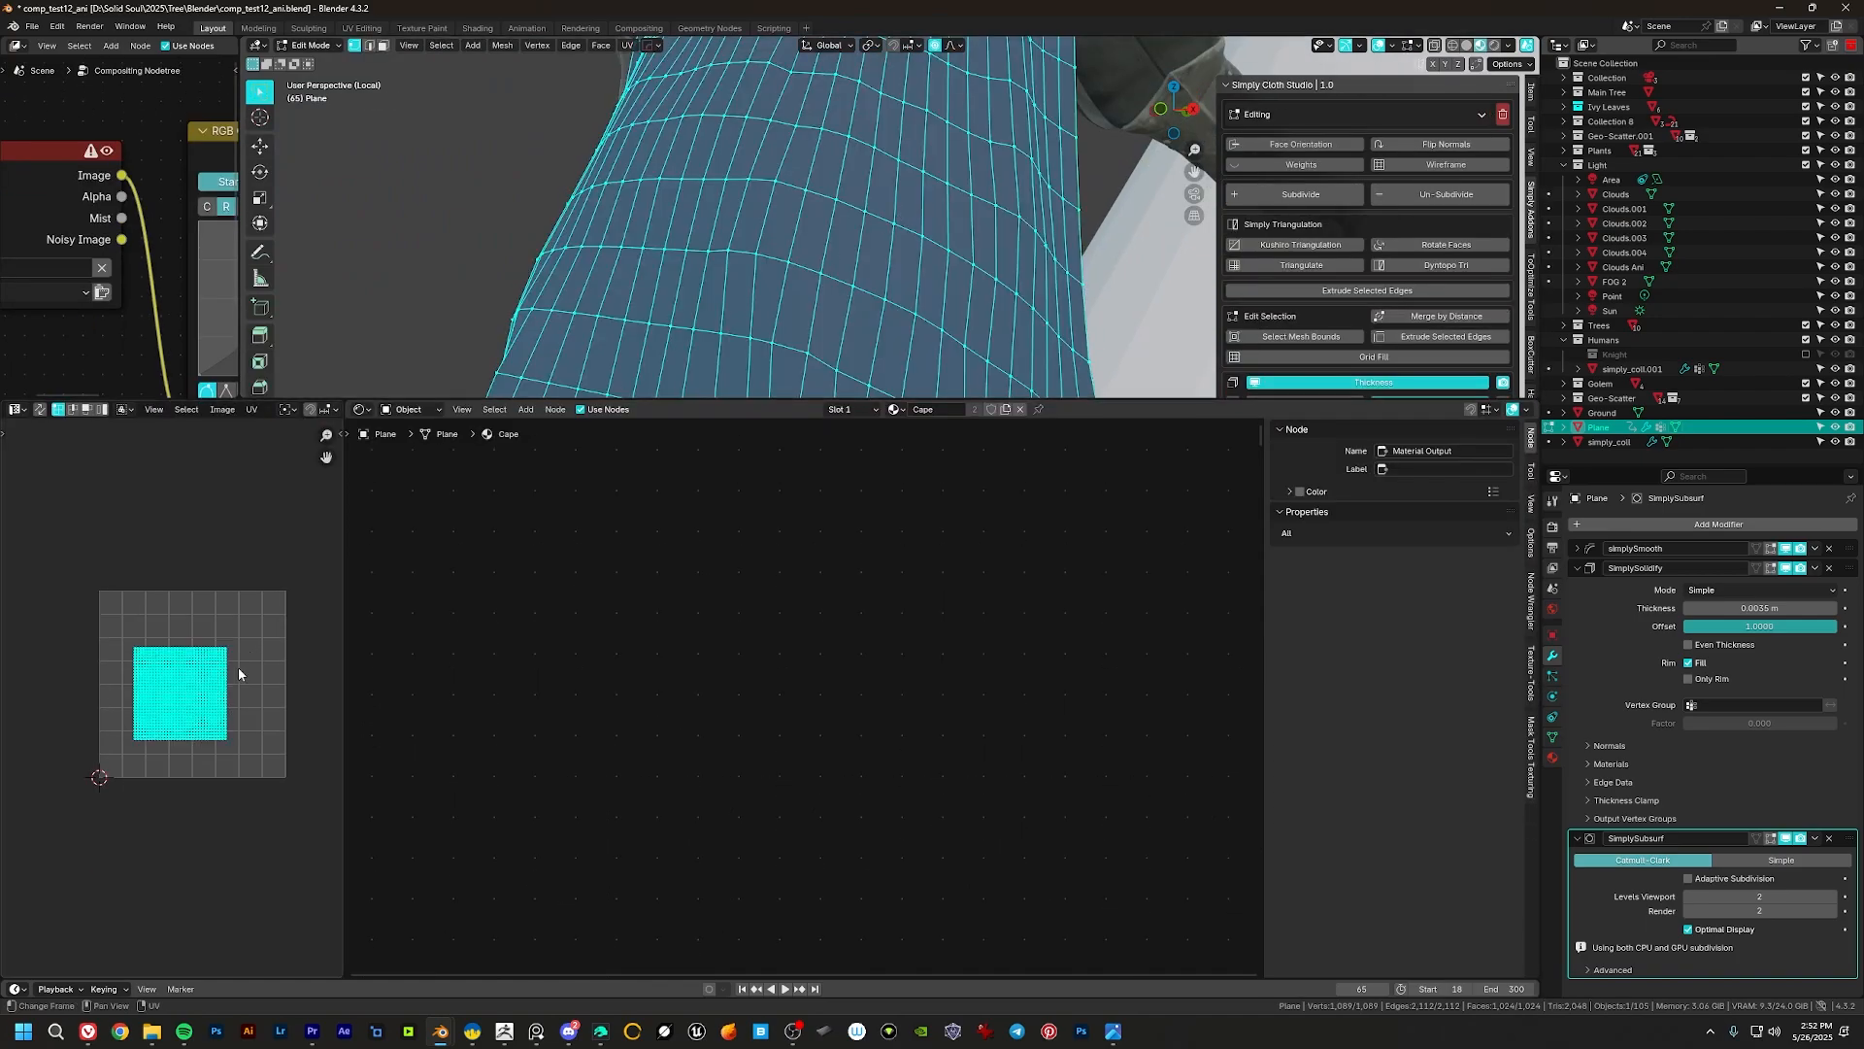
pyautogui.press('s')
pyautogui.click(334, 590)
pyautogui.press('g')
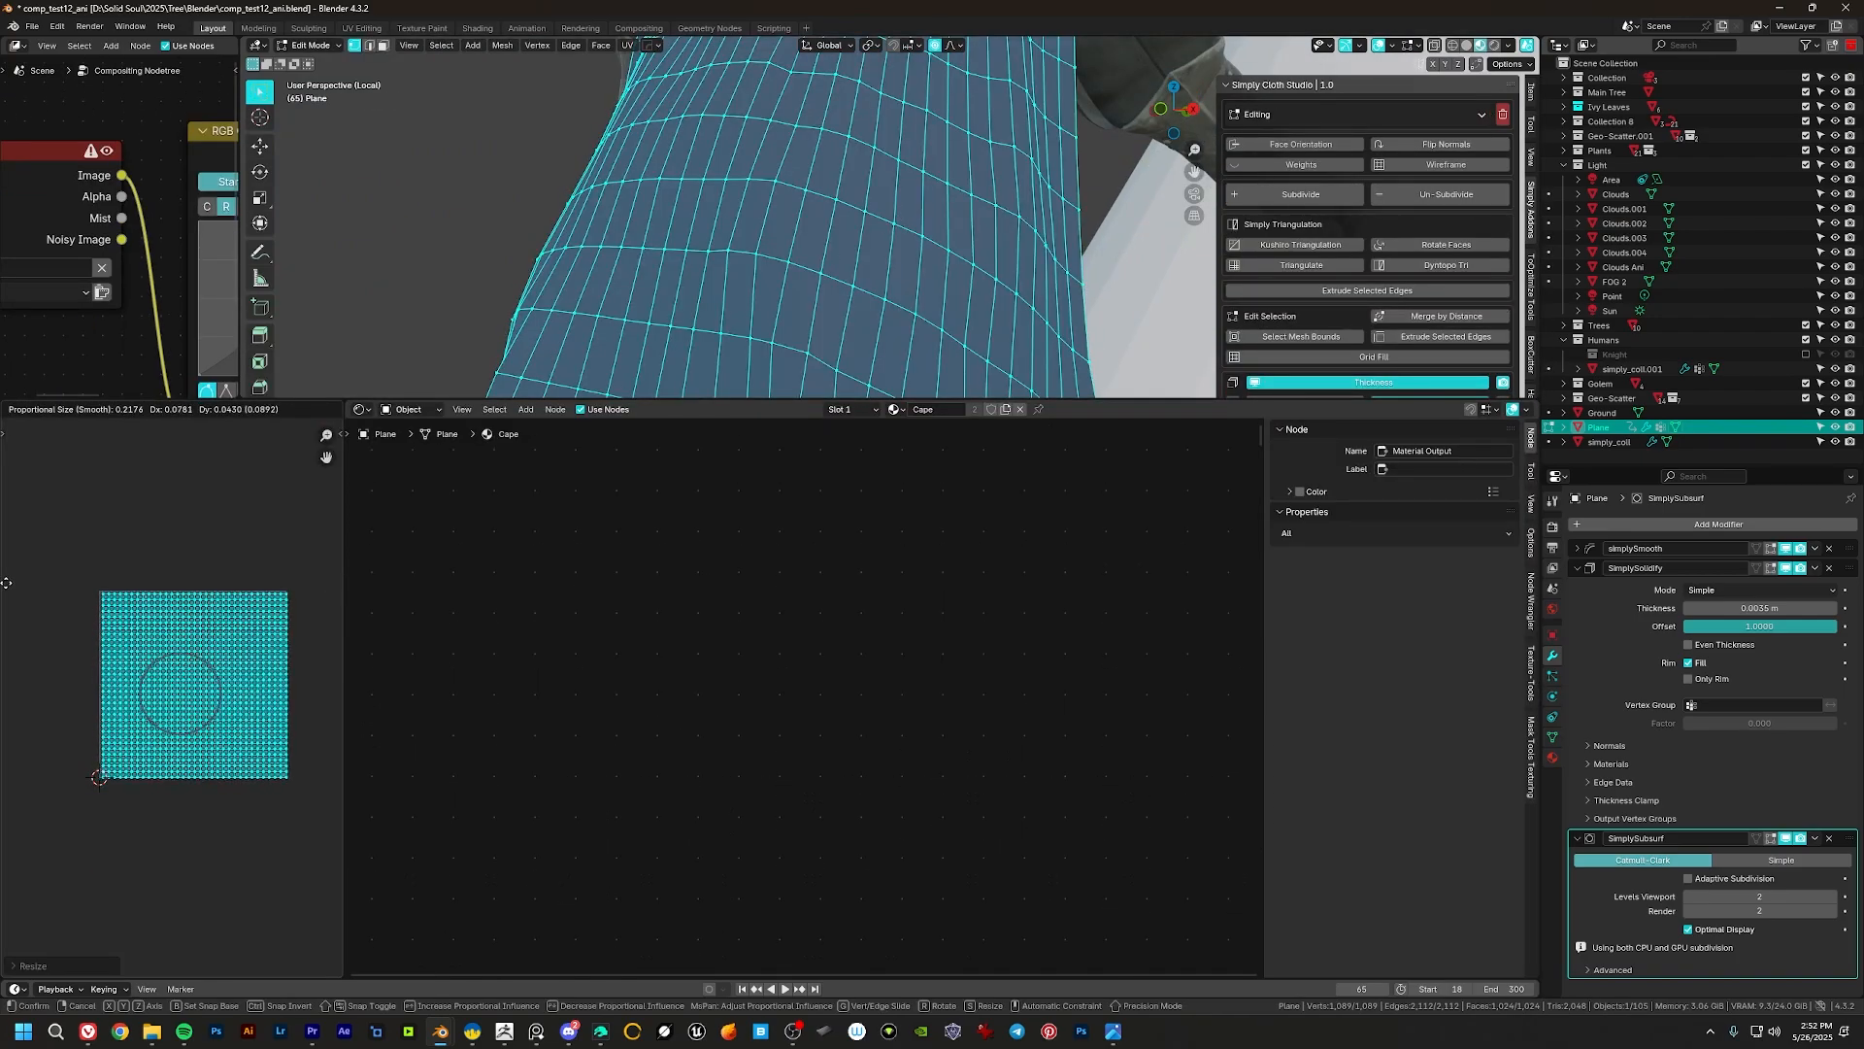
pyautogui.click(6, 583)
pyautogui.press('s')
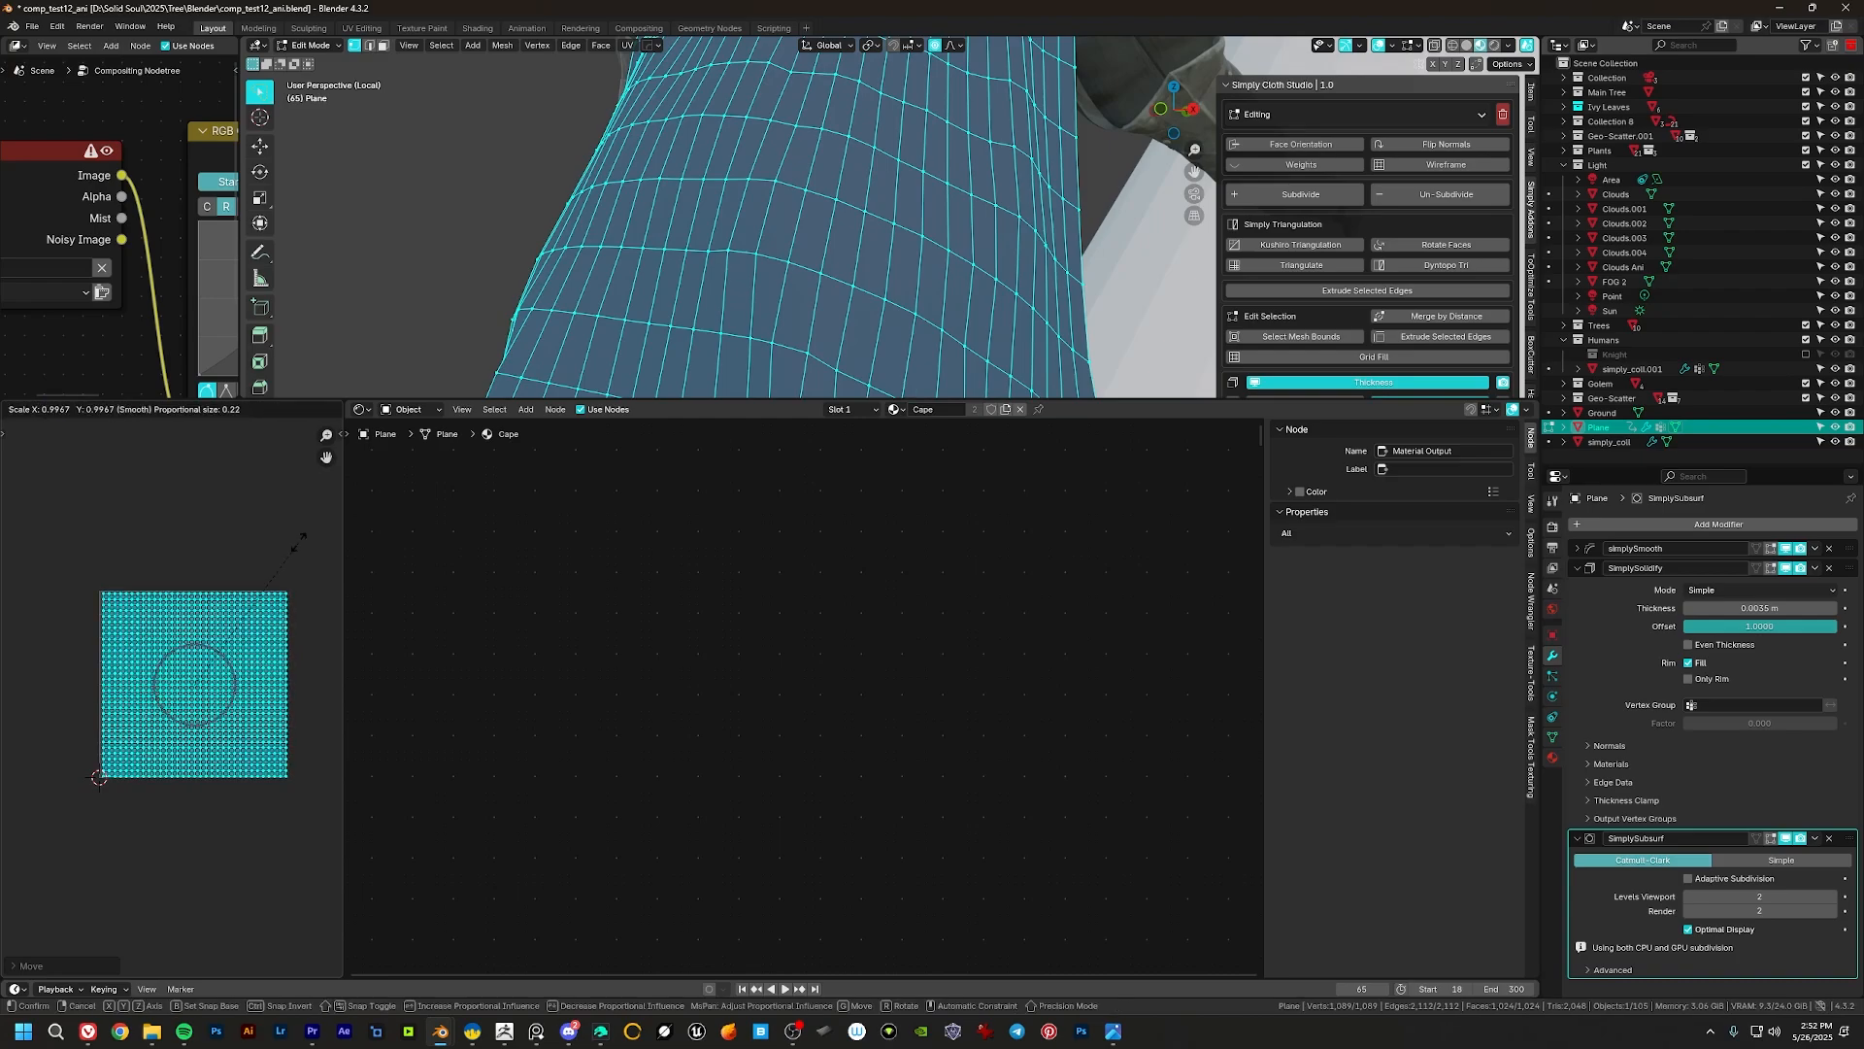
pyautogui.click(293, 542)
pyautogui.press('g')
pyautogui.click(290, 542)
pyautogui.press('s')
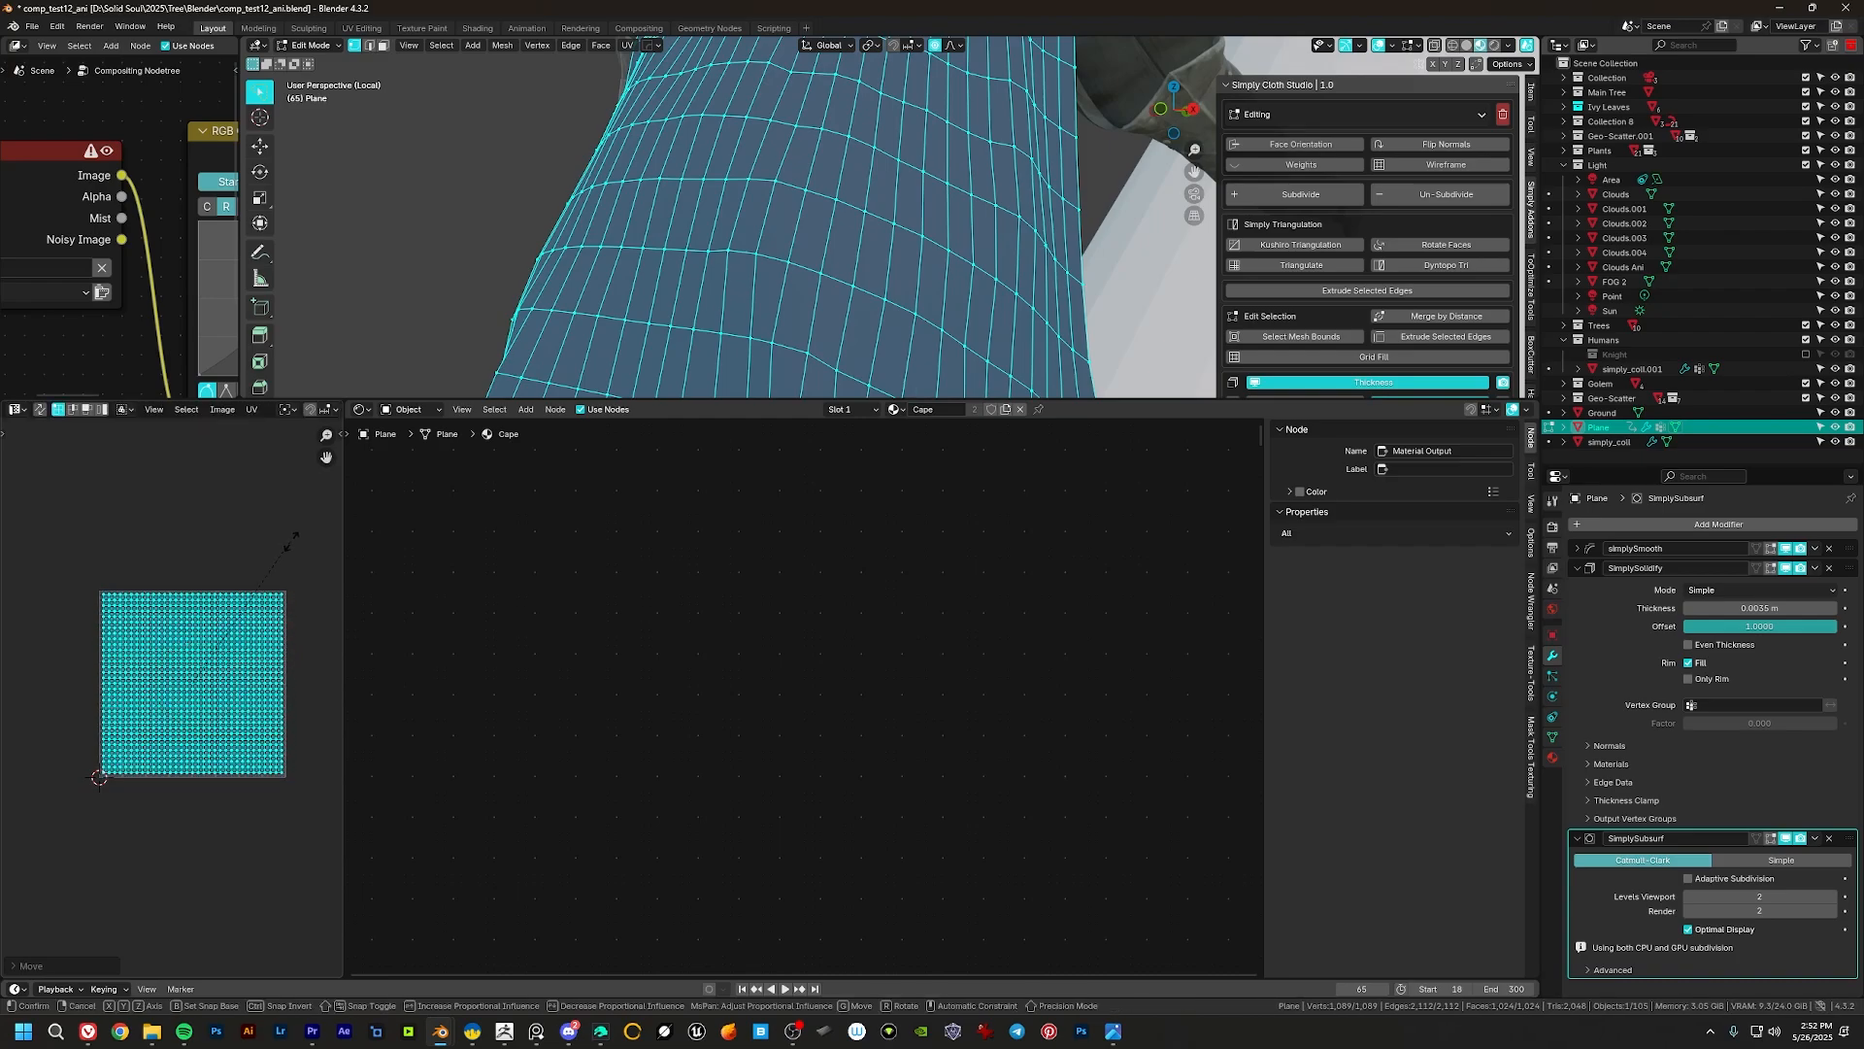
pyautogui.click(290, 544)
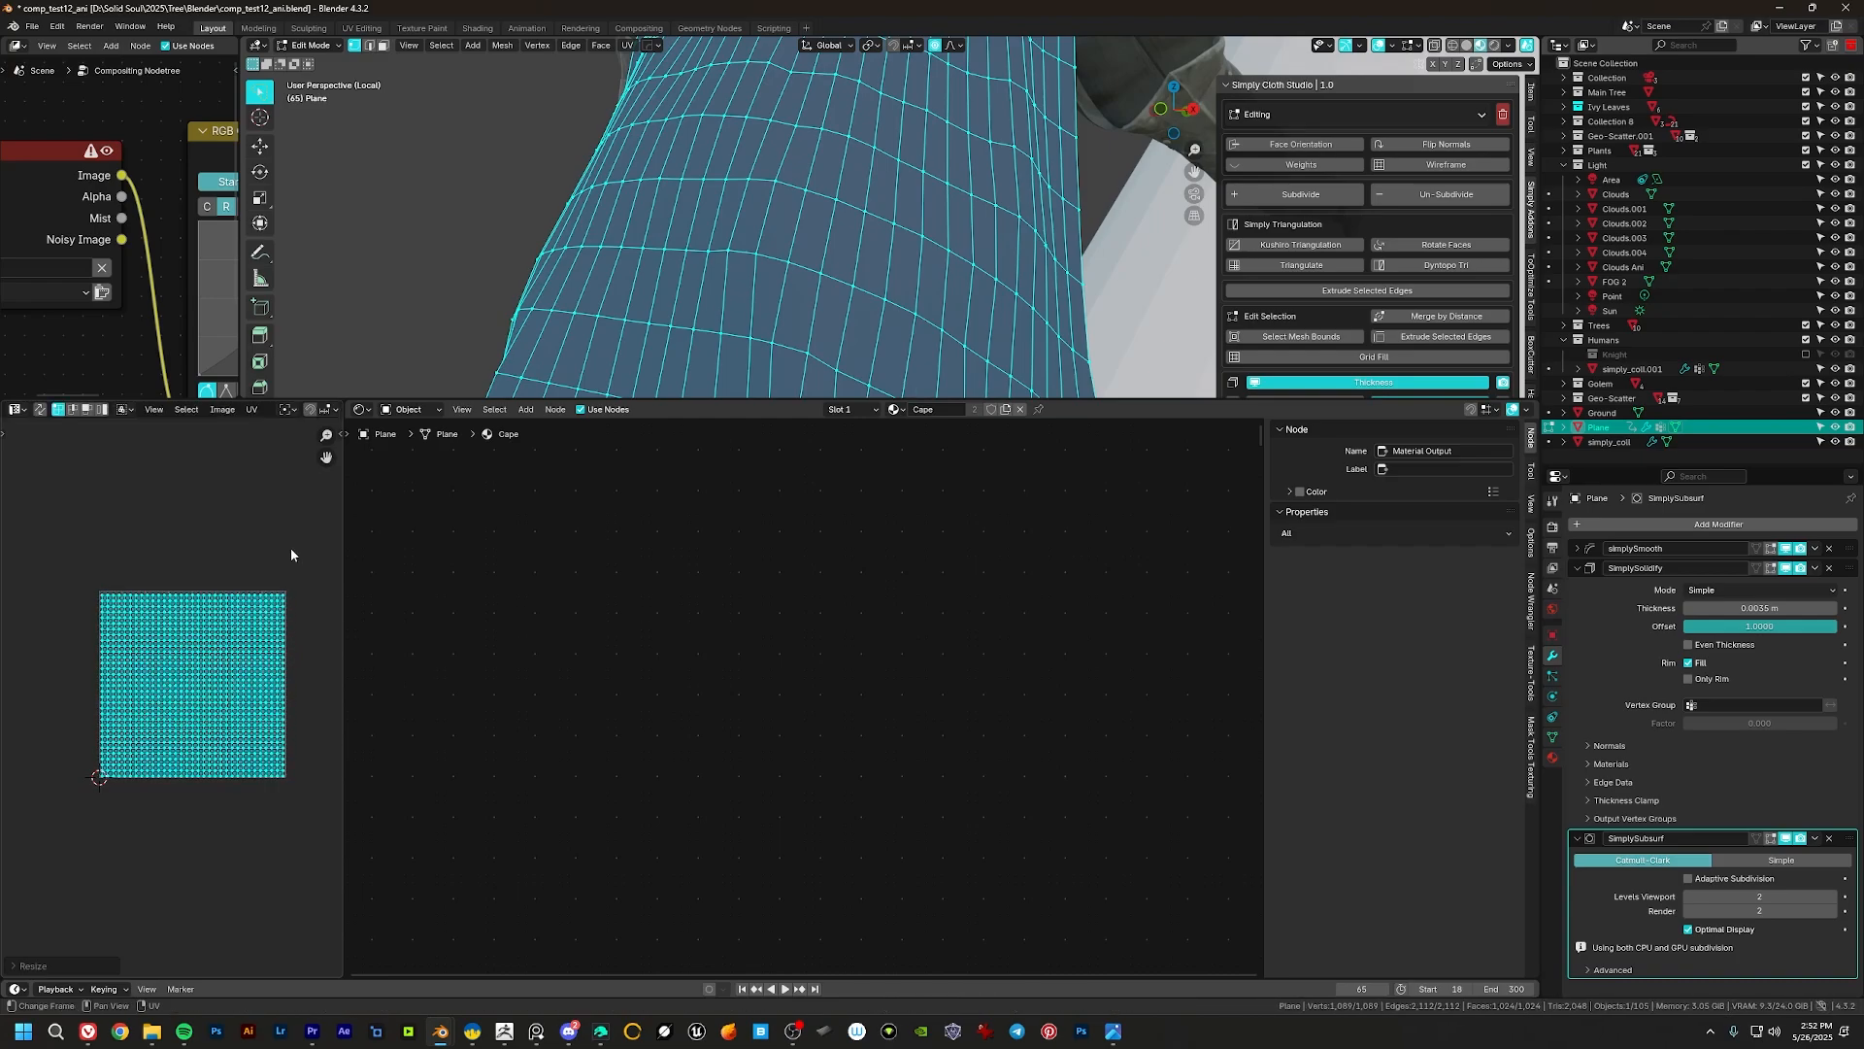
pyautogui.press('Tab')
# Step: Bring the Cape material's Principled BSDF and Material Output nodes into view in the Shader Editor and enlarge the viewport
pyautogui.scroll(-10, 765, 592)
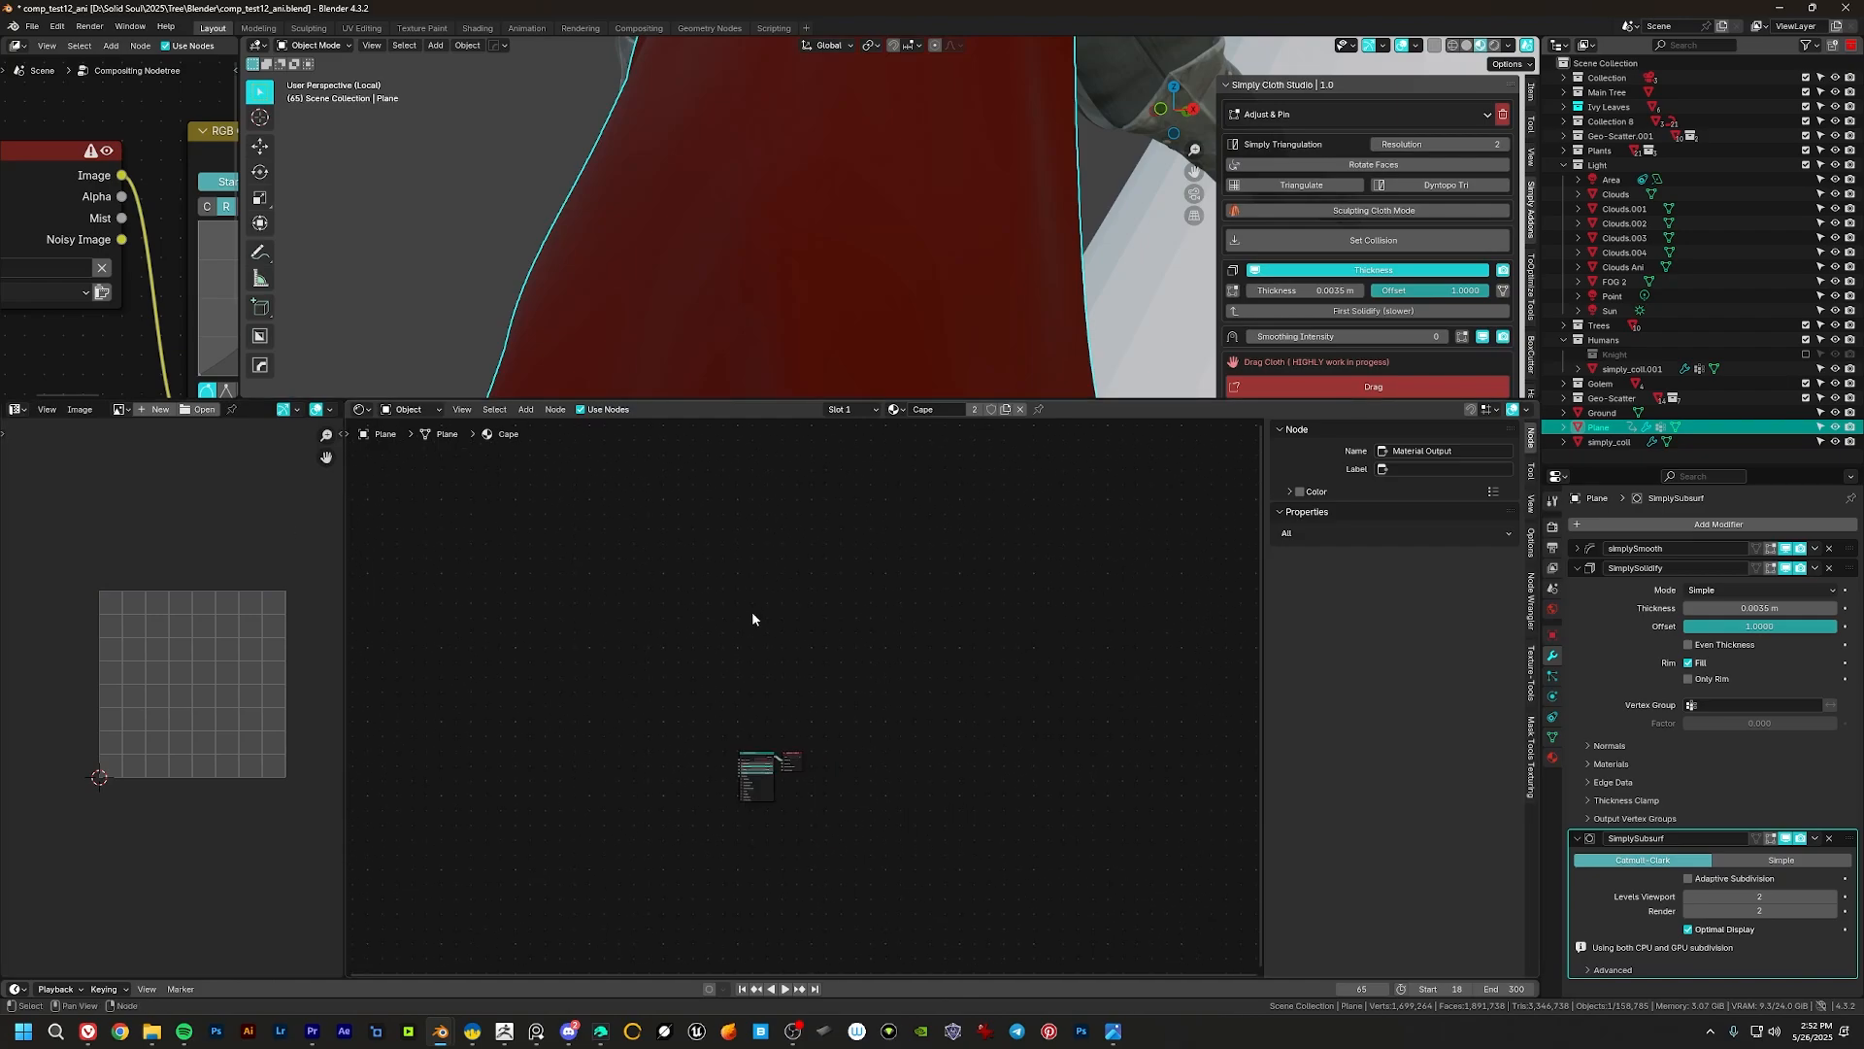
pyautogui.scroll(18, 836, 679)
pyautogui.moveTo(757, 782); pyautogui.dragTo(787, 647, button='middle')
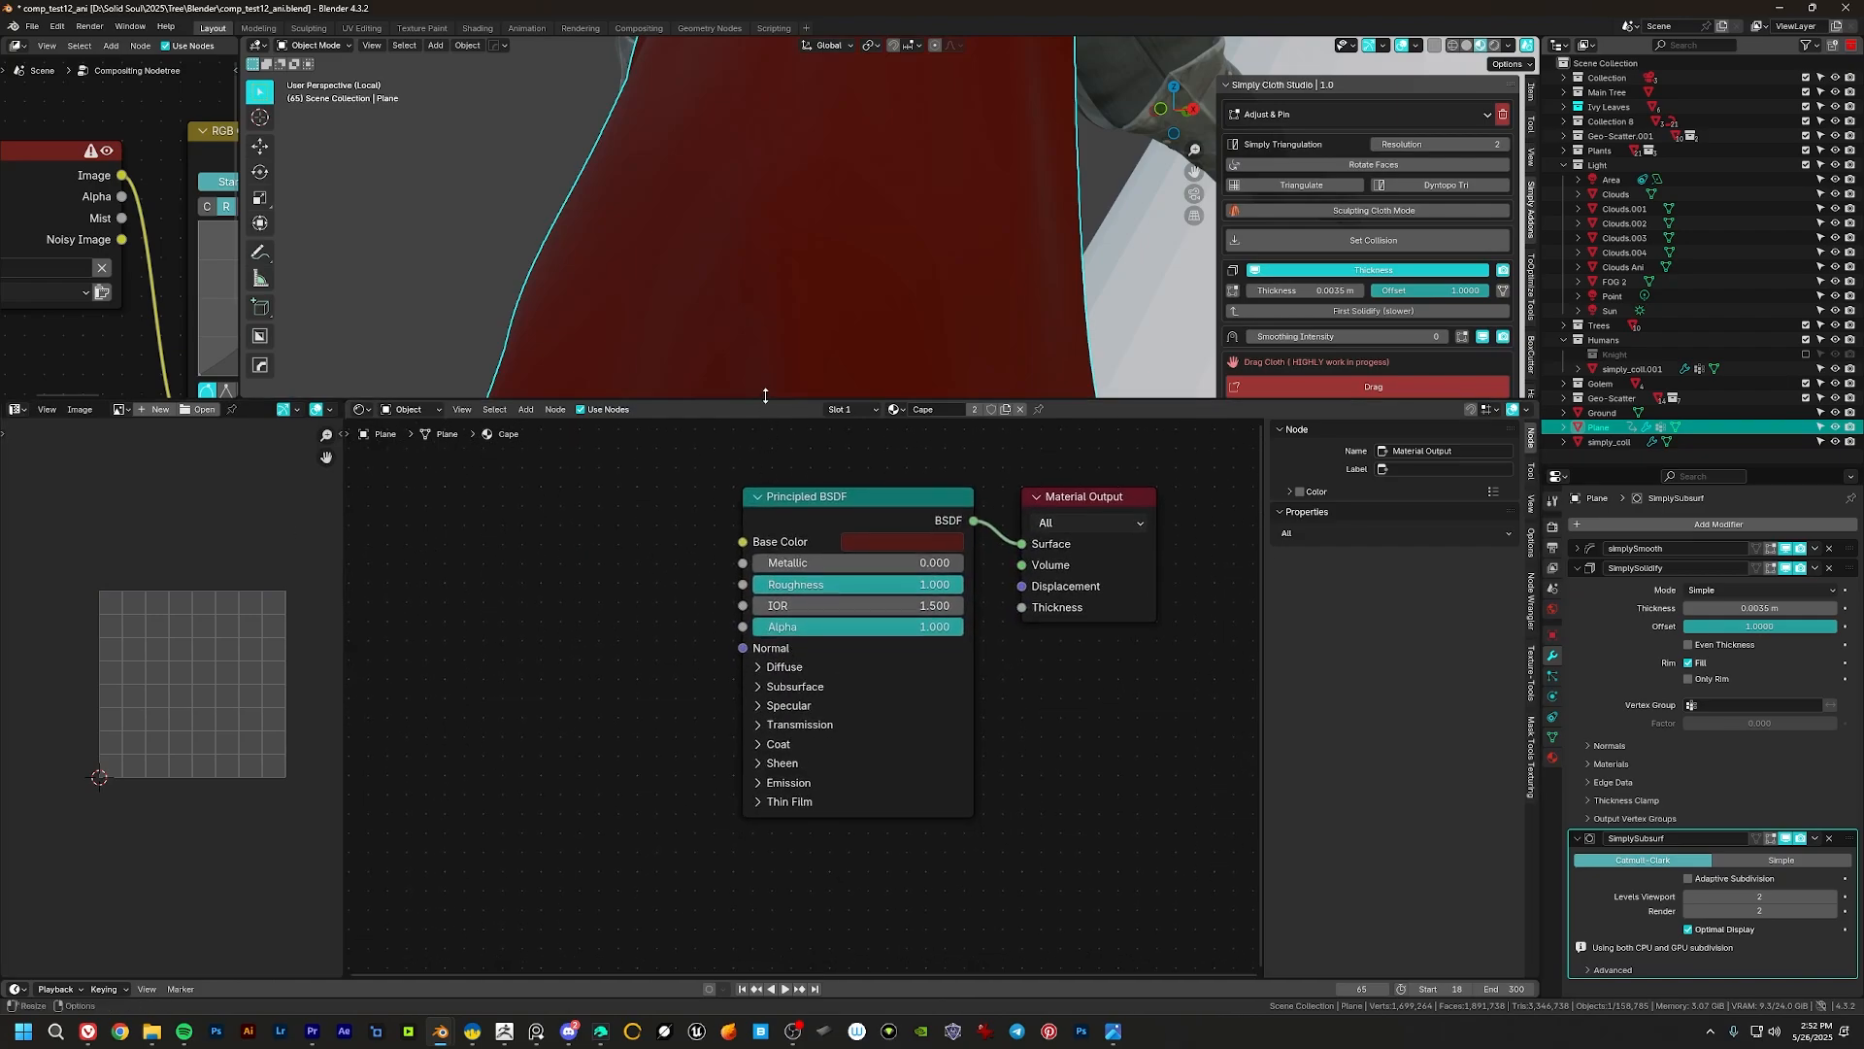
pyautogui.moveTo(767, 397); pyautogui.dragTo(772, 480)
pyautogui.moveTo(986, 416); pyautogui.dragTo(933, 255, button='middle')
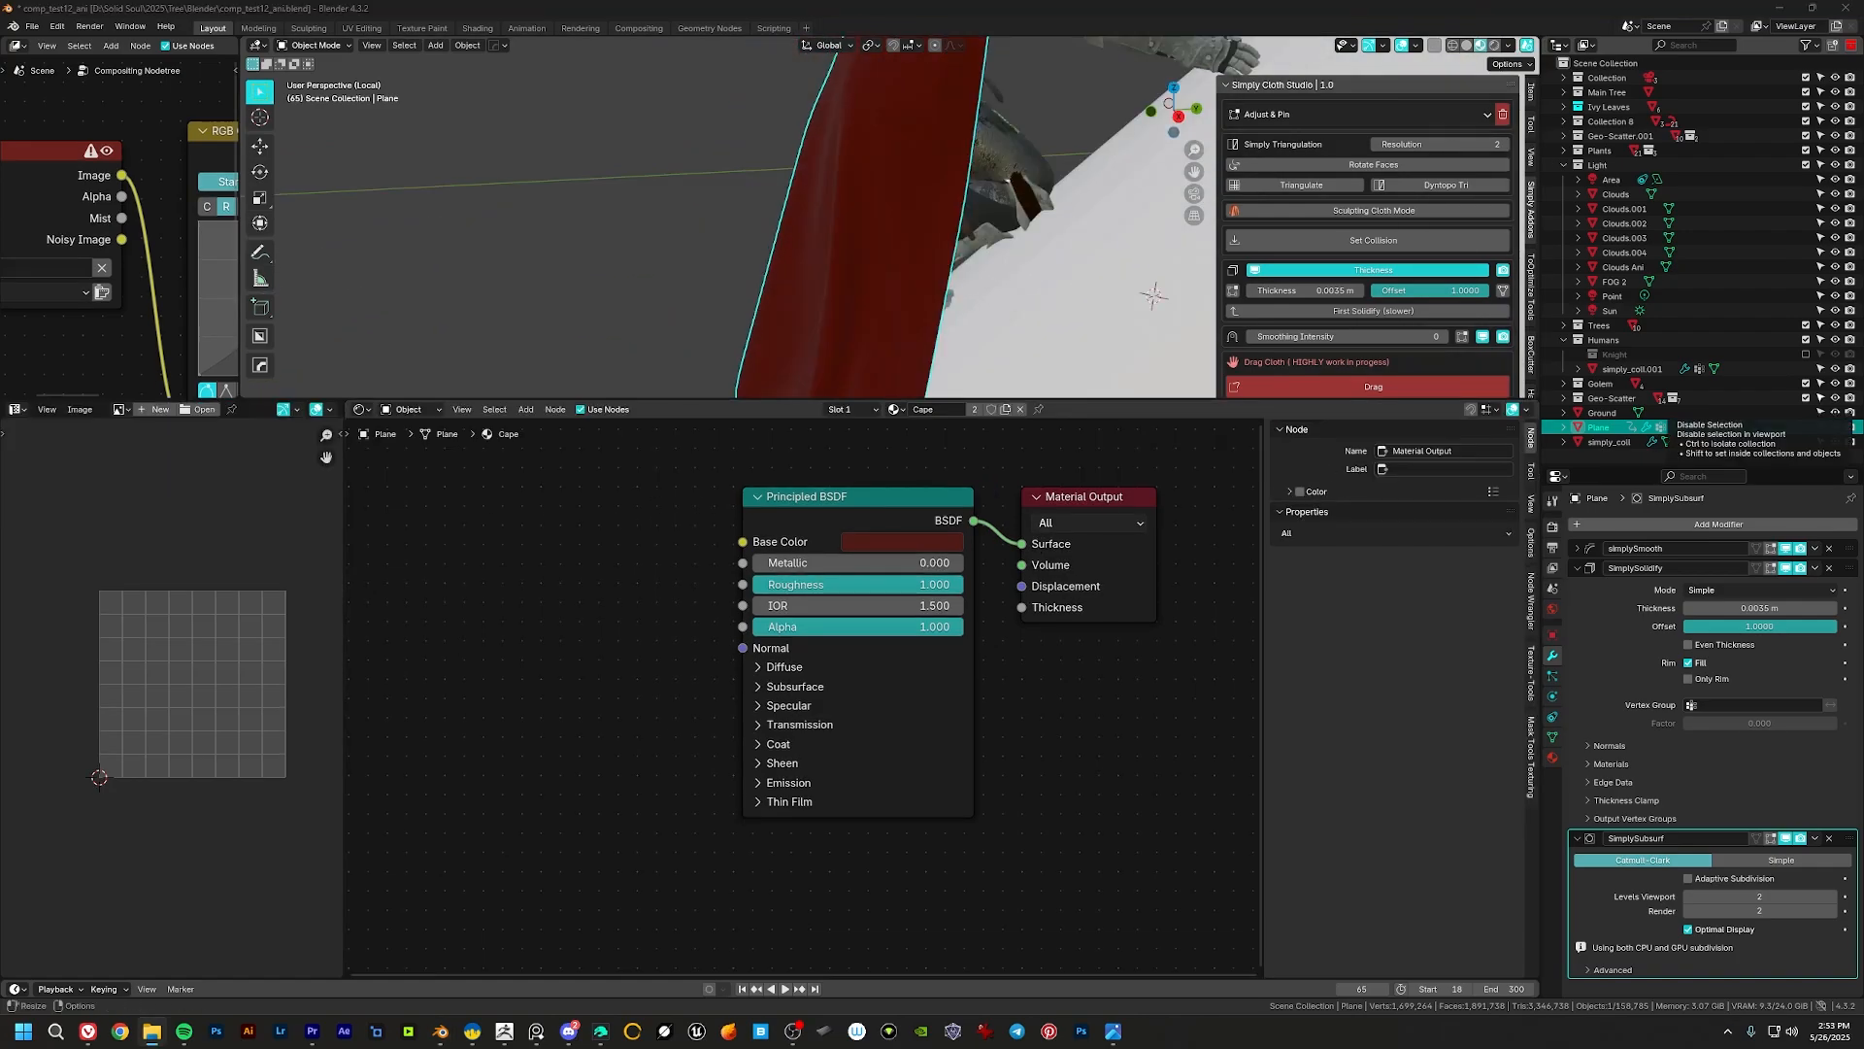
# Step: Switch to File Explorer and show the MK Torn Fabric folder as extra large icons
pyautogui.moveTo(1863, 160); pyautogui.dragTo(842, 75)
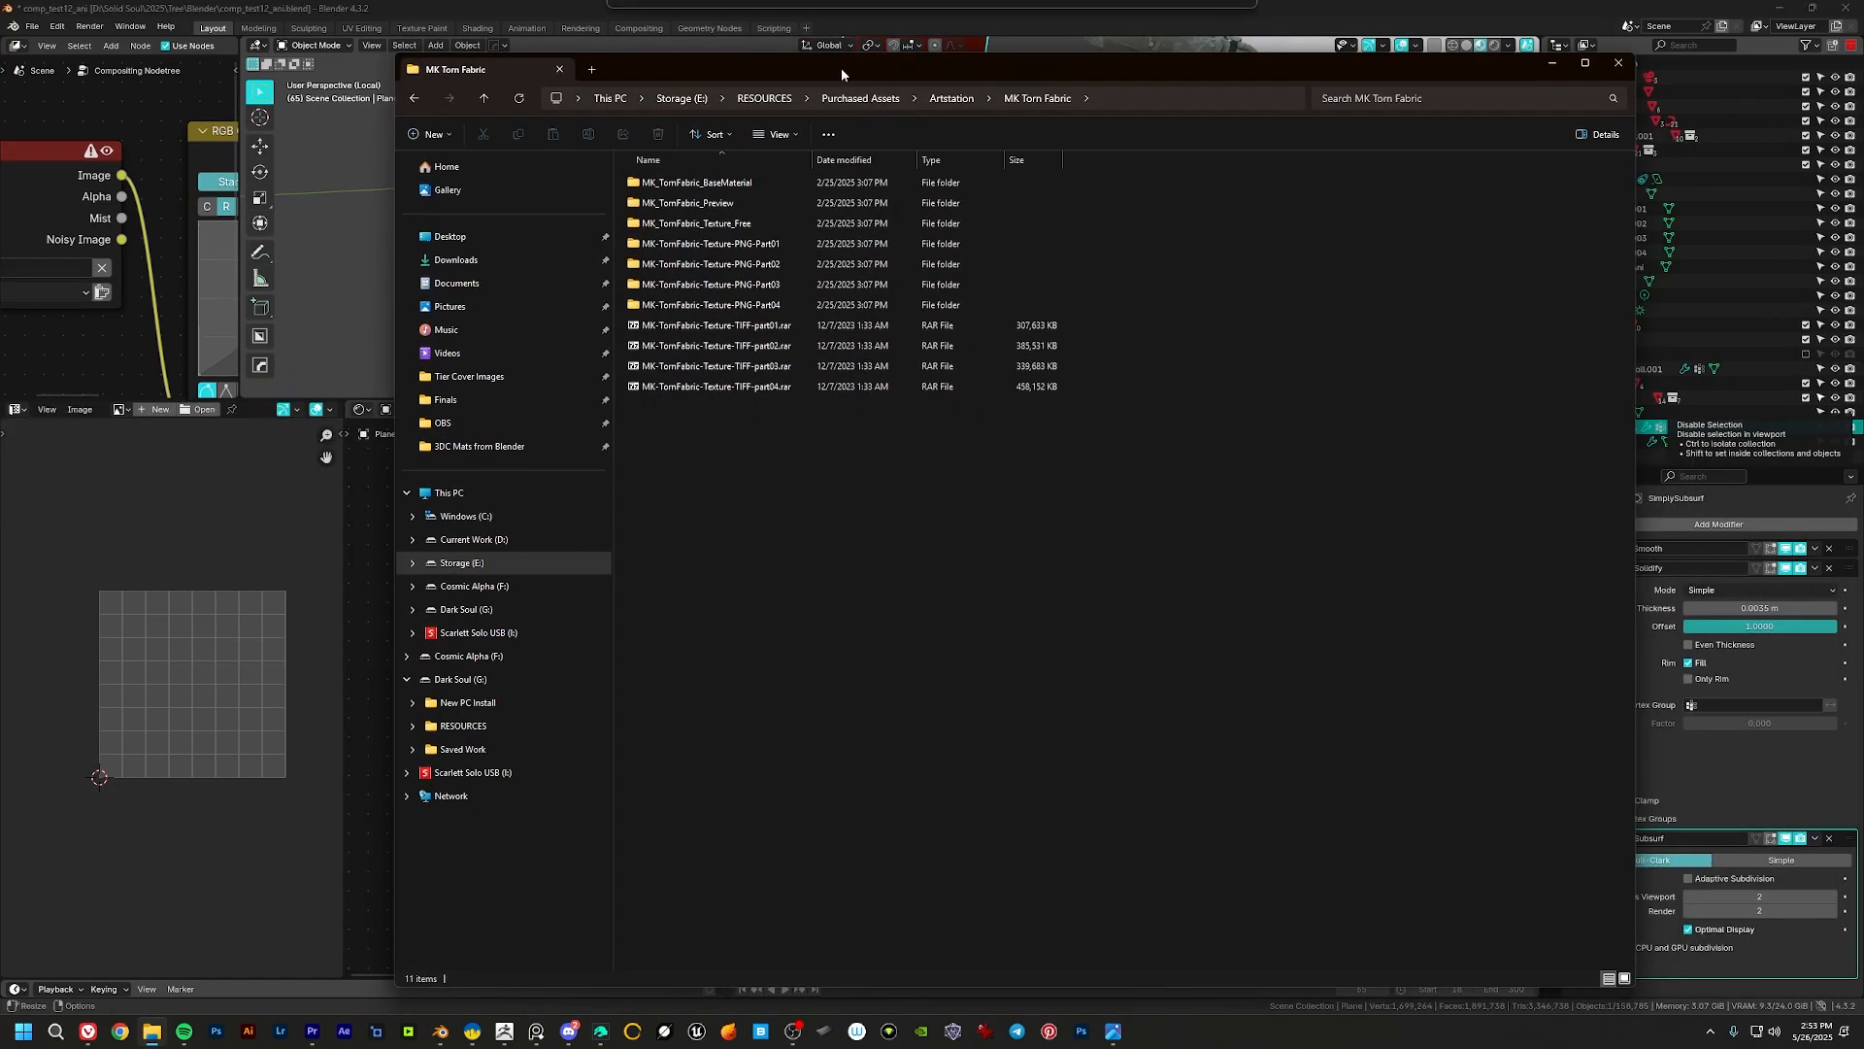
pyautogui.moveTo(1010, 126); pyautogui.dragTo(1863, 223)
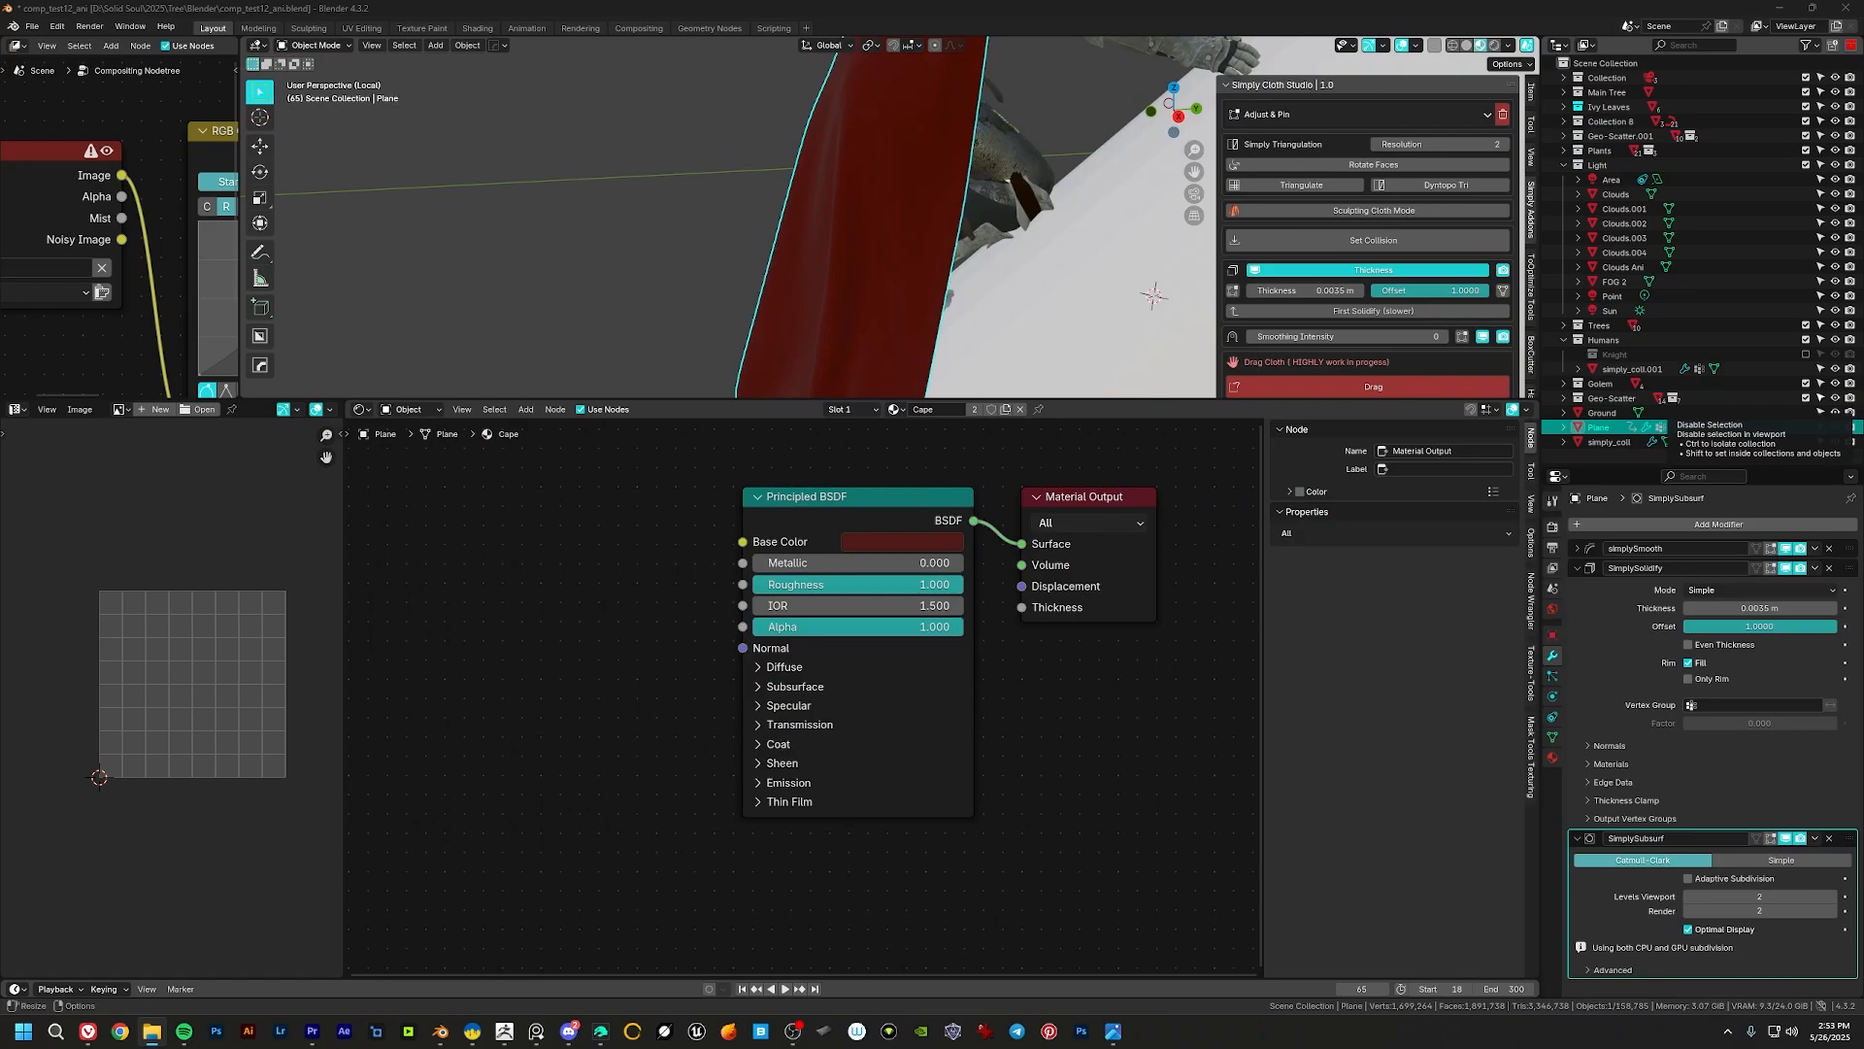
pyautogui.moveTo(919, 315); pyautogui.dragTo(988, 251, button='middle')
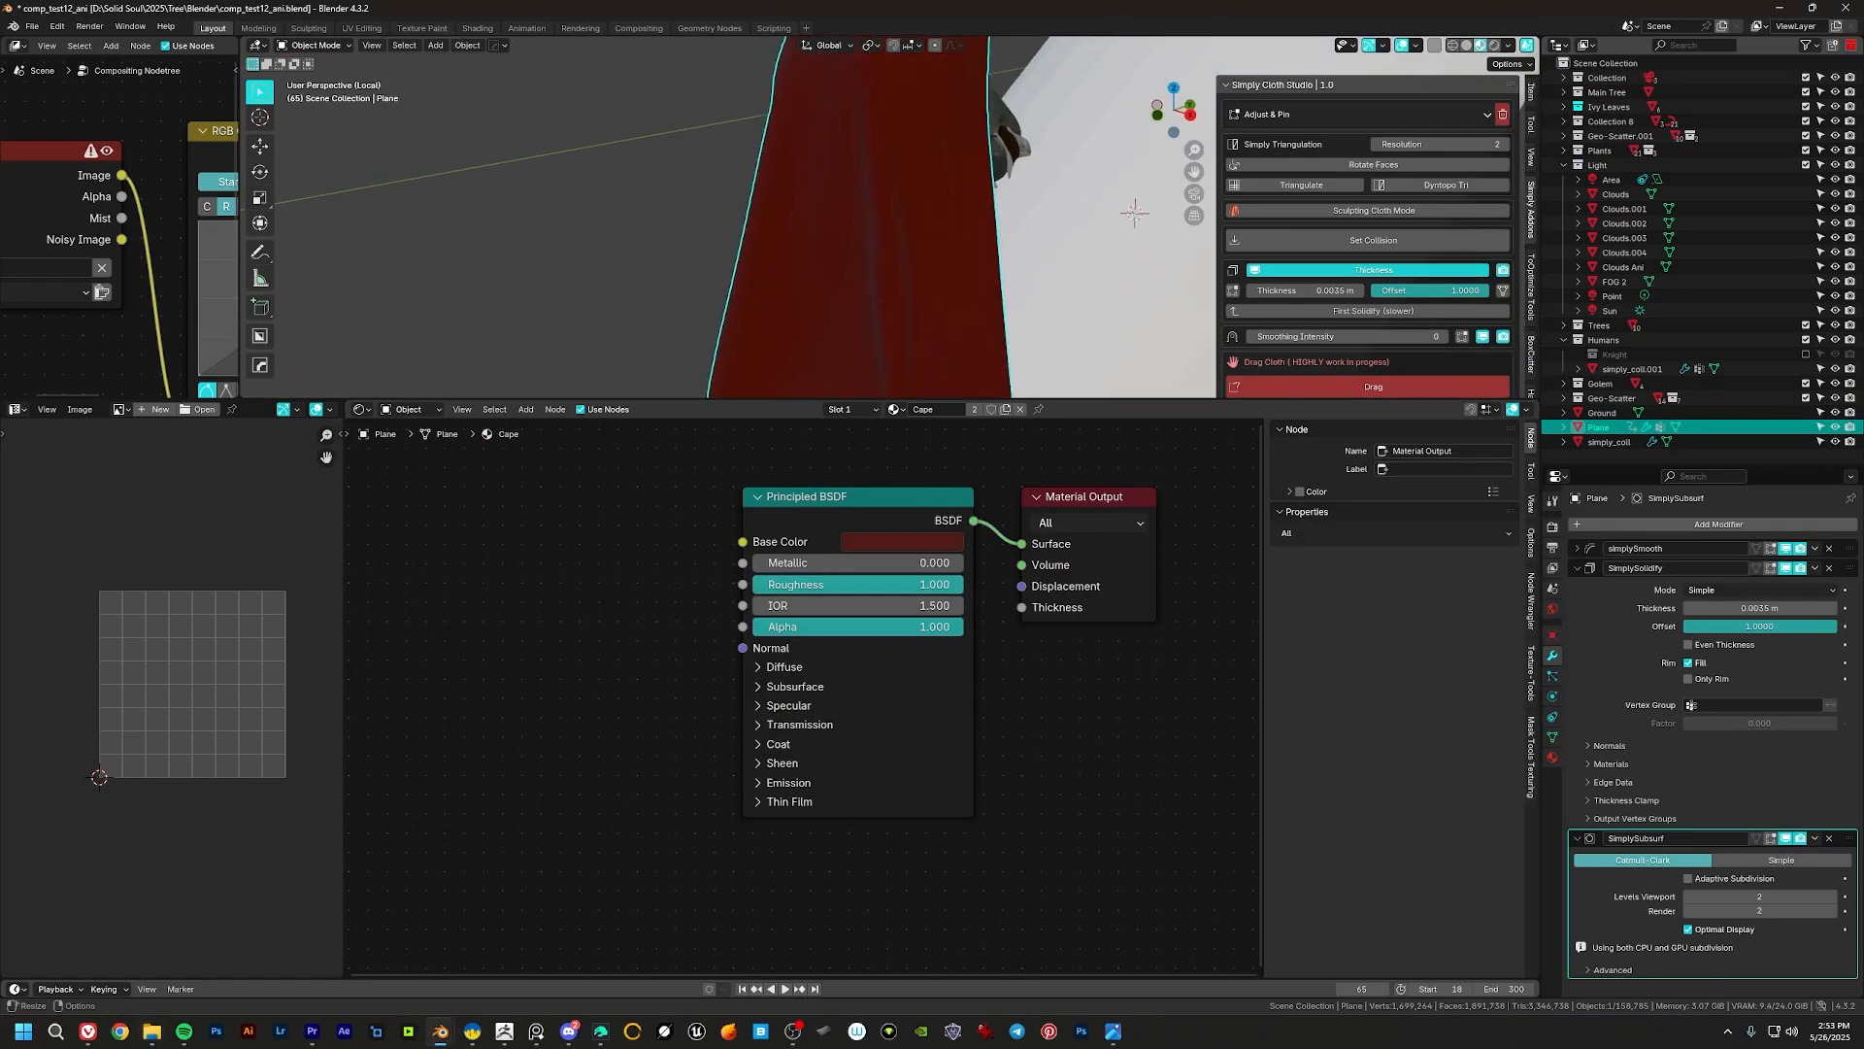
pyautogui.hotkey('alt', 'Tab')
pyautogui.rightClick(827, 419)
pyautogui.moveTo(874, 433)
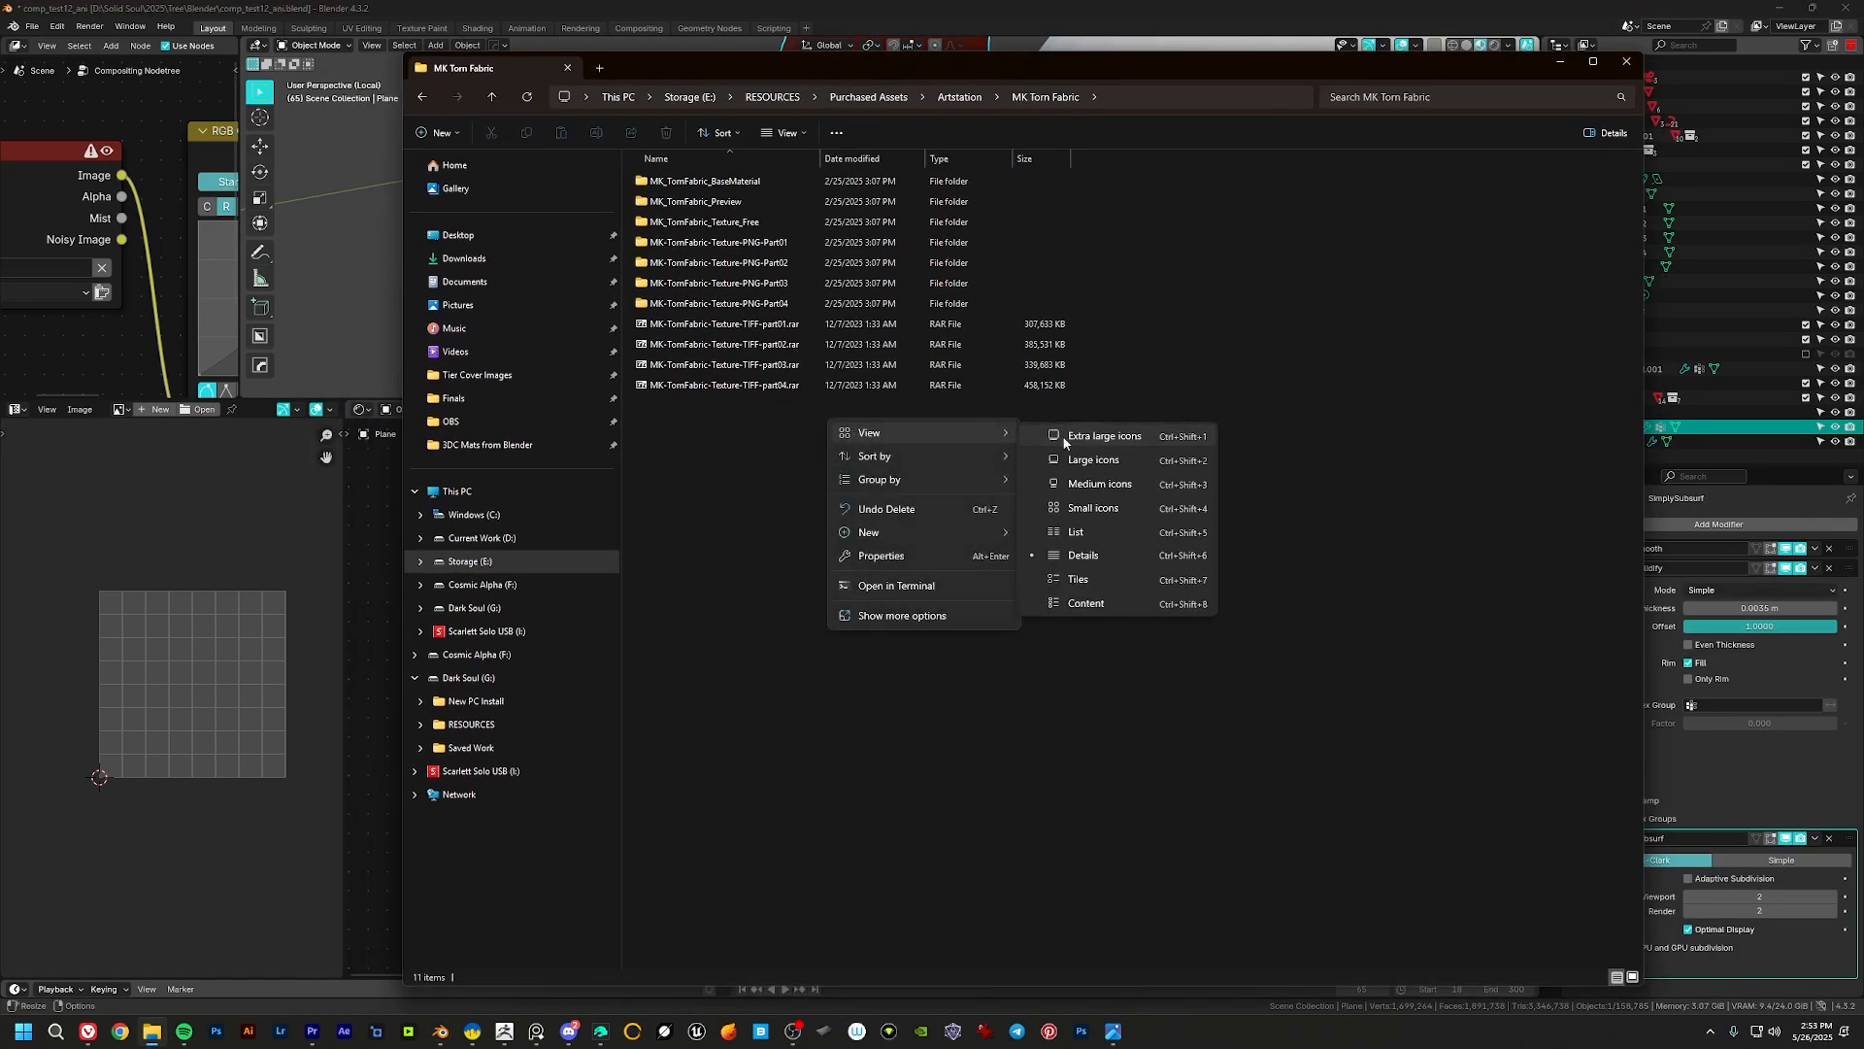
pyautogui.click(1088, 436)
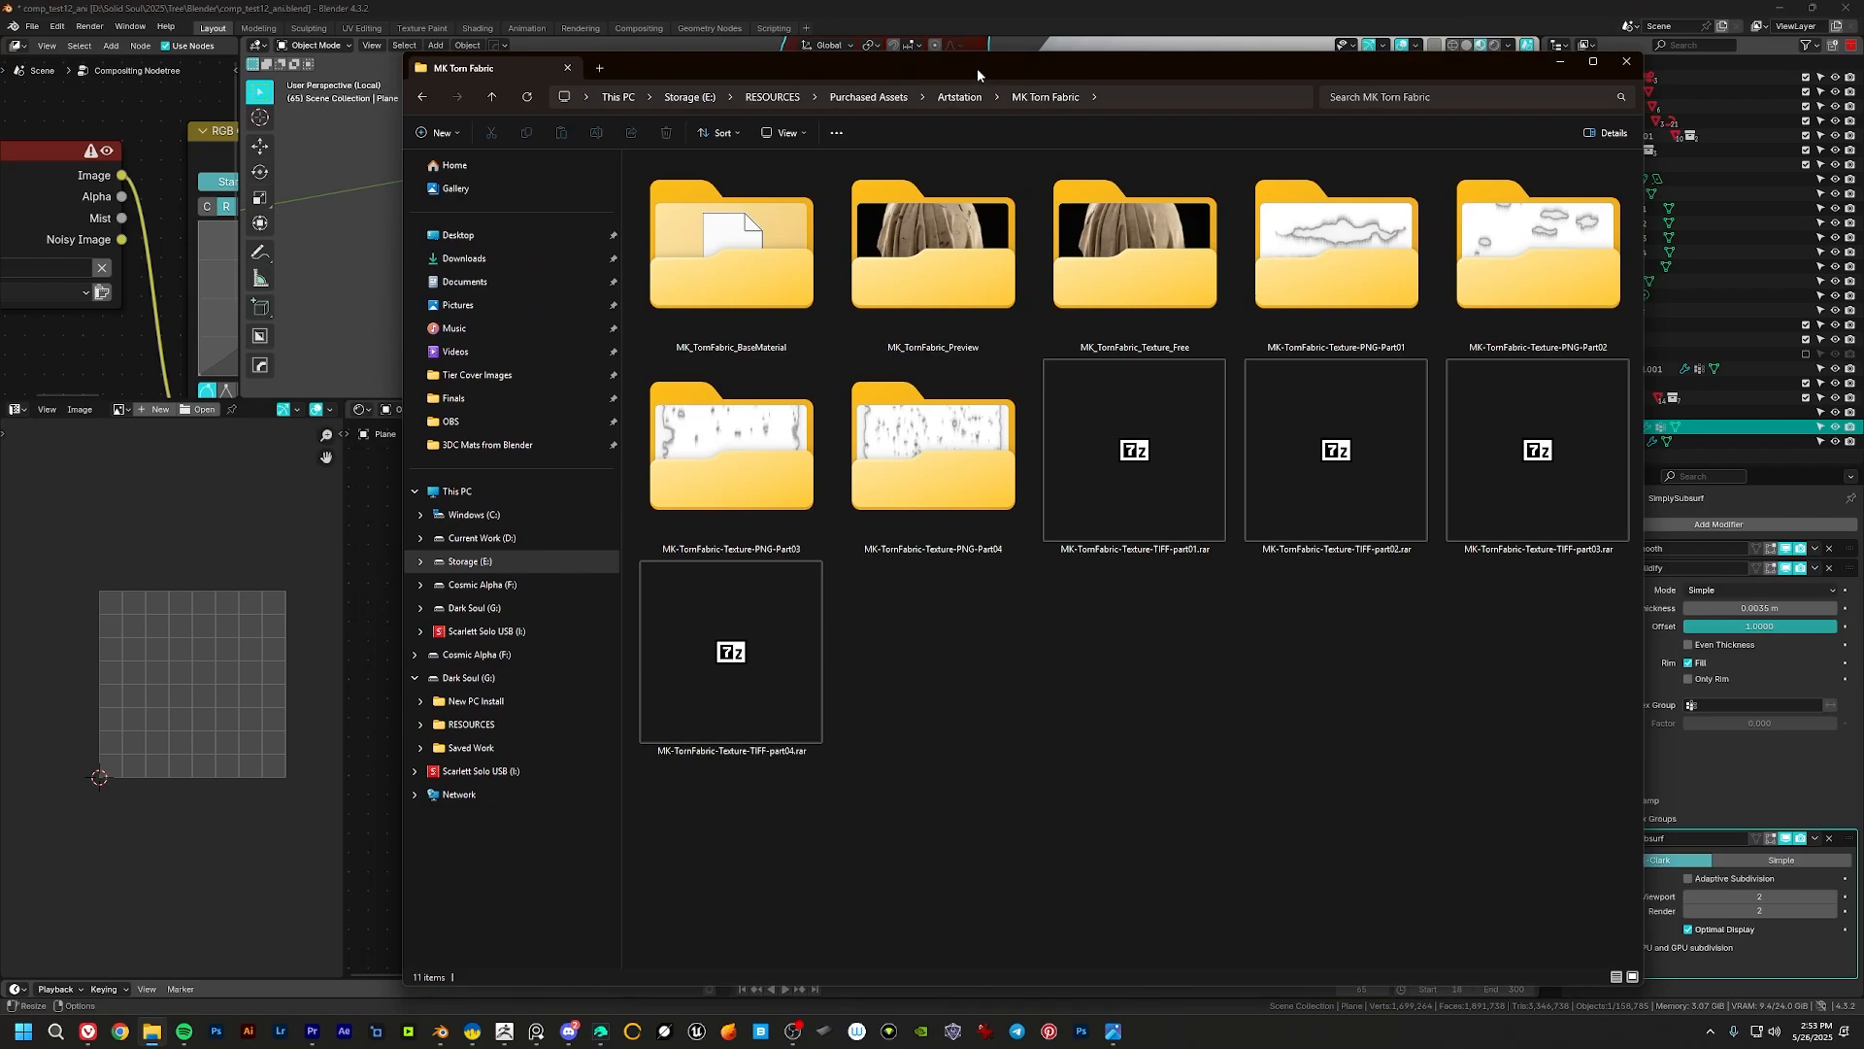
pyautogui.moveTo(976, 68); pyautogui.dragTo(940, 61)
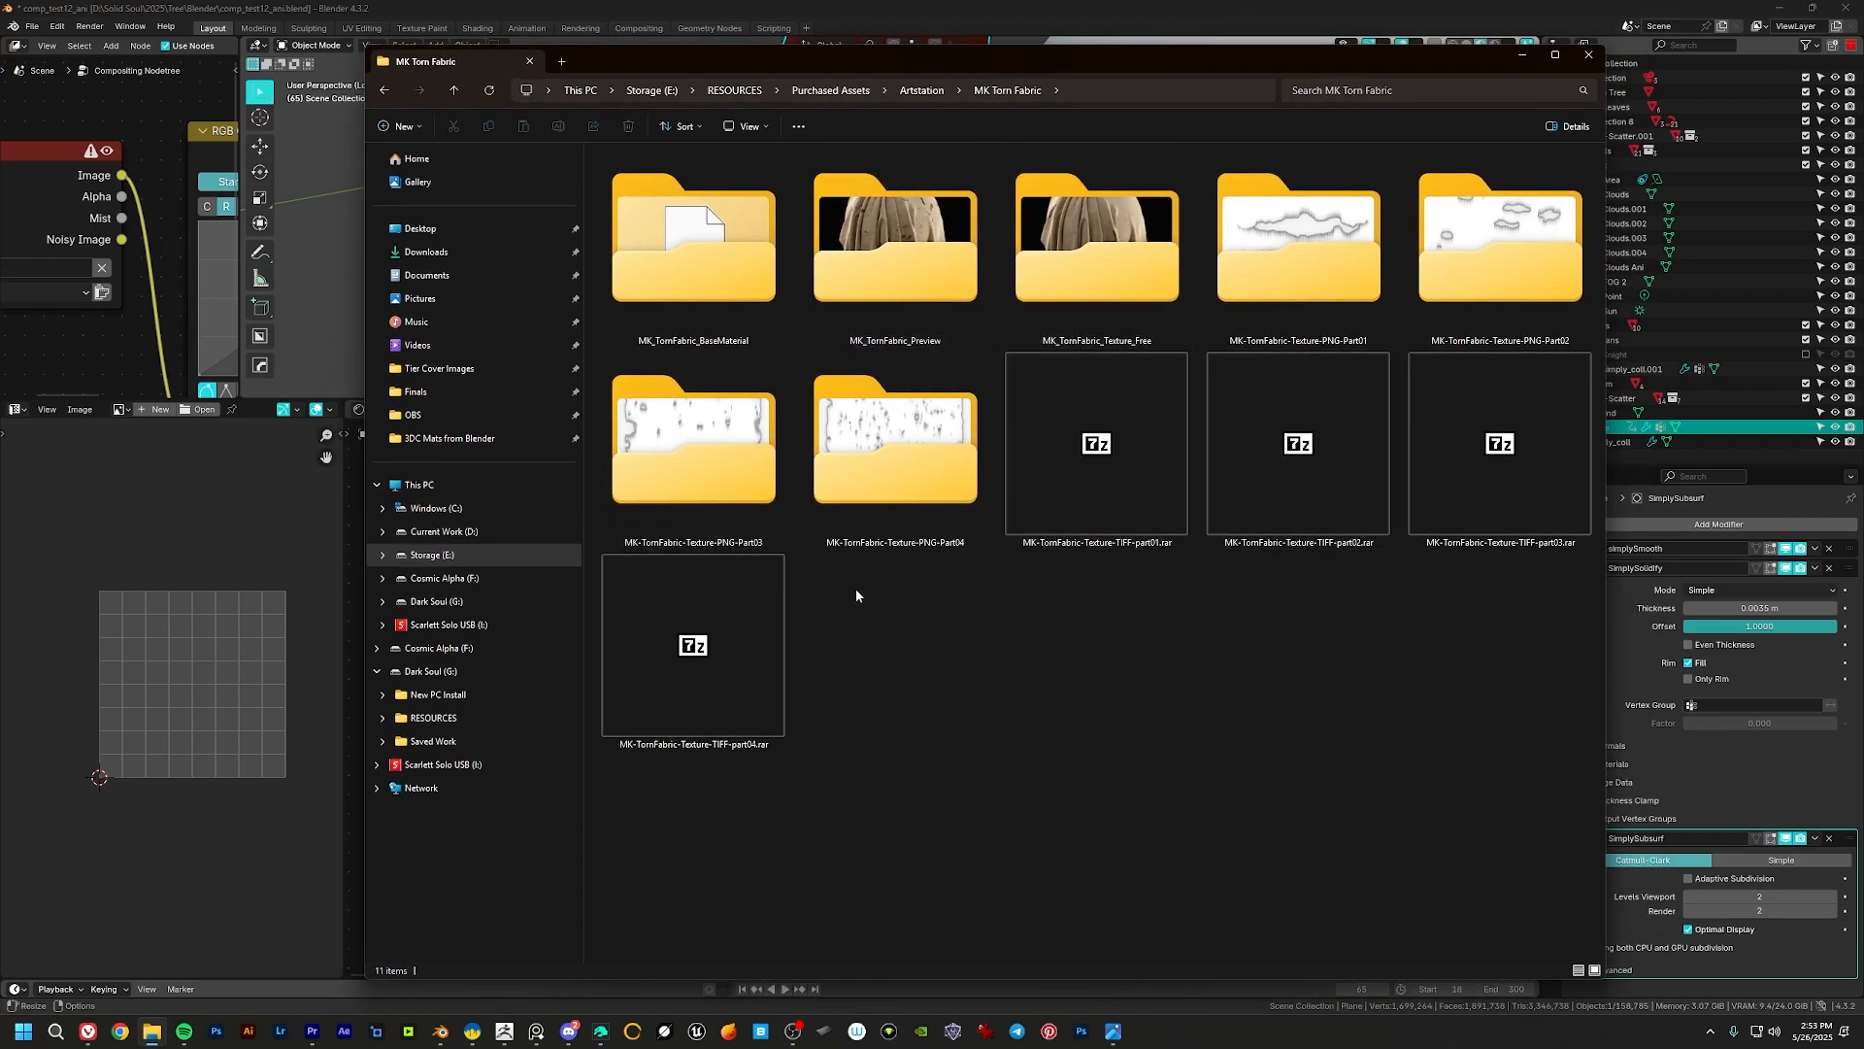
pyautogui.moveTo(1023, 70); pyautogui.dragTo(935, 51)
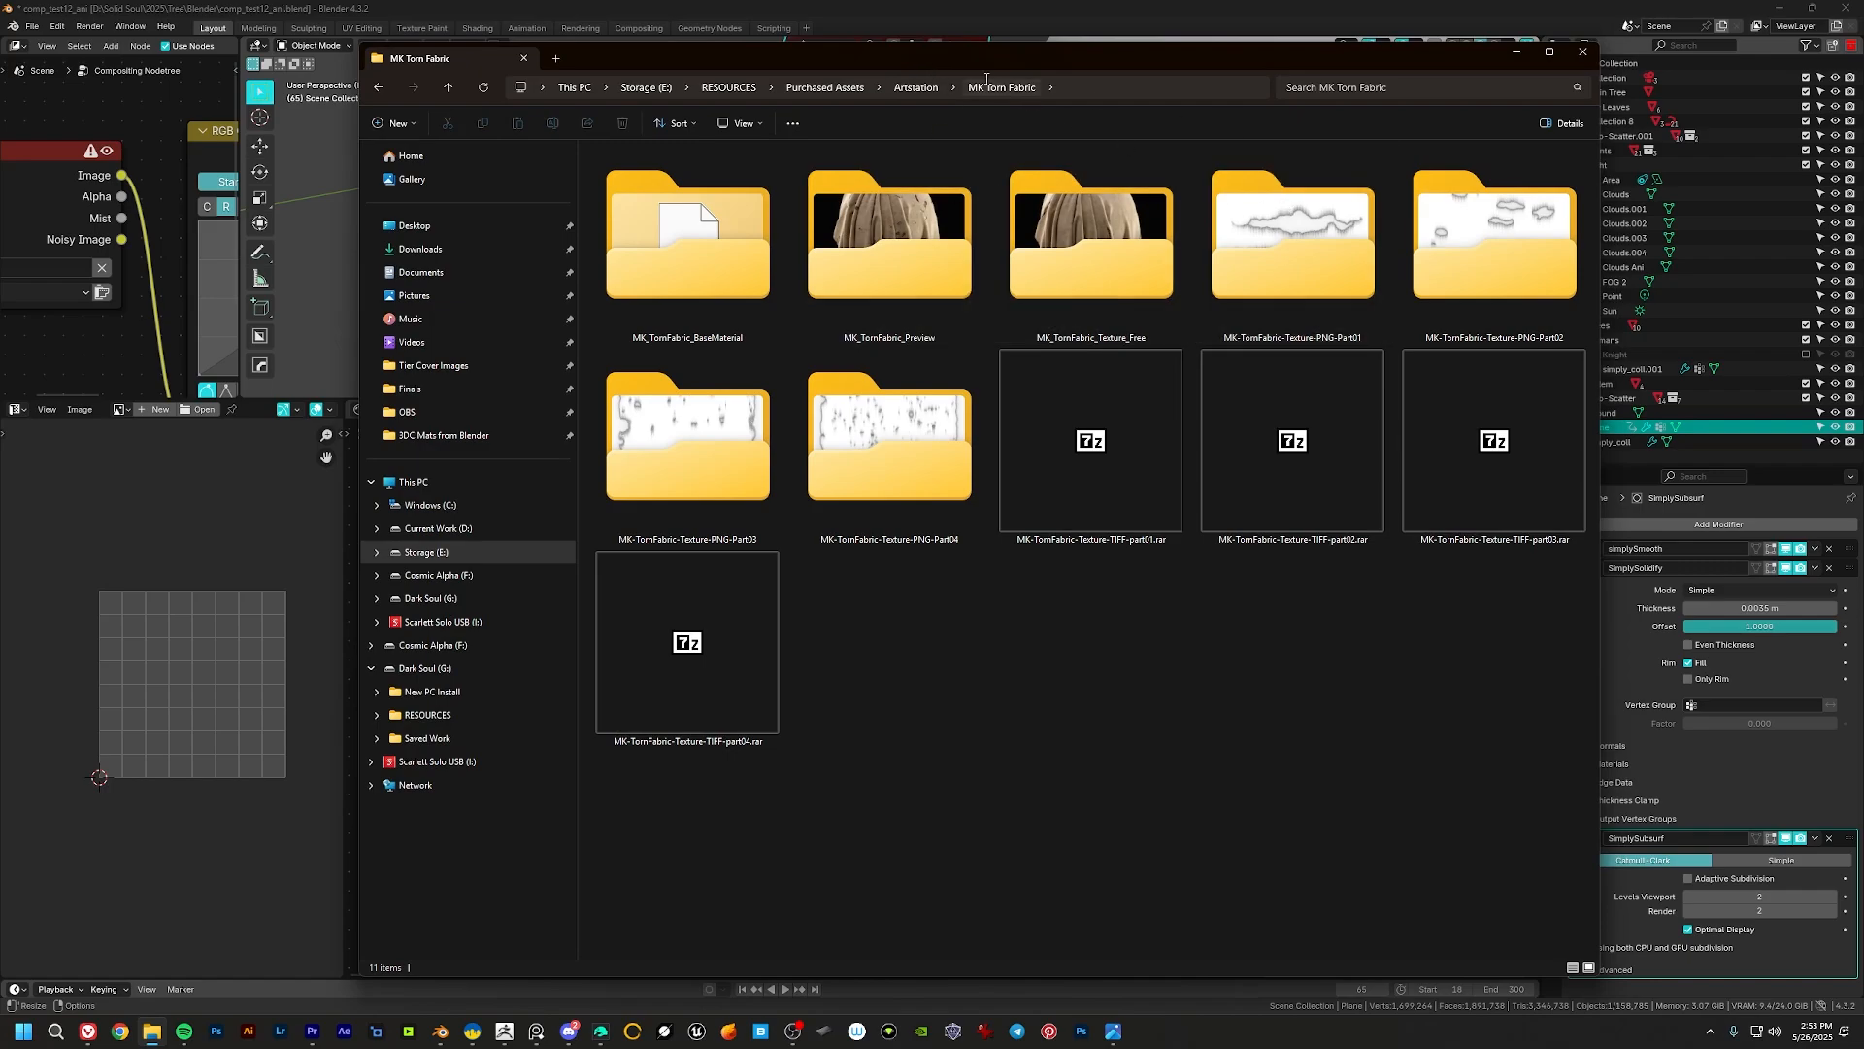
# Step: Browse the Part01 and Part03 PNG texture folders, showing Part03 as extra large icons to find a torn-edge opacity map
pyautogui.doubleClick(1294, 224)
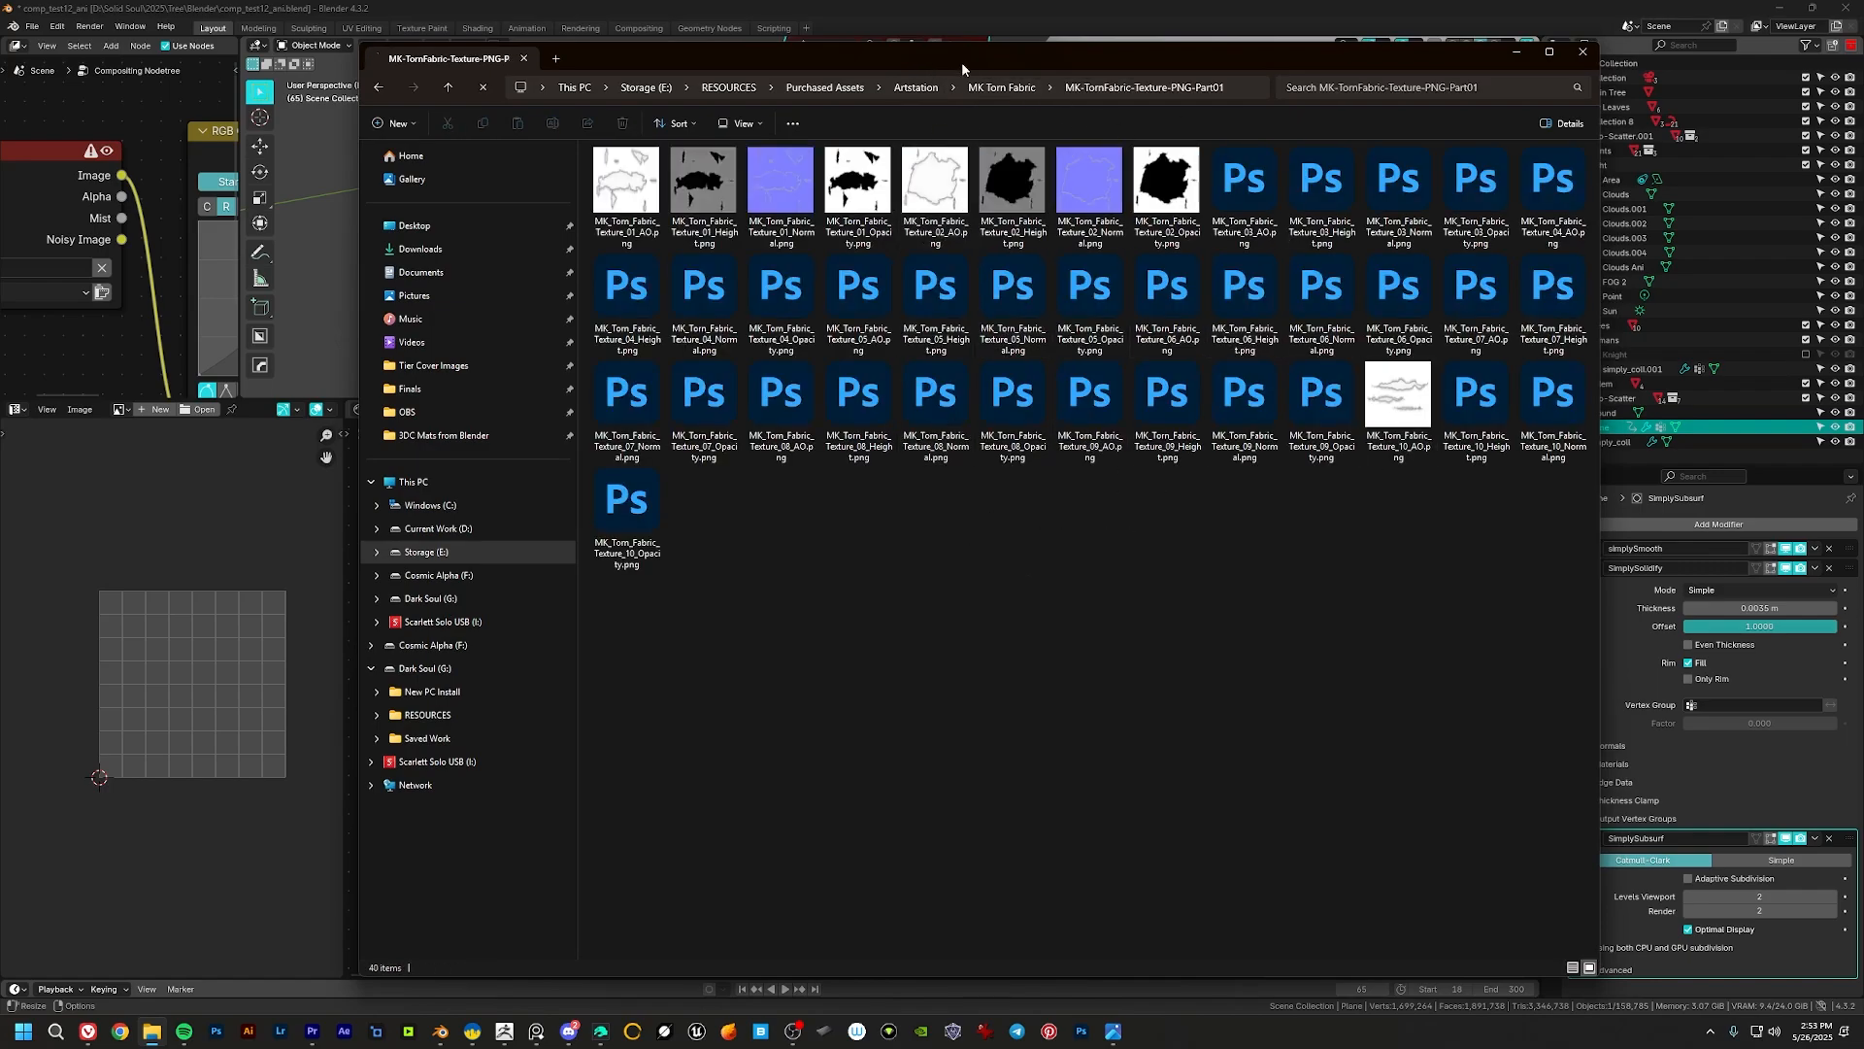
pyautogui.click(1004, 90)
pyautogui.doubleClick(689, 417)
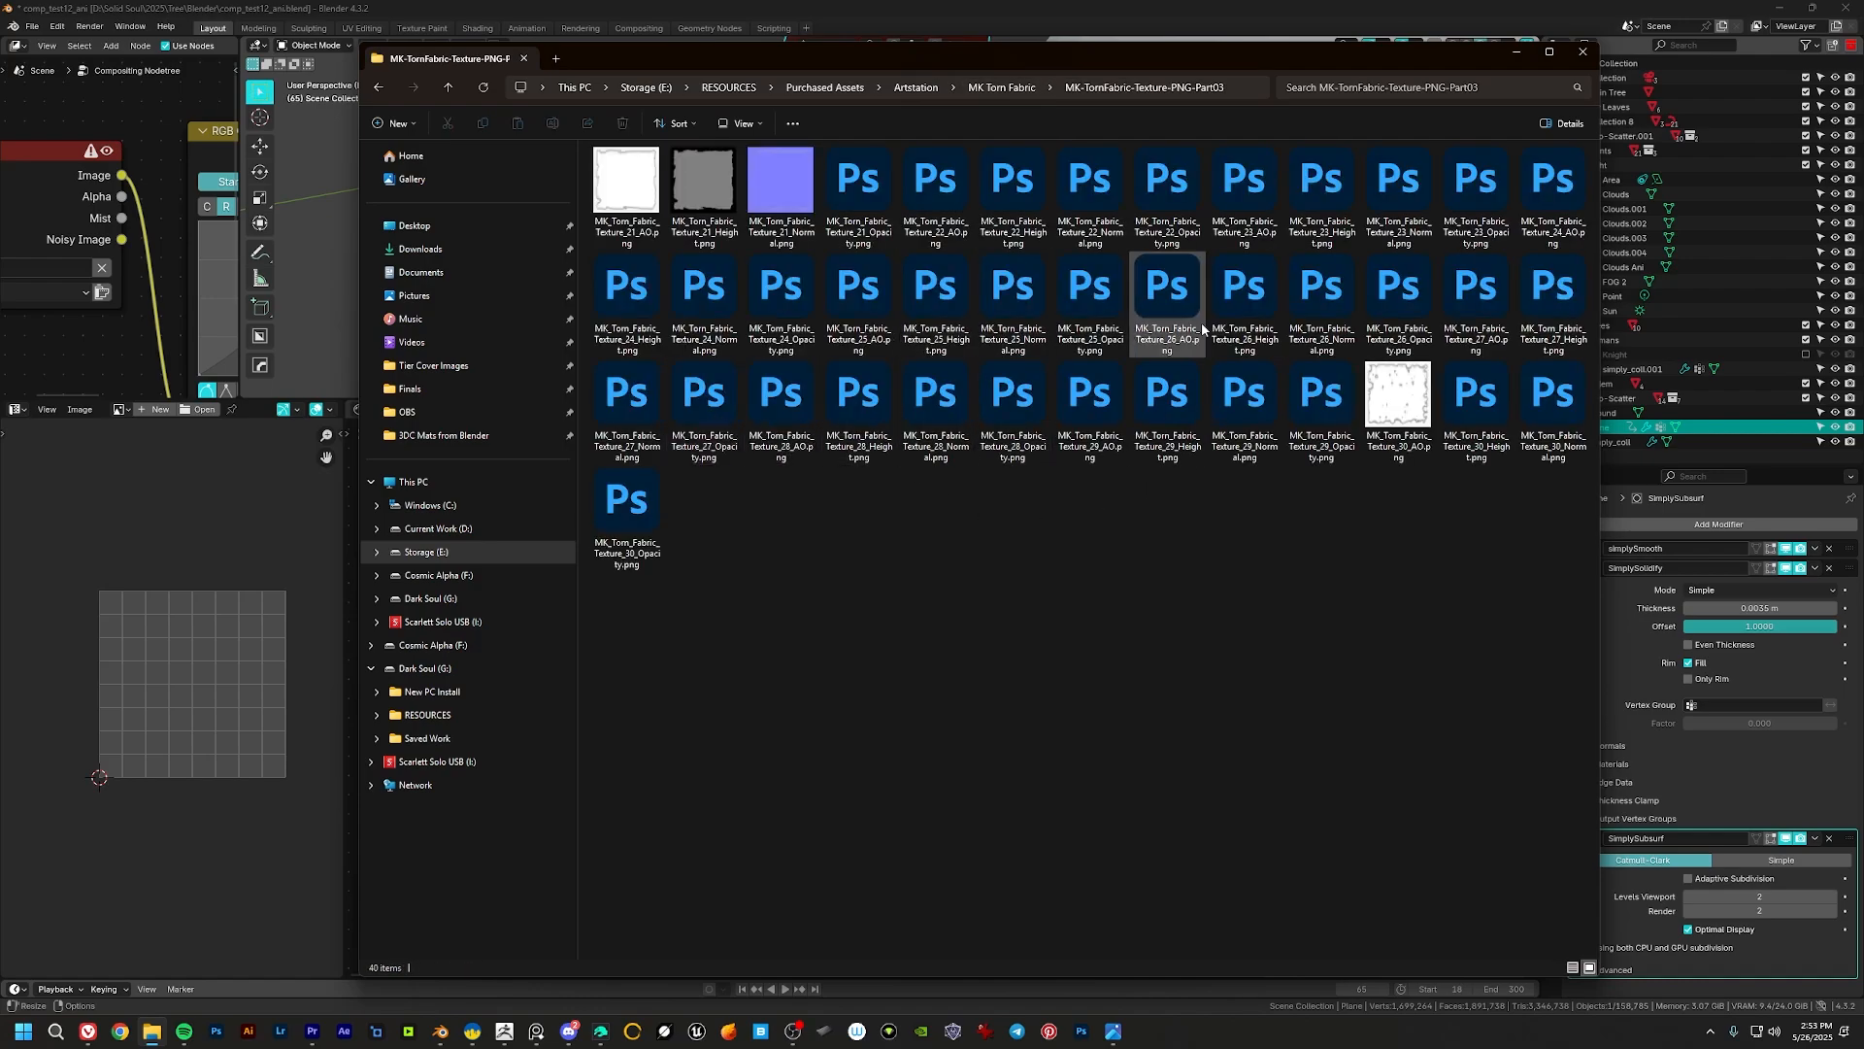
pyautogui.moveTo(967, 69); pyautogui.dragTo(949, 56)
pyautogui.rightClick(996, 533)
pyautogui.moveTo(1077, 542)
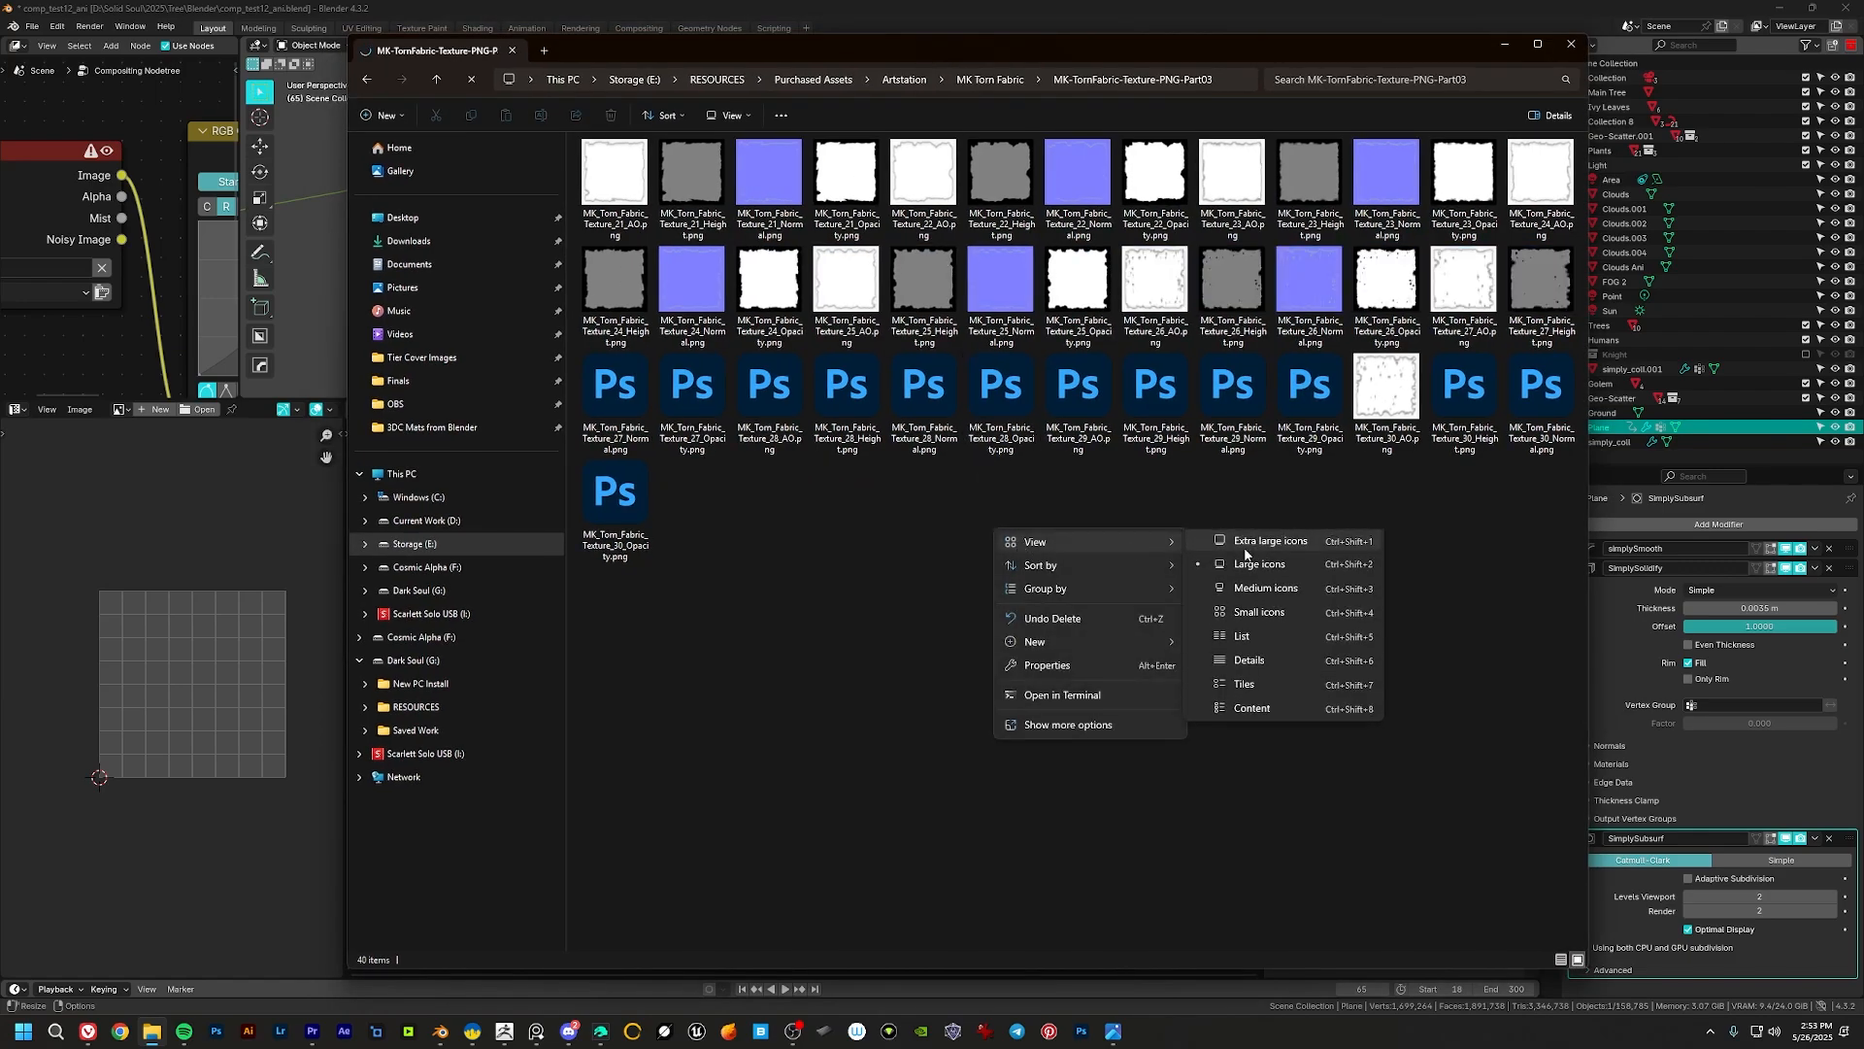
pyautogui.click(1253, 547)
pyautogui.scroll(-5, 1252, 525)
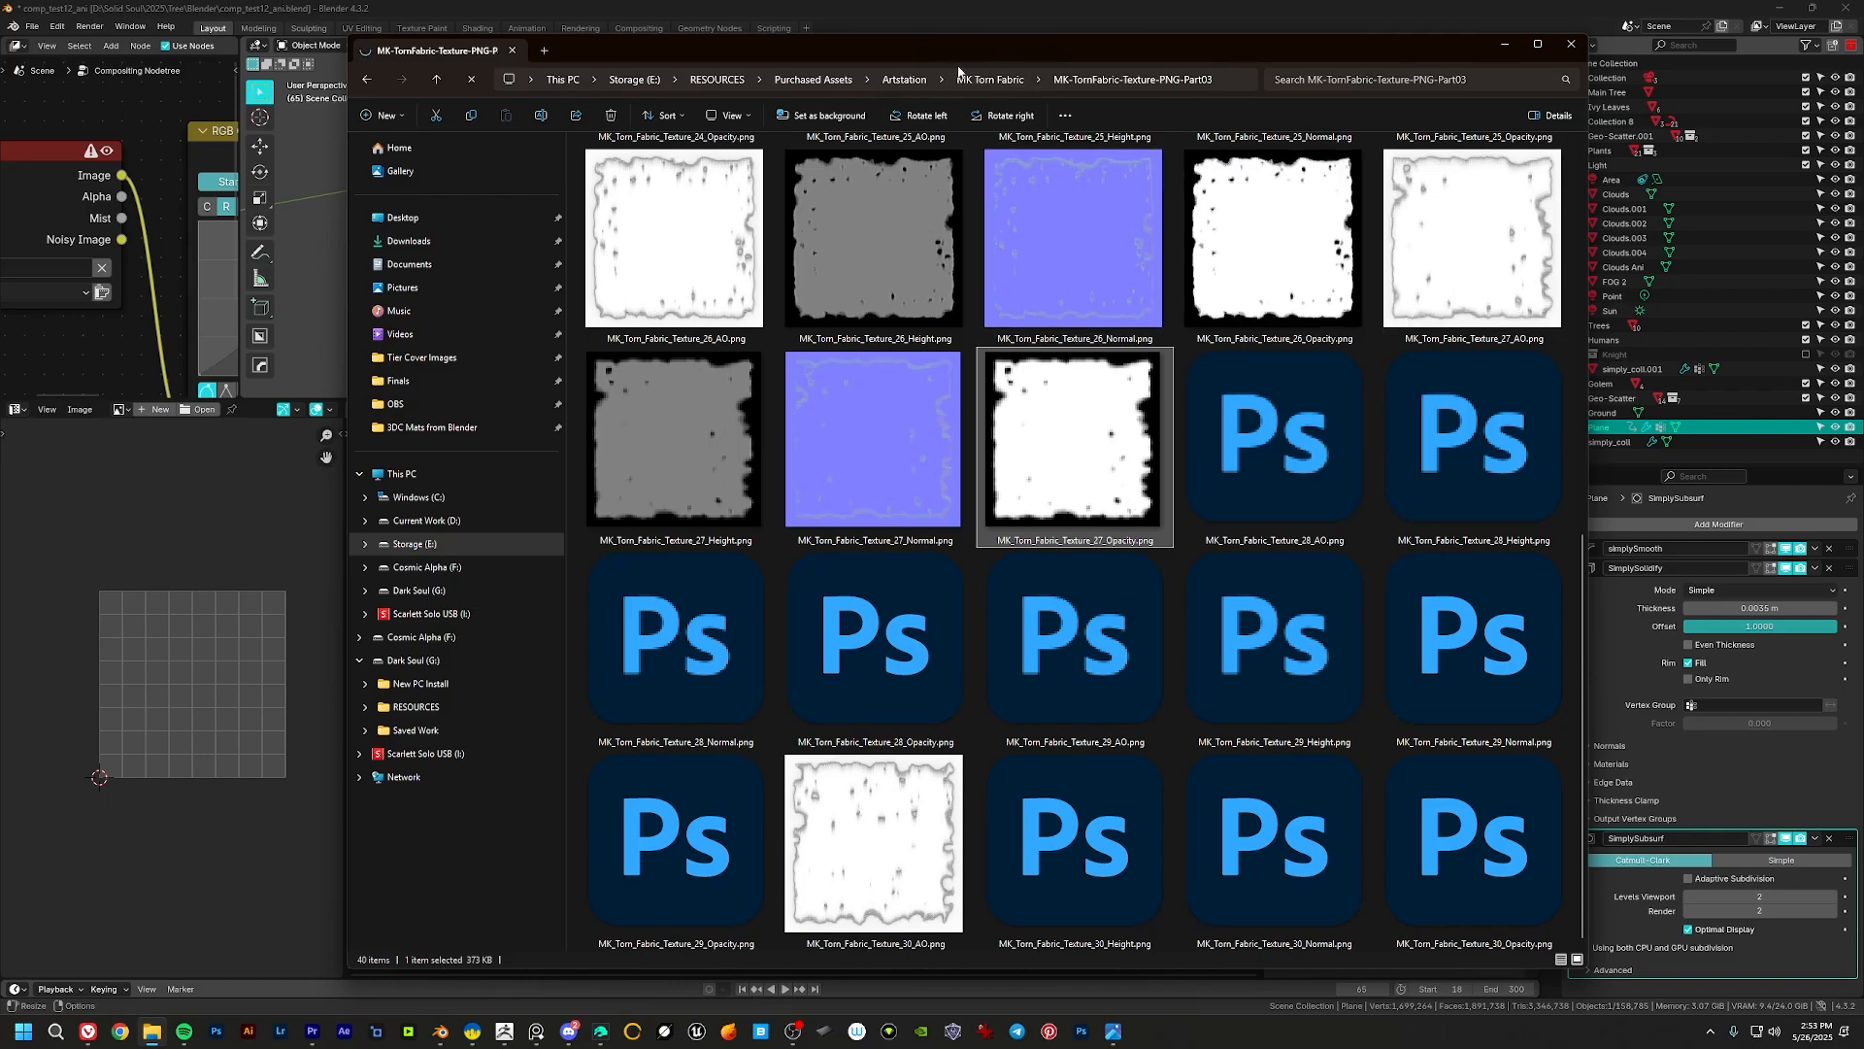
# Step: Add MK_Torn_Fabric_Texture_27_Opacity.png to the Cape material and connect its Color to the Principled BSDF's Alpha
pyautogui.moveTo(957, 68); pyautogui.dragTo(1394, 93)
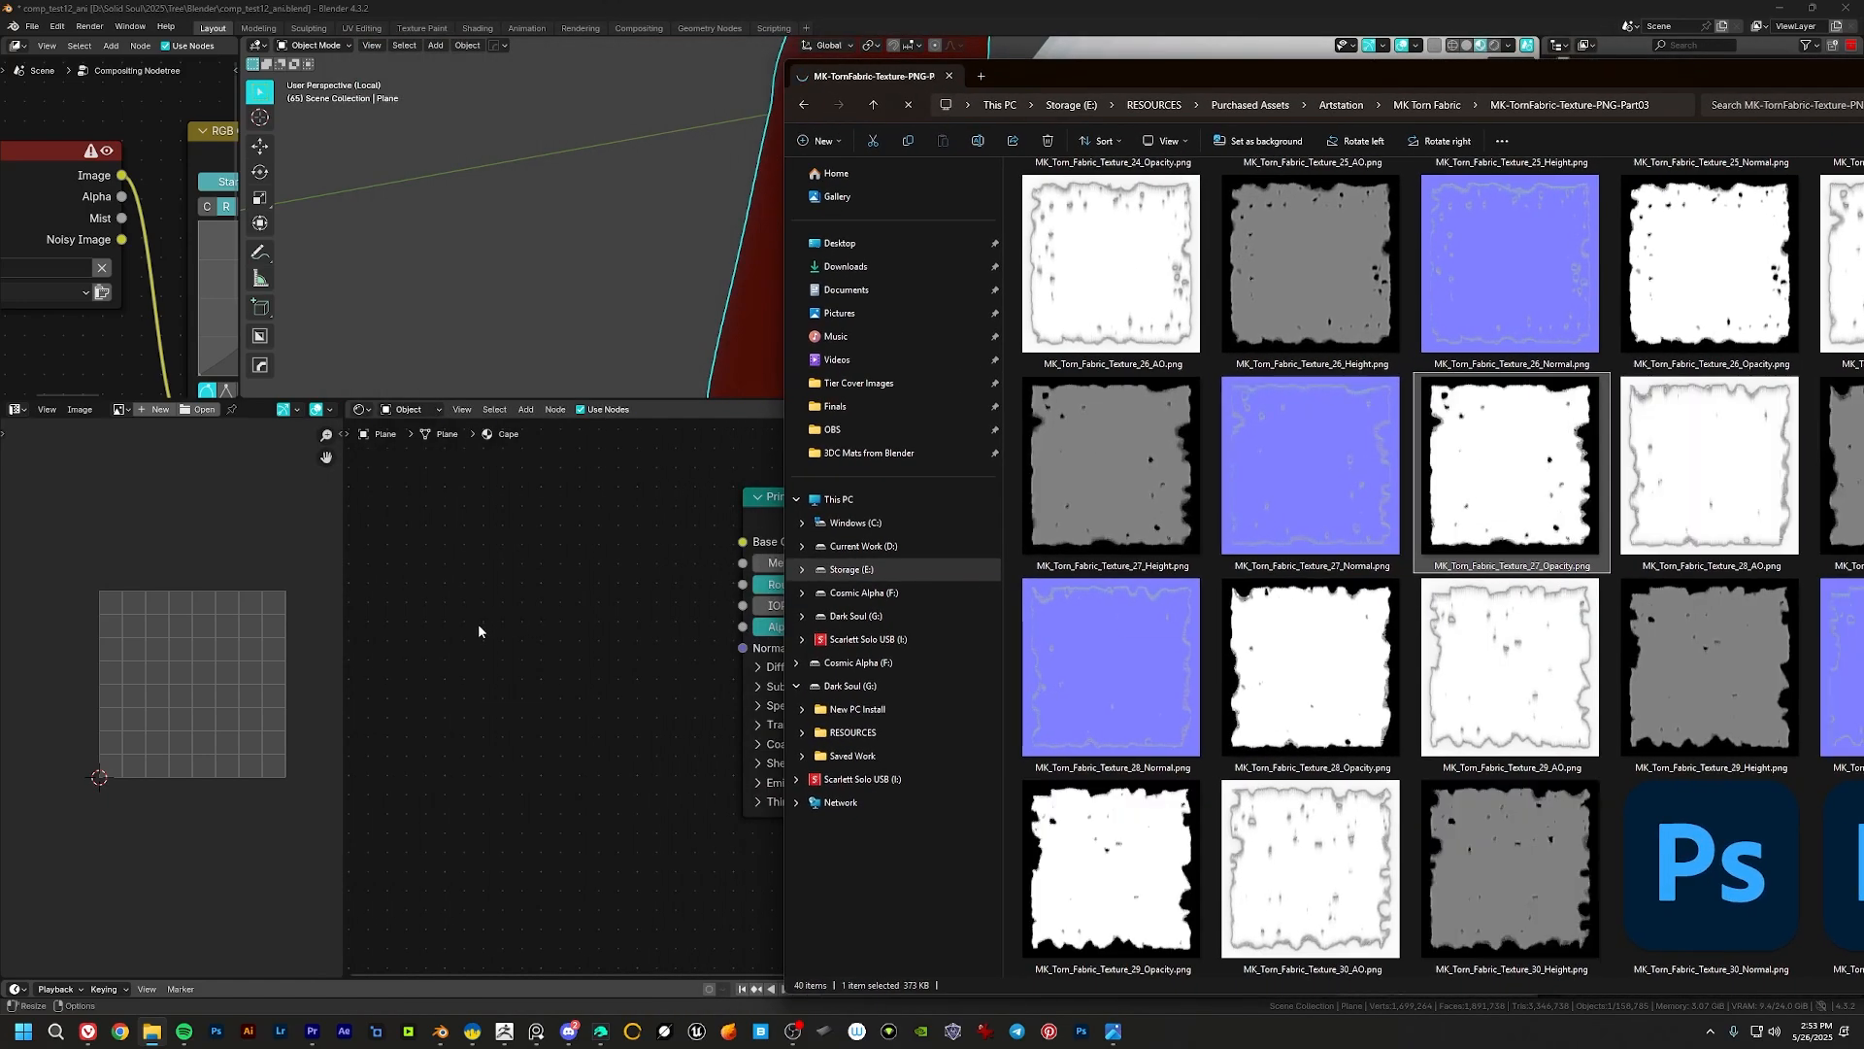
pyautogui.moveTo(618, 616); pyautogui.dragTo(562, 618)
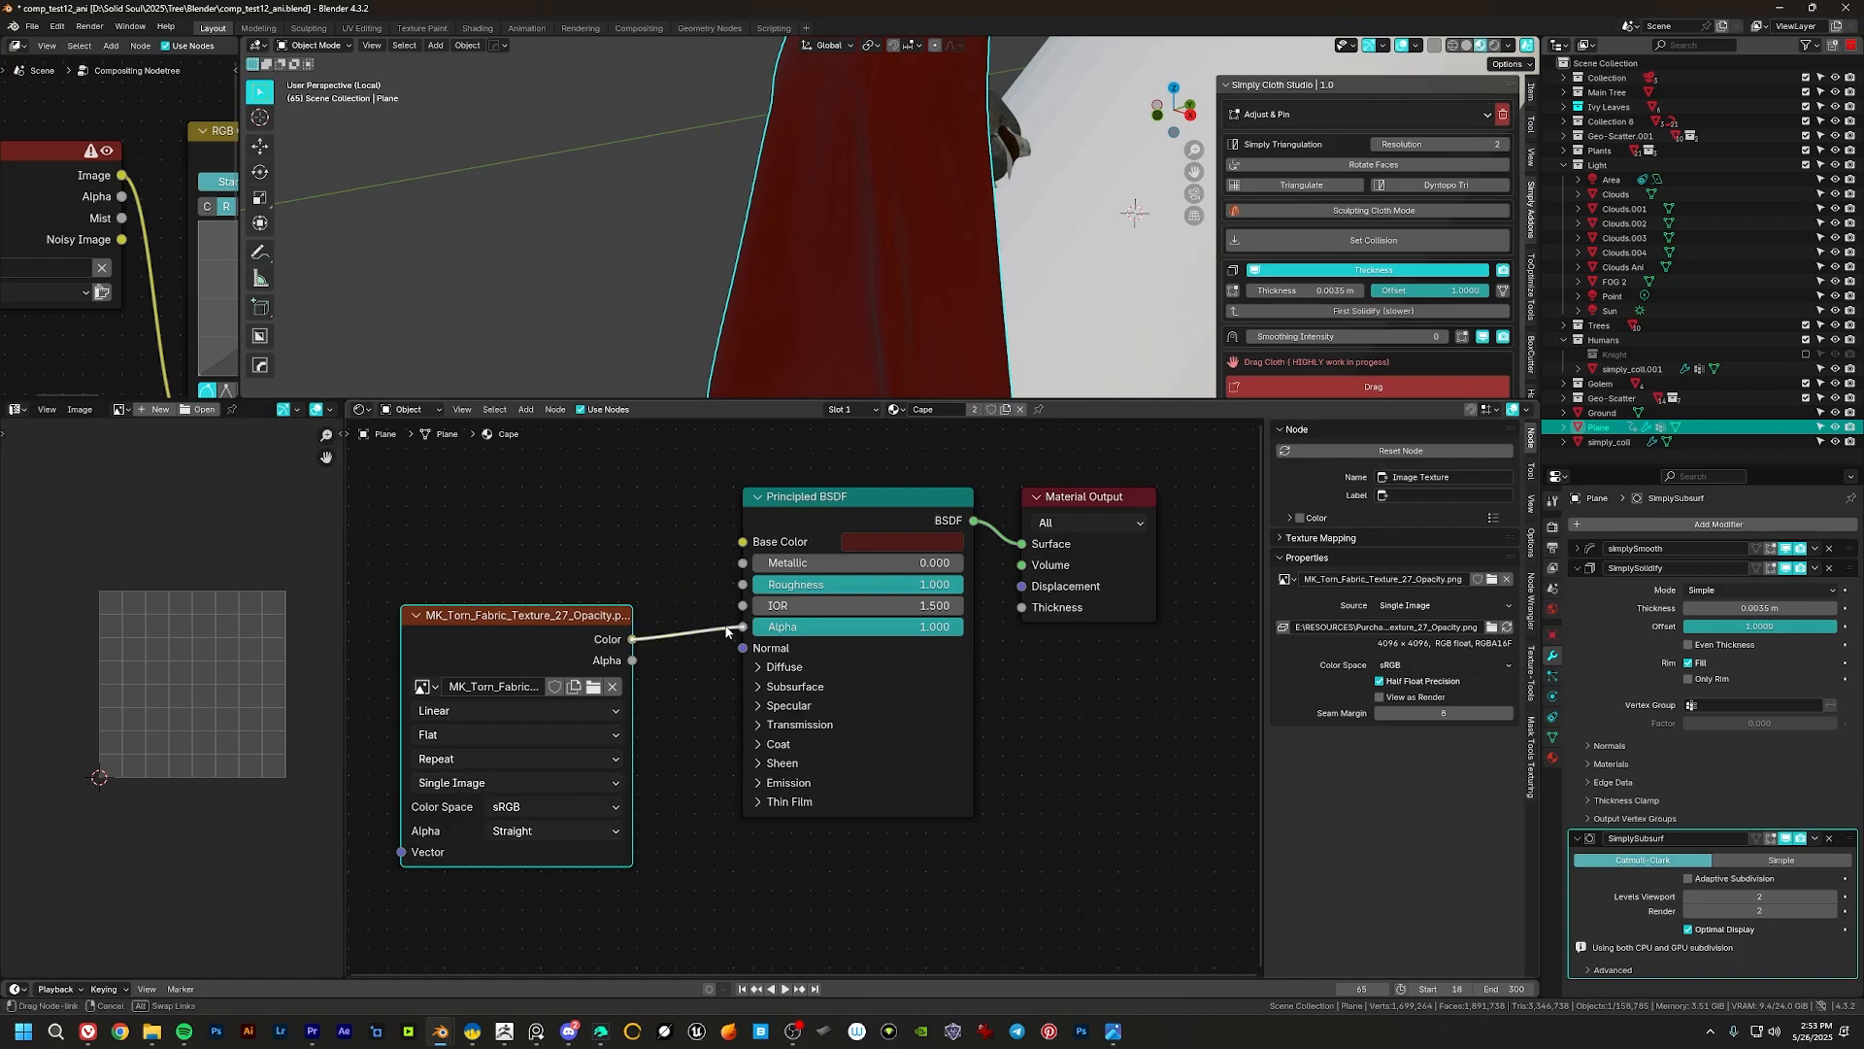
pyautogui.moveTo(726, 627); pyautogui.dragTo(730, 627)
# Step: Enlarge the 3D viewport and examine the cape's torn edges and holes from several angles
pyautogui.moveTo(785, 400); pyautogui.dragTo(826, 537)
pyautogui.keyDown('shift'); pyautogui.moveTo(903, 387); pyautogui.dragTo(761, 242, button='middle'); pyautogui.keyUp('shift')
pyautogui.scroll(4, 878, 267)
pyautogui.scroll(-4, 923, 320)
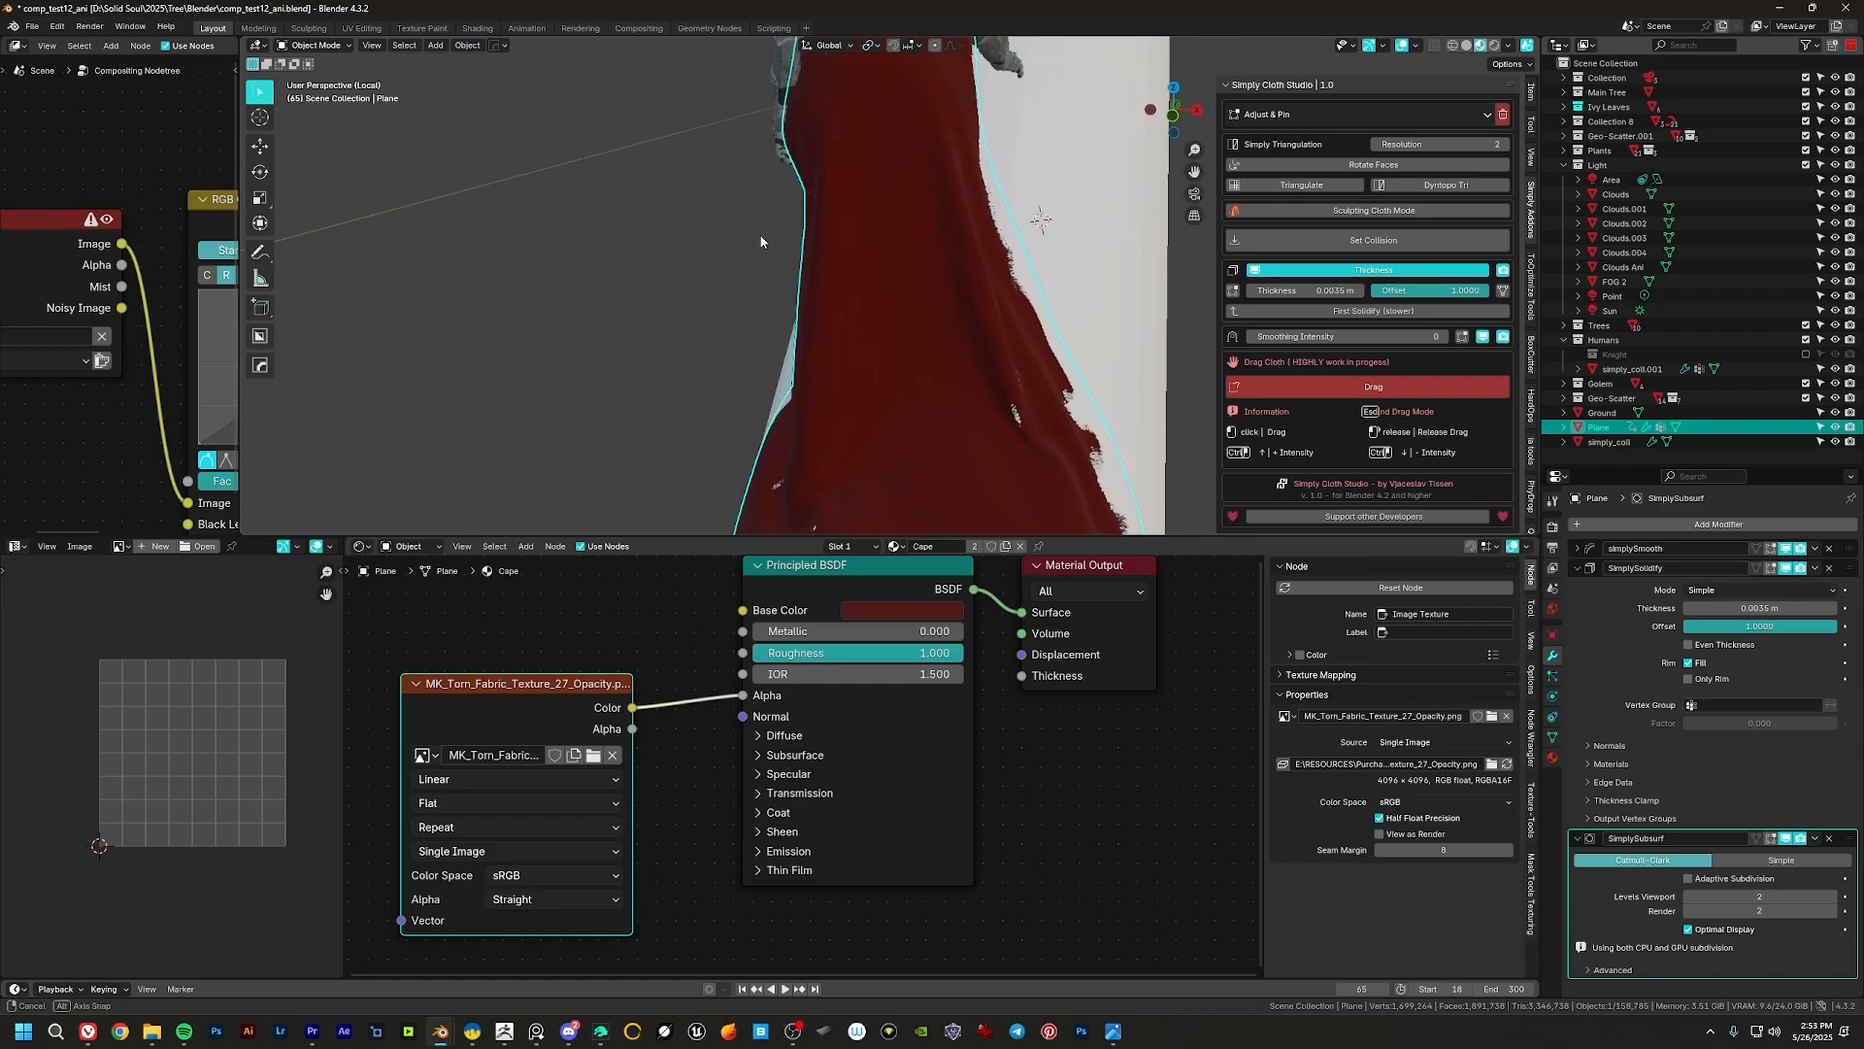
pyautogui.moveTo(1035, 535); pyautogui.dragTo(1035, 494)
pyautogui.moveTo(864, 629); pyautogui.dragTo(885, 651, button='middle')
pyautogui.moveTo(884, 653); pyautogui.dragTo(827, 654)
pyautogui.moveTo(816, 110); pyautogui.dragTo(980, 407, button='middle')
pyautogui.moveTo(1090, 504); pyautogui.dragTo(1091, 932)
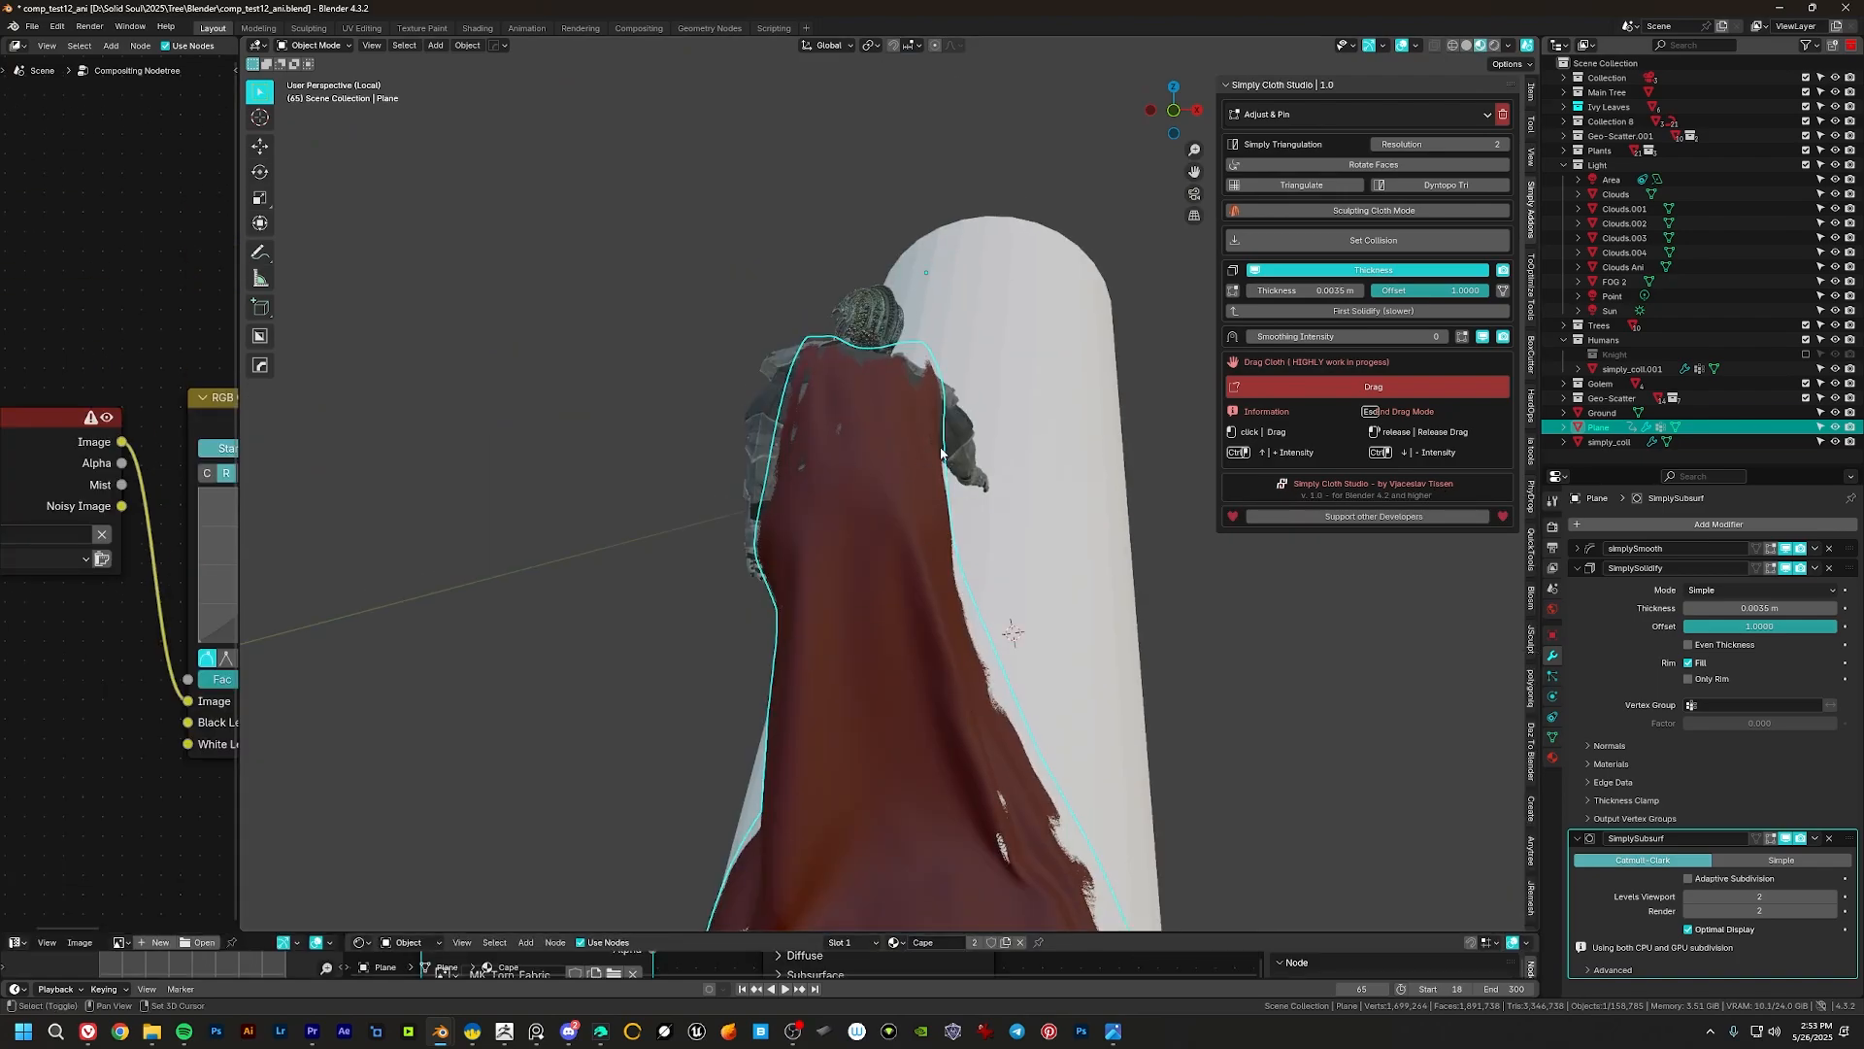
pyautogui.moveTo(1020, 485); pyautogui.dragTo(868, 434, button='middle')
pyautogui.click(932, 440)
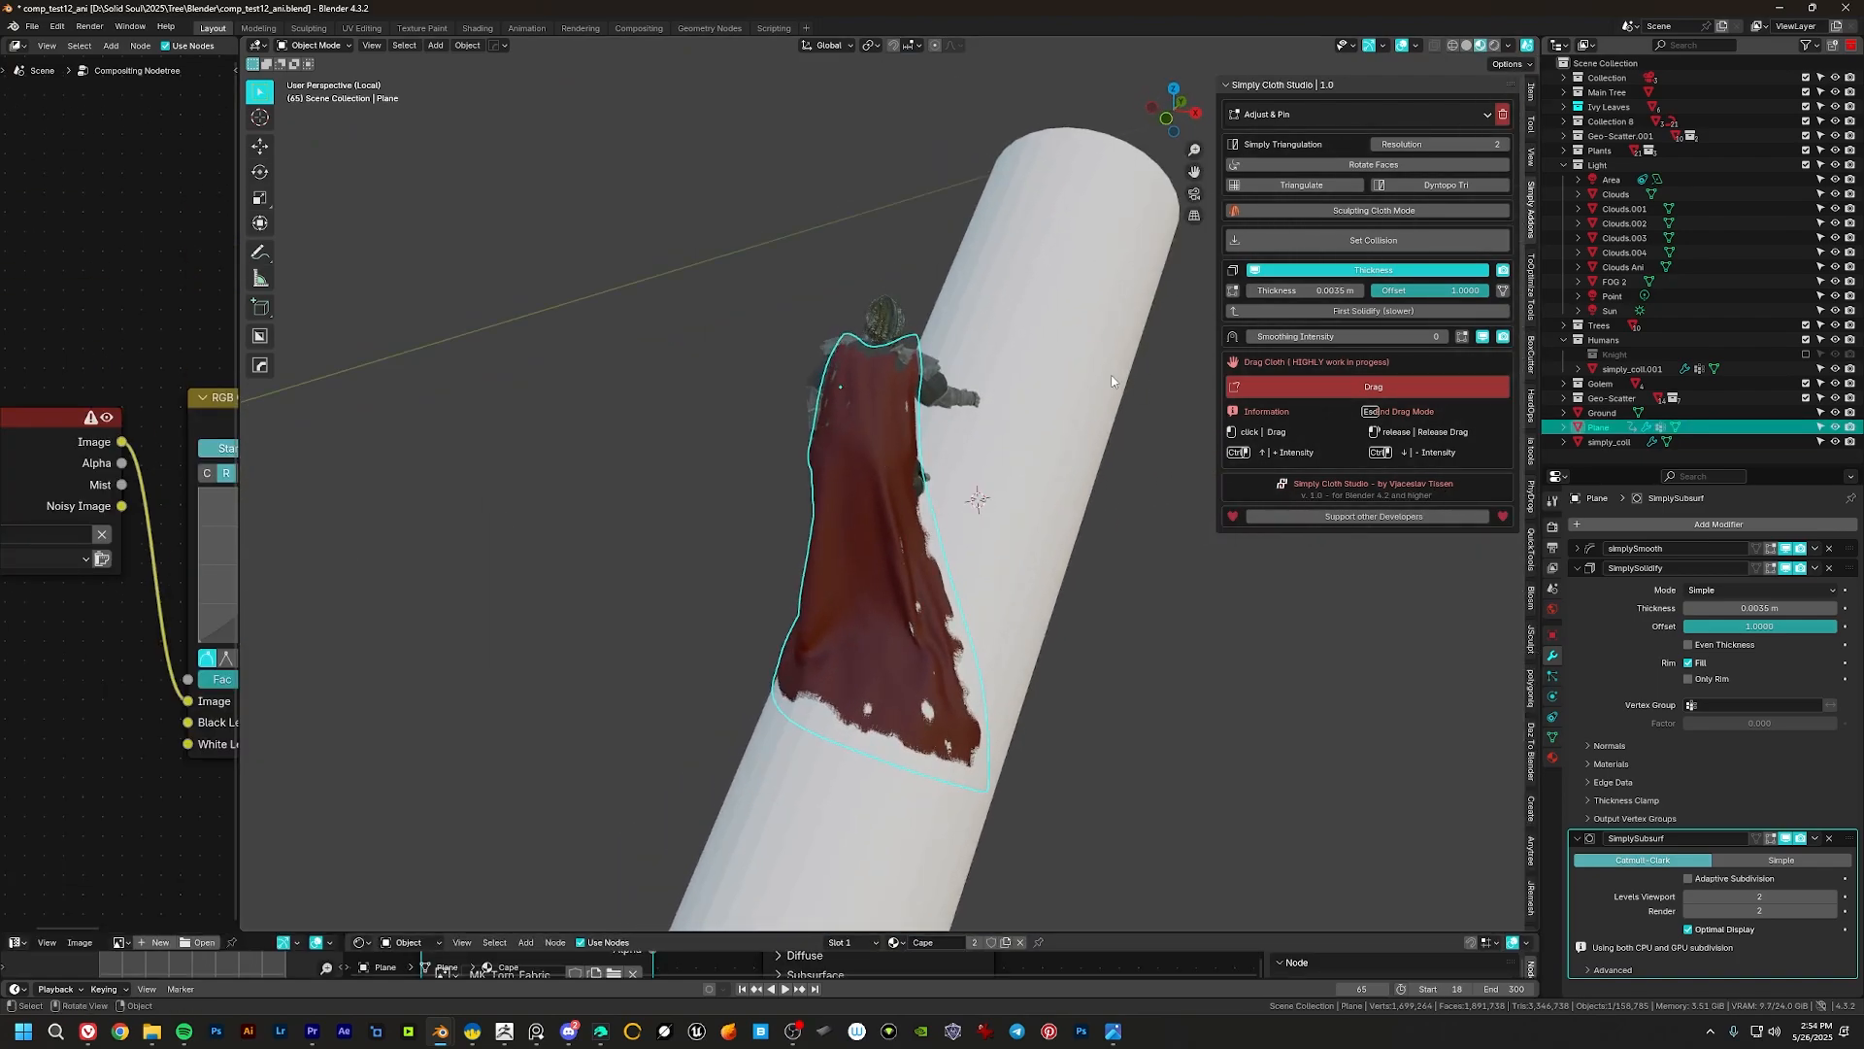
# Step: Switch to Solid shading, hide the viewport sidebar and leave local view to show the whole scene
pyautogui.press('z')
pyautogui.keyDown('shift'); pyautogui.moveTo(1175, 353); pyautogui.dragTo(1231, 257, button='middle'); pyautogui.keyUp('shift')
pyautogui.press('n')
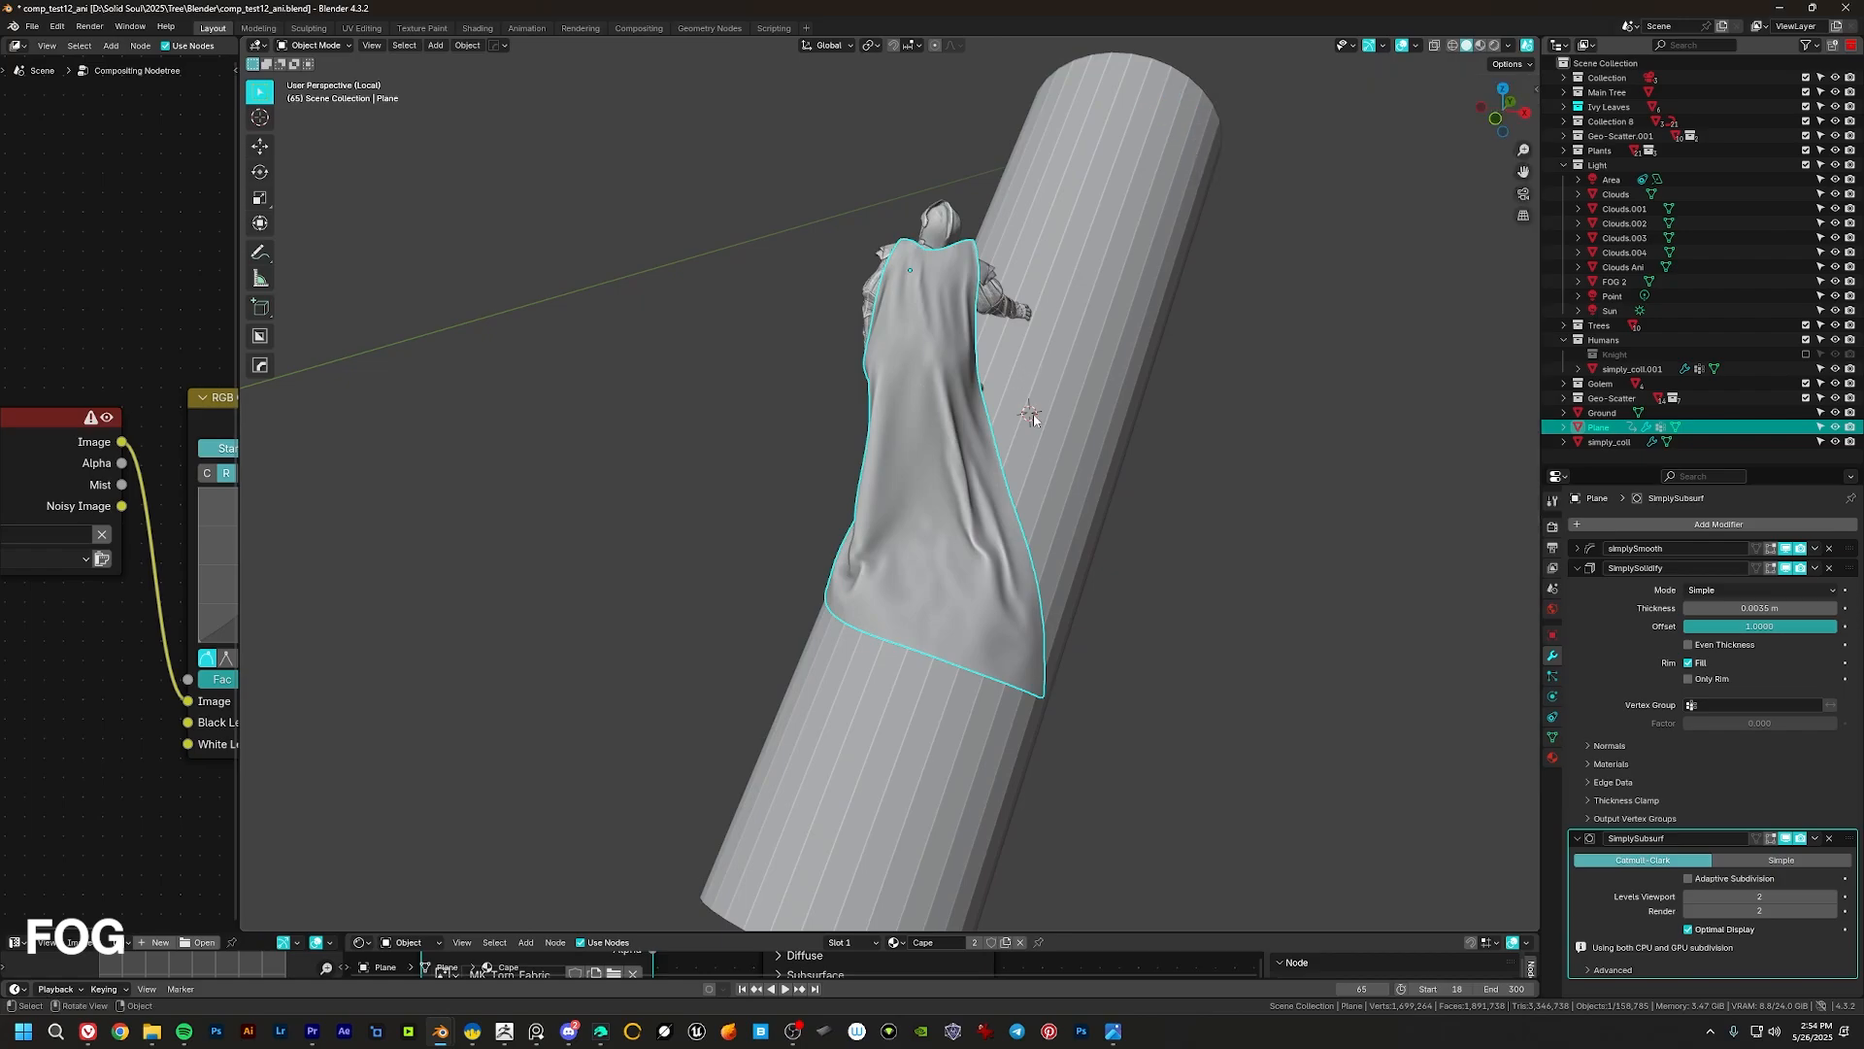
pyautogui.press('KP_Divide')
pyautogui.scroll(-10, 1035, 434)
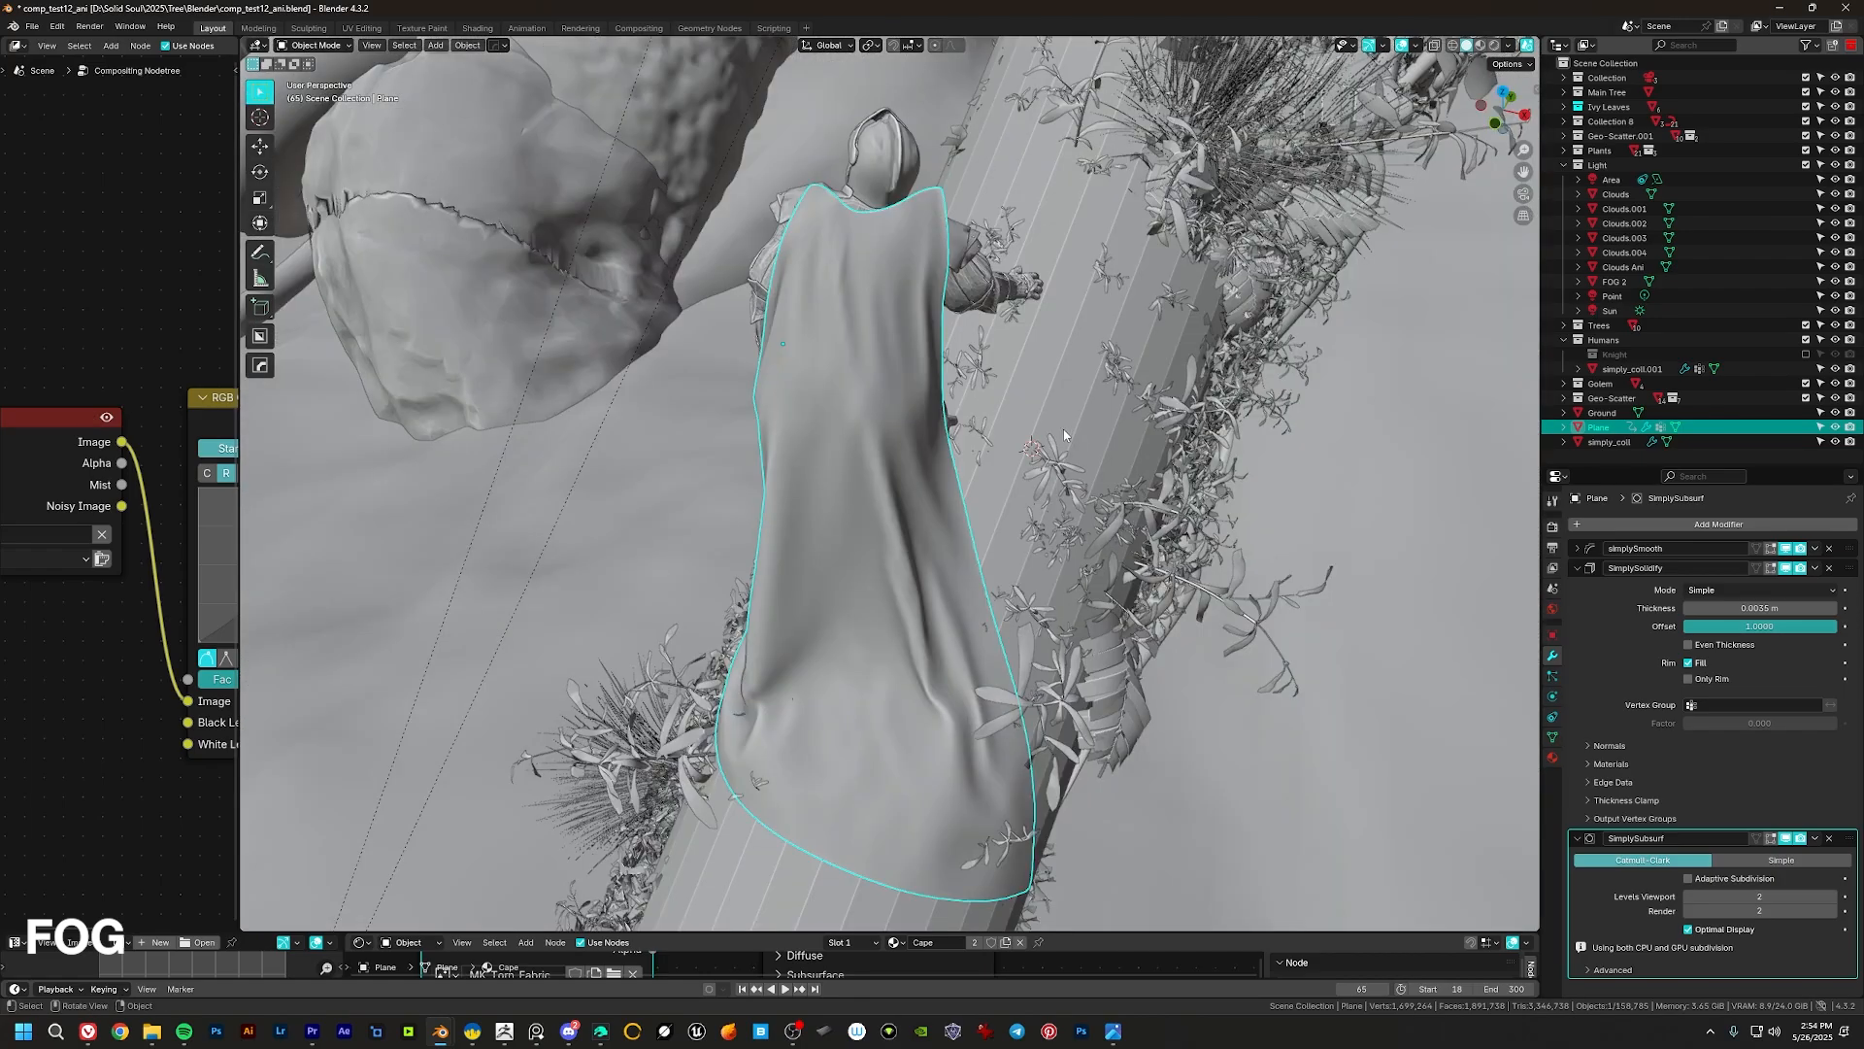
pyautogui.scroll(-2, 1035, 431)
pyautogui.keyDown('shift'); pyautogui.moveTo(1031, 267); pyautogui.dragTo(1019, 575, button='middle'); pyautogui.keyUp('shift')
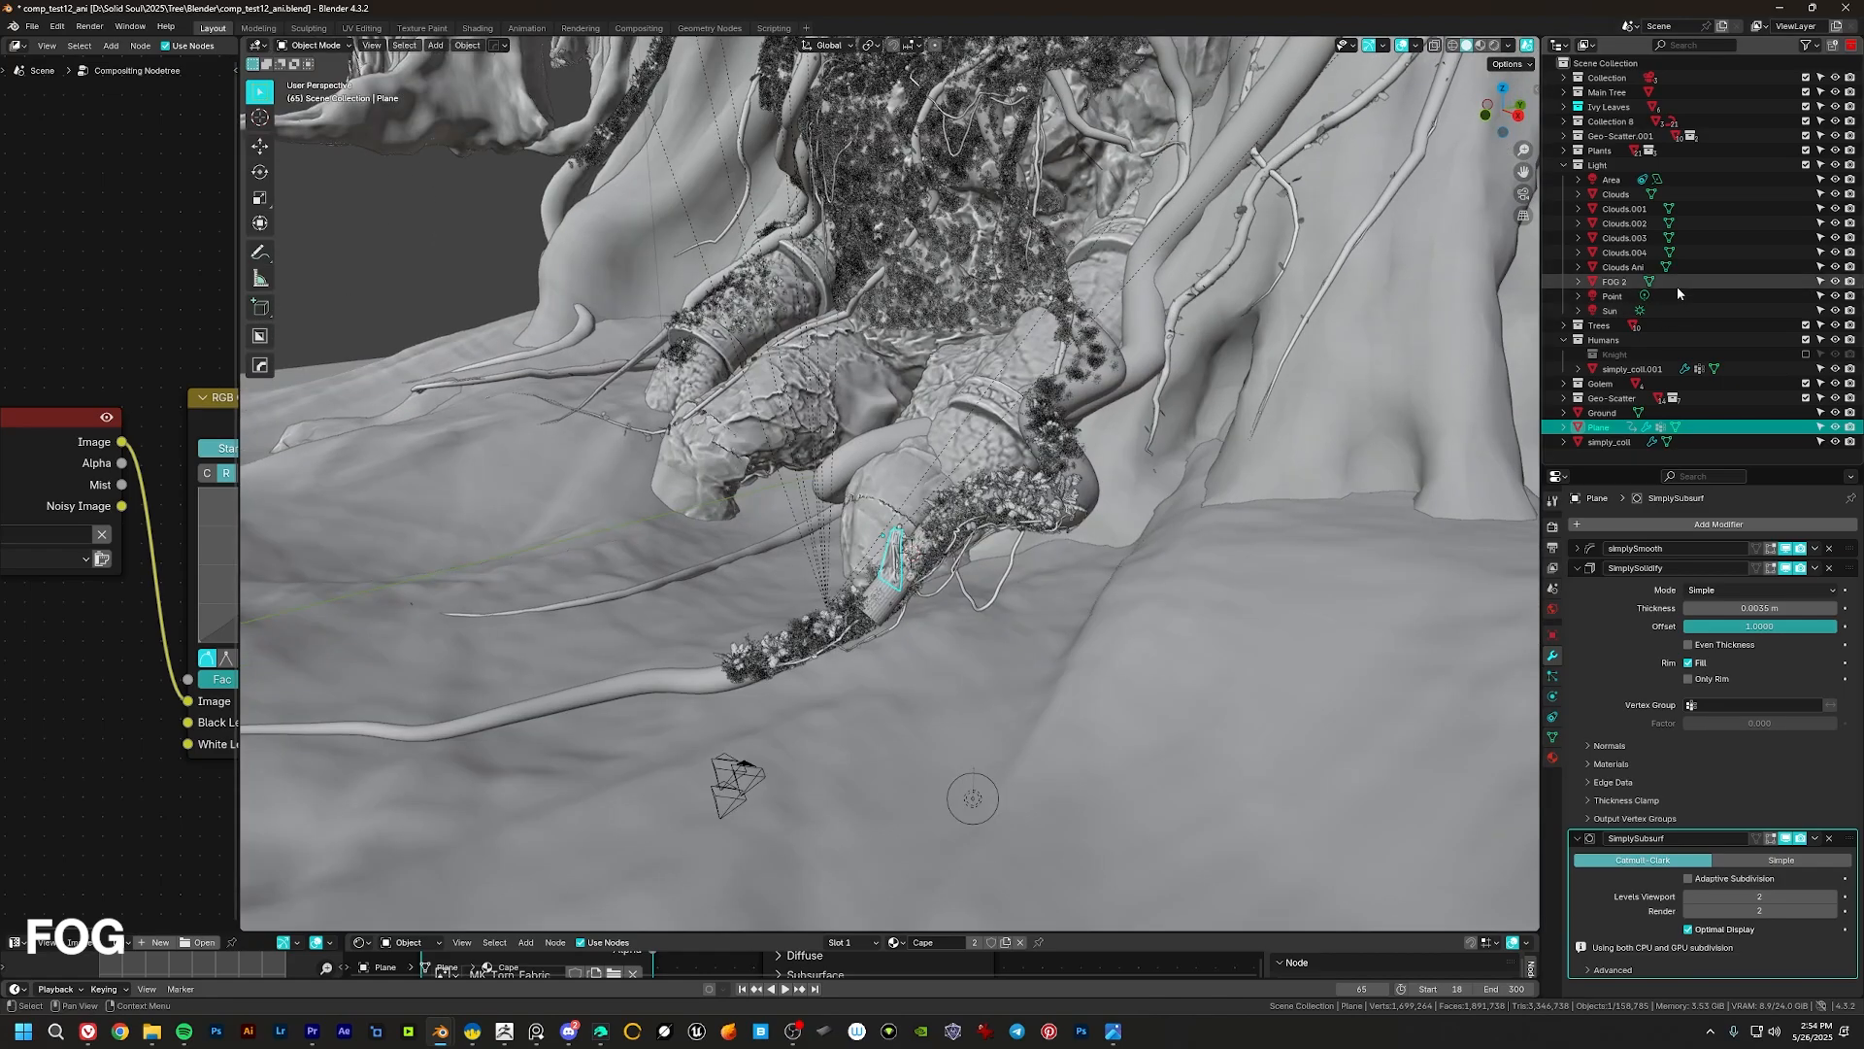
# Step: Isolate the Clouds Ani object in local view and display it in Rendered shading
pyautogui.click(1678, 283)
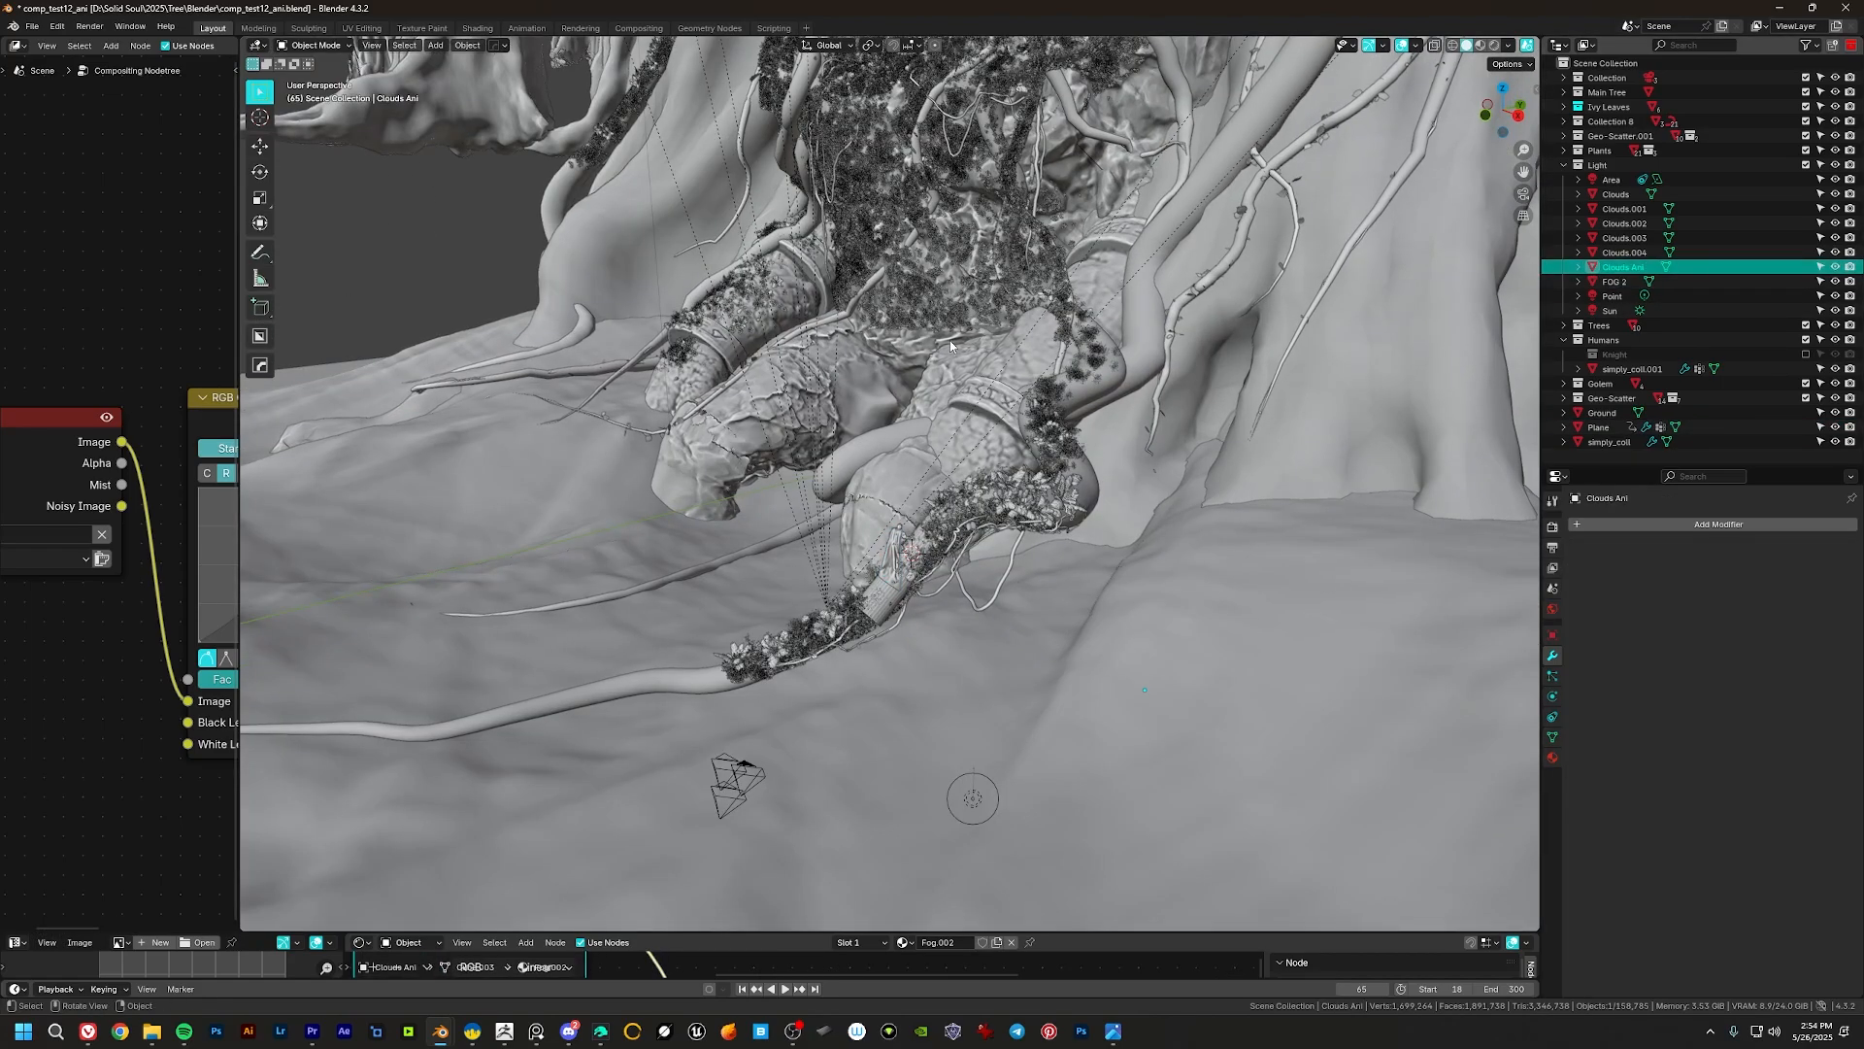
pyautogui.press('/')
pyautogui.moveTo(953, 508)
pyautogui.keyDown('shift'); pyautogui.mouseDown(button='middle')
pyautogui.moveTo(982, 445)
pyautogui.moveTo(1004, 466)
pyautogui.moveTo(1068, 422)
pyautogui.mouseUp(button='middle'); pyautogui.keyUp('shift')
pyautogui.moveTo(881, 436); pyautogui.dragTo(790, 453, button='middle')
pyautogui.scroll(3, 948, 421)
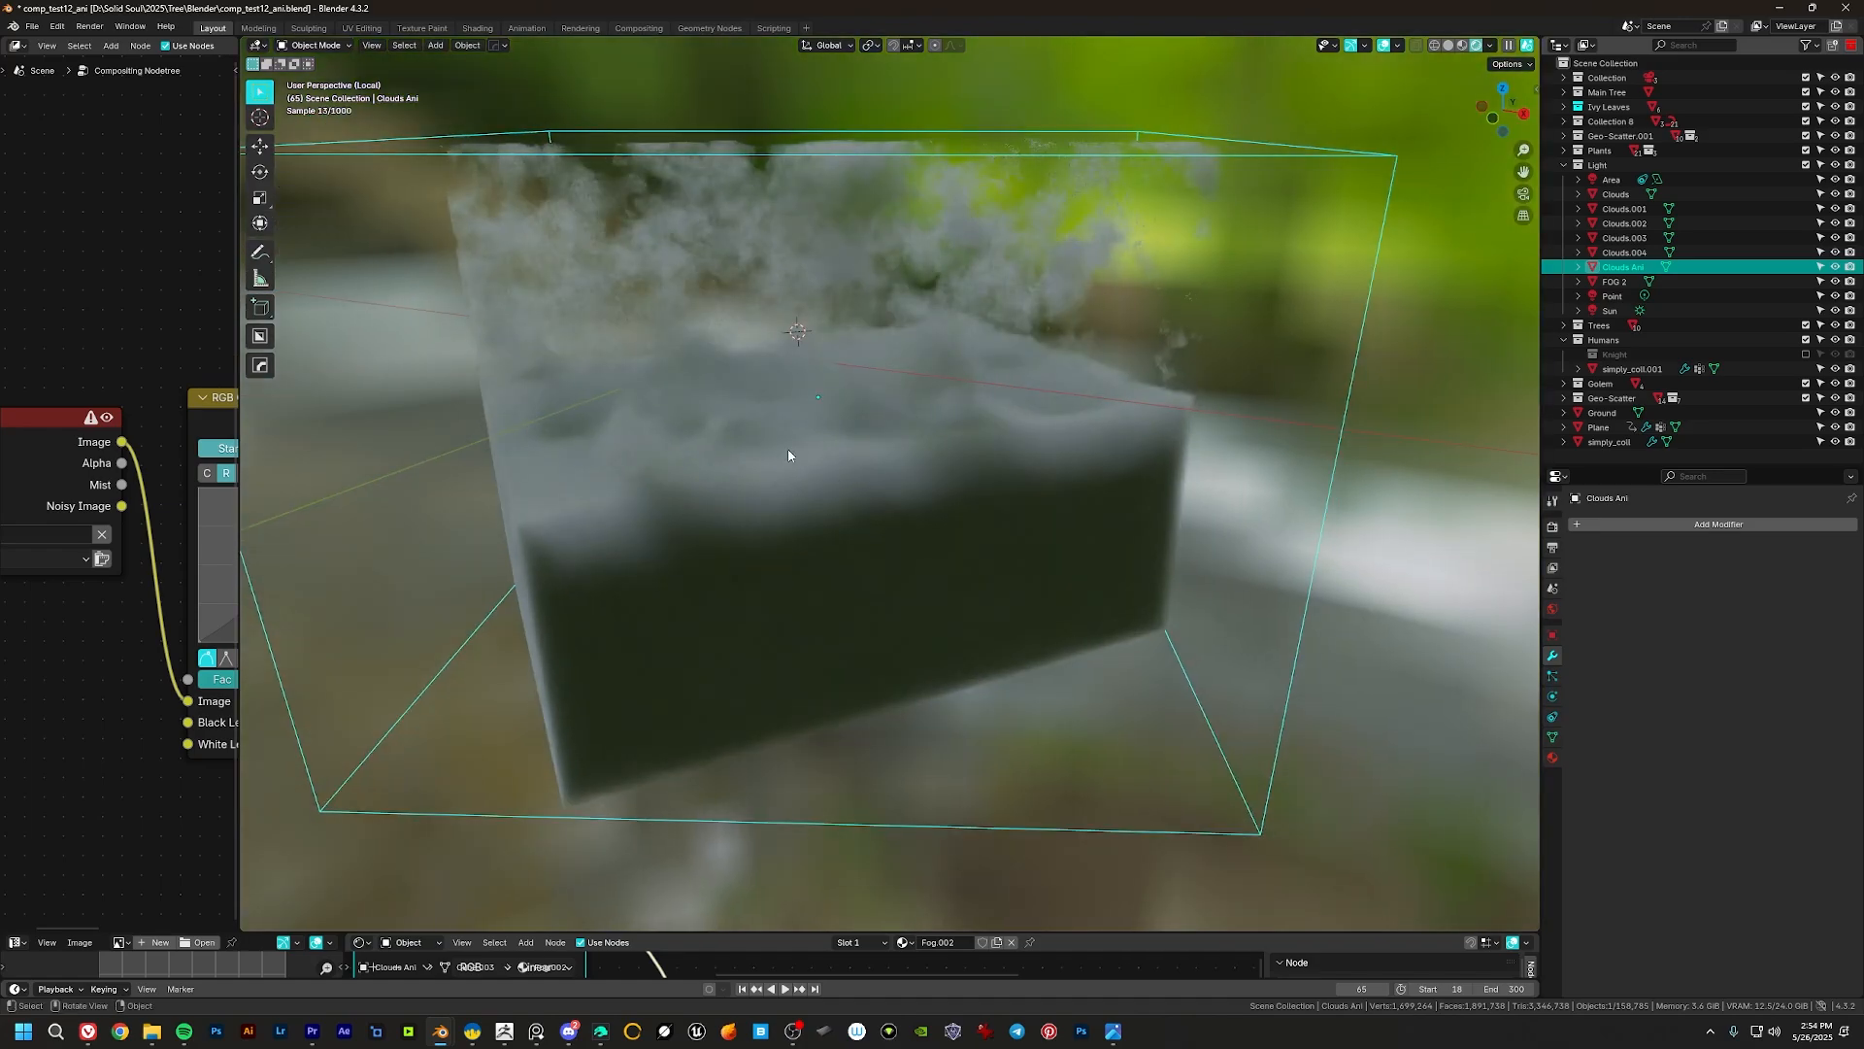
# Step: Play the animation and examine the movement of the Clouds Ani fog up close
pyautogui.moveTo(1073, 932); pyautogui.dragTo(1071, 903)
pyautogui.moveTo(895, 414); pyautogui.dragTo(879, 400, button='middle')
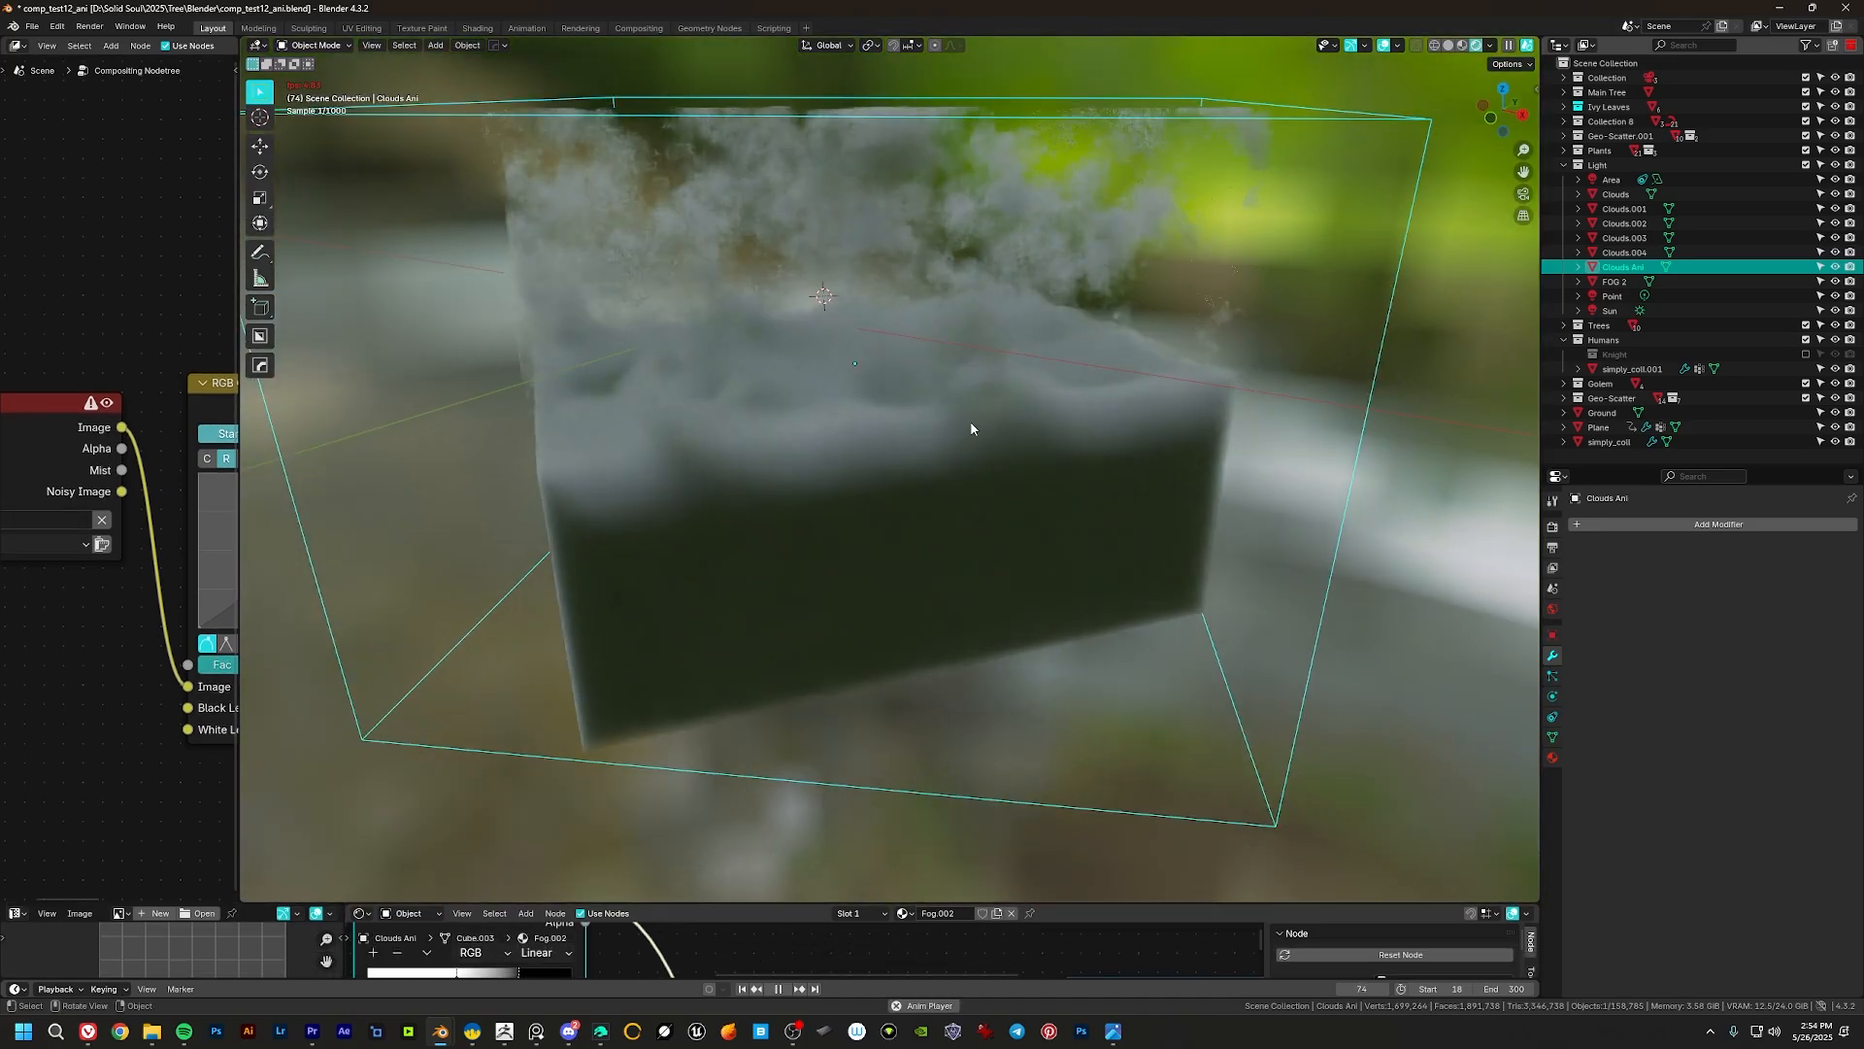
pyautogui.scroll(4, 918, 441)
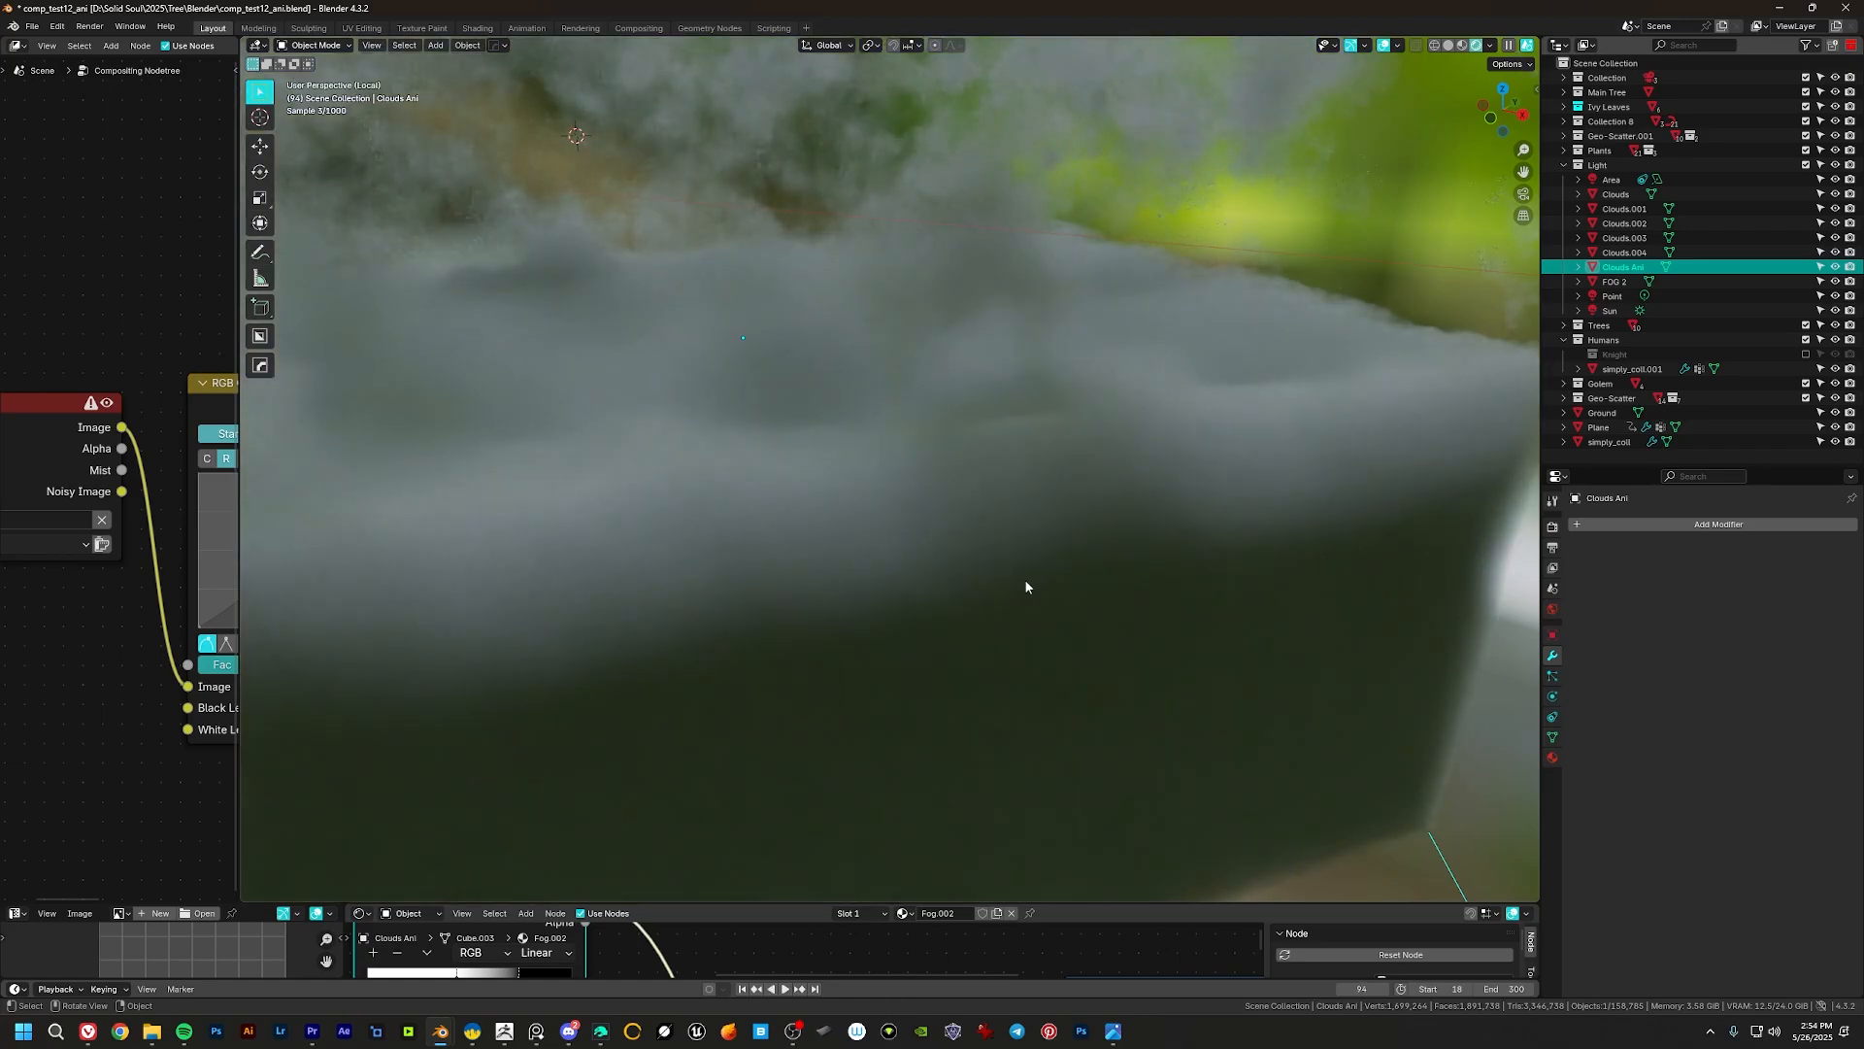
# Step: Enlarge the Shader Editor and examine the Fog.002 material's color ramp and Subtract nodes alongside the rendered fog volume
pyautogui.moveTo(1112, 892); pyautogui.dragTo(1111, 476)
pyautogui.scroll(-4, 738, 660)
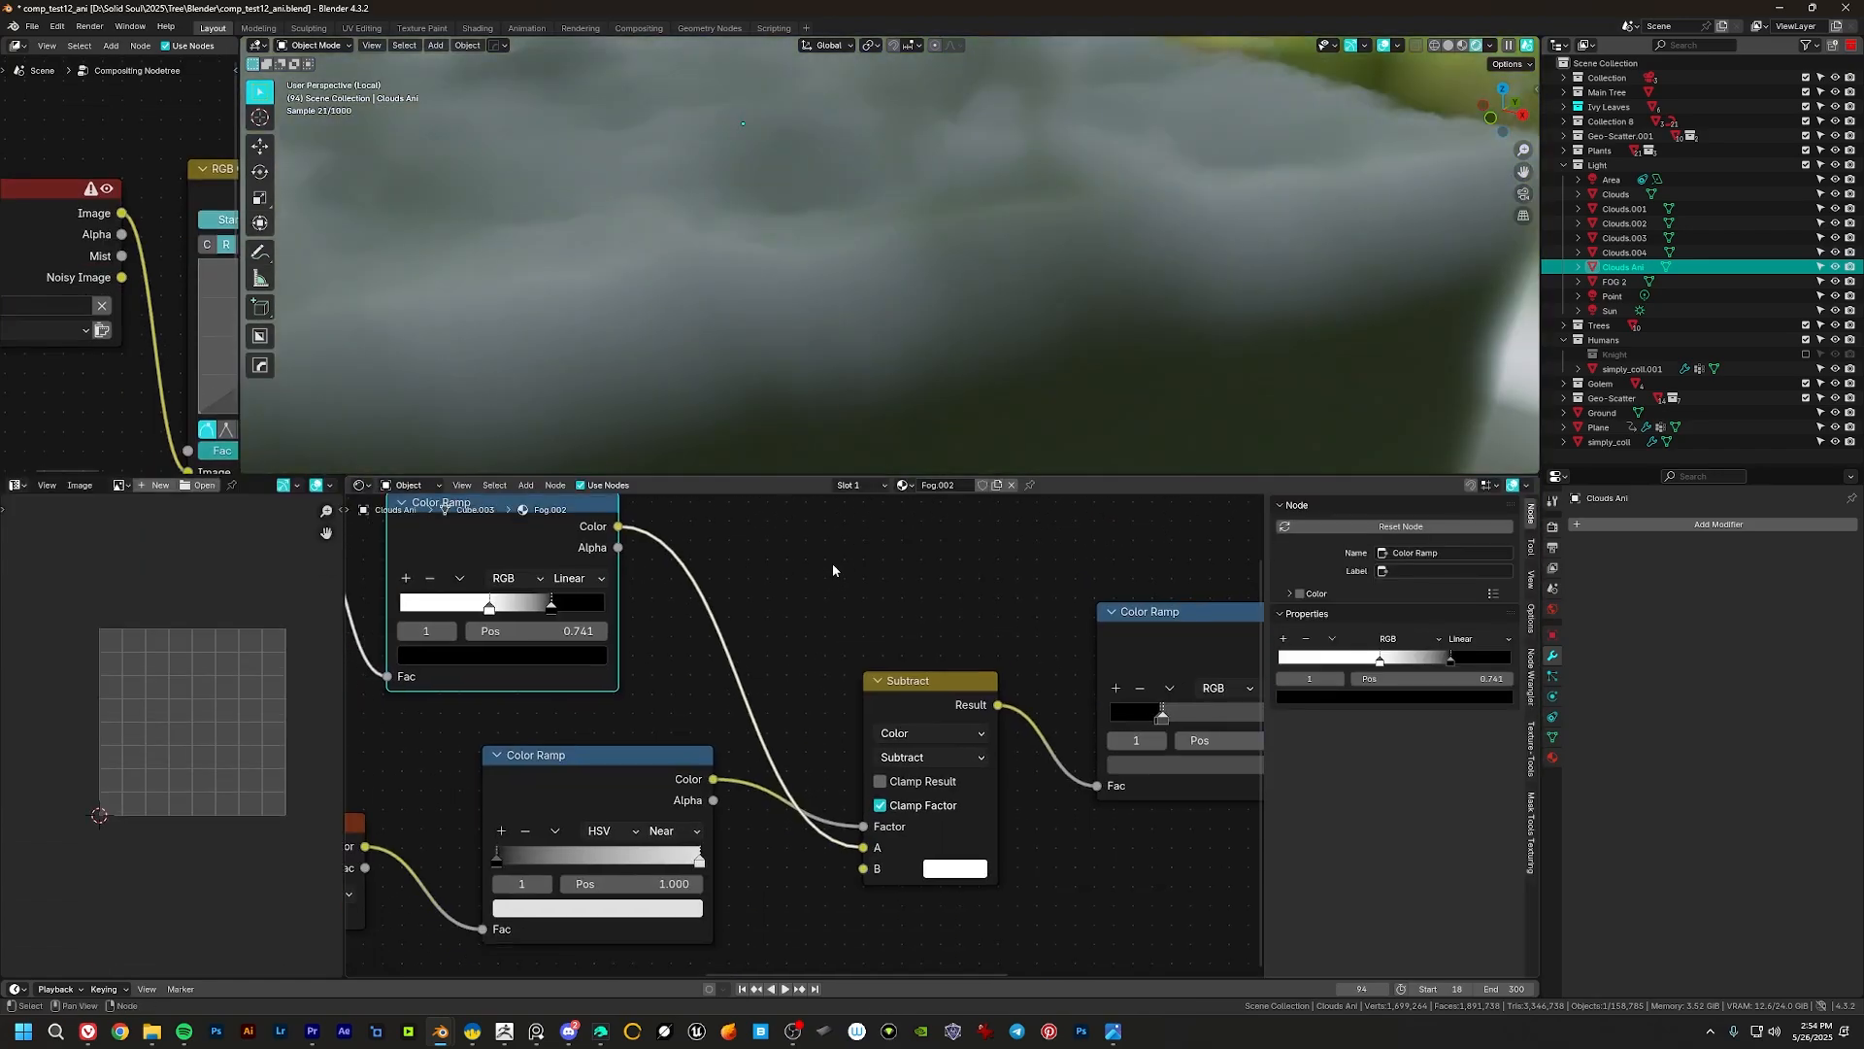
pyautogui.moveTo(697, 583); pyautogui.dragTo(749, 694, button='middle')
pyautogui.moveTo(1080, 478); pyautogui.dragTo(1079, 726)
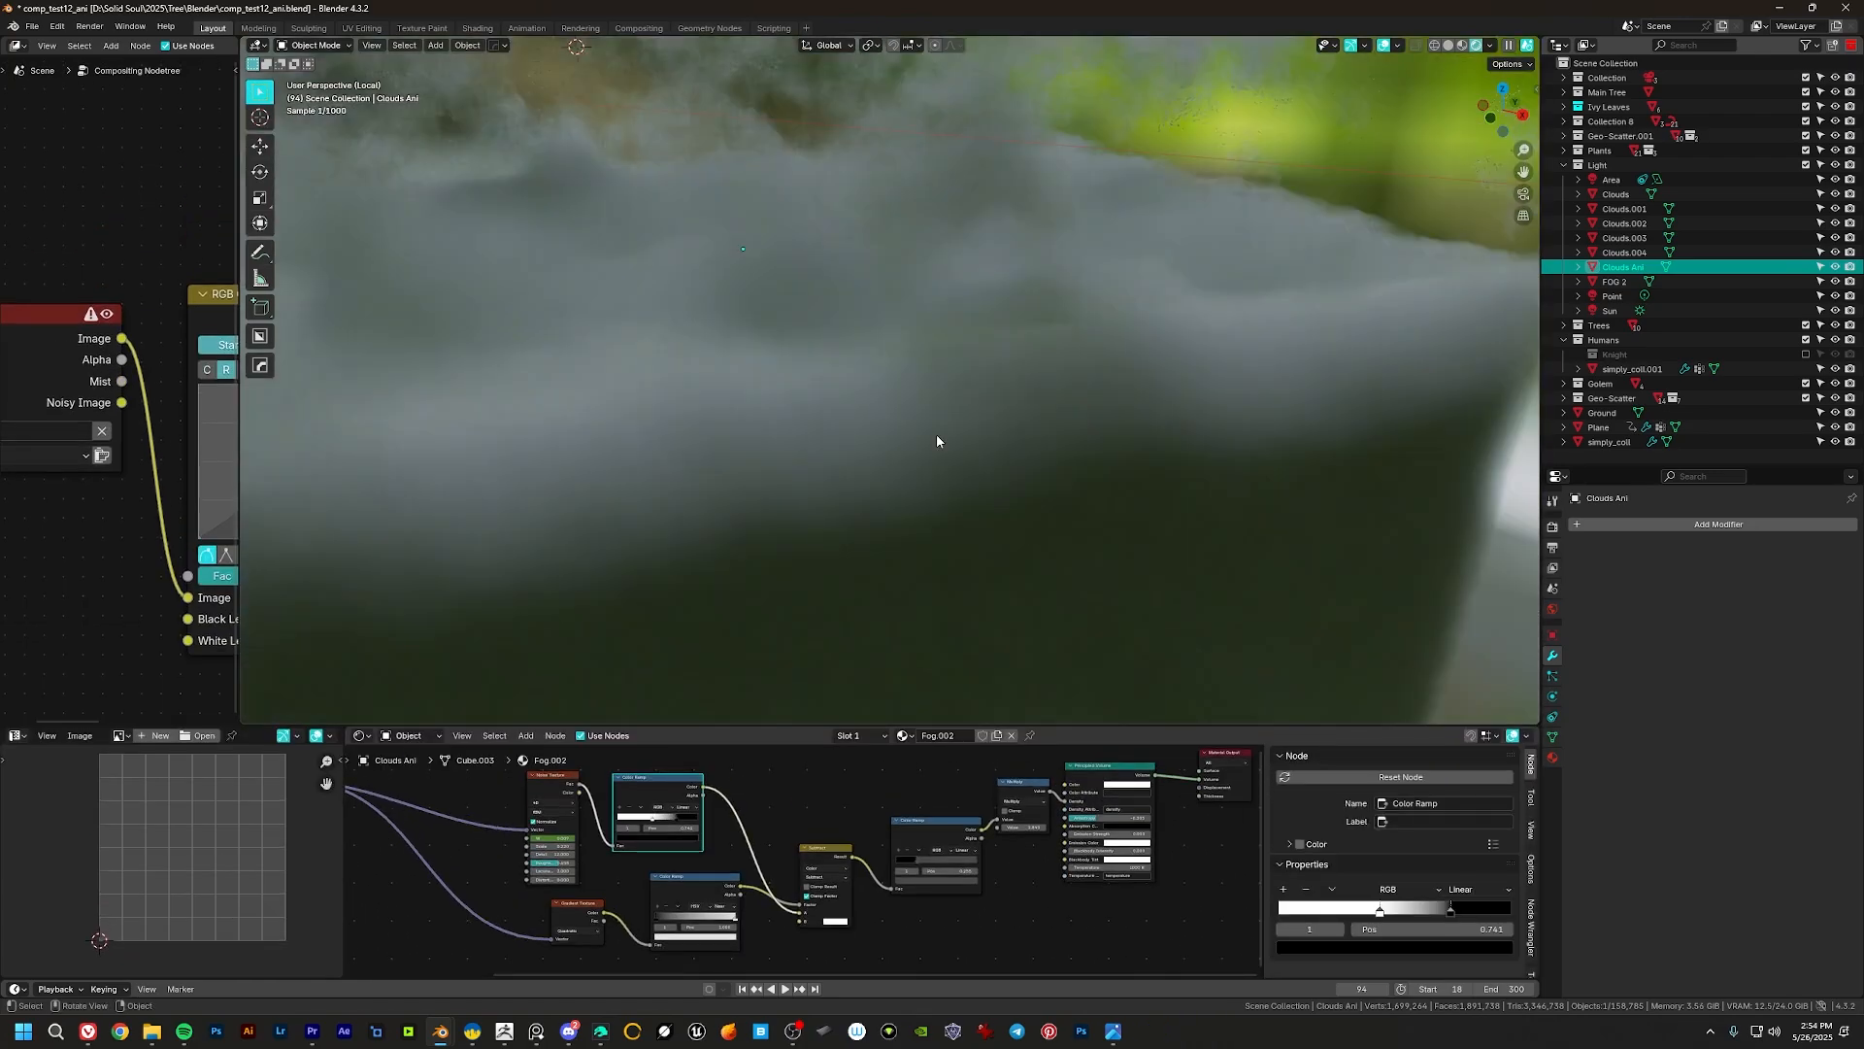
pyautogui.scroll(-5, 936, 434)
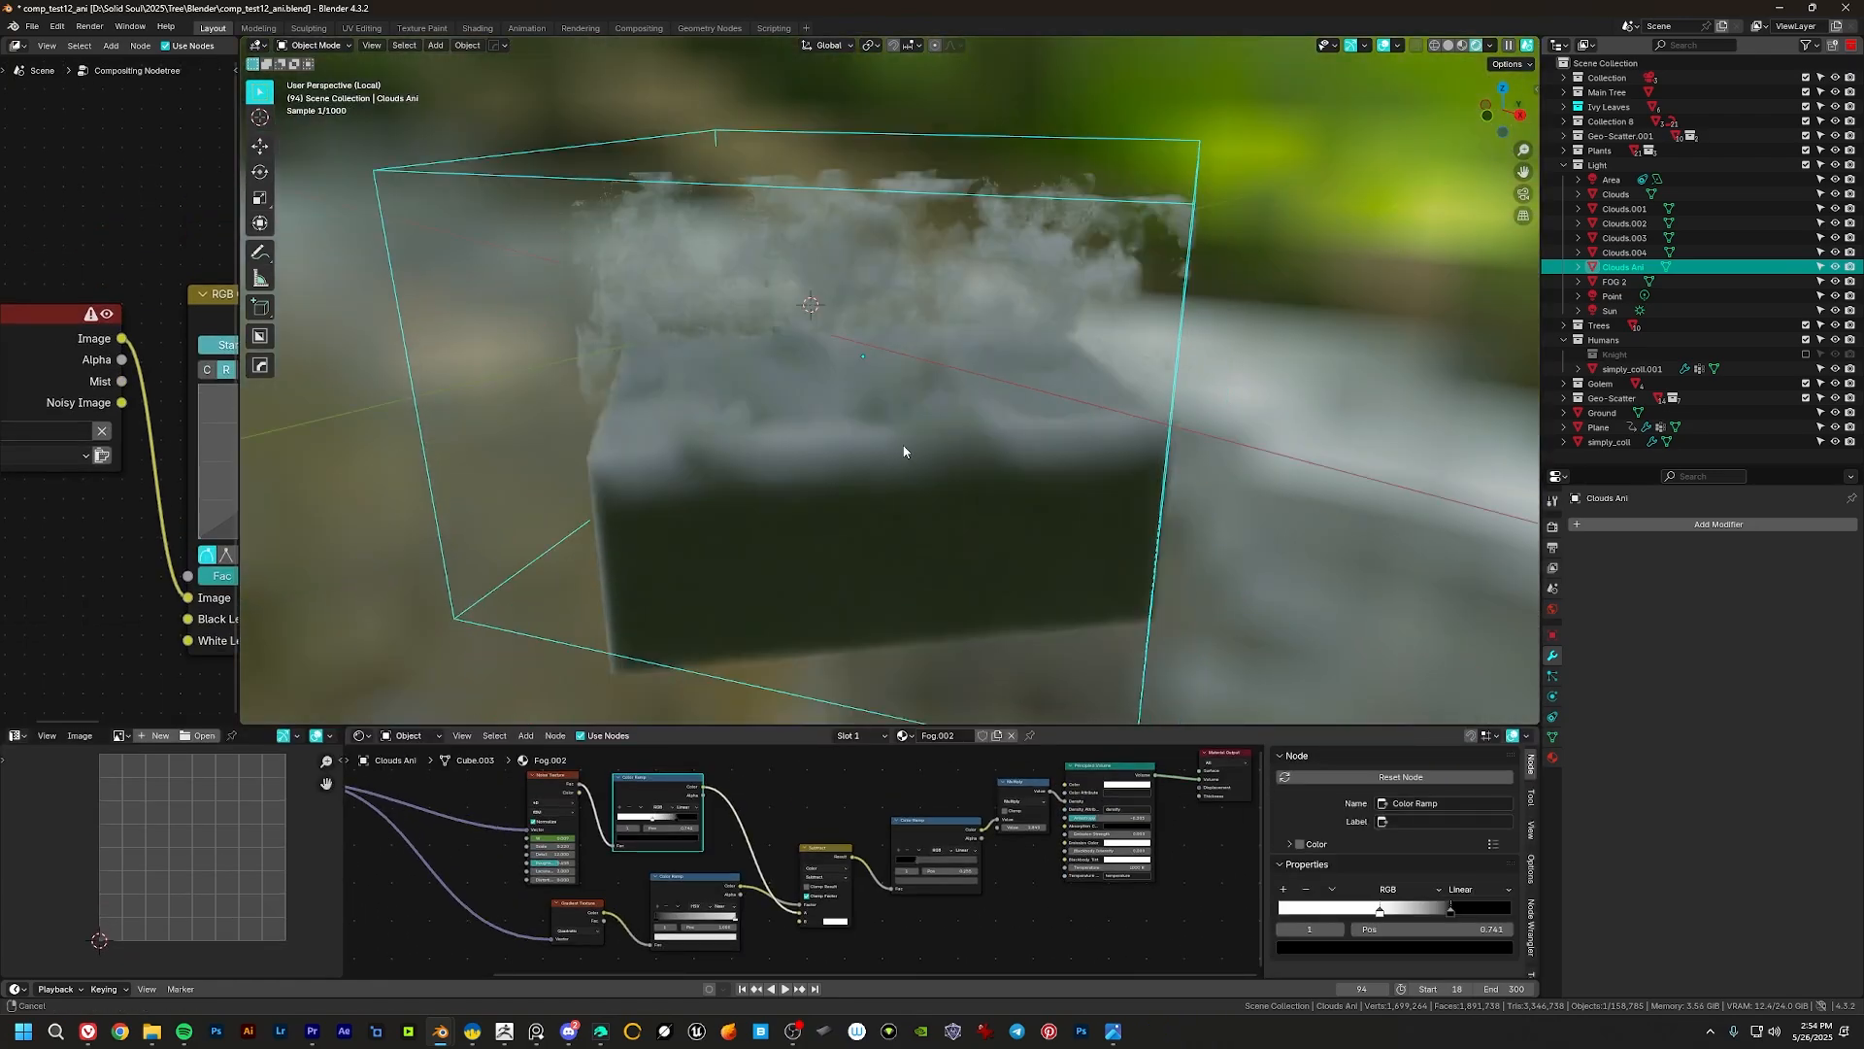
# Step: Enlarge the Shader Editor and examine the Color Ramp and Multiply nodes that drive the Fog.002 volume density
pyautogui.moveTo(903, 451); pyautogui.dragTo(906, 300, button='middle')
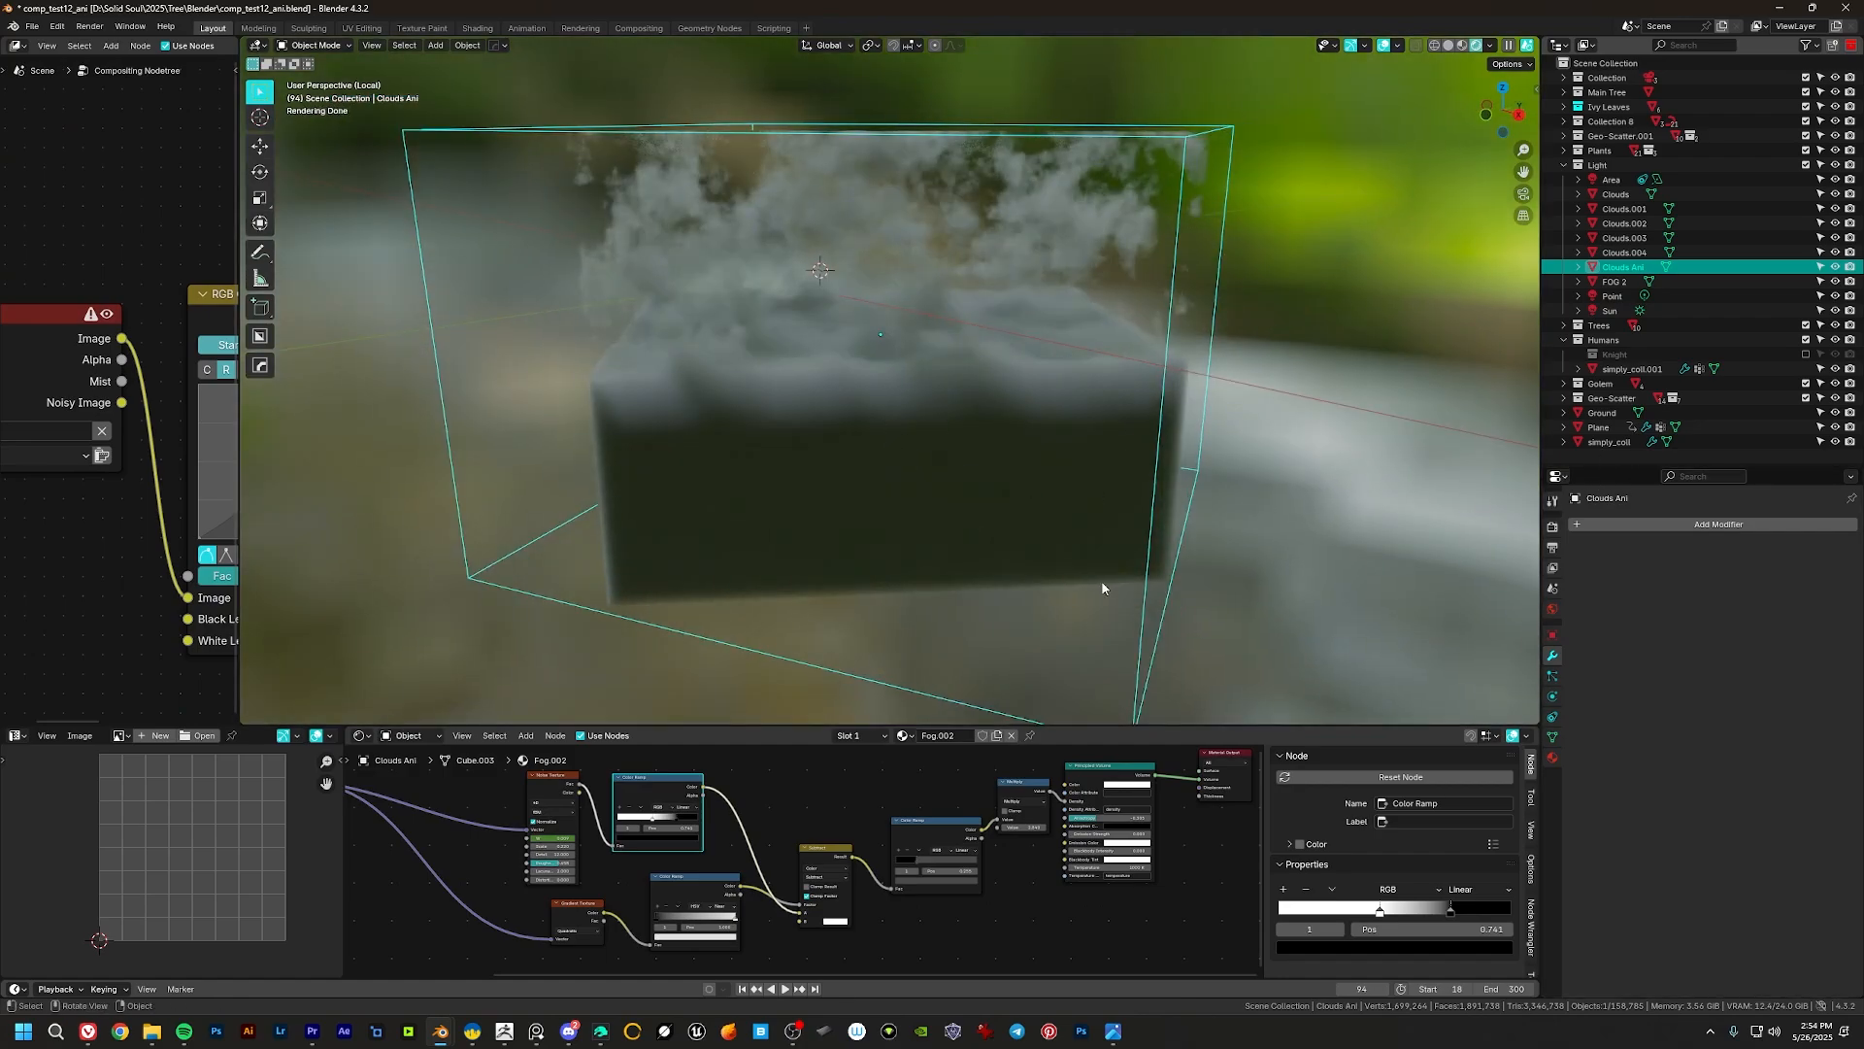
pyautogui.scroll(6, 890, 796)
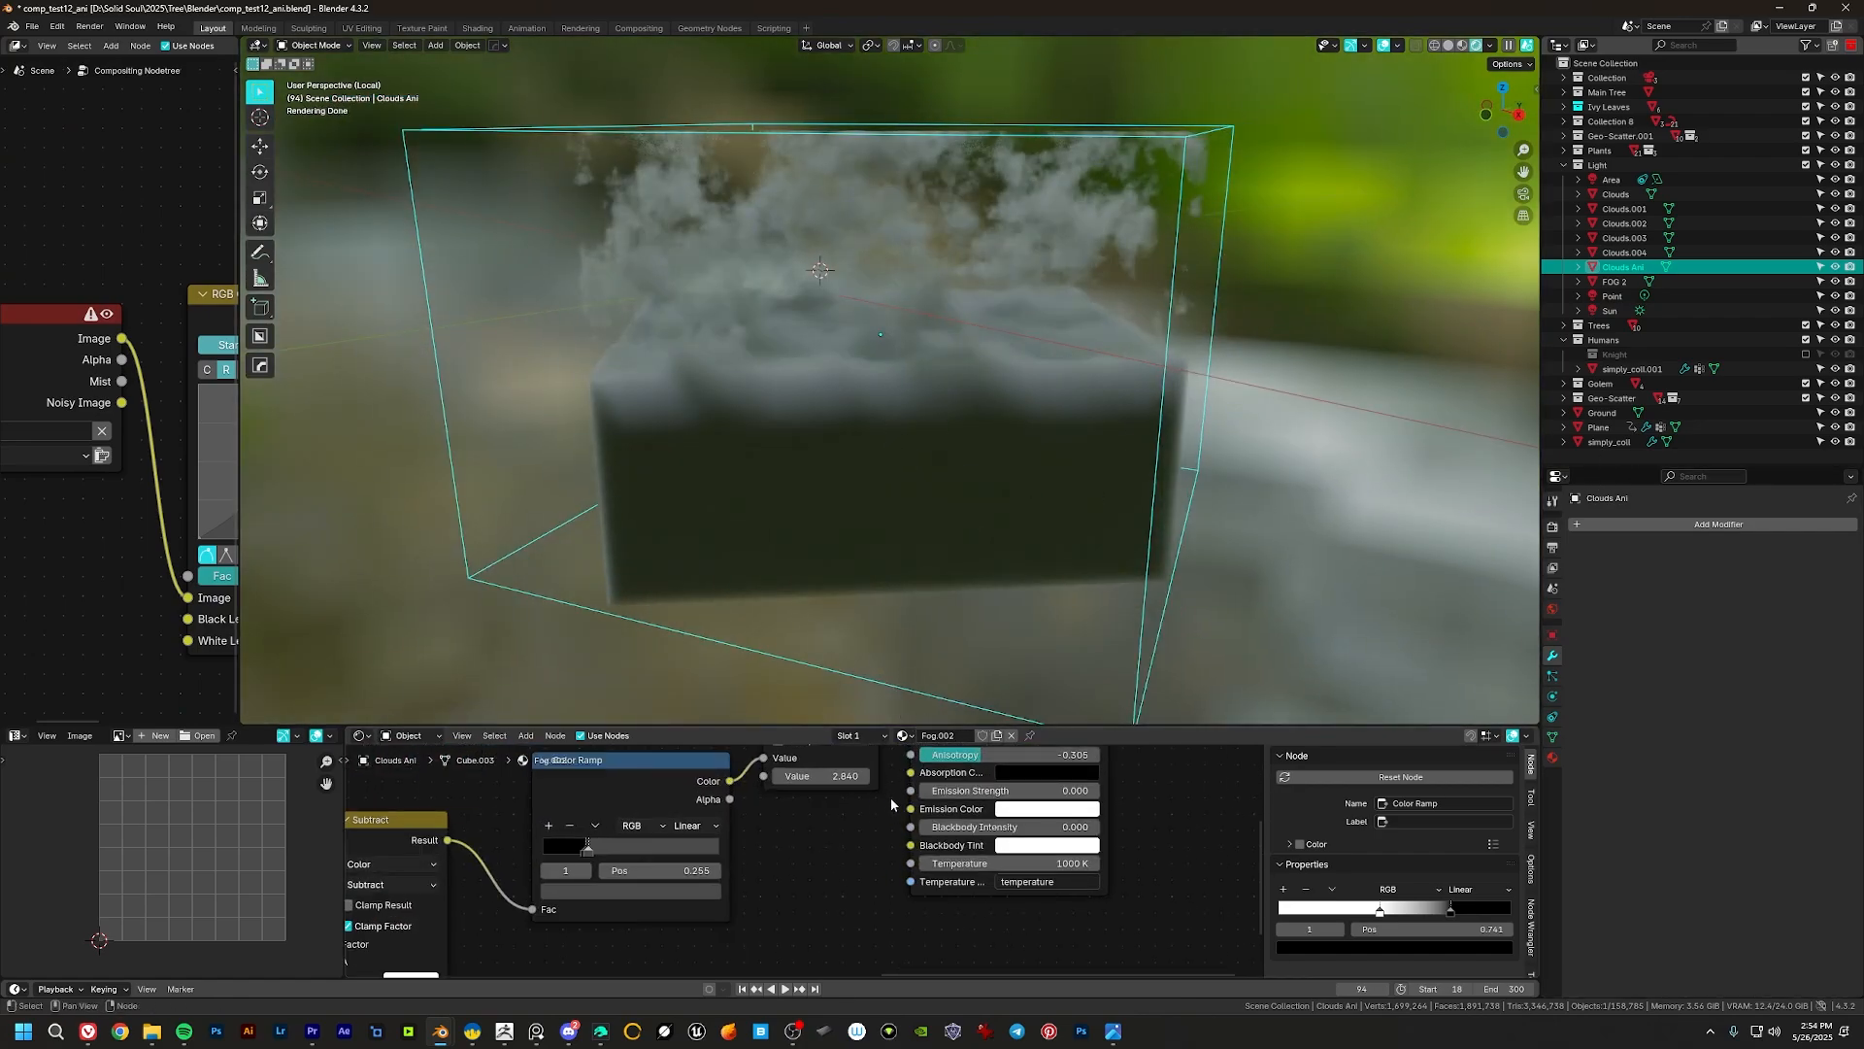
pyautogui.moveTo(870, 850); pyautogui.dragTo(881, 904, button='middle')
pyautogui.moveTo(736, 723); pyautogui.dragTo(729, 552)
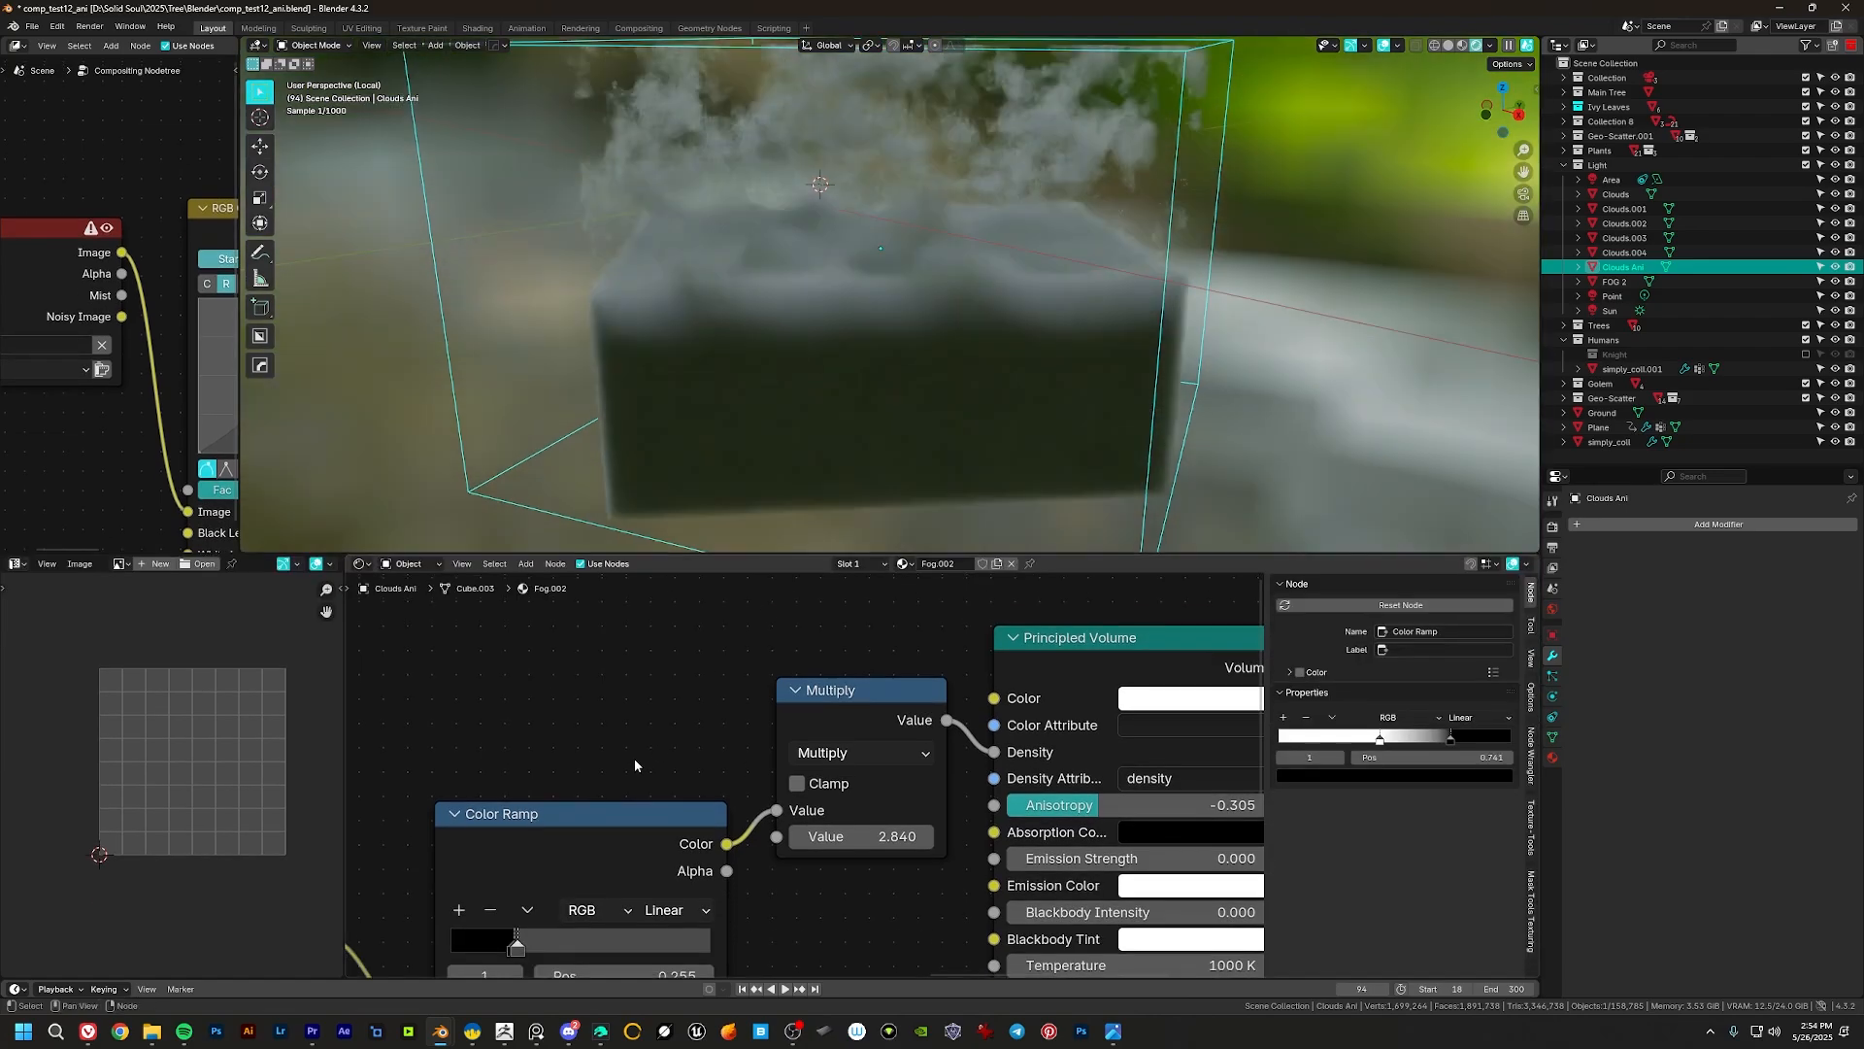
pyautogui.moveTo(610, 775); pyautogui.dragTo(742, 732, button='middle')
pyautogui.moveTo(728, 763); pyautogui.dragTo(729, 750)
pyautogui.scroll(1, 677, 758)
pyautogui.moveTo(679, 759); pyautogui.dragTo(780, 744, button='middle')
pyautogui.scroll(-2, 780, 745)
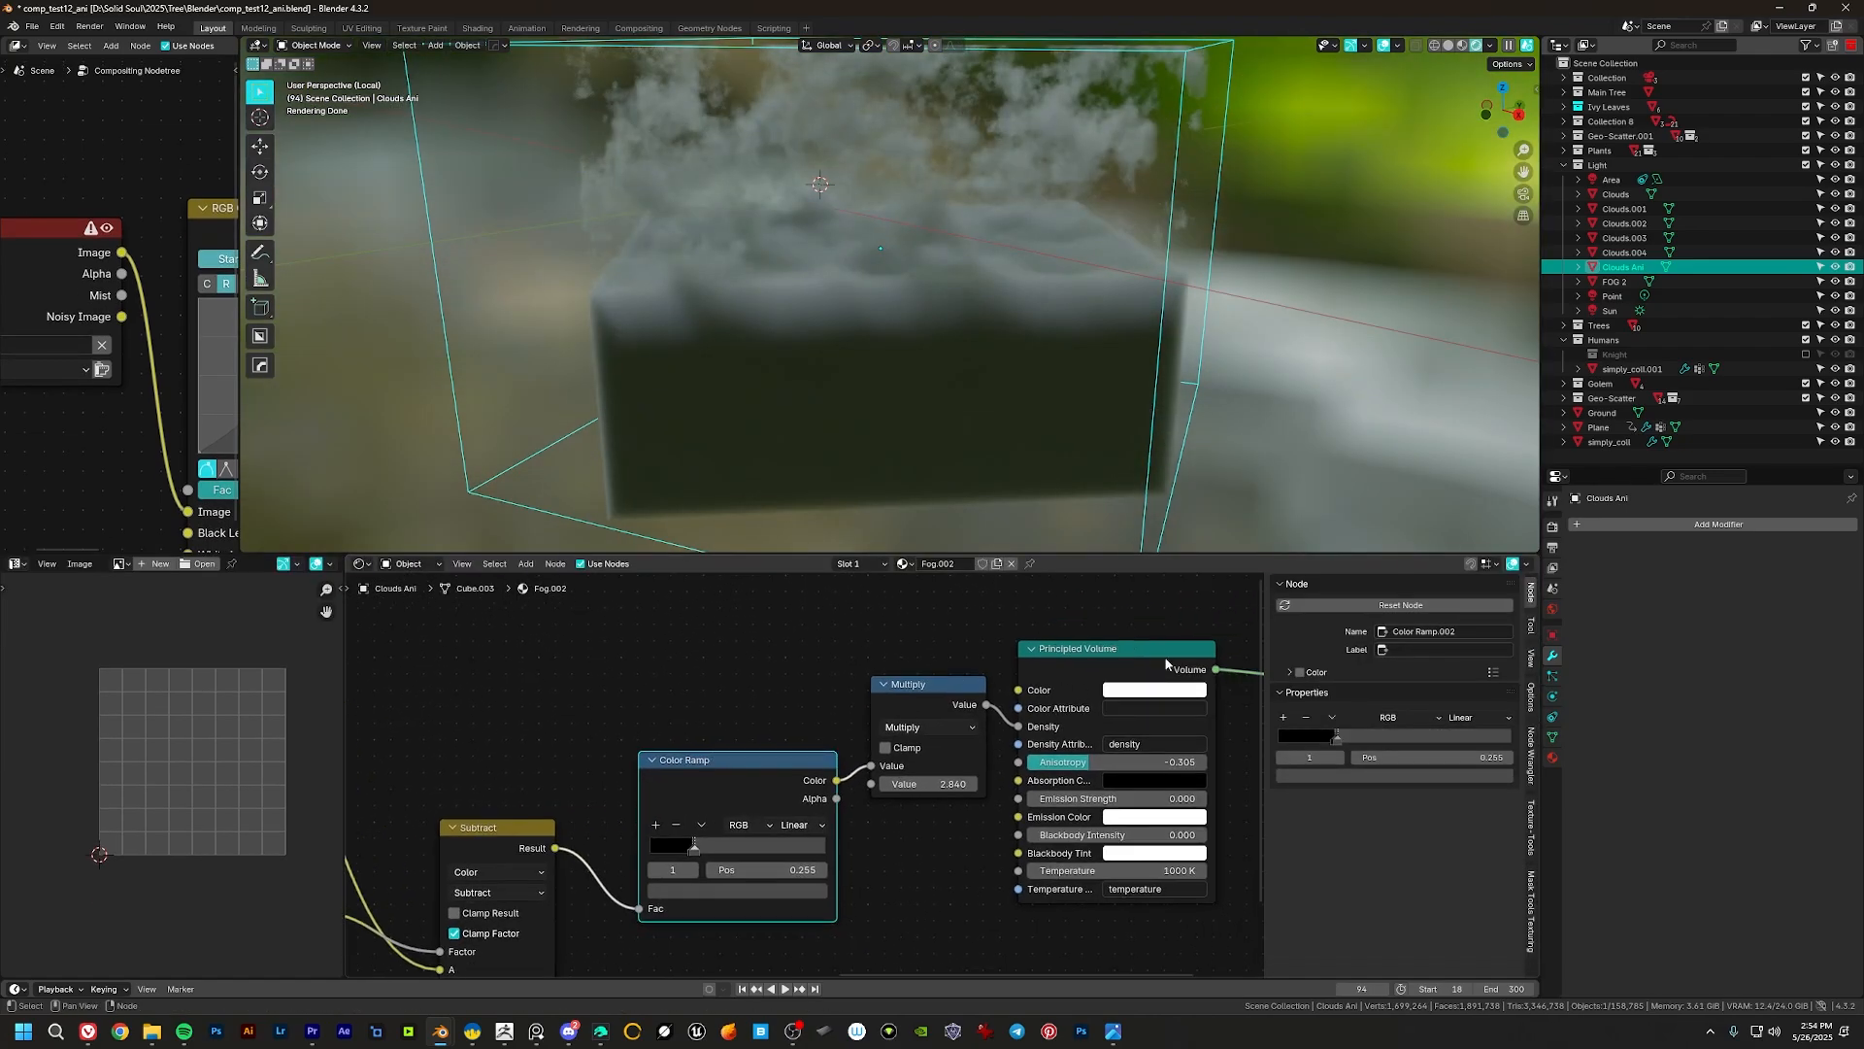
# Step: Select the Principled Volume node and move it slightly farther from the Multiply node
pyautogui.click(1072, 723)
pyautogui.moveTo(1072, 723); pyautogui.dragTo(841, 738, button='middle')
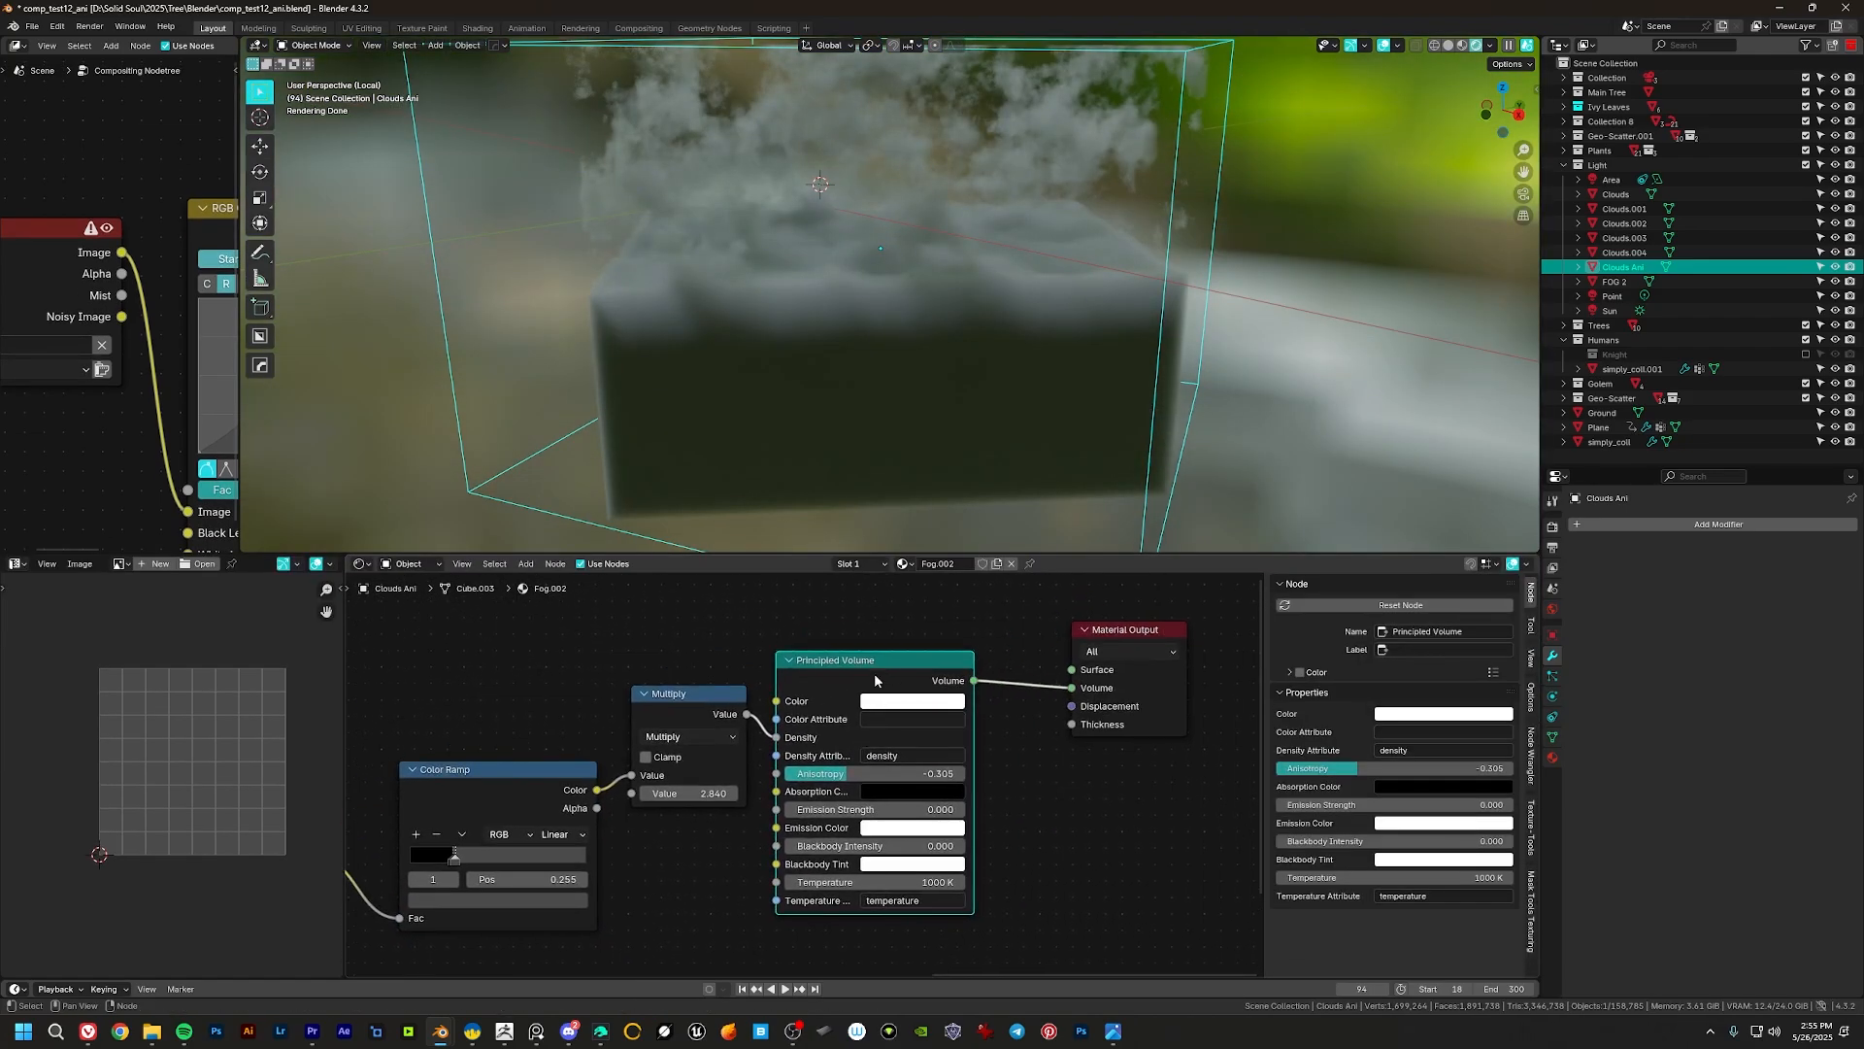
pyautogui.moveTo(889, 666); pyautogui.dragTo(906, 667)
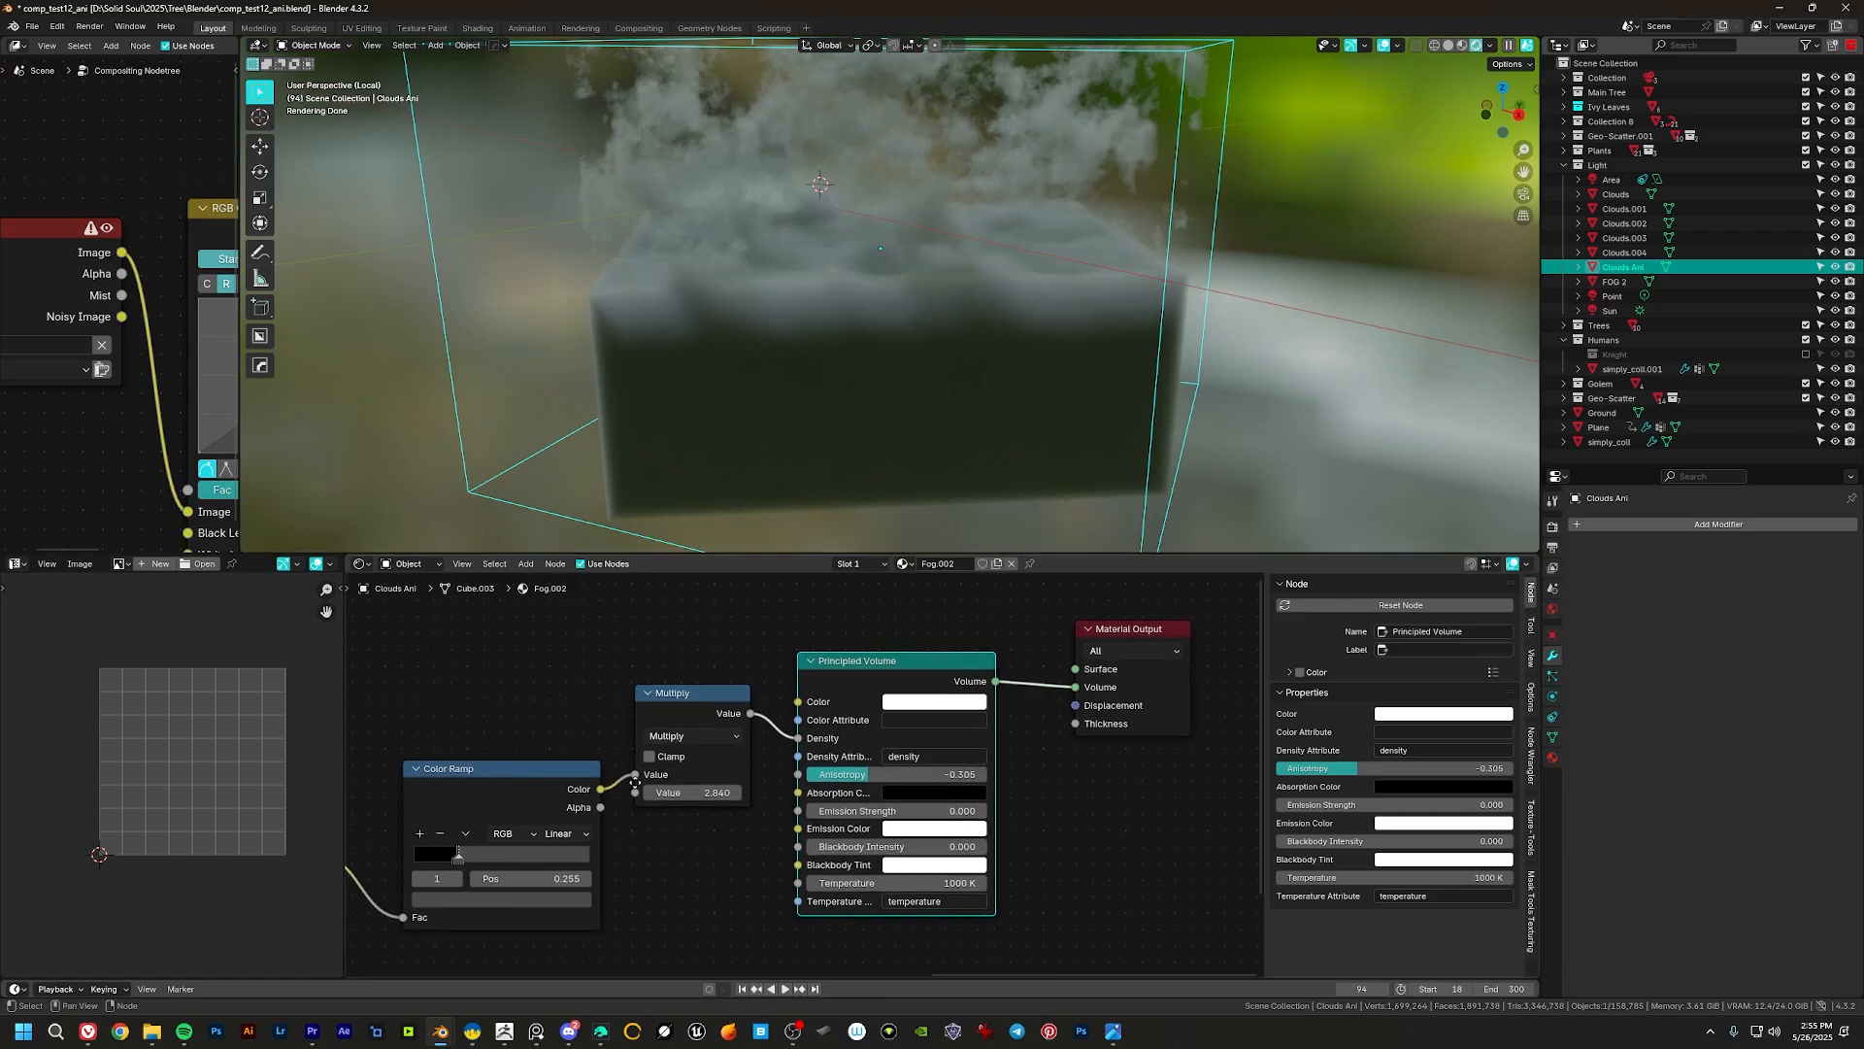
# Step: Select the Texture Coordinate and Mapping nodes together and move them closer to the Noise Texture node
pyautogui.moveTo(764, 622); pyautogui.dragTo(985, 788, button='middle')
pyautogui.moveTo(694, 735); pyautogui.dragTo(1069, 758, button='middle')
pyautogui.moveTo(707, 777); pyautogui.dragTo(910, 814, button='middle')
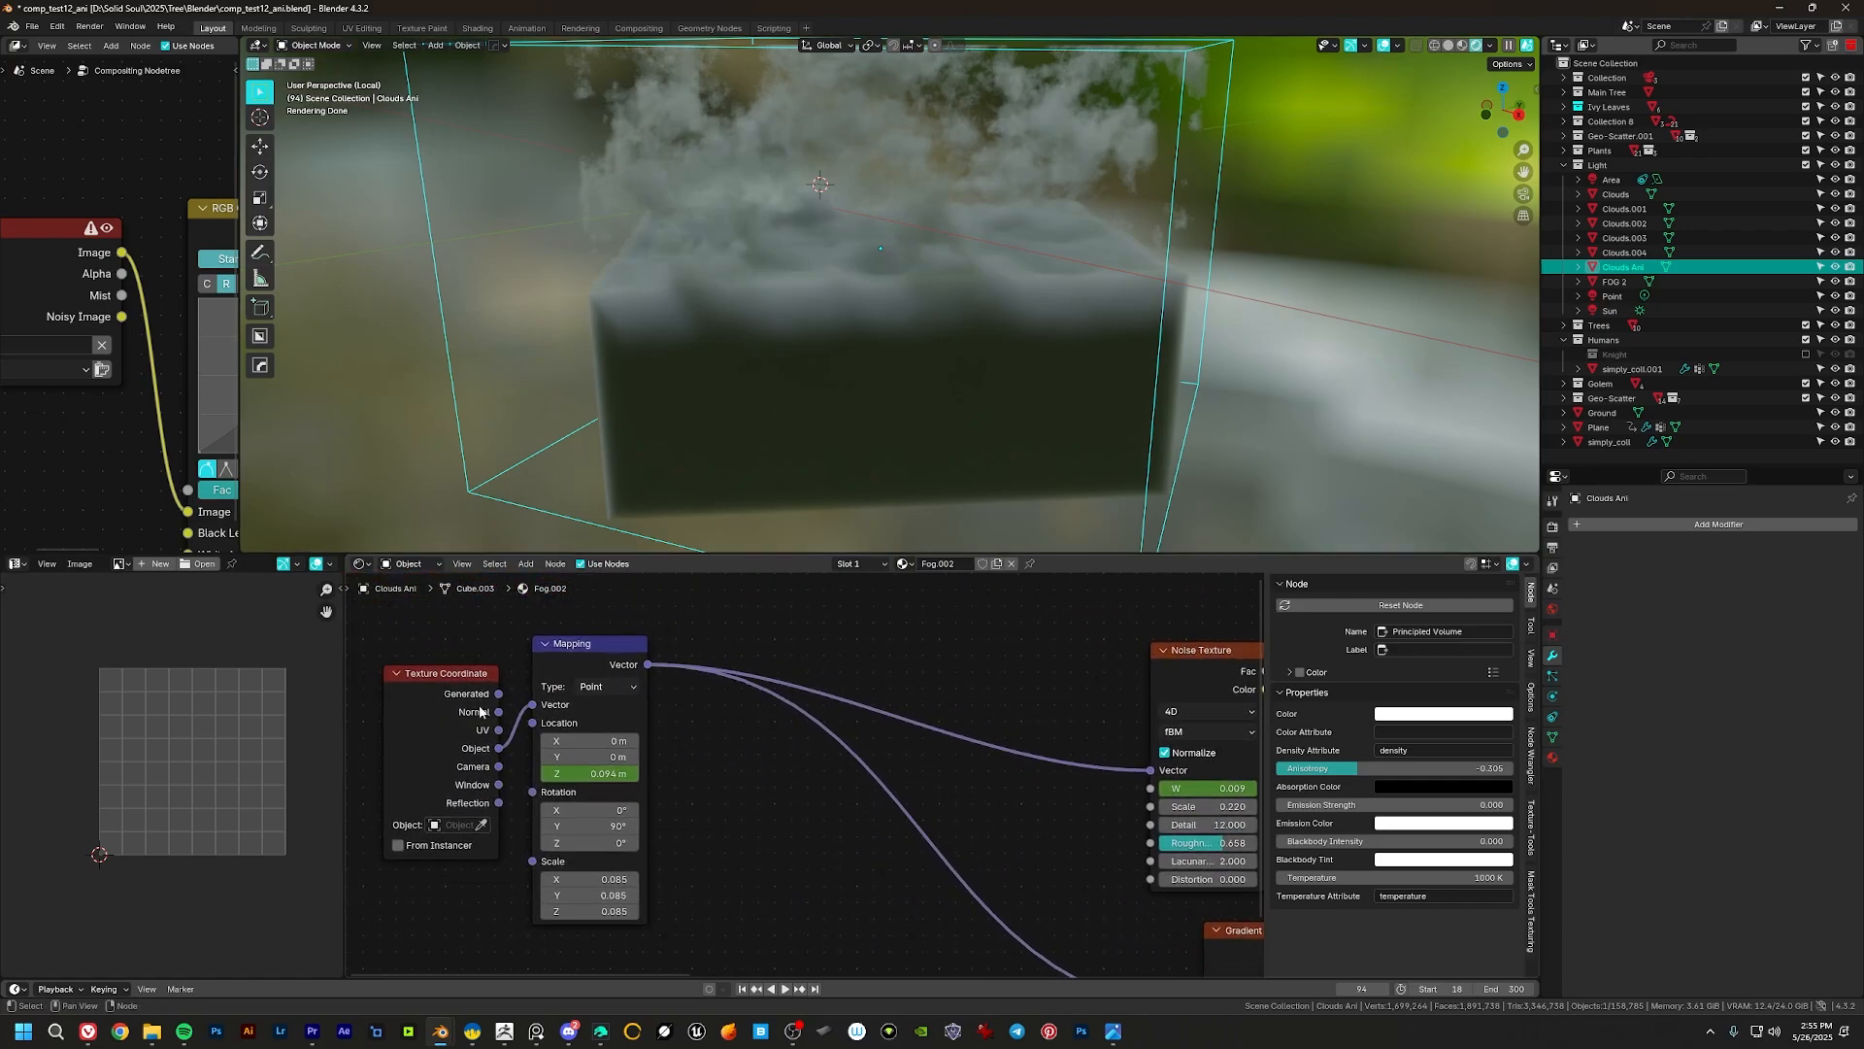
pyautogui.moveTo(349, 779); pyautogui.dragTo(665, 602)
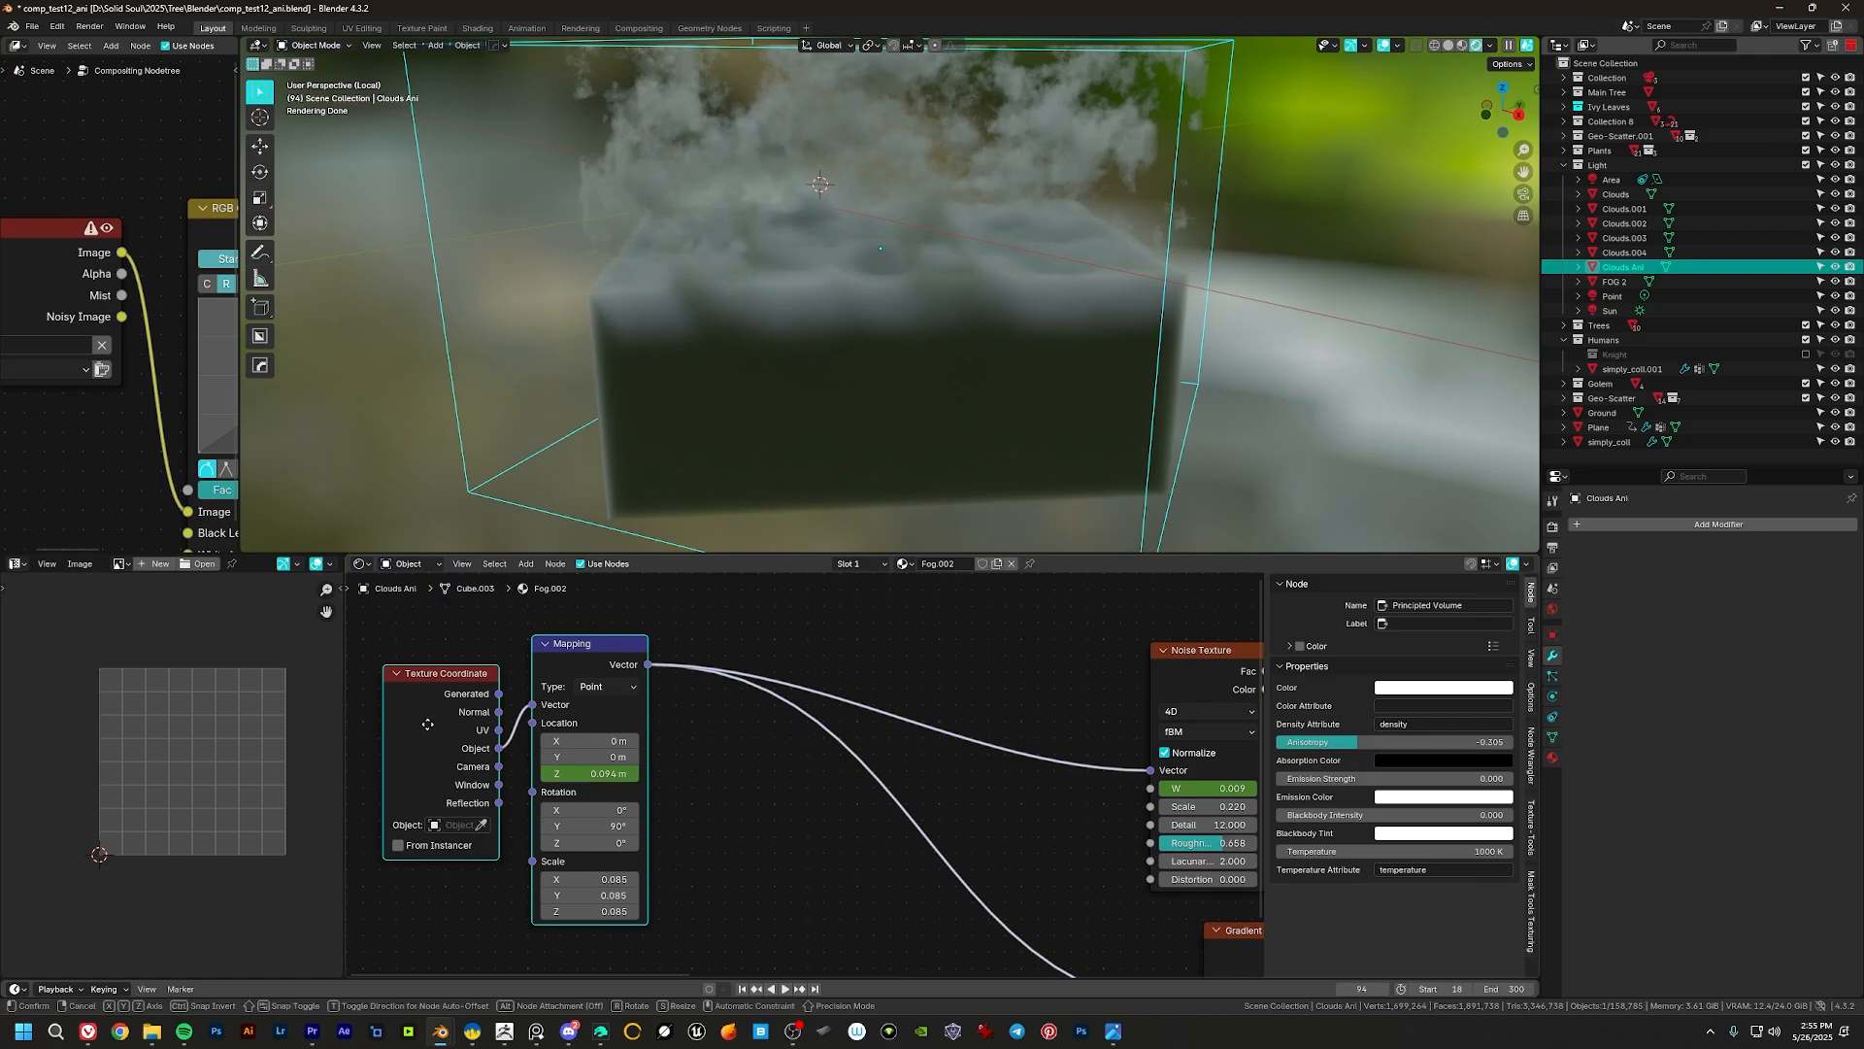
pyautogui.moveTo(427, 723); pyautogui.dragTo(676, 720)
# Step: Reposition the Noise Texture node, set its Scale to 0.290 and keep its dimensions at 4D
pyautogui.moveTo(891, 798)
pyautogui.mouseDown(button='middle')
pyautogui.moveTo(619, 727)
pyautogui.moveTo(814, 761)
pyautogui.moveTo(493, 720)
pyautogui.mouseUp(button='middle')
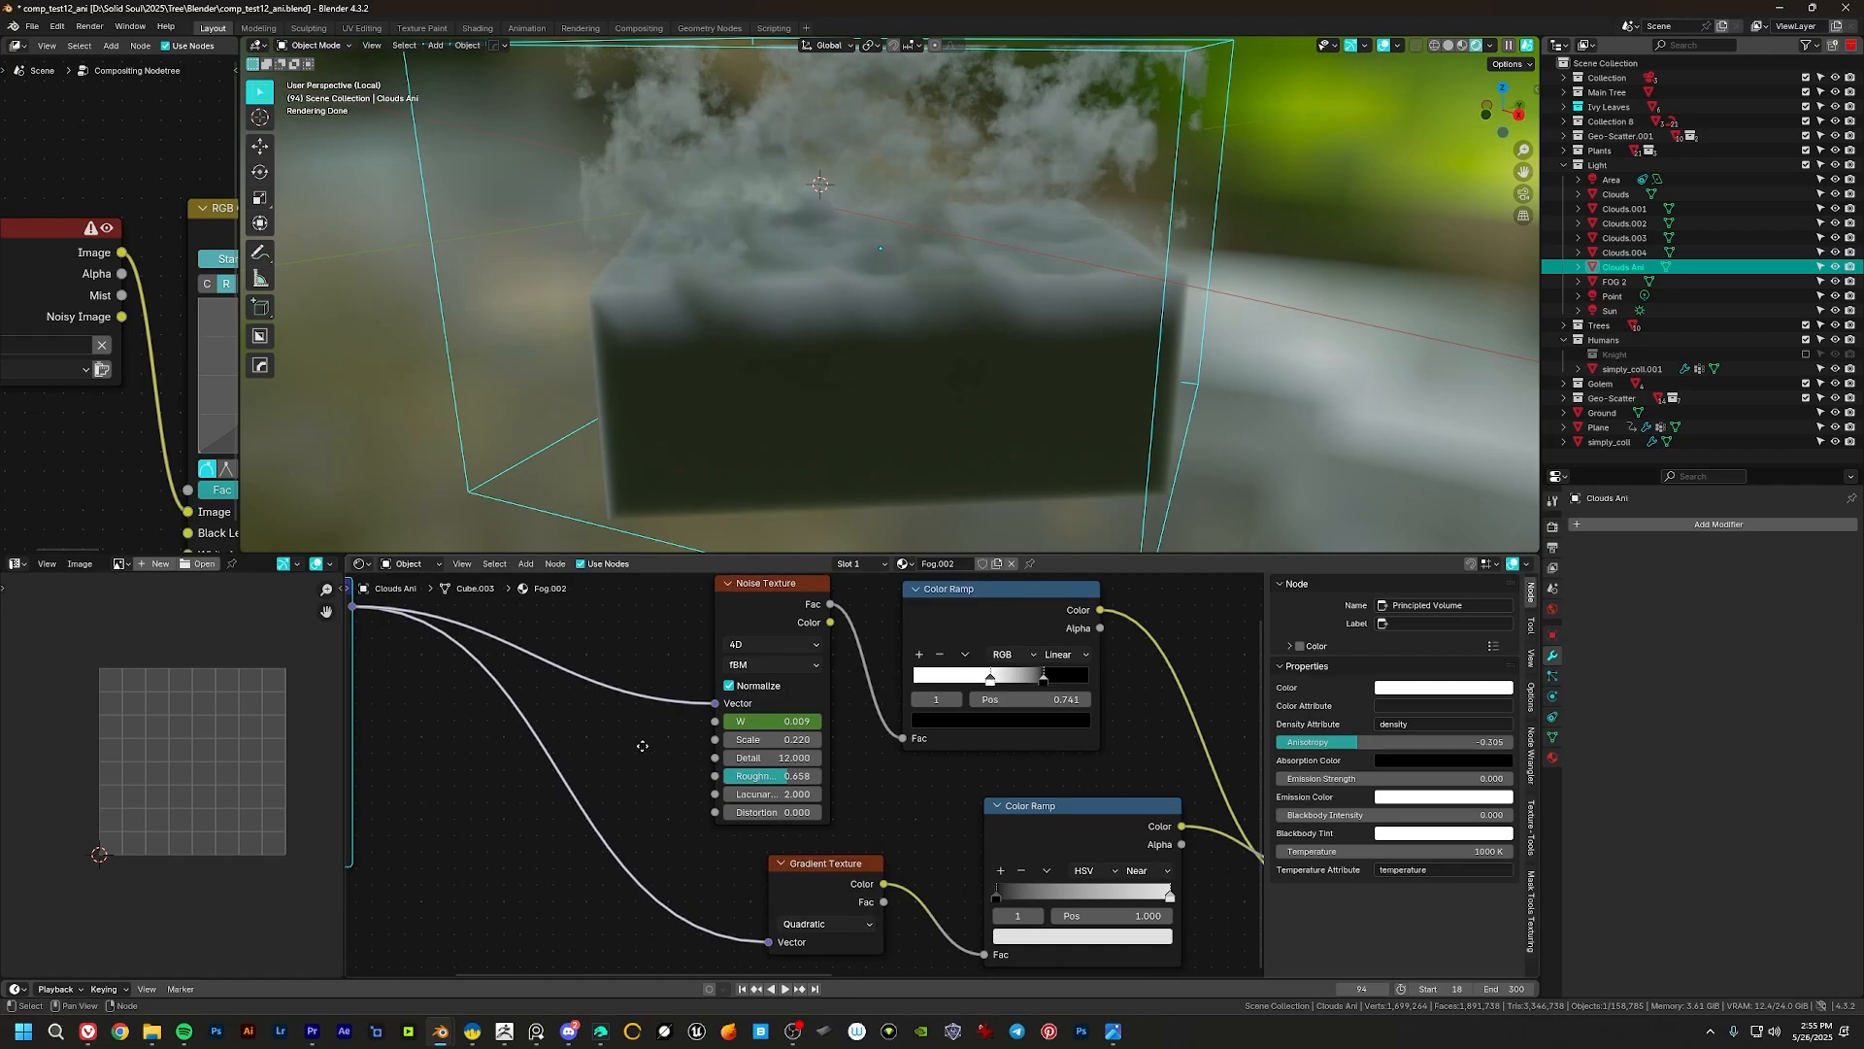
pyautogui.moveTo(645, 749); pyautogui.dragTo(512, 779, button='middle')
pyautogui.moveTo(640, 642); pyautogui.dragTo(675, 628)
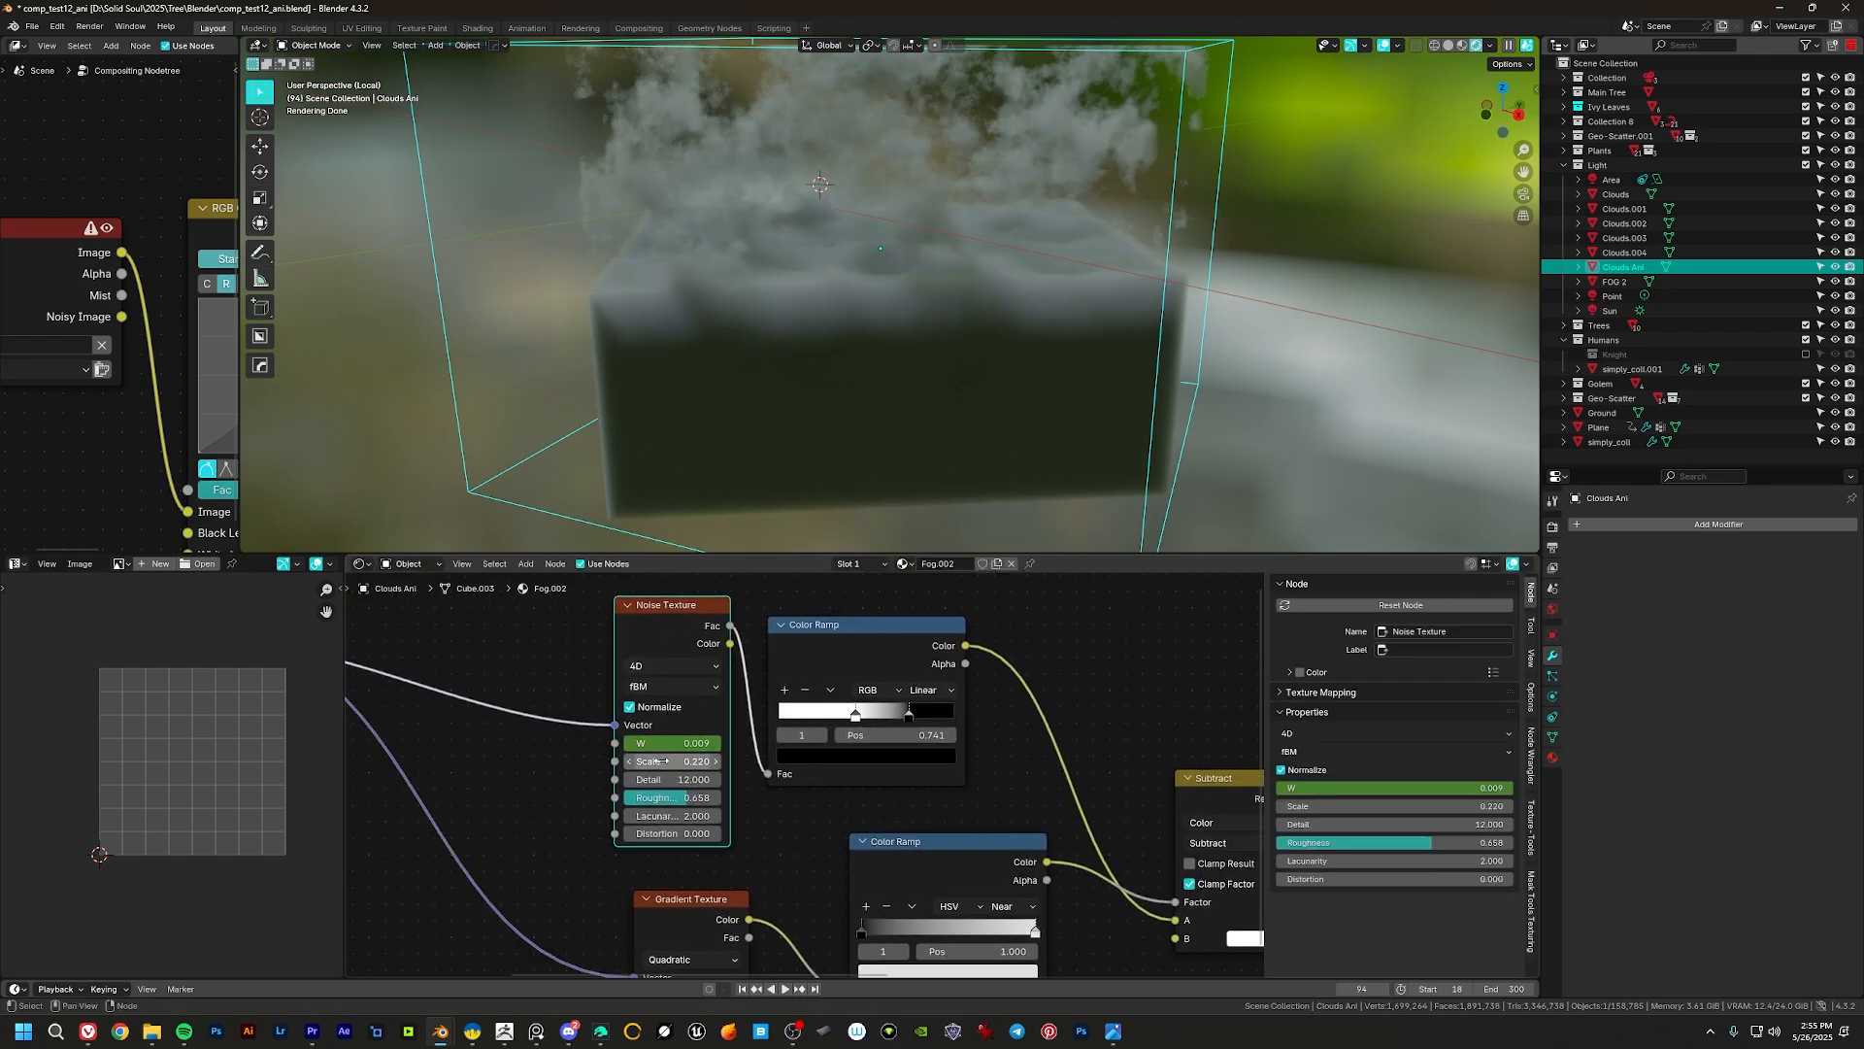
pyautogui.moveTo(672, 761)
pyautogui.mouseDown()
pyautogui.moveTo(723, 761)
pyautogui.moveTo(670, 761)
pyautogui.moveTo(698, 755)
pyautogui.mouseUp()
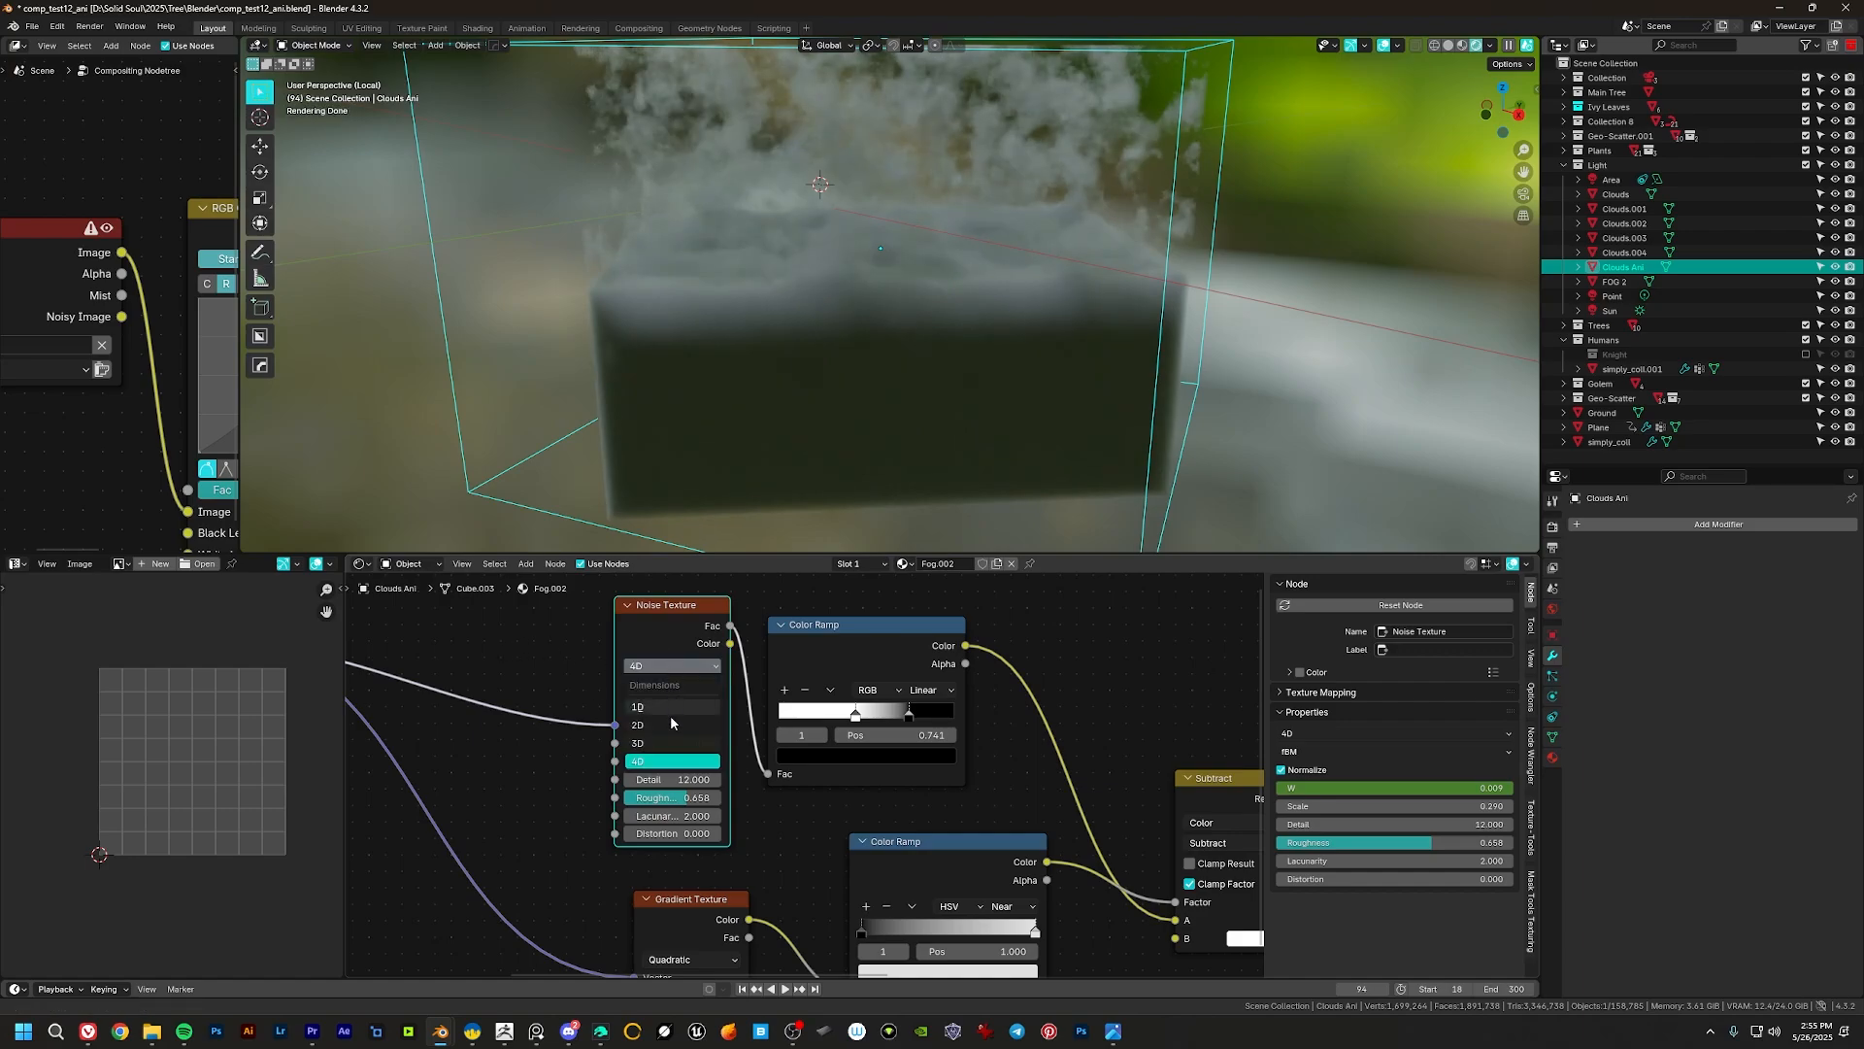
pyautogui.click(668, 763)
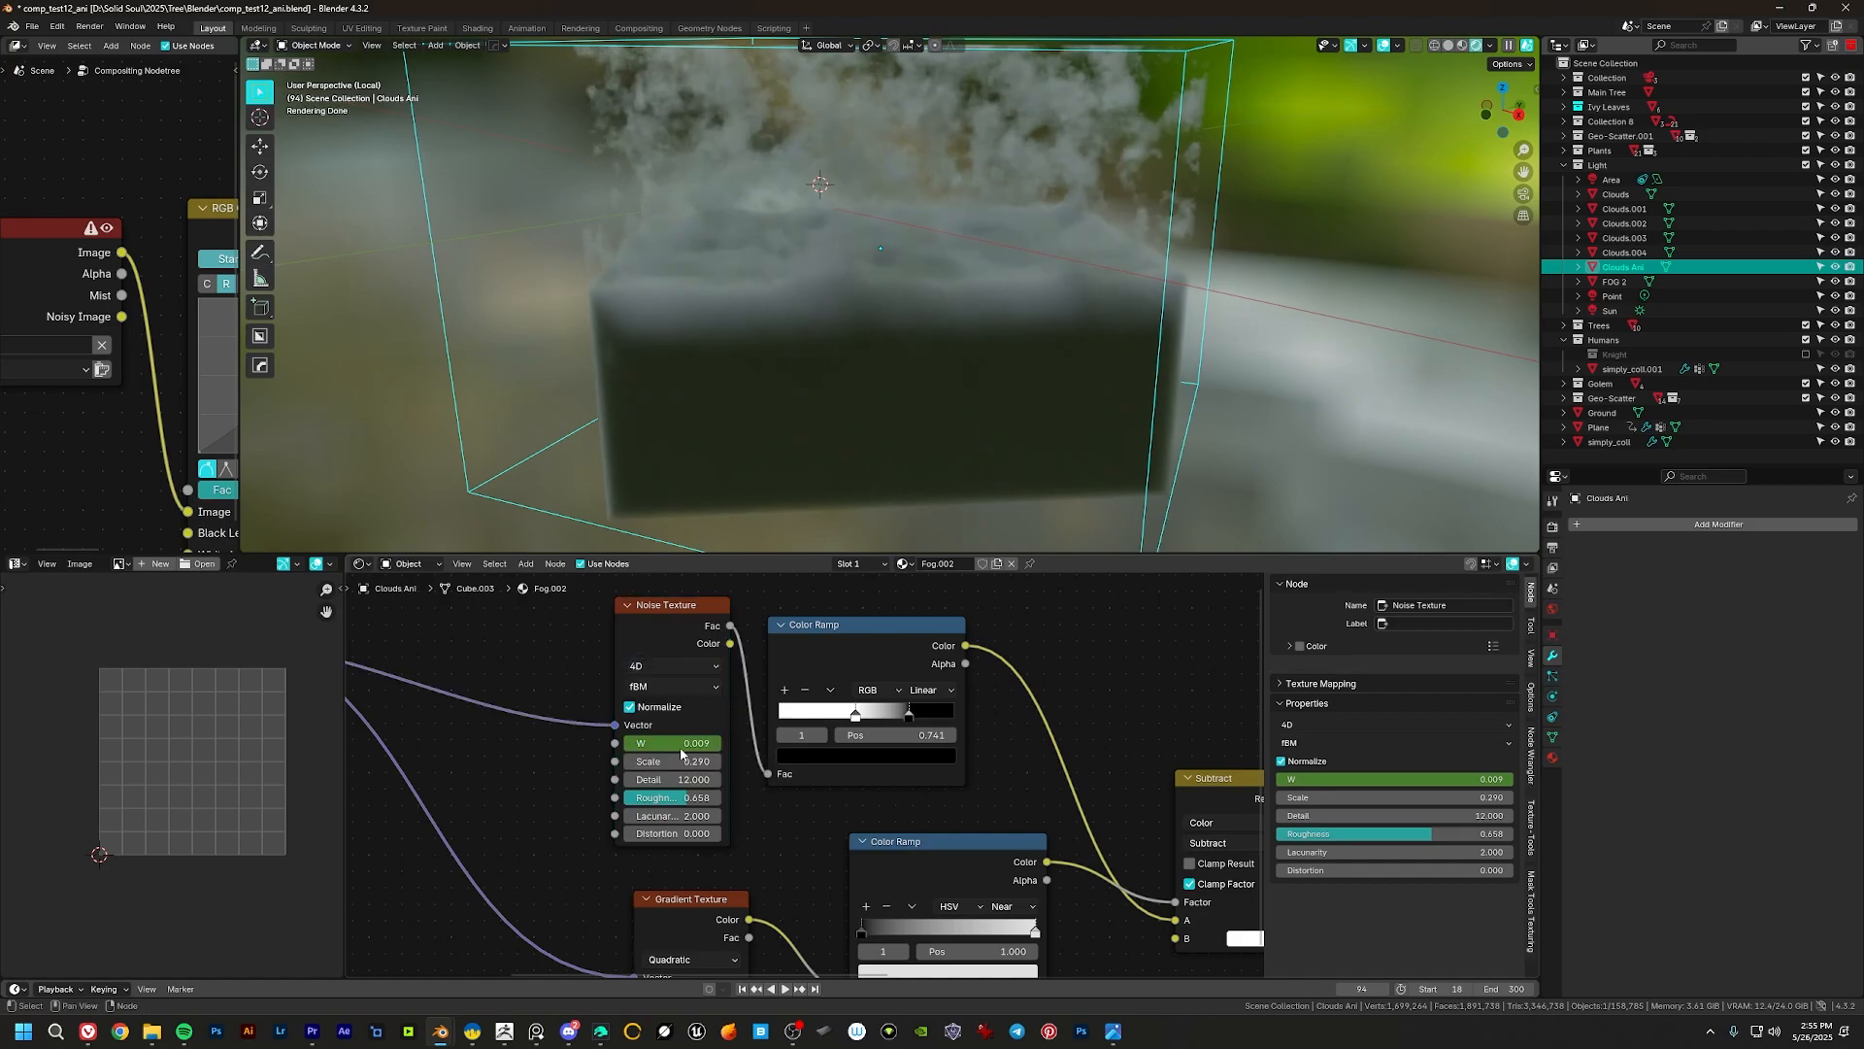
pyautogui.moveTo(672, 743)
pyautogui.mouseDown()
pyautogui.moveTo(733, 743)
pyautogui.moveTo(673, 743)
pyautogui.mouseUp()
pyautogui.hotkey('ctrl', 'z')
# Step: Adjust the Z Location on the Fog.002 material's Mapping node
pyautogui.moveTo(993, 804); pyautogui.dragTo(865, 742, button='middle')
pyautogui.moveTo(536, 767); pyautogui.dragTo(1128, 795, button='middle')
pyautogui.moveTo(657, 745); pyautogui.dragTo(863, 779, button='middle')
pyautogui.scroll(2, 858, 782)
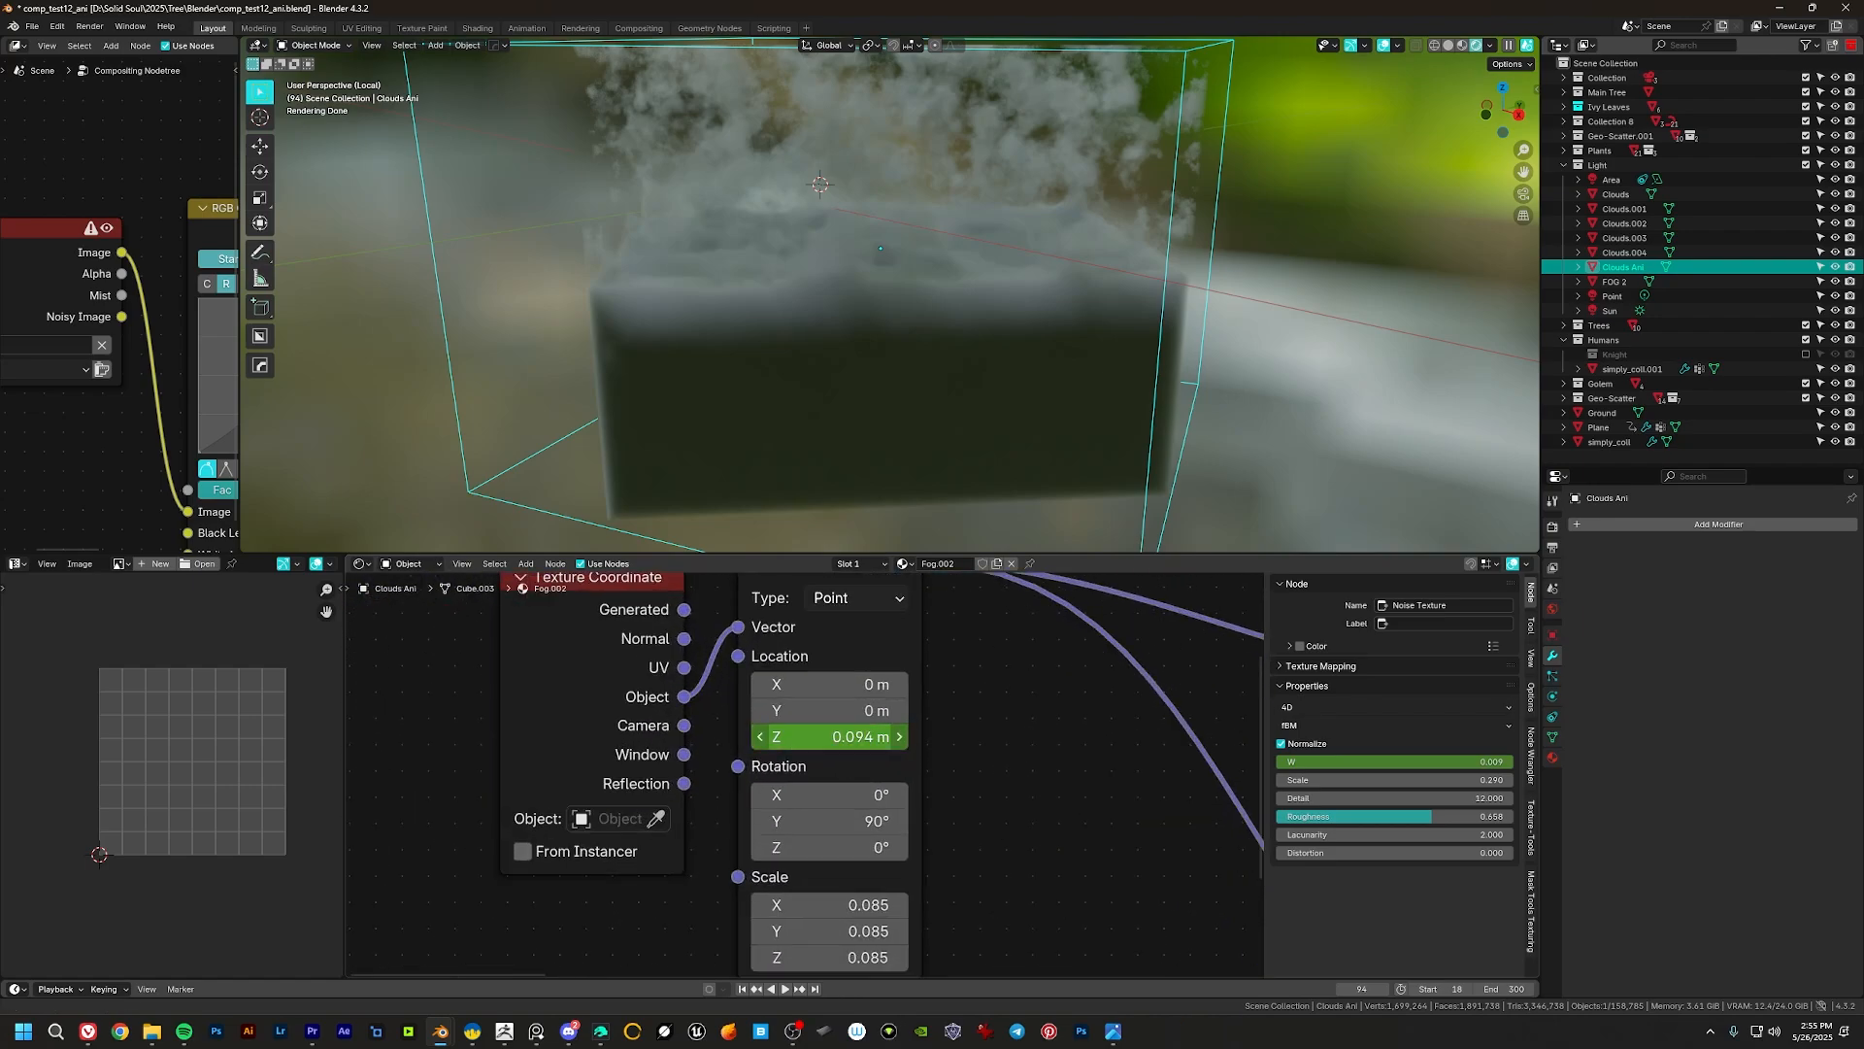
pyautogui.moveTo(855, 737); pyautogui.dragTo(790, 737)
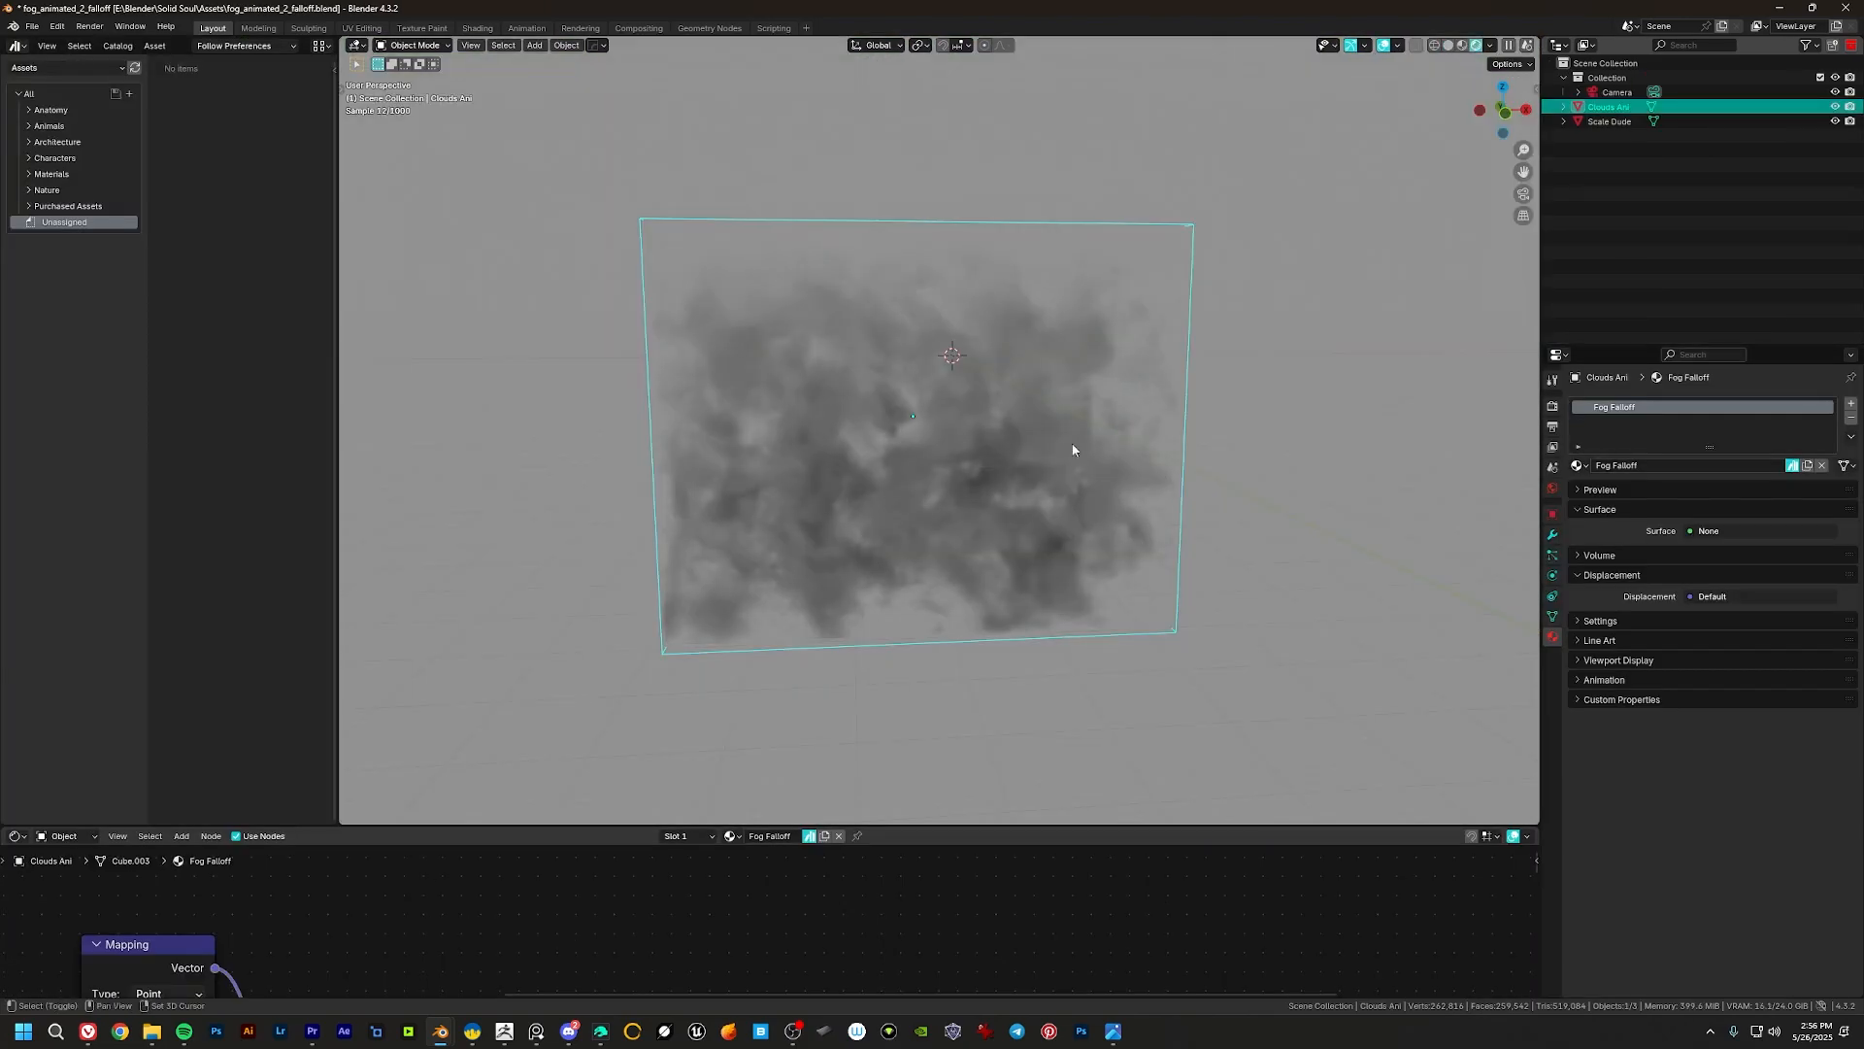
# Step: Examine the Clouds Ani volume with the Fog Falloff material from several angles and up close
pyautogui.moveTo(1074, 445); pyautogui.dragTo(1240, 388, button='middle')
pyautogui.moveTo(956, 408); pyautogui.dragTo(1021, 388, button='middle')
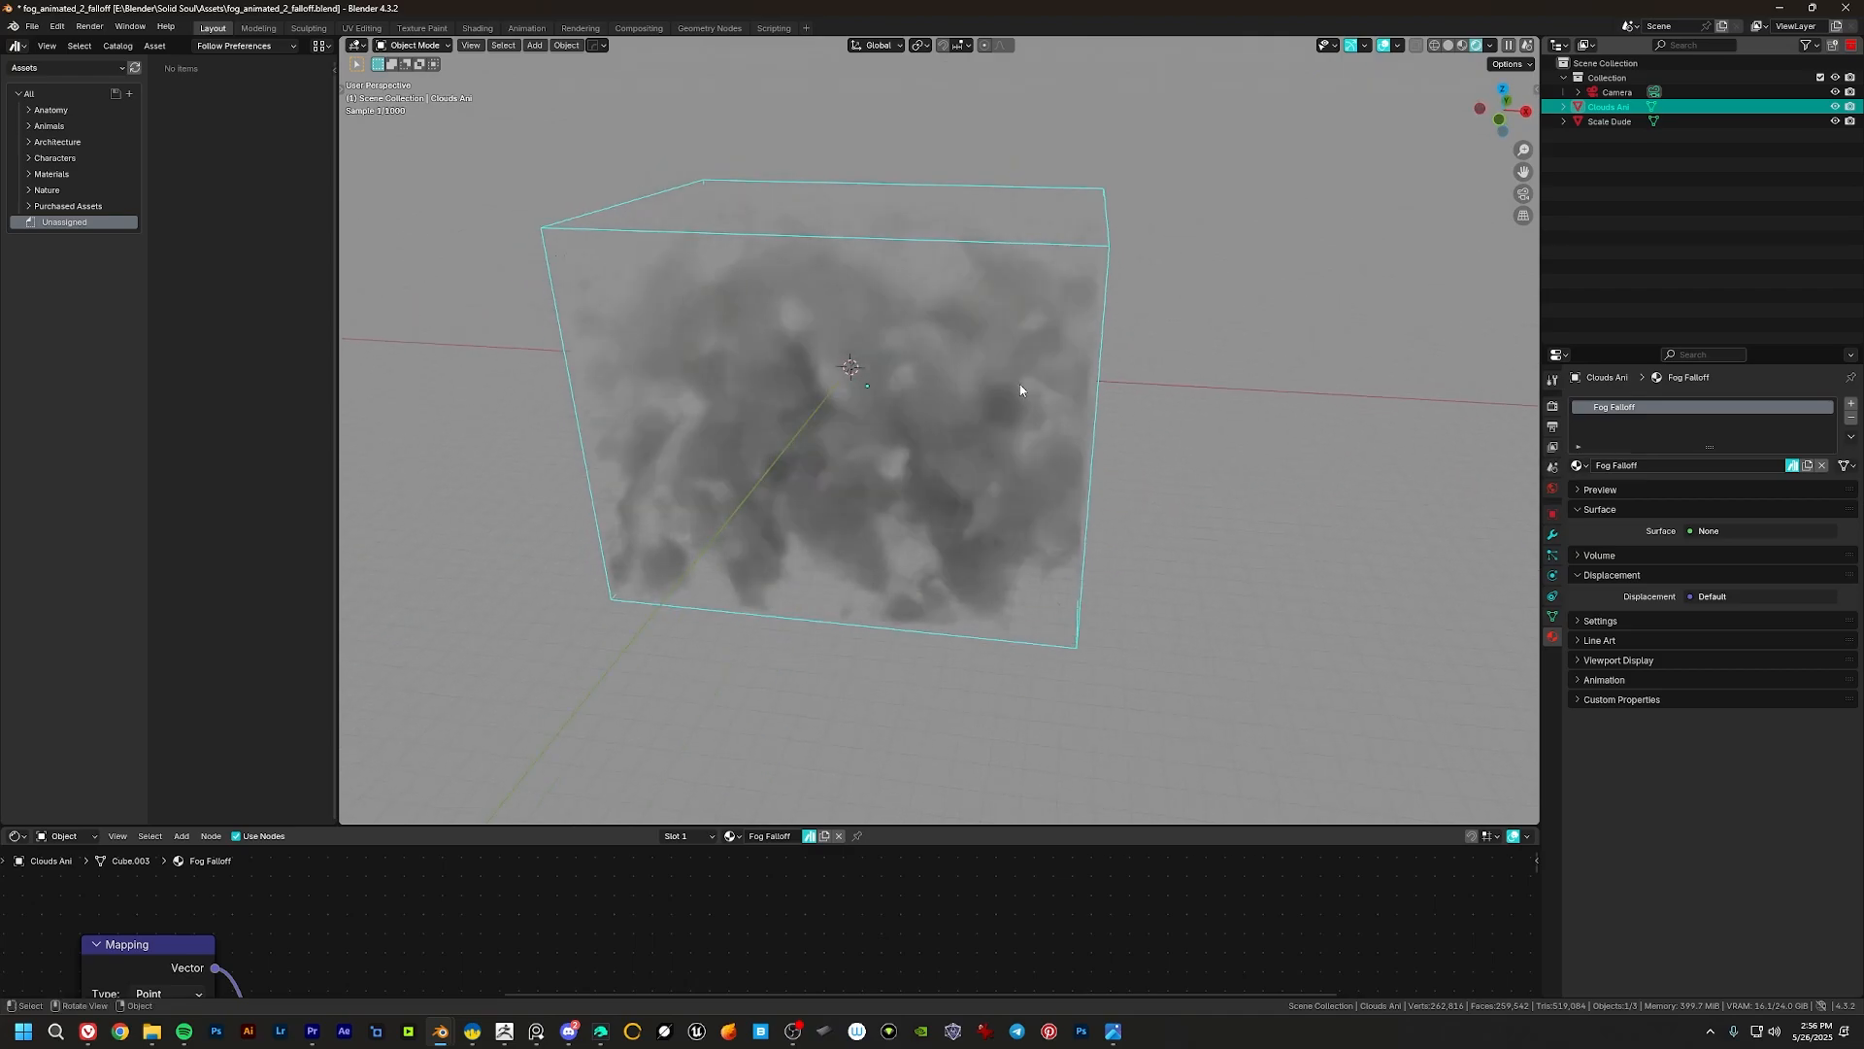
pyautogui.click(1019, 387)
pyautogui.scroll(2, 872, 396)
pyautogui.scroll(3, 987, 412)
pyautogui.scroll(-5, 899, 388)
pyautogui.moveTo(899, 387); pyautogui.dragTo(859, 380, button='middle')
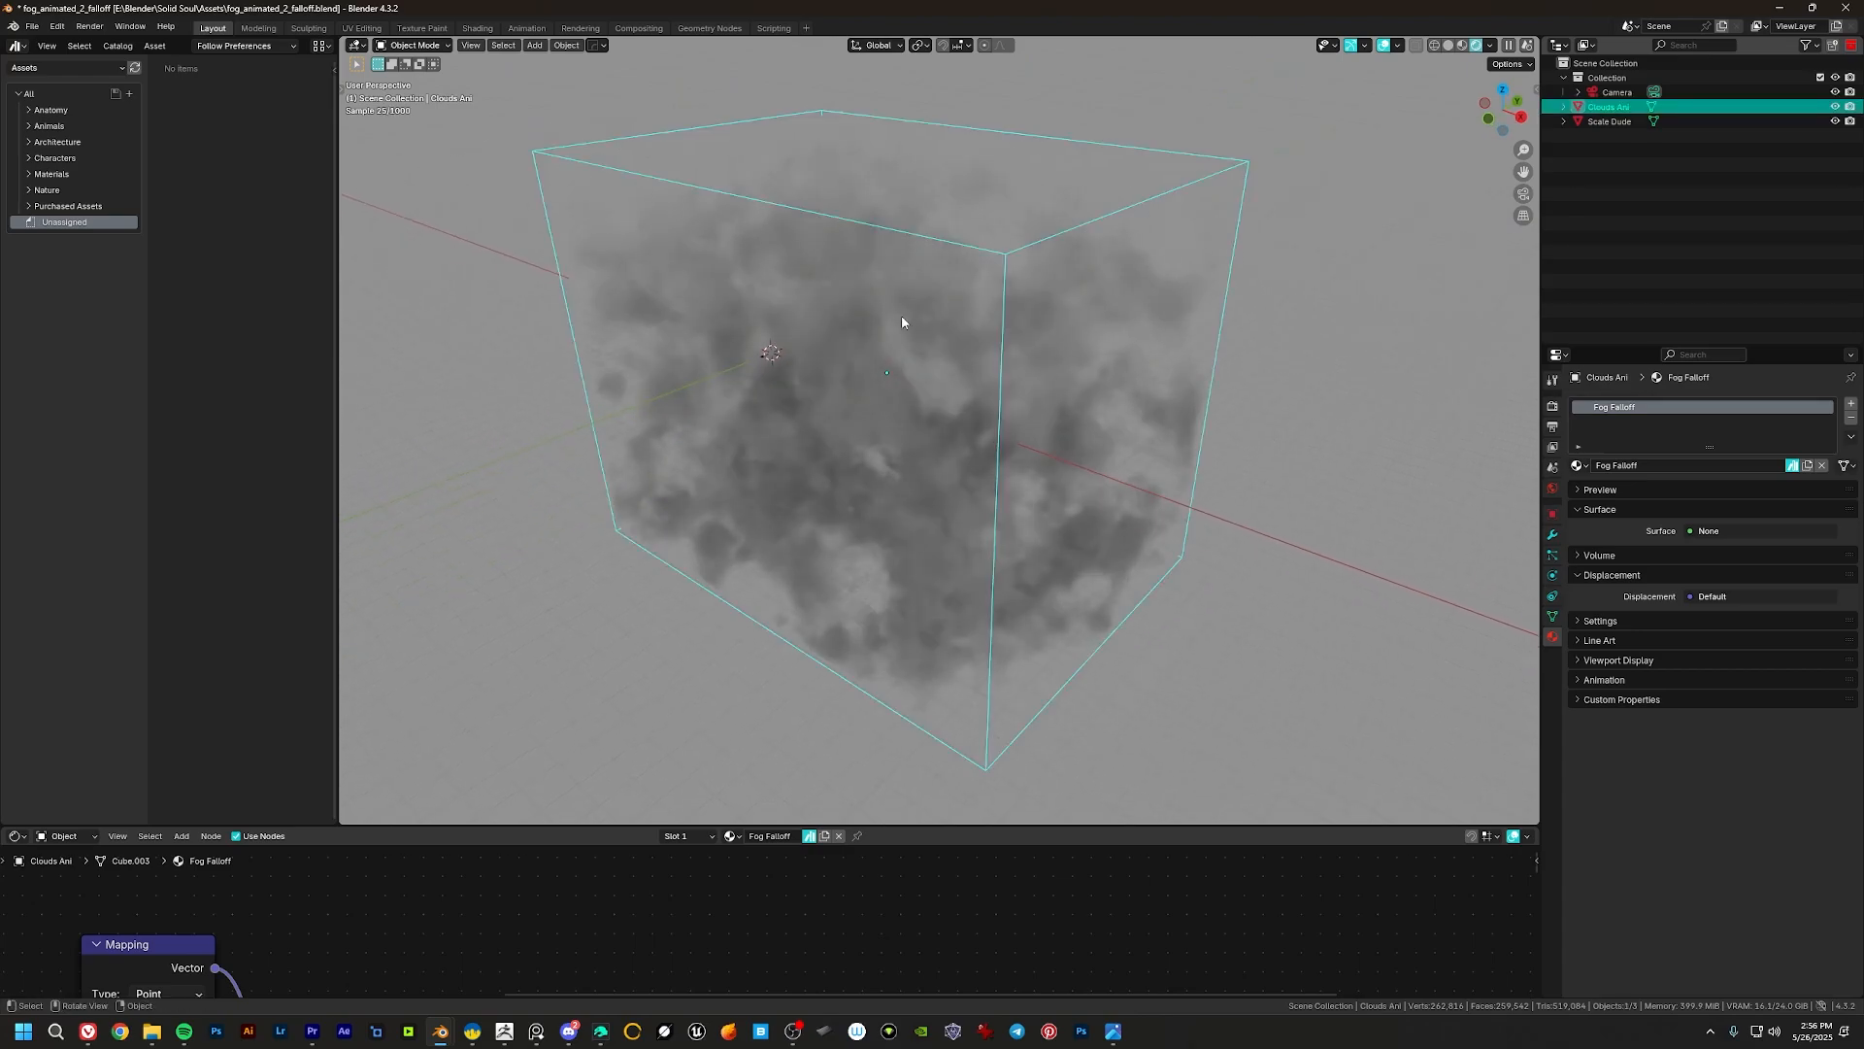
pyautogui.moveTo(902, 321); pyautogui.dragTo(1095, 287, button='middle')
pyautogui.moveTo(957, 404); pyautogui.dragTo(975, 439, button='middle')
# Step: Enlarge the Shader Editor and examine the Fog Falloff noise, color ramp and Multiply nodes alongside the volume
pyautogui.moveTo(874, 826); pyautogui.dragTo(874, 526)
pyautogui.moveTo(833, 731); pyautogui.dragTo(730, 611, button='middle')
pyautogui.moveTo(947, 299); pyautogui.dragTo(843, 276, button='middle')
pyautogui.moveTo(1101, 882); pyautogui.dragTo(1219, 810, button='middle')
pyautogui.moveTo(585, 757); pyautogui.dragTo(544, 763, button='middle')
pyautogui.moveTo(953, 519); pyautogui.dragTo(953, 549)
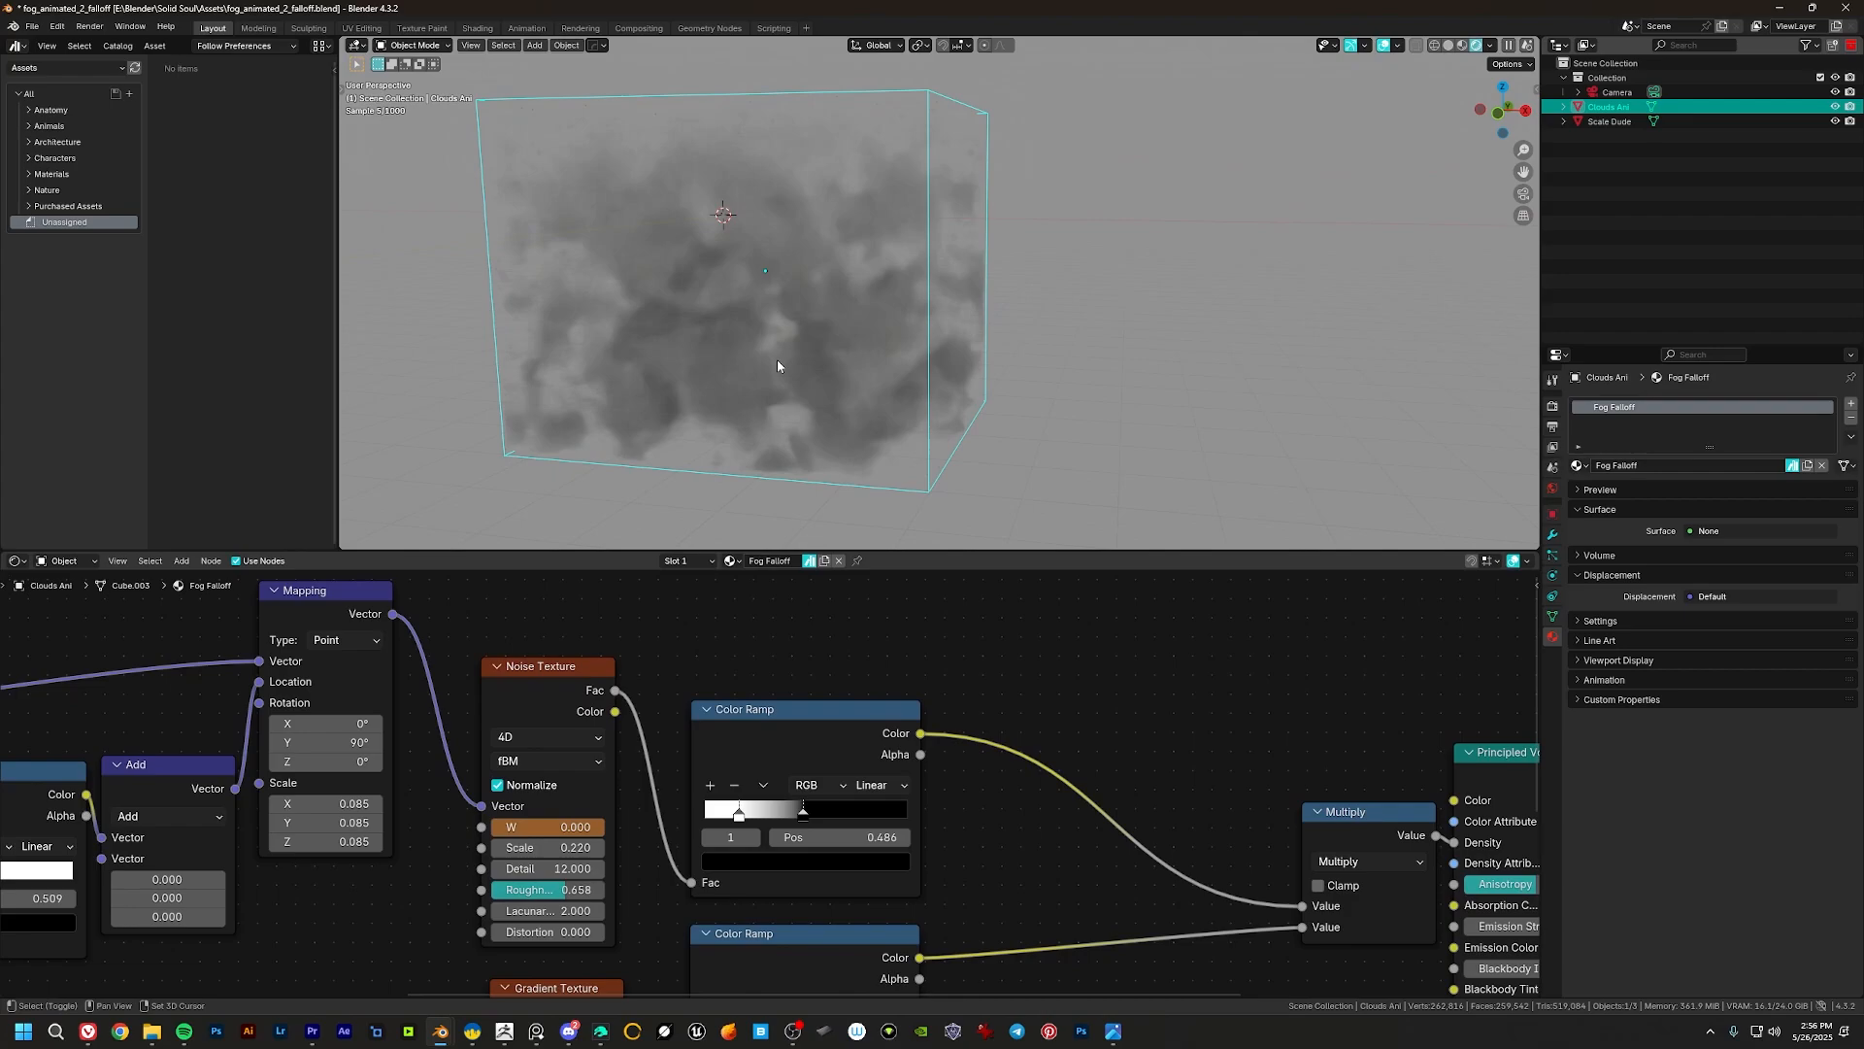
pyautogui.keyDown('shift'); pyautogui.moveTo(777, 360); pyautogui.dragTo(848, 391, button='middle'); pyautogui.keyUp('shift')
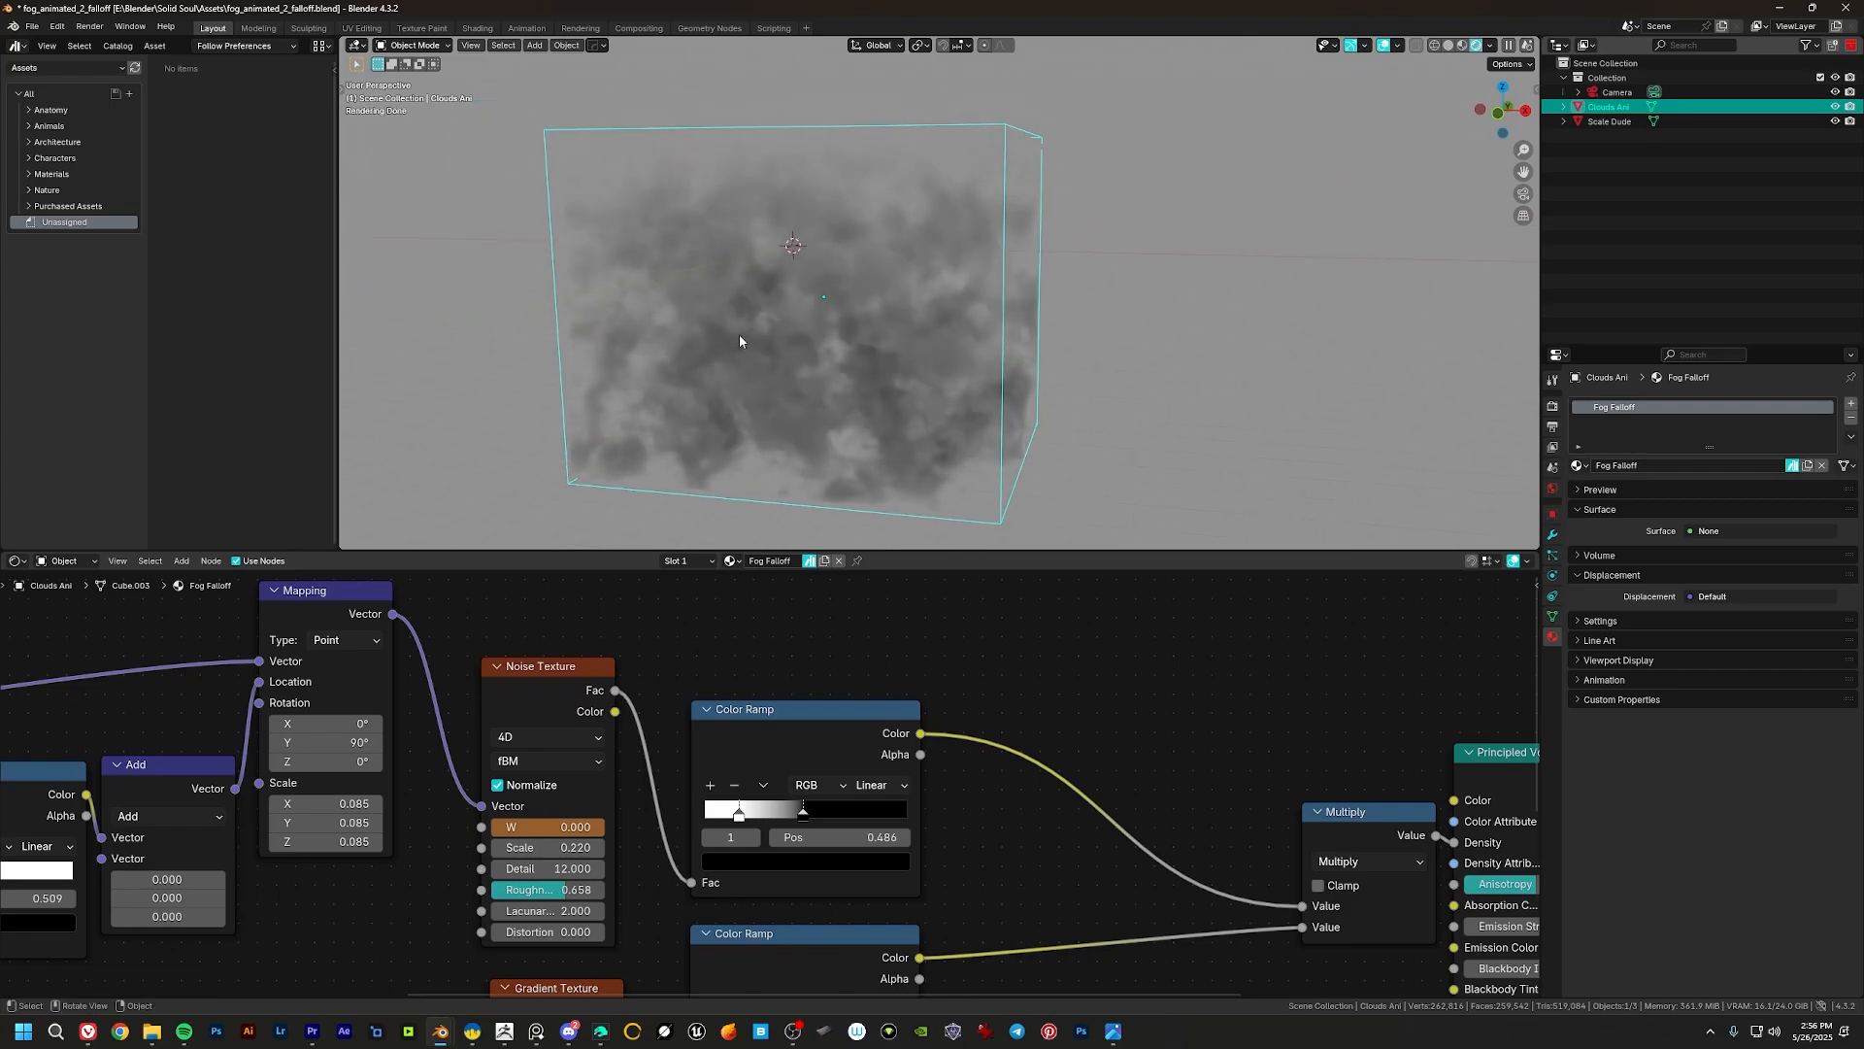
pyautogui.moveTo(853, 688); pyautogui.dragTo(886, 696, button='middle')
pyautogui.moveTo(835, 315); pyautogui.dragTo(905, 264, button='middle')
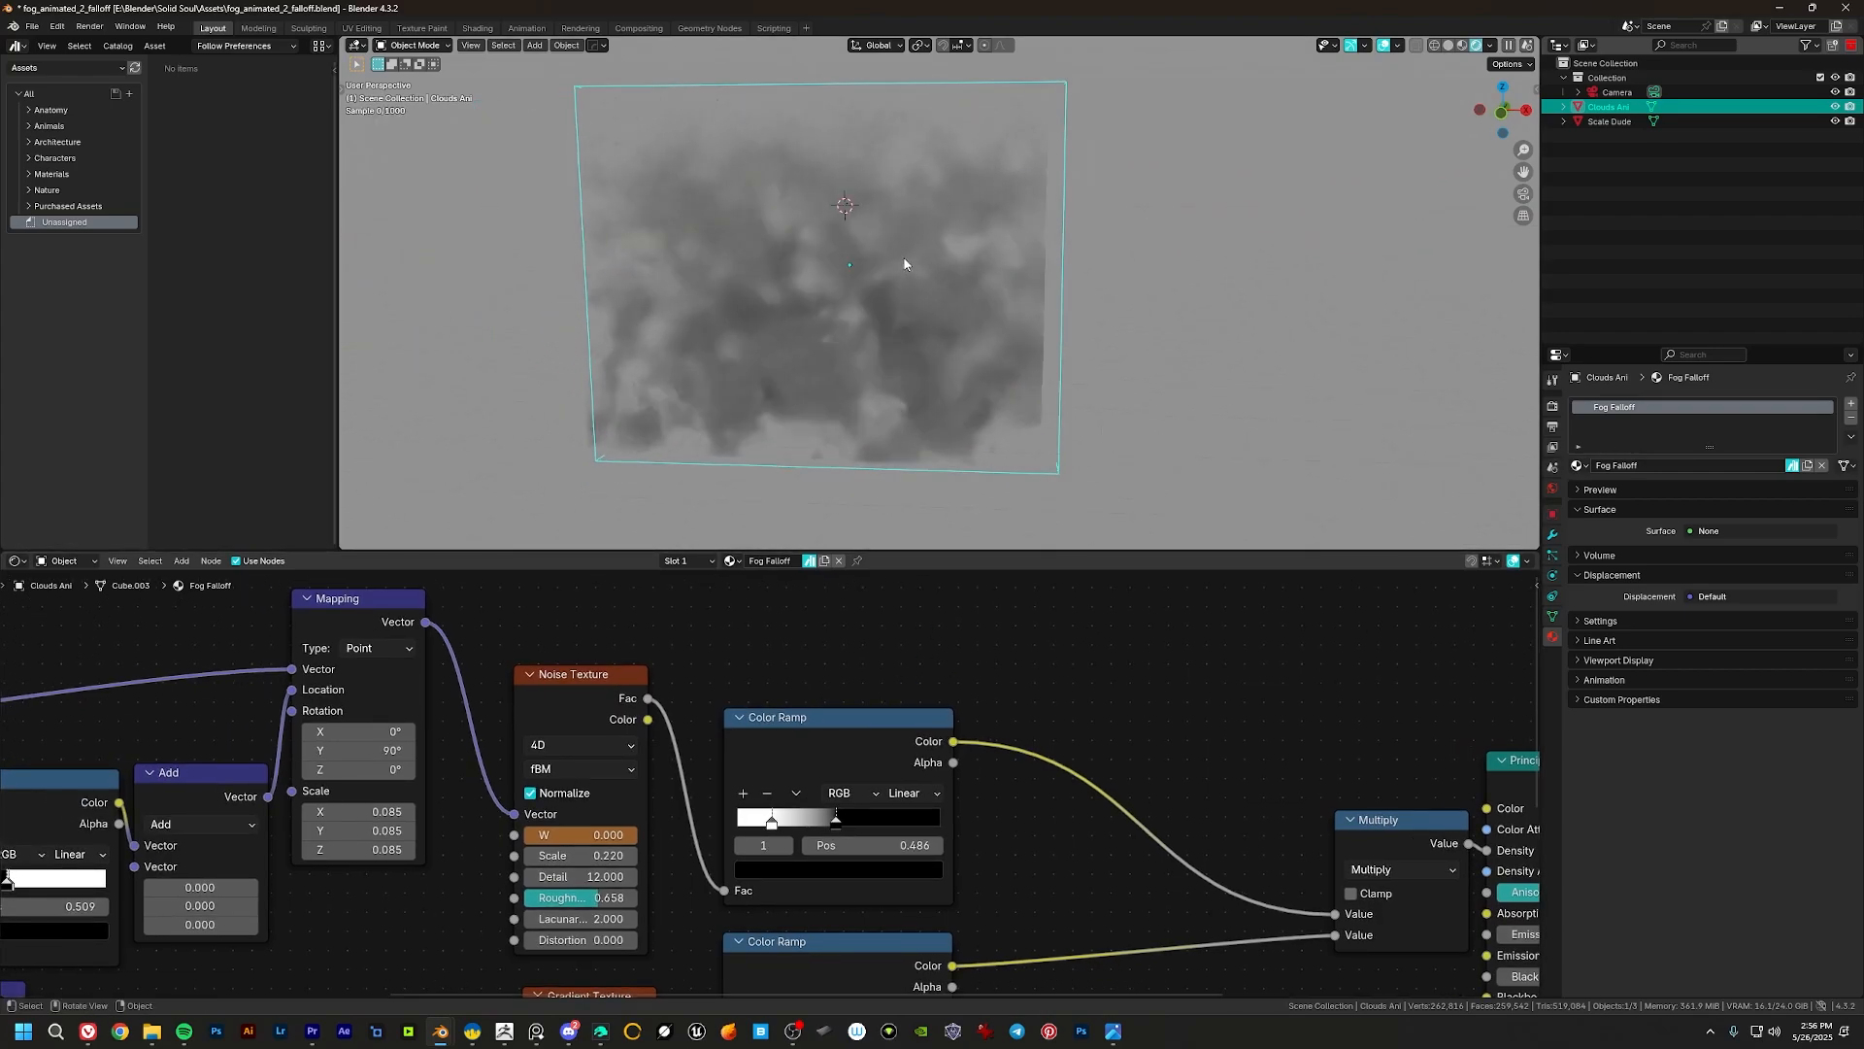
# Step: Lower the Clouds Ani volume along Z, then add a plane at the 3D cursor and scale it up as ground
pyautogui.press('z')
pyautogui.click(876, 293)
pyautogui.hotkey('shift', 'a')
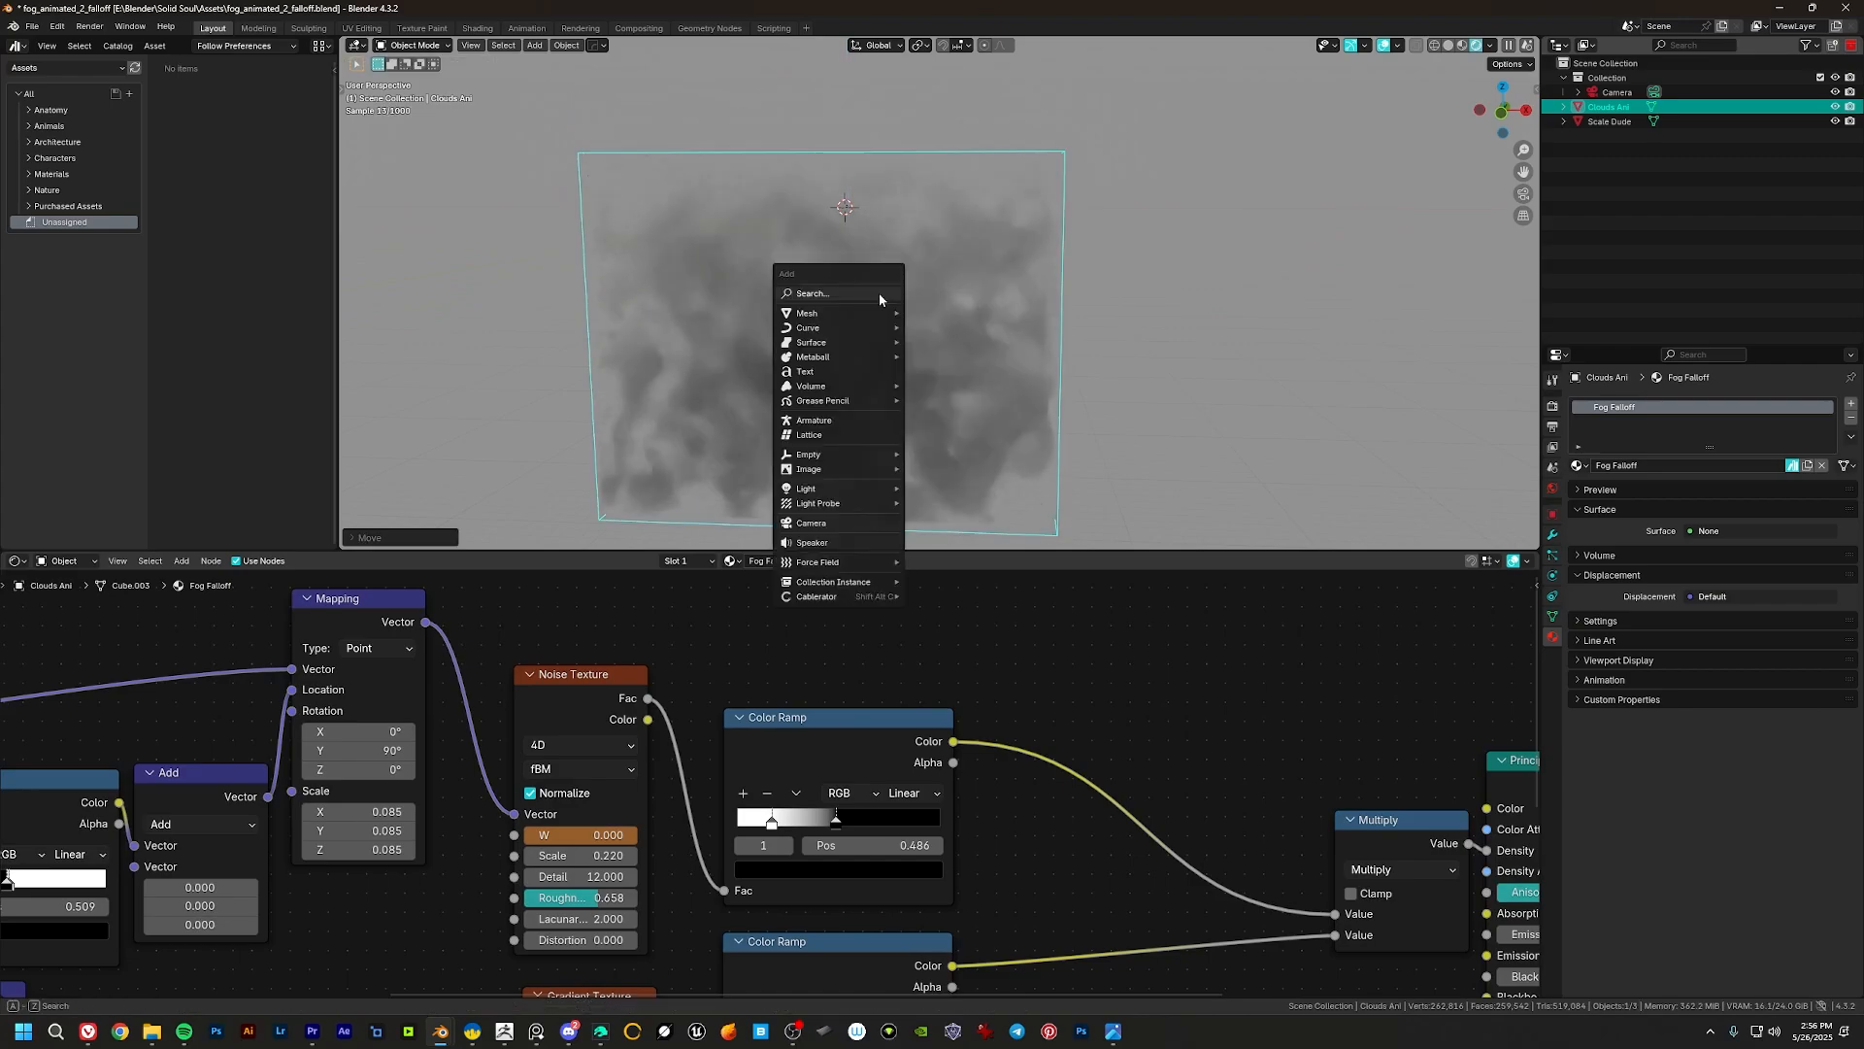
pyautogui.moveTo(870, 313)
pyautogui.click(956, 316)
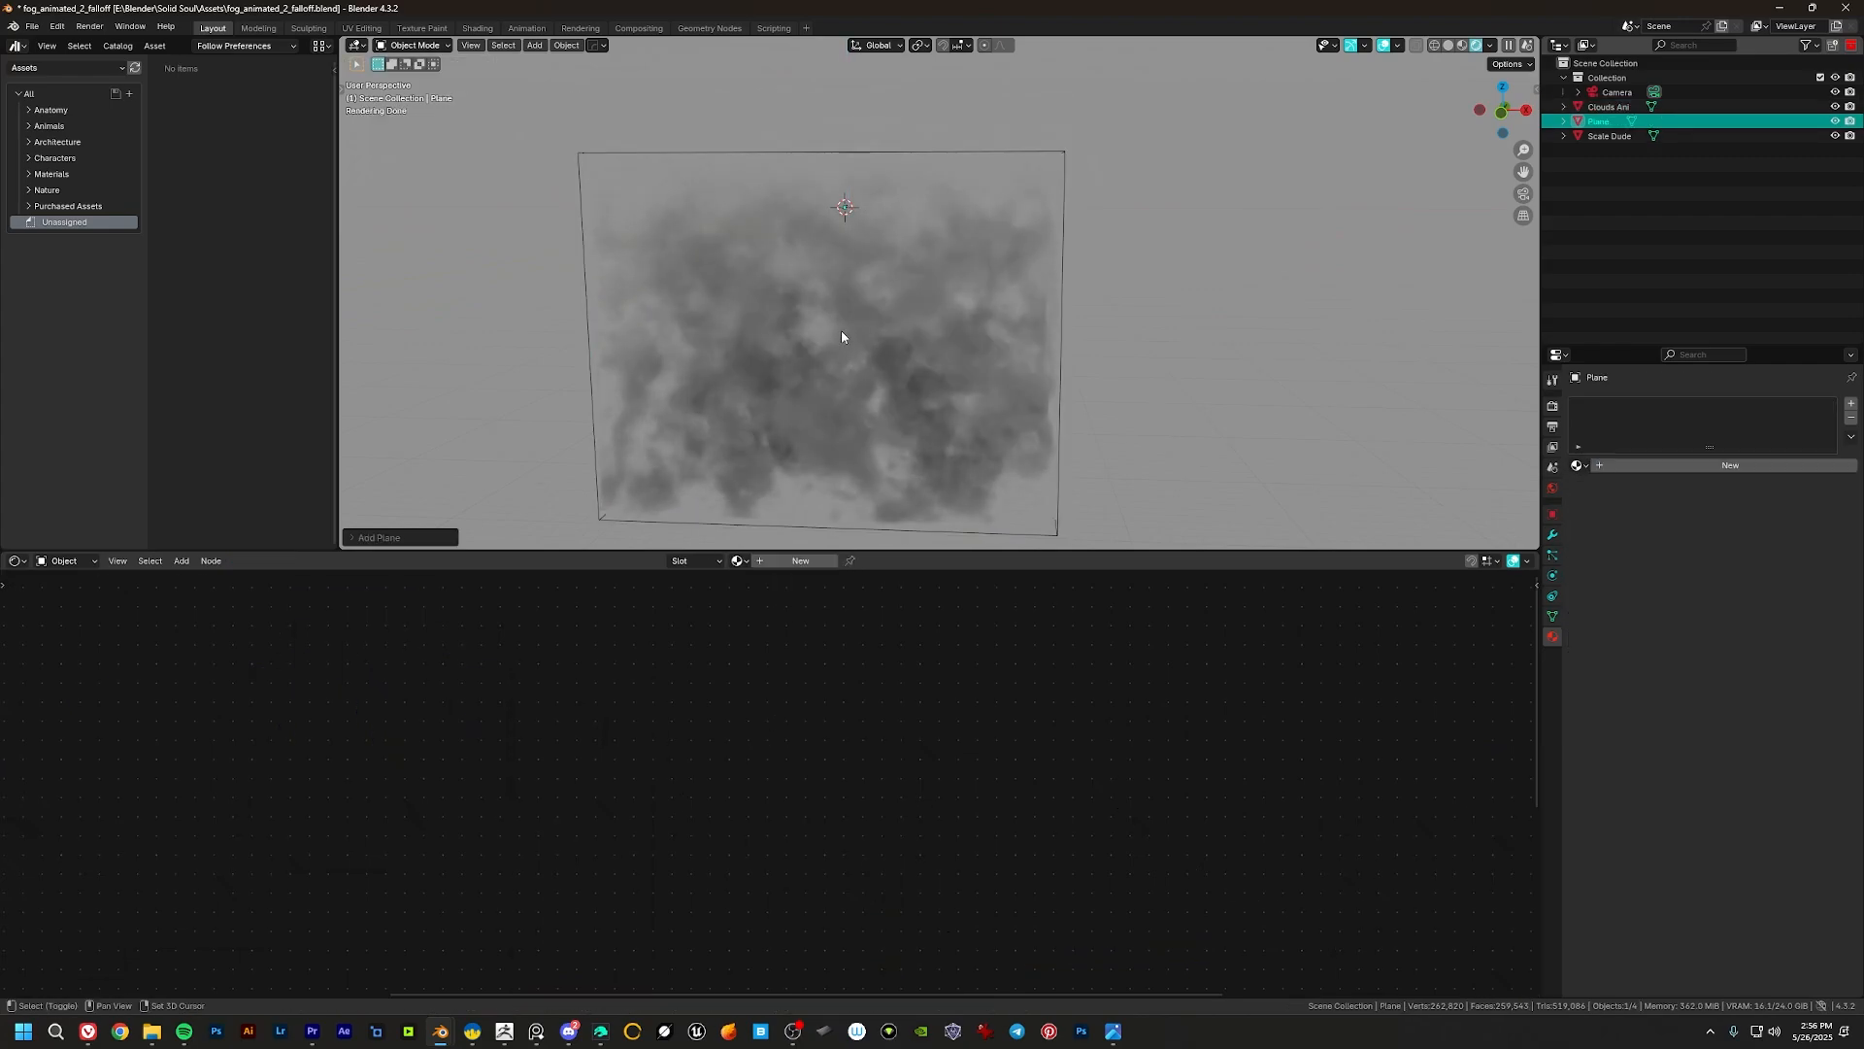
pyautogui.click(1033, 207)
pyautogui.moveTo(1036, 208); pyautogui.dragTo(912, 321, button='middle')
# Step: Move the Clouds Ani volume vertically so most of it stands above the ground plane
pyautogui.click(915, 275)
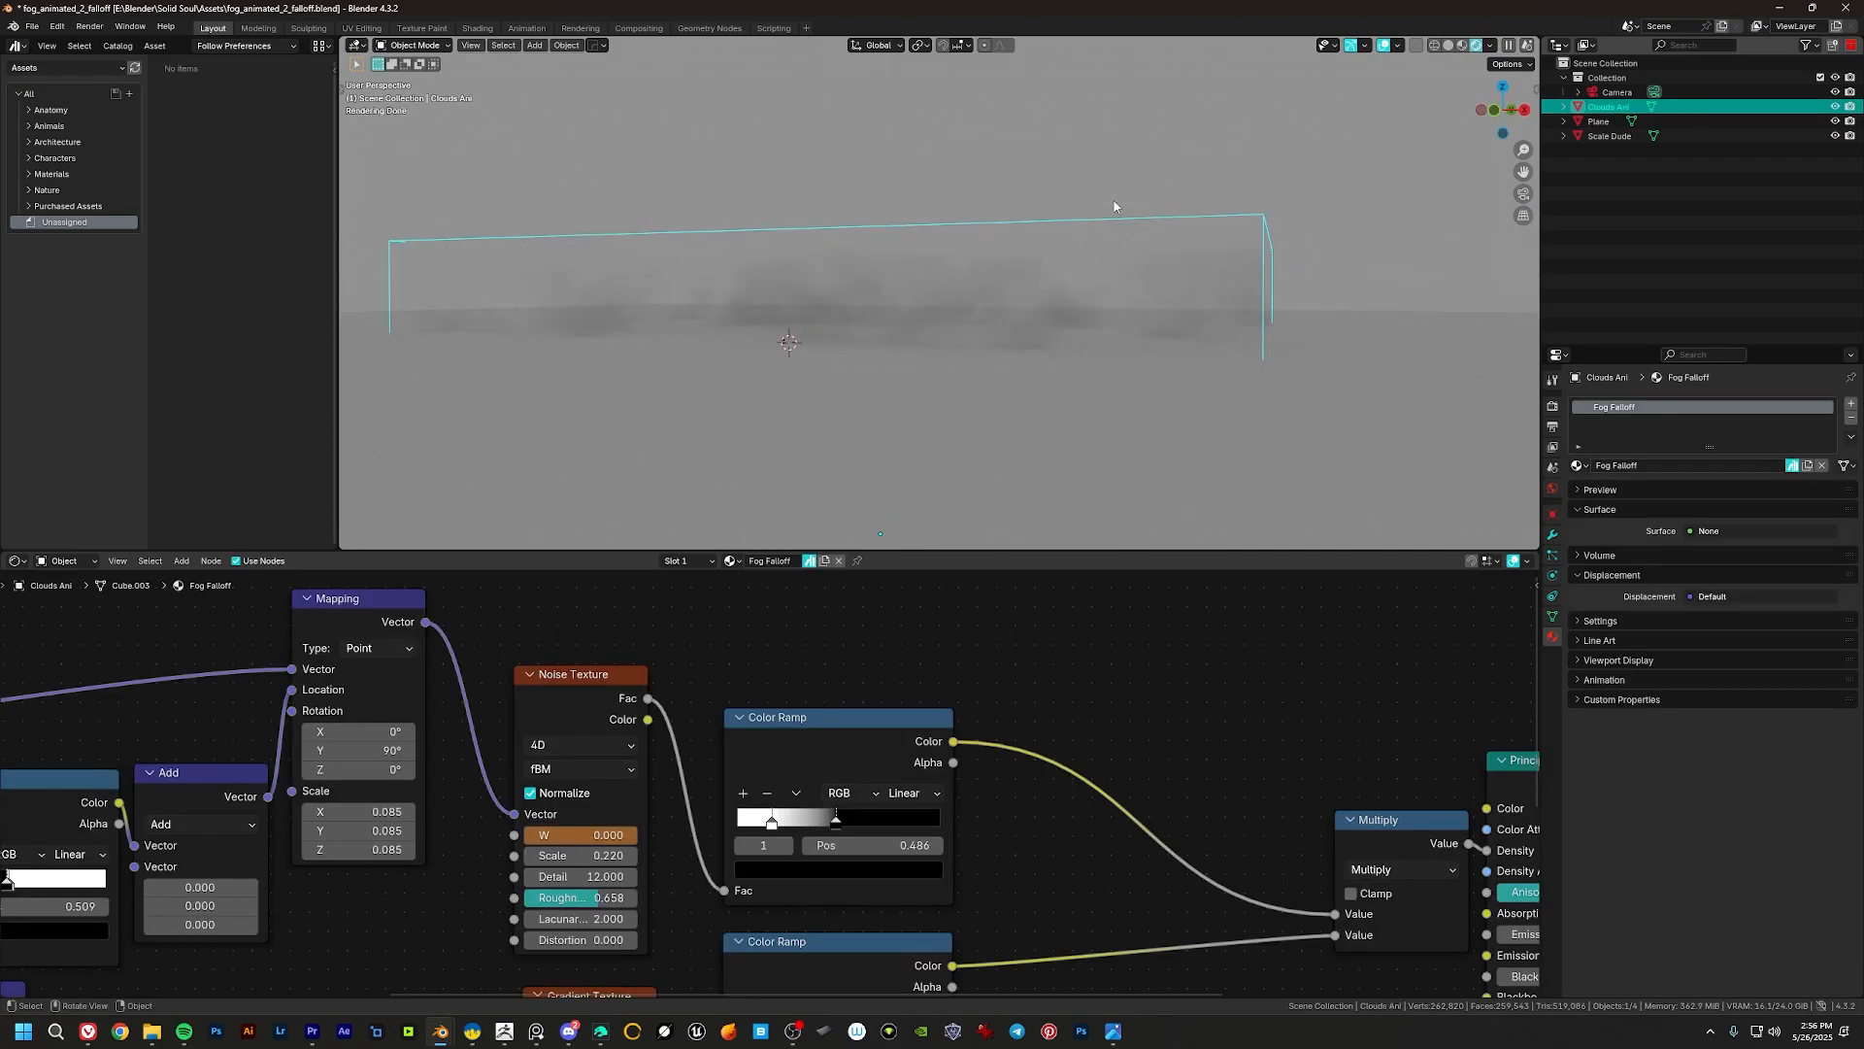
pyautogui.click(977, 133)
pyautogui.moveTo(978, 133); pyautogui.dragTo(936, 294, button='middle')
pyautogui.scroll(-2, 936, 291)
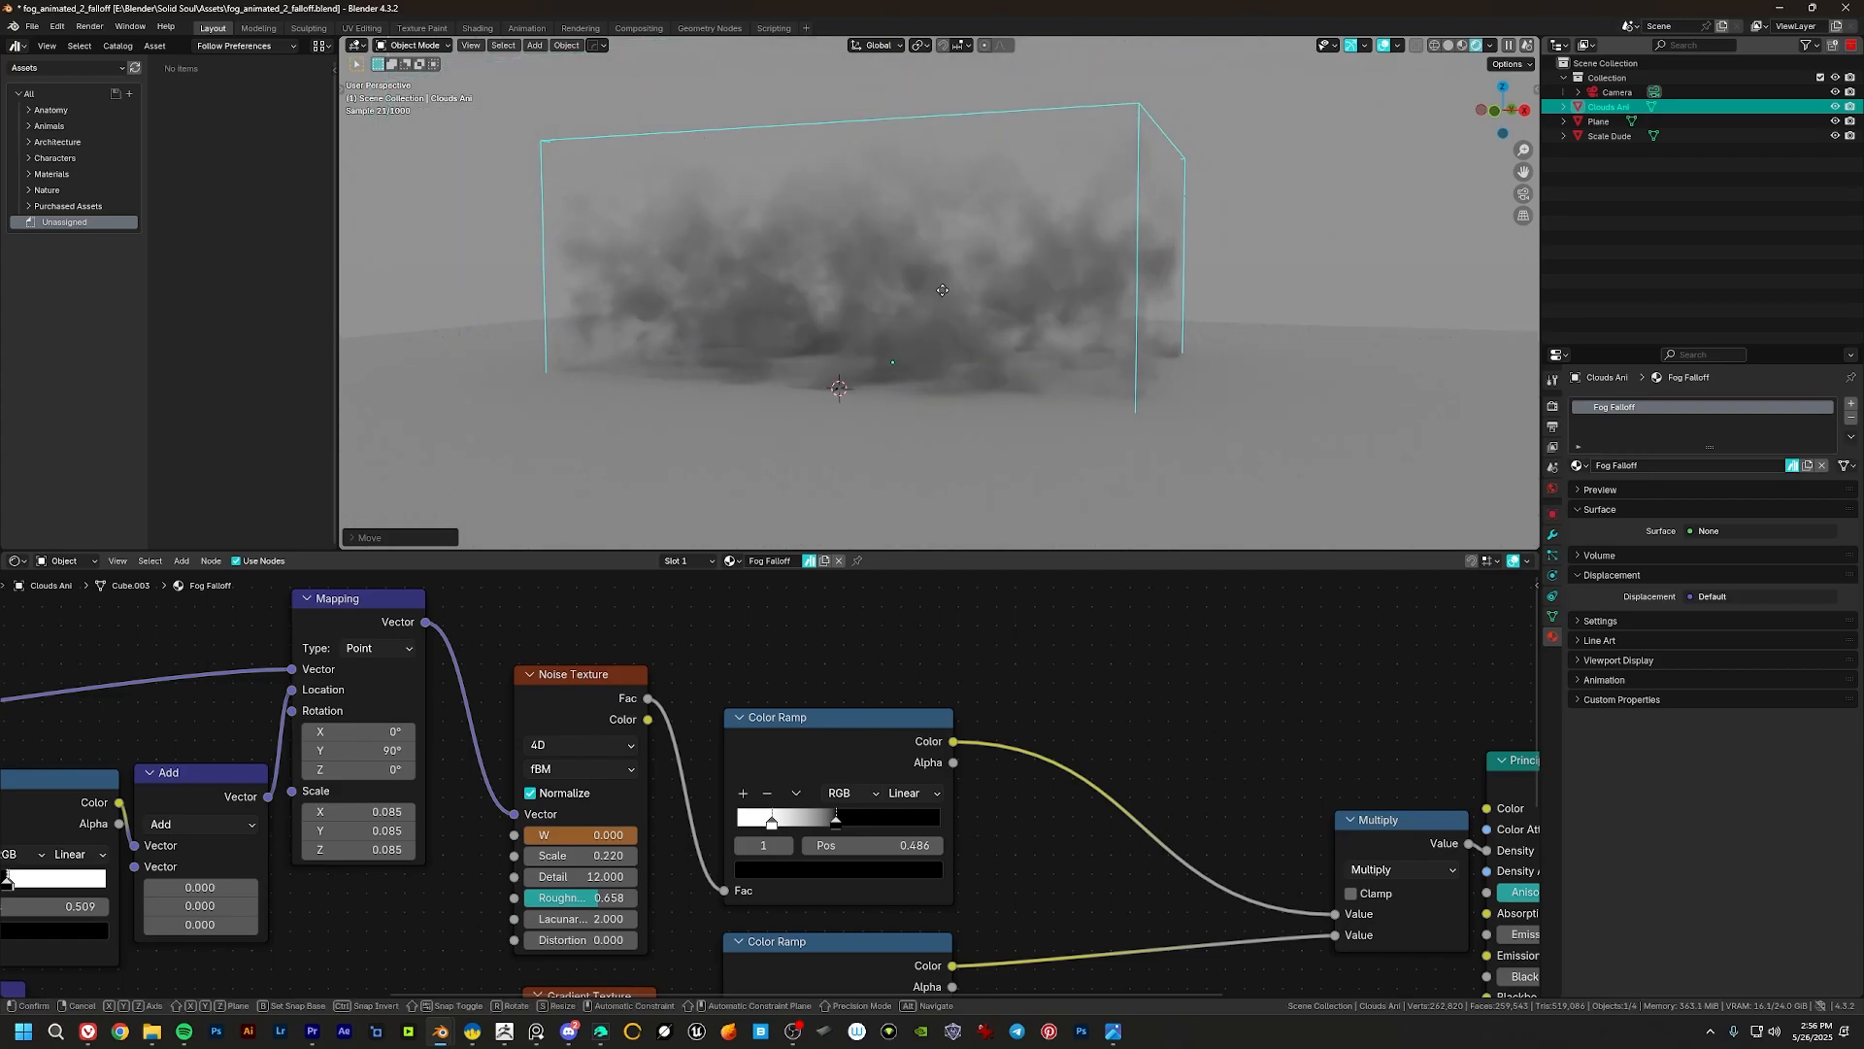
pyautogui.click(945, 314)
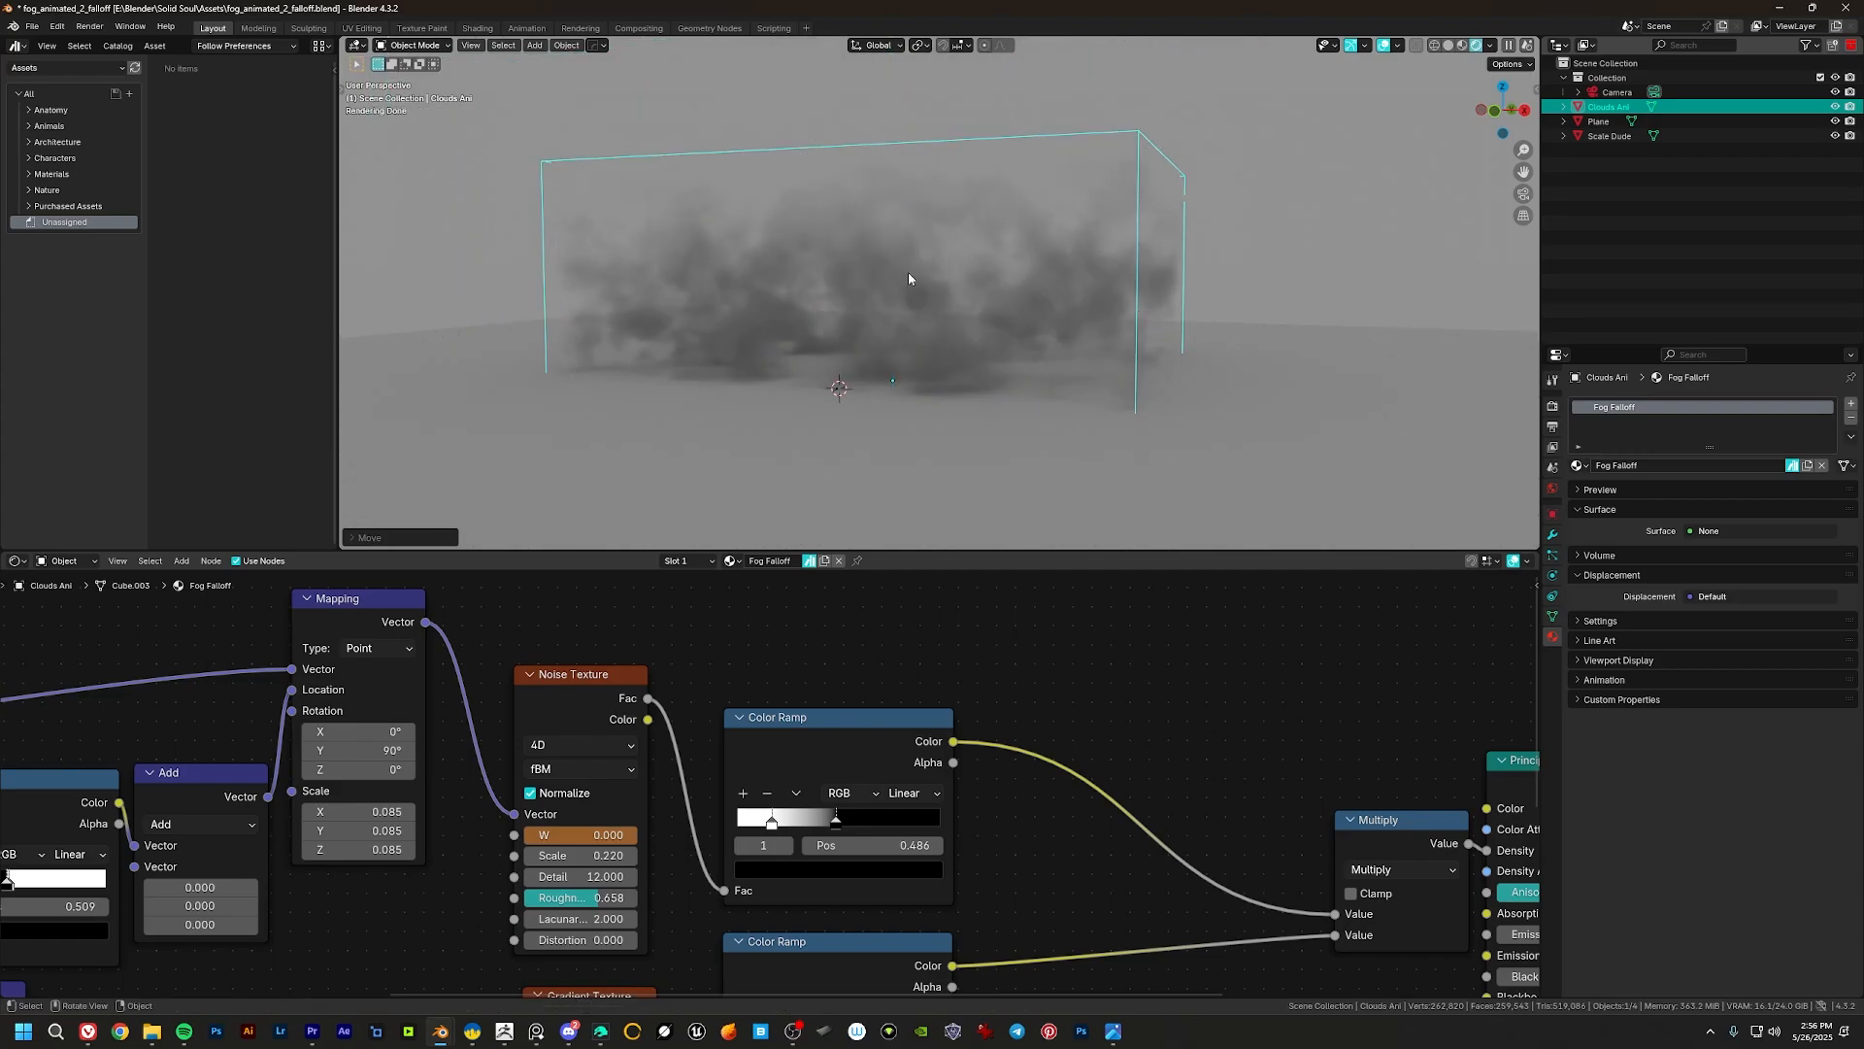
# Step: Give the Shader Editor more height and trace the Fog Falloff nodes through to the Principled Volume and Material Output
pyautogui.moveTo(959, 551); pyautogui.dragTo(959, 490)
pyautogui.moveTo(831, 655); pyautogui.dragTo(773, 598, button='middle')
pyautogui.moveTo(1263, 642); pyautogui.dragTo(854, 699, button='middle')
pyautogui.moveTo(907, 704); pyautogui.dragTo(828, 688)
pyautogui.moveTo(696, 614); pyautogui.dragTo(1356, 612, button='middle')
pyautogui.moveTo(873, 651); pyautogui.dragTo(153, 731, button='middle')
pyautogui.moveTo(932, 647); pyautogui.dragTo(871, 665, button='middle')
pyautogui.moveTo(833, 713); pyautogui.dragTo(822, 707)
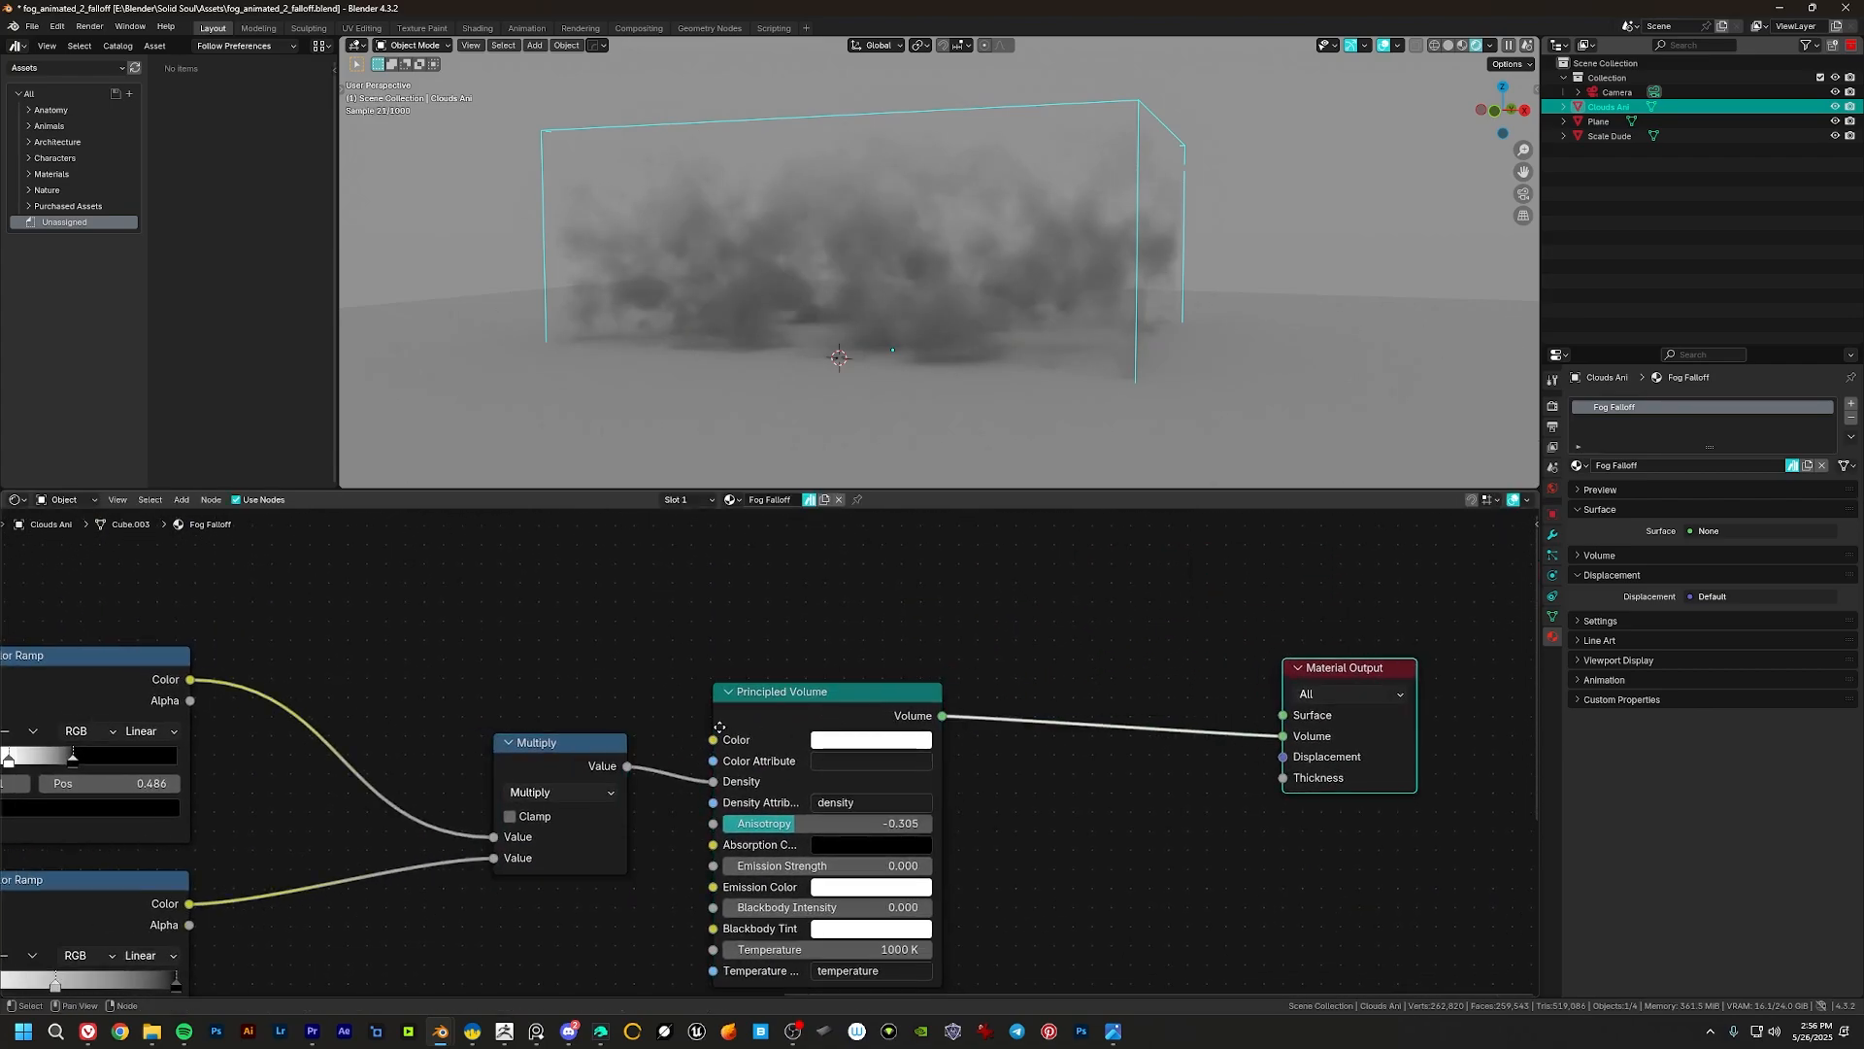
# Step: Disconnect the Multiply node from the Principled Volume's Density to compare the volume, then reconnect it
pyautogui.moveTo(695, 791); pyautogui.dragTo(955, 765, button='middle')
pyautogui.moveTo(933, 758); pyautogui.dragTo(925, 759)
pyautogui.moveTo(1025, 233); pyautogui.dragTo(878, 280, button='middle')
pyautogui.moveTo(822, 732); pyautogui.dragTo(877, 705, button='middle')
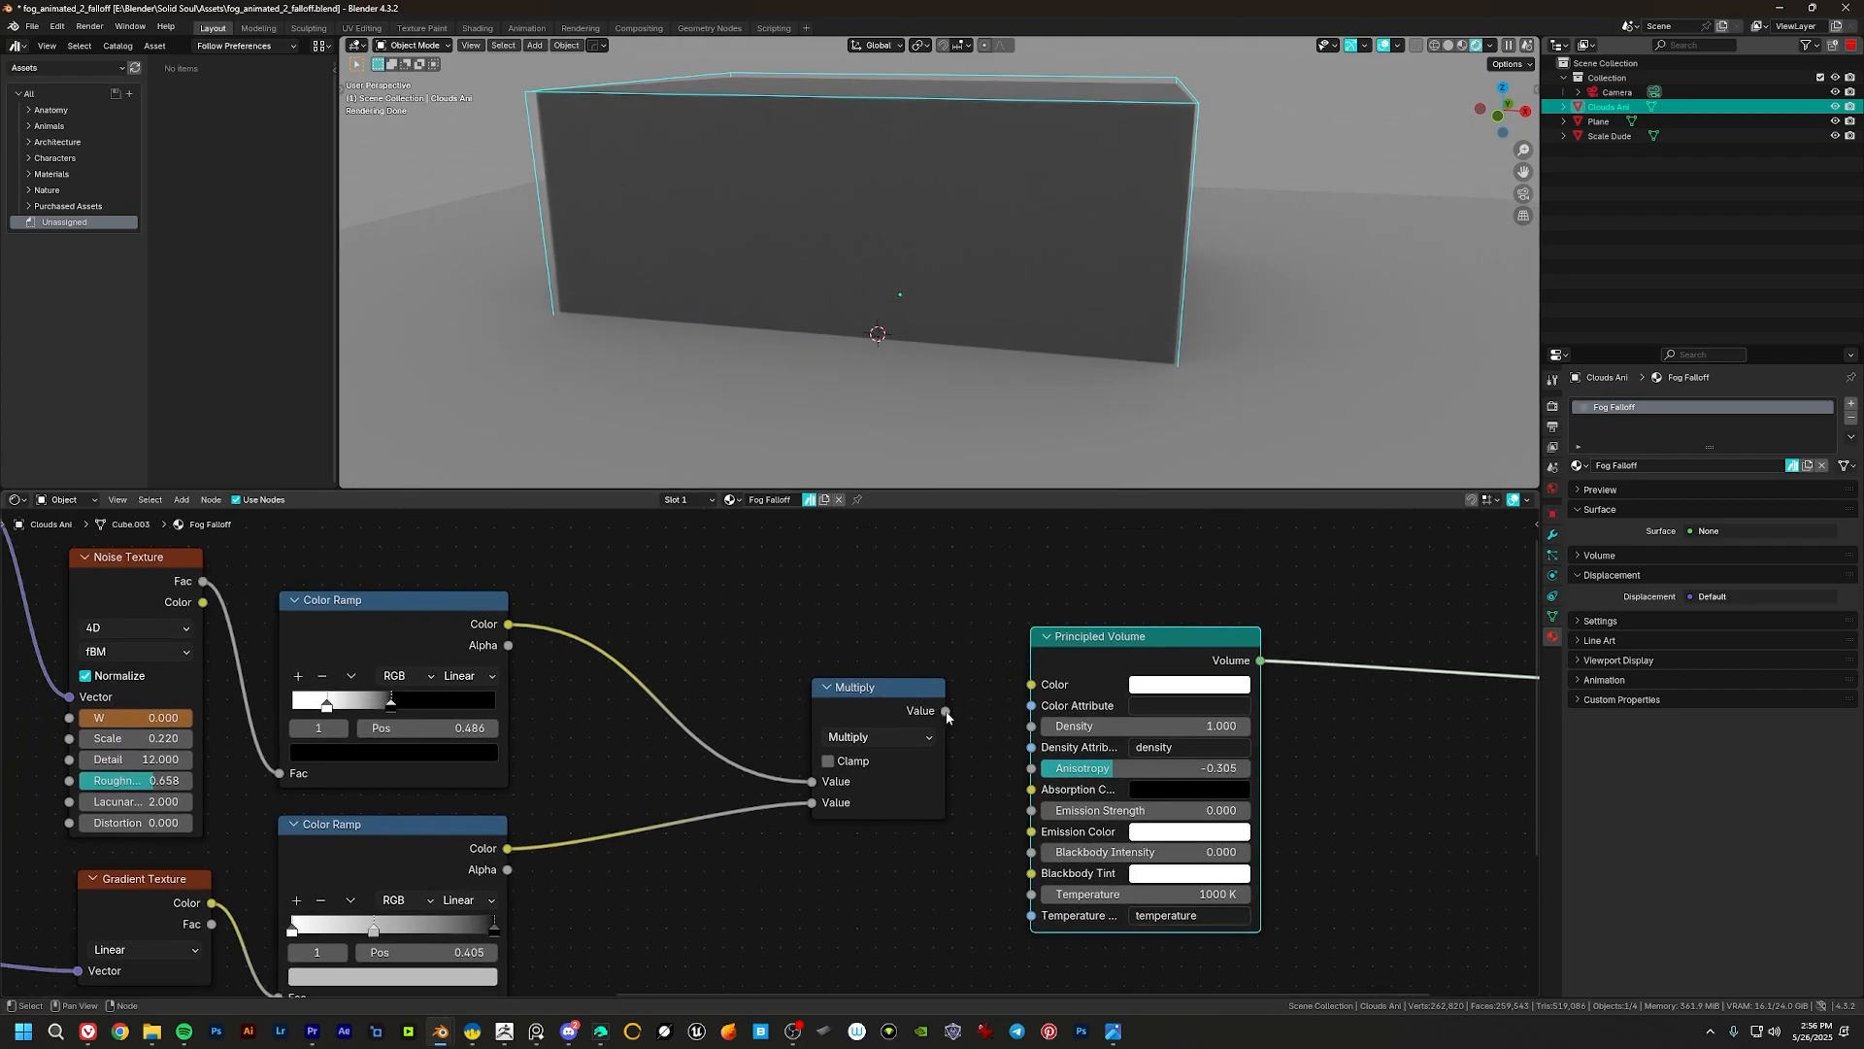
pyautogui.moveTo(1021, 729); pyautogui.dragTo(1027, 728)
# Step: Examine the Texture Coordinate, first Noise Texture, Color Ramp, Add and Mapping nodes at the start of the Fog Falloff tree
pyautogui.moveTo(515, 685); pyautogui.dragTo(1060, 645, button='middle')
pyautogui.moveTo(560, 689); pyautogui.dragTo(1058, 680, button='middle')
pyautogui.scroll(-3, 743, 674)
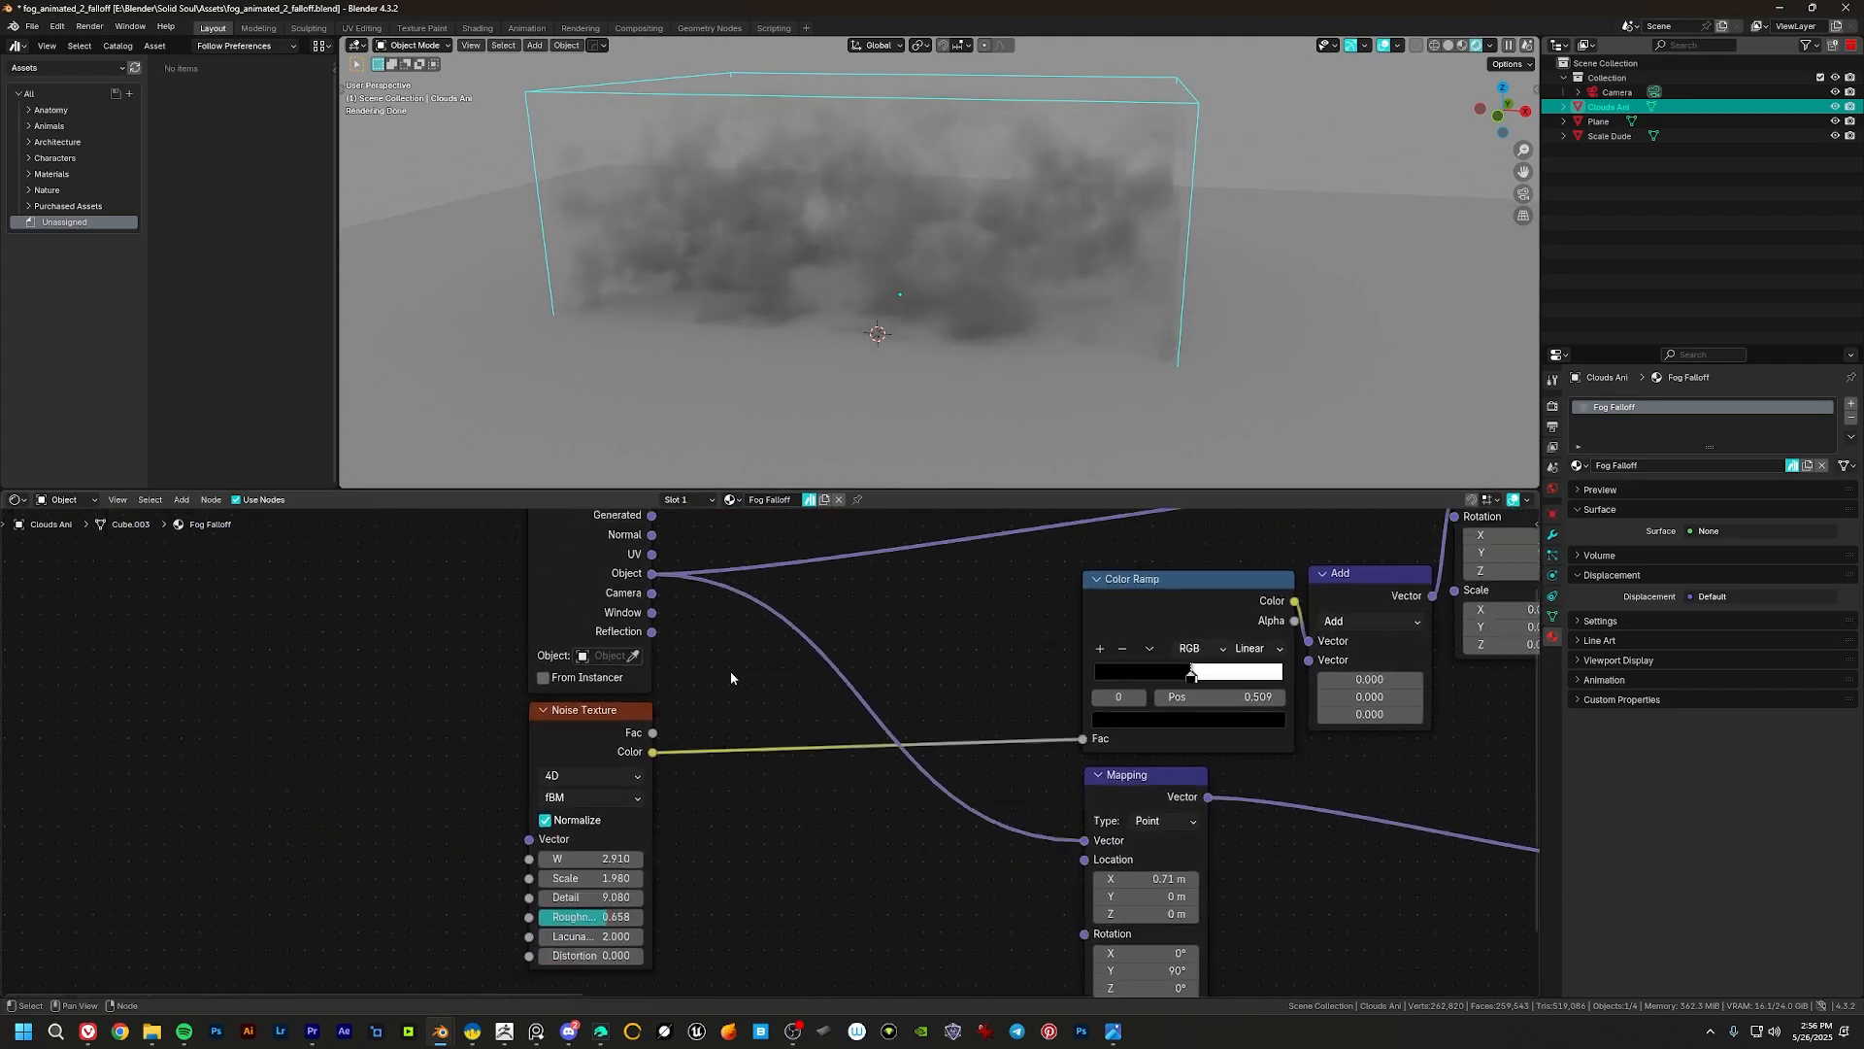
pyautogui.moveTo(730, 672); pyautogui.dragTo(709, 733, button='middle')
pyautogui.moveTo(600, 604); pyautogui.dragTo(598, 572)
pyautogui.moveTo(816, 695); pyautogui.dragTo(482, 673, button='middle')
pyautogui.moveTo(1109, 624); pyautogui.dragTo(705, 699, button='middle')
# Step: Try a Scale of 0.290 on the Noise Texture after the upper Mapping node, then undo it
pyautogui.click(819, 639)
pyautogui.moveTo(816, 677); pyautogui.dragTo(799, 642, button='middle')
pyautogui.moveTo(801, 625); pyautogui.dragTo(805, 621)
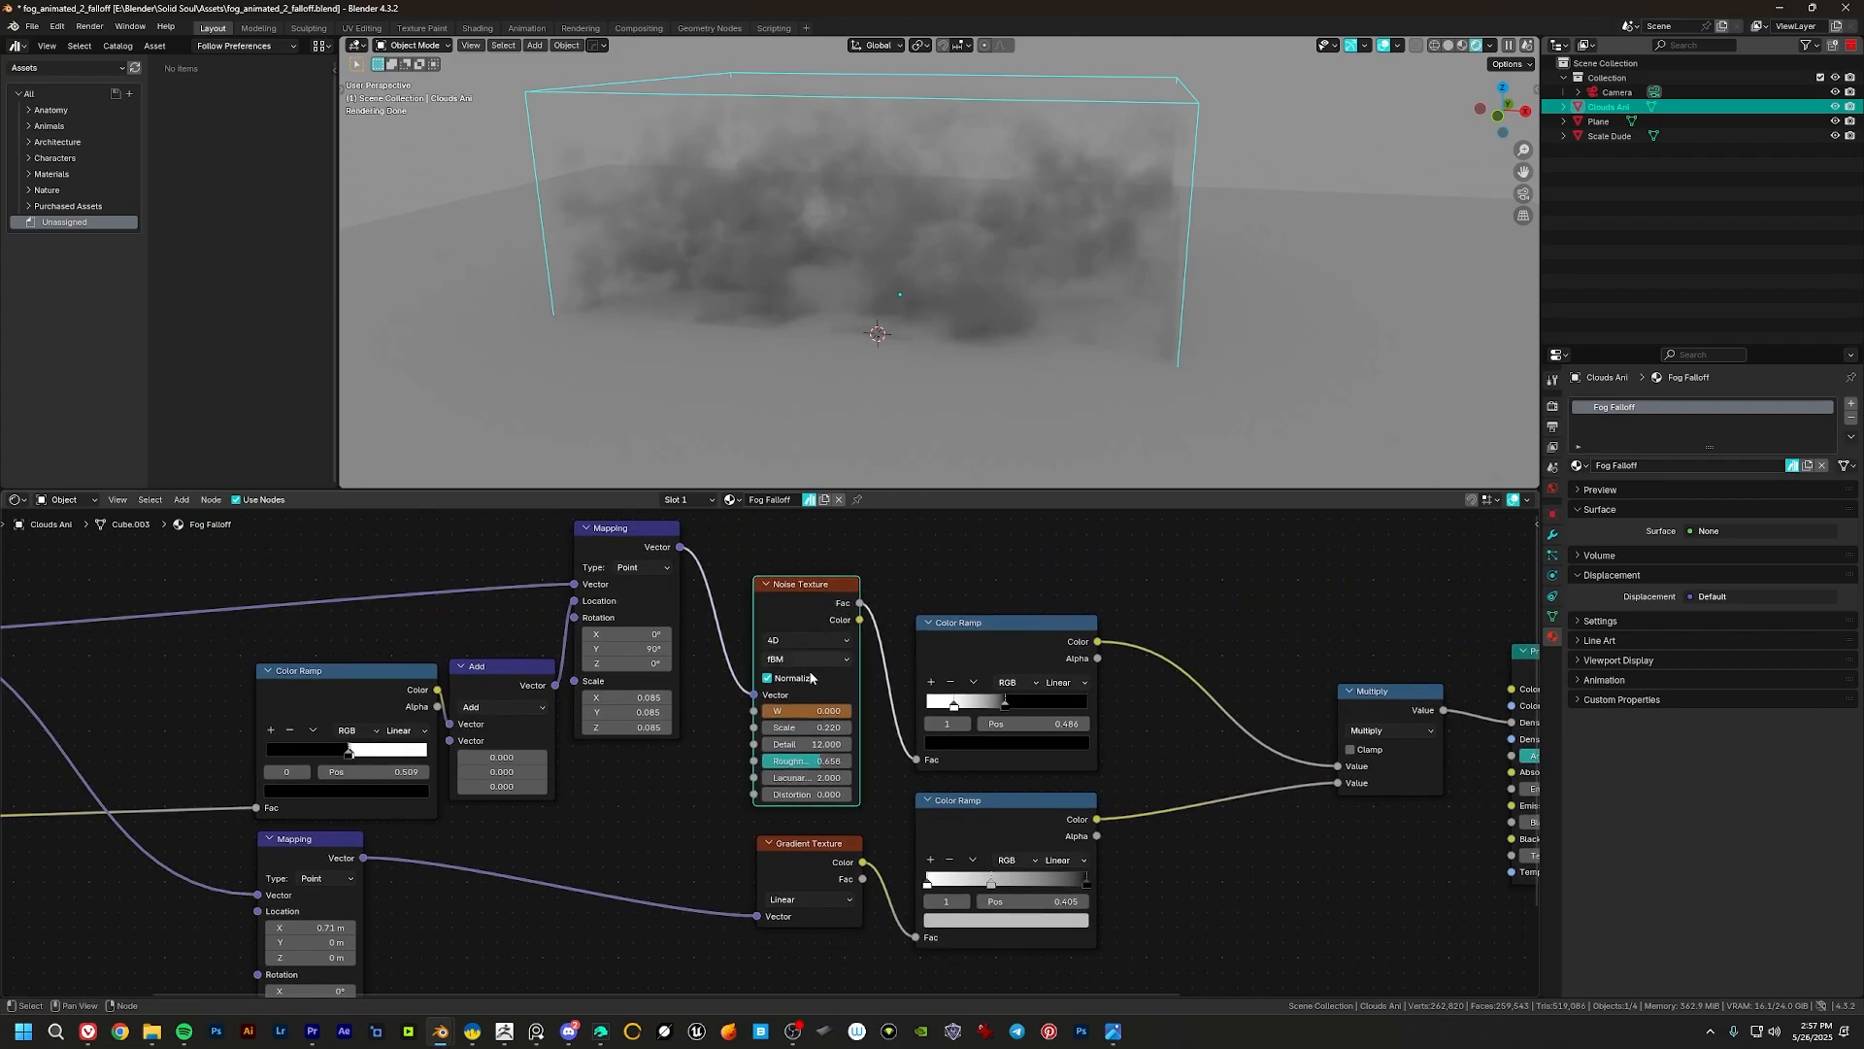
pyautogui.moveTo(807, 727); pyautogui.dragTo(820, 727)
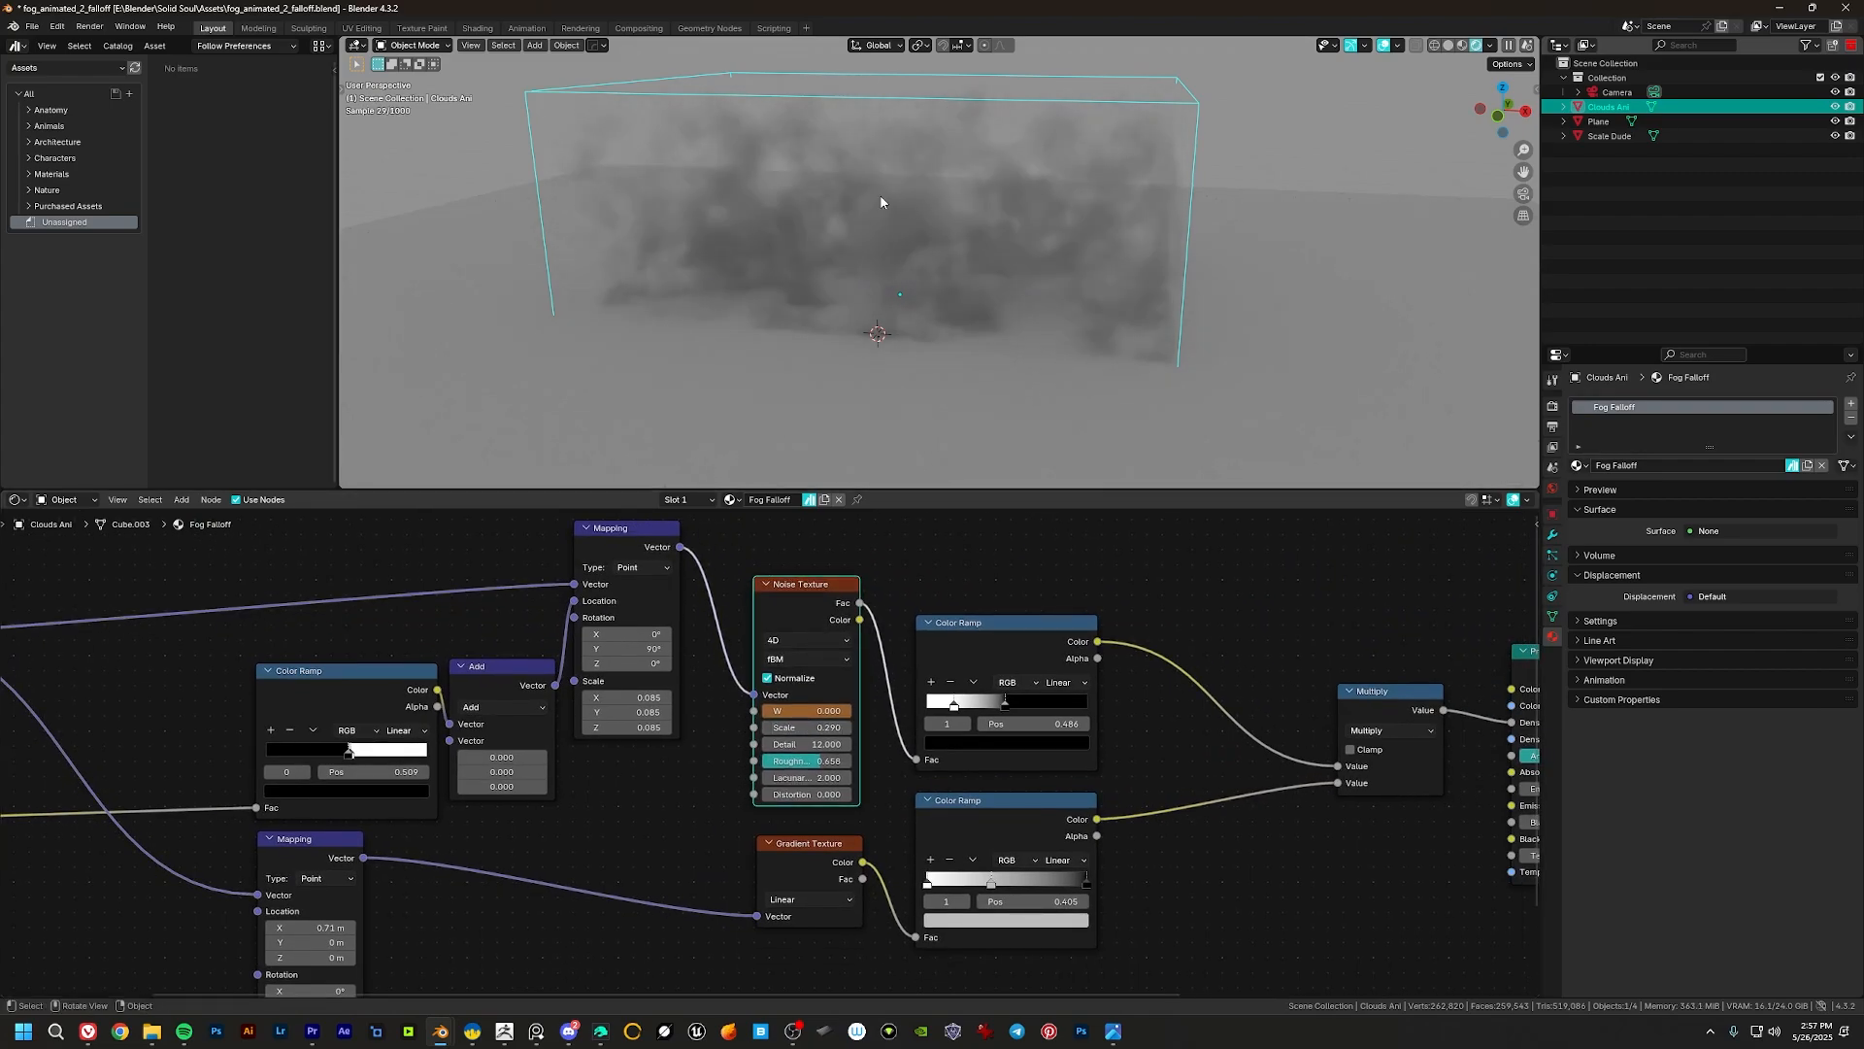
pyautogui.hotkey('ctrl', 'z')
# Step: Enlarge the Shader Editor further and reposition the Multiply node between the color ramps and the Principled Volume
pyautogui.moveTo(574, 798); pyautogui.dragTo(657, 699, button='middle')
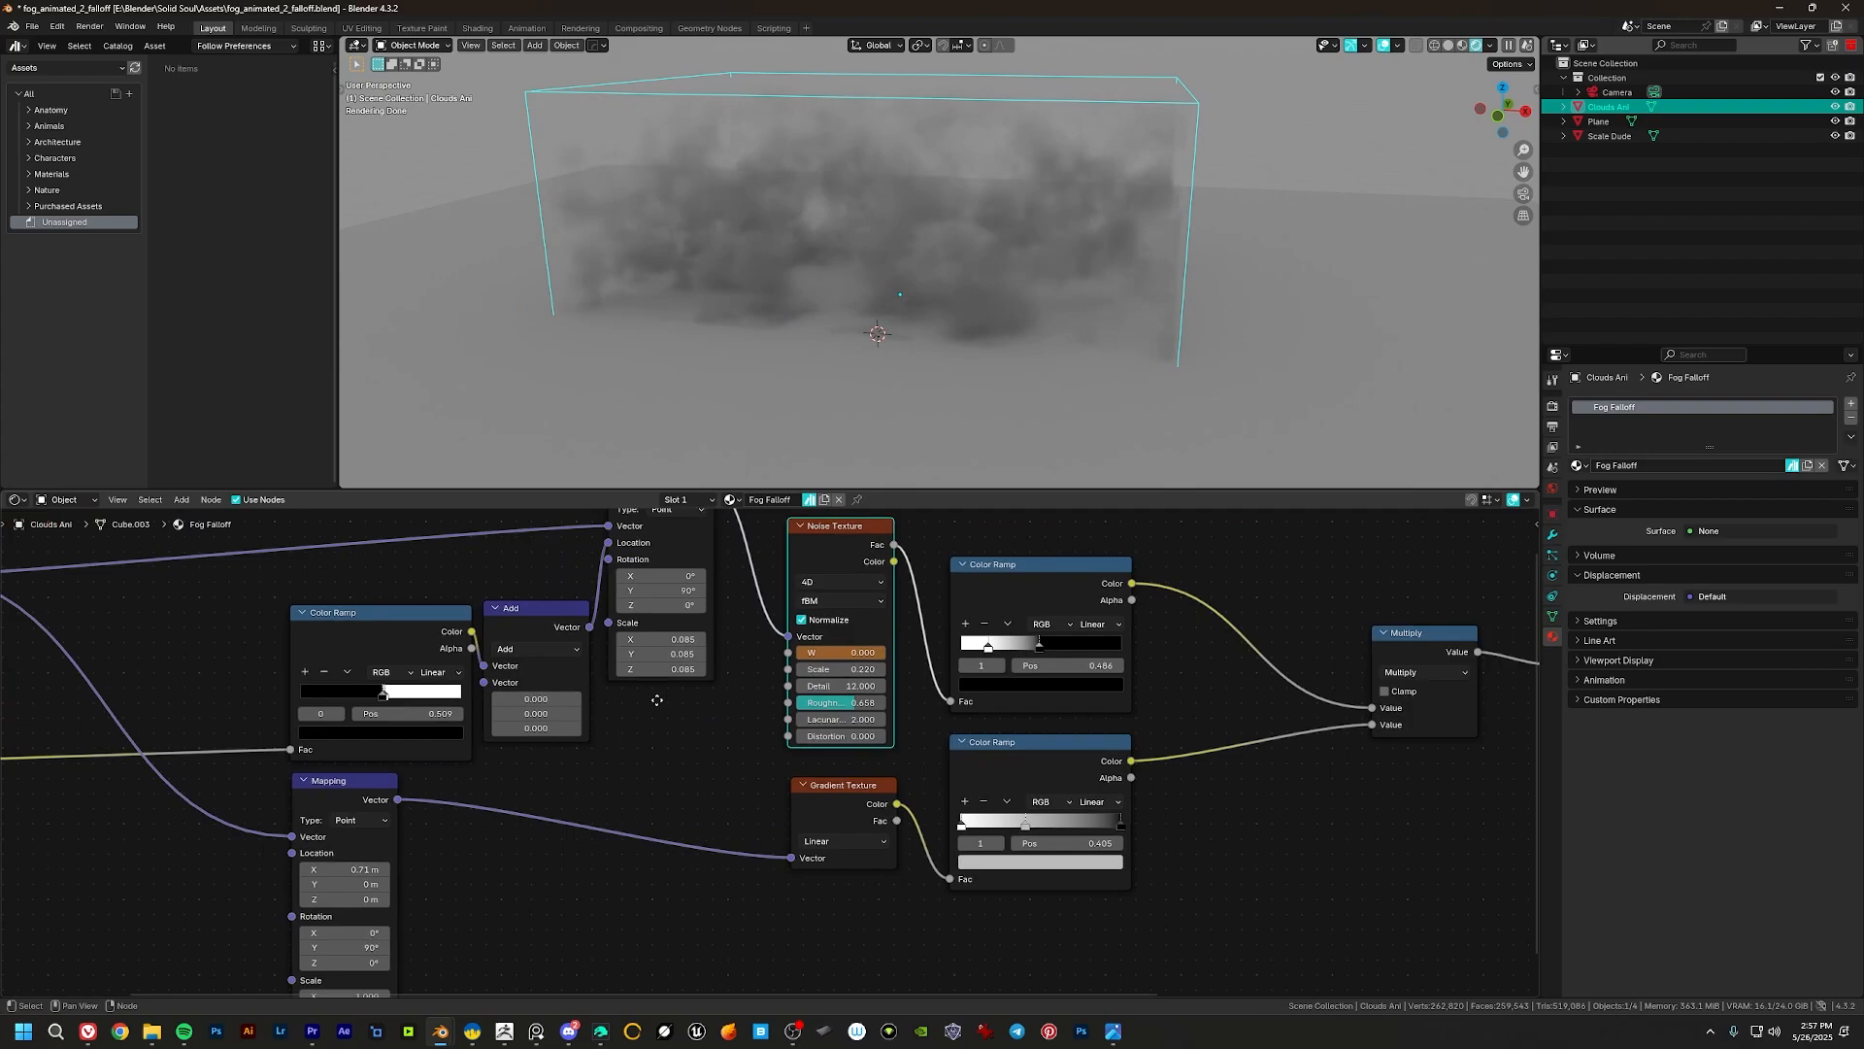
pyautogui.moveTo(974, 657); pyautogui.dragTo(754, 698, button='middle')
pyautogui.scroll(3, 1124, 699)
pyautogui.moveTo(1195, 666); pyautogui.dragTo(1073, 615, button='middle')
pyautogui.moveTo(889, 491); pyautogui.dragTo(879, 419)
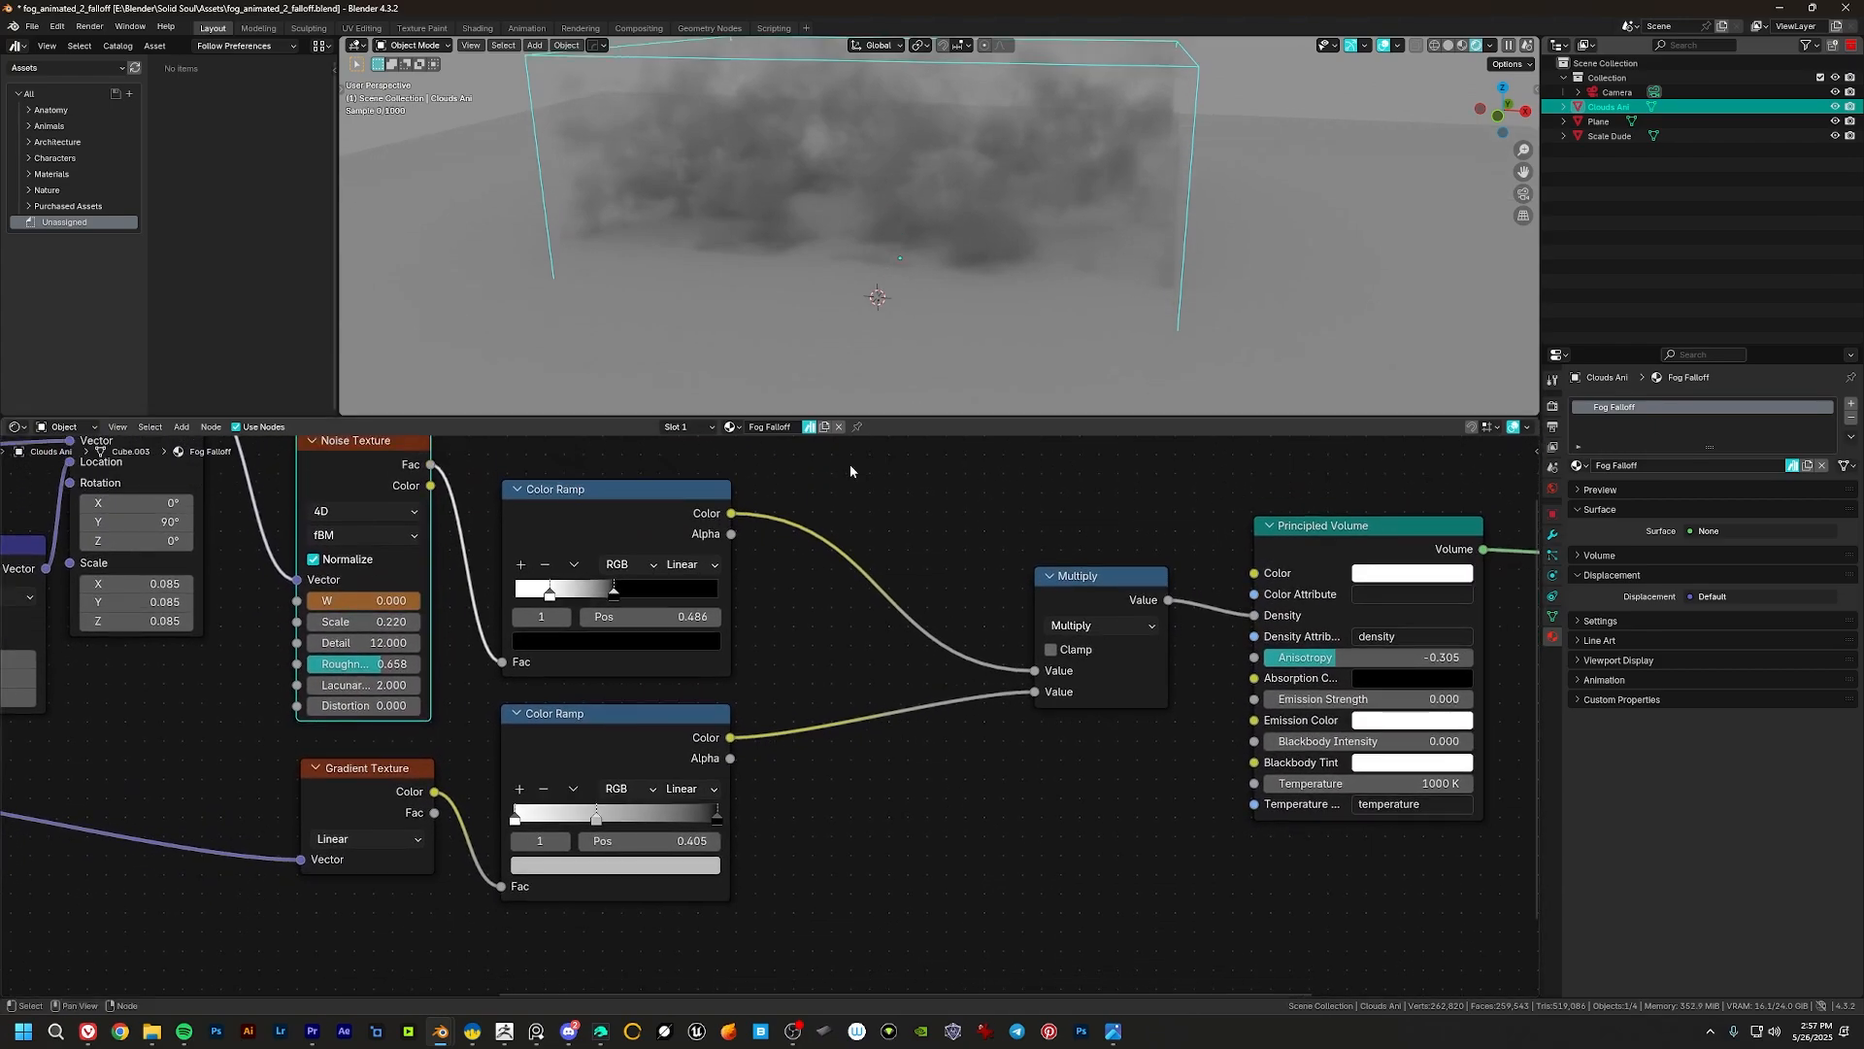
pyautogui.moveTo(1004, 631); pyautogui.dragTo(1011, 687, button='middle')
pyautogui.moveTo(1109, 634); pyautogui.dragTo(1107, 661)
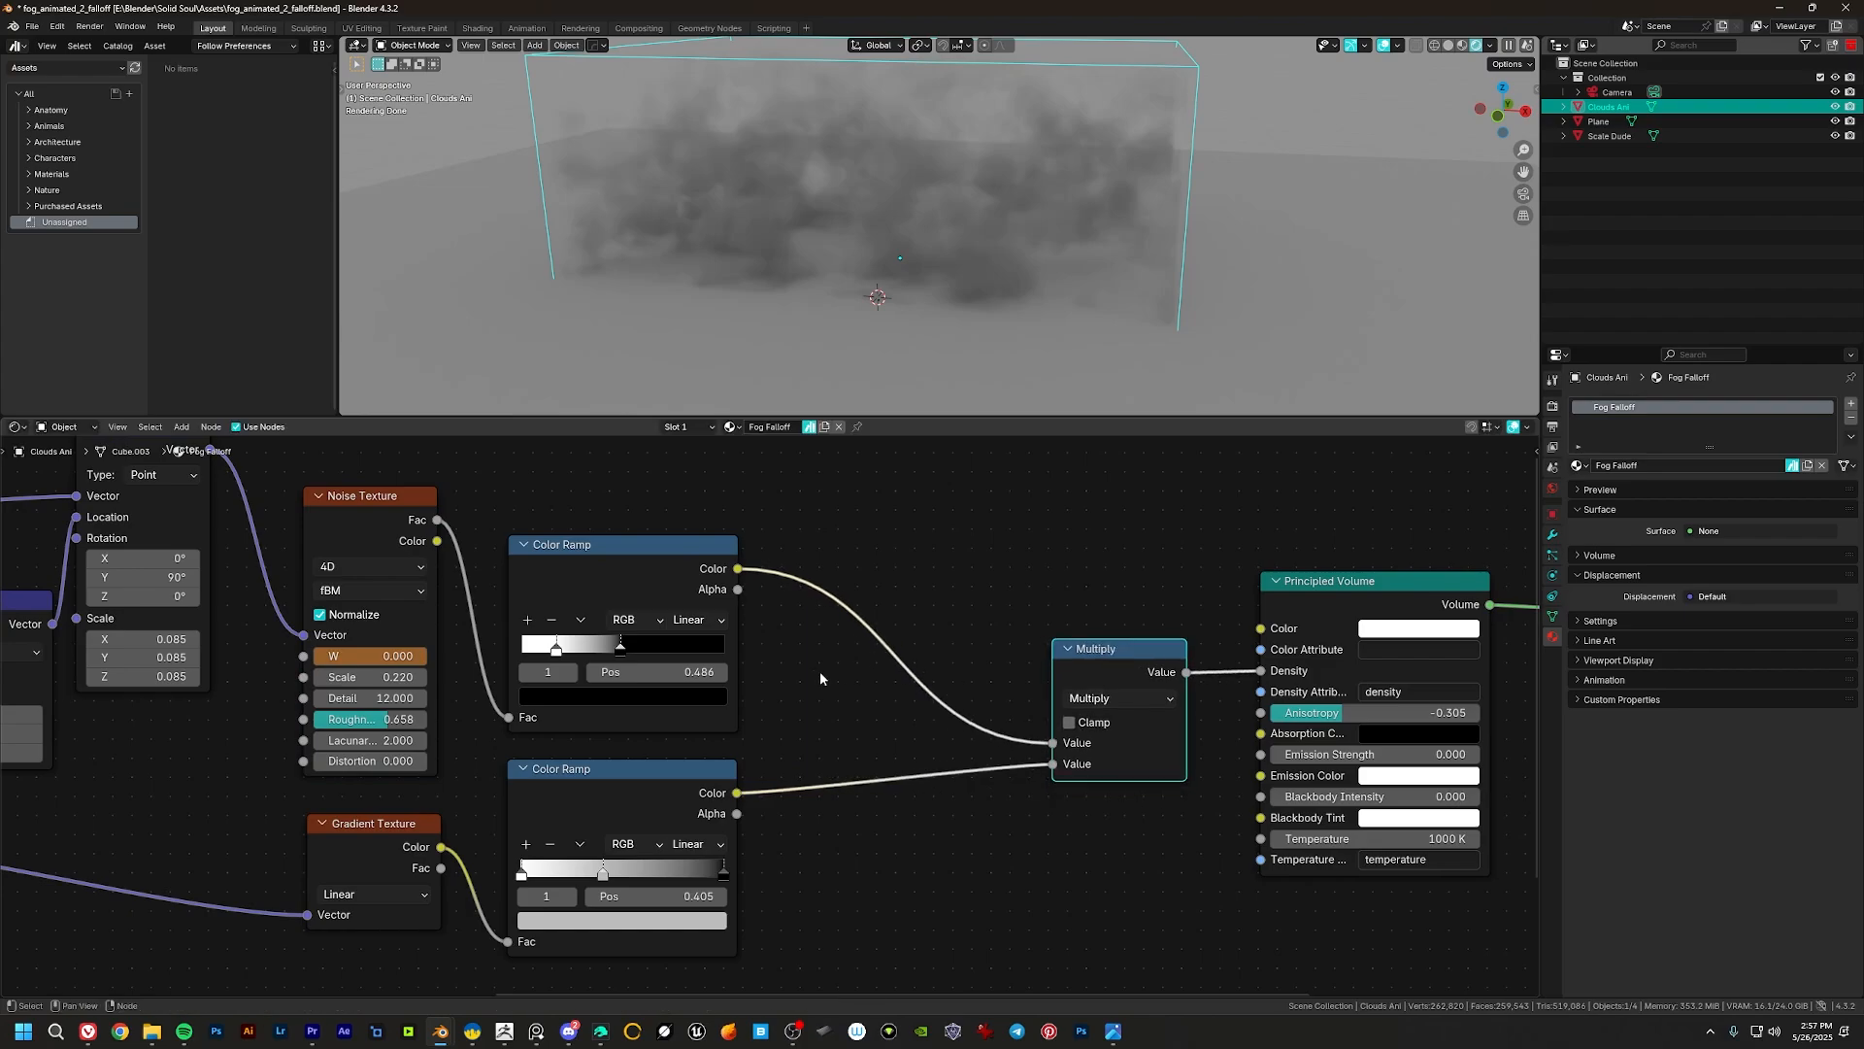
# Step: Move the black stop of the Noise Texture's Color Ramp to 0.527 and inspect the fog up close
pyautogui.moveTo(819, 672); pyautogui.dragTo(917, 630, button='middle')
pyautogui.moveTo(721, 606); pyautogui.dragTo(716, 611)
pyautogui.moveTo(1003, 622); pyautogui.dragTo(1061, 653, button='middle')
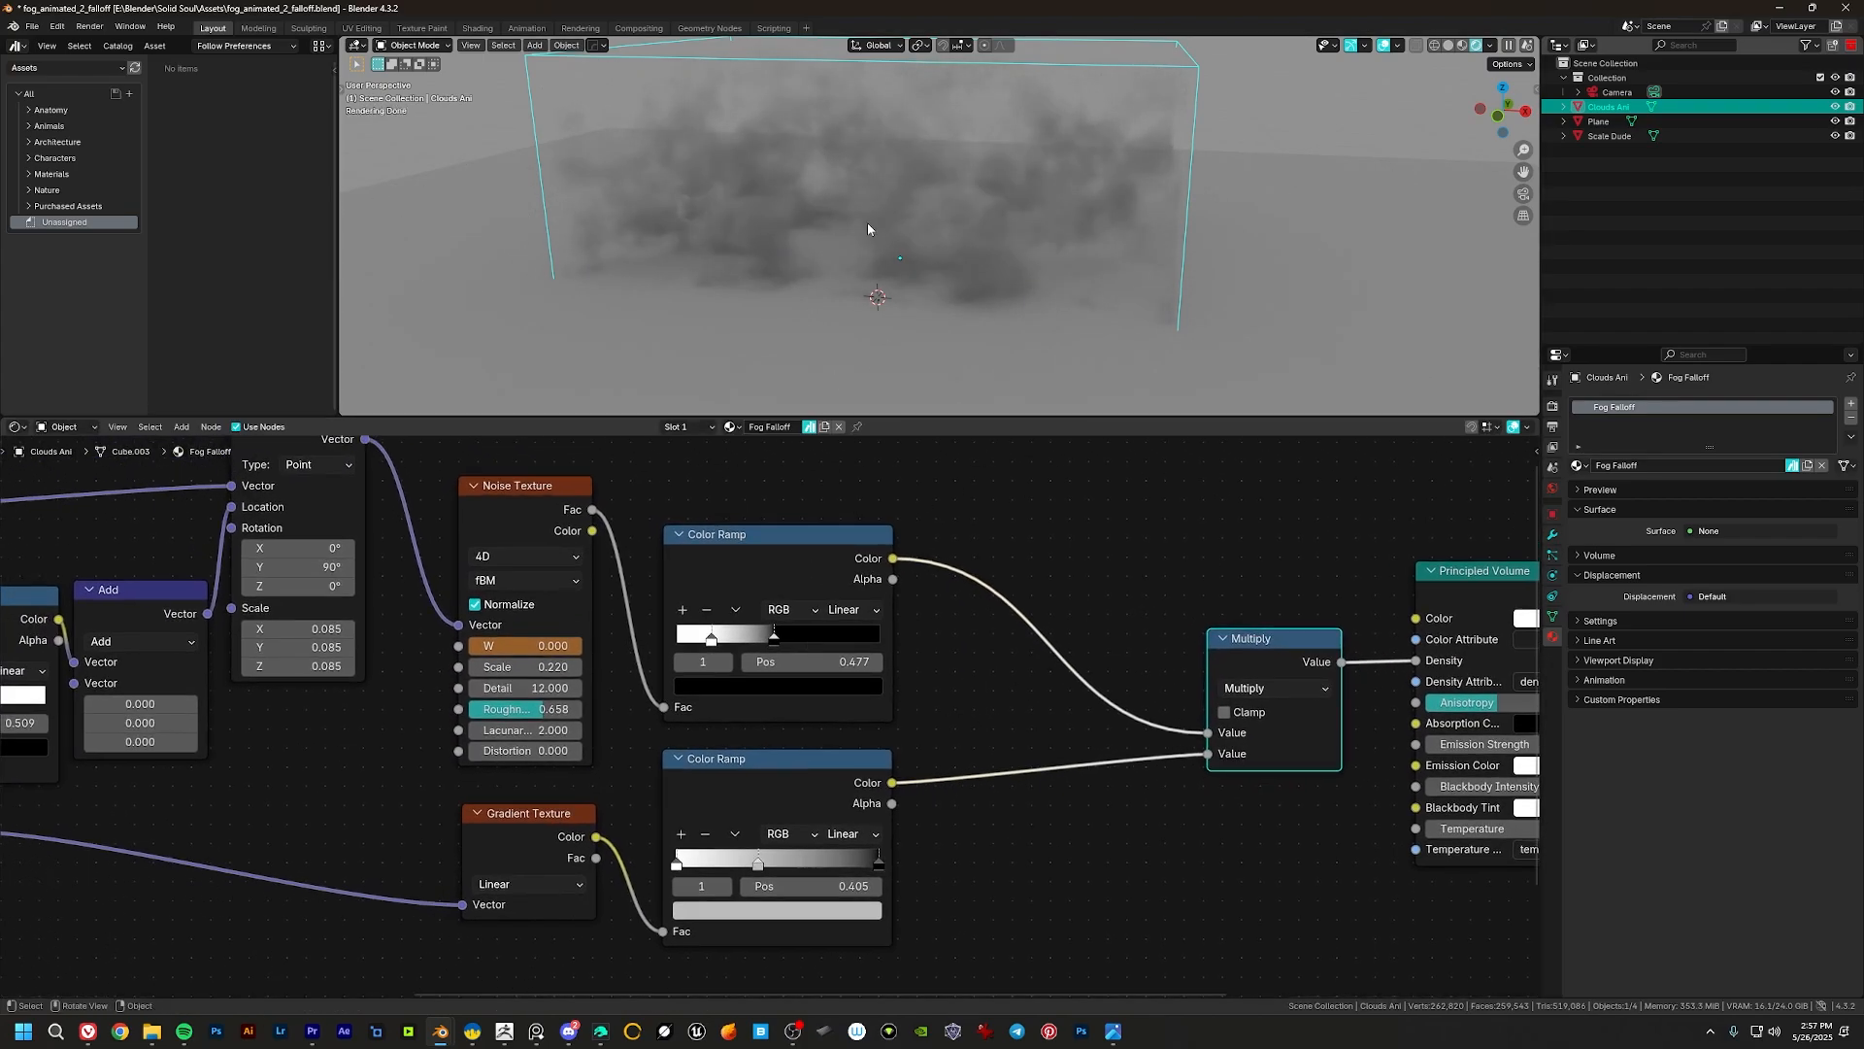
pyautogui.moveTo(775, 639); pyautogui.dragTo(789, 643)
pyautogui.scroll(5, 932, 209)
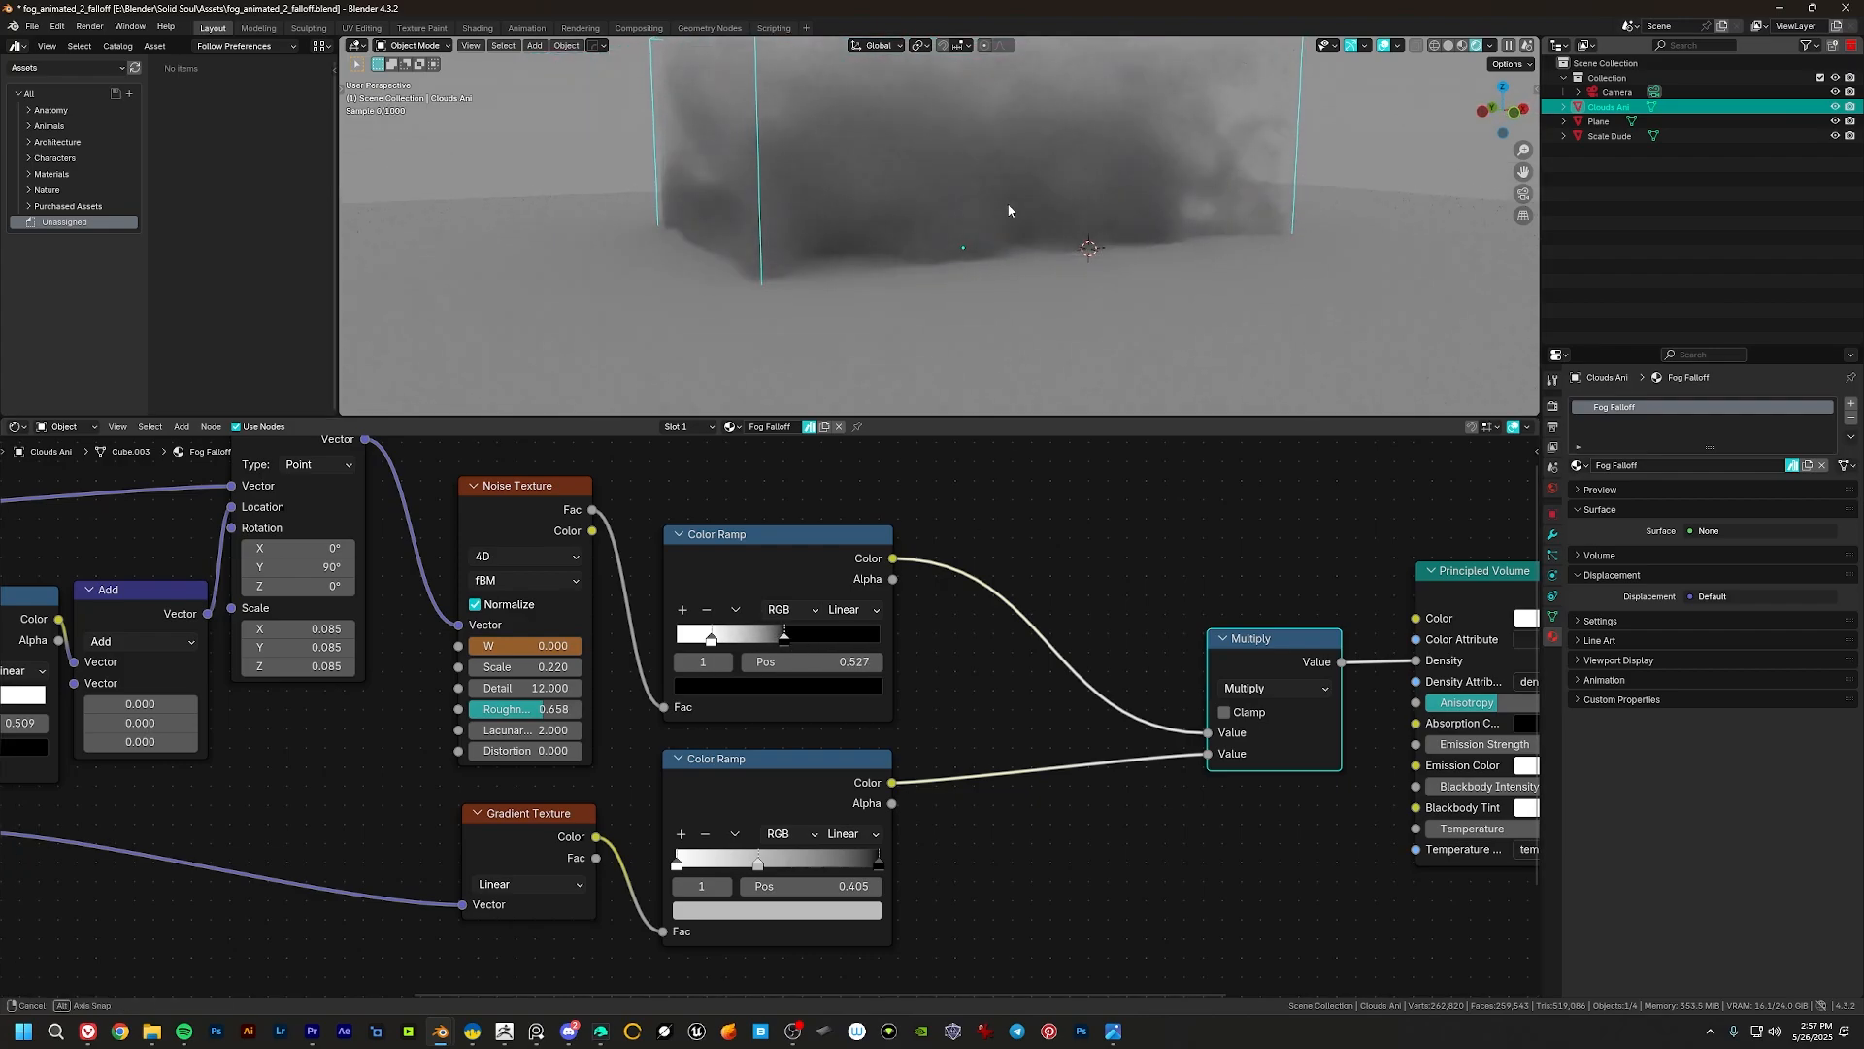
pyautogui.keyDown('shift'); pyautogui.moveTo(952, 245); pyautogui.dragTo(944, 236, button='middle'); pyautogui.keyUp('shift')
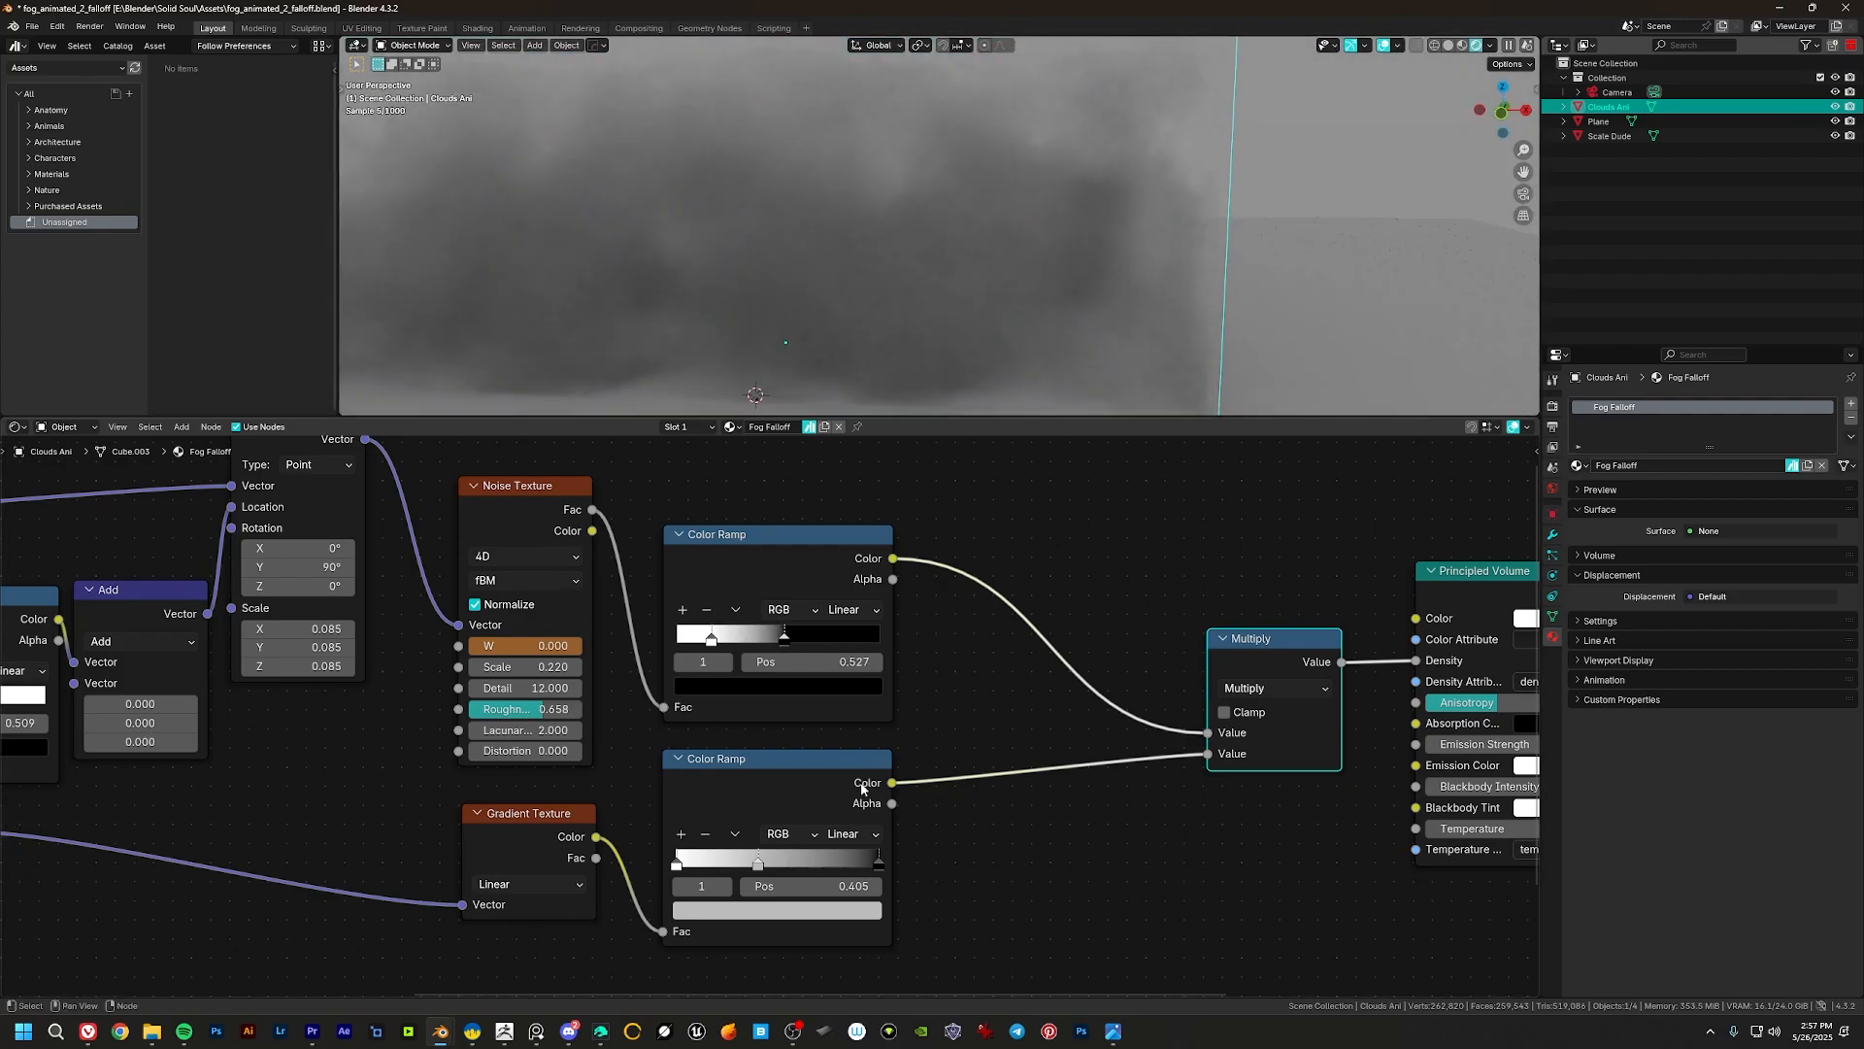
# Step: Preview the Gradient Texture's Color Ramp directly on the fog box's surface and enlarge the 3D viewport to see the whole box
pyautogui.moveTo(775, 774); pyautogui.dragTo(1027, 724, button='middle')
pyautogui.moveTo(773, 767); pyautogui.dragTo(786, 760)
pyautogui.moveTo(775, 817); pyautogui.dragTo(648, 793, button='middle')
pyautogui.keyDown('ctrl'); pyautogui.keyDown('shift'); pyautogui.click(899, 705); pyautogui.keyUp('shift'); pyautogui.keyUp('ctrl')
pyautogui.moveTo(1095, 419); pyautogui.dragTo(1095, 653)
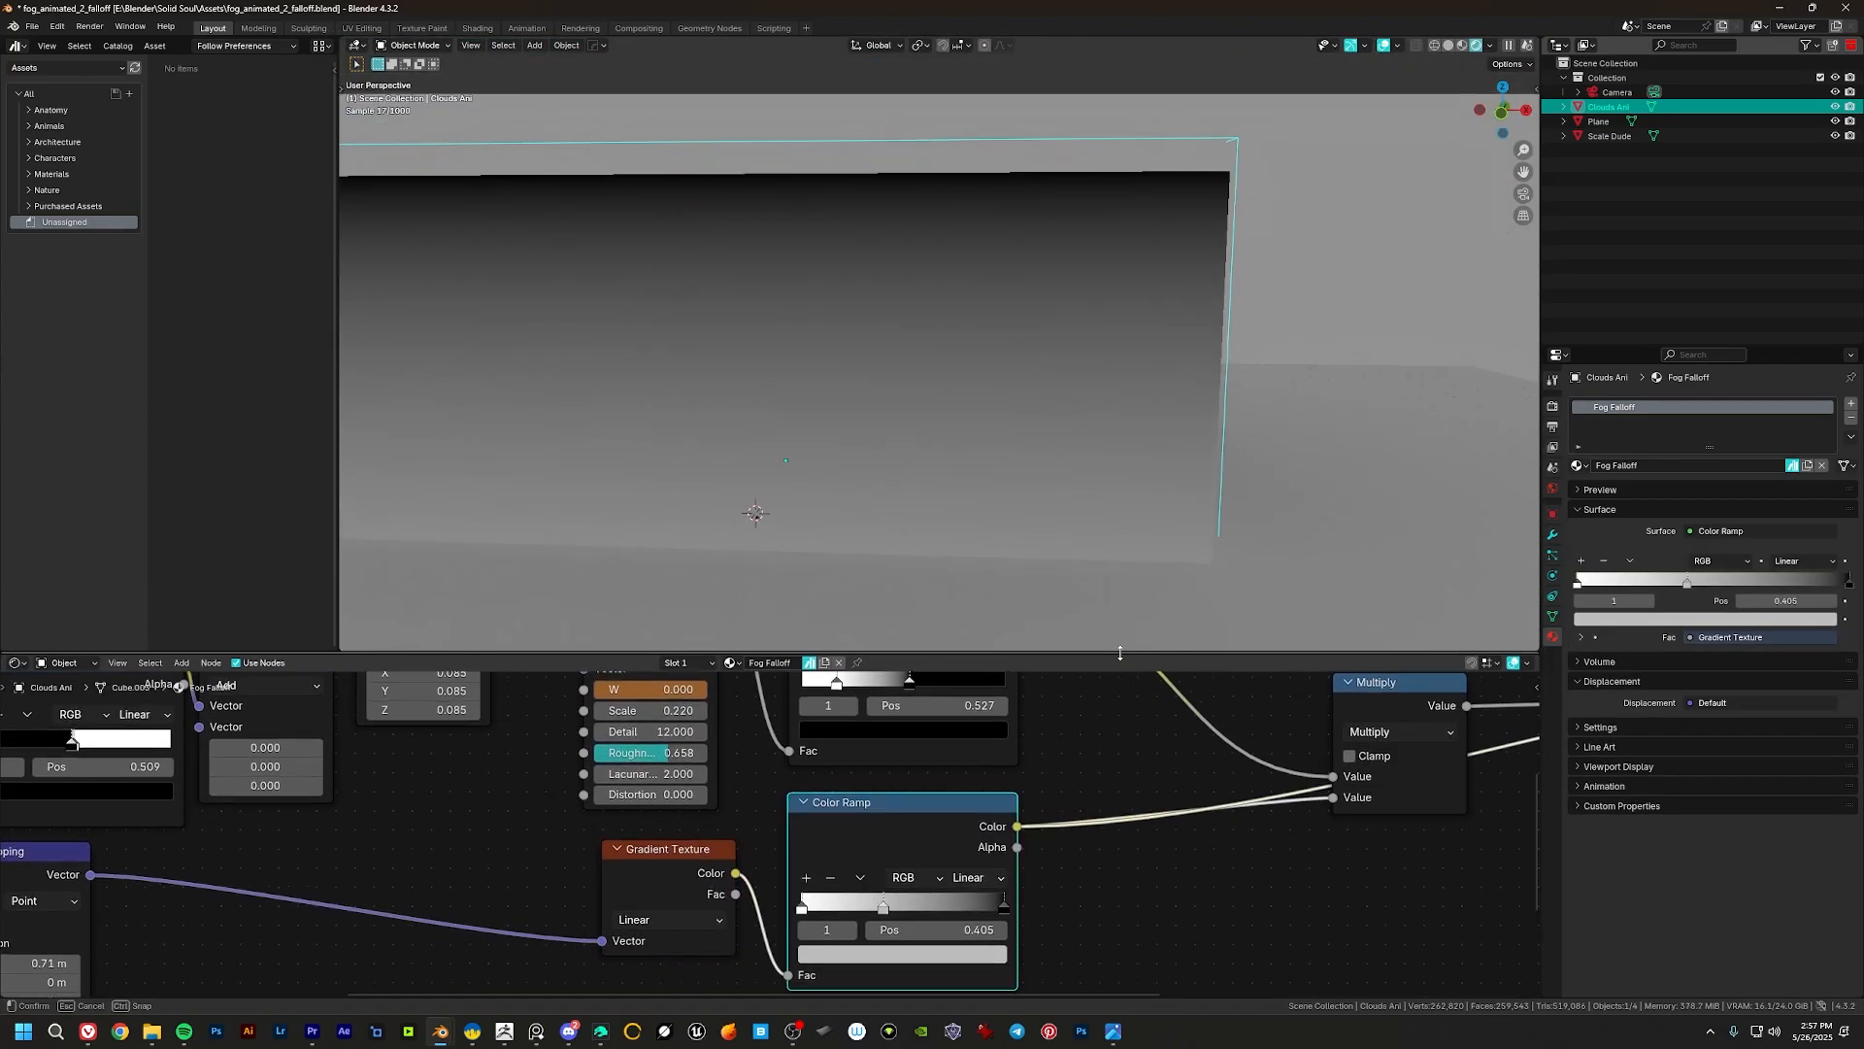
pyautogui.scroll(-4, 949, 470)
pyautogui.moveTo(1088, 762); pyautogui.dragTo(832, 765, button='middle')
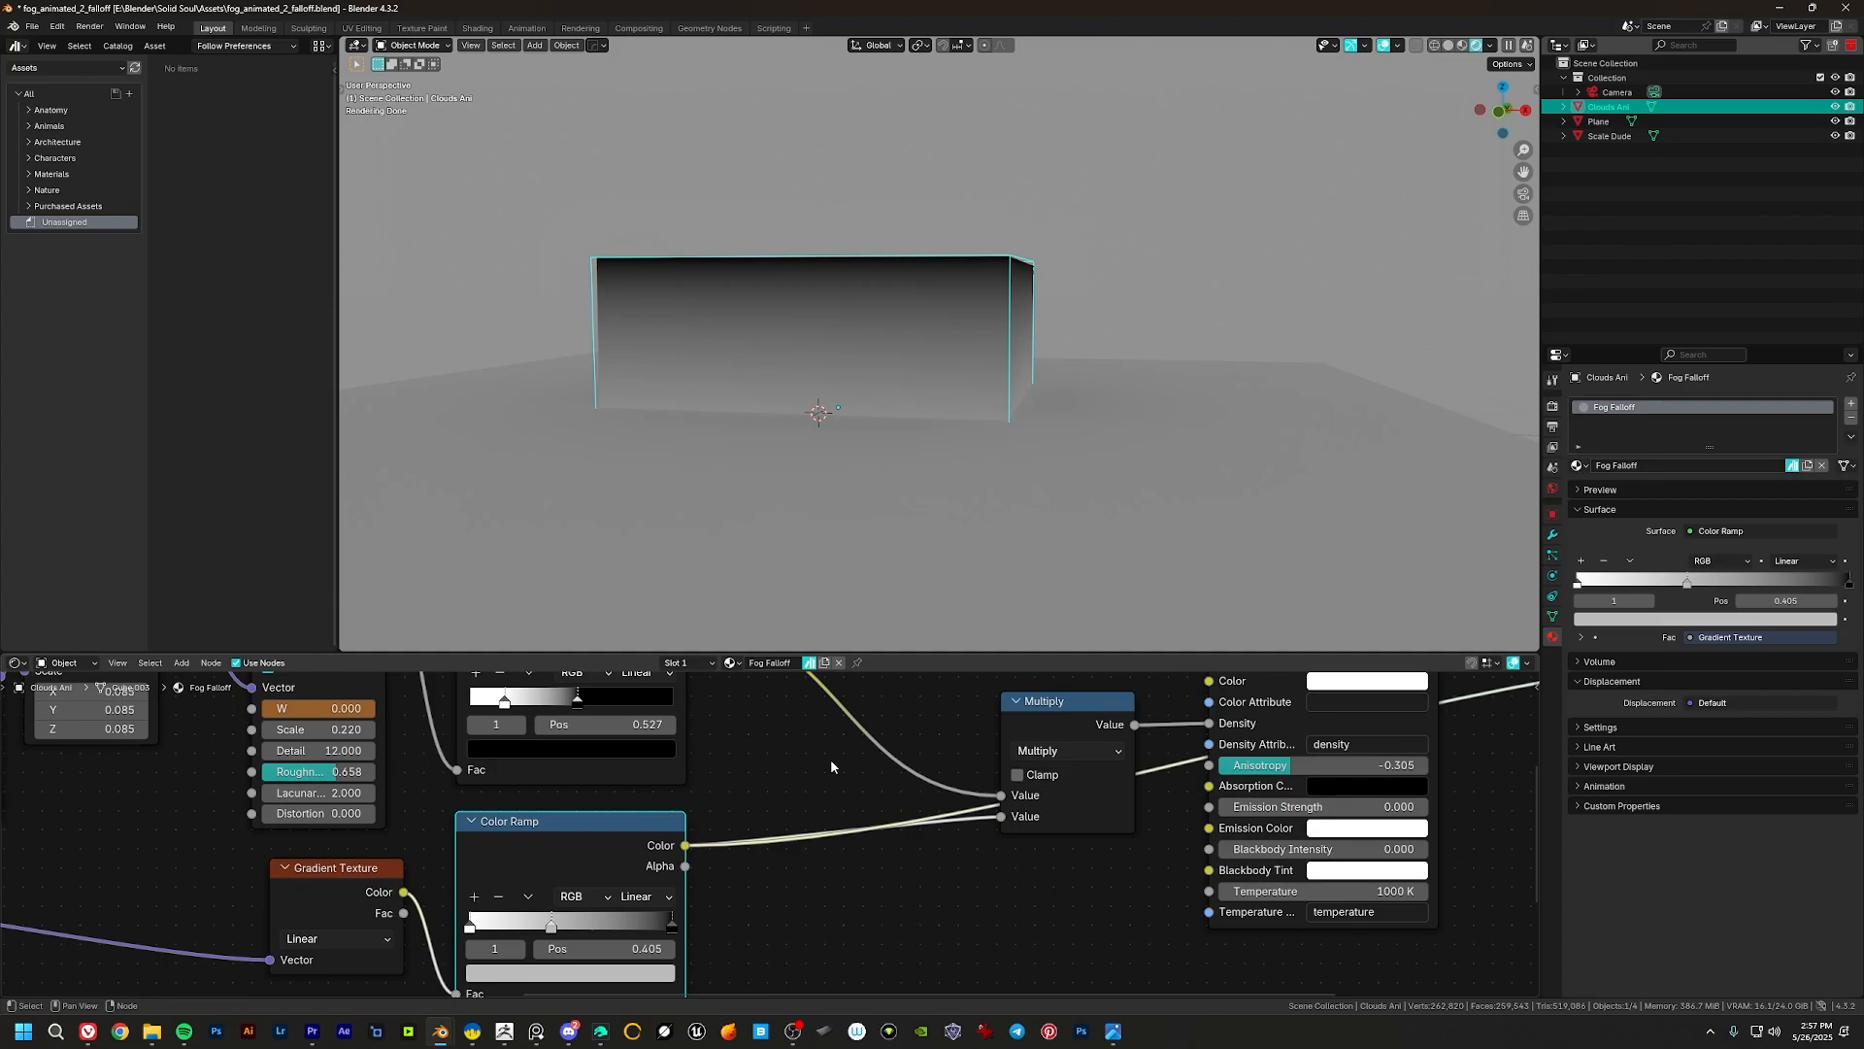
# Step: Move the black stop of the Gradient Texture's Color Ramp to 0.855
pyautogui.scroll(-3, 832, 765)
pyautogui.moveTo(722, 850); pyautogui.dragTo(759, 818, button='middle')
pyautogui.moveTo(683, 802)
pyautogui.mouseDown()
pyautogui.moveTo(716, 807)
pyautogui.moveTo(693, 808)
pyautogui.mouseUp()
pyautogui.moveTo(694, 812); pyautogui.dragTo(798, 779, button='middle')
pyautogui.scroll(3, 798, 779)
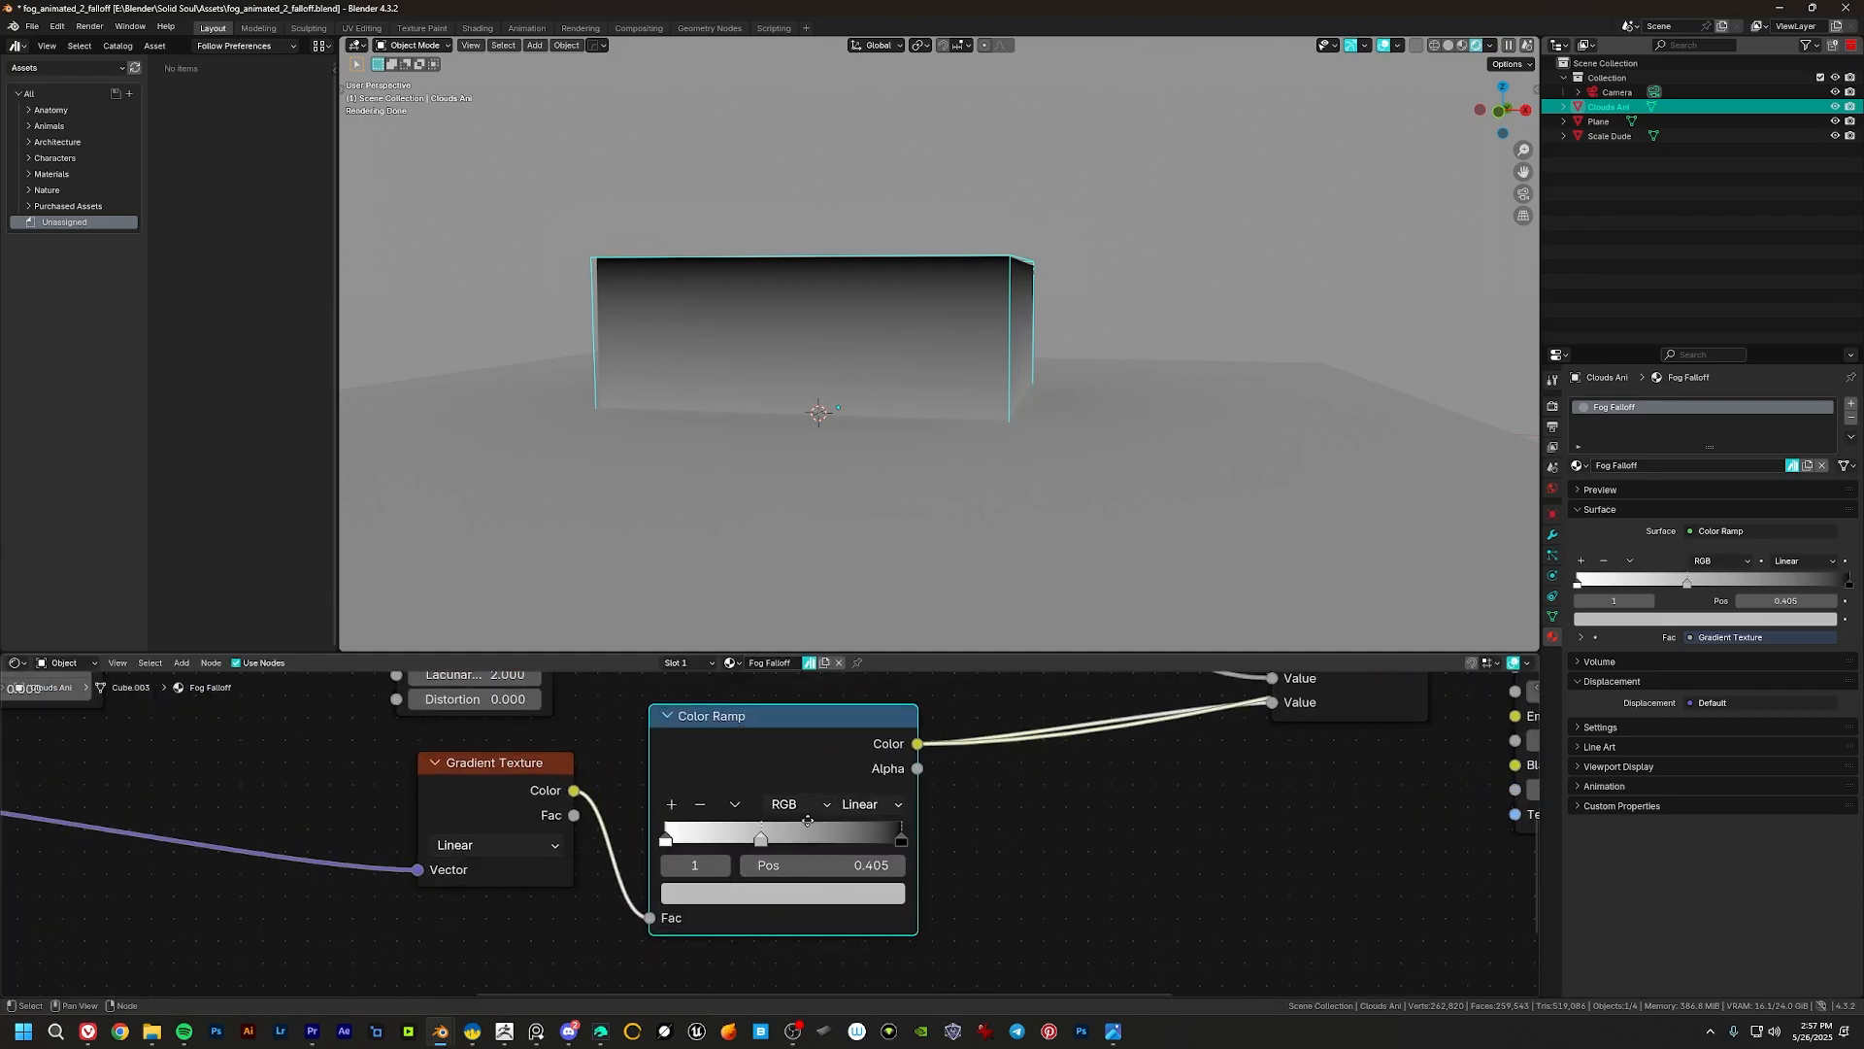
pyautogui.moveTo(910, 814); pyautogui.dragTo(870, 816)
# Step: Cut the preview link into the Material Output's Surface socket and inspect the volumetric fog up close
pyautogui.moveTo(1021, 749); pyautogui.dragTo(1217, 728, button='middle')
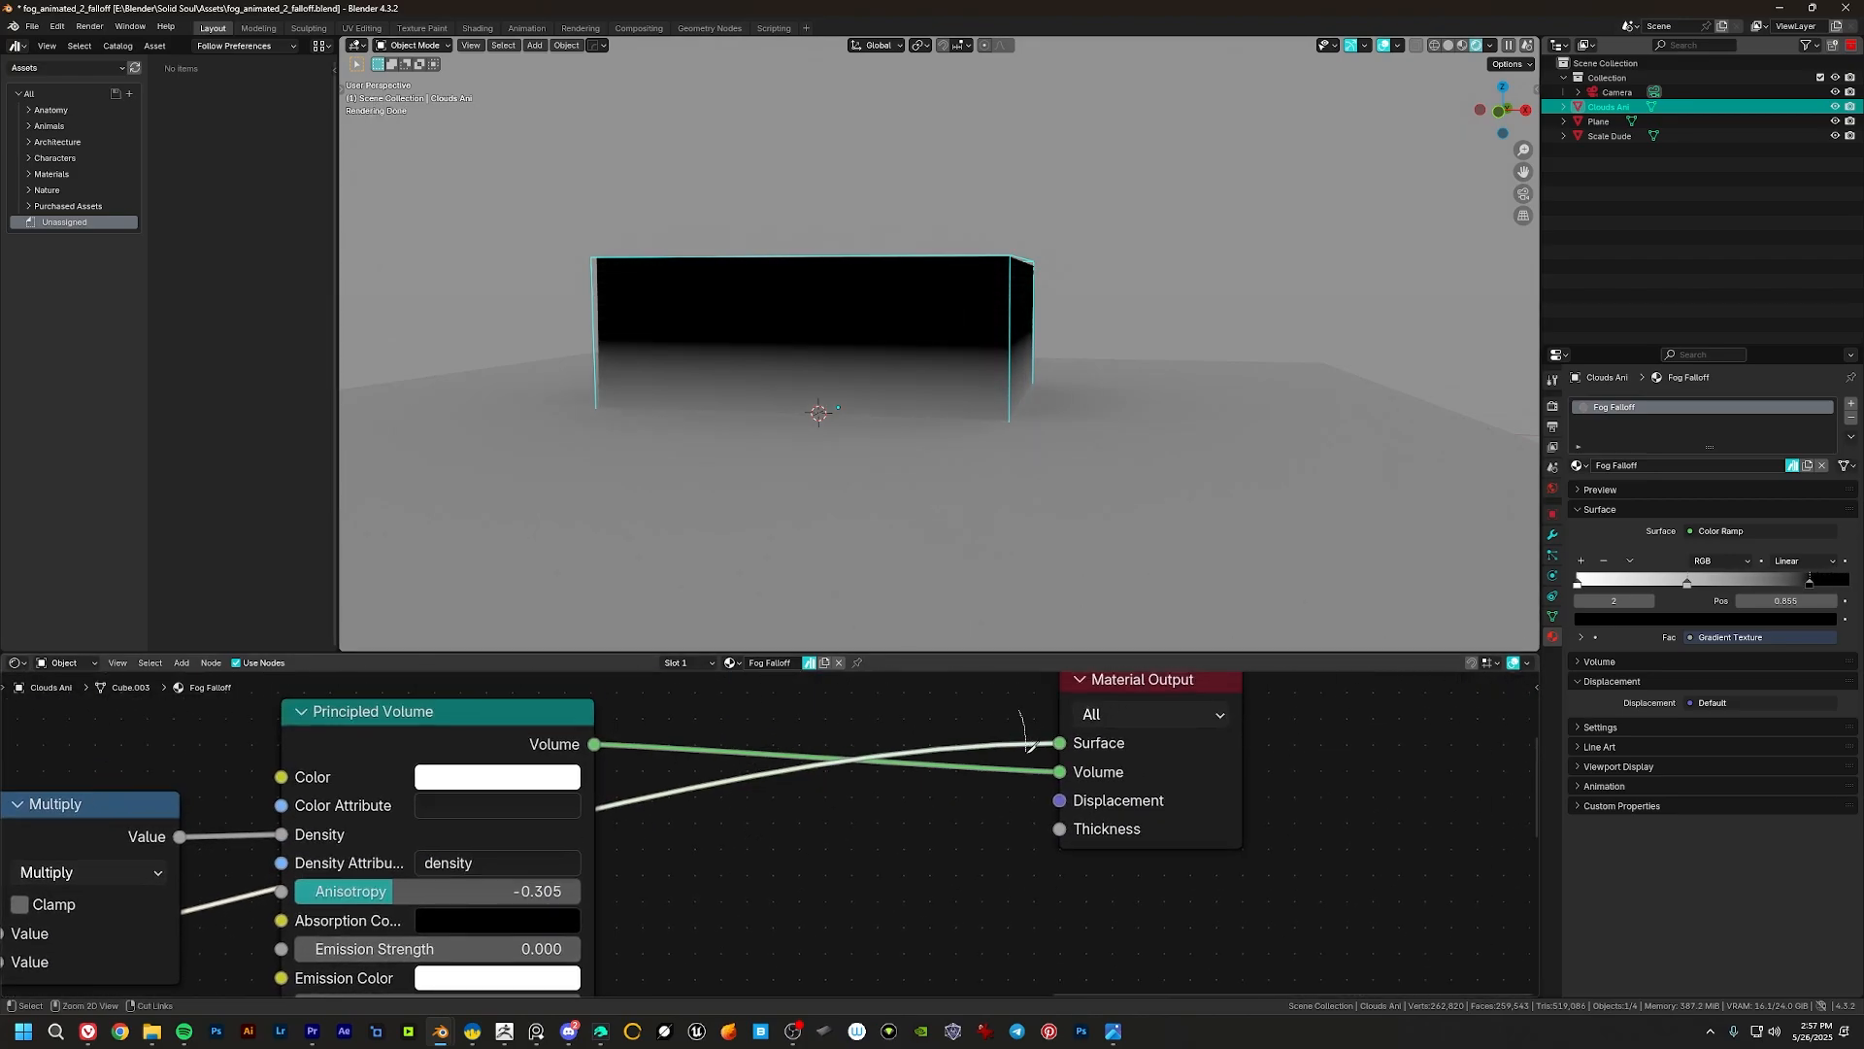
pyautogui.keyDown('ctrl'); pyautogui.moveTo(1027, 747); pyautogui.dragTo(993, 746, button='right'); pyautogui.keyUp('ctrl')
pyautogui.moveTo(994, 746); pyautogui.dragTo(1093, 760, button='middle')
pyautogui.scroll(4, 906, 346)
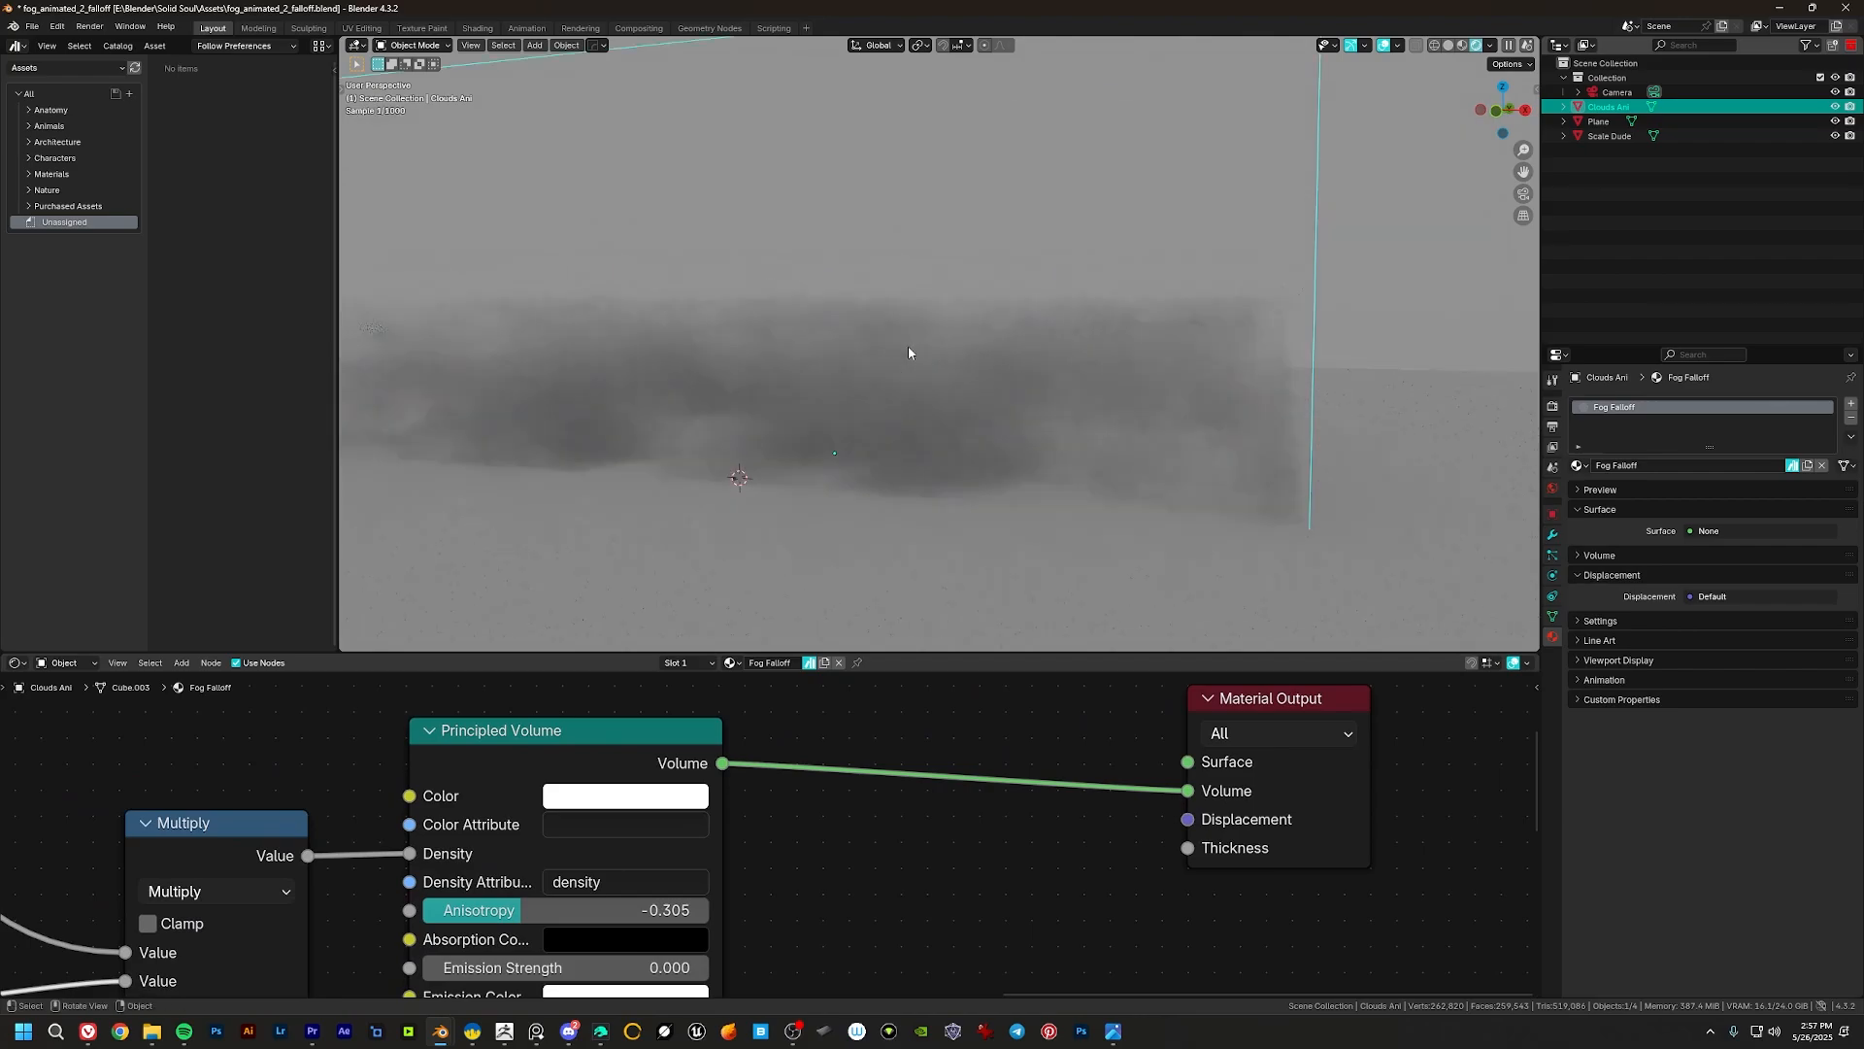
# Step: Return the black stop of the gradient's Color Ramp to the ramp's end and shift the grey middle stop slightly toward it
pyautogui.moveTo(326, 918); pyautogui.dragTo(1431, 672, button='middle')
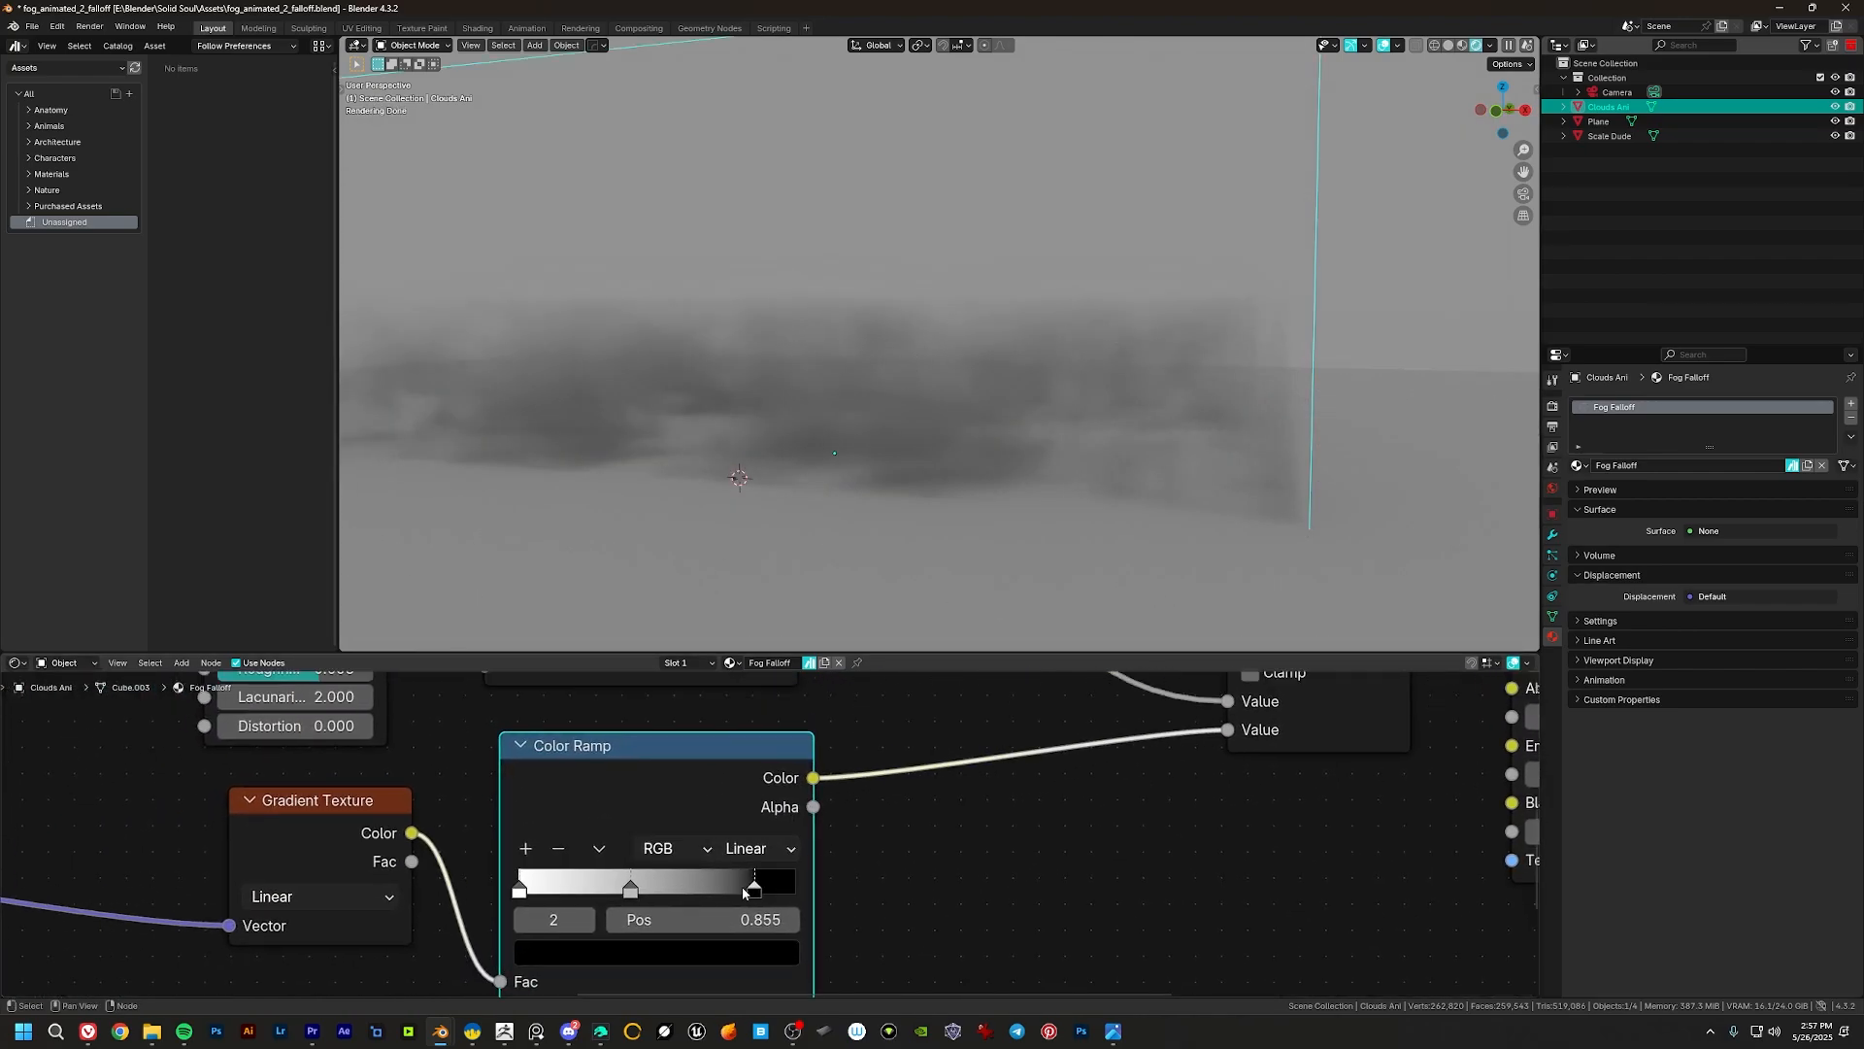
pyautogui.moveTo(749, 891); pyautogui.dragTo(805, 890)
pyautogui.moveTo(630, 890)
pyautogui.mouseDown()
pyautogui.moveTo(582, 890)
pyautogui.moveTo(680, 890)
pyautogui.moveTo(641, 890)
pyautogui.mouseUp()
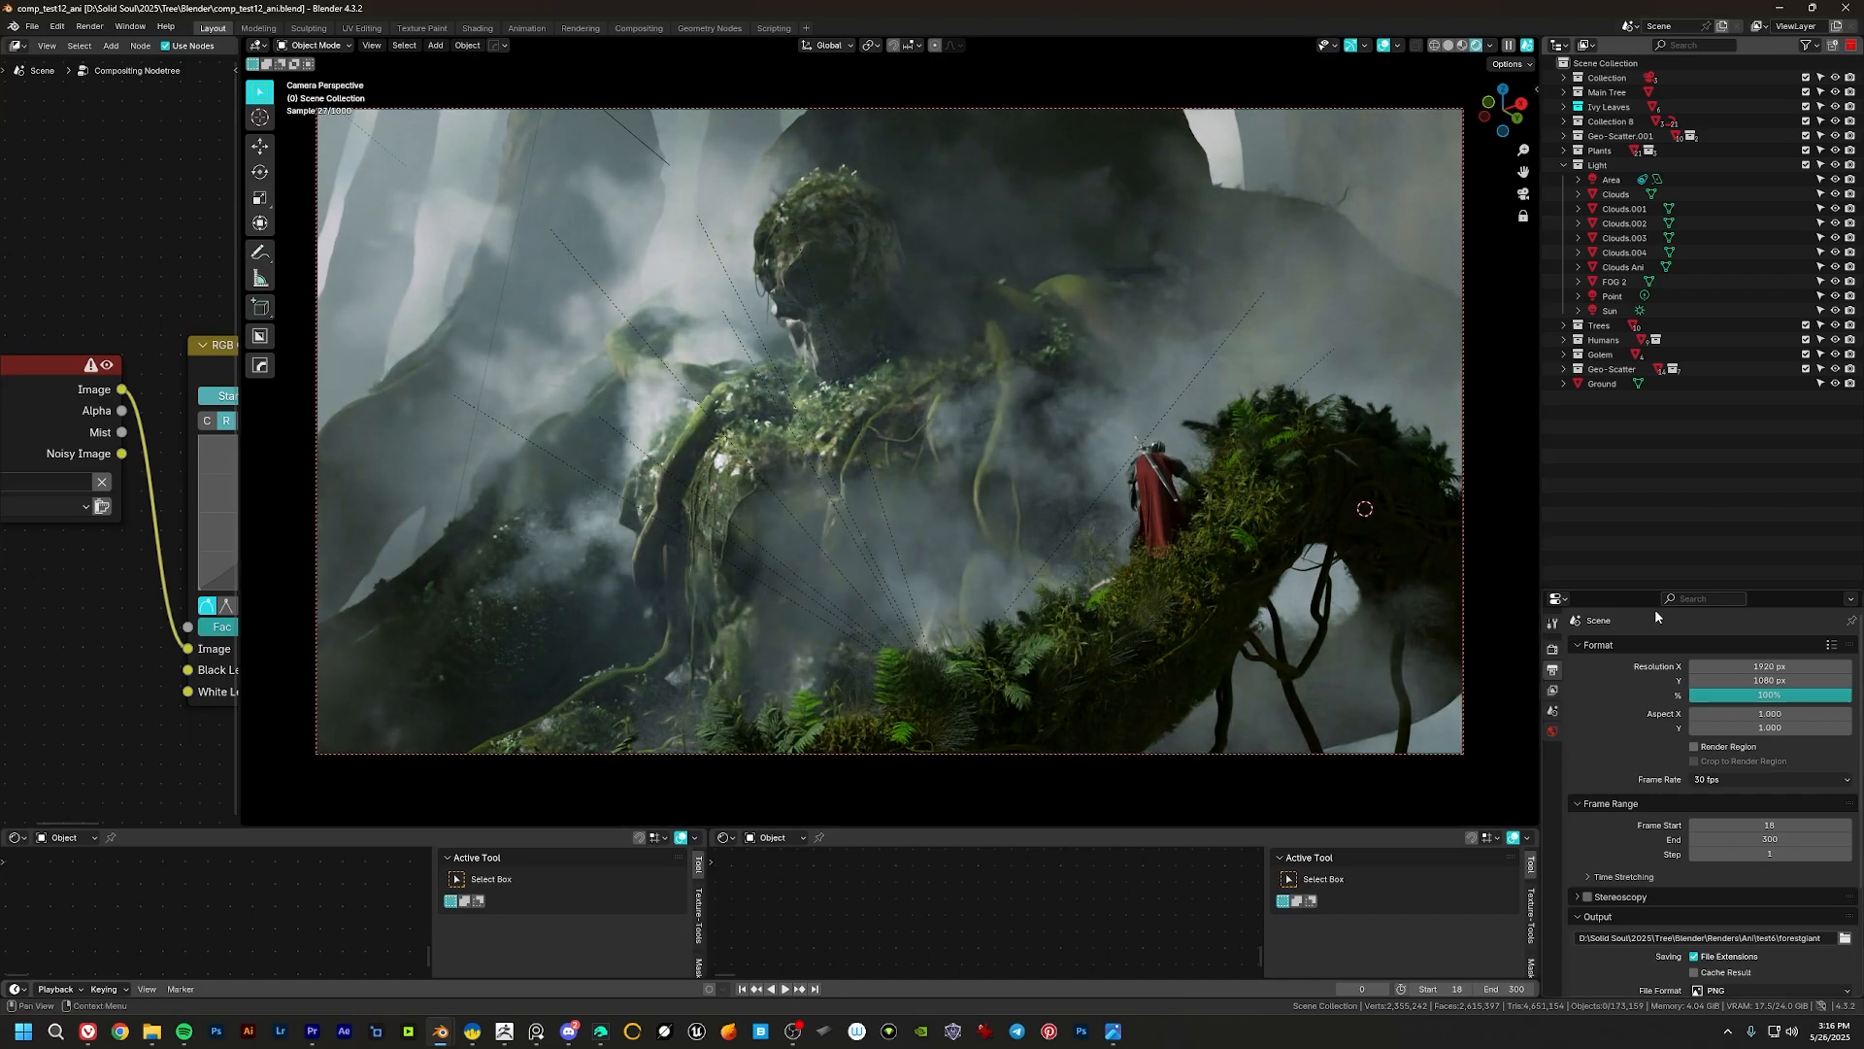
# Step: In the comp_test12_ani scene, enlarge the Outliner and make the empty node editors beneath the camera view taller
pyautogui.moveTo(1622, 589); pyautogui.dragTo(1620, 630)
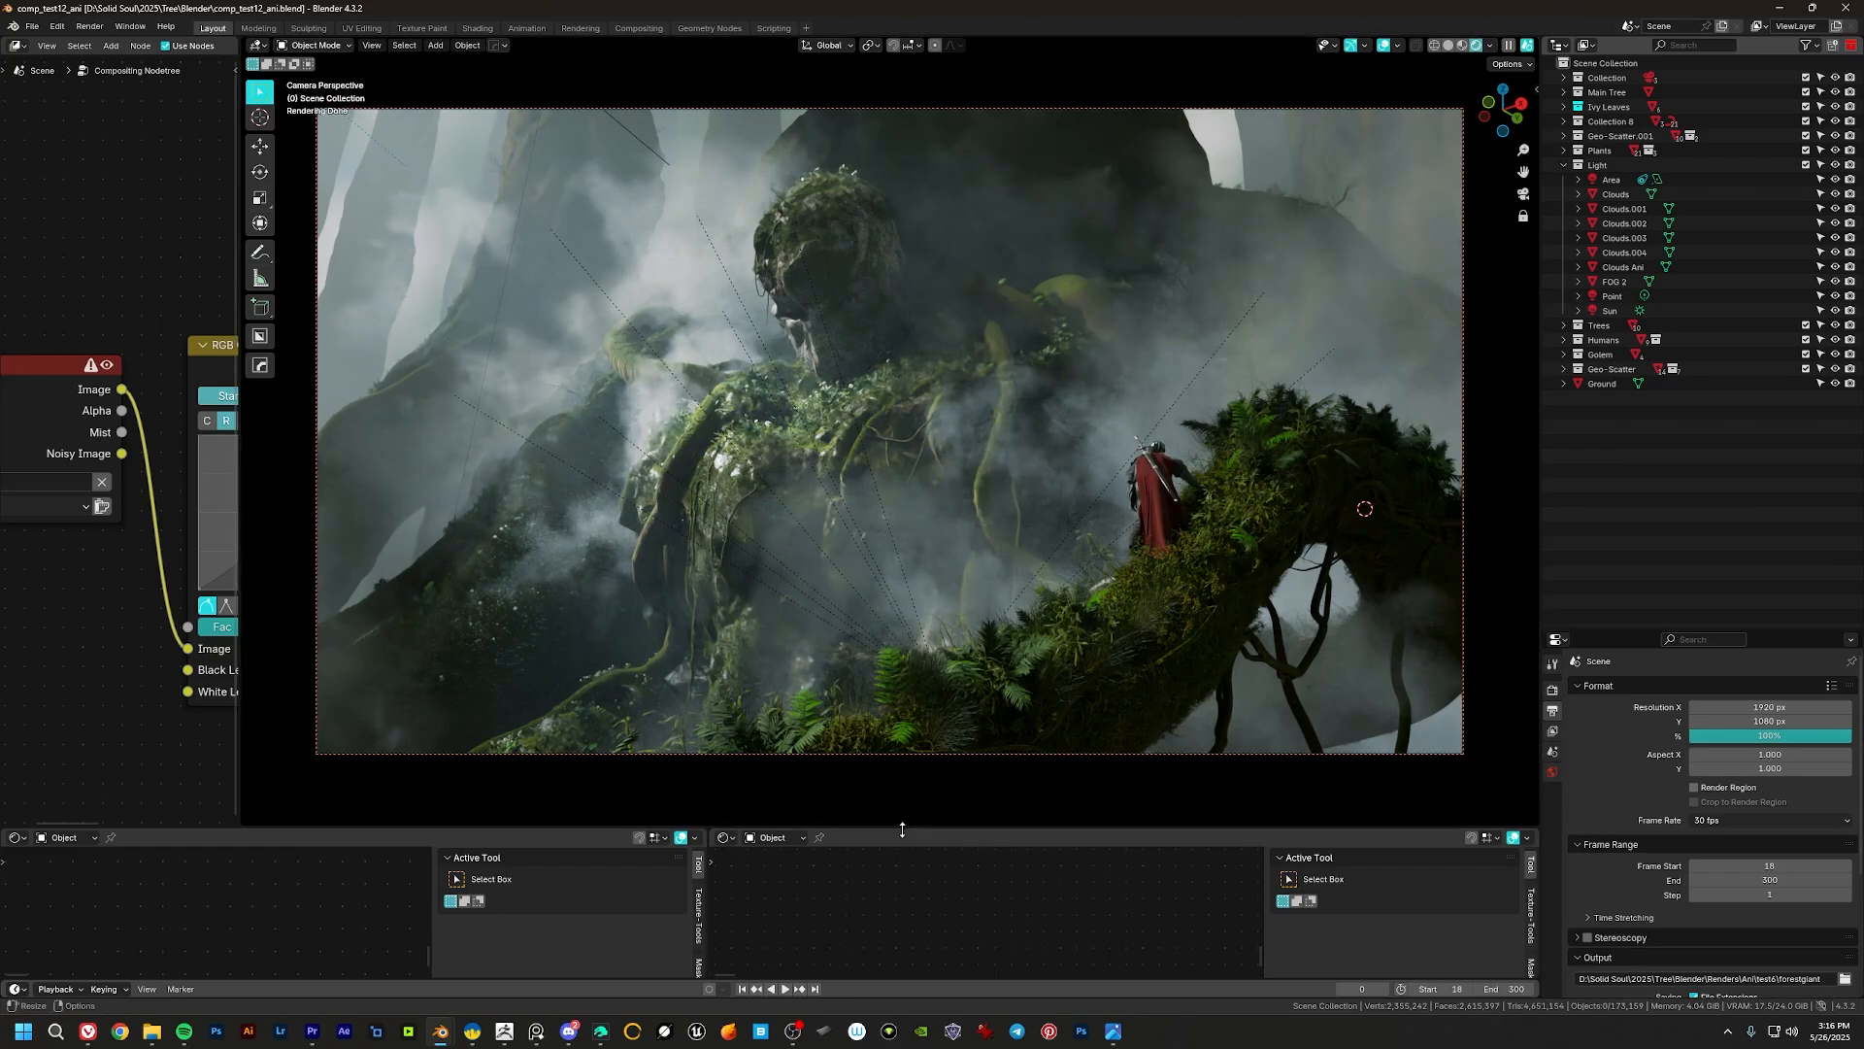
pyautogui.moveTo(902, 830); pyautogui.dragTo(902, 743)
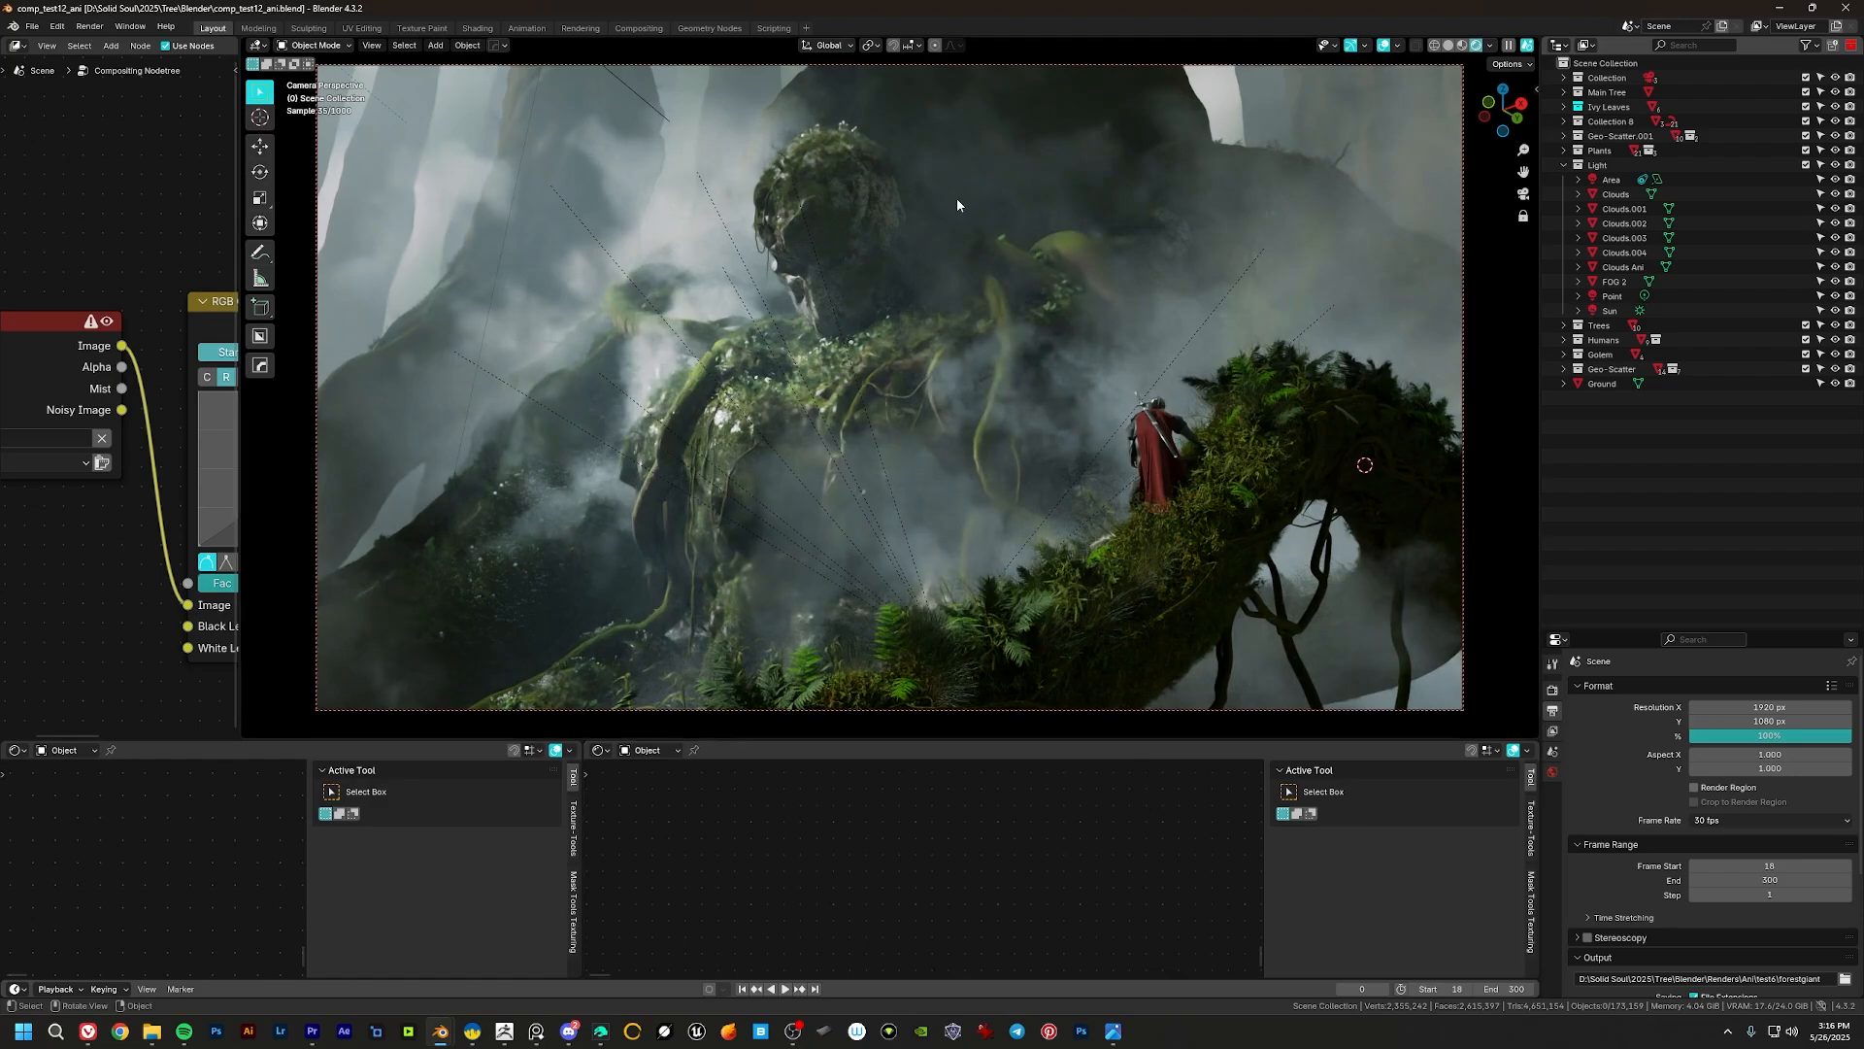